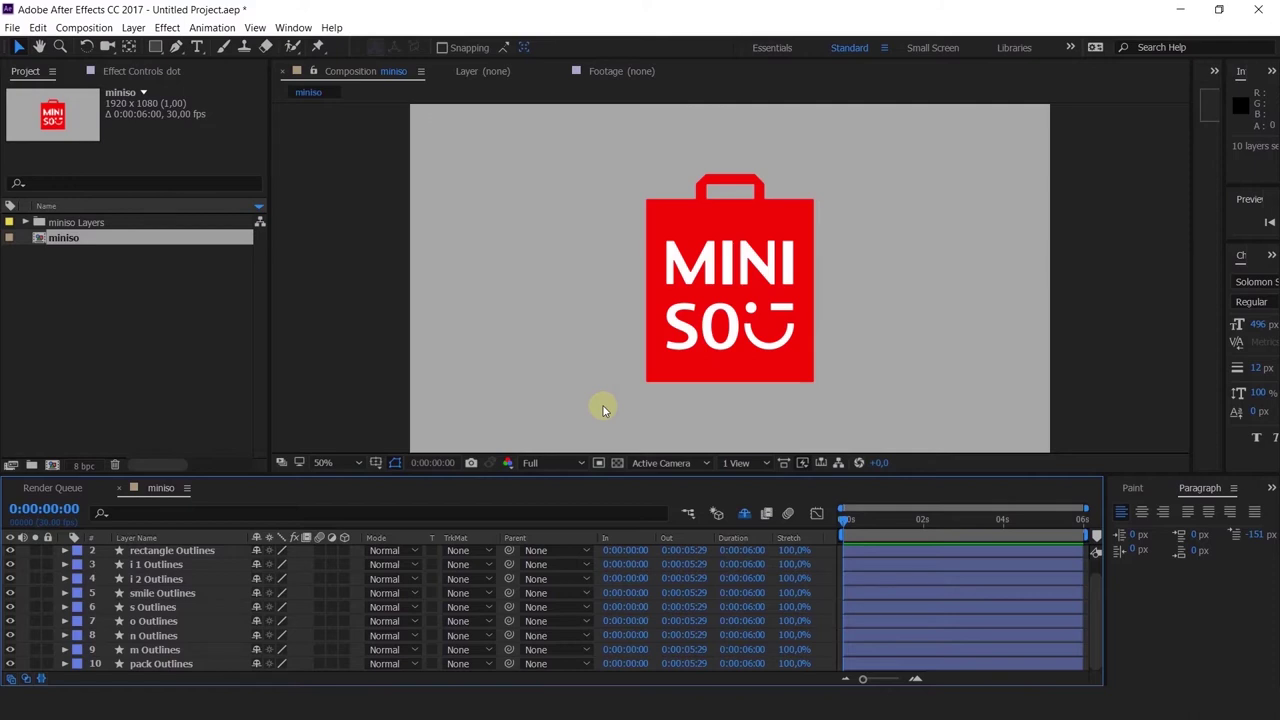
Step: Give the pack Outlines layer a Red label and hide the layer
left_click_drag(805, 341, 748, 323)
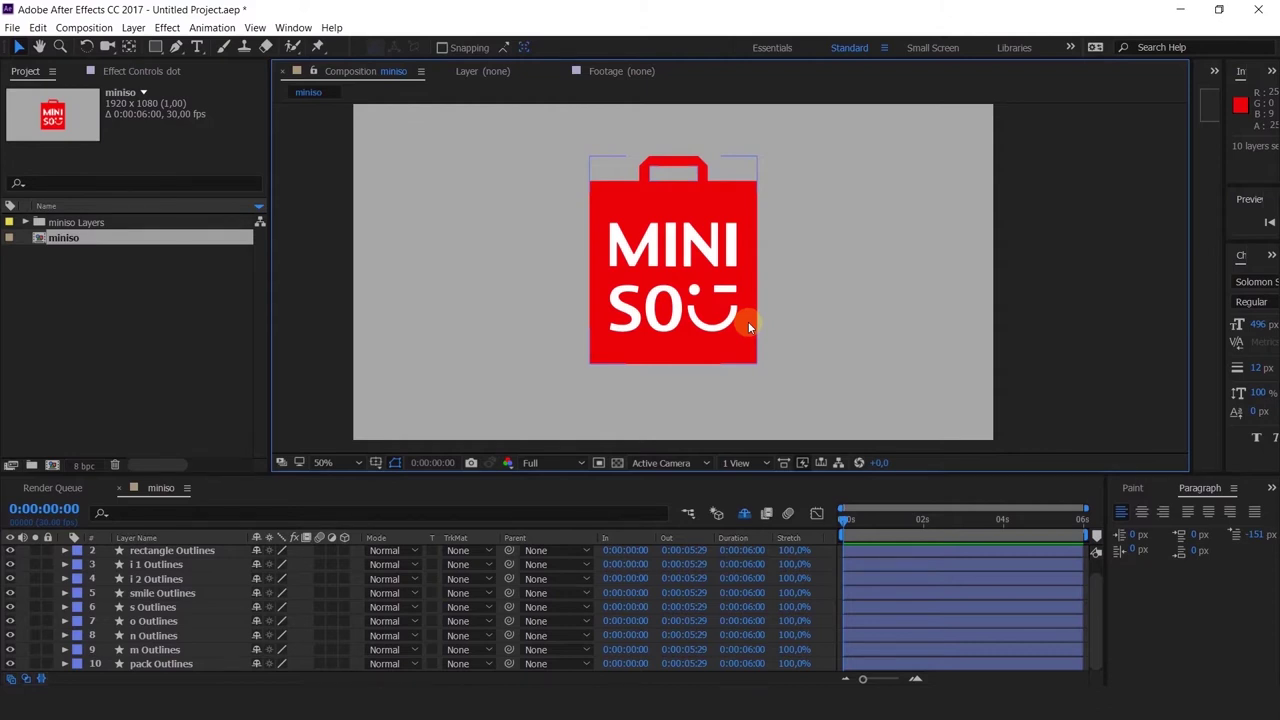
left_click(150, 579)
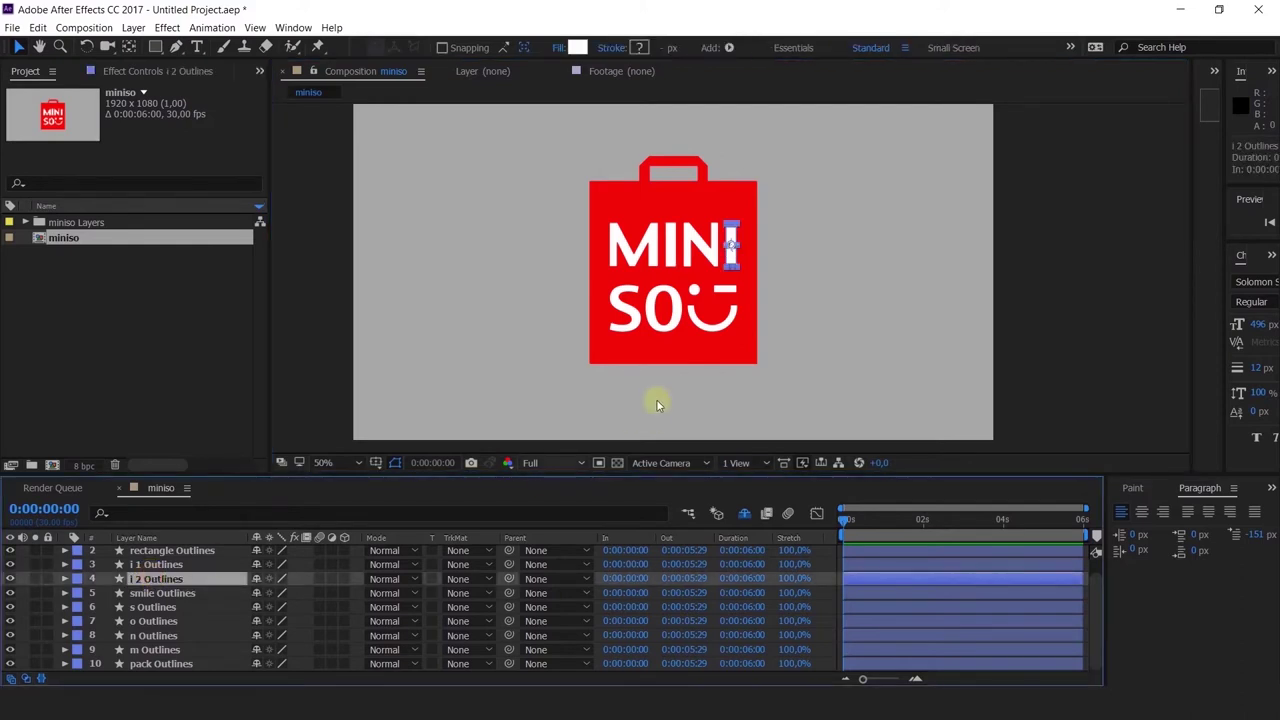
left_click(145, 665)
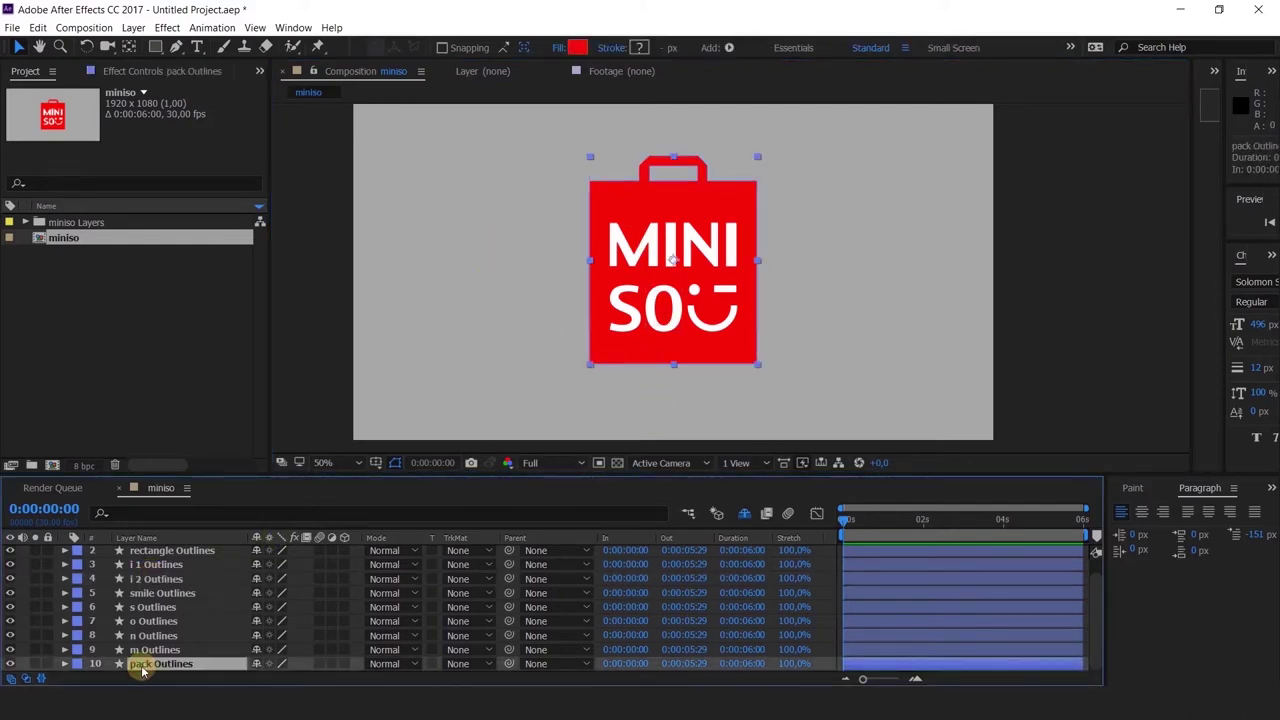
left_click(76, 664)
left_click(167, 424)
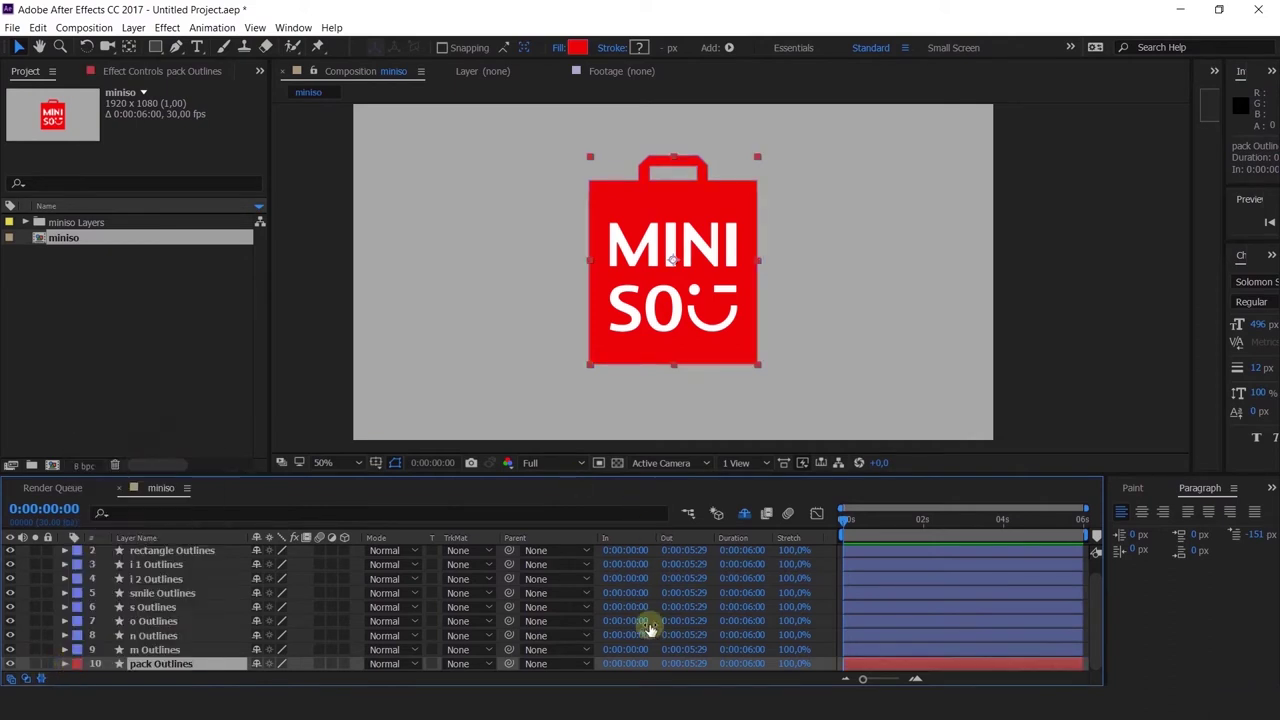
left_click(10, 664)
Step: Reorder the letter layers to follow the logo's spelling, placing i 1 Outlines above m Outlines and i 2 Outlines above n Outlines
left_click(142, 651)
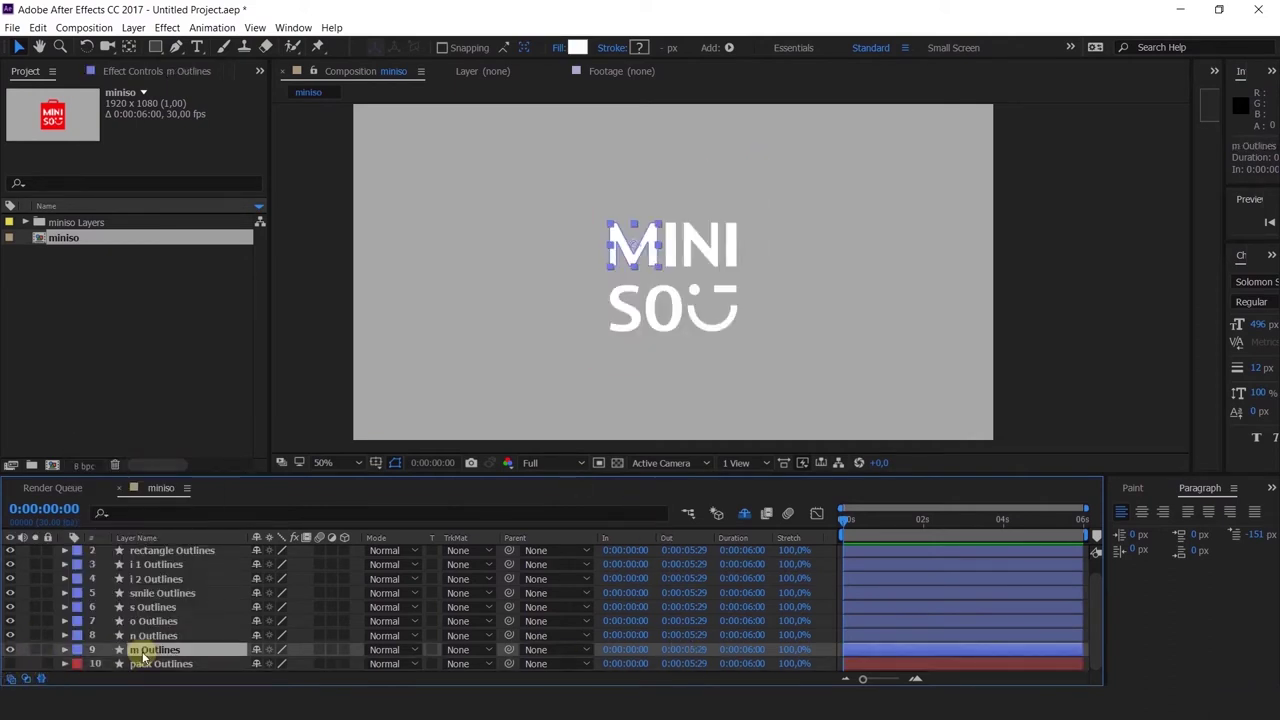
left_click(706, 244)
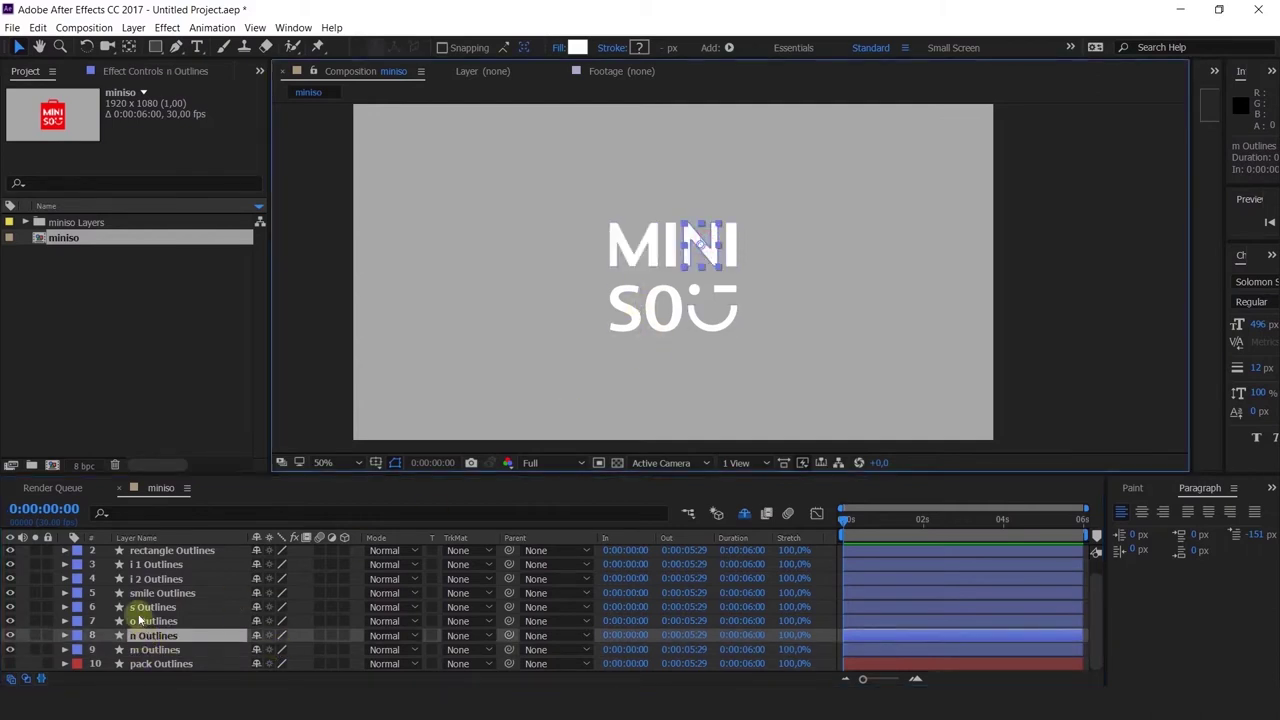
left_click_drag(137, 564, 163, 640)
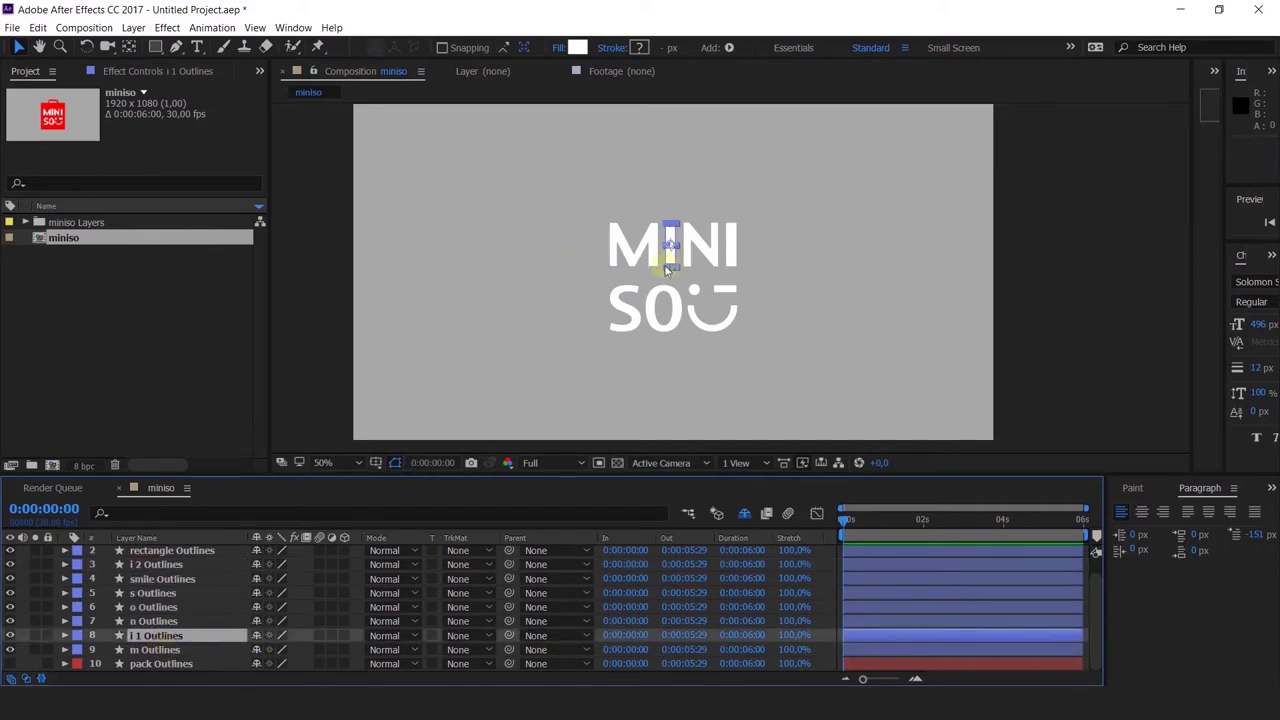
left_click(698, 240)
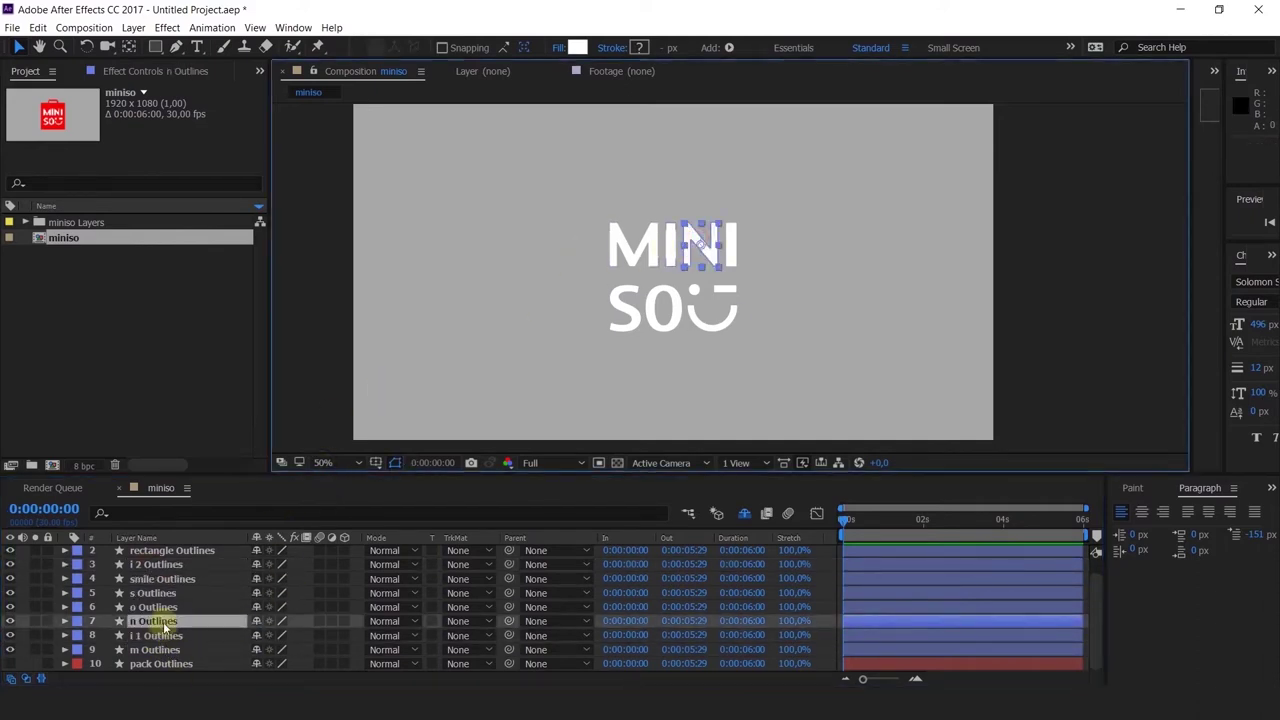
left_click_drag(146, 564, 149, 606)
left_click(614, 312)
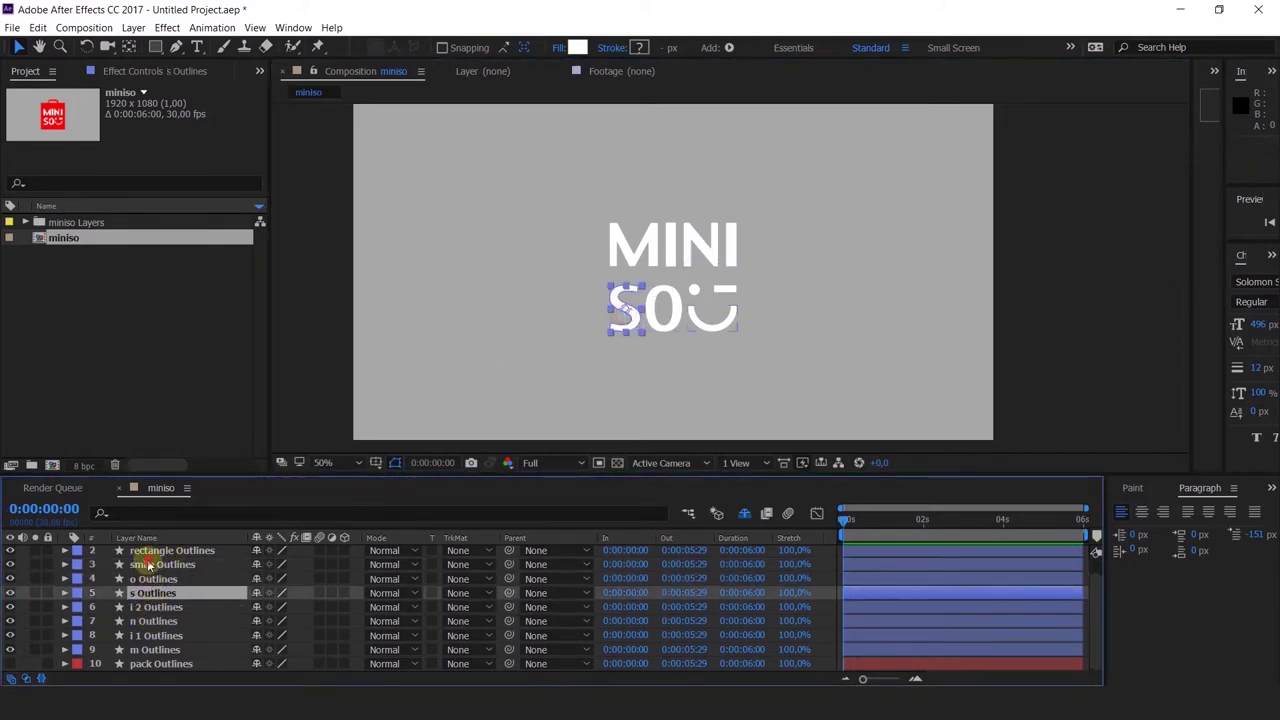
Step: Assign a Yellow label to the smile, rectangle and dot Outlines layers
left_click(150, 564)
scroll(153, 585, "up", 1)
left_click(157, 566, "shift")
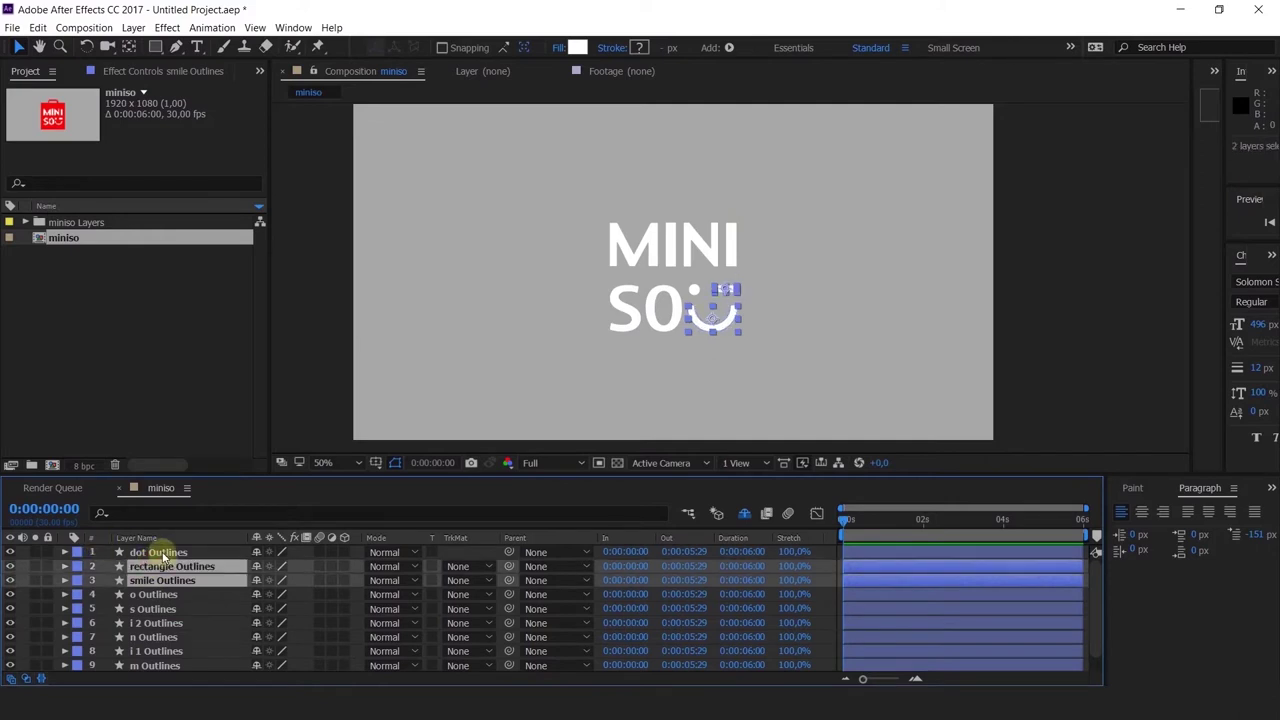
left_click(150, 553, "shift")
left_click(94, 553)
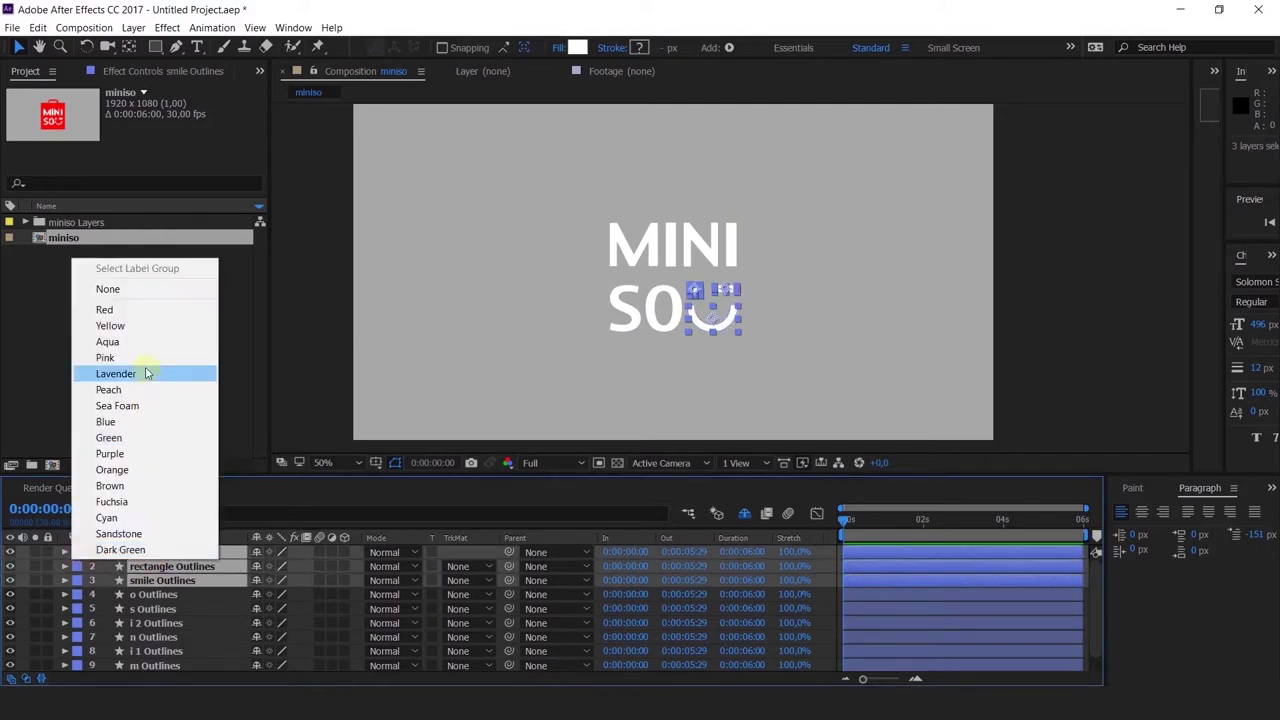
left_click(112, 326)
left_click(493, 286)
Step: Hide the six letter layers, from o Outlines to m Outlines, so only the smiley face shapes remain
key("h")
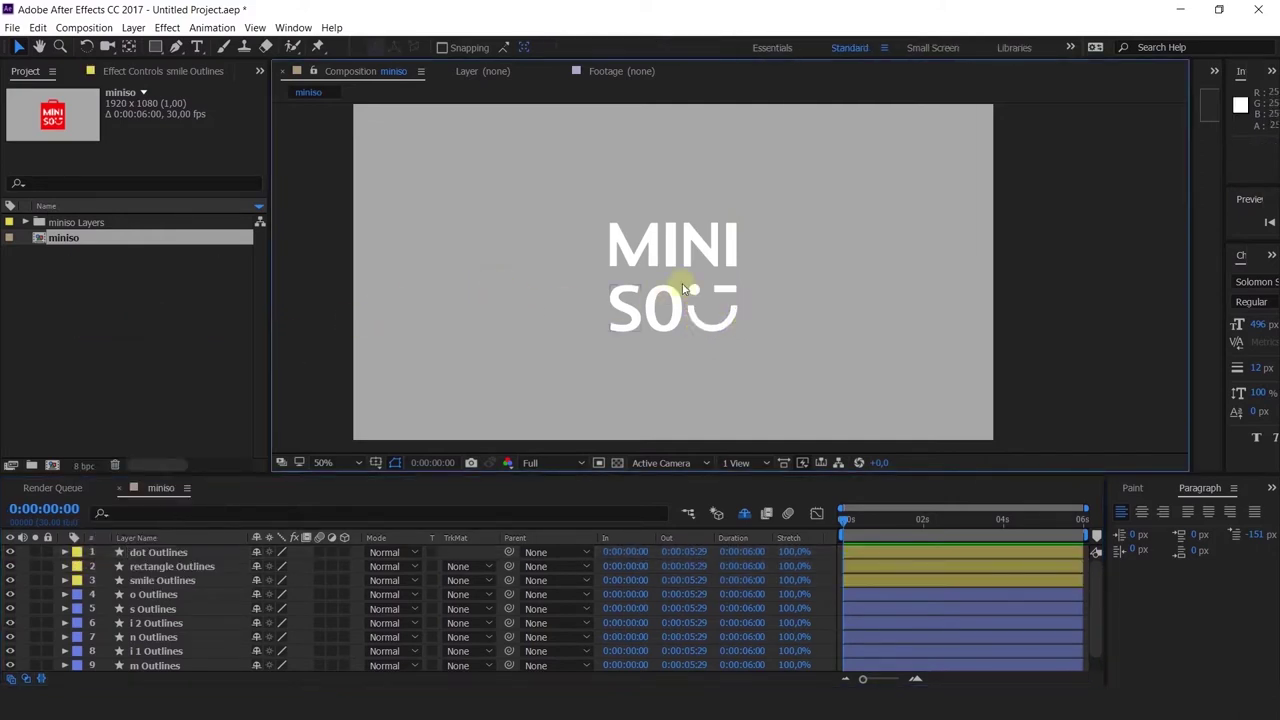
left_click_drag(690, 284, 638, 282)
key("v")
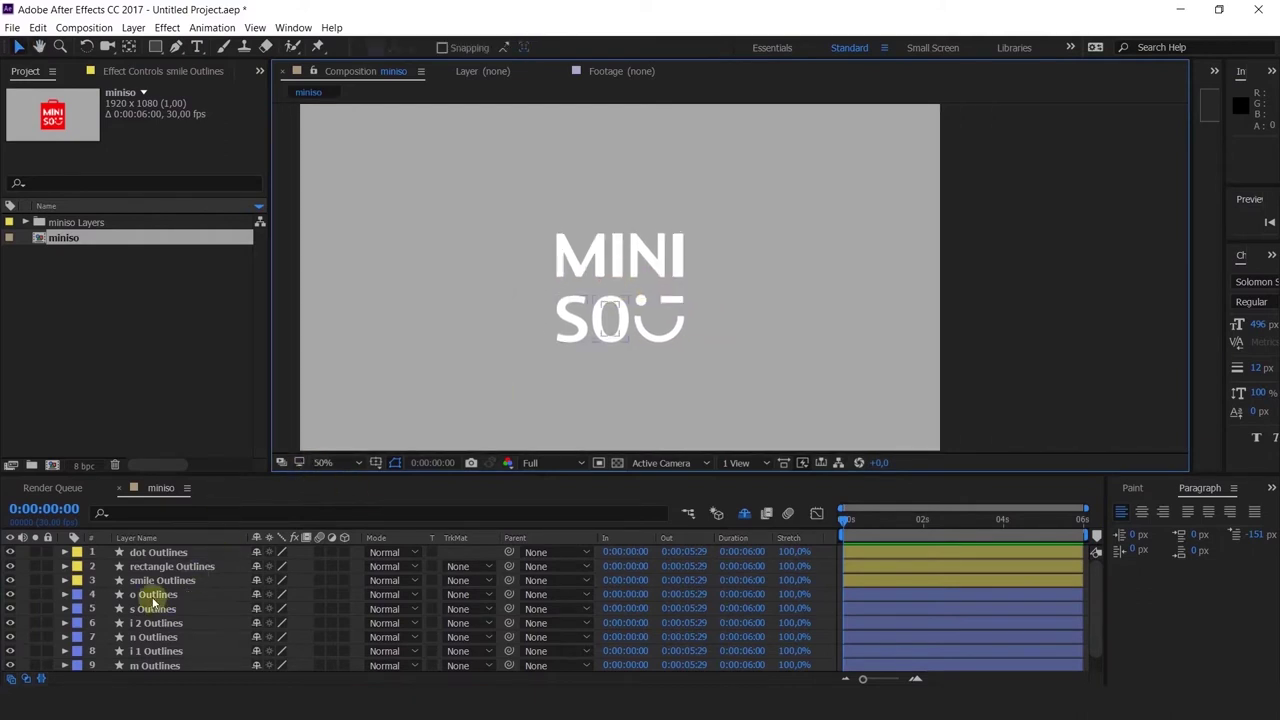
left_click(150, 594)
scroll(148, 622, "down", 1)
left_click(140, 650, "shift")
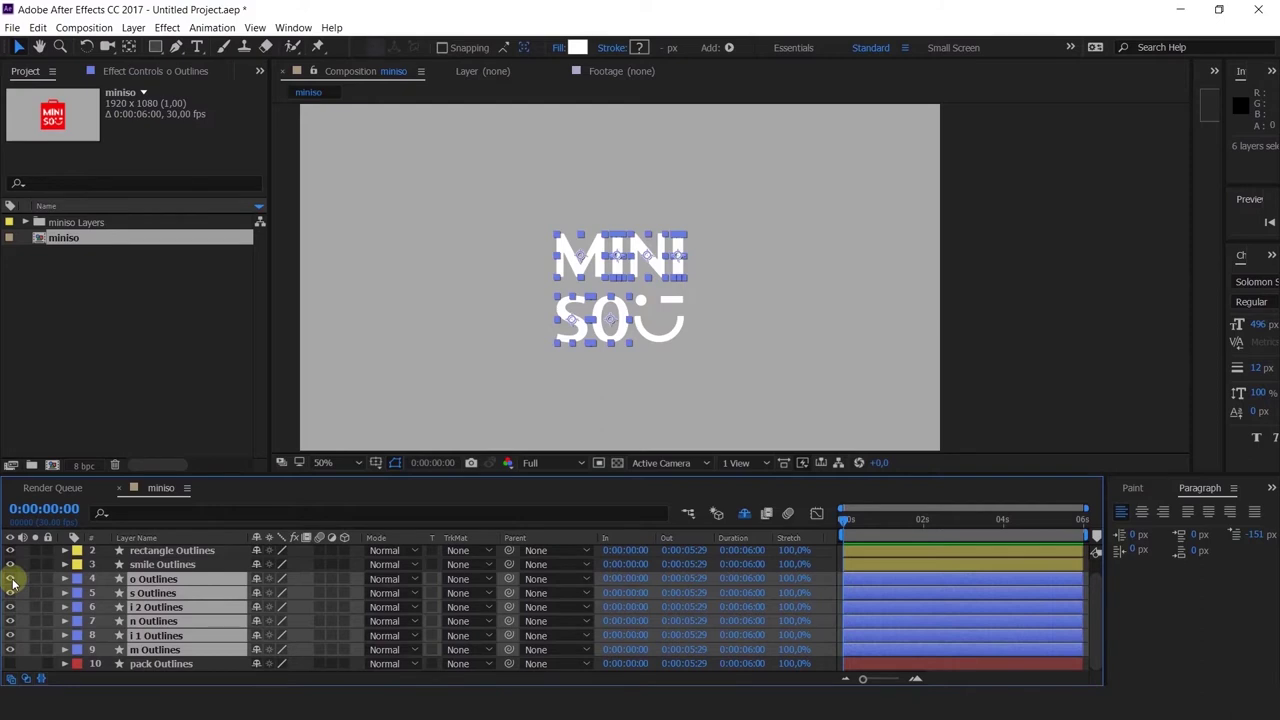
left_click_drag(13, 585, 12, 650)
Step: Show the letter and pack layers to review the face within the full logo, and hide them again
left_click(160, 564)
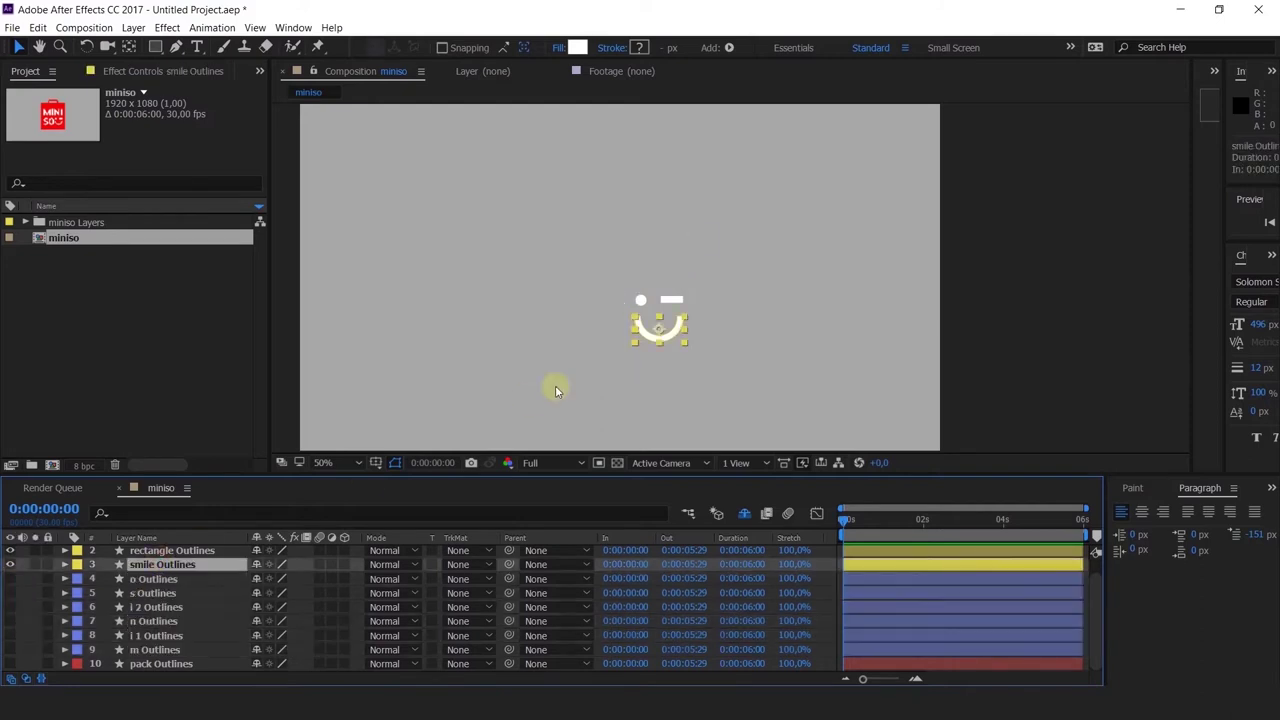
scroll(557, 390, "down", 2)
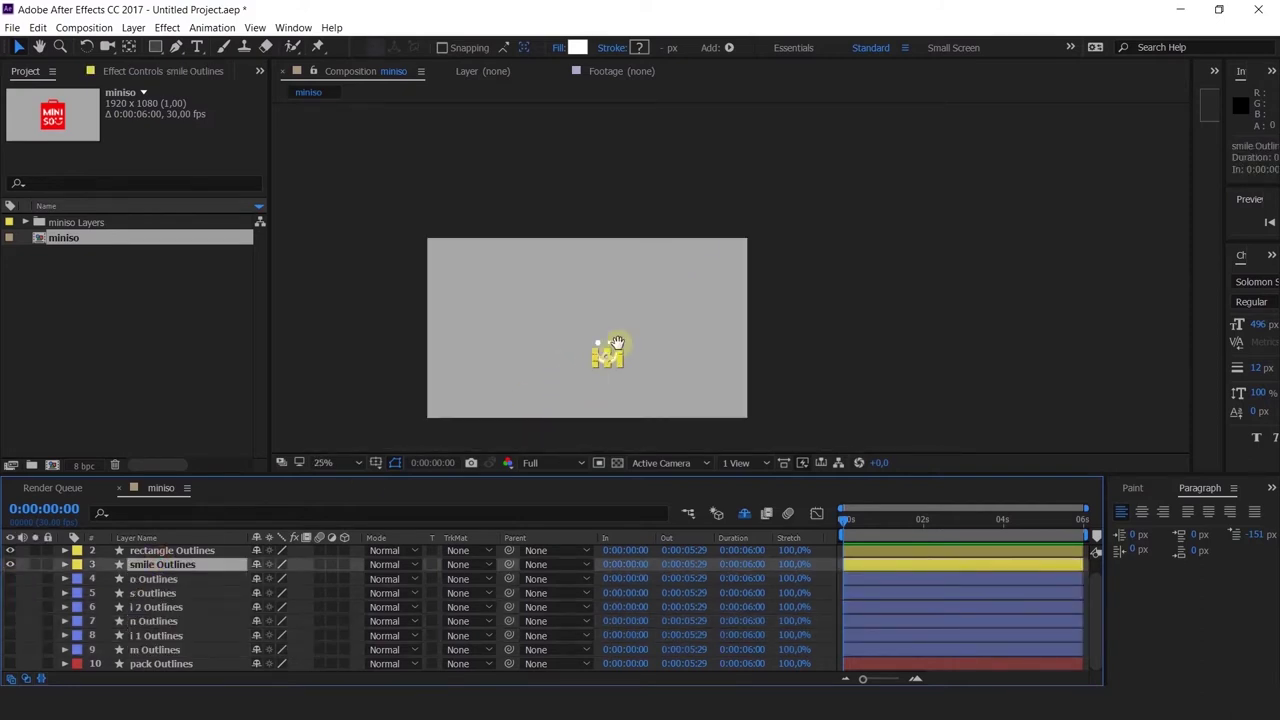
left_click_drag(620, 343, 649, 320)
scroll(168, 566, "up", 1)
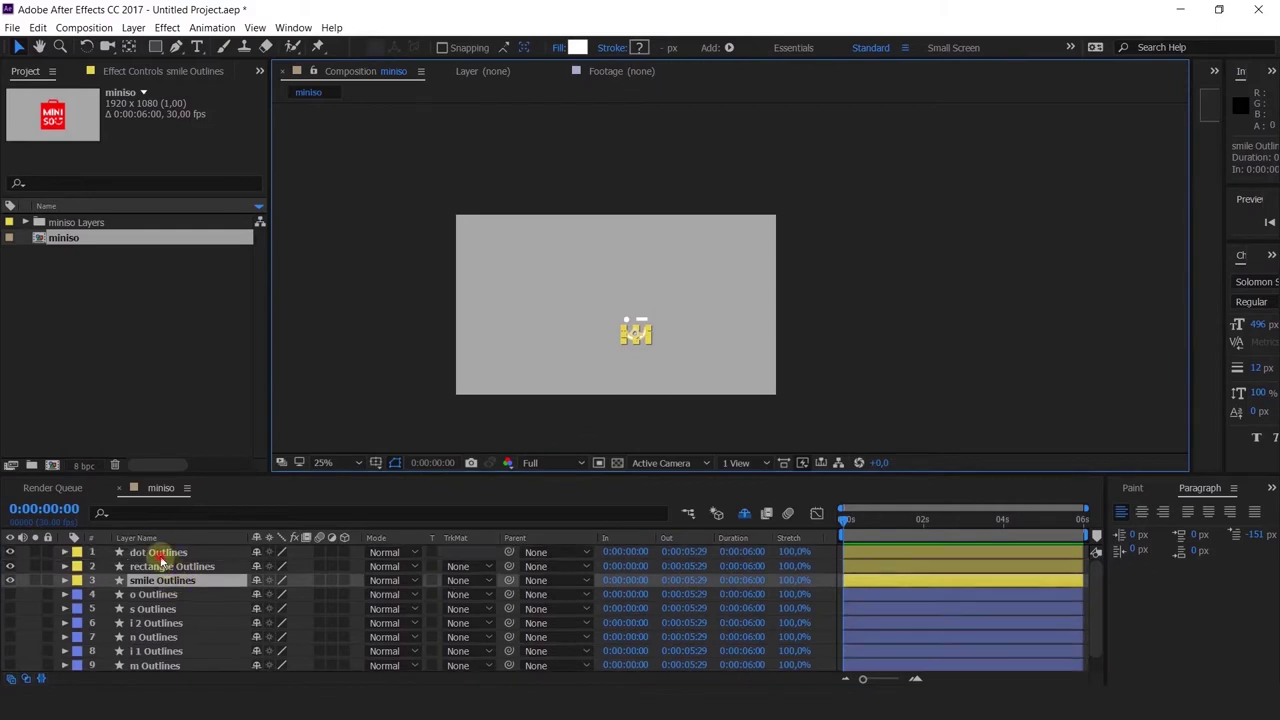
left_click(157, 553, "shift")
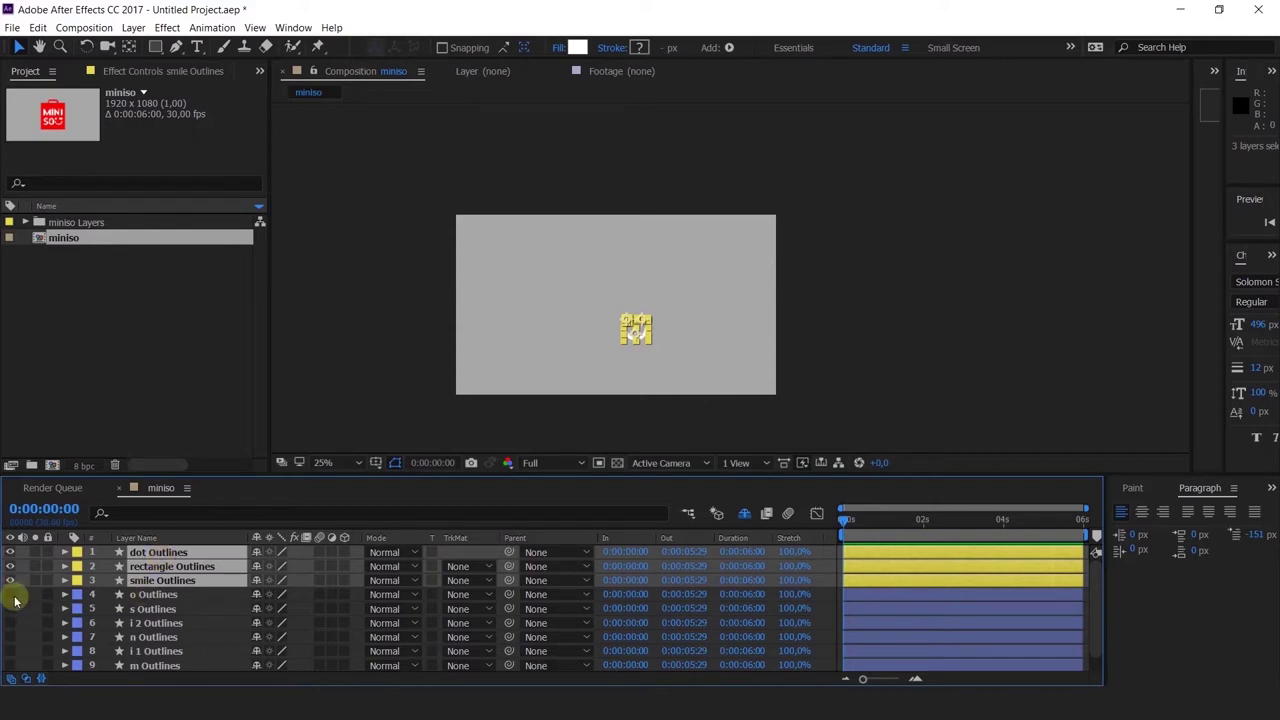
left_click_drag(10, 594, 10, 665)
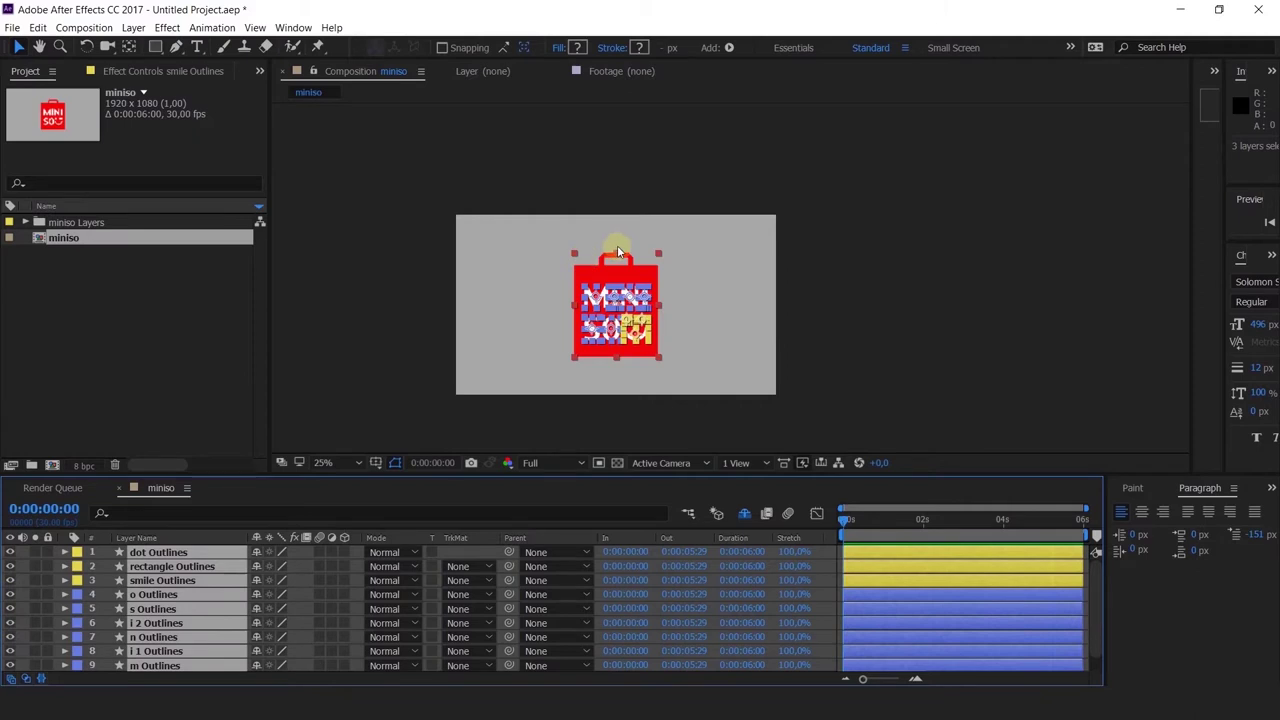
key("period")
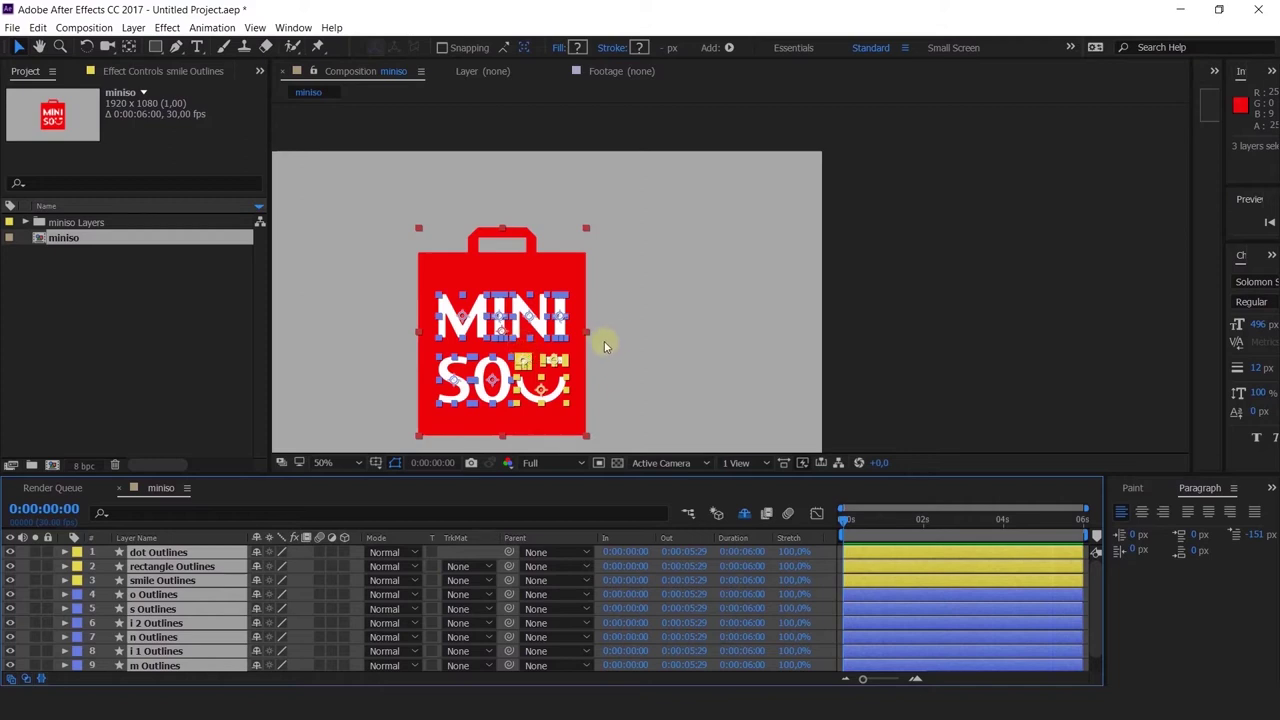
left_click(12, 609)
key("F2")
Step: Add Position and Rotation keyframes at 0:00:00:00 to the dot, rectangle and smile Outlines layers
left_click(172, 553)
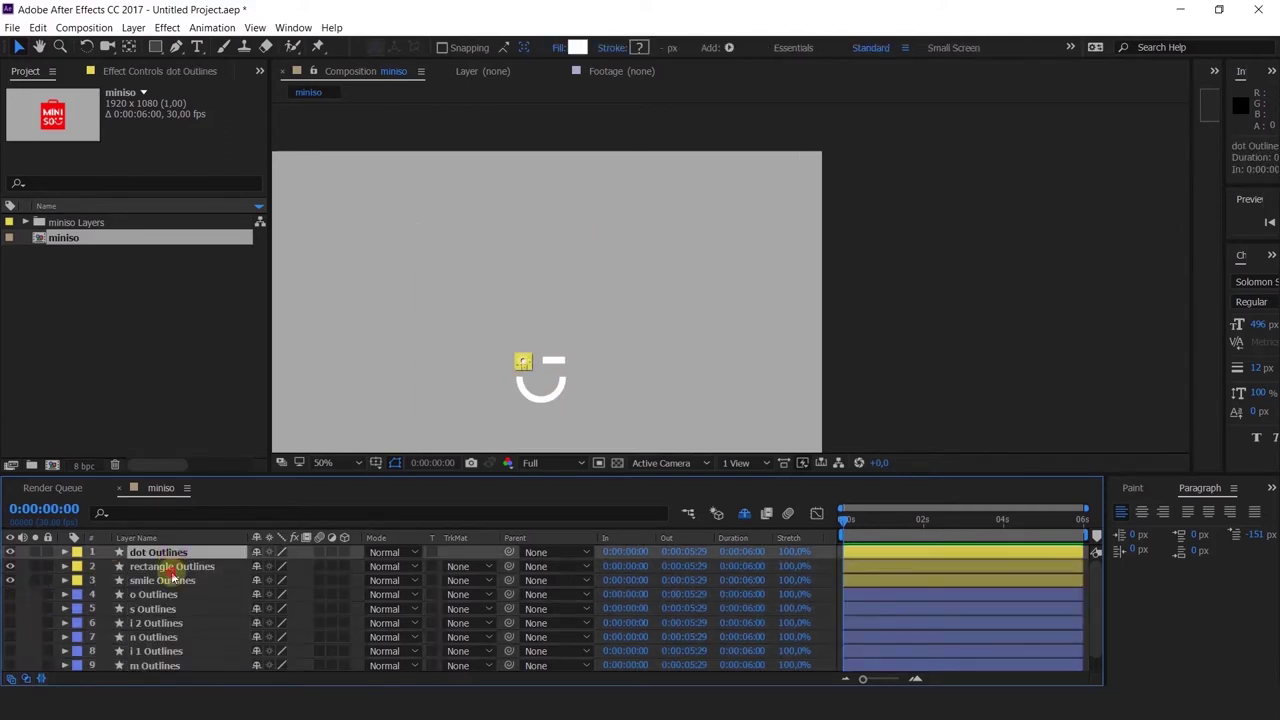
left_click(171, 569, "ctrl")
left_click(169, 580, "ctrl")
left_click_drag(497, 346, 557, 316)
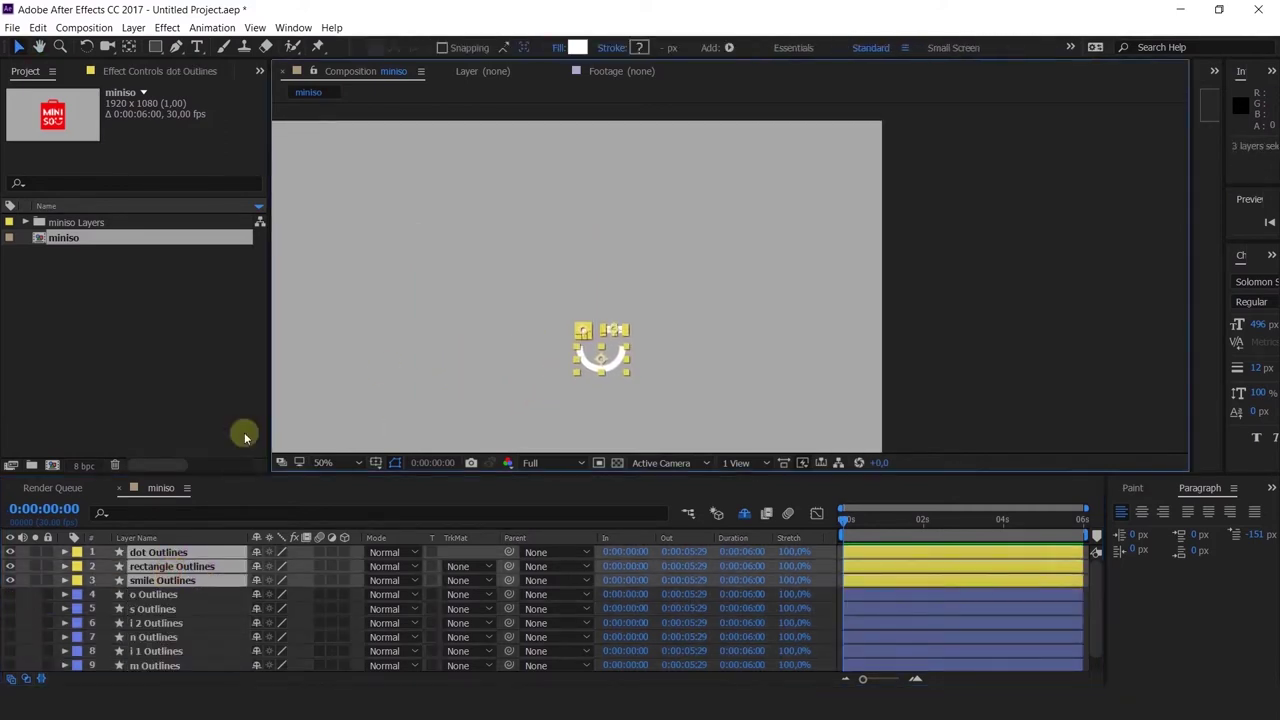
key("p")
key("shift+r")
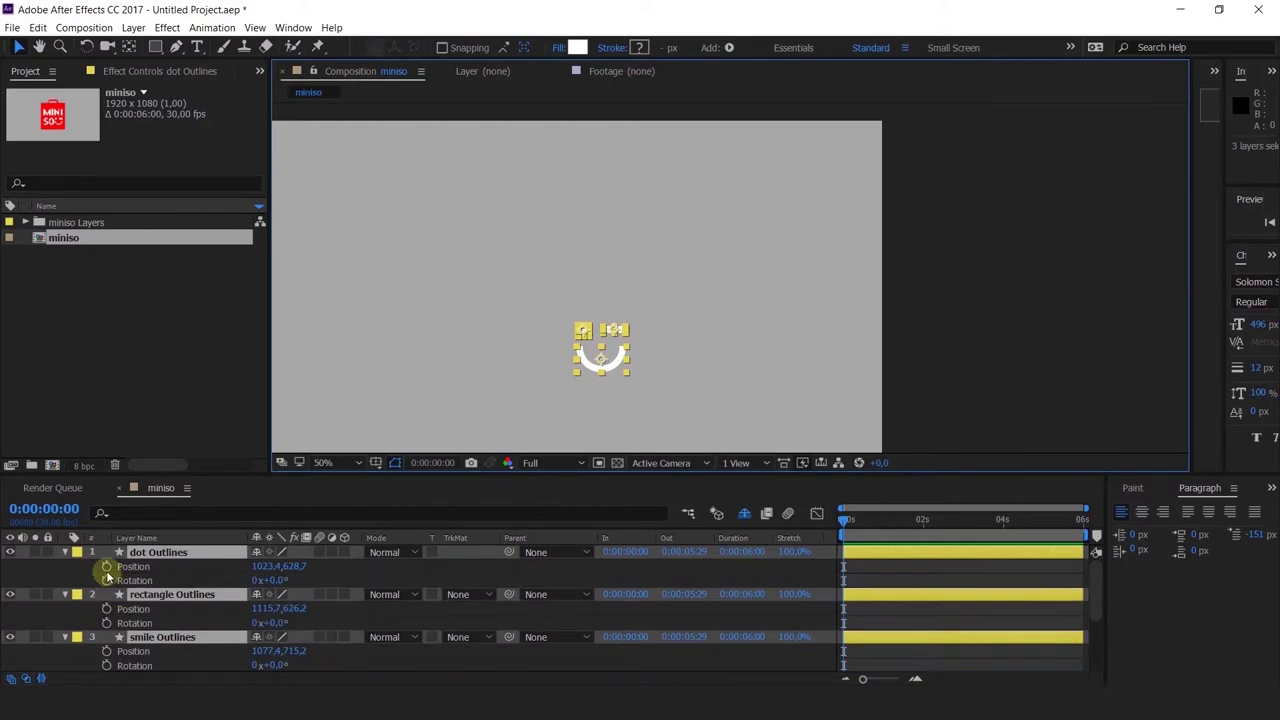
left_click(106, 566)
left_click(106, 580)
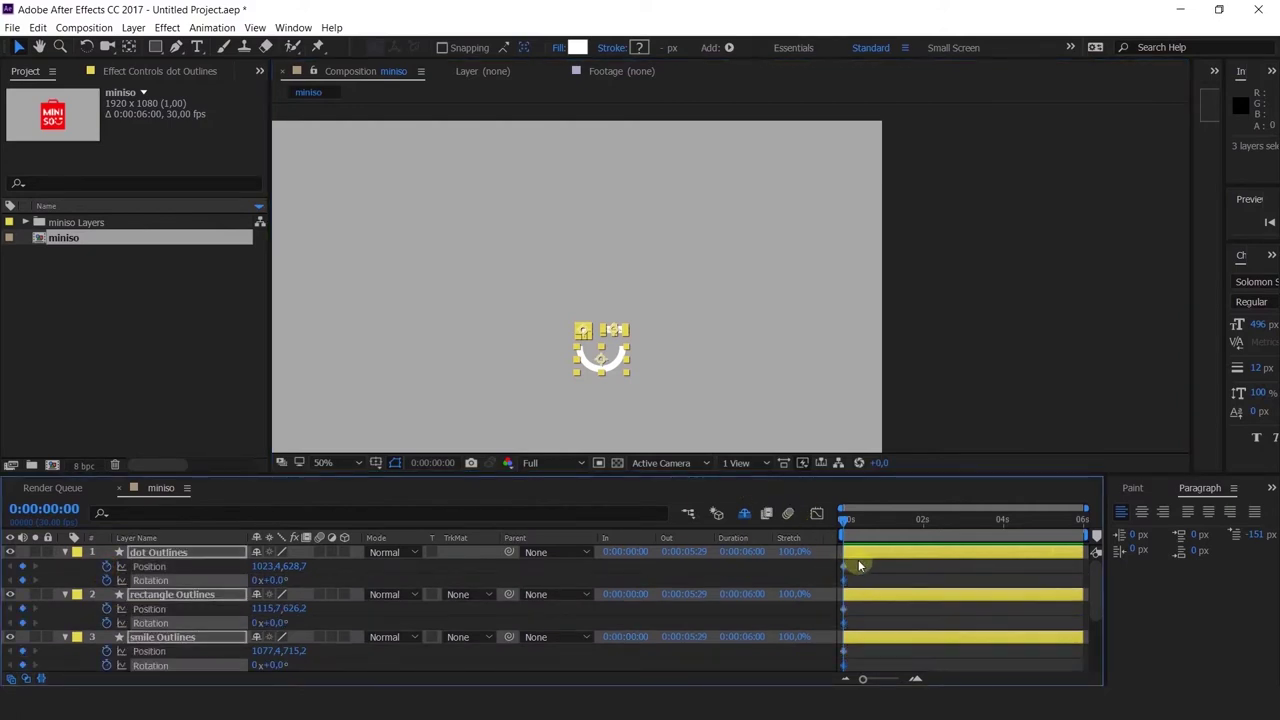
Step: Toggle hold on all Position and Rotation keyframes of the three face layers
left_click_drag(862, 563, 808, 596)
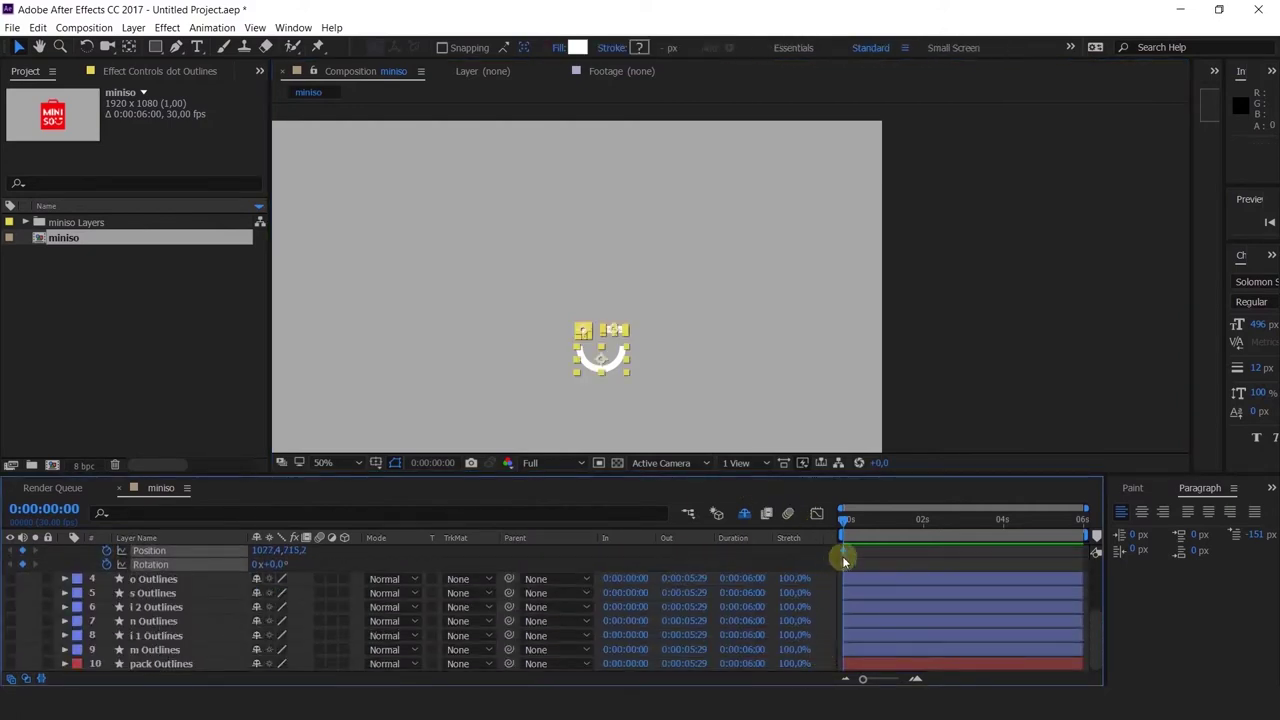
right_click(843, 562)
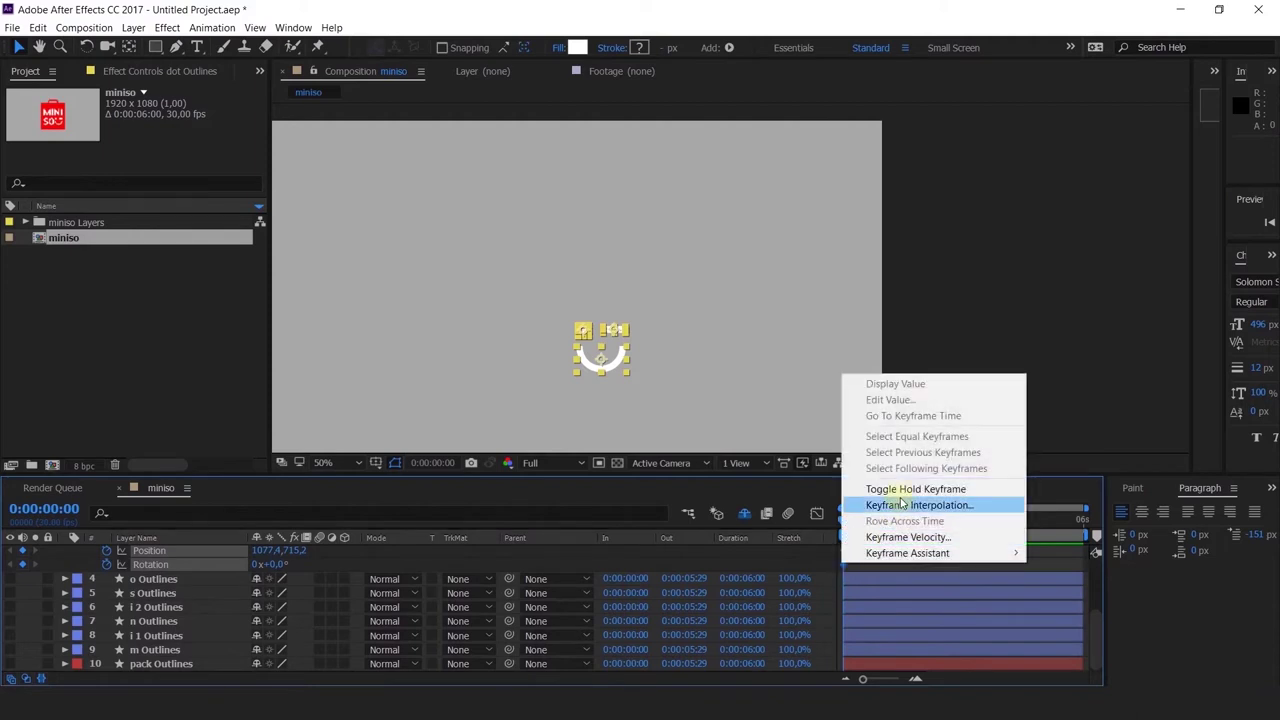
left_click(908, 488)
scroll(848, 574, "up", 3)
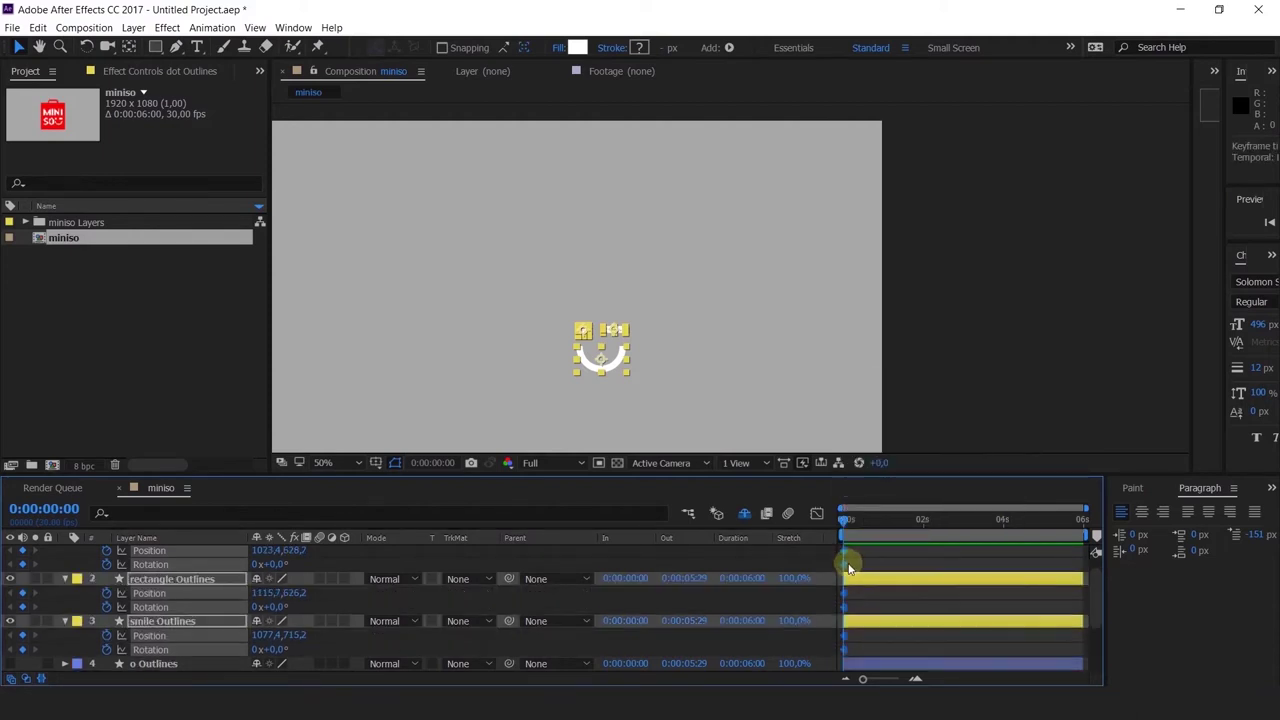
left_click(1037, 551)
Step: Move all keyframes of the three face layers to the composition's last frame, 0:00:05:29, and go to that frame
scroll(868, 568, "up", 1)
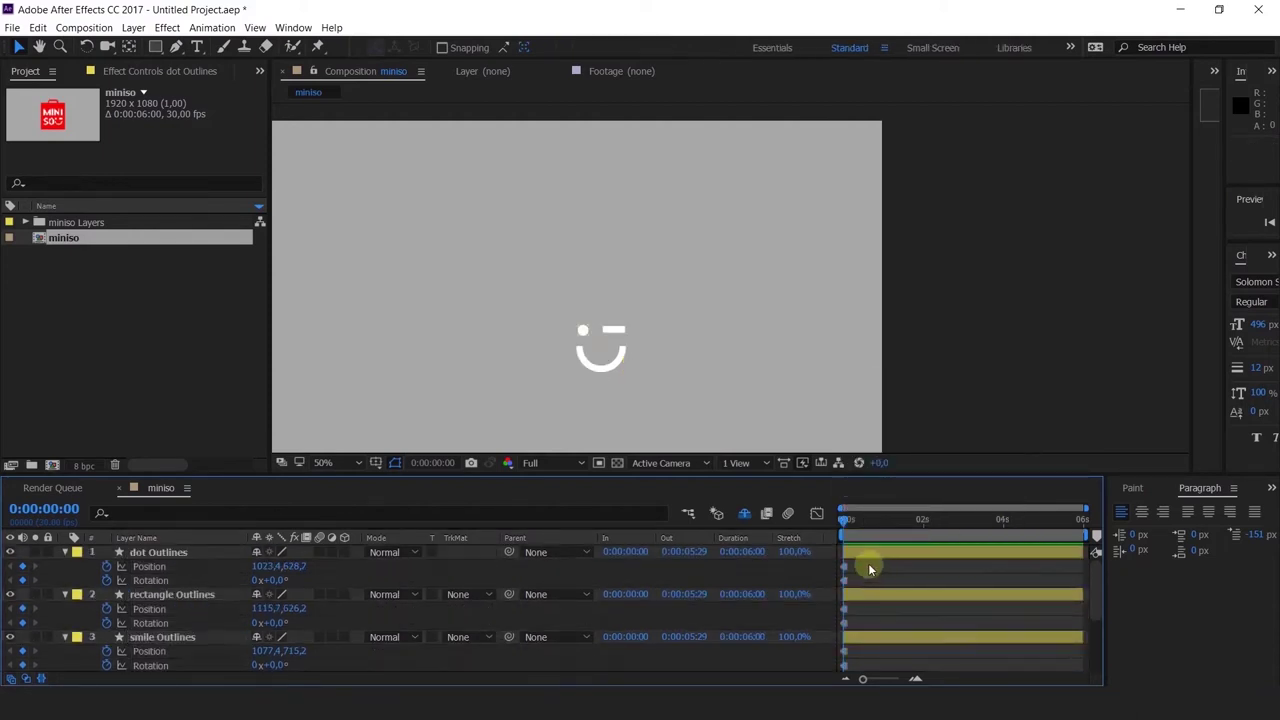
left_click_drag(868, 566, 1083, 557)
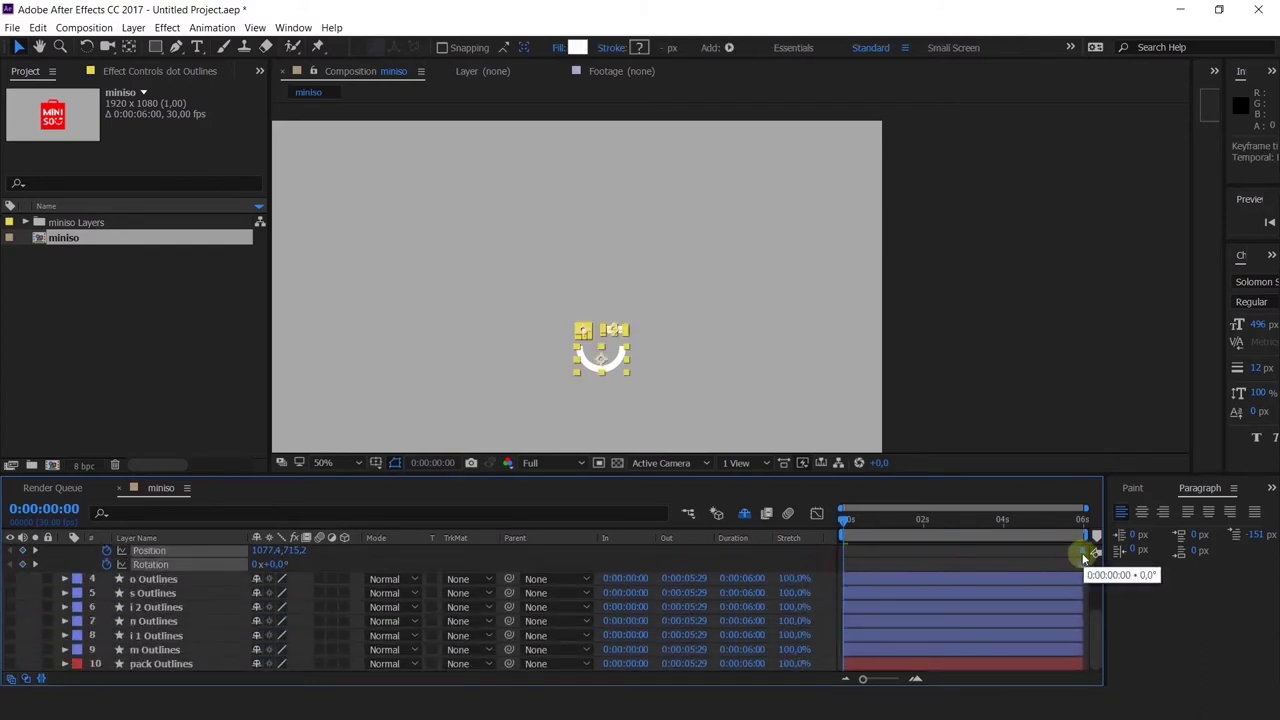
key("End")
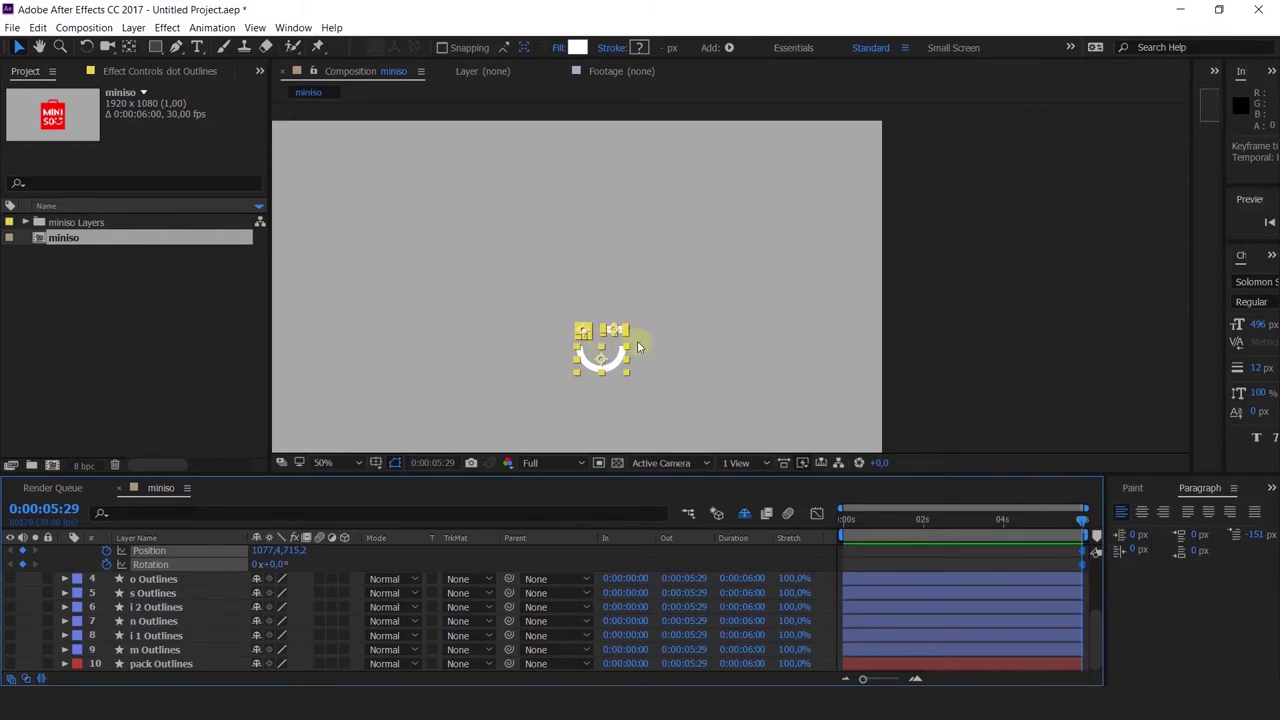
key("period")
left_click_drag(626, 351, 869, 267)
key("v")
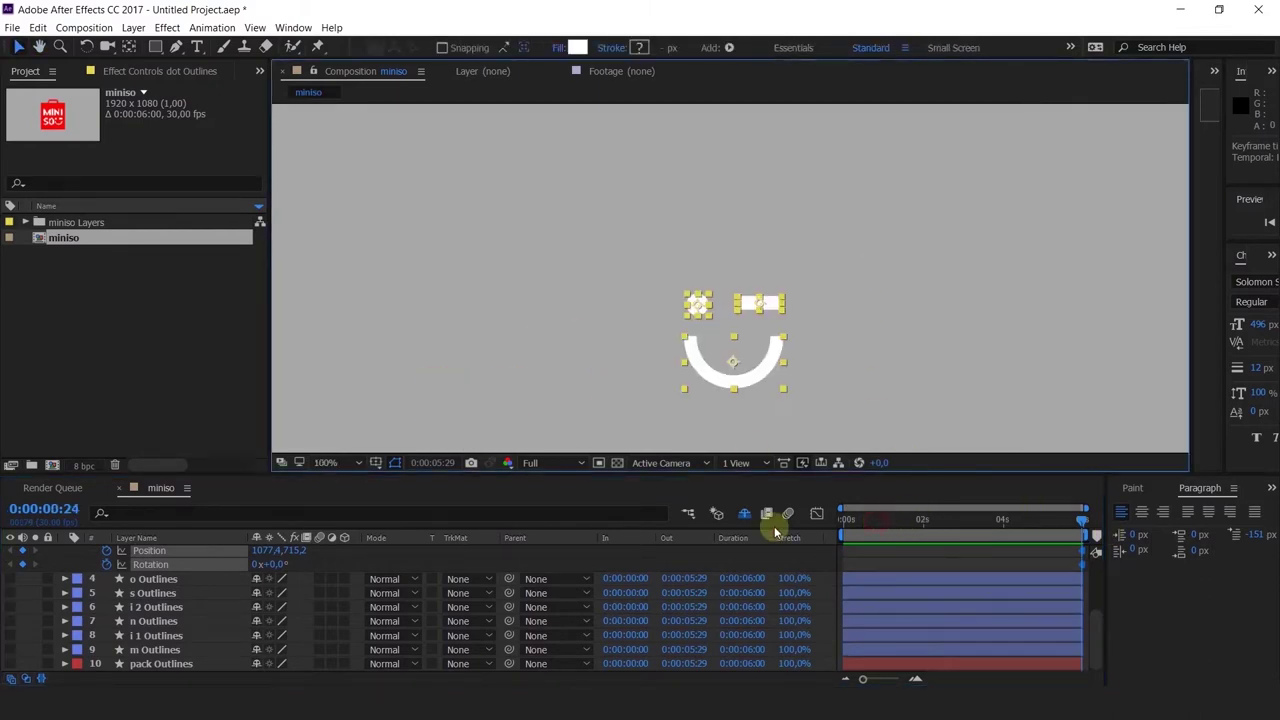
Step: Return to 0:00:00:00 and display the Title/Action Safe guides in the composition view
left_click(774, 526)
key("Home")
scroll(891, 273, "down", 4)
scroll(889, 276, "up", 2)
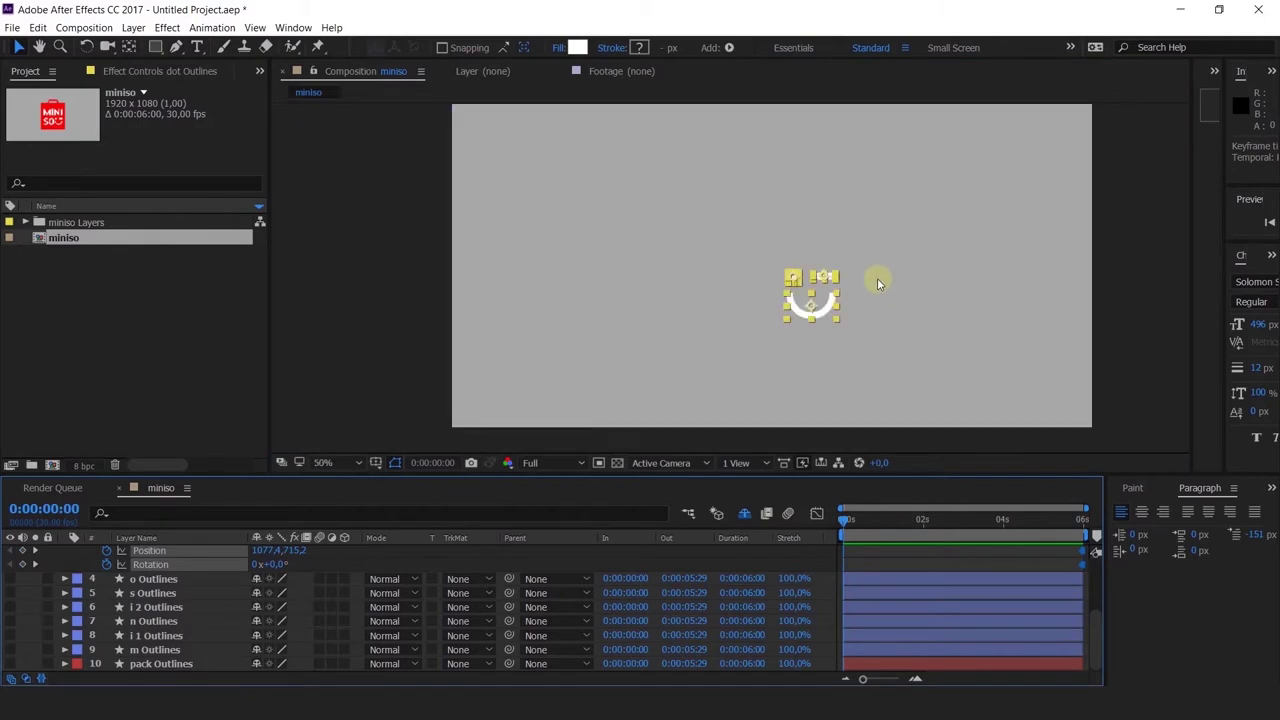
left_click(375, 462)
left_click(398, 483)
Step: Move the three face shapes together to the composition's centre at 0:00:00:00, with the smile at about 962, 566
scroll(745, 370, "up", 2)
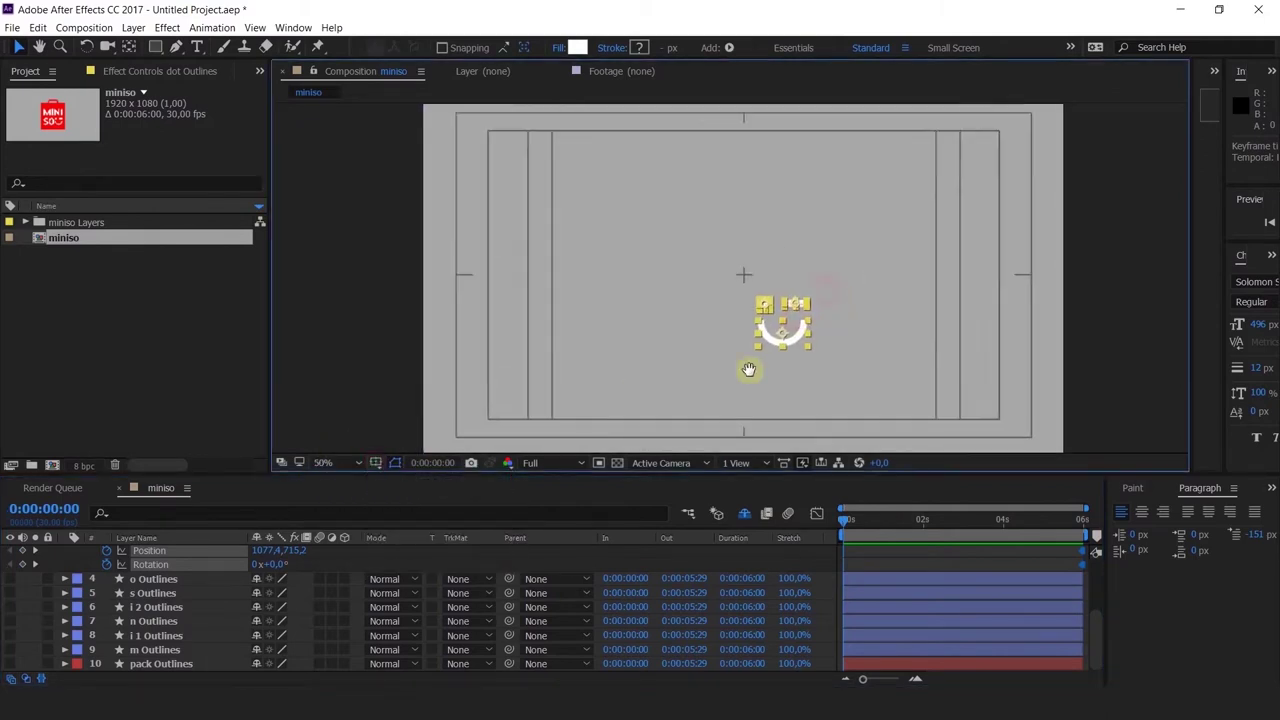
left_click_drag(729, 400, 656, 300)
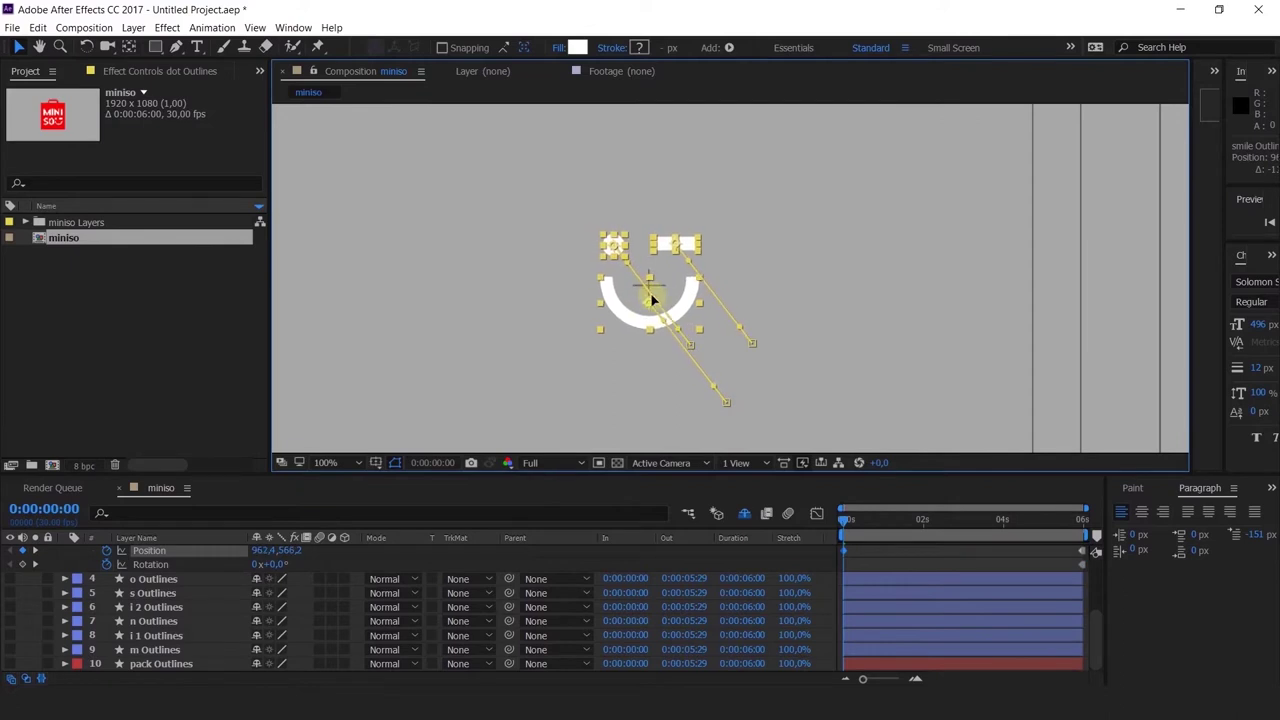
left_click(747, 278)
left_click(659, 330)
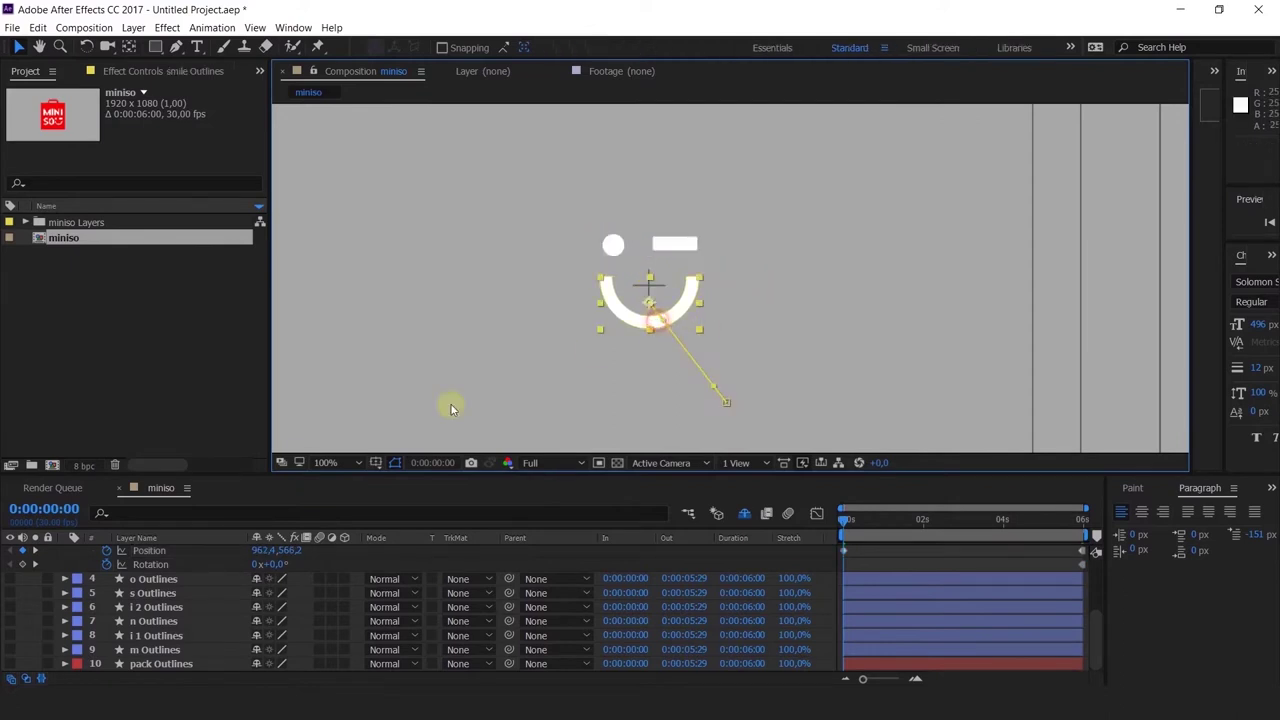
Step: Set the smile layer's rotation to 180° at 0:00:00:00
scroll(200, 594, "up", 3)
left_click_drag(267, 673, 357, 626)
left_click(279, 665)
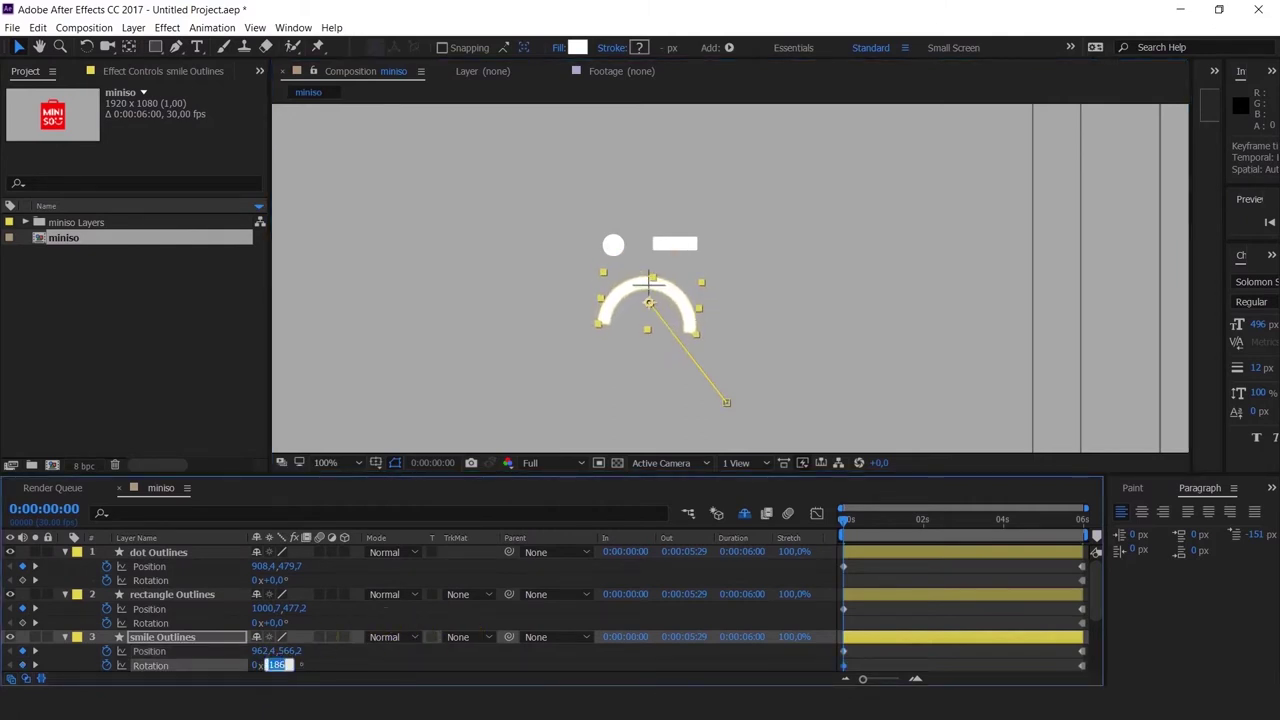
type("180")
key("Return")
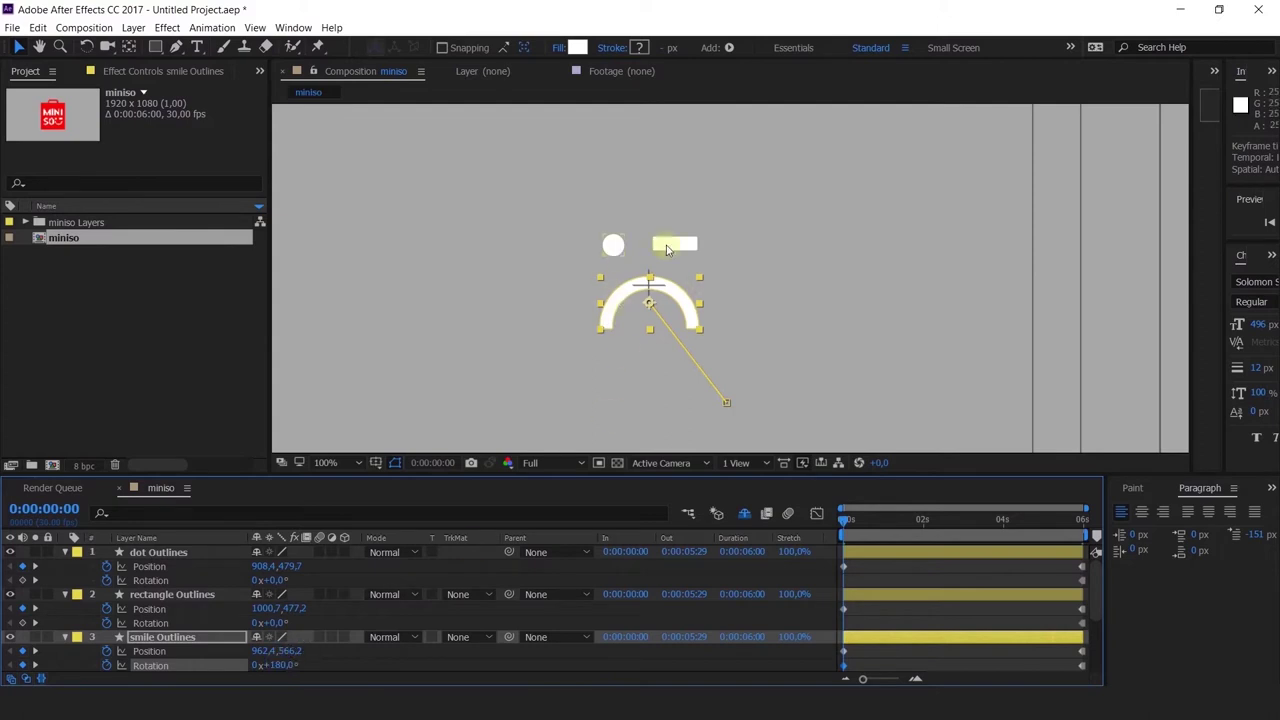
Step: Place the rectangle on the arch's peak at about 960, 517, and the dot directly above it at about 960, 490
mouse_move(667, 245)
left_mouse_down()
mouse_move(630, 286)
mouse_move(657, 261)
left_mouse_up()
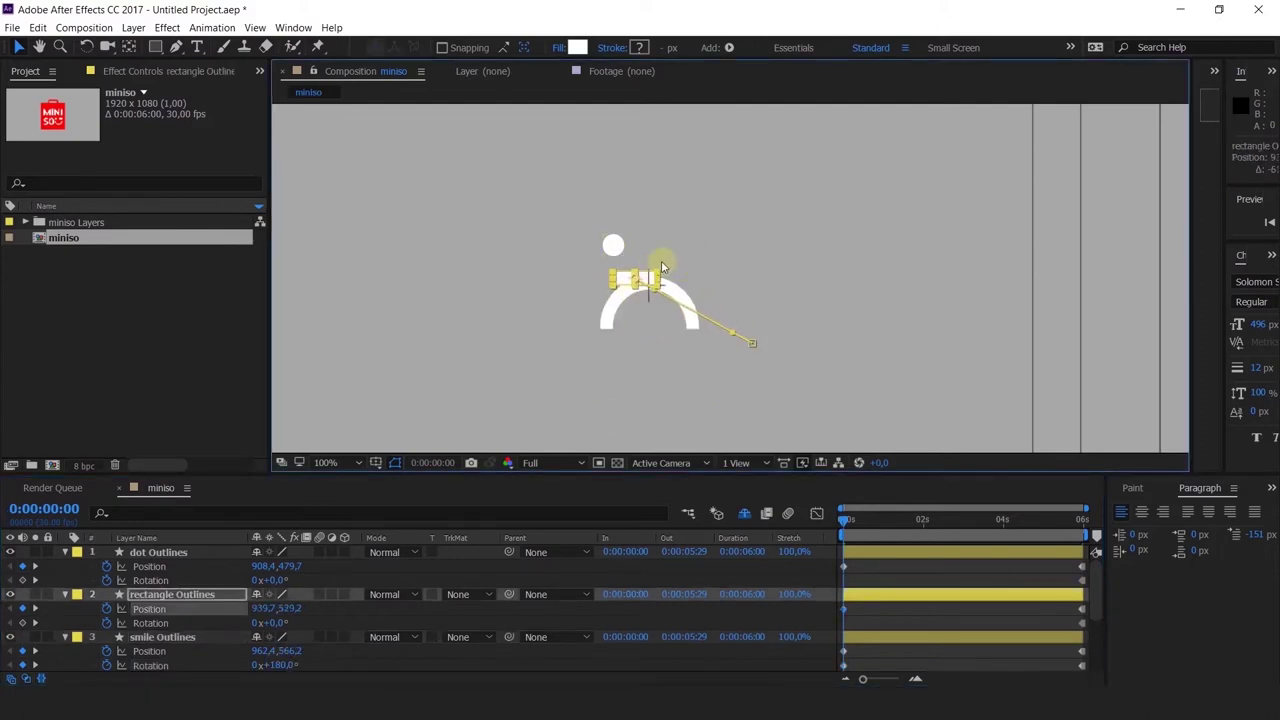
scroll(660, 262, "up", 4)
left_click_drag(606, 316, 661, 290)
left_click(478, 199)
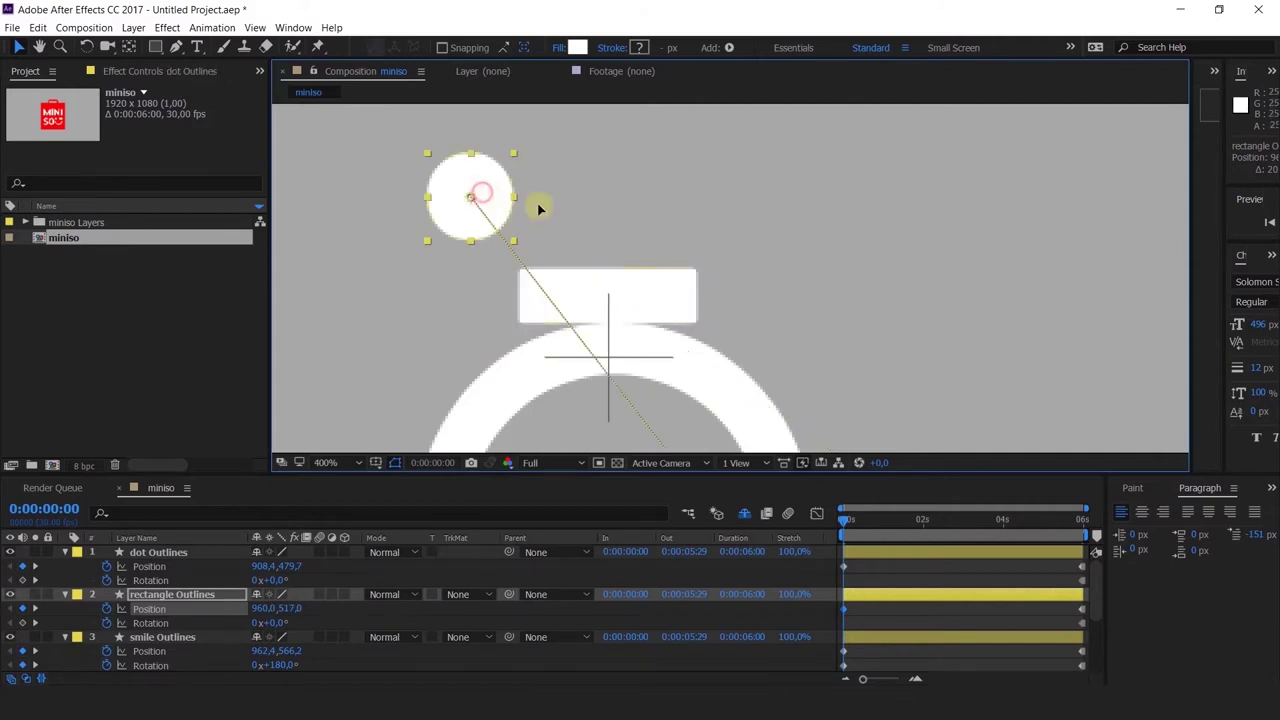
left_click_drag(478, 199, 618, 217)
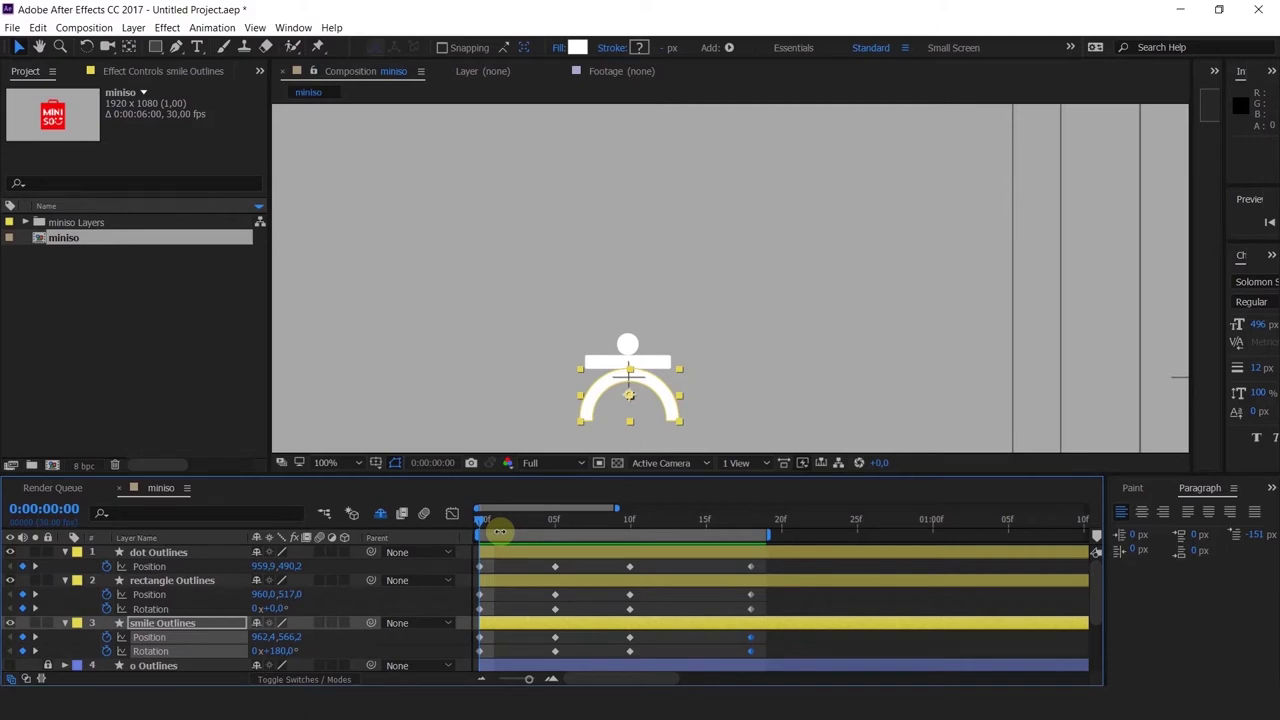
Step: At 0:00:00:05, move the three face layers up together, placing the dot, rectangle and smile at about Y 245, 272 and 321
left_click_drag(737, 387, 760, 338)
left_click_drag(497, 524, 524, 524)
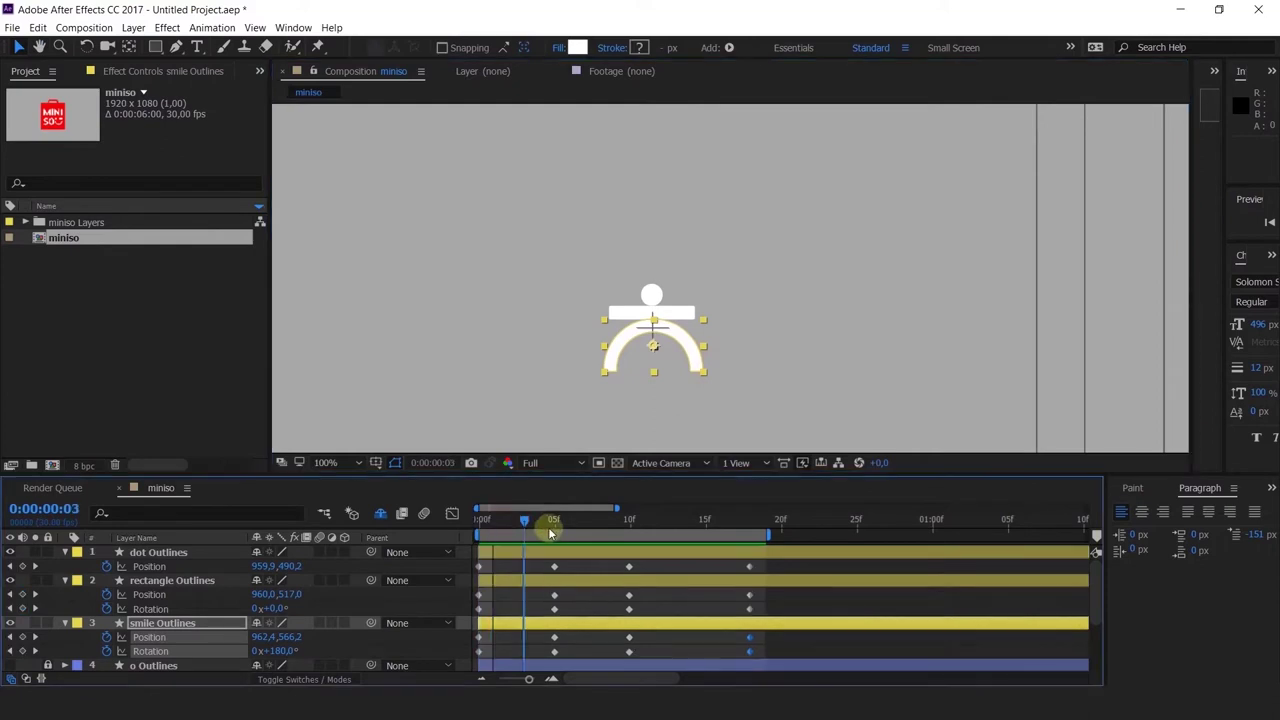
left_click(240, 551, "shift")
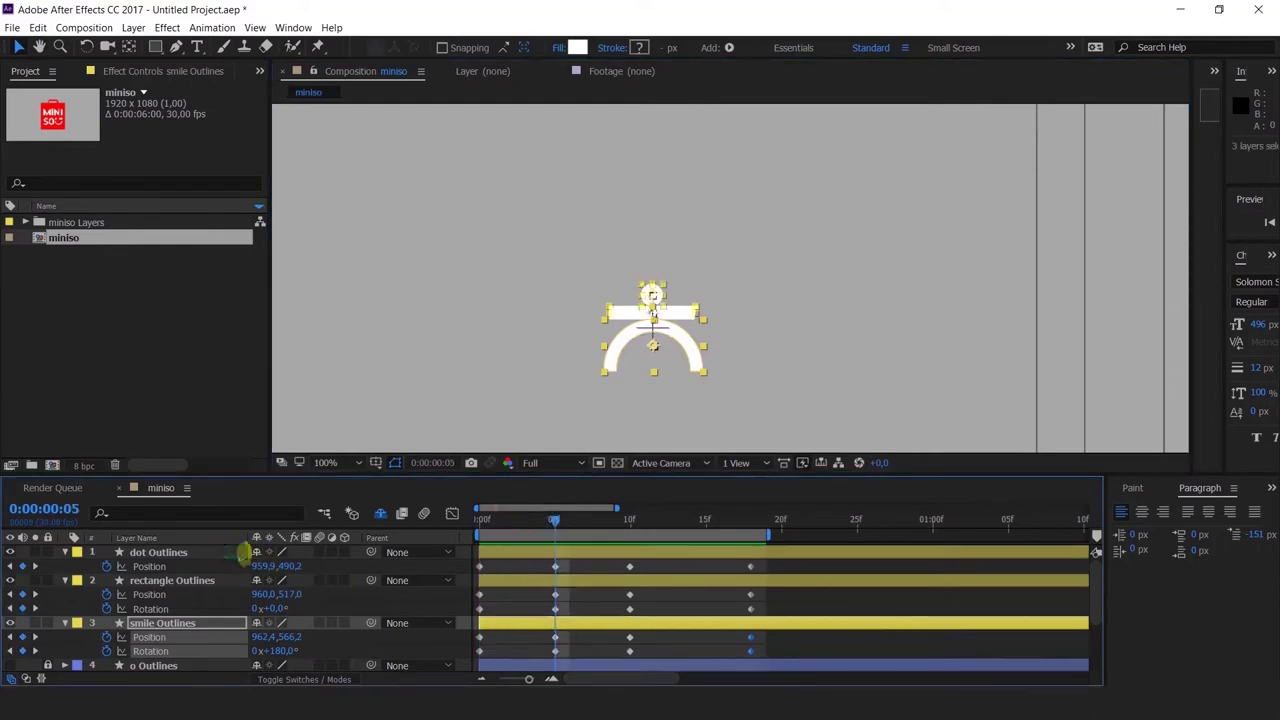
key("F2")
left_click(268, 636)
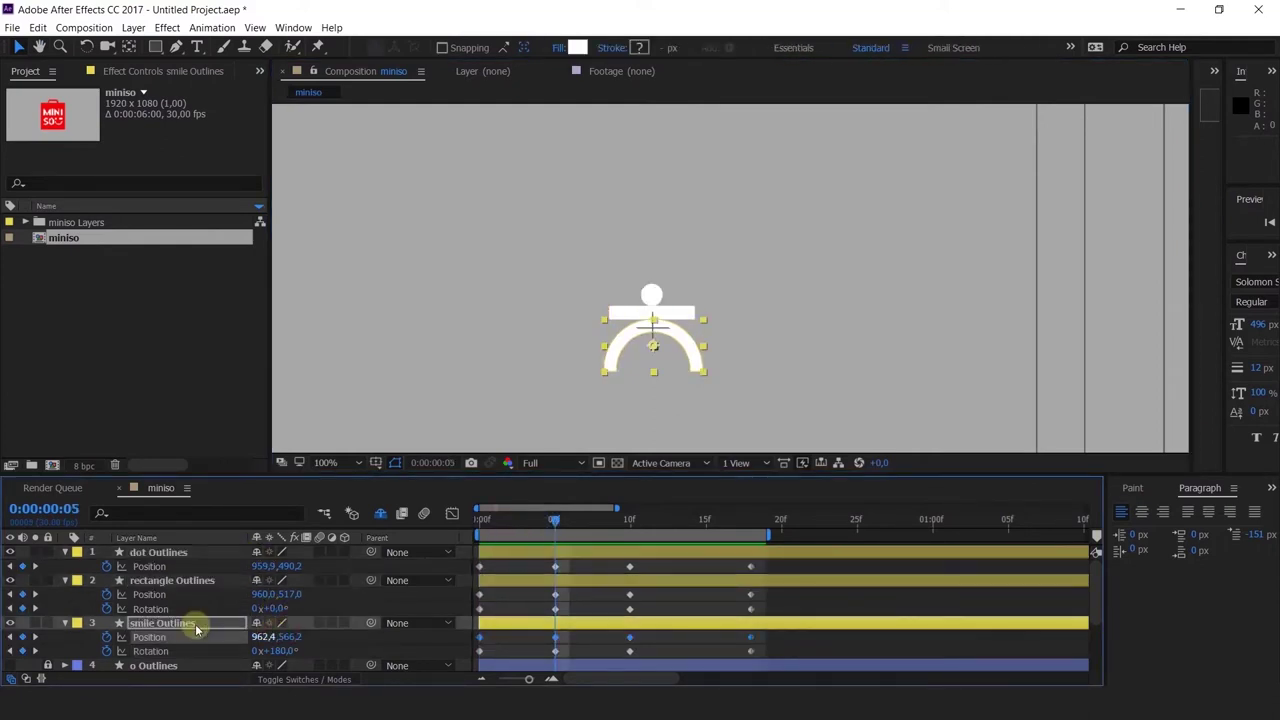
left_click(196, 625)
left_click(180, 555, "shift")
left_click_drag(286, 566, 119, 568)
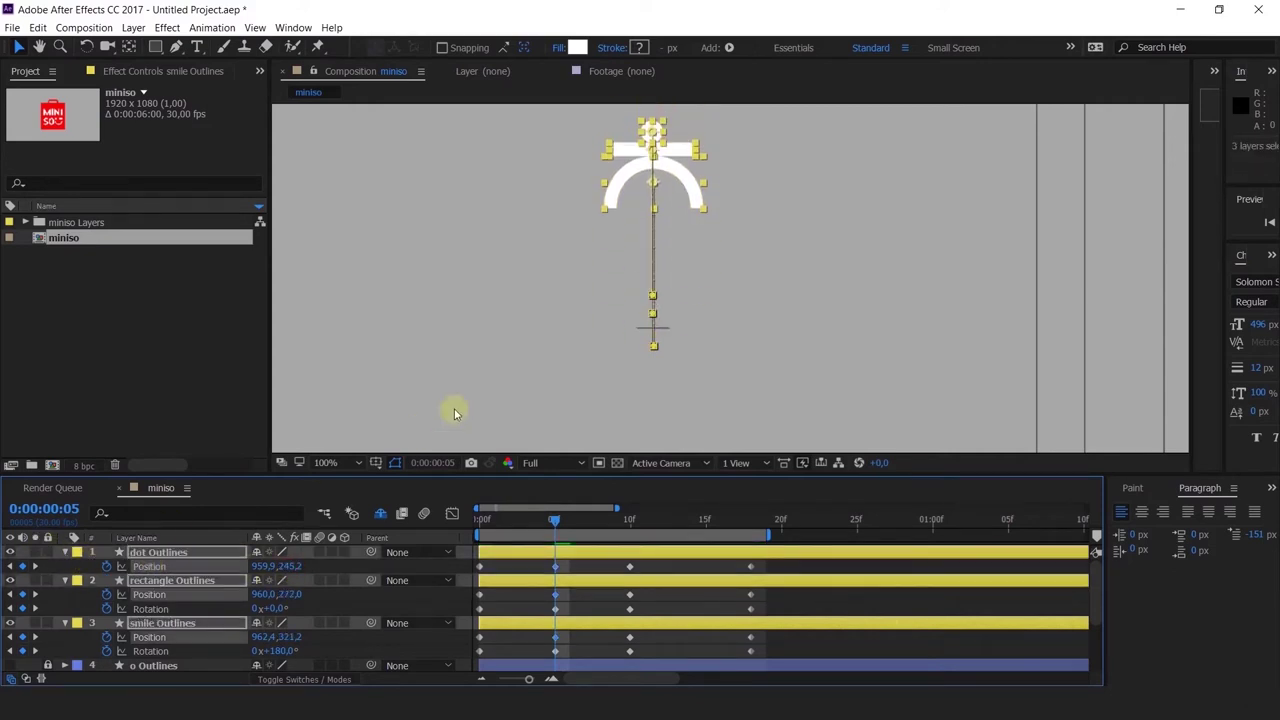
Step: Spread the shapes apart at 0:00:00:05 by raising the rectangle to about 960, 210 and the dot to about 960, 111
key("h")
left_click_drag(526, 354, 459, 443)
left_click(557, 567)
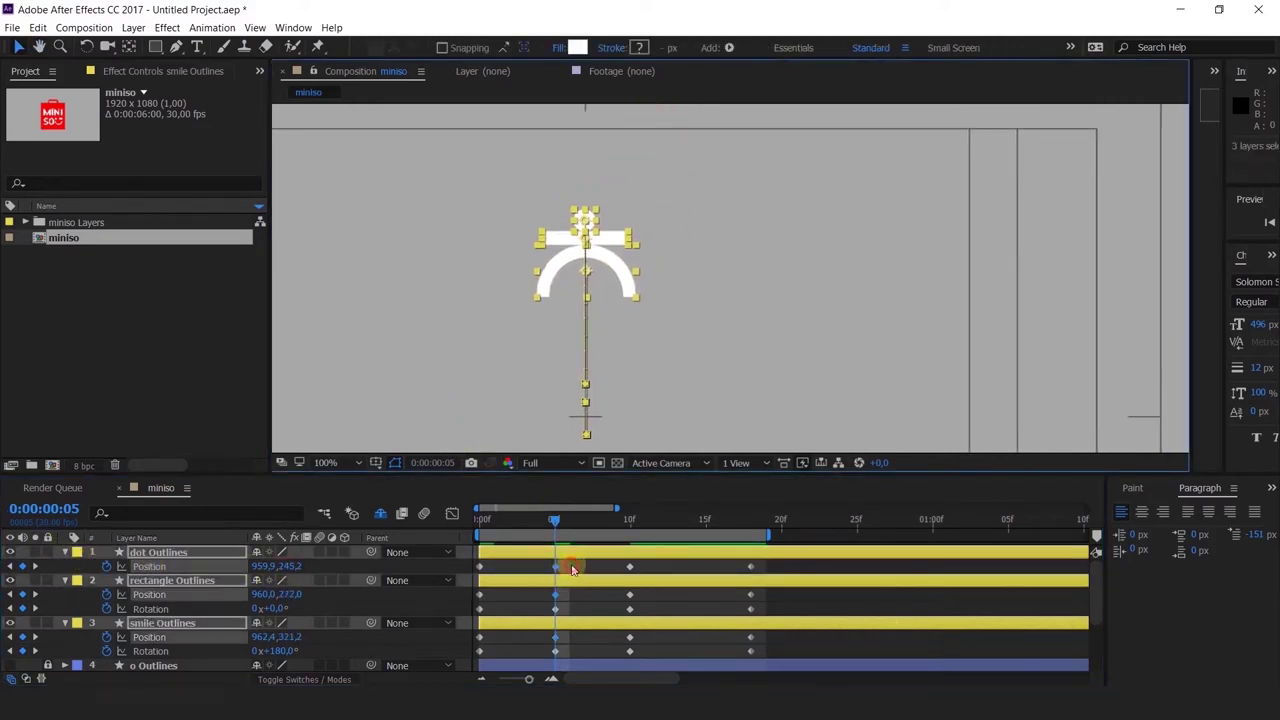
left_click(572, 568)
left_click_drag(585, 223, 585, 153)
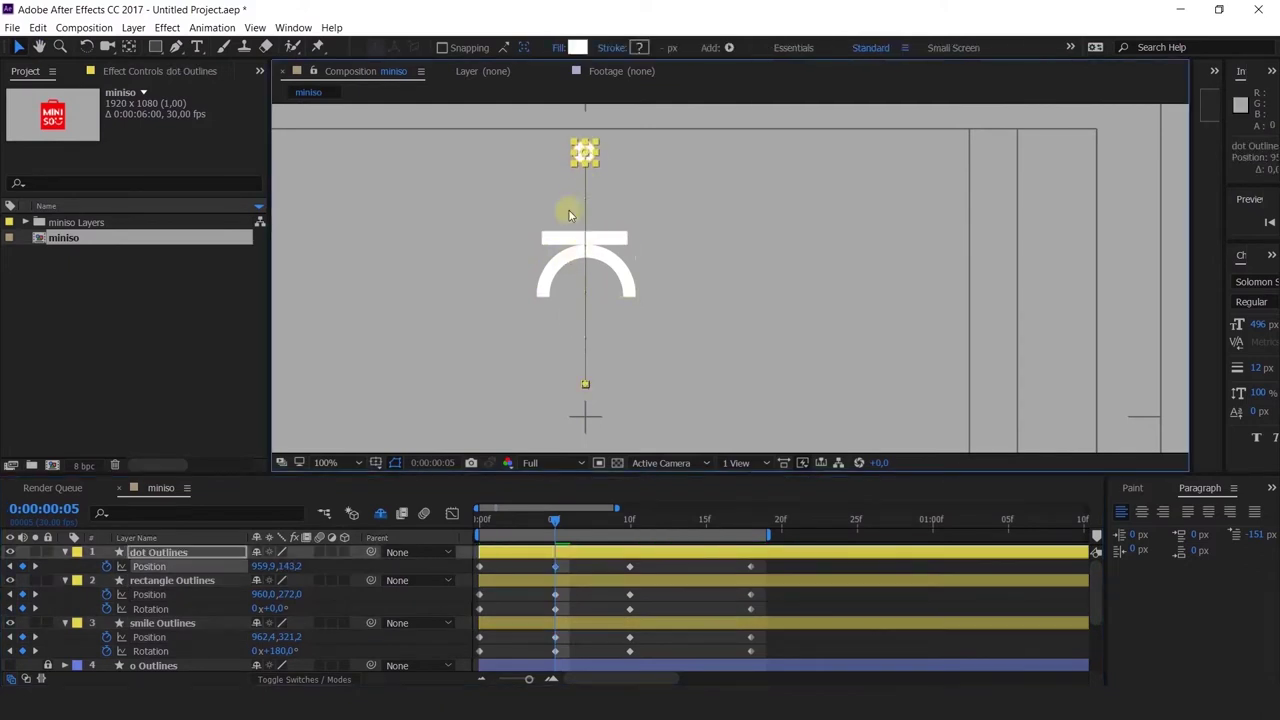
left_click_drag(555, 243, 557, 196)
left_click_drag(585, 148, 590, 130)
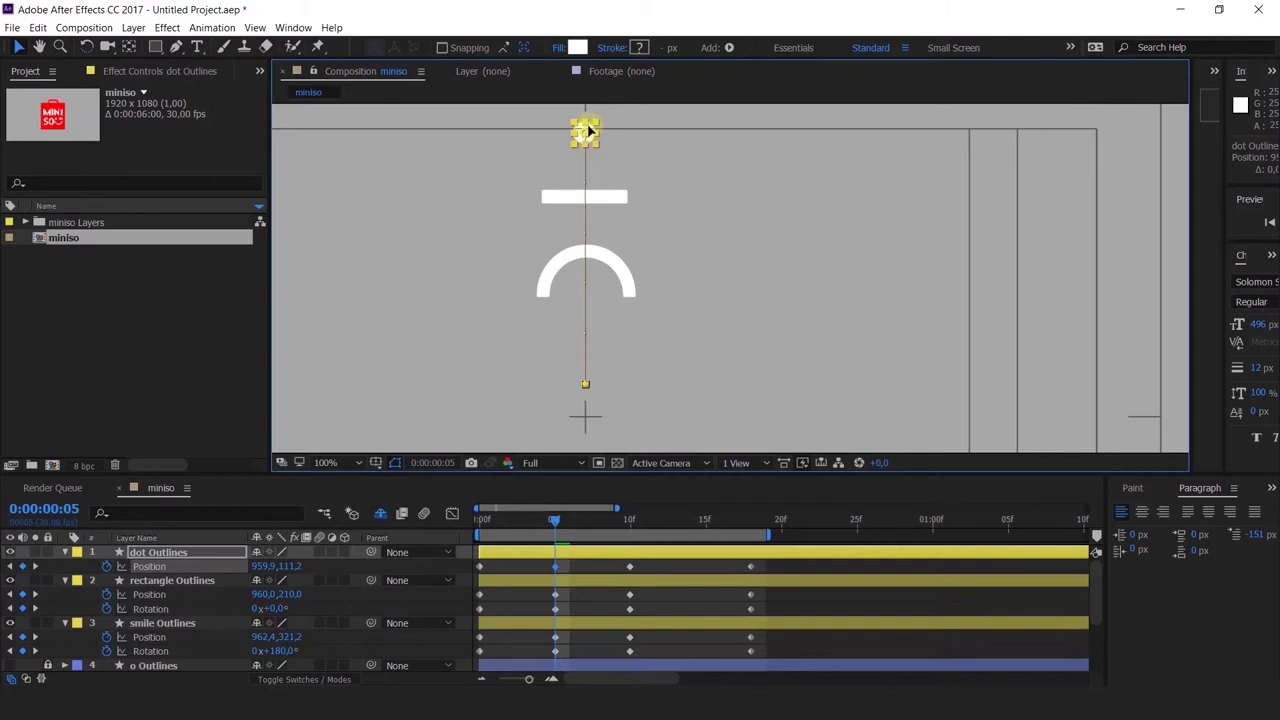
Step: Set the smile layer's rotation to 0° at 0:00:00:05
left_click(577, 254)
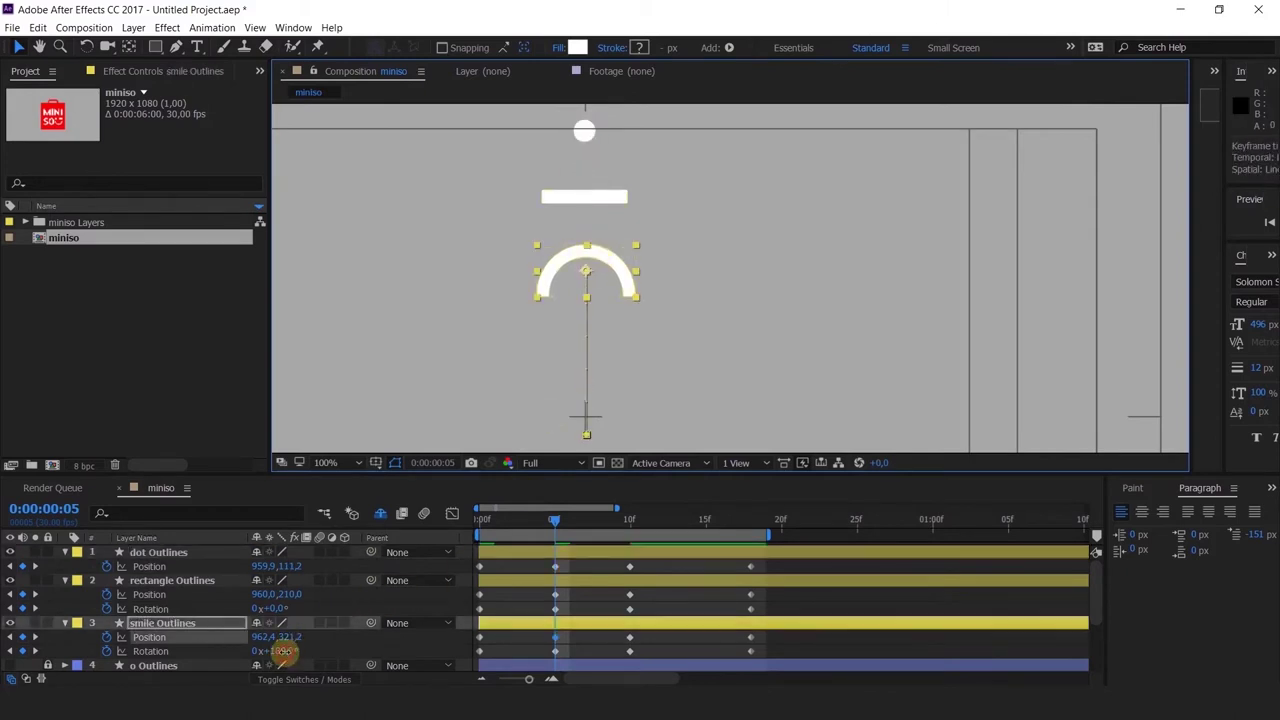
left_click(285, 652)
type("0")
key("Return")
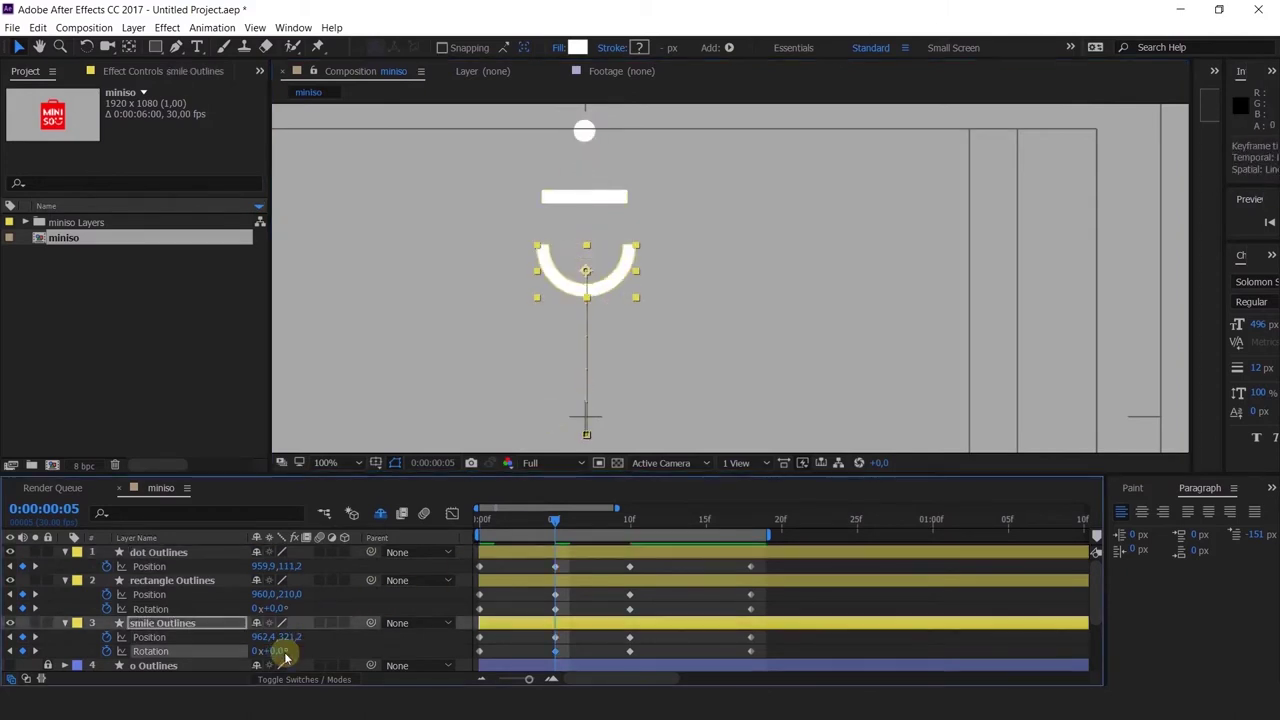
Step: Copy the smile's 0° rotation keyframe to 0:00:00:10 and 0:00:00:18
left_click(631, 519)
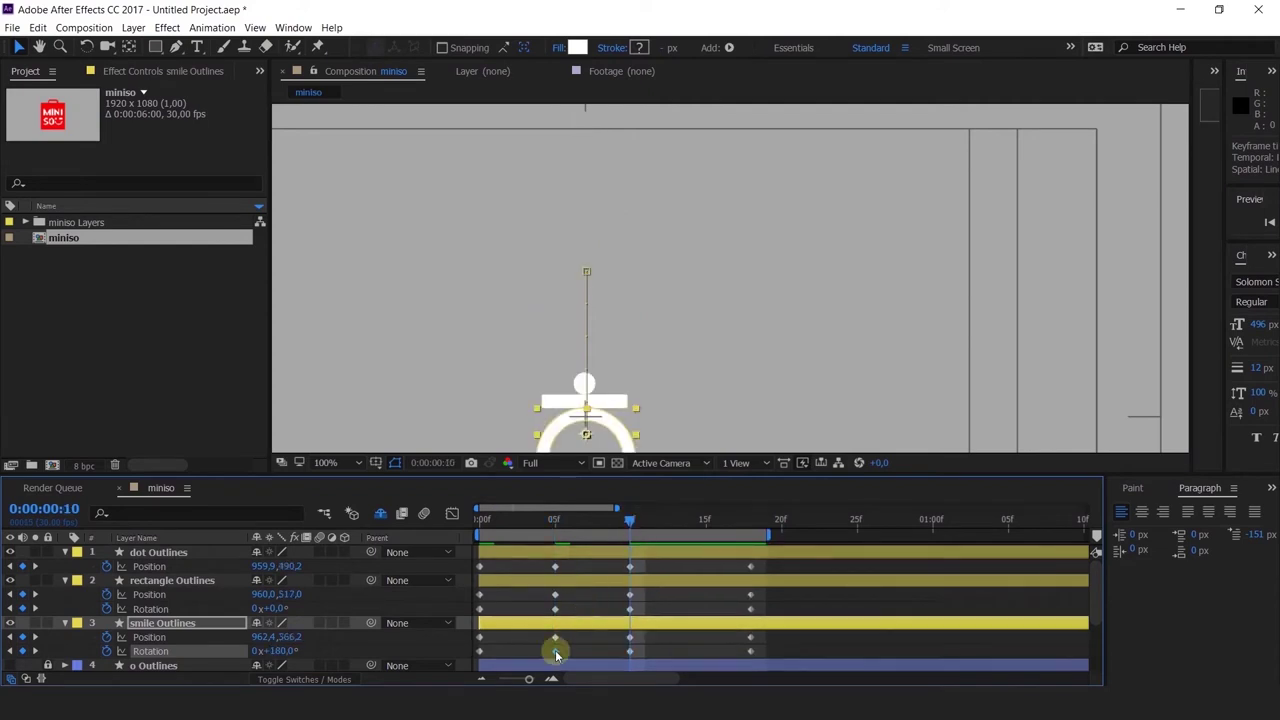
left_click(750, 519)
key("ctrl+v")
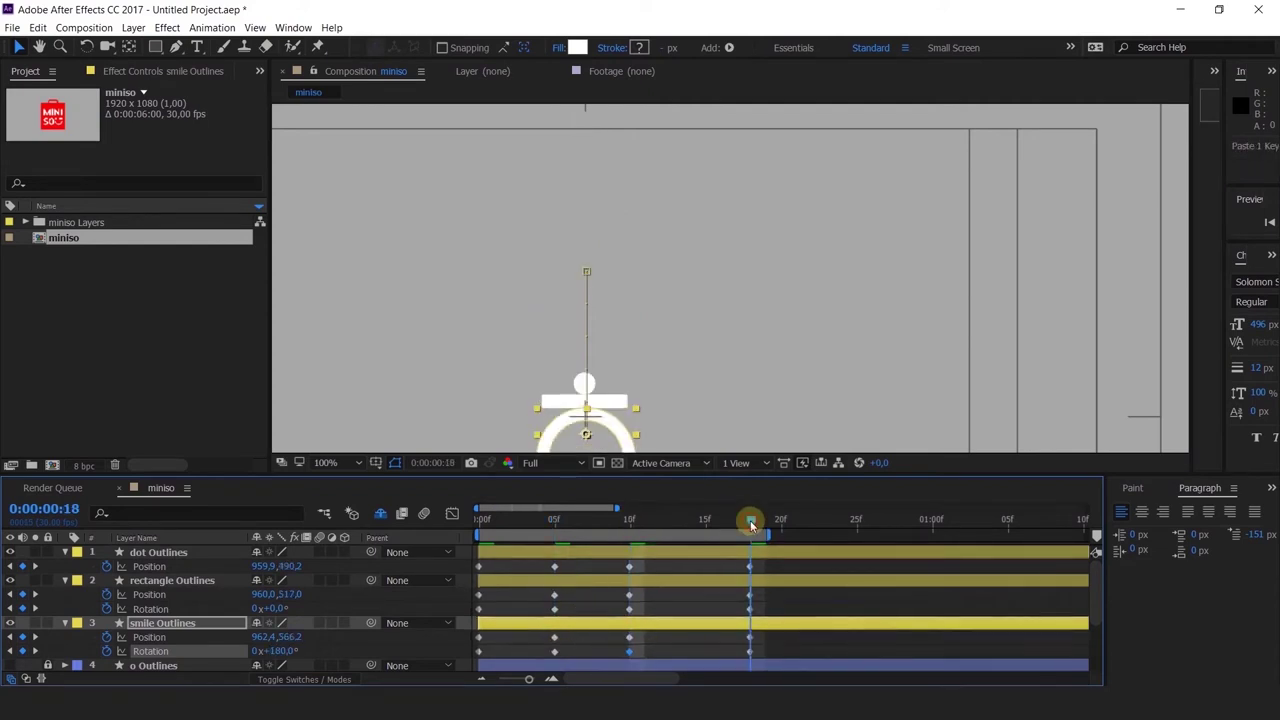
Step: Set the rectangle's rotation to 180° at 0:00:00:05 and copy that keyframe to 0:00:00:10 and 0:00:00:18
left_click_drag(750, 520, 556, 520)
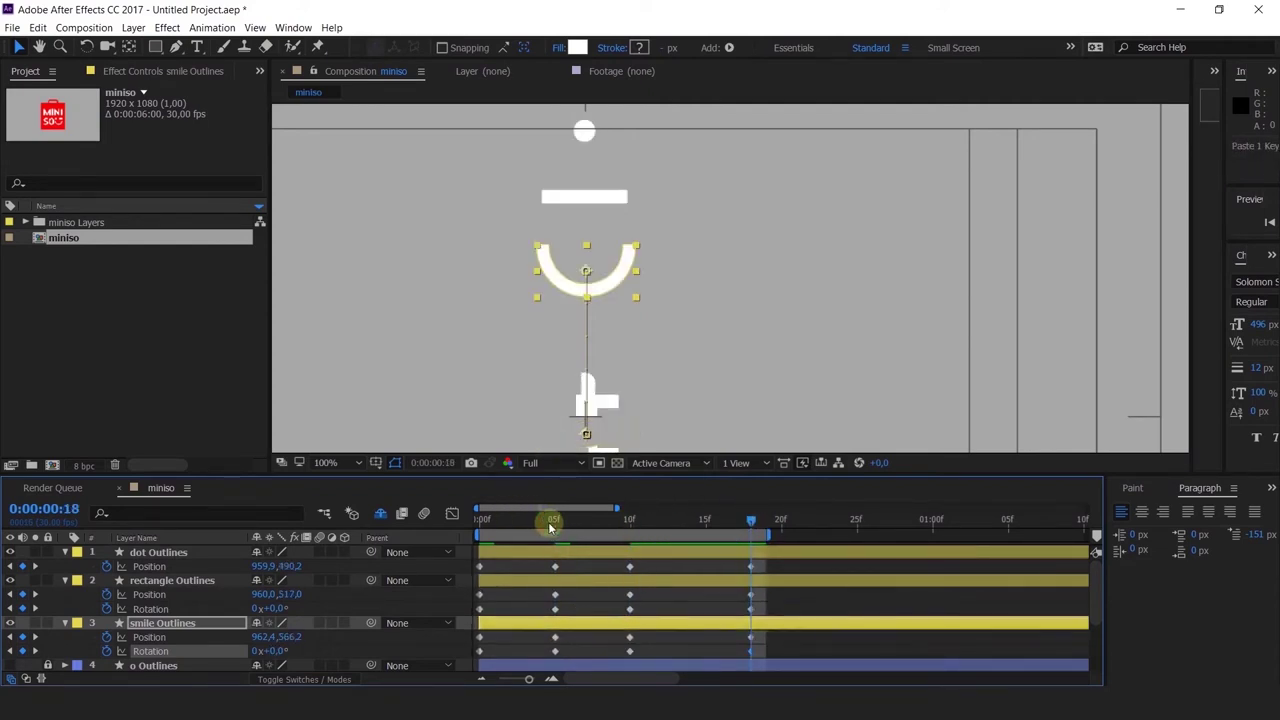
left_click(558, 201)
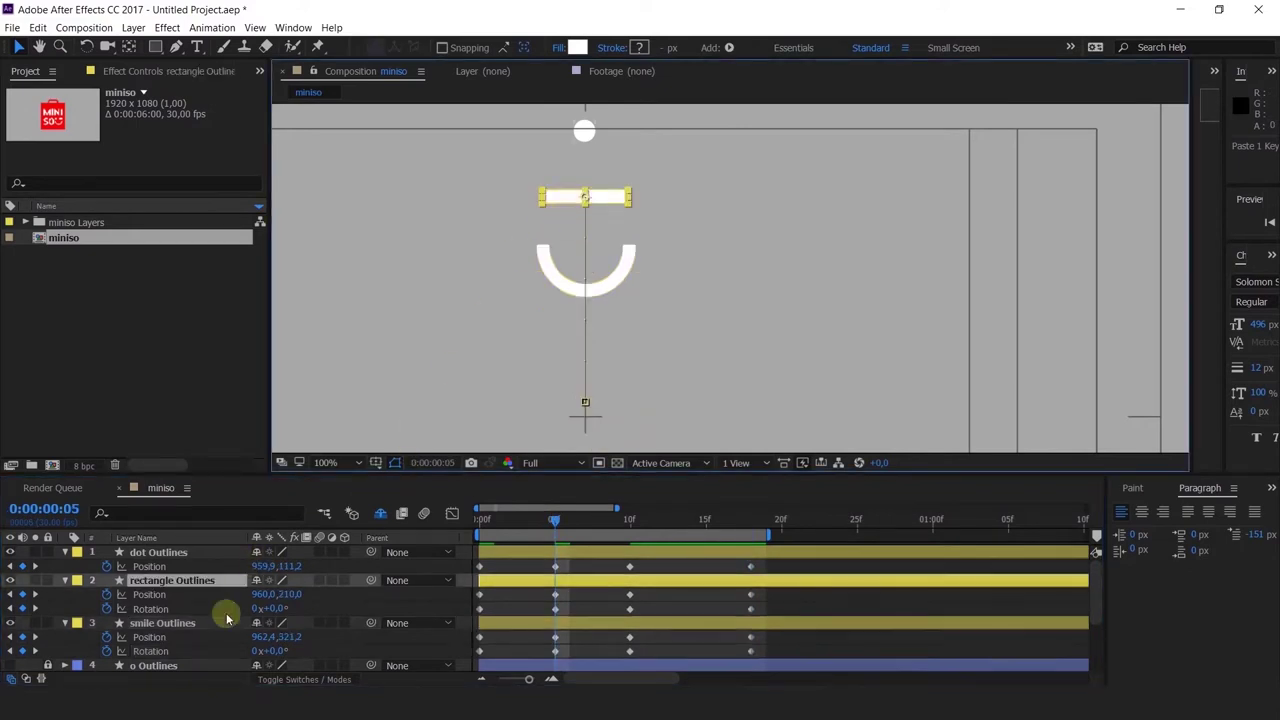
left_click(276, 607)
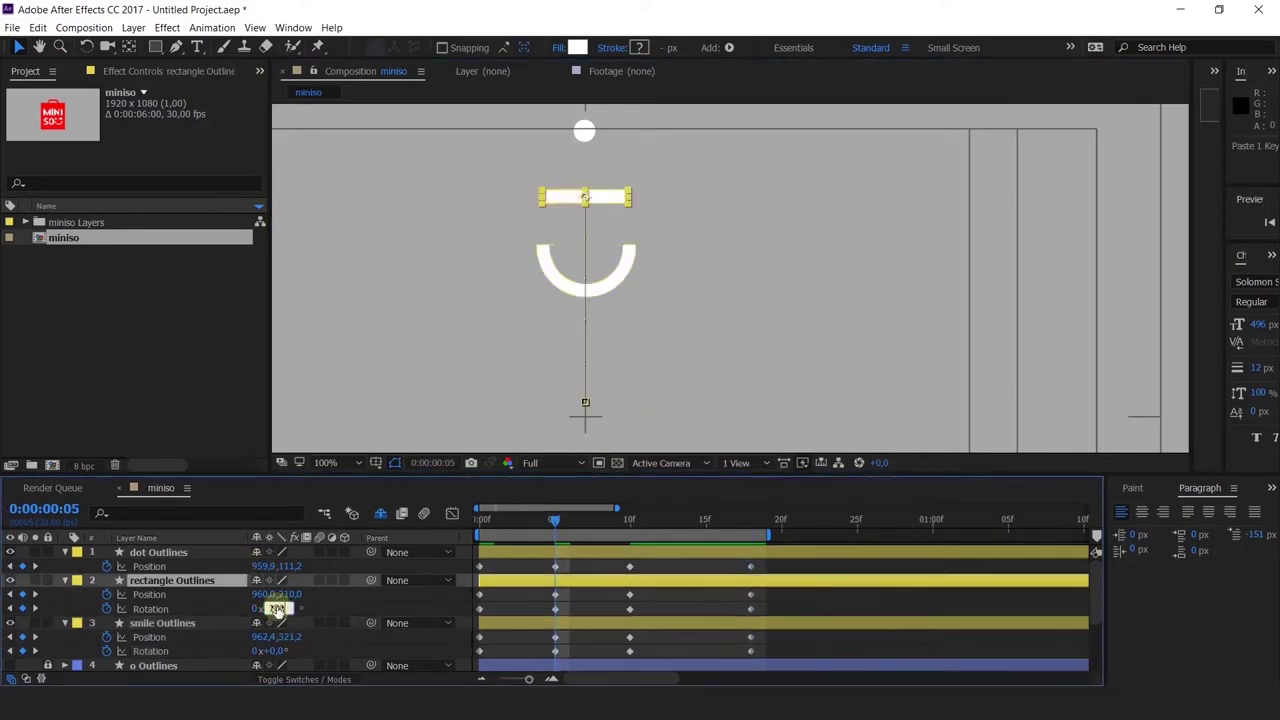
type("180")
key("Return")
key("ctrl+c")
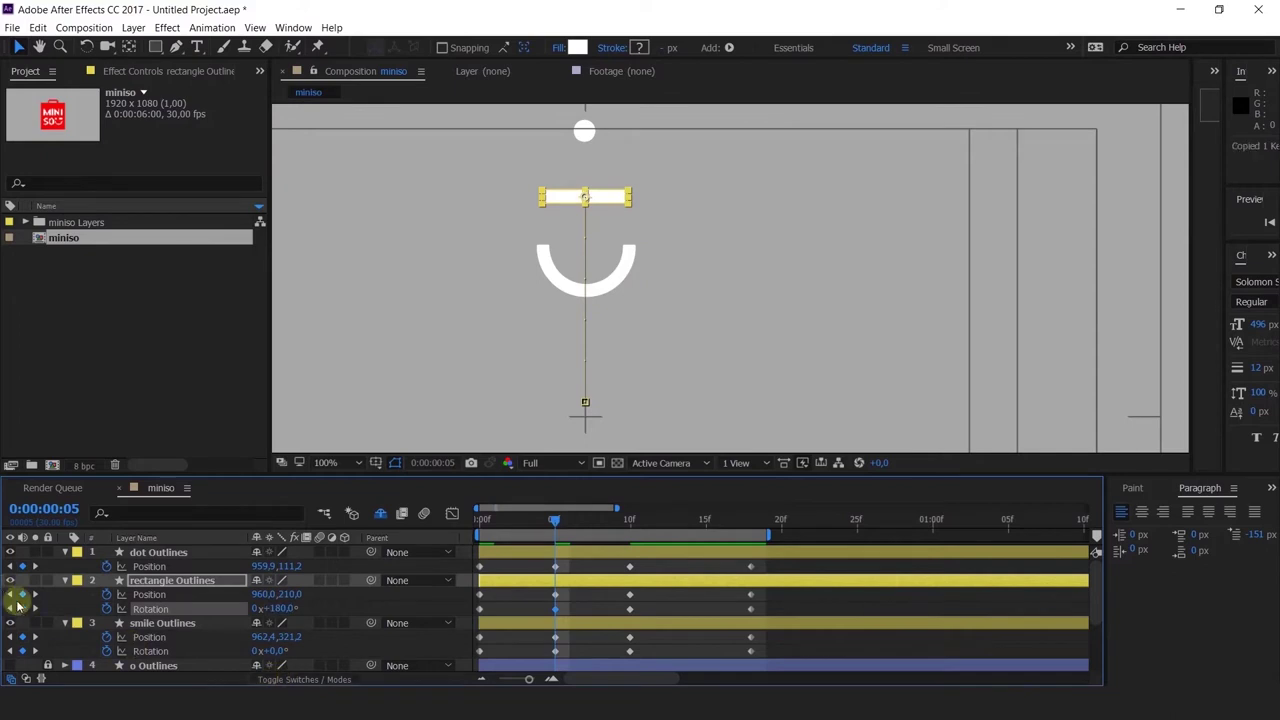
left_click(35, 612)
key("ctrl+v")
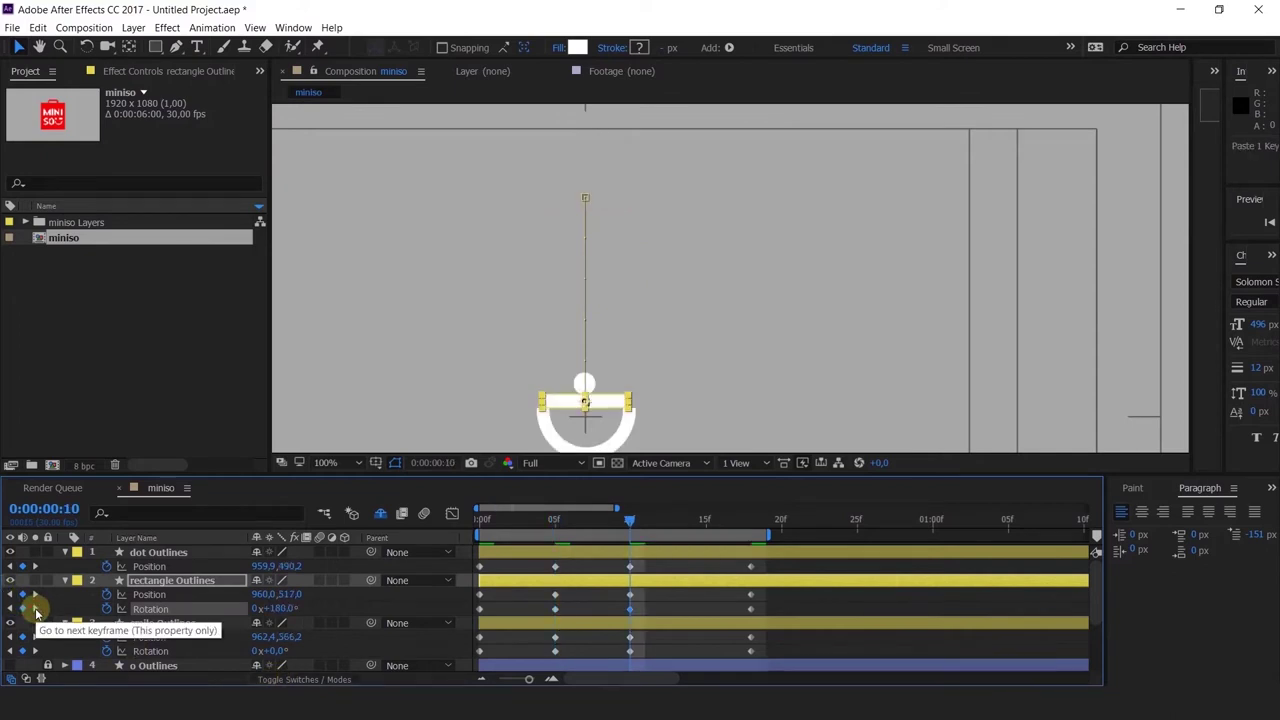
left_click(35, 609)
key("ctrl+v")
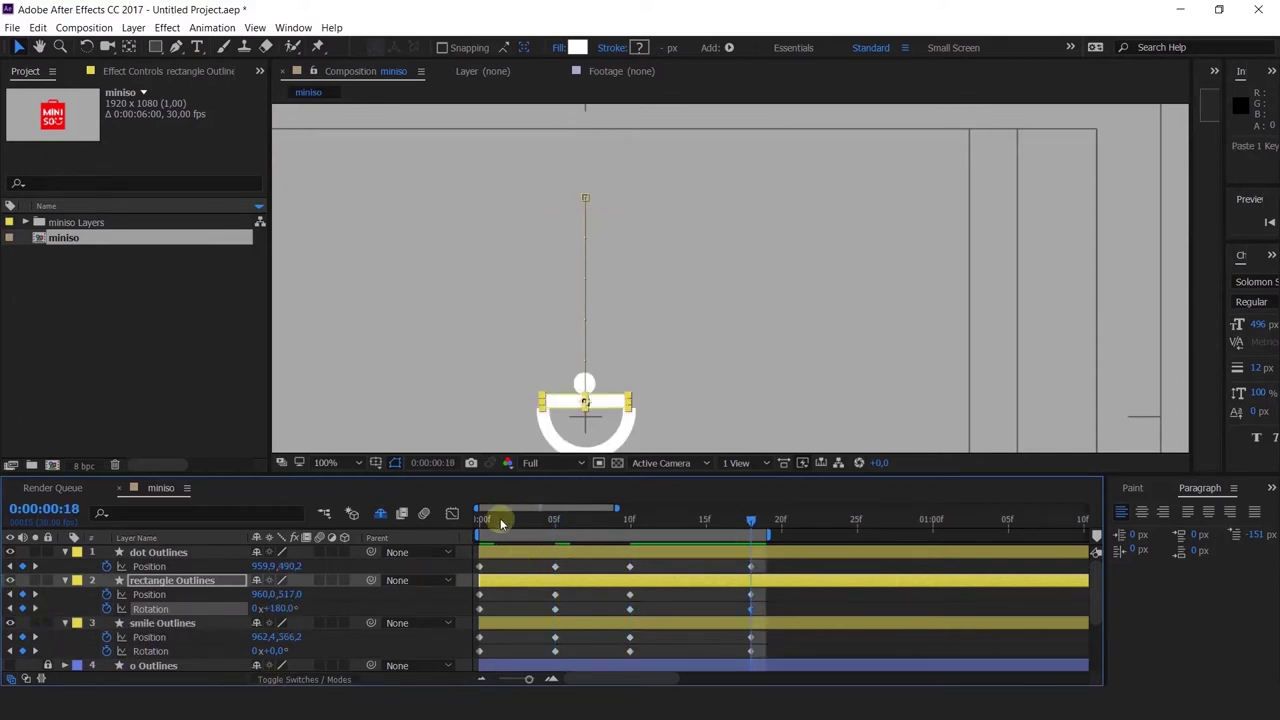
Step: Preview the motion and try rotating the smile to 236° and the rectangle to -51° at 0:00:00:02, undoing each change
left_click_drag(500, 523, 508, 549)
key("space")
left_click(292, 652)
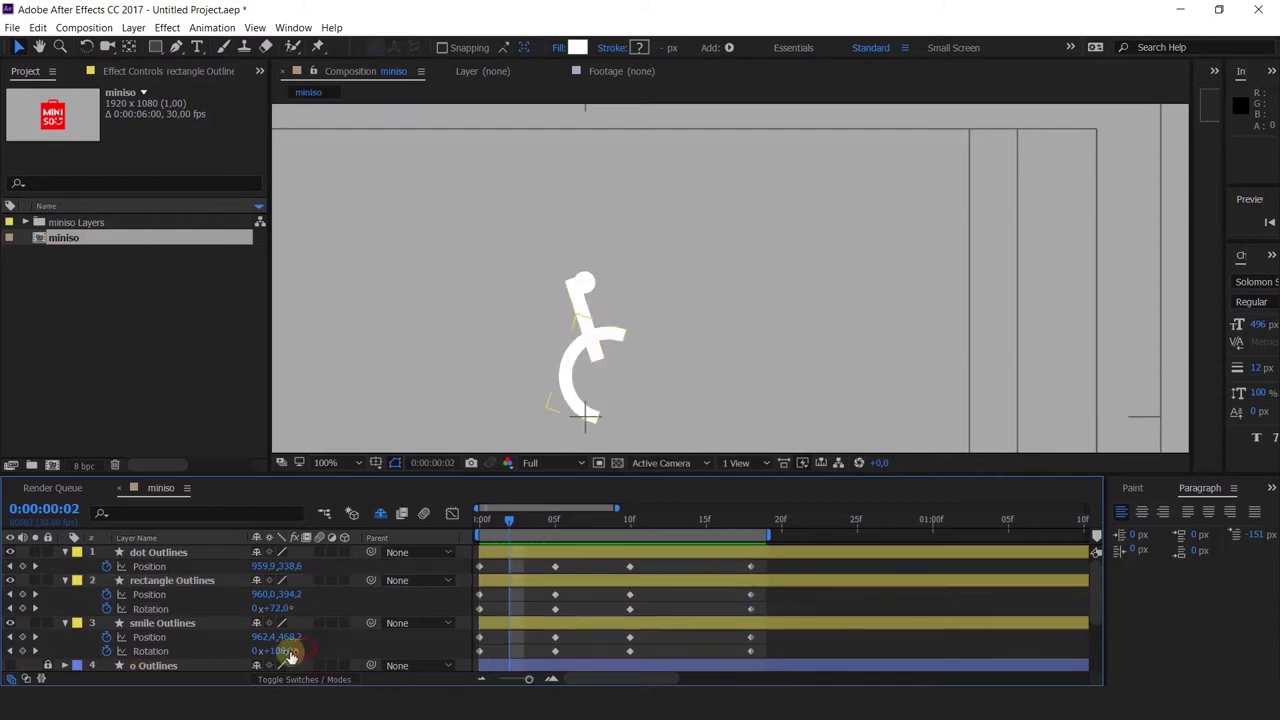
left_click_drag(286, 651, 394, 651)
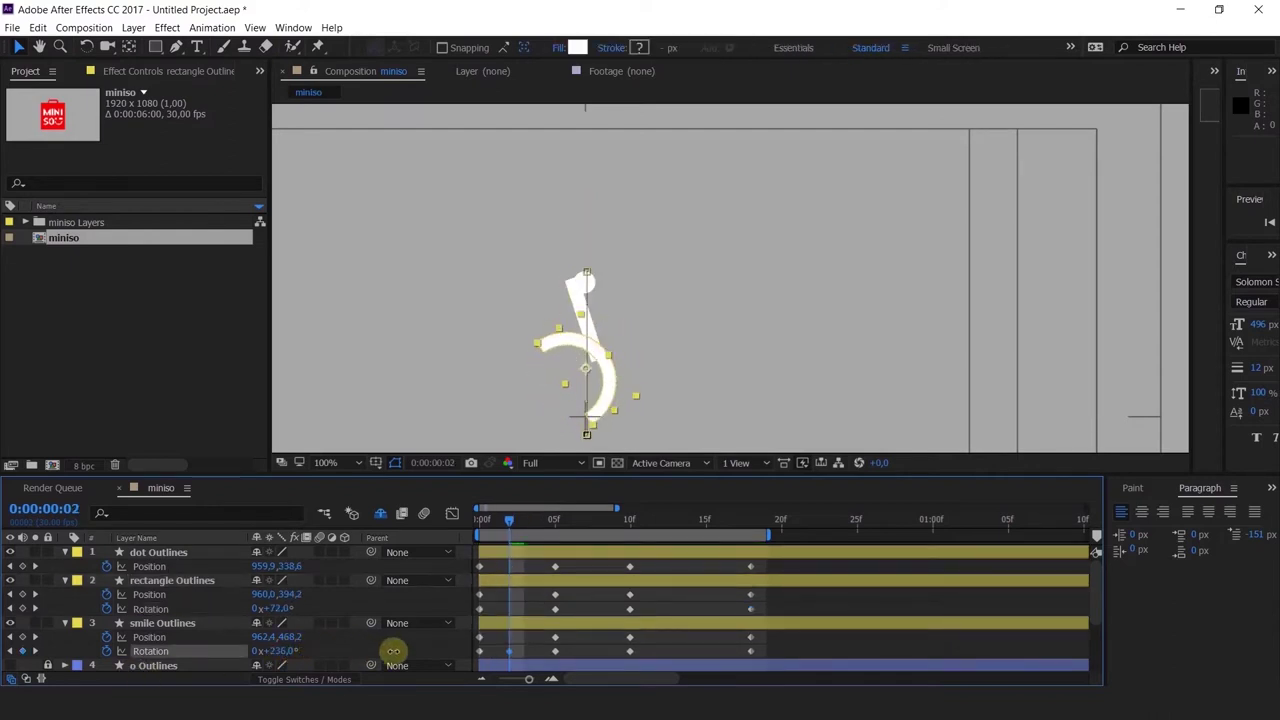
key("ctrl+z")
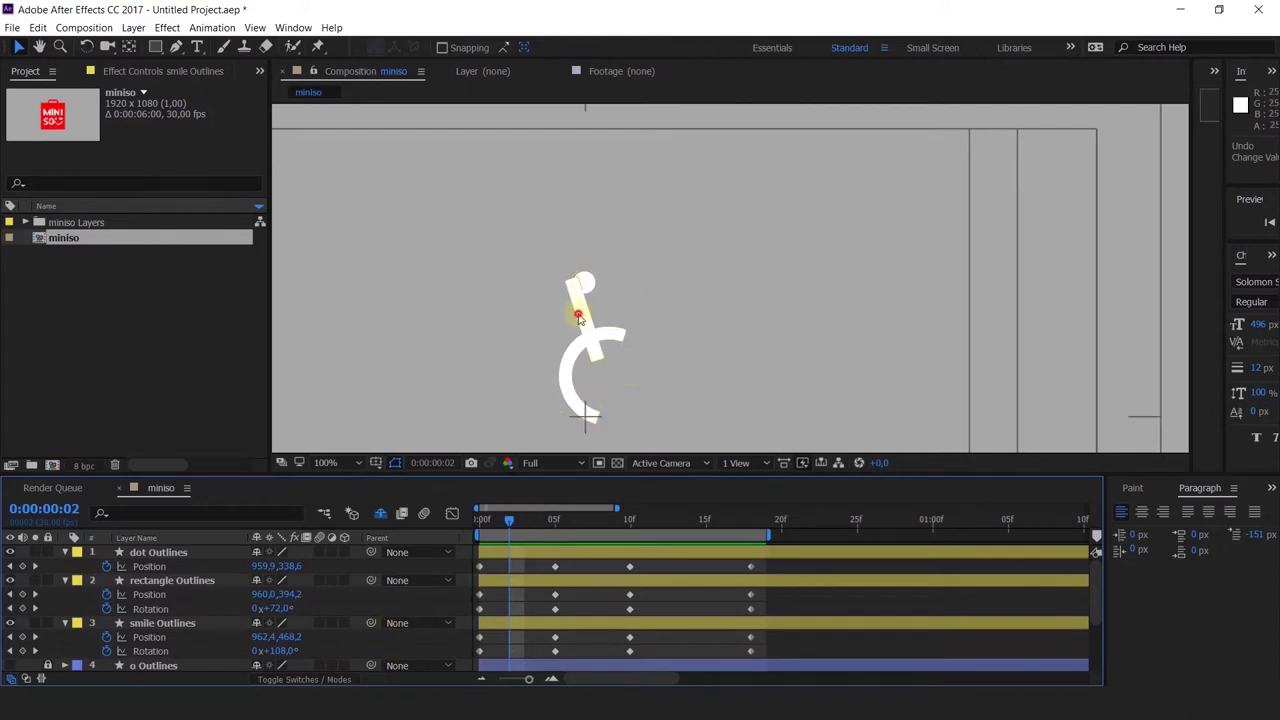
left_click(578, 316)
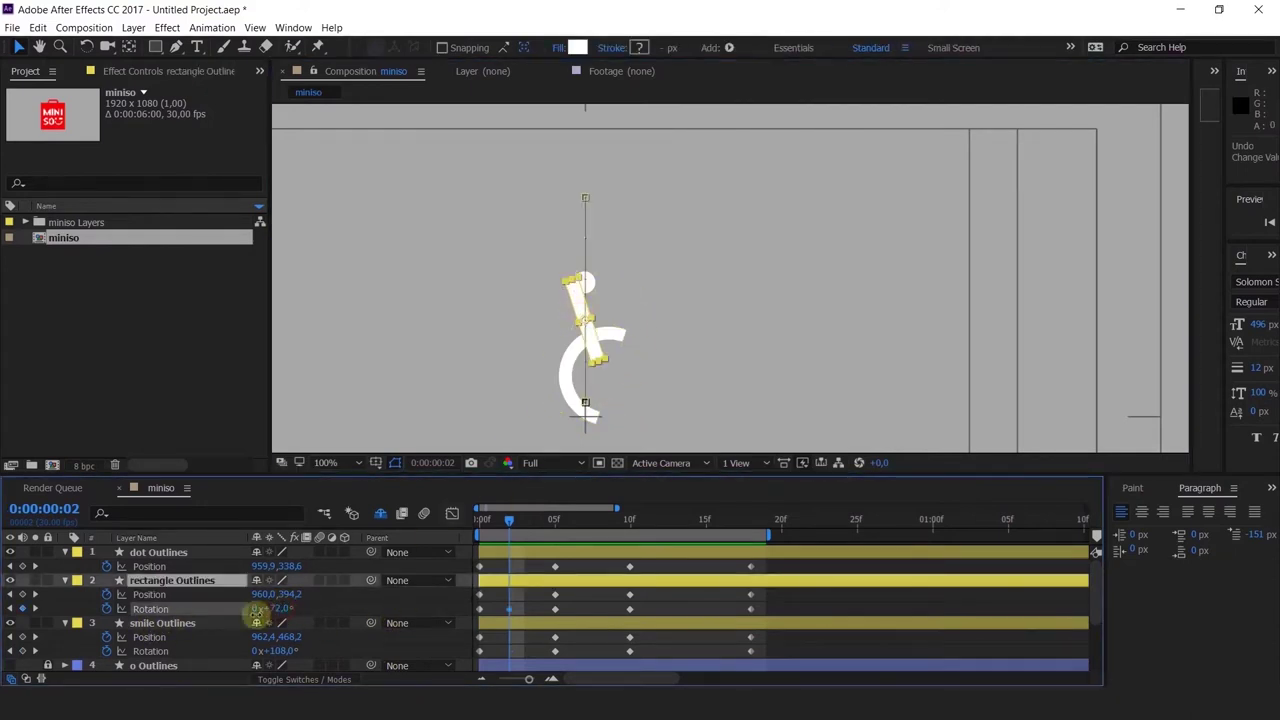
left_click_drag(256, 612, 197, 623)
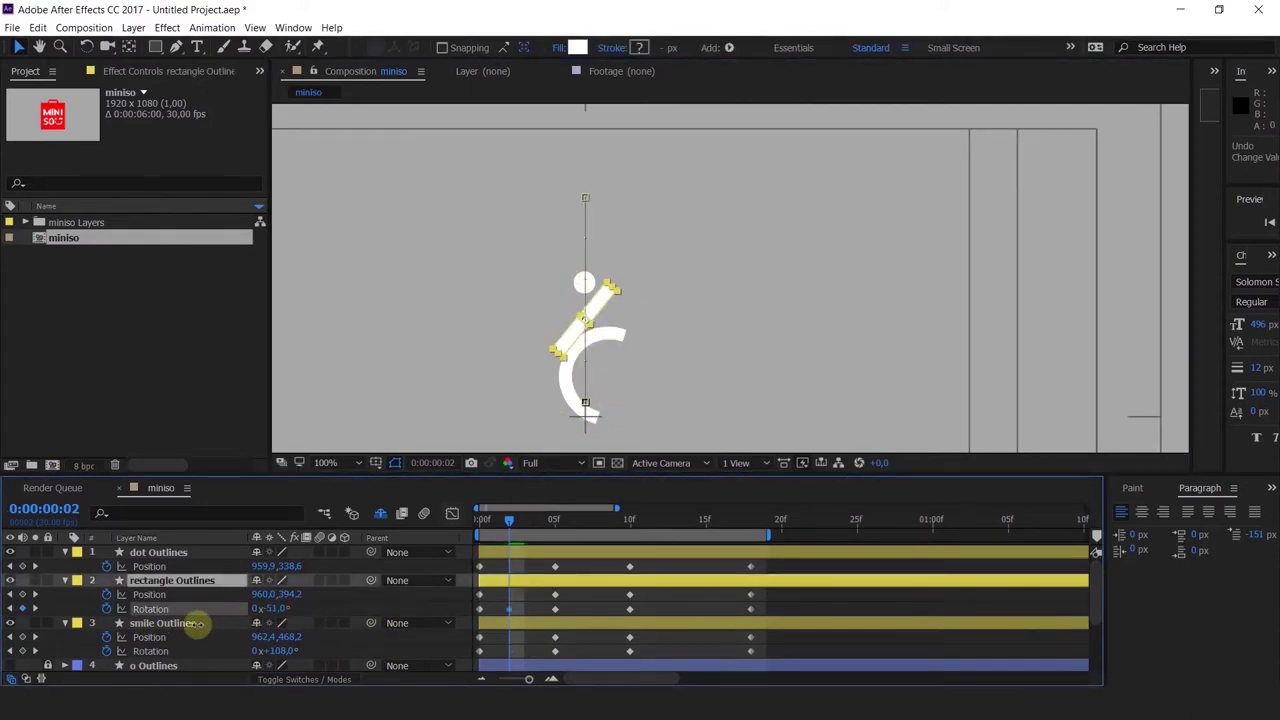
key("ctrl+z")
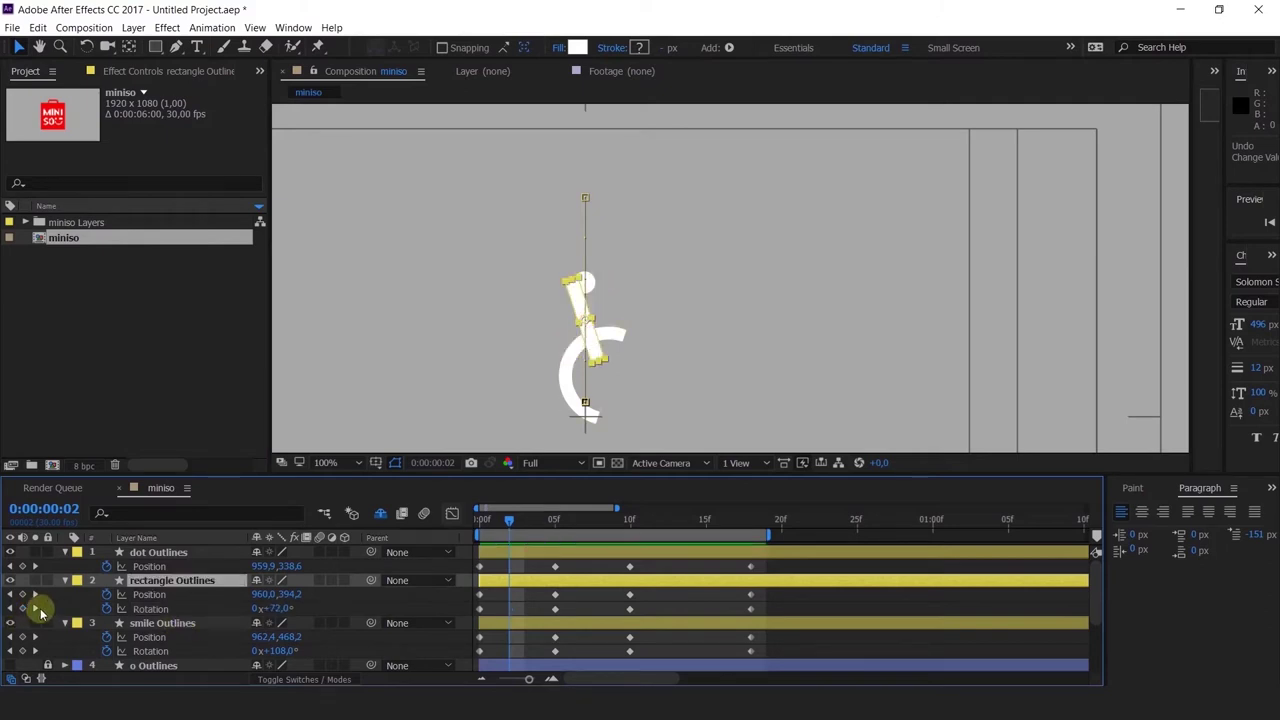
Step: Set the rectangle's rotation to -180° at 0:00:00:05, 0:00:00:10 and 0:00:00:18, and play the animation
left_click(36, 608)
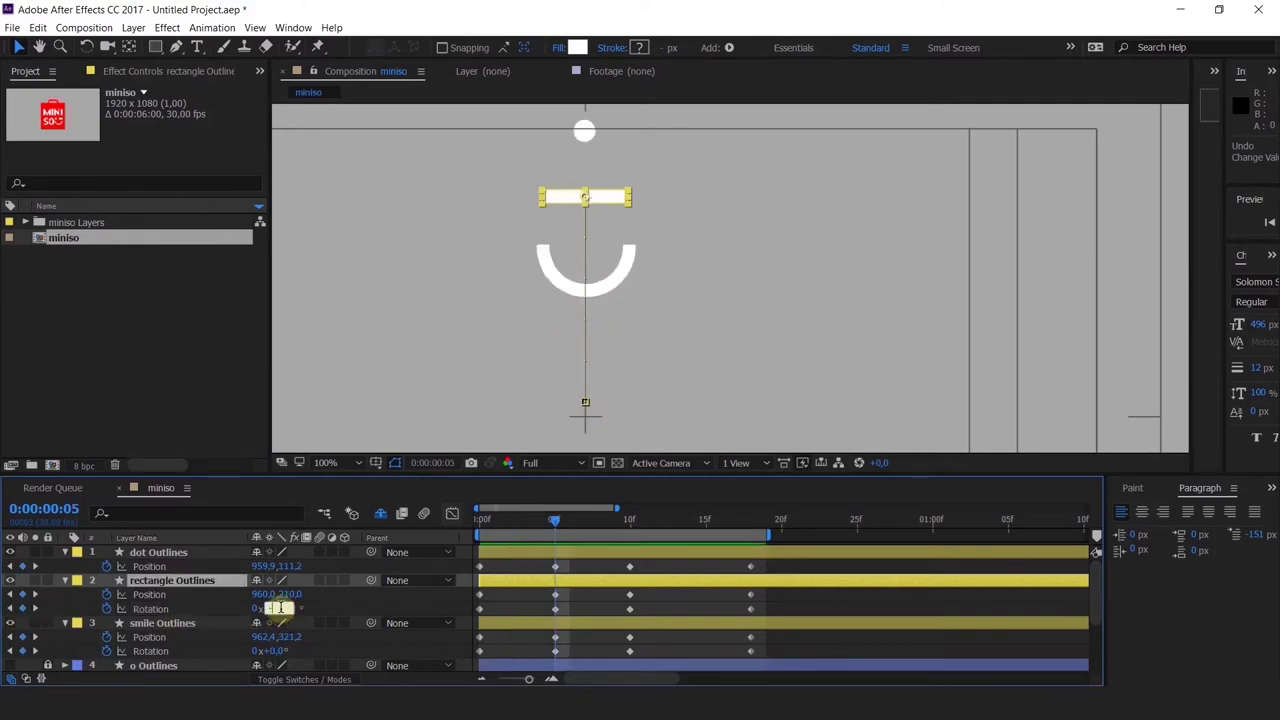
left_click(36, 608)
left_click(36, 608)
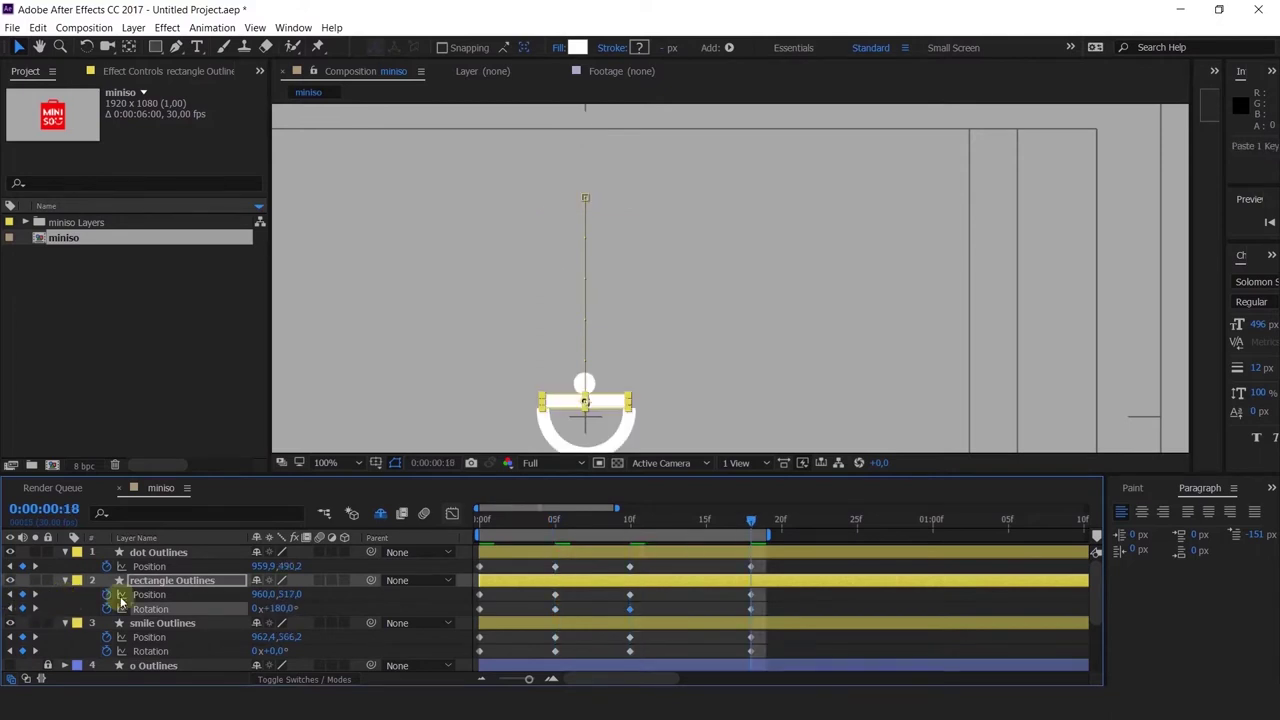
key("space")
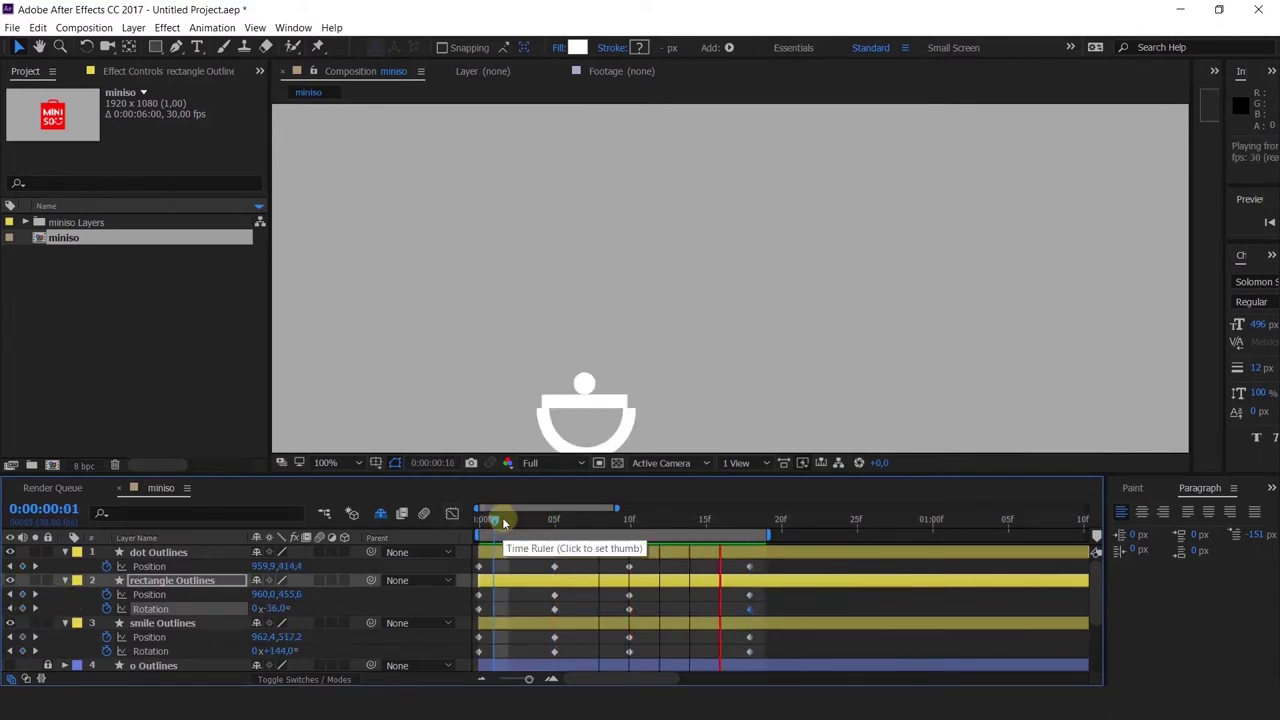
Step: Raise the 0:00:00:05 position keyframes of the rectangle and the dot higher along their vertical motion paths
mouse_move(503, 523)
left_mouse_down()
mouse_move(549, 543)
mouse_move(510, 547)
left_mouse_up()
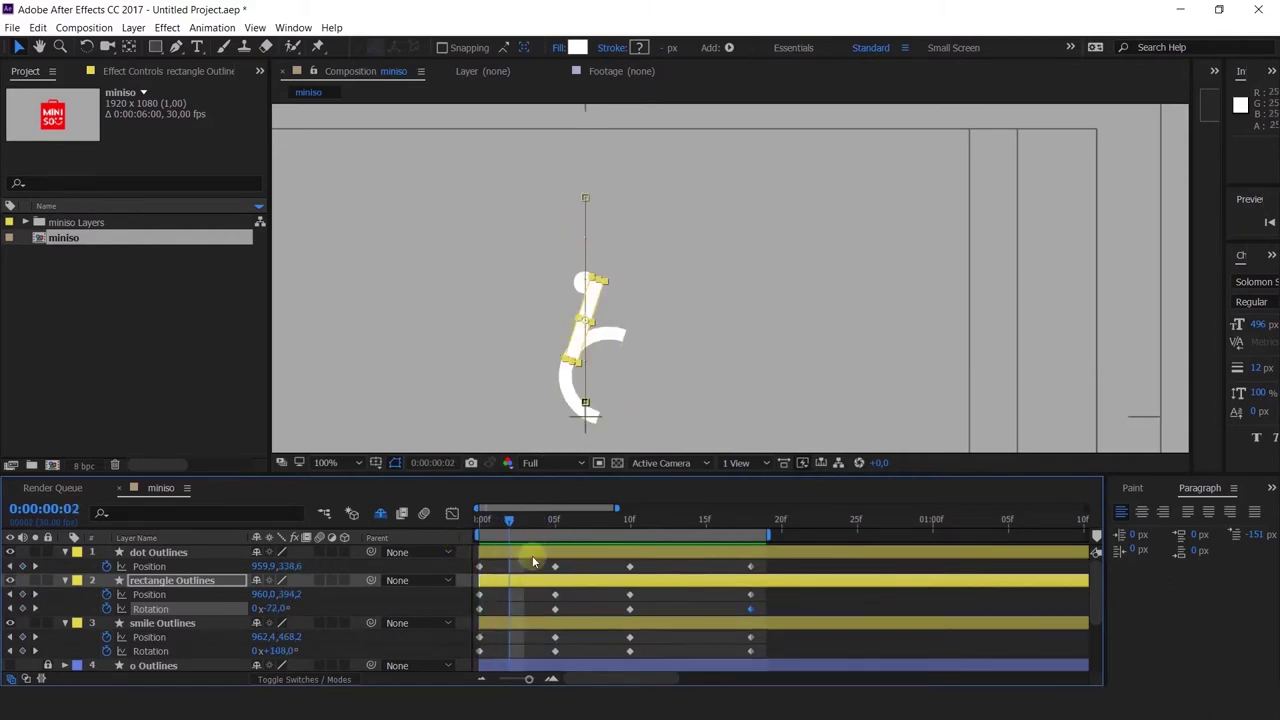
left_click(555, 595)
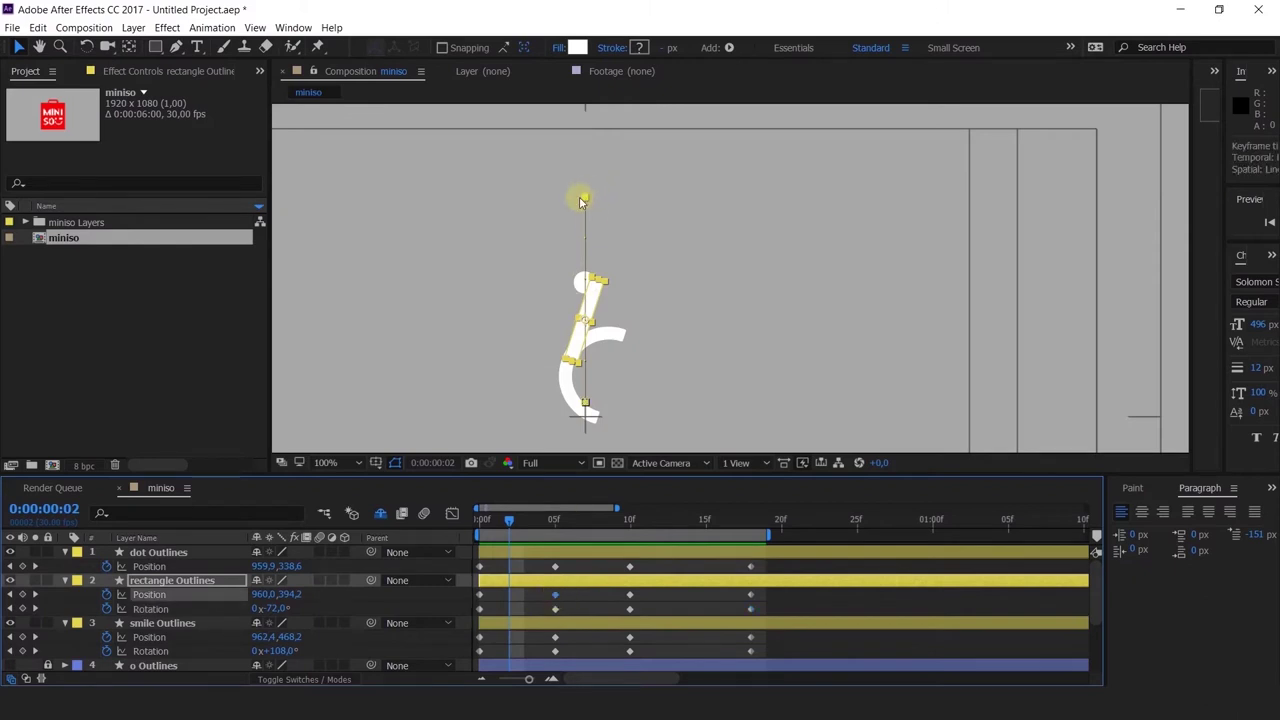
left_click_drag(580, 197, 573, 118)
left_click(551, 554)
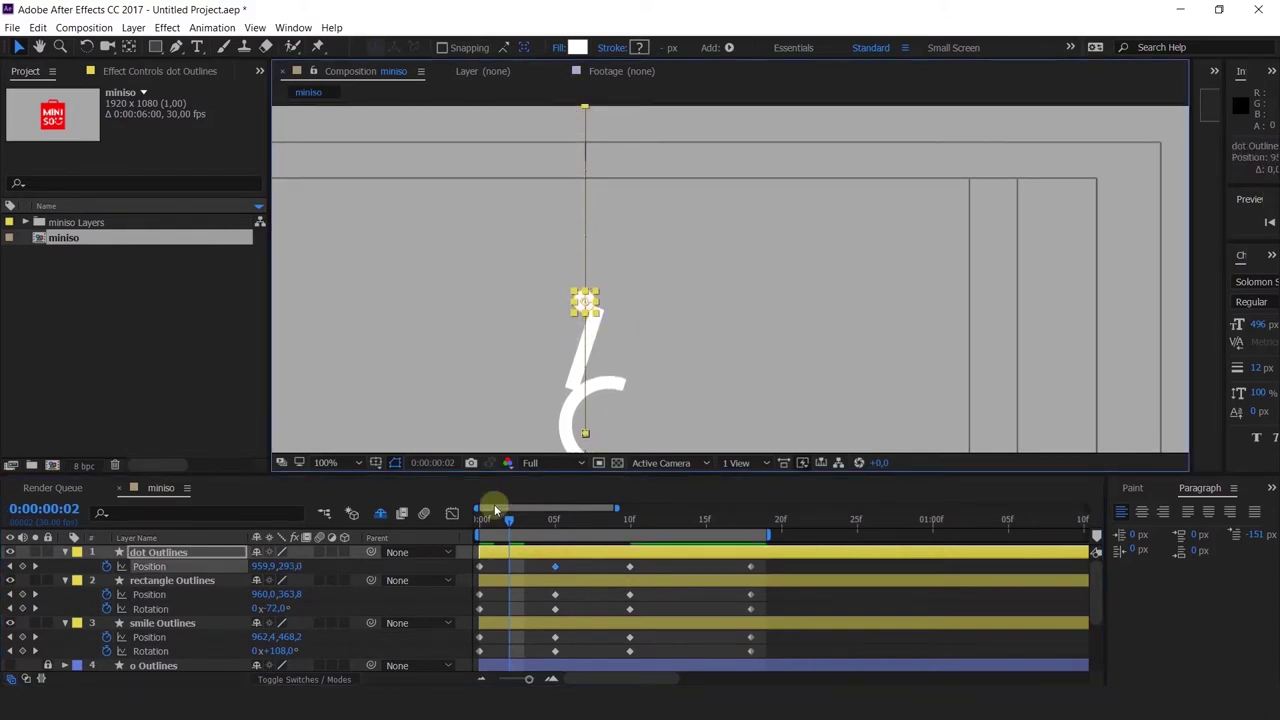
Step: Play back the face animation and go to 0:00:00:10
left_click_drag(481, 531, 634, 556)
key("space")
left_click_drag(686, 342, 703, 276)
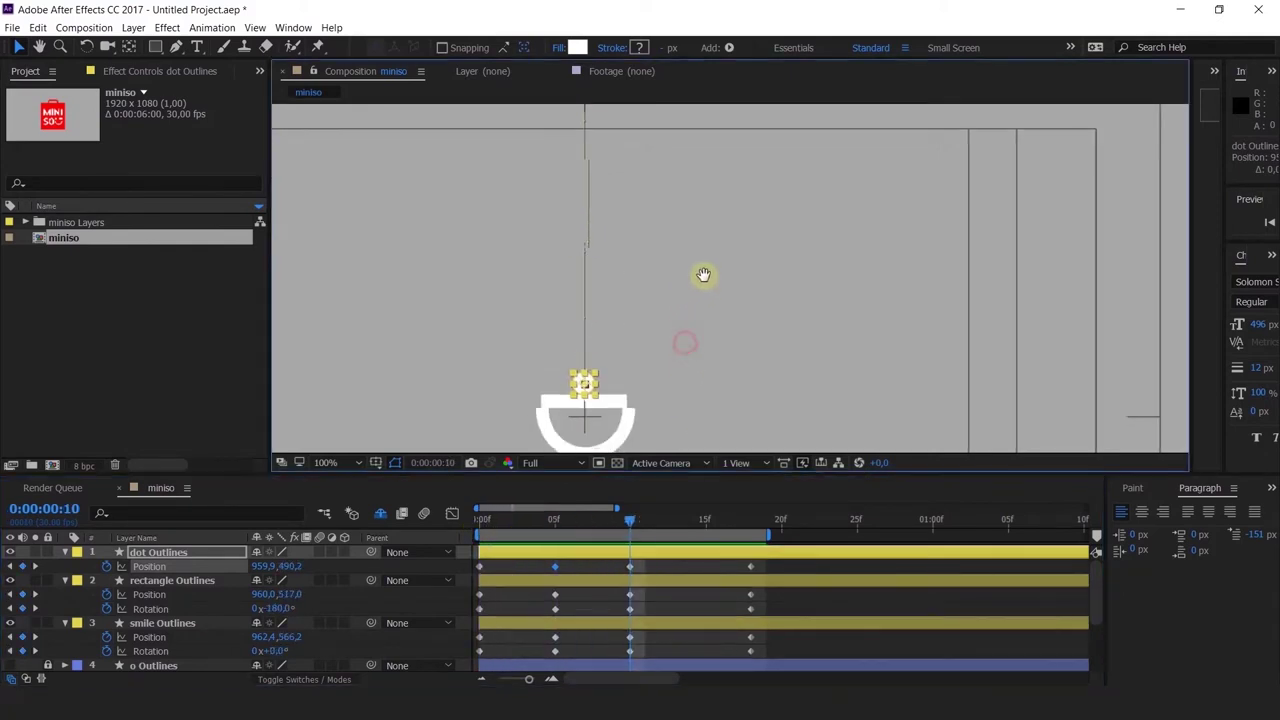
Step: Delay all dot, rectangle and smile keyframes except the starting ones by five frames, to 0:00:00:10, 0:00:00:15 and 0:00:00:23
key("v")
mouse_move(601, 519)
left_mouse_down()
mouse_move(437, 540)
mouse_move(472, 523)
left_mouse_up()
key("space")
left_click(491, 525)
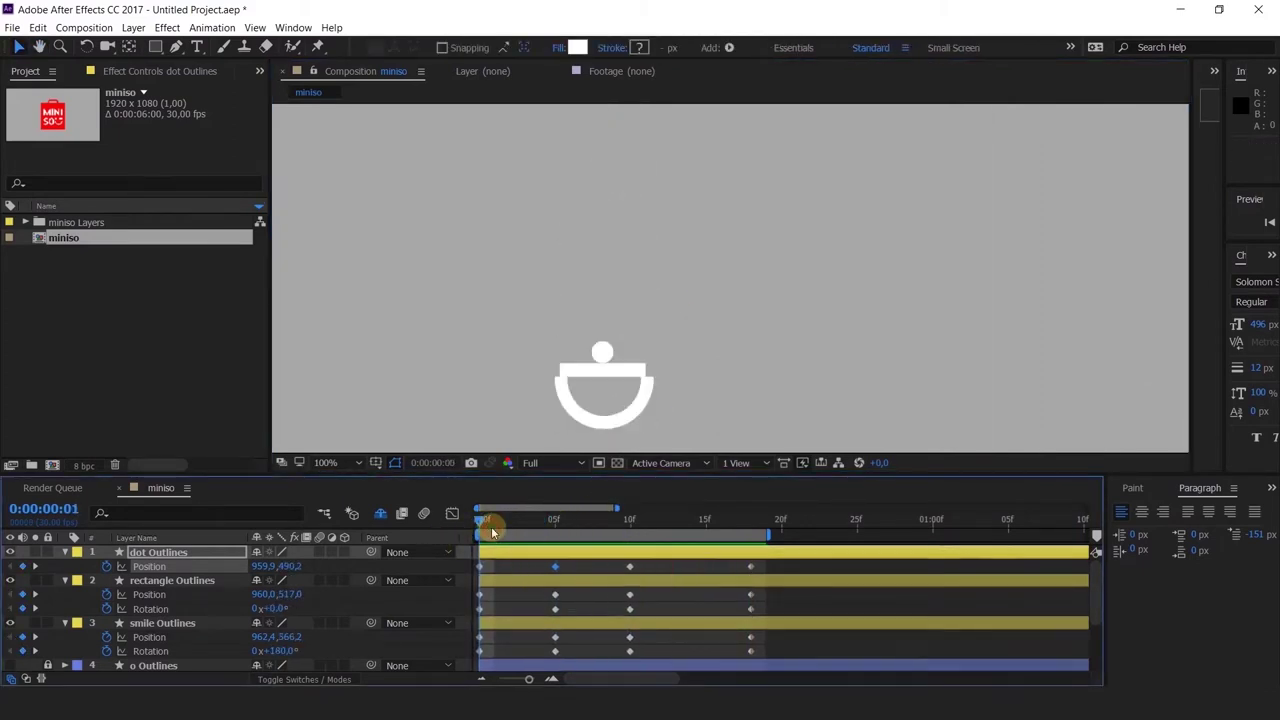
left_click_drag(780, 567, 520, 676)
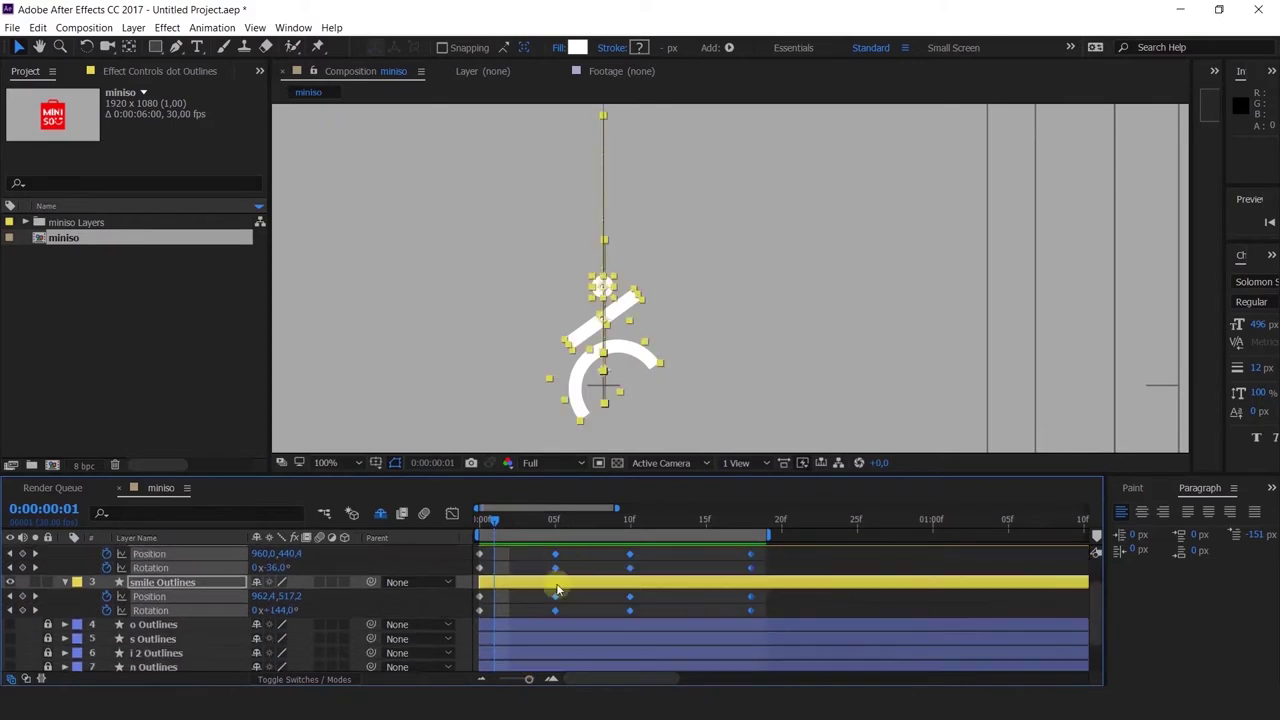
scroll(560, 588, "up", 1)
left_click_drag(555, 566, 630, 567)
Step: Move the last two sets of keyframes to 0:00:00:20 and 0:00:00:28, extend the work area to match and play the animation
left_click_drag(852, 570, 694, 656)
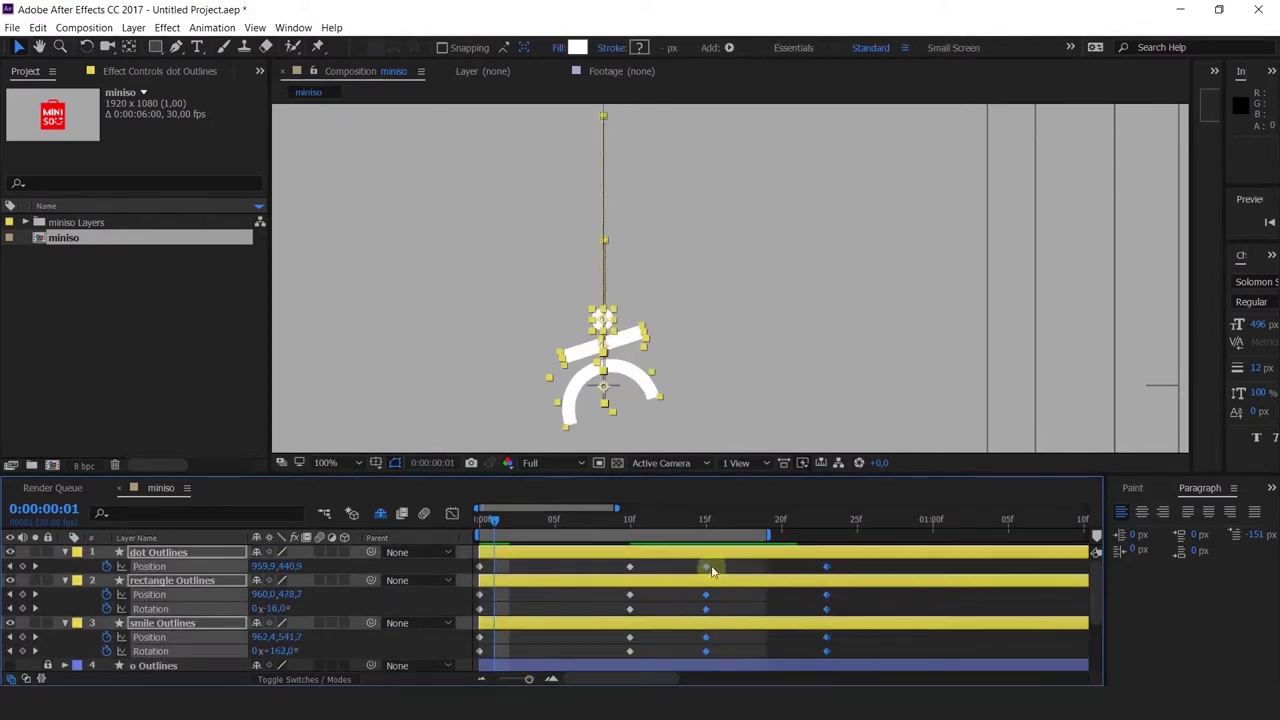
left_click_drag(747, 574, 389, 532)
key("space")
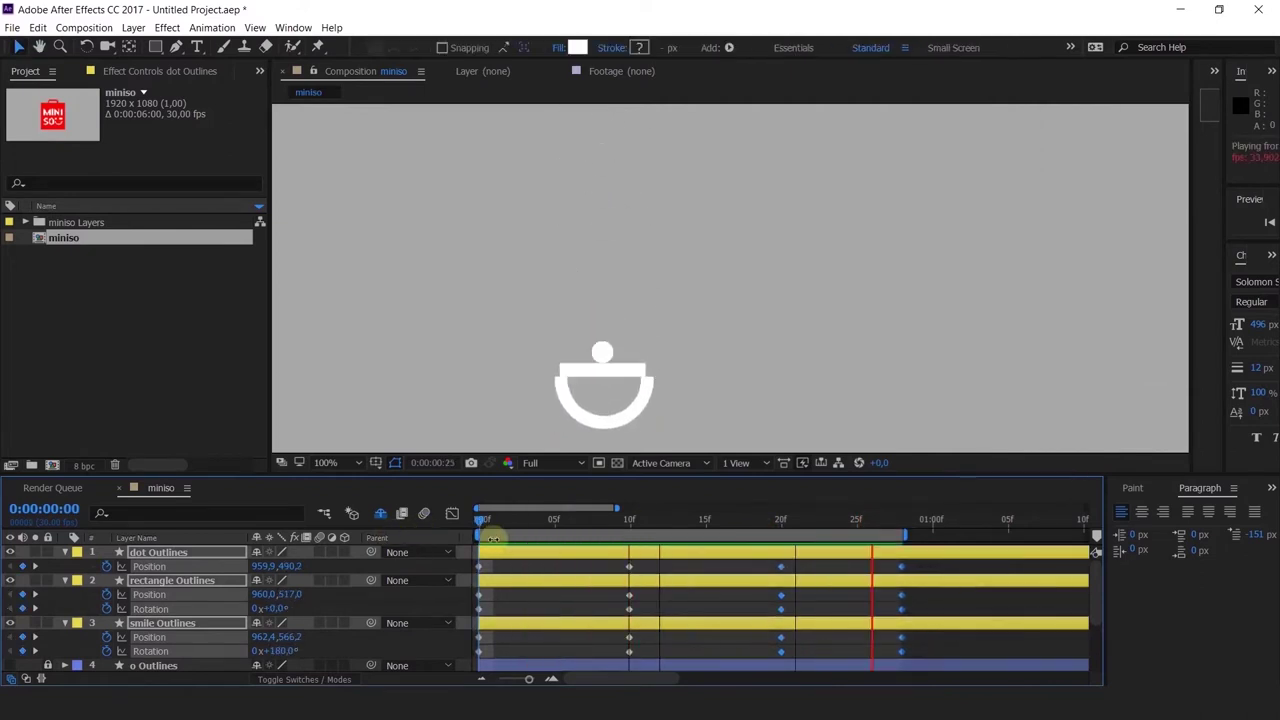
Step: Try rotating the smile to -15° at 0:00:00:20
left_click_drag(496, 530, 786, 601)
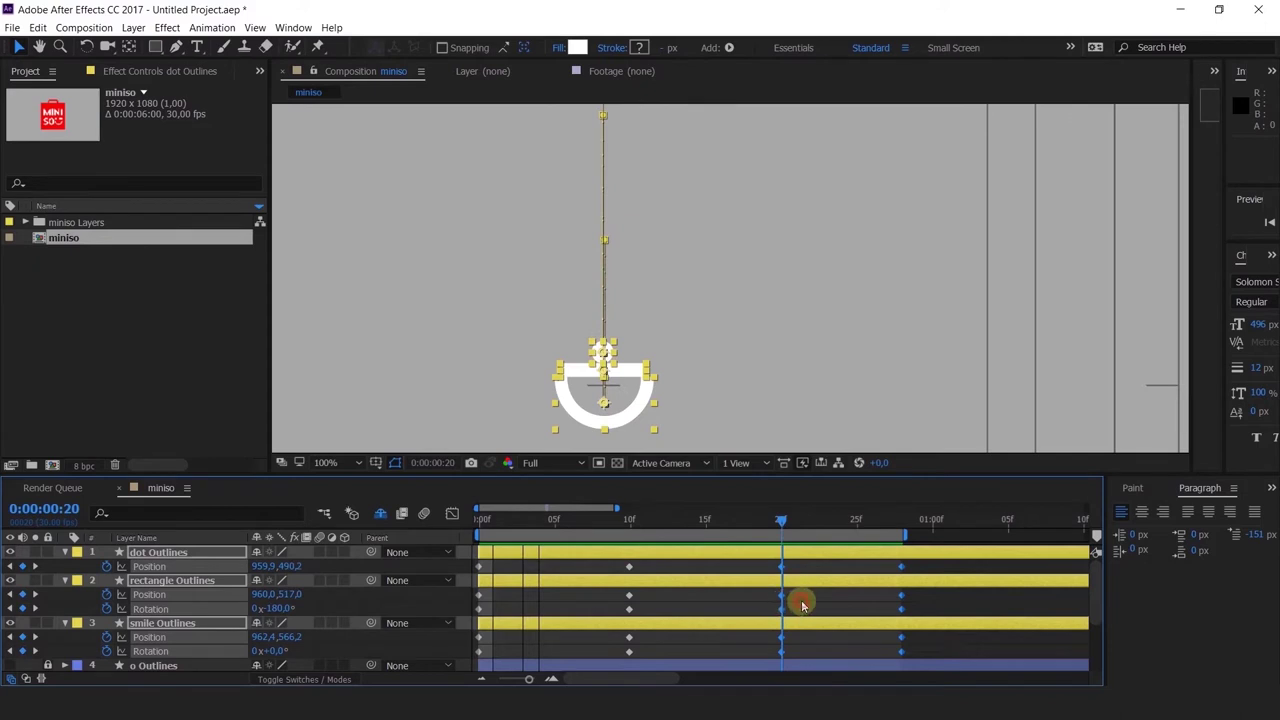
left_click(686, 450)
left_click(686, 455)
left_click(569, 422)
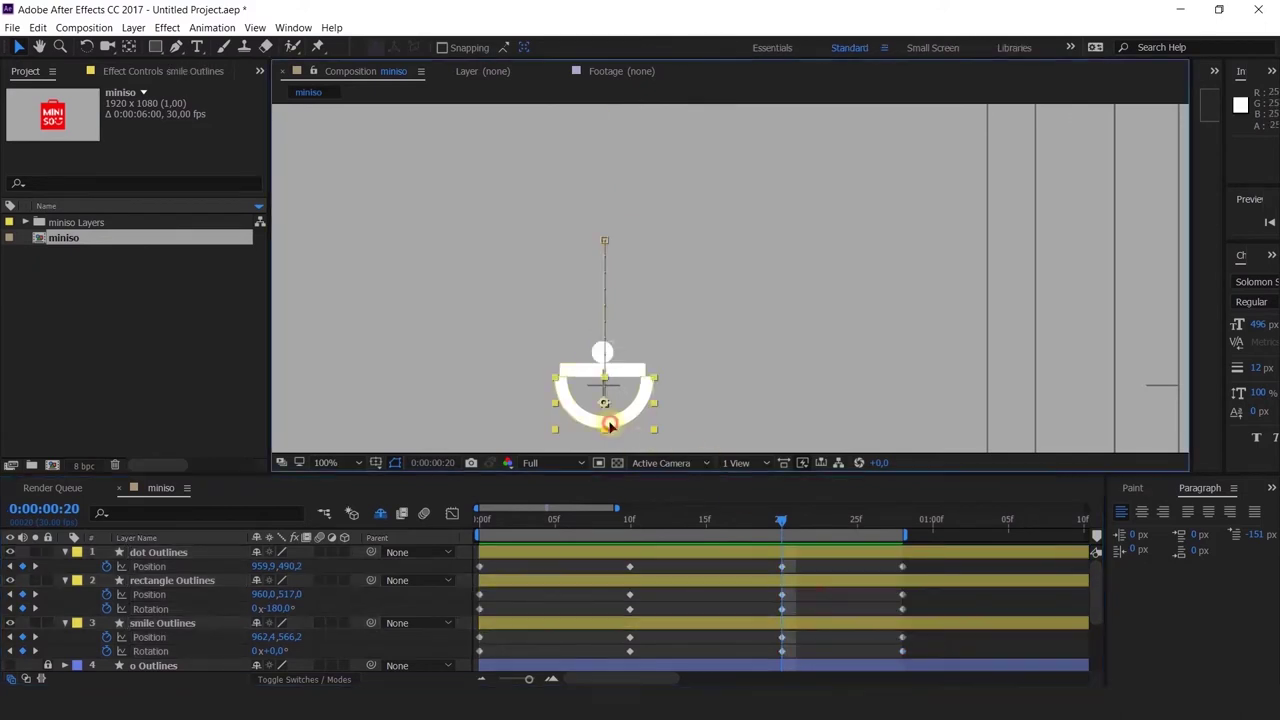
left_click_drag(275, 655, 255, 648)
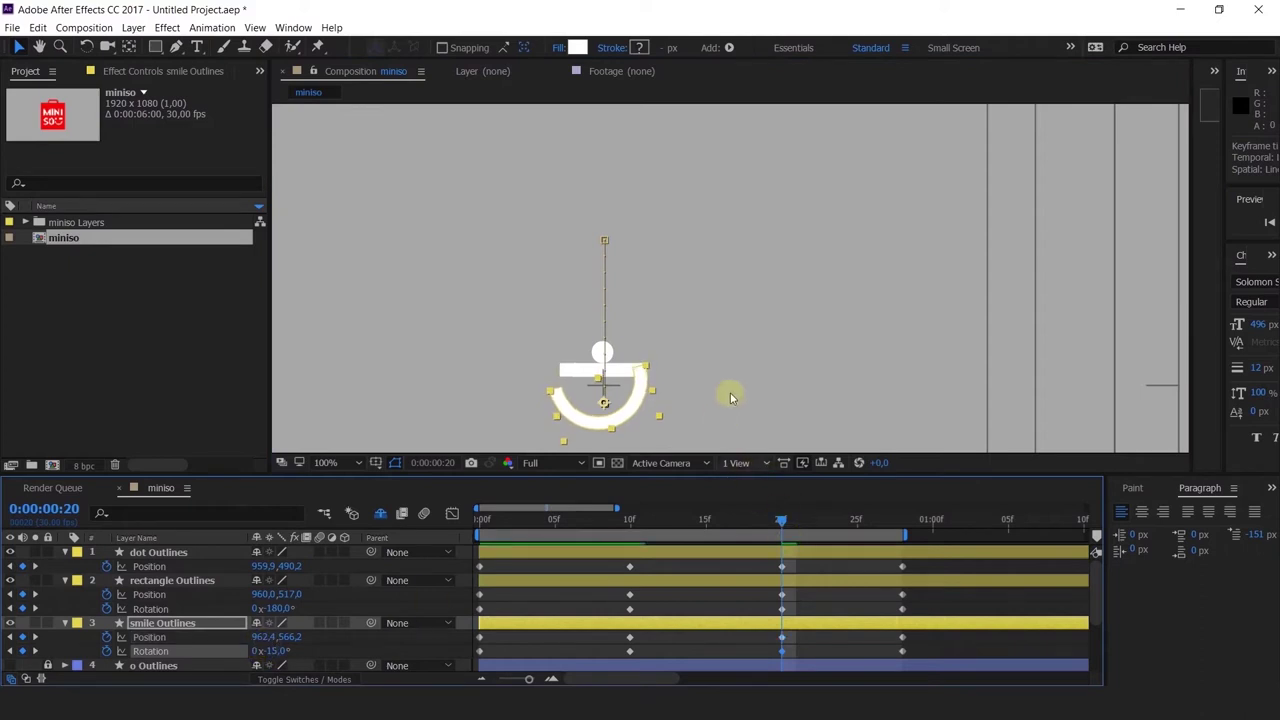
left_click_drag(709, 368, 665, 359)
Step: Try parenting the dot and rectangle layers to the smile at the first frame, and undo the parenting
left_click_drag(650, 523, 422, 519)
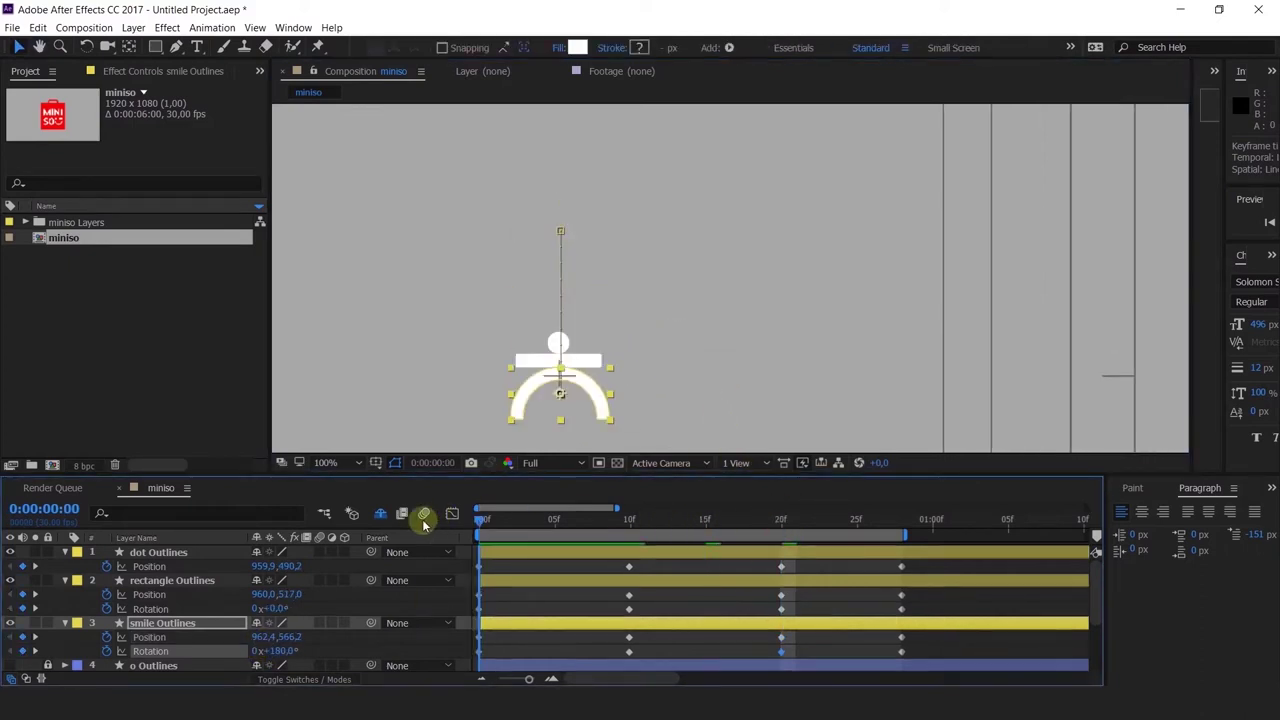
left_click(158, 553)
left_click(153, 582, "ctrl")
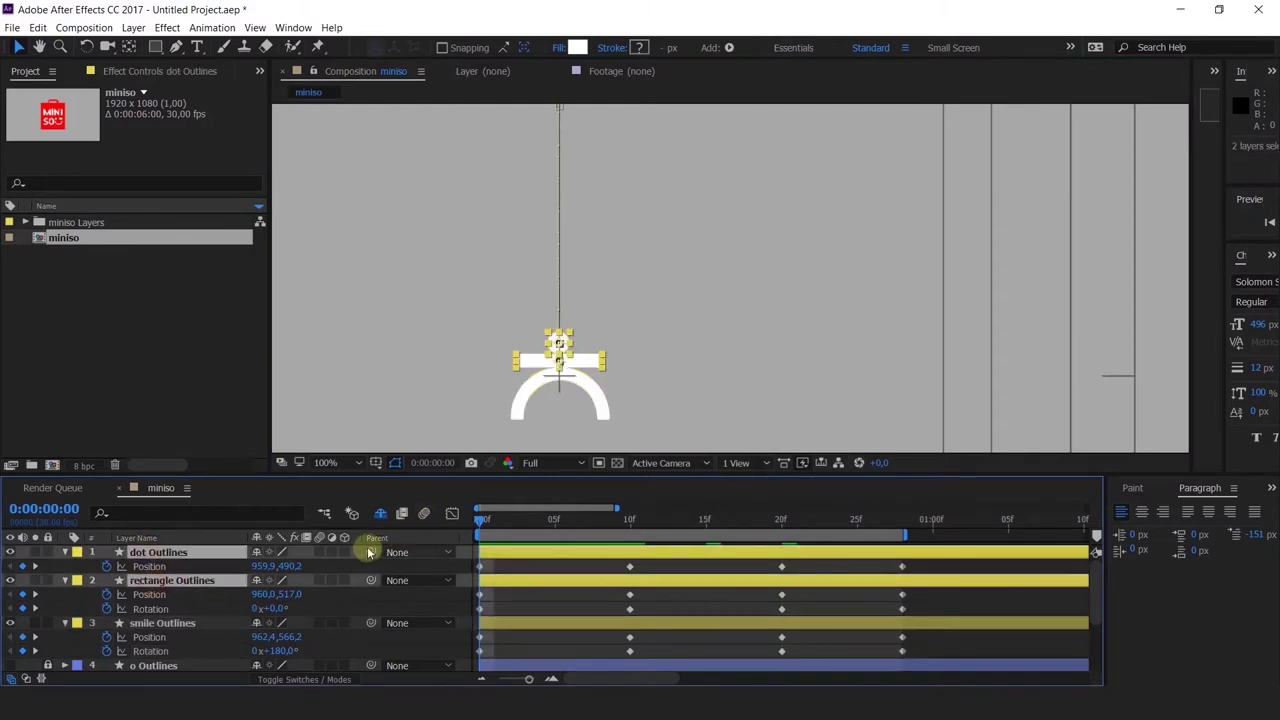
left_click_drag(371, 552, 158, 630)
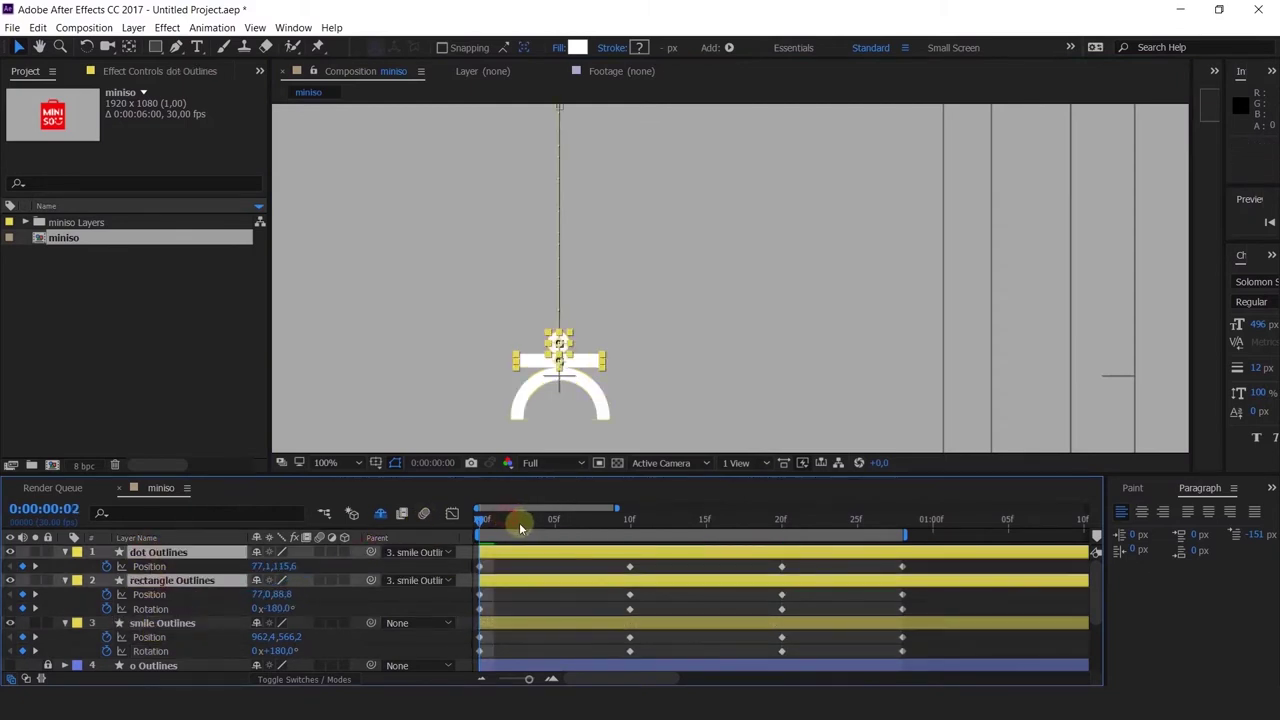
left_click_drag(519, 522, 428, 534)
key("ctrl+z")
Step: Add a null object at 0:00:00:26 and place its anchor point at the lowest point of the smile
left_click_drag(617, 516, 871, 583)
left_click(600, 260)
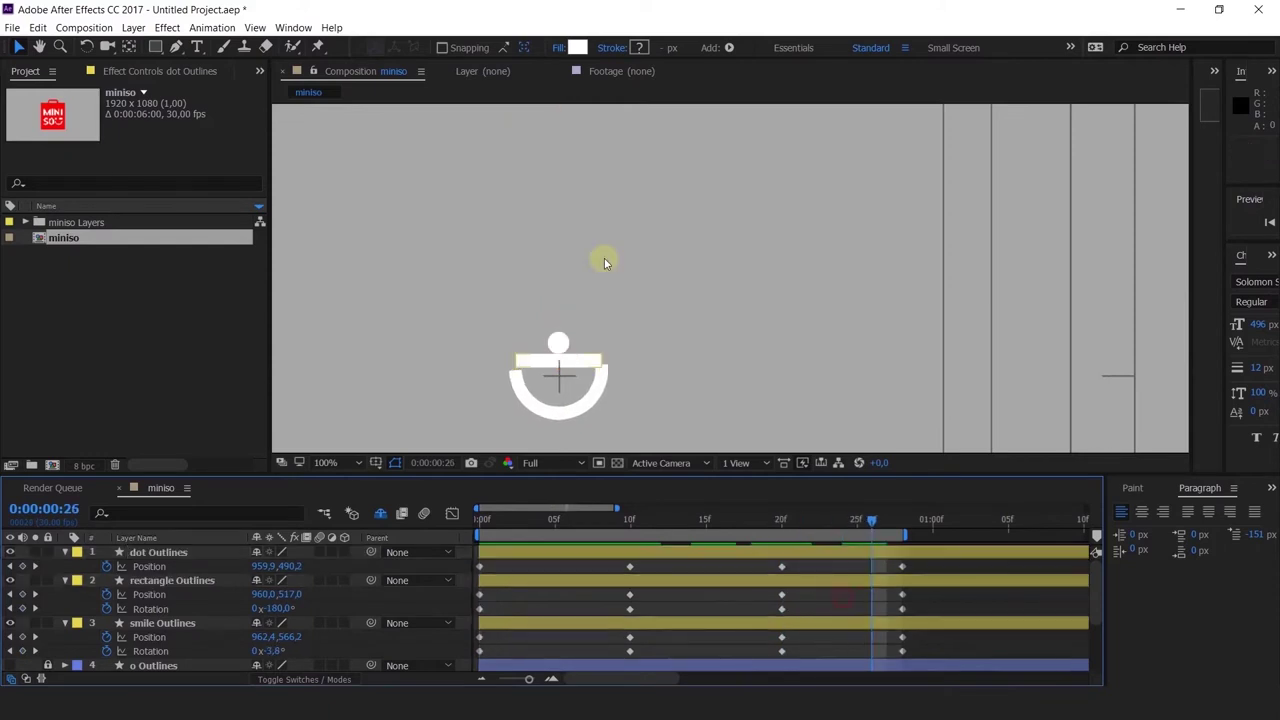
right_click(597, 258)
mouse_move(760, 265)
left_click(880, 352)
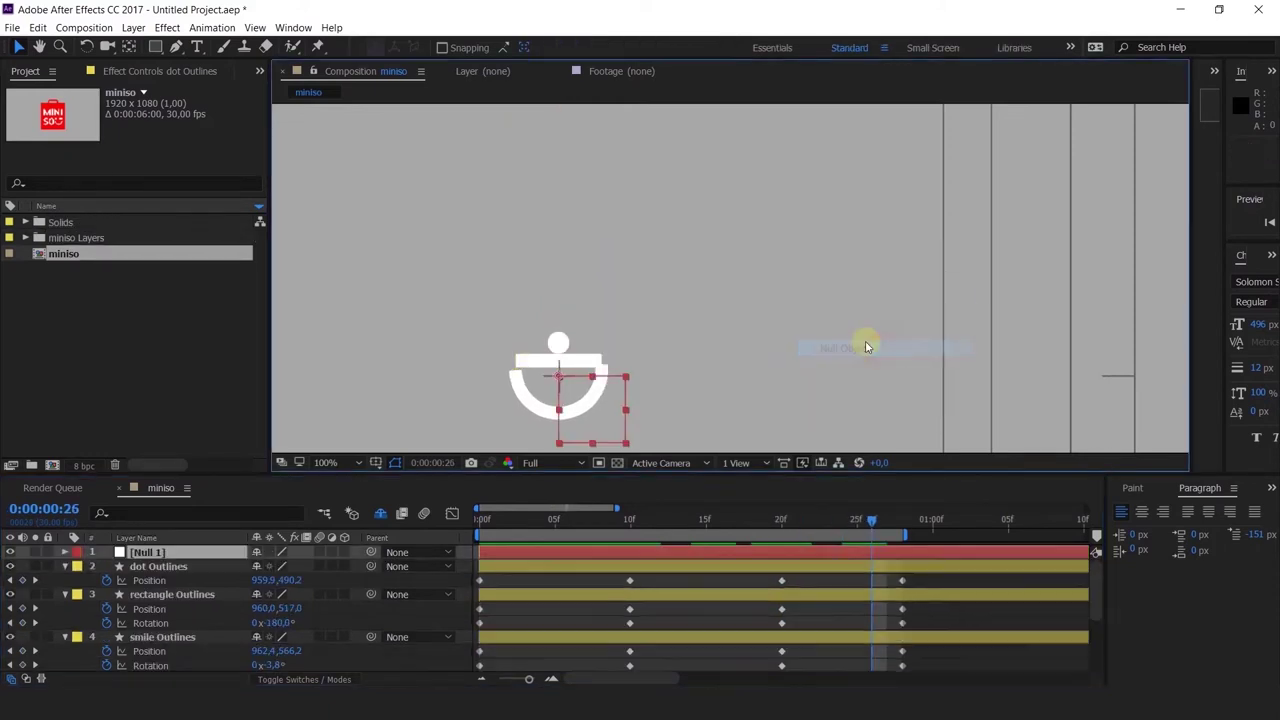
scroll(619, 343, "up", 4)
left_click_drag(619, 343, 594, 436)
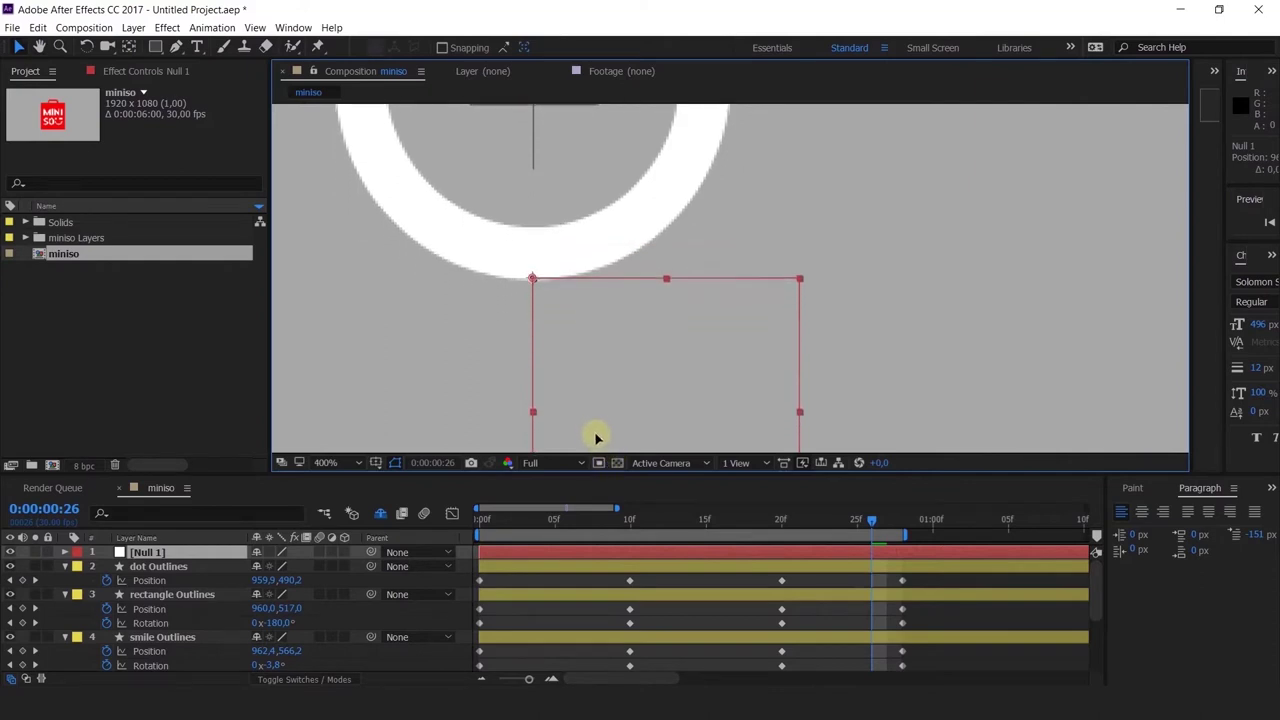
scroll(691, 251, "down", 2)
left_click_drag(691, 251, 670, 274)
key("v")
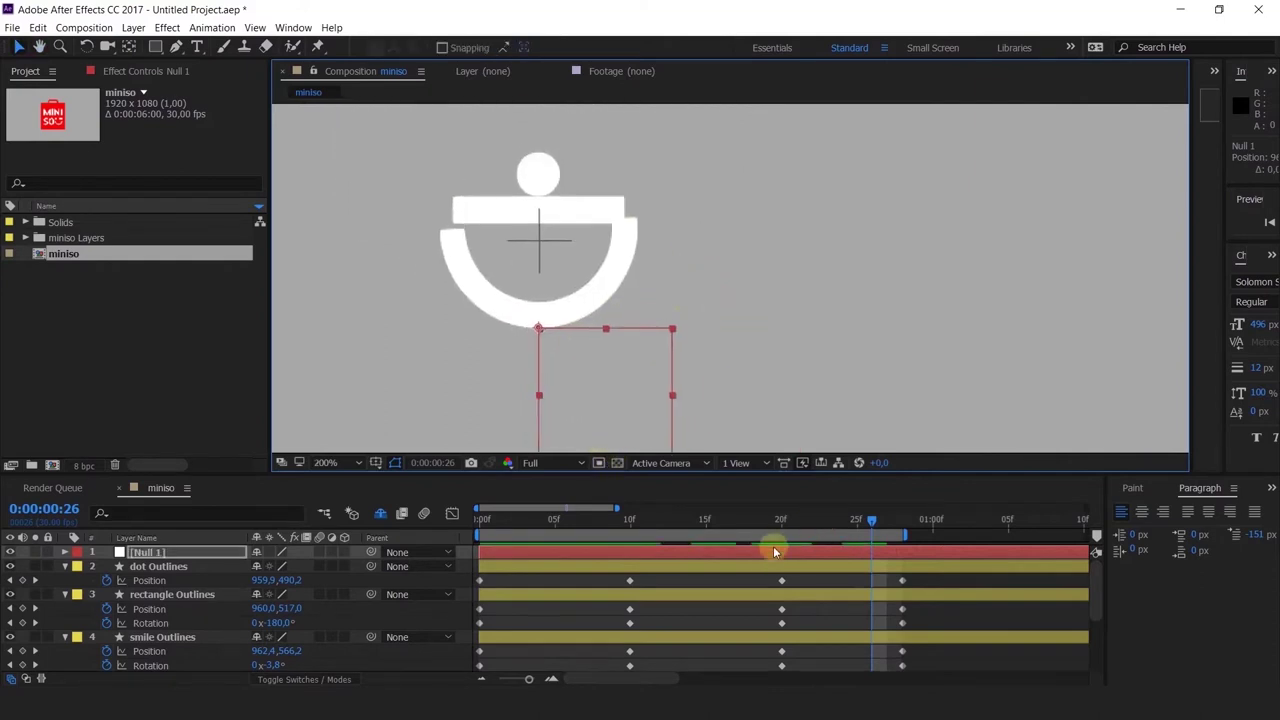
Step: At the first frame, parent the dot, rectangle and smile layers to Null 1
left_click_drag(782, 528, 457, 514)
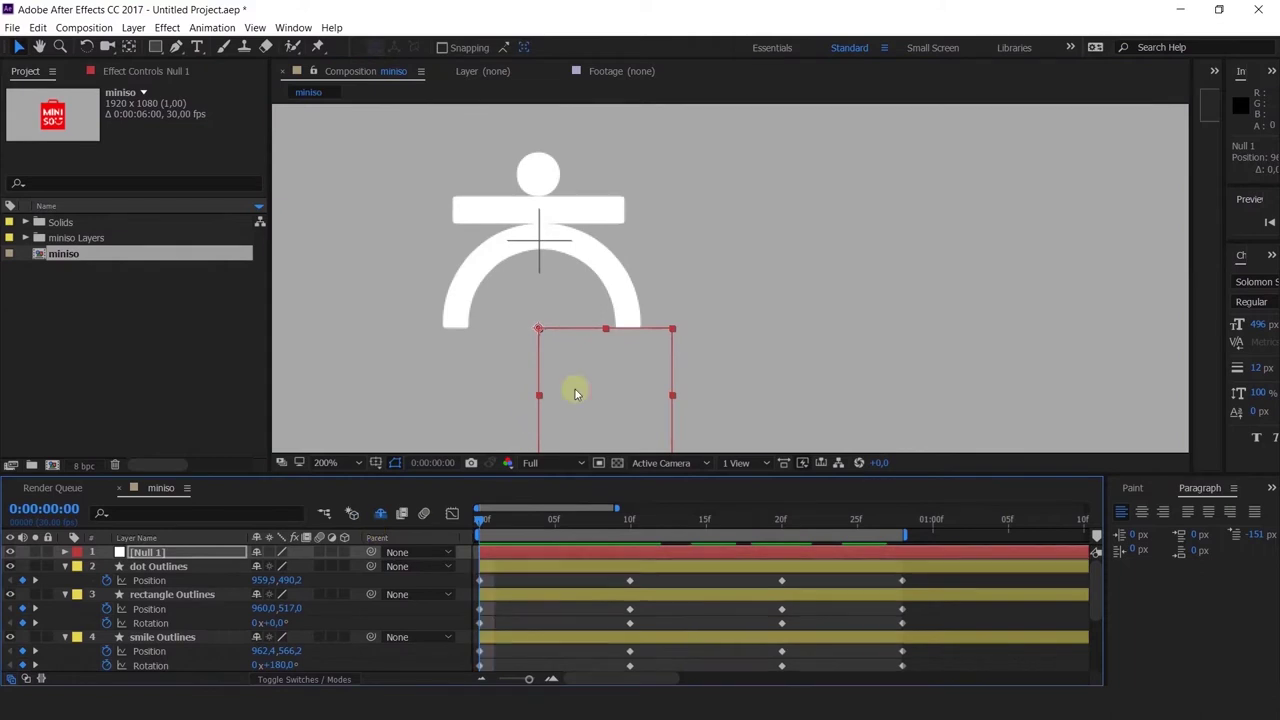
left_click(148, 582)
left_click(145, 566)
left_click(157, 637, "shift")
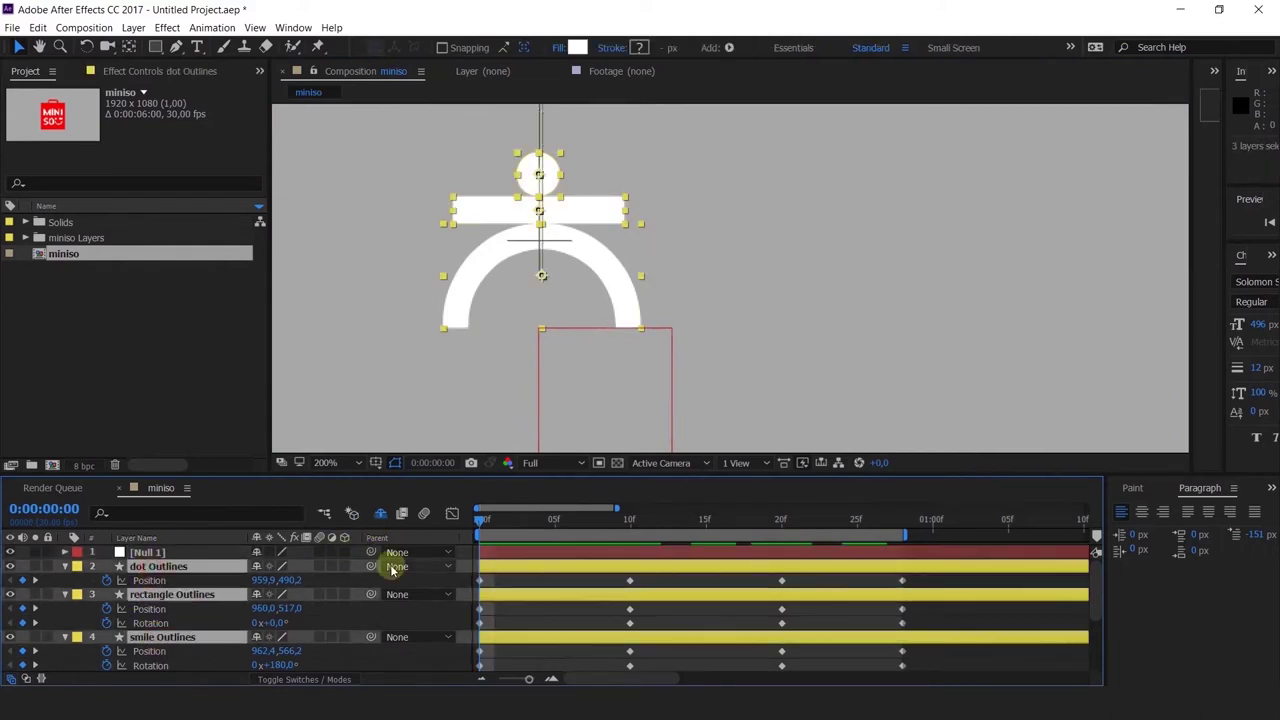
left_click_drag(371, 566, 180, 551)
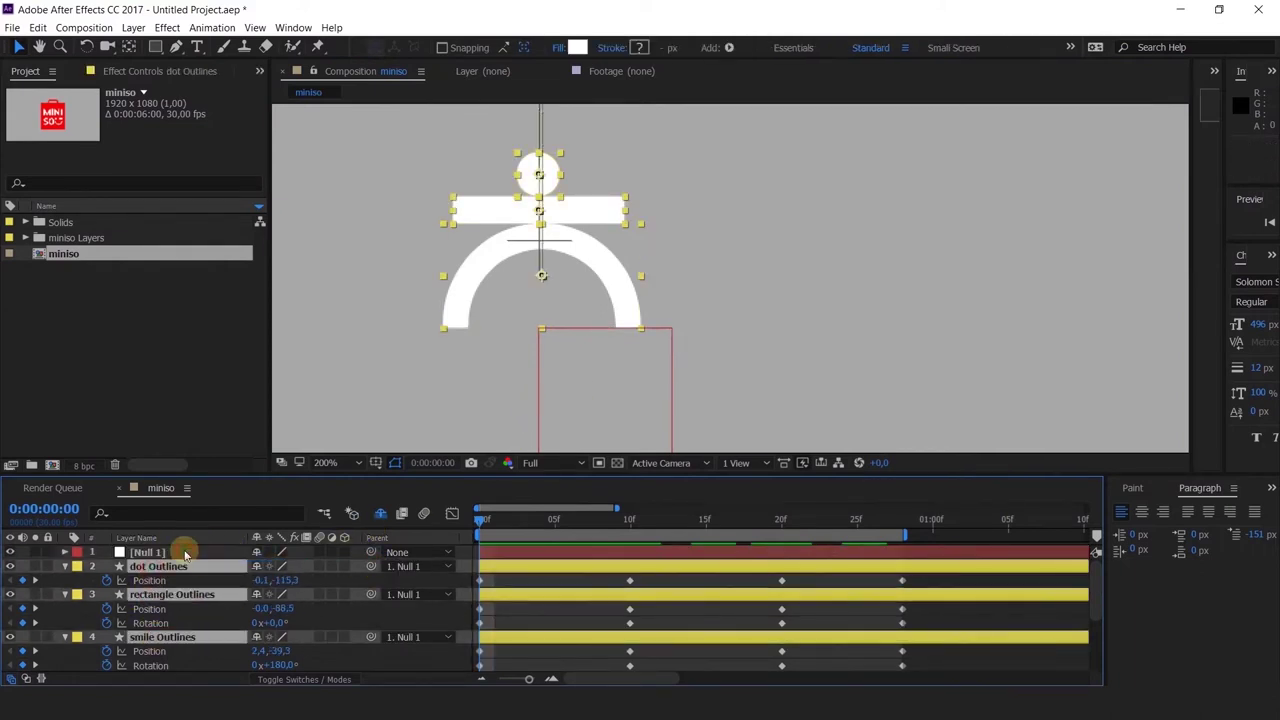
Step: Set the smile's rotation to 0° at 0:00:00:20
left_click(180, 551)
left_click_drag(626, 532, 672, 548)
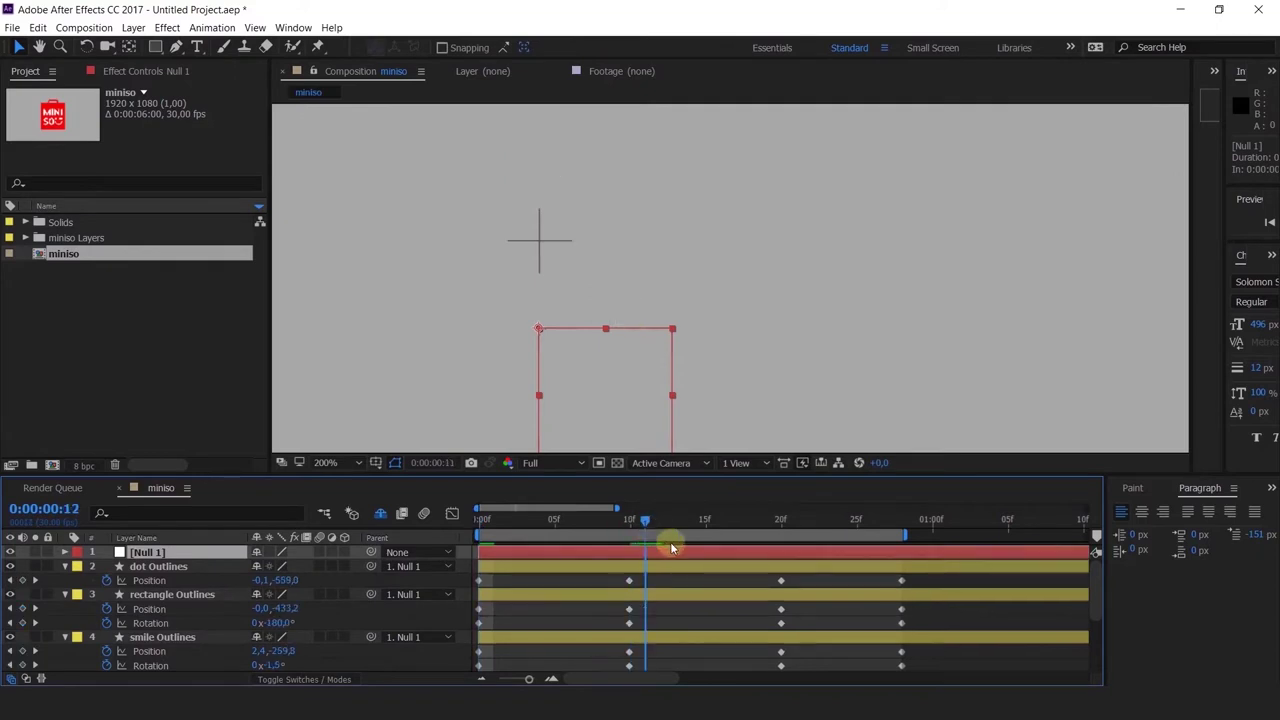
mouse_move(788, 580)
left_mouse_down()
mouse_move(686, 578)
mouse_move(779, 596)
left_mouse_up()
left_click(214, 658)
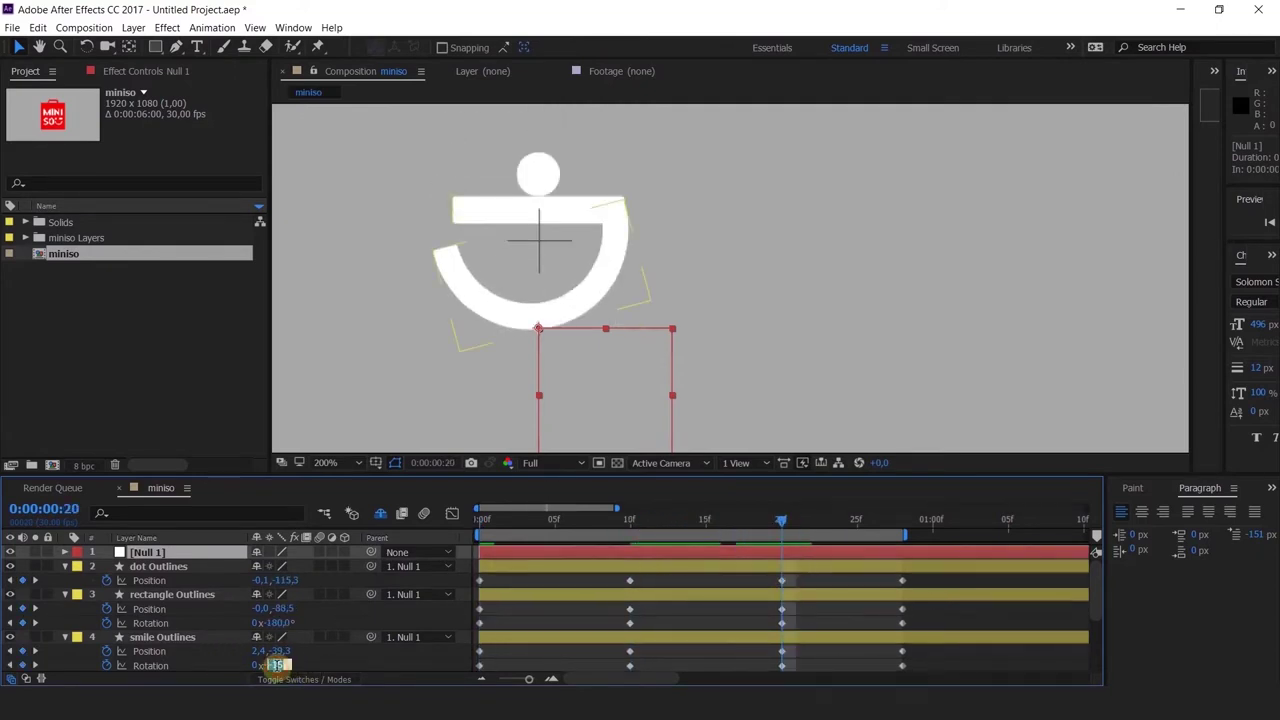
type("0")
key("Return")
Step: Keyframe Null 1's rotation at 0° on 0:00:00:16 and 3° on 0:00:00:20, and play the animation
left_click(606, 428)
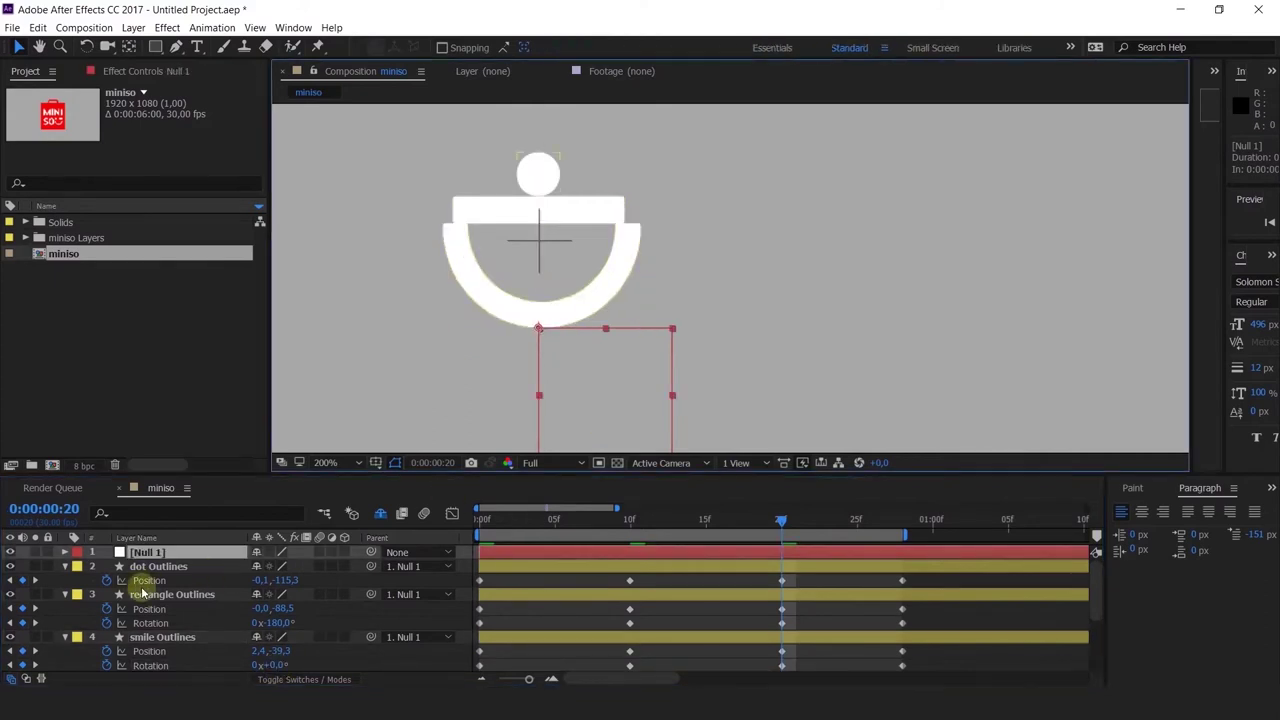
key("r")
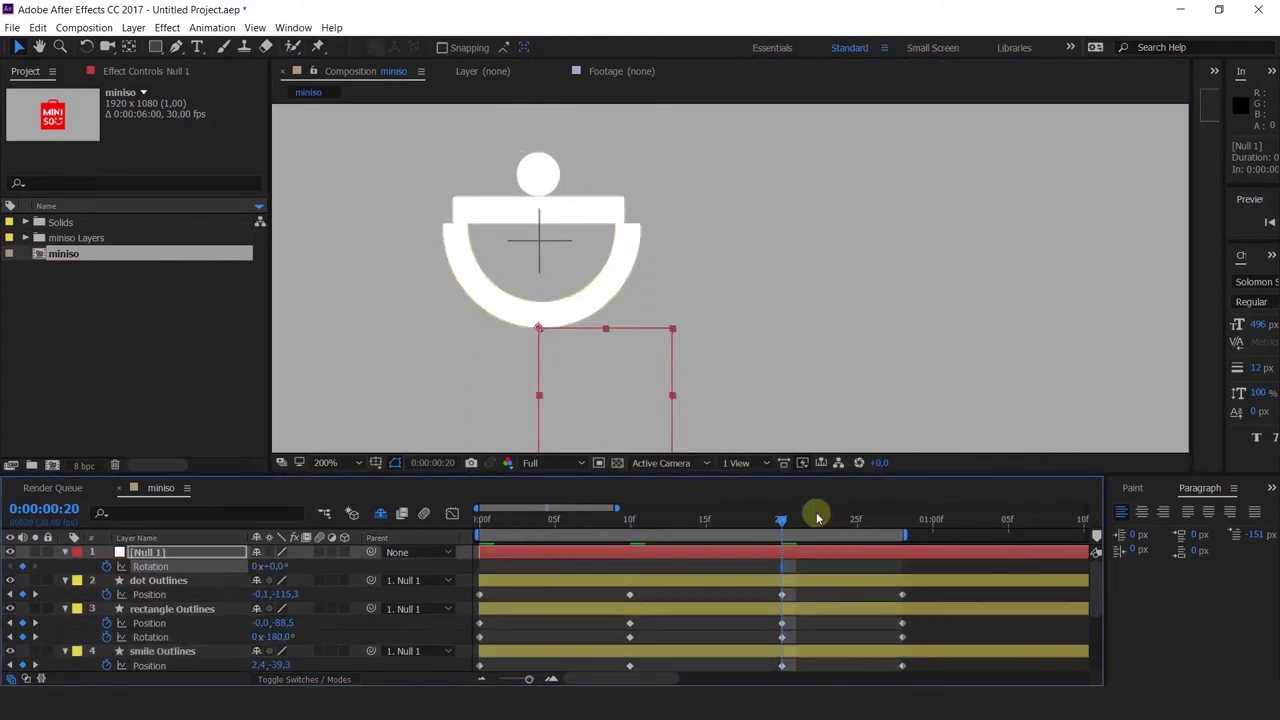
left_click(823, 527)
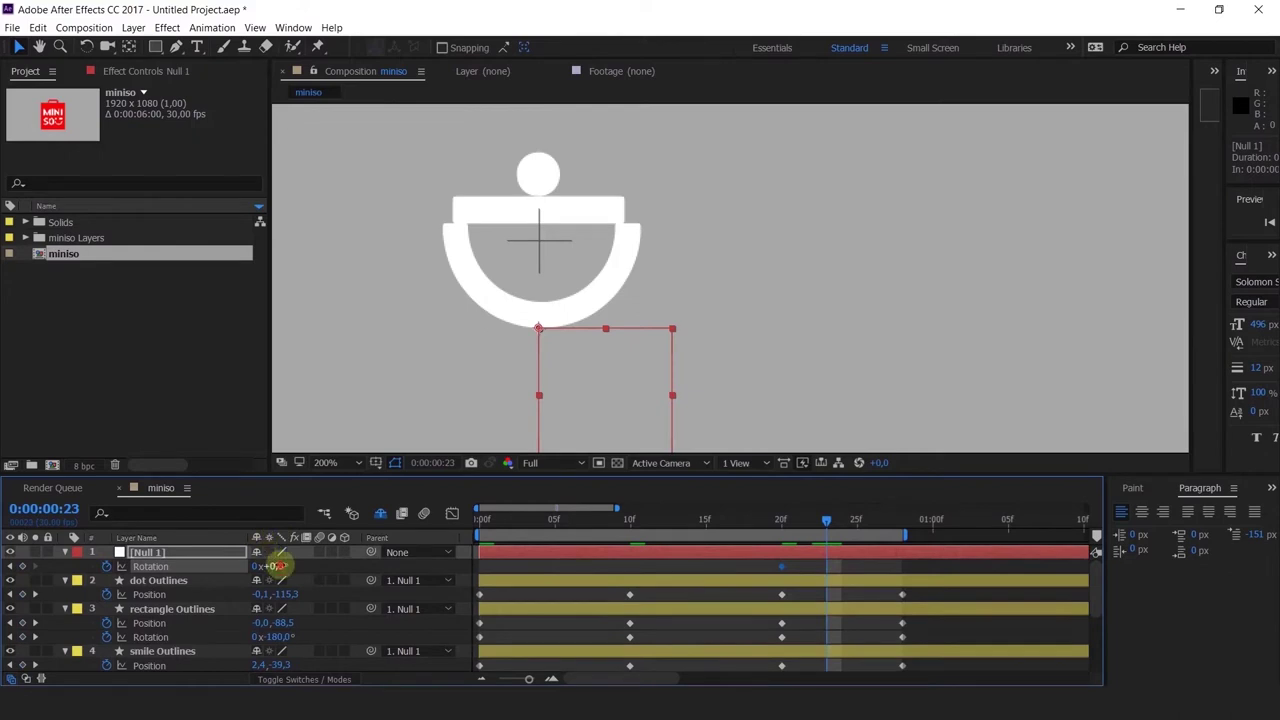
left_click_drag(277, 566, 284, 566)
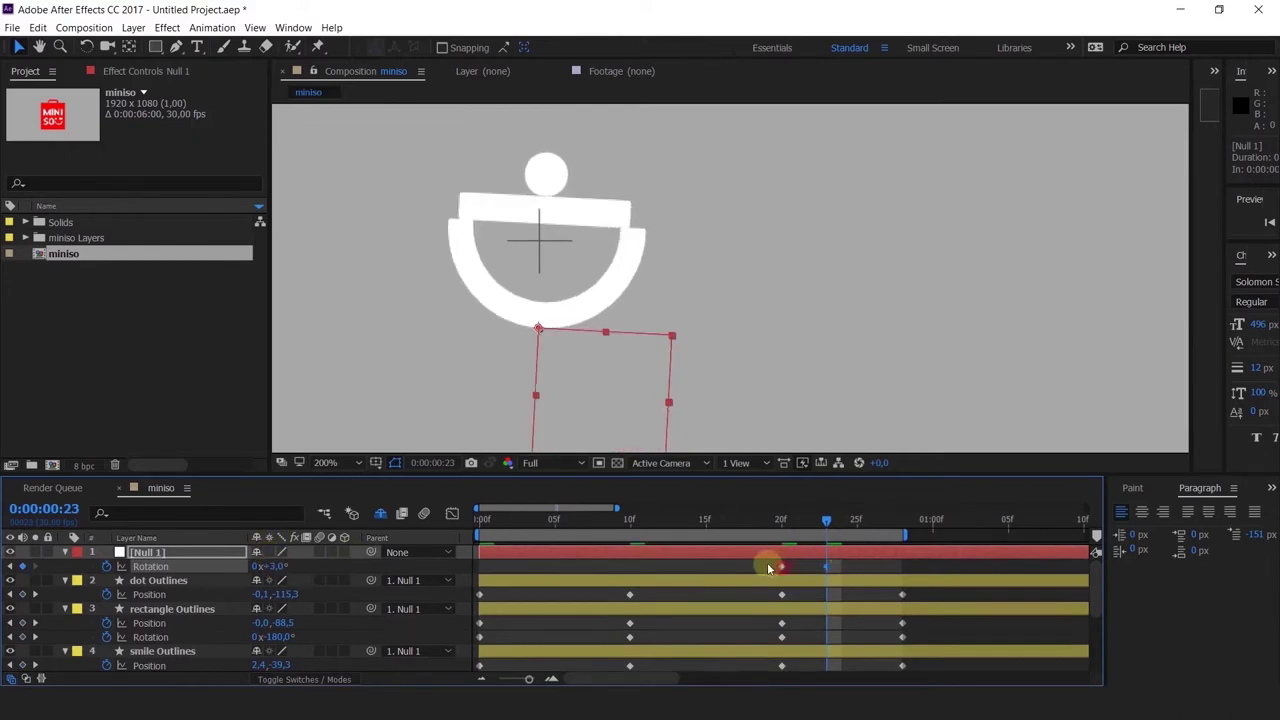
left_click_drag(769, 569, 721, 567)
left_click(827, 569)
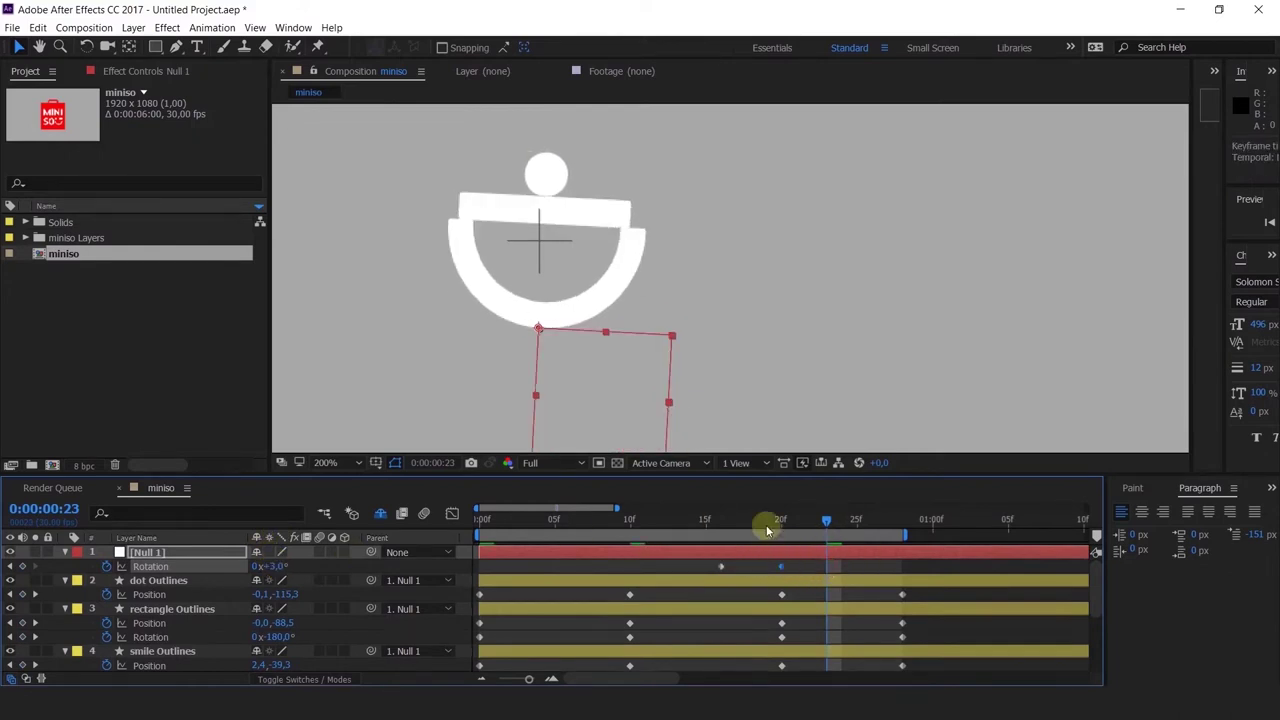
left_click_drag(766, 523, 380, 503)
key("space")
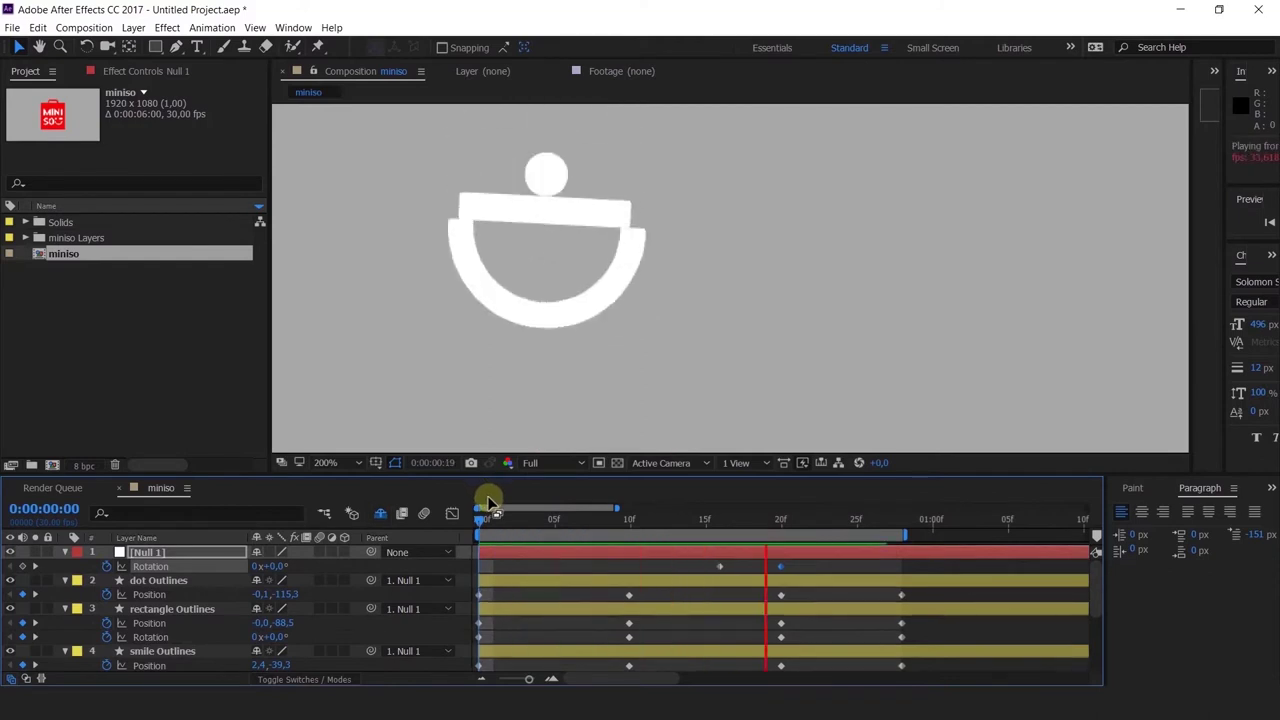
key("space")
Step: Rotate Null 1 so the face tilts counterclockwise at 0:00:00:20 and clockwise at 0:00:00:24, and play the animation
scroll(567, 417, "down", 2)
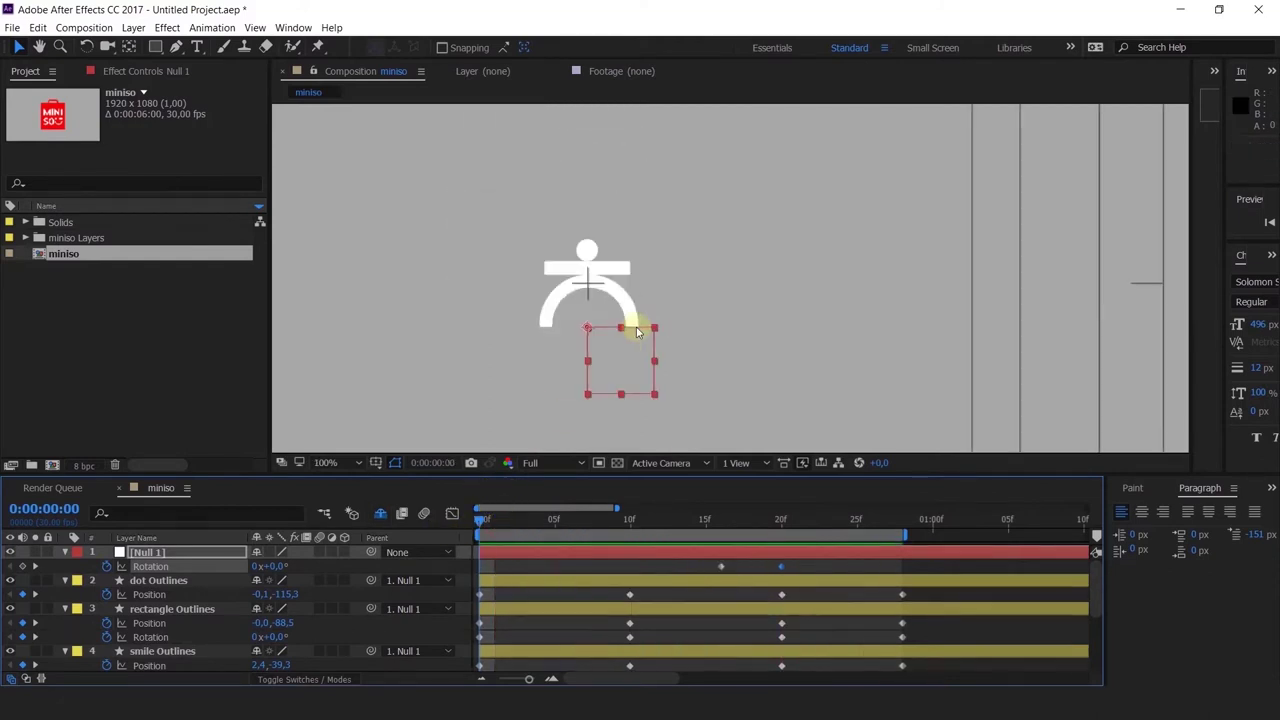
left_click_drag(724, 530, 788, 538)
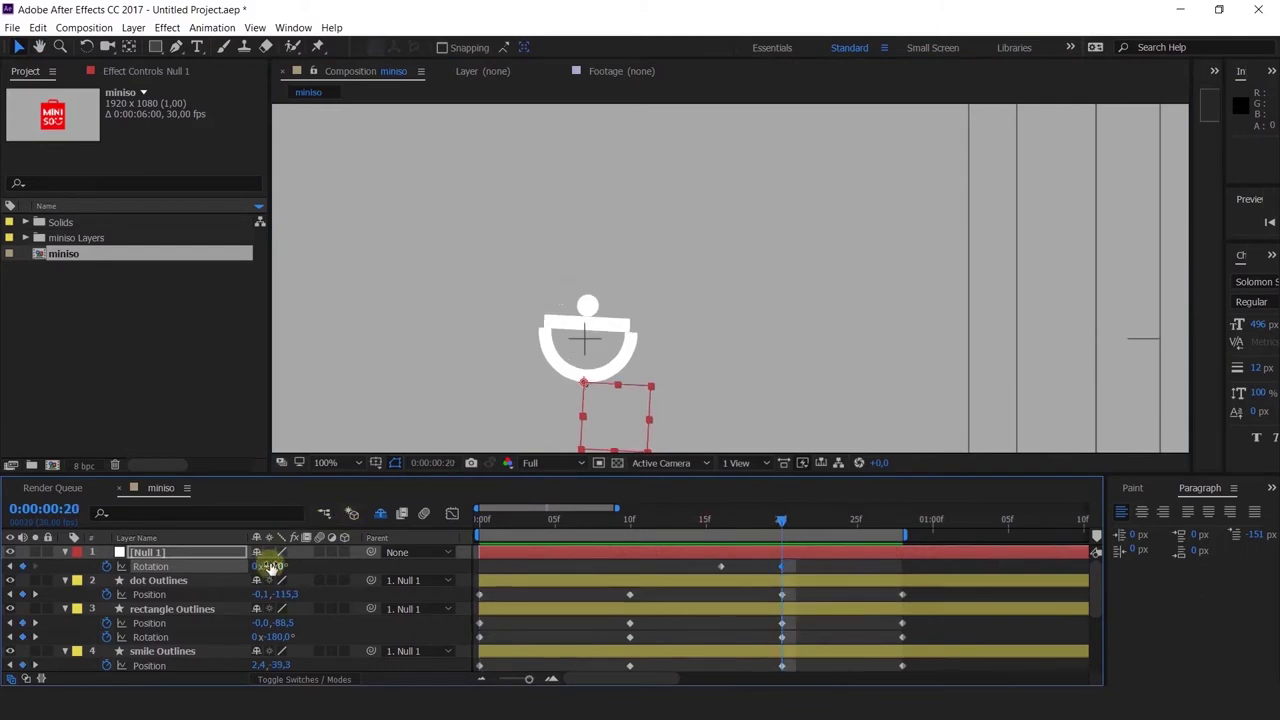
left_click_drag(270, 567, 263, 569)
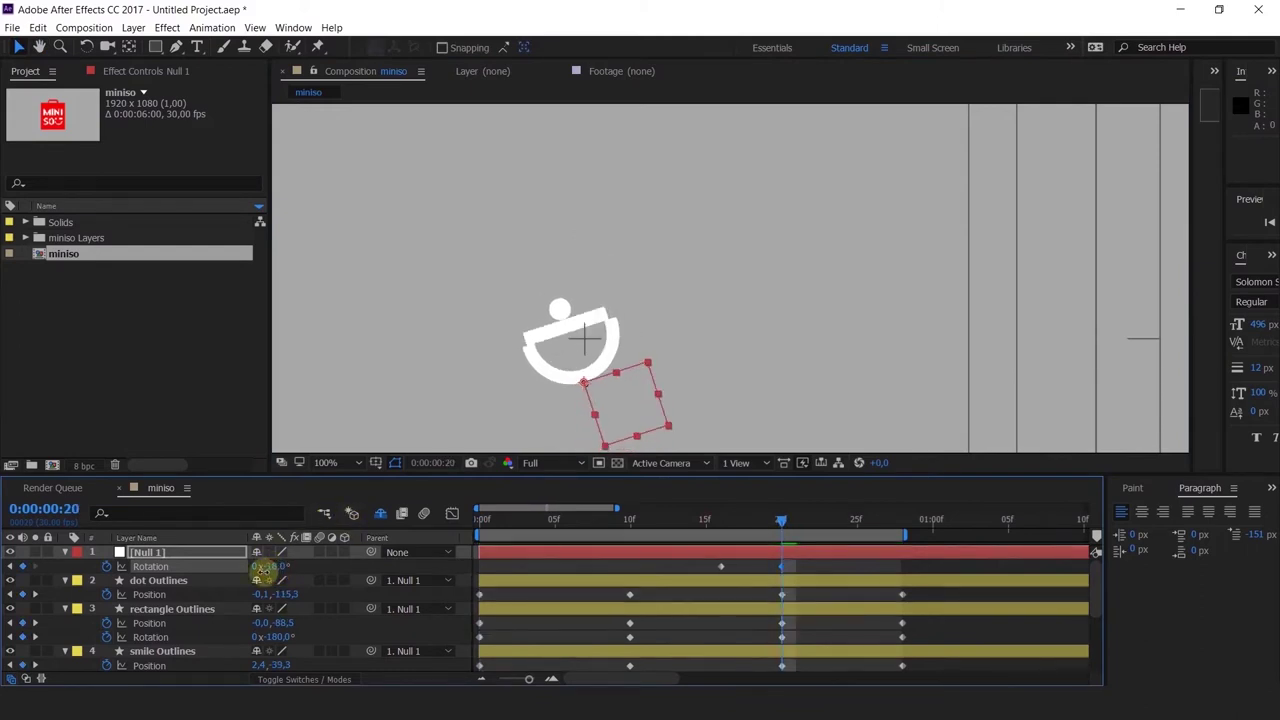
left_click(838, 530)
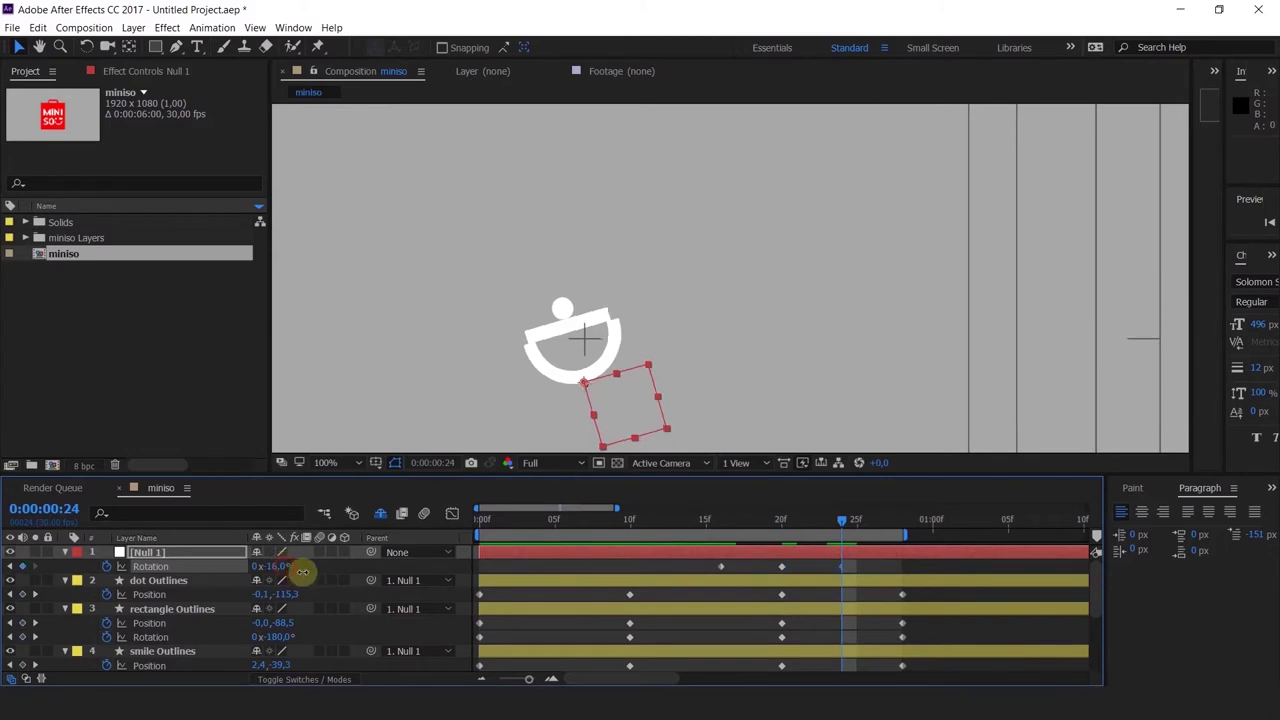
left_click_drag(302, 571, 313, 575)
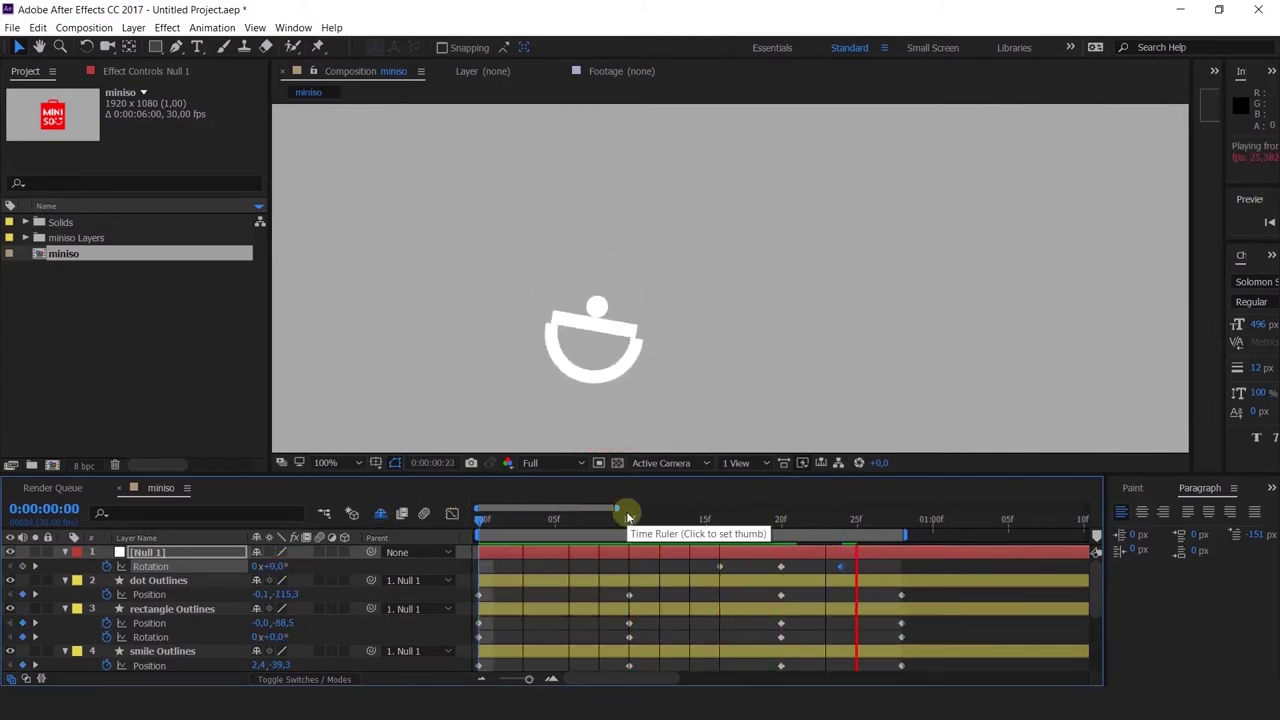
Step: With the time at 0:00:00:05, raise the 0:00:00:10 position keyframes of the rectangle and the dot along their motion paths
left_click_drag(617, 522, 562, 561)
left_click_drag(684, 256, 696, 345)
left_click(600, 201)
left_click_drag(592, 128, 592, 107)
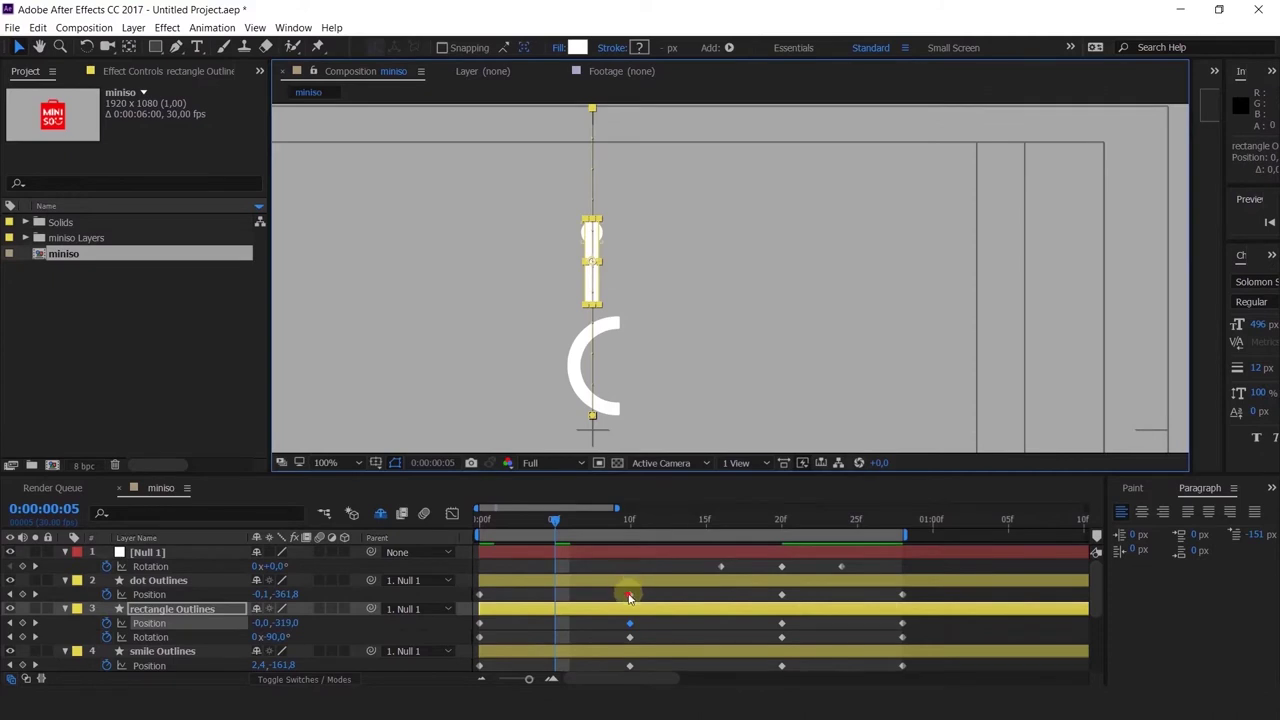
left_click(628, 593)
left_click_drag(639, 206, 622, 306)
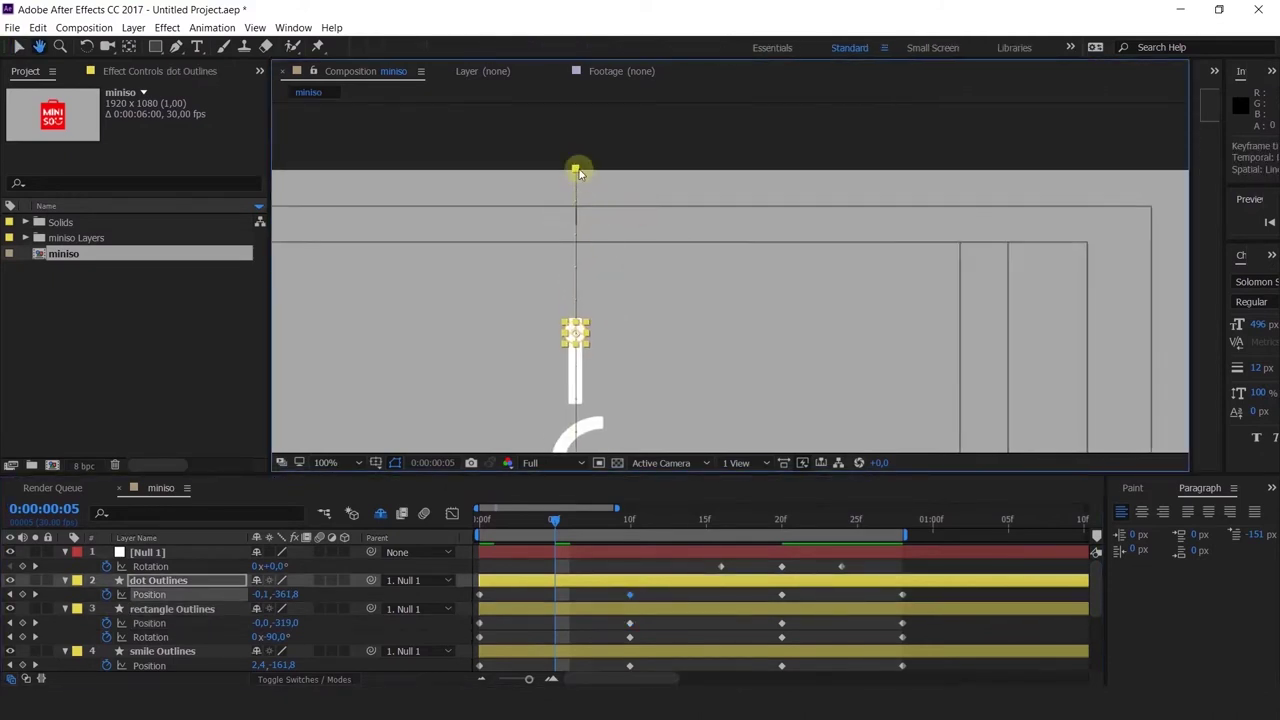
left_click_drag(577, 172, 577, 152)
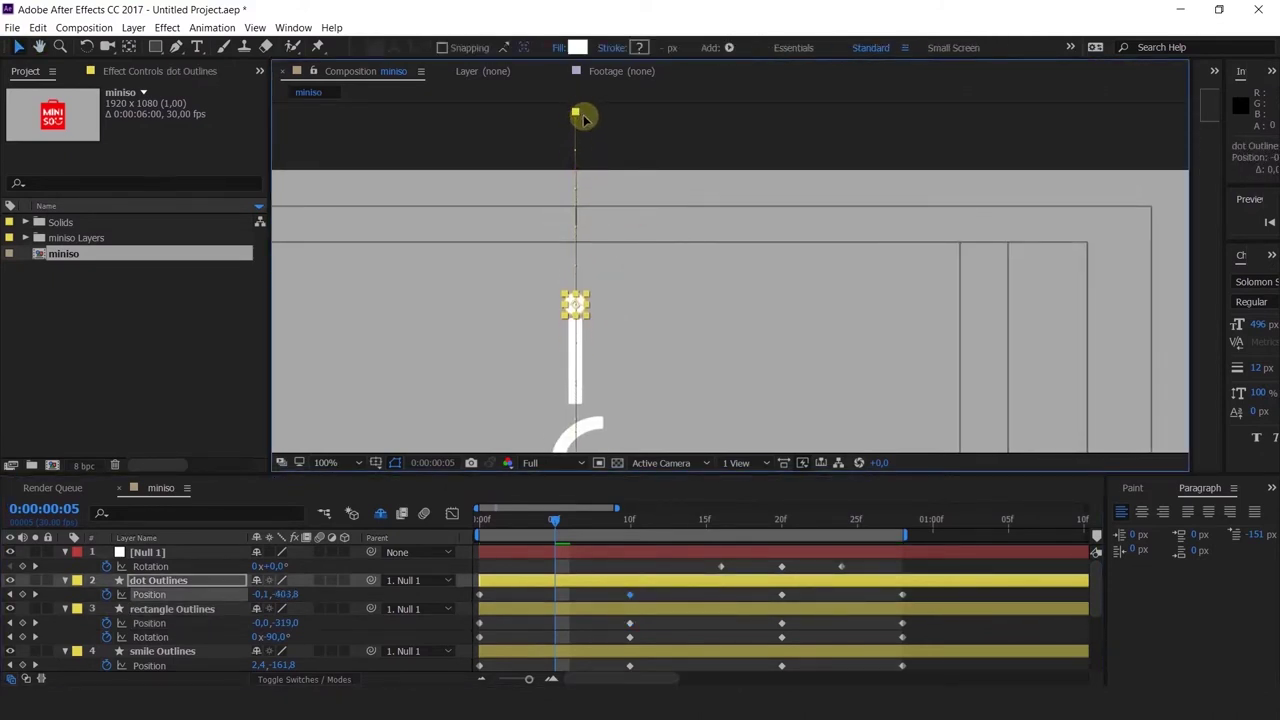
Step: Move Null 1 straight down so the whole jumping face sits lower in the composition
scroll(619, 262, "down", 4)
scroll(640, 262, "down", 2)
scroll(615, 265, "up", 2)
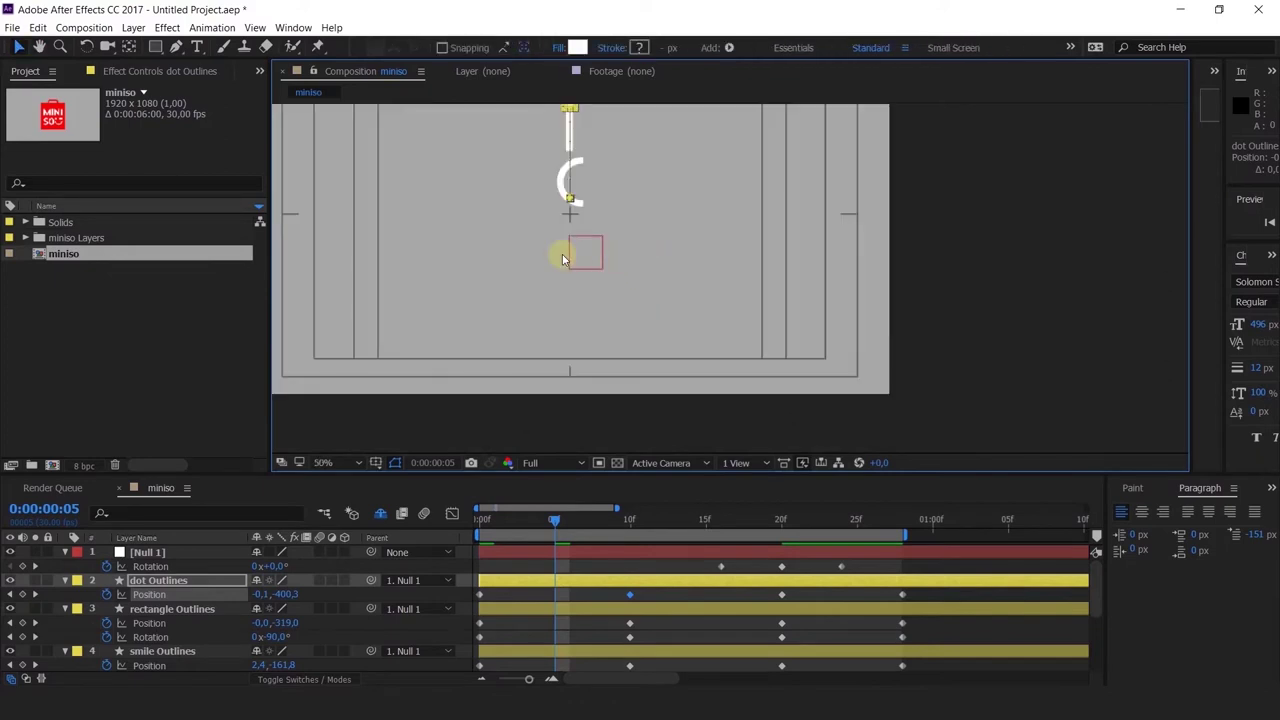
left_click(573, 258)
left_click_drag(589, 251, 589, 282)
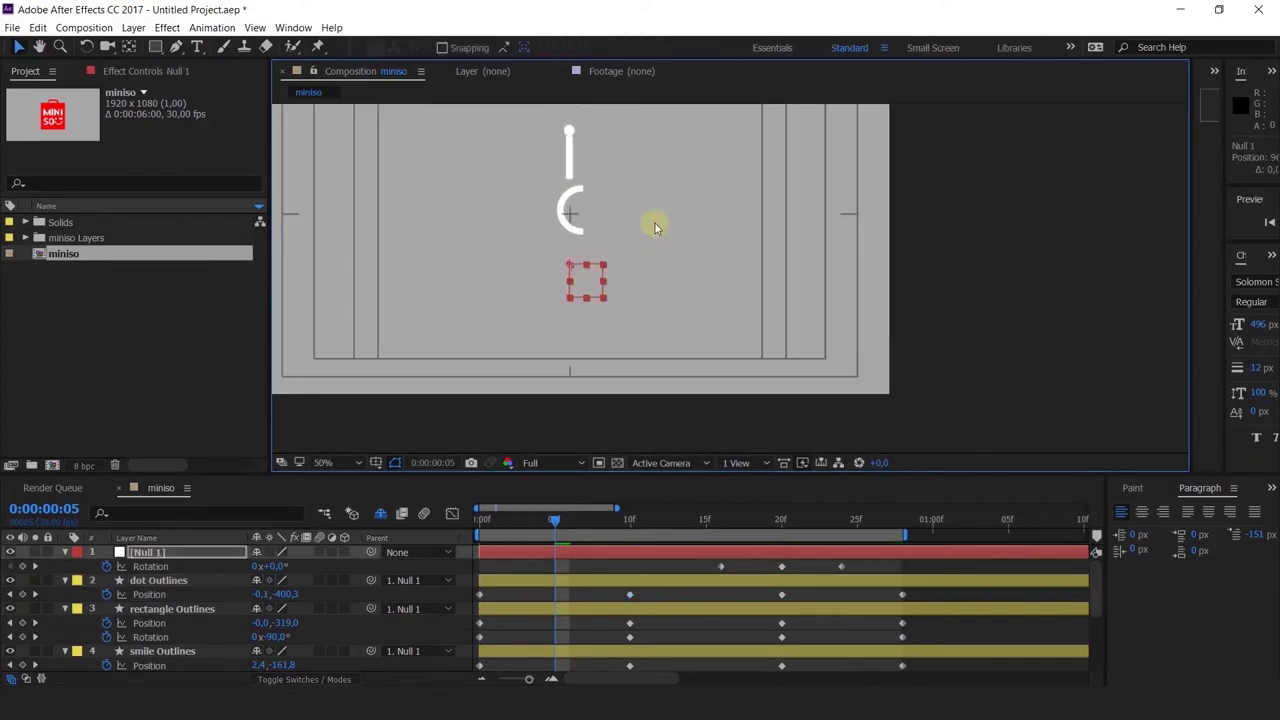
Step: Play the animation from the first frame, and scrub through the face's jump and landing up to 0:00:00:20
key("space")
left_click_drag(655, 247, 638, 321)
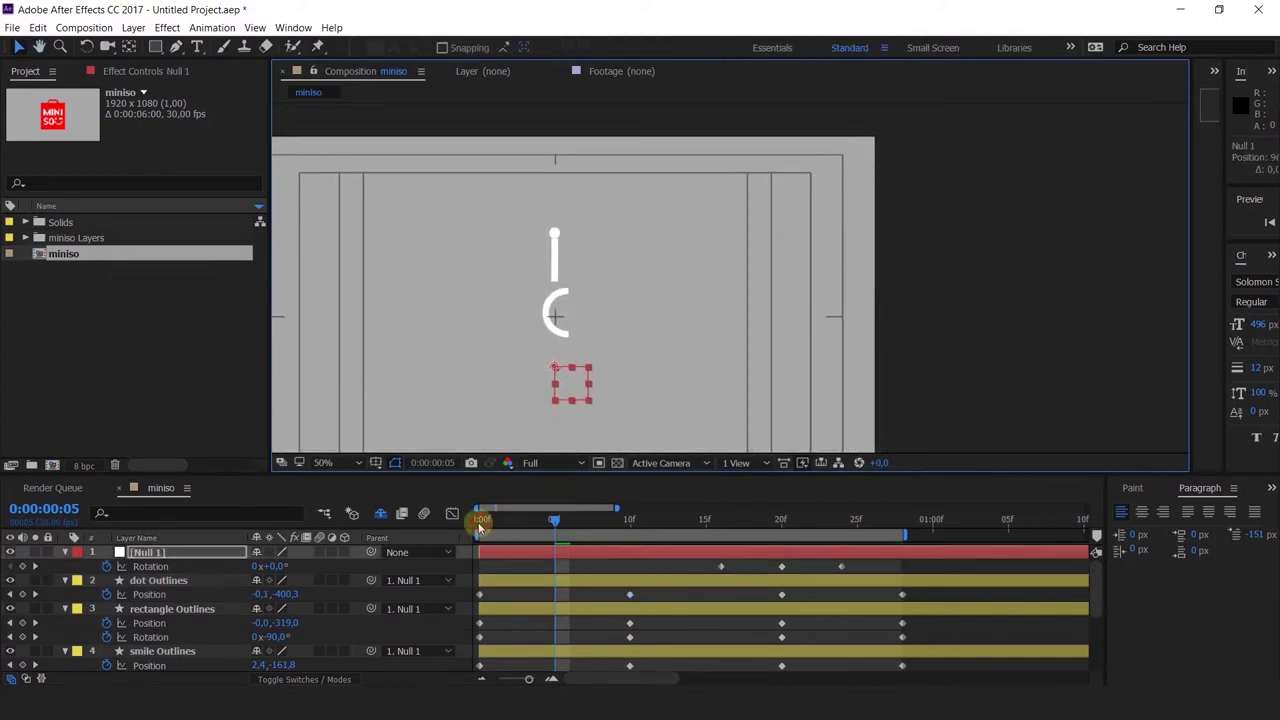
left_click(480, 520)
key("space")
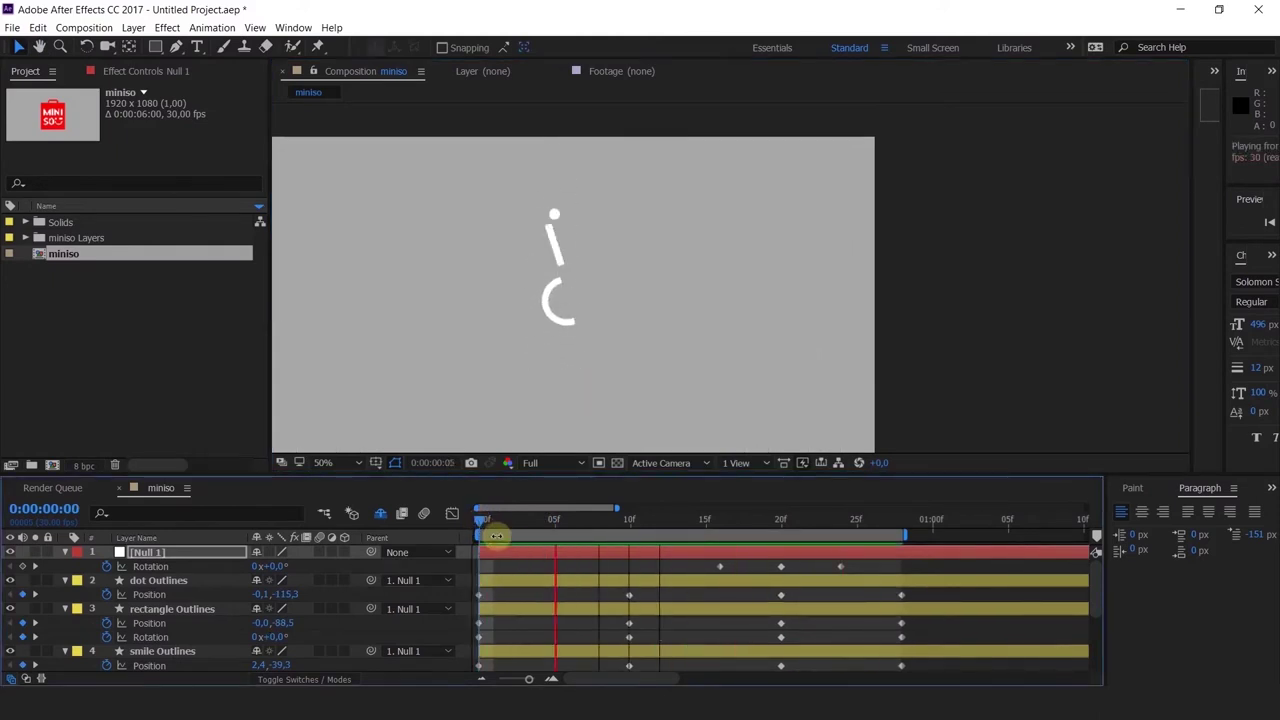
left_click(481, 523)
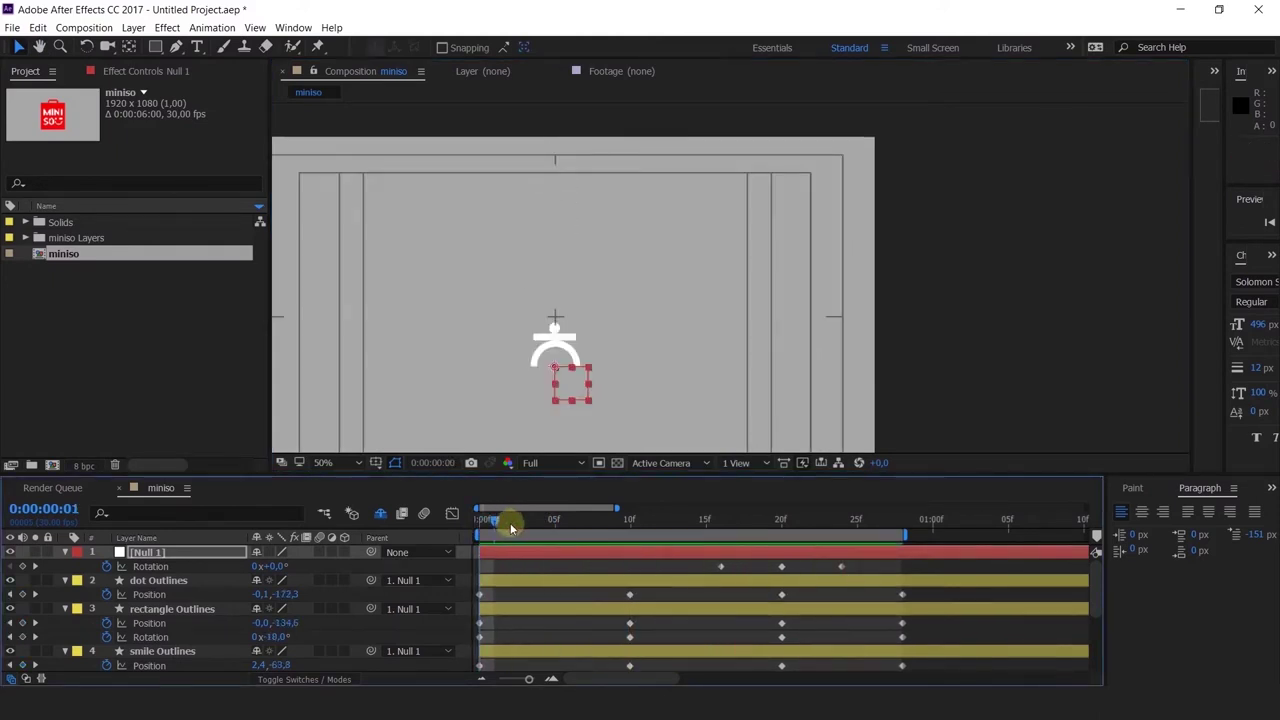
left_click_drag(510, 527, 789, 638)
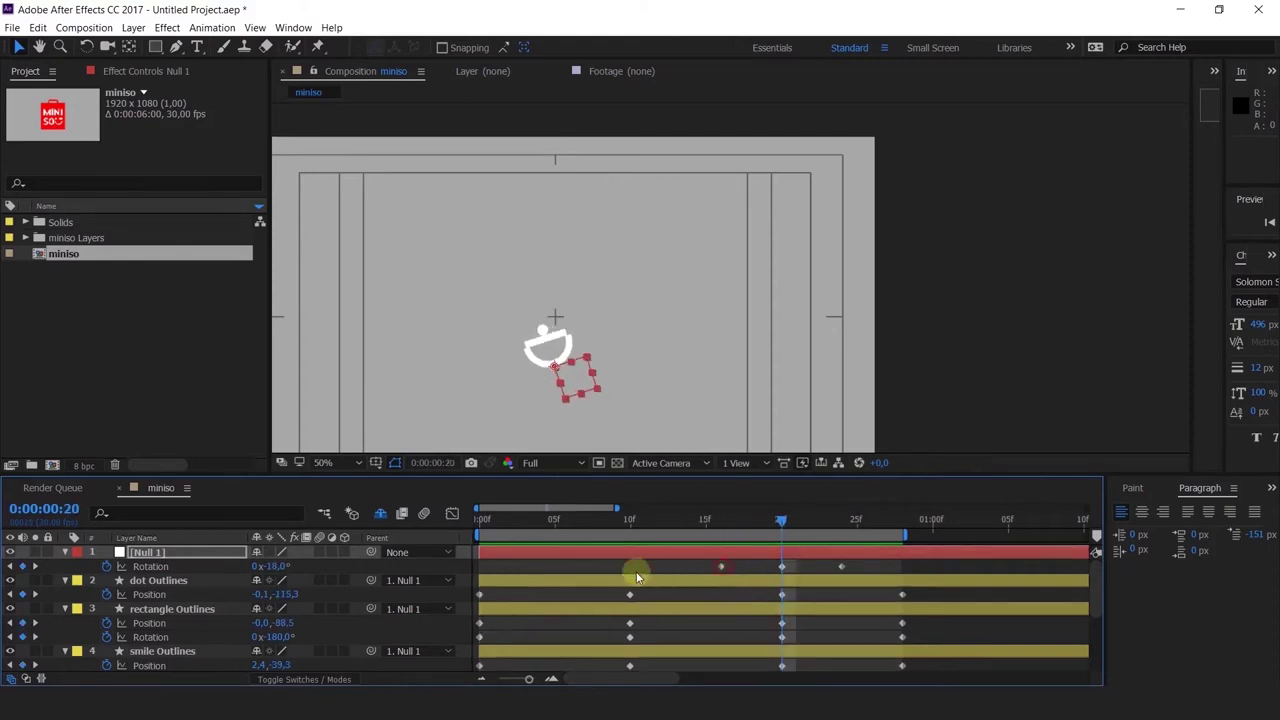
Step: Move Null 1's first rotation keyframe to 0:00:00:10 and play the animation from the start
left_click_drag(637, 577, 633, 578)
left_click(629, 522)
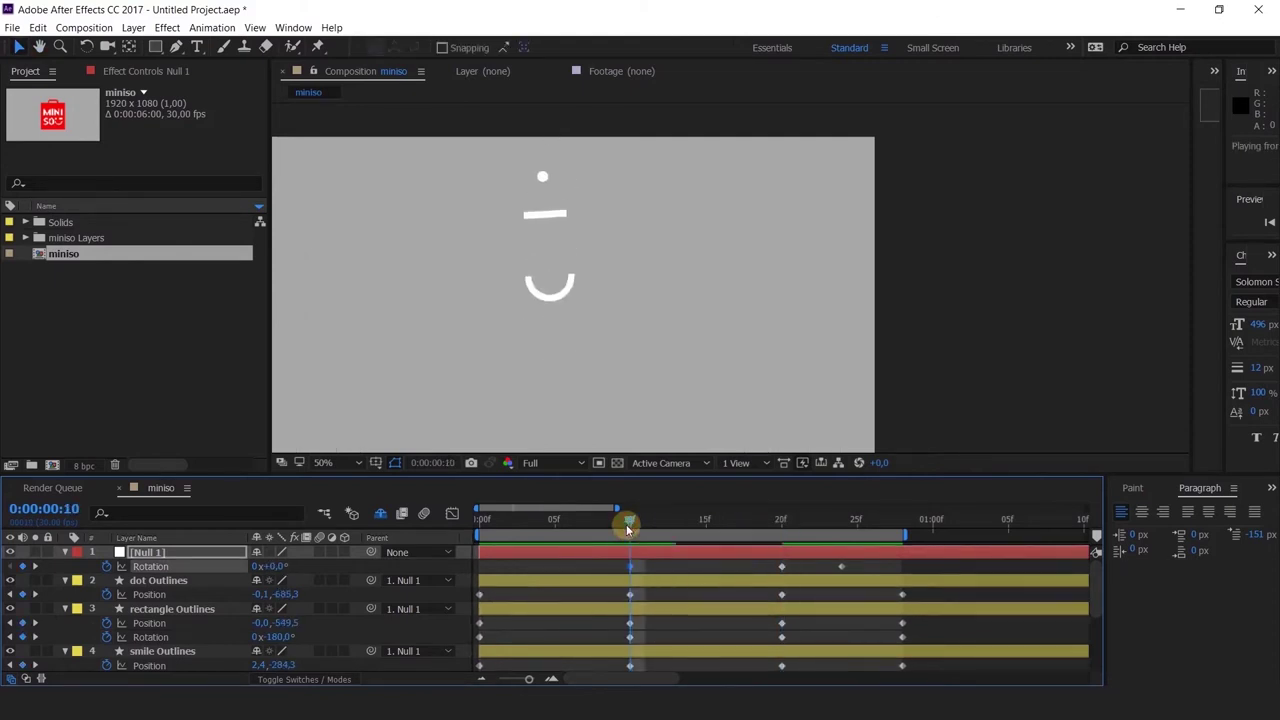
key("space")
key("space")
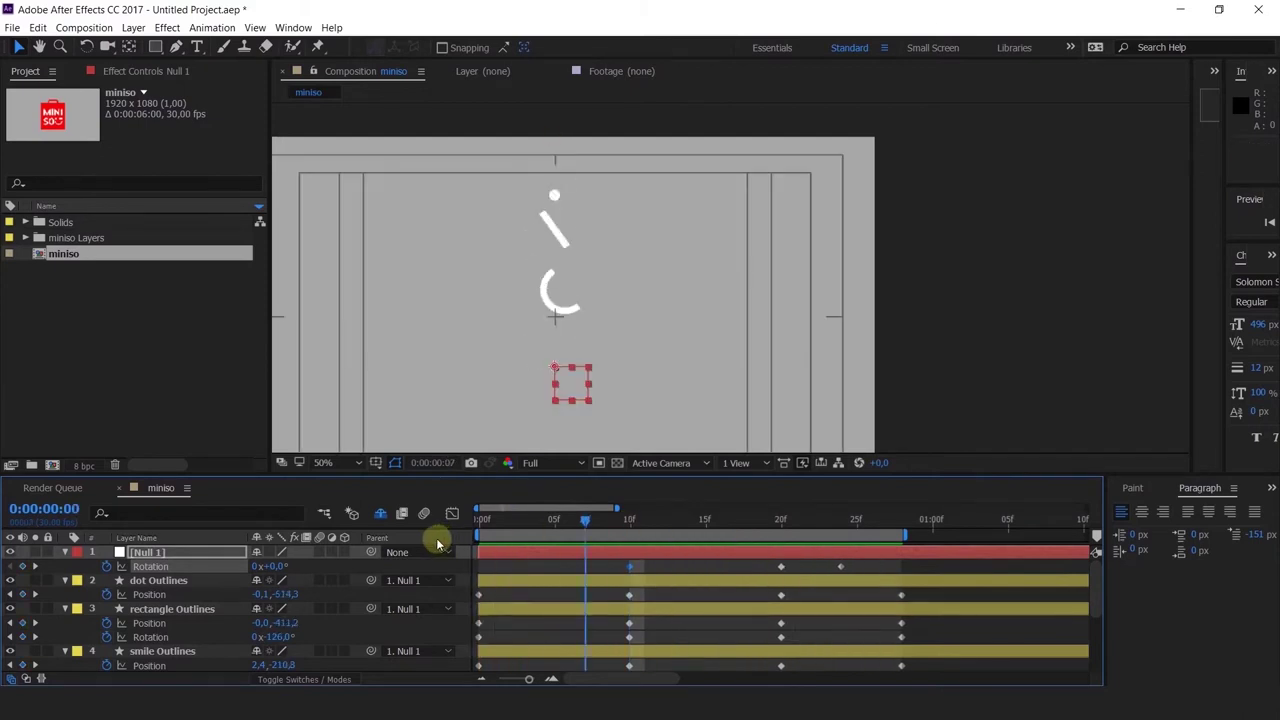
key("Home")
key("space")
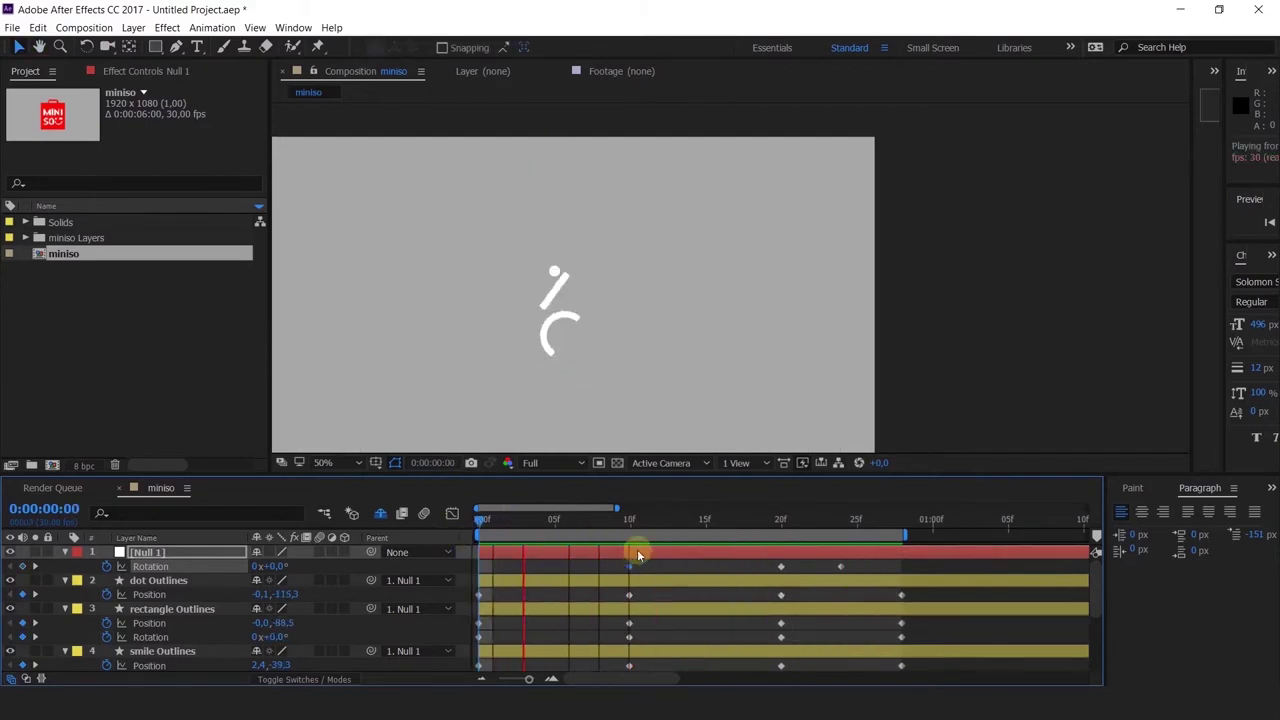
Step: At 0:00:00:20, slide the rectangle down its own tilt to about -21, -88.5, and play the animation
left_click(624, 524)
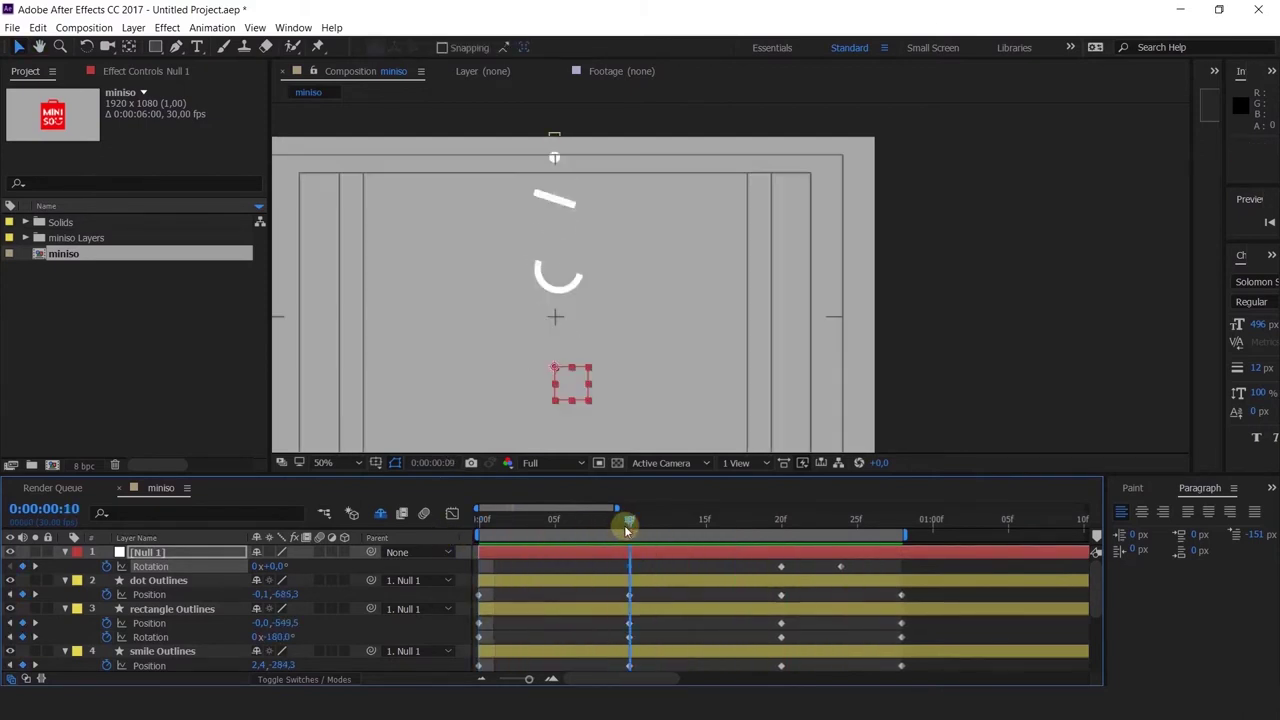
left_click(555, 186)
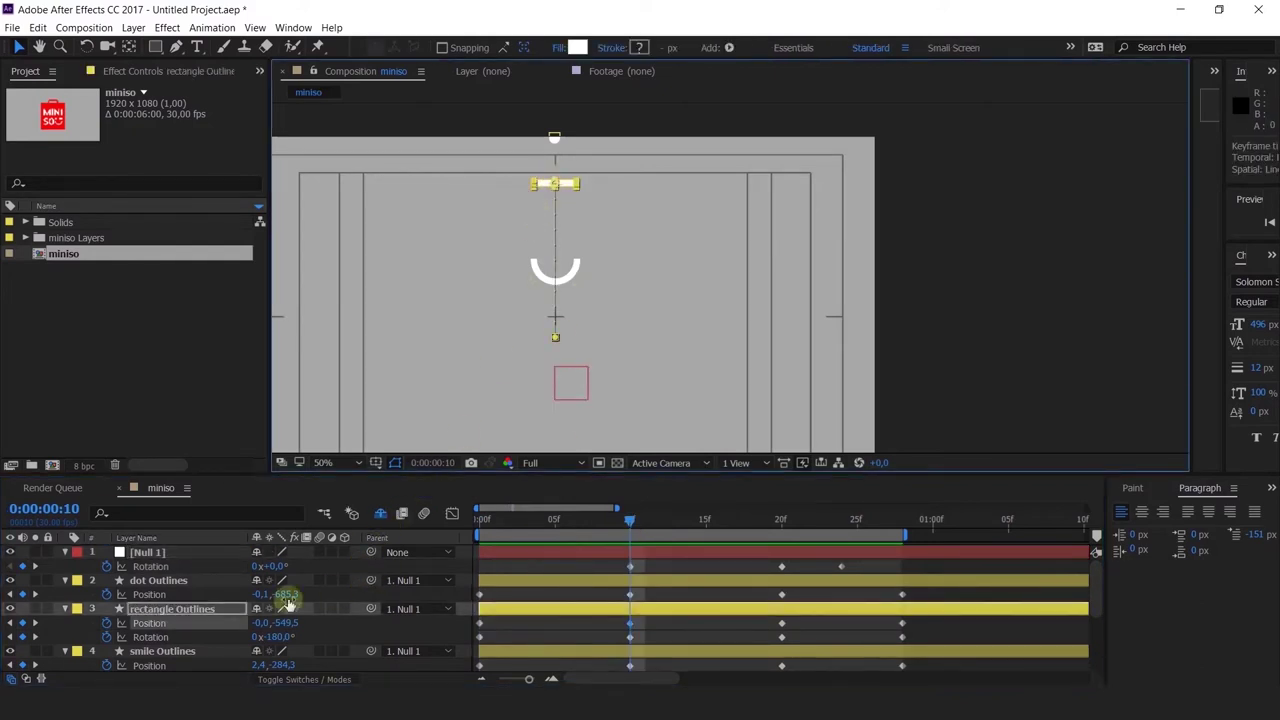
left_click(781, 524)
scroll(550, 330, "up", 4)
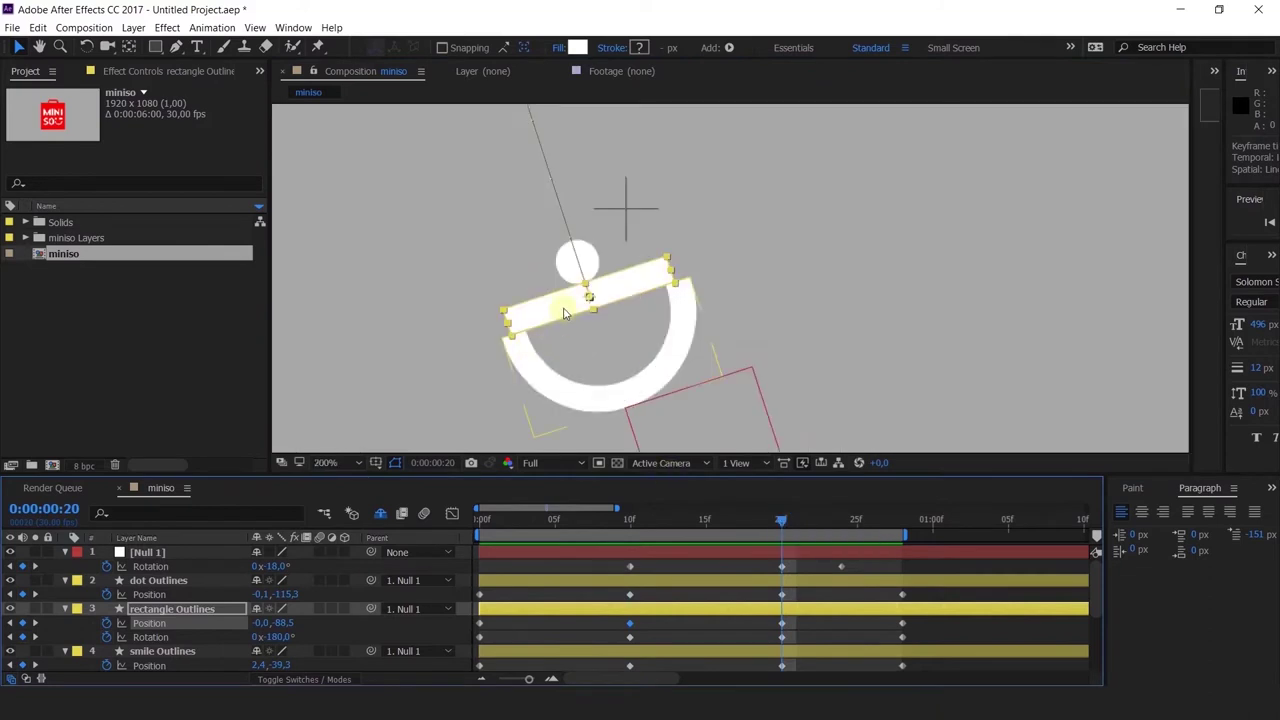
left_click_drag(553, 309, 537, 320)
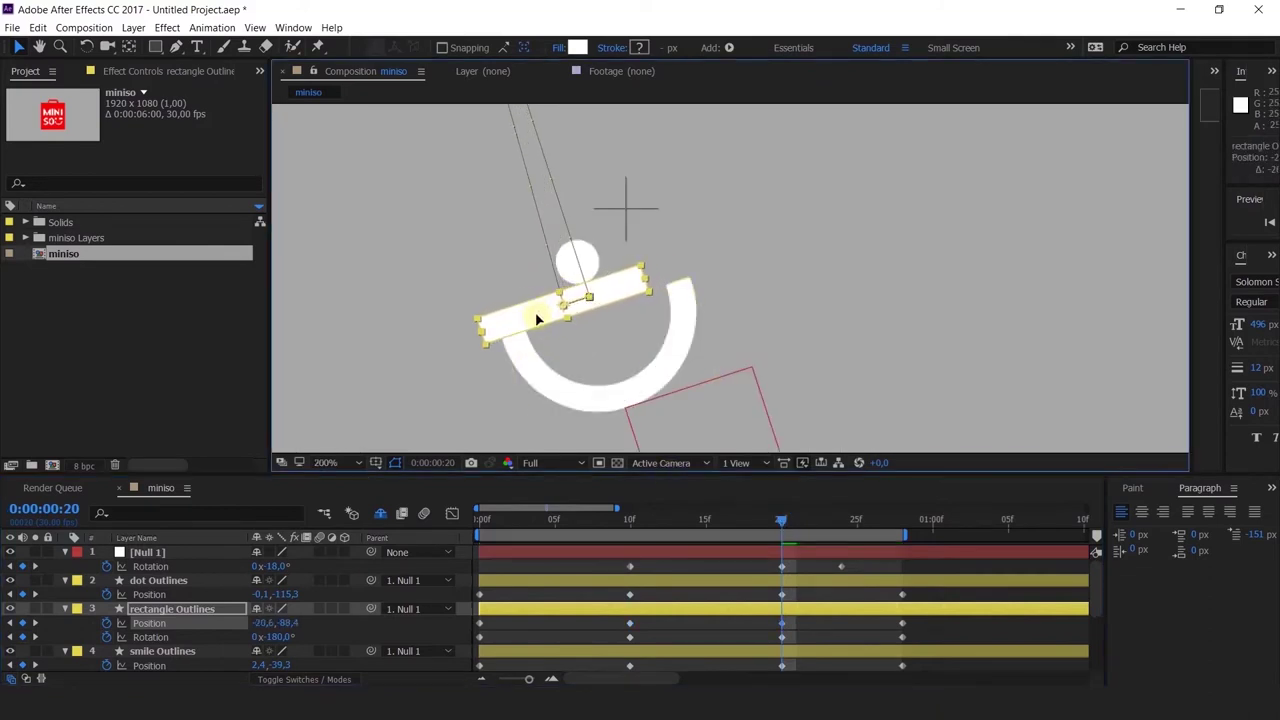
left_click(902, 524)
key("Home")
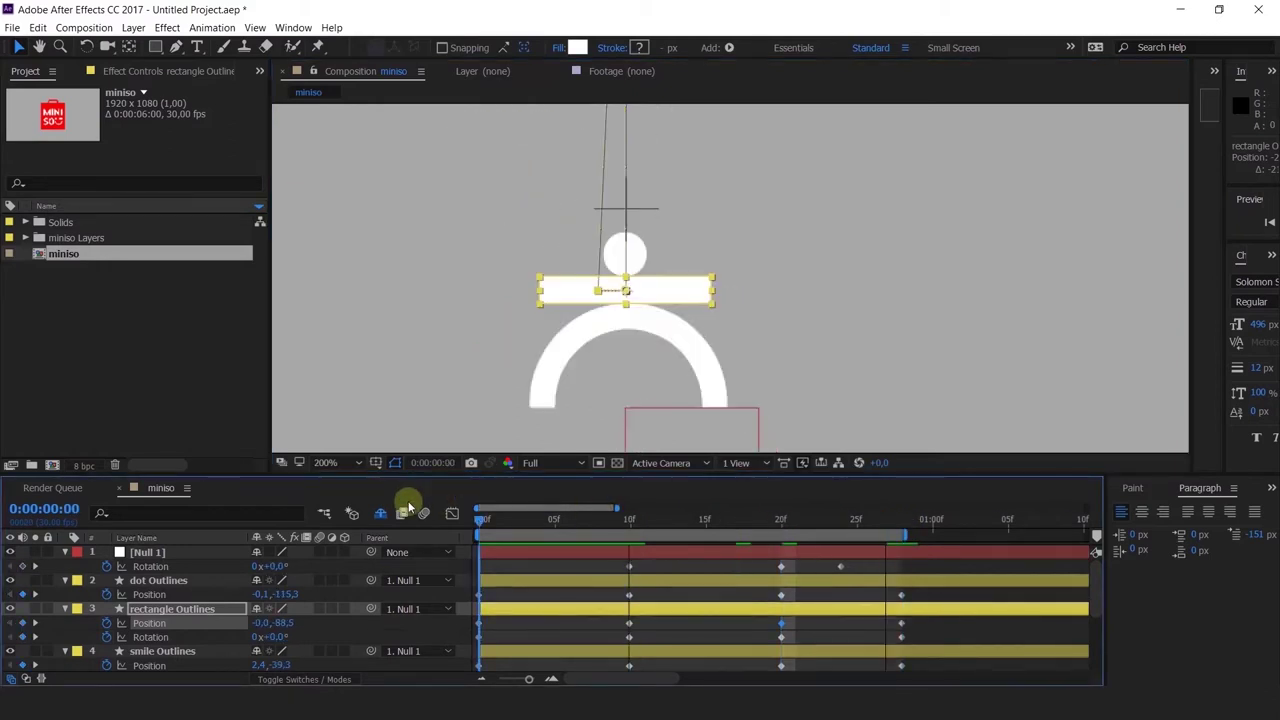
key("space")
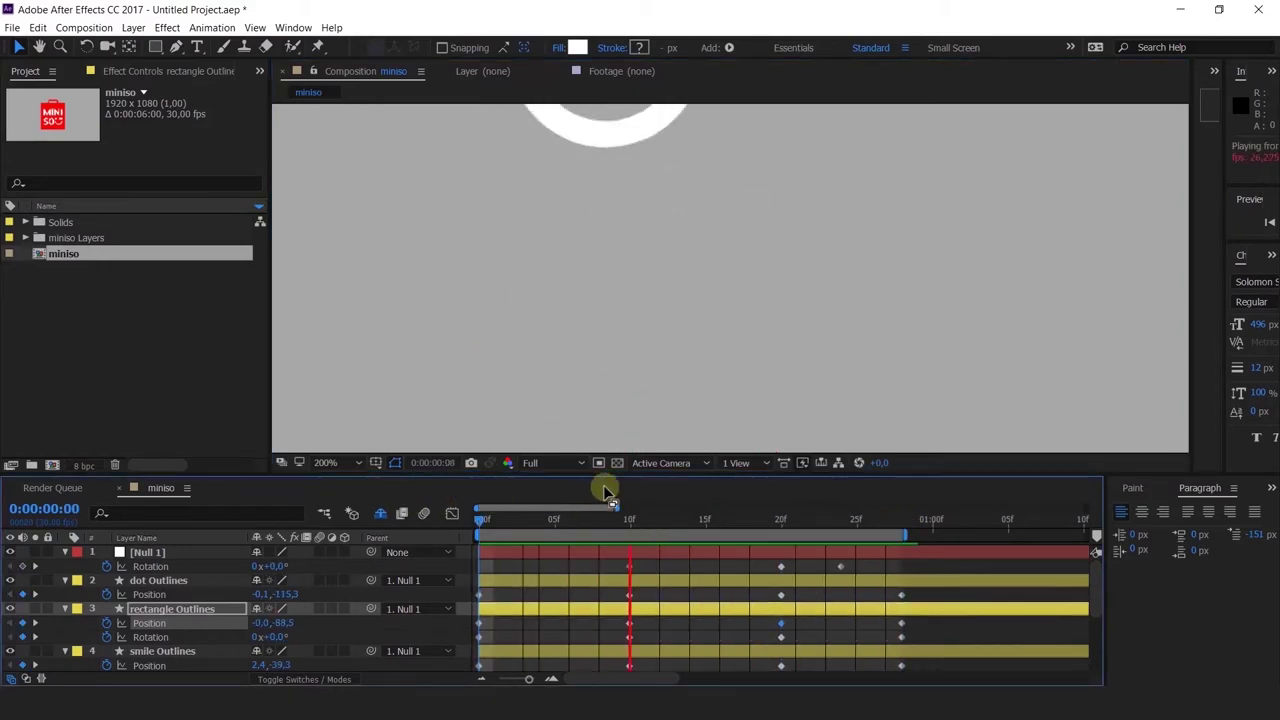
Step: Move Null 1's last rotation keyframe to 0:00:00:28, in line with the final keyframes of the face shapes
left_click_drag(709, 523, 900, 566)
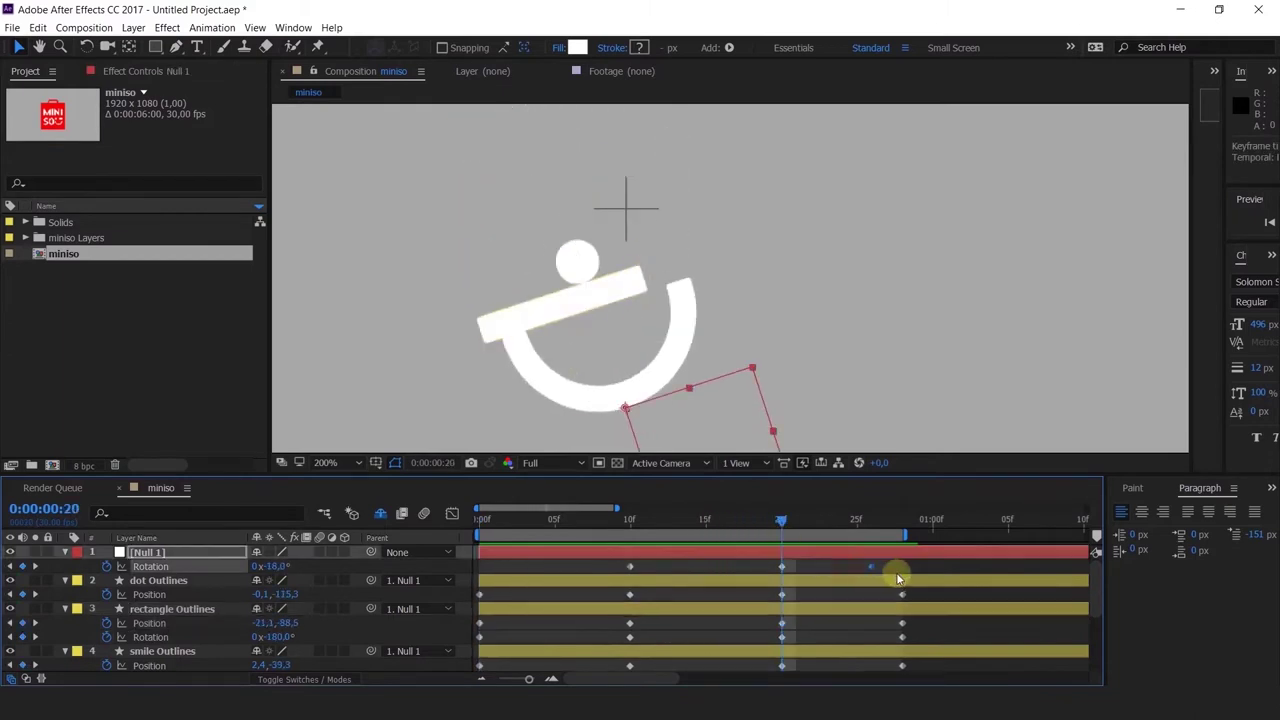
left_click_drag(787, 531, 783, 580)
Step: At 0:00:00:20, slide the dot down along the tilted rectangle to about -49.8, -114.6, and play the animation
left_click(590, 290)
left_click(578, 263)
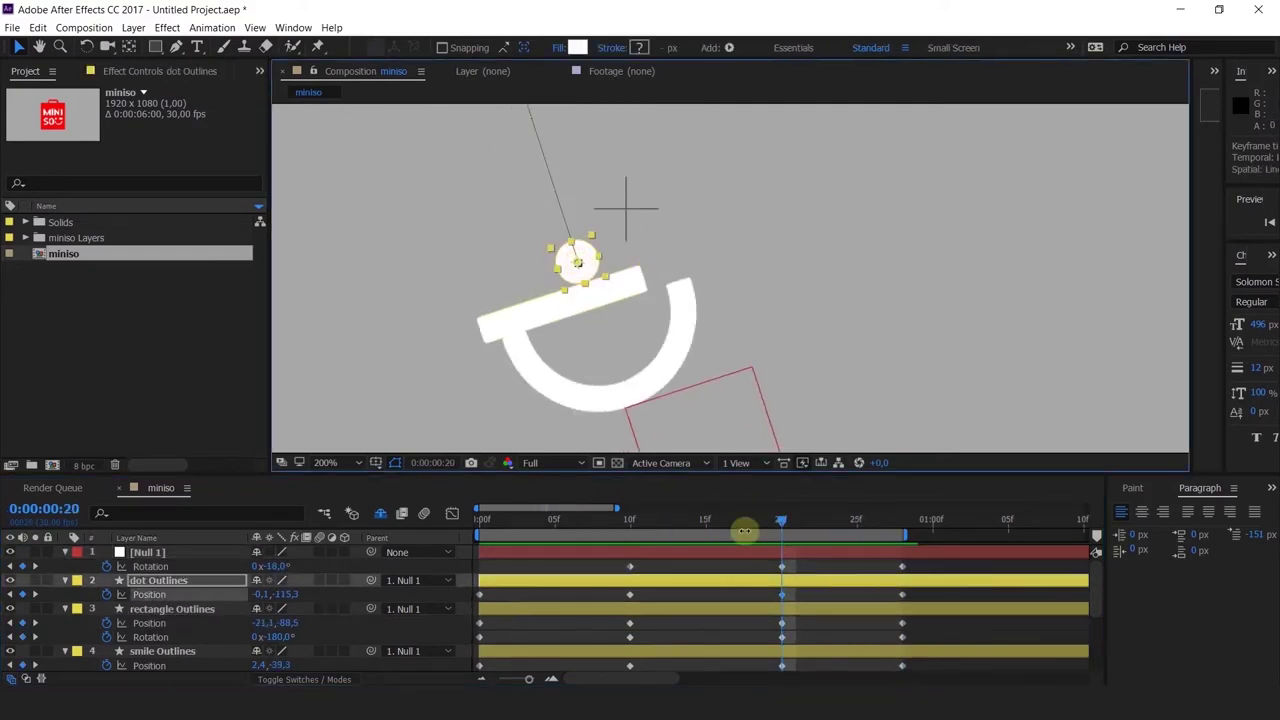
left_click_drag(589, 261, 529, 282)
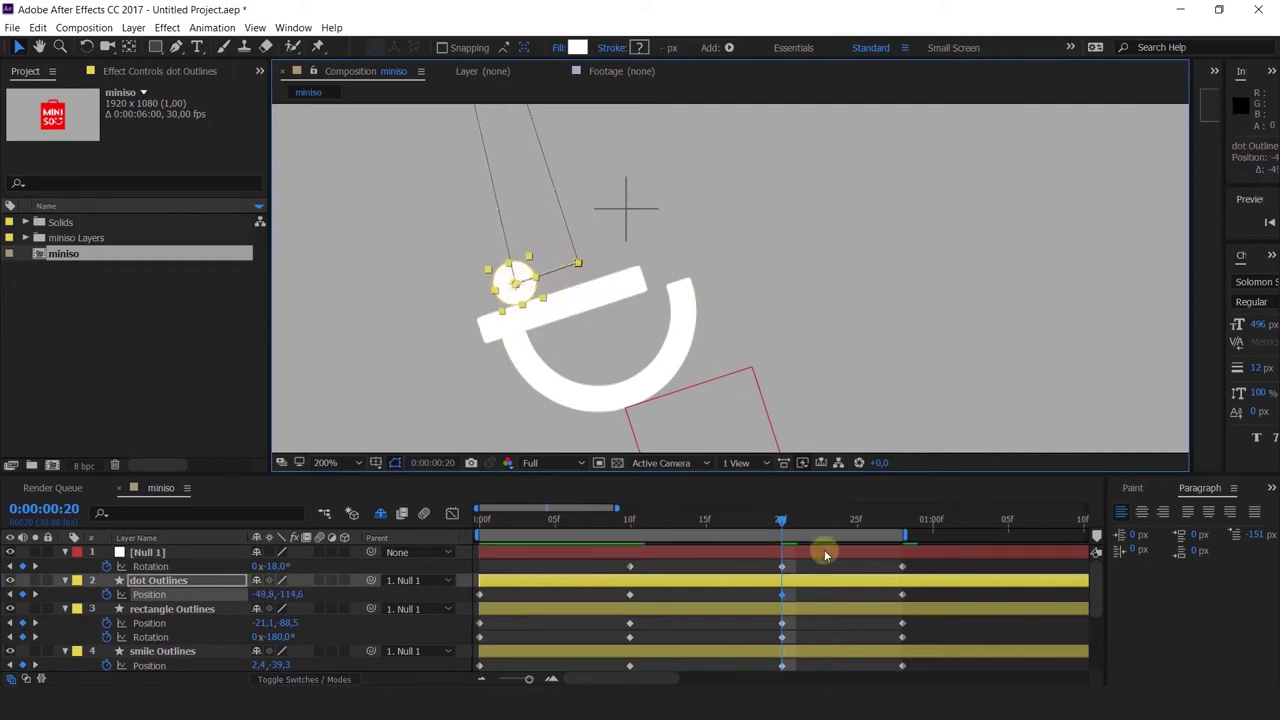
left_click_drag(785, 524, 903, 545)
key("space")
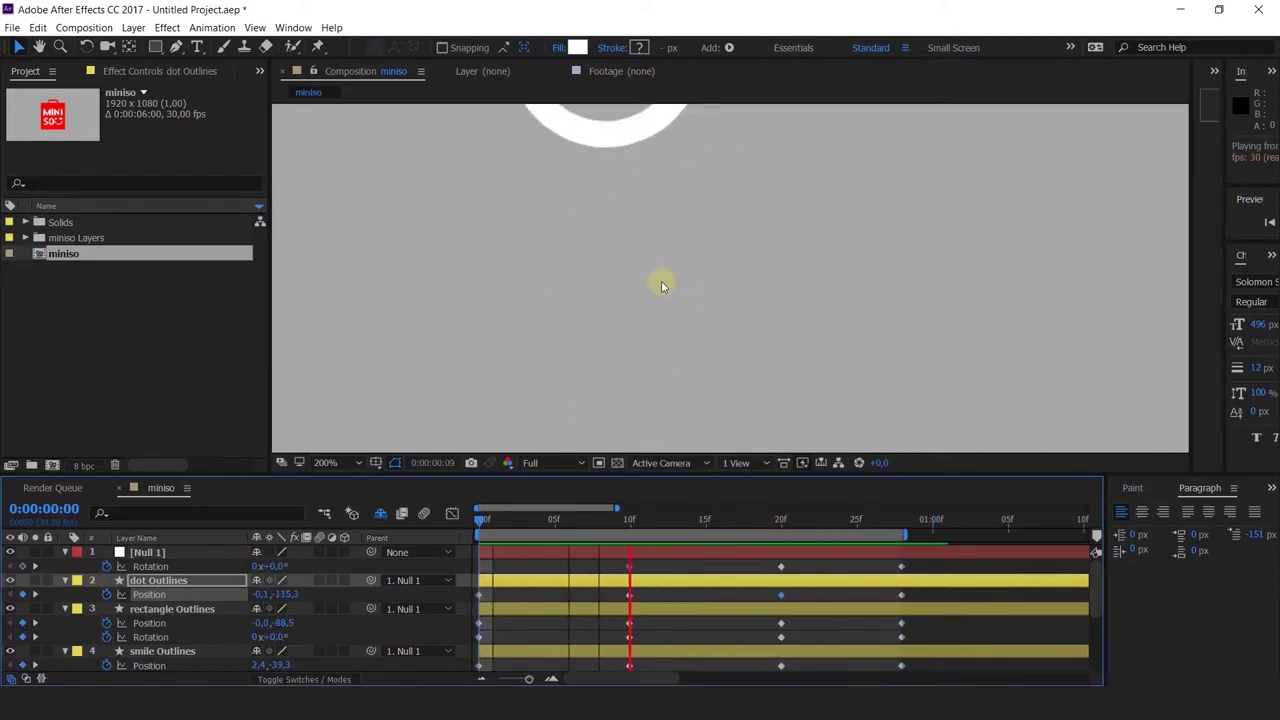
scroll(661, 285, "down", 1)
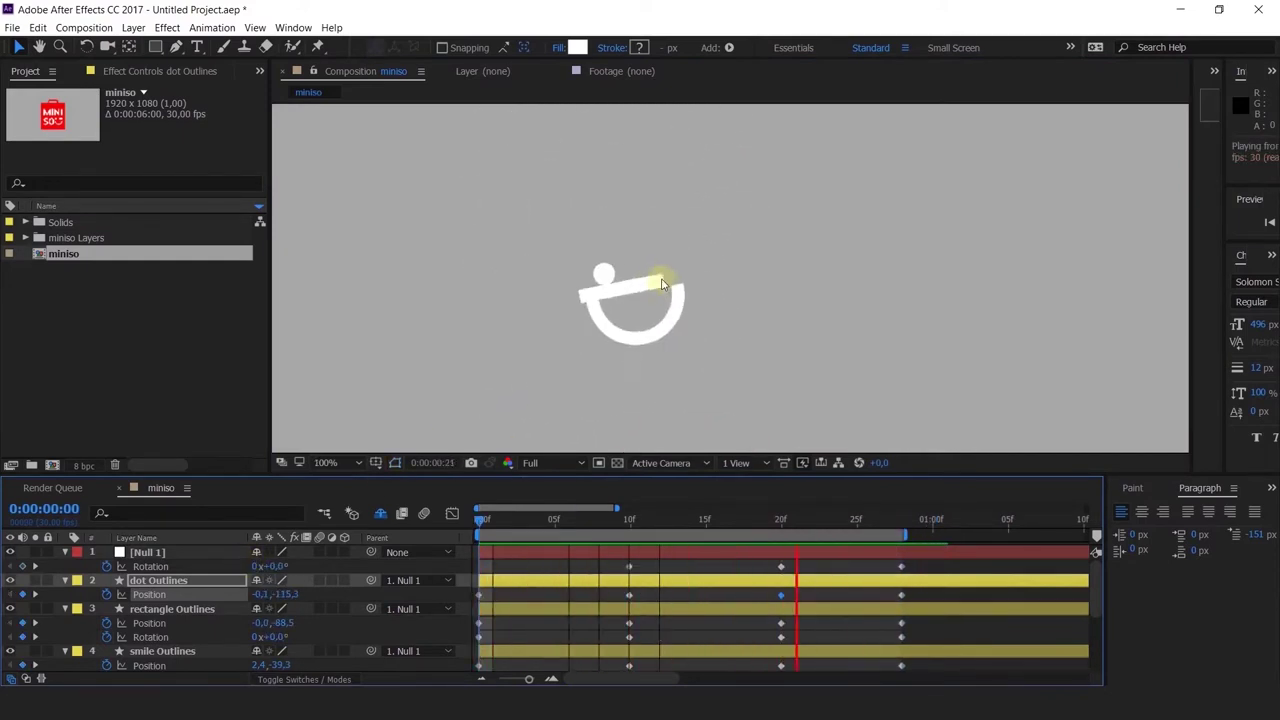
left_click(779, 519)
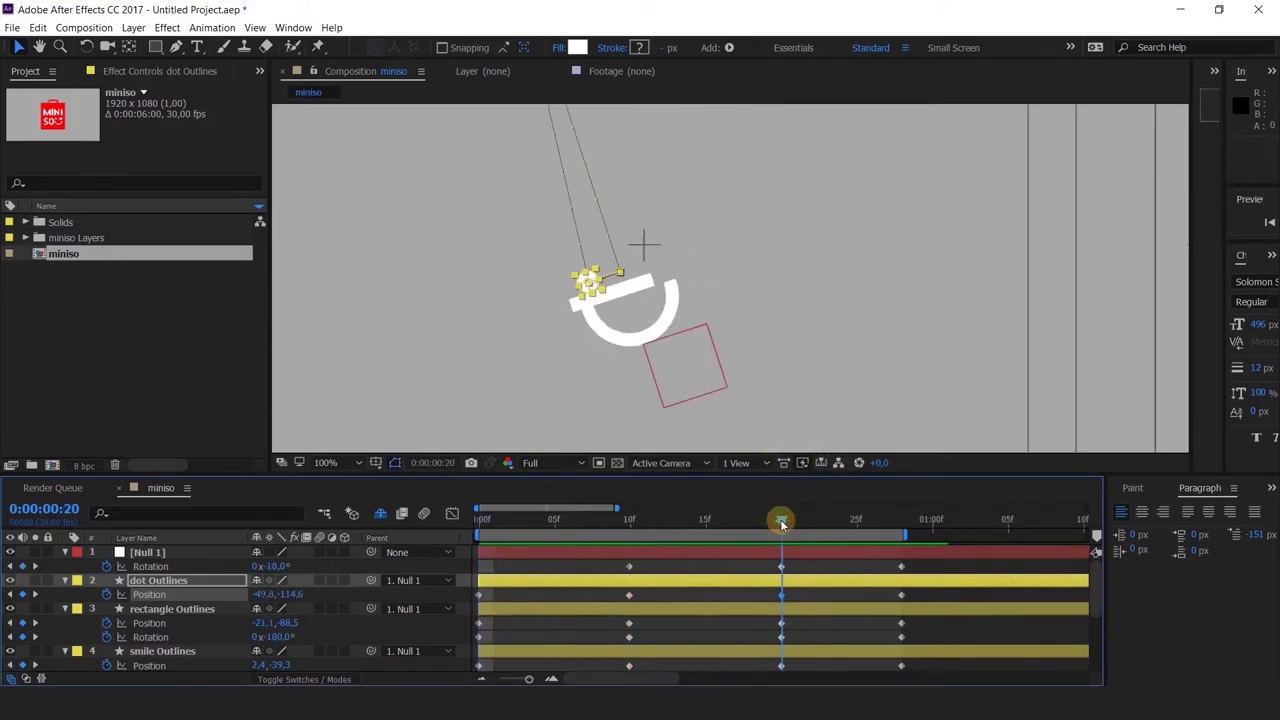
Step: Move the 0:00:00:28 keyframes of Null 1, the dot, rectangle and smile to 0:00:01:00, and extend the work area to 0:00:01:20
left_click(902, 566)
left_click_drag(984, 566, 876, 549)
left_click(931, 526)
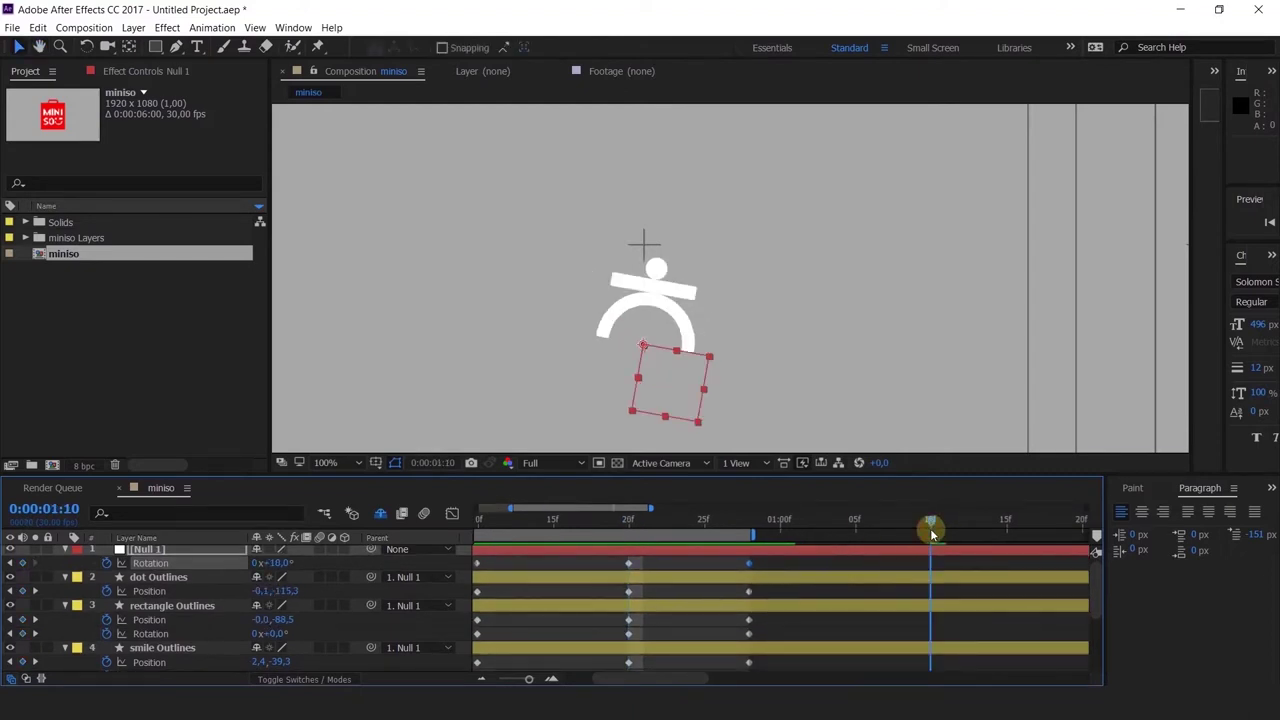
left_click_drag(930, 528, 893, 536)
left_click_drag(767, 603, 798, 637)
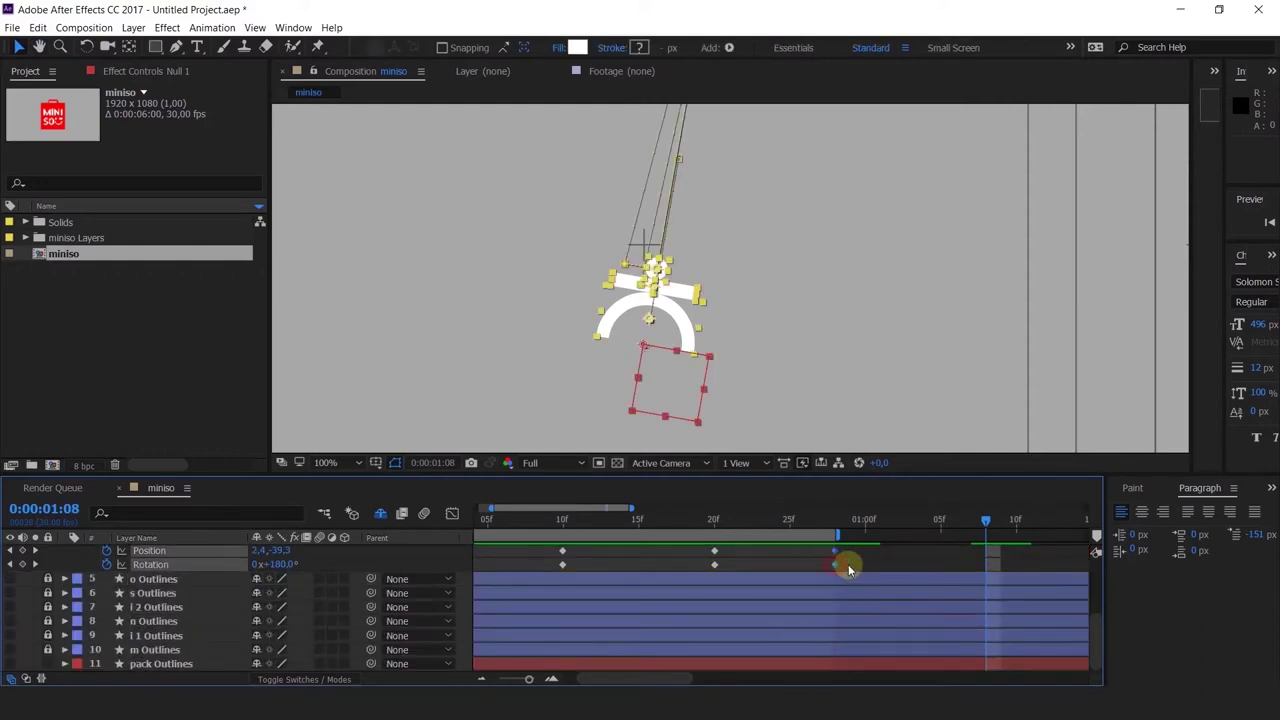
left_click_drag(848, 568, 1015, 537)
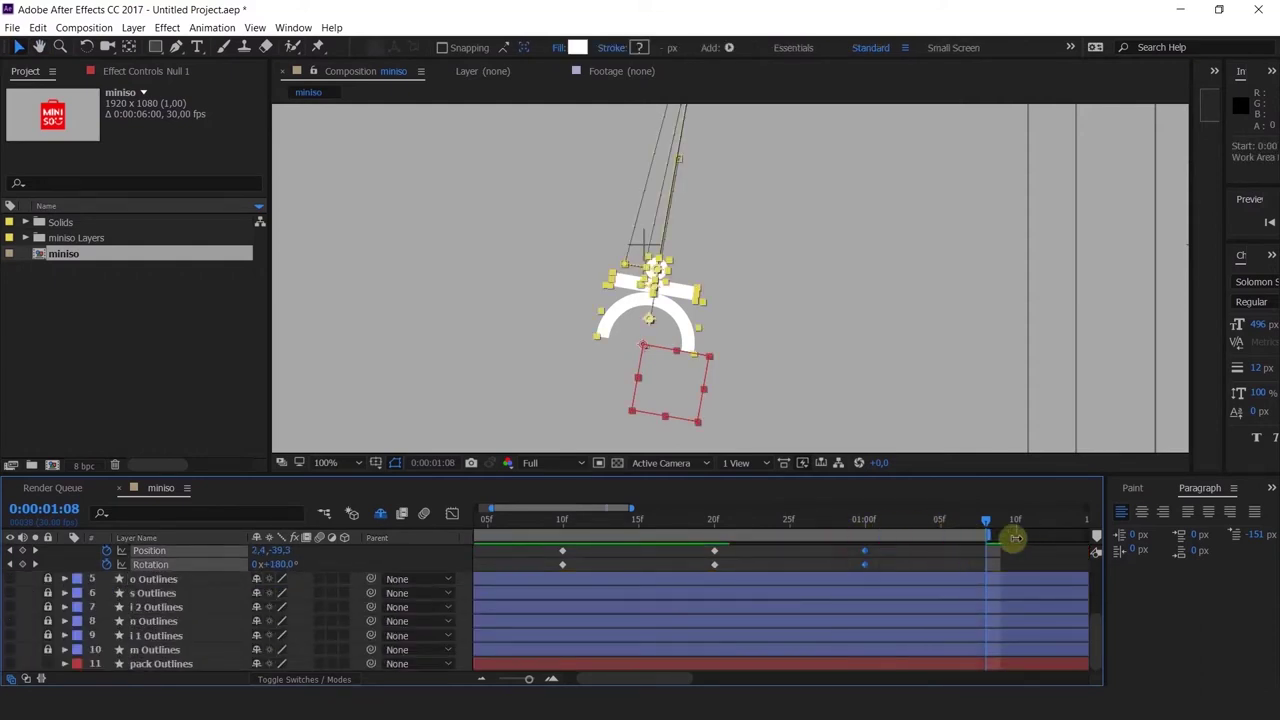
left_click_drag(914, 601, 732, 660)
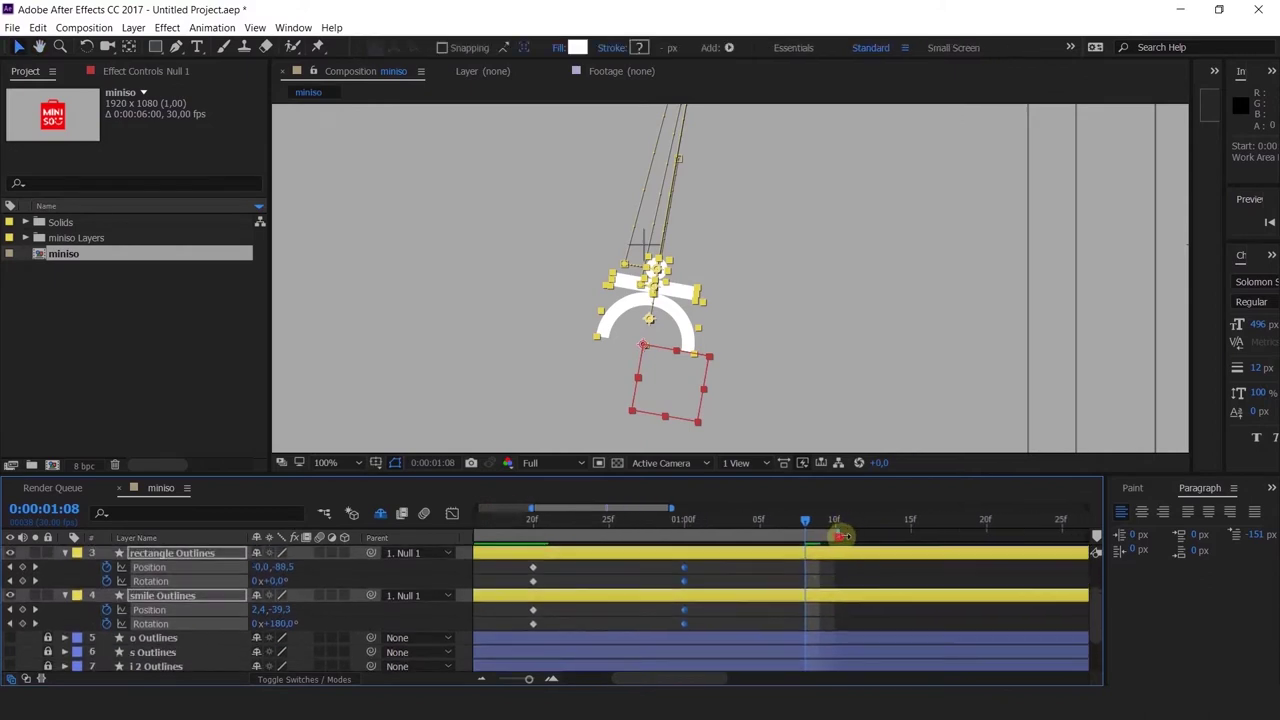
left_click_drag(839, 536, 997, 550)
scroll(679, 598, "up", 3)
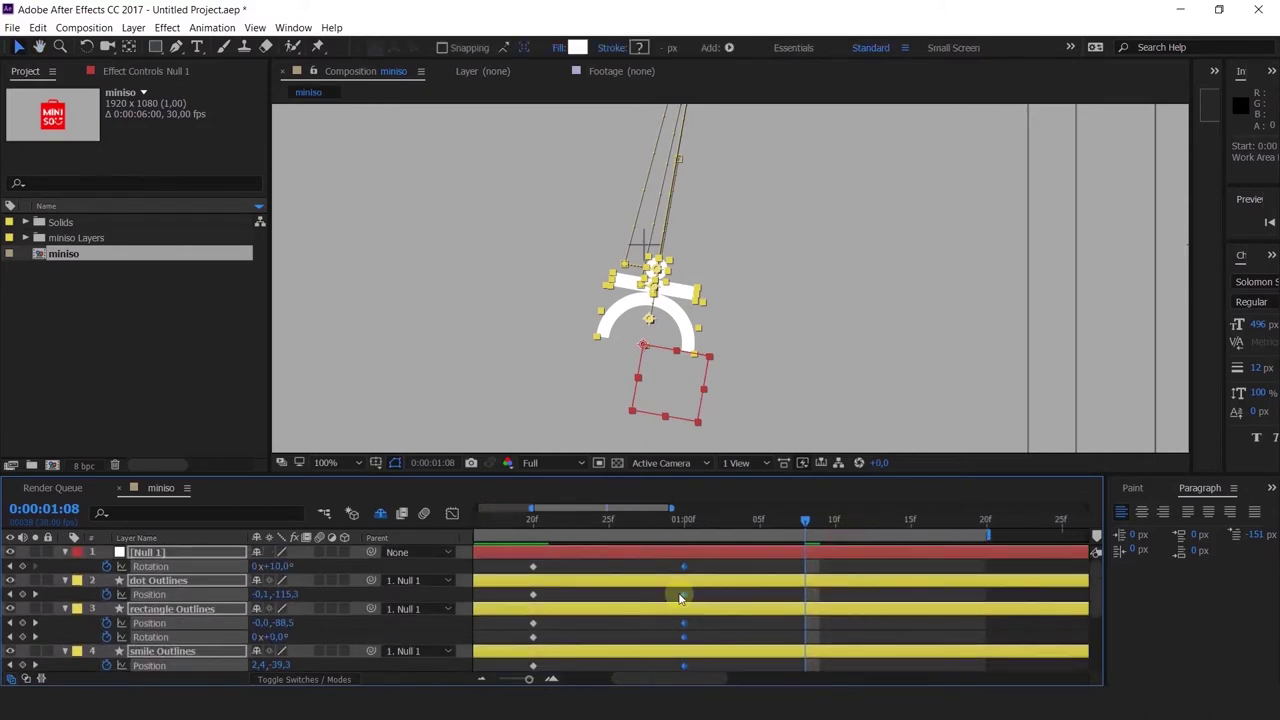
Step: Copy Null 1's rotation keyframe and the dot's position keyframe from 0:00:01:00 to 0:00:01:10
left_click(835, 526)
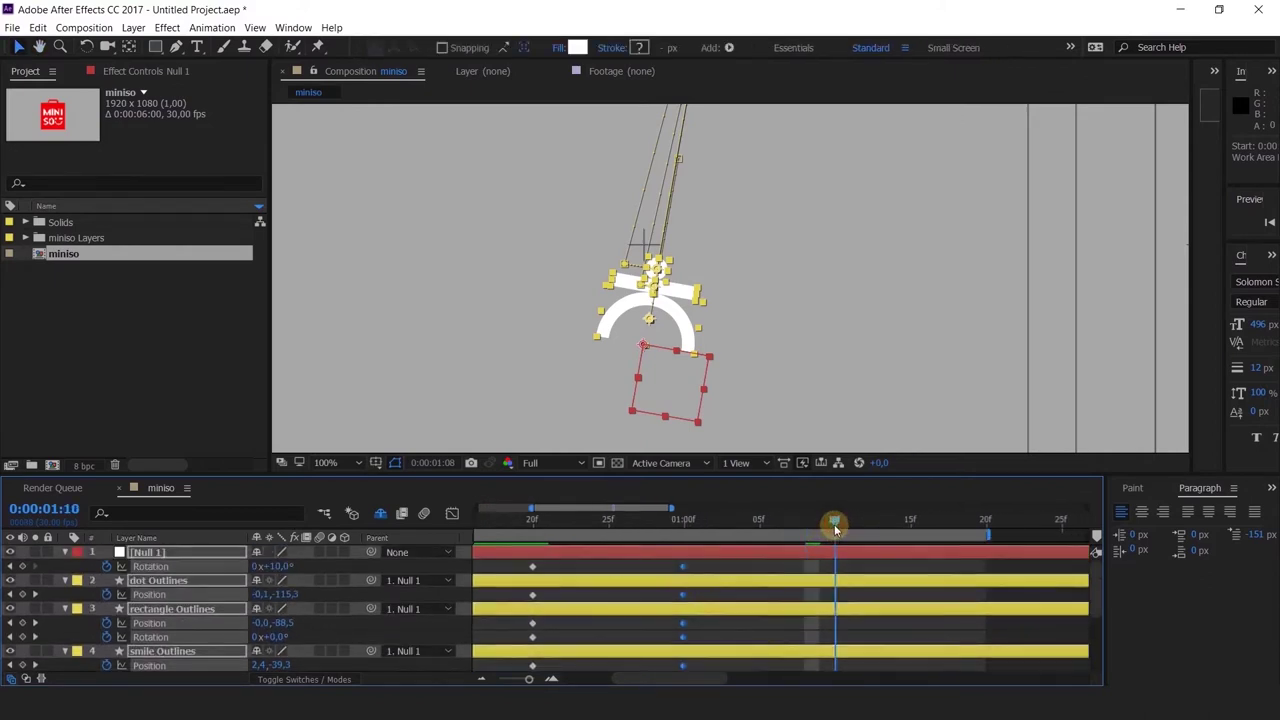
left_click(681, 567)
key("ctrl+c")
key("ctrl+v")
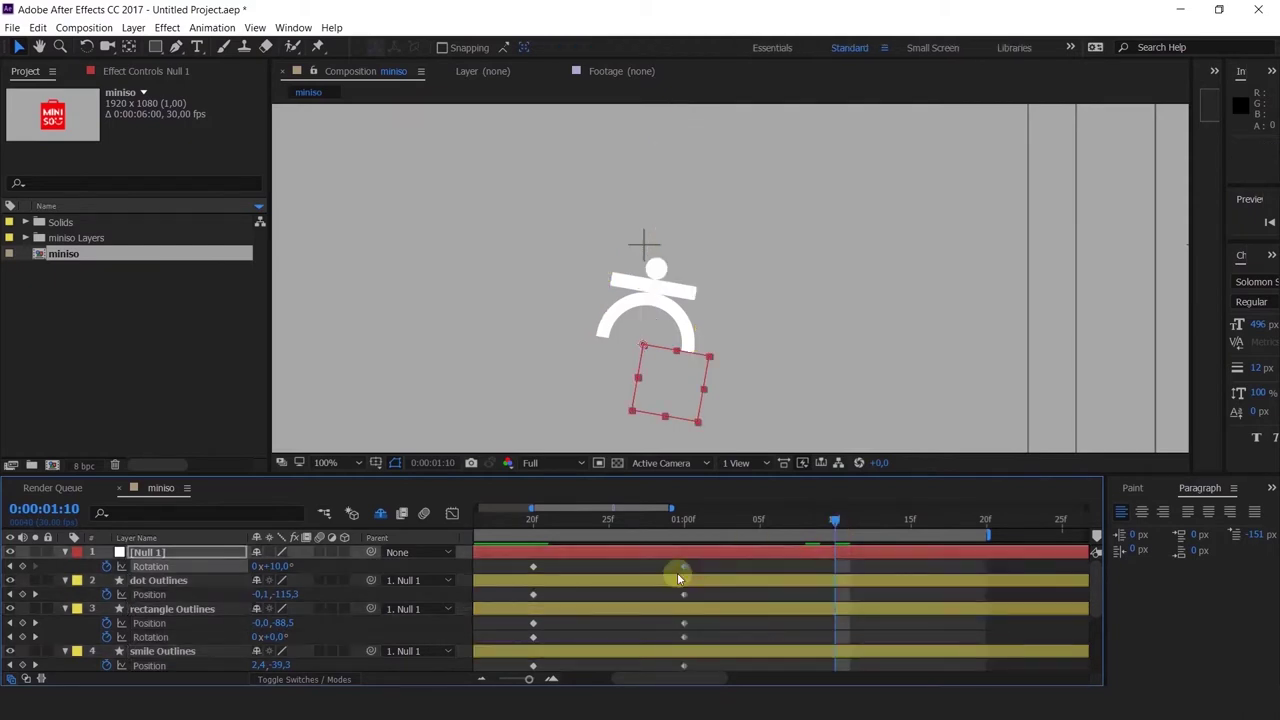
left_click(685, 595)
key("ctrl+c")
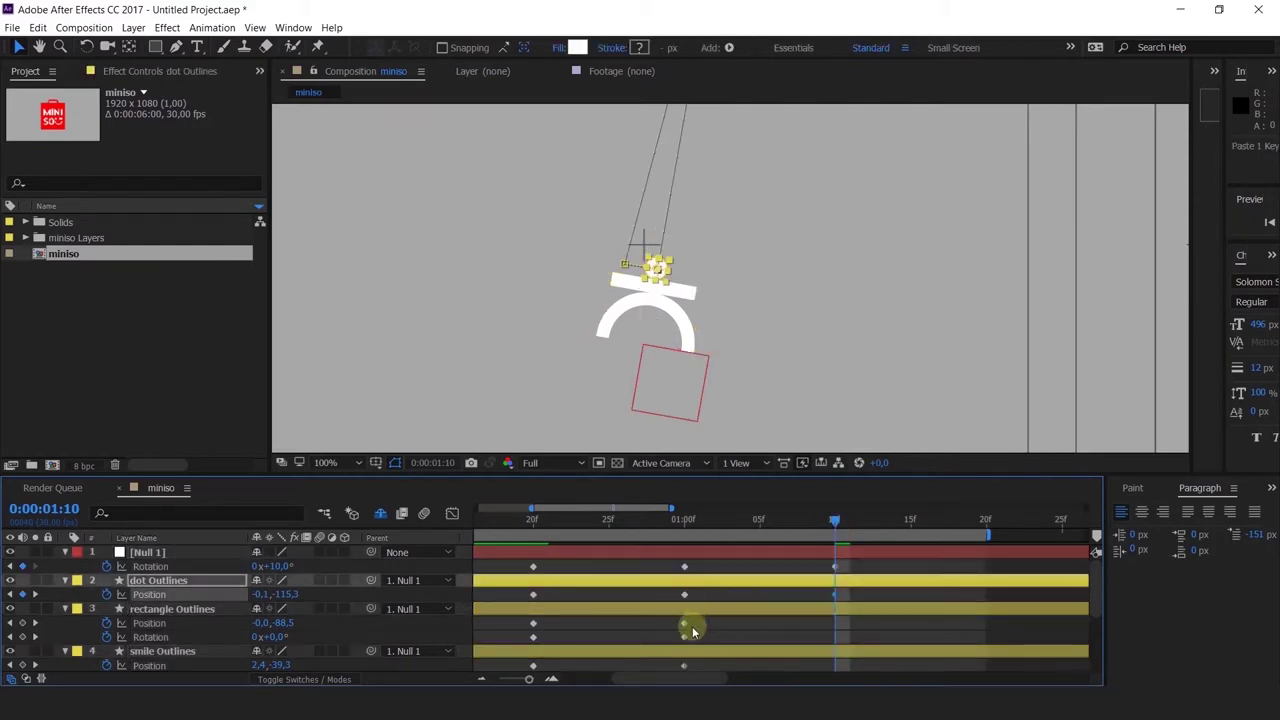
Step: Paste position and rotation keyframes for the rectangle and the smile at 0:00:01:10, with rotations of -180° and 0°
left_click(685, 623)
left_click(685, 637, "shift")
key("ctrl+c")
scroll(700, 635, "down", 2)
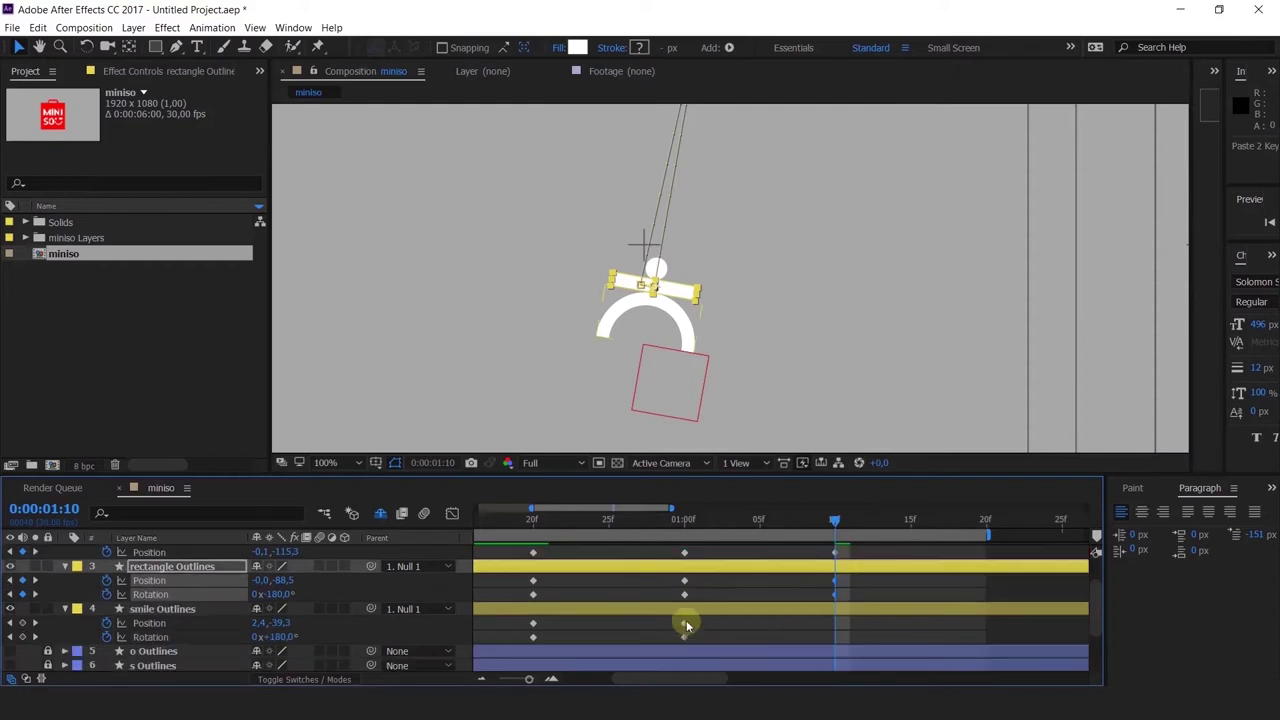
left_click_drag(689, 622, 675, 643)
key("ctrl+v")
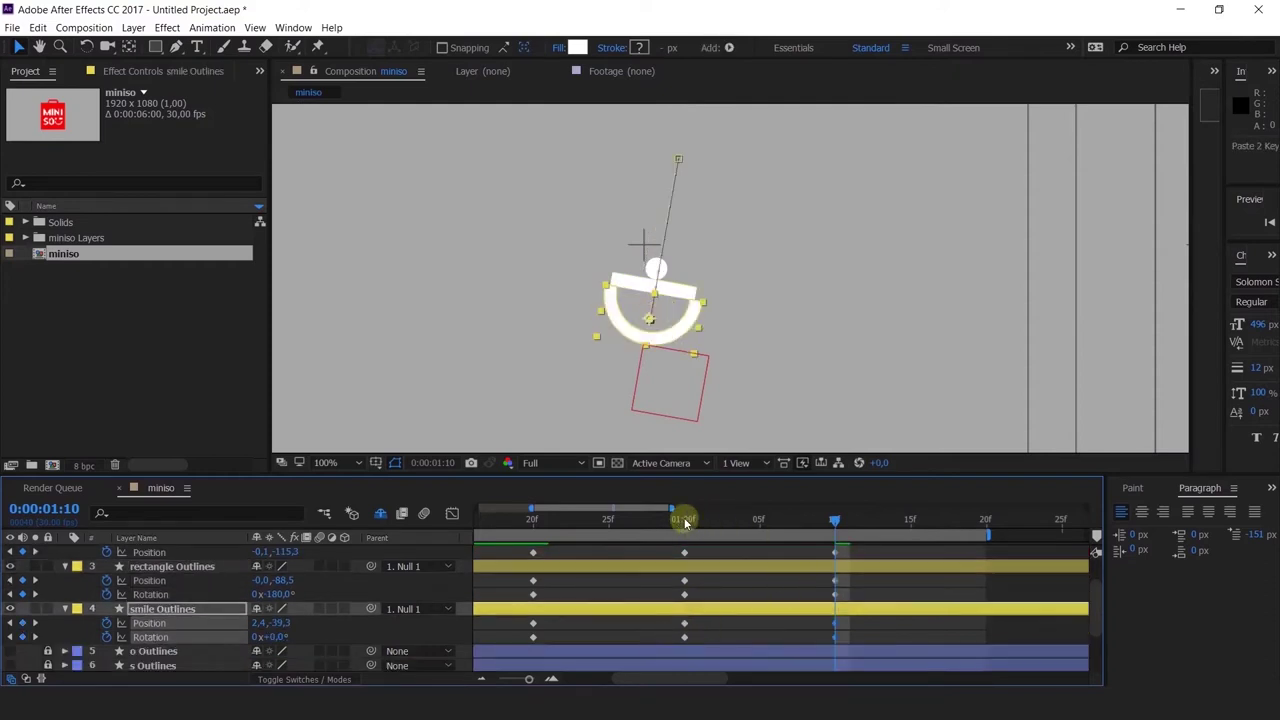
Step: Set Null 1's rotation to 0° at 0:00:01:10 so the face stands upright
left_click_drag(585, 527, 688, 555)
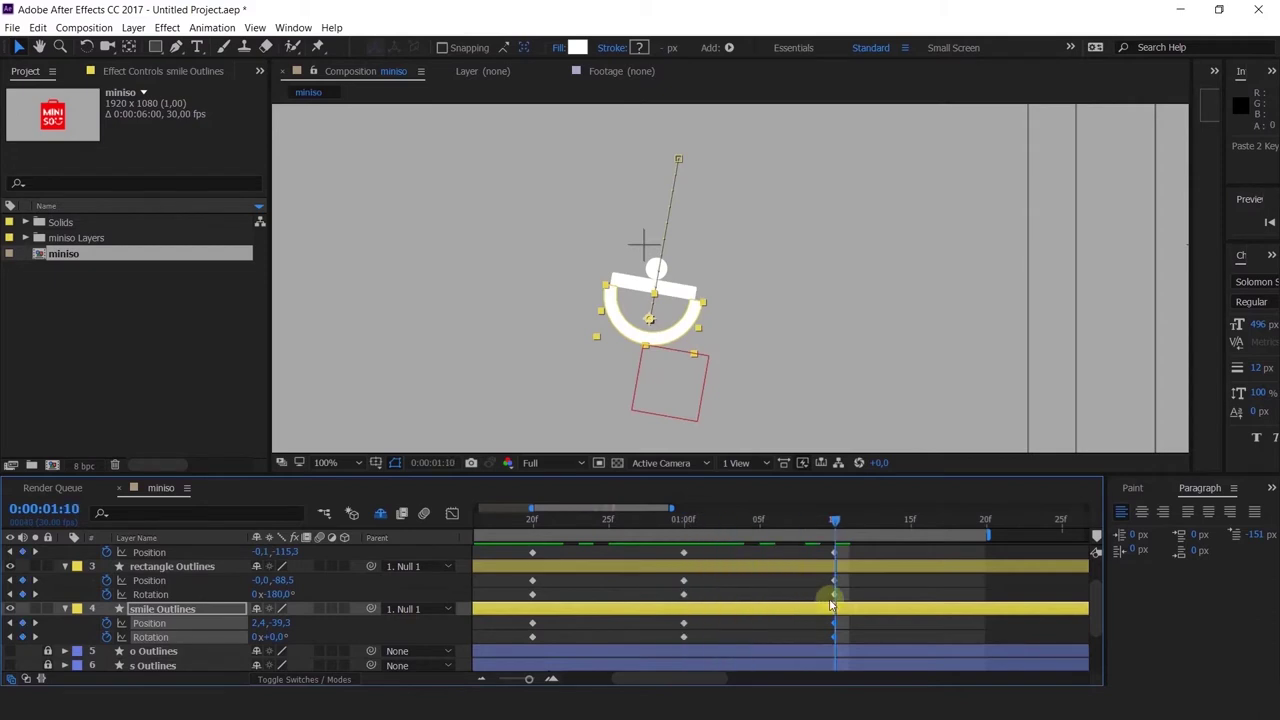
left_click(685, 582)
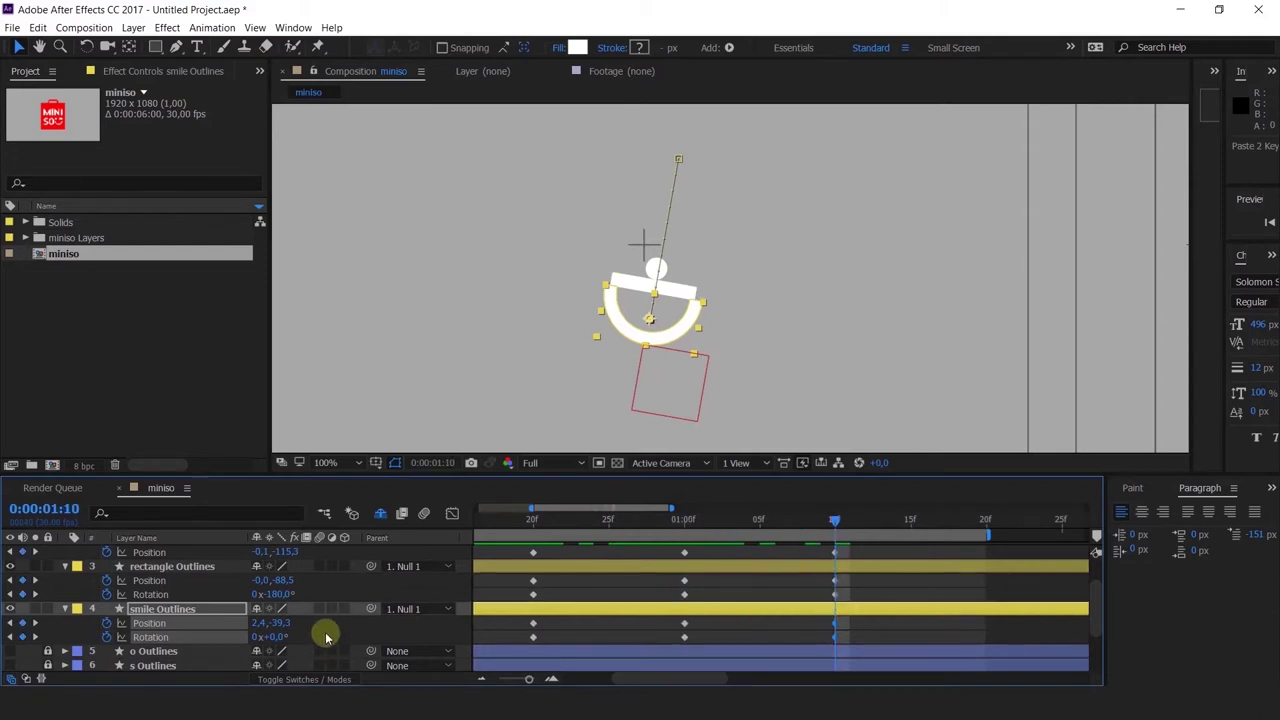
scroll(325, 637, "up", 1)
left_click(313, 571)
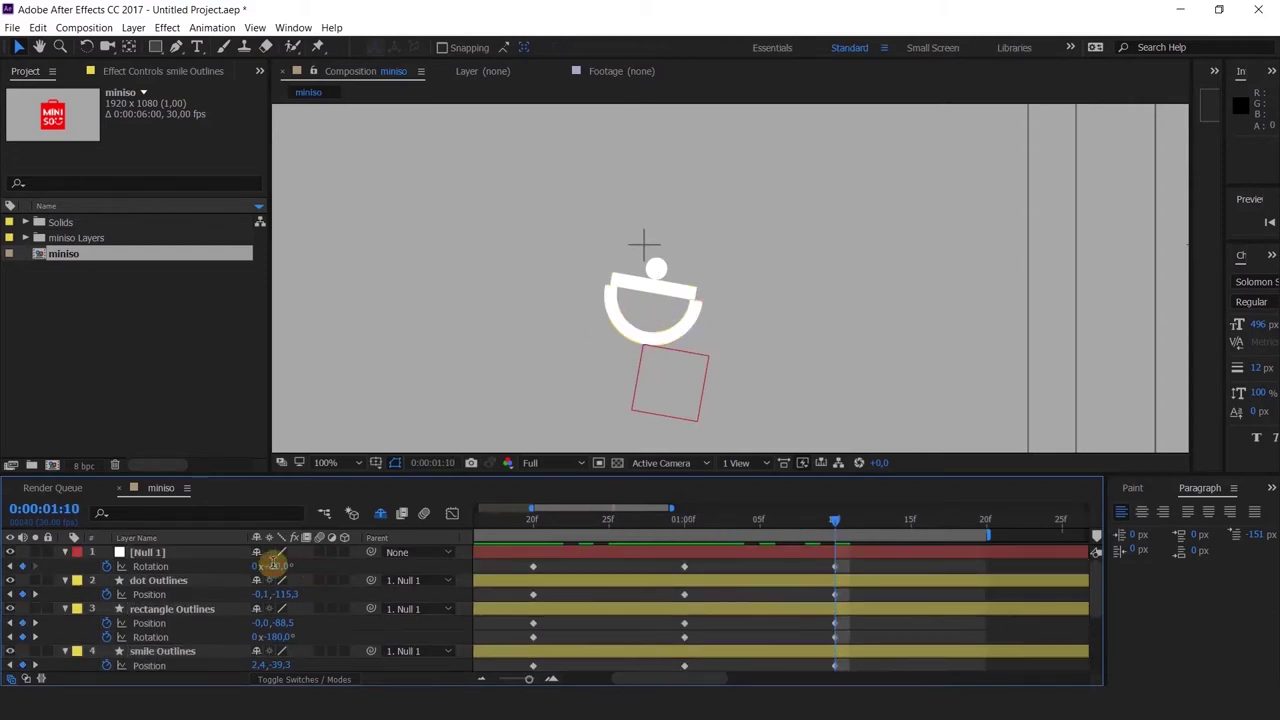
key("Return")
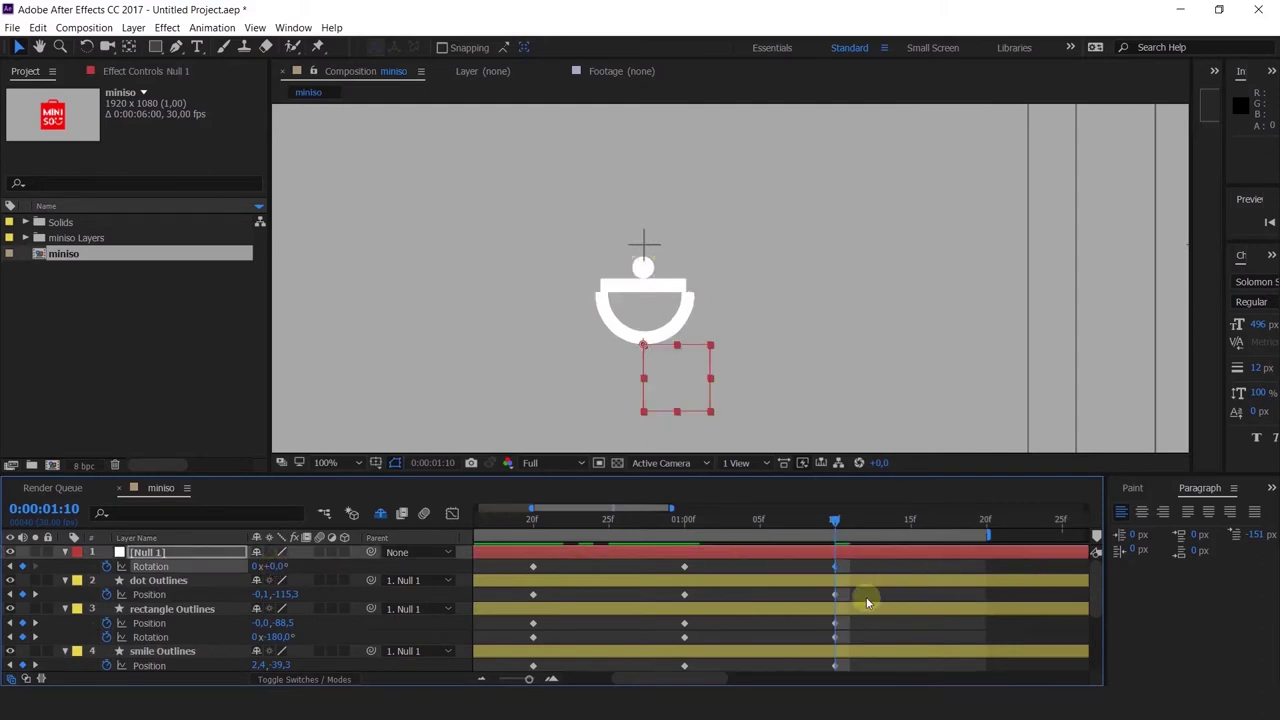
Step: At 0:00:01:00, slide the rectangle down along its clockwise tilt to about 14.2, -88.3
left_click(684, 520)
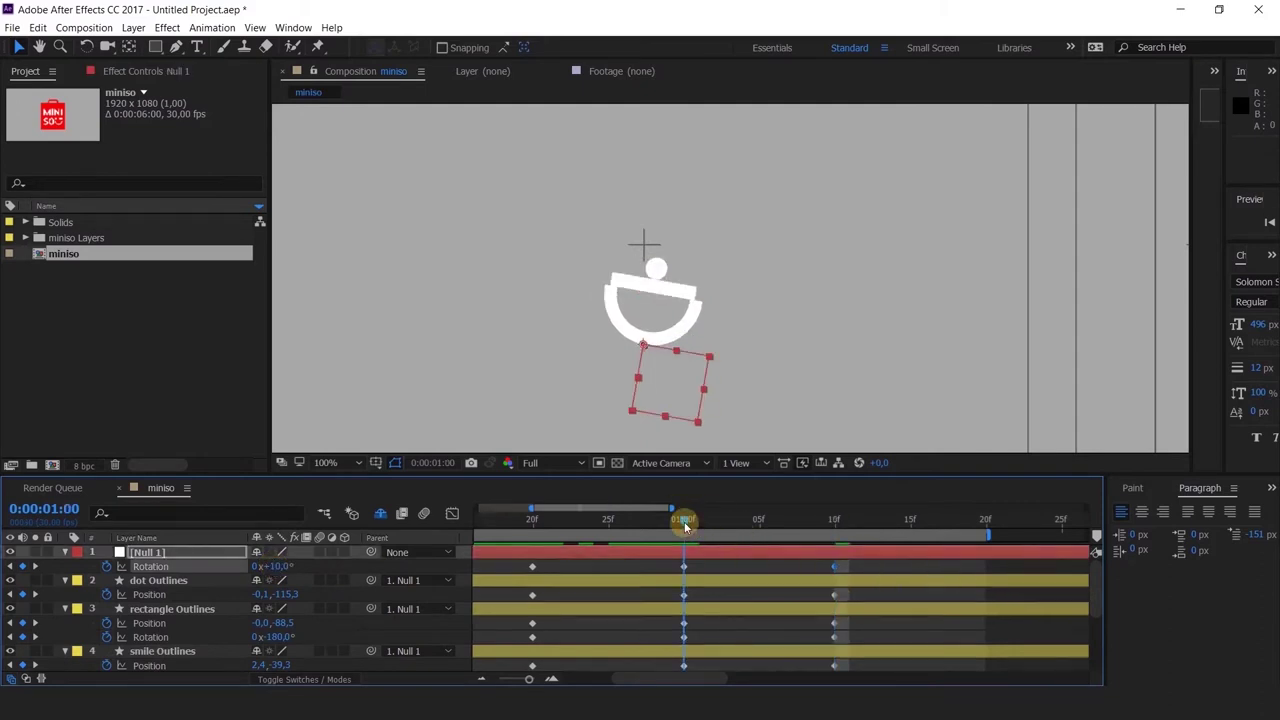
scroll(643, 277, "up", 4)
left_click(734, 362)
left_click_drag(734, 362, 772, 366)
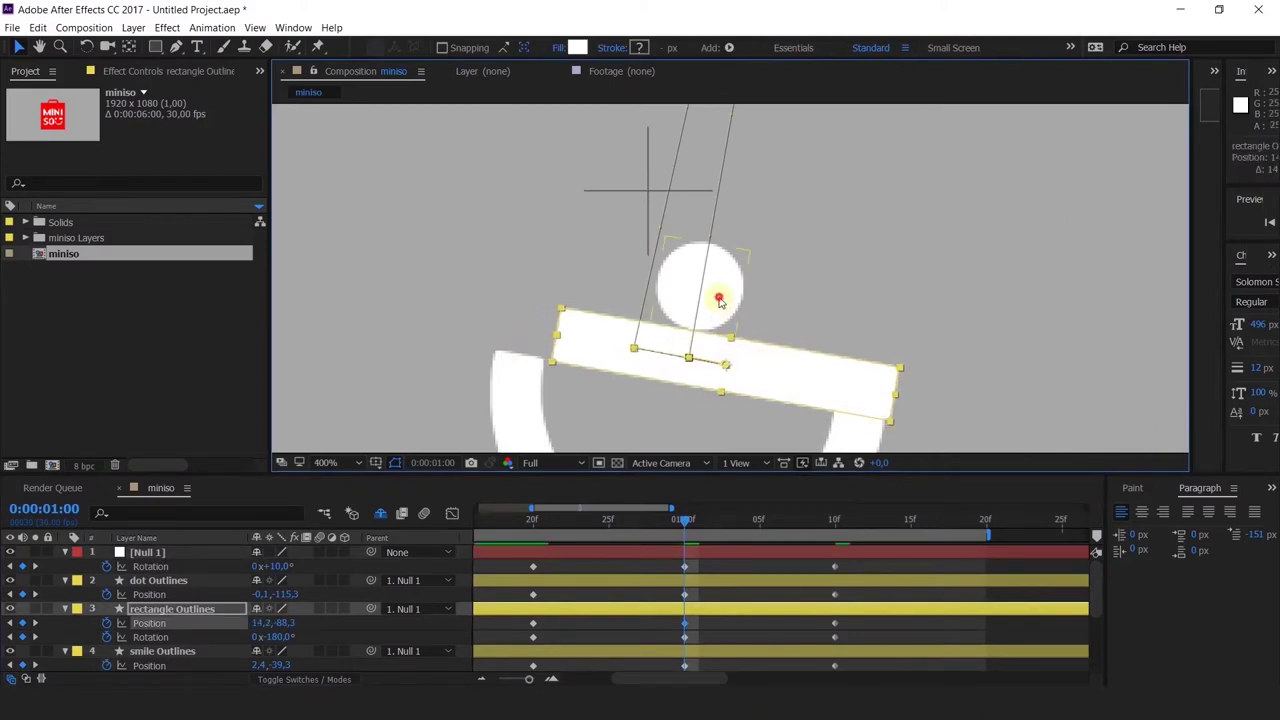
Step: At 0:00:01:00, slide the dot down along the rectangle's clockwise tilt to about 22.9, -114.3
left_click_drag(719, 300, 778, 320)
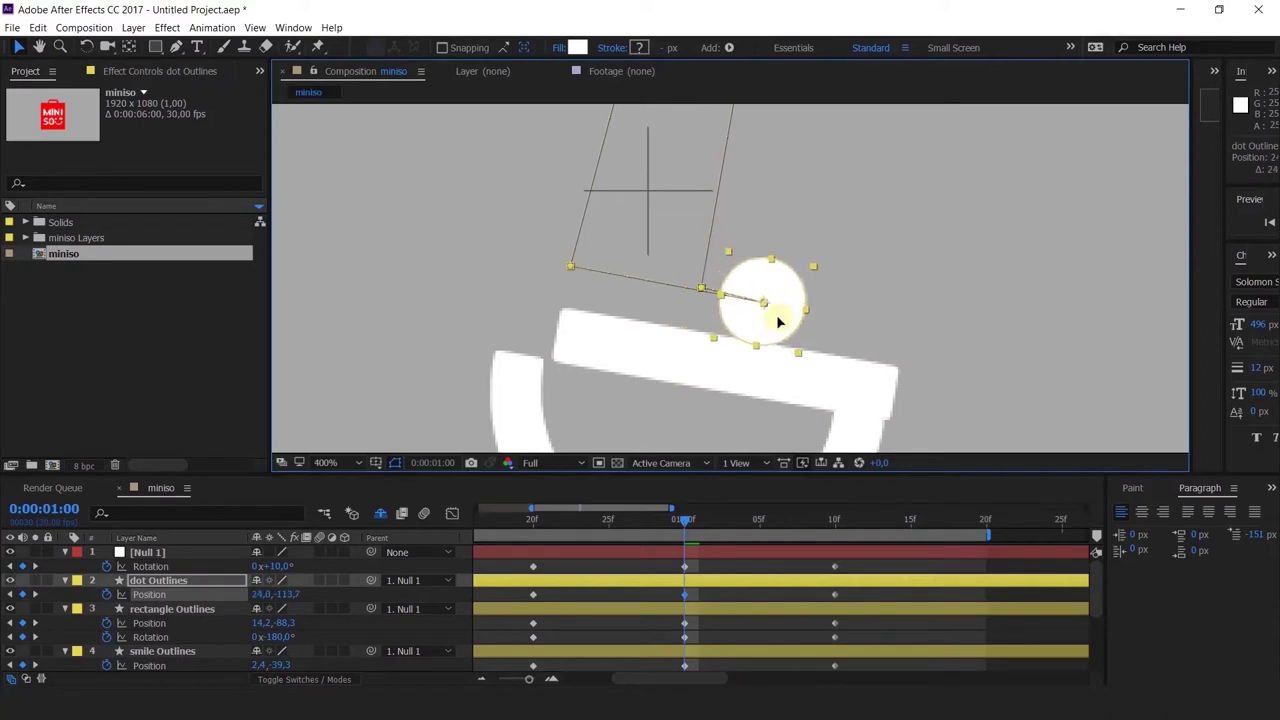
scroll(777, 320, "down", 2)
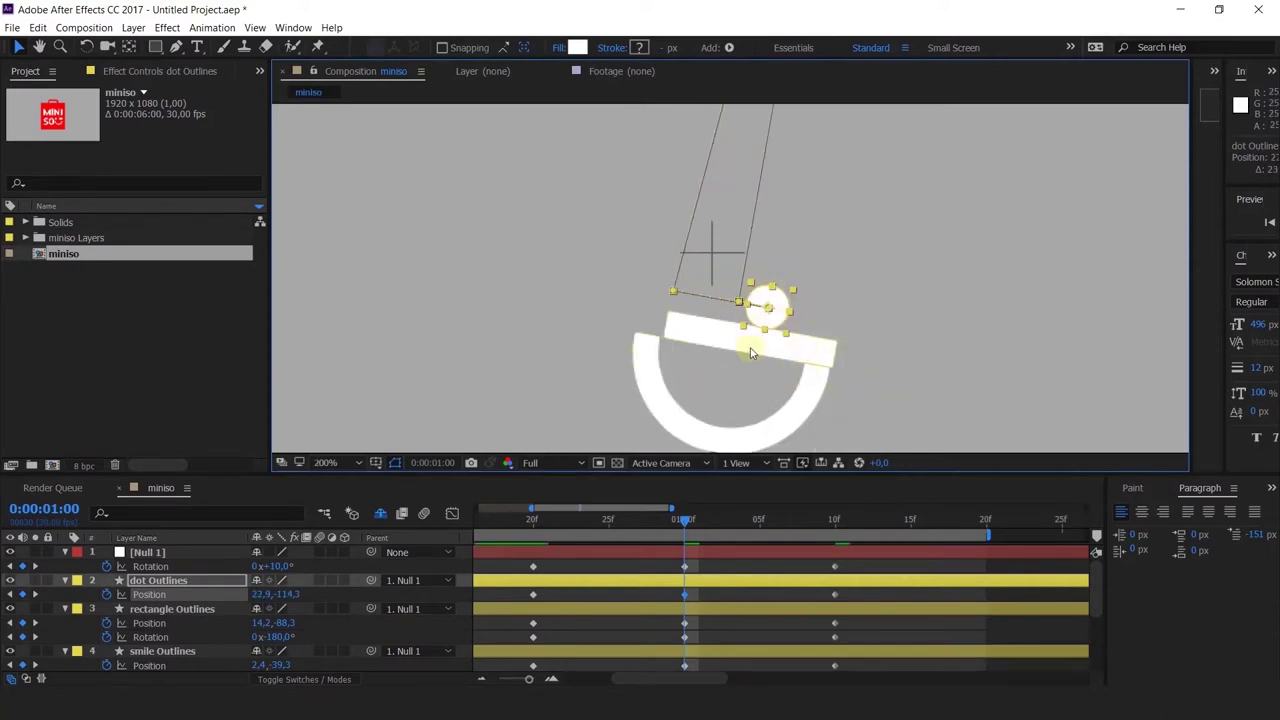
scroll(752, 352, "down", 2)
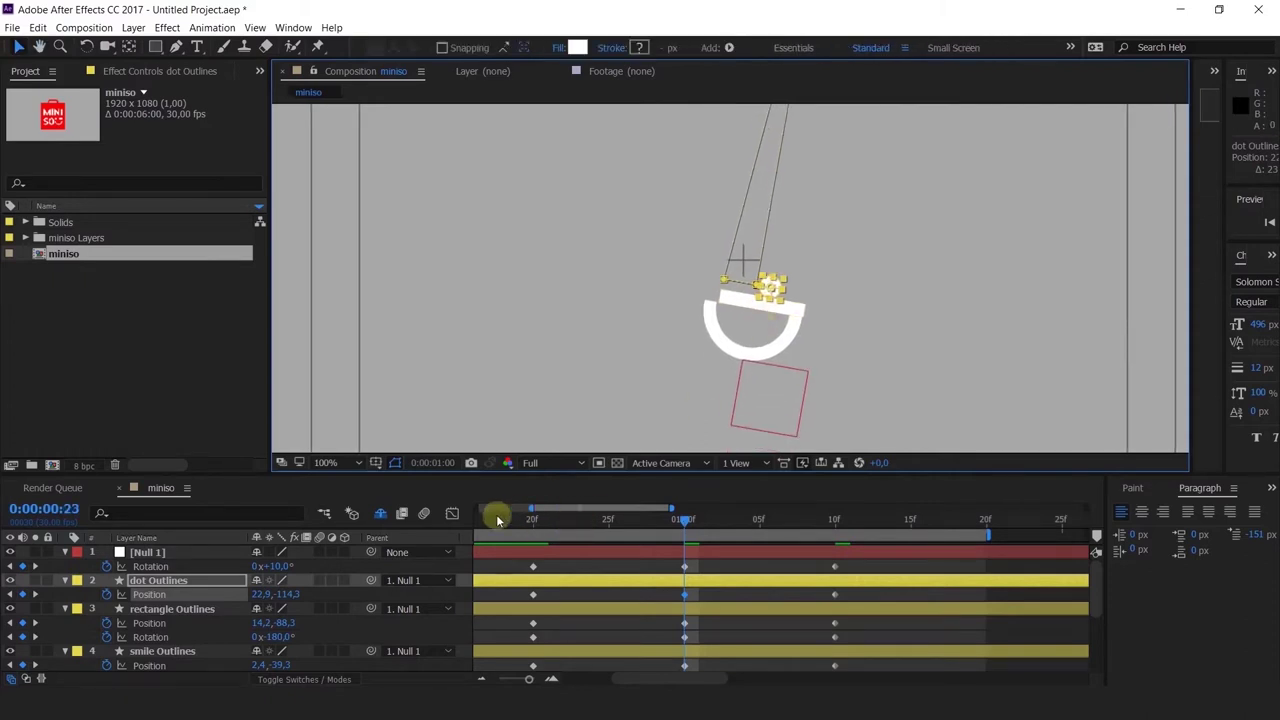
Step: Play the wobble from the start and shorten the work area to end at 0:00:01:12
key("Home")
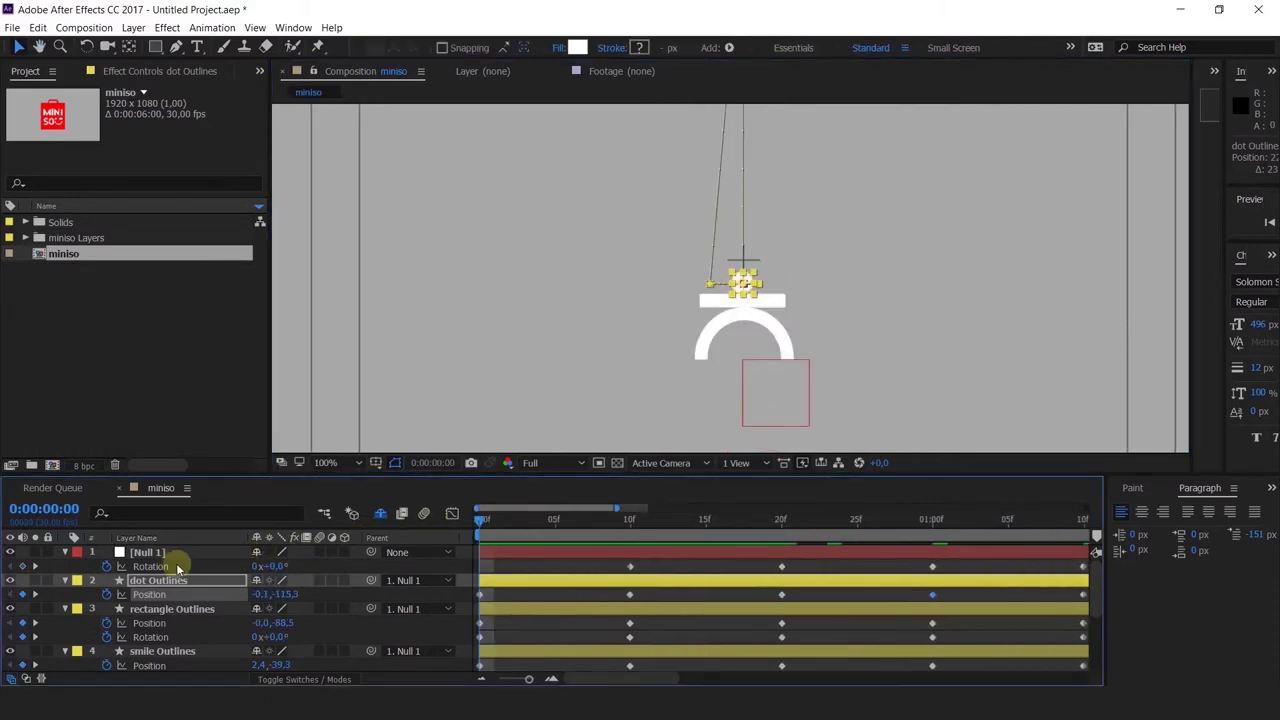
key("minus")
key("minus")
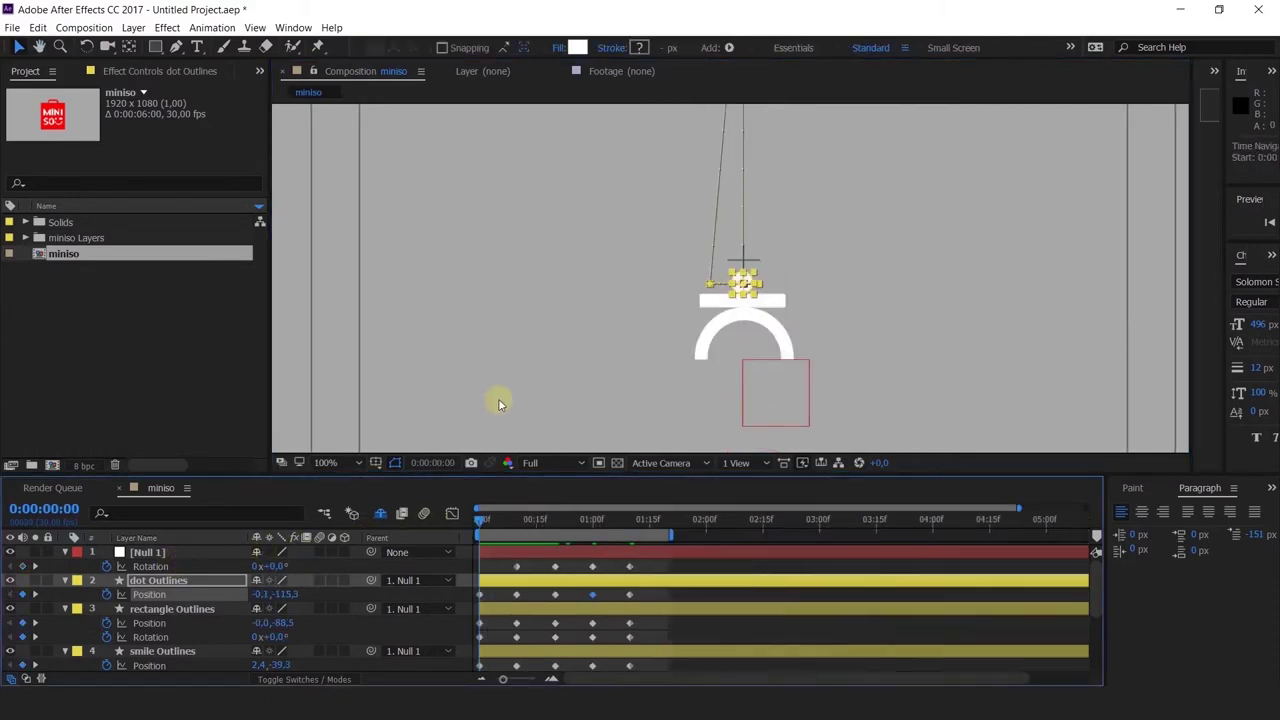
key("space")
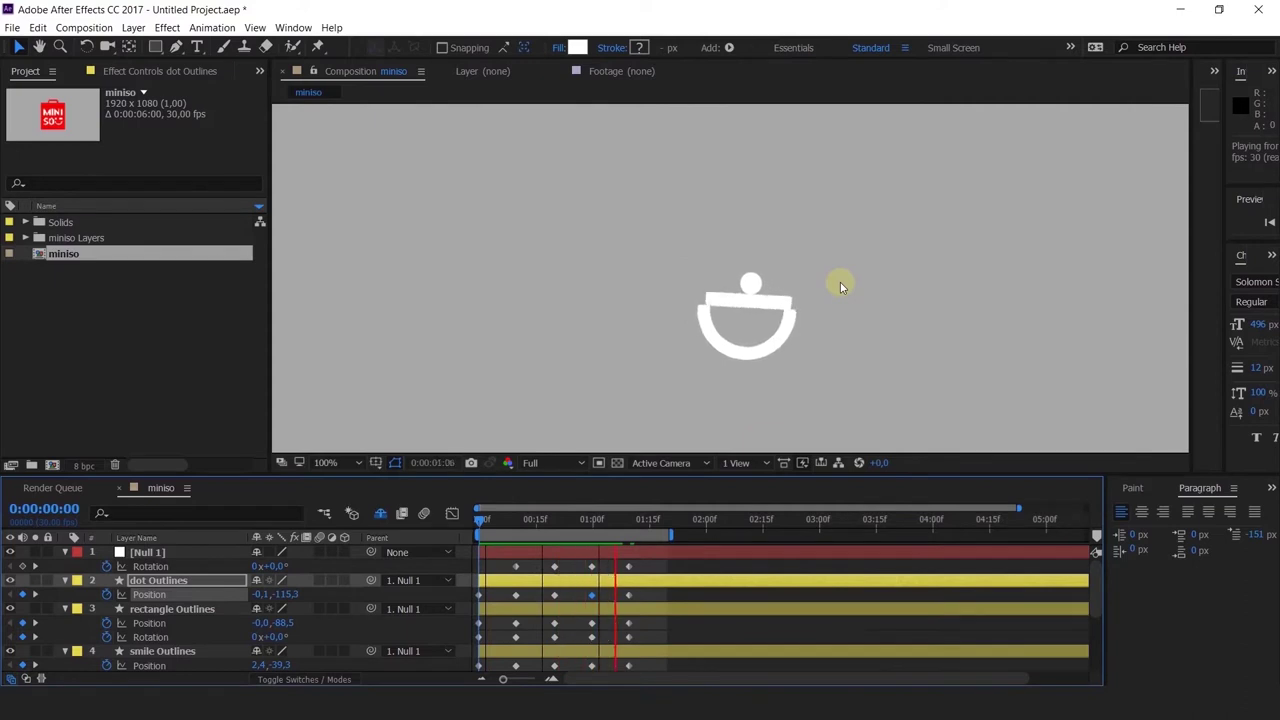
left_click(632, 523)
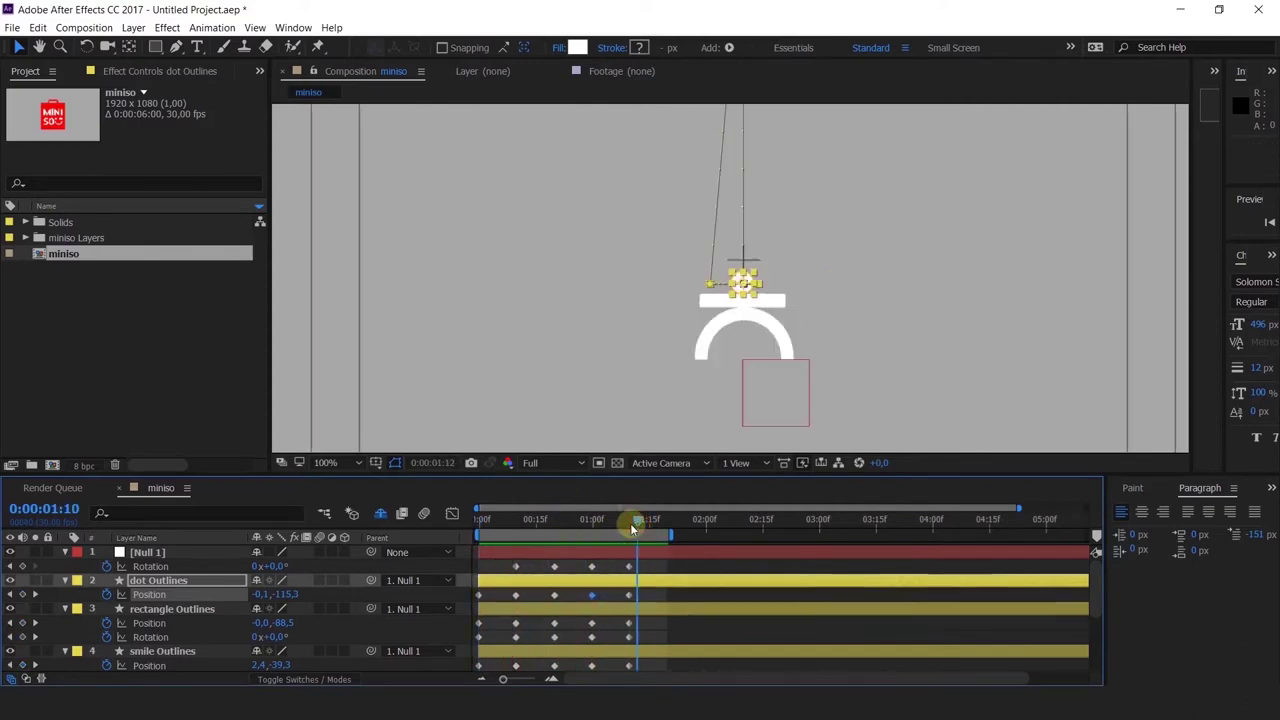
left_click(631, 526)
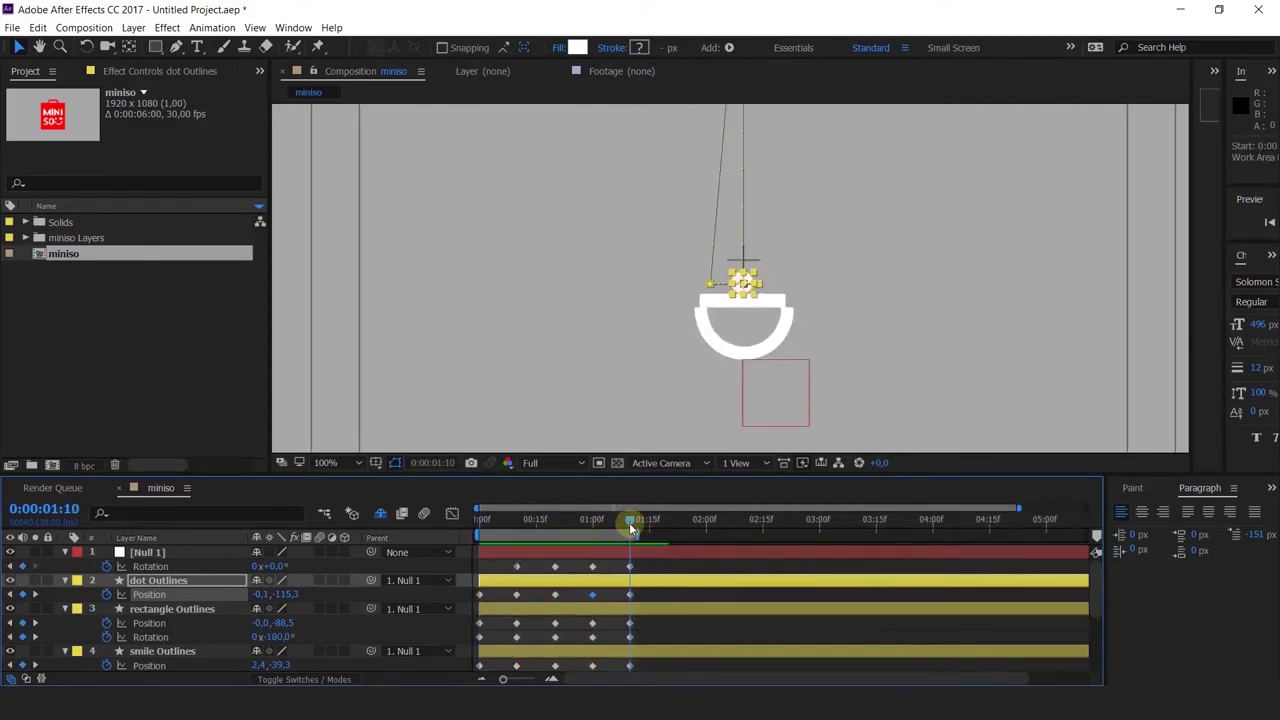
left_click(486, 507)
key("space")
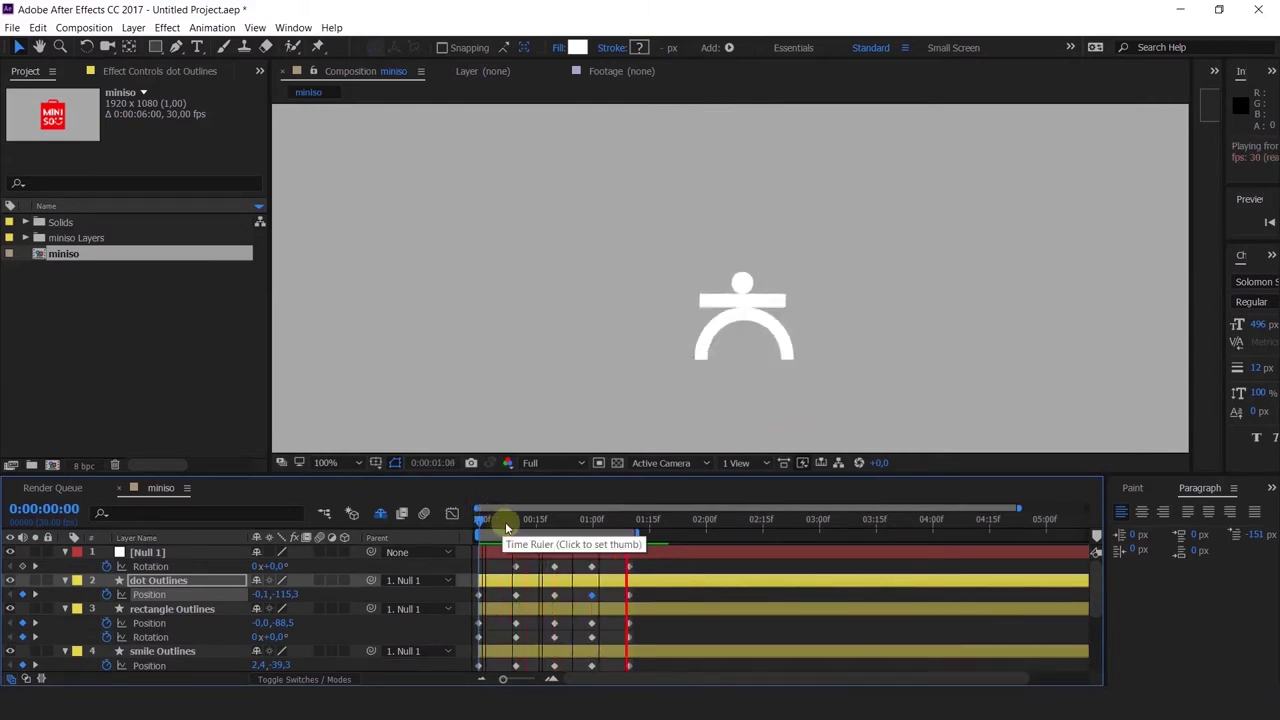
Step: At 0:00:00:20, slide the dot further down to the rectangle's lower end, at about -75.2, -113.3
left_click_drag(499, 522, 555, 563)
scroll(701, 289, "up", 2)
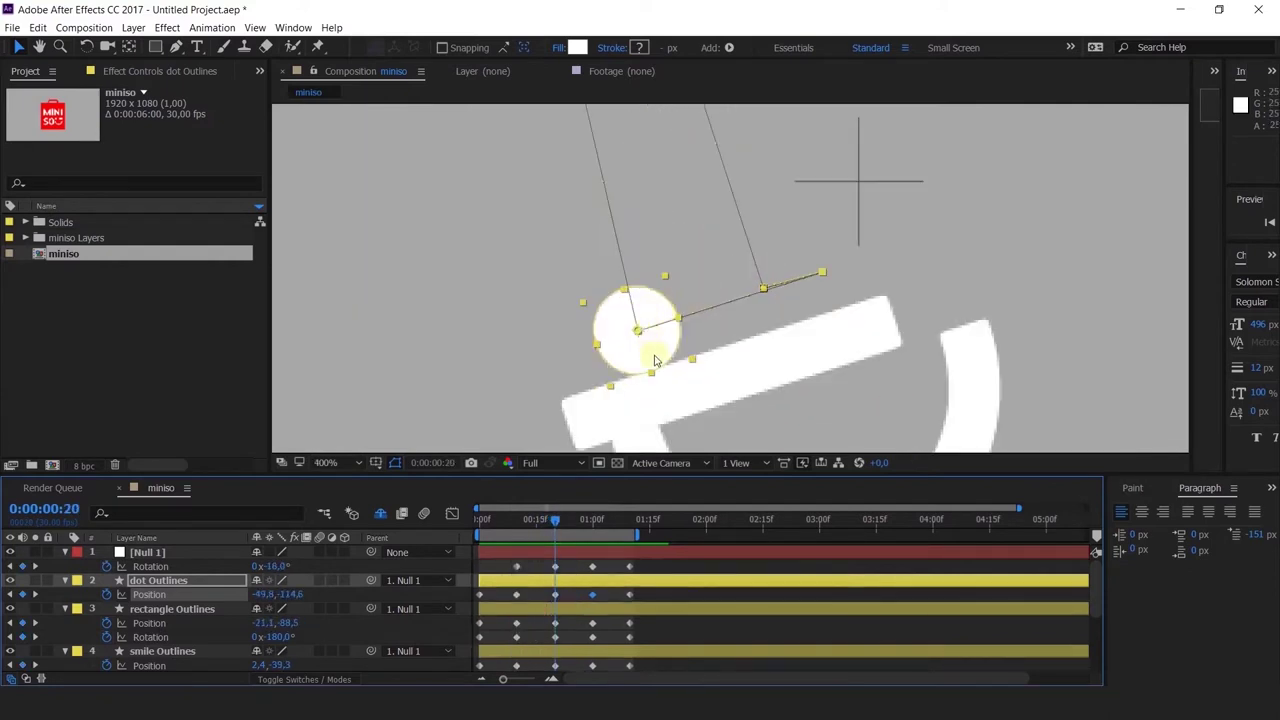
scroll(650, 345, "up", 4)
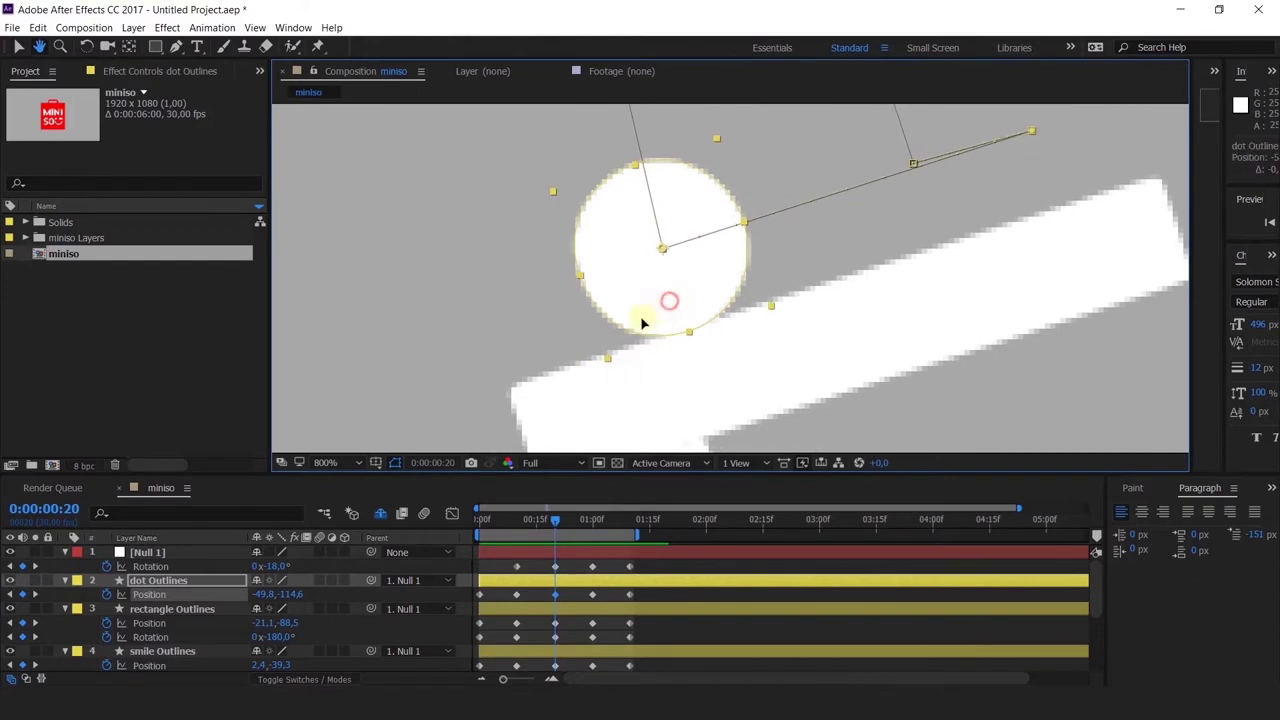
left_click_drag(643, 322, 542, 347)
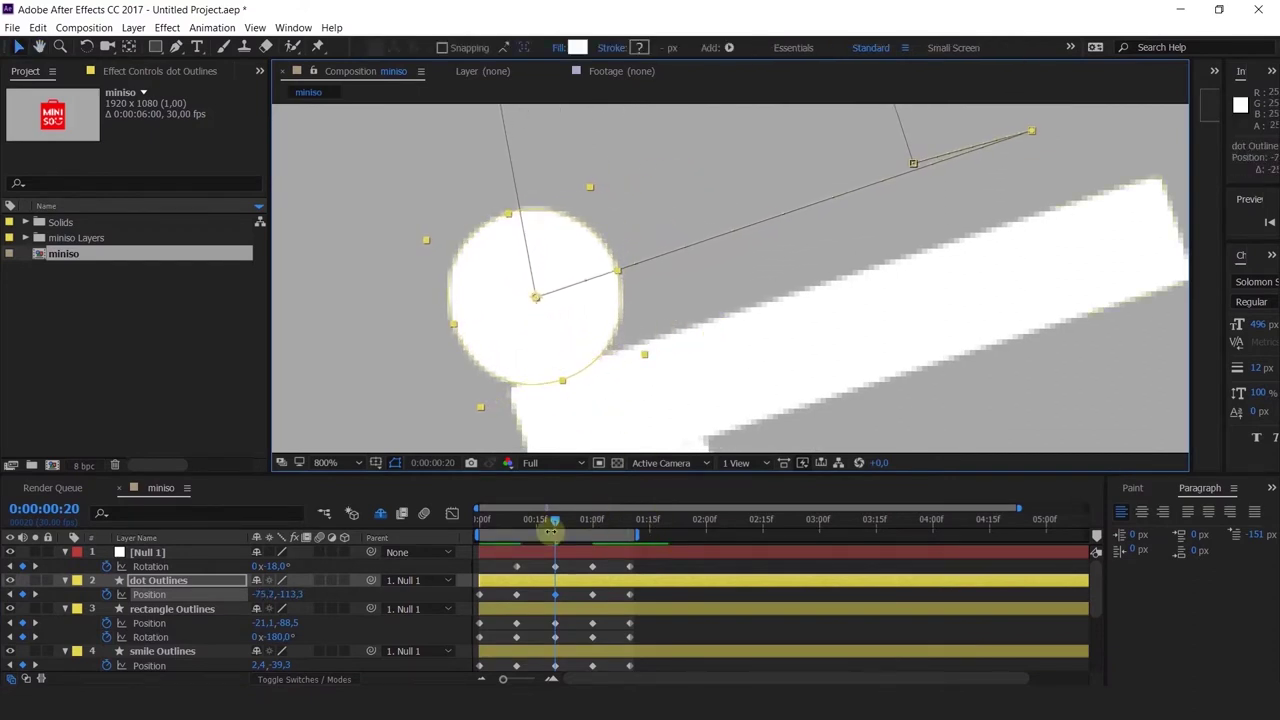
Step: At the dot's 0:00:01:00 position keyframe, slide it further down the rectangle to about 43.4, -114.1
left_click(35, 594)
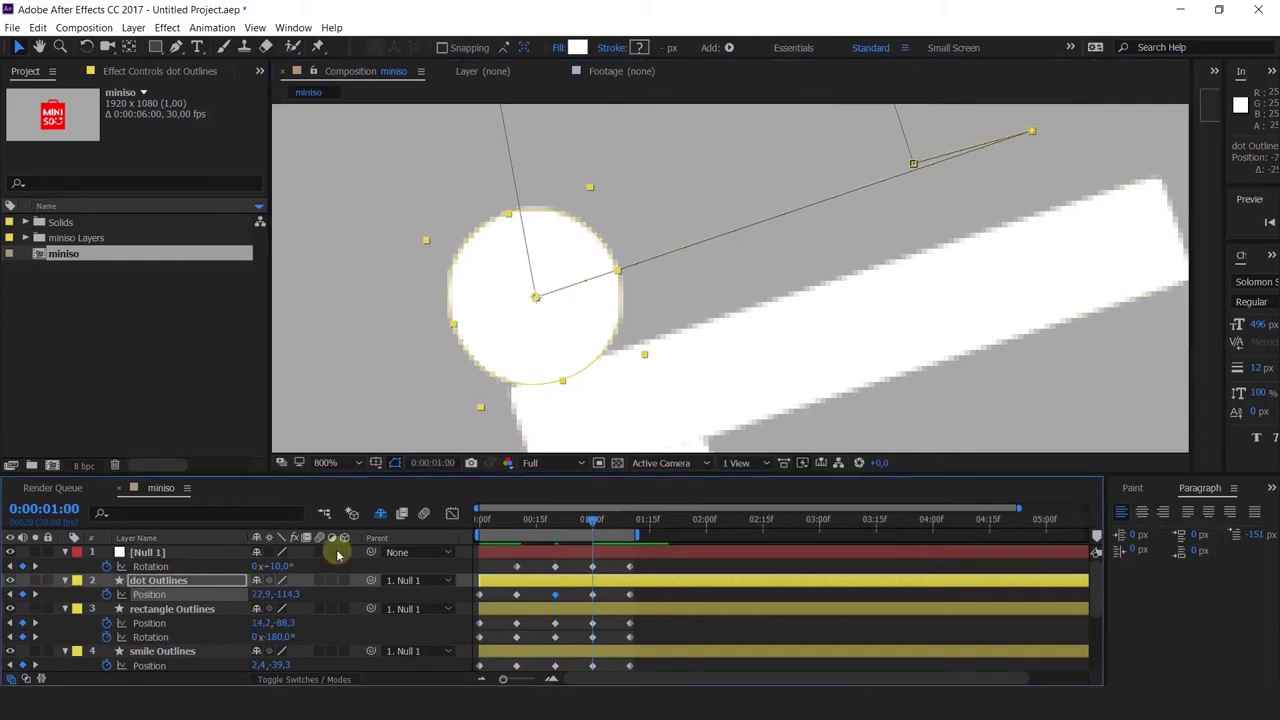
key("space")
left_click_drag(817, 357, 414, 345)
left_click_drag(752, 337, 427, 379)
mouse_move(582, 343)
left_mouse_down()
mouse_move(548, 293)
mouse_move(782, 338)
mouse_move(708, 302)
left_mouse_up()
key("v")
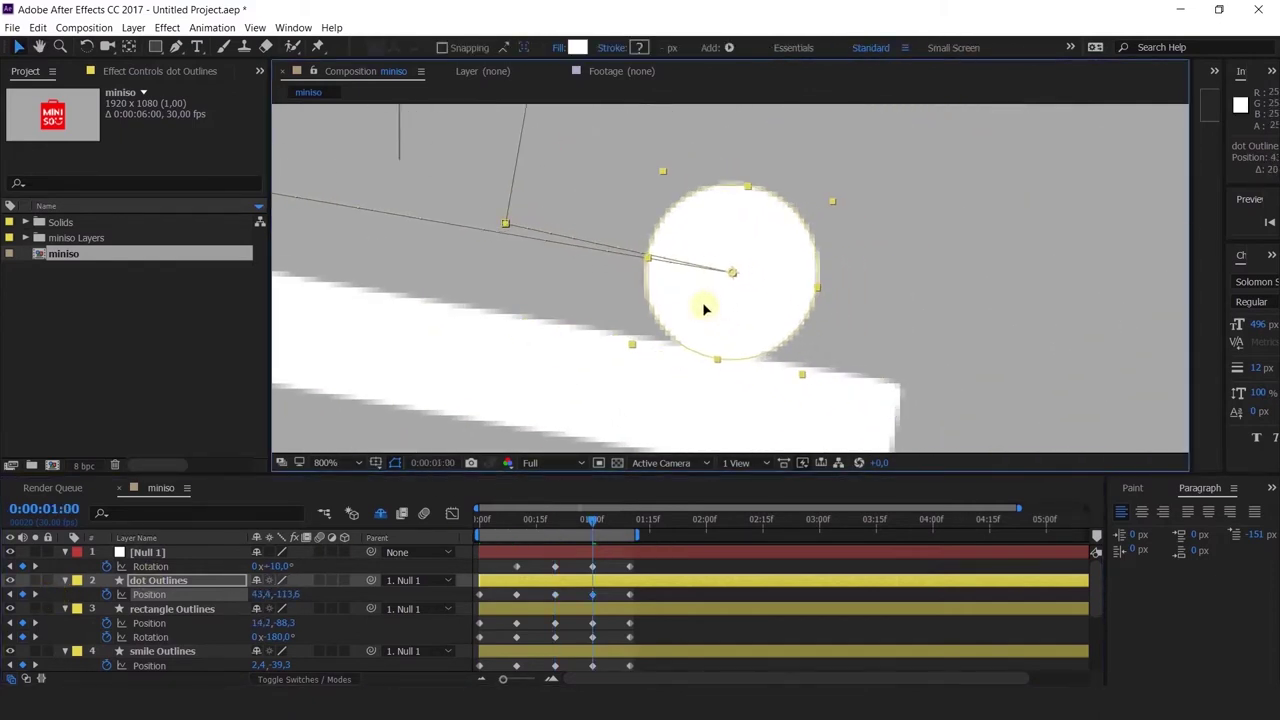
scroll(706, 308, "down", 3)
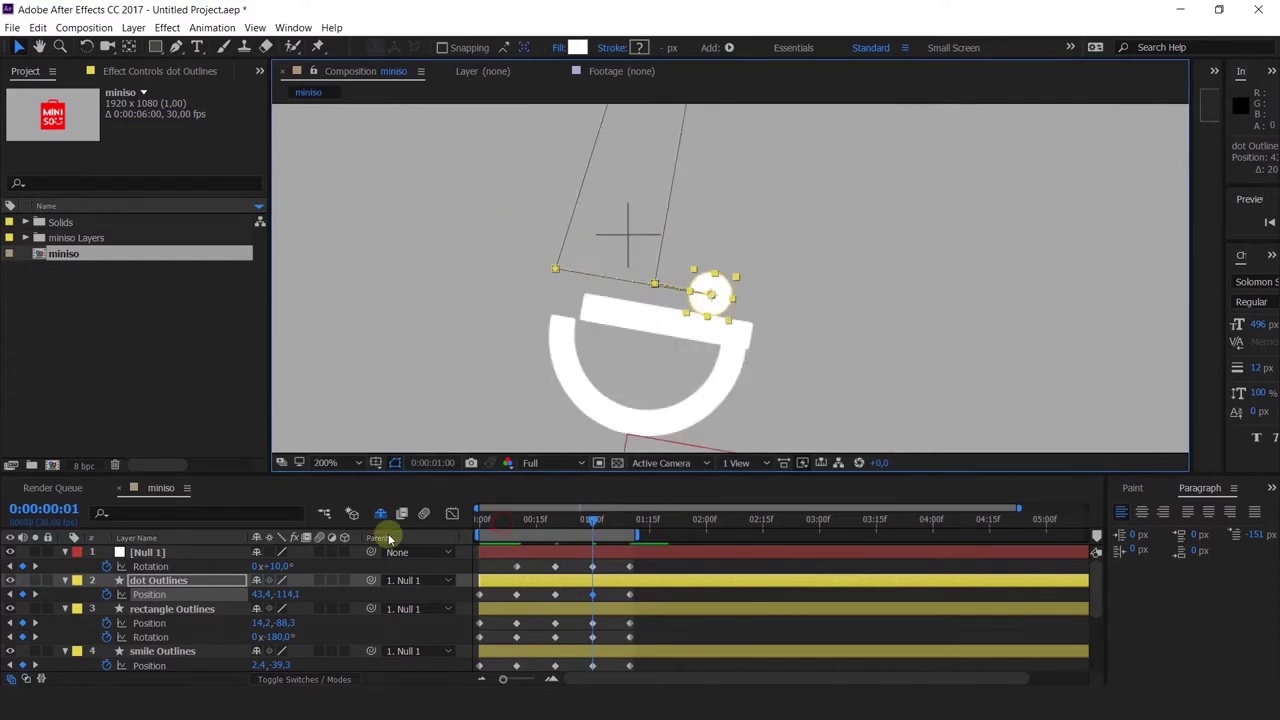
Step: Play back the animation and scrub the first ten frames to examine the timing of the jump
key("space")
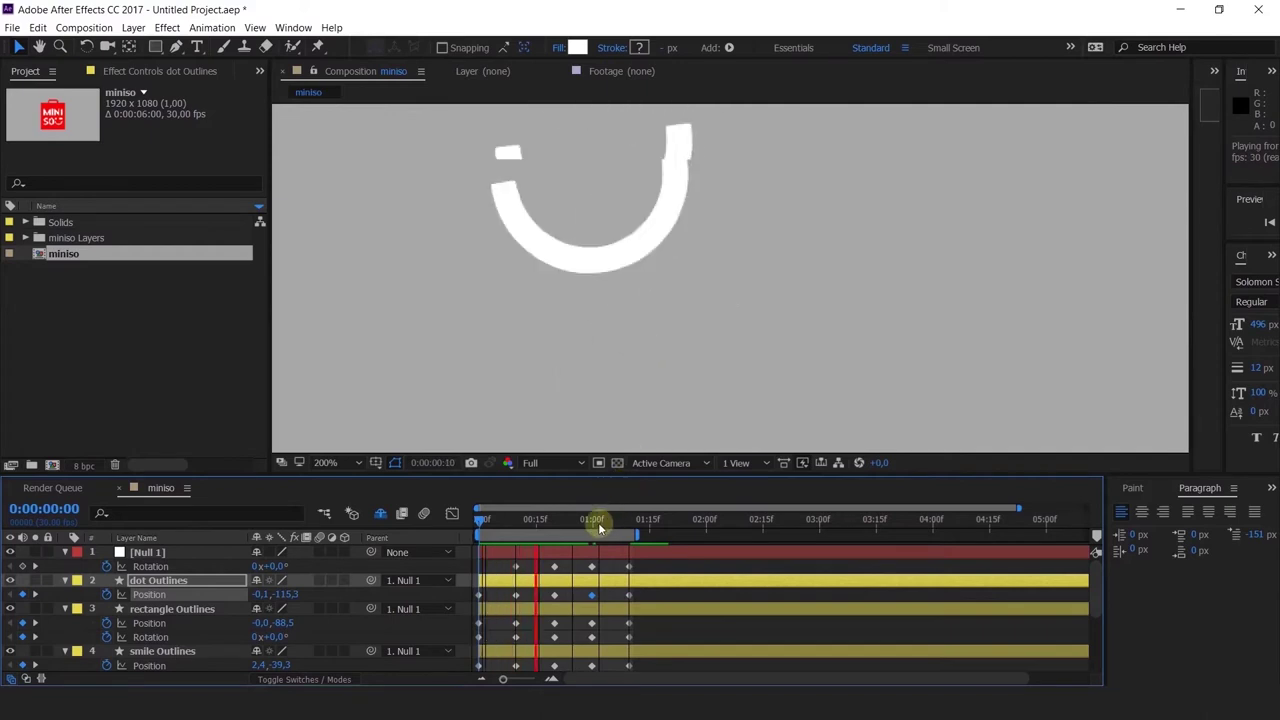
left_click_drag(626, 526, 462, 611)
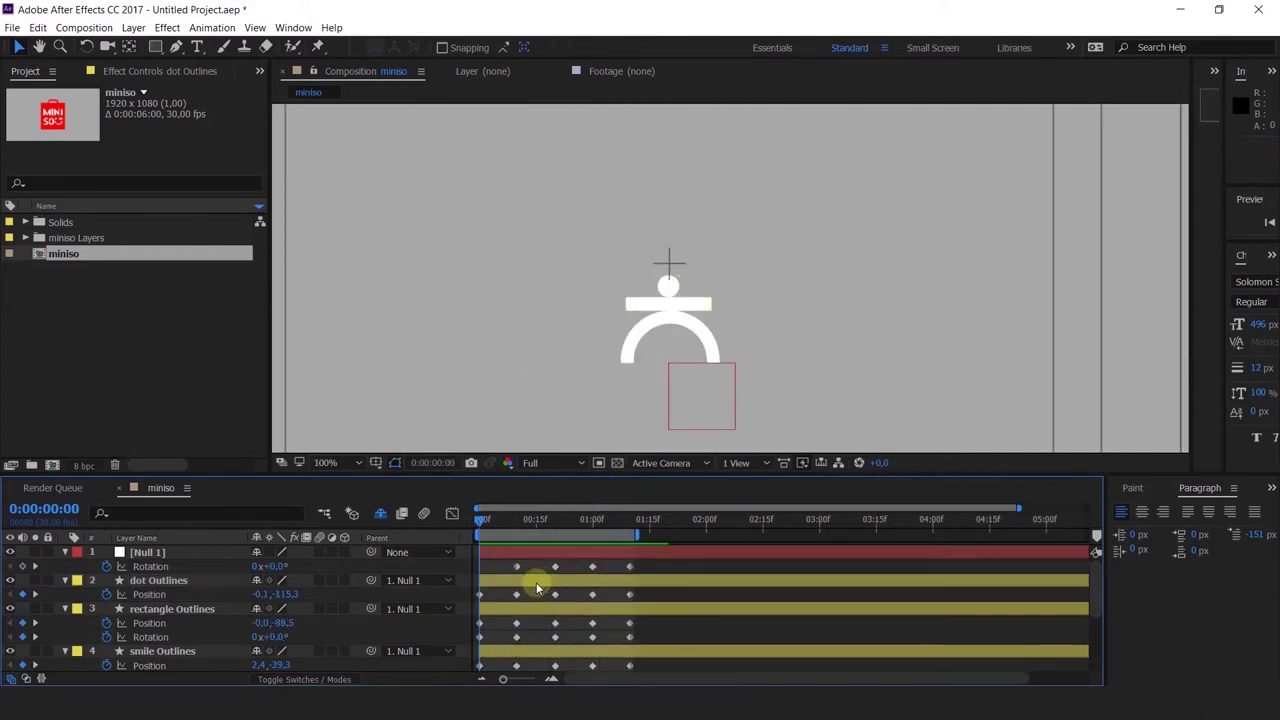
key("minus")
key("space")
left_click_drag(745, 287, 723, 319)
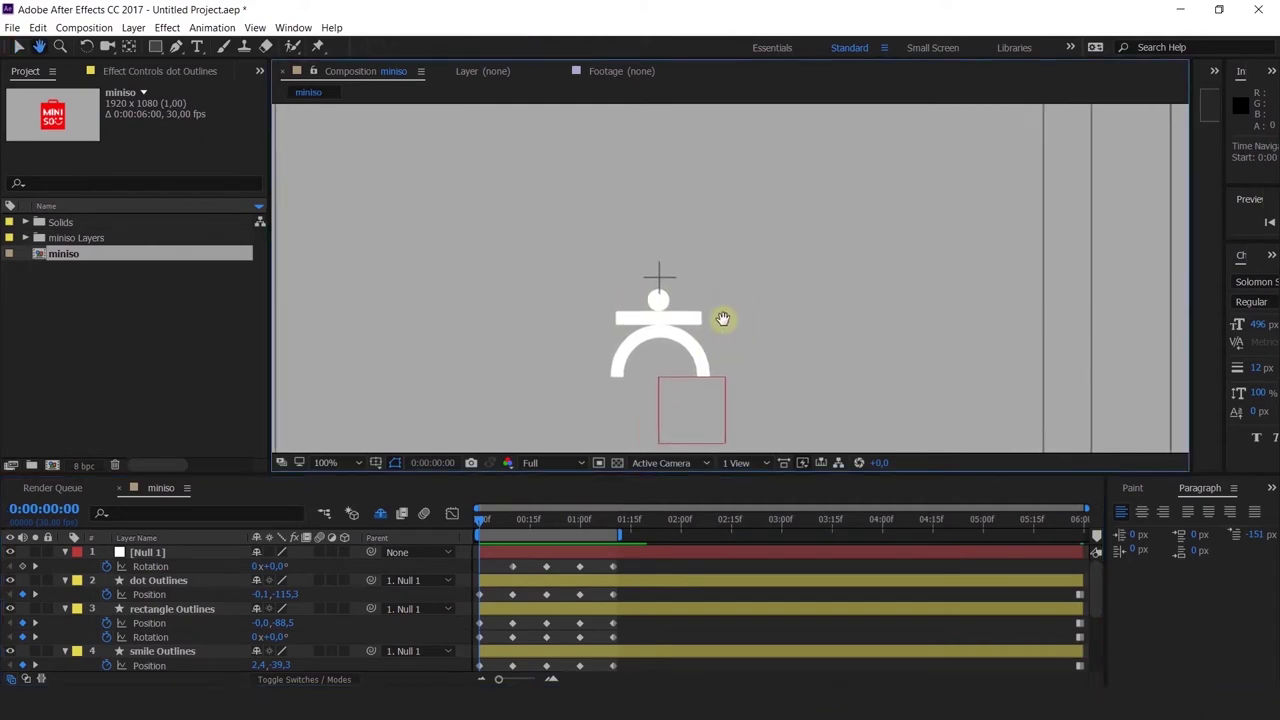
key("v")
mouse_move(512, 528)
left_mouse_down()
mouse_move(523, 528)
mouse_move(512, 524)
left_mouse_up()
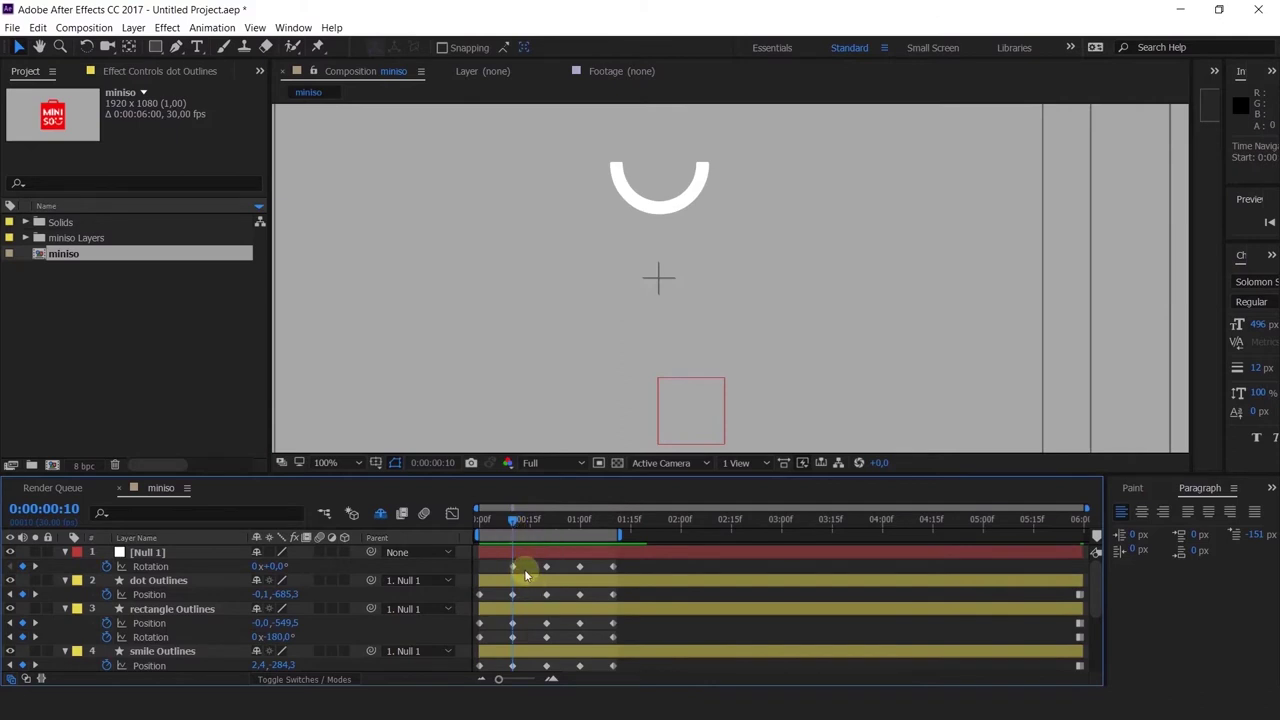
left_click_drag(512, 524, 478, 548)
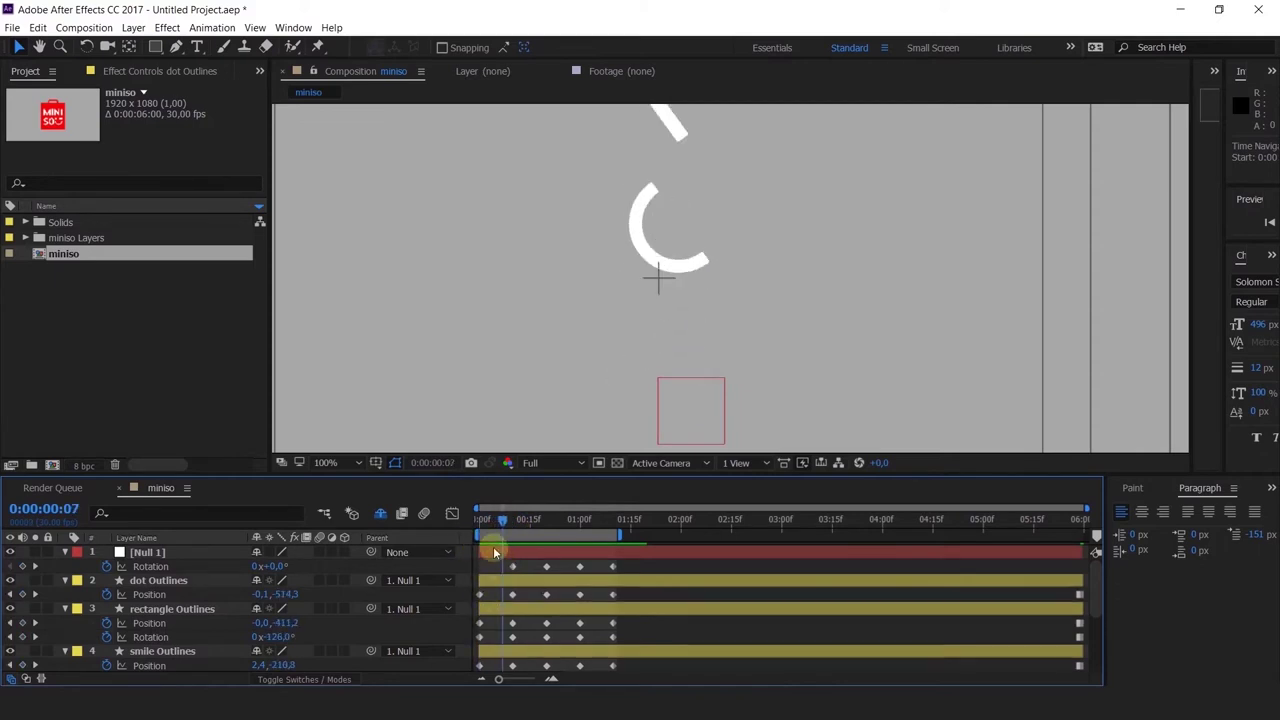
left_click_drag(502, 528, 509, 532)
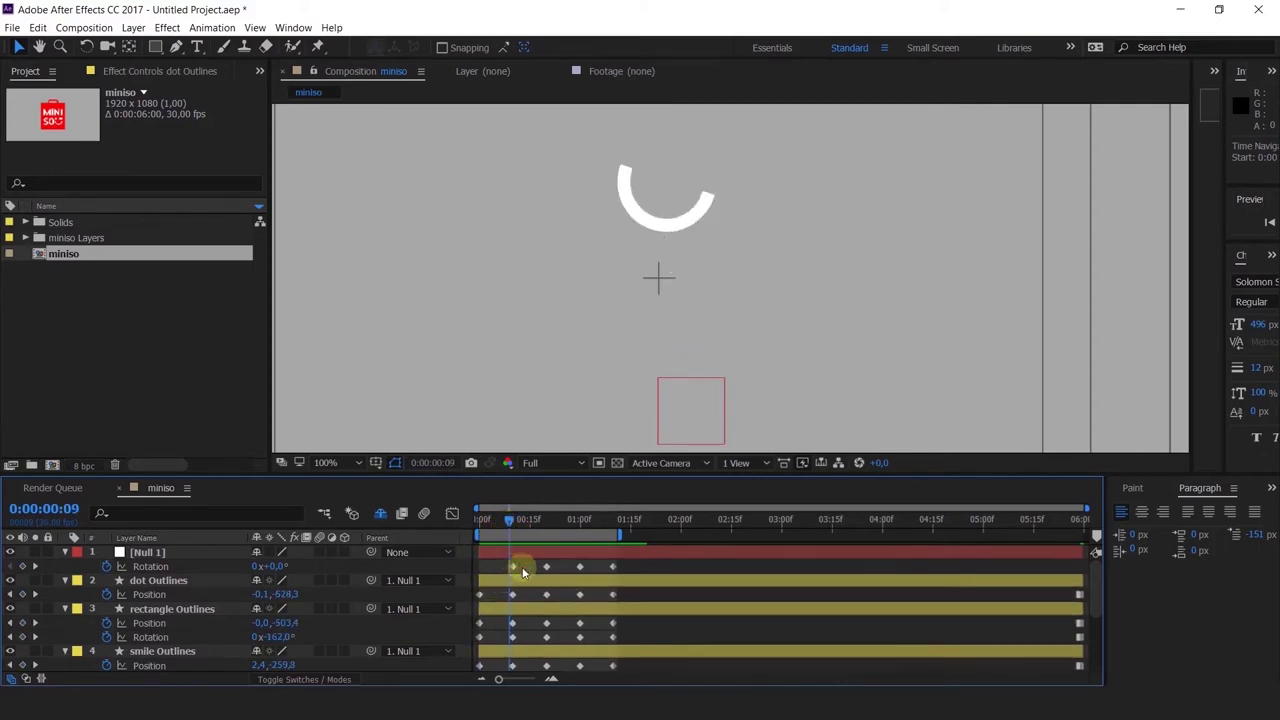
Step: Apply Easy Ease to the null, dot, rectangle and smile keyframes at 0:00:00:10 and show their speed graph
scroll(514, 580, "down", 3)
key("ctrl+a")
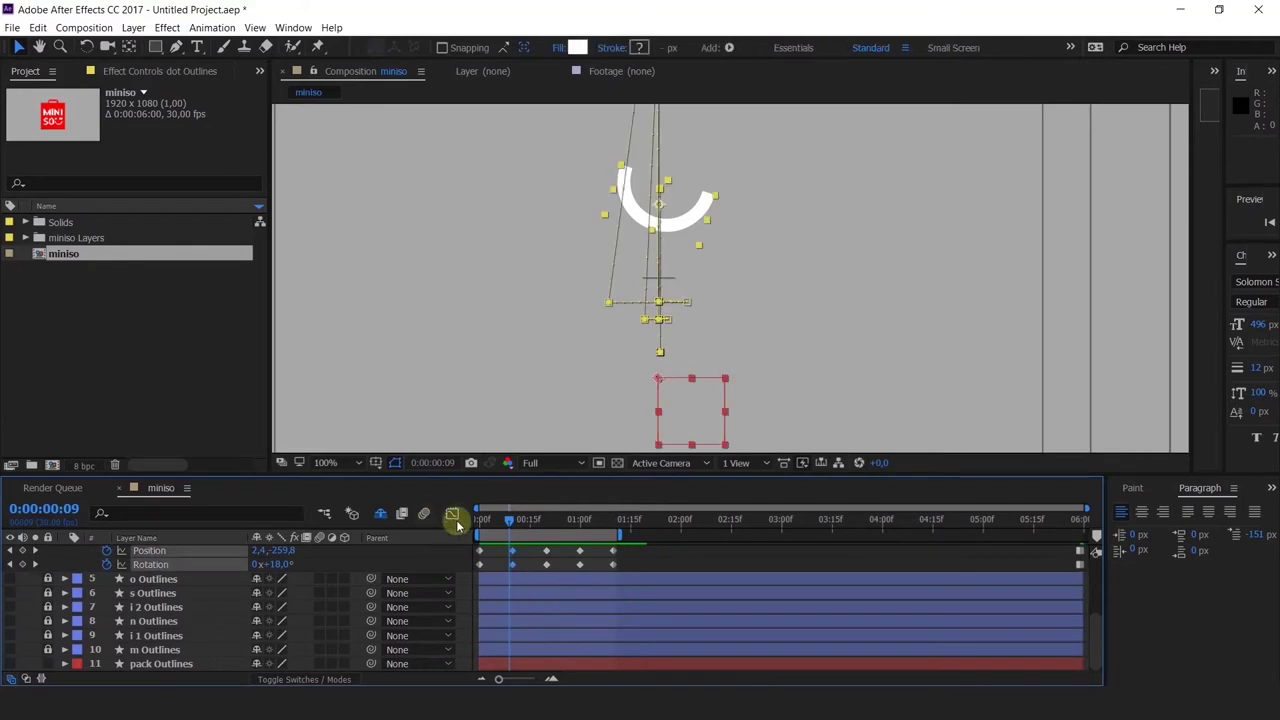
key("F9")
left_click(452, 516)
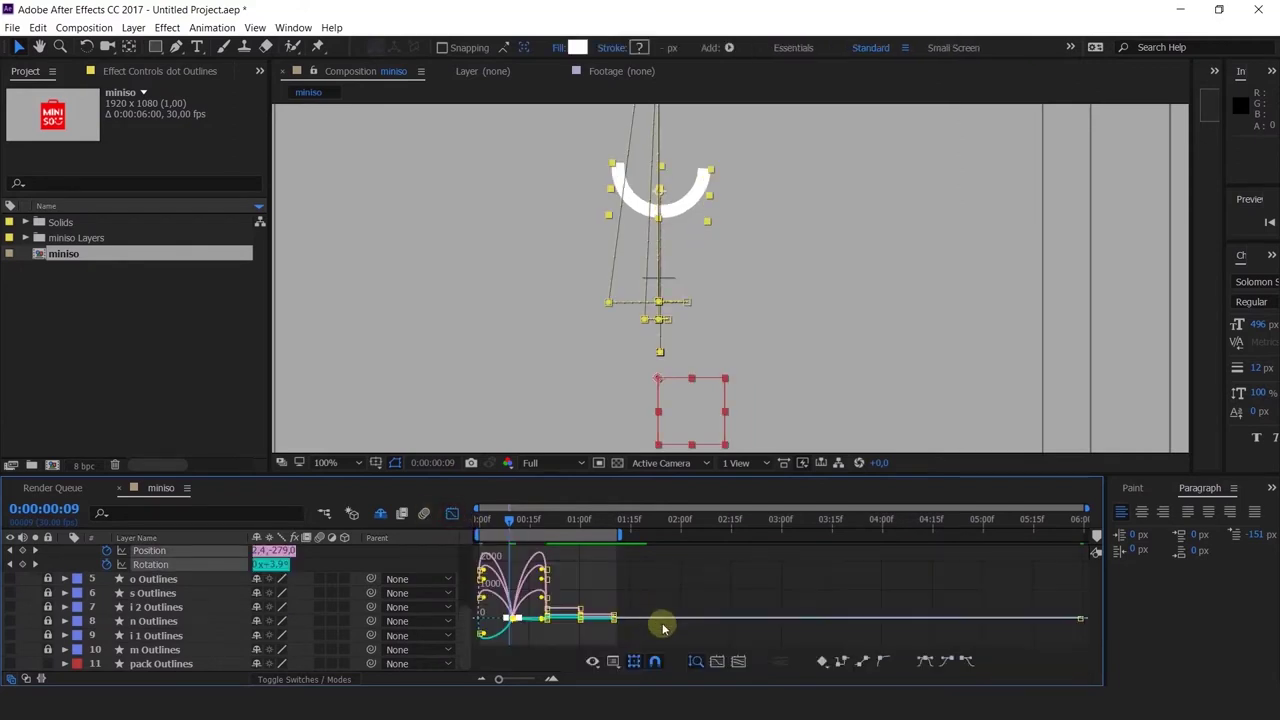
Step: Adjust the outgoing and incoming influence handles of the 0:00:00:10 keyframes in the speed graph
scroll(548, 622, "up", 3)
scroll(603, 597, "up", 4)
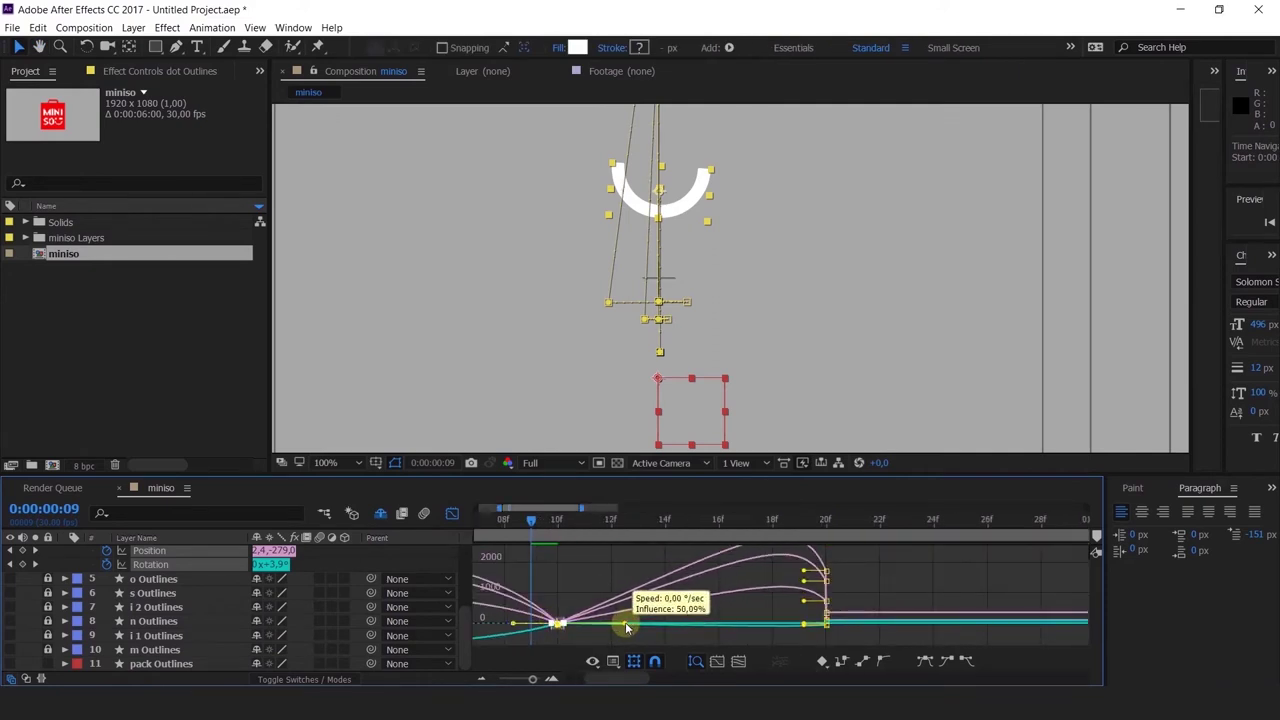
mouse_move(626, 632)
left_mouse_down()
mouse_move(580, 634)
mouse_move(611, 633)
left_mouse_up()
scroll(560, 628, "up", 2)
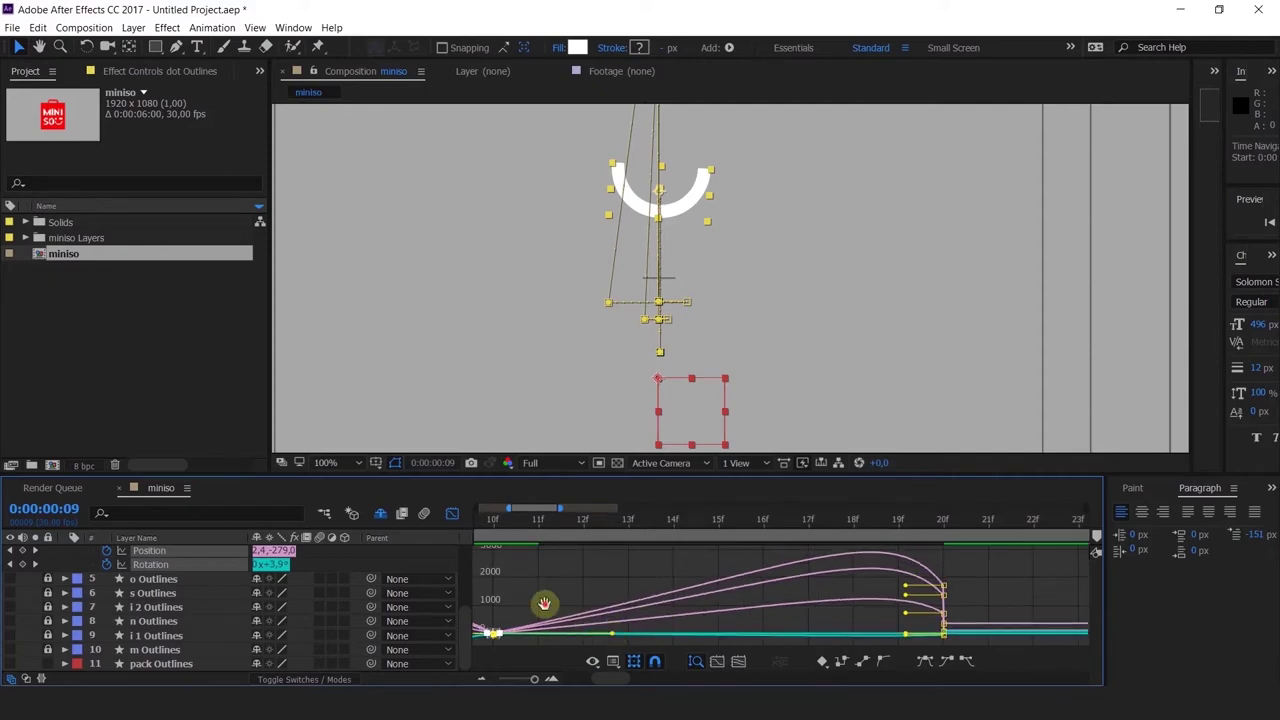
left_click_drag(543, 603, 780, 606)
left_click_drag(655, 626, 582, 625)
Step: Play the animation from the start to check the easing at the jump's peak and return to keyframe view
key("minus")
key("minus")
key("minus")
left_click(483, 521)
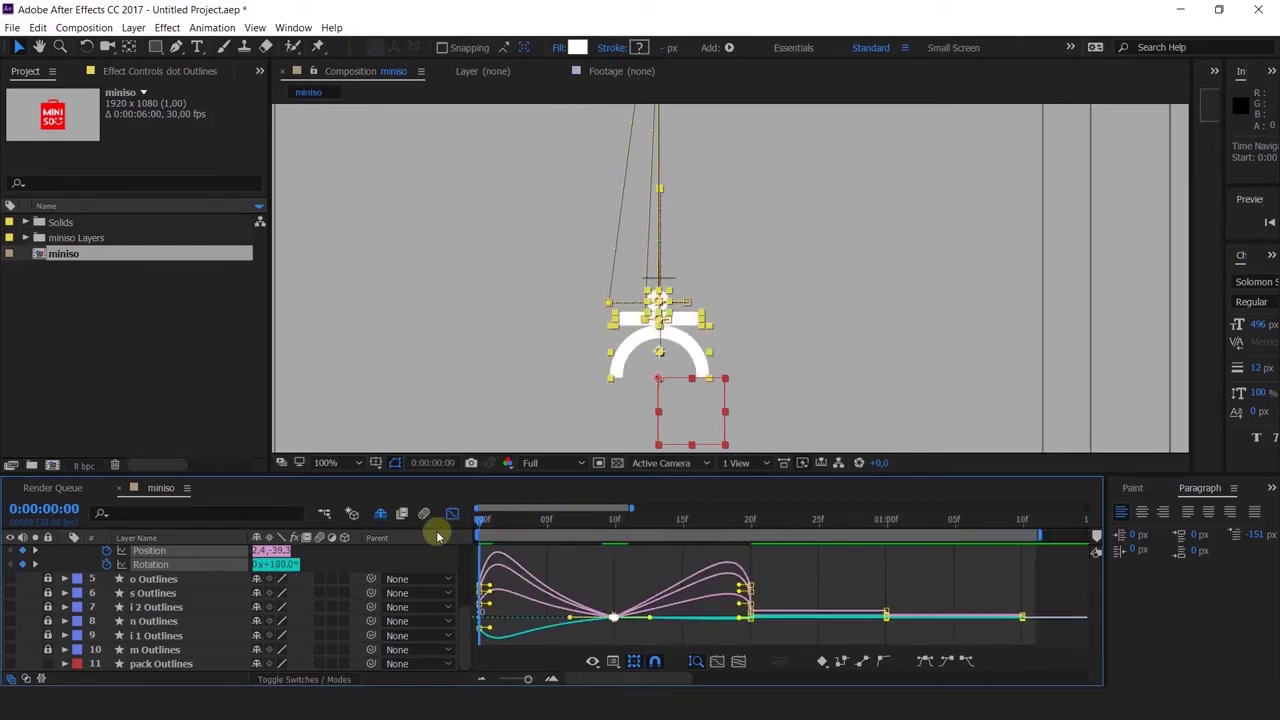
key("space")
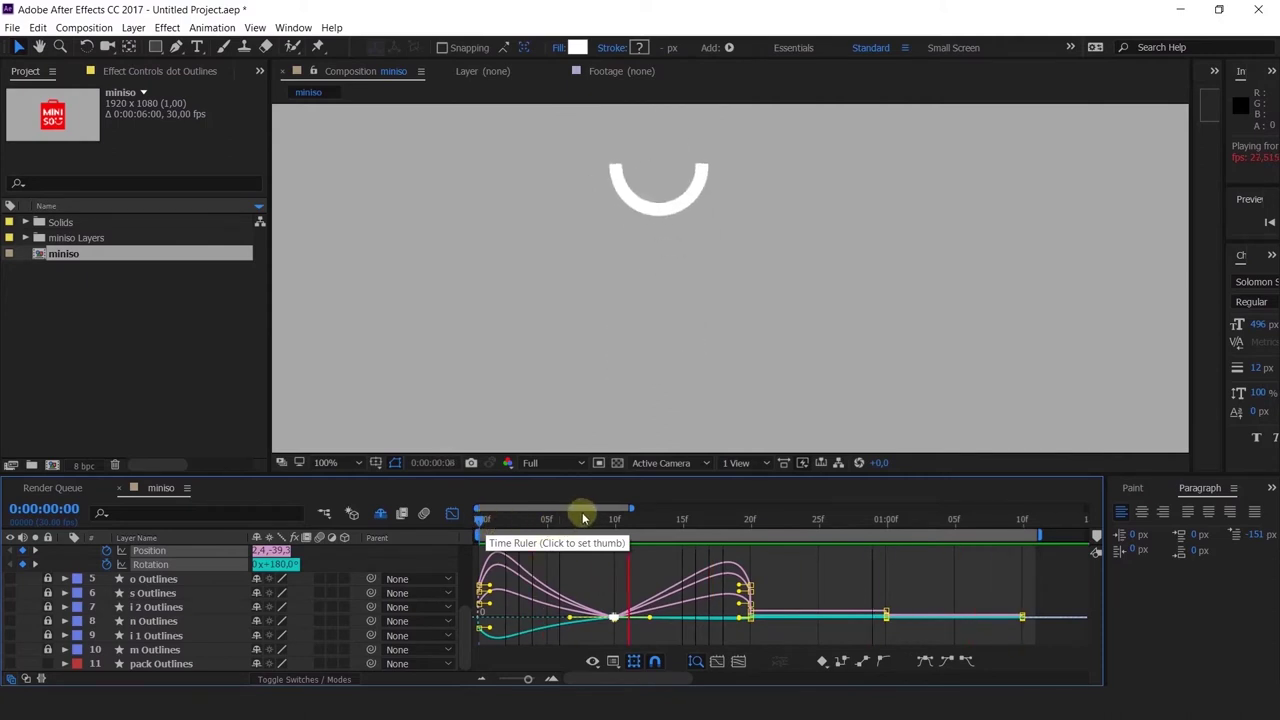
left_click(452, 513)
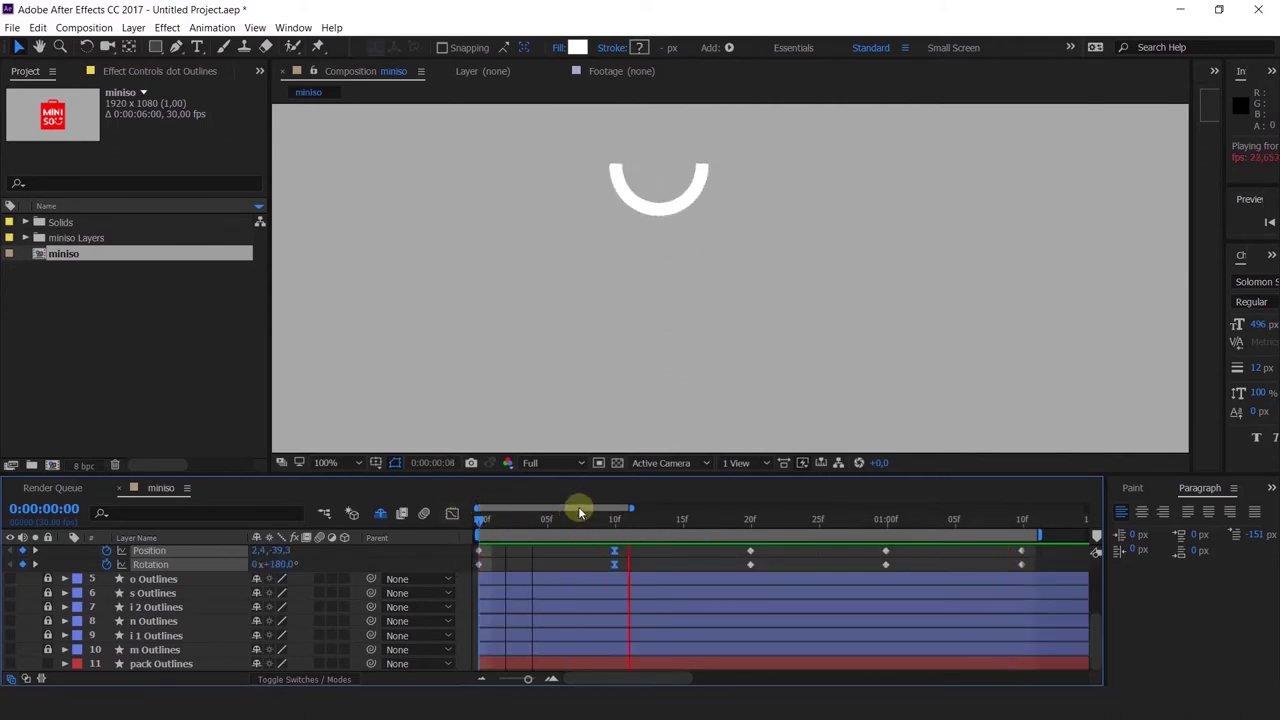
left_click(614, 519)
left_click_drag(566, 520, 461, 515)
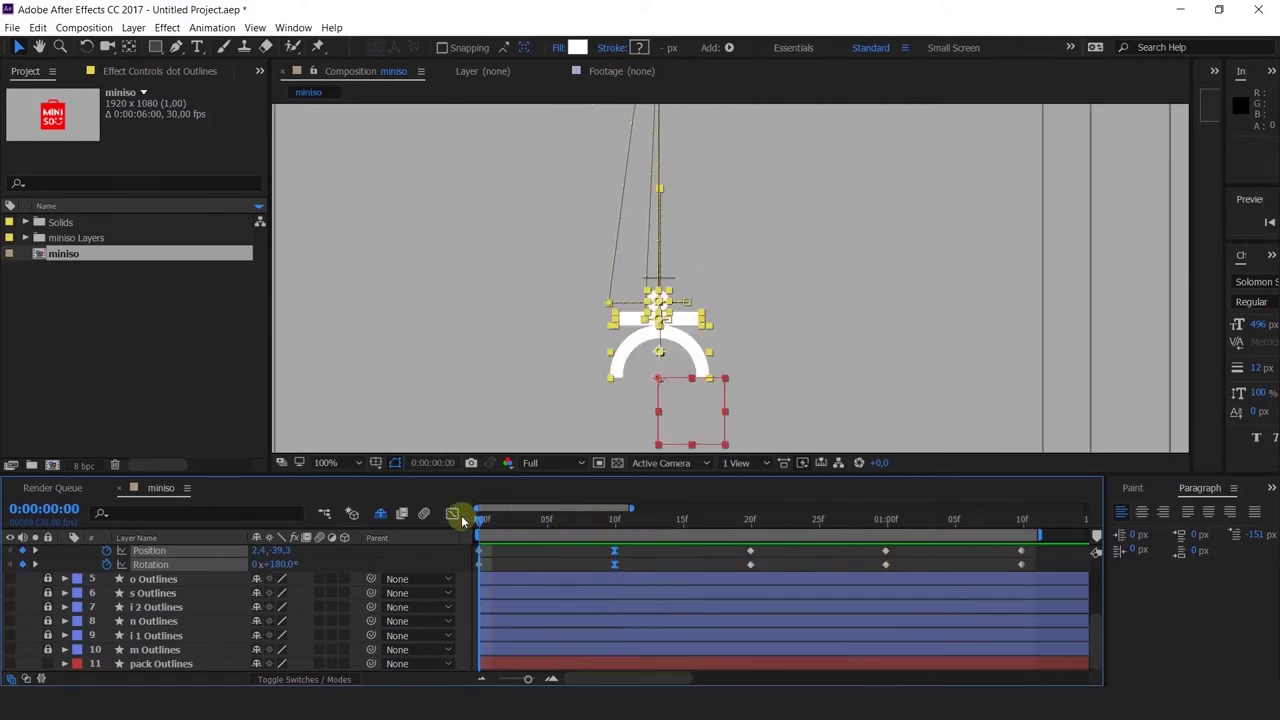
key("space")
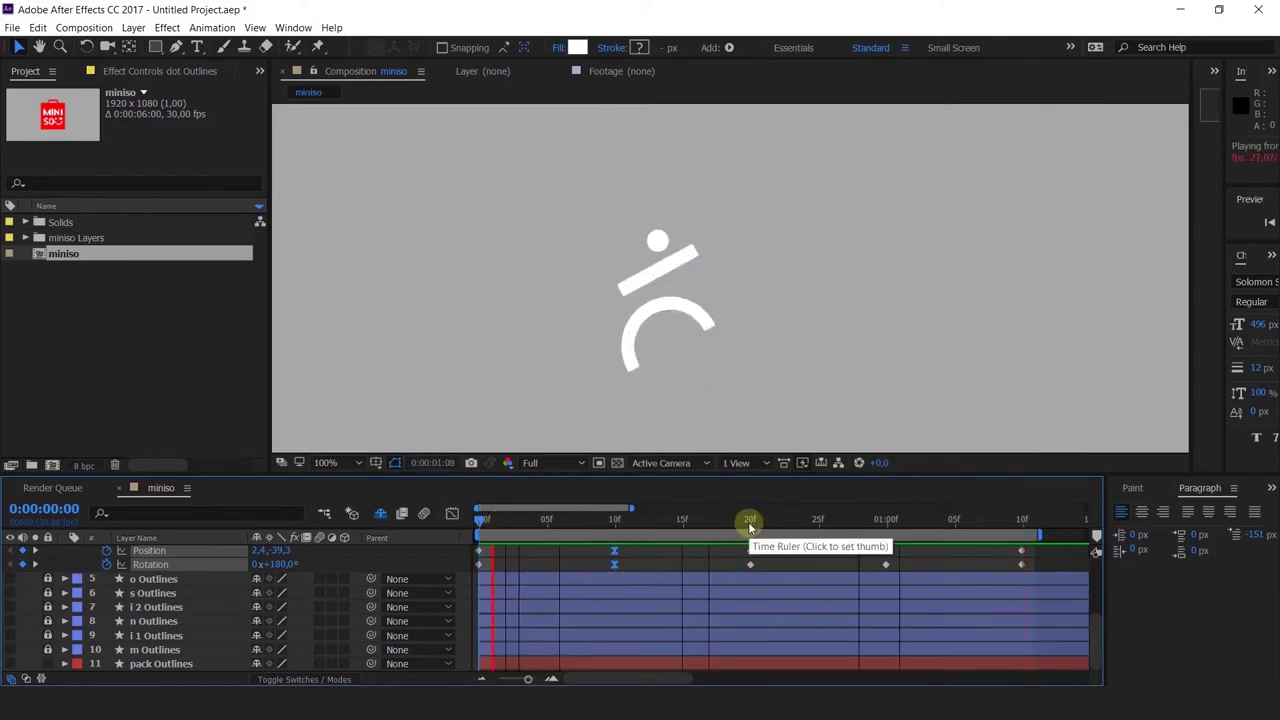
Step: Apply Easy Ease to all four layers' keyframes at 0:00:01:00 and show their speed graph
left_click(749, 521)
scroll(790, 630, "up", 4)
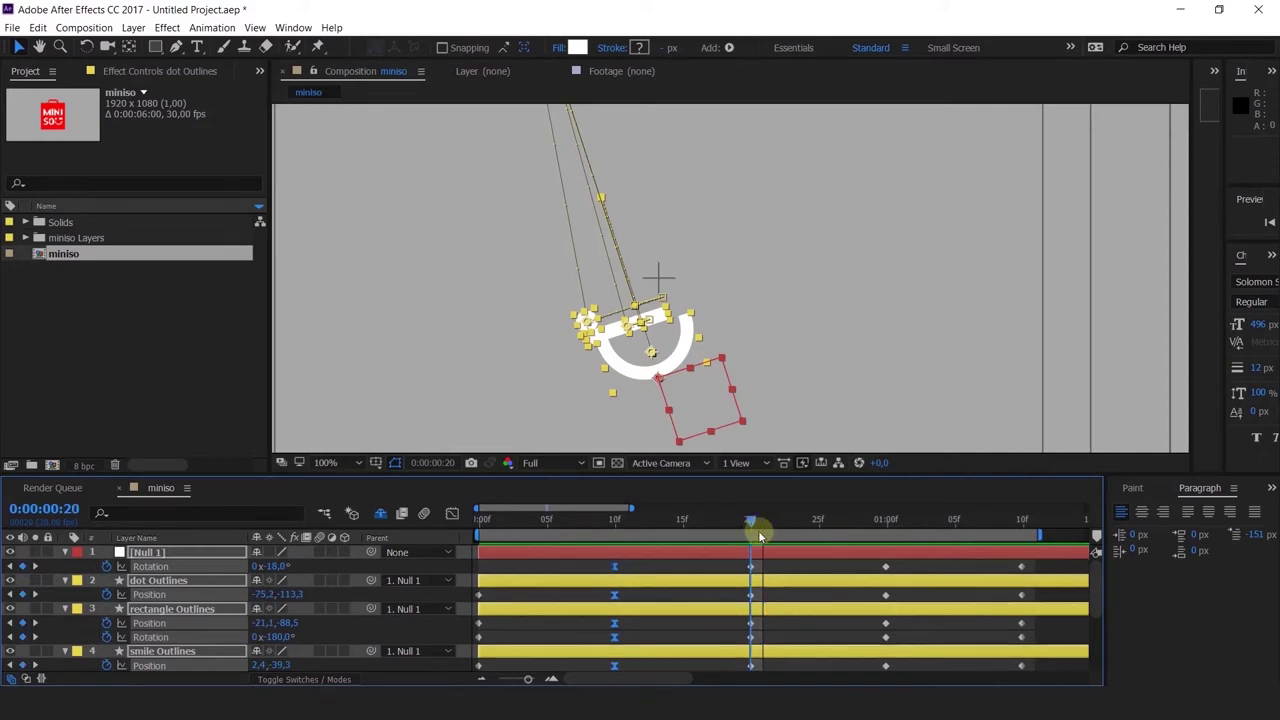
left_click_drag(758, 530, 906, 570)
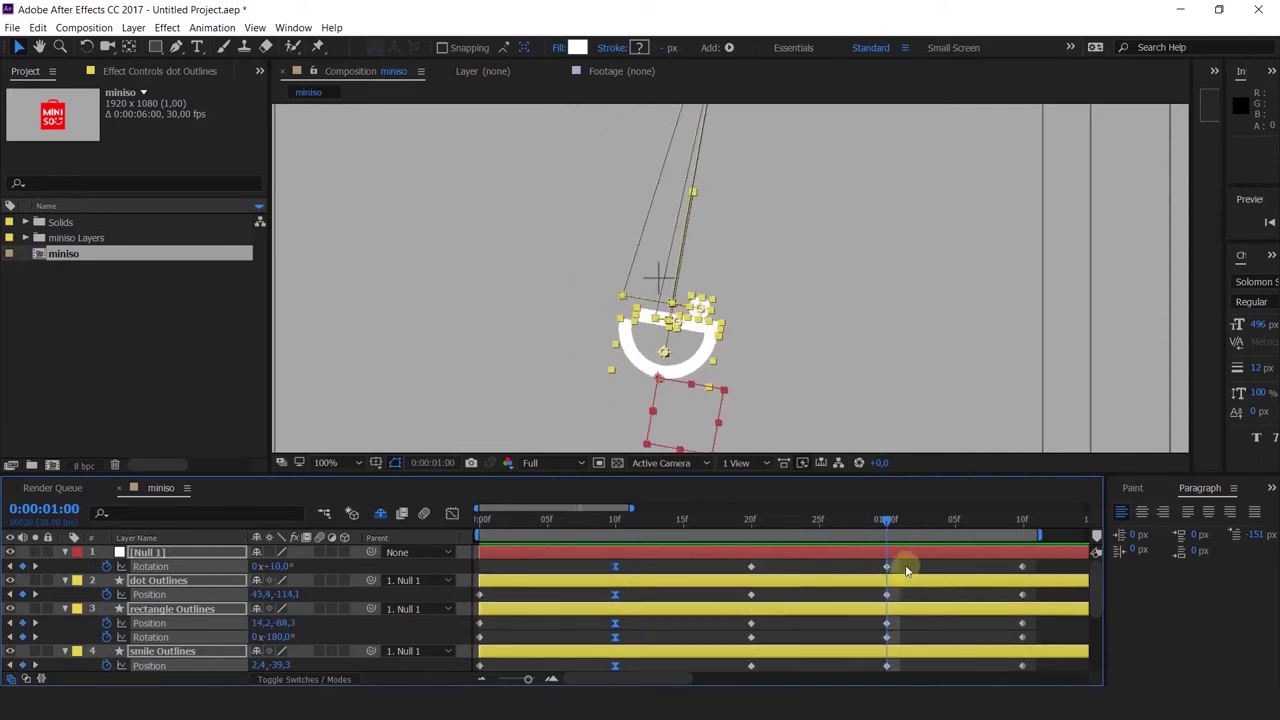
scroll(834, 660, "down", 4)
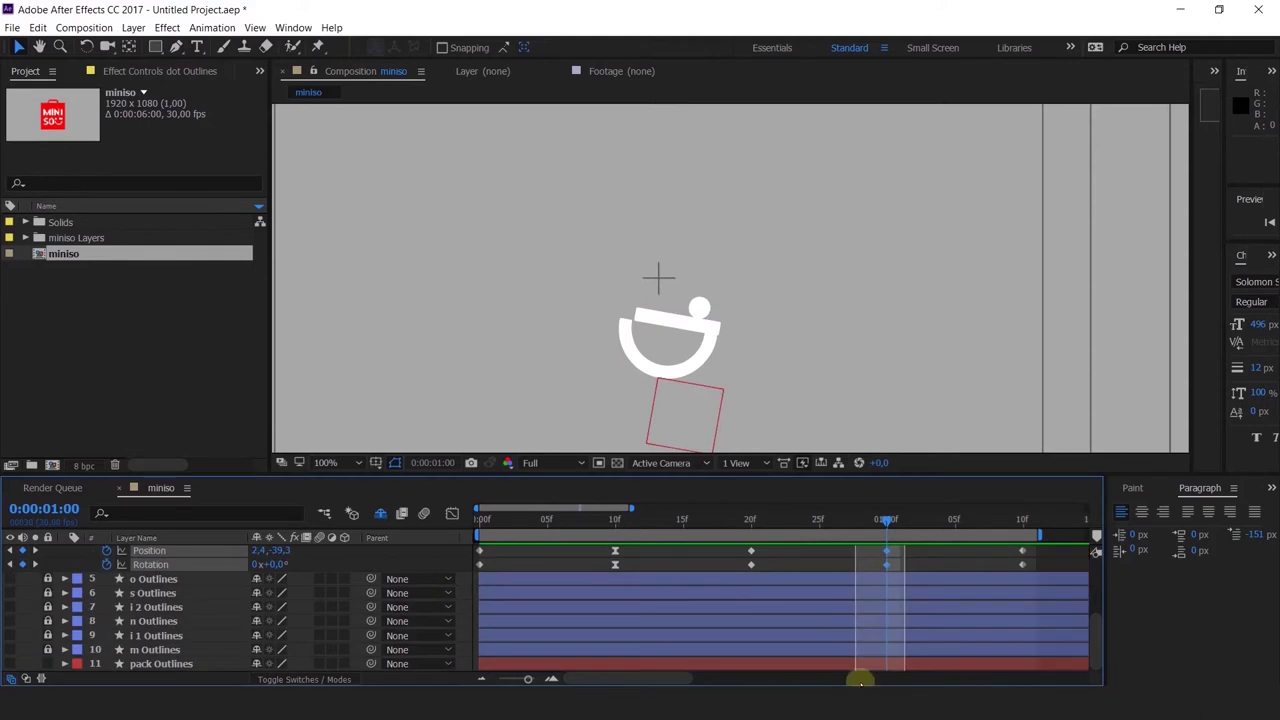
left_click(451, 515)
key("=")
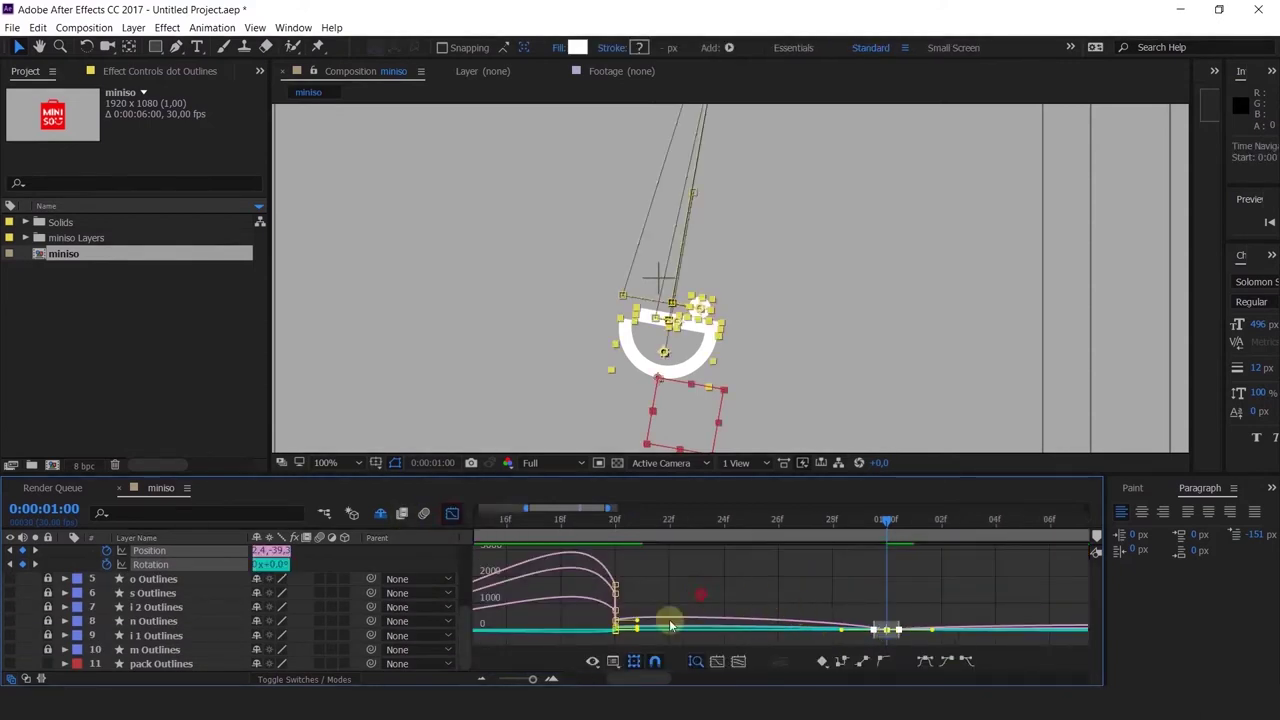
Step: Try longer outgoing influence handles on the 0:00:00:20 keyframes in the speed graph, preview the motion, and undo the change
left_click_drag(701, 592, 603, 659)
left_click_drag(648, 572, 564, 671)
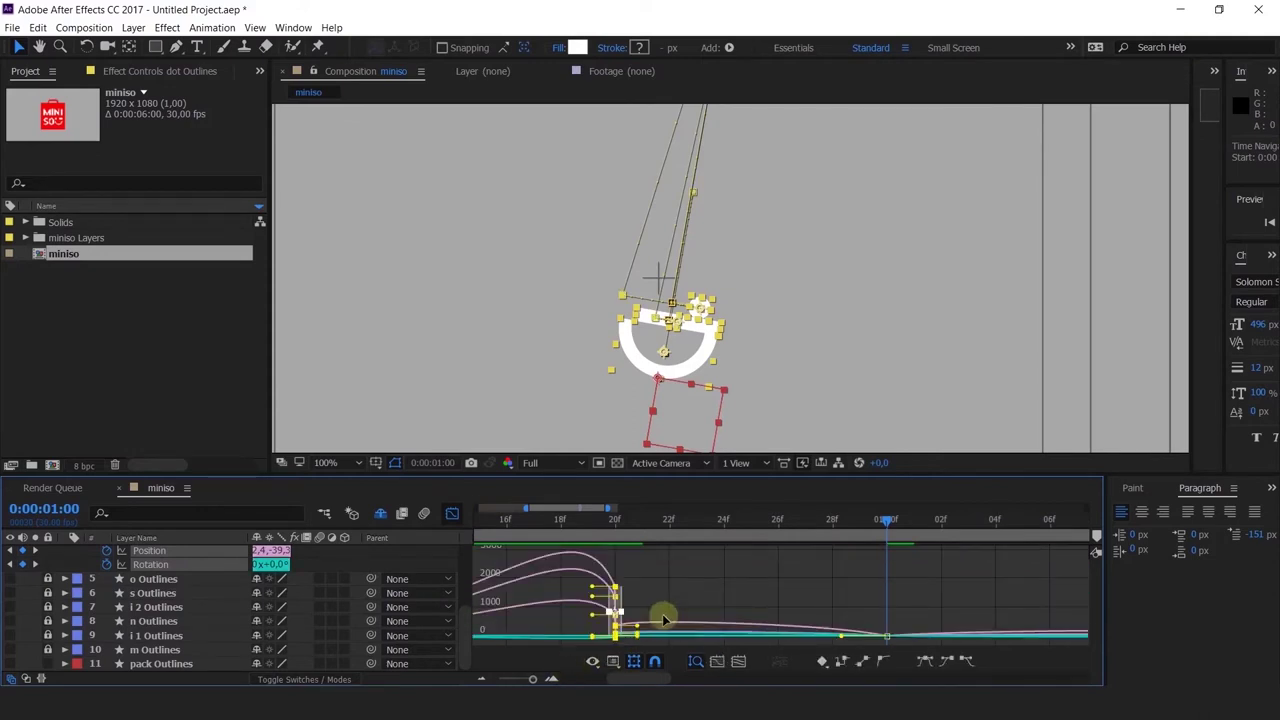
left_click_drag(652, 635, 734, 632)
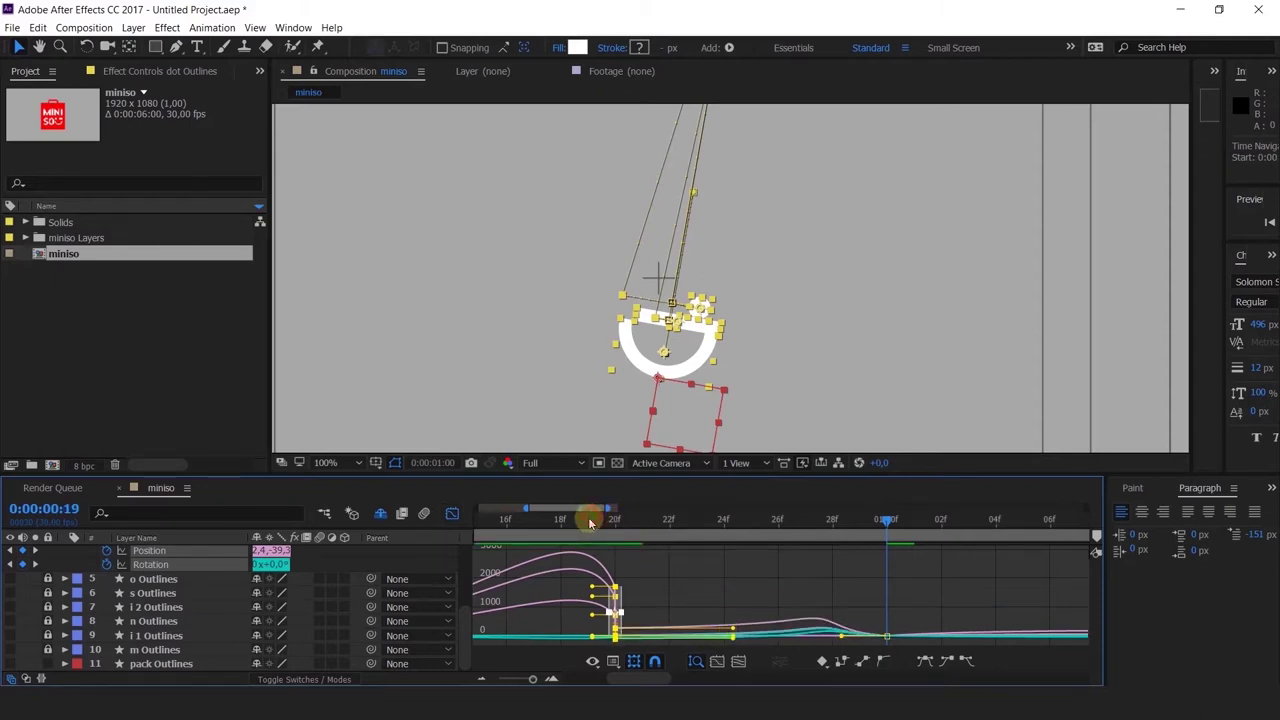
left_click(586, 520)
key("space")
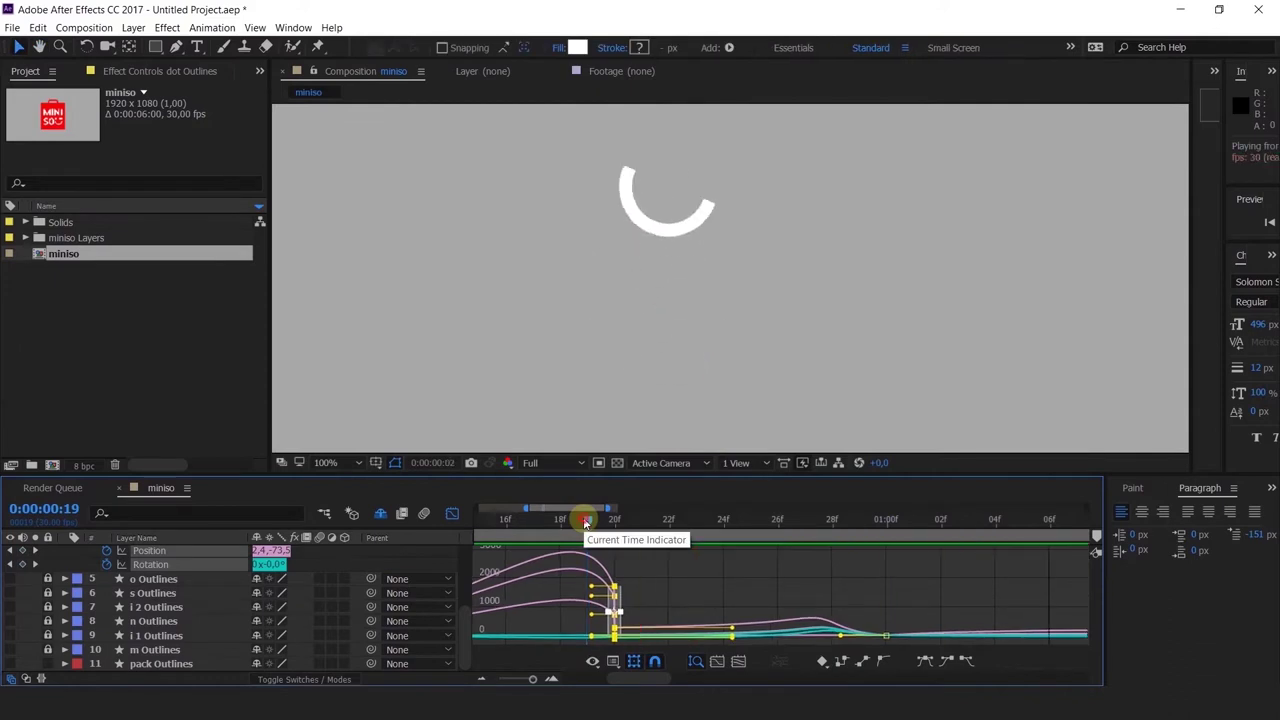
key("ctrl+z")
Step: Lengthen the incoming influence handles of the 0:00:01:00 keyframes, preview the swing and return to keyframe view
left_click_drag(915, 620, 791, 636)
key("space")
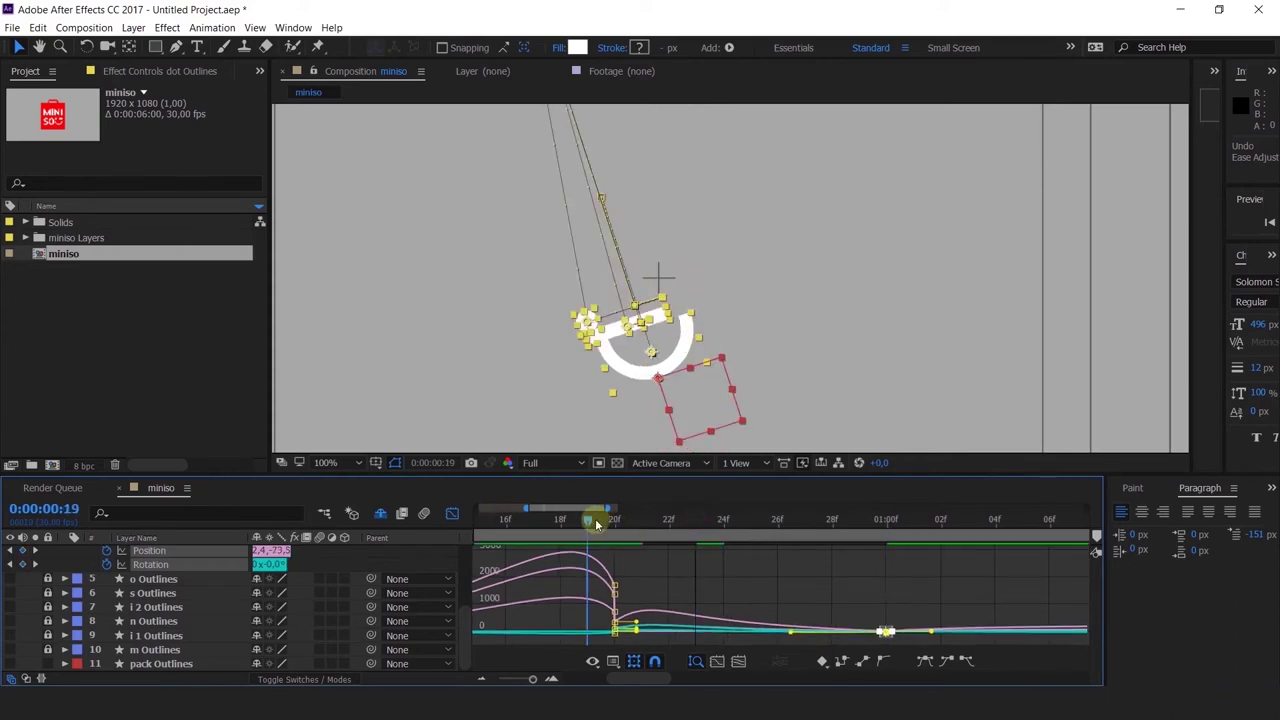
left_click(860, 521)
left_click(454, 513)
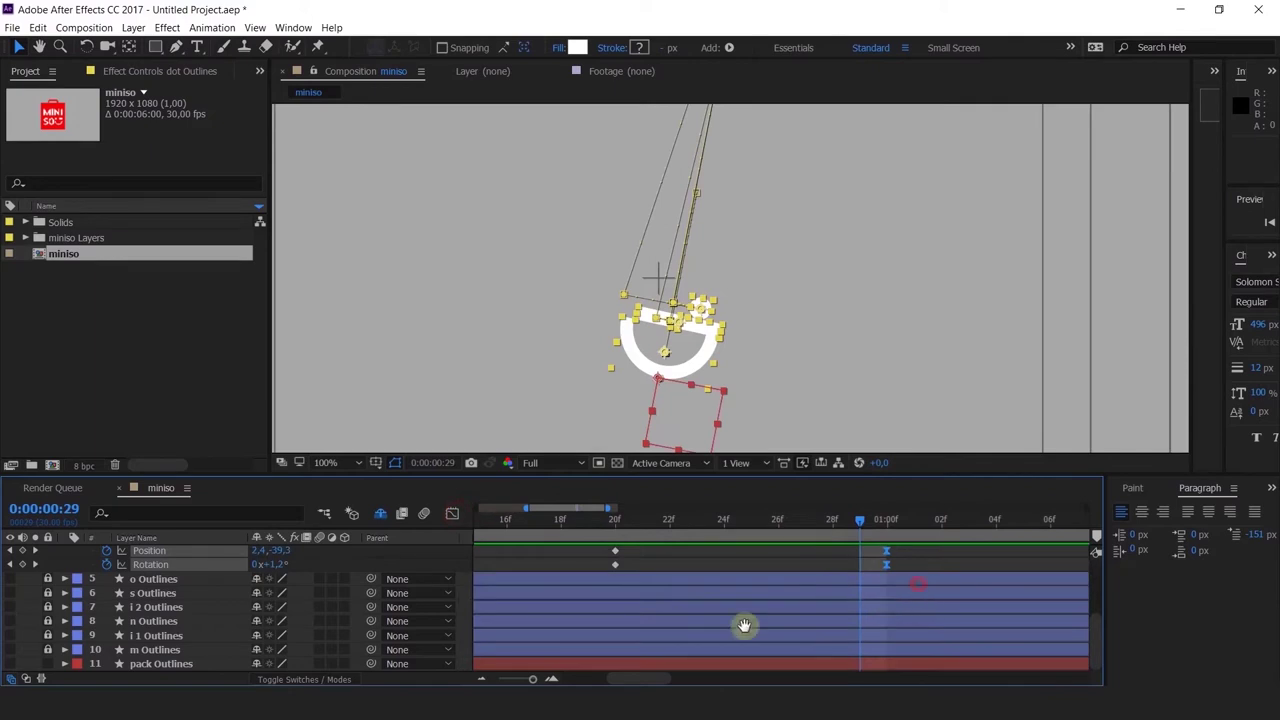
Step: Apply Easy Ease to the rectangle and smile keyframes at 0:00:01:10 and lengthen their incoming influence handles in the speed graph
left_click_drag(744, 625, 647, 641)
left_click_drag(898, 566, 851, 641)
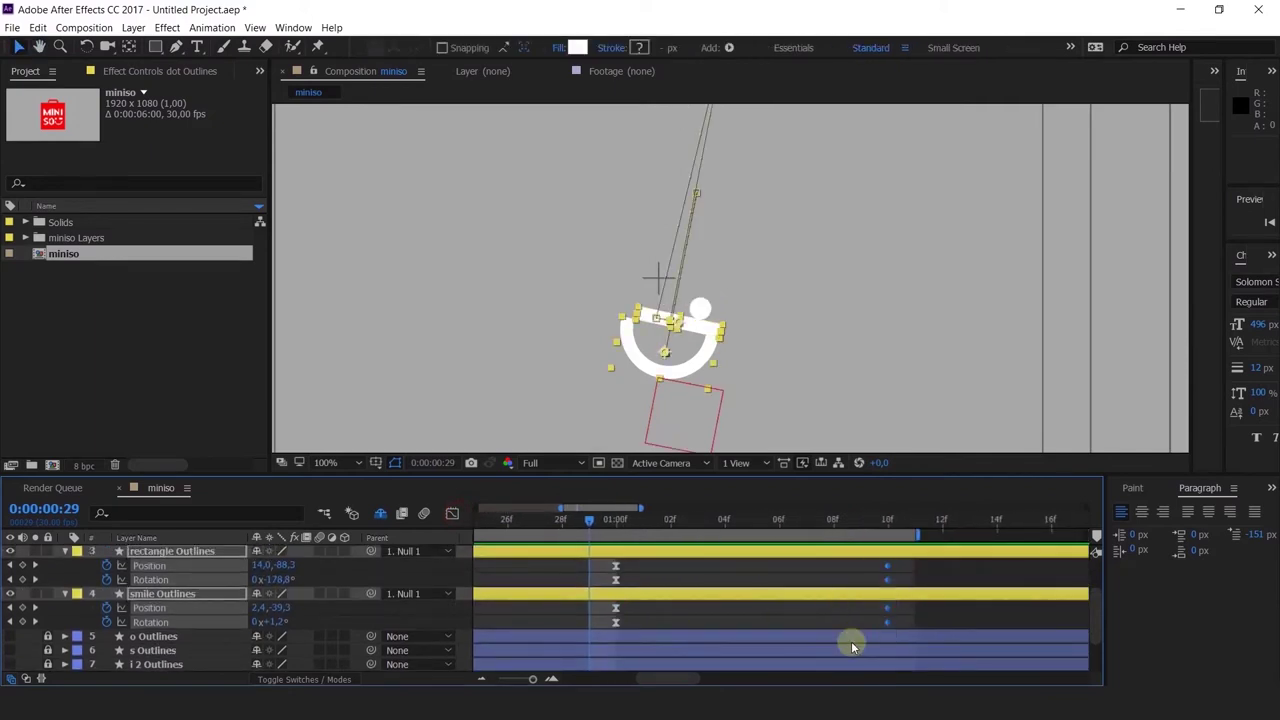
key("shift+F9")
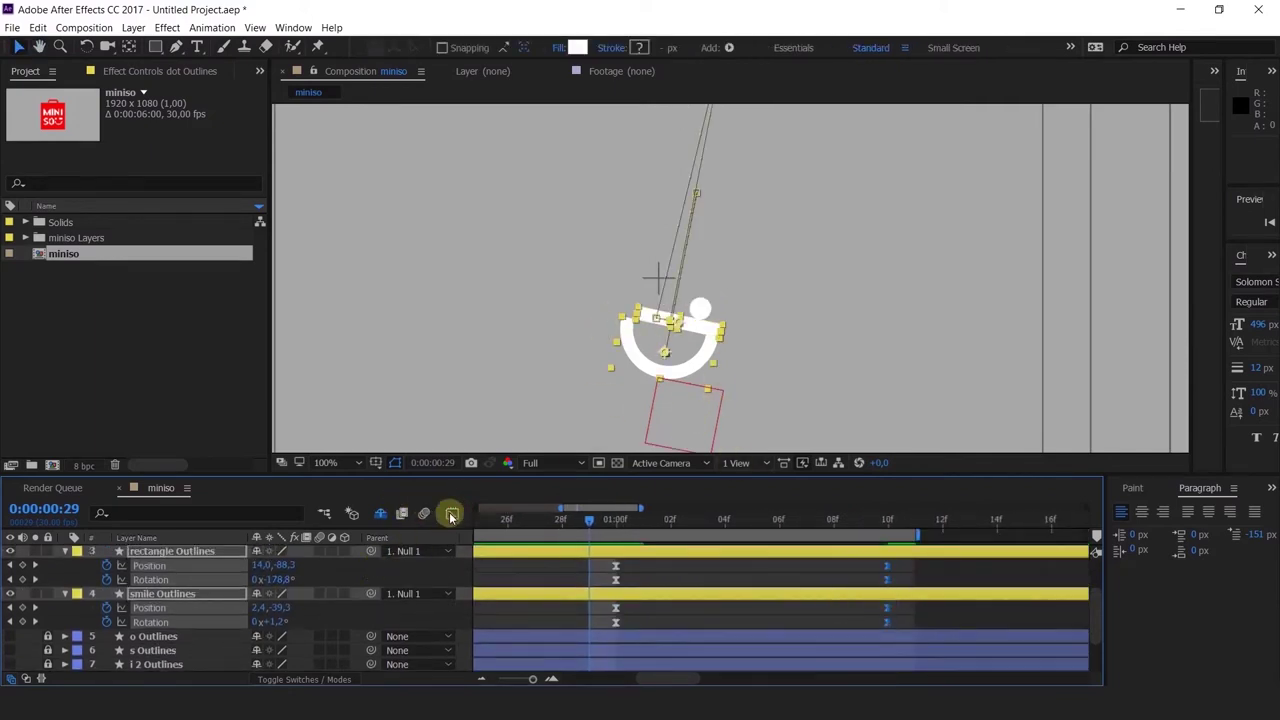
left_click(451, 514)
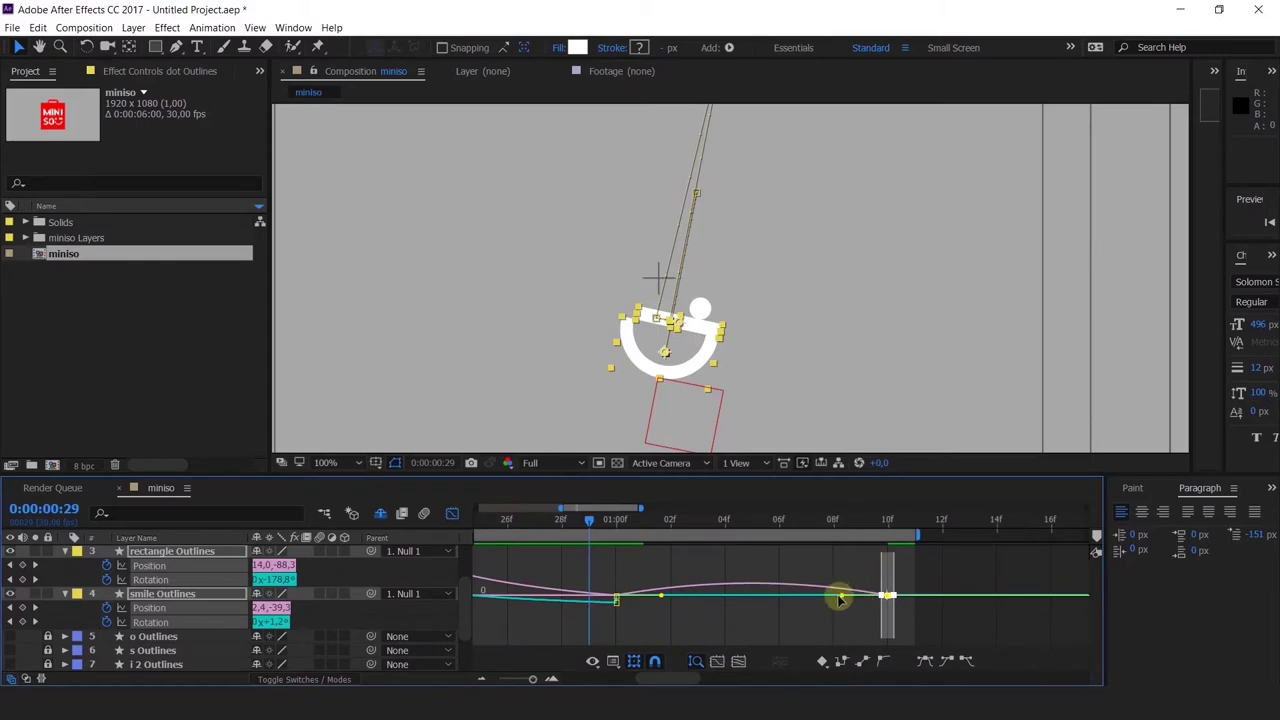
left_click_drag(840, 598, 798, 622)
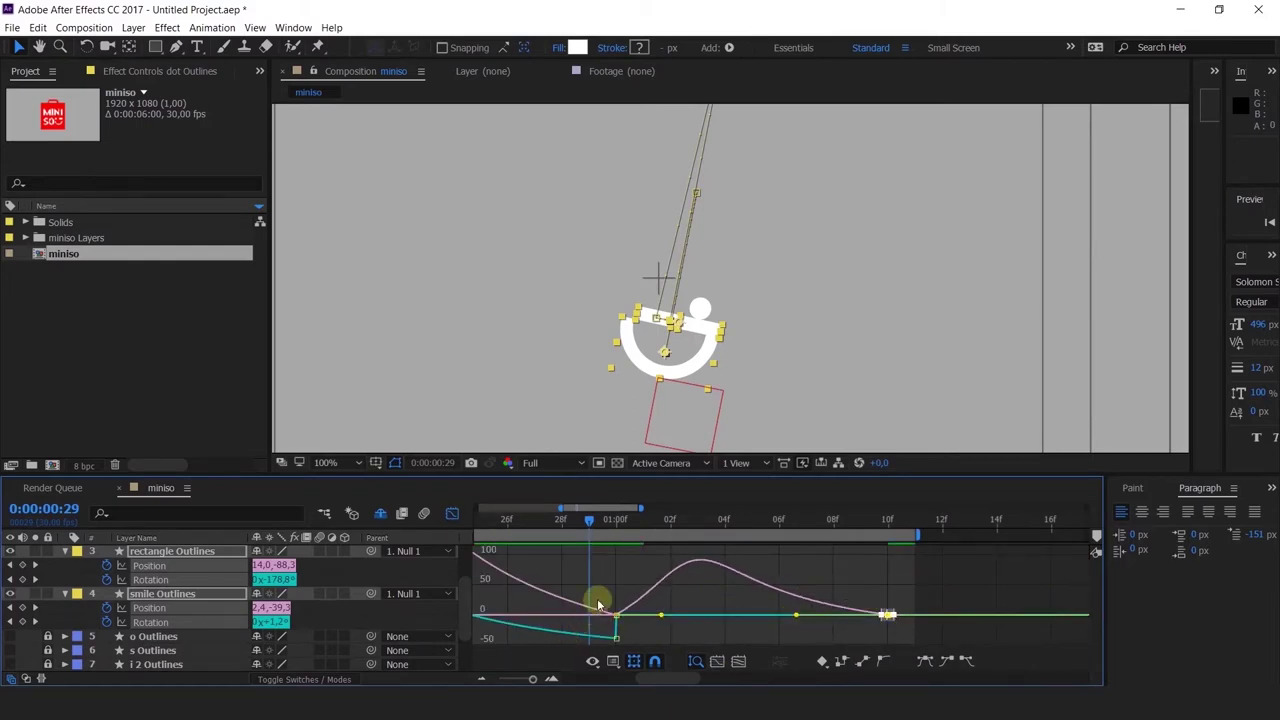
Step: Lengthen the incoming influence handles of the rectangle and smile keyframes at 0:00:01:00 in the speed graph
left_click(651, 578)
left_click_drag(591, 657, 588, 650)
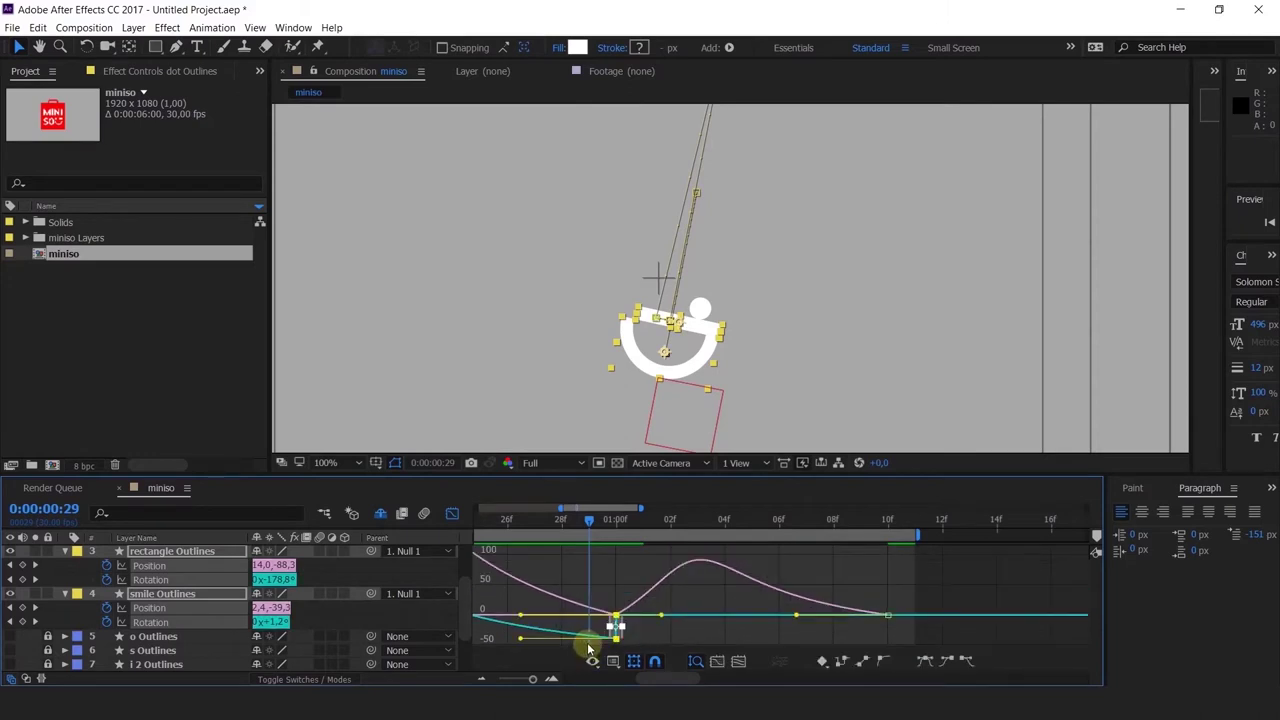
key("ctrl+z")
left_click_drag(622, 600, 766, 585)
left_click(713, 637)
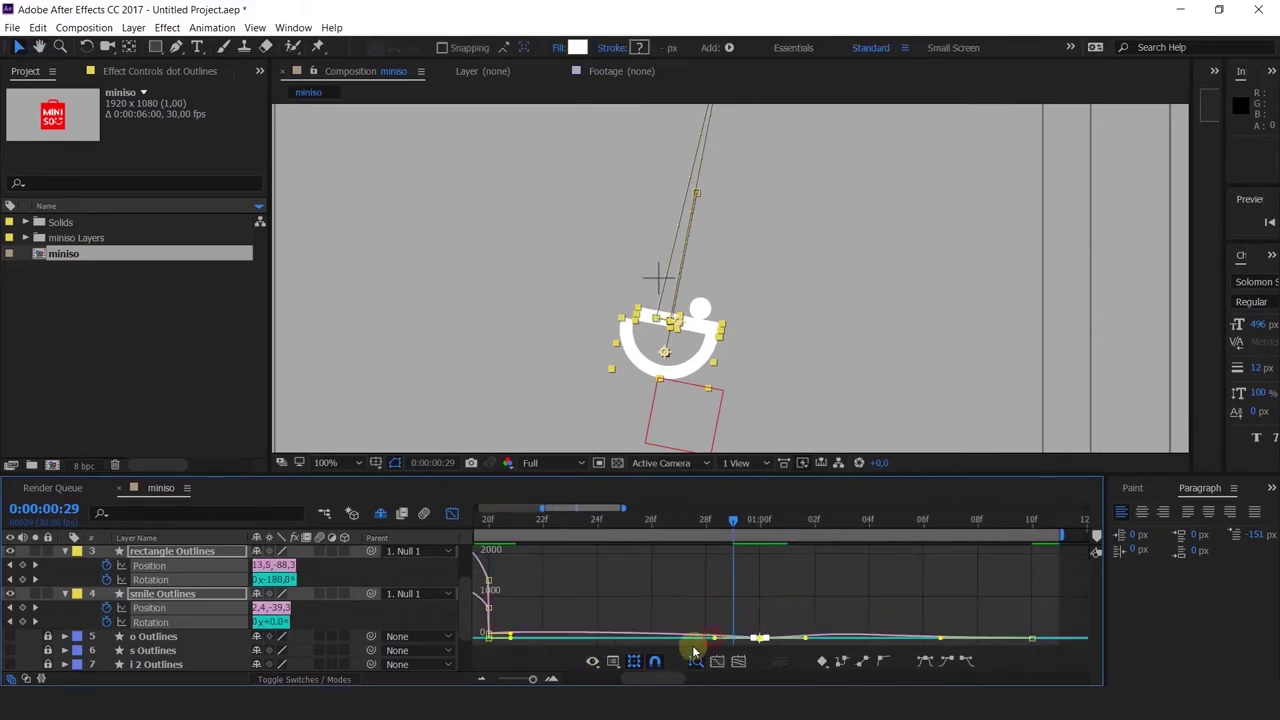
left_click_drag(693, 651, 655, 635)
Step: Play the animation from the start and view the whole composition to check the eased jump and landing
key("minus")
key("minus")
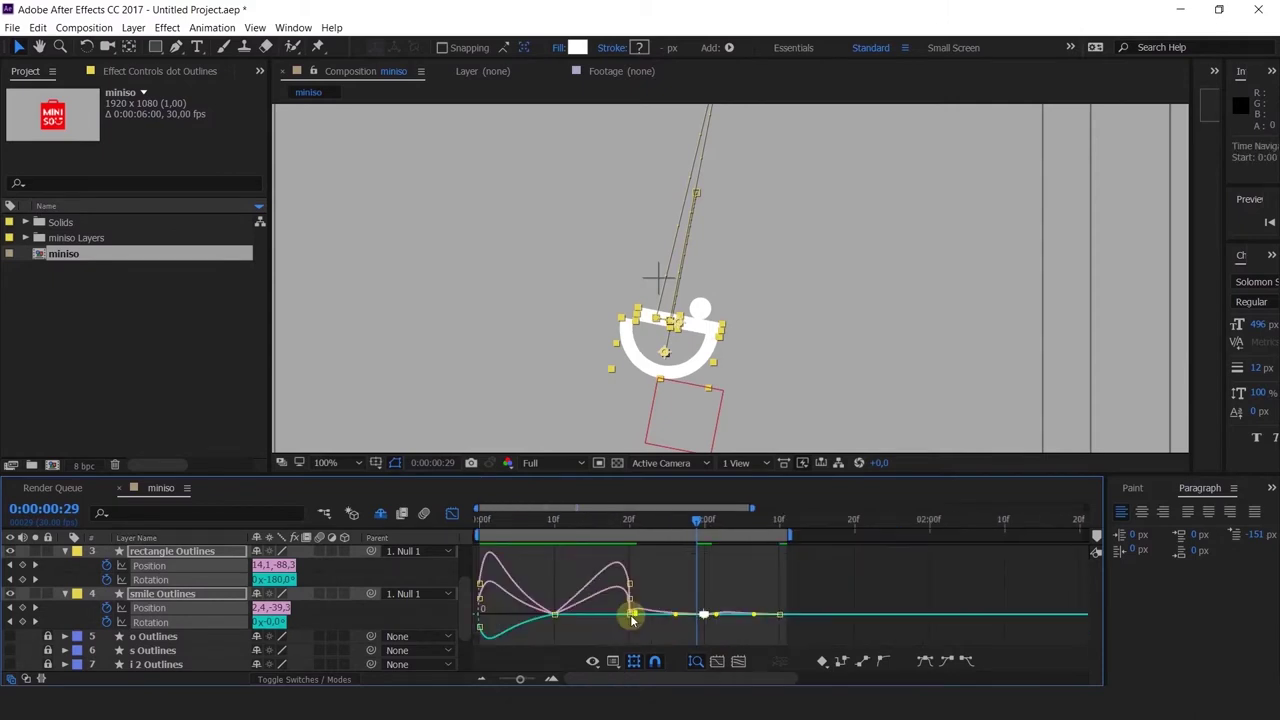
key("space")
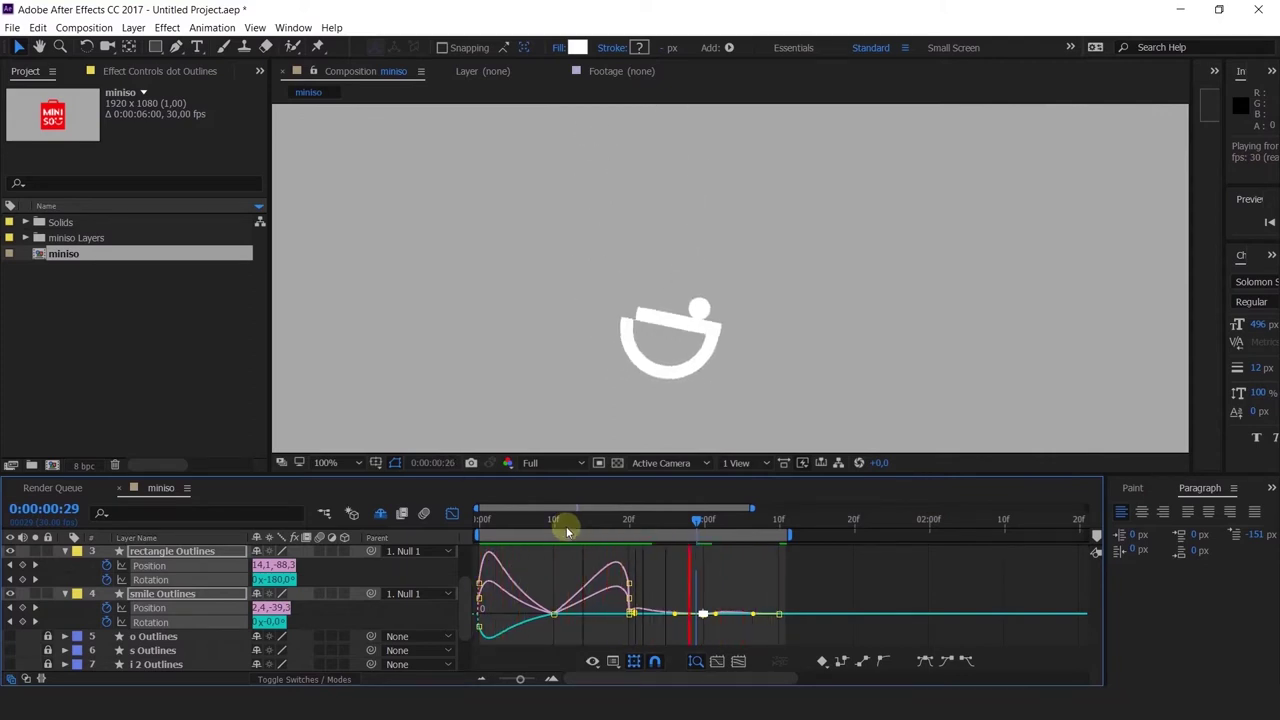
left_click(508, 521)
left_click_drag(546, 536, 457, 566)
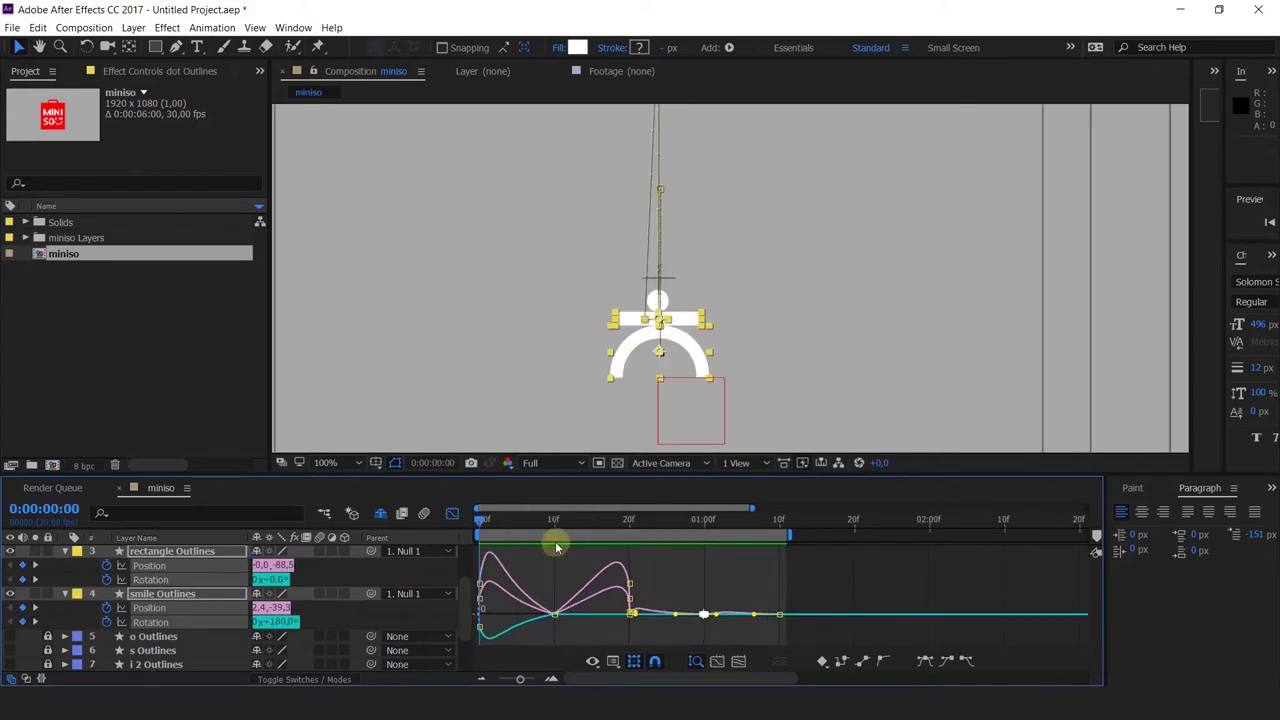
key("space")
scroll(703, 319, "down", 4)
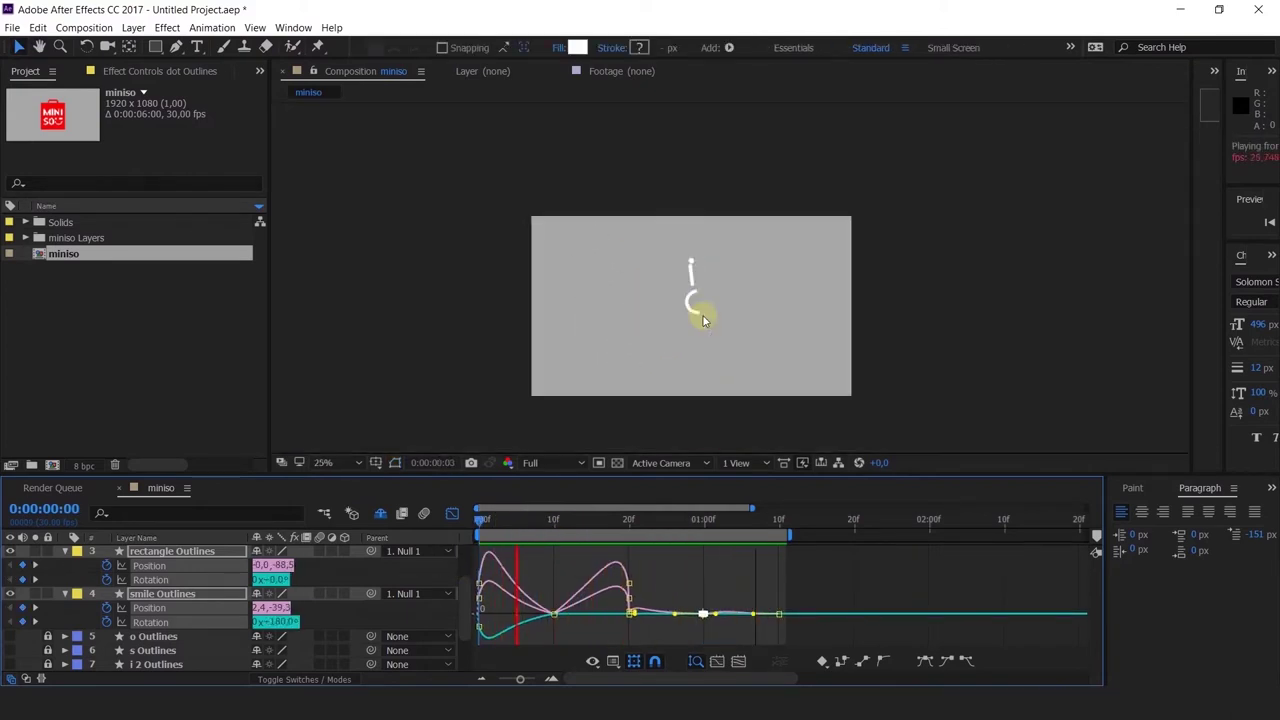
scroll(703, 319, "up", 2)
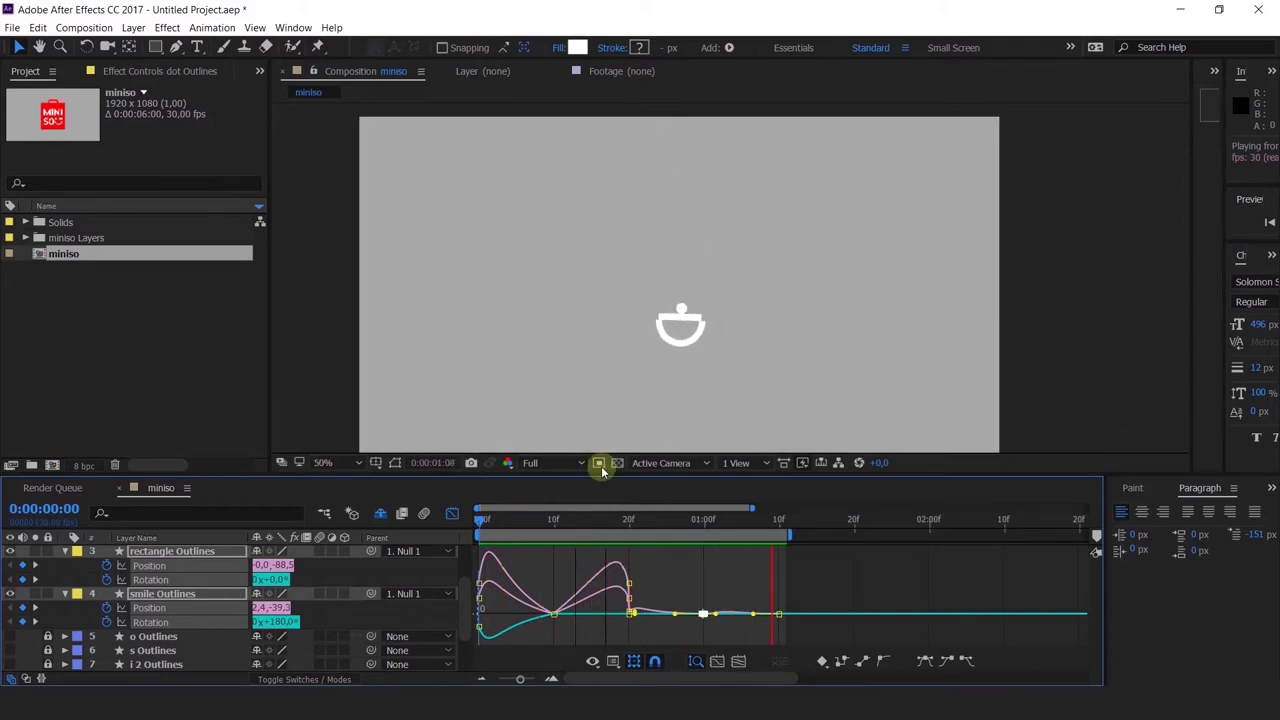
Step: Return to keyframe view, then scrub and replay the animation to review the jump, landing and wobble timing
left_click(452, 513)
left_click(612, 522)
left_click_drag(552, 522, 518, 521)
key("space")
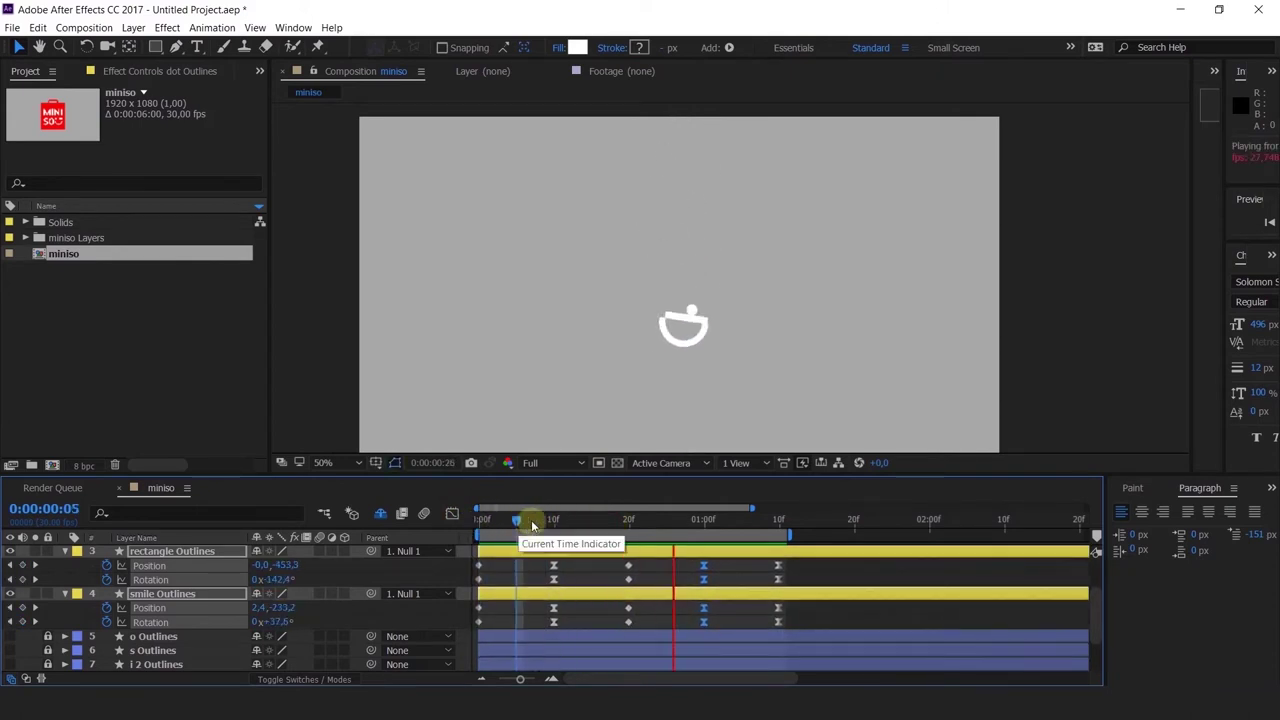
left_click_drag(504, 516, 568, 556)
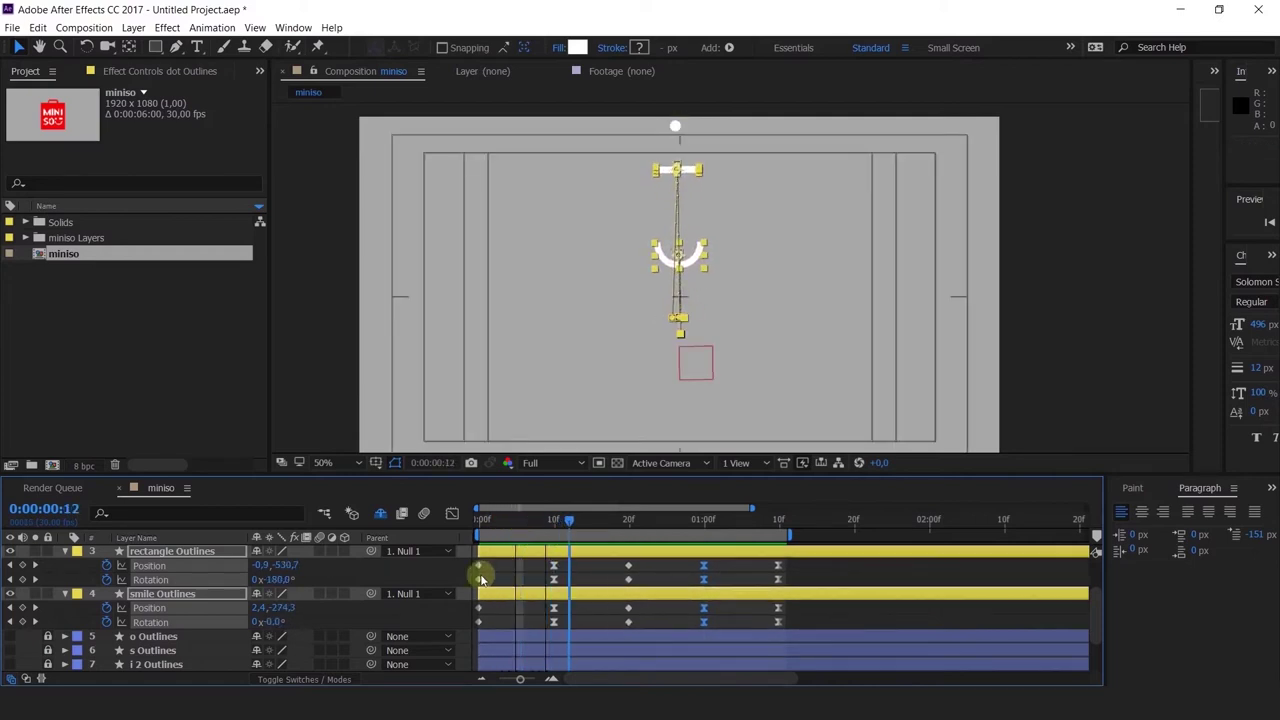
key("space")
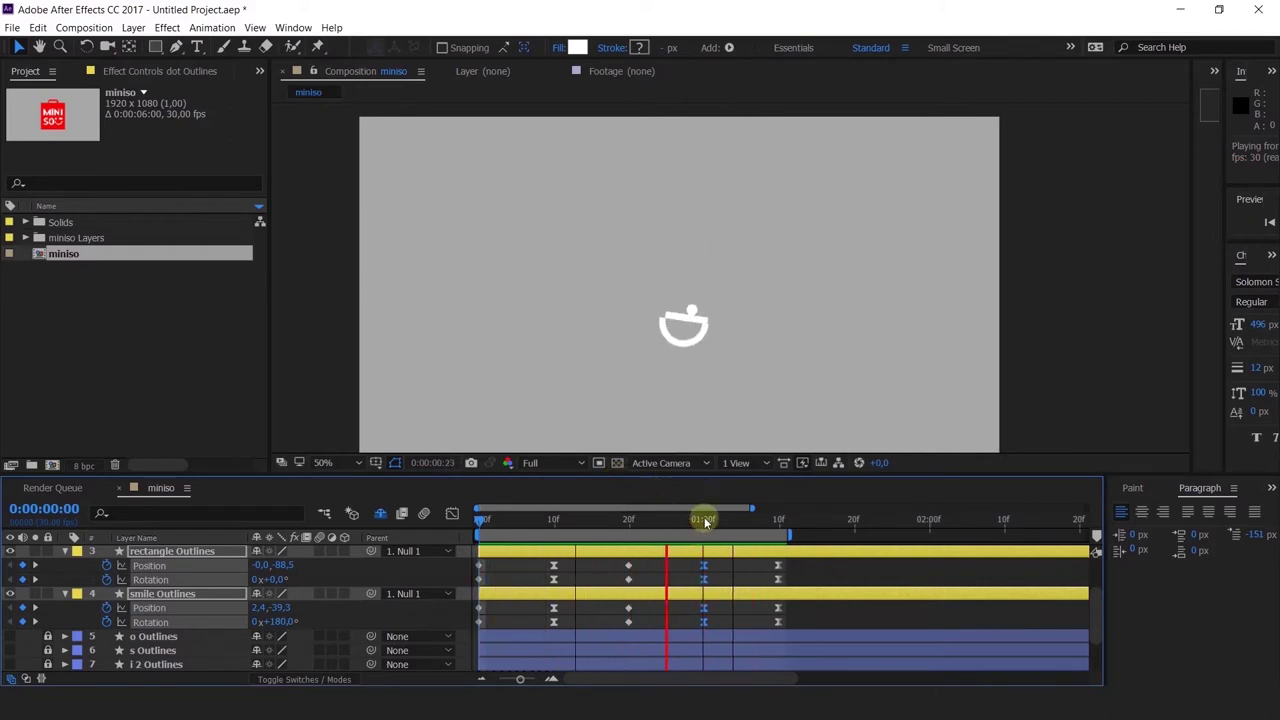
left_click_drag(705, 521, 783, 537)
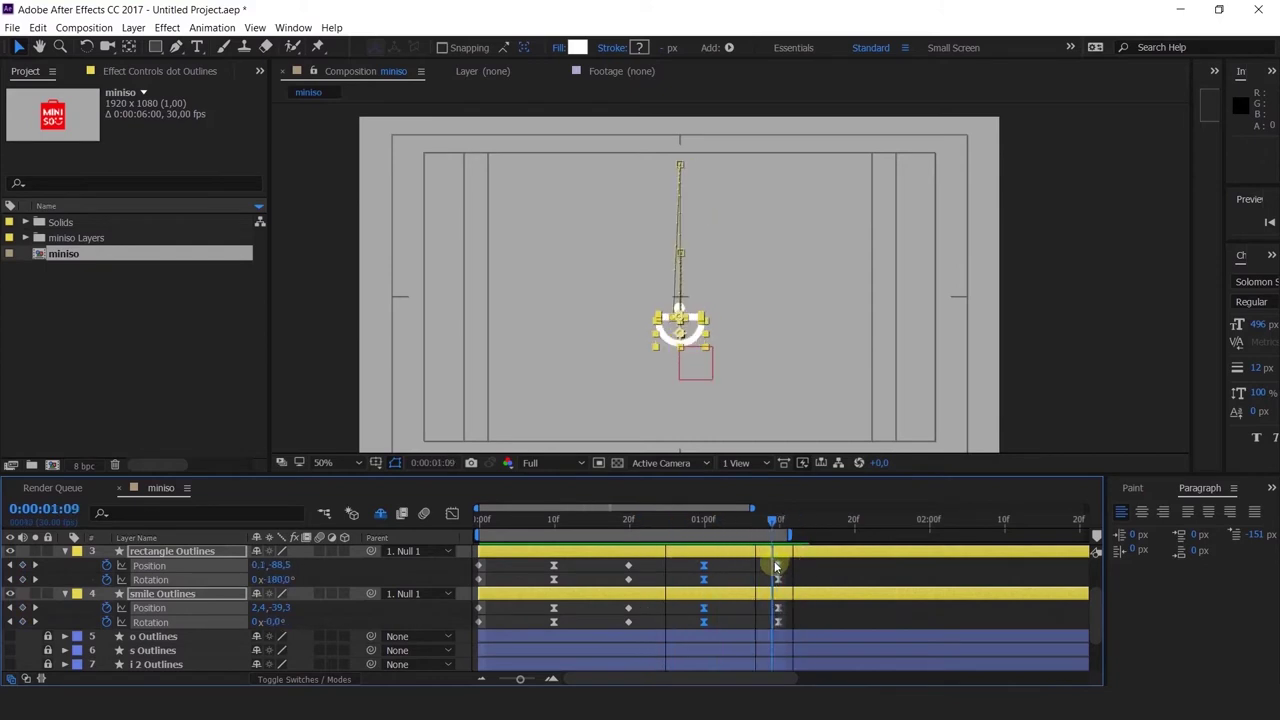
key("Home")
key("space")
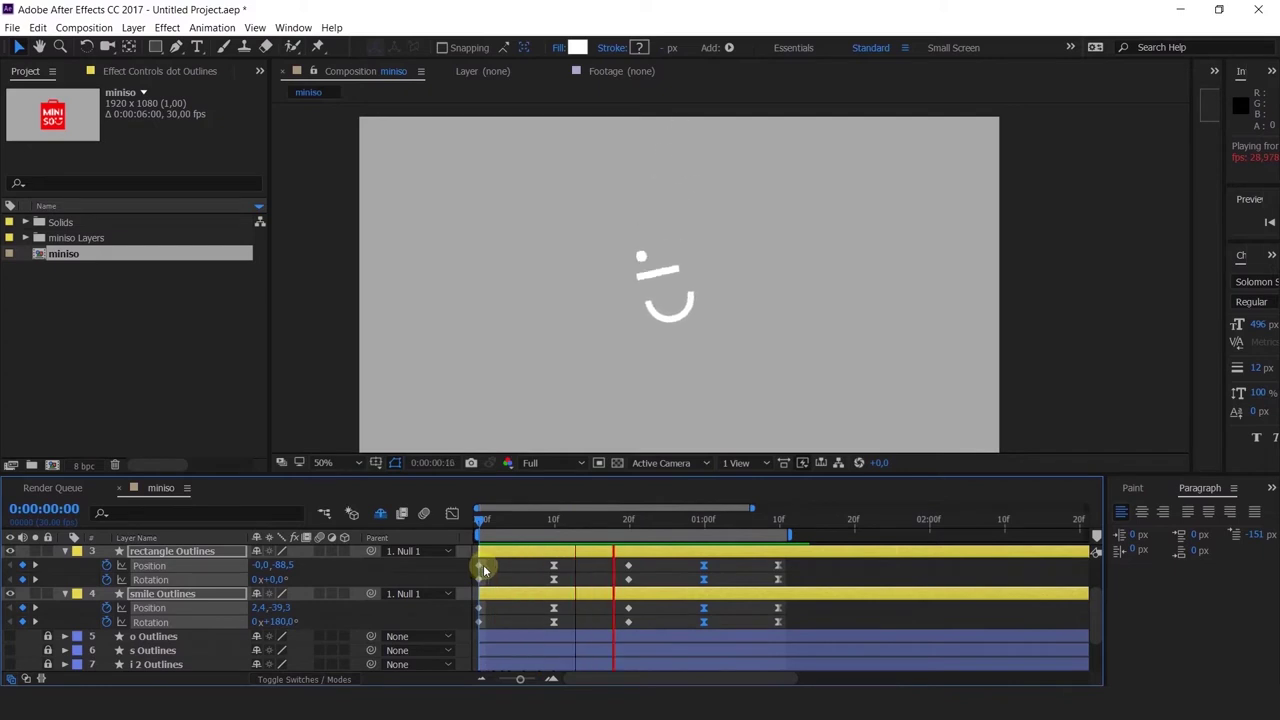
Step: Apply Easy Ease to all four layers' keyframes at 0:00:01:10 and lengthen their incoming influence handles in the speed graph
left_click(779, 521)
left_click_drag(796, 535, 779, 530)
left_click_drag(823, 583, 662, 619)
scroll(655, 605, "up", 1)
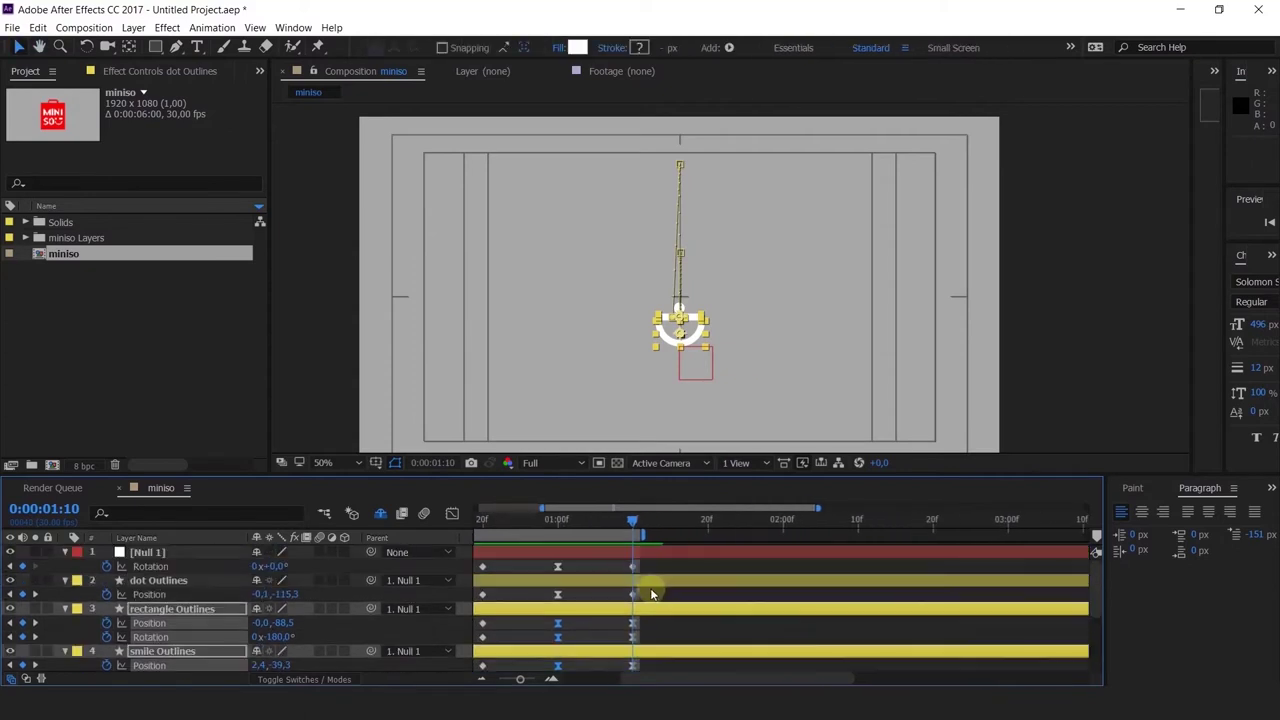
scroll(645, 573, "down", 4)
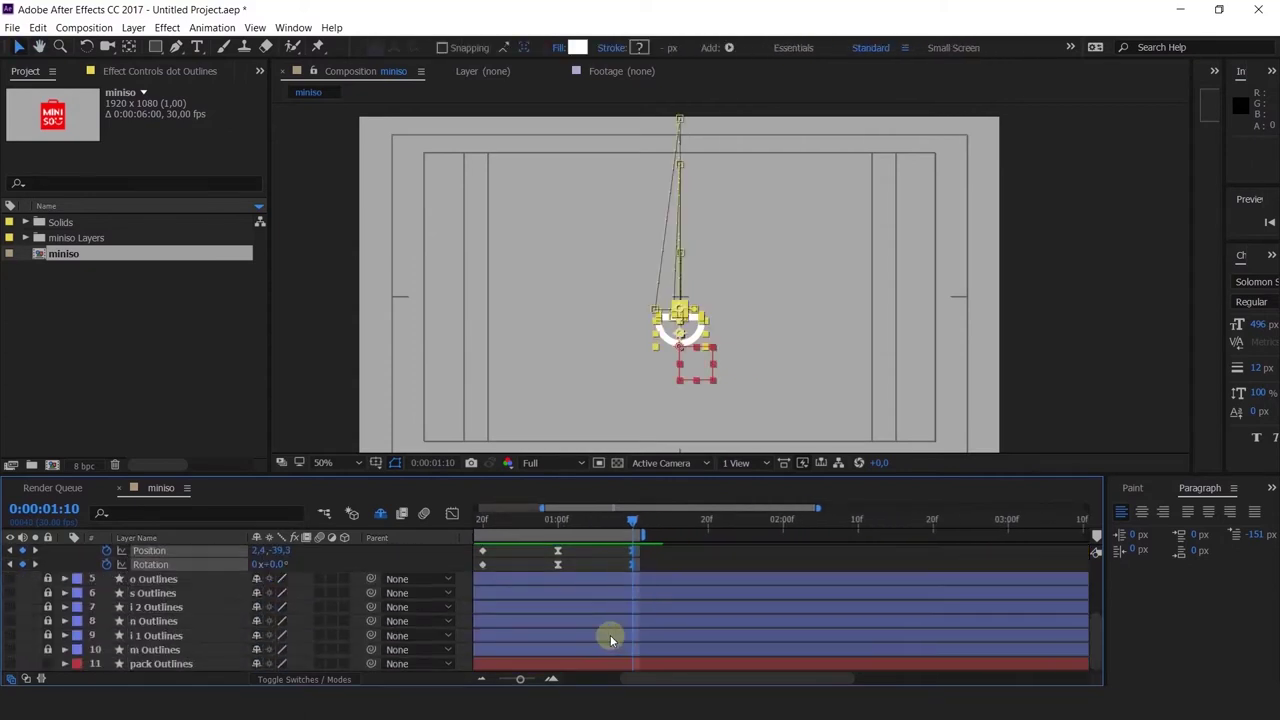
left_click(451, 513)
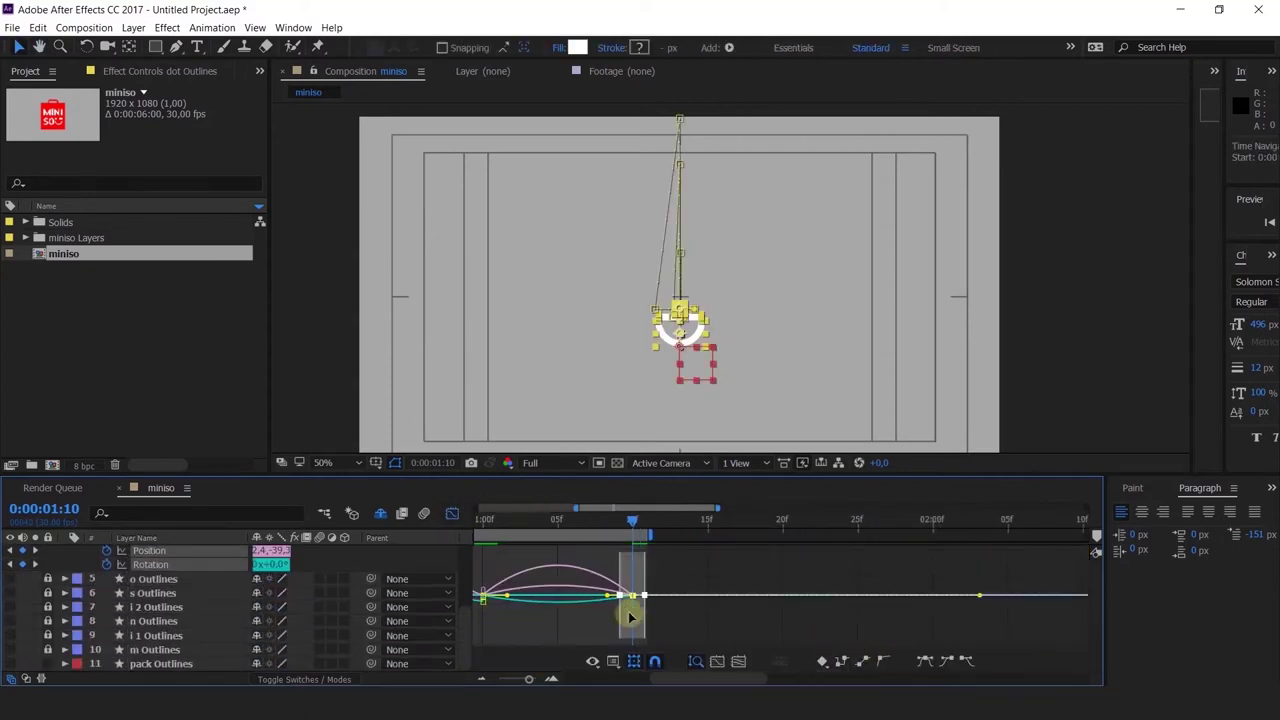
left_click_drag(607, 598, 571, 623)
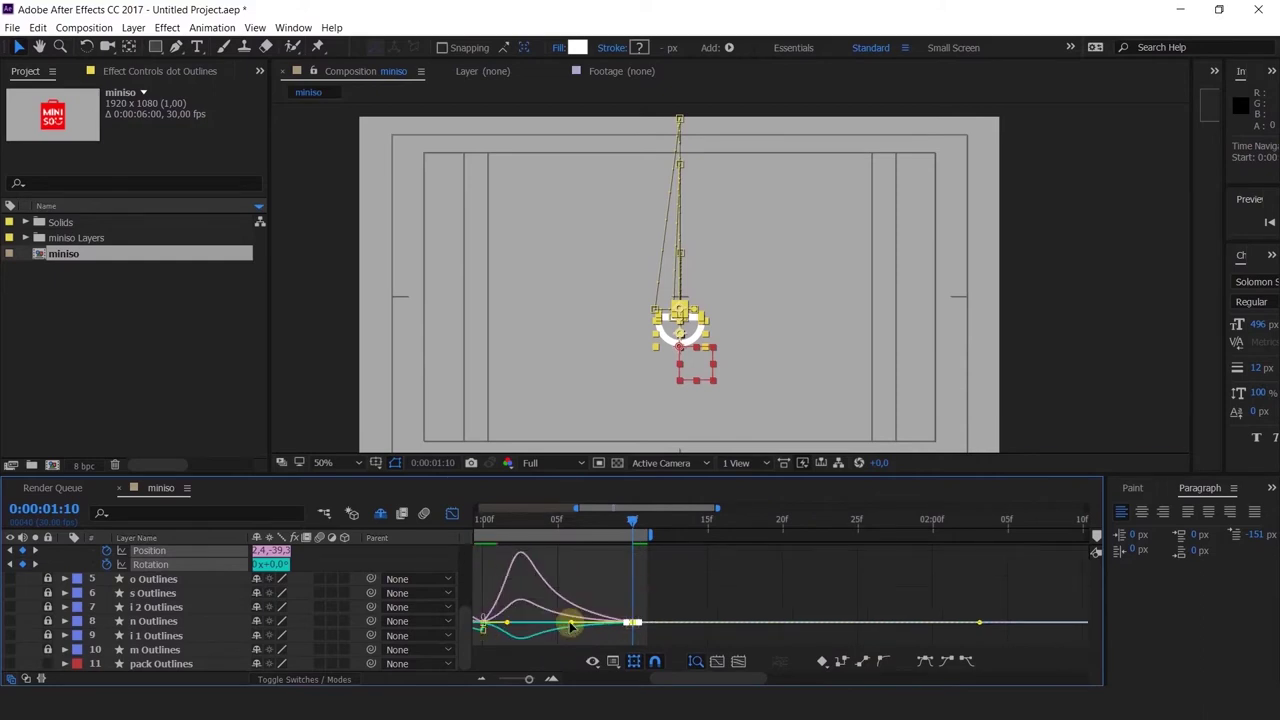
Step: Play the animation to check how the wobble settles and return to keyframe view
key("minus")
left_click(546, 524)
key("space")
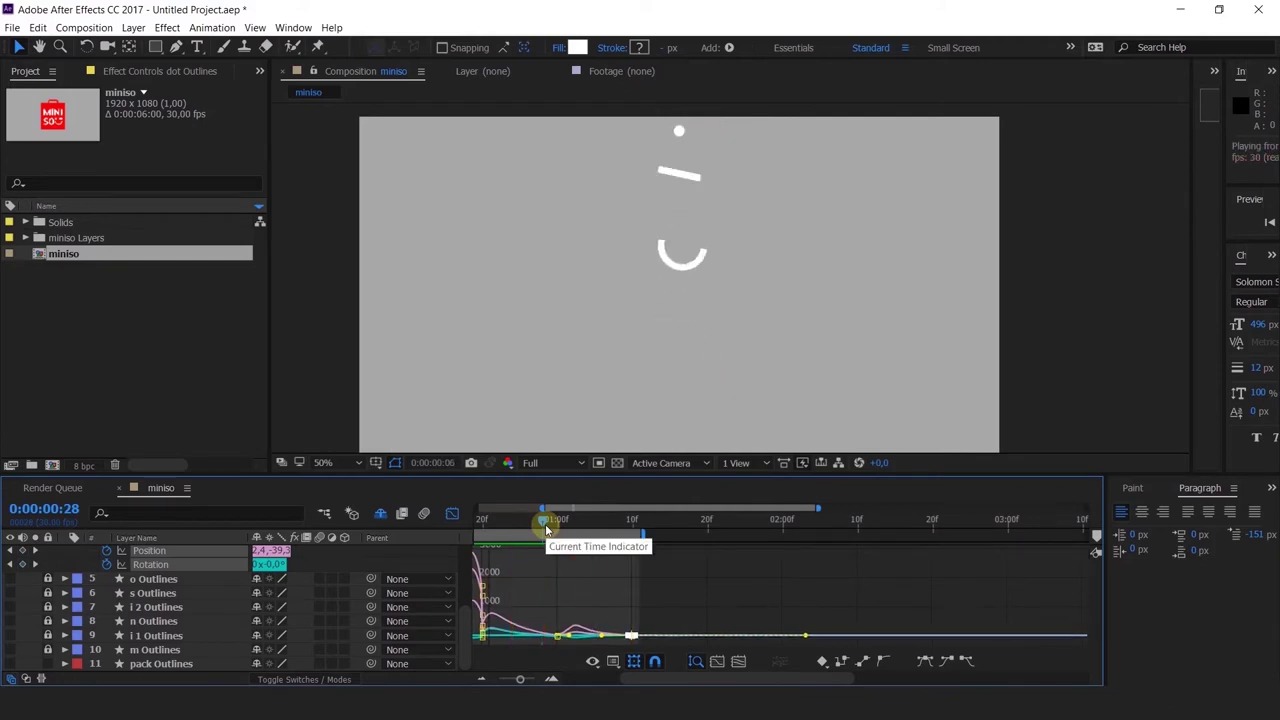
left_click(452, 513)
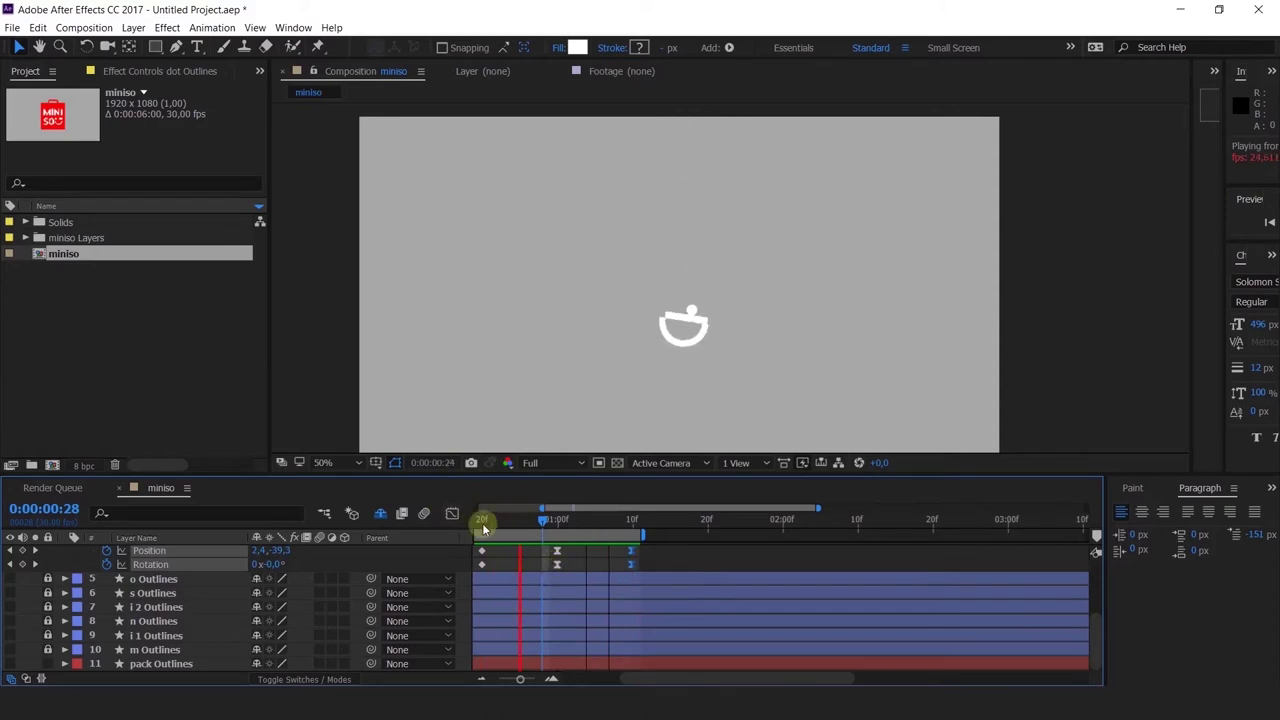
key("space")
Step: Adjust the incoming and outgoing influence handles of all four layers' 0:00:01:00 keyframes in the speed graph
scroll(576, 581, "up", 3)
scroll(528, 660, "down", 3)
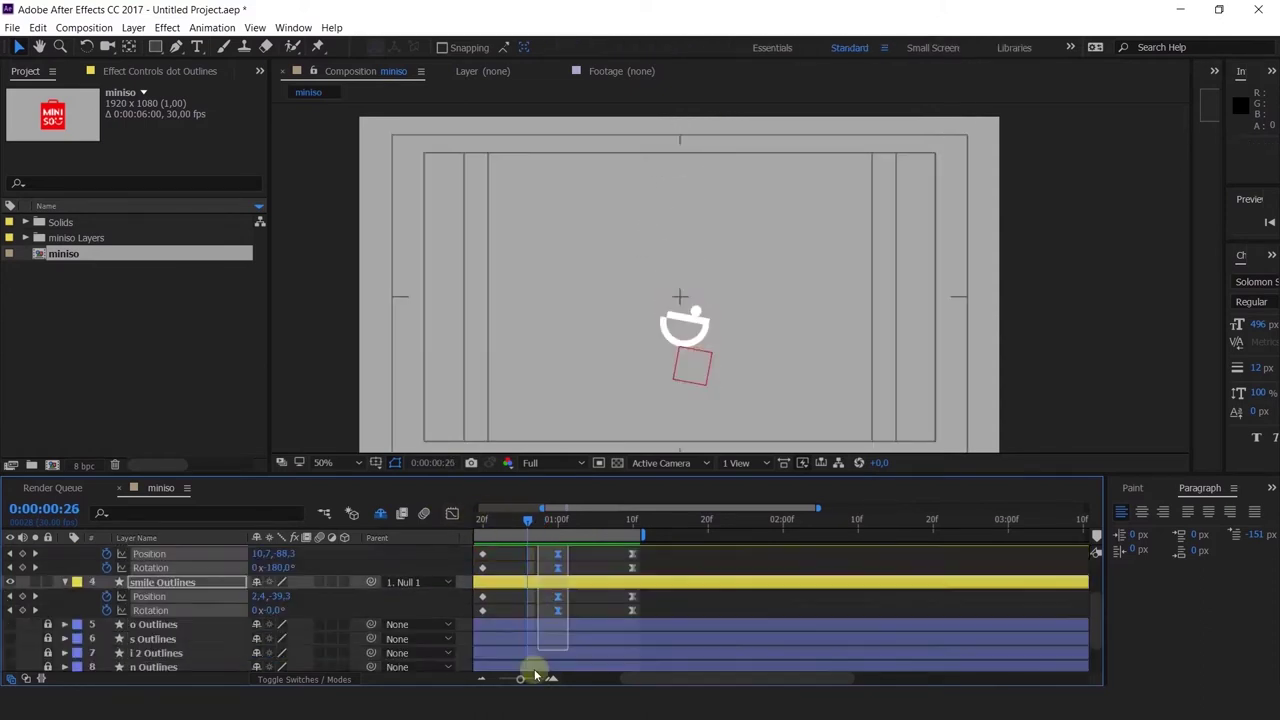
key("shift+F3")
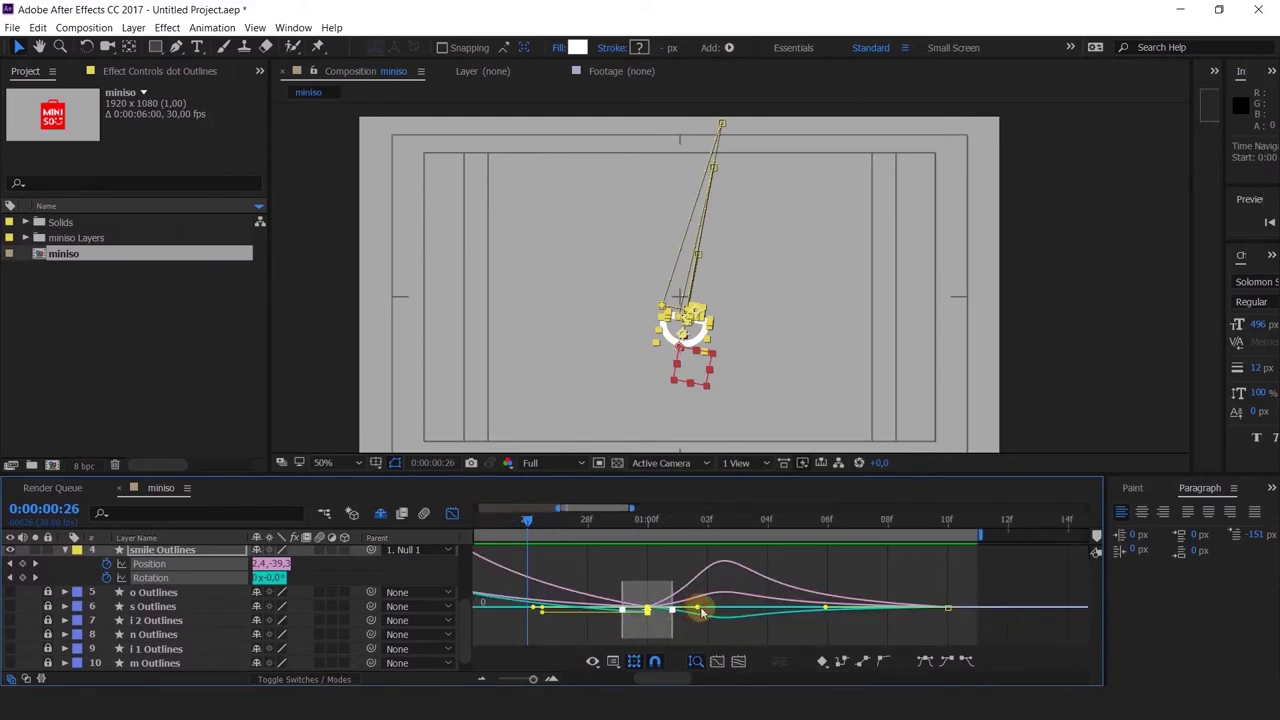
left_click_drag(703, 613, 550, 627)
left_click_drag(697, 626, 714, 626)
Step: Play the animation to check the adjusted easing around 0:00:01:00
key("minus")
key("minus")
left_click(497, 520)
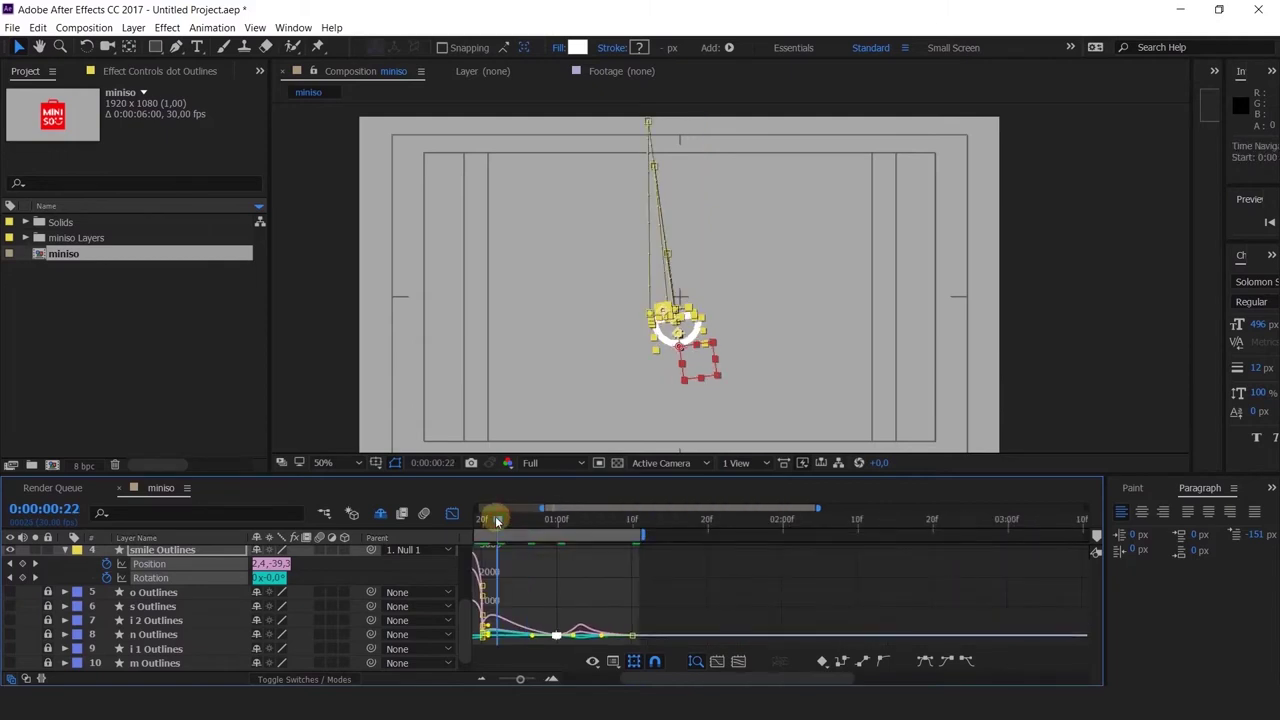
key("space")
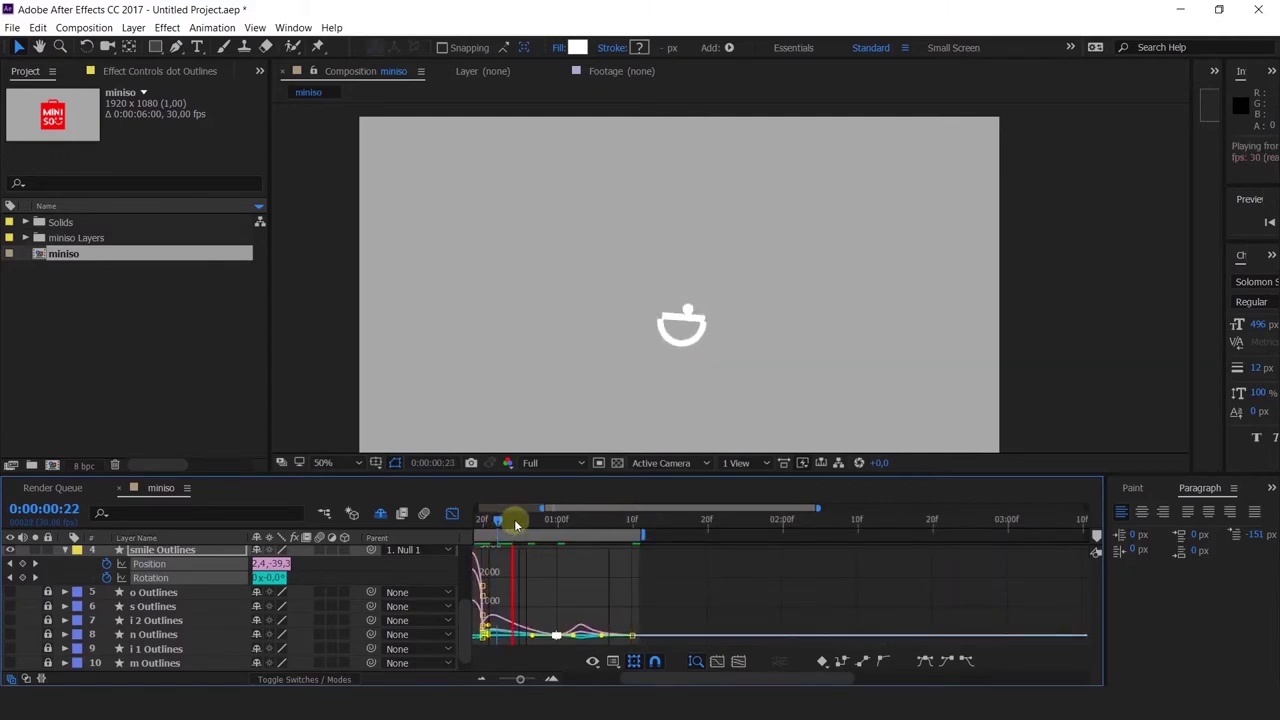
key("space")
Step: Shorten the incoming influence of the 0:00:01:10 keyframes and lengthen the outgoing influence of the 0:00:01:00 keyframes
key("equal")
key("equal")
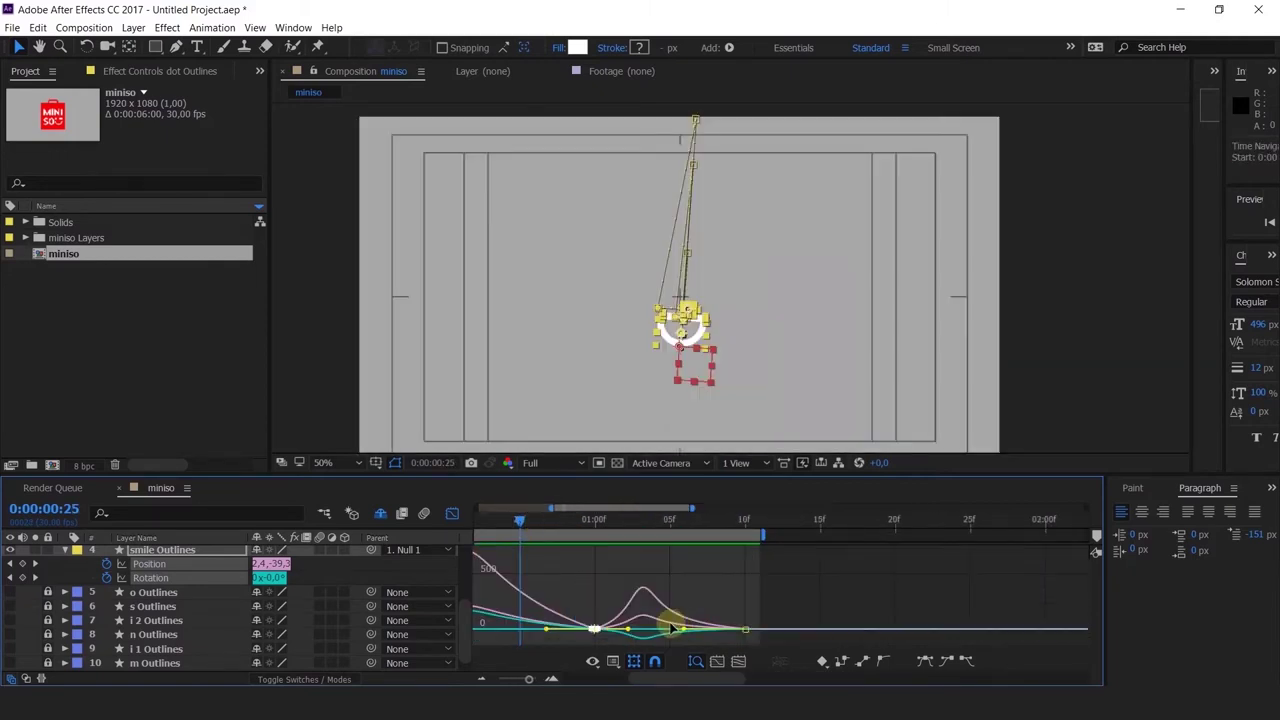
left_click_drag(1005, 618, 883, 628)
left_click_drag(649, 597, 750, 628)
Step: Preview the refined wobble easing and return to keyframe view
left_click(553, 518)
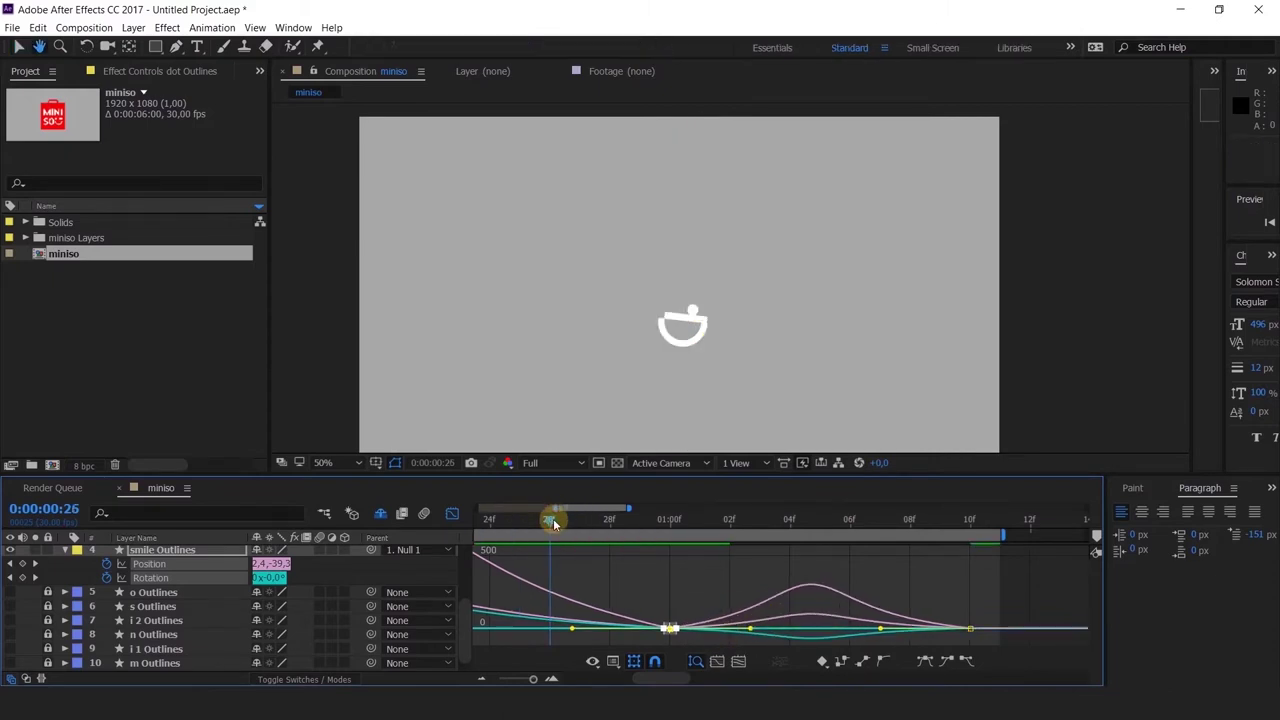
key("space")
key("space")
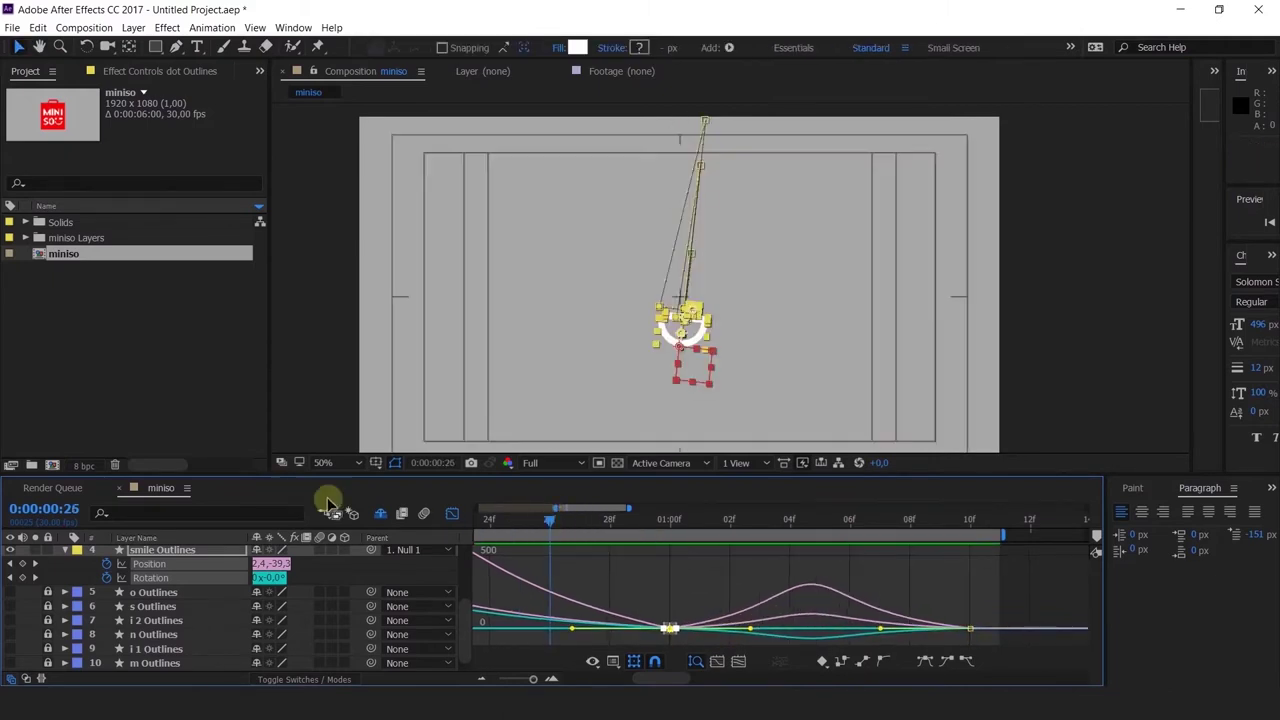
left_click(453, 513)
key("minus")
key("minus")
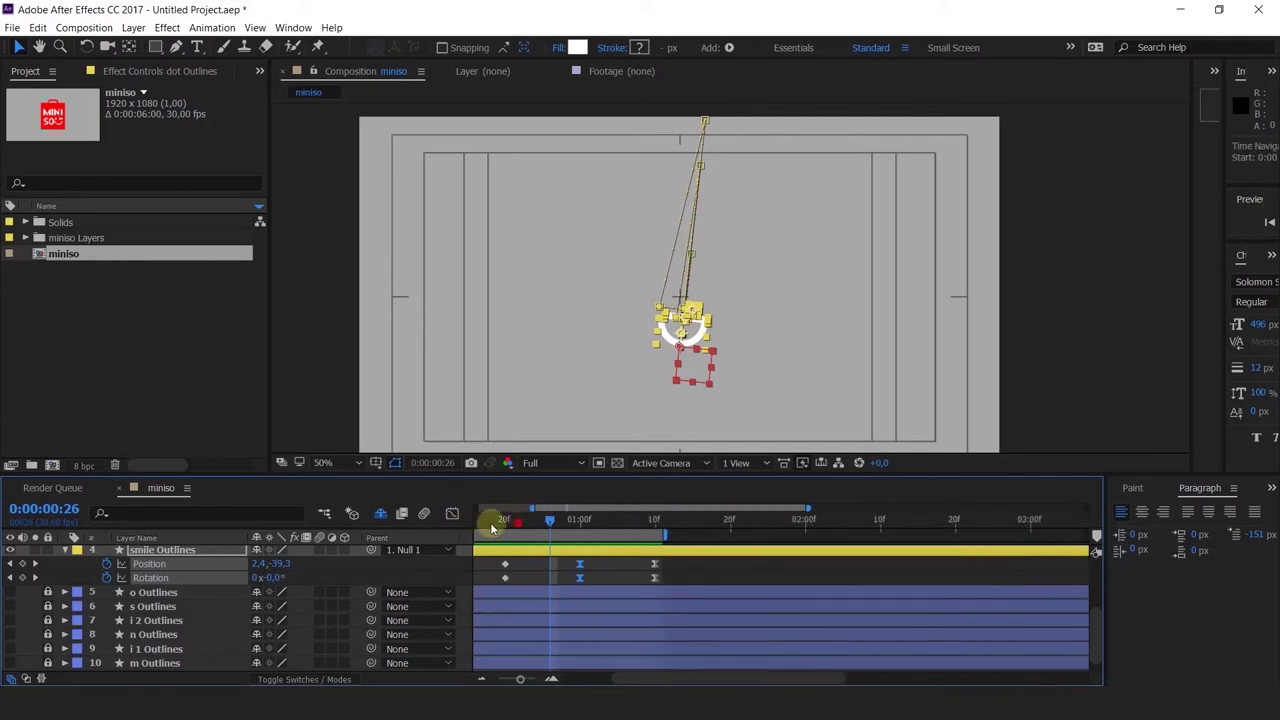
Step: Play the animation from the start to check the timing of the landing and wobble
key("Home")
key("space")
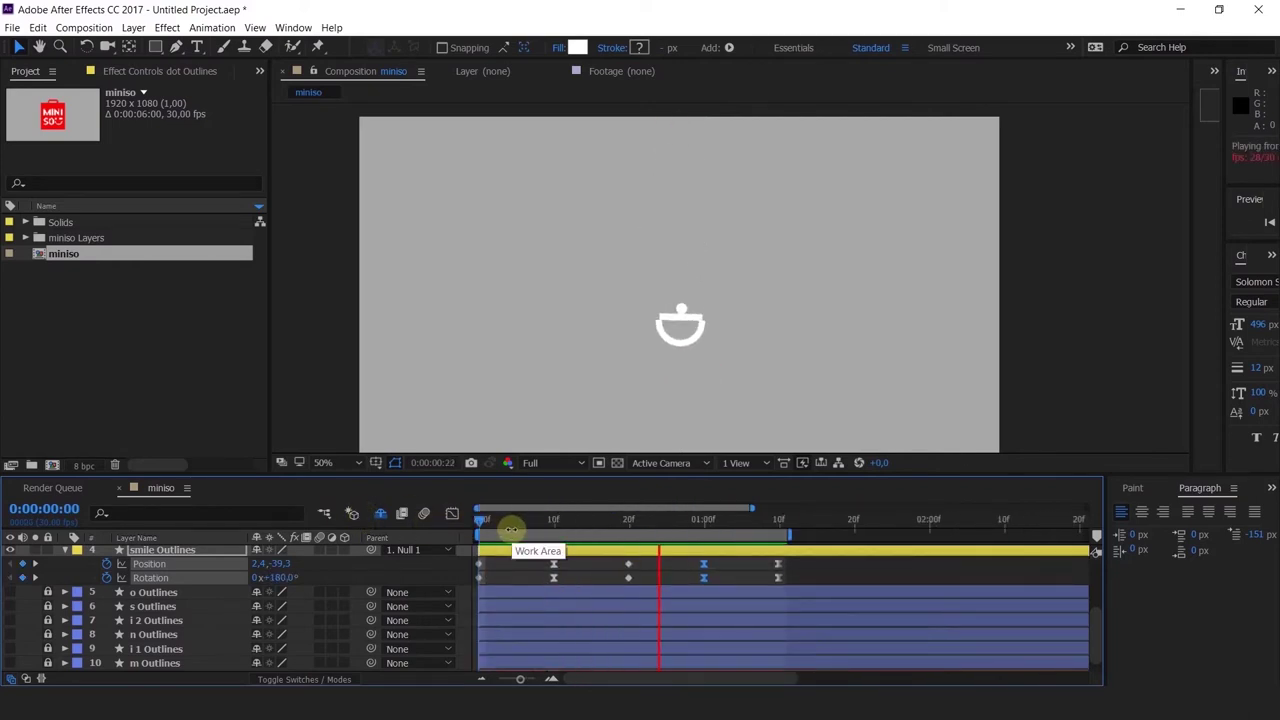
left_click(757, 522)
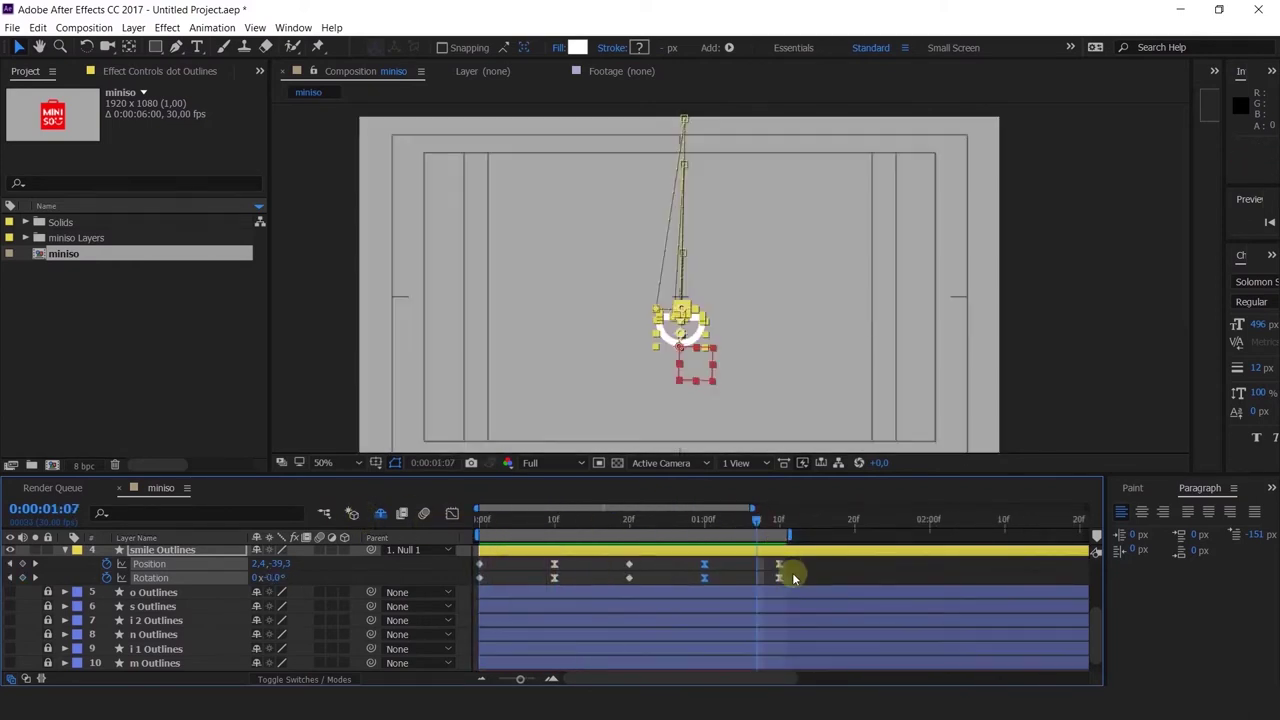
Step: Move all four layers' last keyframes four frames later to 0:00:01:14 and preview the slower settling
scroll(790, 572, "up", 2)
scroll(798, 581, "up", 1)
left_click_drag(794, 566, 762, 668)
left_click_drag(788, 575, 818, 576)
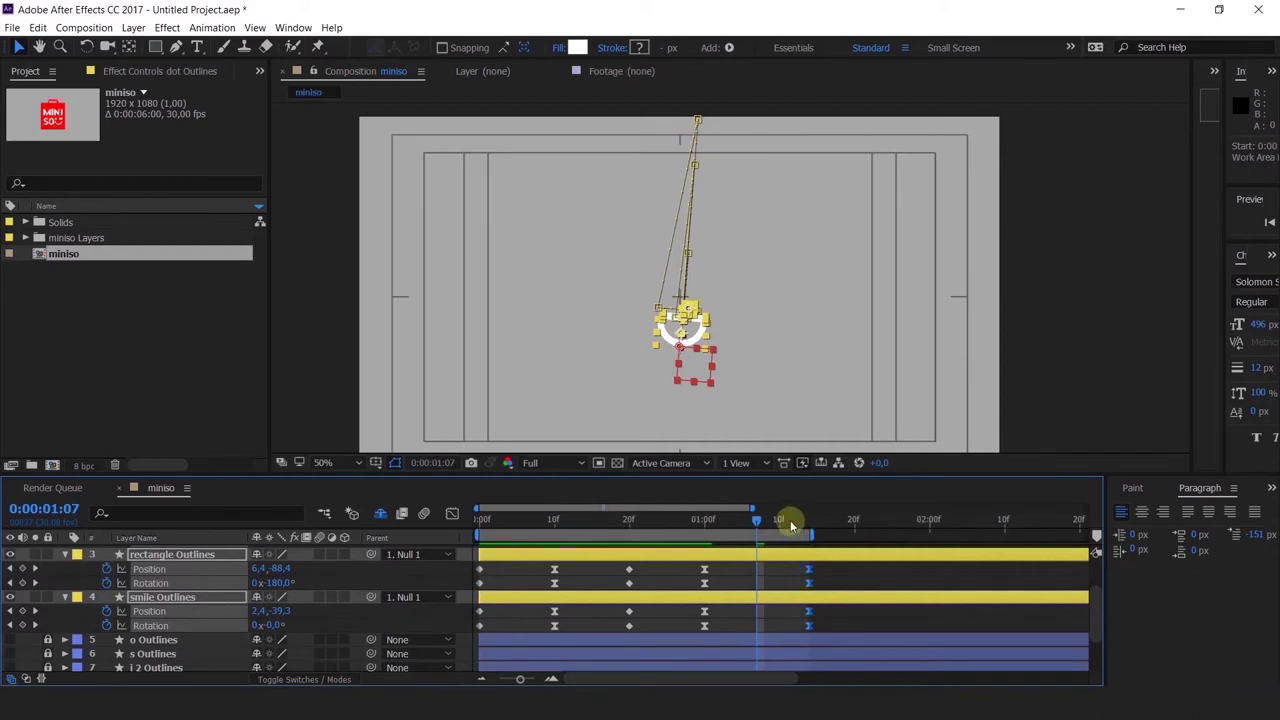
left_click(686, 519)
key("space")
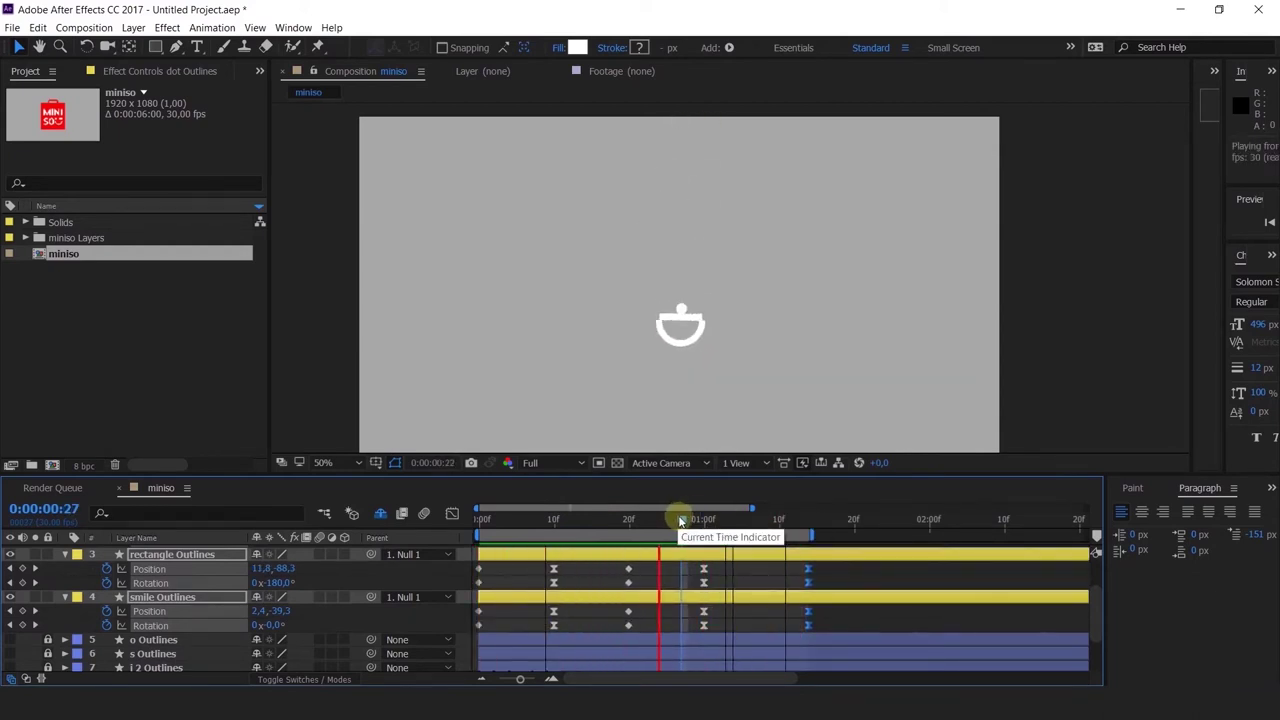
left_click_drag(488, 525, 457, 531)
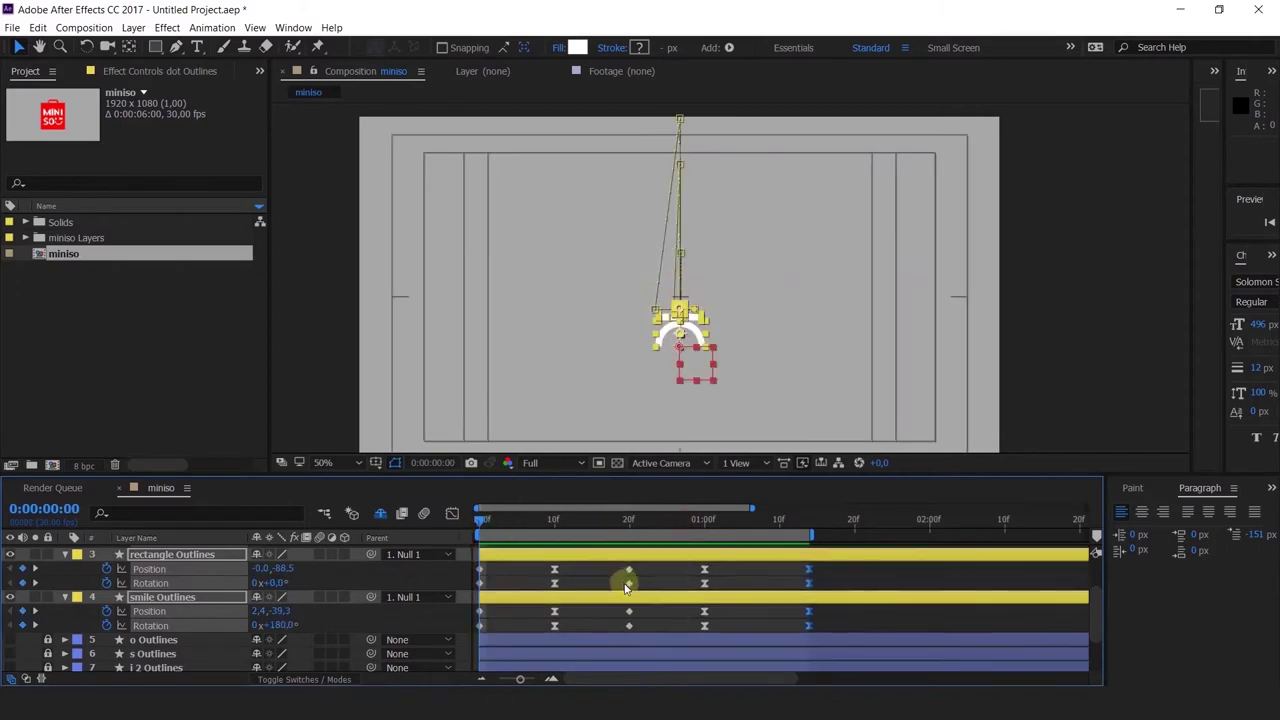
Step: Try to delay all of the null's rotation keyframes by two frames and preview the offset
scroll(625, 588, "up", 3)
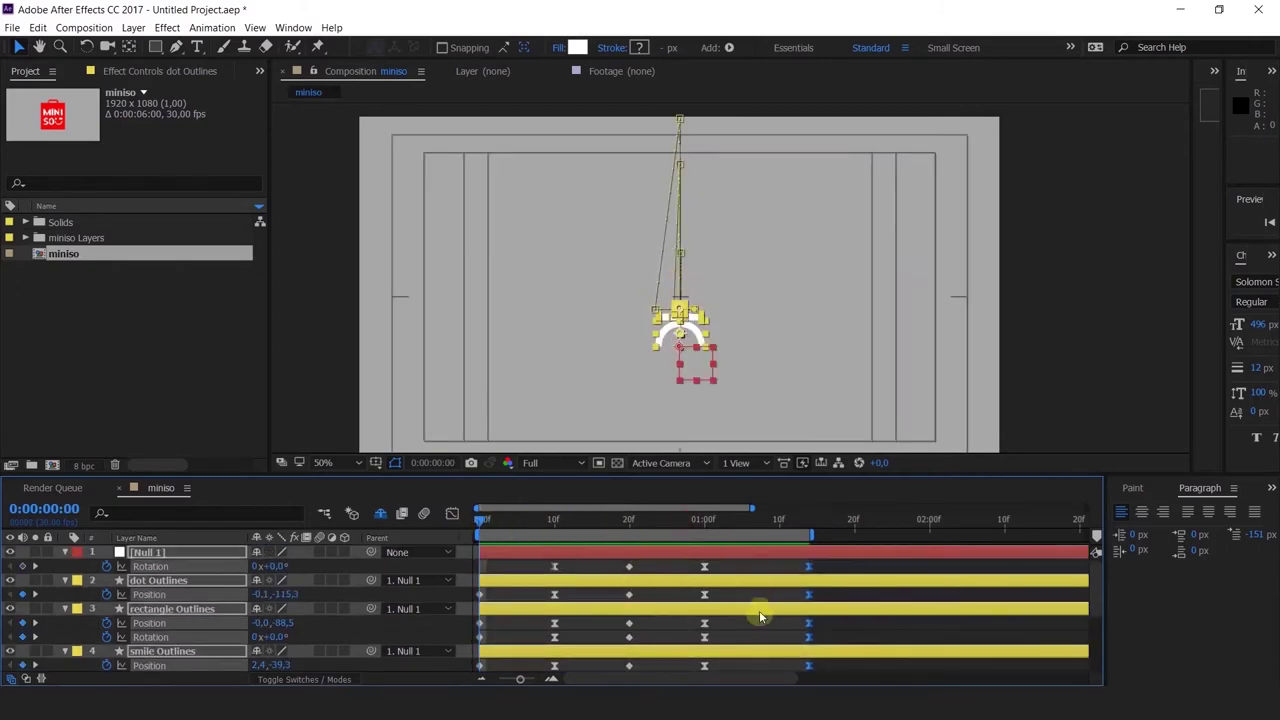
left_click(761, 624)
left_click(745, 610)
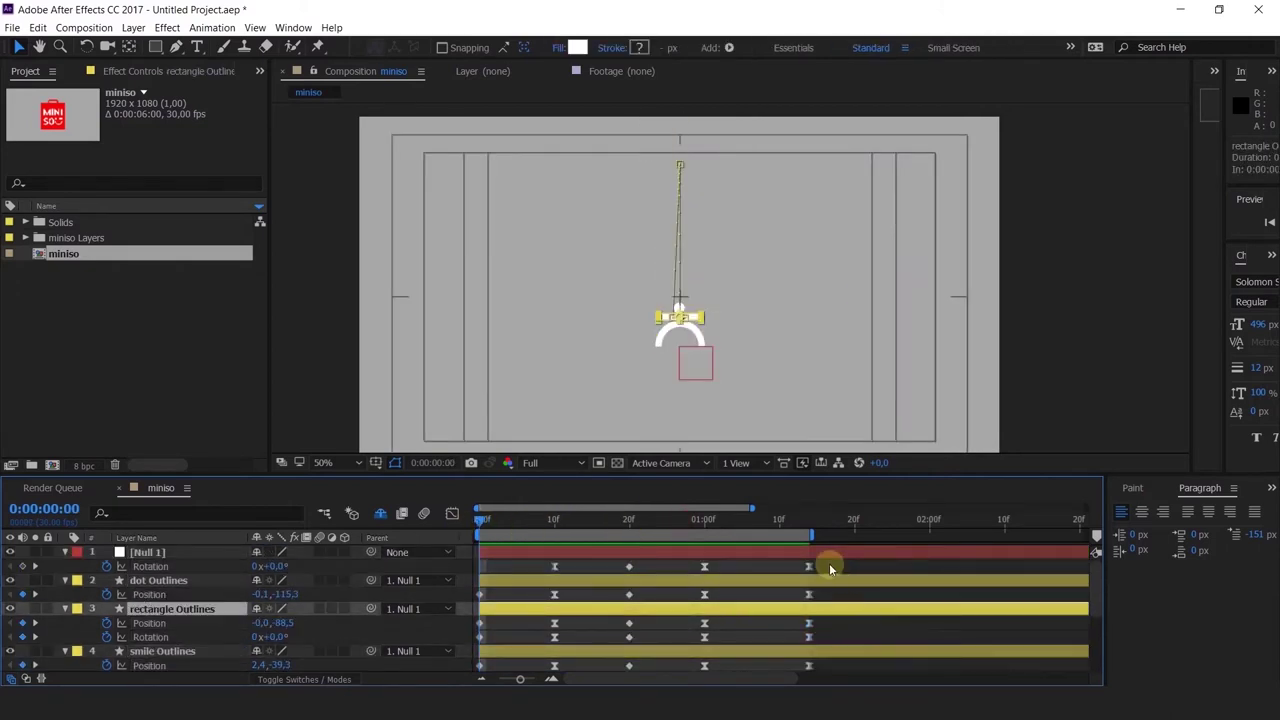
left_click_drag(829, 569, 567, 573)
key("space")
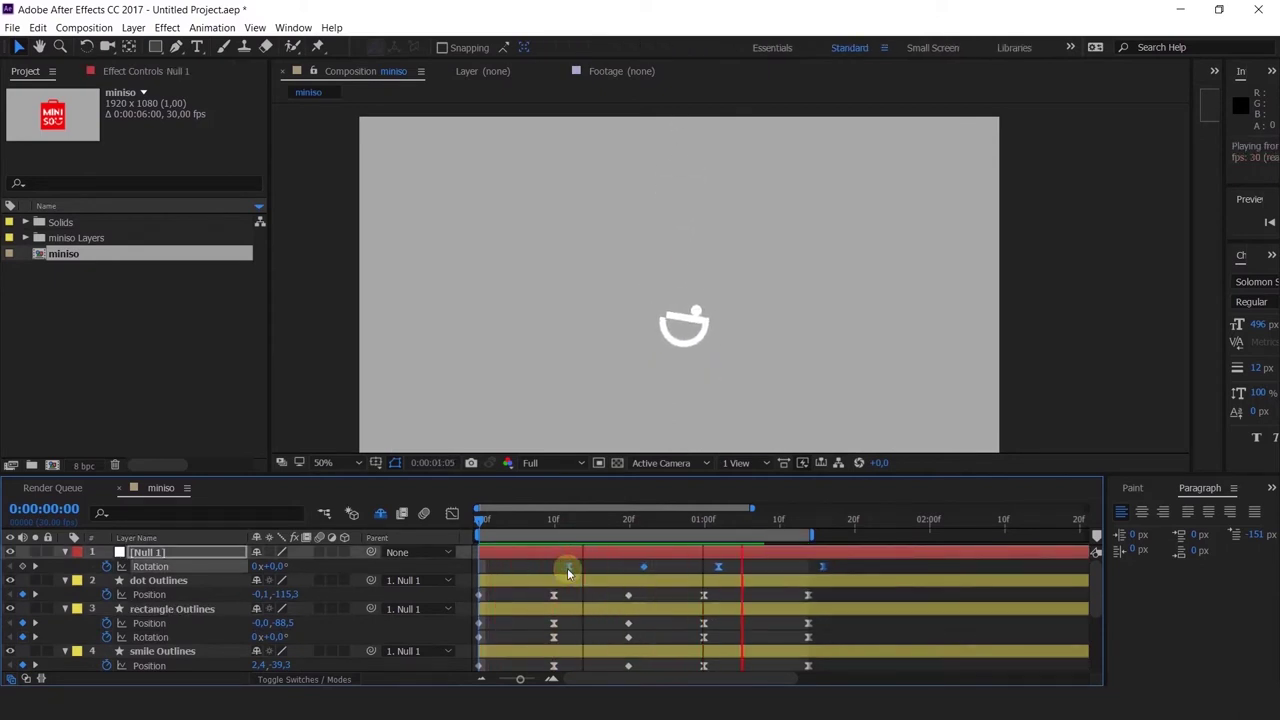
key("space")
key("ctrl+z")
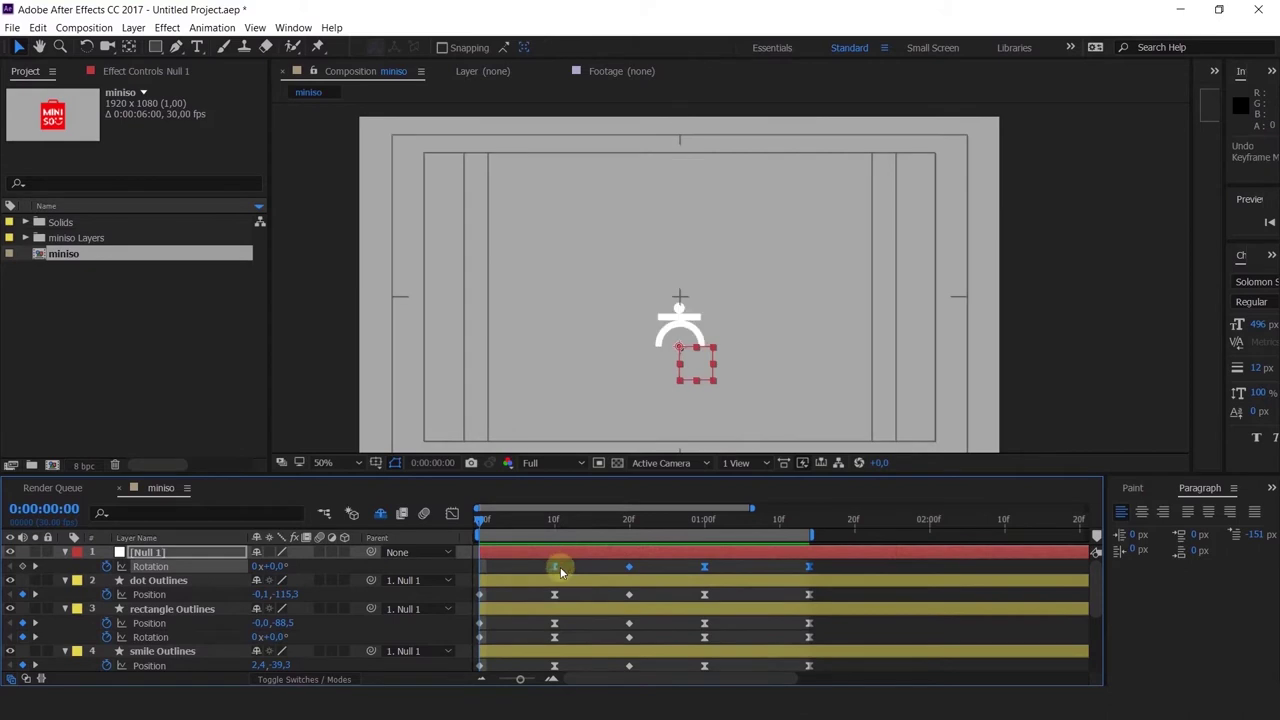
Step: Try to delay all of the rectangle layer's position and rotation keyframes by one frame
scroll(588, 585, "down", 3)
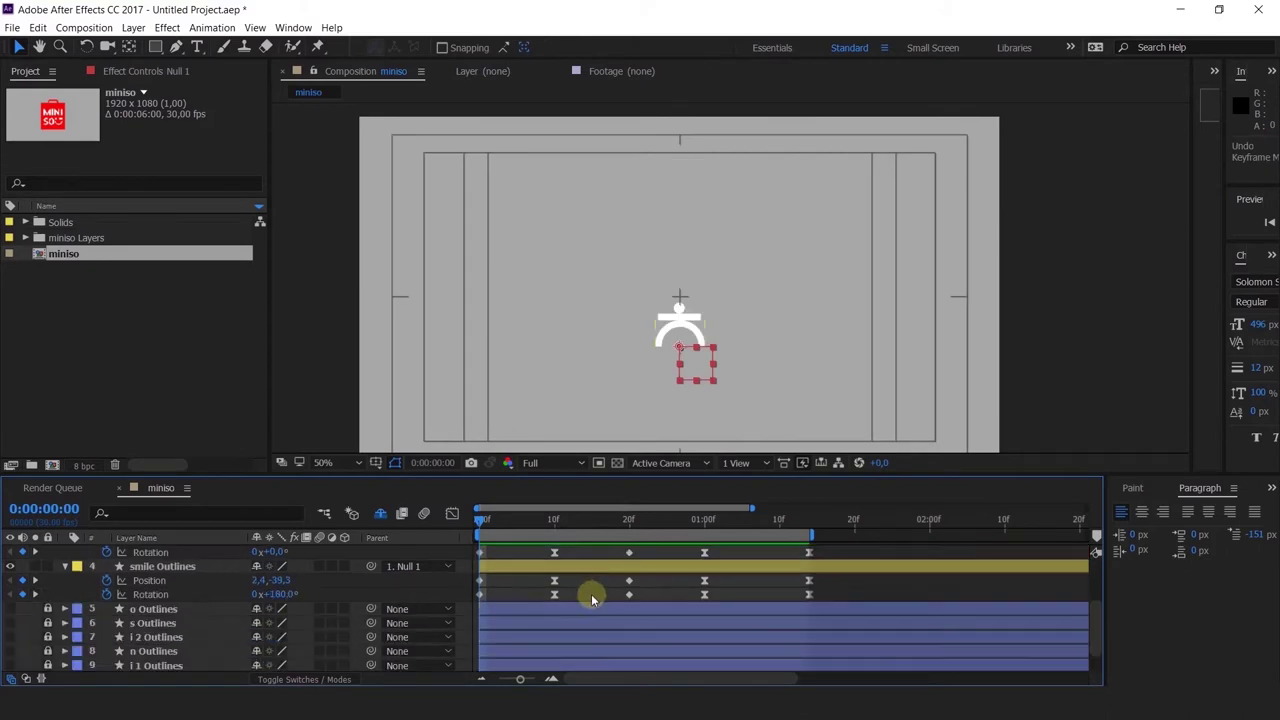
scroll(591, 597, "up", 4)
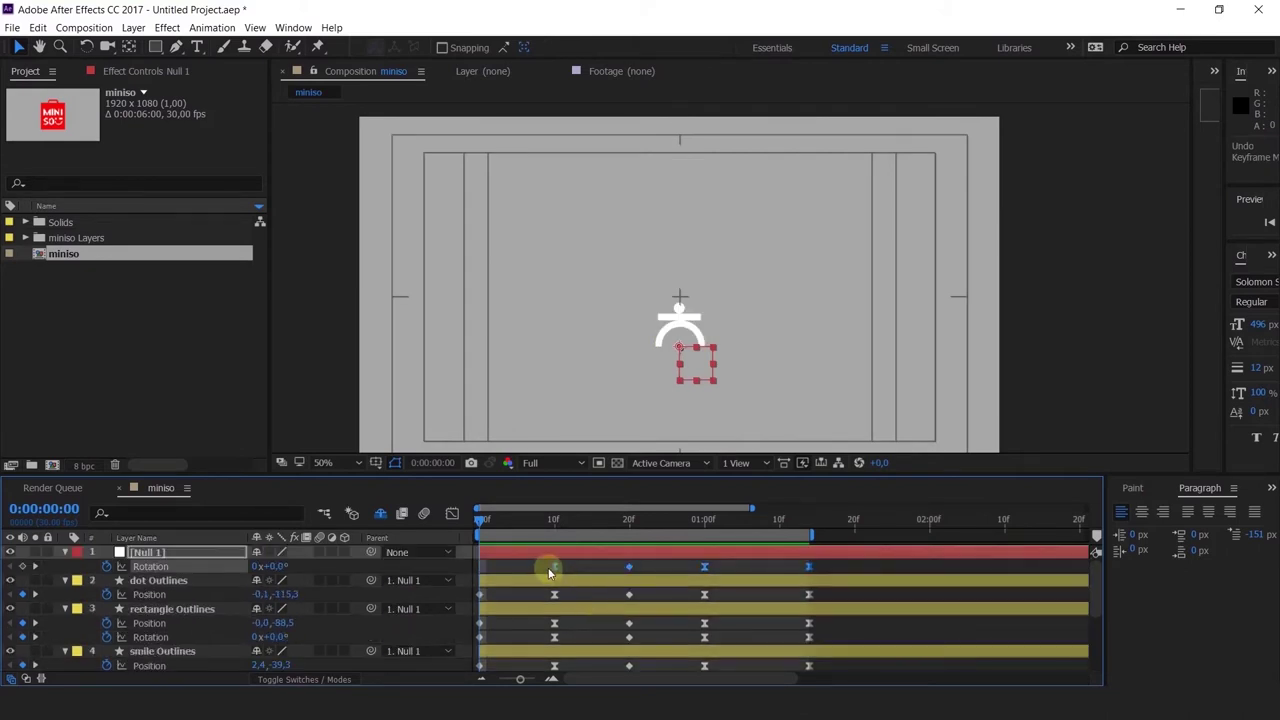
mouse_move(555, 571)
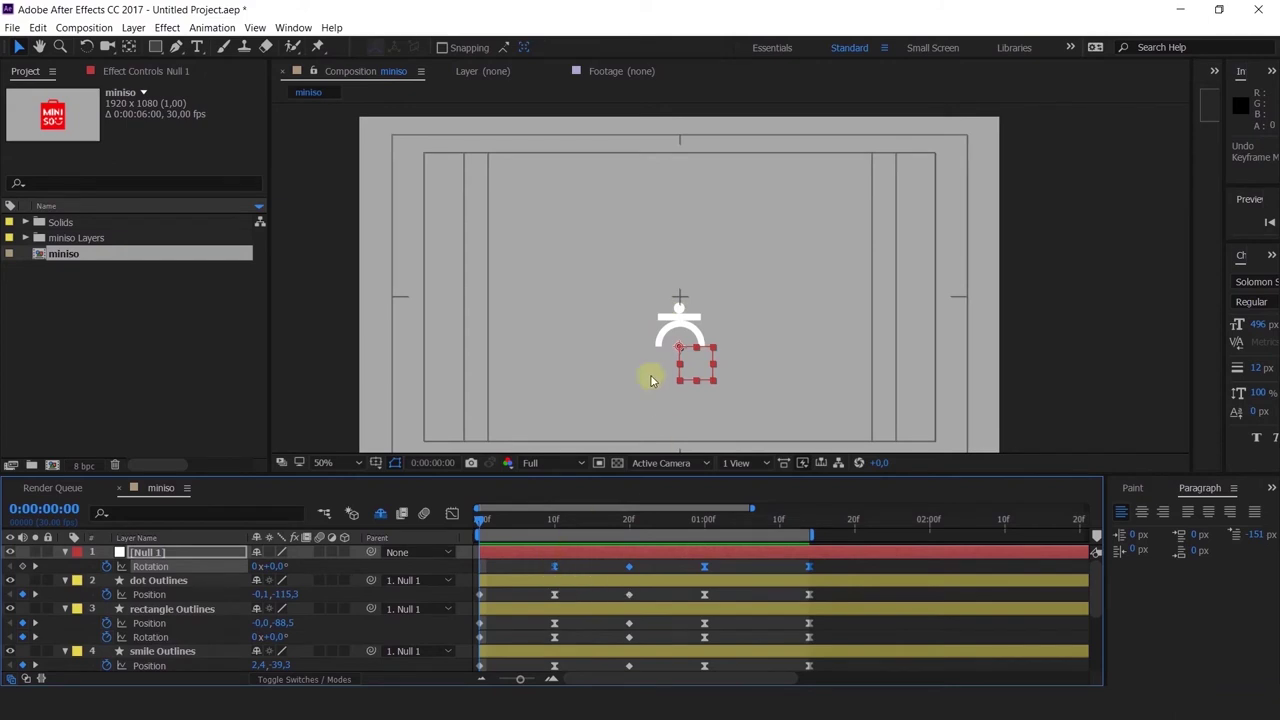
scroll(680, 348, "up", 2)
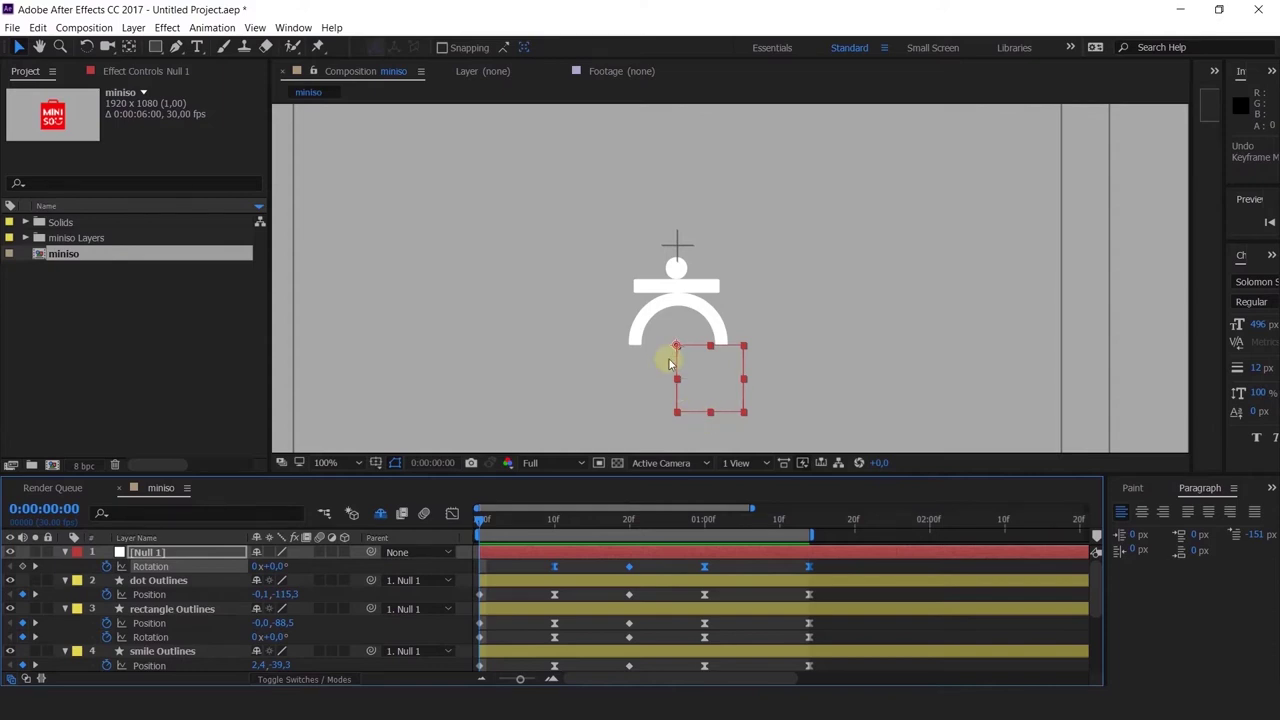
left_click(650, 294)
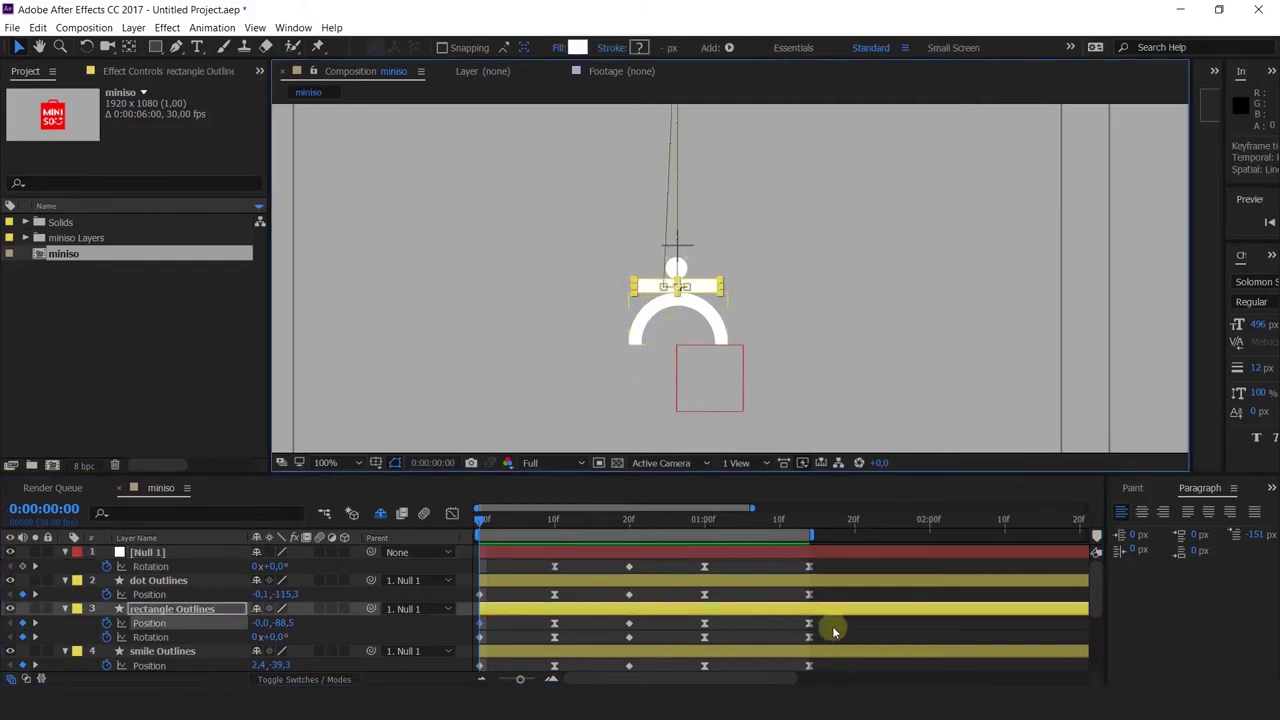
left_click_drag(830, 624, 474, 649)
key("alt+Right")
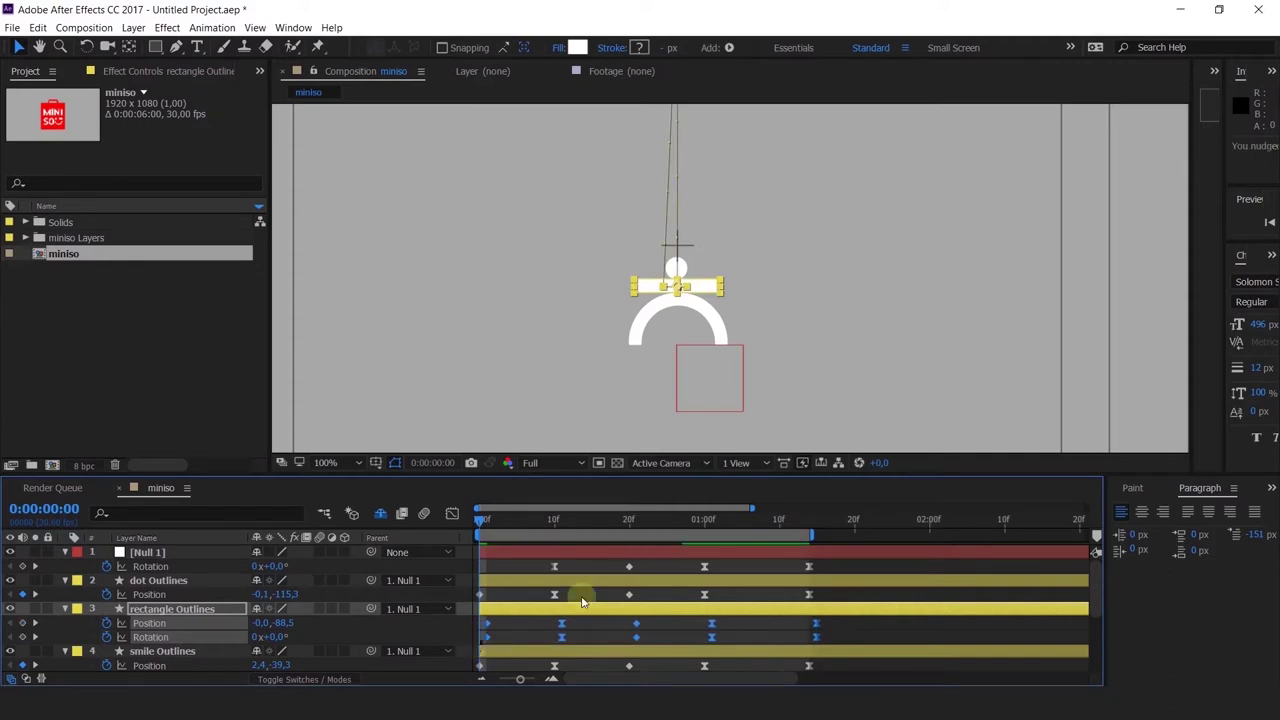
Step: Try to delay all dot position keyframes by two frames, then undo both the dot and rectangle shifts
left_click_drag(844, 593, 434, 606)
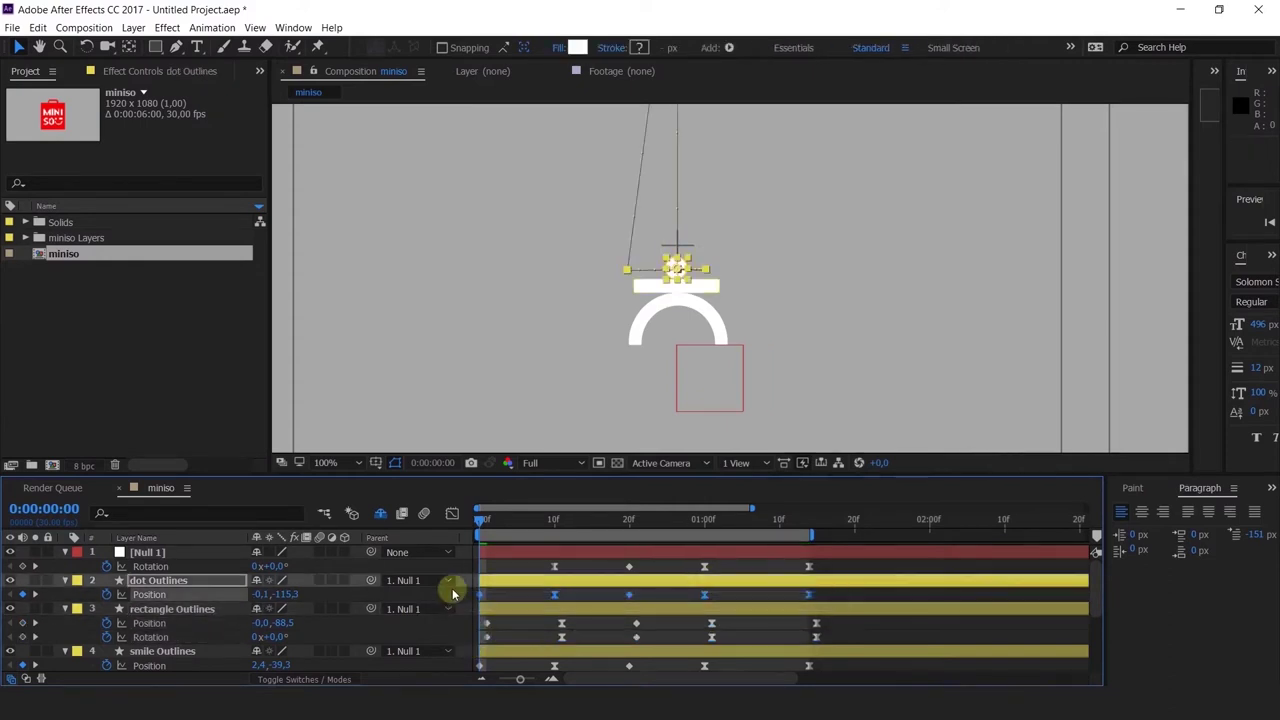
key("space")
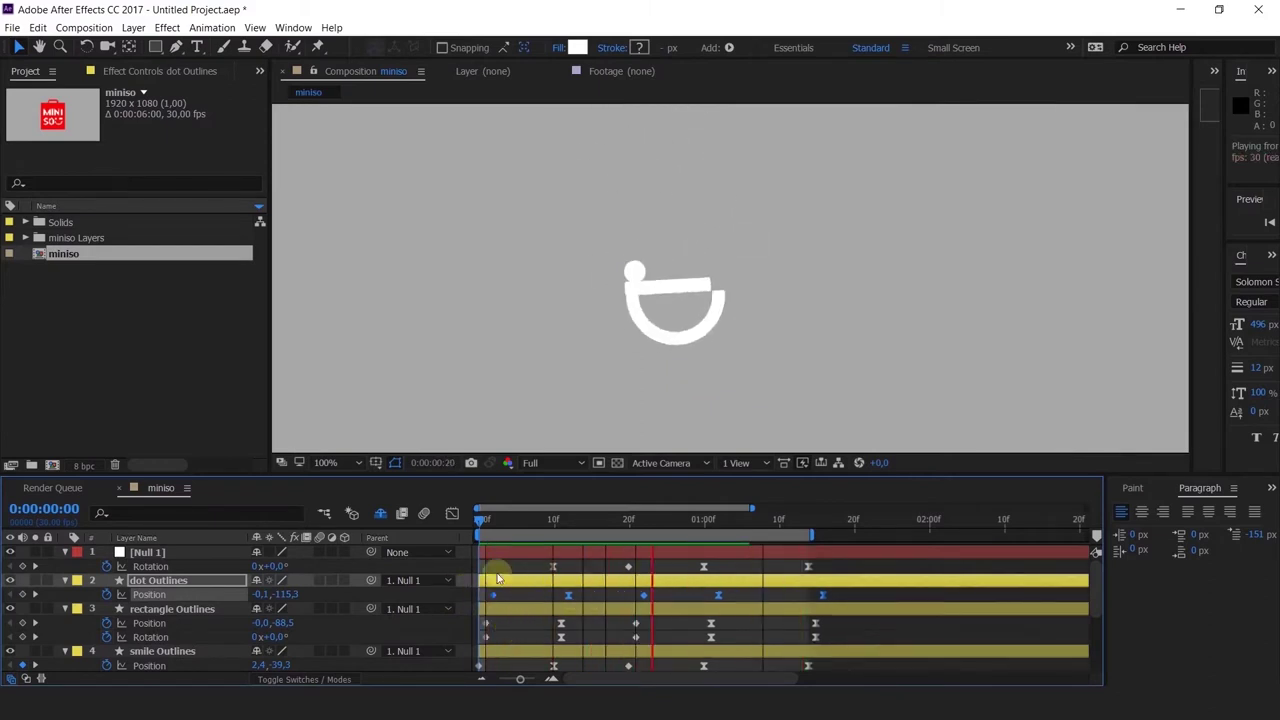
left_click(494, 524)
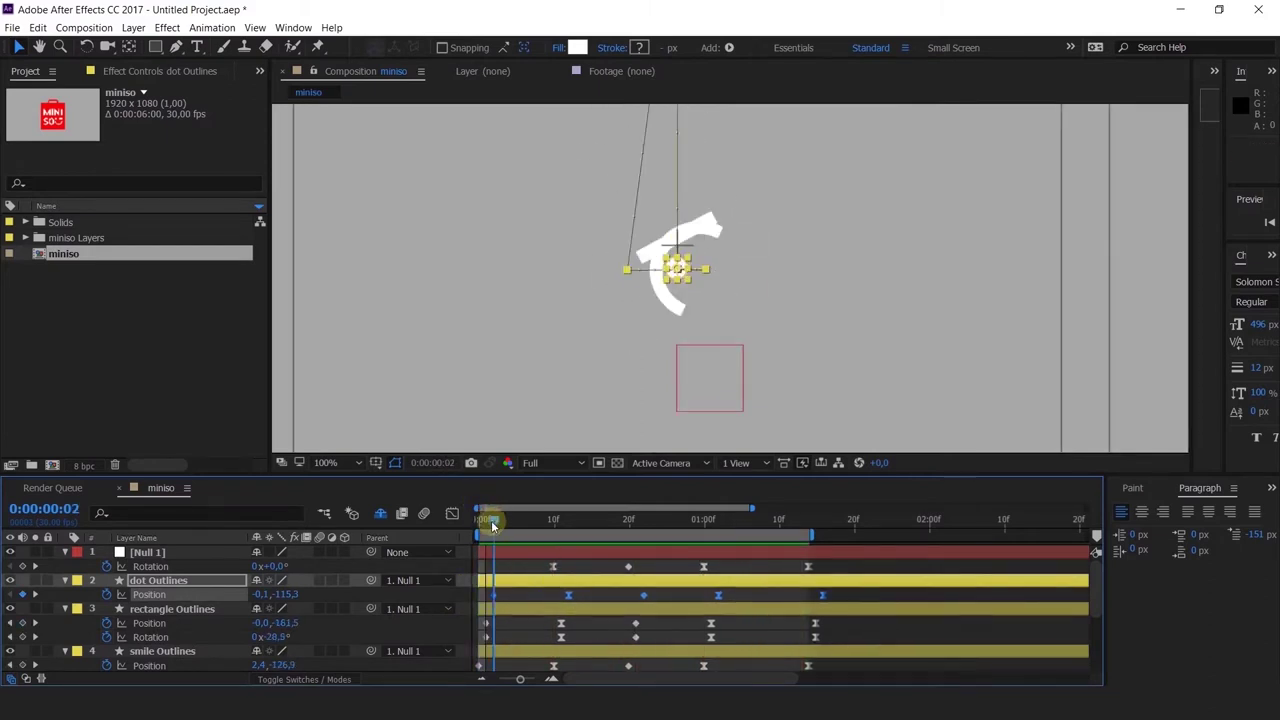
key("ctrl+z")
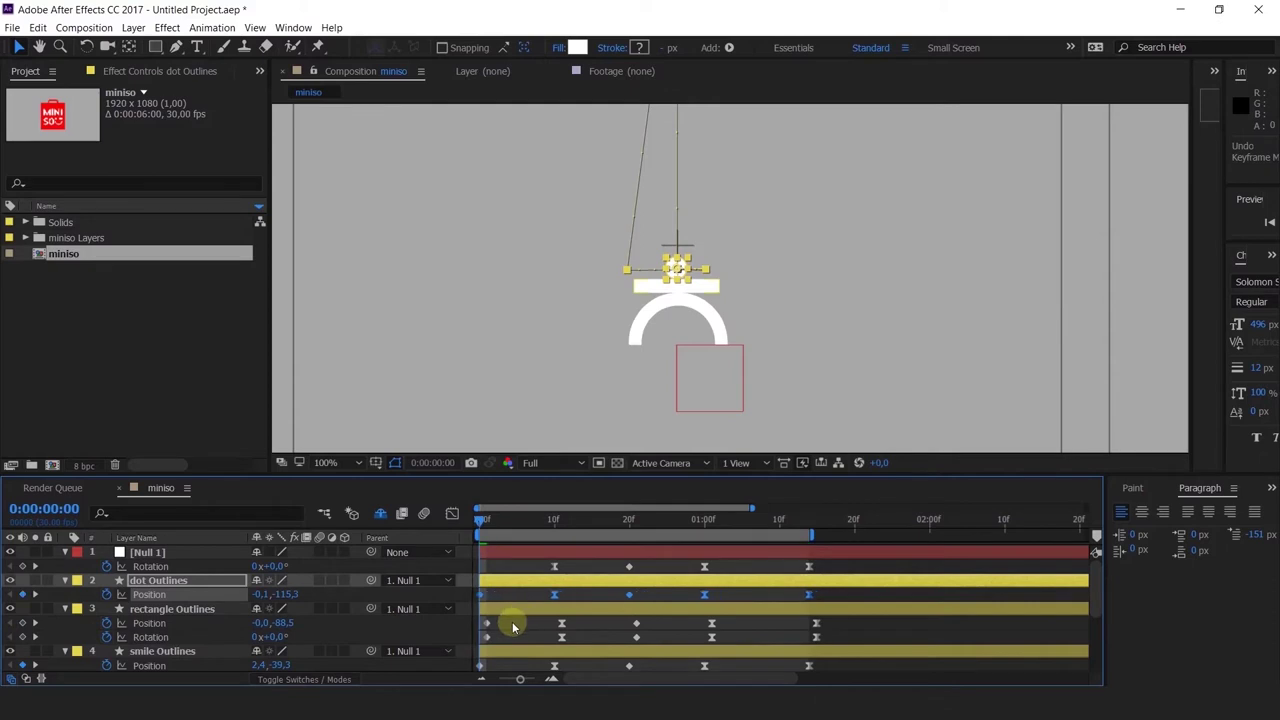
key("ctrl+z")
Step: Keeping the first keyframes at 0:00:00:00, delay the rectangle's remaining keyframes by one frame and the dot's by two, and preview
left_click_drag(813, 596, 528, 634)
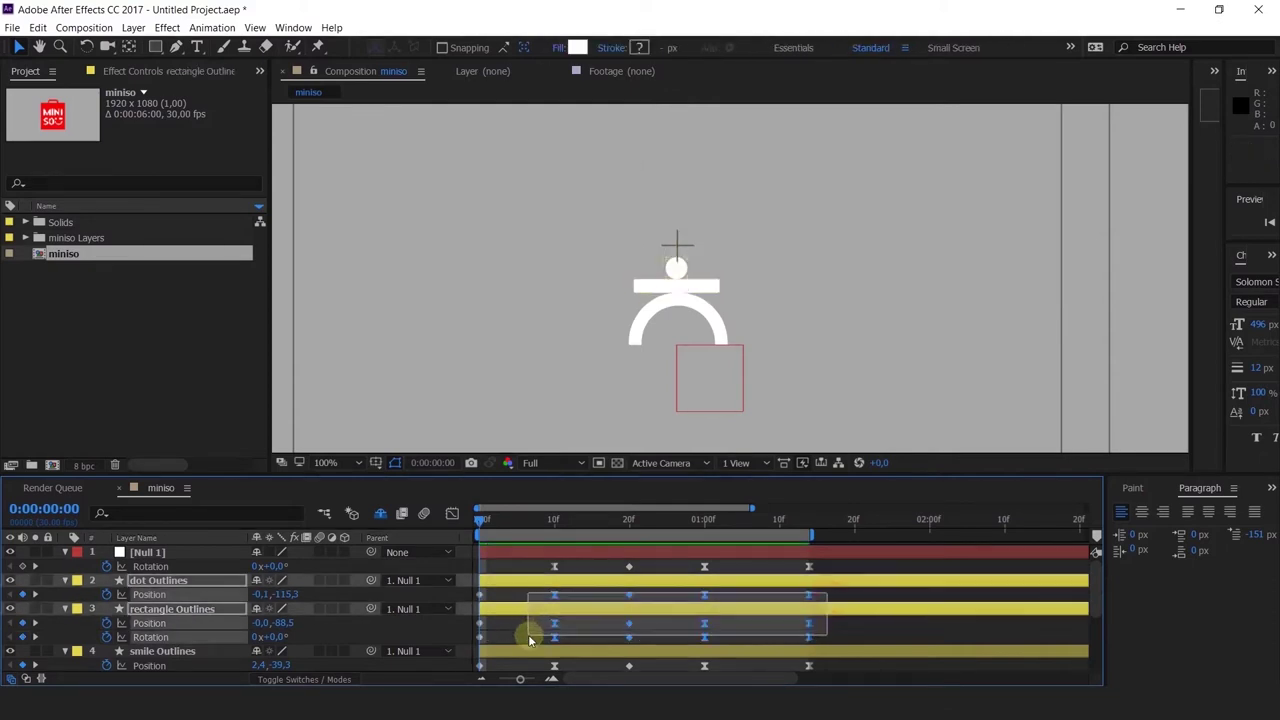
key("alt+Right")
key("alt+Right")
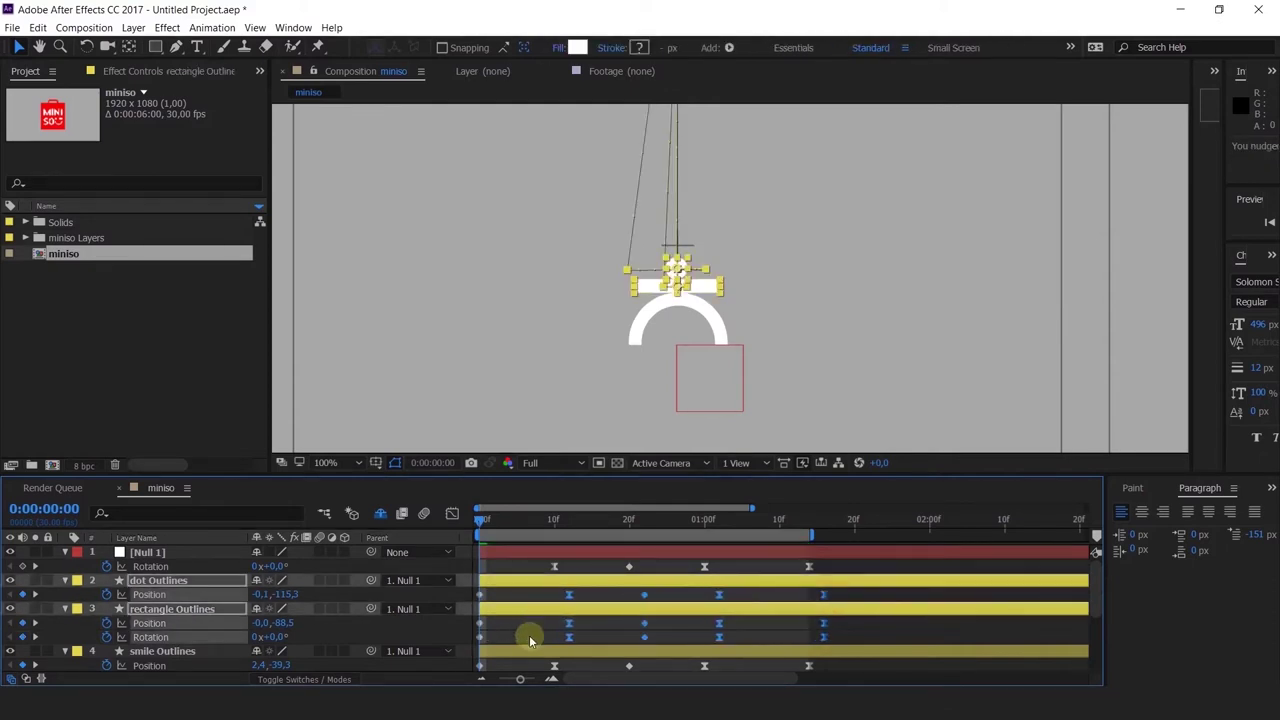
key("alt+Left")
left_click_drag(838, 598, 517, 605)
key("space")
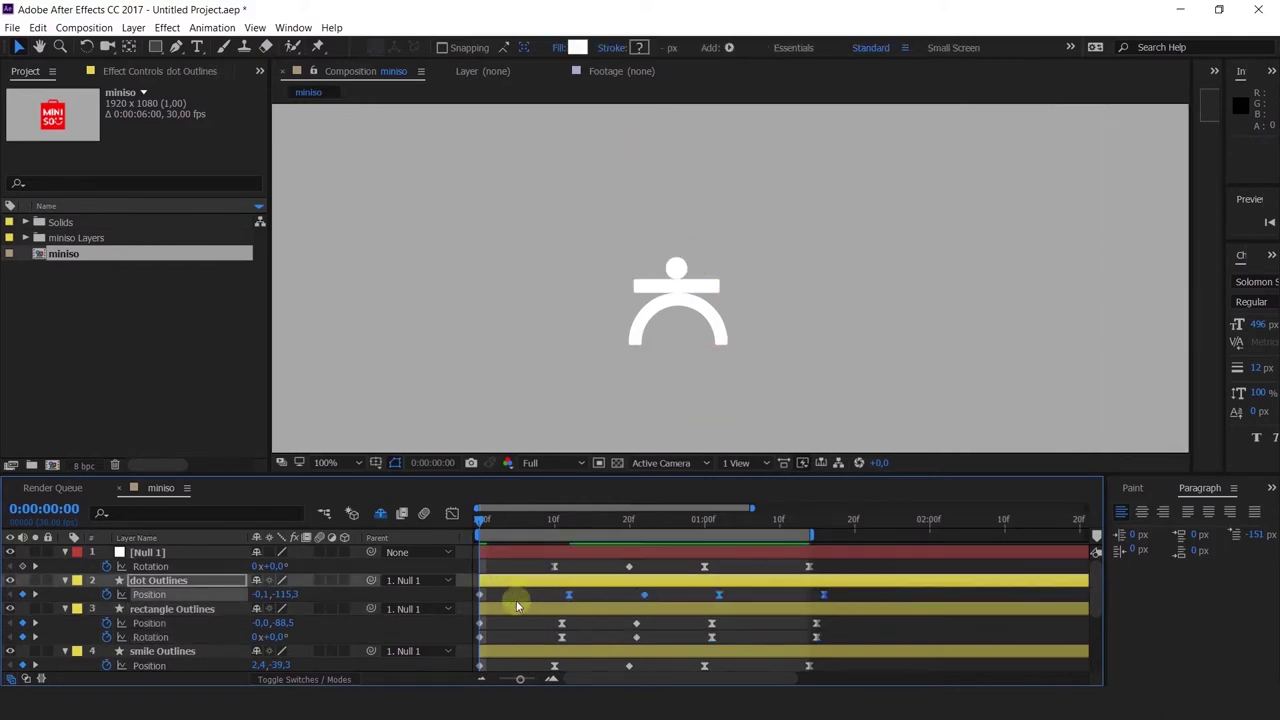
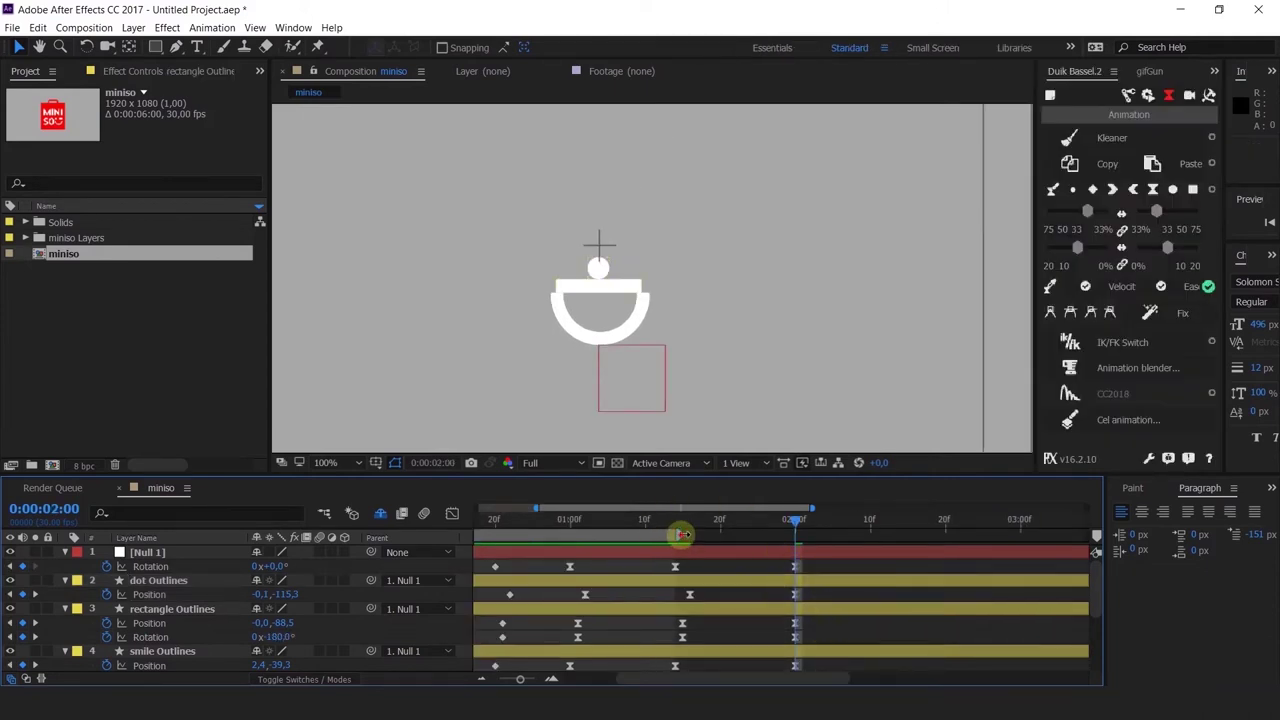
Step: Extend the work area to just past 0:00:03:00 and select all four layers' keyframes at 0:00:02:00
left_click_drag(681, 535, 1033, 547)
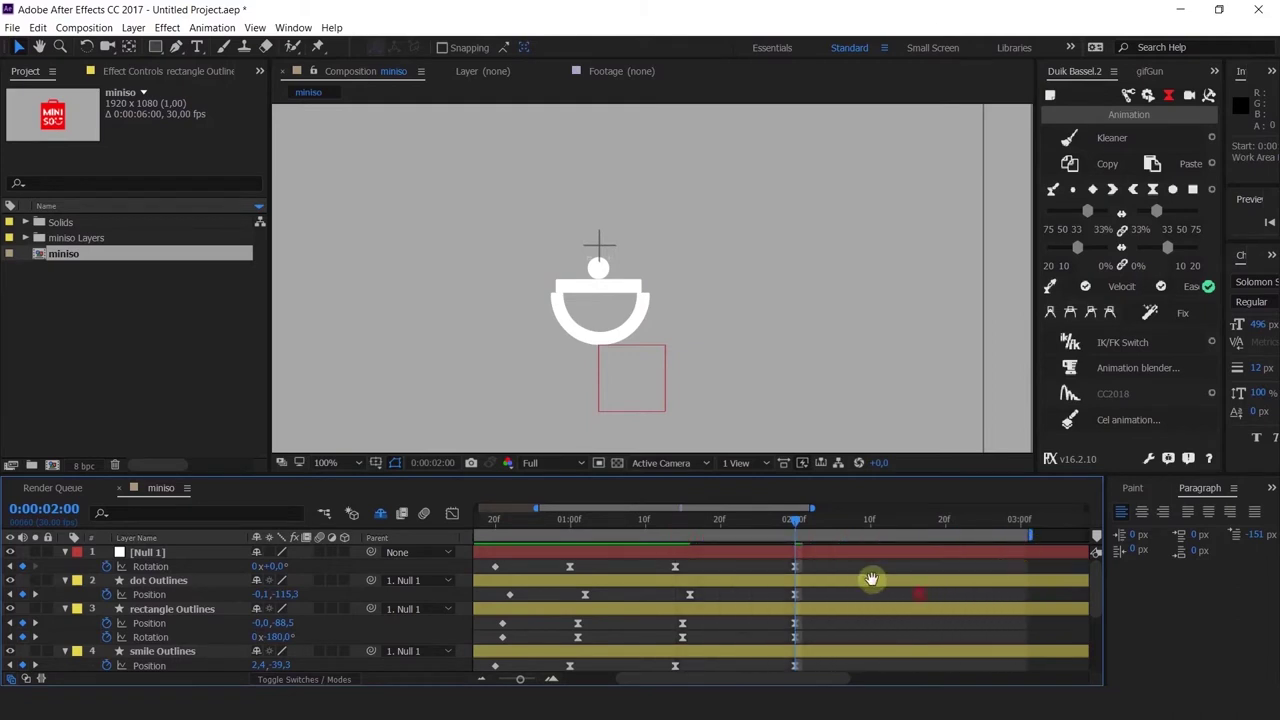
left_click_drag(872, 578, 818, 618)
scroll(724, 582, "down", 1)
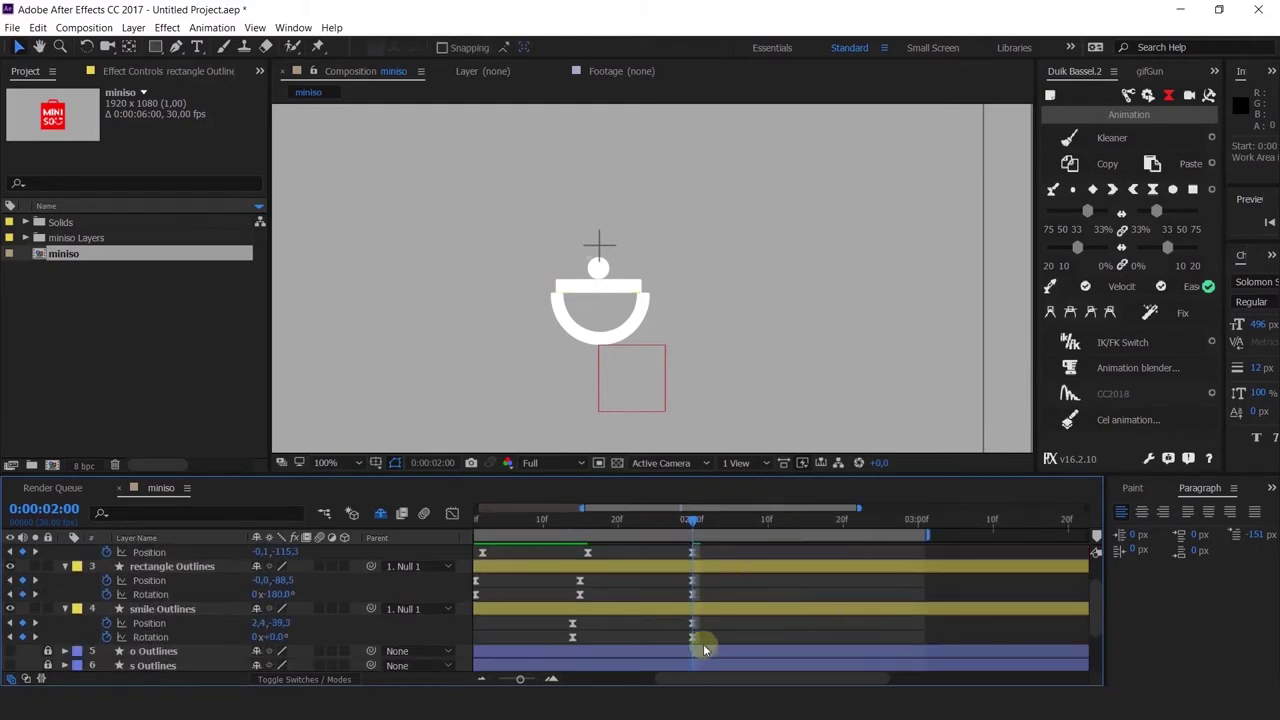
left_click_drag(707, 650, 664, 537)
scroll(706, 634, "up", 1)
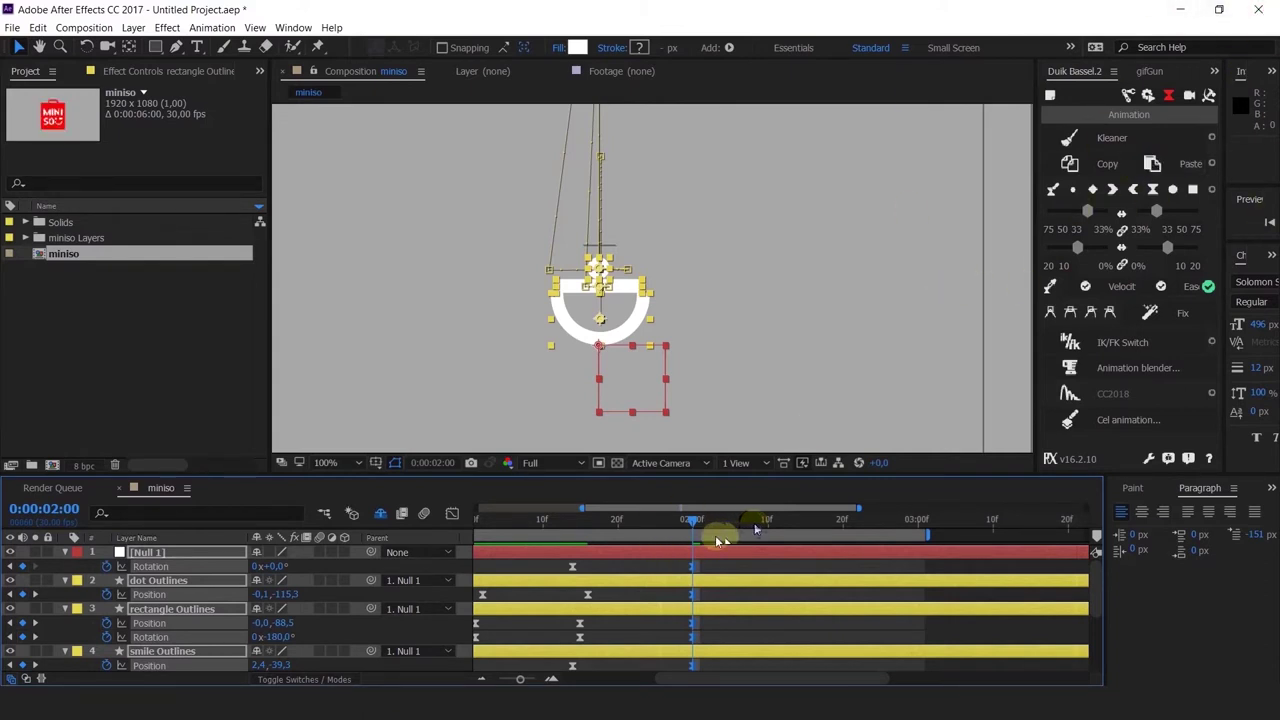
Step: Try to paste the copied keyframes at 0:00:02:09 with the standard paste and undo it
left_click(762, 521)
key("ctrl+v")
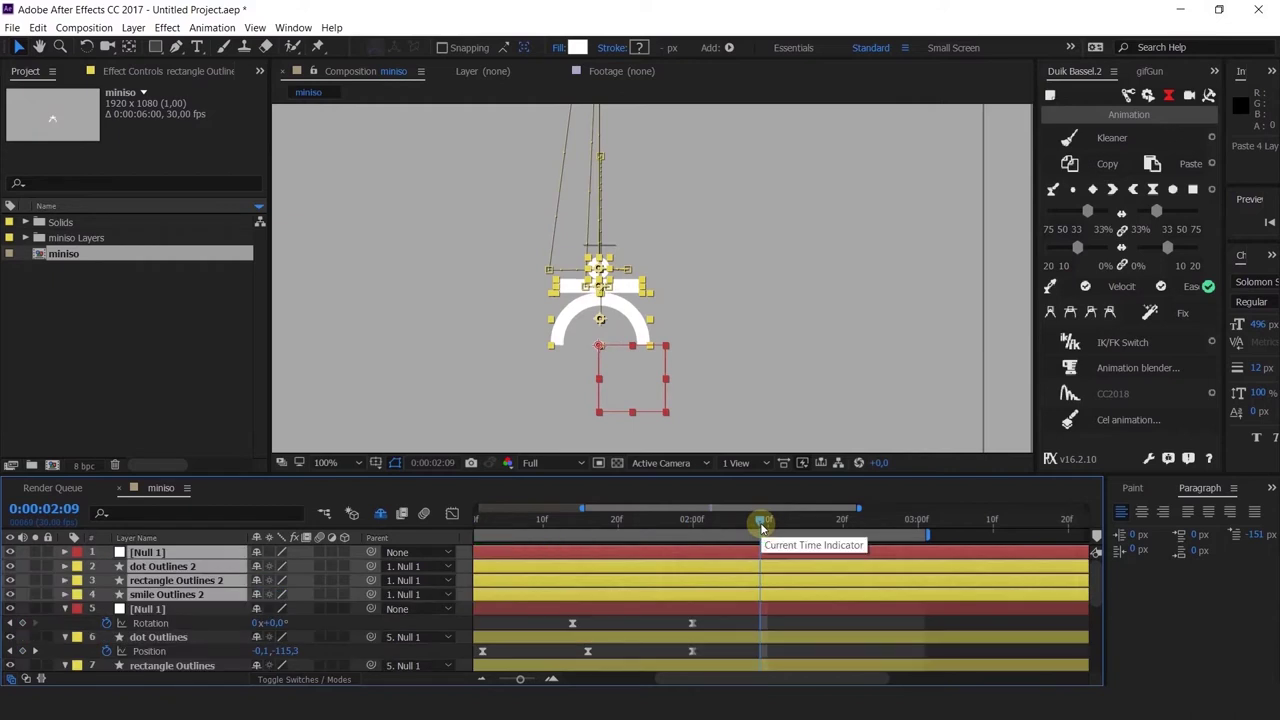
key("ctrl+z")
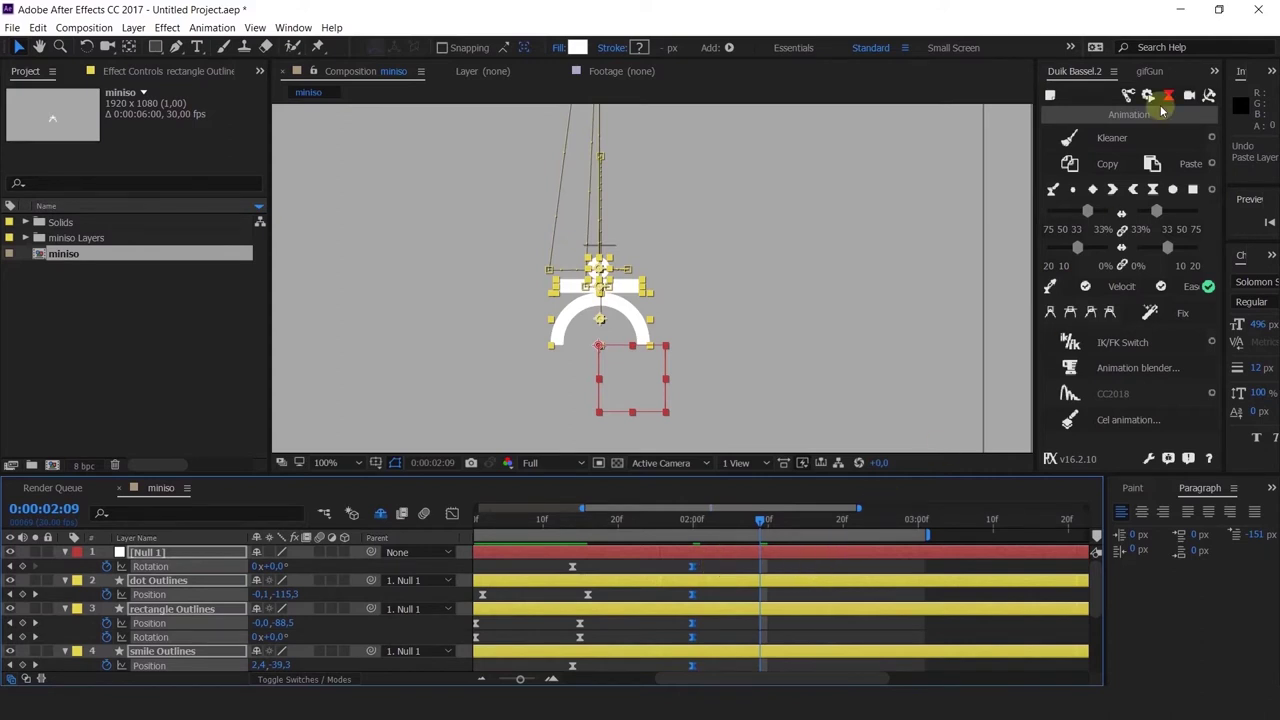
Step: Copy the selected keyframes with Duik, paste them at 0:00:02:10 and 0:00:02:20, and preview the animation
left_click(1077, 160)
left_click(1151, 163)
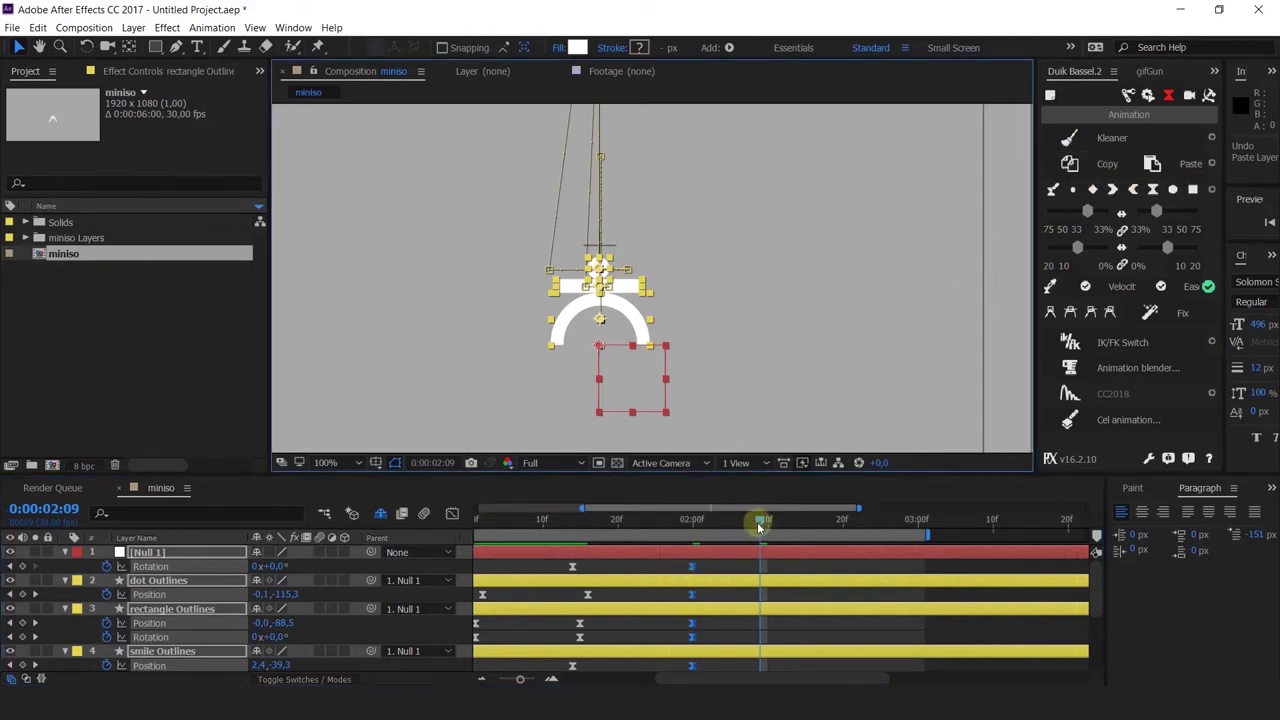
left_click_drag(758, 526, 767, 526)
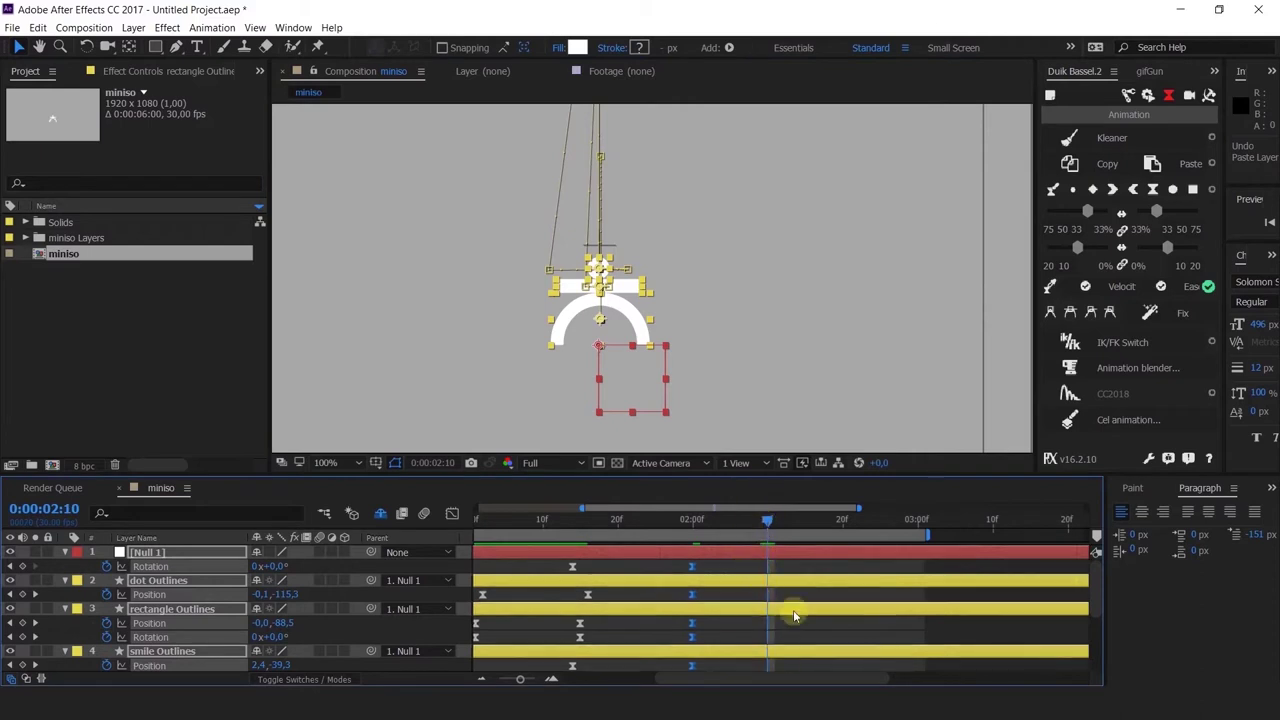
left_click(1177, 172)
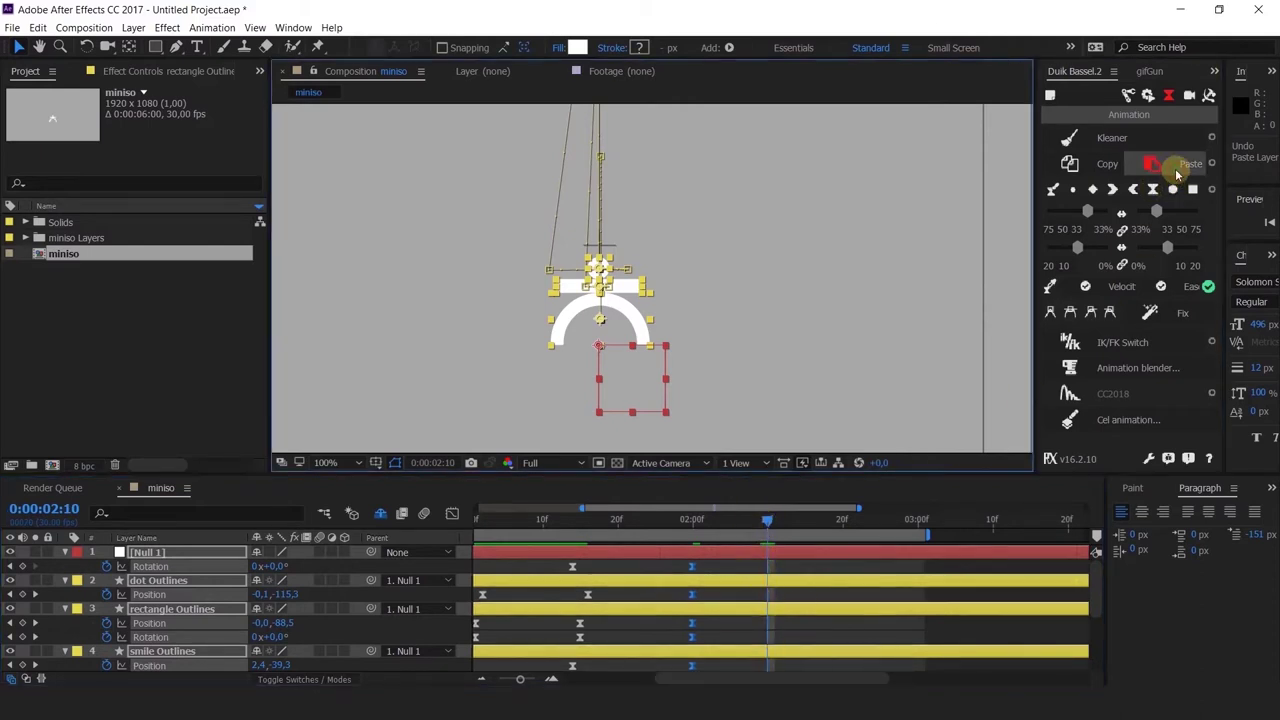
left_click(843, 520)
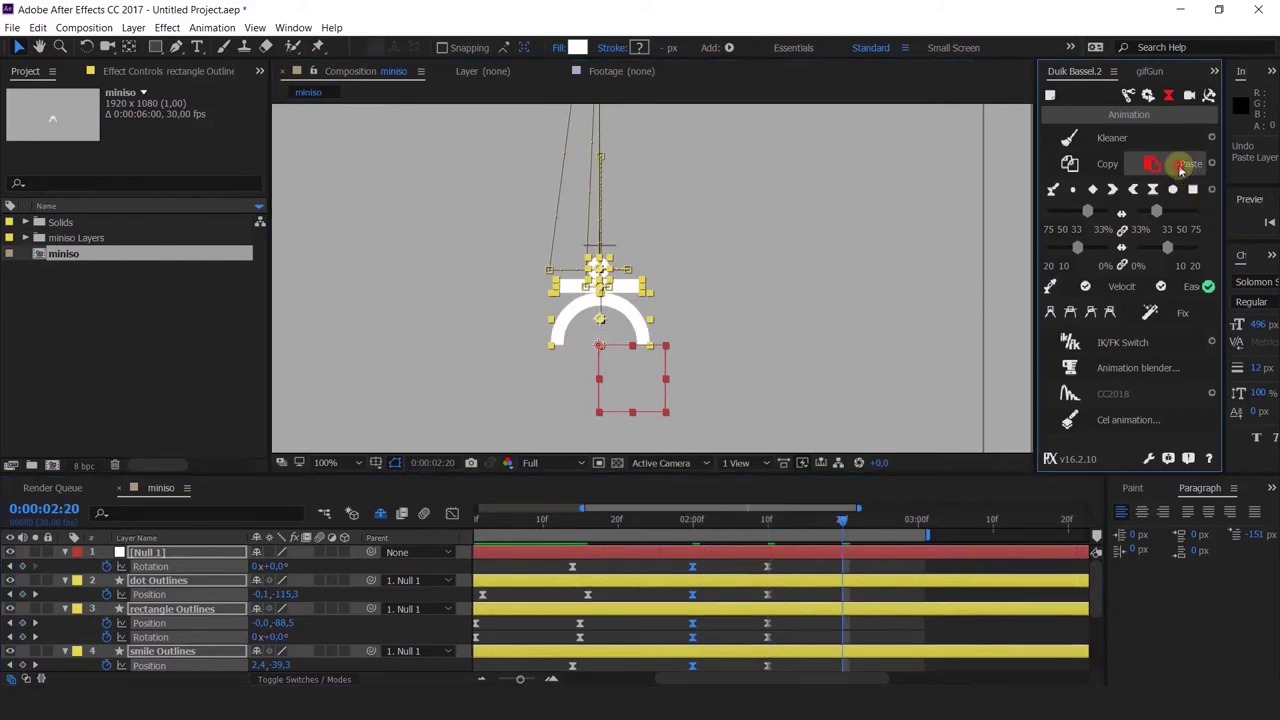
left_click(1177, 166)
left_click_drag(693, 522, 528, 522)
key("space")
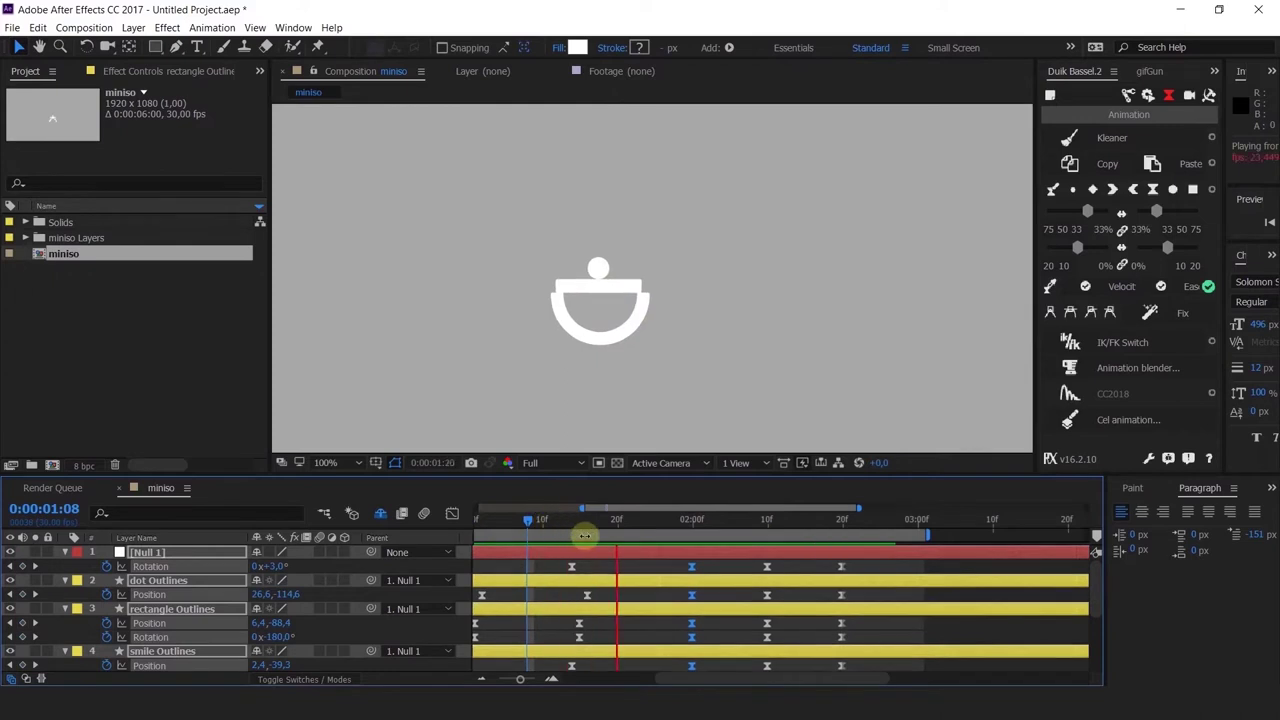
Step: Select the dot layer at 0:00:02:00 and move the current time to 0:00:02:10
left_click(692, 522)
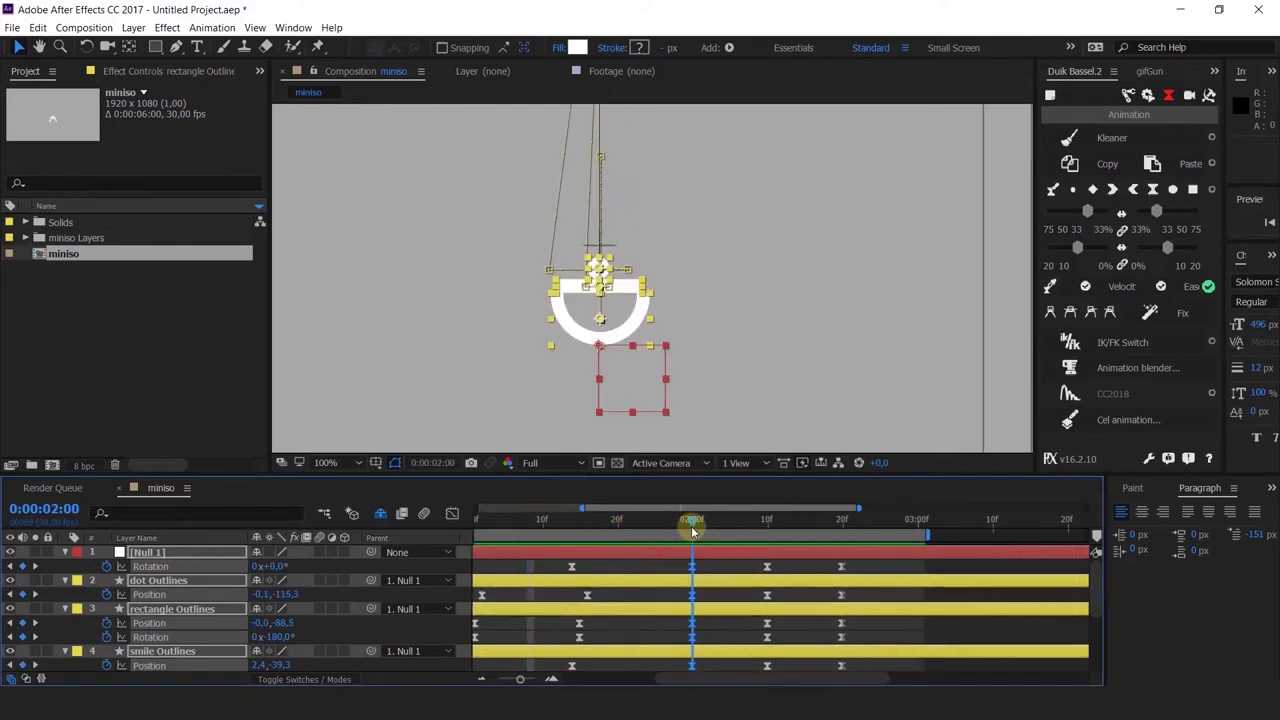
left_click(600, 268)
left_click(600, 268)
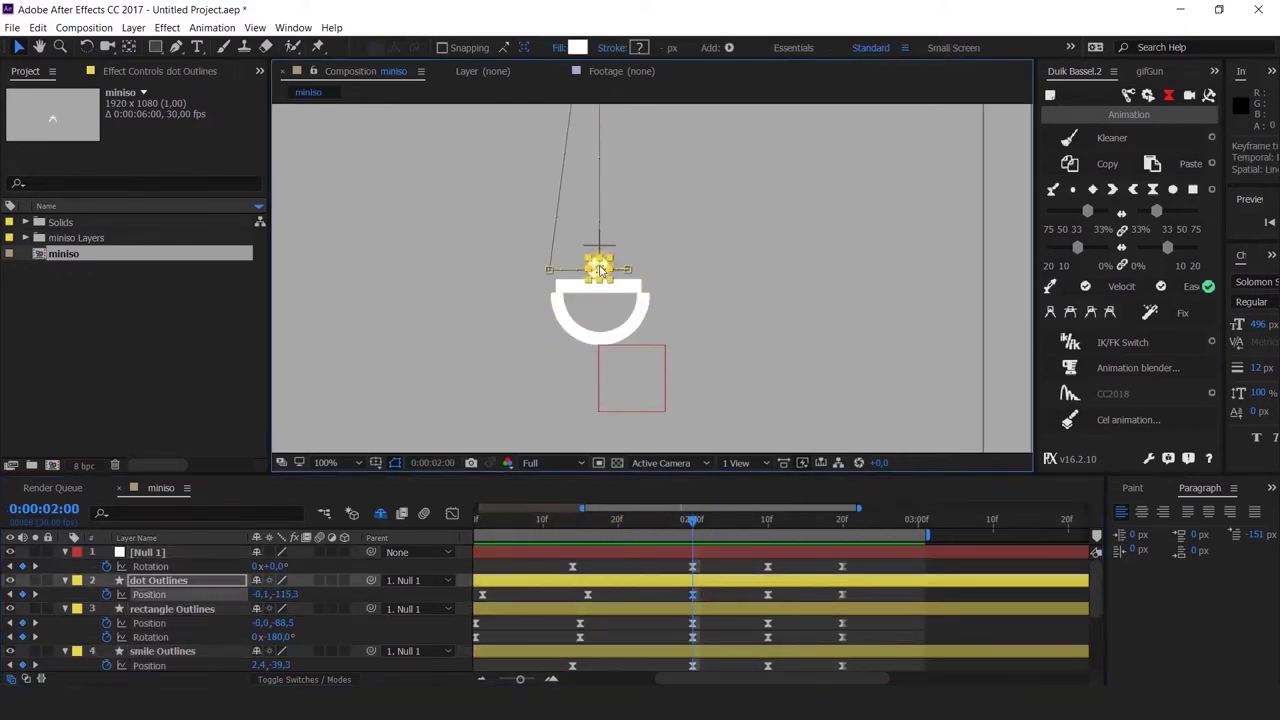
scroll(597, 267, "up", 1)
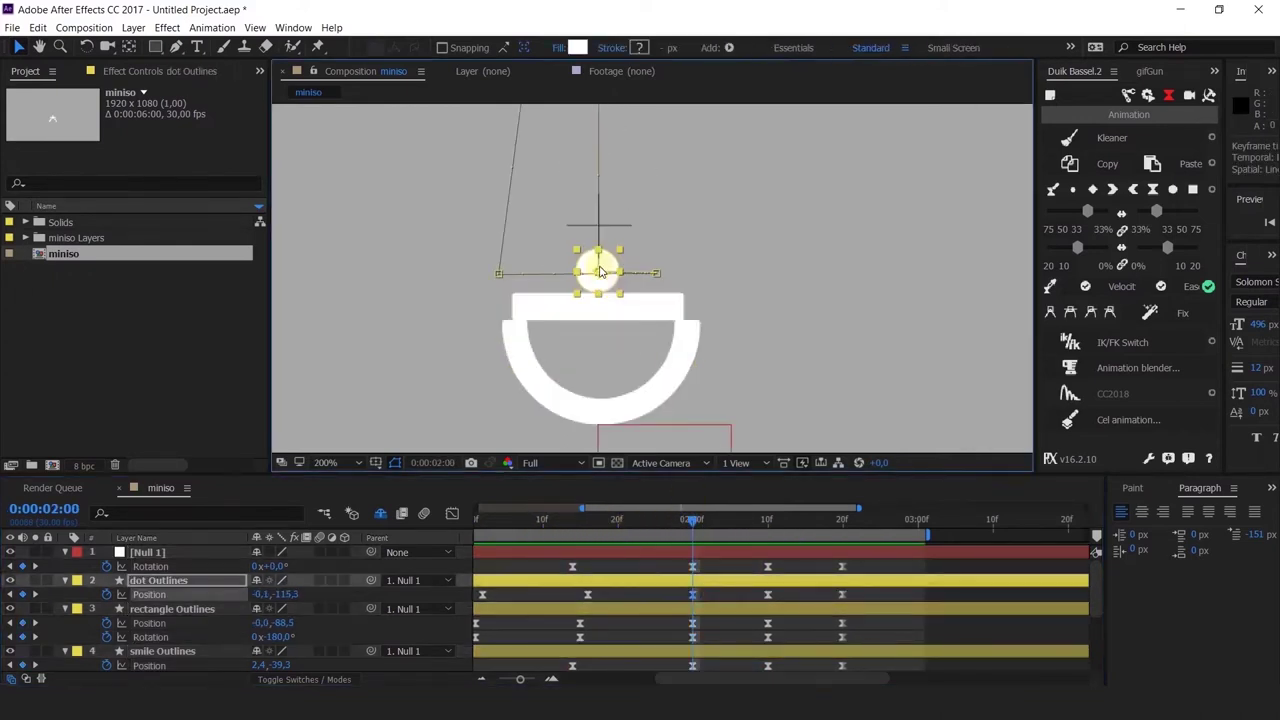
left_click(767, 522)
scroll(585, 226, "down", 4)
scroll(600, 220, "up", 4)
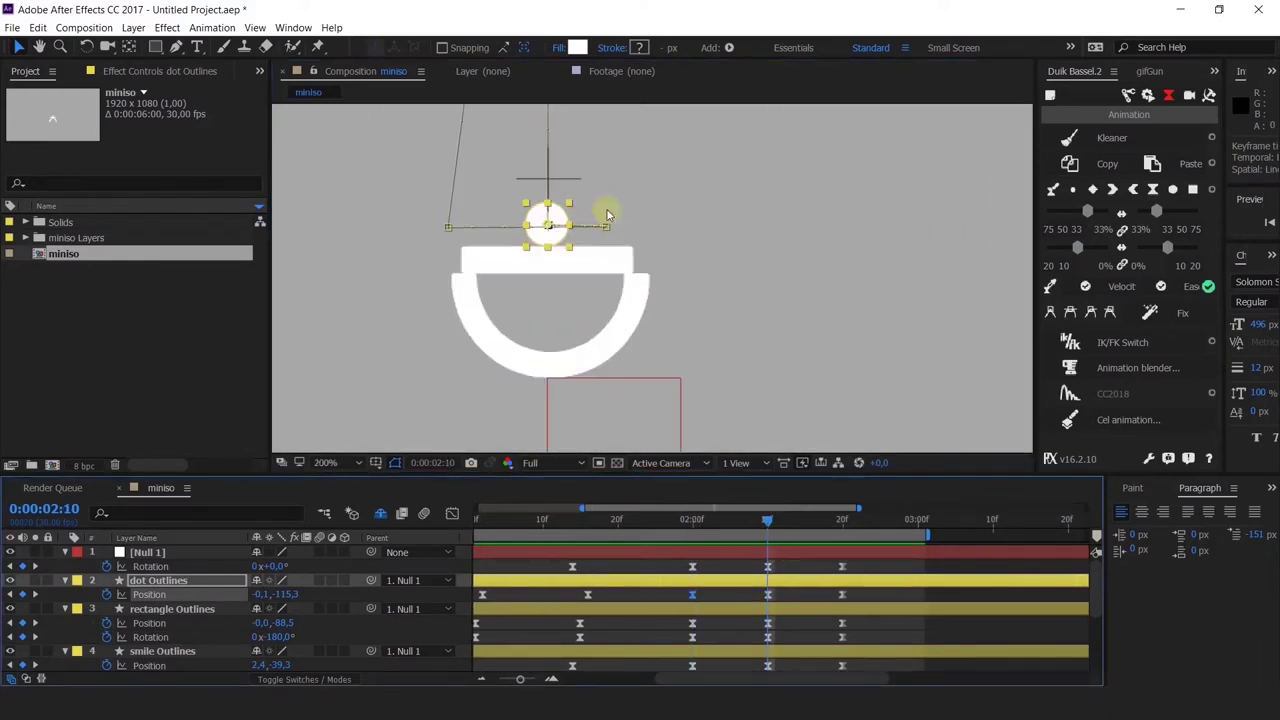
left_click_drag(607, 215, 656, 256)
scroll(690, 359, "down", 1)
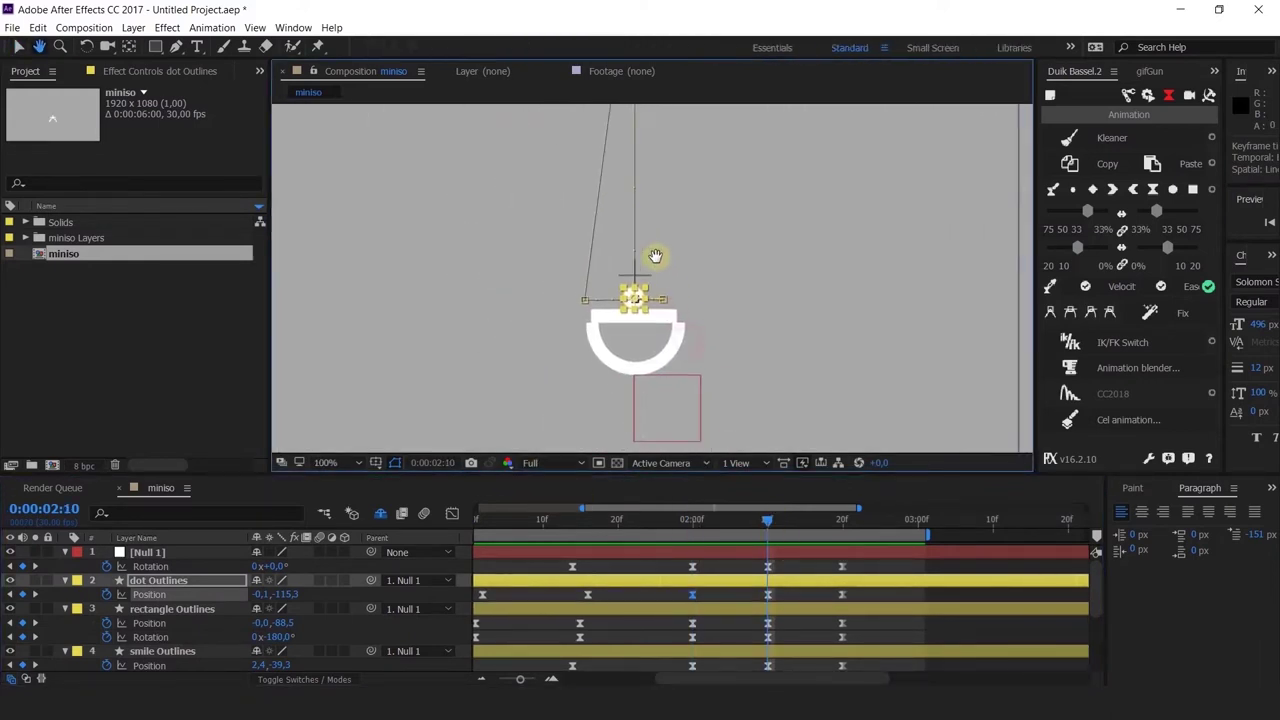
scroll(655, 290, "up", 2)
scroll(656, 300, "down", 2)
scroll(657, 311, "up", 2)
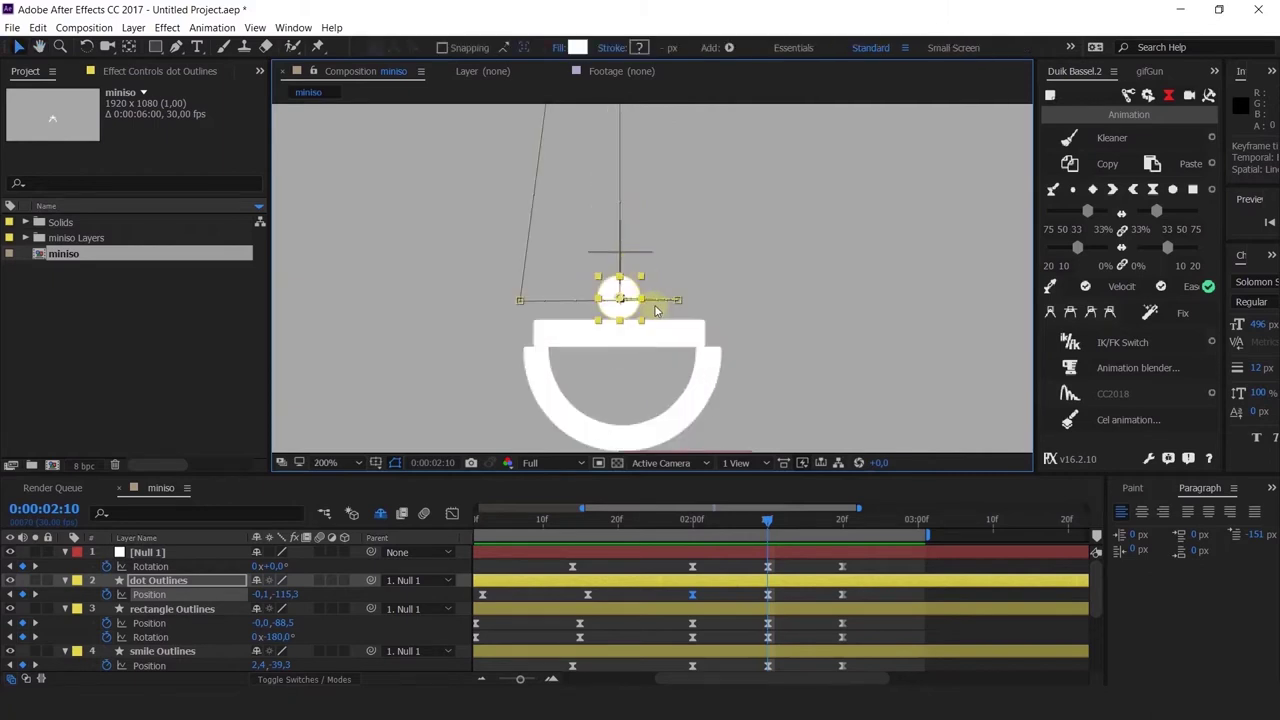
left_click_drag(656, 311, 806, 294)
Step: Preview the whole animation from 0:00:00:00
key("minus")
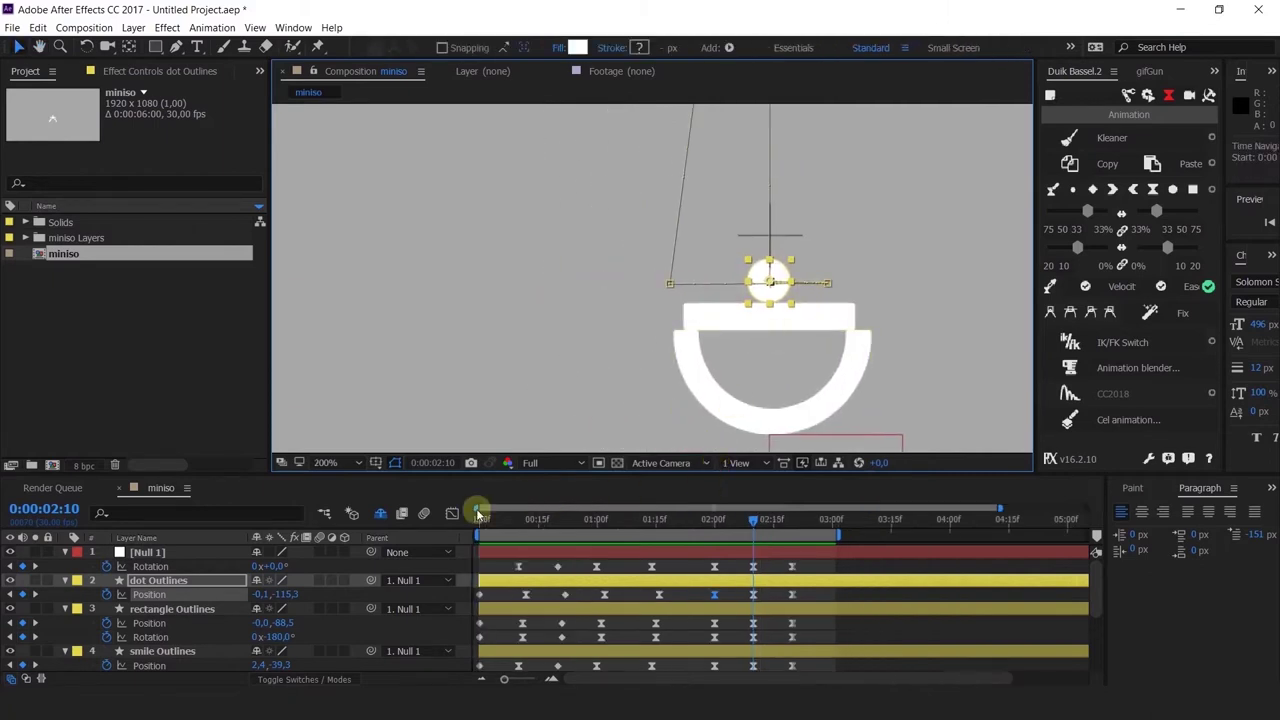
left_click(482, 525)
key("space")
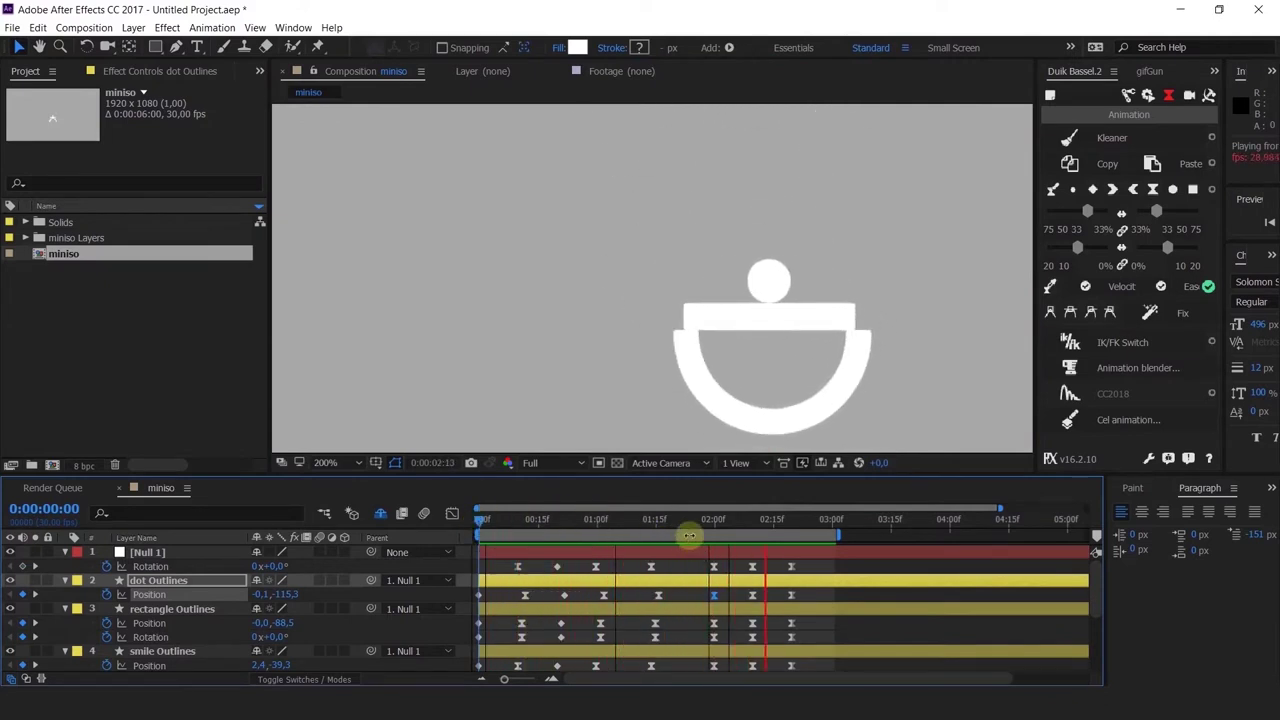
Step: At 0:00:02:10, raise the dot straight up to a Y position of about -318
left_click_drag(708, 522, 756, 600)
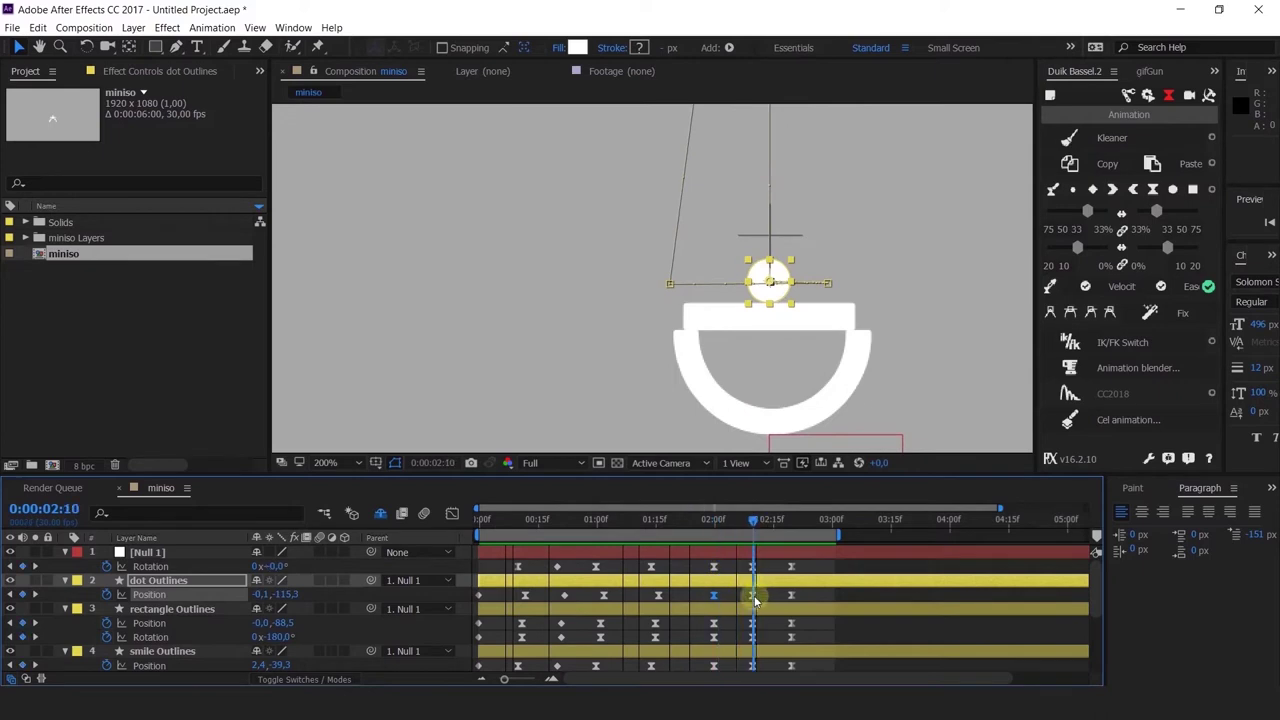
left_click_drag(786, 345, 700, 368)
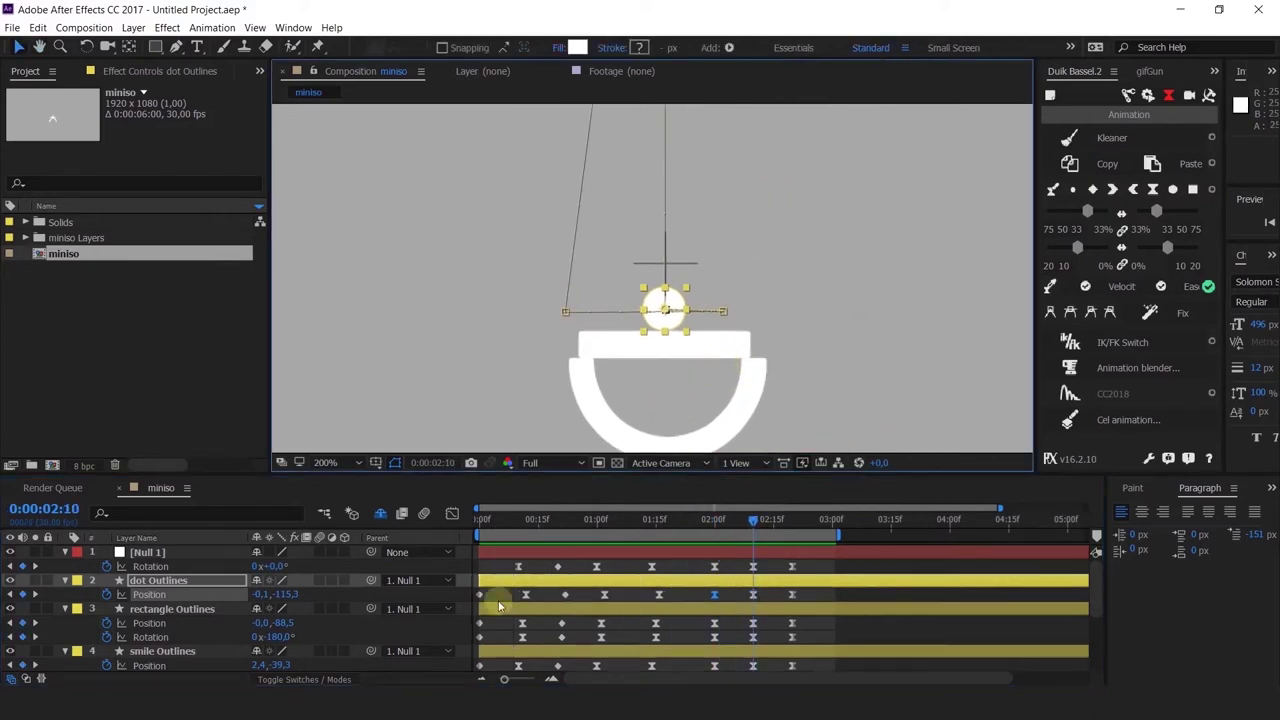
left_click_drag(285, 596, 272, 521)
scroll(706, 295, "down", 3)
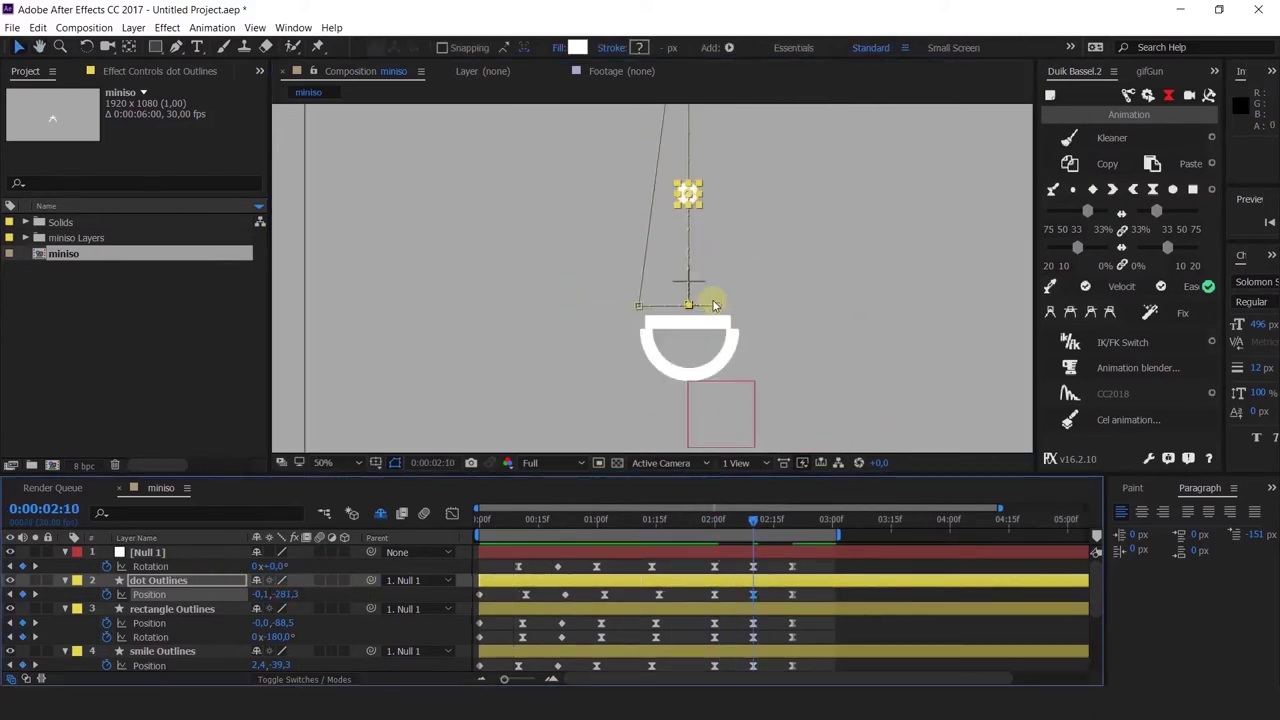
scroll(710, 269, "up", 2)
left_click_drag(693, 225, 694, 170)
scroll(706, 210, "down", 2)
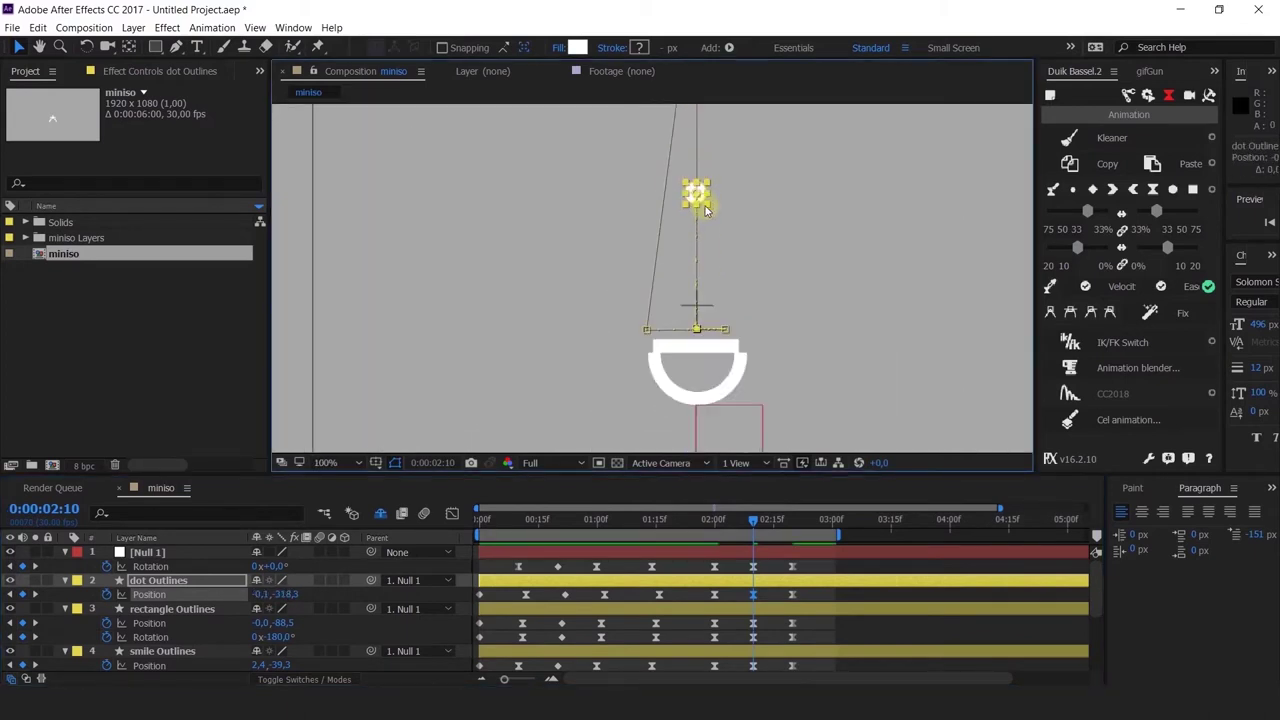
Step: Convert all four layers' keyframes at 0:00:02:00, 0:00:02:10 and 0:00:02:20 to linear and preview the animation
scroll(756, 597, "up", 2)
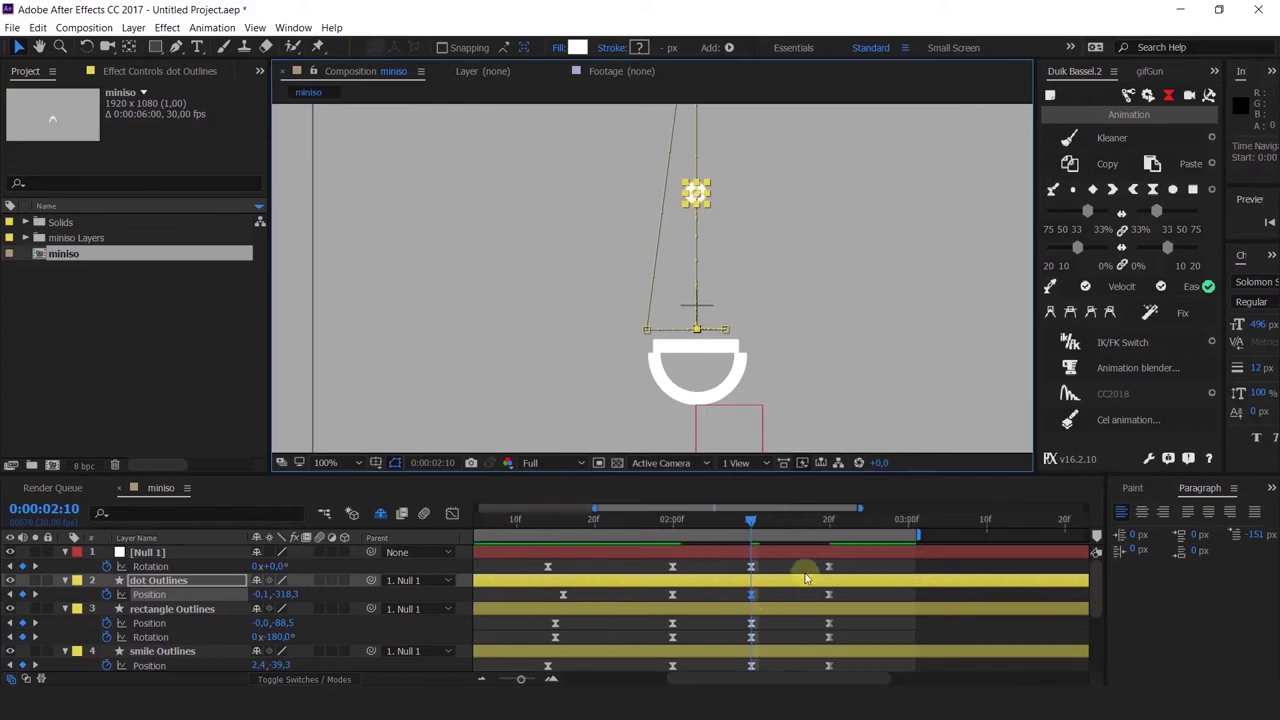
left_click(828, 522)
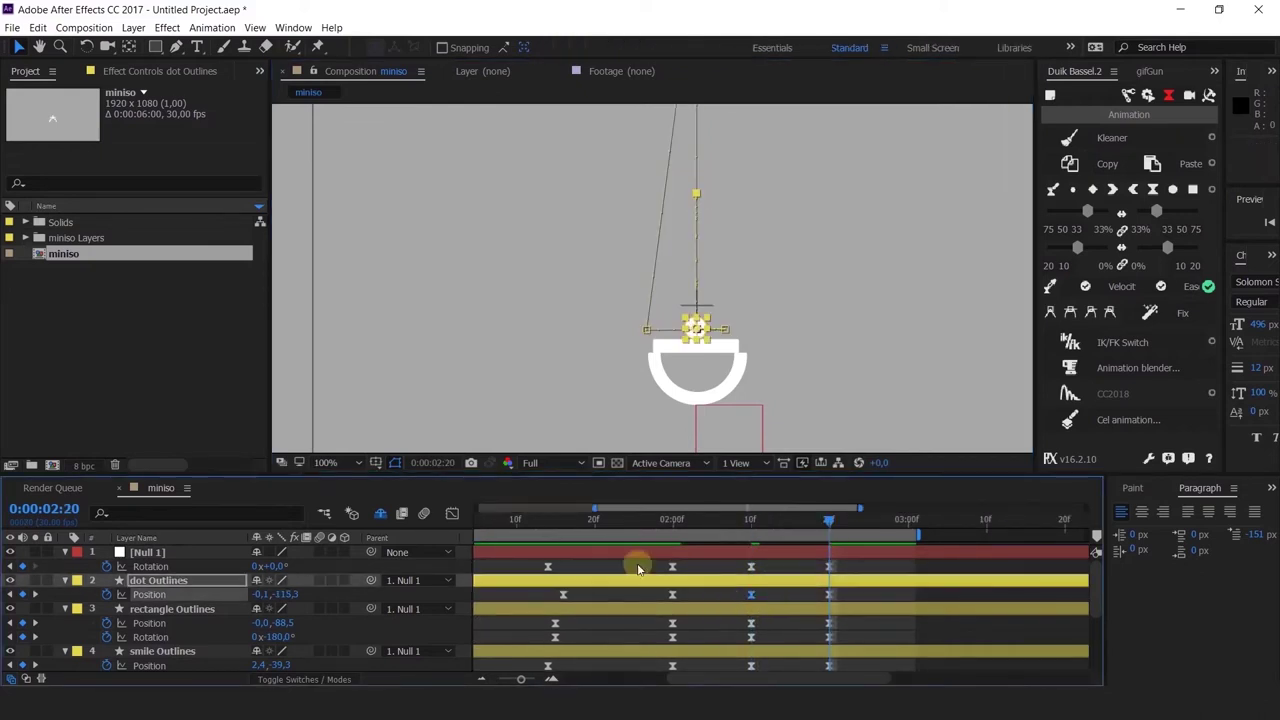
left_click(846, 568)
left_click_drag(697, 640, 677, 578)
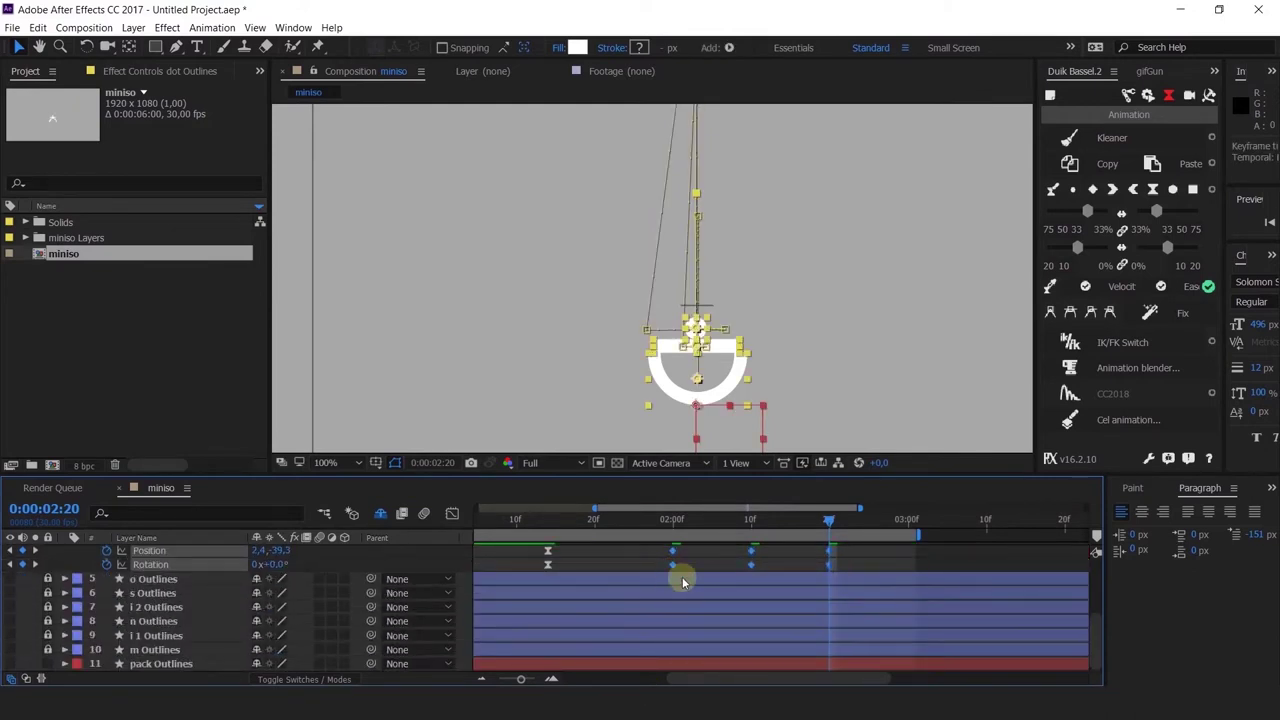
scroll(720, 600, "up", 4)
left_click(775, 621)
left_click(666, 523)
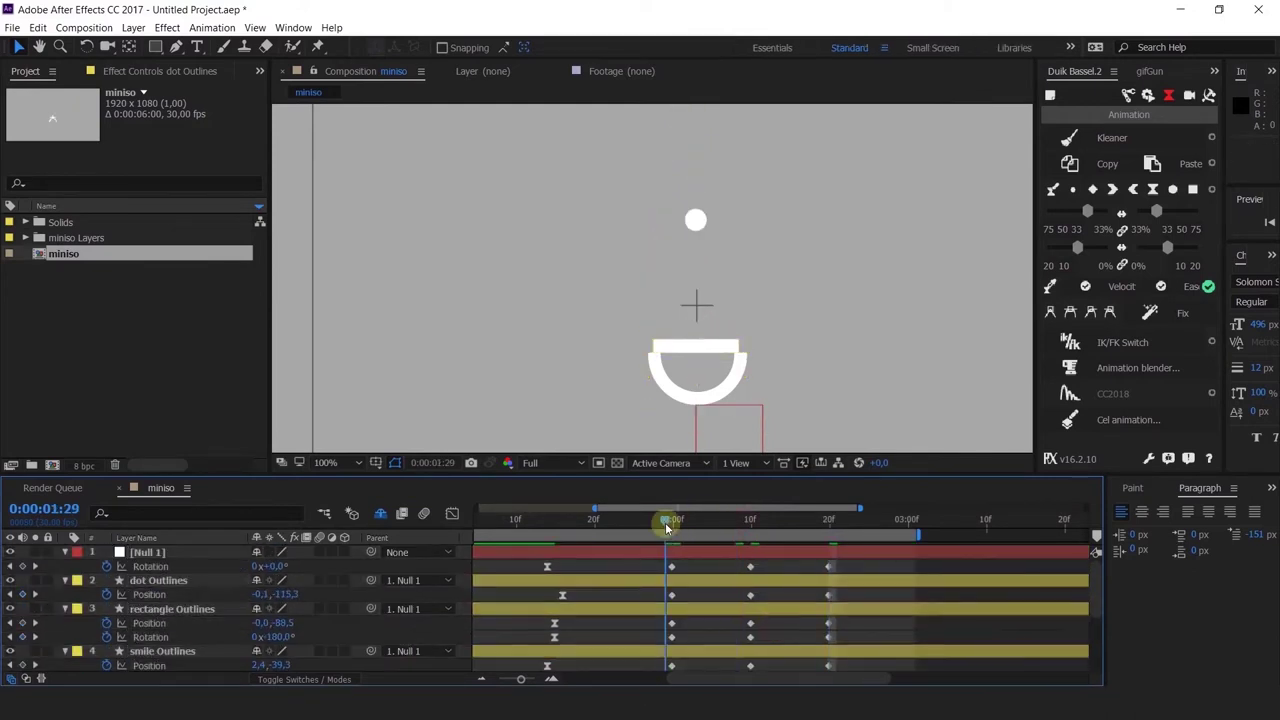
key("space")
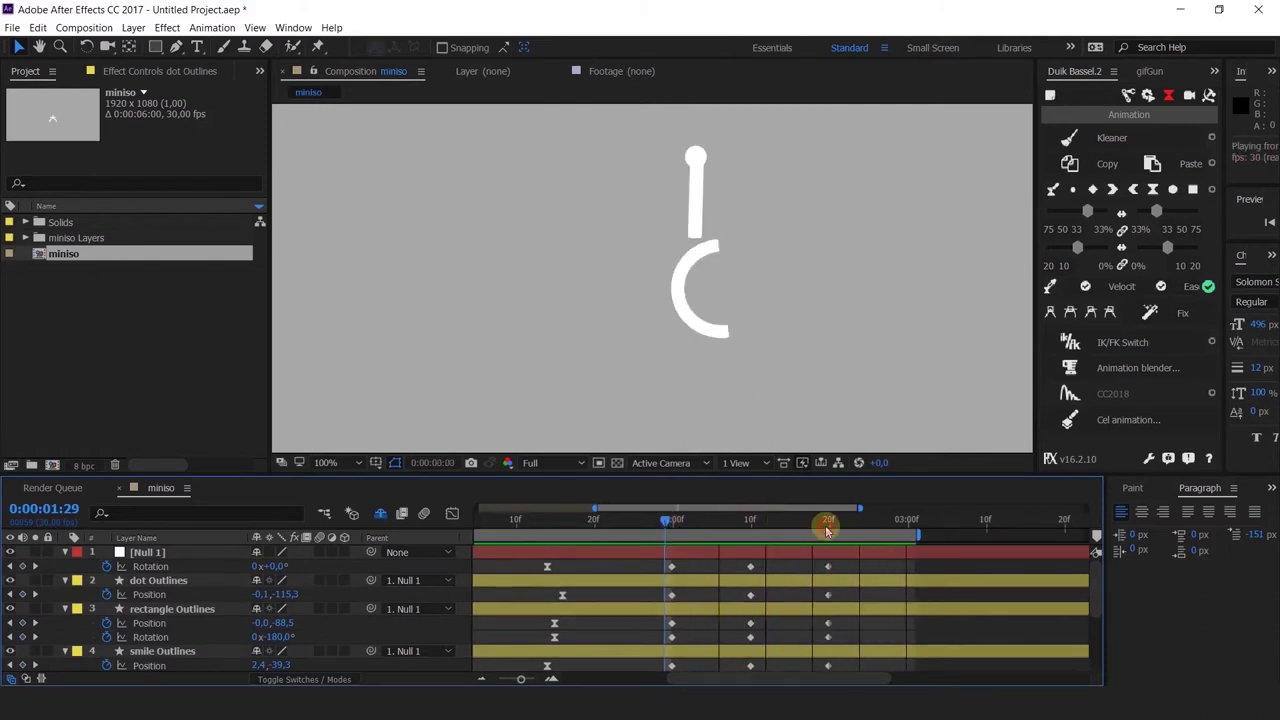
Step: At 0:00:02:20, set the null's rotation to -20° so the whole smiley tilts to its left
left_click(828, 521)
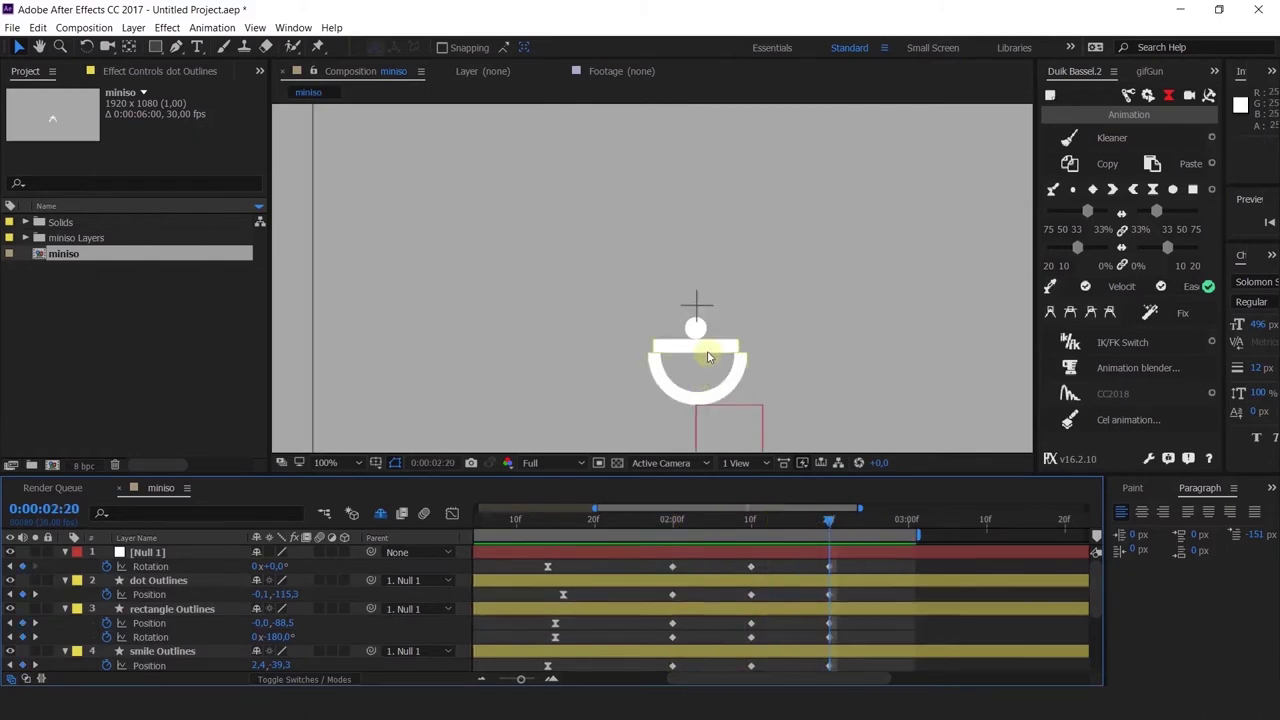
left_click(680, 378)
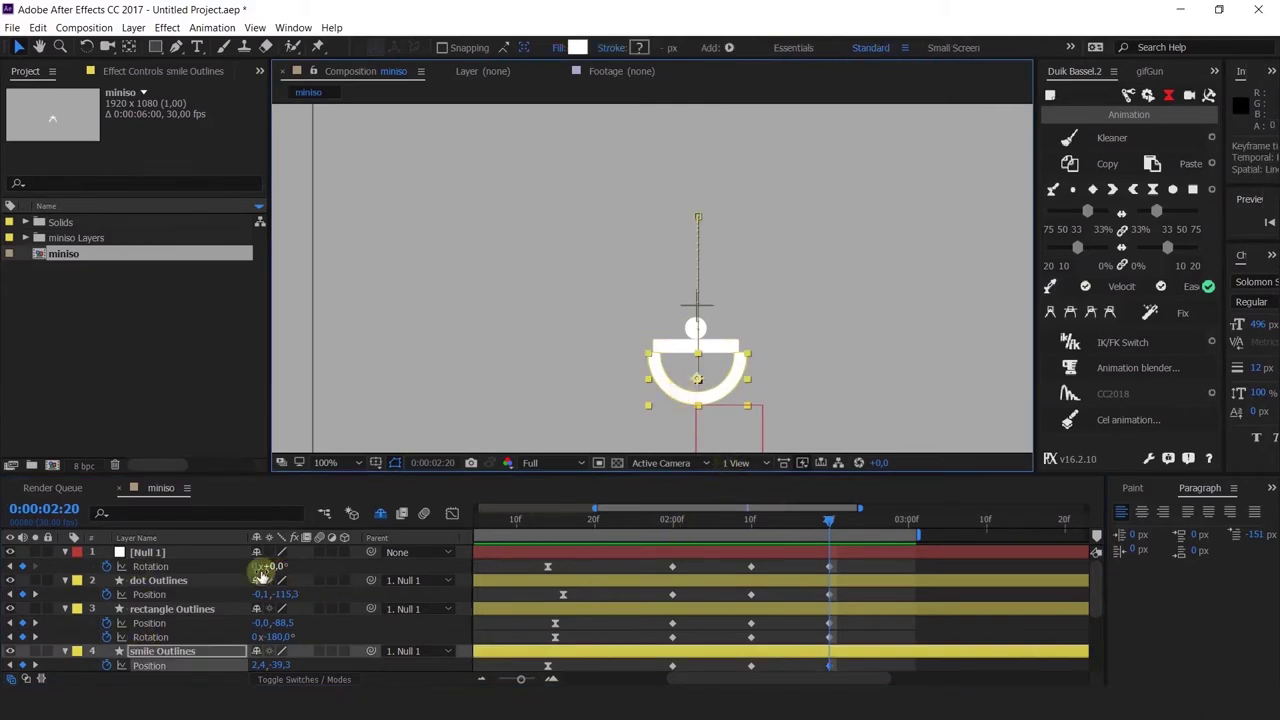
left_click_drag(272, 566, 255, 566)
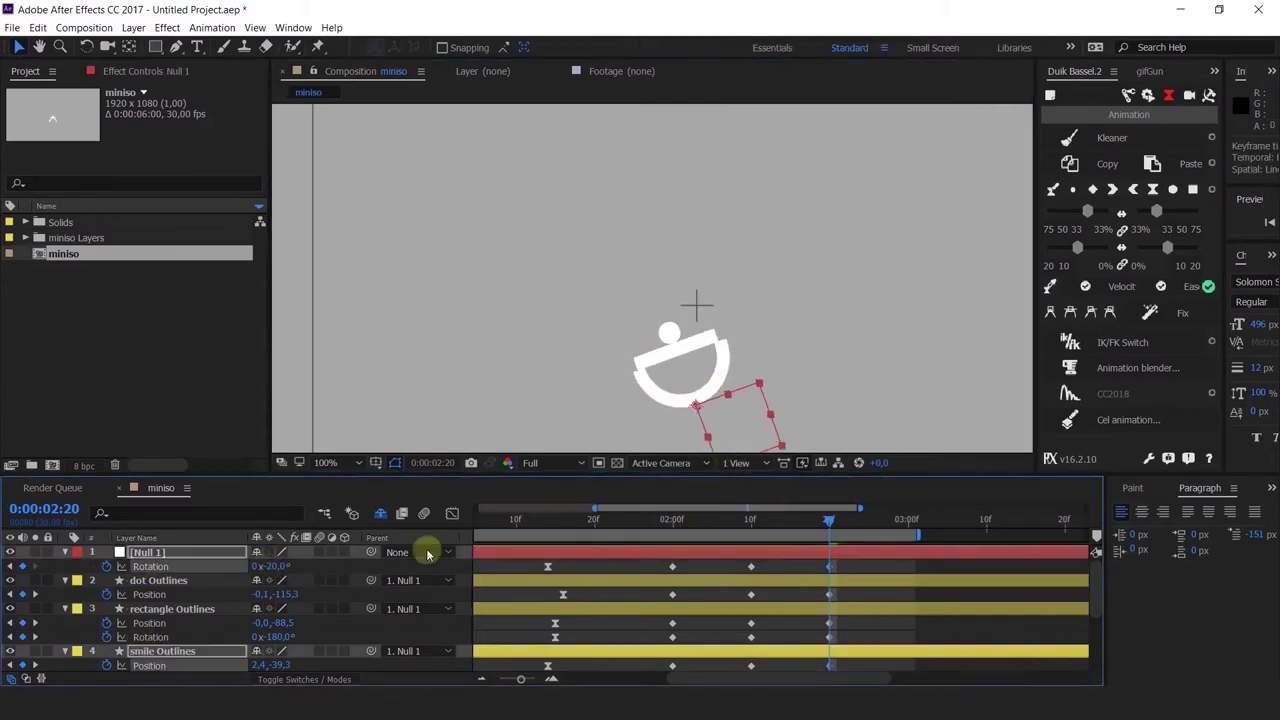
left_click(428, 553)
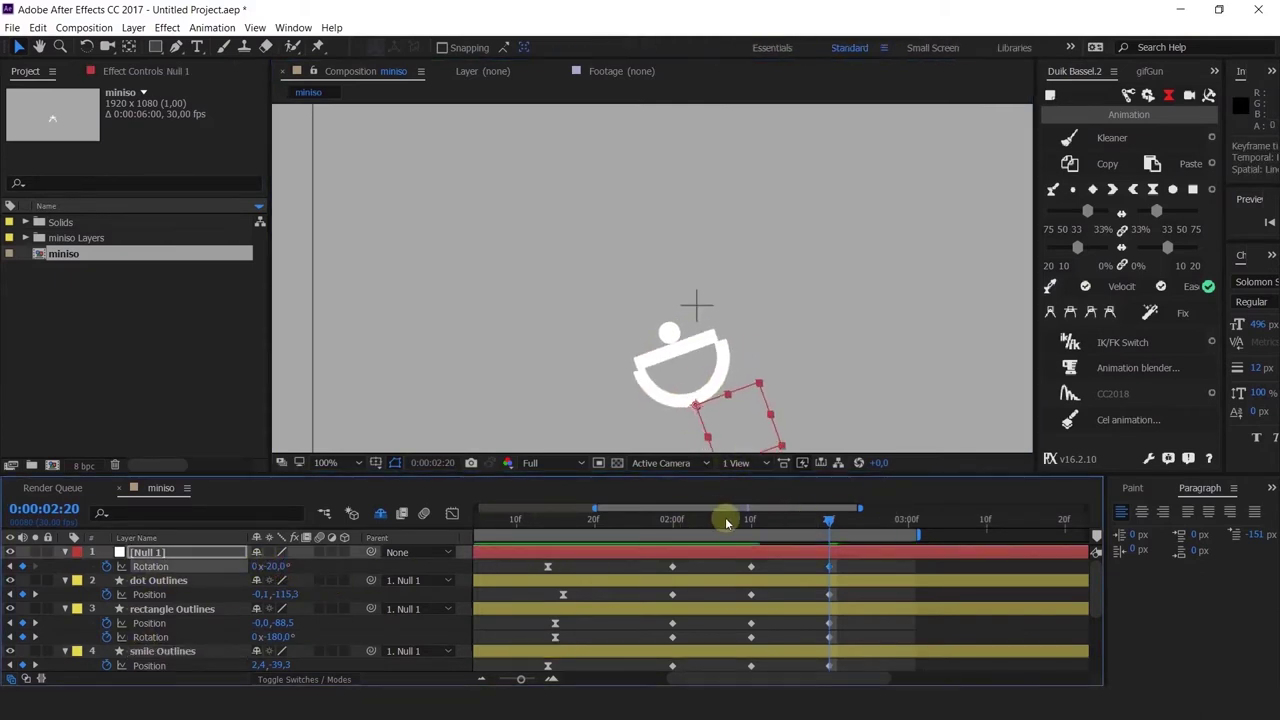
Step: At 0:00:02:20, move the dot up and left to about -118, -290 and preview from 0:00:02:00
left_click(670, 334)
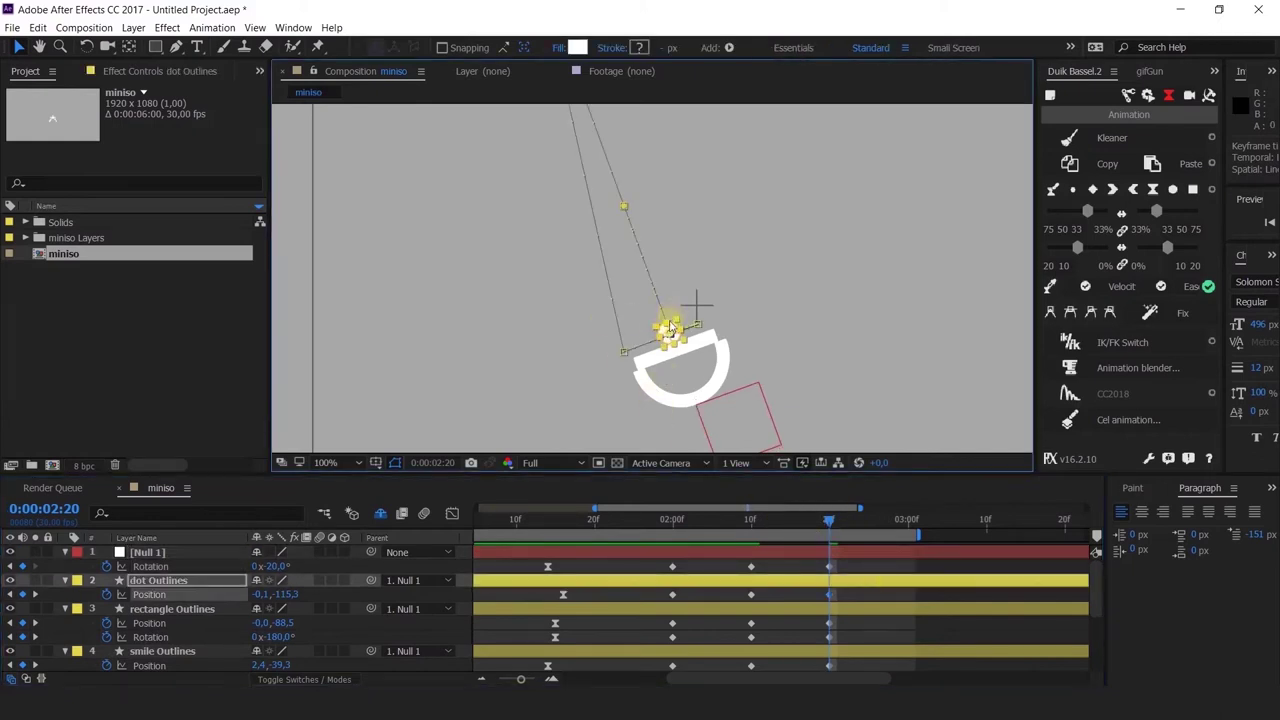
scroll(669, 327, "up", 2)
left_click_drag(666, 332, 440, 184)
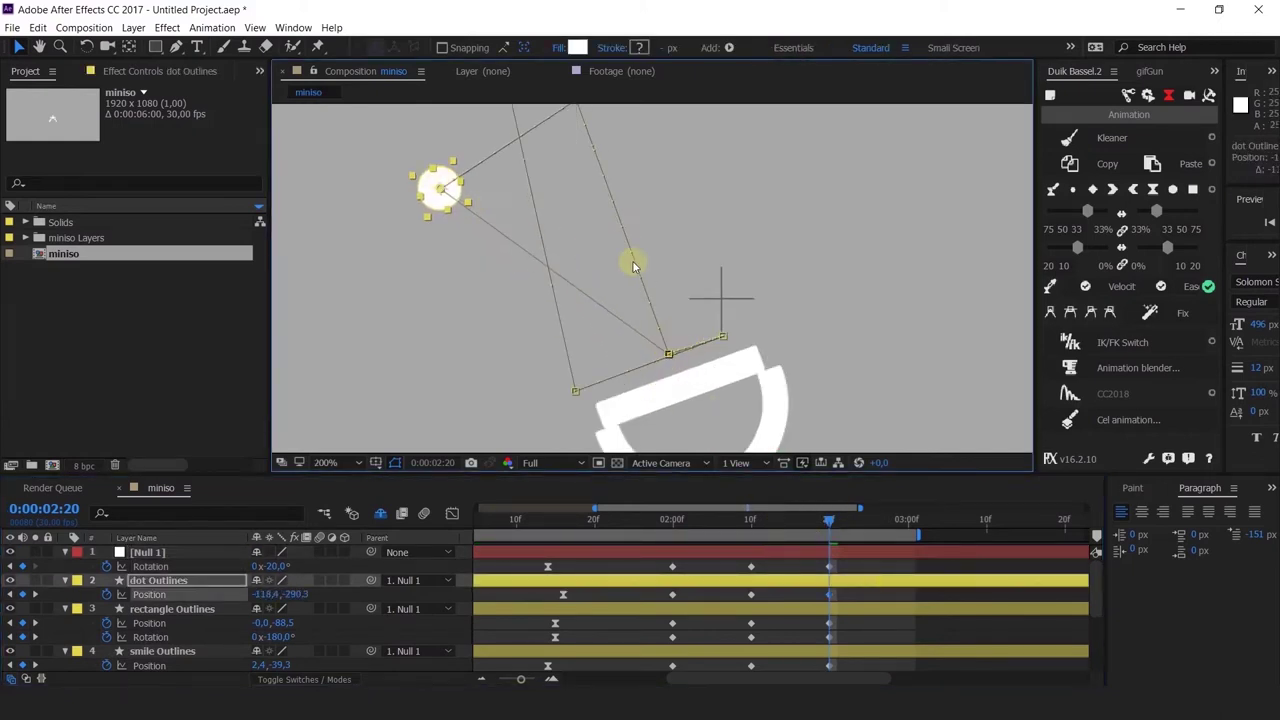
scroll(660, 265, "down", 5)
scroll(646, 254, "up", 3)
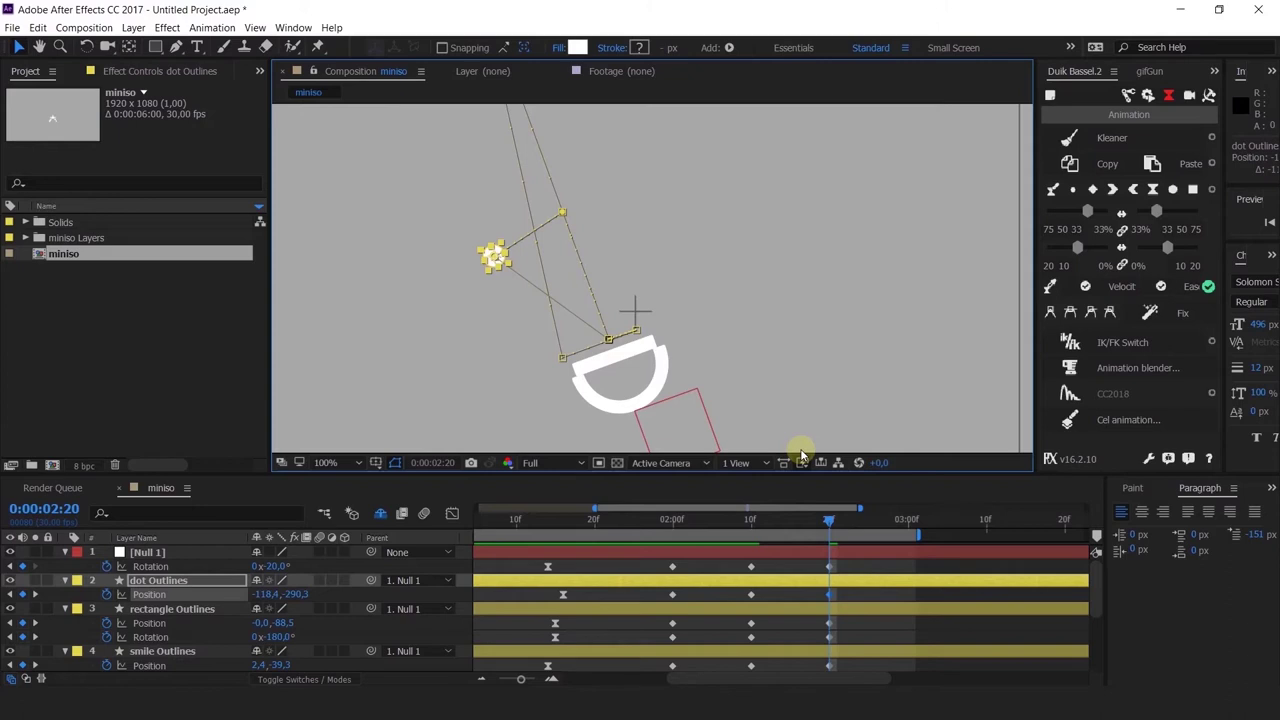
left_click(672, 524)
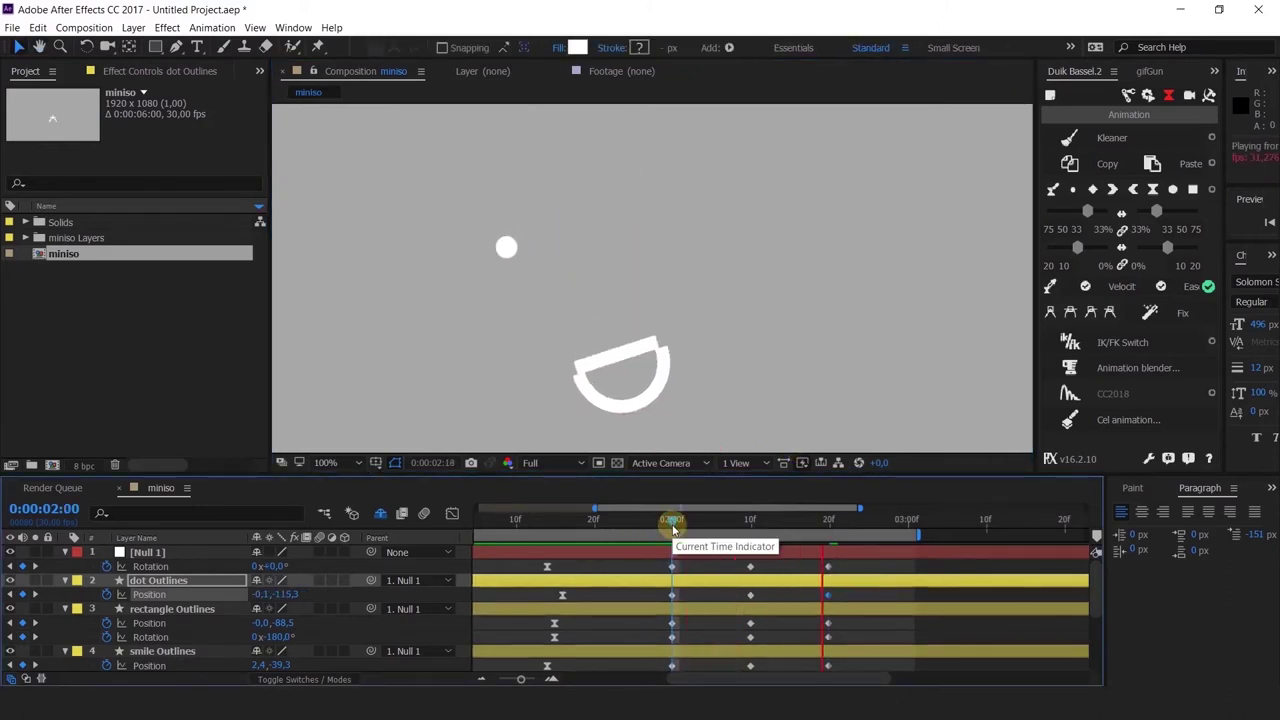
Step: Copy the dot's position keyframe from 0:00:02:00 and paste it at 0:00:02:10
left_click_drag(684, 532, 748, 535)
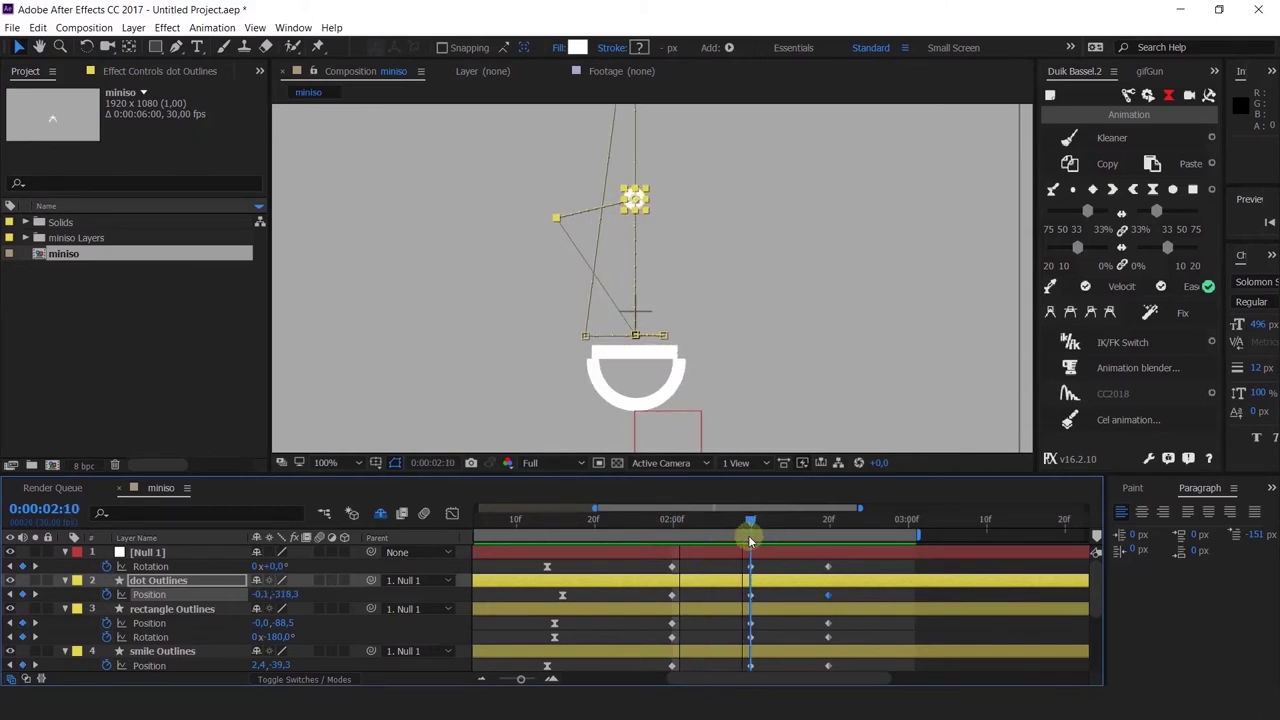
left_click(674, 598)
key("ctrl+c")
key("ctrl+v")
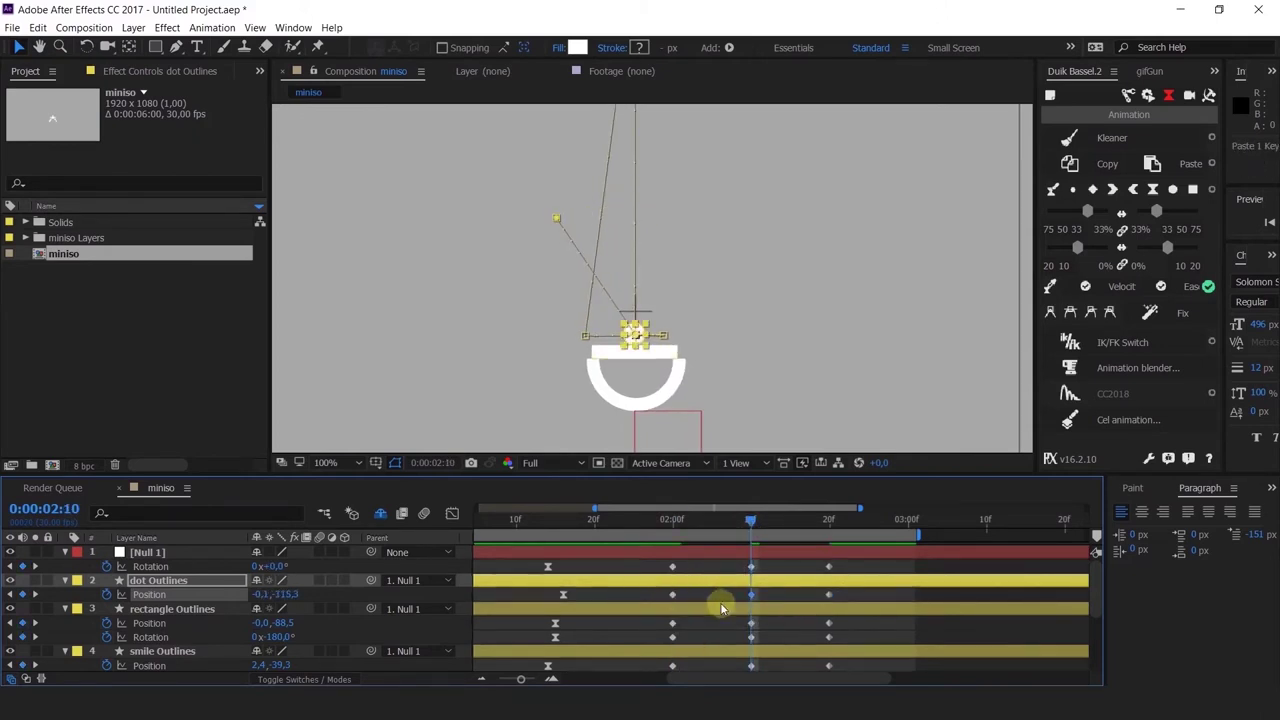
Step: Copy the dot's position keyframe from 0:00:02:20 to 0:00:03:00 and return to 0:00:02:20
left_click_drag(833, 522, 837, 522)
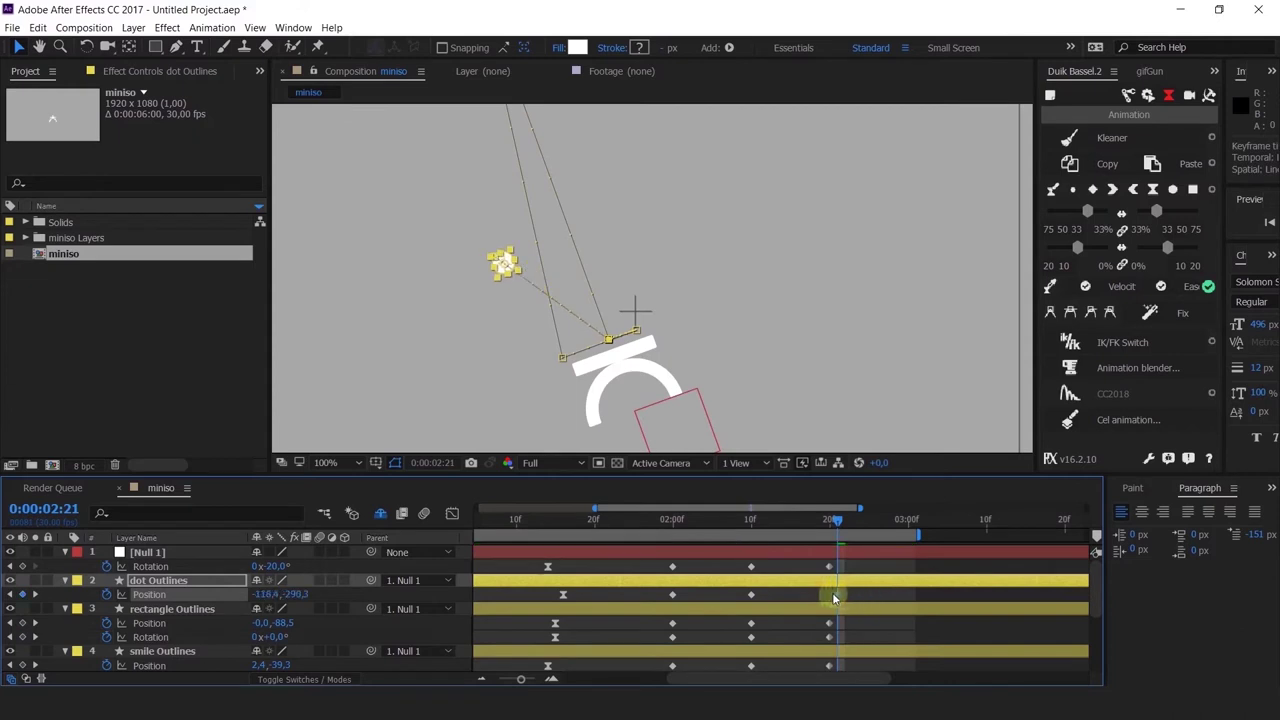
left_click_drag(837, 594, 831, 596)
key("ctrl+c")
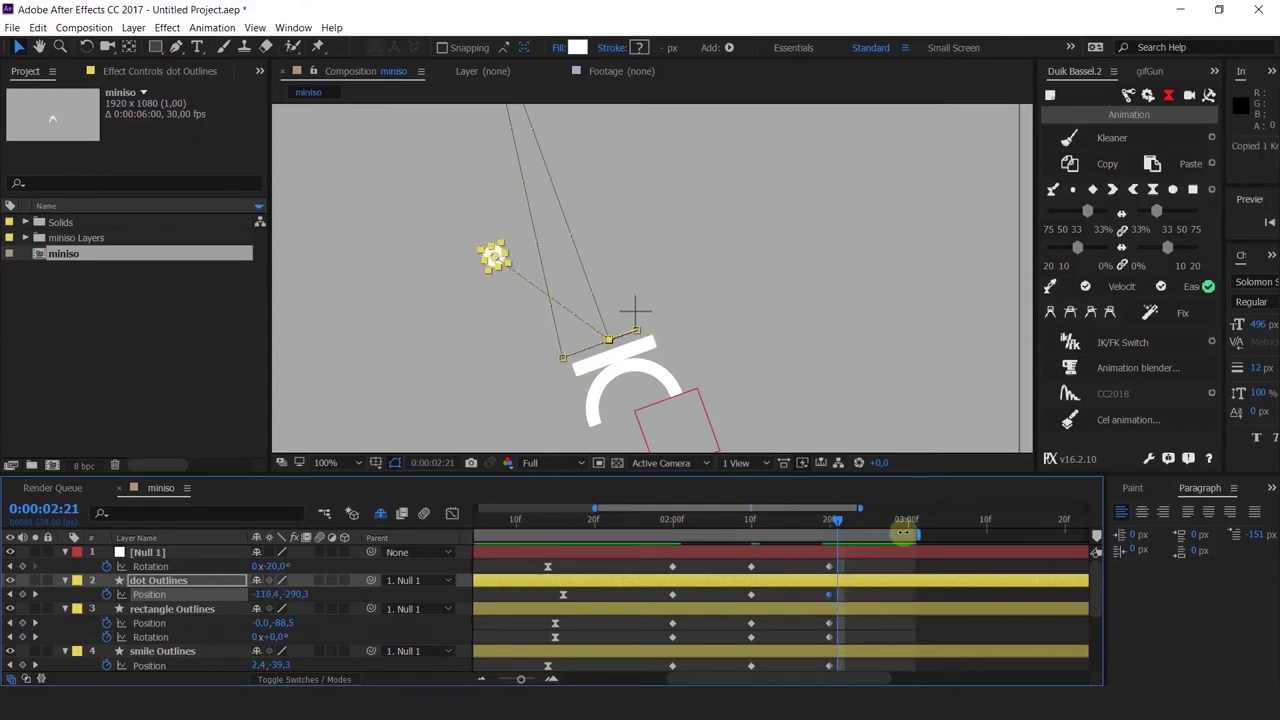
left_click(907, 522)
left_click(829, 527)
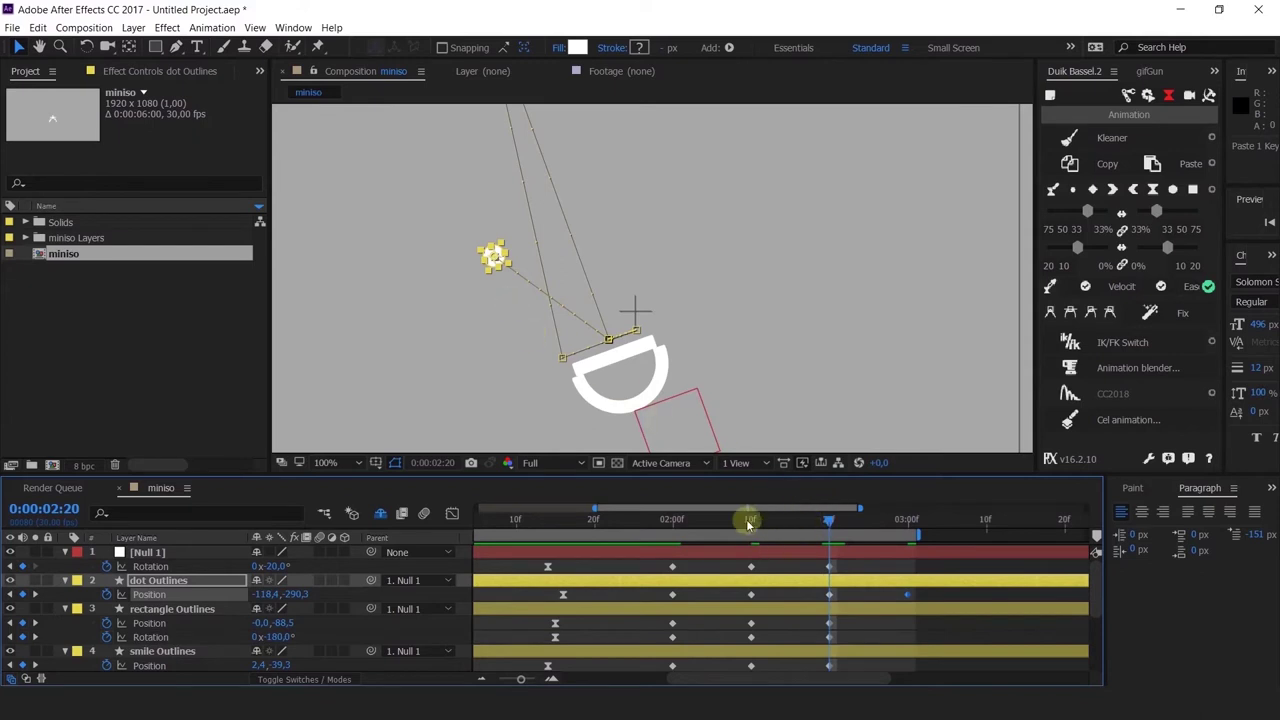
Step: At 0:00:02:10, raise the dot above the rectangle to a Y position of about -254
left_click(686, 521)
left_click(750, 541)
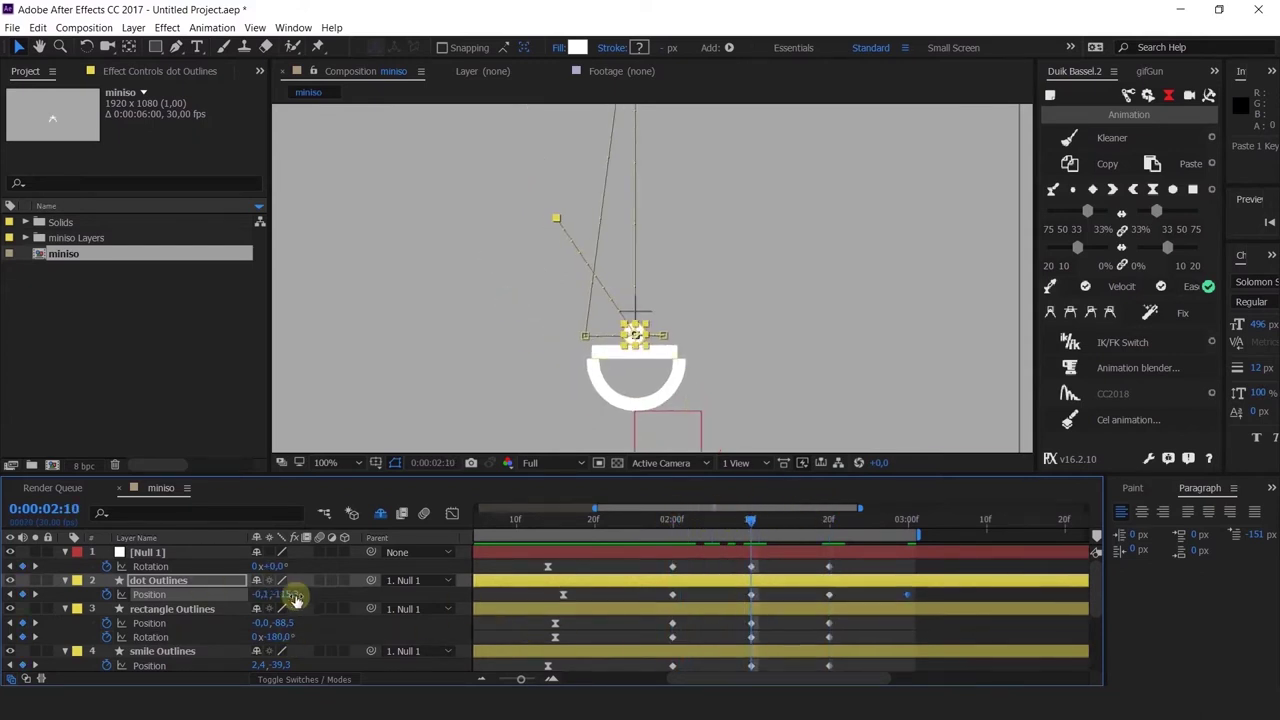
left_click_drag(290, 595, 190, 587)
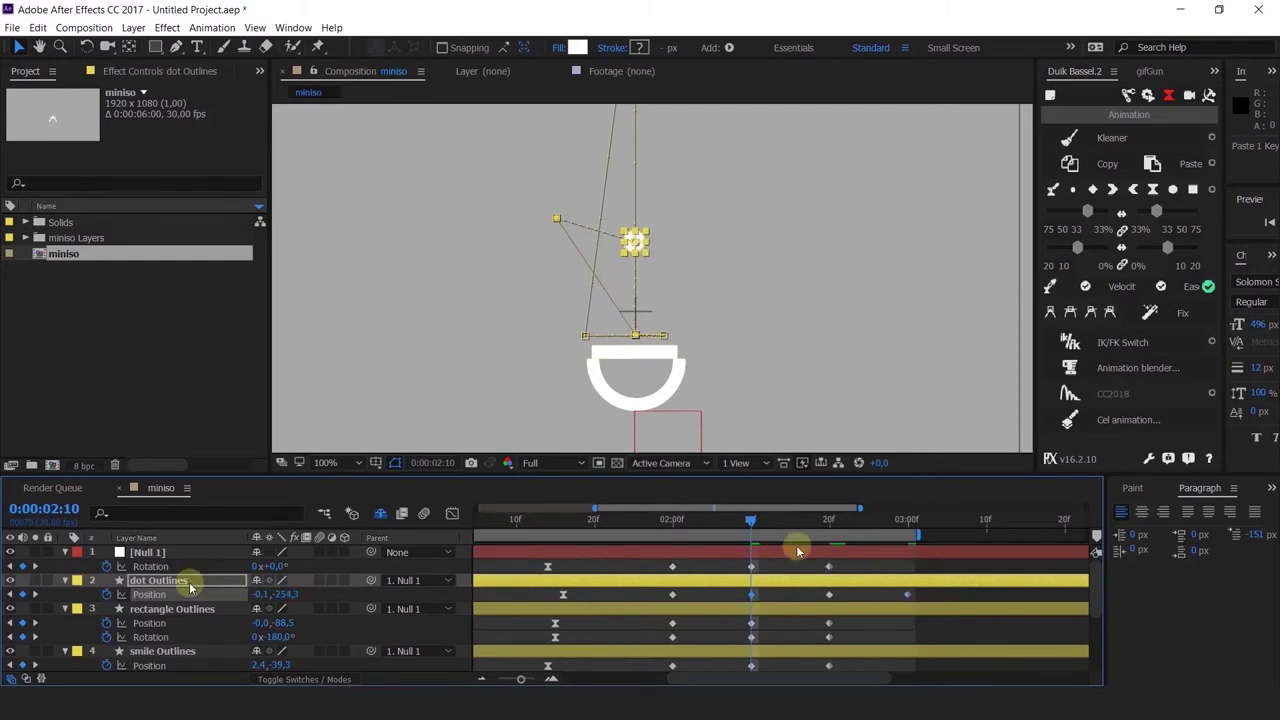
Step: Paste the dot's resting position from 0:00:02:00 at 0:00:02:20, then scrub the movement through to 0:00:03:00
left_click(830, 520)
left_click(907, 596)
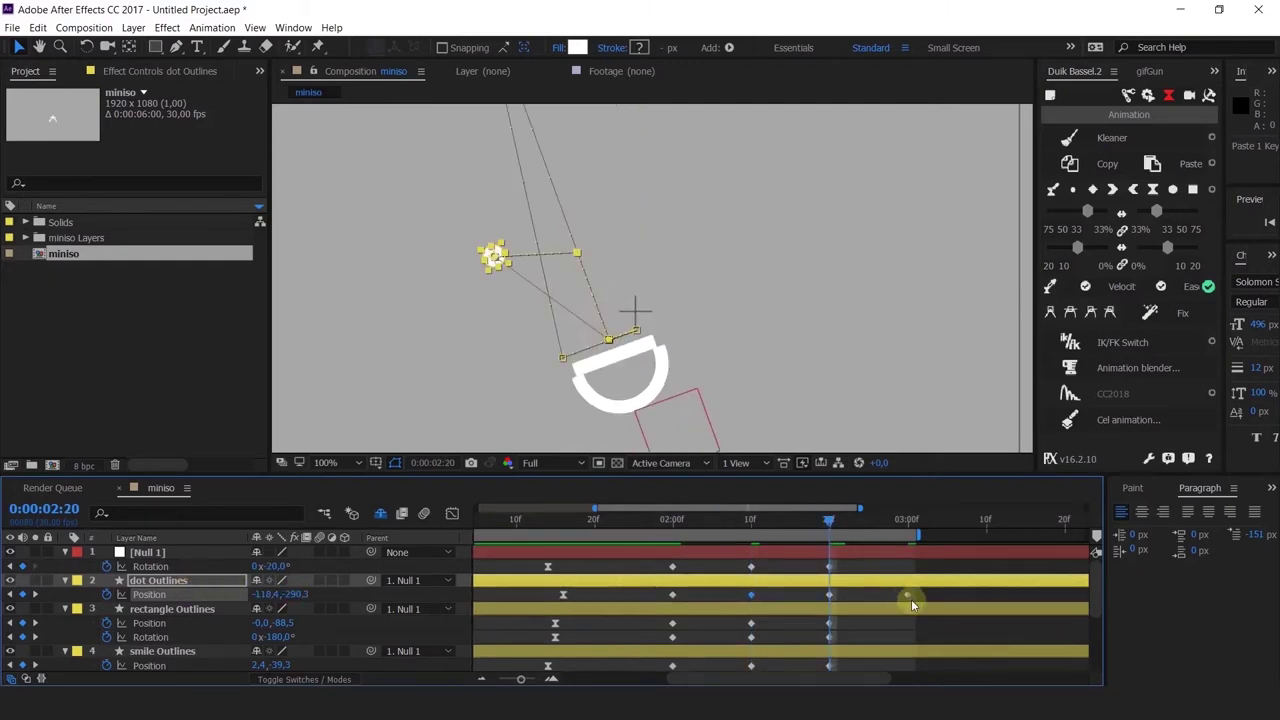
key("ctrl+v")
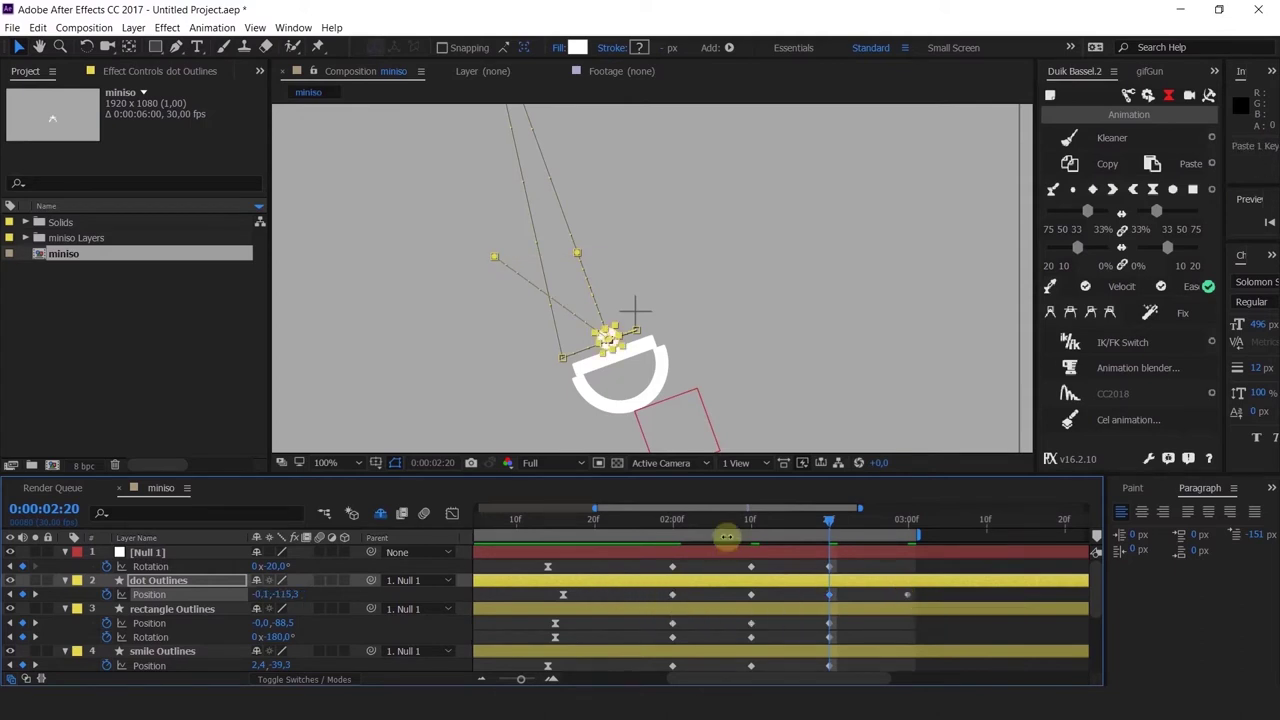
left_click(658, 521)
left_click_drag(672, 530, 908, 570)
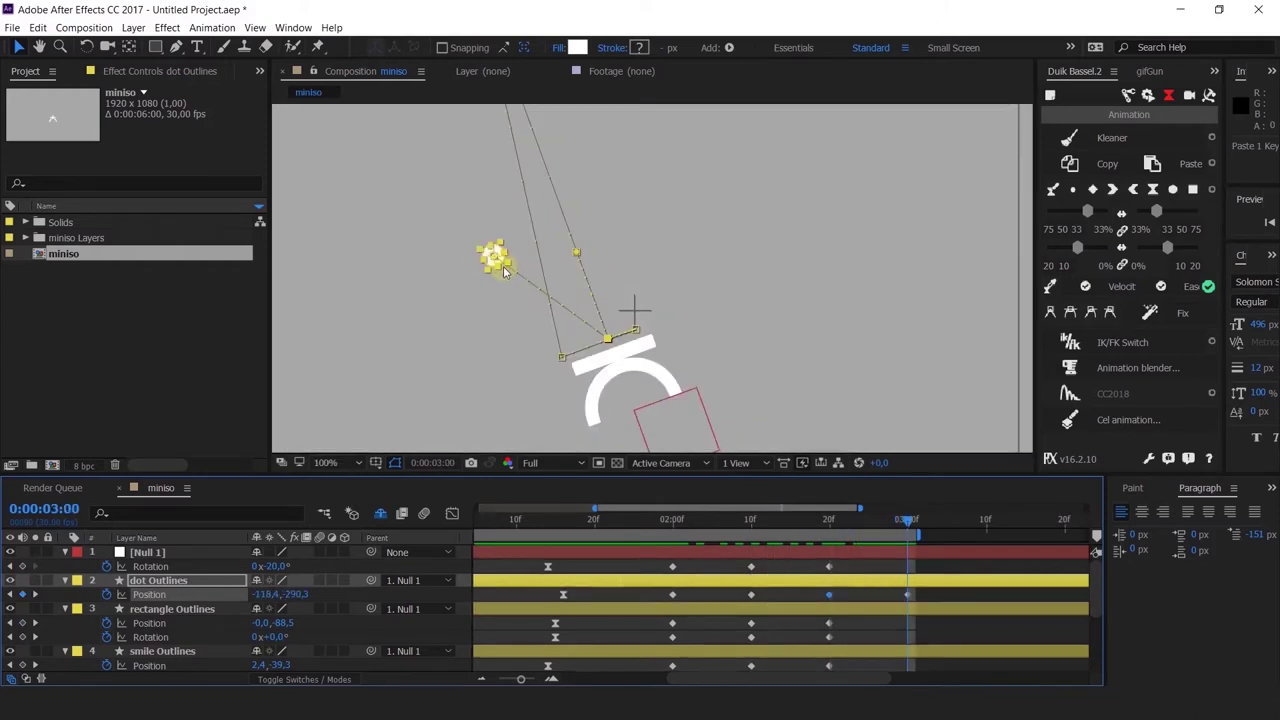
Step: Move the dot to about -96, -314 at 0:00:03:00 and shift the null's last three rotation keyframes 10 frames later, ending at 0:00:03:00
left_click_drag(500, 257, 505, 240)
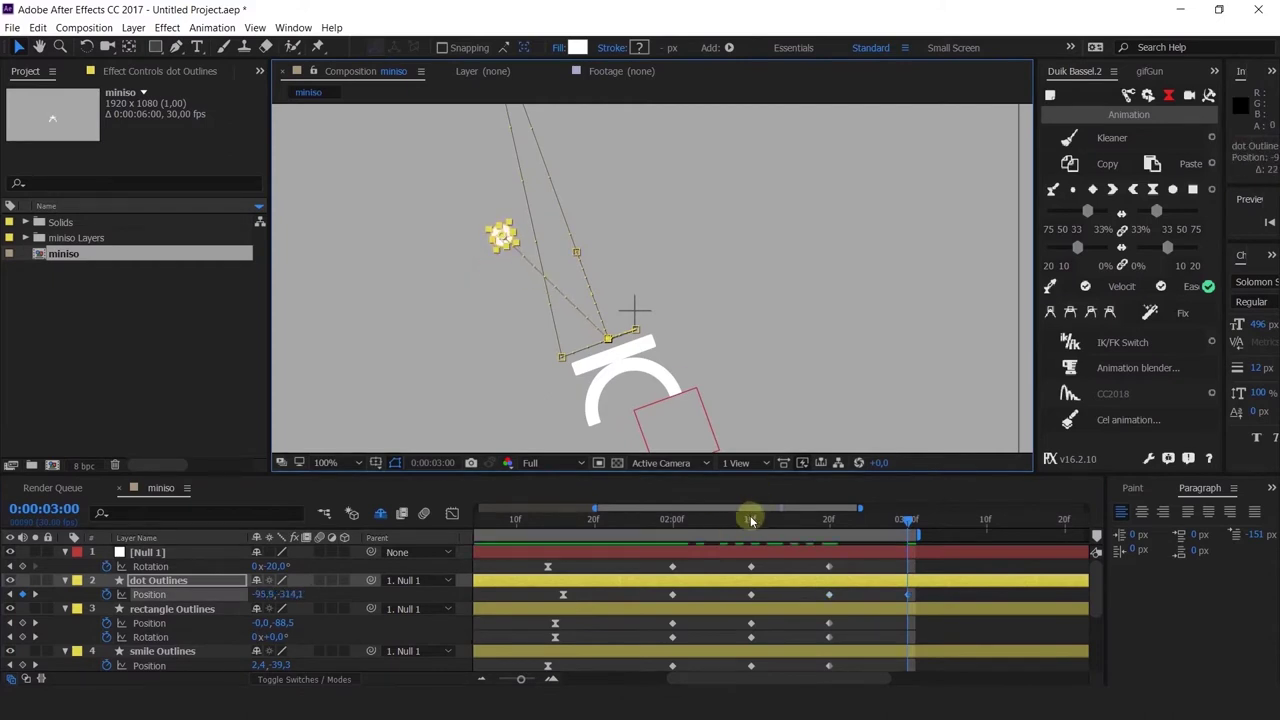
left_click_drag(749, 519, 658, 571)
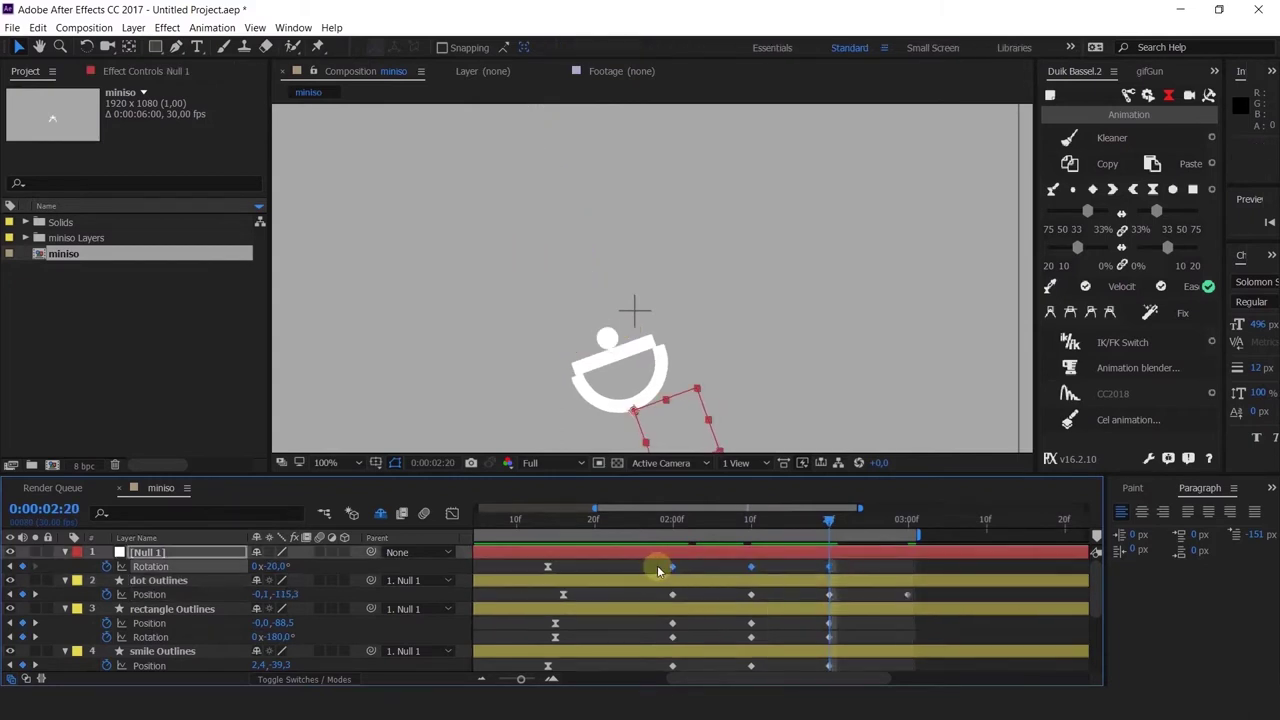
left_click_drag(788, 565, 930, 566)
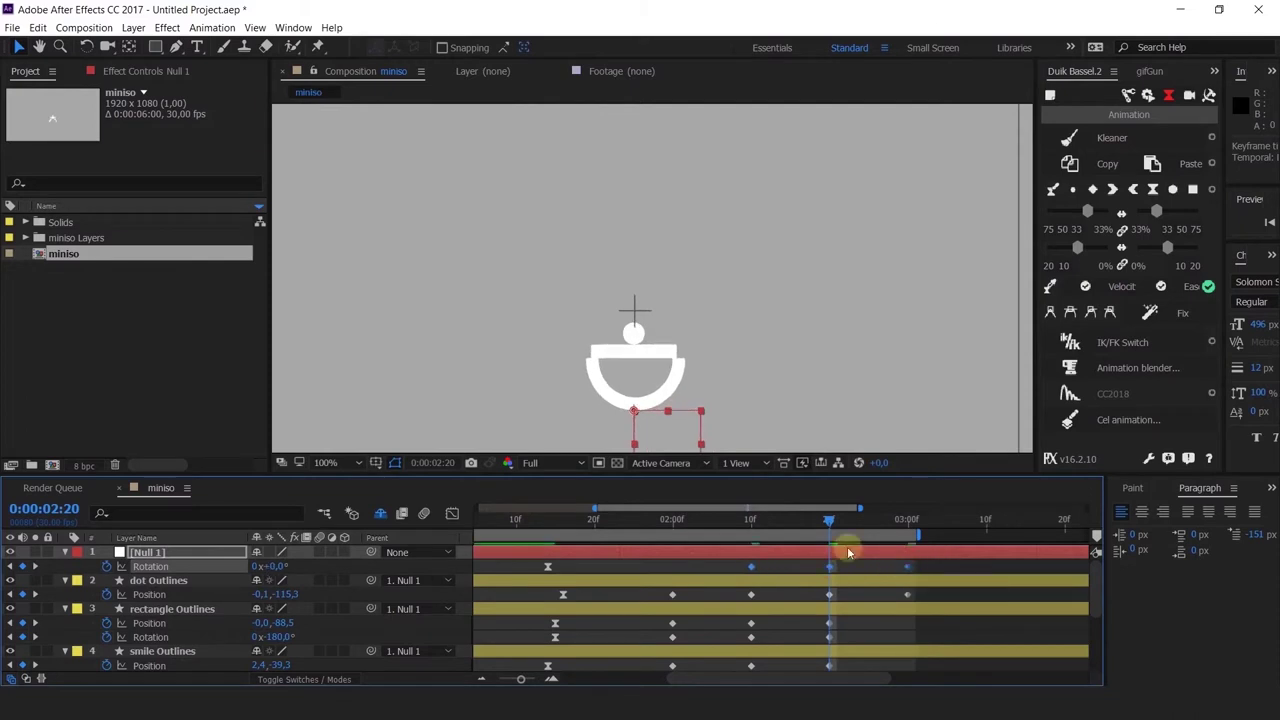
left_click_drag(749, 518, 826, 580)
Step: Copy the rectangle's and smile's position and rotation keyframes from 0:00:02:20 to 0:00:03:00
scroll(851, 620, "down", 3)
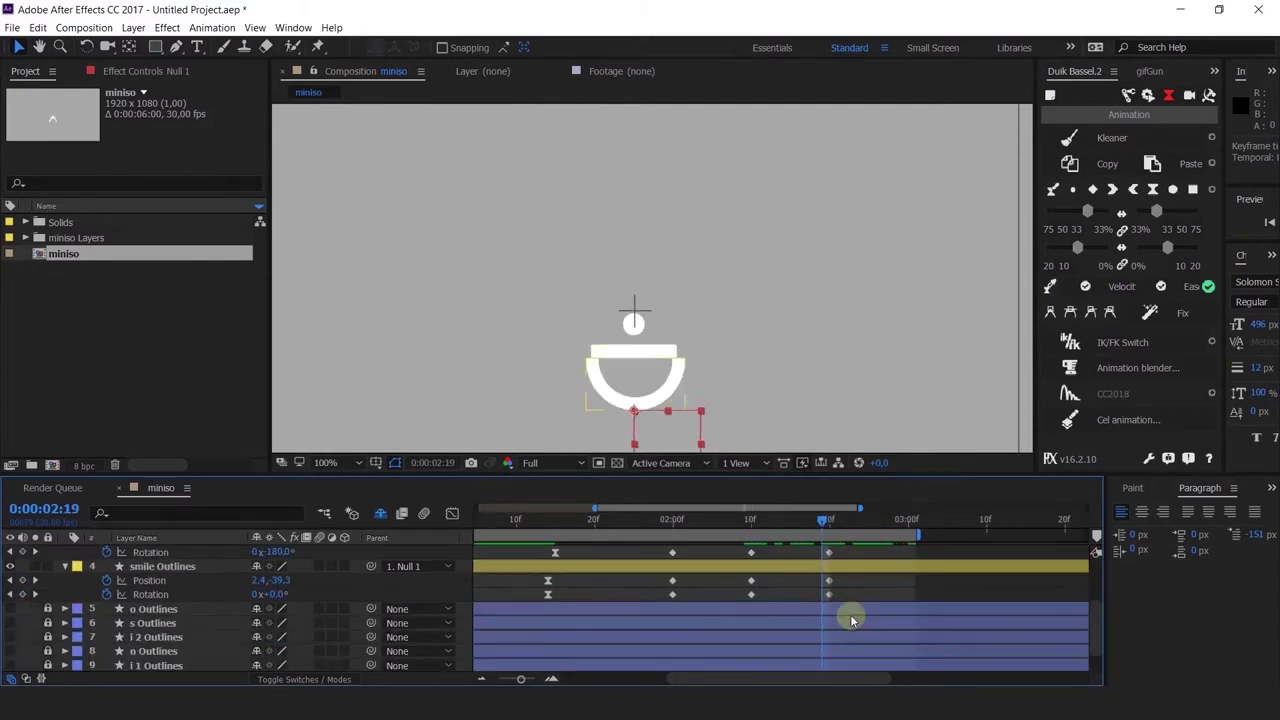
scroll(851, 620, "up", 2)
left_click(828, 520)
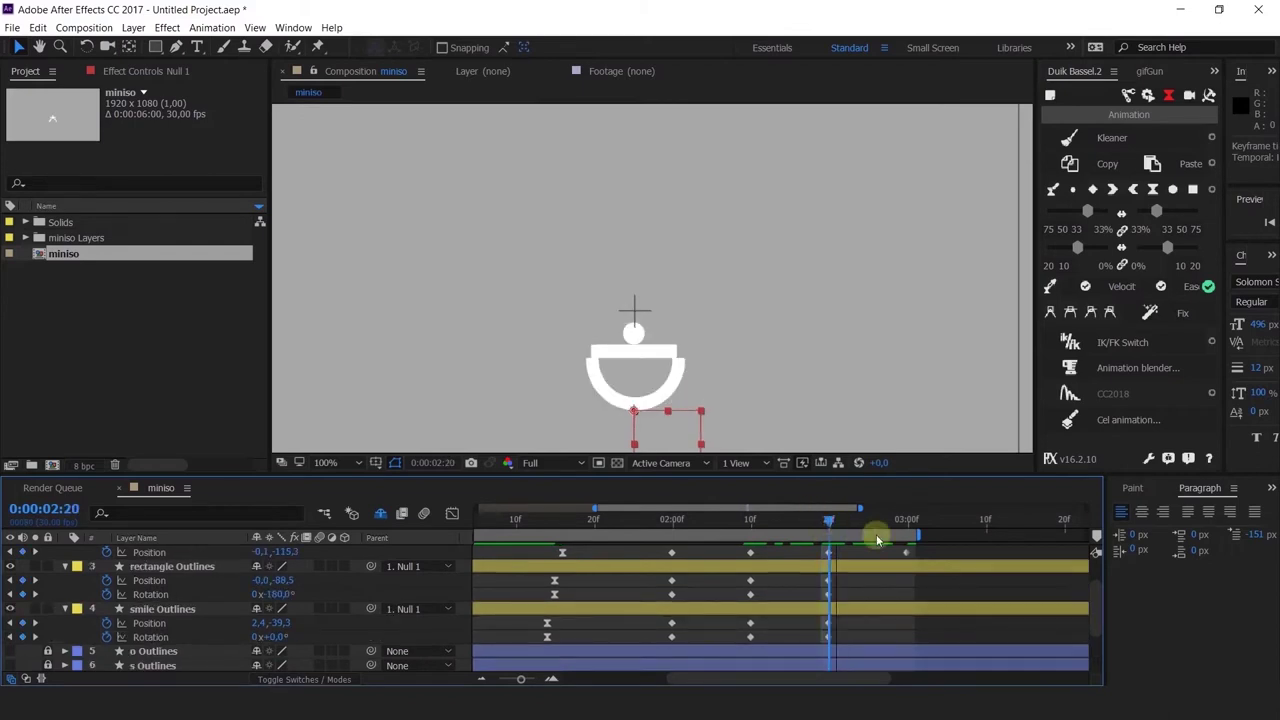
left_click_drag(877, 541, 908, 551)
left_click(841, 583)
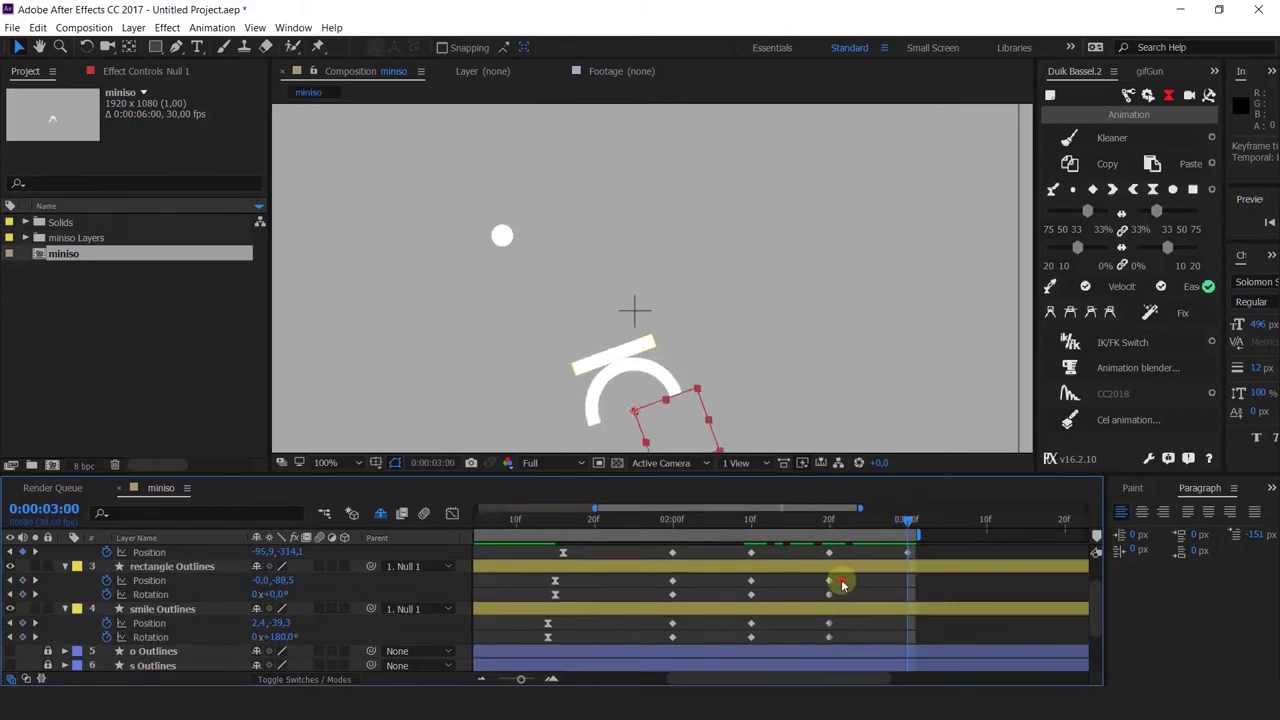
left_click_drag(841, 583, 823, 645)
key("ctrl+c")
key("ctrl+v")
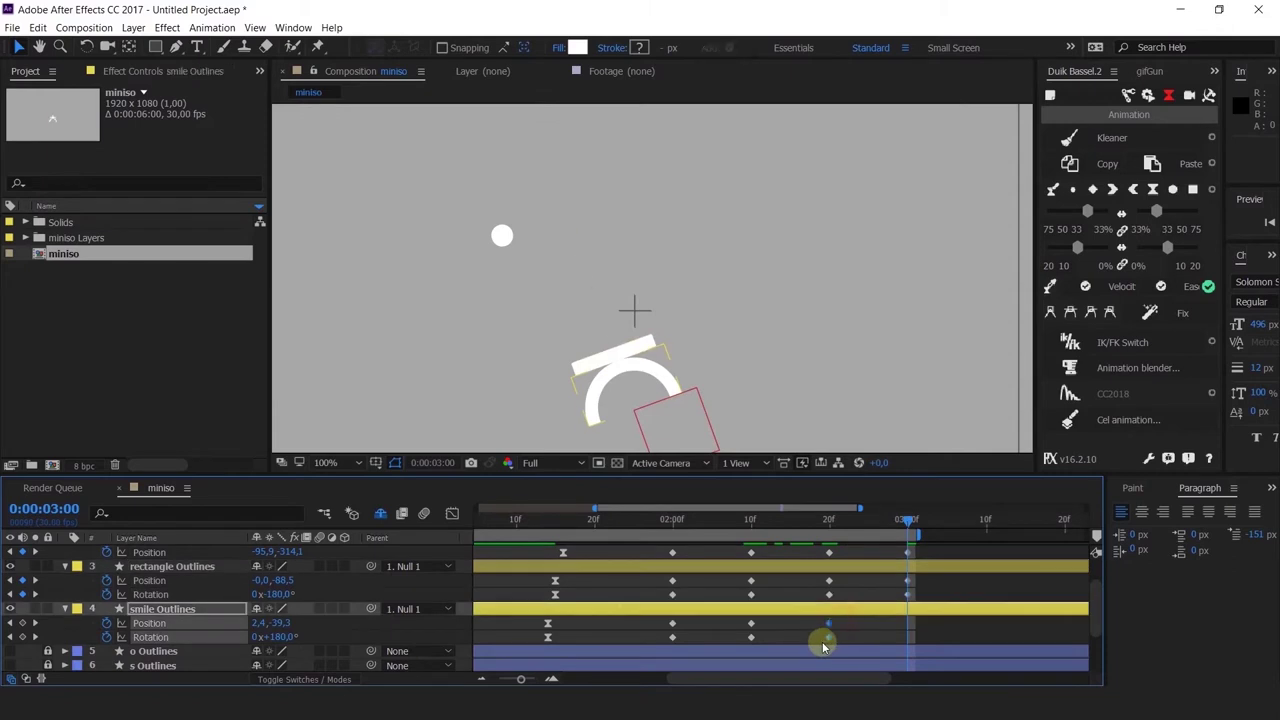
key("ctrl+v")
scroll(863, 623, "up", 2)
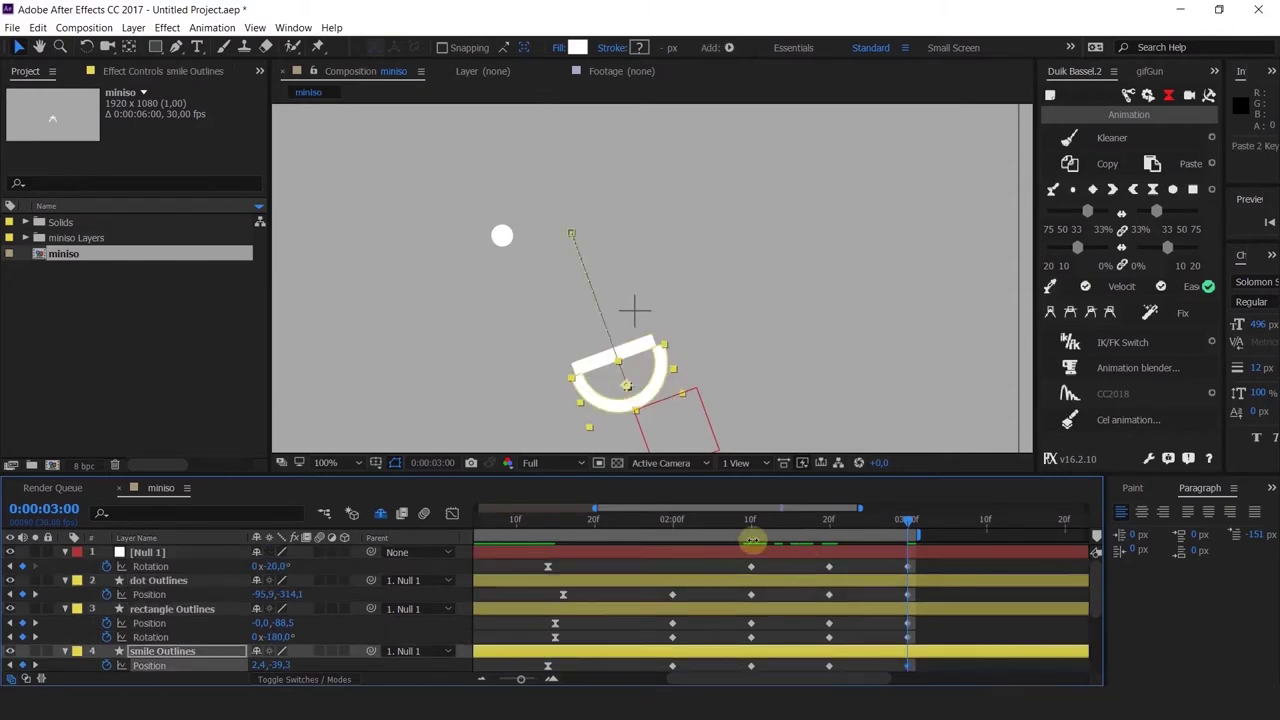
Step: Set the work area to start at about 0:00:01:18 and preview the bounce and throw
left_click_drag(729, 523, 893, 580)
left_click_drag(780, 555, 579, 535)
key("space")
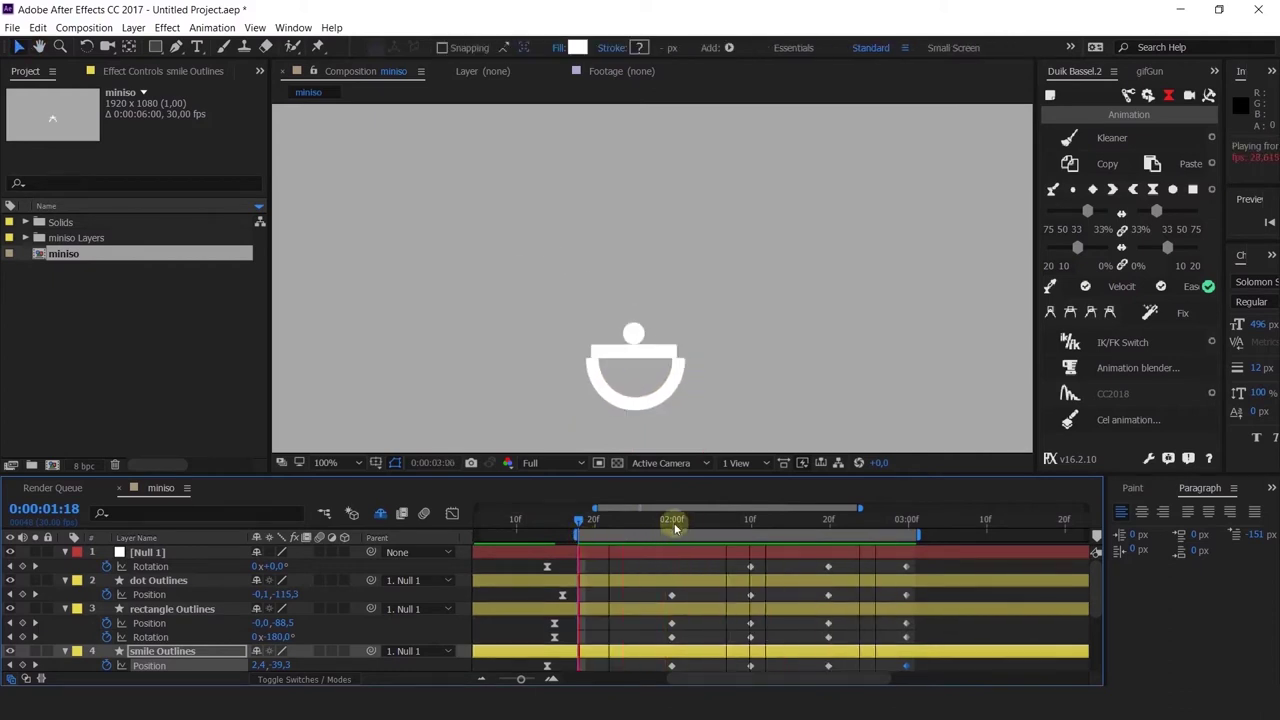
Step: Try tilting the null to -12° at 0:00:02:20 and check the motion from 0:00:02:10
left_click_drag(672, 520, 829, 569)
left_click(849, 591)
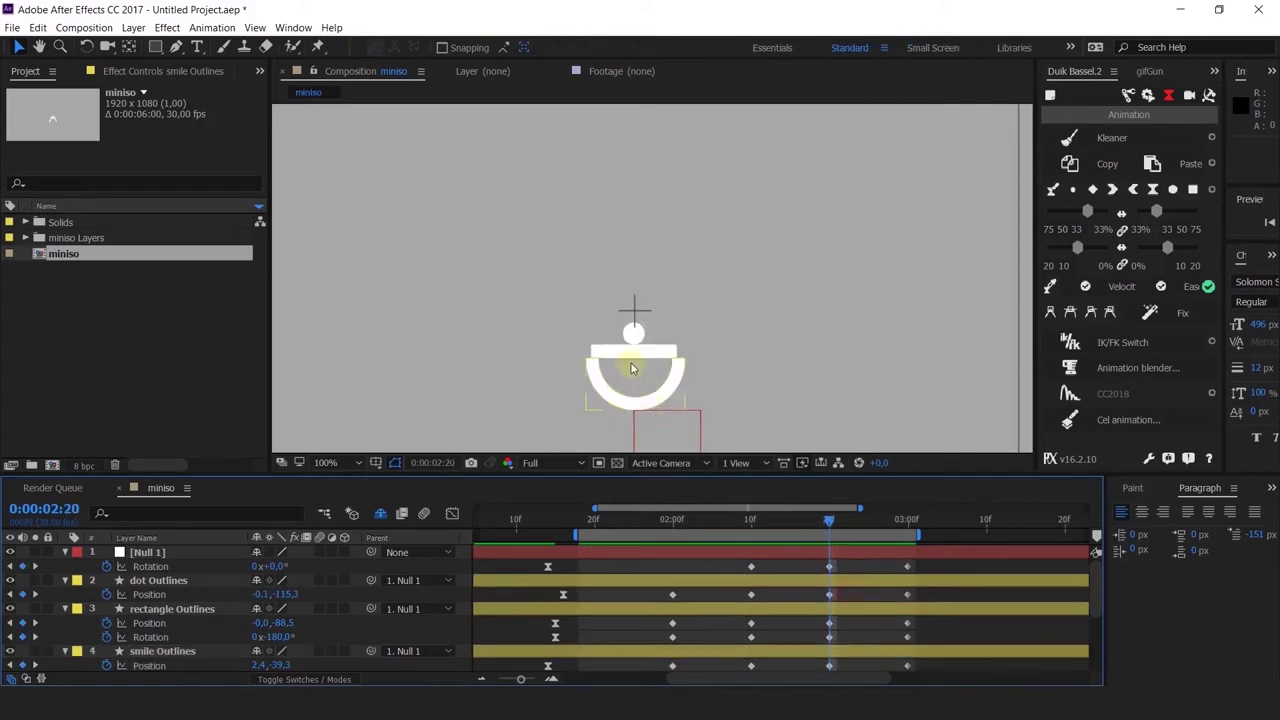
left_click(845, 556)
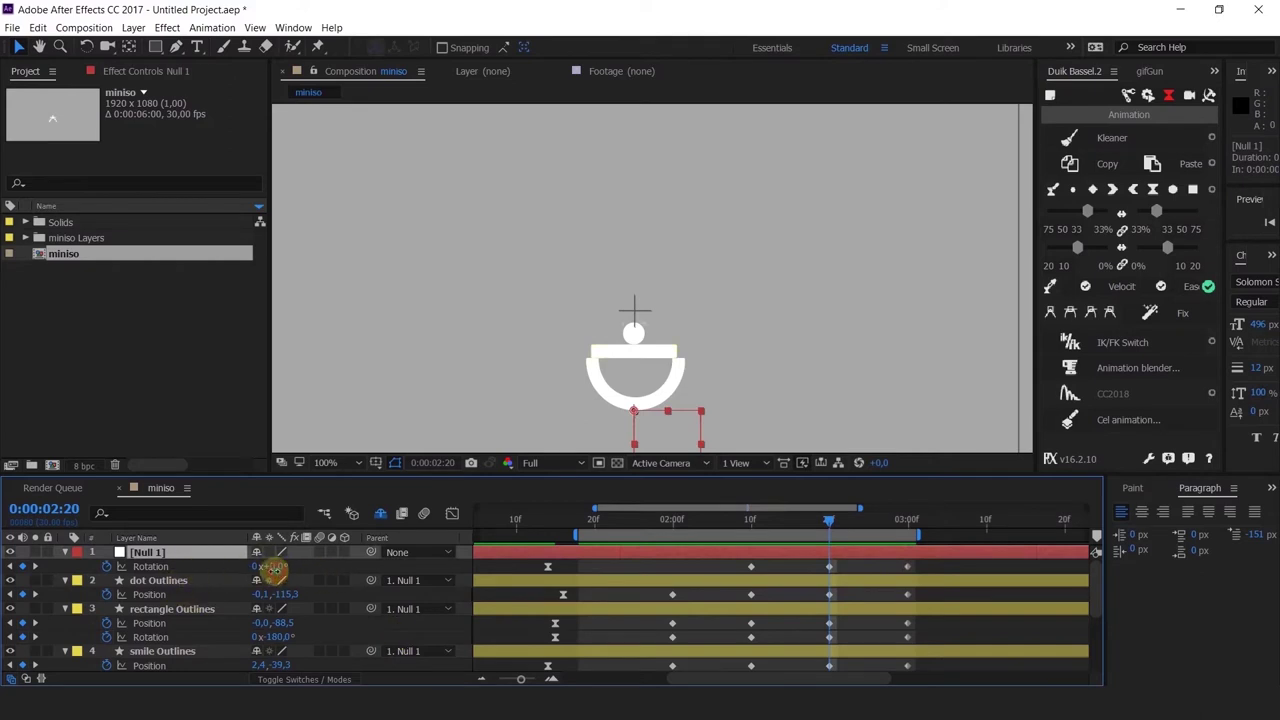
left_click_drag(272, 568, 260, 567)
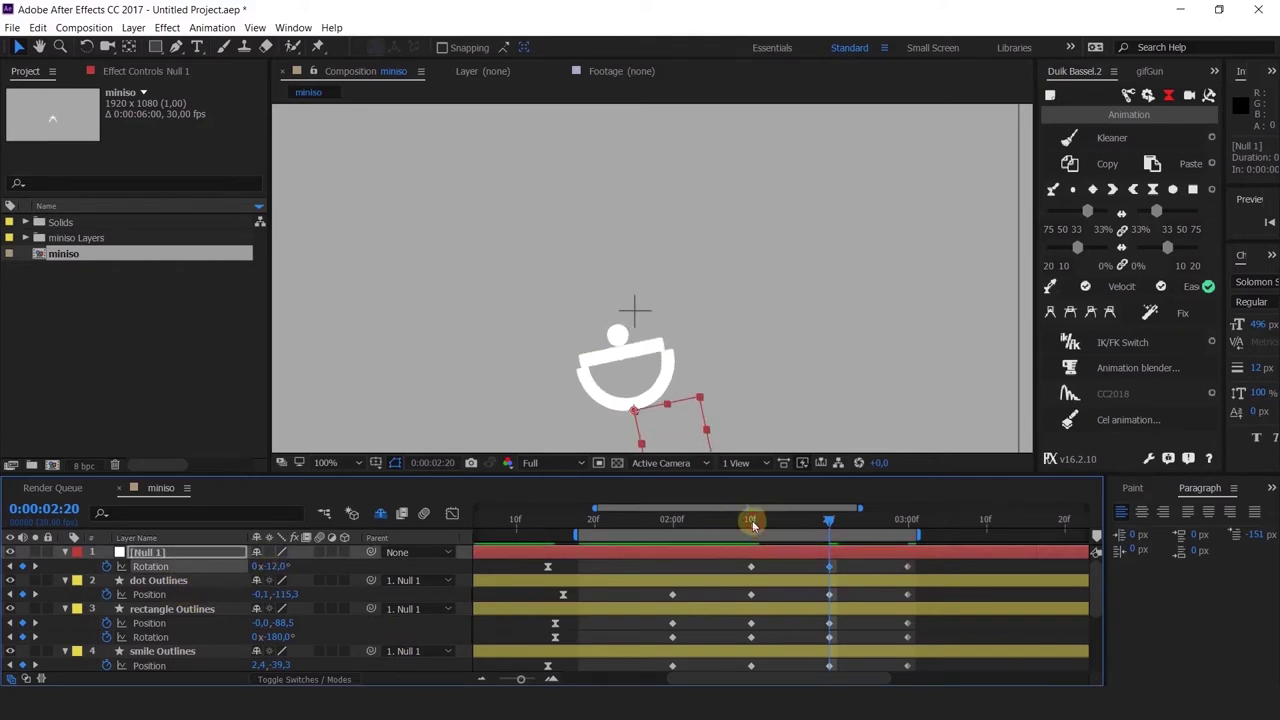
left_click(753, 522)
key("space")
key("space")
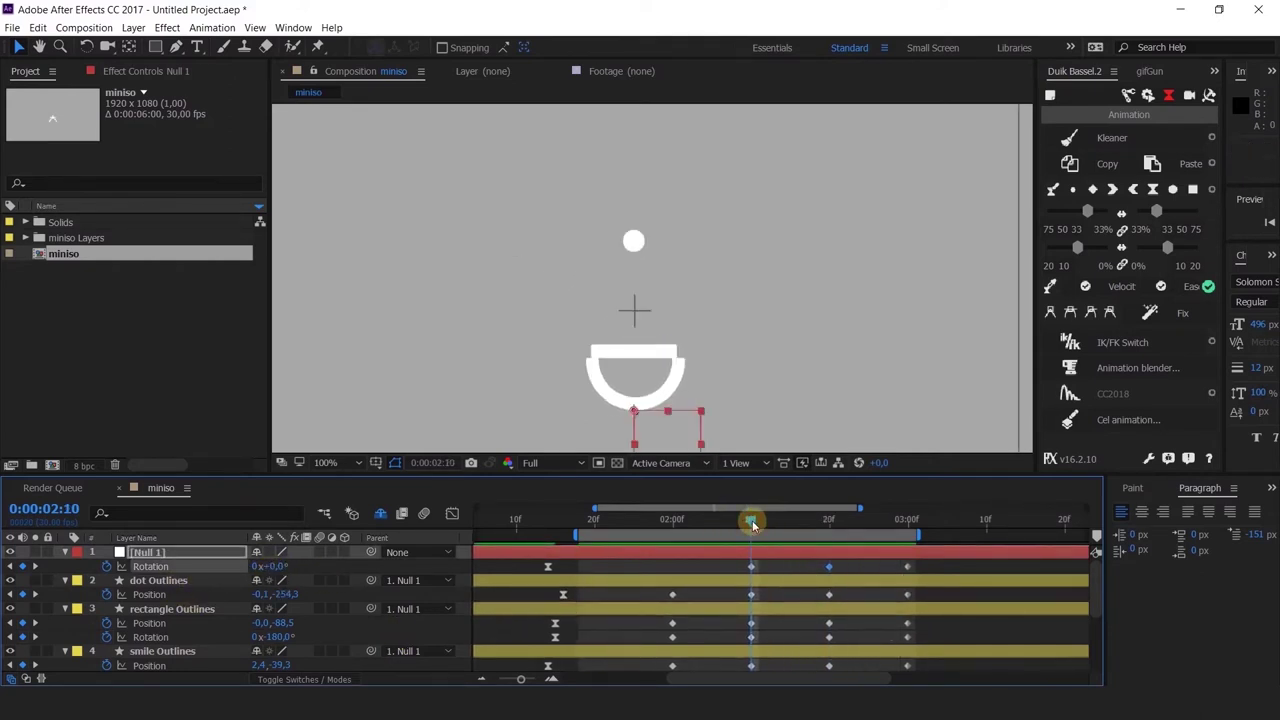
key("k")
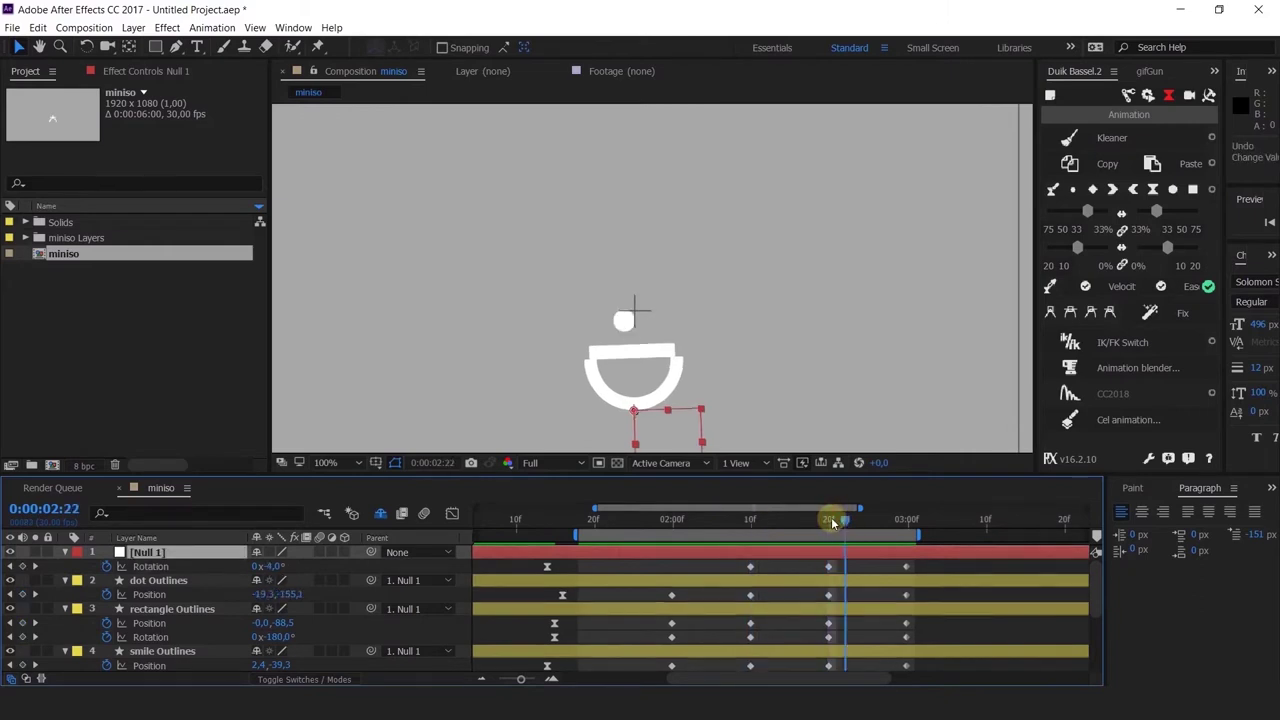
Step: At 0:00:03:00, raise the rectangle to a Y position of about -251.5 and rotate it to -242°
left_click(608, 352)
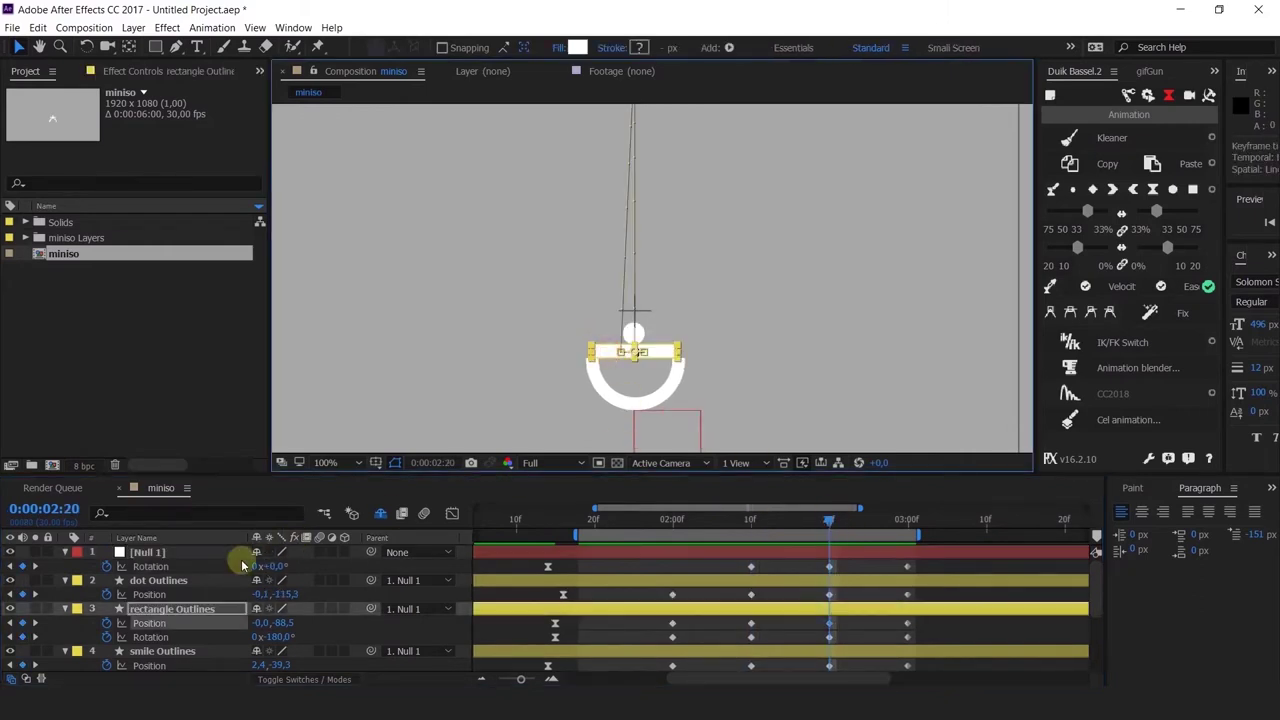
left_click(829, 519)
left_click_drag(862, 535, 908, 536)
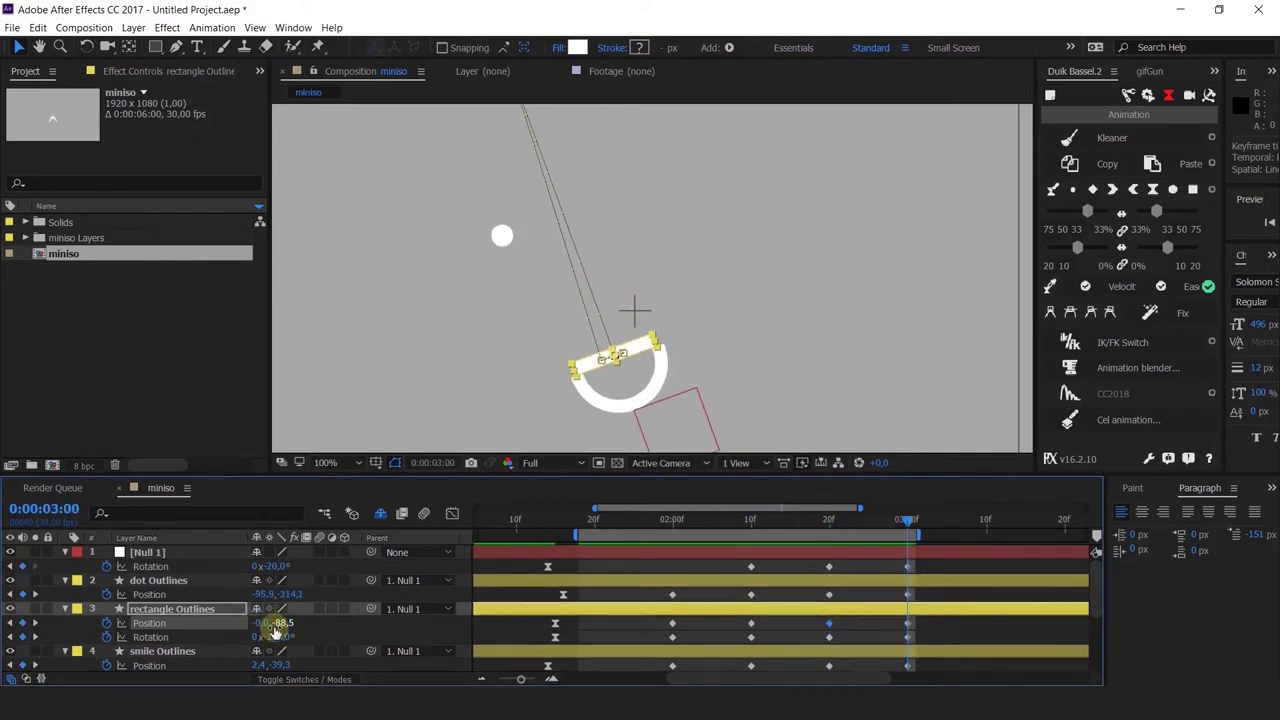
left_click_drag(255, 620, 229, 634)
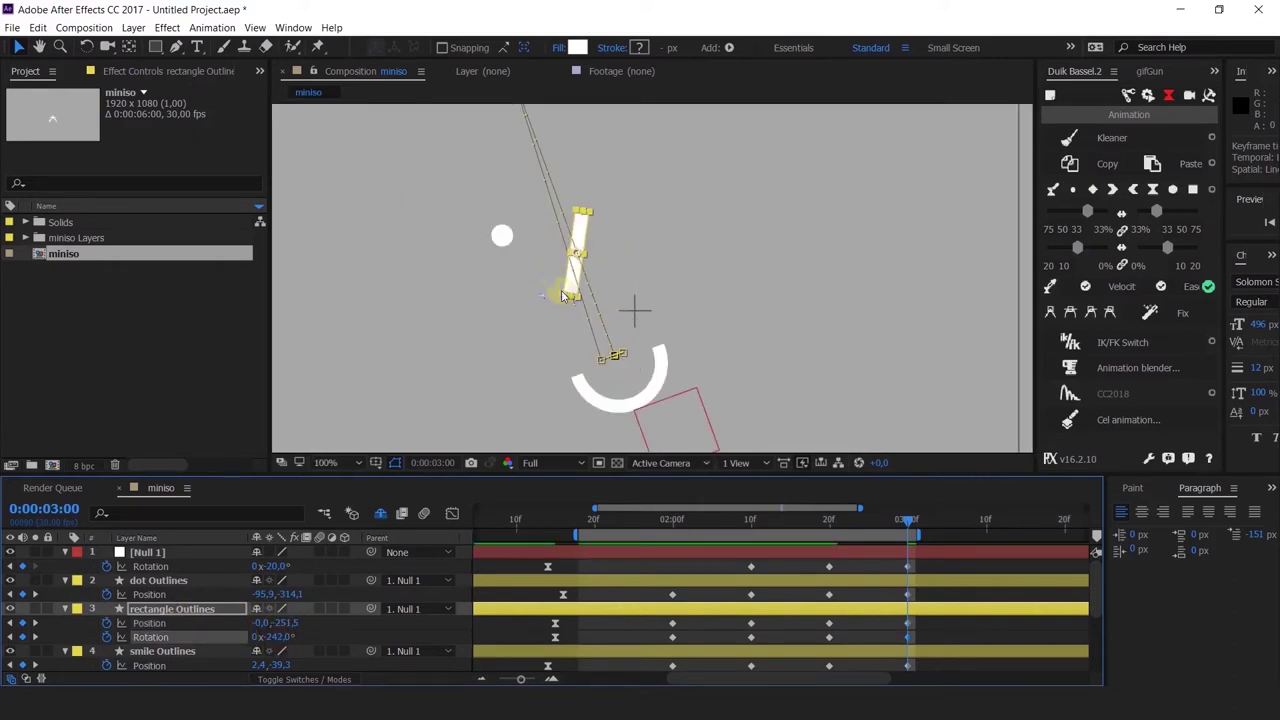
Step: Unlock the six letter layers from o Outlines to m Outlines and make them visible
scroll(563, 296, "down", 2)
scroll(148, 641, "down", 2)
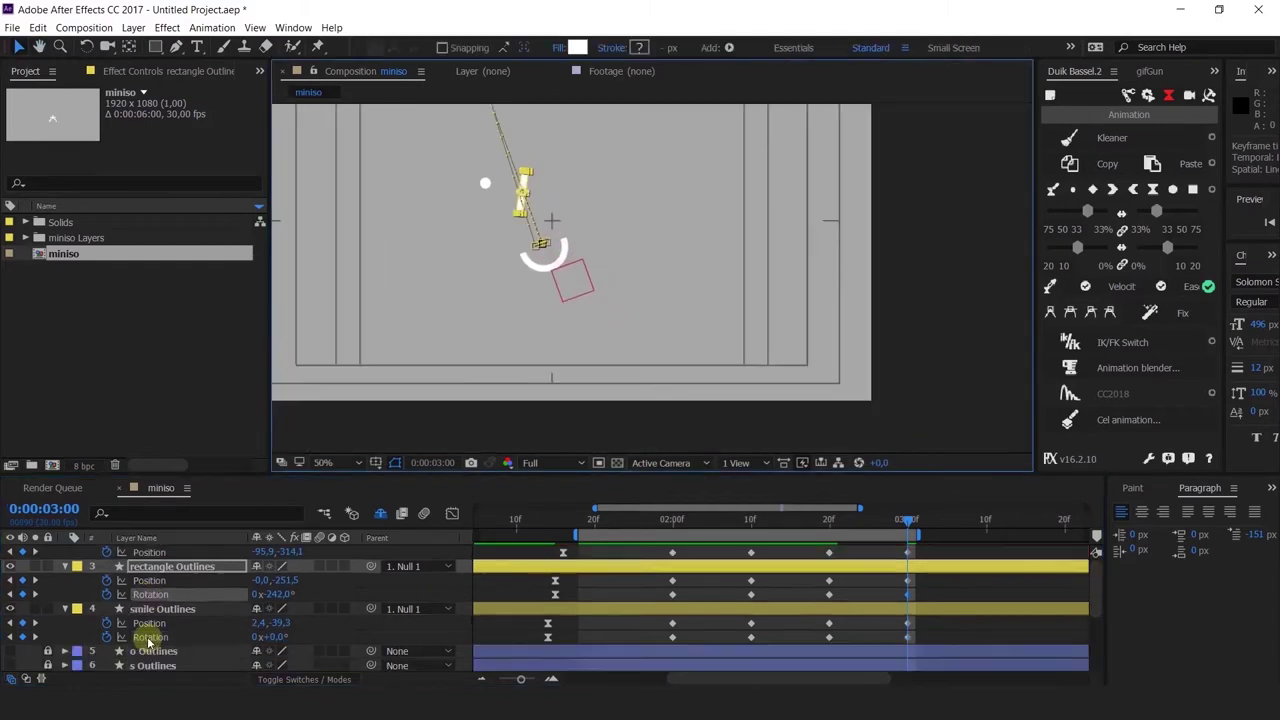
scroll(148, 641, "down", 3)
left_click_drag(48, 659, 51, 580)
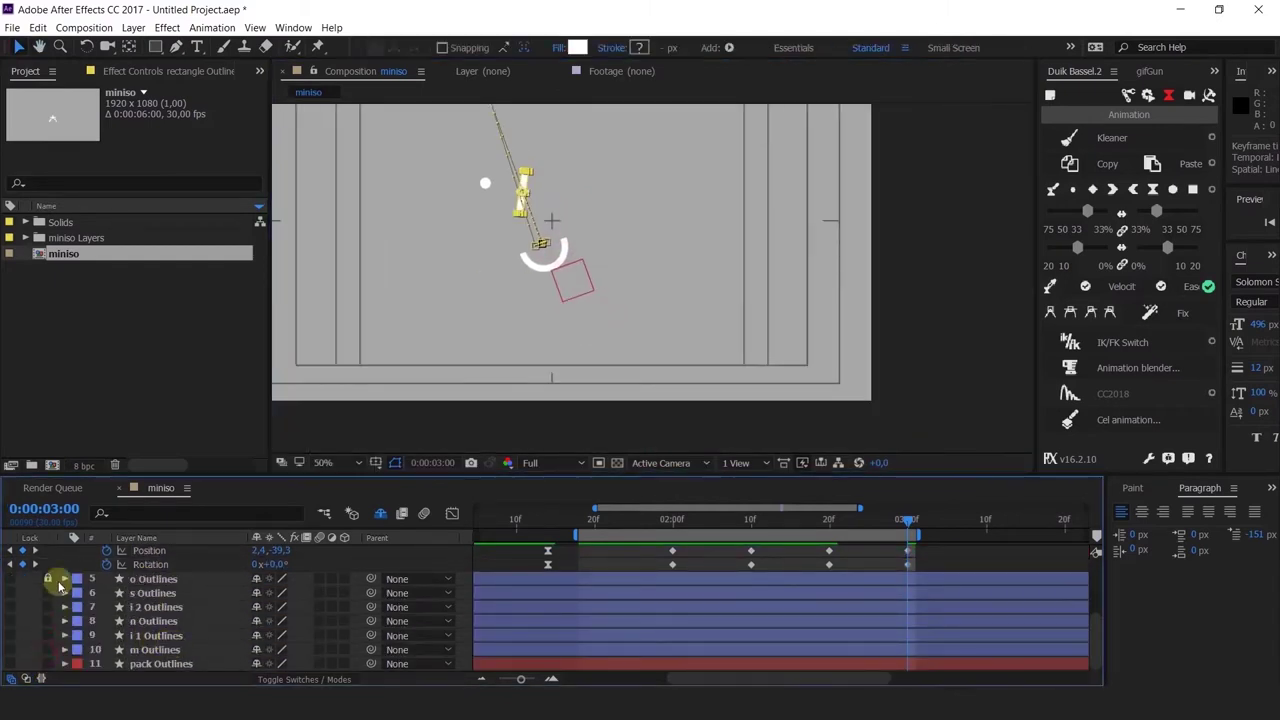
left_click(140, 580)
left_click(133, 651, "shift")
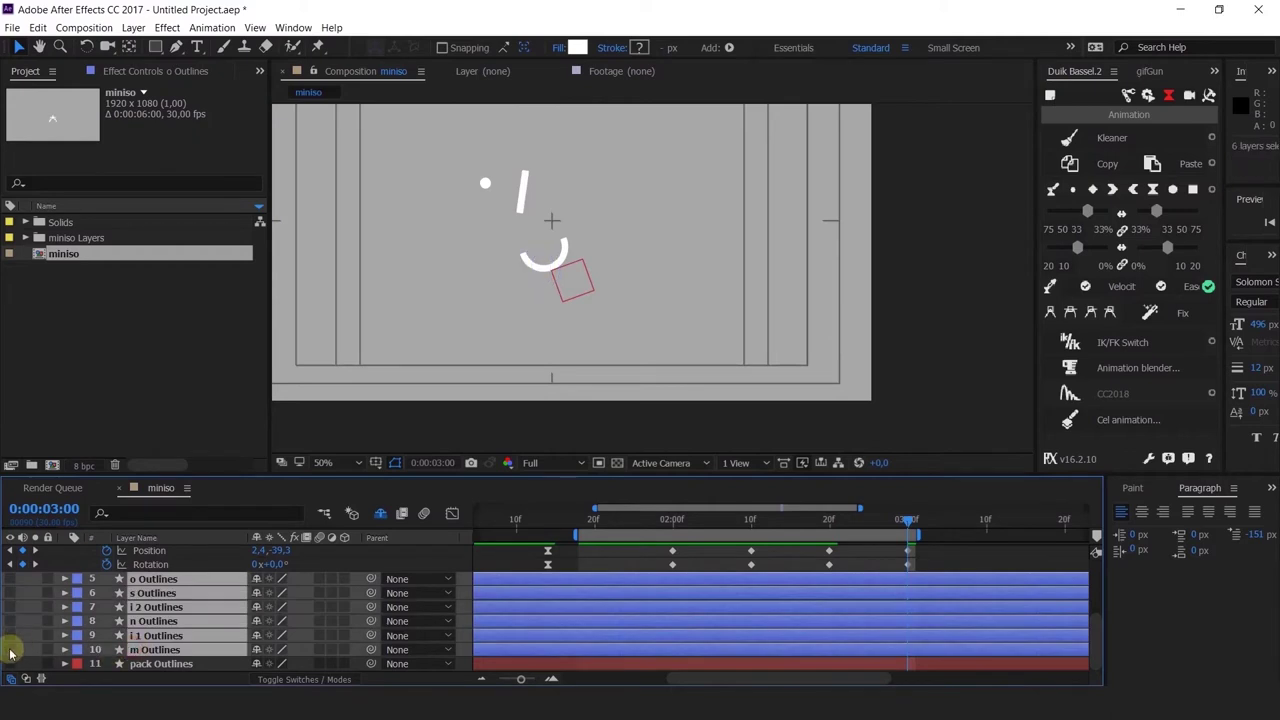
left_click_drag(8, 654, 10, 579)
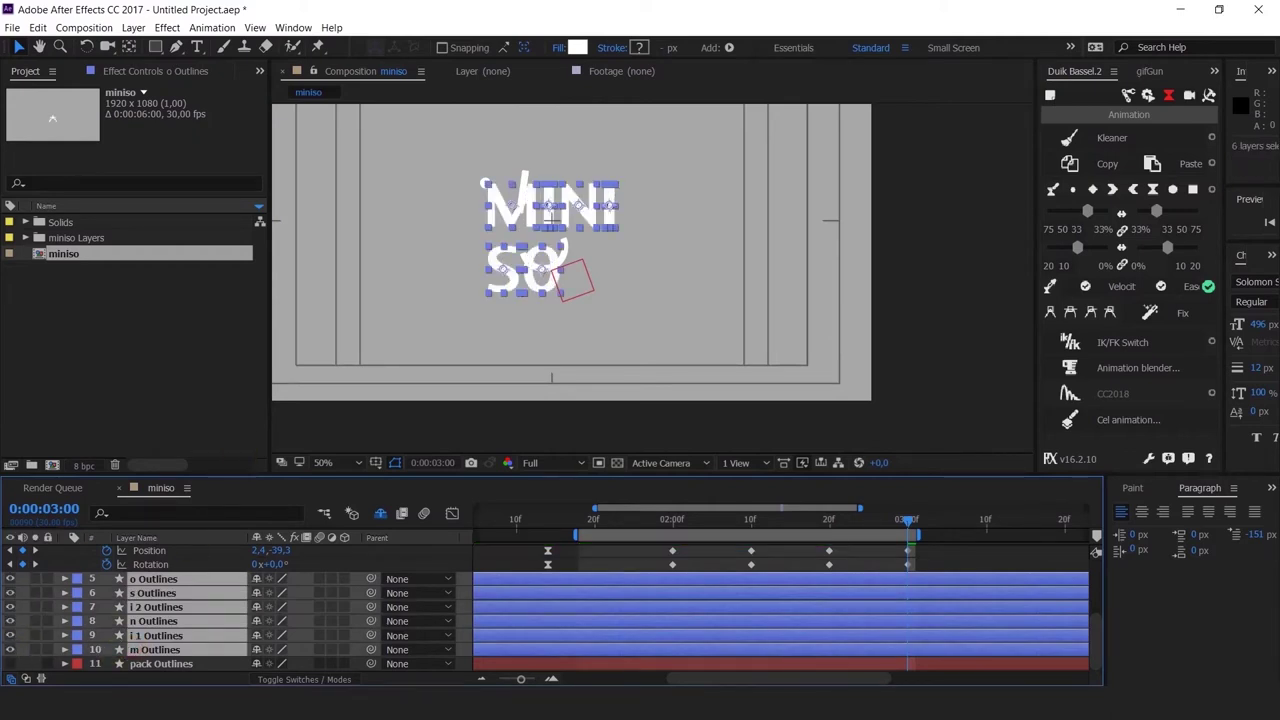
Step: Set the opacity of the six letter layers to 19% and lock them again as a placement guide
key("t")
left_click_drag(263, 593, 199, 600)
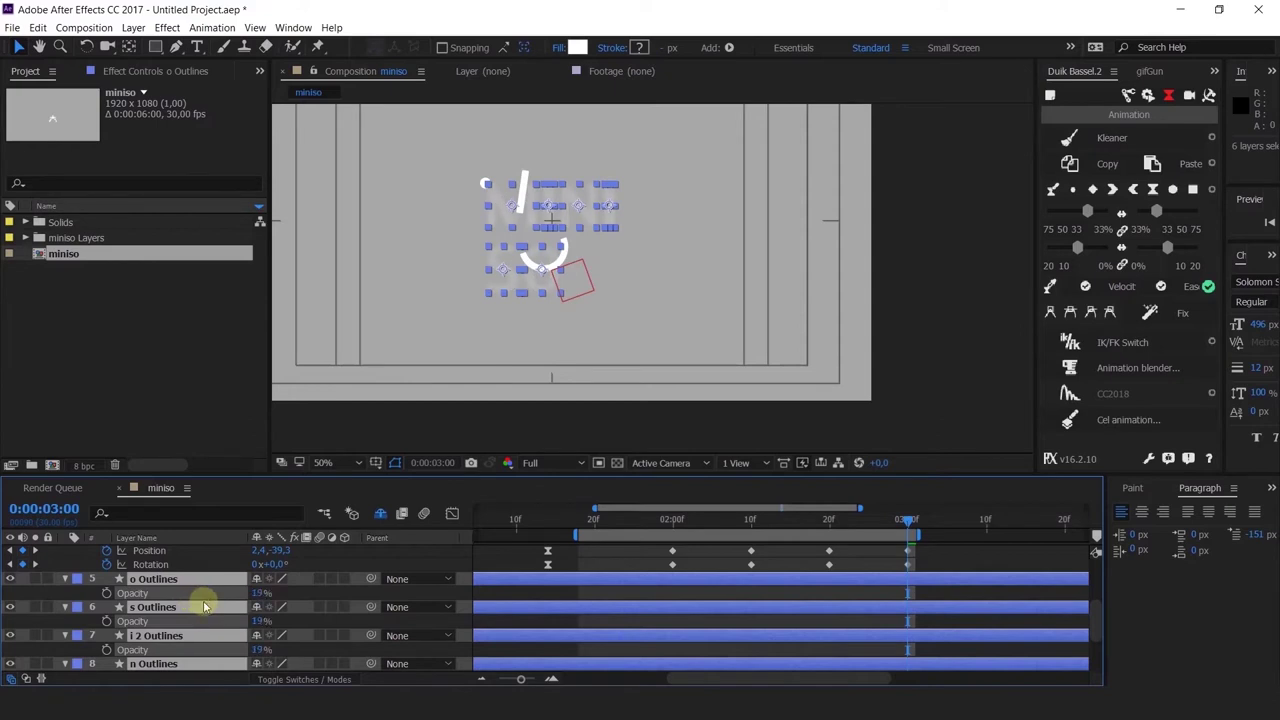
left_click_drag(46, 587, 47, 663)
scroll(594, 205, "up", 3)
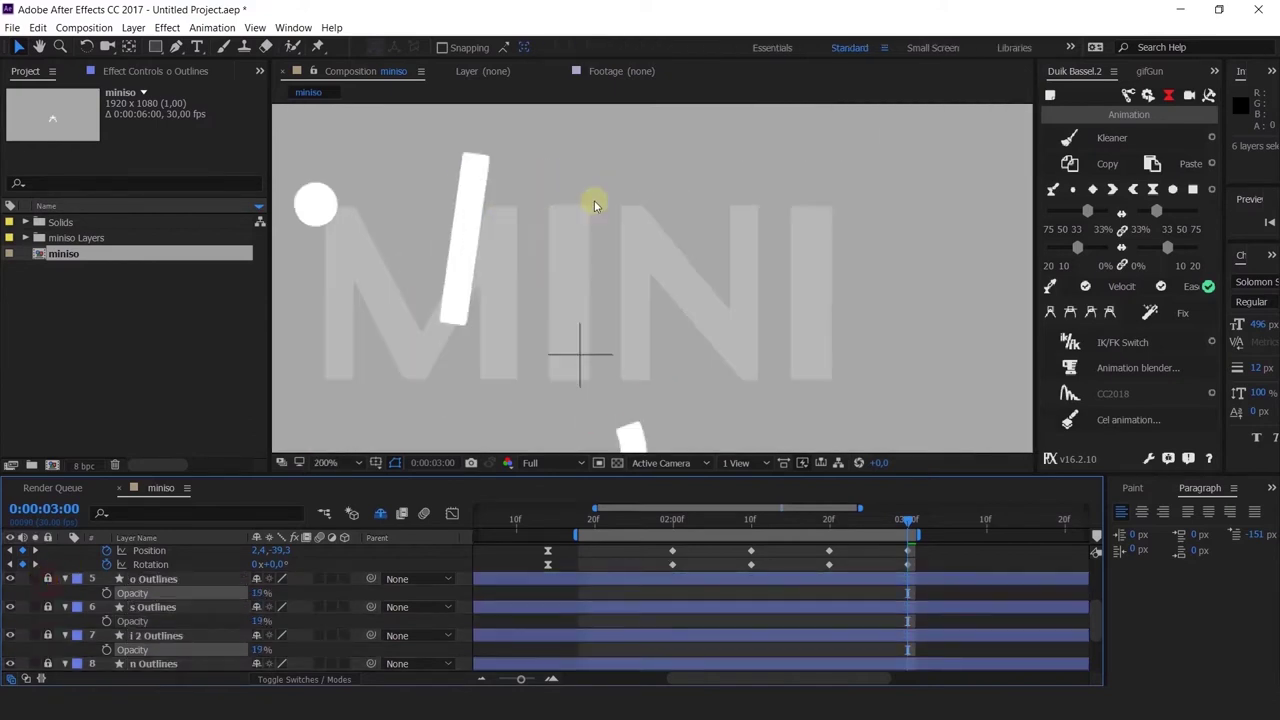
scroll(620, 230, "down", 3)
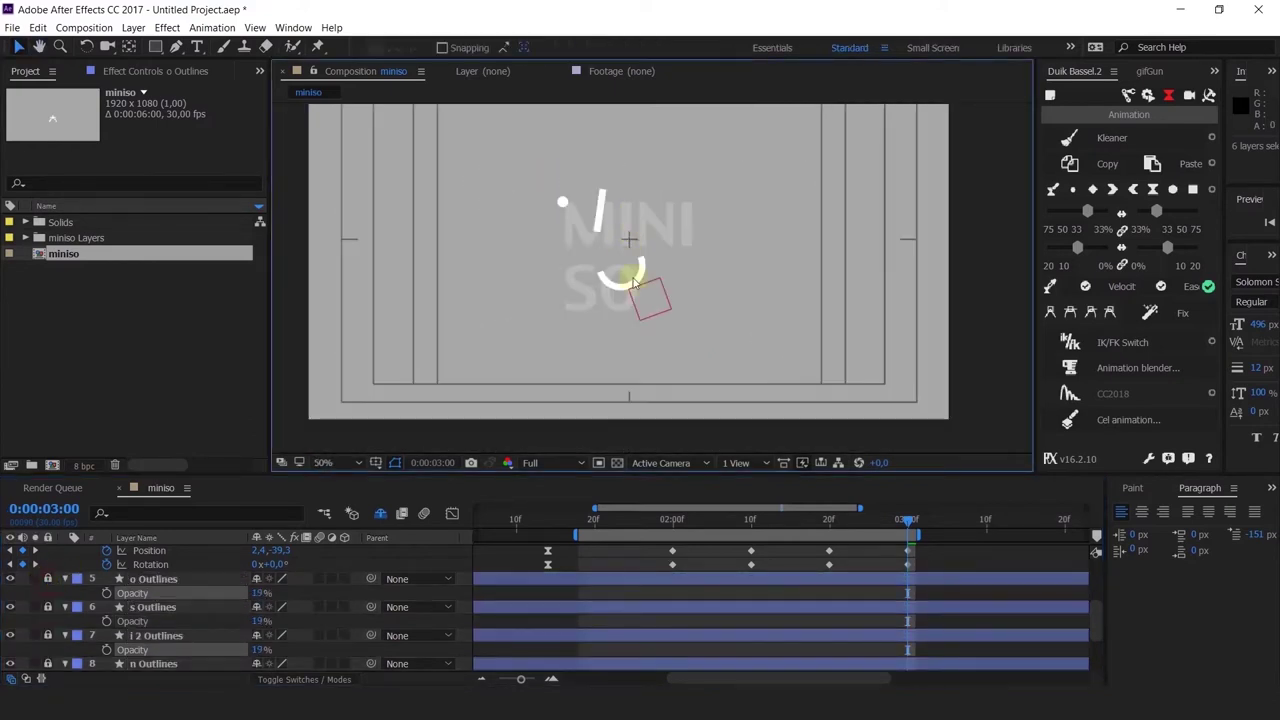
scroll(794, 571, "up", 3)
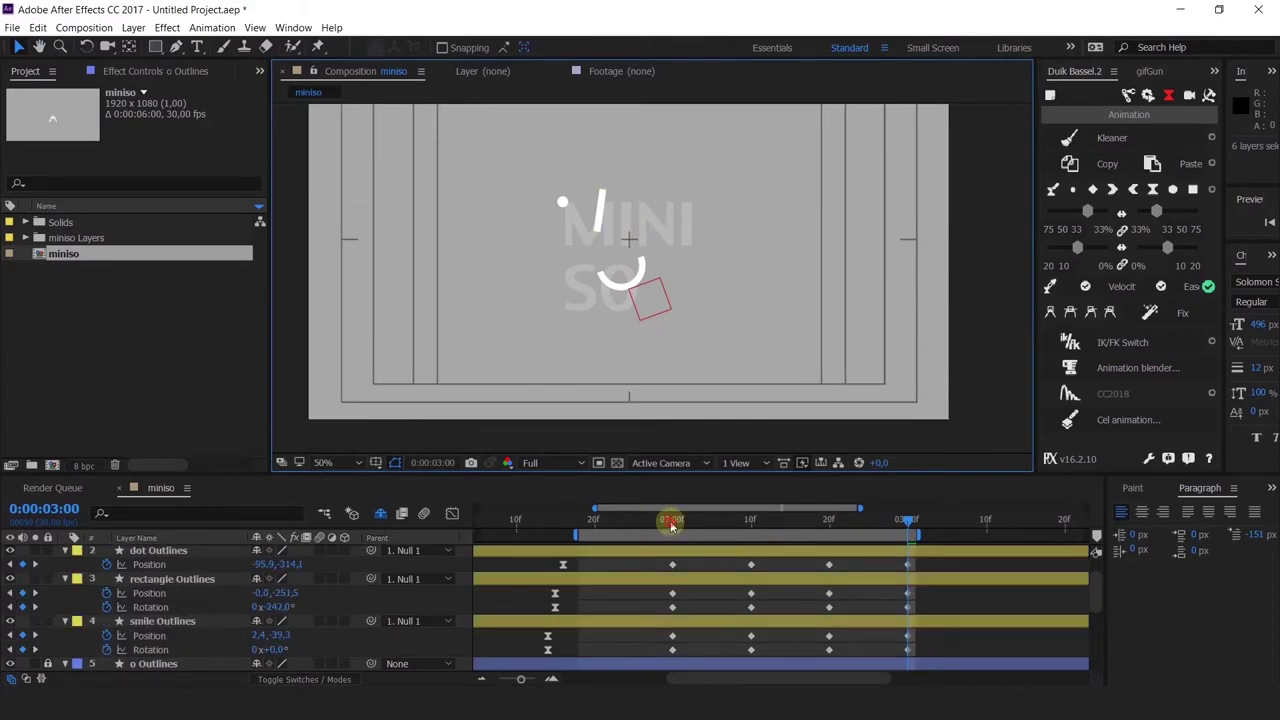
Step: Try freehand placements of the dot near the rectangle's upper end at 0:00:03:00, ending at about -16, -329
left_click_drag(672, 527, 906, 612)
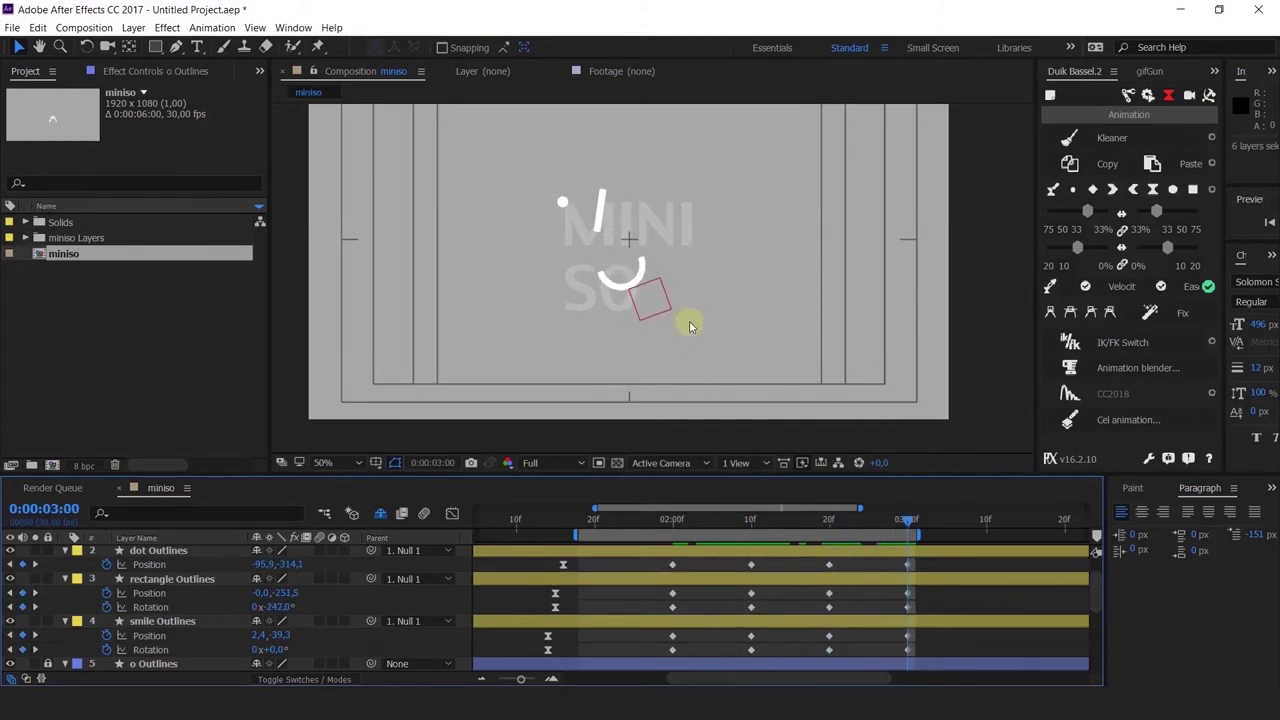
scroll(686, 323, "up", 2)
left_click(428, 288)
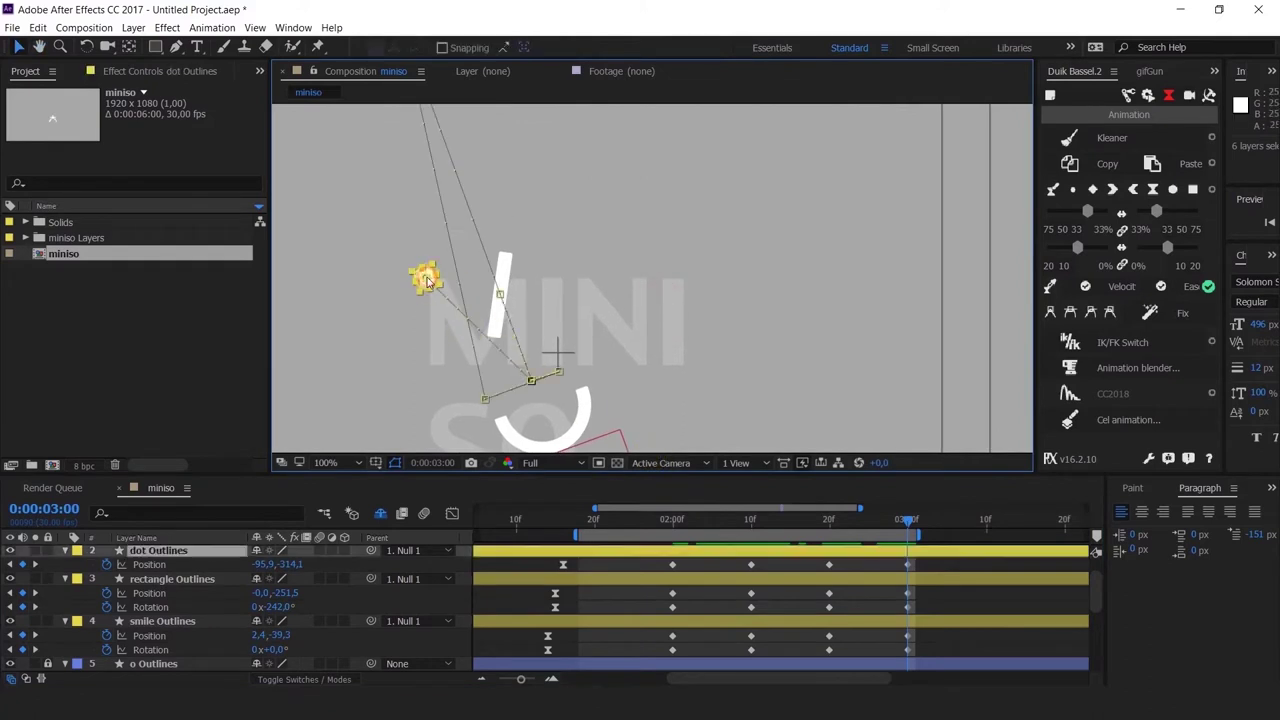
left_click_drag(428, 288, 491, 221)
left_click_drag(822, 520, 909, 560)
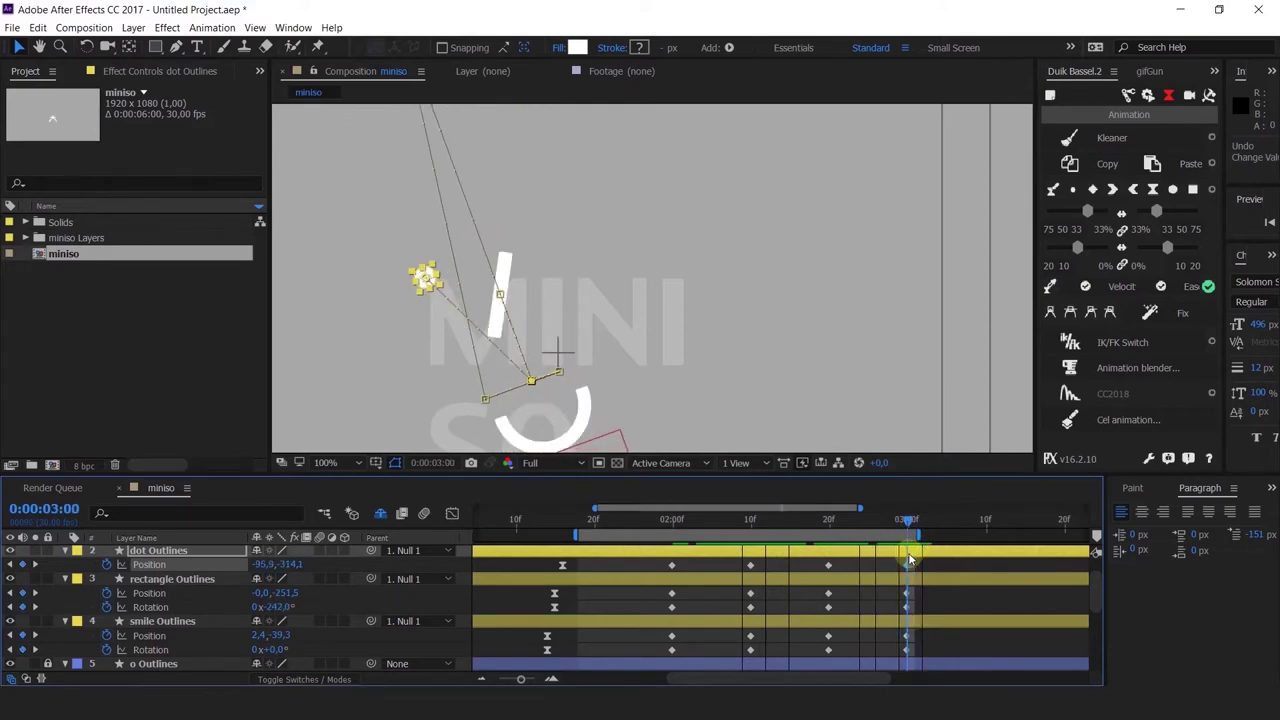
left_click(430, 282)
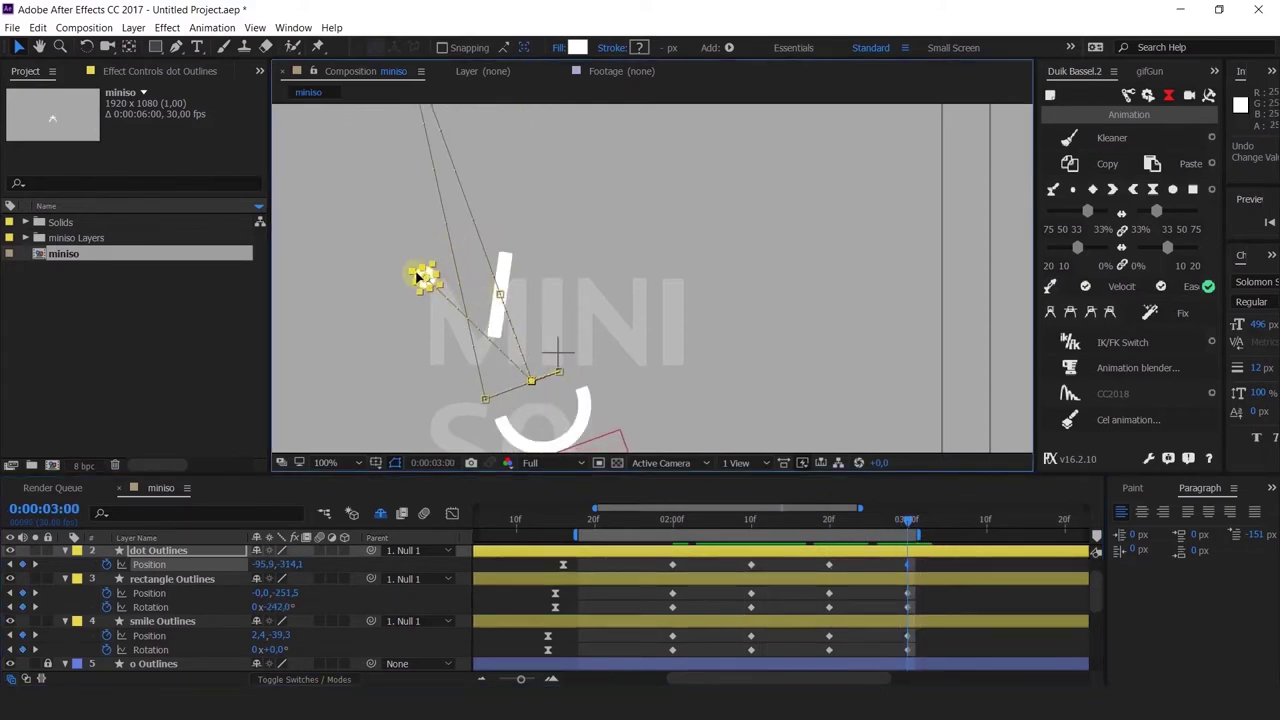
left_click_drag(433, 265, 523, 229)
key("ctrl+z")
scroll(437, 281, "up", 1)
scroll(523, 228, "down", 1)
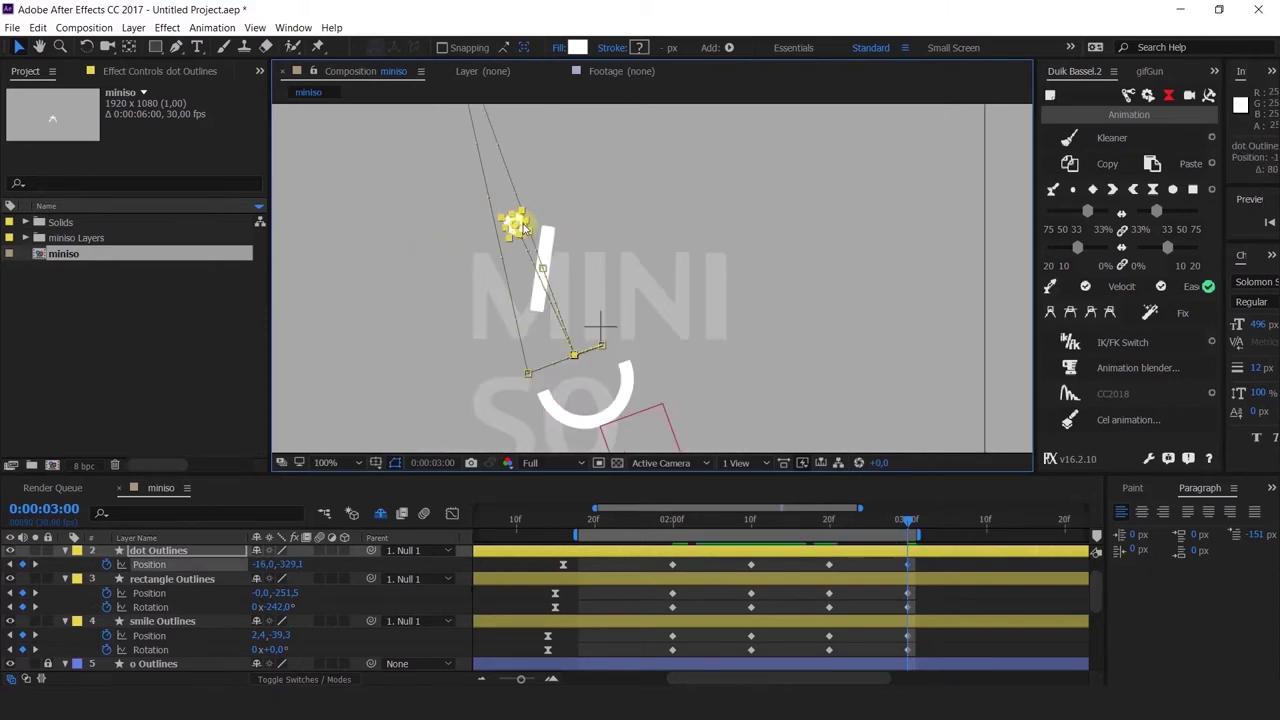
Step: Paste the dot's 0:00:02:10 position keyframe at 0:00:03:00 and raise the dot to a Y position of about -386
left_click(751, 565)
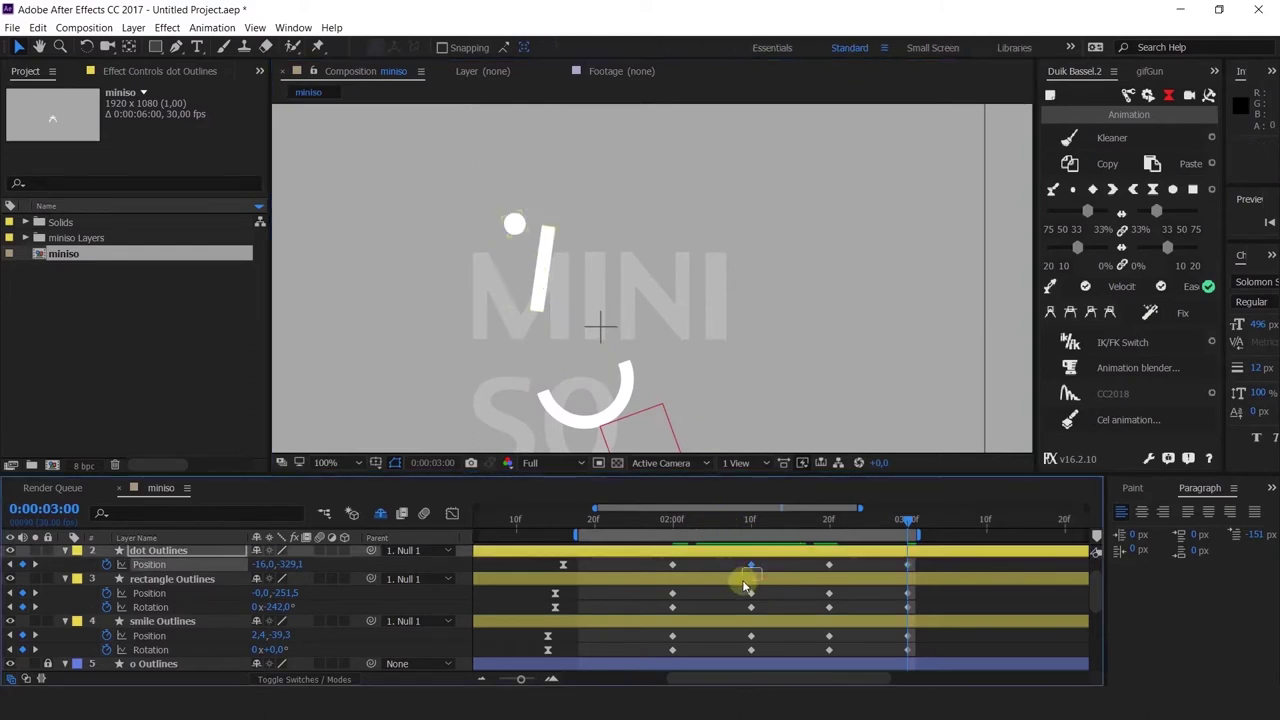
key("ctrl+c")
key("ctrl+v")
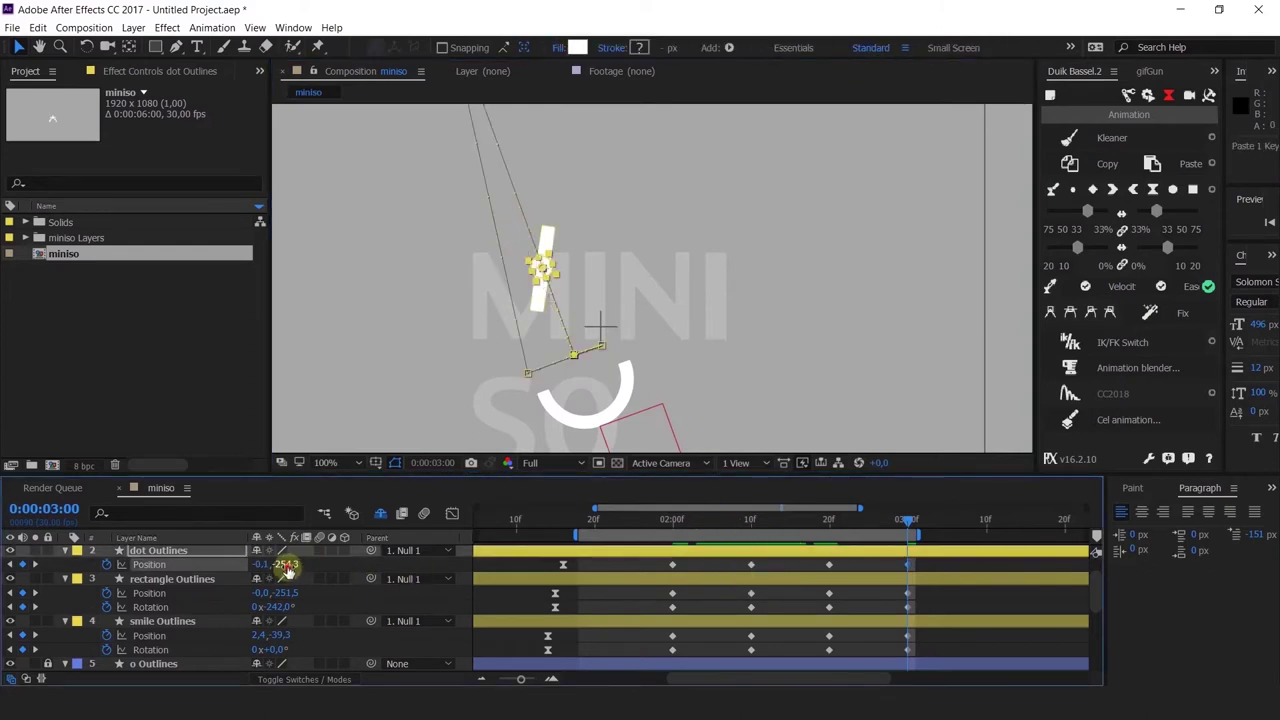
left_click_drag(286, 564, 168, 565)
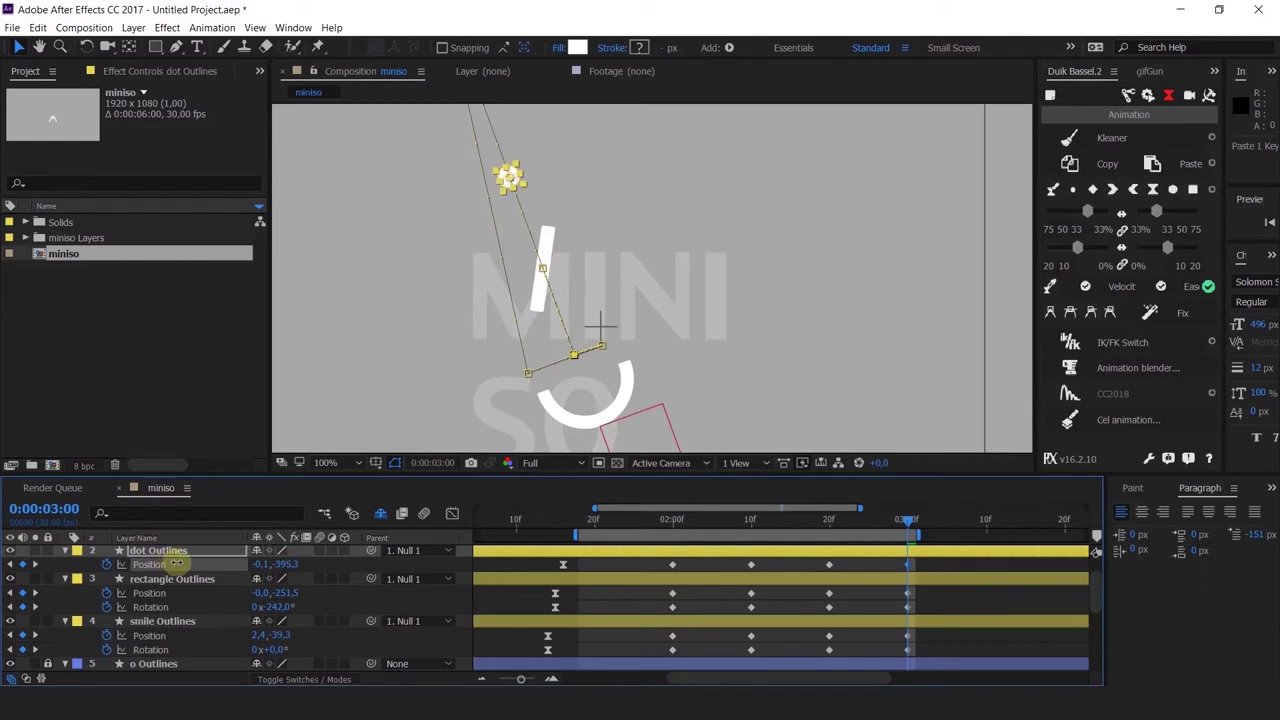
Step: At 0:00:03:10, move the dot down beside the faint letter M to about -120, -197
left_click(986, 521)
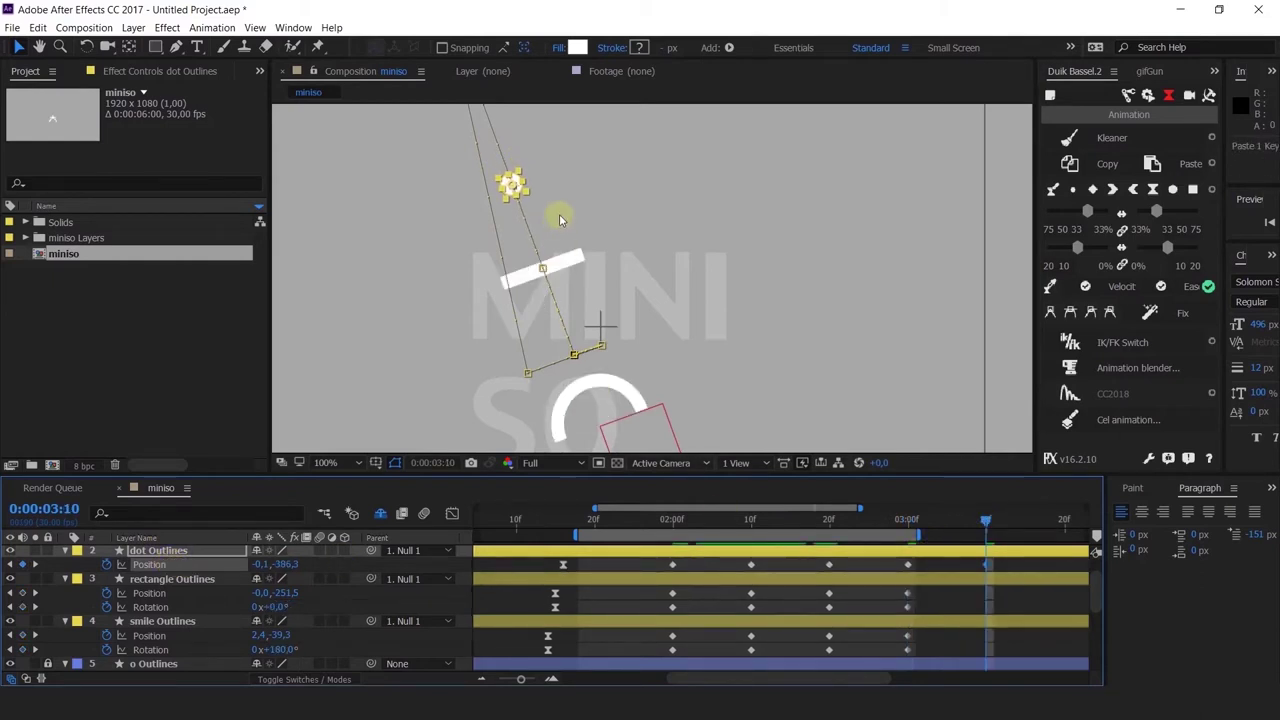
left_click_drag(509, 183, 480, 336)
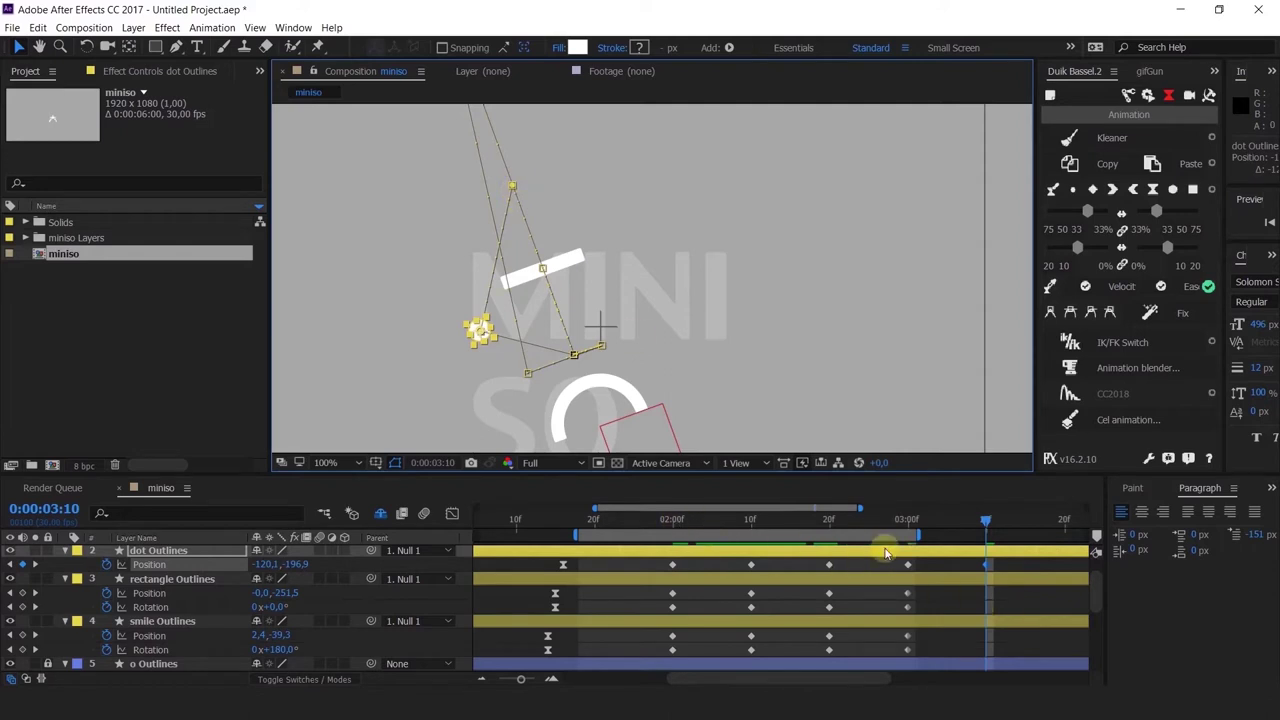
Step: Delete the dot, rectangle and smile keyframes at the end of the timeline, around 0:00:05:29
key("minus")
key("minus")
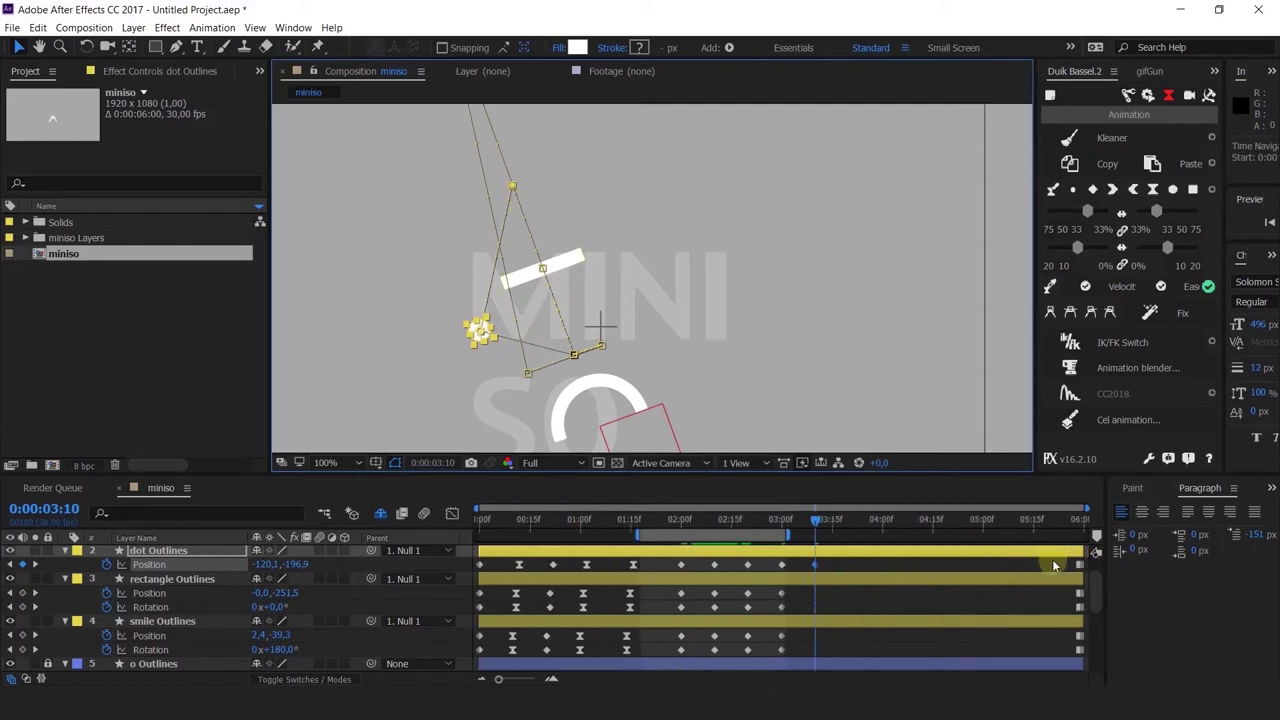
left_click_drag(1054, 566, 1100, 674)
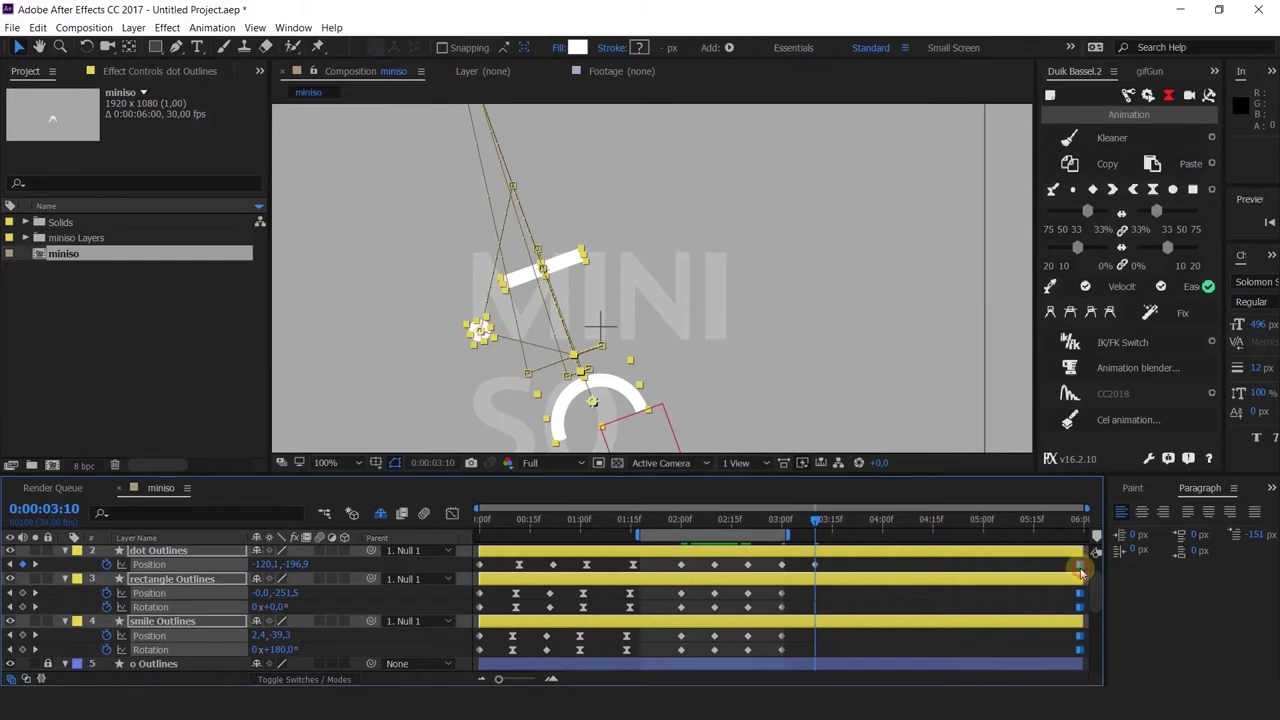
left_click_drag(1080, 568, 1078, 566)
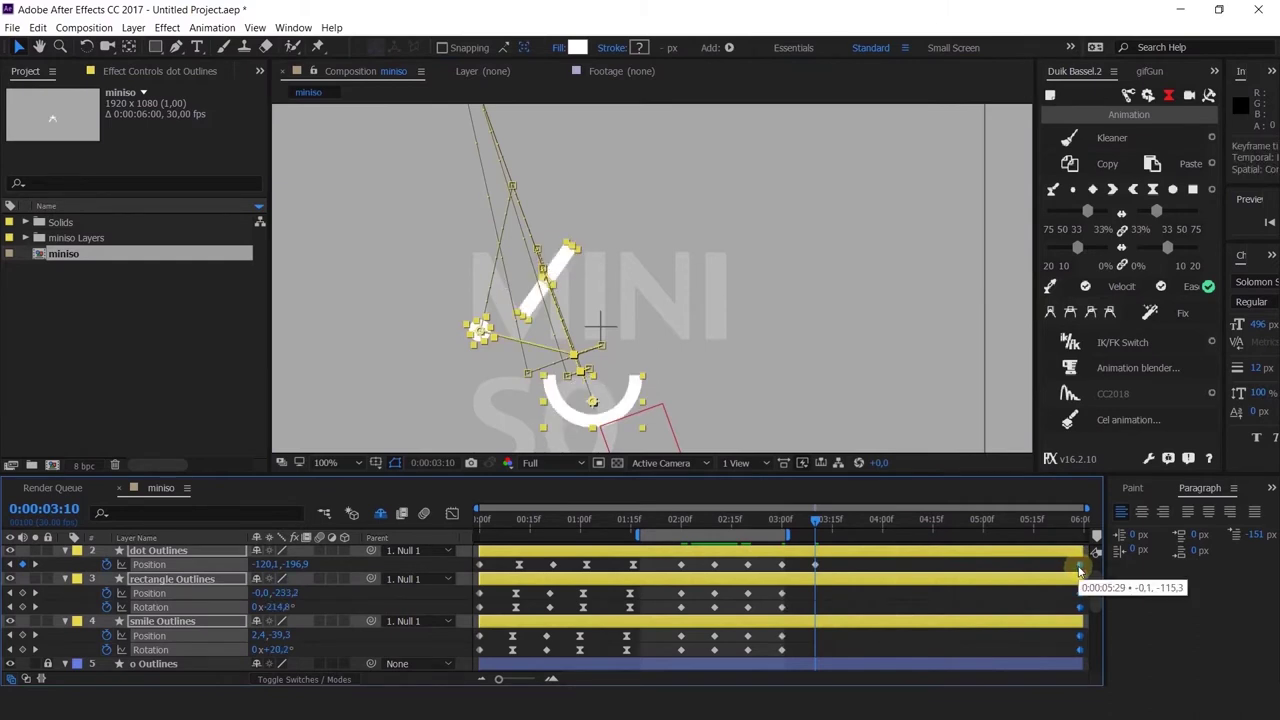
left_click_drag(1080, 578, 1080, 580)
scroll(1081, 590, "down", 2)
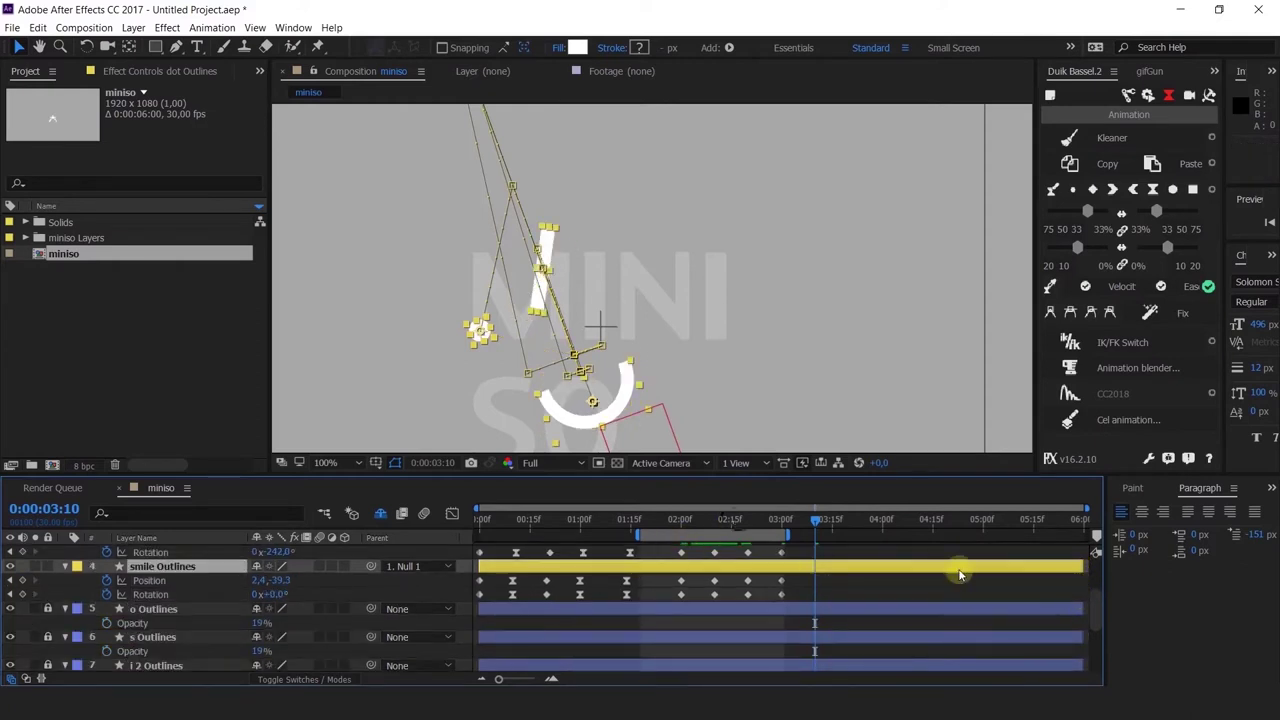
Step: Scrub and play back the shapes' throw over the faint MINISO letters between about 0:00:01:23 and 0:00:03:00
mouse_move(728, 521)
left_mouse_down()
mouse_move(708, 521)
mouse_move(720, 521)
left_mouse_up()
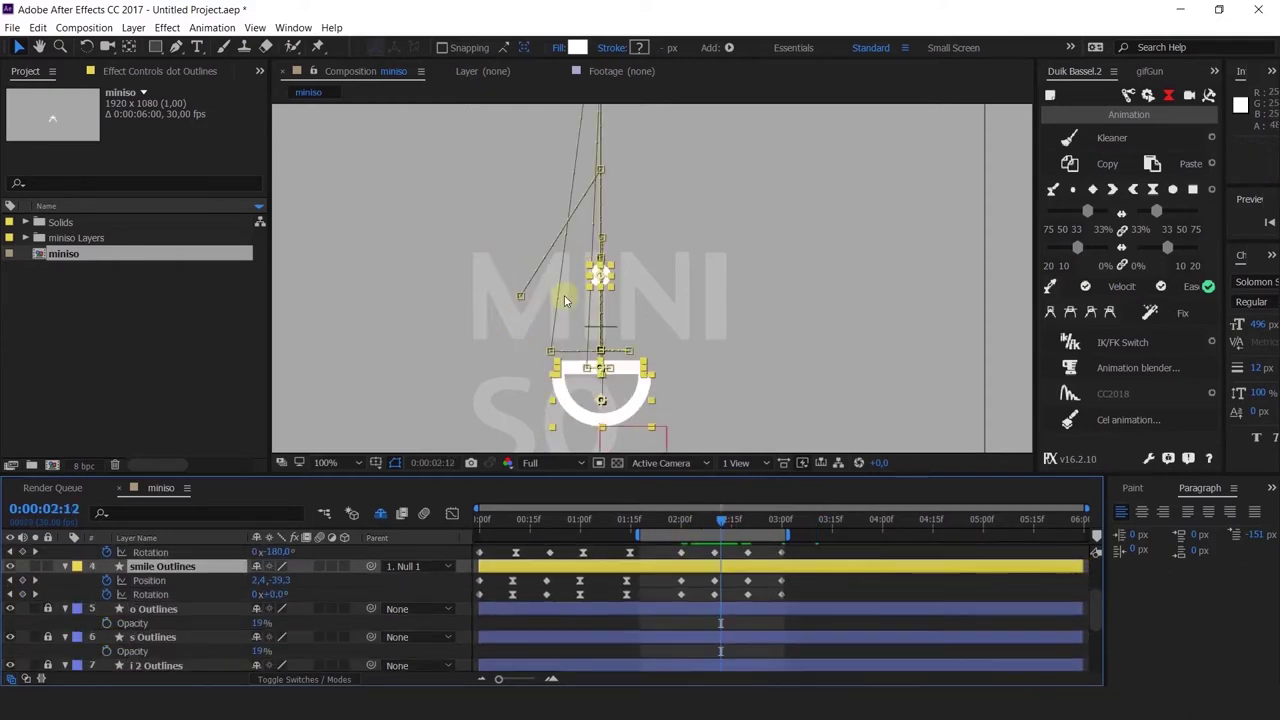
scroll(564, 300, "up", 1)
left_click_drag(560, 306, 594, 344)
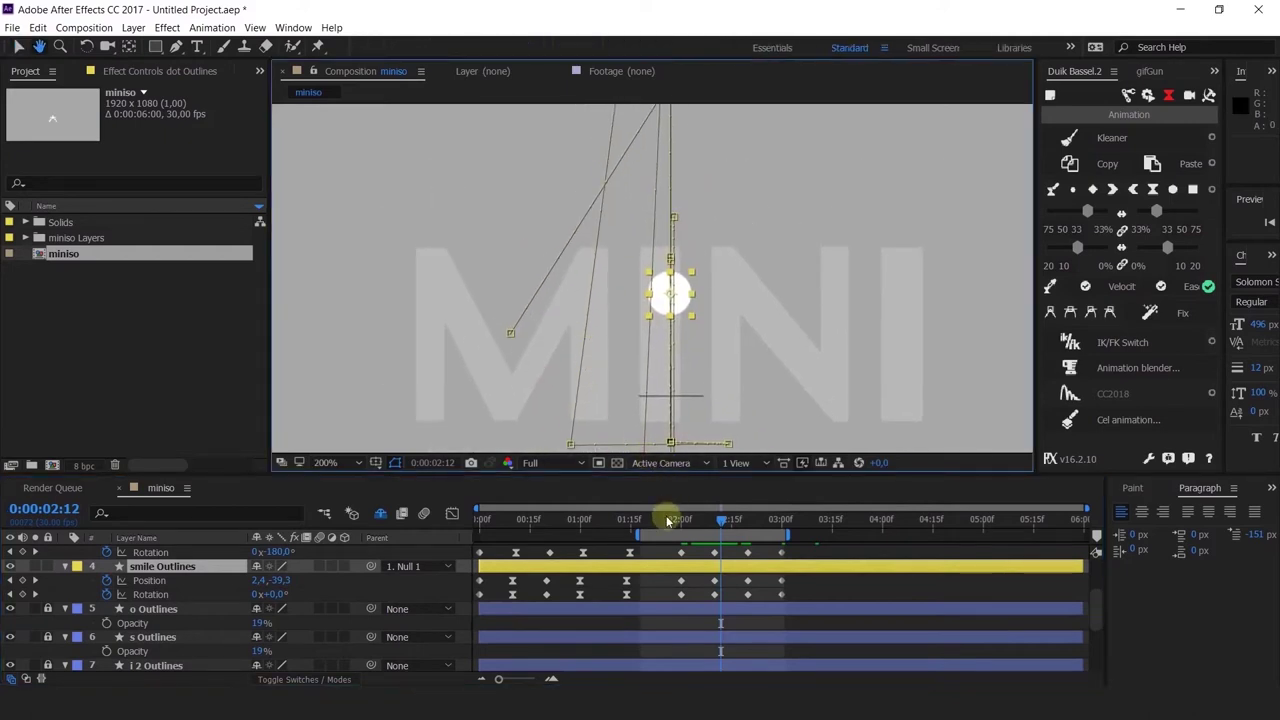
left_click_drag(679, 527, 795, 549)
left_click_drag(803, 549, 655, 595)
key("space")
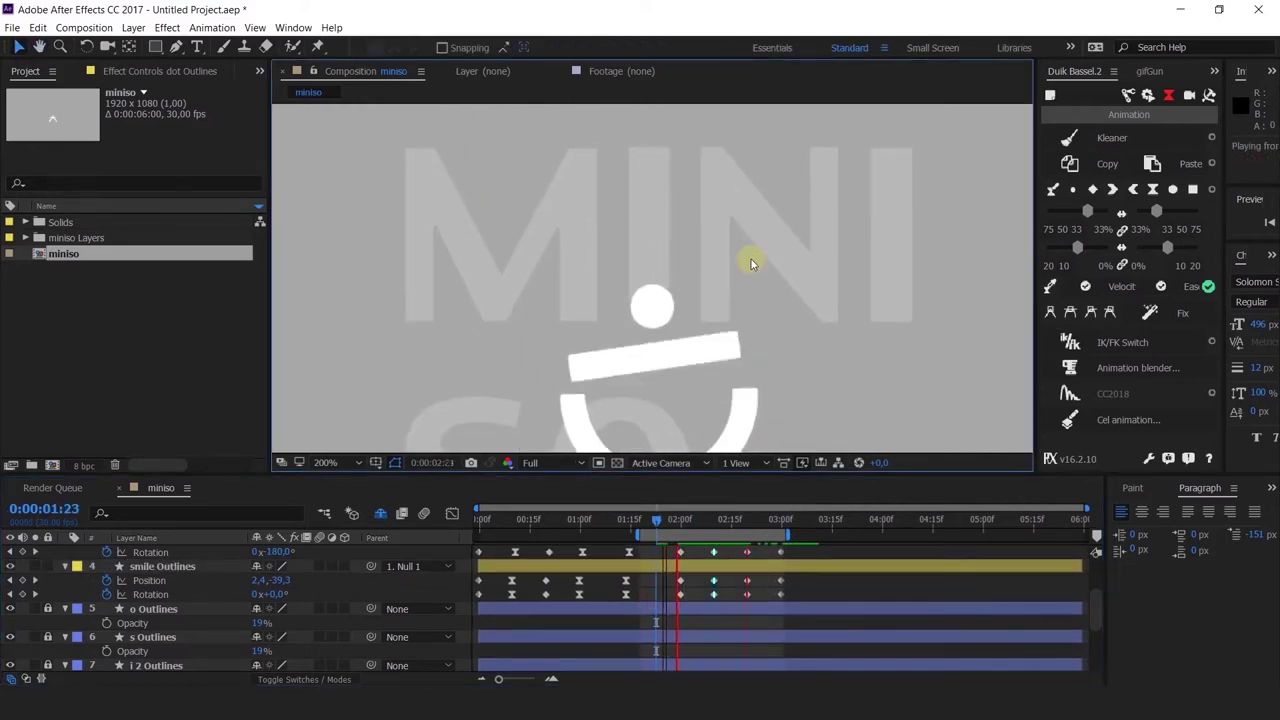
left_click(658, 522)
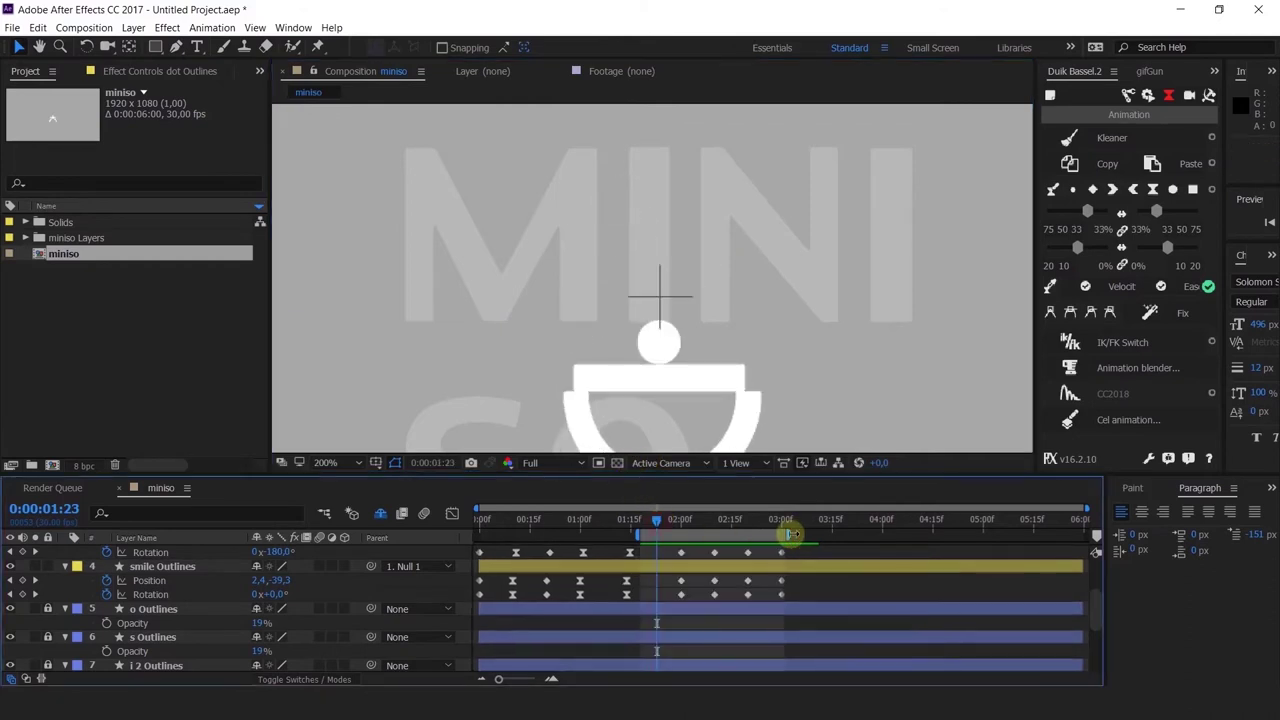
Step: Extend the end of the work area to 0:00:04:00 and scrub through the throw to 0:00:03:00
left_click_drag(788, 534, 882, 548)
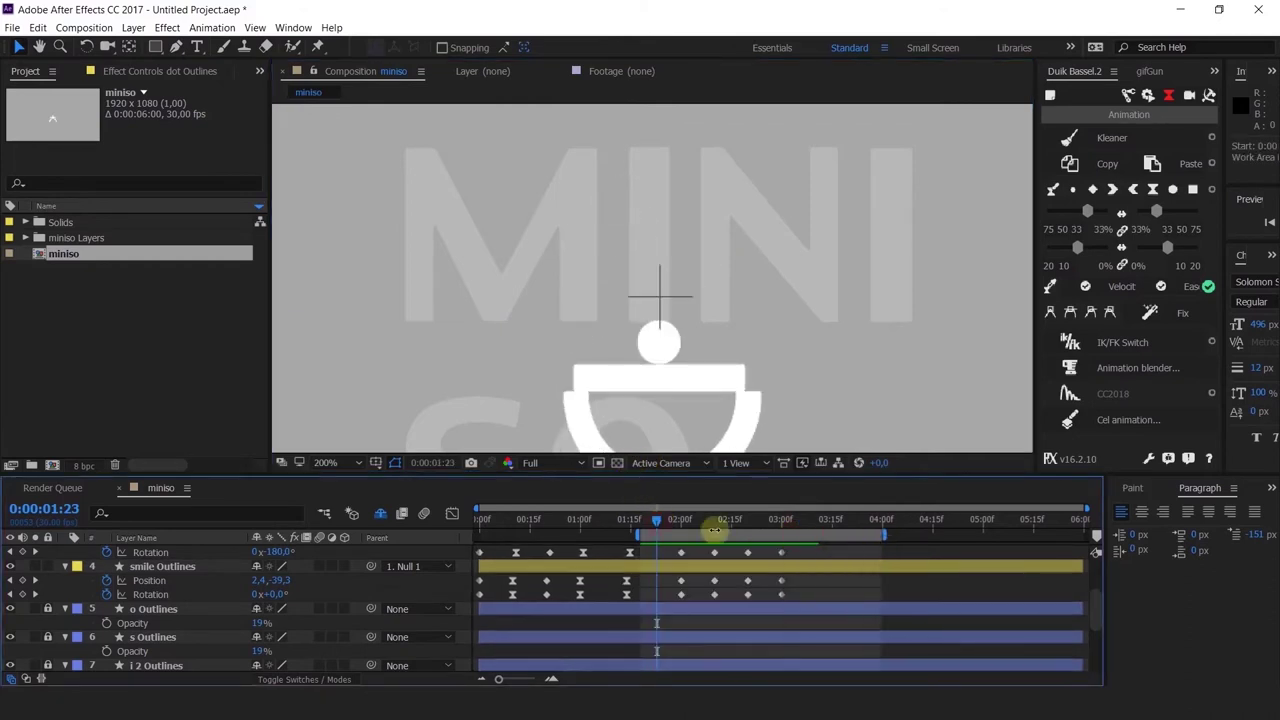
left_click(646, 525)
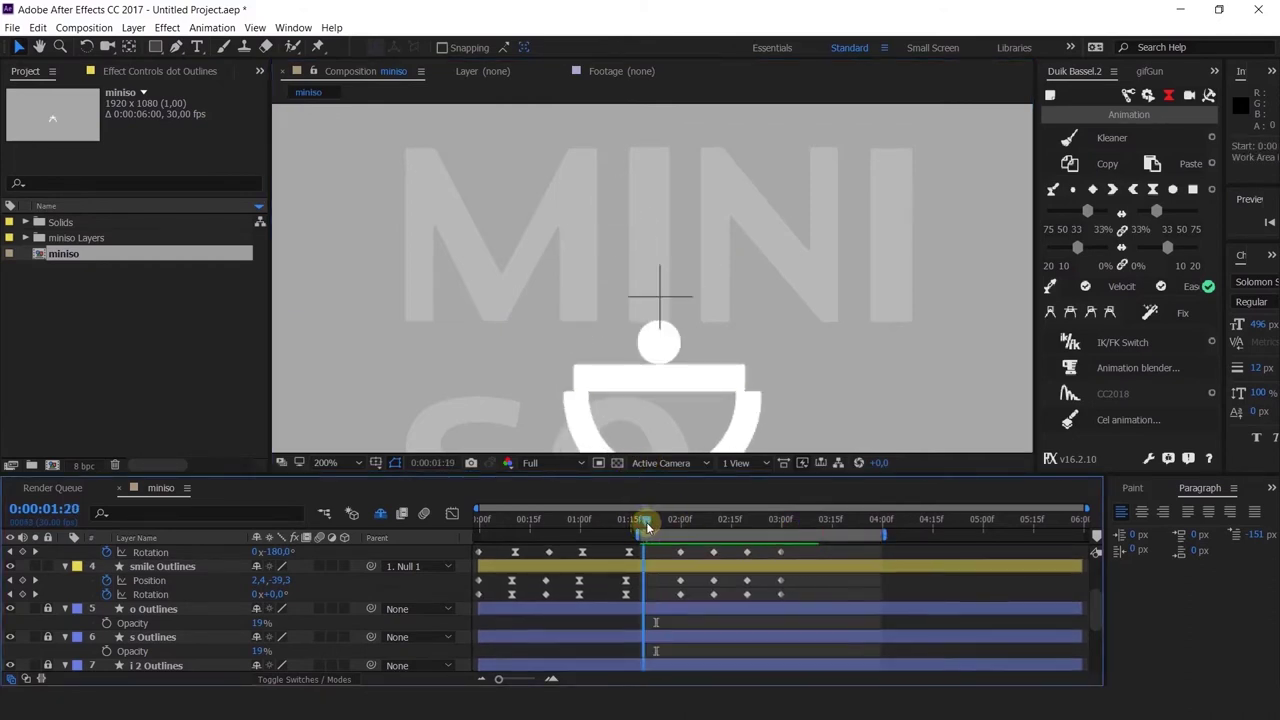
left_click_drag(646, 525, 782, 599)
Step: Change the label colour of the dot layer to green and of the rectangle layer to red
scroll(195, 568, "up", 3)
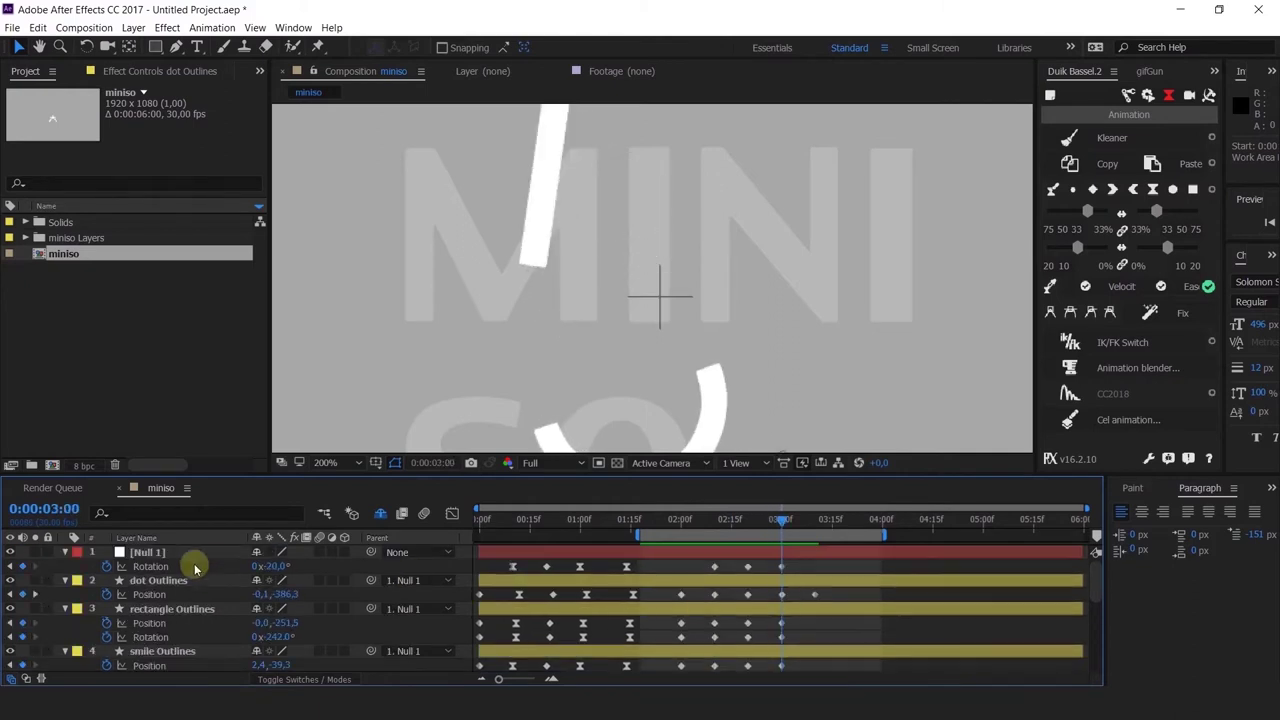
left_click(181, 585)
left_click(77, 580)
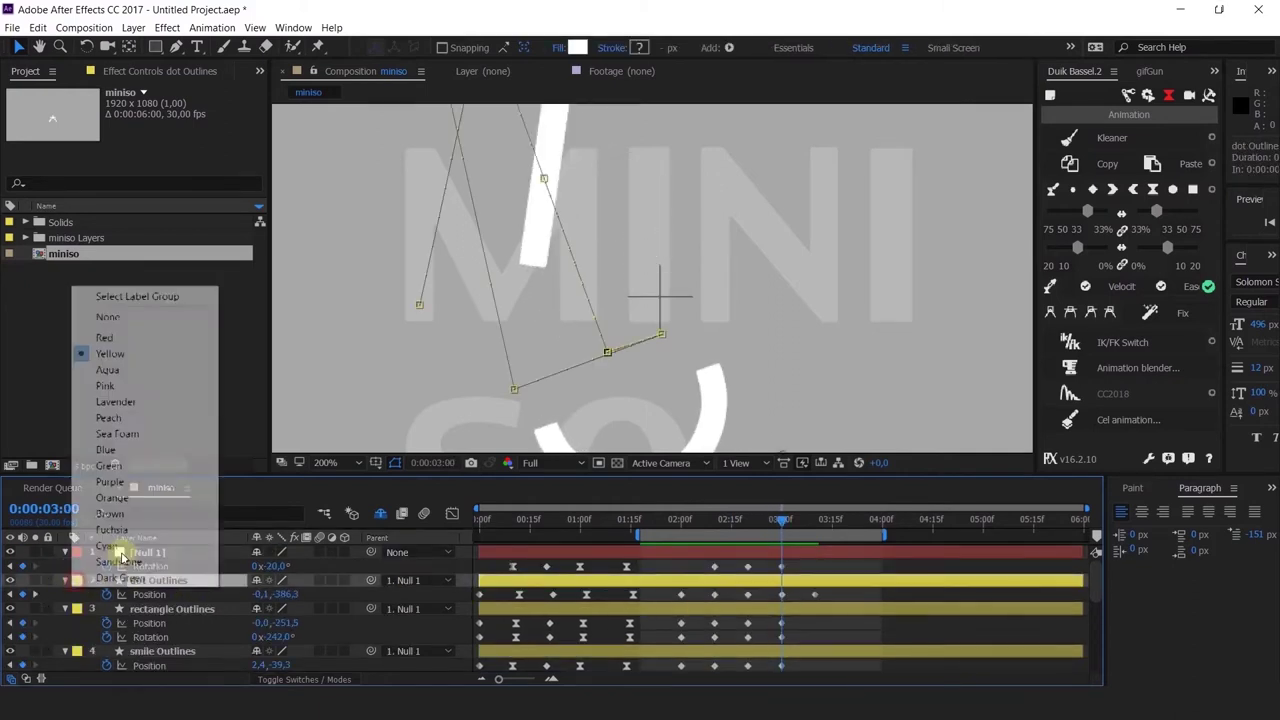
left_click(108, 465)
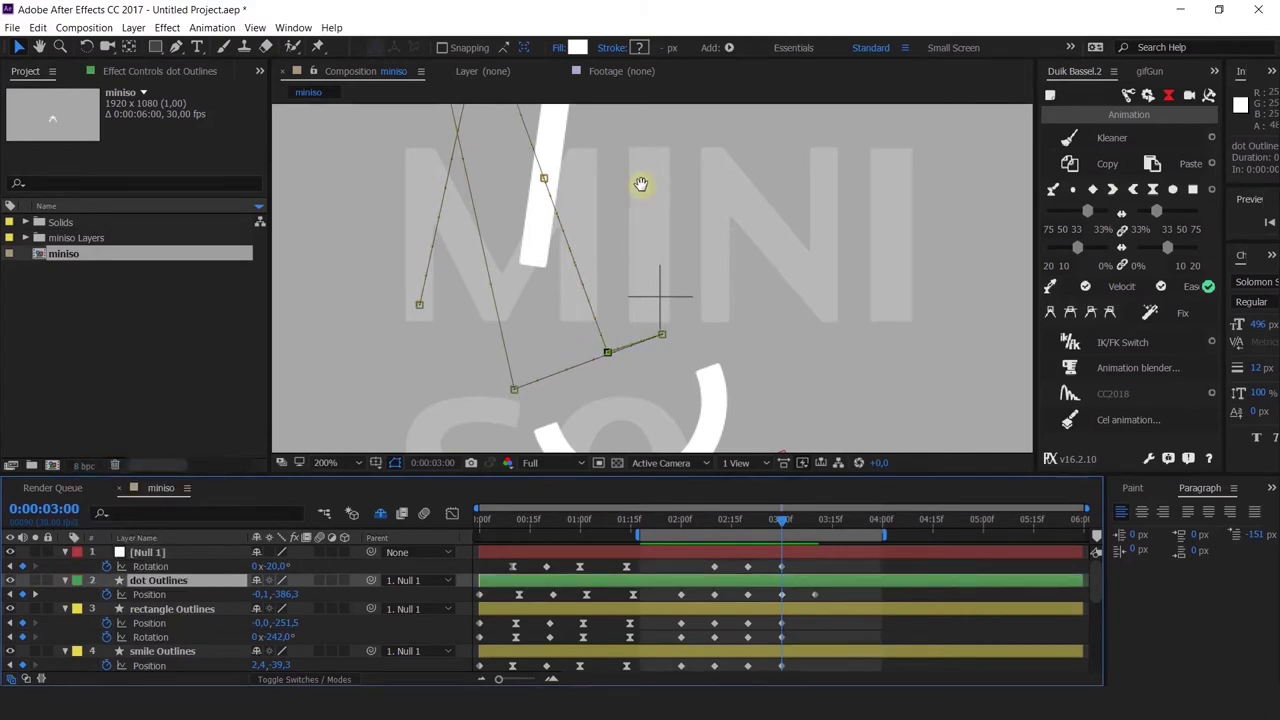
mouse_move(641, 184)
left_mouse_down()
mouse_move(651, 236)
mouse_move(645, 202)
left_mouse_up()
left_click(639, 610)
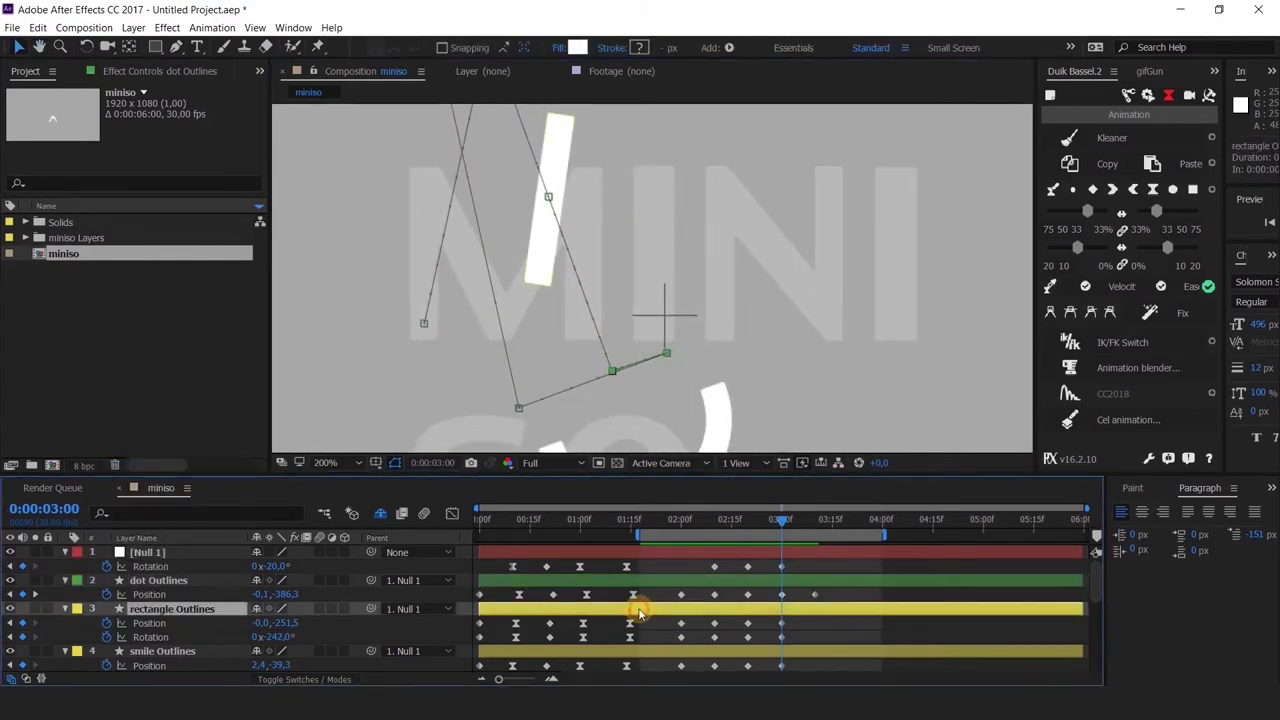
left_click(80, 611)
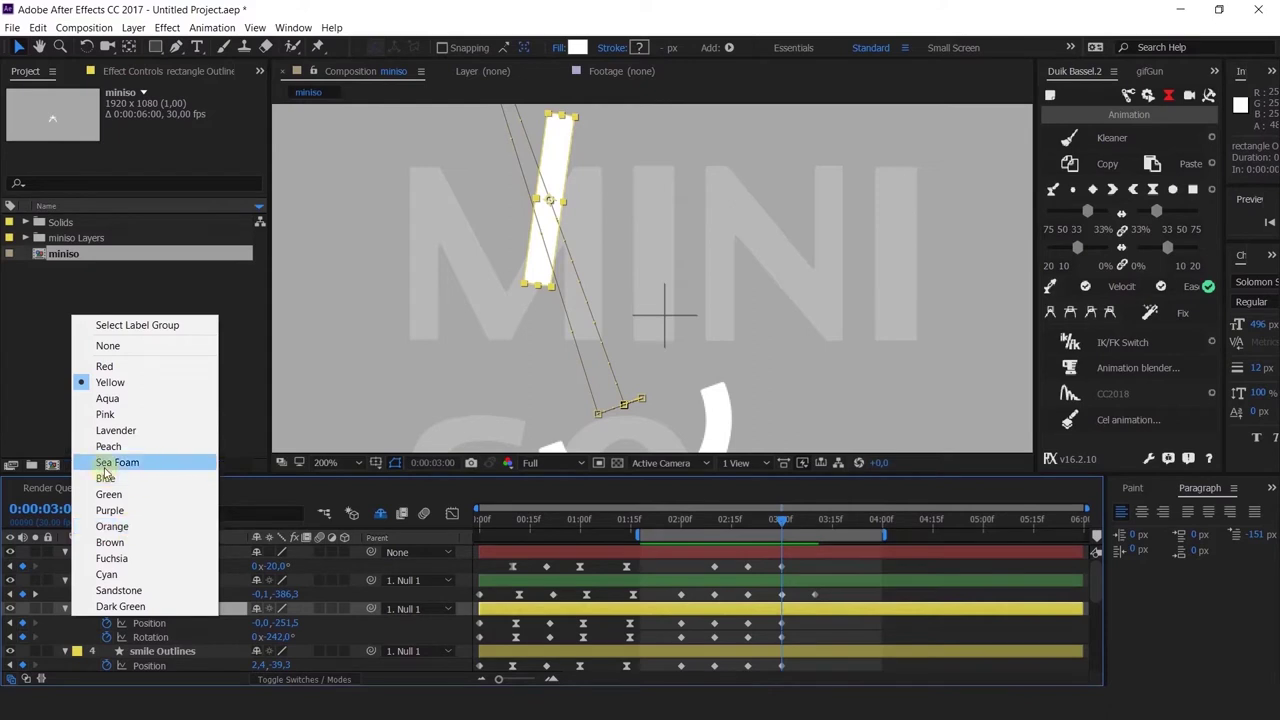
left_click(108, 368)
Step: At 0:00:03:00, move the rectangle above the faint letters to about 145, -334 and set its rotation to -82°
left_click_drag(698, 399, 663, 371)
scroll(662, 362, "down", 1)
left_click_drag(648, 306, 580, 301)
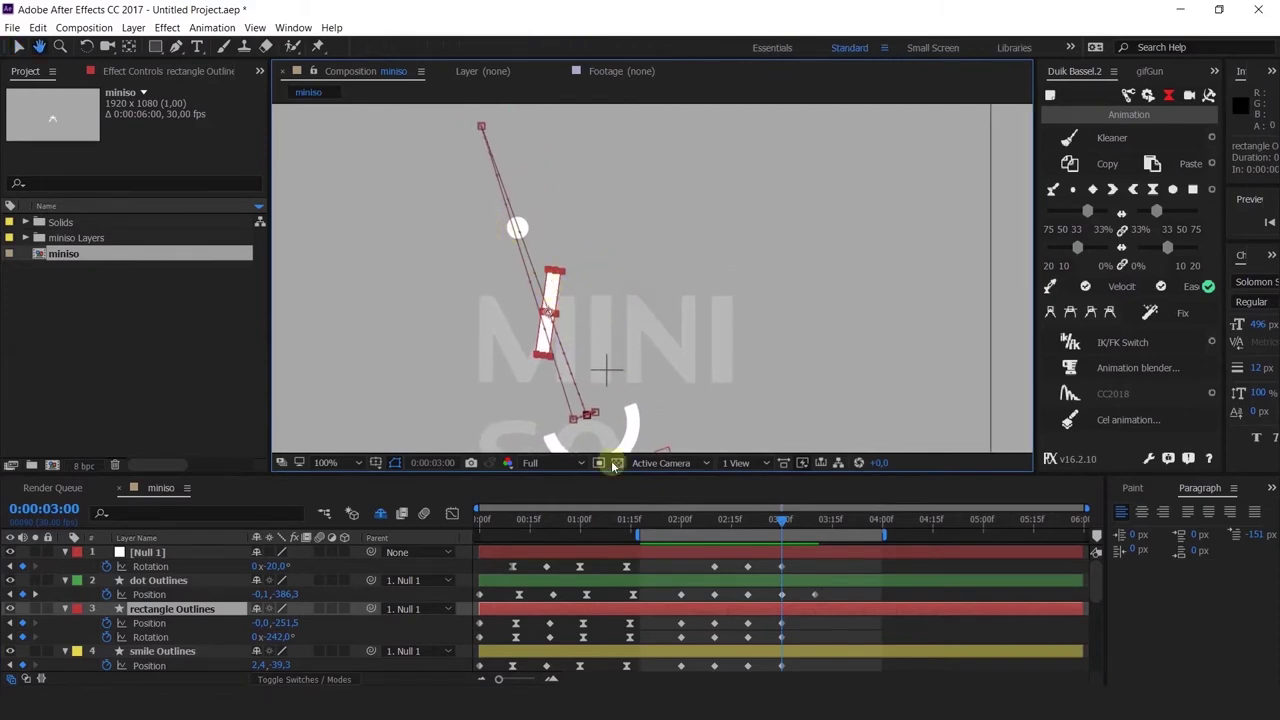
left_click(807, 637)
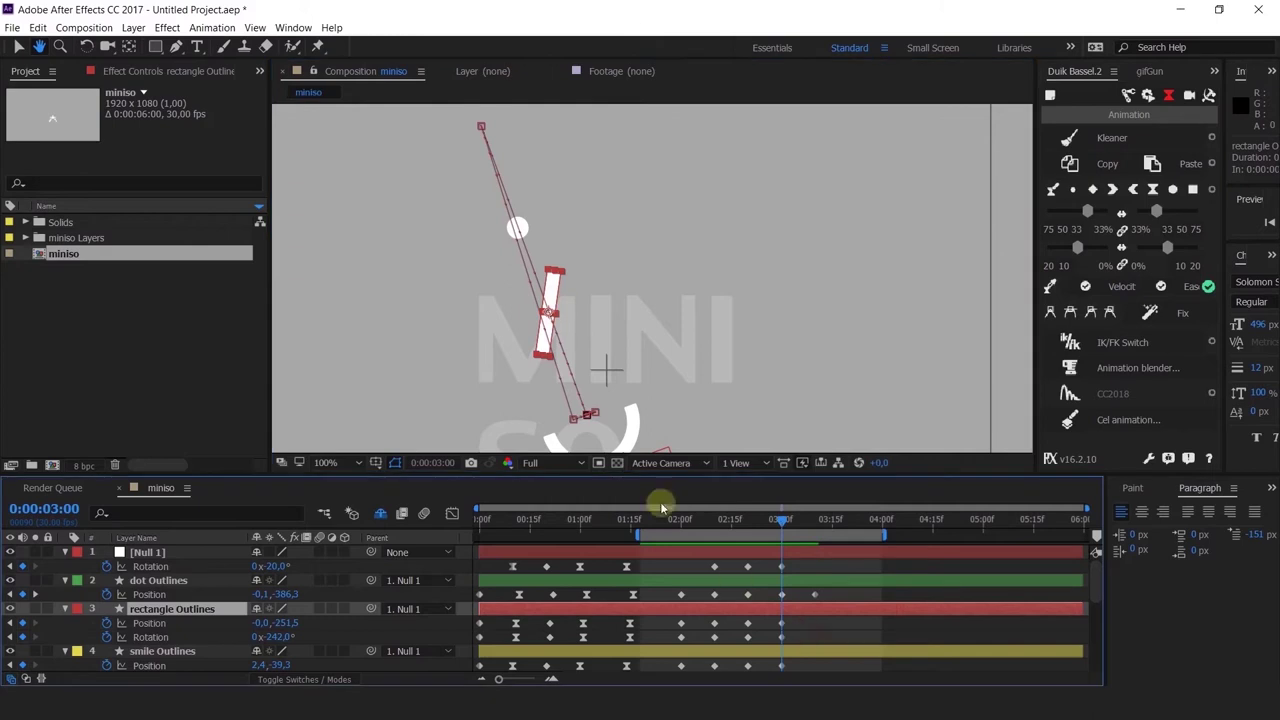
left_click(558, 295)
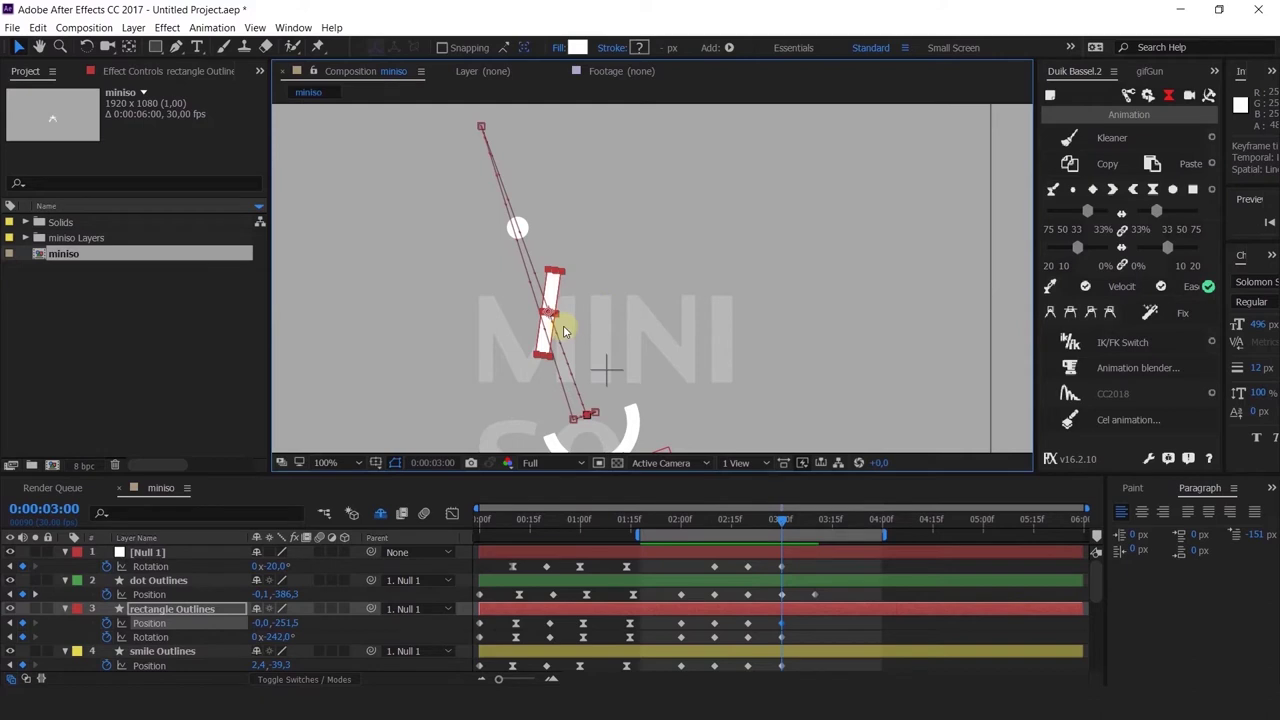
scroll(568, 292, "up", 1)
left_click_drag(603, 329, 563, 226)
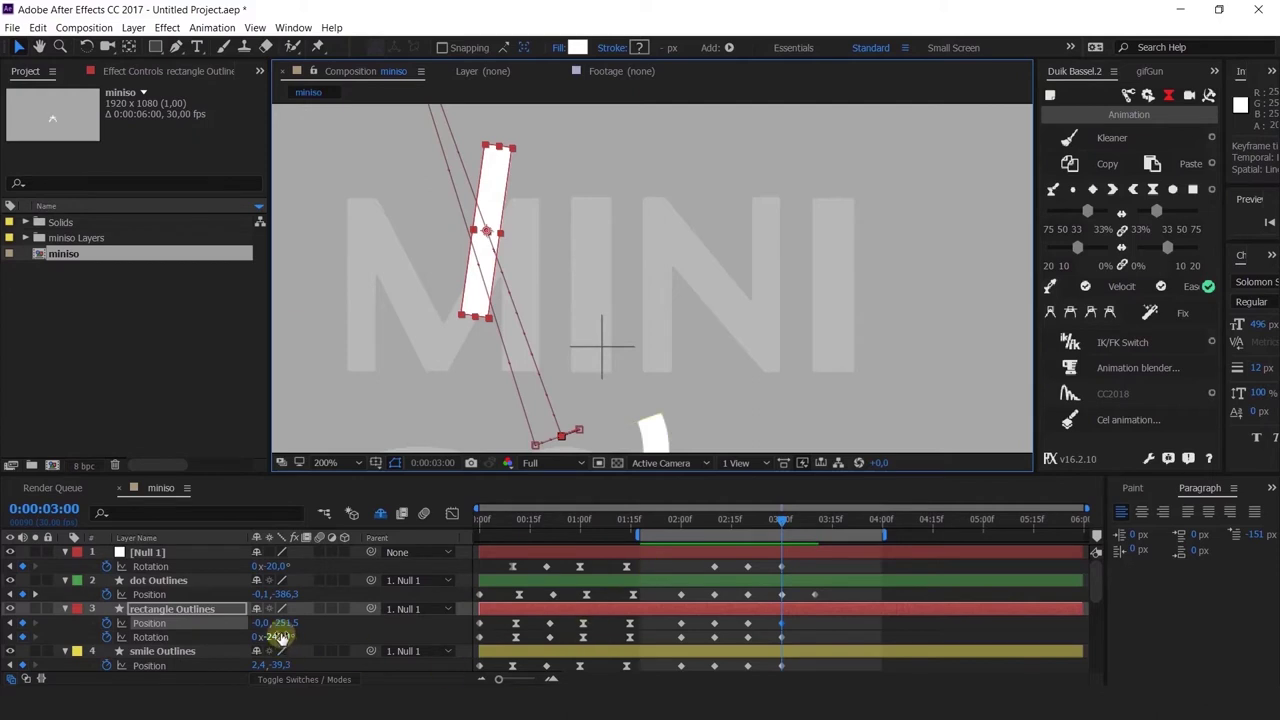
left_click_drag(270, 622, 229, 623)
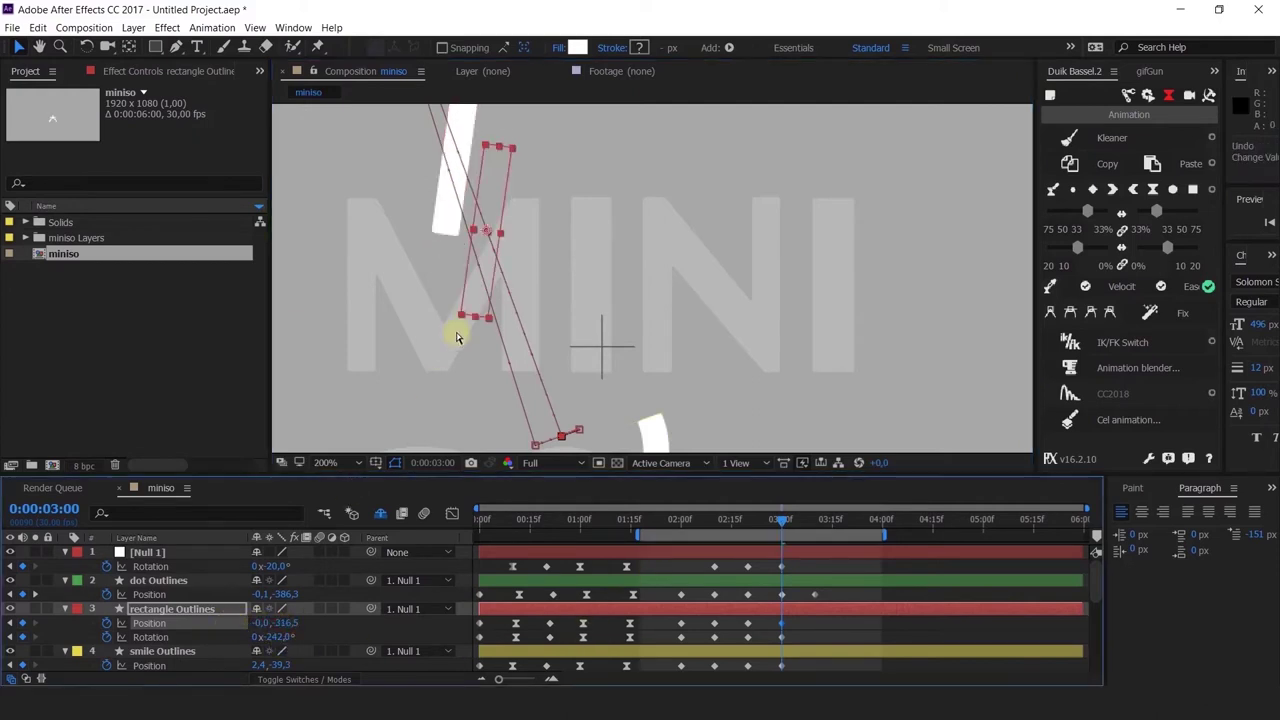
scroll(493, 295, "down", 3)
left_click_drag(493, 245, 564, 164)
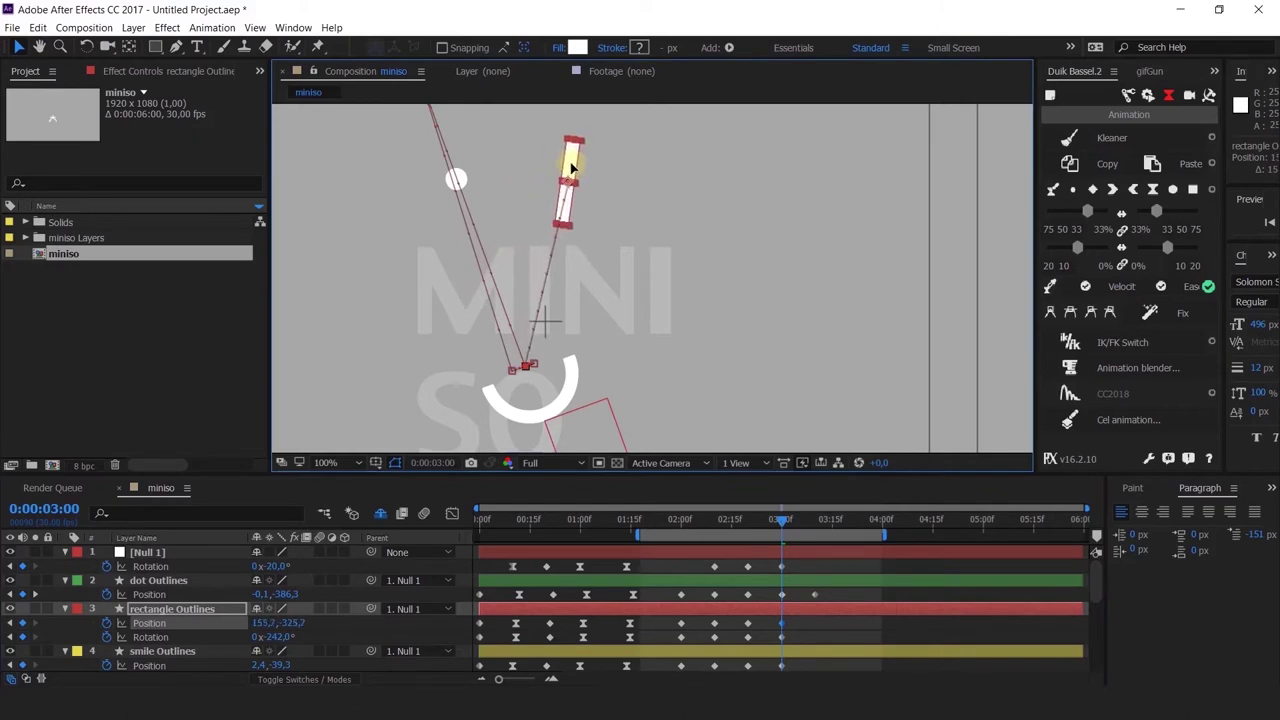
left_click_drag(287, 637, 369, 594)
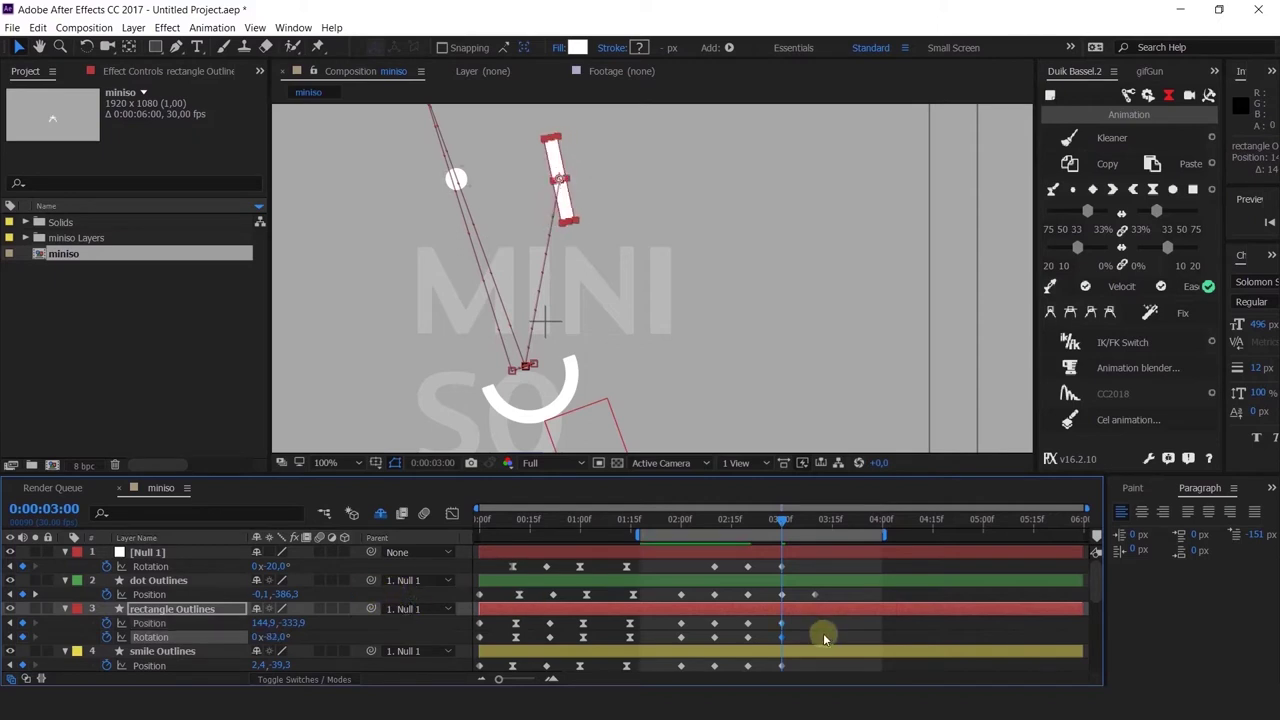
Step: At 0:00:03:10, move the rectangle down beside the faint first letter I to about 94, -172
left_click(813, 527)
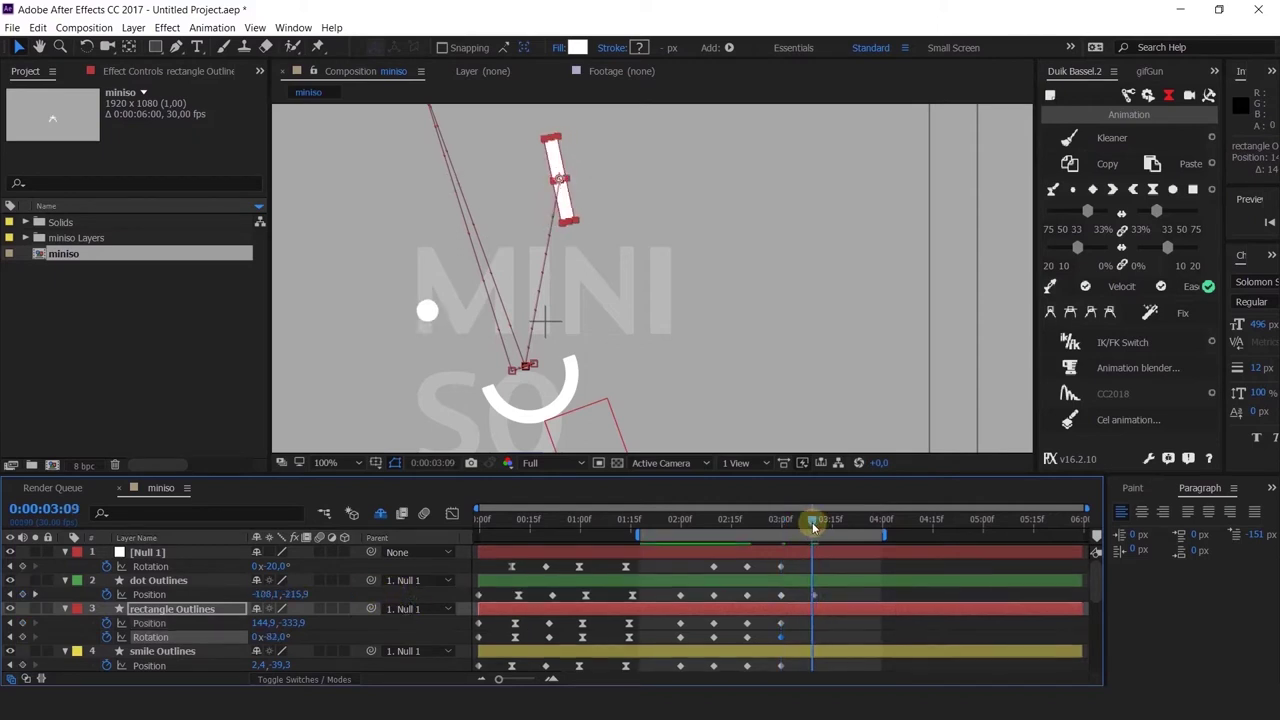
left_click(90, 646)
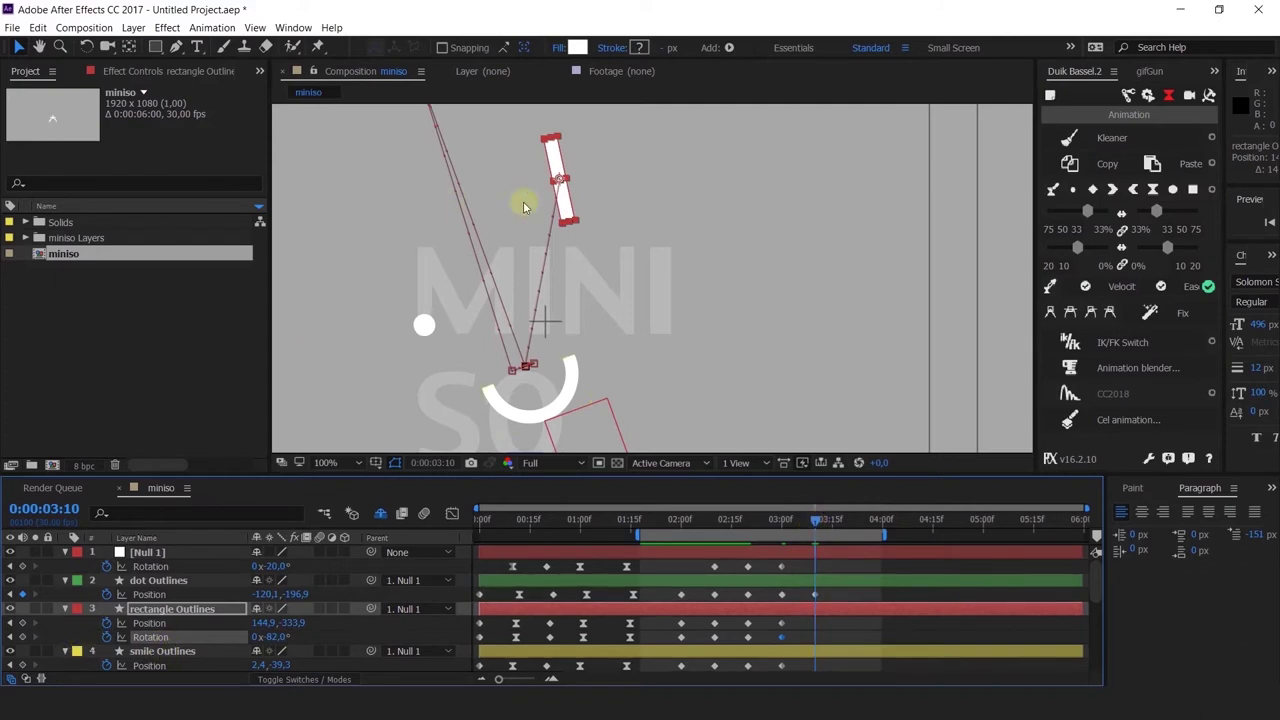
scroll(553, 198, "up", 1)
left_click_drag(571, 222, 583, 387)
left_click_drag(629, 349, 590, 291)
Step: Try rotations of -90° and 0° for the rectangle at 0:00:03:10, ending at -71° so it stands upright
left_click(257, 652)
left_click(275, 637)
type("-9")
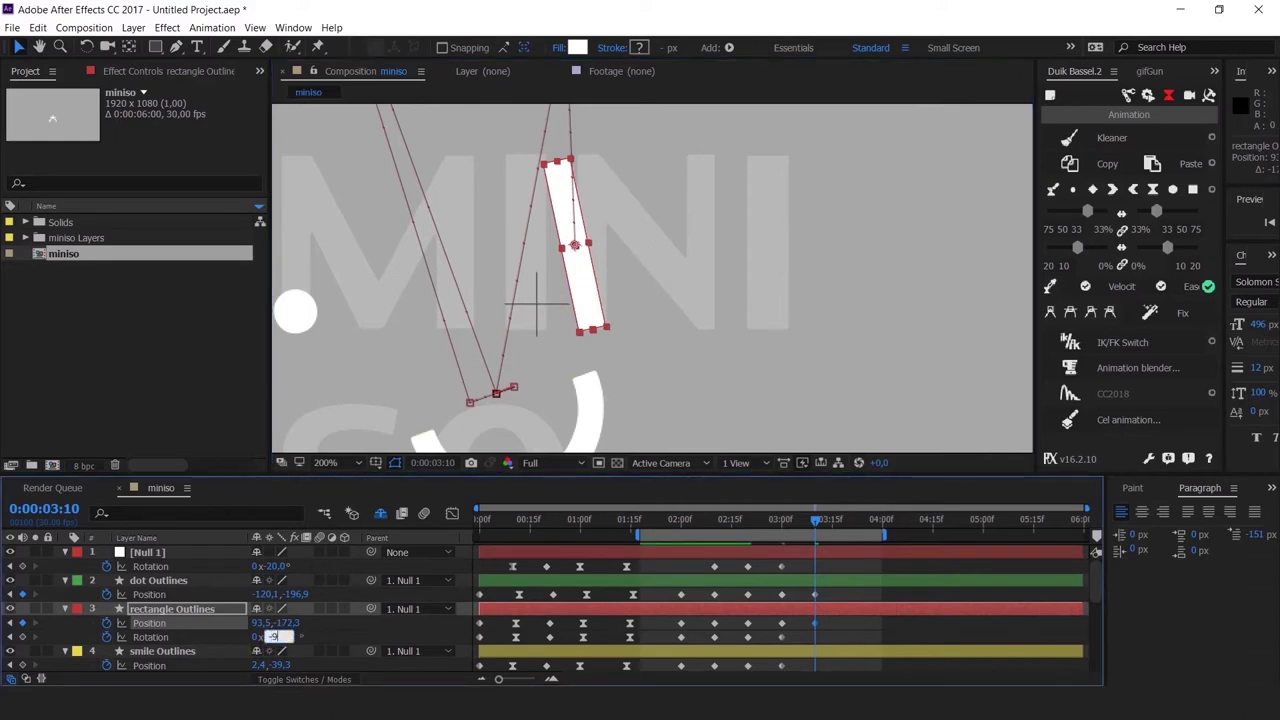
type("0")
key("Return")
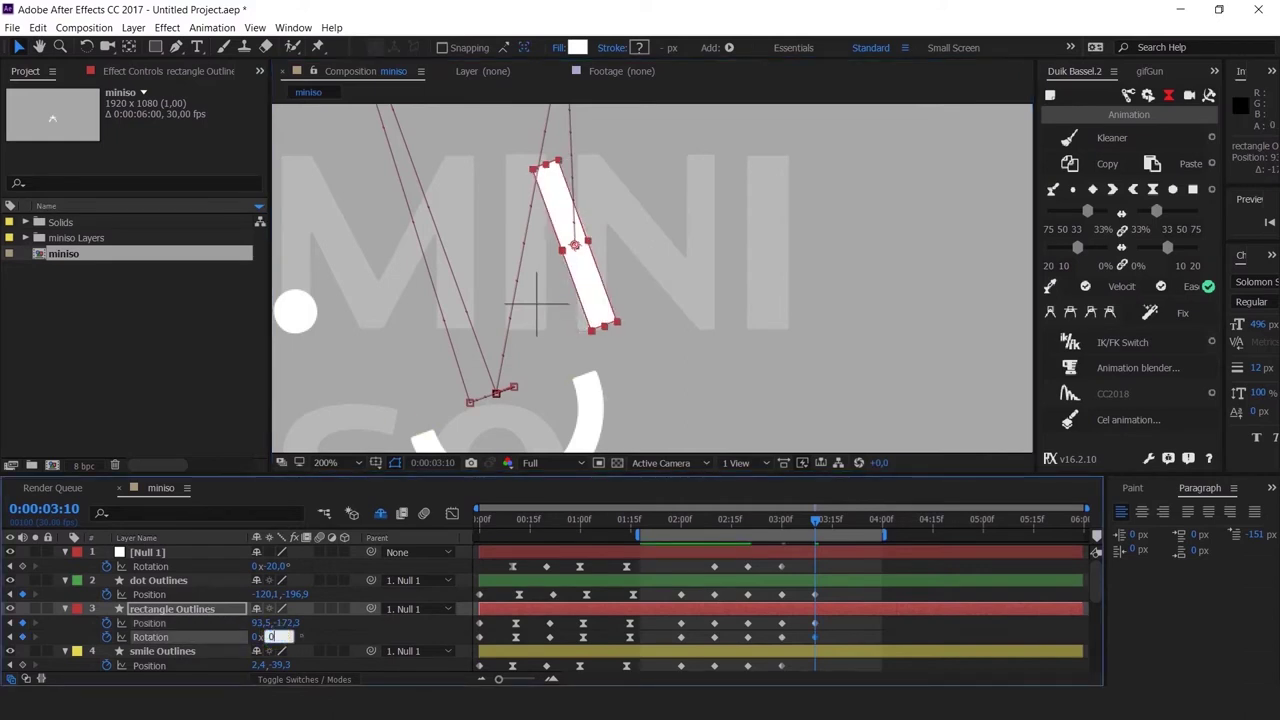
key("Return")
left_click_drag(265, 637, 220, 641)
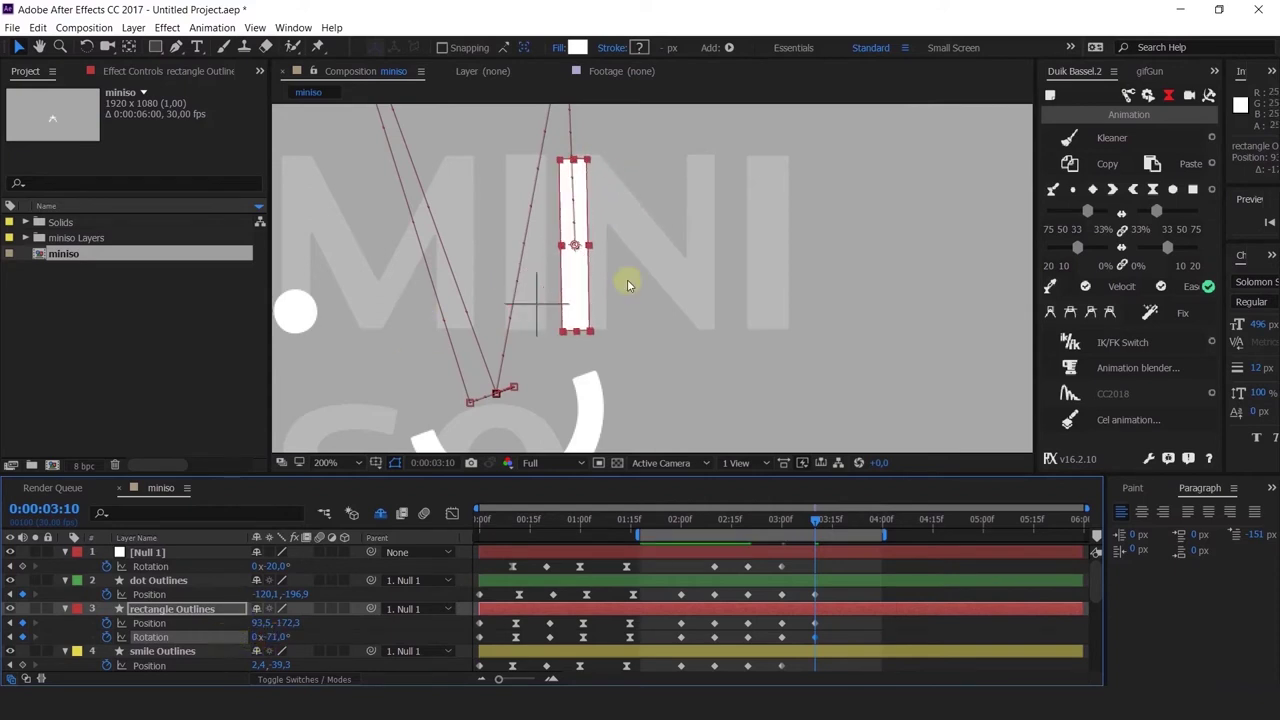
Step: Move the rectangle at 0:00:03:10 slightly right, to position about 105.2, -168.0
left_click_drag(578, 288, 600, 289)
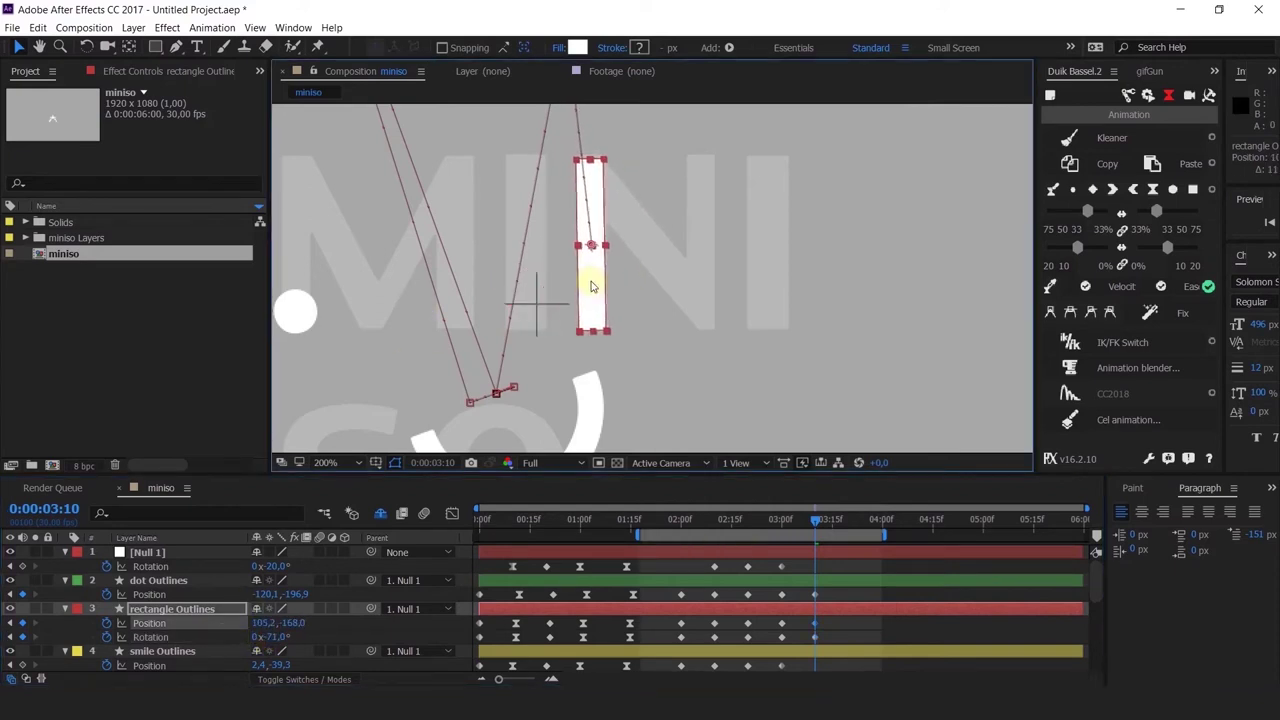
scroll(600, 290, "down", 2)
scroll(572, 293, "up", 2)
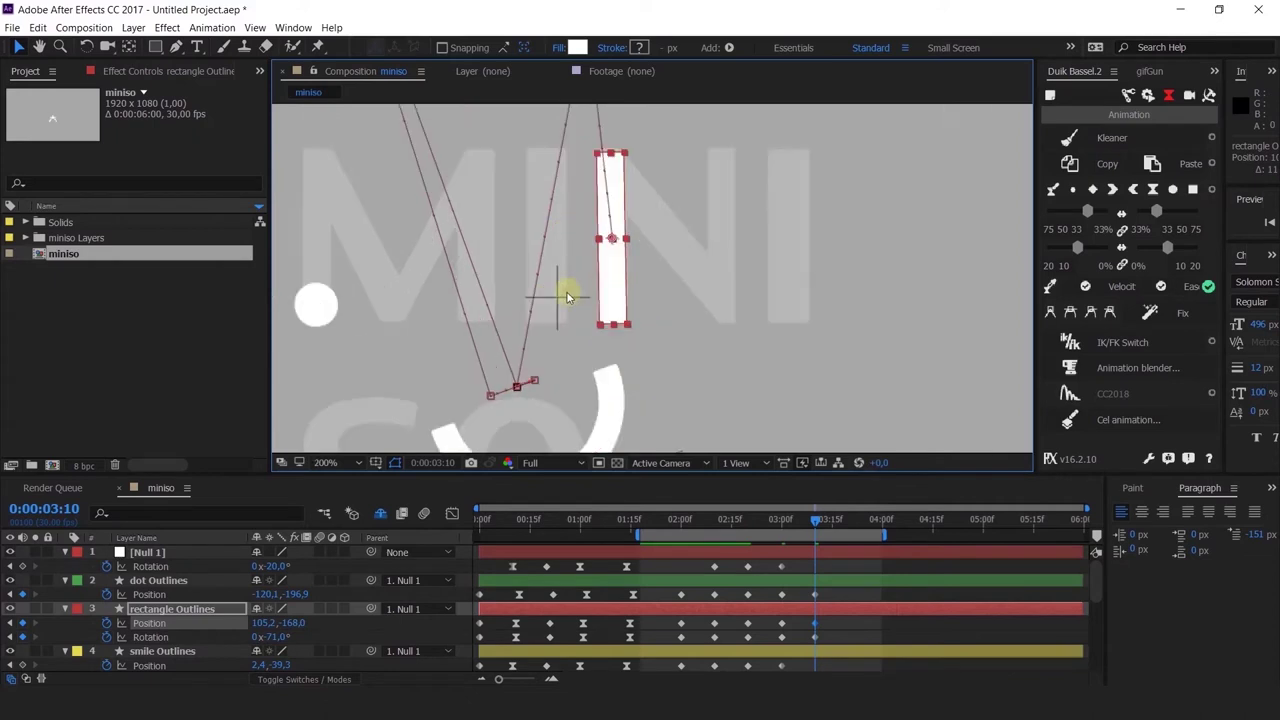
key("v")
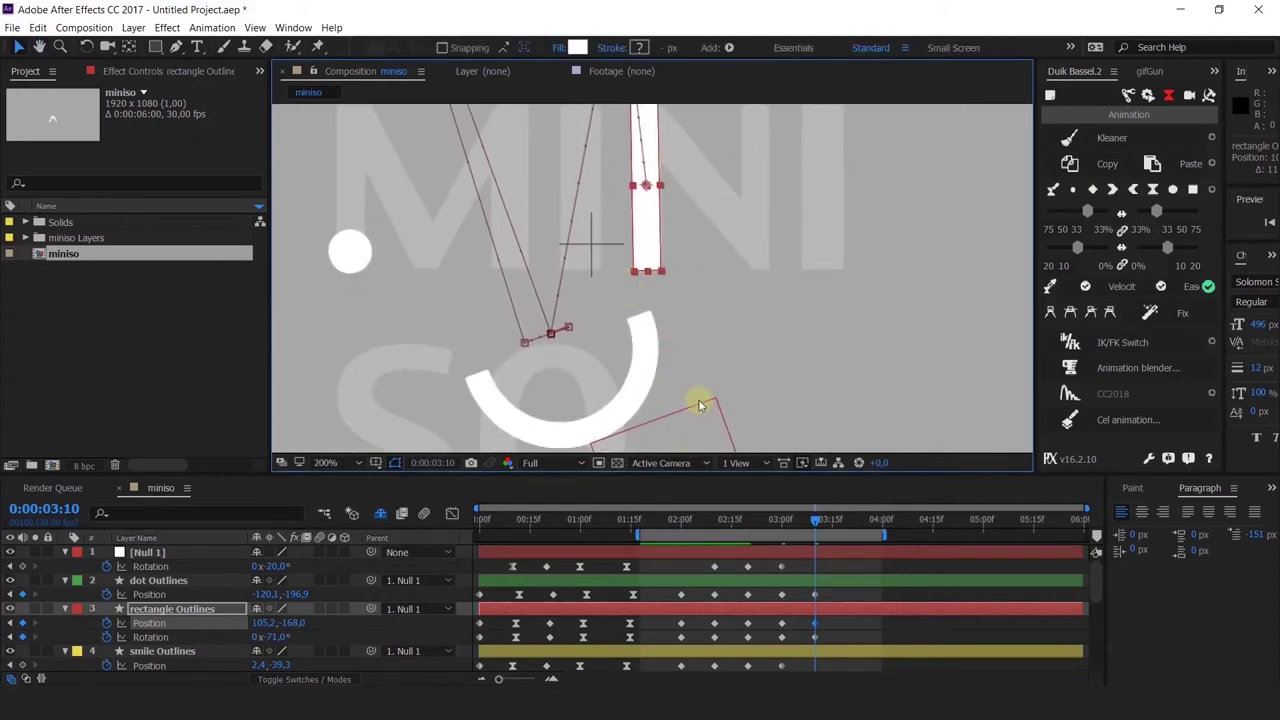
scroll(708, 415, "down", 2)
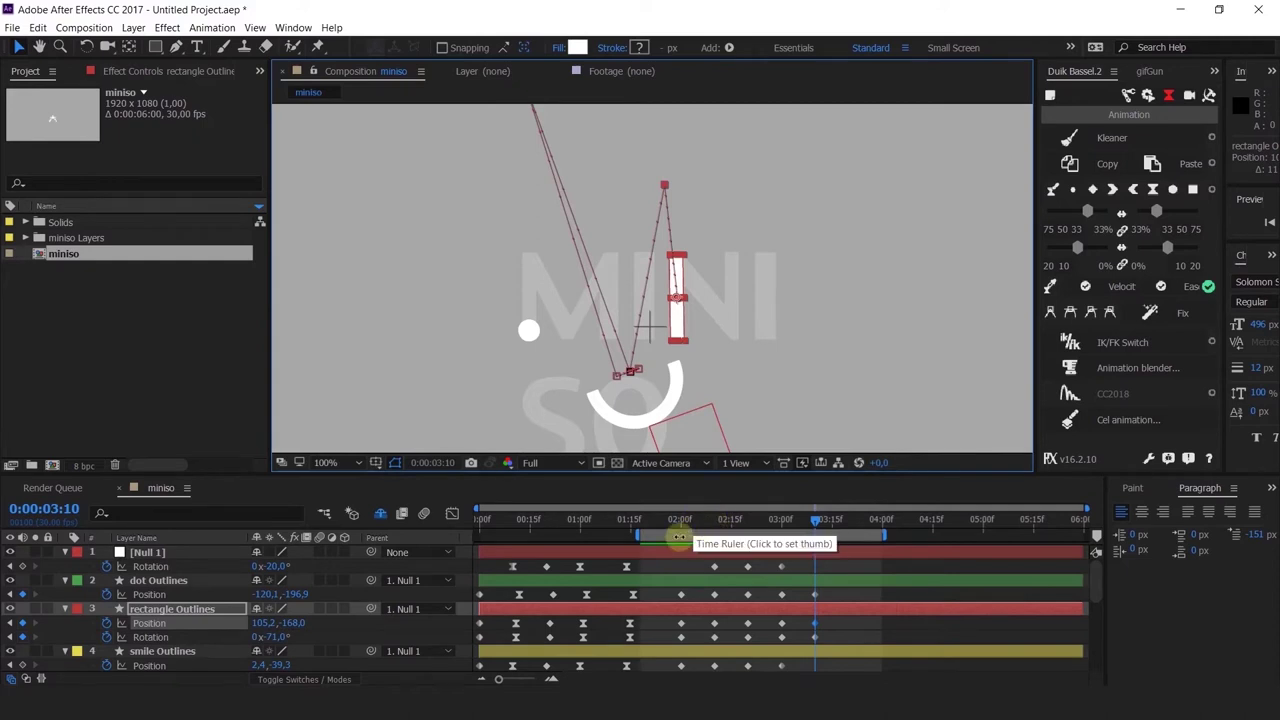
Step: Preview the logo animation from about 0:00:01:26
left_click(659, 410)
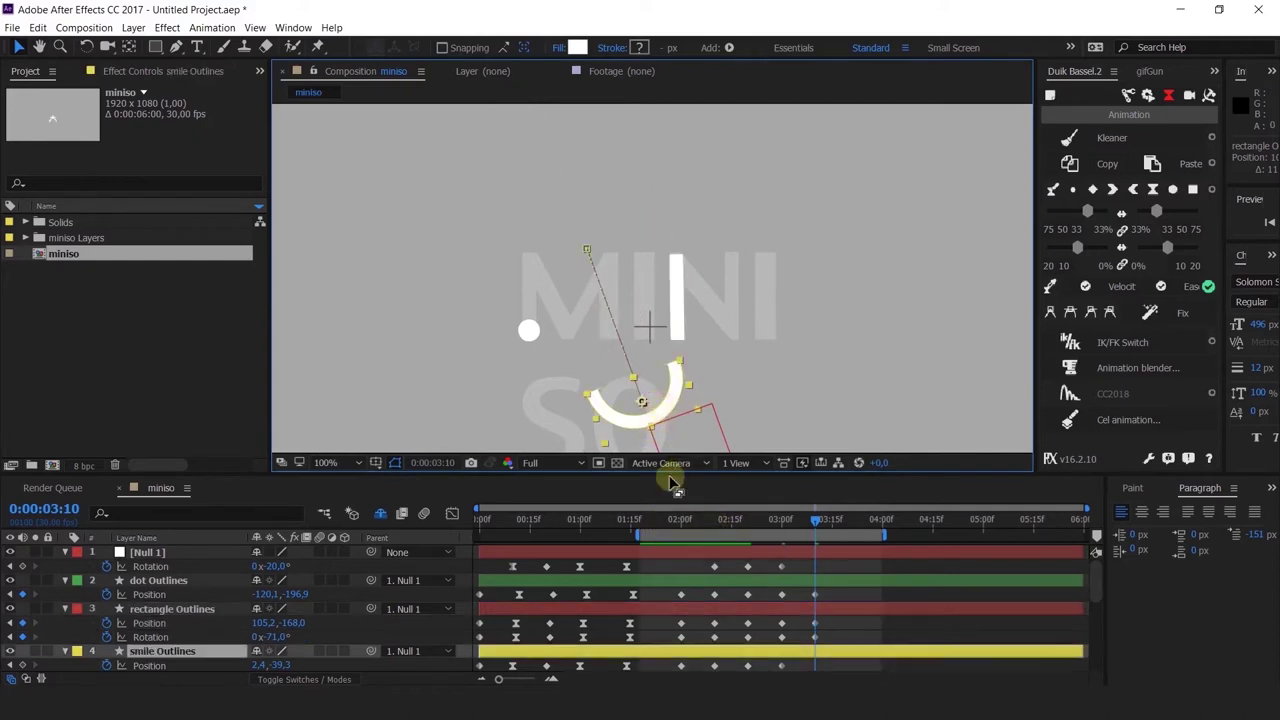
left_click_drag(743, 334, 683, 289)
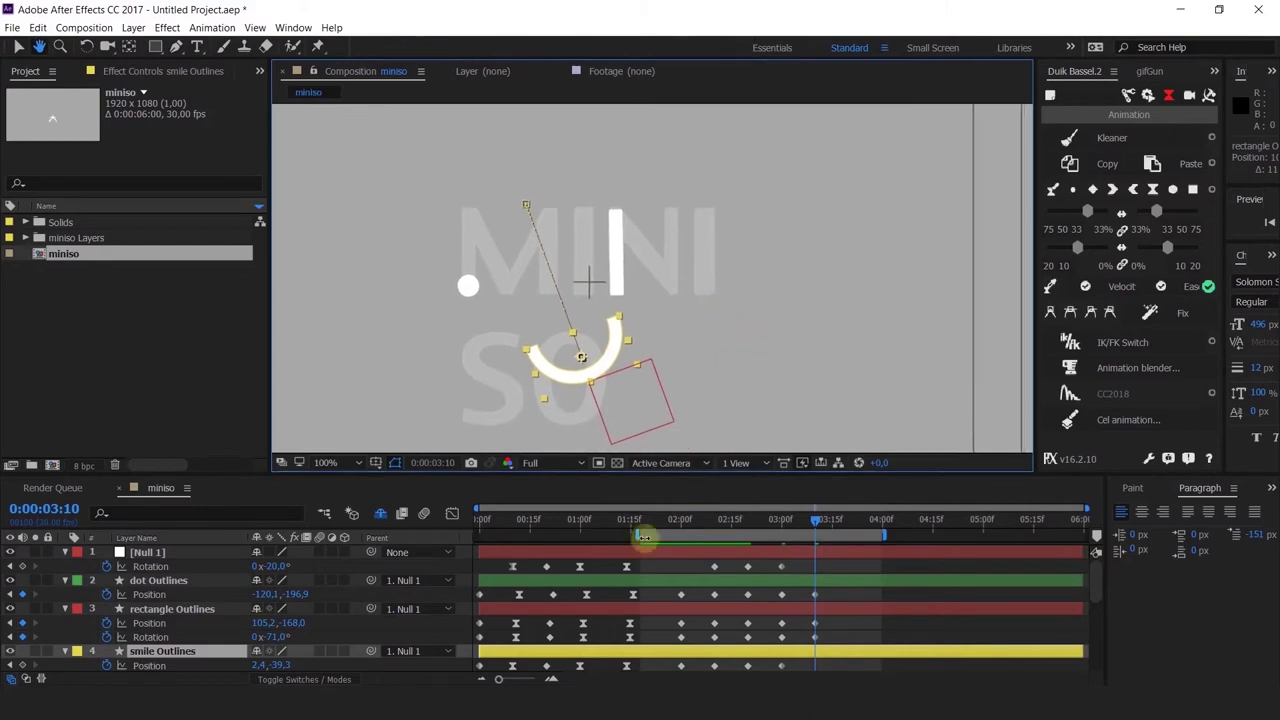
left_click(677, 523)
left_click_drag(678, 527, 668, 595)
key("space")
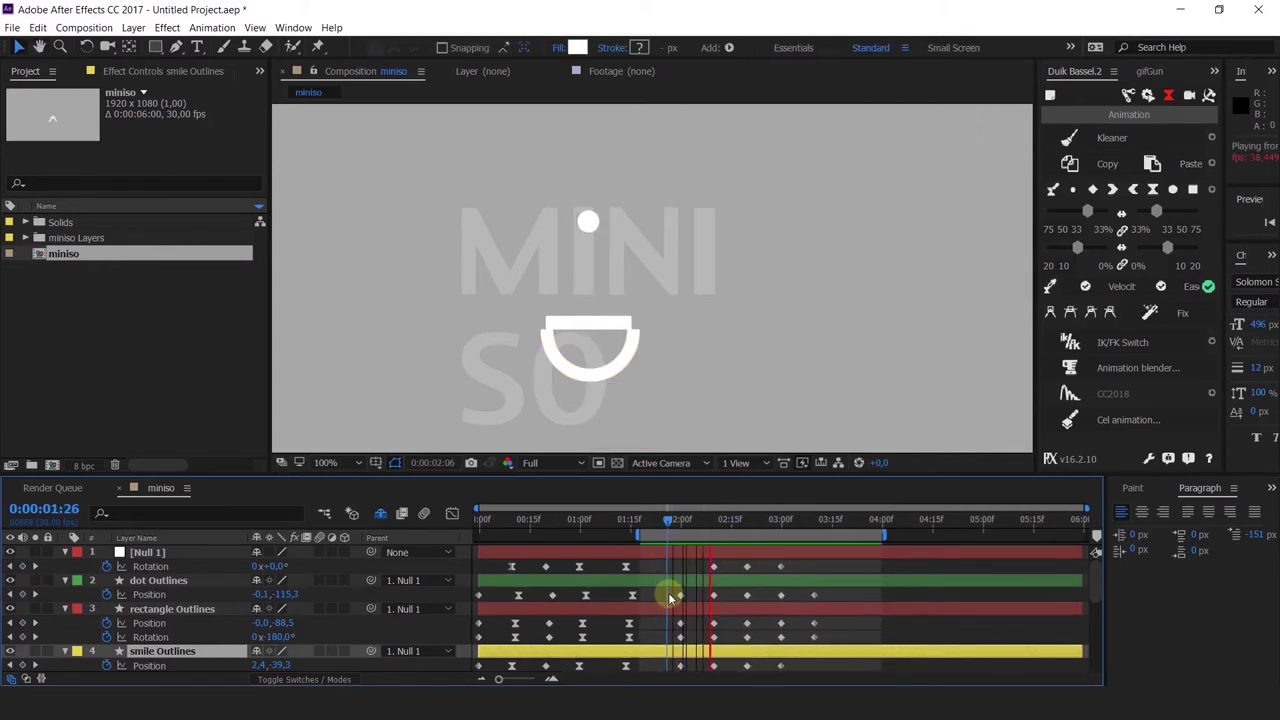
Step: At 0:00:03:00, change the rectangle's rotation to about -243° so it spins differently in the air
left_click_drag(712, 540, 779, 571)
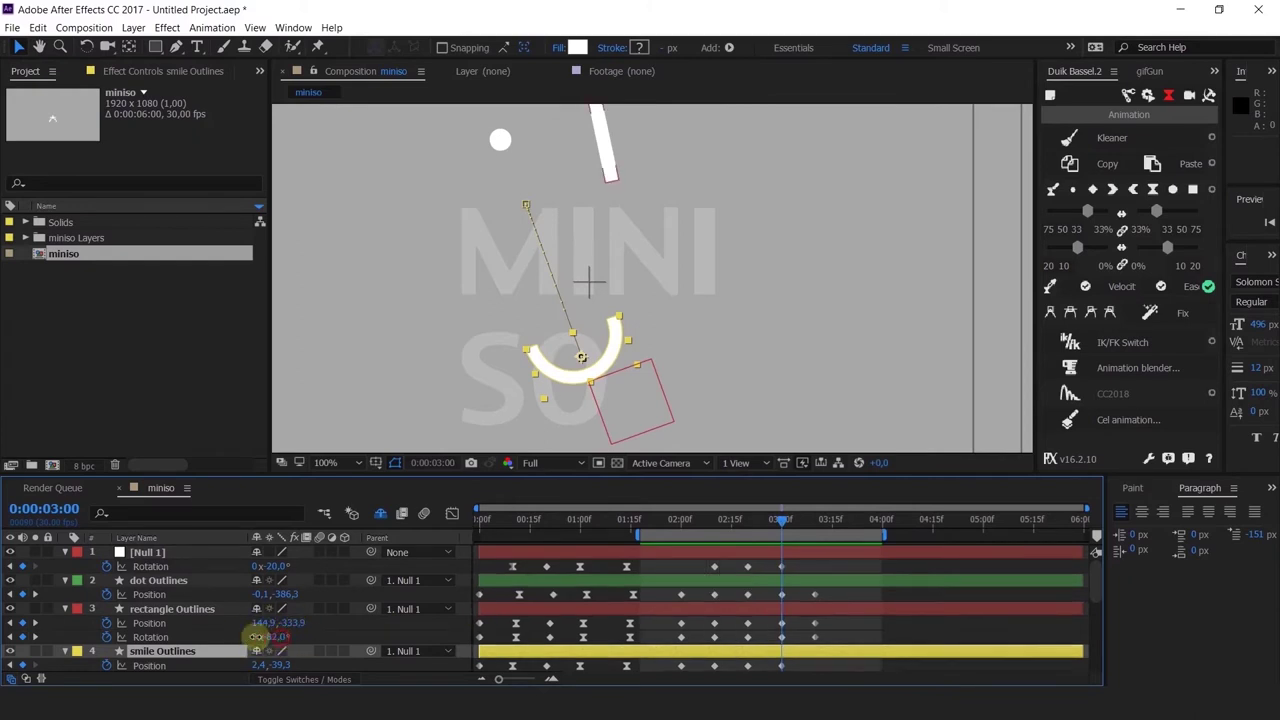
left_click_drag(257, 636, 125, 637)
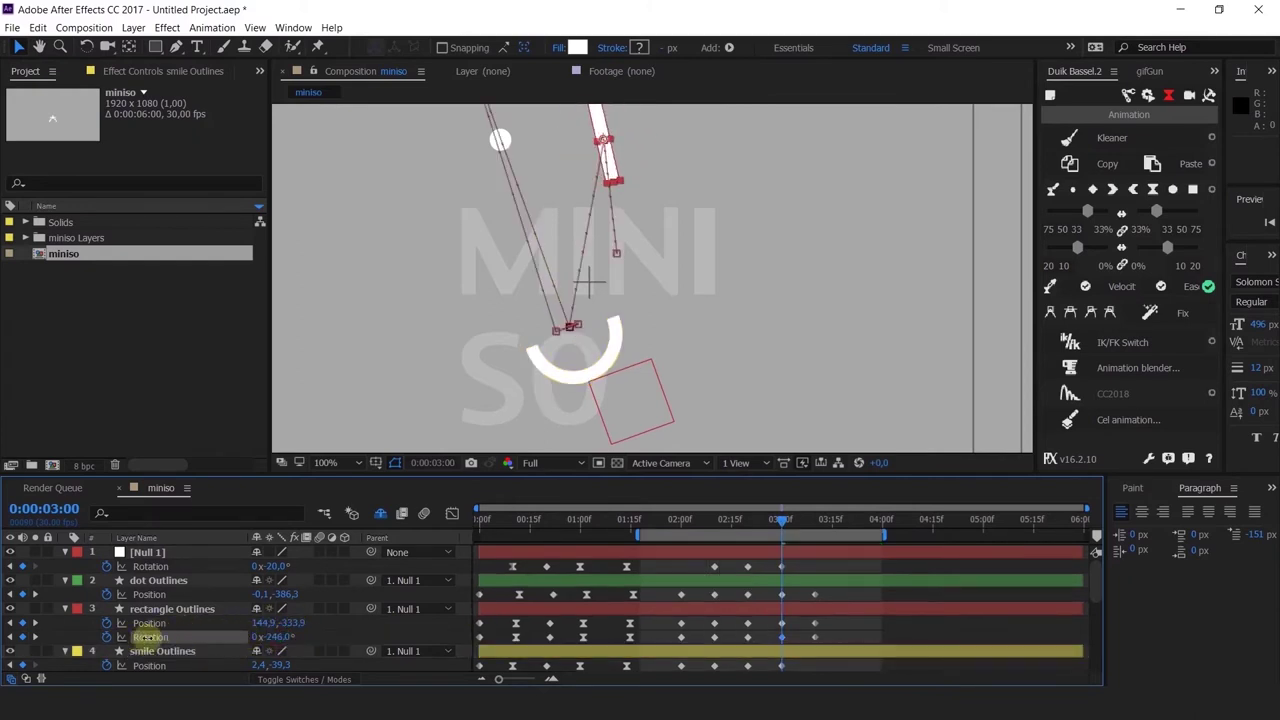
left_click(623, 634)
Step: At 0:00:03:10, set the rotation of the Null 1 layer to 0°
left_click_drag(700, 521, 817, 617)
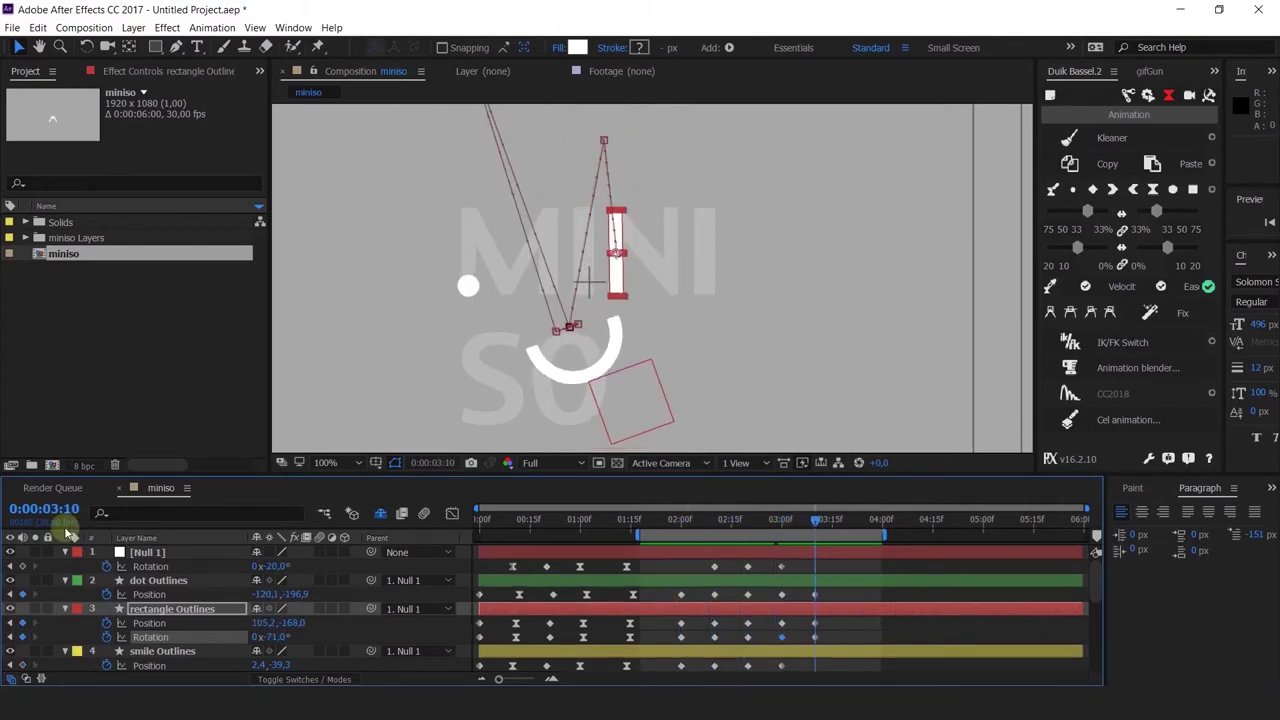
left_click(277, 566)
type("0")
key("Return")
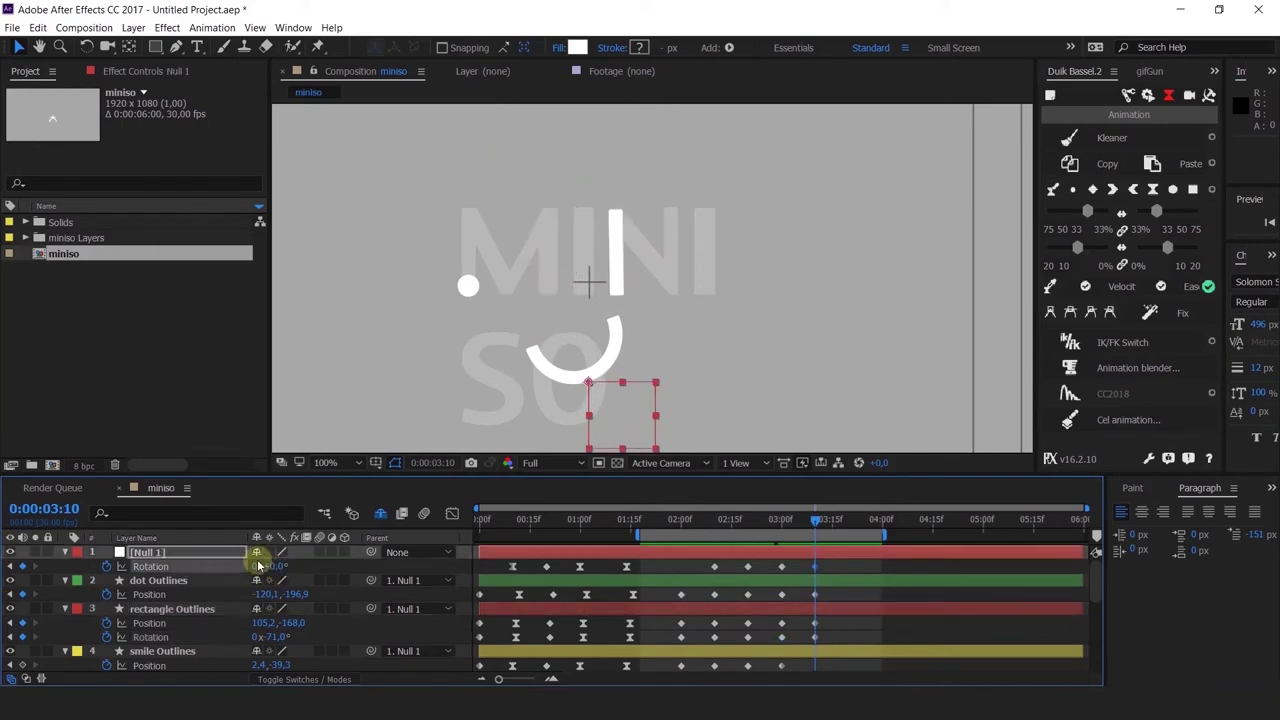
Step: Move the dot at 0:00:03:10 down and left beside the M, to position about -181.1, -141.4
left_click(508, 252)
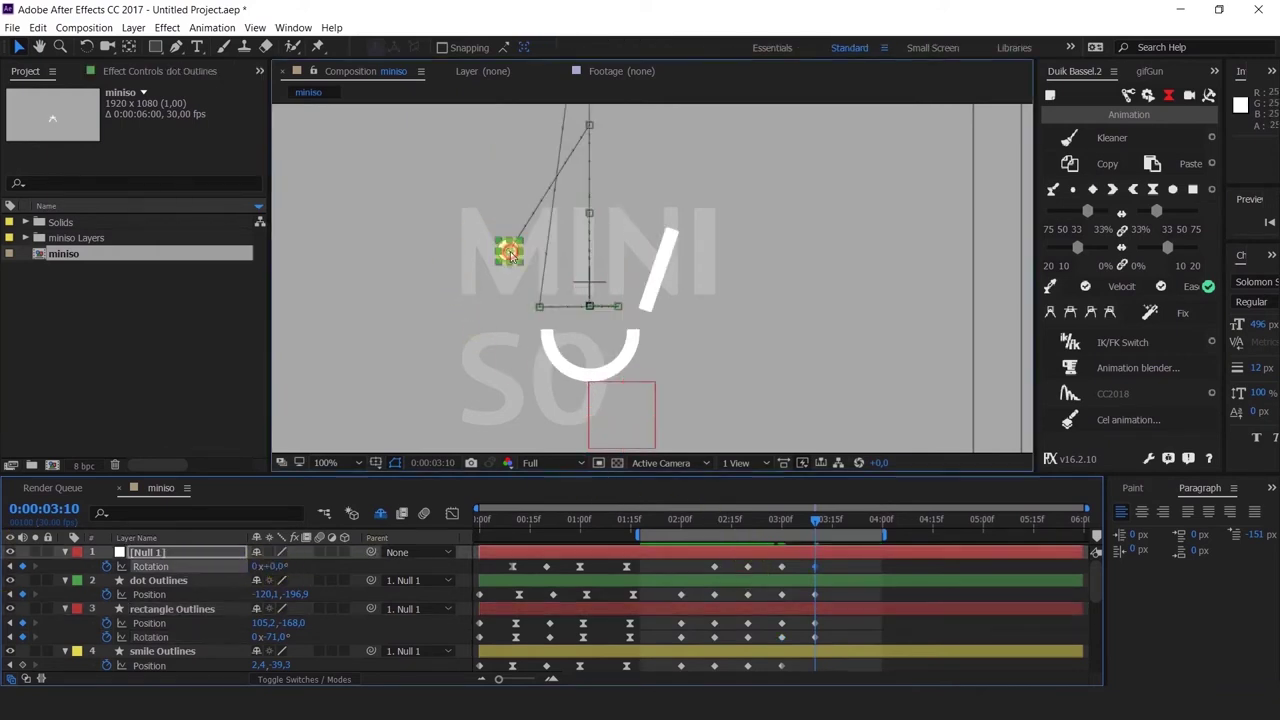
scroll(509, 253, "up", 1)
left_click_drag(500, 255, 426, 318)
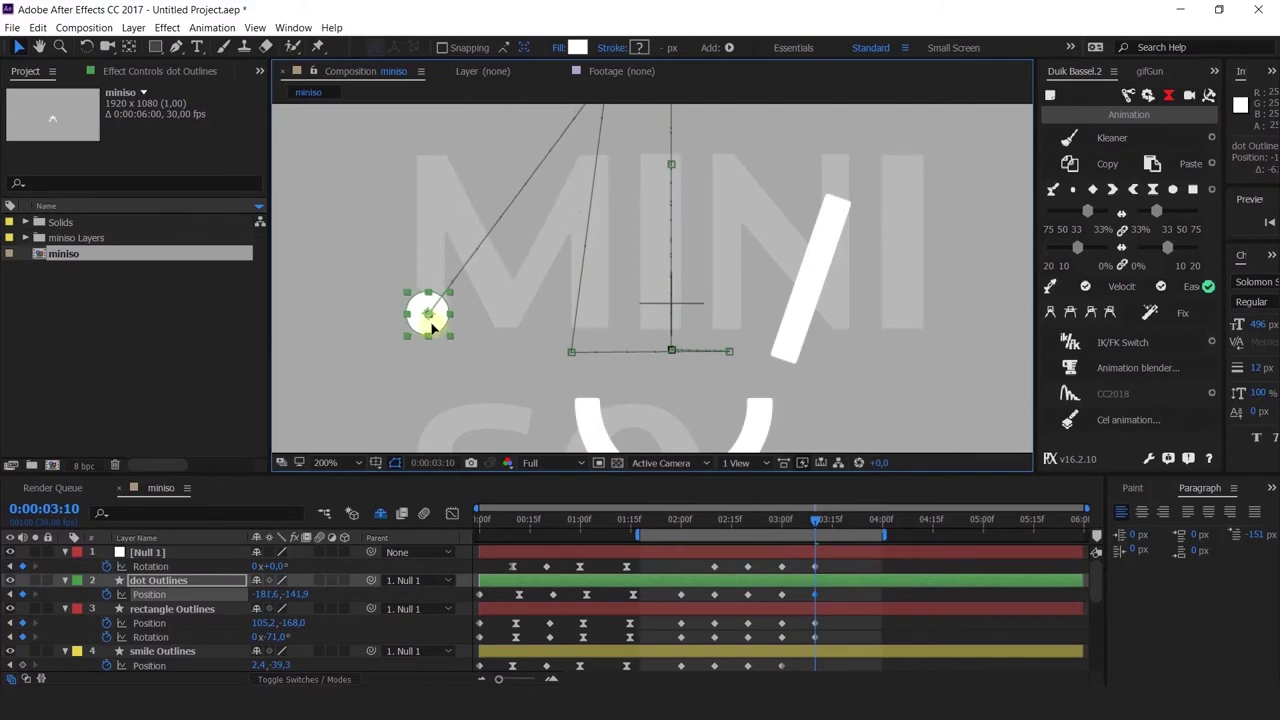
scroll(728, 291, "down", 1)
Step: Set the rectangle's rotation at 0:00:03:10 to 90° so it stands upright
left_click(762, 290)
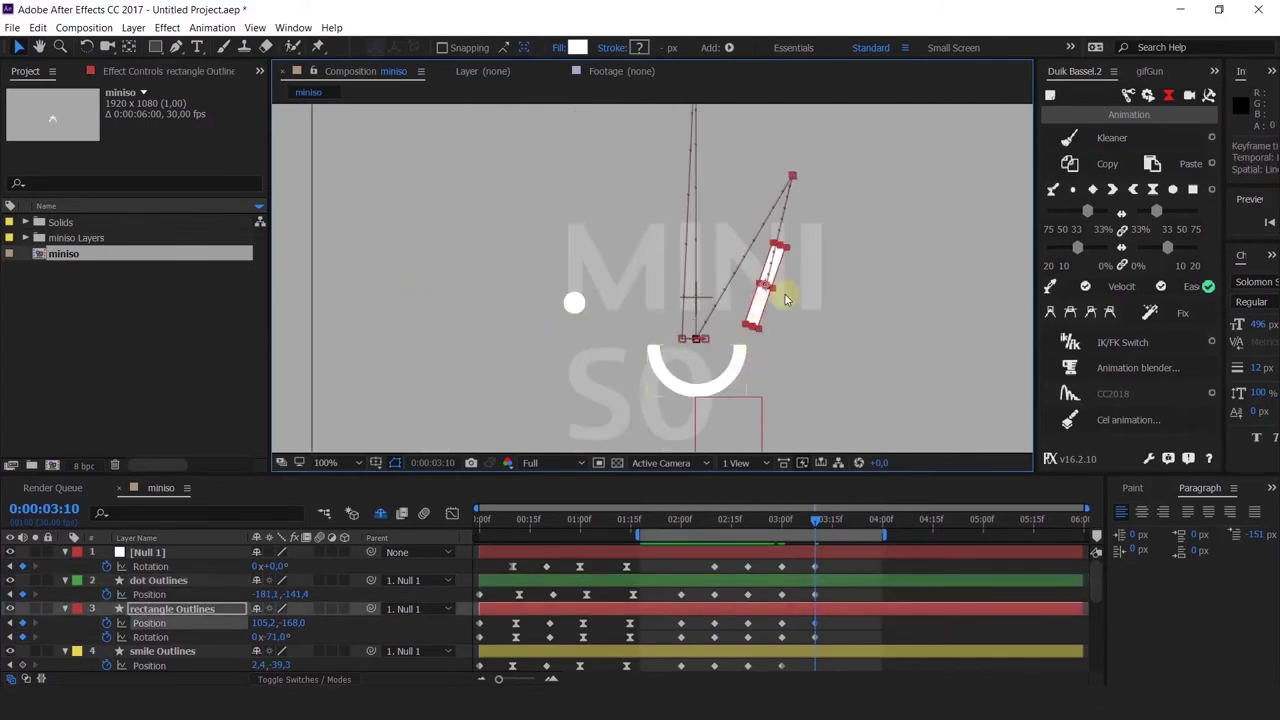
left_click(276, 640)
type("0")
key("Return")
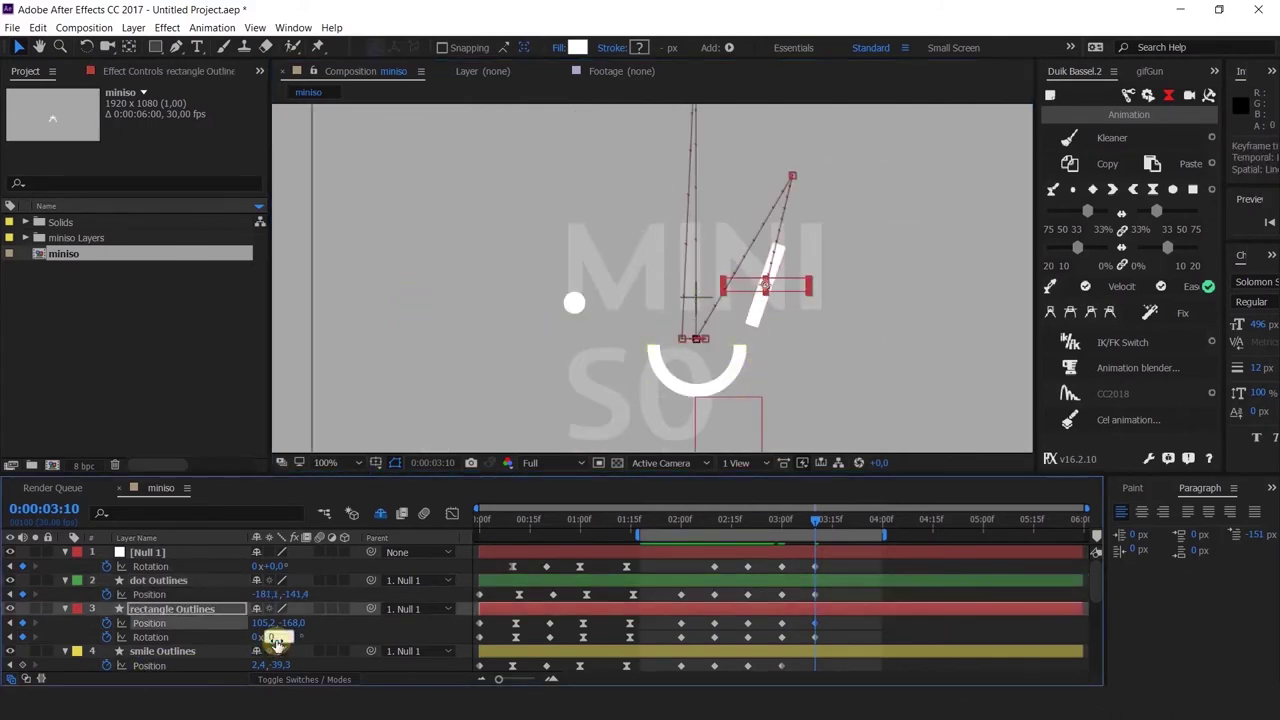
mouse_move(301, 644)
left_mouse_down()
mouse_move(366, 634)
mouse_move(331, 626)
mouse_move(285, 648)
left_mouse_up()
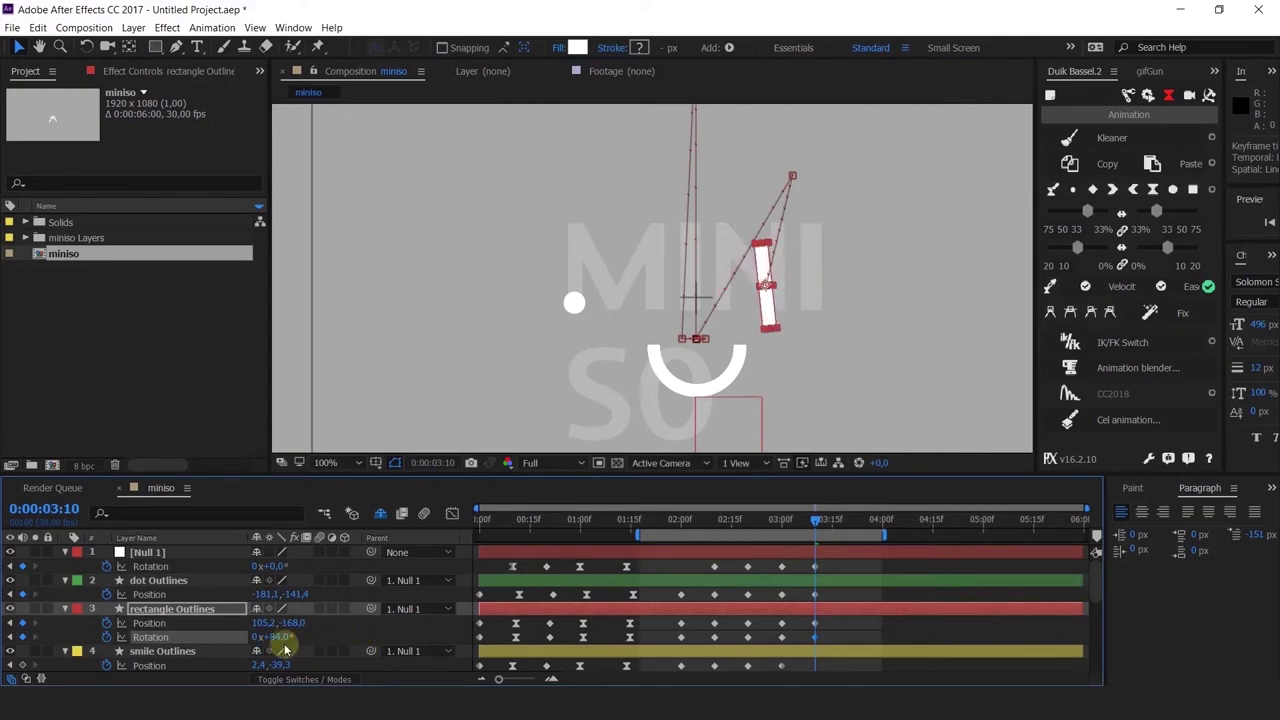
type("90")
key("Return")
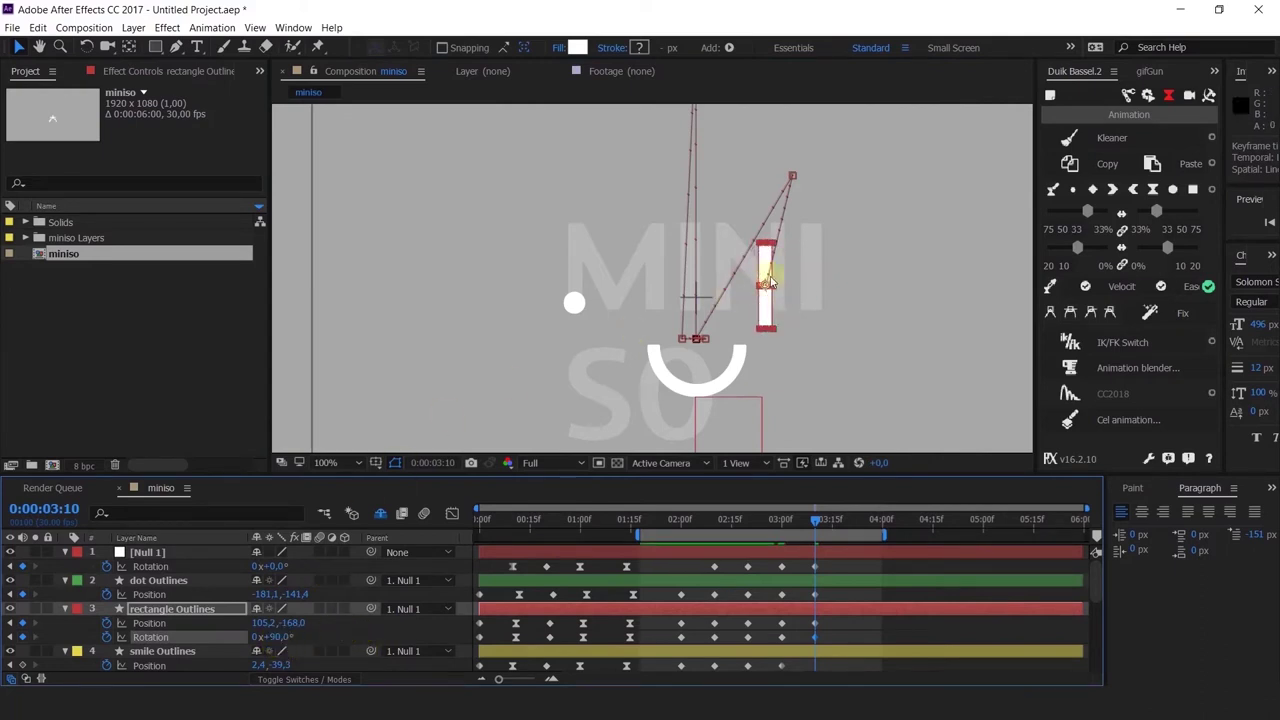
Step: Move the upright rectangle at 0:00:03:10 left and up, to position about 41.2, -196.5
scroll(770, 280, "up", 1)
left_click_drag(759, 349, 698, 351)
scroll(670, 309, "down", 1)
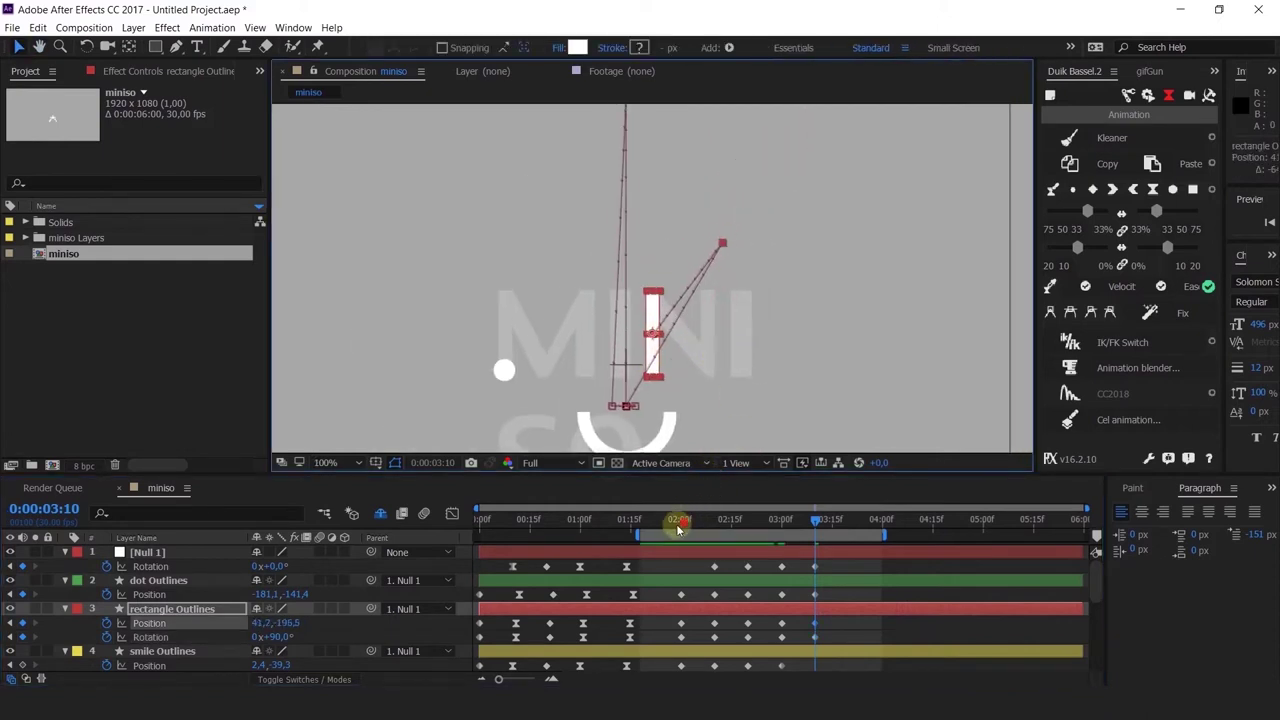
Step: Preview the animation from 0:00:02:00 and compare the rectangle's keyframes at 0:00:02:20 and 0:00:03:00
left_click_drag(678, 527, 681, 583)
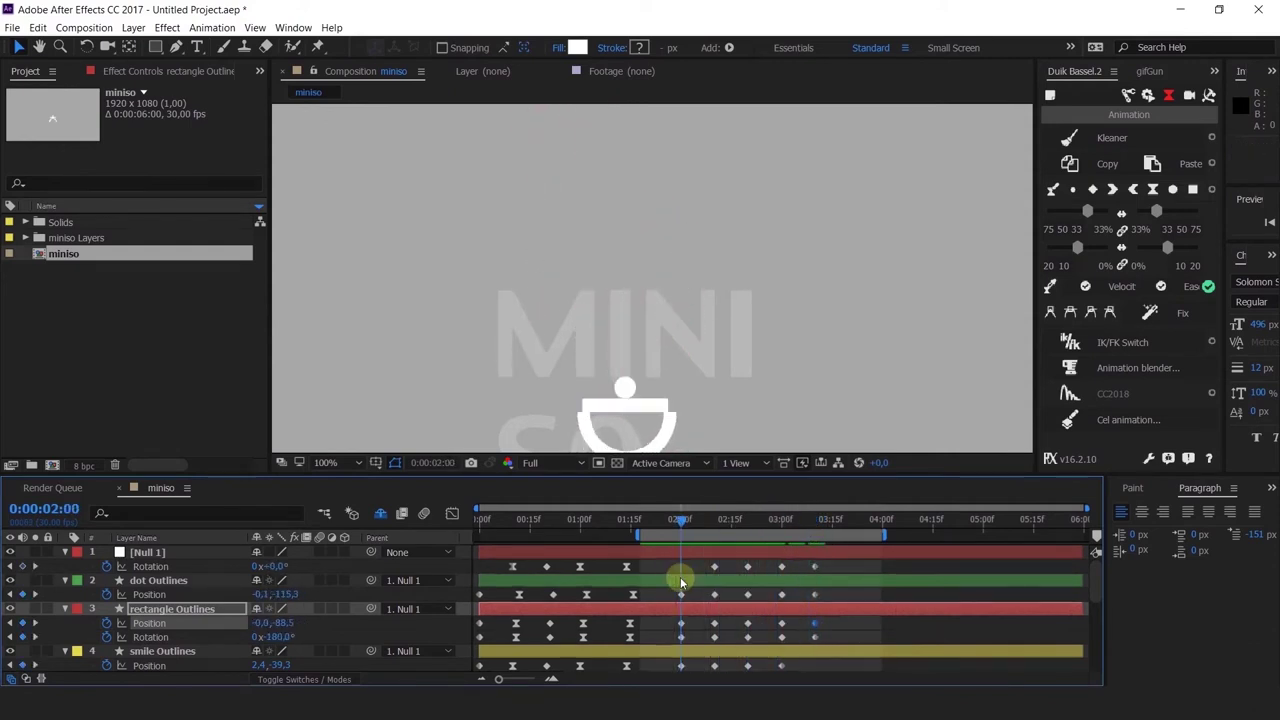
key("space")
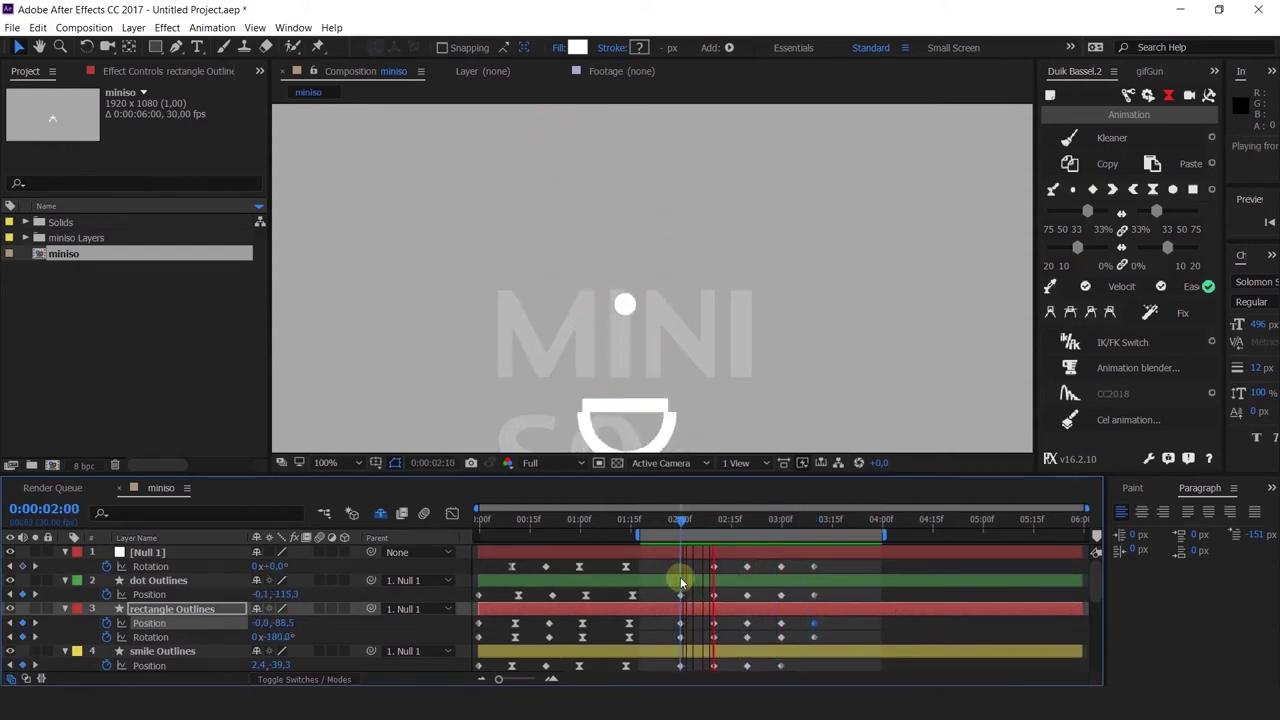
left_click(781, 526)
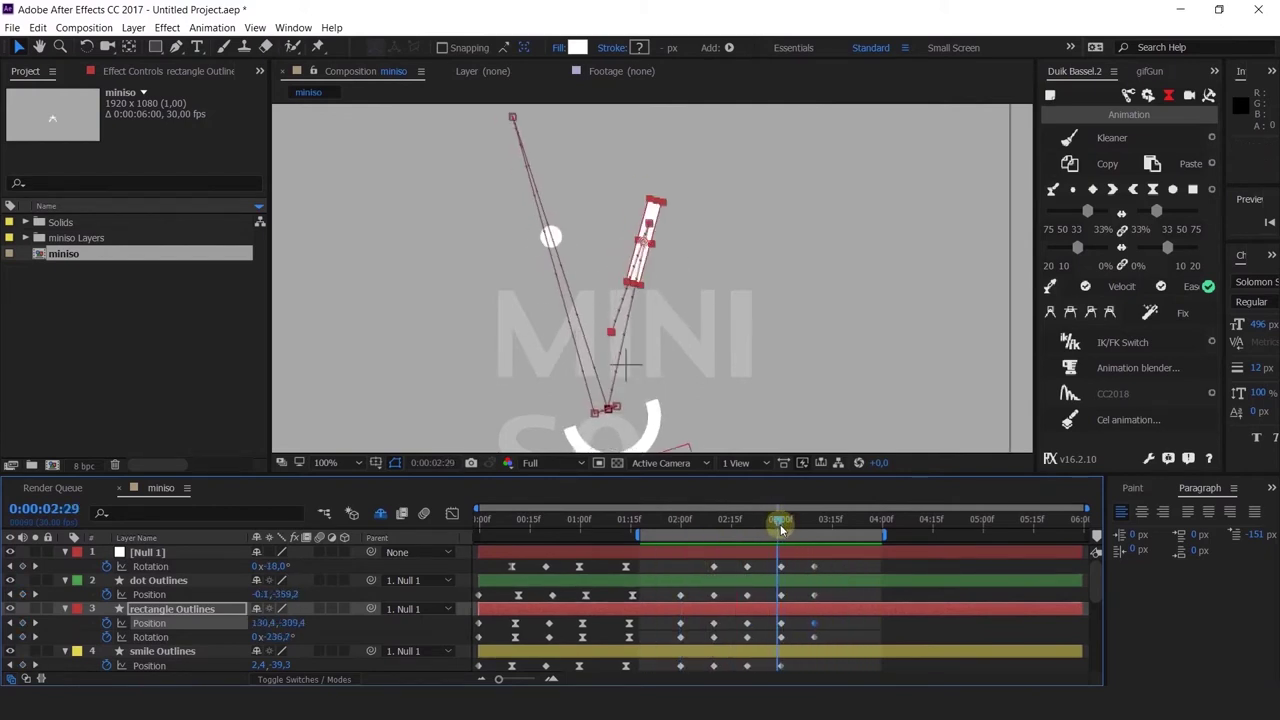
left_click(781, 526)
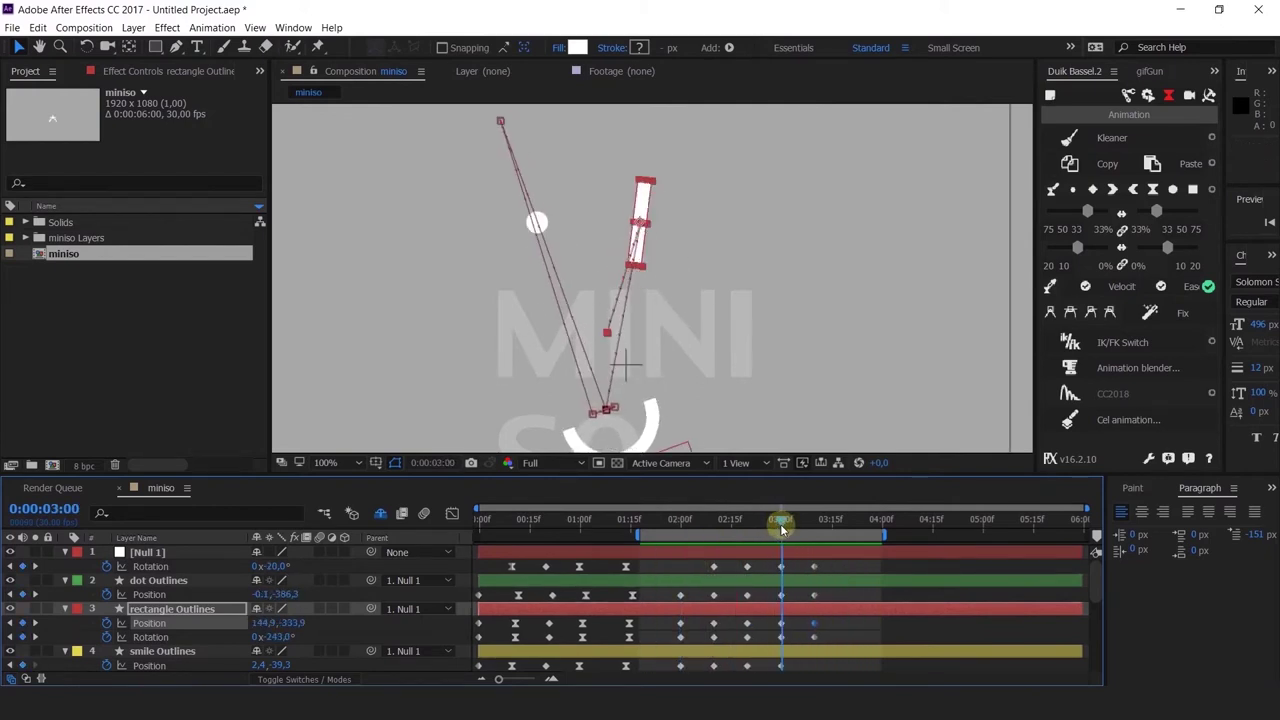
left_click(10, 637)
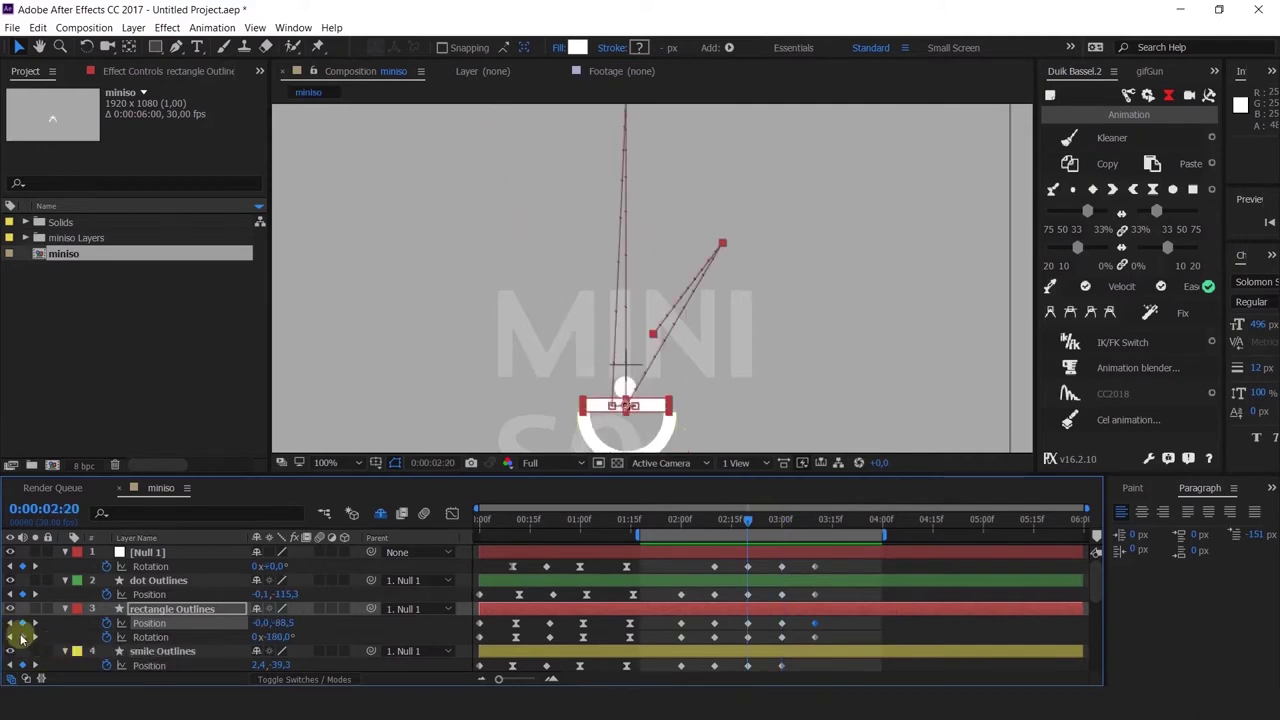
left_click(35, 637)
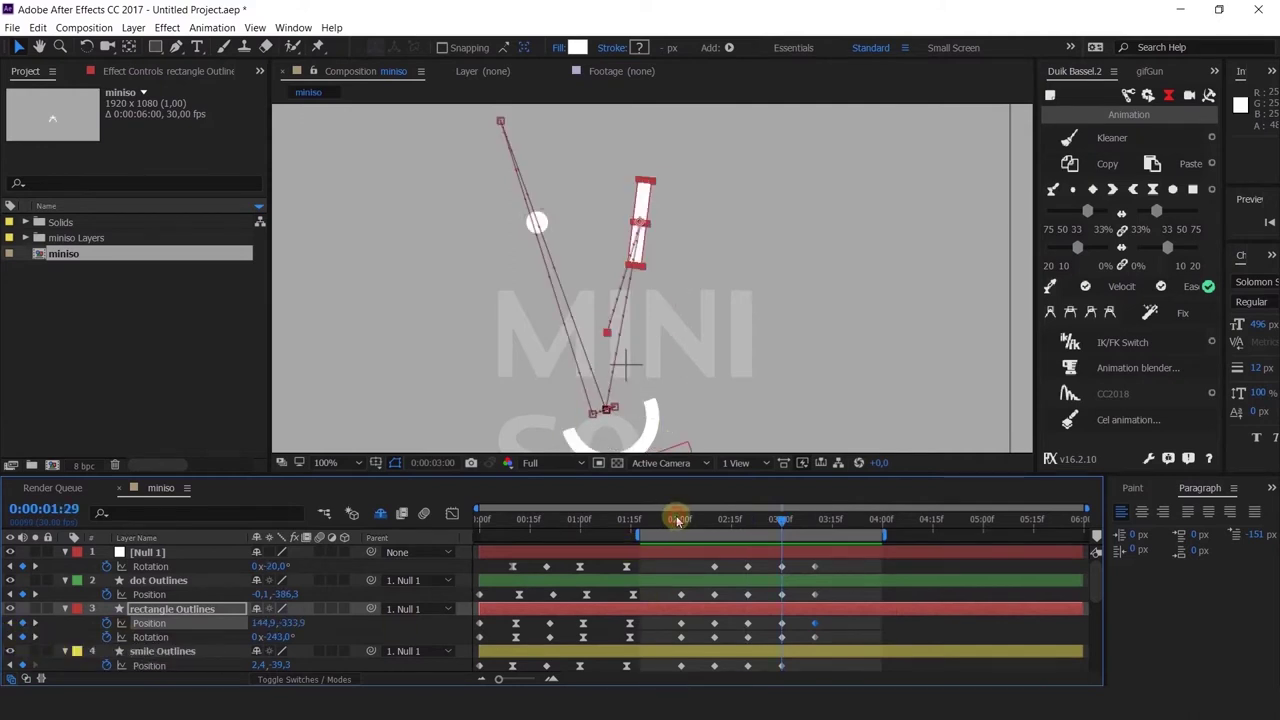
Step: Examine the frames around 0:00:02:00, where the dot rests on the rectangle, at close range
left_click_drag(678, 521, 686, 520)
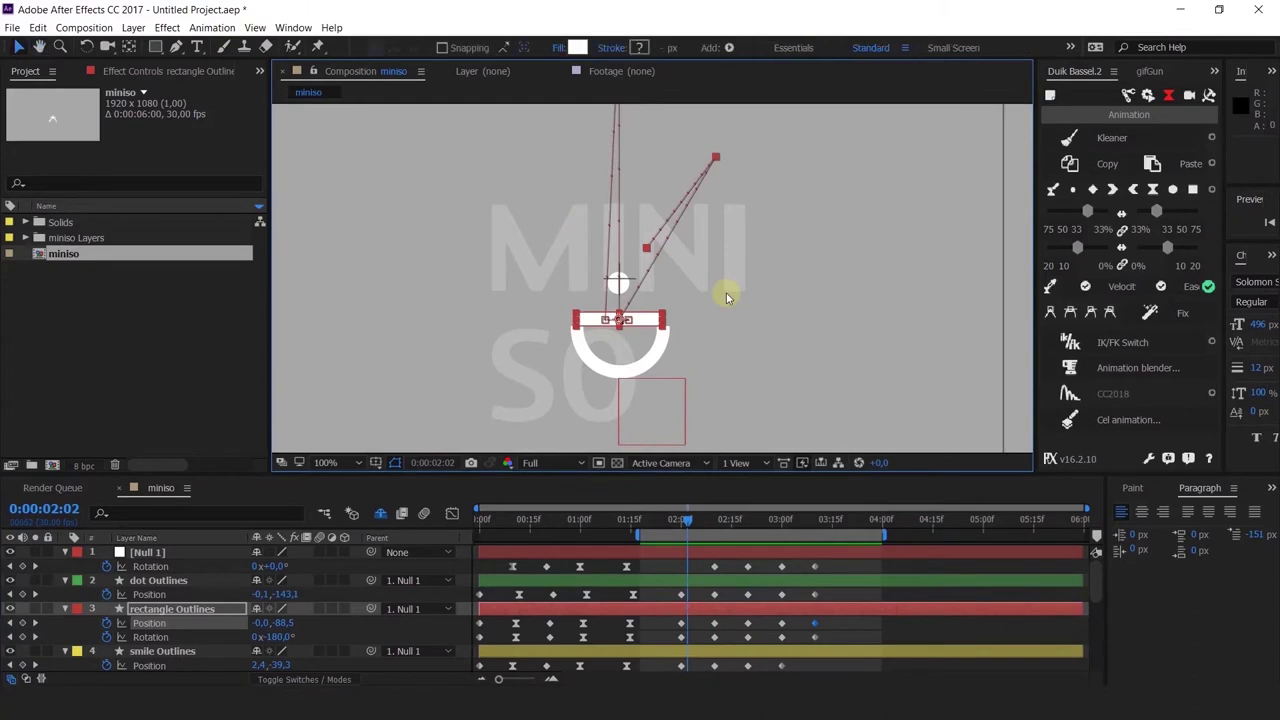
left_click_drag(726, 267, 710, 319)
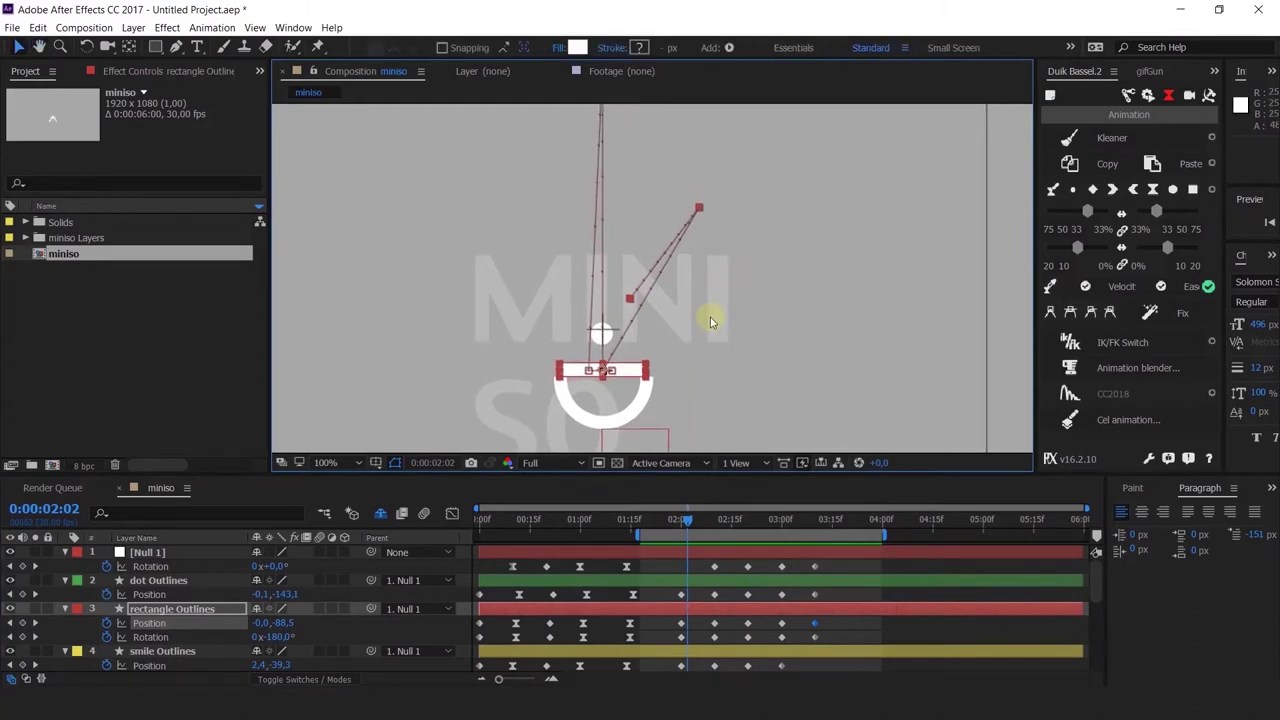
left_click_drag(684, 526, 671, 520)
left_click(612, 345)
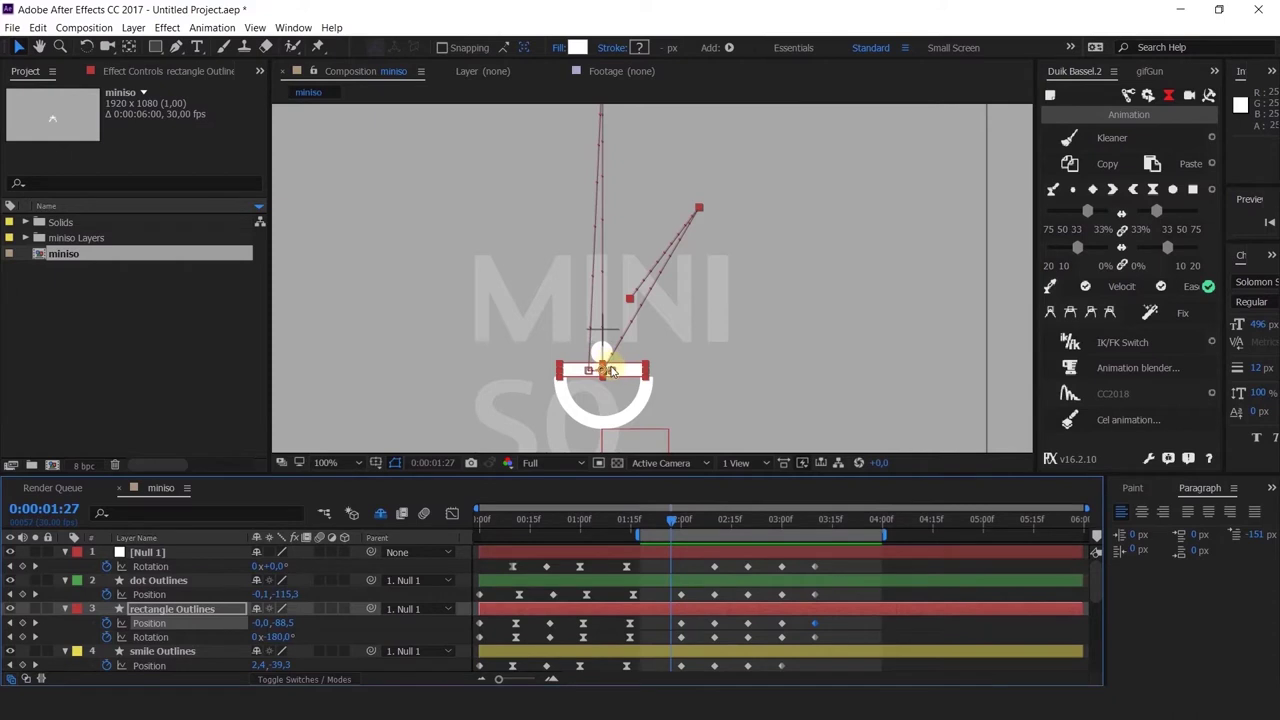
scroll(610, 371, "up", 2)
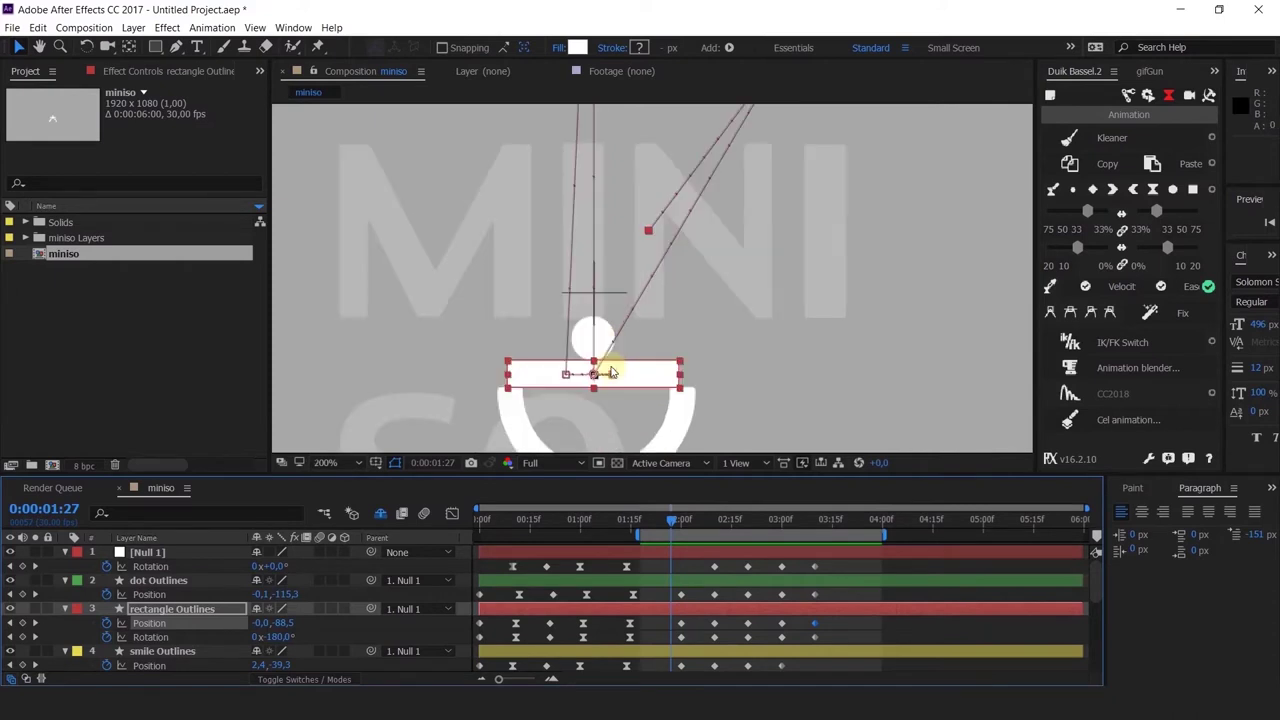
scroll(628, 345, "down", 2)
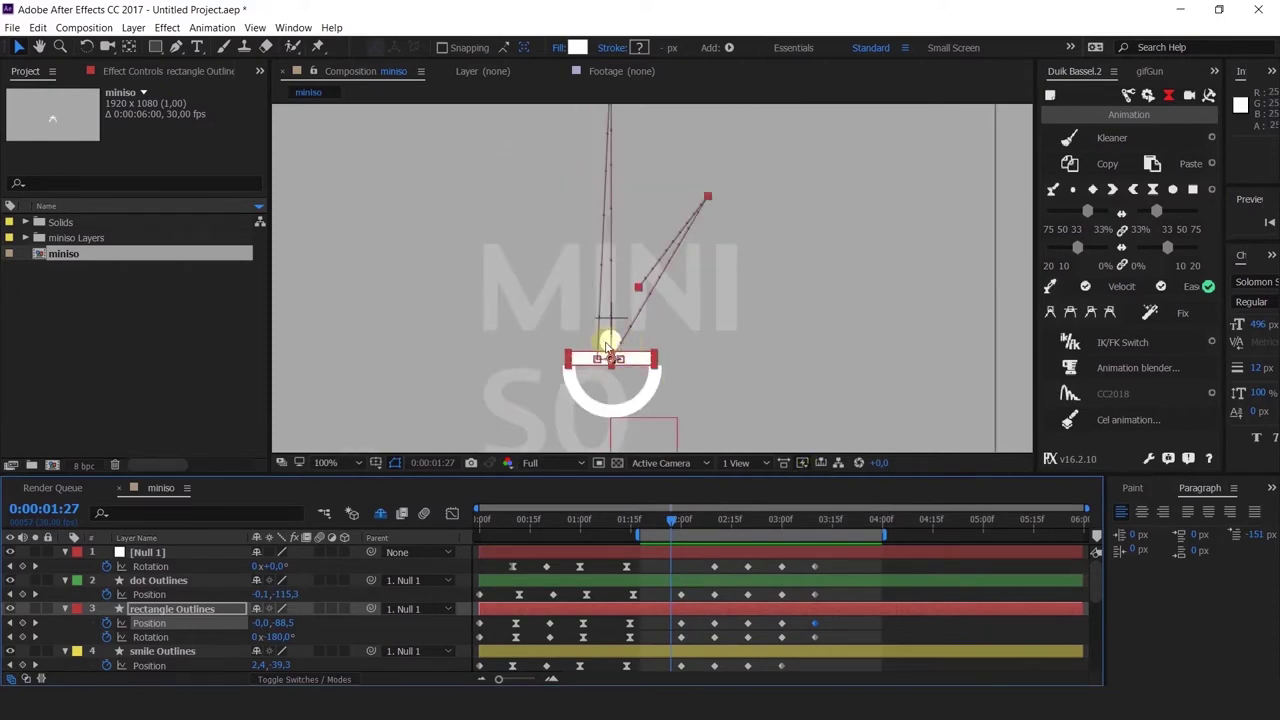
Step: At 0:00:02:20, shift the dot left to an X position of about -15.1
left_click(607, 345)
left_click(718, 521)
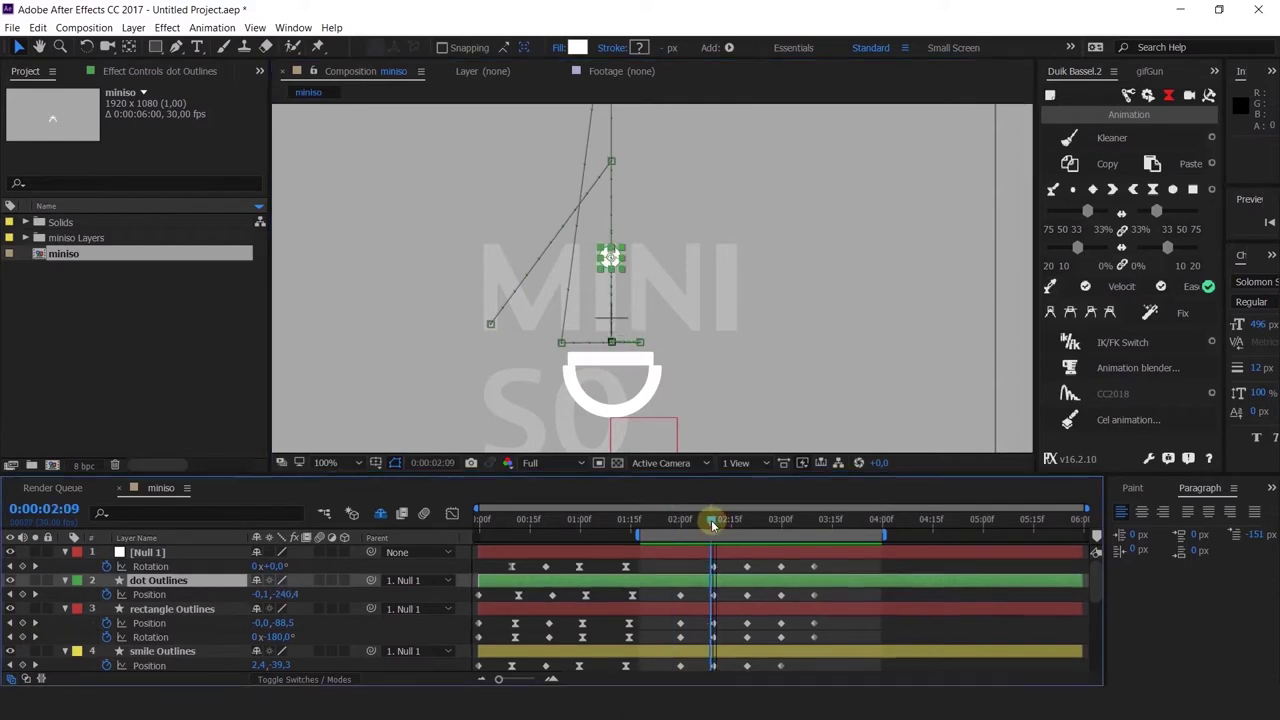
left_click_drag(740, 544, 749, 543)
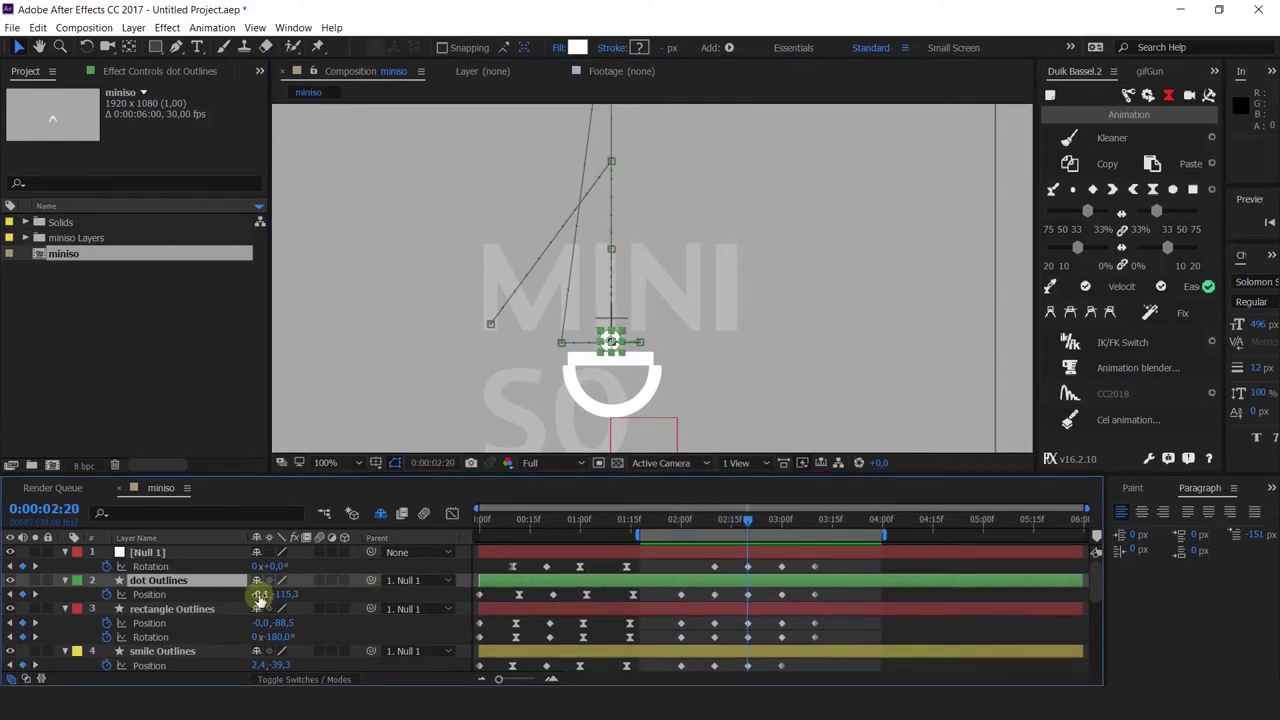
left_click_drag(259, 597, 228, 587)
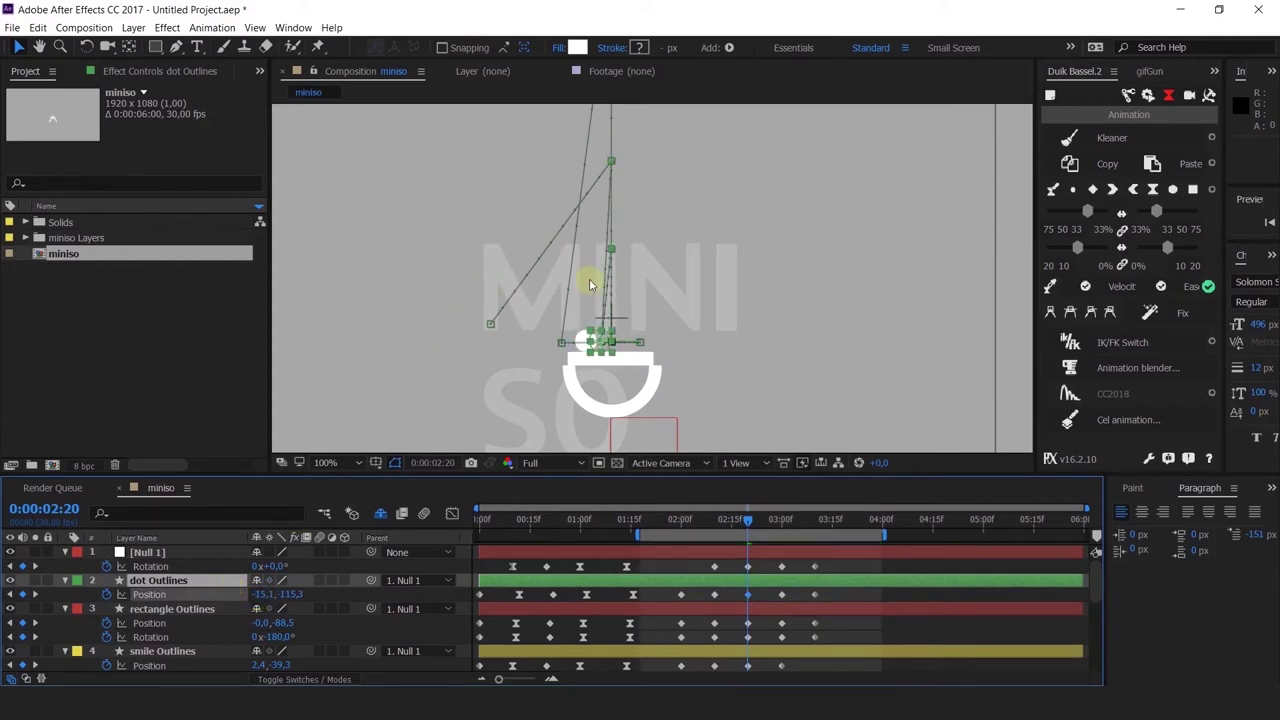
Step: Shift the dot's bounce peak at 0:00:02:10 left and its landing point at 0:00:02:20 to X about -29.6
scroll(589, 285, "up", 1)
left_click_drag(636, 220, 626, 222)
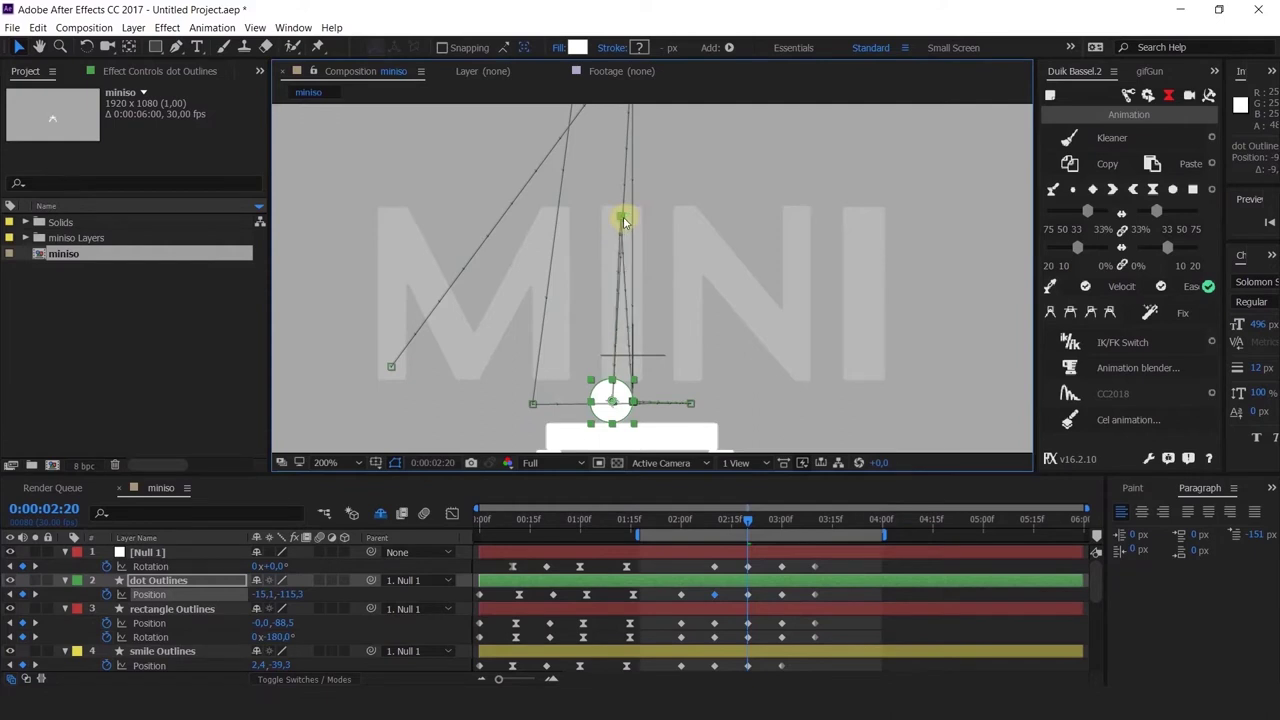
left_click_drag(600, 419, 590, 420)
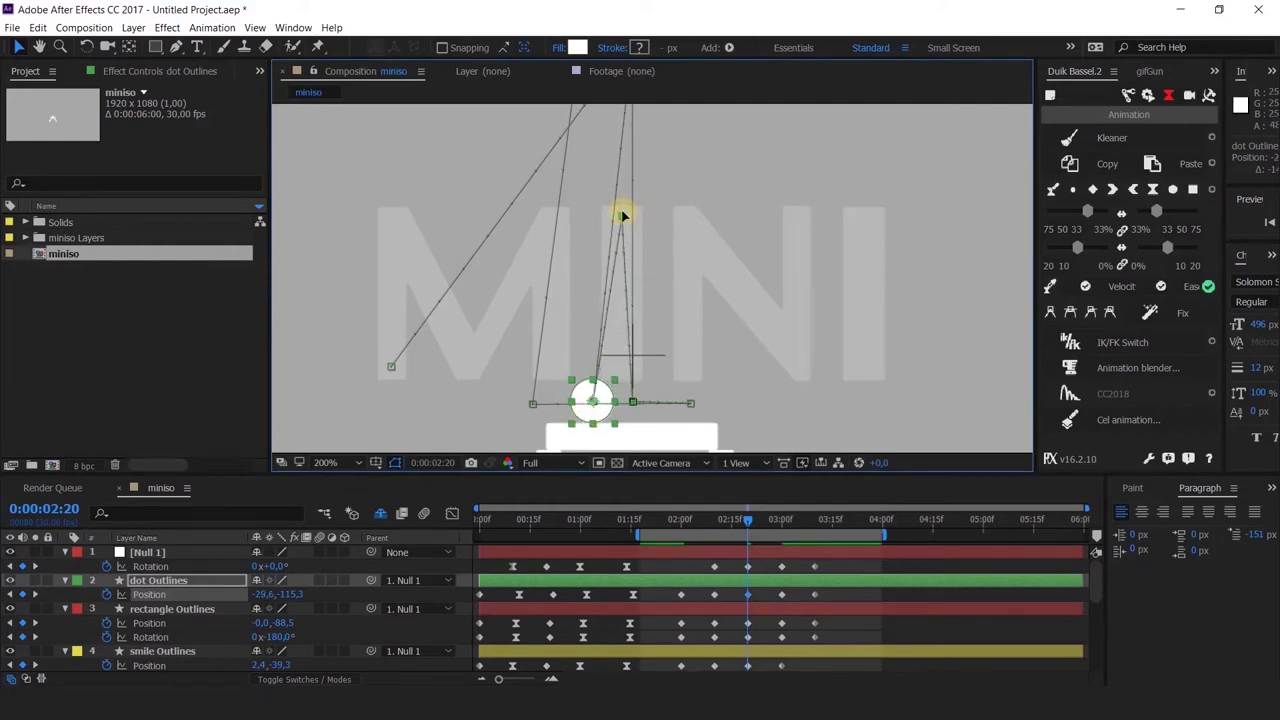
left_click_drag(620, 217, 617, 215)
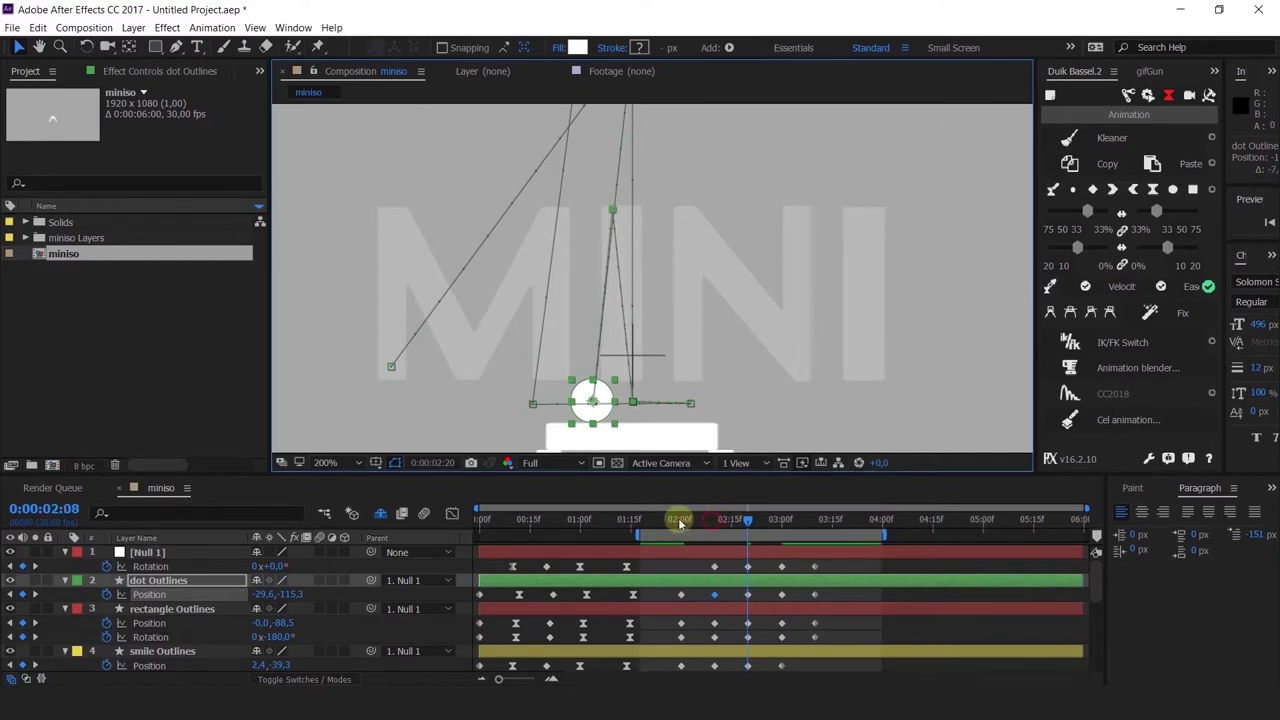
Step: Shift the dot's landing point at 0:00:02:20 to X -59.6 and its bounce peak at 0:00:02:10 to X about -30.6
left_click_drag(679, 521, 749, 565)
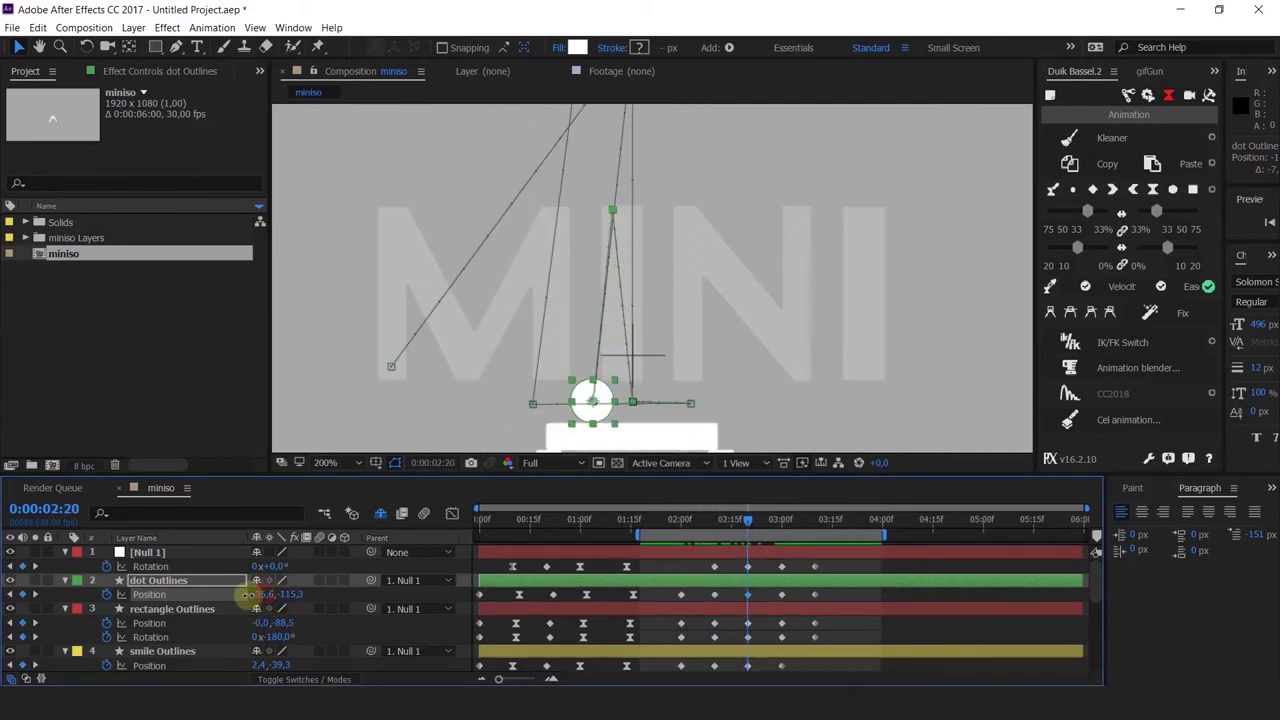
left_click_drag(248, 594, 246, 597)
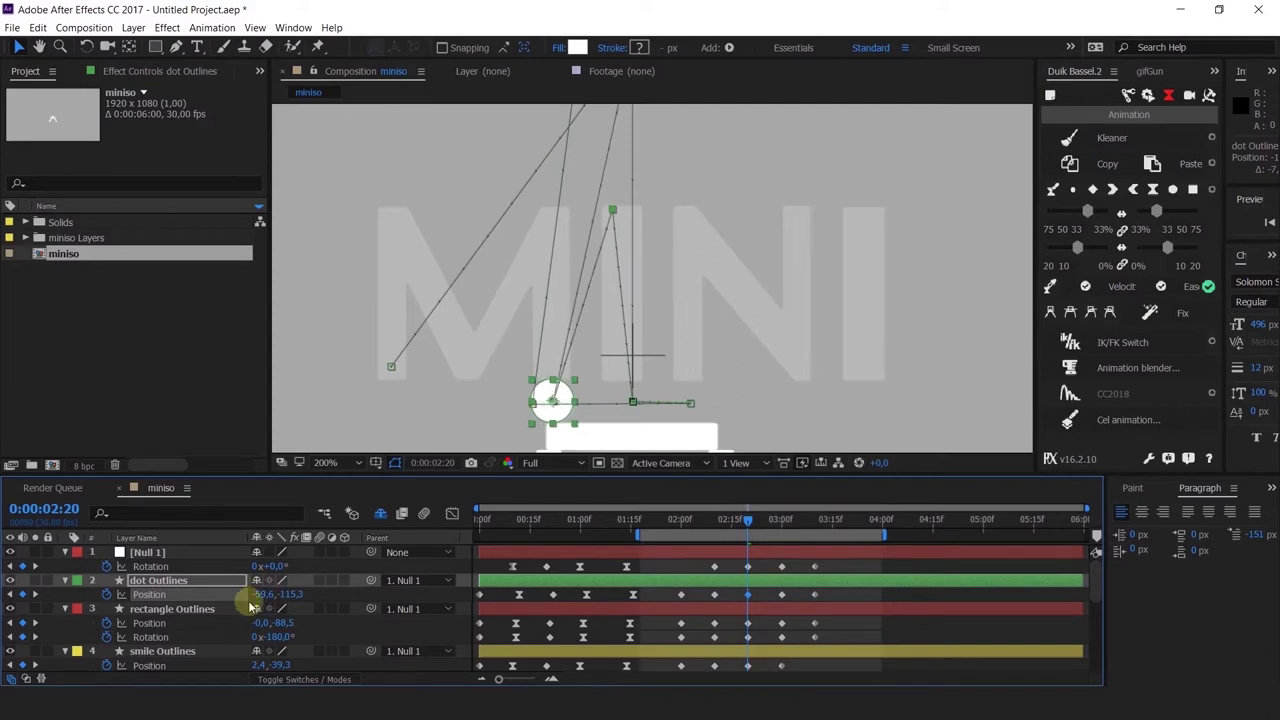
left_click_drag(614, 212, 591, 212)
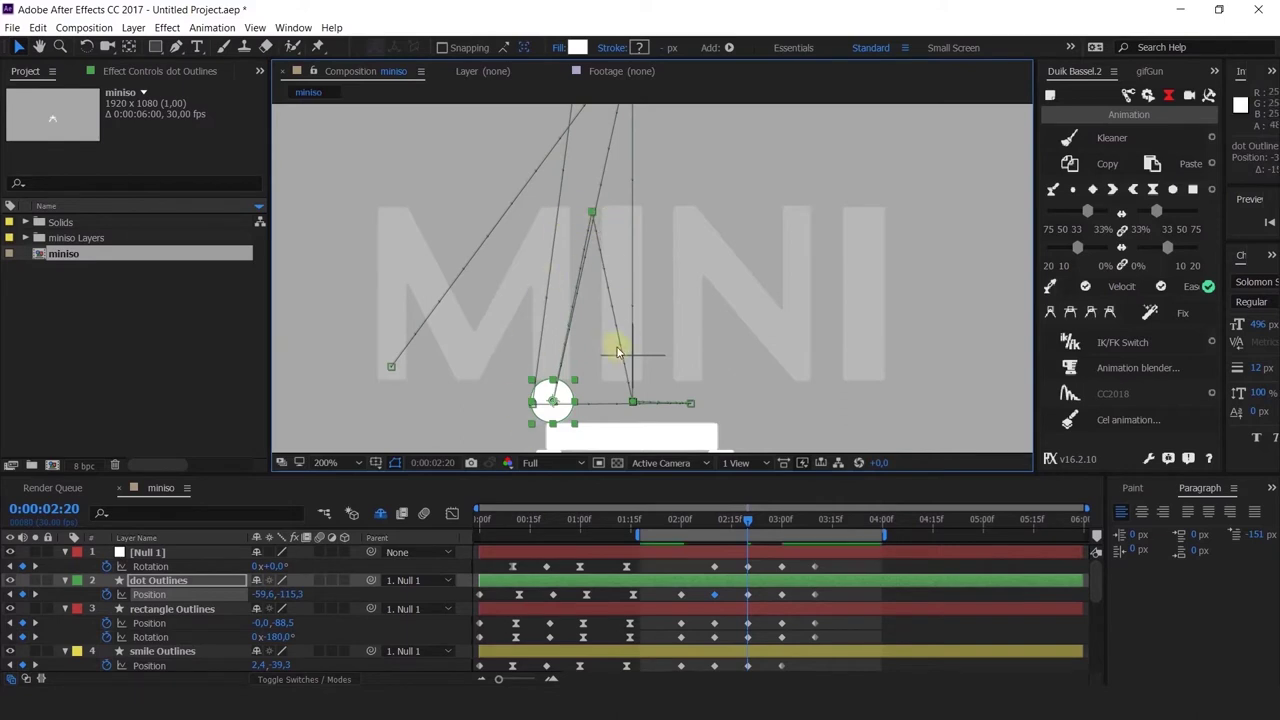
scroll(638, 248, "down", 1)
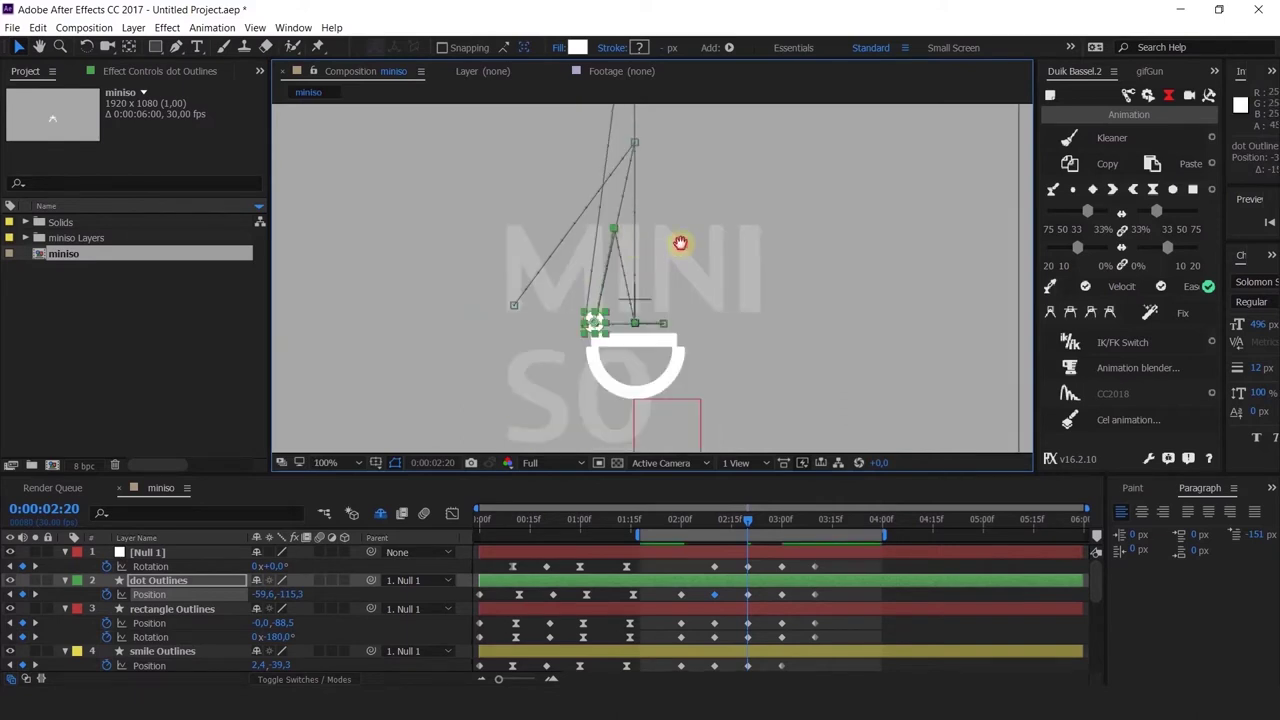
Step: At 0:00:03:00, set the rectangle's rotation to -1x-61°
left_click(758, 538)
left_click_drag(758, 538, 783, 573)
left_click(632, 210)
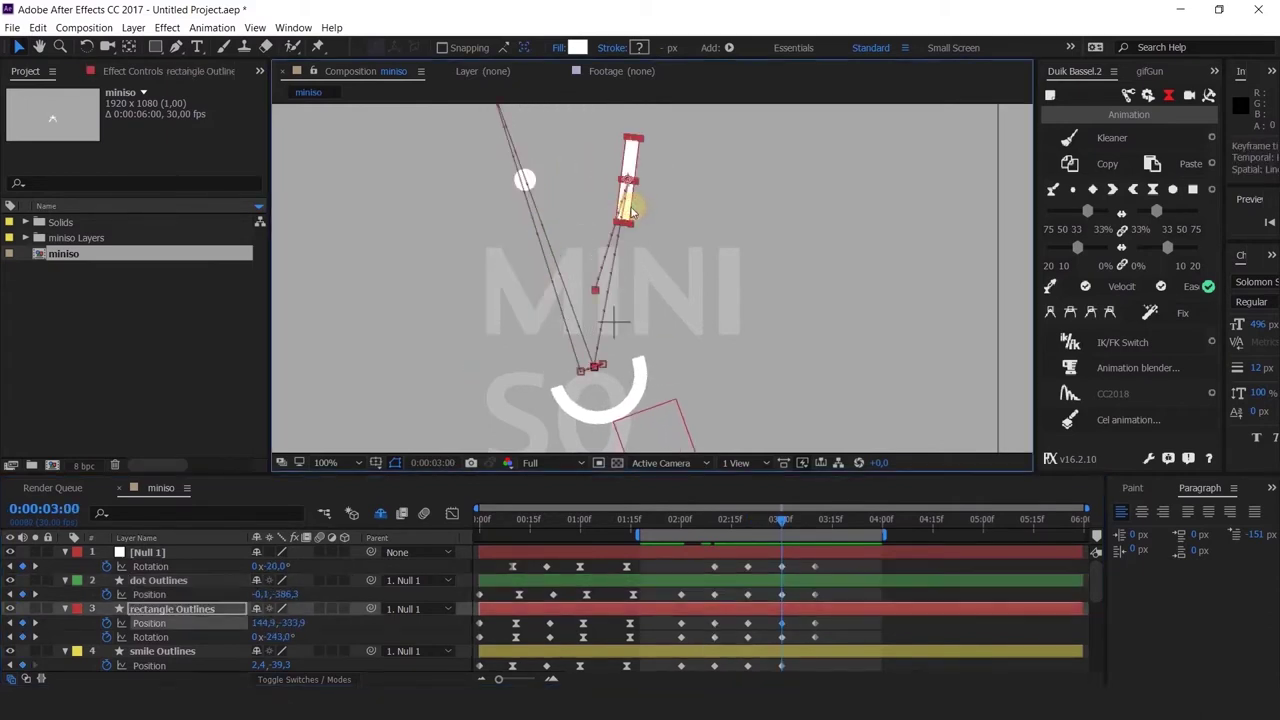
left_click(424, 517)
left_click_drag(282, 645, 150, 664)
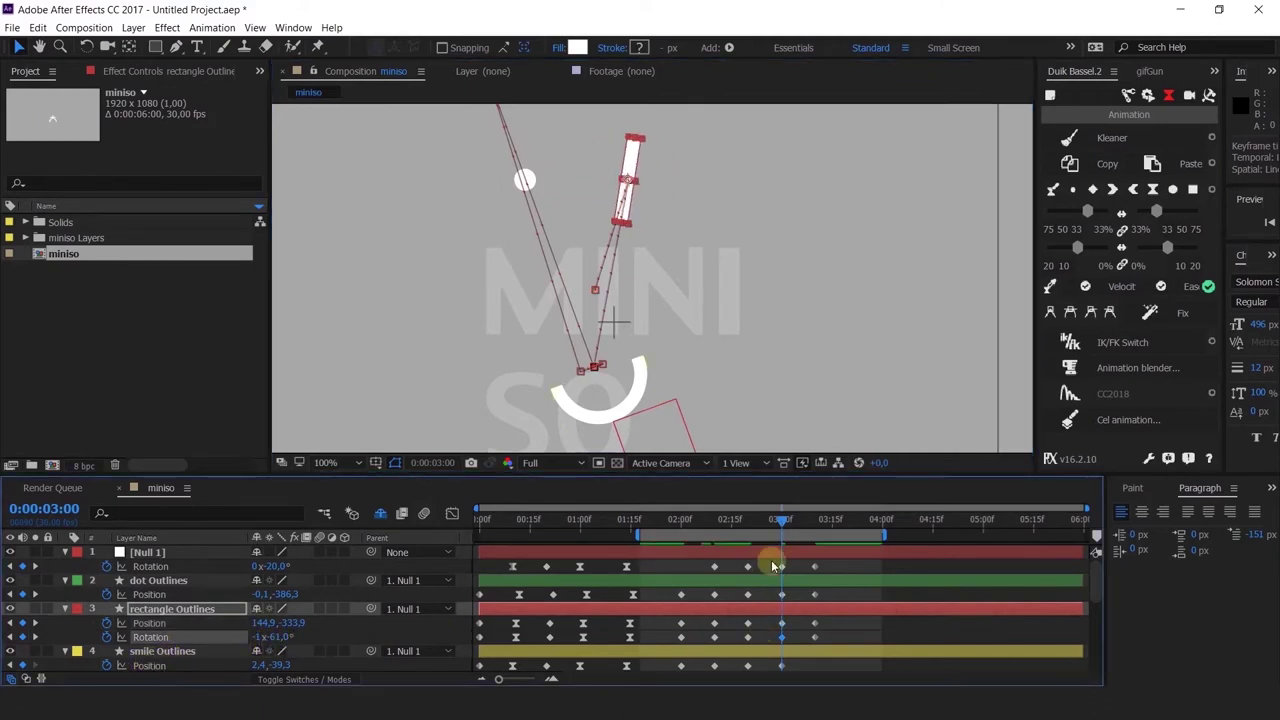
Step: Replace the rectangle's last rotation keyframe near 0:00:03:10 with a copy of the 0:00:03:00 one, set to -1x-90°
left_click_drag(795, 522, 816, 534)
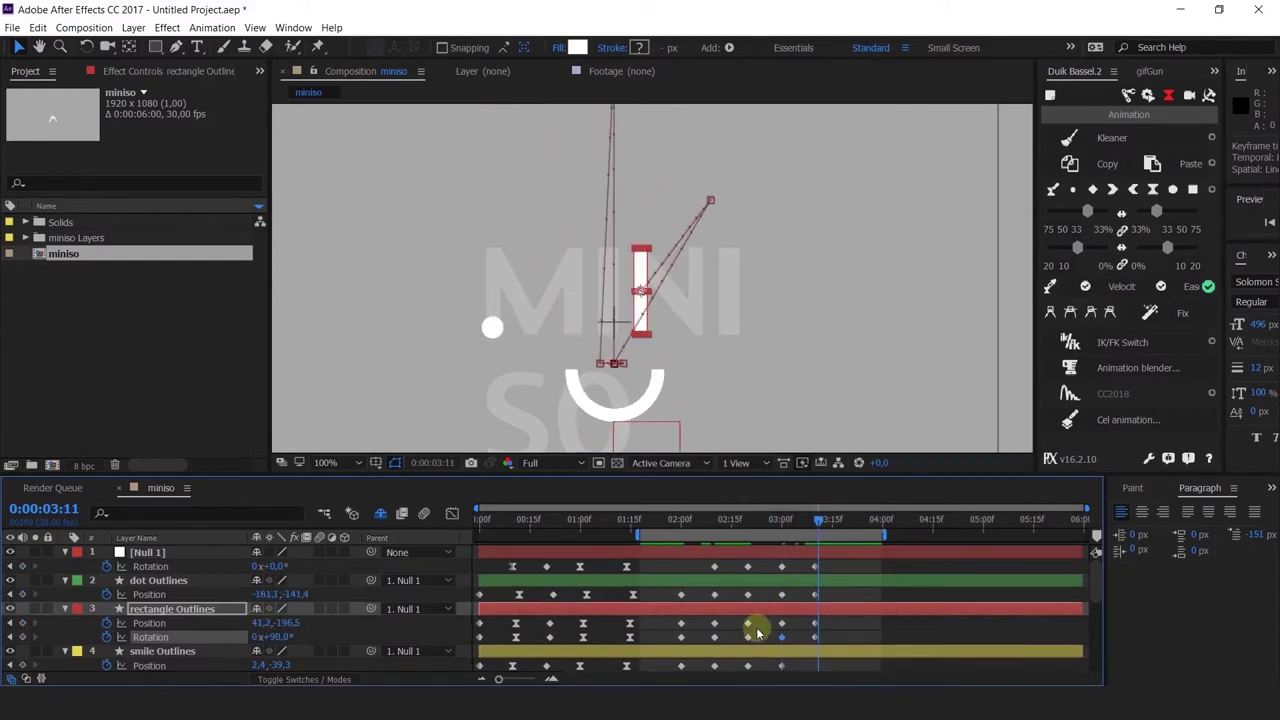
left_click(782, 637)
key("ctrl+c")
key("ctrl+v")
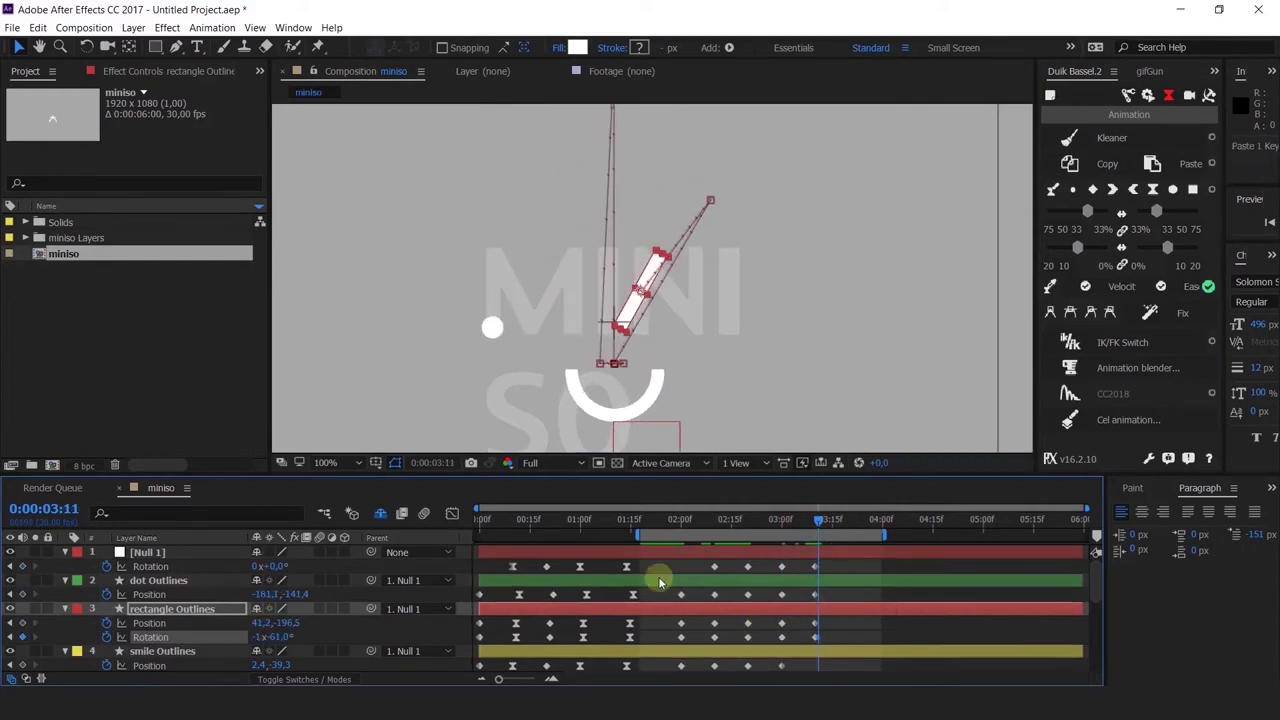
left_click_drag(258, 636, 270, 643)
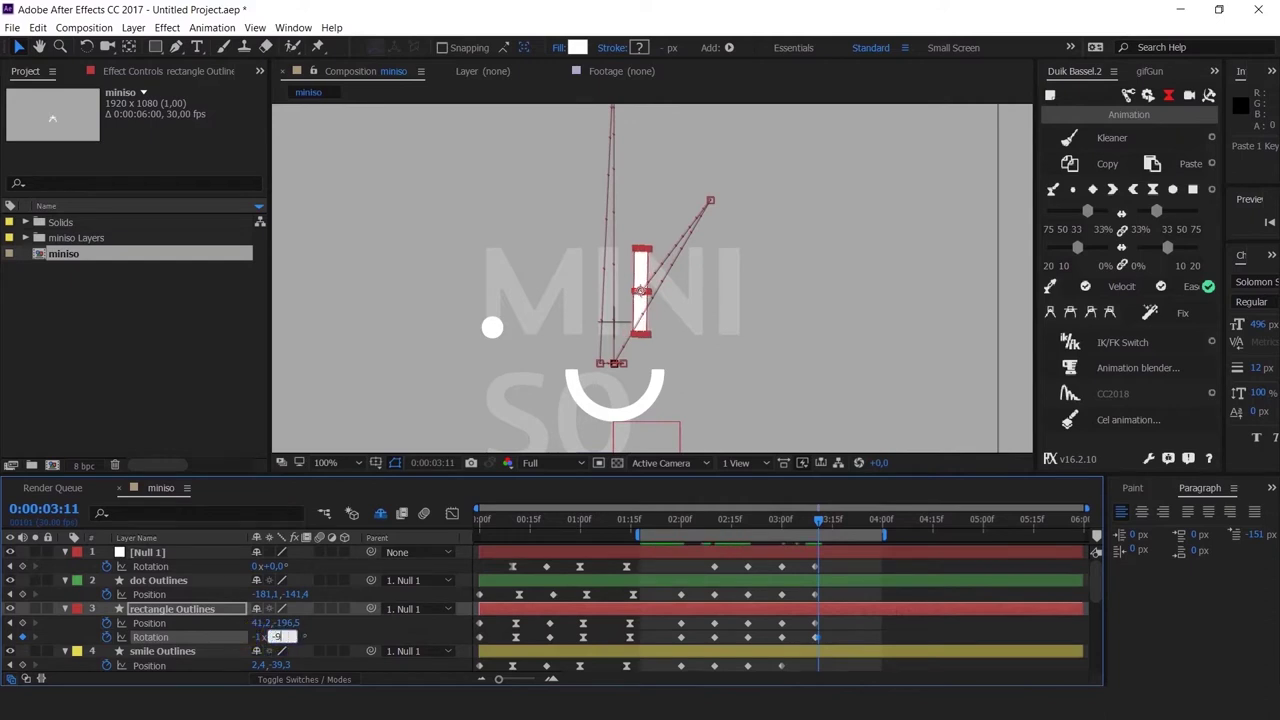
left_click(814, 654)
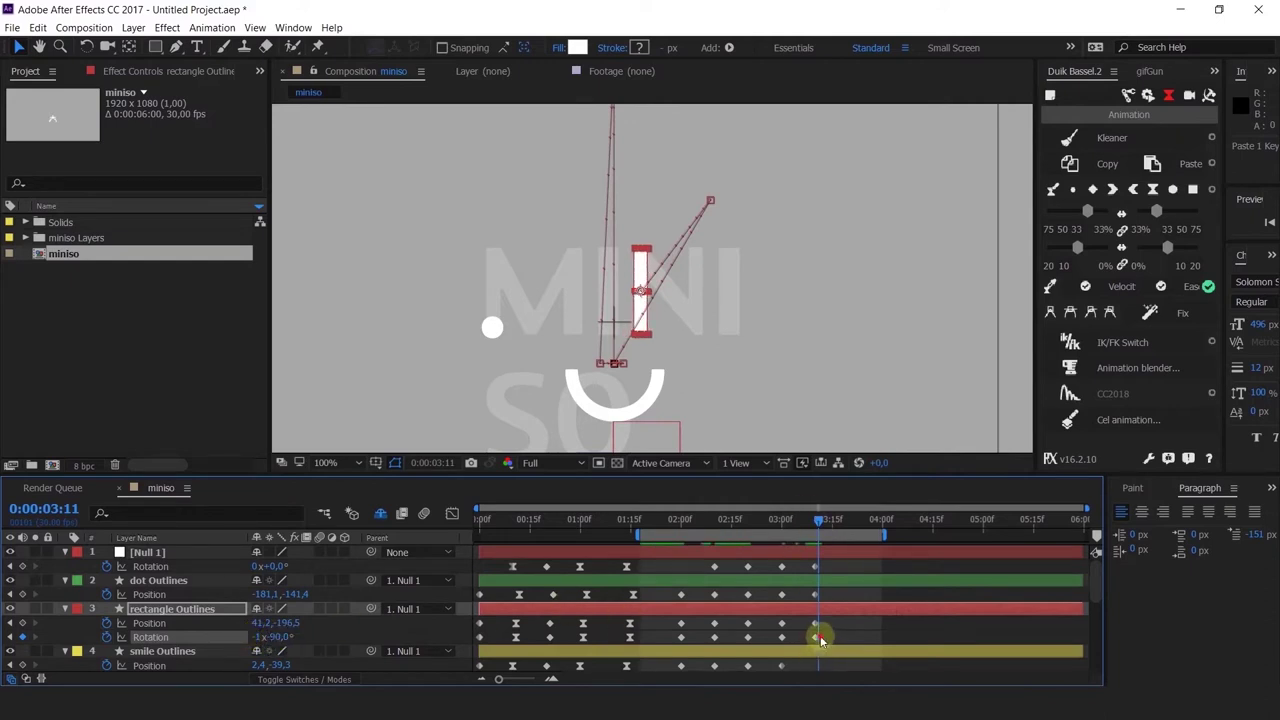
left_click_drag(811, 637, 816, 641)
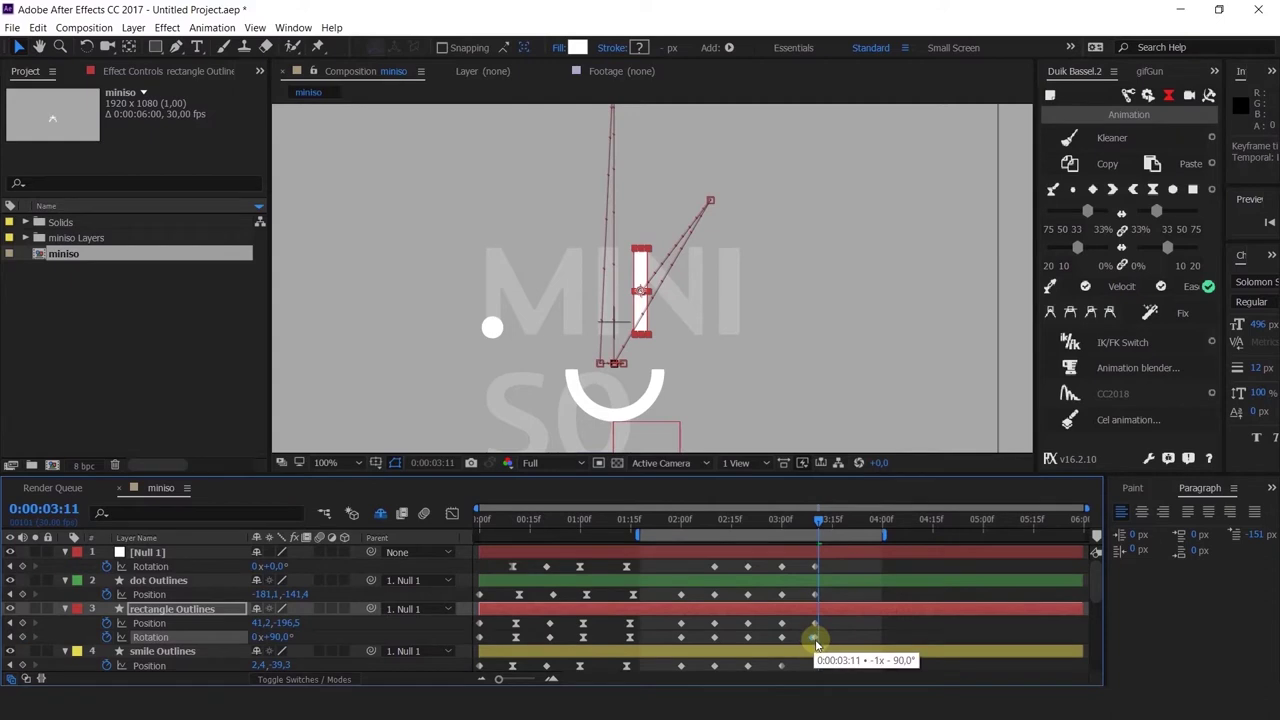
Step: Preview the animation from 0:00:01:29 and set the null's rotation at 0:00:03:00 to -14°
left_click(674, 523)
key("space")
left_click_drag(718, 548, 780, 550)
key("space")
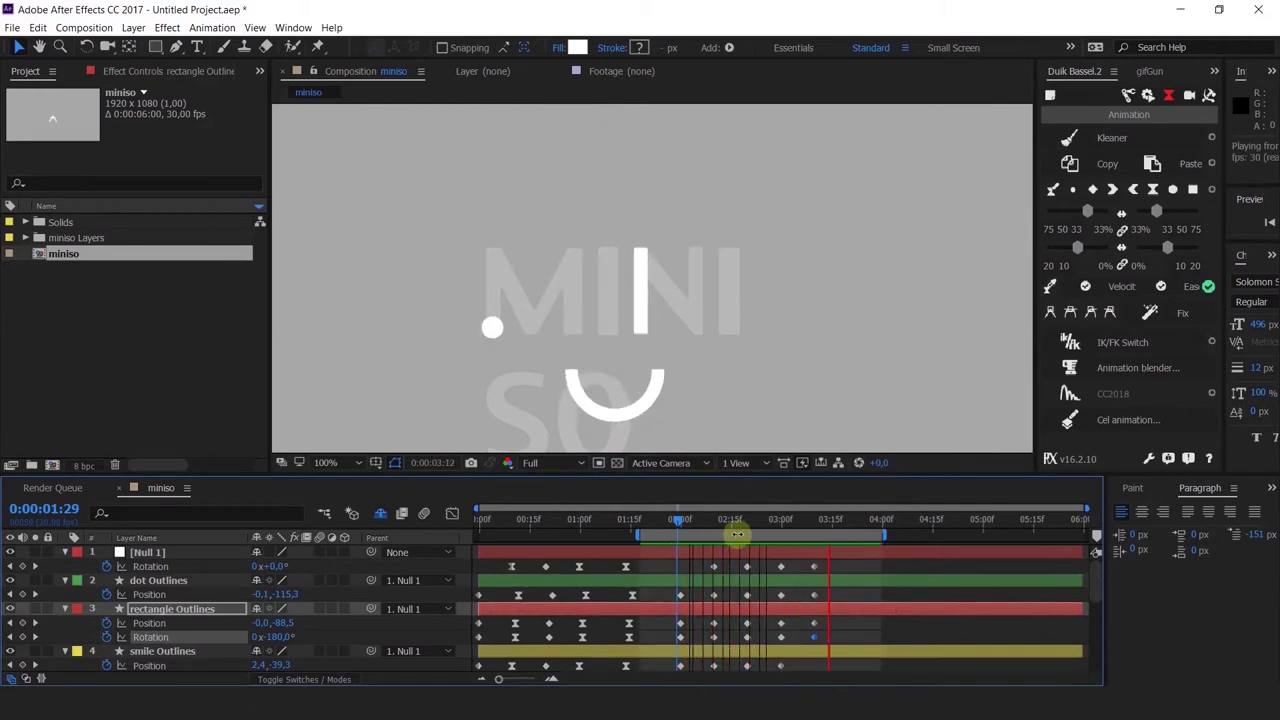
key("space")
left_click_drag(771, 541, 688, 552)
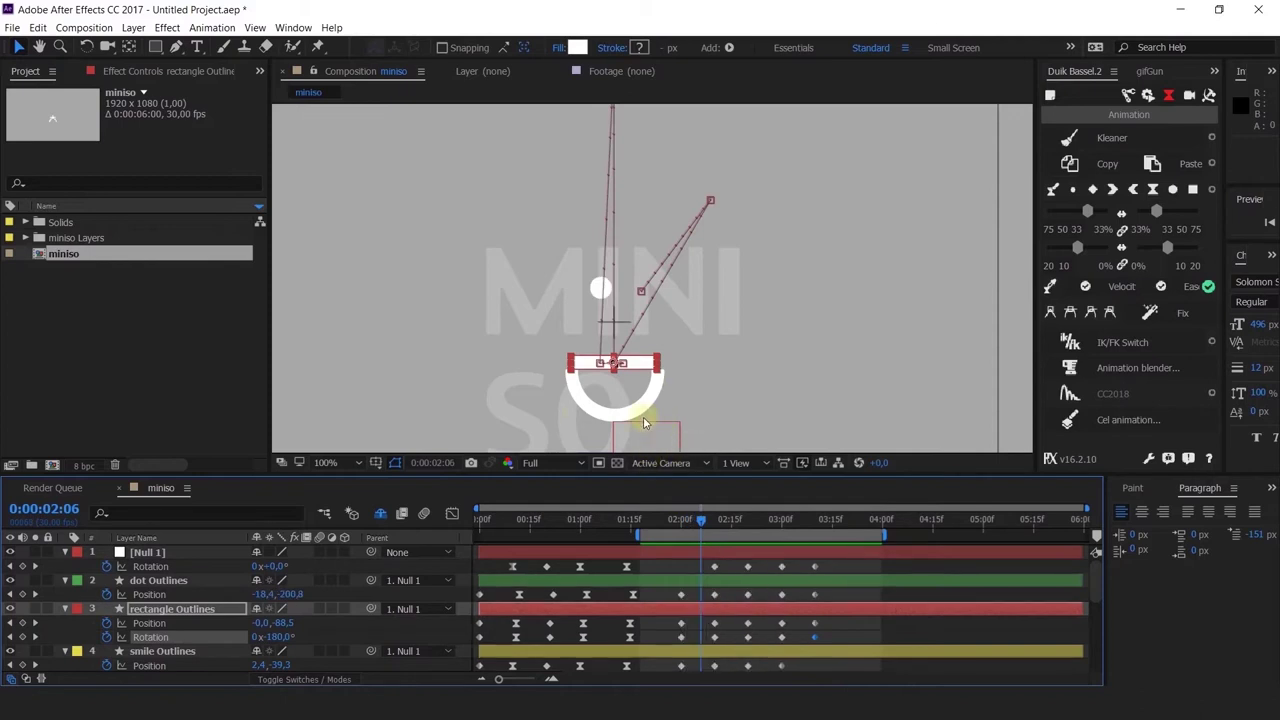
left_click_drag(710, 523, 782, 558)
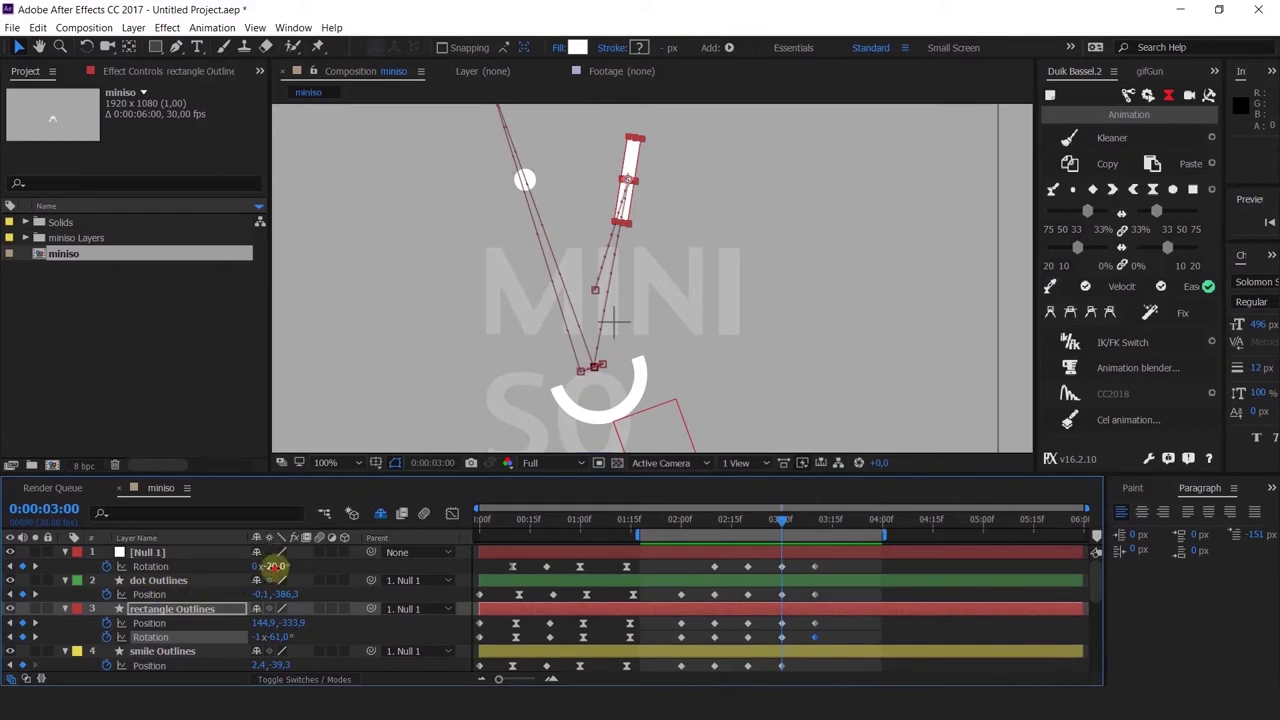
left_click_drag(274, 566, 286, 576)
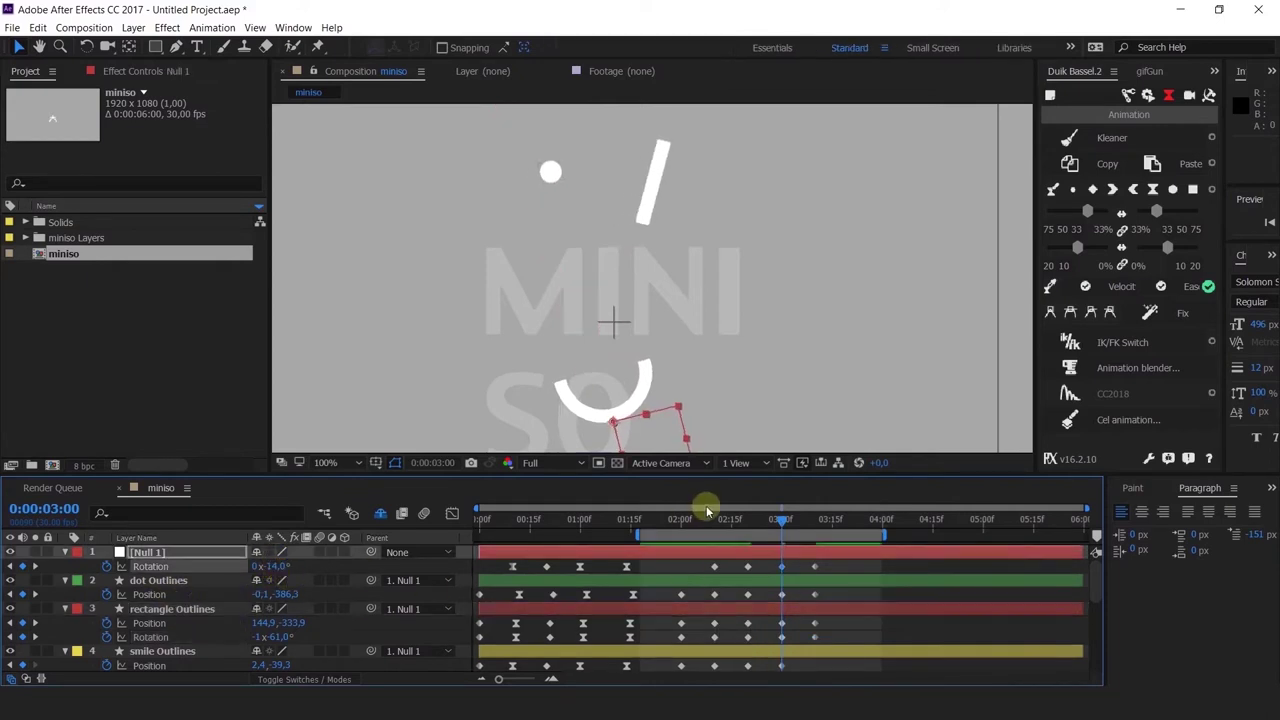
Step: Try moving the null's last rotation keyframe earlier, to just before 0:00:03:07, preview it and undo the move
left_click_drag(789, 523, 806, 523)
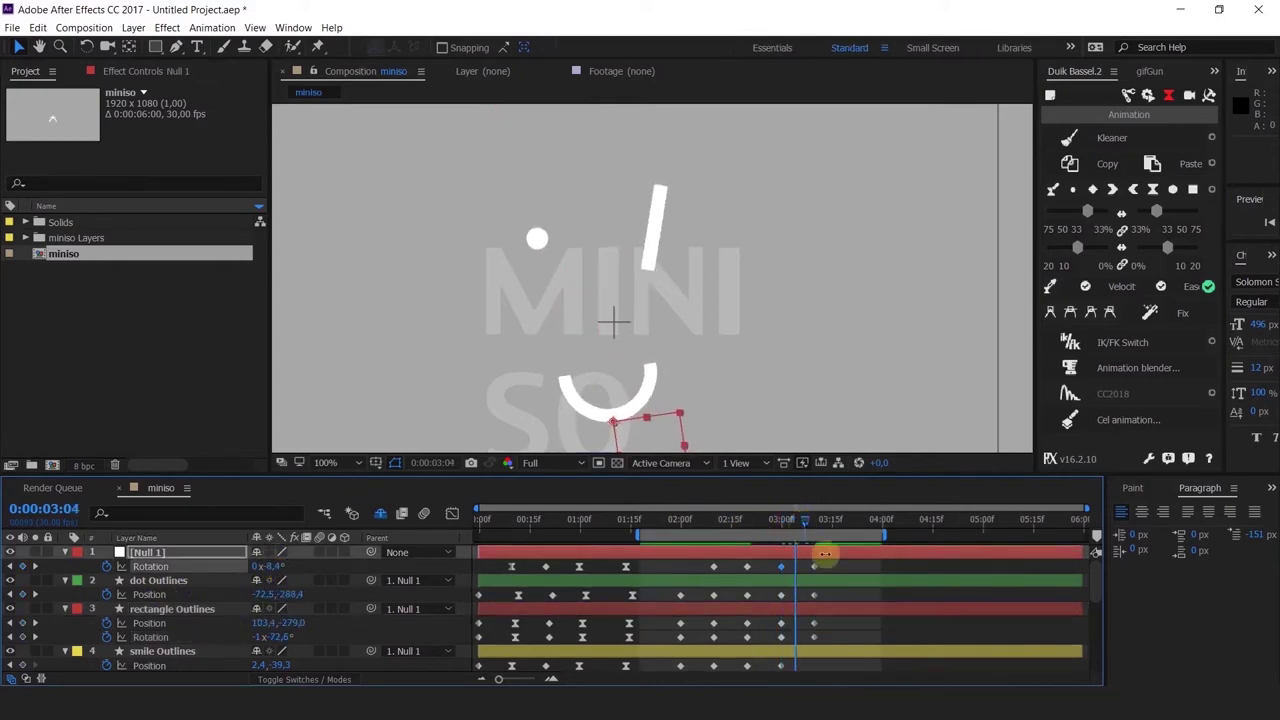
left_click(801, 567)
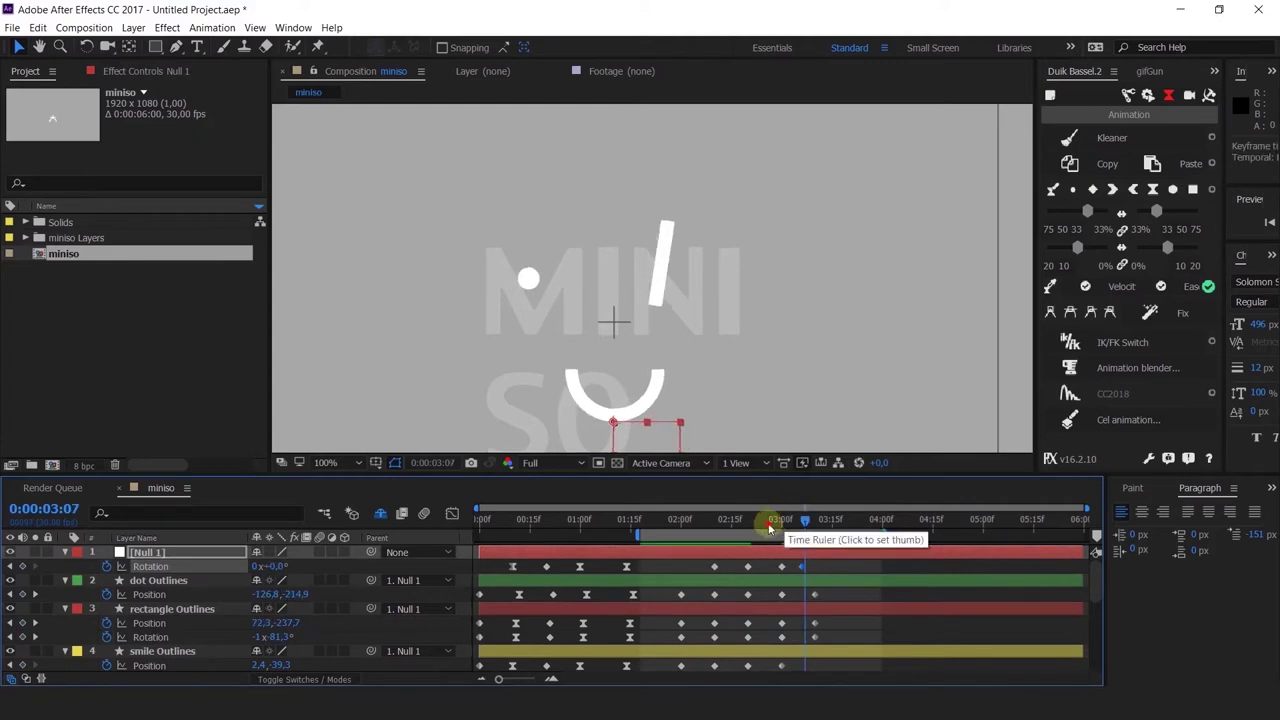
left_click(731, 523)
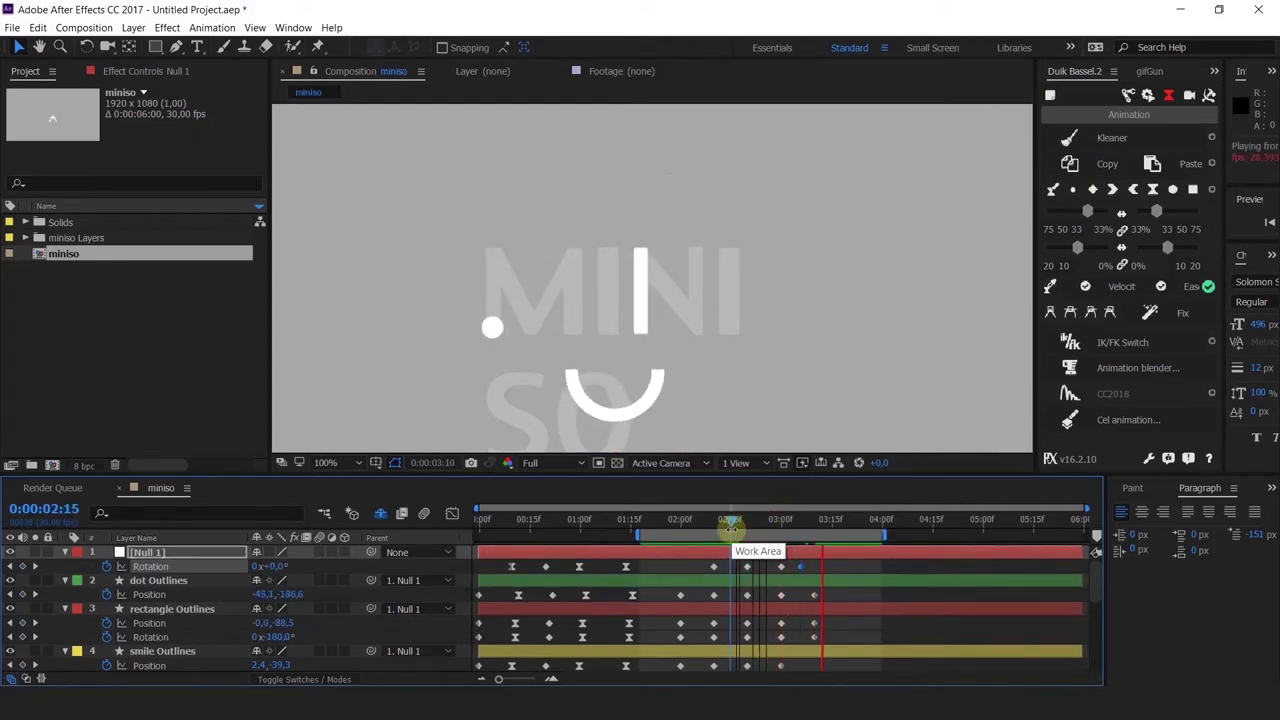
left_click(781, 521)
left_click_drag(781, 521, 779, 523)
key("ctrl+z")
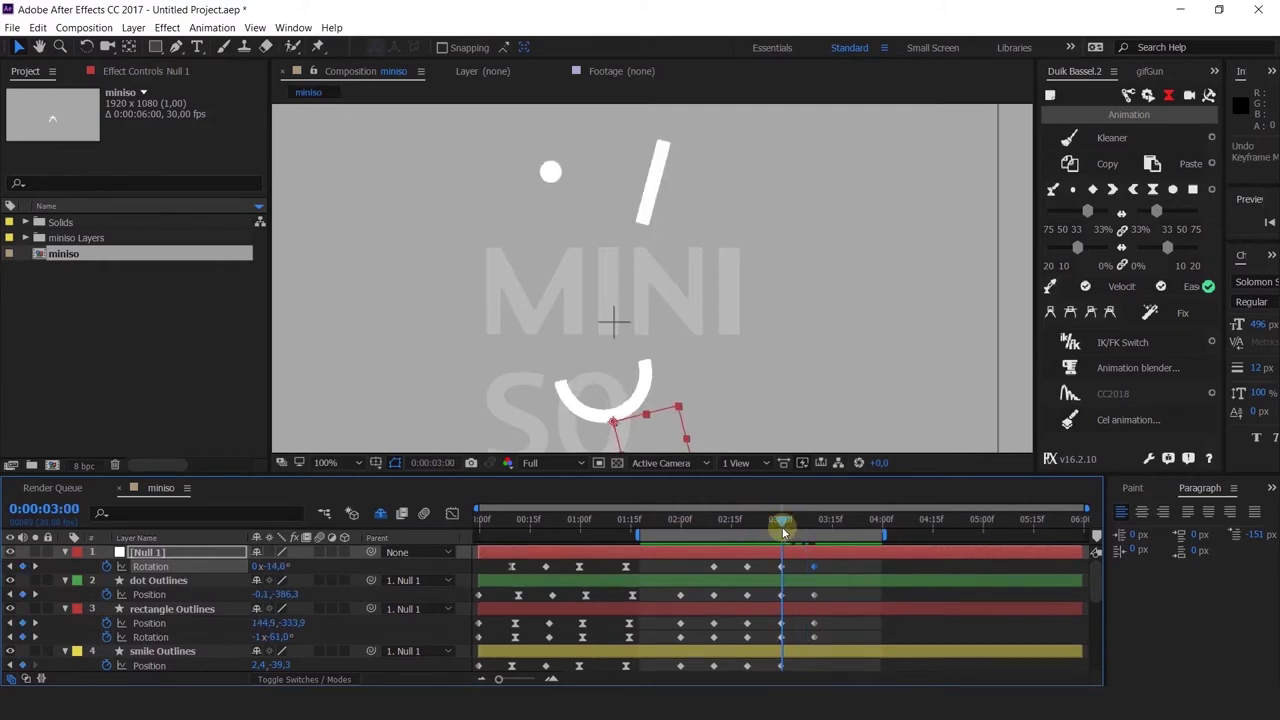
Step: Play the animation from about 0:00:02:00 and examine the dot, rectangle and smile at 0:00:02:10 at close range
left_click(686, 521)
key("space")
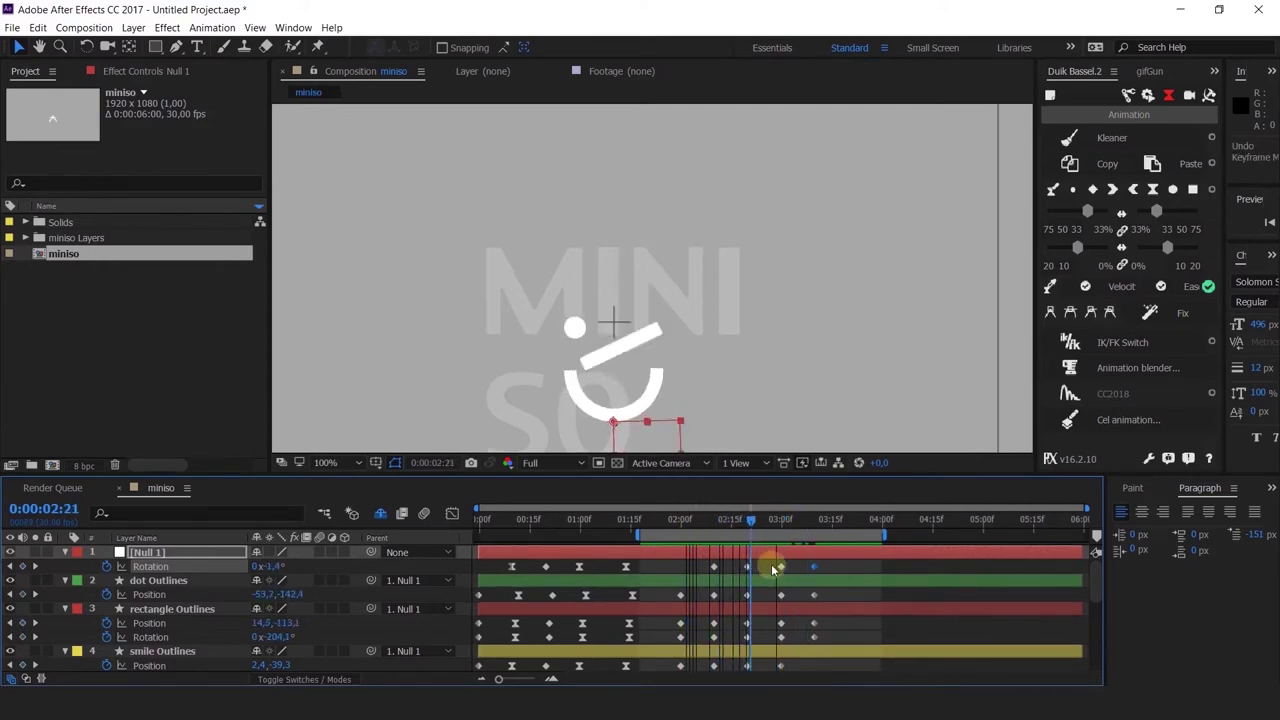
key("Page_Up")
key("Page_Up")
key("Page_Up")
key("Page_Up")
key("Page_Up")
key("Page_Up")
key("Page_Up")
key("Page_Up")
key("Page_Up")
key("Page_Up")
key("Page_Up")
key("Page_Up")
key("Page_Up")
key("Page_Up")
key("Page_Up")
key("Page_Up")
key("Page_Up")
key("Page_Up")
key("Page_Up")
key("Page_Up")
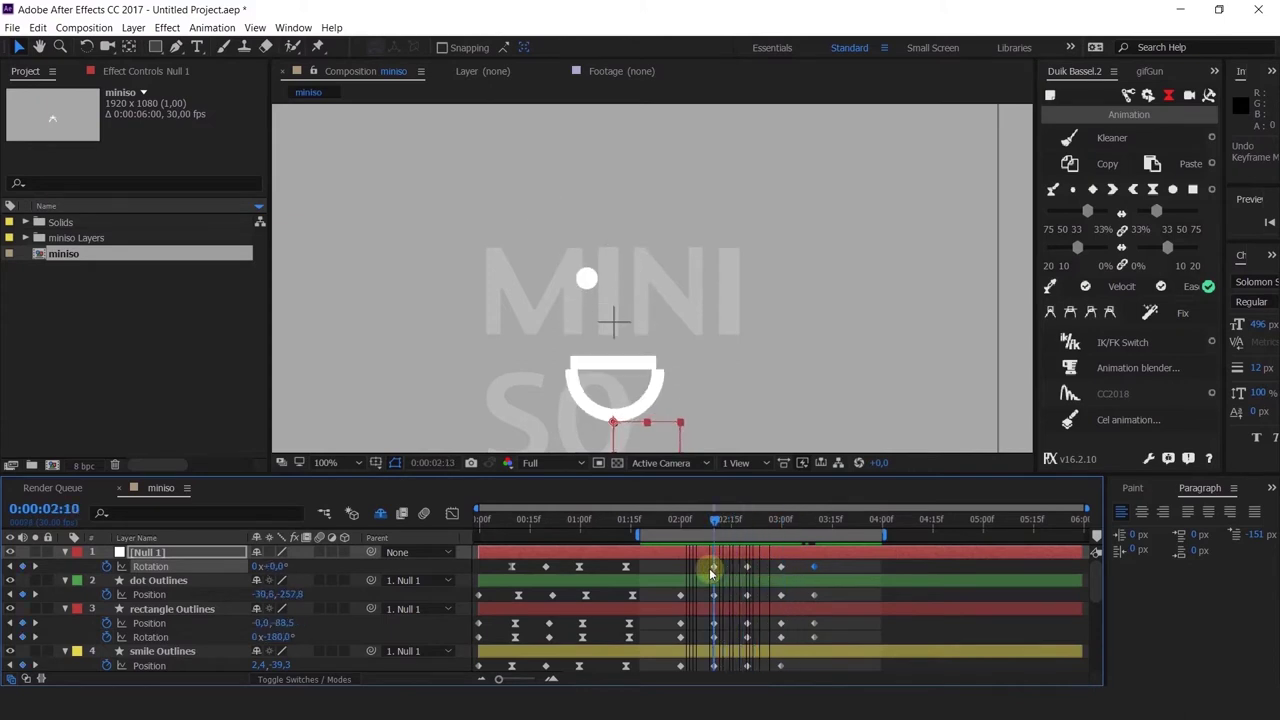
mouse_move(720, 574)
left_mouse_down()
mouse_move(765, 591)
mouse_move(713, 586)
left_mouse_up()
left_click_drag(672, 329, 663, 281)
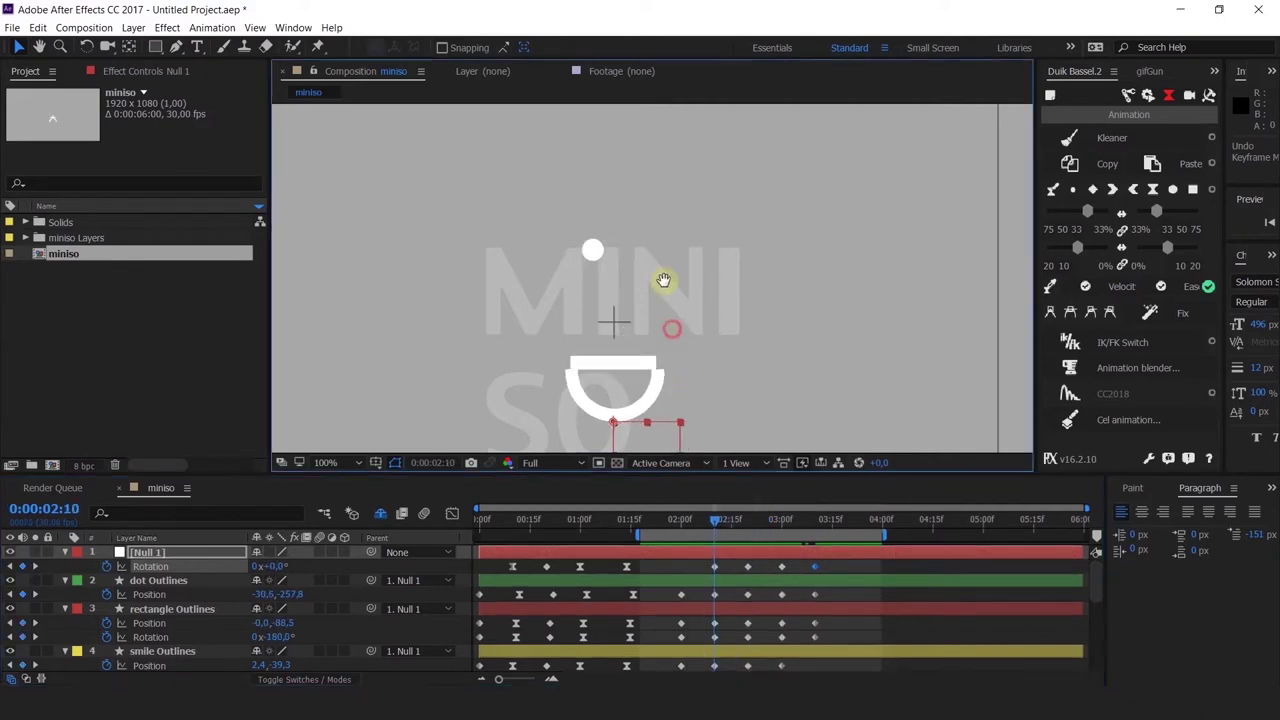
scroll(591, 306, "up", 1)
left_click_drag(654, 340, 612, 267)
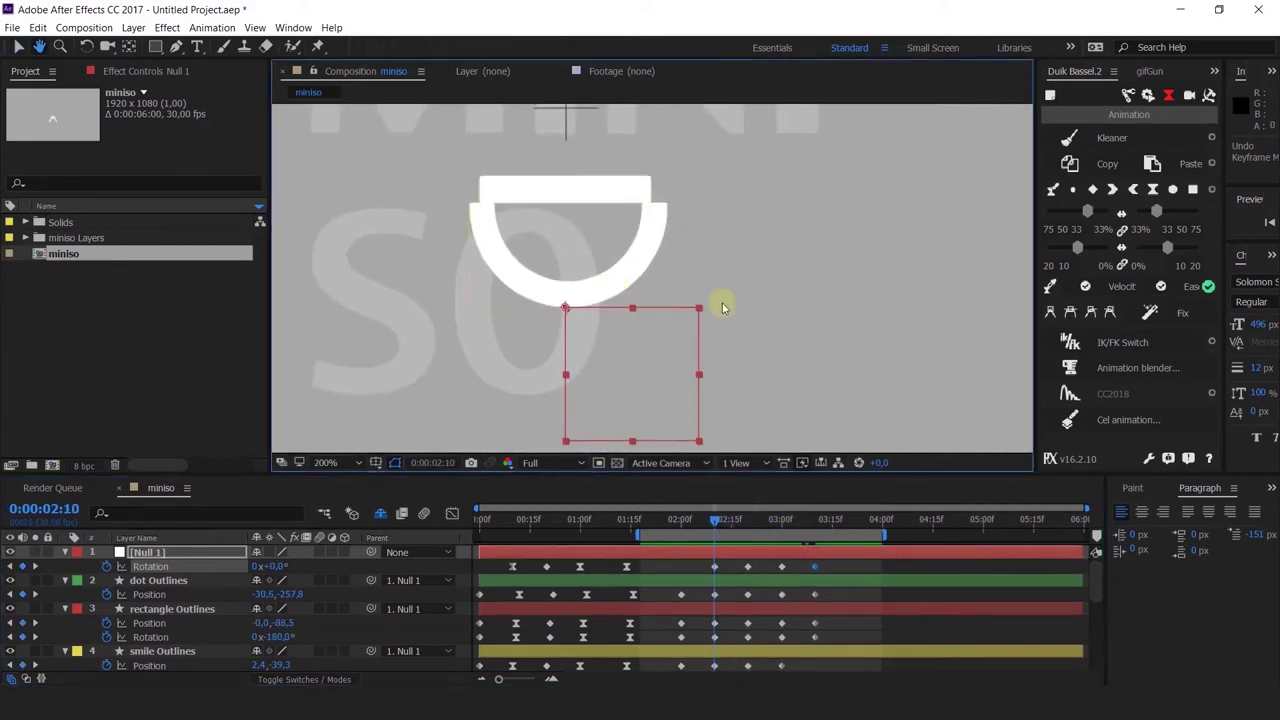
left_click_drag(713, 213, 700, 277)
scroll(737, 350, "down", 1)
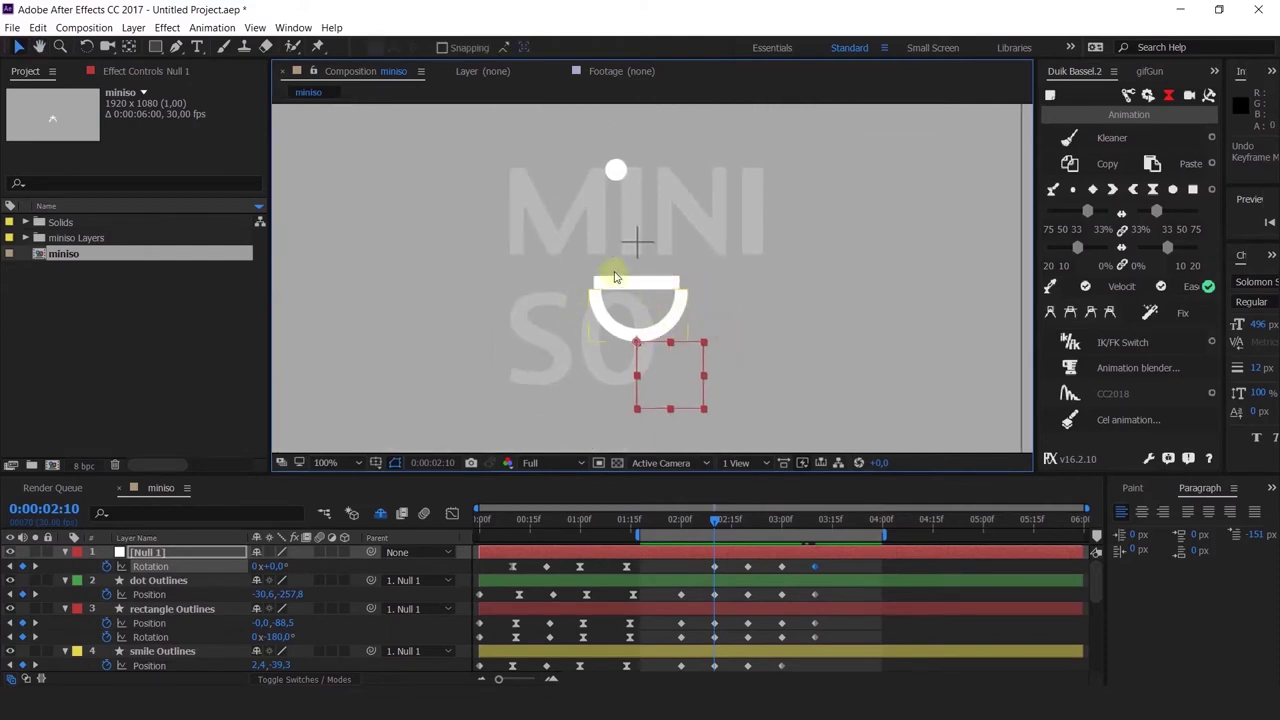
scroll(634, 313, "up", 2)
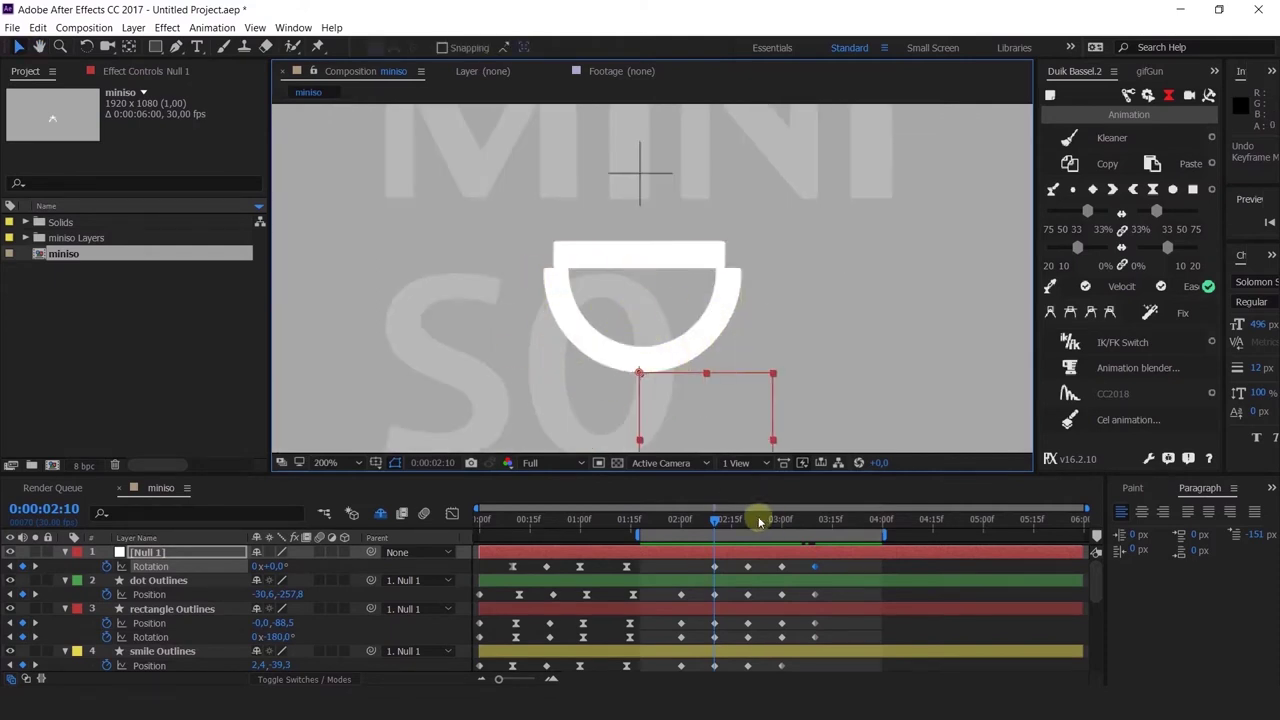
Step: Replay the animation from 0:00:01:27 and check how the pieces move between 0:00:02:10 and 0:00:03:07
left_click(675, 533)
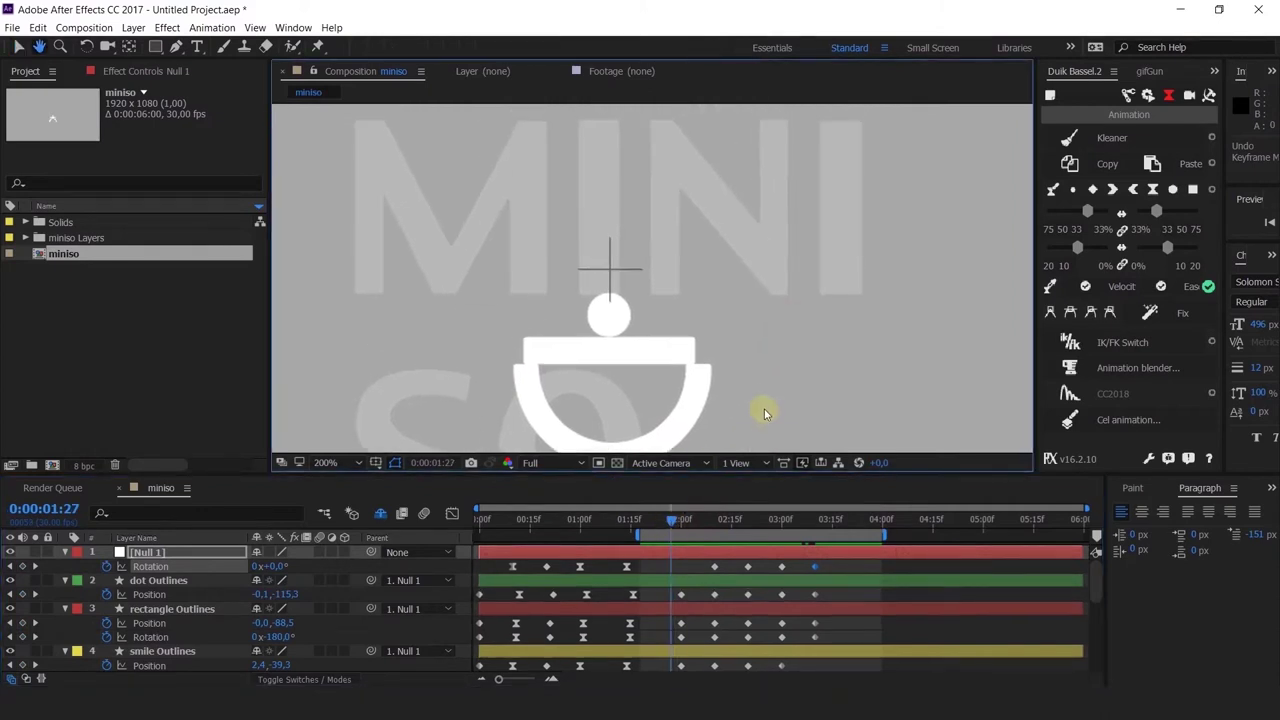
key("space")
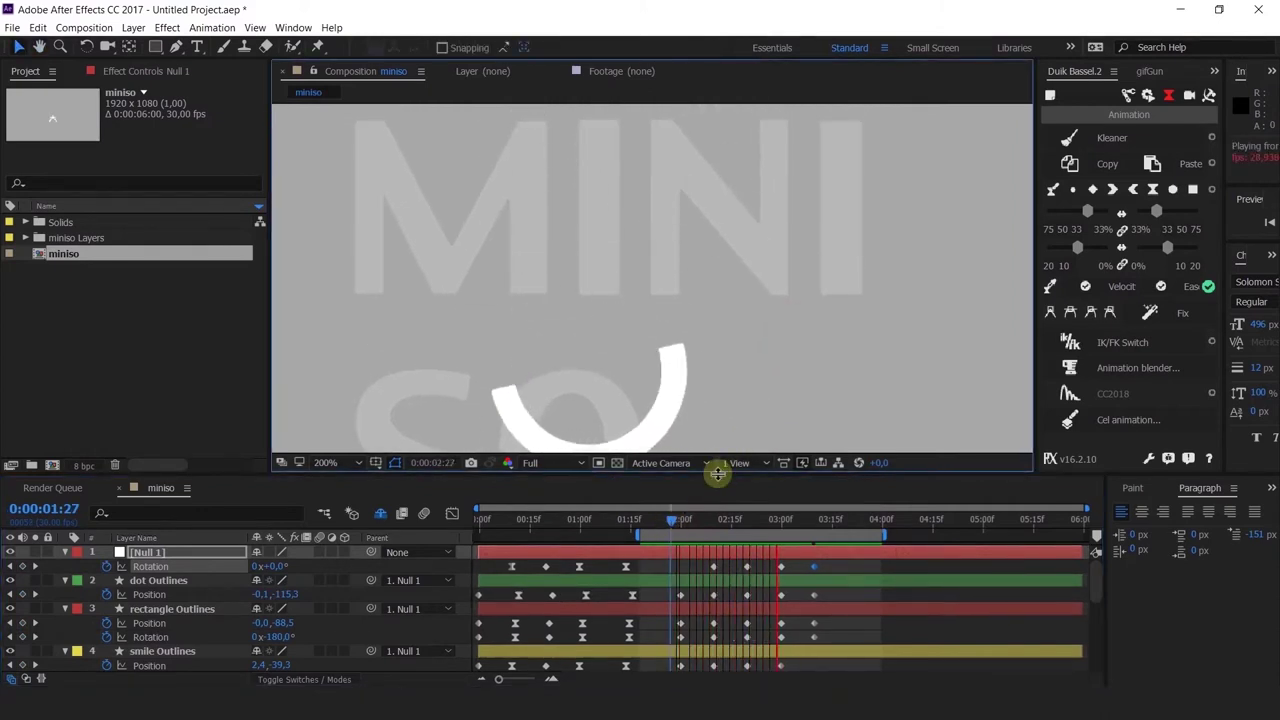
left_click_drag(694, 526, 805, 534)
left_click(791, 314)
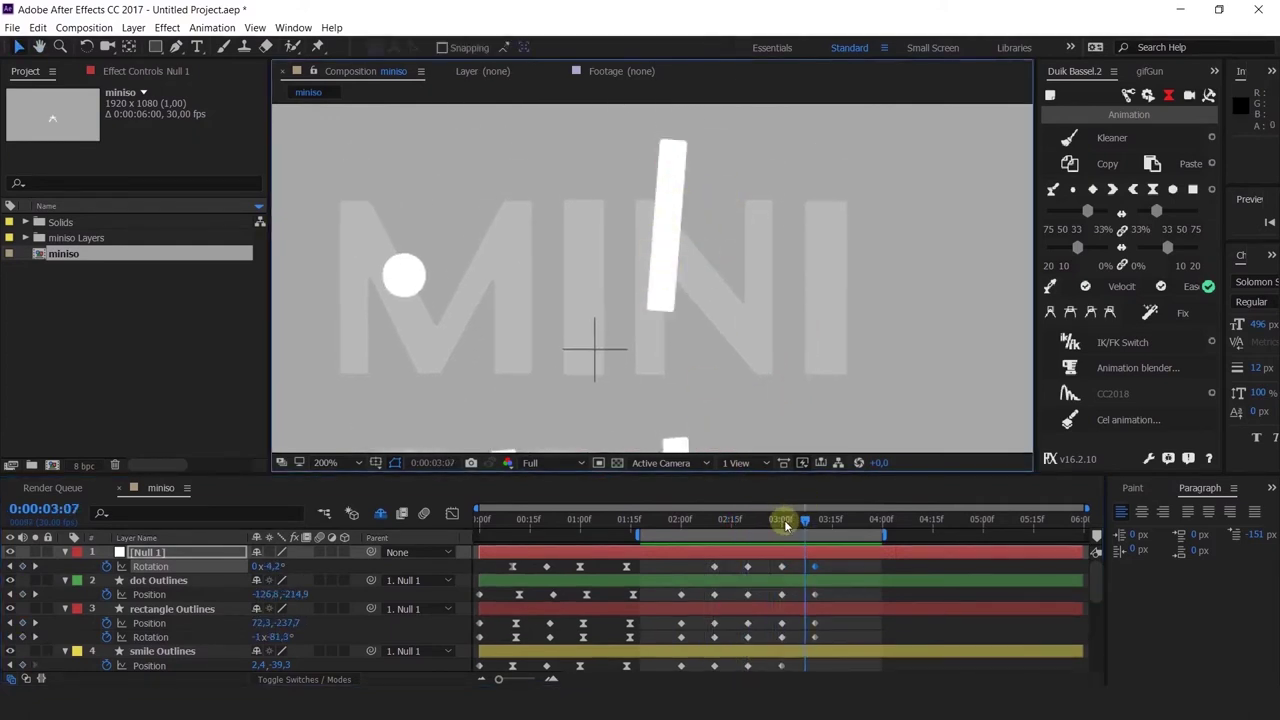
left_click_drag(785, 527, 718, 523)
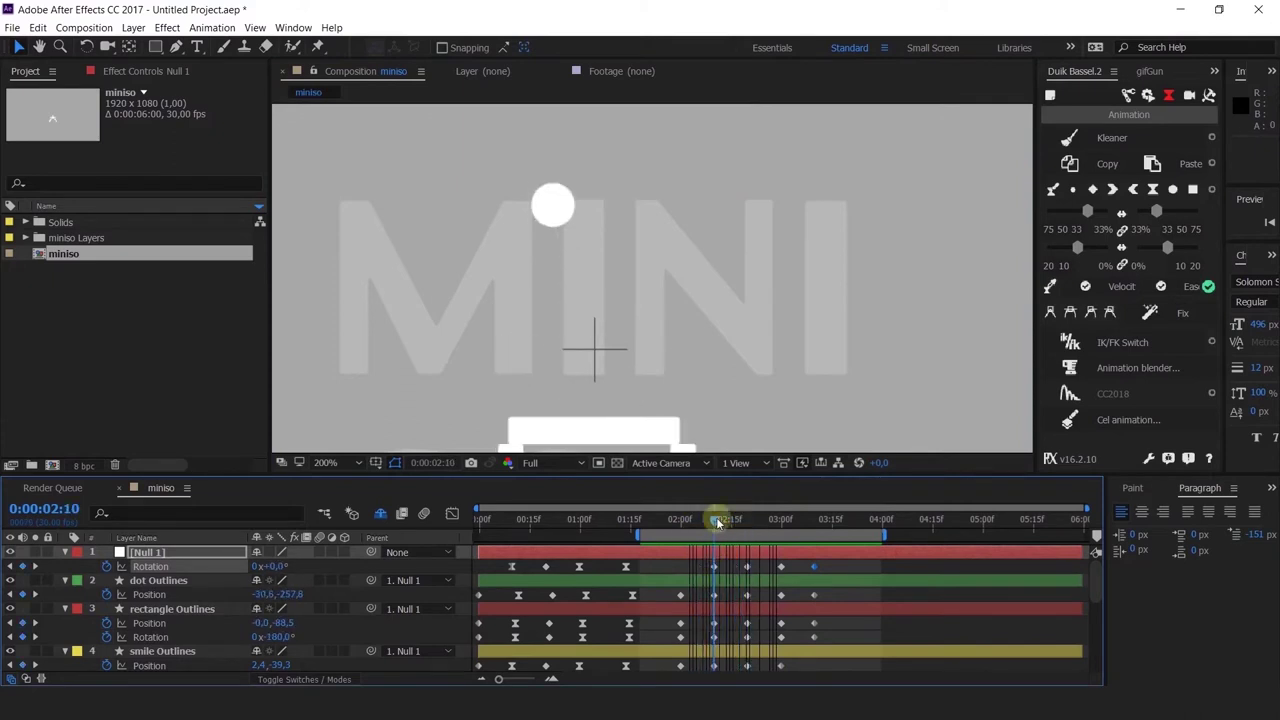
key("space")
Step: Move the null's four rotation keyframes between 0:00:02:10 and 0:00:03:10 past the work area, starting at about 0:00:04:06
left_click_drag(829, 570, 731, 566)
left_click_drag(786, 340, 803, 254)
left_click_drag(690, 528, 749, 566)
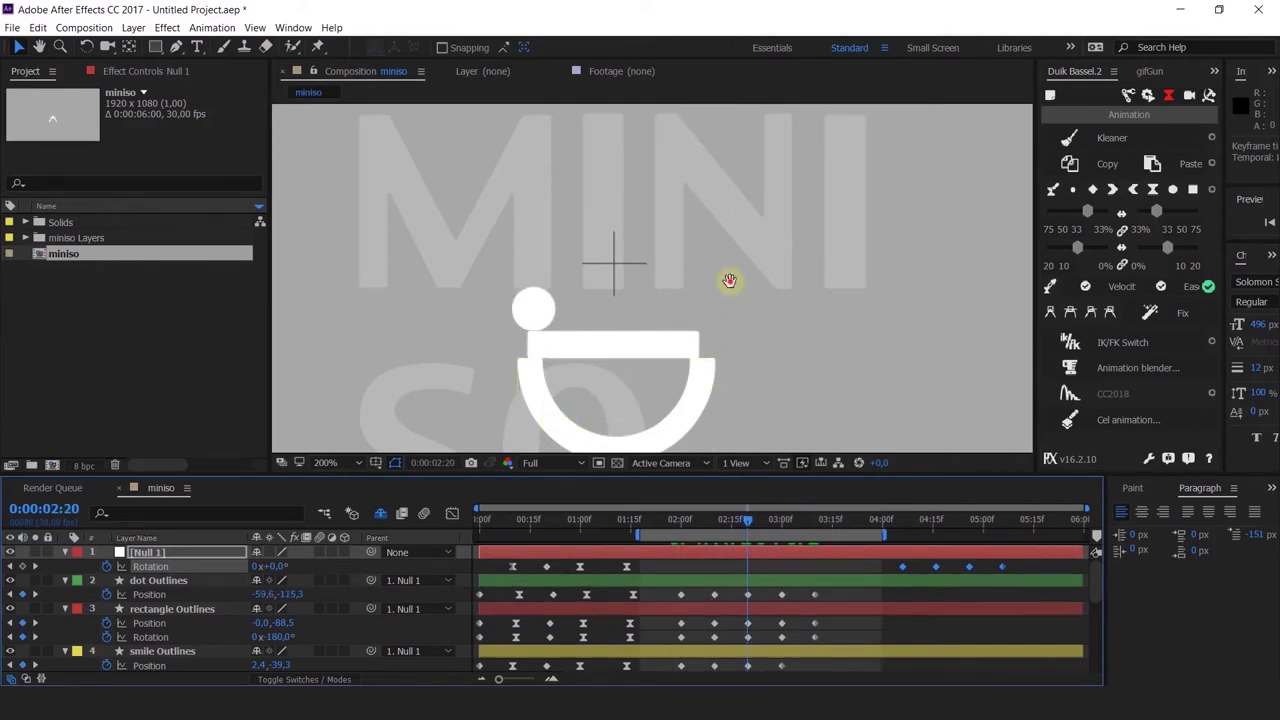
Step: Rename the null layer as "Null 1 start" and duplicate it
left_click_drag(729, 280, 734, 249)
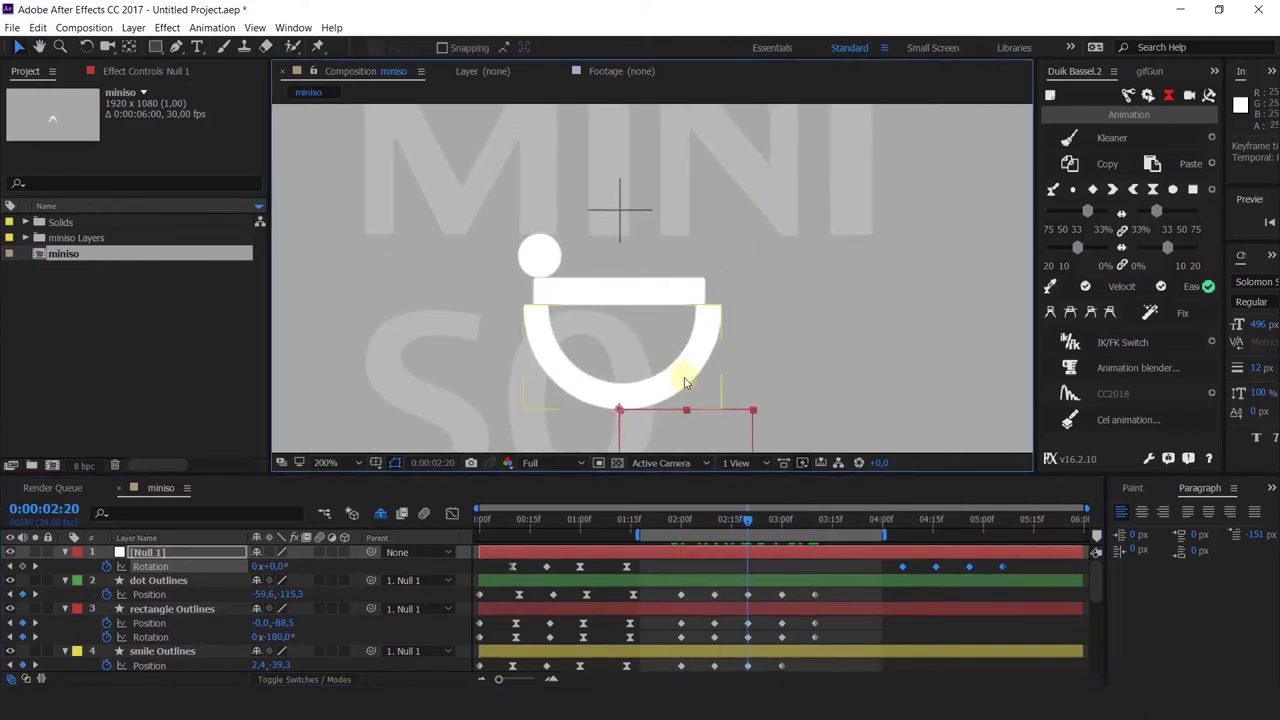
left_click(685, 380)
left_click(677, 441)
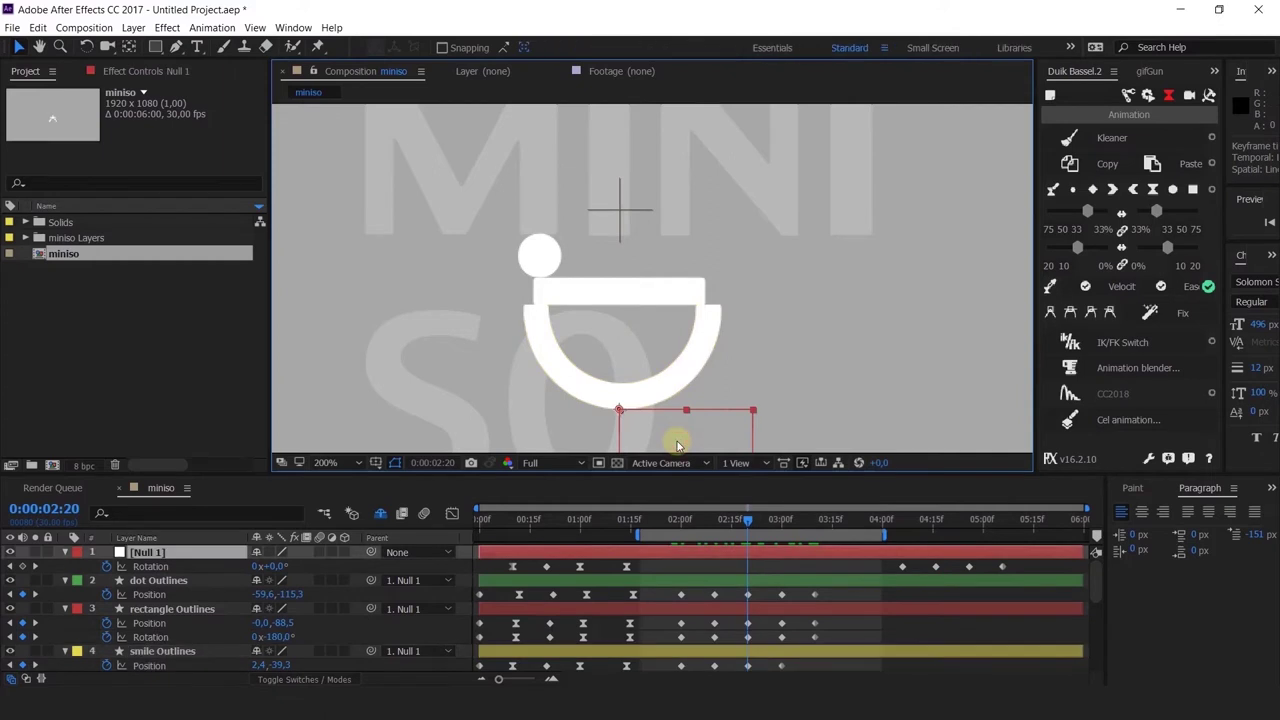
left_click(174, 552)
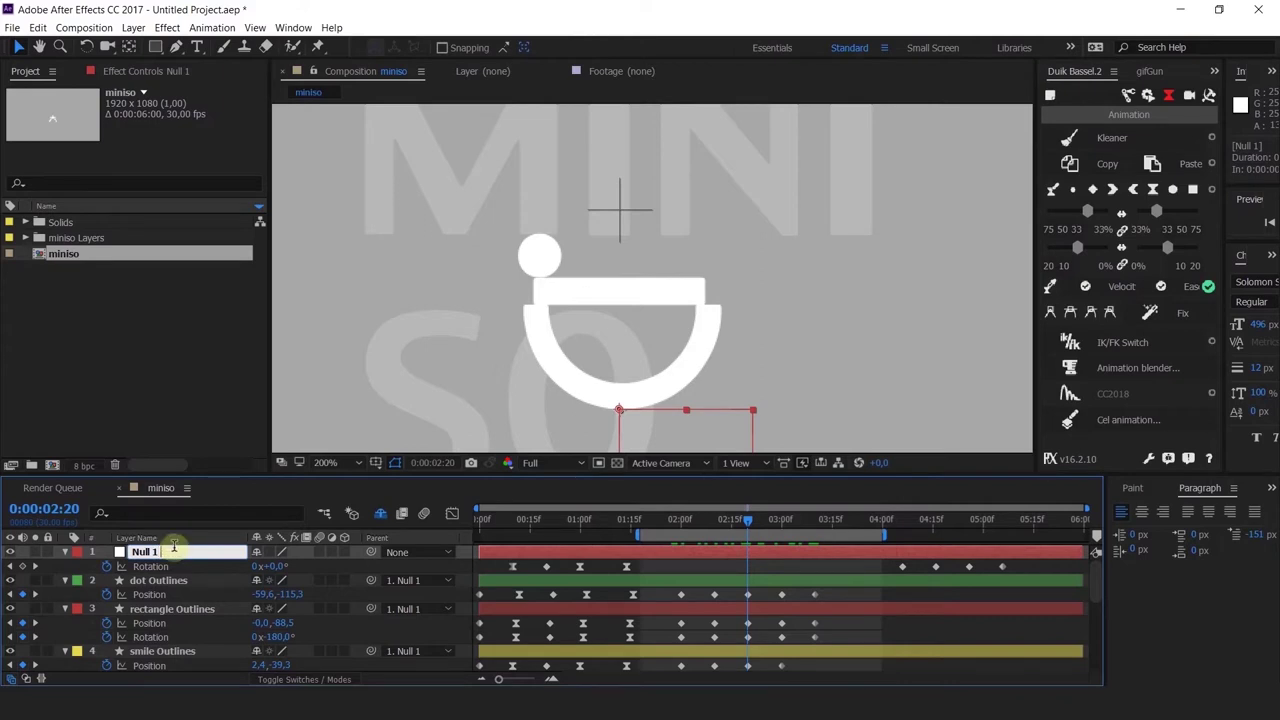
type("rt")
key("Return")
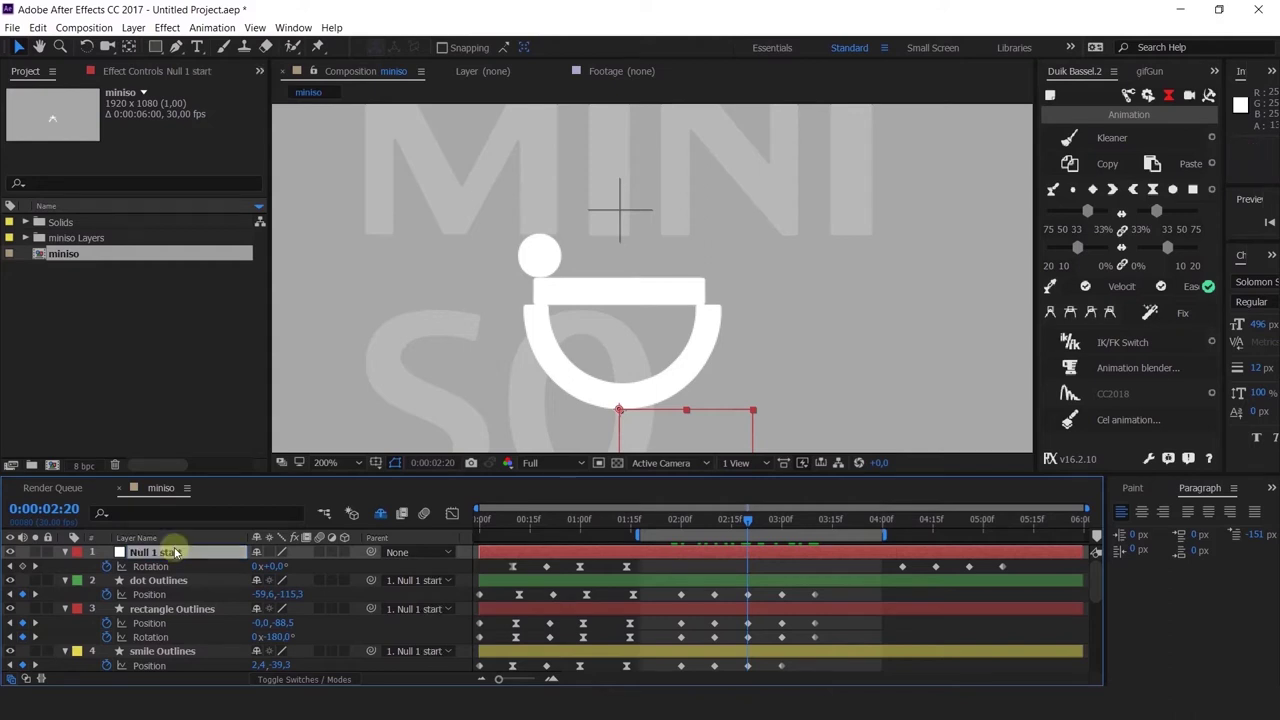
key("ctrl+d")
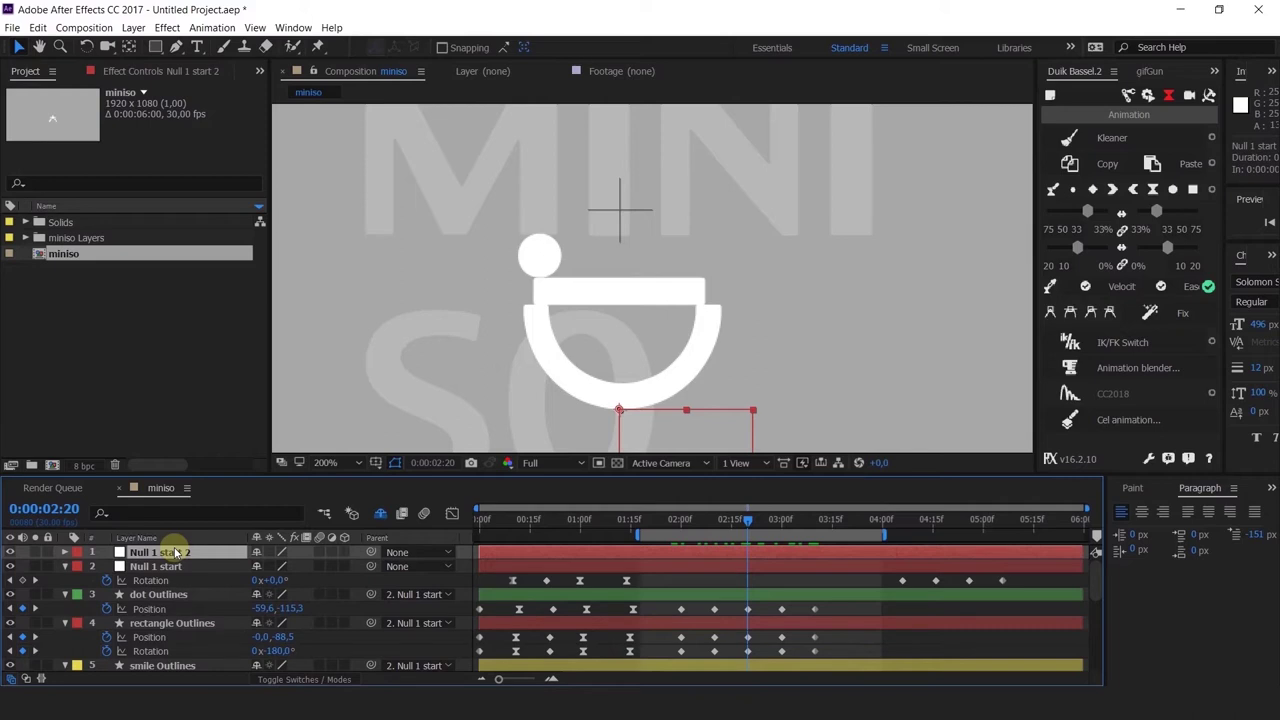
Step: Delete the duplicated null layer, keeping only "Null 1 start"
key("Delete")
left_click(174, 552)
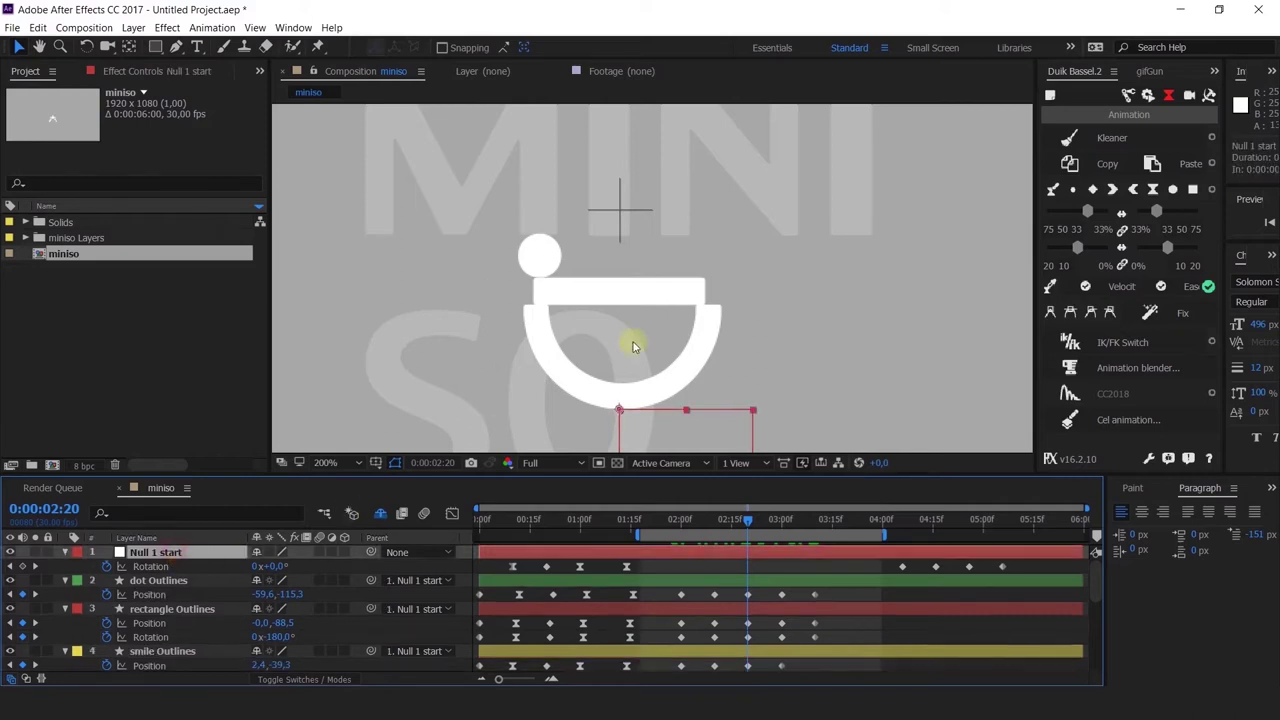
Step: Show the rulers and place a horizontal guide along the smile's lowest point at 0:00:02:20
key("space")
left_click_drag(688, 331, 660, 314)
left_click(659, 360)
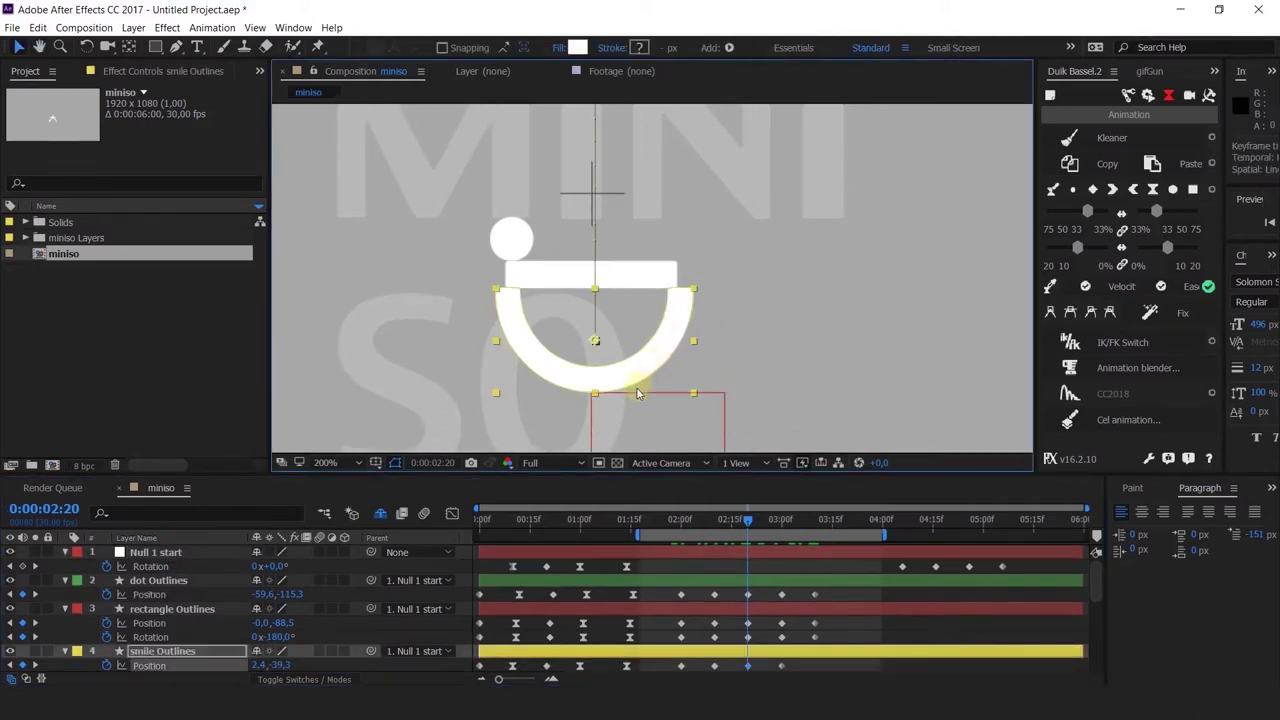
left_click_drag(632, 363, 651, 296)
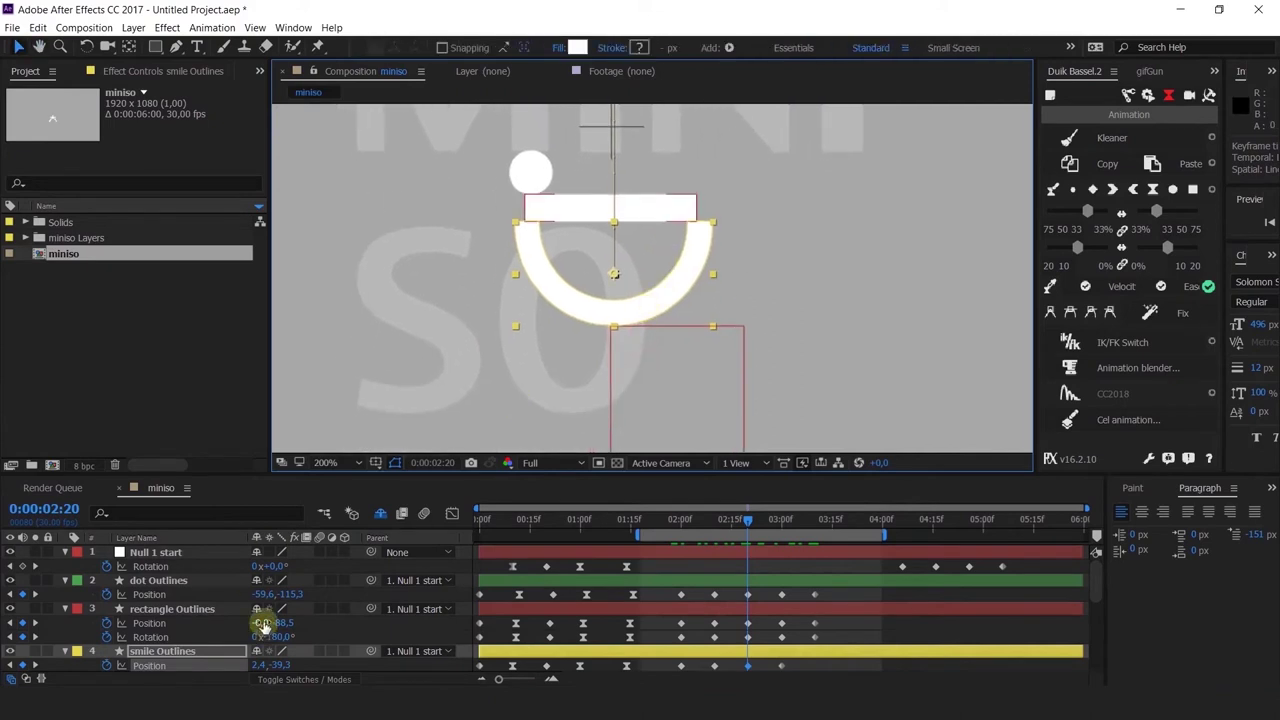
left_click(174, 655)
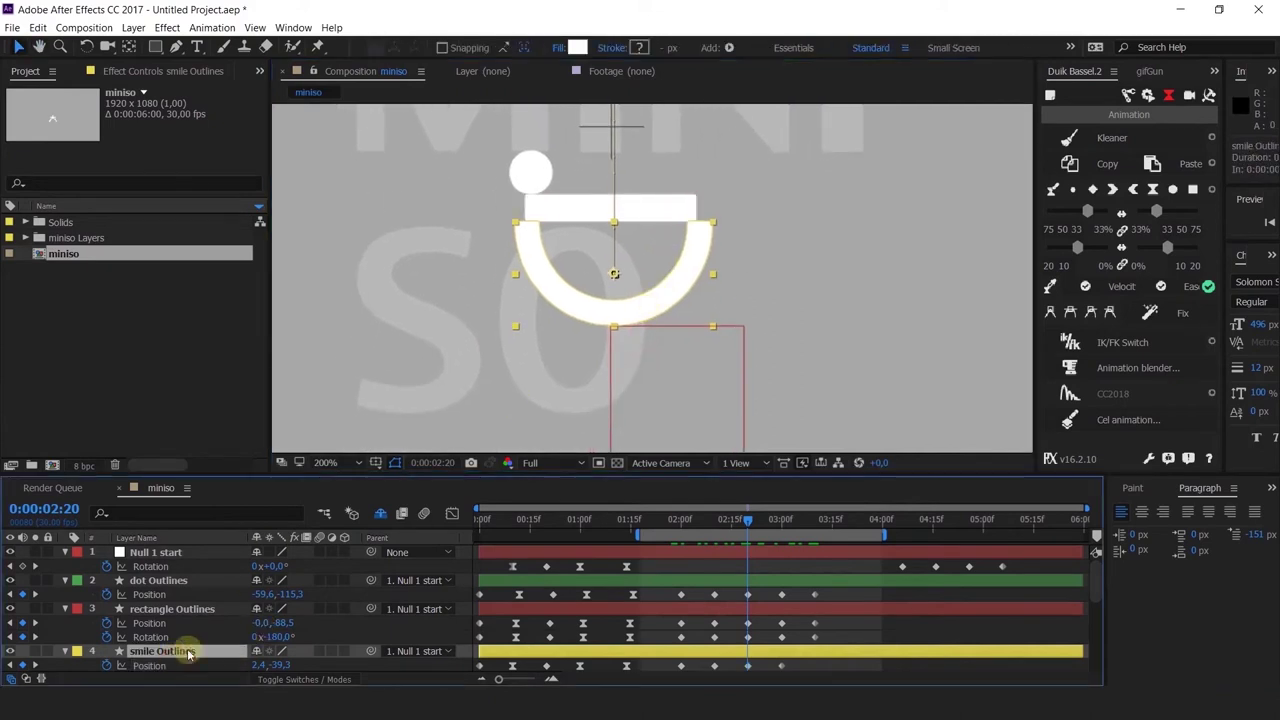
key("ctrl+r")
left_click_drag(570, 107, 619, 330)
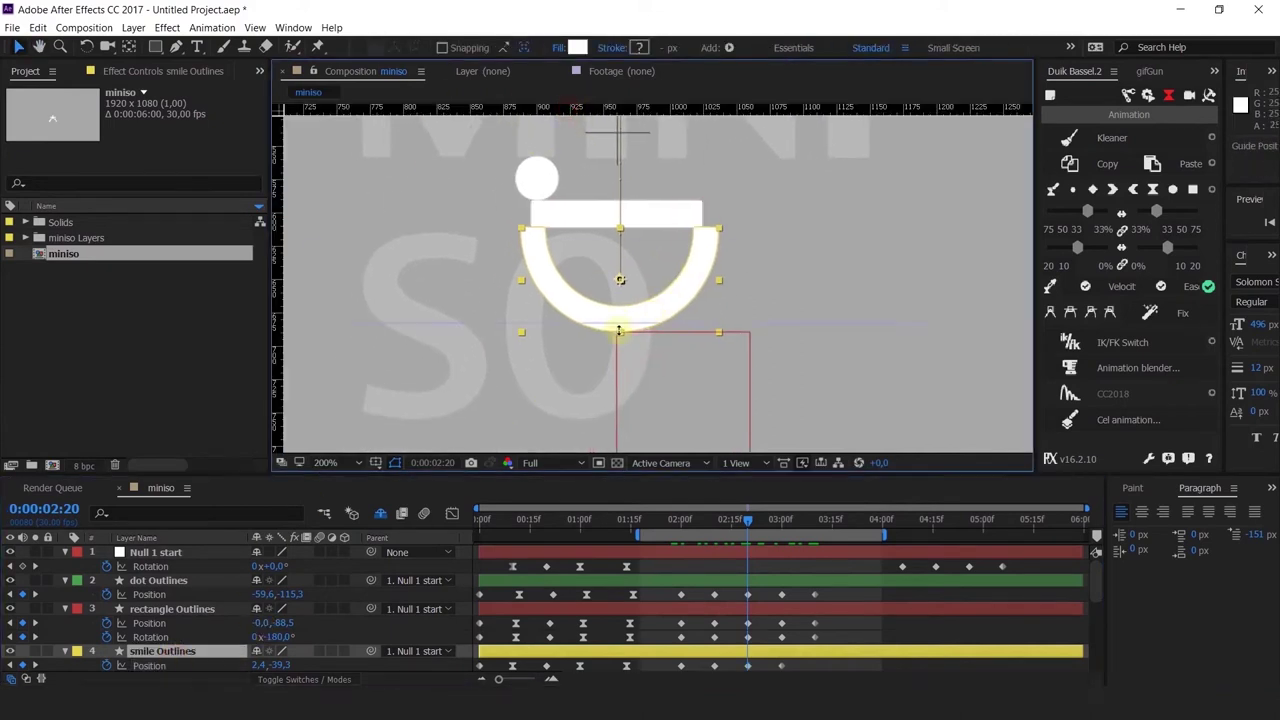
scroll(627, 340, "up", 3)
left_click_drag(525, 339, 542, 307)
scroll(542, 307, "down", 1)
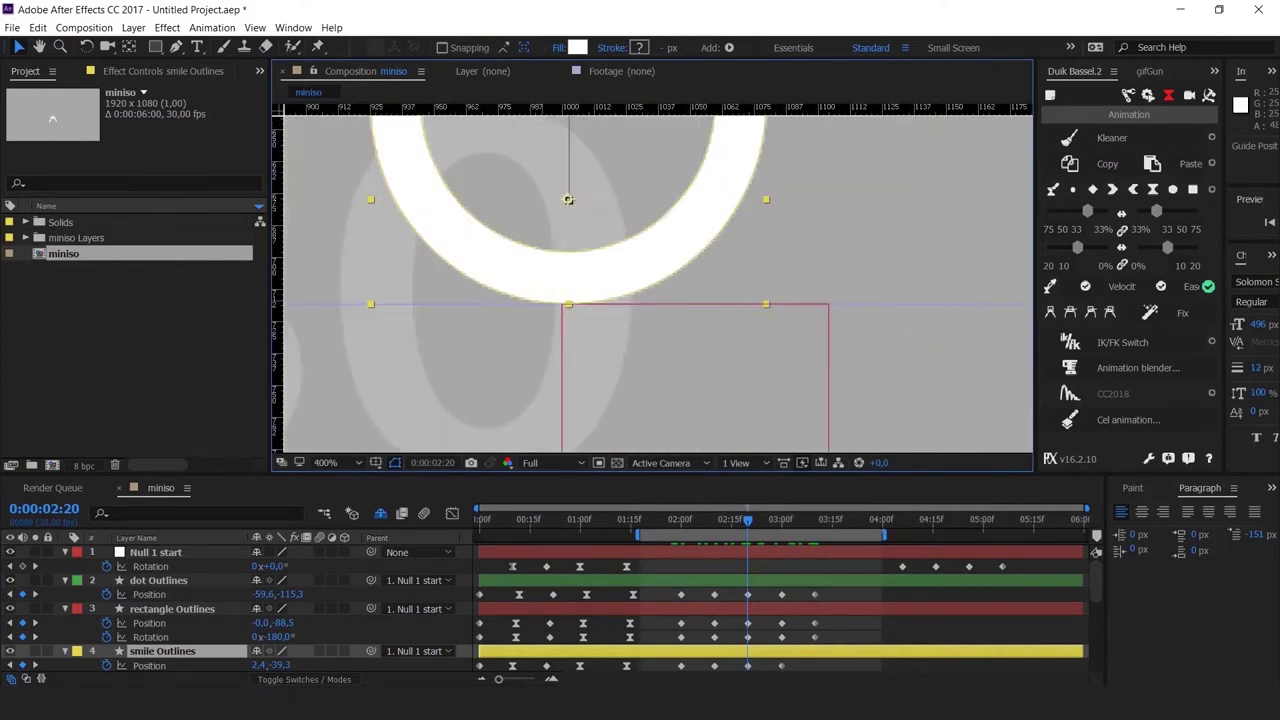
scroll(193, 668, "down", 1)
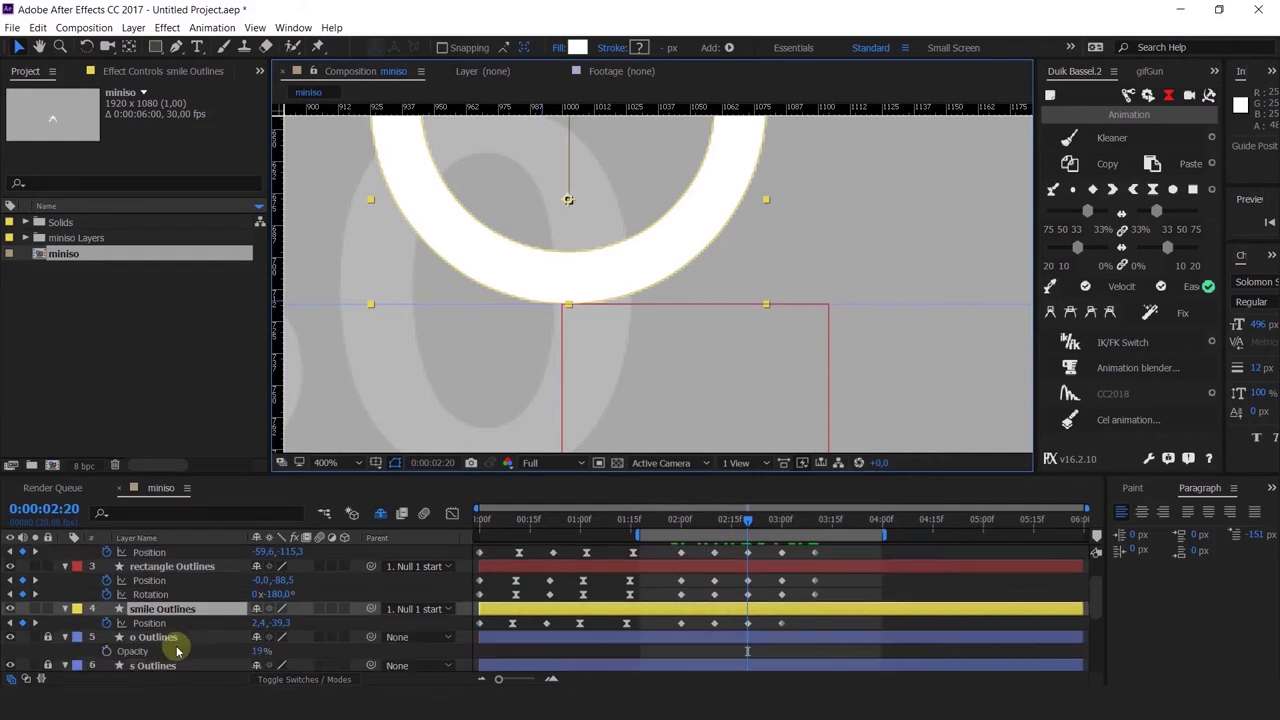
Step: Reveal the smile layer's rotation and try rotating the smile on its own at 0:00:02:20, undoing each change
key("shift+r")
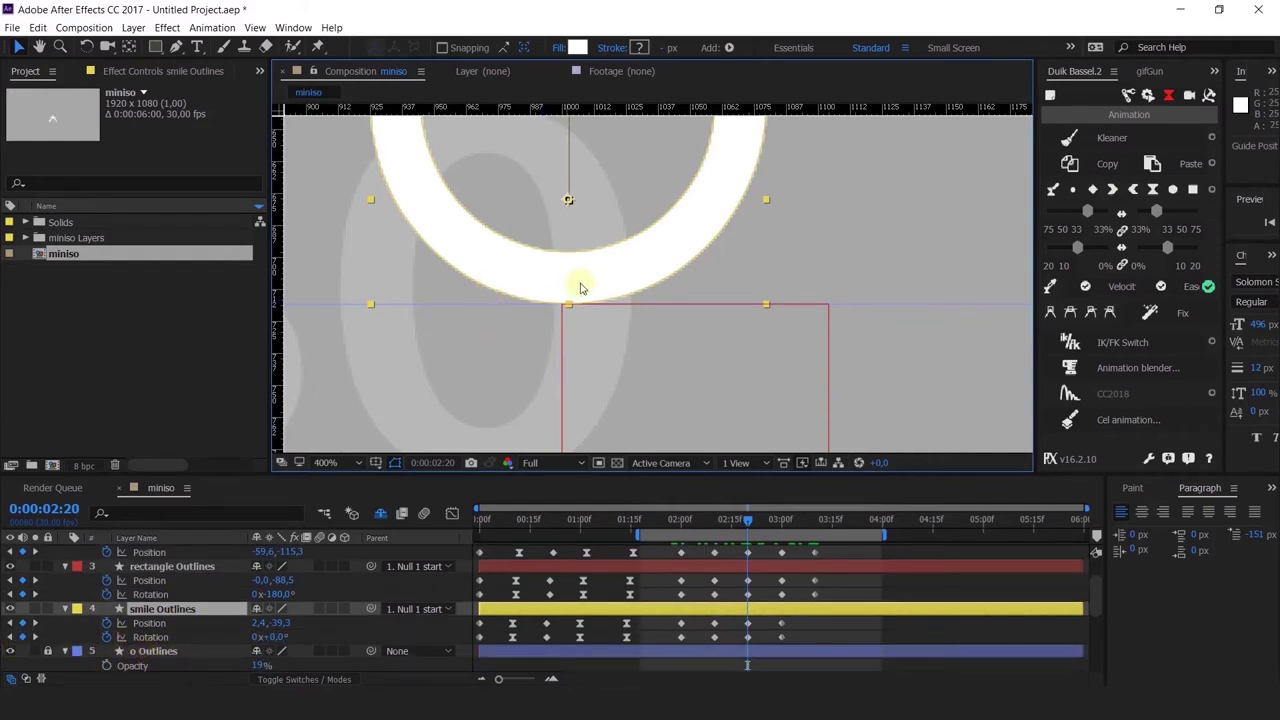
scroll(580, 288, "down", 2)
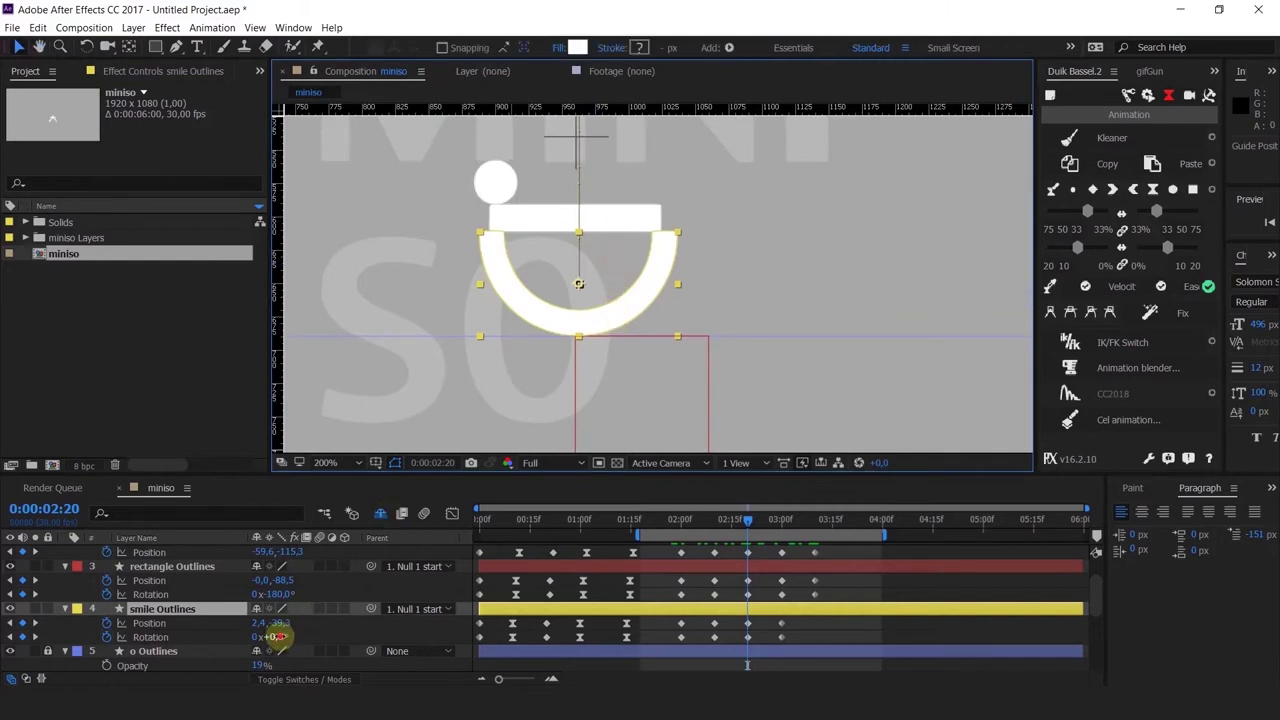
left_click_drag(275, 637, 276, 636)
key("ctrl+z")
left_click(688, 401)
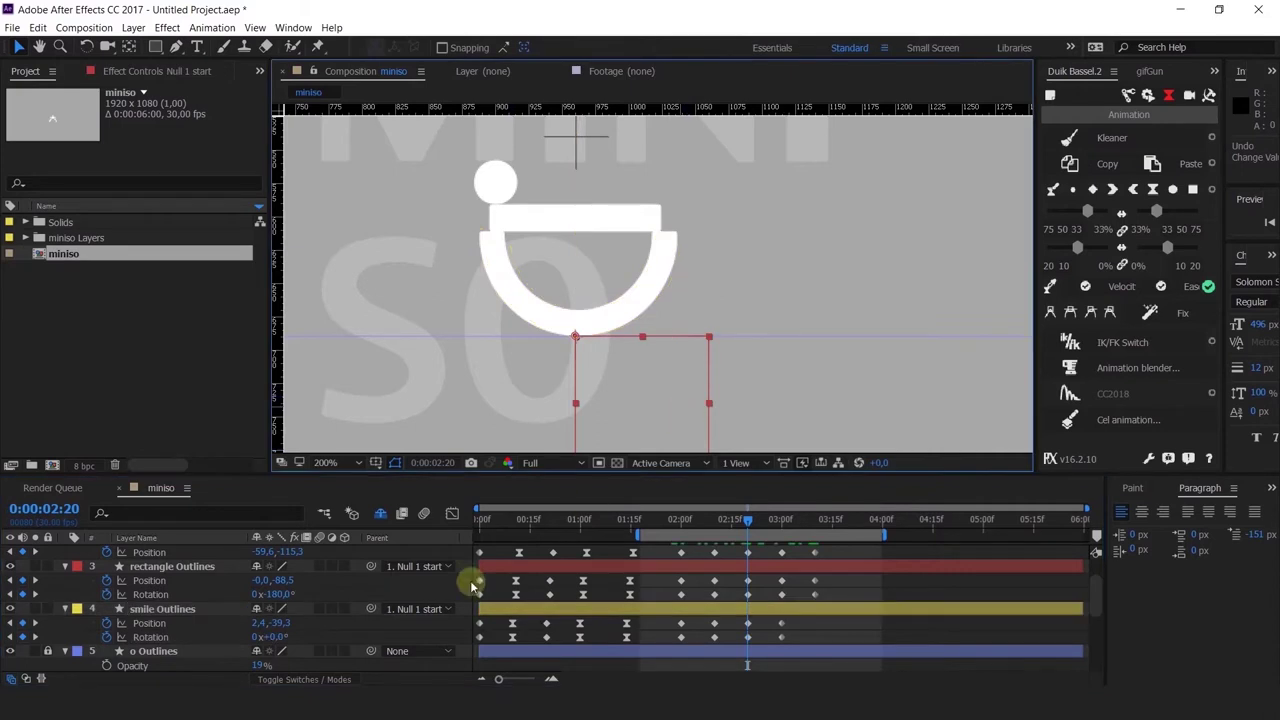
left_click(283, 637)
left_click_drag(276, 637, 282, 634)
key("ctrl+z")
scroll(280, 610, "down", 1)
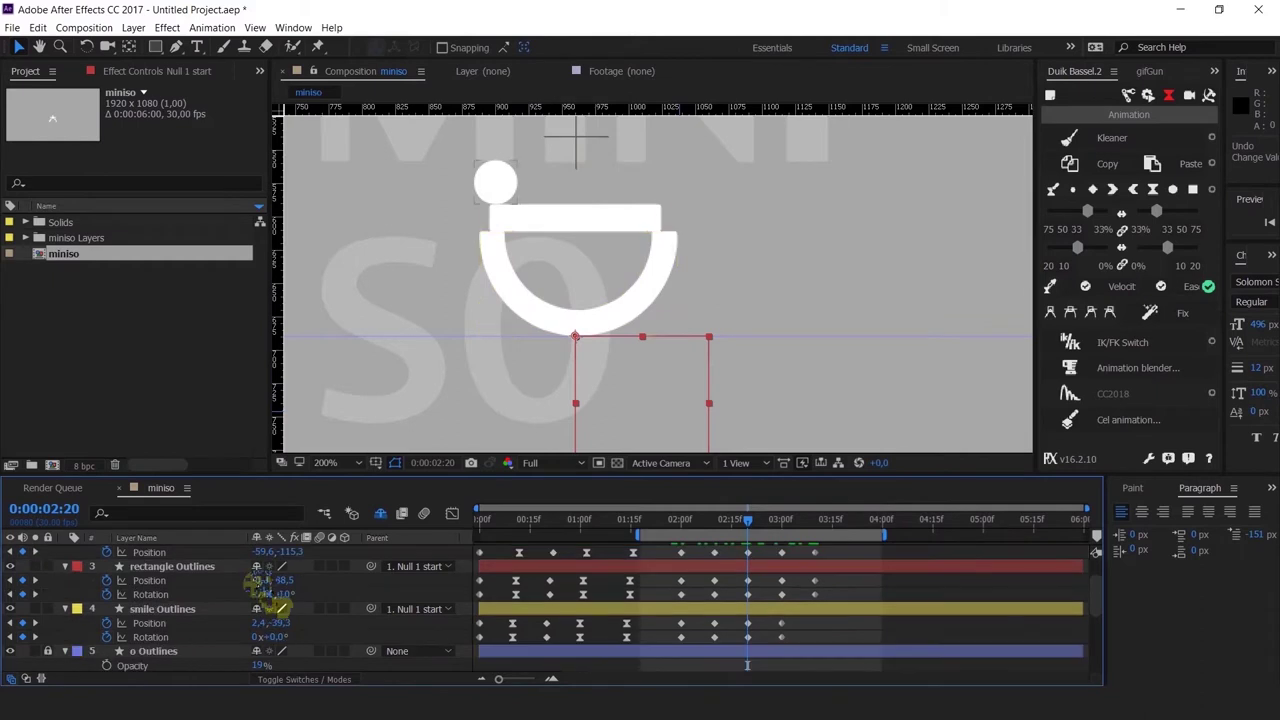
scroll(262, 590, "up", 1)
Step: Move the null's four rotation keyframes from beyond the work area back so that they start at about 0:00:02:00
left_click_drag(1035, 573, 872, 570)
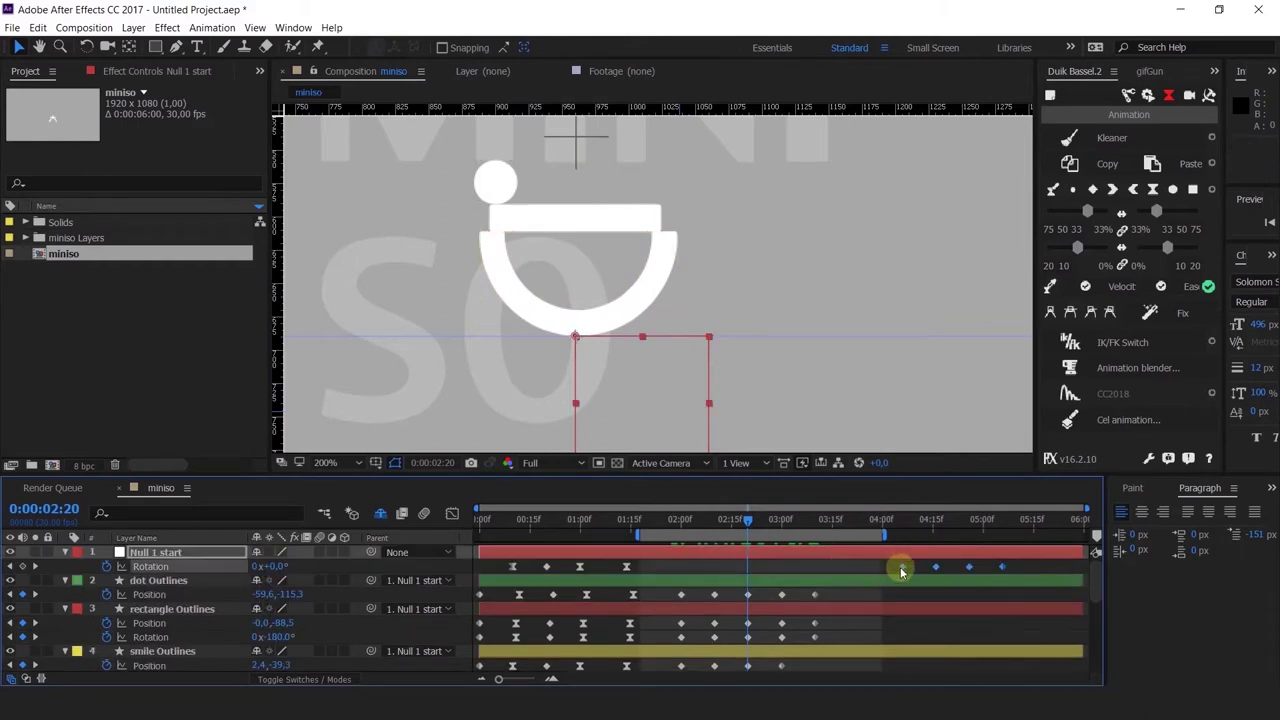
left_click_drag(698, 595, 684, 597)
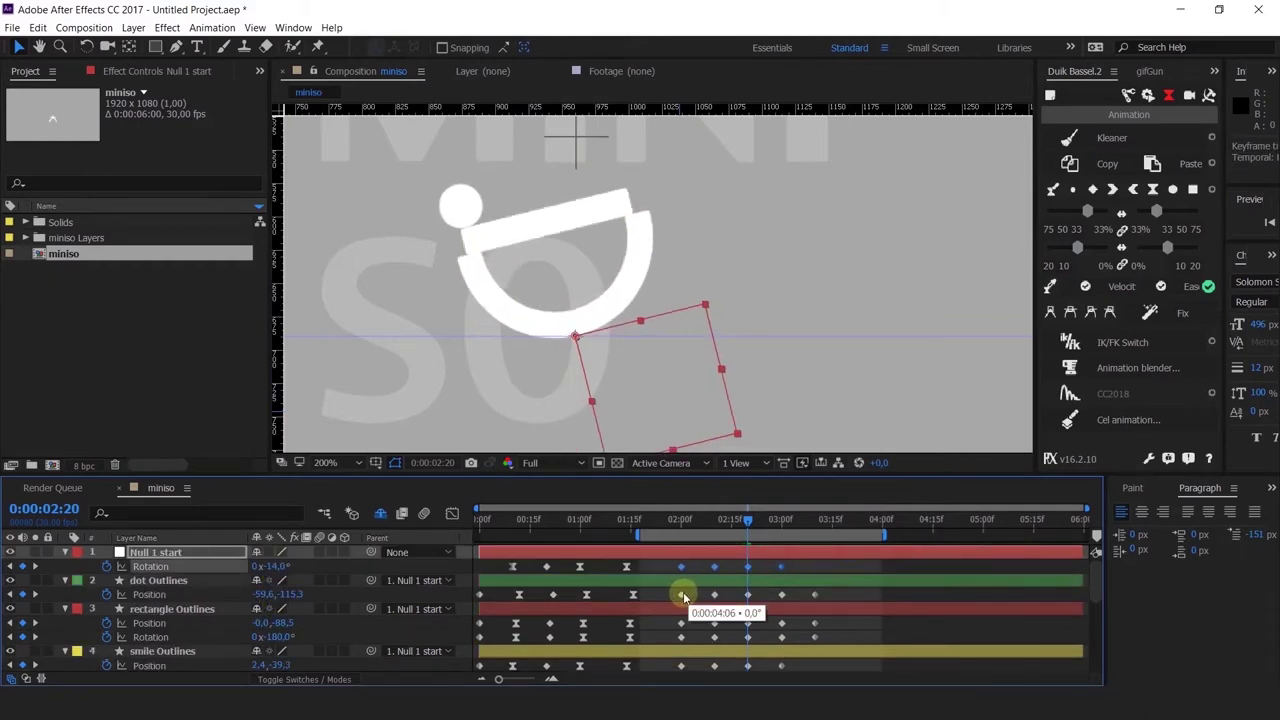
left_click(872, 597)
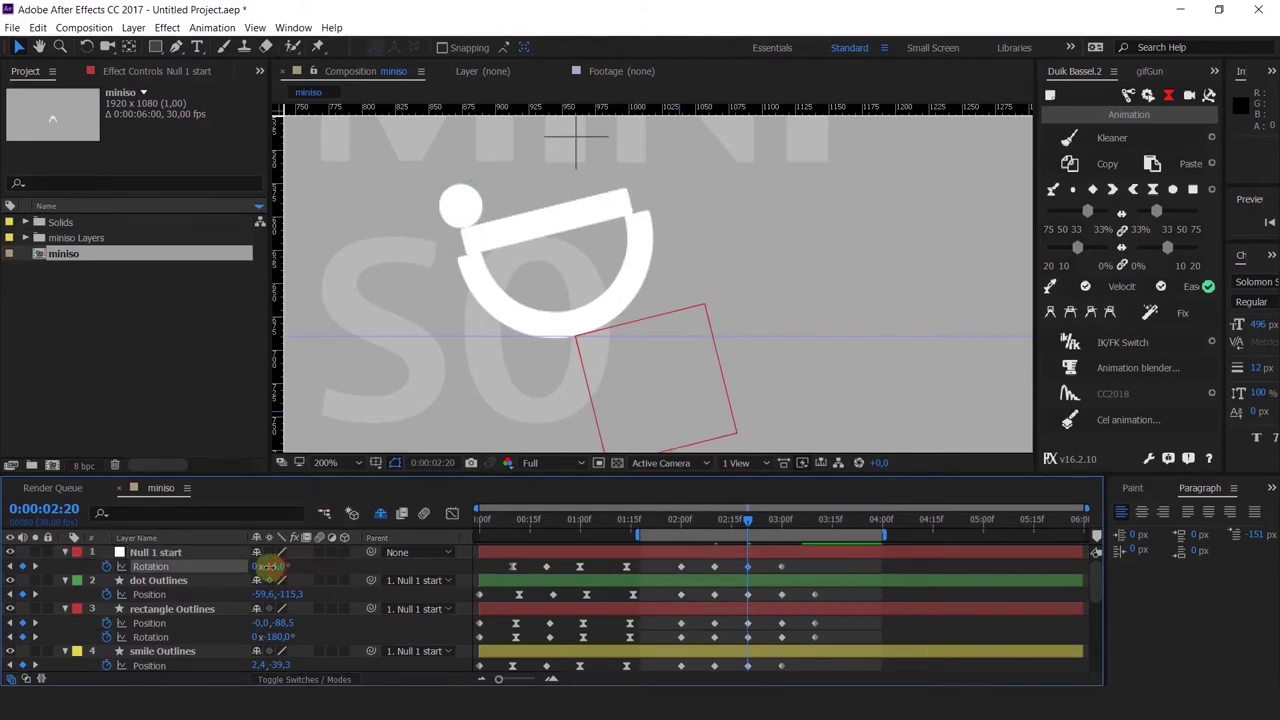
Step: Set the null's rotation to -7° at 0:00:02:20 and preview the animation from 0:00:01:28
left_click_drag(271, 566, 283, 567)
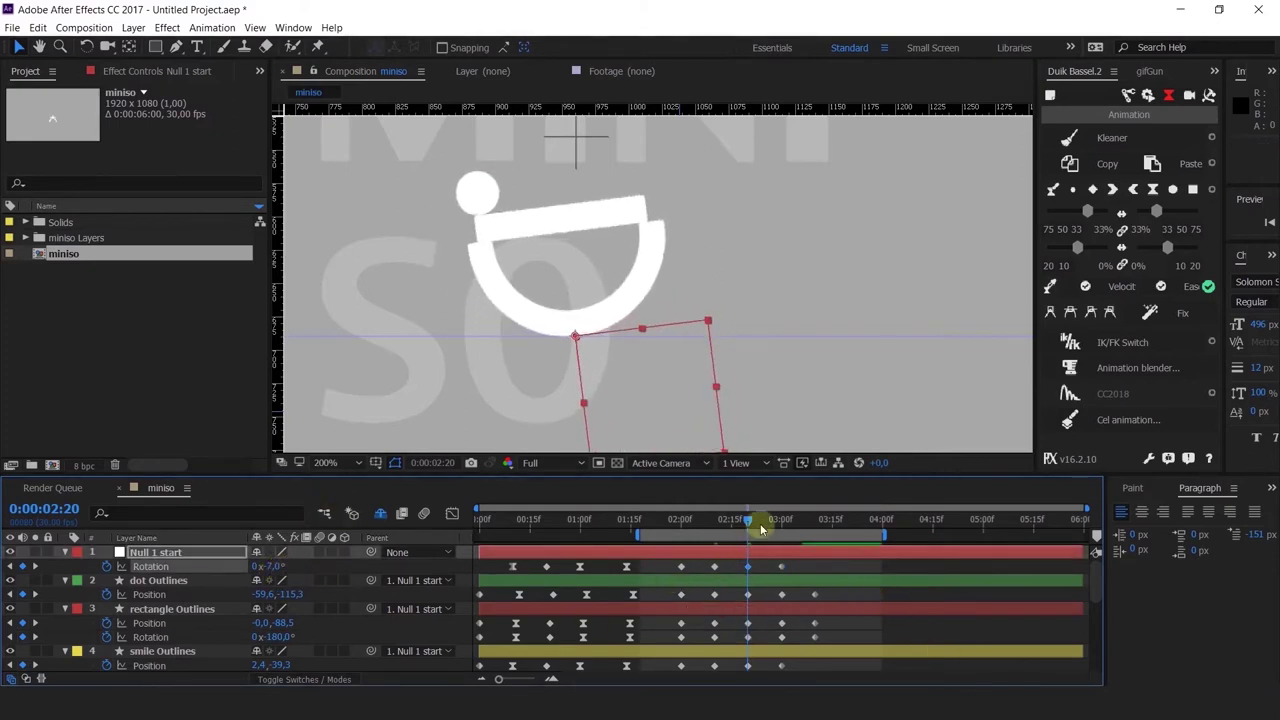
left_click_drag(760, 528, 783, 527)
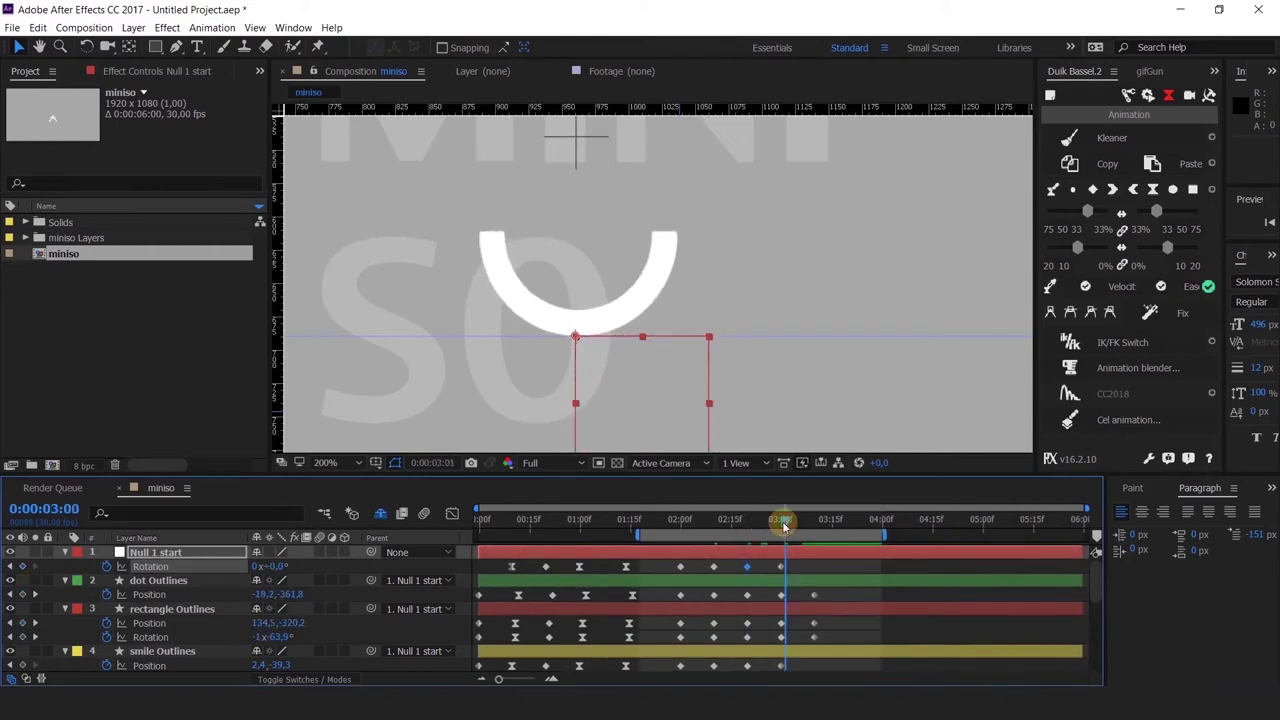
scroll(709, 203, "down", 2)
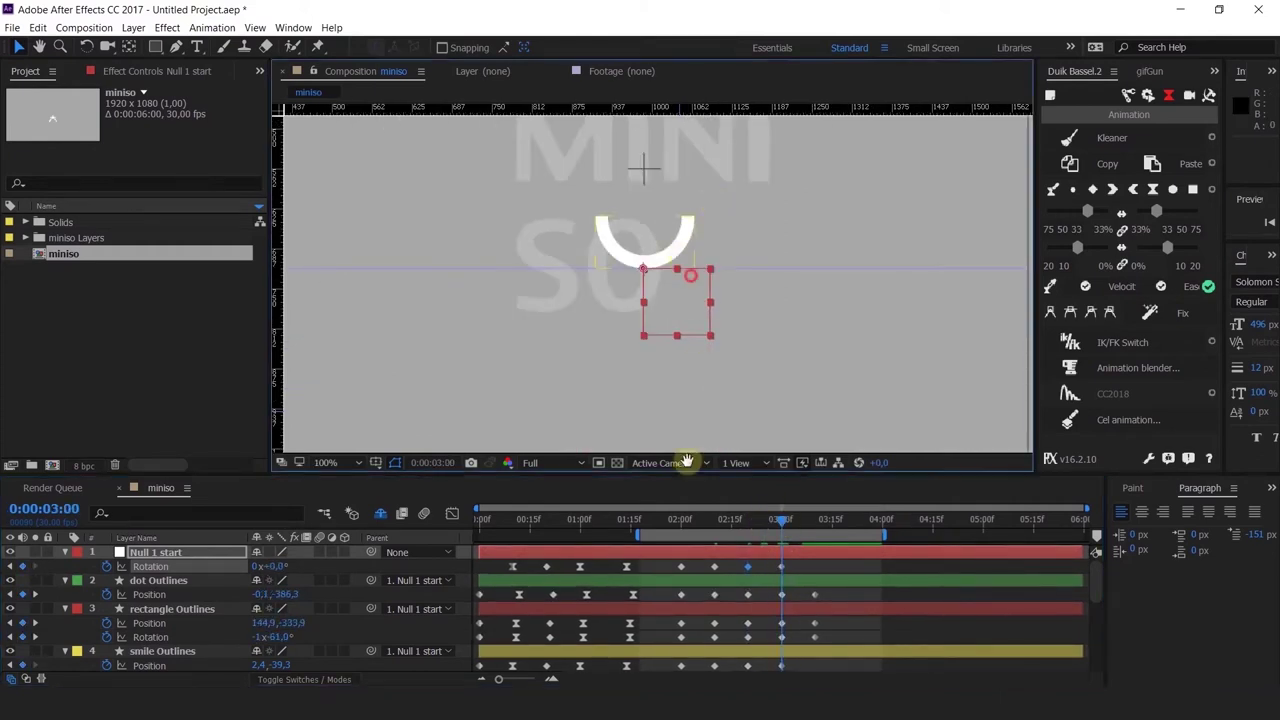
left_click_drag(687, 460, 662, 426)
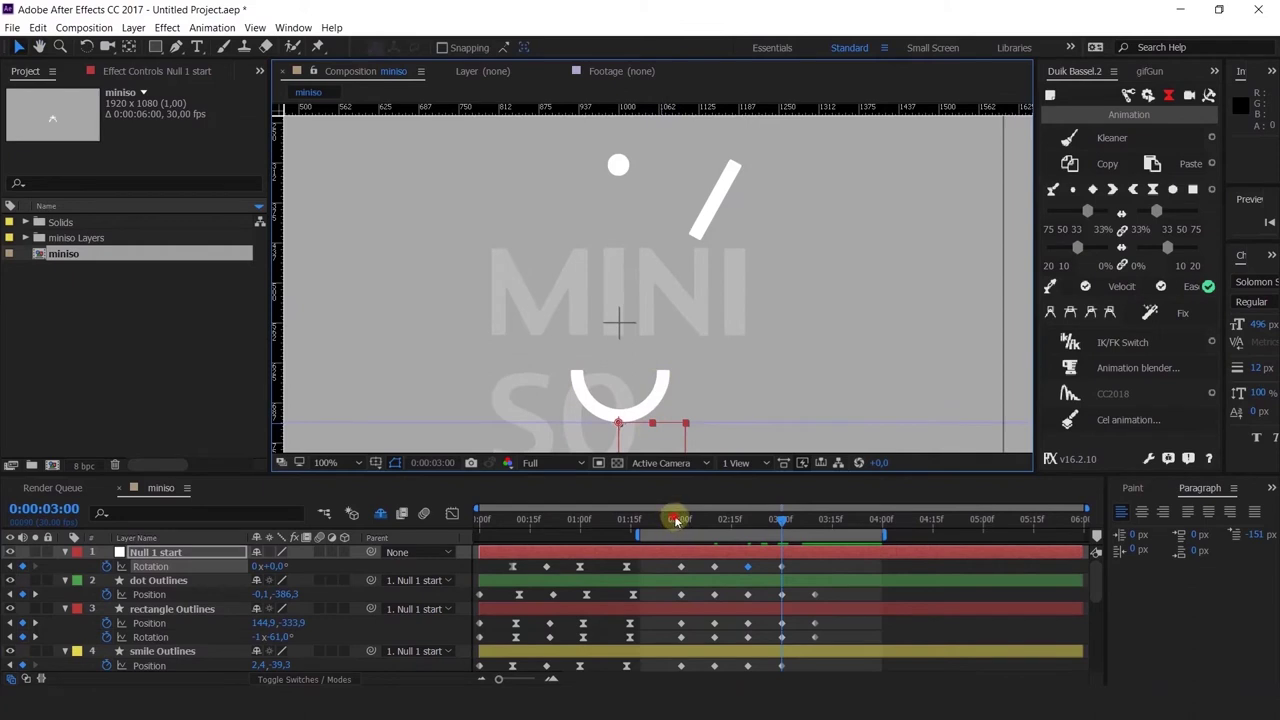
left_click(676, 521)
key("space")
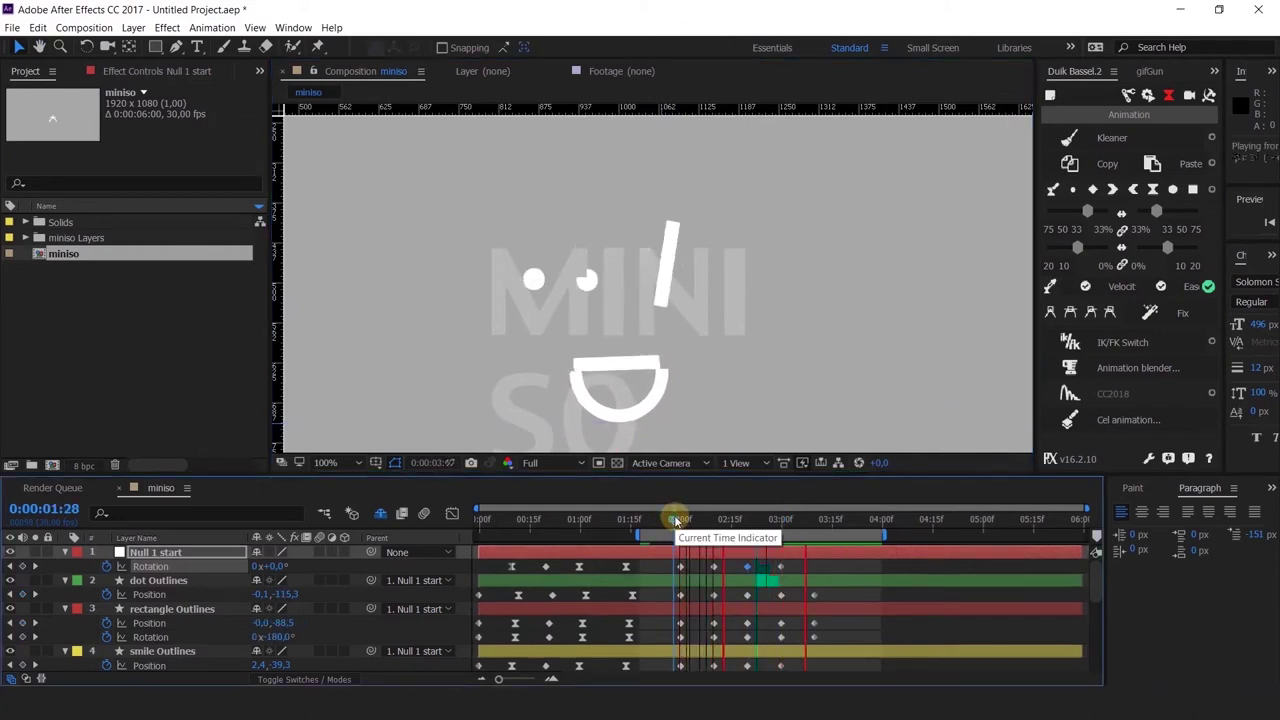
Step: Move the rectangle sideways towards the dot at 0:00:03:00, to about 23, -343, and replay the animation
left_click_drag(676, 521, 748, 553)
left_click(613, 361)
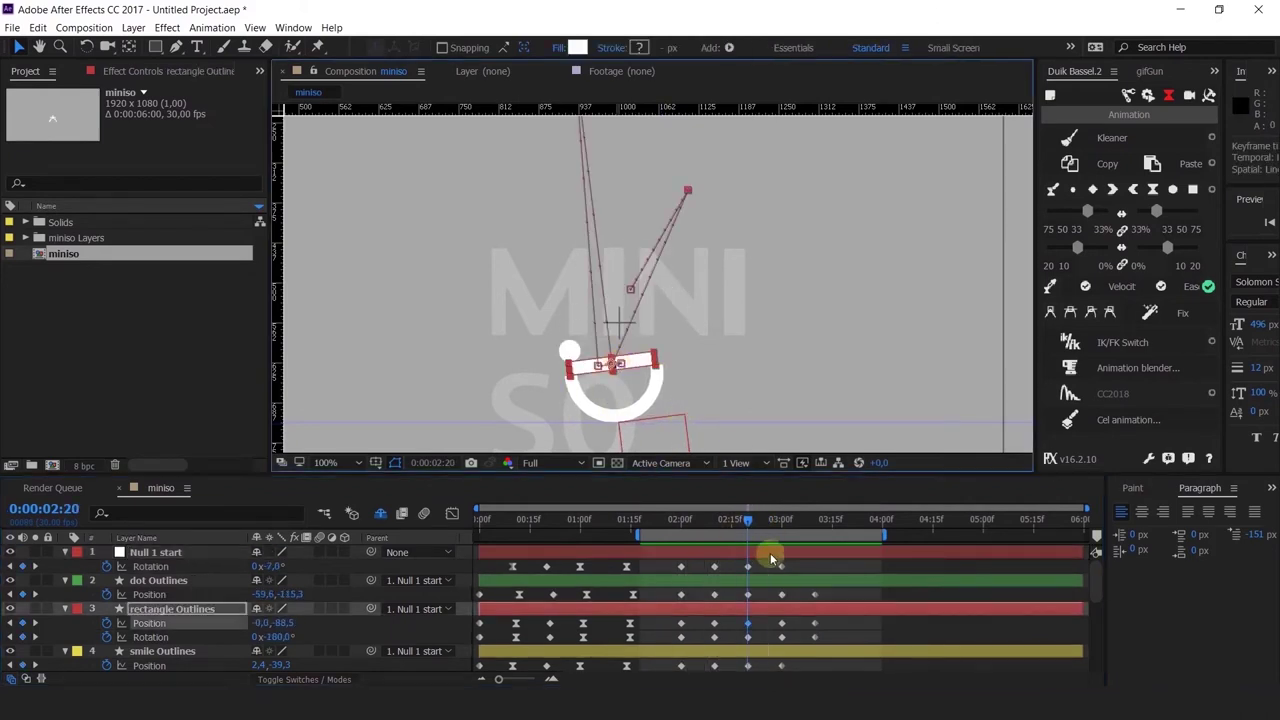
left_click_drag(677, 525, 783, 546)
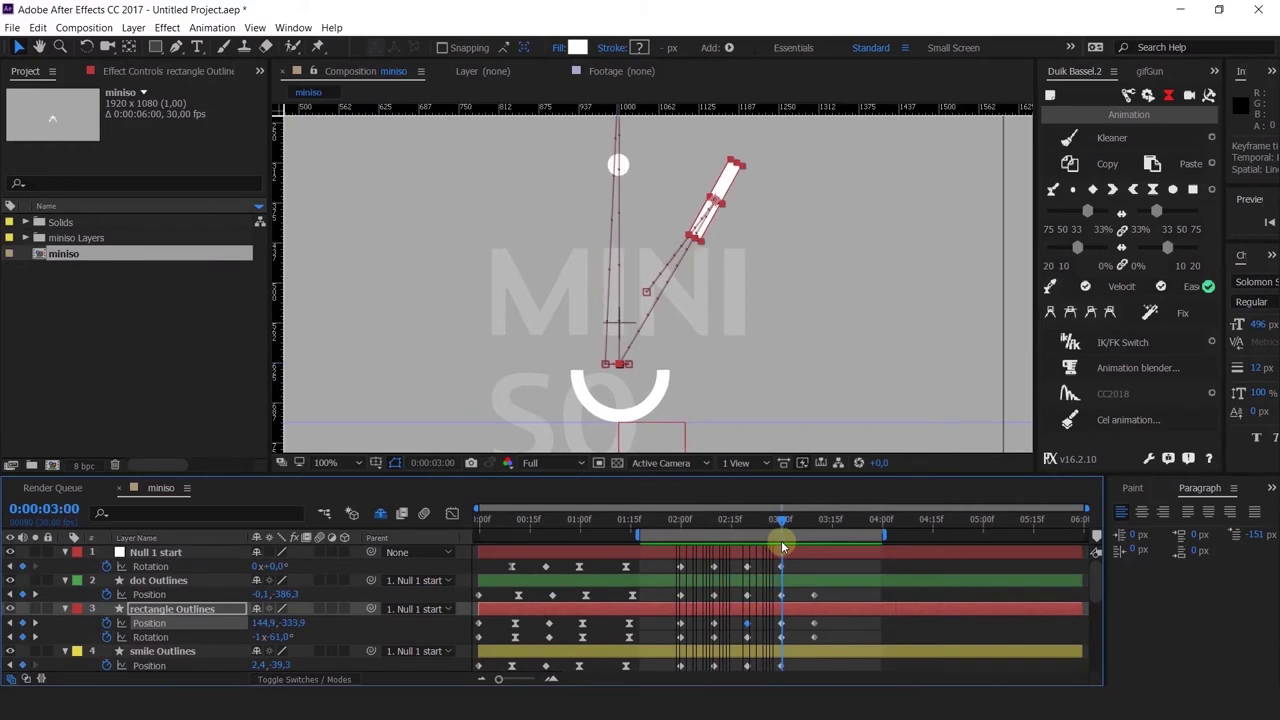
left_click_drag(731, 250, 628, 268)
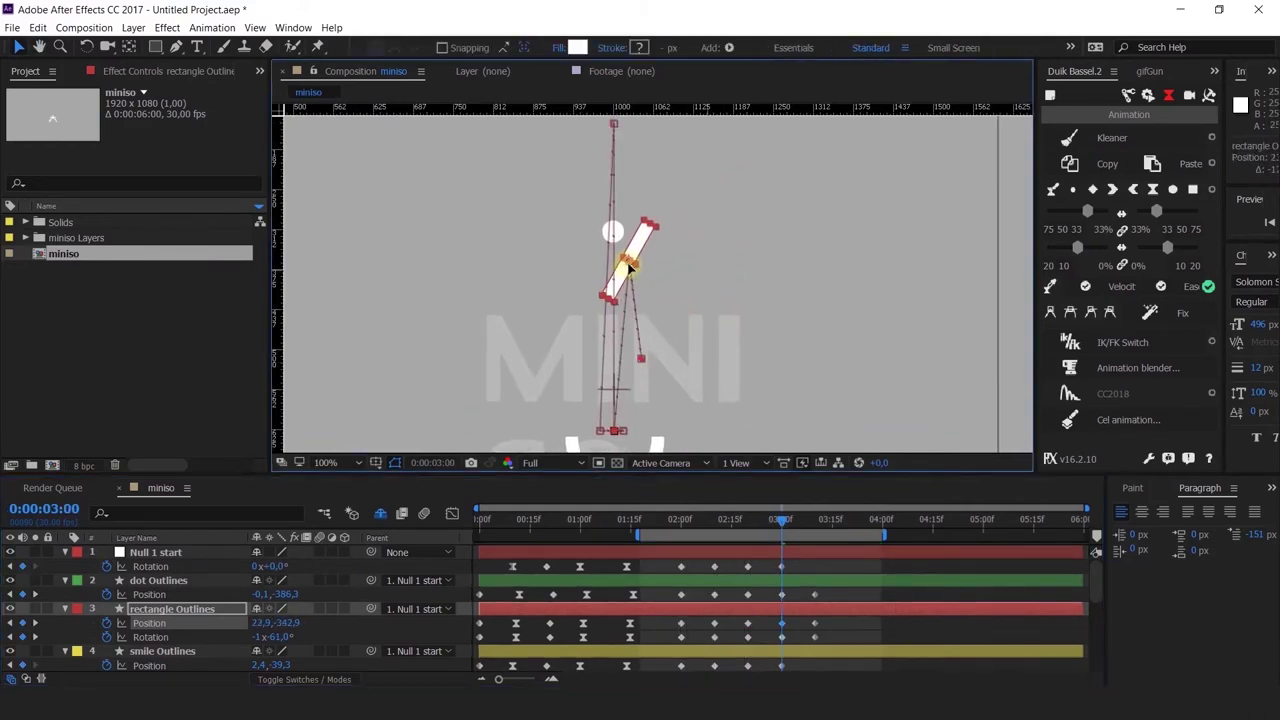
left_click_drag(700, 521, 681, 521)
key("space")
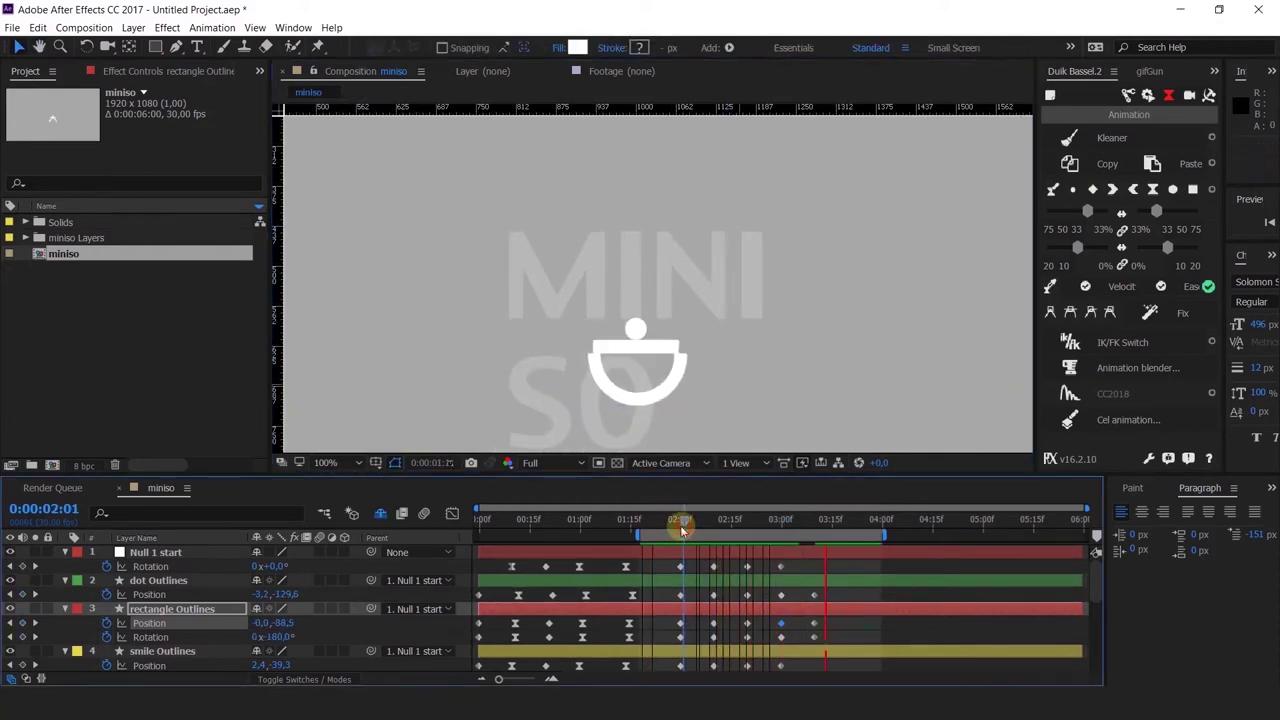
left_click(679, 530)
key("space")
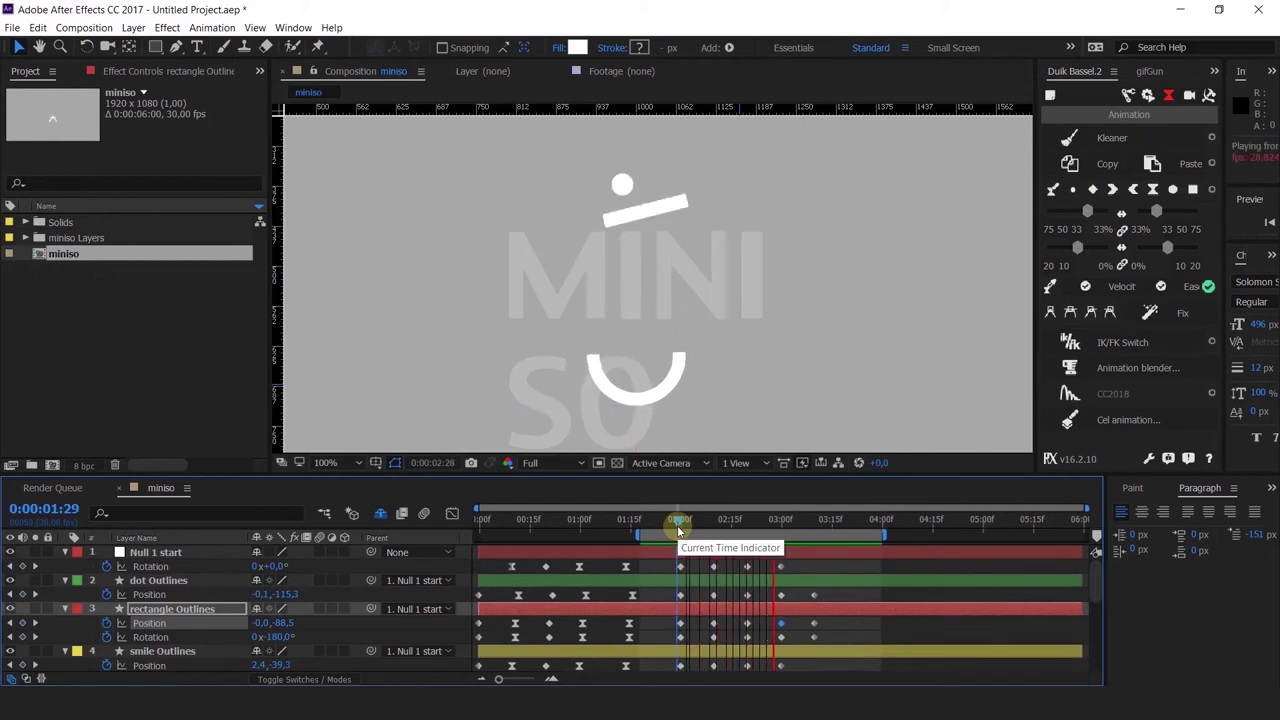
Step: Set the null's rotation to -23° at 0:00:02:20 and check the tilt by replaying up to about 0:00:03:07
left_click(716, 532)
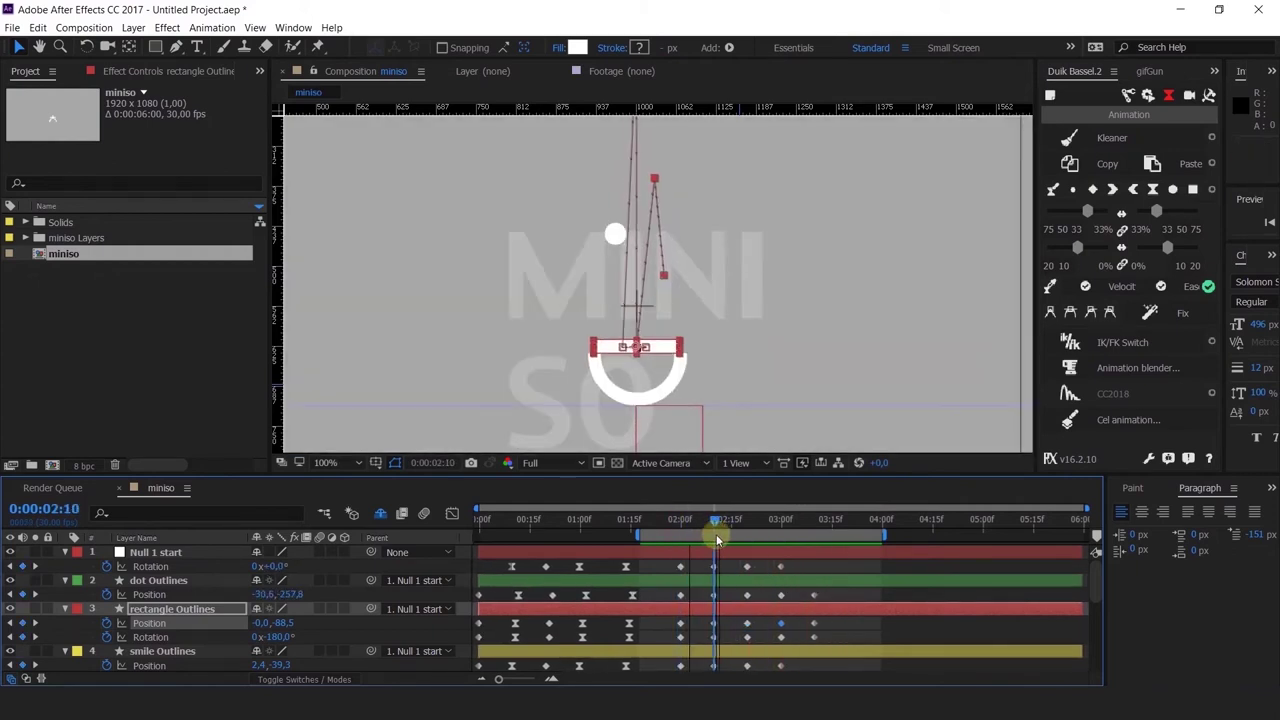
left_click_drag(716, 534, 748, 537)
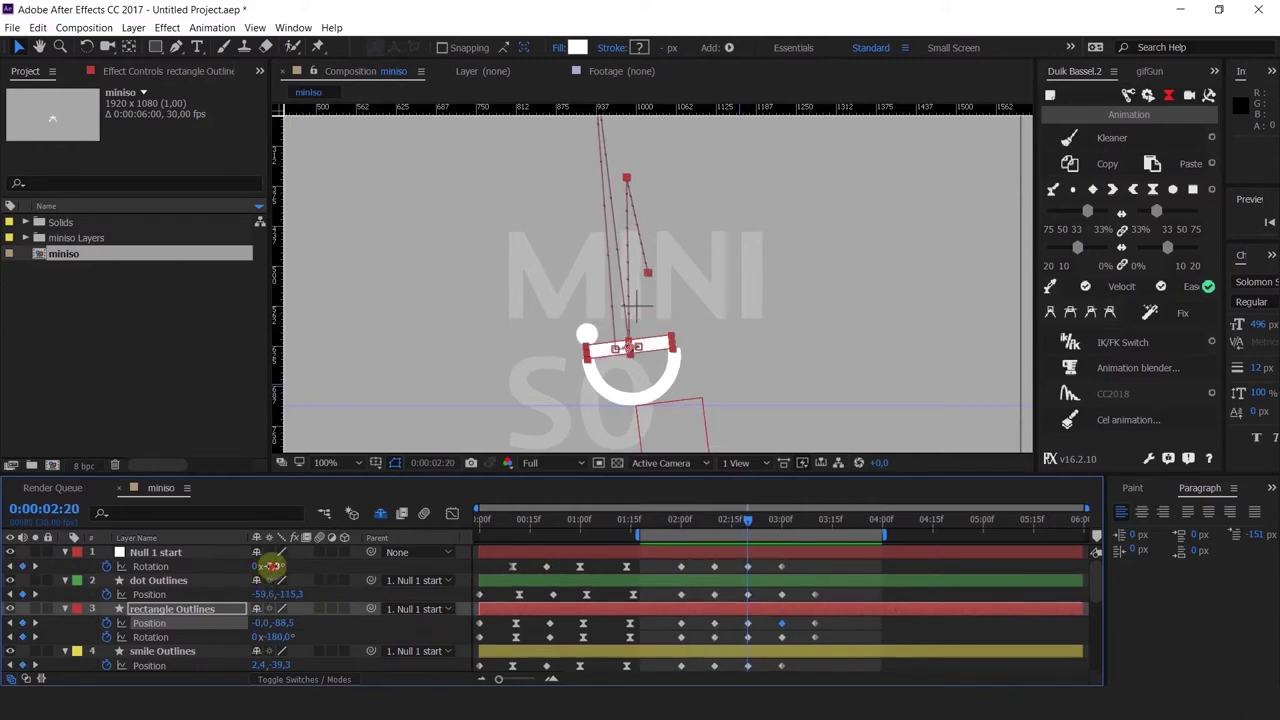
left_click_drag(270, 566, 300, 566)
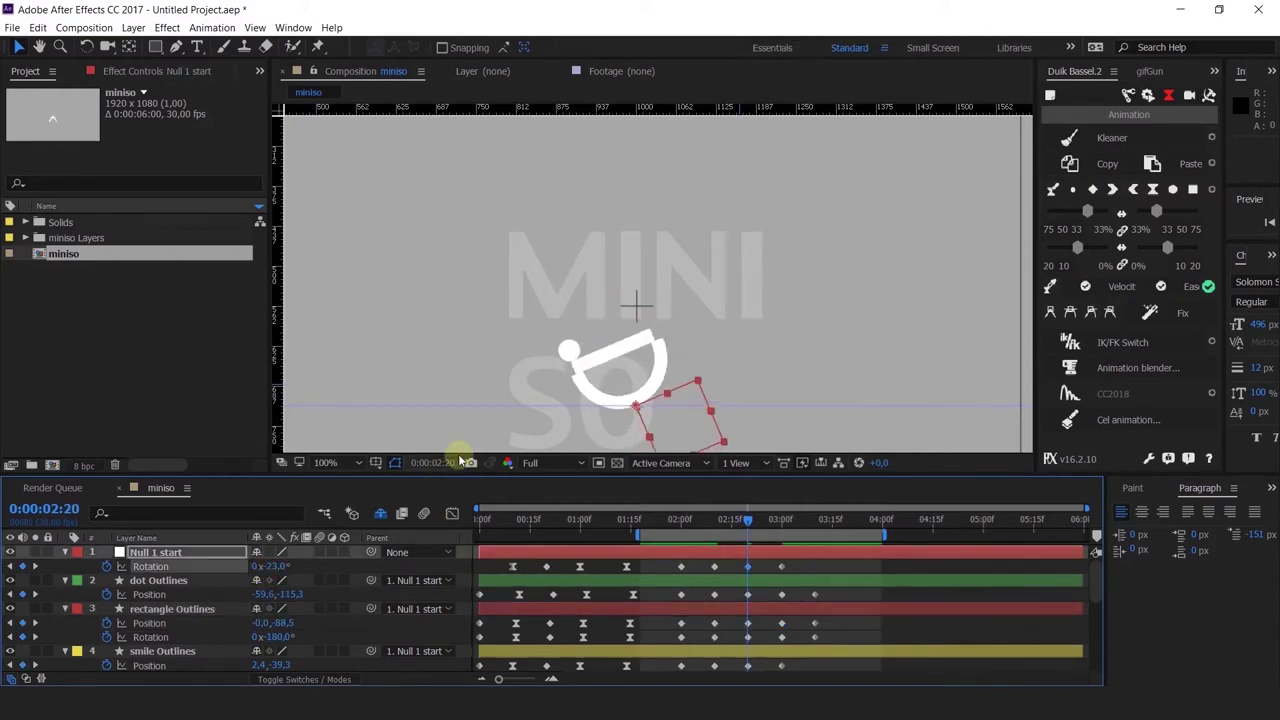
key("space")
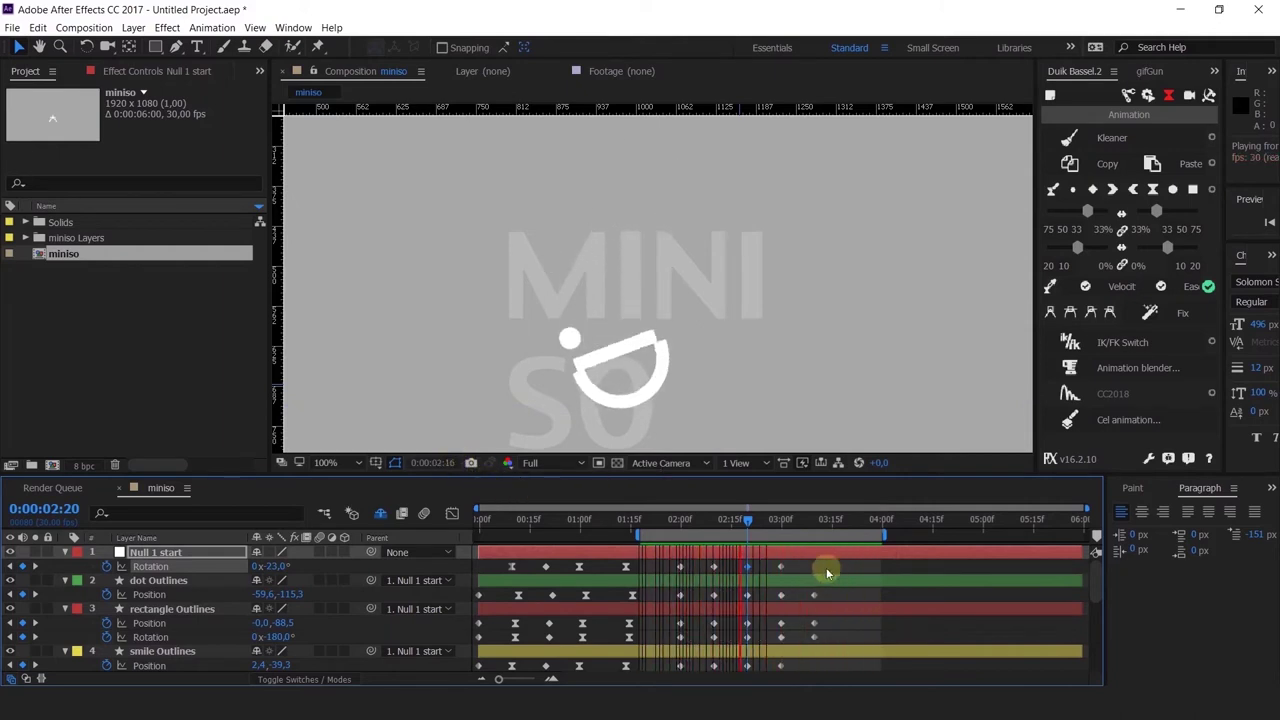
left_click(749, 521)
left_click_drag(757, 524, 805, 521)
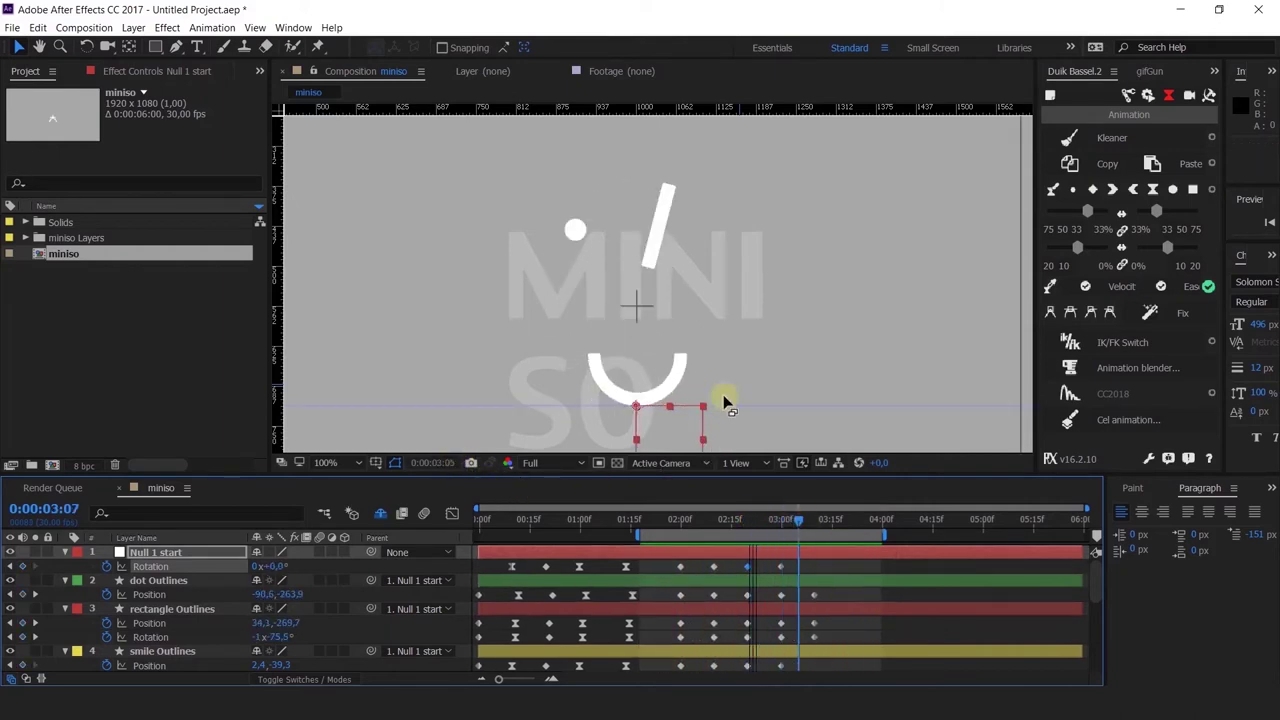
left_click(748, 521)
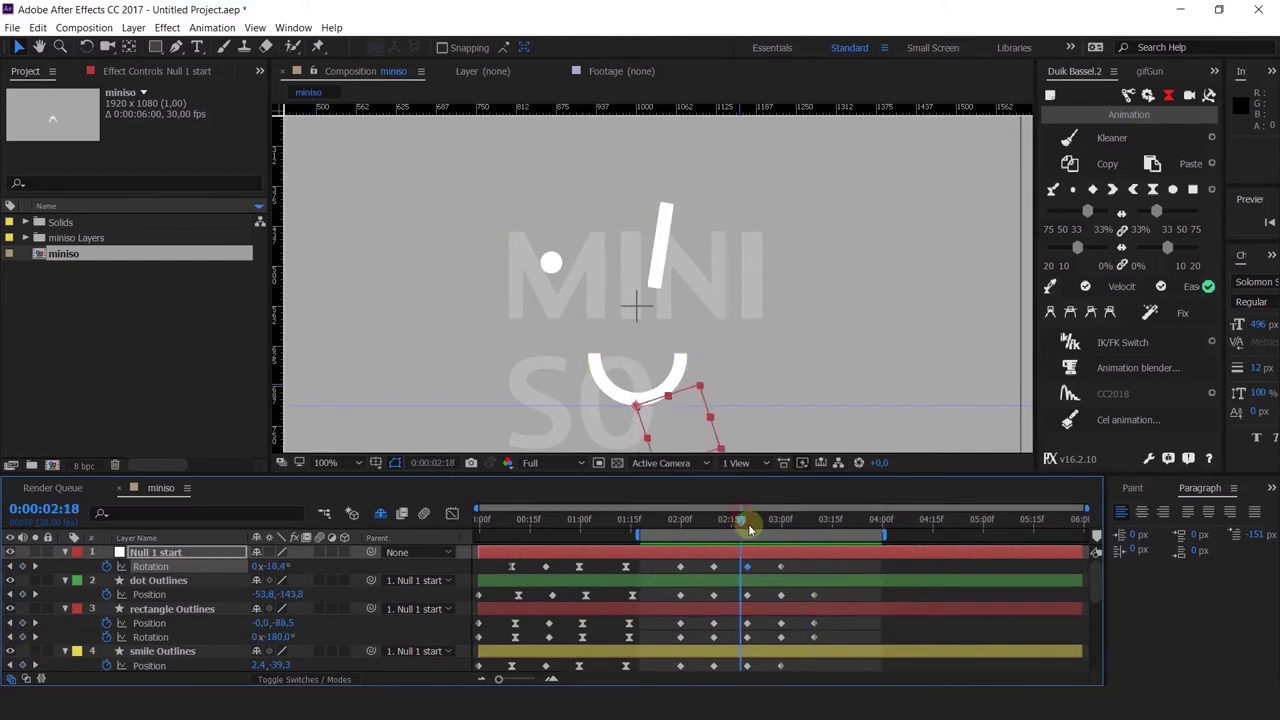
Step: Shift the null's 0° rotation keyframe from 0:00:02:10 to 0:00:02:17
left_click(617, 353)
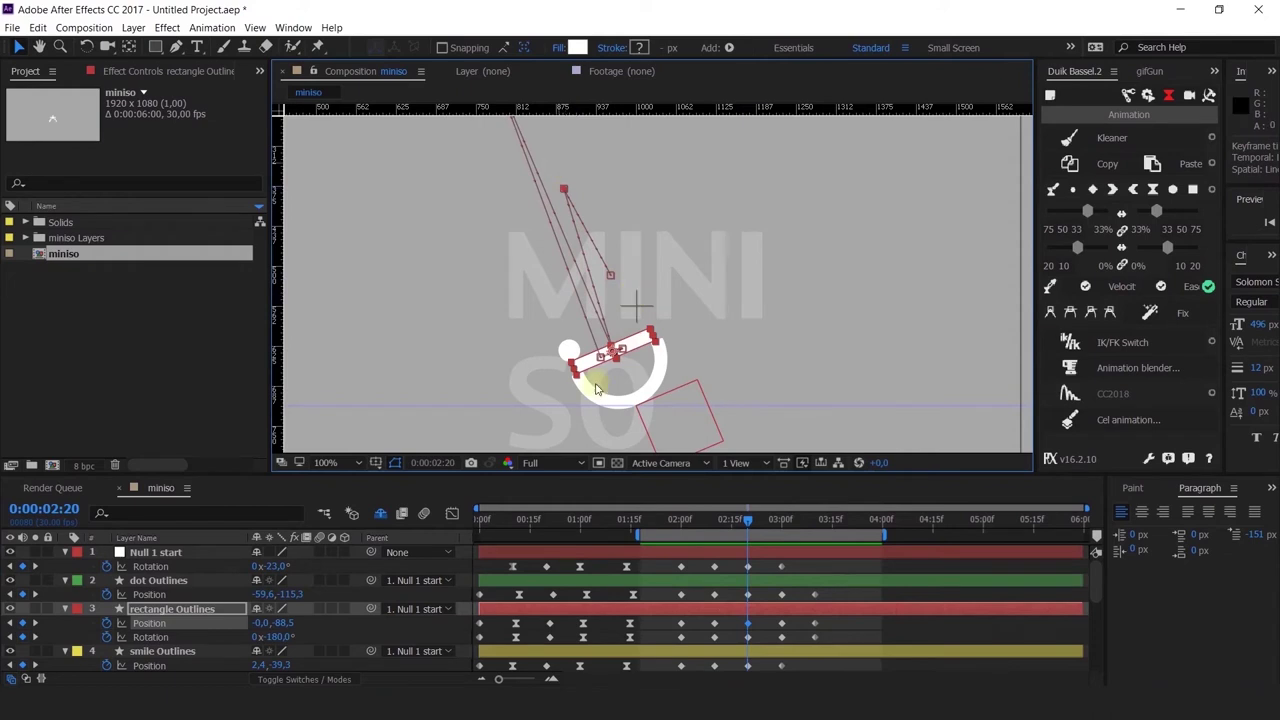
left_click_drag(669, 291, 692, 338)
left_click_drag(737, 520, 741, 577)
key("Delete")
left_click(733, 527)
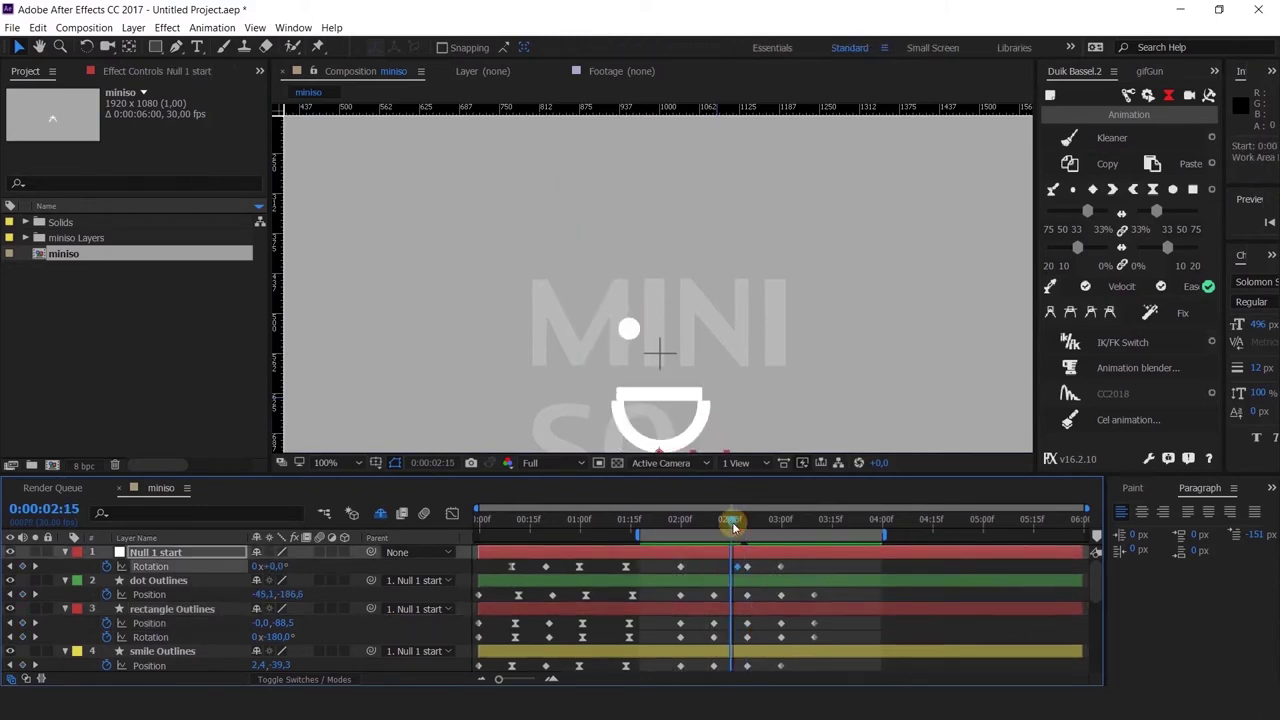
Step: Delay the null's tilt by moving its -23° keyframe to about 0:00:02:24 and the preceding 0° keyframe to 0:00:02:20
left_click_drag(736, 530, 748, 528)
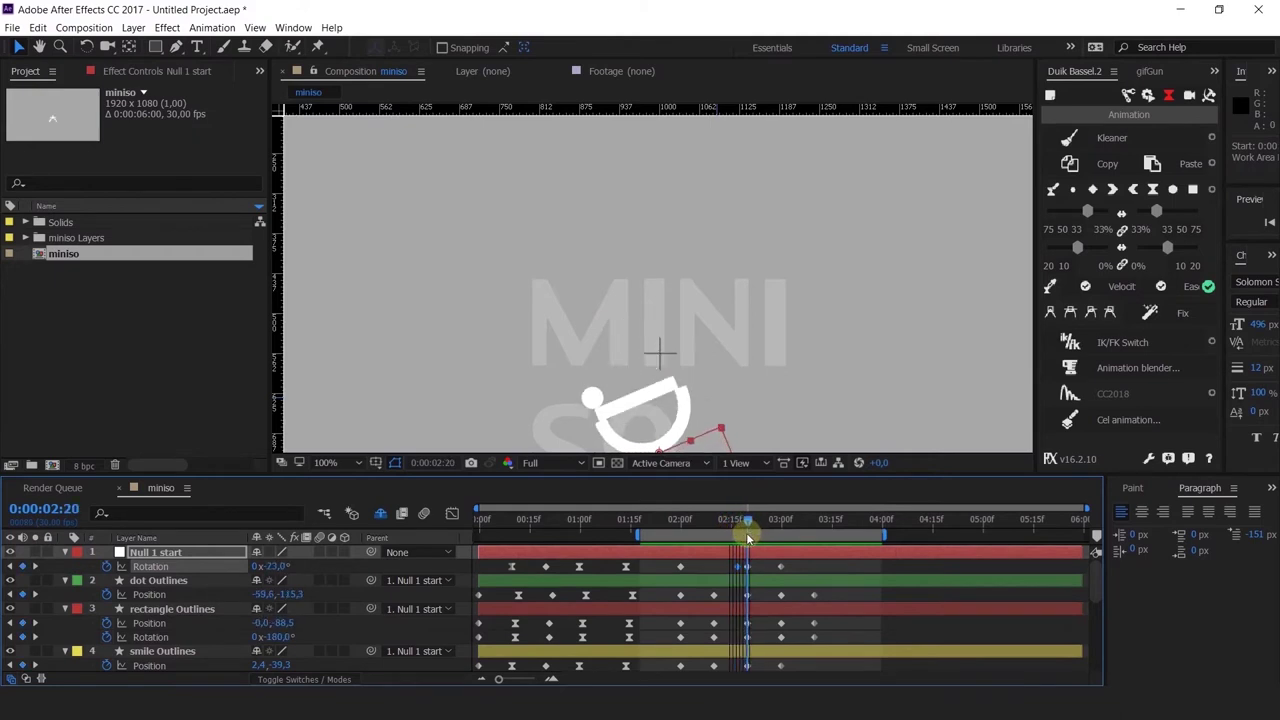
left_click(742, 571)
left_click_drag(749, 573, 763, 576)
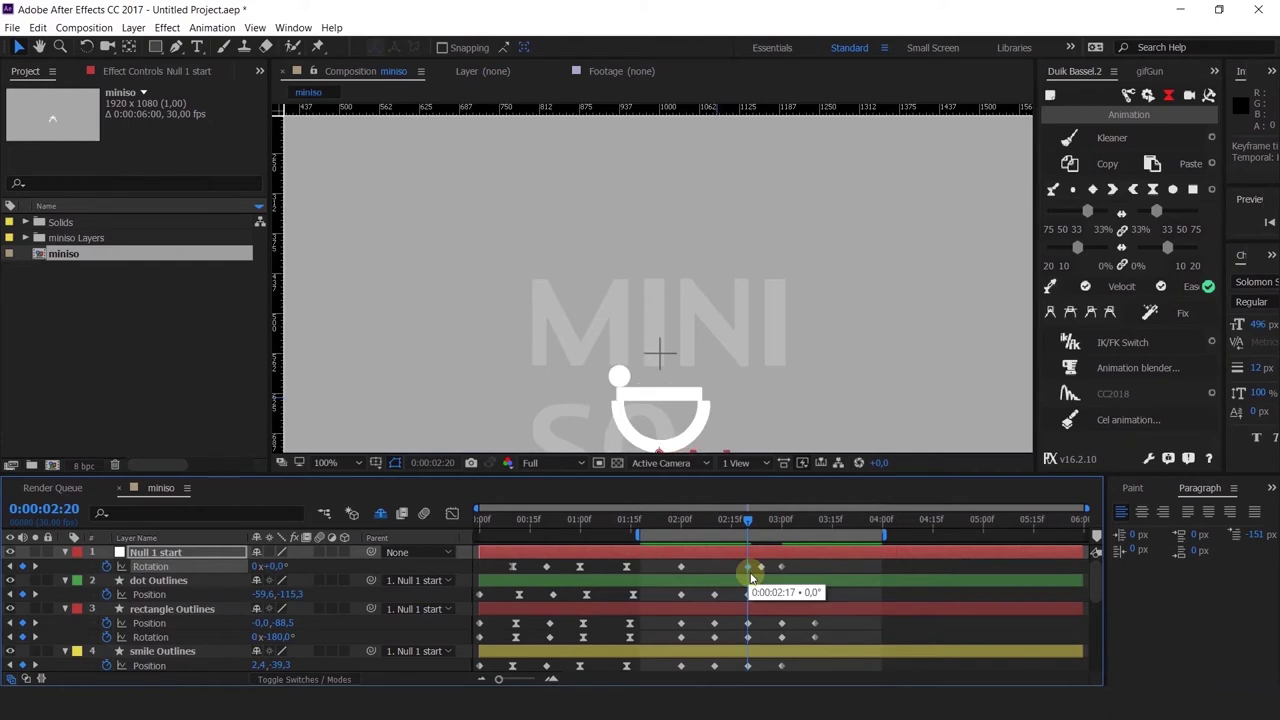
left_click(753, 530)
mouse_move(748, 530)
left_mouse_down()
mouse_move(728, 535)
mouse_move(743, 547)
left_mouse_up()
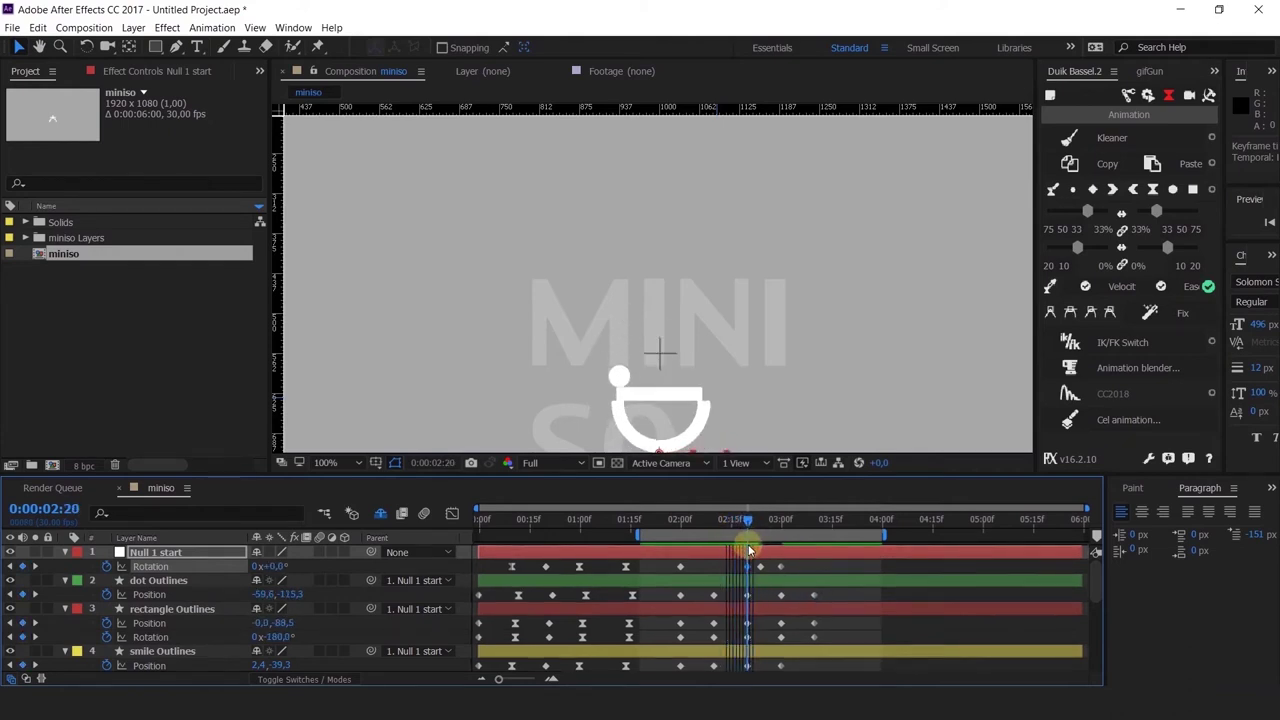
Step: Move the null's 0° rotation keyframe at 0:00:02:20 to 0:00:02:19, delete its keyframe at 0:00:02:00, and replay the animation
left_click(745, 572)
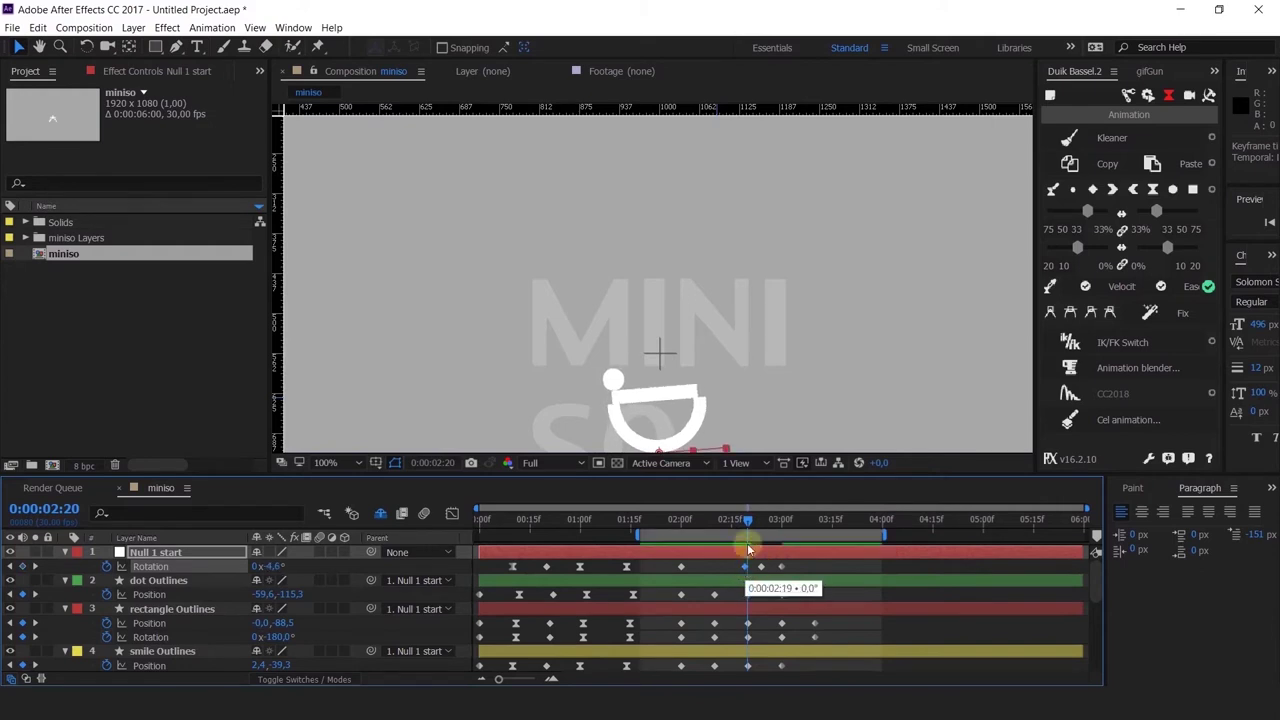
left_click(679, 521)
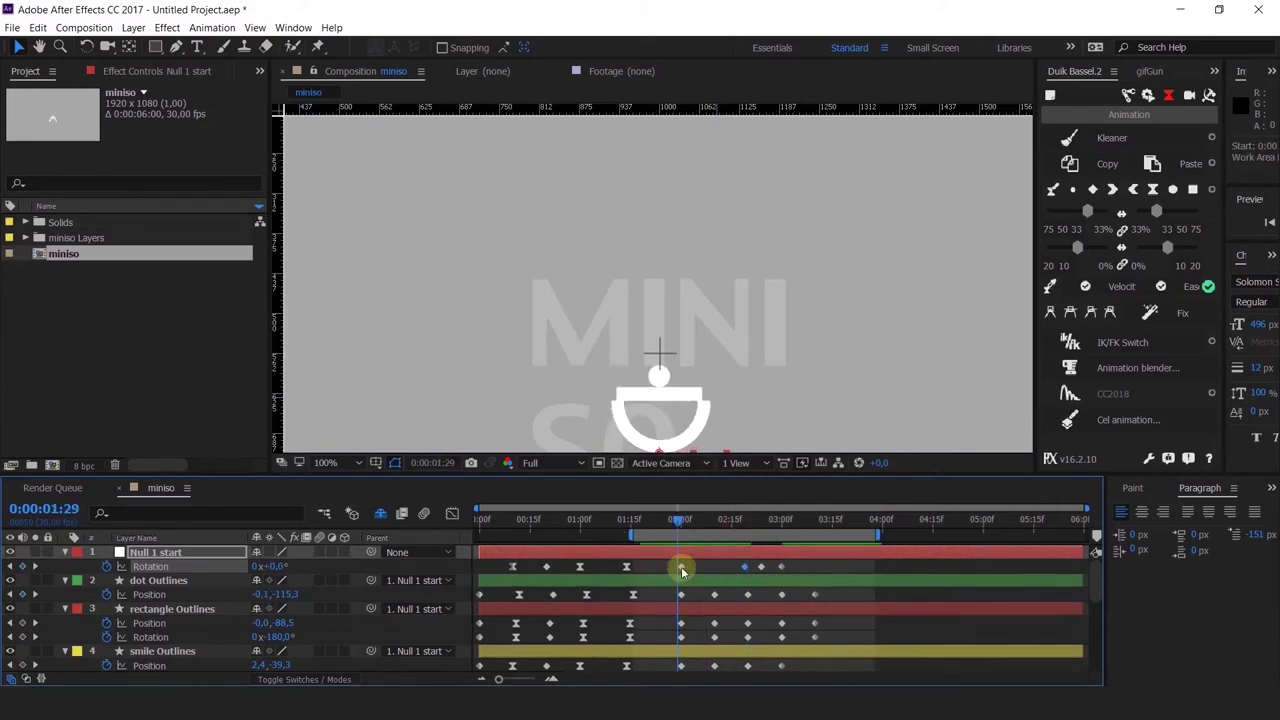
key("Delete")
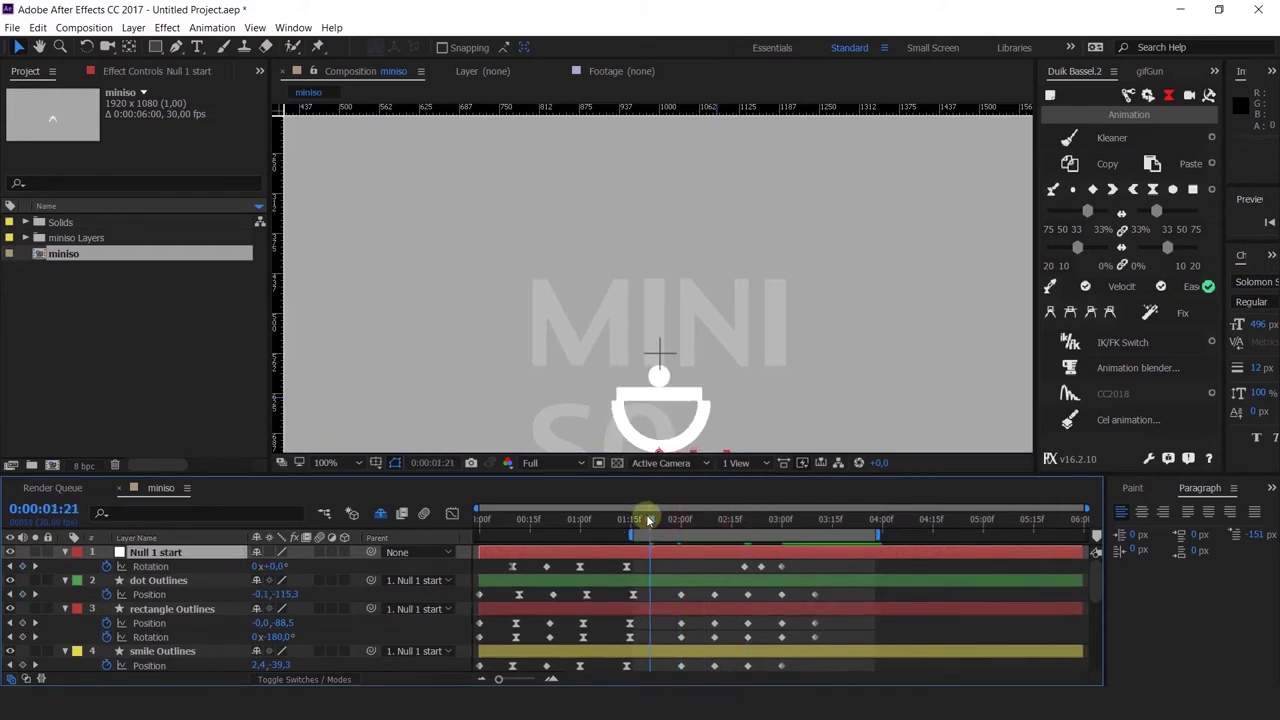
key("space")
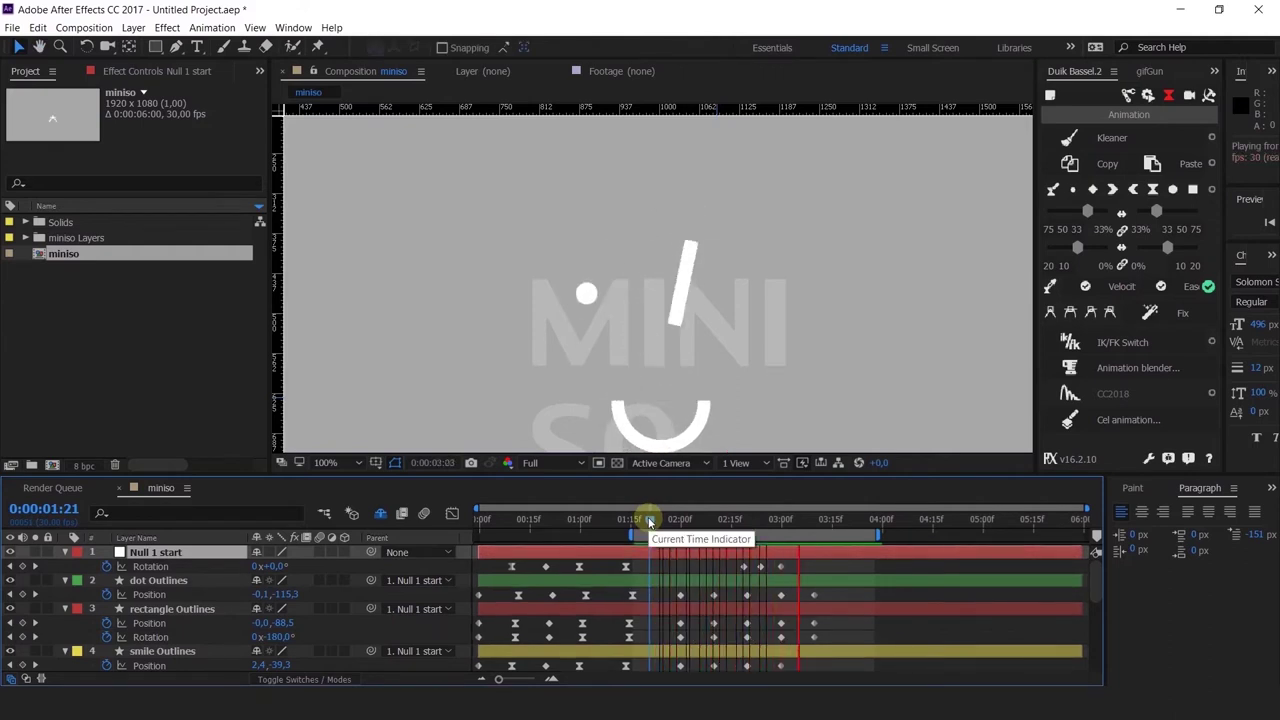
Step: Raise the rectangle at 0:00:03:00 to a position of about 25, -372
left_click_drag(650, 521, 777, 586)
left_click(676, 218)
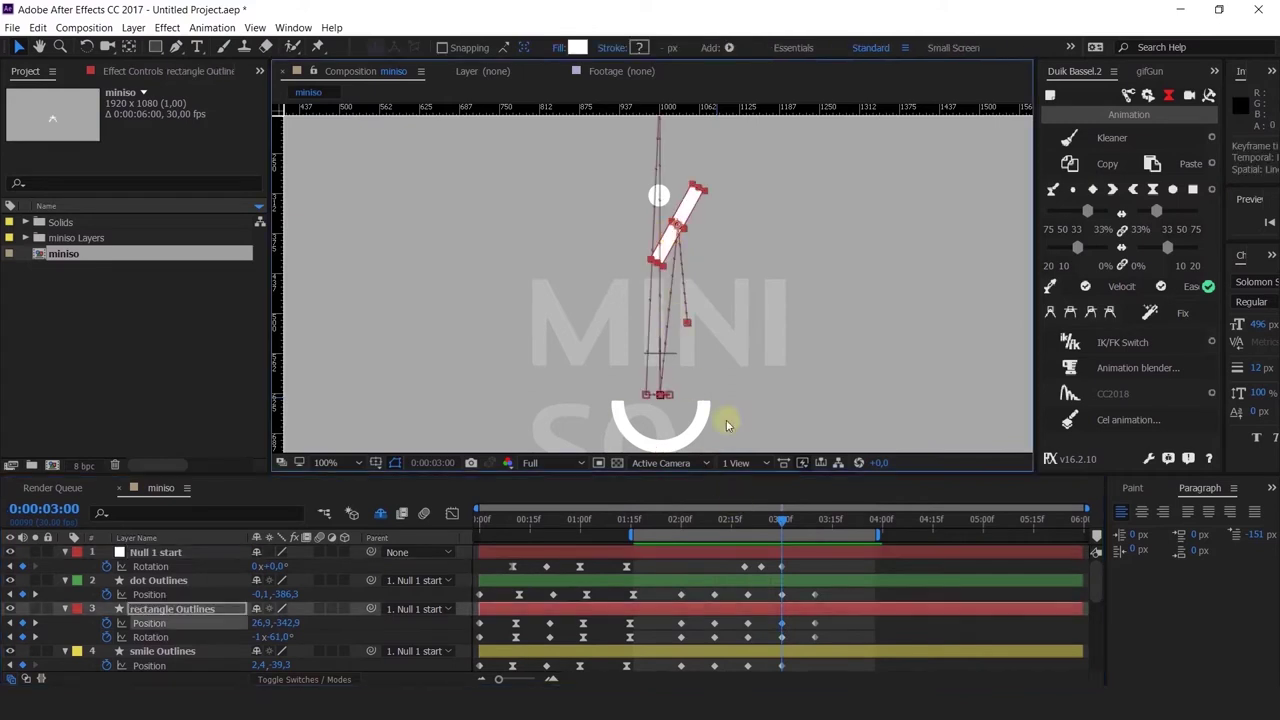
left_click_drag(677, 214, 678, 202)
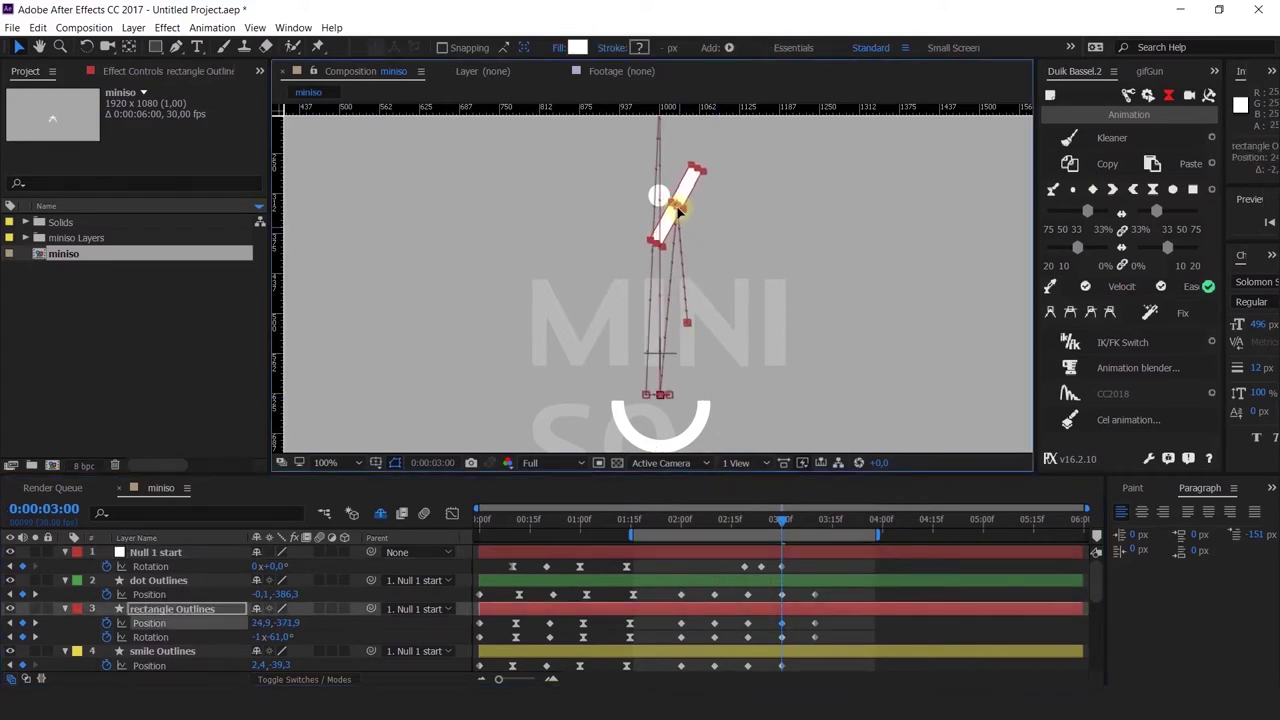
Step: Set the rectangle's rotation at 0:00:03:10 to -1x-180° so it lies horizontally, and check the landing by replaying
left_click_drag(787, 527, 815, 537)
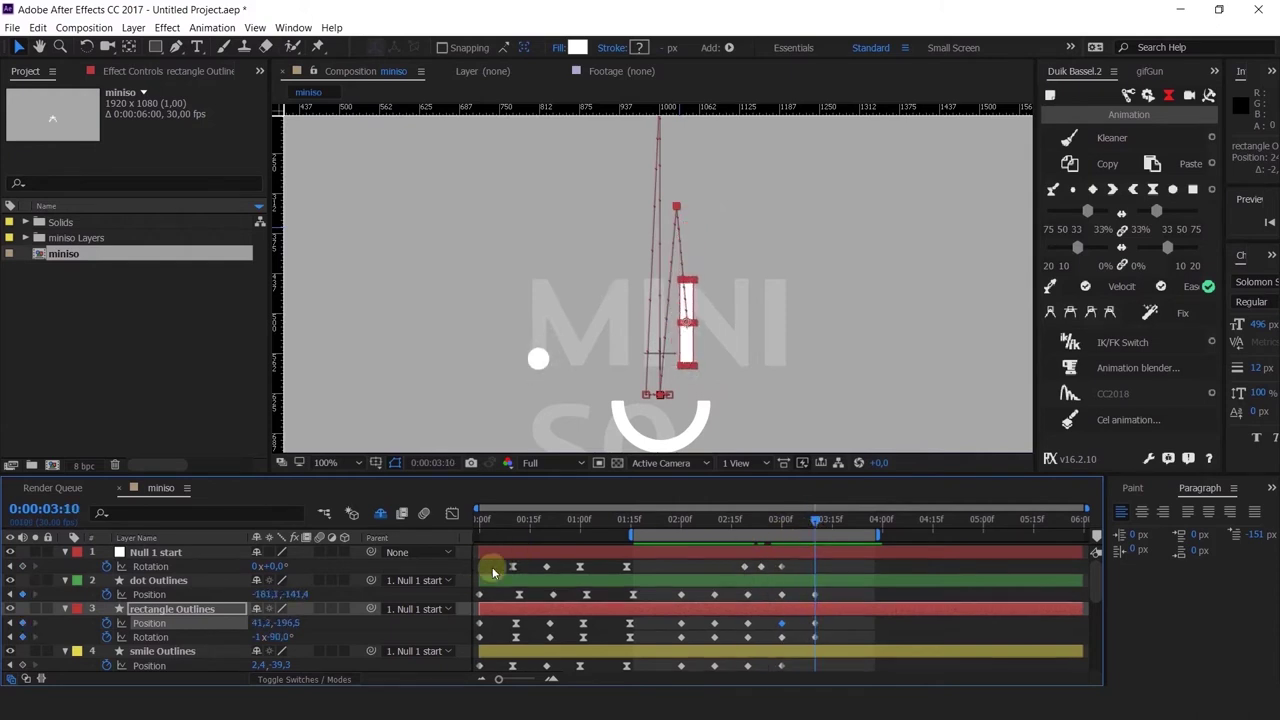
mouse_move(272, 640)
left_mouse_down()
mouse_move(237, 635)
mouse_move(287, 644)
left_mouse_up()
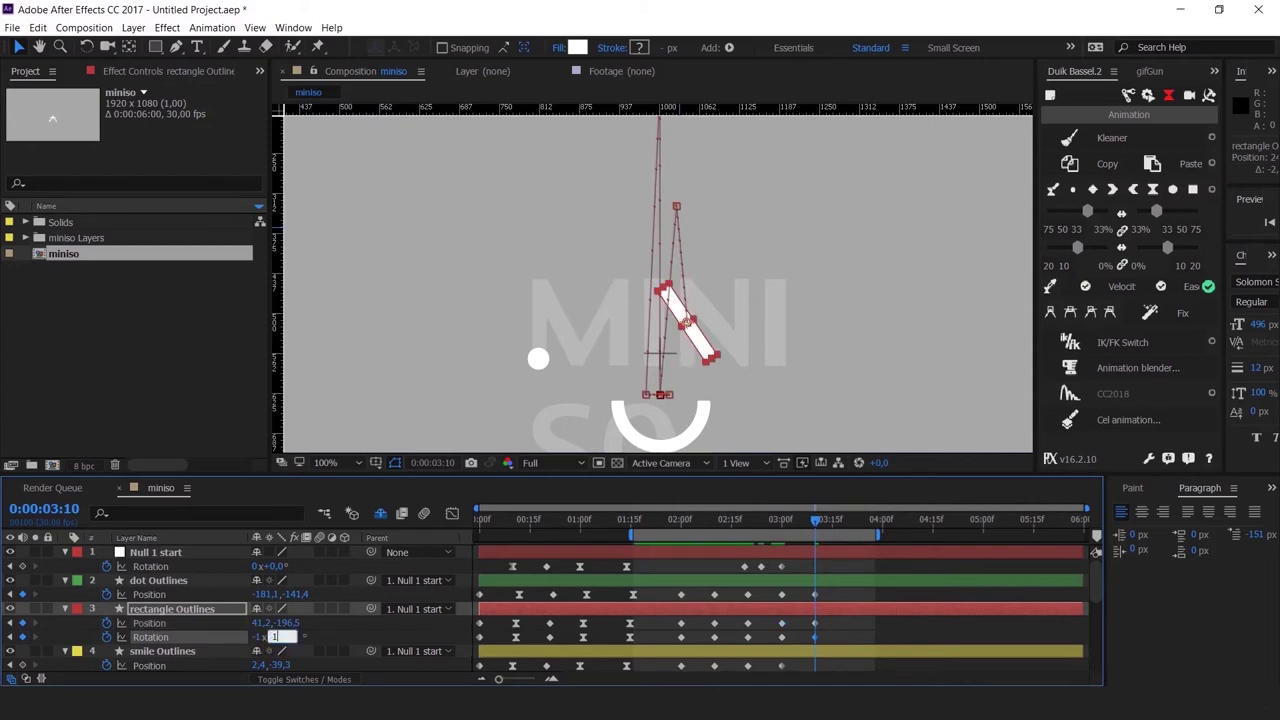
key("Return")
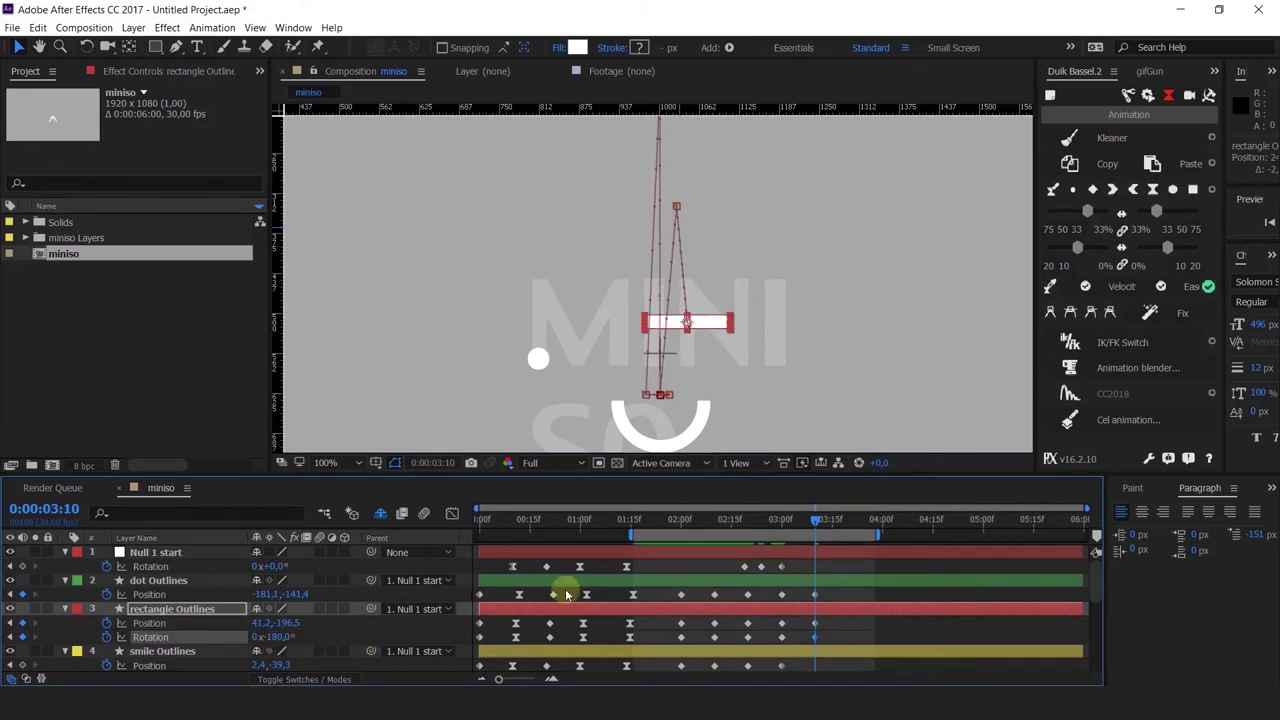
left_click(673, 520)
key("space")
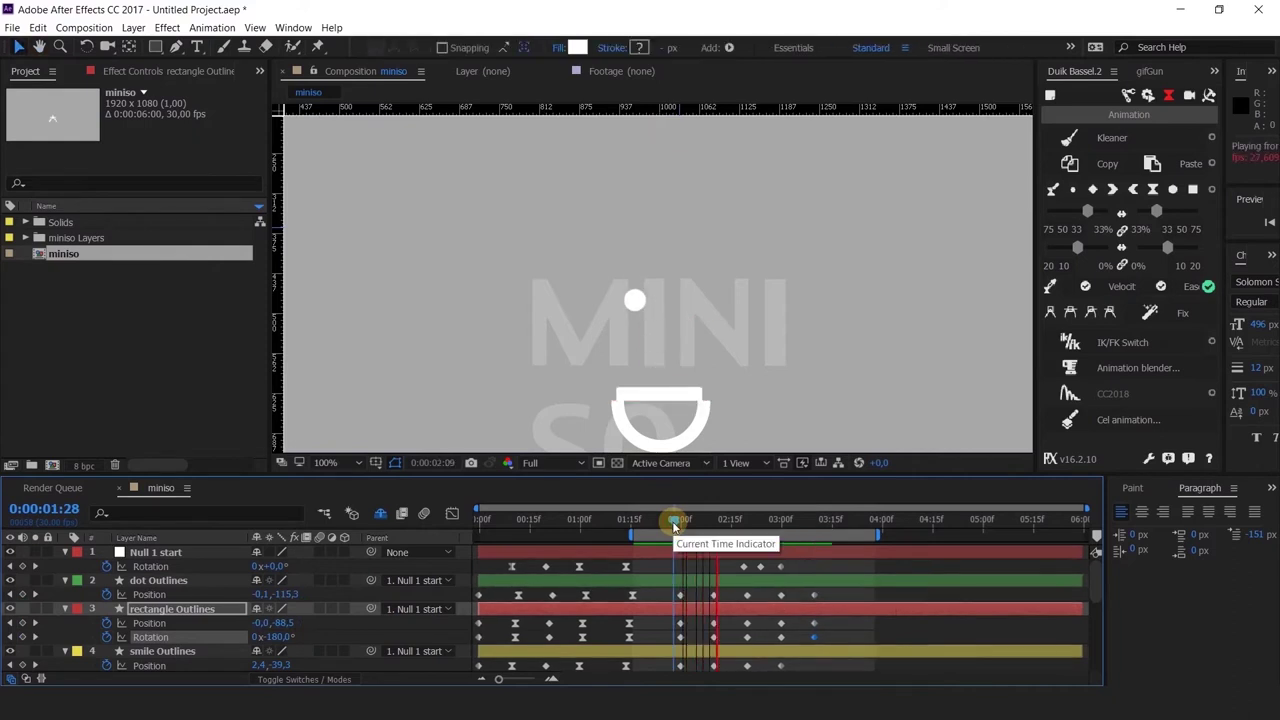
left_click_drag(675, 521, 815, 533)
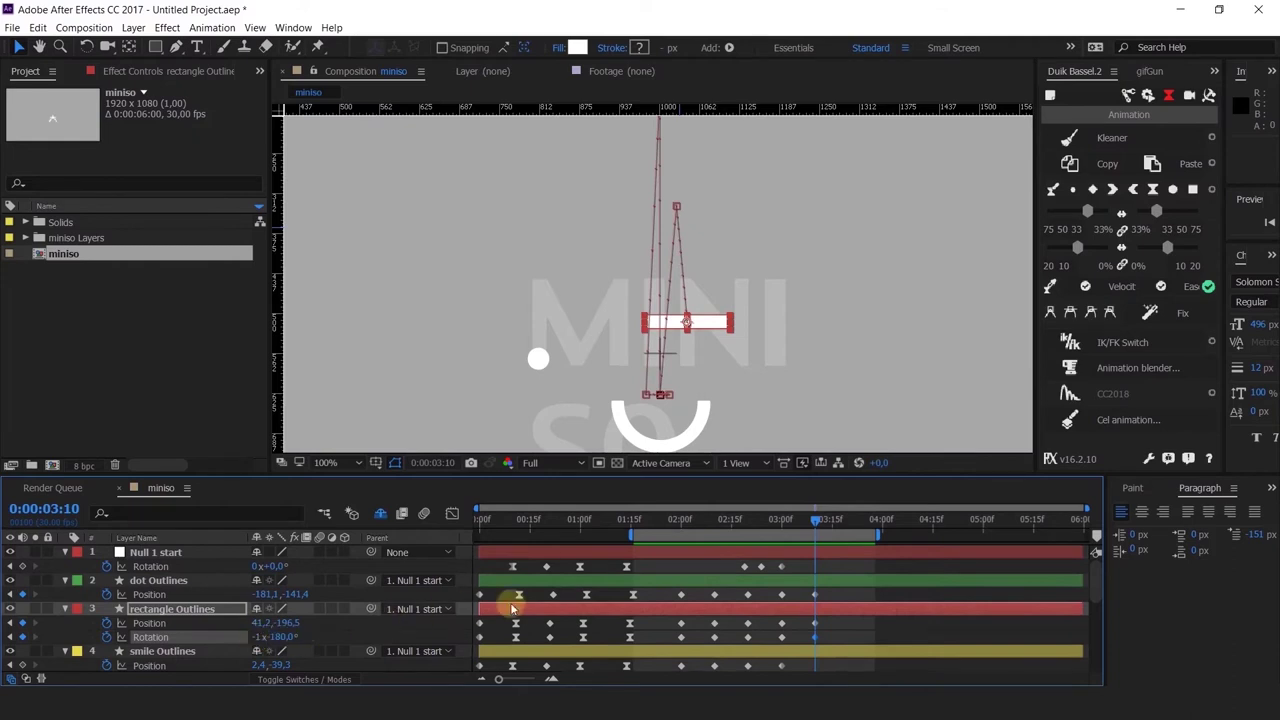
left_click(745, 520)
key("space")
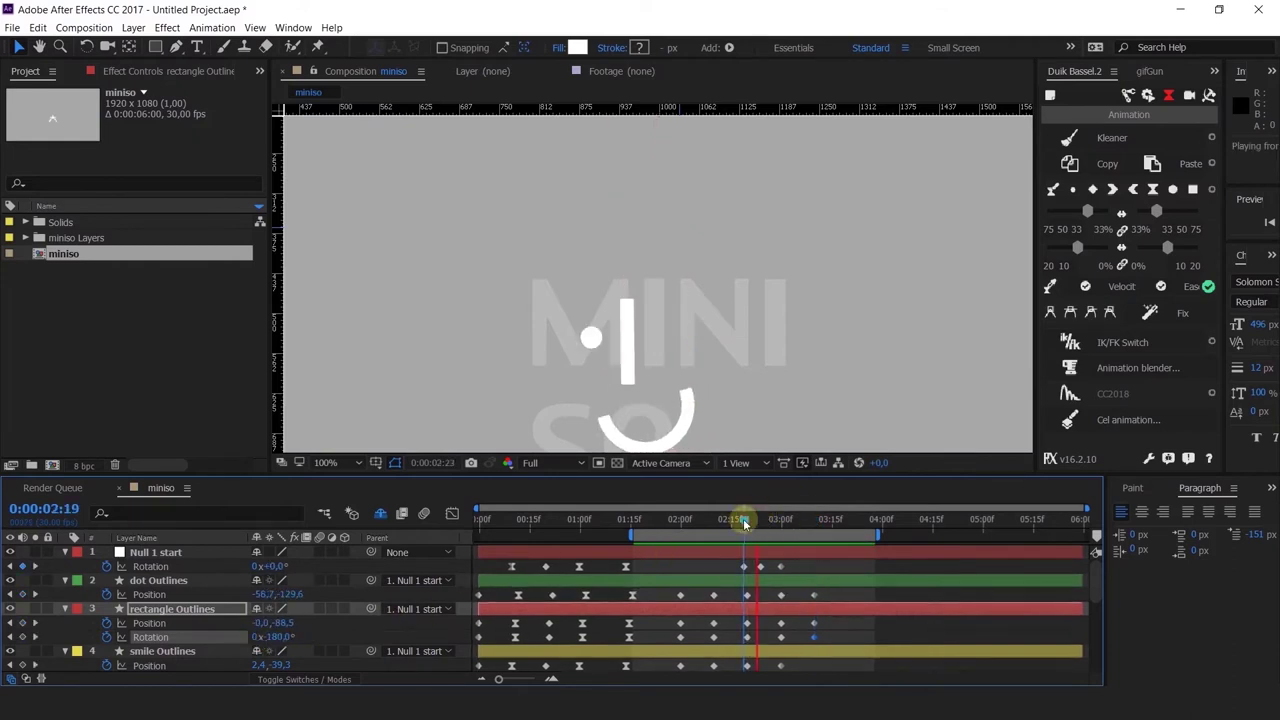
Step: Move the rectangle at 0:00:03:10 to the foot of the letter N, about 97, -139, and replay the animation
left_click_drag(740, 523, 814, 550)
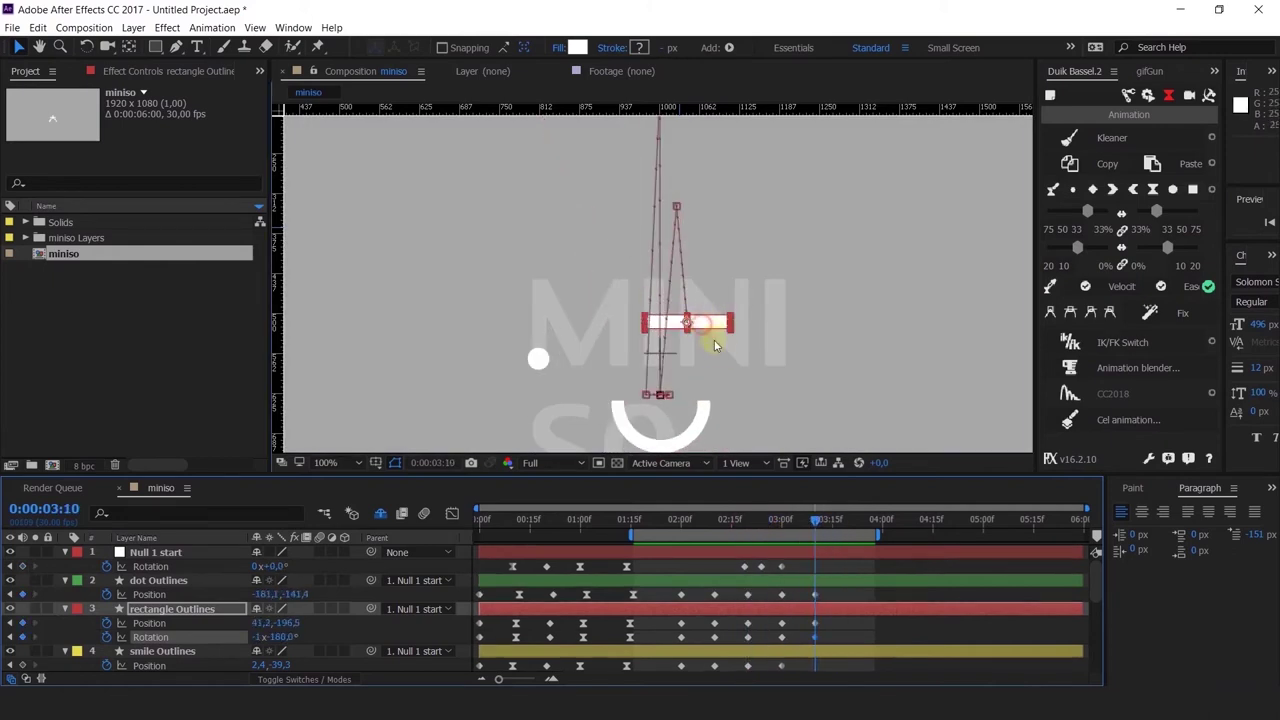
left_click_drag(715, 345, 743, 370)
scroll(731, 360, "up", 1)
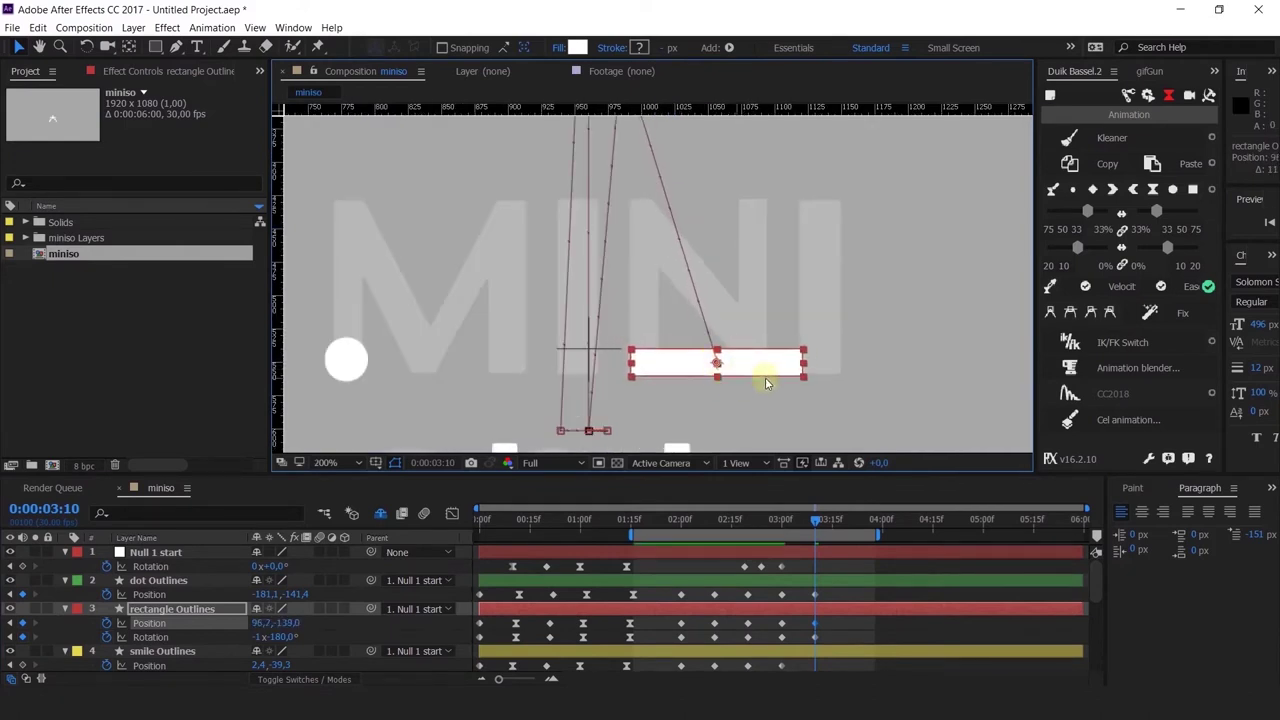
left_click_drag(787, 524, 735, 533)
key("space")
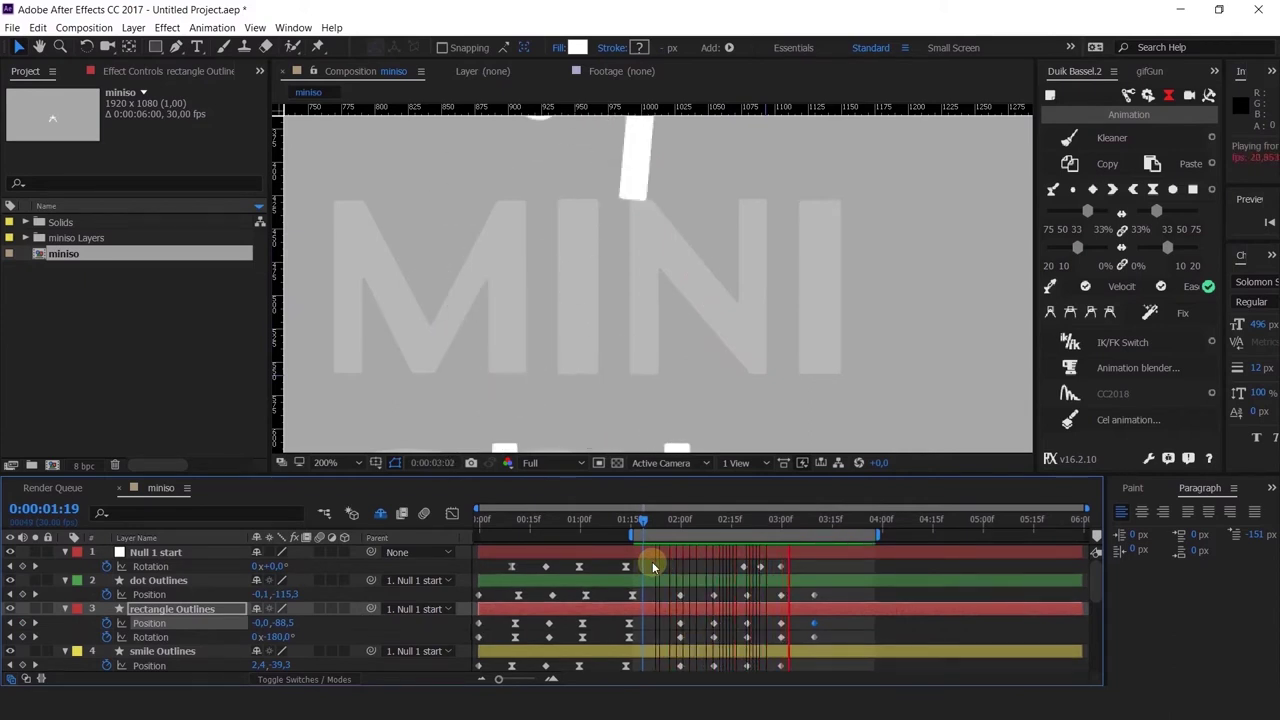
key("space")
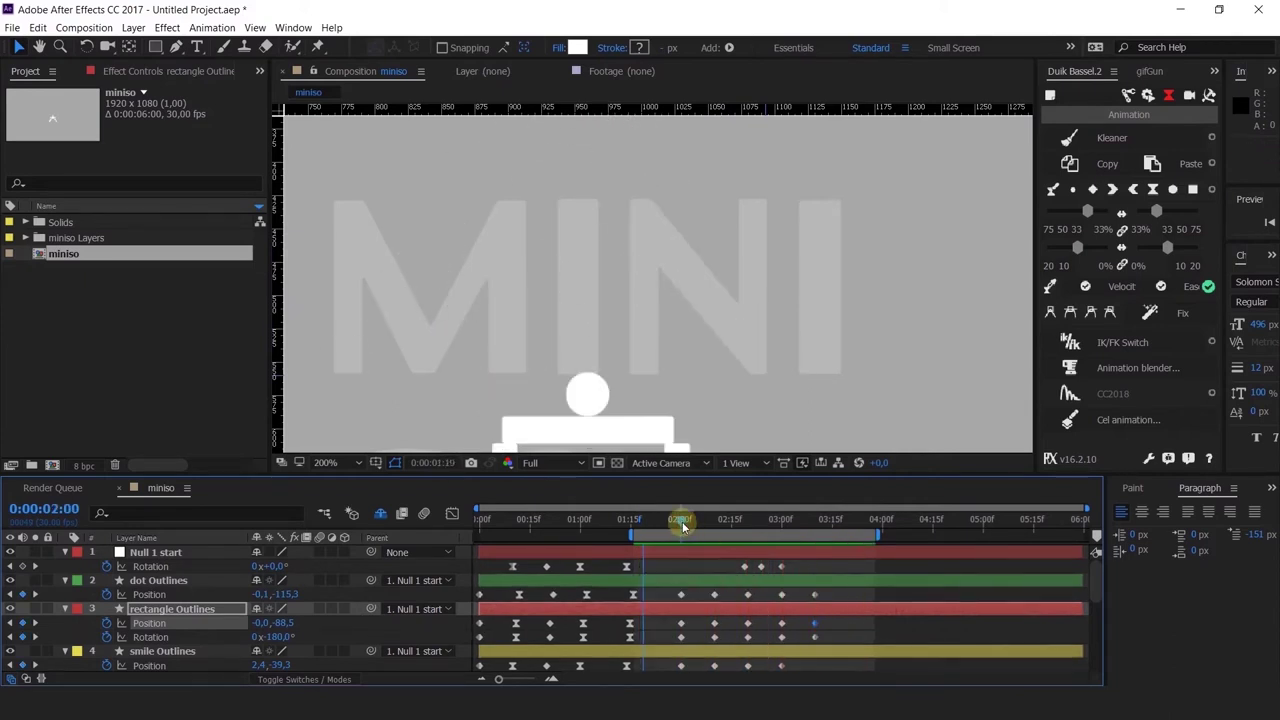
Step: Shift the peak of the rectangle's motion path at 0:00:03:00 away from the dot, to about 41, -369, and replay the animation
scroll(658, 327, "down", 2)
left_click_drag(661, 316, 671, 346)
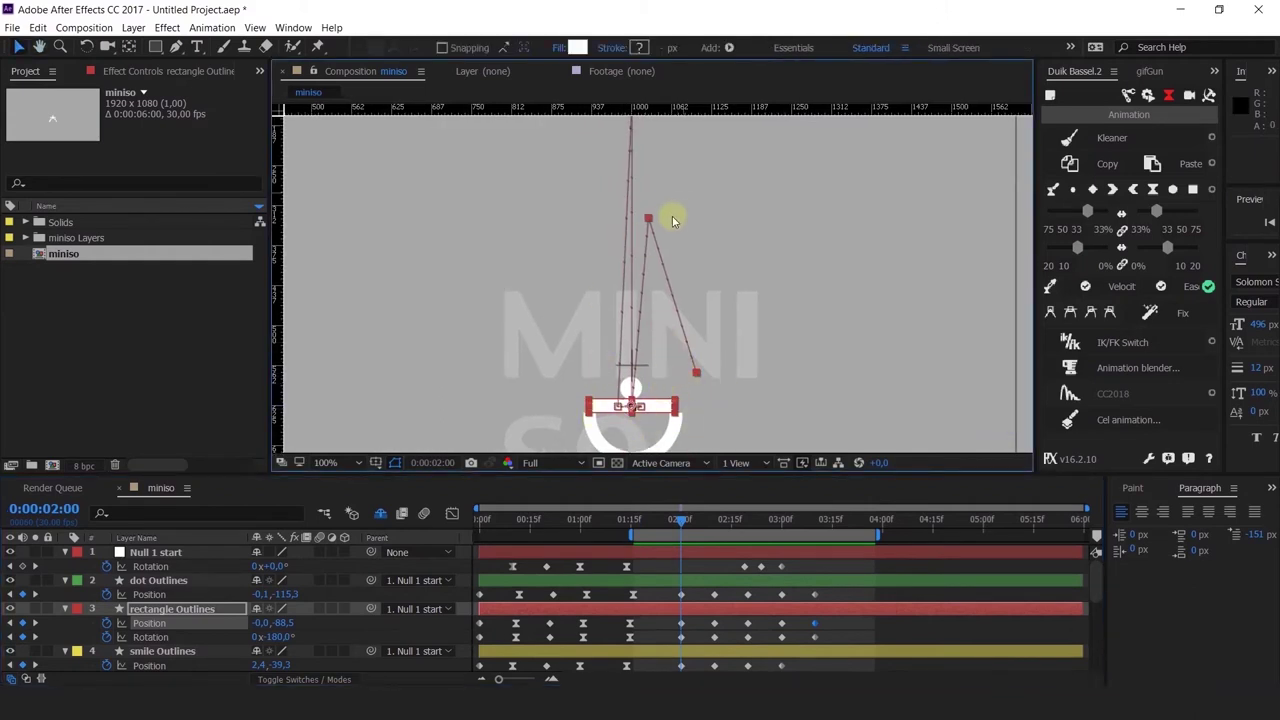
left_click_drag(660, 221, 661, 222)
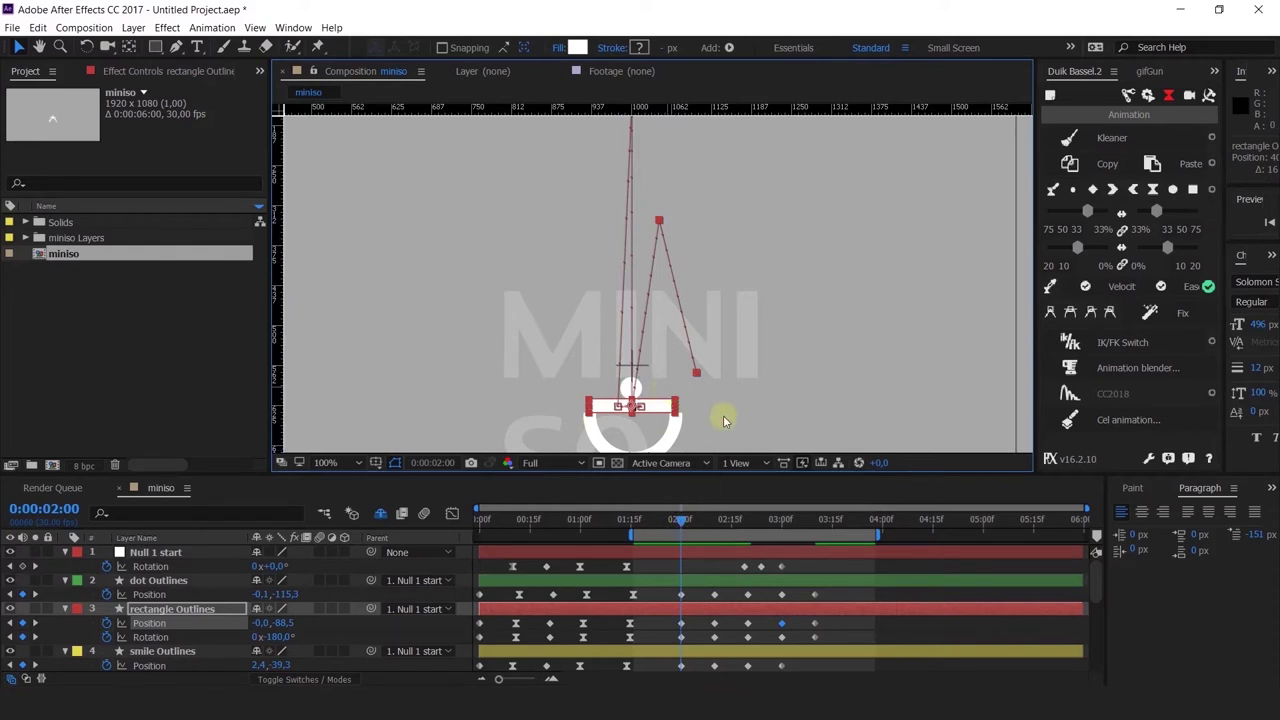
left_click(660, 522)
left_click_drag(690, 542, 668, 578)
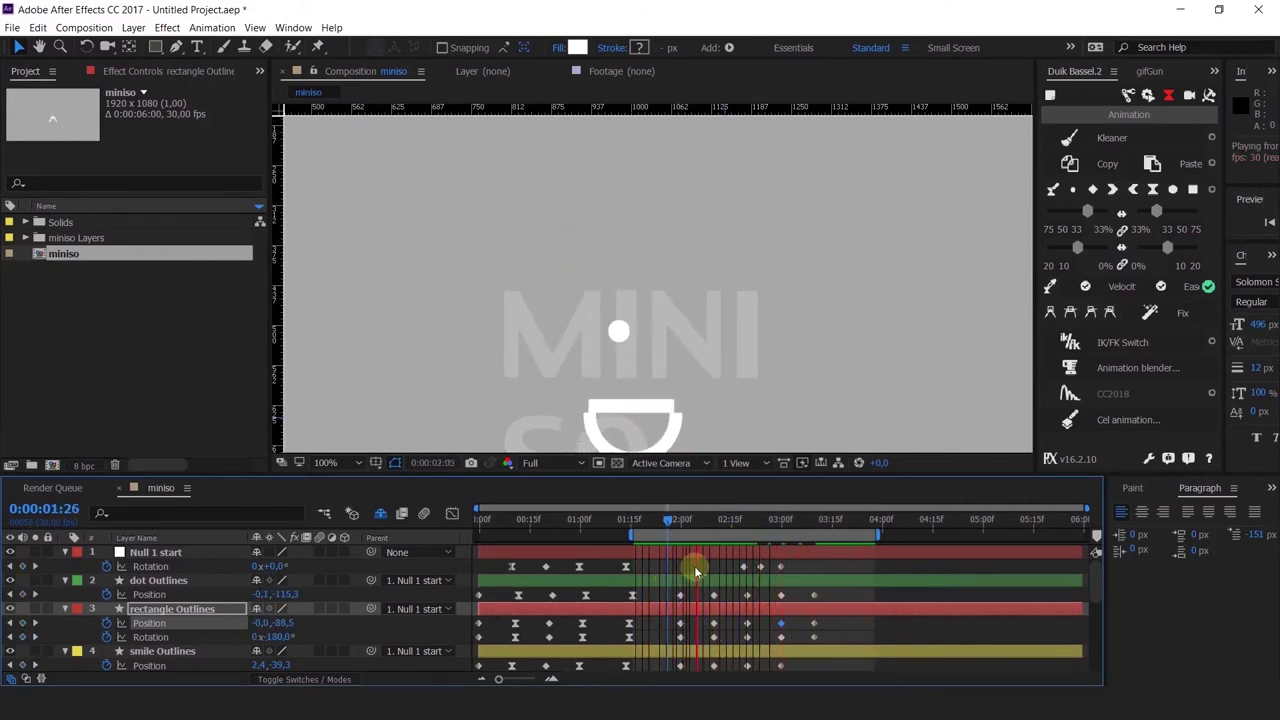
Step: Move the dot at 0:00:03:00 away from the rectangle to about -126, -377, and replay the animation
left_click_drag(698, 527, 747, 572)
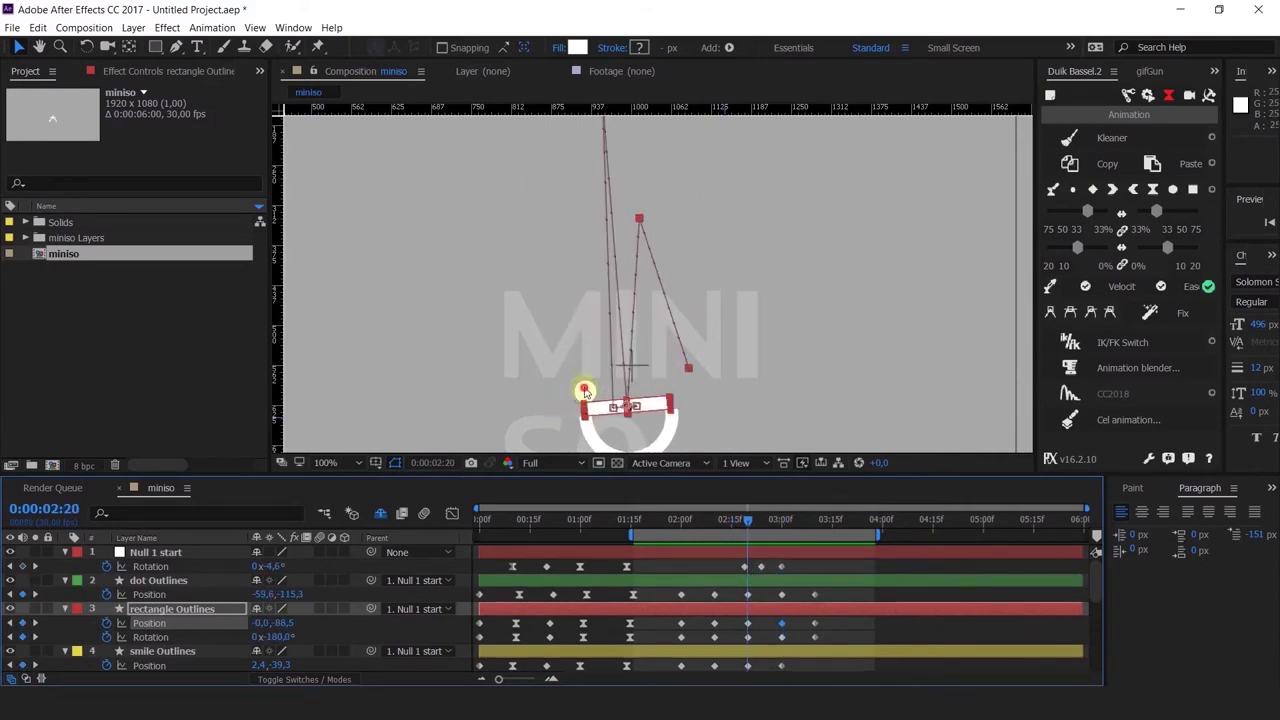
left_click(585, 390)
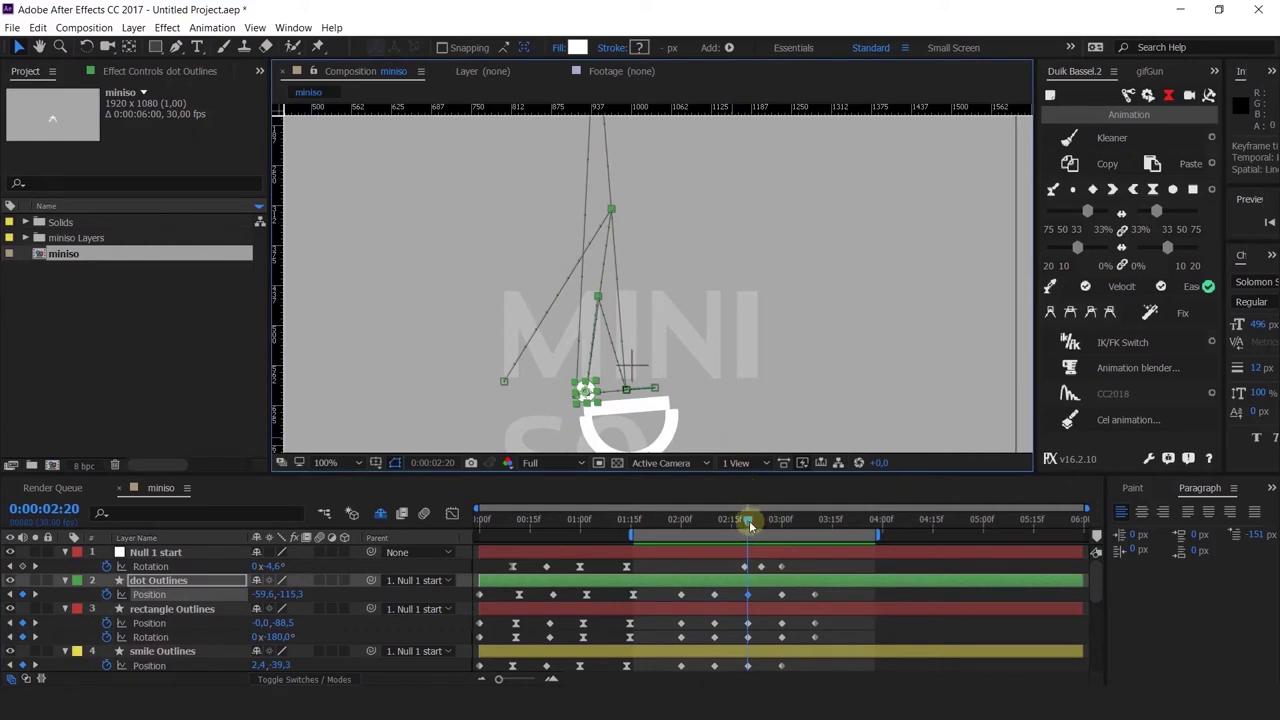
left_click_drag(750, 524, 772, 530)
left_click_drag(779, 530, 781, 535)
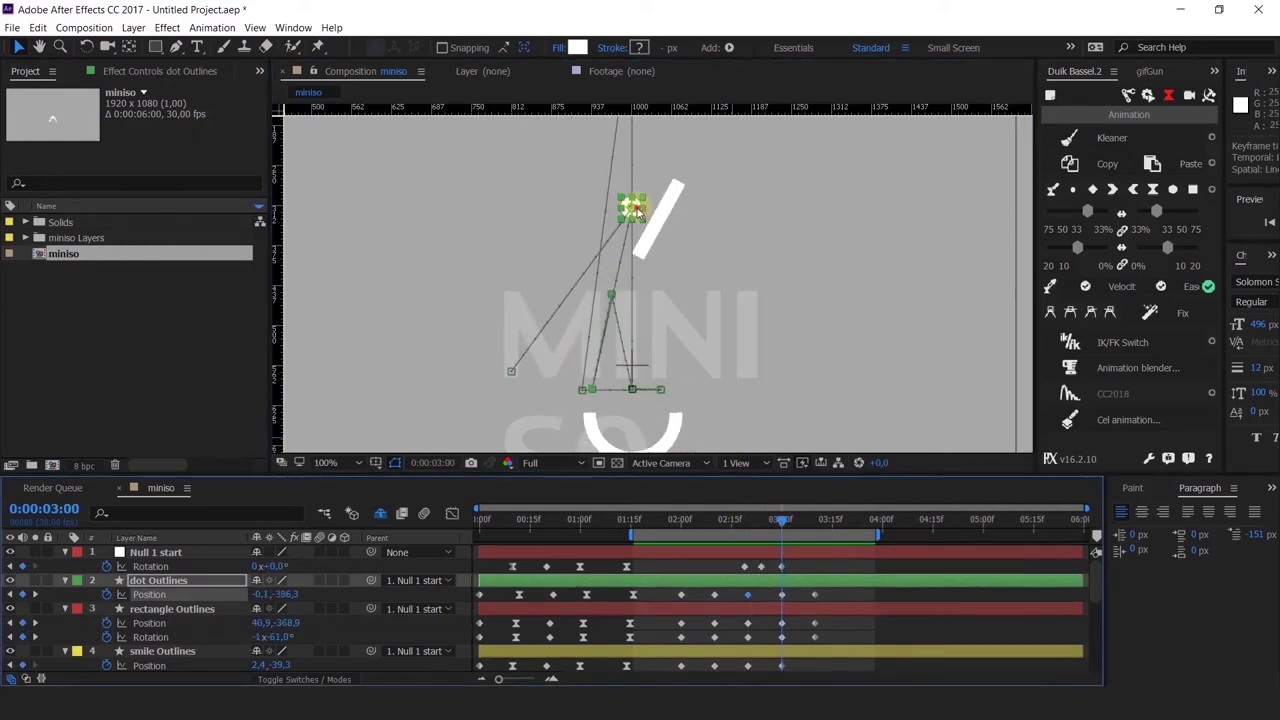
left_click_drag(619, 209, 546, 218)
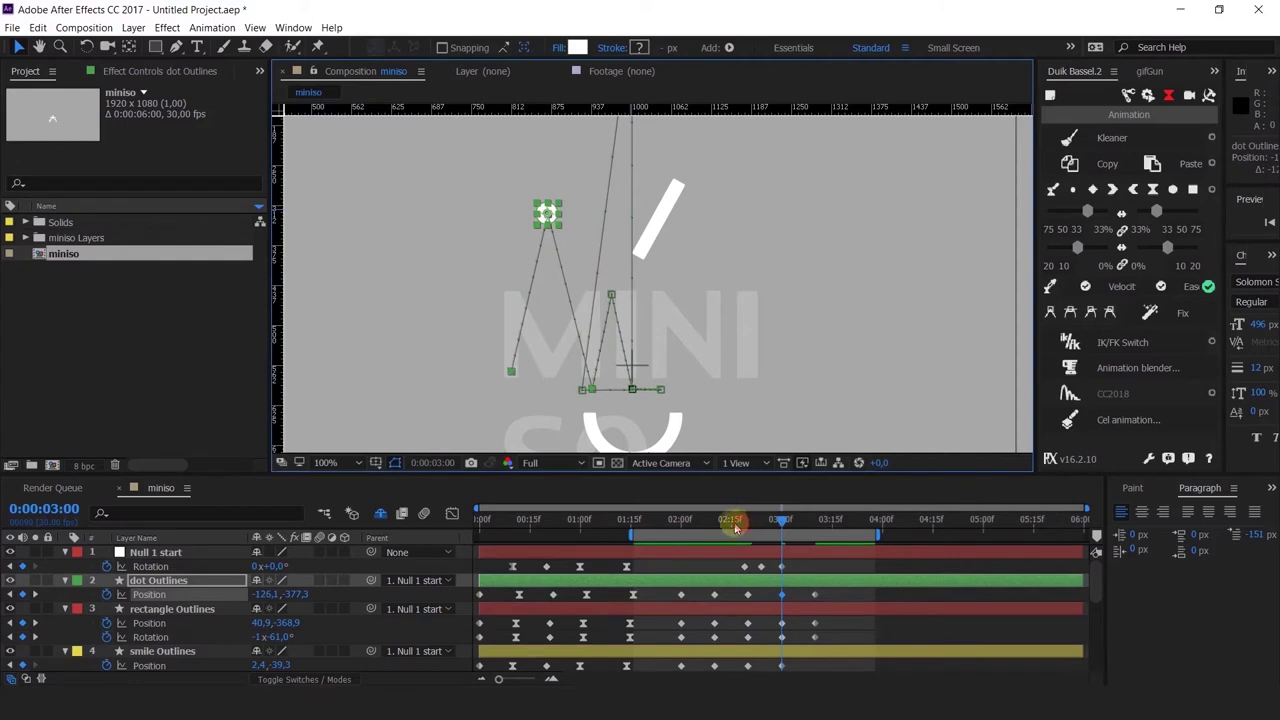
left_click_drag(735, 527, 643, 525)
key("space")
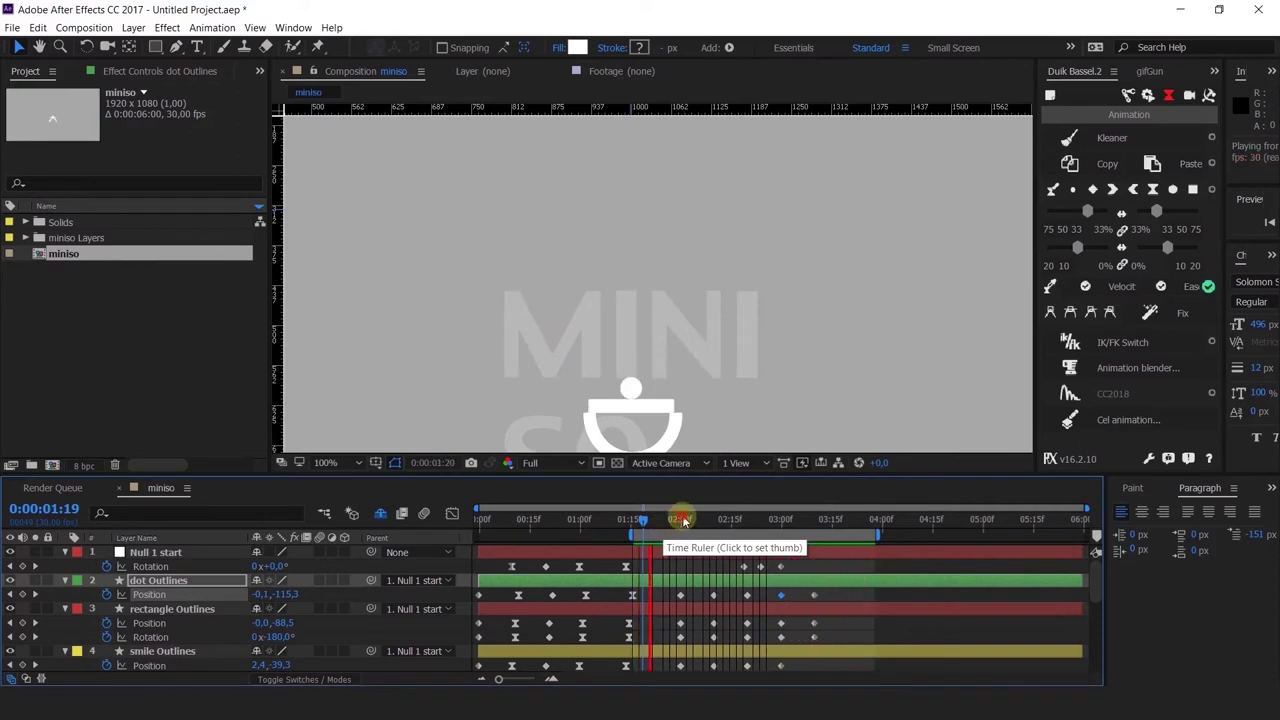
Step: Nudge the dot at 0:00:03:00 to about -123, -371 and replay the bounce
left_click_drag(683, 521, 781, 566)
left_click_drag(556, 220, 556, 232)
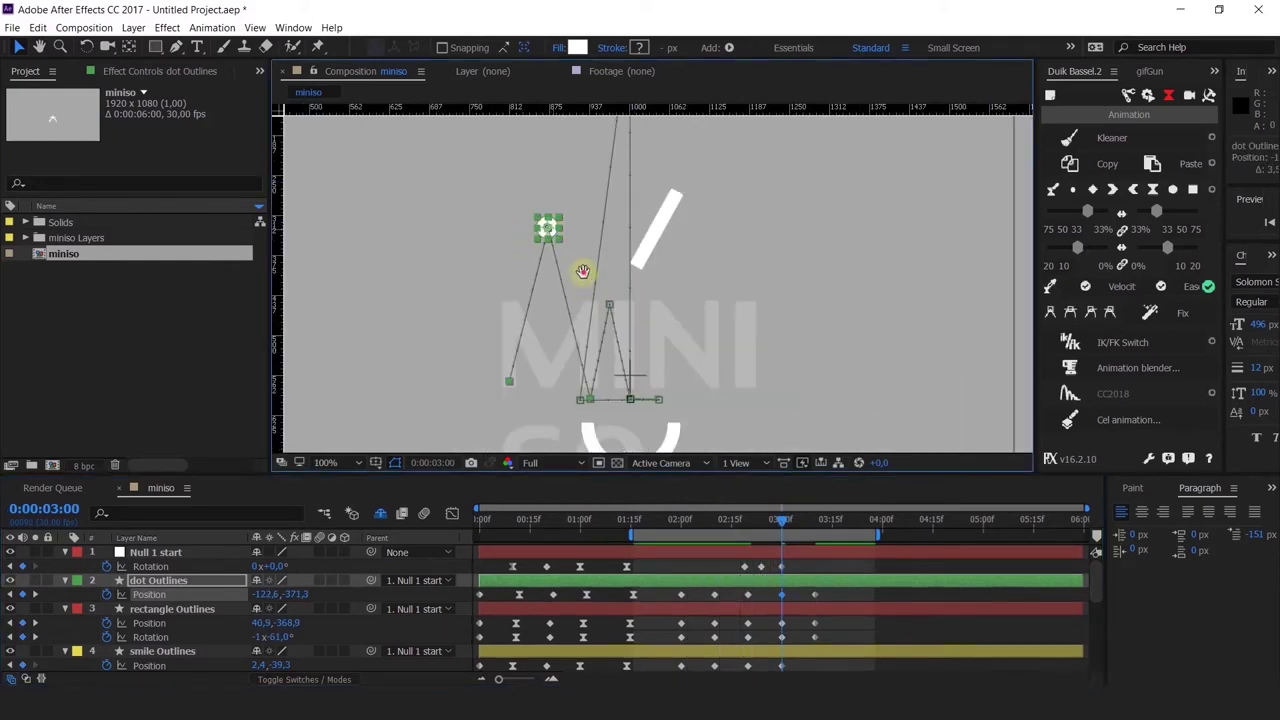
left_click(660, 519)
key("space")
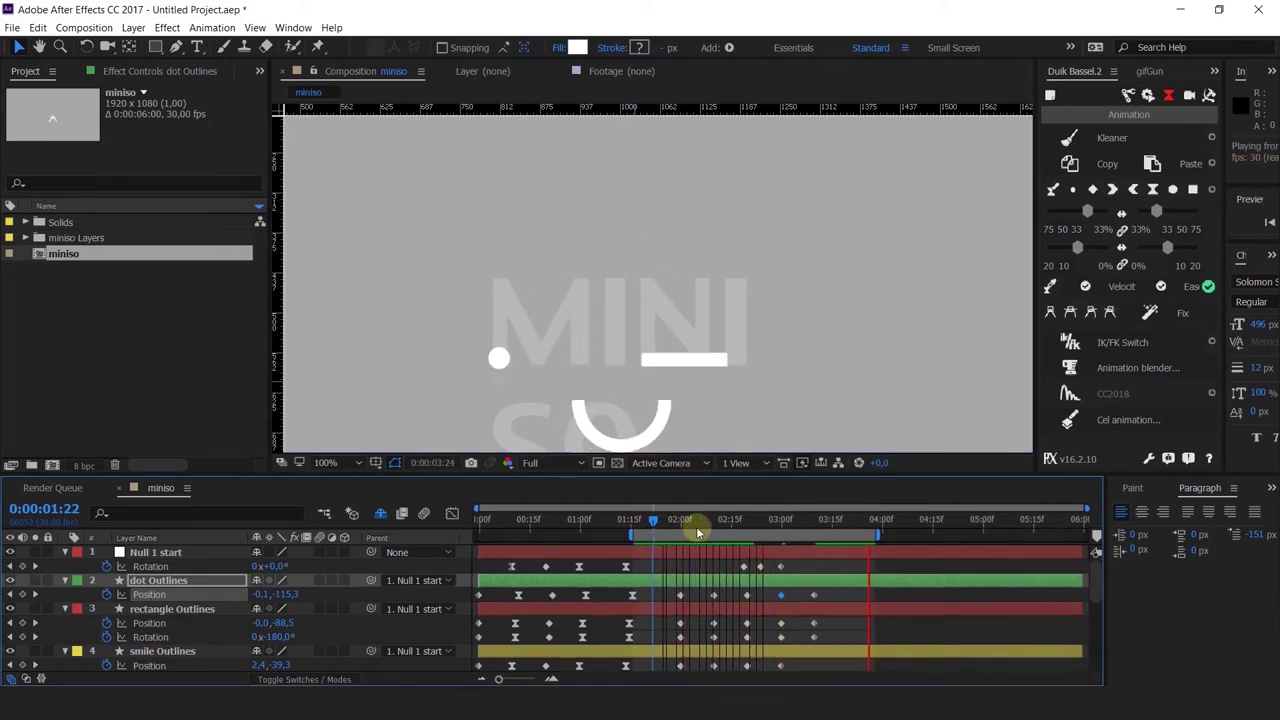
Step: Raise the dot's bounce peak at 0:00:02:10, lower its peak at 0:00:03:00, and replay the animation
left_click_drag(683, 523, 713, 528)
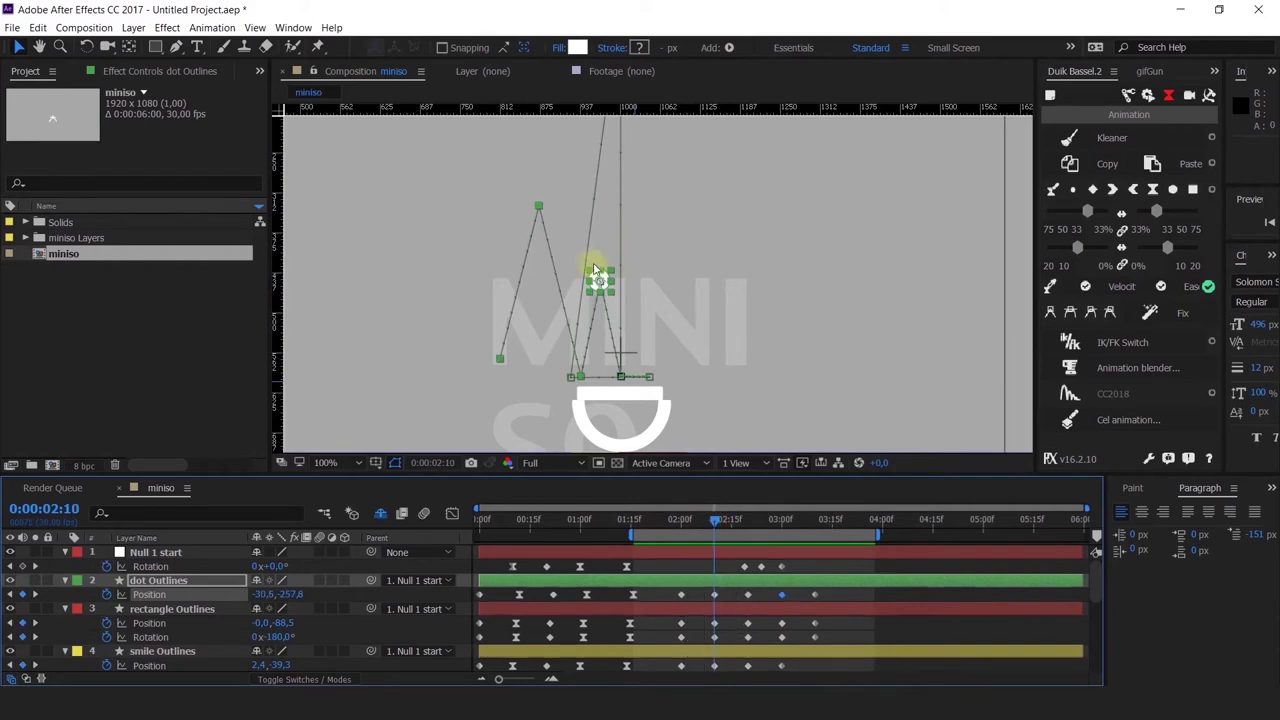
left_click_drag(599, 283, 531, 268)
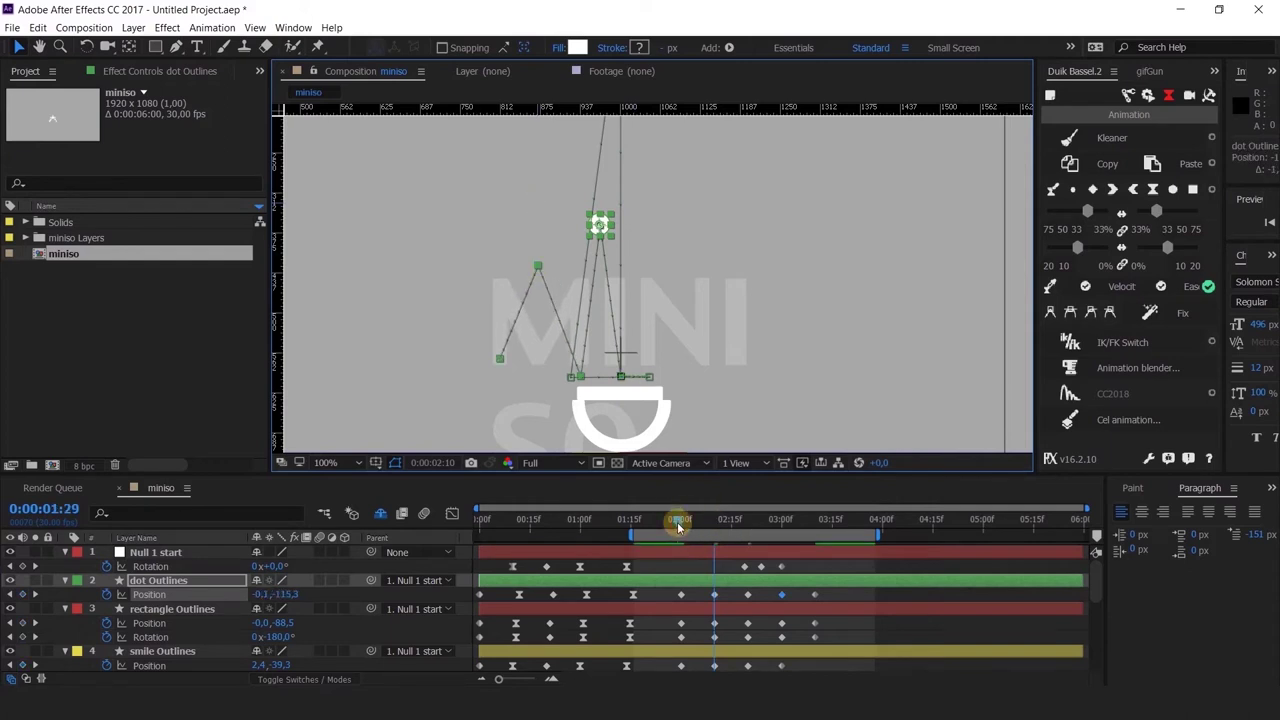
key("space")
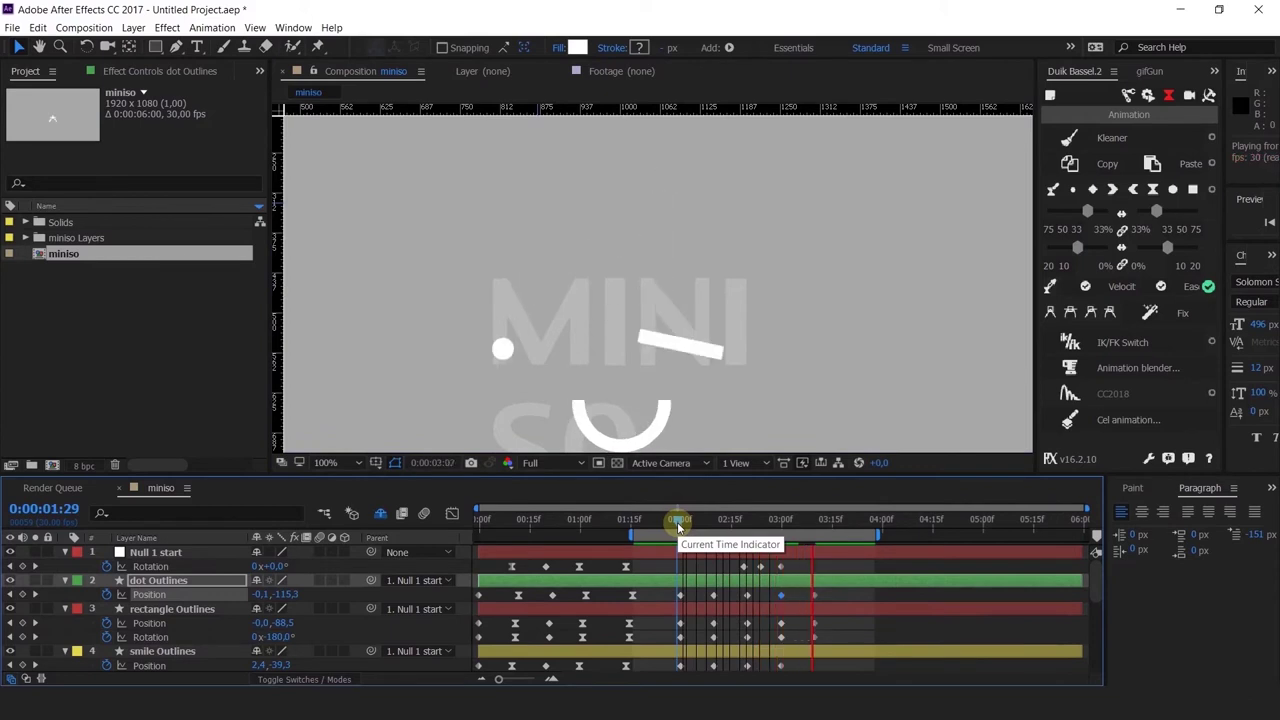
Step: Raise the dot's motion path peak at 0:00:03:00 above its 0:00:02:10 peak, and review both bounces by replaying from about 0:00:01:28
left_click_drag(678, 527, 748, 560)
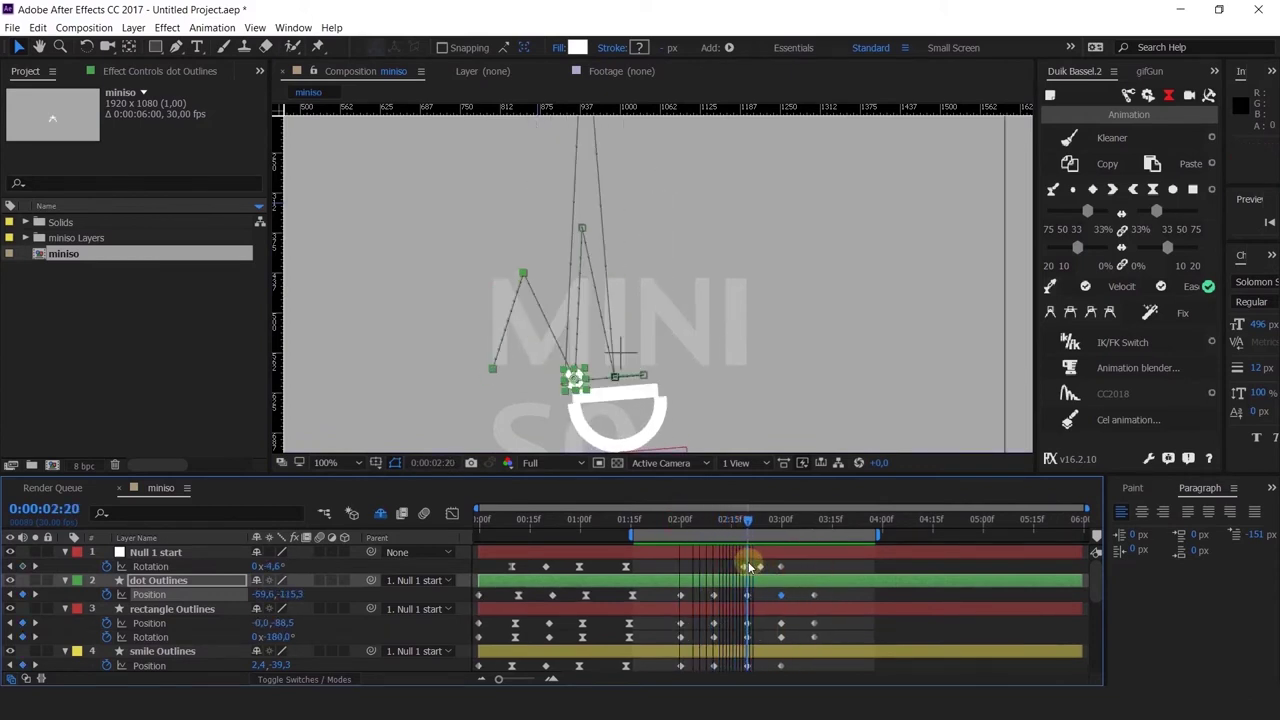
left_click_drag(522, 278, 529, 208)
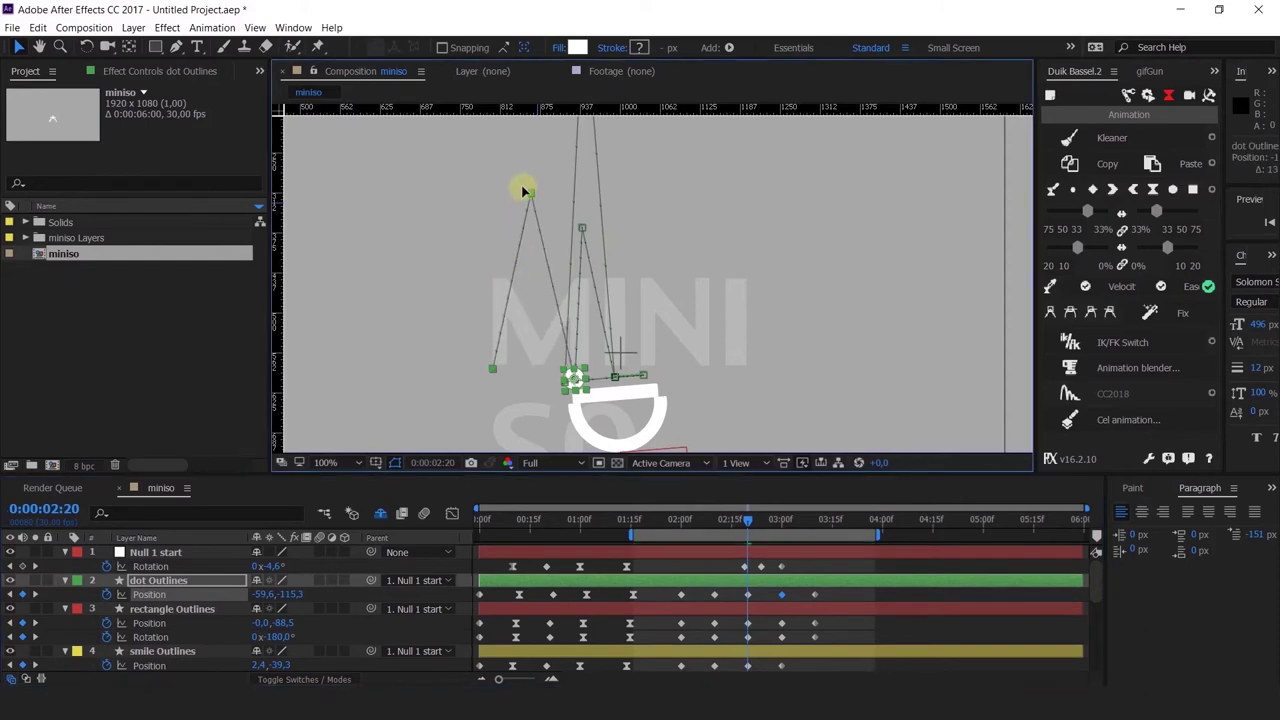
left_click(676, 521)
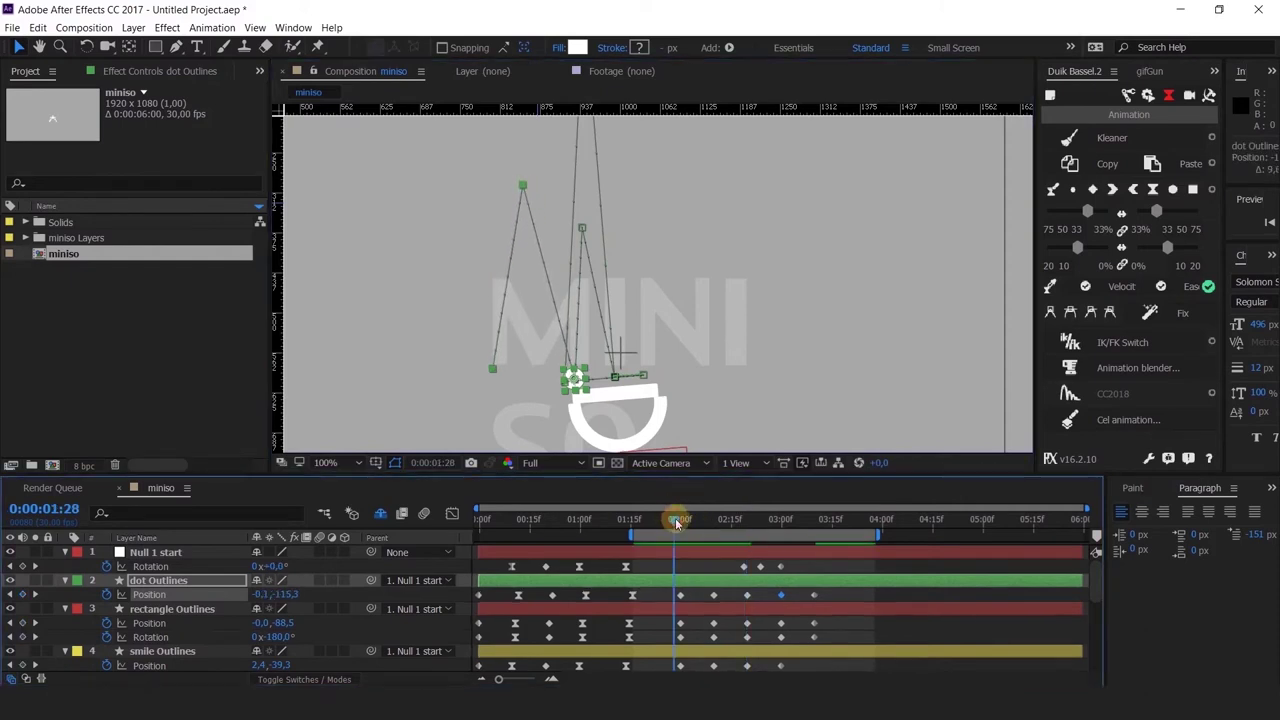
key("space")
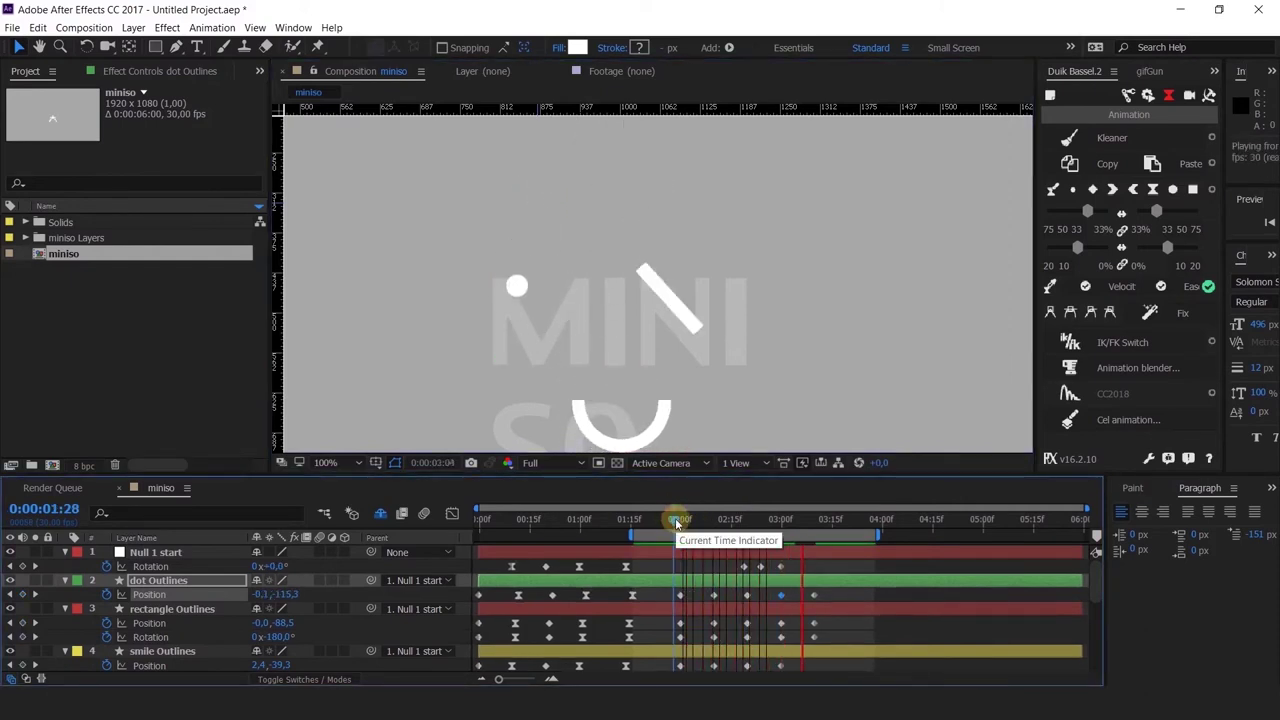
left_click(683, 525)
left_click_drag(685, 530, 781, 585)
key("space")
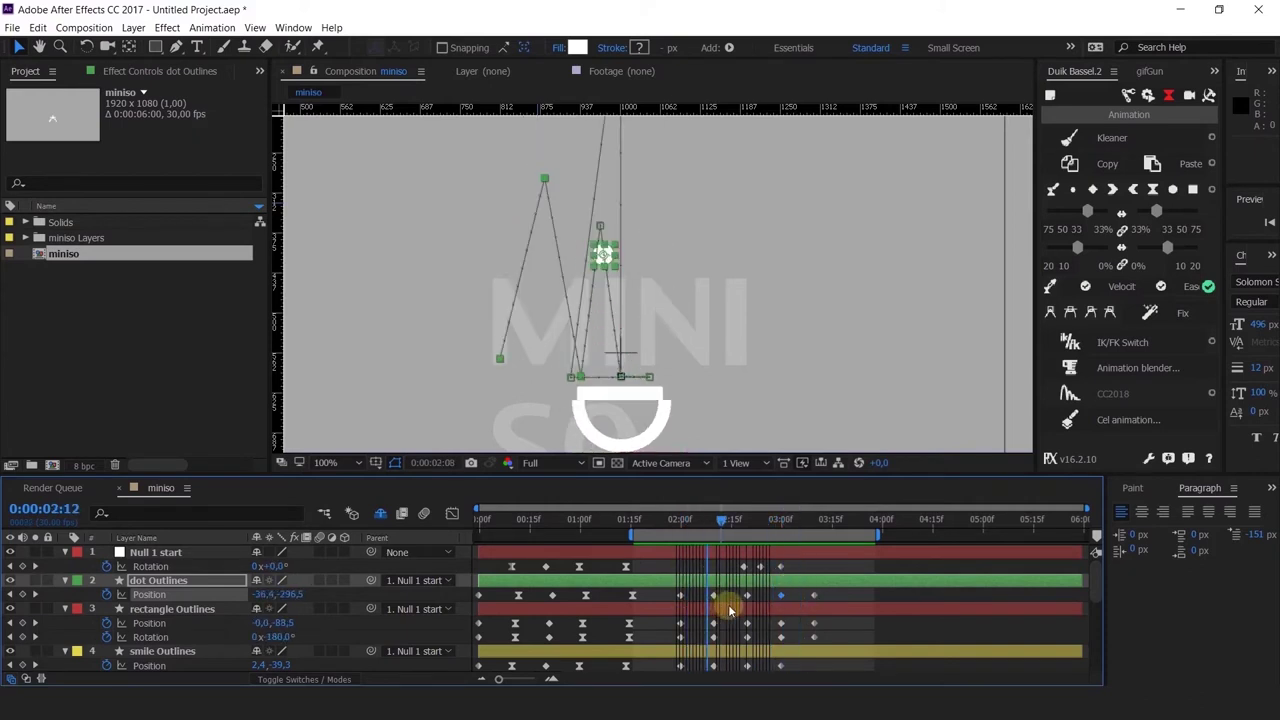
key("space")
key("space")
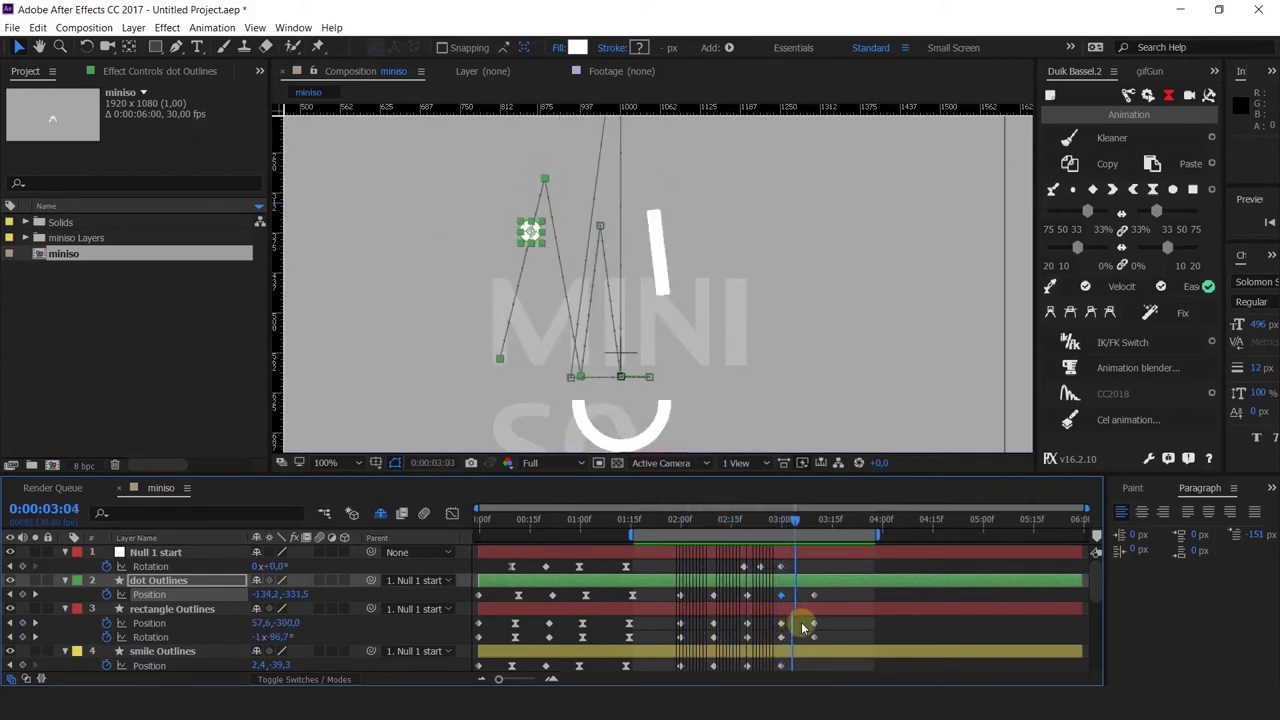
Step: Replay the dot's bounces from about 0:00:02:02, and return to 0:00:02:00 to check the keyframes of all pieces
left_click_drag(818, 627, 686, 615)
key("space")
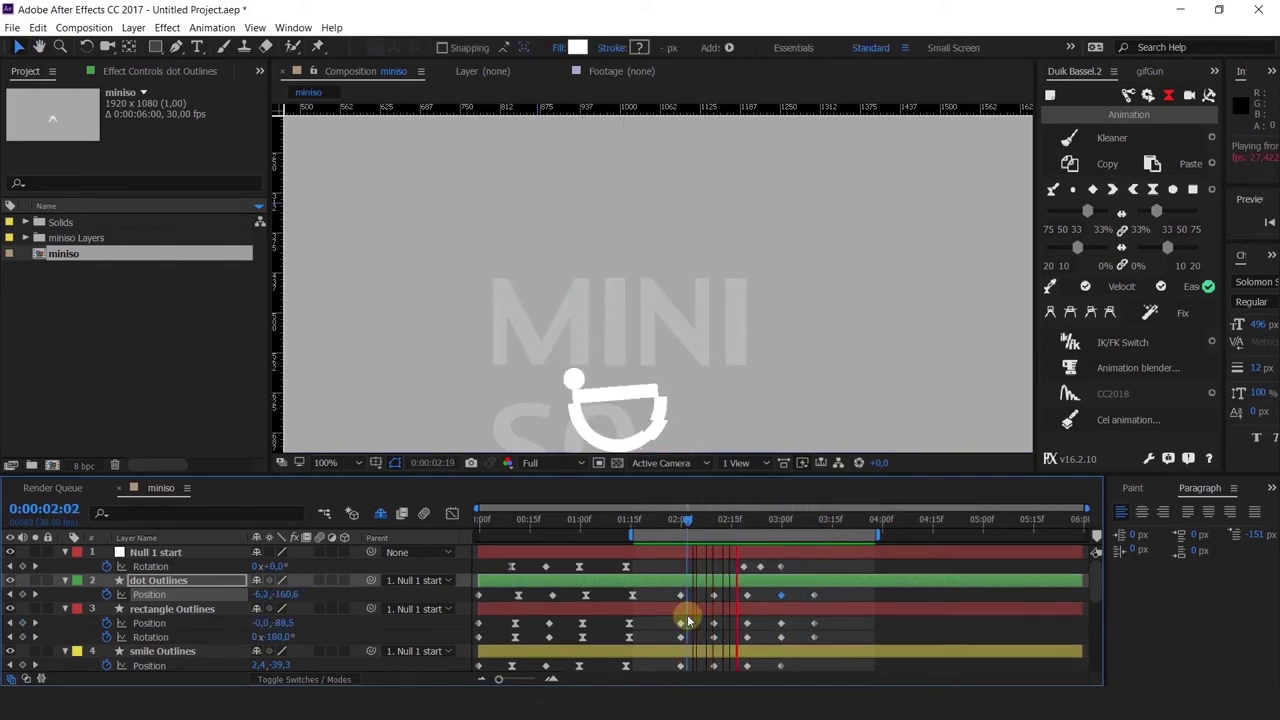
left_click_drag(686, 519, 681, 573)
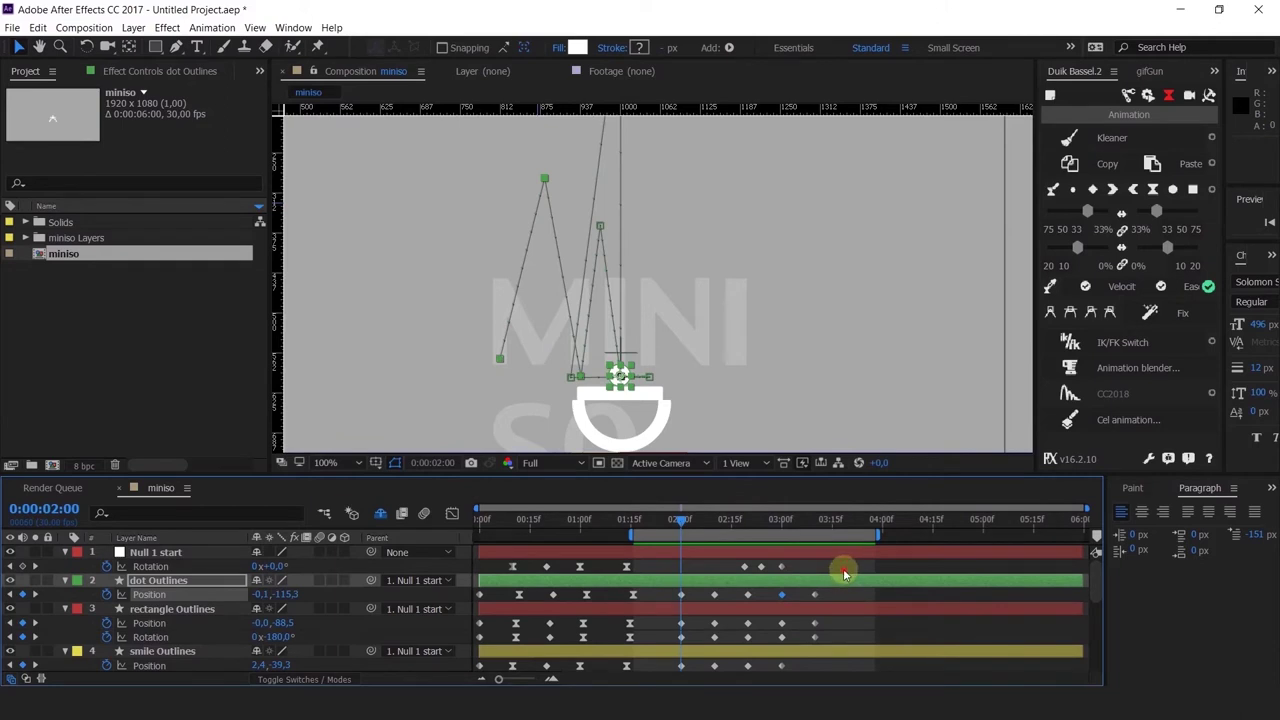
mouse_move(844, 571)
left_mouse_down()
mouse_move(654, 660)
mouse_move(714, 632)
mouse_move(686, 672)
mouse_move(850, 592)
mouse_move(845, 573)
left_mouse_up()
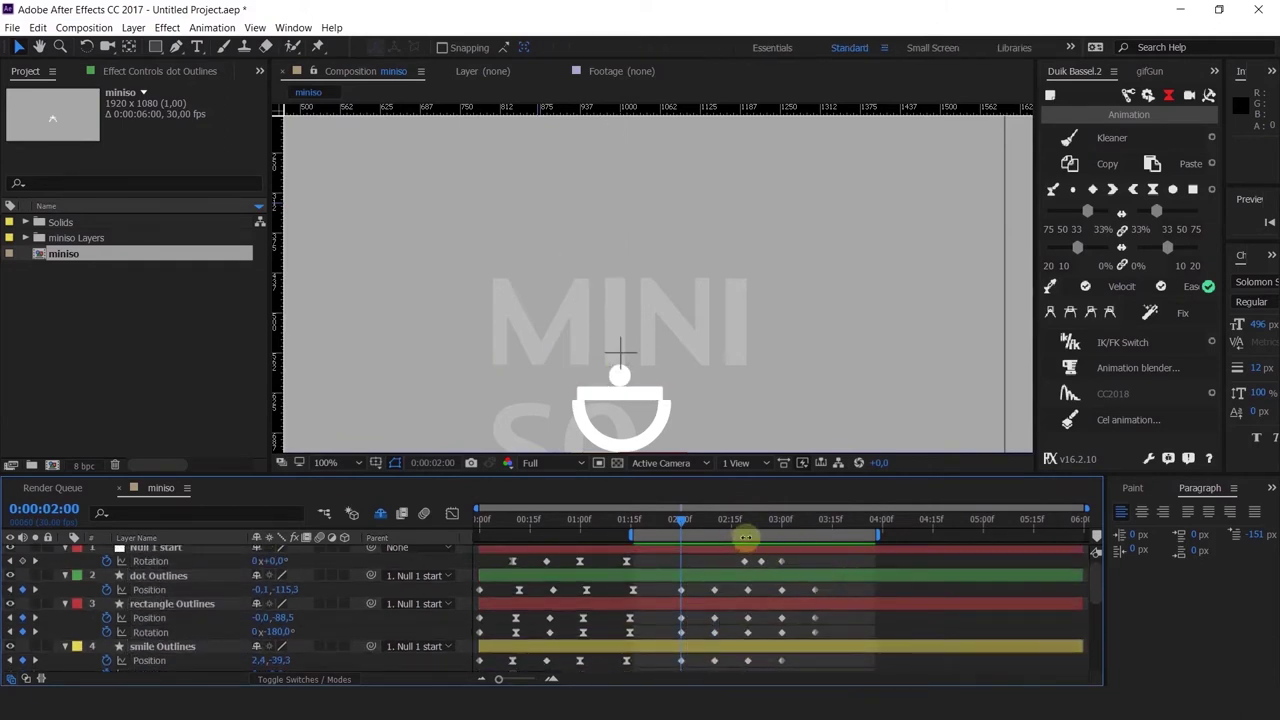
scroll(820, 571, "down", 3)
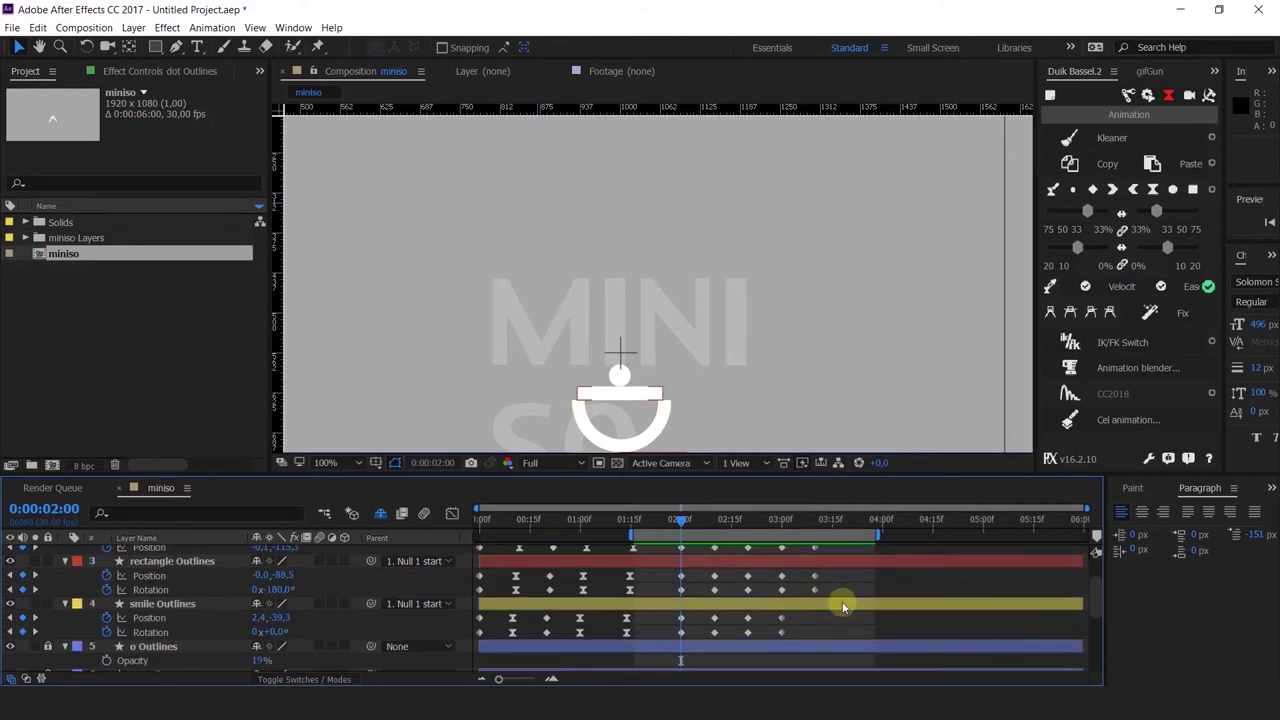
scroll(843, 607, "up", 3)
Step: Apply Easy Ease to the dot's and rectangle's keyframes at 0:00:02:10 and adjust their easing in the speed graph
left_click_drag(672, 635, 653, 646)
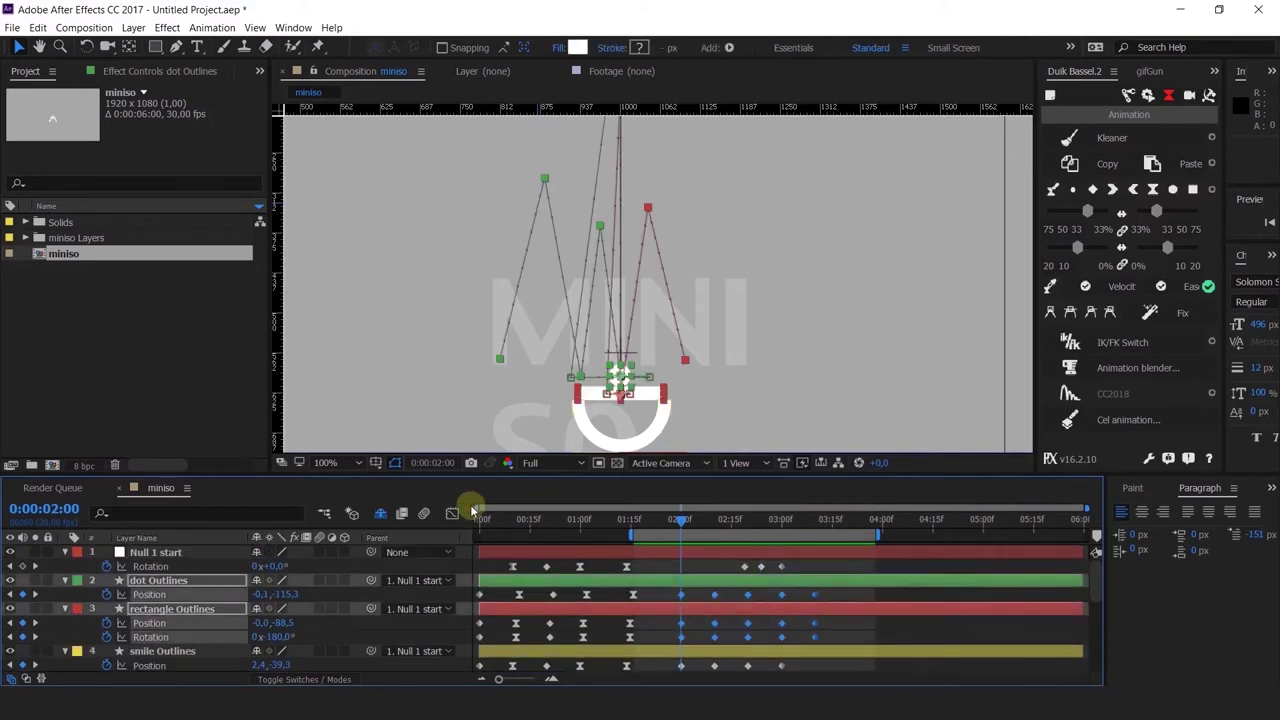
left_click(717, 522)
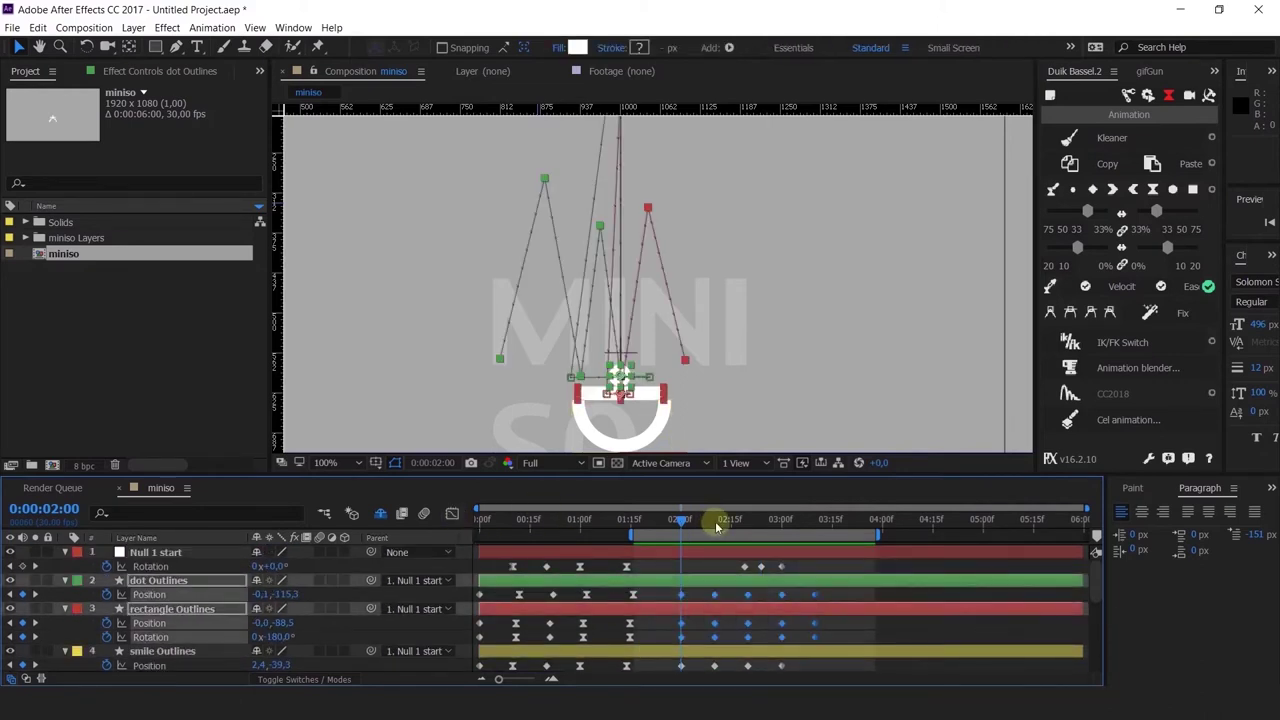
left_click(719, 592)
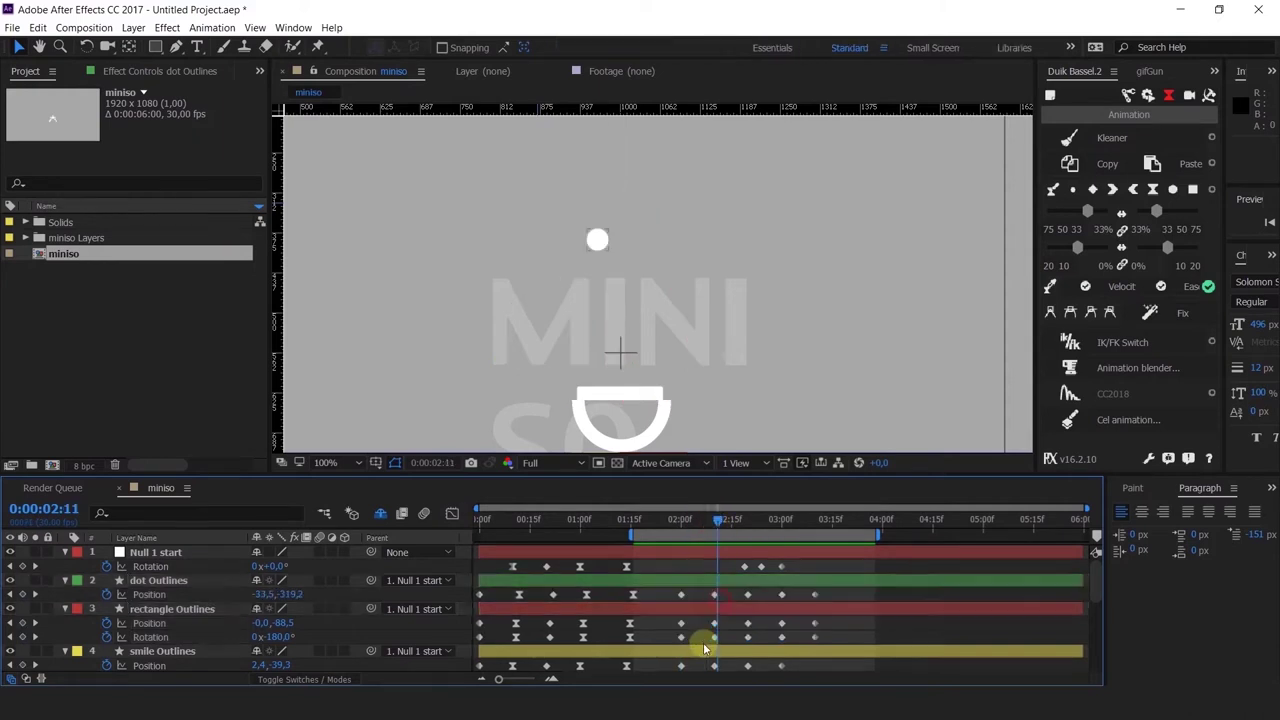
left_click(453, 515)
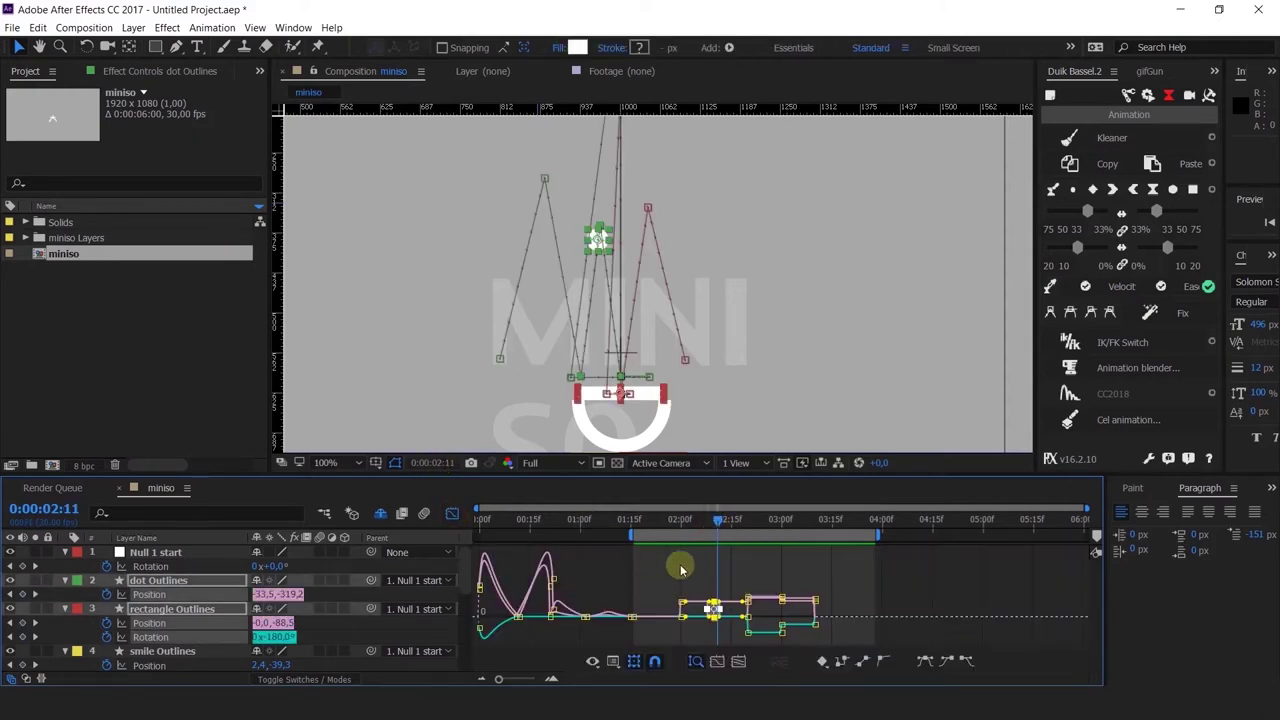
key("F9")
key("=")
key("=")
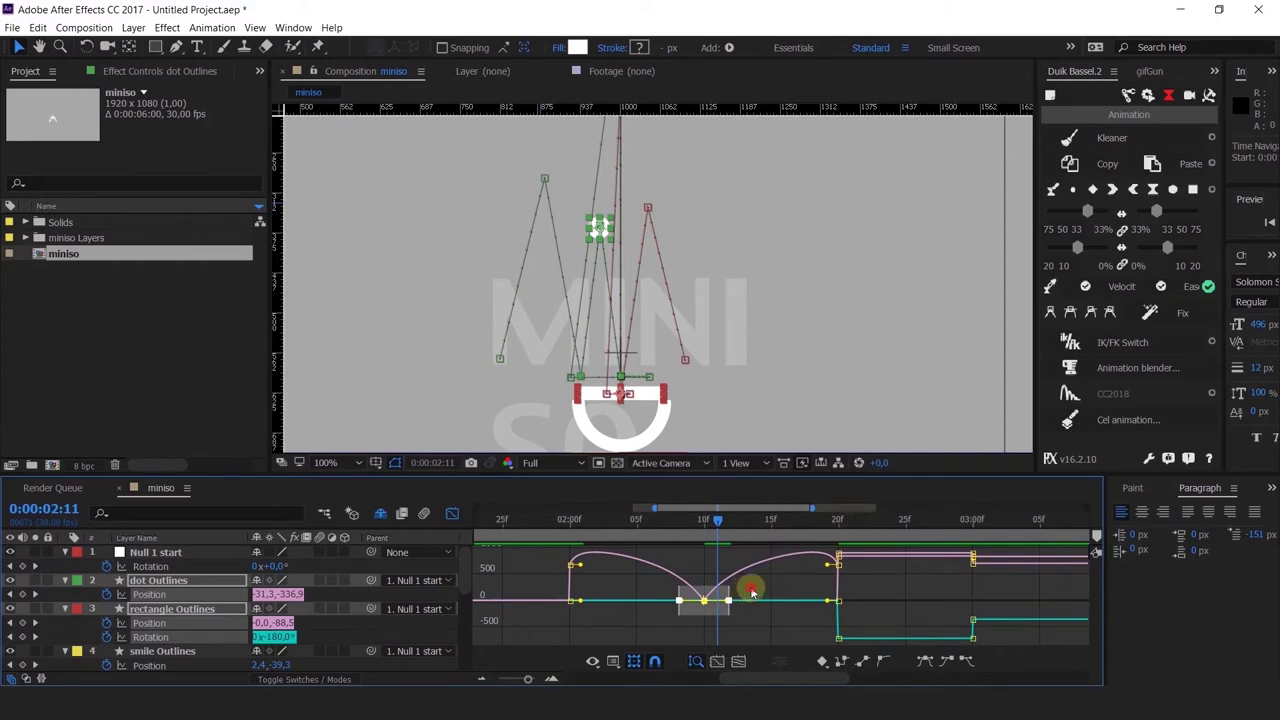
left_click_drag(751, 589, 825, 645)
Step: Ease the dot's and rectangle's position and rotation keyframes at 0:00:03:00 in the speed graph, and replay the animation
left_click(838, 527)
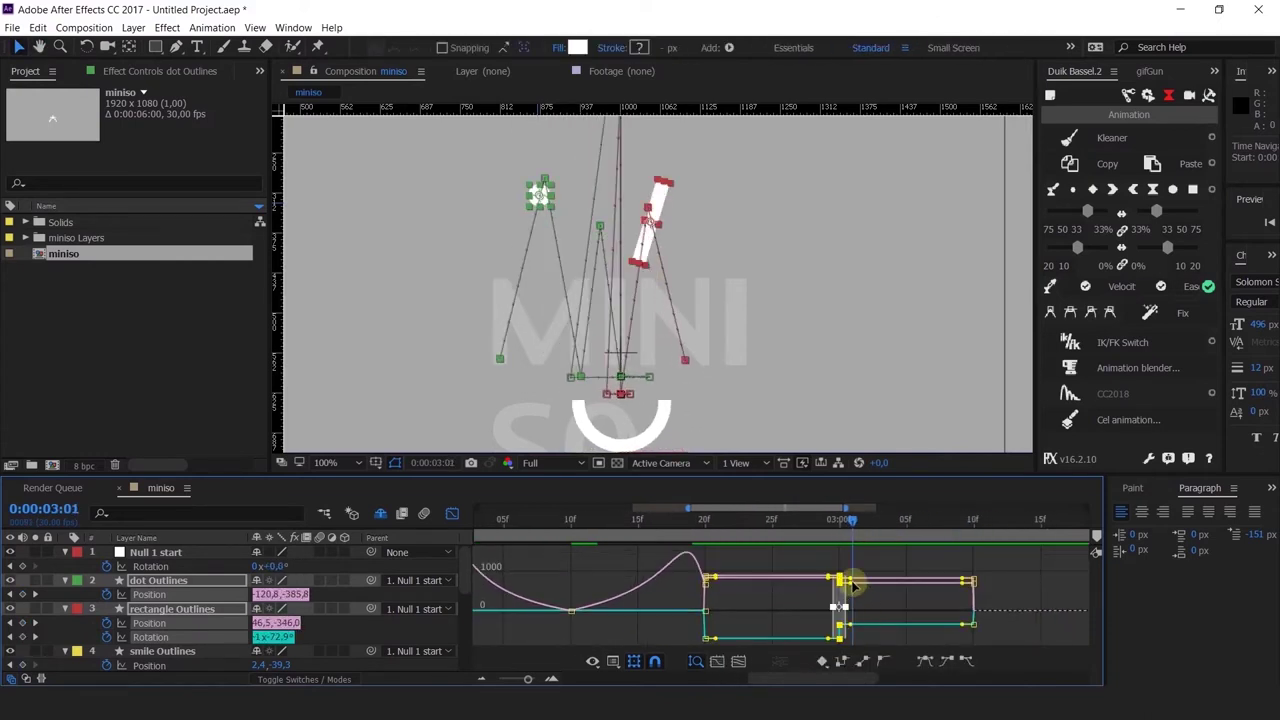
left_click_drag(853, 585, 806, 606)
key("minus")
key("space")
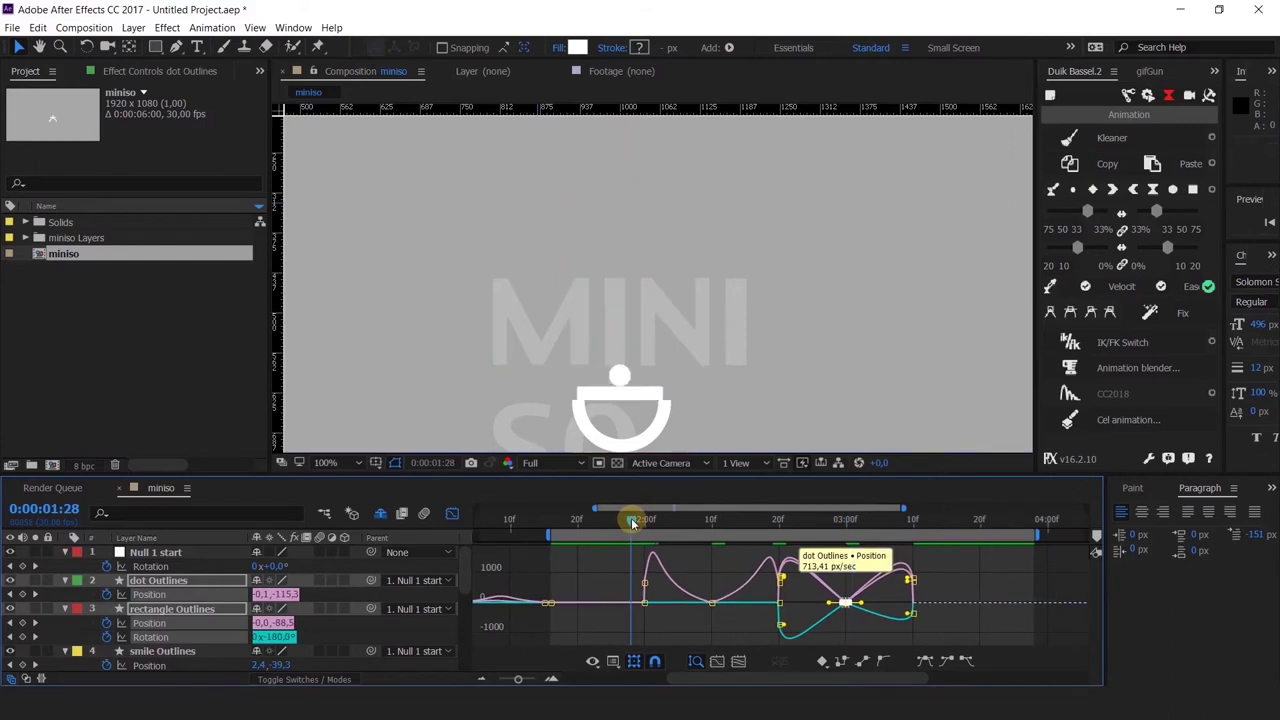
Step: Reduce the easing of the dot's and rectangle's keyframes at 0:00:02:10, replay from 0:00:01:26, and leave the graph view at 0:00:02:00
left_click_drag(632, 521, 726, 628)
key("ctrl+z")
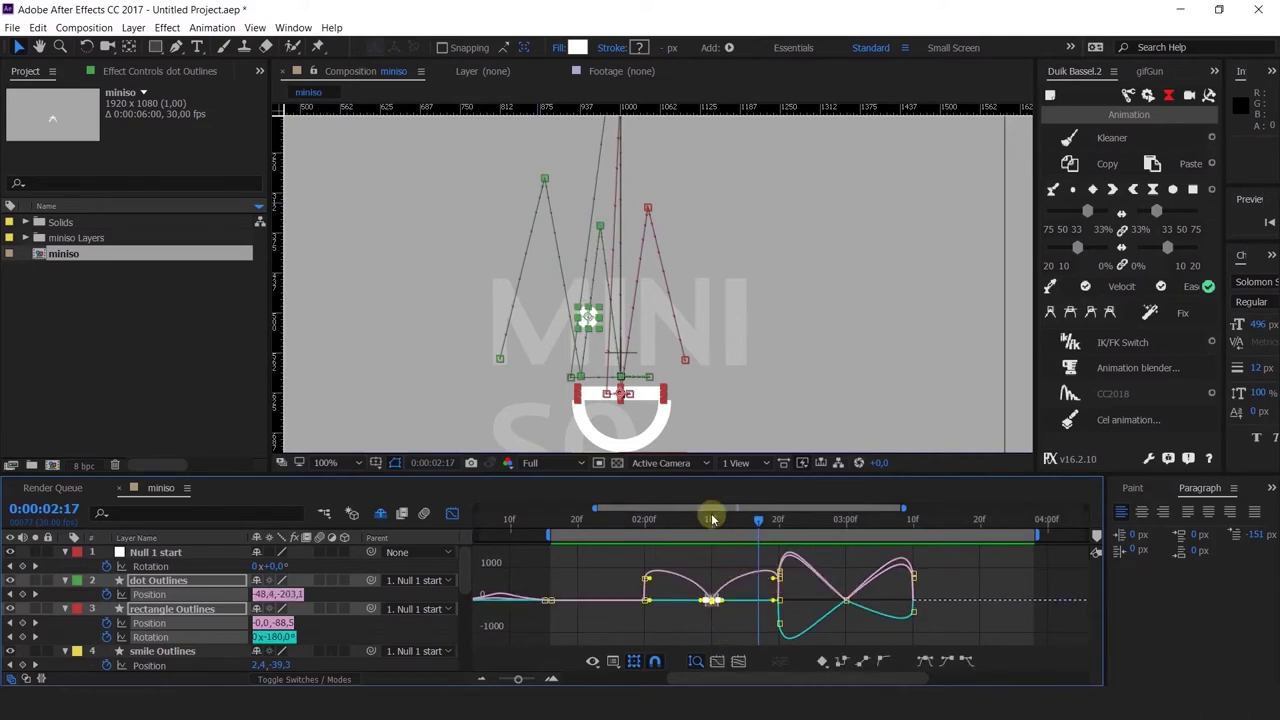
left_click_drag(672, 517, 620, 514)
key("space")
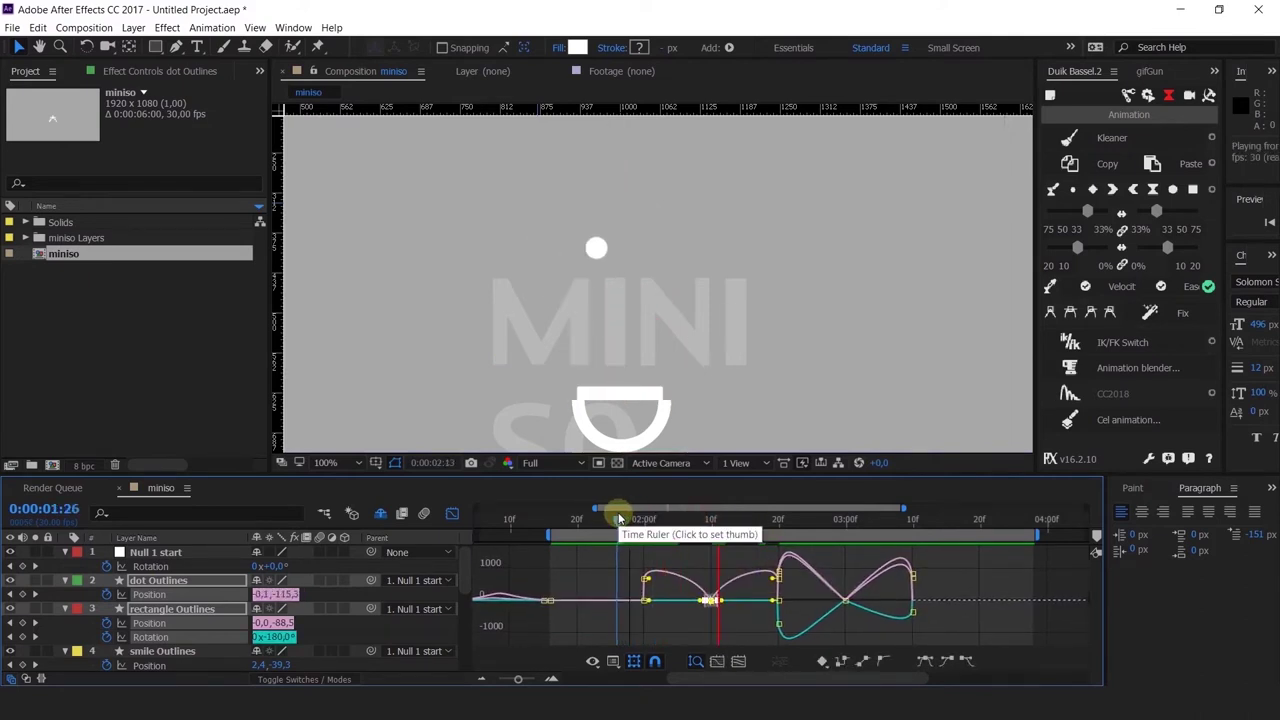
left_click(645, 519)
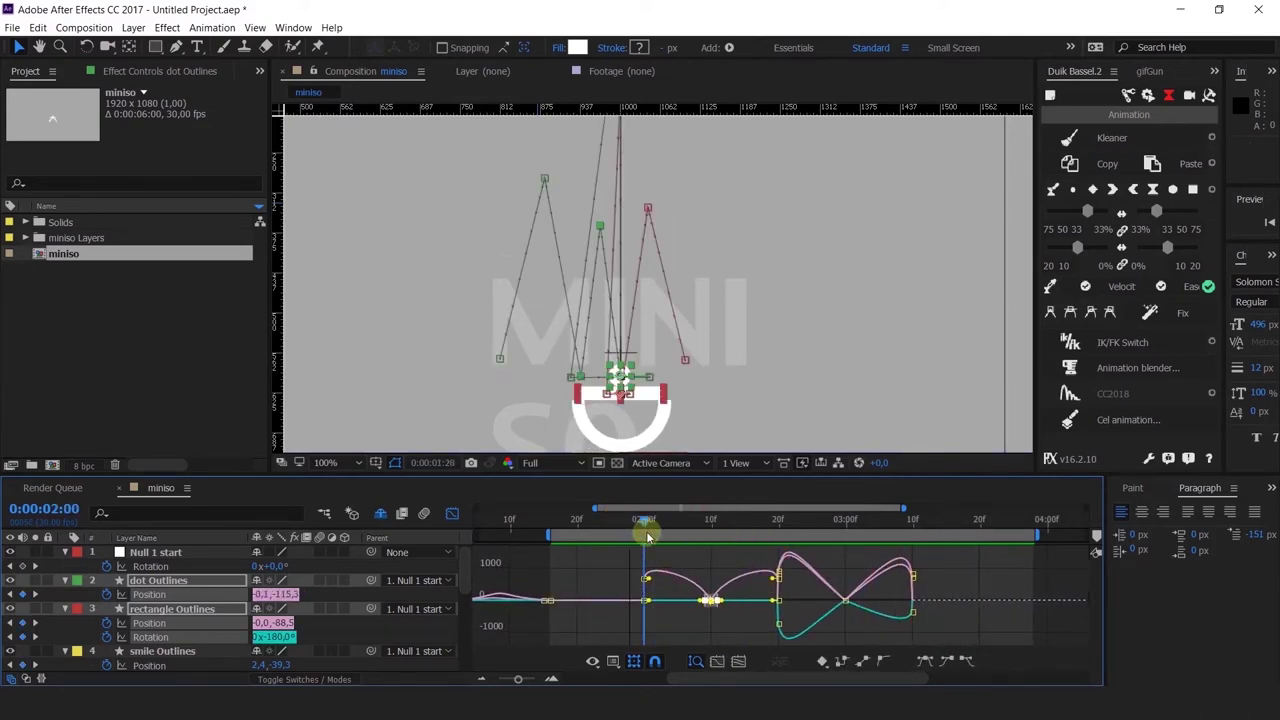
left_click(452, 515)
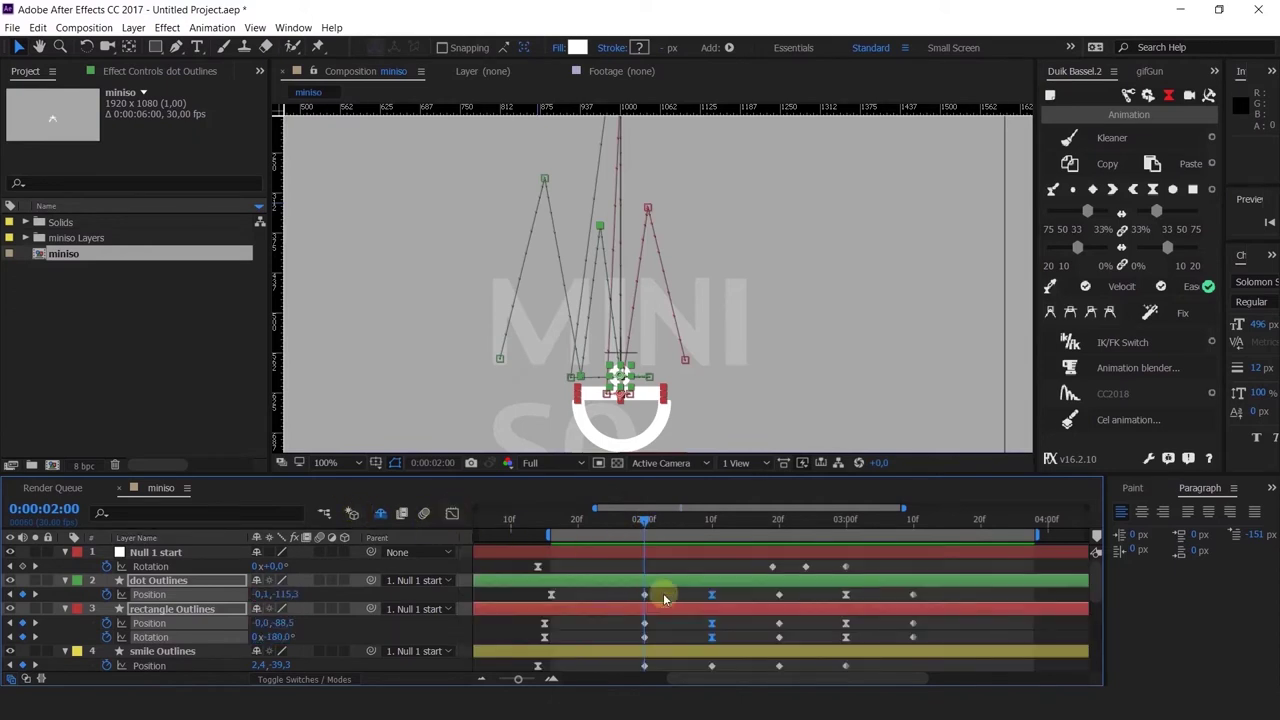
Step: Apply Easy Ease to the null's last three rotation keyframes, ending at 0:00:03:00, and replay from 0:00:02:15
scroll(657, 556, "down", 3)
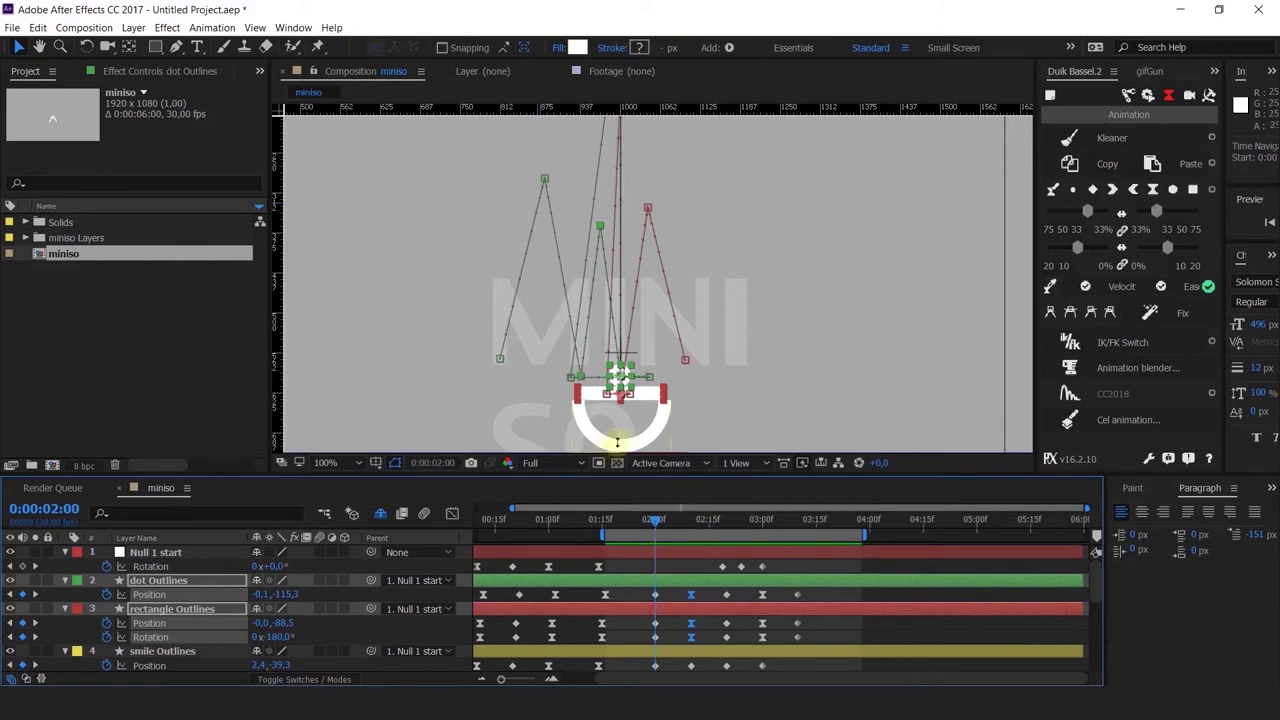
left_click_drag(722, 374, 709, 341)
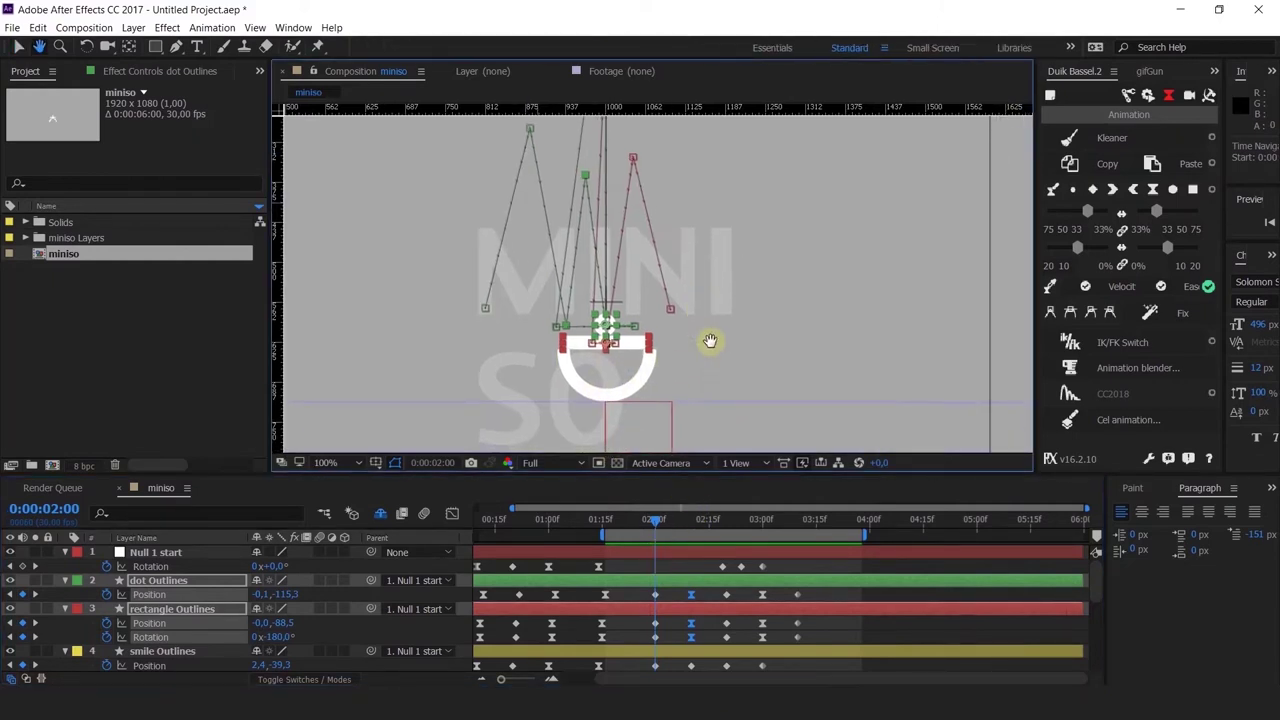
key("v")
left_click_drag(714, 528, 727, 528)
left_click_drag(775, 570, 703, 569)
key("F9")
left_click(708, 520)
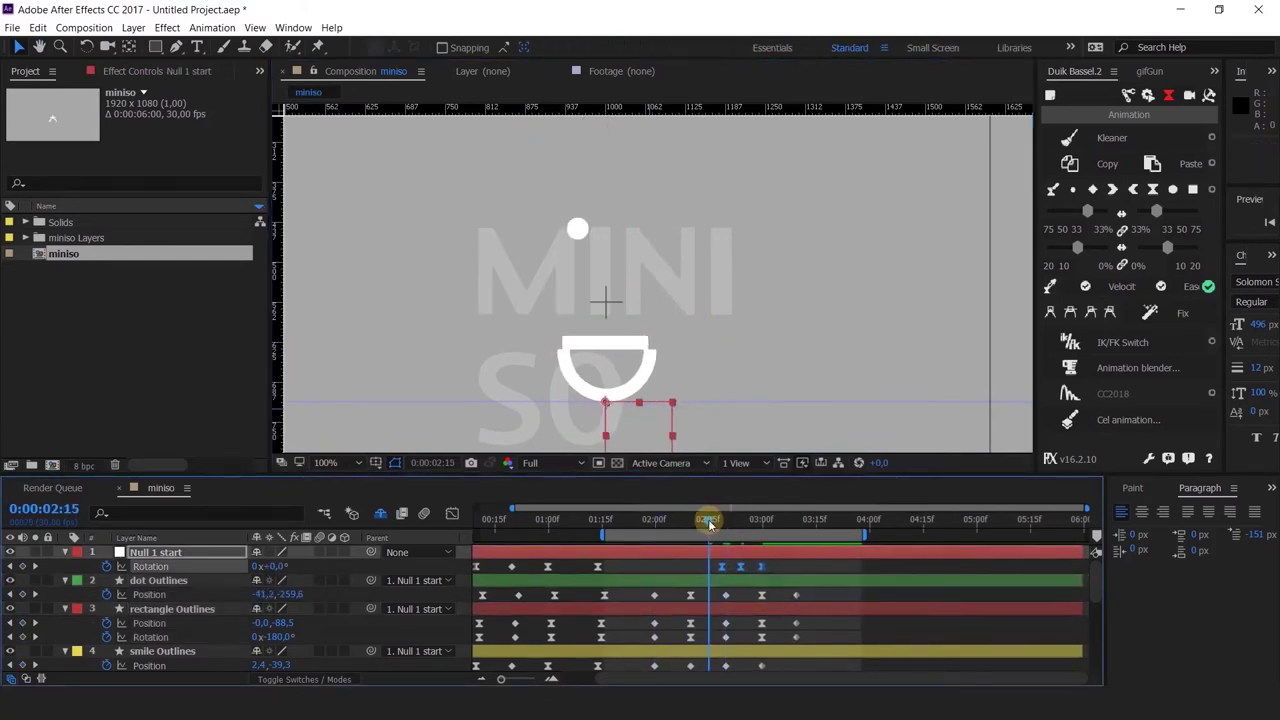
key("space")
Step: Duplicate the dot and rectangle layers at 0:00:02:20 and stack the rectangle's duplicate directly below the dot's duplicate
left_click_drag(709, 524, 726, 537)
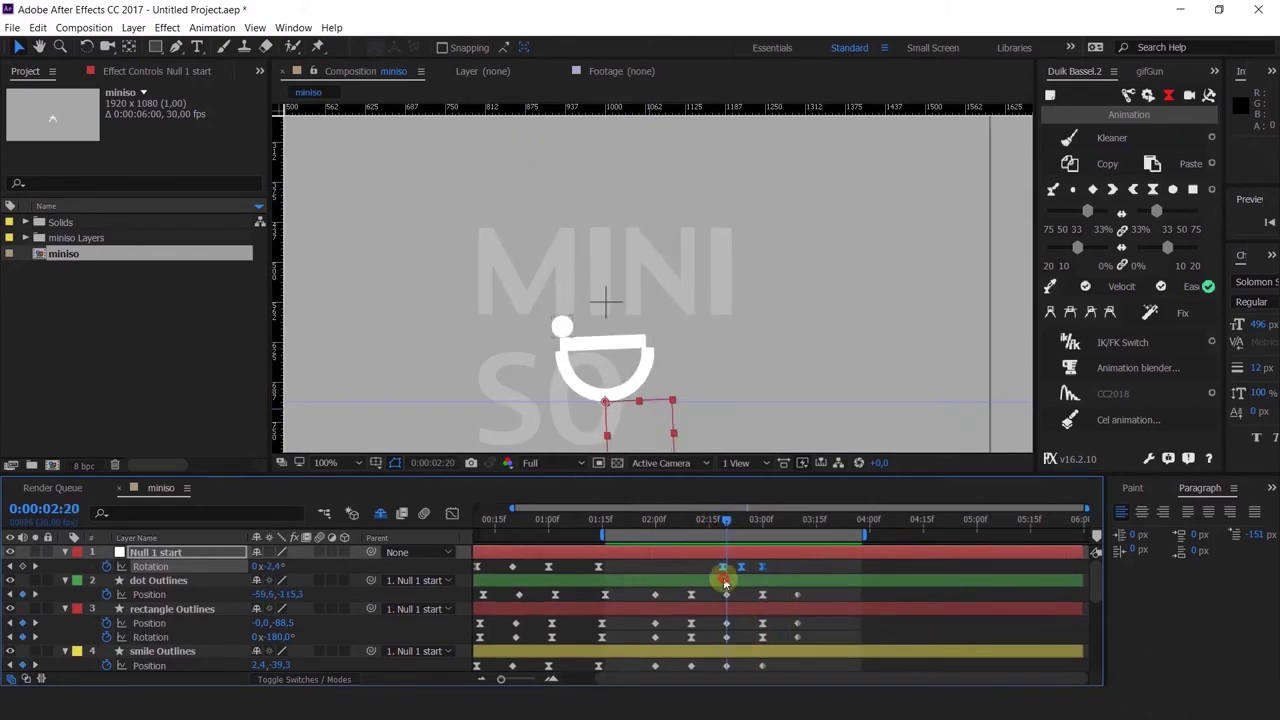
left_click(722, 582)
left_click(720, 610, "shift")
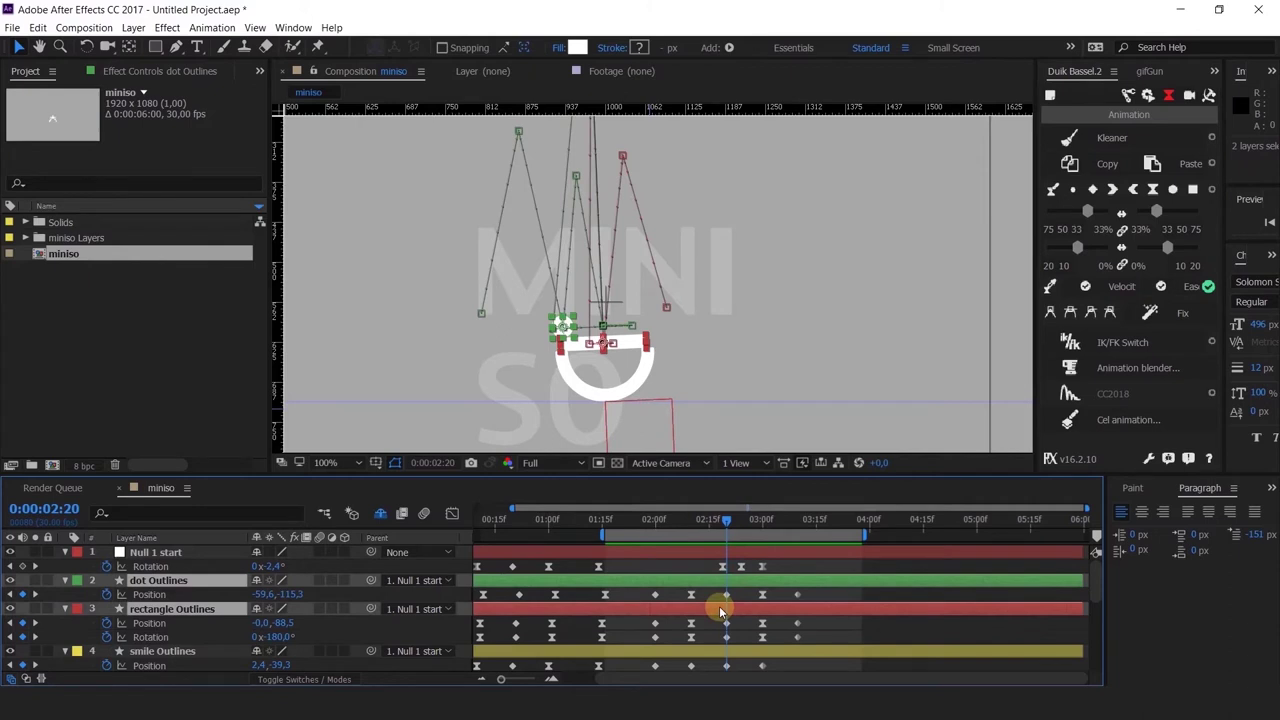
key("ctrl+d")
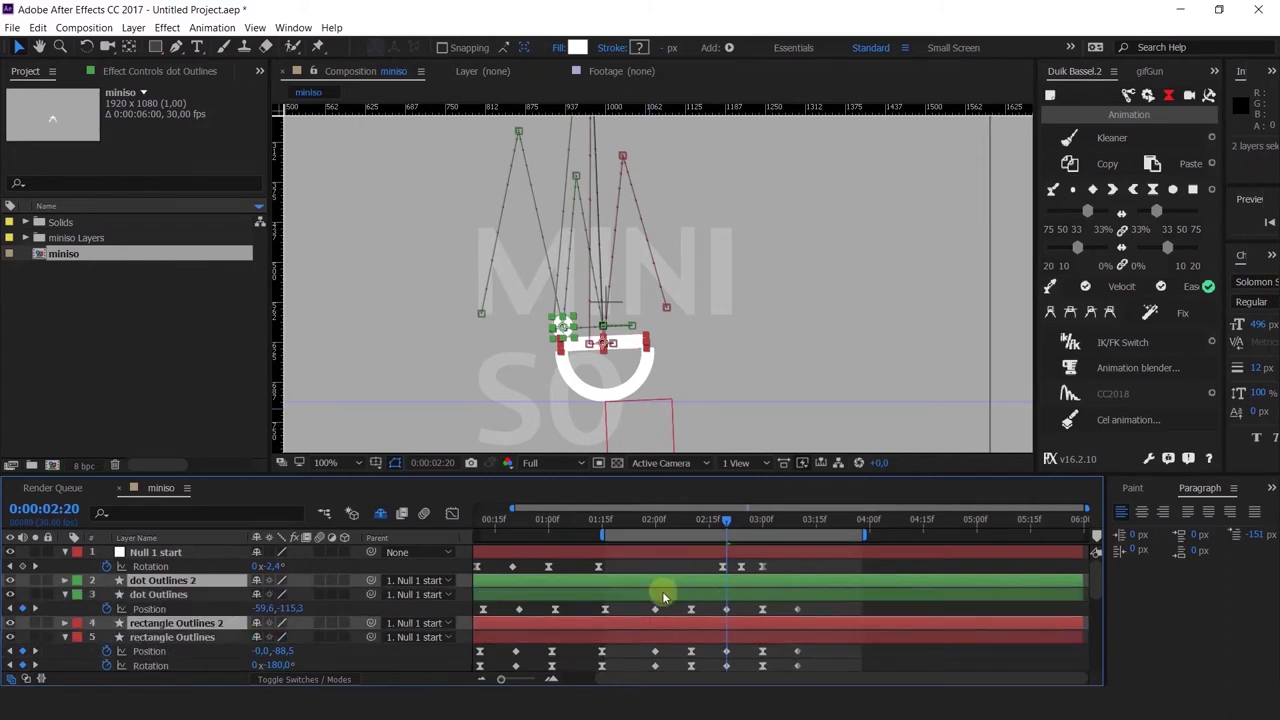
left_click_drag(218, 625, 215, 584)
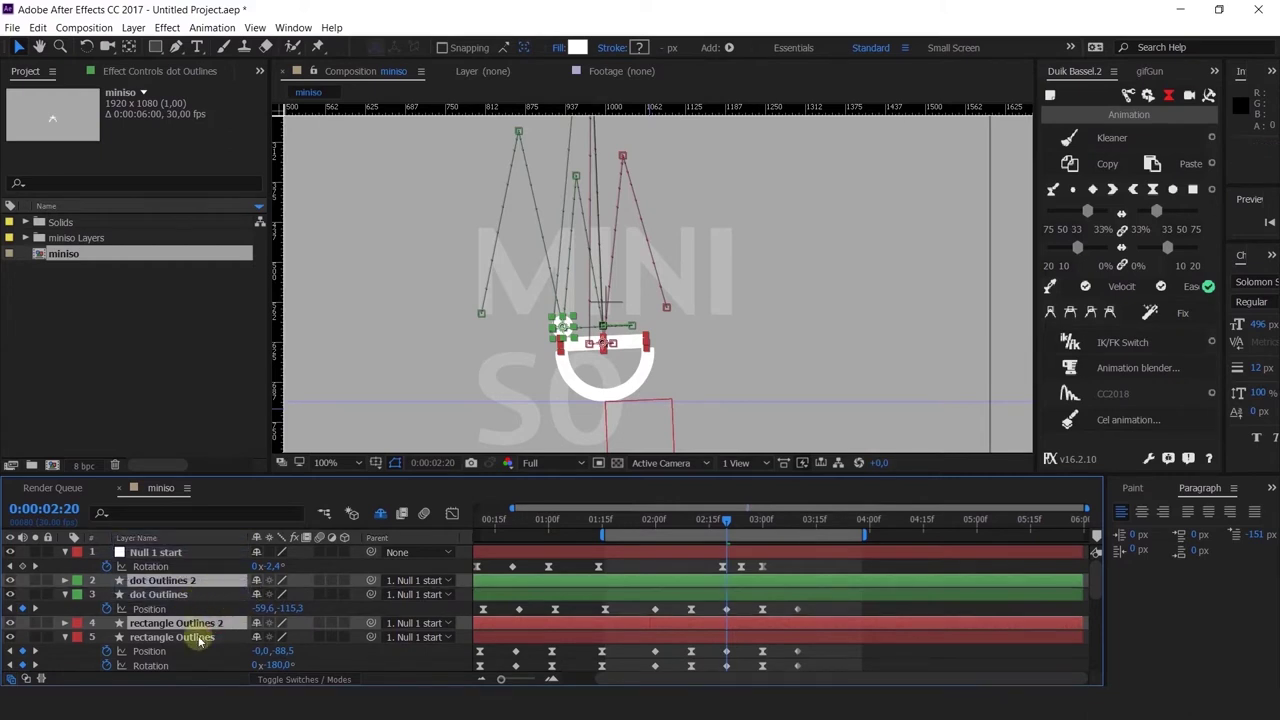
left_click_drag(188, 625, 200, 590)
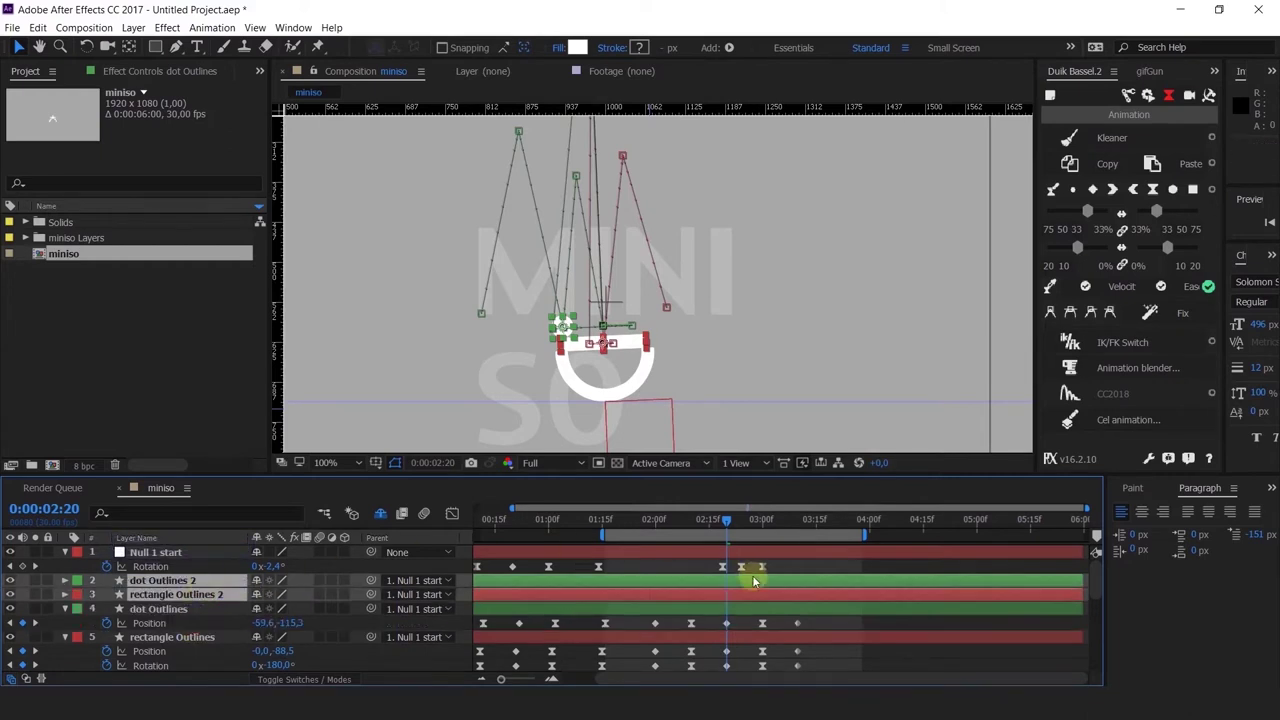
Step: Trim the duplicated dot and rectangle layers to start at 0:00:02:20 and the originals to end there, and check the handover
left_click(651, 528)
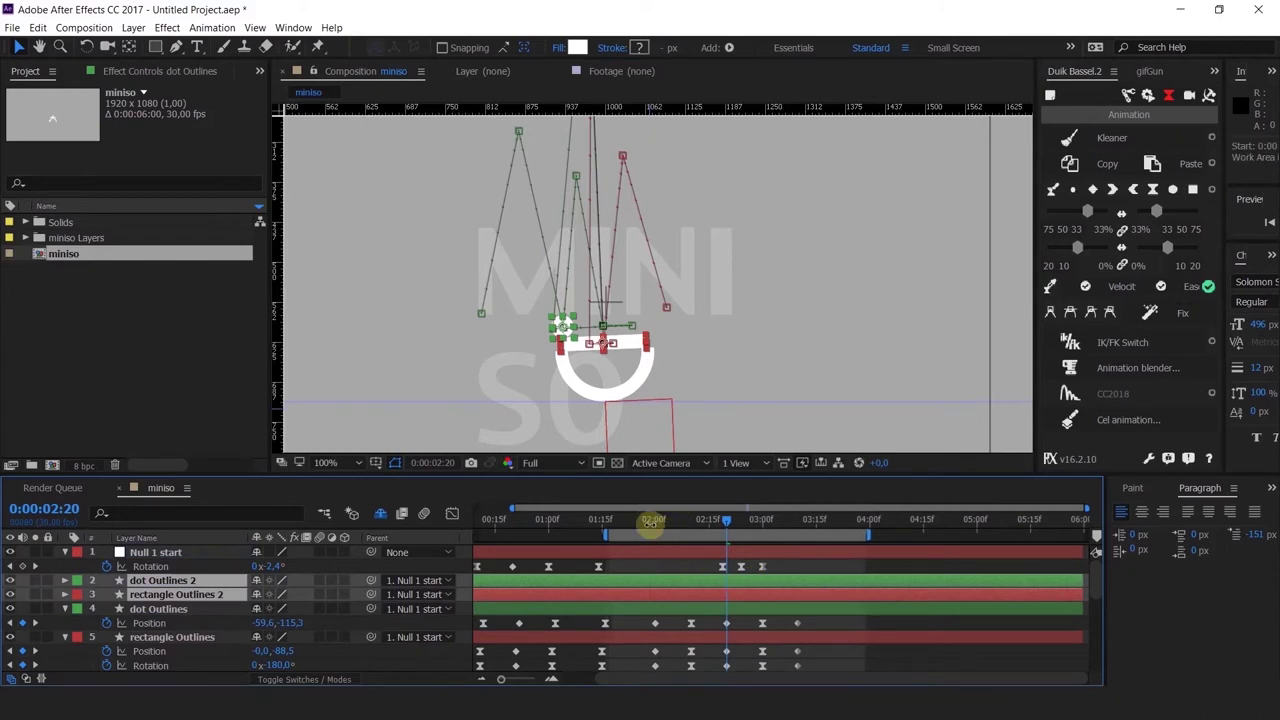
mouse_move(712, 529)
left_mouse_down()
mouse_move(686, 523)
mouse_move(727, 547)
left_mouse_up()
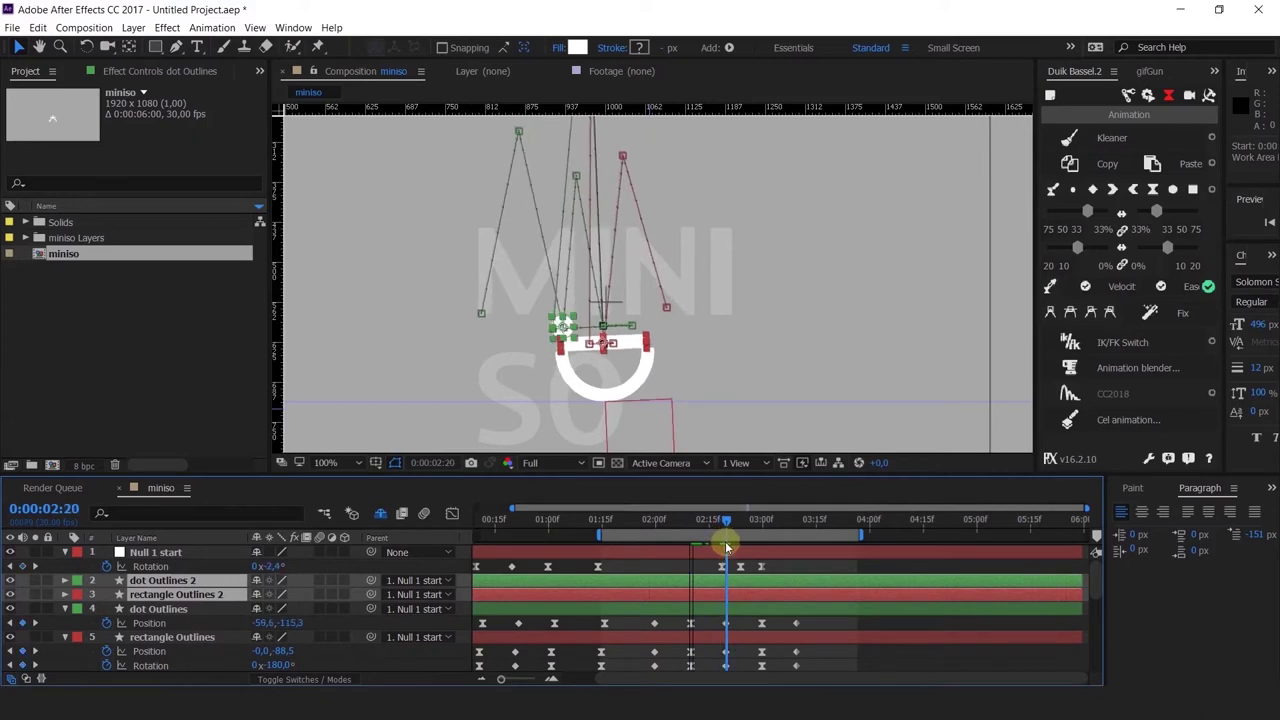
key("alt+bracketleft")
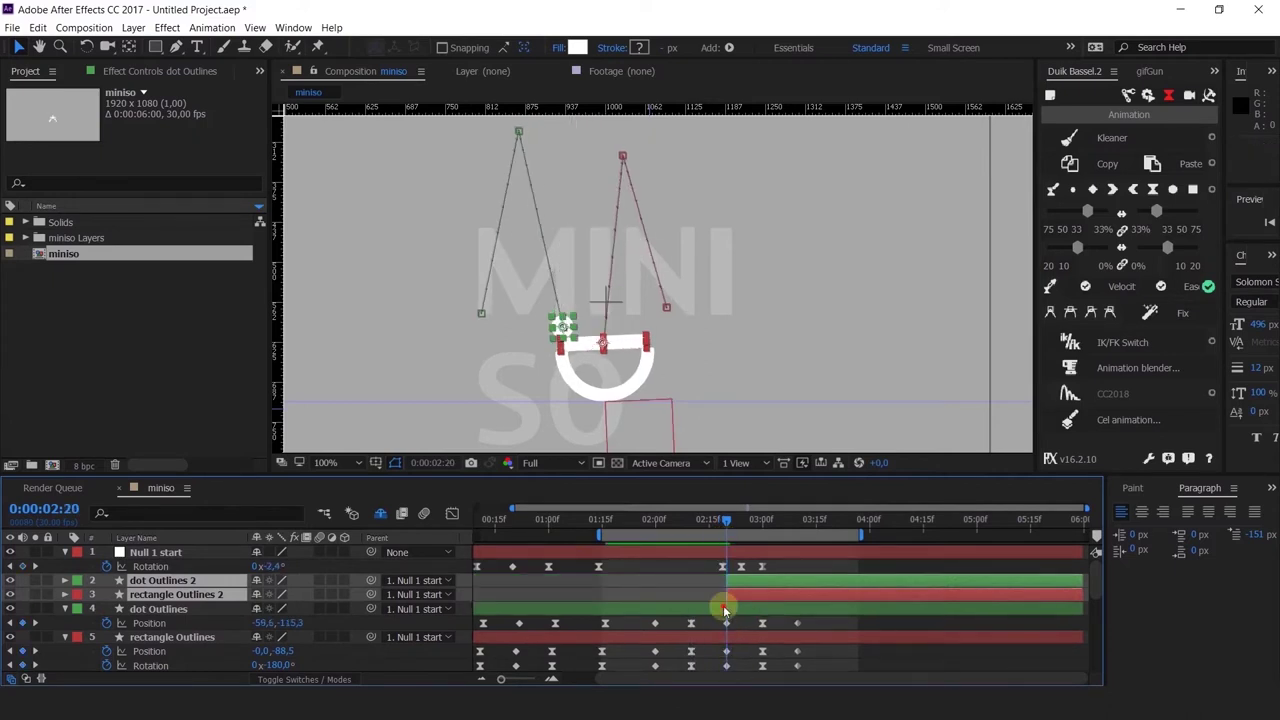
left_click(726, 608)
left_click(726, 636, "ctrl")
key("alt+bracketright")
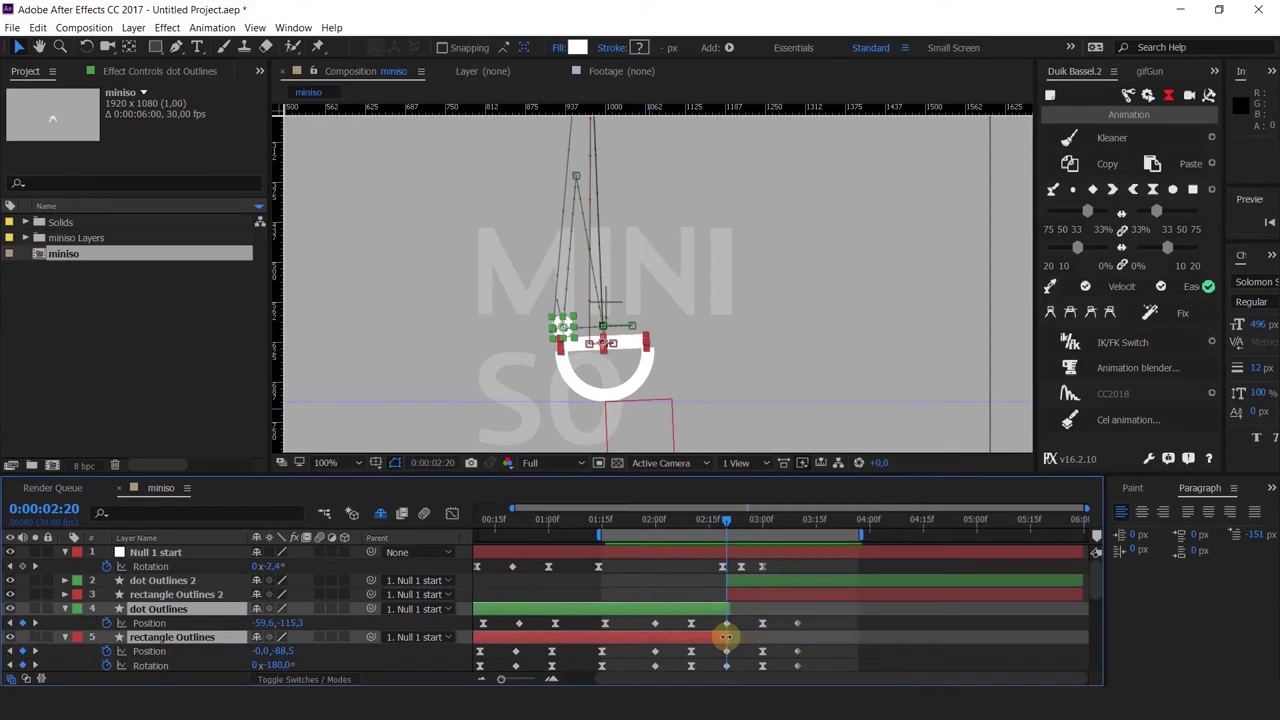
left_click(728, 522)
mouse_move(748, 530)
left_mouse_down()
mouse_move(757, 523)
mouse_move(680, 531)
mouse_move(714, 536)
mouse_move(735, 572)
left_mouse_up()
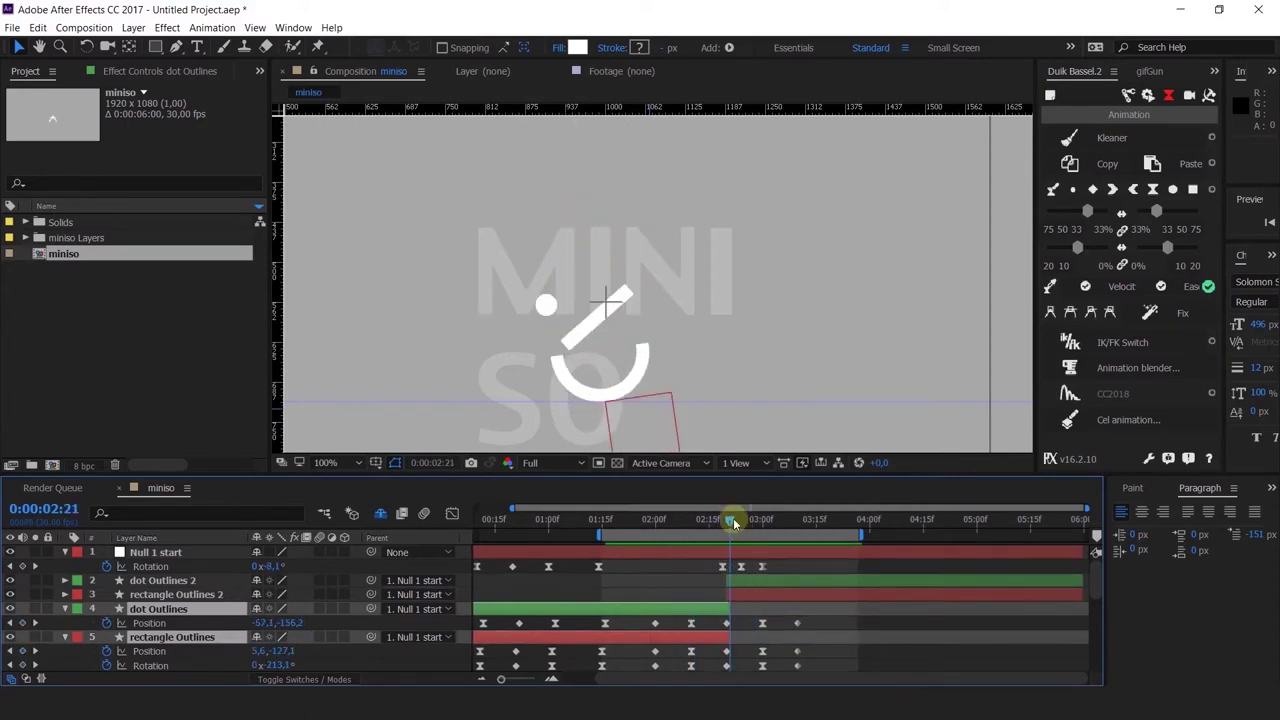
left_click_drag(733, 523, 731, 523)
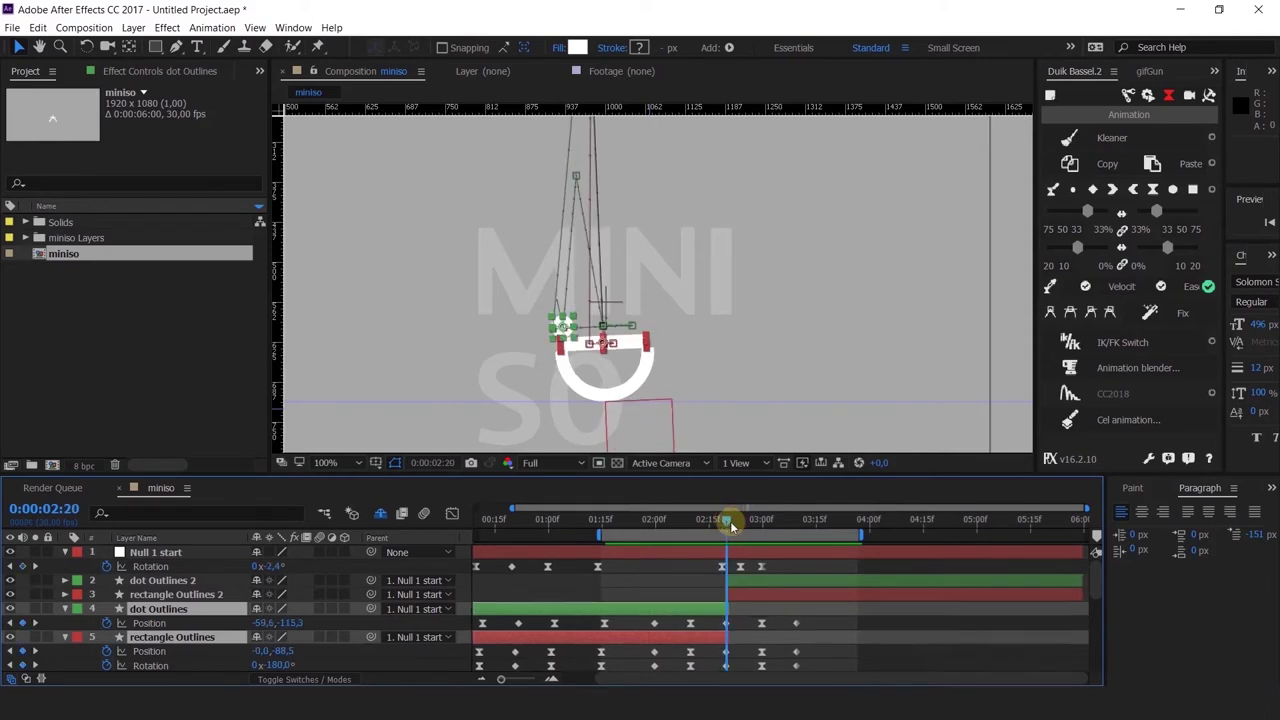
Step: Set the parent of the duplicated dot and rectangle layers to None at 0:00:02:20, and replay from 0:00:02:02
left_click(741, 583)
left_click(743, 596, "shift")
left_click(409, 582)
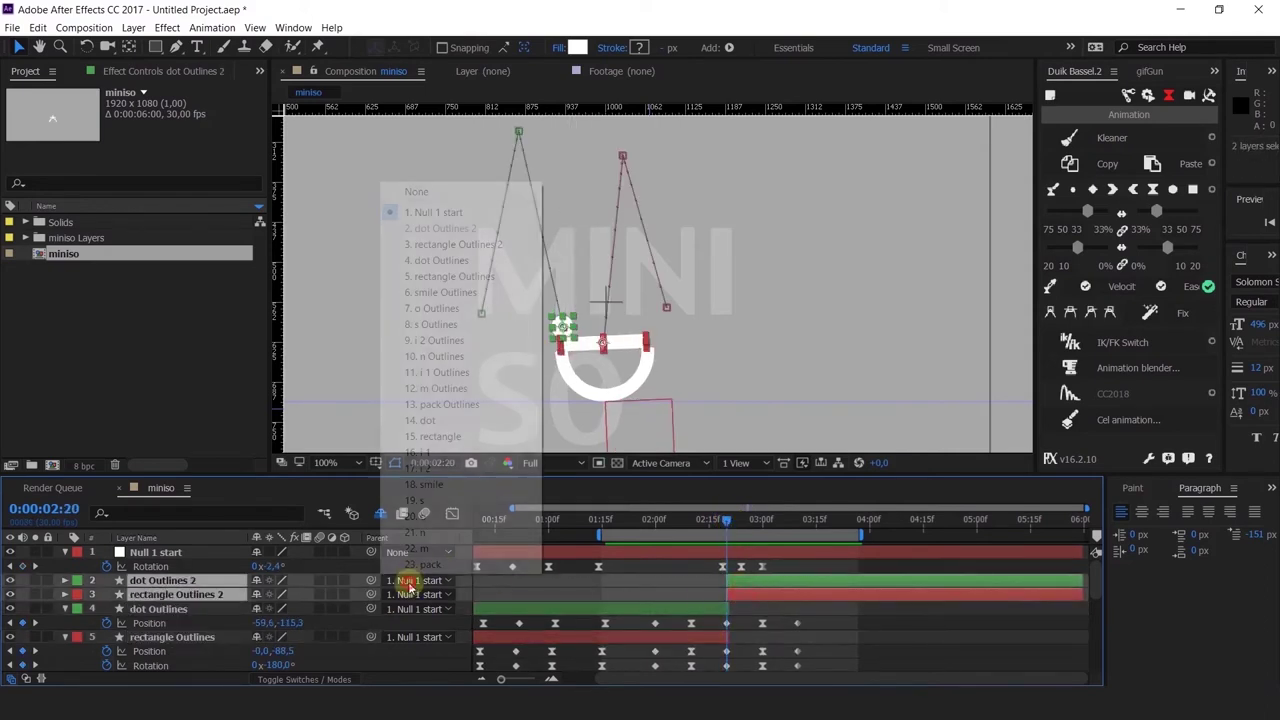
left_click(446, 192)
left_click_drag(680, 523, 663, 523)
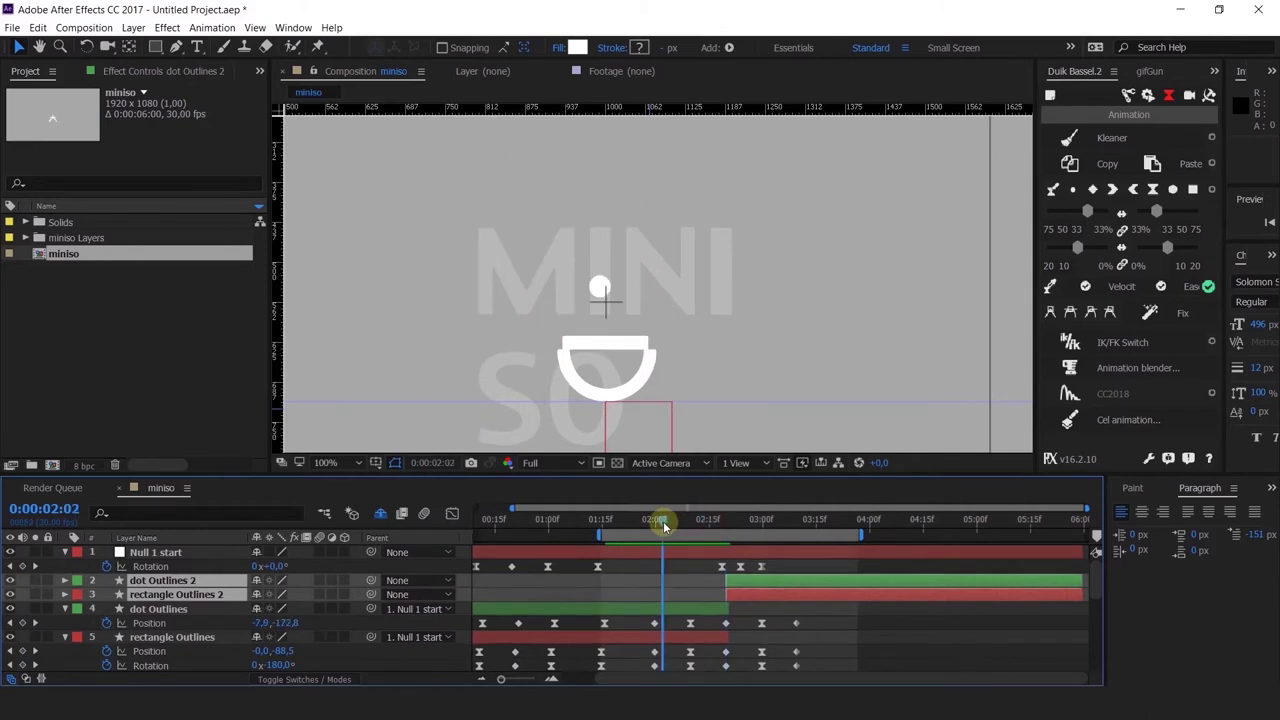
key("space")
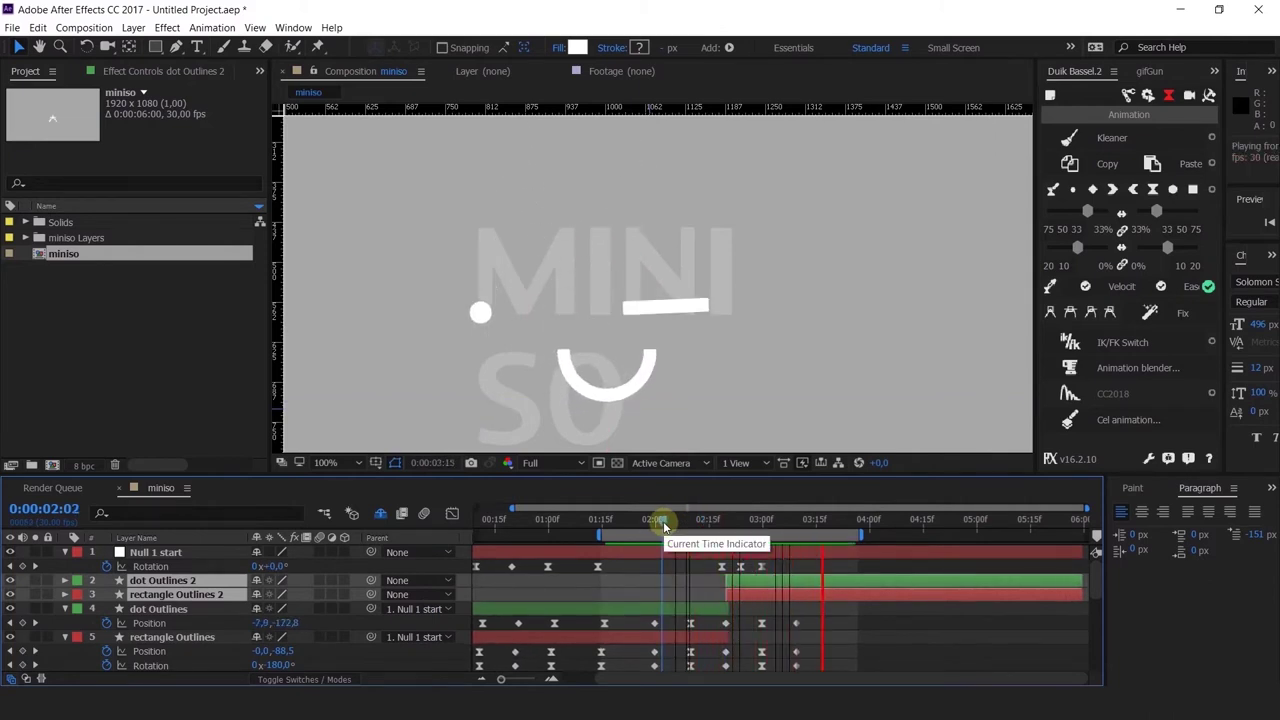
Step: Examine how the detached dot and rectangle move between 0:00:02:19 and 0:00:02:25, and replay from 0:00:02:10
left_click(726, 524)
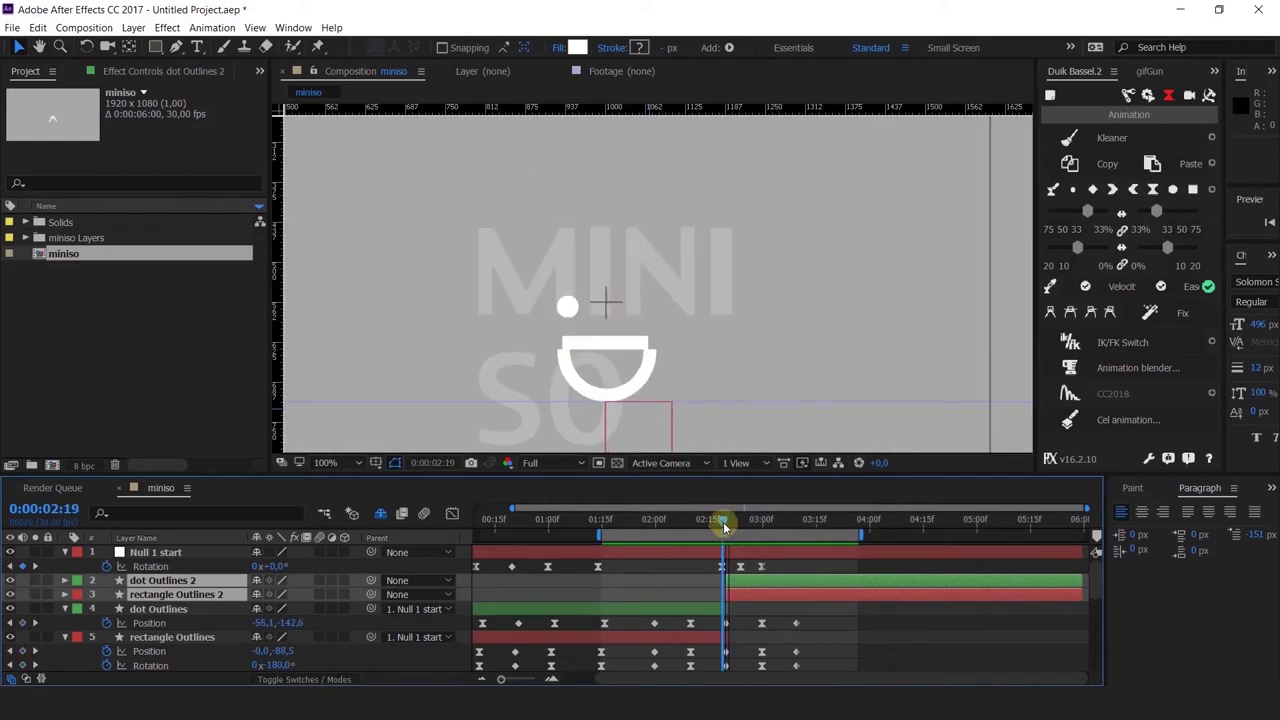
left_click_drag(726, 531, 744, 537)
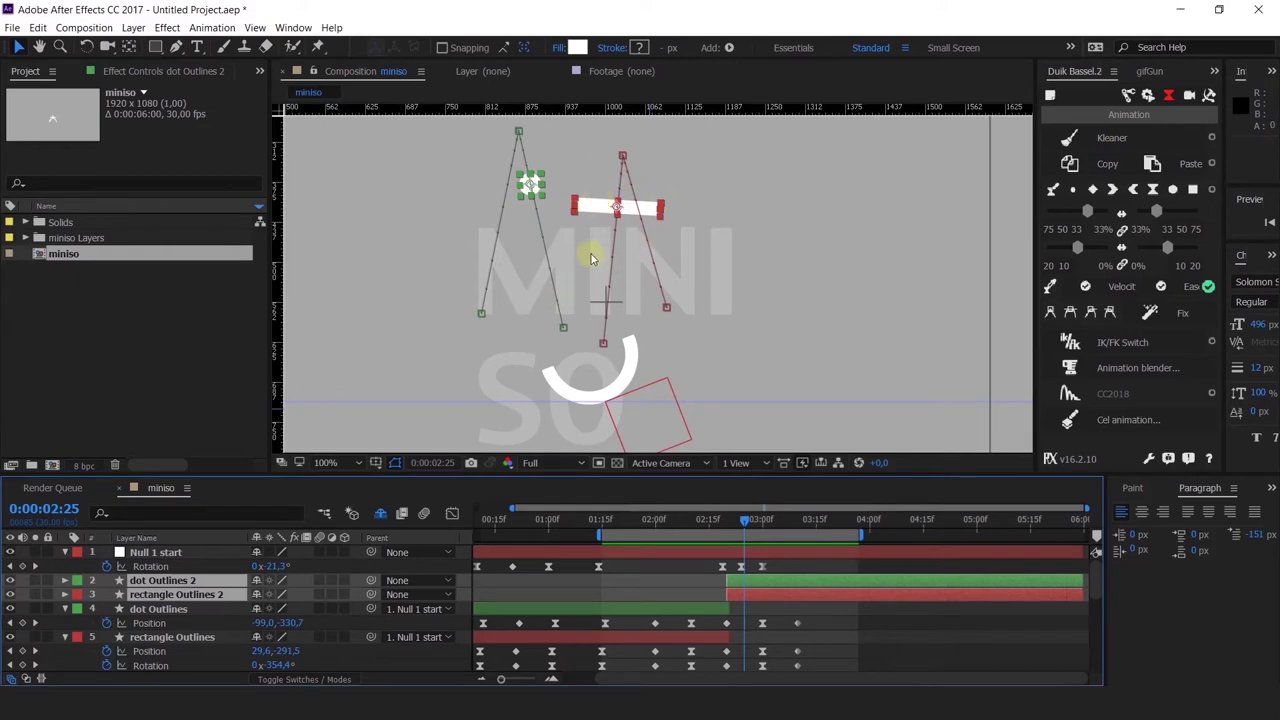
left_click_drag(723, 531, 690, 563)
key("space")
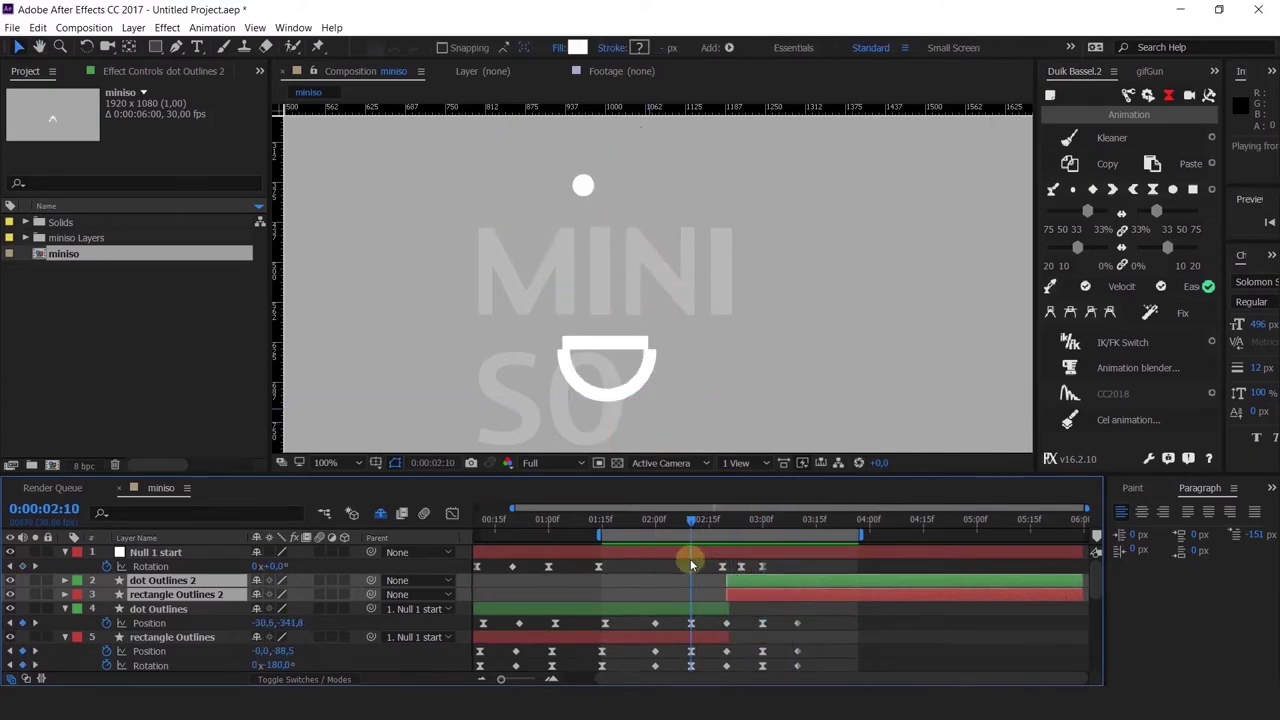
Step: Set the duplicated rectangle layer's Rotation to -1x-180° at its 0:00:03:10 keyframe
left_click(790, 520)
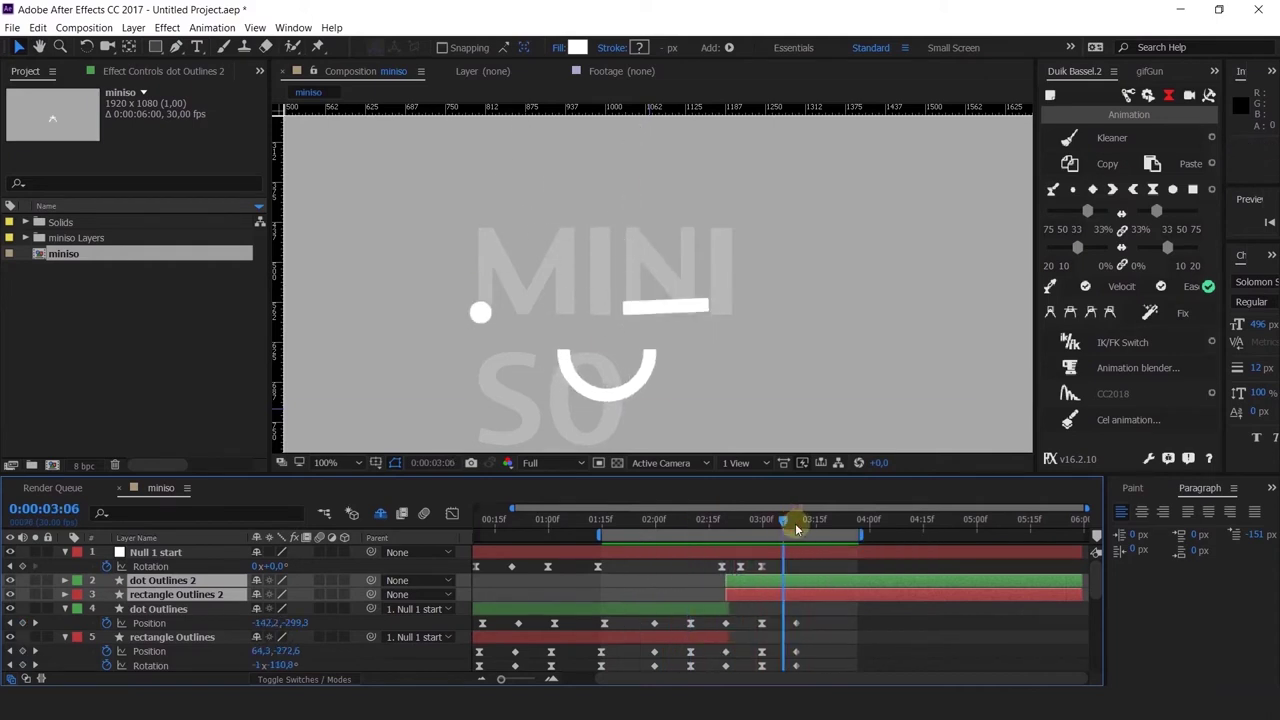
left_click(798, 555)
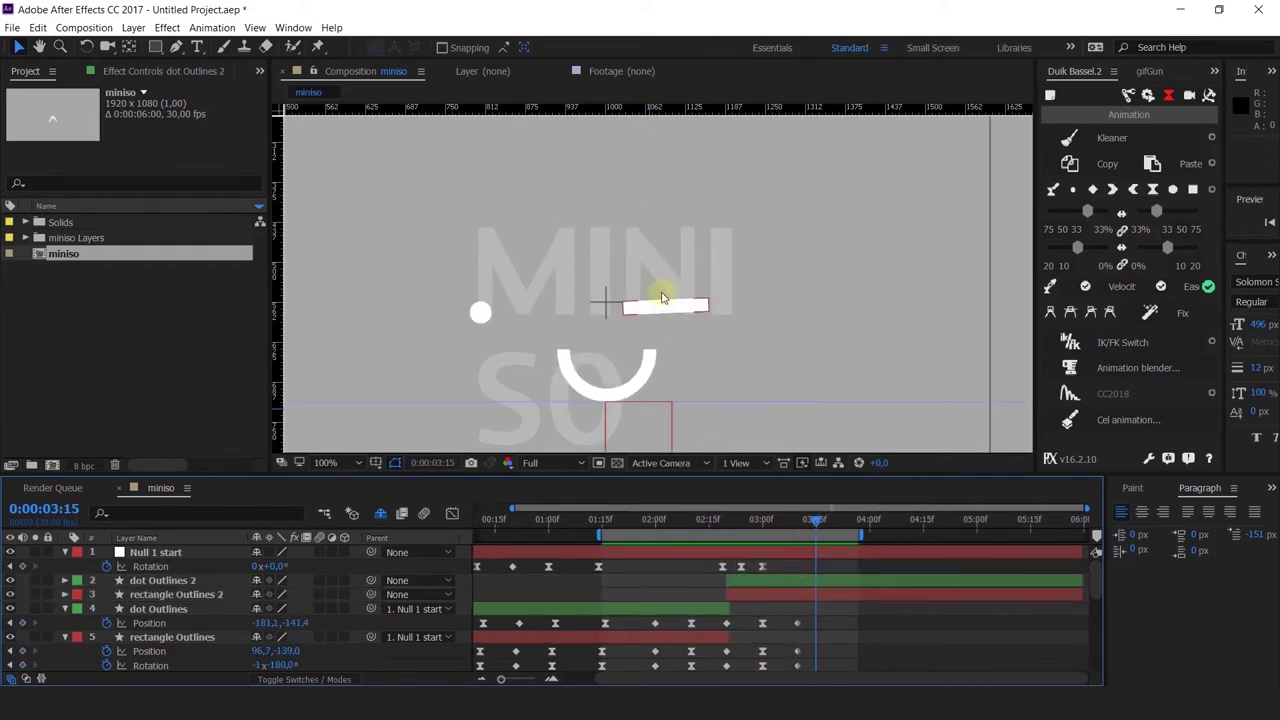
left_click(667, 306)
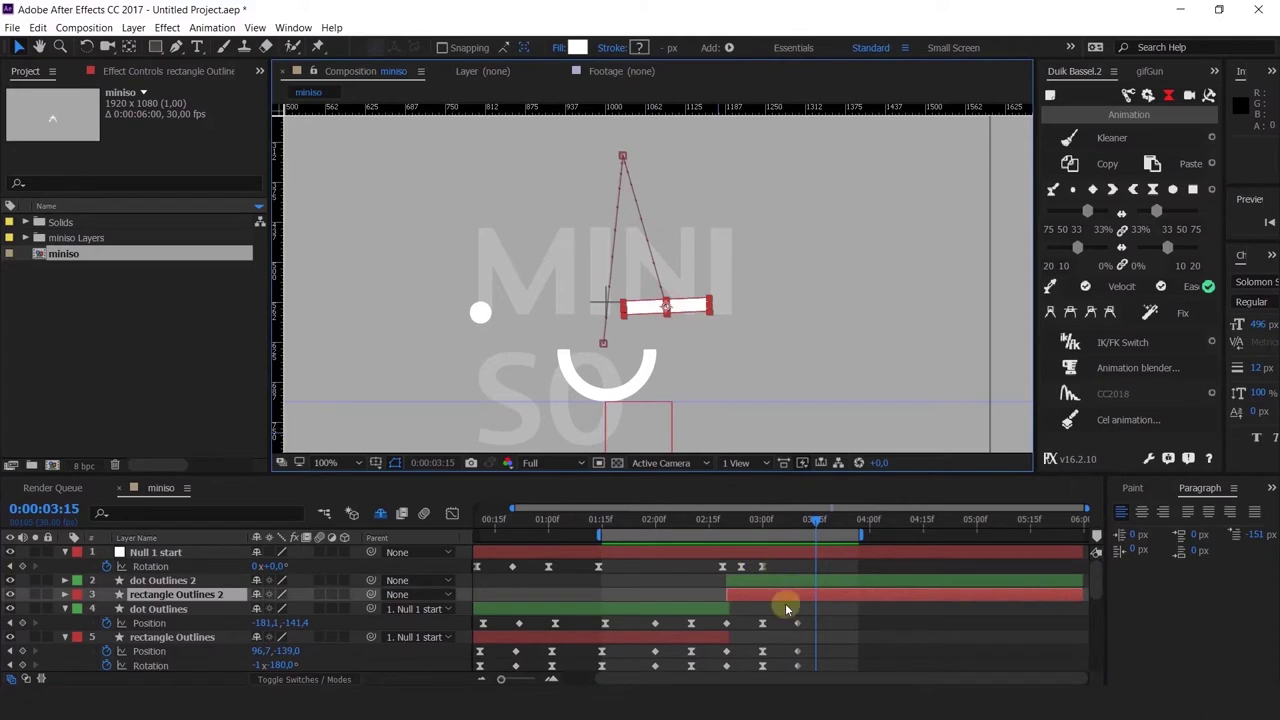
key("u")
left_click(10, 621)
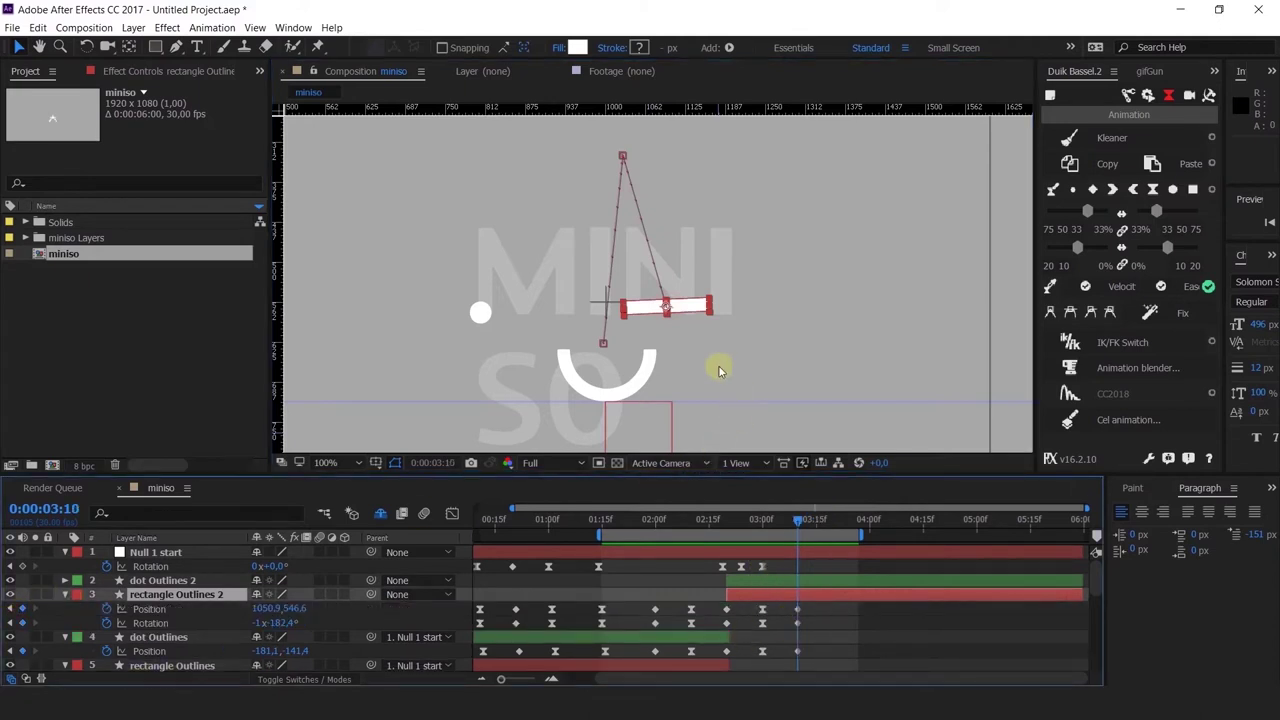
scroll(702, 334, "up", 1)
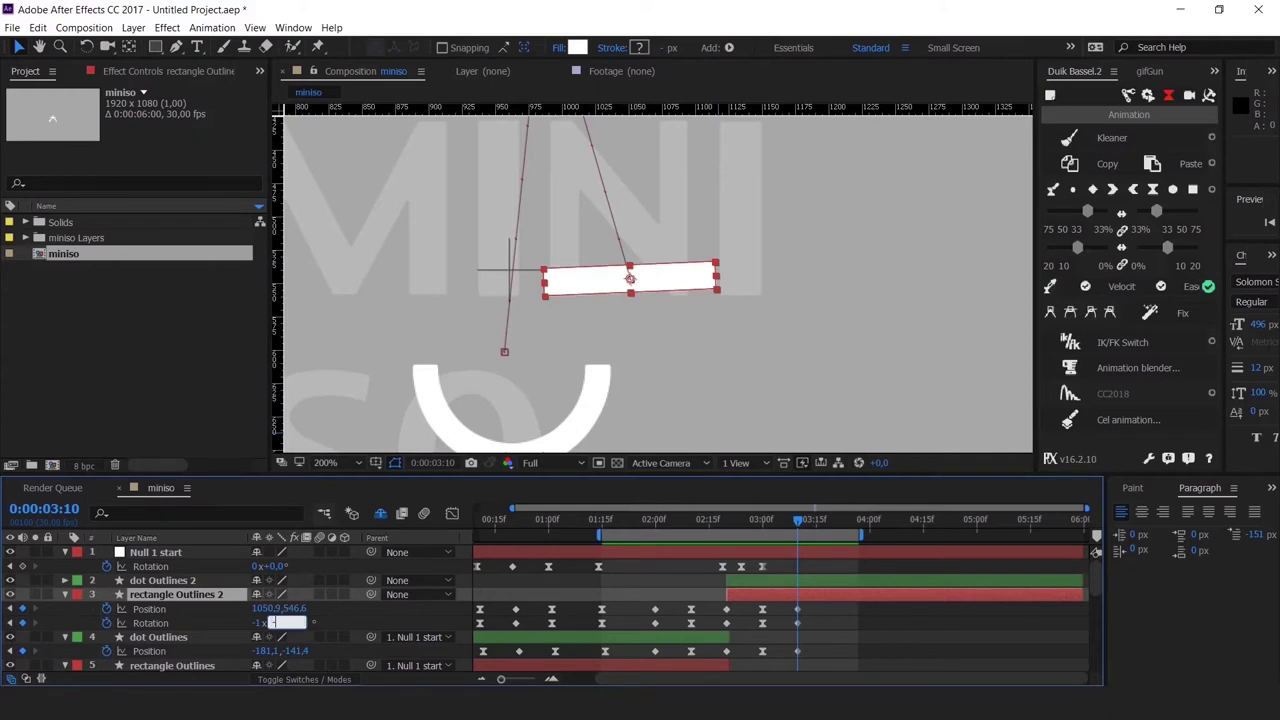
key("Return")
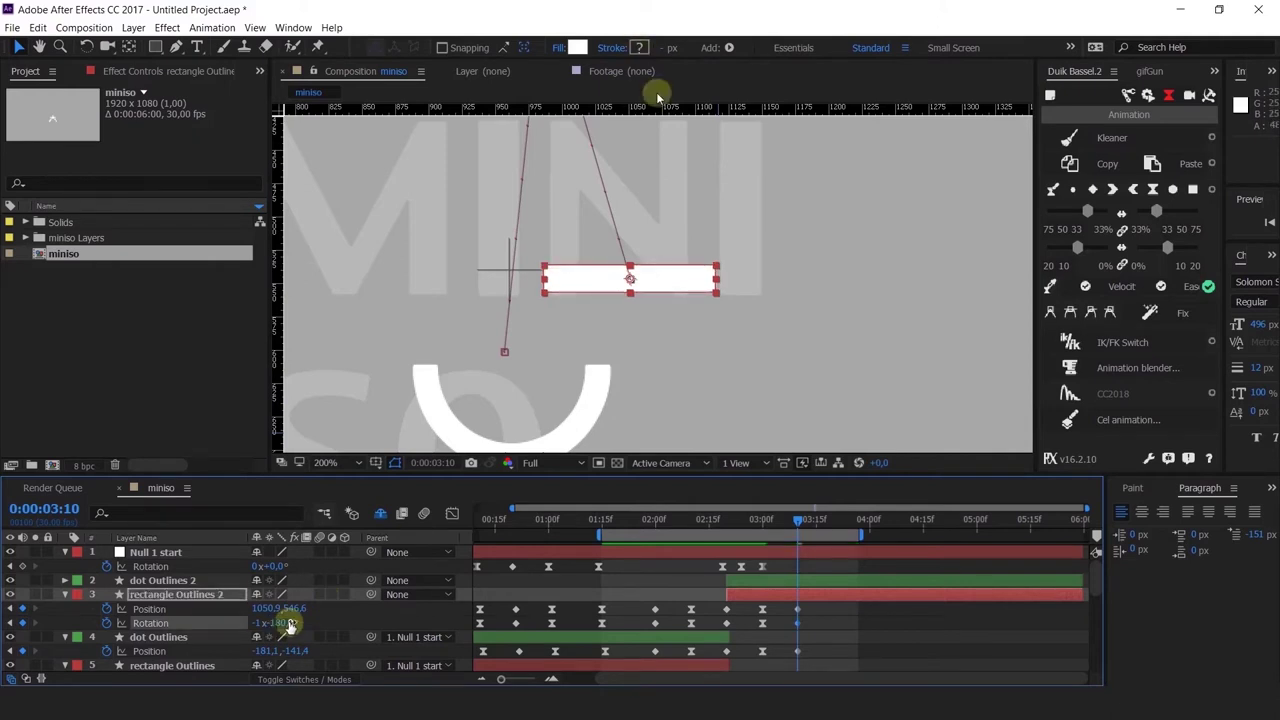
Step: Move the duplicated rectangle to position 1042.1, 549.3 at 0:00:03:10, over the base of the letter N
left_click(642, 296)
scroll(650, 292, "up", 1)
left_click_drag(651, 278, 623, 280)
scroll(623, 280, "down", 4)
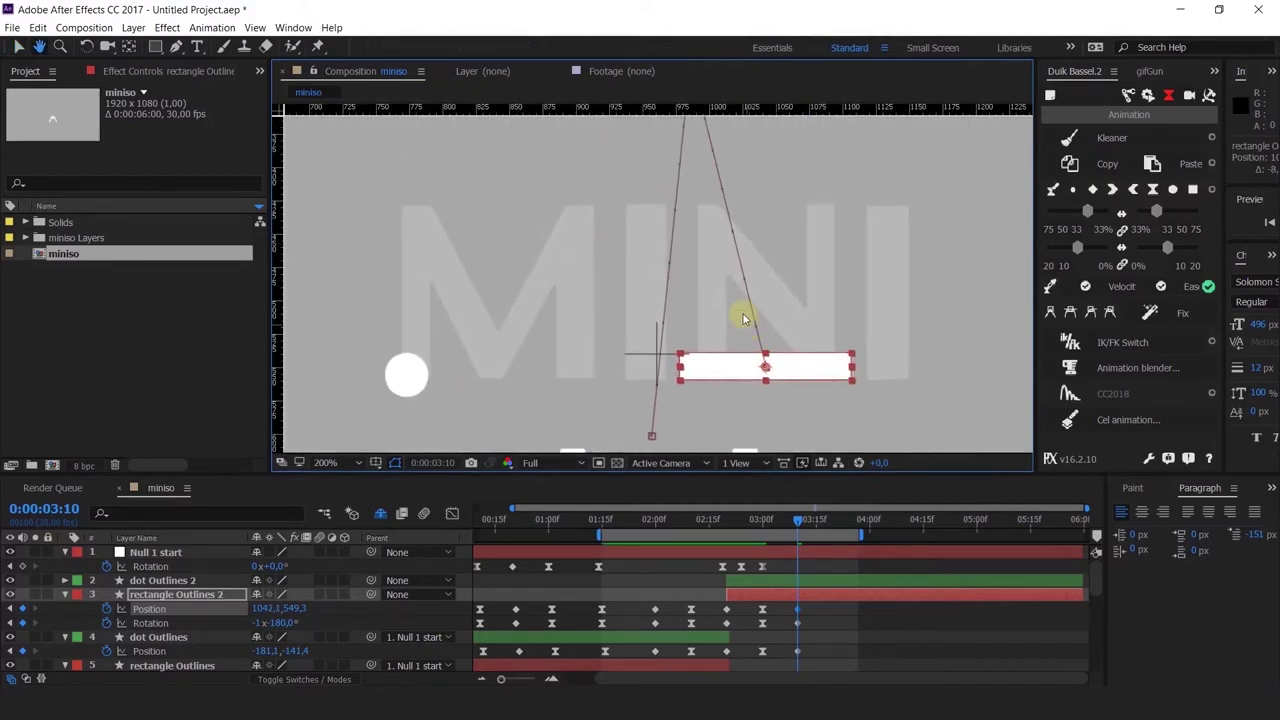
Step: Adjust the peak points of the duplicated layers' motion paths, shifting the rectangle's slightly right and the dot's slightly lower
left_click_drag(774, 294, 697, 264)
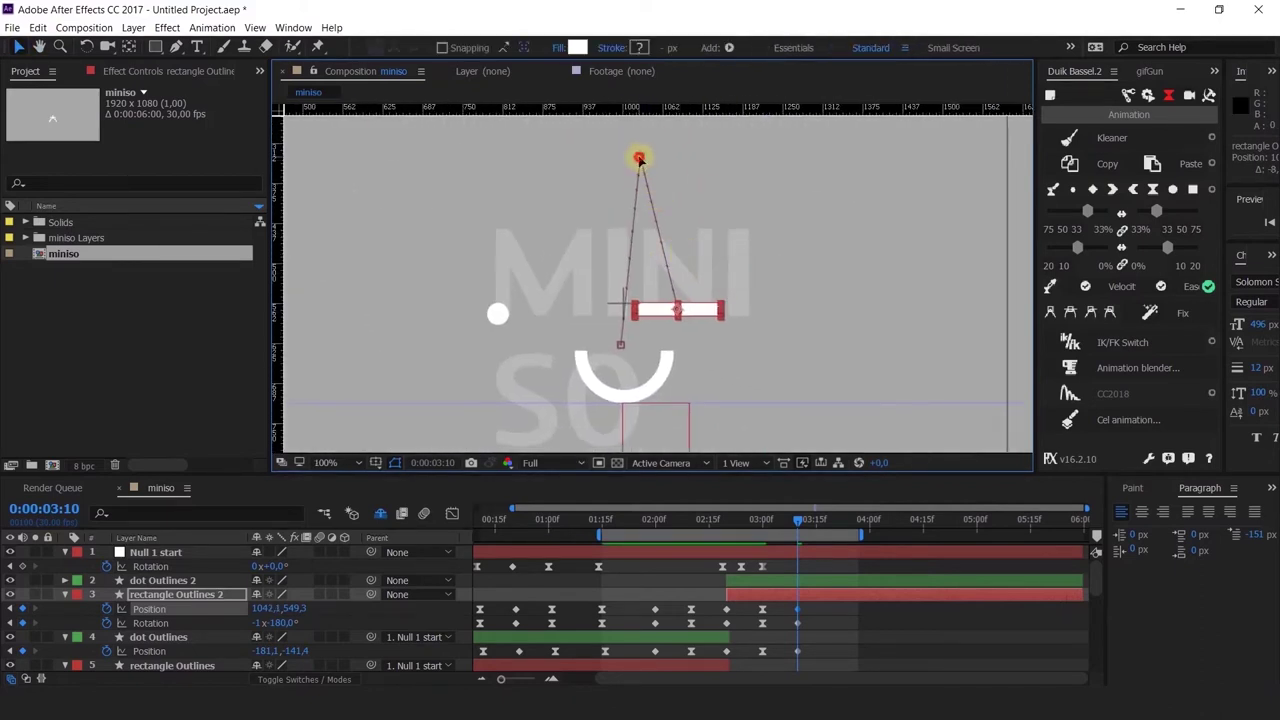
left_click_drag(639, 158, 647, 160)
left_click(737, 578)
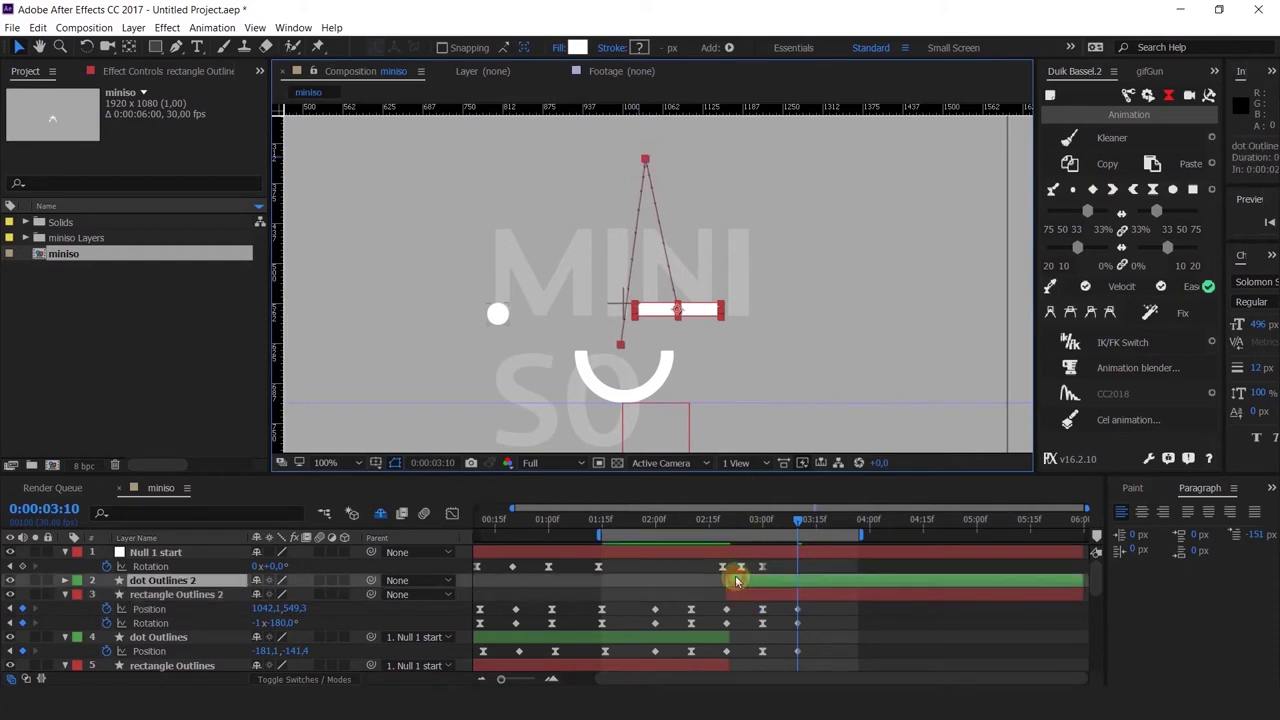
left_click_drag(538, 130, 535, 140)
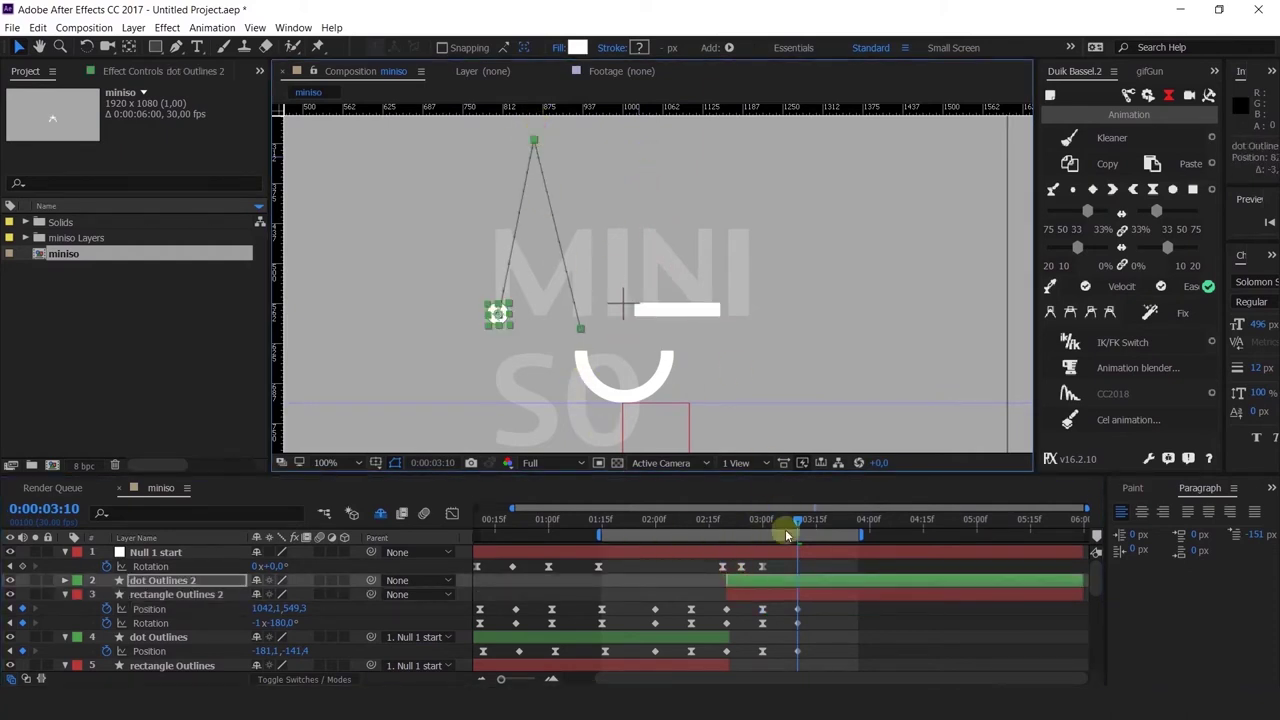
left_click(768, 594, "shift")
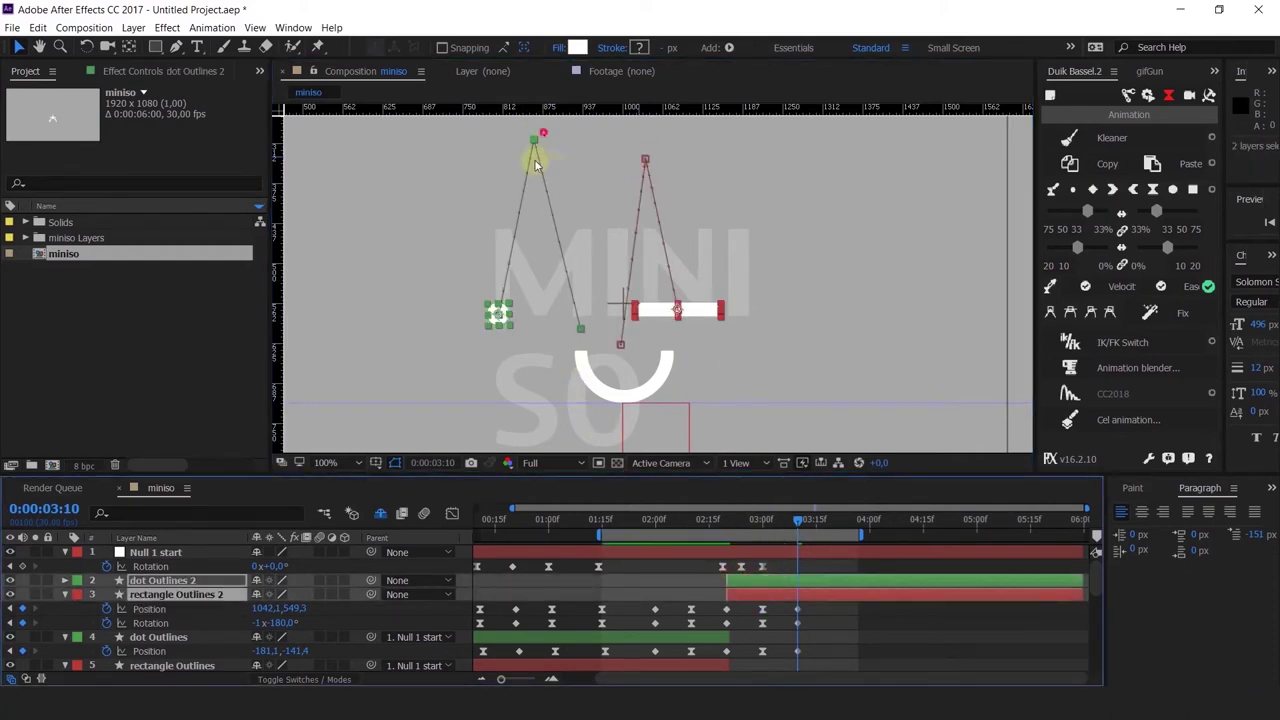
left_click(536, 165)
left_click(757, 597)
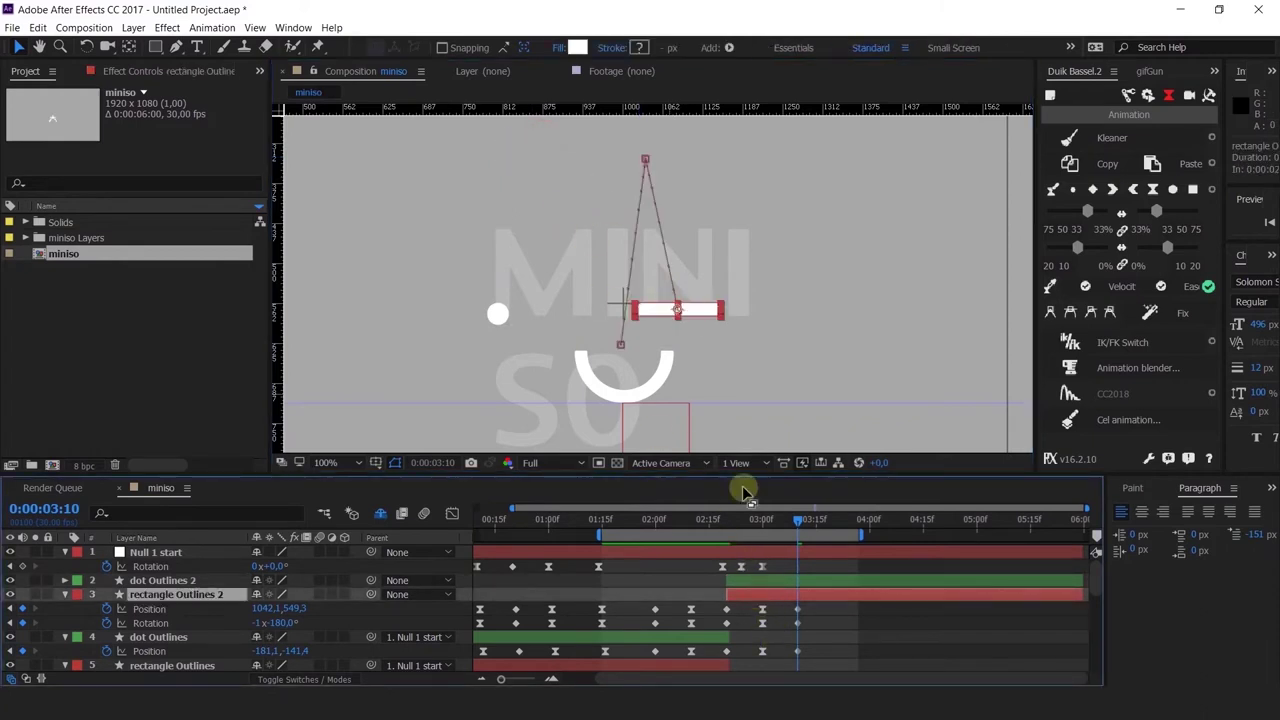
Step: Replay from 0:00:01:24 to check the handover at 0:00:02:20, and change the Null 1 start layer's label colour to pink
left_click(634, 519)
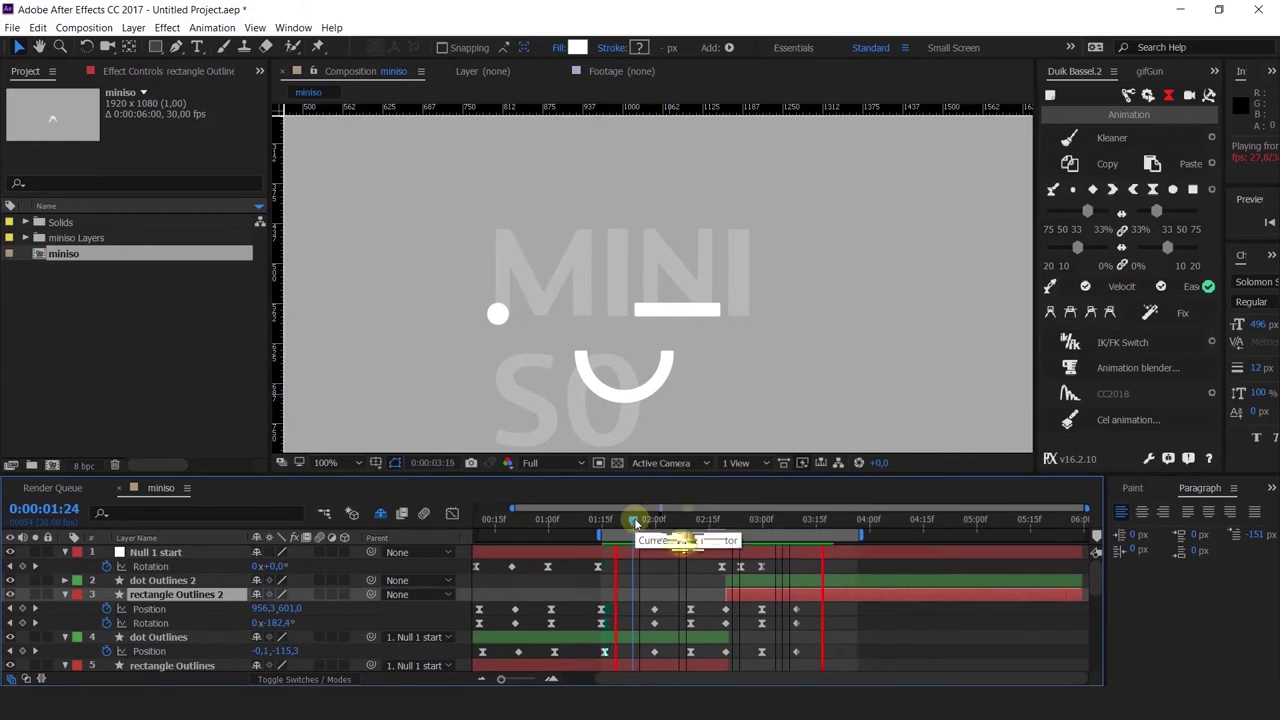
left_click_drag(726, 521, 722, 585)
left_click(580, 358)
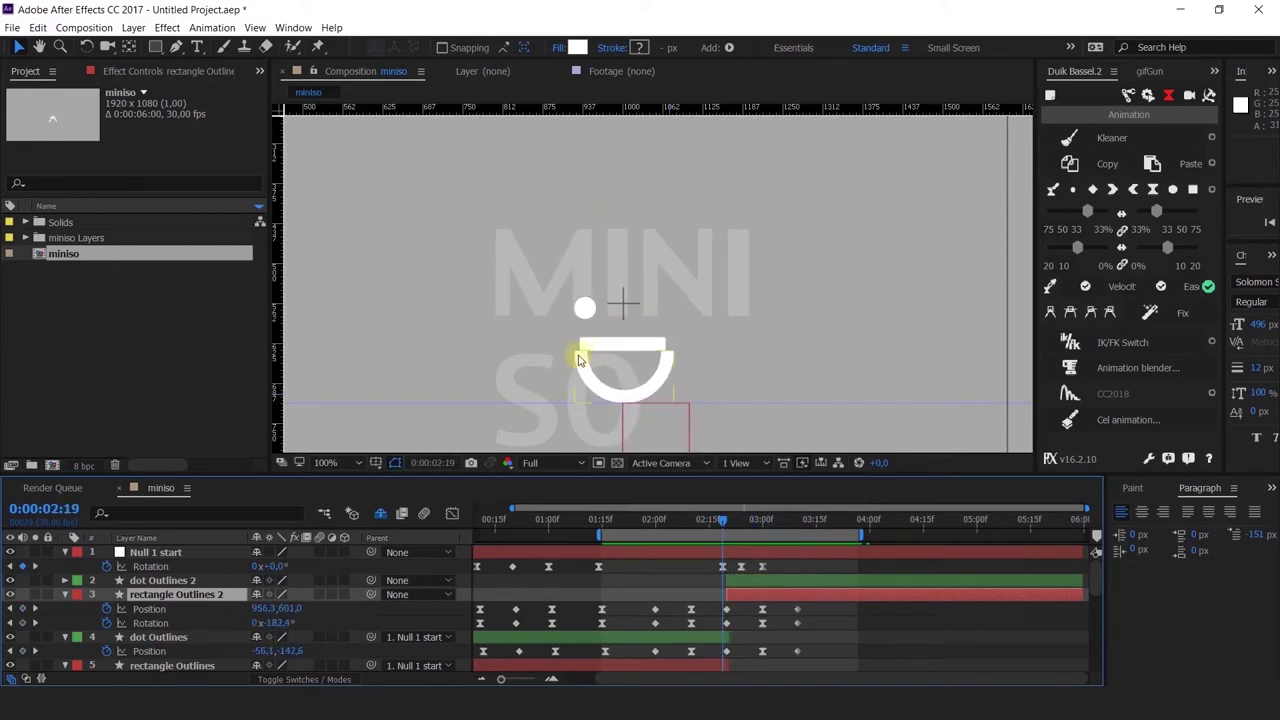
left_click_drag(660, 534, 727, 585)
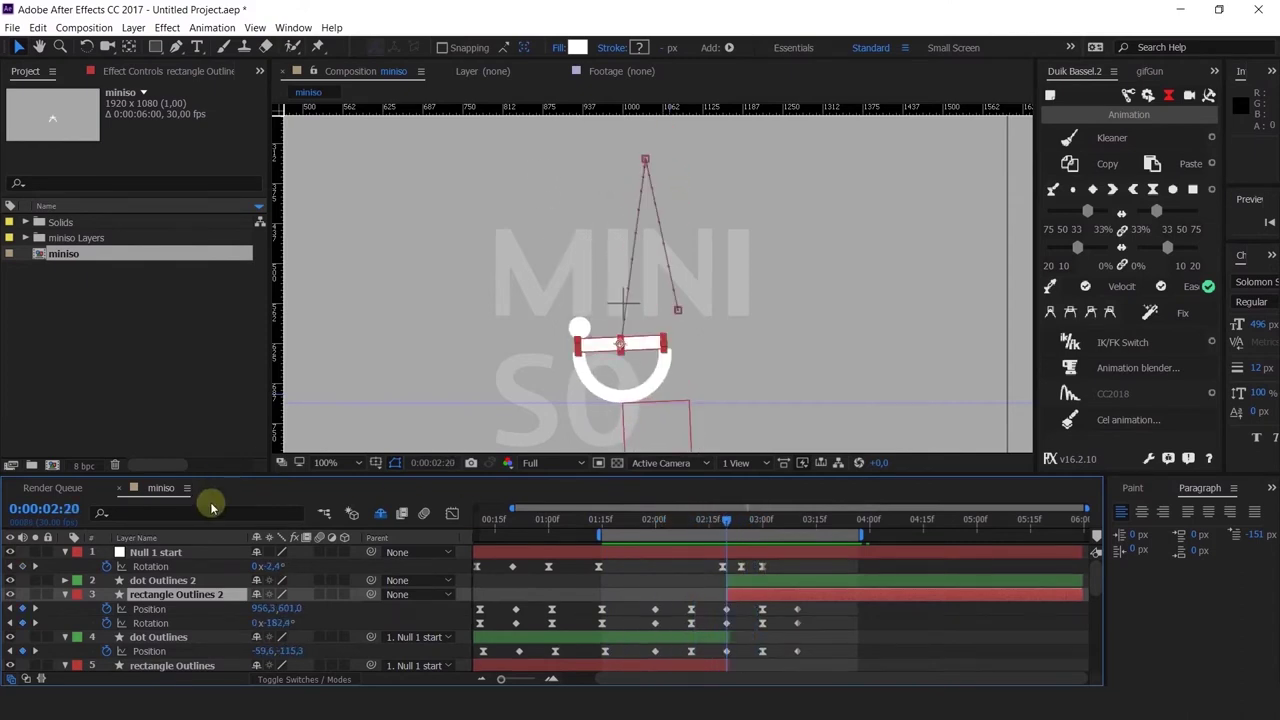
left_click(77, 552)
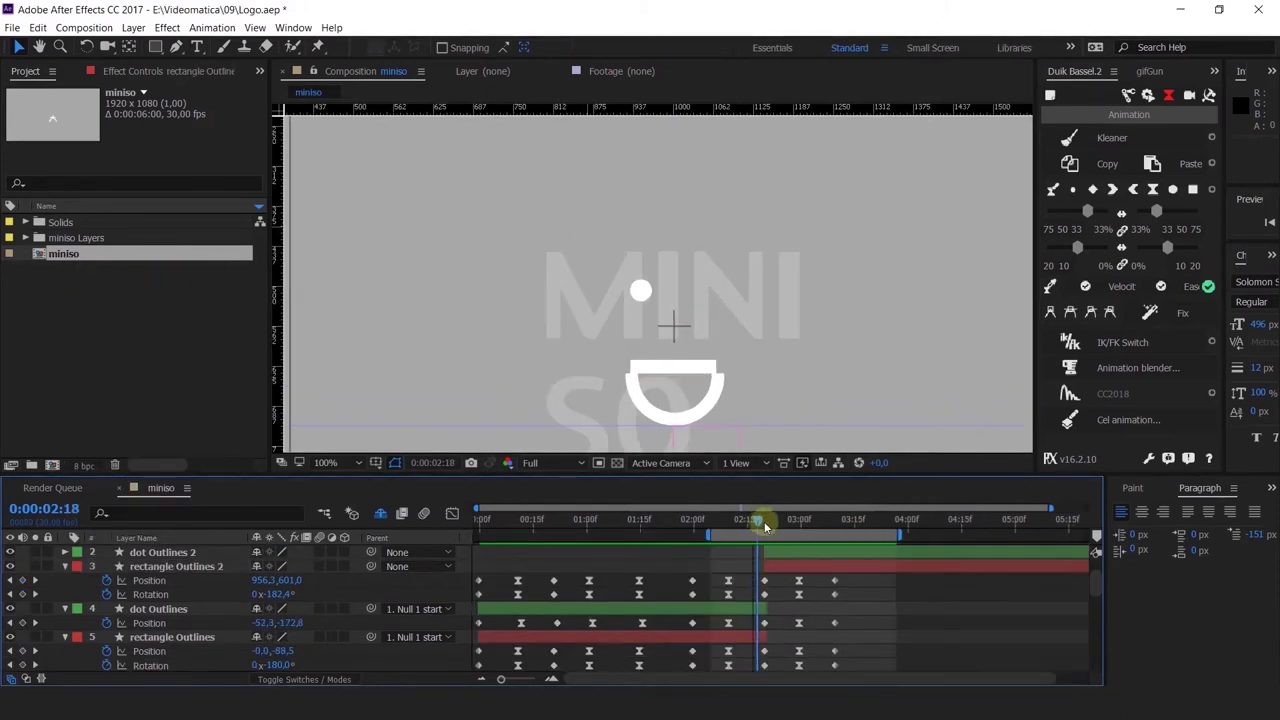
Step: Reveal the smile layer's keyframes at 0:00:03:00 and make its Shape 1 visible
left_click_drag(764, 521, 729, 527)
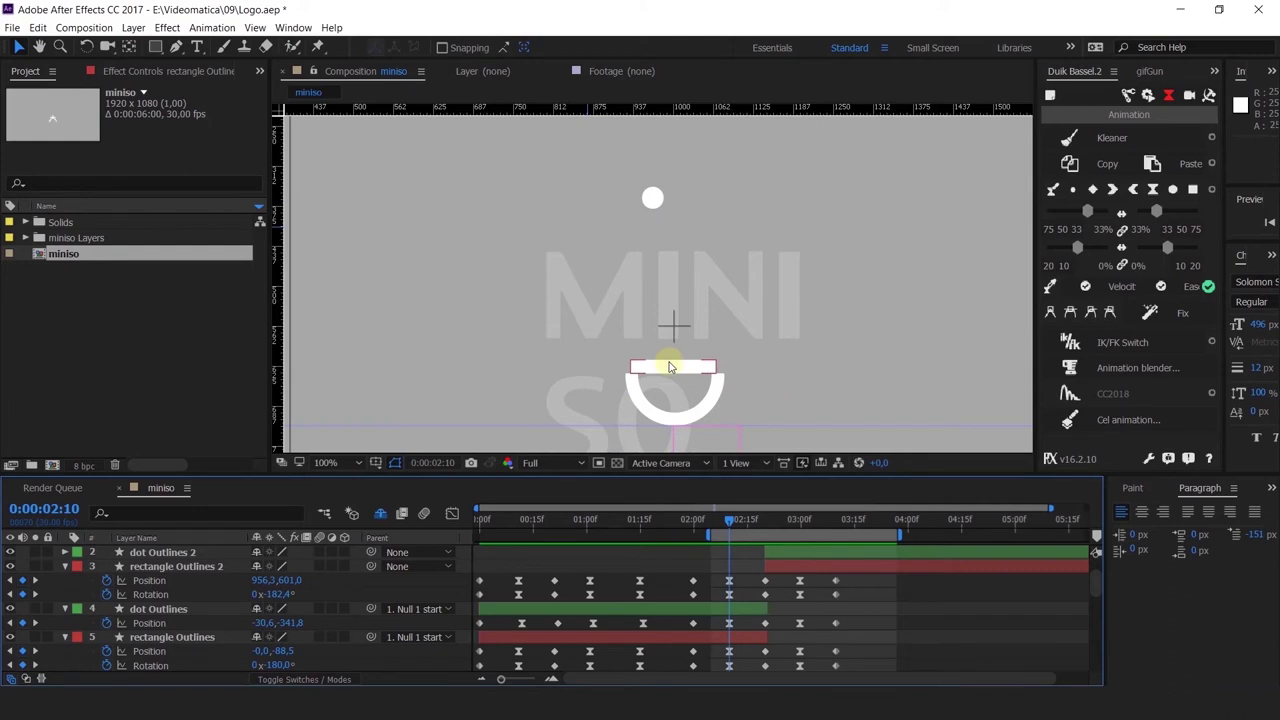
left_click(786, 548)
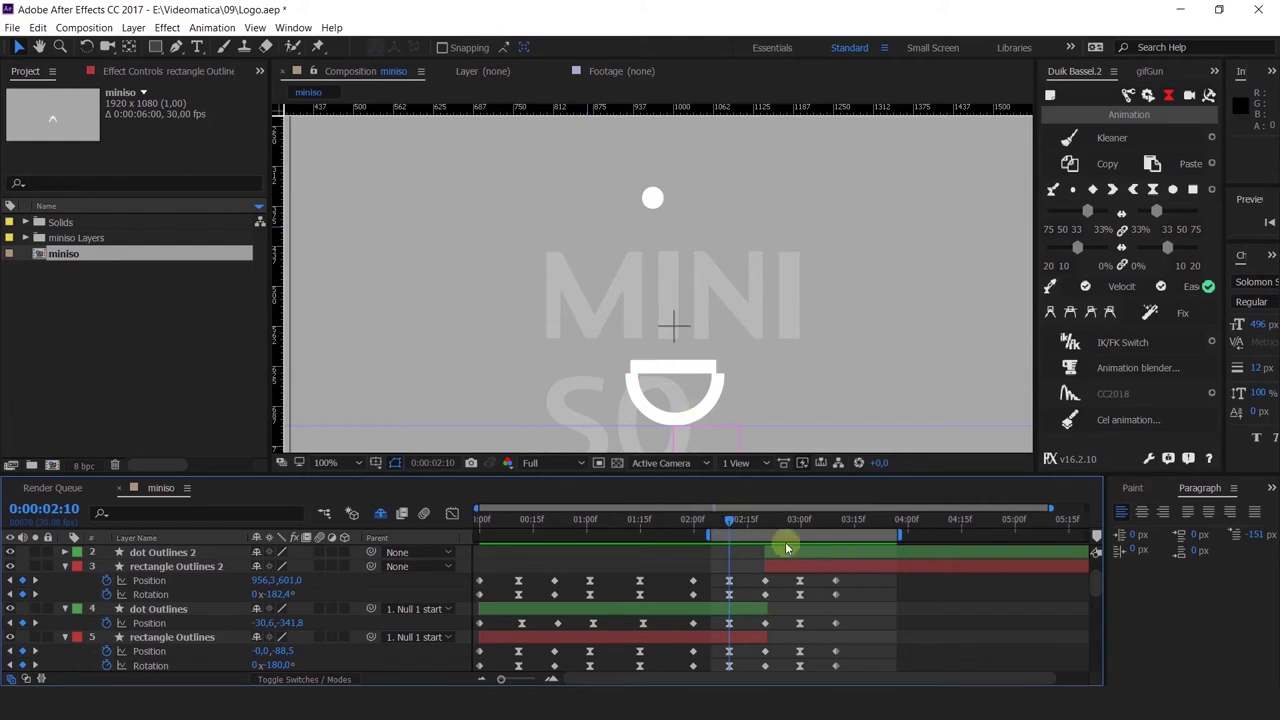
left_click(800, 527)
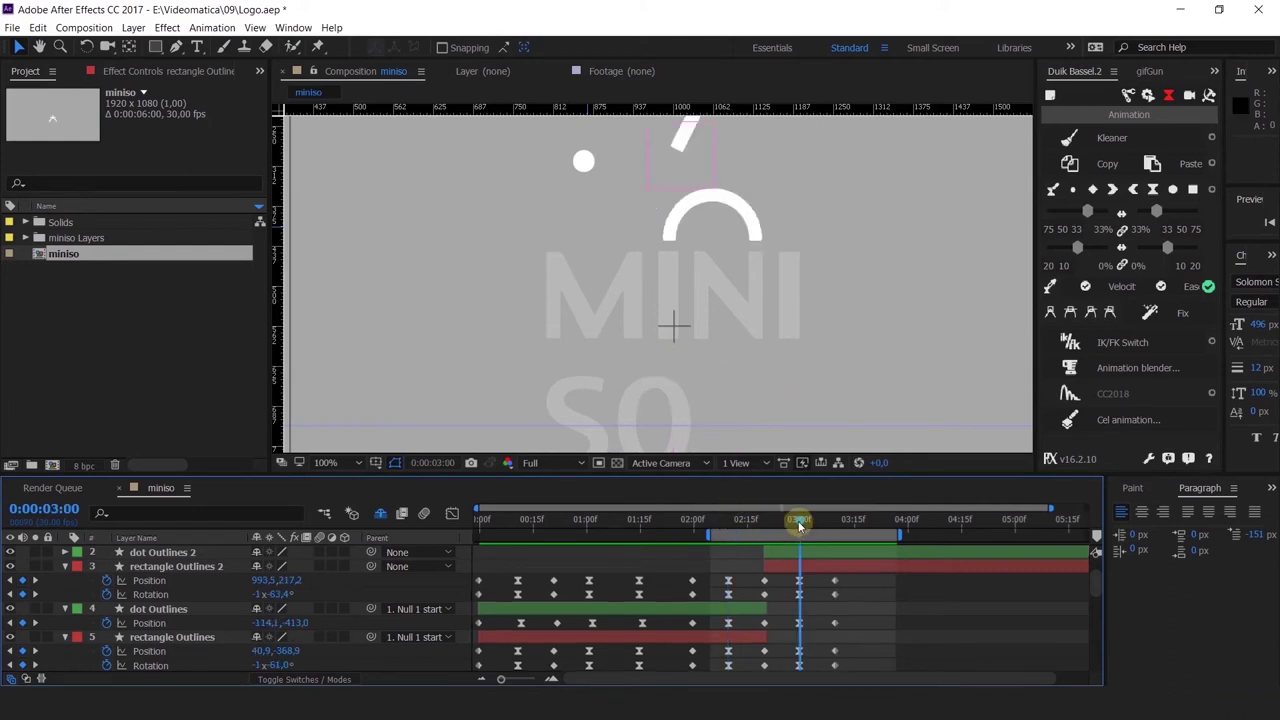
mouse_move(800, 527)
left_mouse_down()
mouse_move(789, 527)
mouse_move(800, 527)
left_mouse_up()
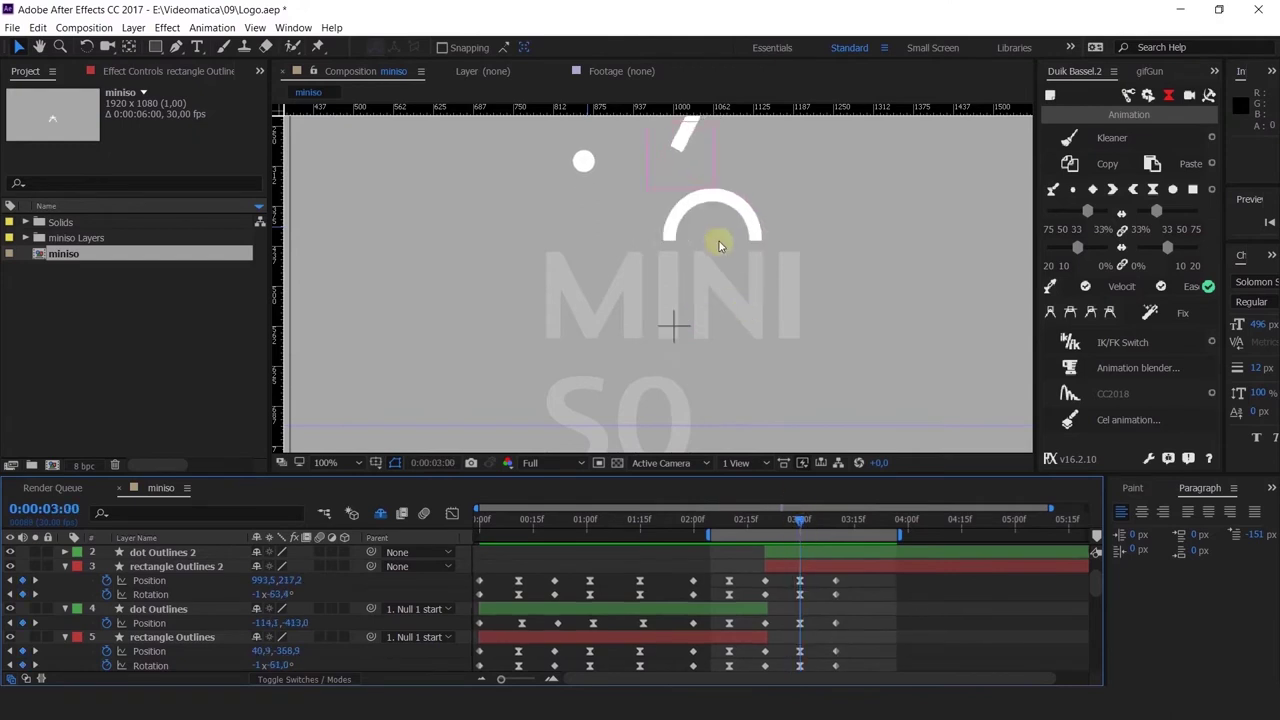
left_click(670, 222)
key("u")
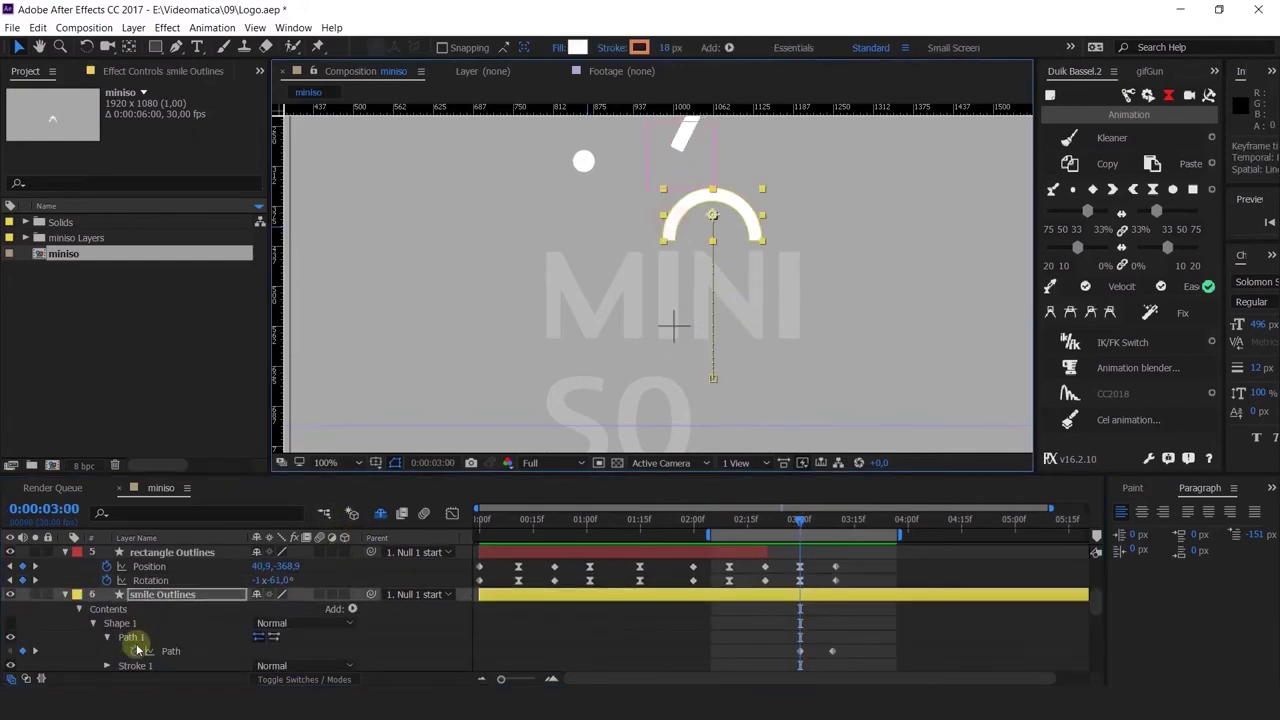
left_click(10, 623)
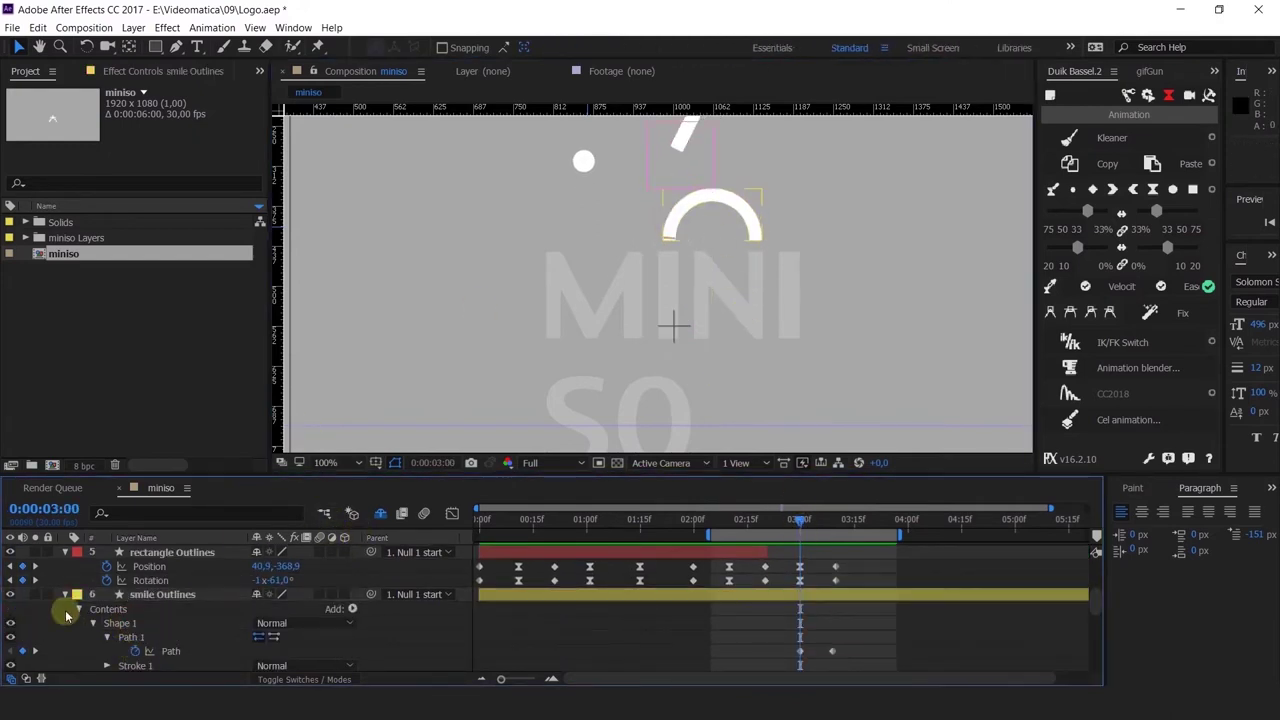
Step: Extend the lower end of the smile's orange Shape 1 path to the base of the letter I at the 0:00:03:09 keyframe
scroll(680, 245, "up", 2)
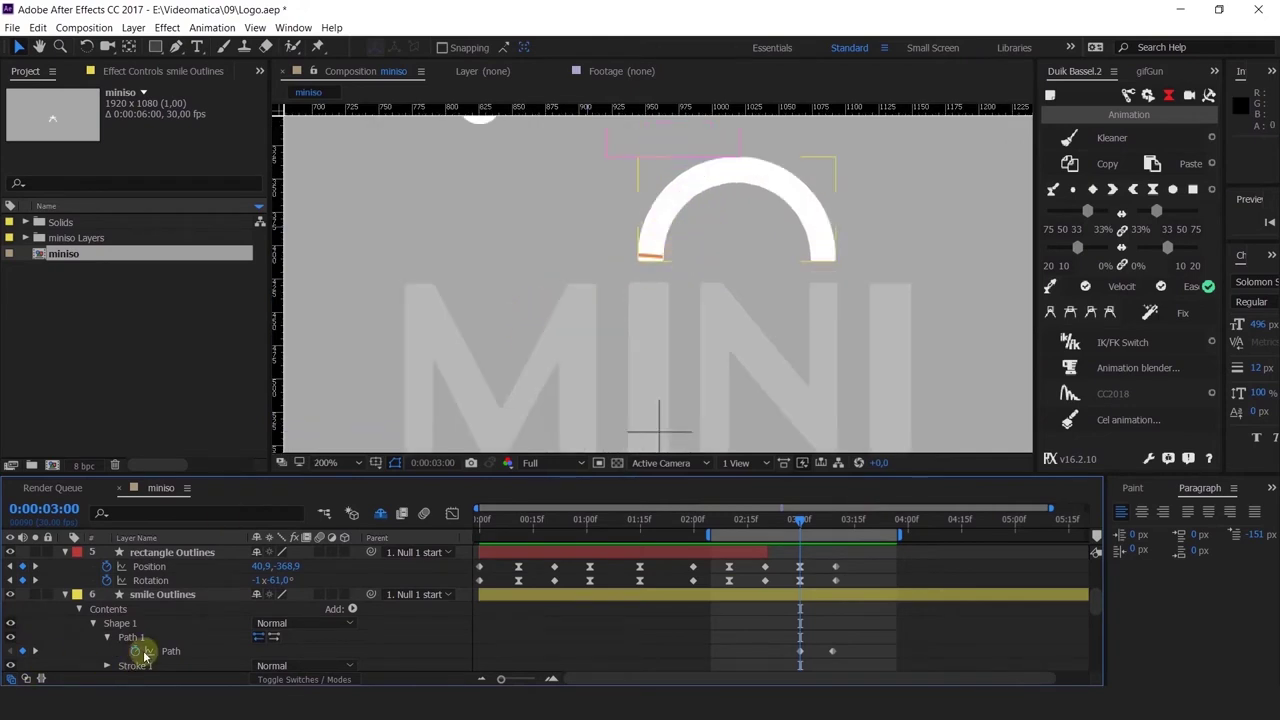
left_click(36, 652)
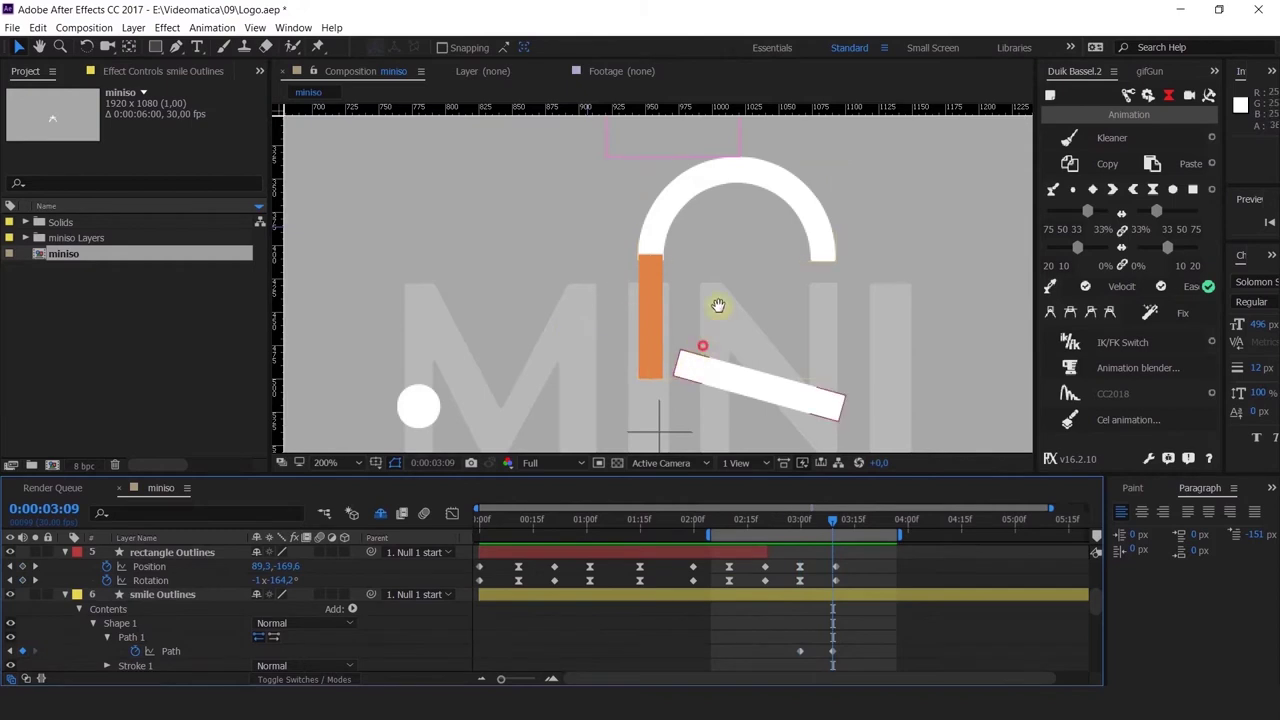
left_click_drag(840, 636, 819, 672)
left_click_drag(734, 322, 745, 242)
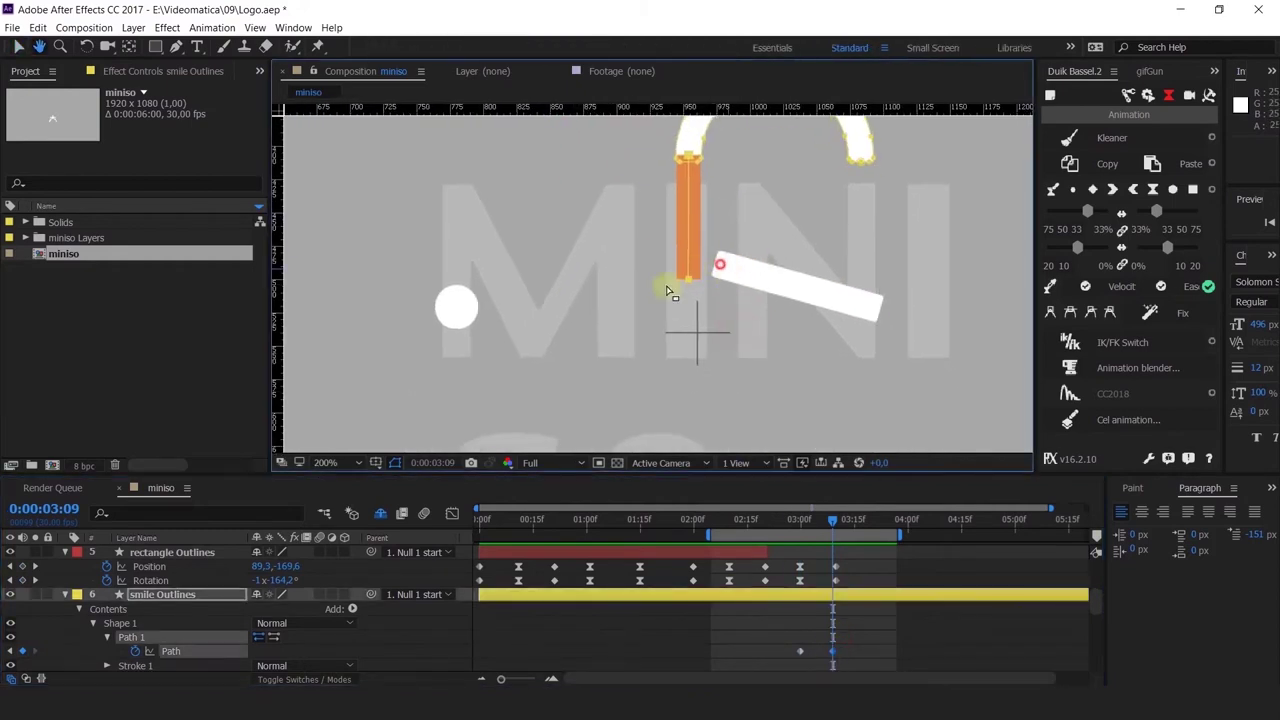
left_click(686, 281)
left_click_drag(686, 282, 683, 364)
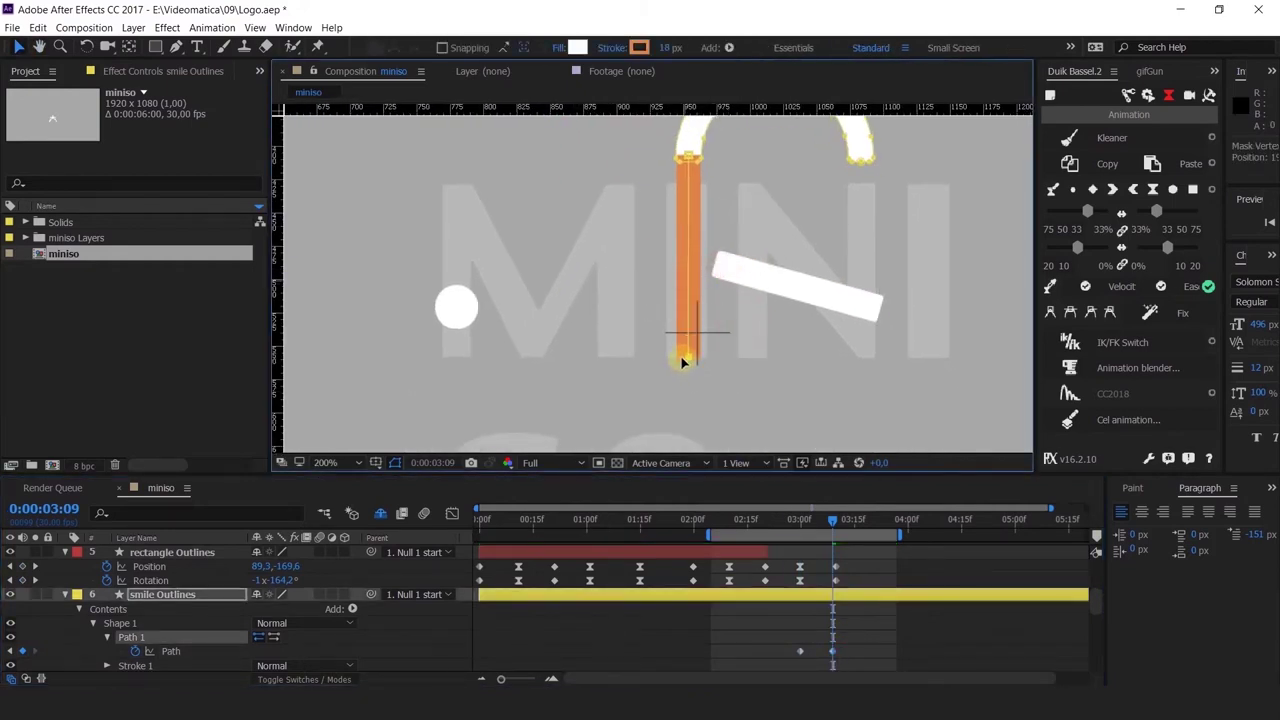
Step: Nudge the Null 1 start layer to position 1019.5, 333.5 and place that Position keyframe at 0:00:03:00
scroll(703, 326, "up", 2)
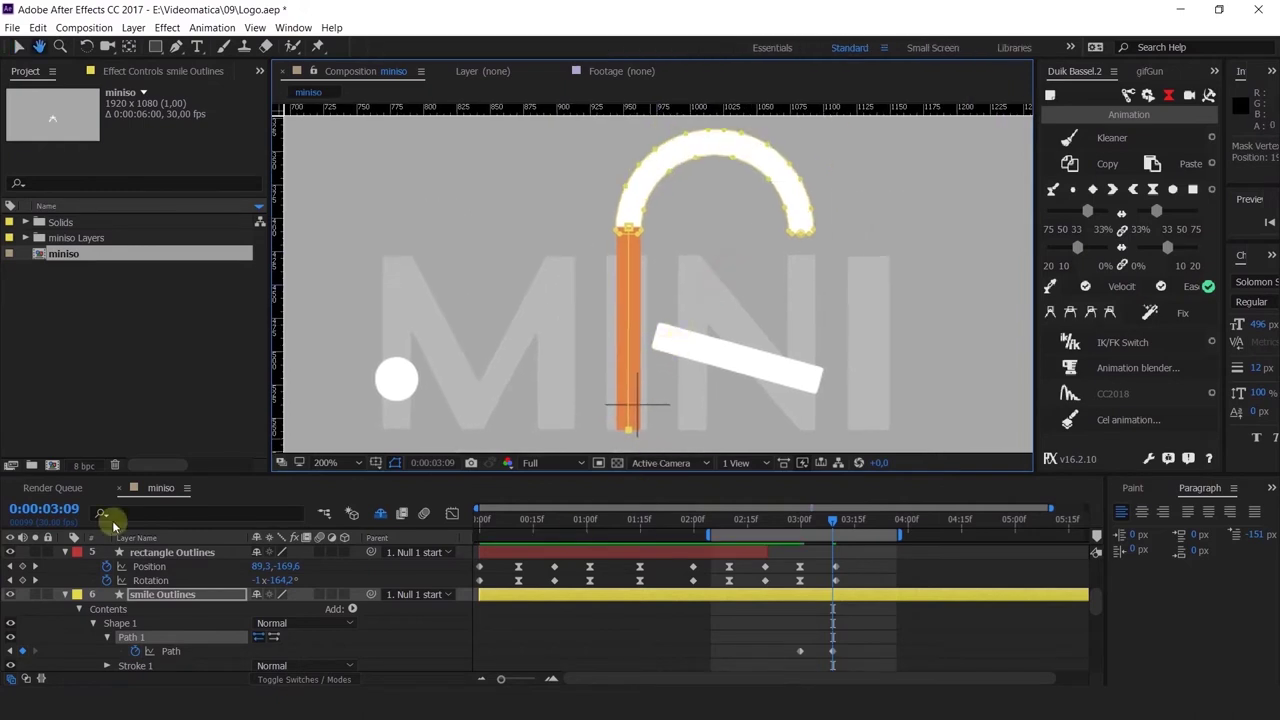
scroll(171, 609, "up", 3)
scroll(171, 609, "up", 2)
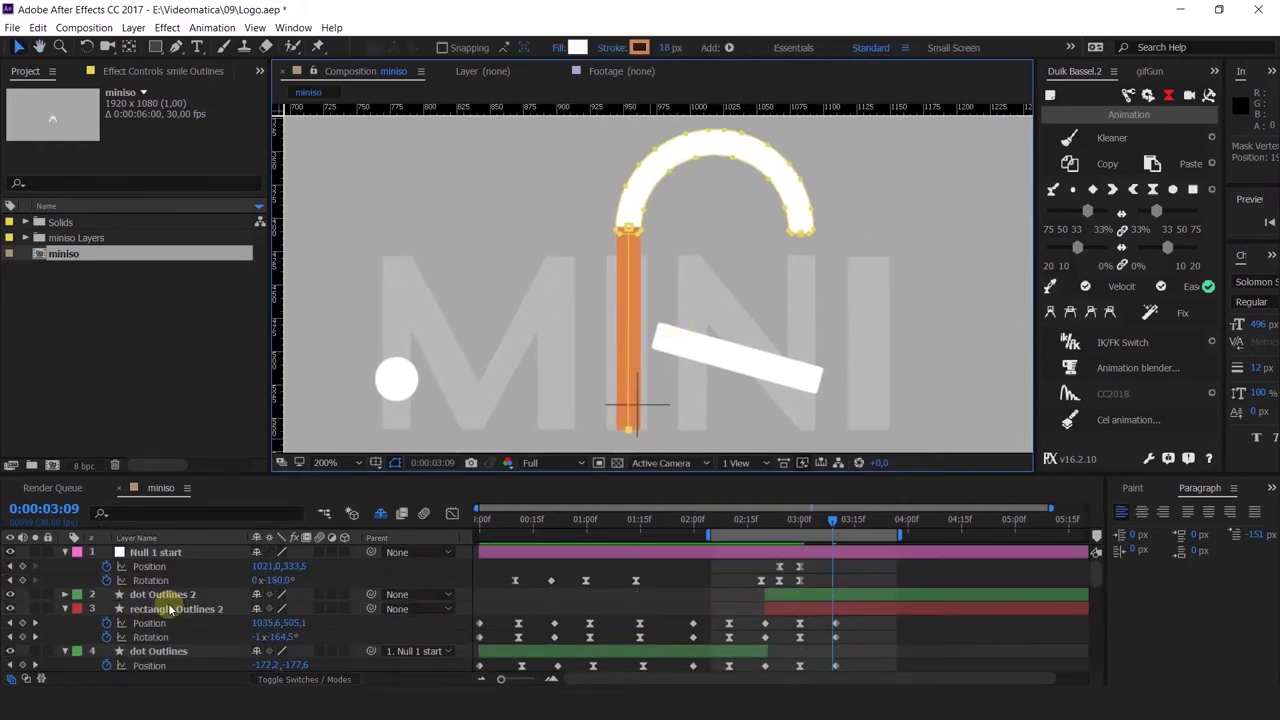
left_click(165, 556)
left_click_drag(685, 188, 674, 197)
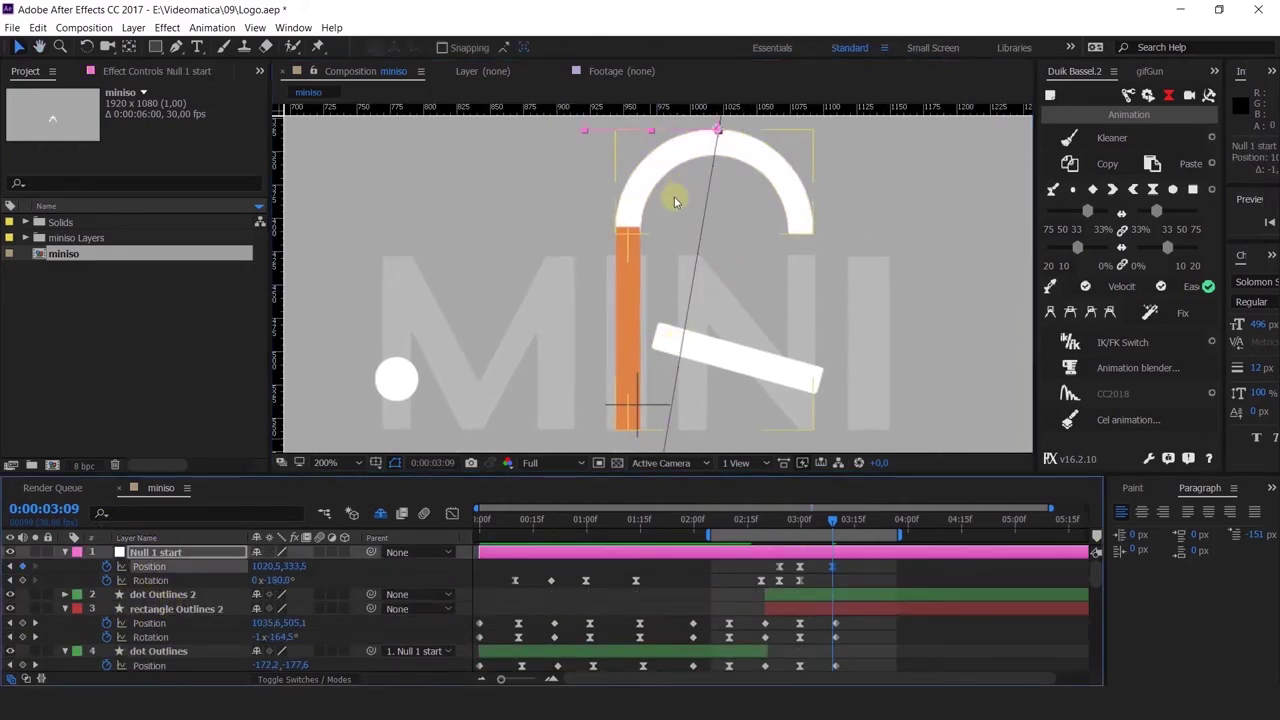
key("Left")
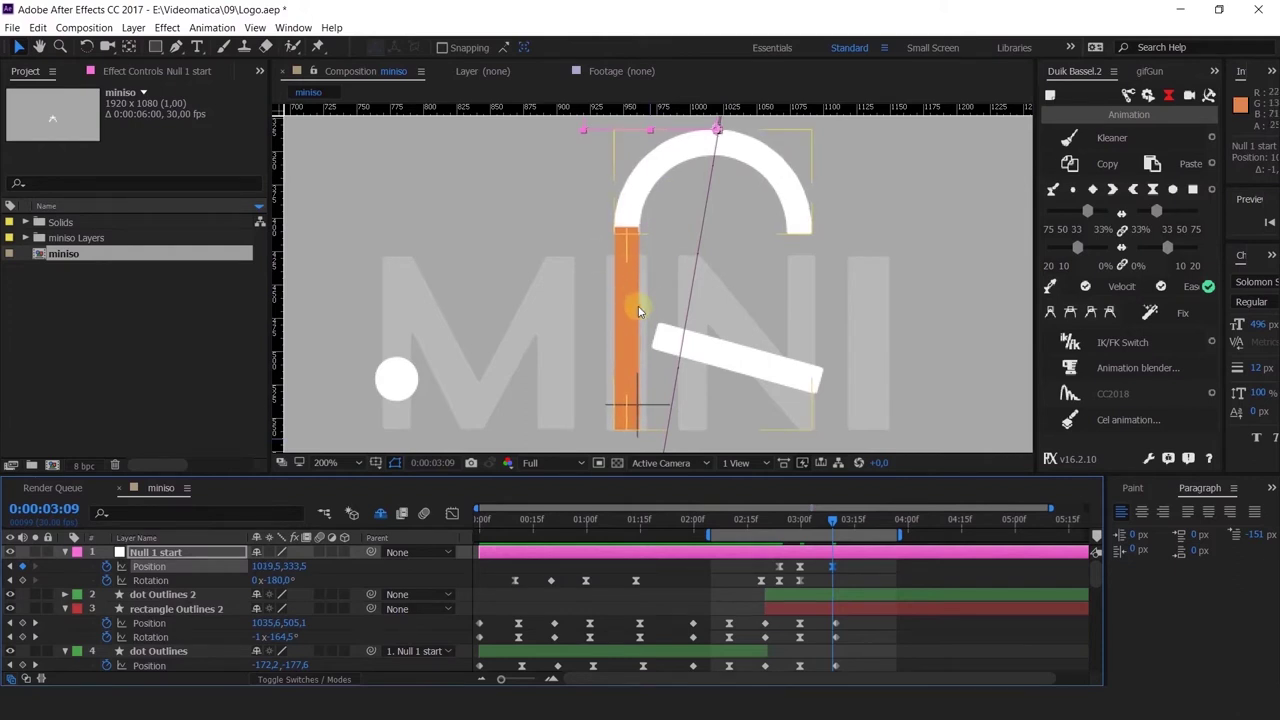
Step: Shift the work area to start at 0:00:02:00 and replay the animation from 0:00:02:14
left_click_drag(766, 534, 720, 532)
left_click(743, 524)
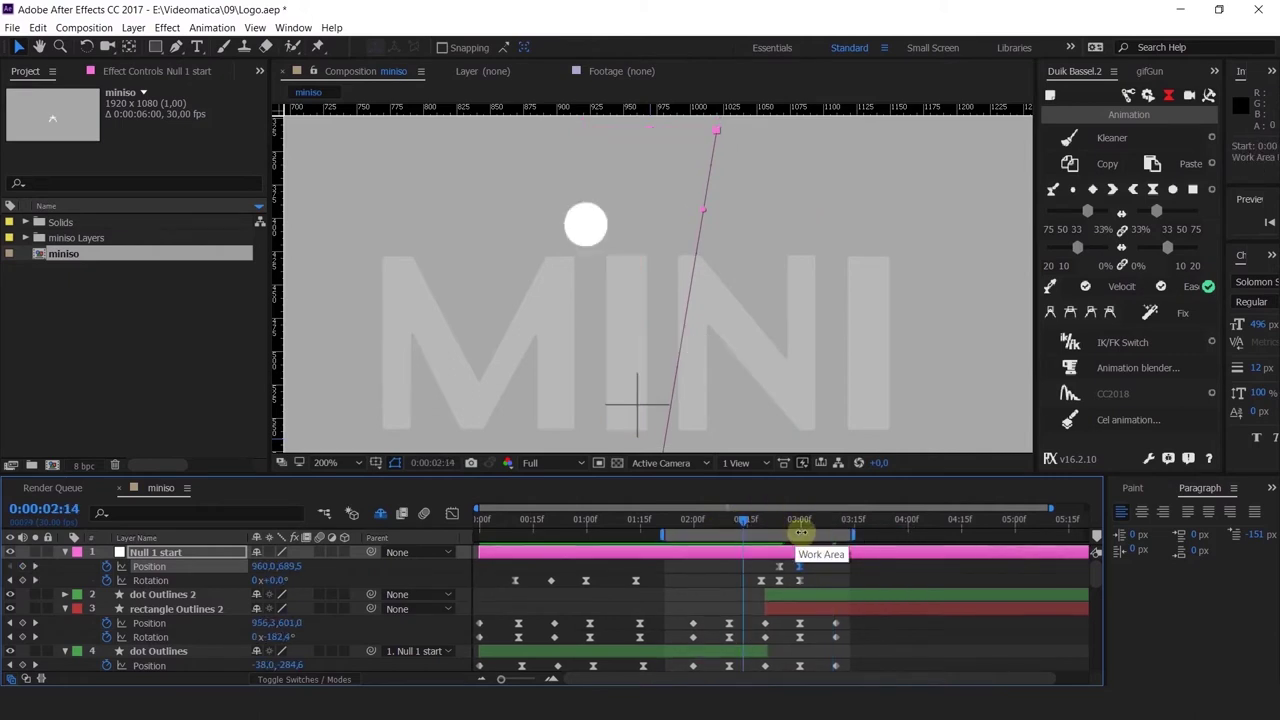
left_click_drag(802, 535, 829, 533)
key("comma")
key("space")
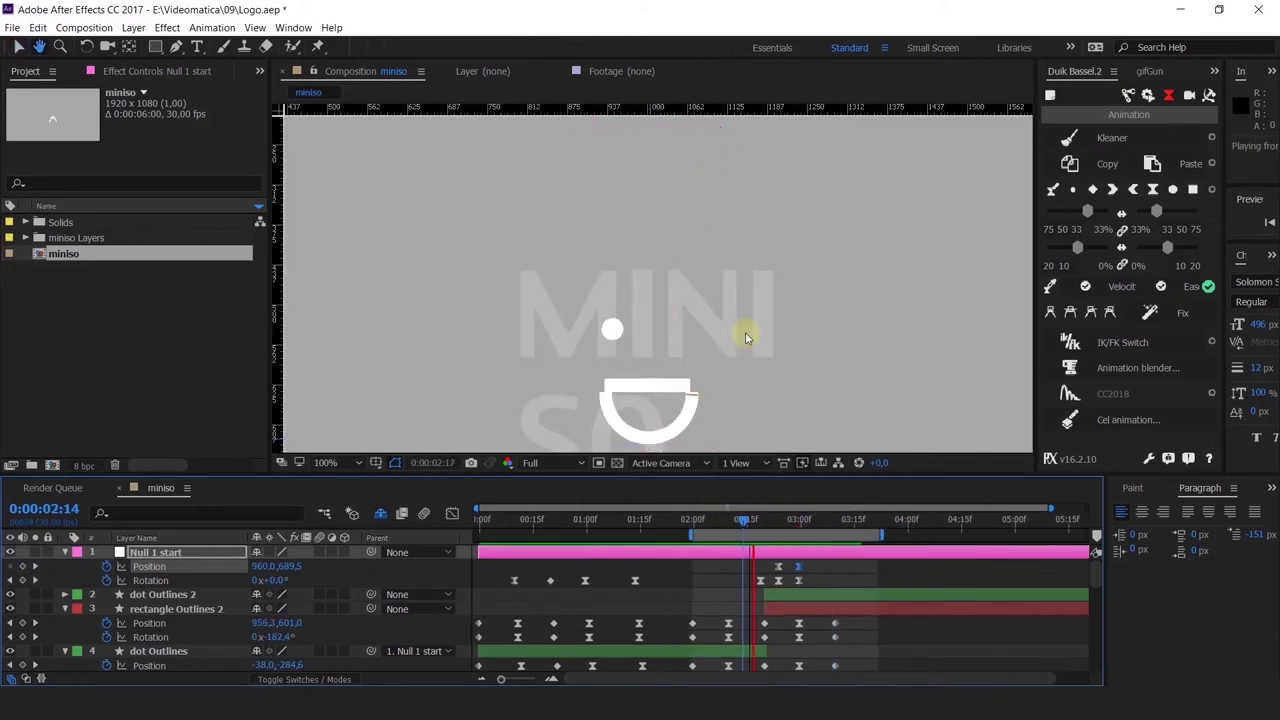
Step: Examine the smile's flip and the orange stroke's first appearance frame by frame up to 0:00:03:00
left_click_drag(748, 522, 803, 580)
key("Page_Down")
key("Page_Down")
key("Page_Down")
key("Page_Down")
key("Page_Down")
key("Page_Down")
key("Page_Down")
key("Page_Down")
key("Page_Down")
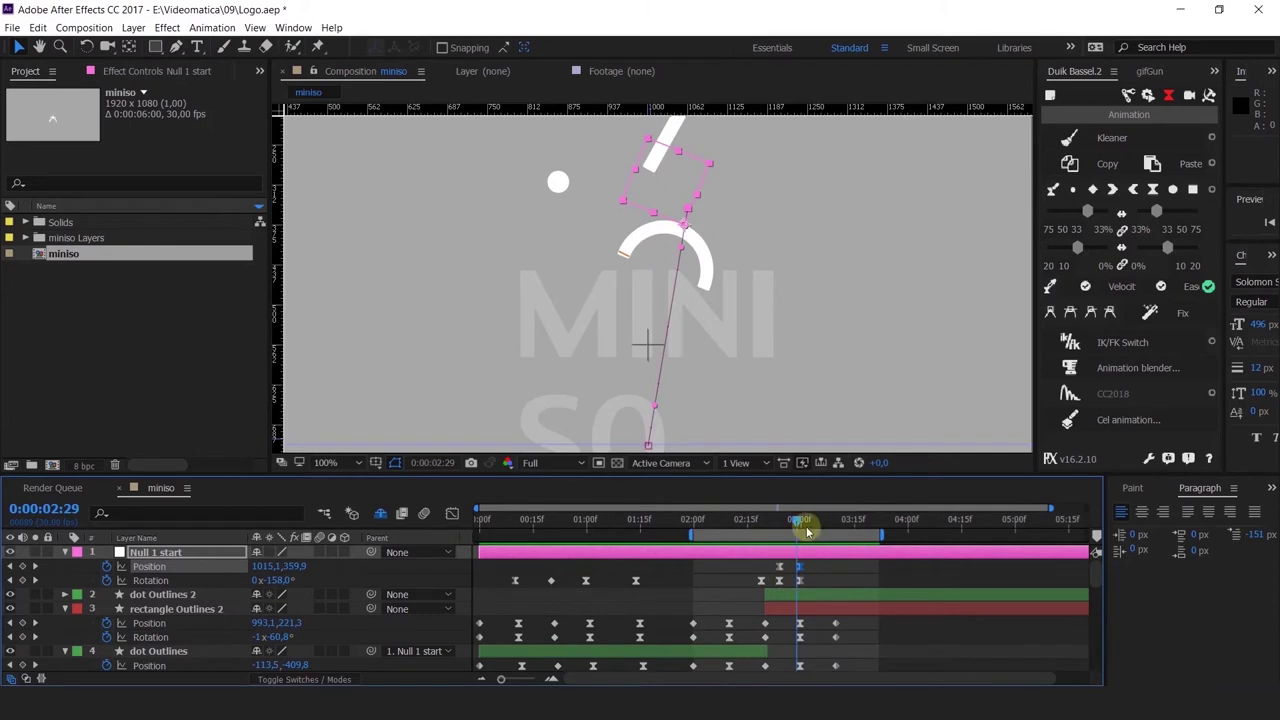
key("Page_Down")
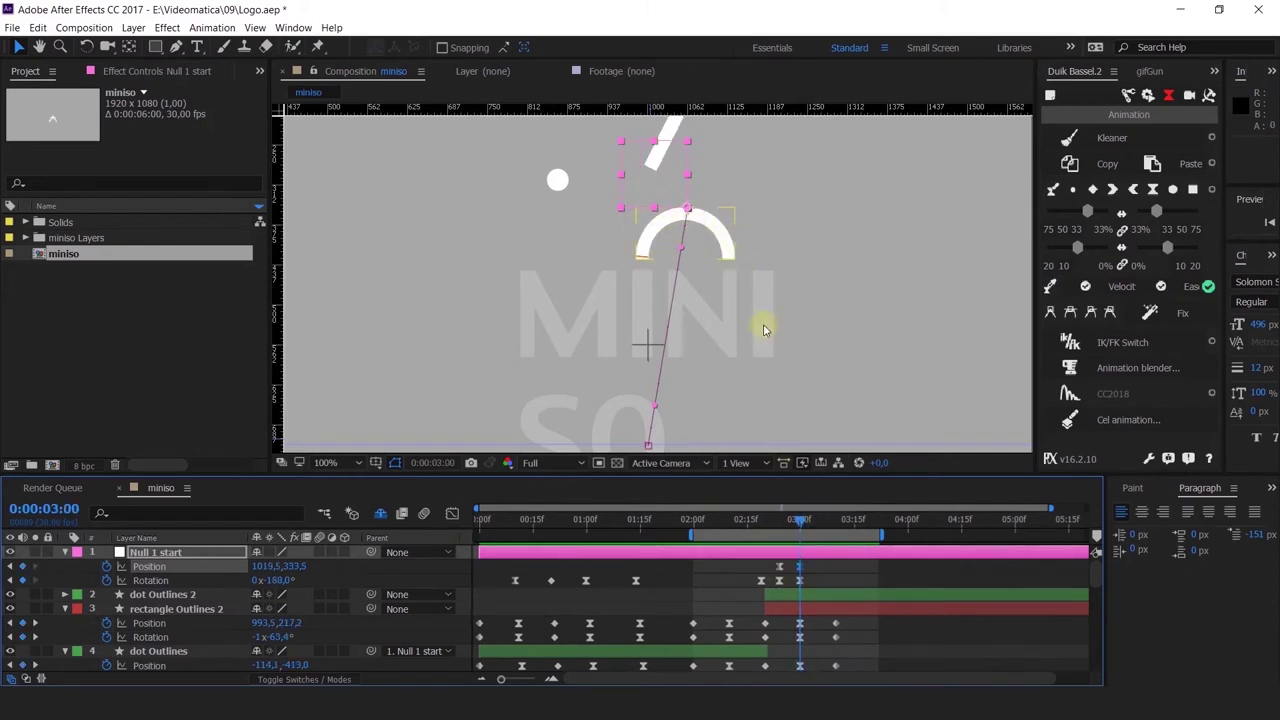
Step: Draw a four-point mask with the Pen tool on the smile Outlines layer, just below the arch's right end, at 0:00:03:00
scroll(843, 614, "down", 3)
left_click(162, 596)
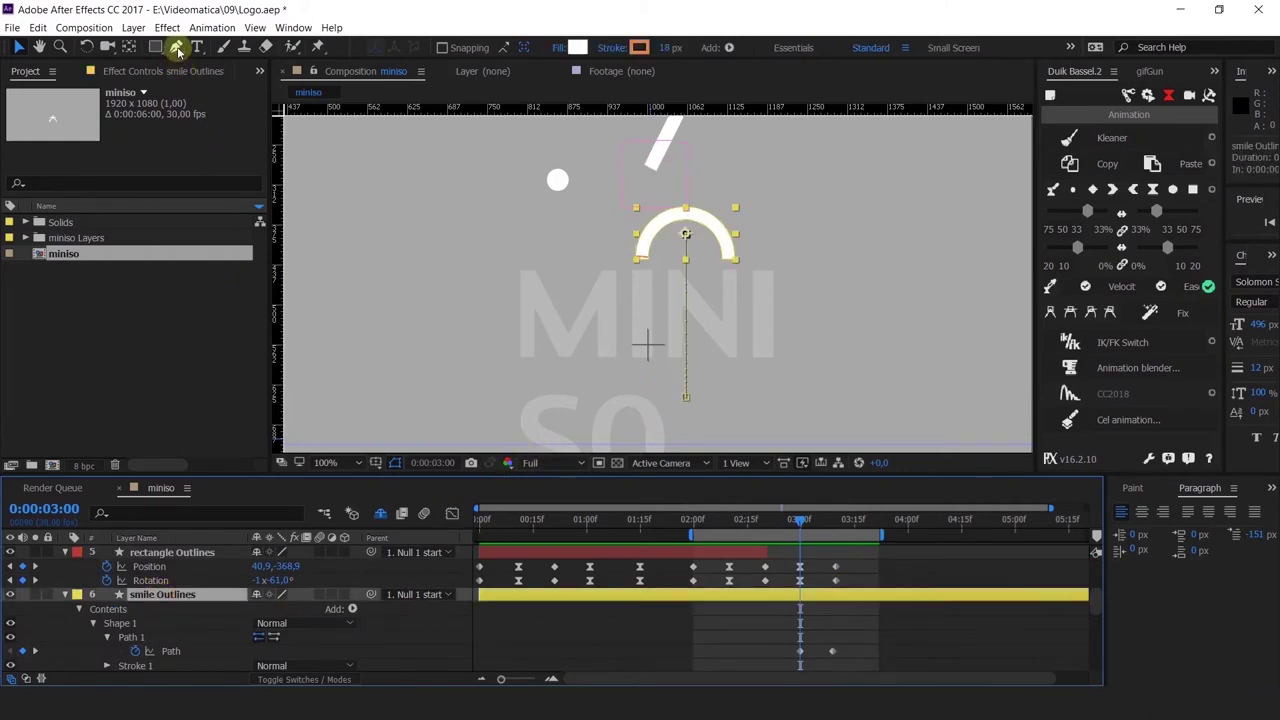
left_click(177, 47)
left_click(165, 600)
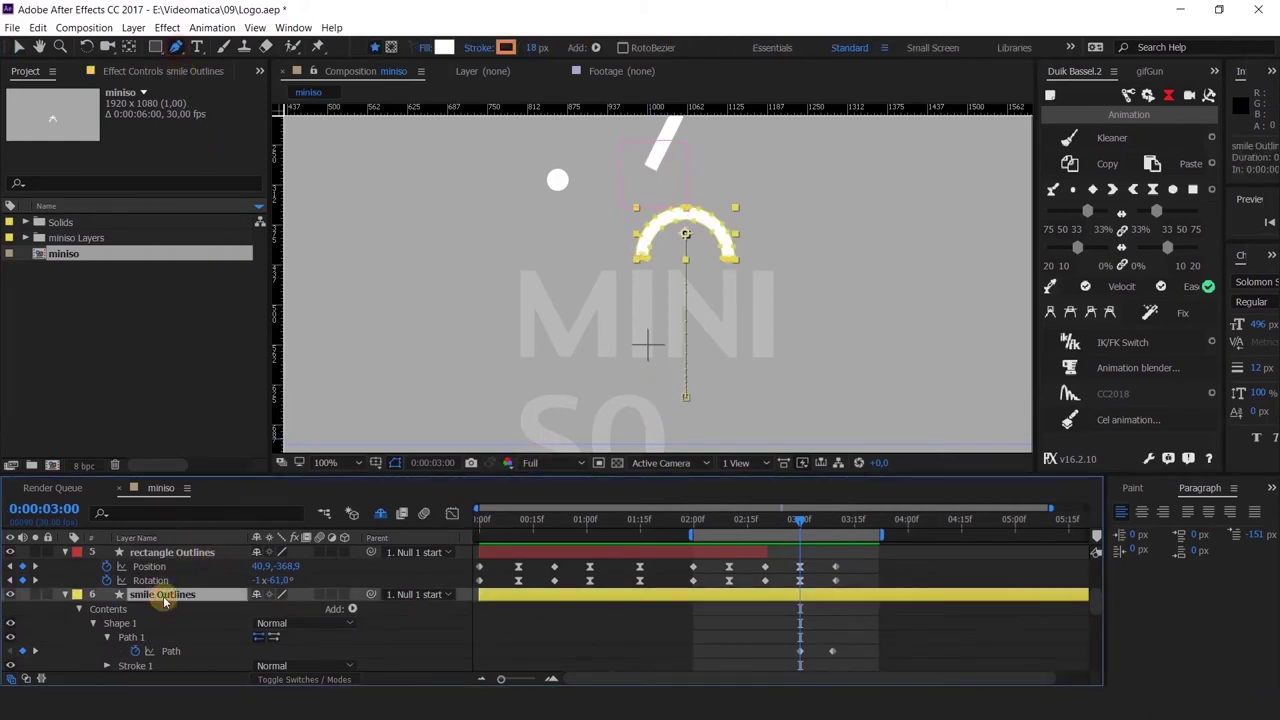
scroll(738, 232, "up", 2)
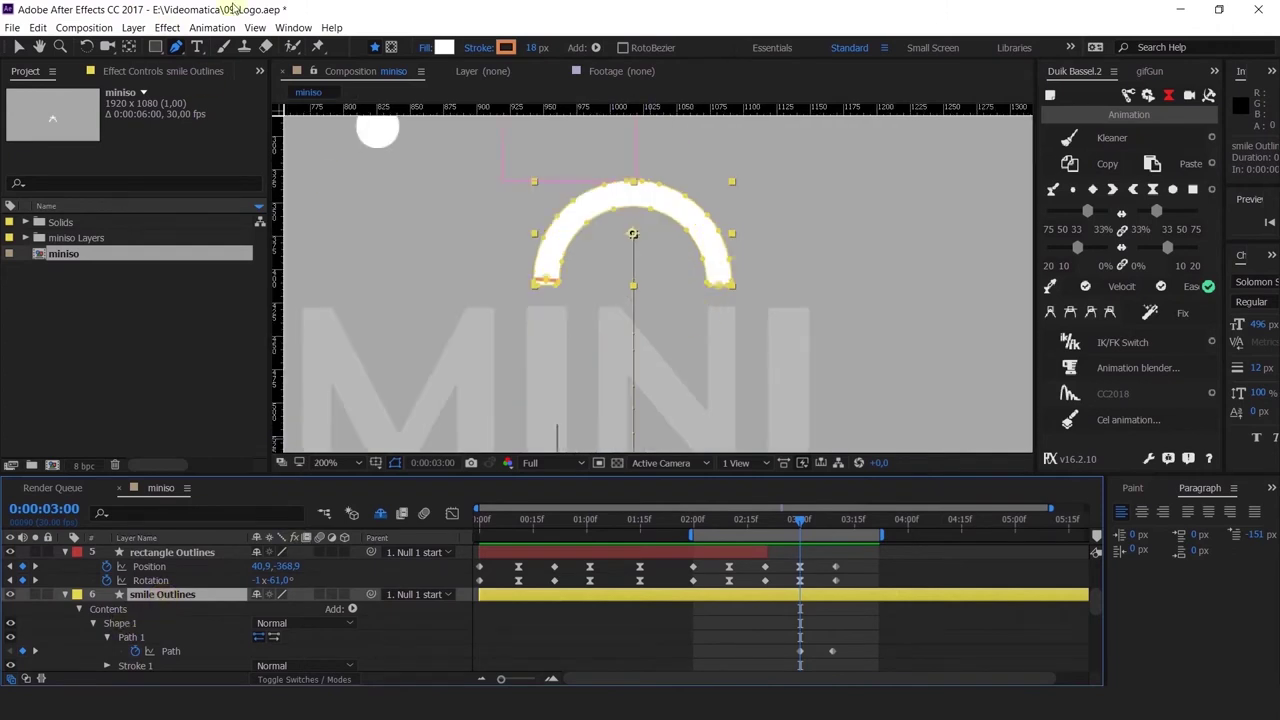
left_click(646, 314)
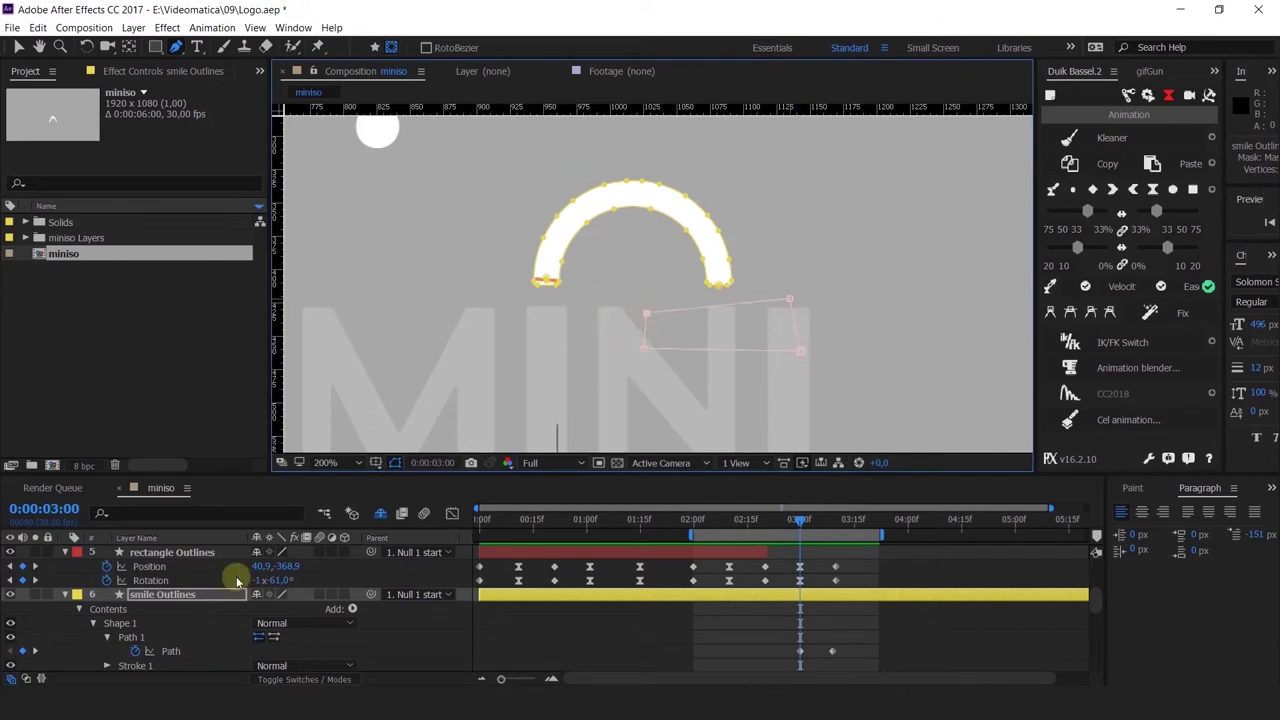
Step: Invert the smile's Mask 1 and start Mask Path keyframing at 0:00:03:00
scroll(178, 647, "down", 2)
key("m")
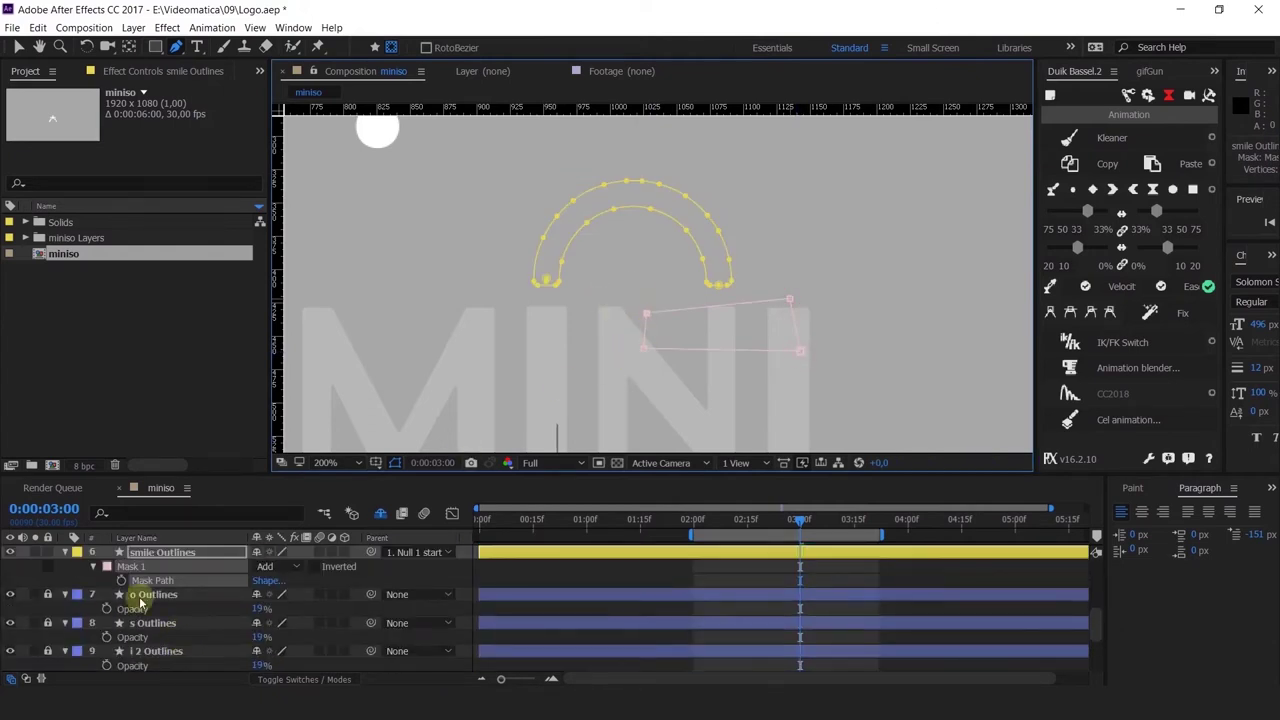
left_click(314, 567)
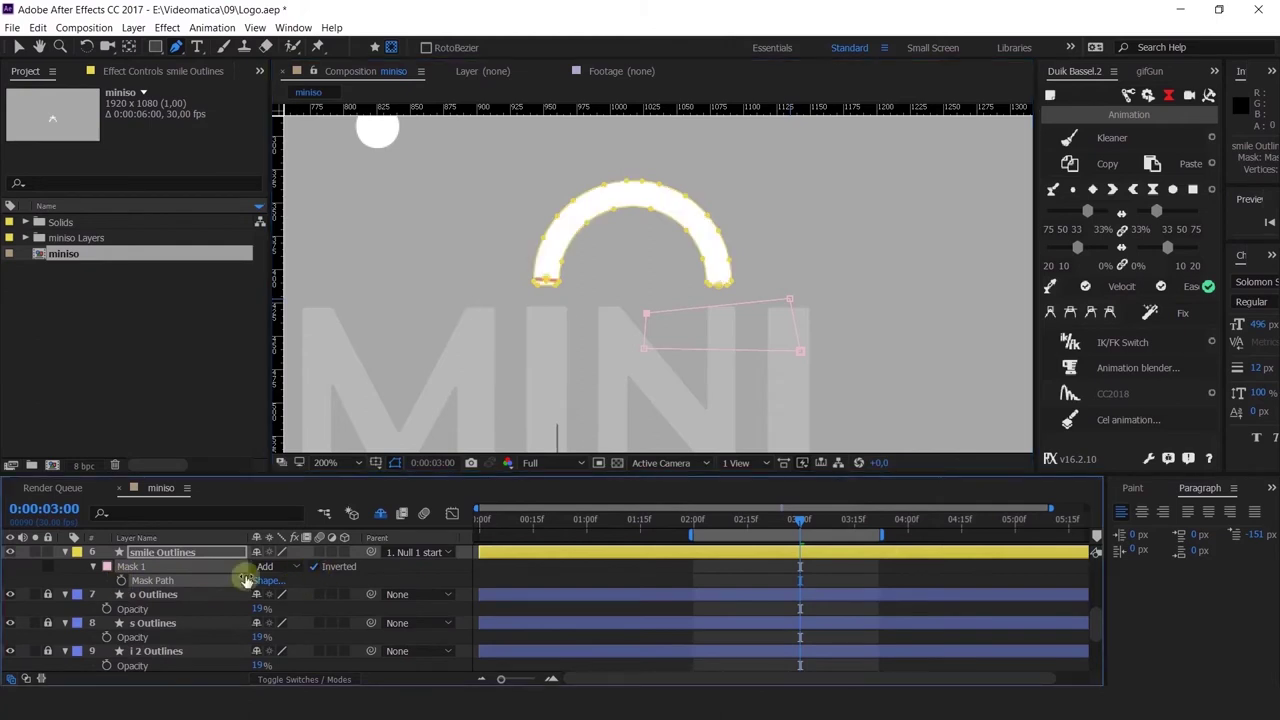
left_click(121, 581)
Step: At 0:00:03:10, reshape the smile's Mask 1 point by point so it hides the right half of the arch
scroll(855, 575, "up", 4)
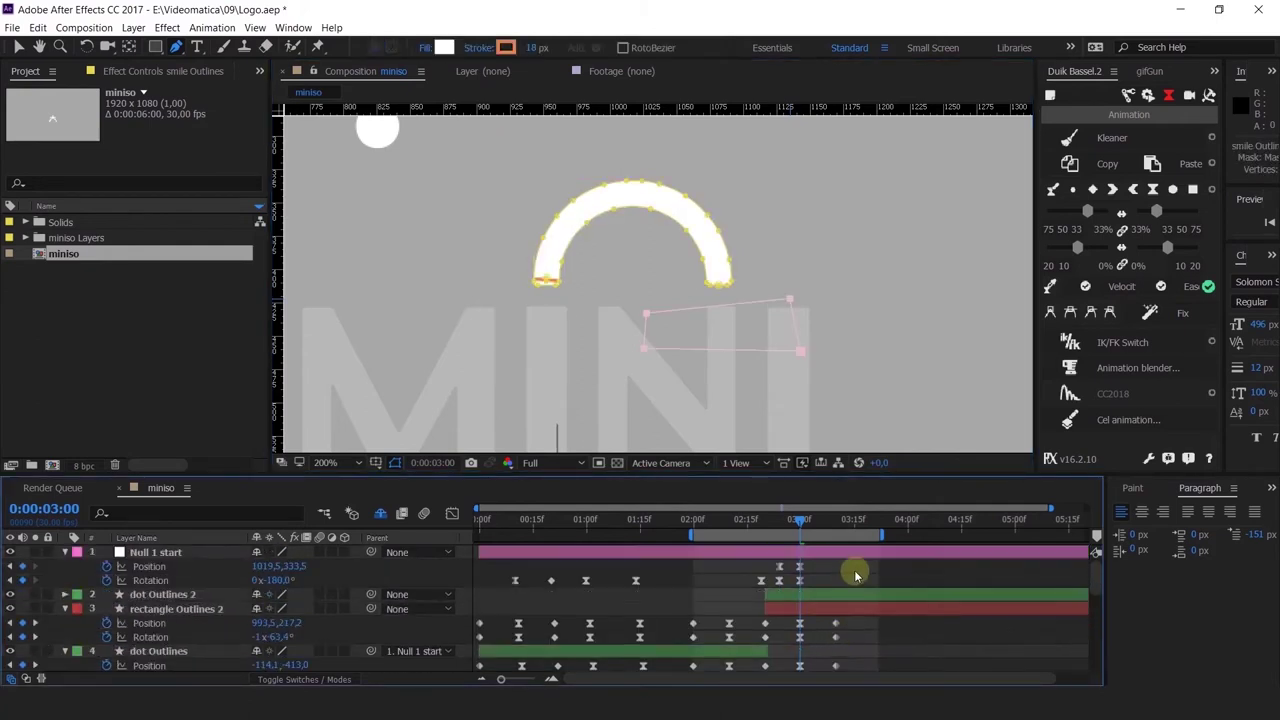
left_click_drag(833, 525, 838, 527)
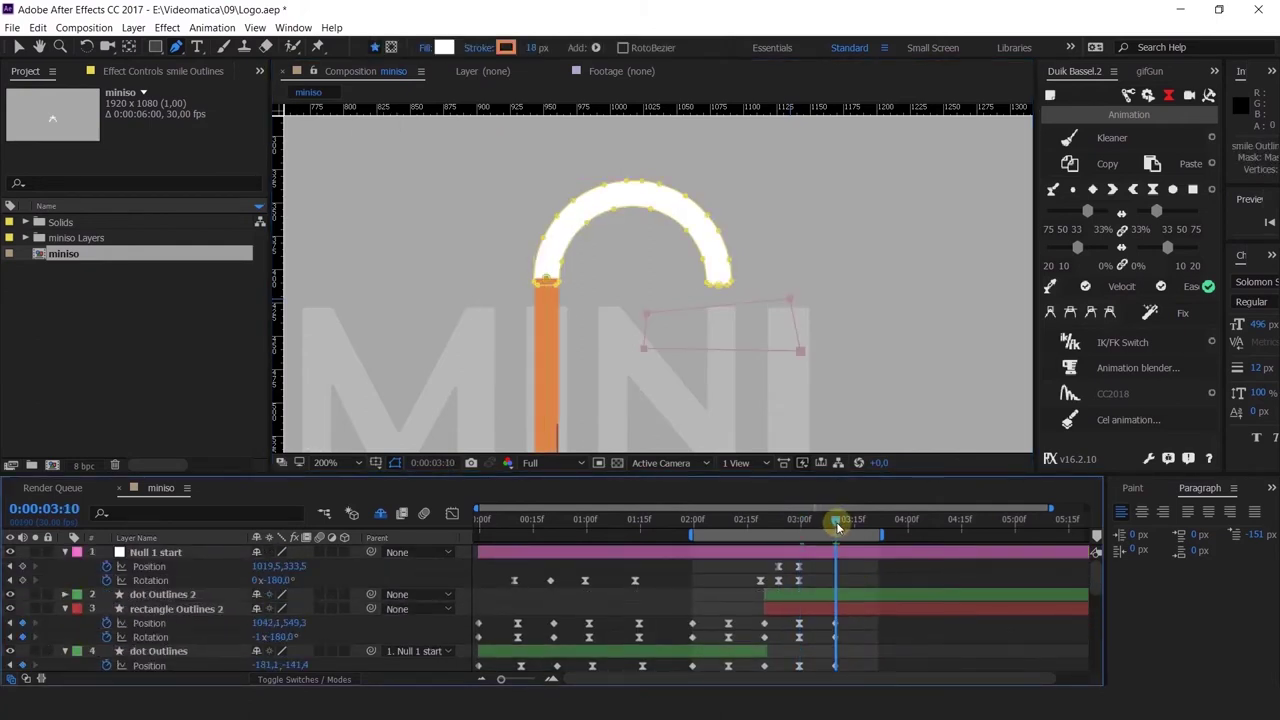
left_click(720, 309)
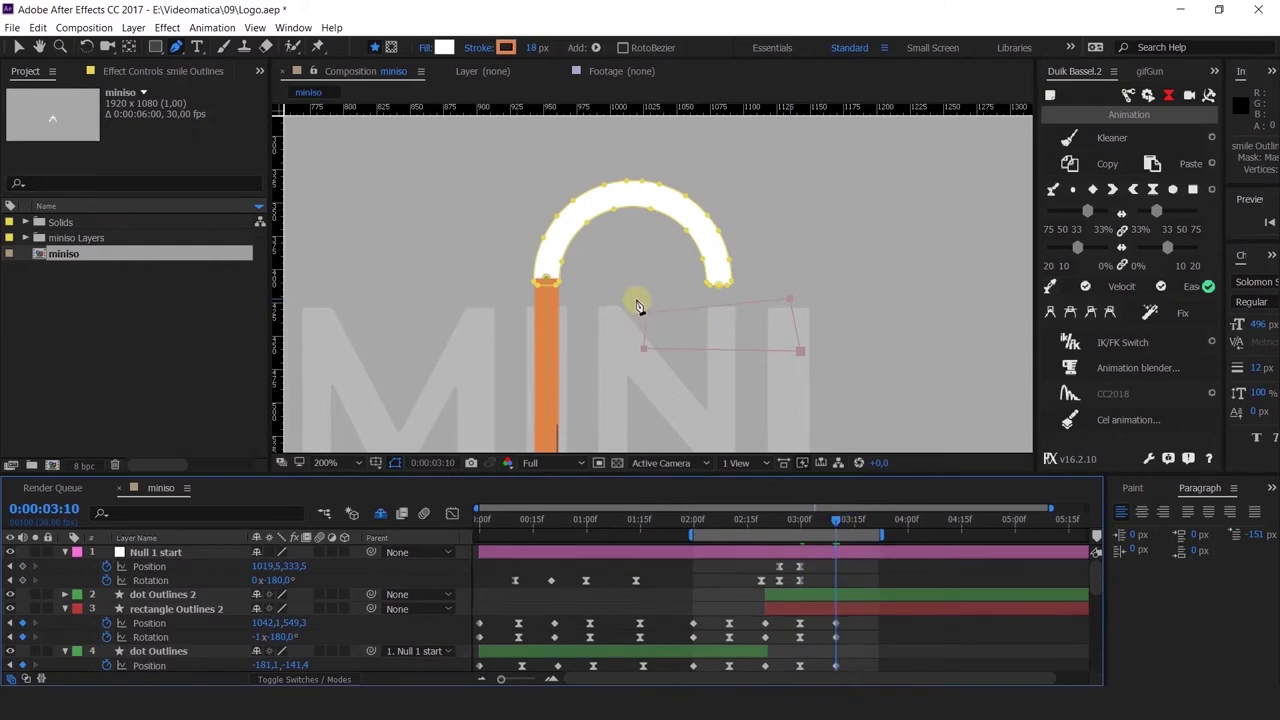
key("v")
left_click_drag(634, 302, 665, 336)
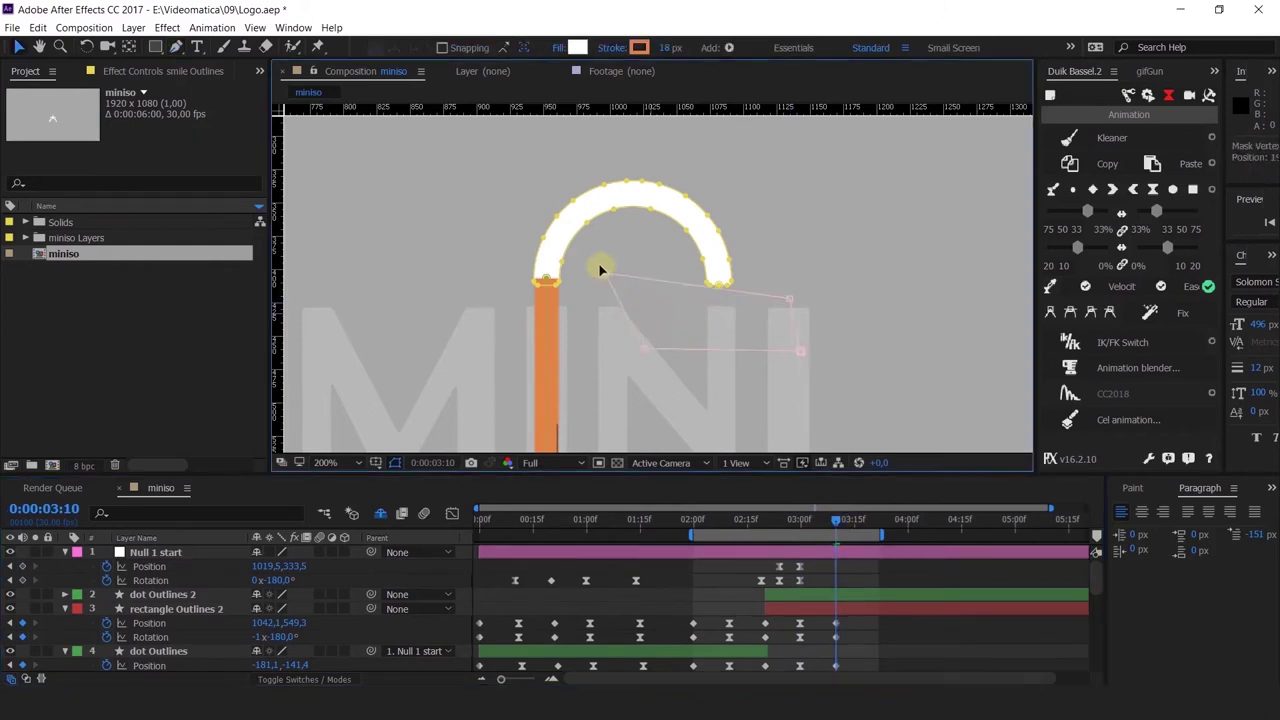
left_click_drag(790, 304, 610, 142)
left_click(797, 400)
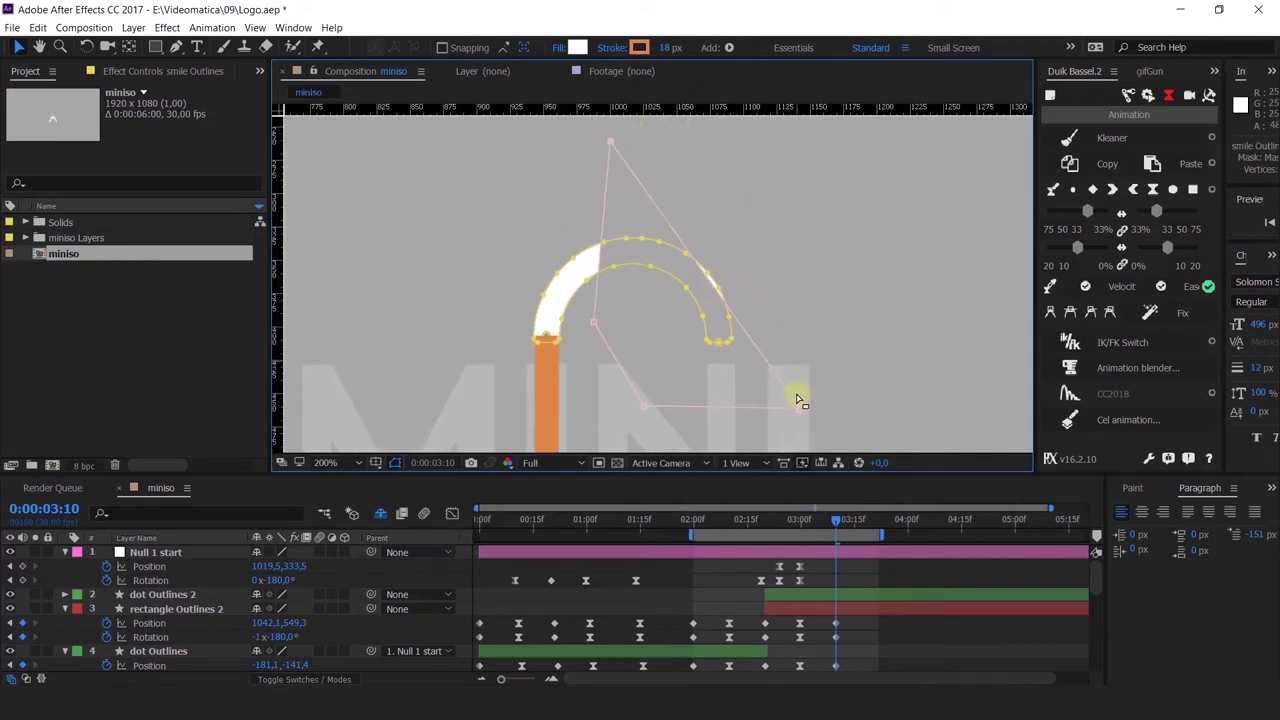
left_click_drag(803, 410, 809, 225)
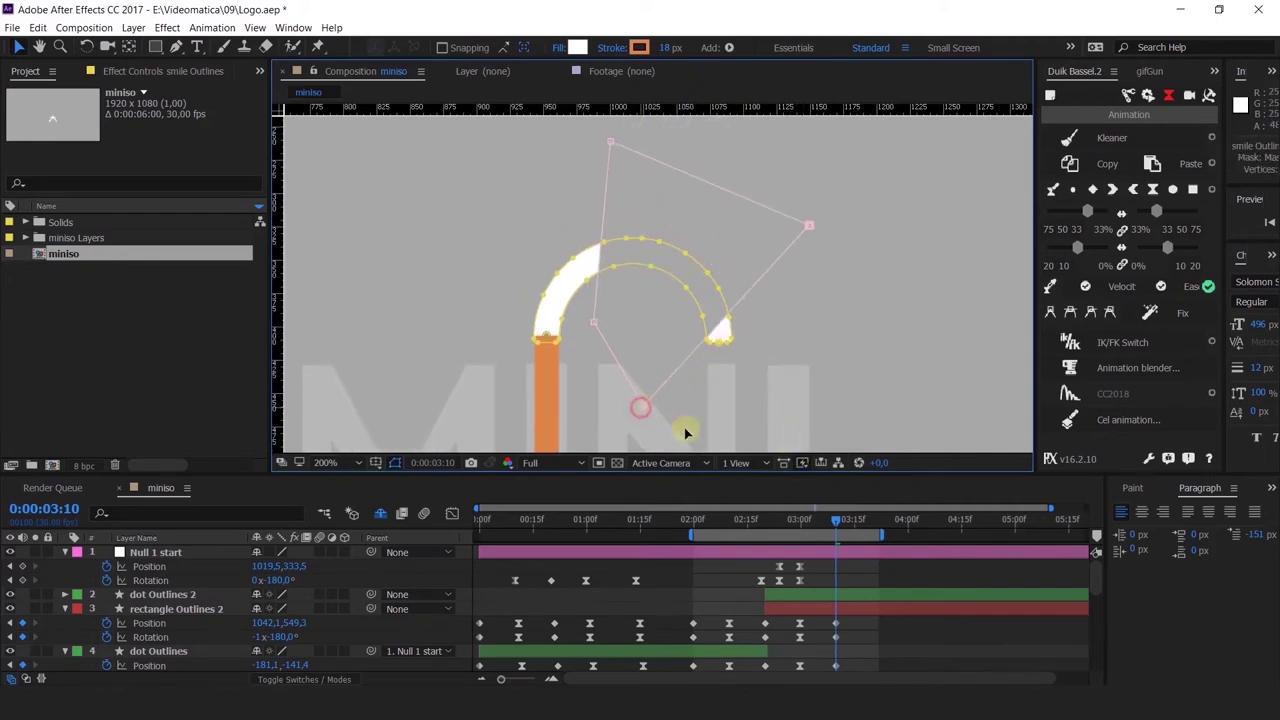
Step: Try reshaping the smile's mask at 0:00:03:09 so it hides nearly the whole arch down to the orange stroke
left_click(800, 521)
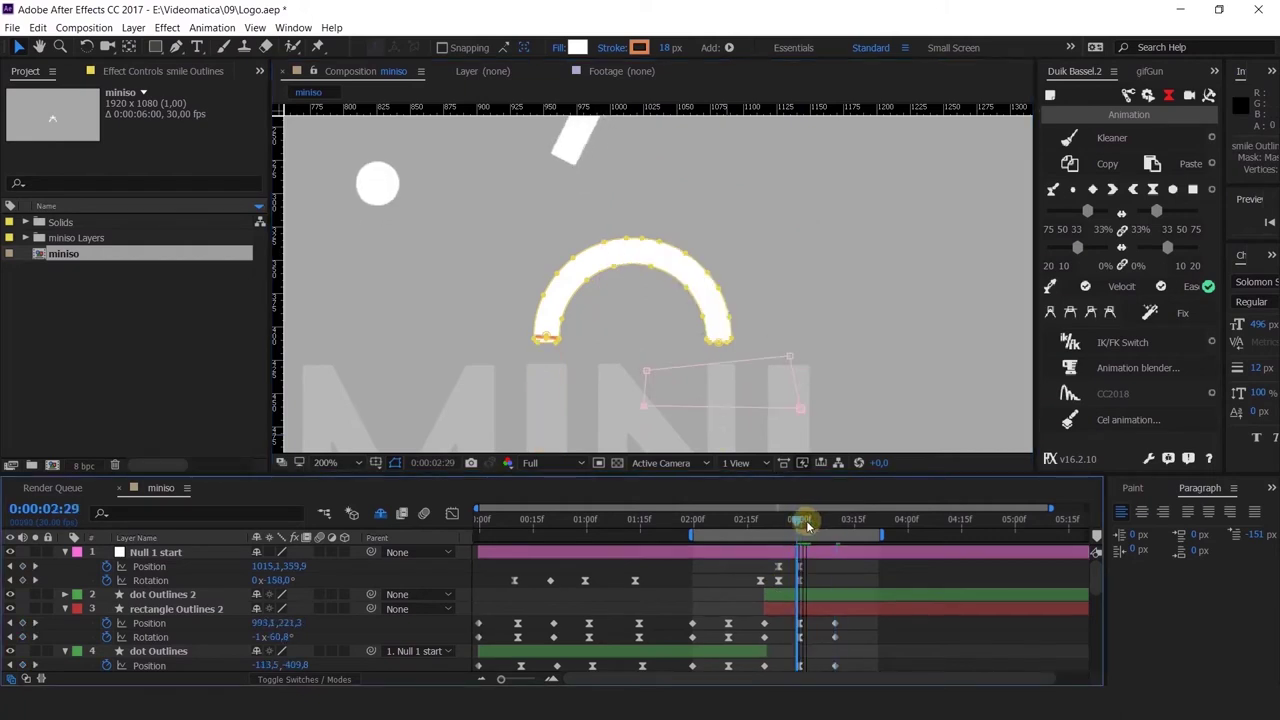
left_click_drag(807, 524, 835, 535)
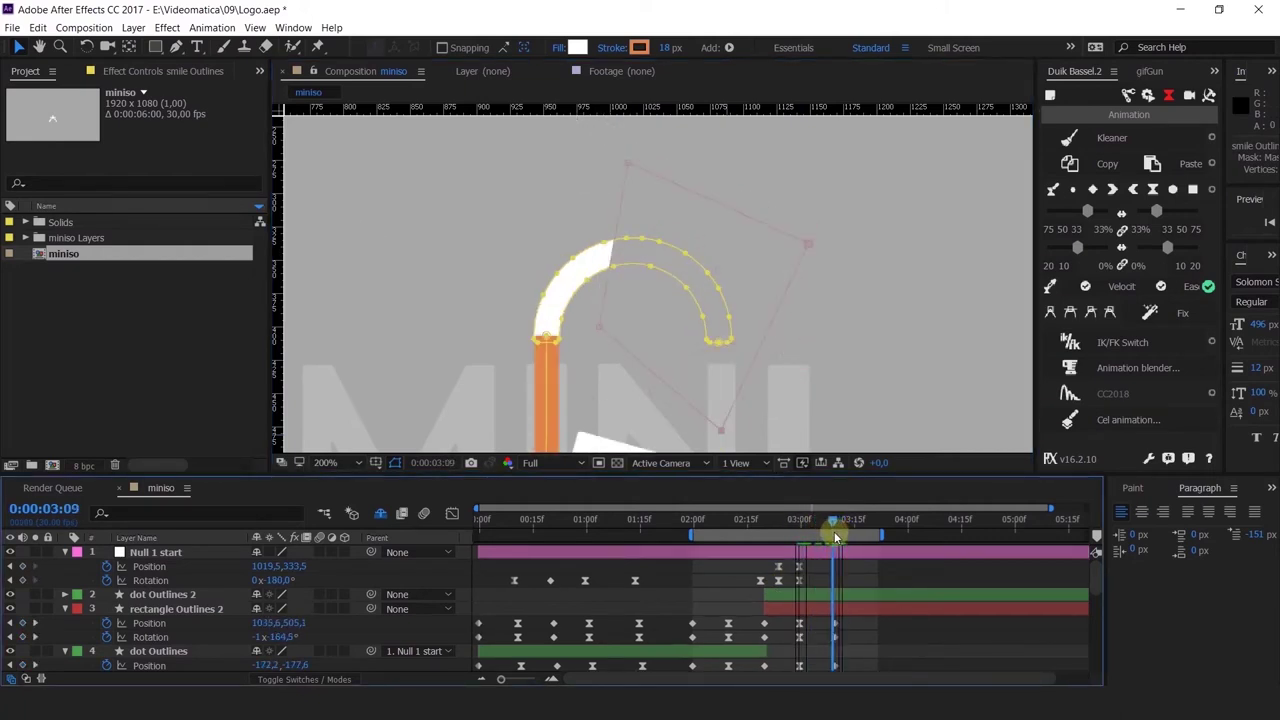
left_click_drag(603, 322, 575, 346)
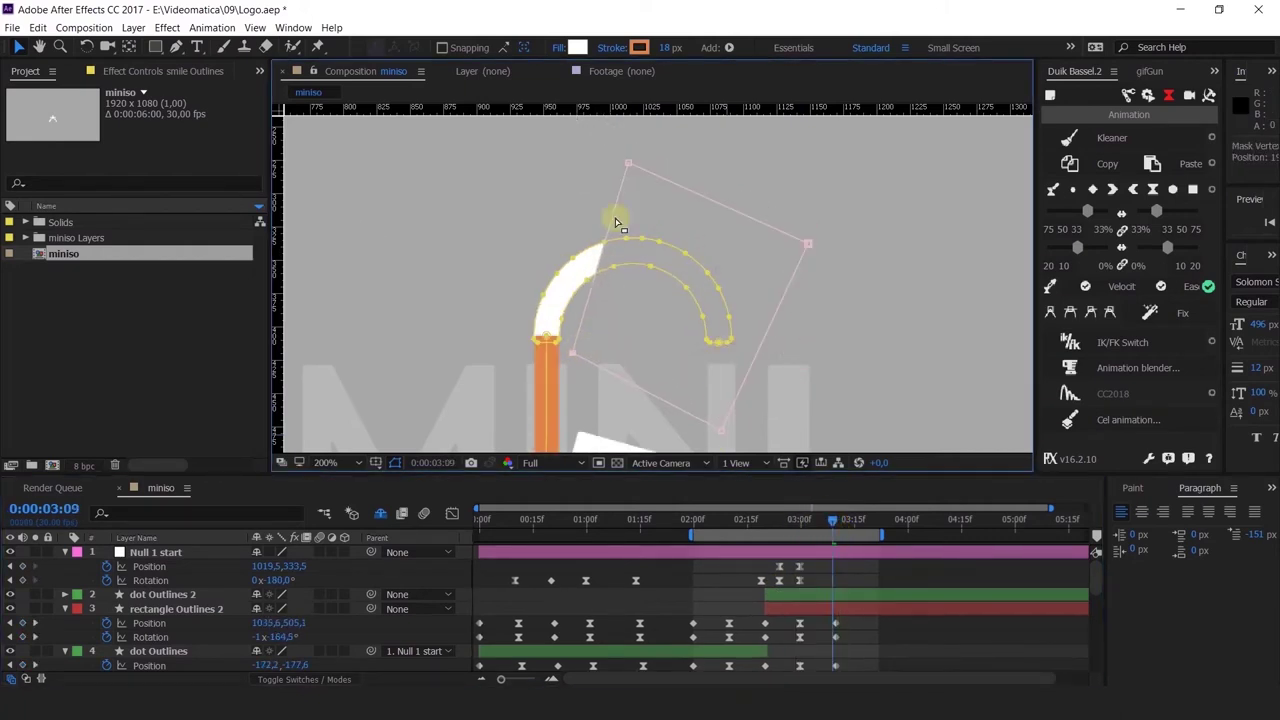
left_click_drag(620, 162, 451, 214)
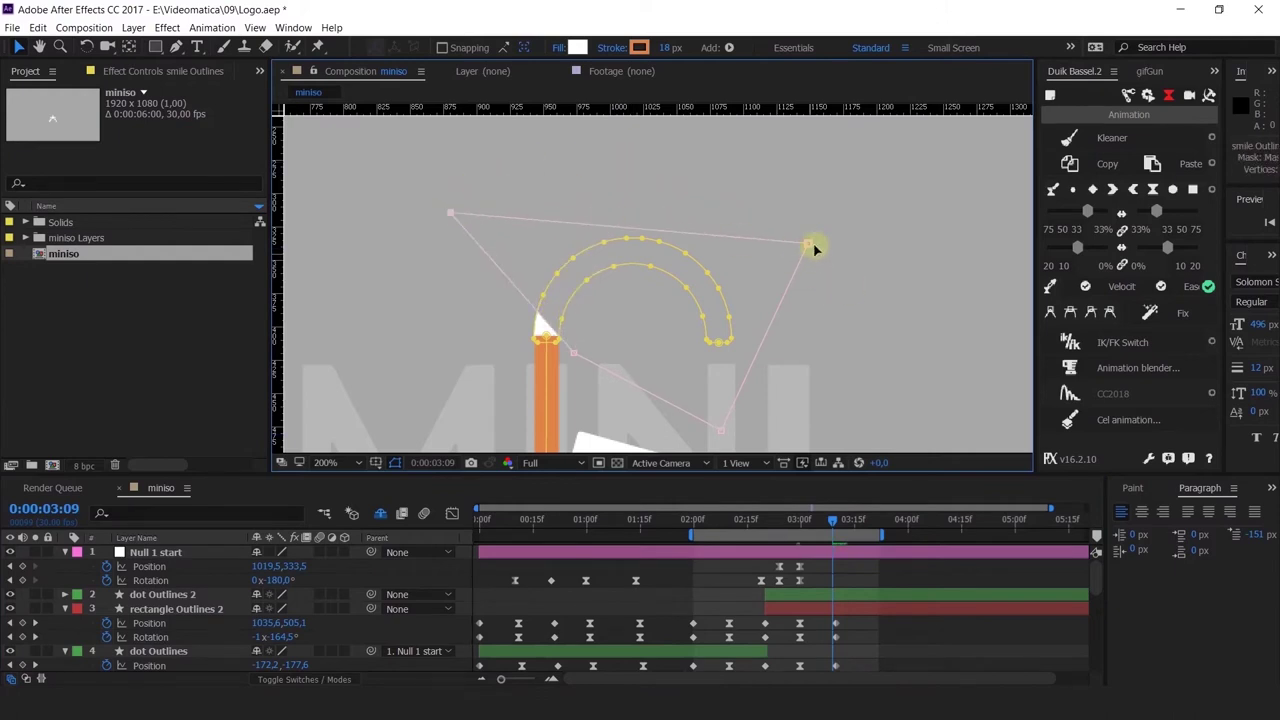
left_click_drag(808, 243, 757, 172)
left_click_drag(718, 429, 862, 405)
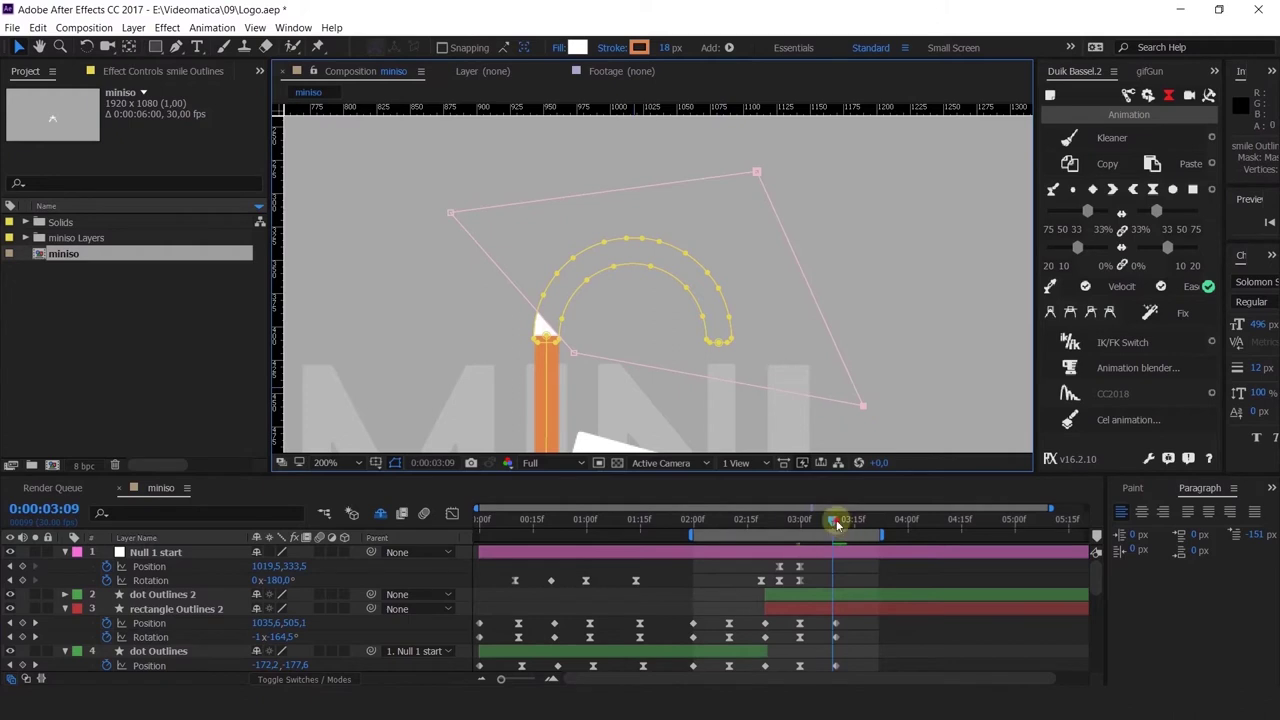
Step: Check the mask's in-between shape at 0:00:03:03 and undo the last mask point moves at 0:00:03:09
left_click_drag(838, 525, 815, 527)
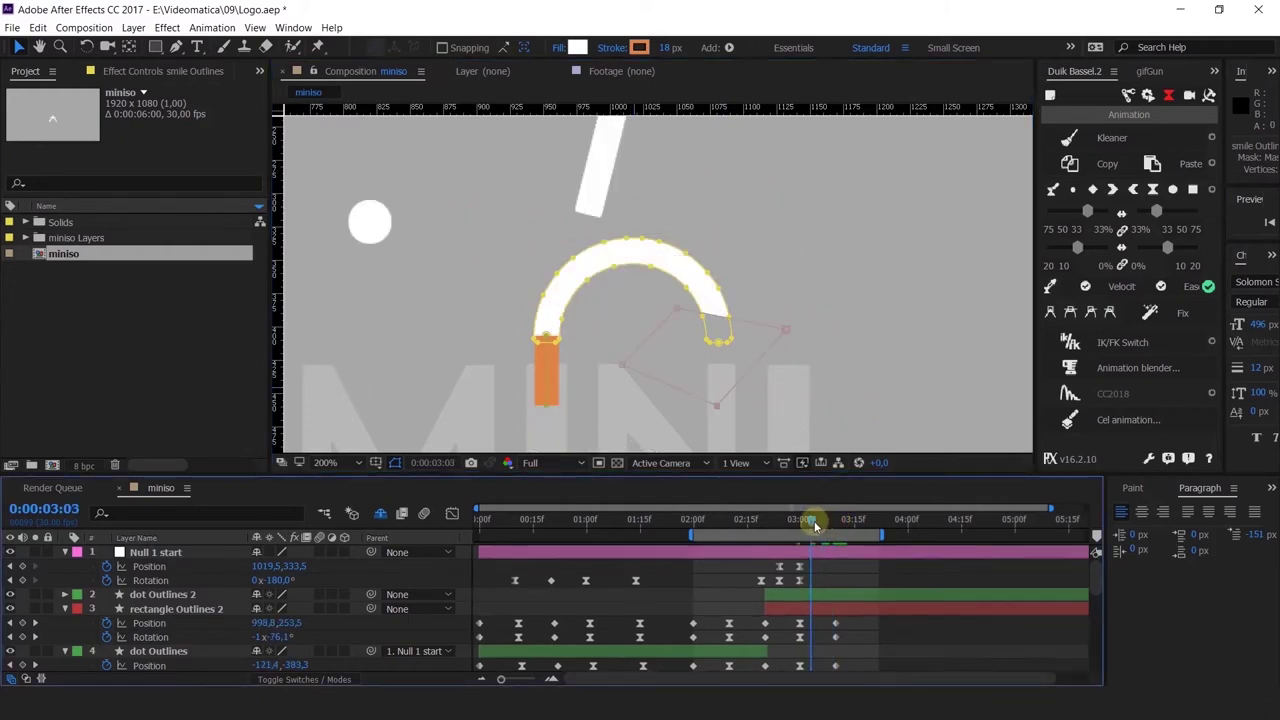
key("ctrl+z")
key("ctrl+z")
key("ctrl+z")
key("ctrl+z")
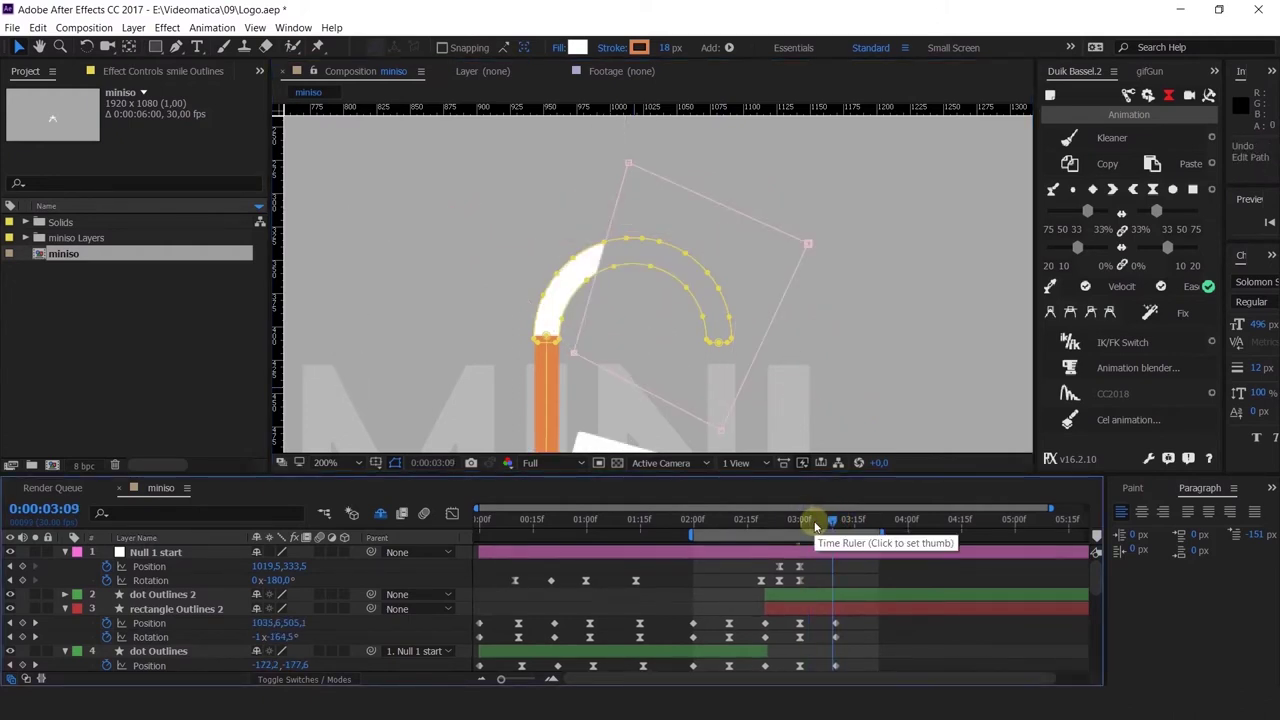
Step: Delete the extra Mask Path keyframe at 0:00:03:09, keeping the one at 0:00:03:10
left_click_drag(816, 524, 828, 519)
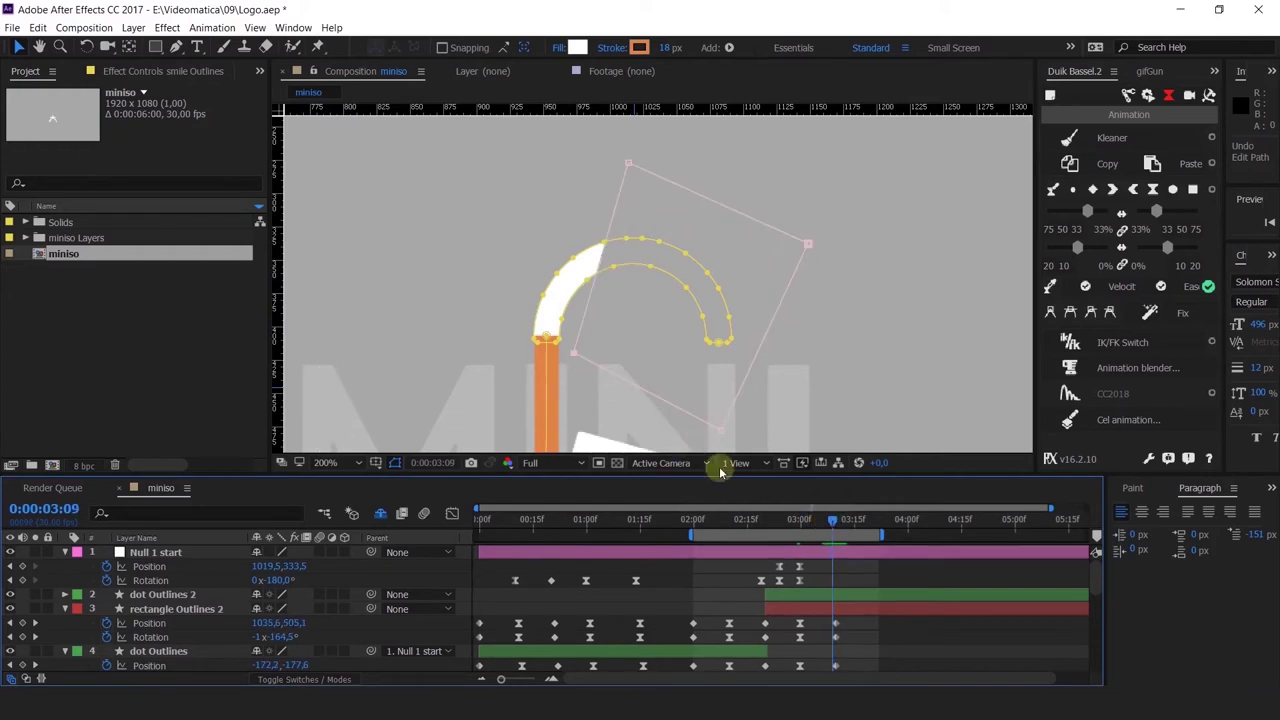
scroll(857, 595, "down", 5)
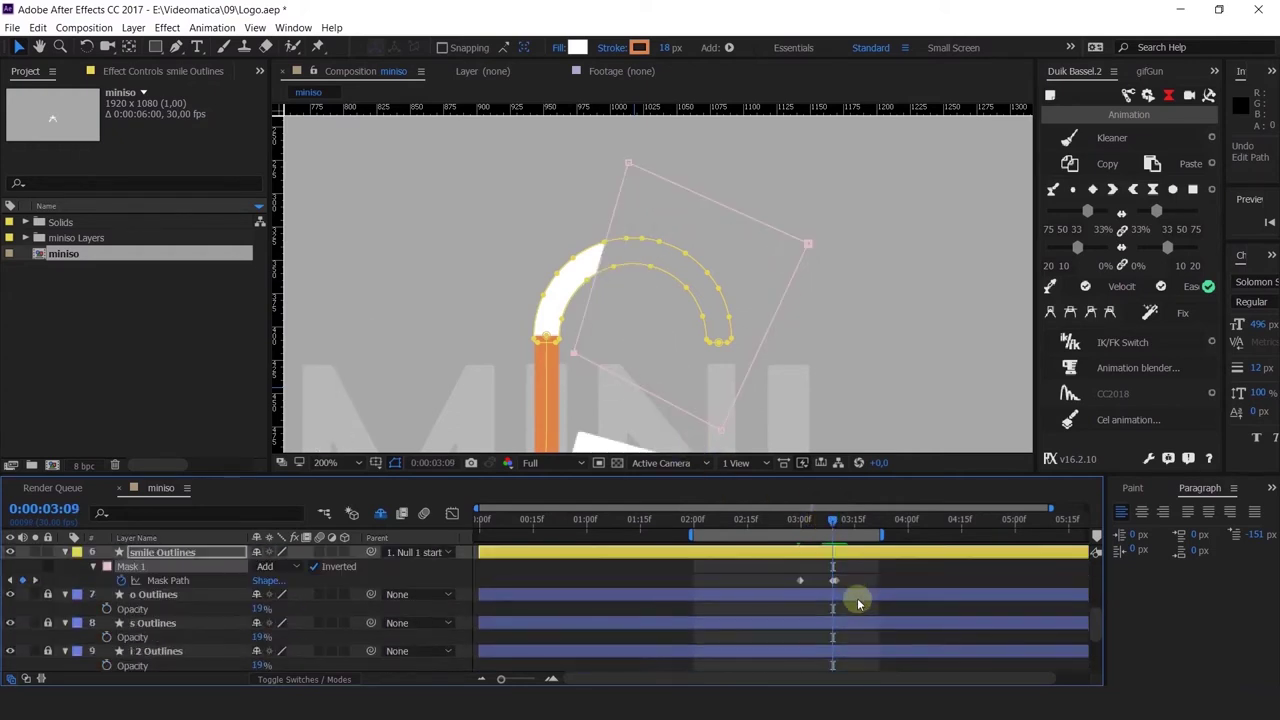
key("equal")
key("equal")
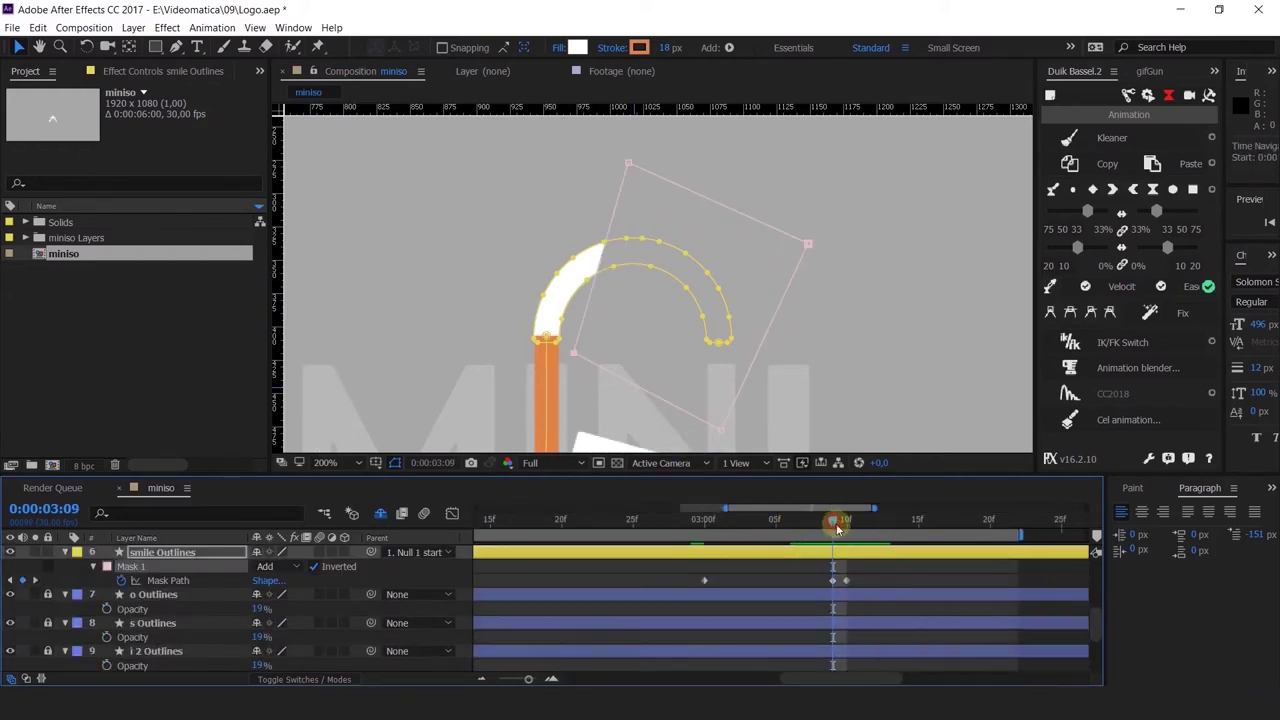
left_click_drag(836, 524, 851, 529)
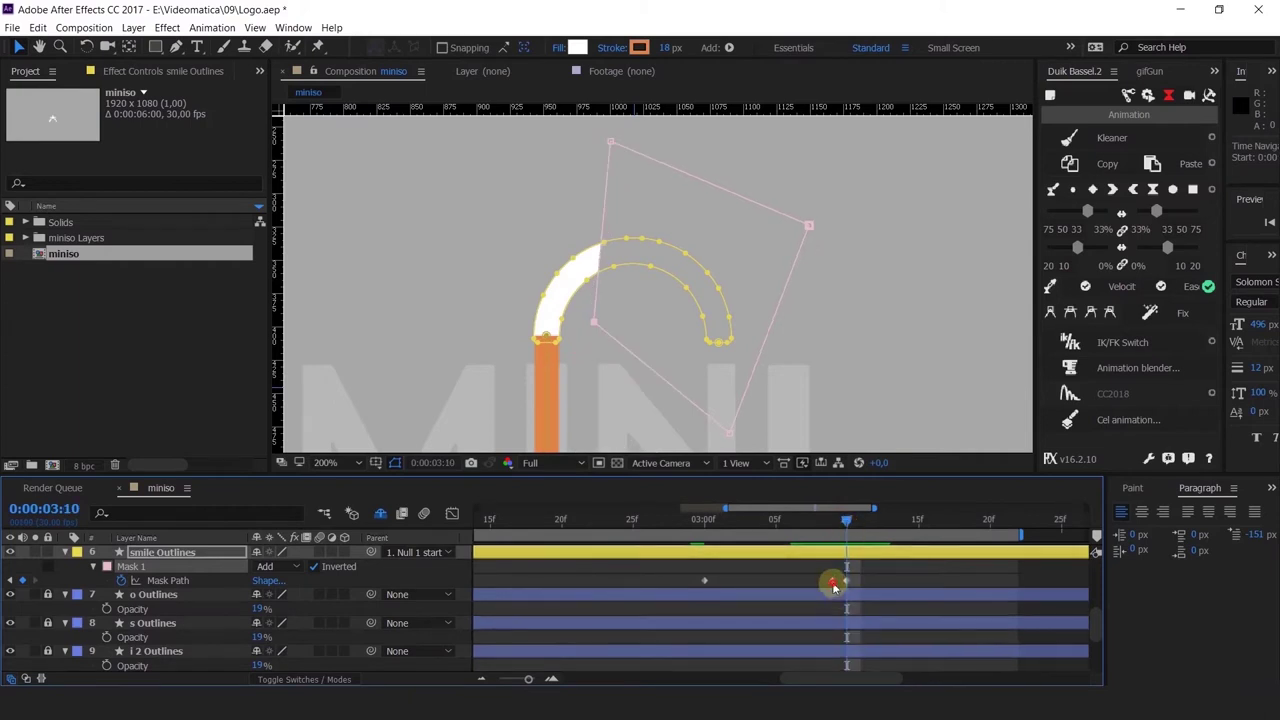
left_click(833, 582)
key("ctrl+t")
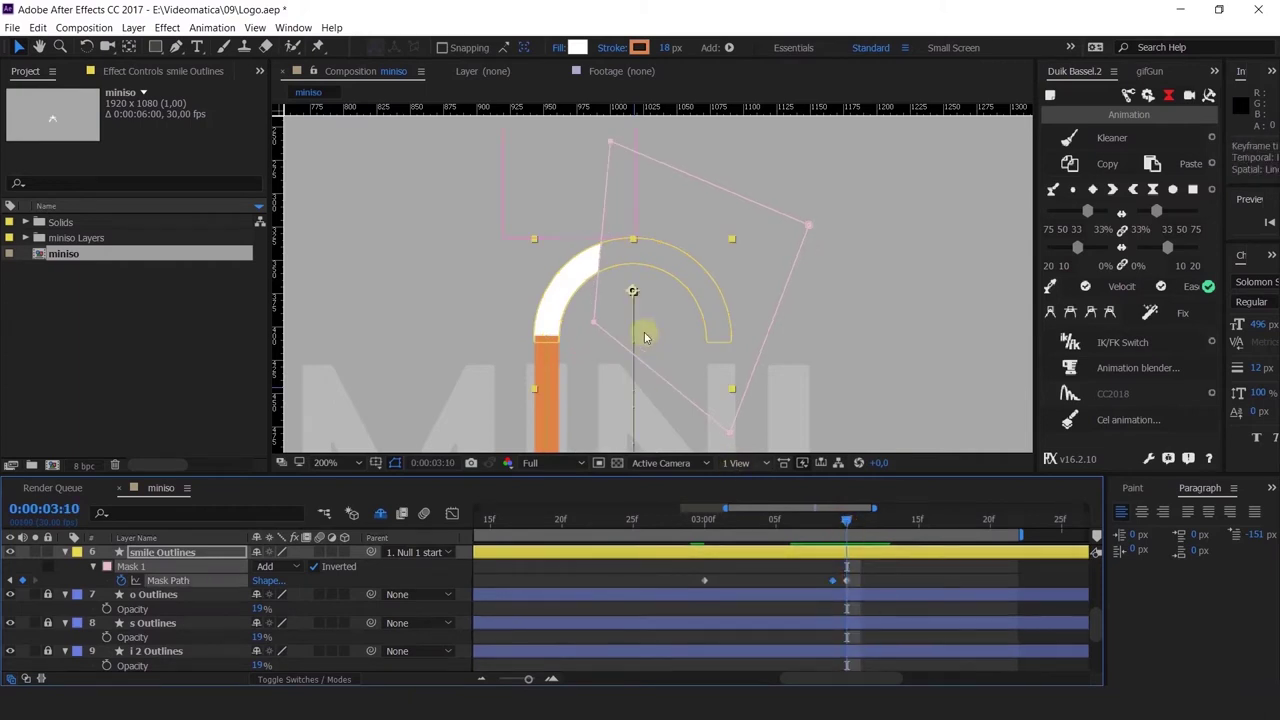
Step: Refine the mask's two left points at the 0:00:03:10 keyframe so its edge cuts across the top of the arch
left_click(845, 582)
left_click(596, 323)
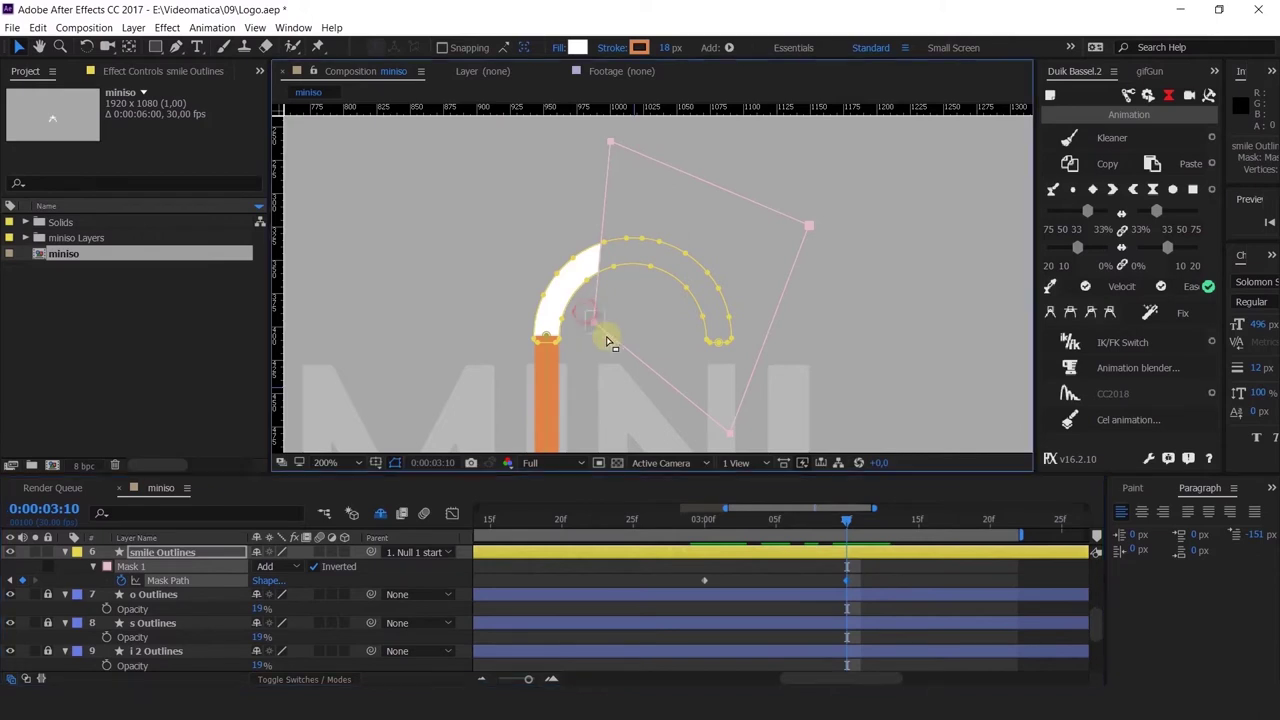
left_click_drag(596, 323, 617, 323)
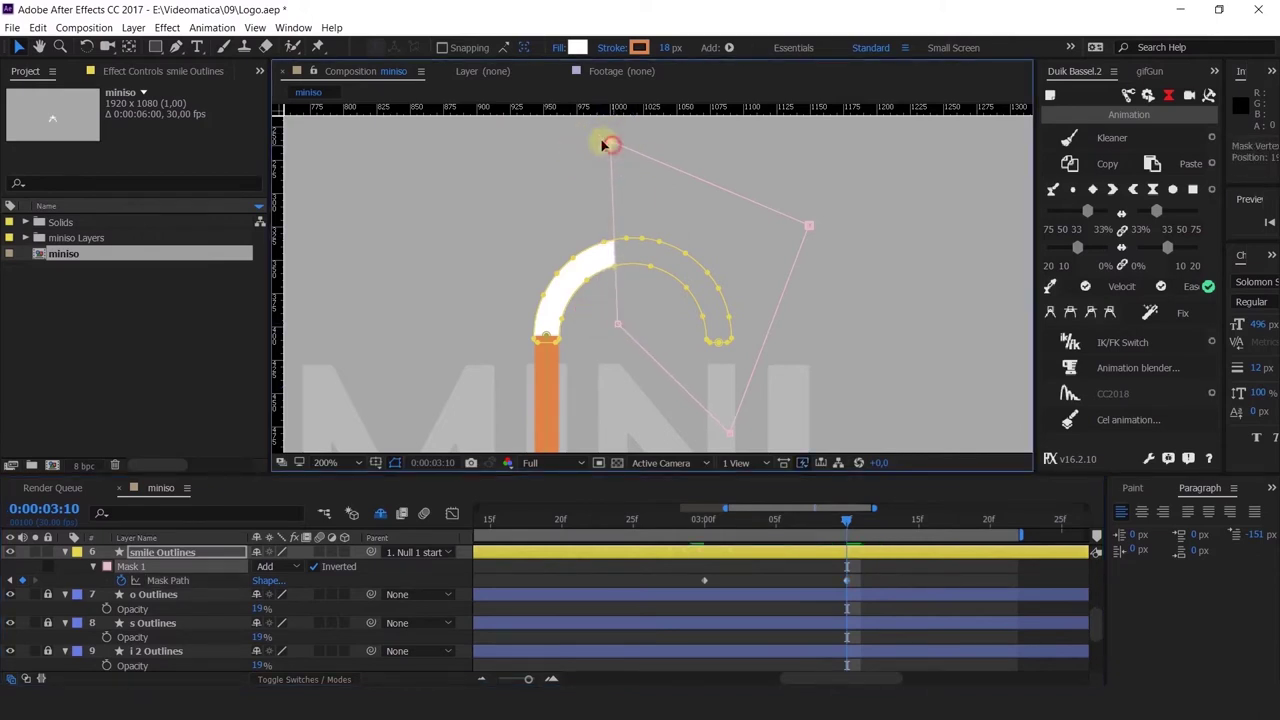
Step: At 0:00:03:14, spread the points of Mask 1 outward so it covers most of the smile's arch
left_click(823, 522)
left_click_drag(806, 525, 908, 559)
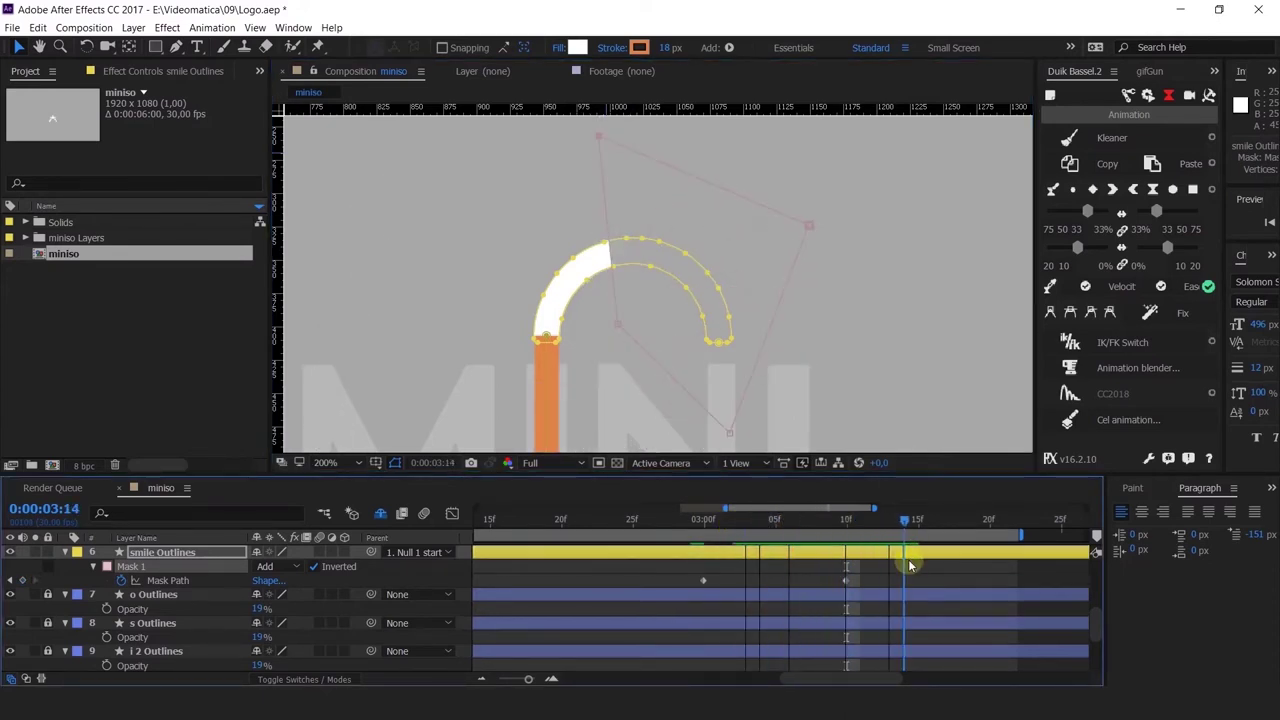
left_click_drag(585, 133, 498, 249)
left_click_drag(810, 225, 608, 149)
key("space")
left_click_drag(717, 257, 935, 250)
Step: Adjust the mask's lower points at 0:00:03:14 so it hides both ends of the arch down to the orange stroke
left_click_drag(620, 288, 609, 323)
left_click_drag(508, 210, 485, 274)
left_click_drag(612, 327, 624, 302)
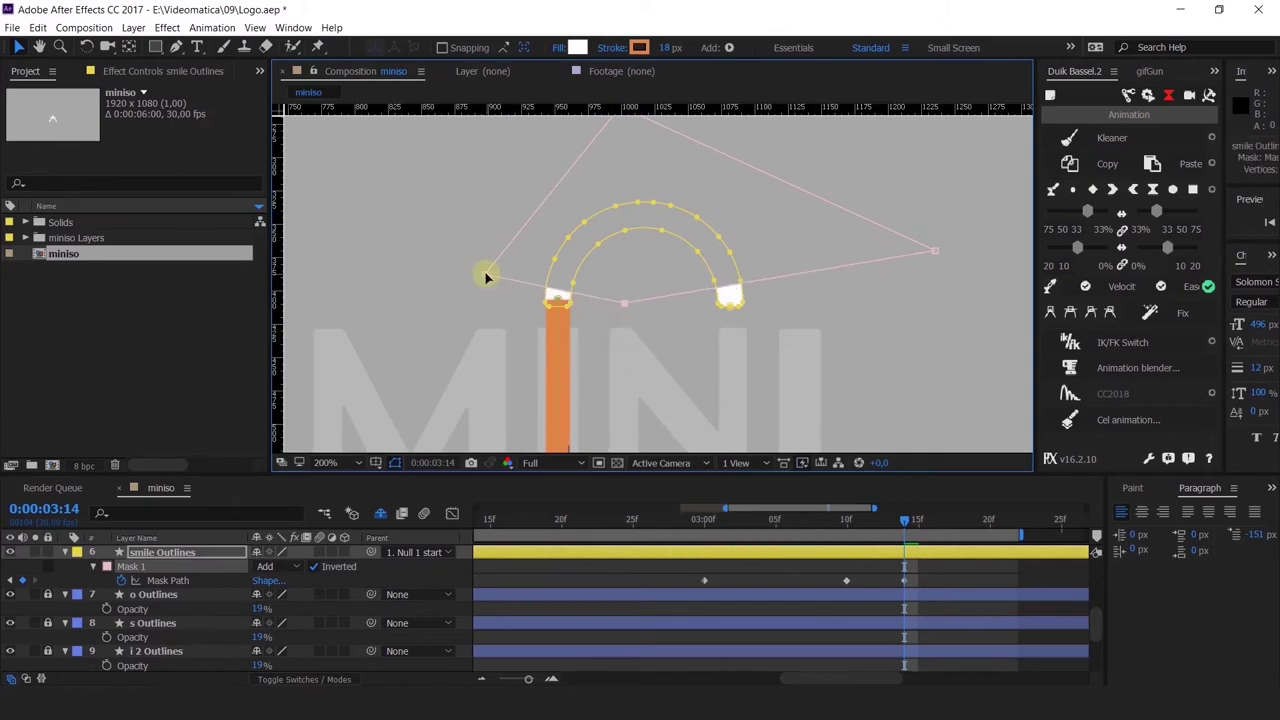
left_click_drag(489, 274, 479, 300)
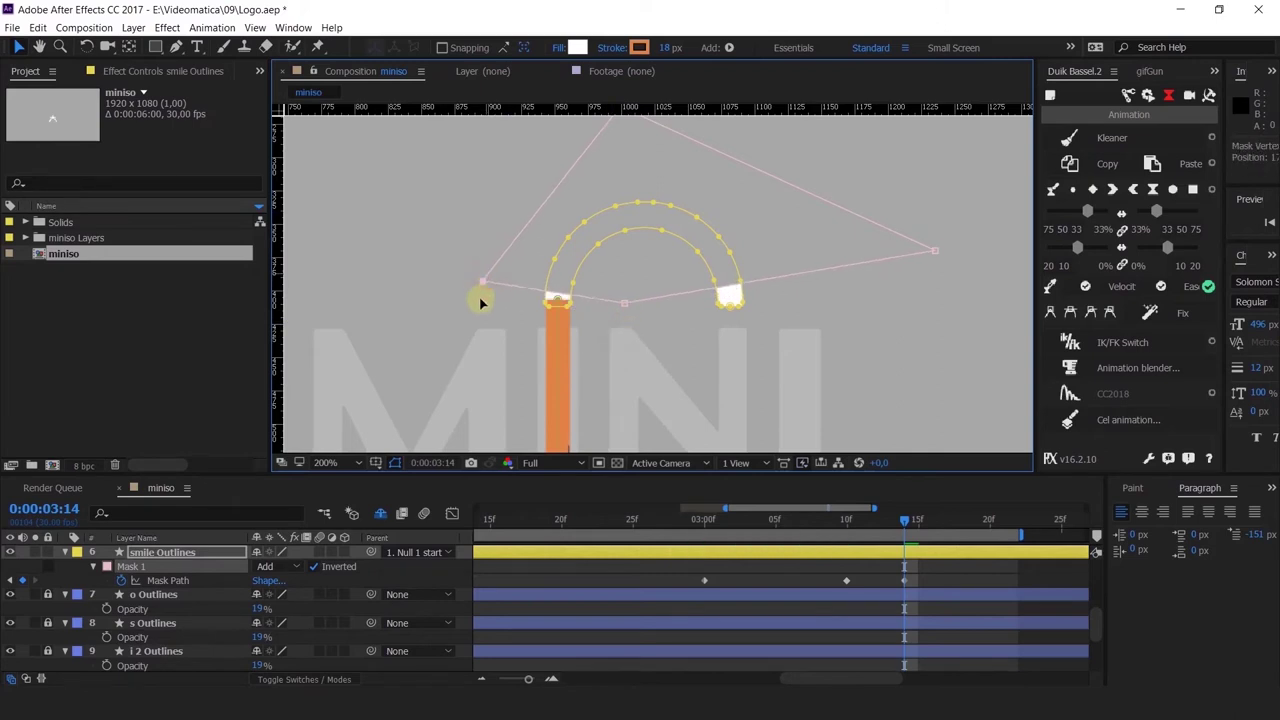
left_click(623, 309)
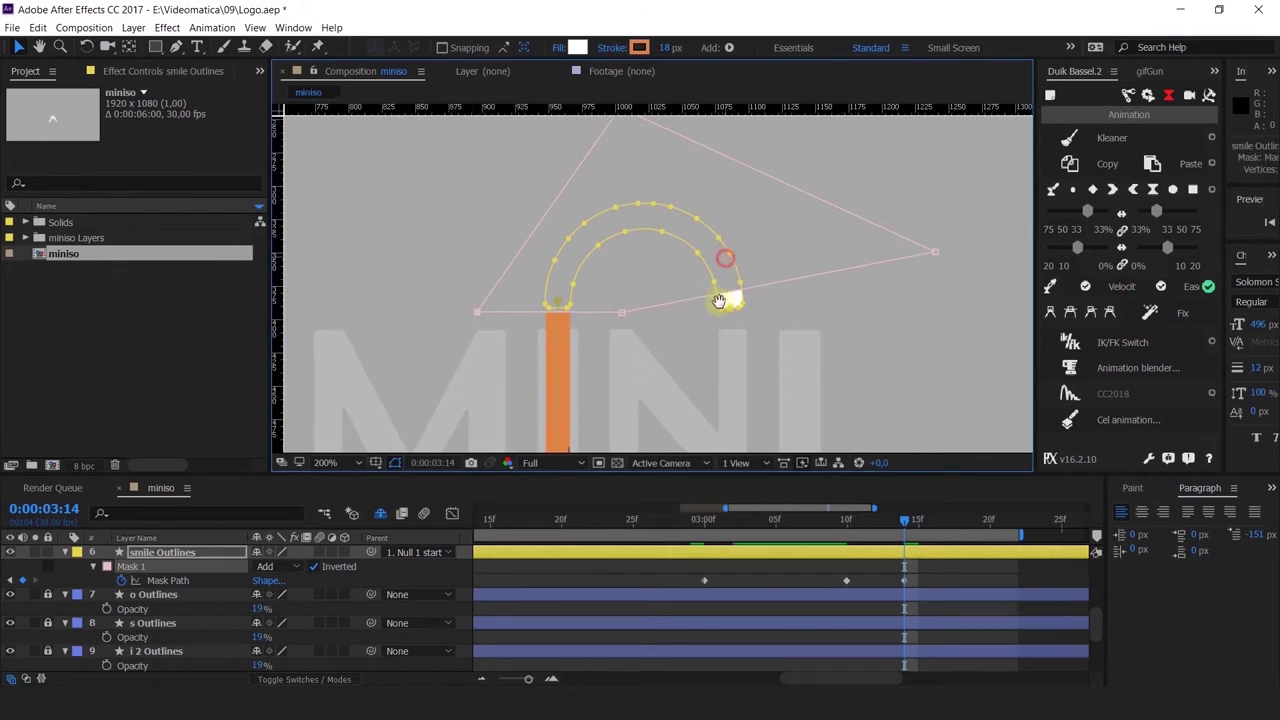
scroll(760, 340, "up", 2)
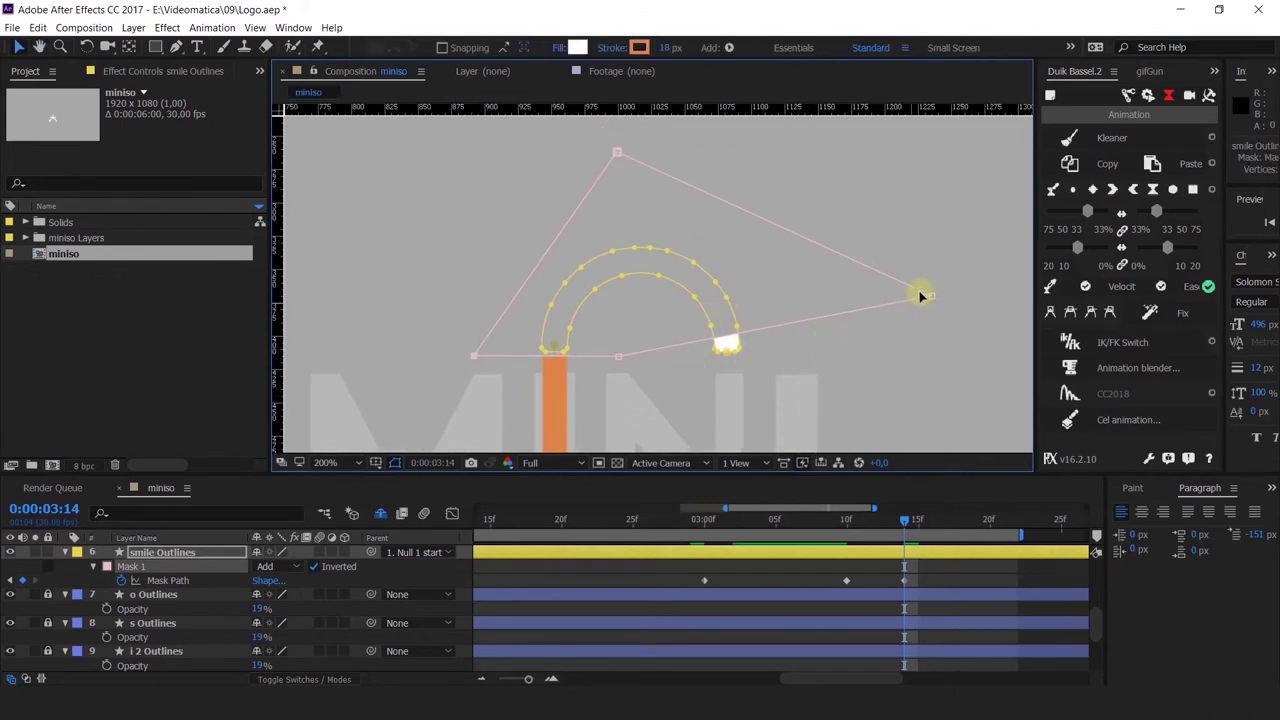
left_click_drag(950, 316, 1000, 371)
Step: Move the smile's second and third Mask Path keyframes earlier, to 0:00:03:03 and 0:00:03:07
left_click_drag(876, 527, 832, 588)
left_click_drag(725, 593, 704, 580)
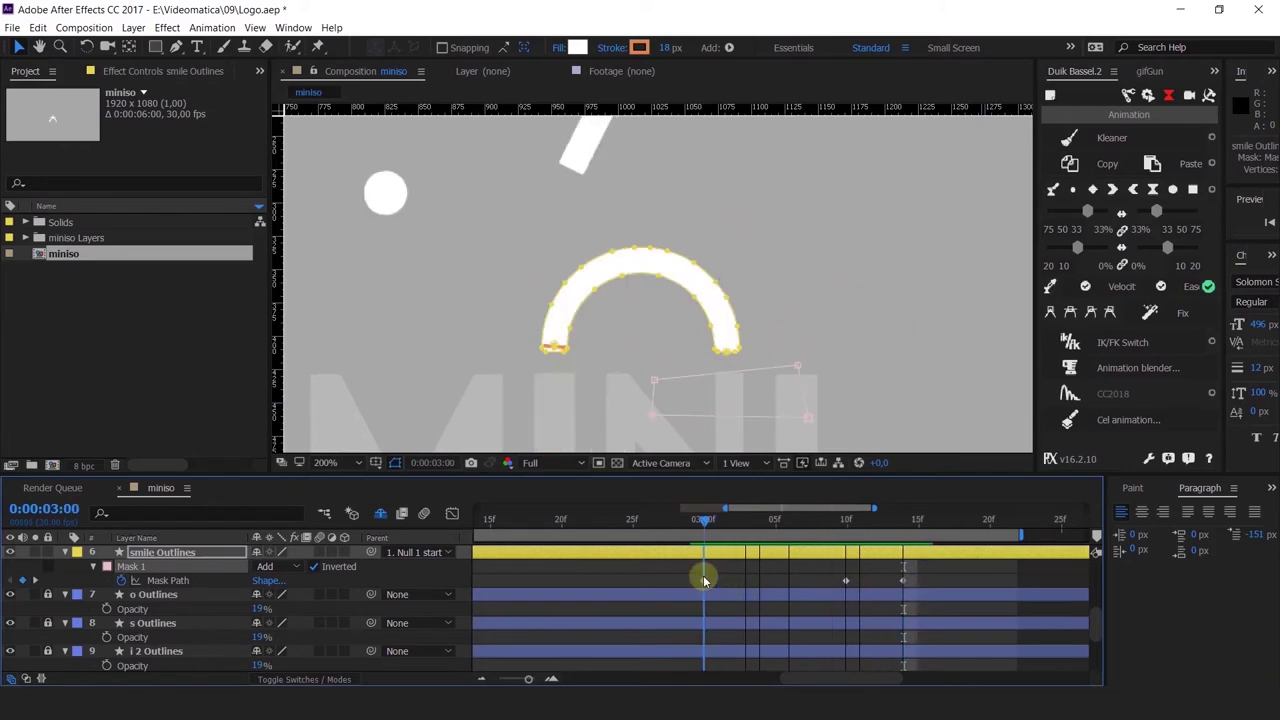
left_click_drag(848, 580, 733, 580)
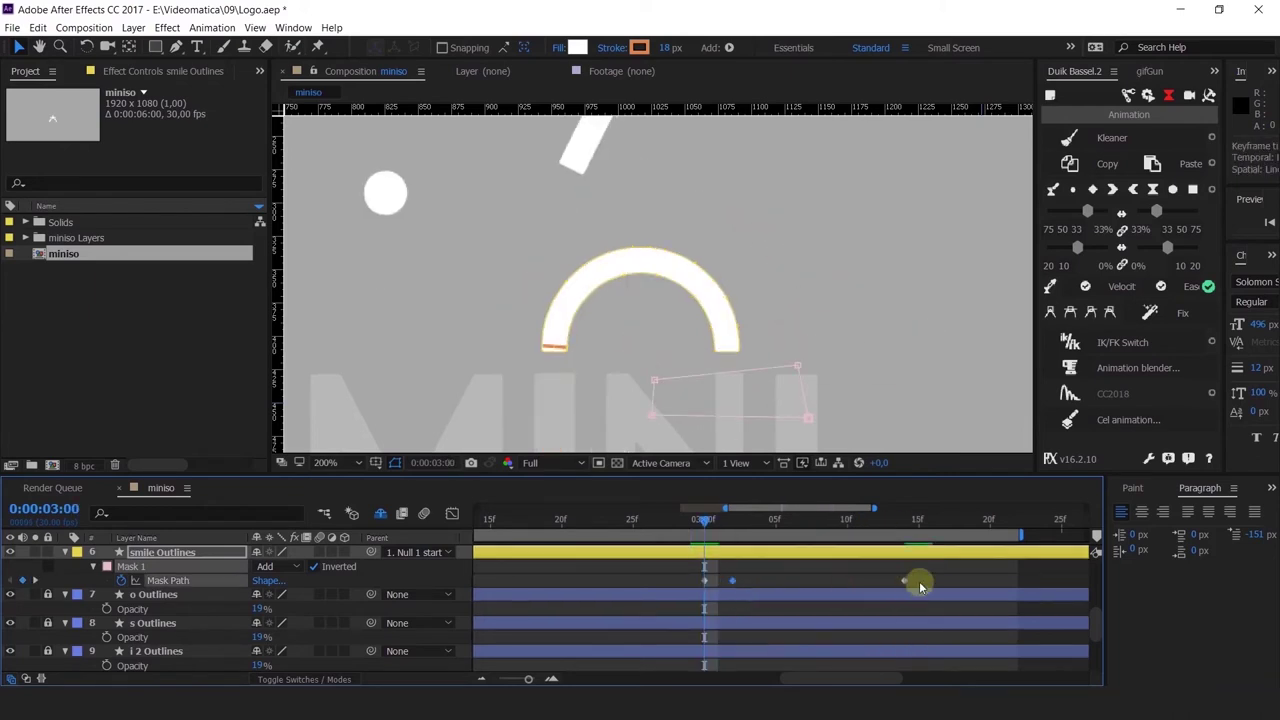
left_click(905, 582)
left_click_drag(708, 525, 780, 543)
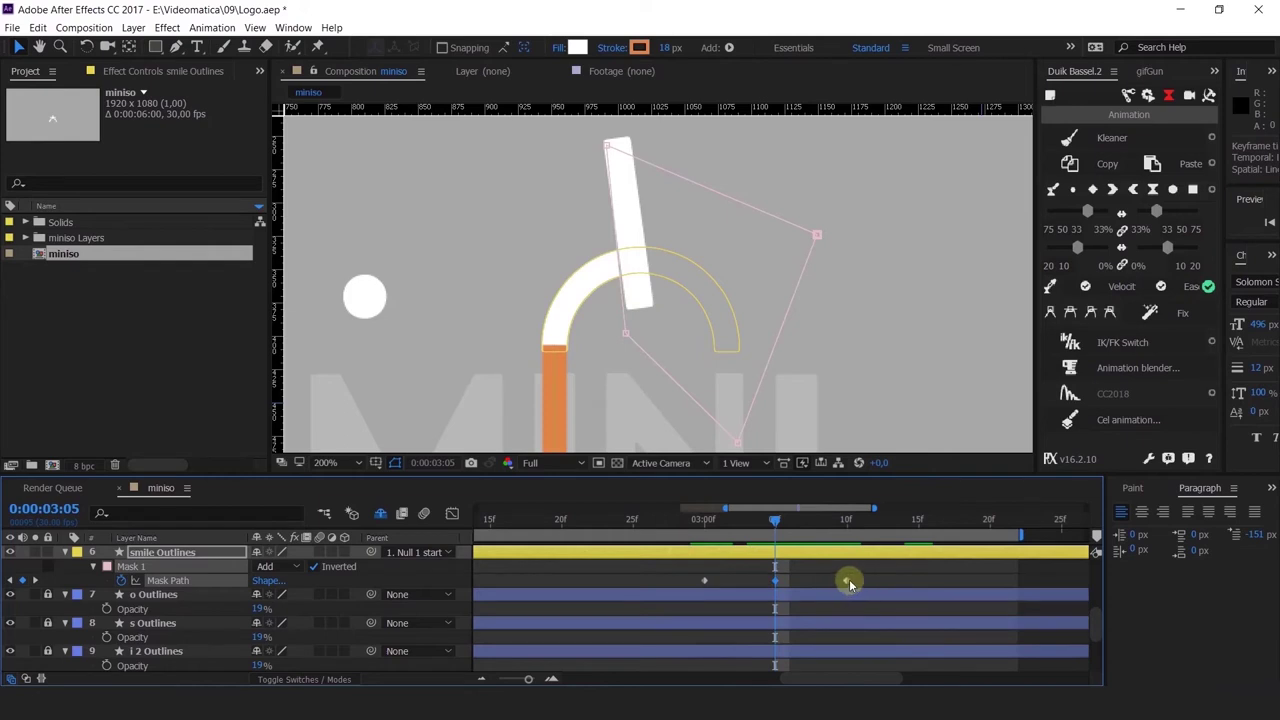
left_click_drag(848, 582, 746, 581)
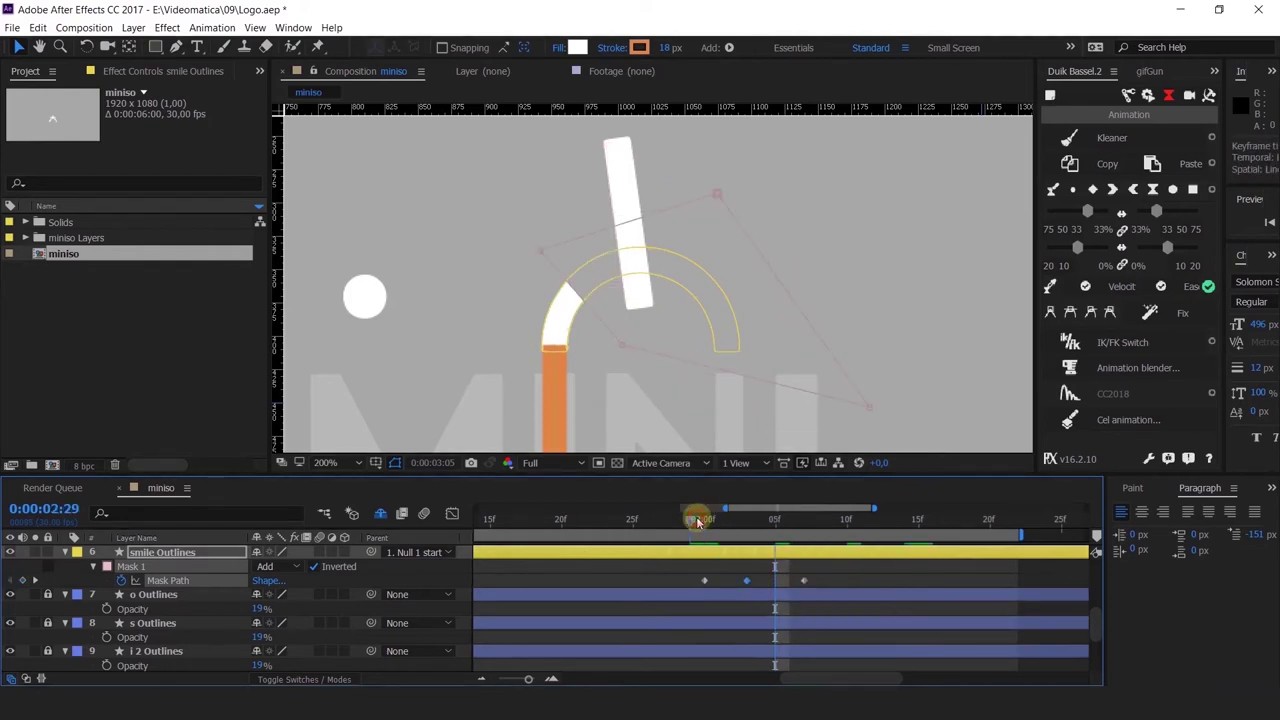
Step: Scrub the smile's masked transition into the orange stroke between 0:00:02:29 and 0:00:03:07 to check the keyframe timing
left_click(697, 520)
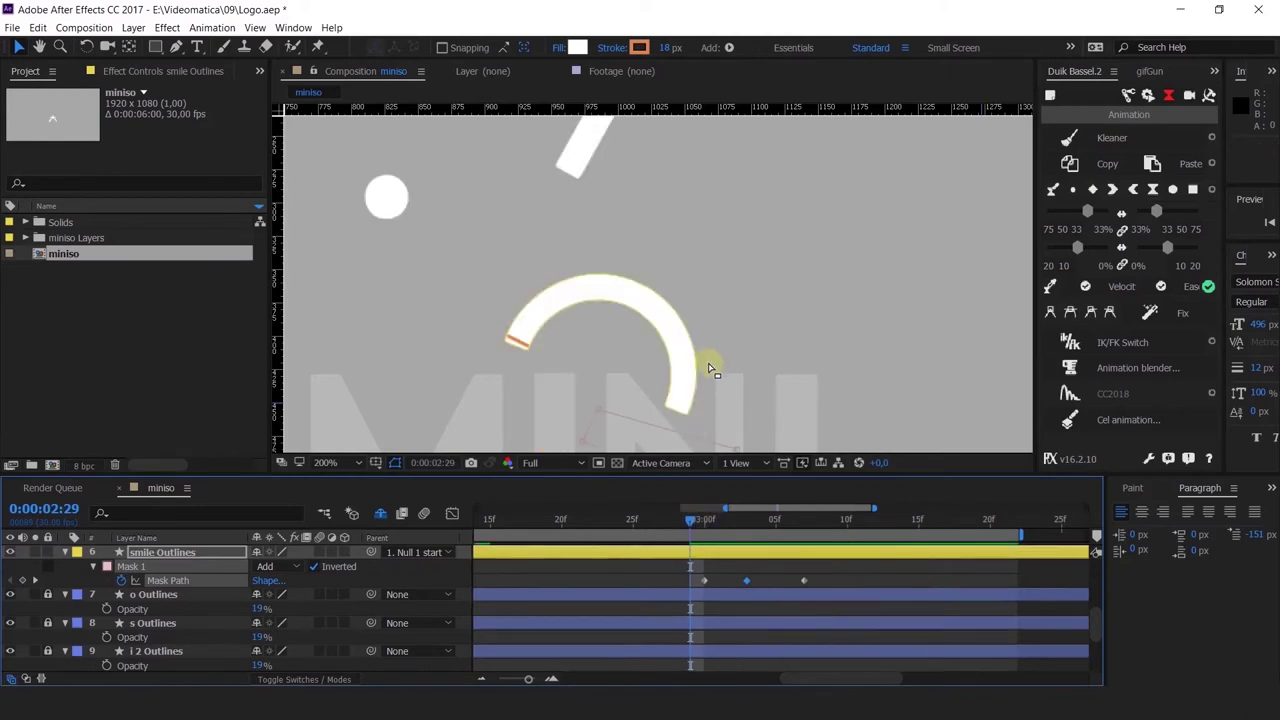
scroll(709, 363, "down", 4)
scroll(723, 379, "up", 4)
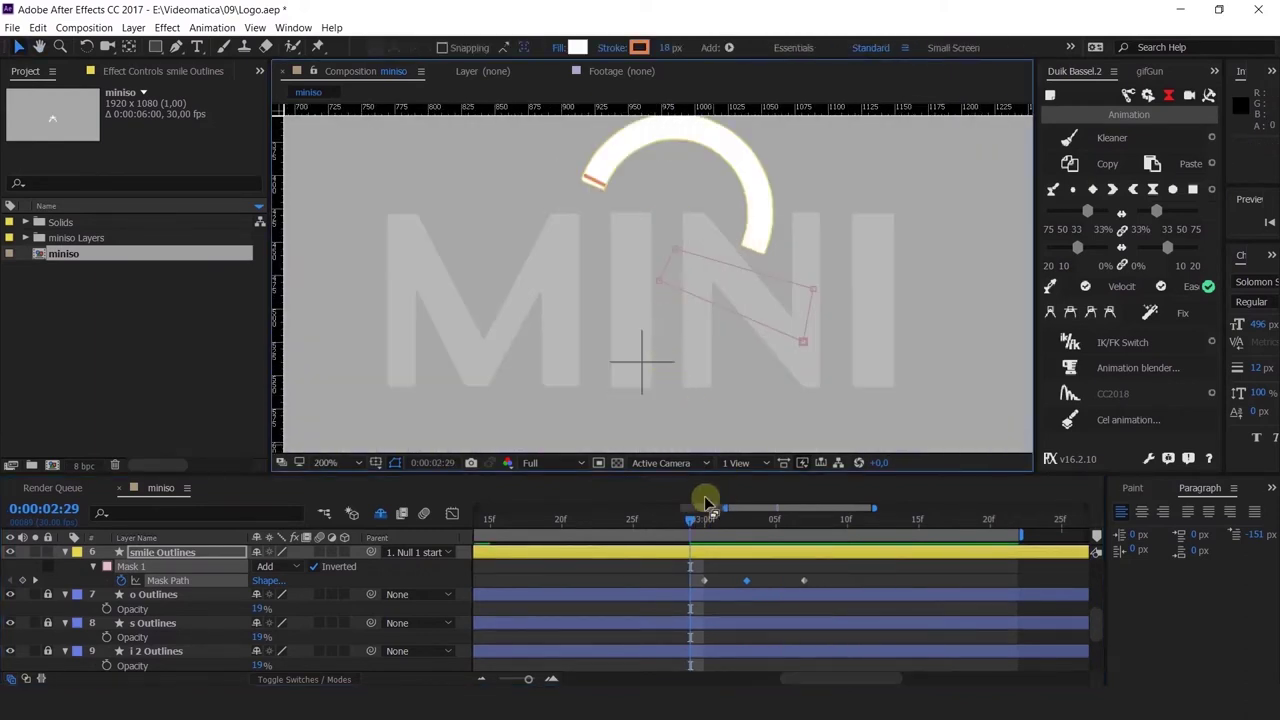
left_click_drag(705, 500, 805, 566)
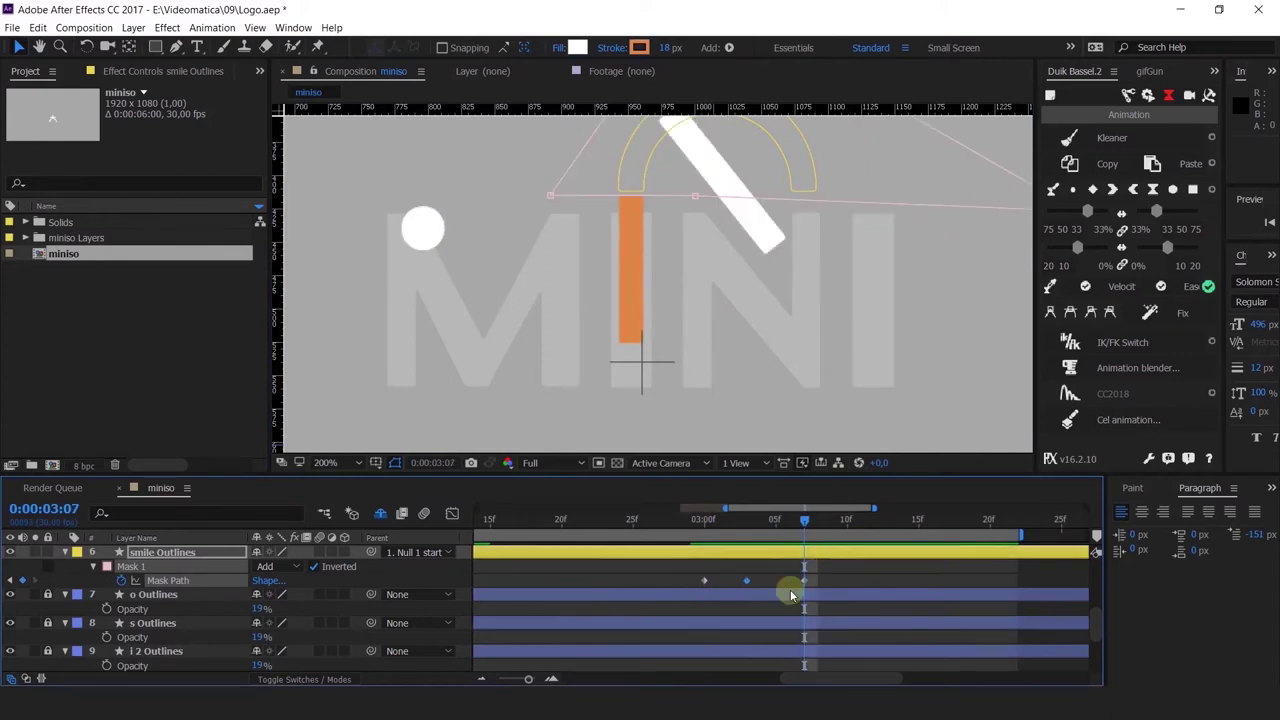
scroll(789, 592, "up", 3)
scroll(789, 594, "down", 1)
scroll(790, 596, "down", 1)
Step: Reveal the smile's keyframes and, at 0:00:03:09, shorten the orange stroke by lowering its upper path point to below the I's middle
key("u")
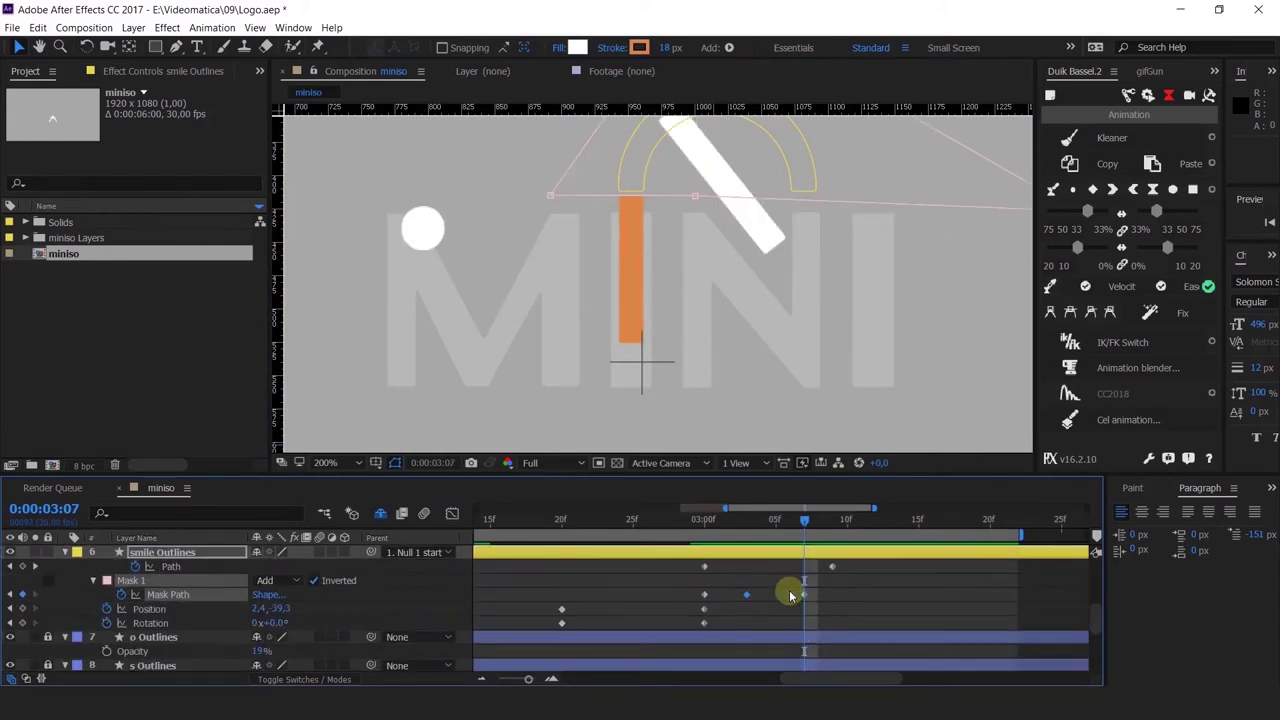
left_click(835, 519)
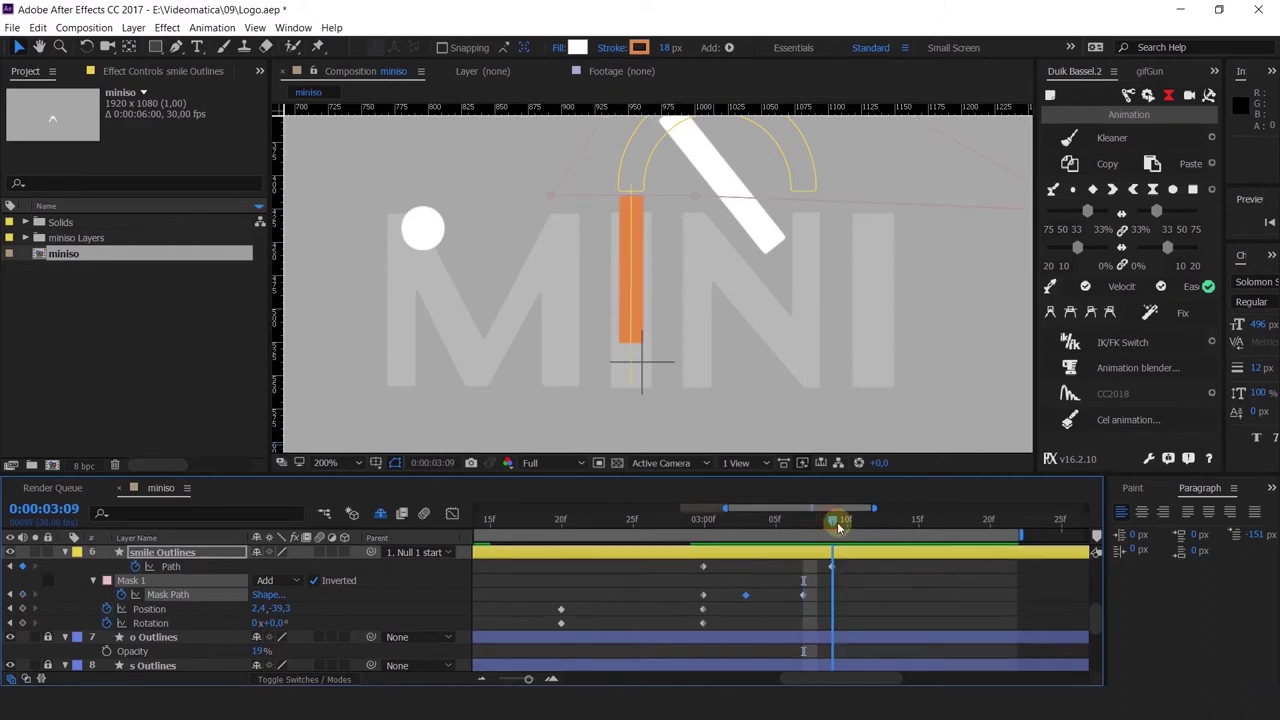
left_click(700, 268)
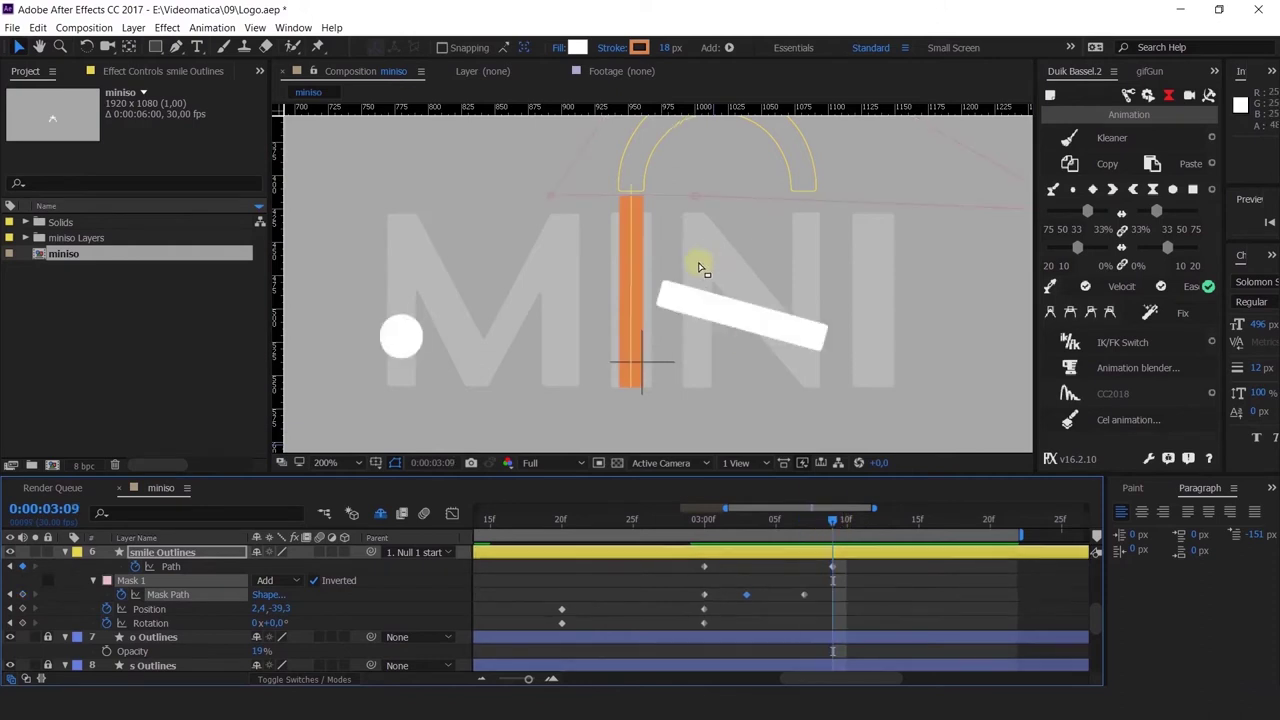
left_click(166, 568)
left_click_drag(640, 178, 634, 214)
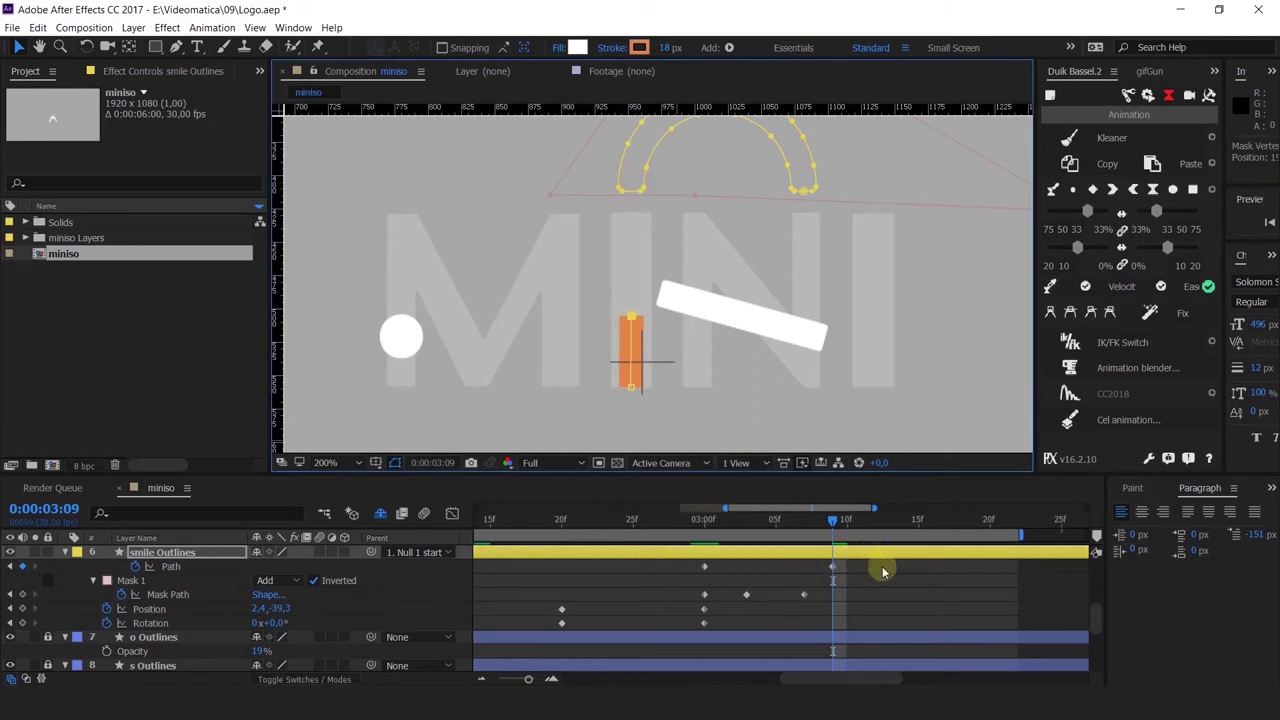
Step: At 0:00:03:15, raise the orange stroke's upper path point to the top of the background letter I
left_click(921, 522)
left_click(630, 318)
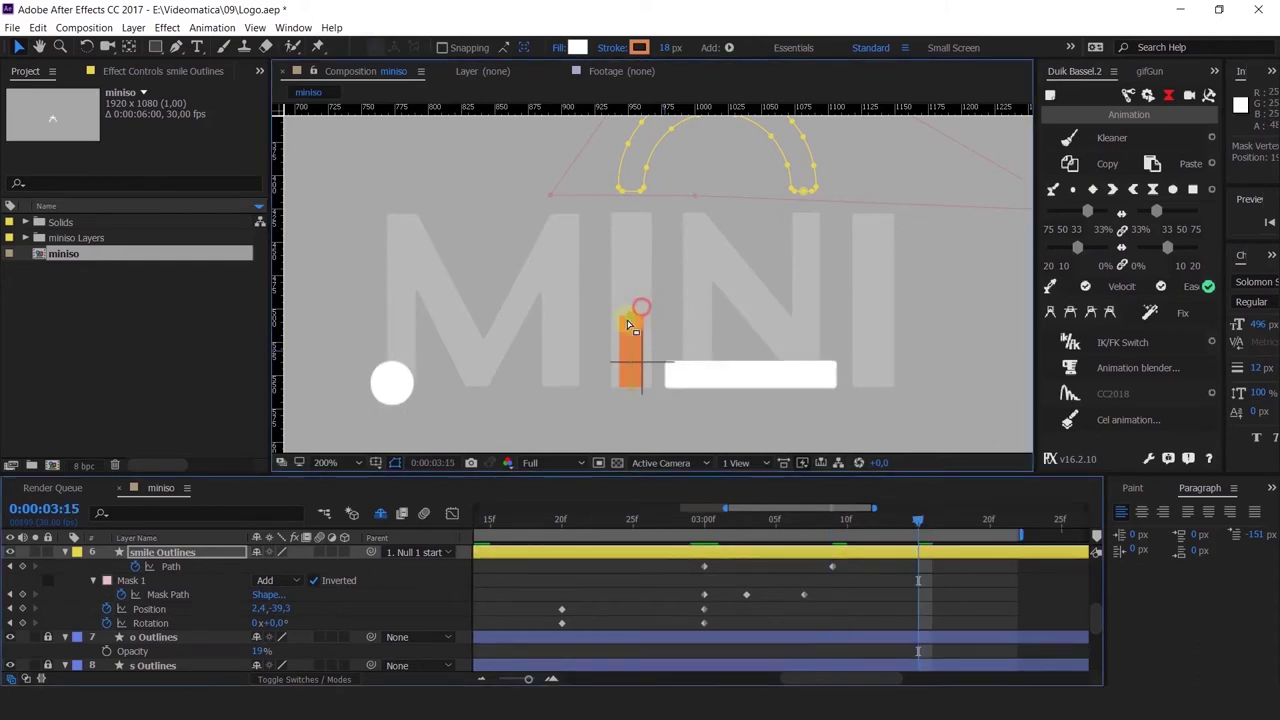
left_click_drag(630, 320, 636, 217)
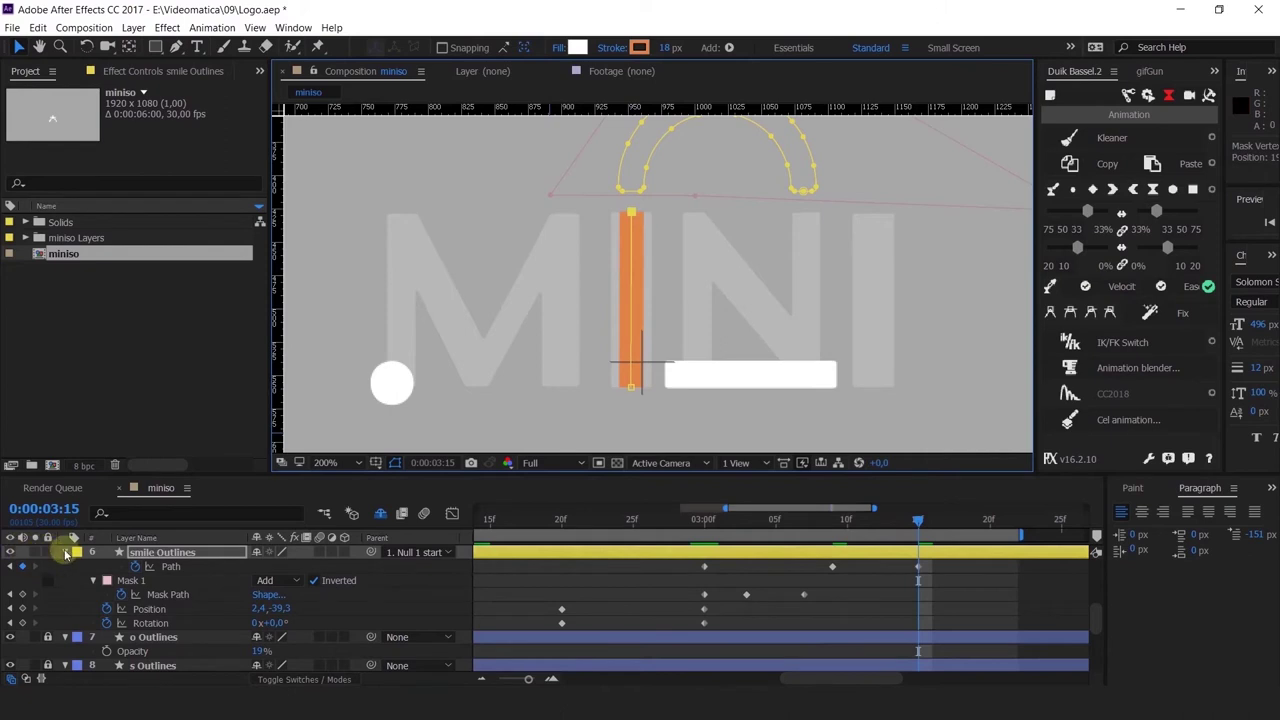
Step: Keyframe Stroke 1's Stroke Width at 18 at 0:00:03:15, and add a matching keyframe at 0:00:03:09
left_click(65, 552)
left_click(65, 552)
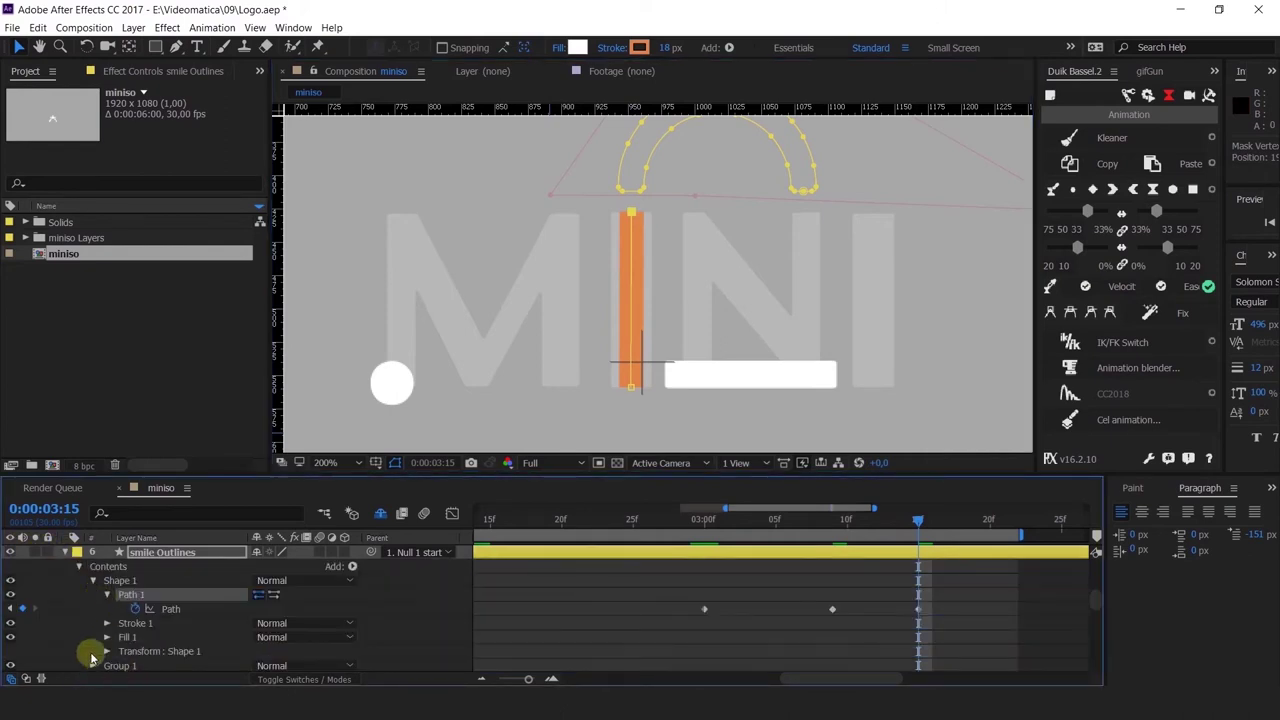
left_click(107, 623)
scroll(157, 614, "down", 3)
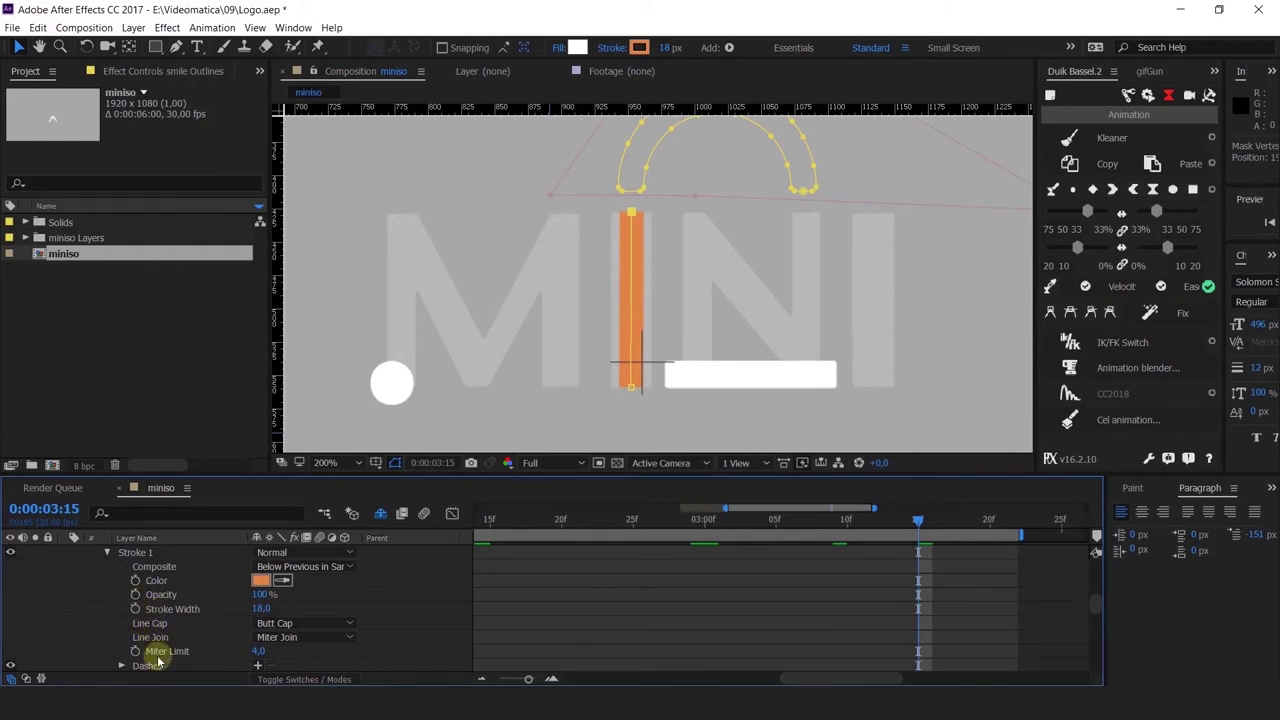
left_click(135, 609)
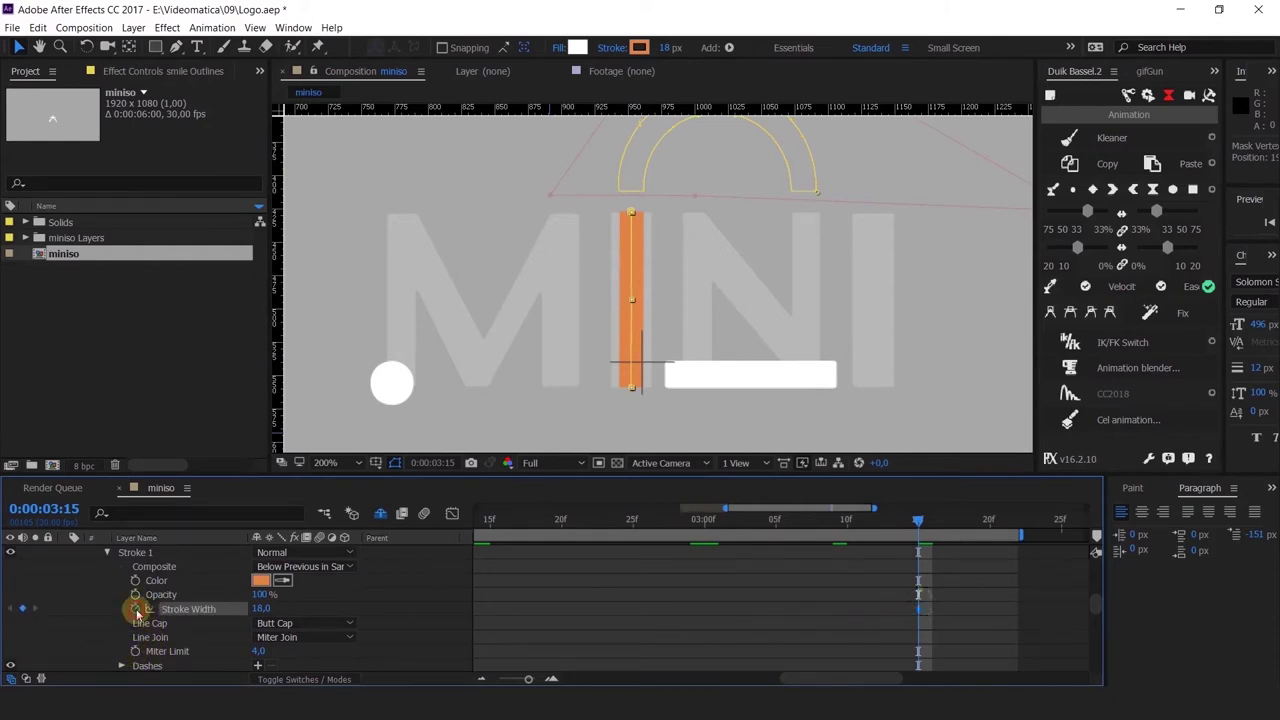
scroll(843, 533, "up", 2)
left_click_drag(845, 524, 833, 524)
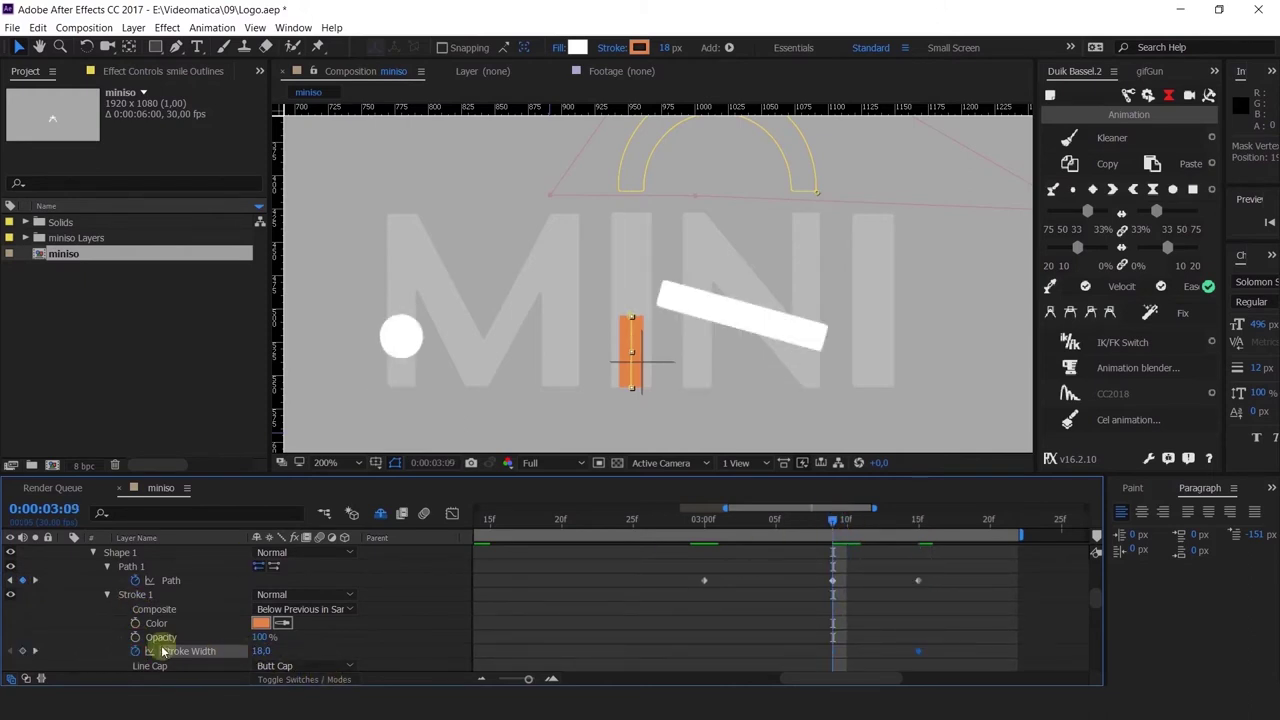
left_click(23, 652)
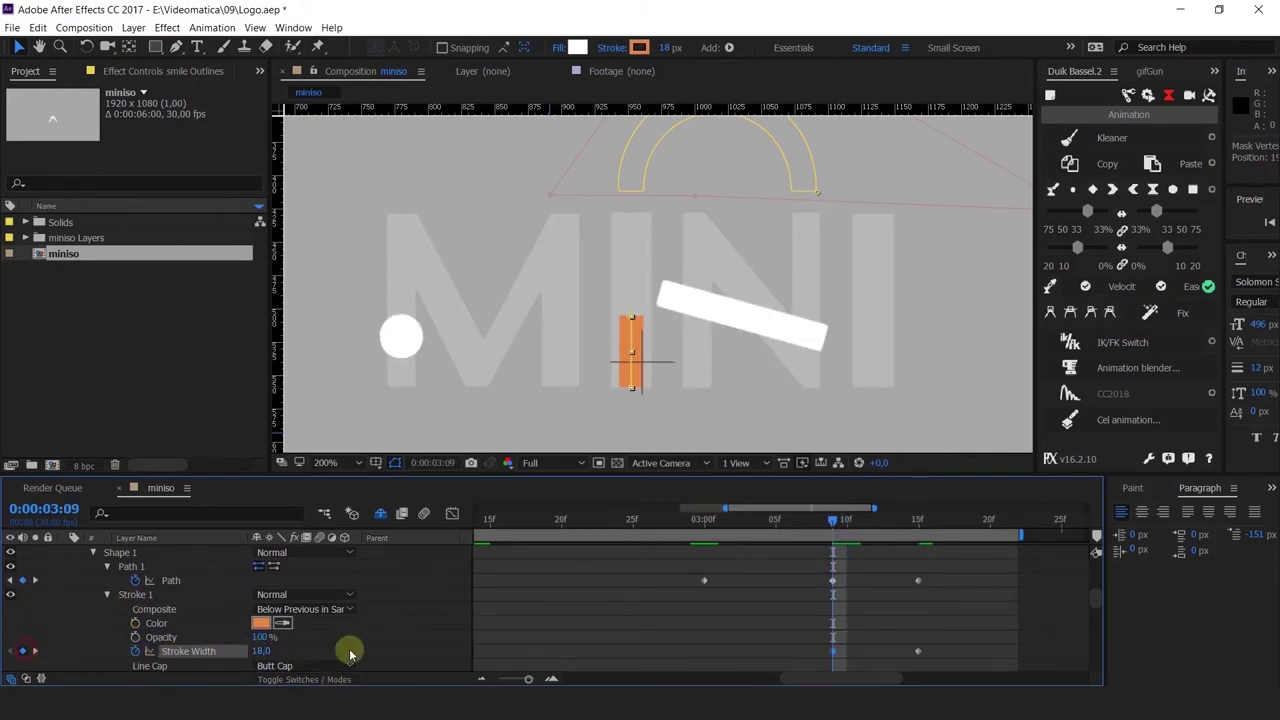
Step: Try a wider orange stroke by keyframing its Stroke Width to 29 at 0:00:03:00, and scrub through the effect
left_click(705, 526)
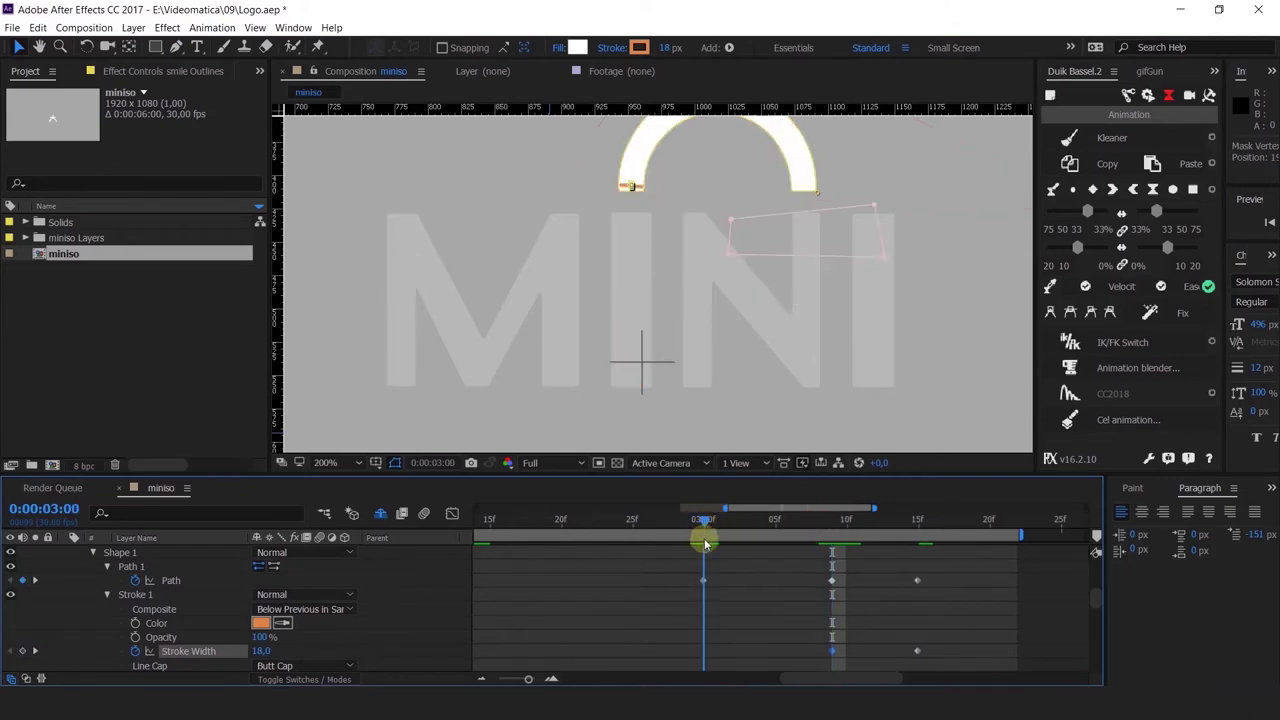
left_click(23, 652)
left_click(704, 645)
left_click_drag(715, 658, 766, 657)
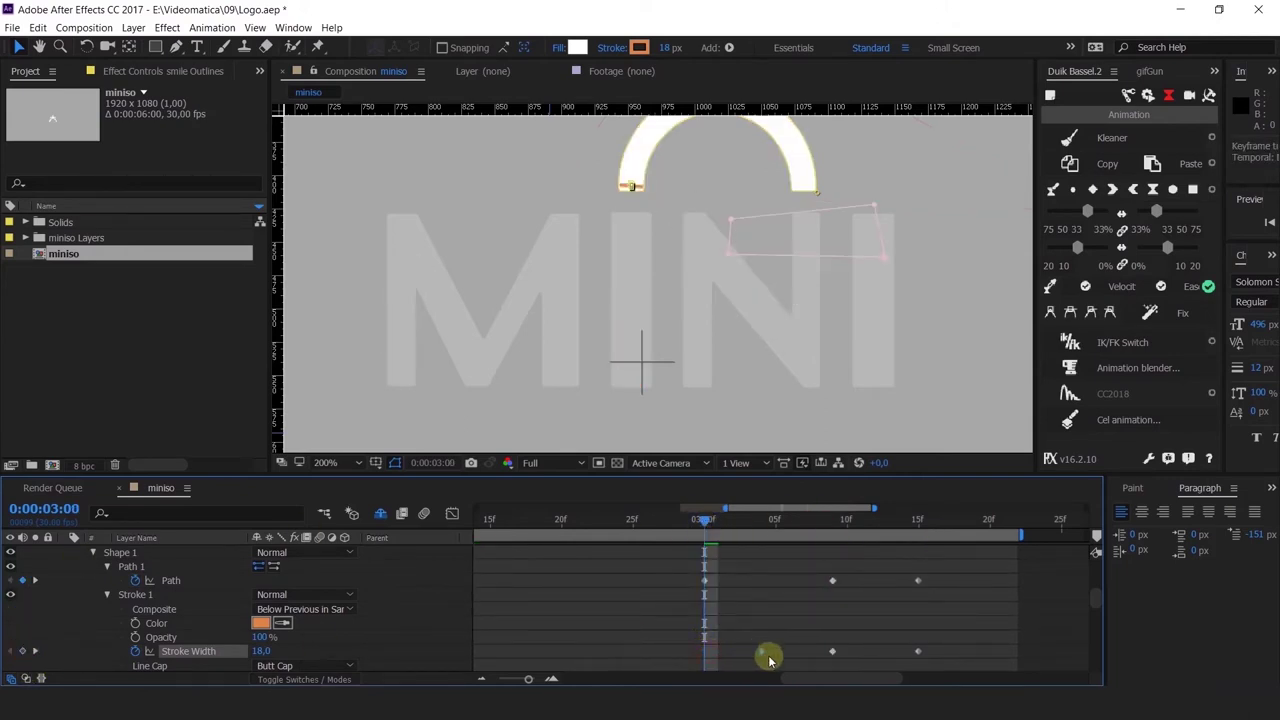
left_click(35, 651)
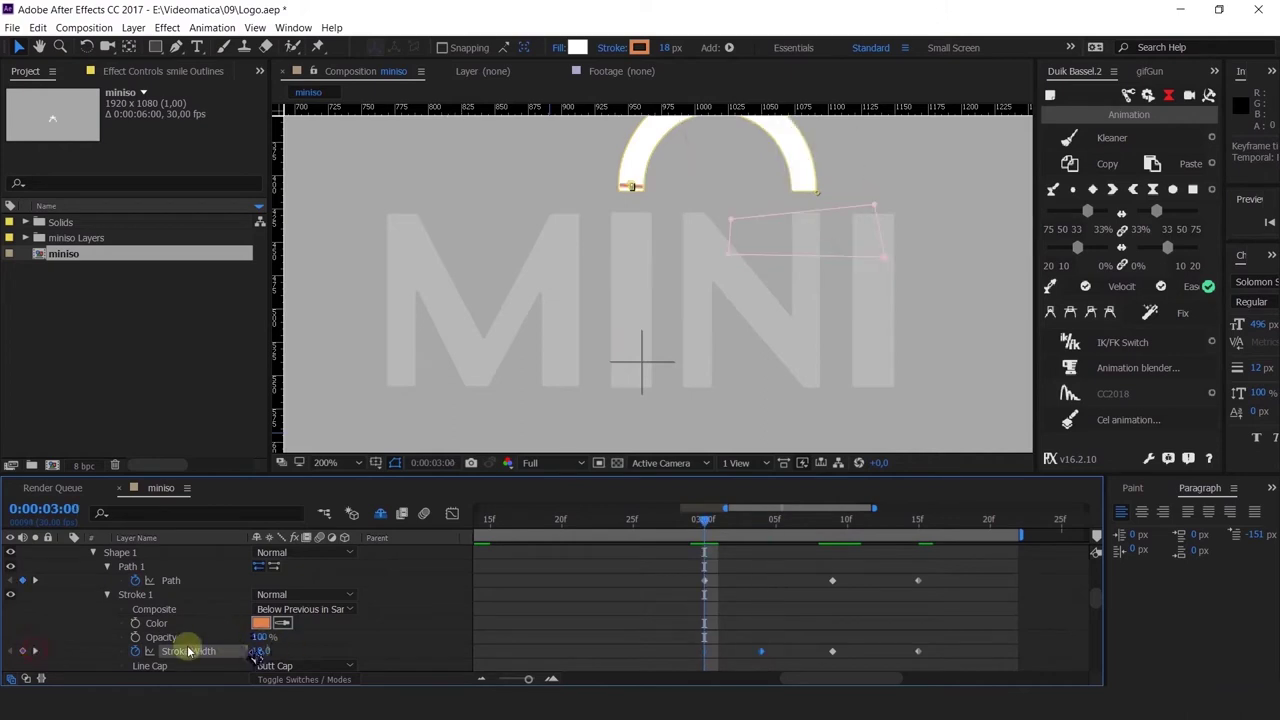
left_click_drag(256, 651, 284, 651)
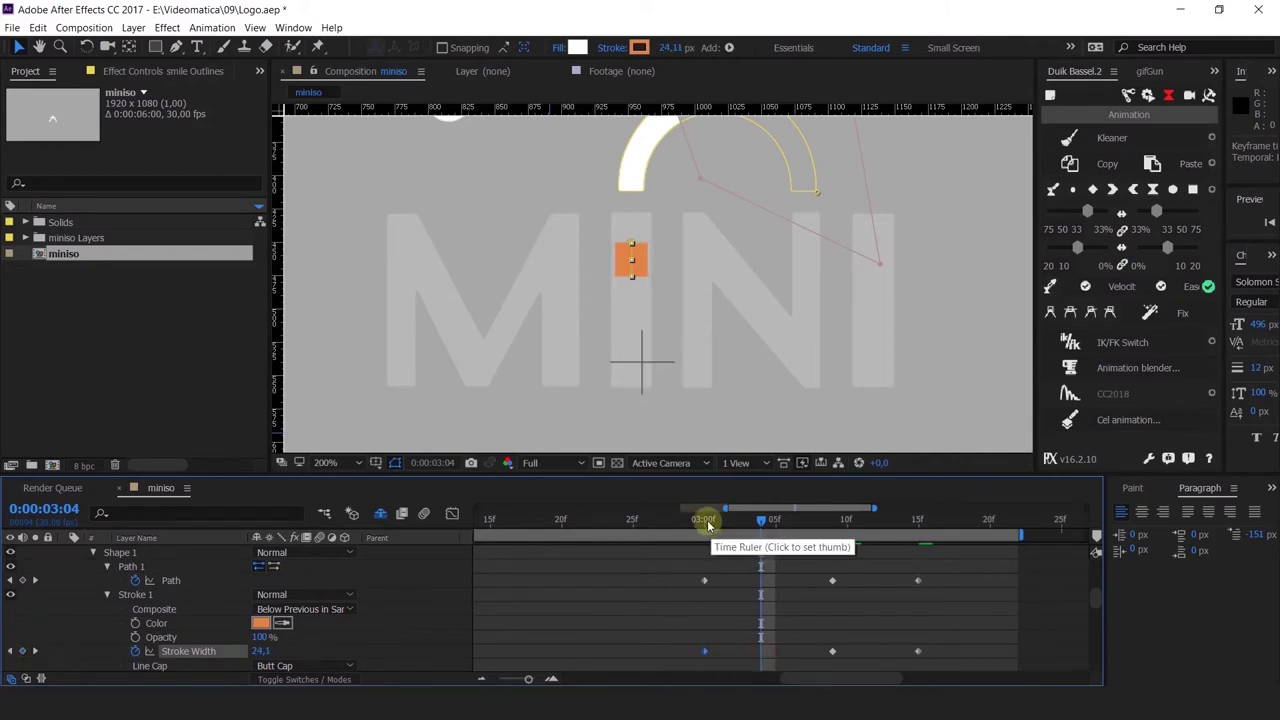
mouse_move(708, 523)
left_mouse_down()
mouse_move(834, 583)
mouse_move(818, 608)
left_mouse_up()
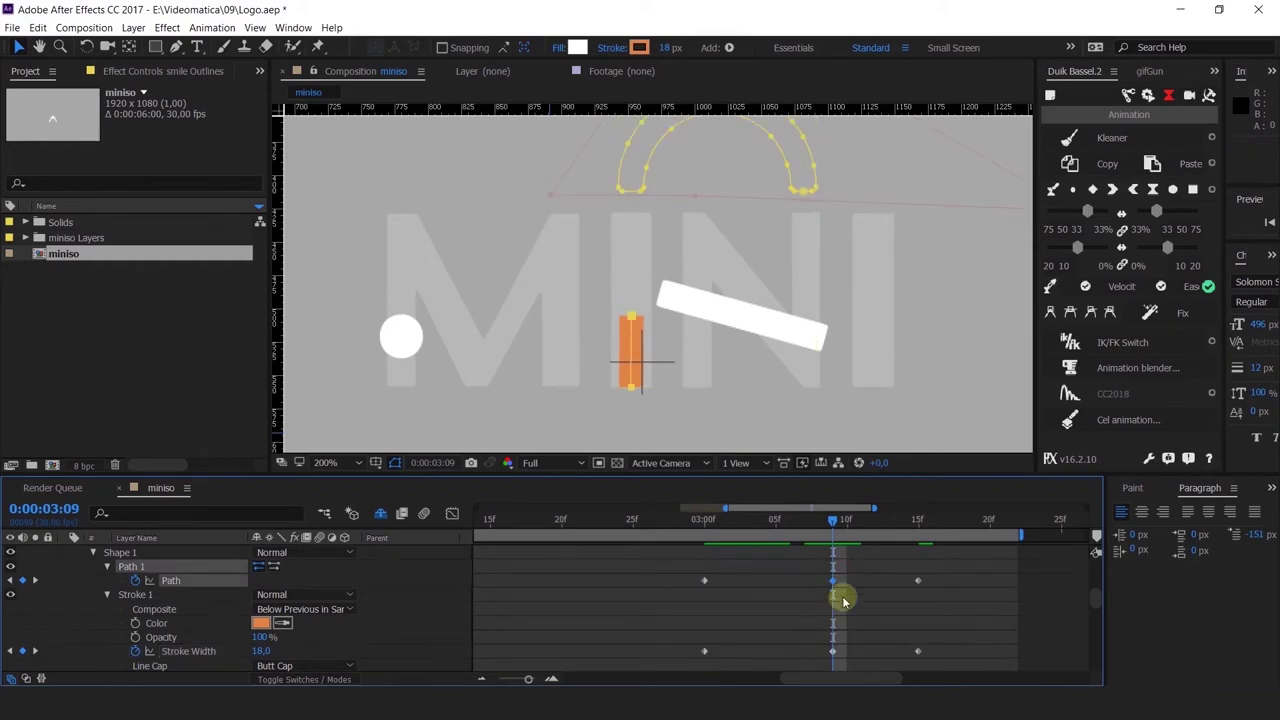
Step: Add a Path keyframe for the orange stroke at 0:00:03:06 and select its upper path point
left_click_drag(808, 523, 789, 525)
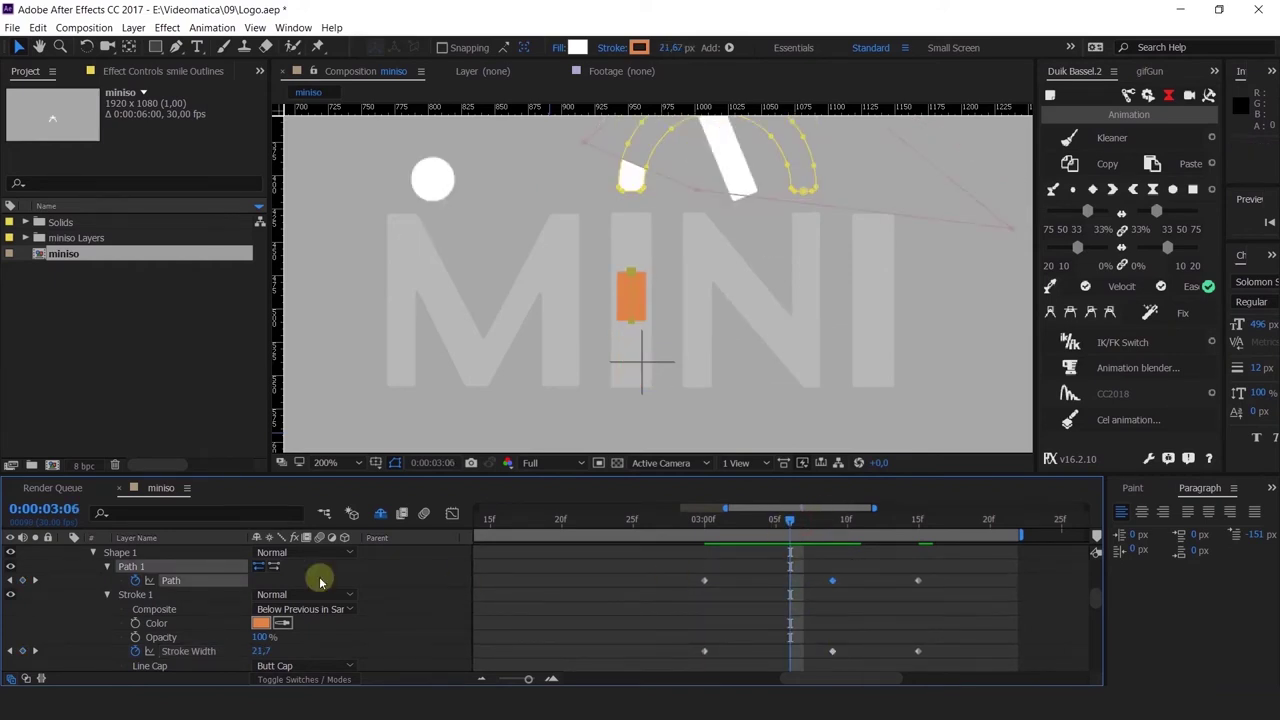
left_click(22, 580)
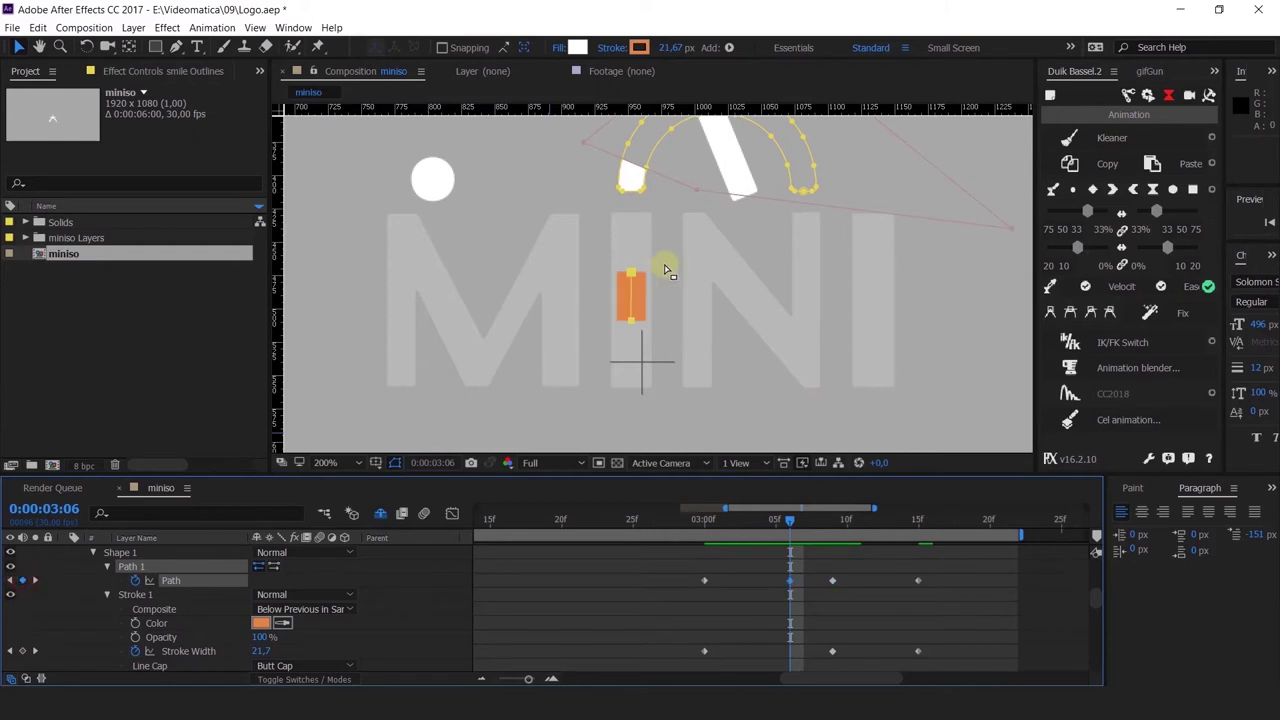
left_click(628, 276)
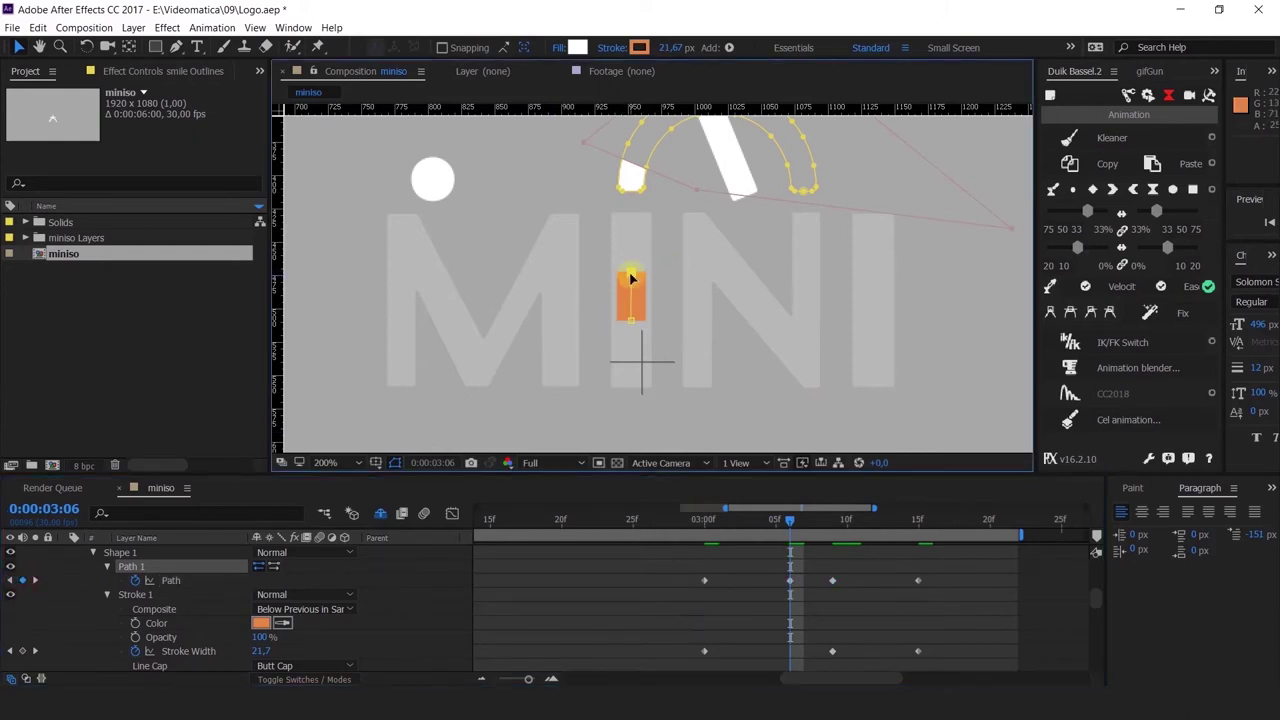
Step: Try the first Stroke Width keyframe at 0:00:03:06, undo the move, and delete that keyframe at 0:00:03:00
left_click_drag(704, 651, 790, 655)
key("ctrl+z")
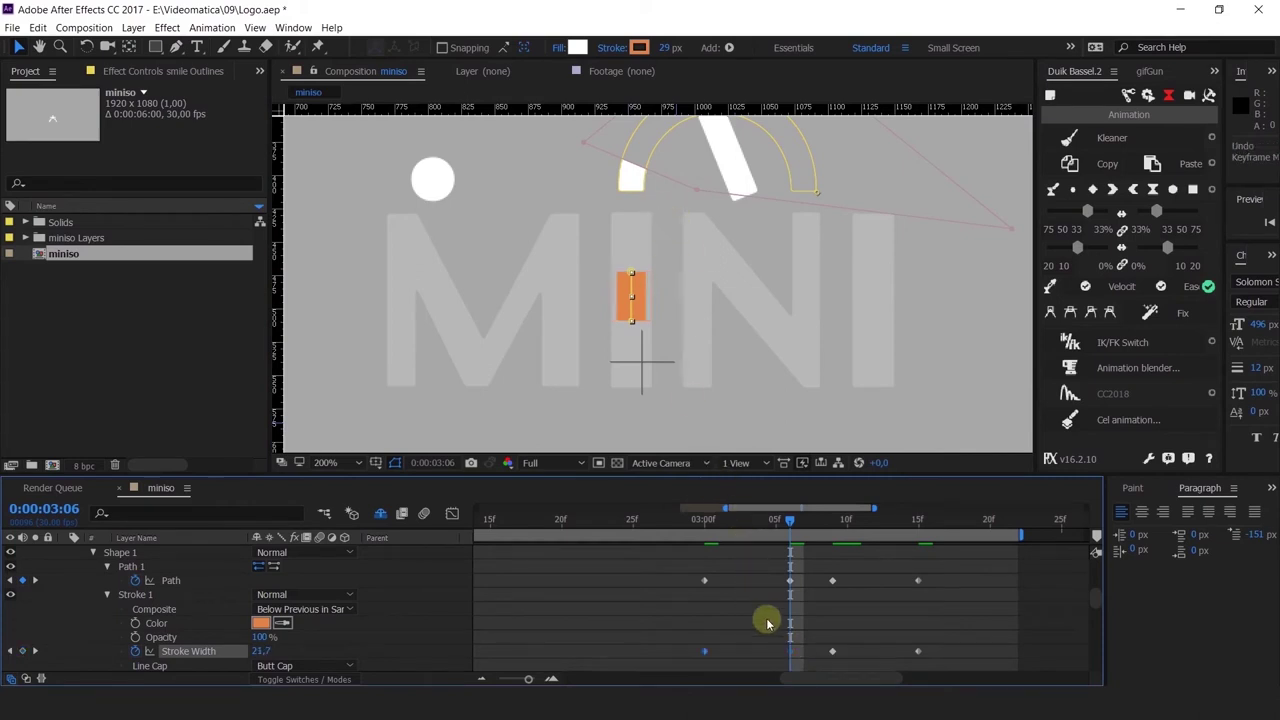
left_click_drag(690, 658, 680, 668)
key("Delete")
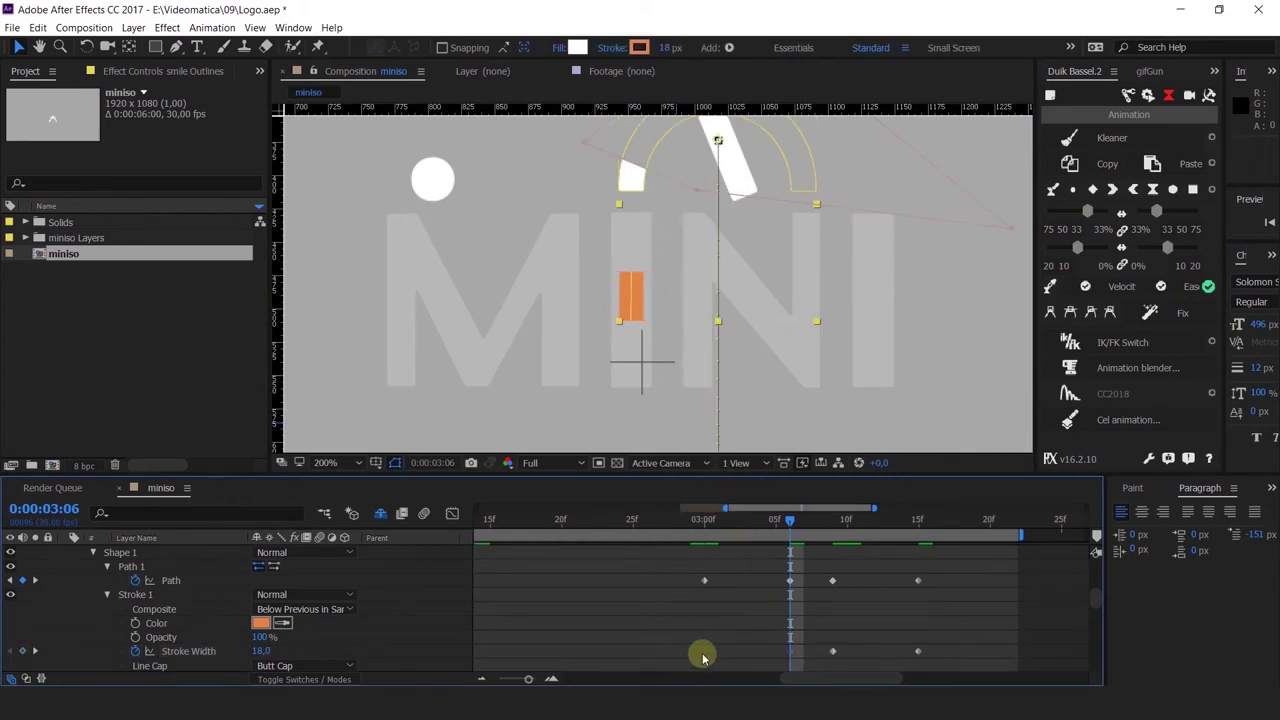
Step: At 0:00:03:06, stretch the orange stroke's upper path point up to meet the end of the white arch
left_click(789, 580)
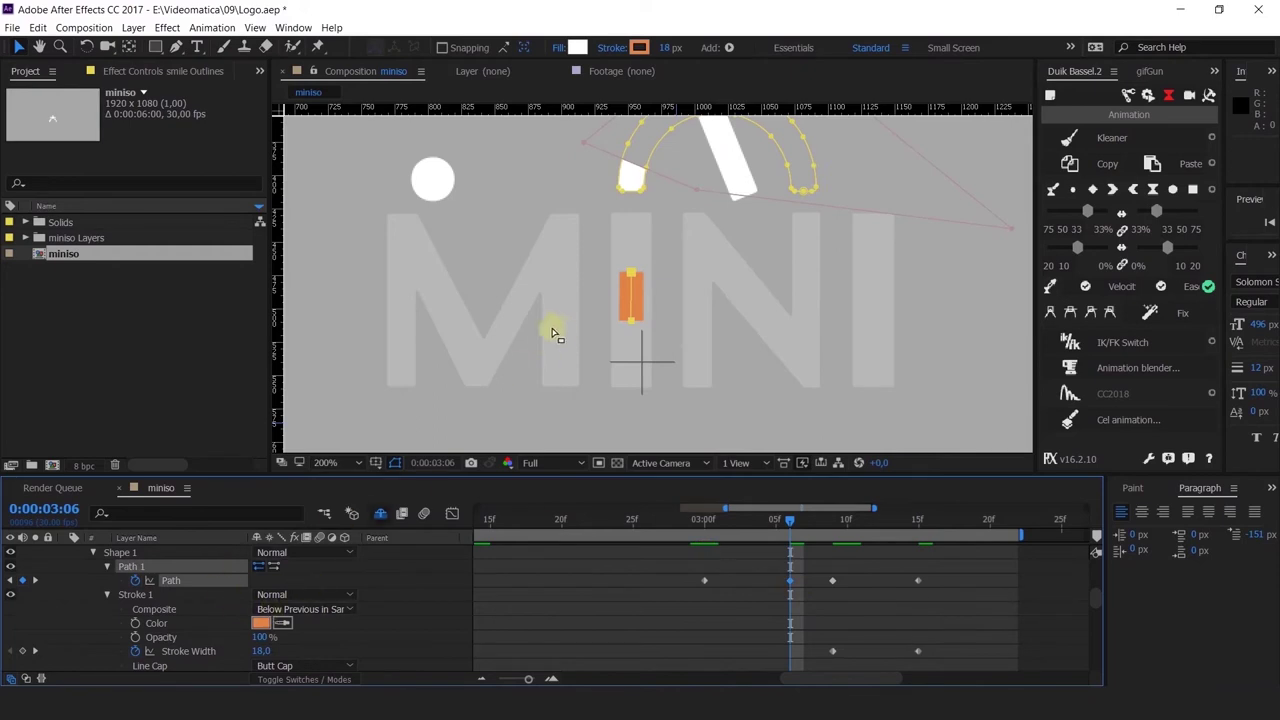
left_click_drag(632, 273, 632, 212)
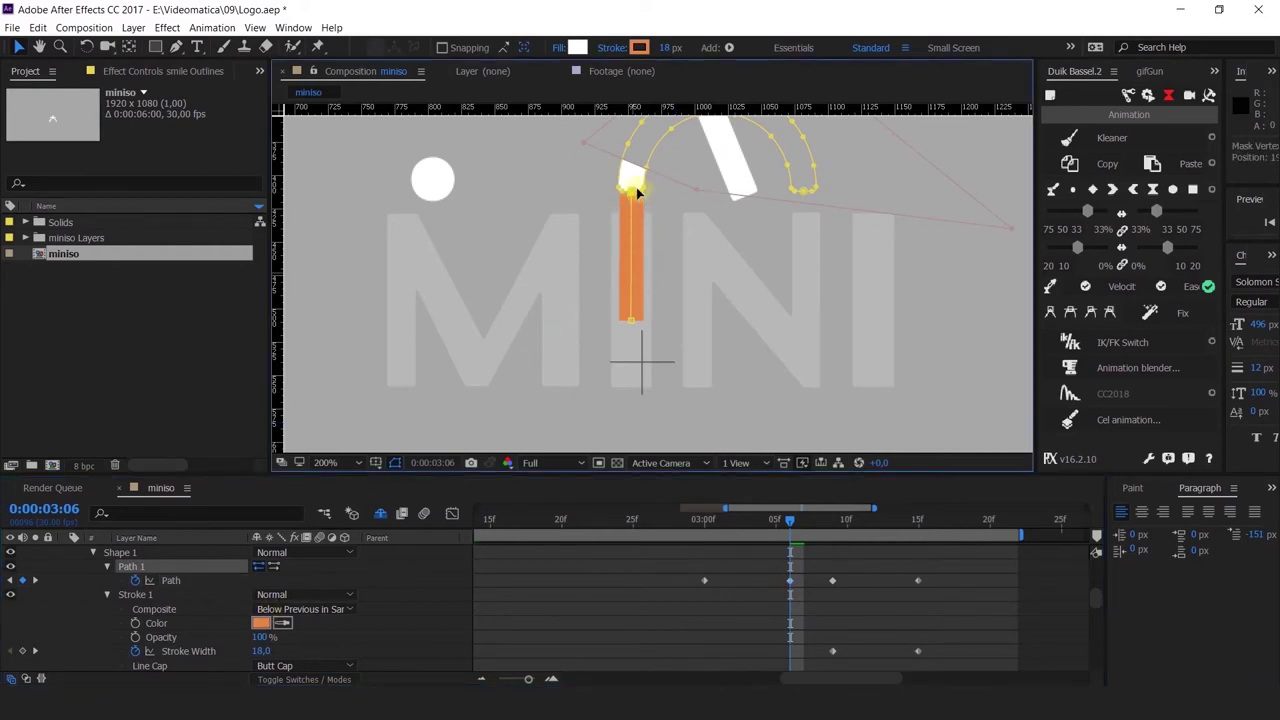
scroll(636, 192, "up", 4)
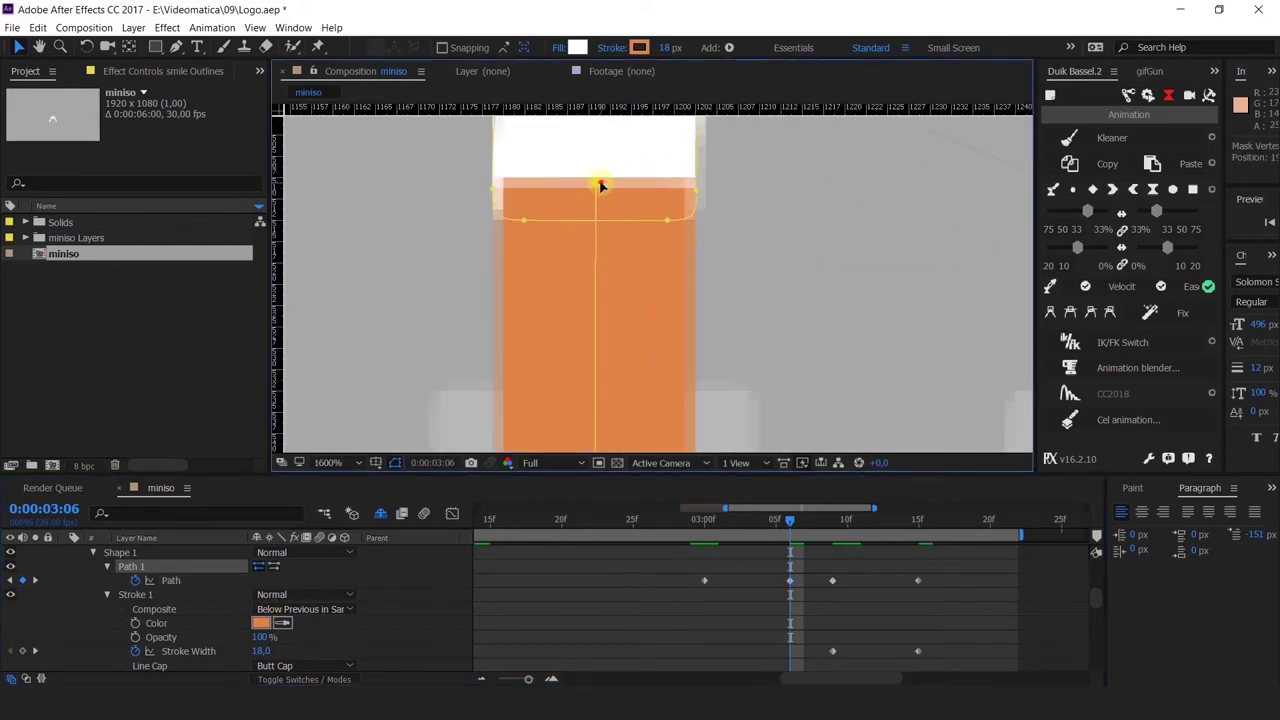
left_click_drag(600, 186, 600, 170)
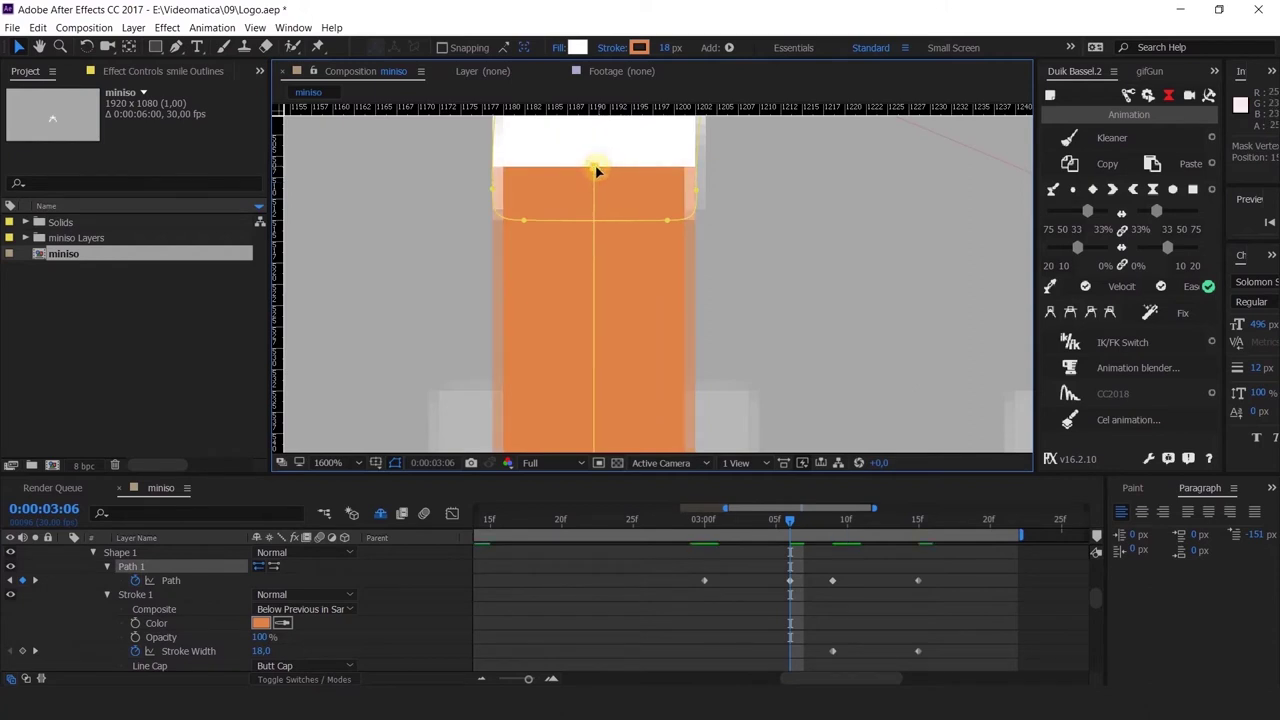
scroll(665, 228, "down", 4)
scroll(664, 225, "down", 1)
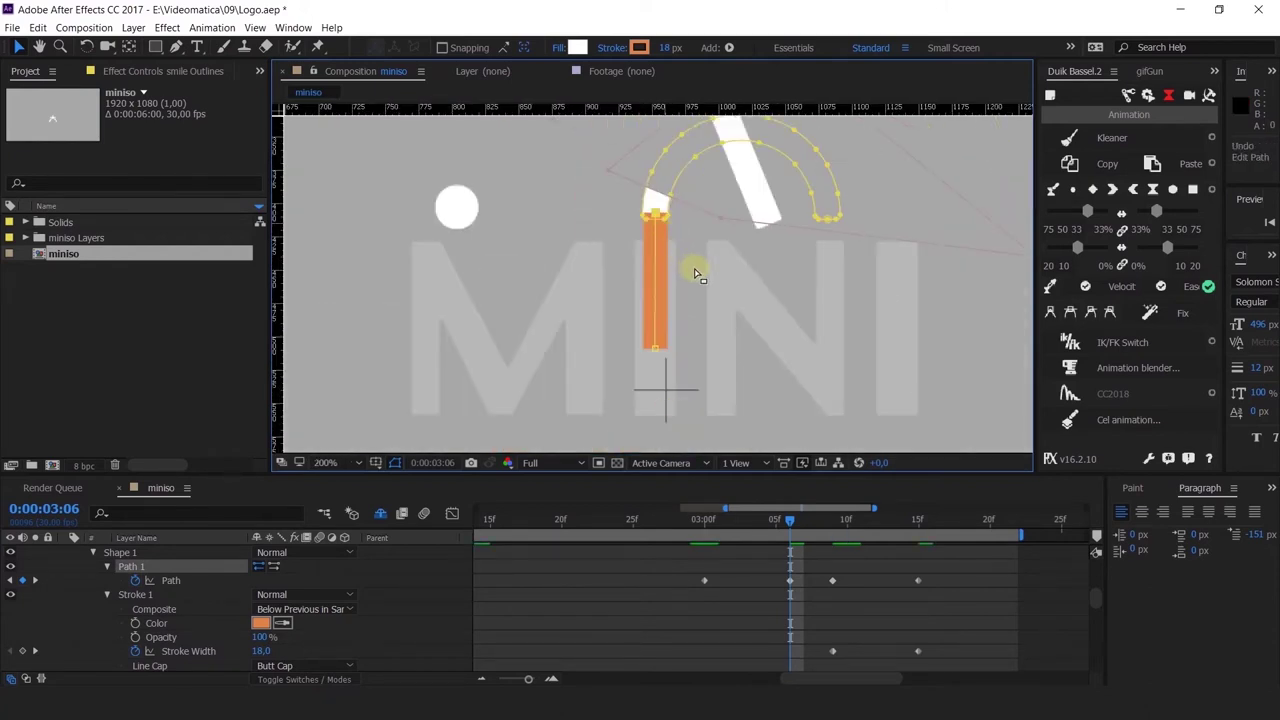
left_click_drag(696, 272, 676, 248)
Step: Preview the transition from the smile to the orange stroke, replaying it from about 0:00:02:14
mouse_move(733, 515)
left_mouse_down()
mouse_move(700, 533)
mouse_move(700, 521)
mouse_move(814, 531)
mouse_move(769, 532)
mouse_move(648, 578)
left_mouse_up()
key("space")
key("minus")
key("minus")
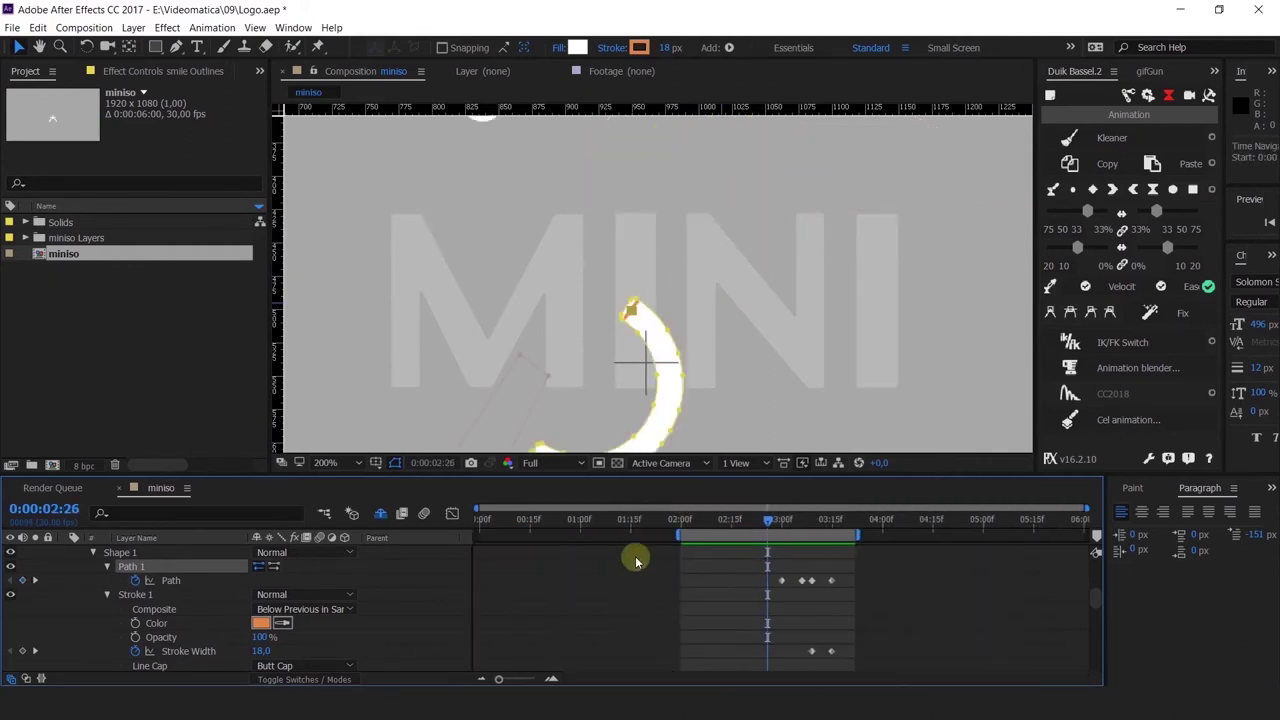
left_click(730, 524)
key("space")
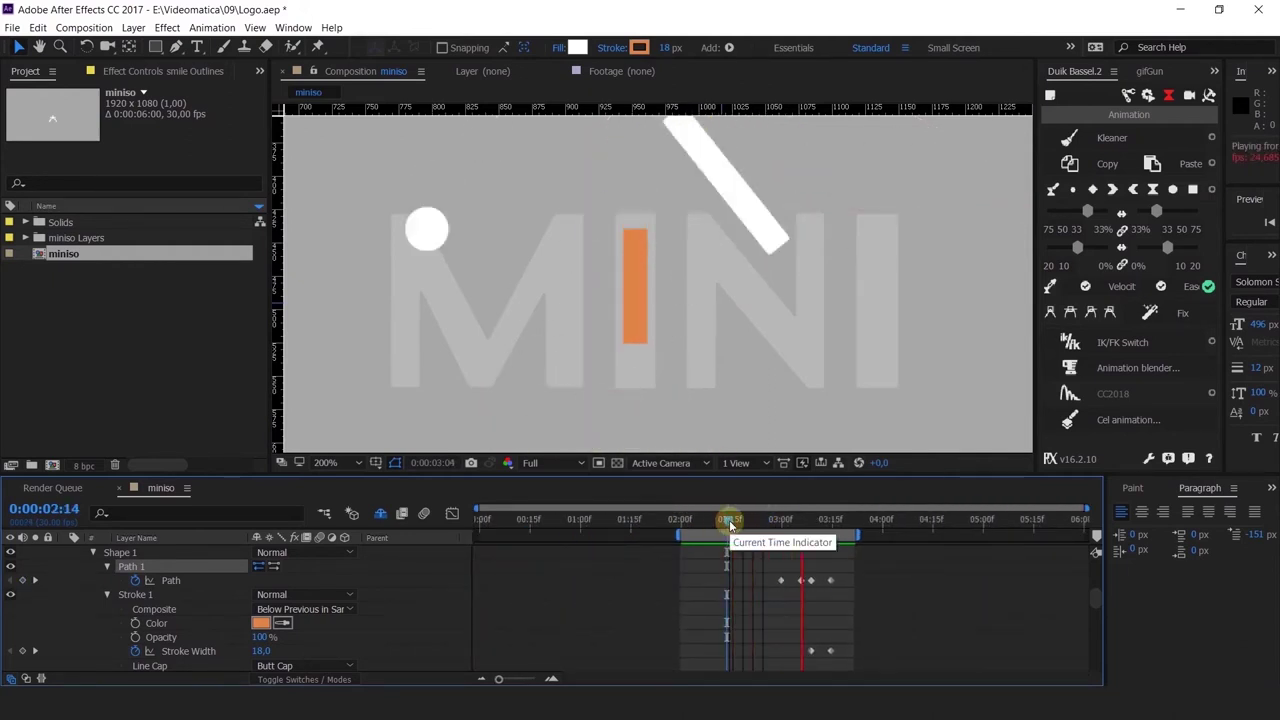
Step: Widen the squashed orange stroke at 0:00:03:09 by setting its Stroke Width to 53
left_click_drag(730, 524, 812, 558)
key("=")
key("=")
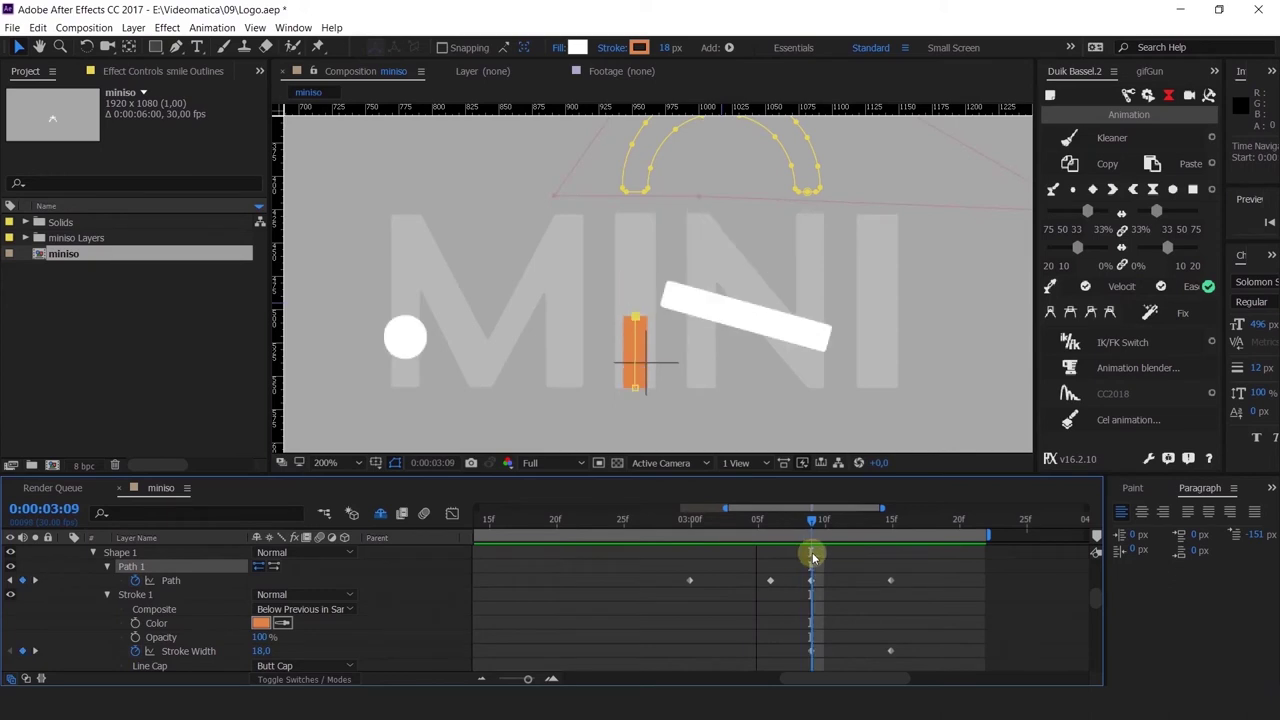
left_click_drag(261, 651, 292, 650)
Step: Set the orange stroke's Stroke Width to 18 at 0:00:03:06 and preview the squash through 0:00:03:09
mouse_move(737, 518)
left_mouse_down()
mouse_move(686, 523)
mouse_move(766, 546)
left_mouse_up()
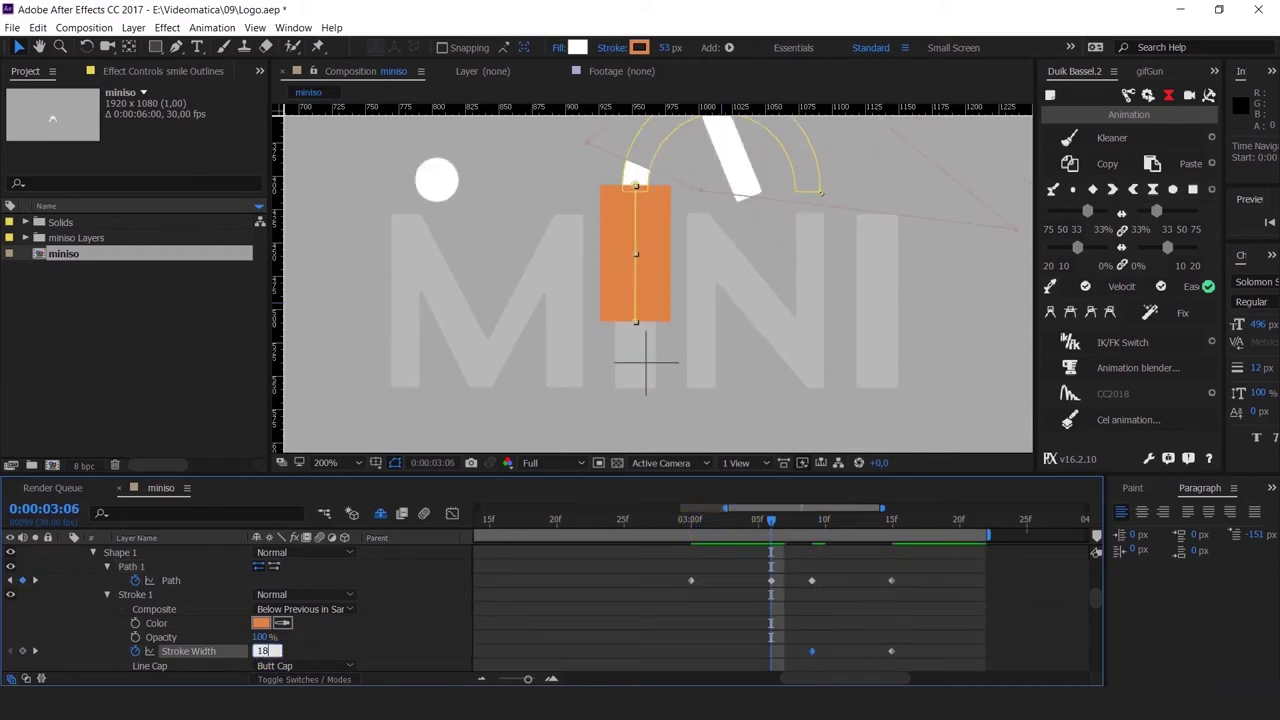
key("Return")
key("space")
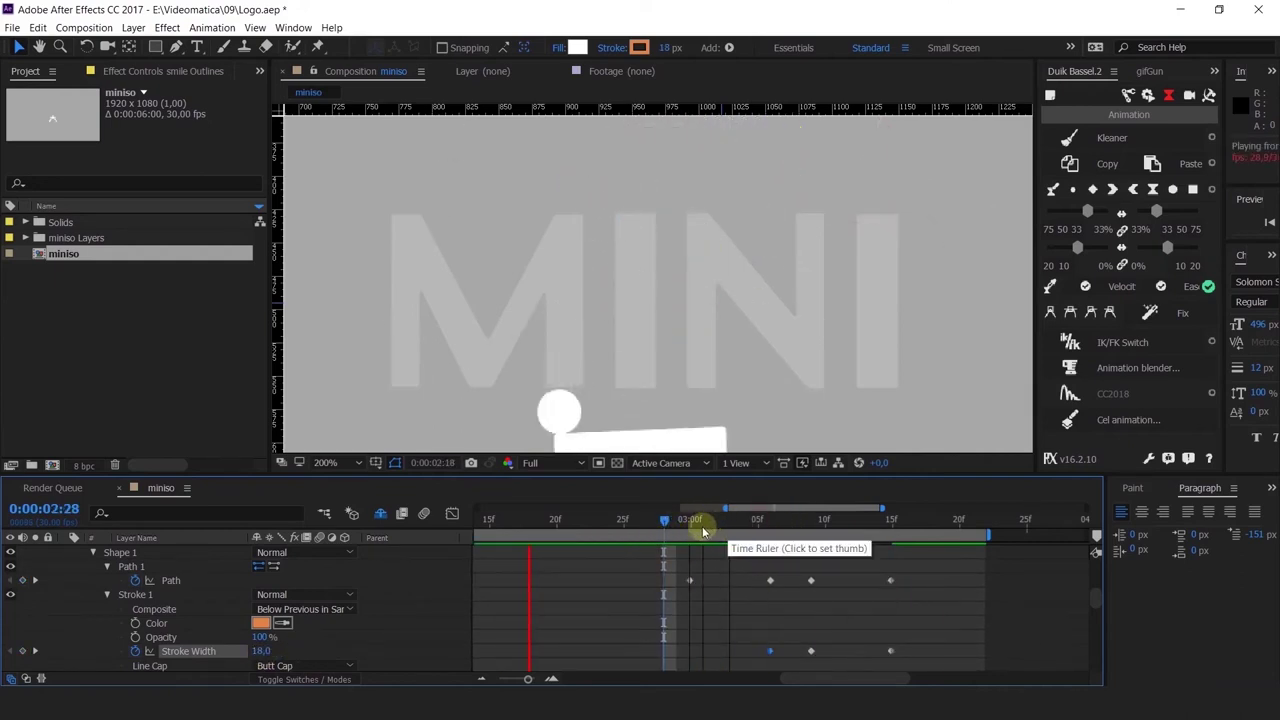
mouse_move(705, 527)
left_mouse_down()
mouse_move(836, 548)
mouse_move(814, 554)
left_mouse_up()
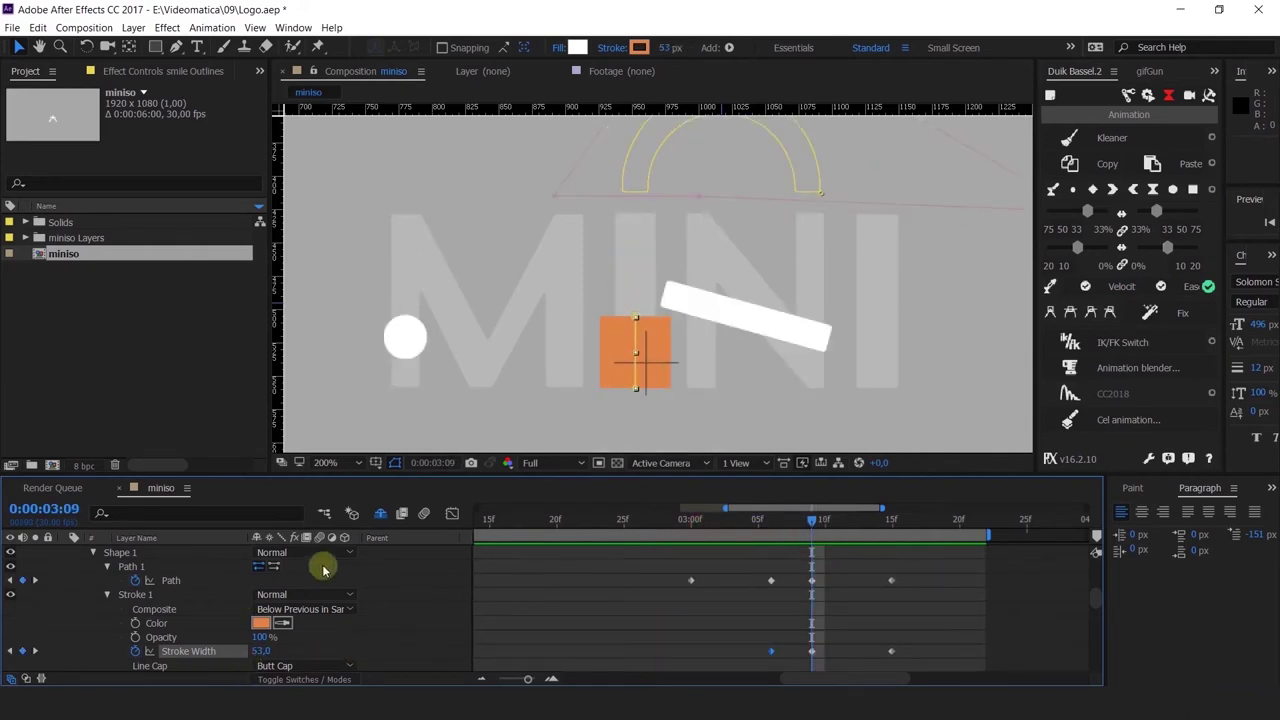
Step: At 0:00:03:09, lower the orange stroke's upper path point to flatten it further and preview the squash from 0:00:03:00
left_click_drag(839, 562, 808, 626)
mouse_move(637, 319)
left_mouse_down()
mouse_move(672, 385)
mouse_move(638, 342)
mouse_move(637, 355)
left_mouse_up()
key("ctrl+z")
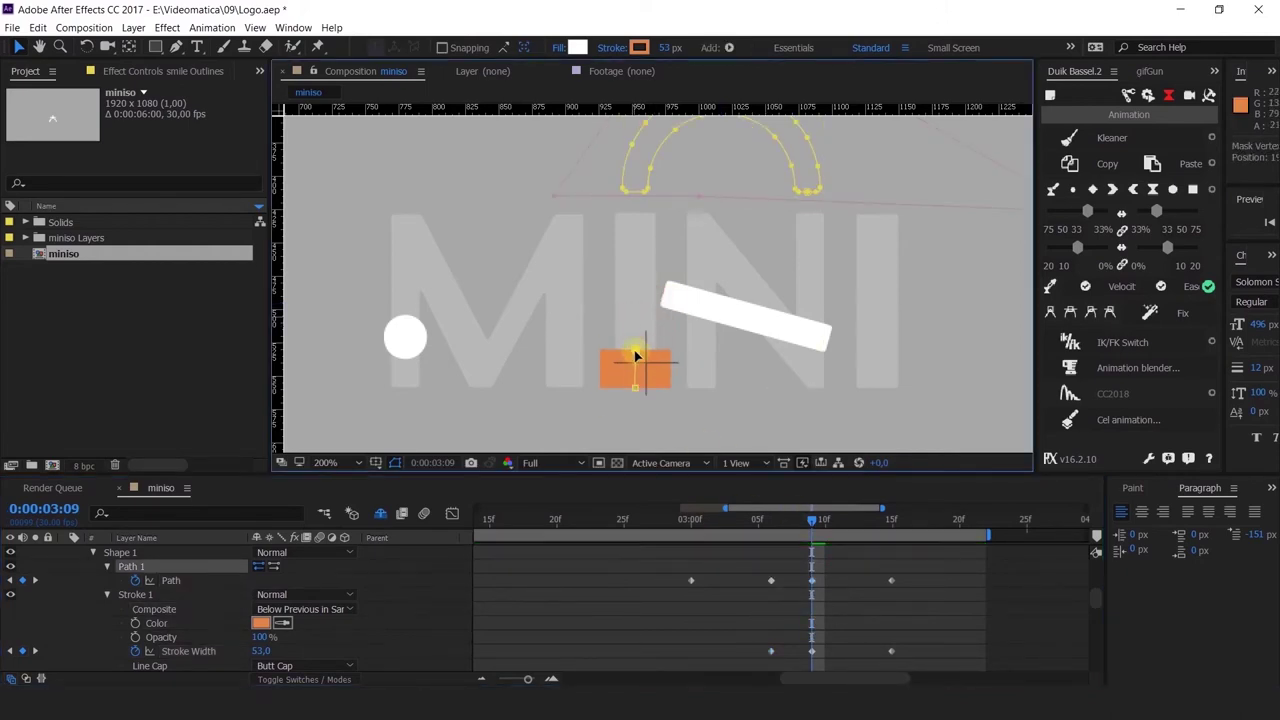
left_click_drag(780, 519, 693, 534)
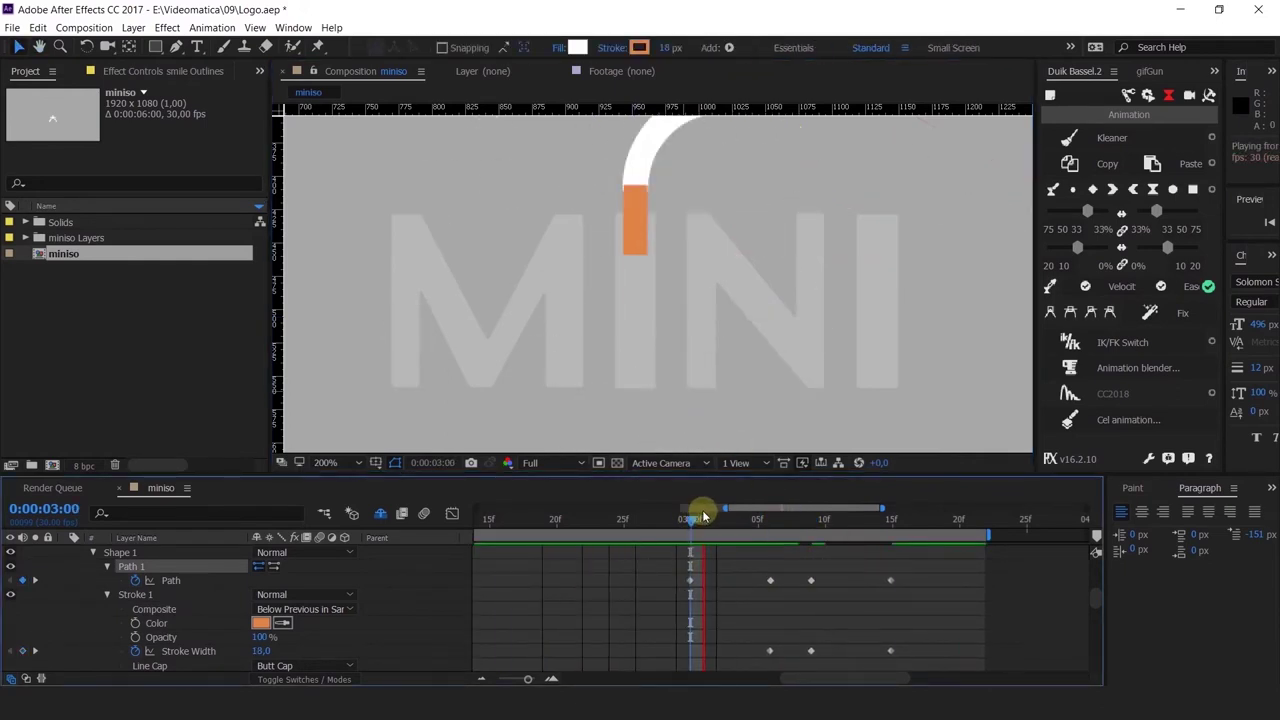
left_click_drag(695, 519, 811, 522)
Step: Change the orange stroke's color to white (FFFFFF) so it matches the other logo shapes
scroll(783, 592, "up", 3)
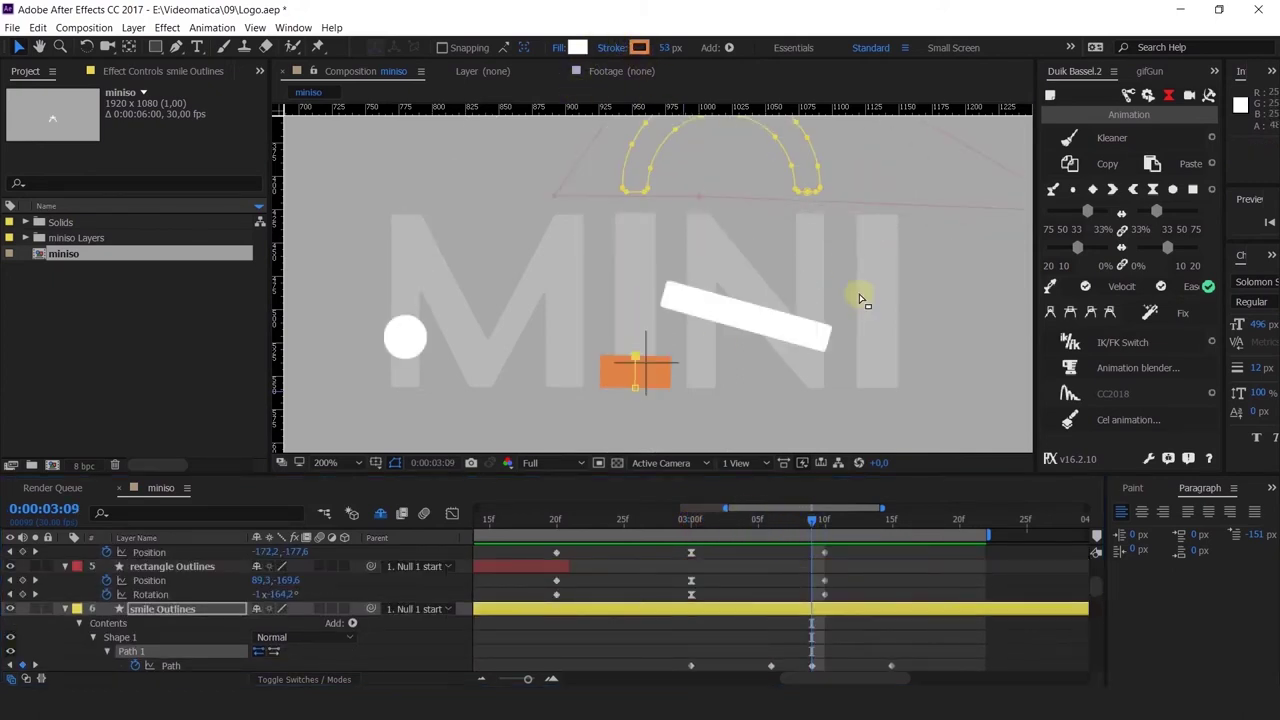
left_click(640, 49)
left_click_drag(854, 266, 749, 203)
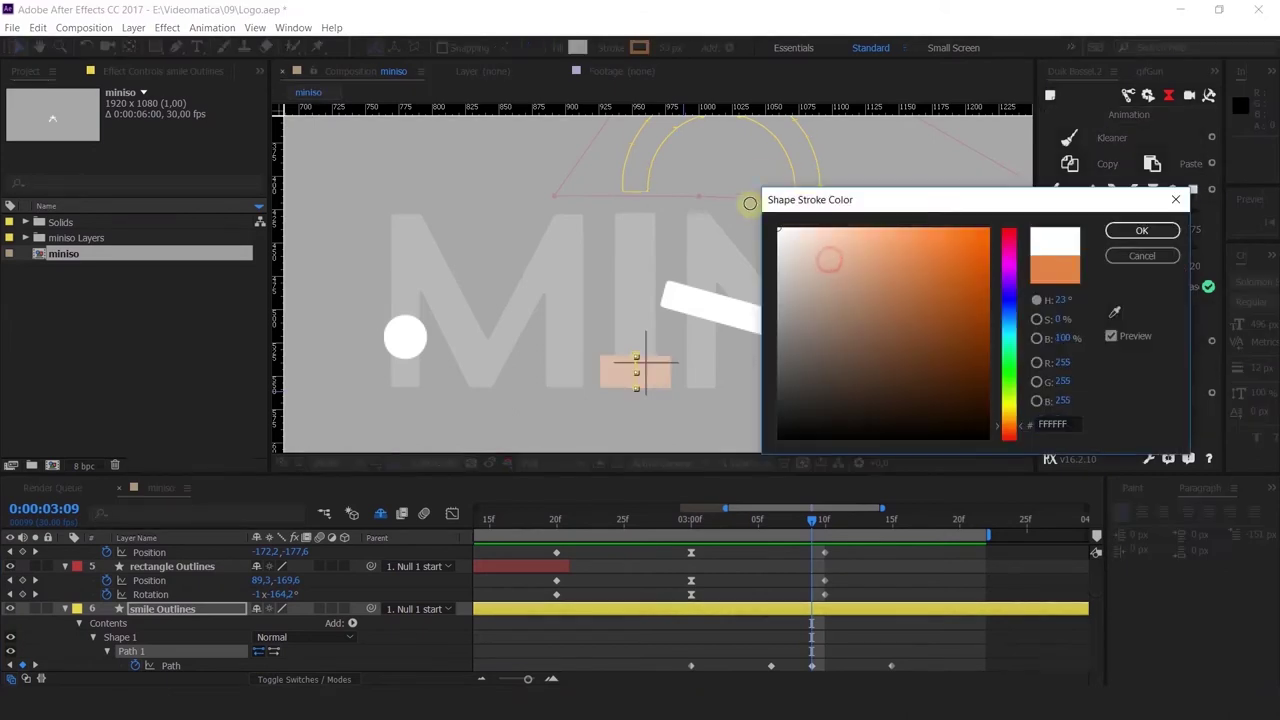
key("Return")
left_click(857, 640)
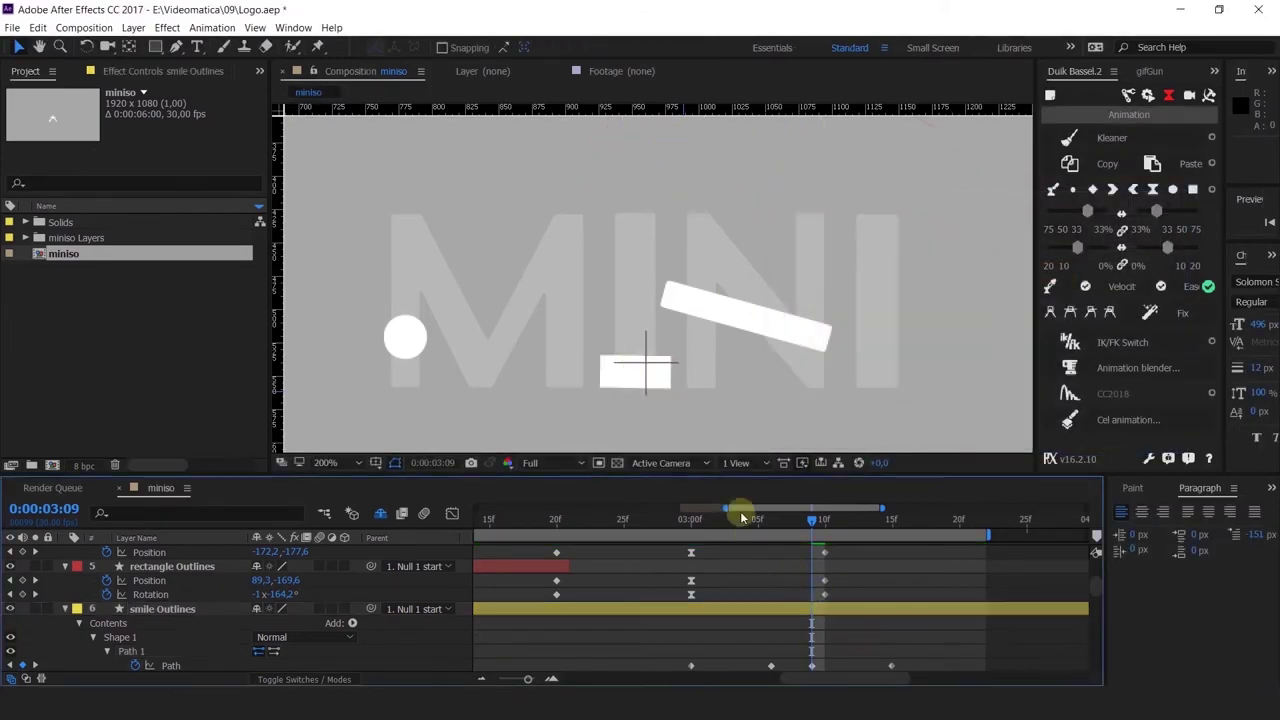
Step: Preview the transition from 0:00:02:25 and examine the join between the stroke and the arch at 0:00:03:06
double_click(863, 530)
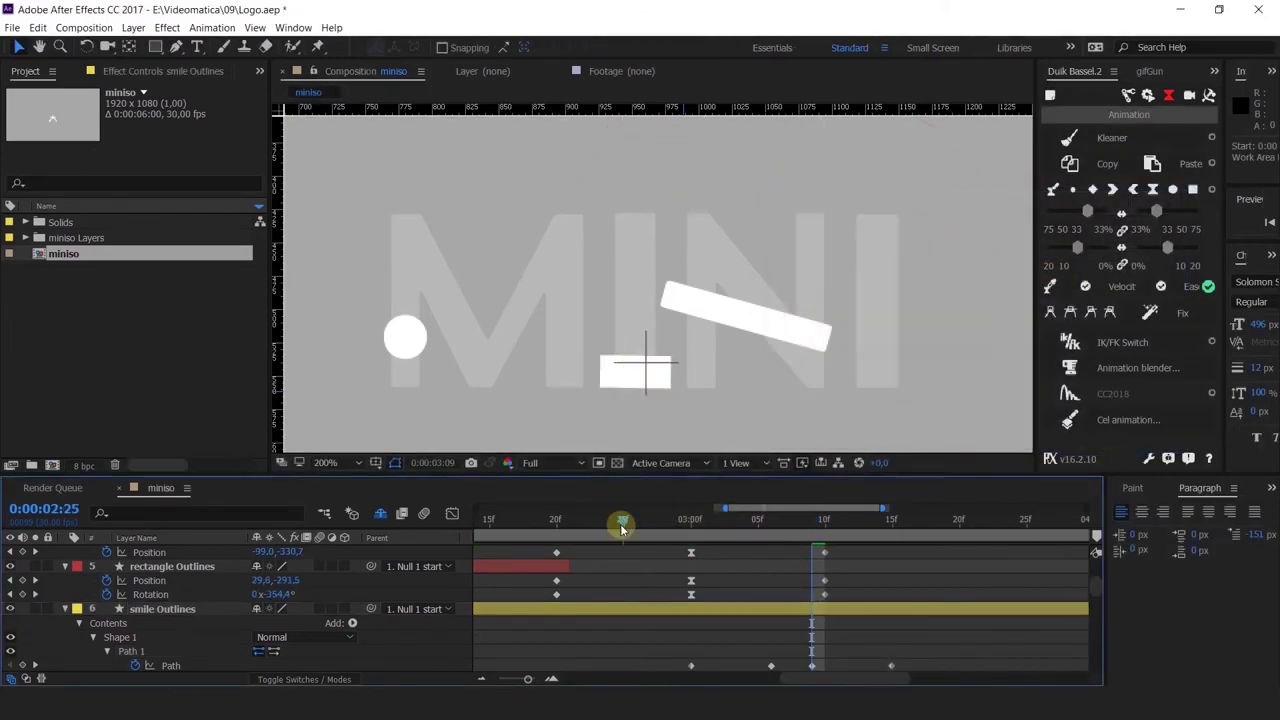
key("space")
left_click_drag(623, 522, 781, 528)
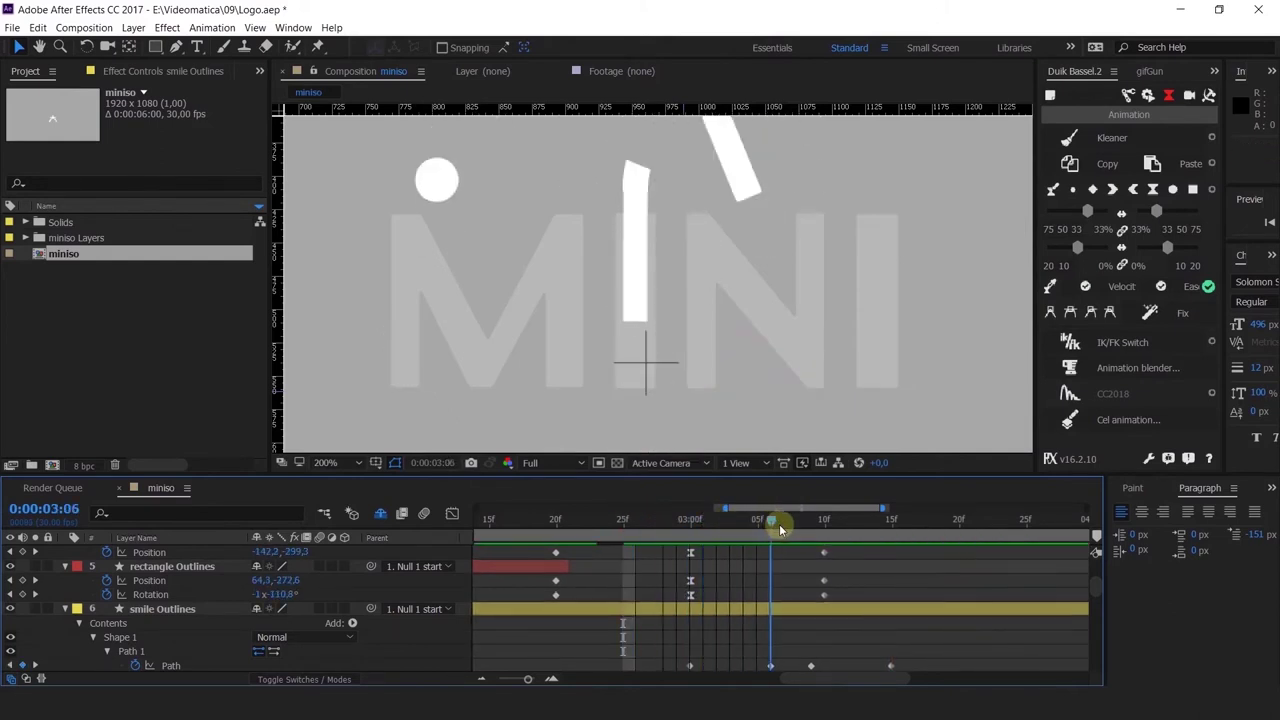
scroll(636, 200, "up", 2)
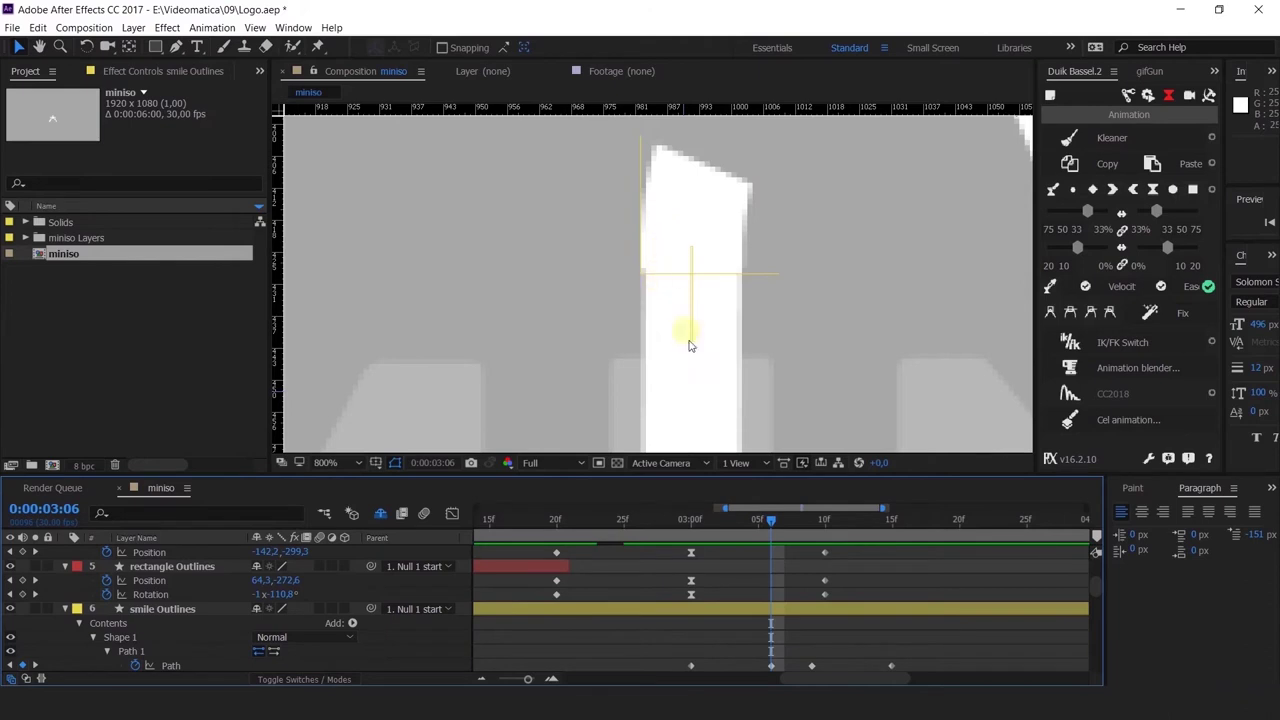
scroll(695, 260, "down", 2)
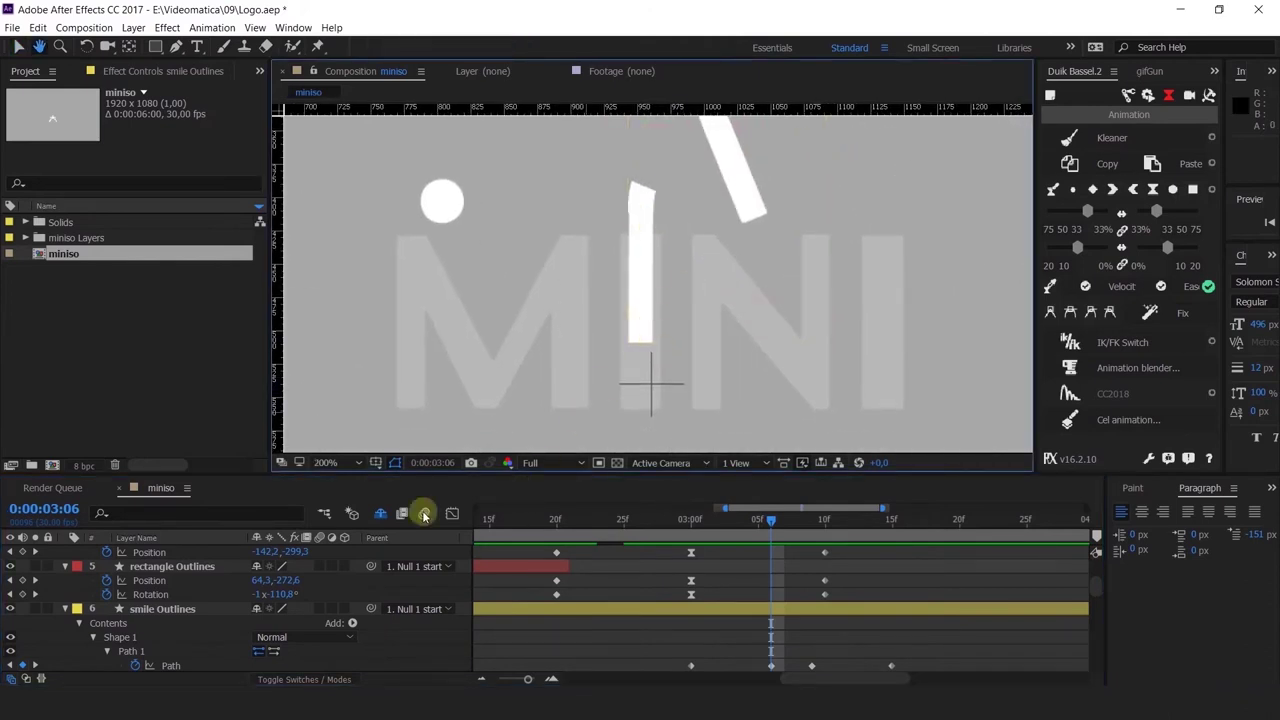
scroll(686, 257, "down", 2)
scroll(660, 280, "up", 2)
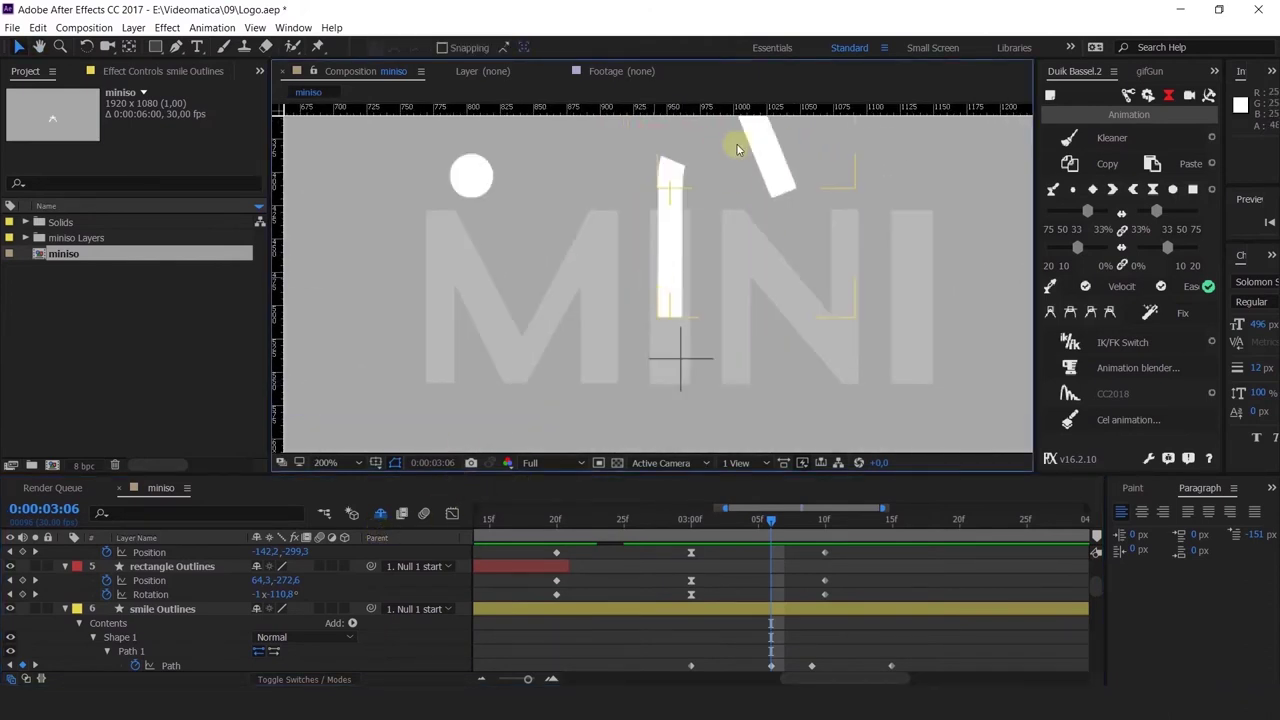
Step: Enable motion blur for the composition and the smile Outlines layer, and check the blurred stroke at 0:00:03:06
left_click(428, 515)
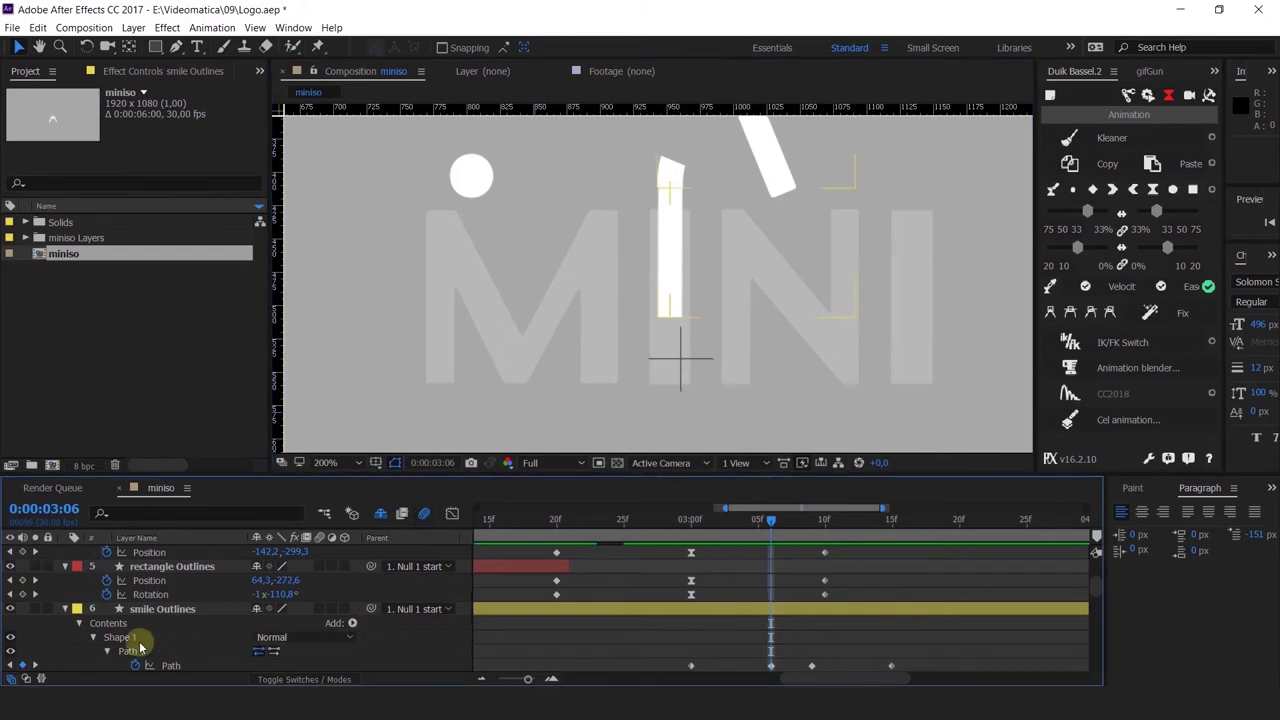
left_click(143, 608)
left_click(319, 621)
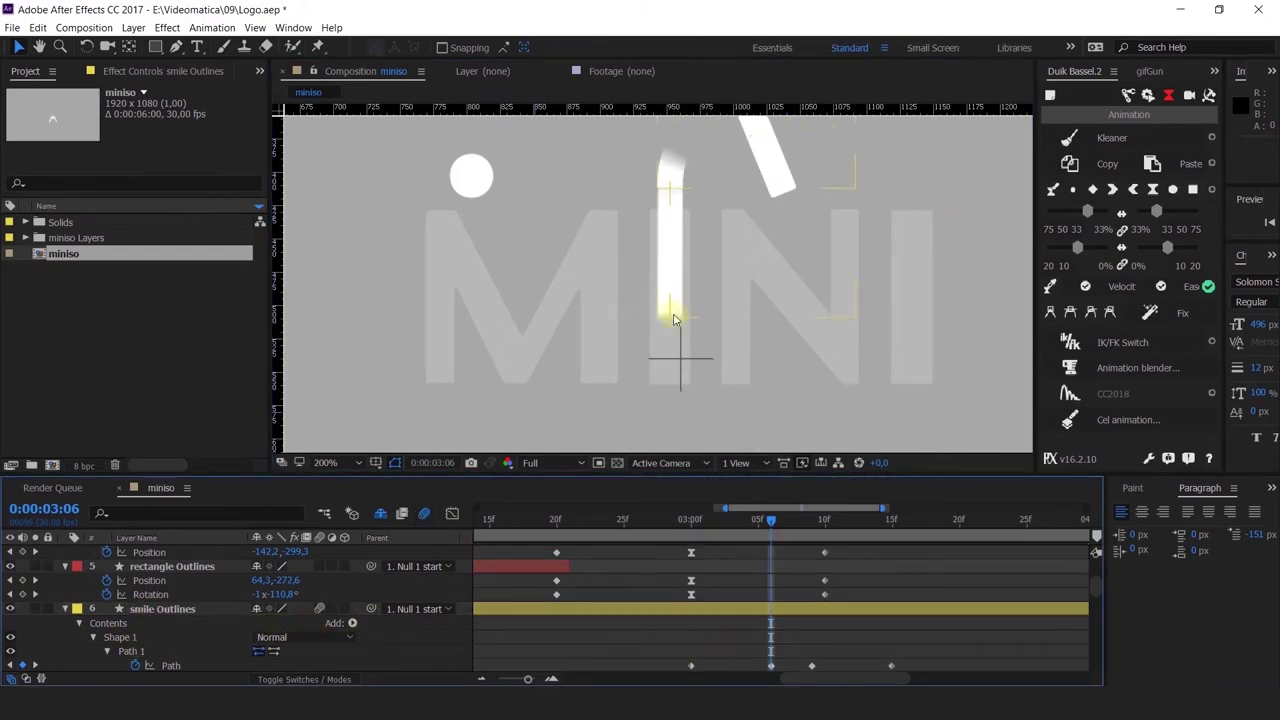
scroll(678, 198, "up", 2)
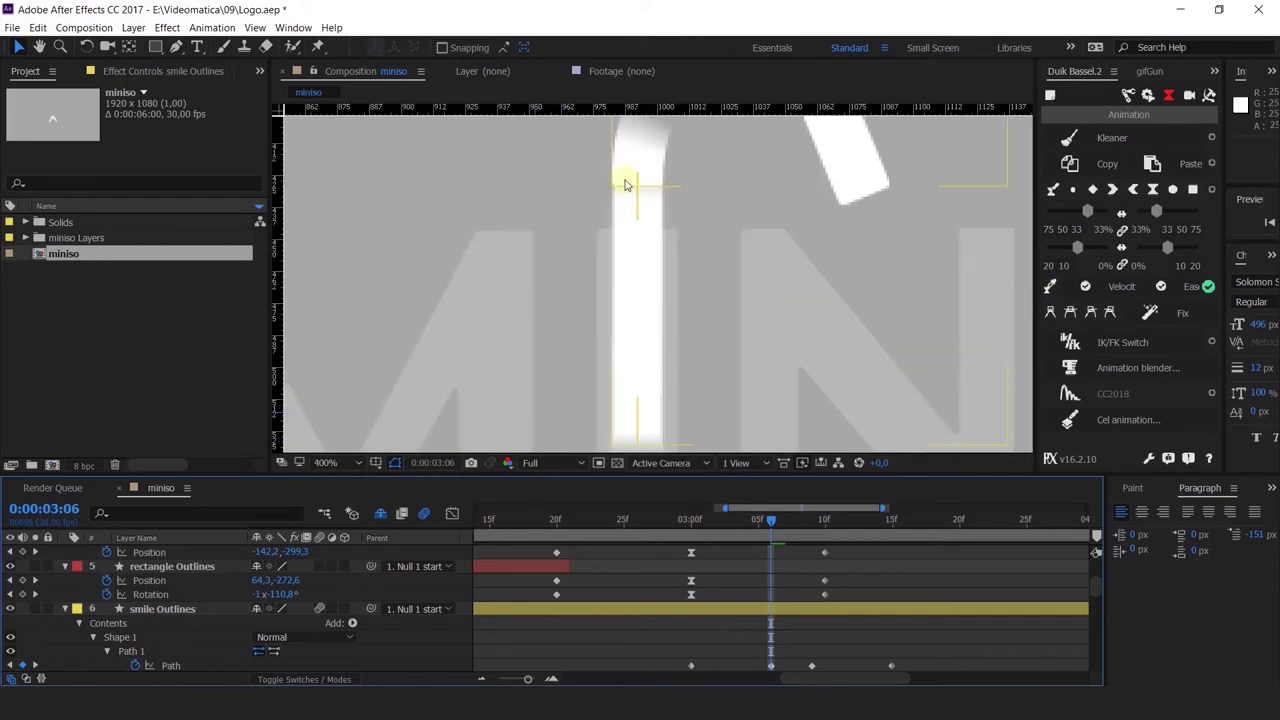
scroll(650, 252, "down", 4)
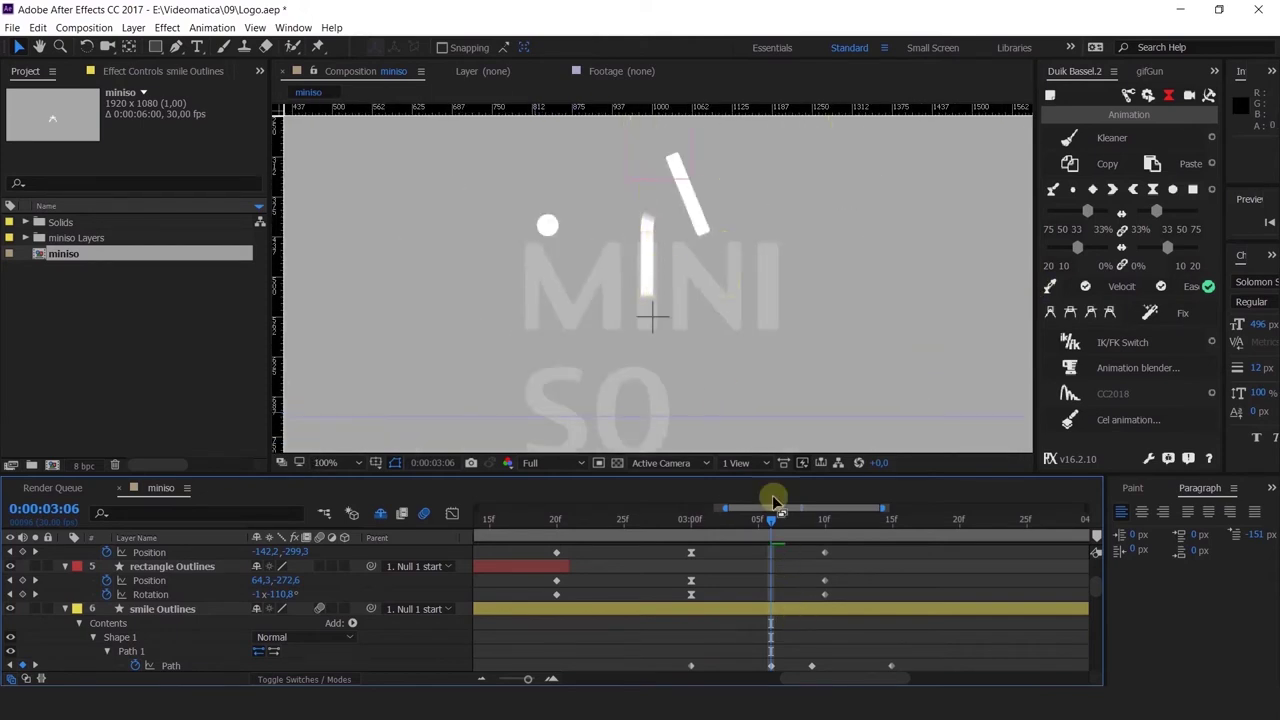
Step: At 0:00:03:06, raise the white stroke's upper path point slightly further into the end of the arch
left_click(771, 665)
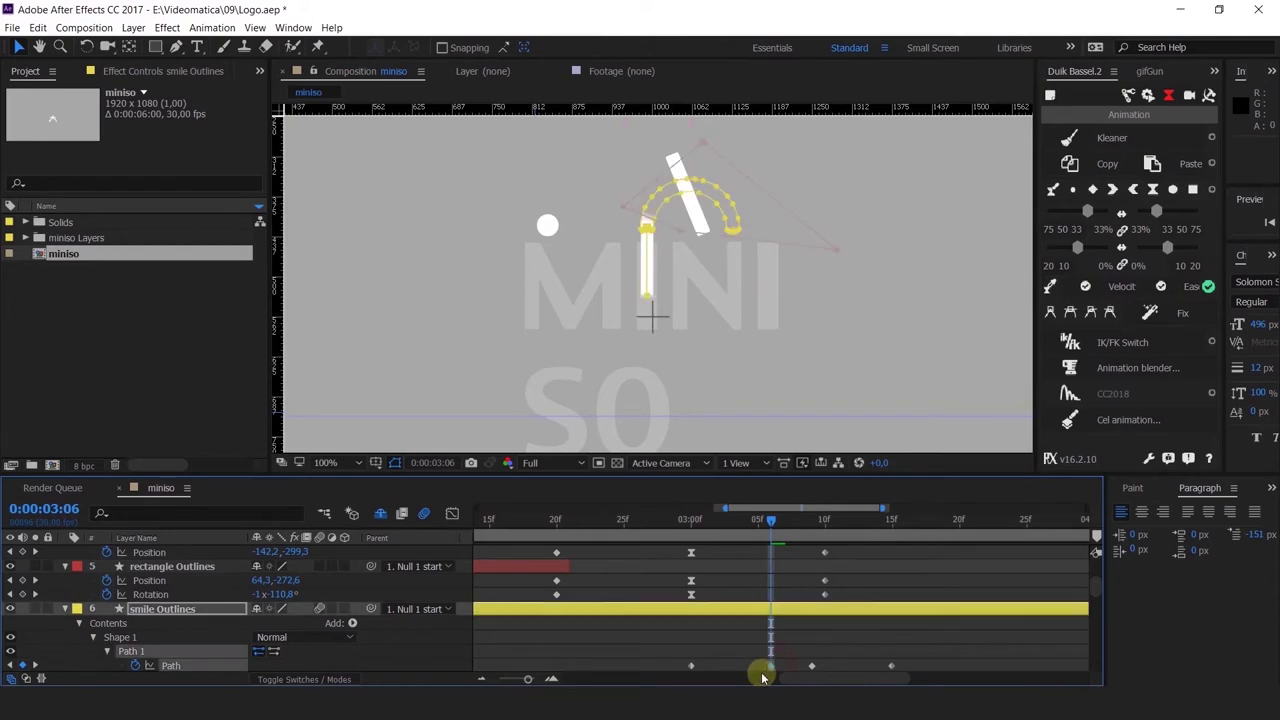
scroll(640, 205, "up", 5)
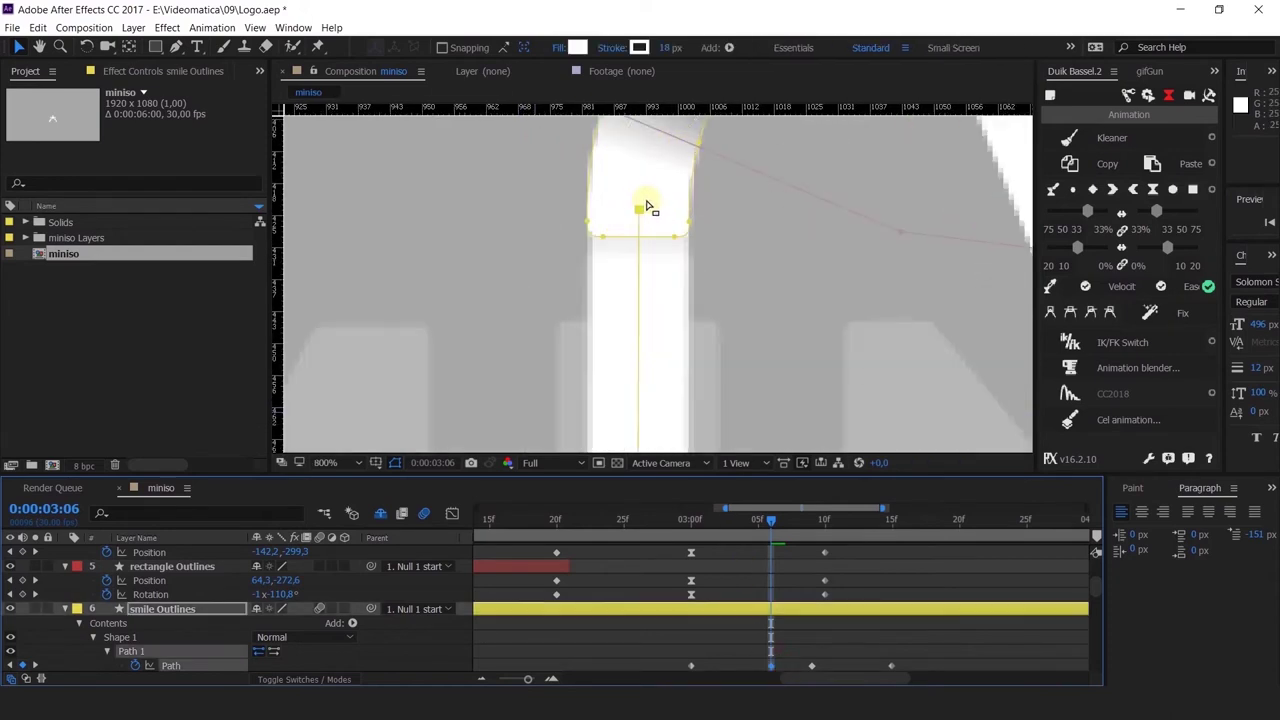
left_click_drag(640, 211, 641, 184)
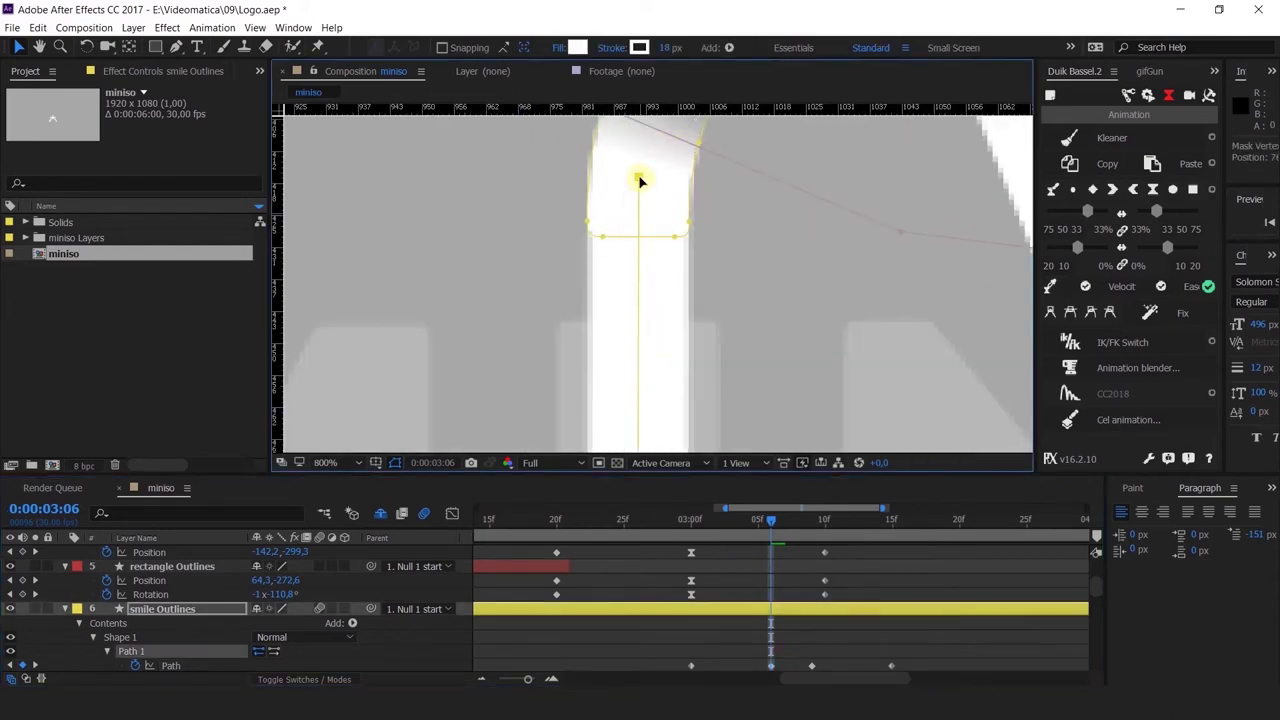
left_click(748, 580)
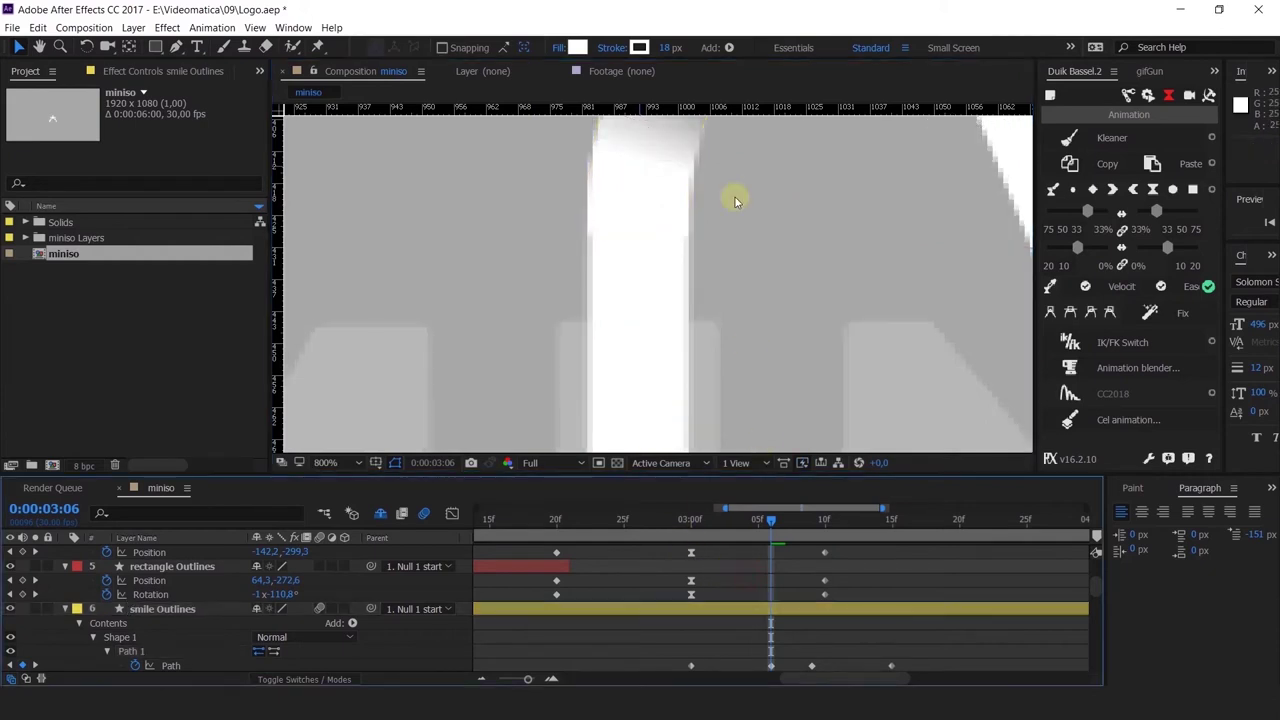
scroll(734, 190, "down", 4)
mouse_move(768, 232)
left_mouse_down()
mouse_move(651, 275)
mouse_move(599, 324)
left_mouse_up()
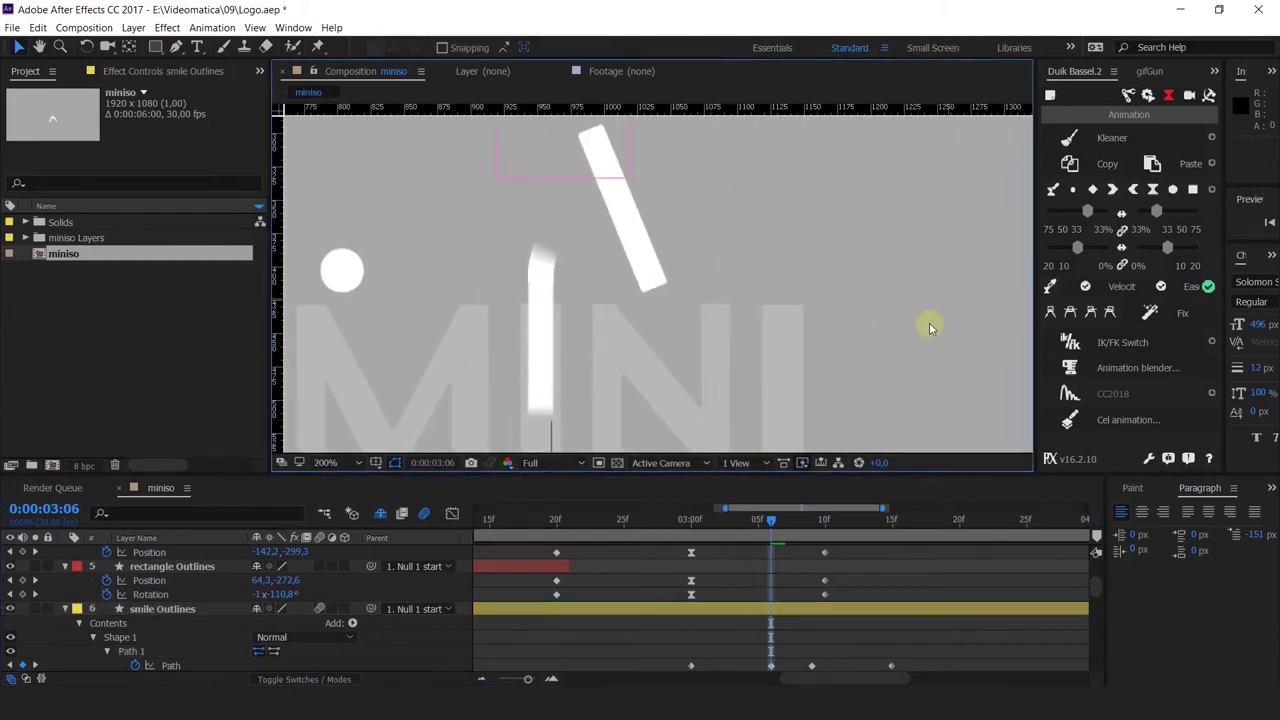
Step: Preview the motion-blurred transition from 0:00:02:21 and inspect the stroke at 0:00:03:07
left_click_drag(753, 528, 568, 525)
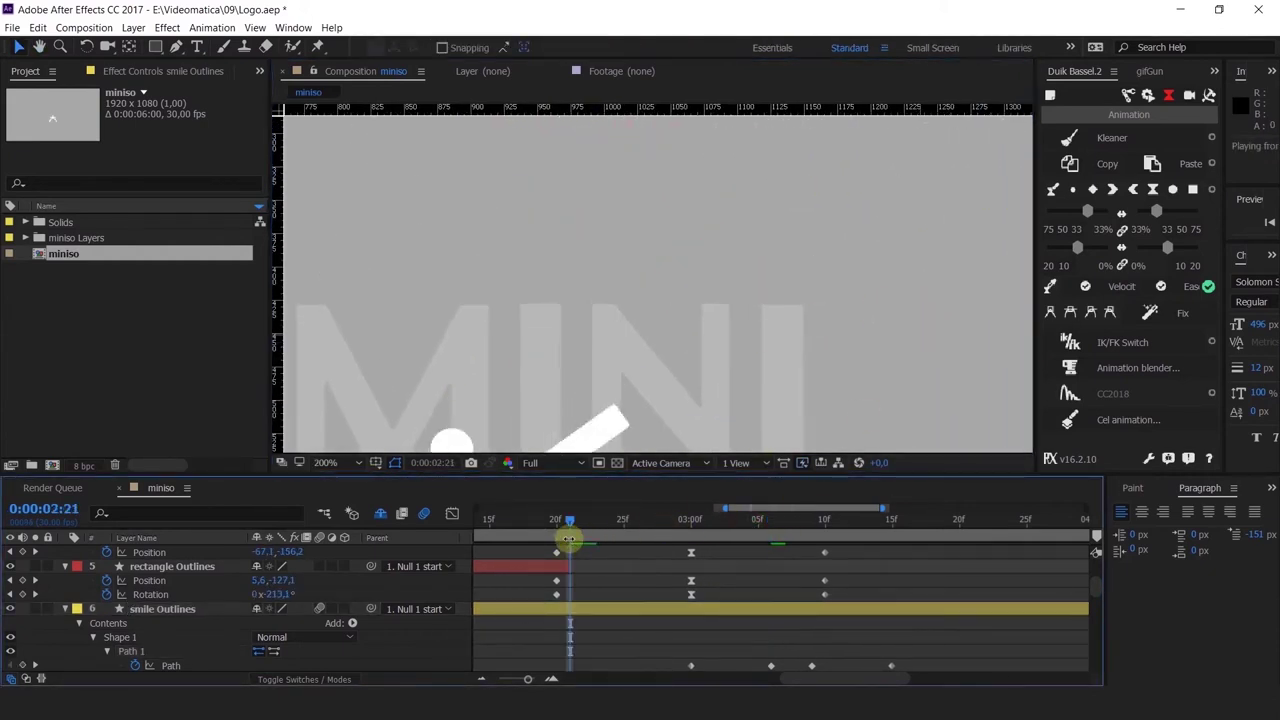
key("space")
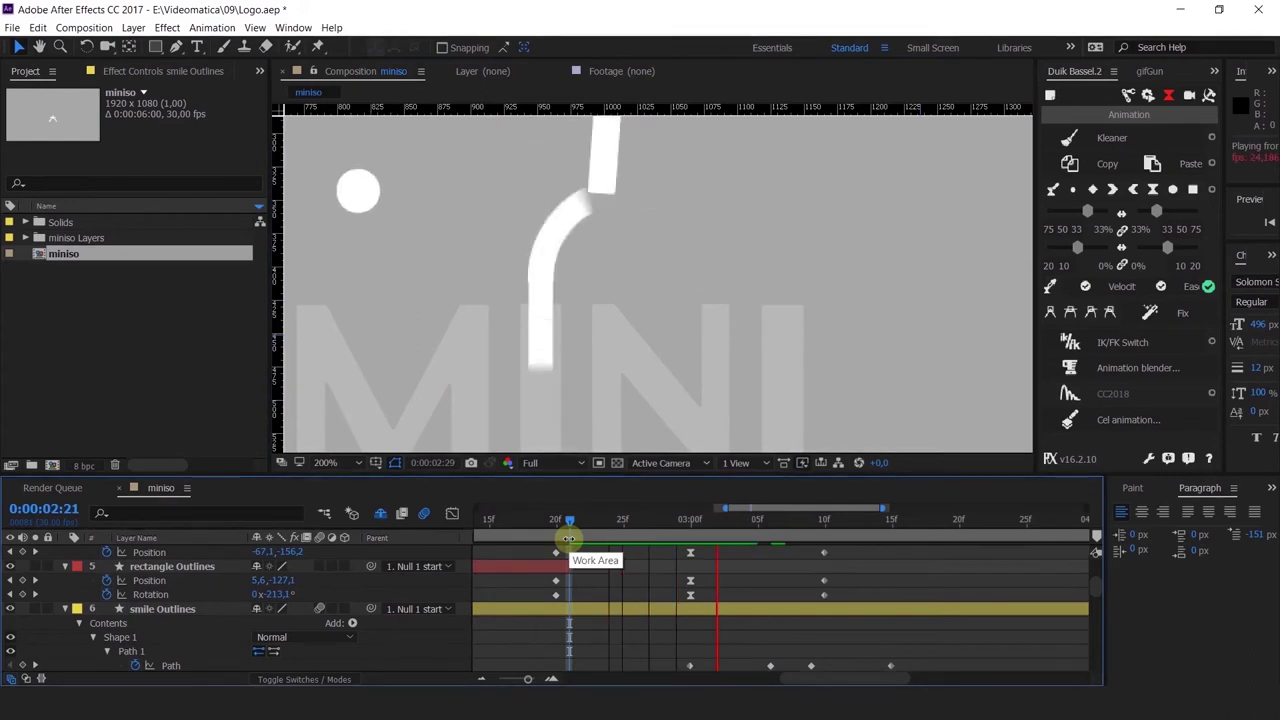
left_click(785, 535)
mouse_move(784, 533)
left_mouse_down()
mouse_move(758, 531)
mouse_move(784, 535)
left_mouse_up()
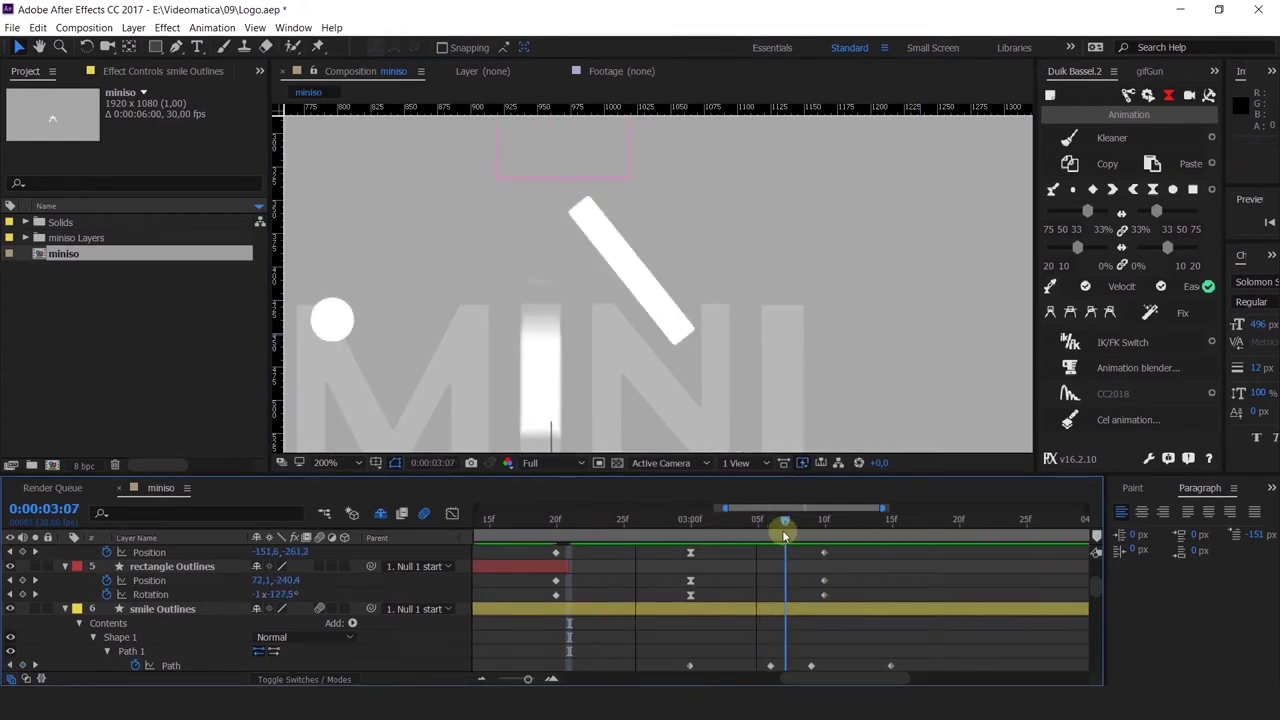
Step: Try moving the smile Outlines Path keyframe at 0:00:03:09 one frame earlier, and undo the move
scroll(866, 580, "up", 3)
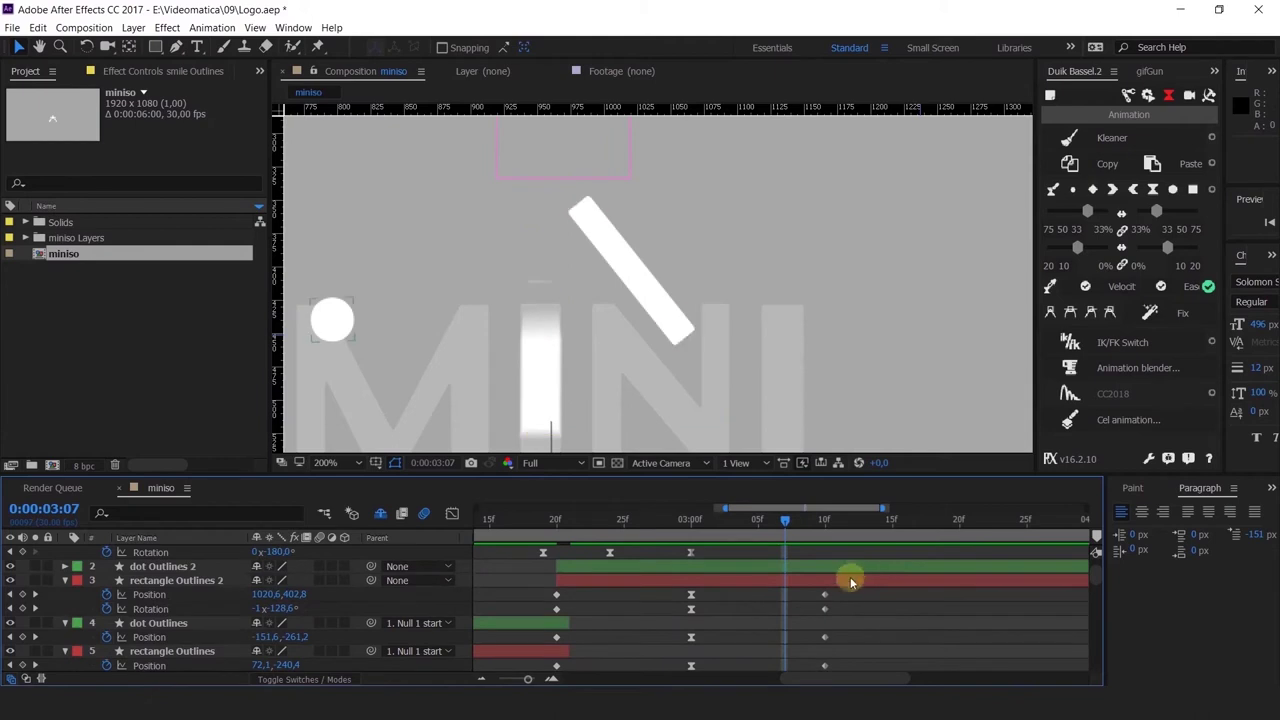
scroll(849, 577, "down", 5)
left_click(811, 624)
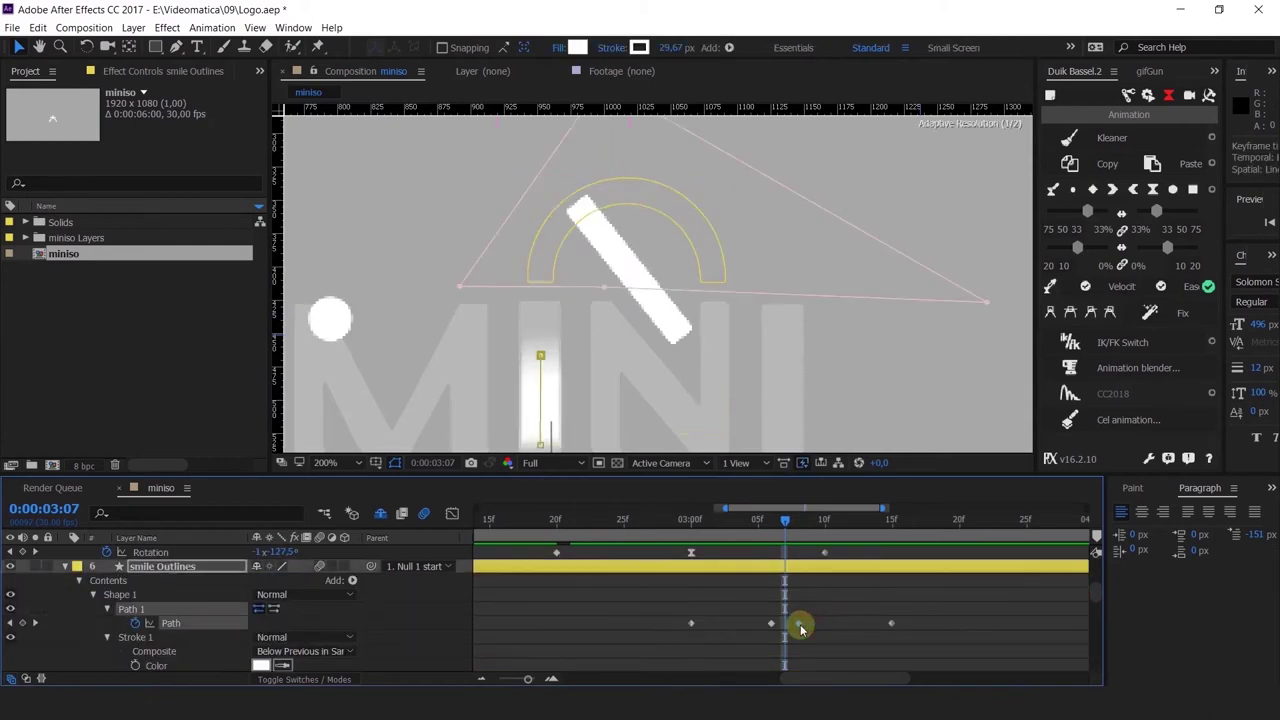
scroll(832, 617, "down", 8)
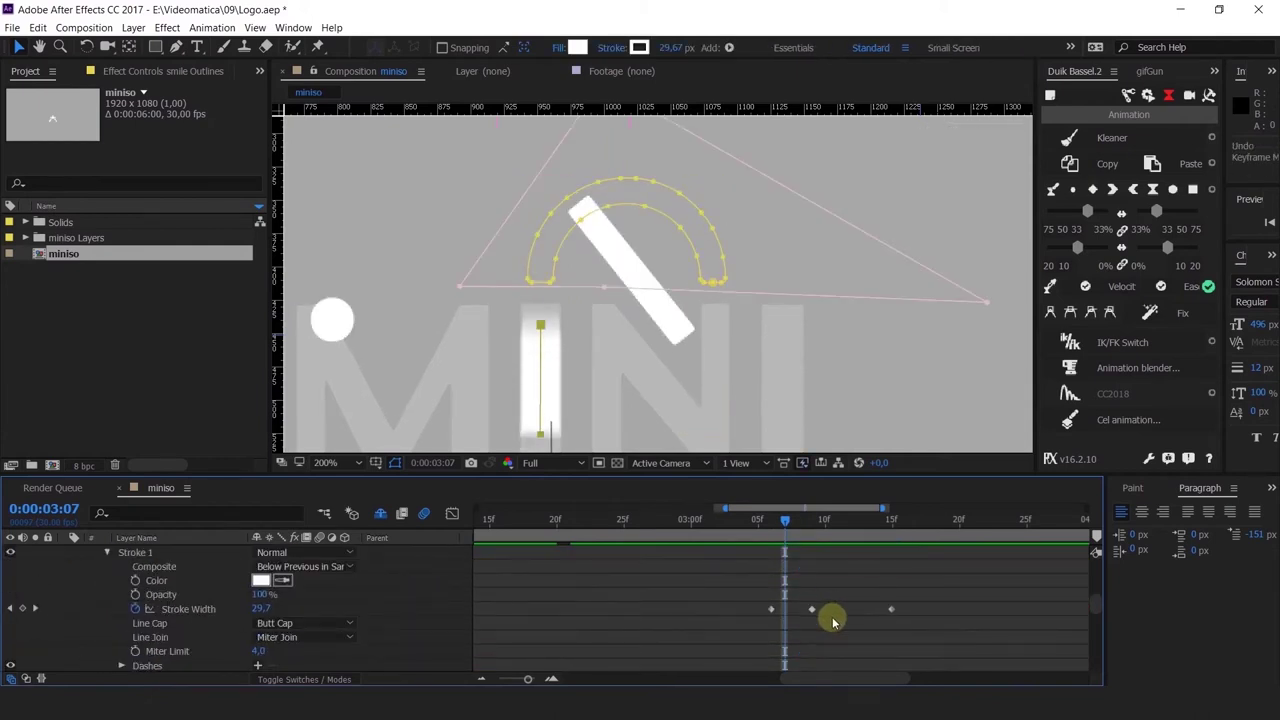
right_click(832, 617)
left_click(827, 624)
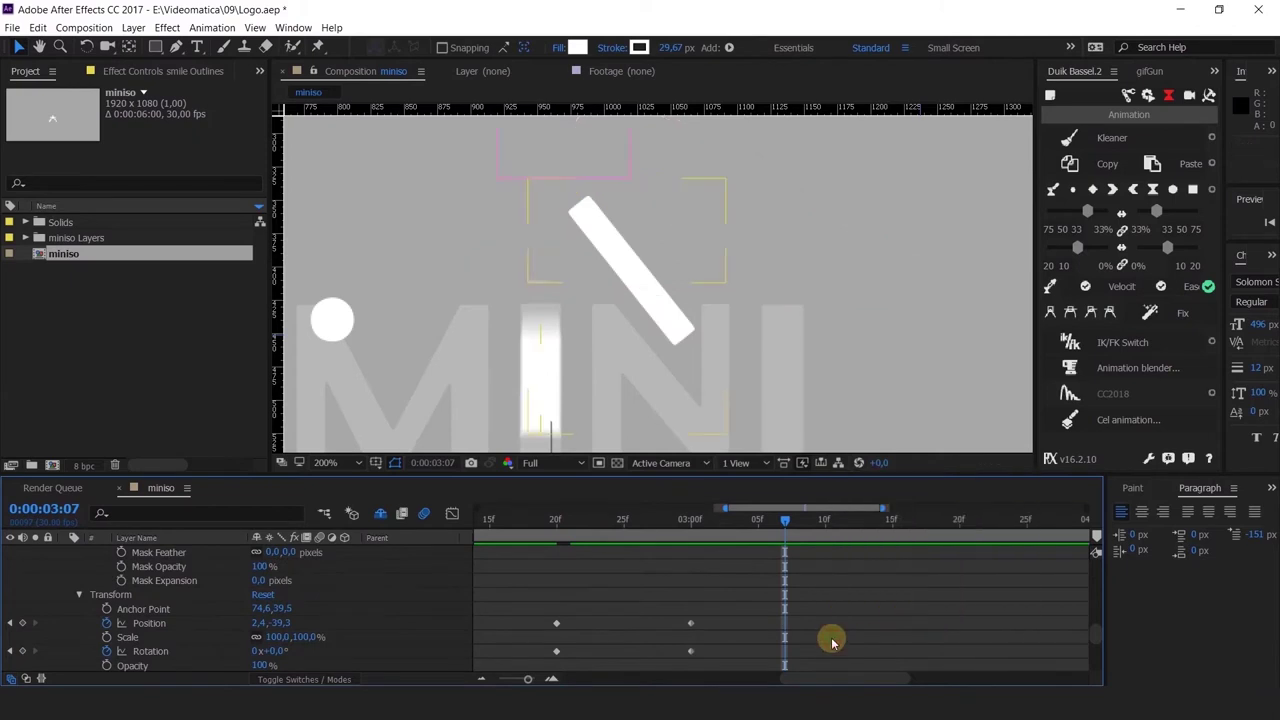
Step: Move the last Mask Path keyframe of Mask 1 on the smile Outlines layer to 0:00:03:06
scroll(830, 640, "up", 10)
scroll(830, 638, "up", 3)
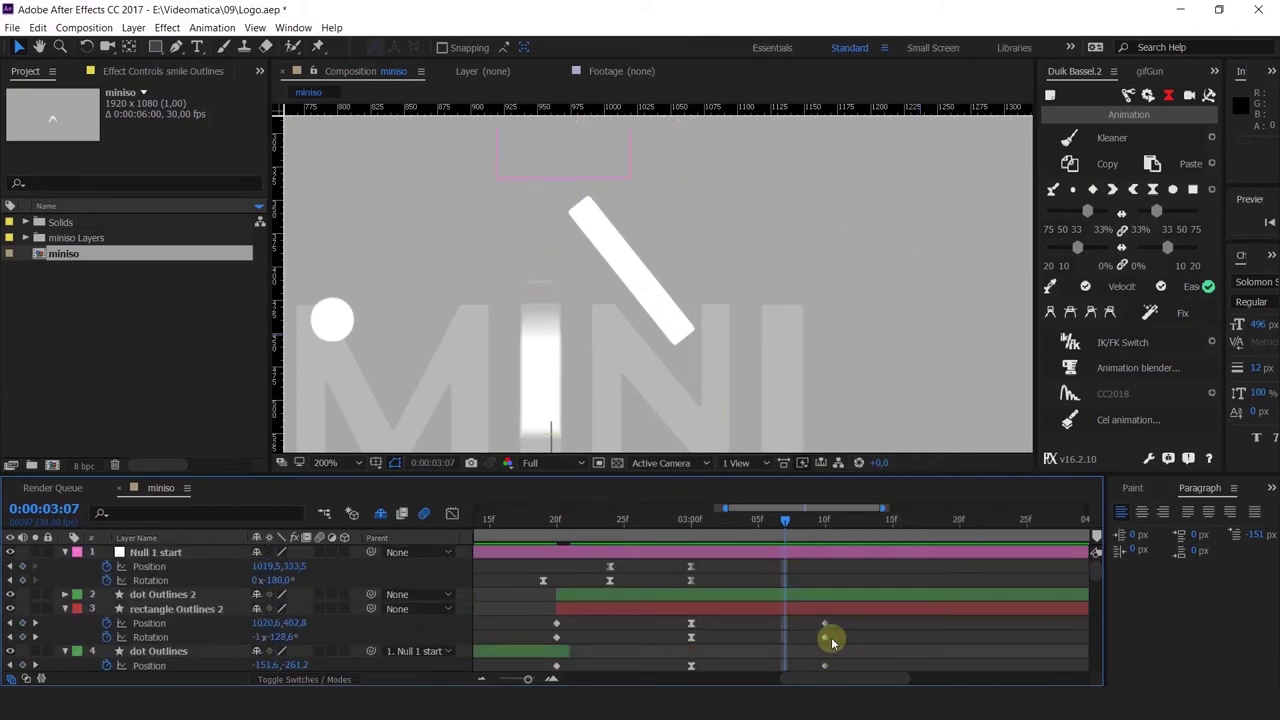
left_click(843, 609)
scroll(843, 609, "down", 4)
left_click(832, 558)
left_click(832, 560)
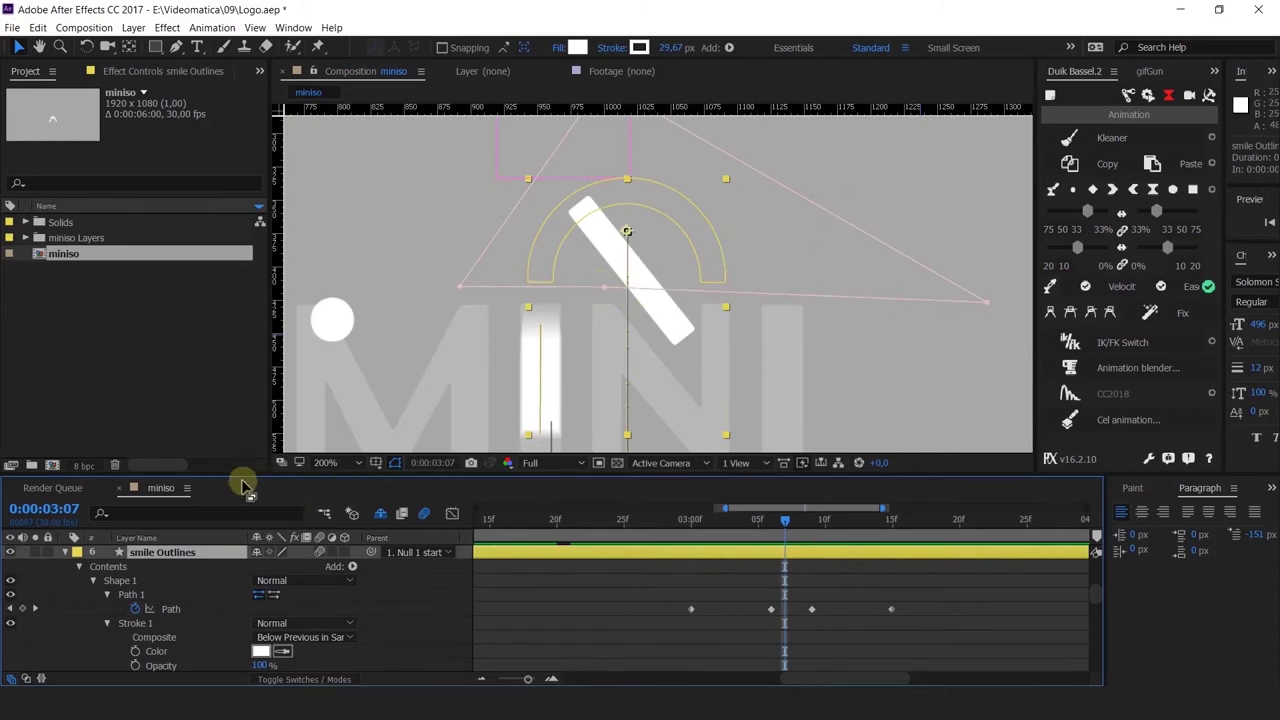
scroll(200, 575, "down", 6)
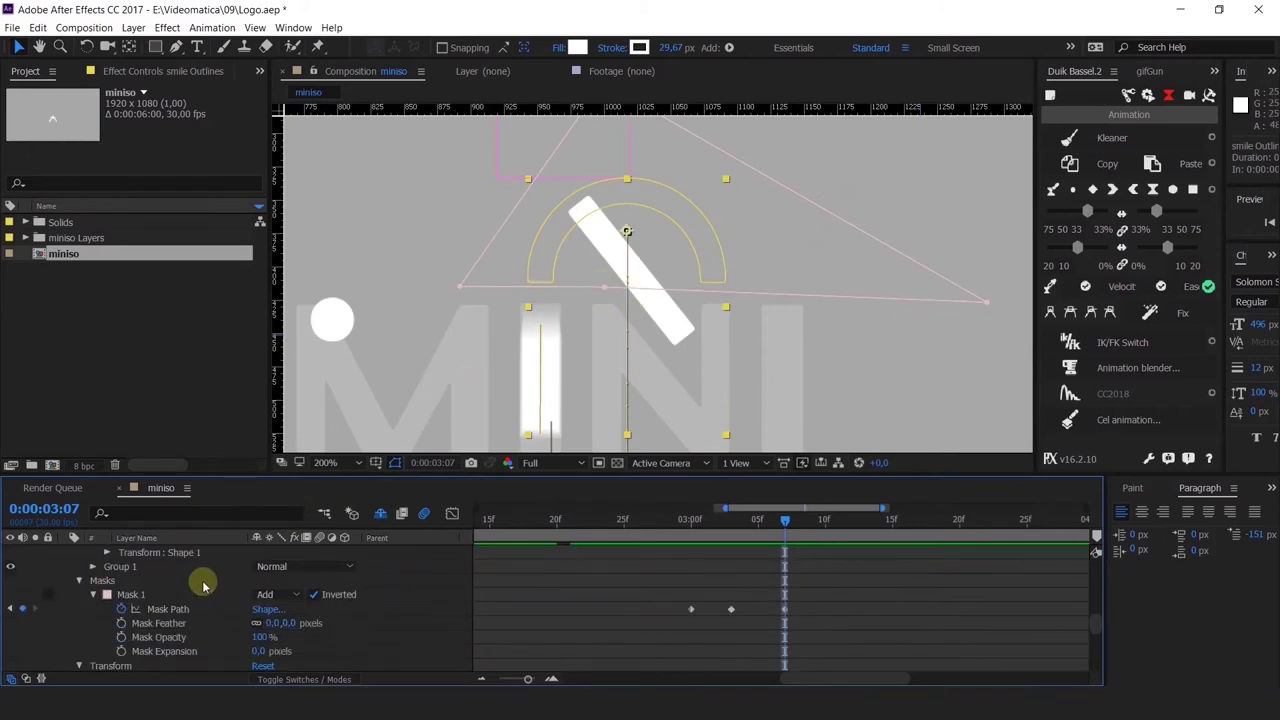
scroll(205, 600, "up", 3)
scroll(669, 625, "down", 3)
left_click_drag(787, 609, 770, 609)
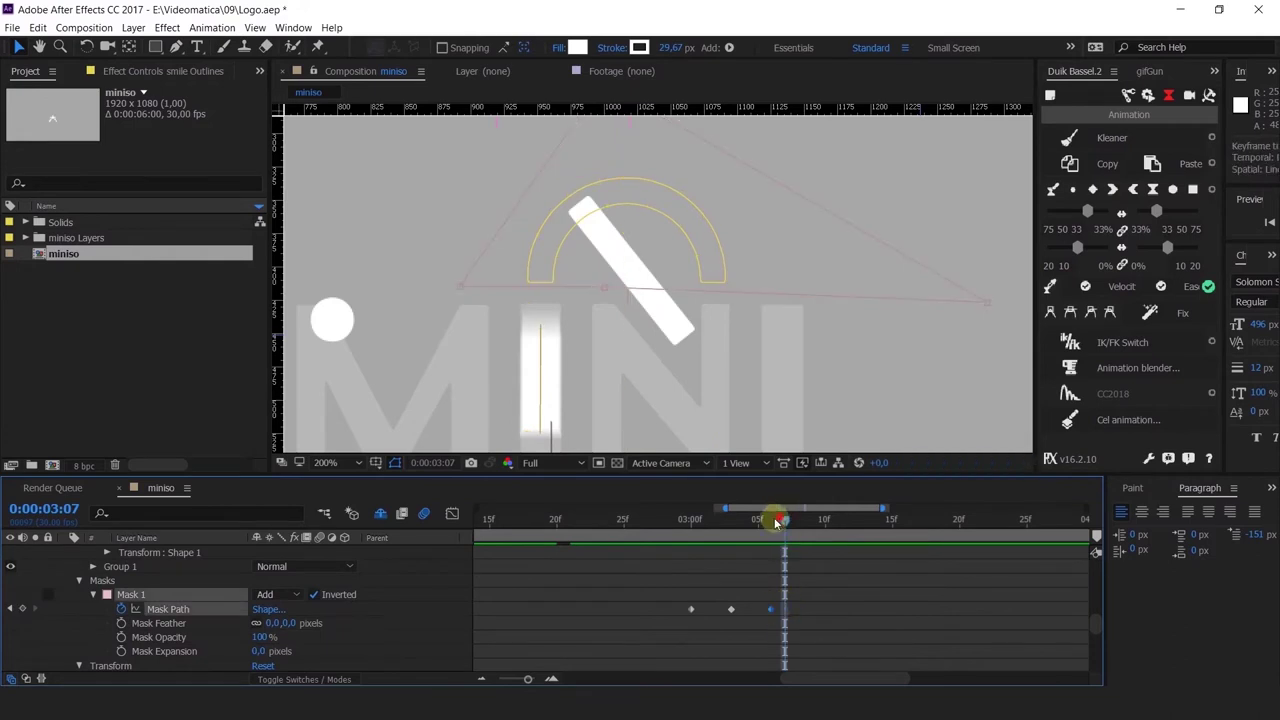
Step: Turn off the composition's motion blur and preview the stroke transition from 0:00:02:29
left_click_drag(778, 522, 677, 523)
key("space")
left_click(424, 518)
key("space")
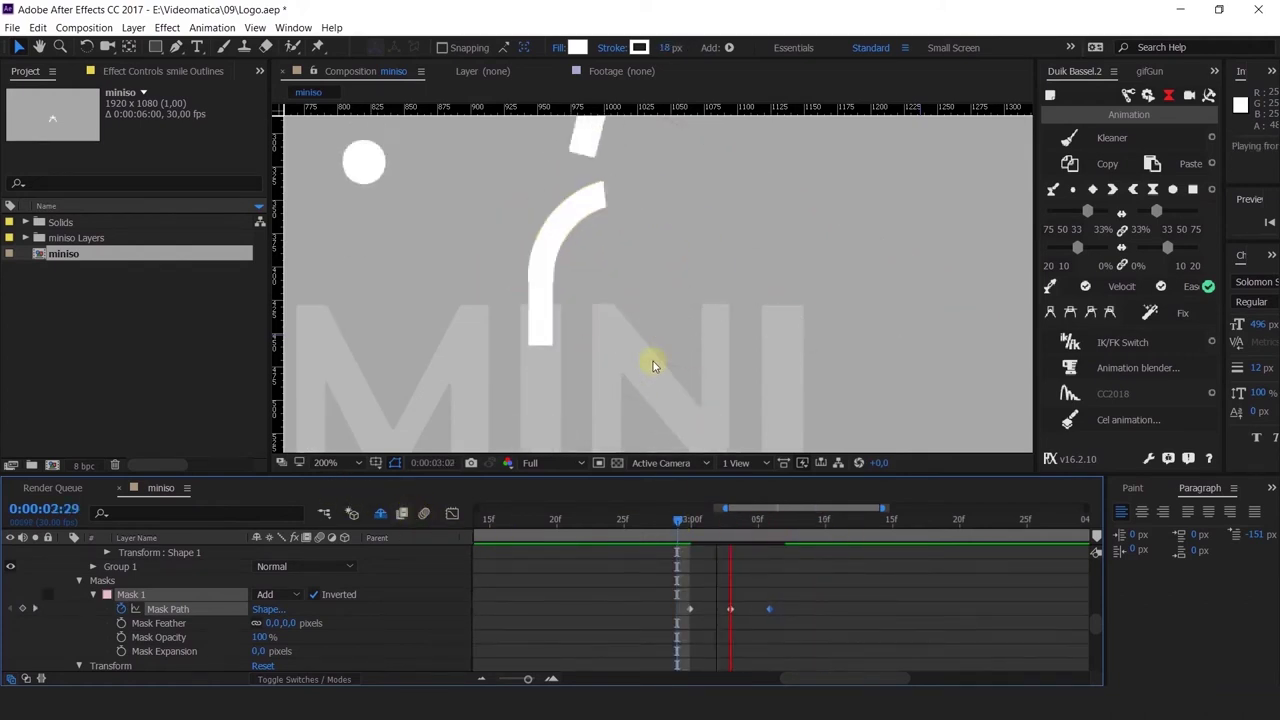
scroll(653, 361, "down", 2)
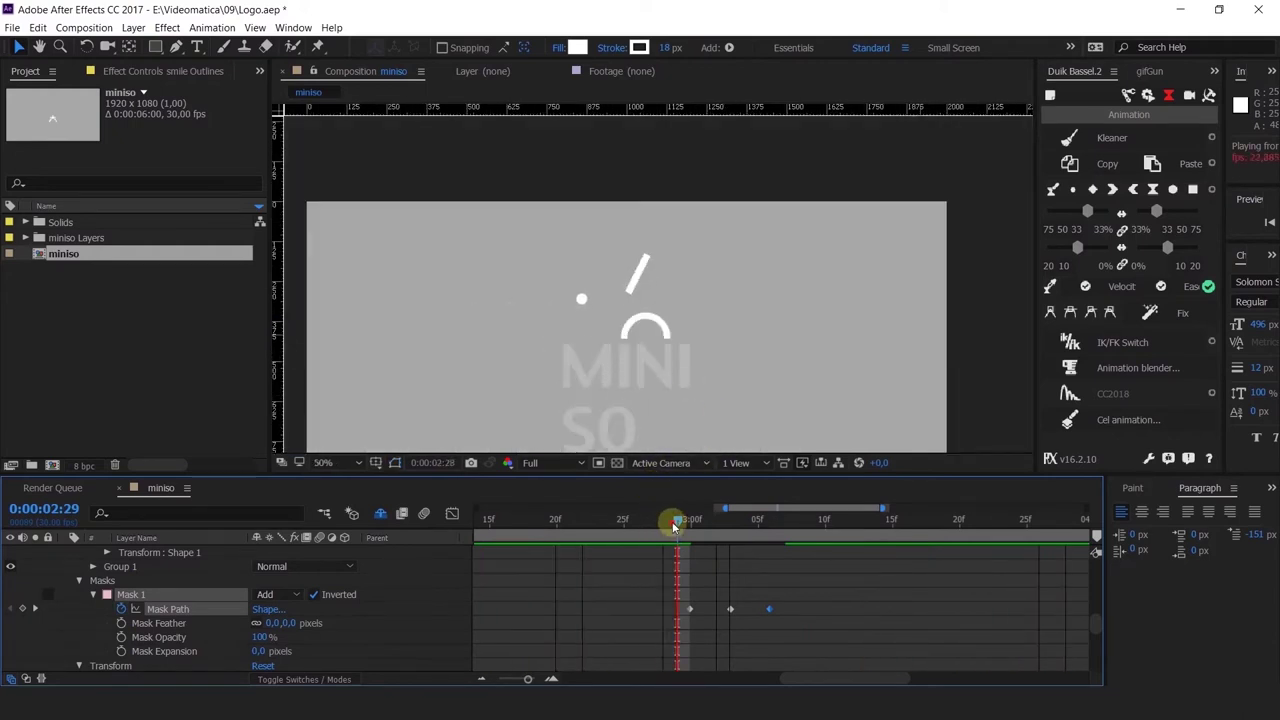
Step: Extend the work area back to the start of the composition and preview the whole animation from 0:00:00:00
key("space")
key("minus")
scroll(622, 532, "down", 2)
left_click(405, 518)
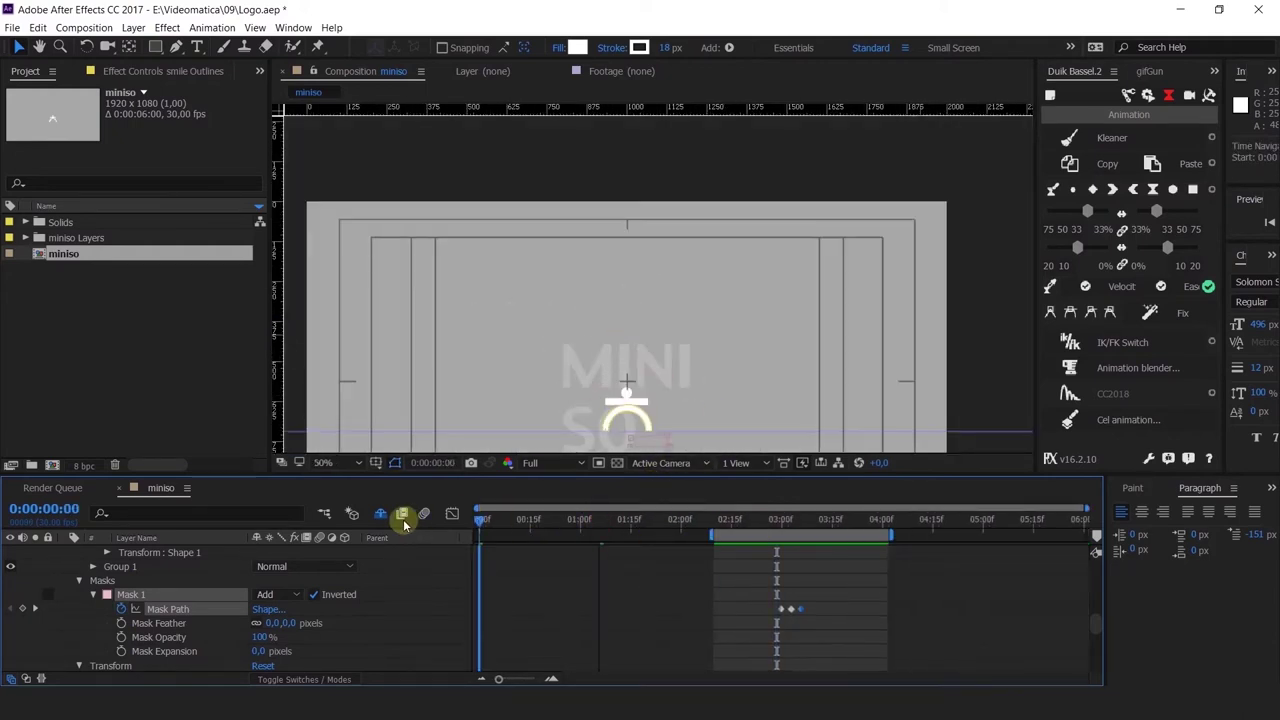
key("space")
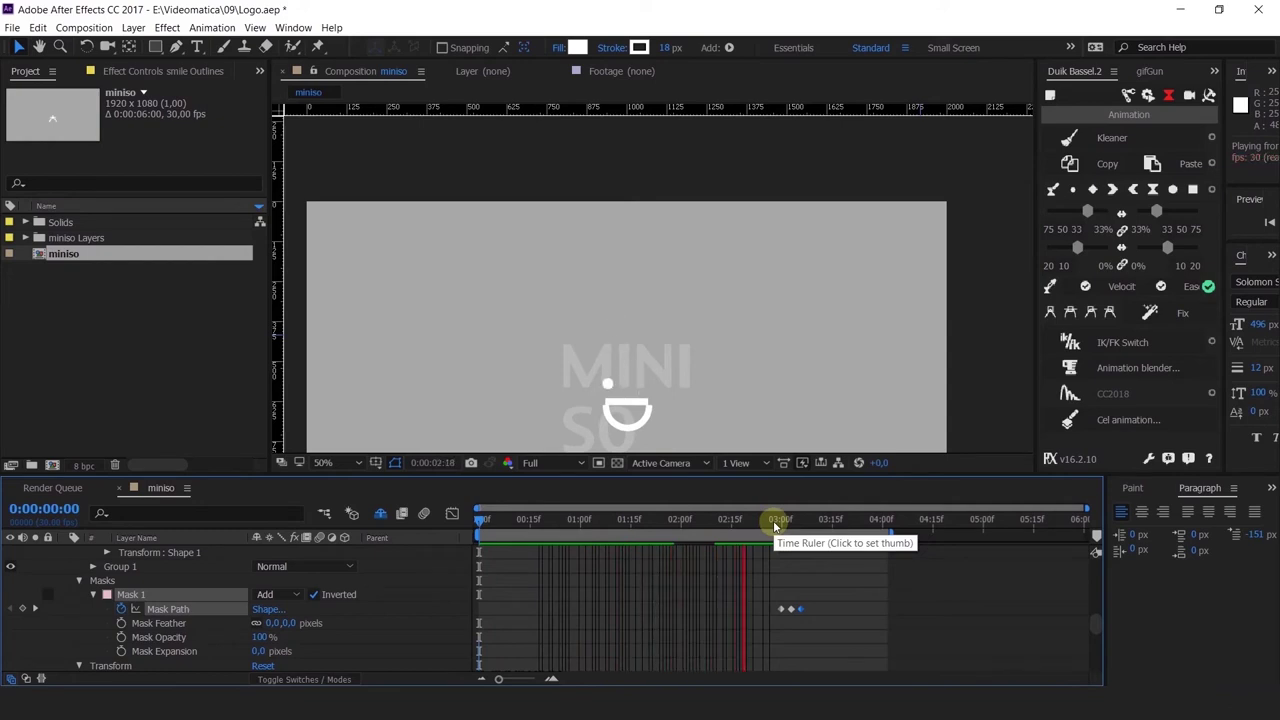
Step: Set the Stroke Width keyframe of Stroke 1 on the smile Outlines layer to 27 at 0:00:03:15
left_click_drag(775, 527, 849, 545)
scroll(687, 384, "up", 3)
scroll(859, 563, "up", 5)
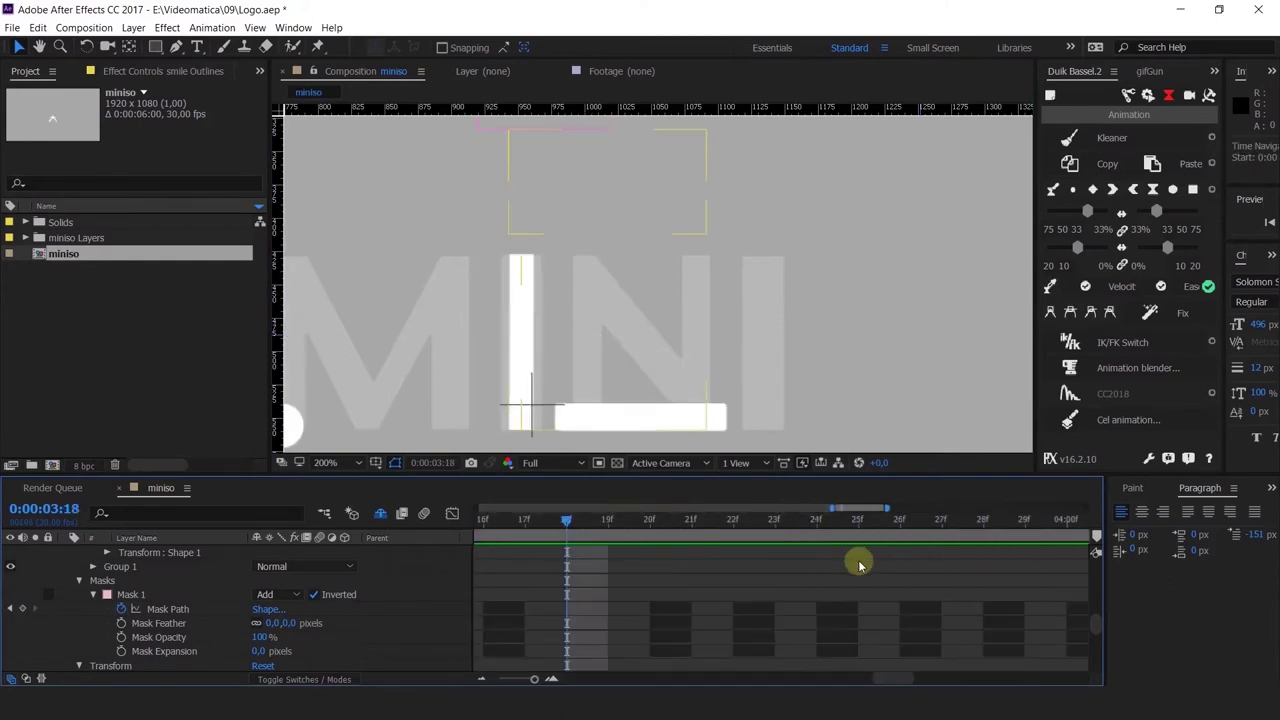
scroll(847, 583, "down", 5)
left_click(675, 186)
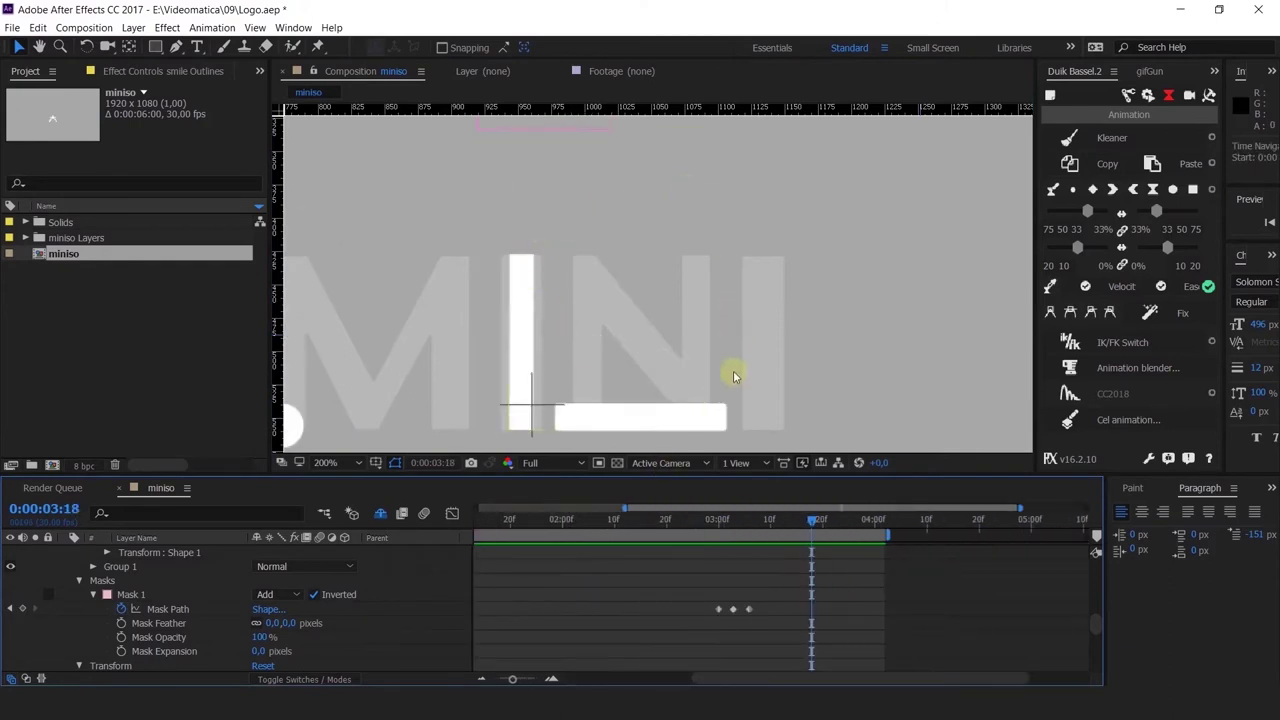
scroll(826, 602, "up", 6)
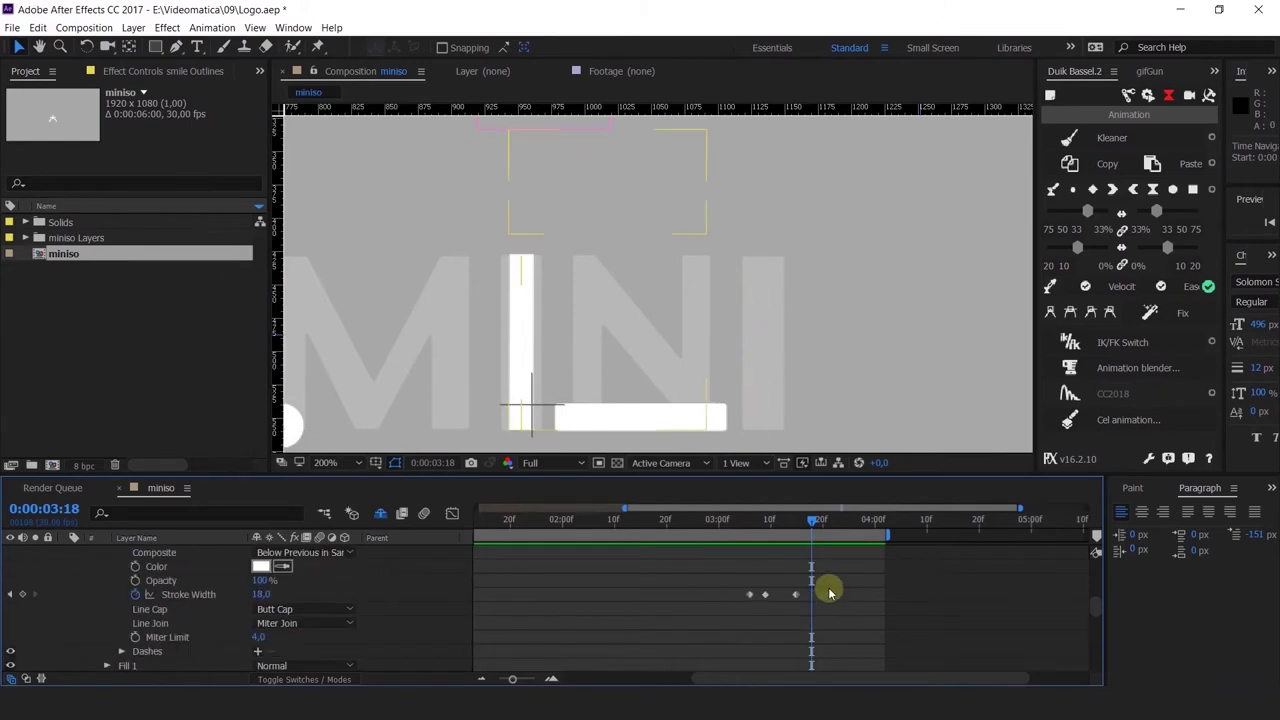
mouse_move(809, 524)
left_mouse_down()
mouse_move(766, 524)
mouse_move(806, 527)
left_mouse_up()
left_click(533, 326)
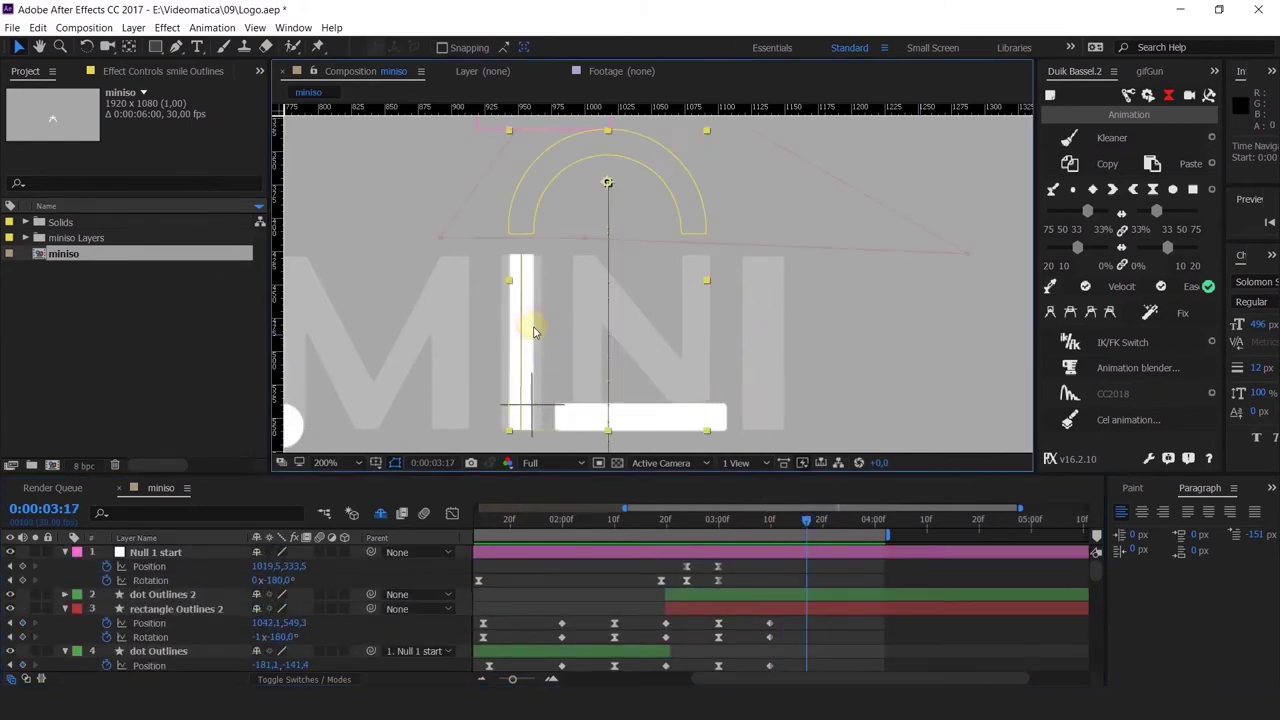
scroll(787, 609, "down", 3)
scroll(787, 610, "down", 3)
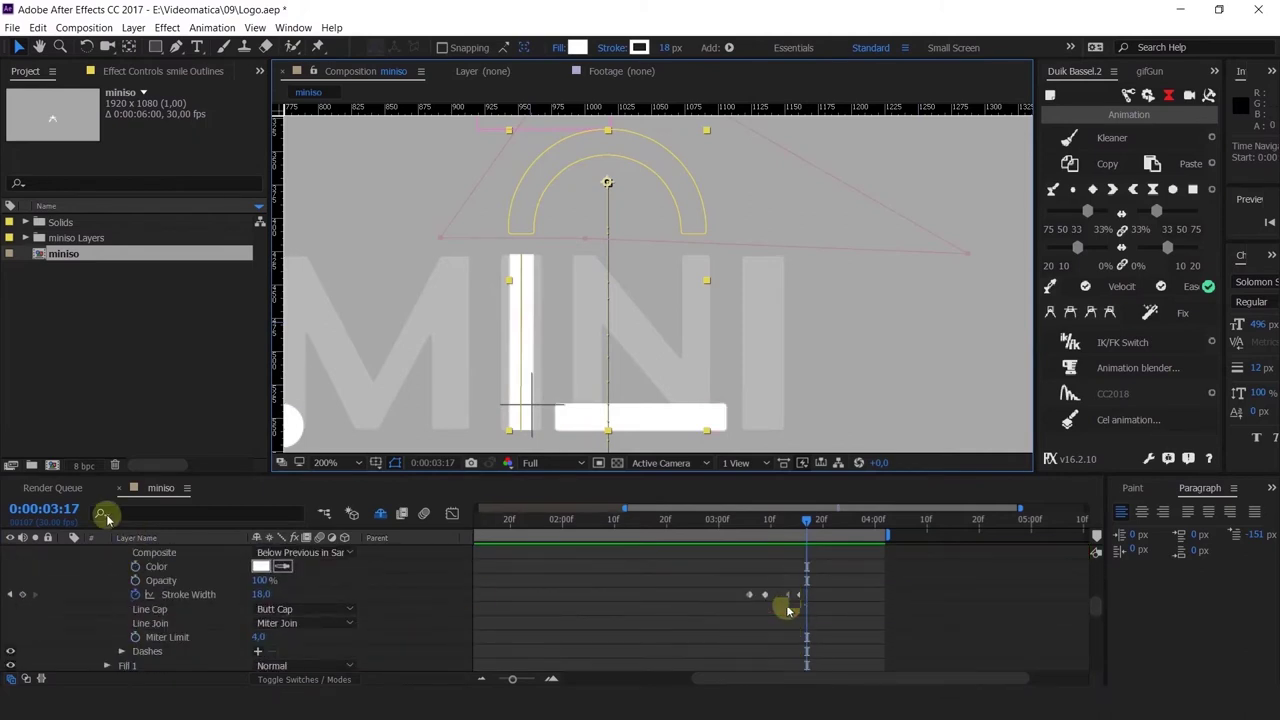
left_click(10, 566)
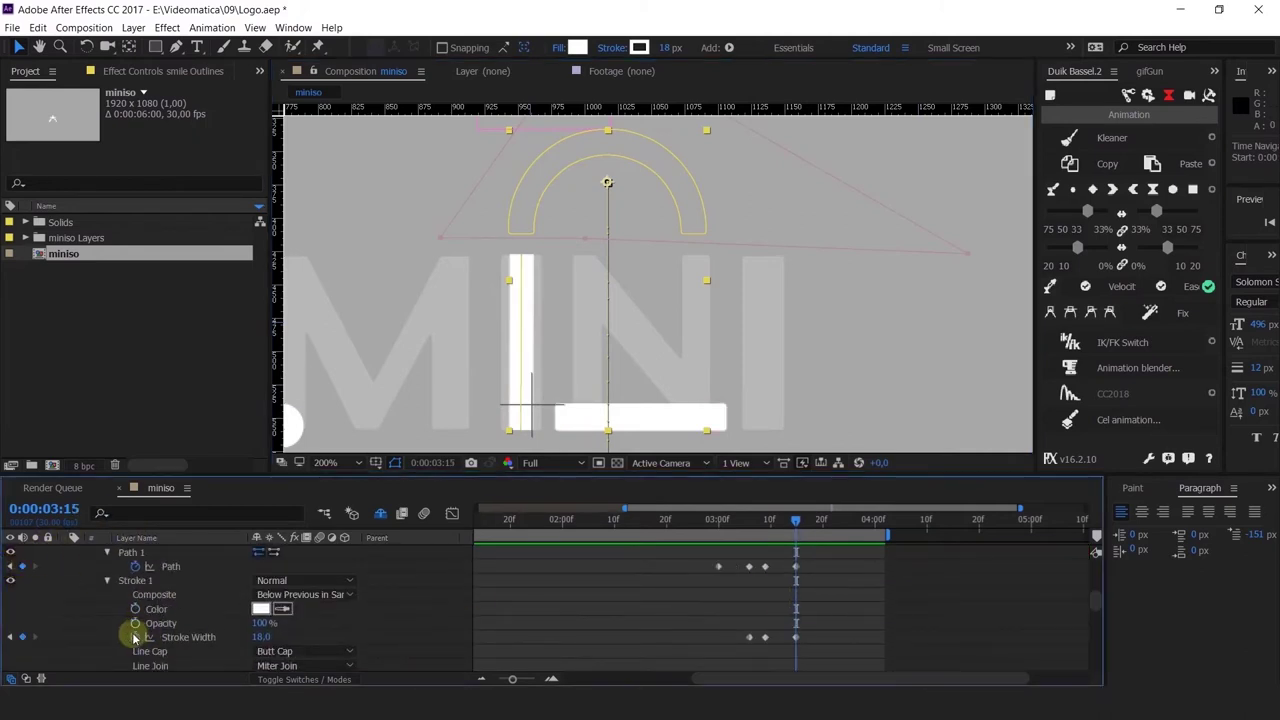
left_click(262, 637)
left_click_drag(262, 637, 275, 651)
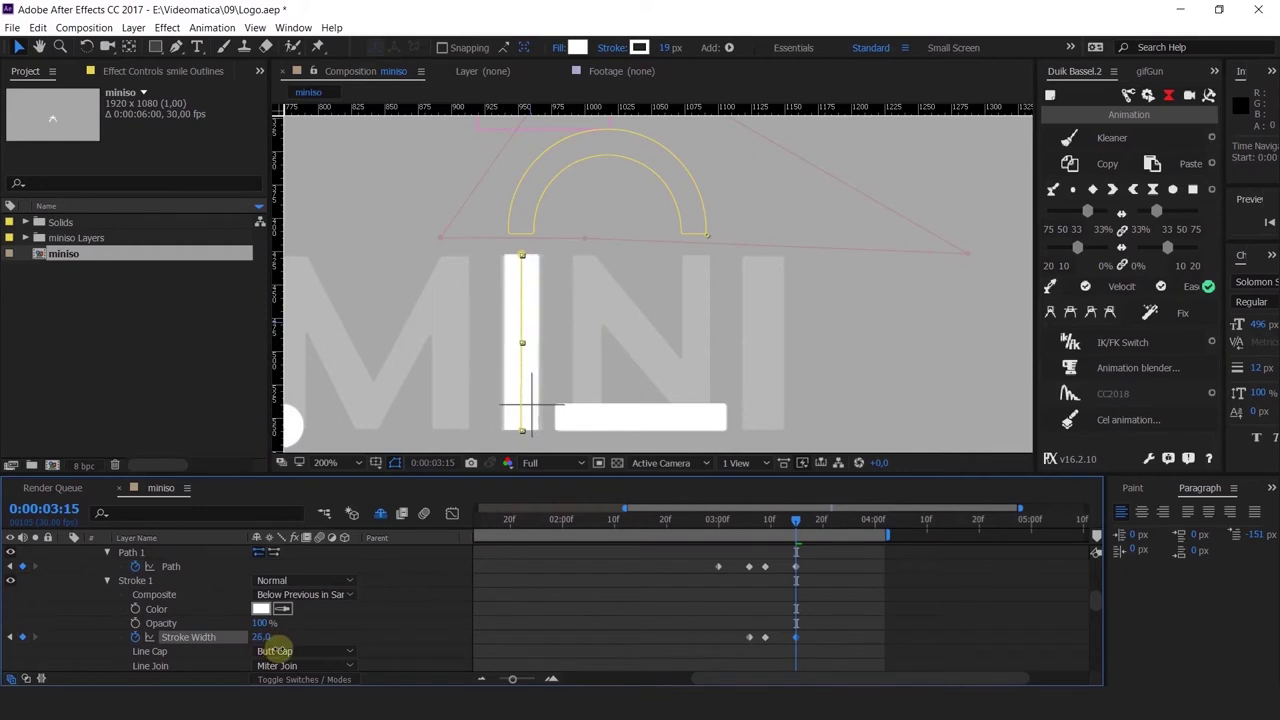
scroll(270, 640, "up", 3)
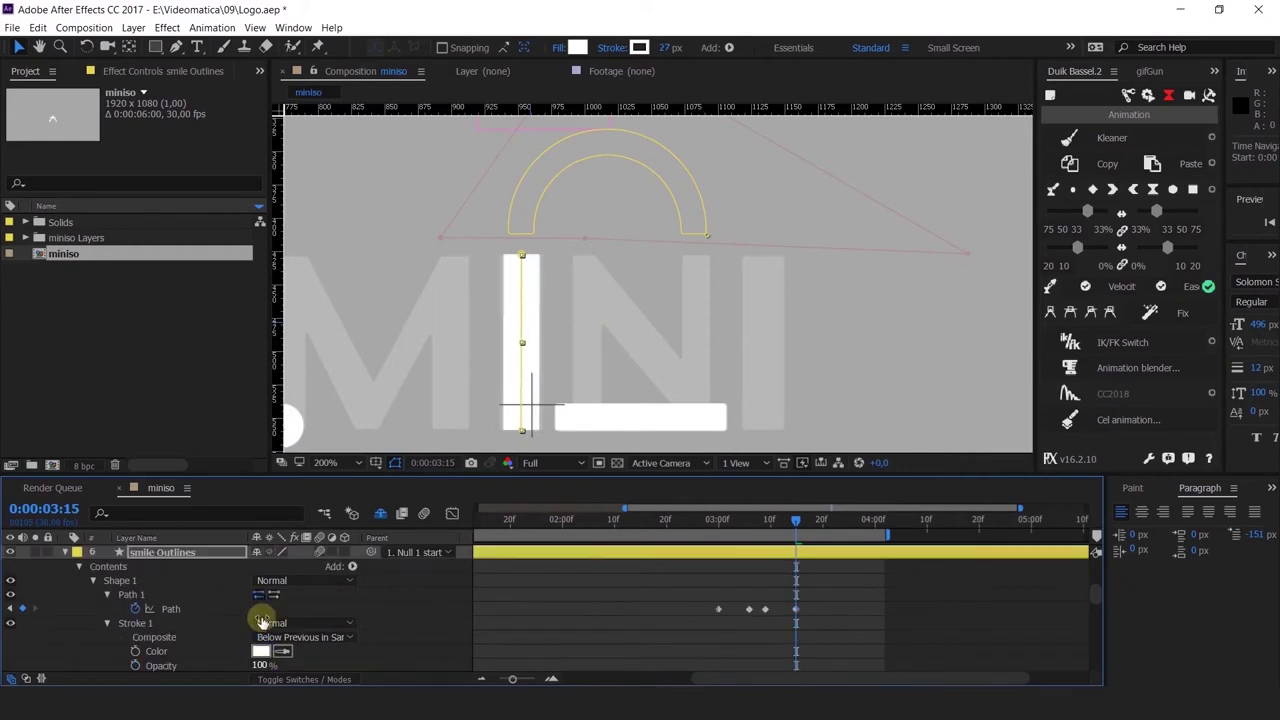
Step: Deselect all layers and start a new shape layer with the Pen tool and an 18 px stroke, undoing the misplaced first path point
left_click(553, 591)
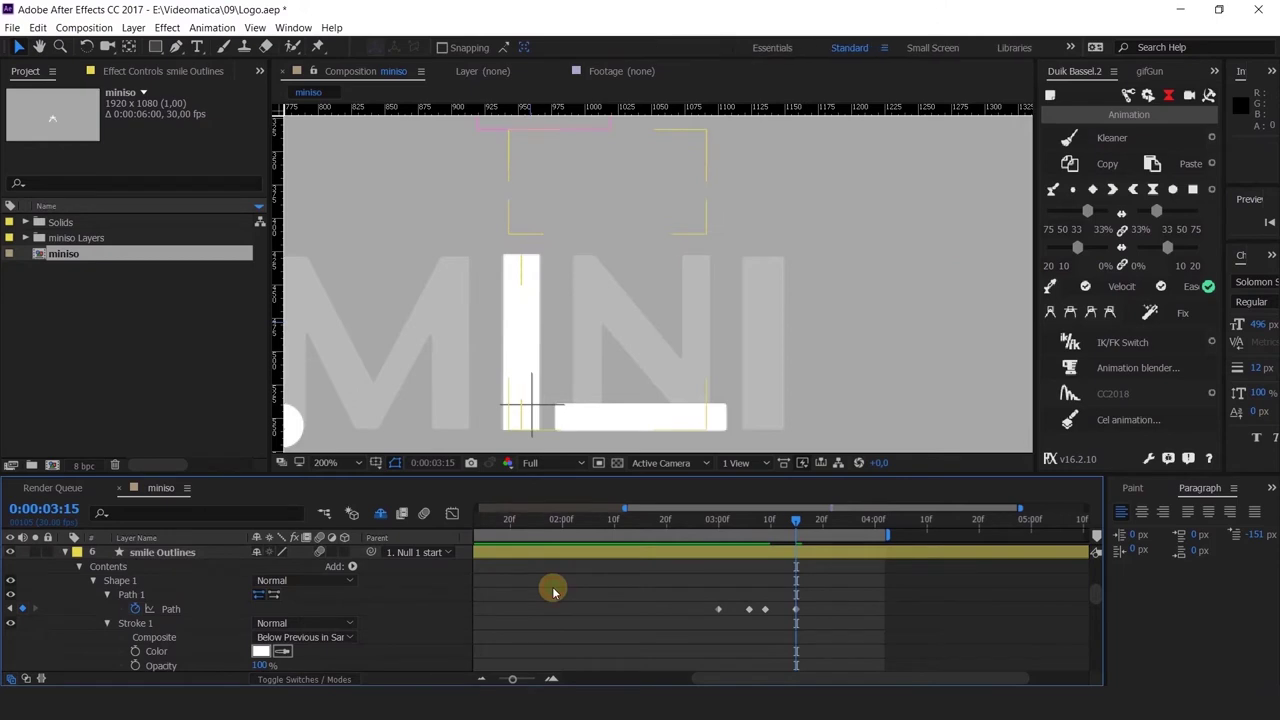
left_click(176, 48)
left_click(103, 558)
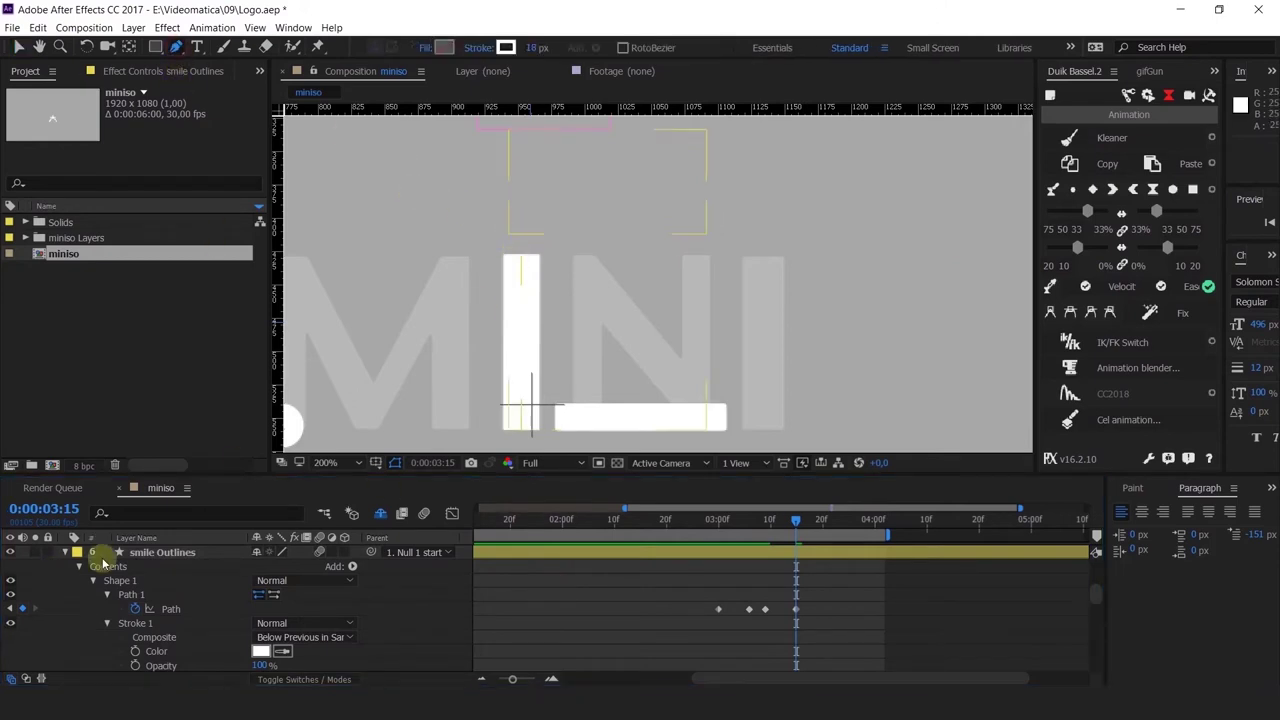
left_click(162, 556)
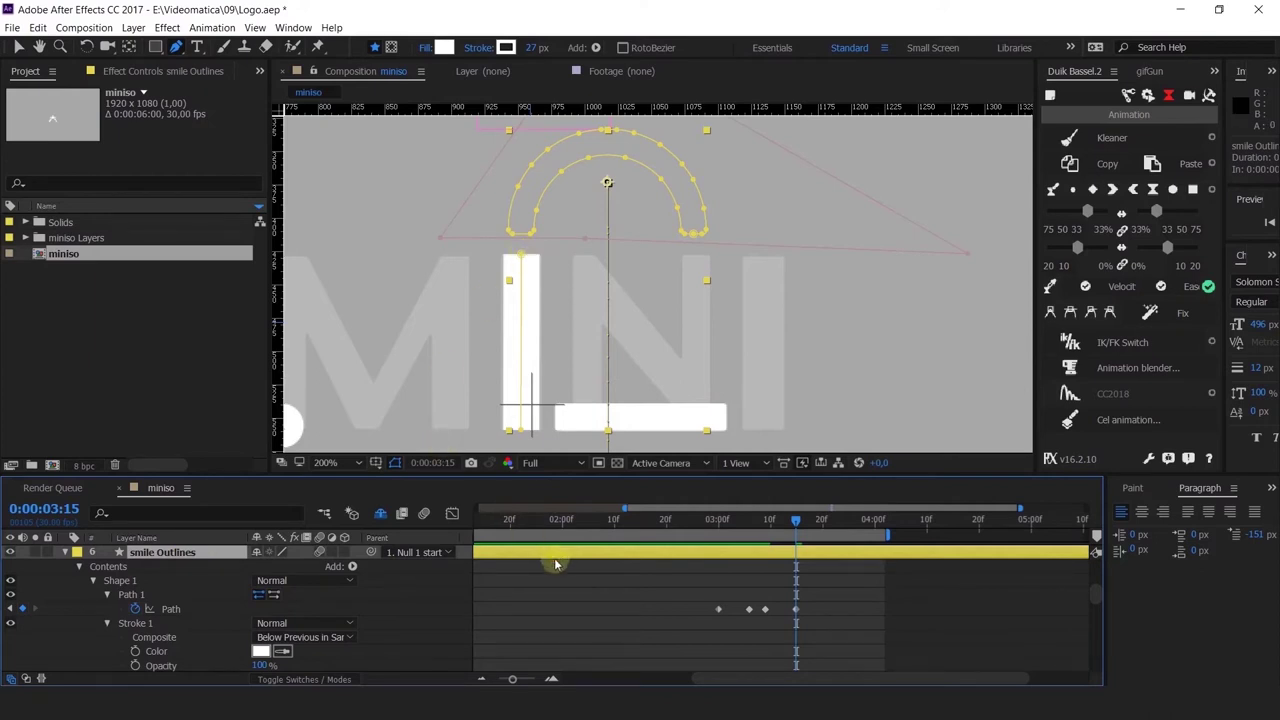
left_click(573, 613)
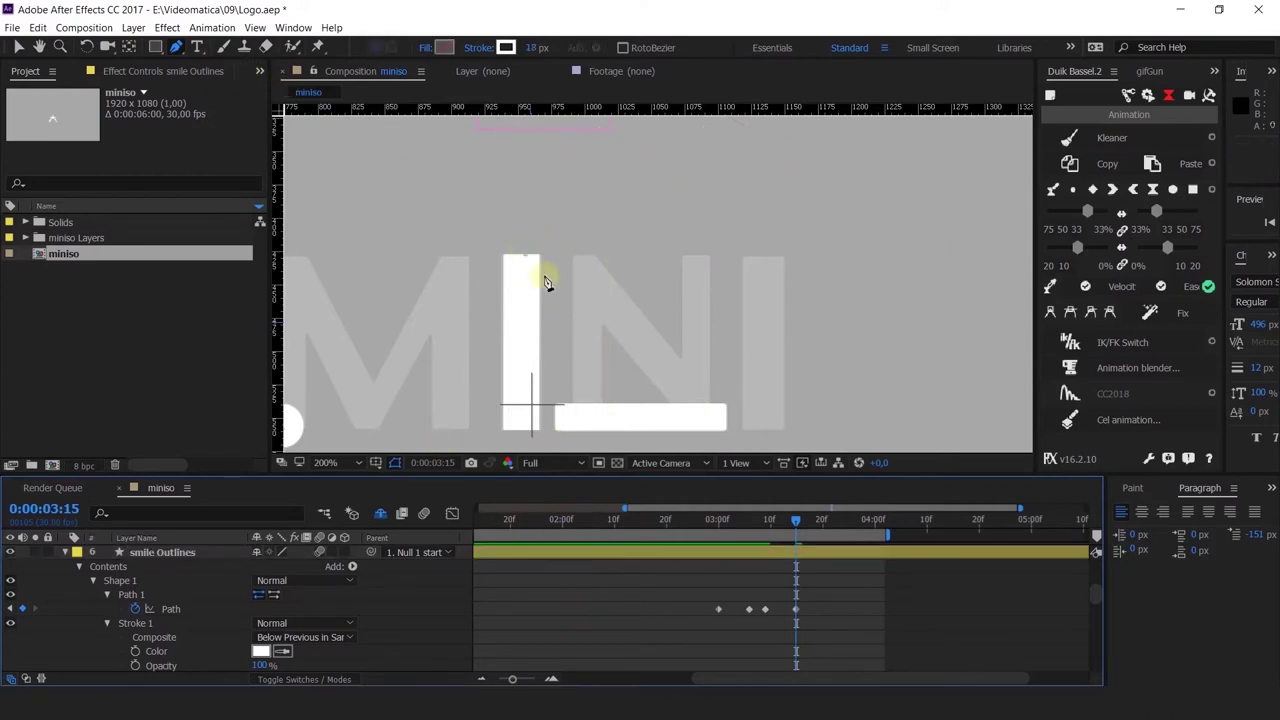
left_click(160, 53)
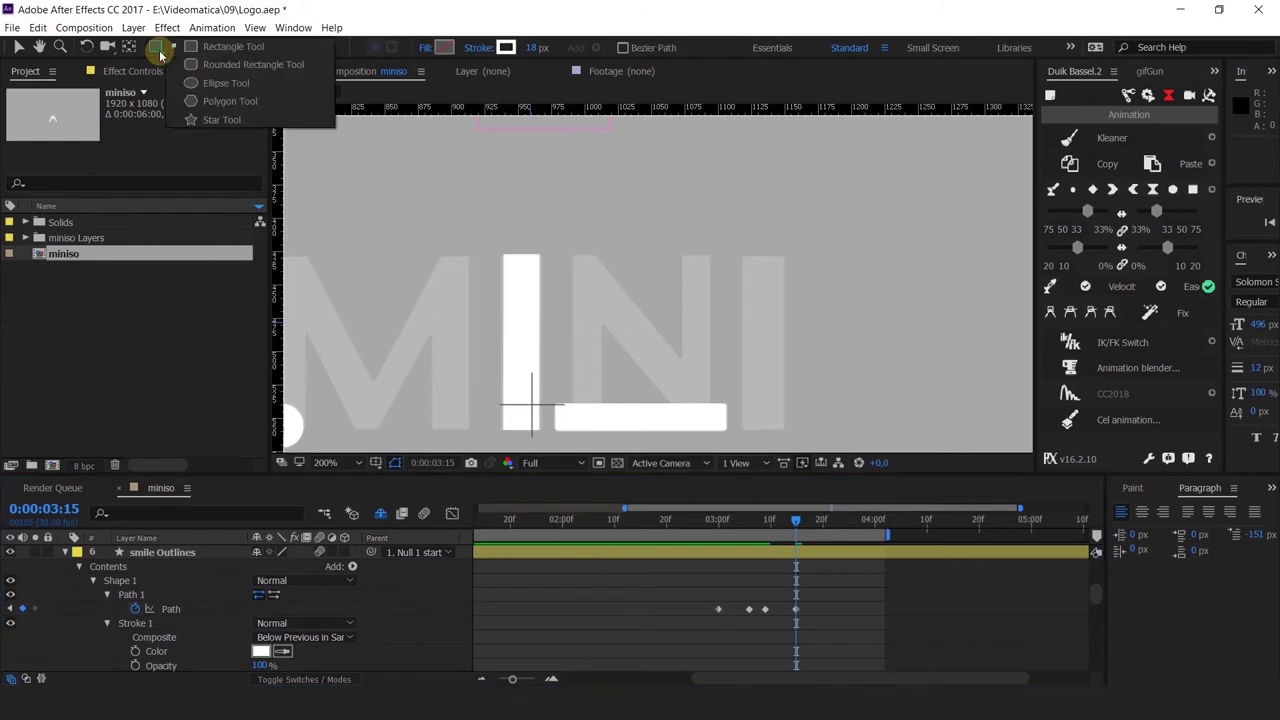
left_click(207, 67)
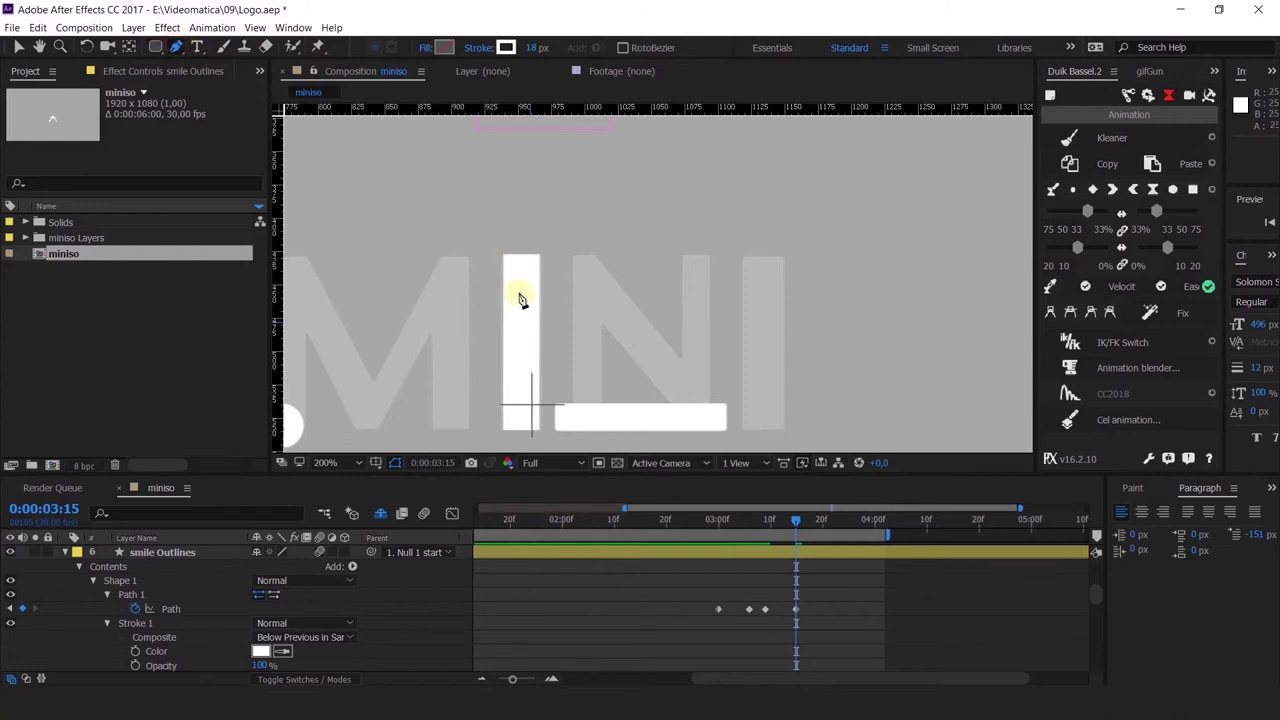
left_click(520, 291)
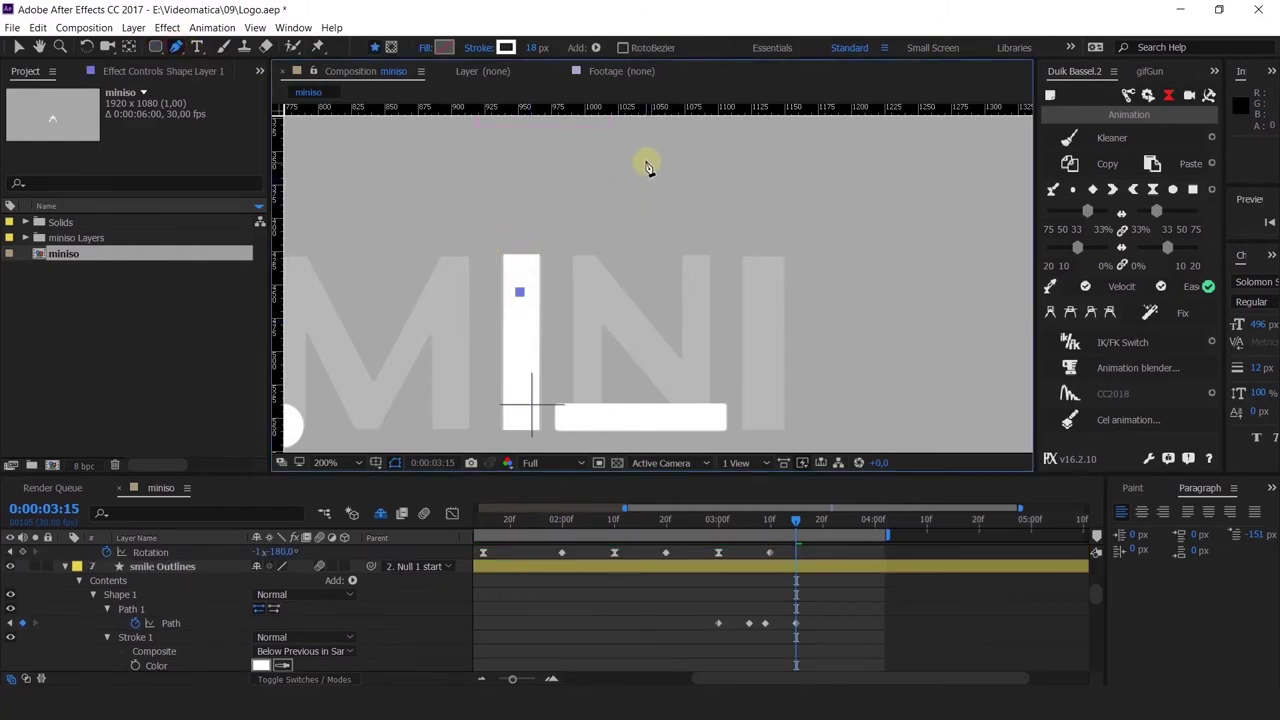
key("ctrl+z")
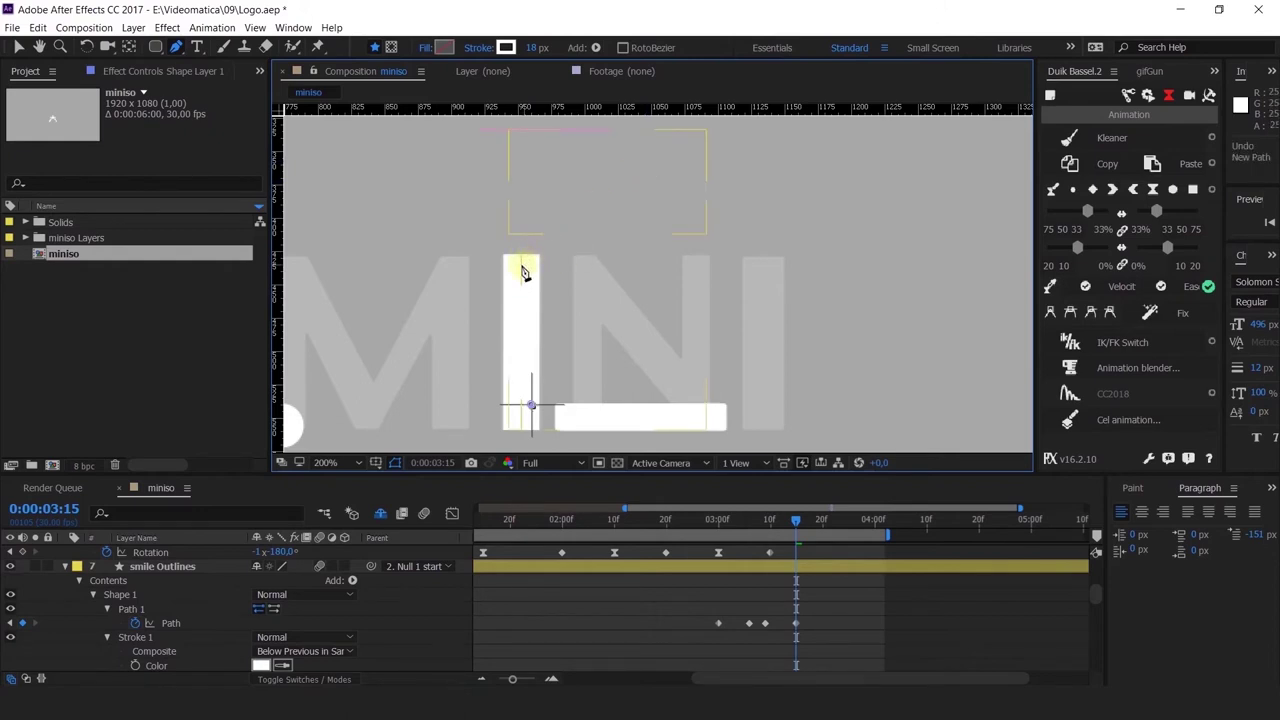
Step: Draw an open arch path from the top of the first I over the N to the last I and straight down to its base
left_click(521, 266)
left_click_drag(650, 150, 720, 199)
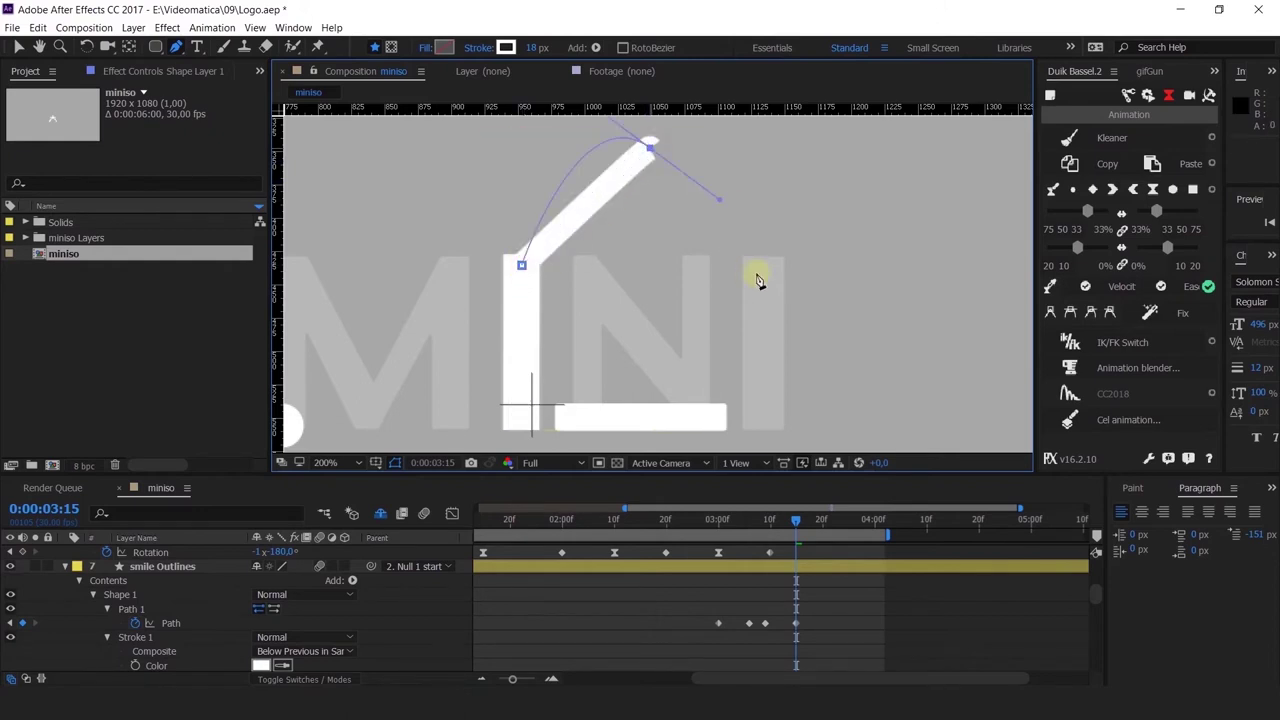
key("ctrl+z")
left_click_drag(649, 141, 780, 152)
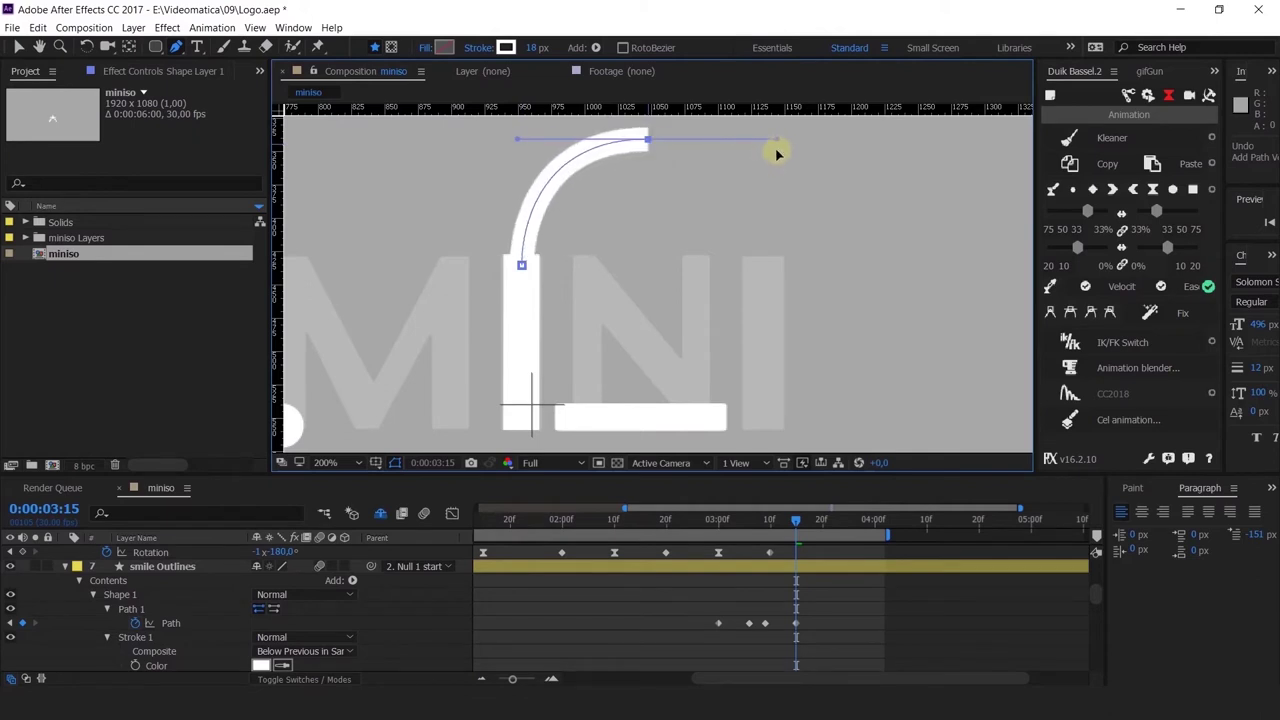
left_click(765, 264)
left_click(762, 433)
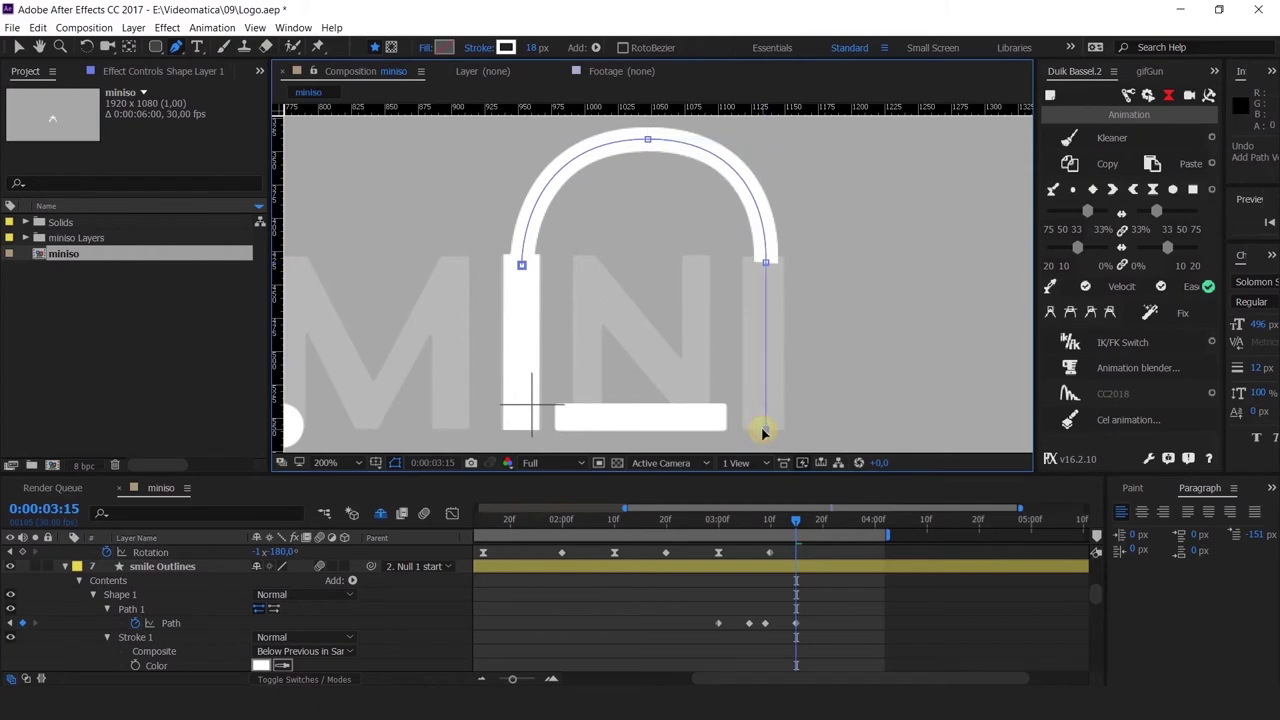
Step: Align the arch path's vertices with the upper end and the base of the last I
left_click(767, 264)
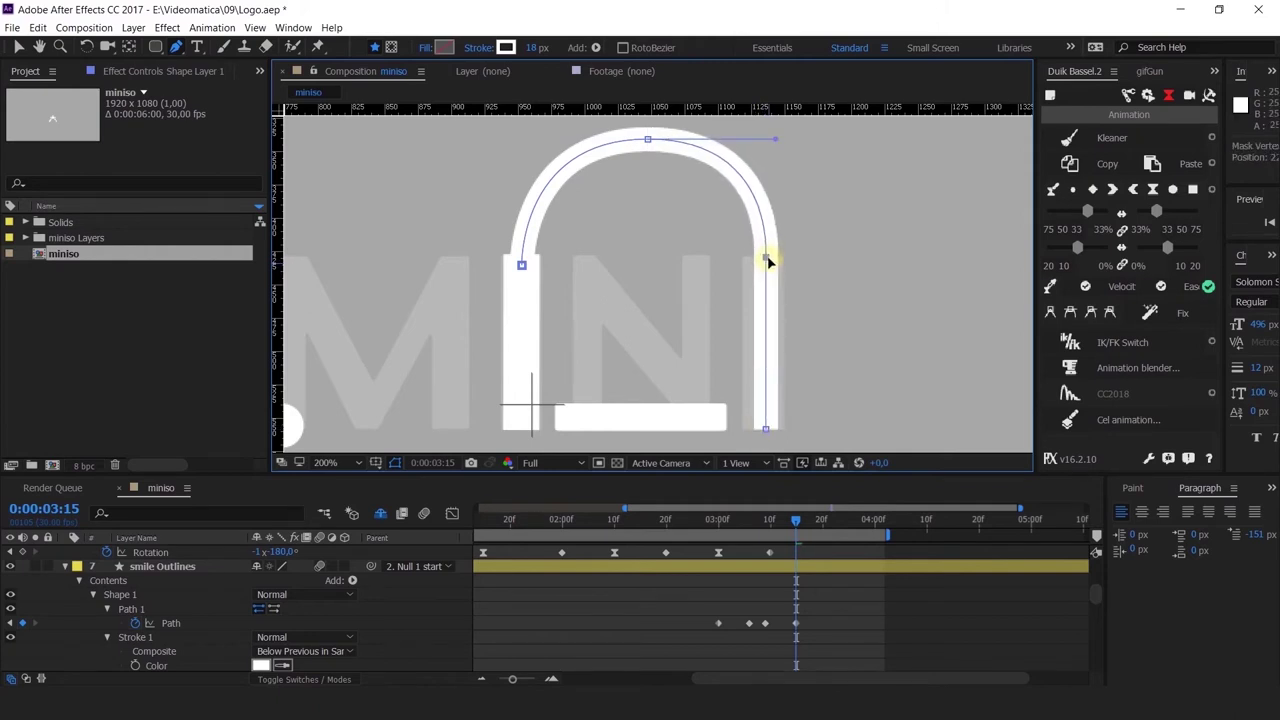
key("v")
scroll(808, 363, "down", 3)
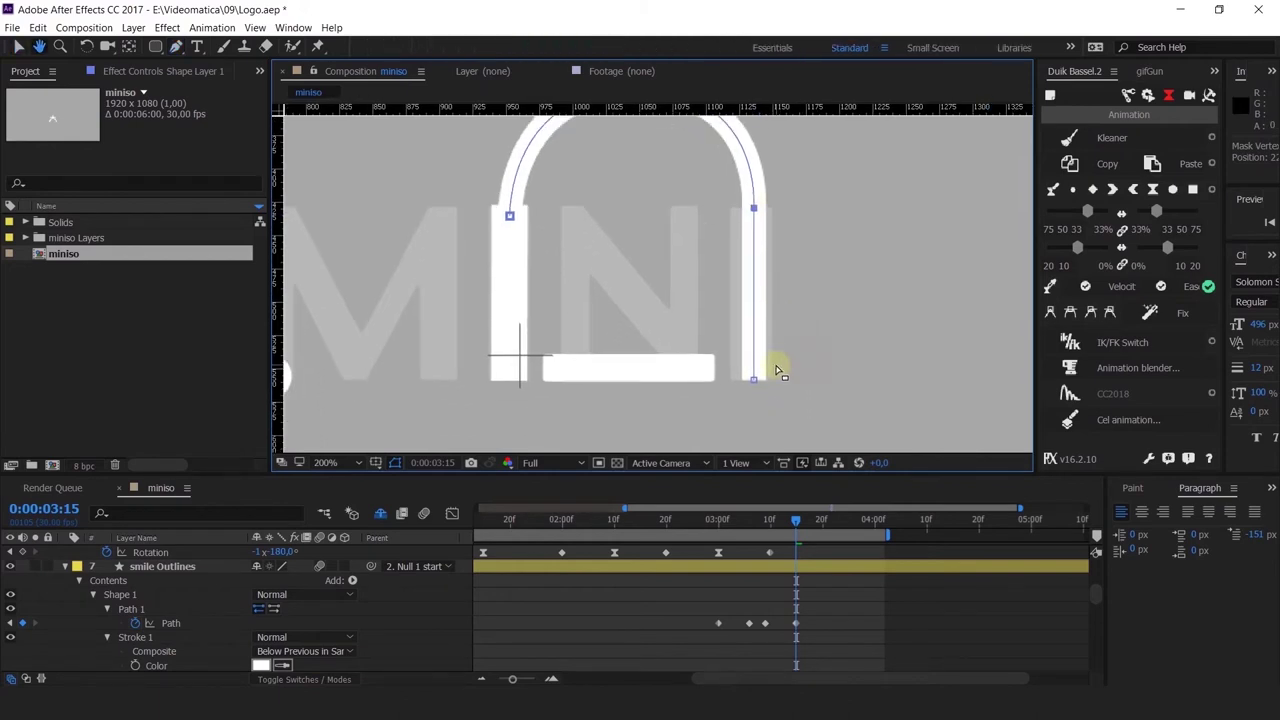
scroll(754, 385, "up", 3)
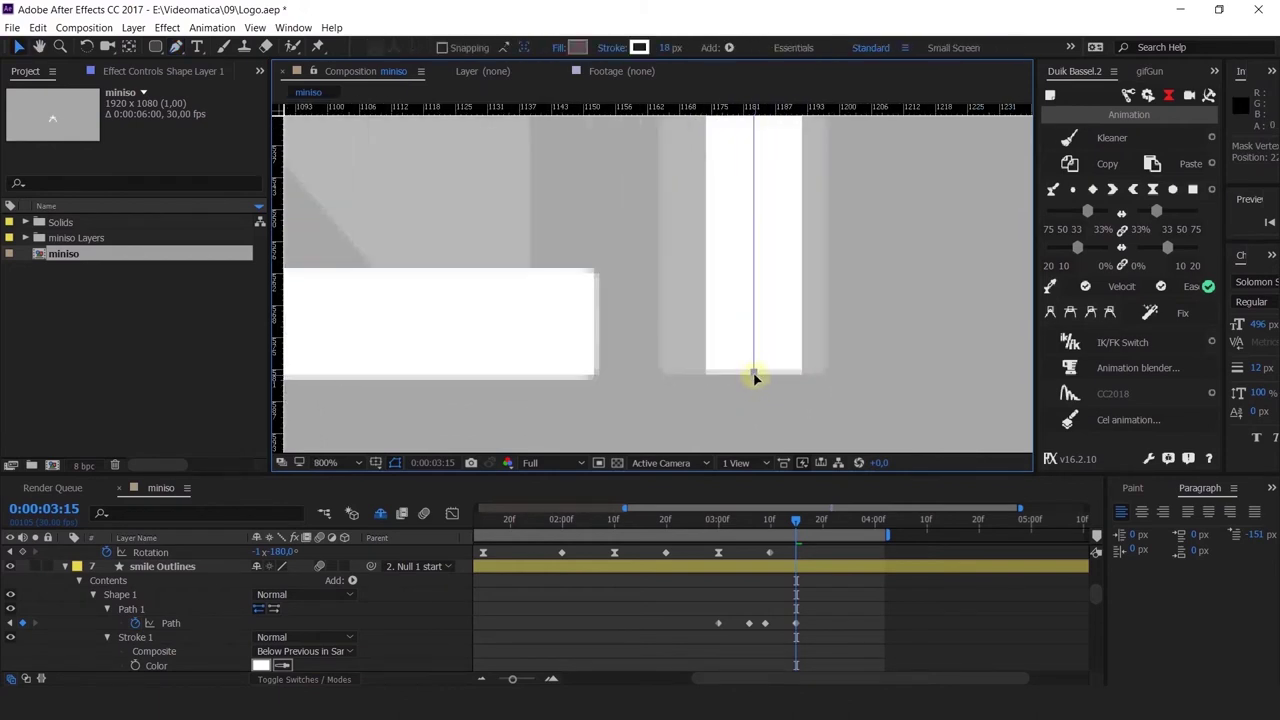
scroll(755, 376, "down", 4)
Step: Center the arch's apex vertex between the two I letters and shorten both of its curve handles
left_click(640, 190)
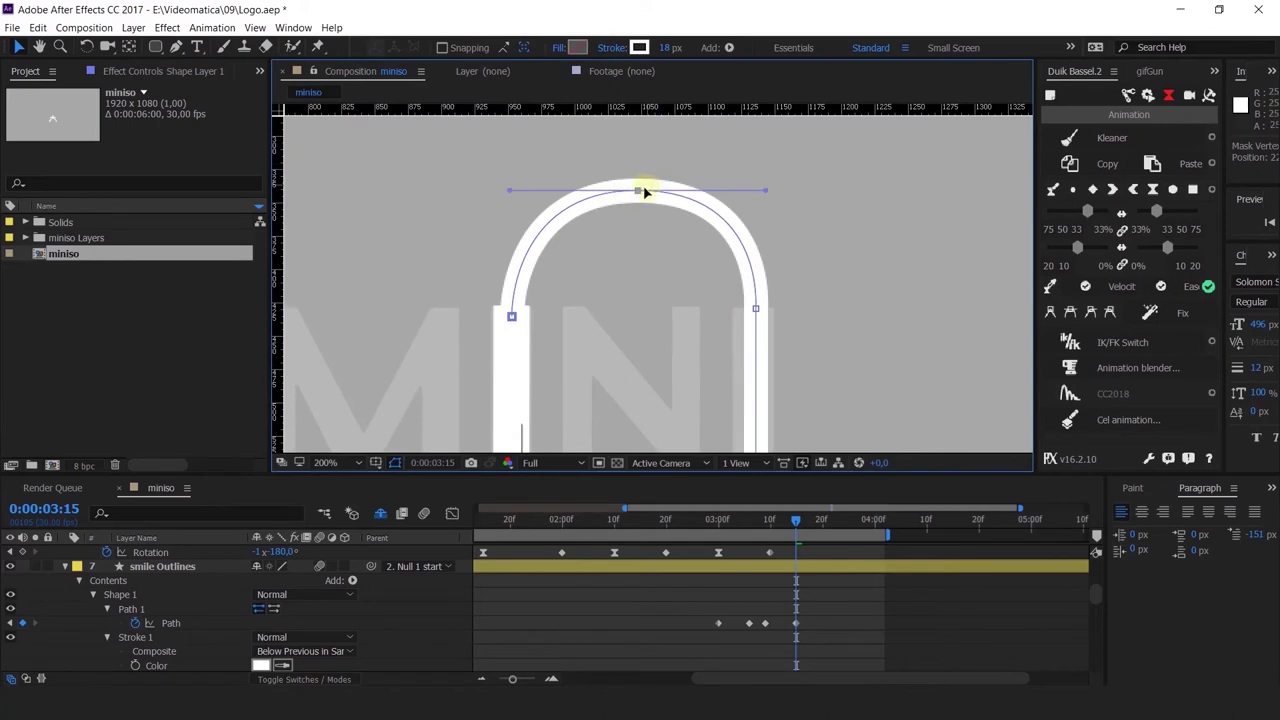
left_click_drag(637, 193, 633, 191)
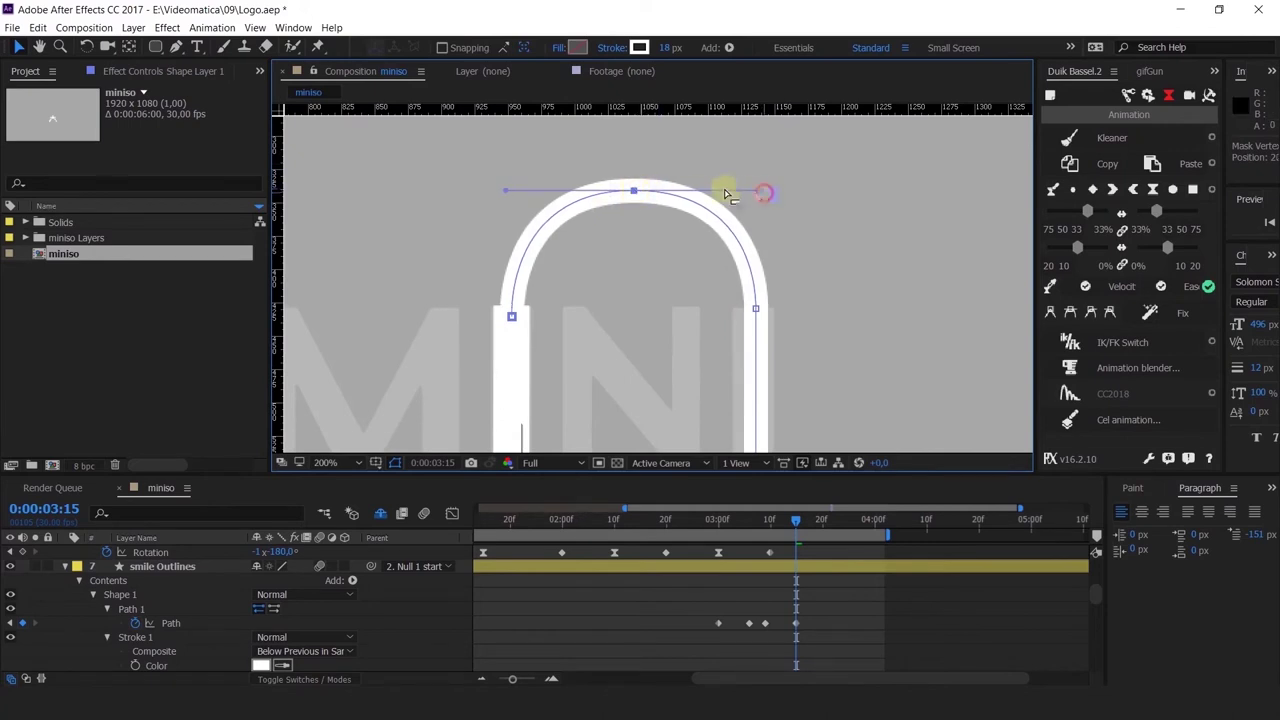
left_click_drag(764, 192, 750, 195)
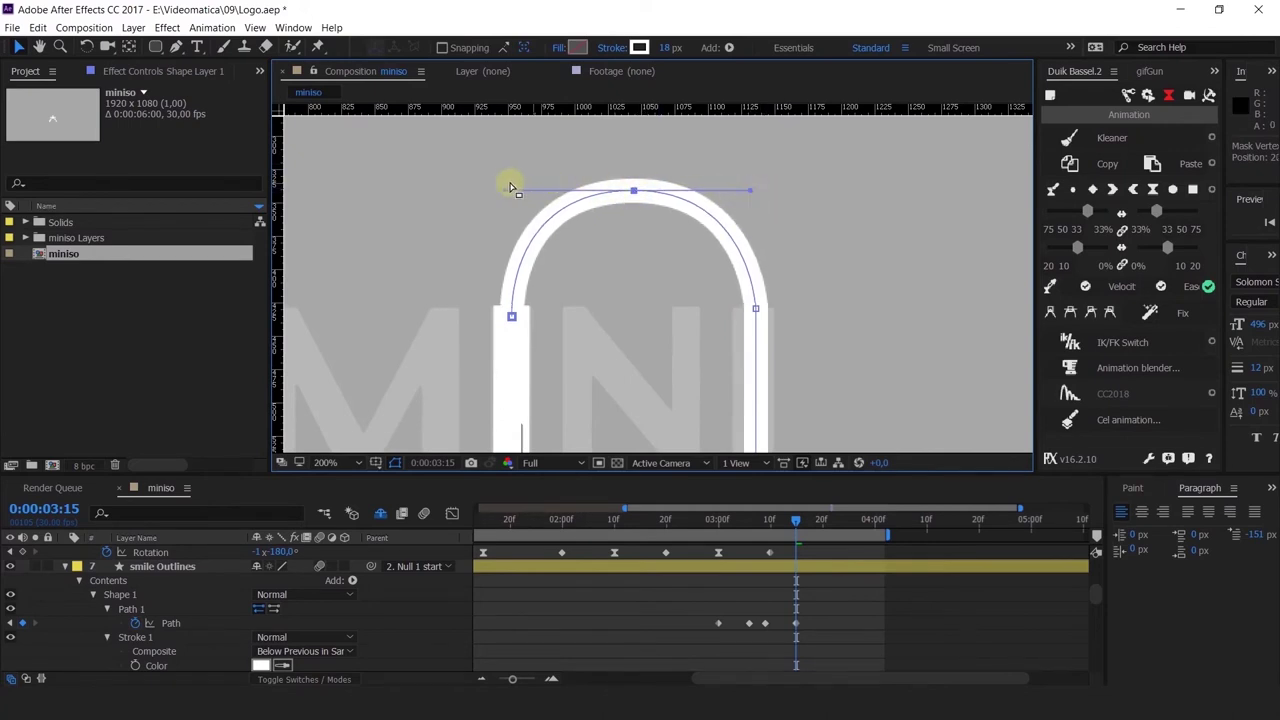
left_click_drag(505, 192, 516, 196)
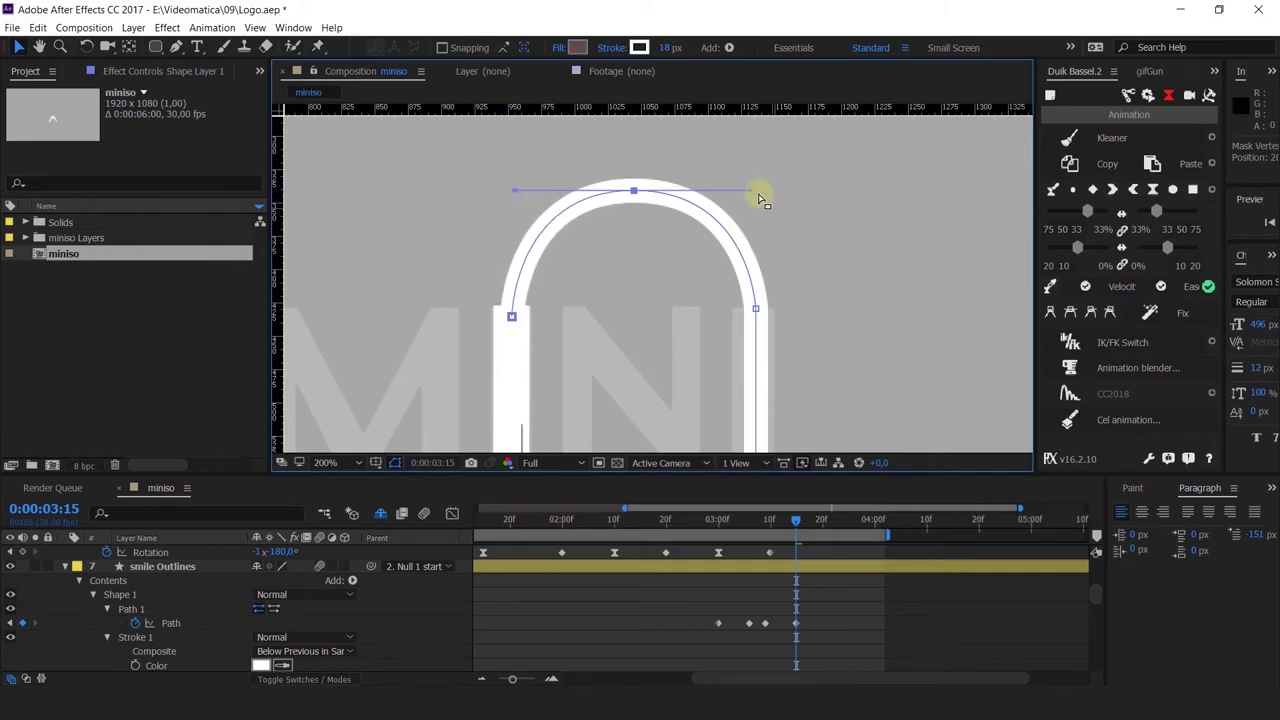
Step: Adjust the curve handle at the top of the arch path and set Shape Layer 1's stroke width to 27 px
left_click_drag(755, 192, 758, 194)
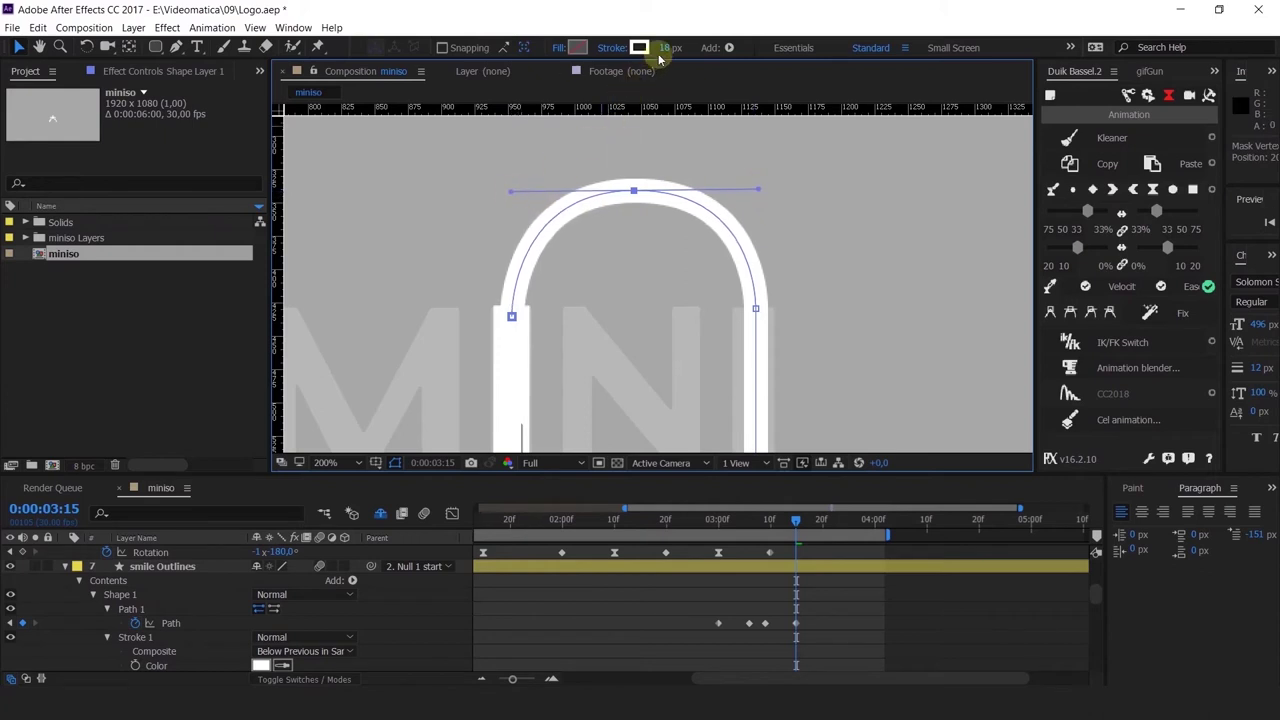
left_click(715, 574)
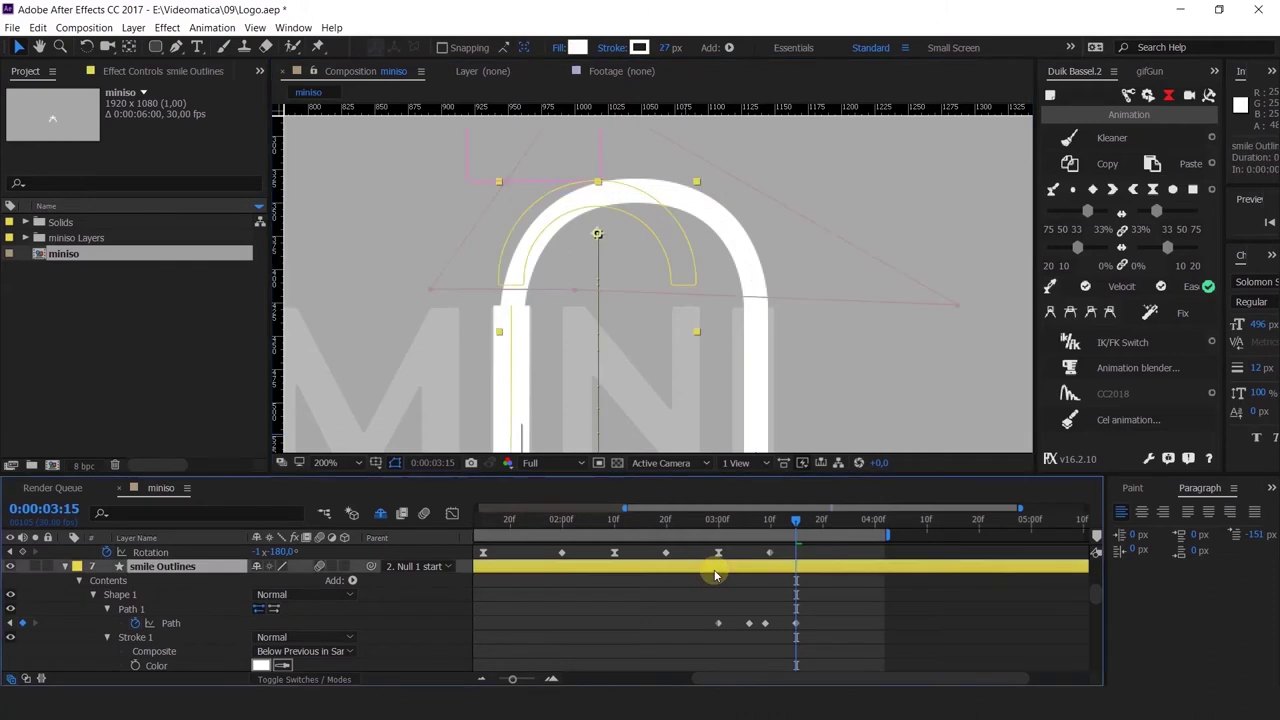
left_click(832, 602)
scroll(825, 590, "up", 4)
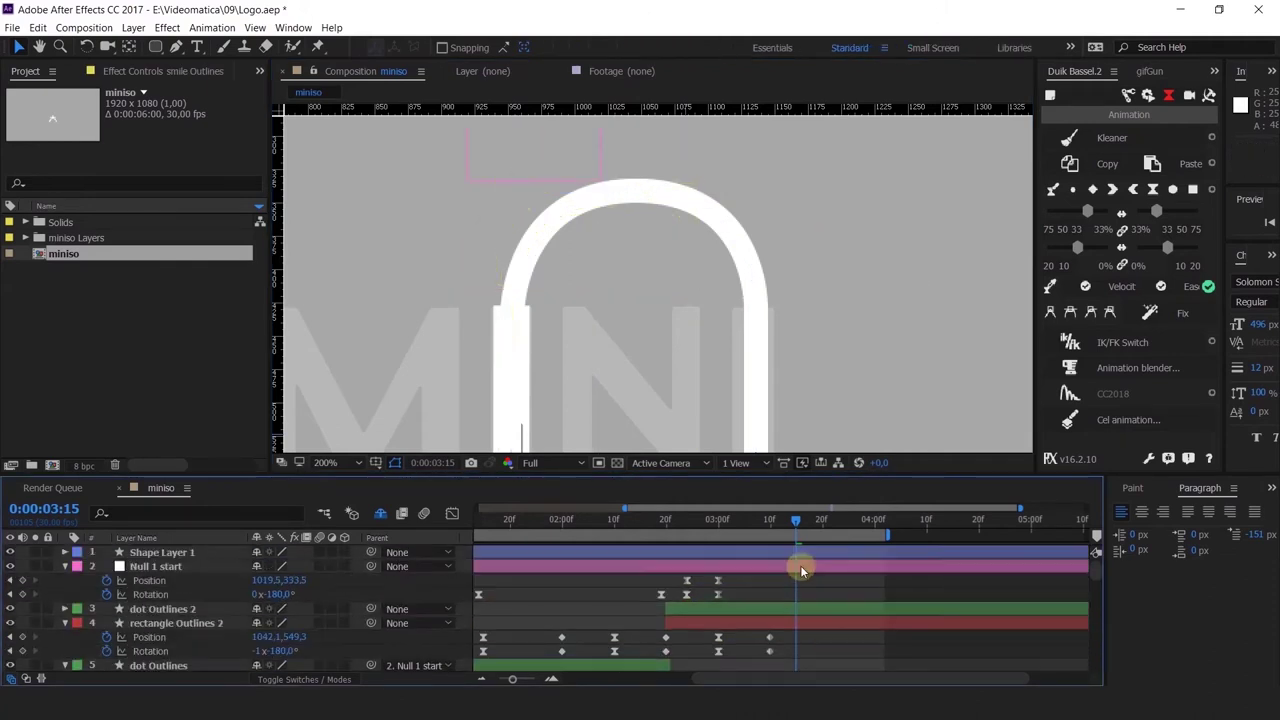
left_click(757, 553)
left_click_drag(666, 56, 668, 48)
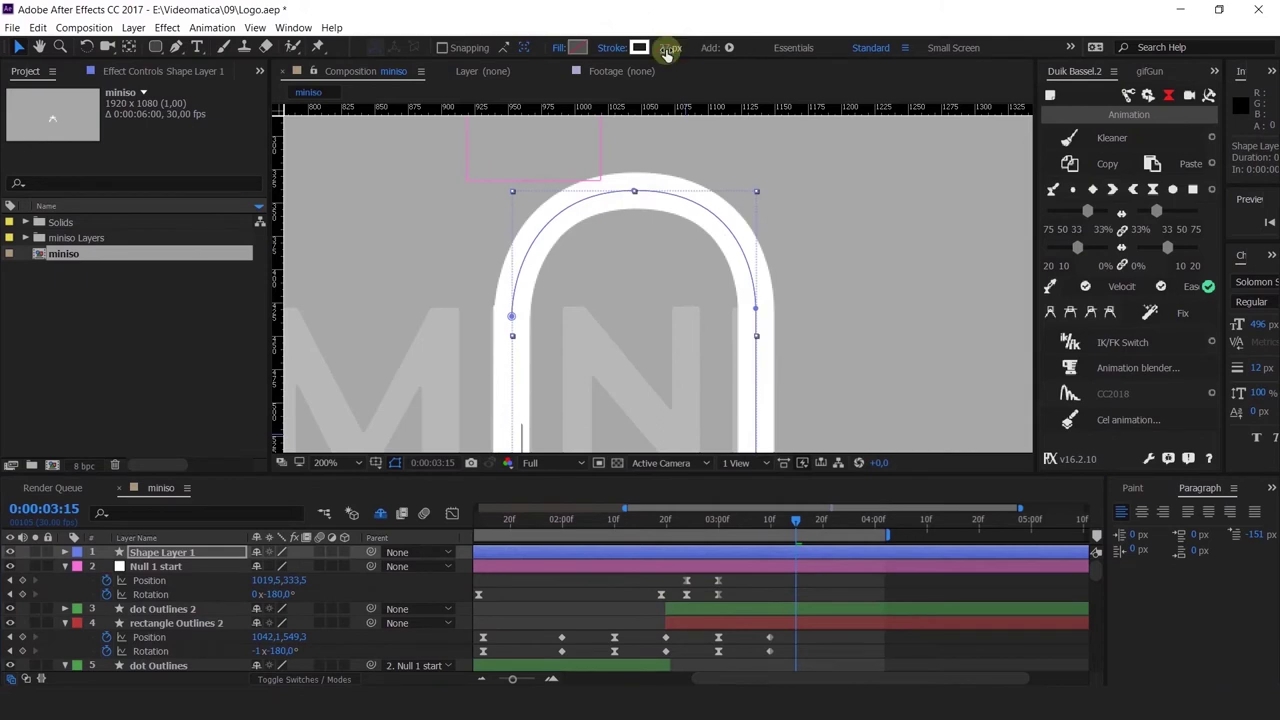
left_click(779, 584)
left_click(512, 277)
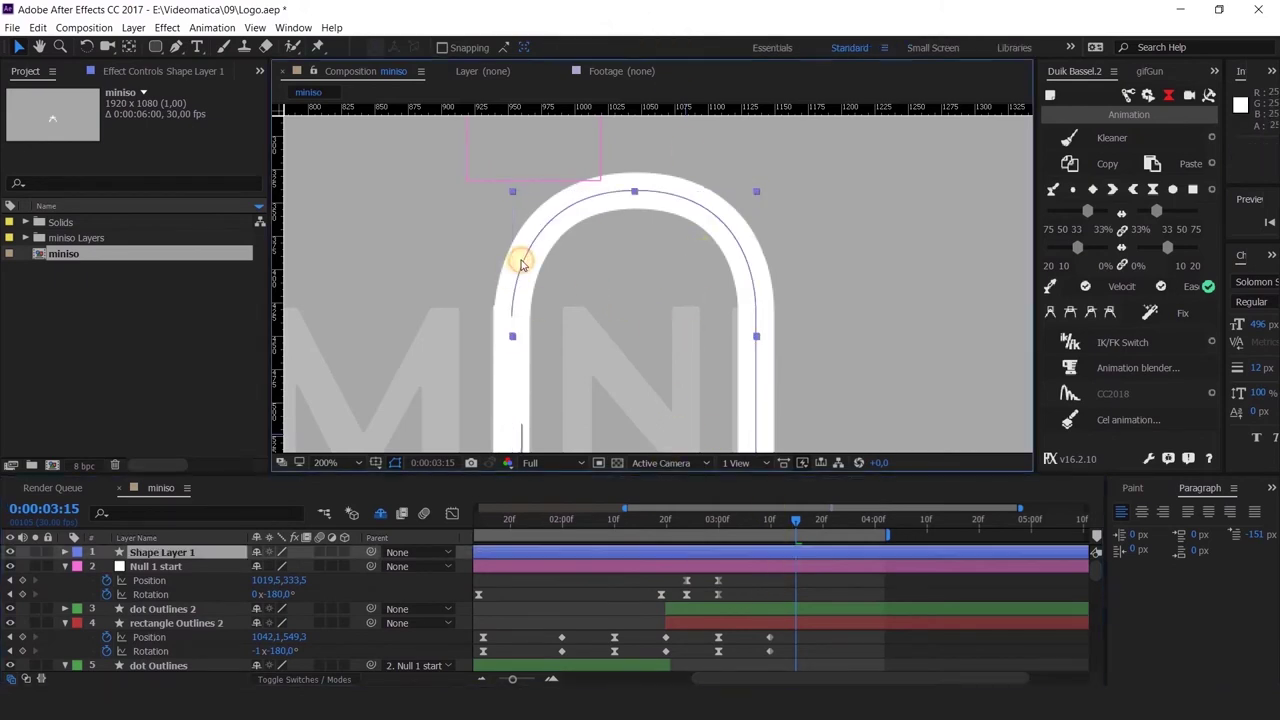
scroll(507, 290, "up", 3)
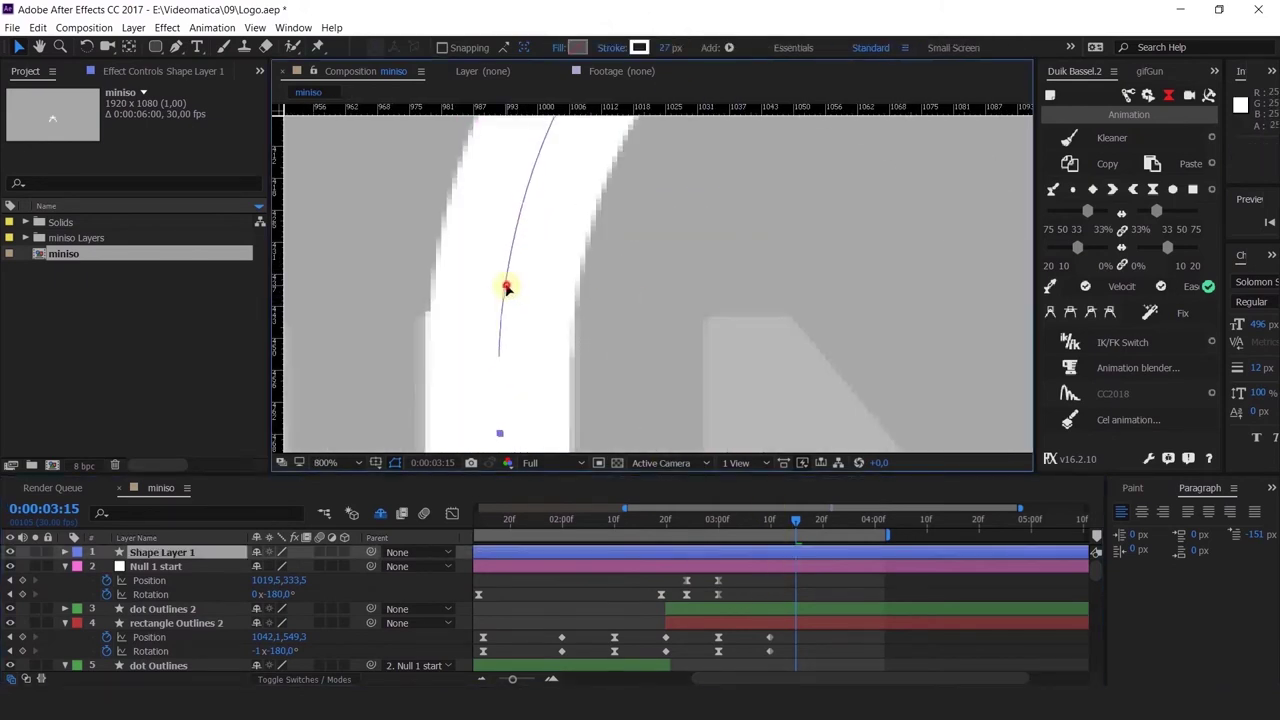
left_click_drag(507, 288, 504, 290)
scroll(510, 314, "down", 3)
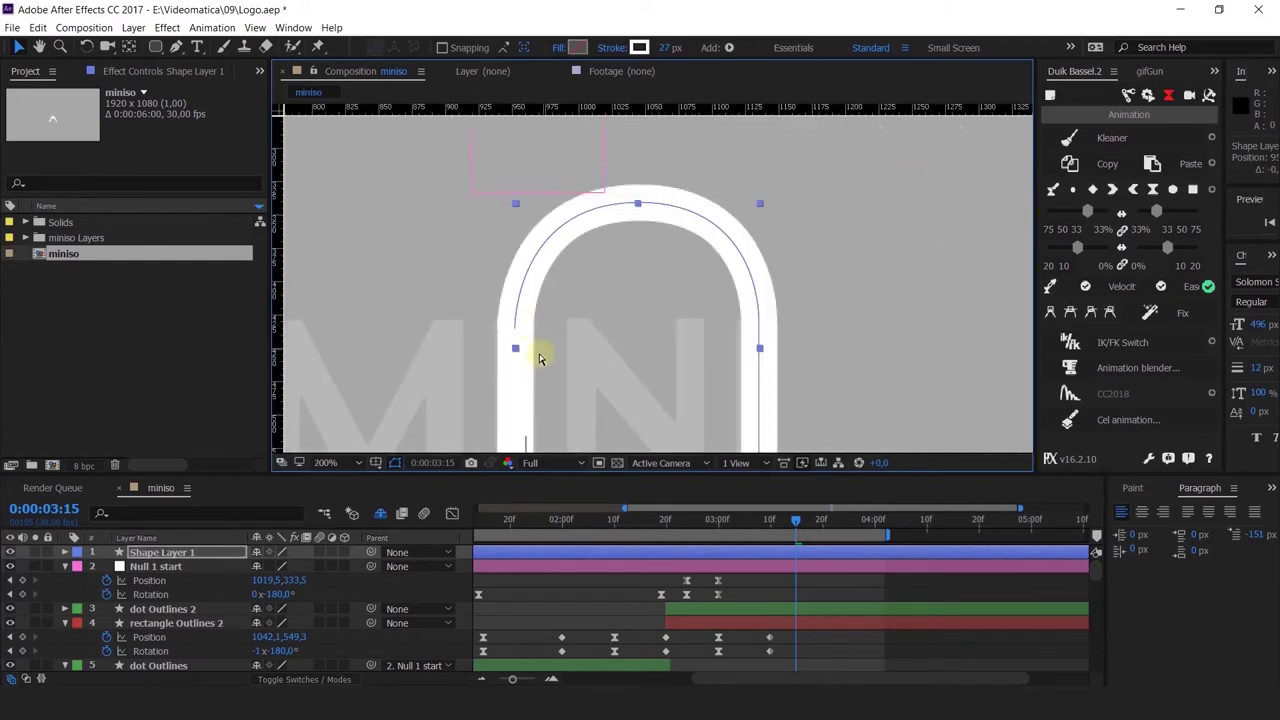
key("ctrl+z")
Step: Rename Shape Layer 1 to "new i", start the layer at 0:00:03:15, and expand its Contents
left_click(64, 553)
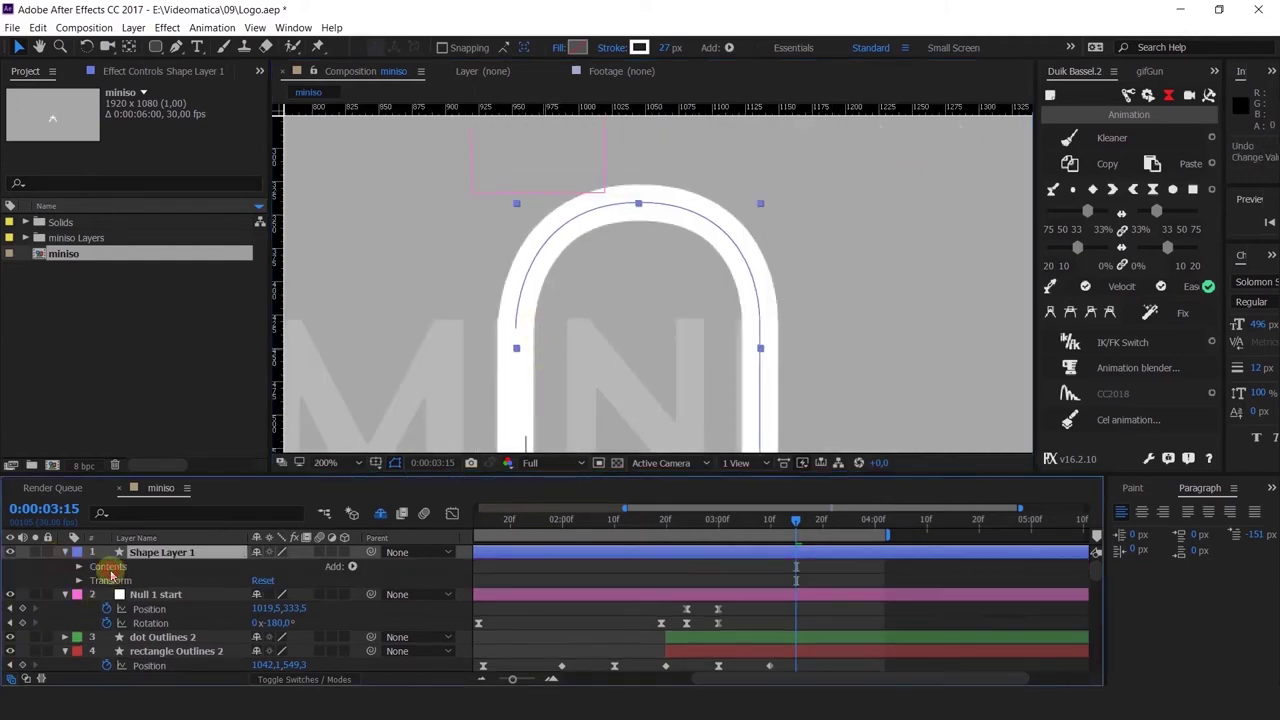
left_click(79, 566)
scroll(541, 402, "up", 2)
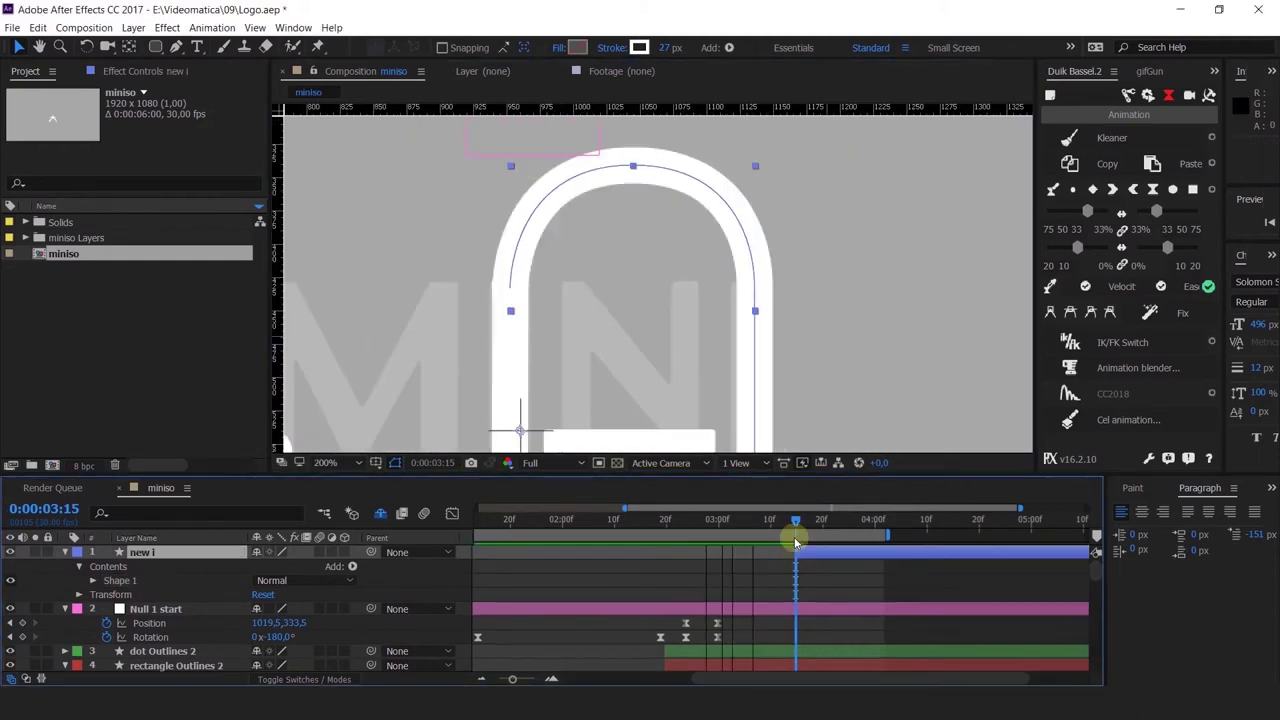
left_click(790, 537)
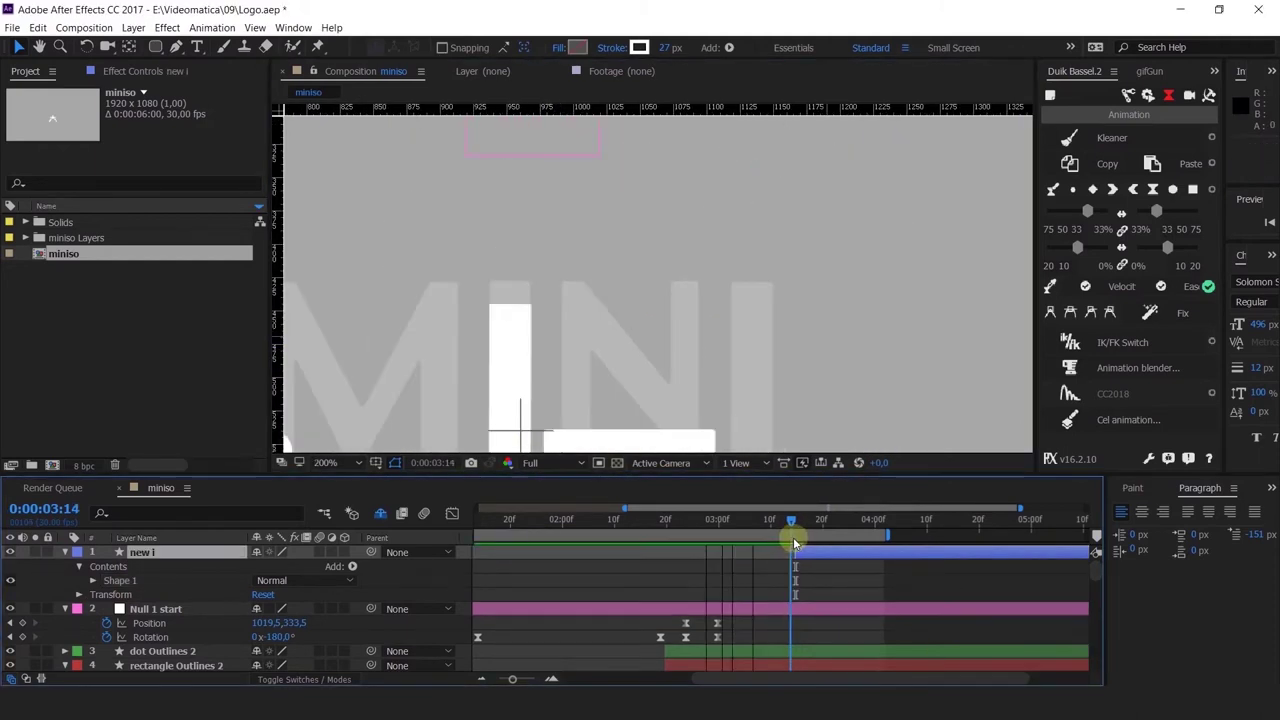
left_click(795, 541)
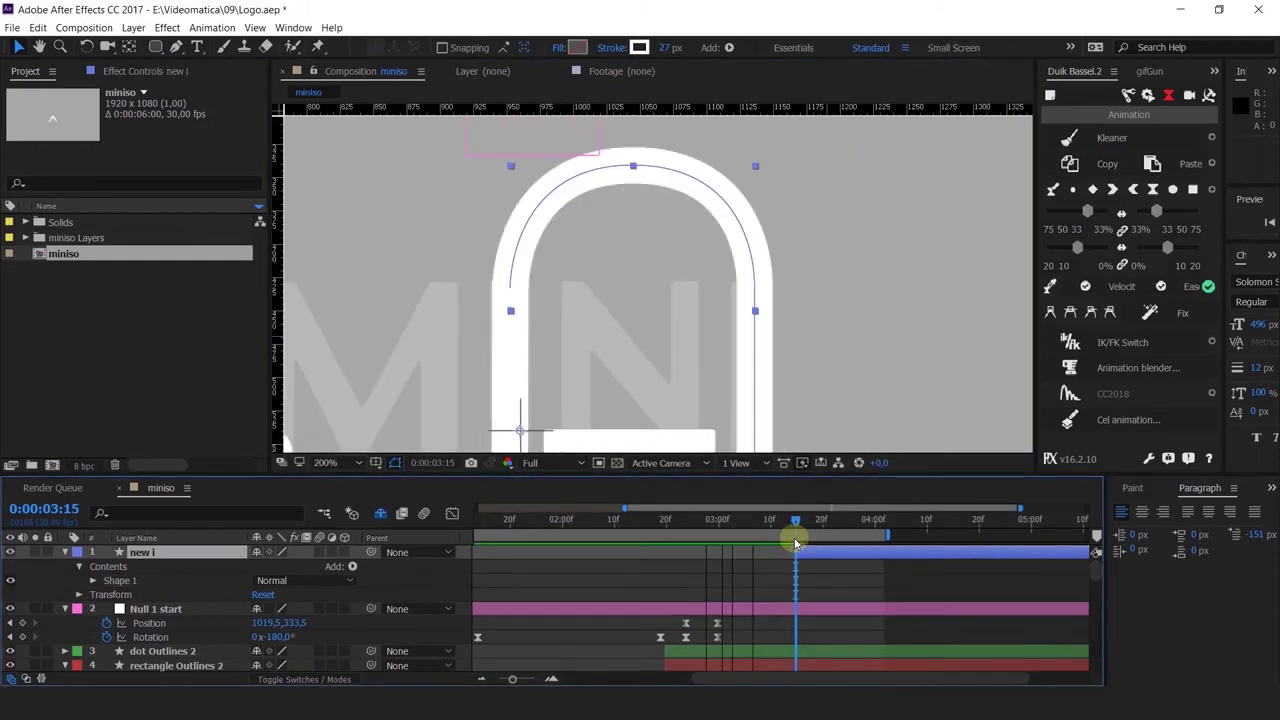
Step: Add Trim Paths to the new i layer and keyframe its End at 0% at 0:00:03:15
left_click(352, 565)
left_click(340, 474)
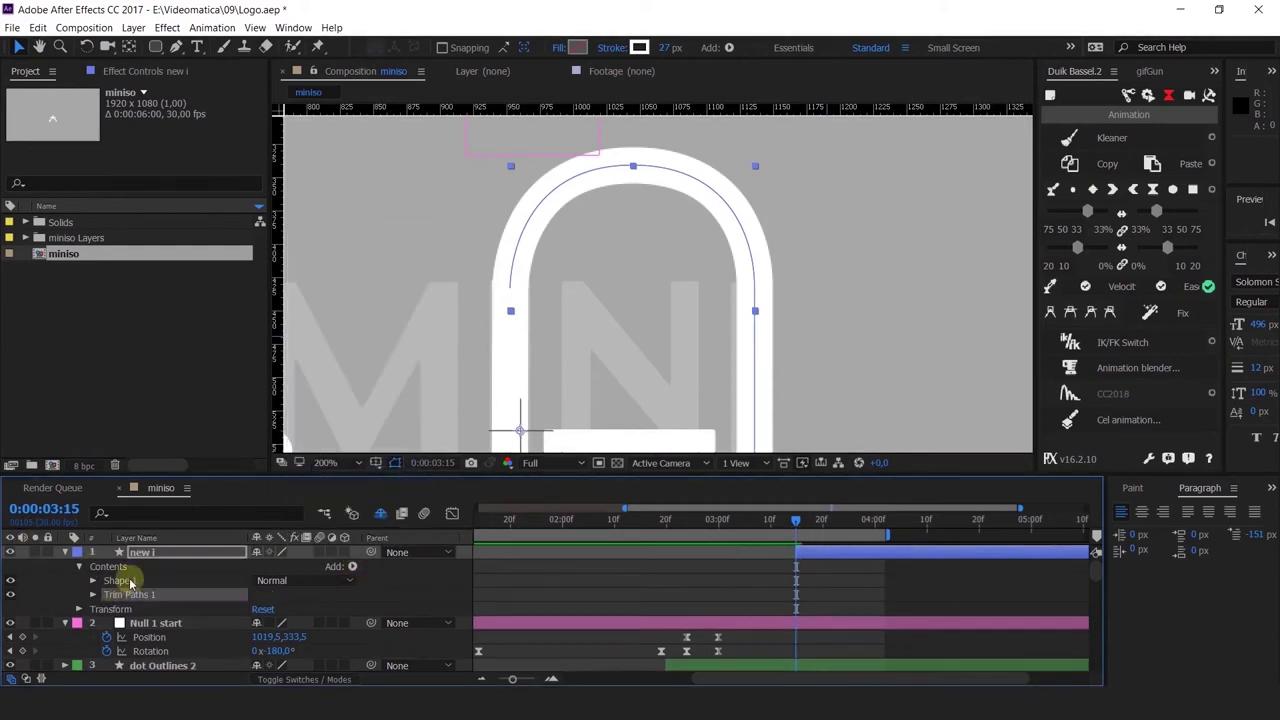
left_click(93, 594)
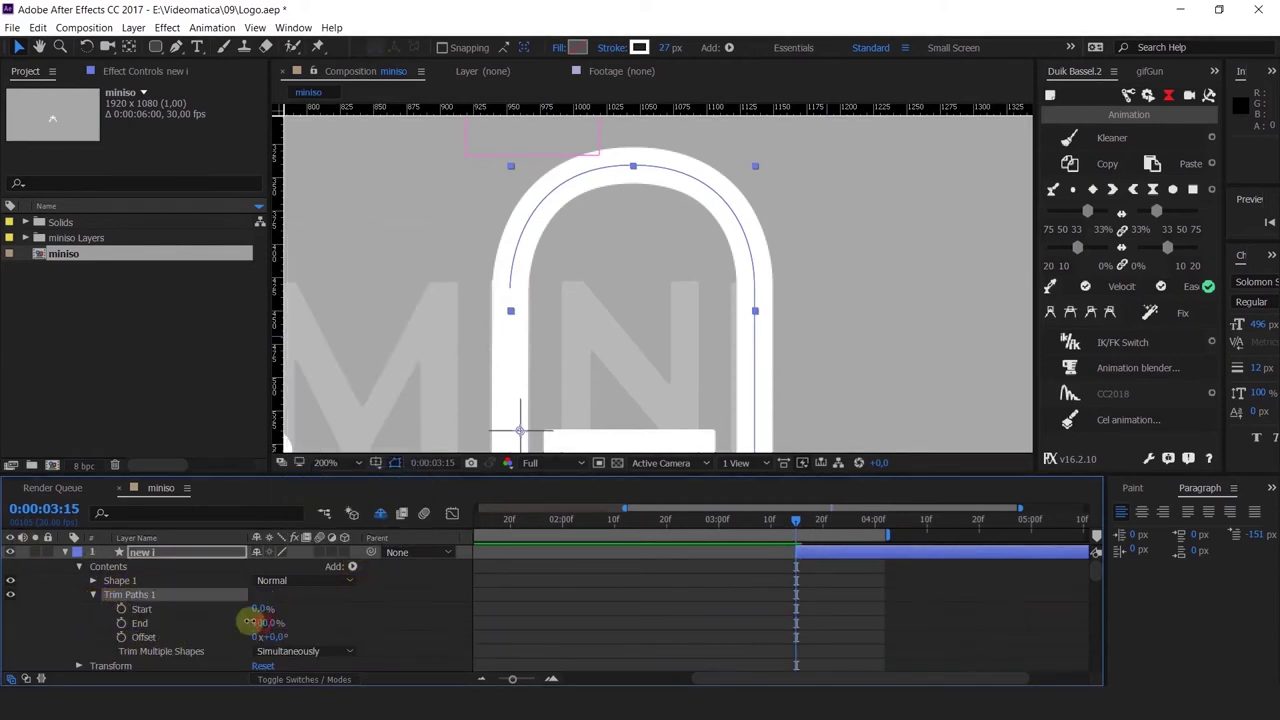
left_click_drag(250, 622, 163, 622)
left_click(121, 623)
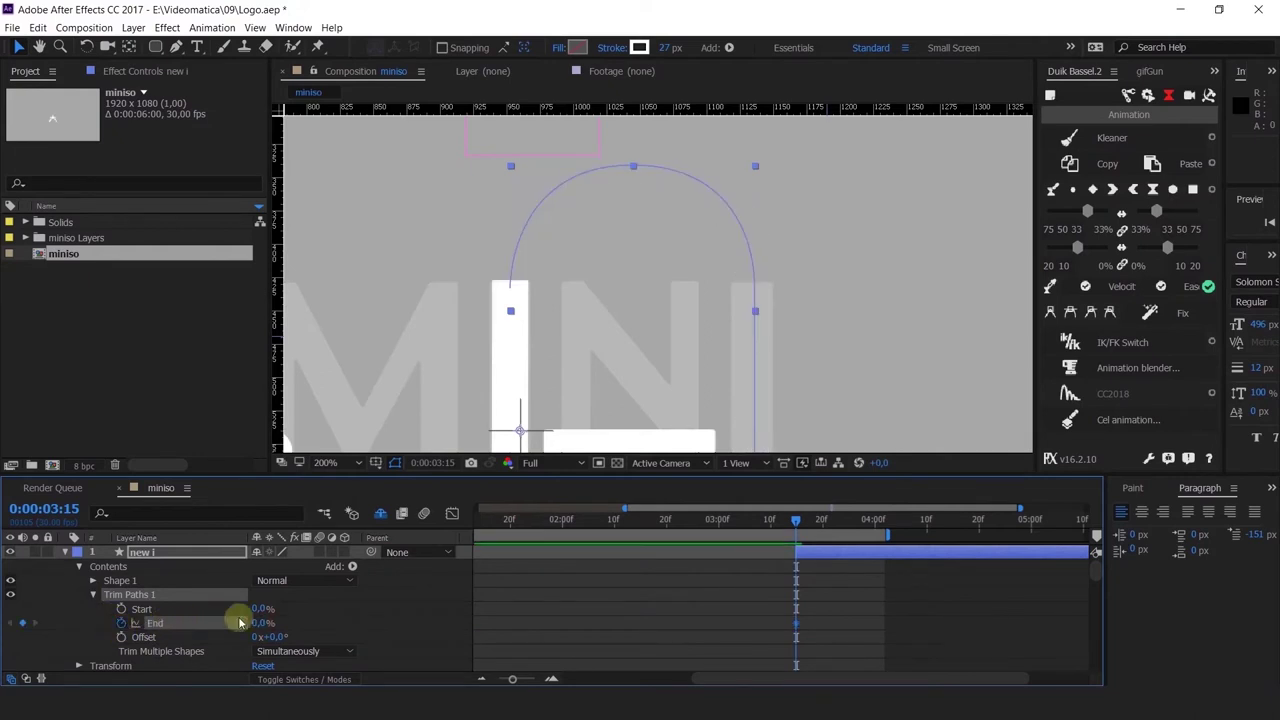
Step: Keyframe the Trim Paths End of new i at 100% at 0:00:03:24
left_click(838, 522)
left_click_drag(851, 537, 843, 537)
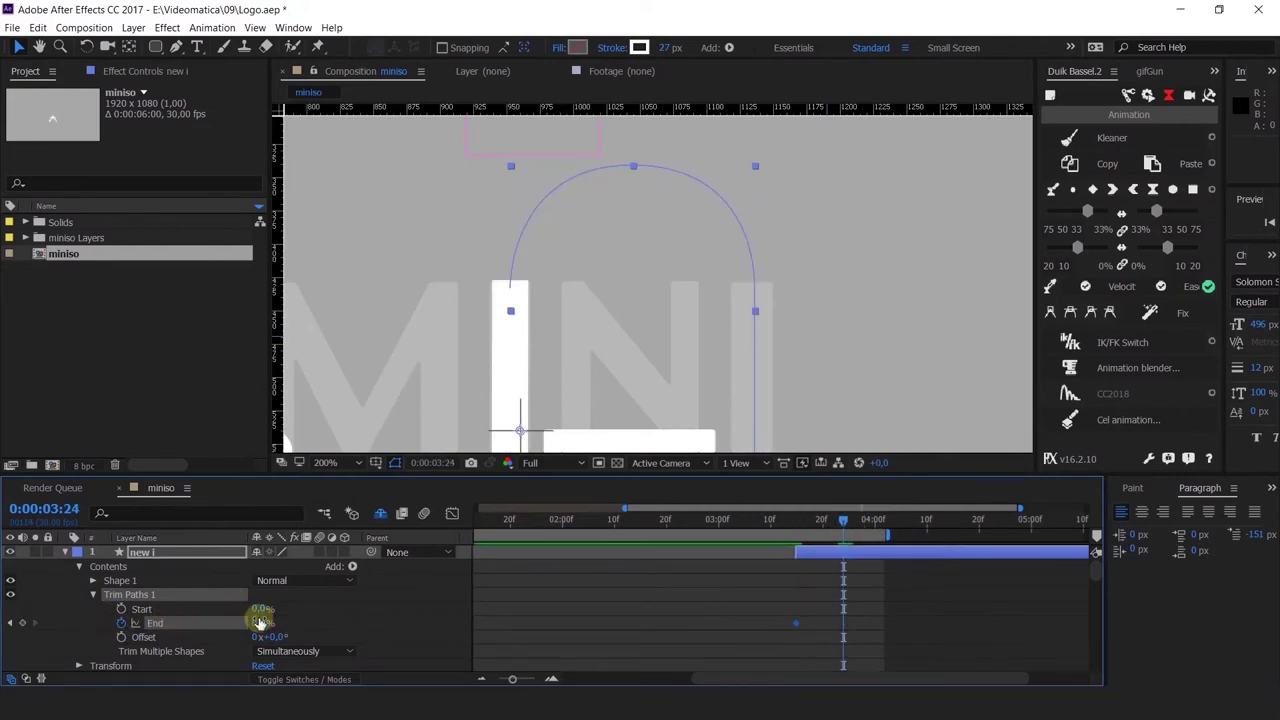
left_click_drag(260, 622, 424, 641)
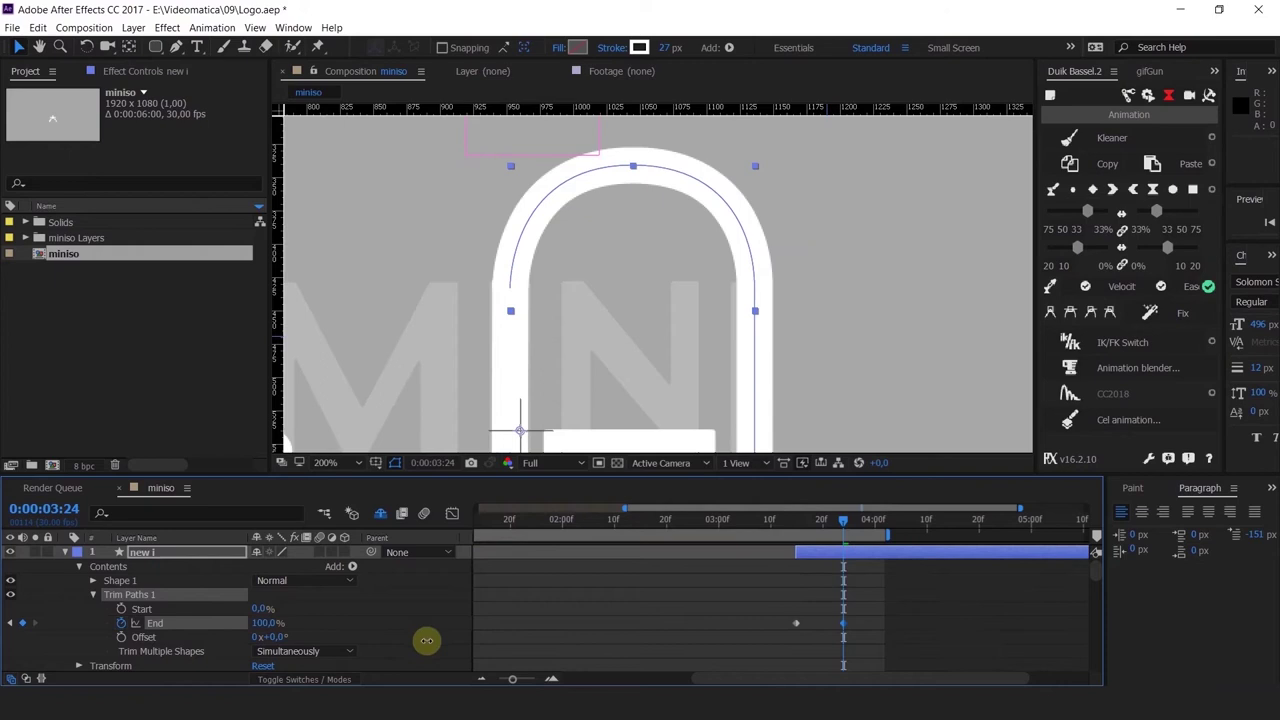
Step: Keyframe the Trim Paths Start of new i from 0% at 0:00:03:20 to 69% at 0:00:03:27
left_click(122, 609)
left_click_drag(838, 519, 820, 522)
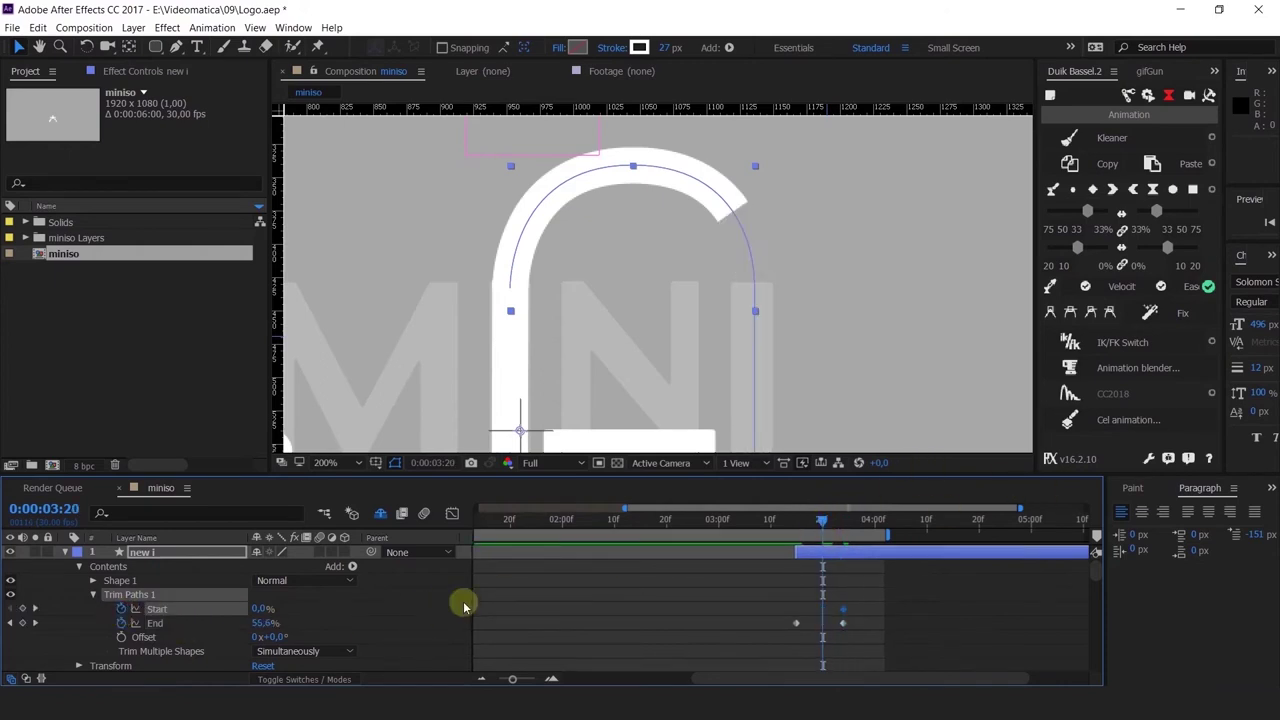
left_click(33, 609)
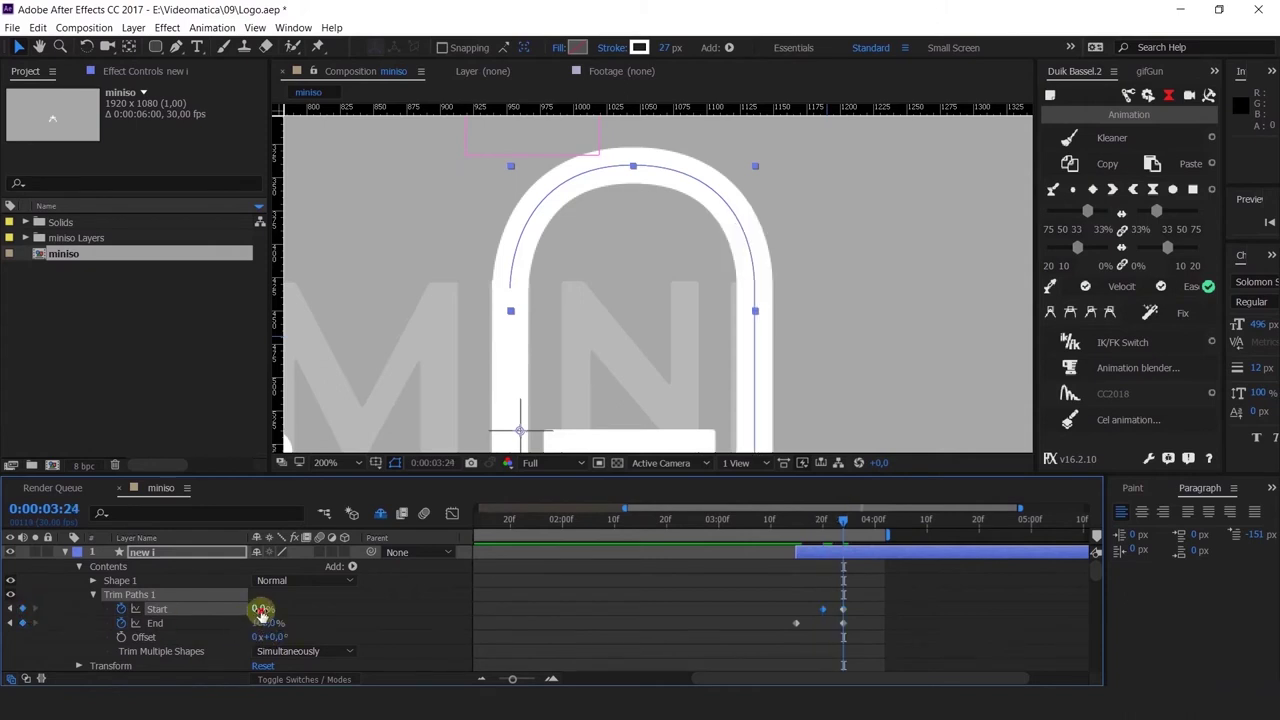
left_click_drag(260, 609, 326, 617)
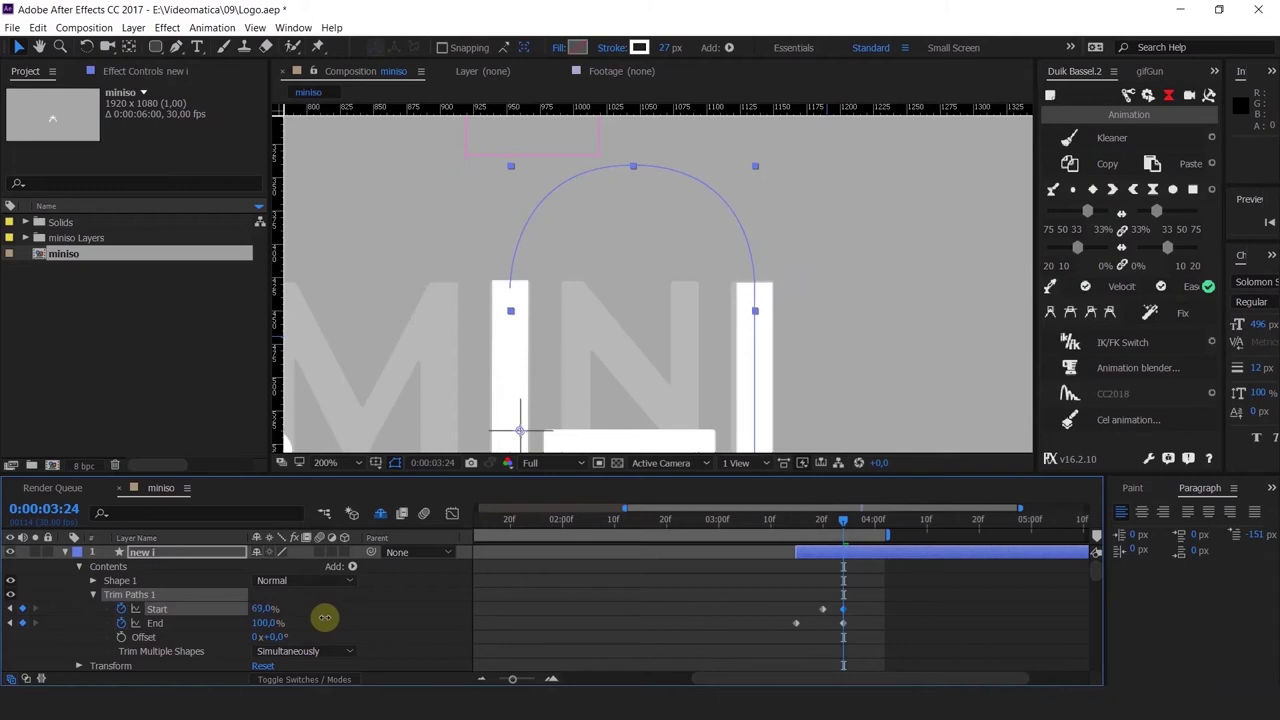
left_click_drag(845, 614, 857, 610)
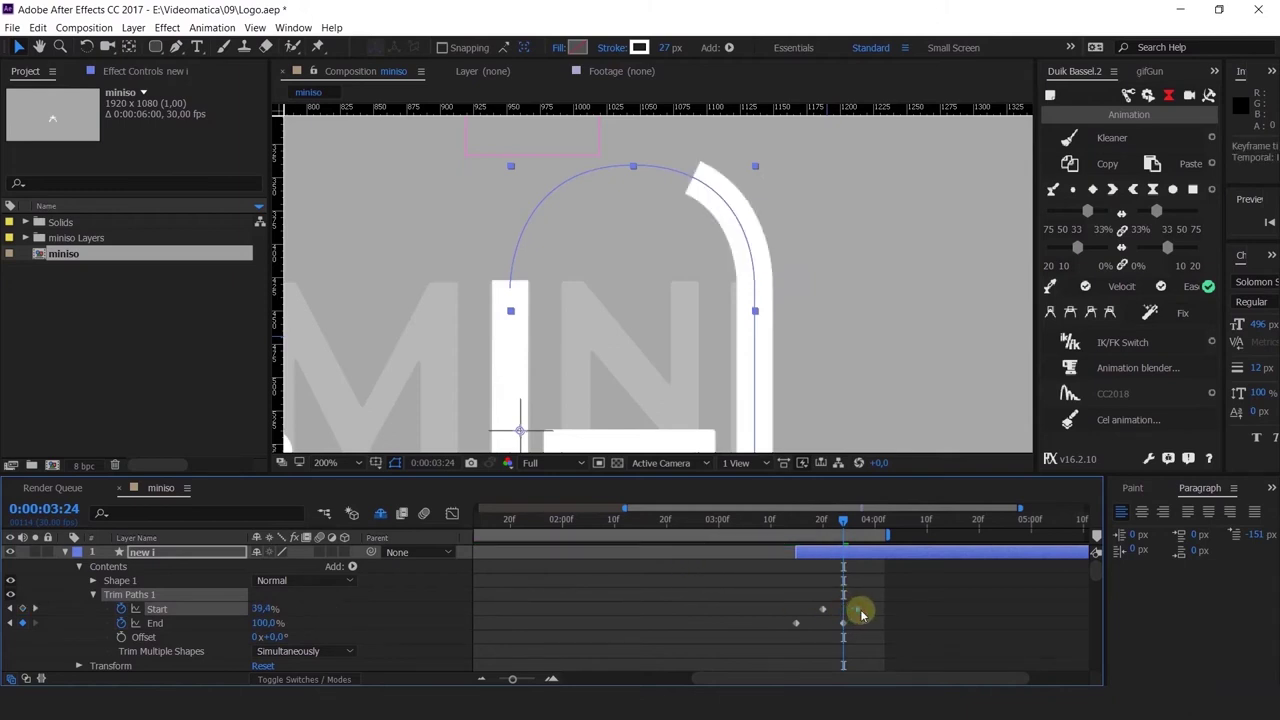
Step: Preview the arch's trim animation to check how the stroke travels from the first letter I to the second
left_click(778, 527)
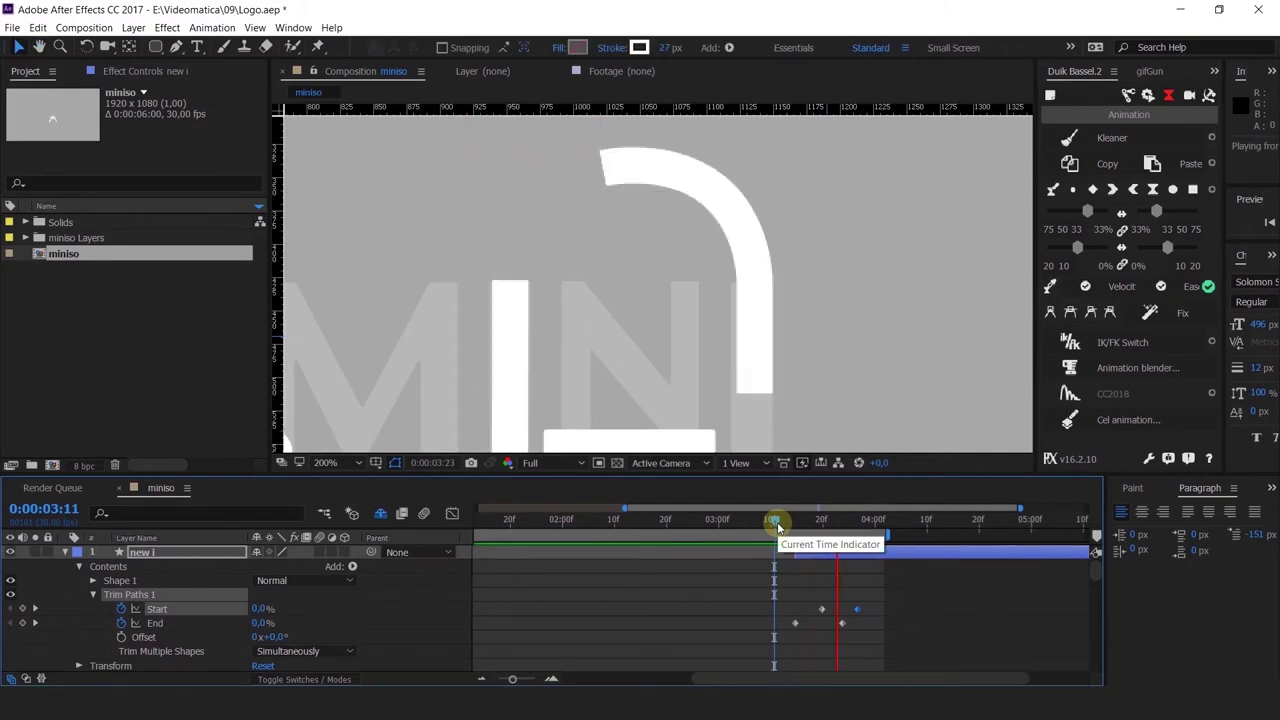
mouse_move(768, 527)
left_mouse_down()
mouse_move(699, 526)
mouse_move(829, 540)
mouse_move(845, 556)
left_mouse_up()
left_click(773, 519)
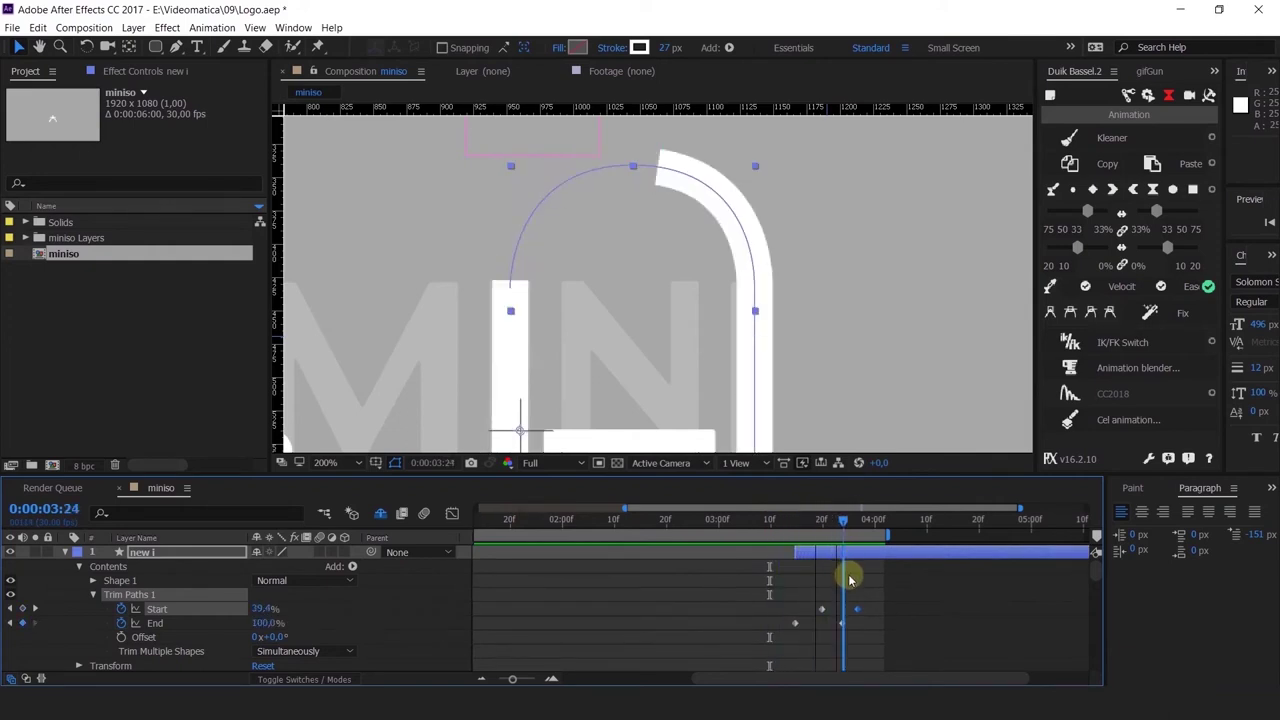
left_click_drag(849, 580, 854, 580)
left_click_drag(799, 390, 792, 347)
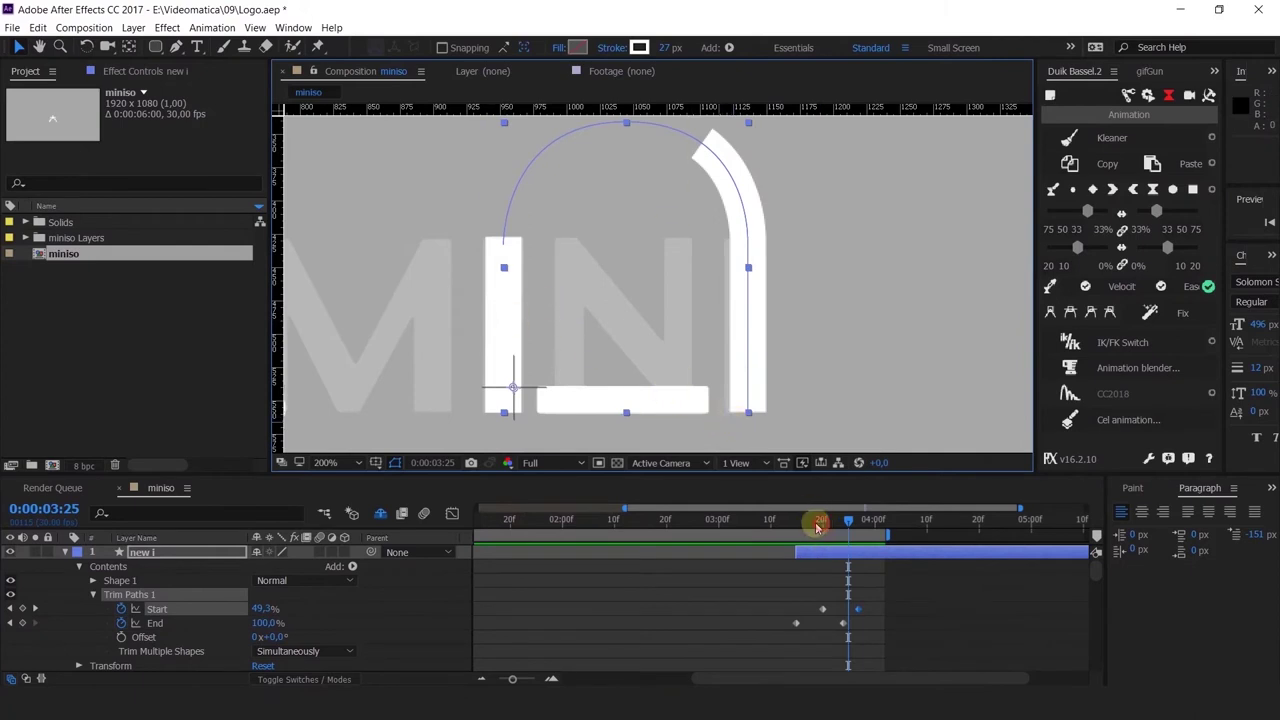
left_click_drag(816, 528, 806, 523)
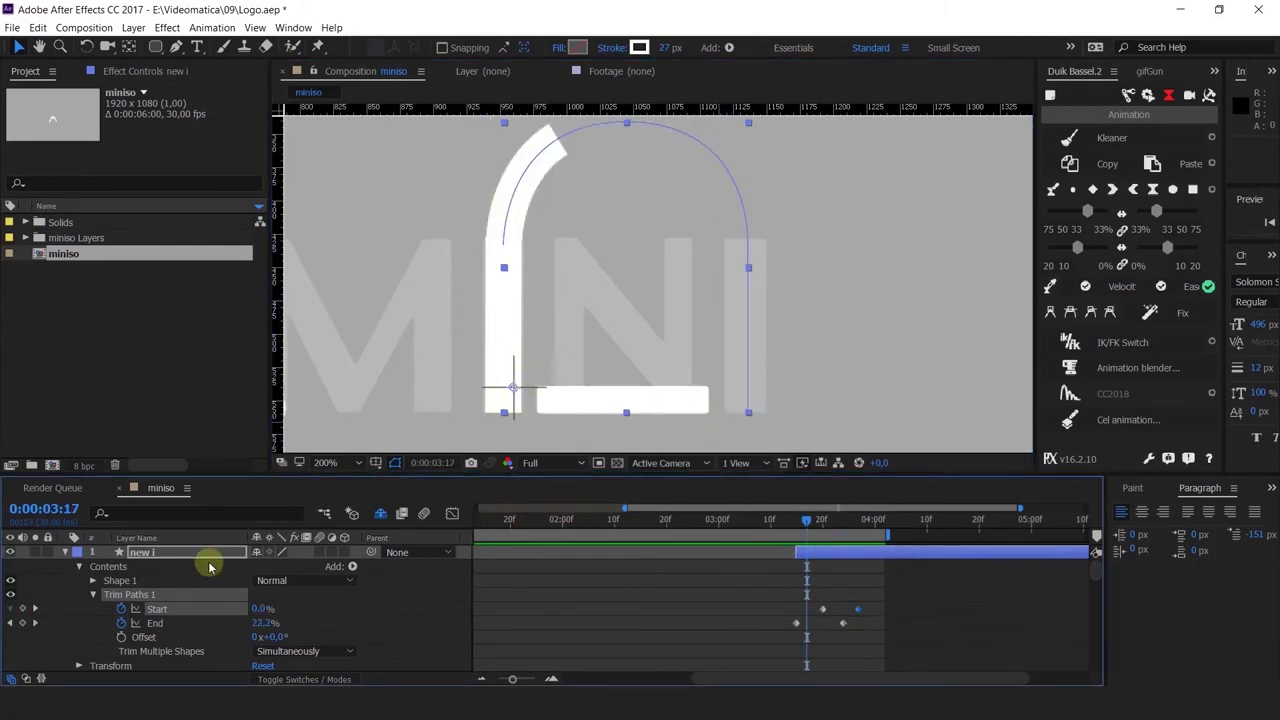
Step: Collapse the properties of the unlocked layers and move the new i layer directly above smile Outlines
left_click(68, 554)
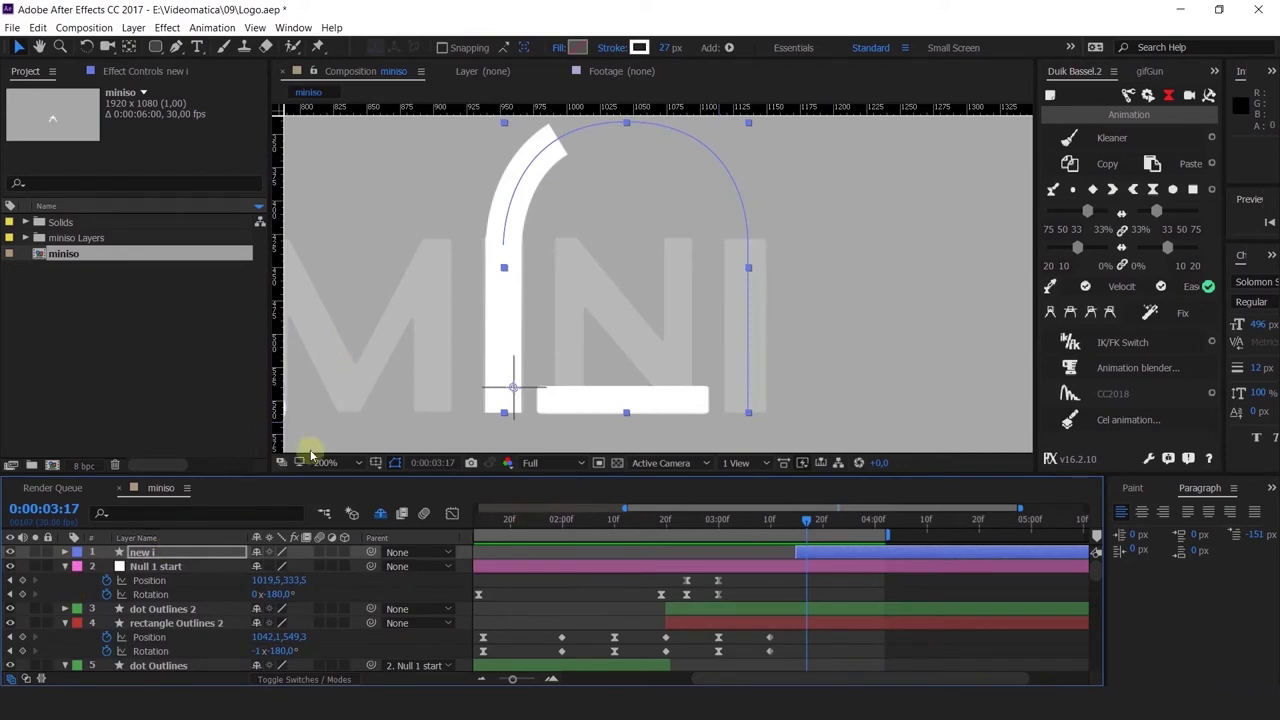
key("ctrl+a")
left_click(65, 566)
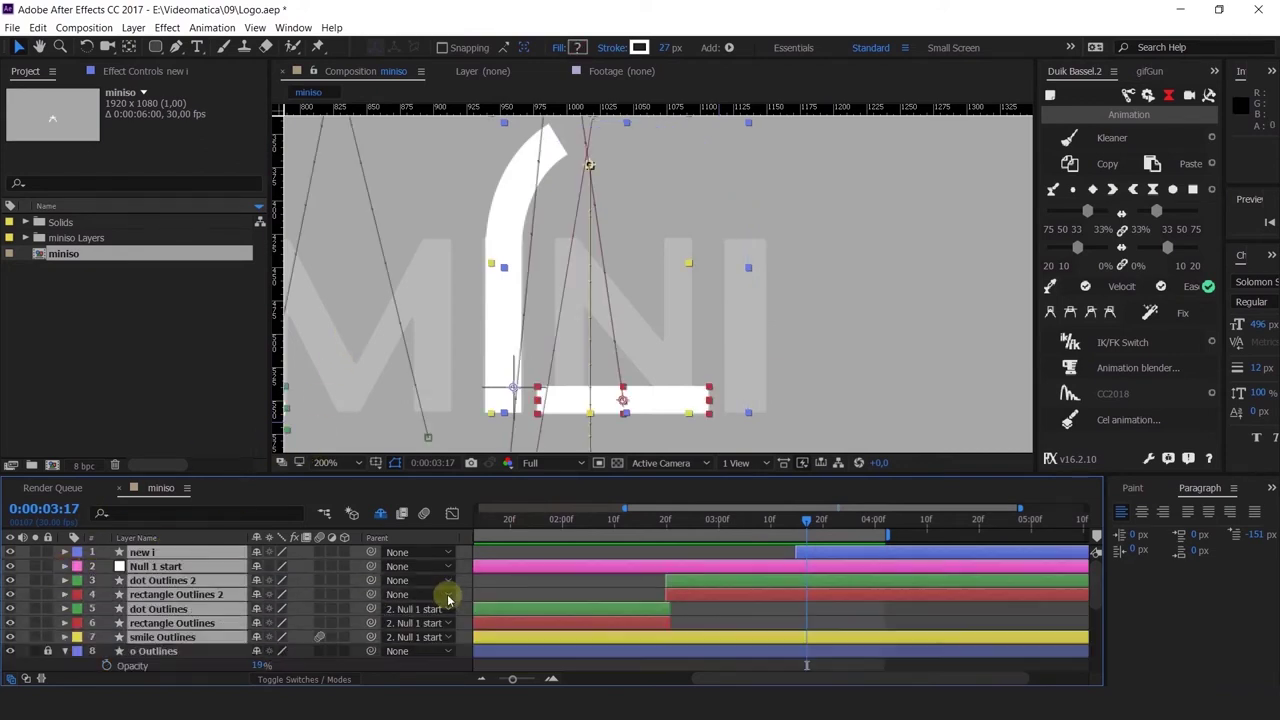
left_click(500, 580)
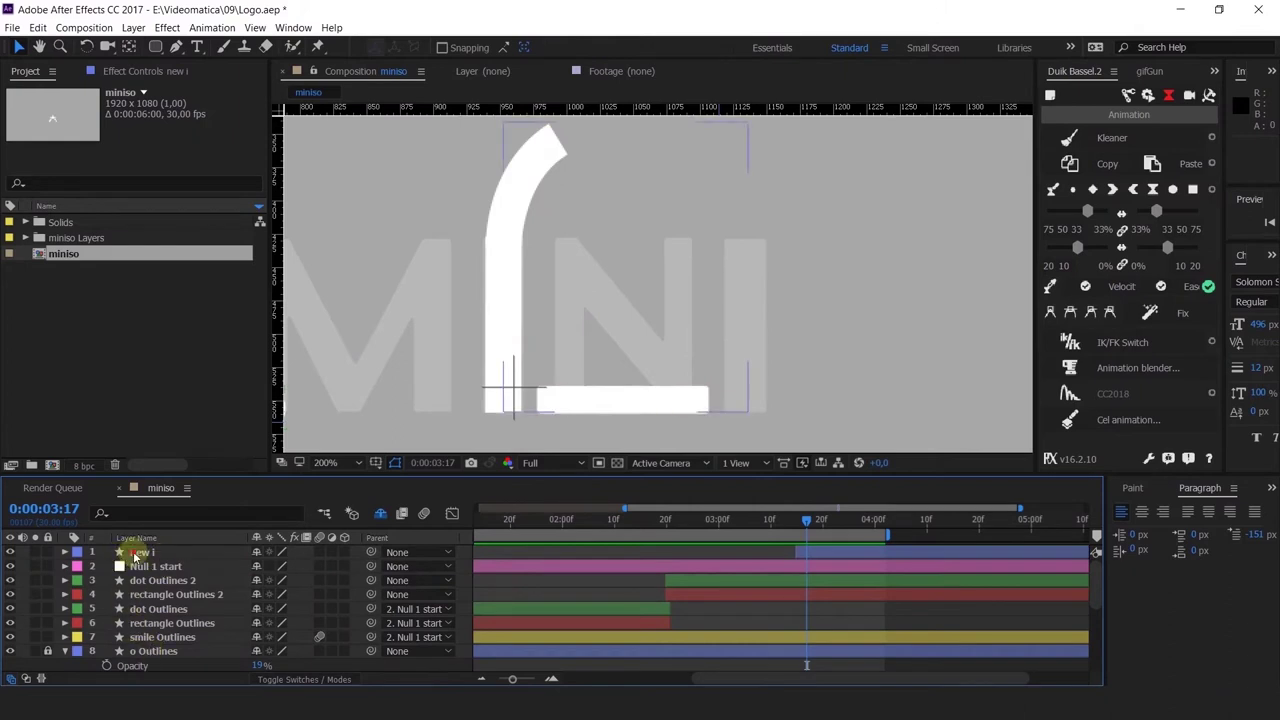
left_click_drag(137, 552, 168, 650)
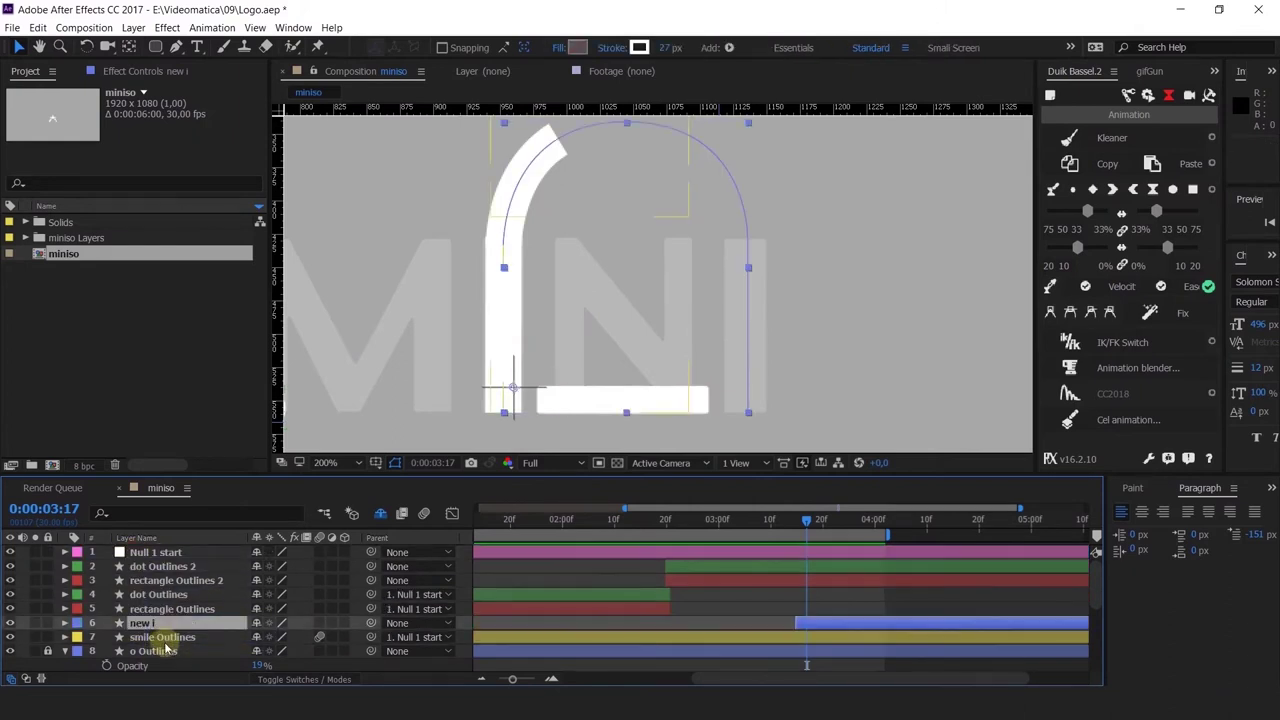
Step: Reveal the smile Outlines keyframes and lower the top vertex of its Path at 0:00:03:20 to shorten the first letter I
left_click(157, 638)
key("u")
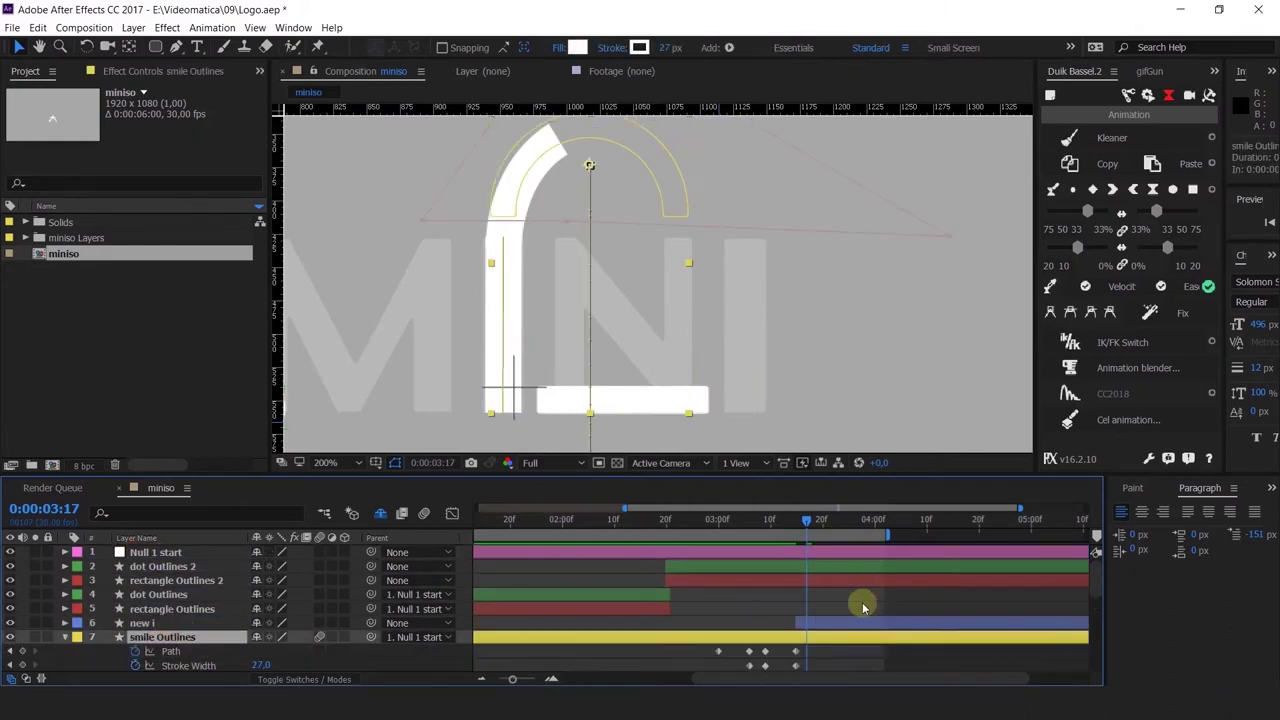
scroll(857, 603, "down", 3)
mouse_move(812, 524)
left_mouse_down()
mouse_move(794, 523)
mouse_move(852, 530)
left_mouse_up()
scroll(829, 586, "up", 3)
scroll(829, 597, "down", 1)
scroll(829, 597, "down", 1)
key("=")
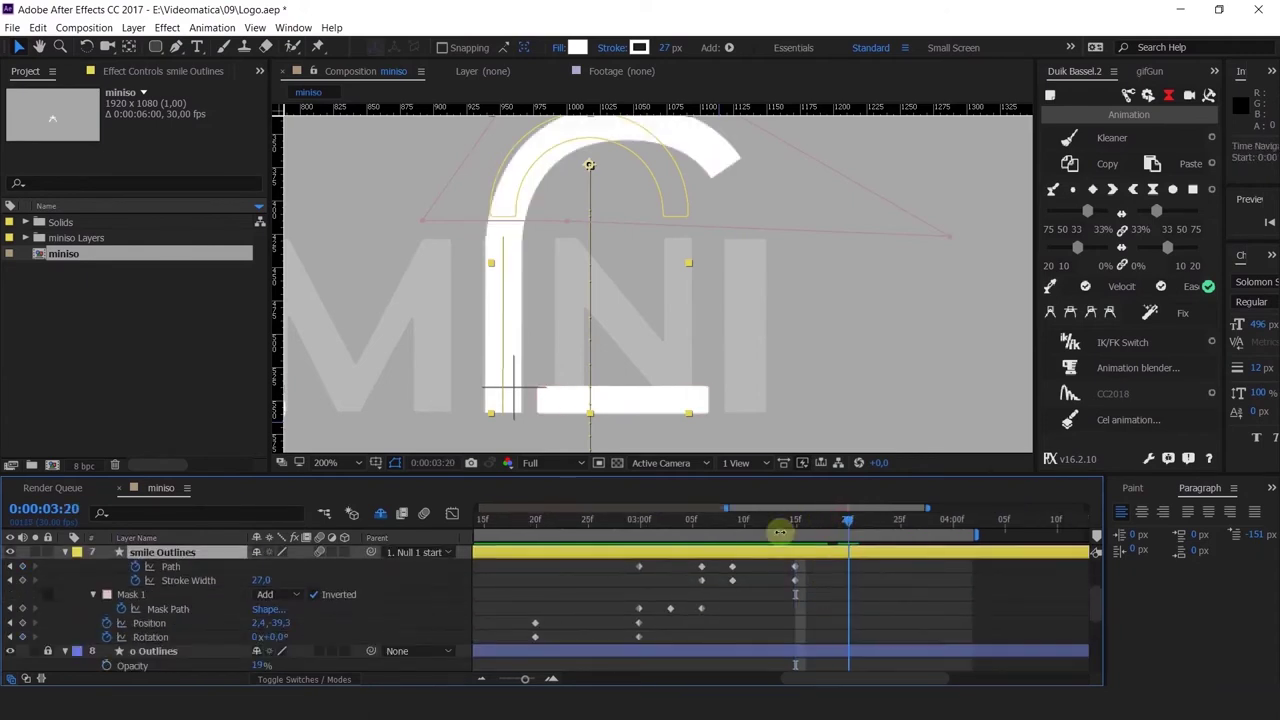
left_click(170, 566)
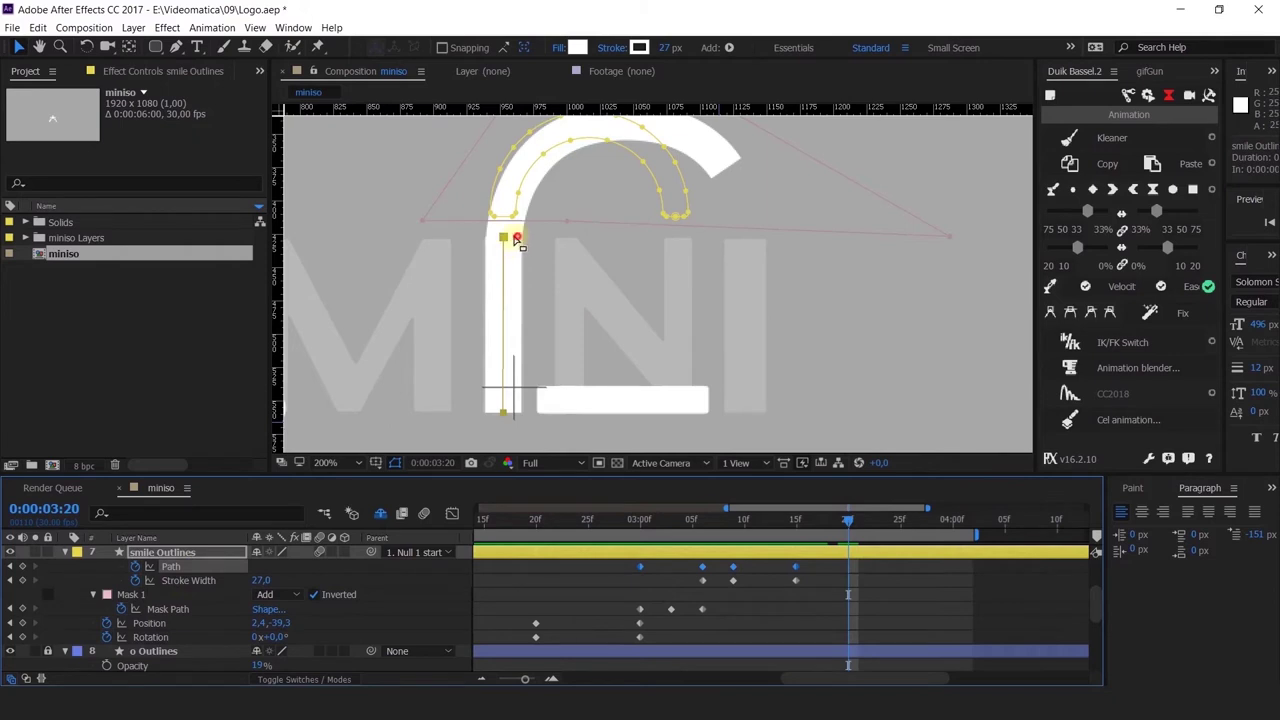
left_click_drag(500, 237, 503, 278)
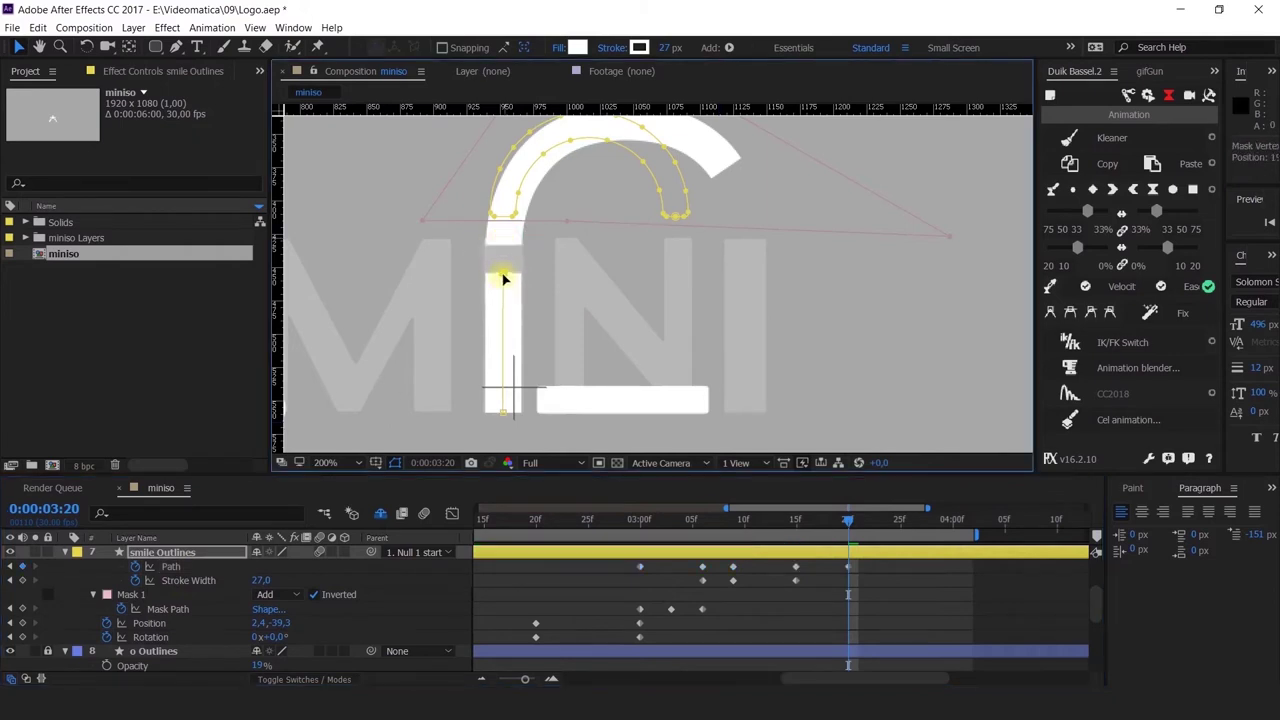
Step: Copy the smile Outlines Path keyframe from 0:00:03:15 to 0:00:03:25, and return the playhead to 0:00:03:20
left_click(897, 528)
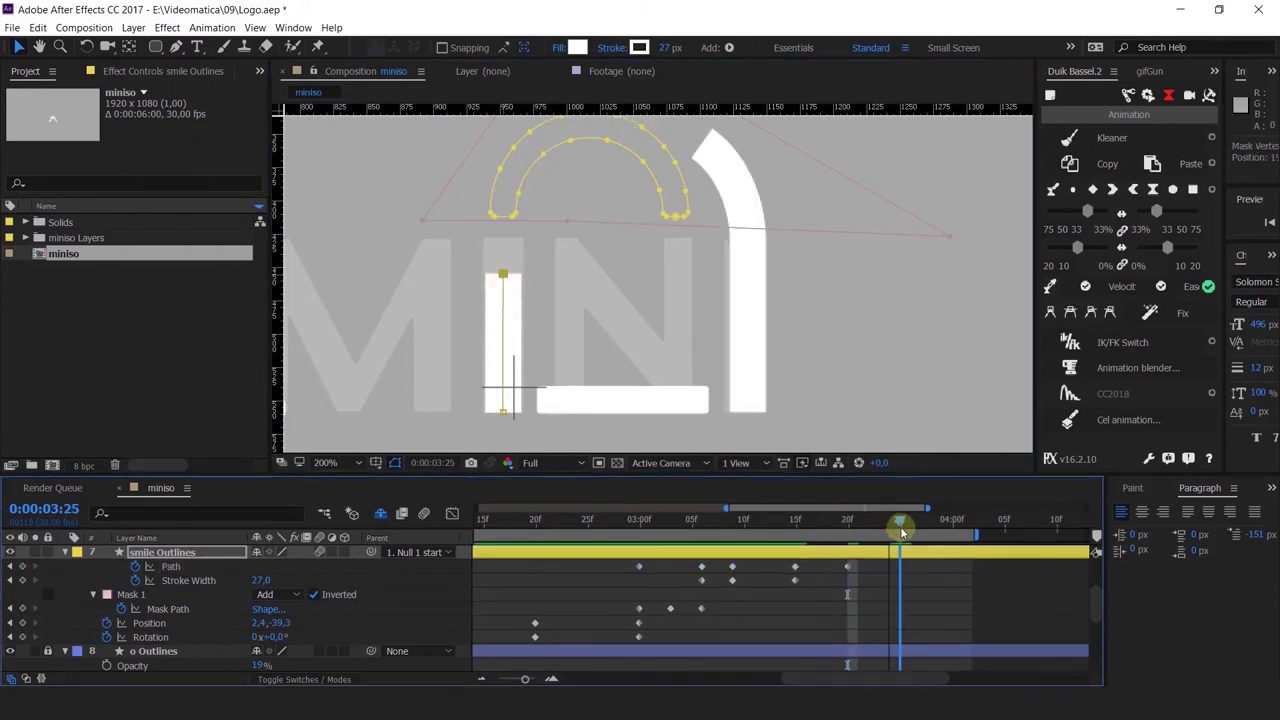
left_click(795, 568)
key("ctrl+c")
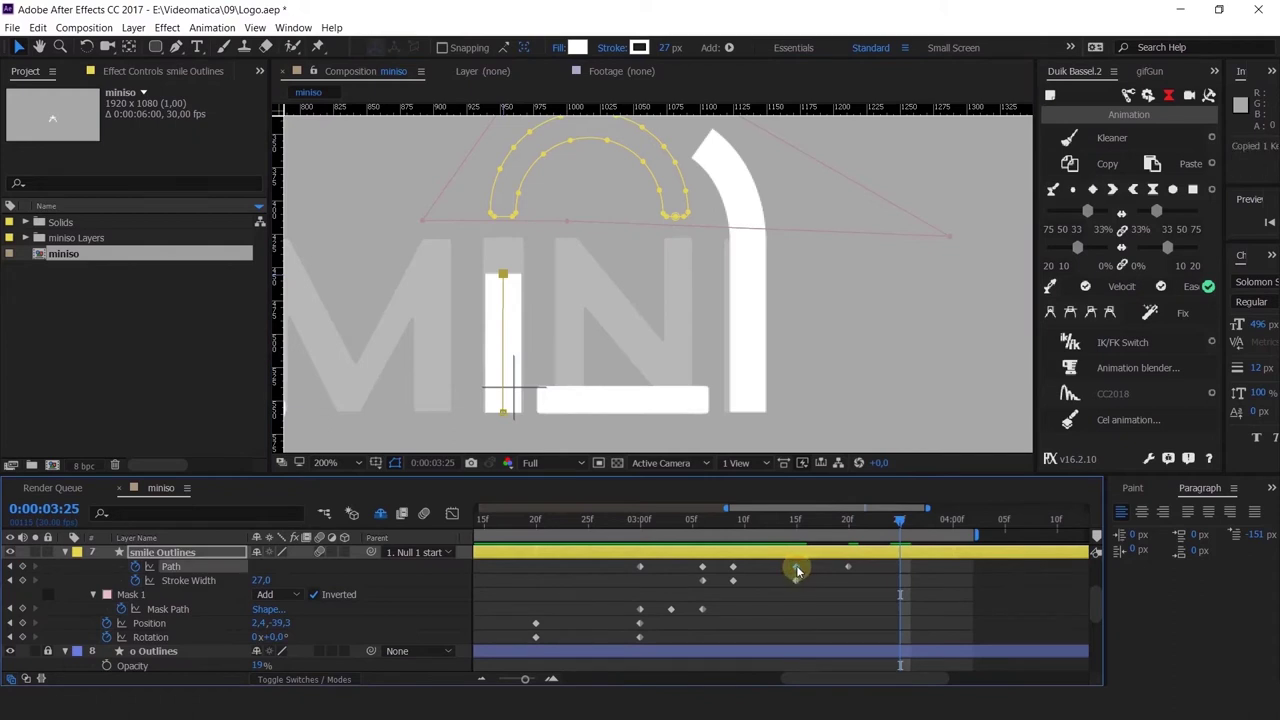
key("ctrl+v")
left_click(851, 521)
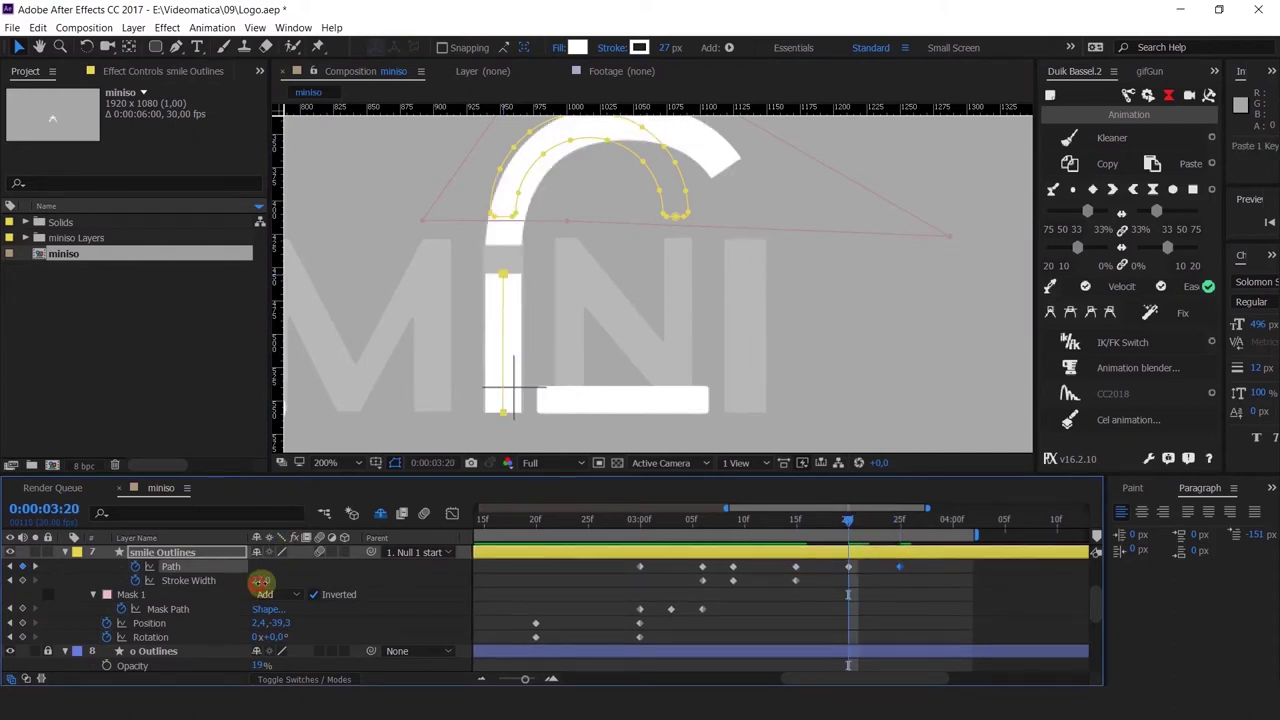
Step: Keyframe the smile Outlines Stroke Width at 39 for 0:00:03:20 and 27 for 0:00:03:25, and preview the change
left_click_drag(260, 581, 266, 581)
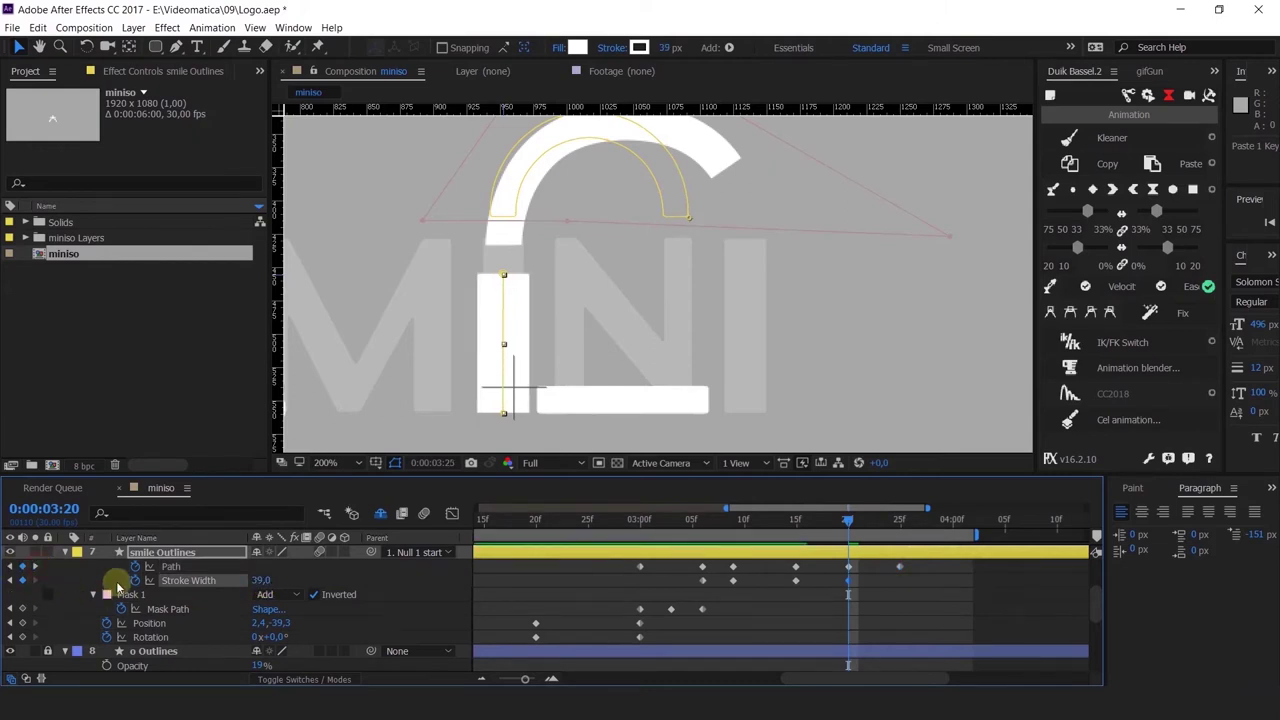
key("k")
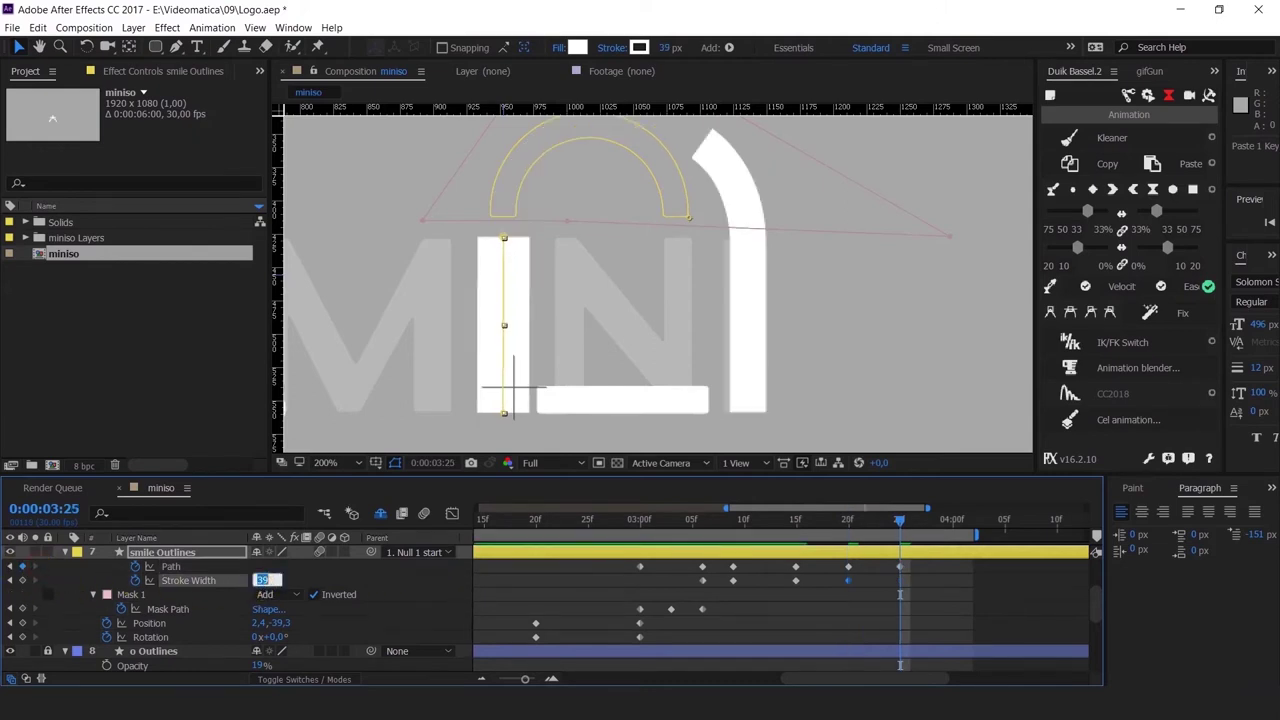
key("Return")
key("space")
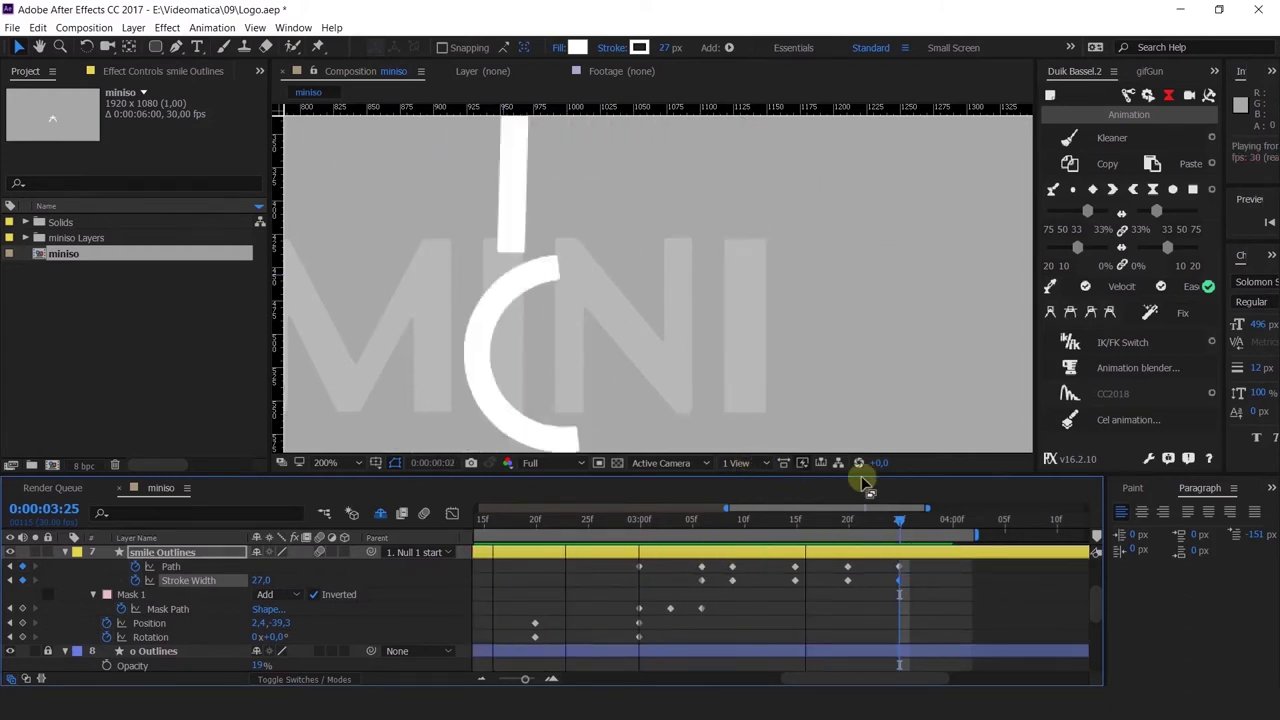
left_click(817, 522)
left_click_drag(830, 537, 847, 543)
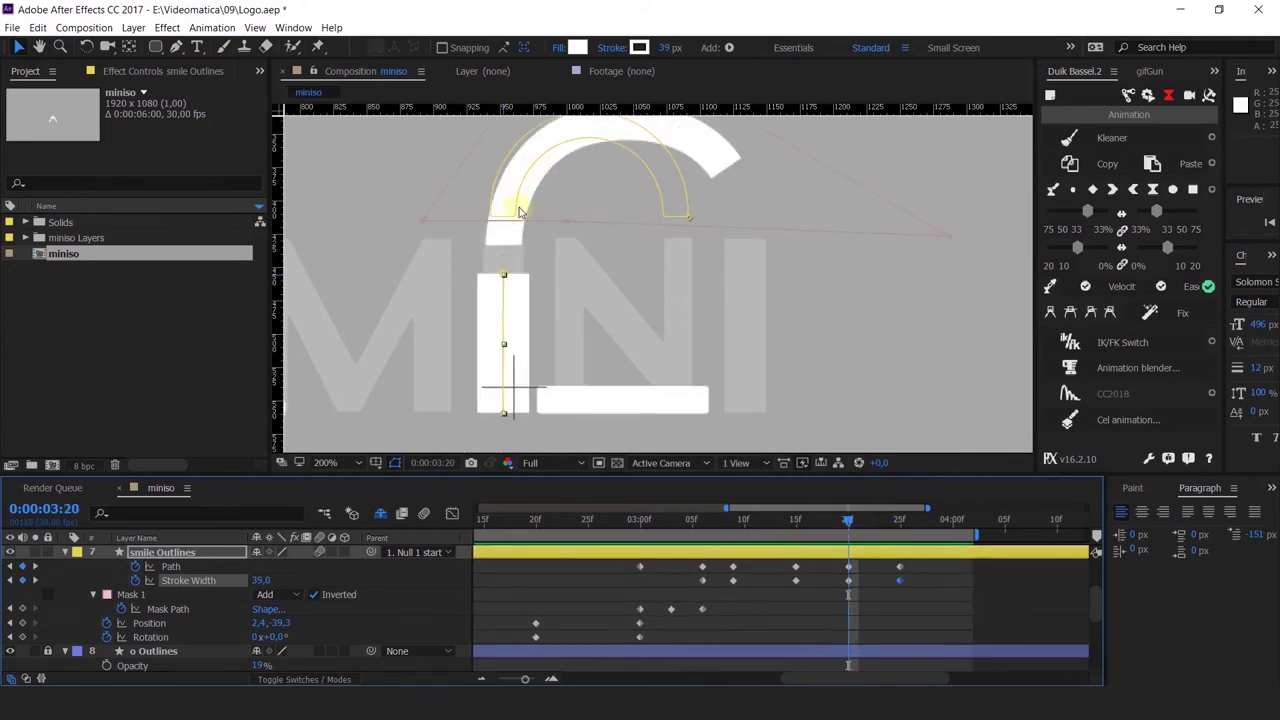
Step: Reveal the Start and End trim keyframes of the new i layer and select that layer
scroll(897, 589, "up", 1)
scroll(891, 582, "down", 1)
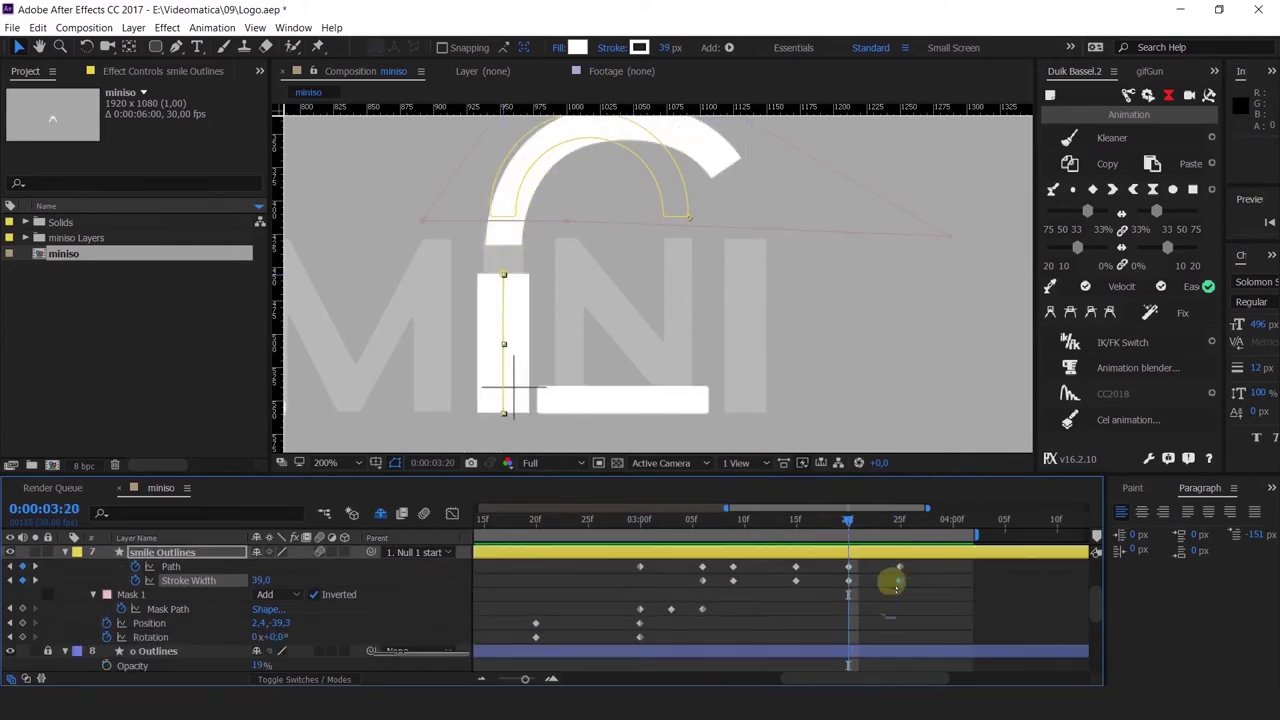
scroll(886, 603, "up", 2)
scroll(886, 603, "down", 2)
scroll(866, 575, "up", 2)
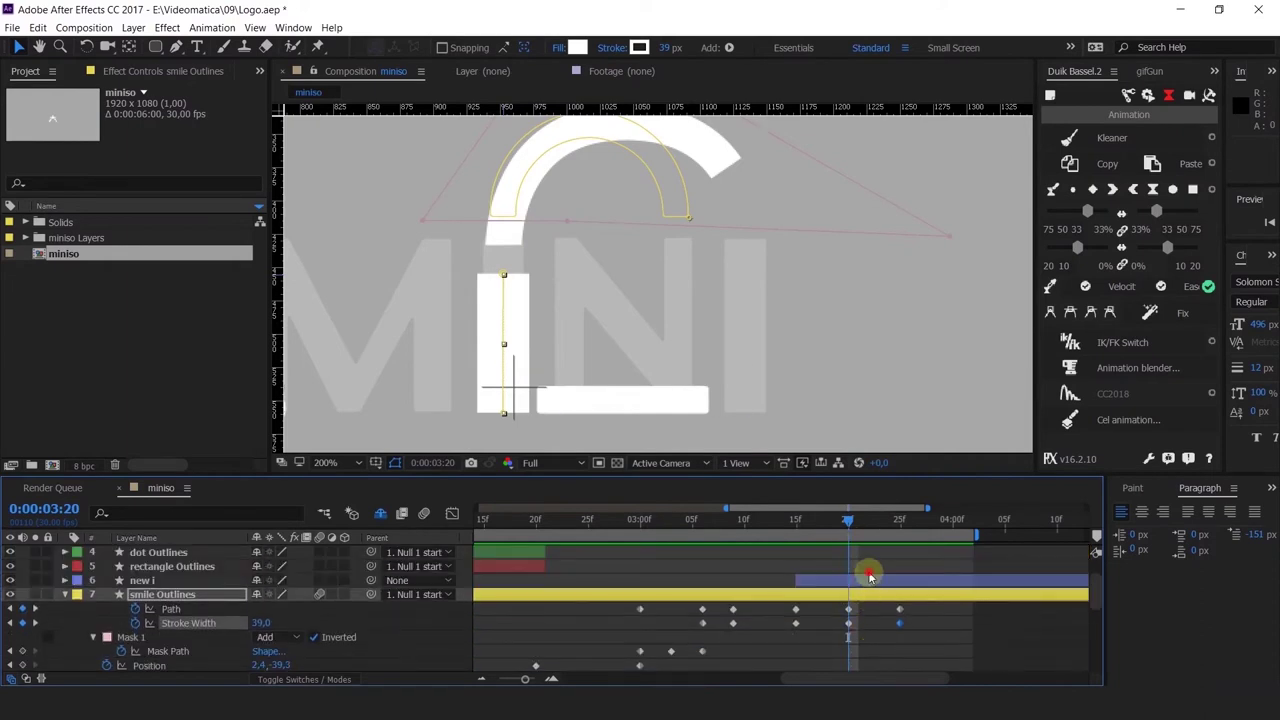
left_click(869, 572)
key("u")
scroll(871, 603, "up", 1)
scroll(871, 611, "down", 4)
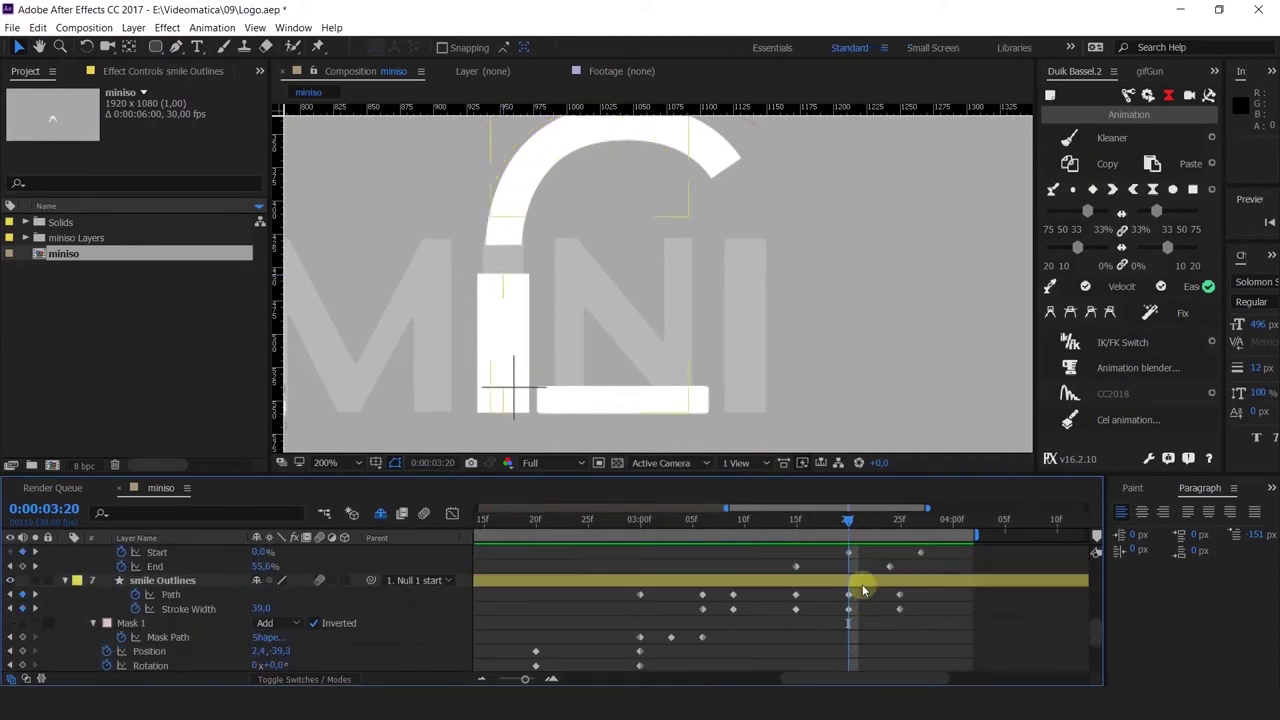
scroll(855, 602, "up", 4)
left_click(848, 617)
scroll(866, 591, "down", 2)
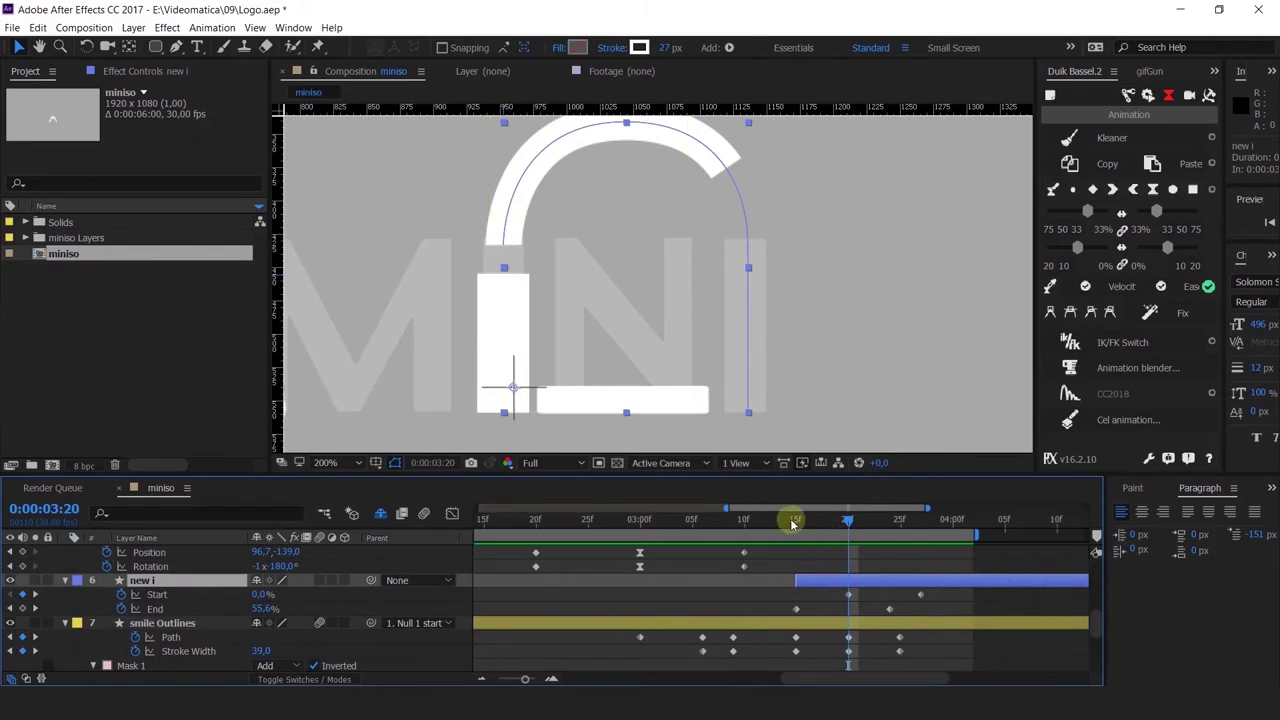
Step: Shift the new i layer's two Start keyframes earlier, to 0:00:03:15 and 0:00:03:21
mouse_move(792, 522)
left_mouse_down()
mouse_move(827, 522)
mouse_move(820, 543)
mouse_move(851, 557)
mouse_move(774, 566)
mouse_move(814, 597)
mouse_move(860, 598)
left_mouse_up()
left_click(848, 594)
mouse_move(814, 531)
left_mouse_down()
mouse_move(837, 543)
mouse_move(795, 553)
left_mouse_up()
left_click_drag(826, 596, 797, 601)
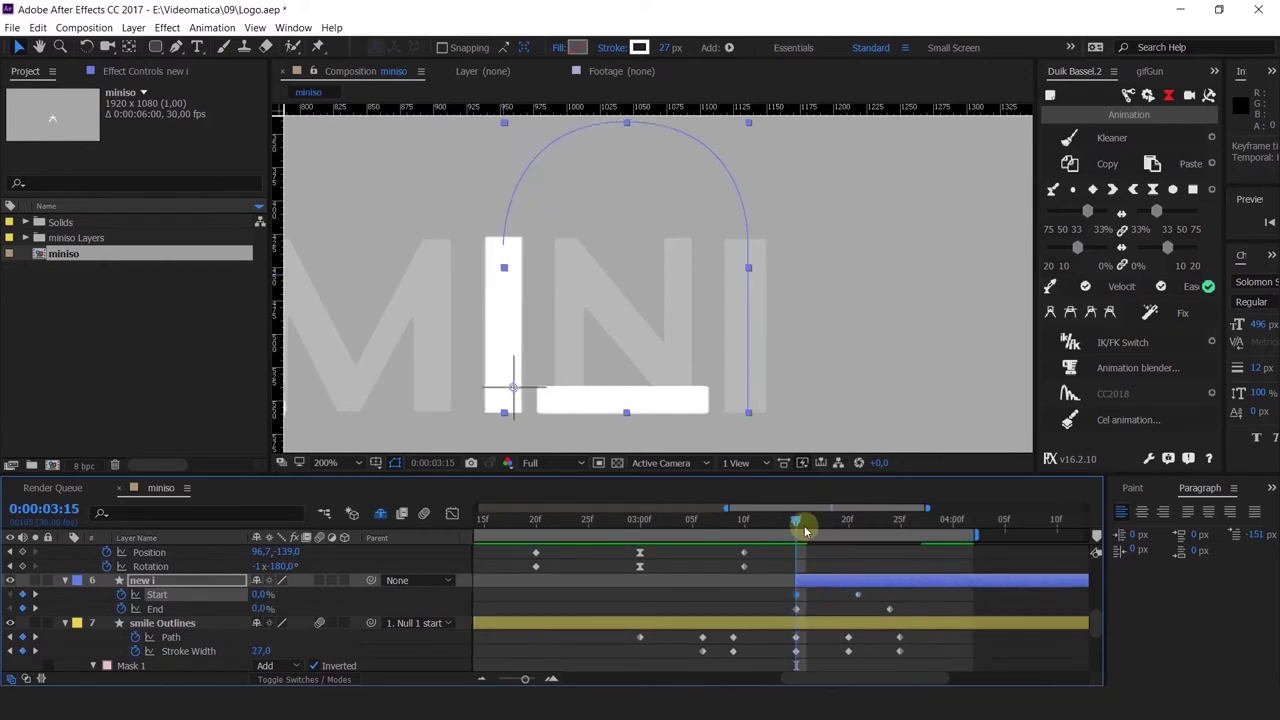
Step: Delay the new i layer's first End keyframe by one frame to 0:00:03:16
left_click_drag(808, 536, 806, 552)
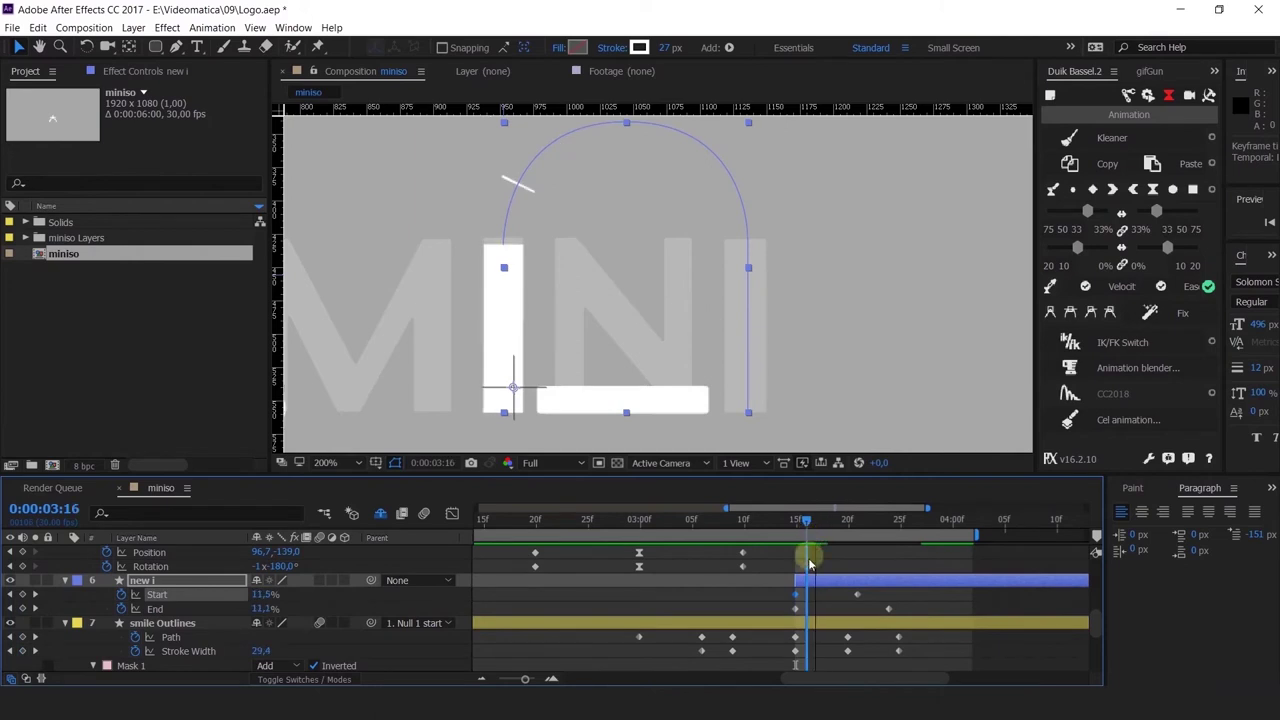
left_click(795, 610)
left_click_drag(795, 610, 808, 609)
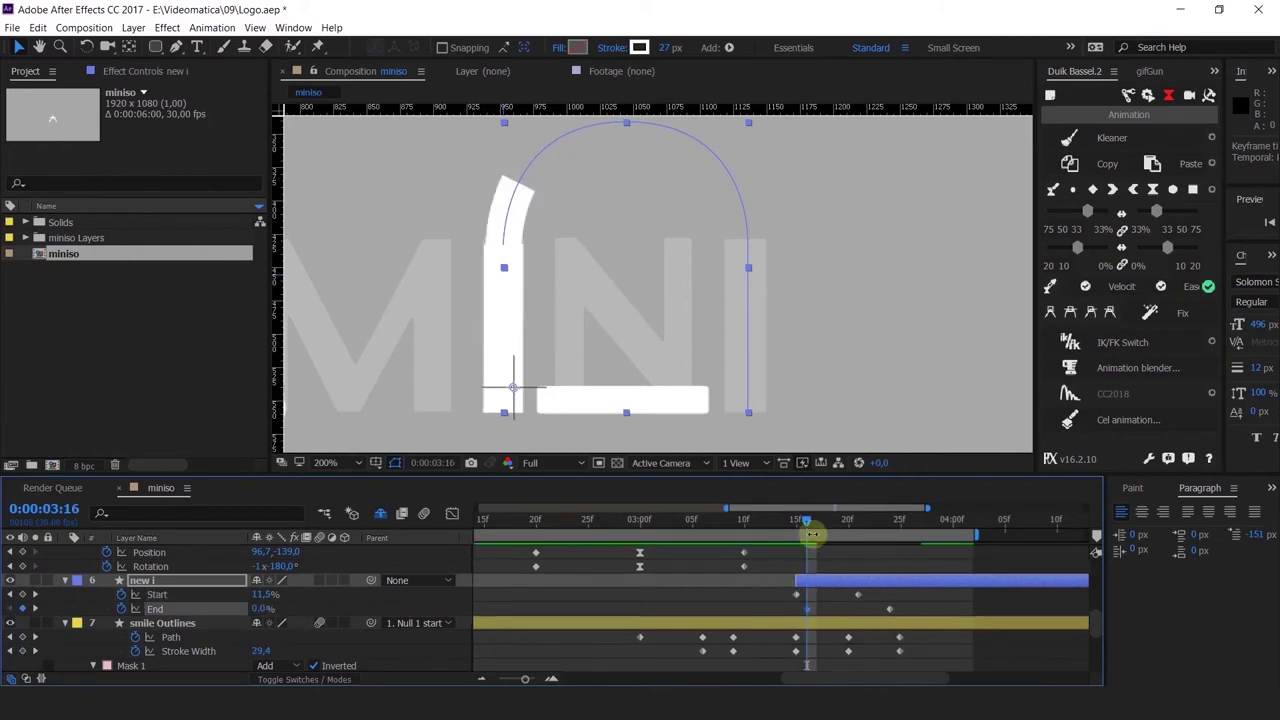
Step: At 0:00:03:20, raise the top vertex of the smile Outlines Path to just below full letter height and reduce its Stroke Width
mouse_move(795, 527)
left_mouse_down()
mouse_move(826, 543)
mouse_move(749, 554)
mouse_move(847, 537)
left_mouse_up()
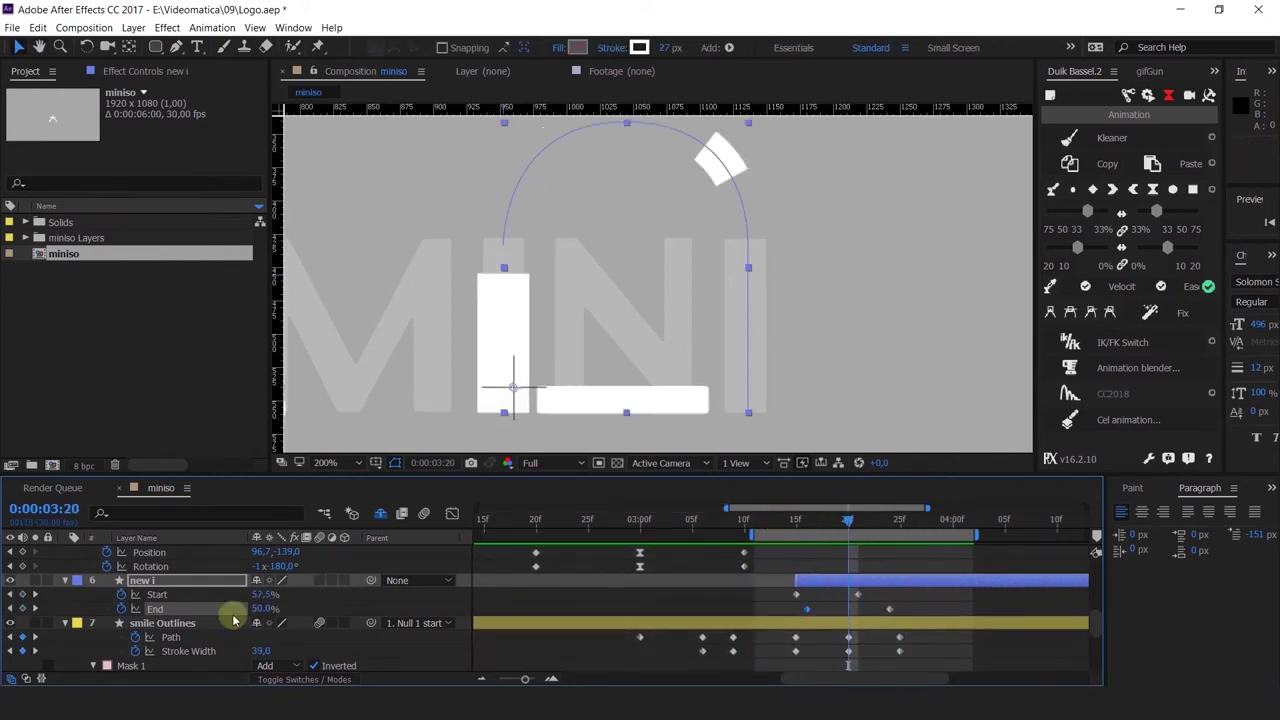
left_click(181, 638)
mouse_move(516, 266)
left_mouse_down()
mouse_move(467, 287)
mouse_move(503, 274)
mouse_move(503, 251)
left_mouse_up()
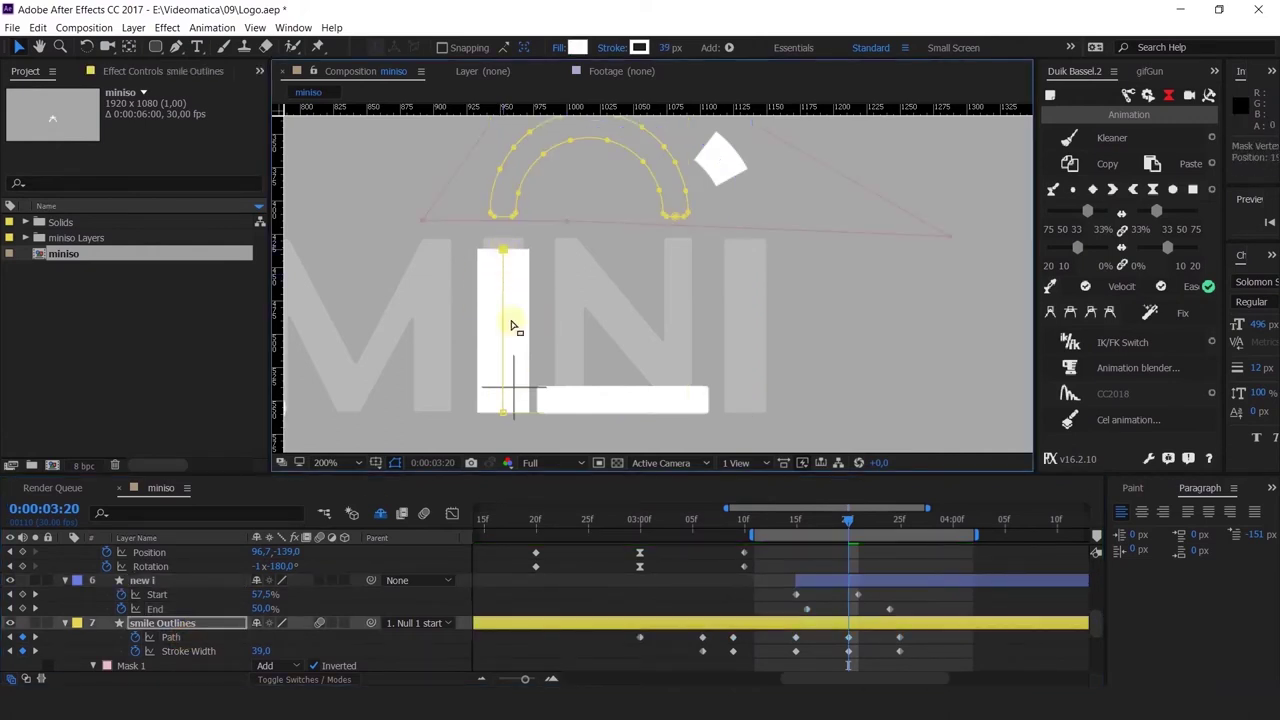
left_click(261, 652)
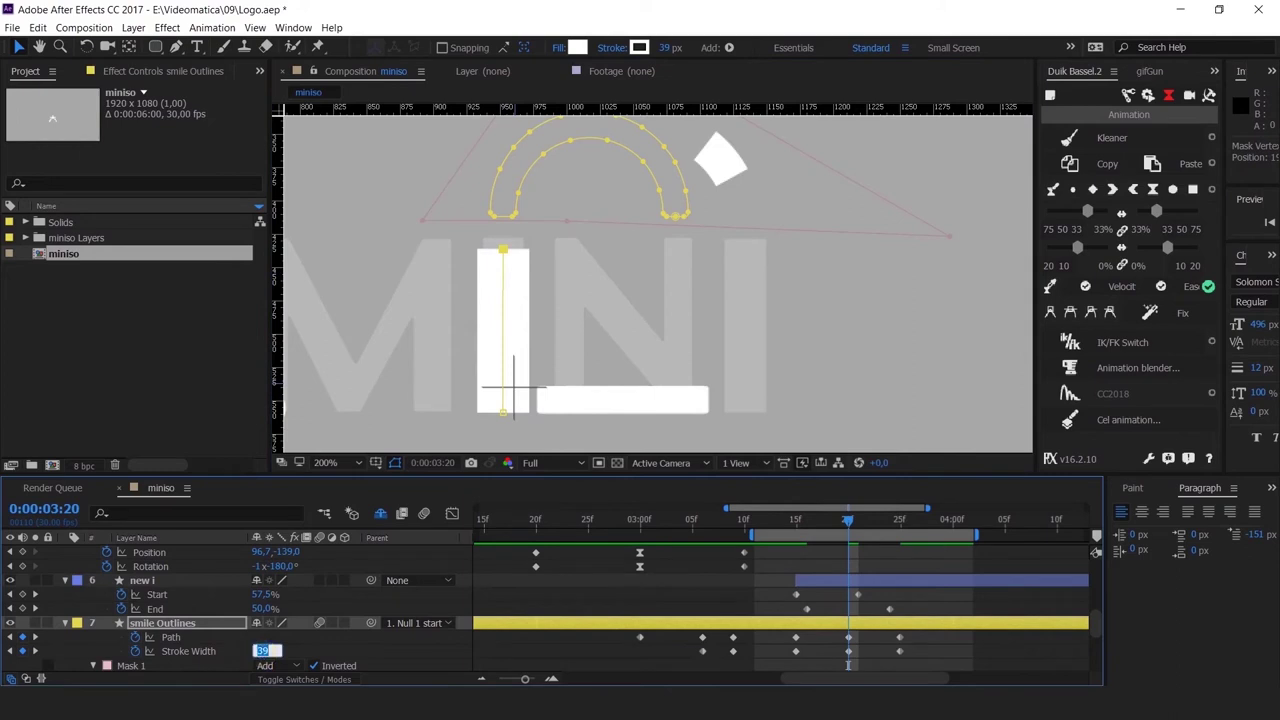
type("20")
key("Return")
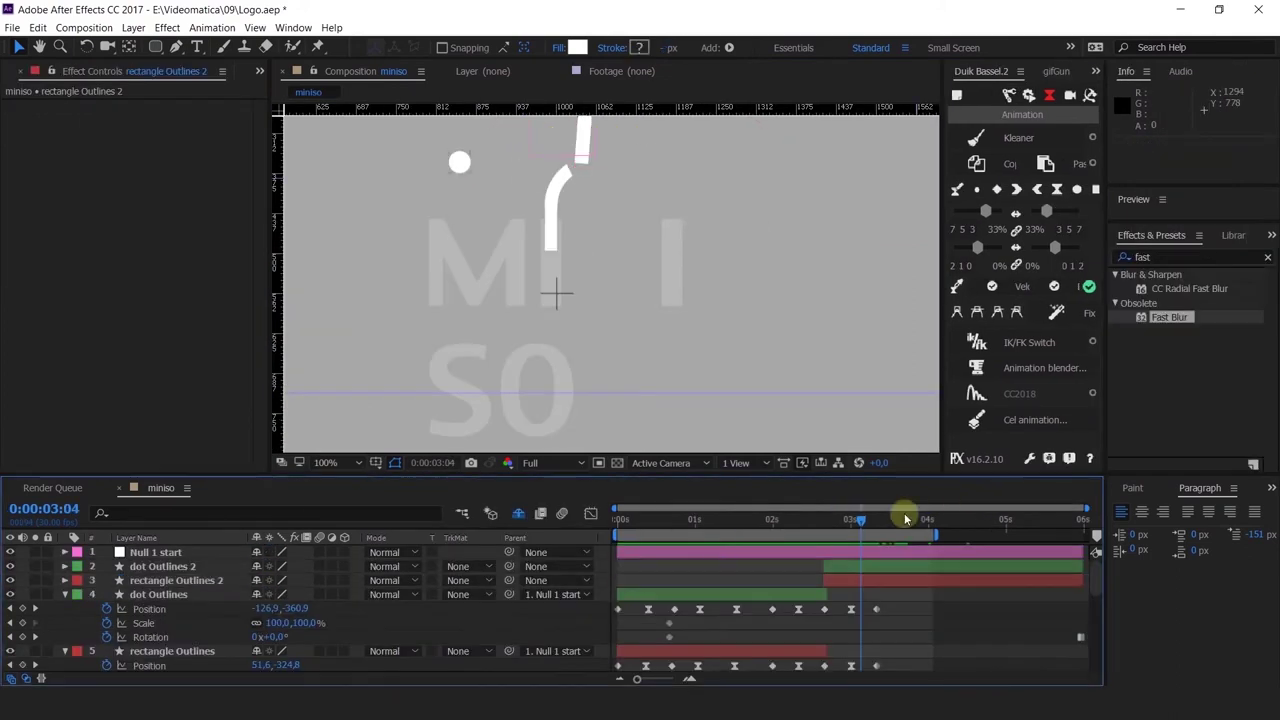
Step: Check the motion around 0:00:03:18 and move the n Outlines layer directly above rectangle Outlines 2
left_click_drag(905, 518, 897, 561)
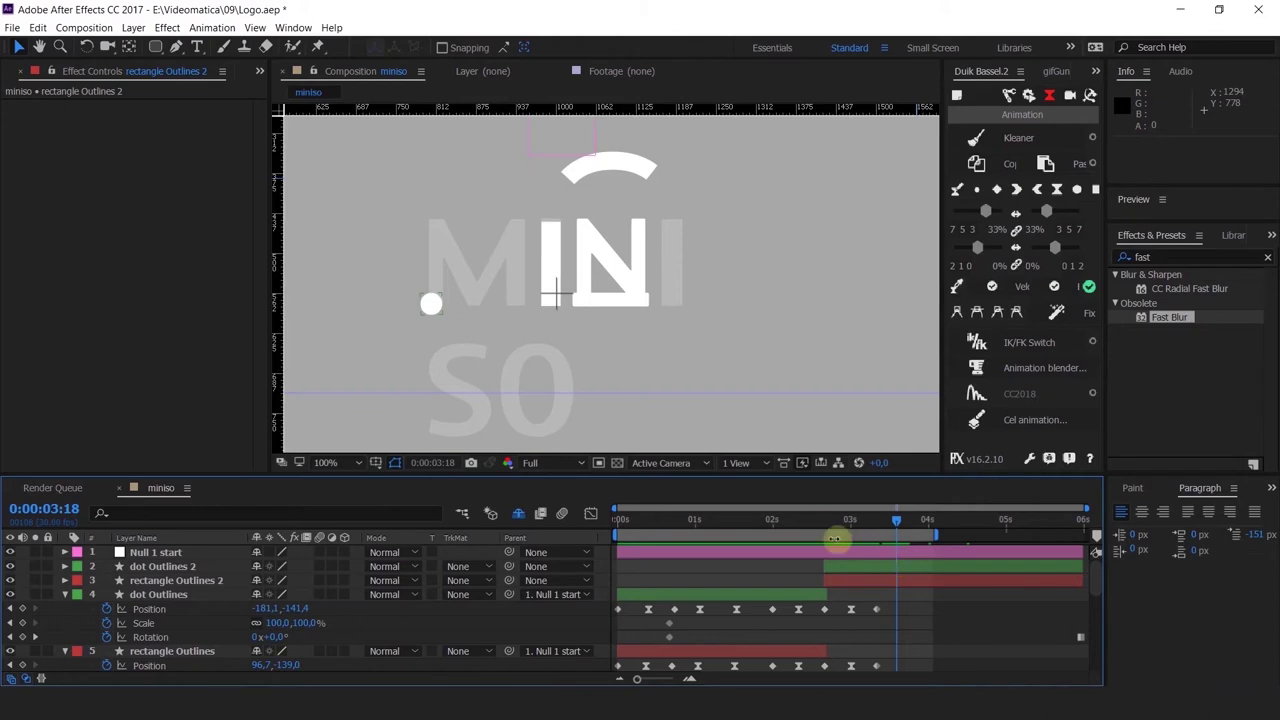
left_click(625, 298)
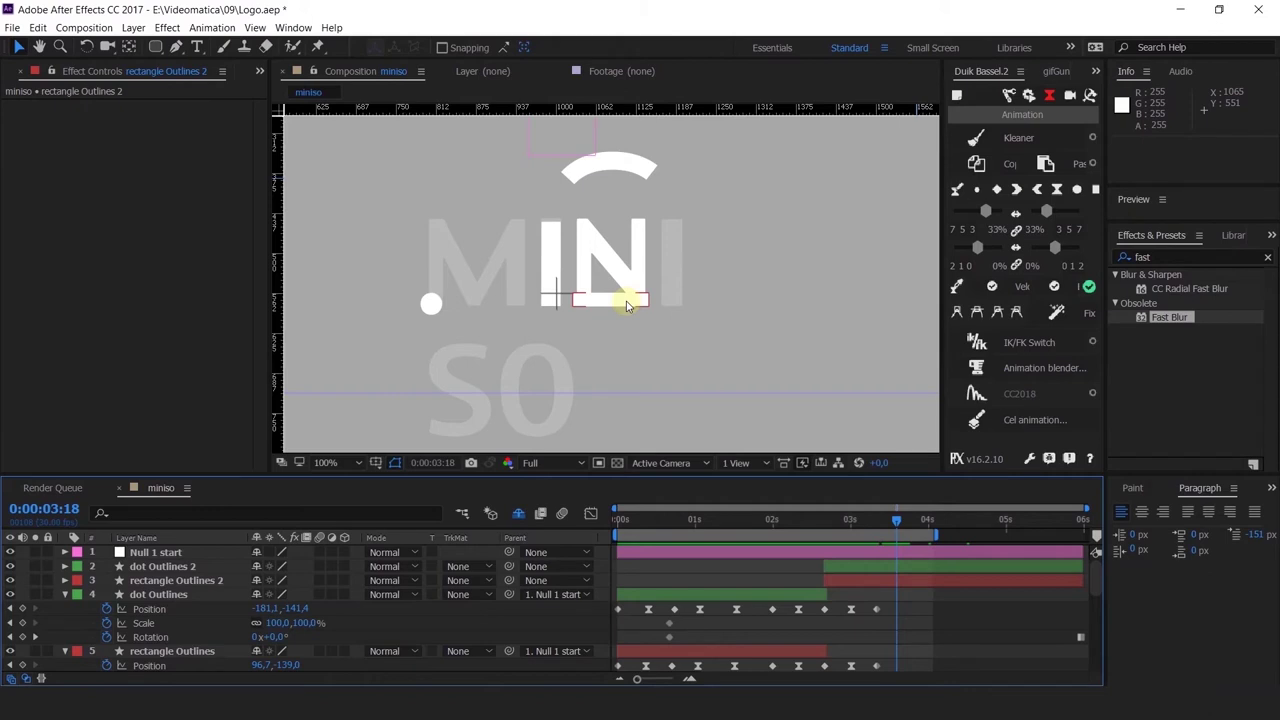
scroll(229, 600, "down", 5)
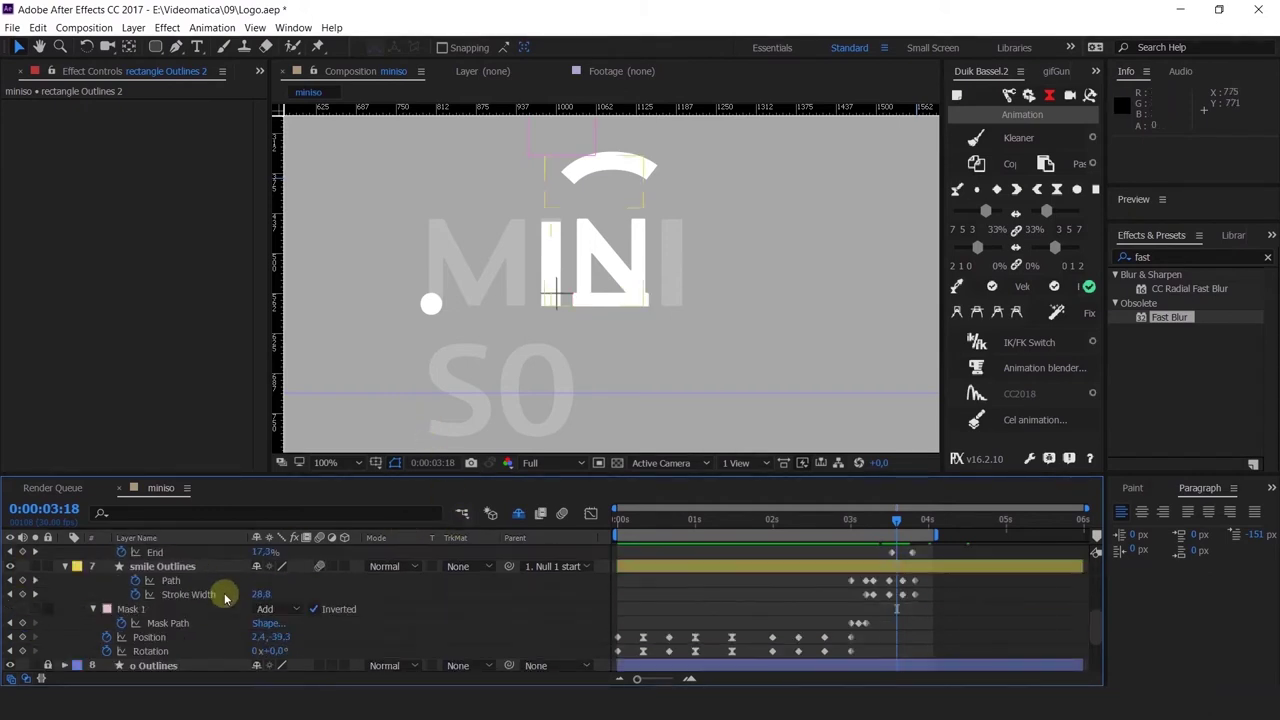
scroll(224, 597, "up", 3)
scroll(177, 634, "down", 6)
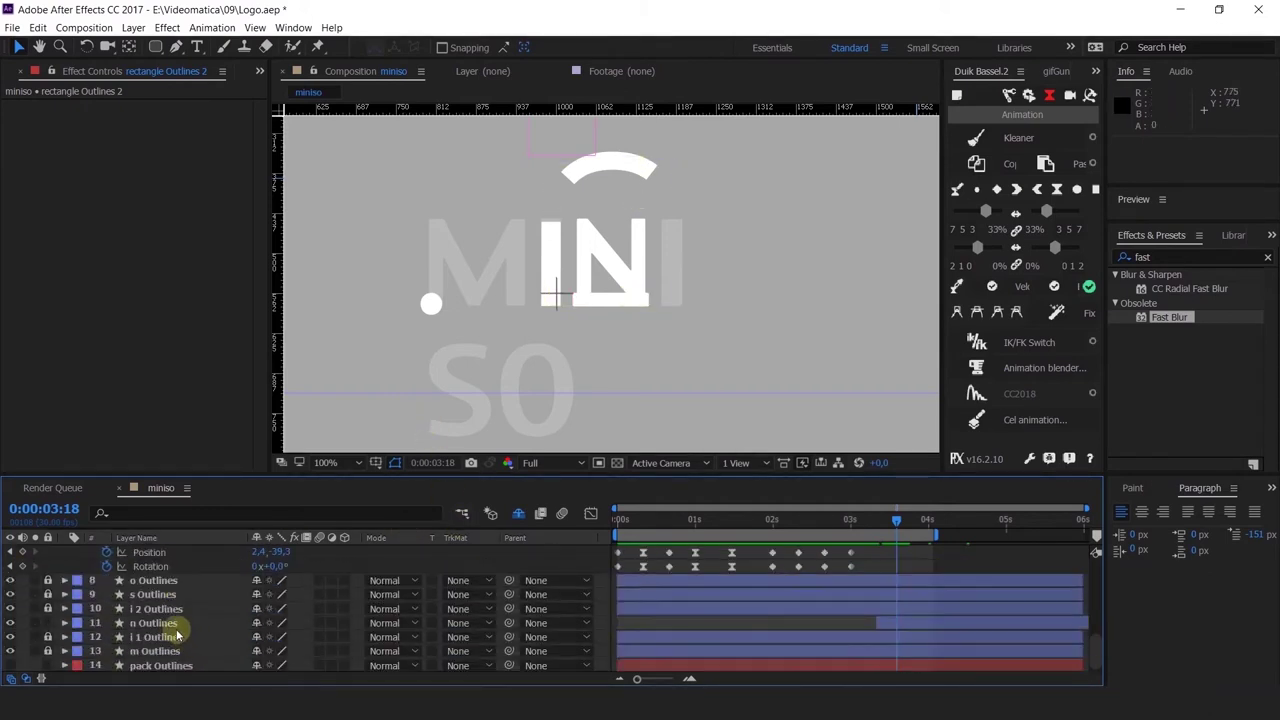
left_click(160, 623)
left_click_drag(160, 623, 206, 580)
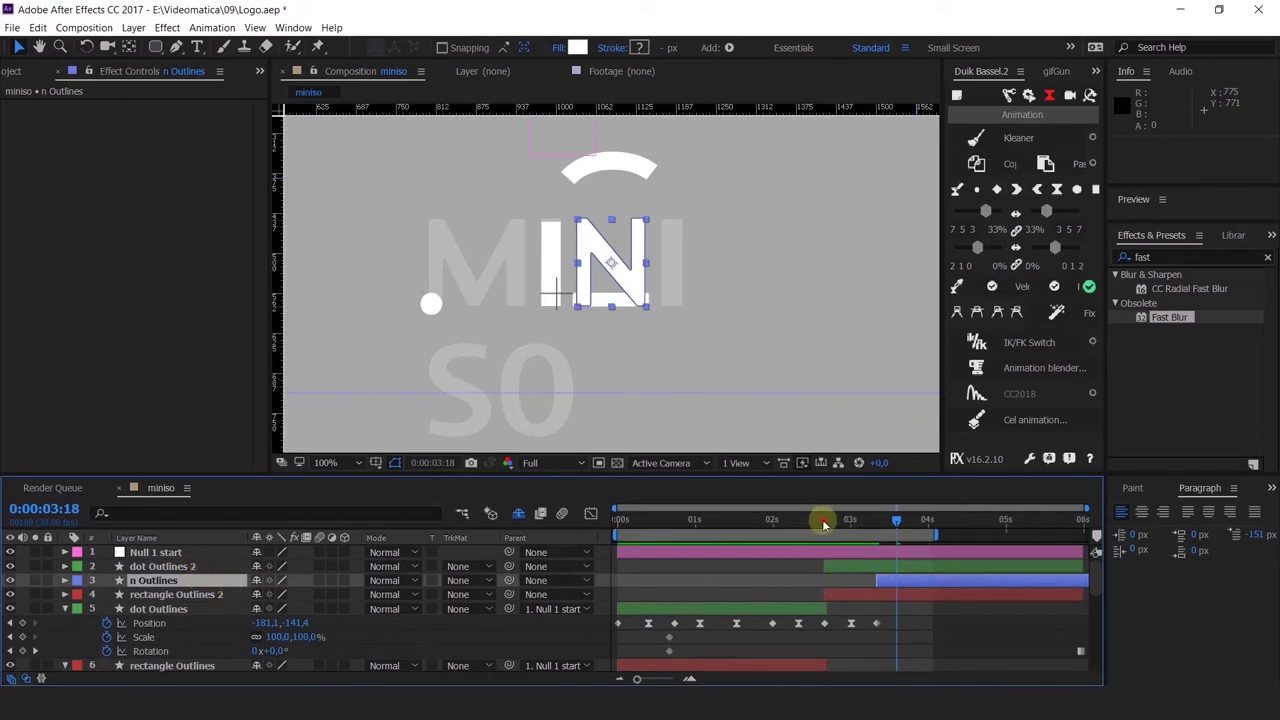
Step: Reveal the rectangle Outlines 2 keyframes and move its two Path keyframes to 0:00:03:00 and 0:00:03:10
left_click_drag(823, 522, 867, 606)
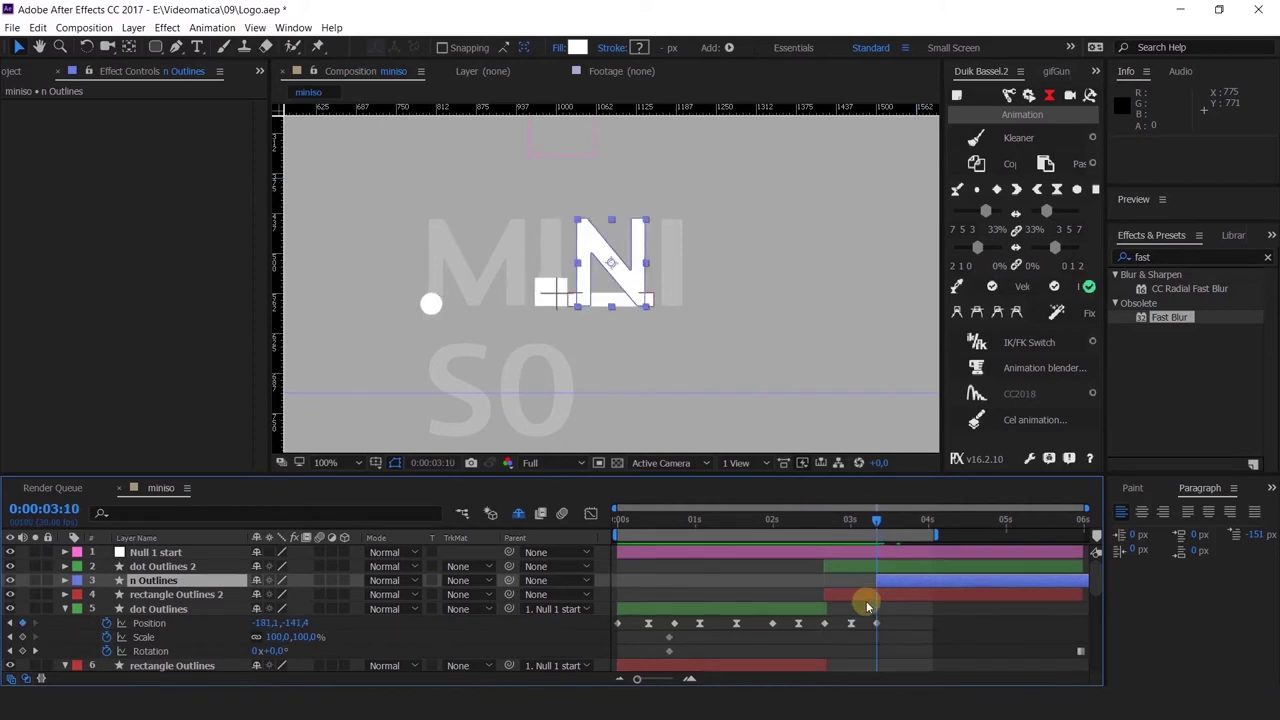
left_click(867, 606)
left_click(867, 598)
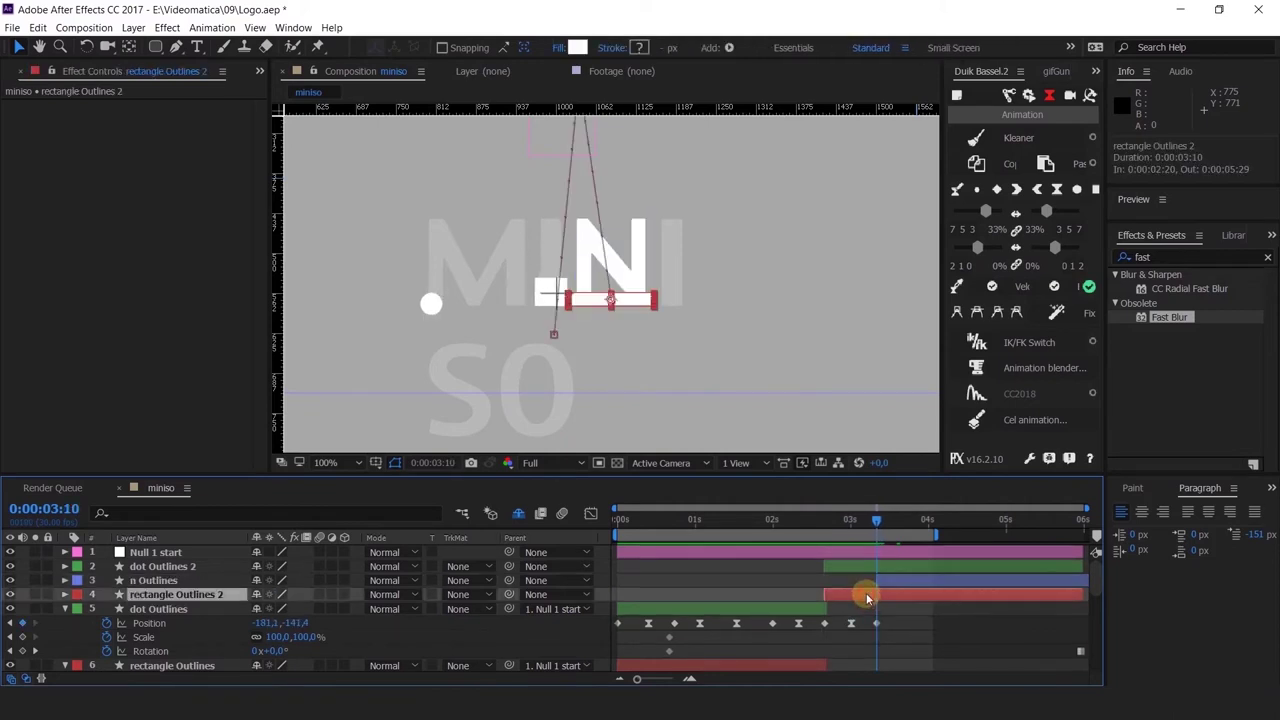
scroll(620, 337, "up", 1)
key("u")
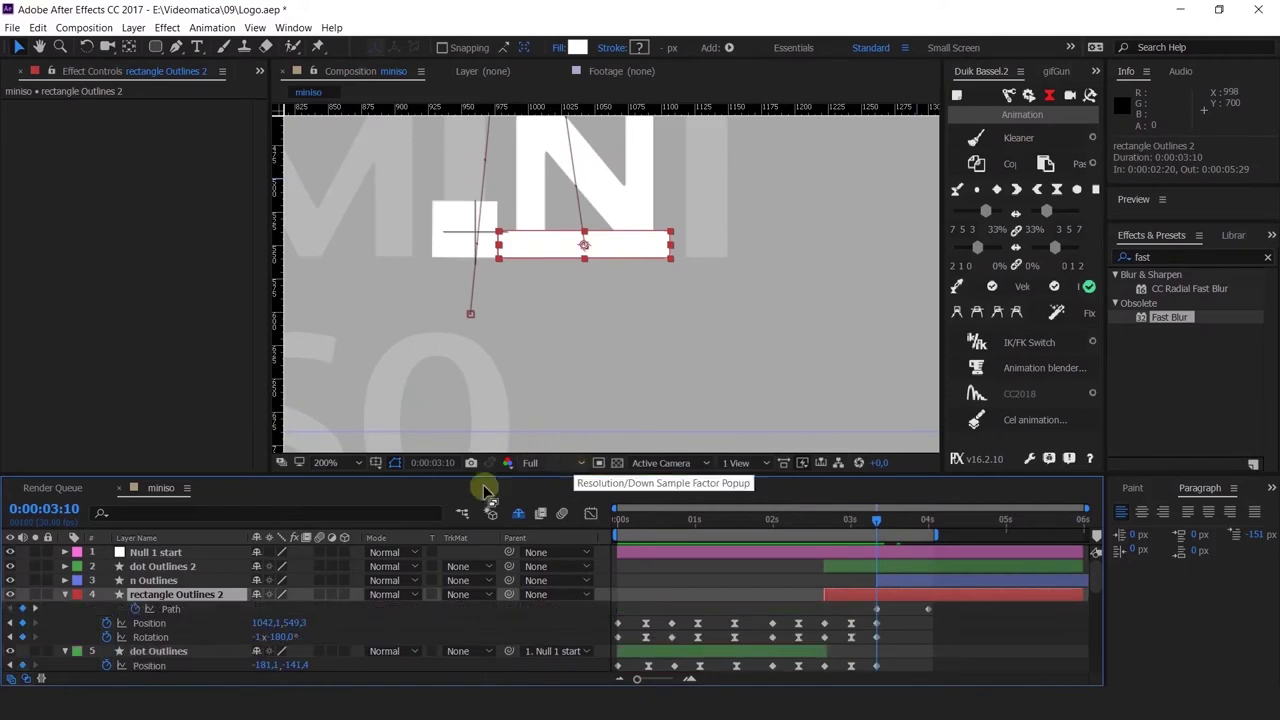
left_click_drag(684, 282, 660, 319)
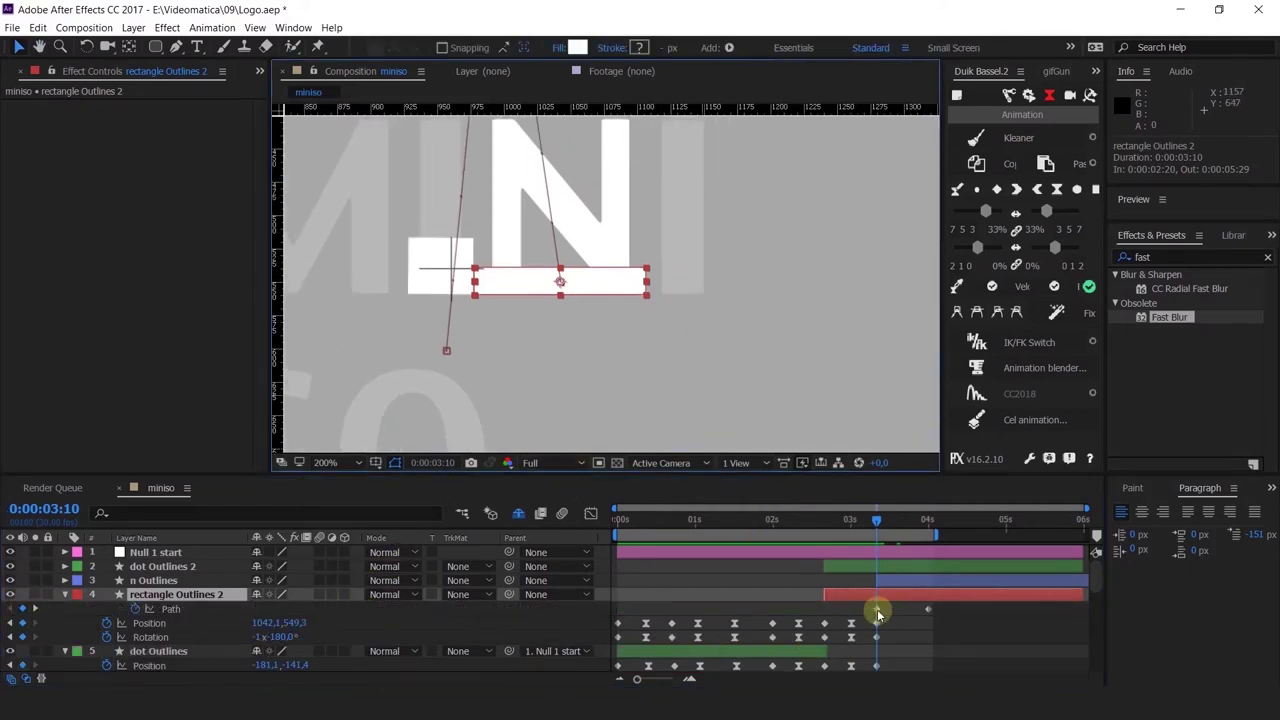
left_click_drag(877, 610, 848, 609)
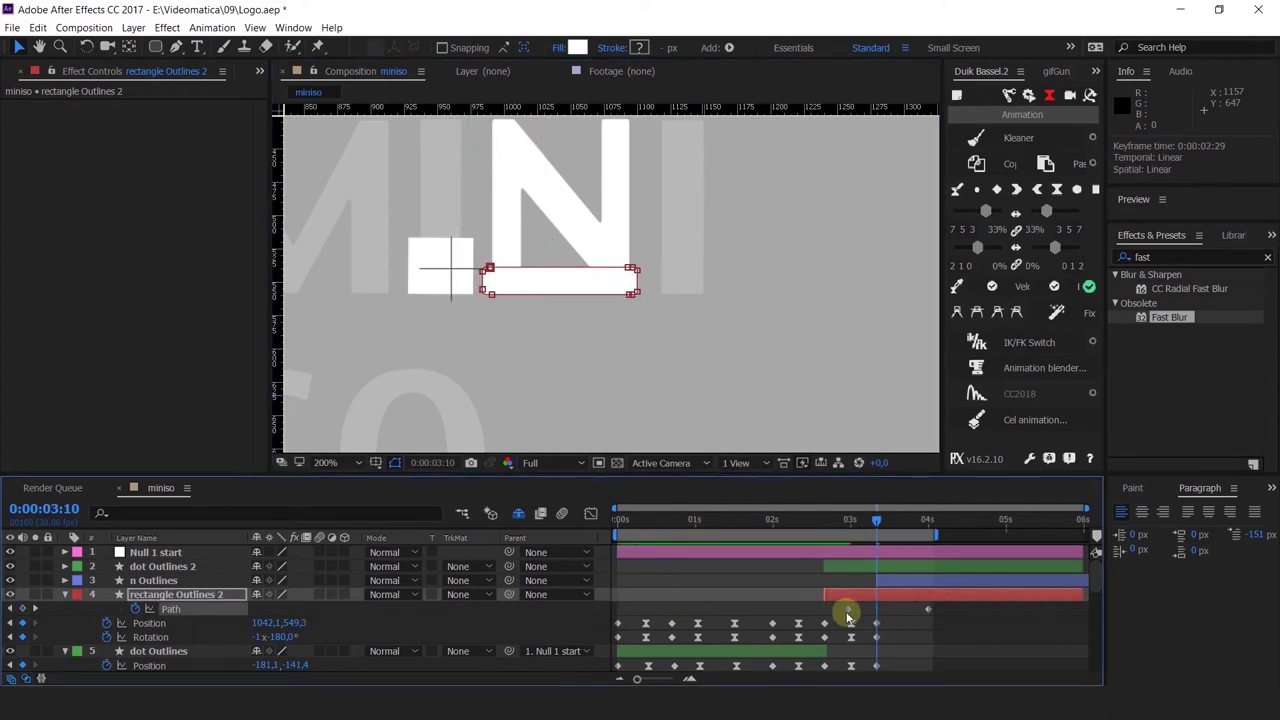
left_click_drag(928, 609, 878, 636)
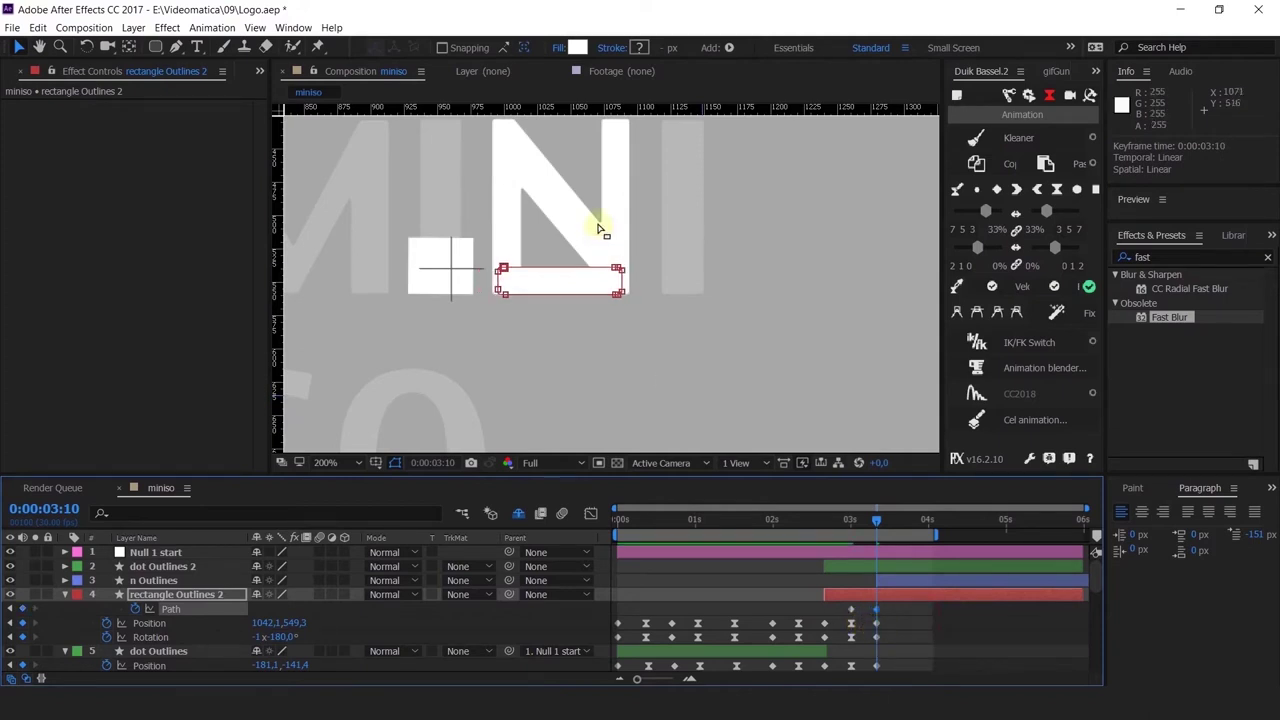
Step: Widen the rectangle Outlines 2 Path at 0:00:03:10 symmetrically so the bar extends slightly past both sides of the N
left_click_drag(642, 251, 460, 305)
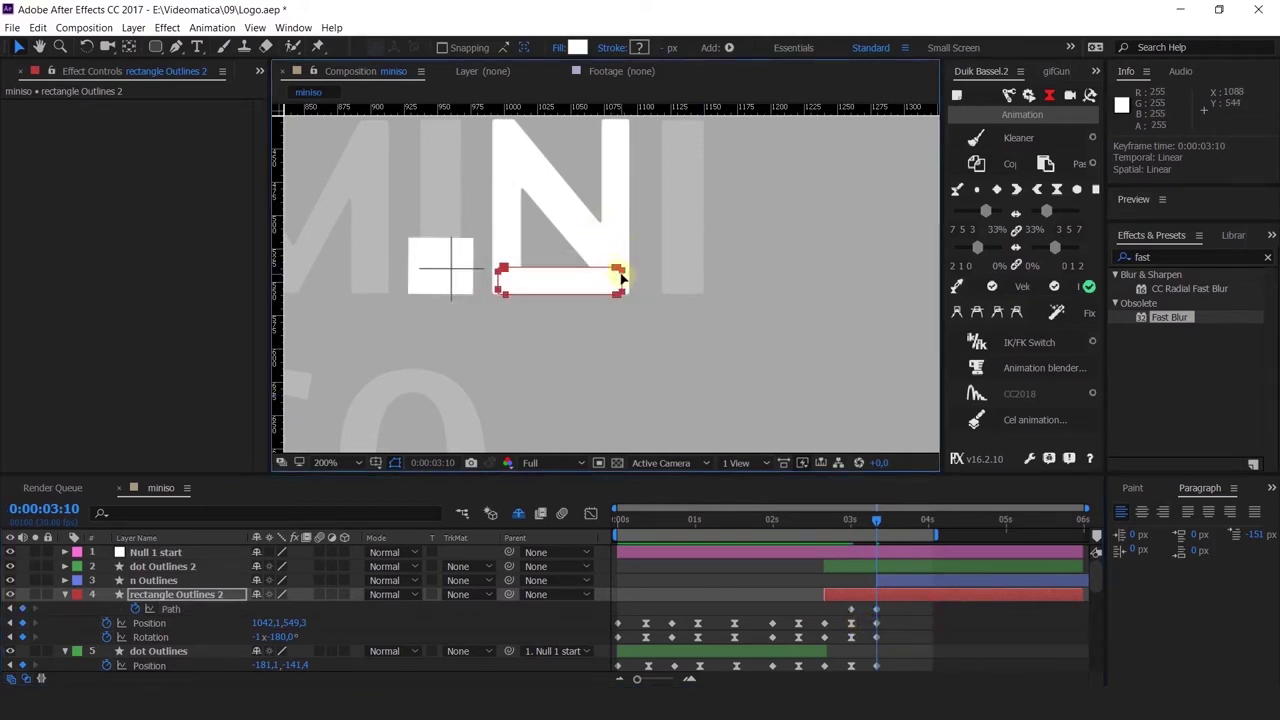
double_click(620, 279)
left_click_drag(622, 281, 637, 285)
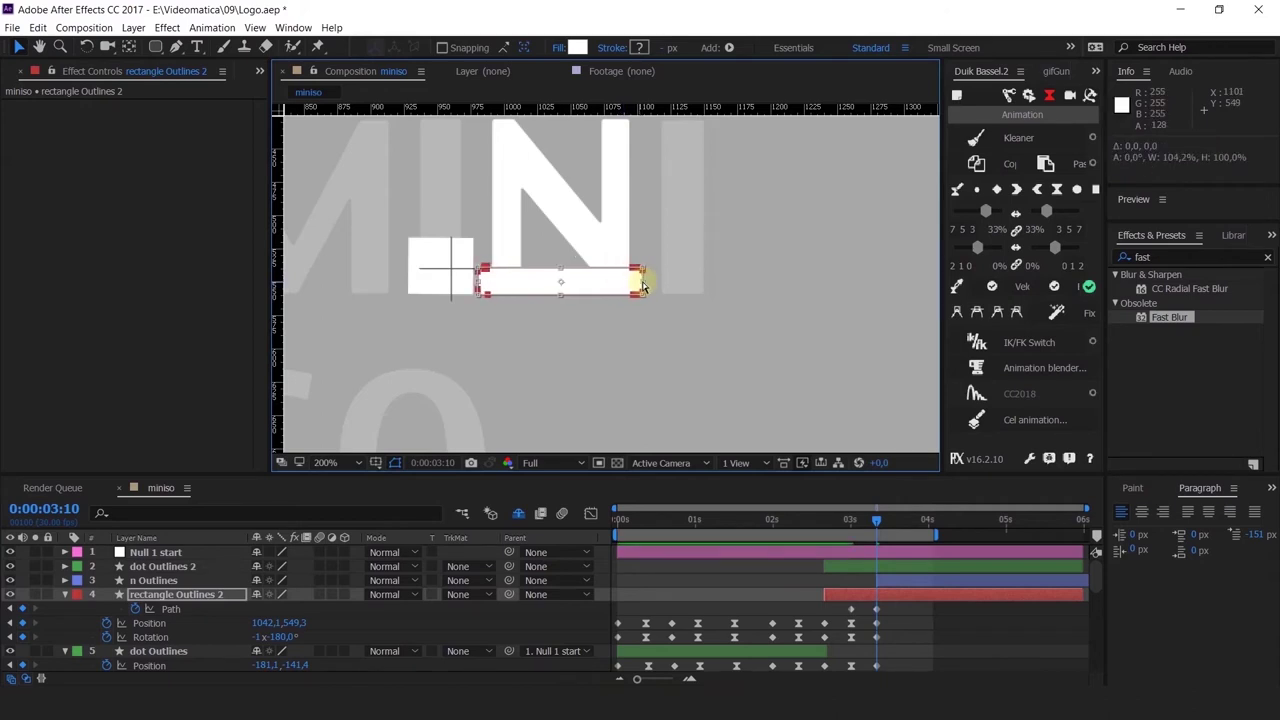
left_click_drag(642, 285, 637, 285)
left_click_drag(886, 606, 845, 615)
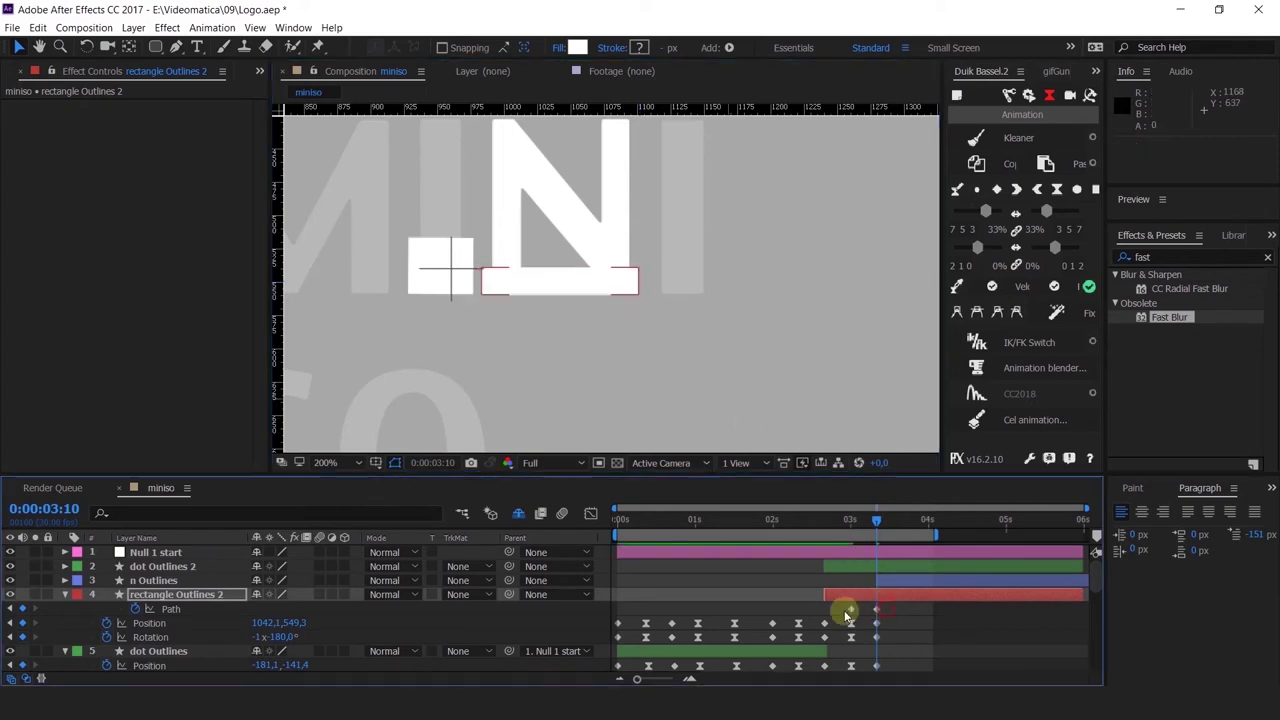
Step: Reveal the Path property of Path 1 inside Group 1 of the n Outlines layer
left_click(883, 577)
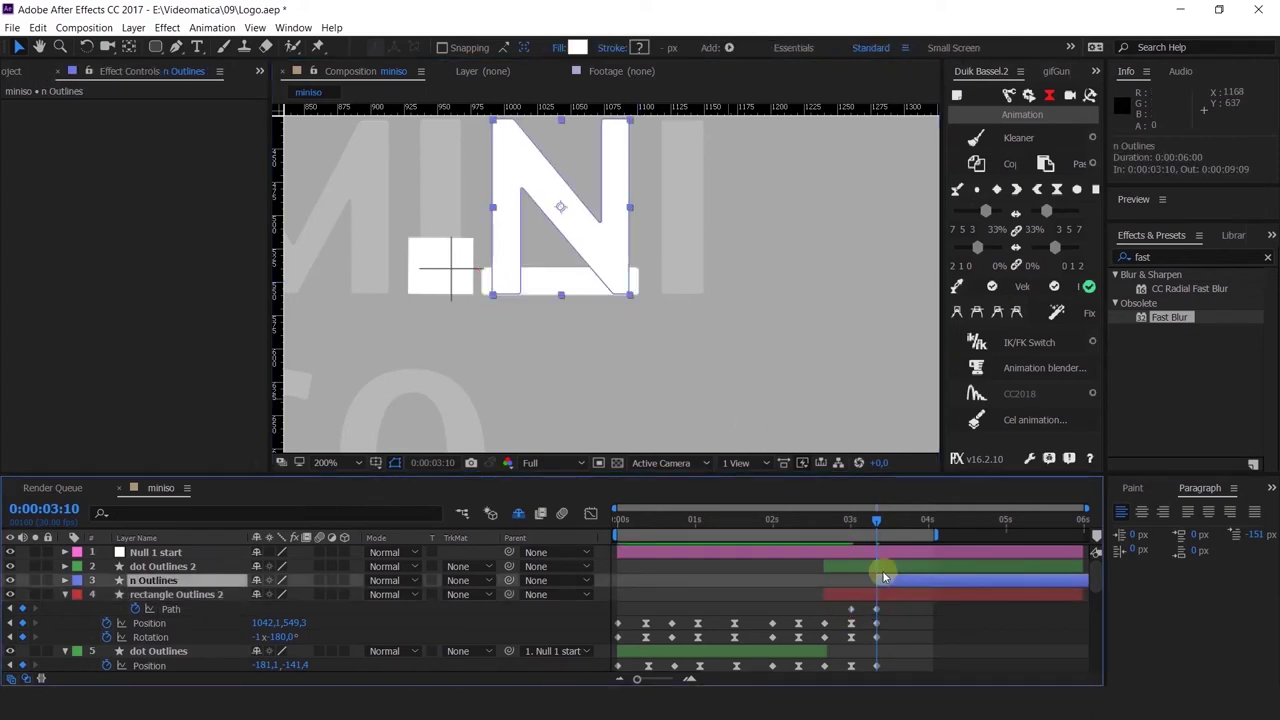
left_click_drag(637, 270, 657, 329)
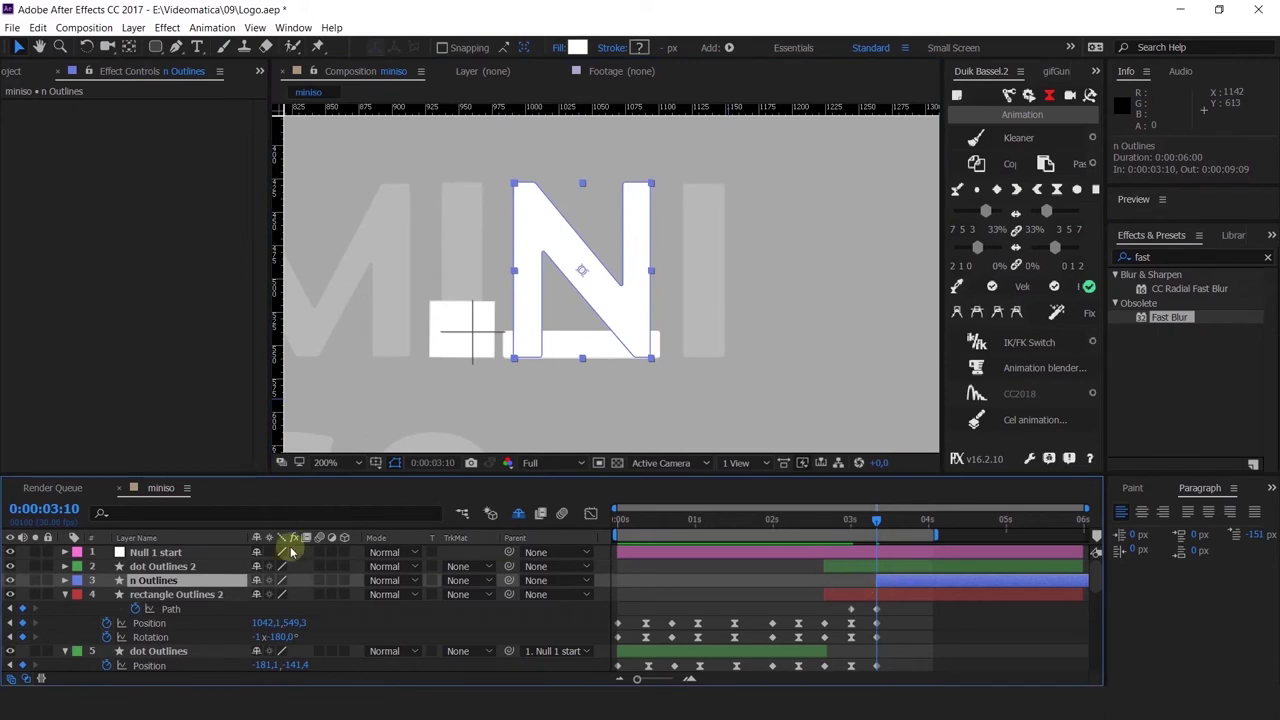
left_click(66, 581)
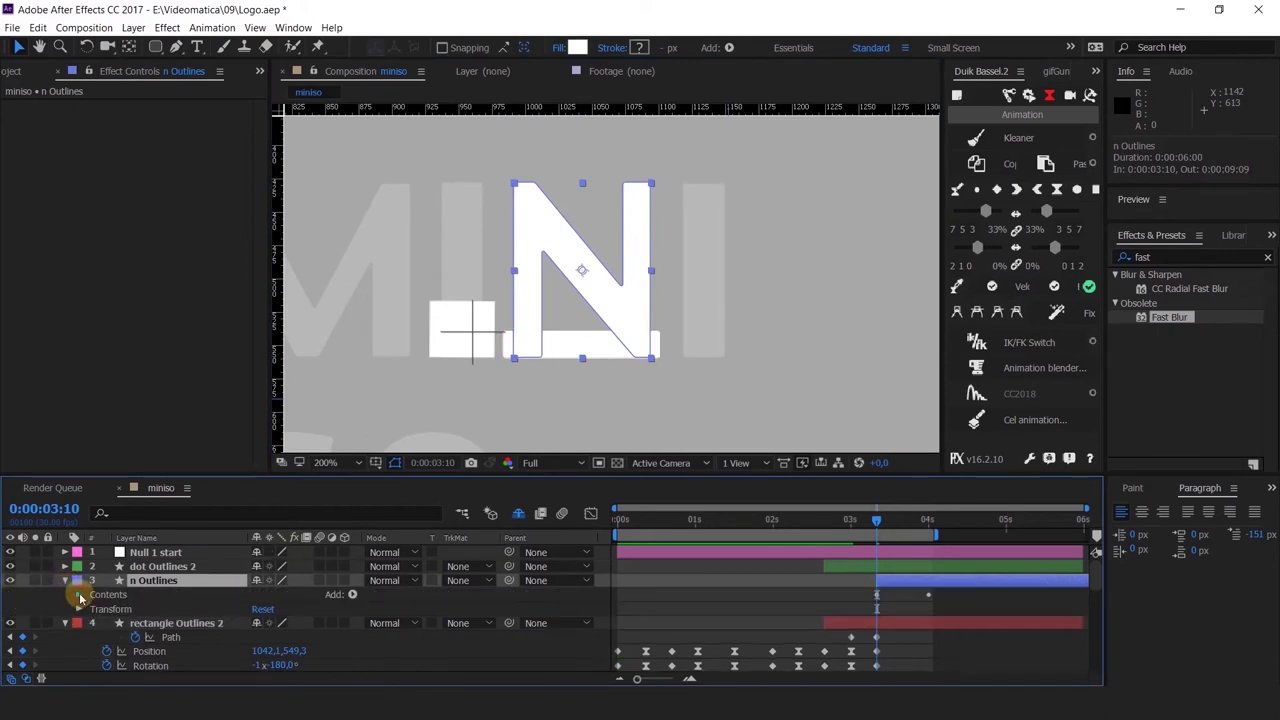
left_click(79, 594)
left_click(93, 609)
left_click(122, 623)
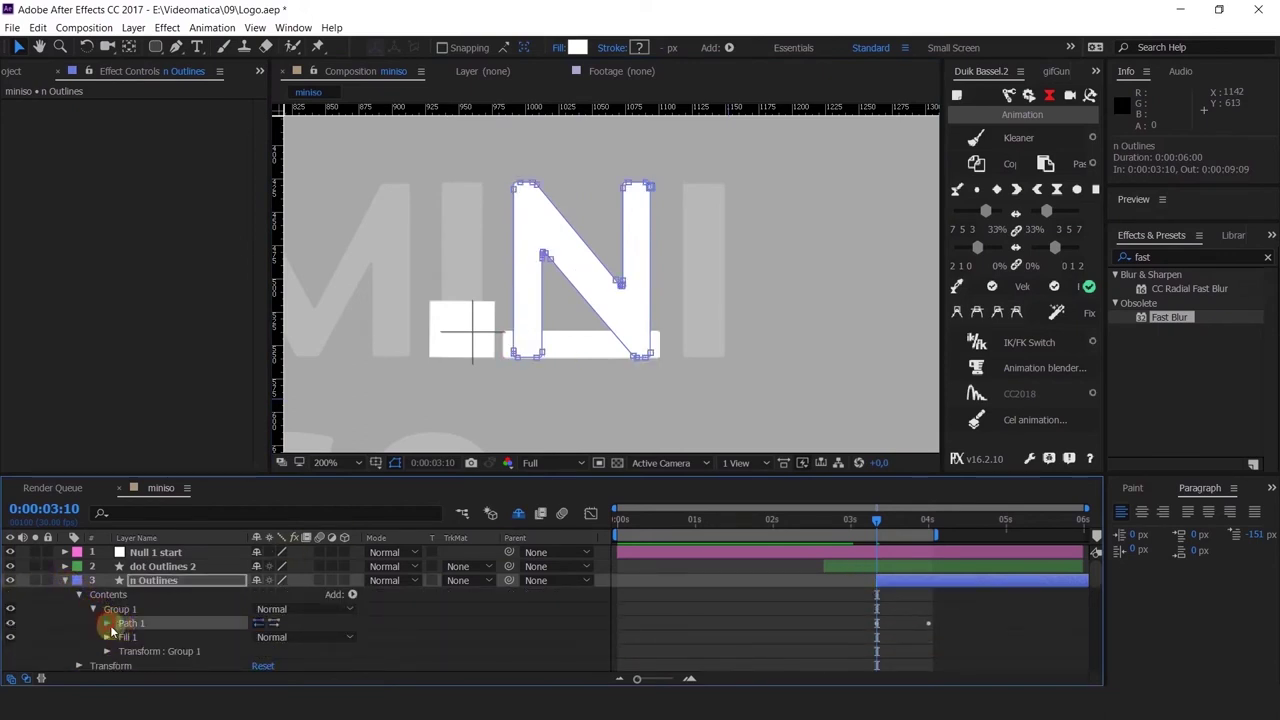
left_click(107, 623)
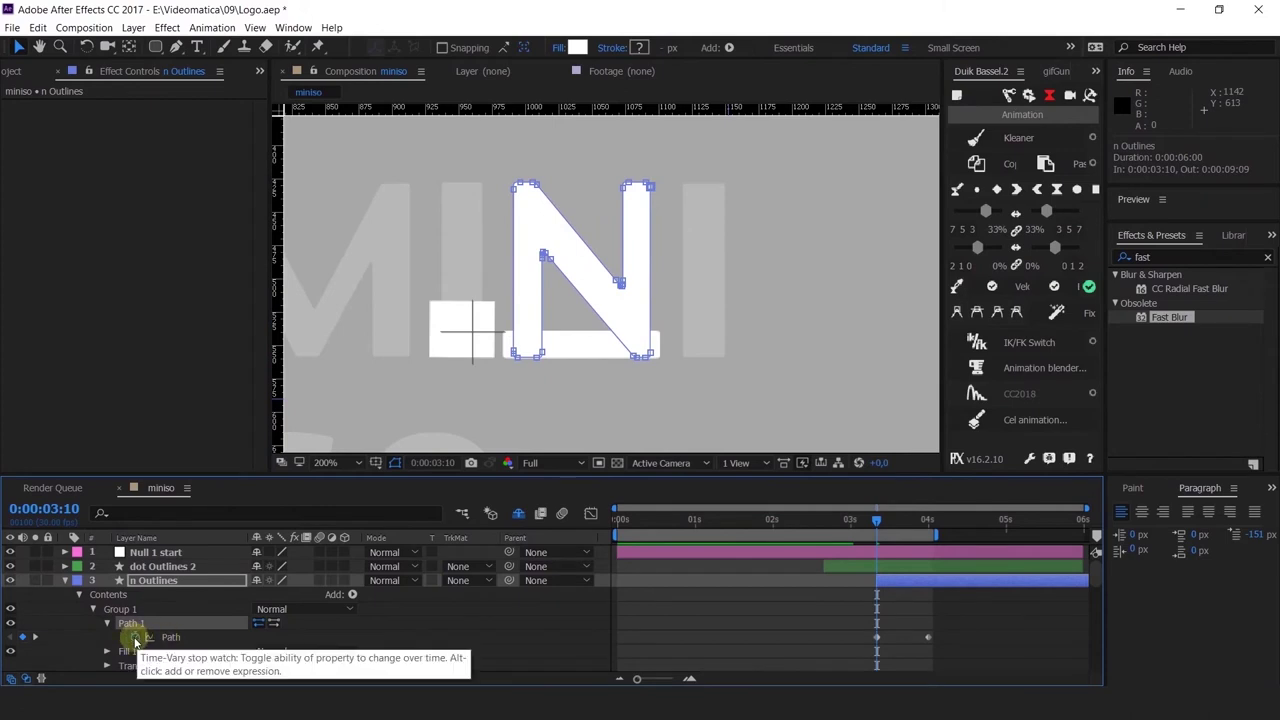
Step: At 0:00:03:10, squash the whole N path vertically to about 56.5% height, keeping its base on the baseline
left_click_drag(497, 150, 698, 394)
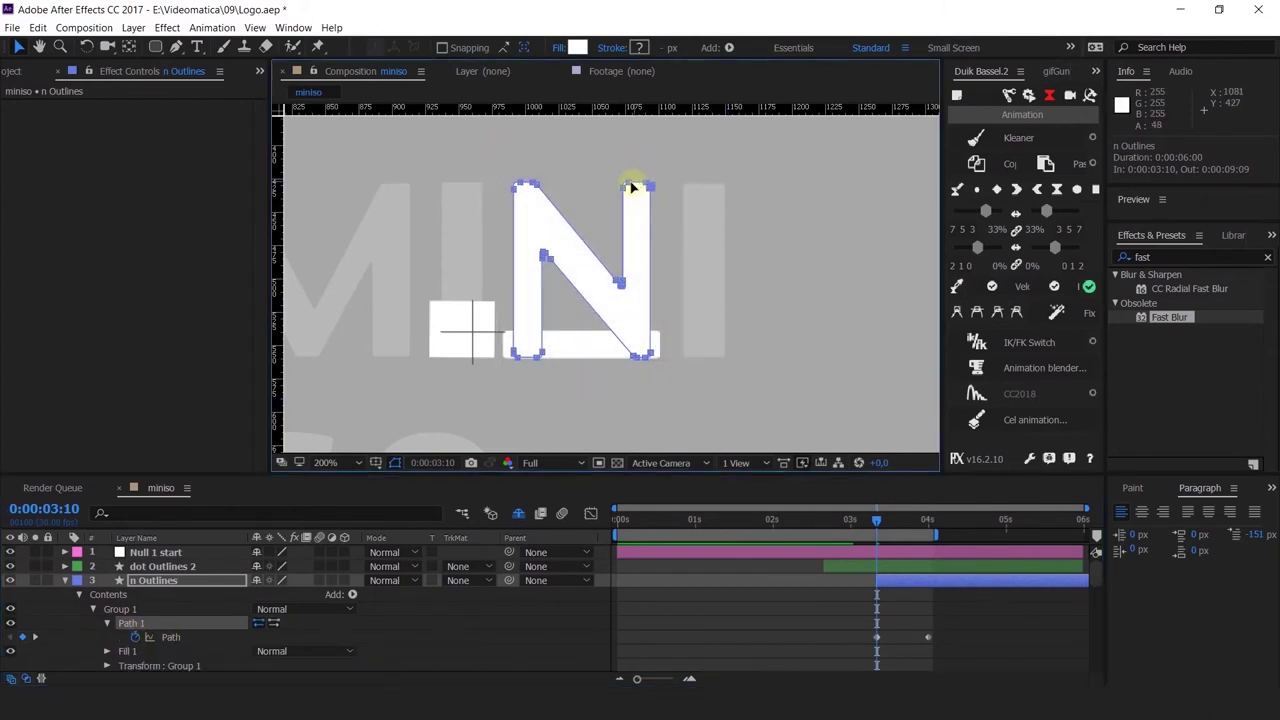
double_click(631, 186)
left_click_drag(581, 202, 592, 263)
key("Return")
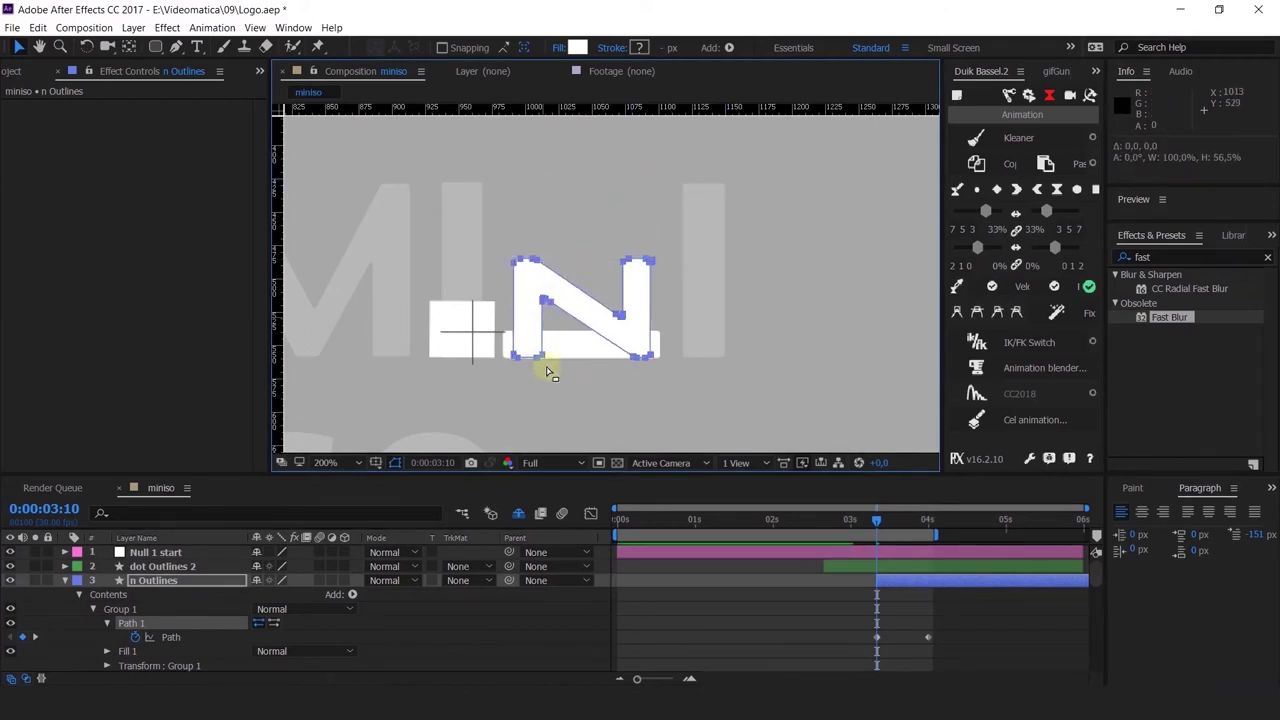
Step: Flare the N's left stem by stretching its lower outer corner to the bar's end and shifting its top and inner peak inward with curved edges
scroll(513, 361, "up", 2)
left_click_drag(504, 322, 494, 350)
left_click_drag(476, 213, 511, 210)
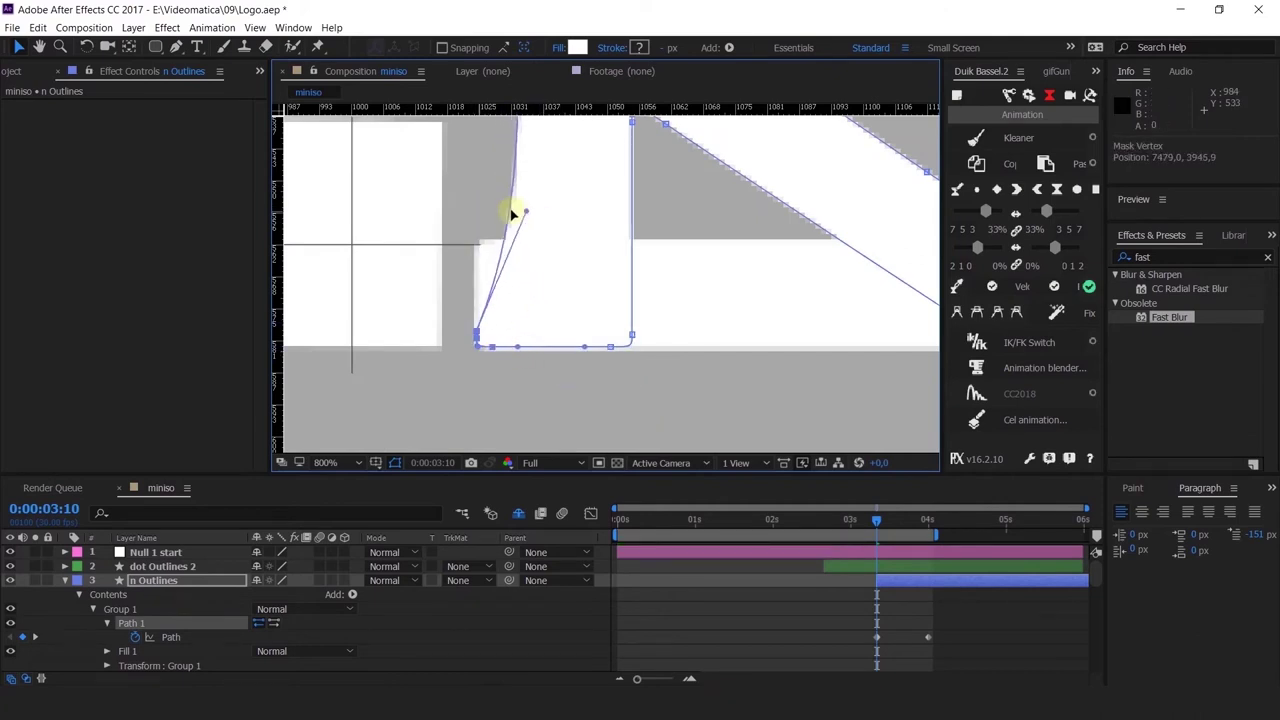
scroll(578, 252, "down", 3)
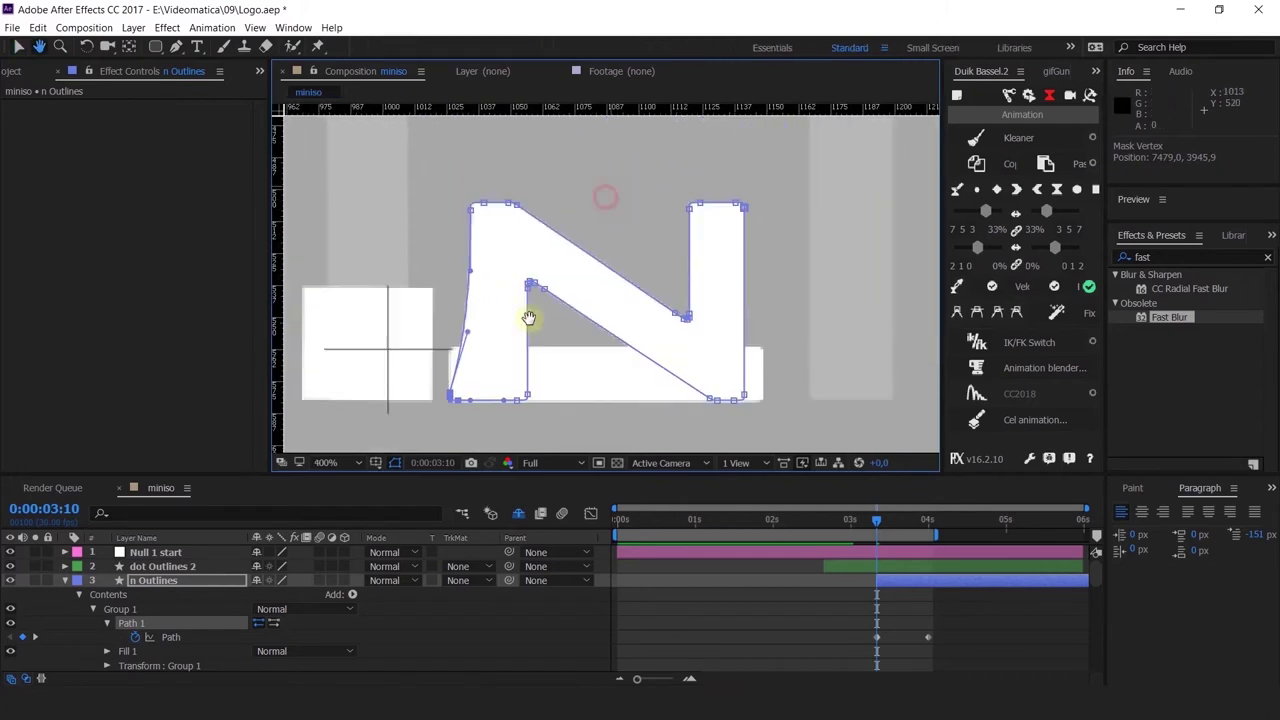
left_click_drag(466, 238, 498, 236)
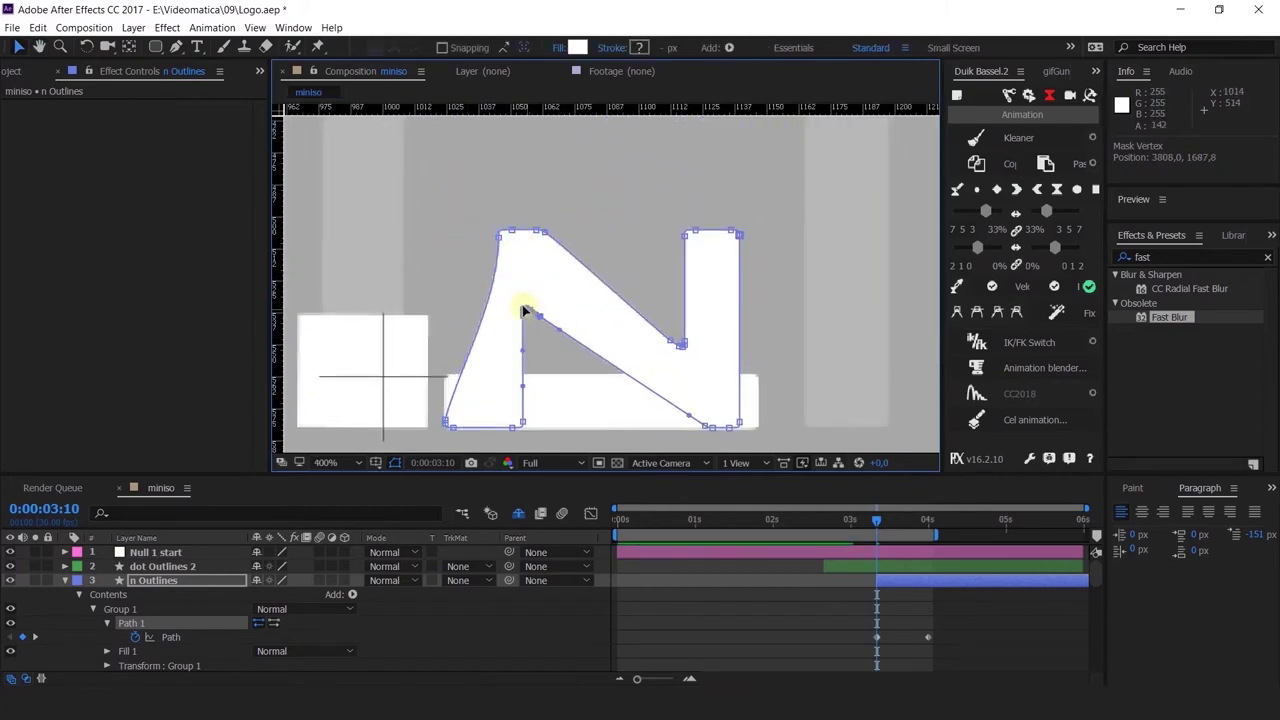
left_click_drag(525, 312, 549, 326)
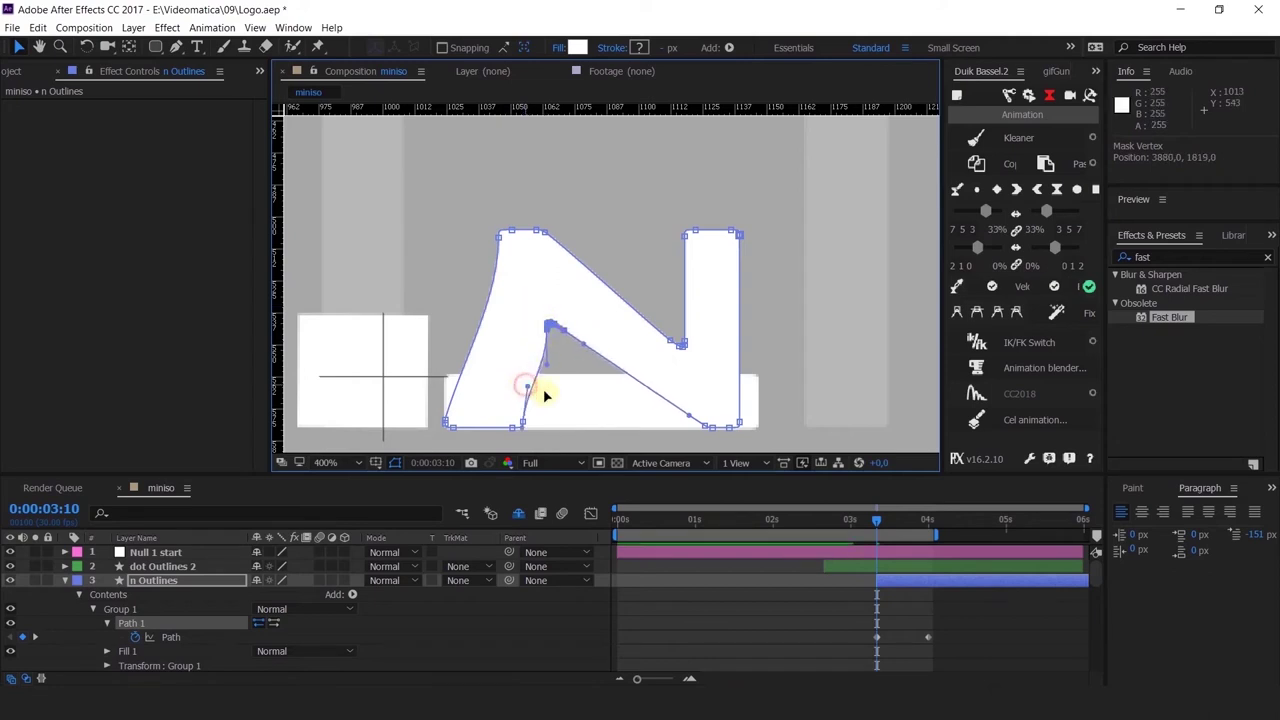
Step: Shift the top of the N's right stem inward, pinch the upper notch nearly closed and widen the stem's top on both sides
left_click_drag(769, 197, 627, 257)
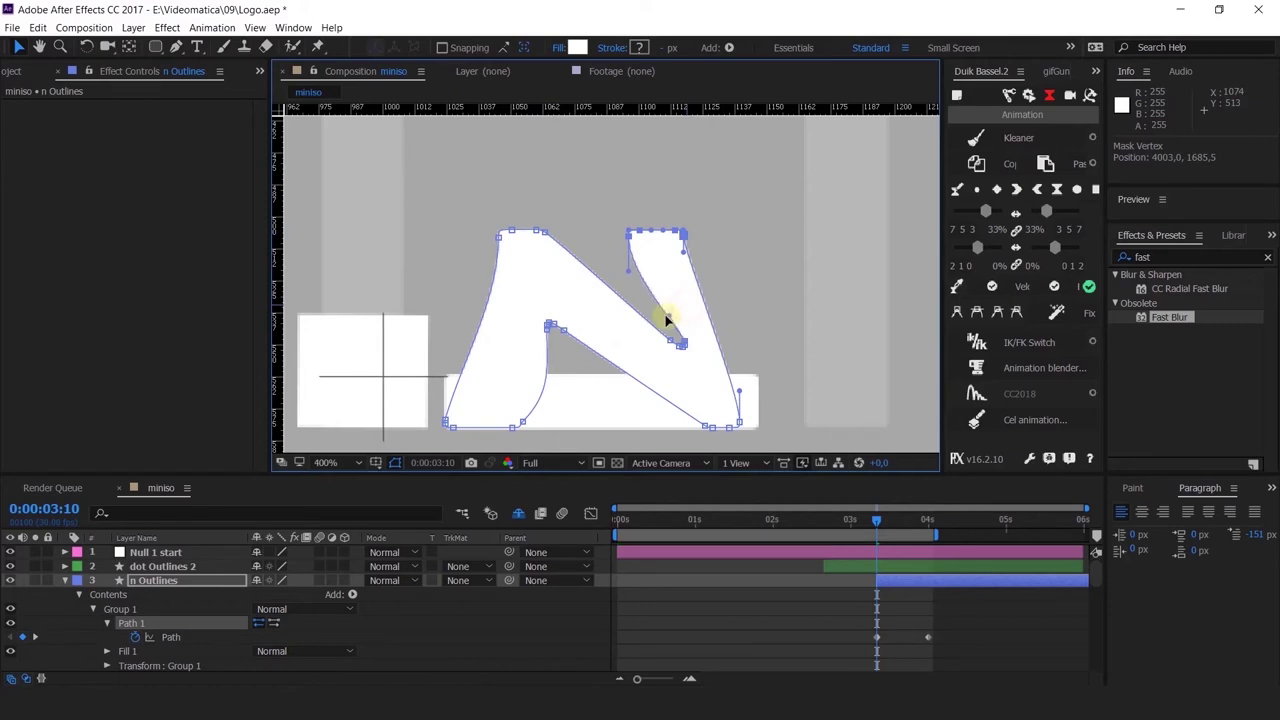
scroll(679, 346, "up", 2)
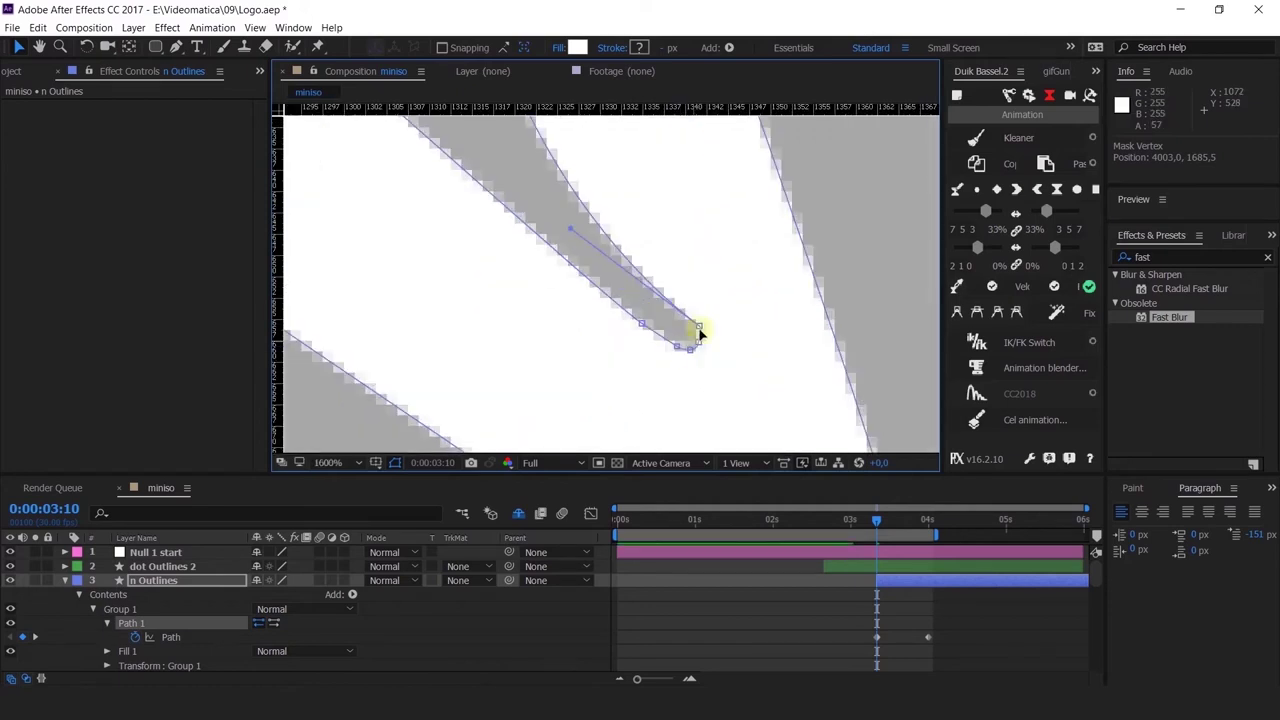
left_click_drag(689, 337, 659, 338)
key("ctrl+z")
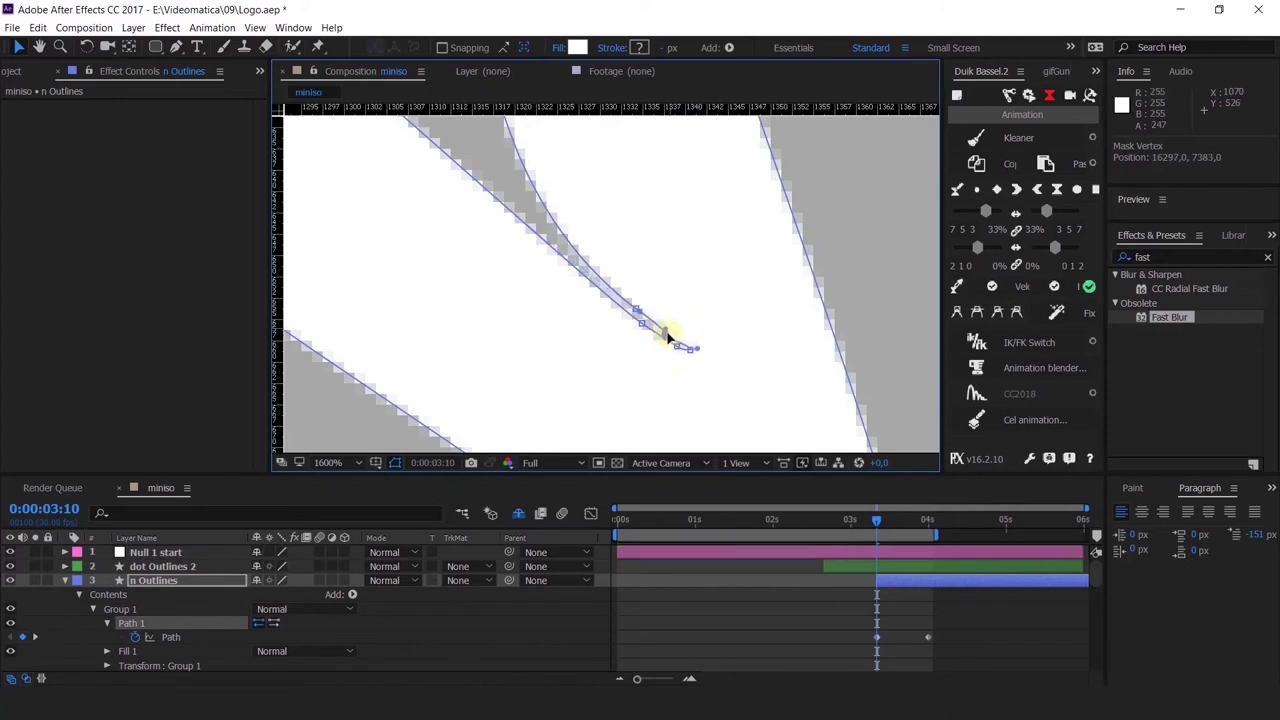
scroll(669, 330, "down", 3)
scroll(669, 330, "up", 2)
left_click_drag(720, 216, 740, 352)
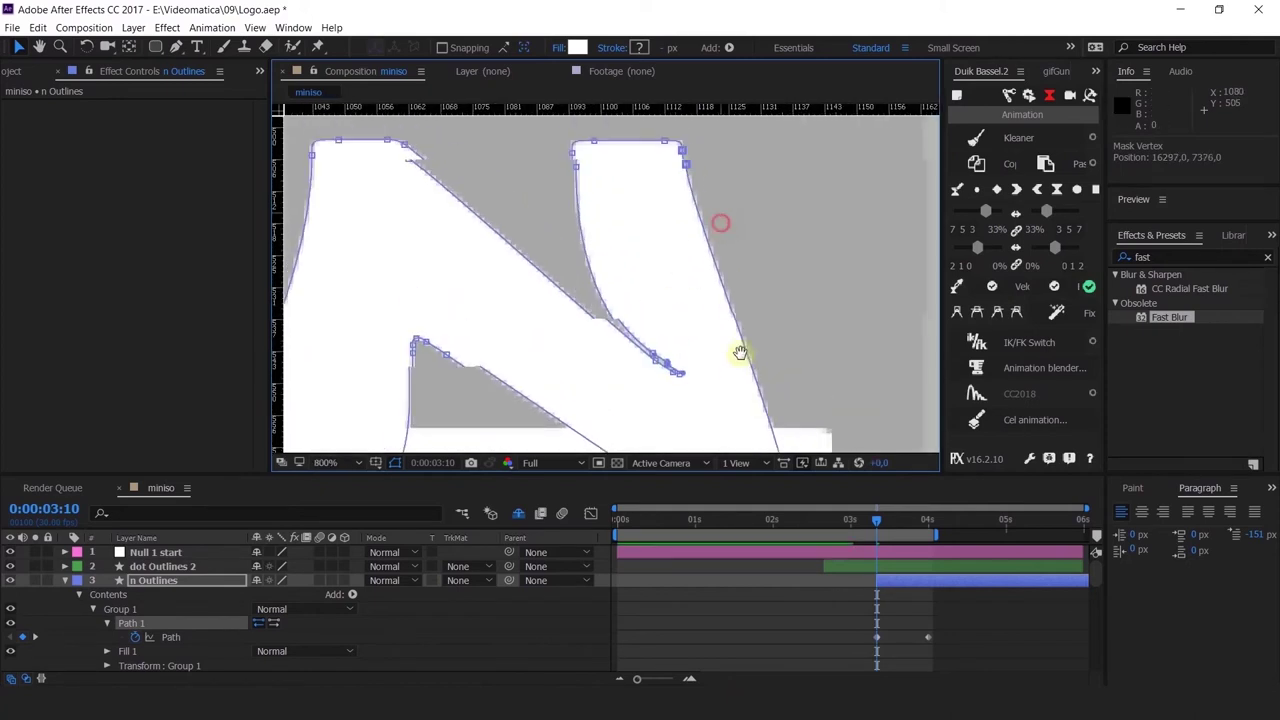
mouse_move(743, 222)
left_mouse_down()
mouse_move(643, 275)
mouse_move(732, 245)
left_mouse_up()
mouse_move(637, 245)
left_mouse_down()
mouse_move(571, 263)
mouse_move(589, 259)
left_mouse_up()
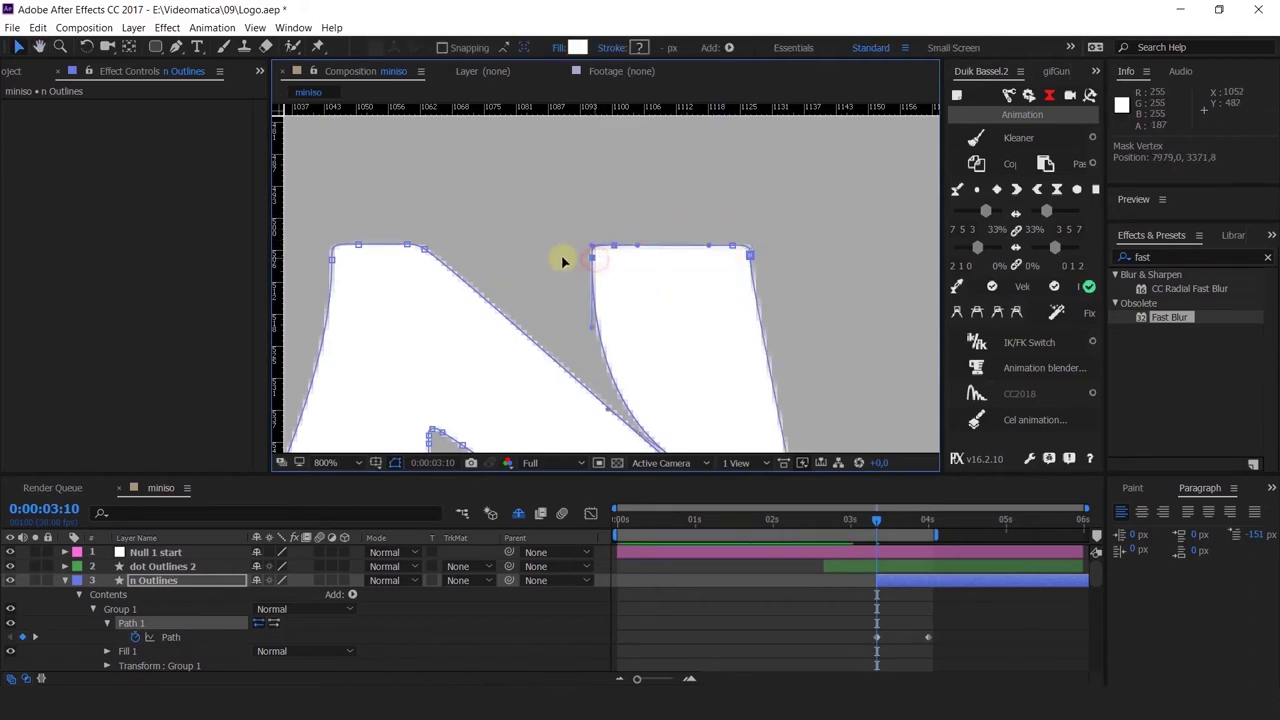
Step: Pull the N's lower outer right corner out to the bar's end and curve the right stem's outer edge
scroll(557, 257, "down", 4)
scroll(643, 306, "up", 4)
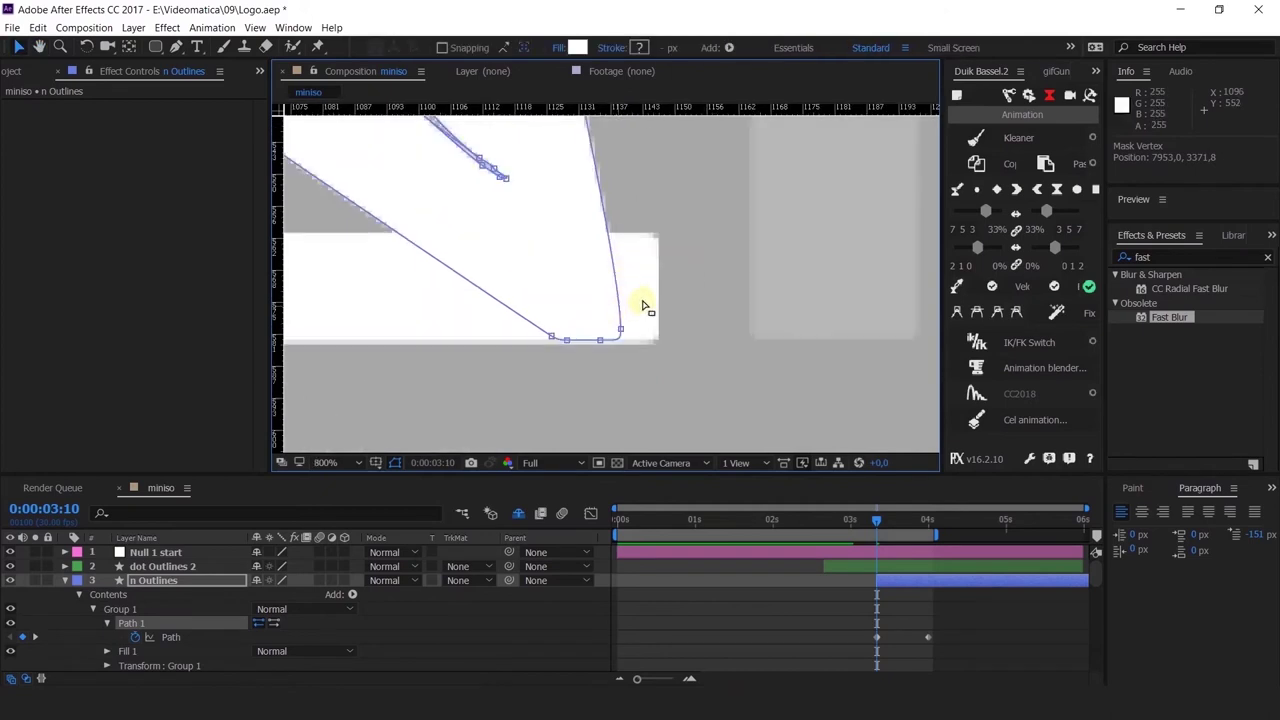
mouse_move(643, 302)
left_mouse_down()
mouse_move(586, 349)
mouse_move(637, 340)
left_mouse_up()
mouse_move(654, 265)
left_mouse_down()
mouse_move(662, 217)
mouse_move(570, 236)
mouse_move(630, 286)
left_mouse_up()
scroll(652, 242, "down", 2)
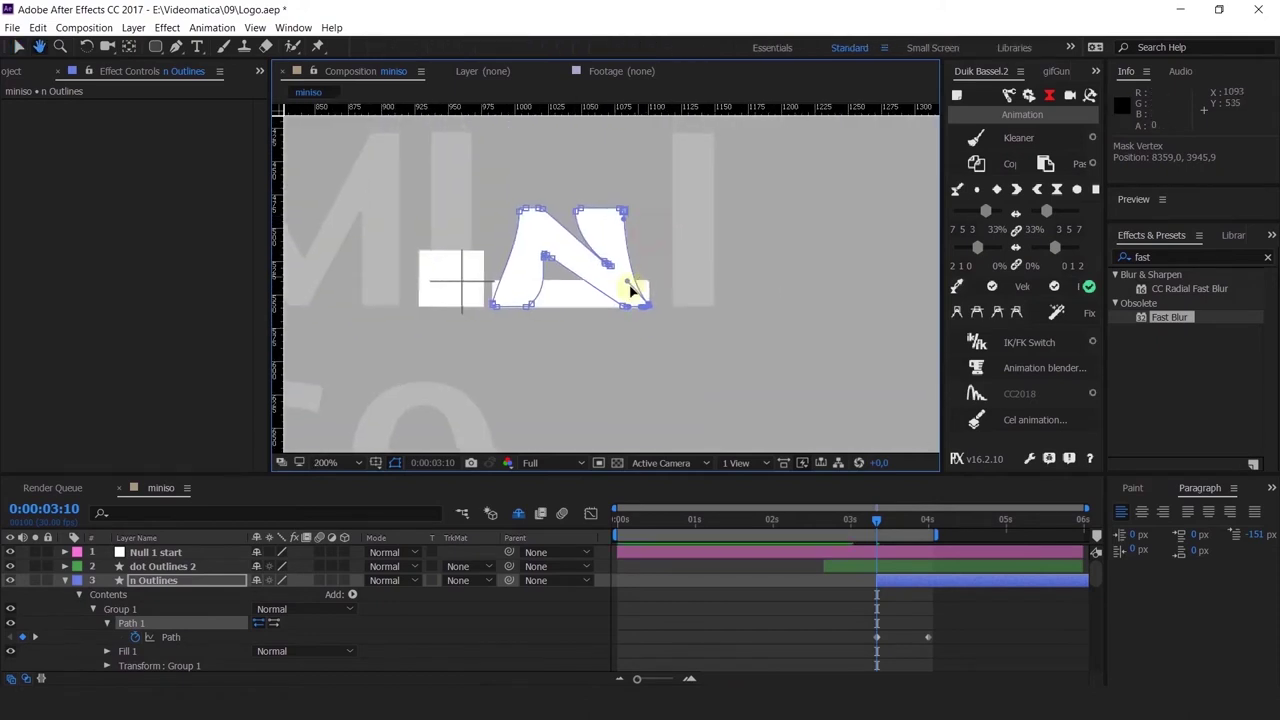
Step: Shift the diagonal's lower inner corner inward along the baseline and bend the diagonal's lower edge into a curve
scroll(630, 288, "up", 3)
scroll(654, 297, "down", 2)
scroll(660, 284, "up", 1)
left_click_drag(594, 352, 632, 322)
left_click(667, 353)
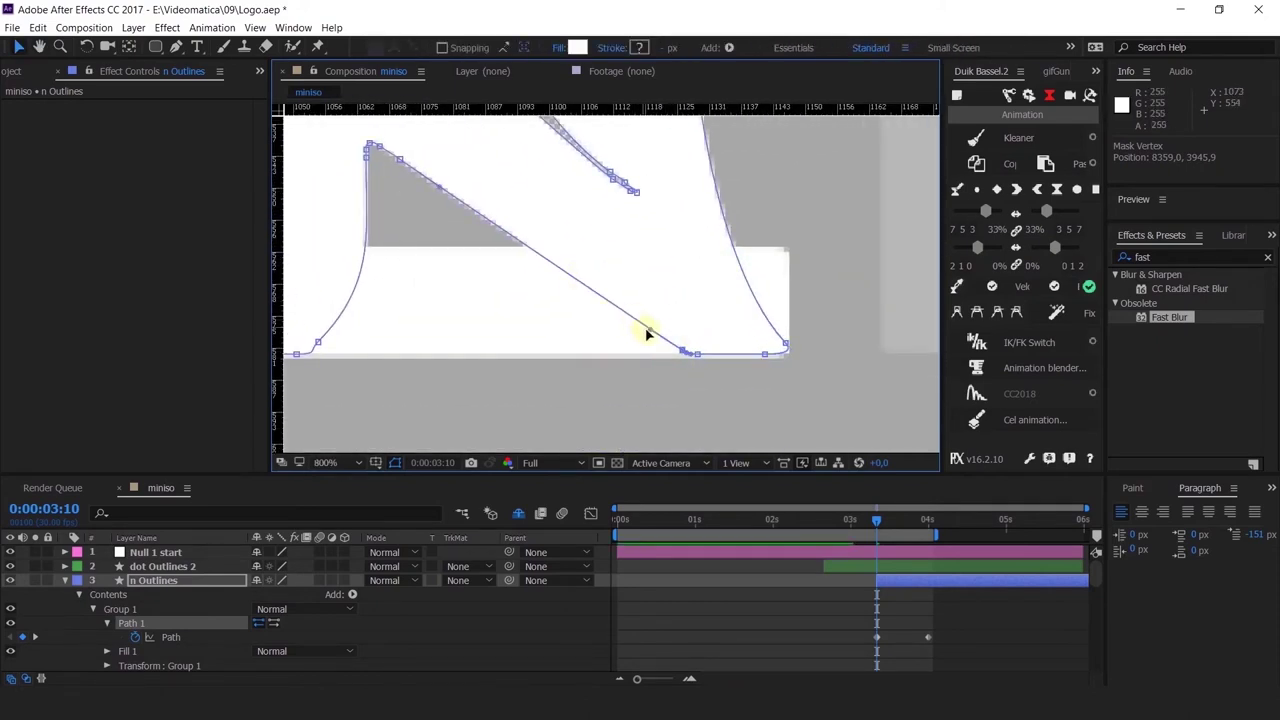
left_click_drag(515, 300, 458, 262)
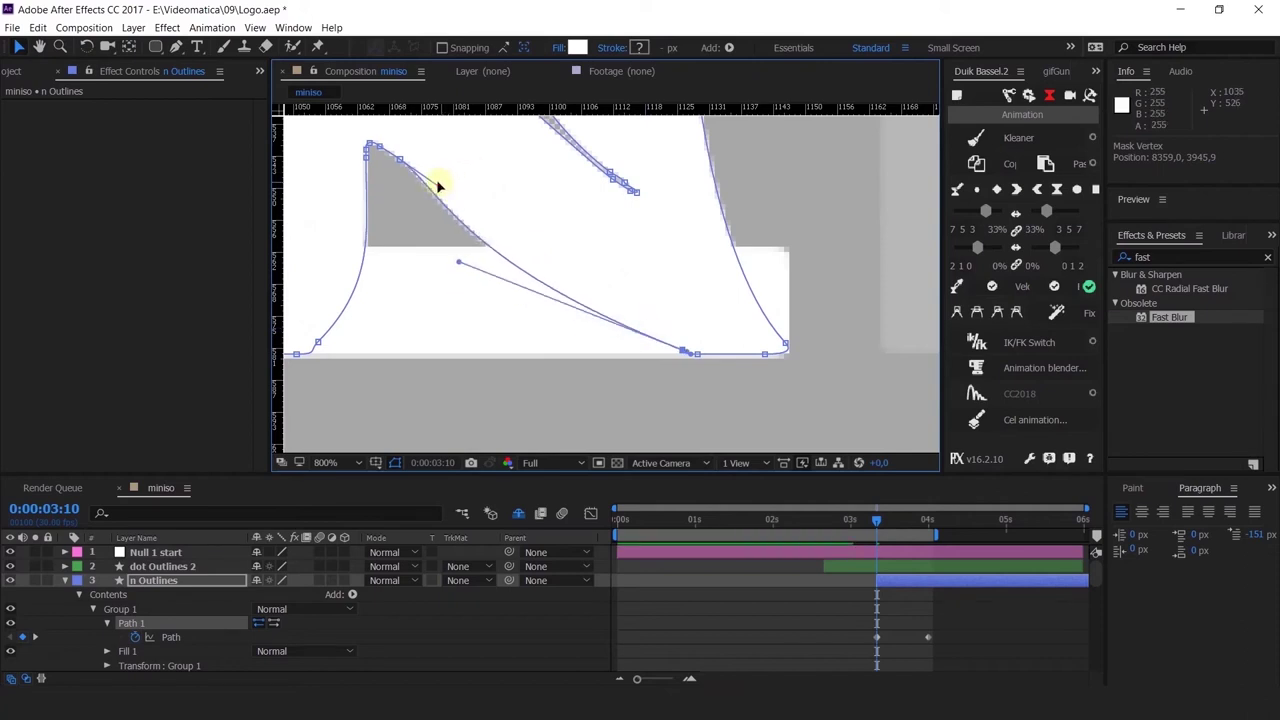
Step: Narrow the N's inner peak and refine the curve handles so the diagonal's lower edge sweeps smoothly down to the base
left_click_drag(397, 157, 363, 152)
scroll(399, 163, "up", 1)
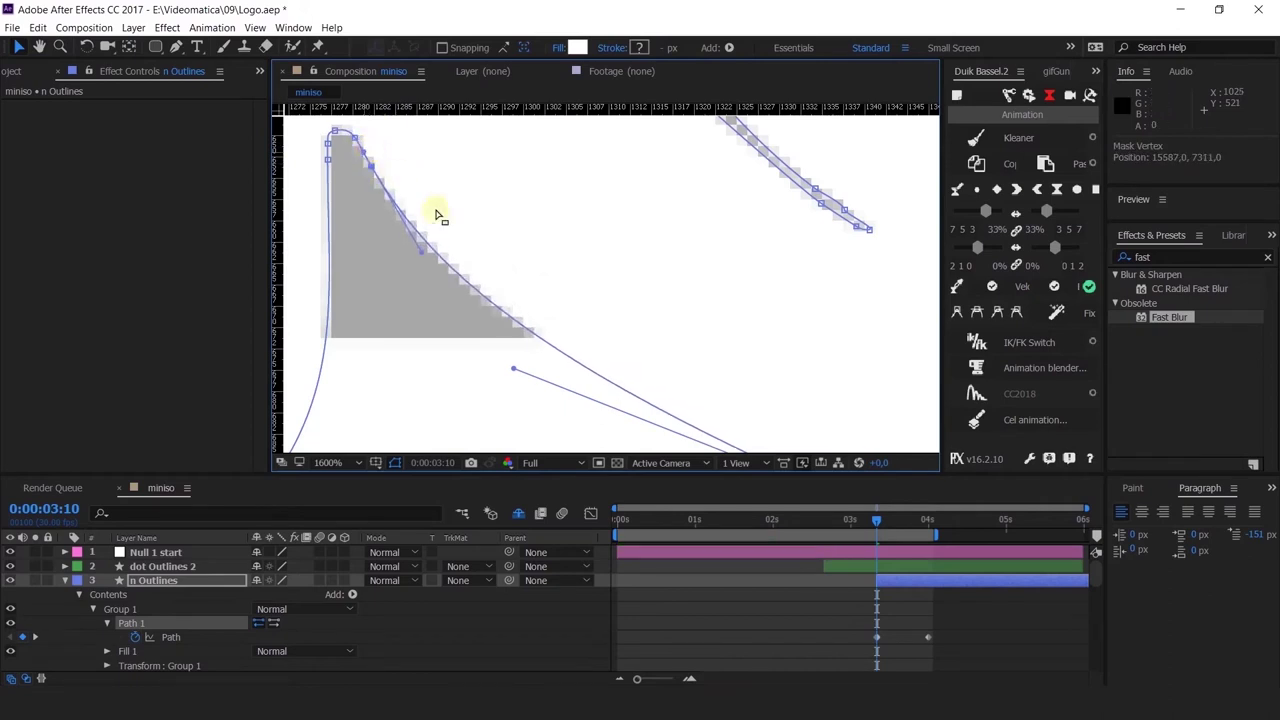
scroll(457, 237, "down", 3)
scroll(443, 257, "up", 2)
left_click(481, 212)
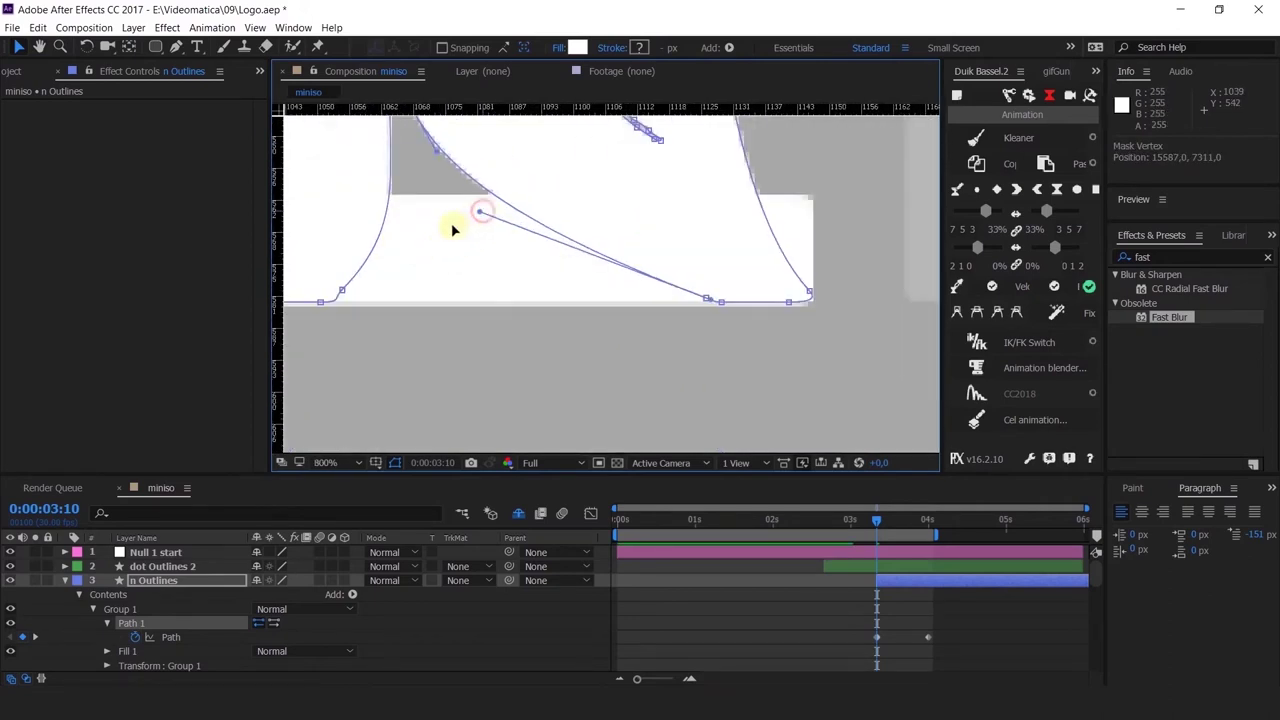
left_click_drag(452, 230, 443, 223)
scroll(543, 232, "down", 3)
scroll(530, 243, "up", 2)
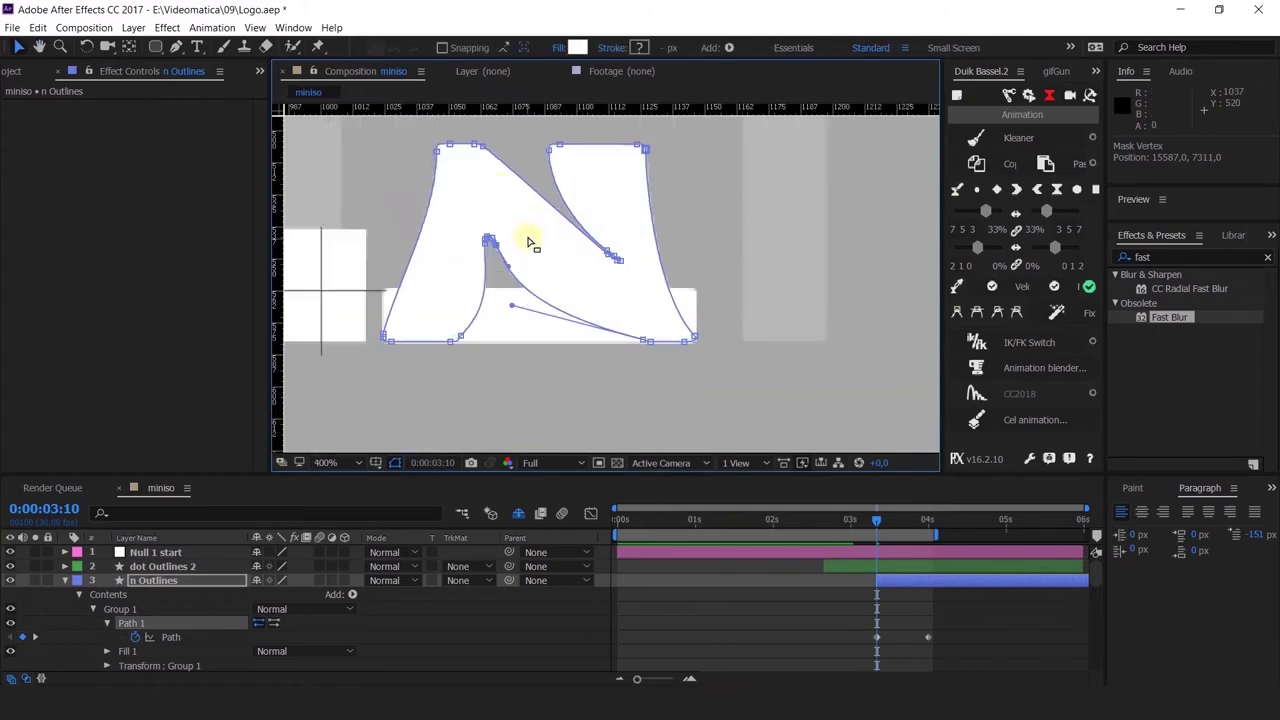
Step: Collapse the n Outlines layer, compare it with rectangle Outlines 2, and show and select only its keyframed Path
left_click(66, 588)
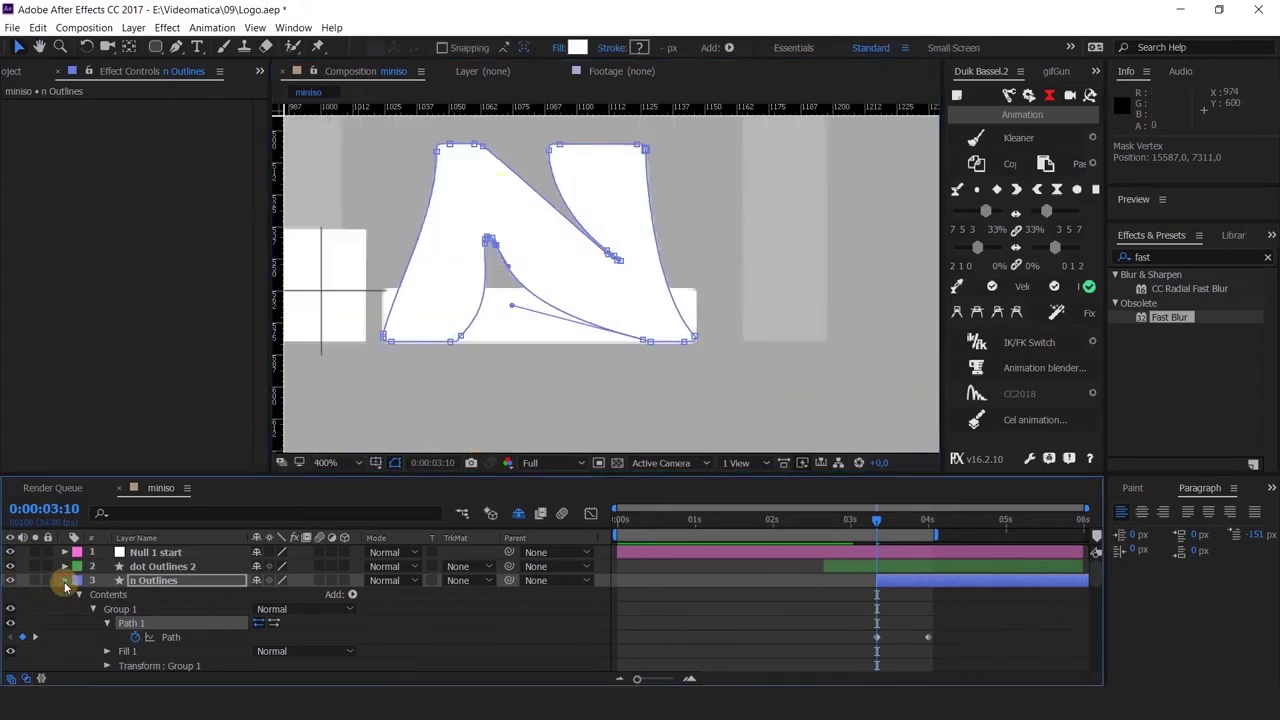
left_click(65, 582)
left_click(158, 598)
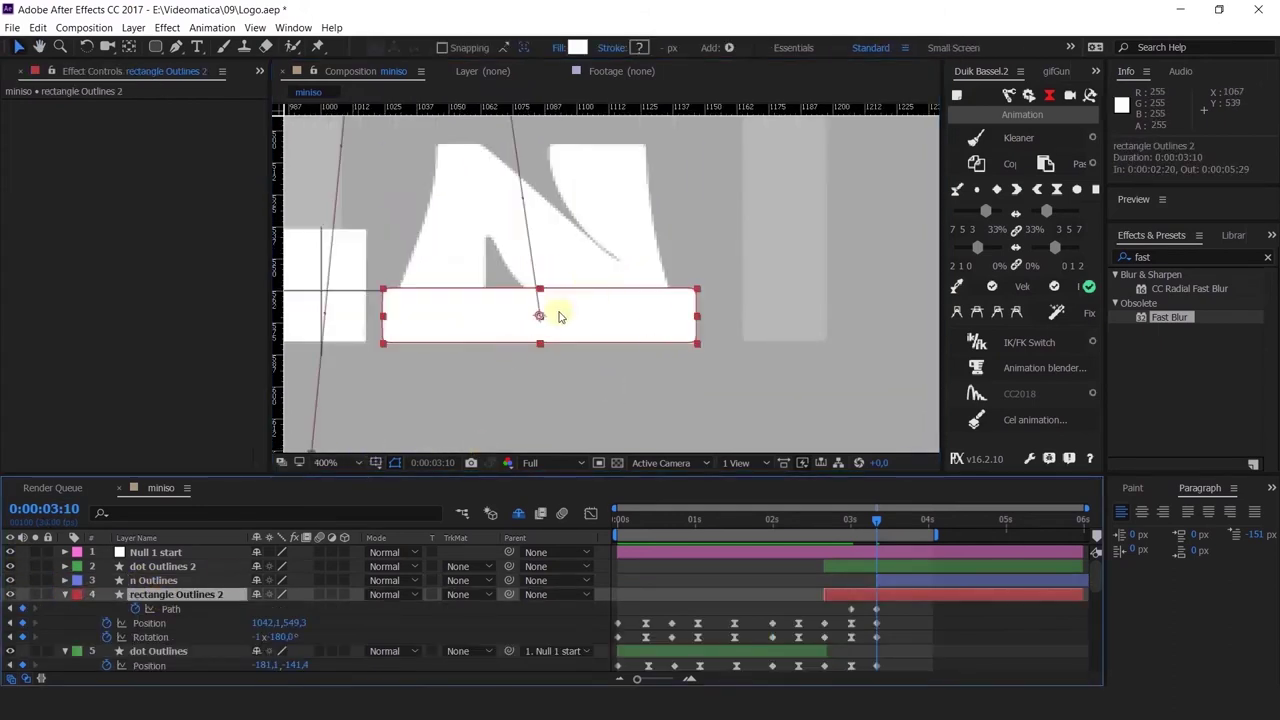
left_click(886, 578)
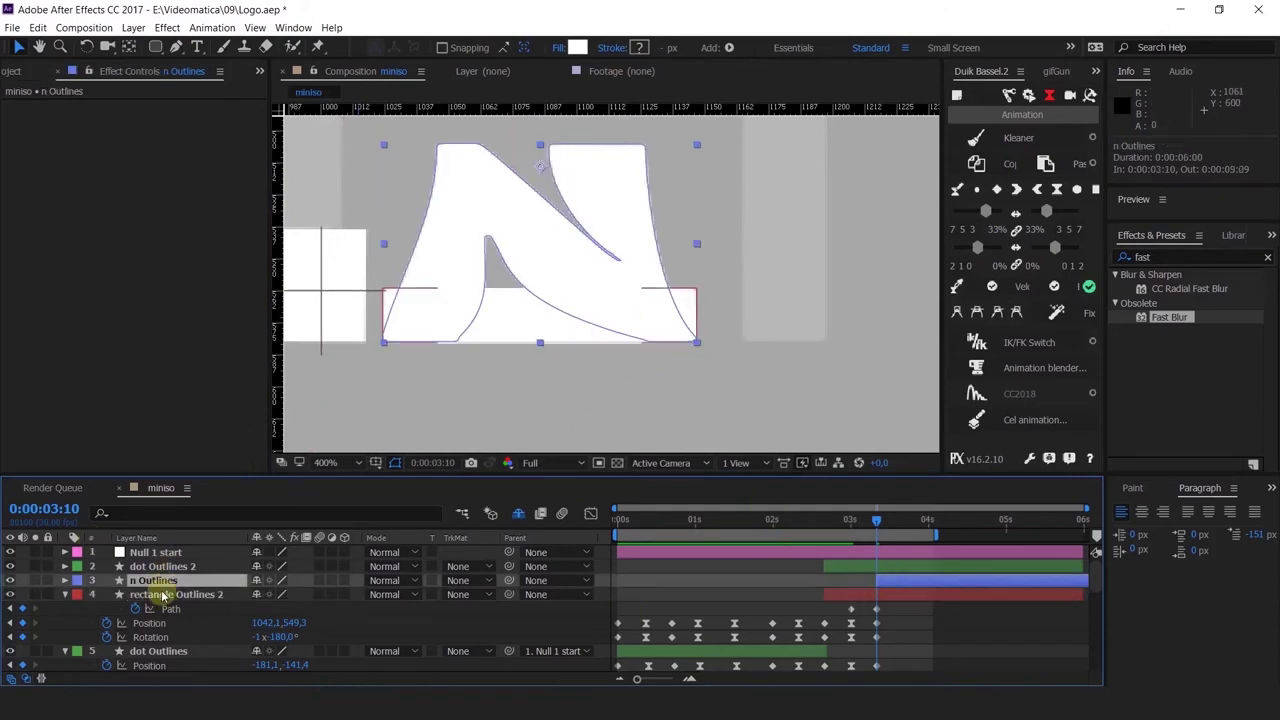
key("u")
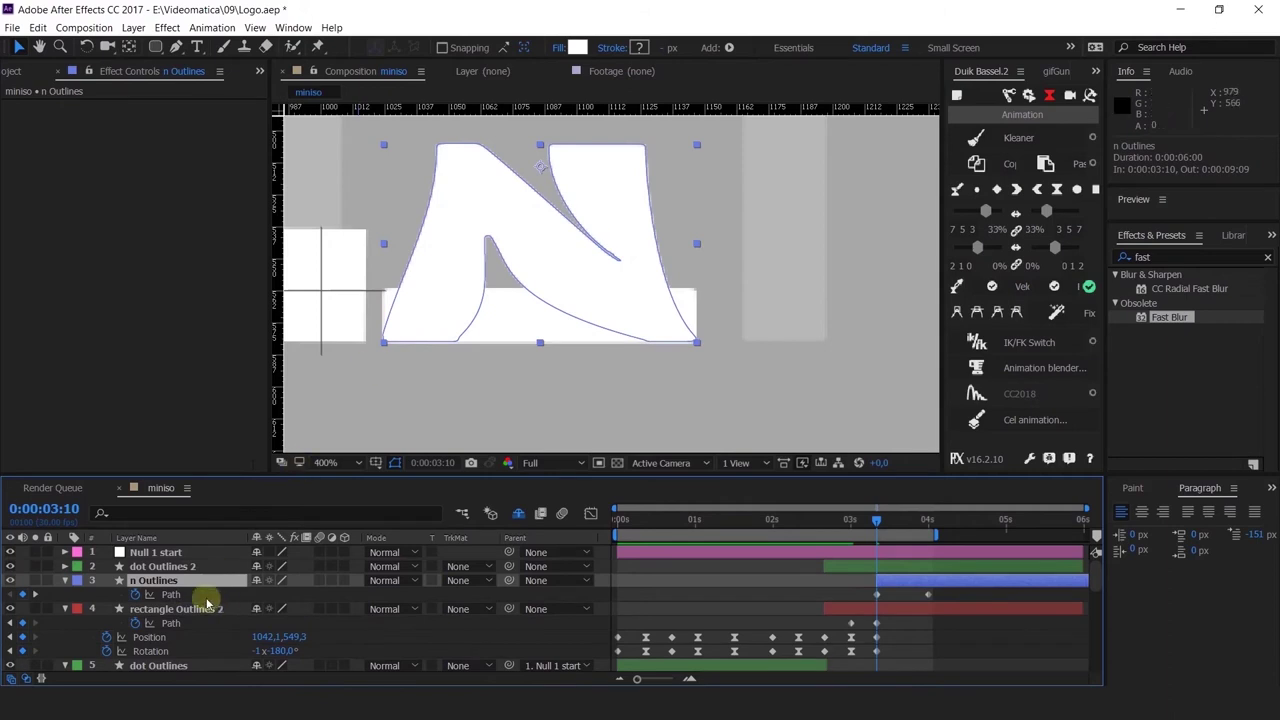
left_click(166, 598)
left_click_drag(406, 129, 694, 272)
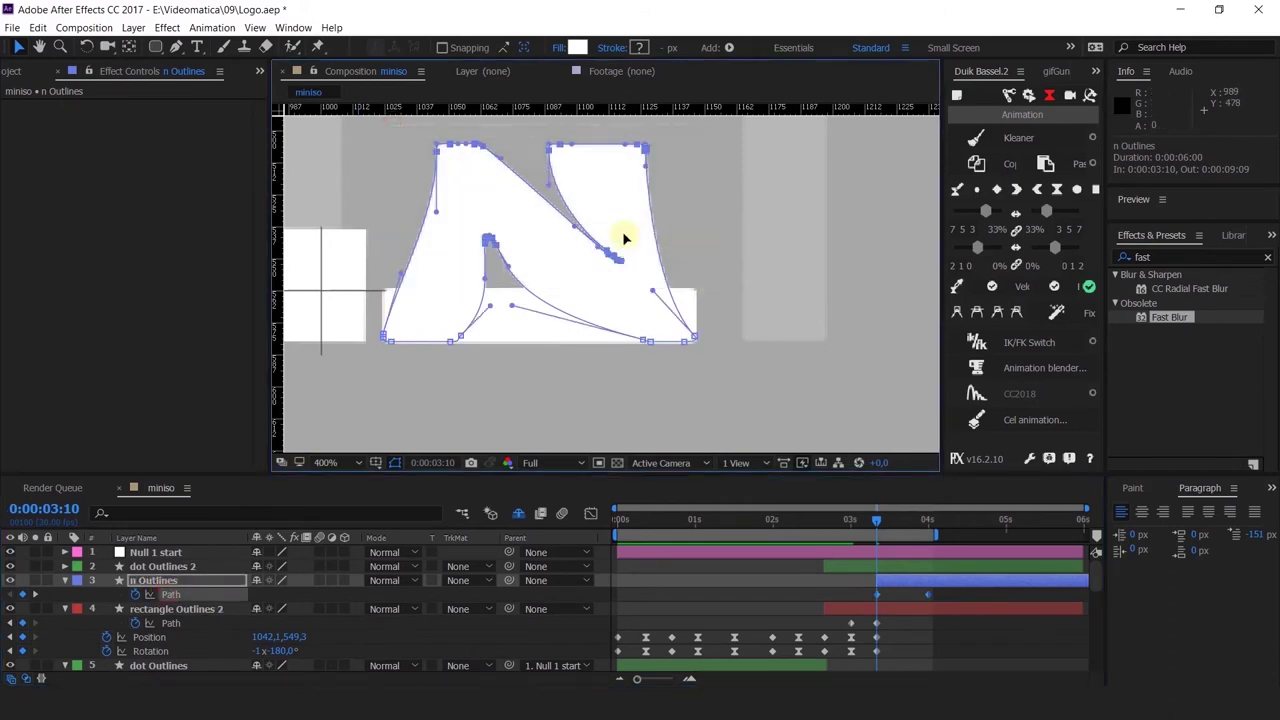
left_click_drag(550, 150, 549, 204)
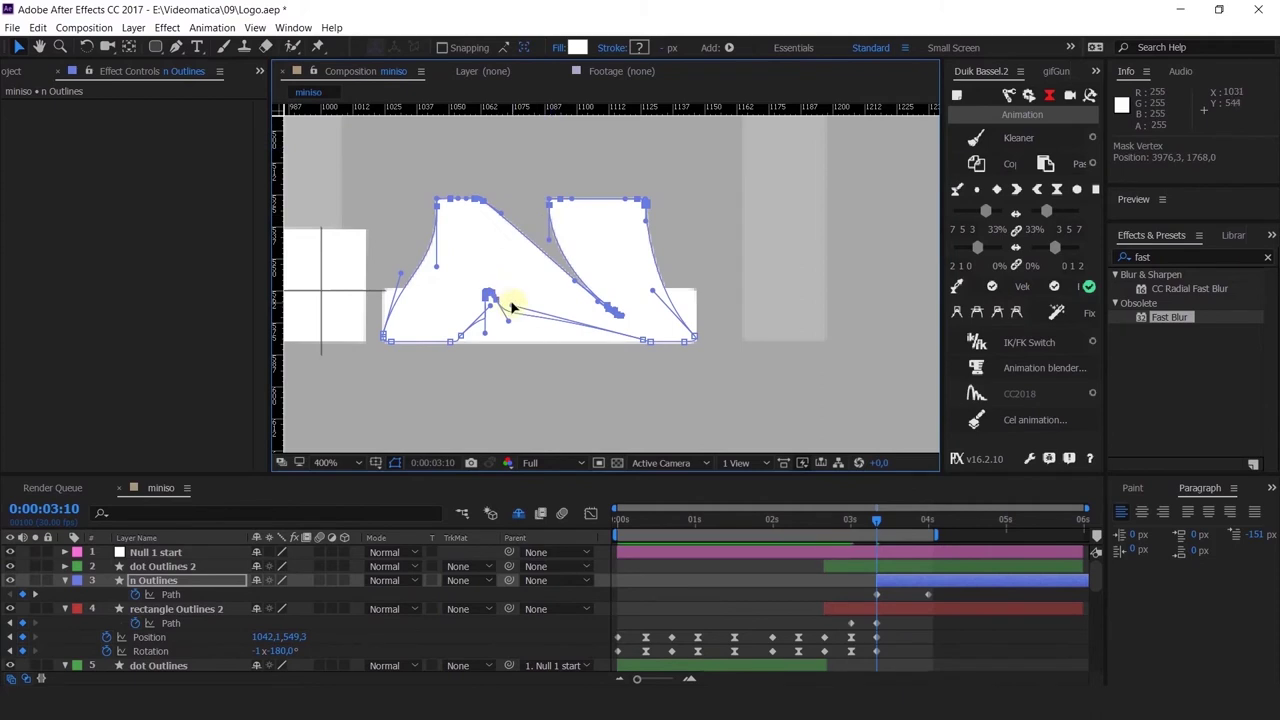
key("ctrl+z")
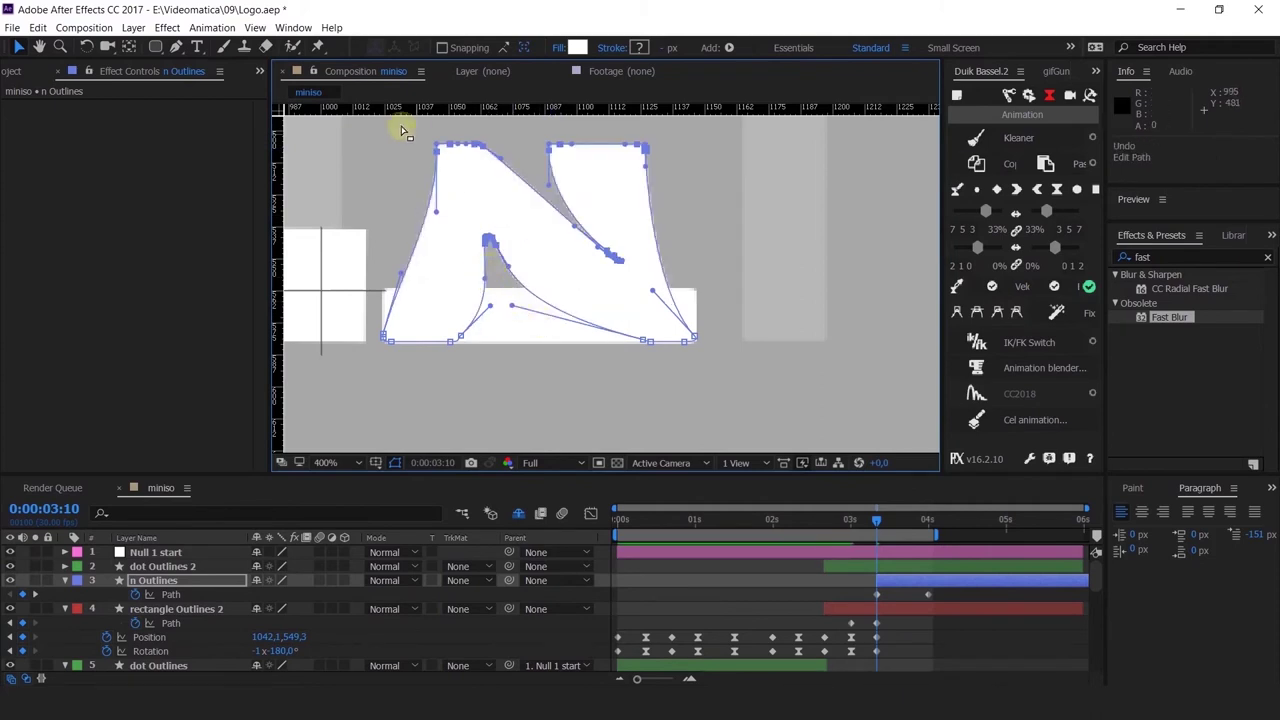
Step: Squash the entire N path at 0:00:03:10 vertically to about 26.9% so it matches the height of the bar
left_click_drag(362, 130, 762, 398)
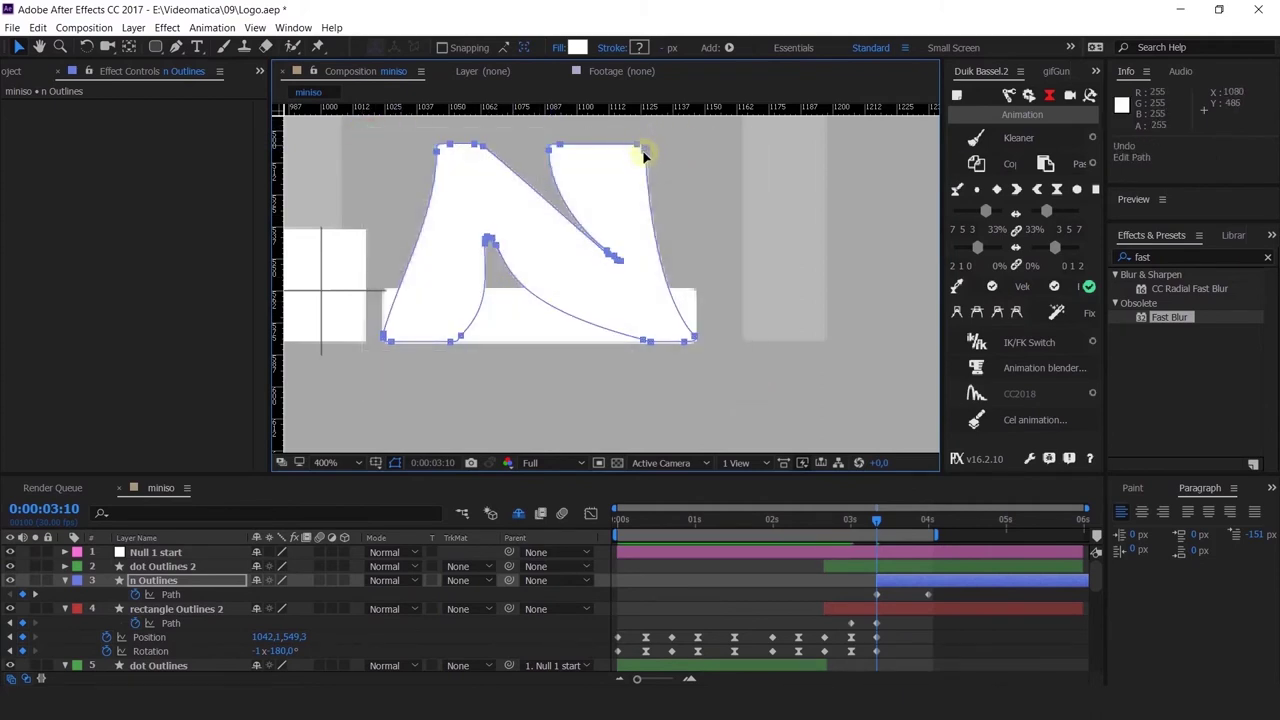
double_click(645, 150)
left_click_drag(541, 143, 538, 287)
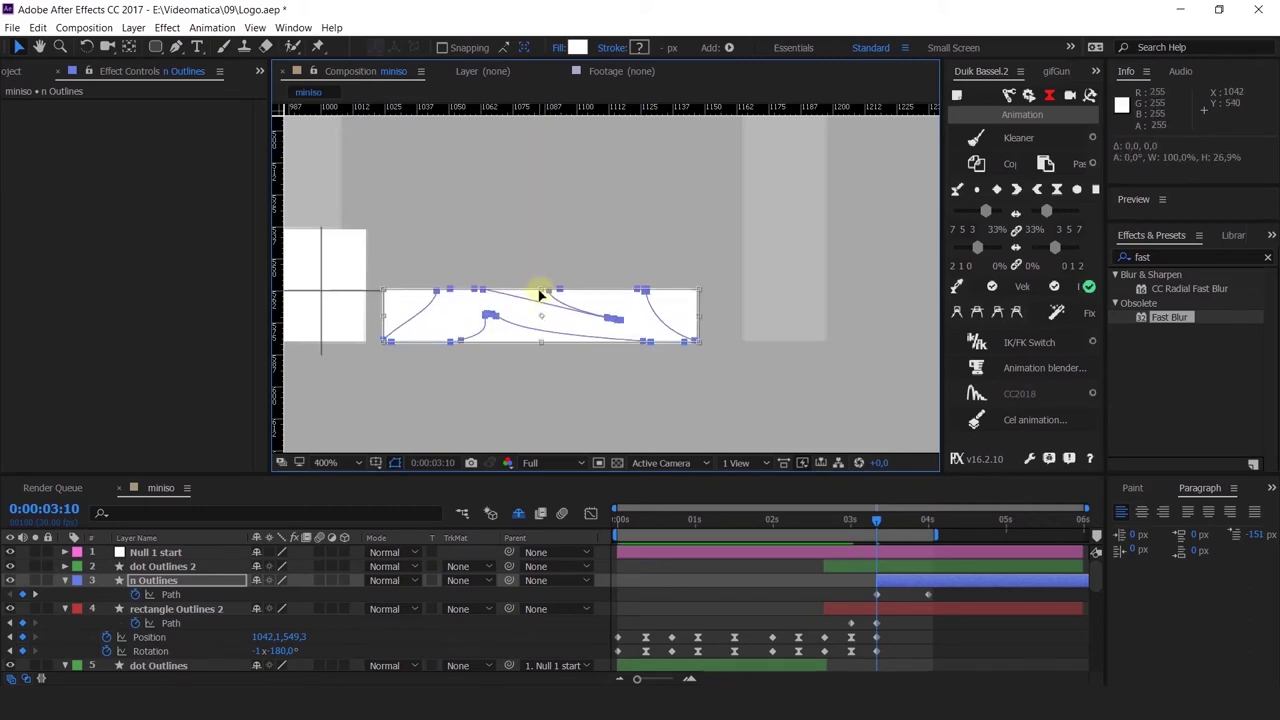
Step: Select n Outlines together with rectangle Outlines 2 and check the bar-to-N transition between 0:00:03:00 and 0:00:03:19
left_click(851, 518)
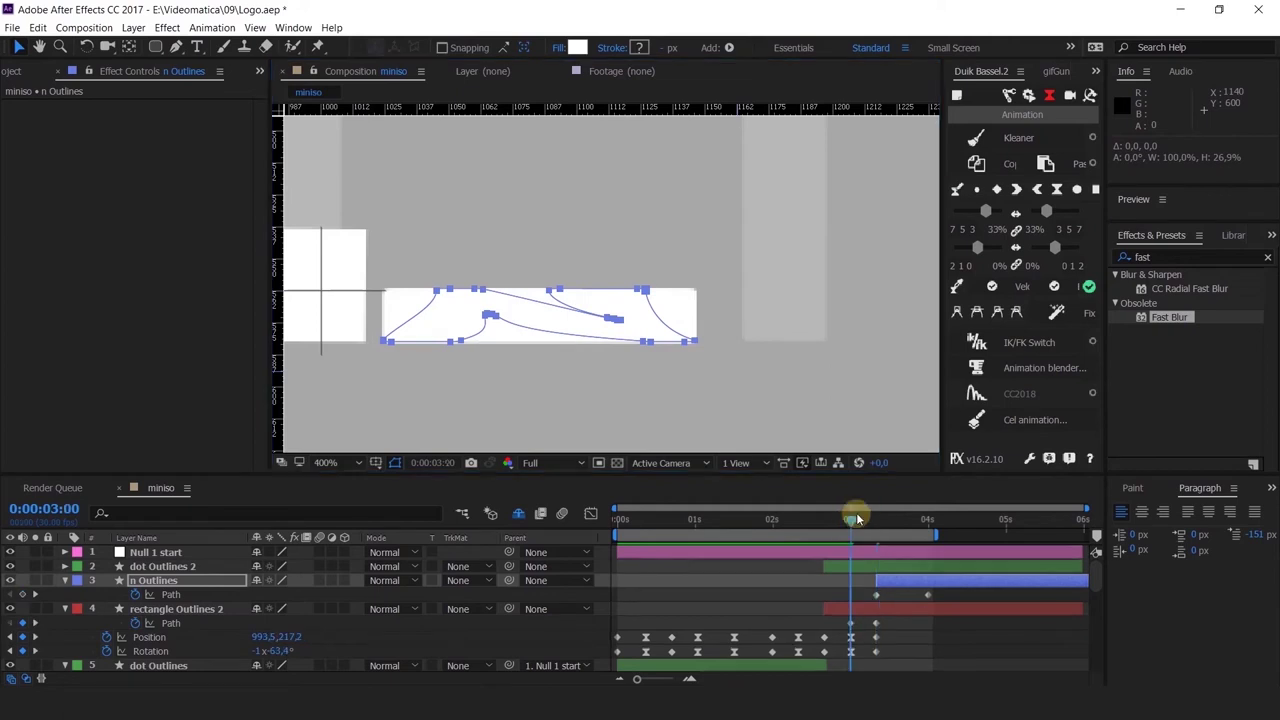
left_click(897, 607, "shift")
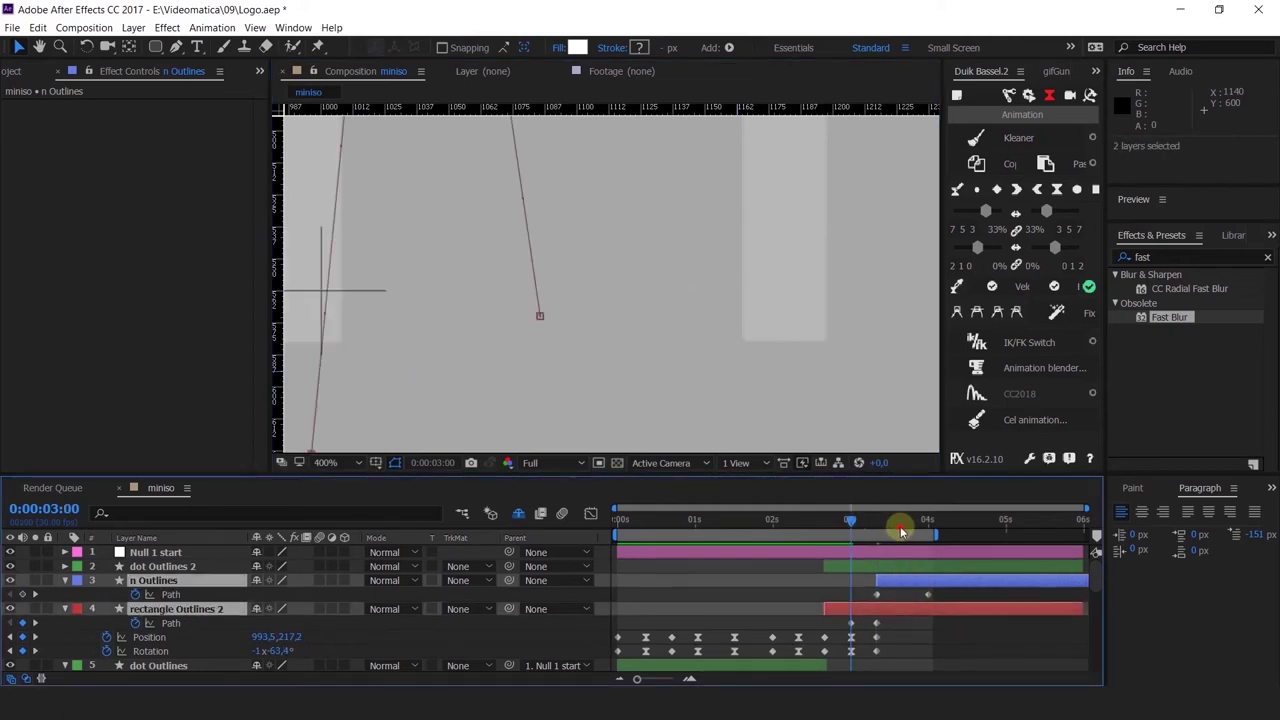
left_click(900, 527)
scroll(749, 325, "down", 2)
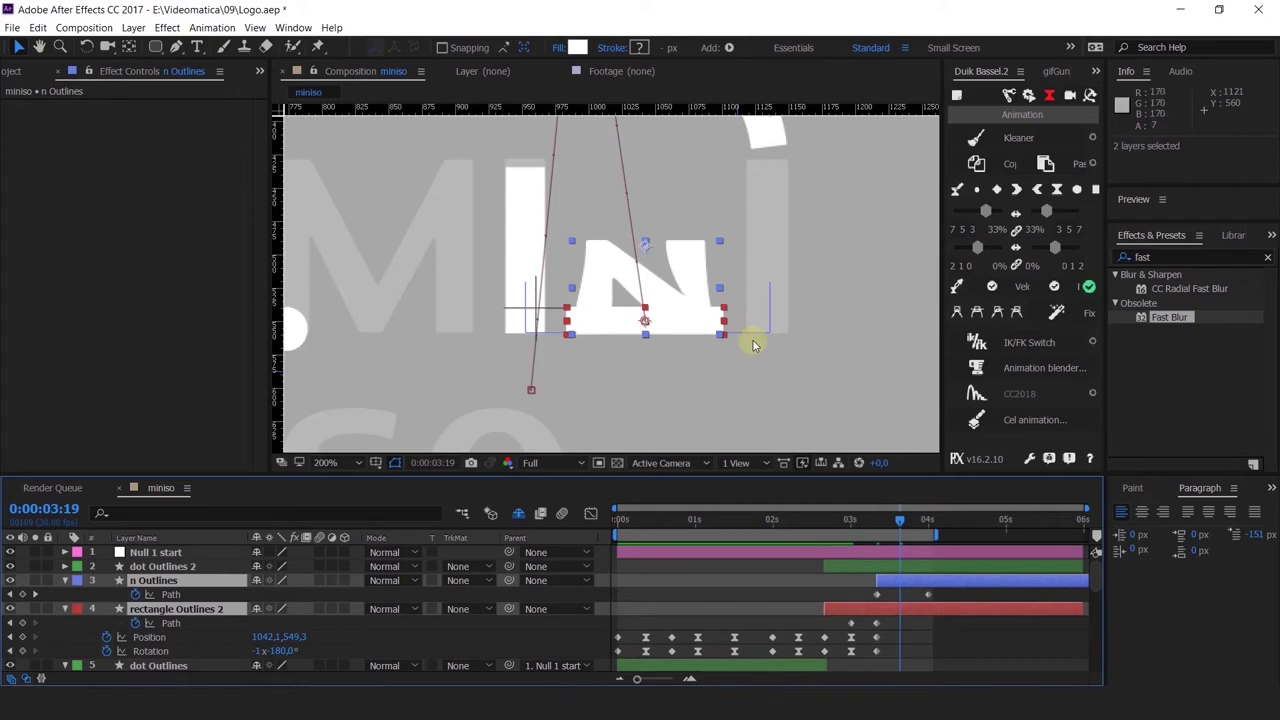
Step: Pre-compose n Outlines and rectangle Outlines 2 as "N precomp", moving all attributes, and open the new composition
key("ctrl+shift+c")
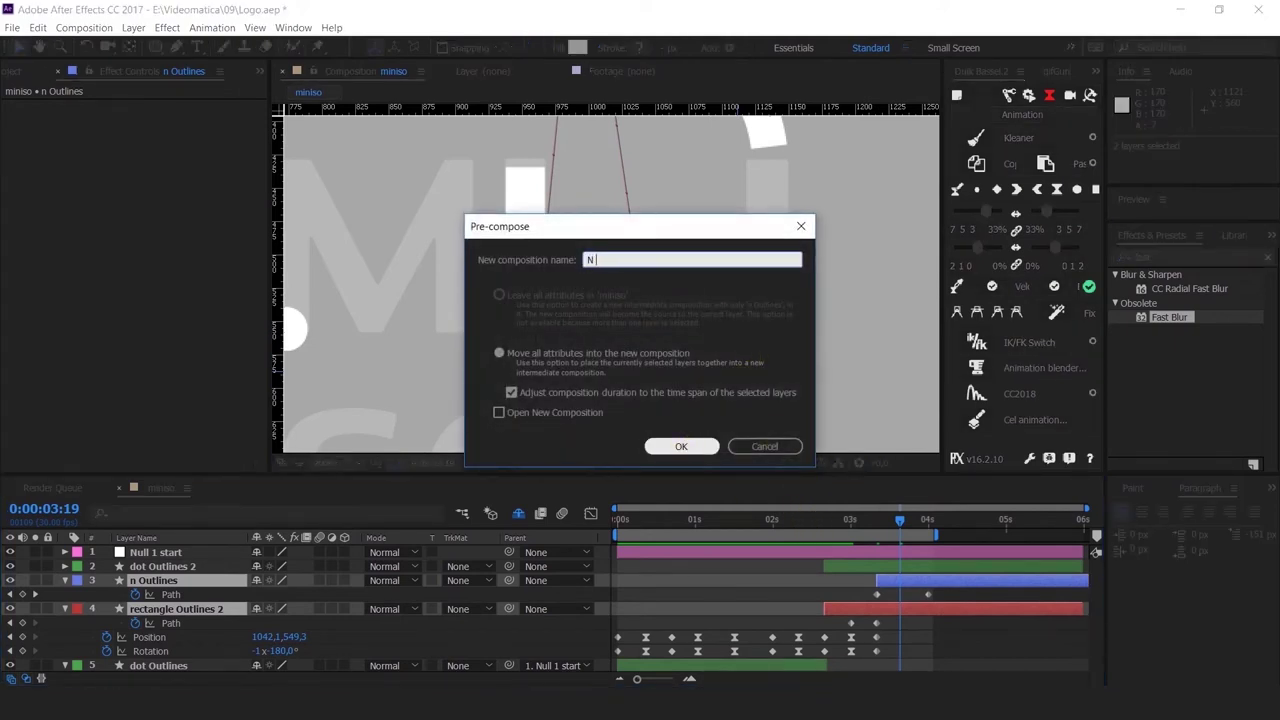
left_click(686, 448)
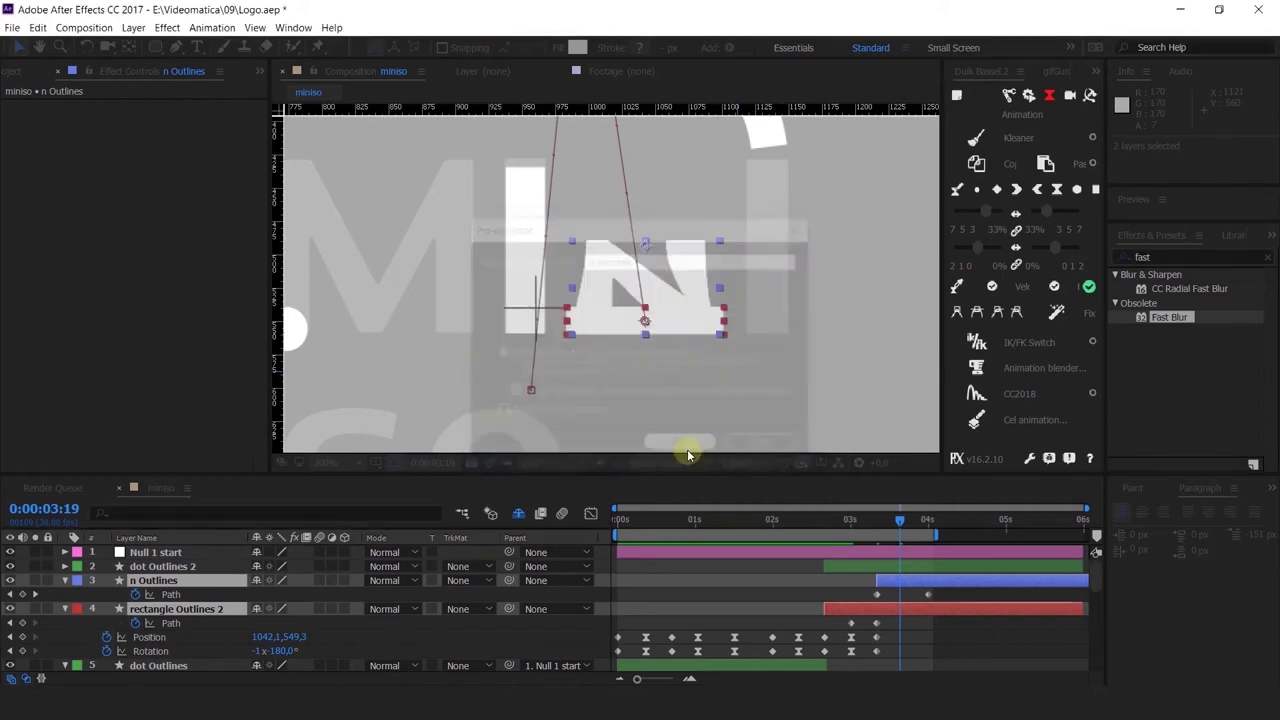
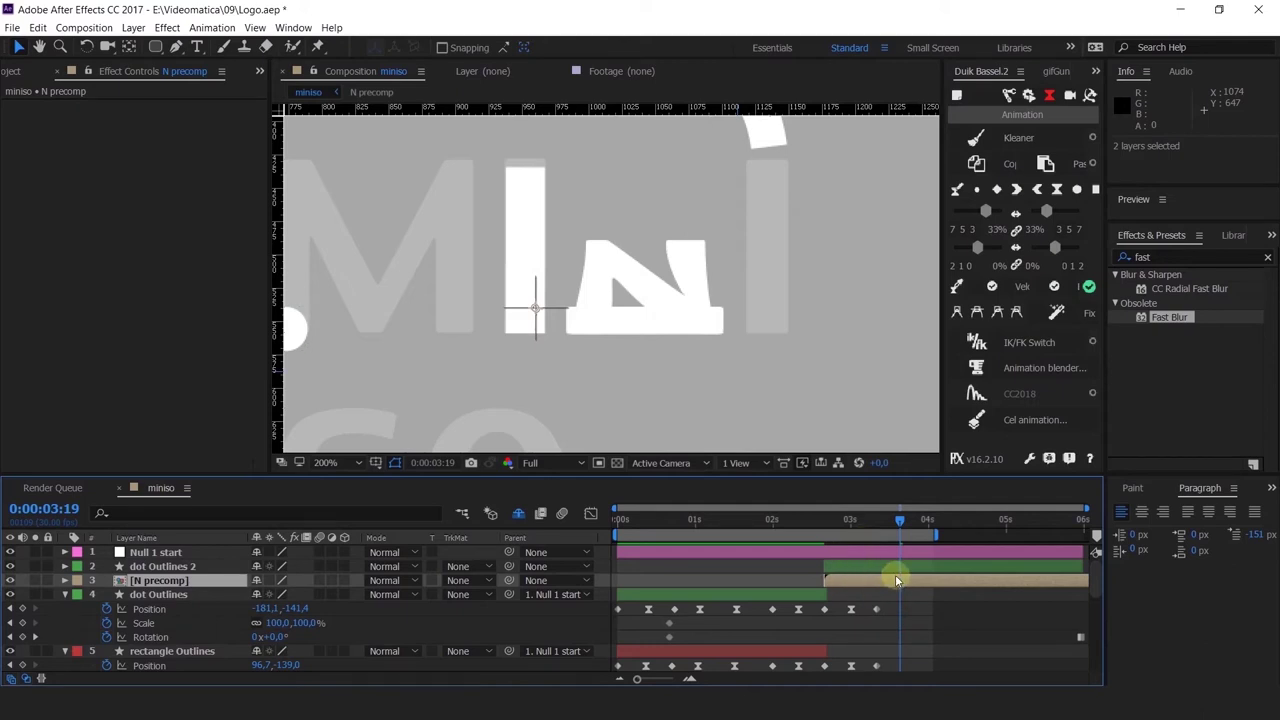
double_click(838, 579)
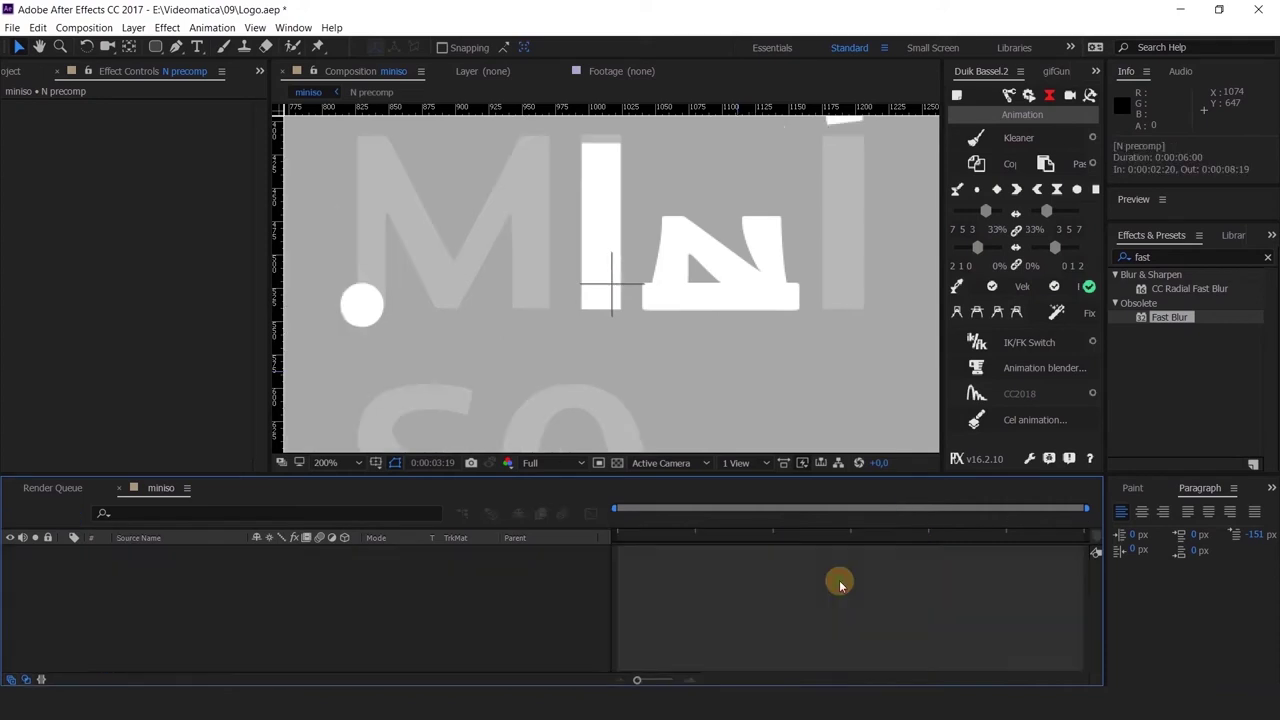
Step: Show the keyframes of n Outlines and rectangle Outlines 2, and focus the timeline on the bar-to-N handover at 0:00:03:10
left_click_drag(649, 521, 660, 528)
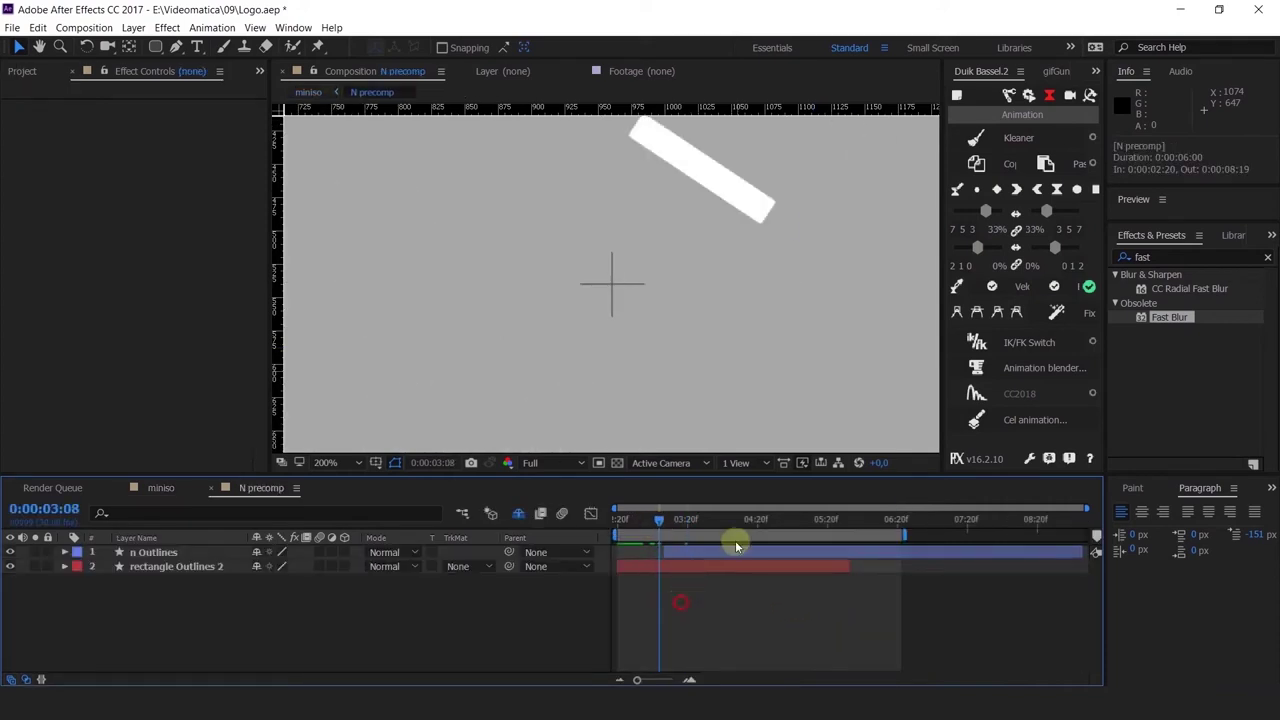
left_click(705, 555)
left_click(703, 566, "shift")
key("u")
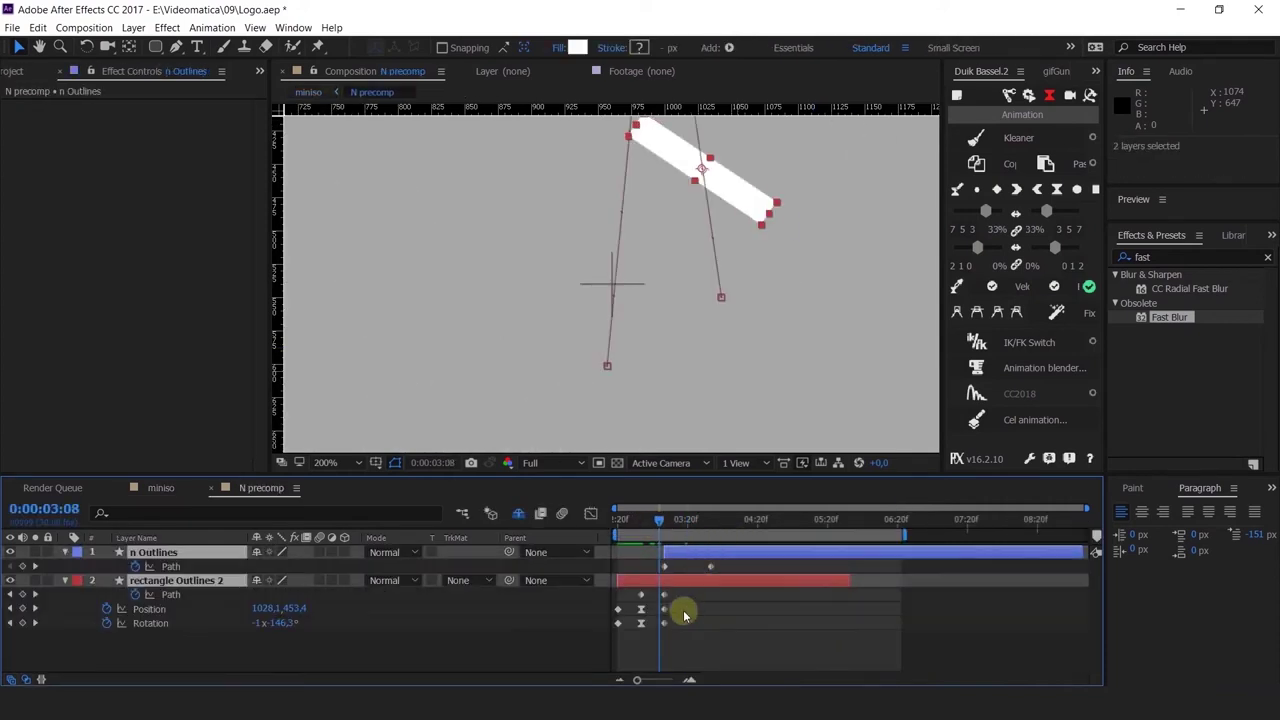
left_click_drag(659, 520, 665, 524)
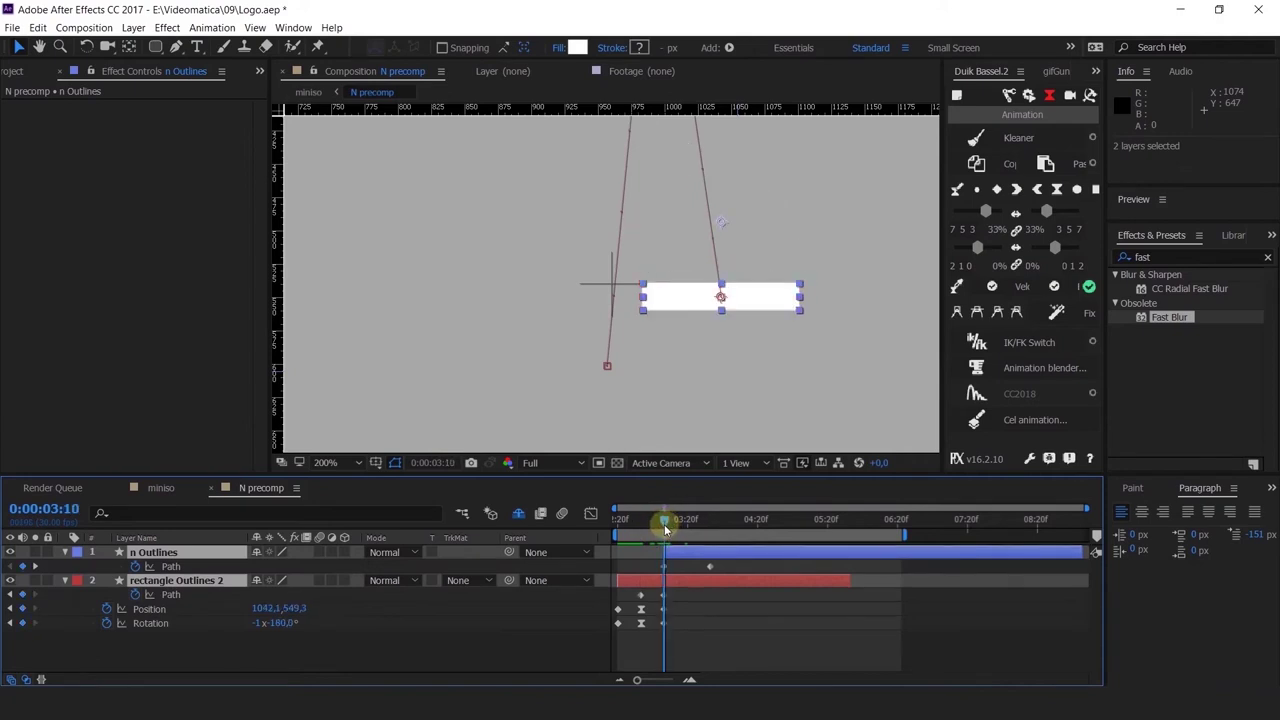
key("equal")
left_click(711, 634)
left_click_drag(703, 611, 817, 637)
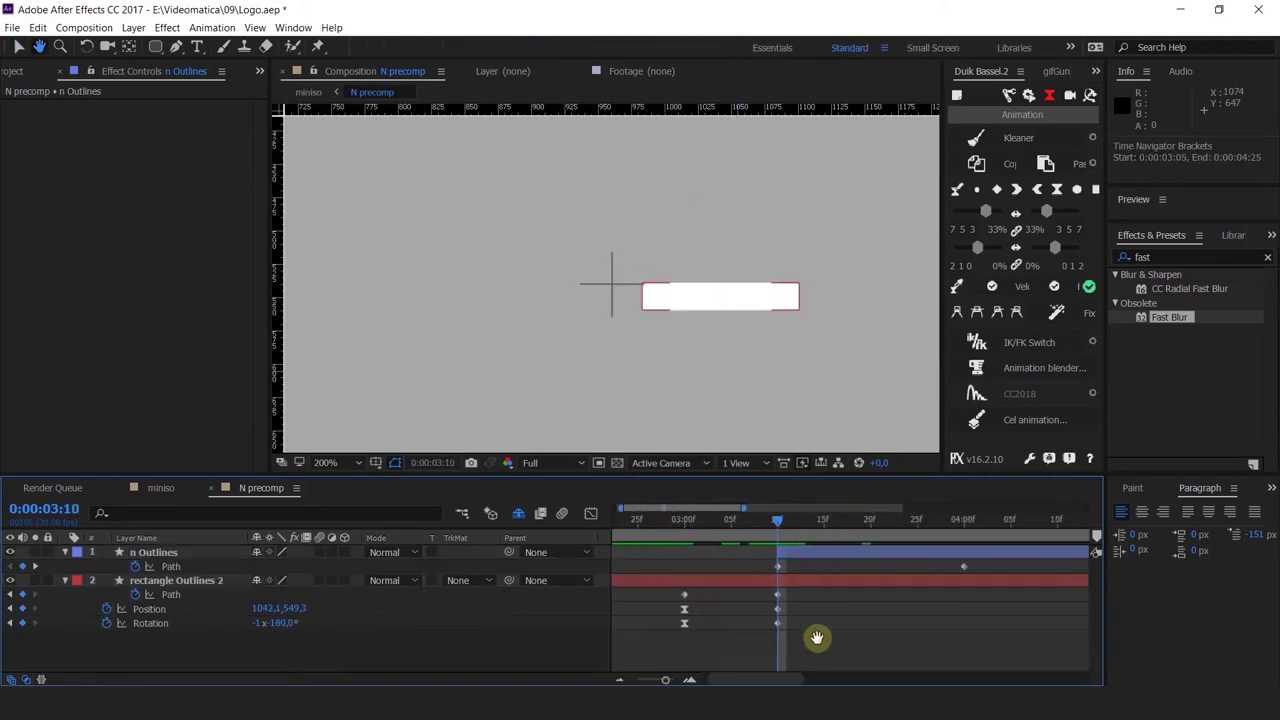
left_click(751, 640)
Step: Add a new adjustment layer above n Outlines and rectangle Outlines 2 in N precomp, and select it
key("comma")
right_click(462, 353)
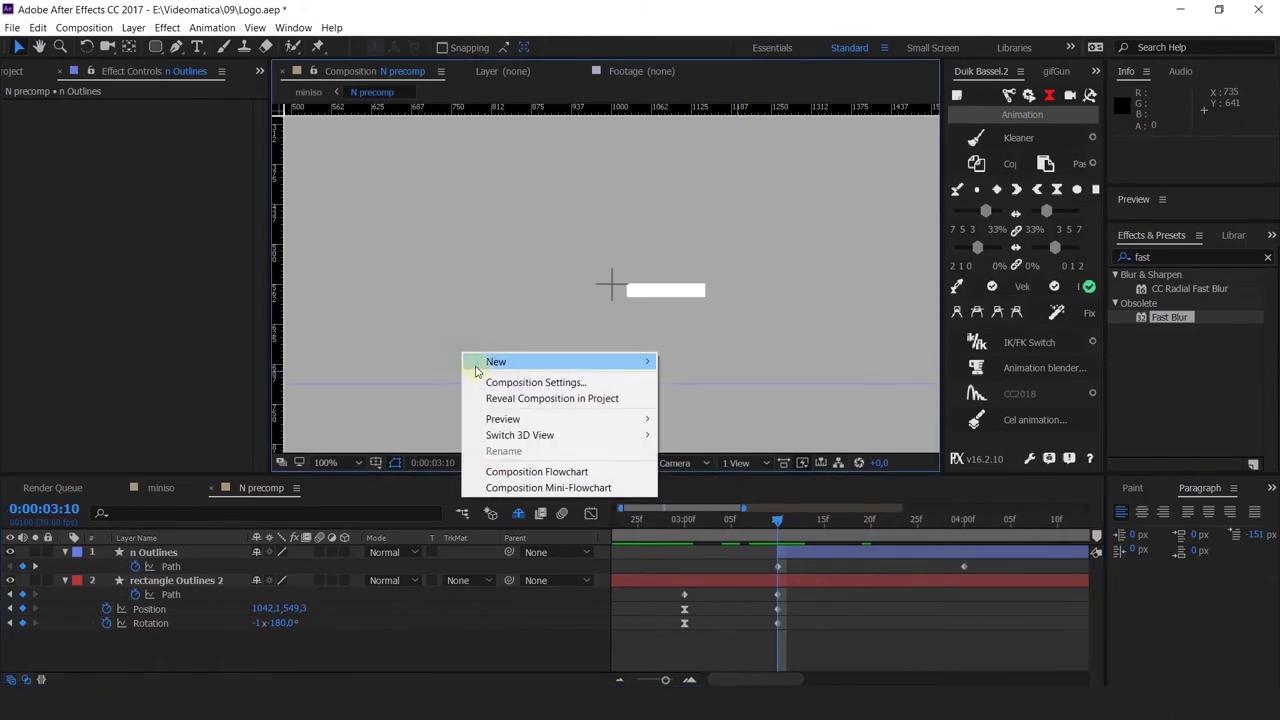
mouse_move(560, 362)
left_click(703, 479)
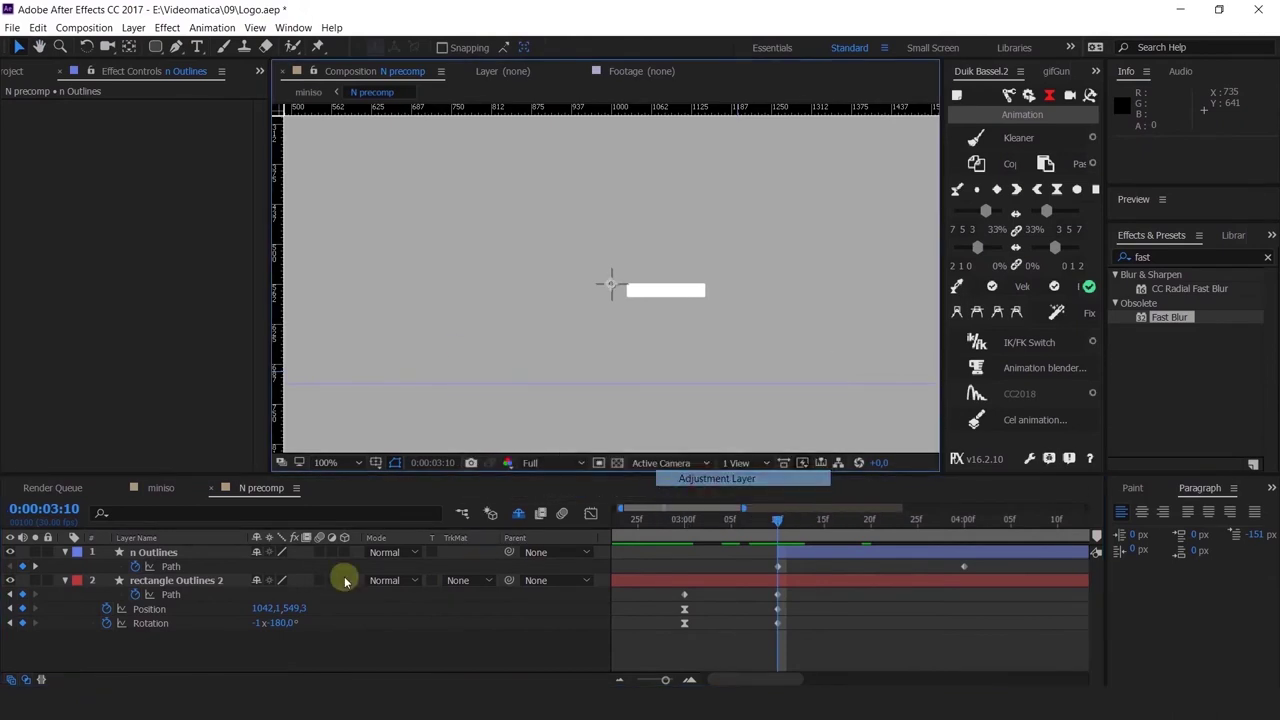
left_click(141, 557)
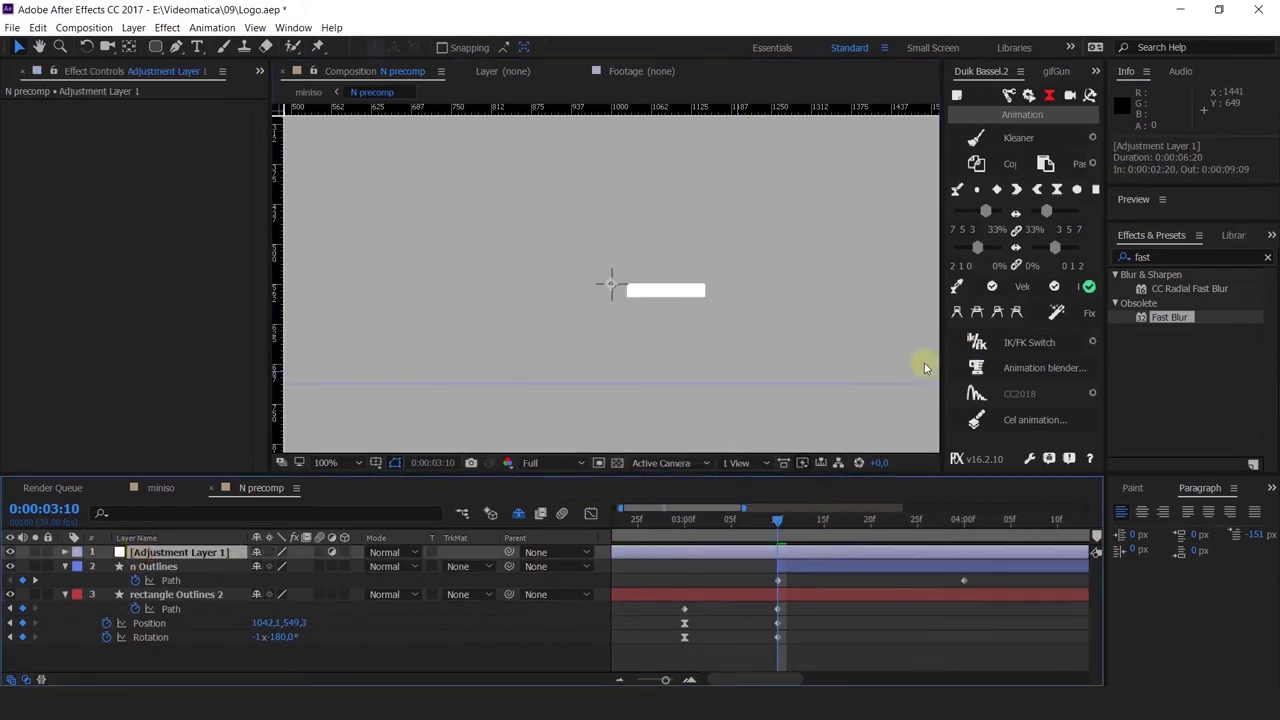
Step: Apply Fast Blur to the adjustment layer and set Blurriness to 20 while viewing the N at 0:00:03:28
left_click(1143, 257)
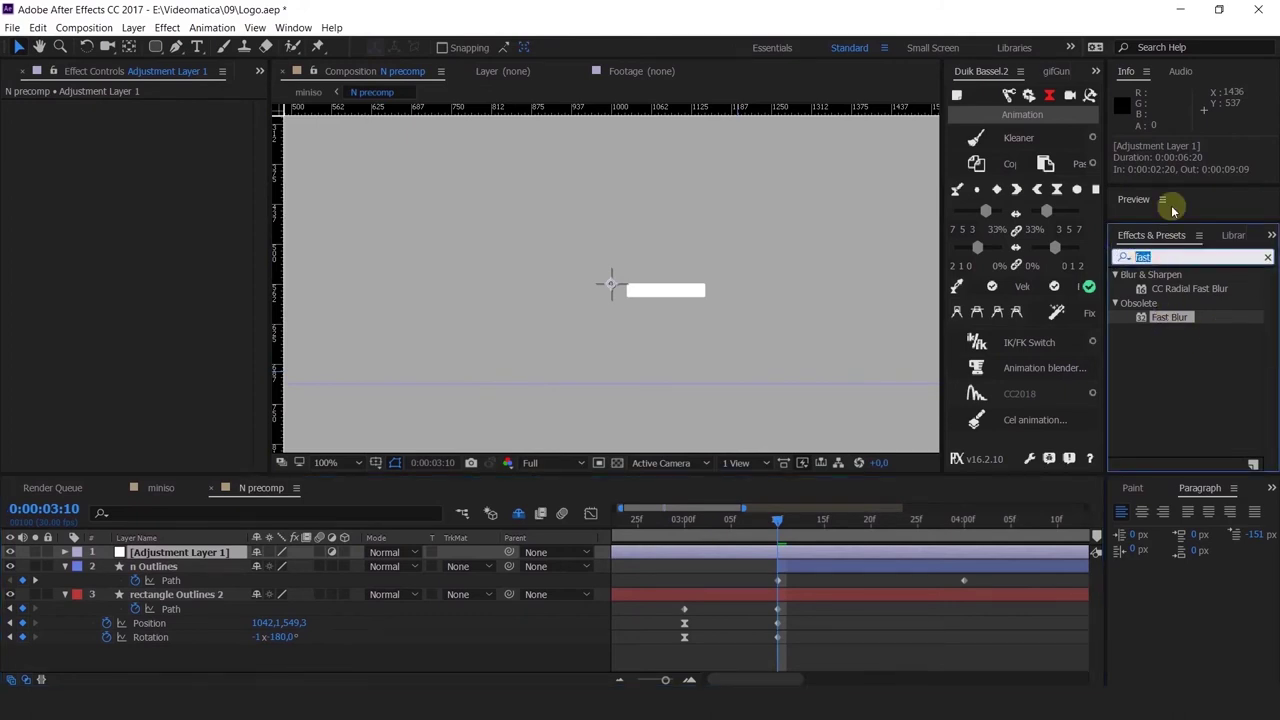
key("BackSpace")
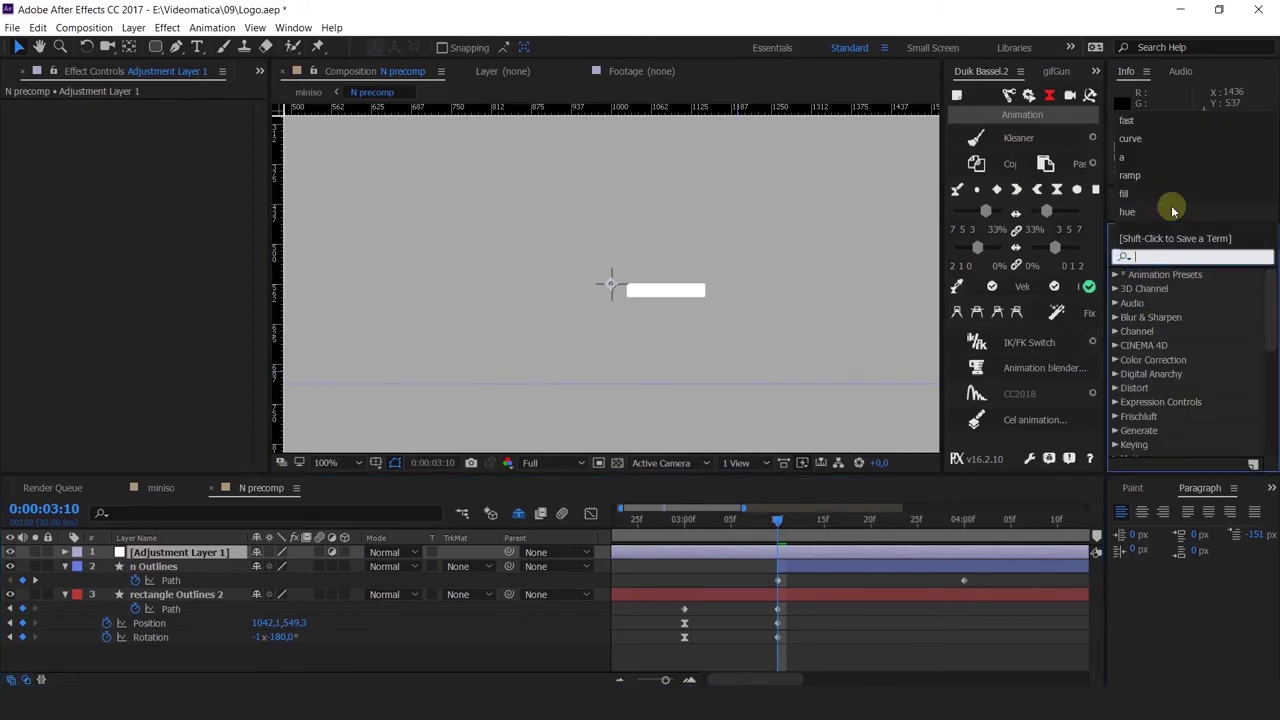
type("fast")
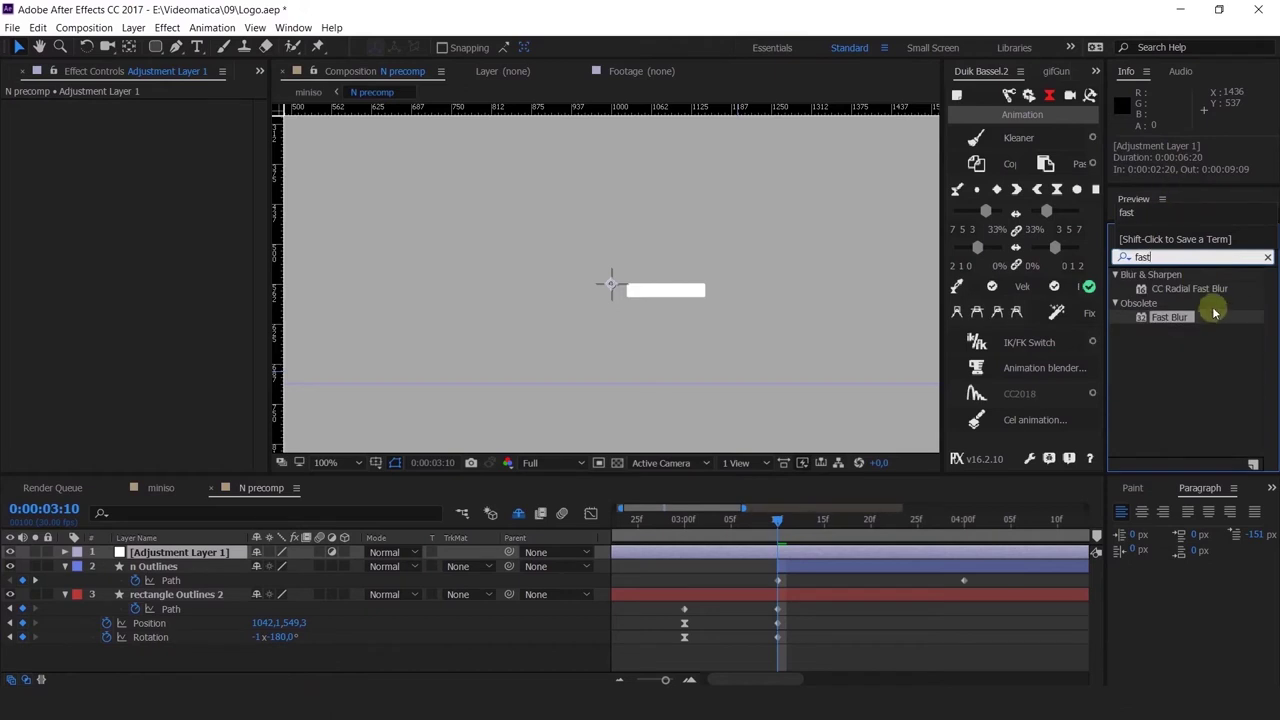
double_click(1167, 317)
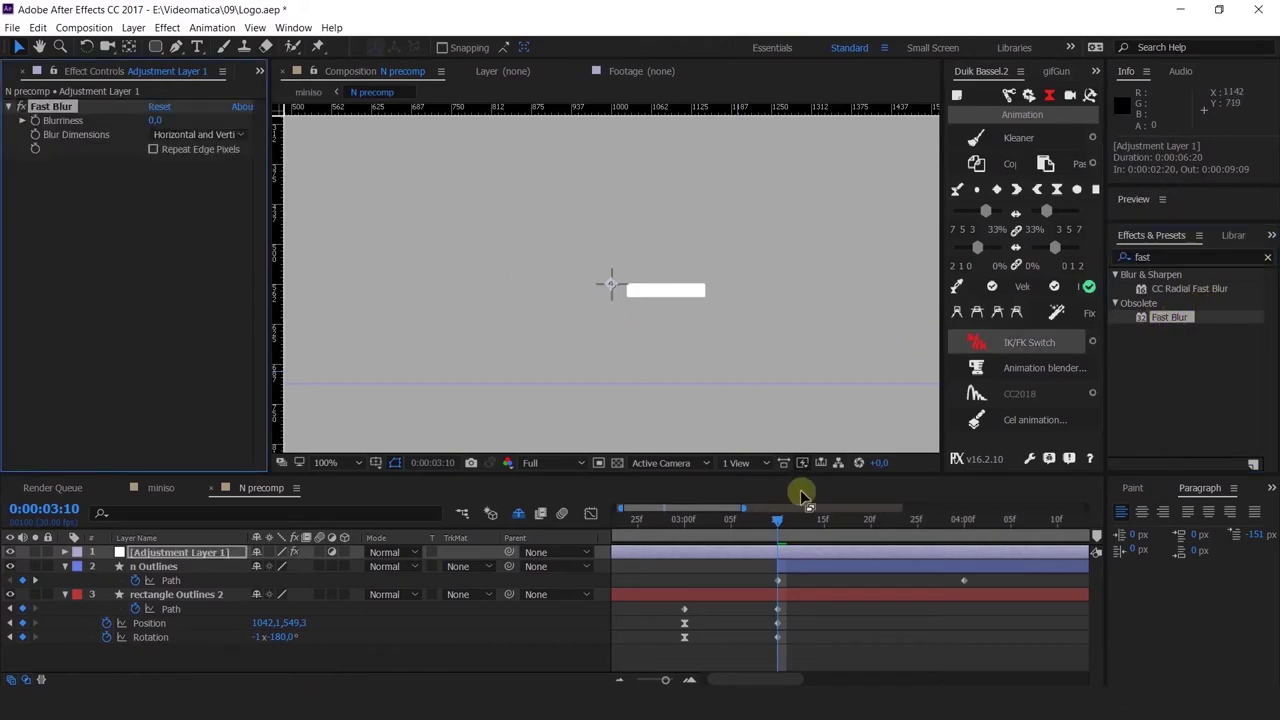
left_click_drag(920, 520, 945, 520)
scroll(705, 281, "up", 1)
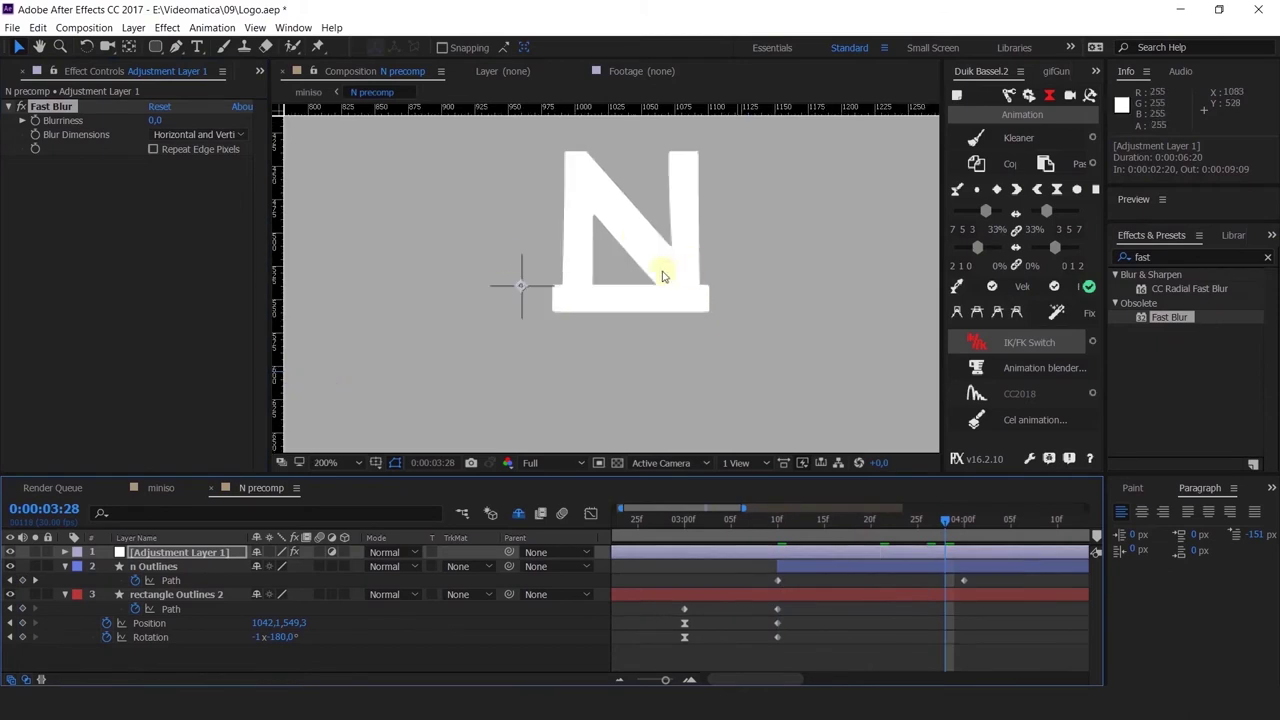
left_click_drag(160, 118, 183, 127)
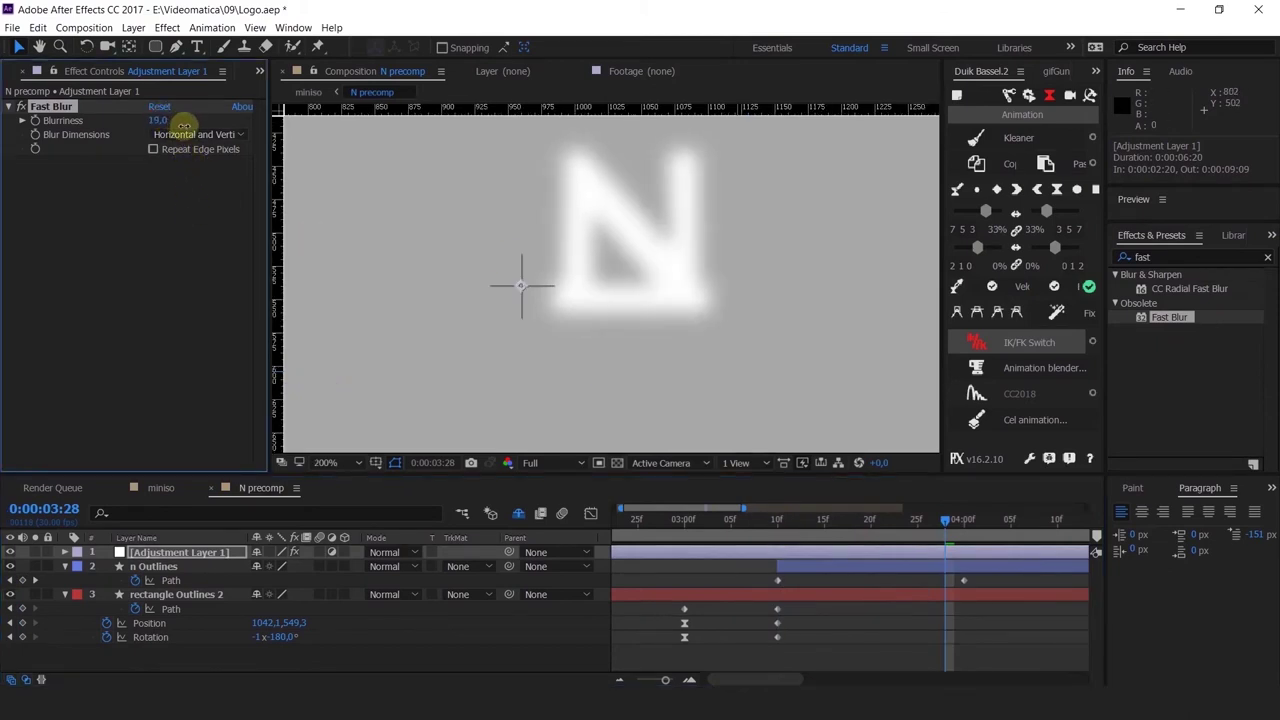
Step: Add the Curves effect to the adjustment layer and set its channel to Alpha
left_click(1172, 257)
type("curve")
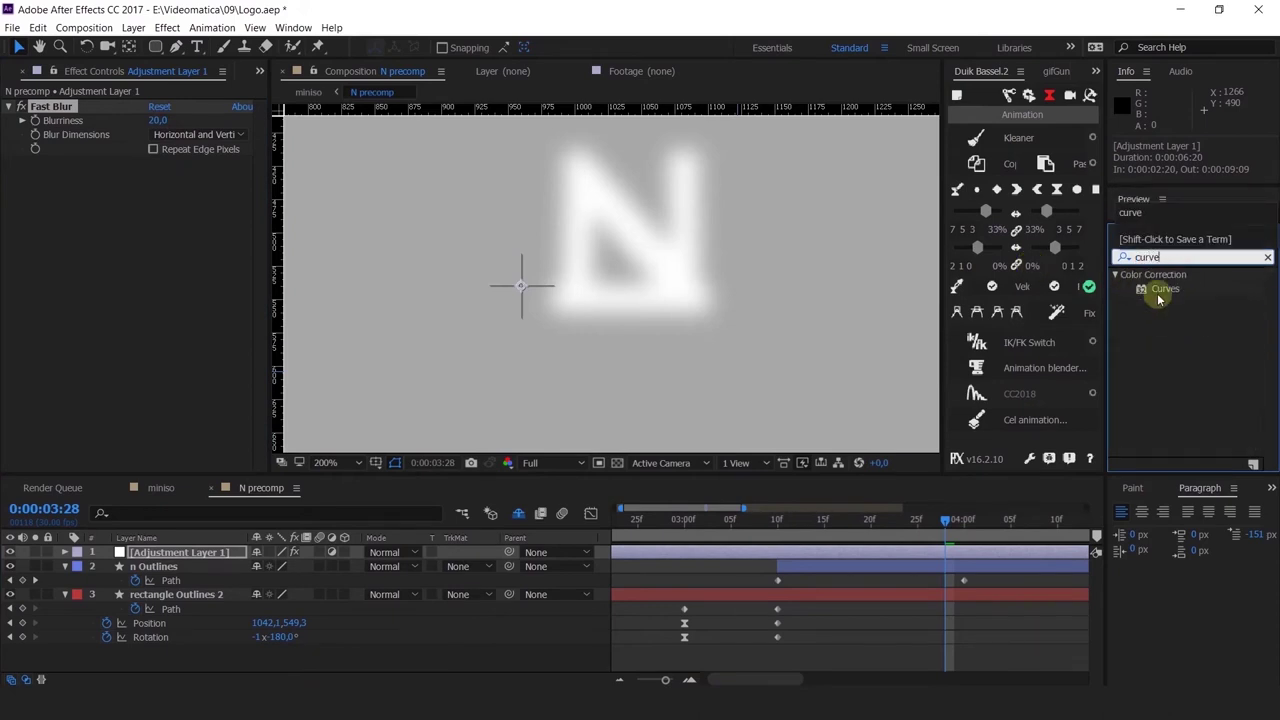
double_click(1165, 289)
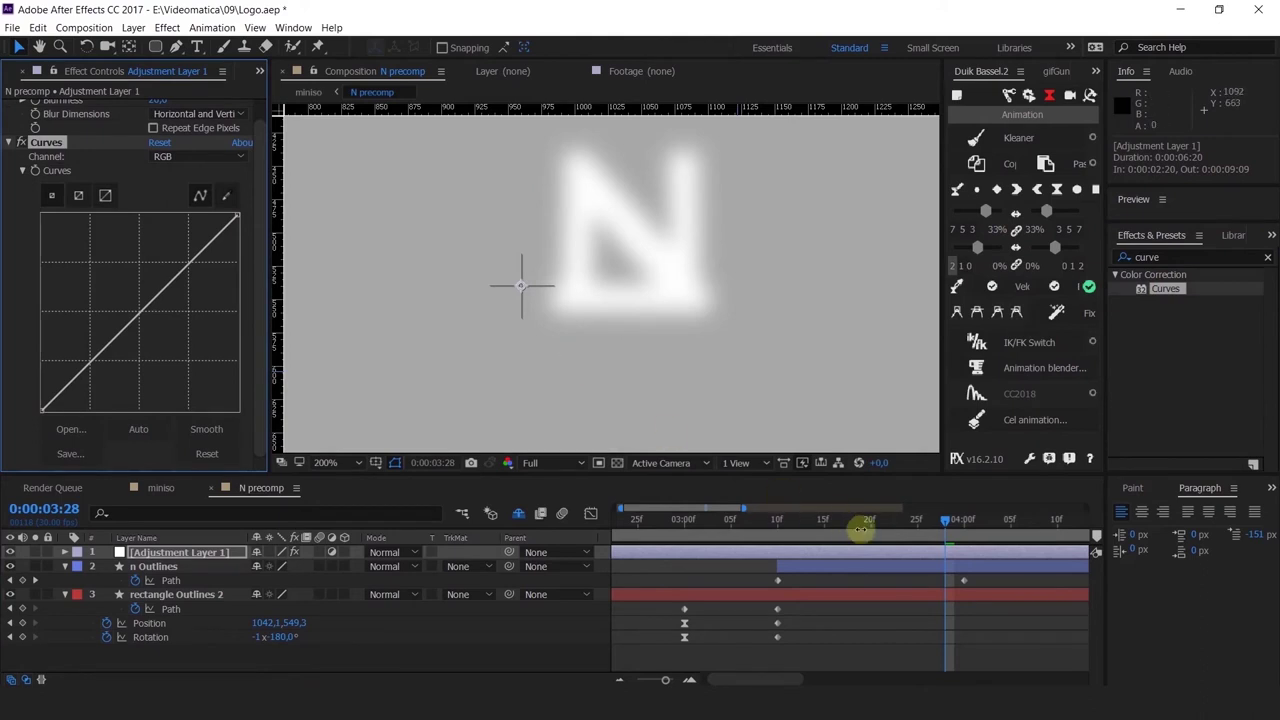
left_click(168, 157)
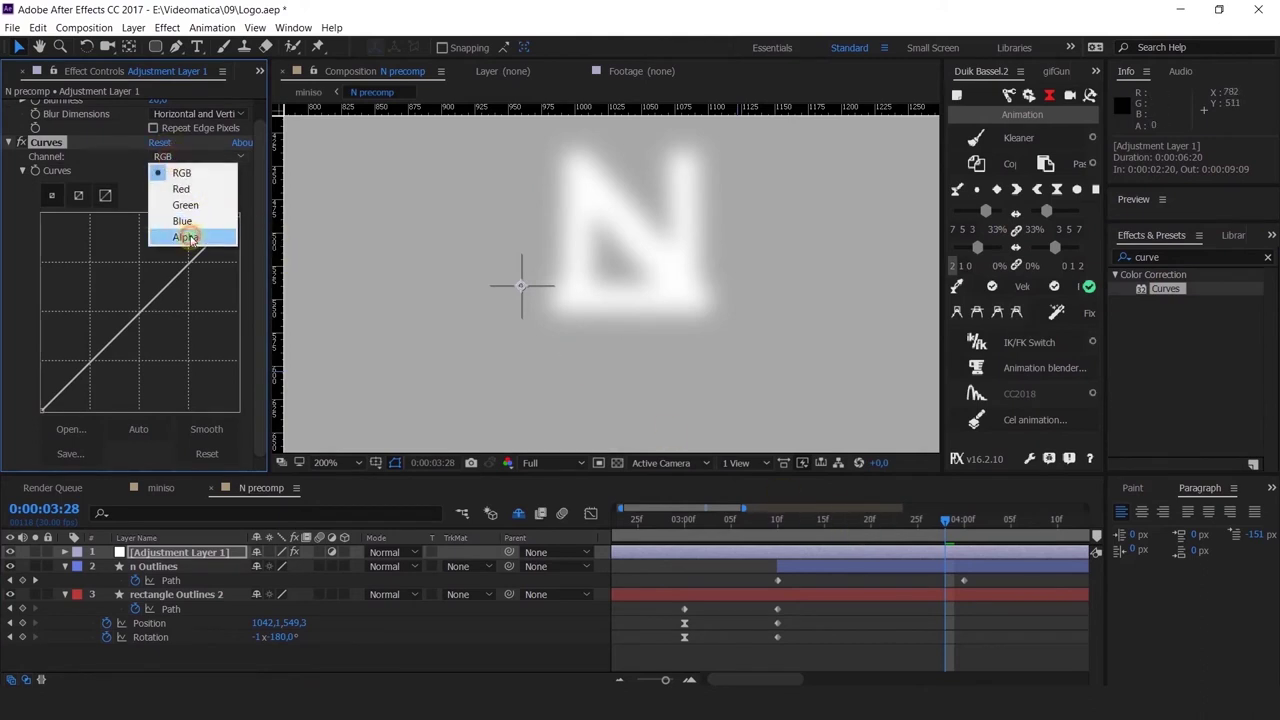
left_click(188, 237)
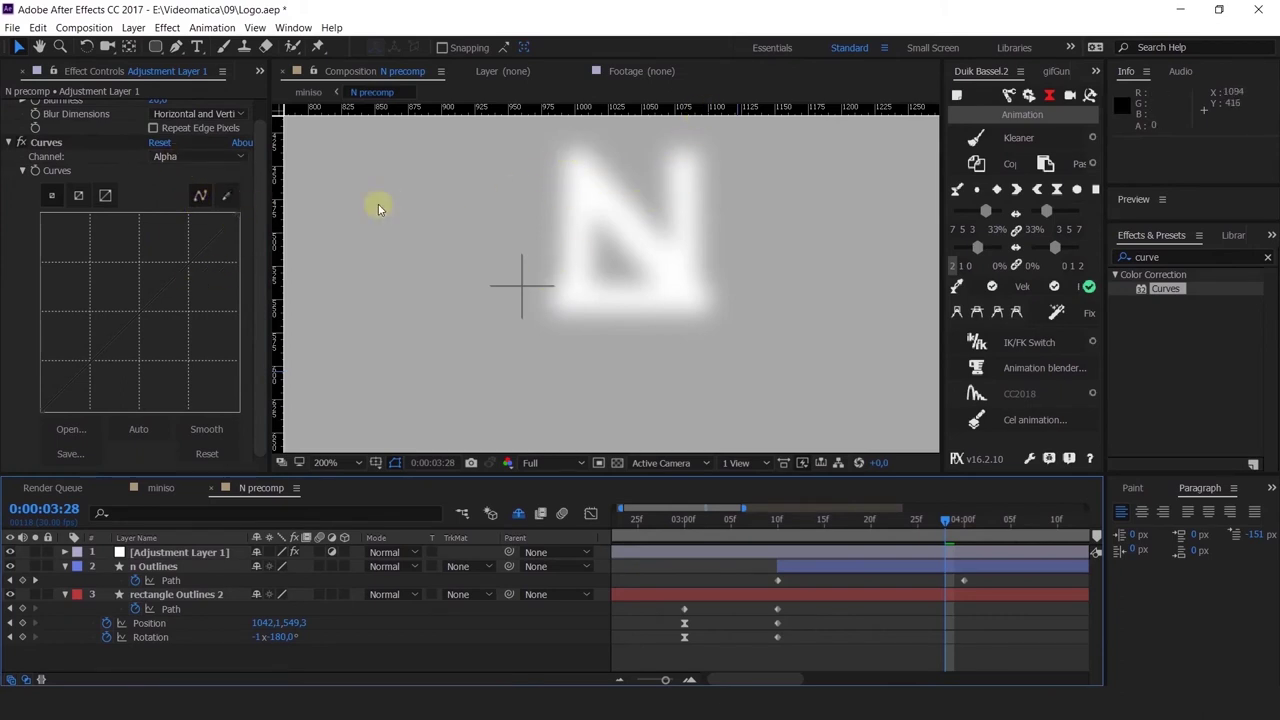
Step: Pull both ends of the Alpha curve to the middle to make it nearly vertical, giving the blurred N crisp, rounded edges
left_click(157, 206)
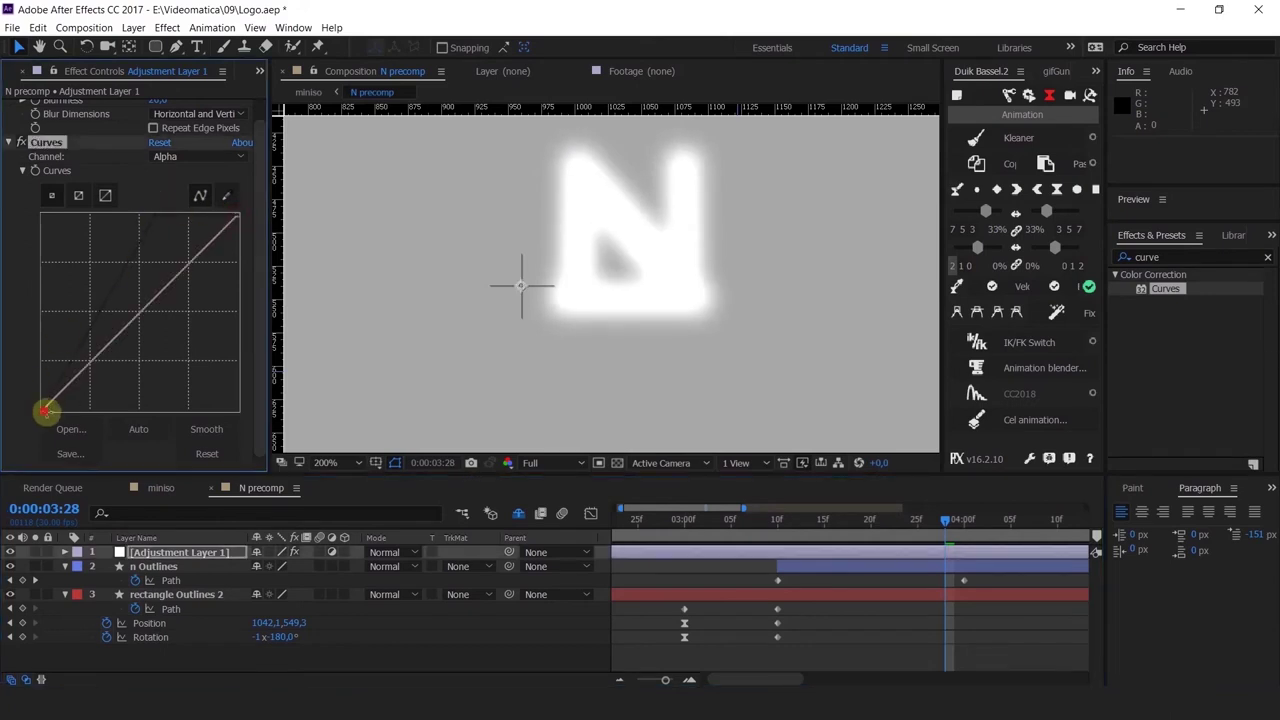
left_click_drag(45, 412, 138, 444)
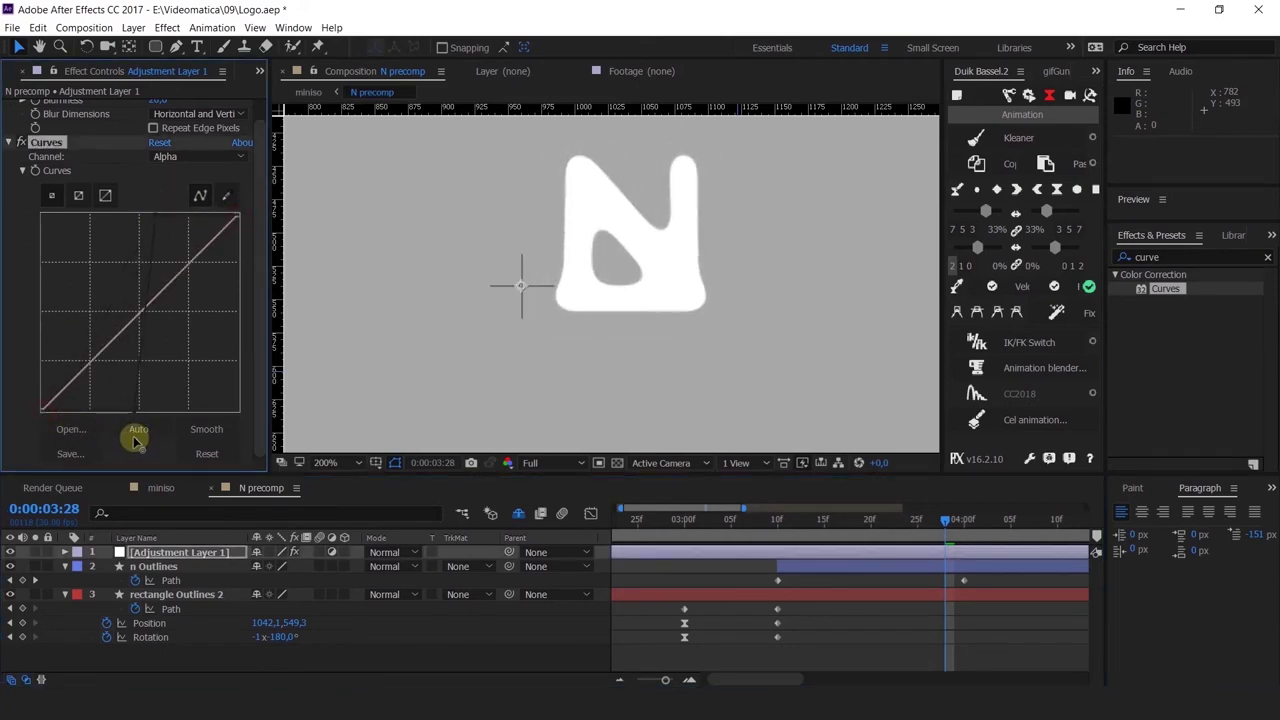
scroll(600, 270, "up", 4)
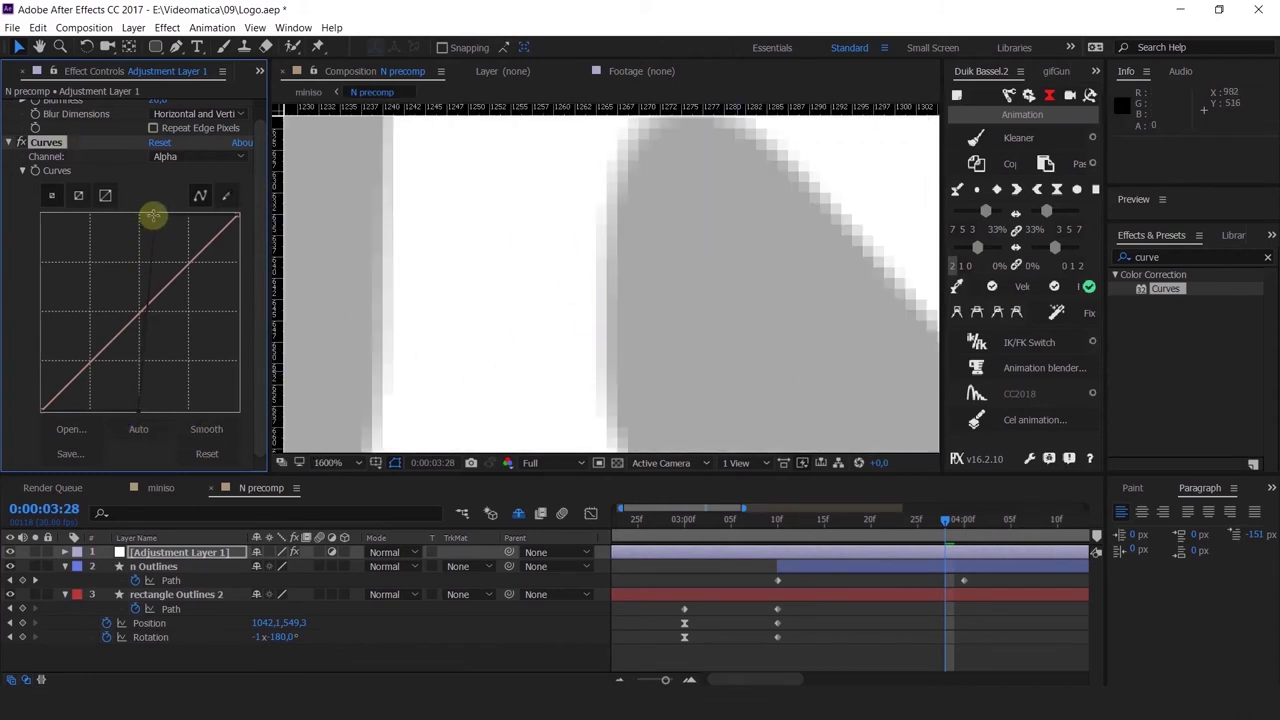
left_click_drag(153, 217, 128, 220)
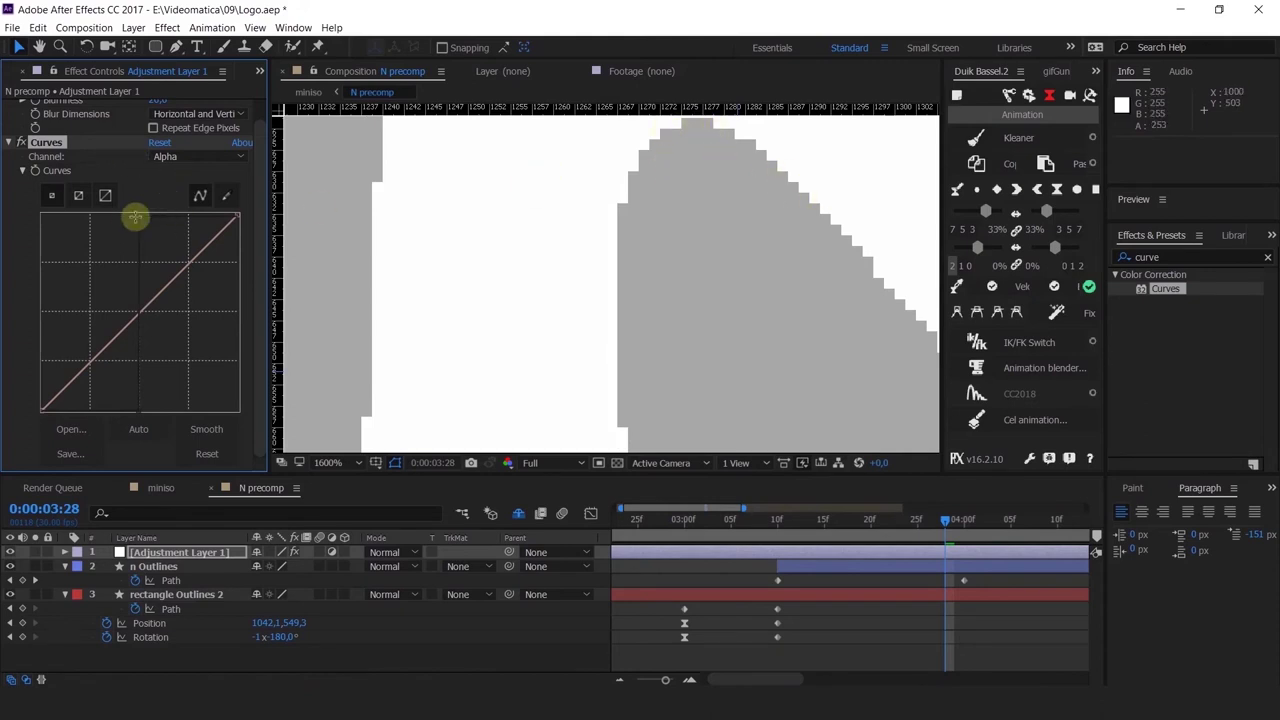
scroll(692, 211, "down", 2)
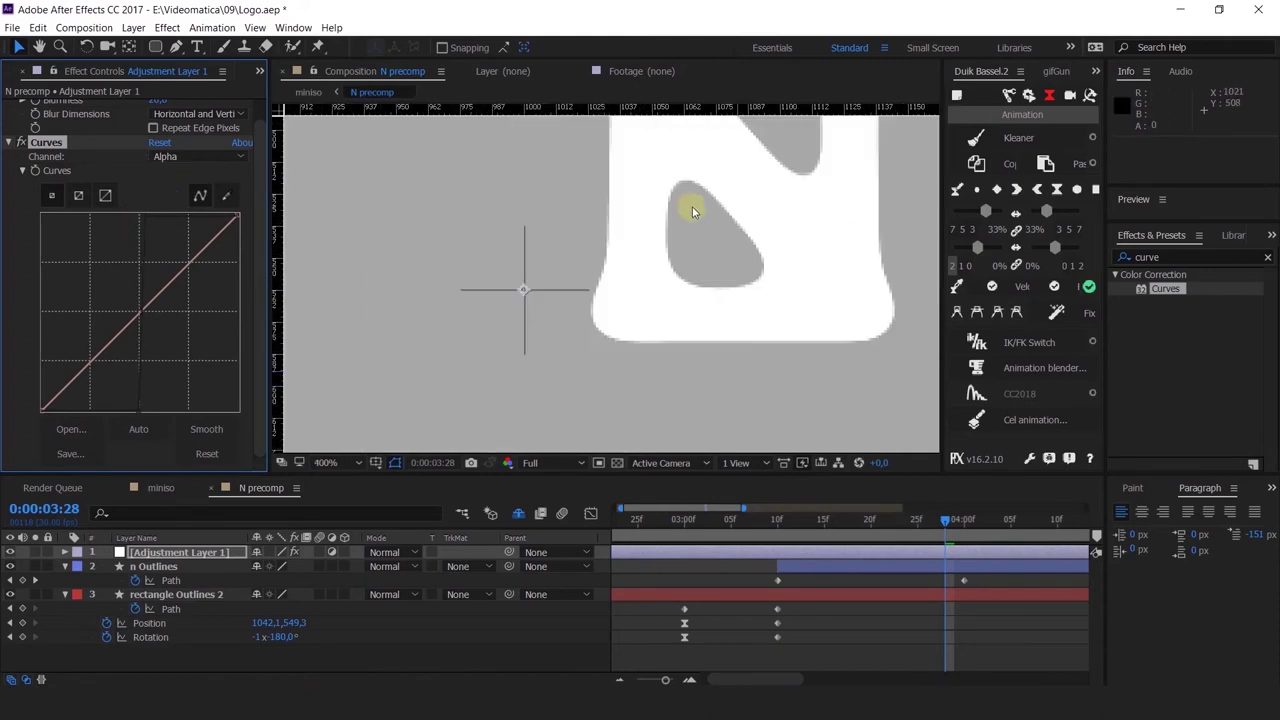
scroll(762, 300, "down", 1)
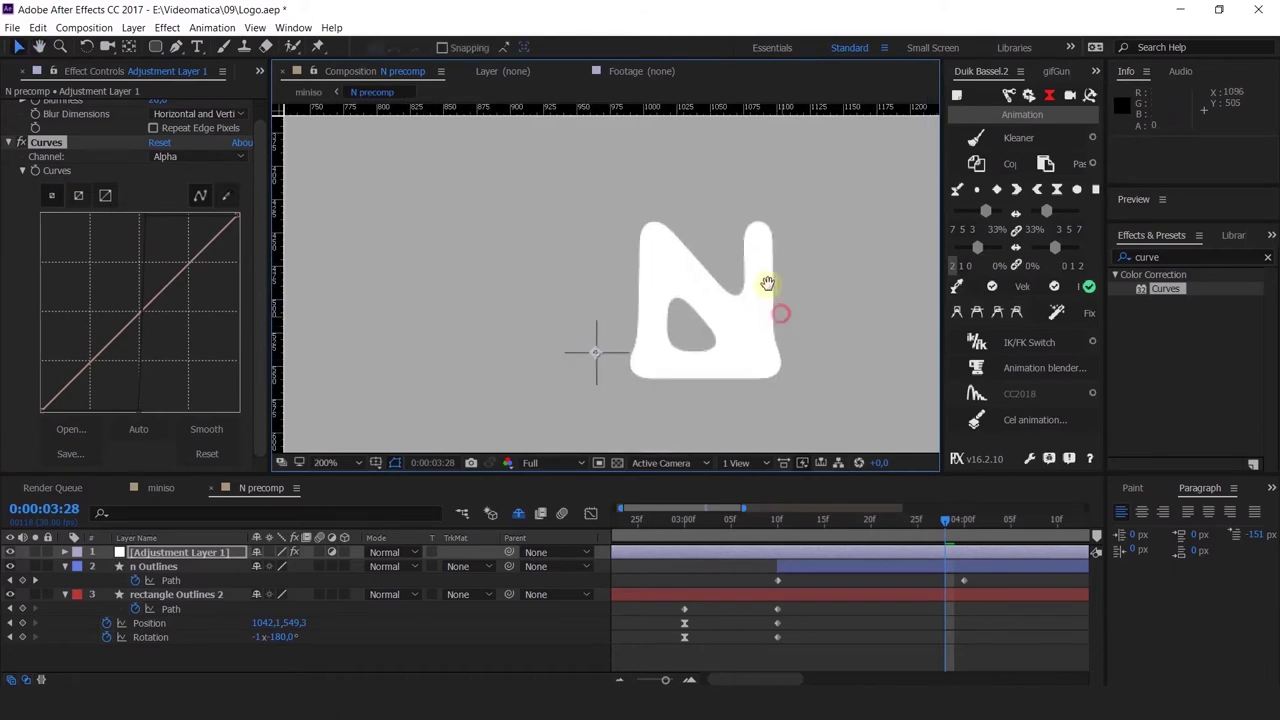
Step: Trim the start of the adjustment layer to 0:00:03:10, where n Outlines begins
left_click(760, 528)
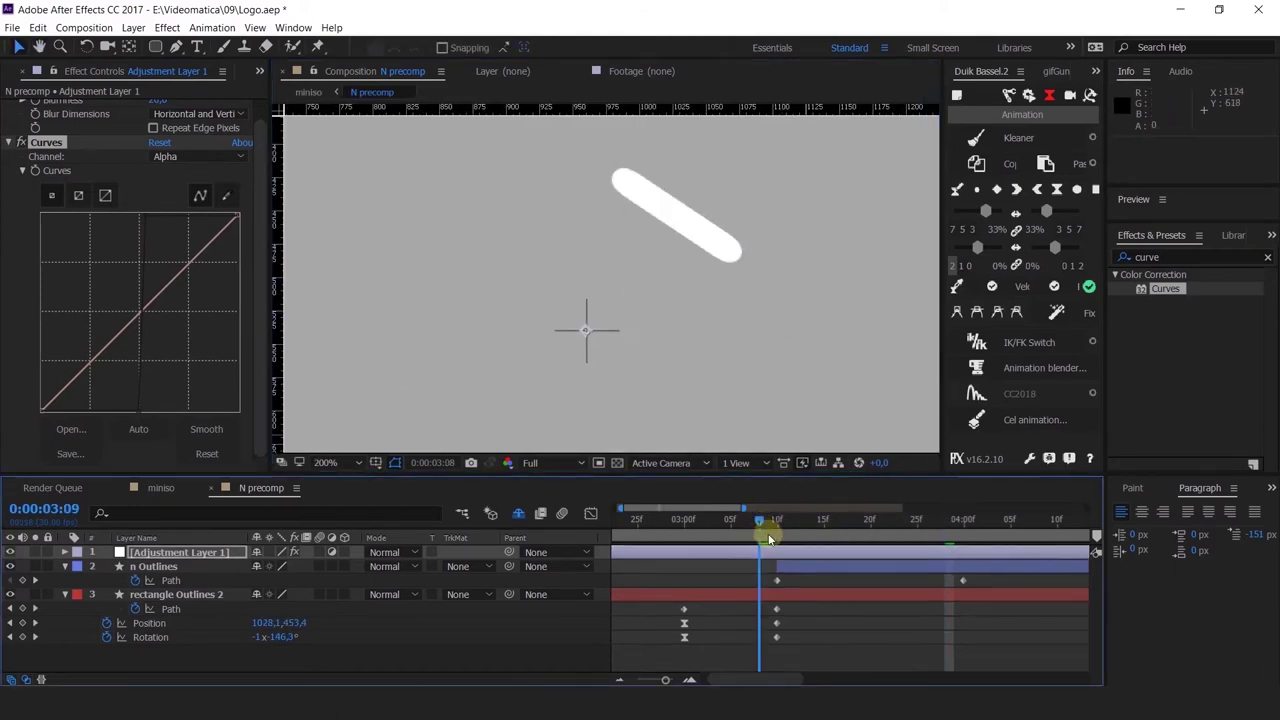
left_click_drag(769, 539, 779, 556)
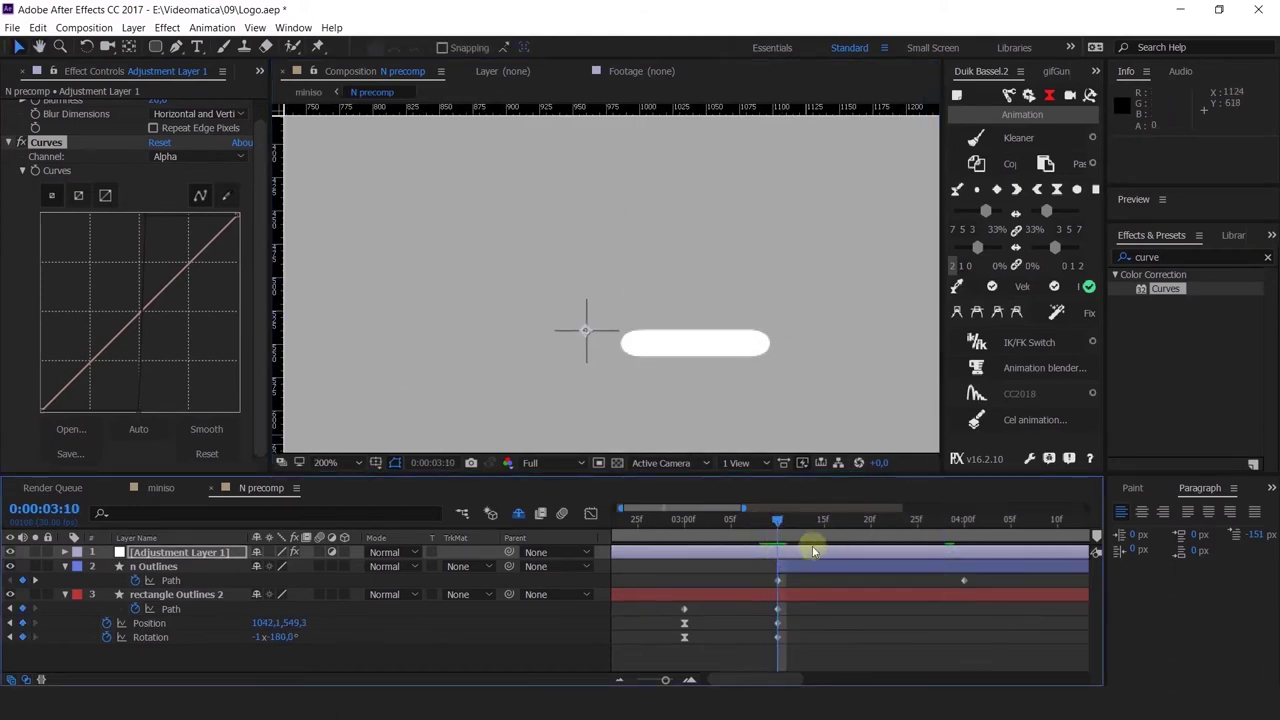
key("alt+[")
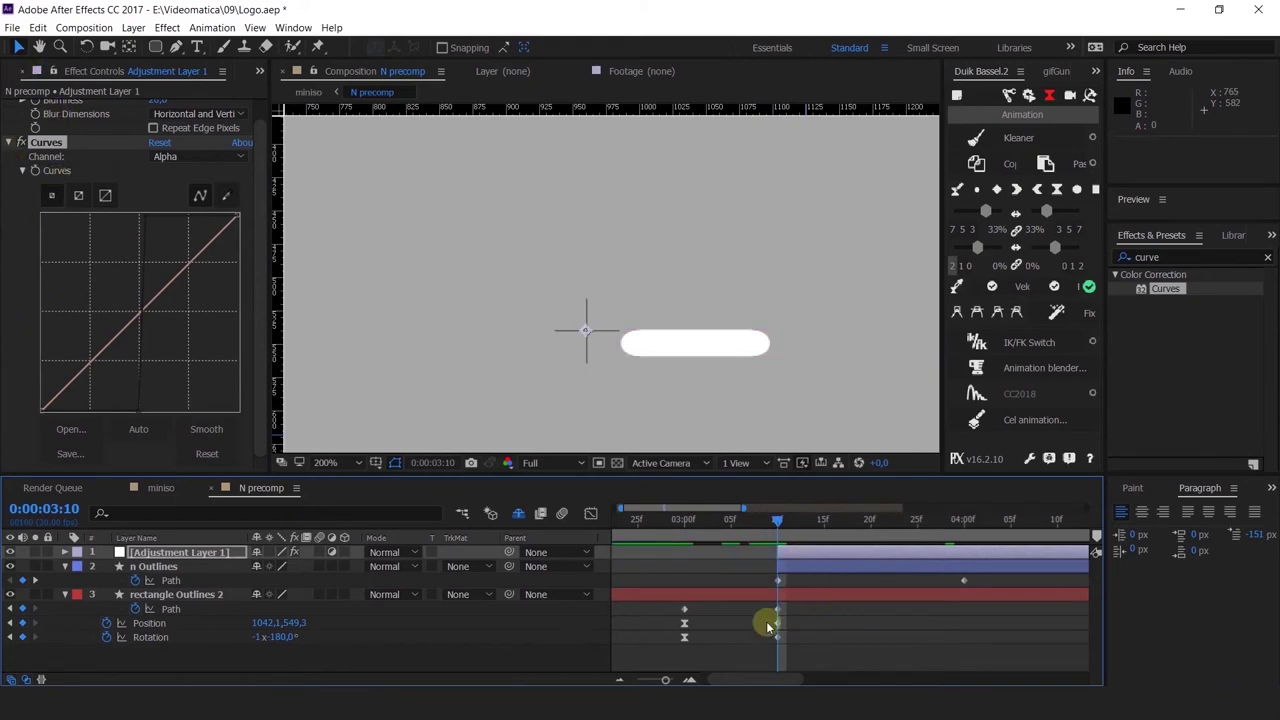
Step: Scrub the bar's motion up to 0:00:03:10 and preview the gooey bar-to-N transition from 0:00:03:00
left_click_drag(786, 530, 666, 524)
scroll(691, 289, "down", 4)
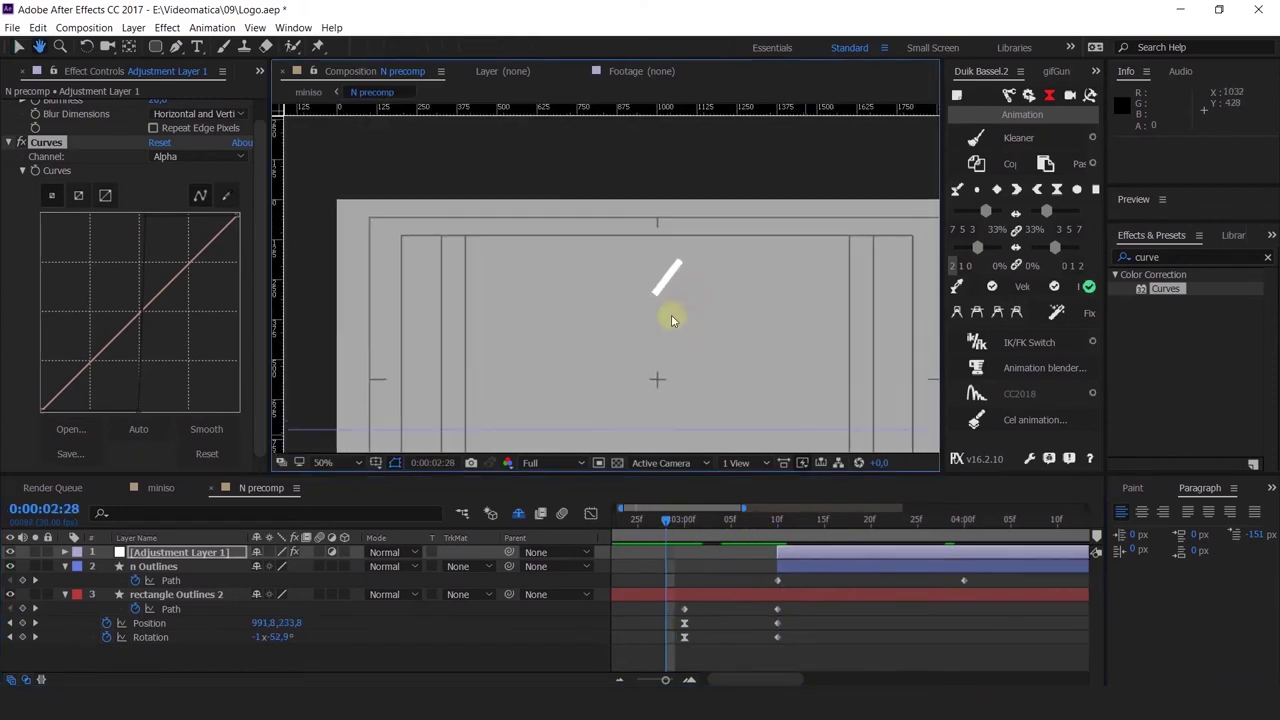
scroll(666, 286, "up", 2)
left_click_drag(691, 528, 769, 557)
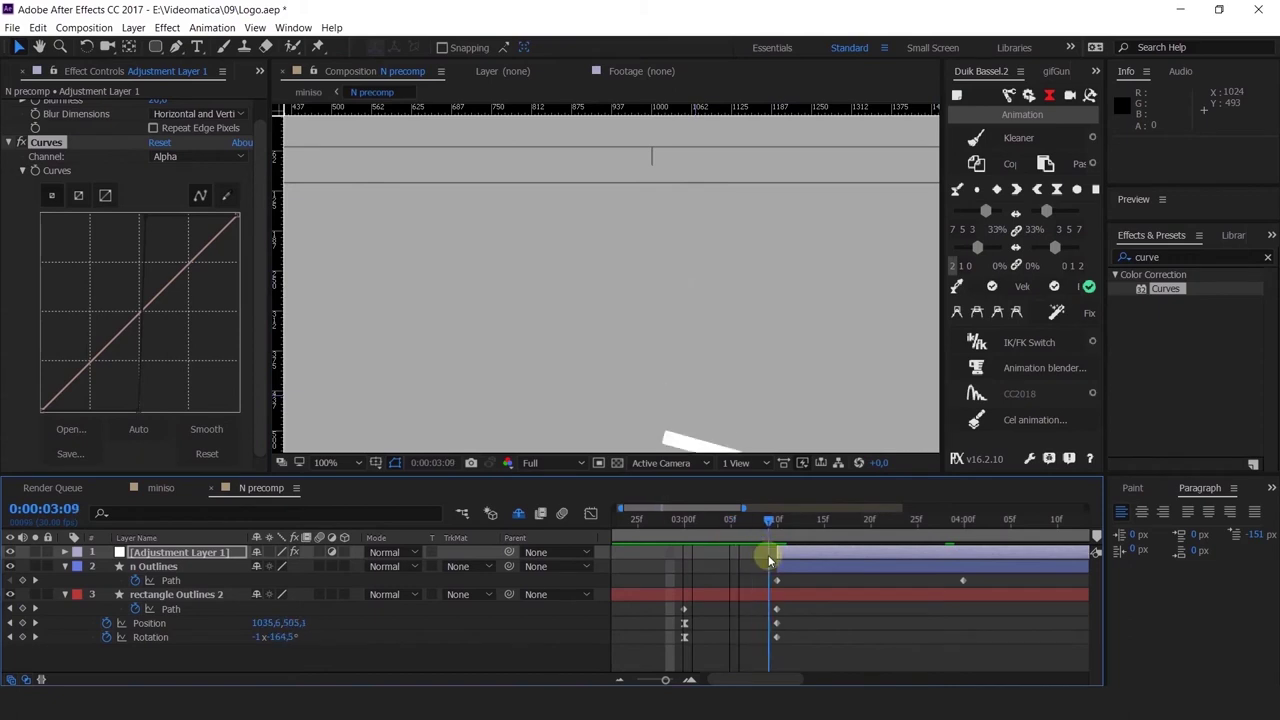
left_click_drag(754, 381, 719, 302)
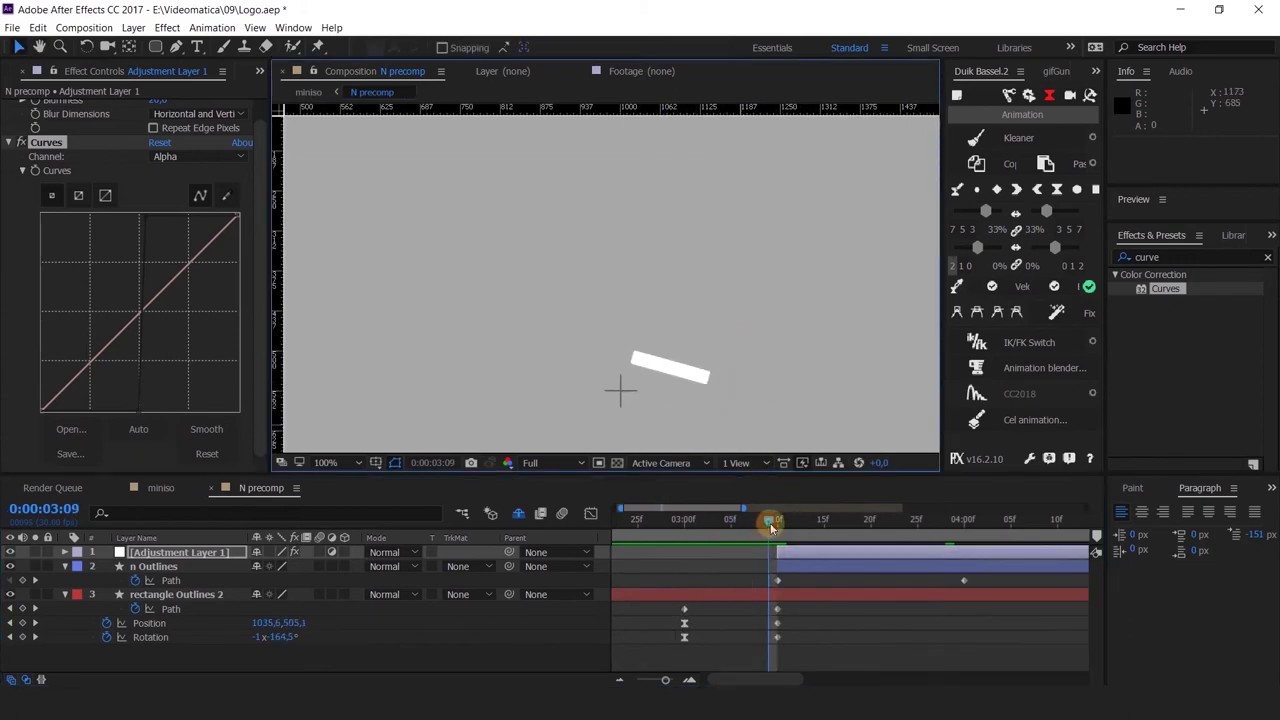
left_click_drag(771, 528, 687, 563)
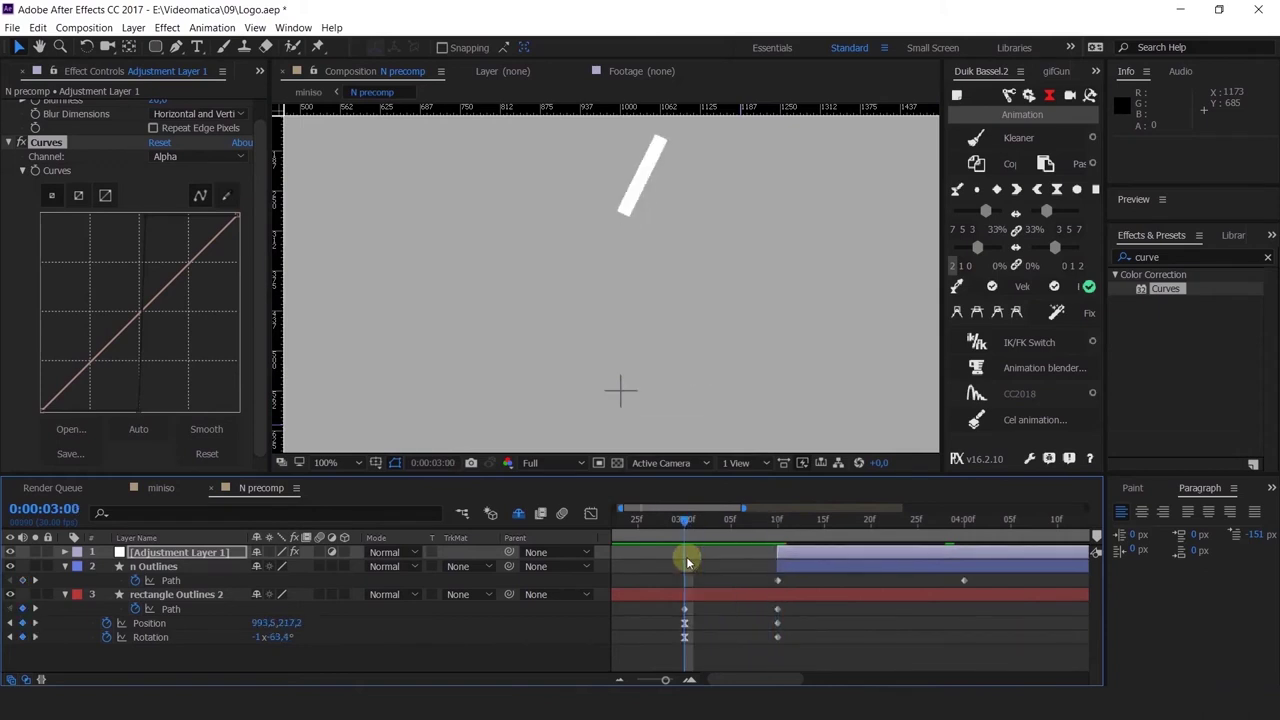
key("space")
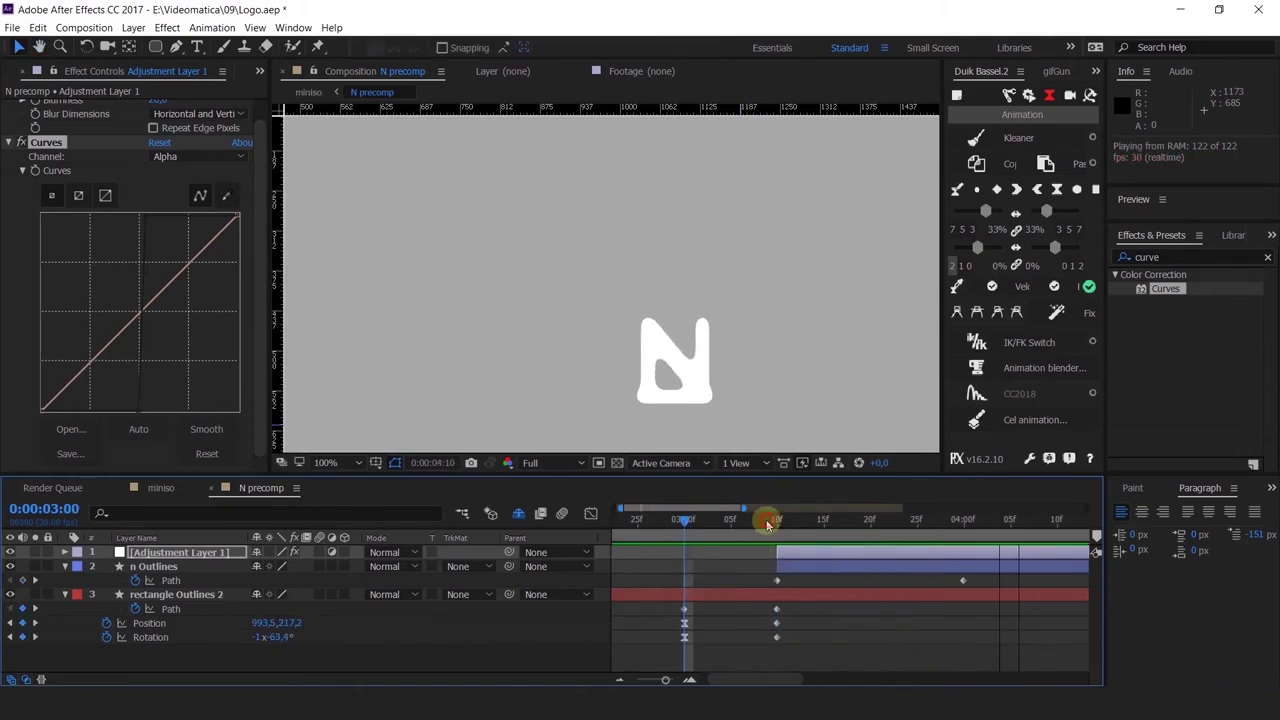
Step: Shift the n Outlines layer with its path keyframes so that it starts at 0:00:03:20
left_click_drag(768, 524, 776, 522)
left_click(789, 570)
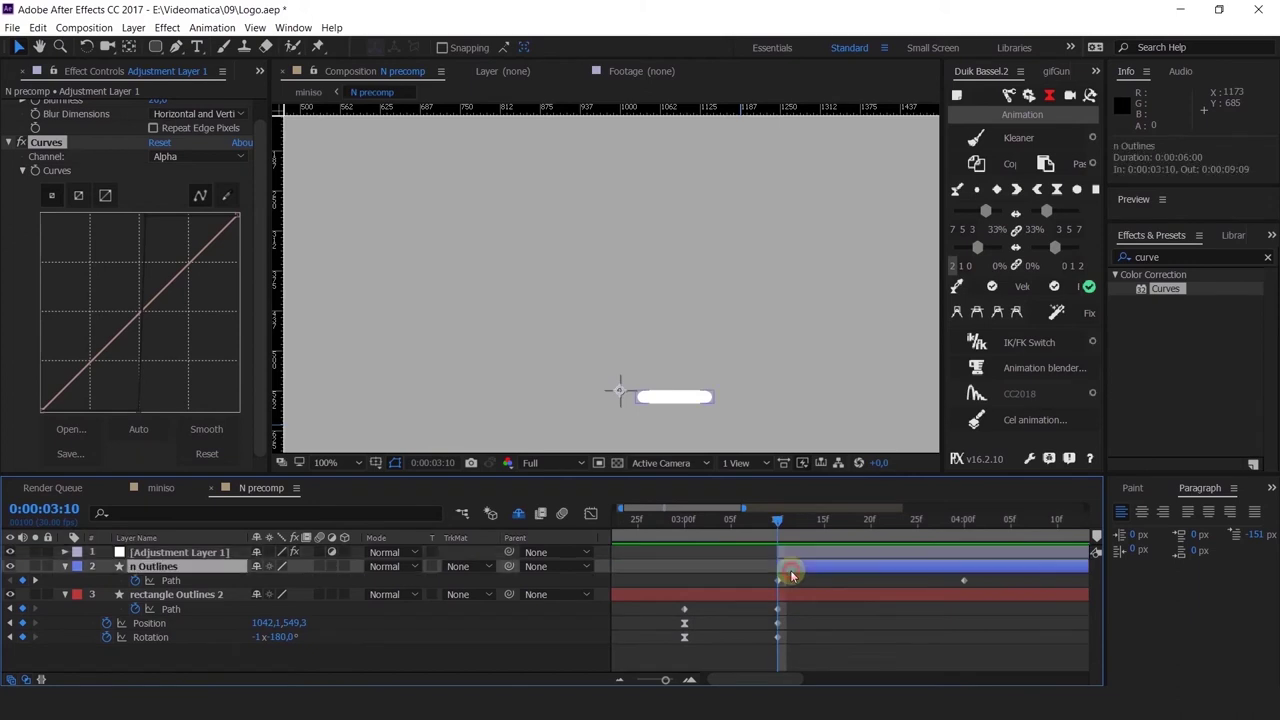
left_click(790, 594)
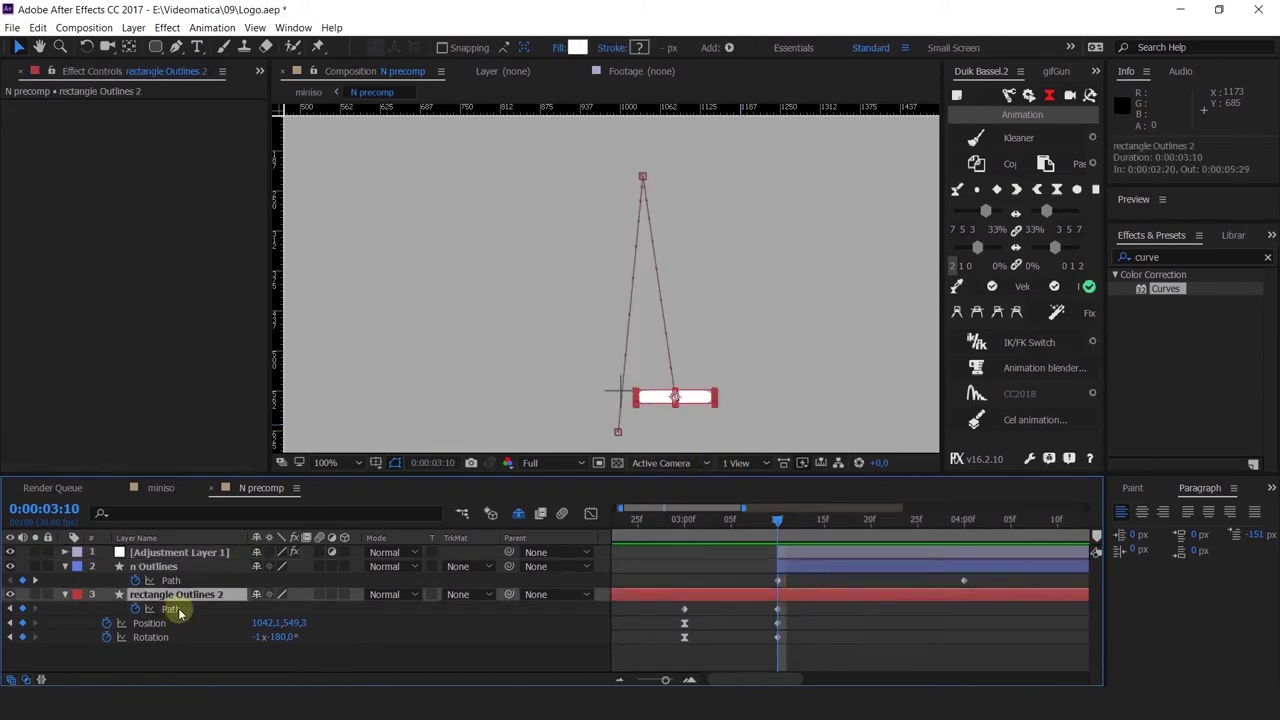
left_click_drag(824, 522, 875, 522)
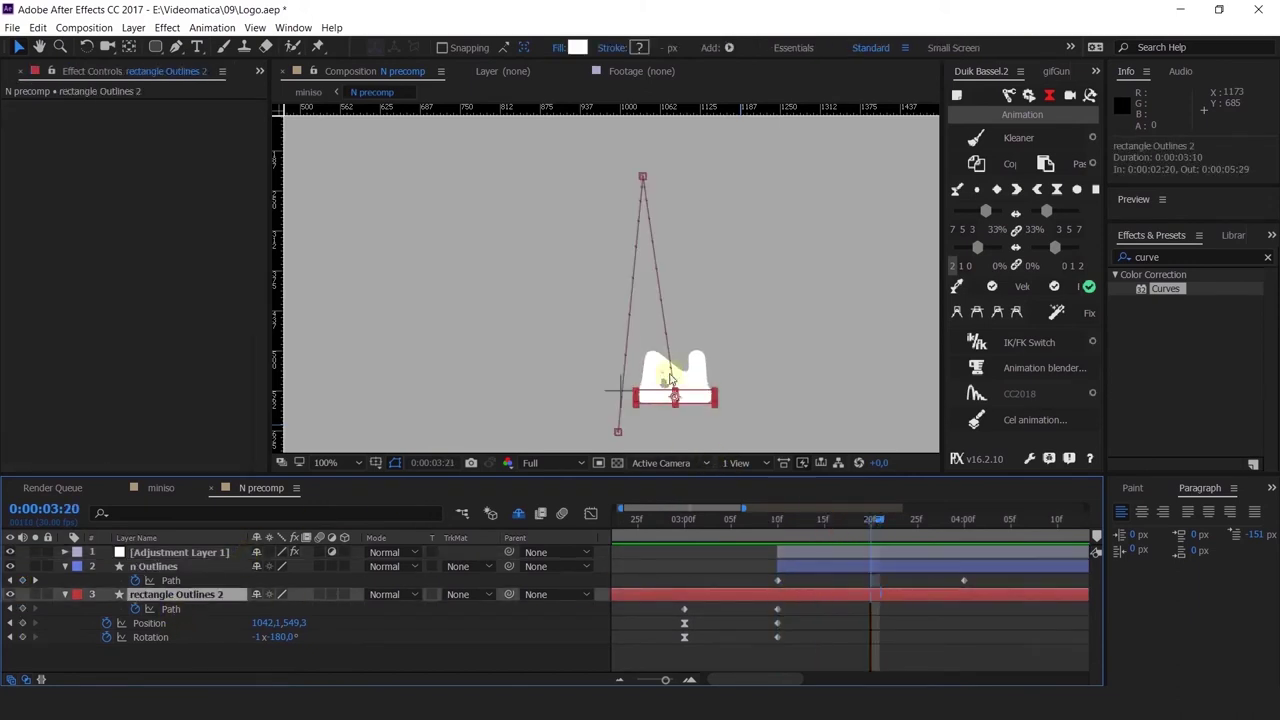
scroll(670, 378, "up", 2)
left_click(171, 609)
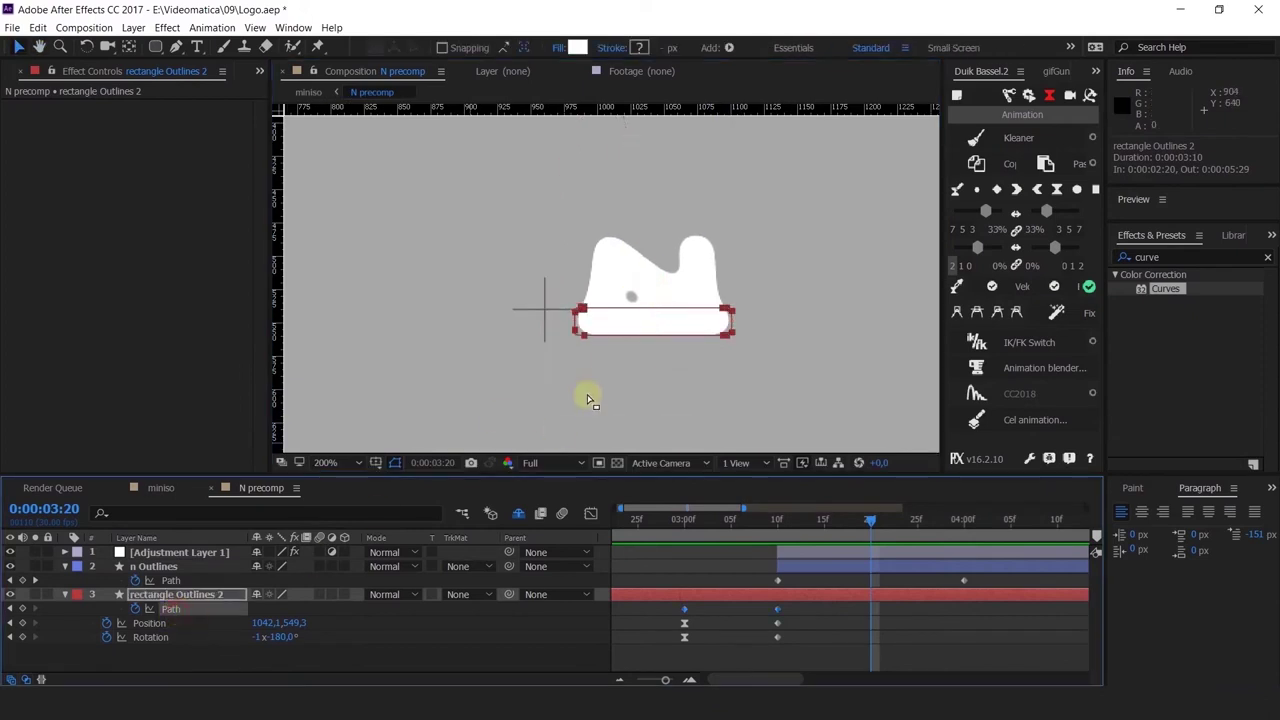
left_click_drag(800, 567, 896, 577)
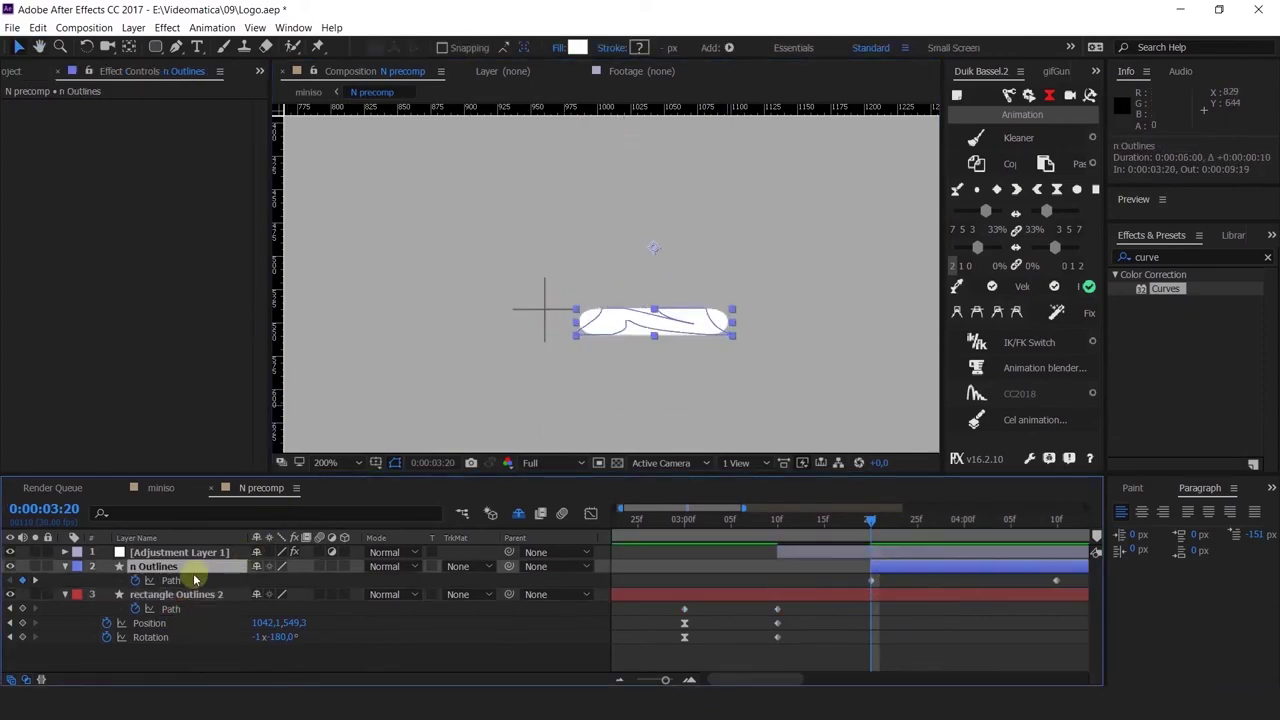
Step: At 0:00:03:20, stretch the rectangle Outlines 2 path horizontally about its centre to 144.5% width
left_click(171, 609)
left_click_drag(757, 288, 733, 342)
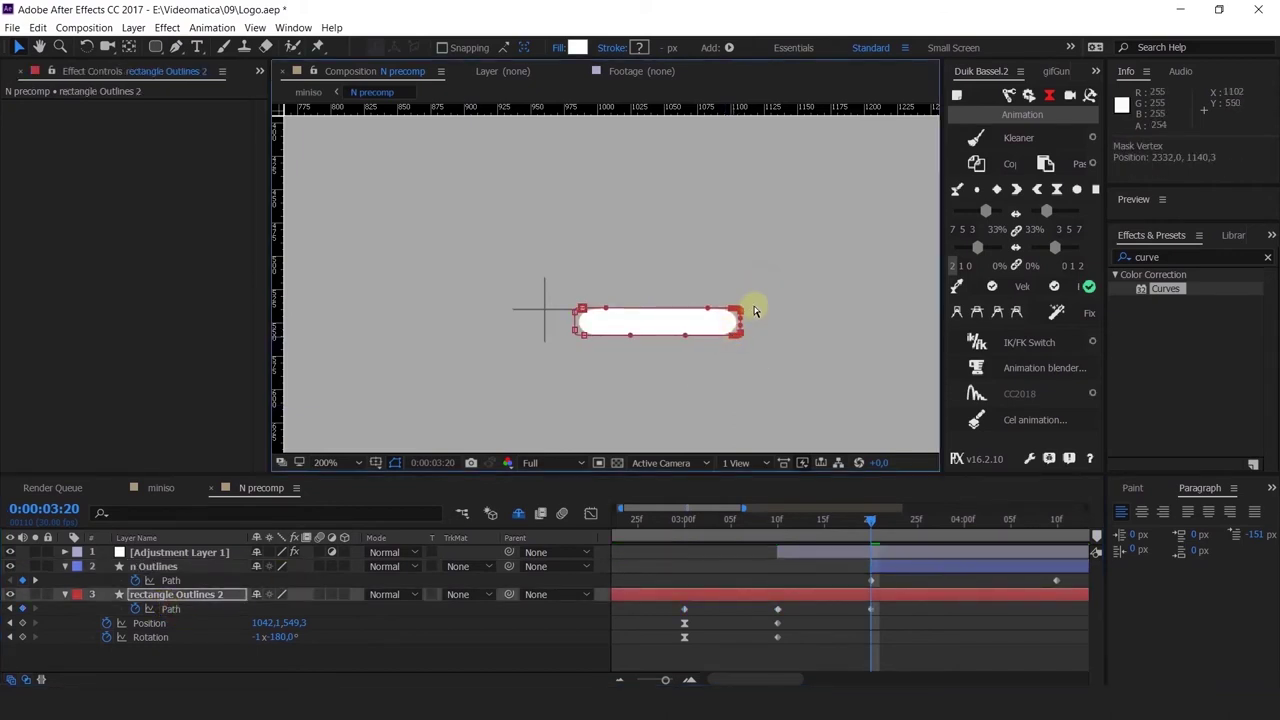
key("ctrl+z")
left_click_drag(766, 280, 534, 375)
double_click(581, 308)
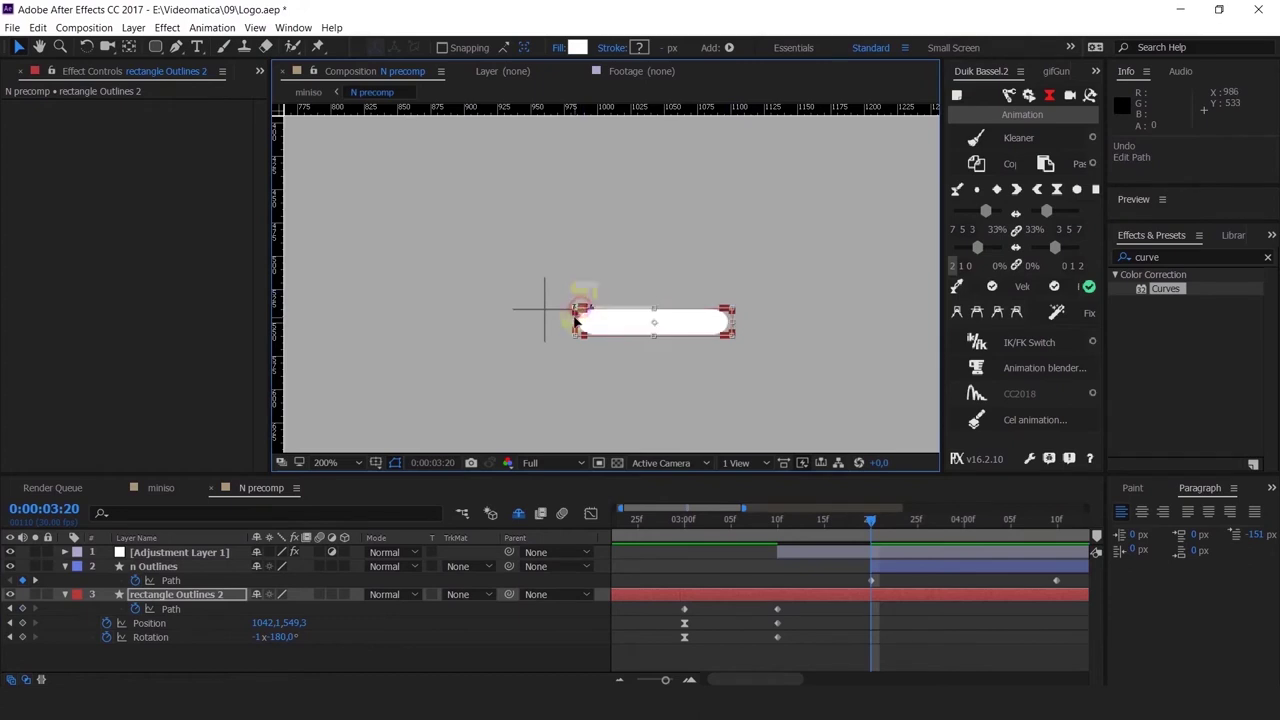
left_click_drag(576, 322, 541, 331)
key("ctrl+z")
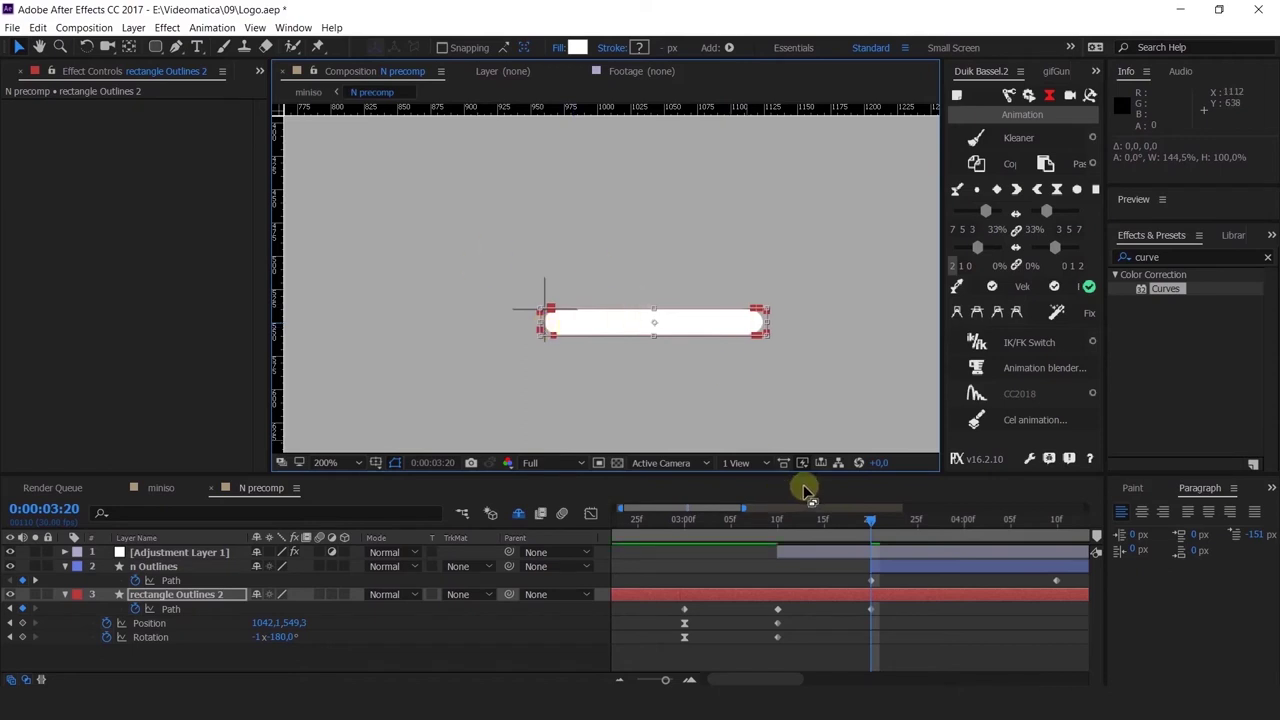
key("Return")
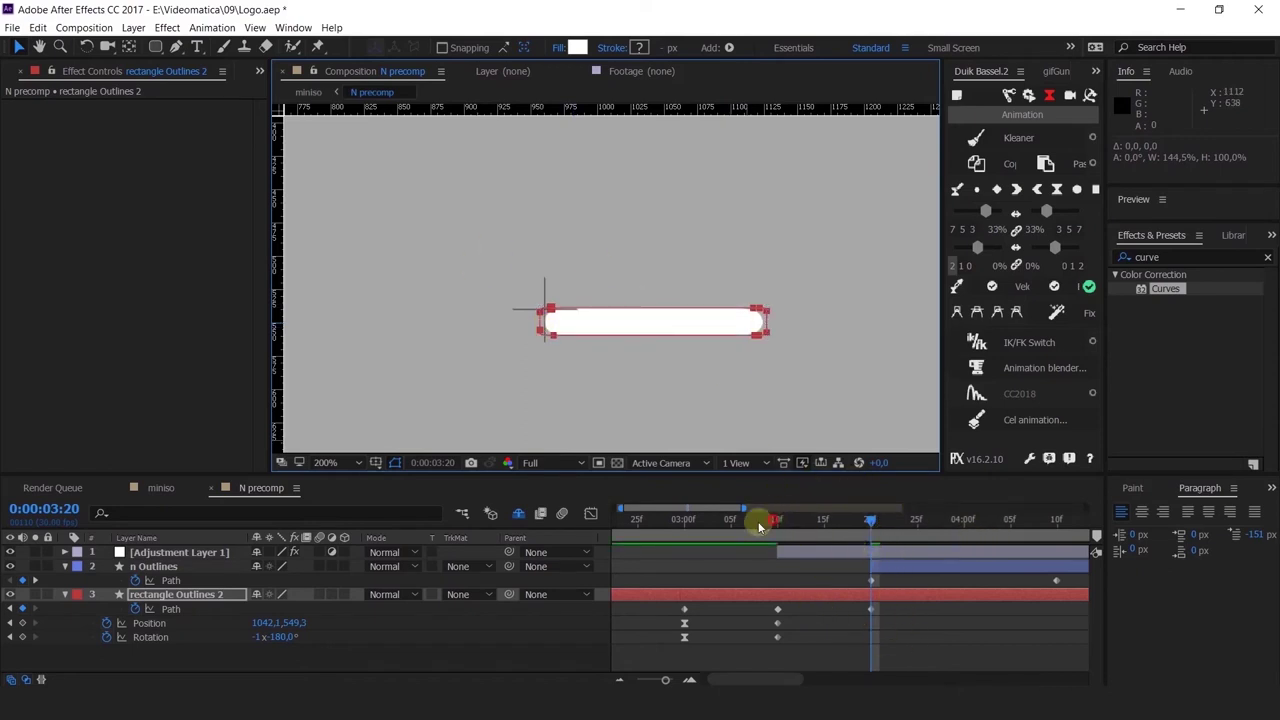
Step: Move the bar's stretched path keyframe to 0:00:03:15 and narrow the path to 74.5% width at 0:00:03:20
key("space")
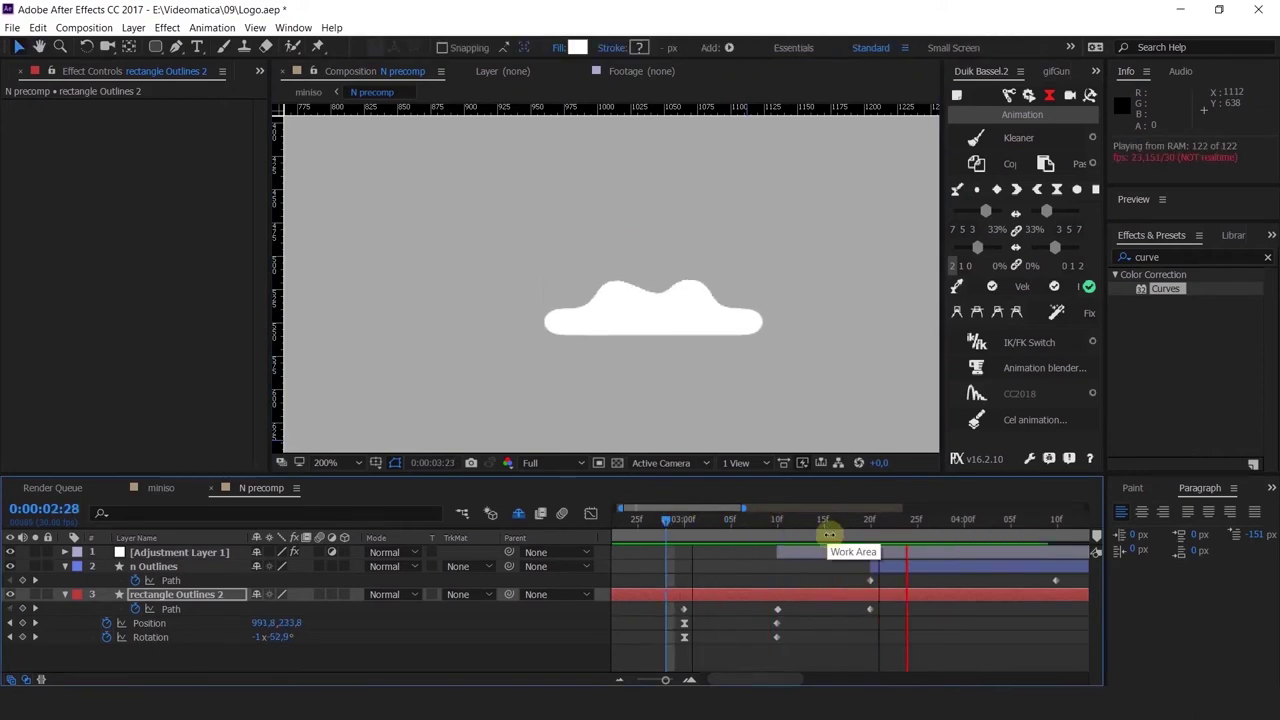
left_click_drag(783, 525, 823, 609)
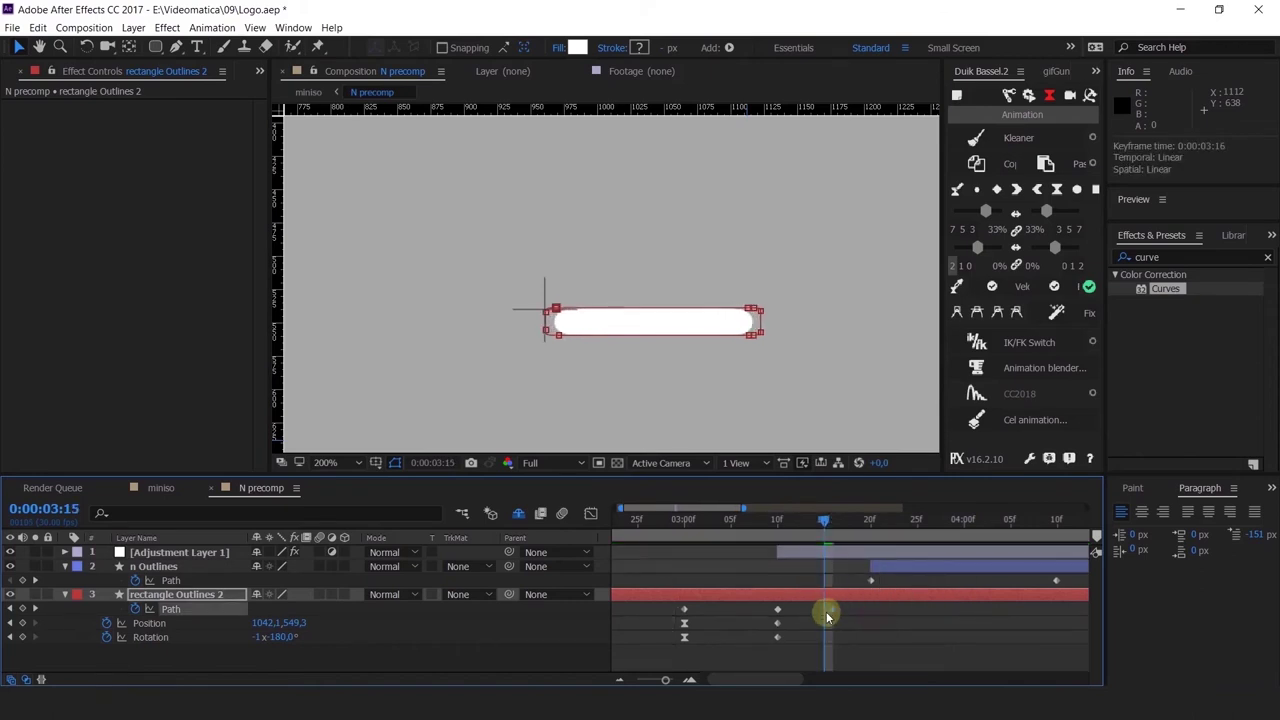
left_click(871, 521)
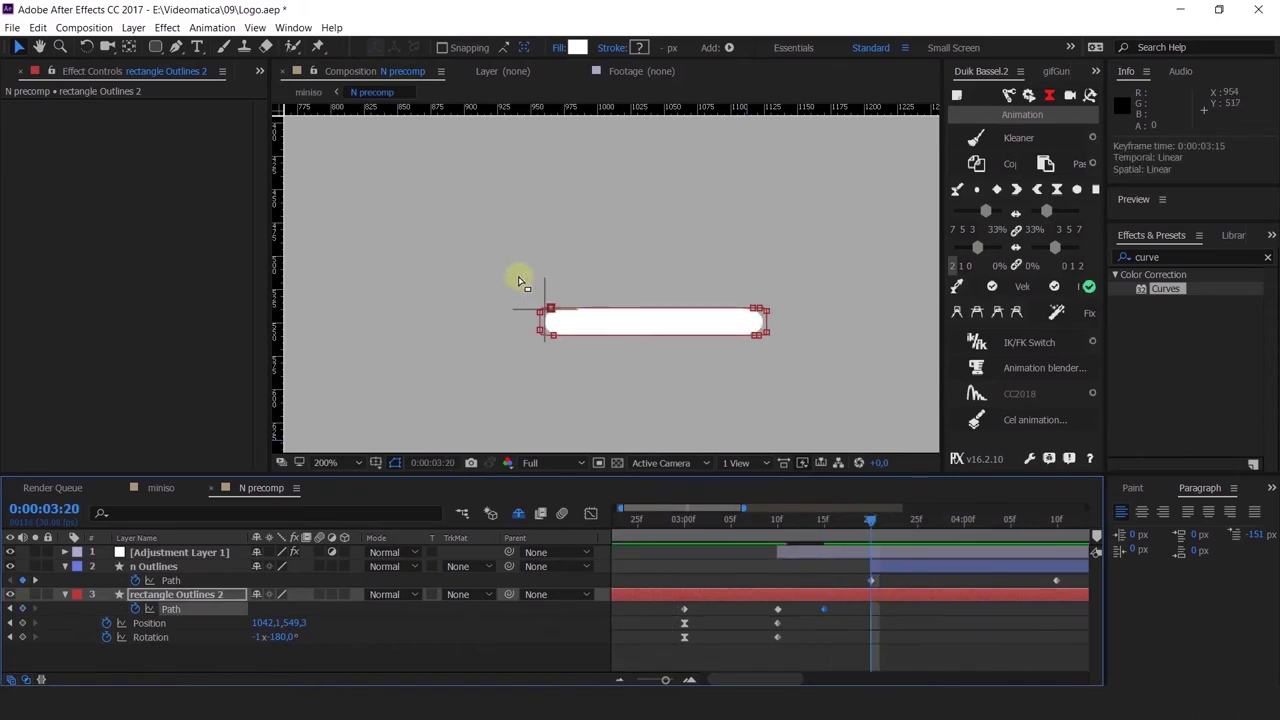
left_click_drag(519, 281, 740, 322)
double_click(766, 337)
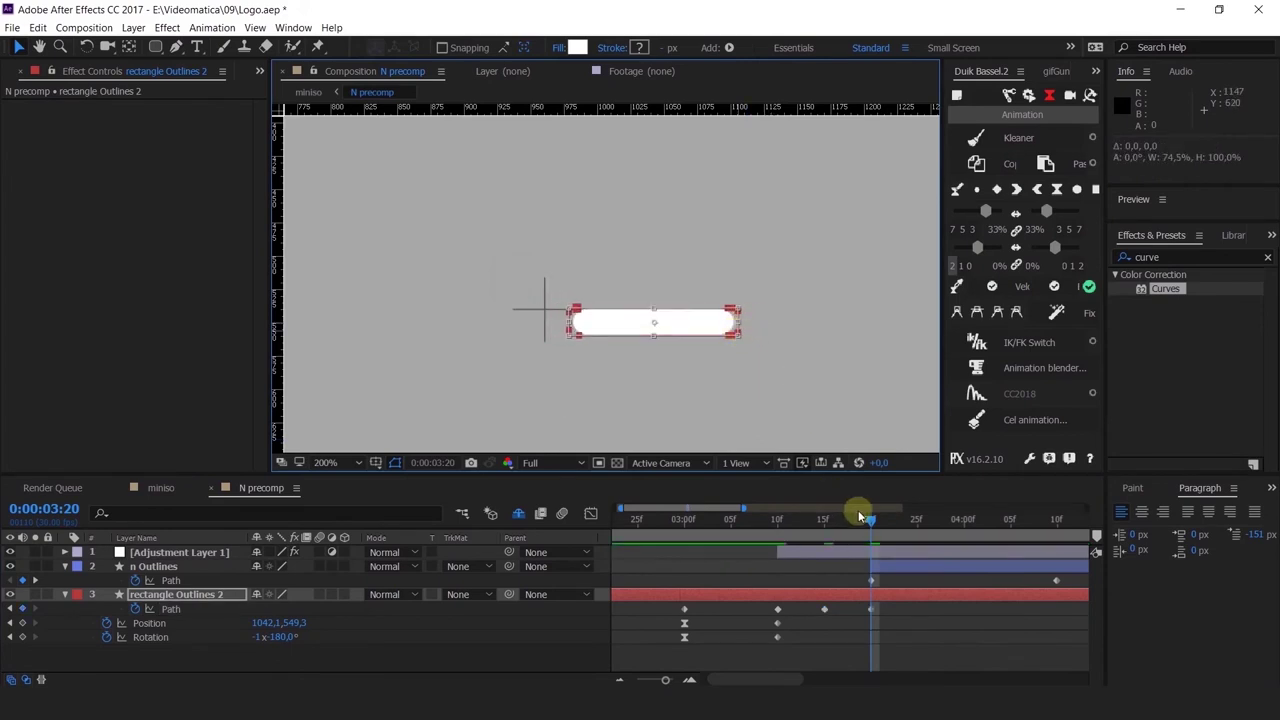
Step: Easy Ease the bar's path keyframes and shift the last two earlier, to 0:00:03:10 and 0:00:03:15
left_click_drag(877, 529, 776, 549)
key("space")
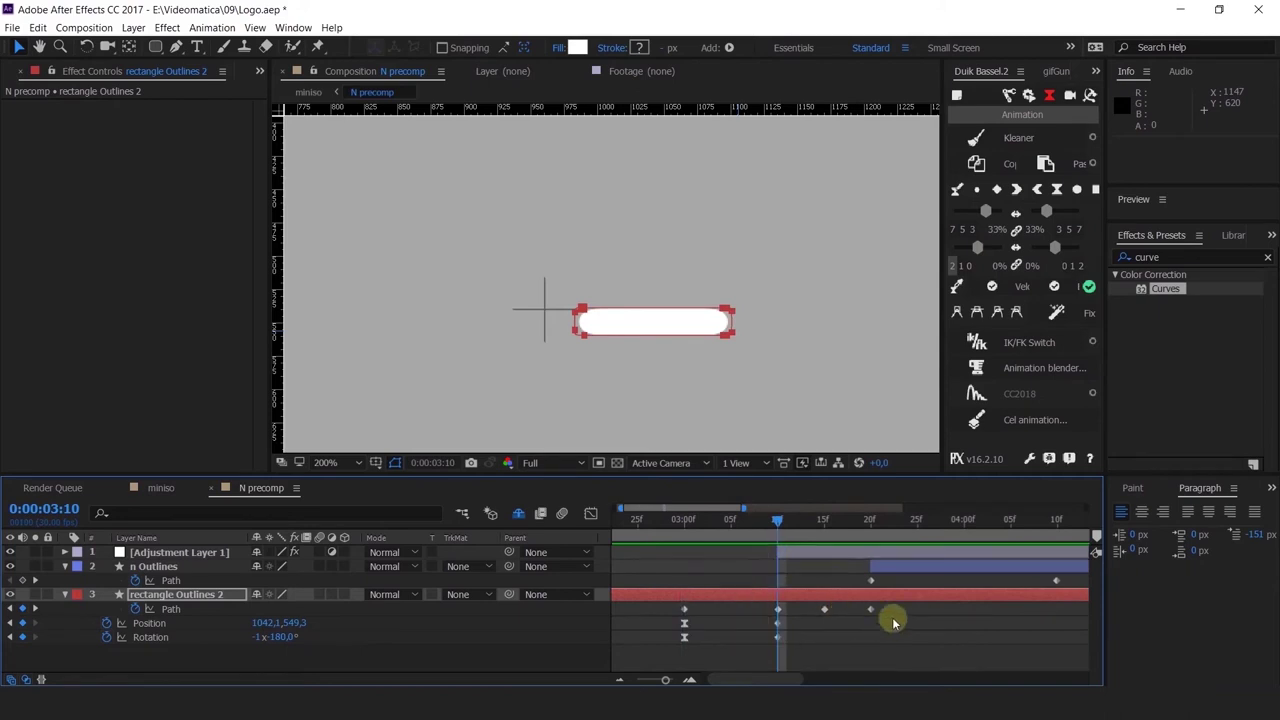
left_click_drag(841, 608, 672, 612)
left_click_drag(888, 611, 771, 609)
left_click(678, 521)
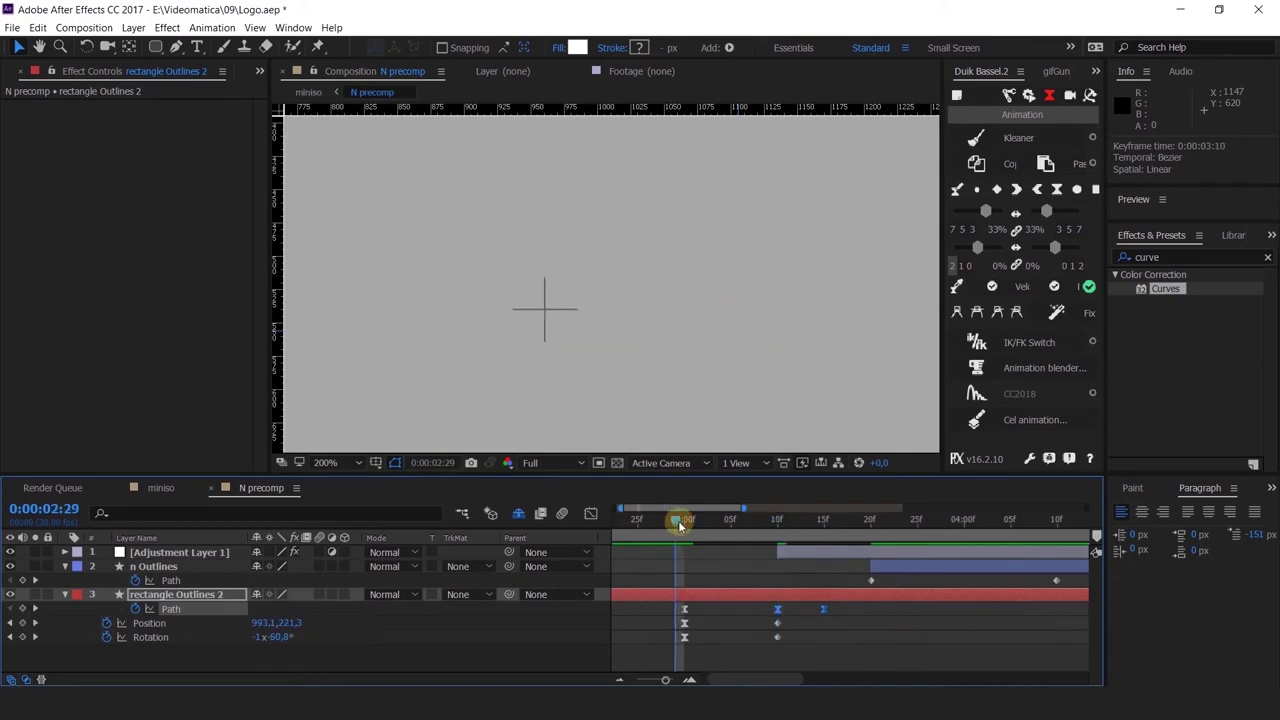
Step: Preview the bar's stretch and move its last path keyframe to 0:00:03:20
key("space")
left_click_drag(680, 524, 741, 547)
mouse_move(862, 631)
left_mouse_down()
mouse_move(830, 604)
mouse_move(870, 609)
left_mouse_up()
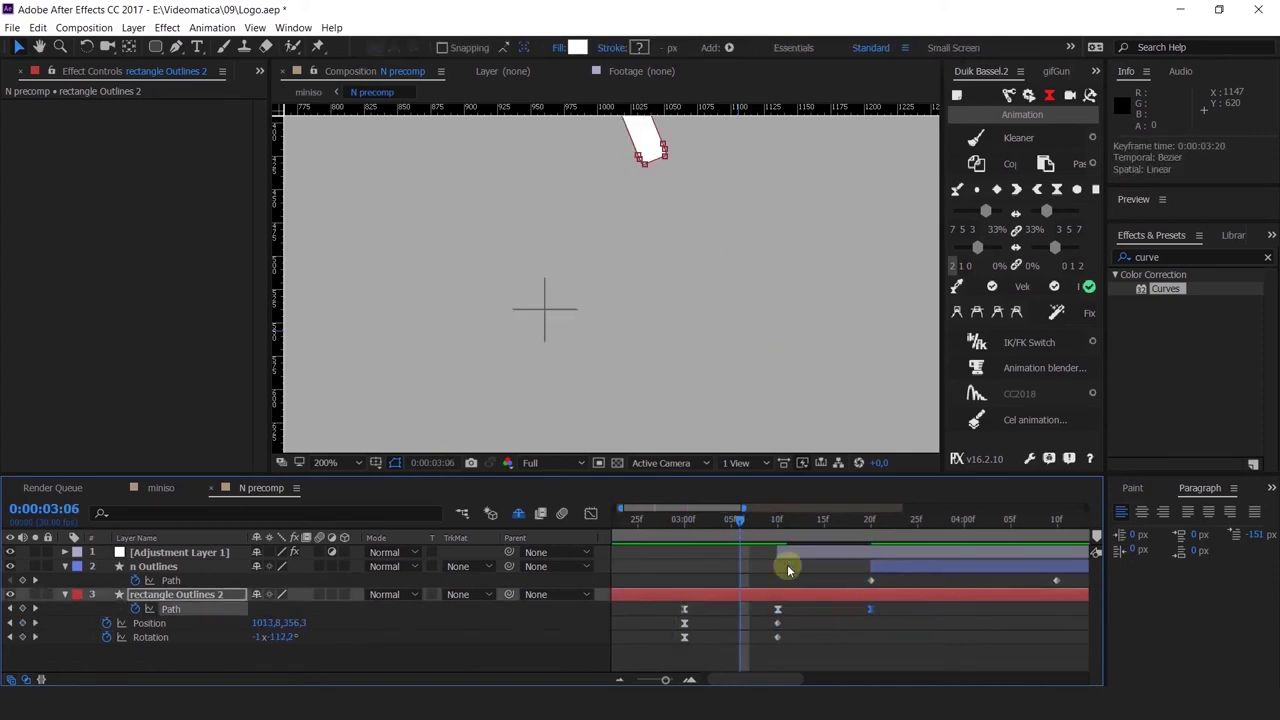
left_click_drag(735, 523, 851, 552)
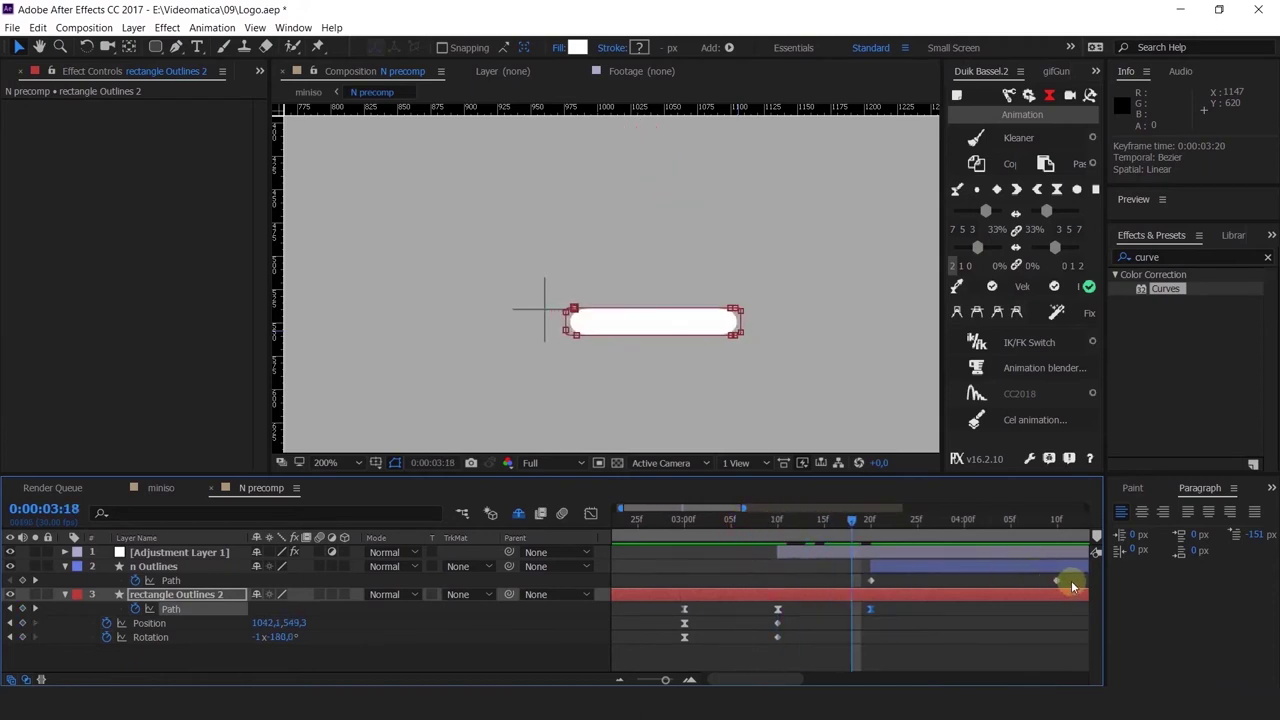
Step: Easy Ease both n Outlines path keyframes and lengthen the first one's outgoing influence in the speed graph so the morph accelerates late
left_click_drag(1072, 586, 858, 593)
key("F9")
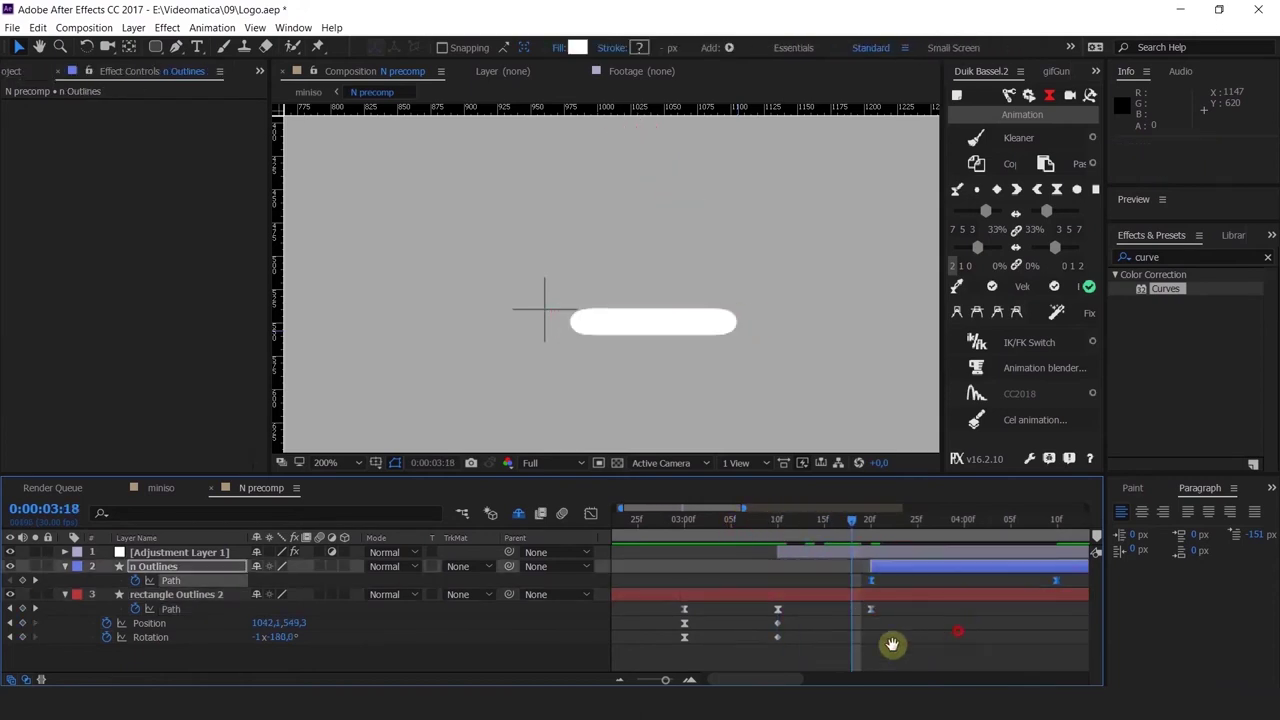
left_click_drag(891, 645, 769, 610)
left_click(590, 513)
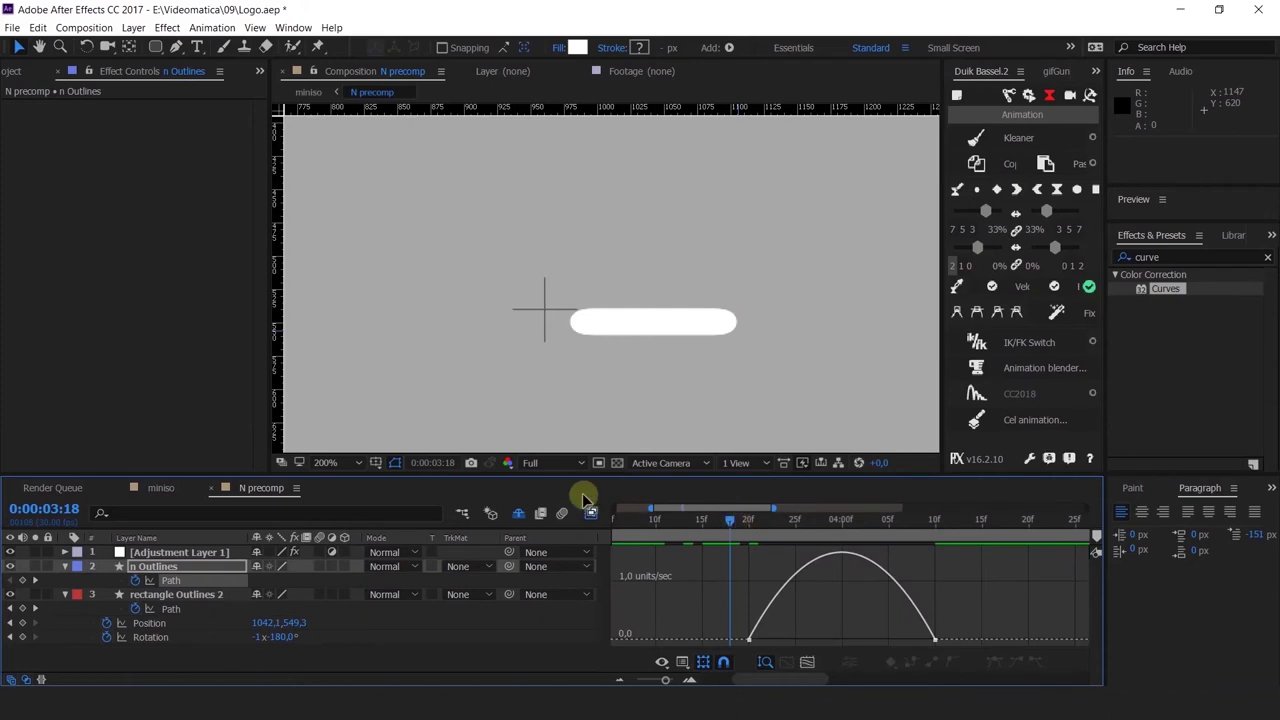
left_click_drag(948, 590, 907, 643)
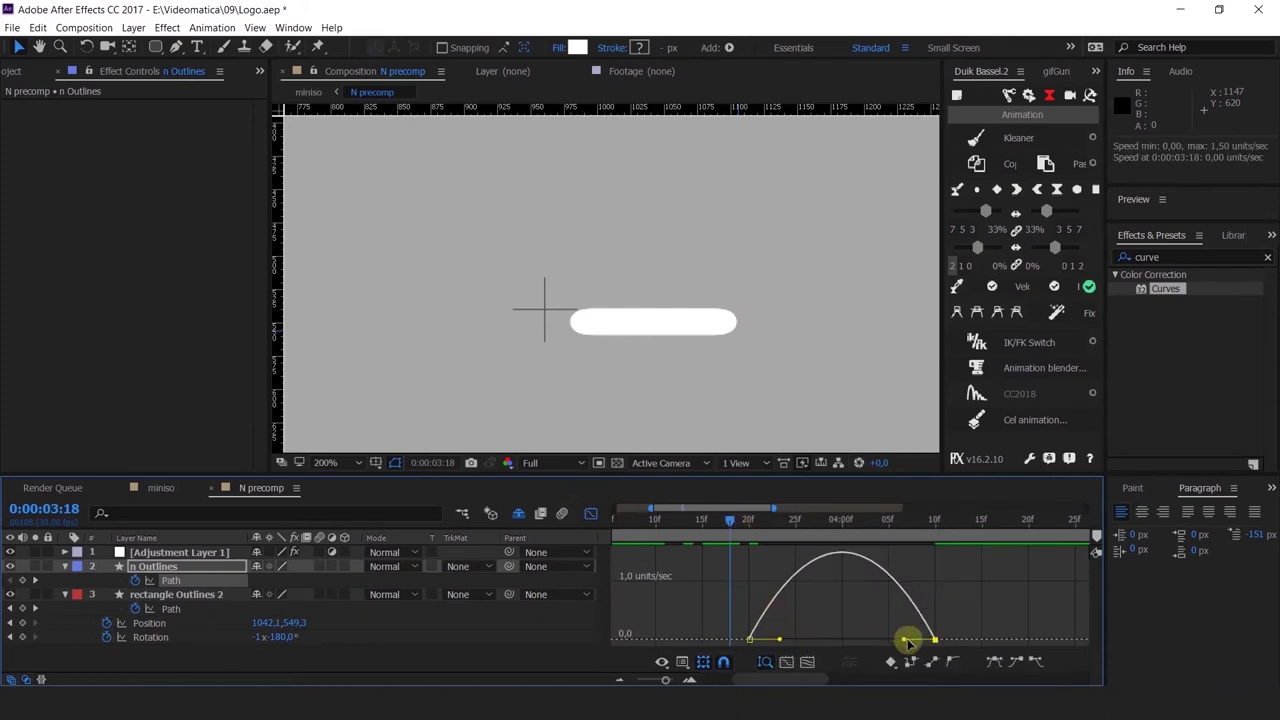
left_click_drag(781, 624, 807, 648)
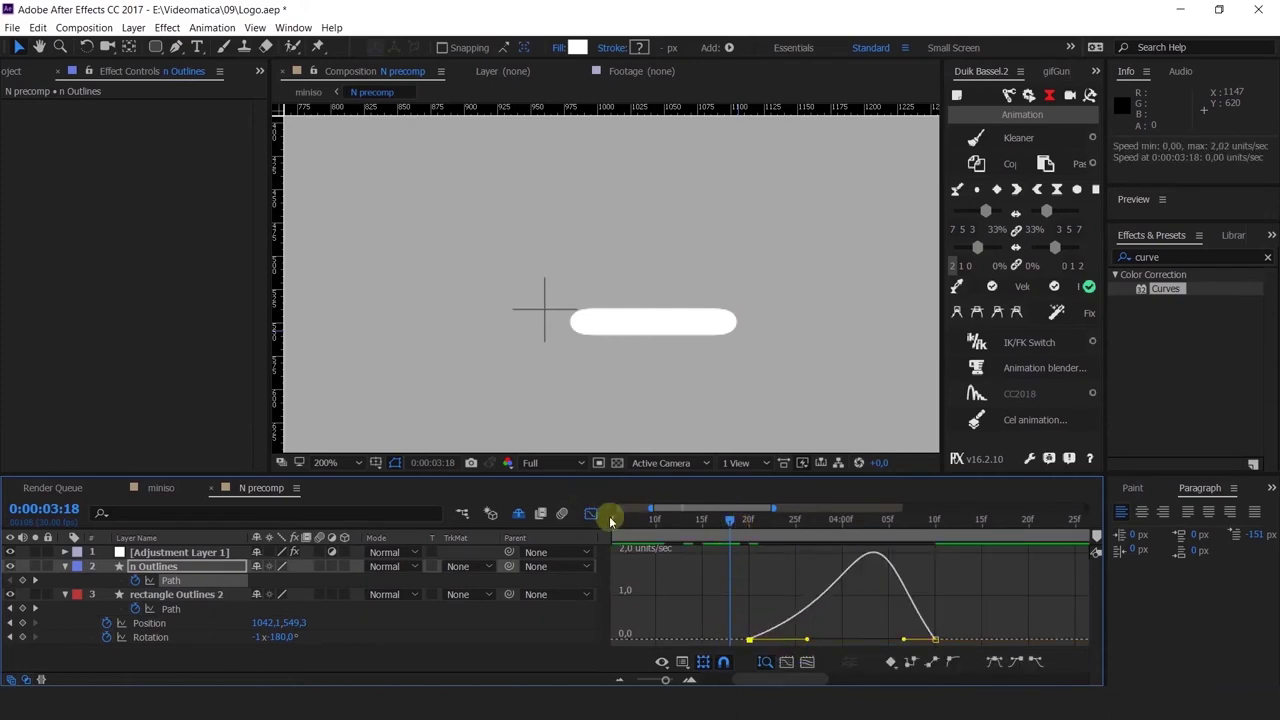
left_click(591, 517)
Step: Shift the n Outlines layer earlier to start at about 0:00:03:13, overlapping the bar's stretch, and preview the transition
left_click_drag(688, 522, 694, 556)
key("space")
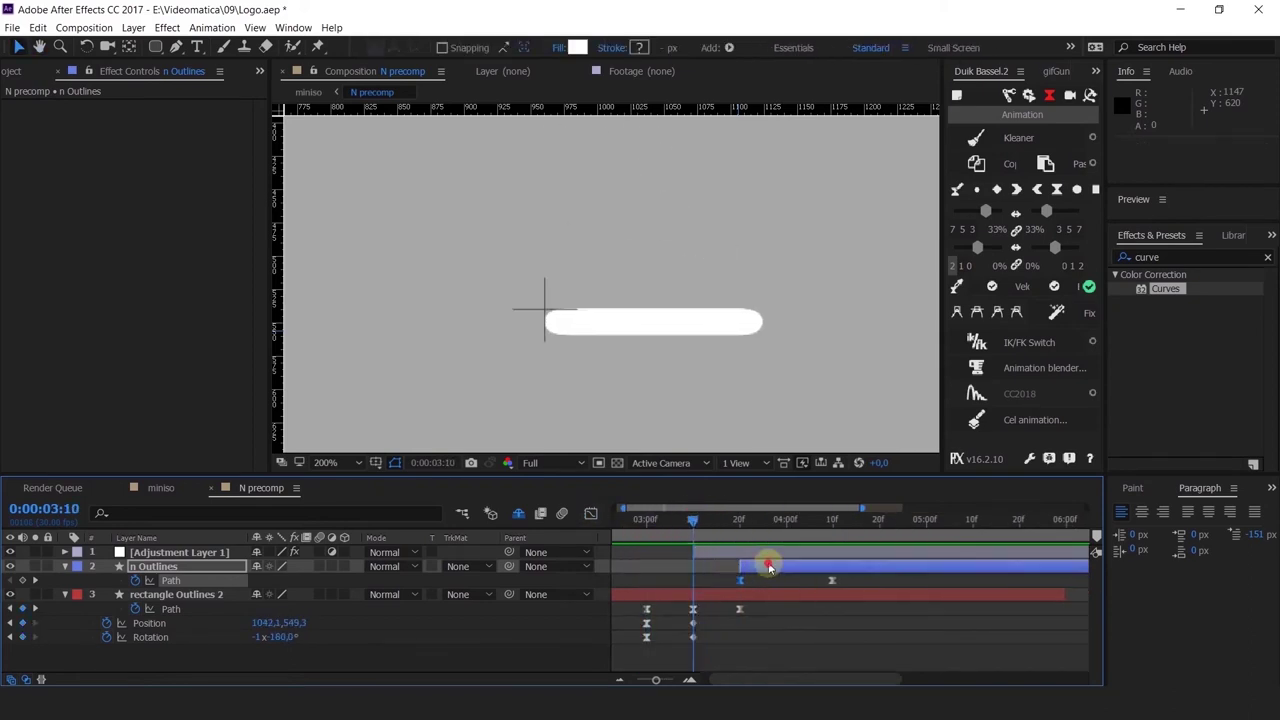
left_click_drag(771, 566, 737, 566)
key("space")
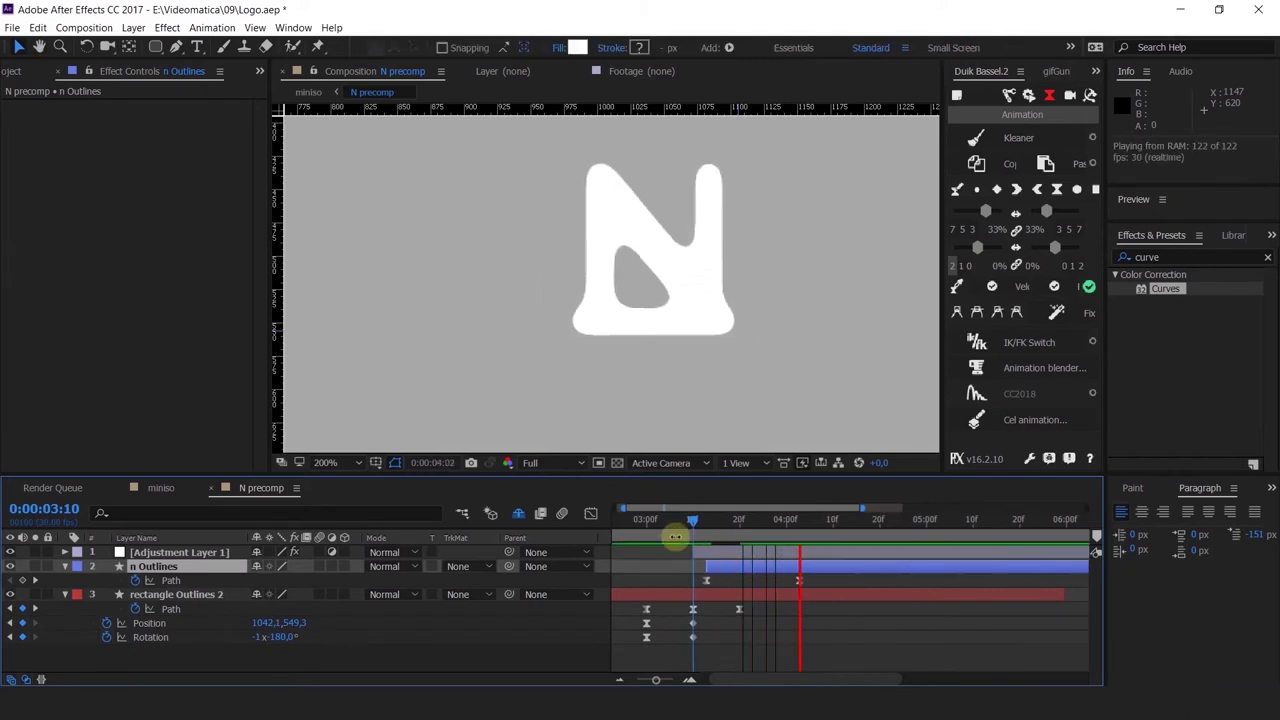
left_click(636, 523)
key("space")
Step: Shorten the N morph by moving its last path keyframe to 0:00:03:24, and preview it
left_click(744, 520)
left_click_drag(800, 580, 757, 580)
left_click(641, 520)
key("space")
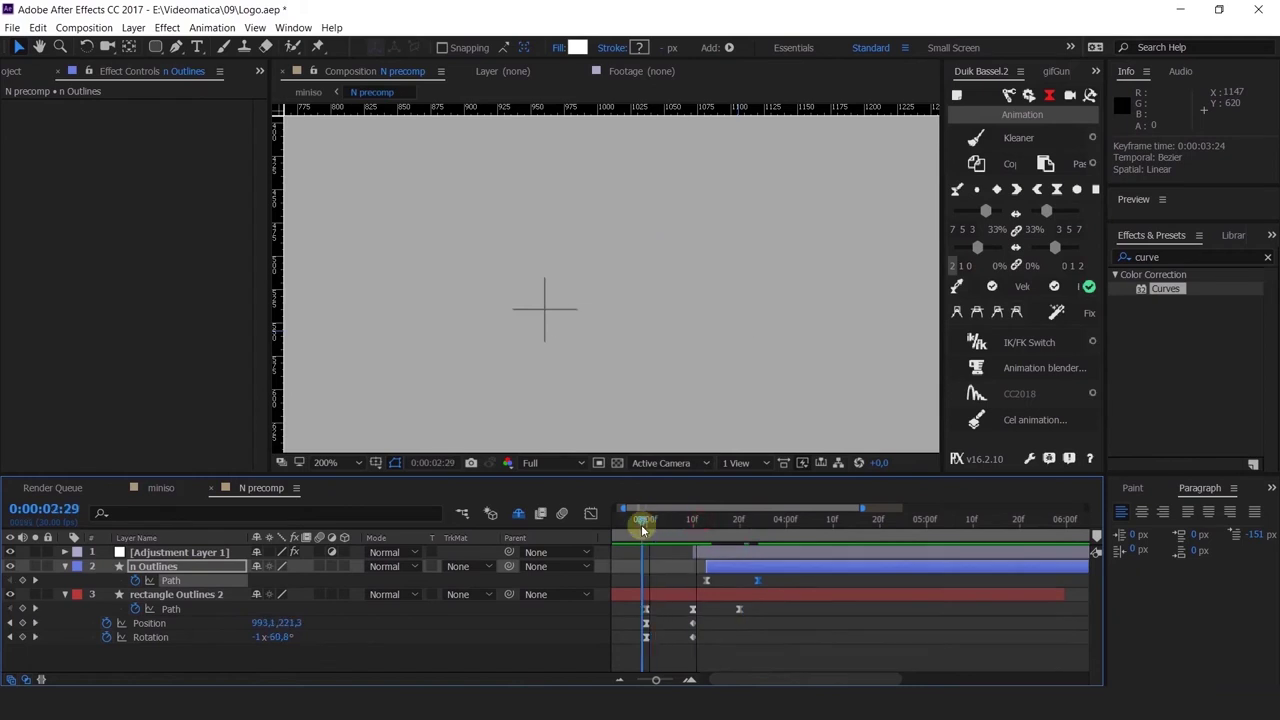
Step: Copy the finished N path keyframe from 0:00:03:24 to 0:00:04:04
left_click_drag(641, 524, 749, 589)
left_click(777, 582)
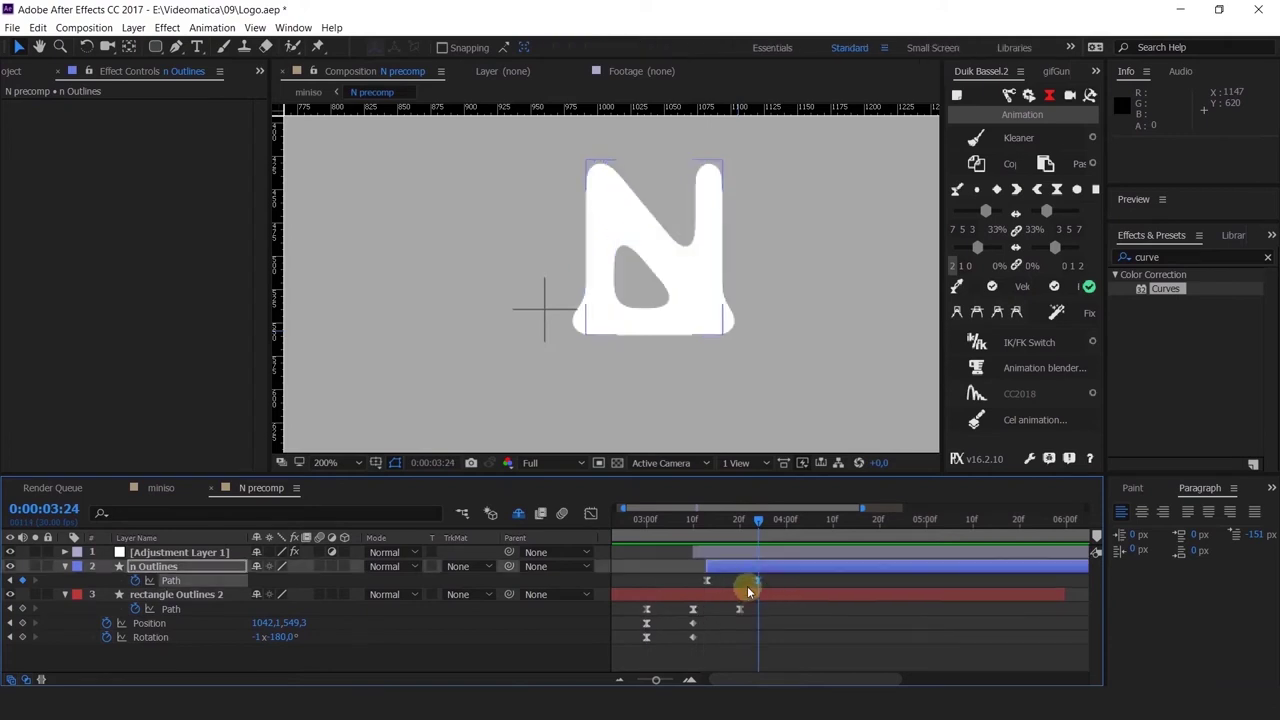
left_click(803, 522)
key("ctrl+v")
left_click_drag(806, 520, 757, 520)
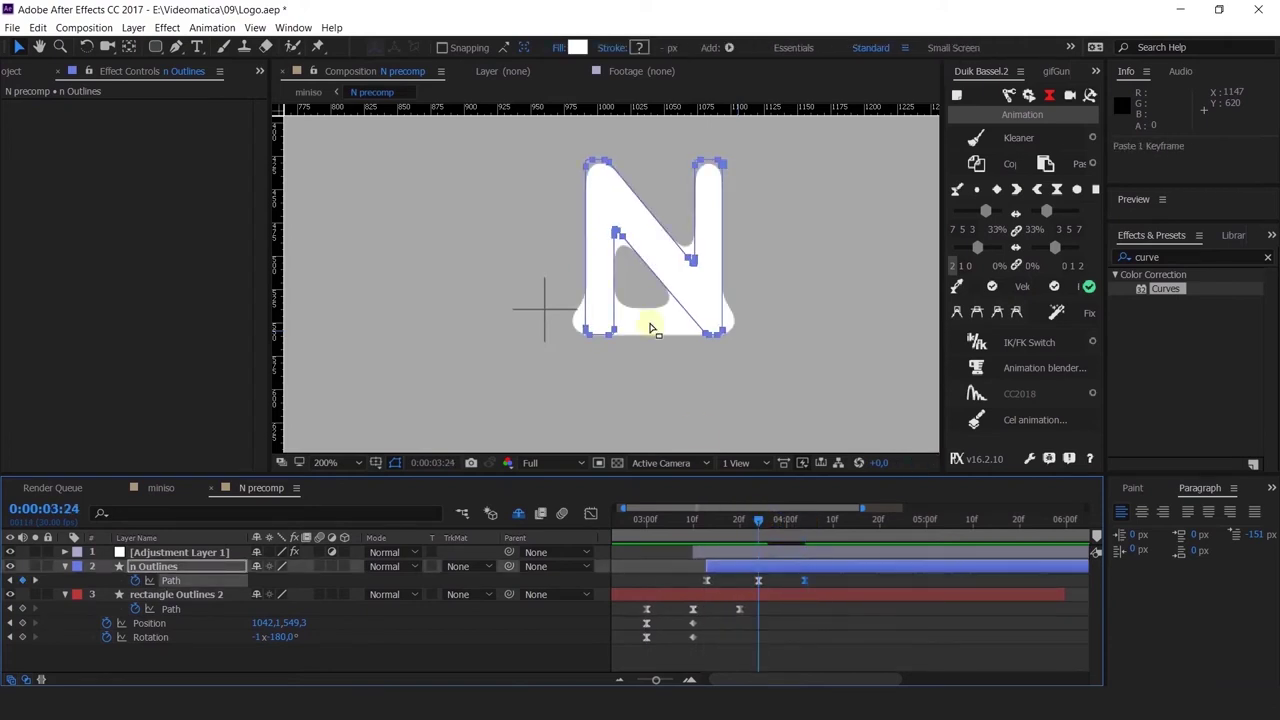
Step: At 0:00:03:24, stretch the whole N path upward from its base to 135.2% height
left_click_drag(742, 139, 569, 279)
left_click_drag(618, 282, 608, 380)
left_click_drag(599, 245, 771, 398)
key("ctrl+z")
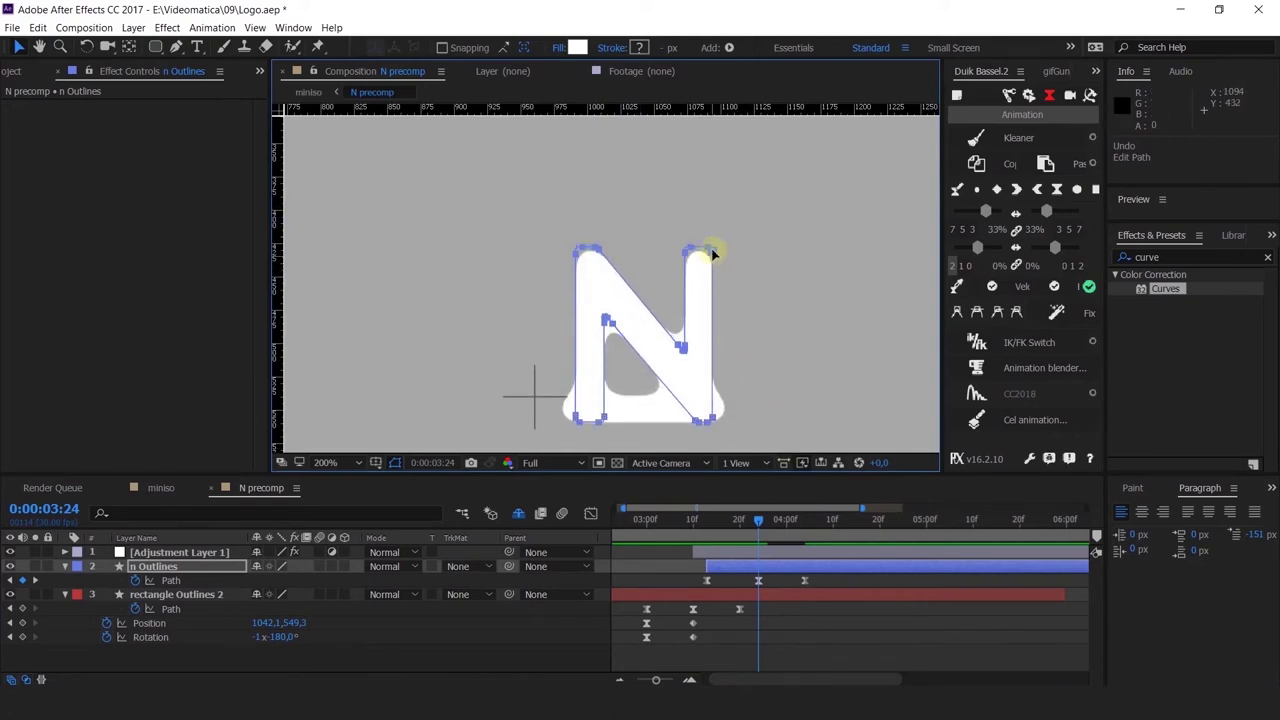
double_click(712, 249)
left_click_drag(647, 224, 627, 190)
key("Return")
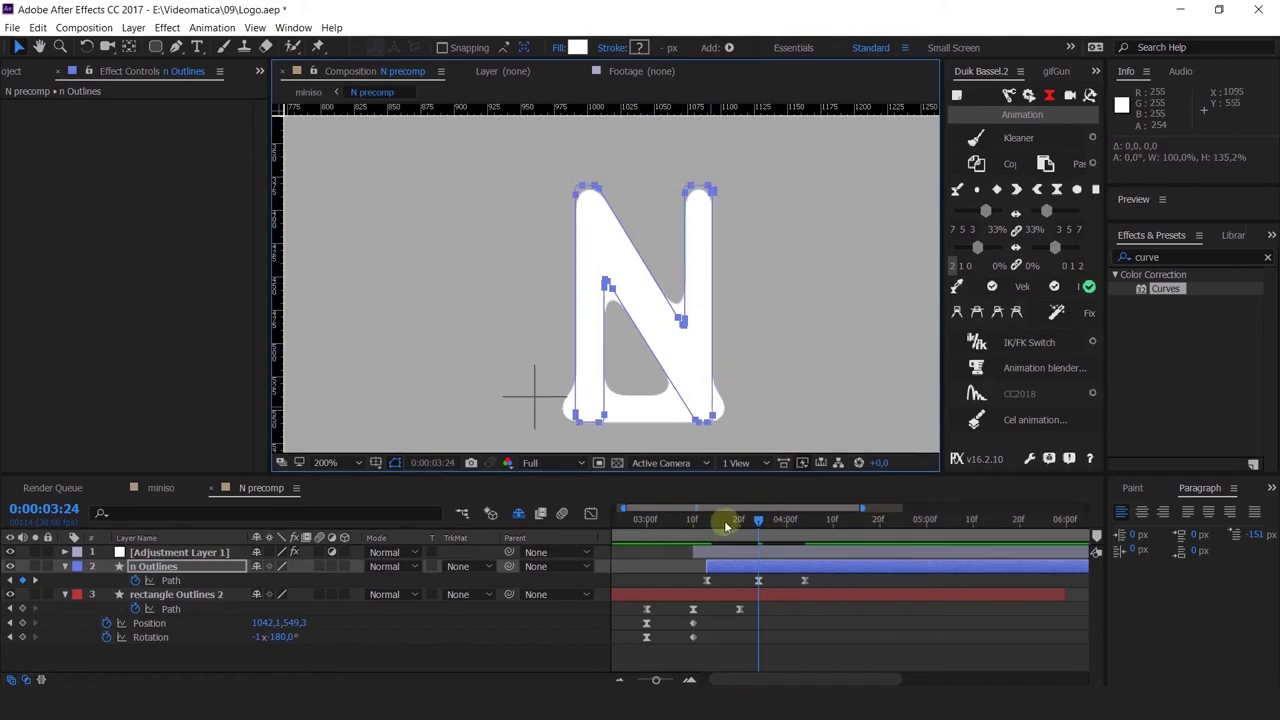
Step: Scrub through the N's overshoot up to 0:00:04:04 and preview the animation from 0:00:02:20
left_click(731, 521)
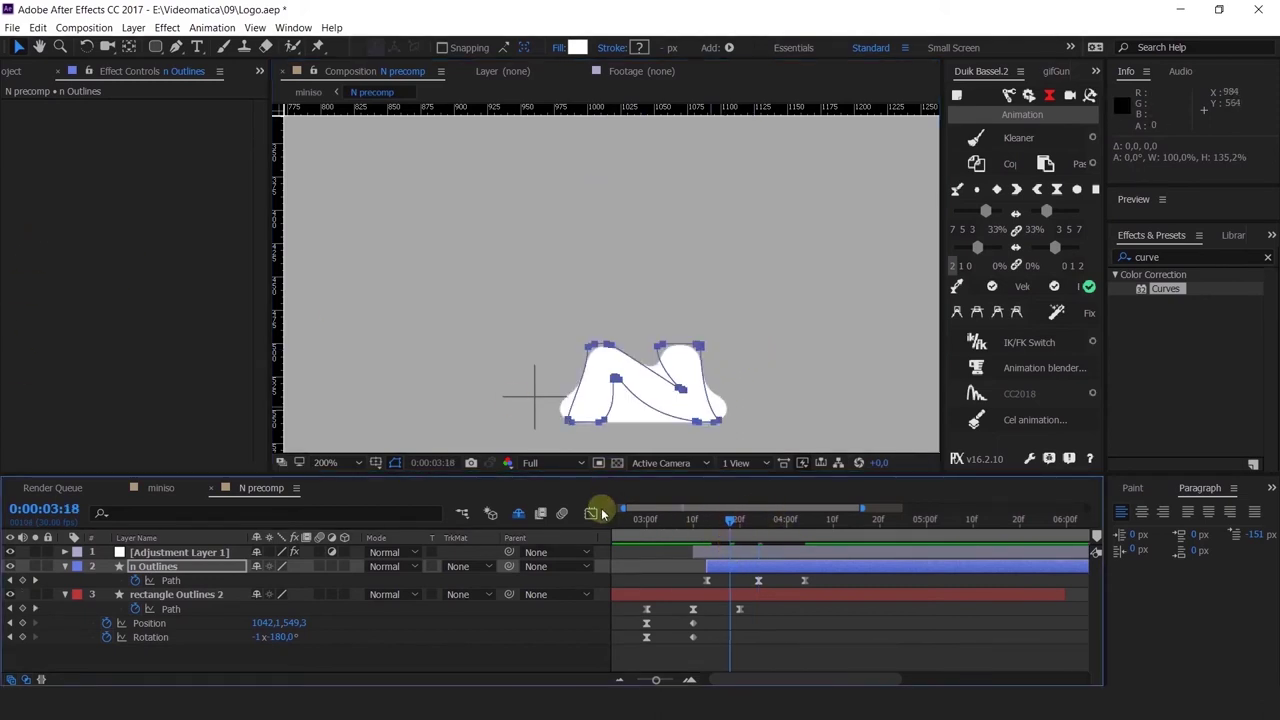
left_click(712, 556)
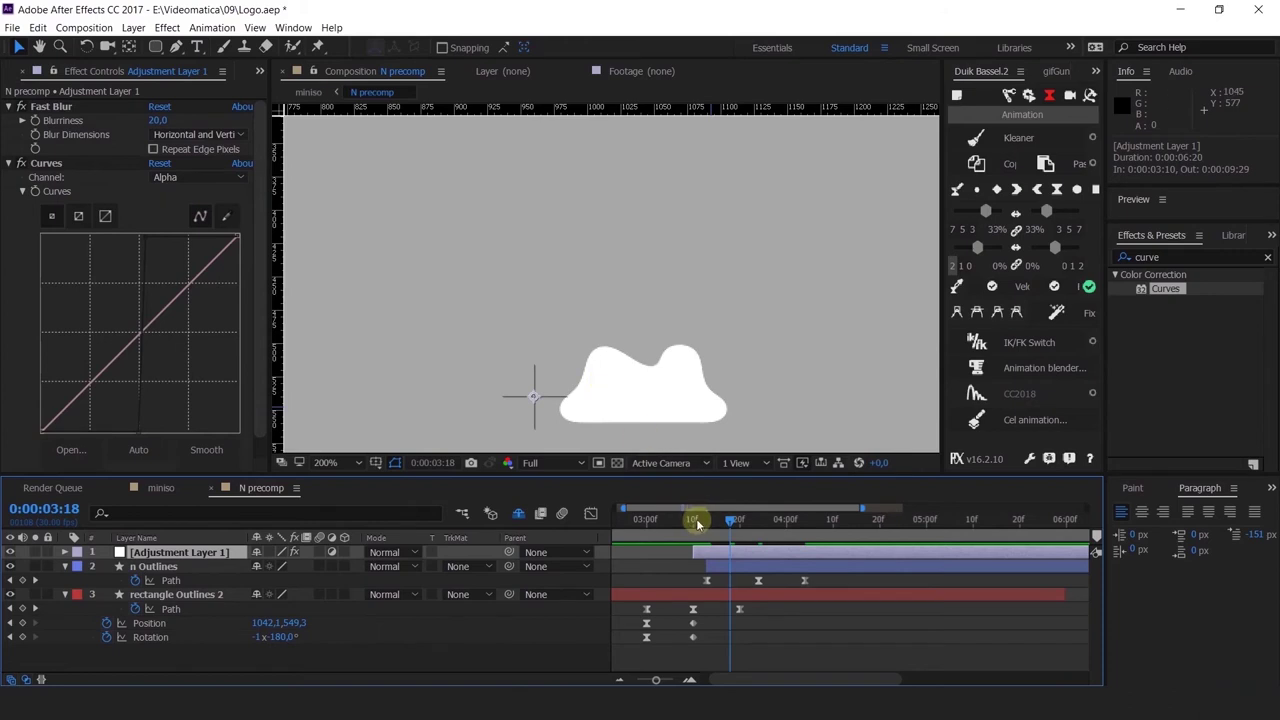
left_click_drag(681, 525, 805, 574)
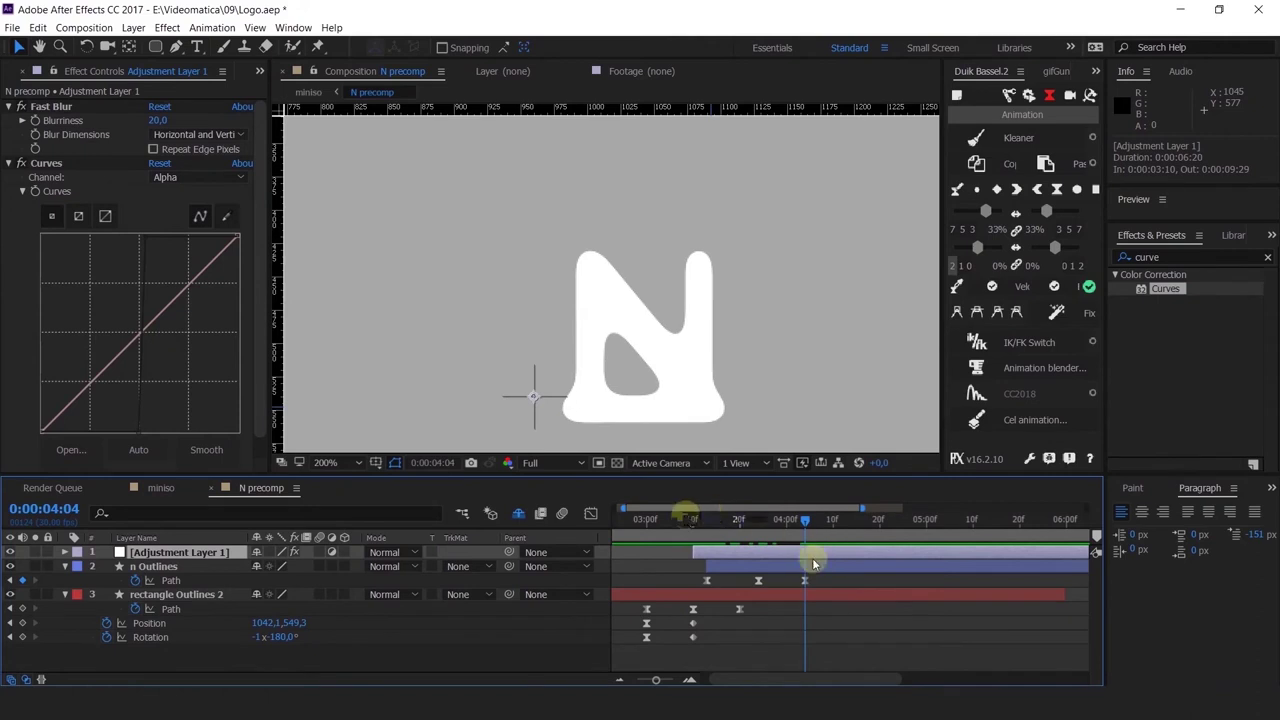
left_click_drag(695, 530, 593, 525)
key("minus")
key("space")
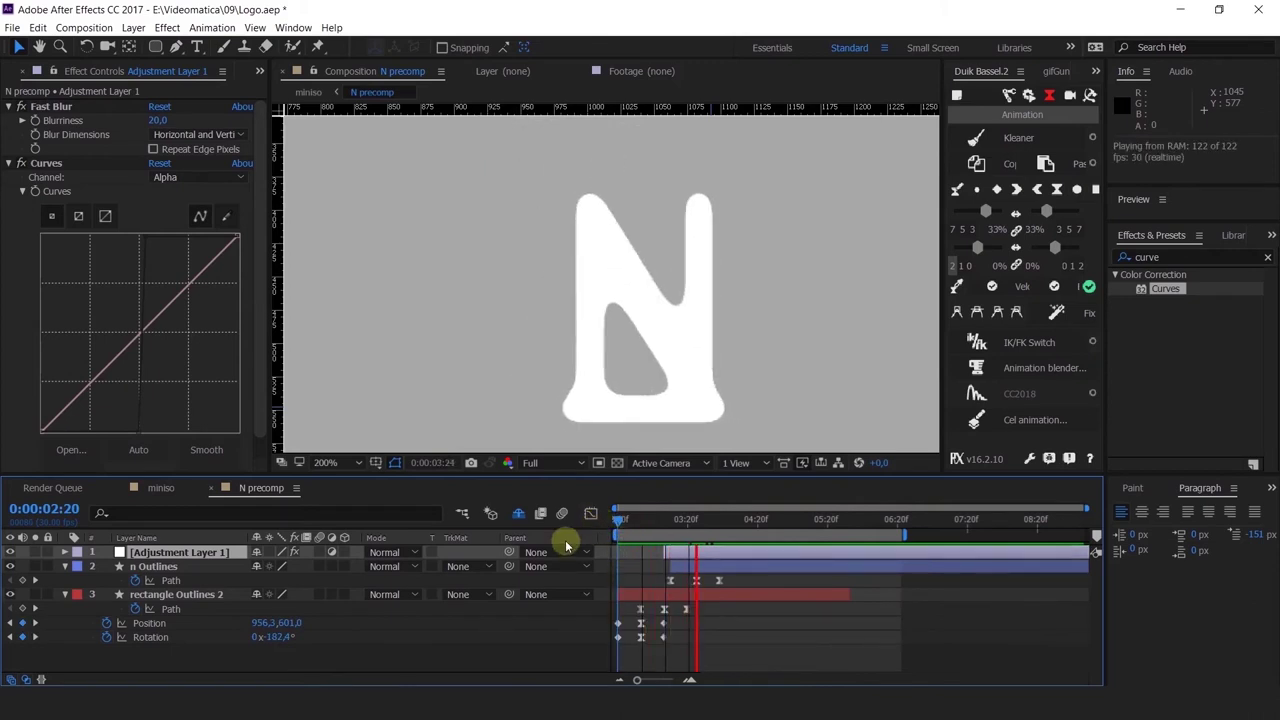
Step: At 0:00:03:24, pull the tops of the N's left and right stems inward so the letter tapers upward
left_click_drag(674, 517, 691, 544)
left_click(697, 581)
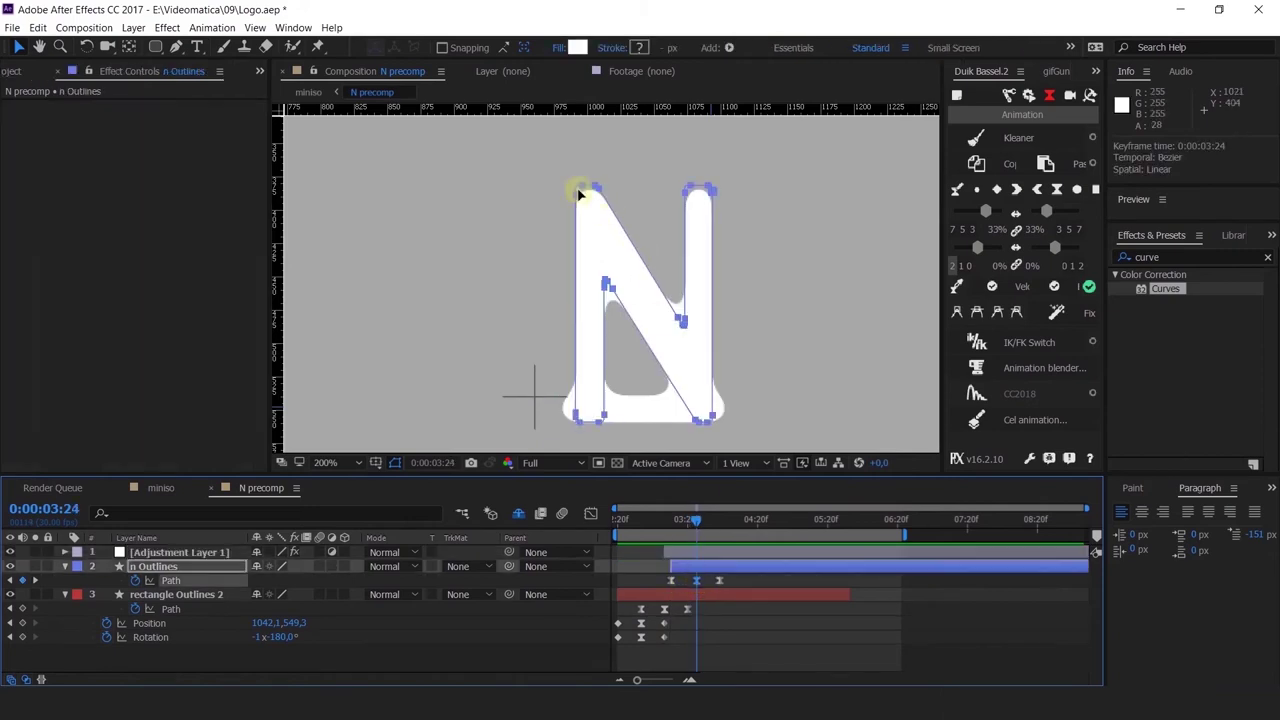
left_click_drag(551, 163, 657, 323)
left_click_drag(604, 190, 614, 191)
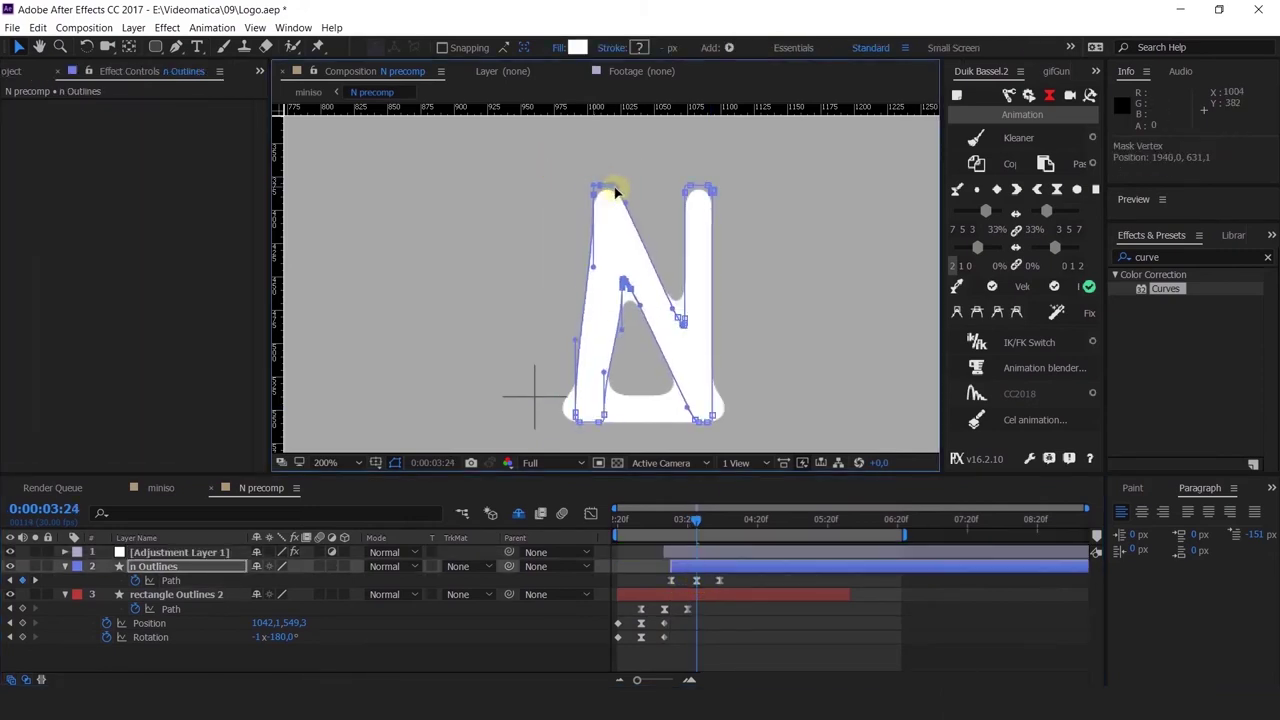
left_click_drag(737, 166, 684, 196)
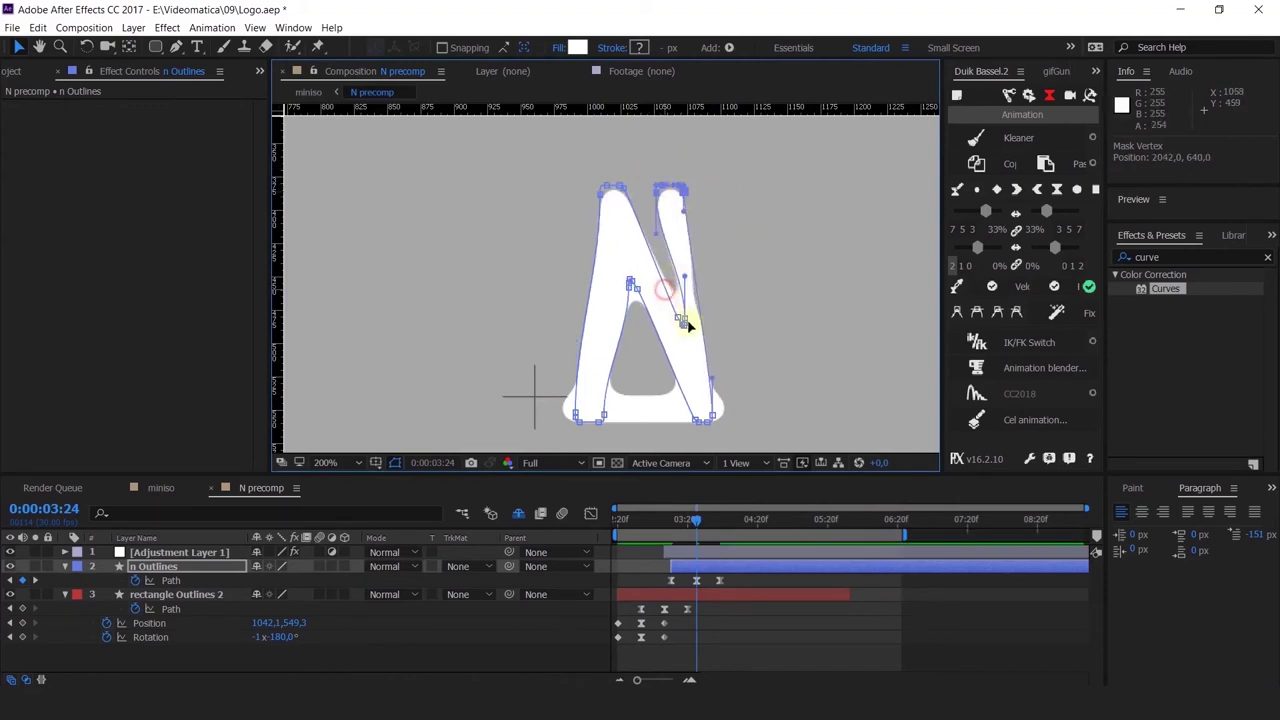
Step: Undo the last notch edit, and shift the N's upper notch slightly left and its lower notch slightly right to suit the tilted stems
key("ctrl+z")
scroll(688, 325, "up", 1)
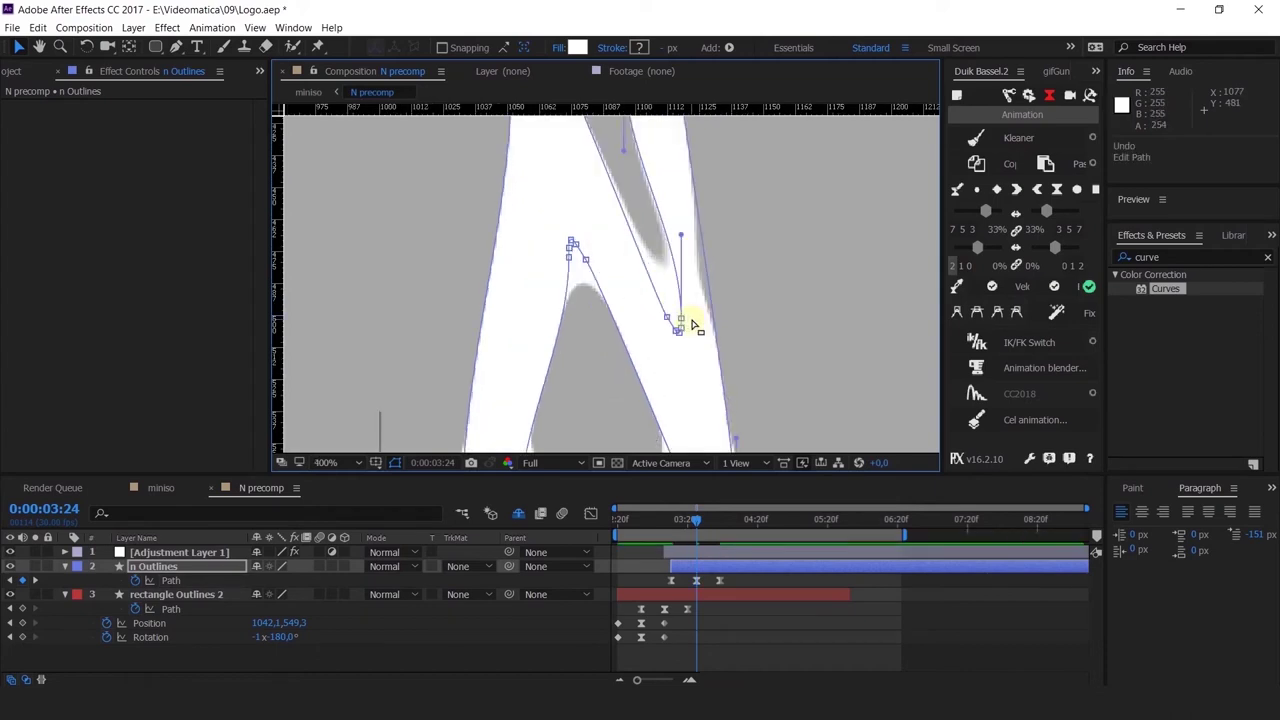
left_click(671, 323)
key("shift+Left")
key("shift+Left")
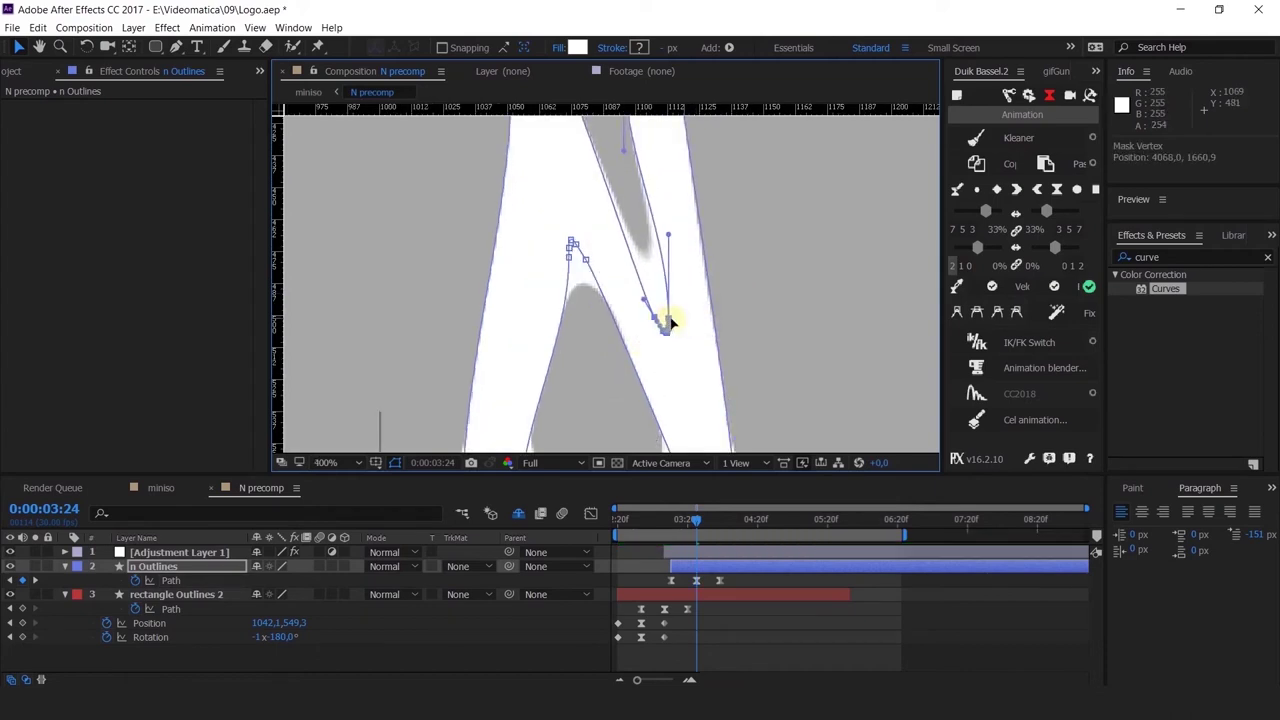
scroll(672, 318, "down", 2)
scroll(647, 303, "up", 2)
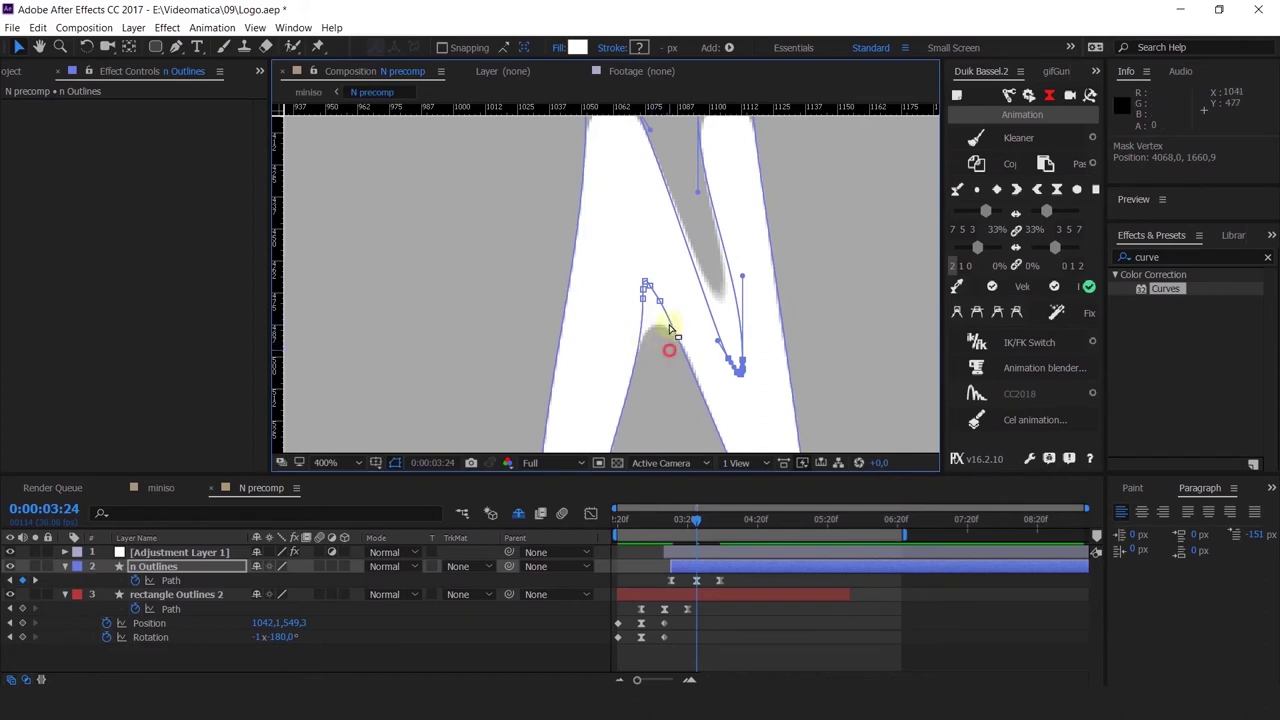
left_click_drag(669, 350, 622, 234)
left_click_drag(646, 285, 655, 287)
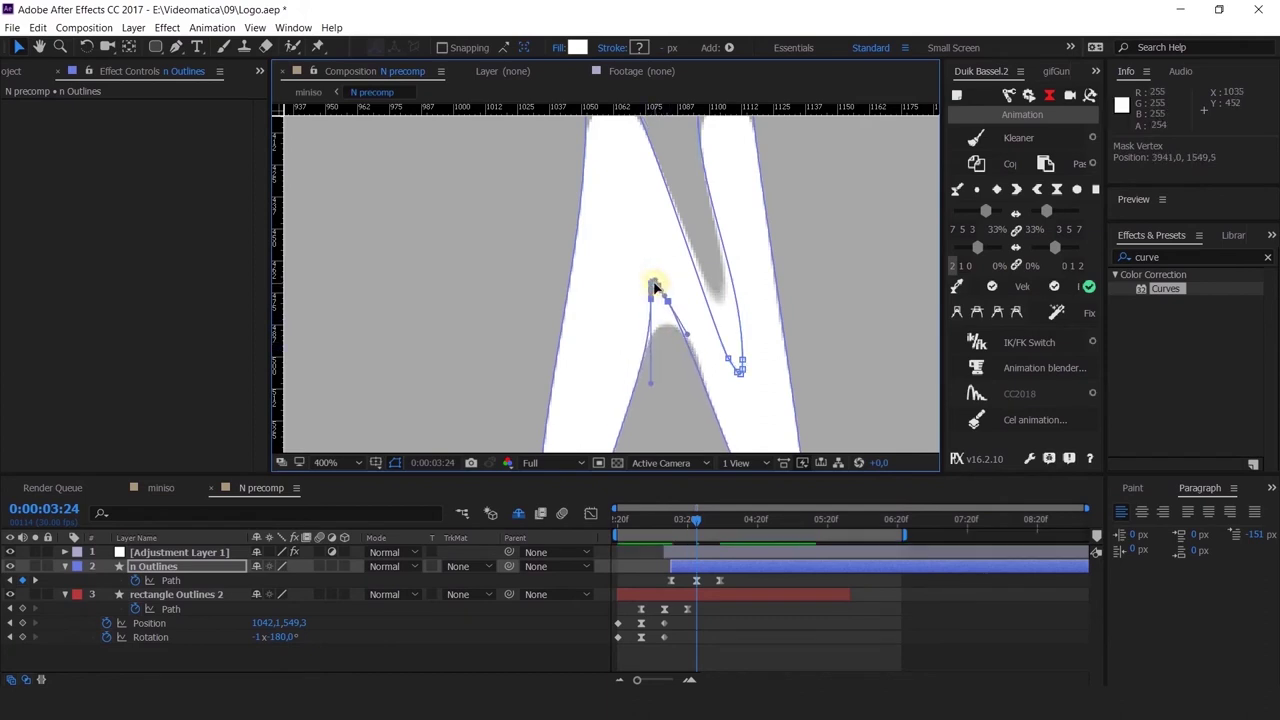
Step: Bend the N's left outer edge with its curve handles, and preview the morph from 0:00:03:13
scroll(655, 288, "down", 4)
scroll(600, 330, "up", 2)
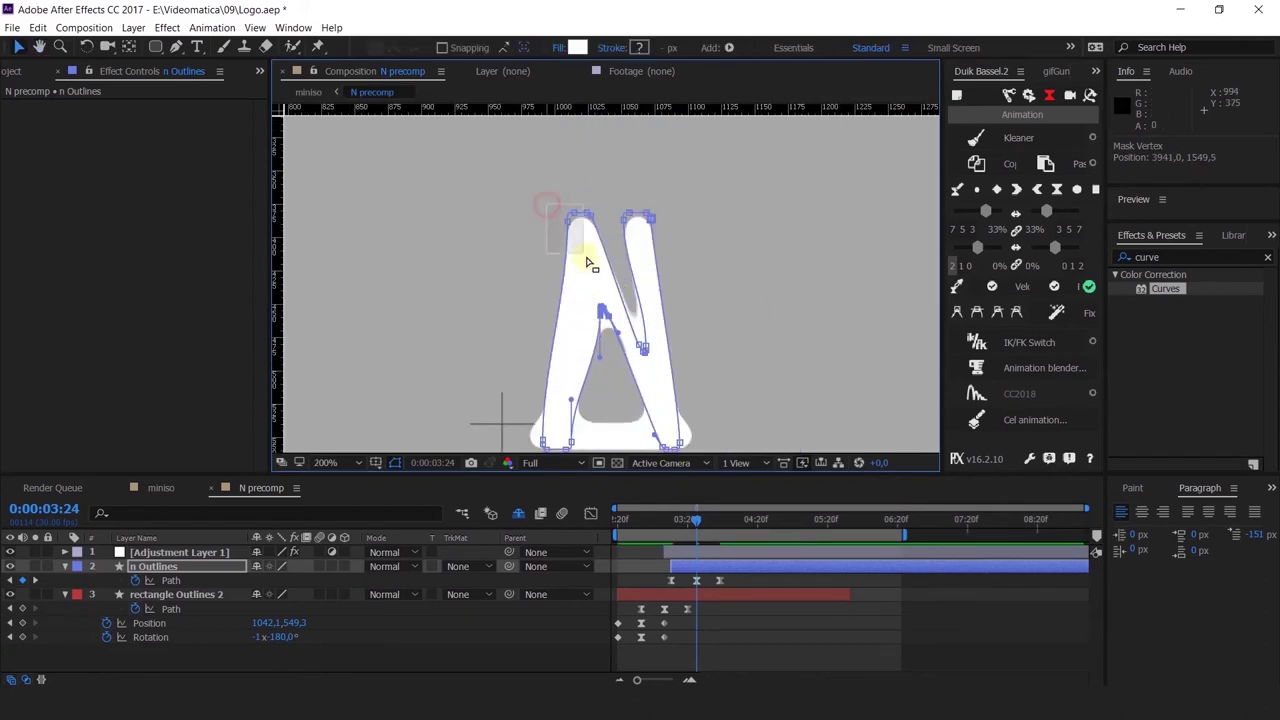
left_click_drag(590, 262, 574, 256)
left_click_drag(562, 373, 565, 372)
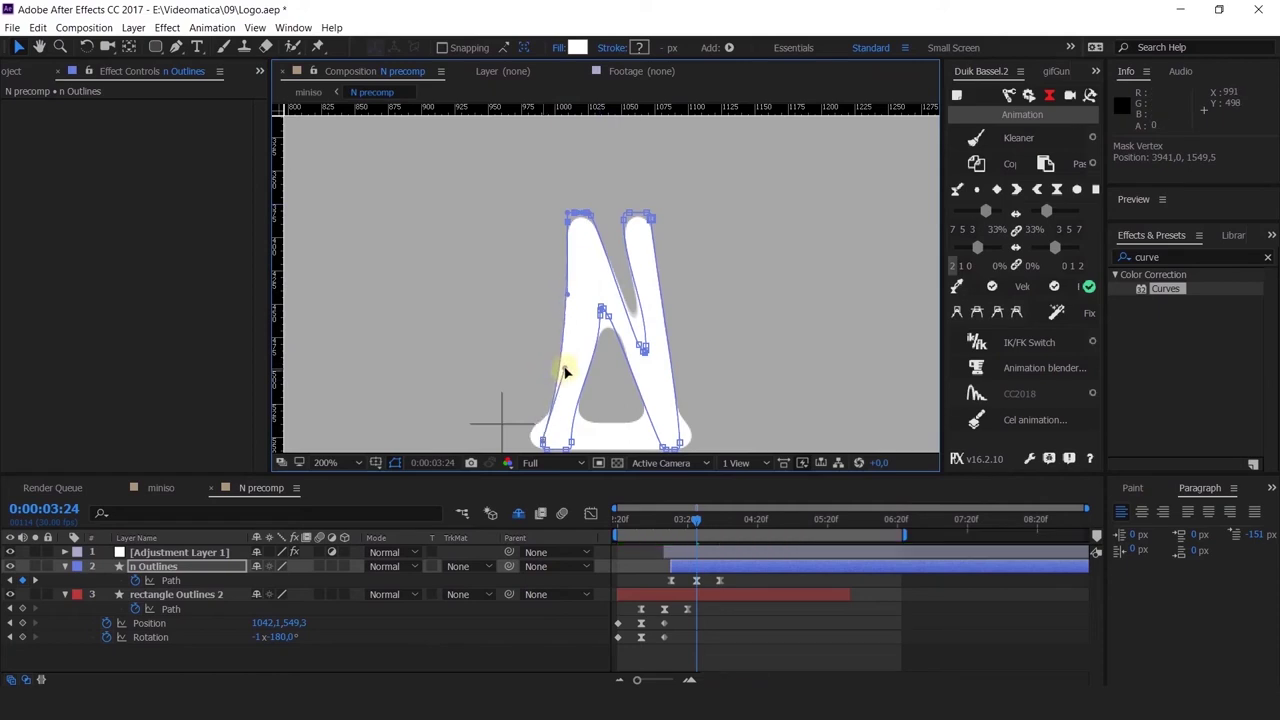
left_click(657, 522)
left_click_drag(657, 522, 672, 548)
left_click(740, 630)
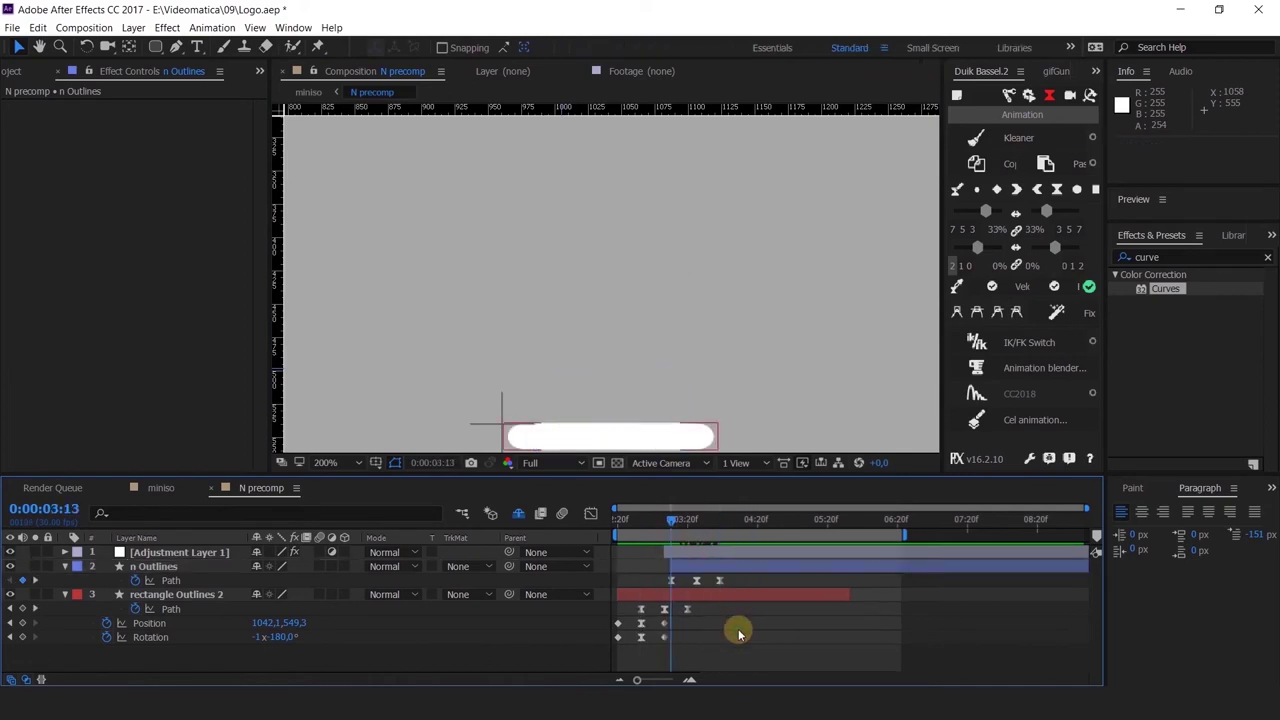
key("space")
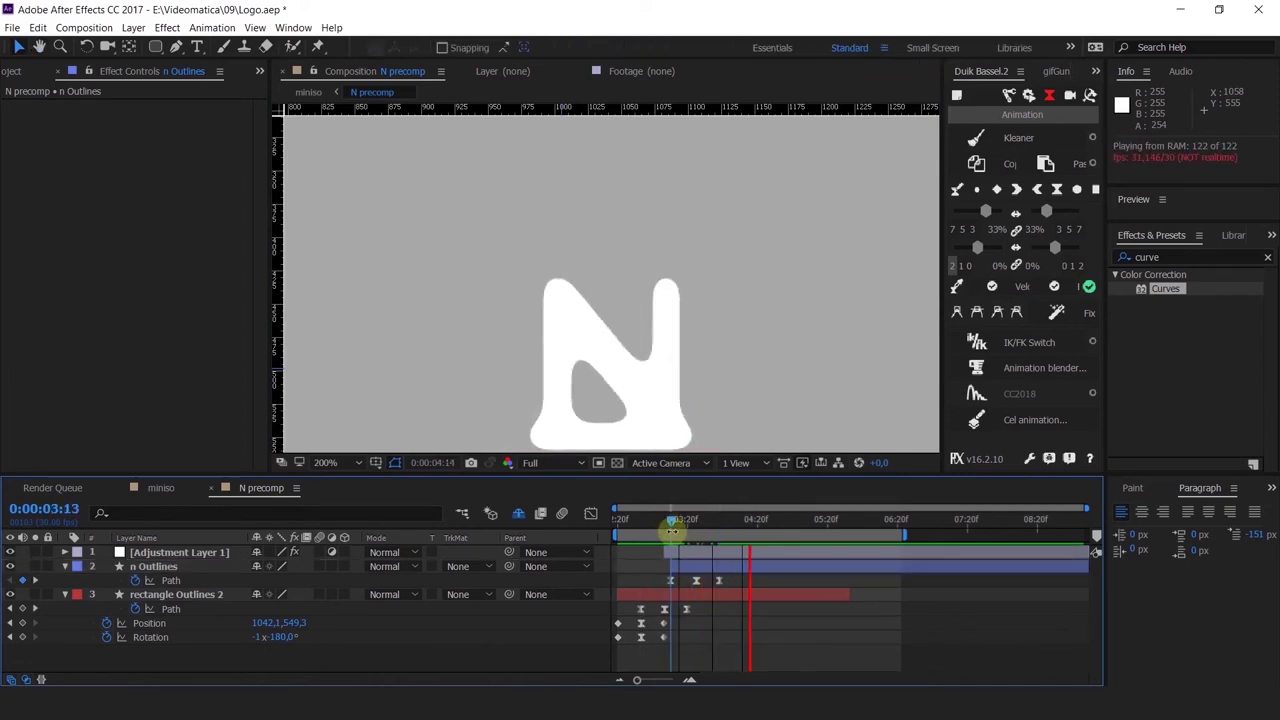
Step: Compress the N path keyframes in time so that the last one falls at 0:00:03:29
mouse_move(671, 522)
left_mouse_down()
mouse_move(642, 523)
mouse_move(685, 523)
left_mouse_up()
scroll(737, 582, "up", 2)
left_click_drag(767, 581, 734, 583)
Step: Easy ease the N path keyframes and raise the first keyframe's outgoing influence to about 69% in the speed graph
left_click(591, 513)
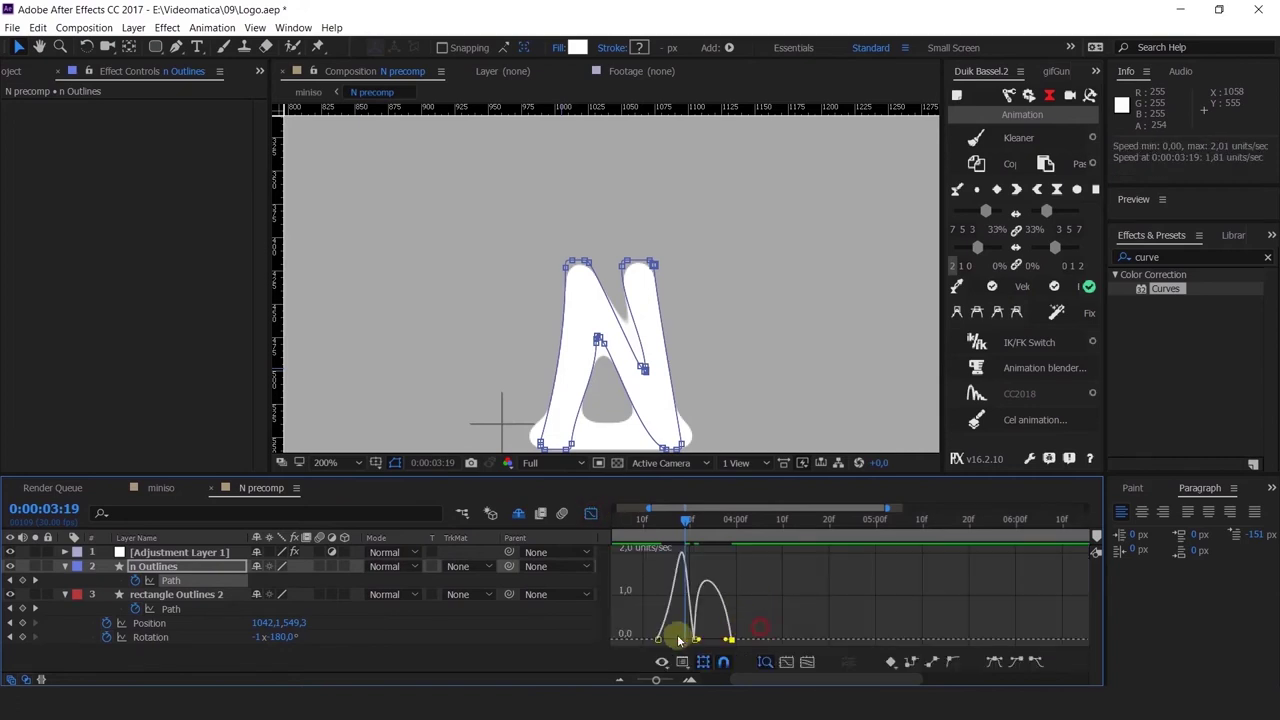
left_click_drag(760, 627, 673, 634)
key("F9")
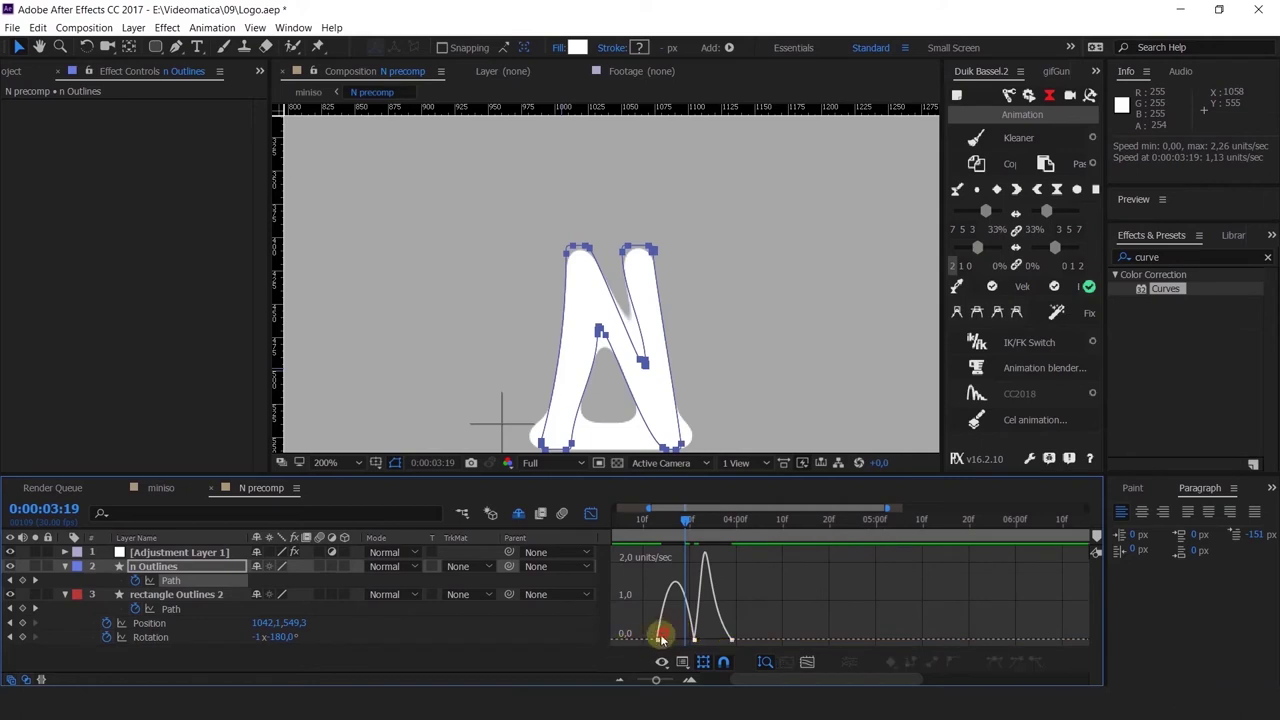
left_click(660, 640)
left_click_drag(668, 641, 675, 640)
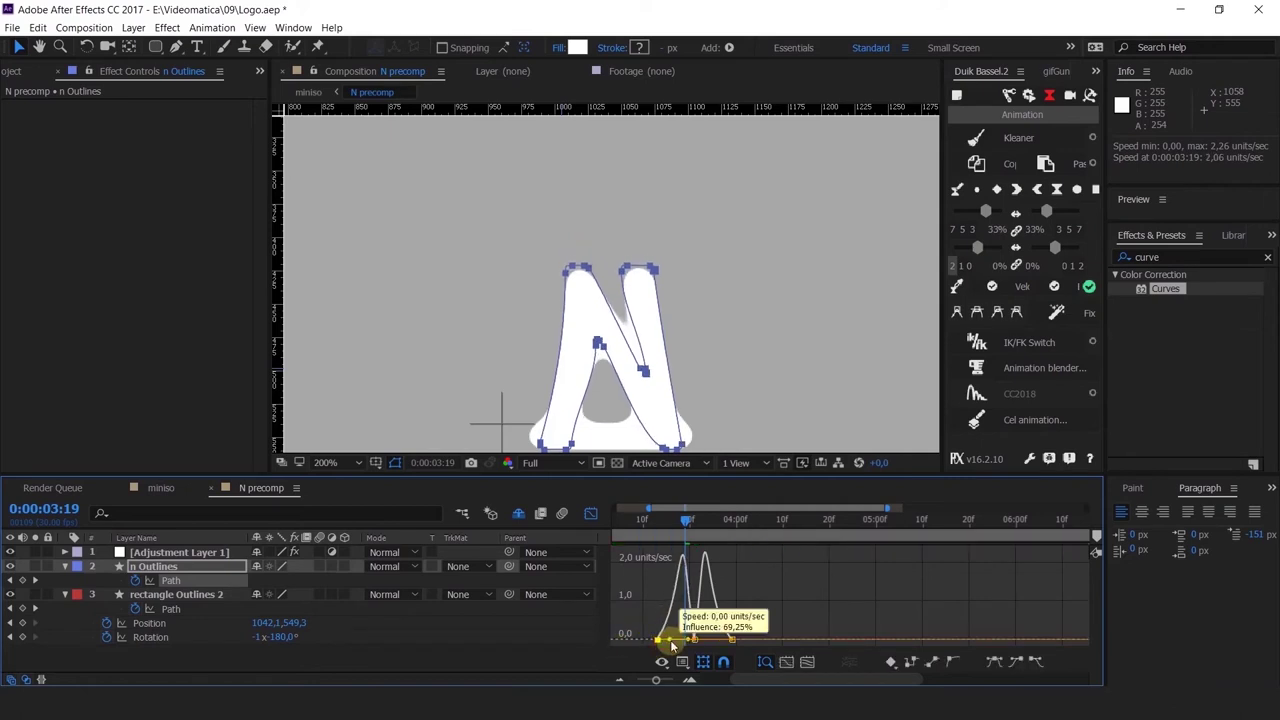
left_click(638, 521)
left_click(591, 517)
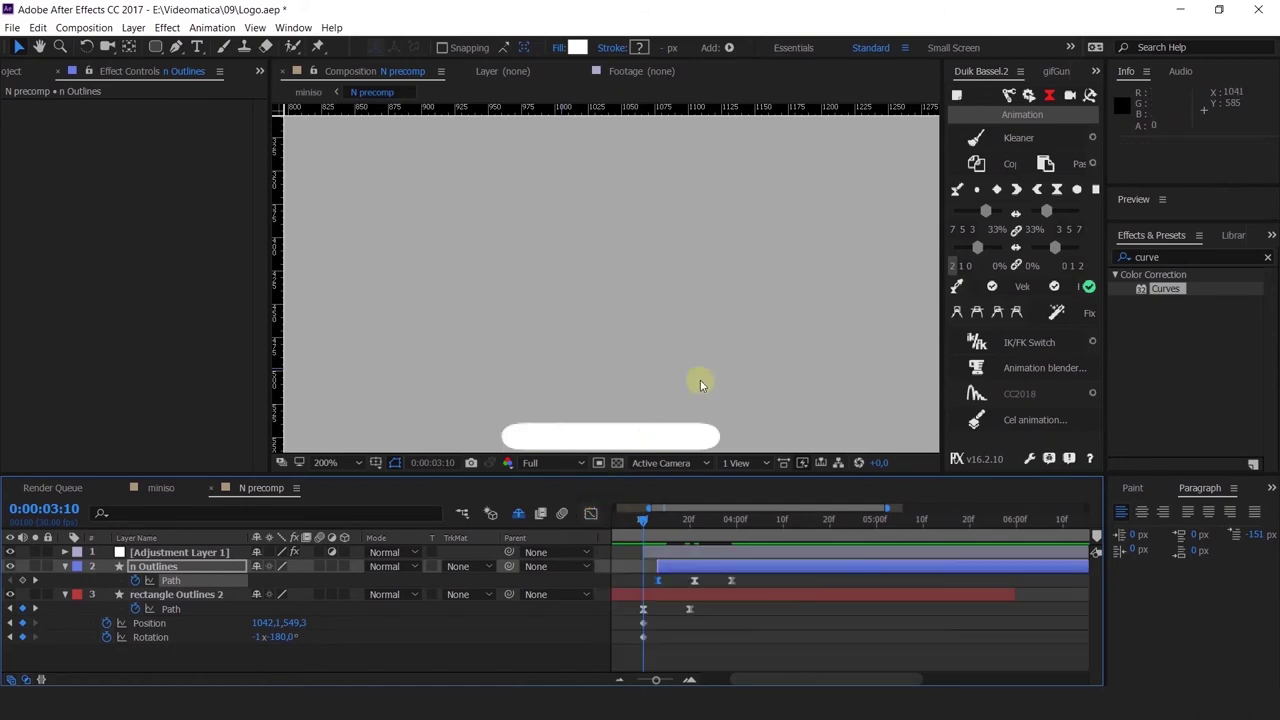
Step: Preview the morph, end the work area at 0:00:04:08, and replay it
key("space")
scroll(705, 372, "down", 2)
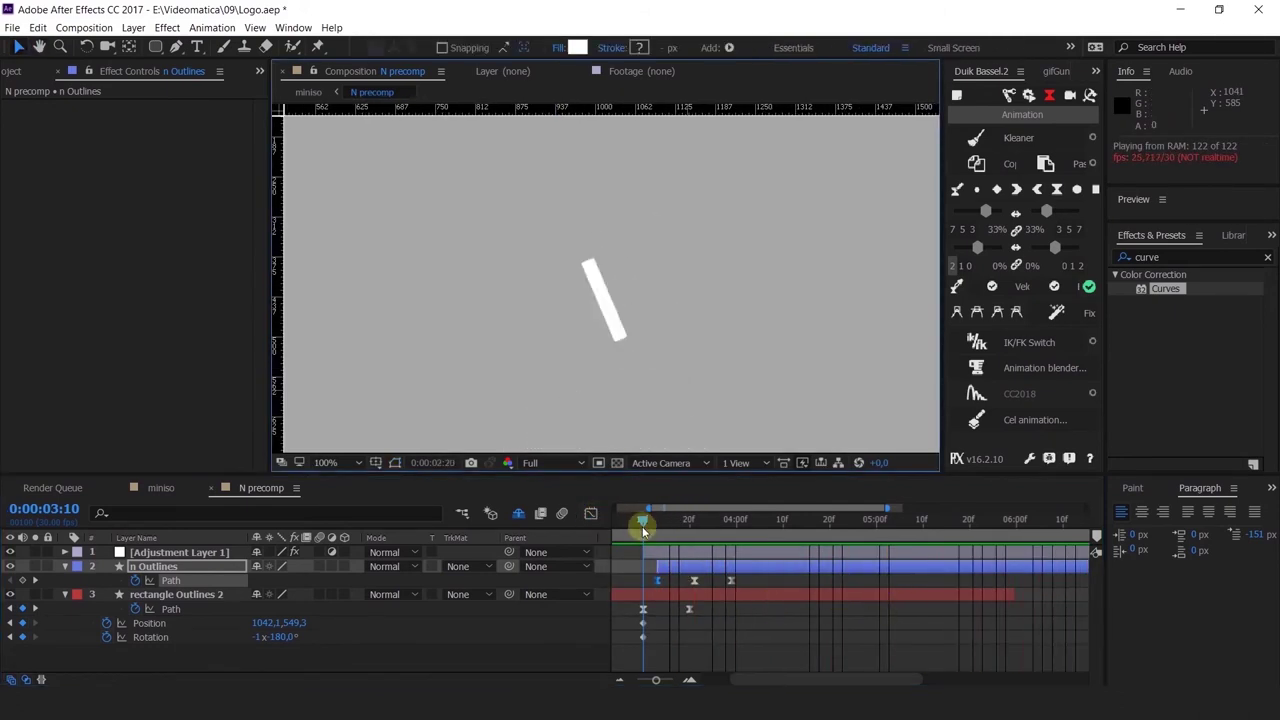
left_click_drag(749, 519, 773, 520)
key("n")
key("space")
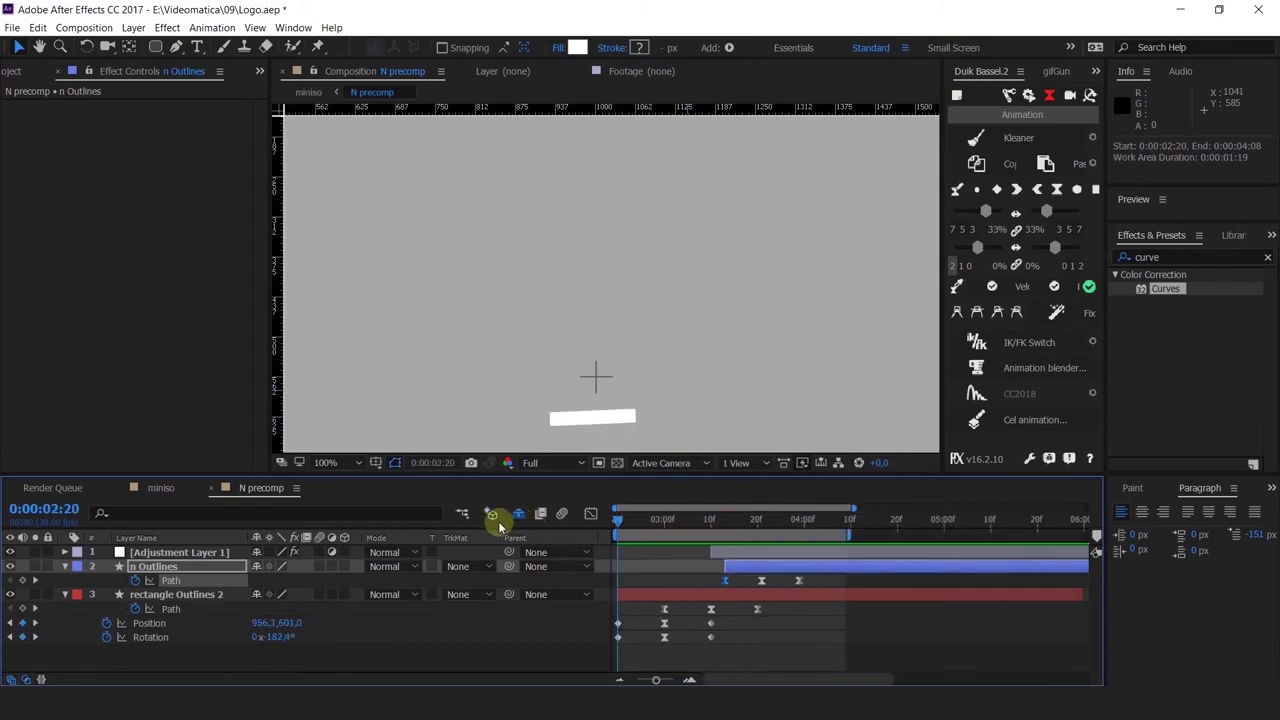
Step: At 0:00:03:10, reshape the rectangle path into a thinner, slightly wider bar, and preview the result through 0:00:03:29
left_click_drag(617, 530, 719, 560)
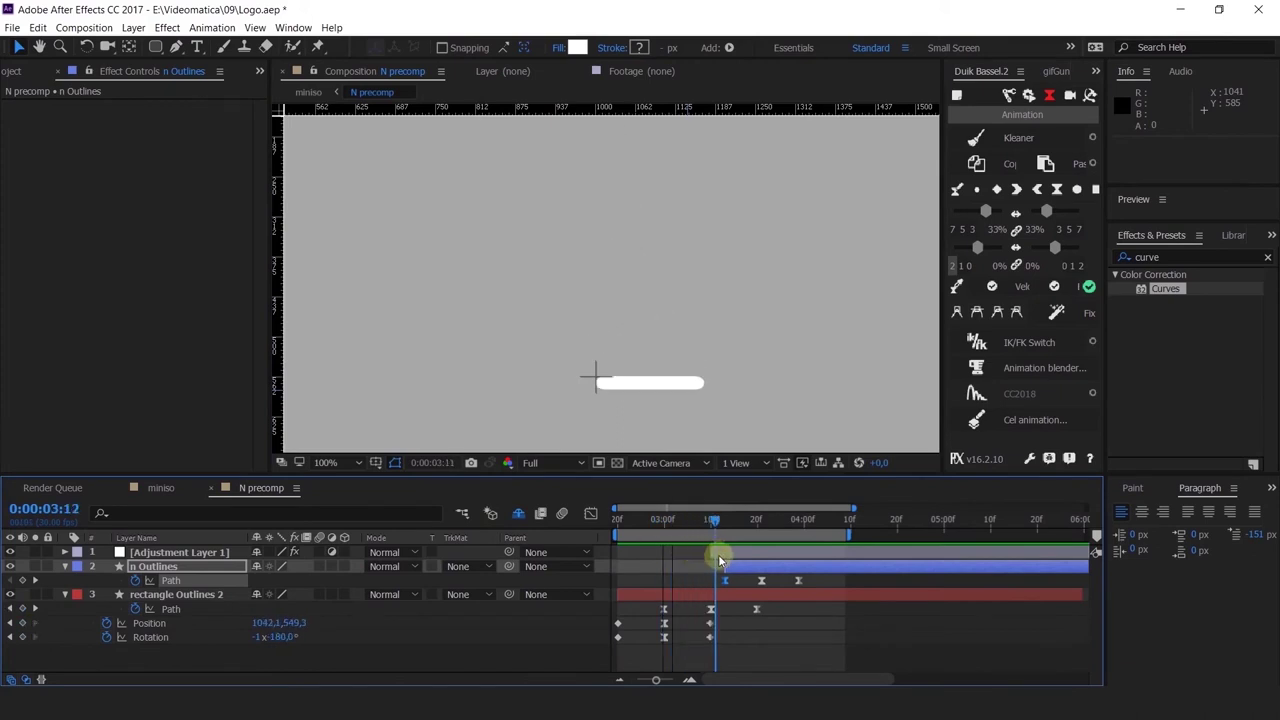
left_click(711, 609)
scroll(664, 437, "up", 1)
left_click_drag(494, 271, 758, 334)
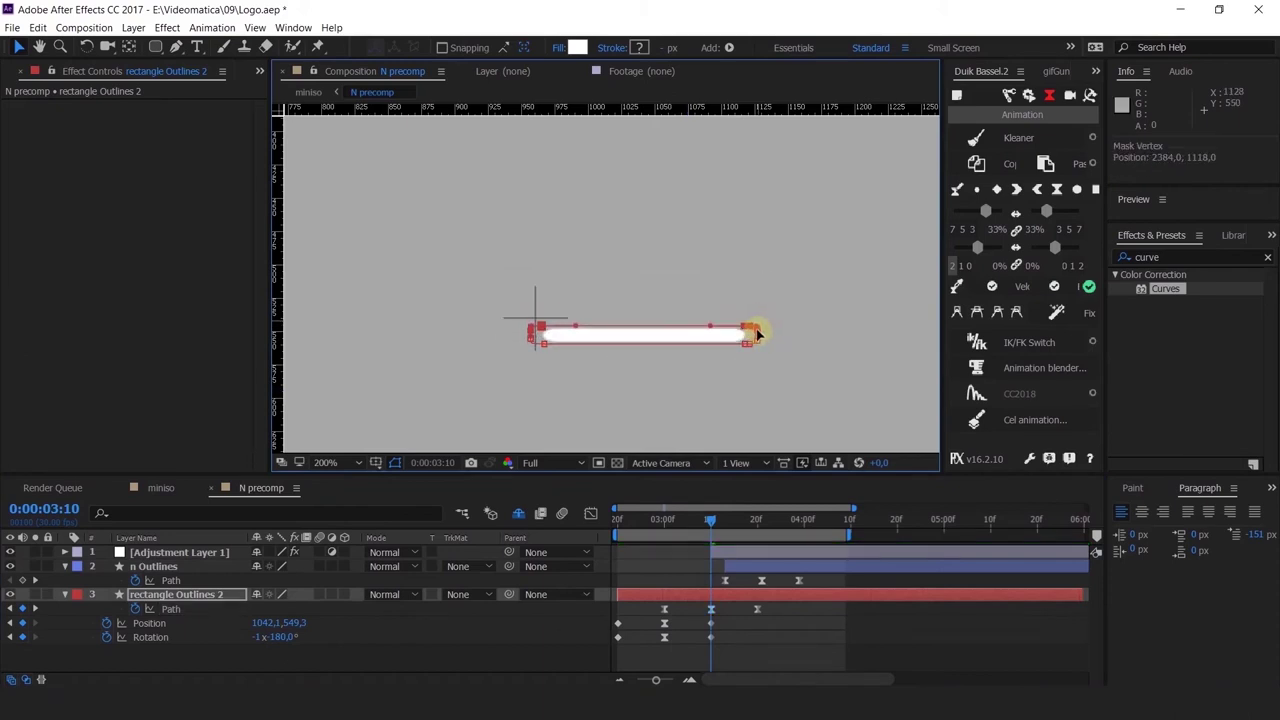
left_click_drag(674, 522, 800, 582)
key("space")
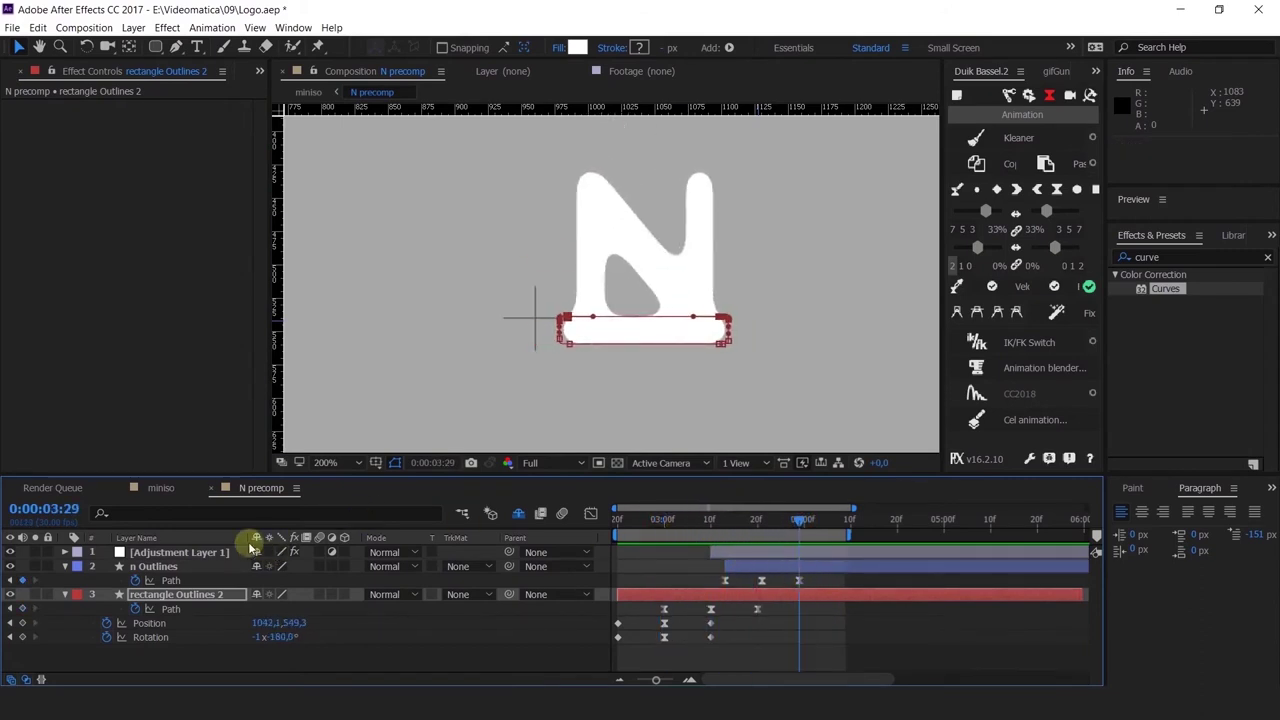
Step: Try a different Fast Blur blurriness on the adjustment layer and undo the change
left_click(218, 556)
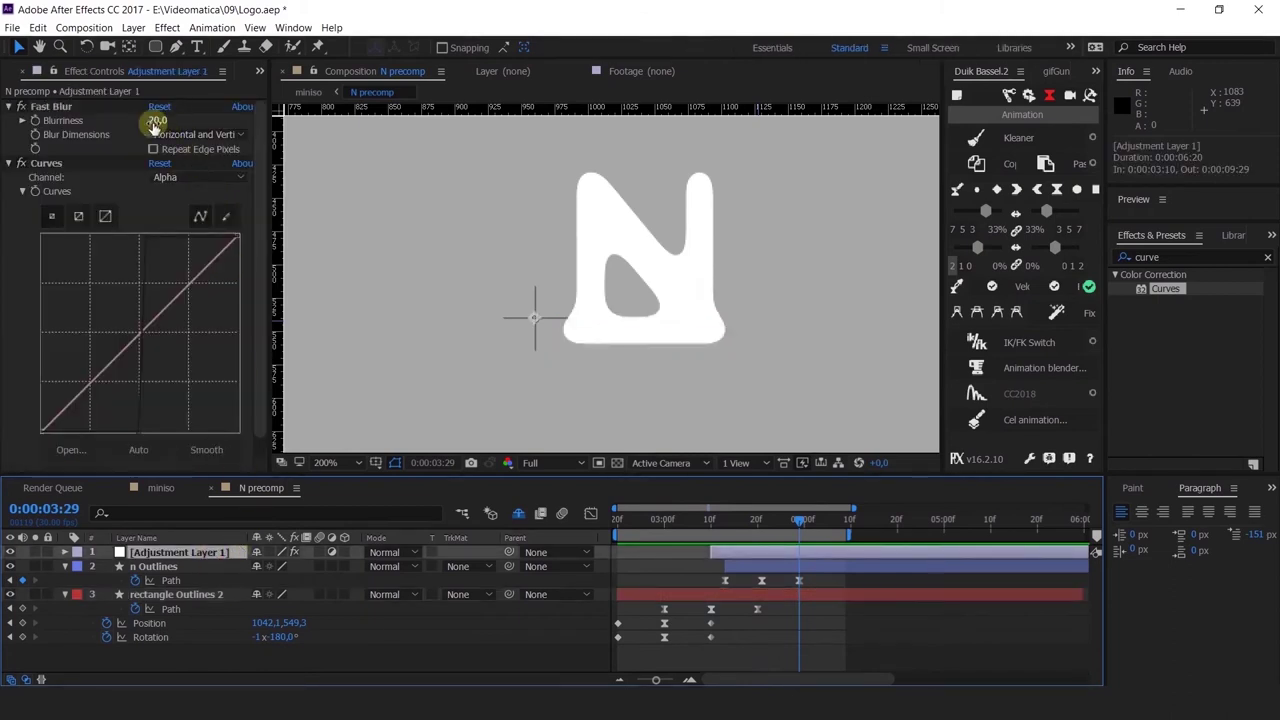
left_click(107, 137)
left_click_drag(110, 136, 79, 163)
key("ctrl+z")
left_click_drag(514, 220, 436, 242)
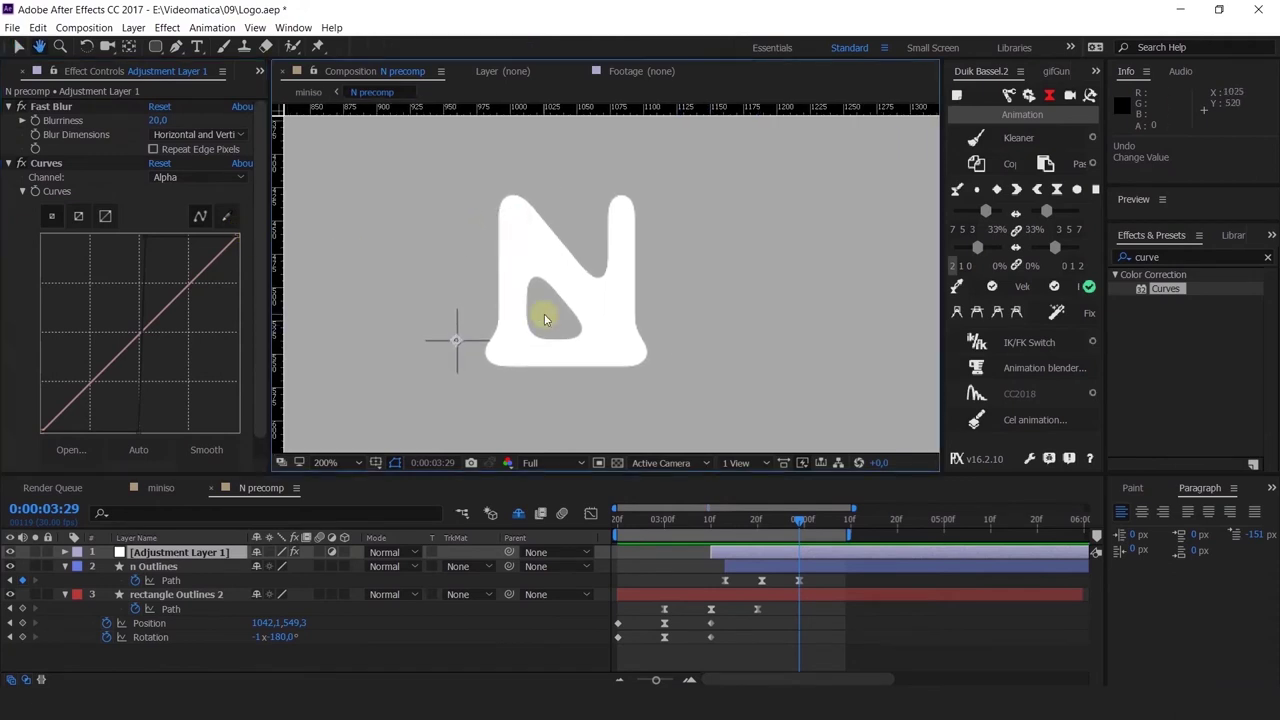
Step: Try to move the rectangle path's right-end vertices leftward at 0:00:03:29, and undo the path edit
left_click(788, 594)
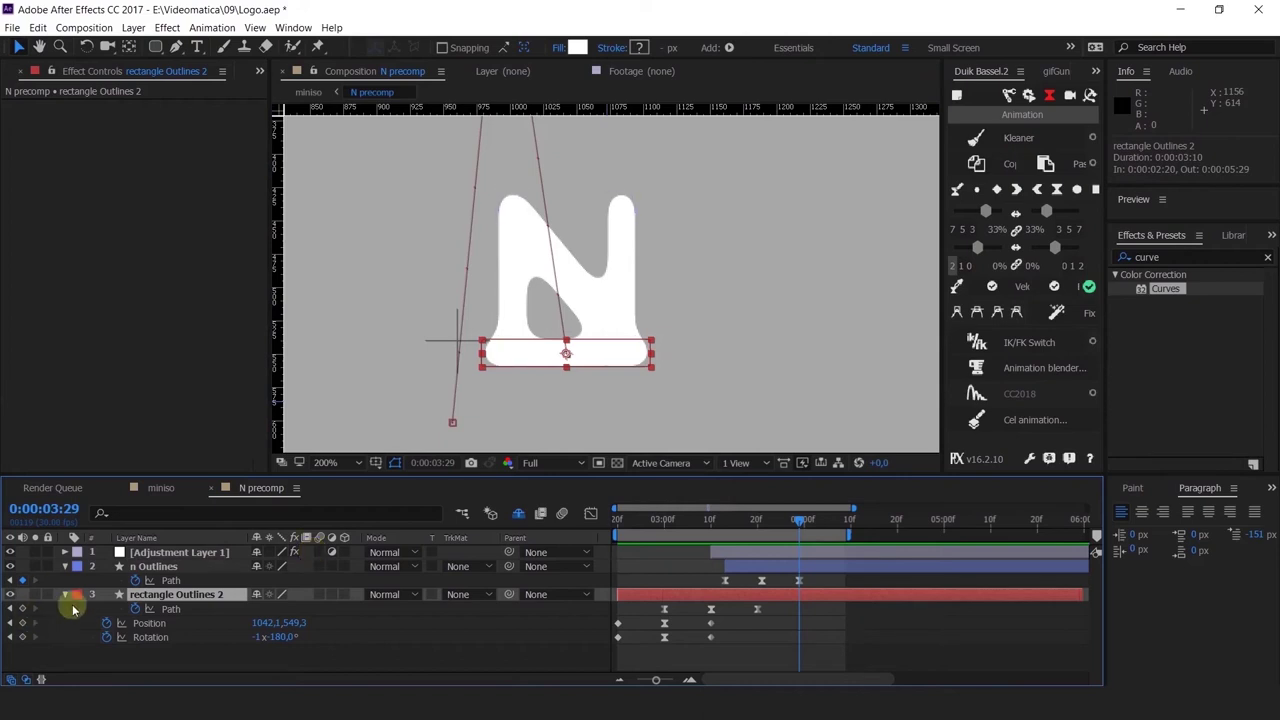
left_click(170, 610)
left_click(186, 658)
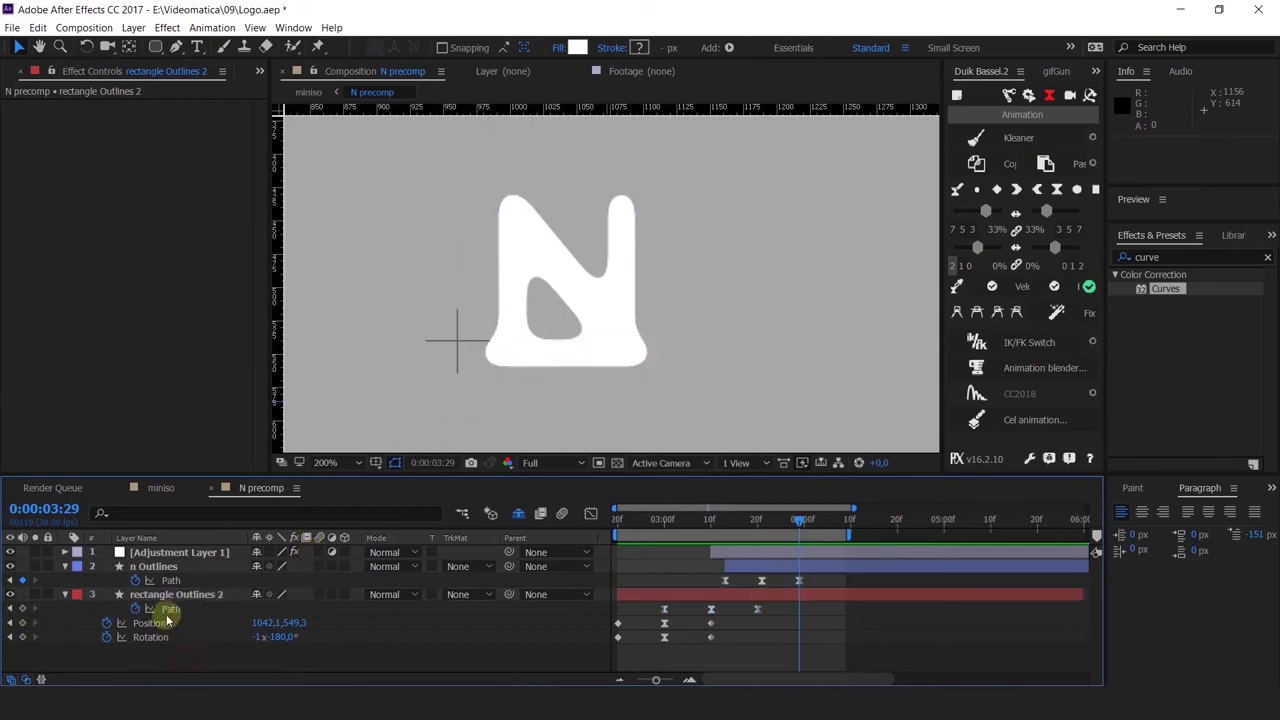
left_click(171, 609)
left_click_drag(663, 334, 525, 341)
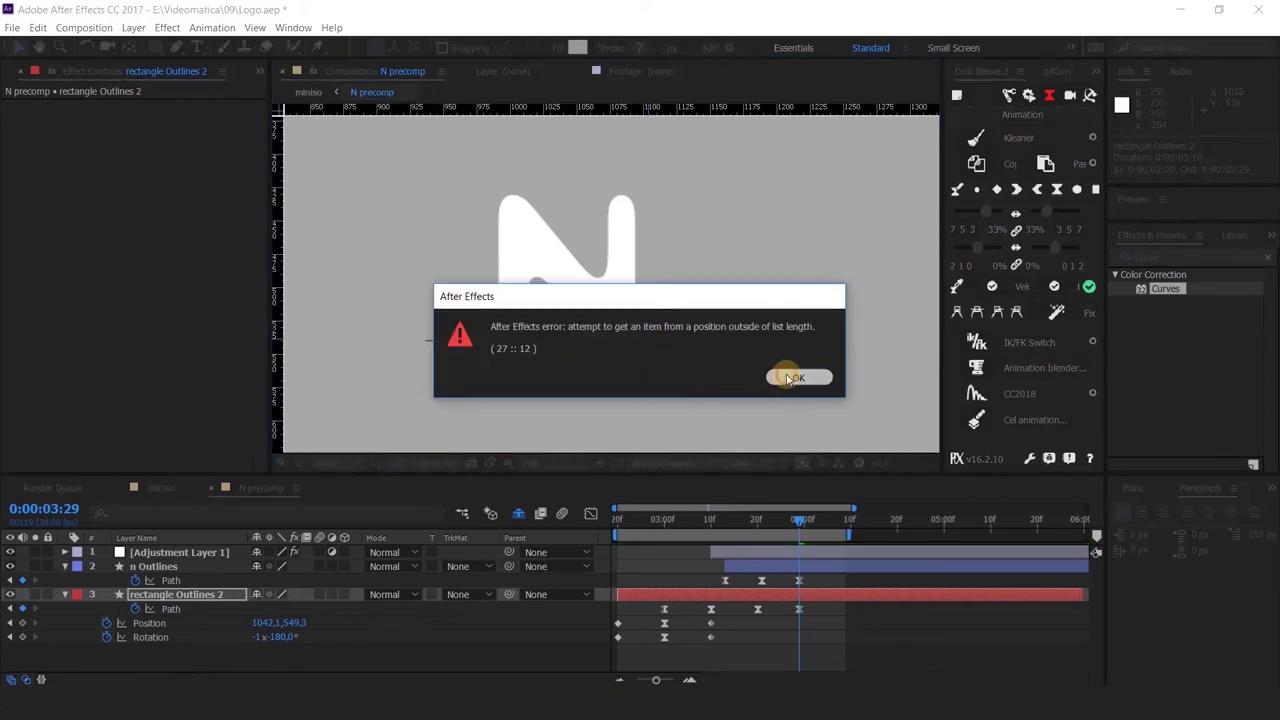
left_click(792, 378)
key("ctrl+z")
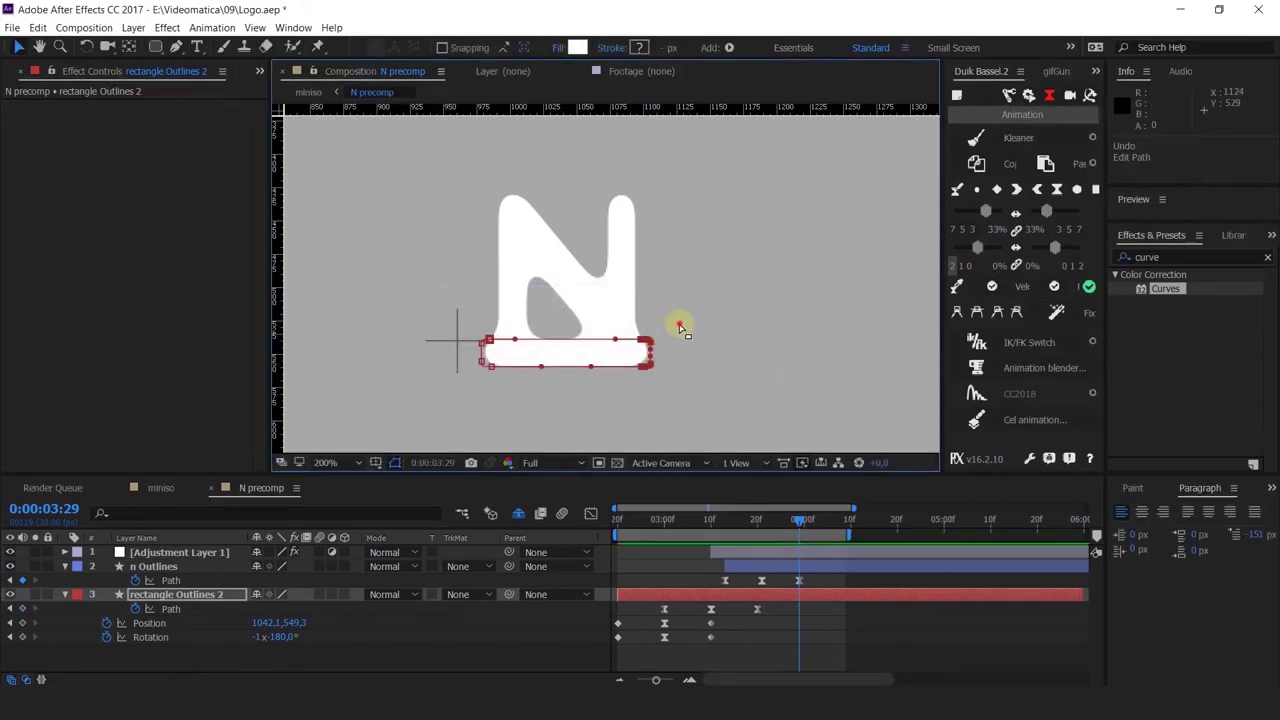
Step: At 0:00:03:29, pull both ends of the rectangle path inward until it fits inside the foot of the N's left stem
left_click_drag(679, 326, 628, 390)
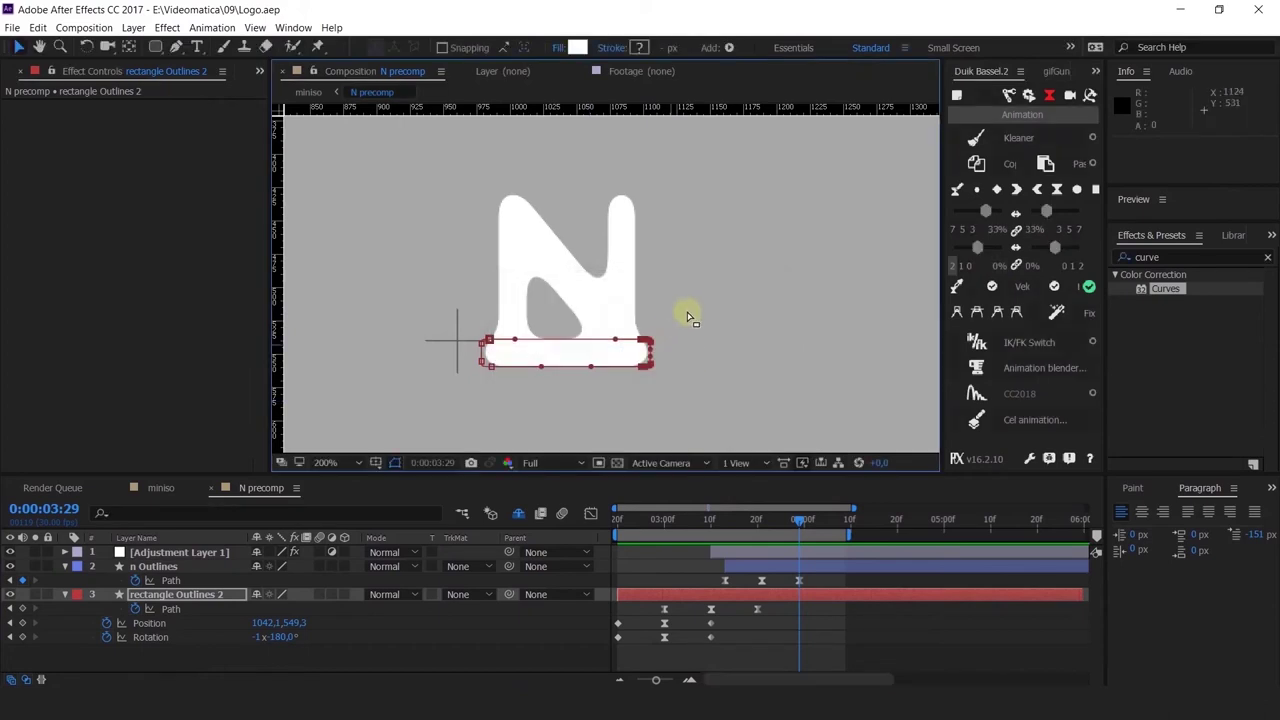
left_click_drag(607, 341, 562, 343)
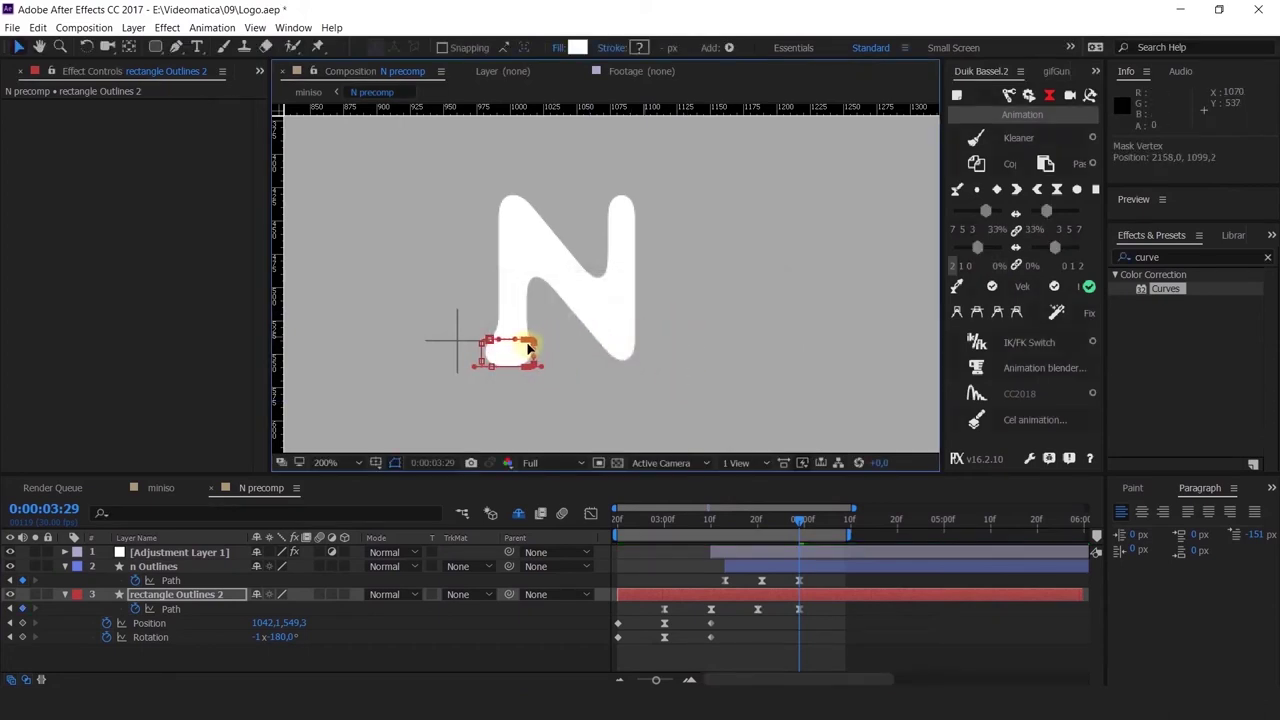
scroll(487, 352, "up", 2)
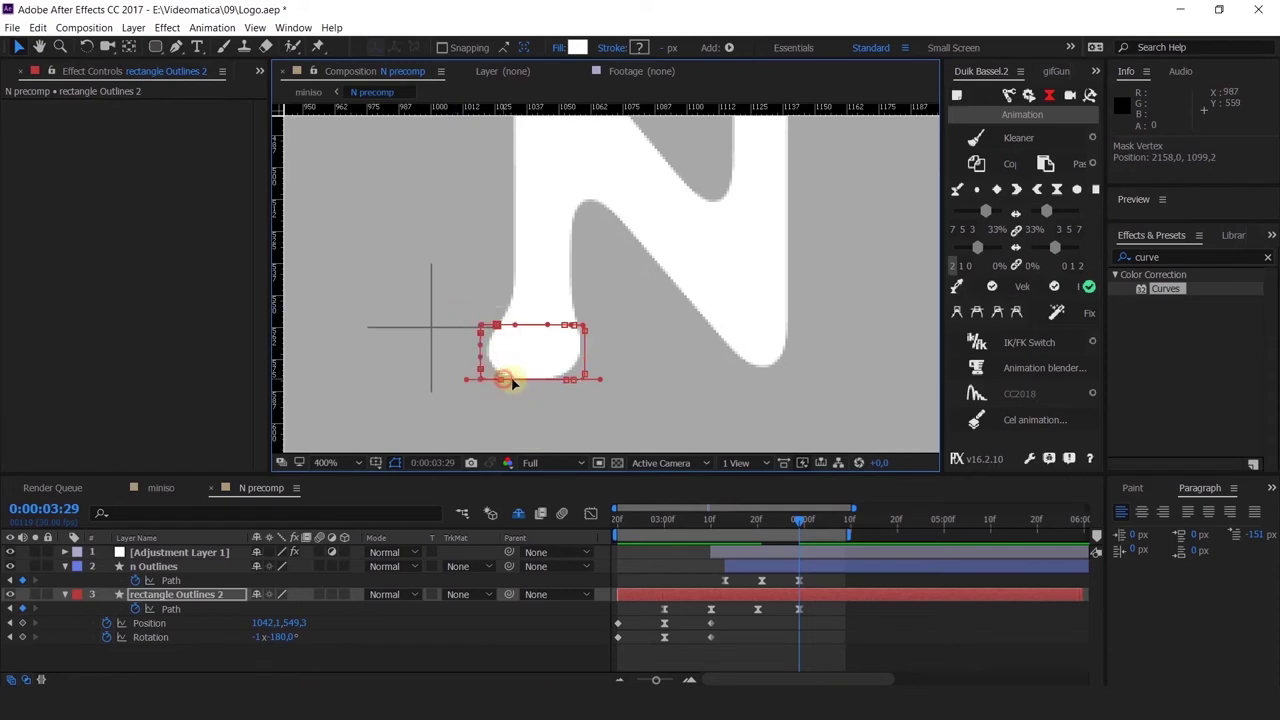
left_click_drag(512, 381, 528, 383)
left_click_drag(599, 313, 551, 387)
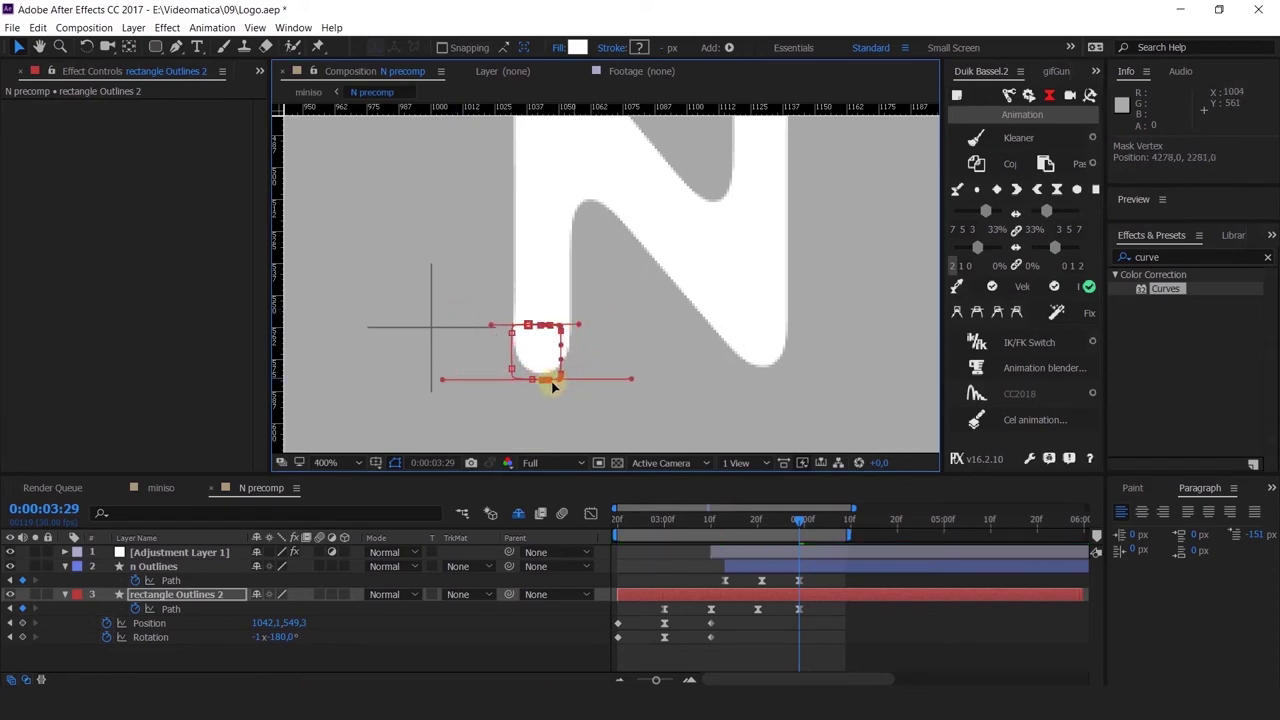
left_click_drag(497, 290, 543, 381)
Step: Move the collapsed rectangle path keyframe to 0:00:04:03 and paste a copy of the 0:00:03:20 full-width path keyframe at 0:00:03:25
left_click(683, 527)
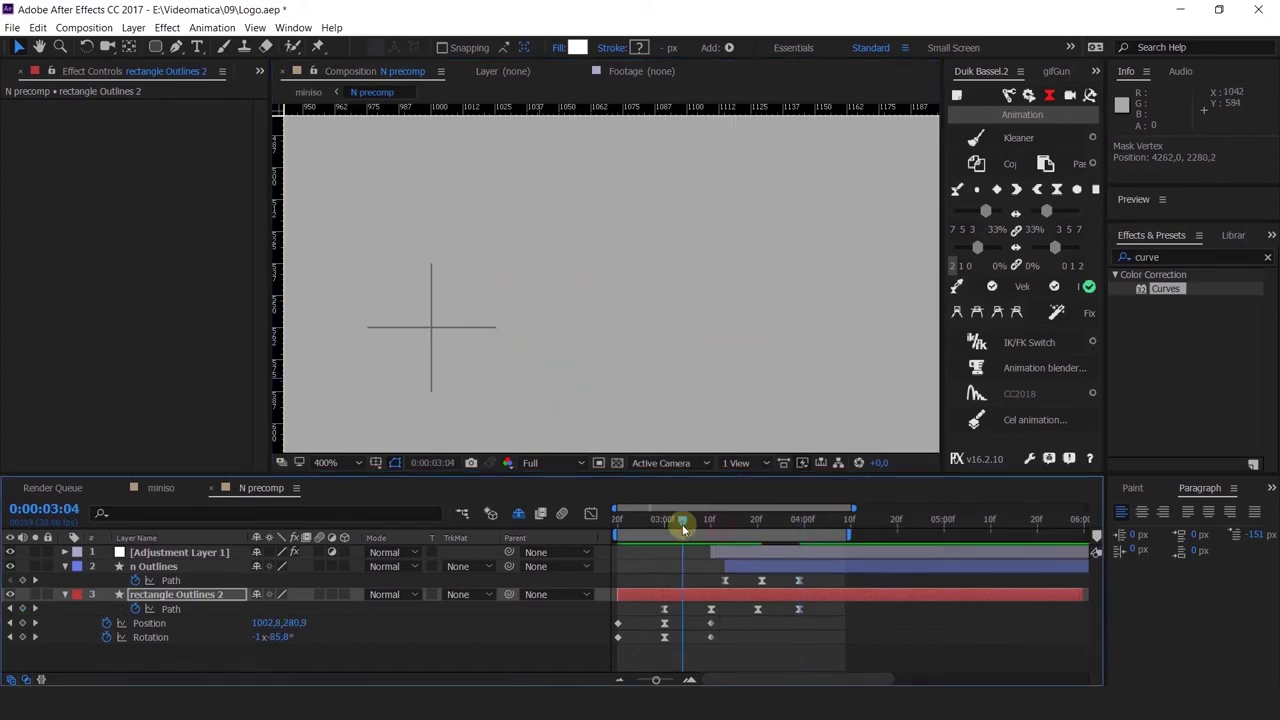
key("space")
left_click_drag(683, 527, 817, 609)
key("ctrl+c")
key("ctrl+v")
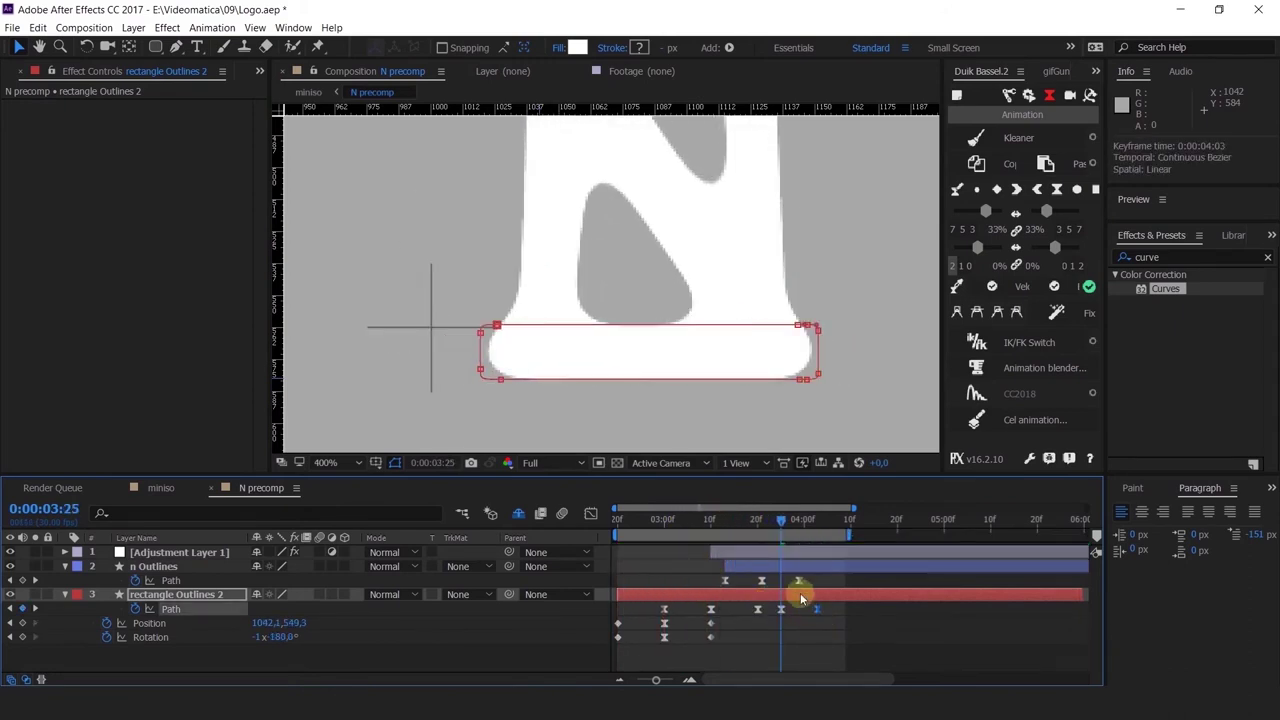
Step: Preview the bar collapsing into the N's stem and scrub to the rectangle path keyframe at 0:00:03:26
left_click(713, 516)
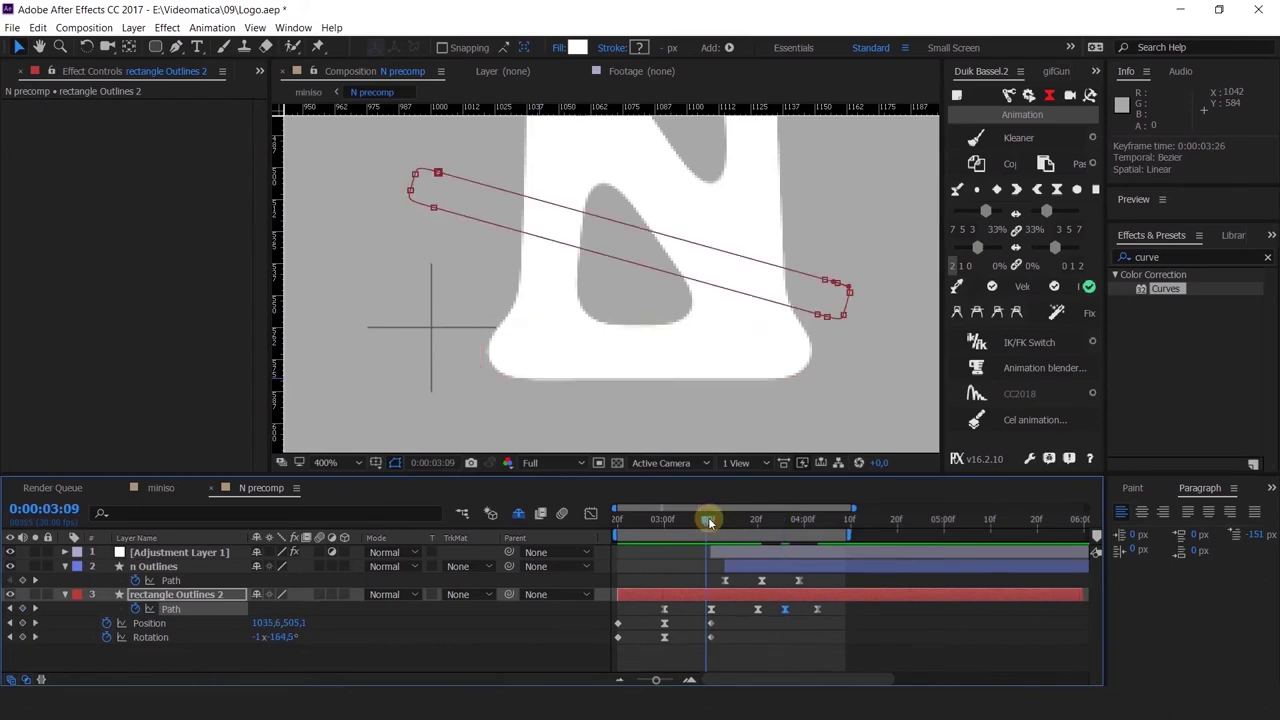
key("space")
scroll(655, 282, "down", 1)
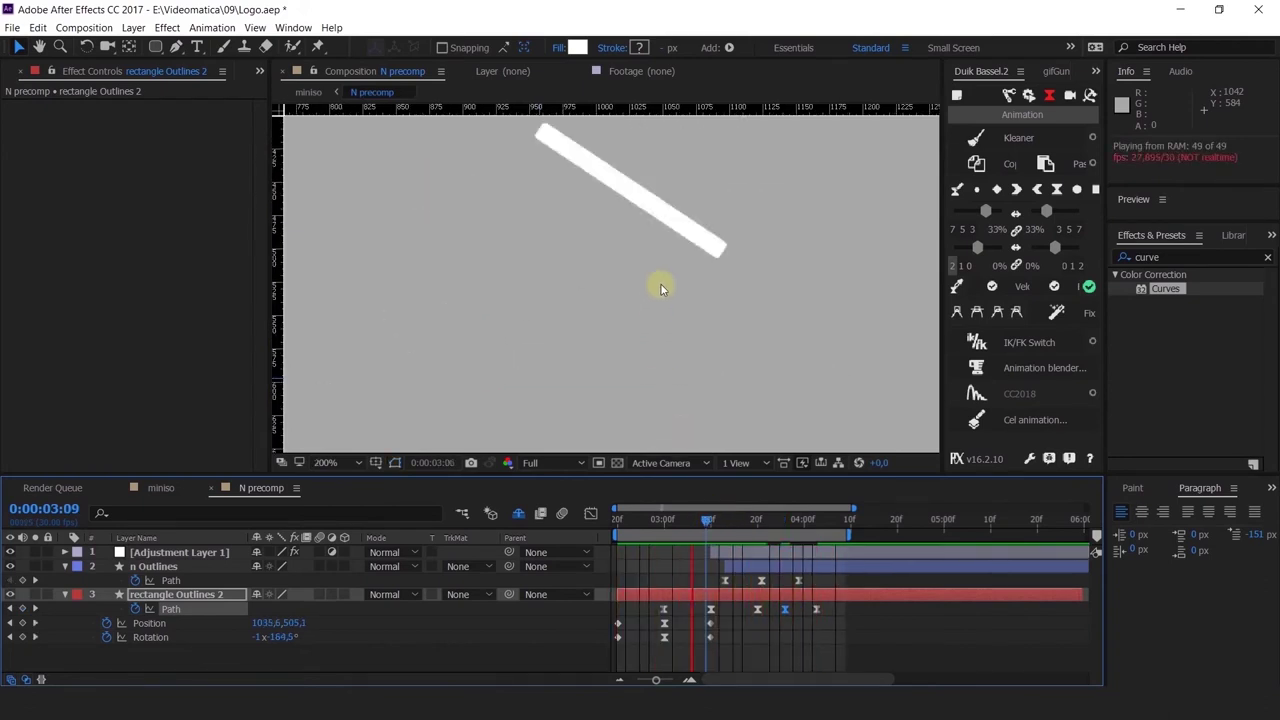
left_click_drag(738, 534, 786, 576)
left_click(795, 604)
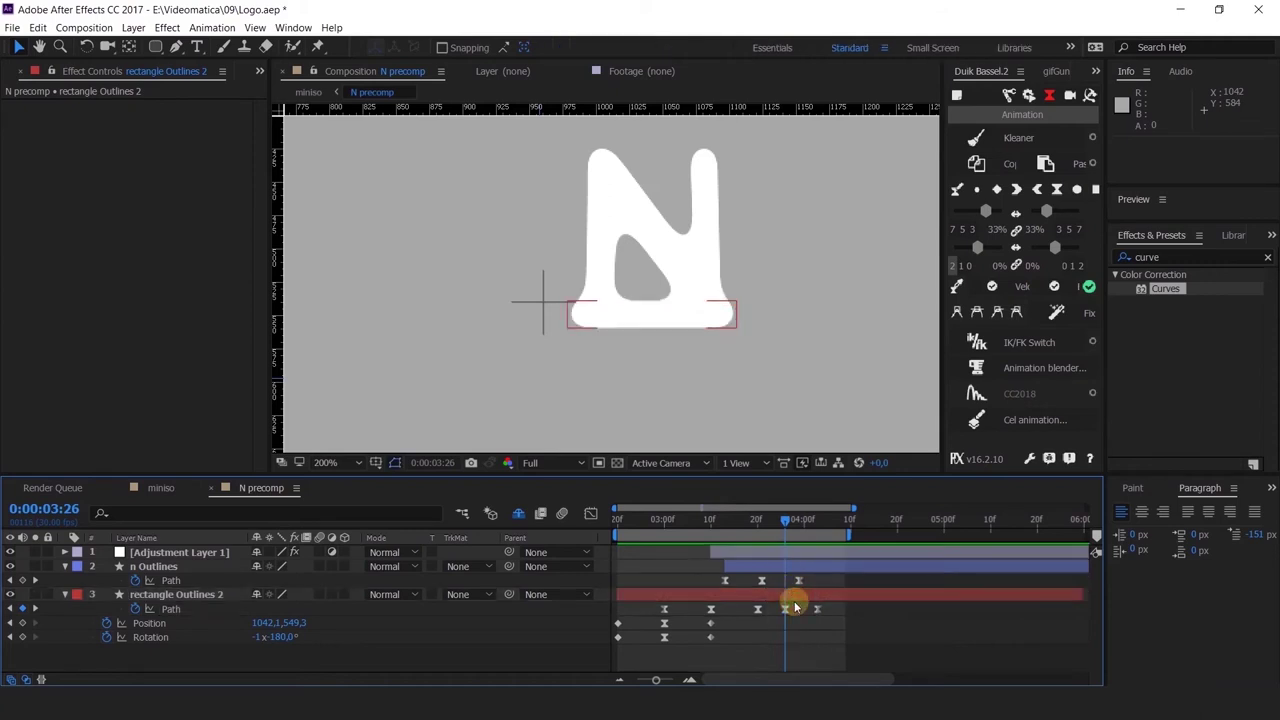
Step: Duplicate the rectangle Outlines 2 layer and reveal the copy's animated properties
left_click(795, 607)
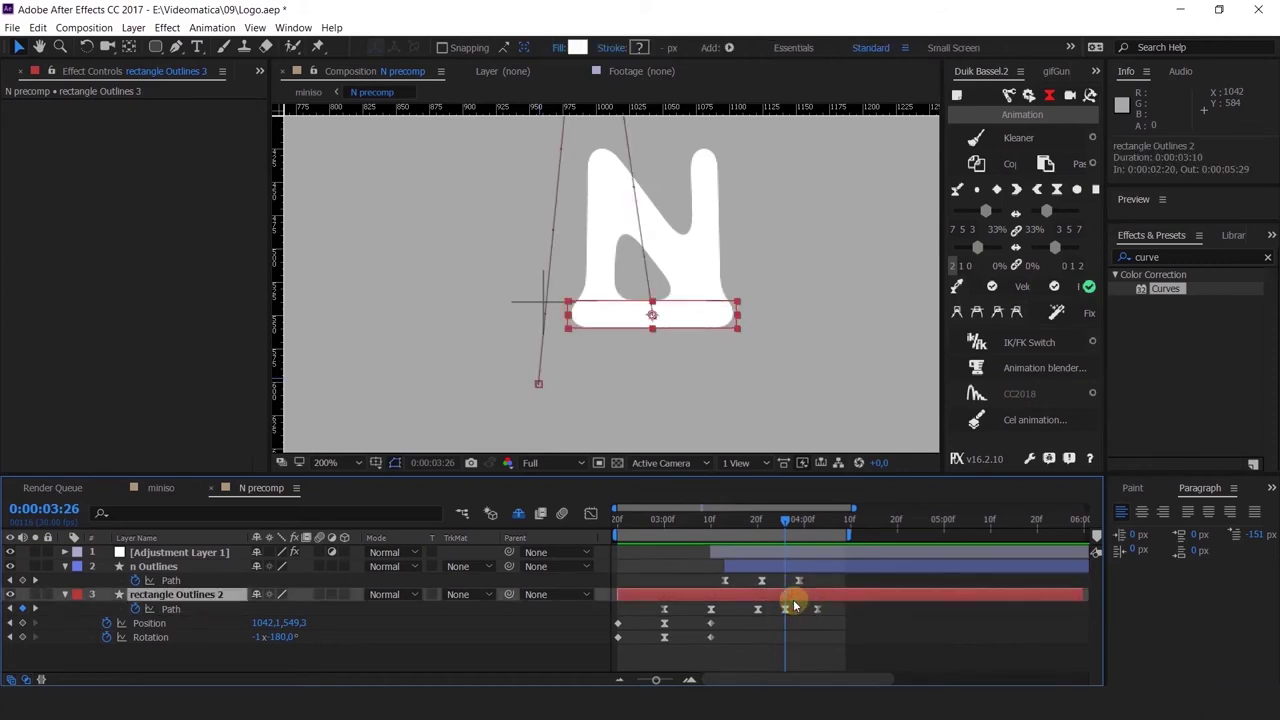
key("ctrl+d")
key("u")
left_click_drag(743, 611, 601, 651)
key("Delete")
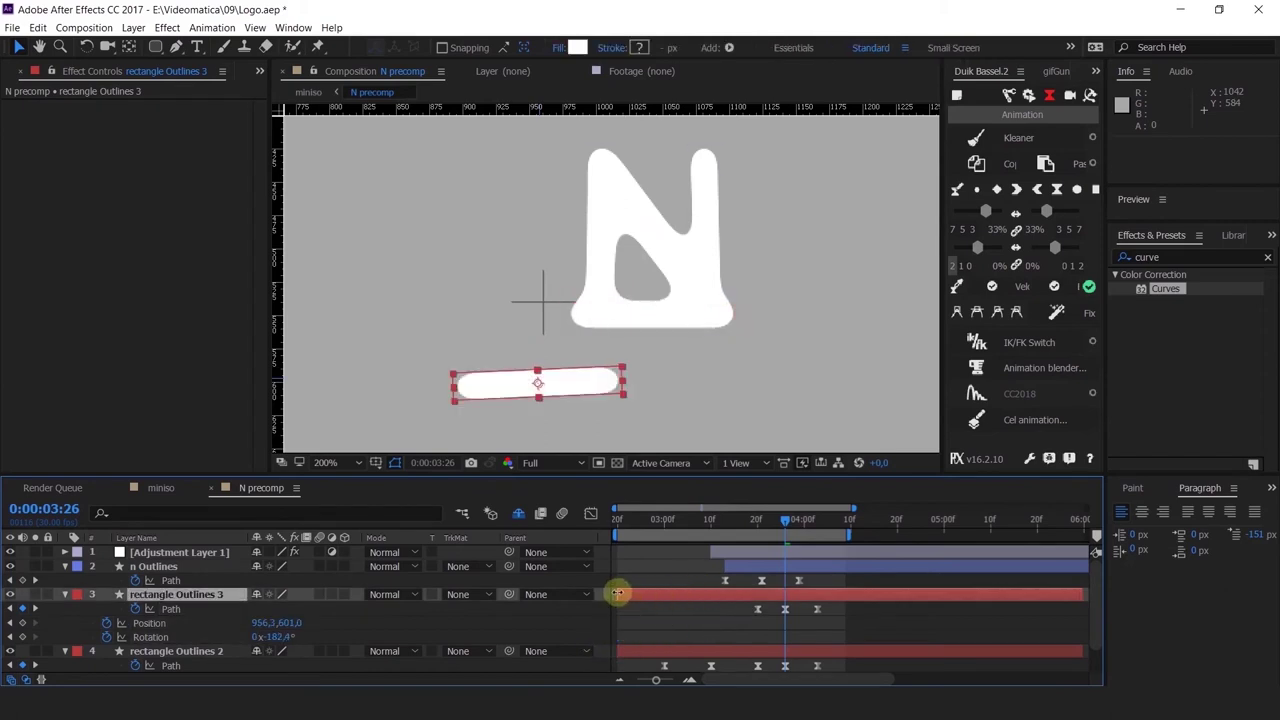
key("ctrl+z")
Step: Delete the duplicate rectangle's path, position and rotation keyframes before 0:00:03:10 and trim the layer's start to 0:00:03:20
left_click_drag(619, 630, 592, 648)
key("Delete")
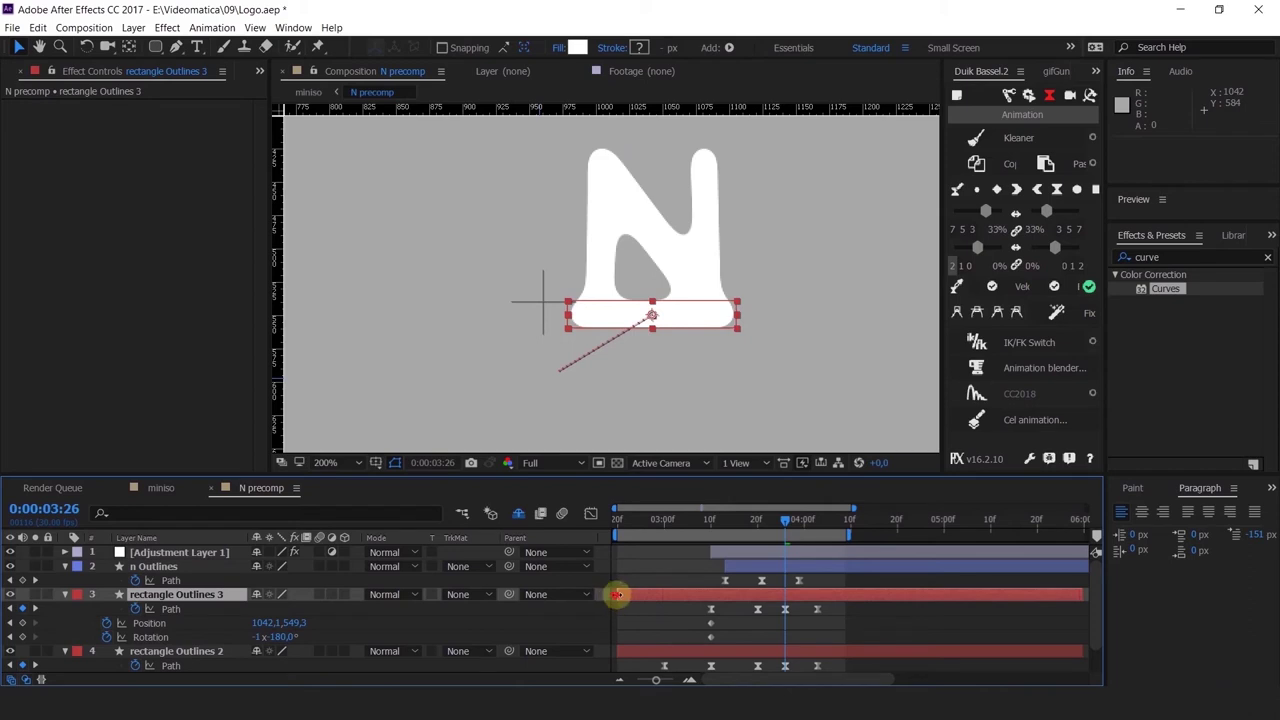
left_click_drag(617, 595, 686, 634)
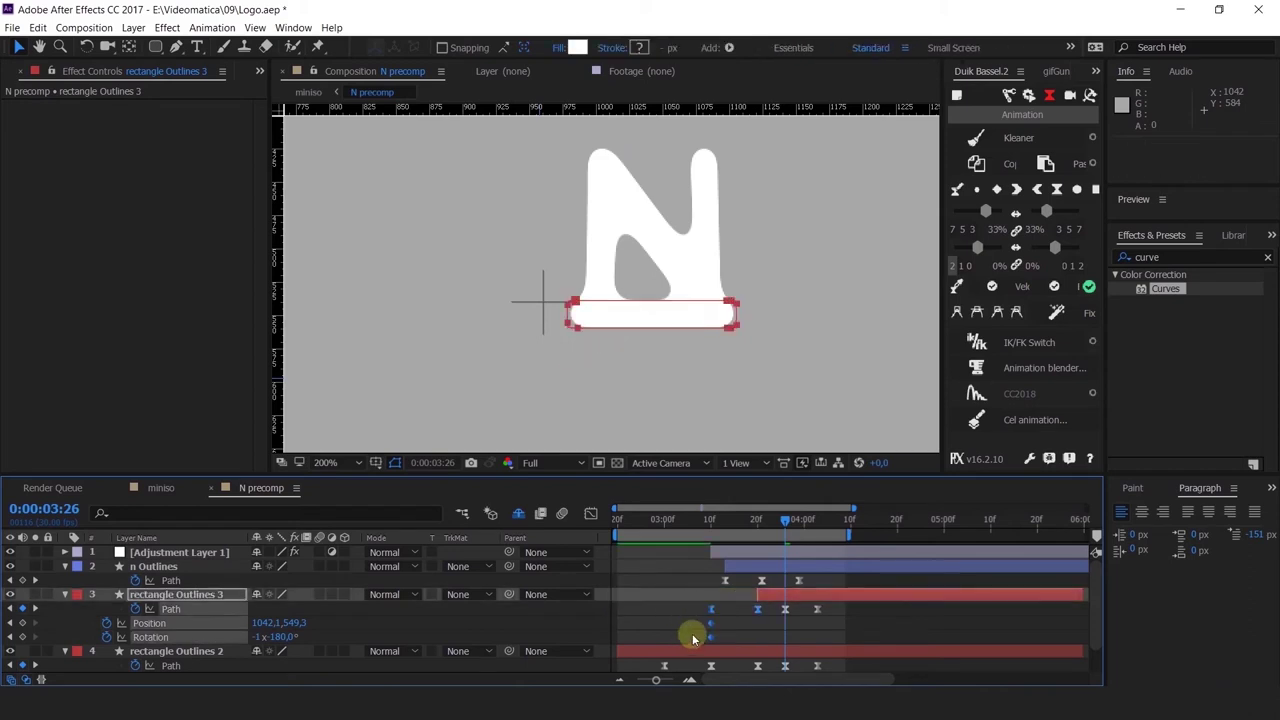
key("Delete")
key("ctrl+z")
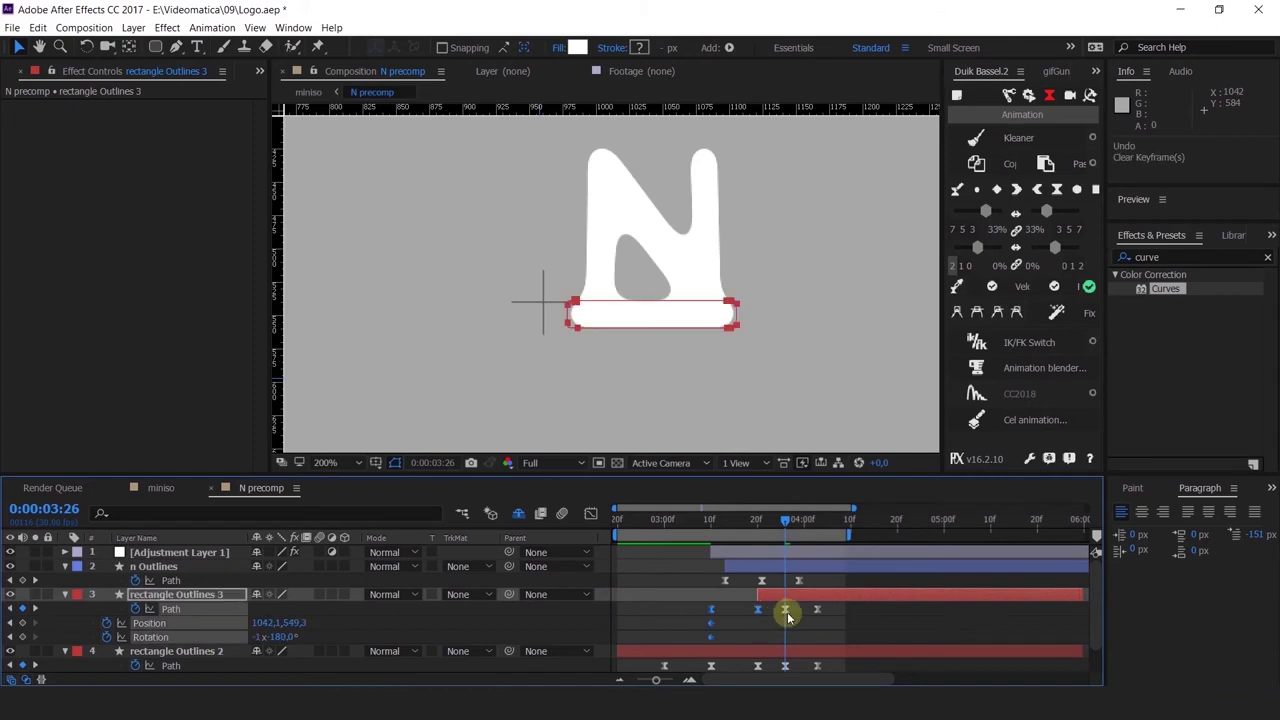
Step: At 0:00:04:03, shift the duplicate's collapsed path onto the foot of the N's right stem and preview the bar splitting in two
left_click(786, 610)
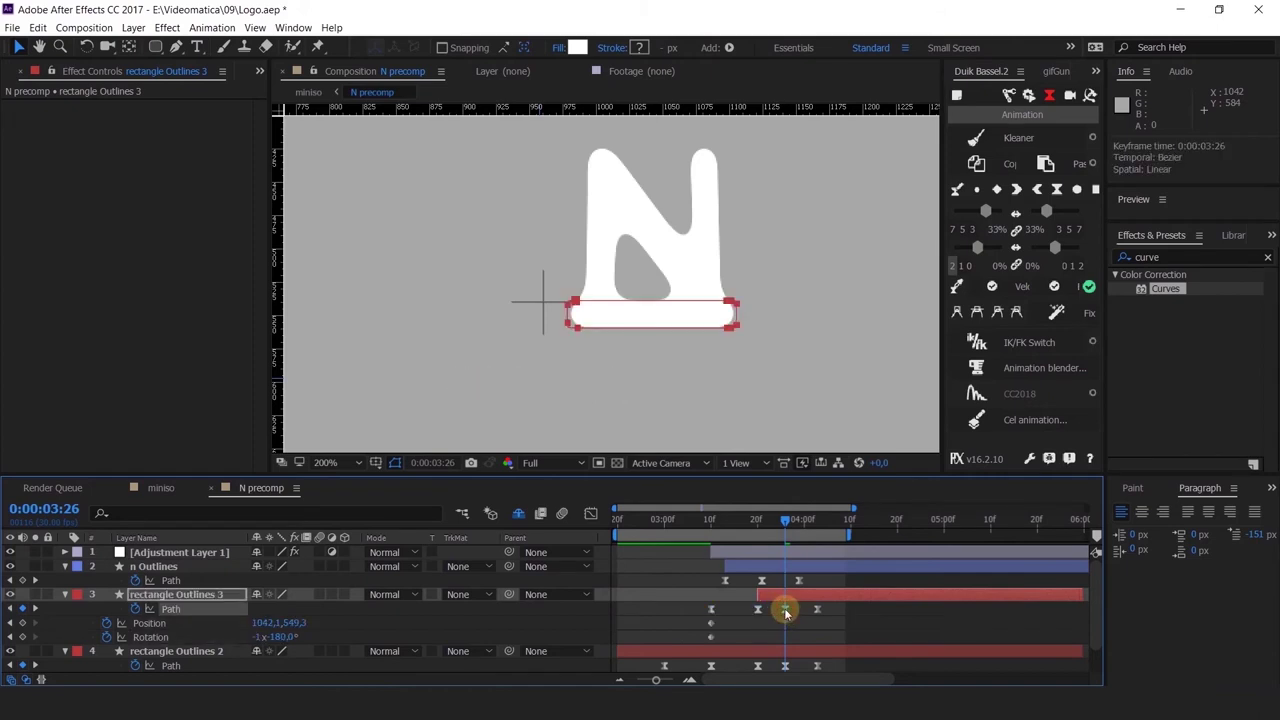
left_click(35, 609)
left_click(600, 326)
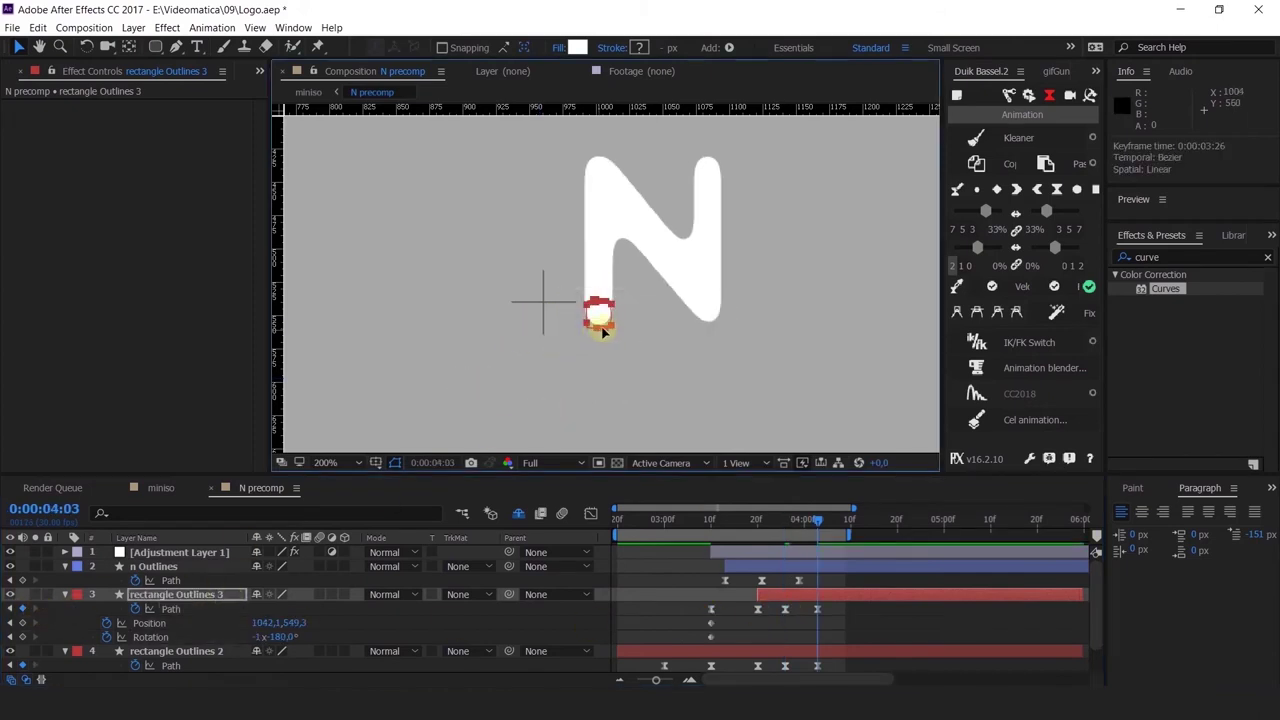
left_click_drag(602, 333, 704, 336)
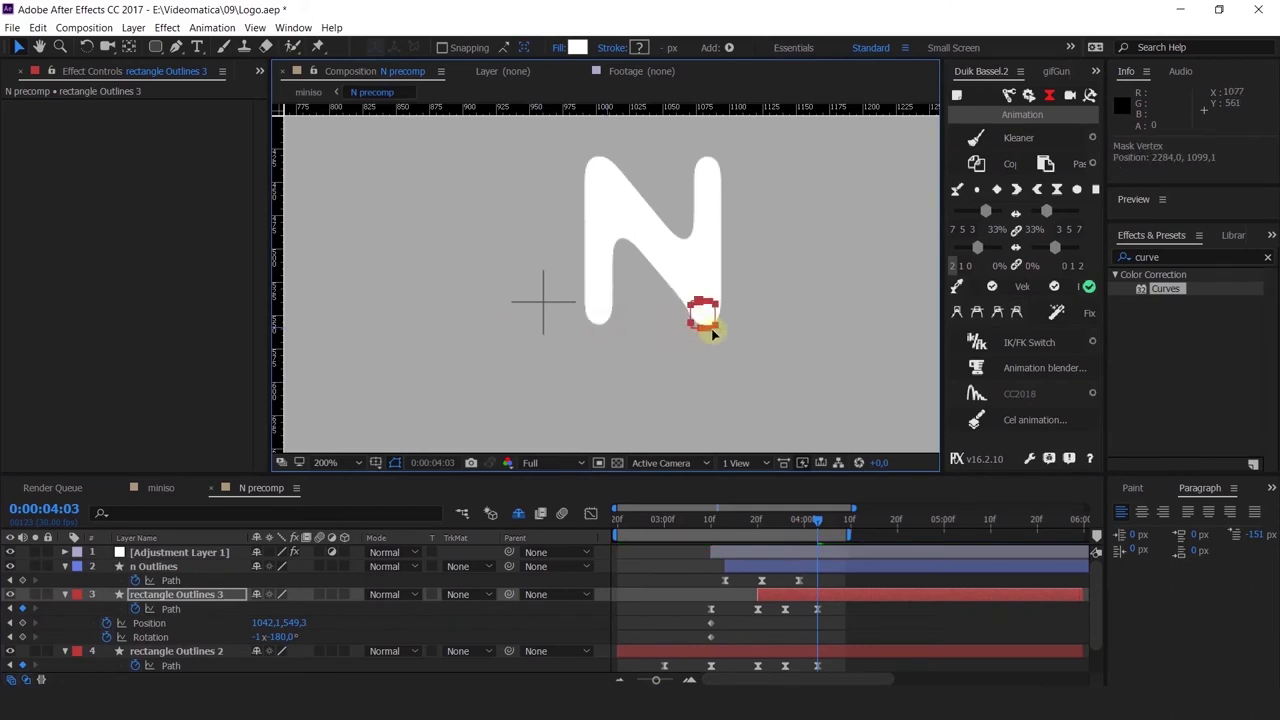
left_click_drag(779, 527, 718, 545)
key("space")
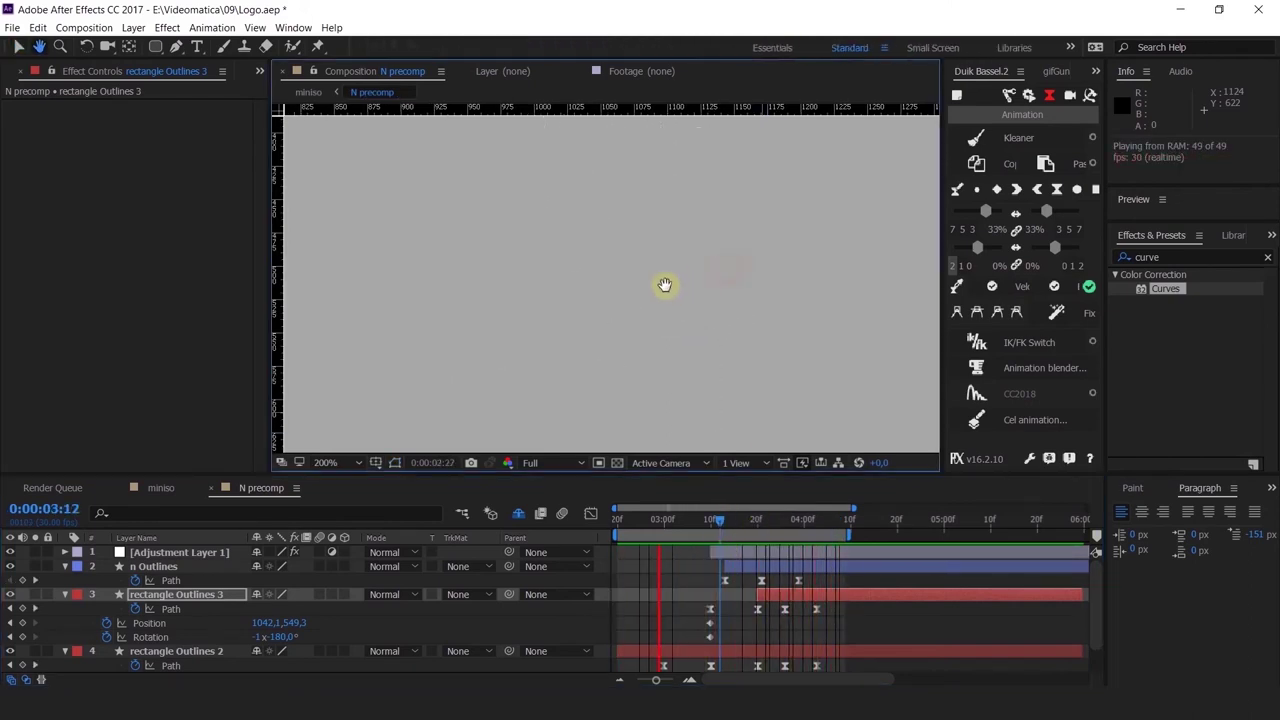
left_click(753, 521)
left_click_drag(762, 532, 766, 532)
Step: Apply Easy Ease to the 0:00:04:03 path keyframes of both rectangle layers, check their speed curves, and preview the motion
left_click(816, 609)
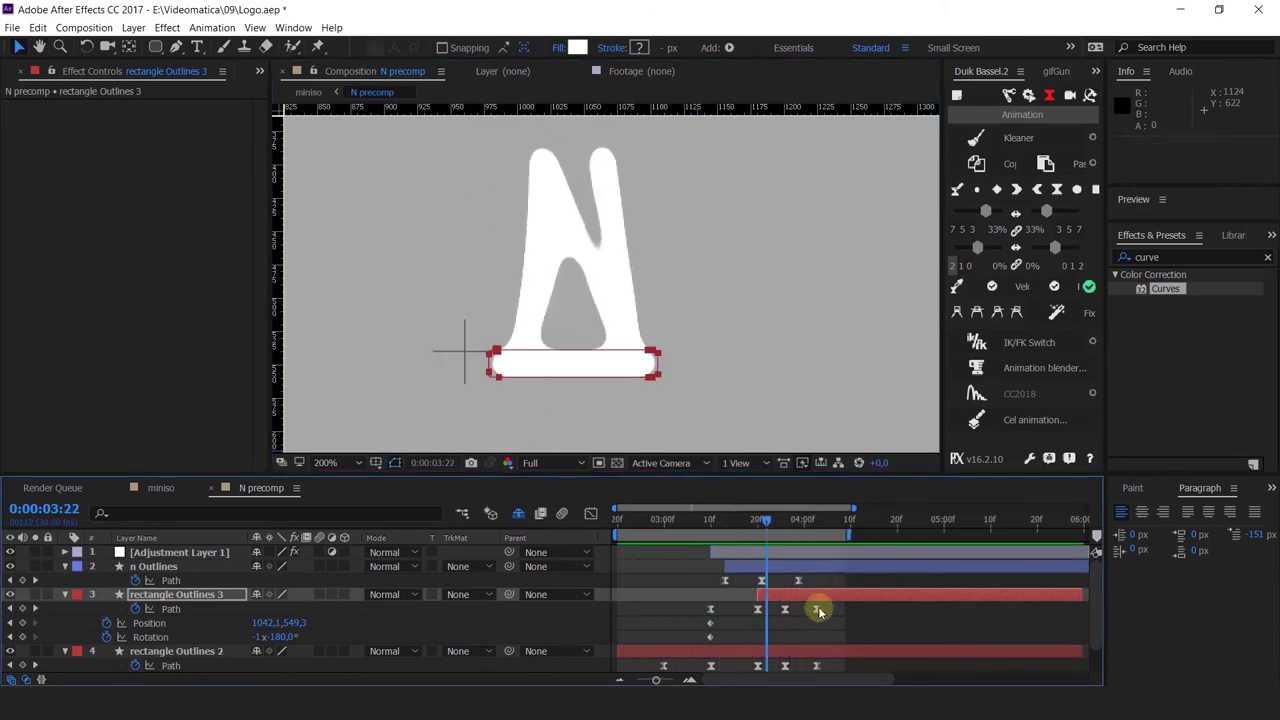
left_click_drag(826, 616, 789, 651)
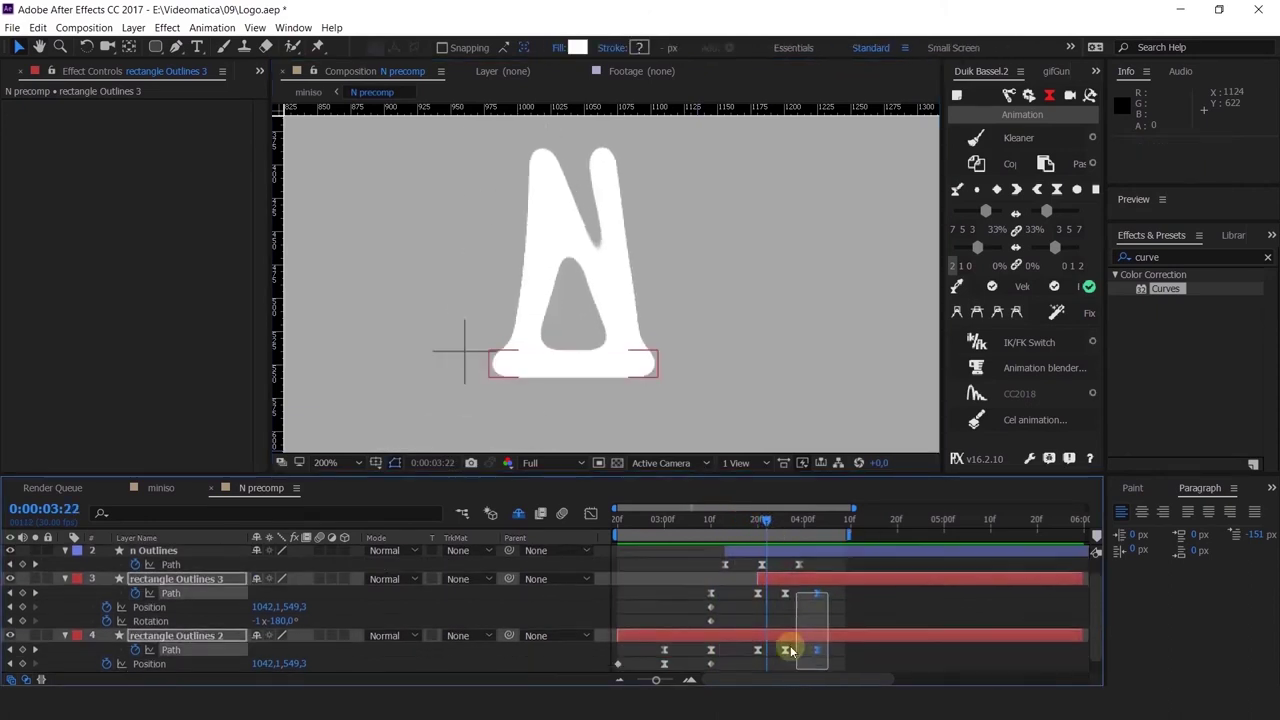
left_click(590, 513)
left_click_drag(845, 614, 630, 655)
key("F9")
left_click(831, 612)
left_click_drag(812, 654, 813, 650)
key("equal")
key("equal")
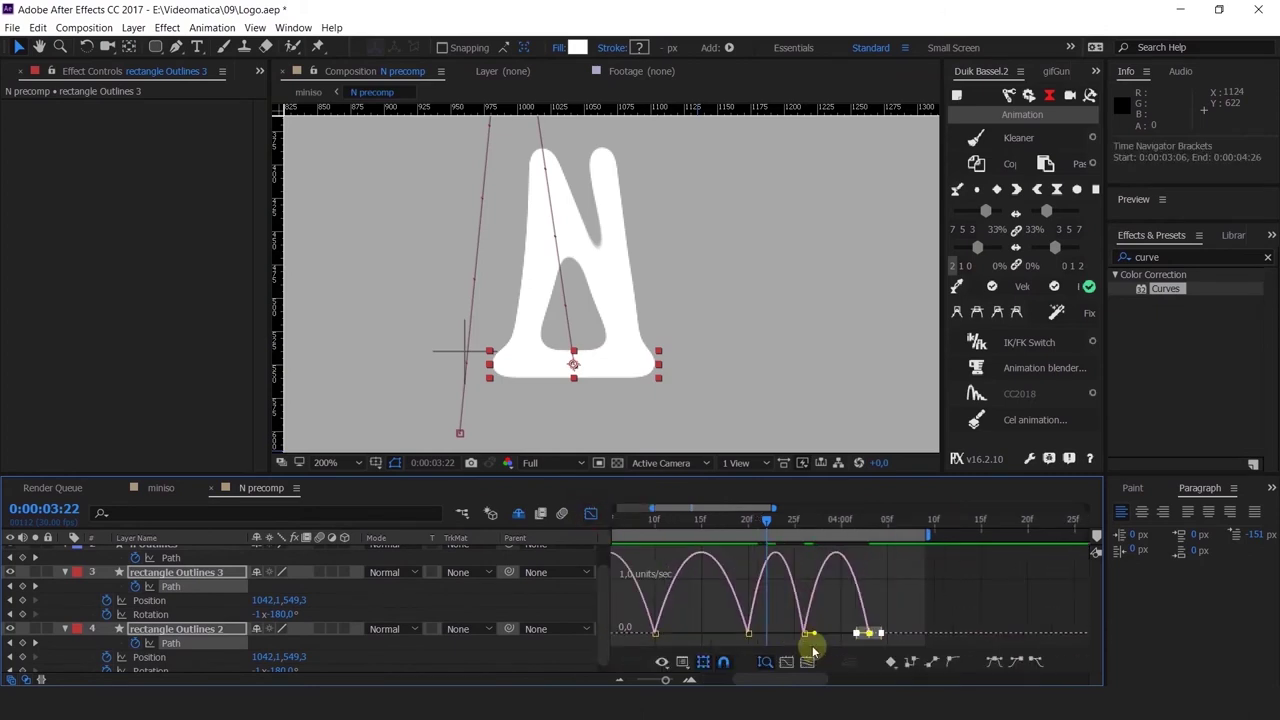
left_click_drag(1010, 610, 913, 636)
left_click(592, 514)
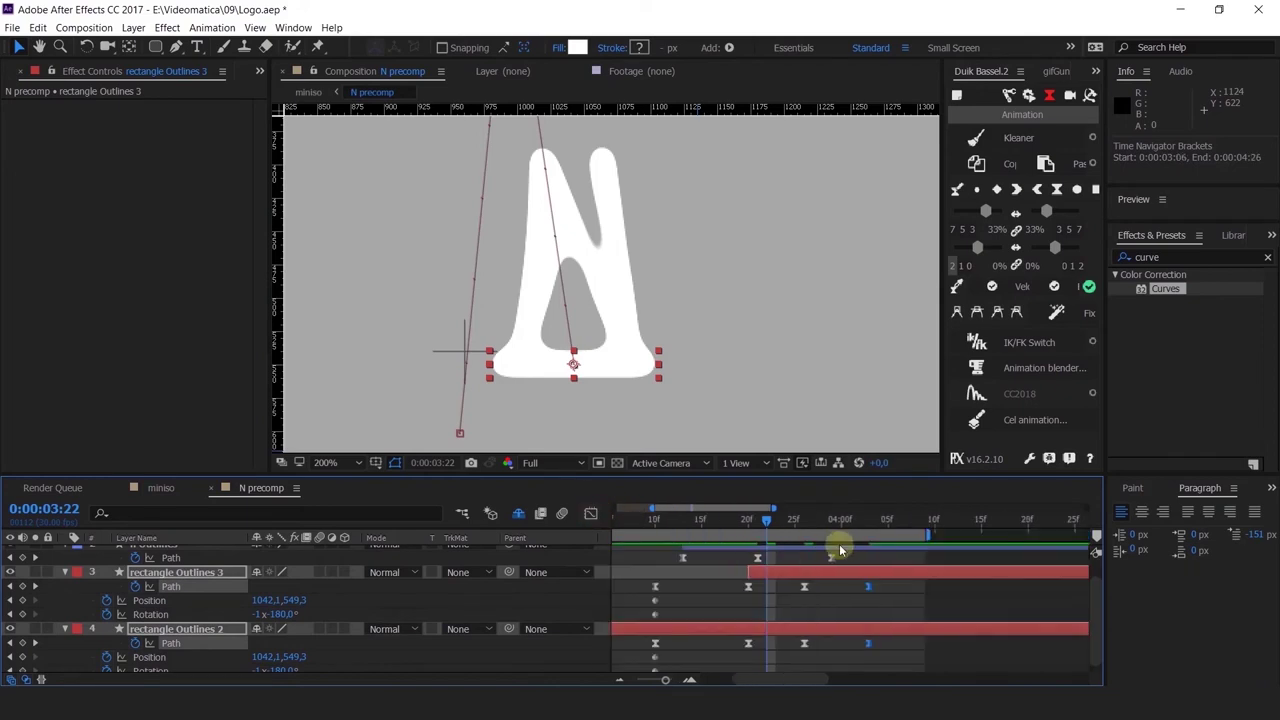
left_click_drag(765, 520, 727, 530)
key("space")
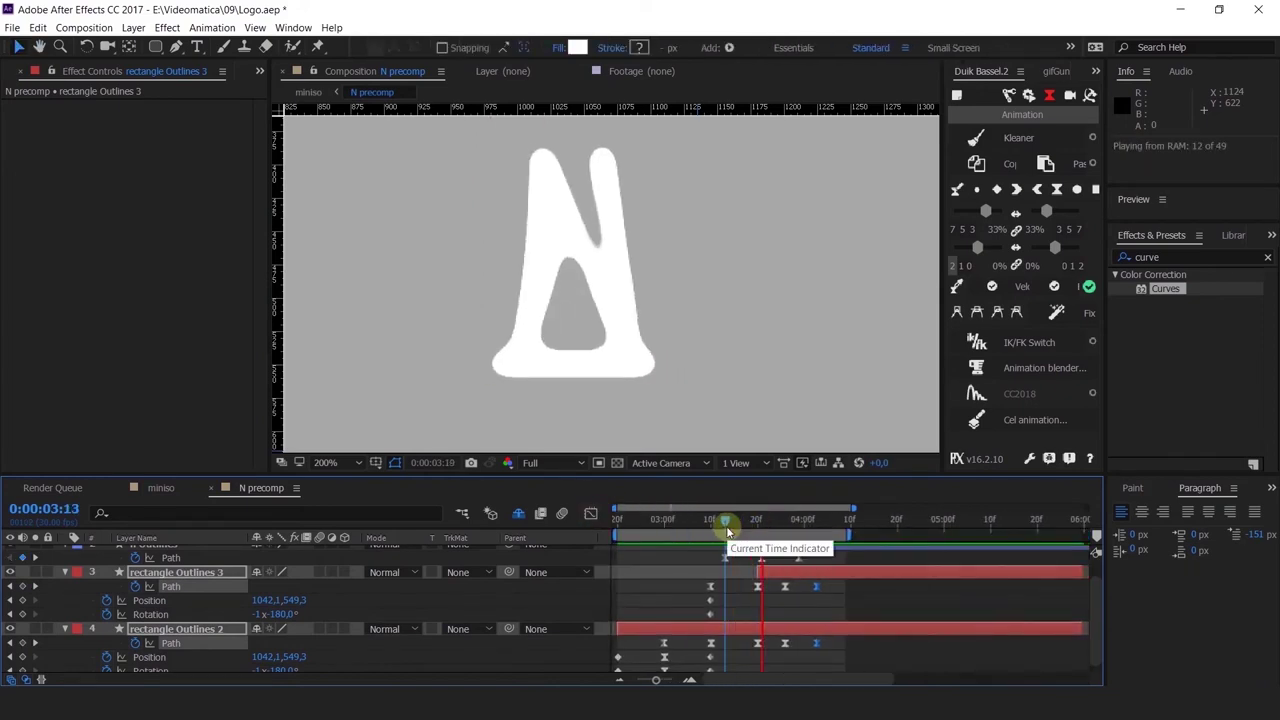
Step: Move both rectangle layers' last path keyframes to 0:00:04:10 and set the work area from 0:00:03:10 to 0:00:04:11
left_click_drag(818, 584, 850, 595)
left_click_drag(848, 534, 862, 534)
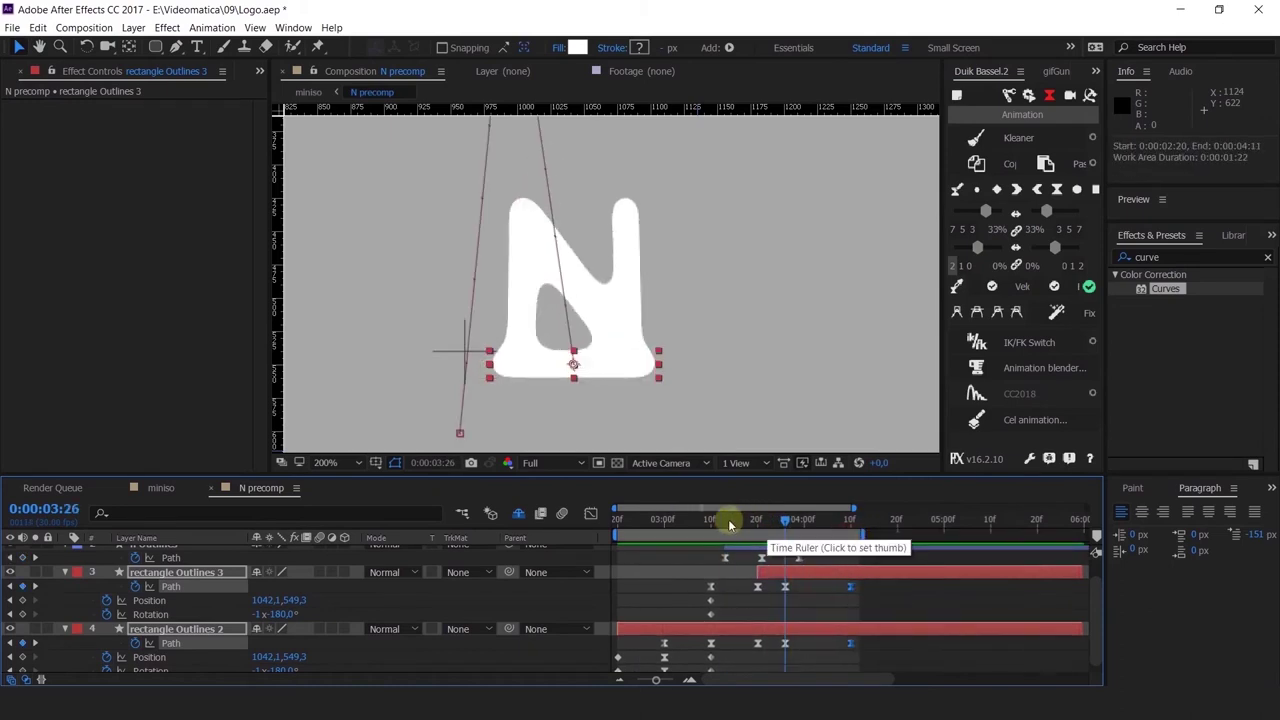
left_click_drag(731, 524, 771, 525)
key("b")
key("space")
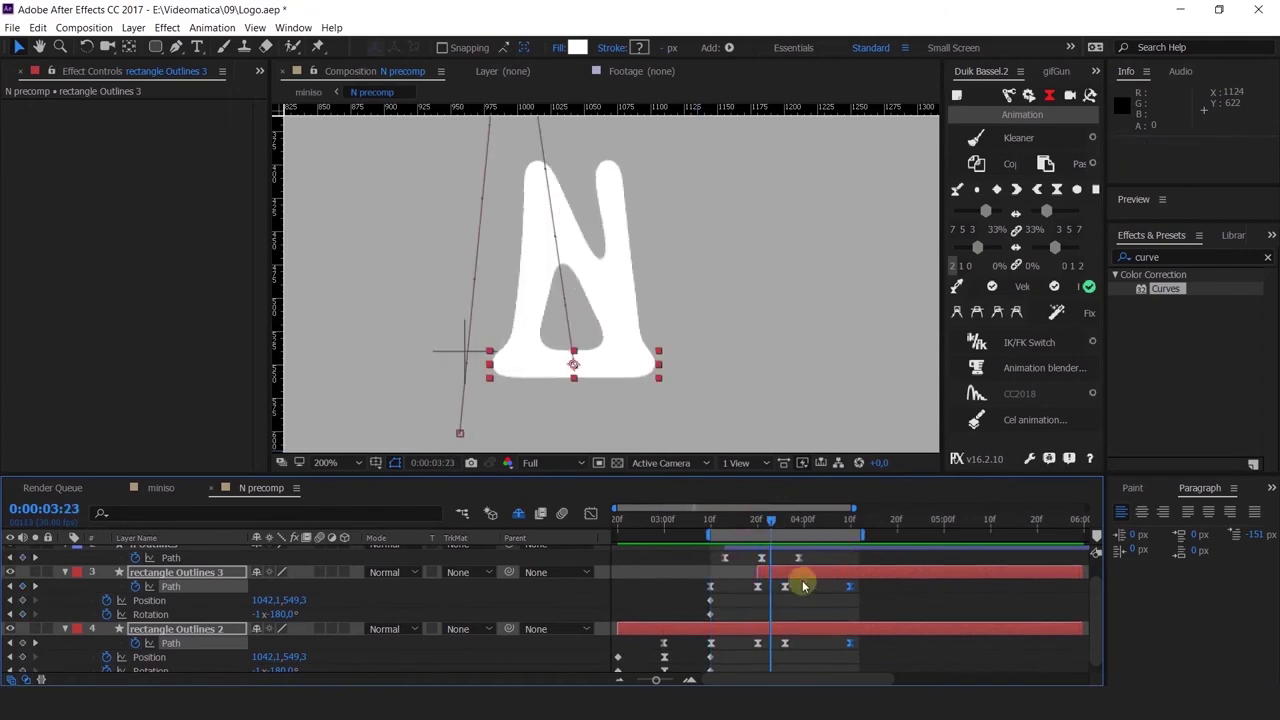
Step: Remove the 0:00:03:26 path keyframes from both rectangle layers and preview the slower split
left_click_drag(803, 584, 760, 641)
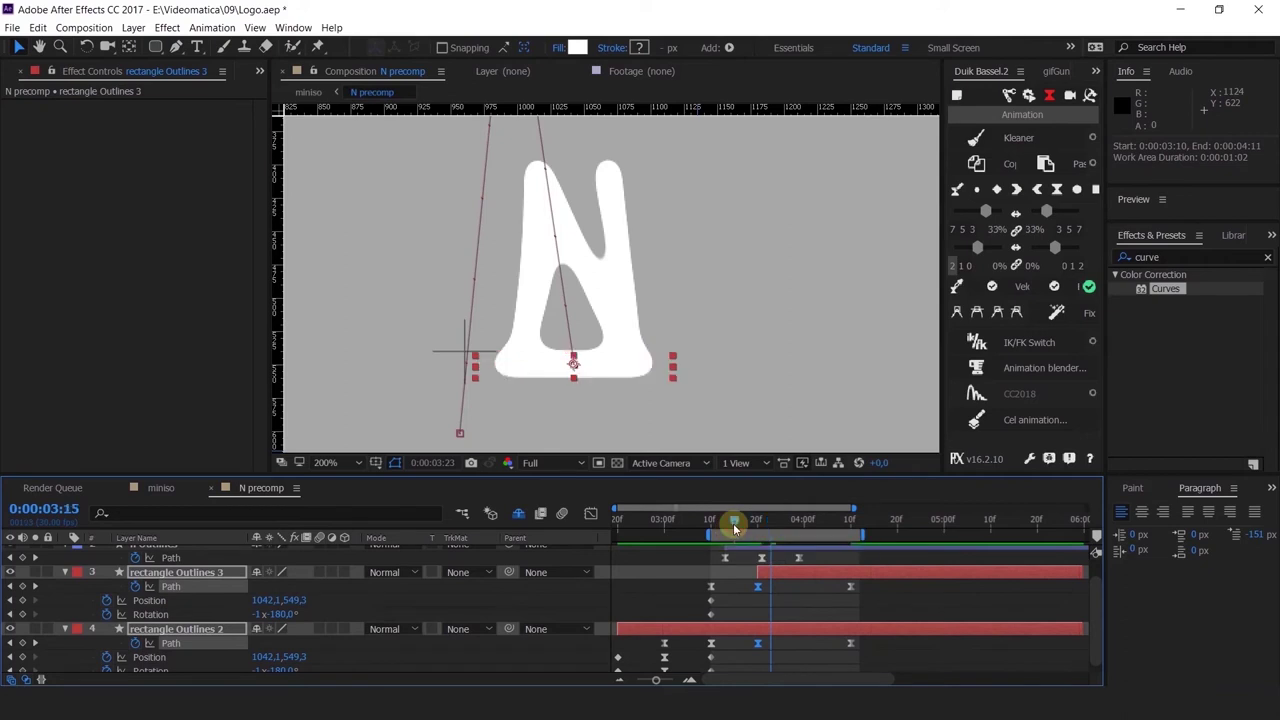
left_click_drag(735, 529, 722, 526)
key("space")
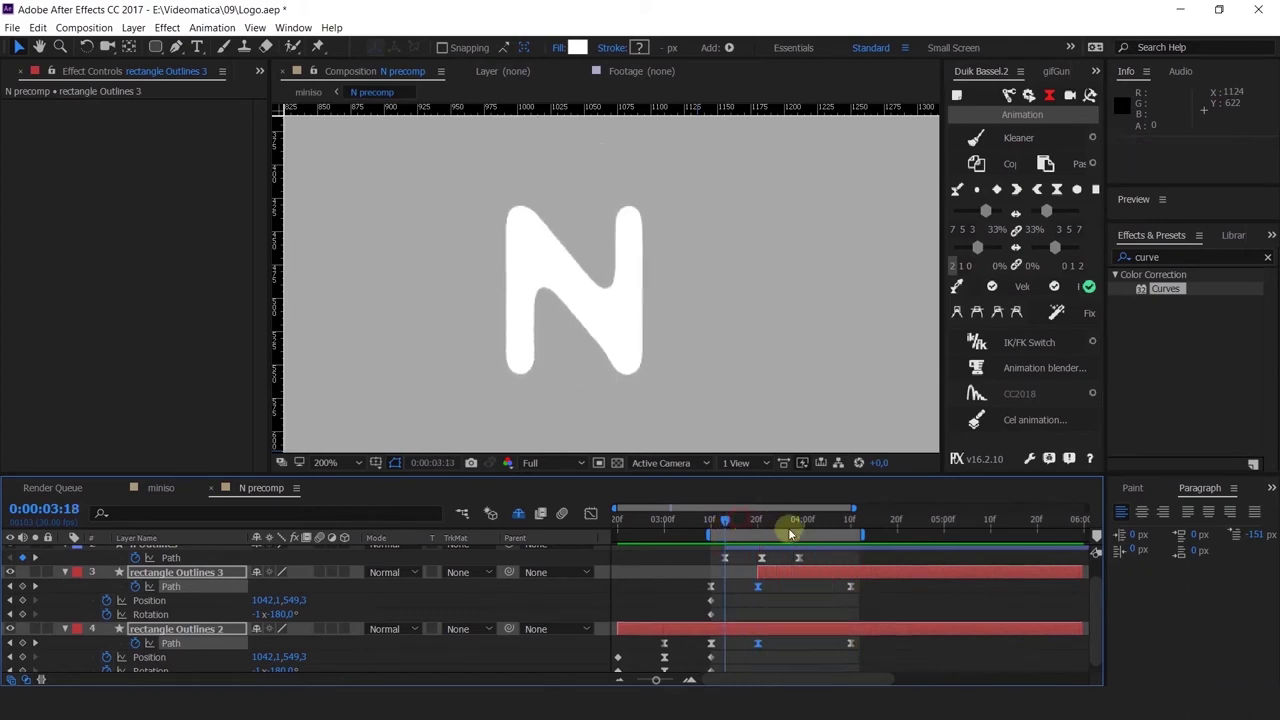
Step: Keyframe the adjustment layer's Fast Blur Blurriness at 20 on 0:00:04:06 and 0 on 0:00:04:10
left_click_drag(804, 532, 850, 566)
left_click(836, 586)
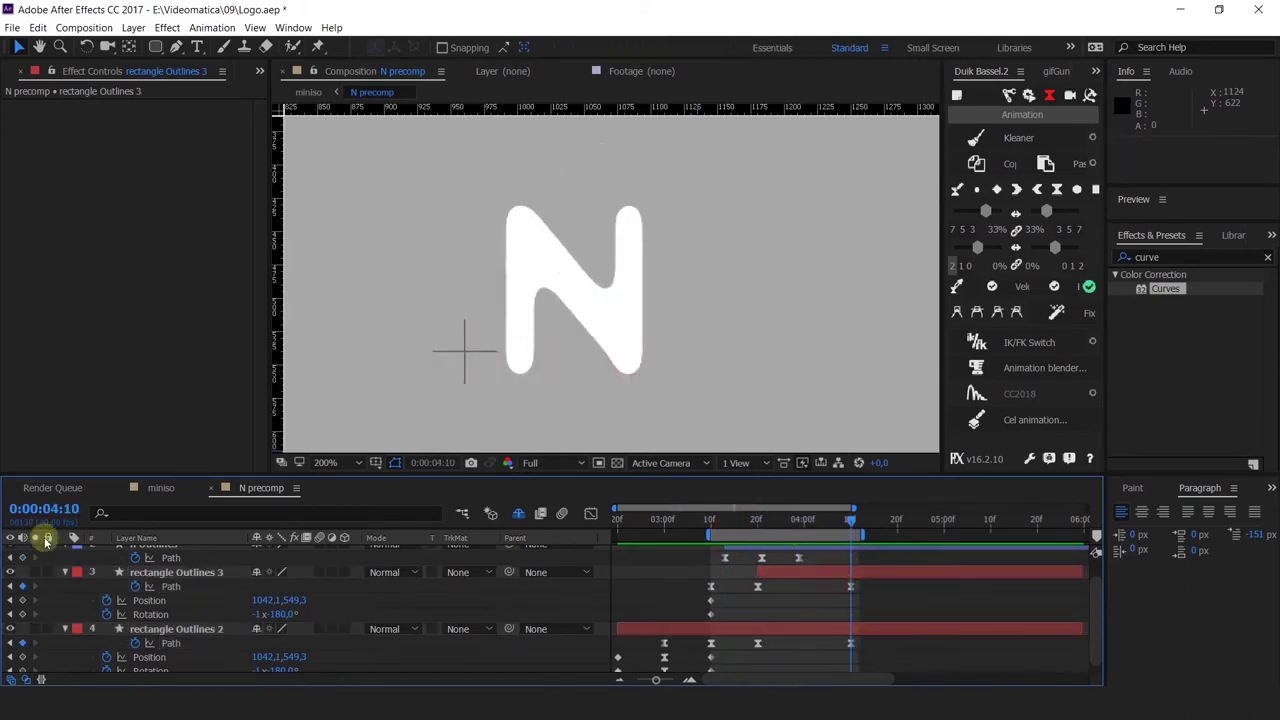
scroll(140, 580, "up", 1)
left_click(160, 552)
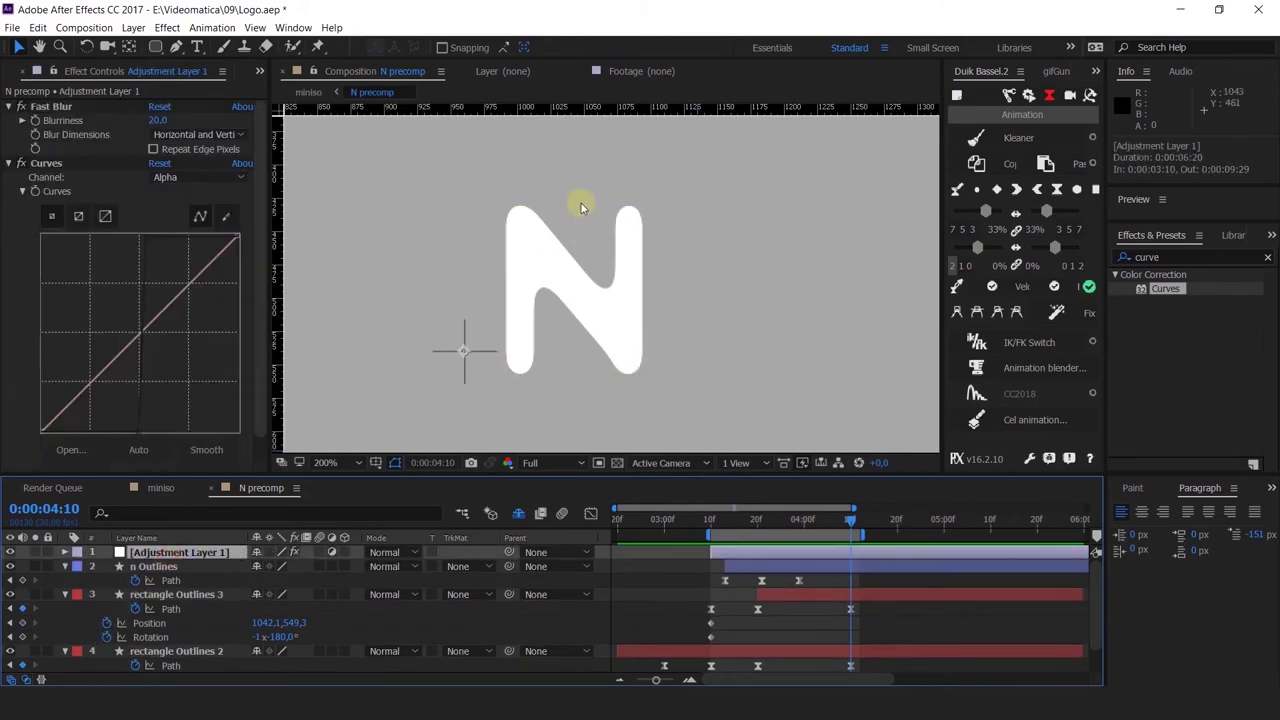
left_click(38, 126)
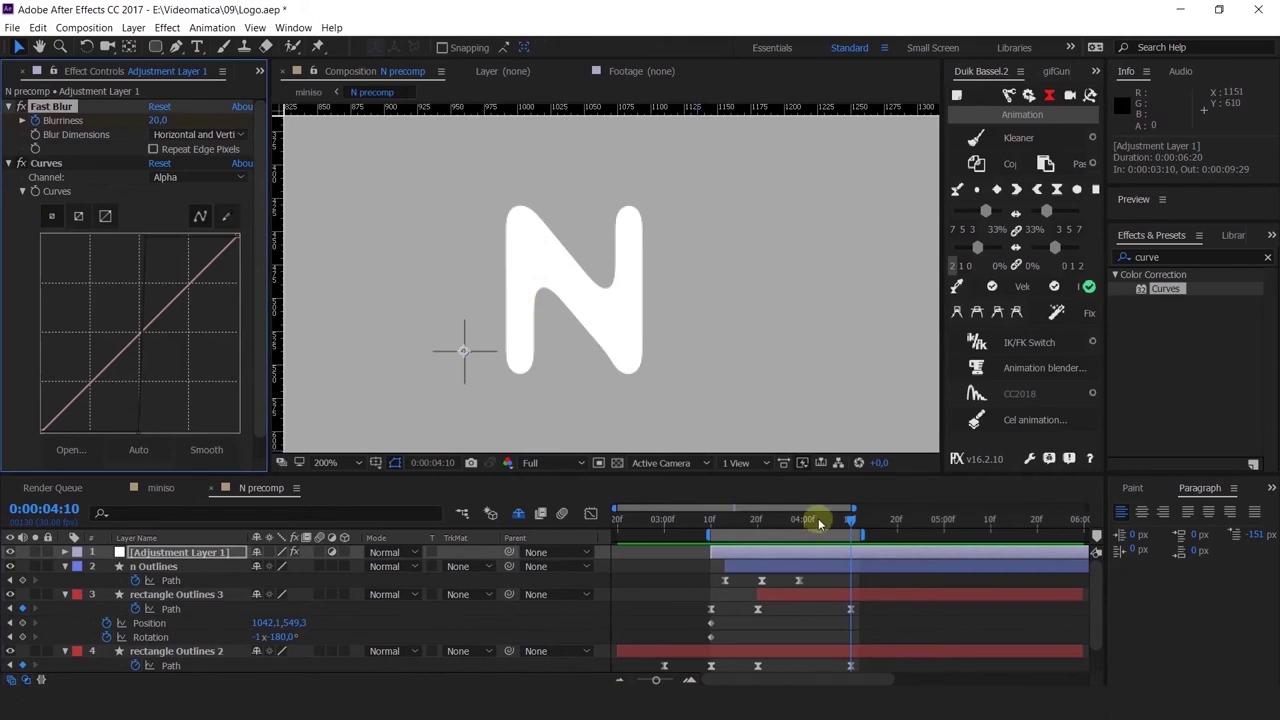
key("u")
left_click_drag(849, 523, 820, 527)
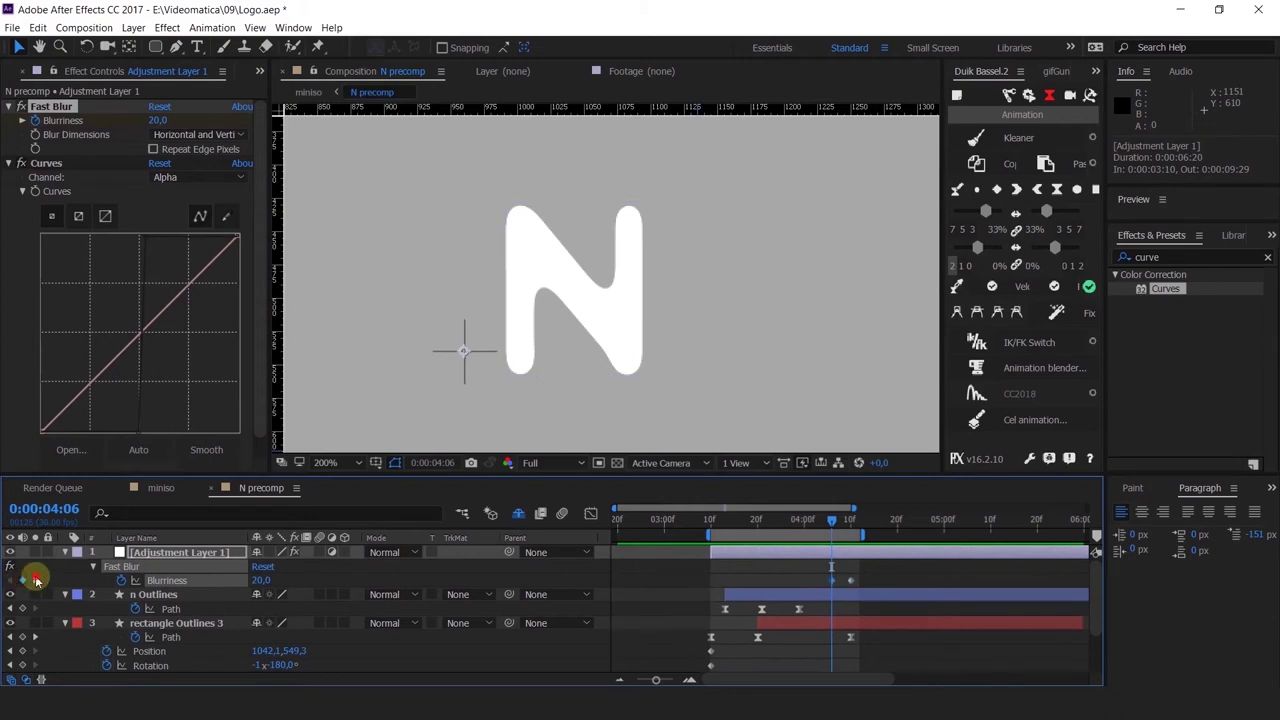
type("0")
key("Return")
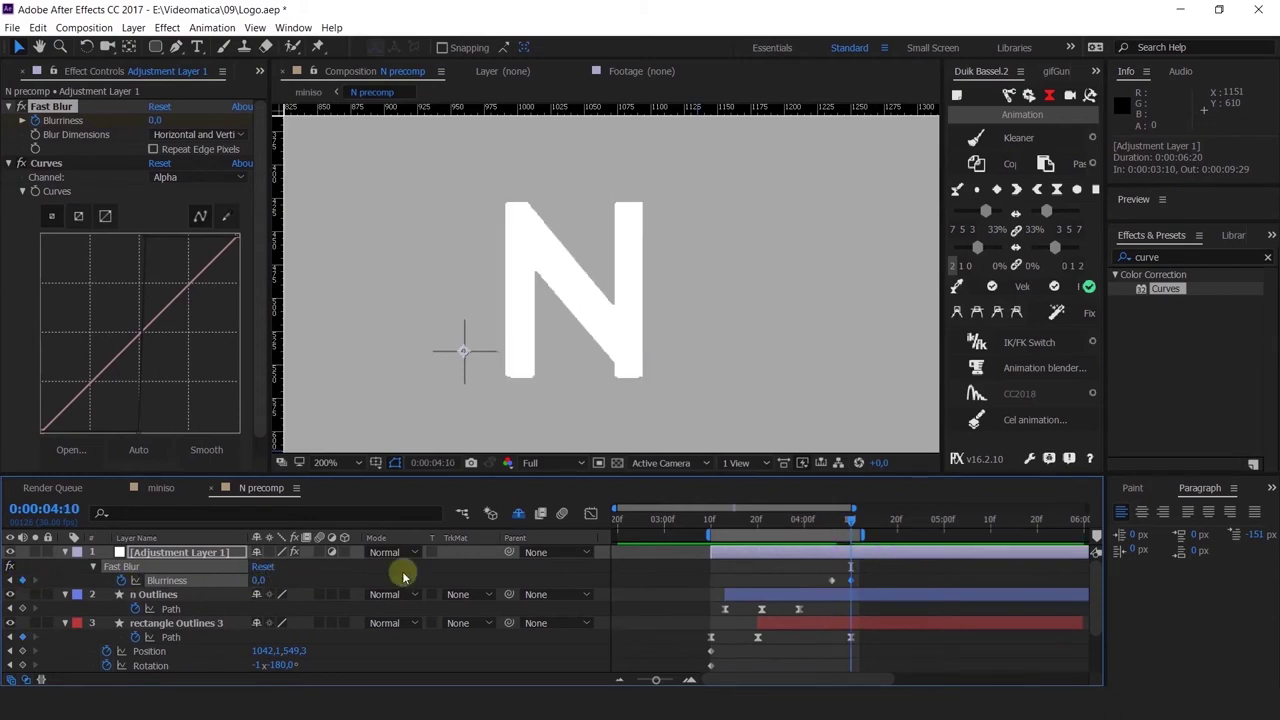
Step: Trim the ends of both rectangle layers to 0:00:04:10
left_click(852, 620)
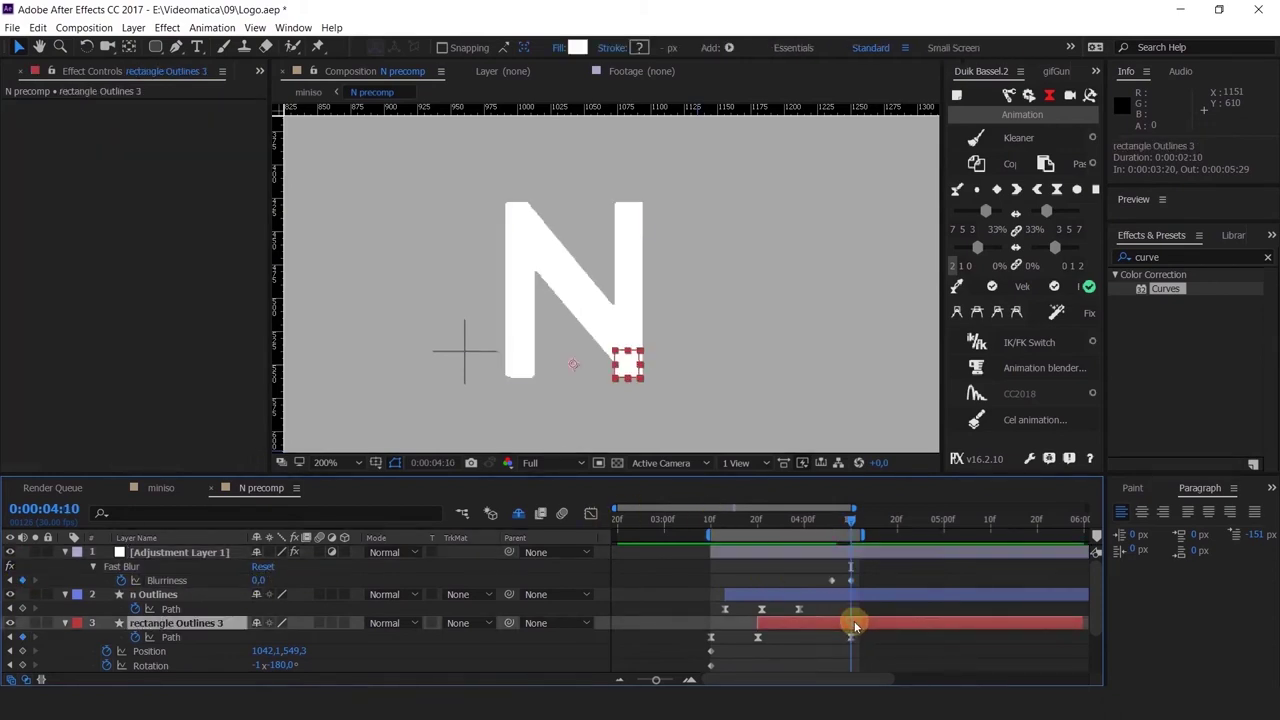
scroll(852, 620, "down", 1)
left_click(856, 622, "shift")
key("alt+bracketright")
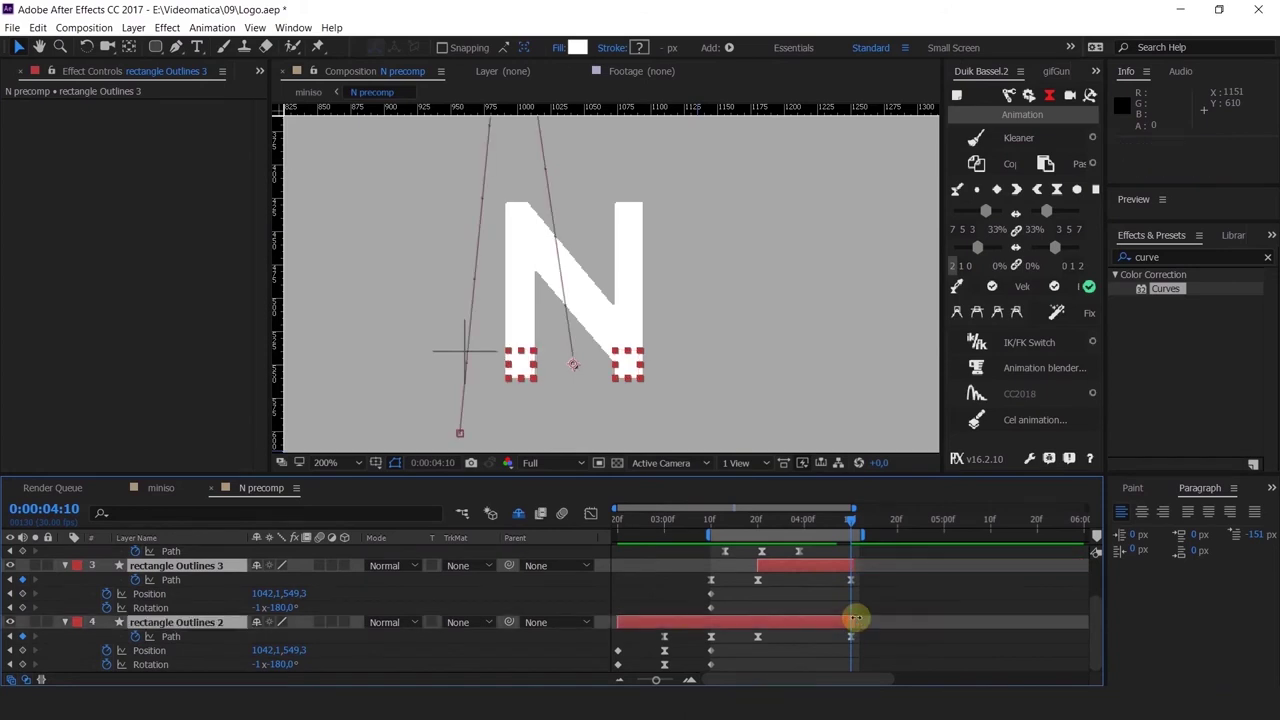
Step: Move the Blurriness keyframes to 0:00:04:09 and 0:00:04:20 with Easy Ease, and extend the work area past them
key("equal")
scroll(866, 600, "up", 1)
left_click(813, 580)
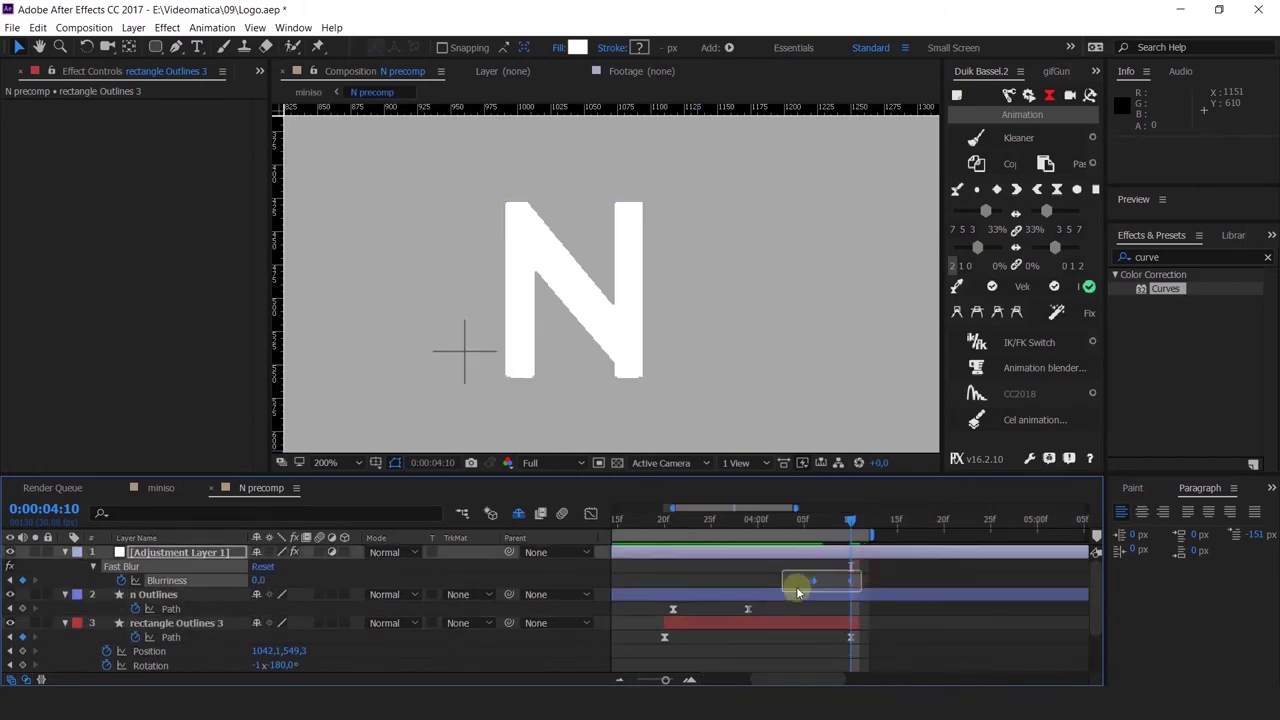
left_click_drag(852, 589, 927, 582)
left_click_drag(874, 536, 813, 590)
key("F9")
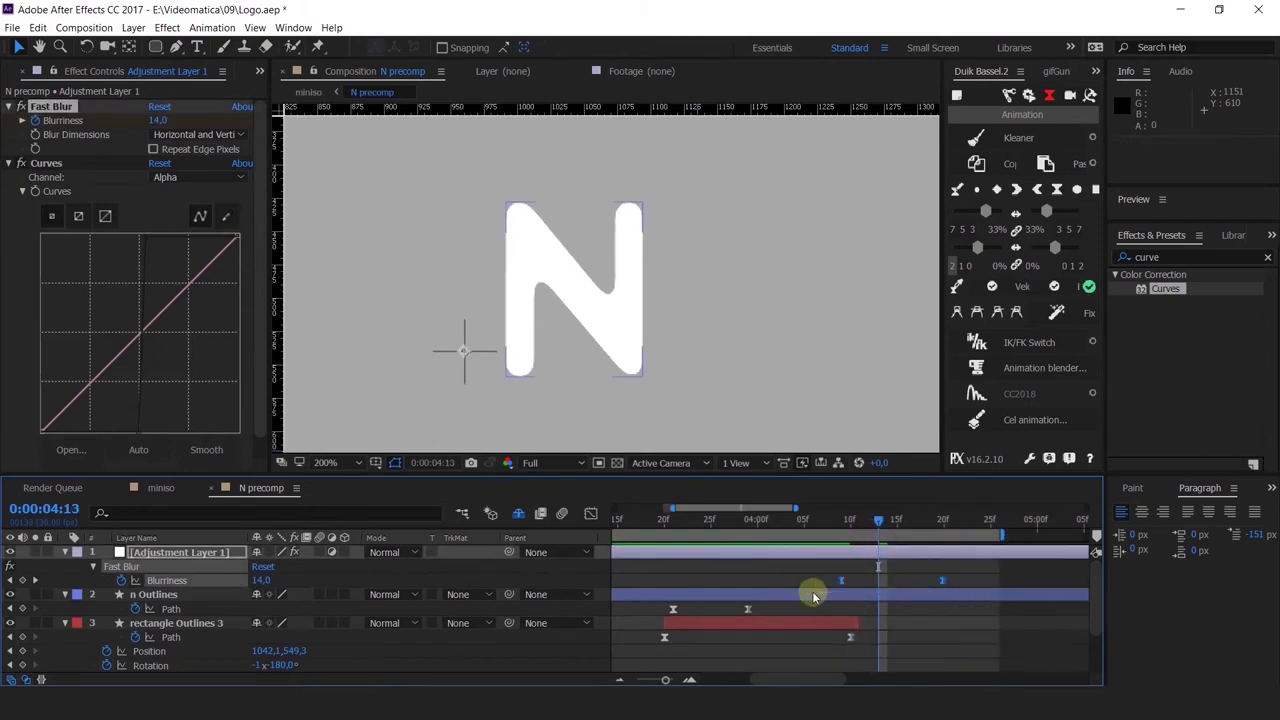
Step: Preview the full morph into the N and inspect the frames around the first Blurriness keyframe at 0:00:04:09
key("minus")
key("minus")
key("minus")
left_click_drag(763, 520, 737, 550)
key("space")
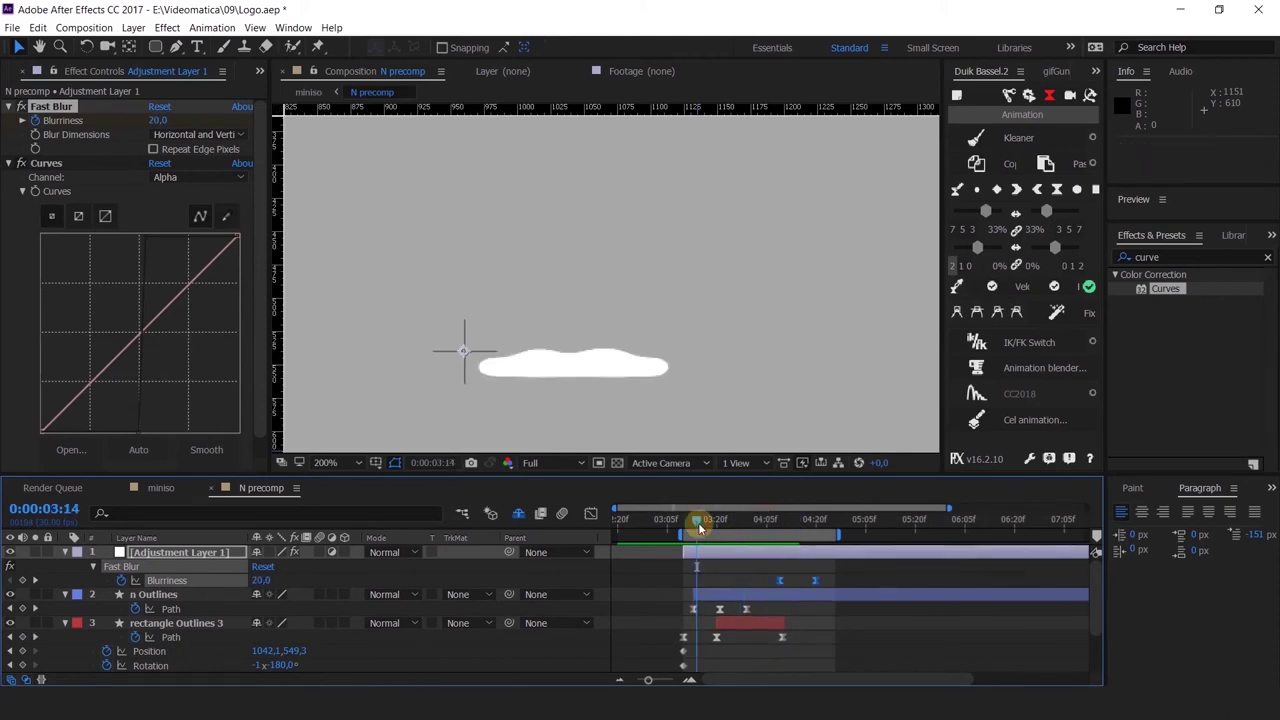
left_click_drag(700, 527, 787, 553)
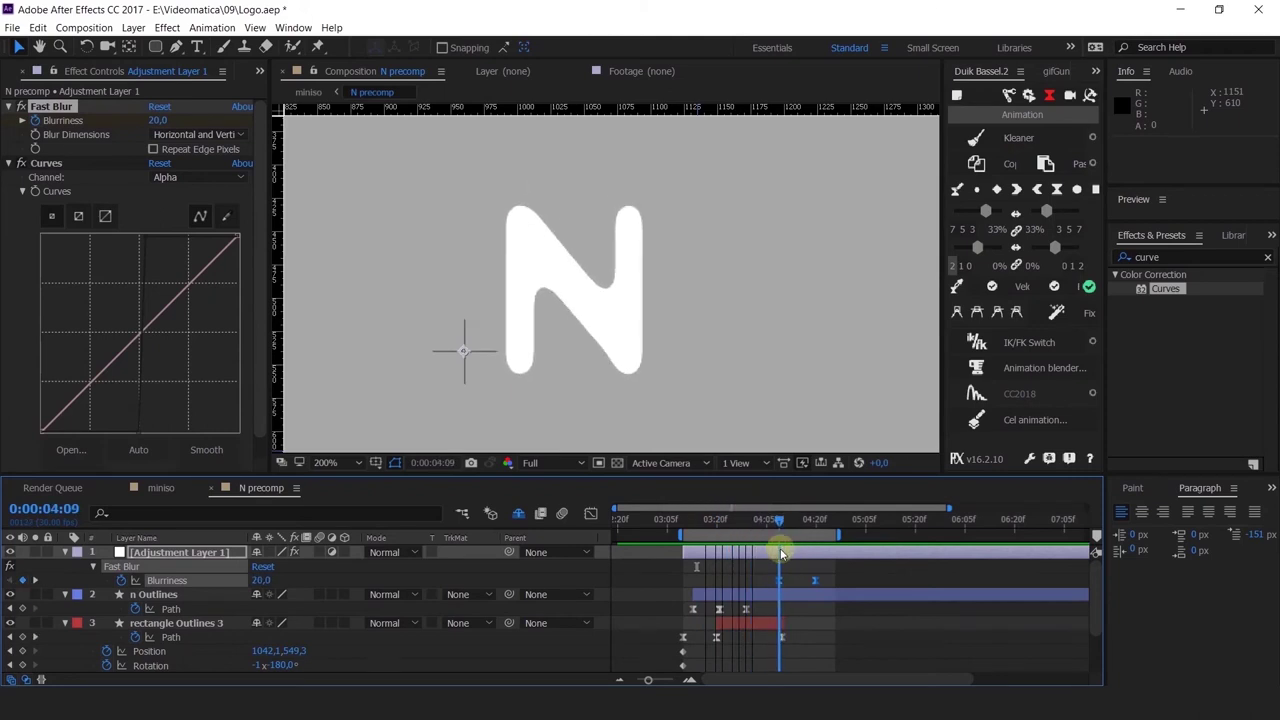
left_click(787, 577)
left_click(779, 599)
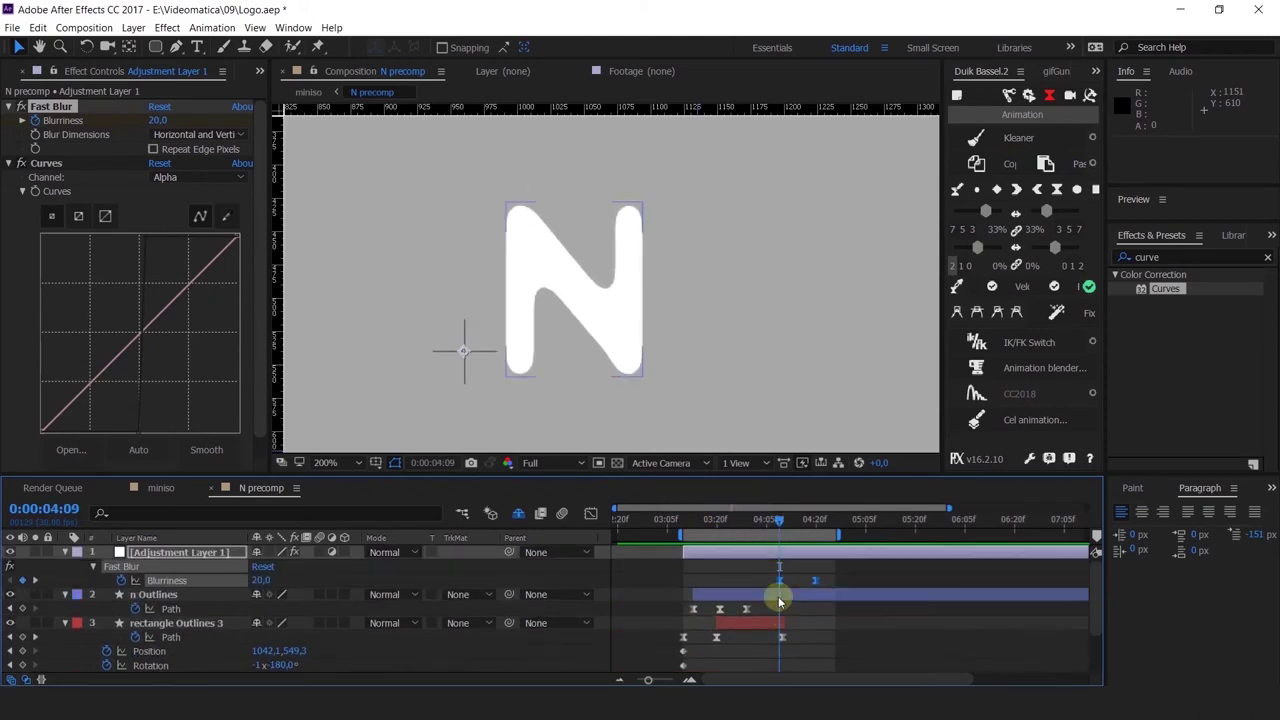
Step: Trim the ends of both rectangle layers back to 0:00:04:06
mouse_move(769, 534)
left_mouse_down()
mouse_move(769, 663)
mouse_move(773, 648)
left_mouse_up()
scroll(783, 636, "down", 3)
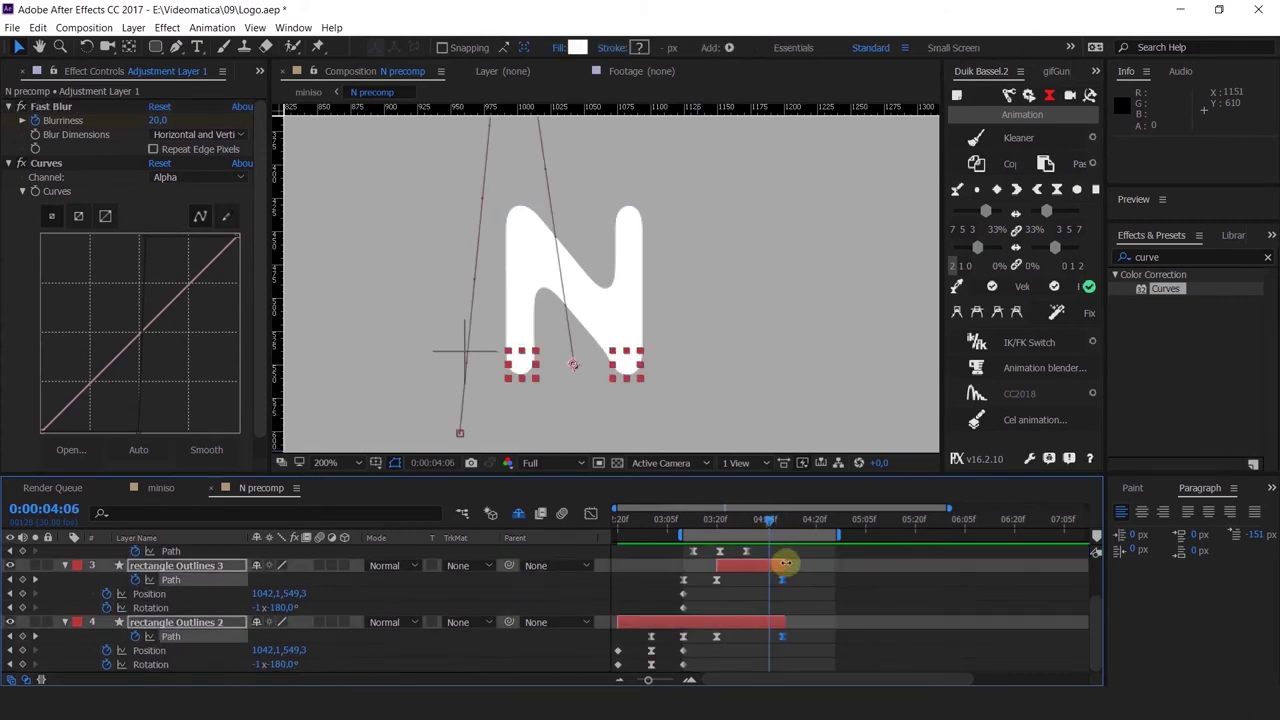
left_click_drag(785, 565, 757, 584)
Step: Move the Blurriness keyframes to 0:00:04:02 and 0:00:04:08 and open their speed graph
scroll(792, 569, "up", 2)
left_click(750, 521)
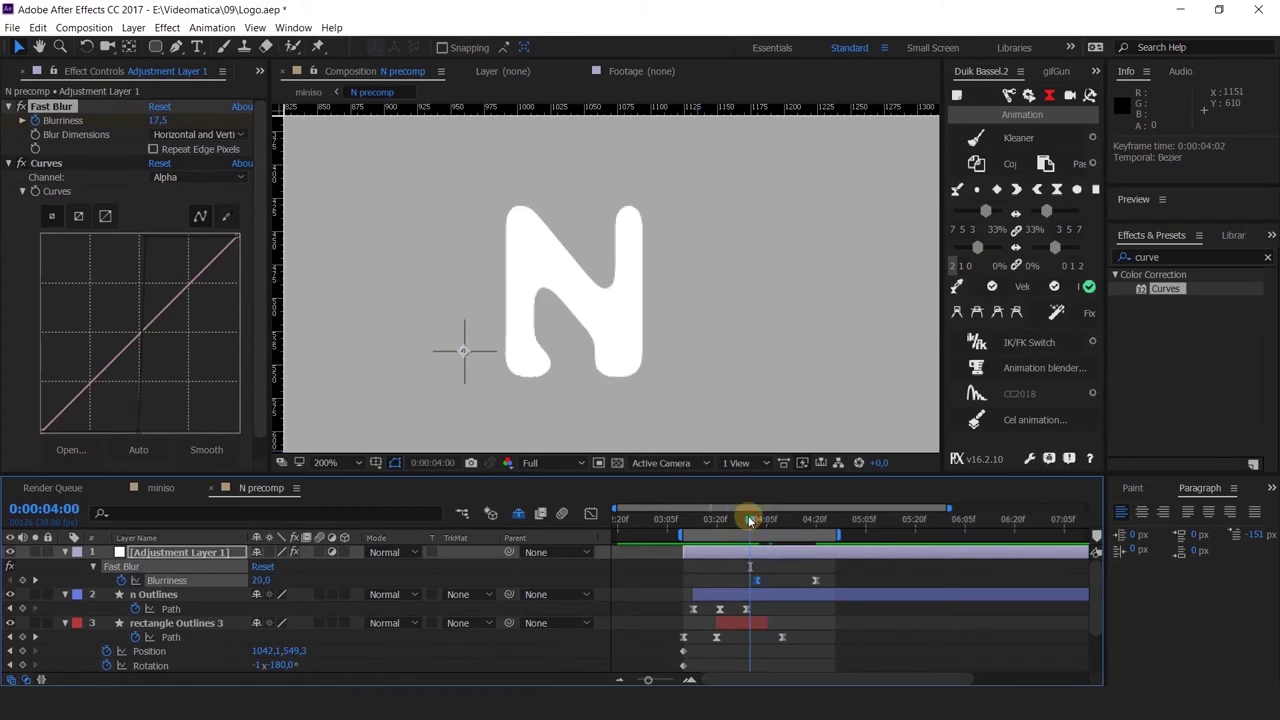
left_click_drag(750, 521, 776, 521)
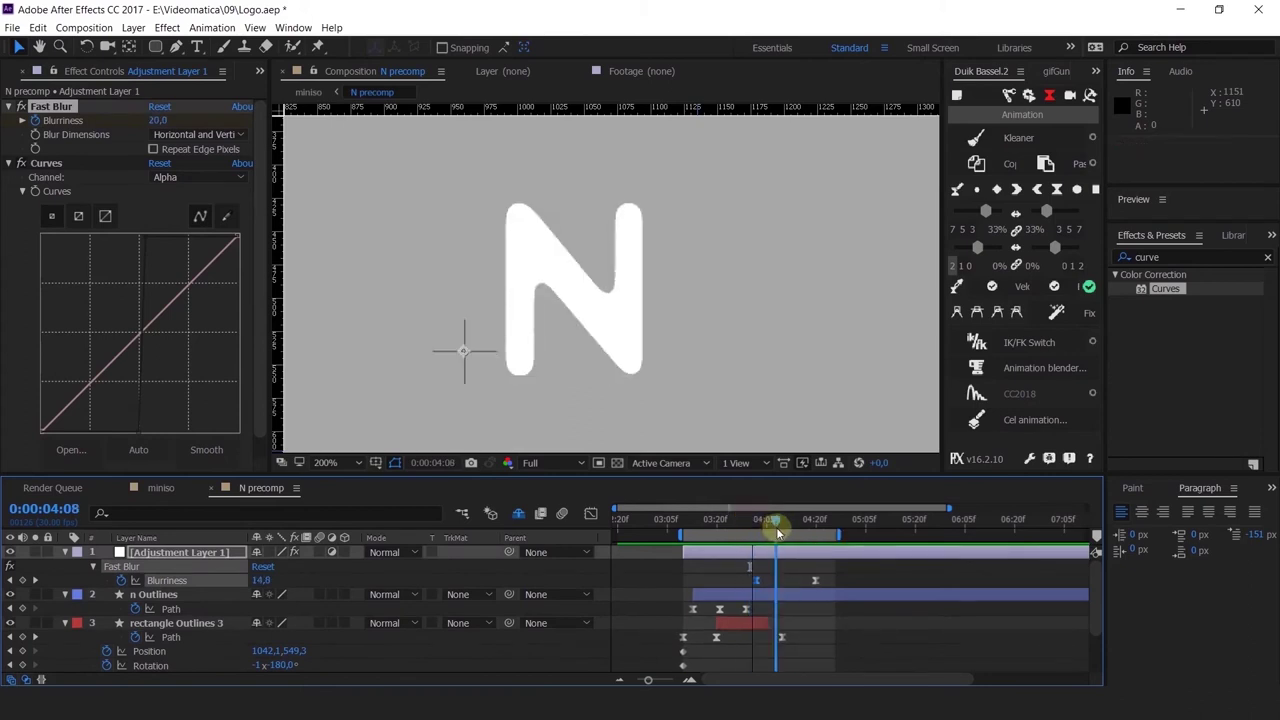
left_click_drag(816, 581, 777, 581)
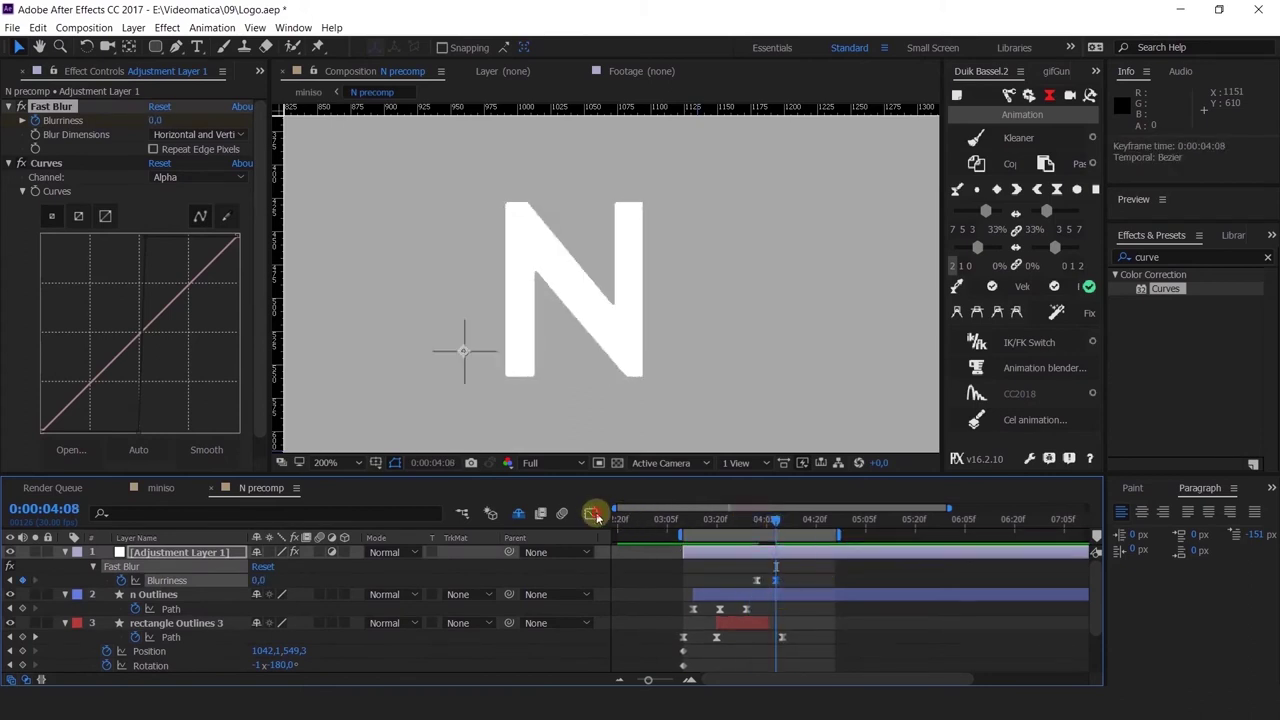
left_click(593, 514)
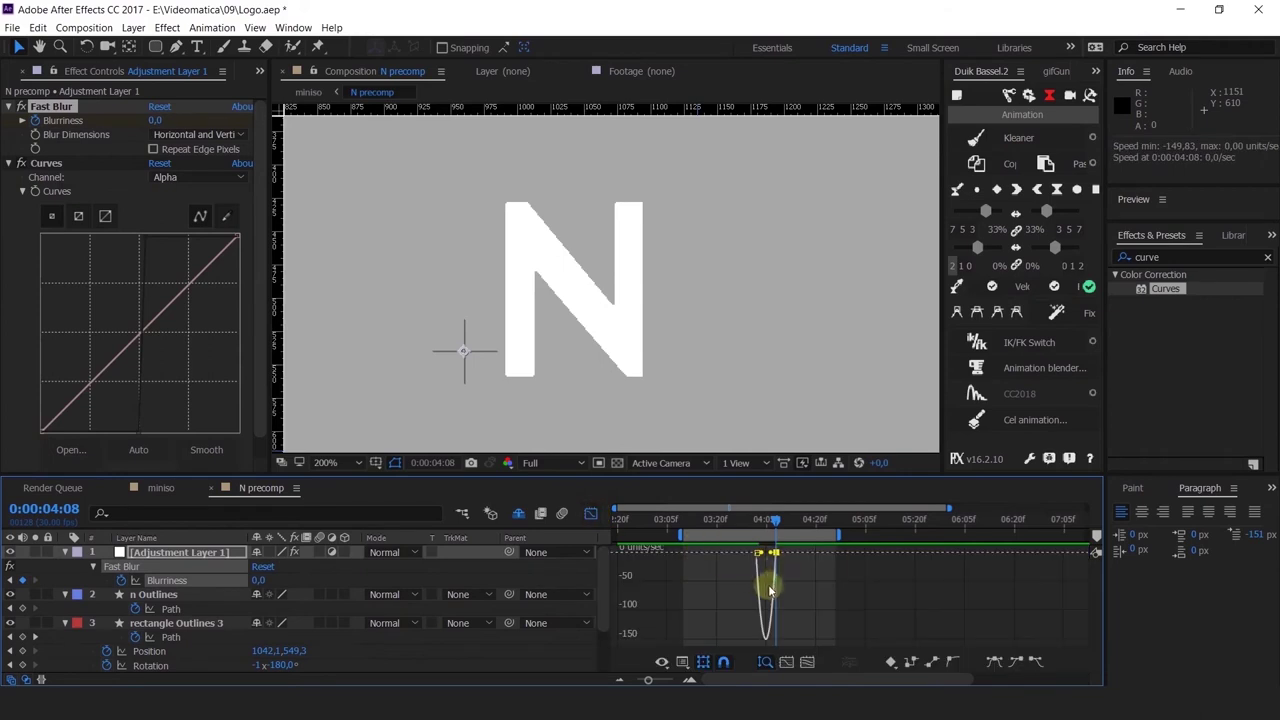
Step: Delay the second Blurriness keyframe to just past 0:00:04:12 and preview the N morph
left_click(593, 514)
left_click_drag(748, 519, 741, 518)
key("space")
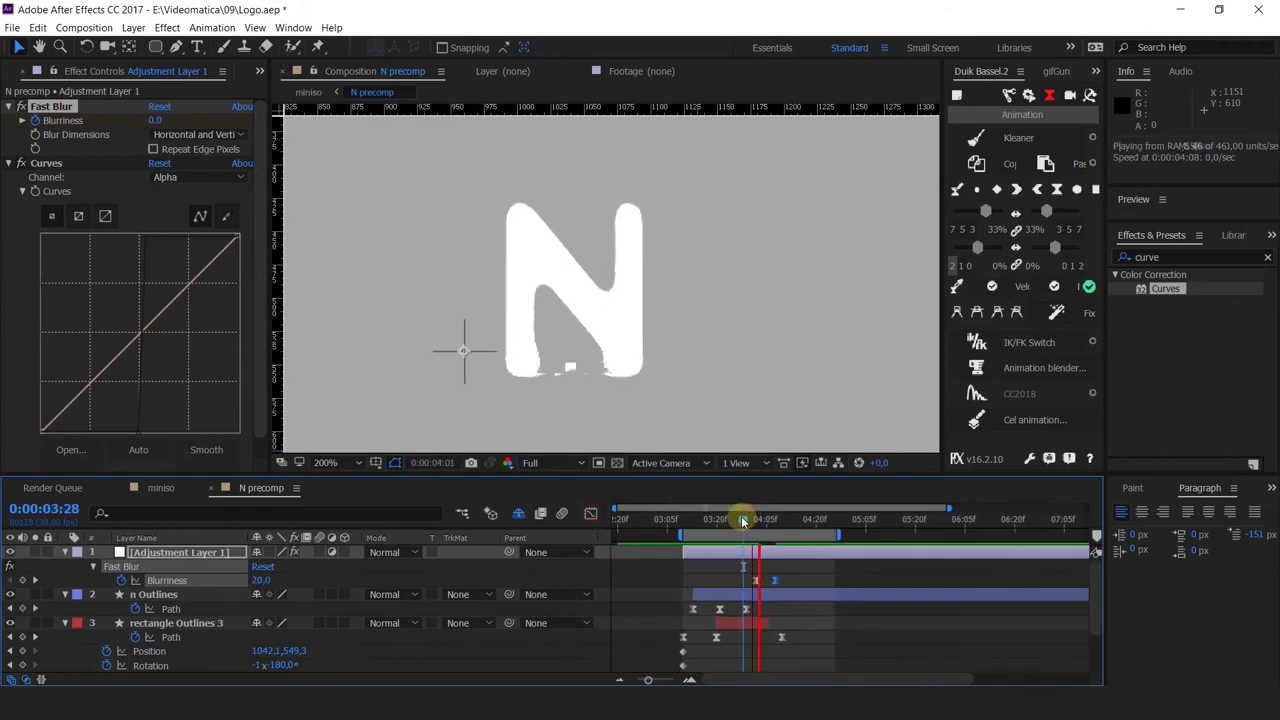
key("space")
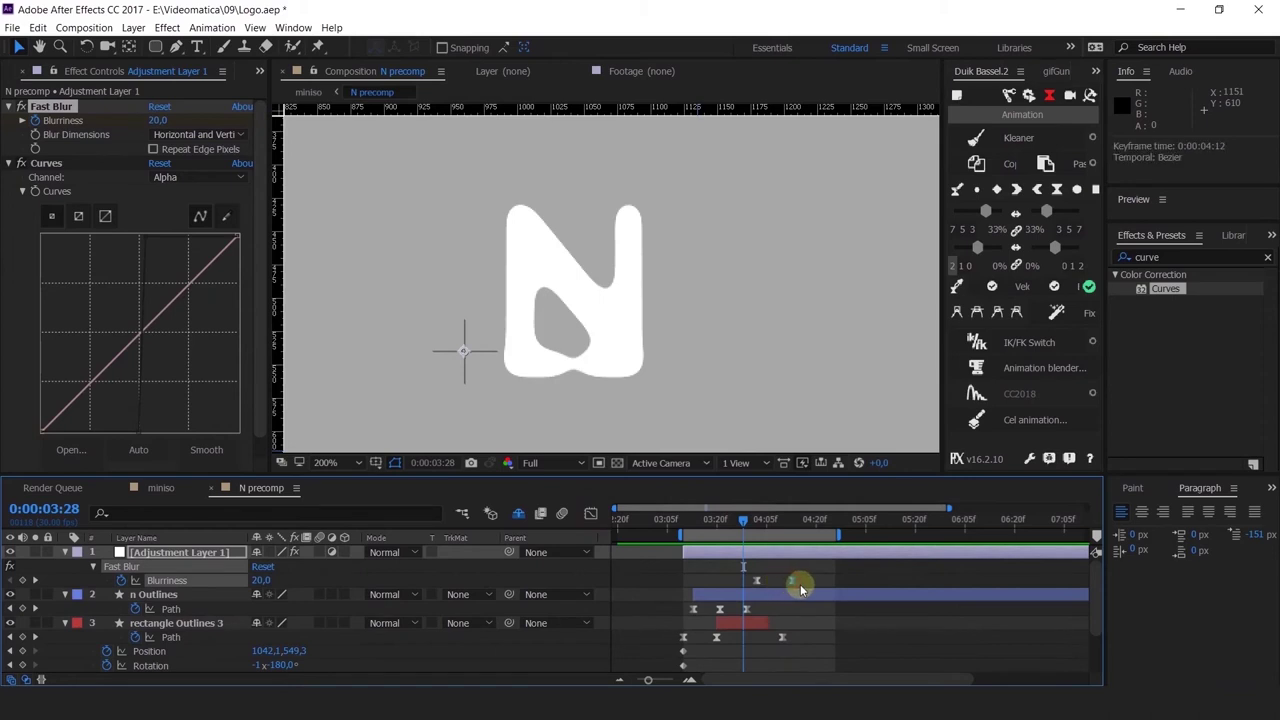
left_click_drag(792, 581, 800, 586)
key("space")
left_click(719, 521)
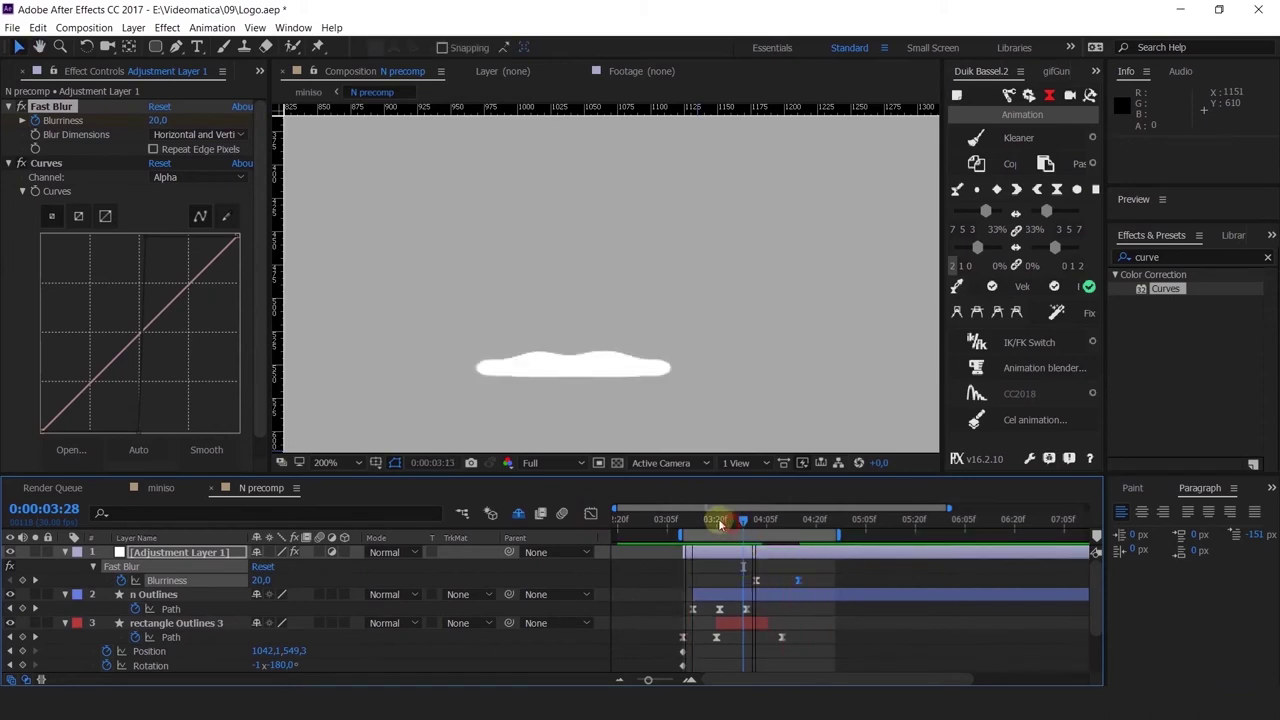
left_click_drag(719, 521, 654, 540)
key("space")
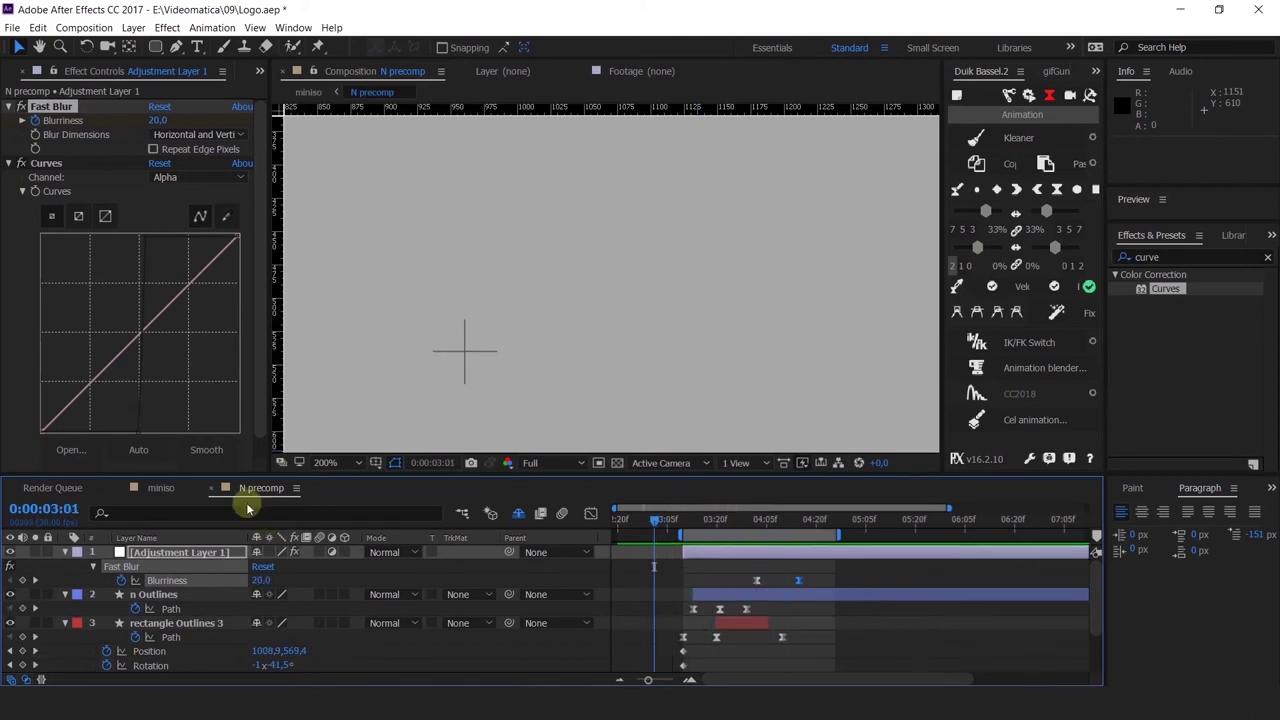
Step: Switch to the miniso composition and preview the whole logo animation from the first frame
left_click(157, 488)
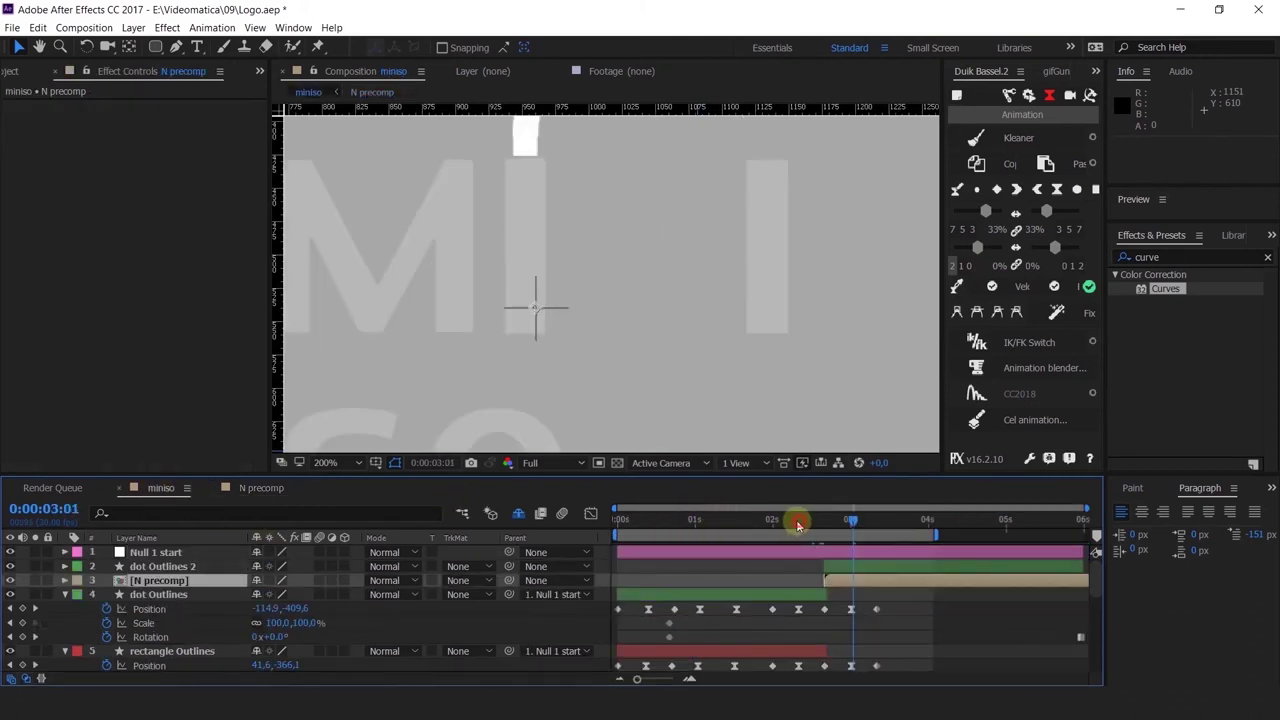
left_click(798, 521)
left_click_drag(757, 525, 545, 550)
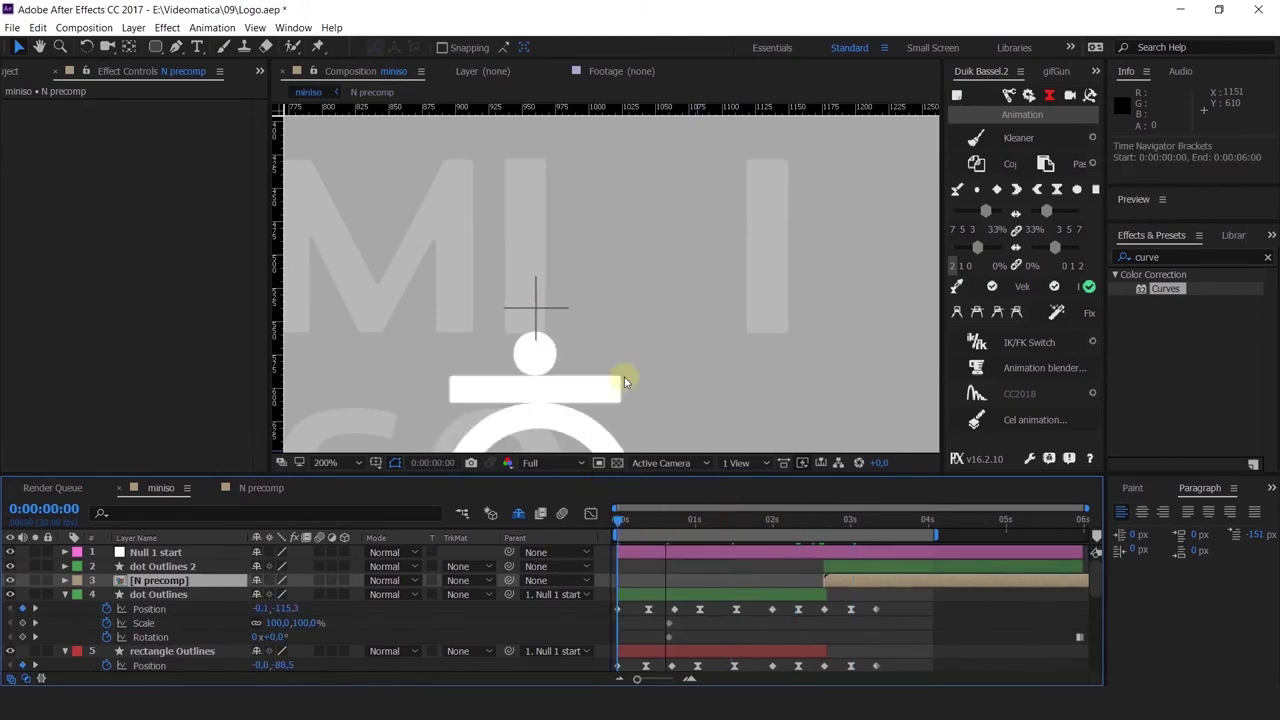
scroll(640, 328, "down", 1)
key("space")
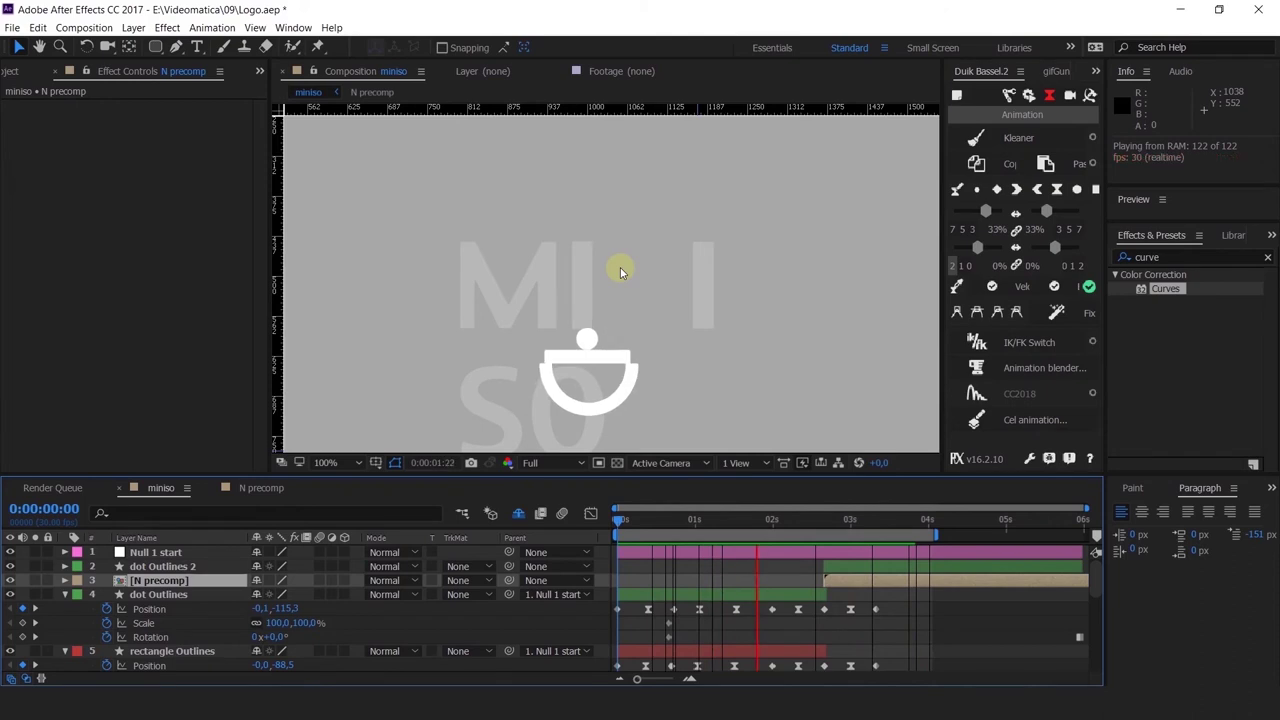
left_click(655, 344)
left_click(621, 525)
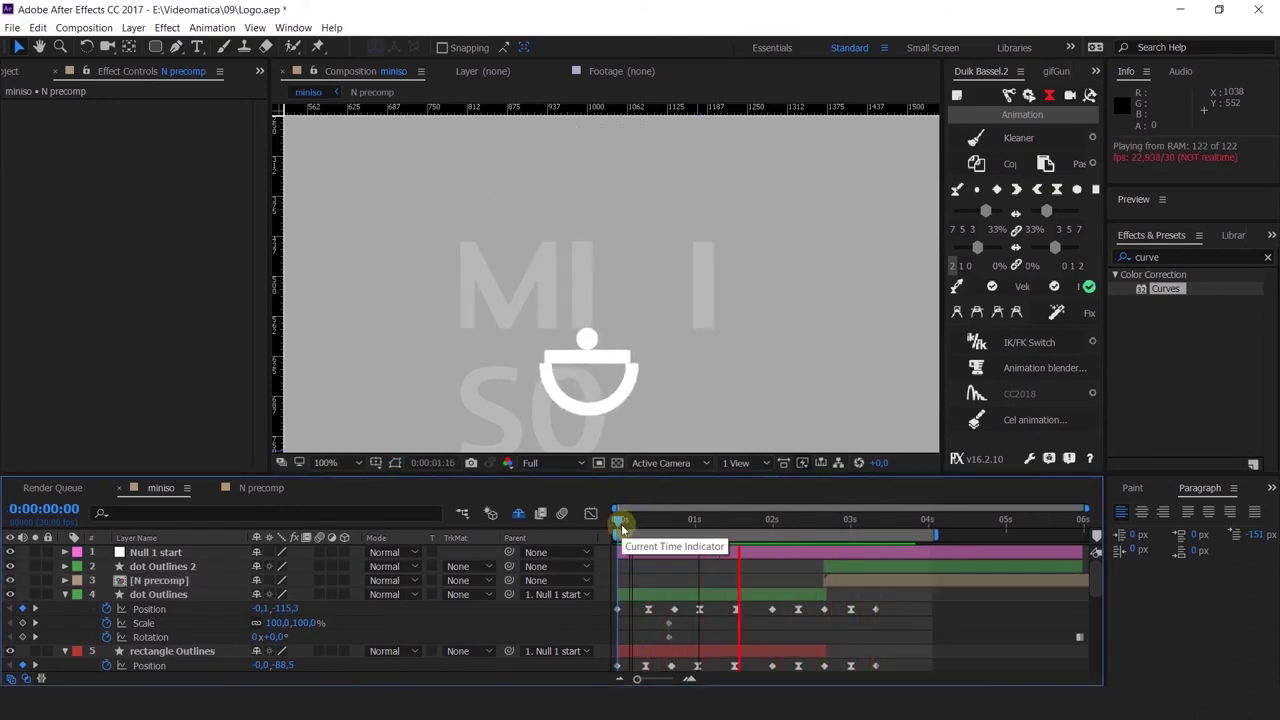
Step: Inspect the miniso animation frame by frame up to 0:00:04:03 and replay it from 0:00:00:09
left_click_drag(622, 527, 950, 556)
key("h")
left_click_drag(590, 316, 601, 244)
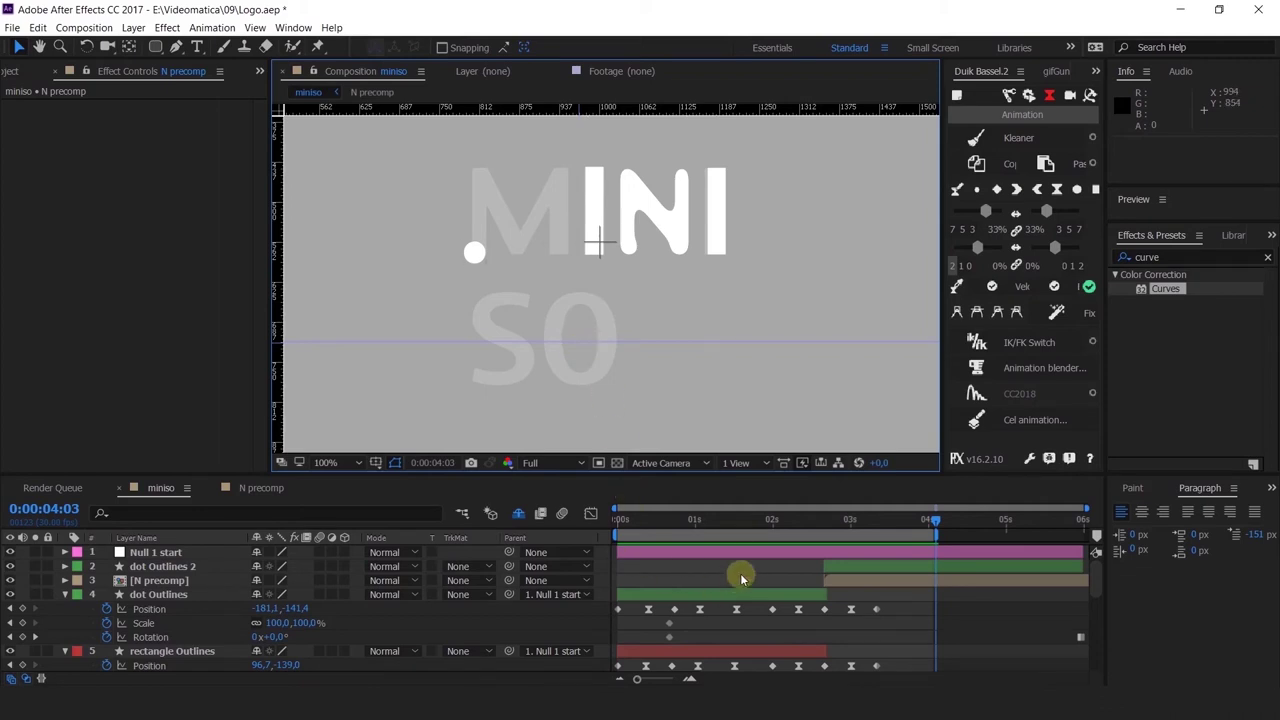
left_click(754, 521)
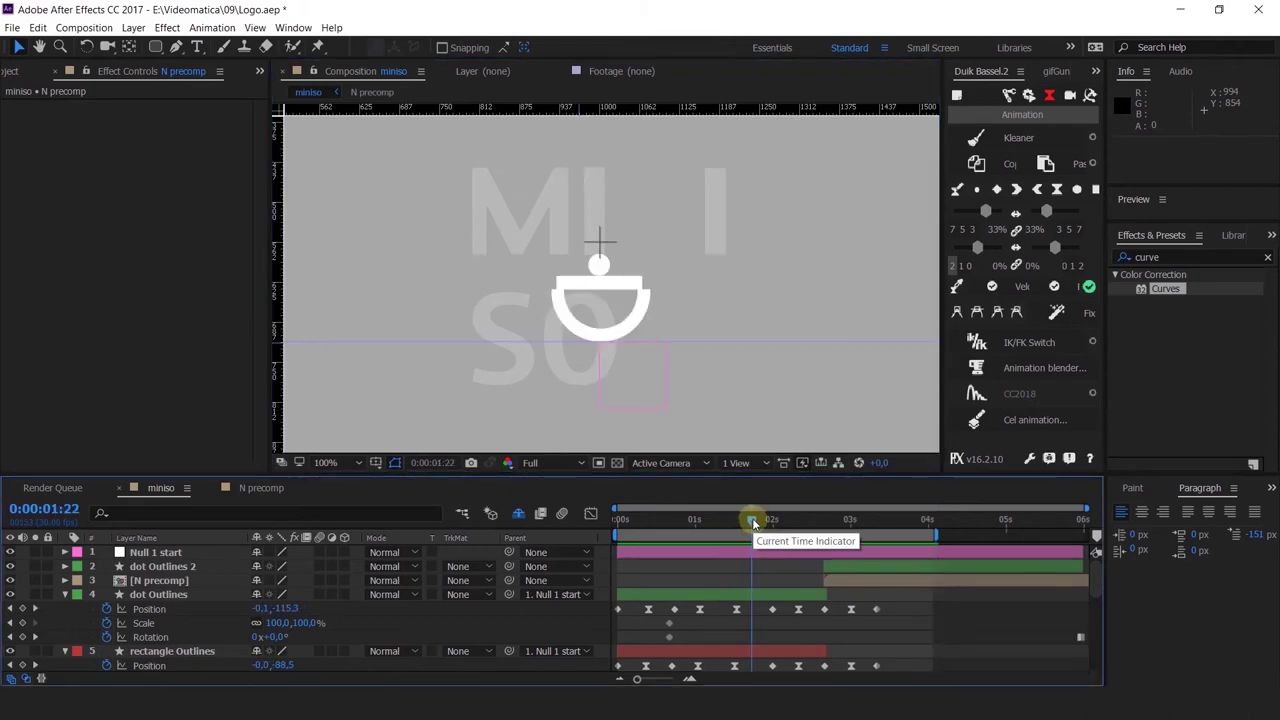
left_click_drag(729, 289, 688, 325)
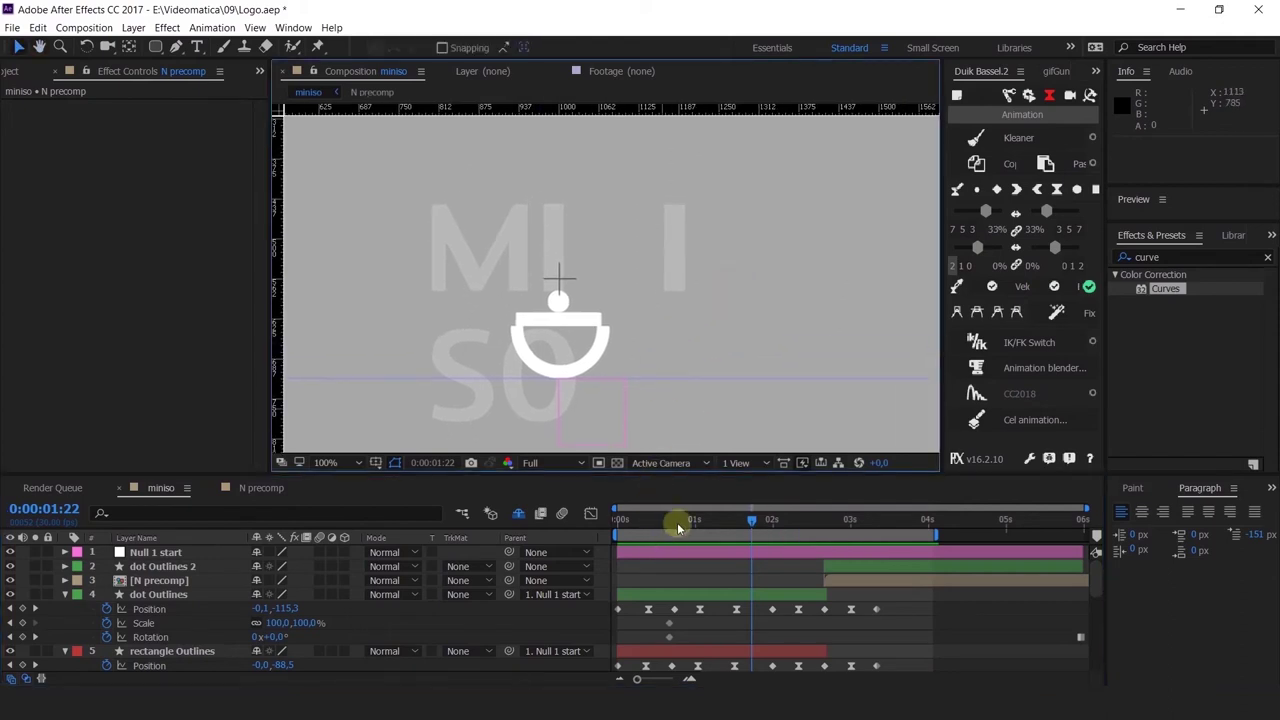
left_click_drag(678, 528, 702, 547)
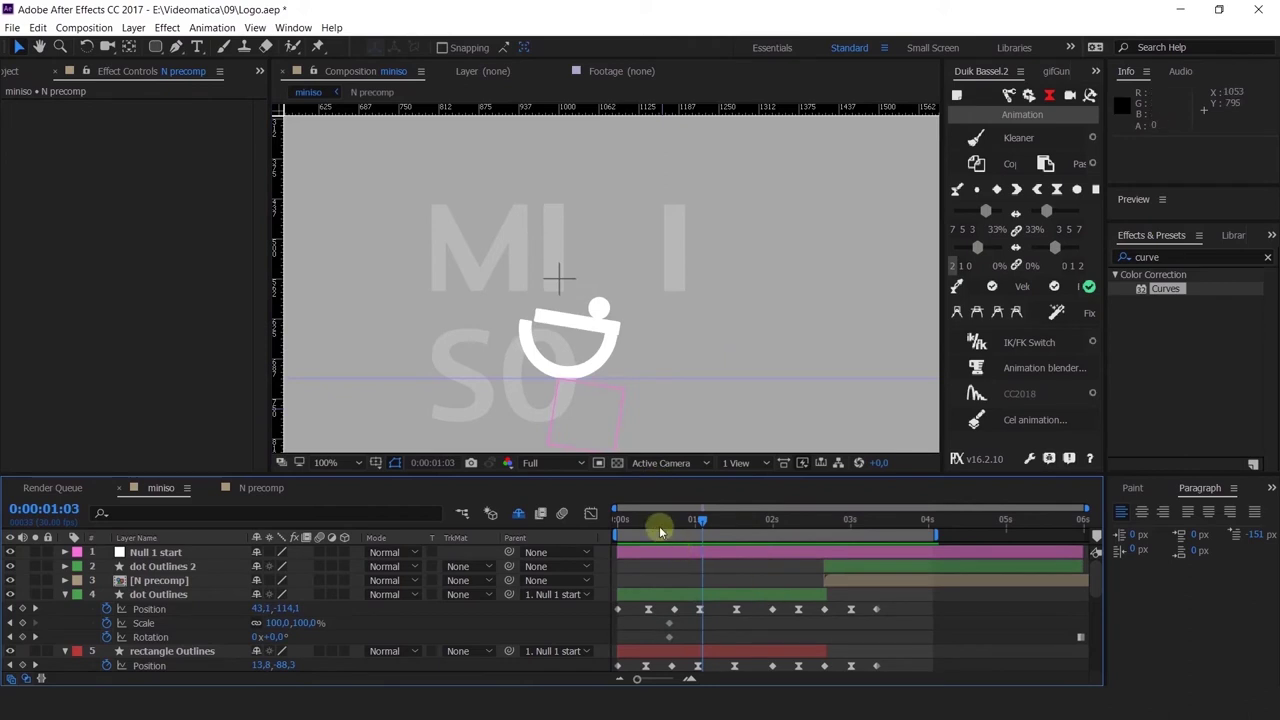
left_click(641, 520)
key("space")
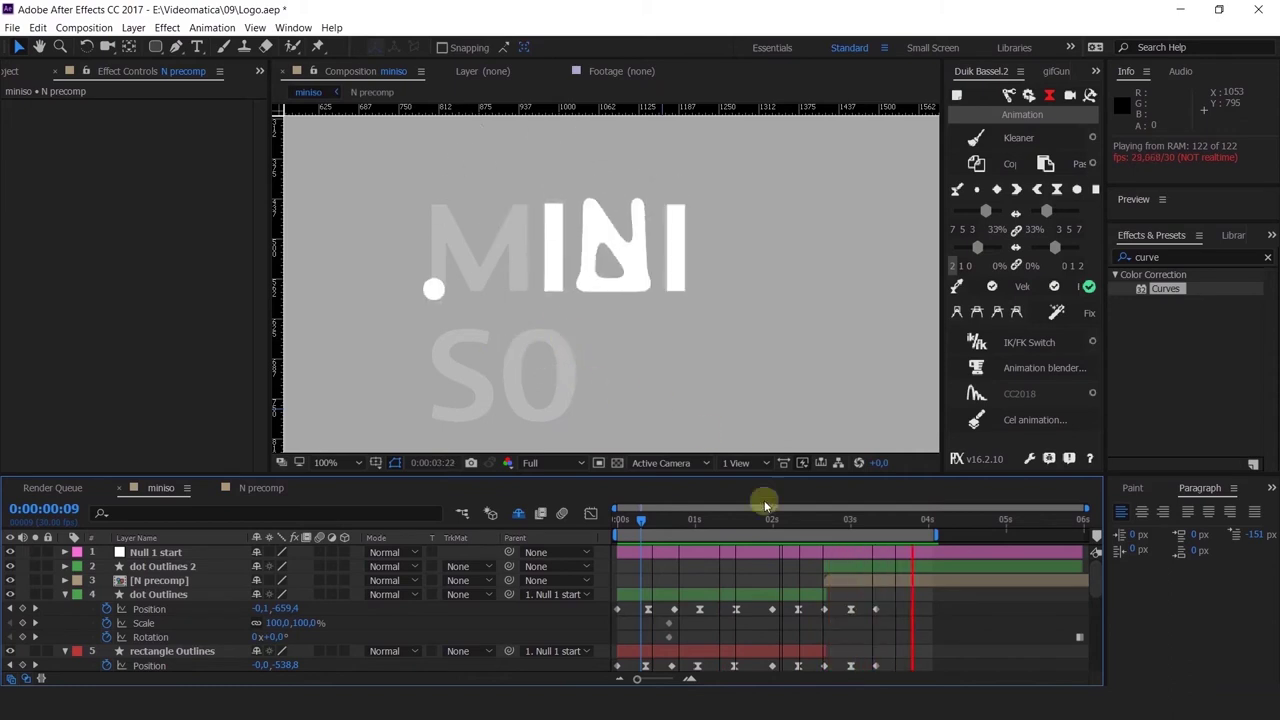
Step: At 0:00:02:20, trace the guide letter M with an open Pen tool path using a 27 px white stroke and no layer selected
left_click_drag(708, 517, 828, 561)
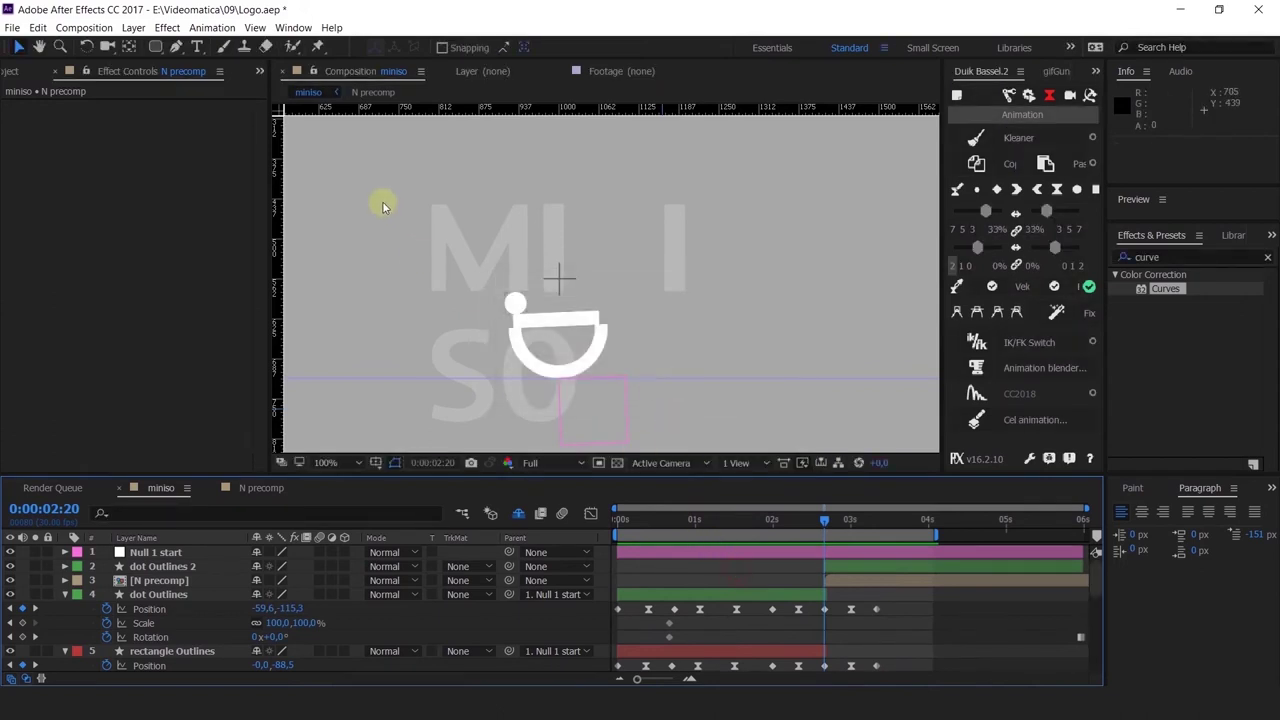
scroll(422, 258, "up", 1)
mouse_move(543, 320)
left_mouse_down()
mouse_move(533, 279)
mouse_move(524, 323)
left_mouse_up()
left_click(897, 607)
left_click(176, 47)
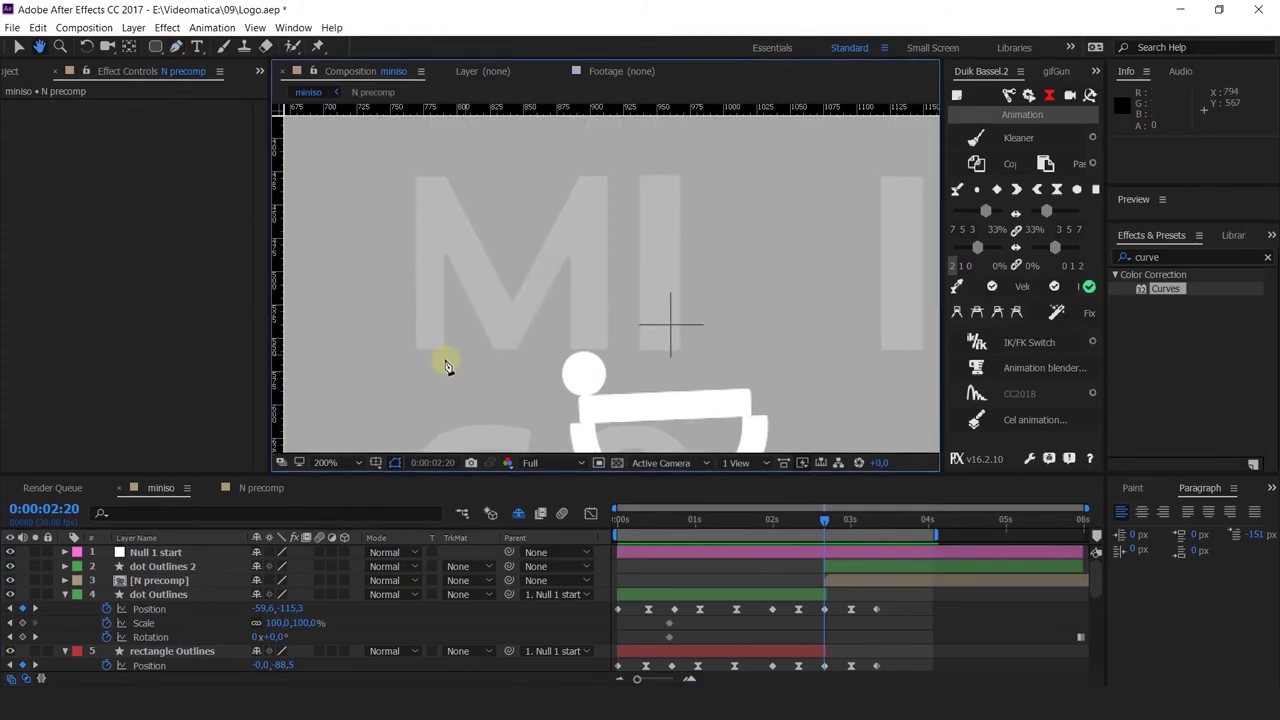
left_click(428, 358)
left_click(428, 184)
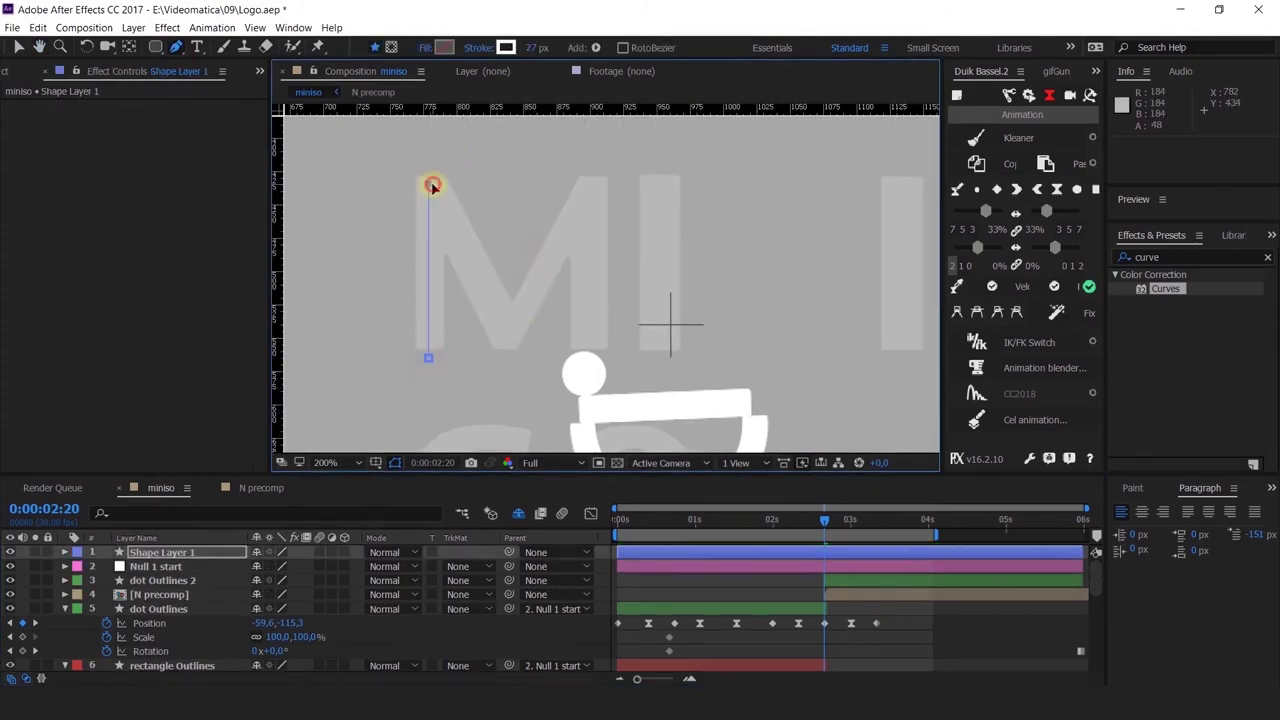
left_click(507, 338)
key("ctrl+z")
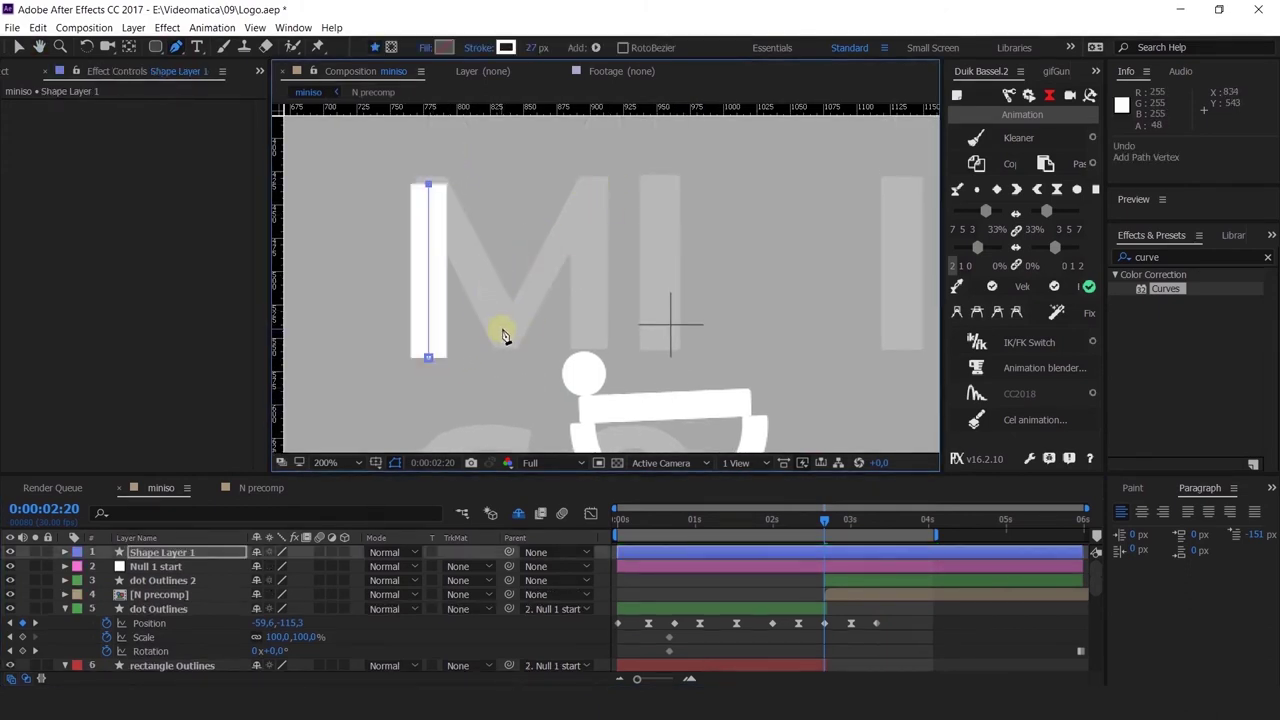
left_click(592, 359)
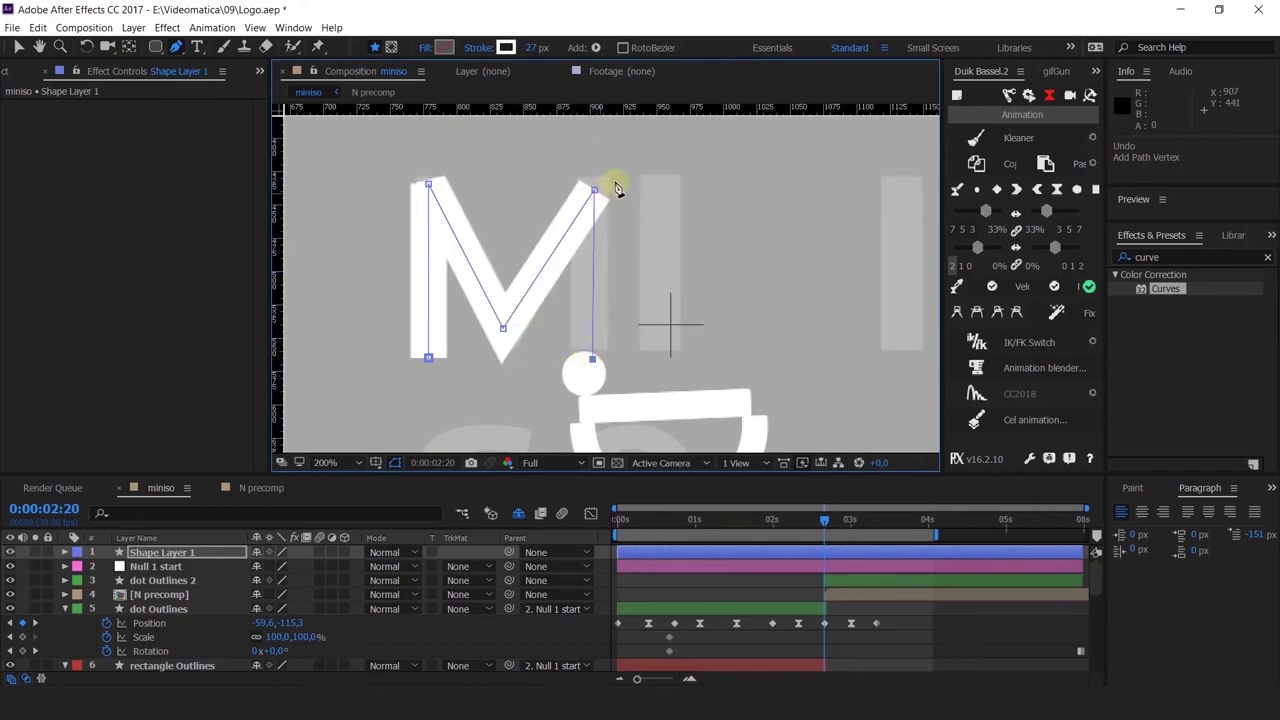
Step: Rename the new M-shaped stroke layer as m mask
left_click(195, 553)
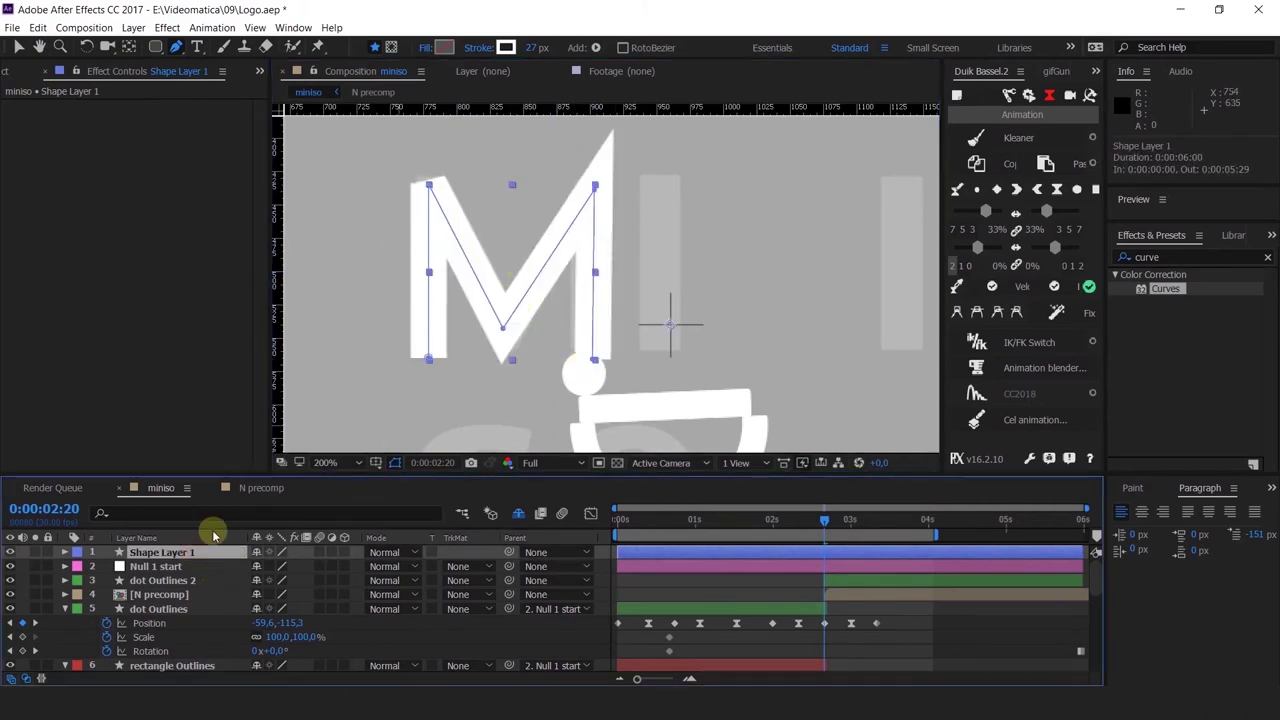
key("Return")
type("m mas")
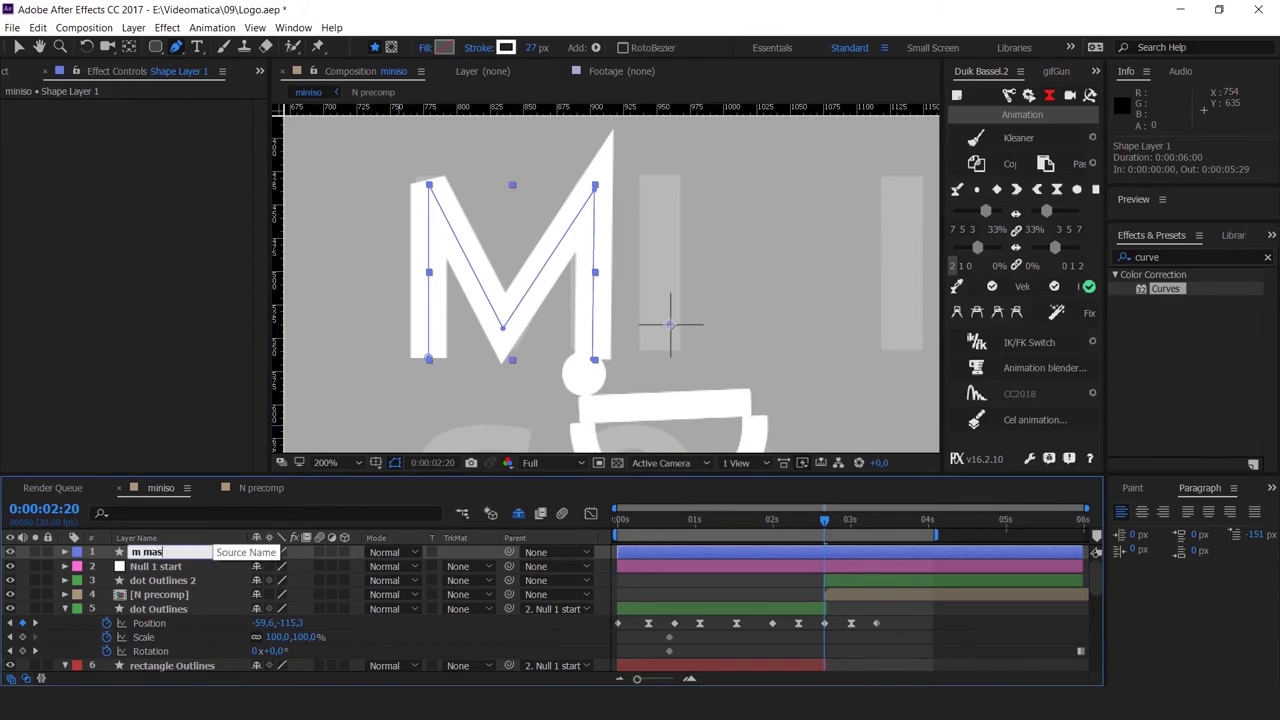
type("k")
left_click(213, 537)
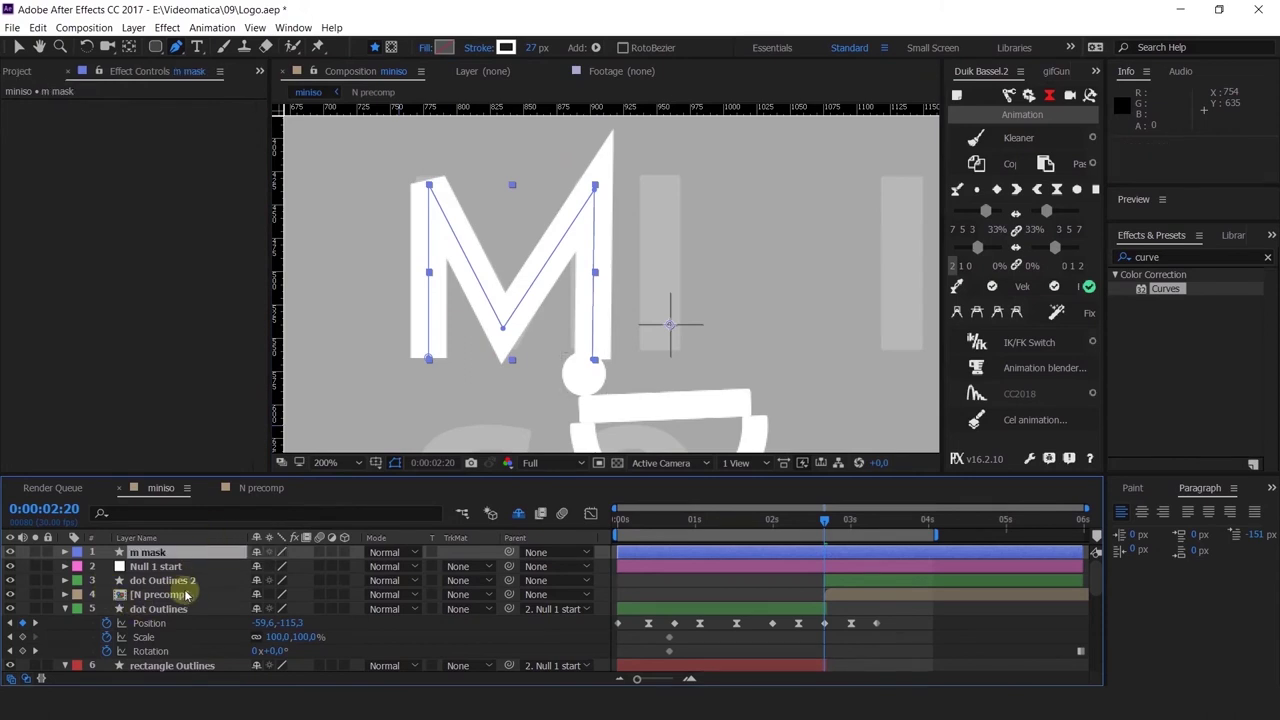
Step: Move the m Outlines layer directly beneath m mask and give m mask the Aqua label
scroll(175, 585, "down", 5)
scroll(175, 630, "down", 2)
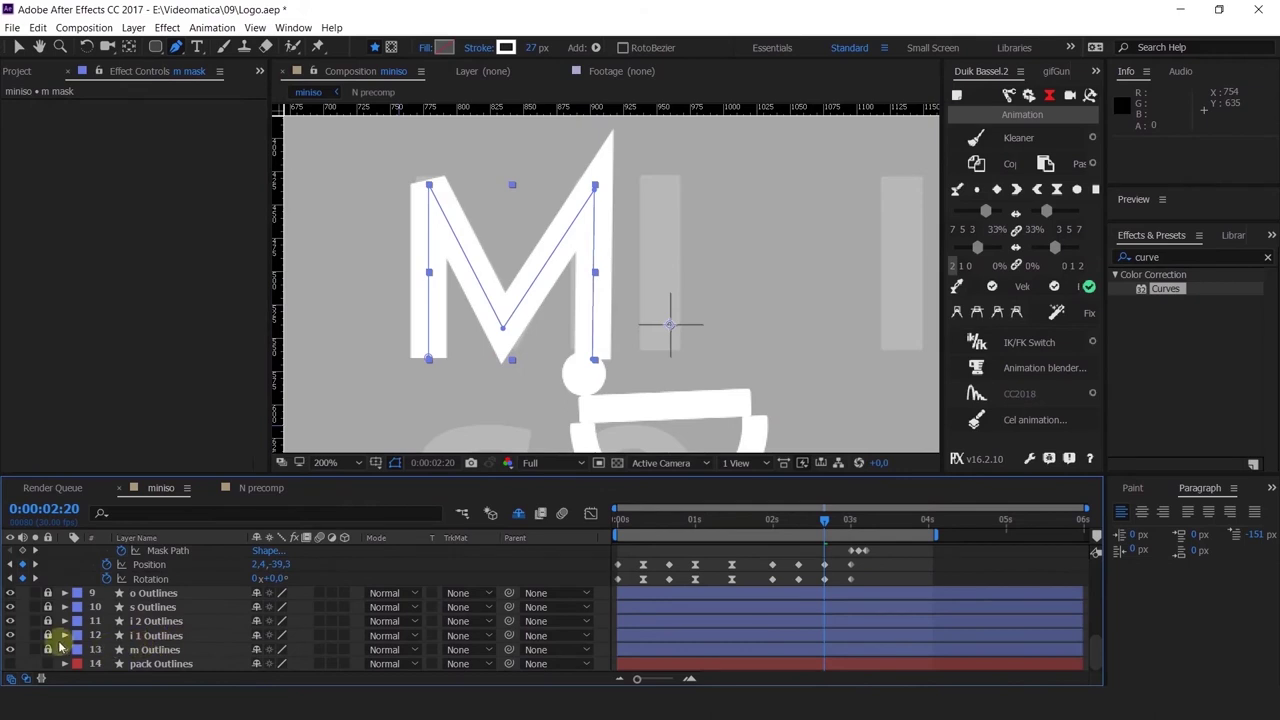
left_click_drag(145, 649, 85, 557)
left_click(83, 556)
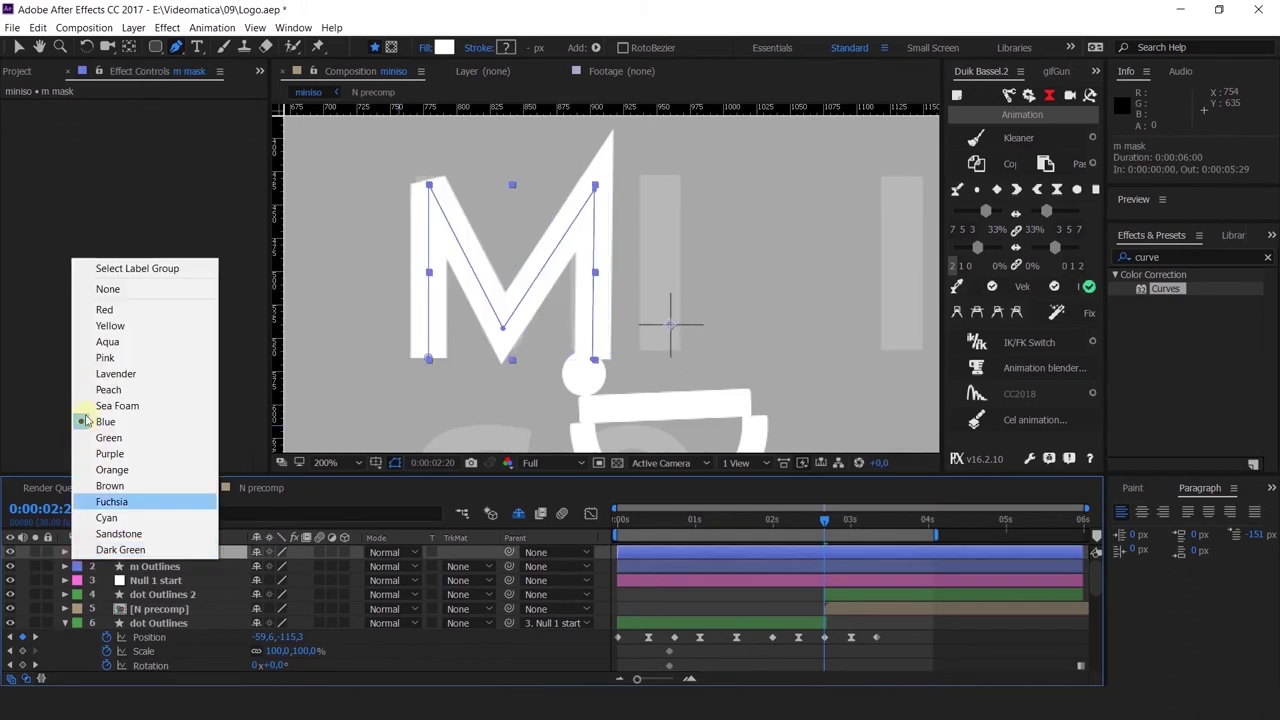
left_click(124, 345)
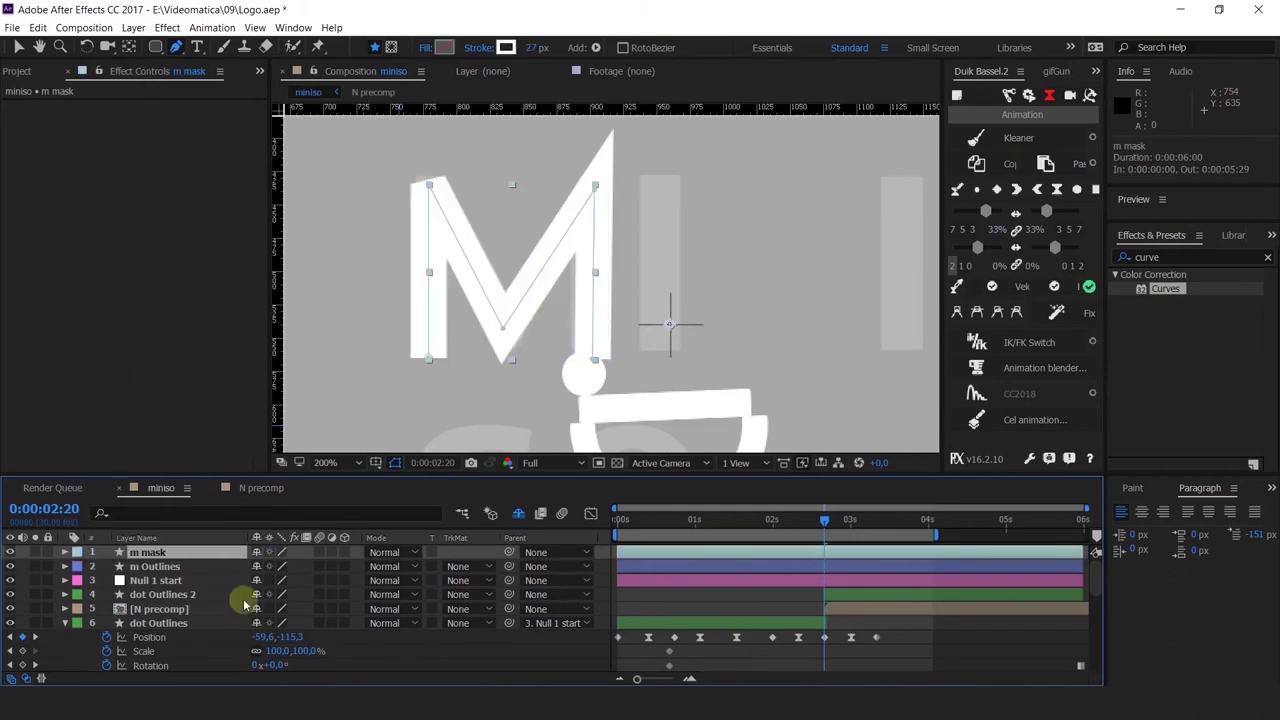
Step: Hide the m mask layer and reveal the keyframed properties of the dot Outlines 2 layer
left_click(10, 552)
left_click(175, 582)
left_click(155, 566)
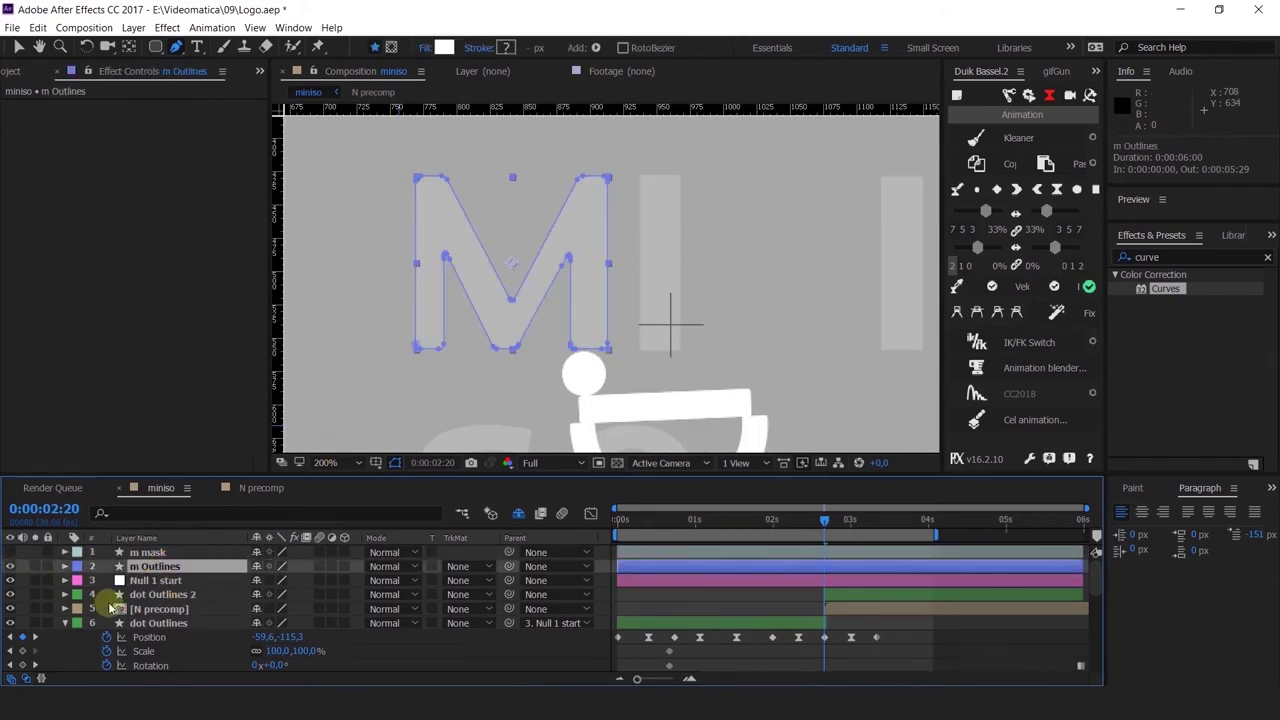
left_click(155, 580)
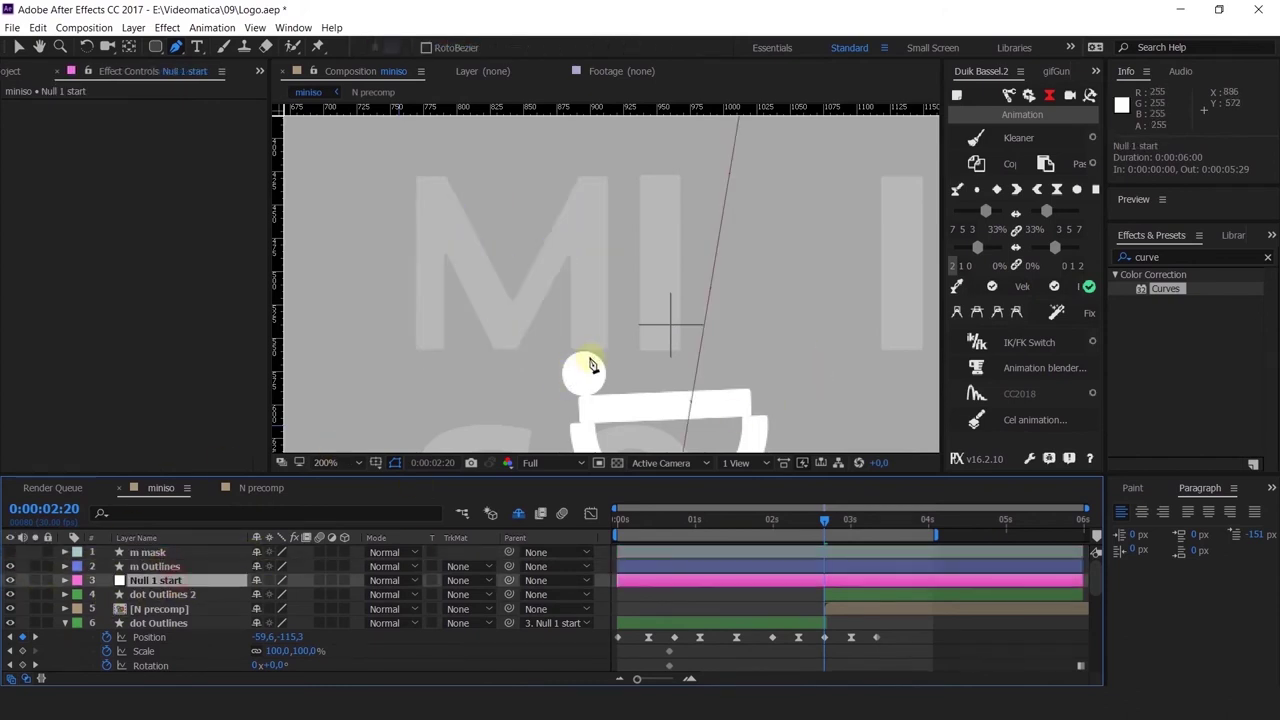
left_click(737, 595)
left_click(584, 373)
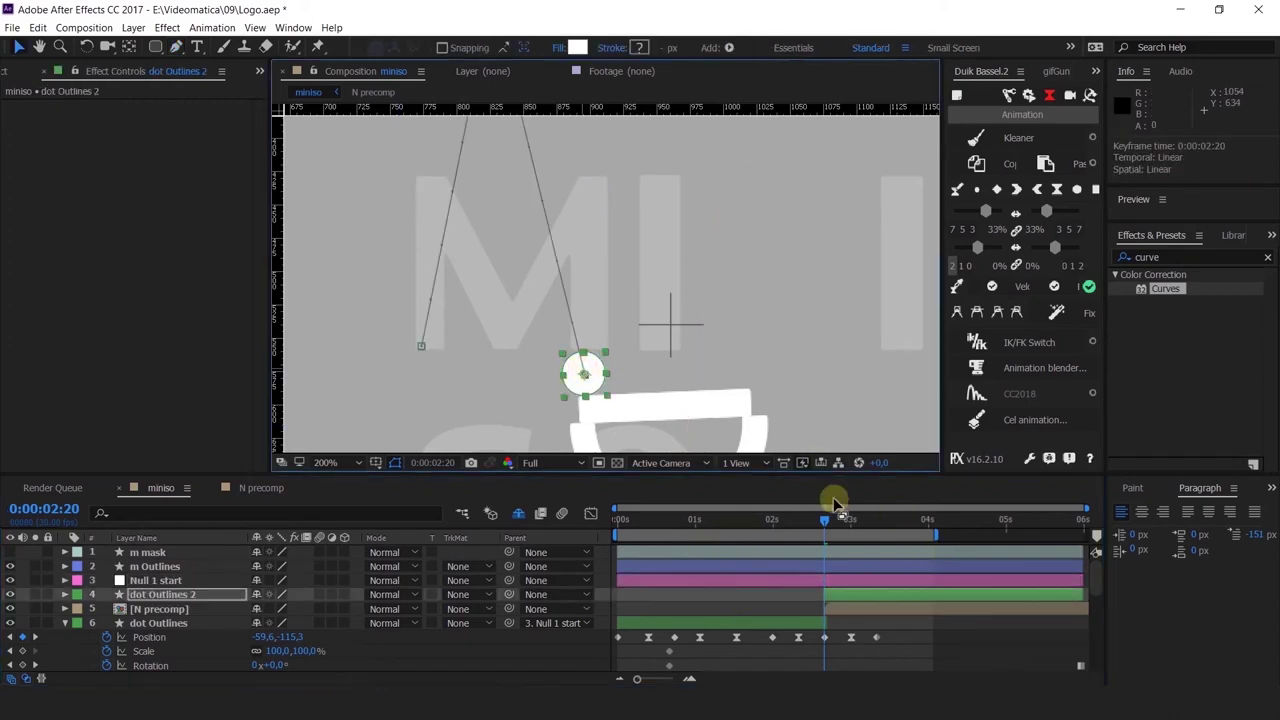
key("u")
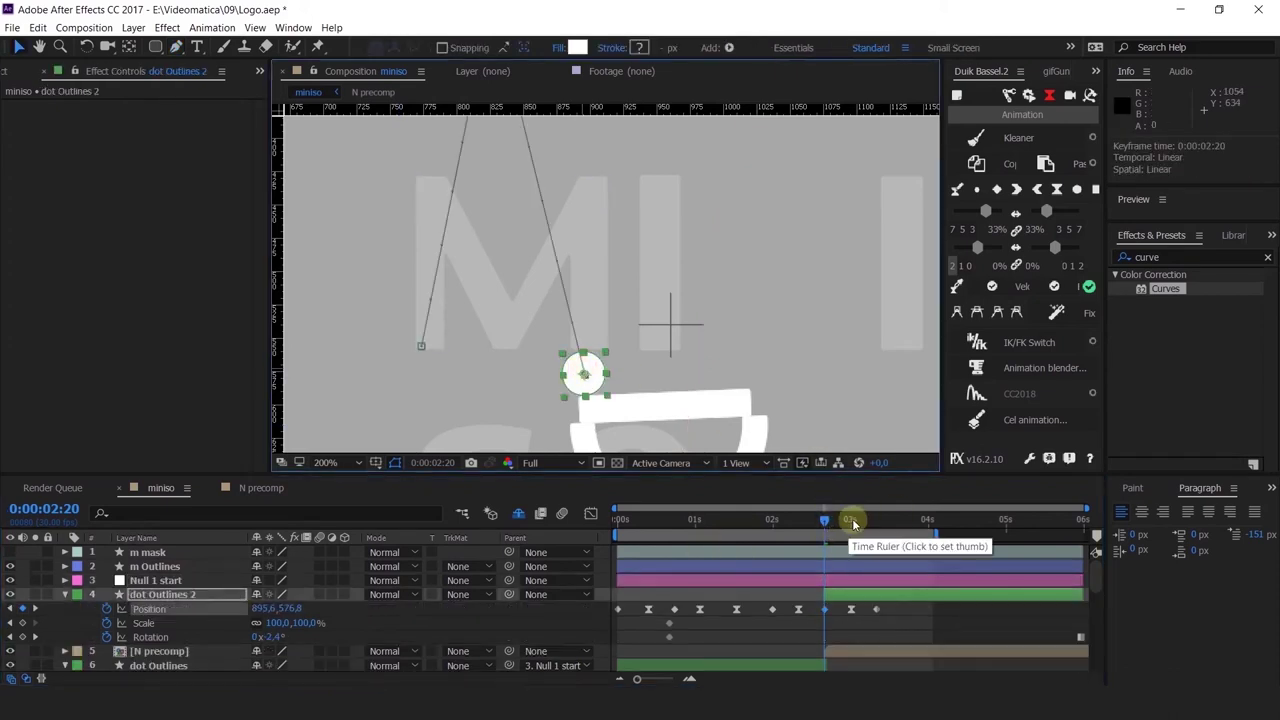
Step: At 0:00:03:20, keyframe dot Outlines 2 at the top of the M's left stem with a Position Y of 431,7
mouse_move(854, 523)
left_mouse_down()
mouse_move(873, 543)
mouse_move(878, 528)
mouse_move(930, 557)
left_mouse_up()
left_click(890, 613)
key("space")
key("equal")
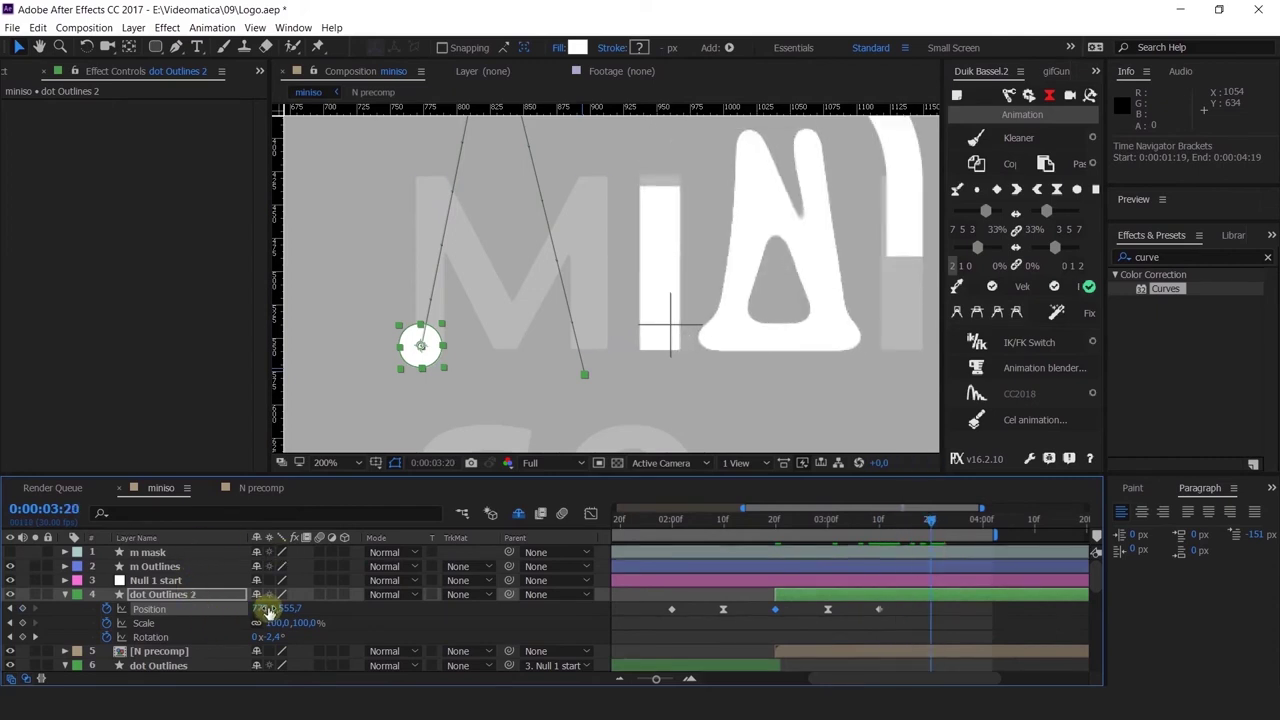
left_click_drag(287, 608, 195, 597)
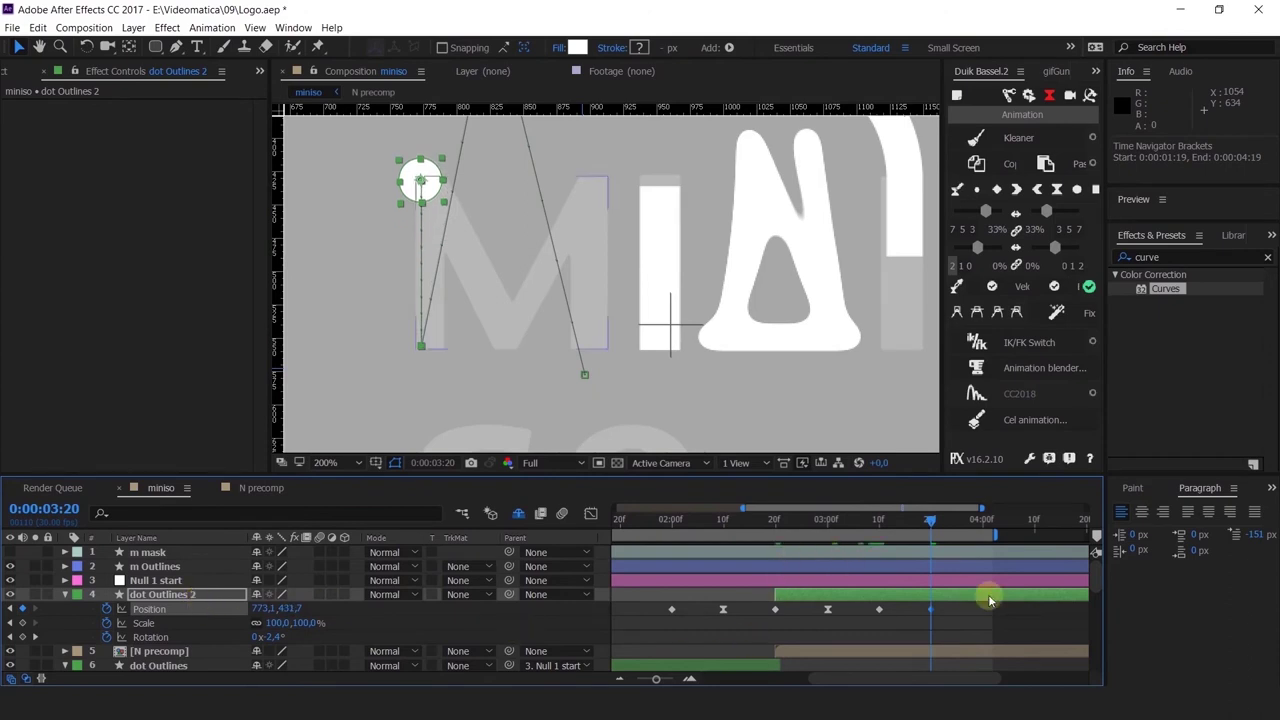
Step: Shift the last two Position keyframes of dot Outlines 2 together to X 778,6, centring the dot on the M's left stem
left_click_drag(960, 612, 866, 631)
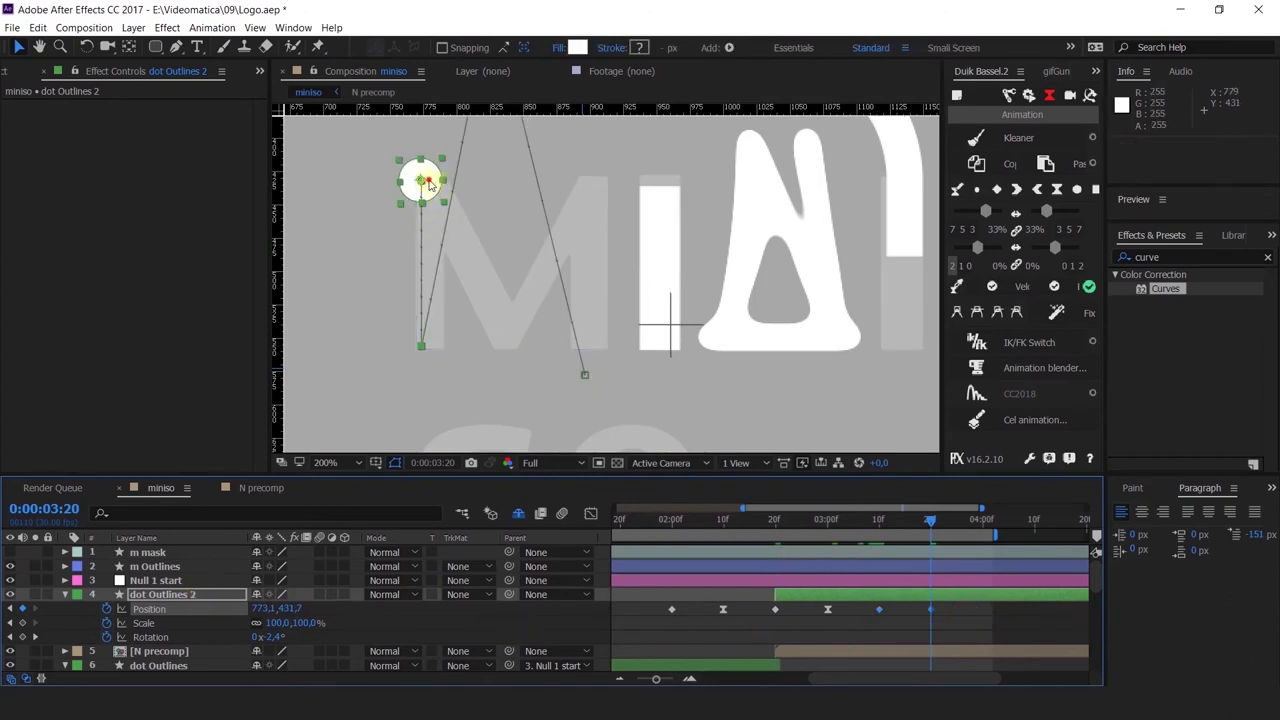
left_click_drag(420, 180, 436, 183)
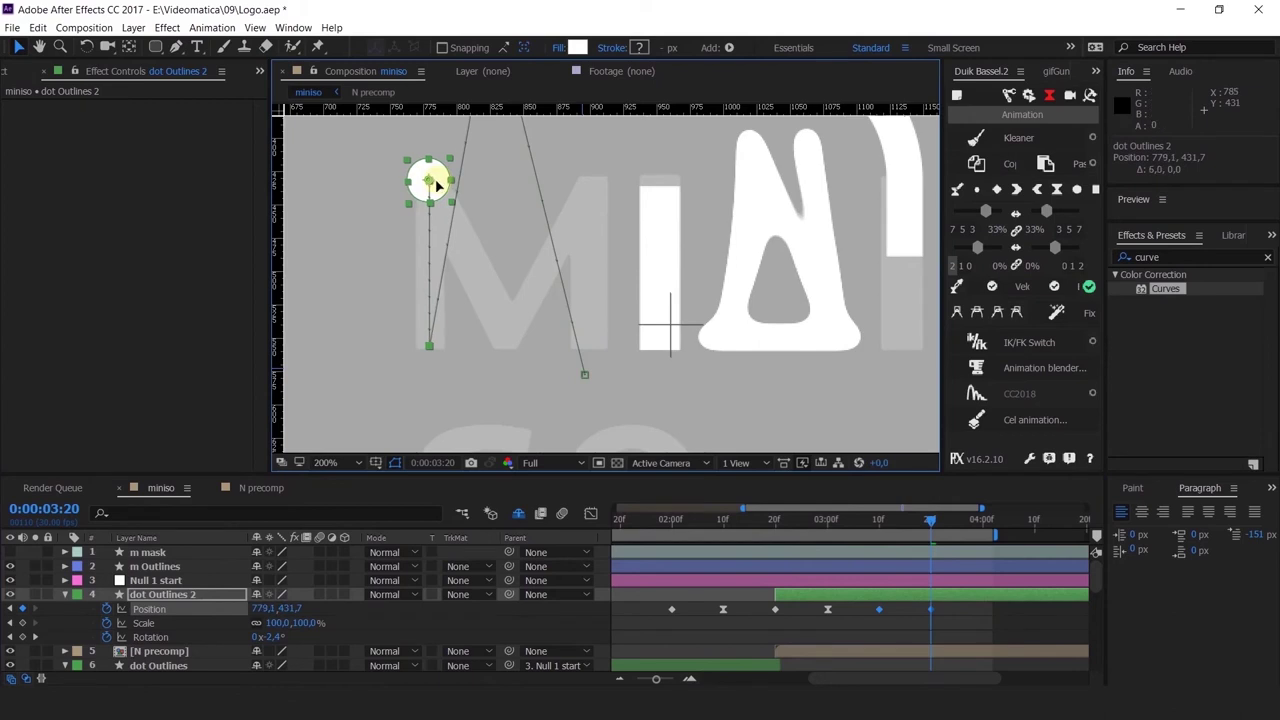
left_click_drag(525, 322, 535, 263)
left_click(445, 210)
left_click_drag(447, 212, 447, 213)
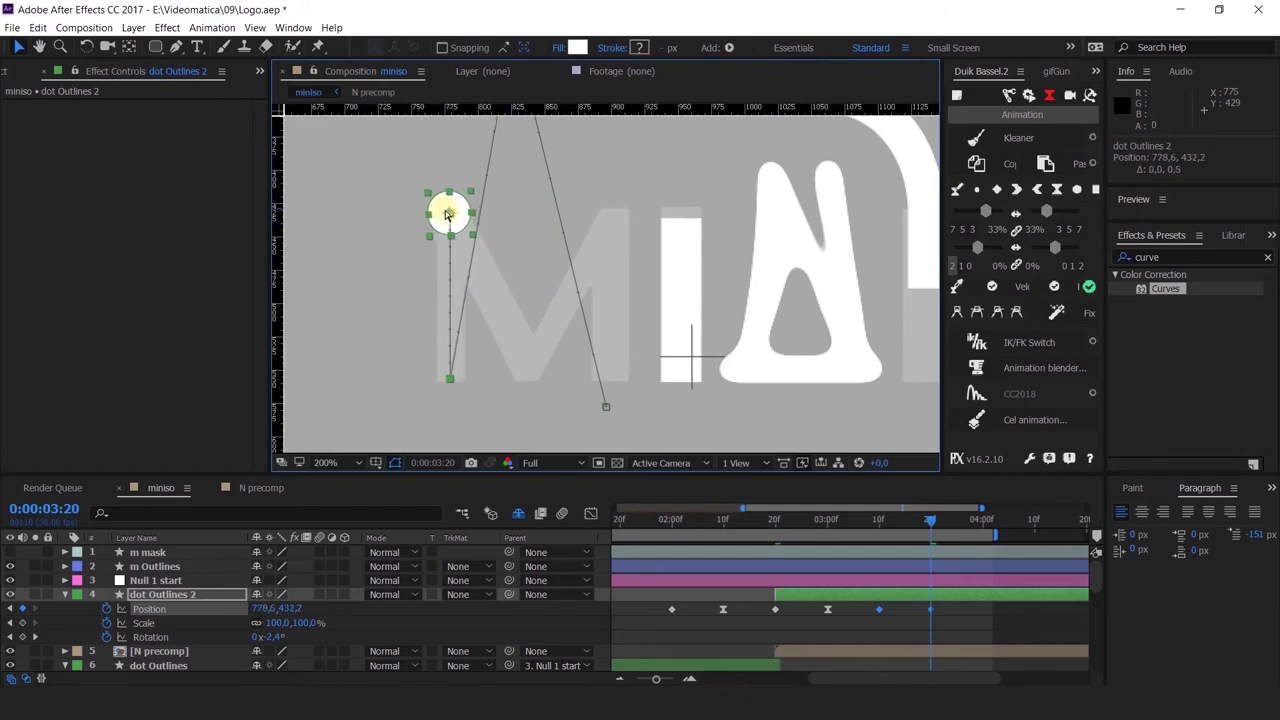
key("ctrl+z")
left_click(928, 618)
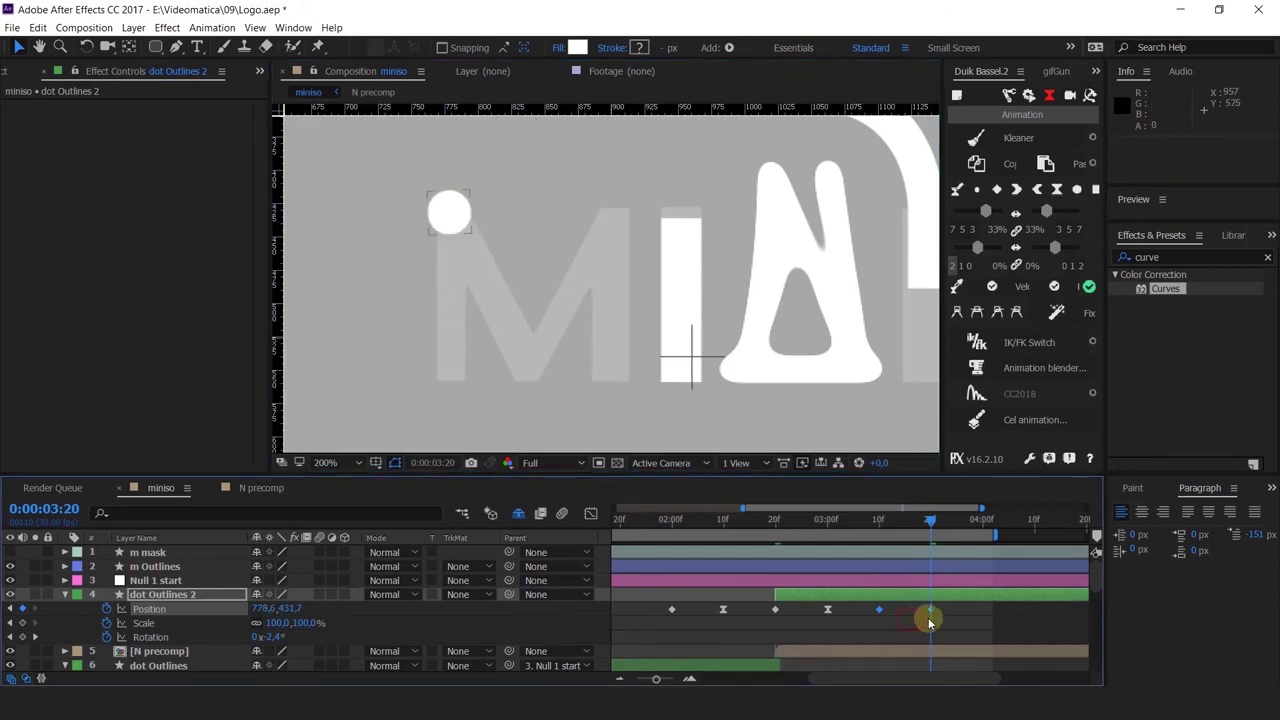
left_click(880, 520)
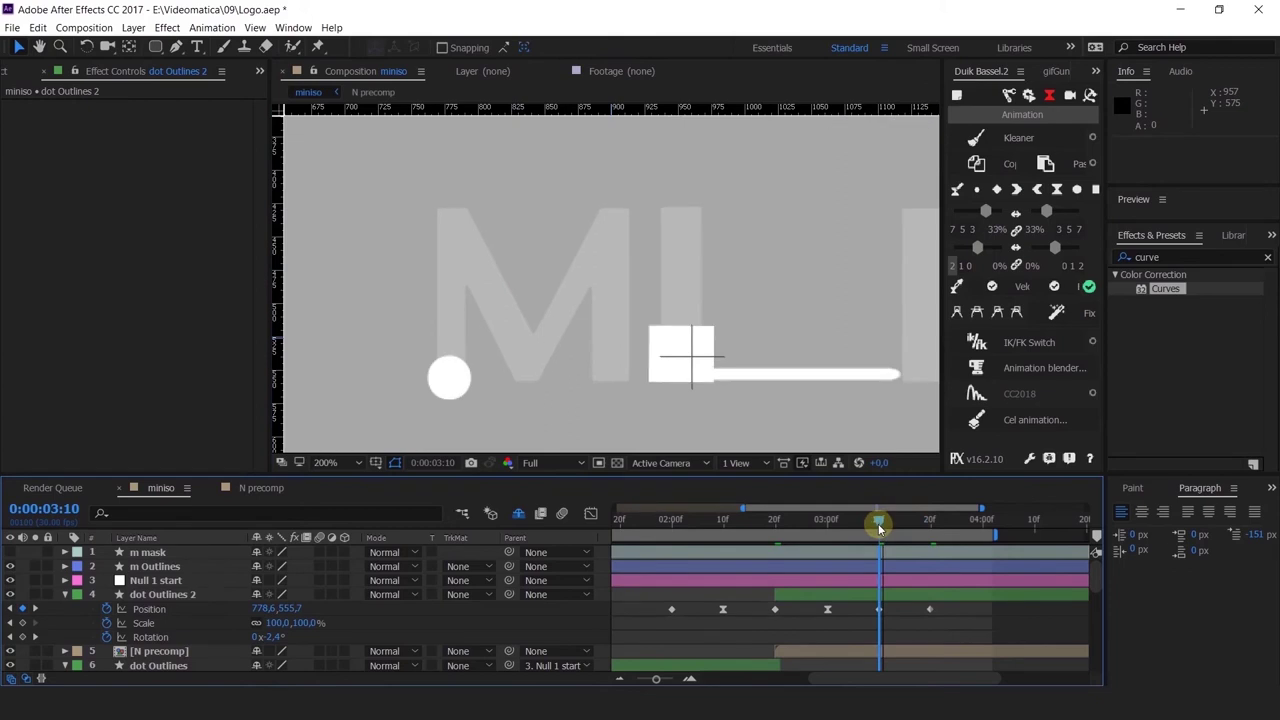
Step: Trim the start of the m mask layer to 0:00:03:10 and make the layer visible
left_click(147, 552)
key("alt+[")
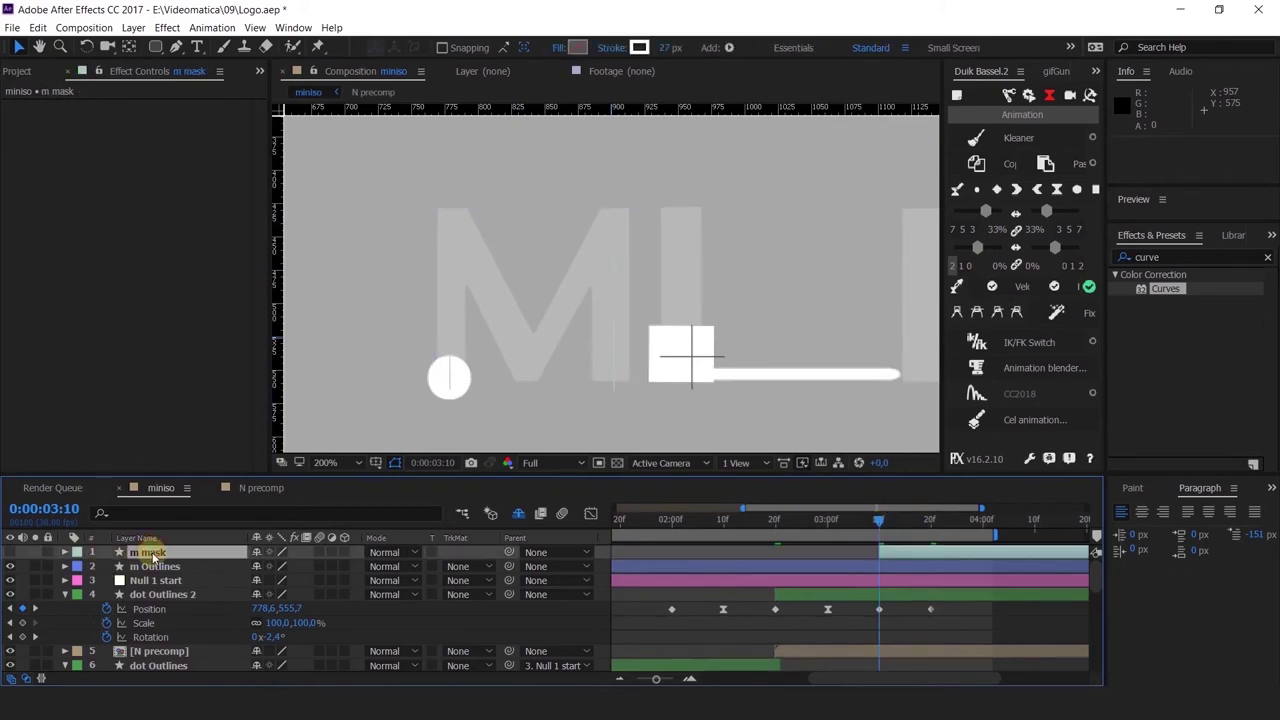
left_click(10, 552)
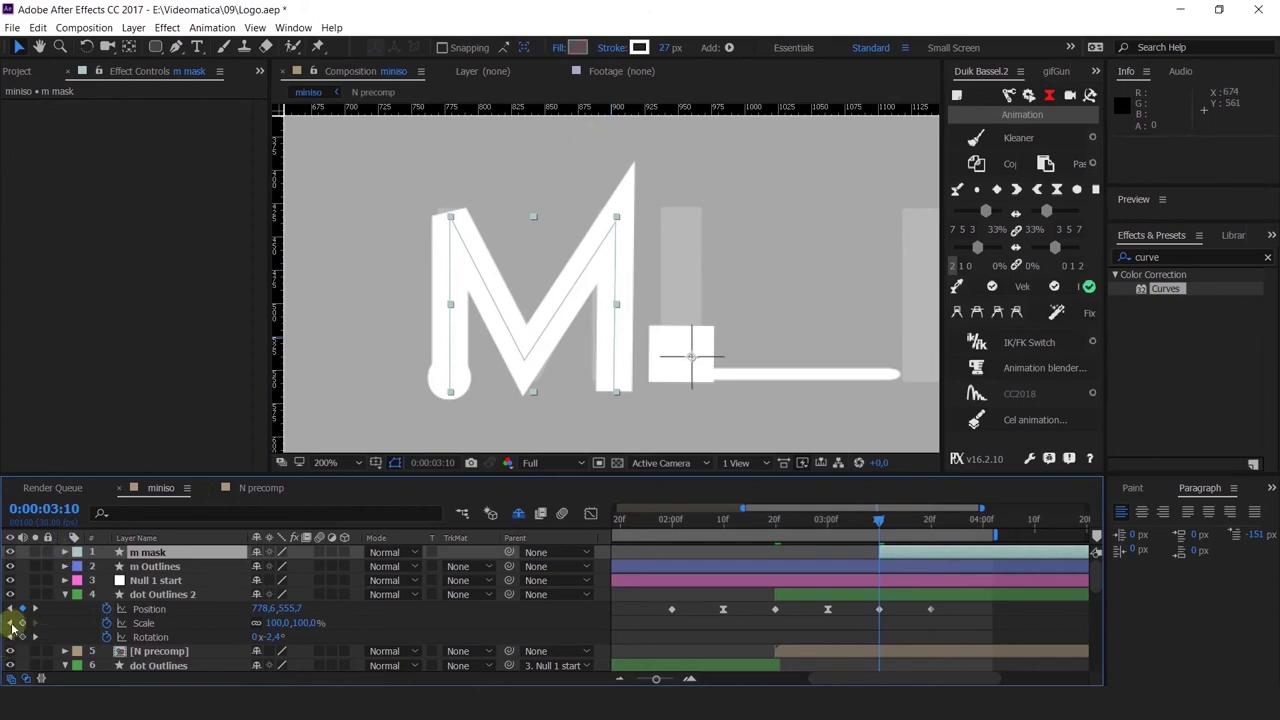
Step: Add Trim Paths to the m mask layer and keyframe its End at 0% at 0:00:03:10
left_click(64, 552)
left_click(352, 566)
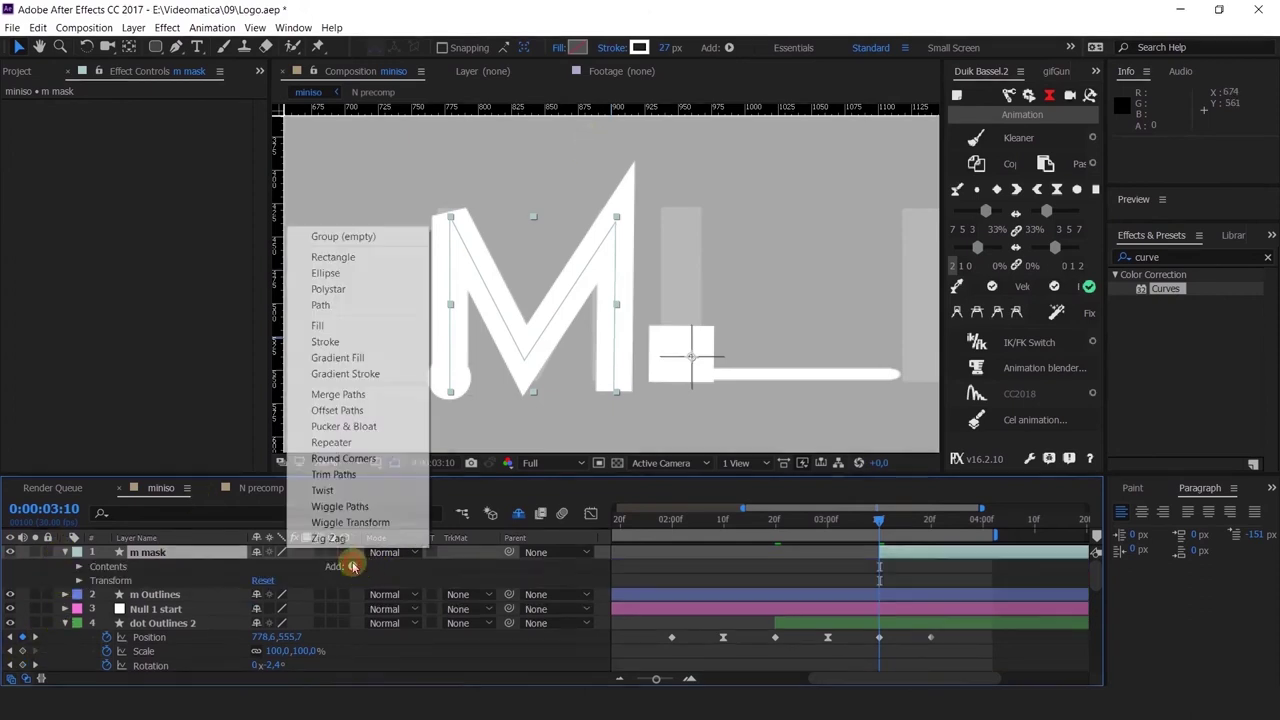
left_click(335, 474)
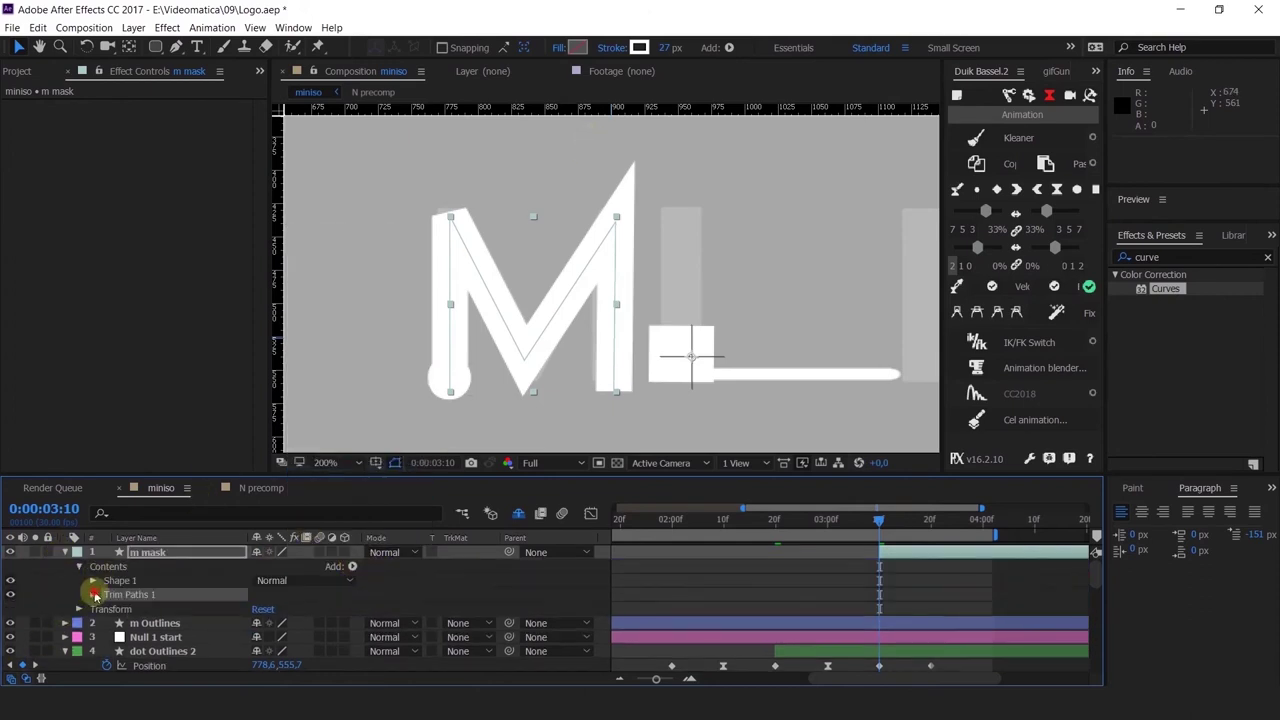
mouse_move(252, 625)
left_mouse_down()
mouse_move(171, 623)
mouse_move(143, 640)
left_mouse_up()
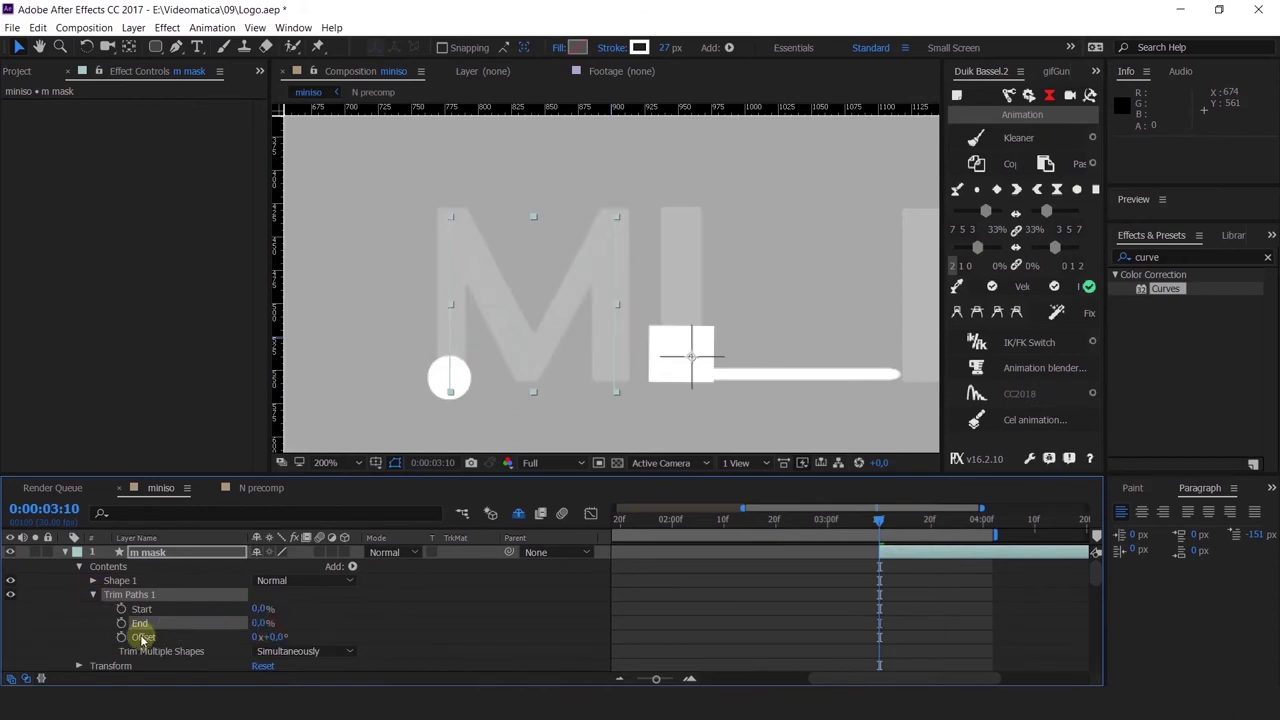
Step: At 0:00:03:20, keyframe the m mask Trim Paths End at 100%, matching the time of the dot's last Position keyframe
scroll(943, 572, "down", 3)
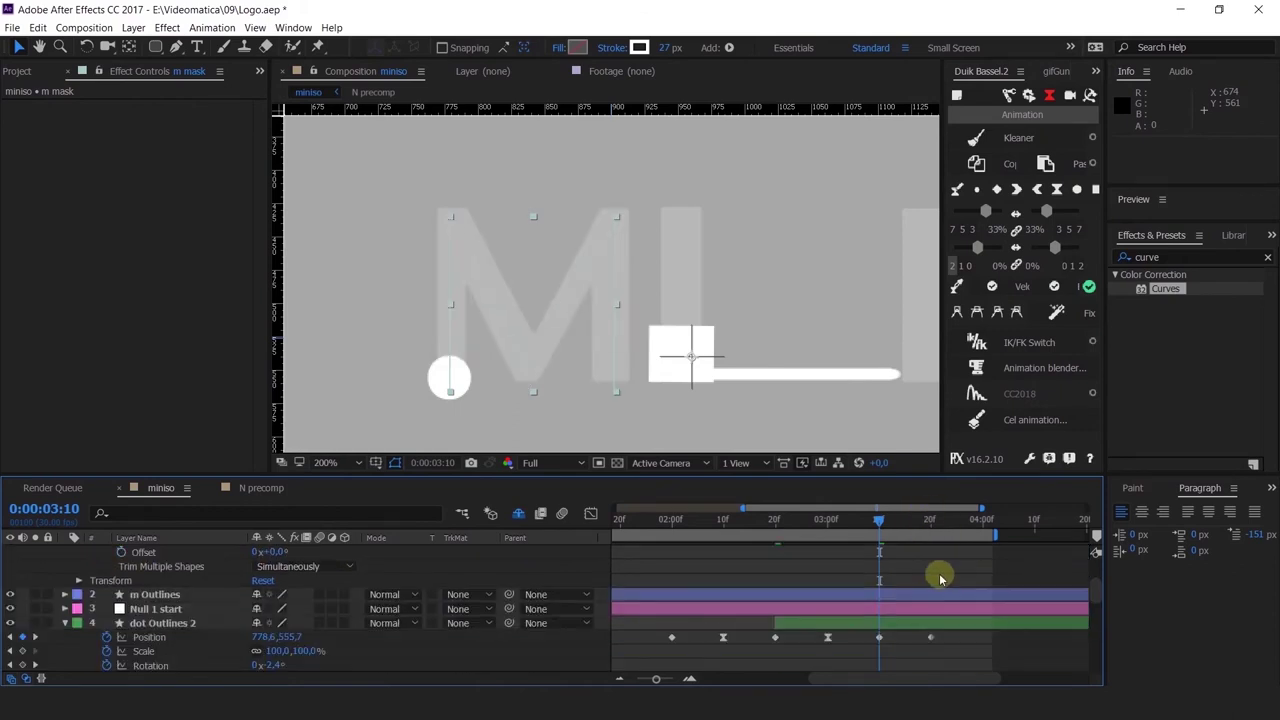
left_click(931, 521)
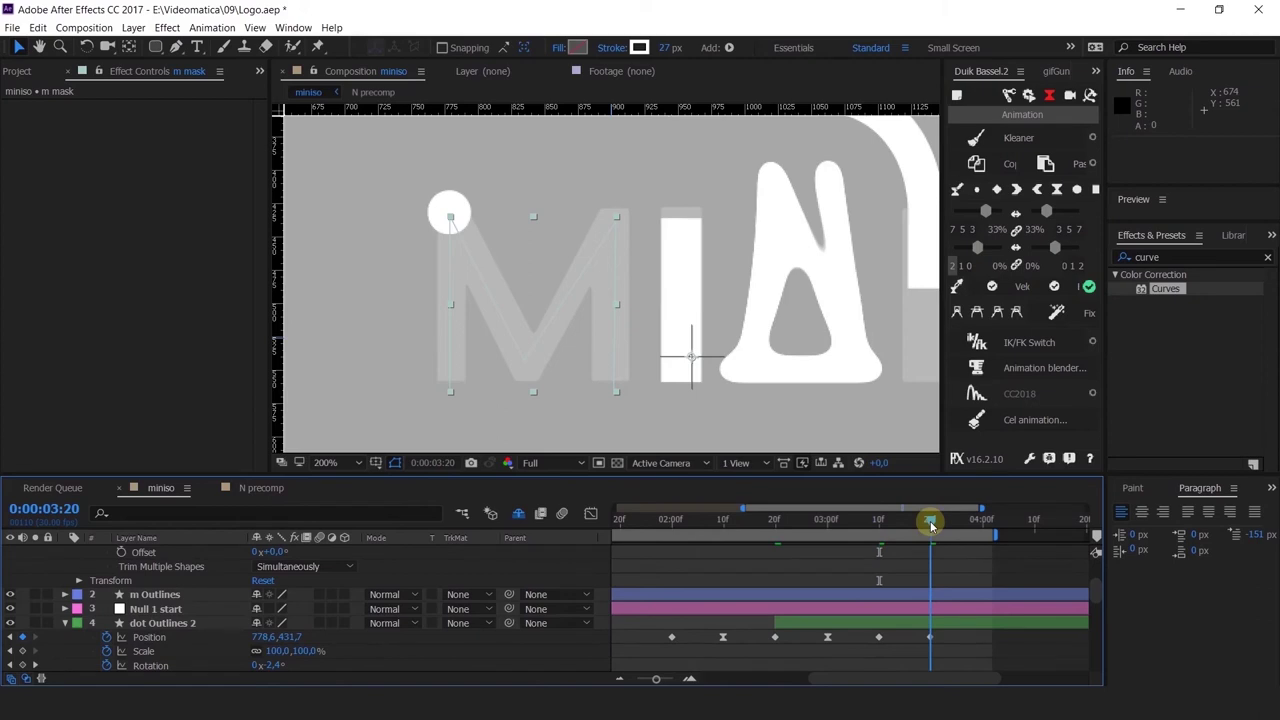
scroll(930, 580, "up", 3)
left_click_drag(257, 620, 293, 625)
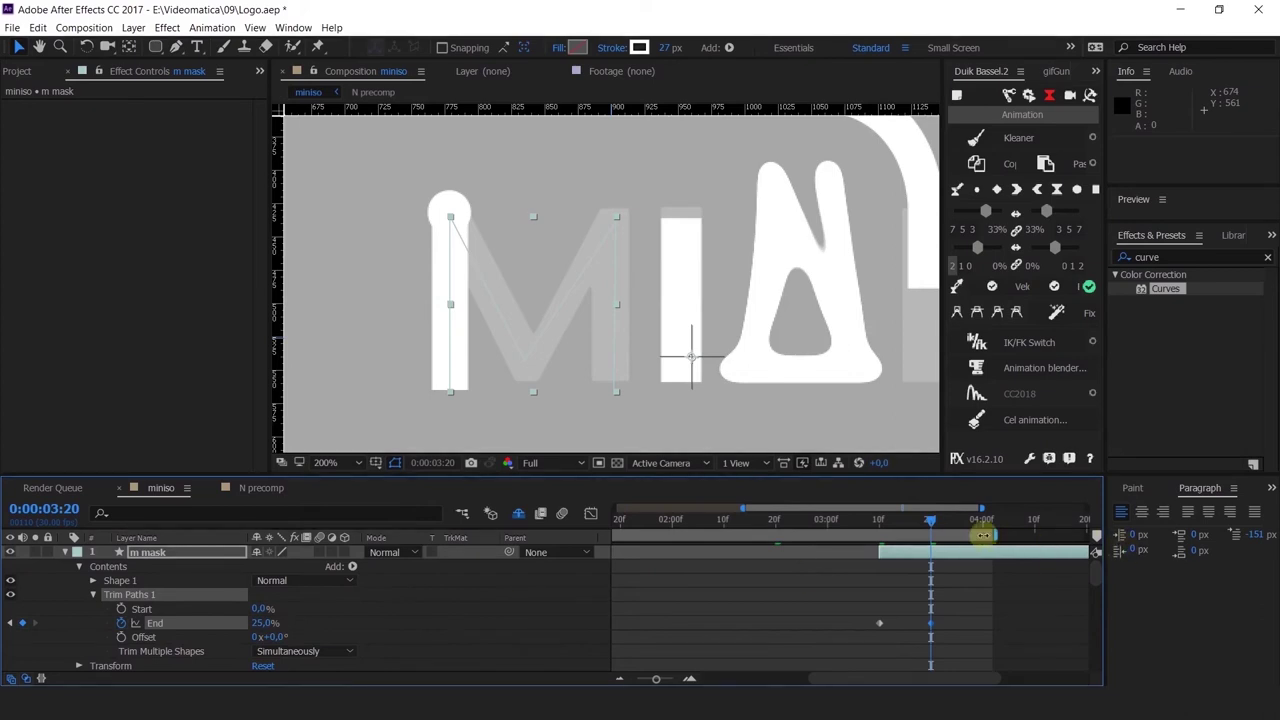
left_click_drag(971, 594, 946, 583)
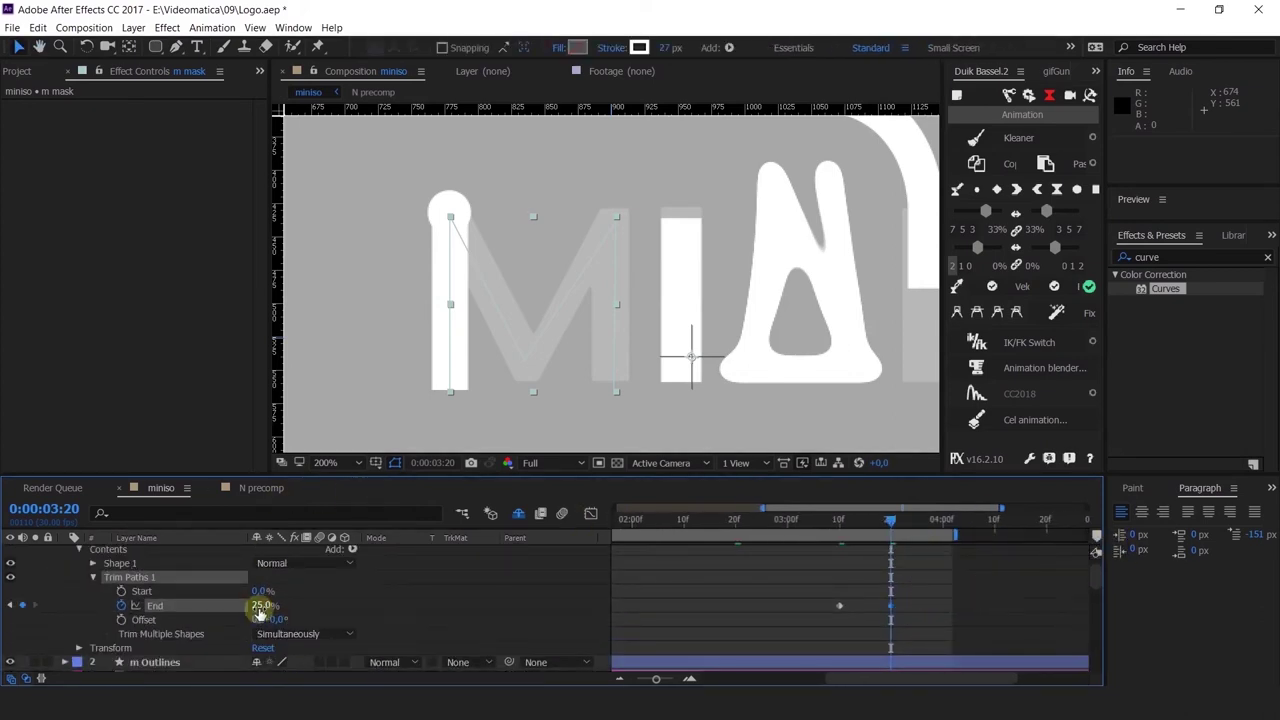
left_click_drag(262, 605, 349, 625)
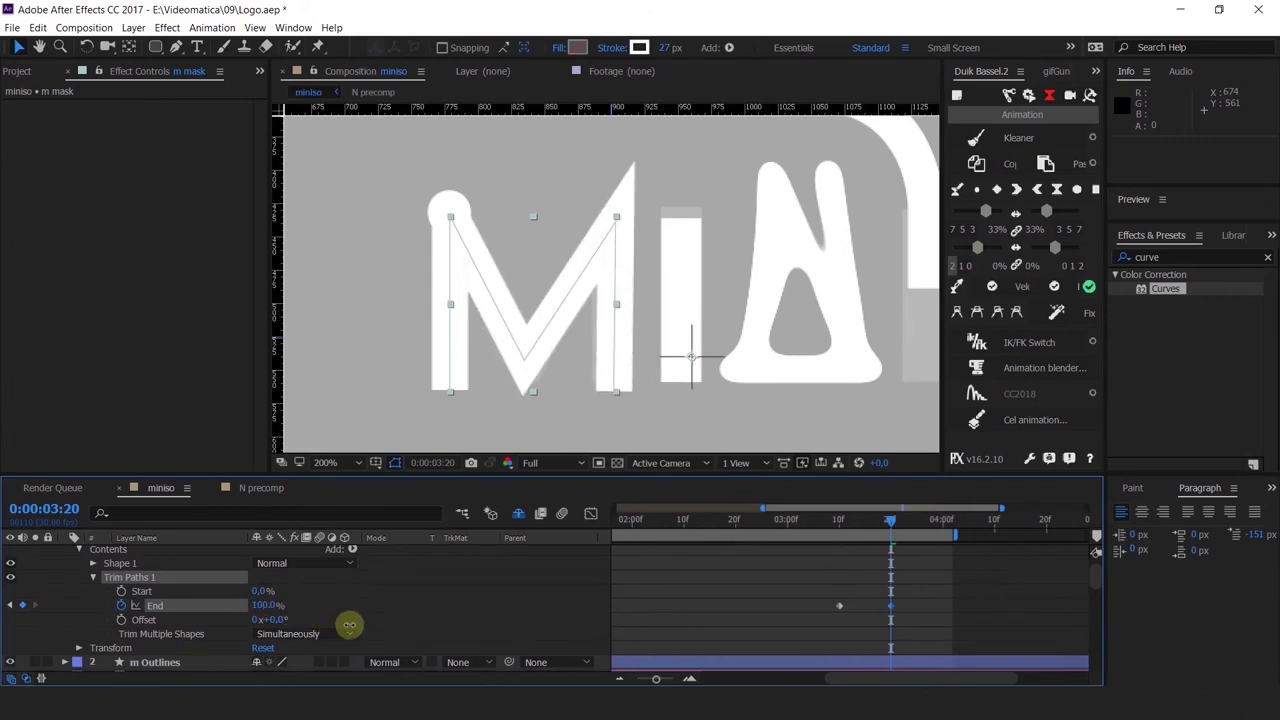
Step: At 0:00:03:10, add a Scale keyframe of 100% to the dot Outlines 2 layer
scroll(900, 556, "down", 3)
left_click(838, 520)
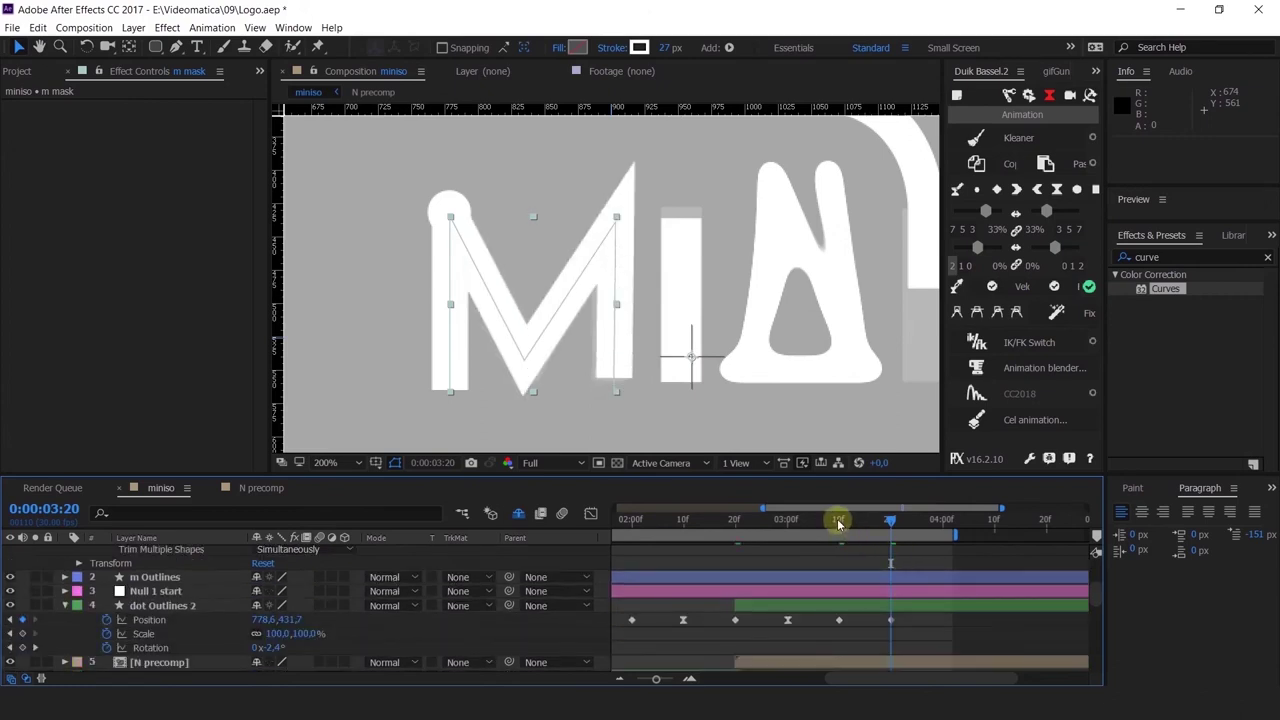
left_click_drag(808, 672, 854, 652)
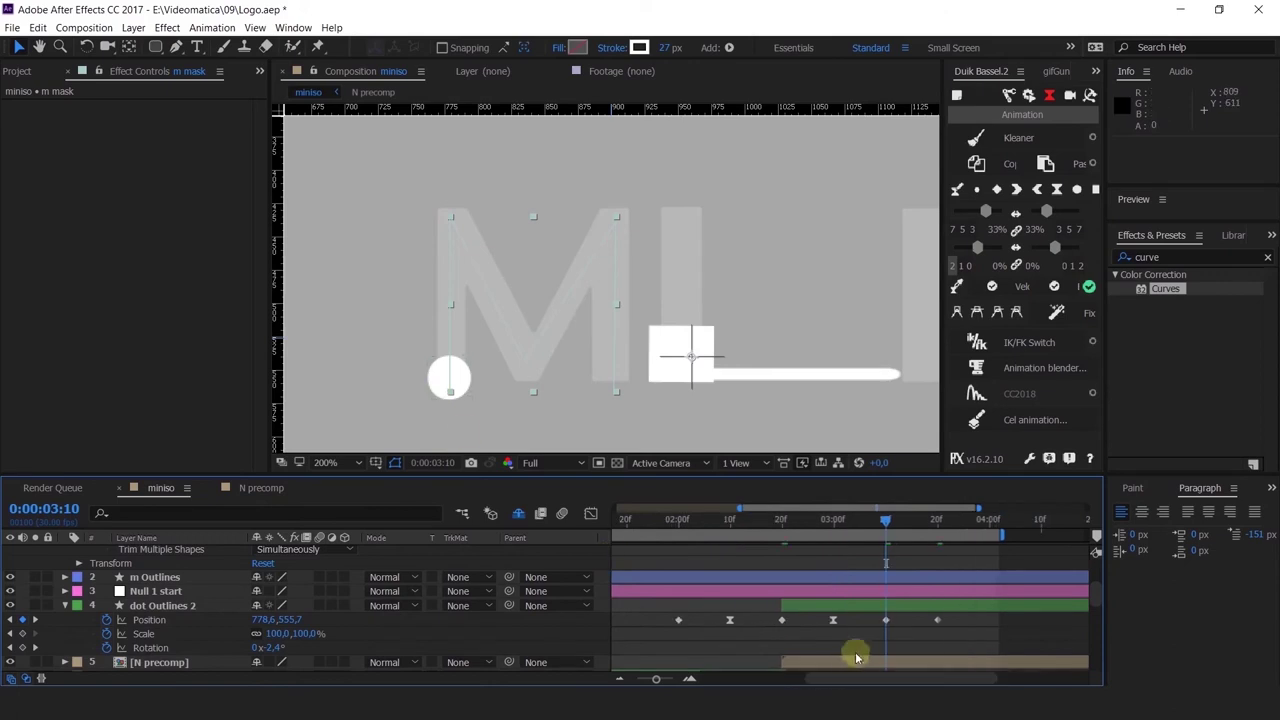
left_click(887, 607)
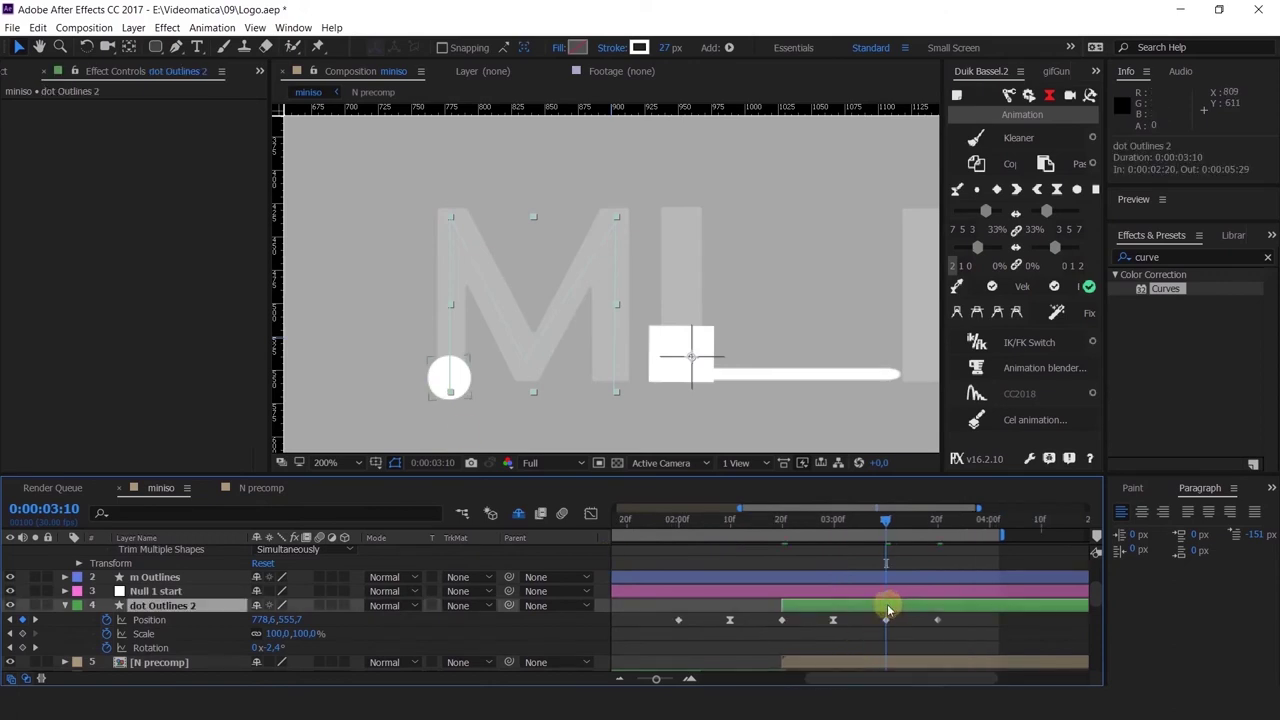
left_click(108, 634)
key("shift+s")
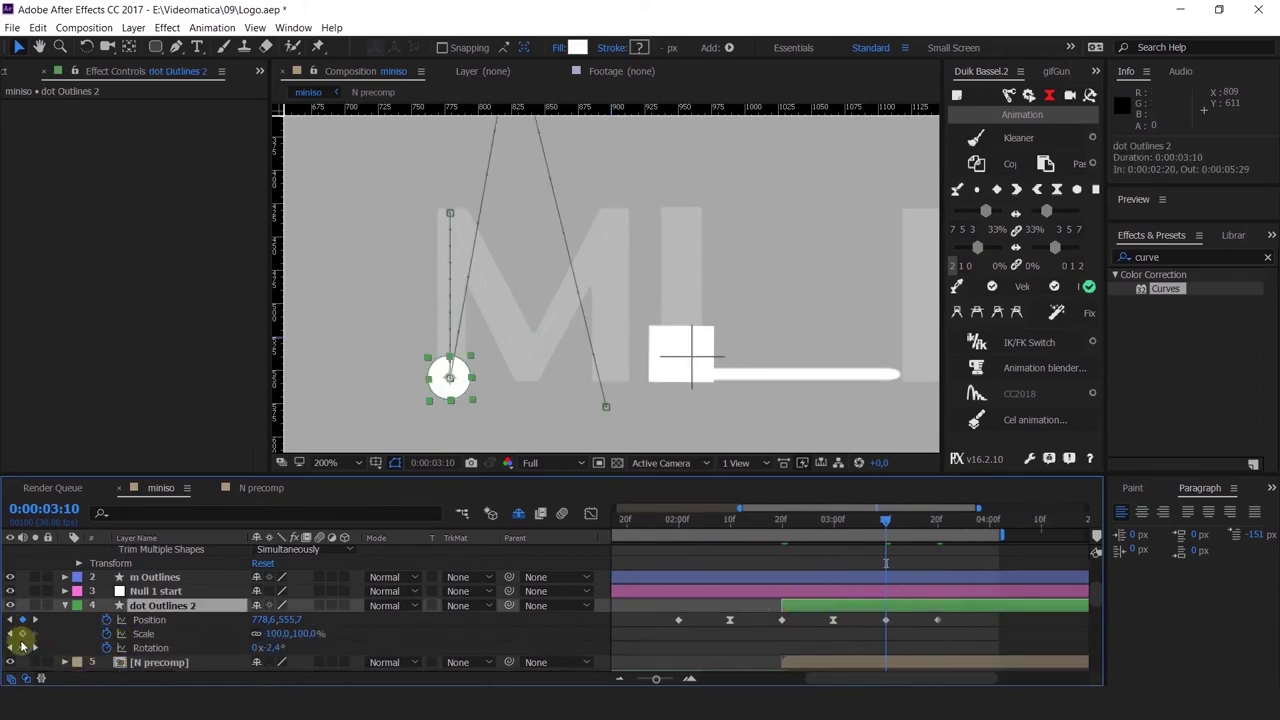
left_click(22, 634)
left_click(35, 620)
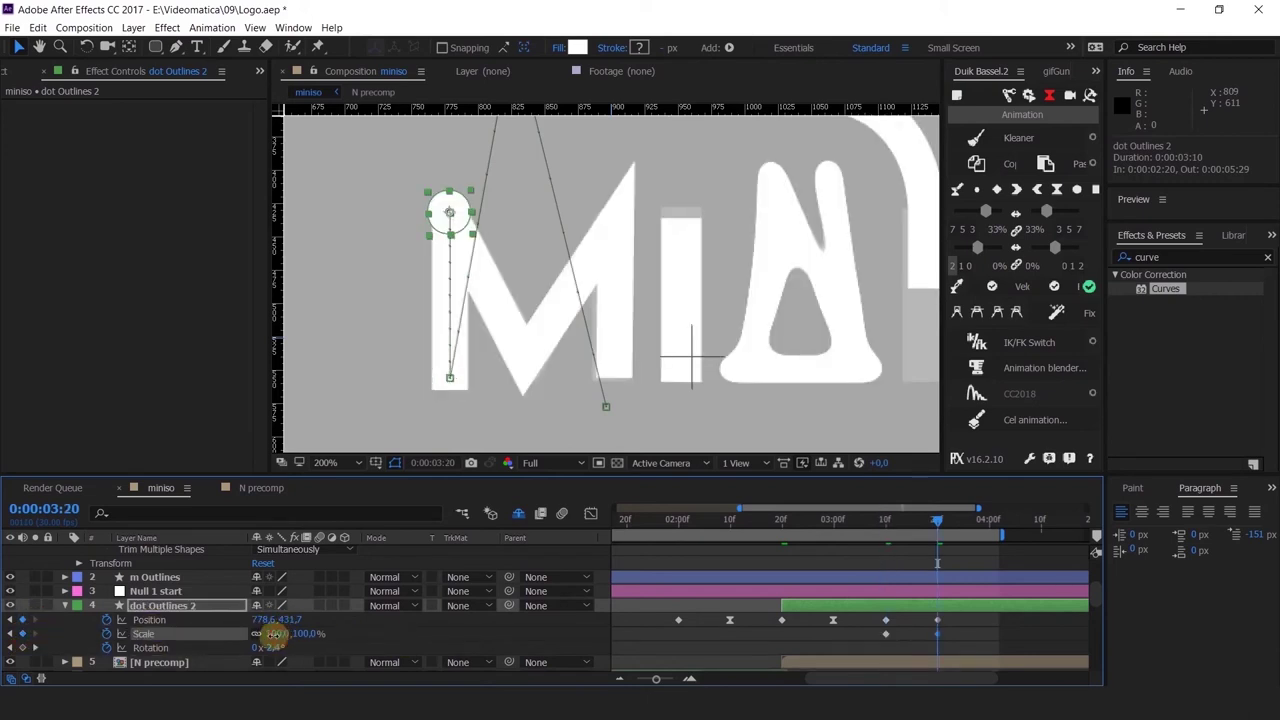
left_click_drag(270, 634, 223, 649)
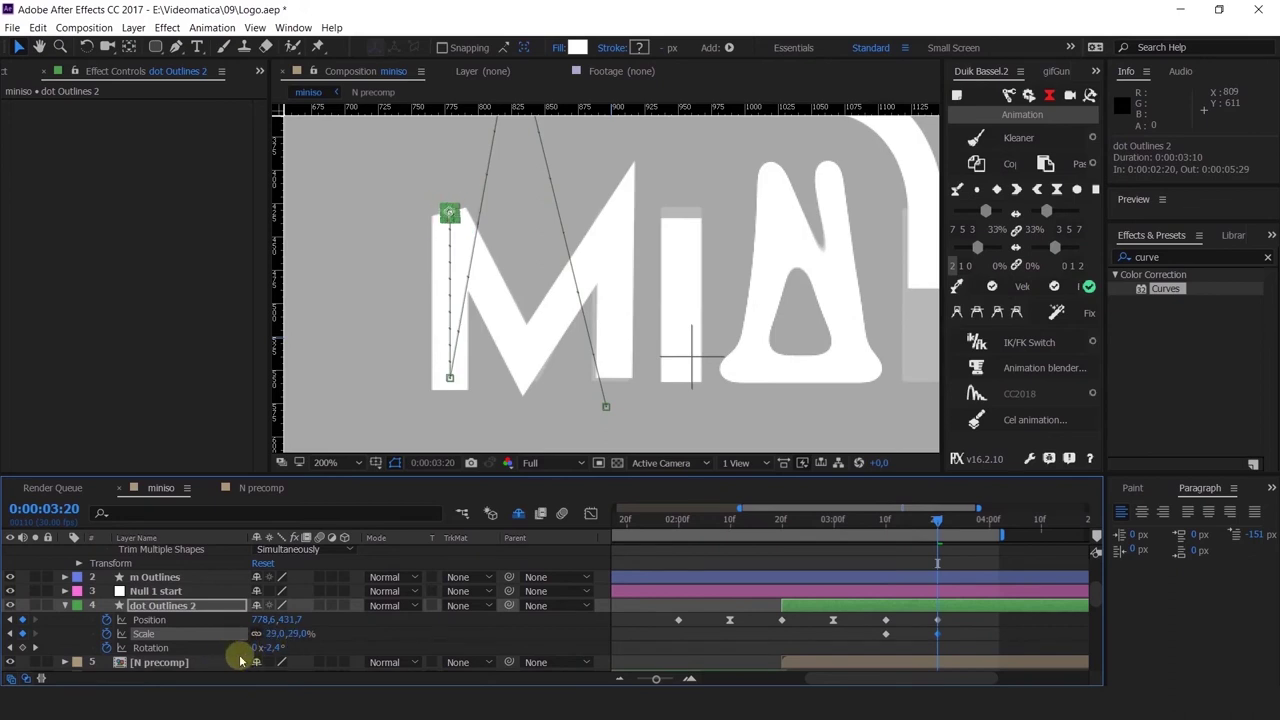
key("ctrl+z")
Step: Move the last Position keyframe of dot Outlines 2 to 0:00:03:13, so the dot rises ahead of the stroke
mouse_move(914, 519)
left_mouse_down()
mouse_move(898, 524)
mouse_move(912, 529)
left_mouse_up()
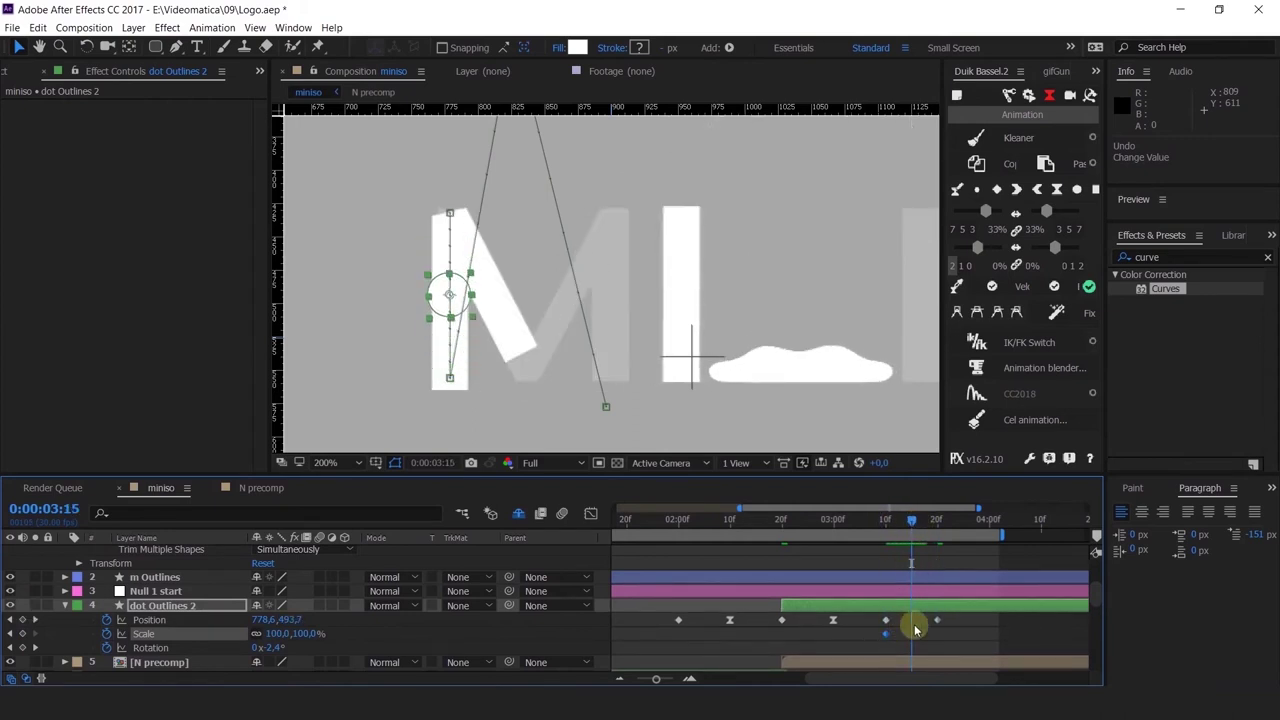
left_click_drag(928, 625, 916, 623)
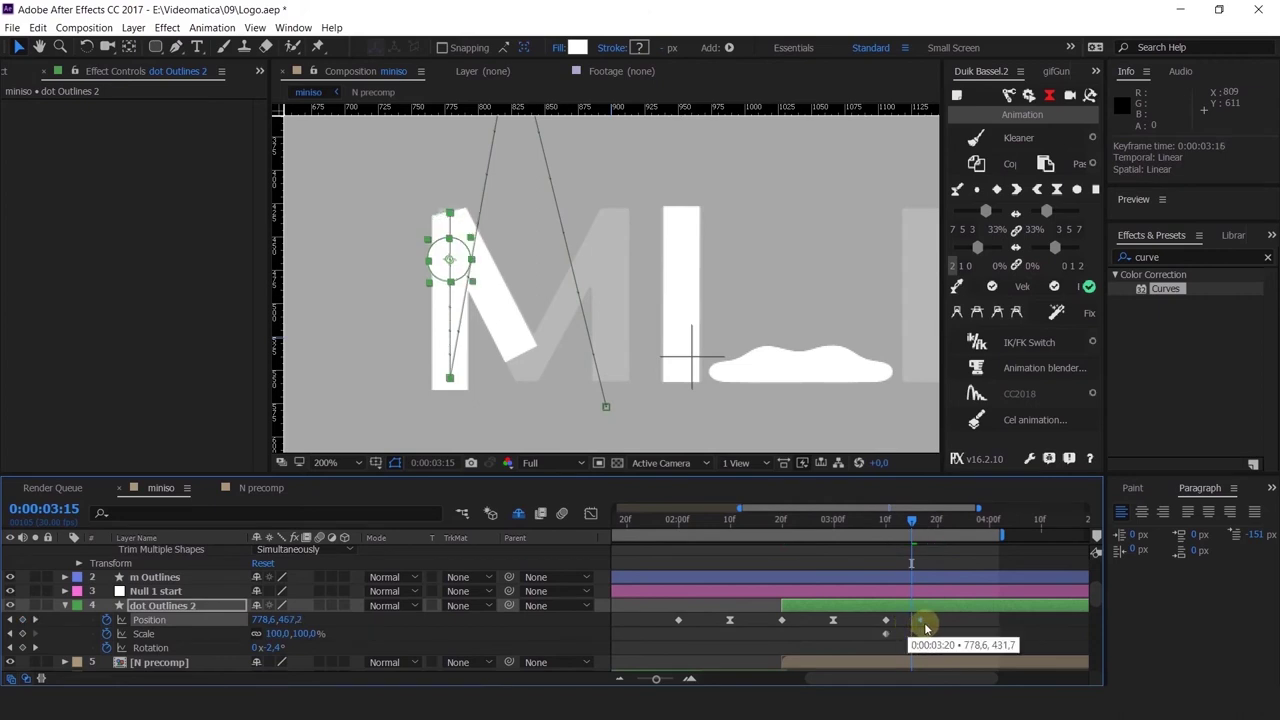
left_click_drag(905, 522, 901, 524)
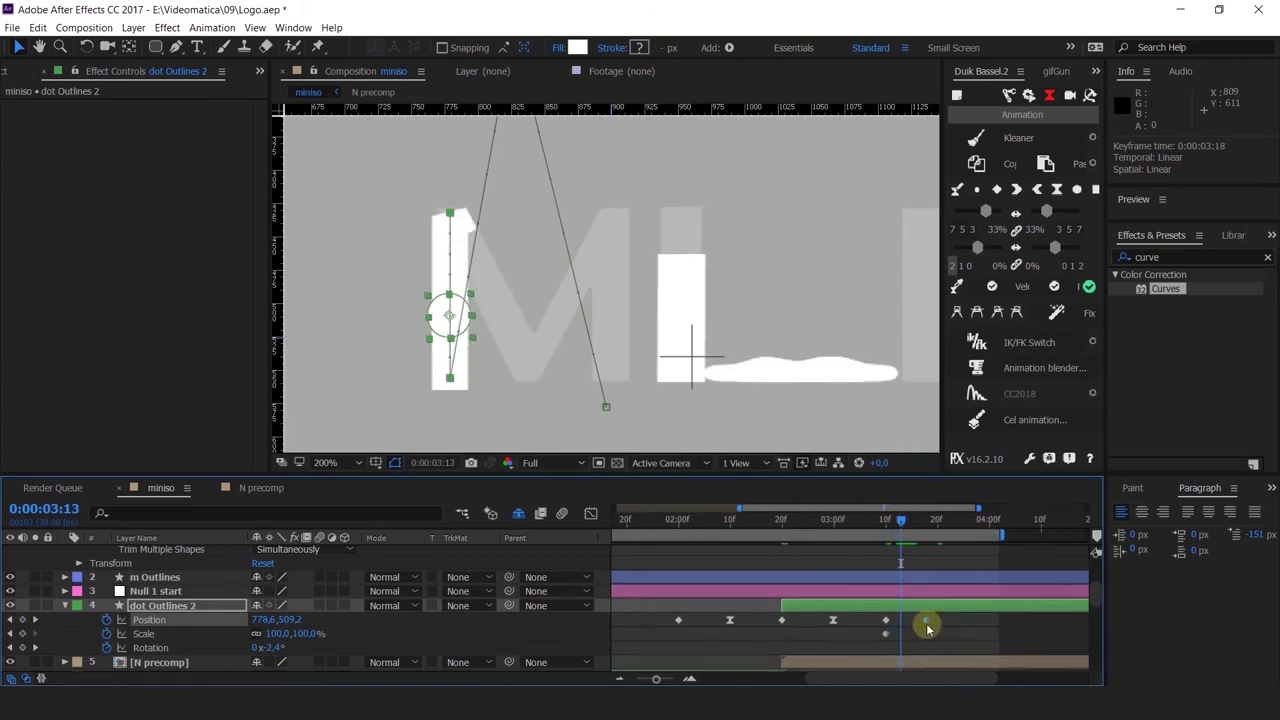
left_click_drag(926, 624, 900, 623)
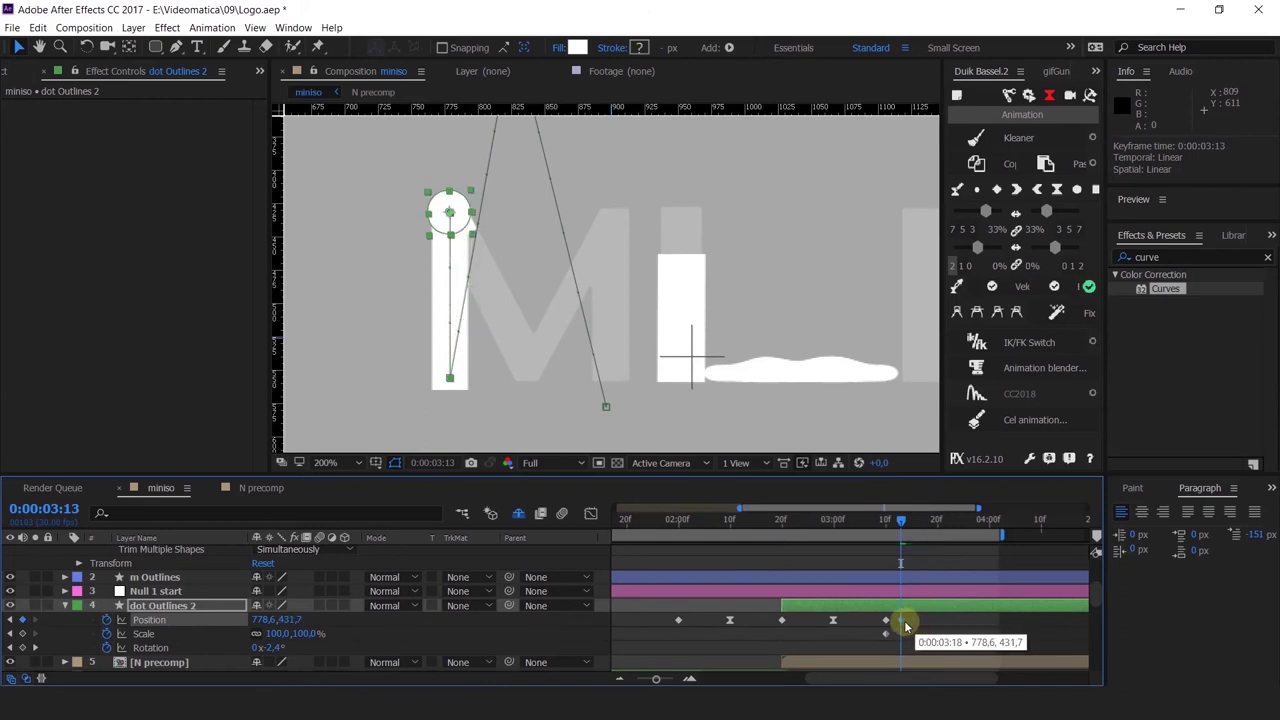
Step: At 0:00:03:12, trim the end of the dot Outlines 2 layer and keyframe its Scale at 72%
scroll(896, 530, "up", 3)
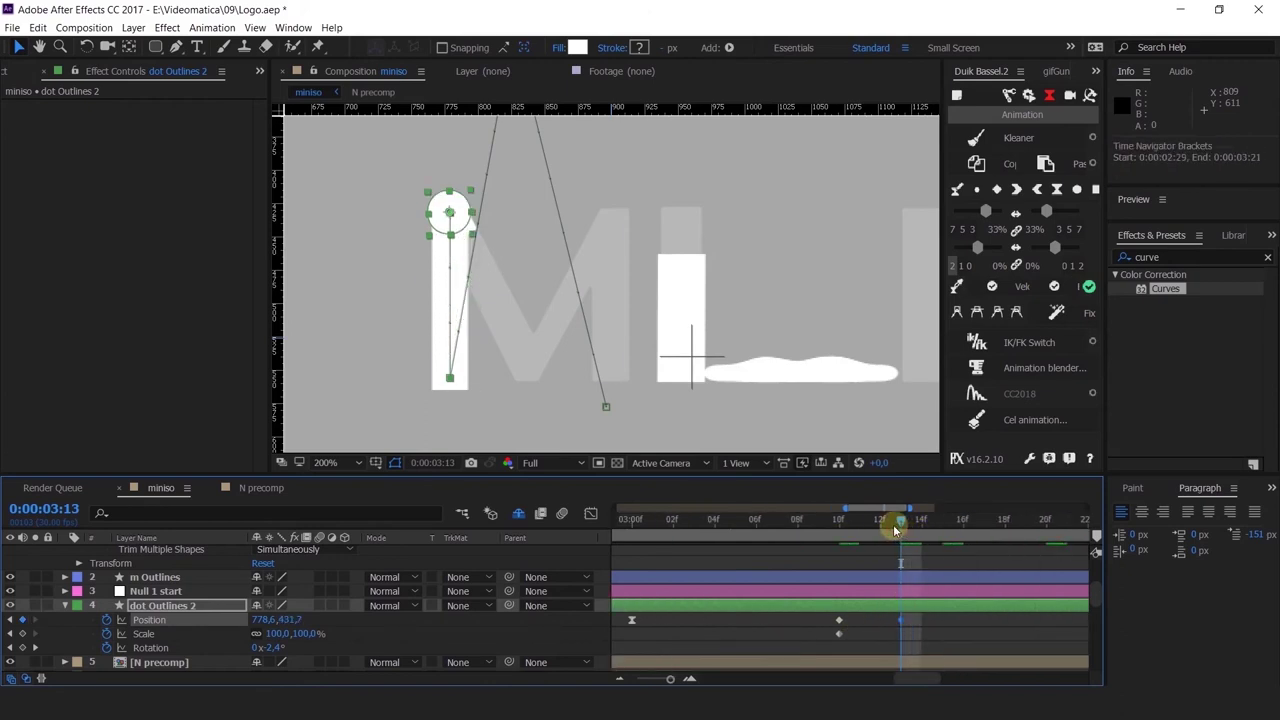
left_click(889, 529)
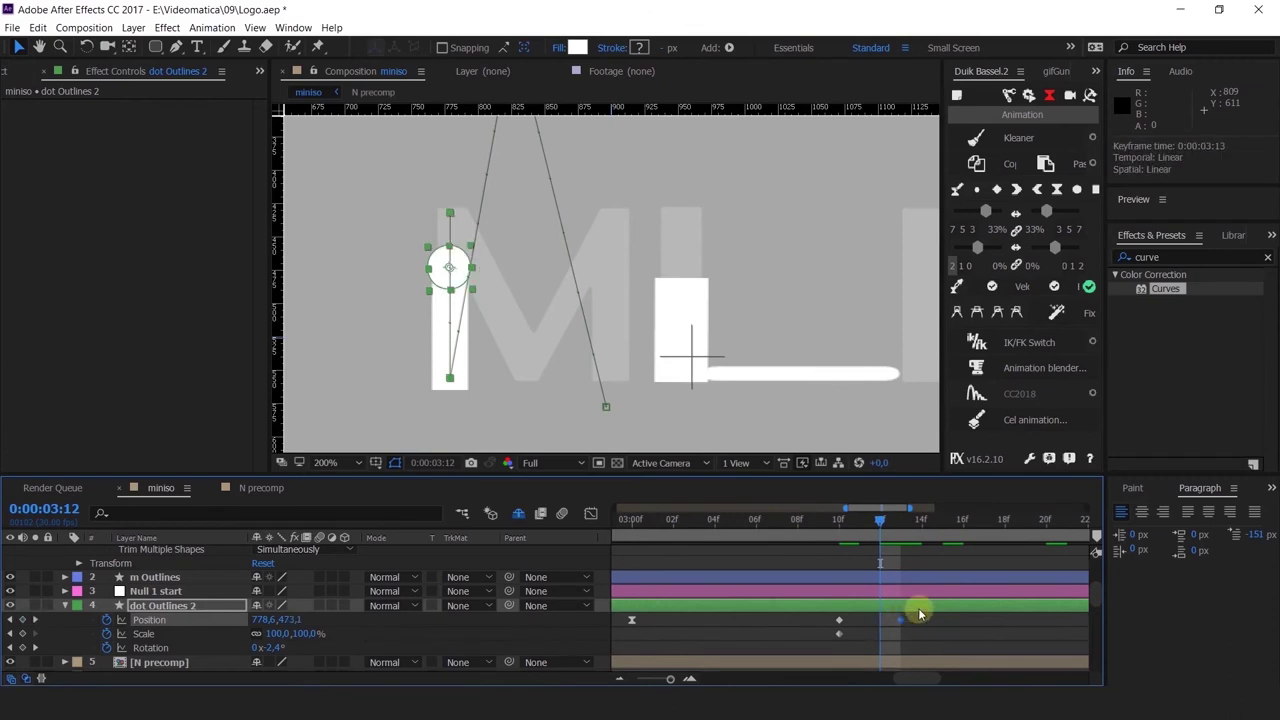
key("alt+bracketright")
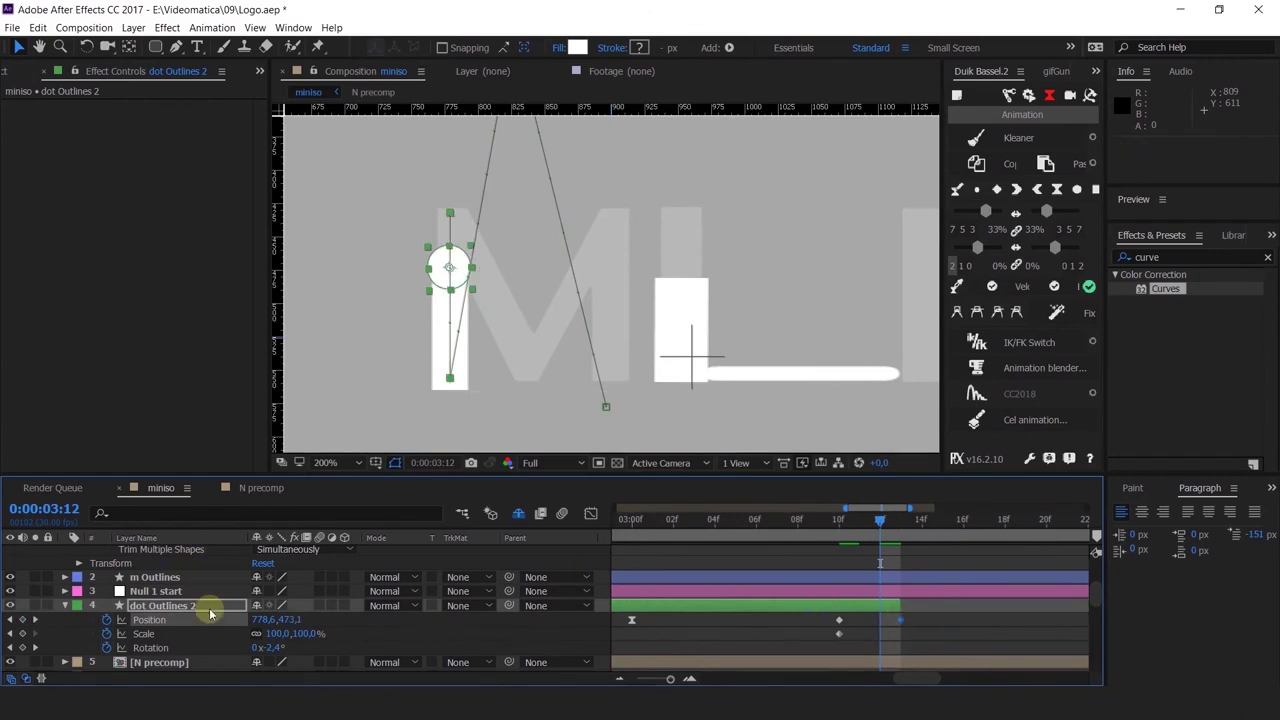
left_click_drag(270, 640, 255, 637)
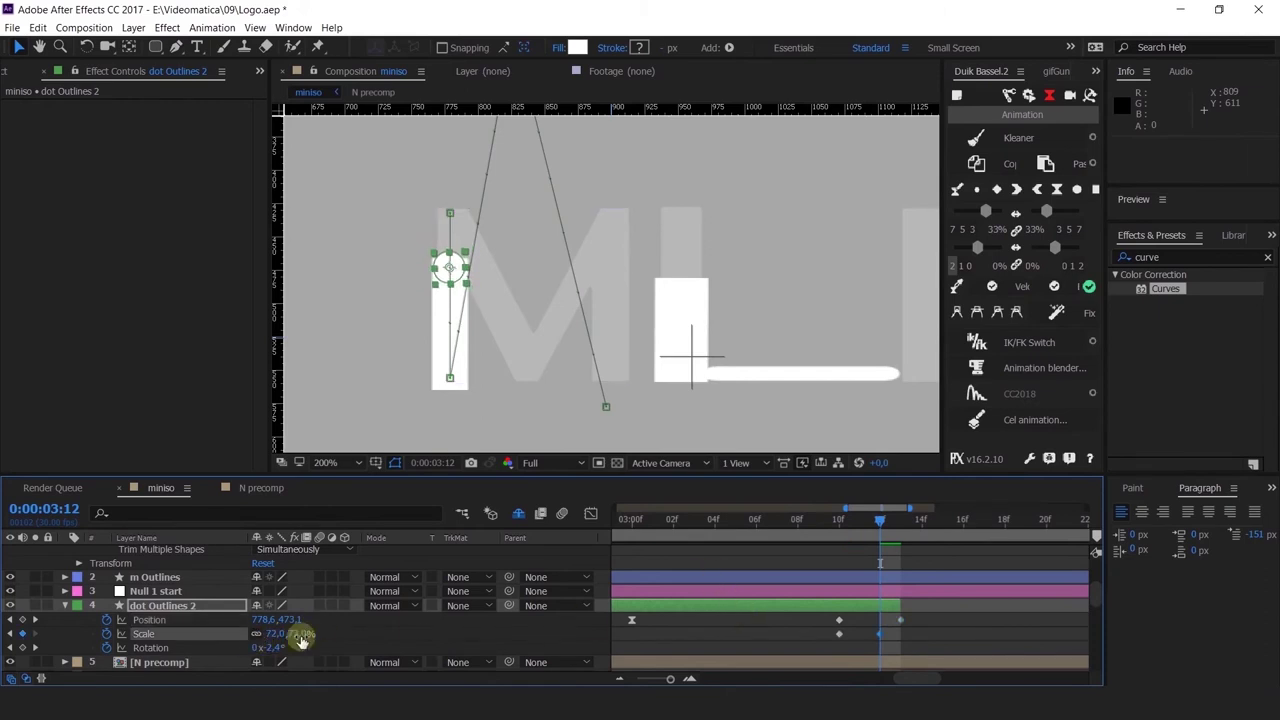
Step: Set the Line Cap of the m mask layer's Stroke 1 to Round Cap and collapse the layer's properties
scroll(245, 610, "up", 3)
left_click(143, 553)
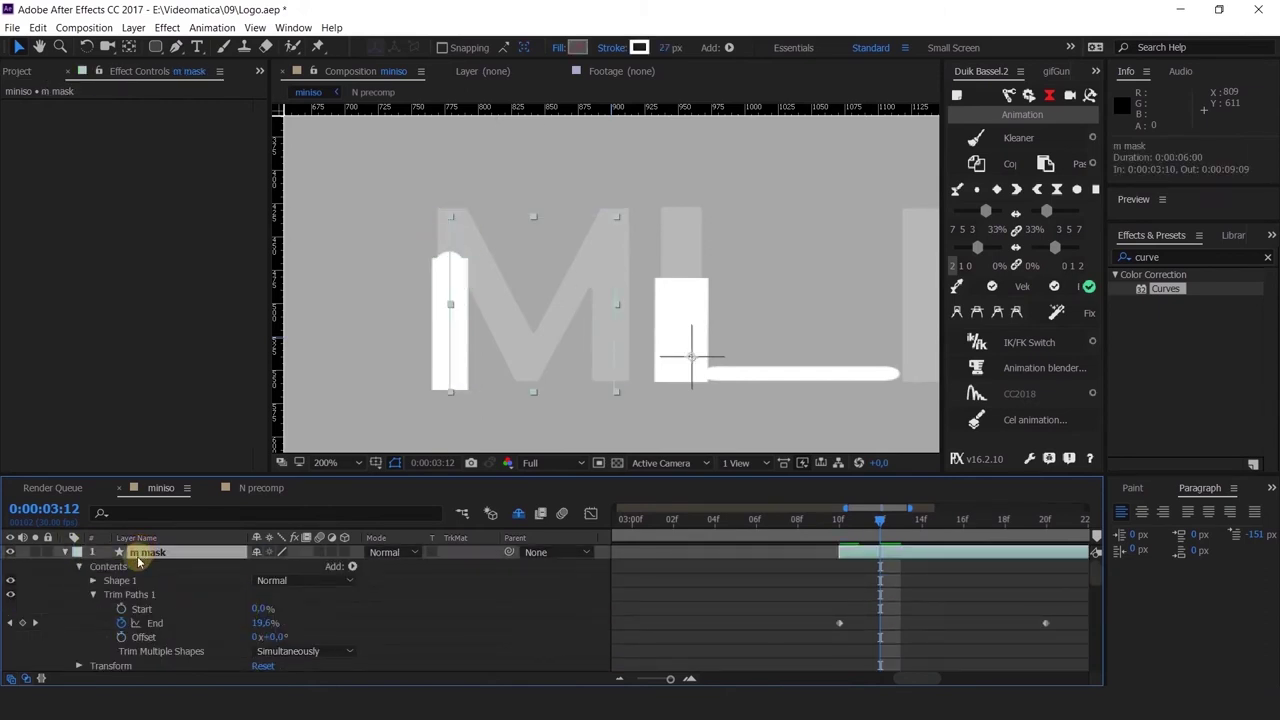
left_click(92, 581)
left_click(142, 609)
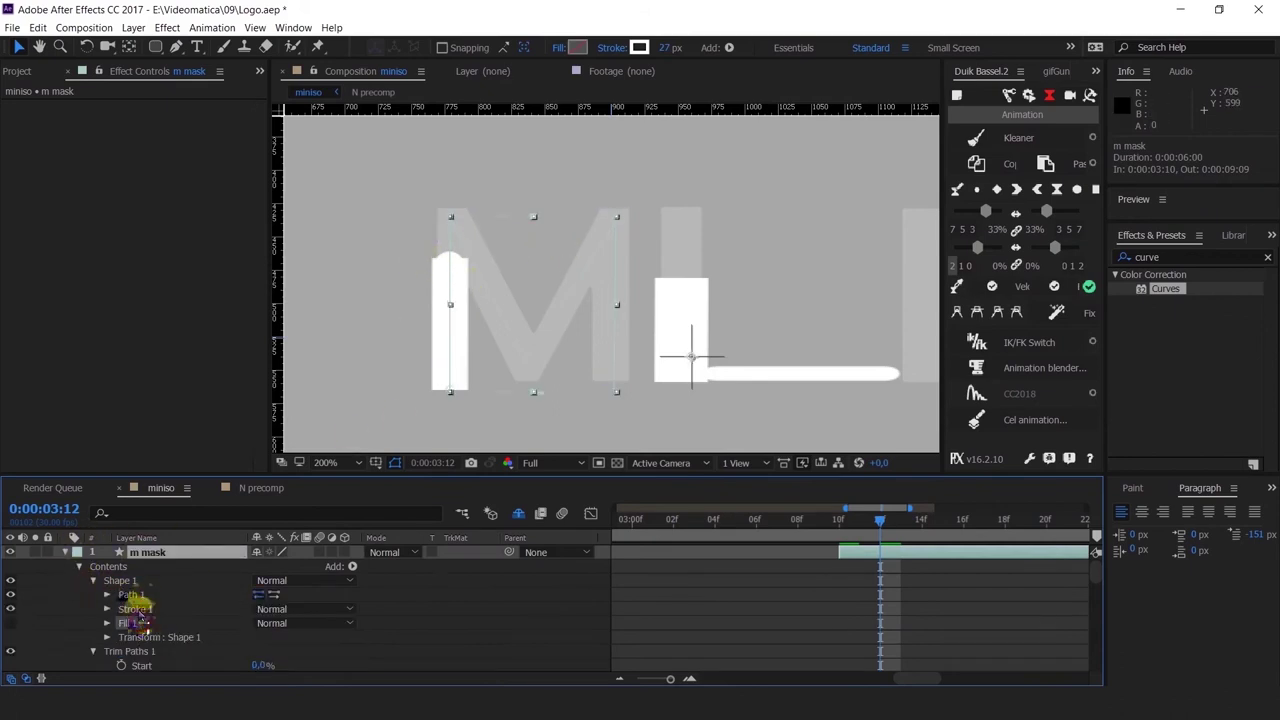
left_click(107, 609)
scroll(113, 614, "down", 2)
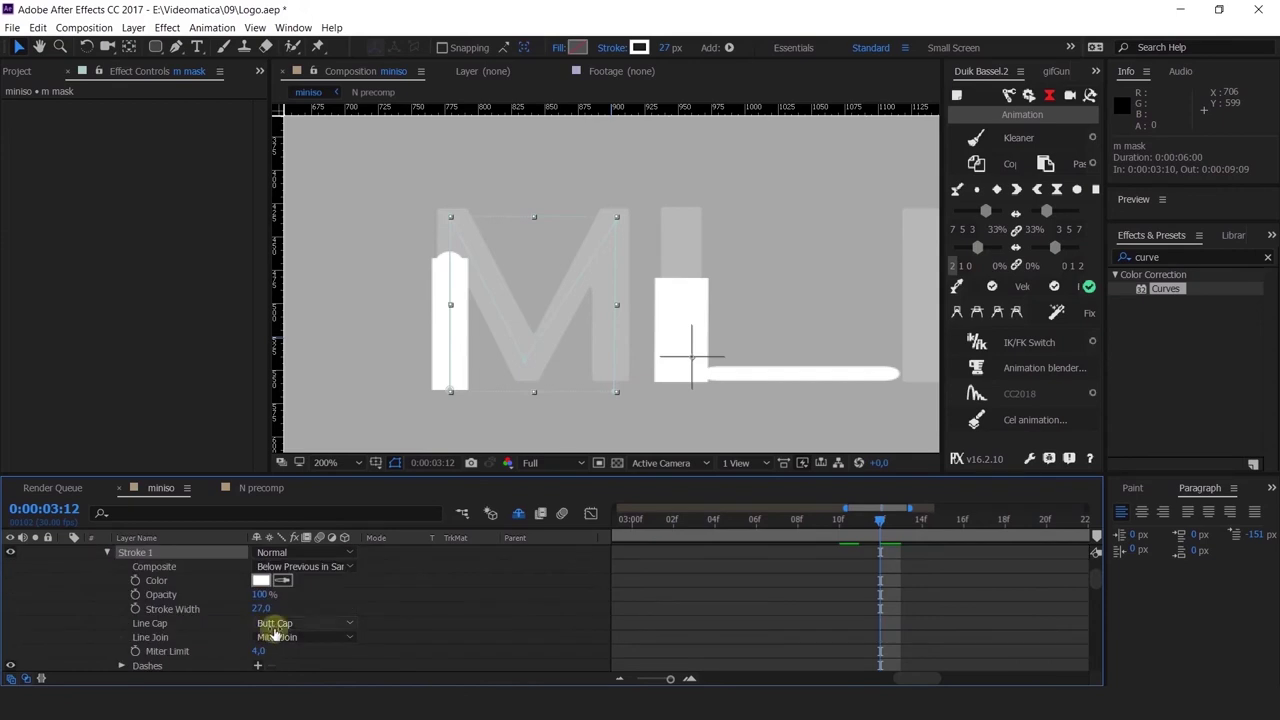
left_click(300, 623)
left_click(288, 653)
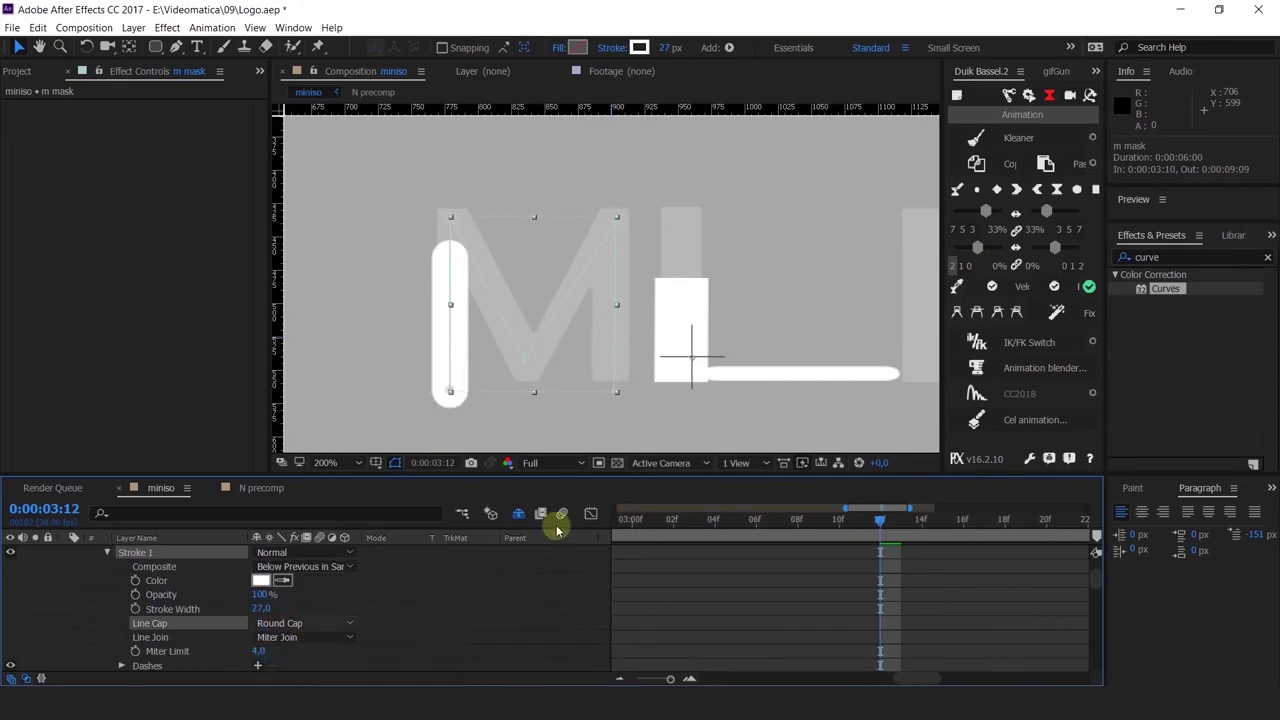
scroll(491, 543, "up", 2)
left_click(85, 553)
left_click(64, 552)
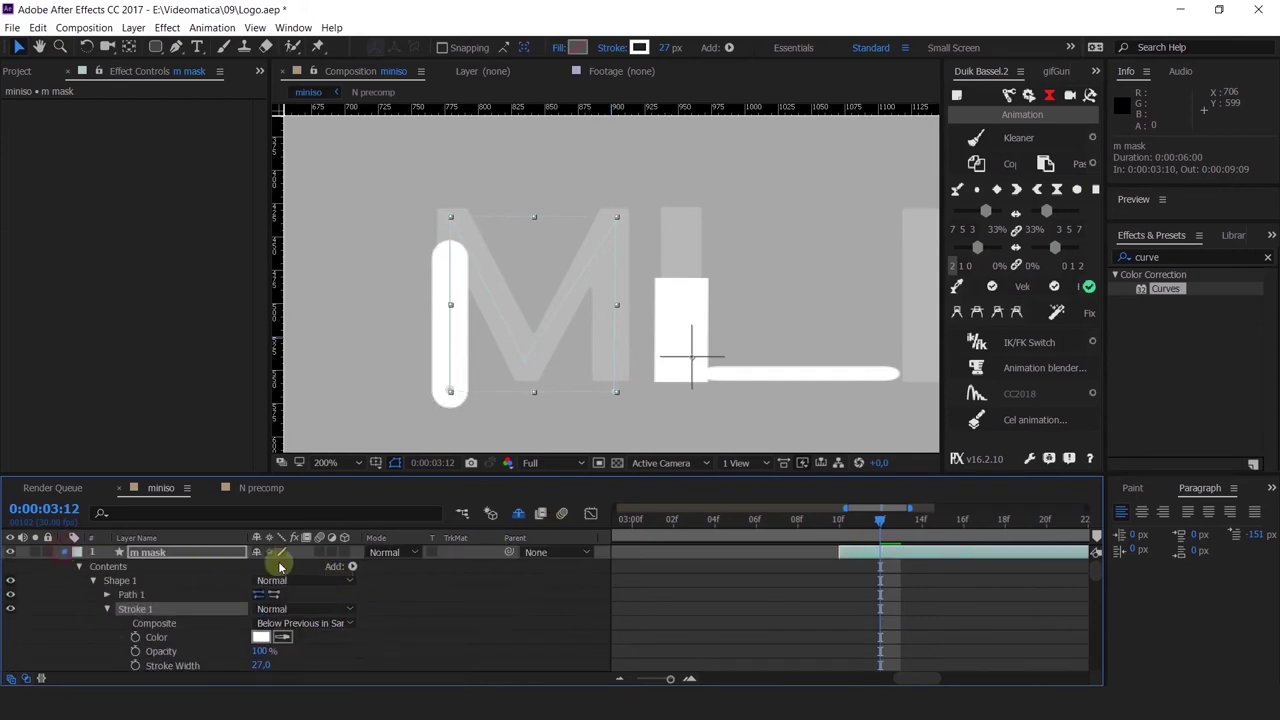
Step: Start the work area at 0:00:03:07, preview the dot turning into the M's stroke, and go to 0:00:03:15
left_click_drag(835, 520, 771, 540)
key("space")
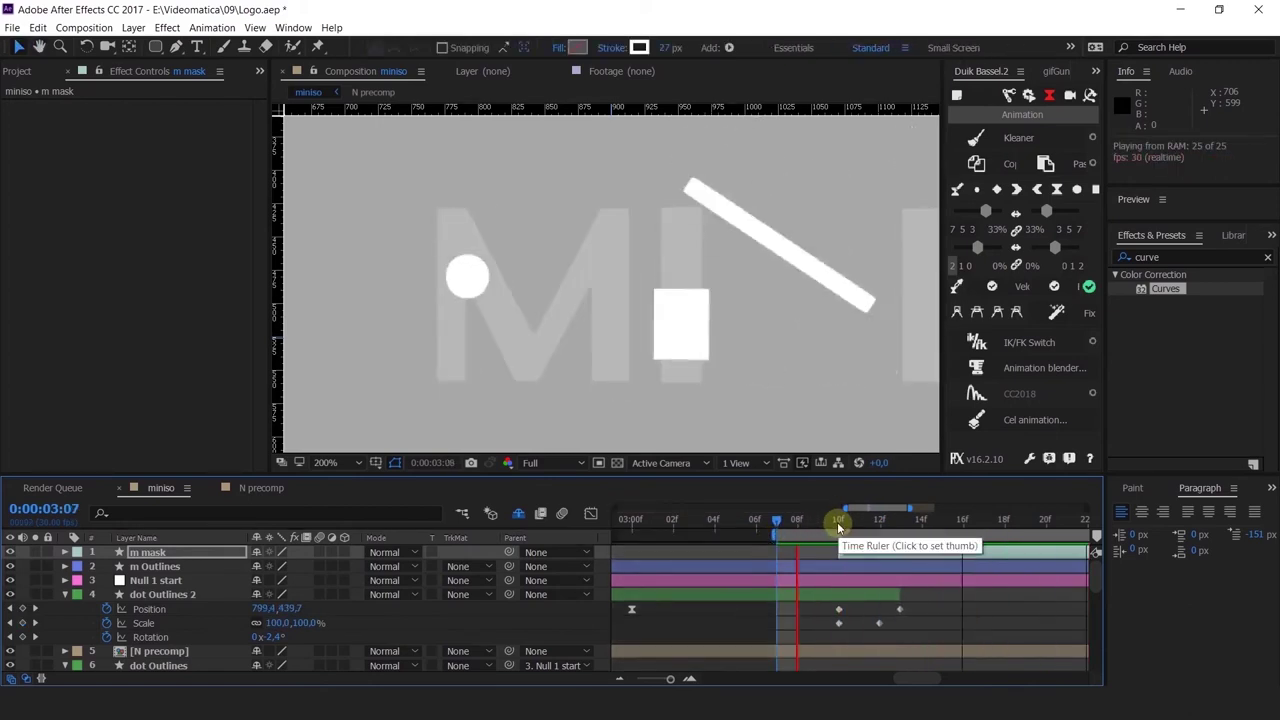
left_click_drag(838, 524, 939, 563)
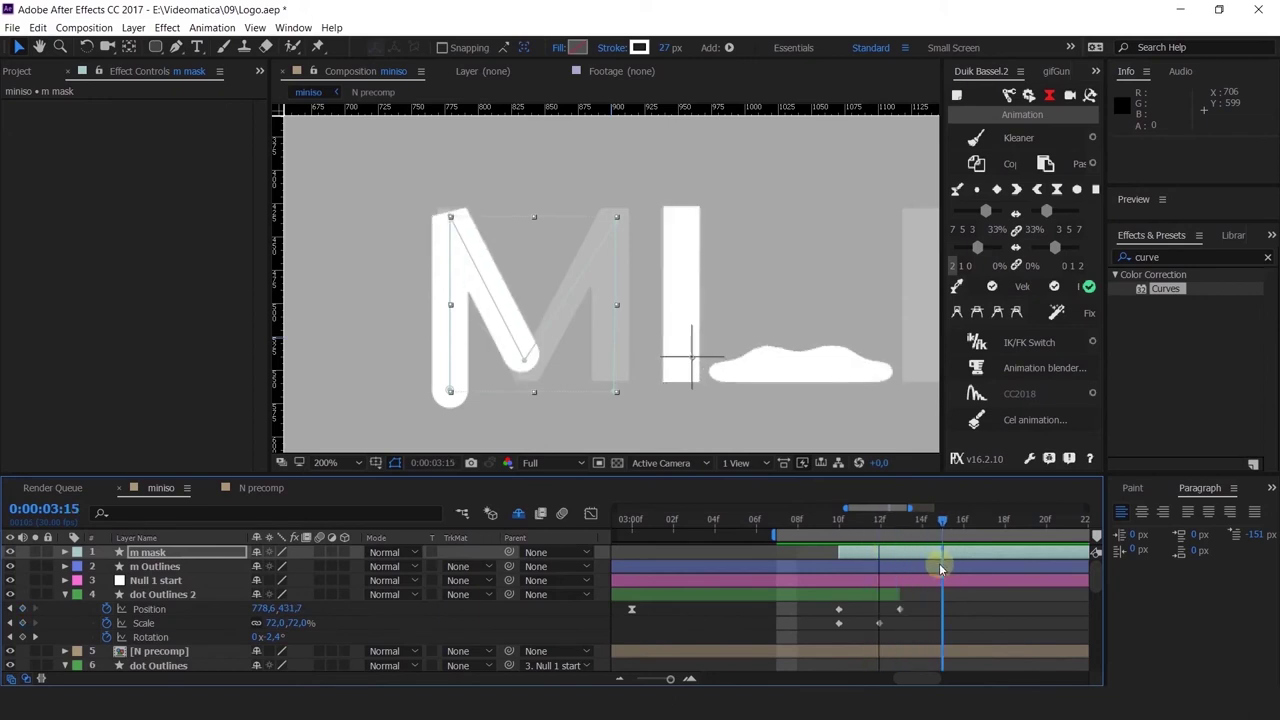
Step: Apply the Set Matte effect to the m Outlines layer
key("minus")
left_click(193, 572)
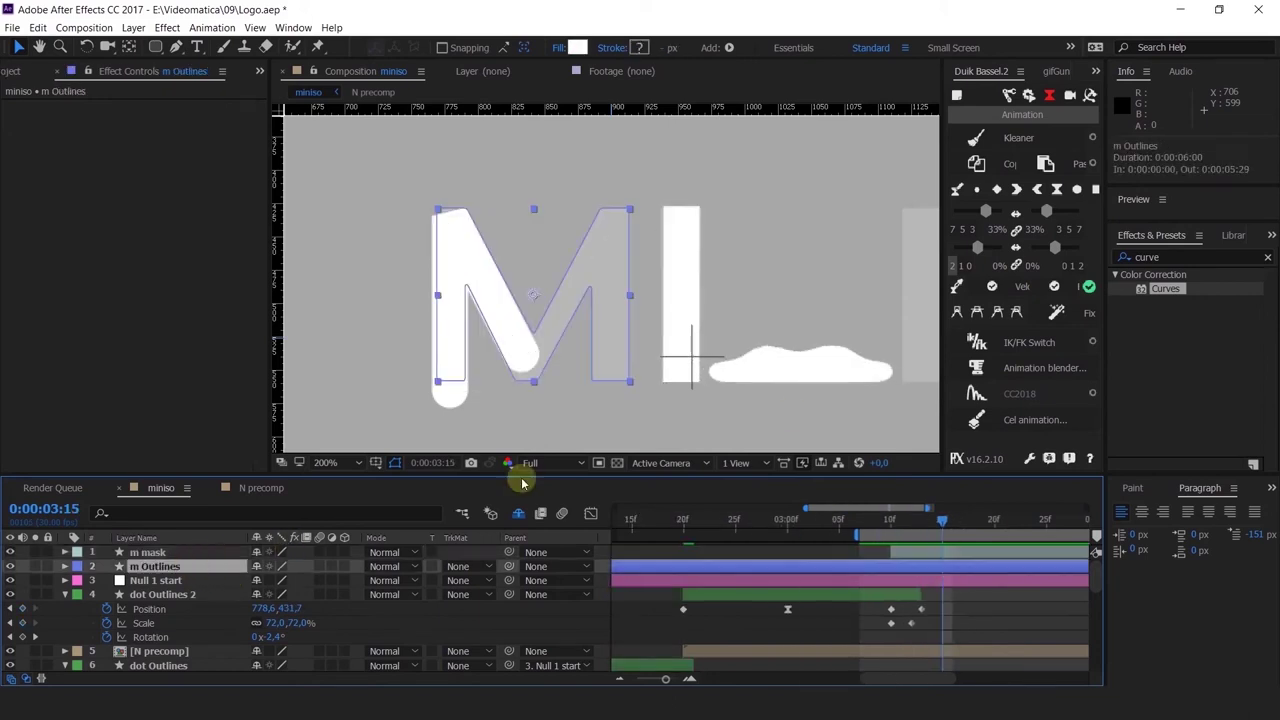
left_click(1148, 258)
type("se")
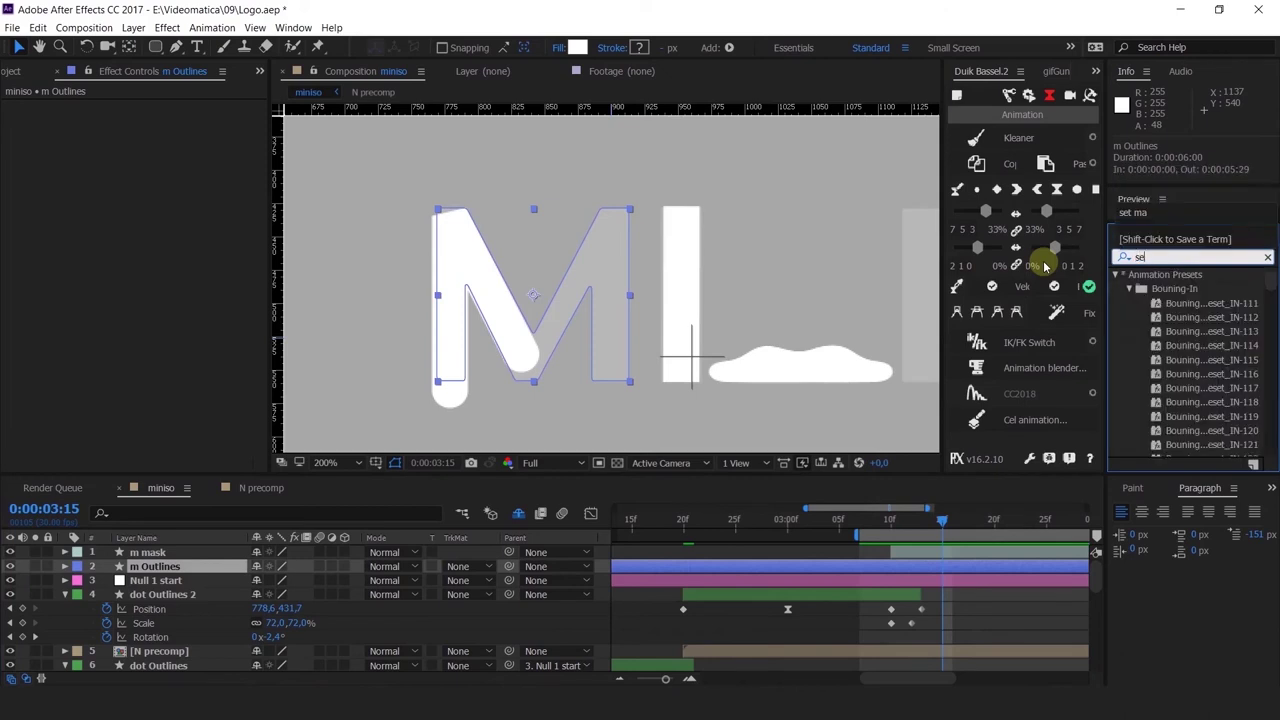
type("t mat")
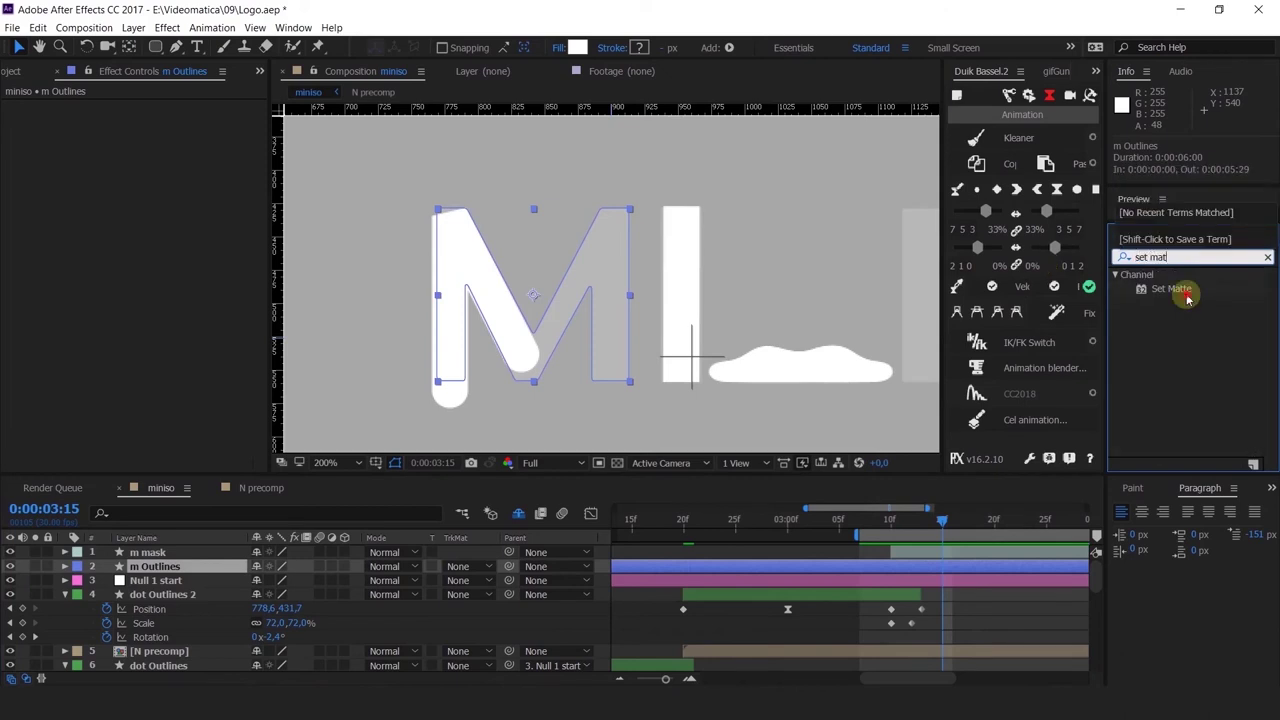
double_click(1172, 289)
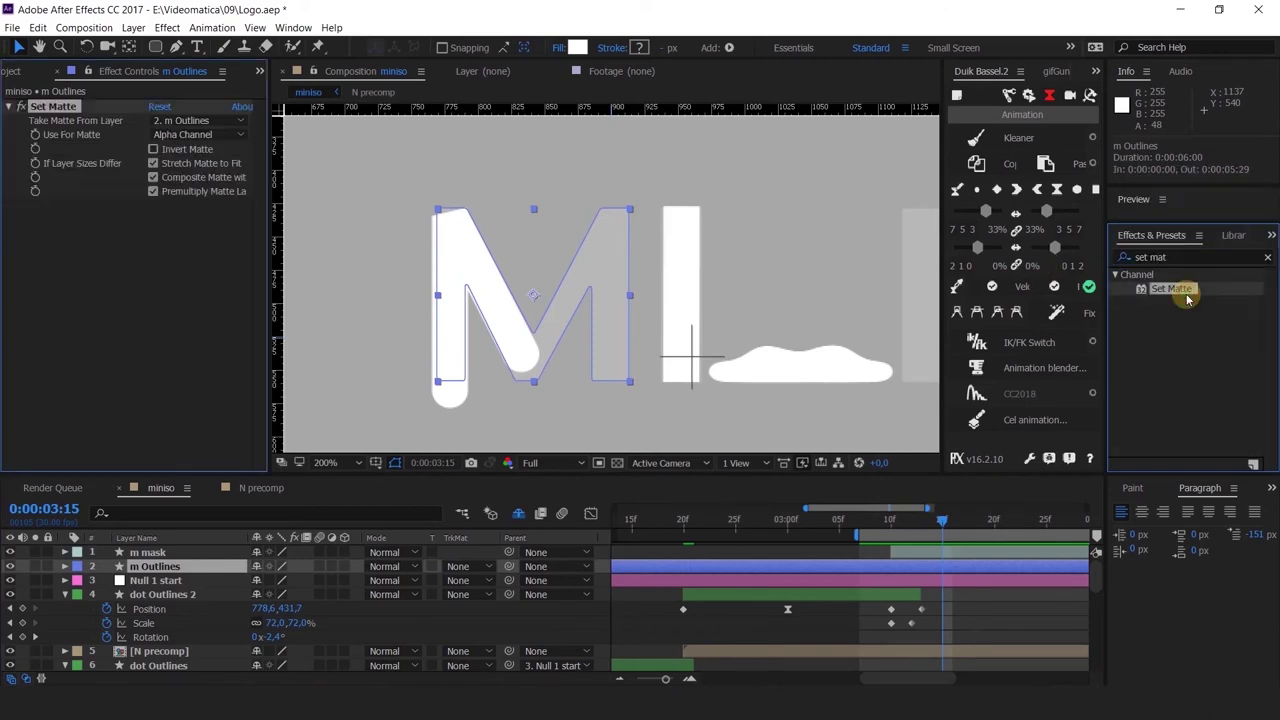
Step: Set the Set Matte effect on m Outlines to take its matte from the m mask layer, and hide m mask
left_click(140, 568)
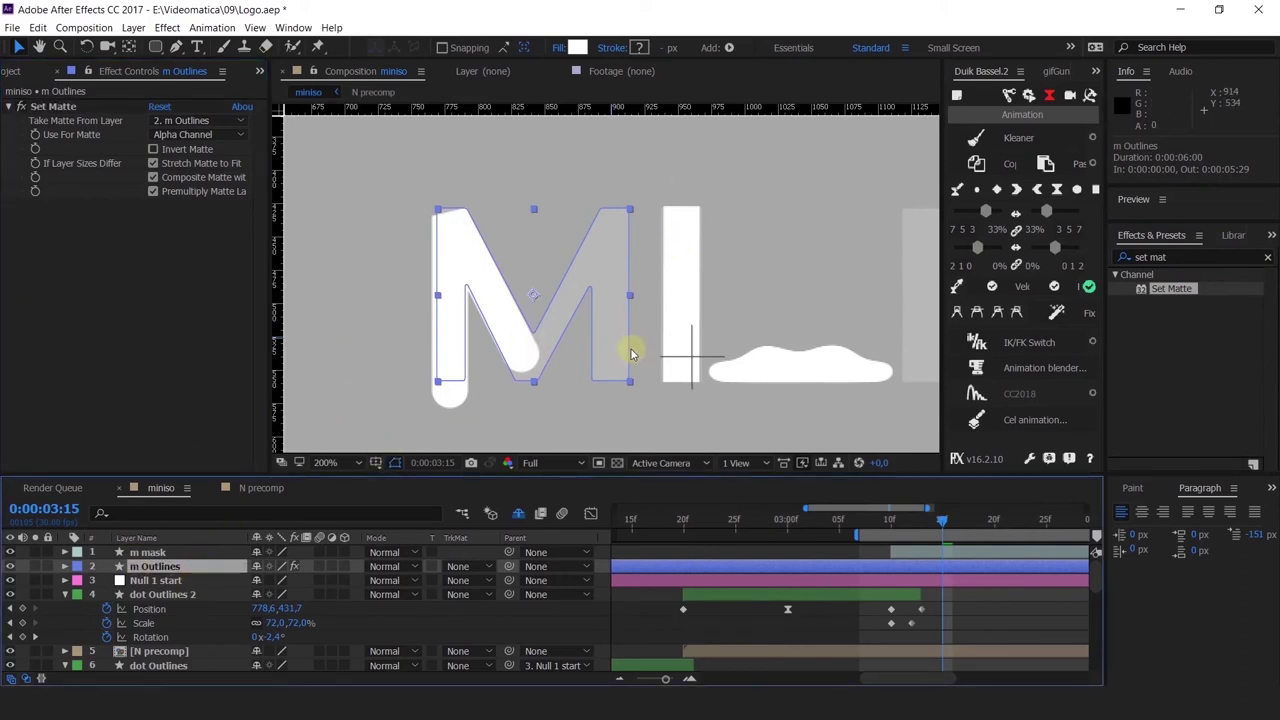
left_click(187, 122)
left_click(196, 152)
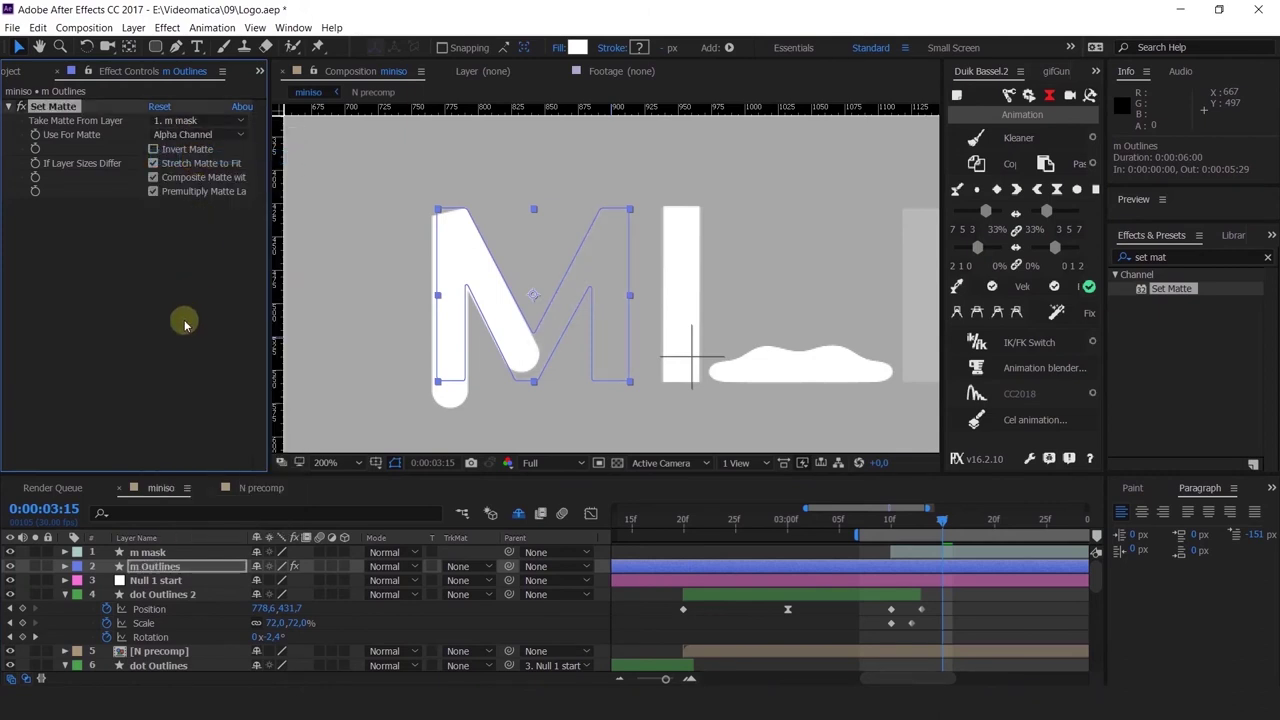
left_click(155, 553)
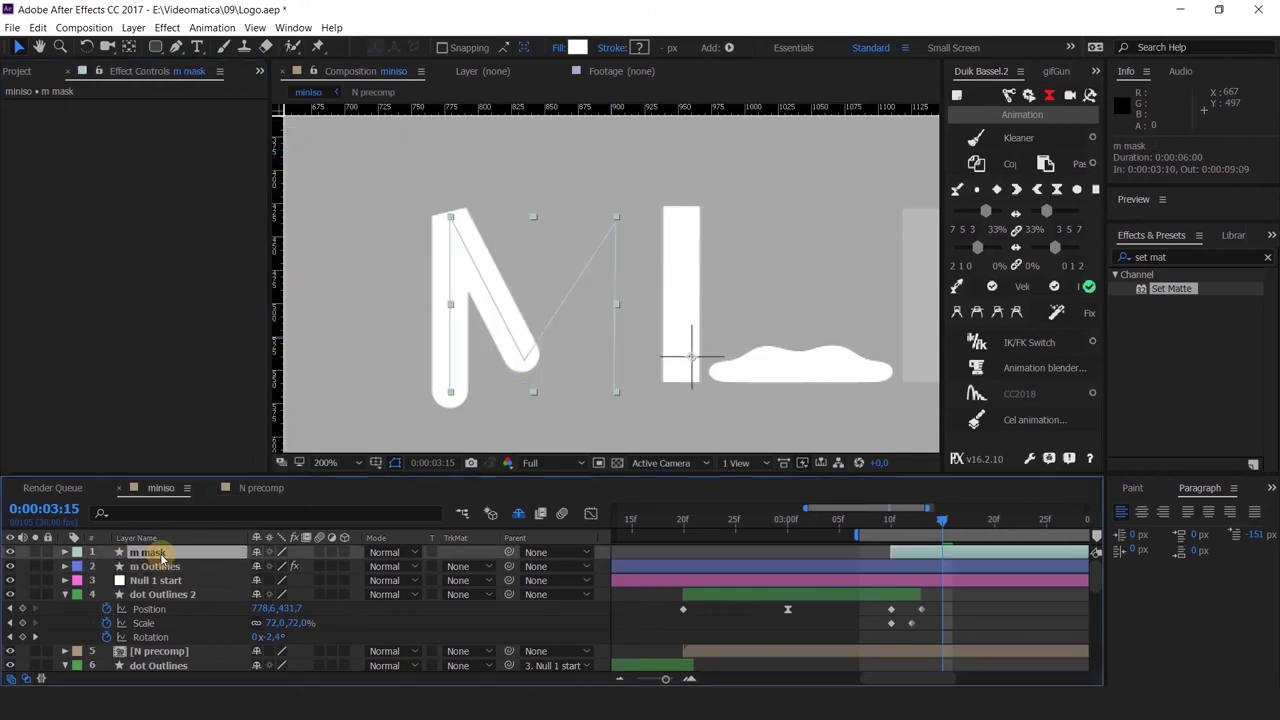
left_click(11, 552)
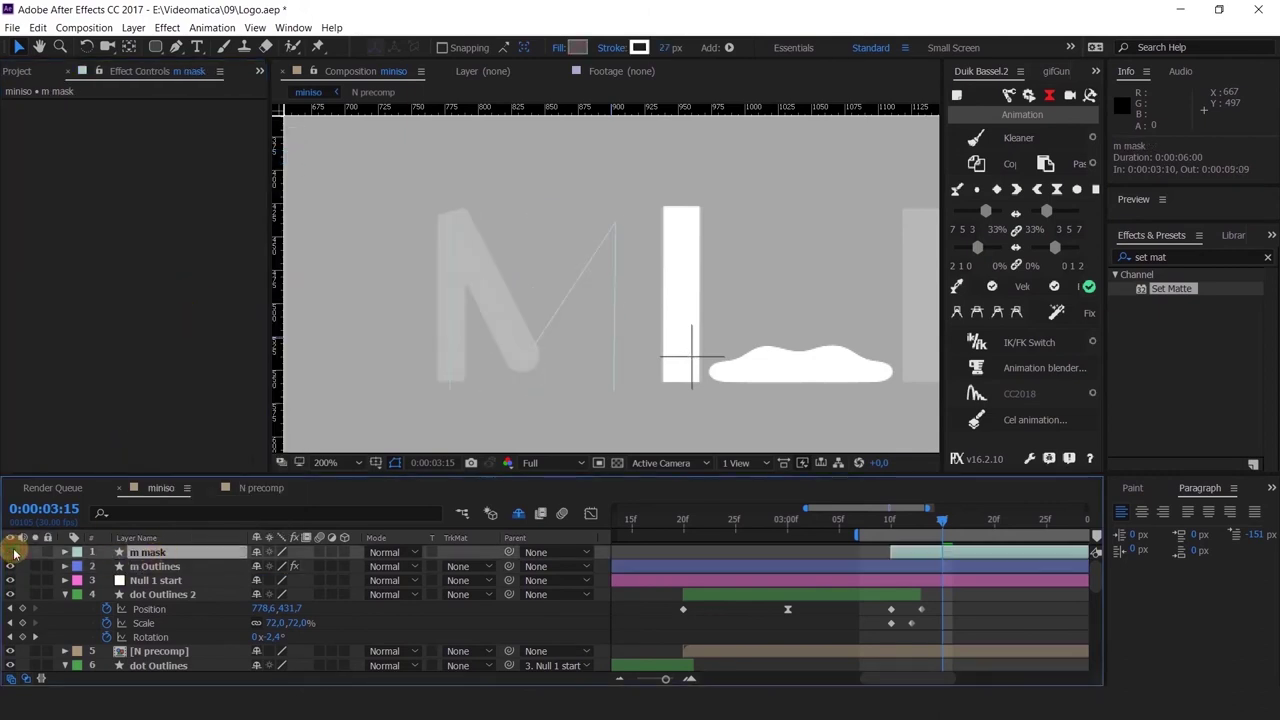
Step: Raise the m Outlines layer's Opacity to 100% and preview the masked M reveal
left_click(177, 568)
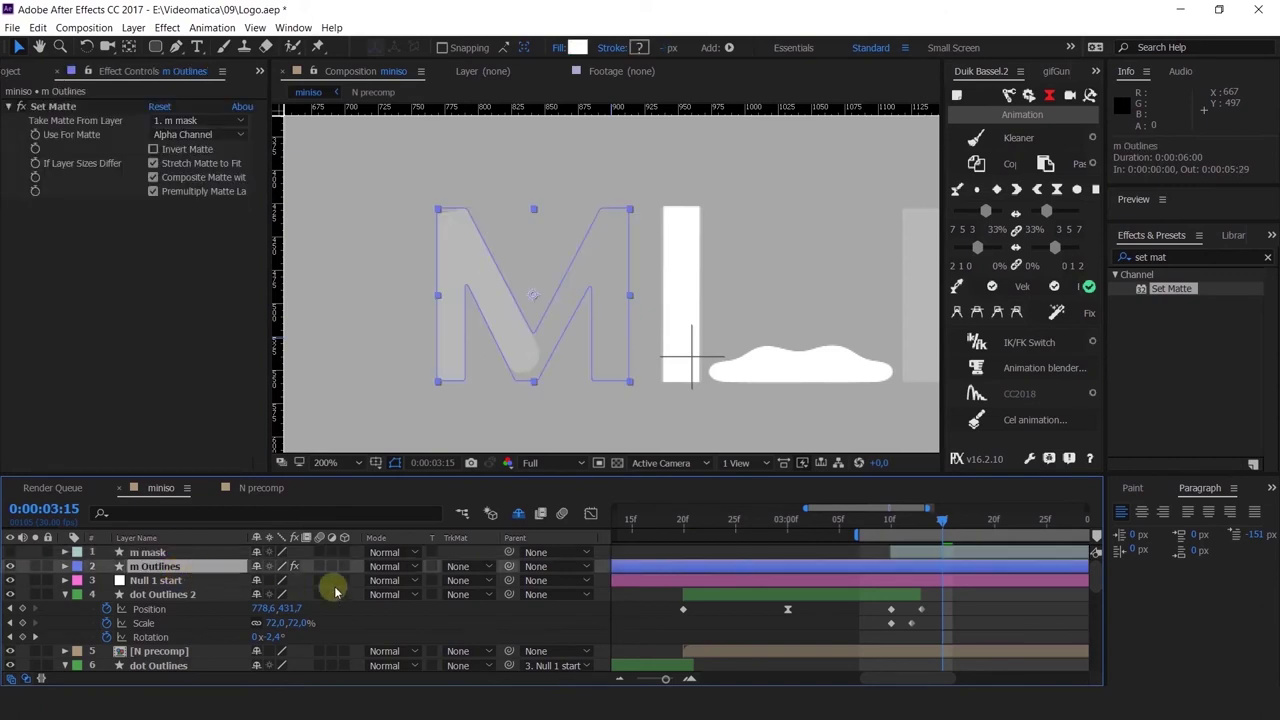
key("t")
left_click_drag(256, 586, 729, 589)
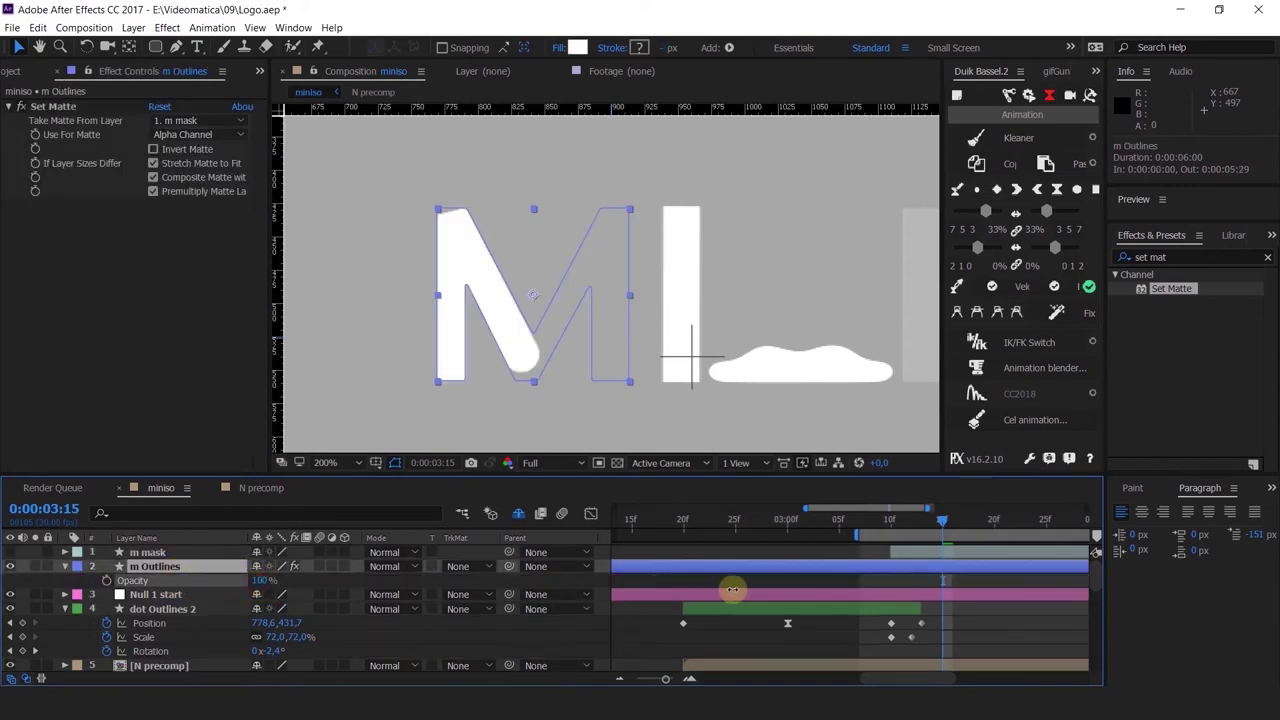
left_click_drag(893, 521, 959, 541)
key("space")
Step: Move the upper-left vertex of the m mask's Path 1 slightly upward and increase the stroke width to 37 px
left_click(951, 556)
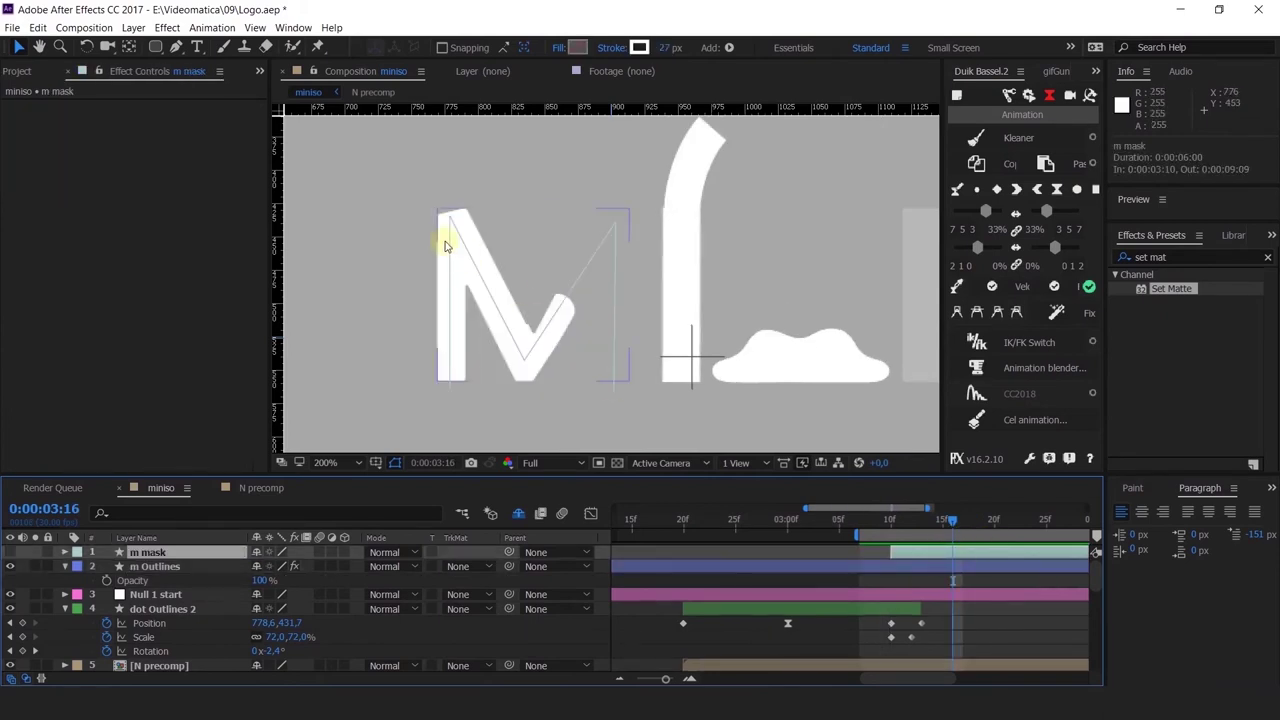
left_click(64, 554)
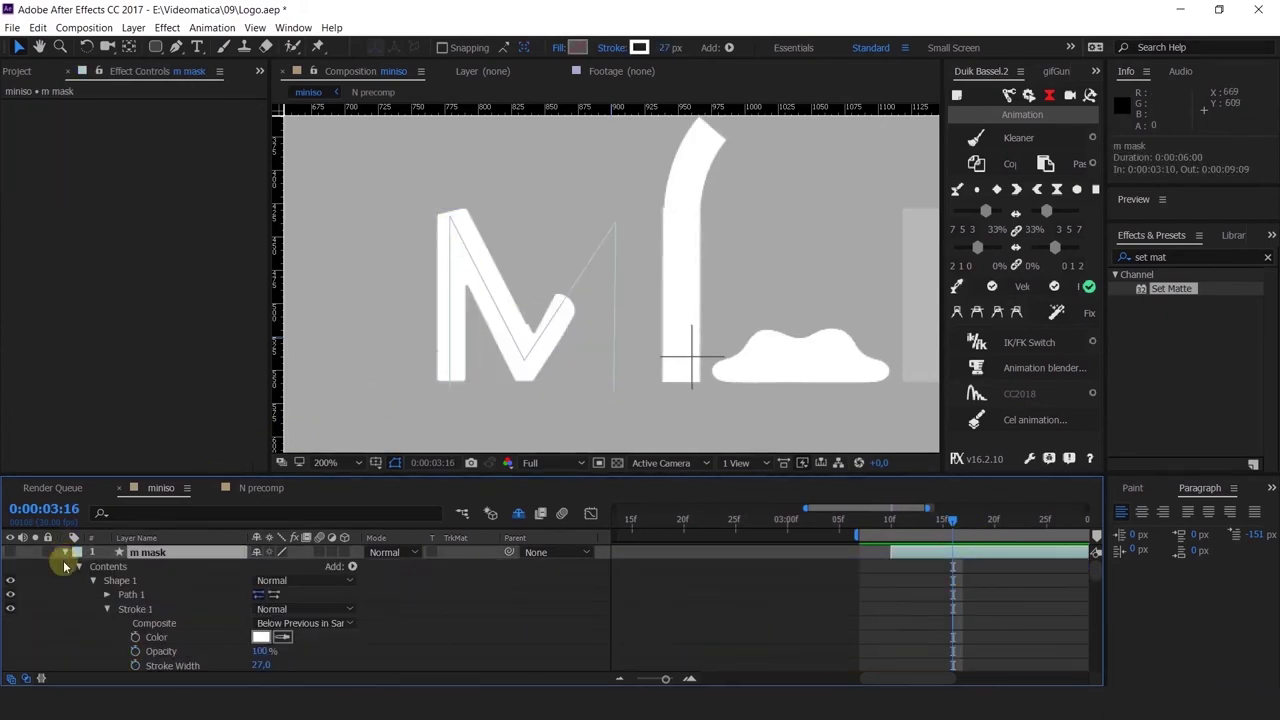
left_click(122, 598)
left_click_drag(451, 216, 451, 200)
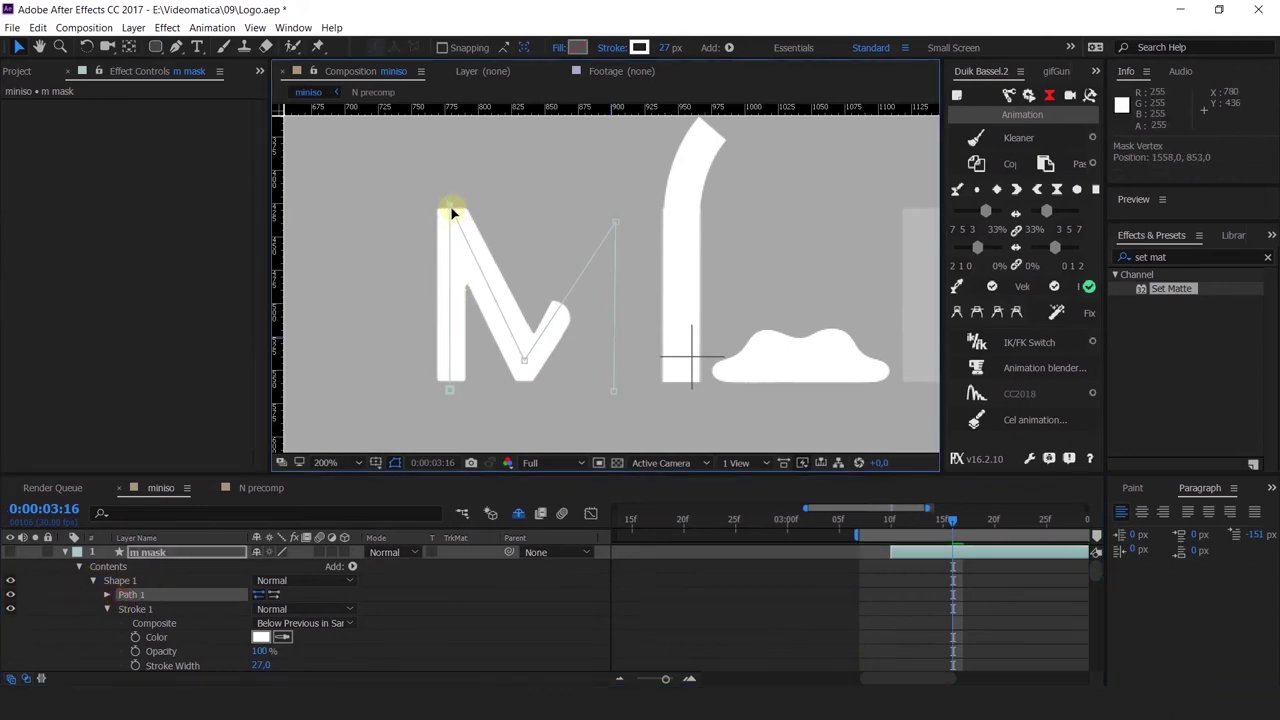
left_click_drag(668, 47, 694, 59)
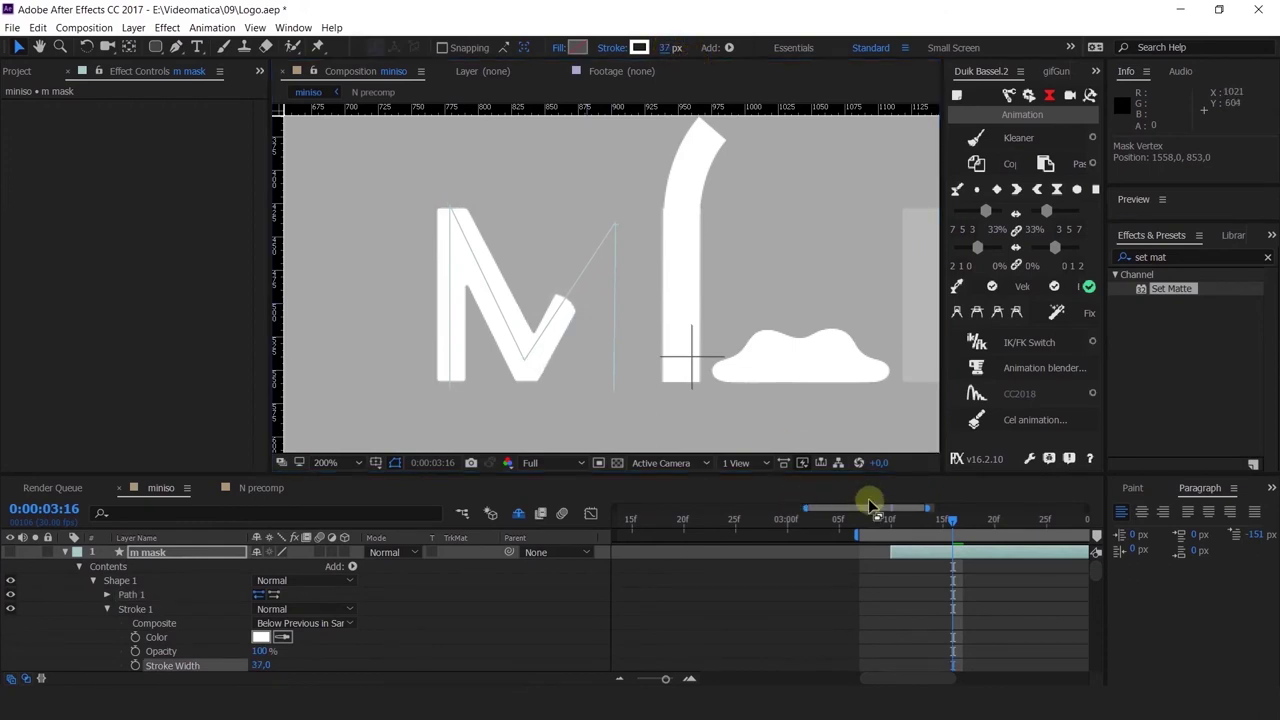
Step: Move the last Position keyframe of the dot Outlines 2 layer to 0:00:03:12
left_click_drag(894, 524, 899, 532)
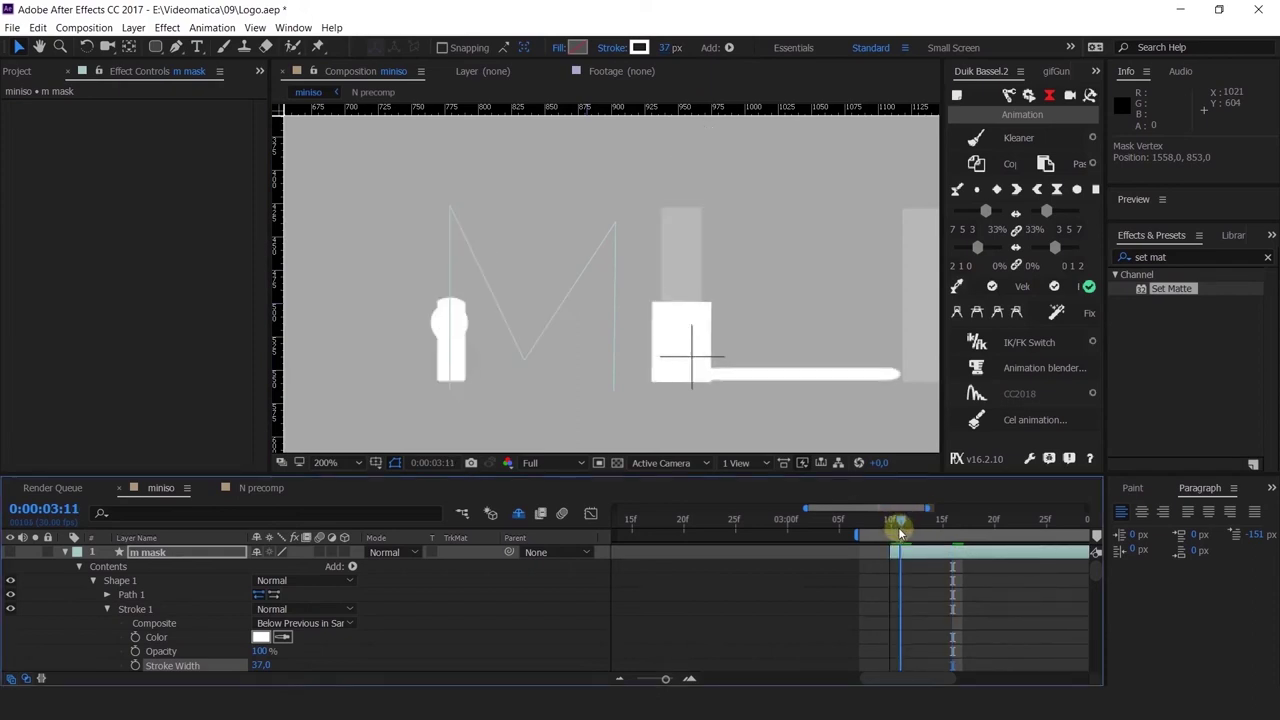
scroll(943, 596, "down", 10)
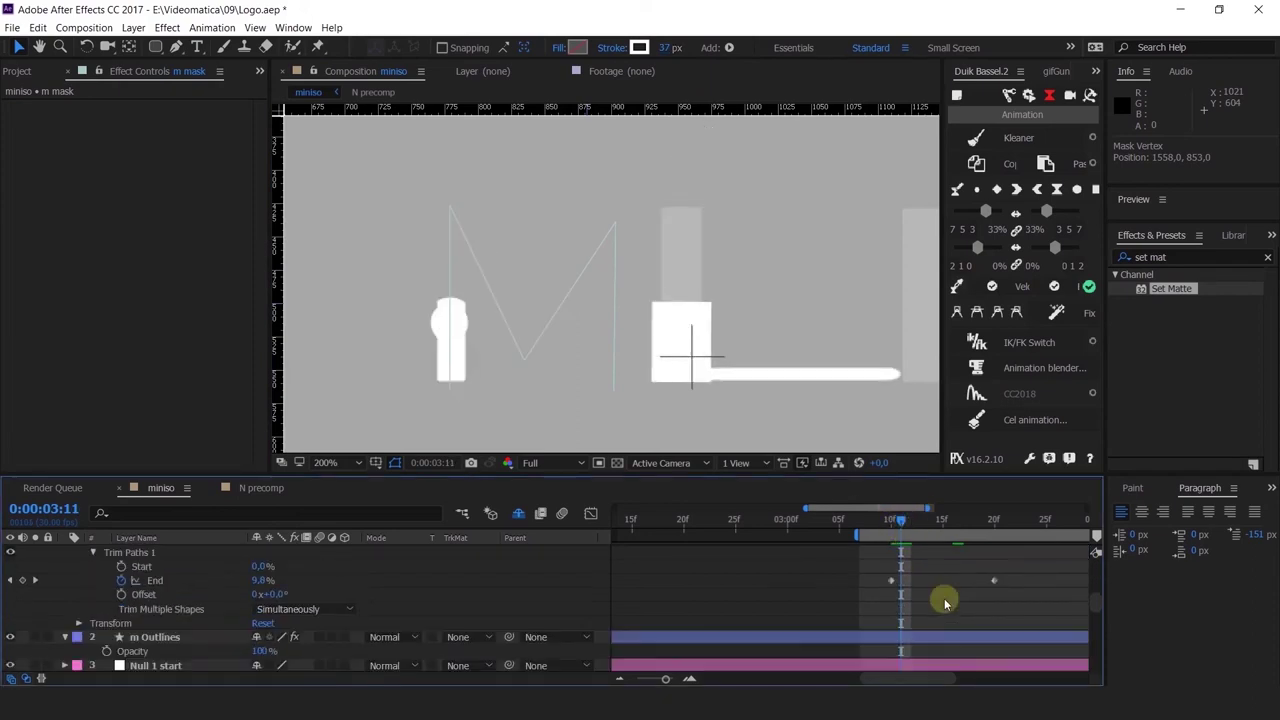
scroll(944, 601, "up", 4)
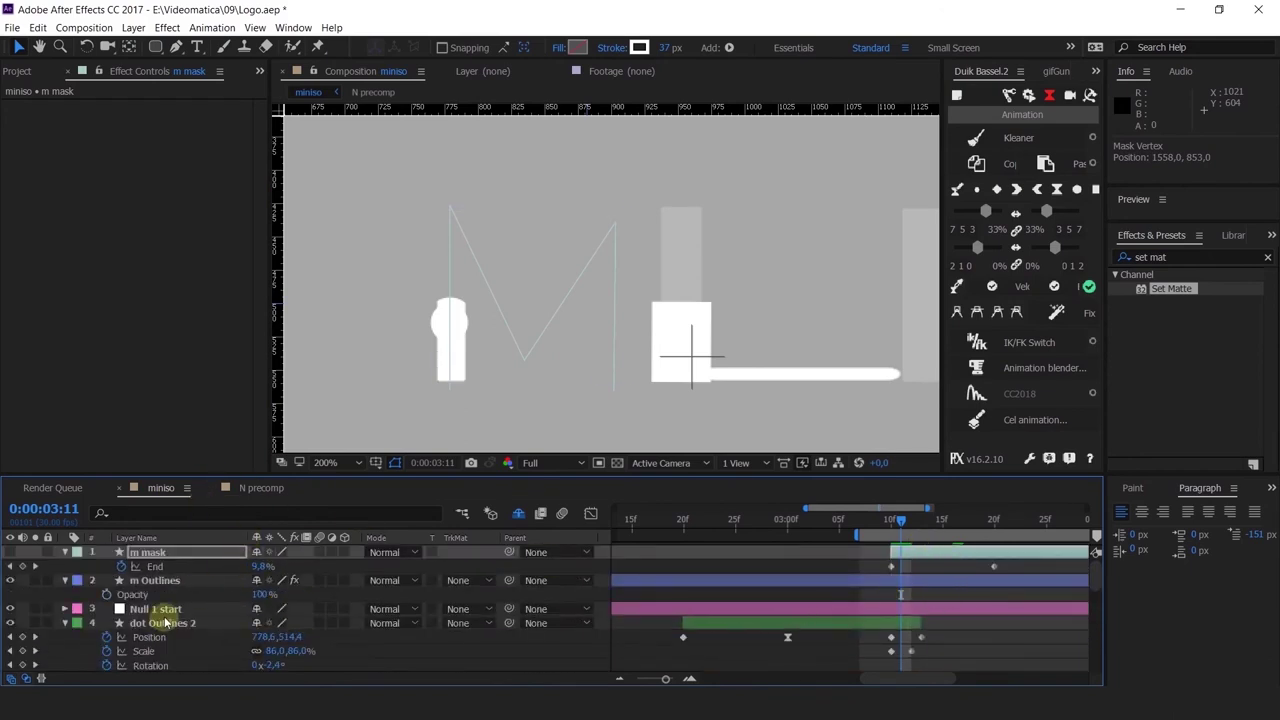
scroll(165, 623, "down", 3)
left_click(158, 580)
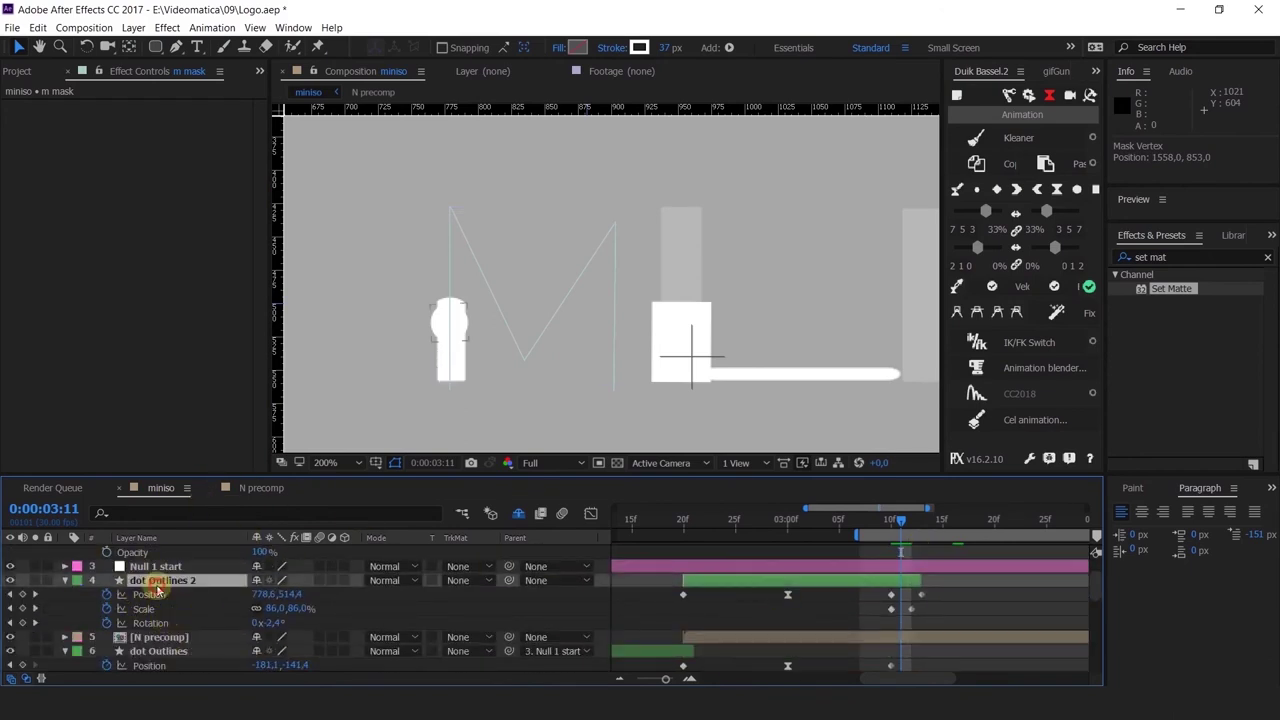
key("=")
key("=")
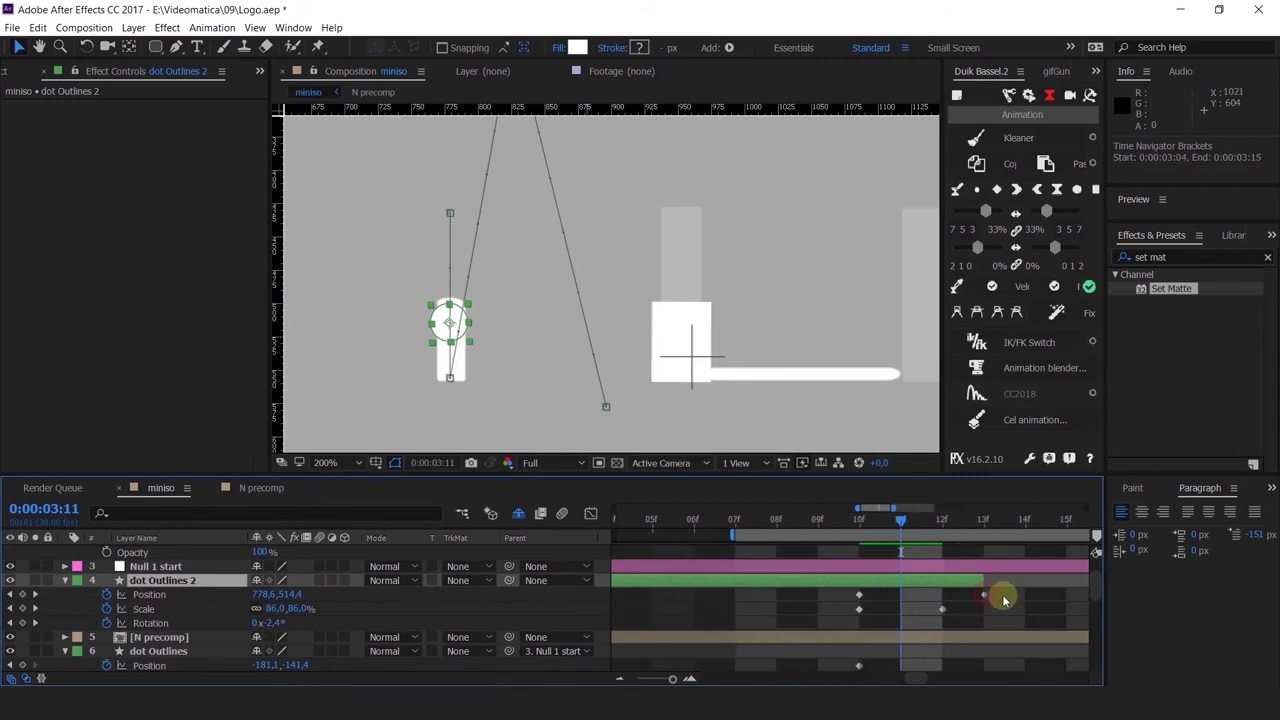
left_click_drag(1005, 598, 943, 594)
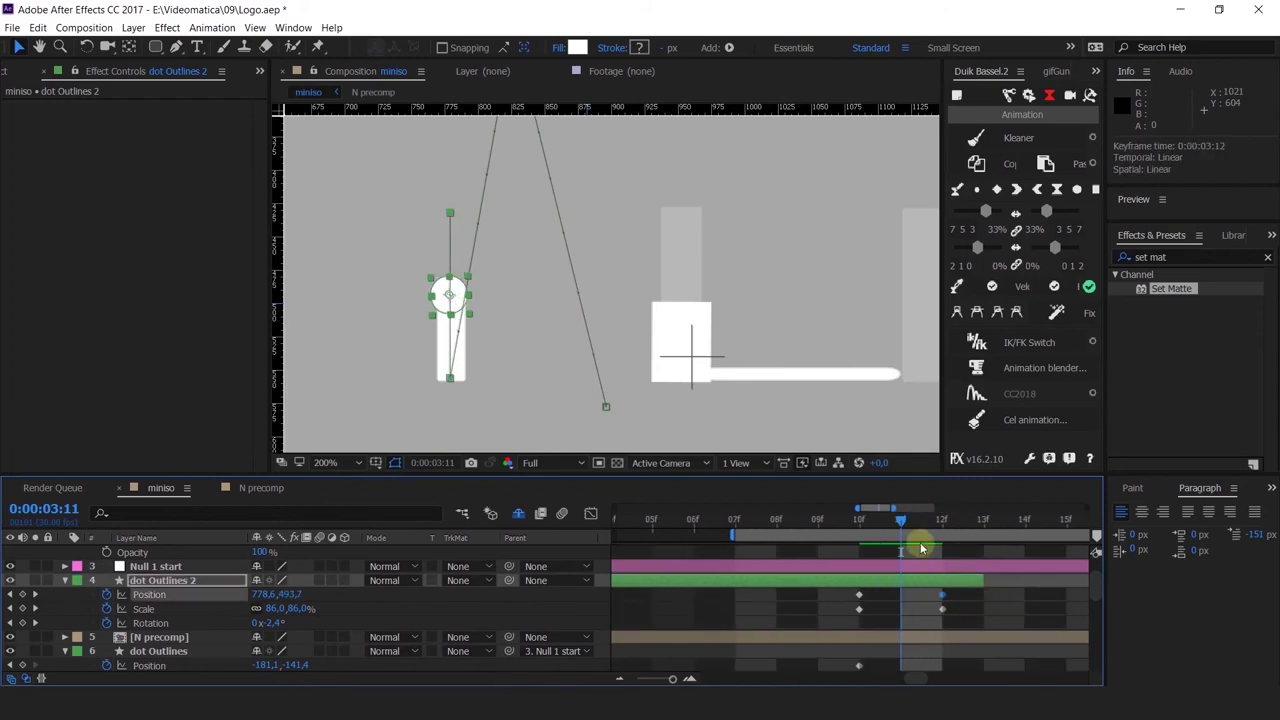
Step: Move the 72% Scale keyframe of dot Outlines 2 to 0:00:03:11 and preview the change
left_click(942, 521)
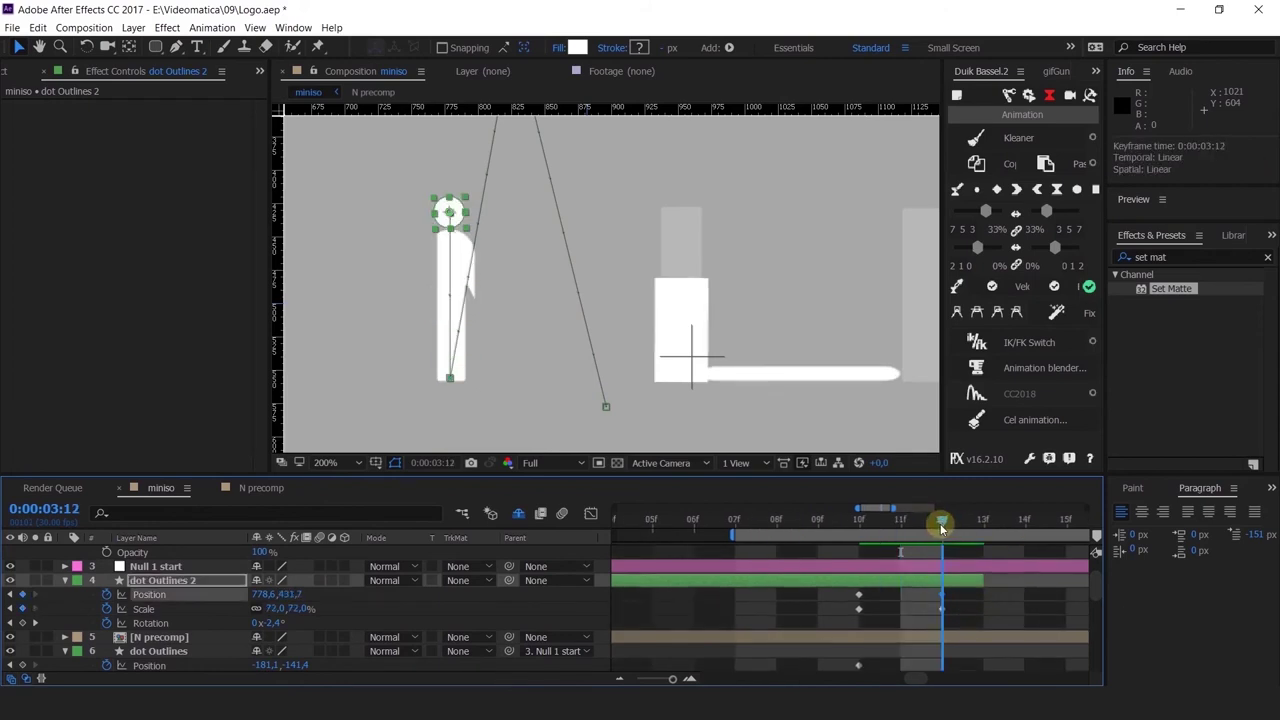
left_click_drag(918, 523, 902, 551)
left_click(932, 591)
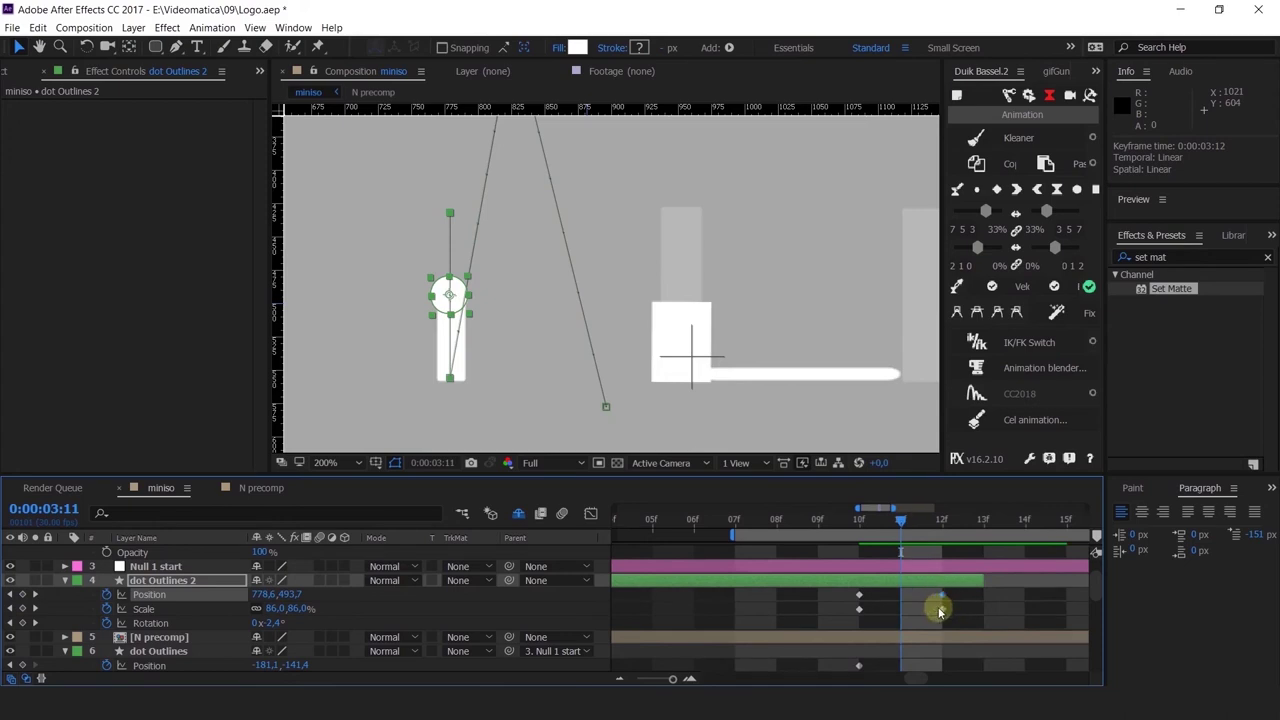
left_click_drag(940, 612, 898, 612)
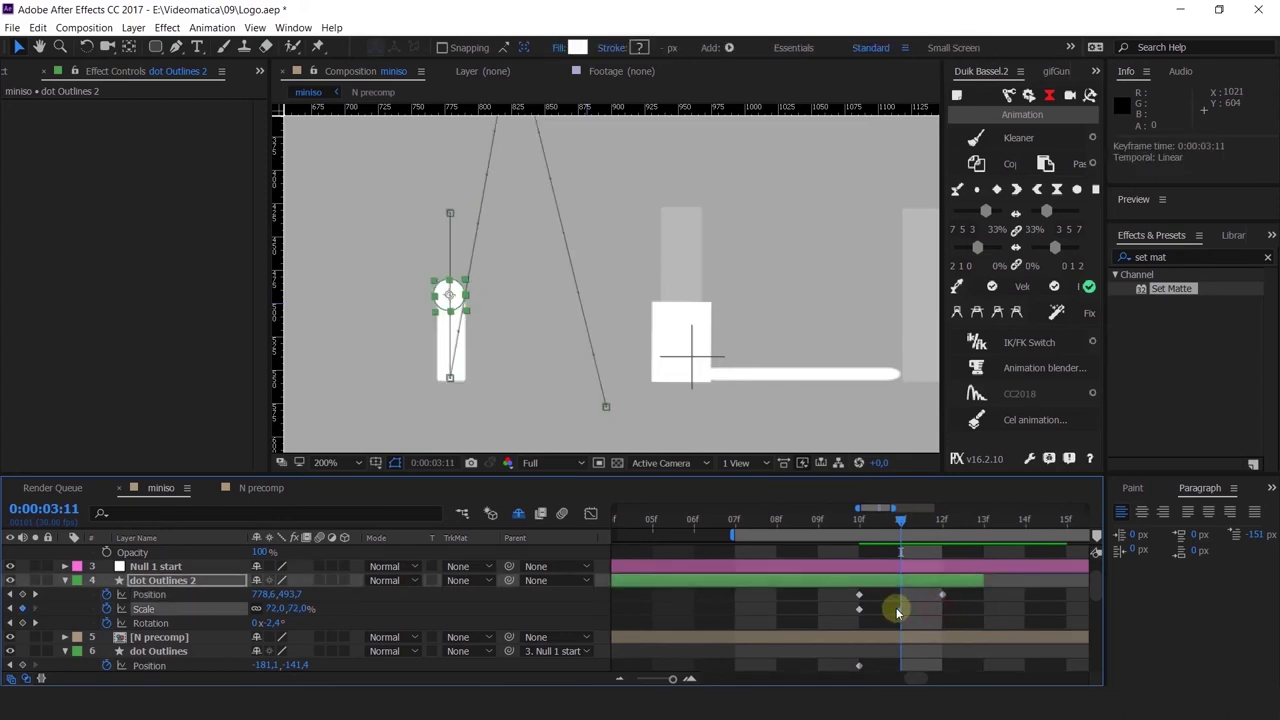
left_click(854, 525)
key("space")
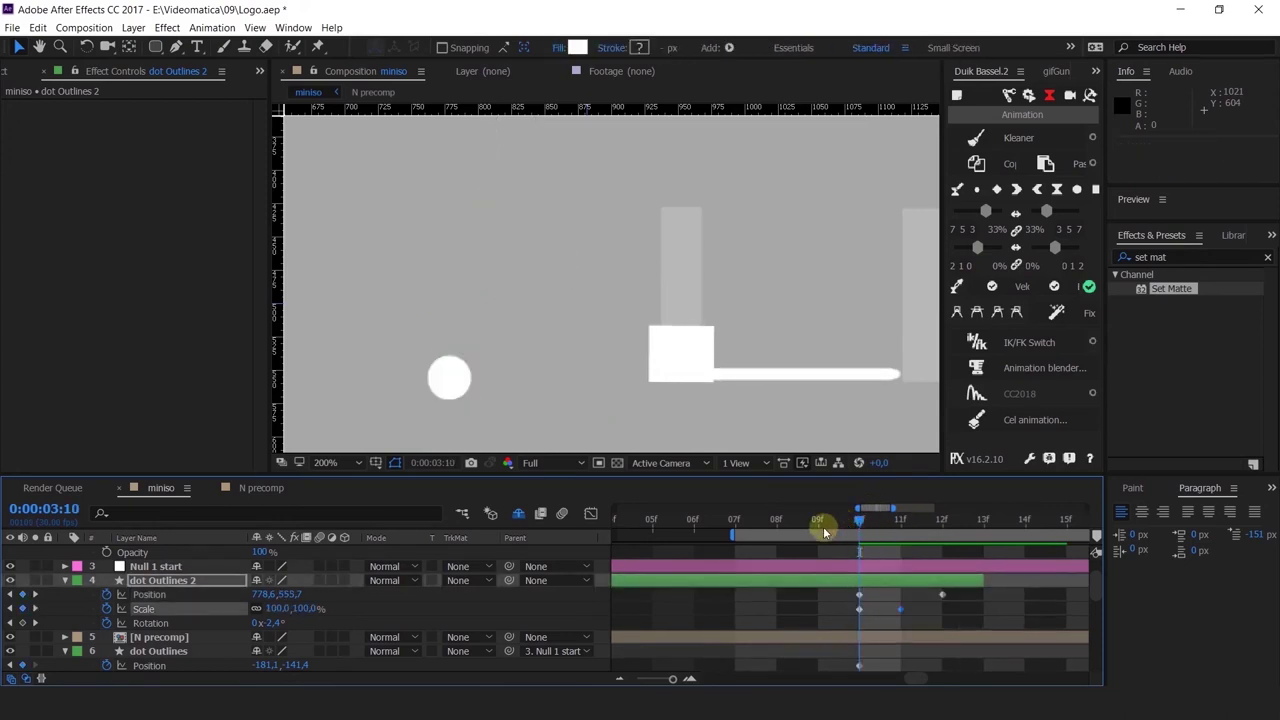
Step: Trim the dot Outlines 2 layer to an out point of 0:00:03:11 and preview the M animation from 0:00:03:09
left_click_drag(825, 535, 943, 535)
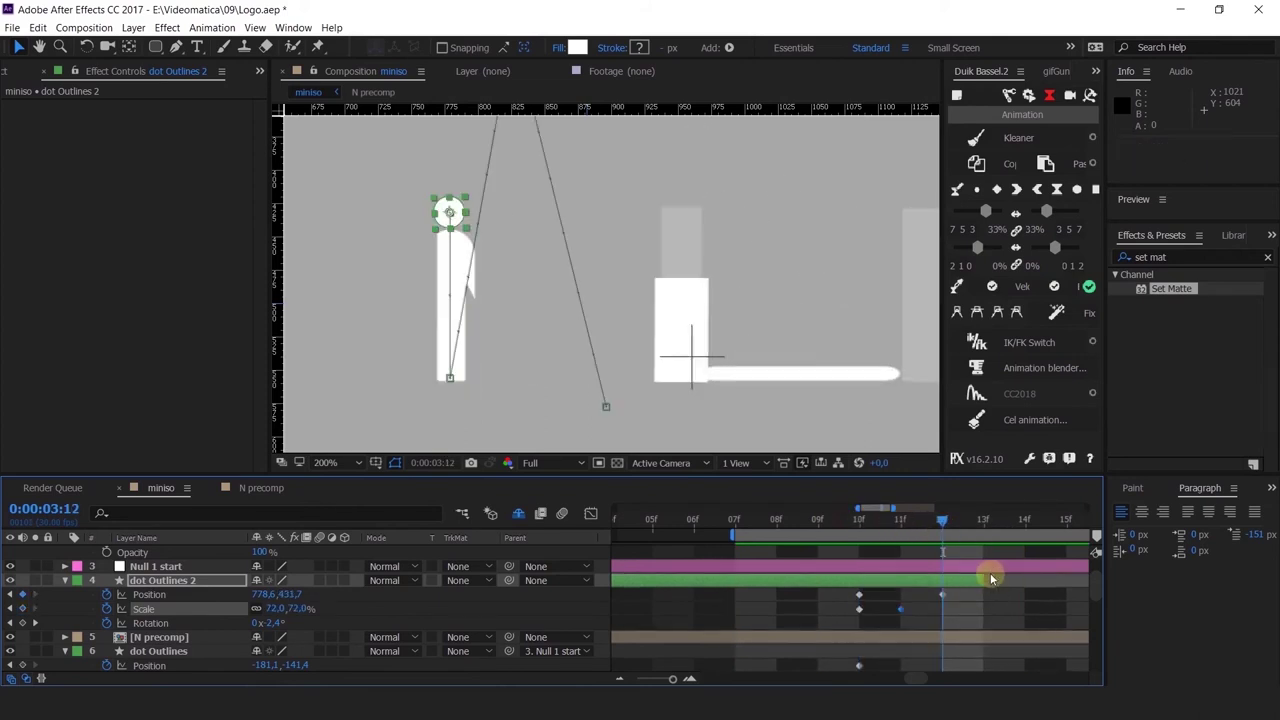
left_click_drag(982, 581, 941, 581)
left_click(896, 524)
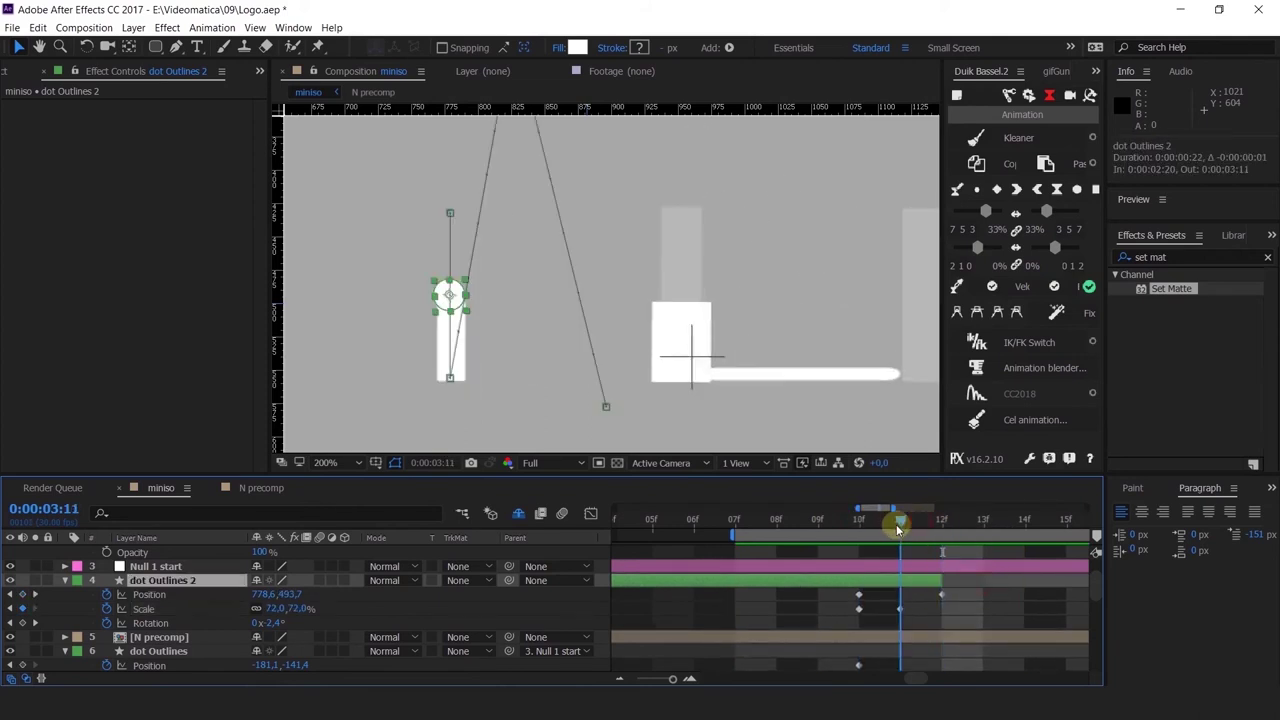
left_click(817, 516)
key("minus")
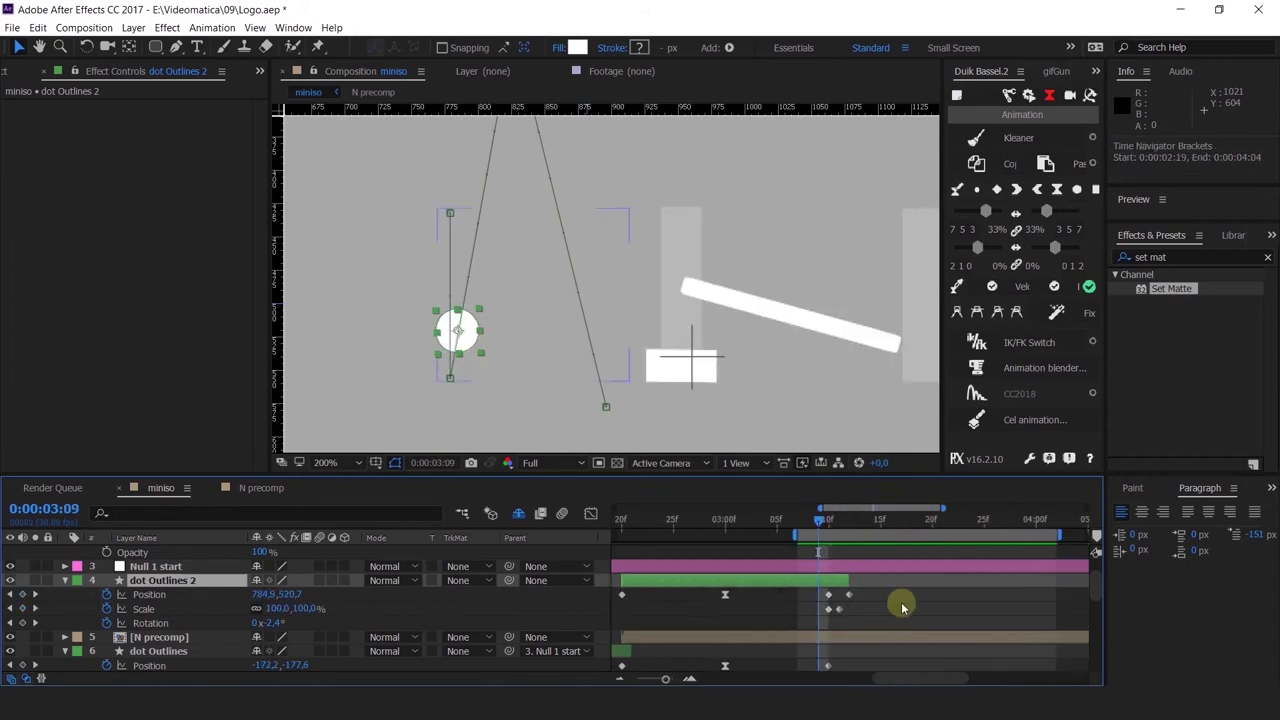
key("space")
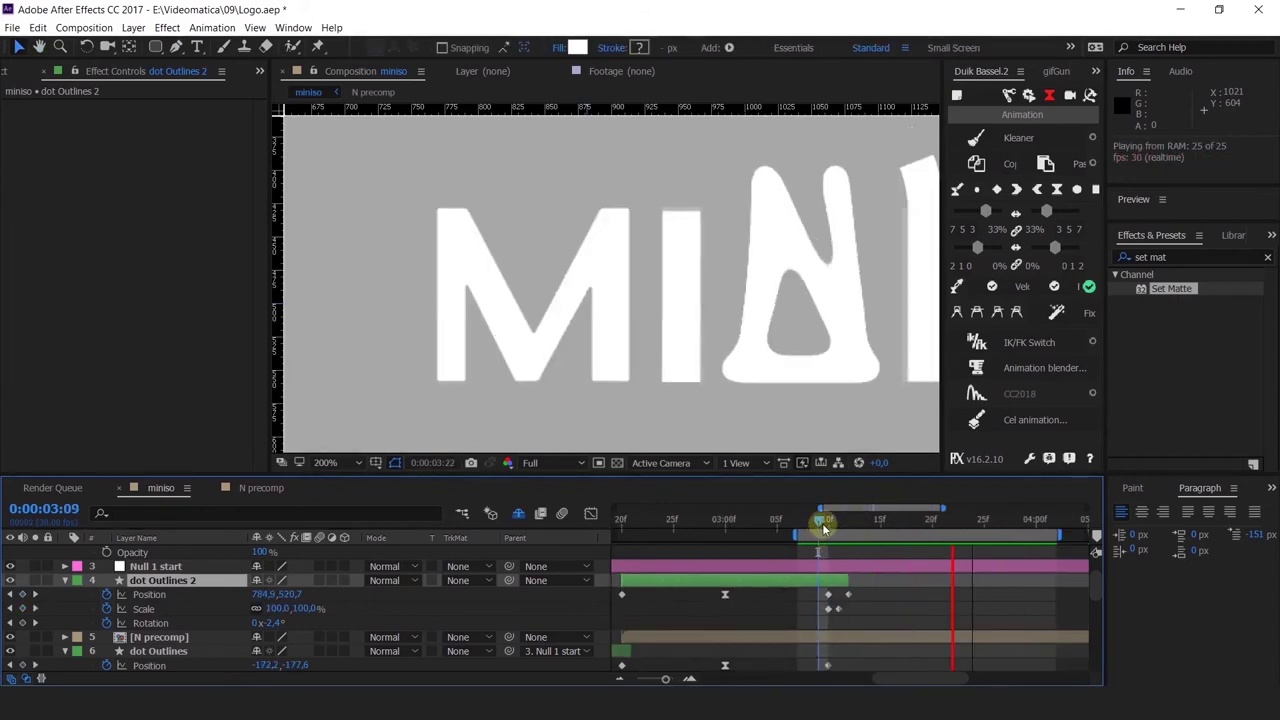
key("space")
Step: Move the m mask's last End keyframe to 0:00:03:23, lengthen its incoming ease in the speed graph, and preview
scroll(938, 578, "up", 2)
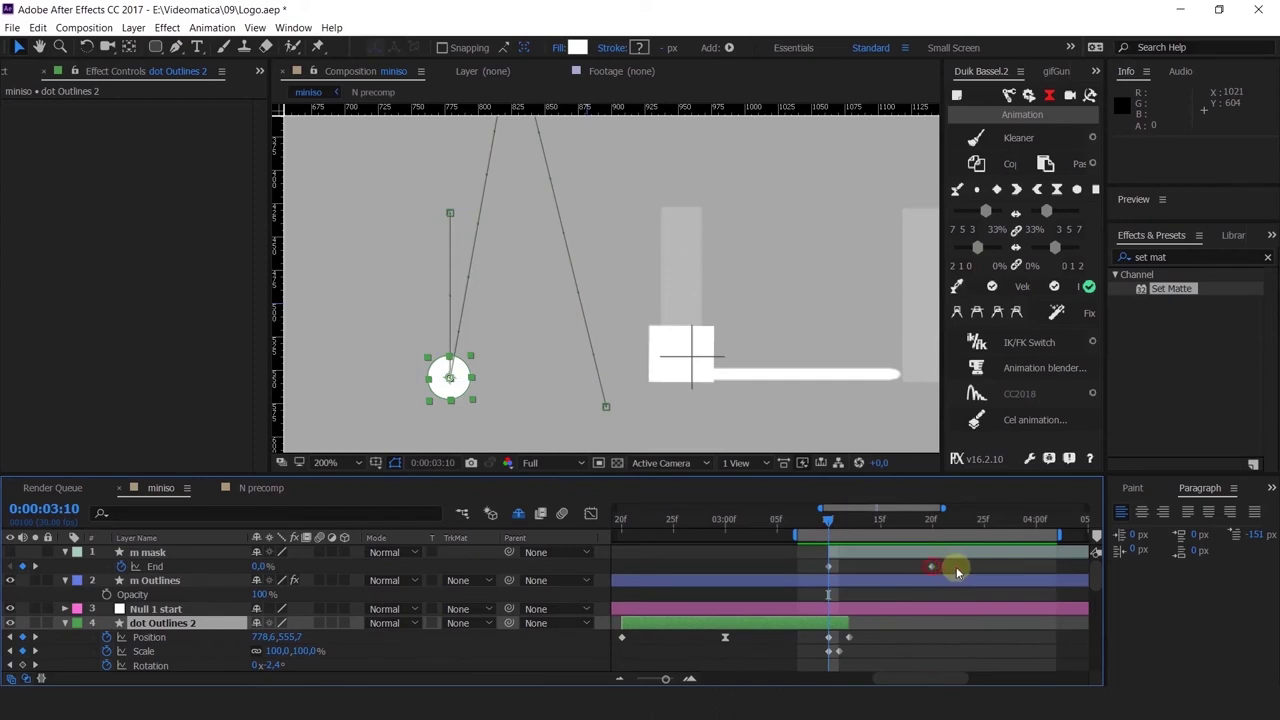
left_click(959, 567)
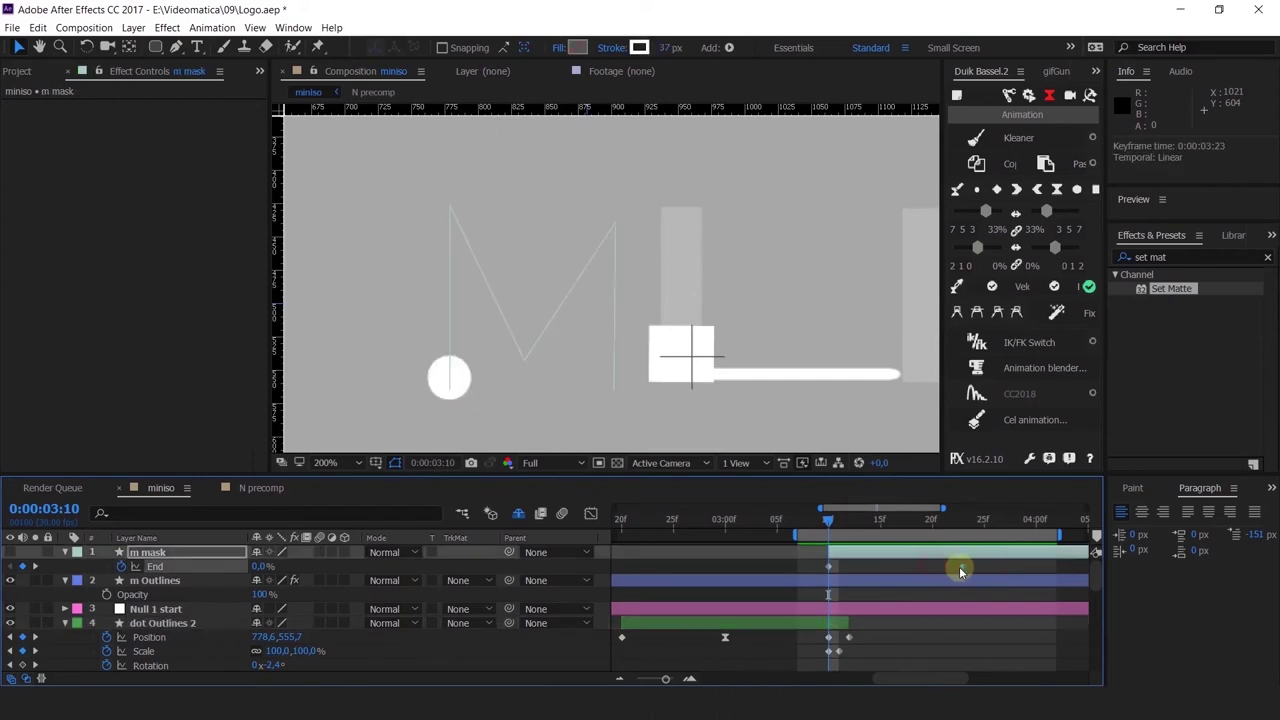
left_click(592, 514)
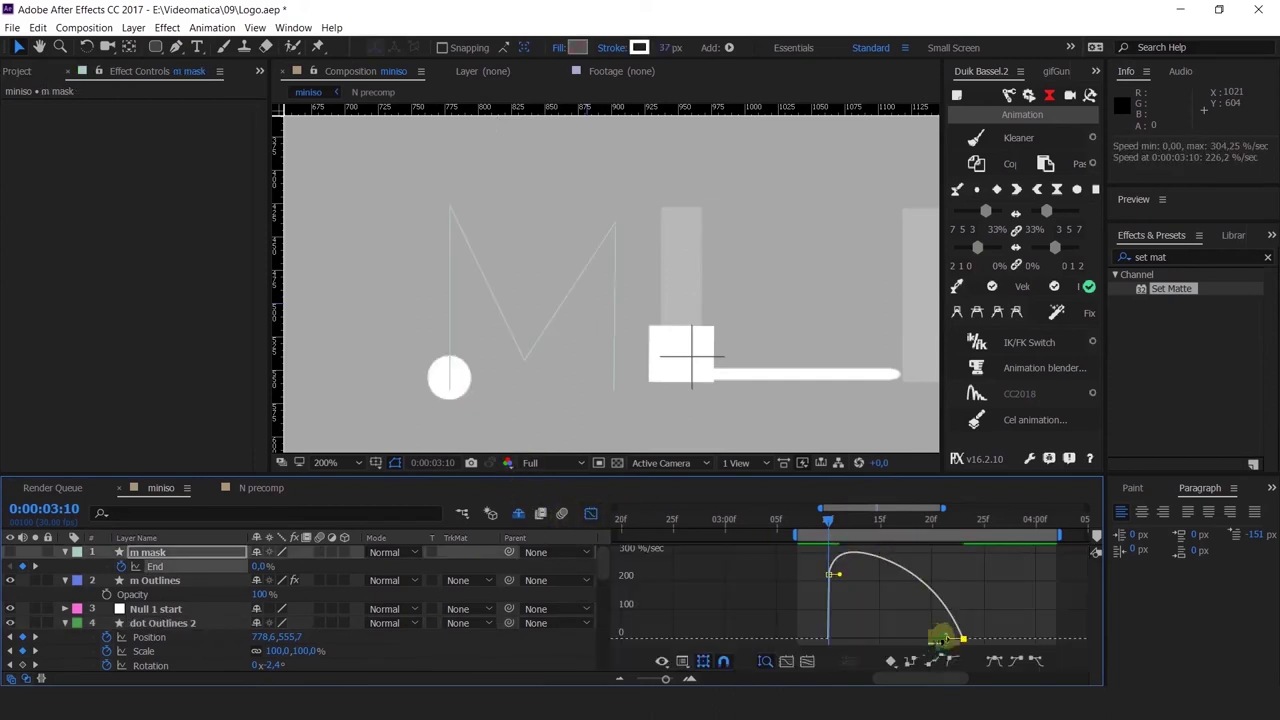
left_click_drag(943, 637, 905, 642)
left_click(592, 514)
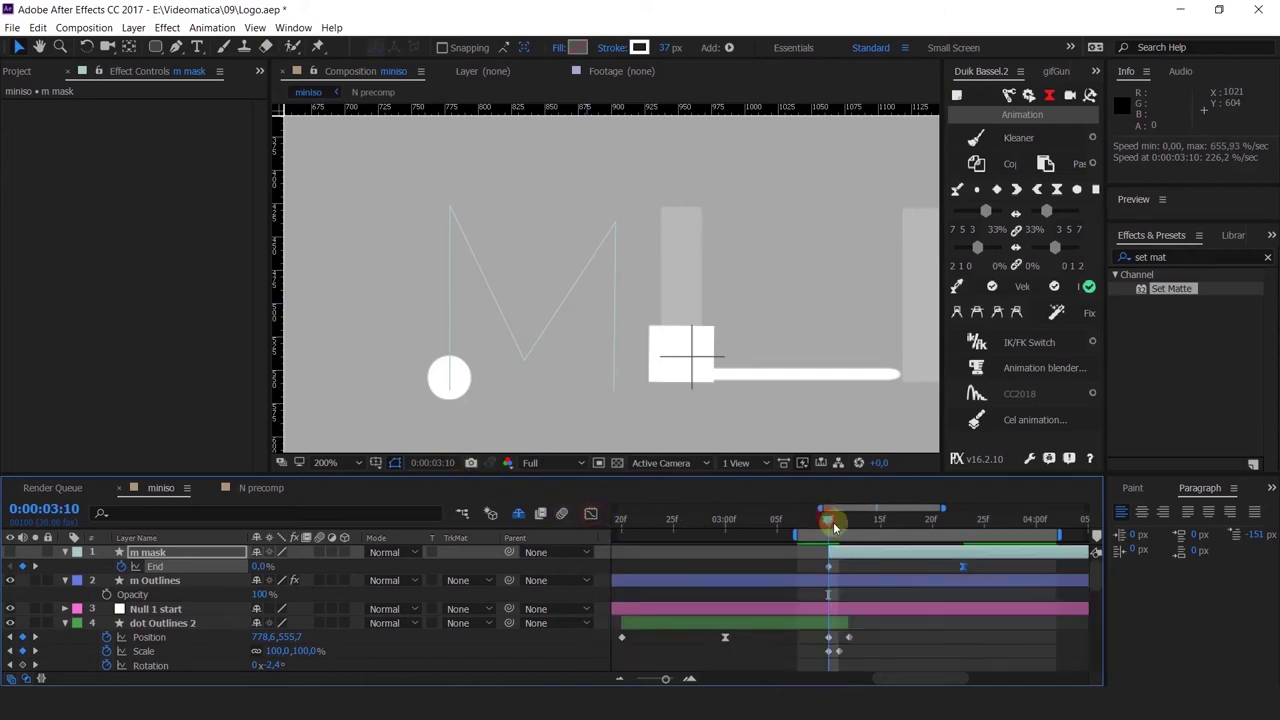
left_click_drag(833, 527, 818, 548)
key("space")
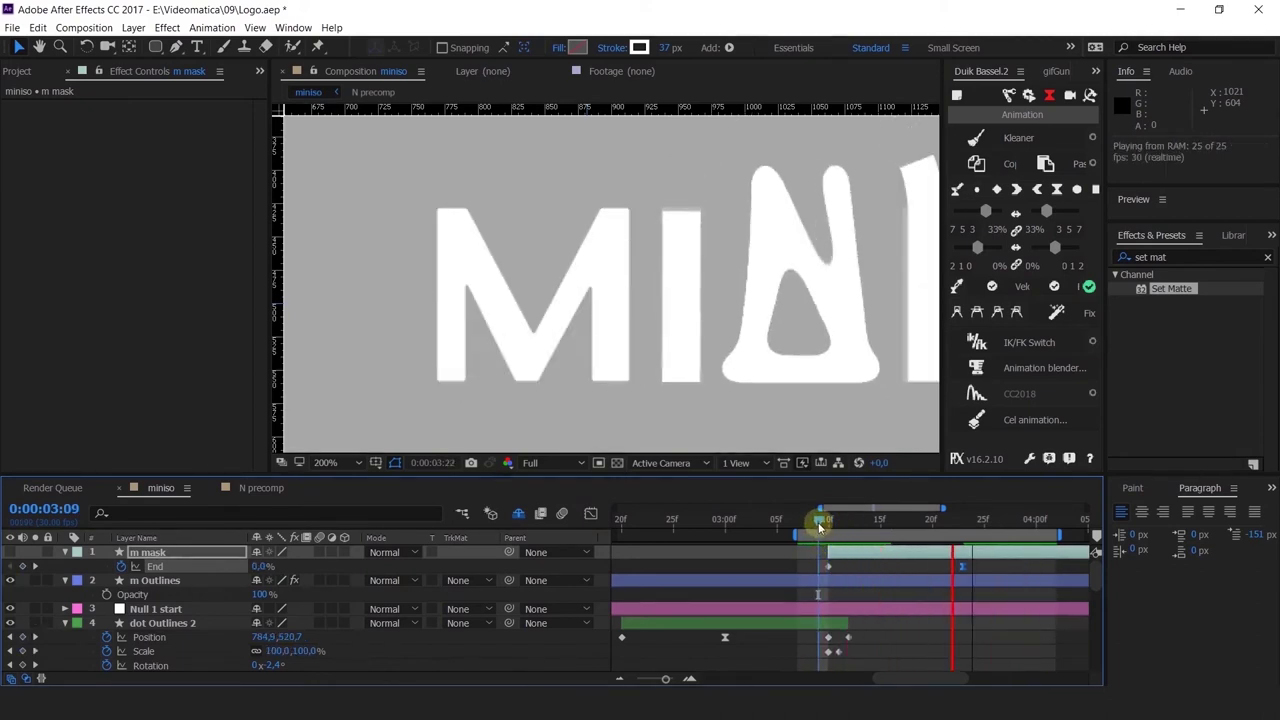
Step: Trim the dot Outlines 2 layer to an out point of 0:00:03:10, checking the frames where the dot becomes the stroke
left_click(849, 530)
mouse_move(849, 530)
left_mouse_down()
mouse_move(826, 538)
mouse_move(837, 540)
left_mouse_up()
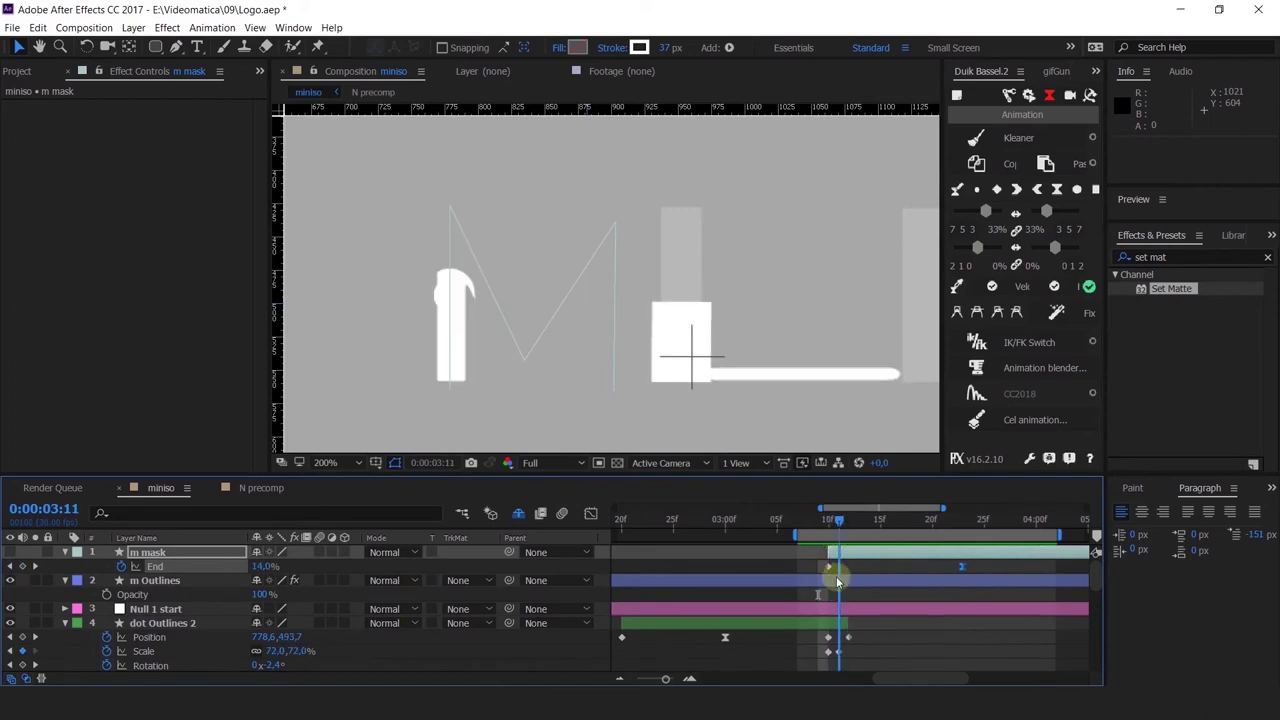
left_click_drag(847, 623, 828, 623)
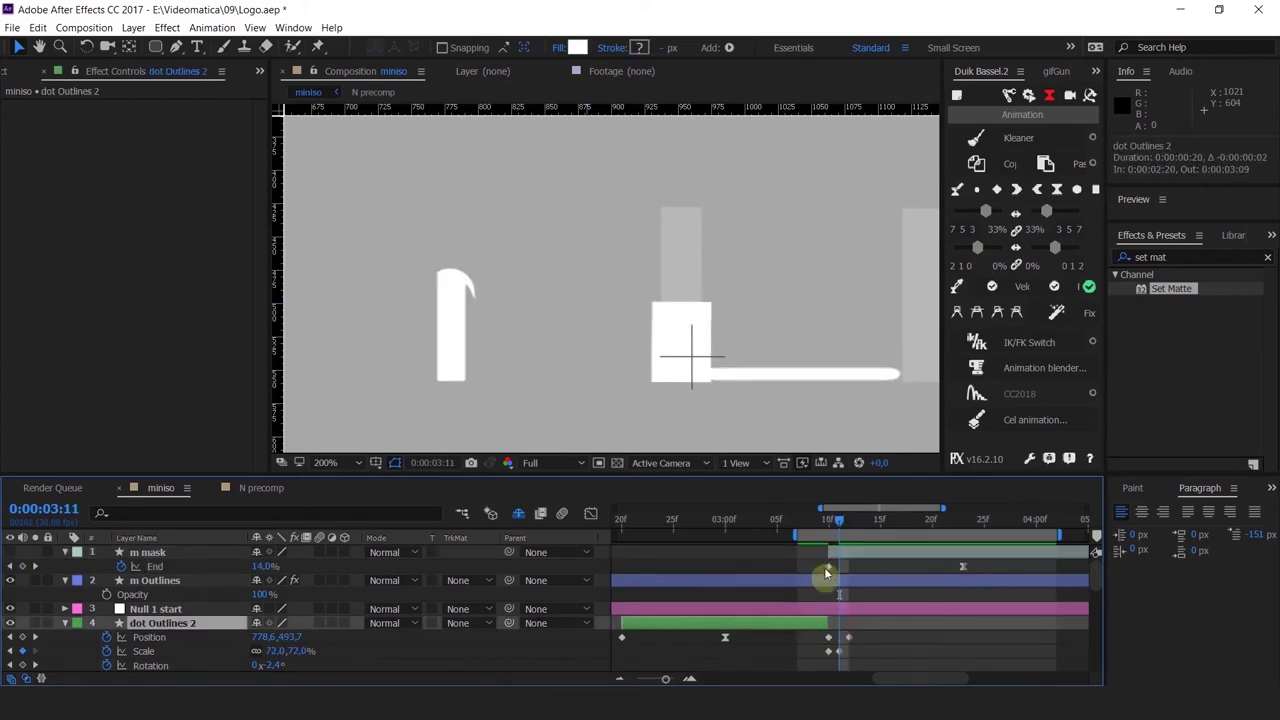
mouse_move(816, 522)
left_mouse_down()
mouse_move(838, 537)
mouse_move(826, 524)
mouse_move(846, 524)
mouse_move(814, 526)
left_mouse_up()
left_click(829, 625)
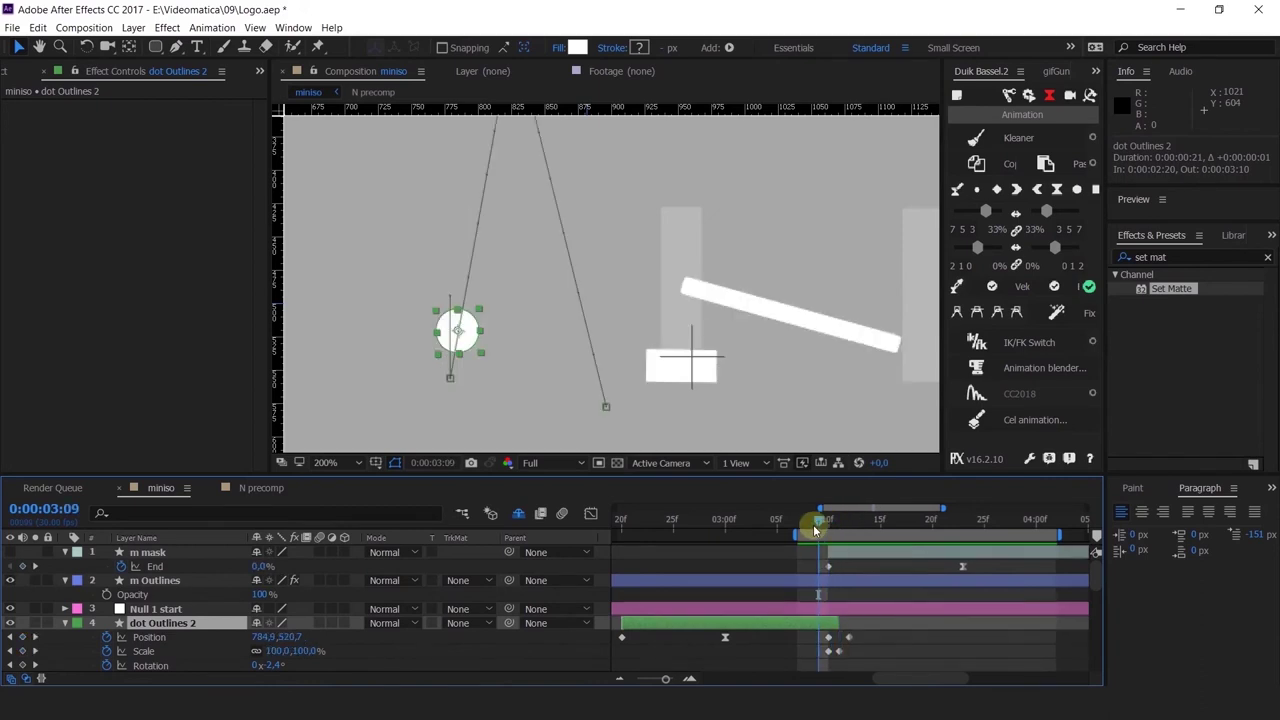
left_click(847, 610)
key("=")
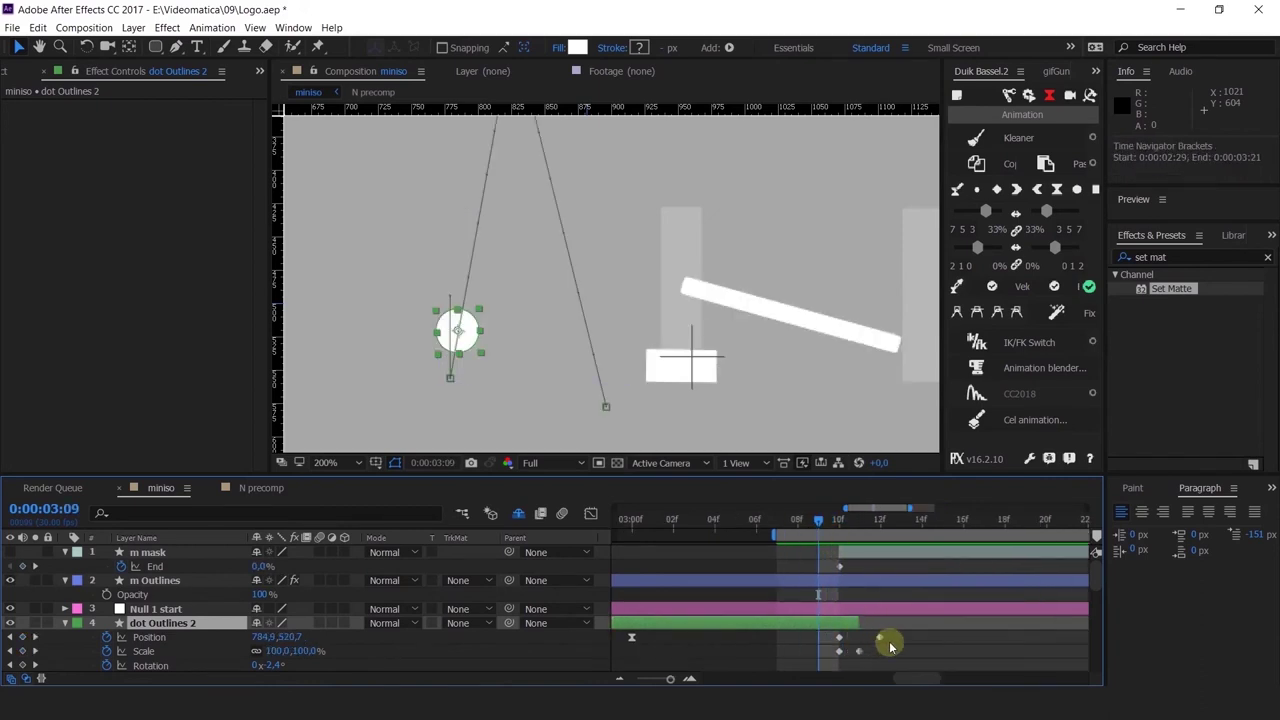
Step: Delete the last Position keyframe of dot Outlines 2 and preview the logo animation from just before 0:00:03:00
key("Delete")
left_click_drag(820, 523, 792, 530)
key("minus")
key("minus")
key("minus")
key("minus")
key("space")
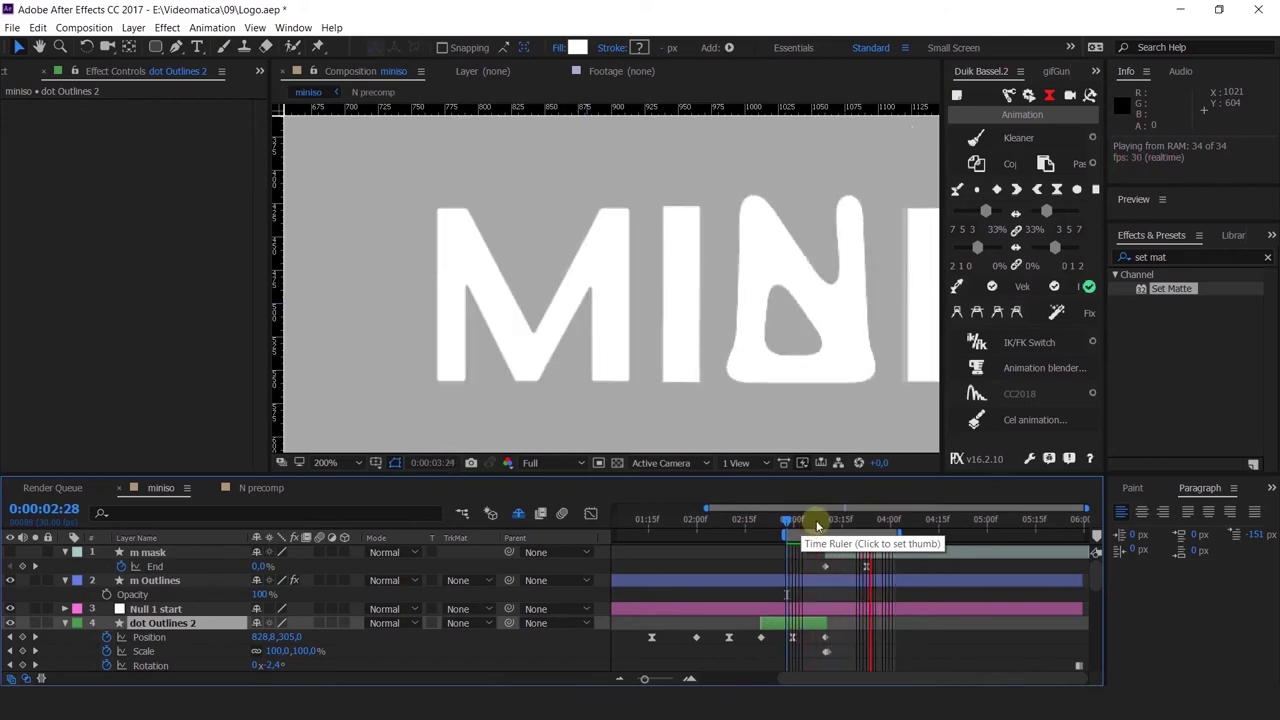
Step: Examine how m mask reveals the letter M around 0:00:03:11 to 0:00:03:21, briefly showing the mask layer for comparison
left_click(830, 524)
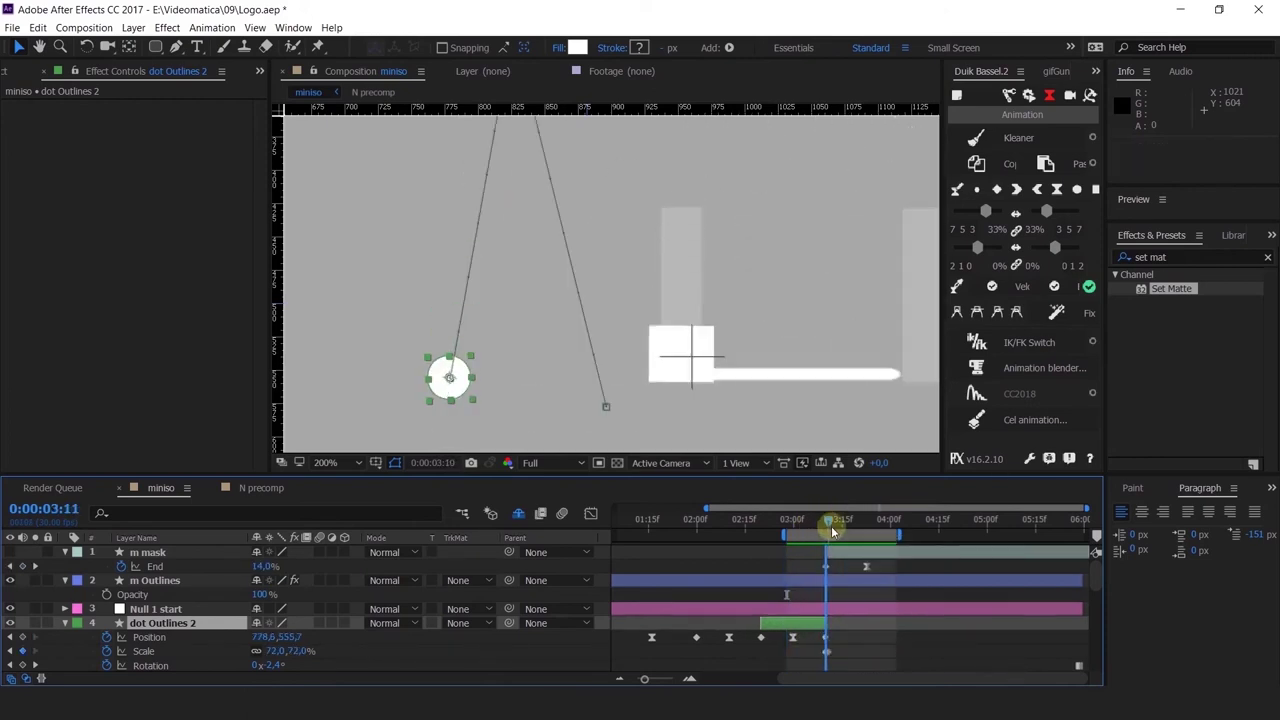
left_click_drag(842, 535, 845, 540)
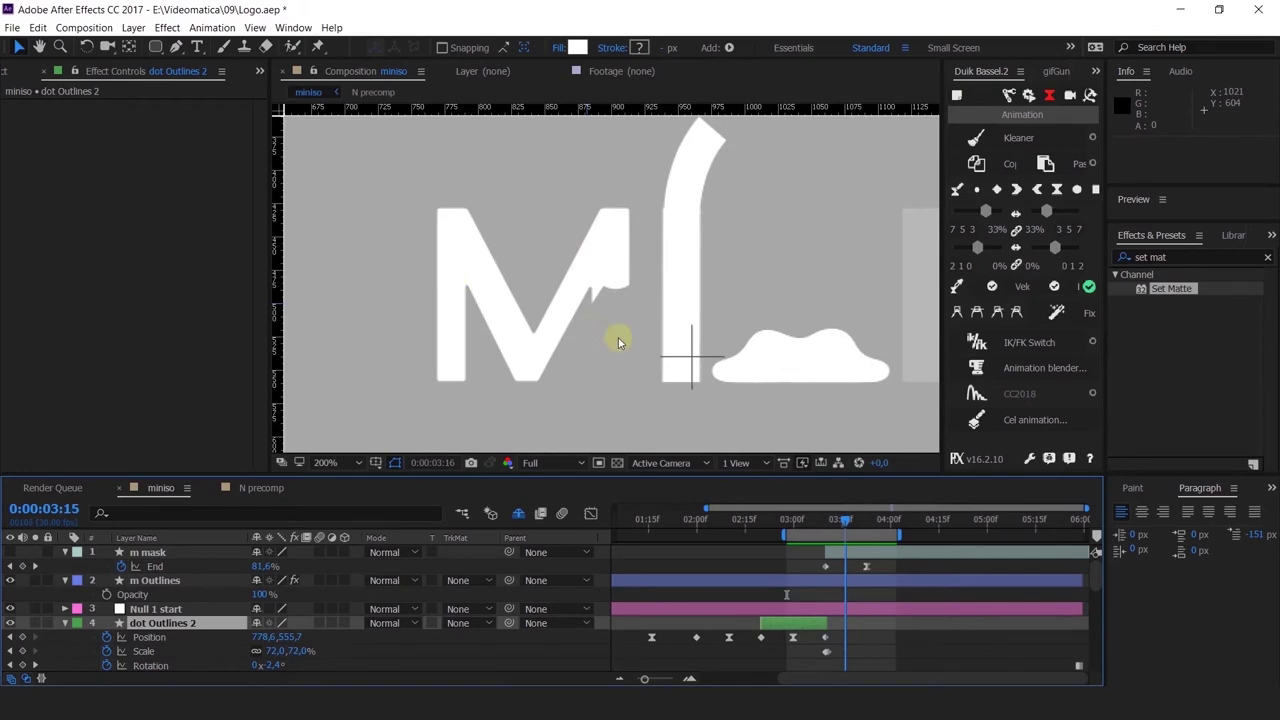
key("Page_Up")
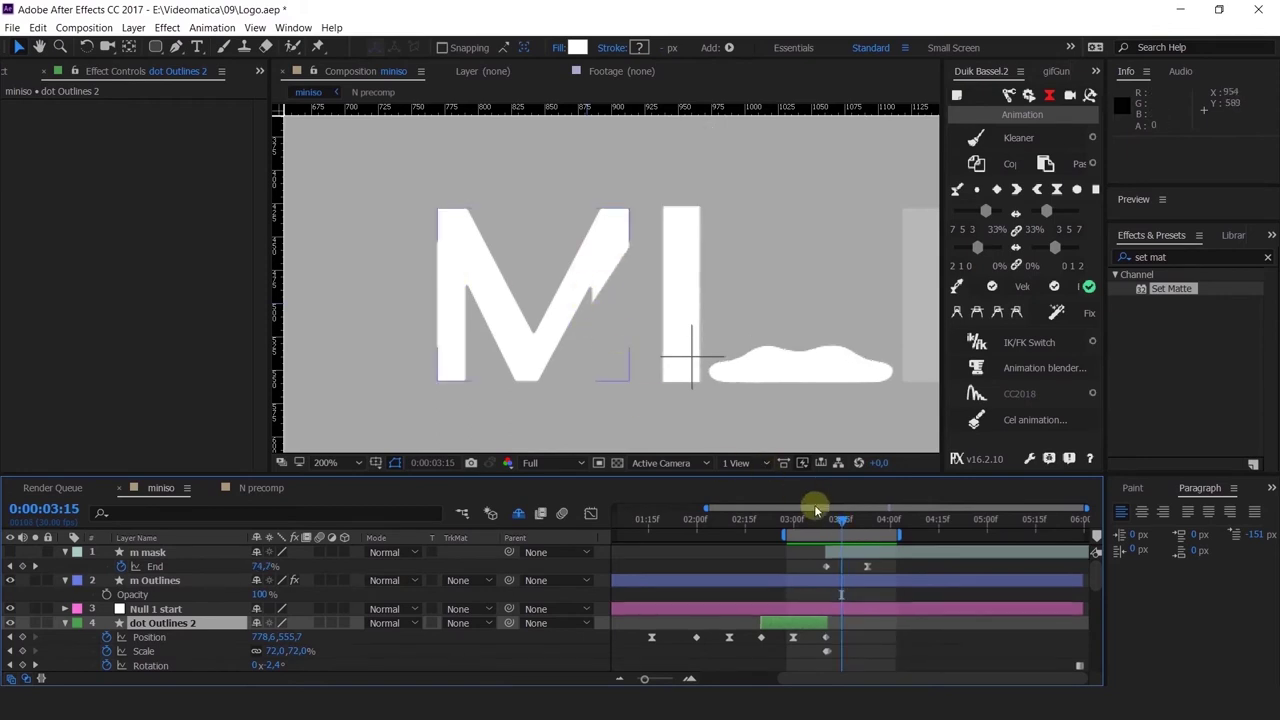
mouse_move(843, 523)
left_mouse_down()
mouse_move(820, 529)
mouse_move(847, 532)
mouse_move(830, 531)
mouse_move(836, 541)
left_mouse_up()
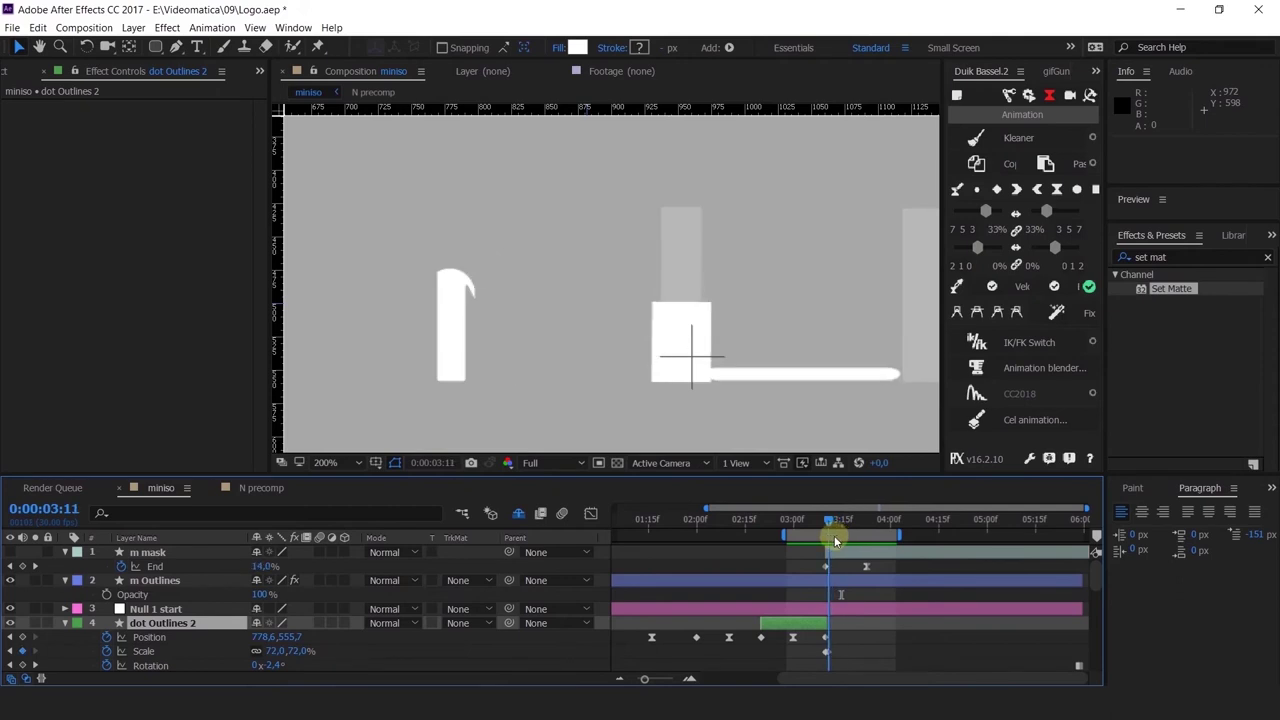
left_click(834, 552)
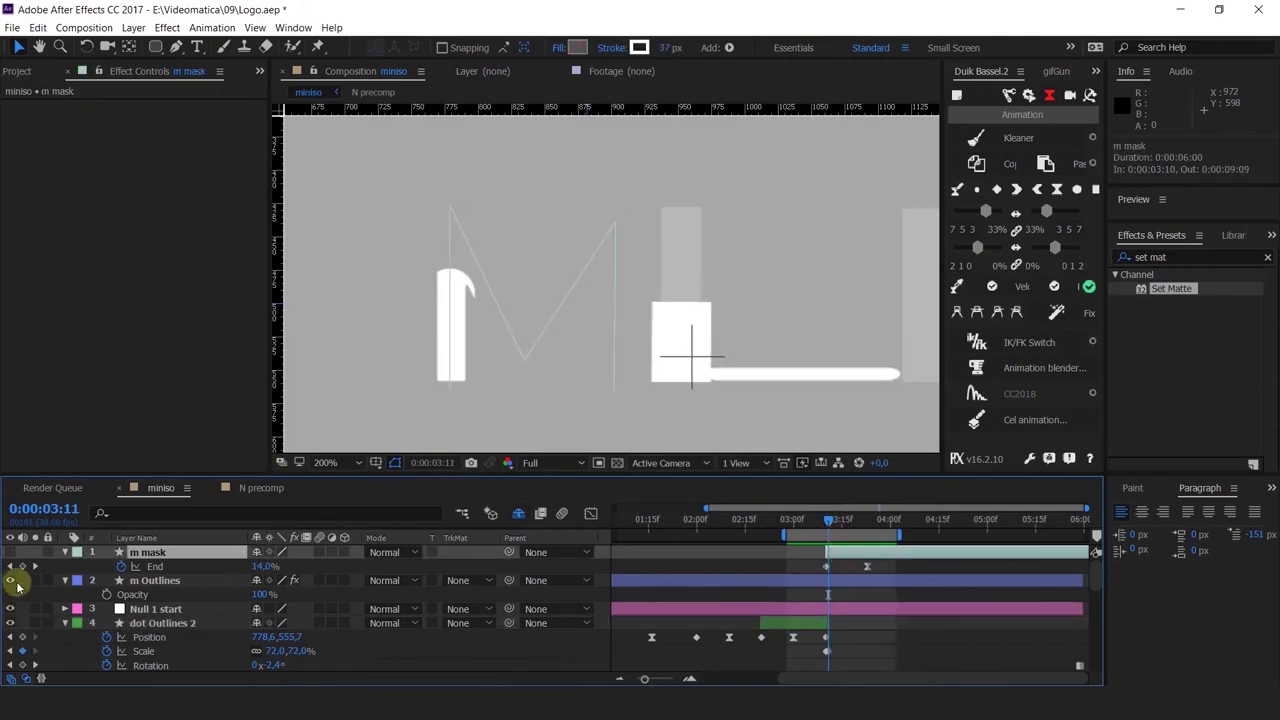
left_click(10, 552)
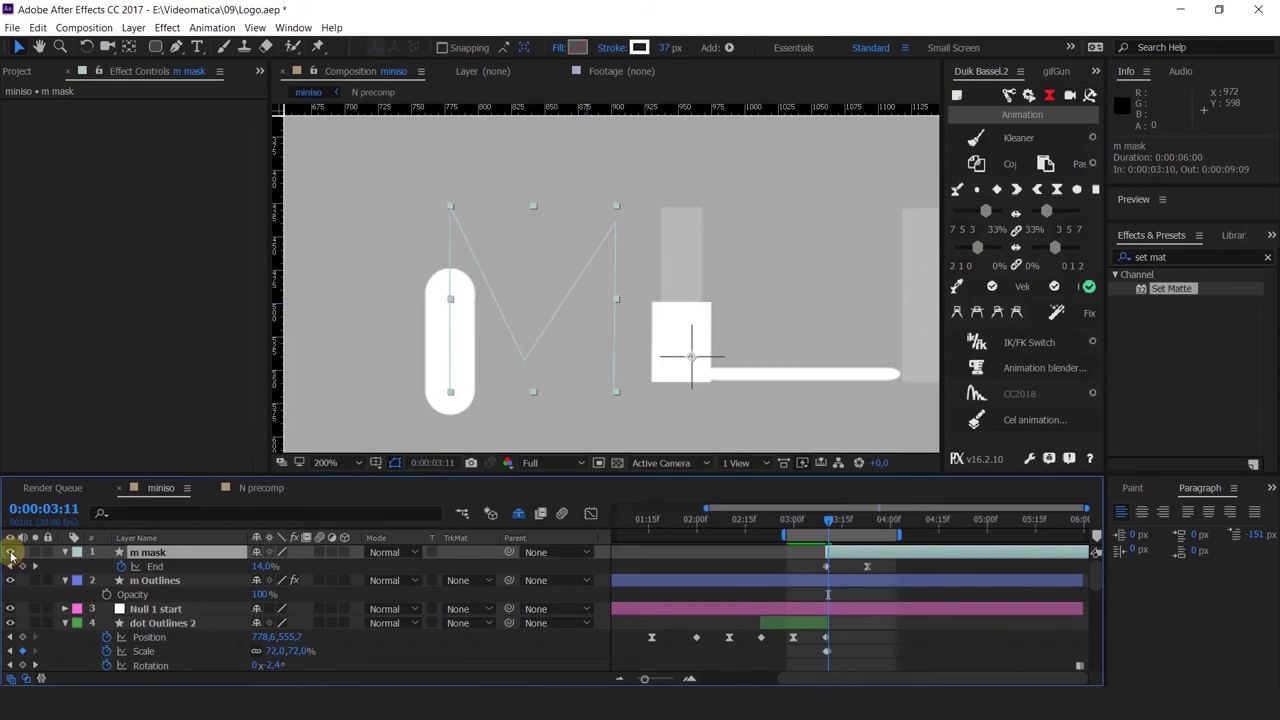
left_click(10, 552)
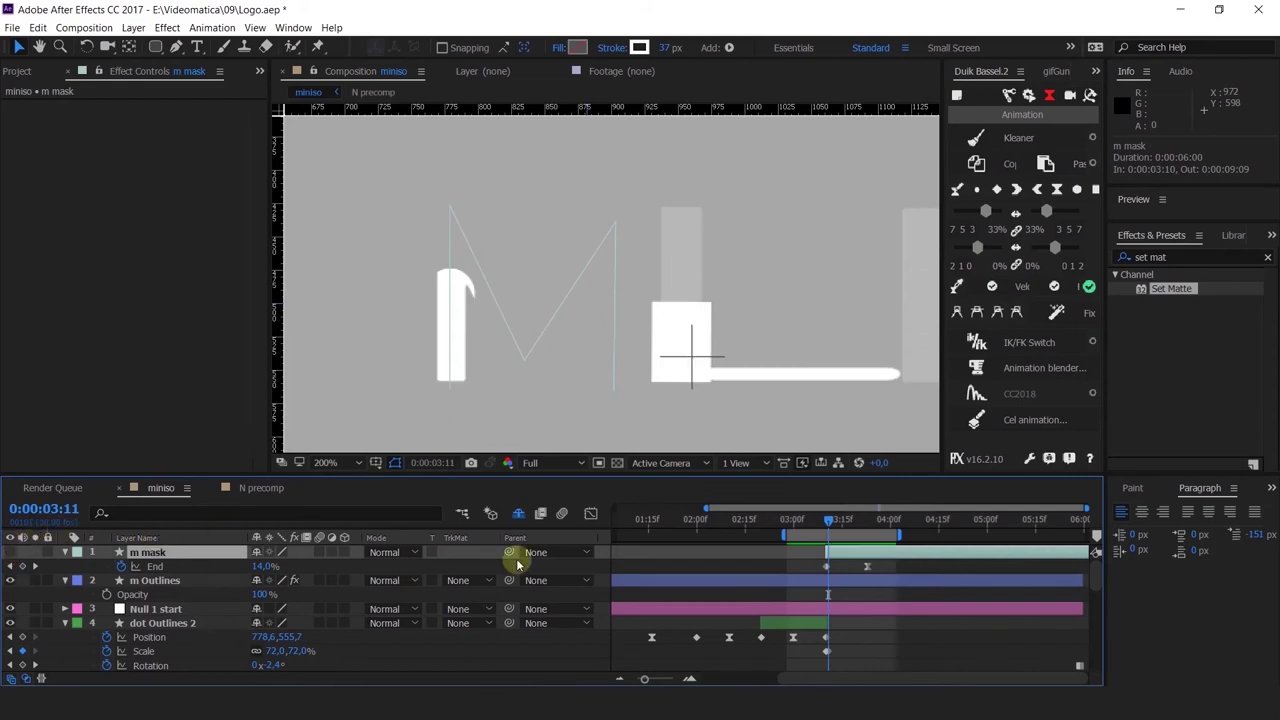
left_click(836, 533)
left_click_drag(830, 524, 862, 538)
key("=")
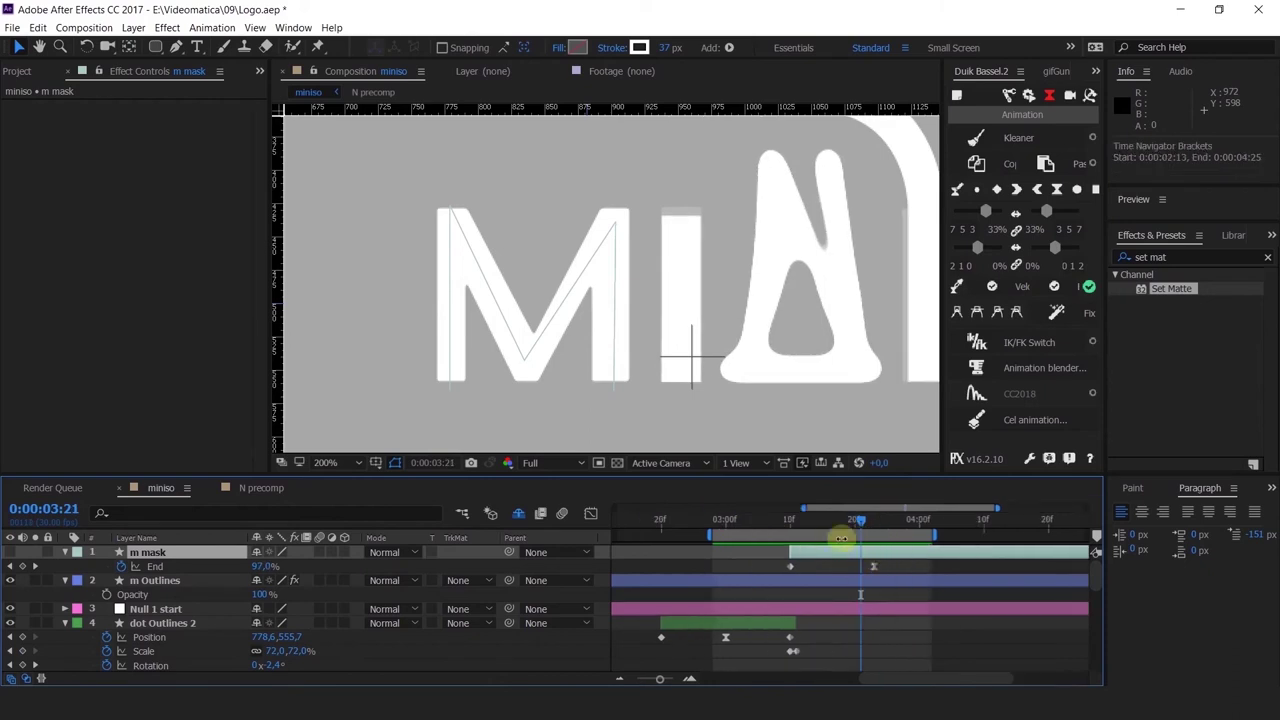
left_click_drag(870, 607, 814, 625)
mouse_move(734, 527)
left_mouse_down()
mouse_move(764, 530)
mouse_move(740, 530)
left_mouse_up()
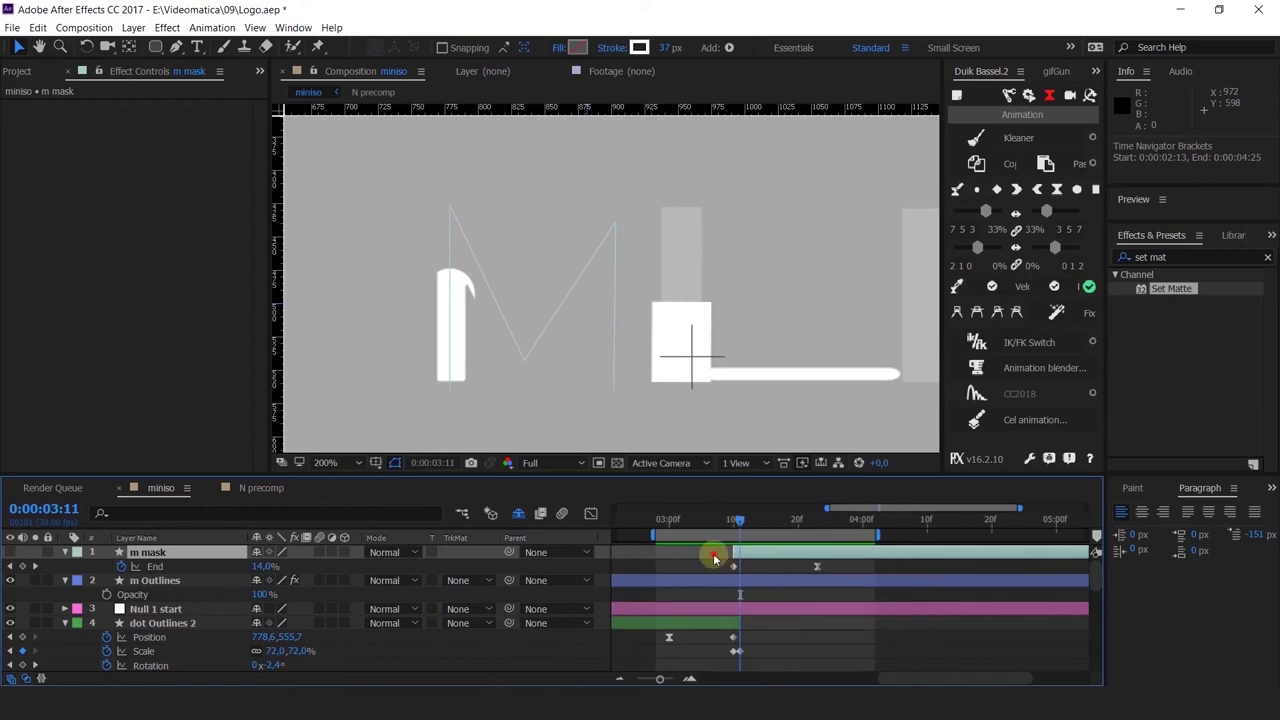
left_click(714, 556)
left_click(755, 552)
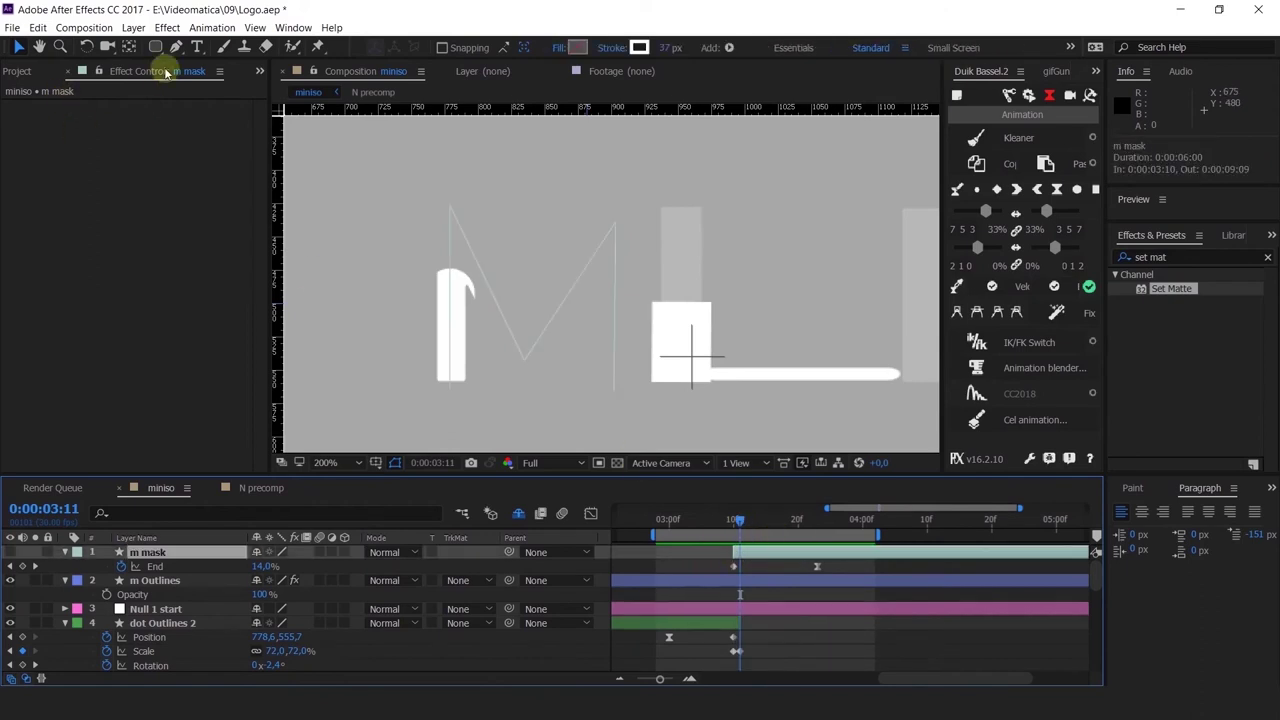
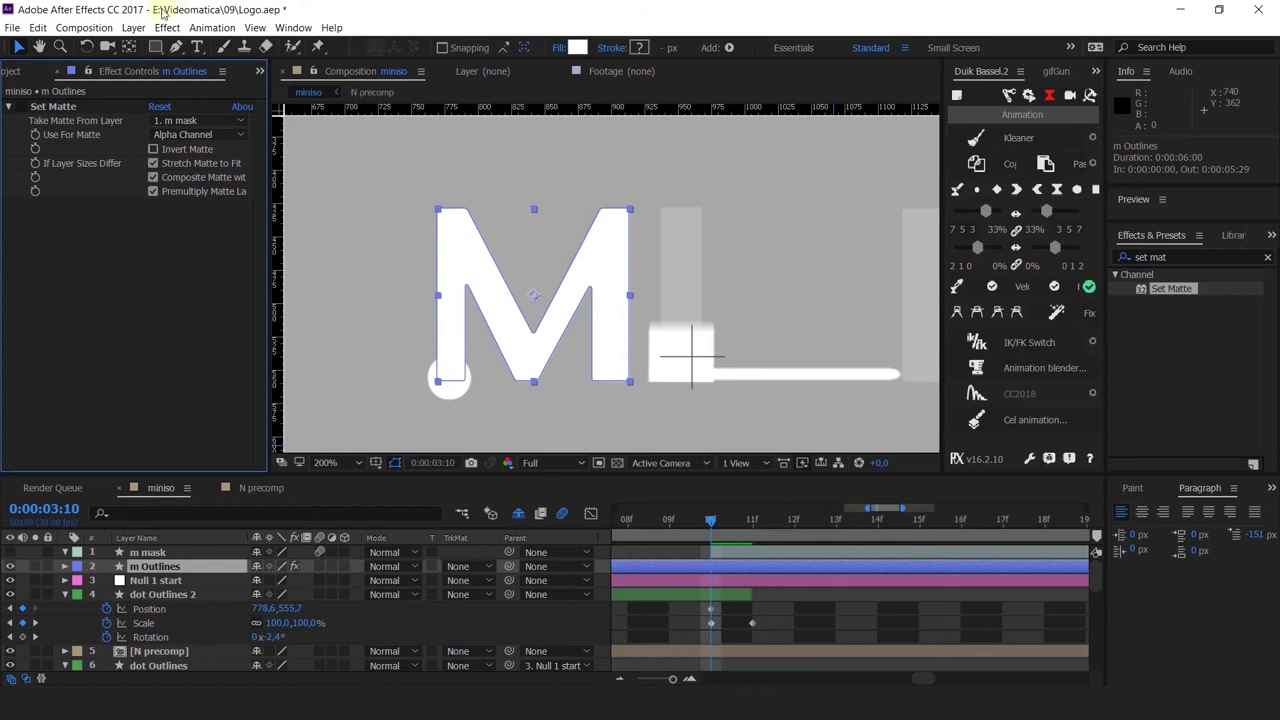
Step: Set the track matte of the m Outlines layer to Alpha Matte "m mask"
left_click(60, 108)
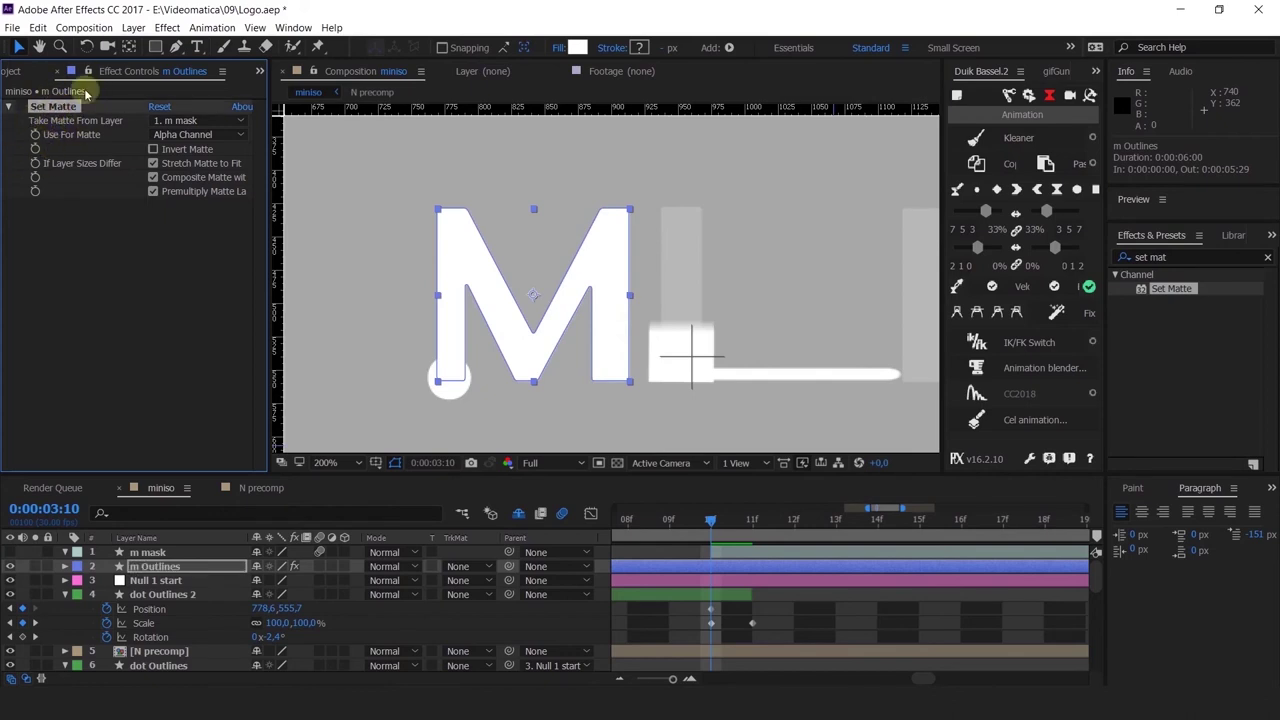
left_click(190, 568)
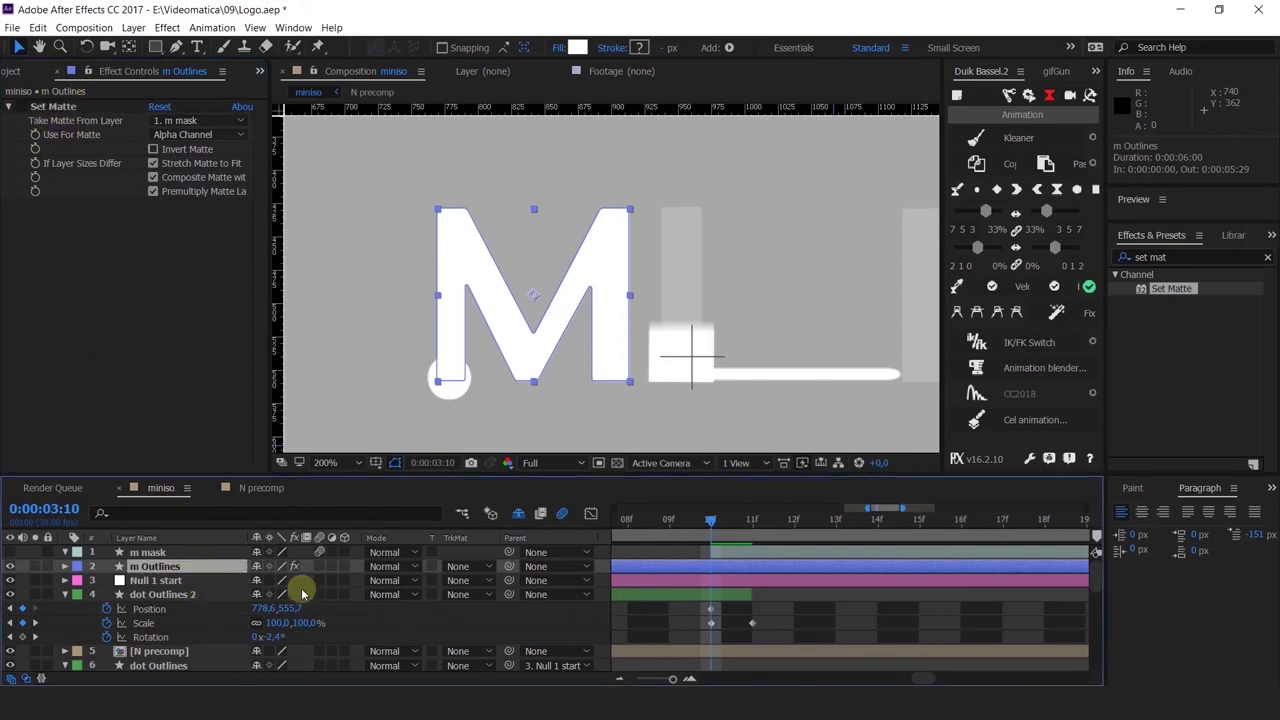
left_click(11, 552)
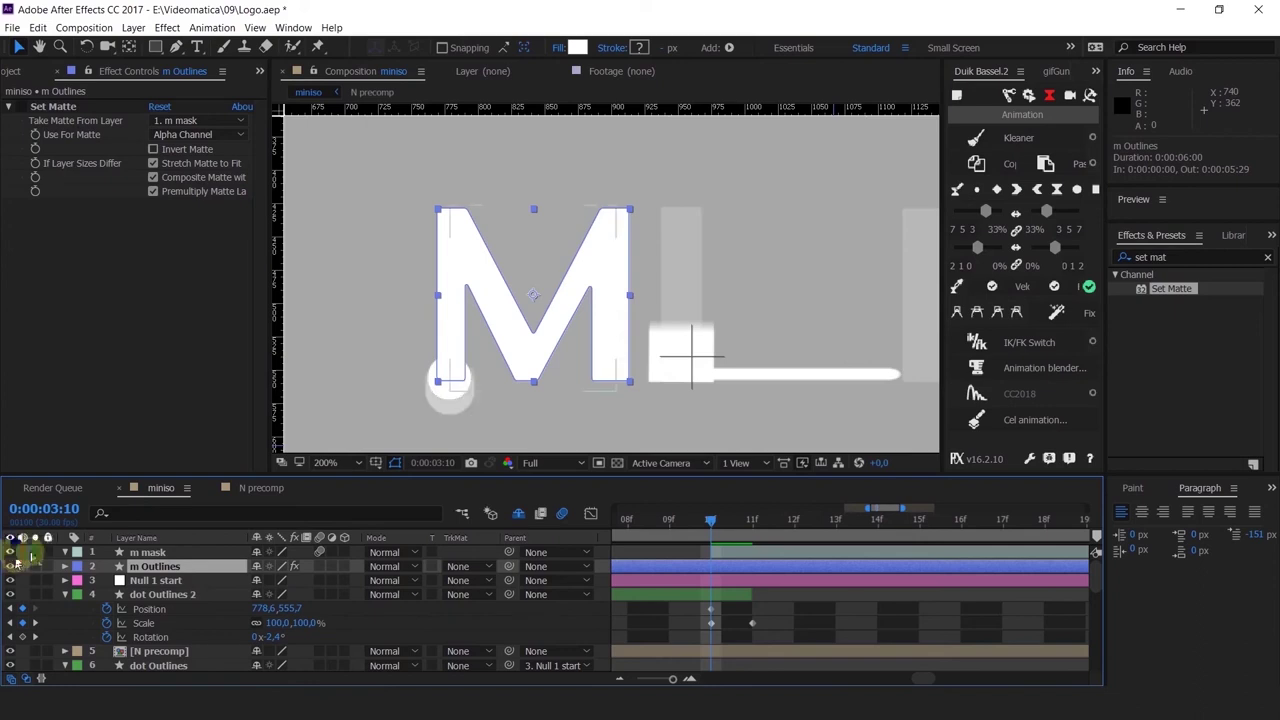
left_click(460, 567)
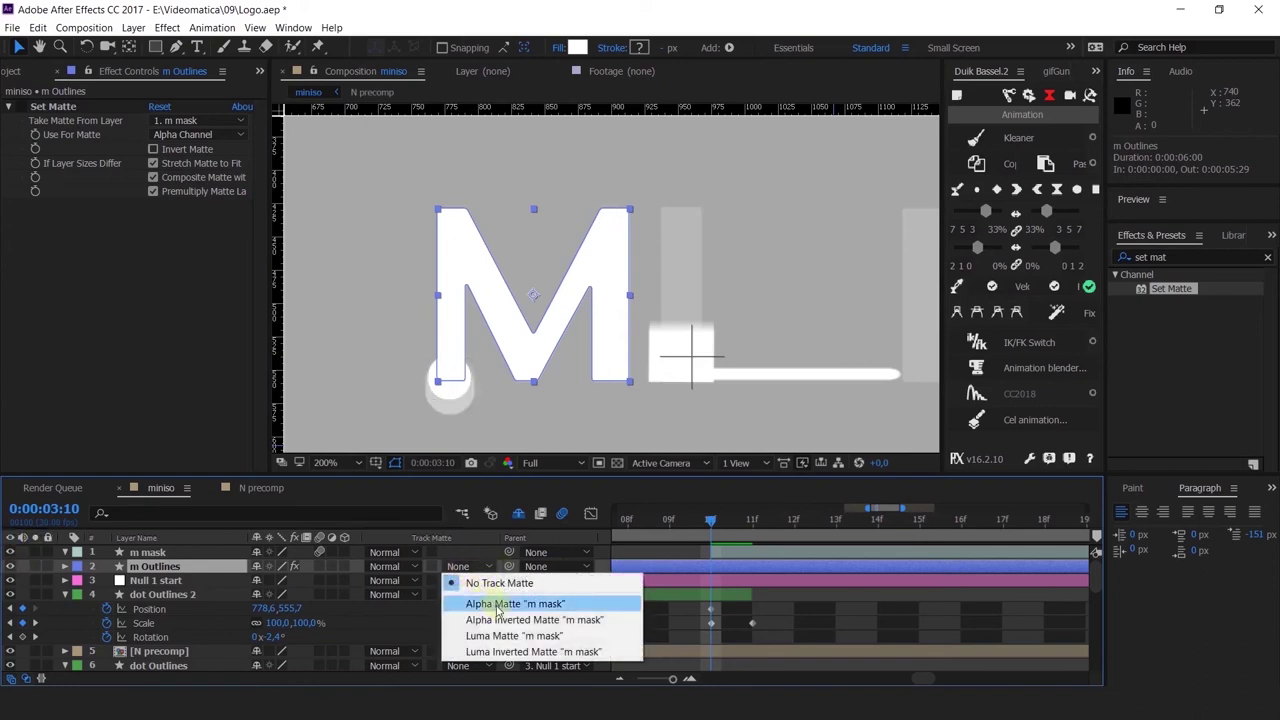
left_click(490, 604)
Step: Preview the alpha-matted M and check its reveal frame by frame around 0:00:03:12
left_click_drag(736, 530, 809, 535)
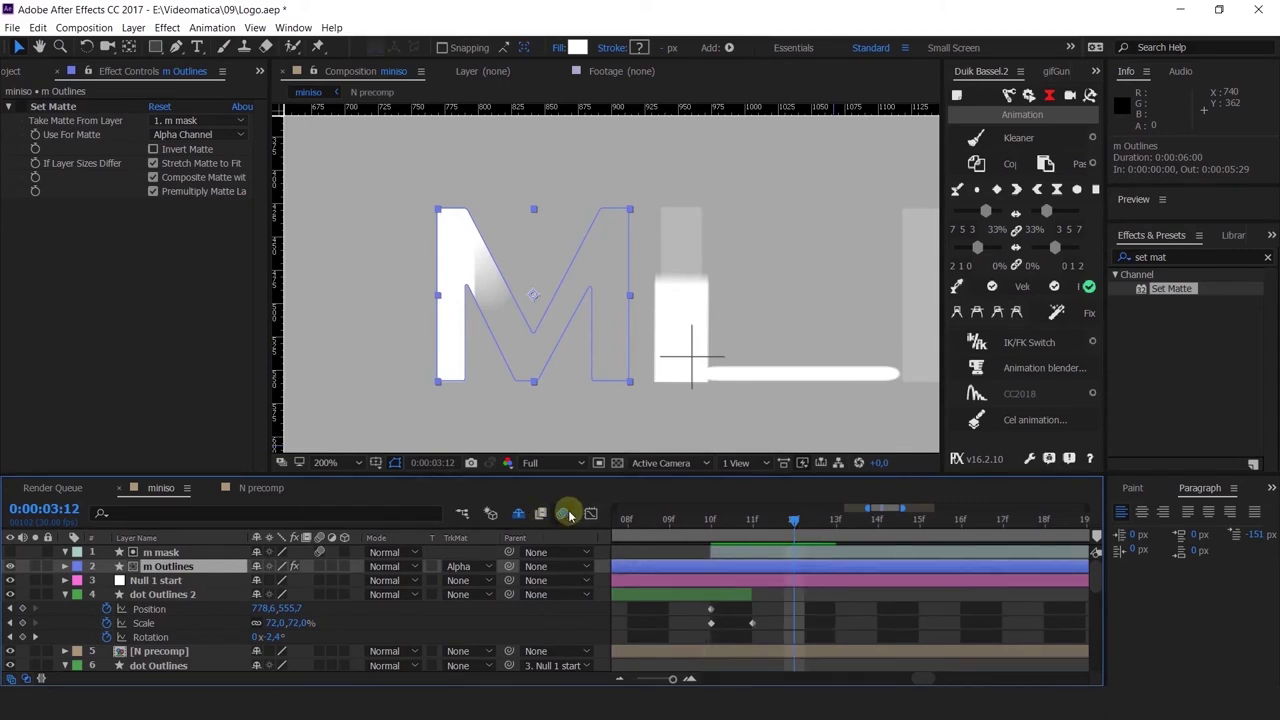
left_click_drag(798, 527, 846, 568)
key("minus")
key("minus")
key("minus")
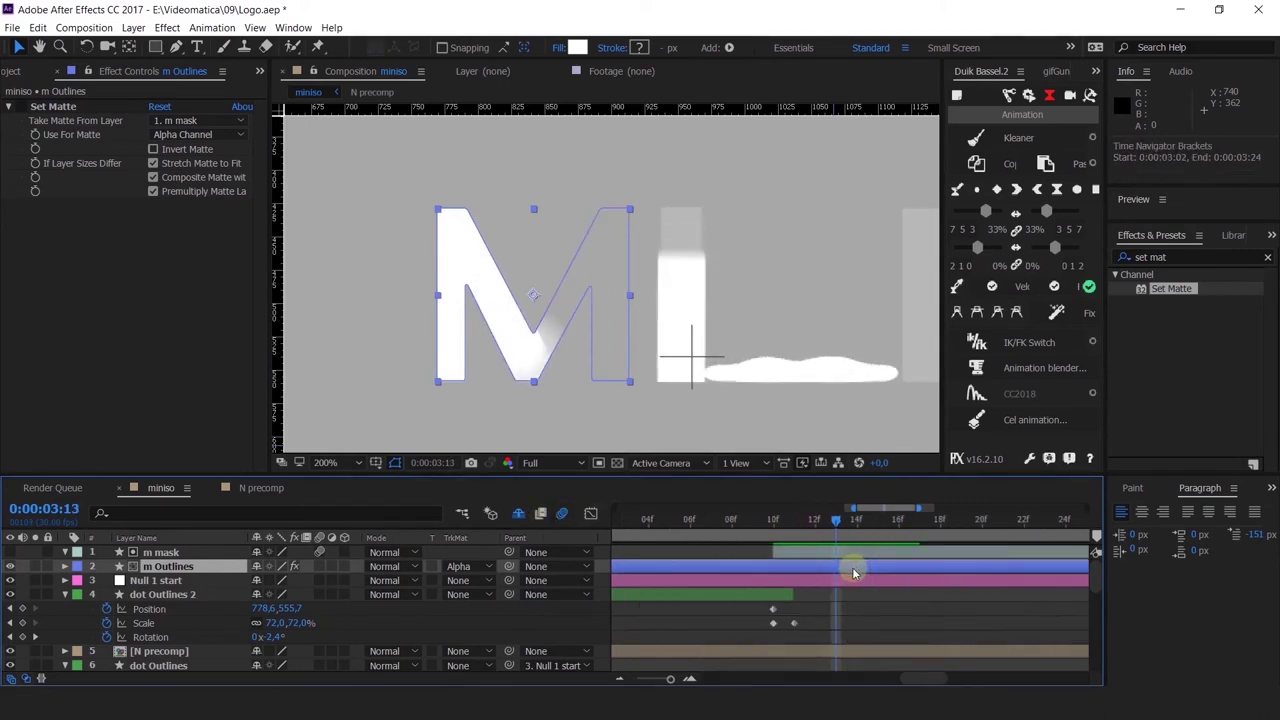
left_click(804, 525)
key("space")
left_click_drag(804, 525, 834, 530)
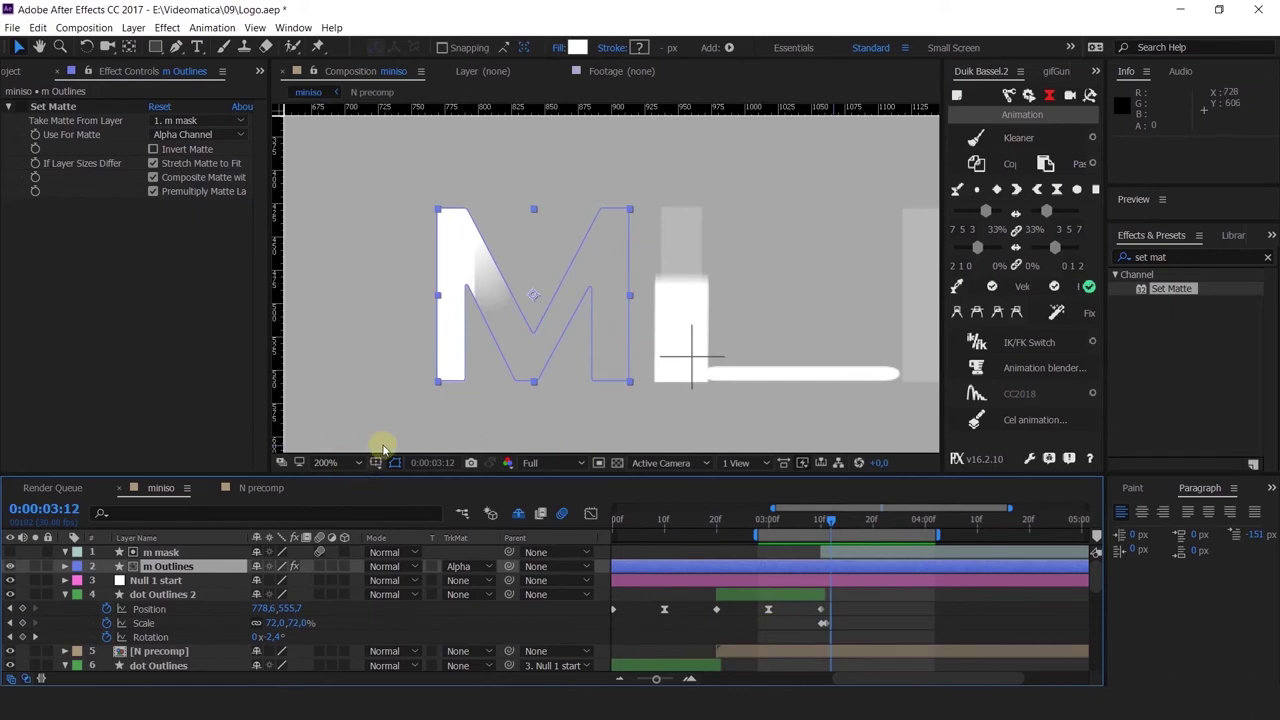
Step: Turn off motion blur for the composition and go to 0:00:03:11 with m Outlines selected
left_click(183, 551)
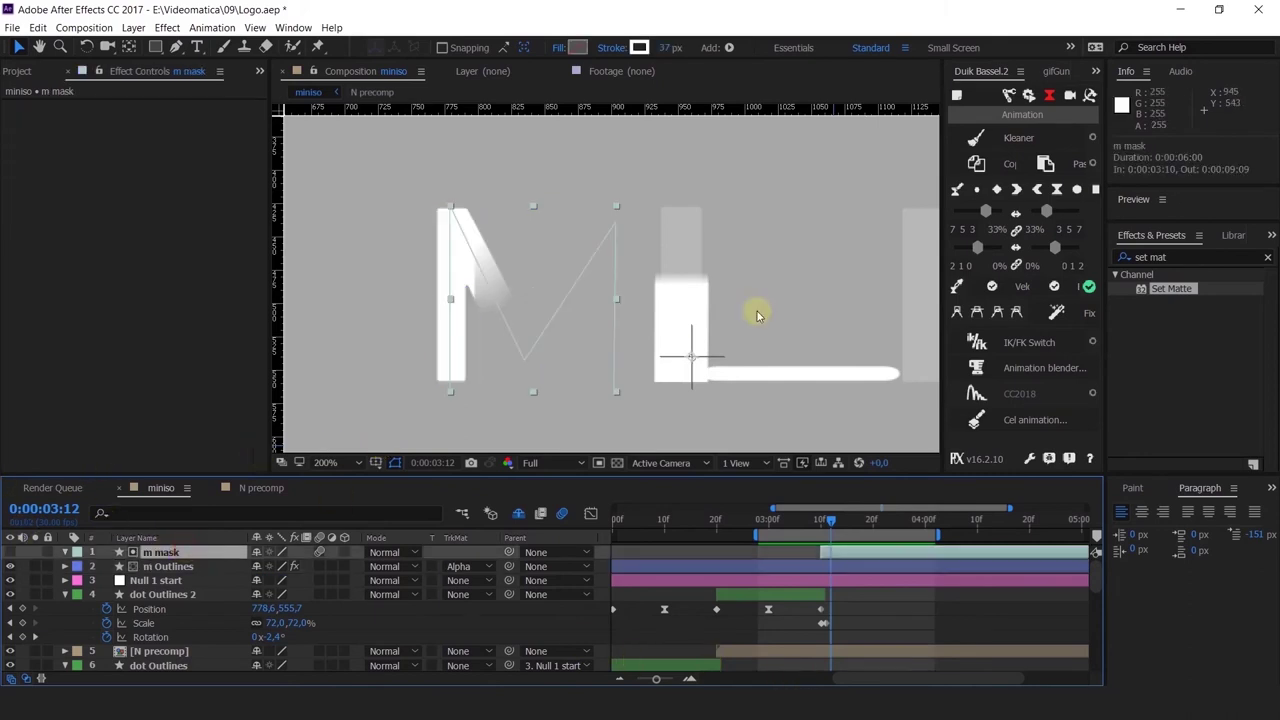
key("space")
left_click_drag(726, 329, 677, 320)
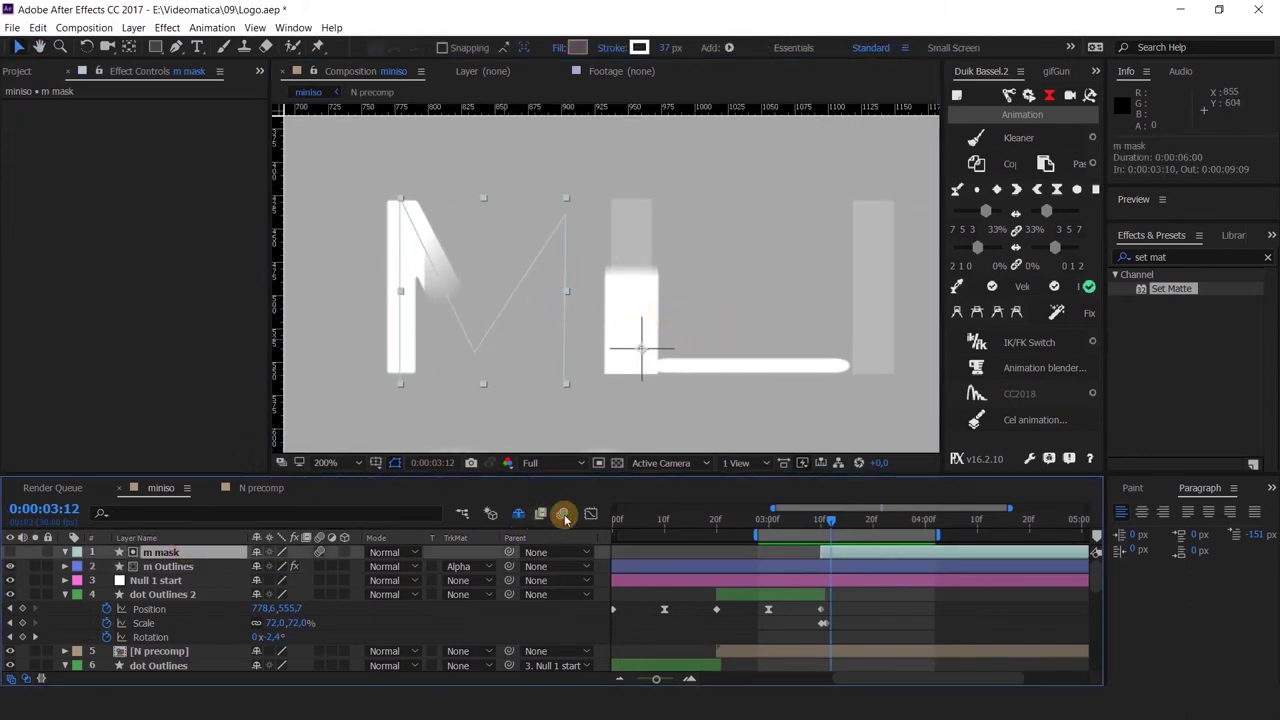
left_click_drag(517, 320, 563, 328)
left_click(168, 567)
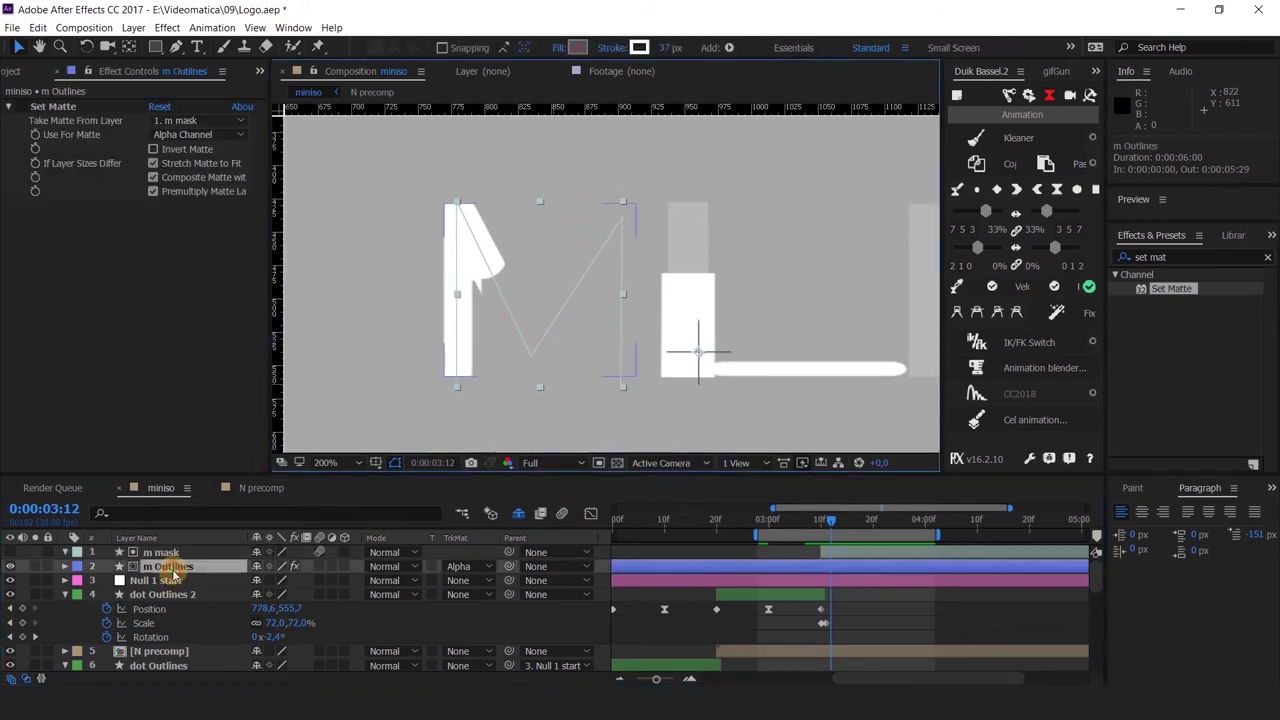
key("v")
mouse_move(824, 533)
left_mouse_down()
mouse_move(815, 526)
mouse_move(825, 529)
left_mouse_up()
left_click(458, 287)
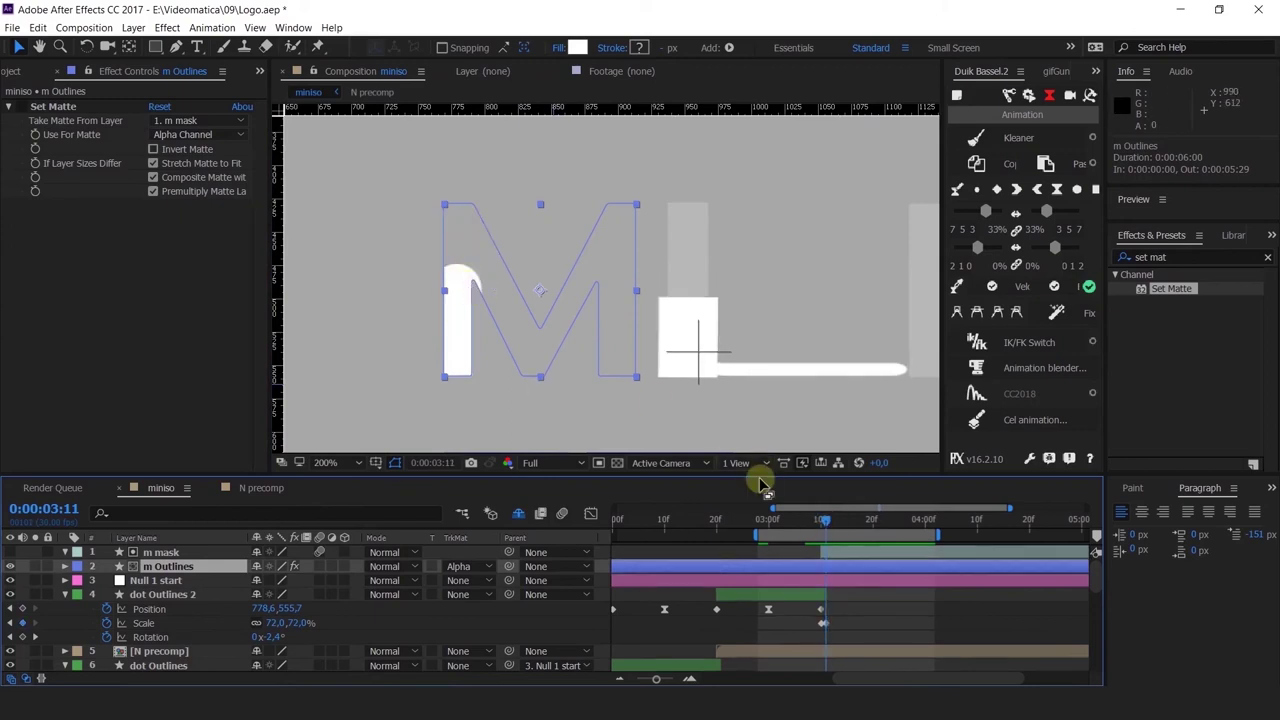
Step: Draw a rectangular mask of about 46 × 189 px on the m mask layer, enclosing only the M's left stem
left_click(849, 552)
left_click(172, 70)
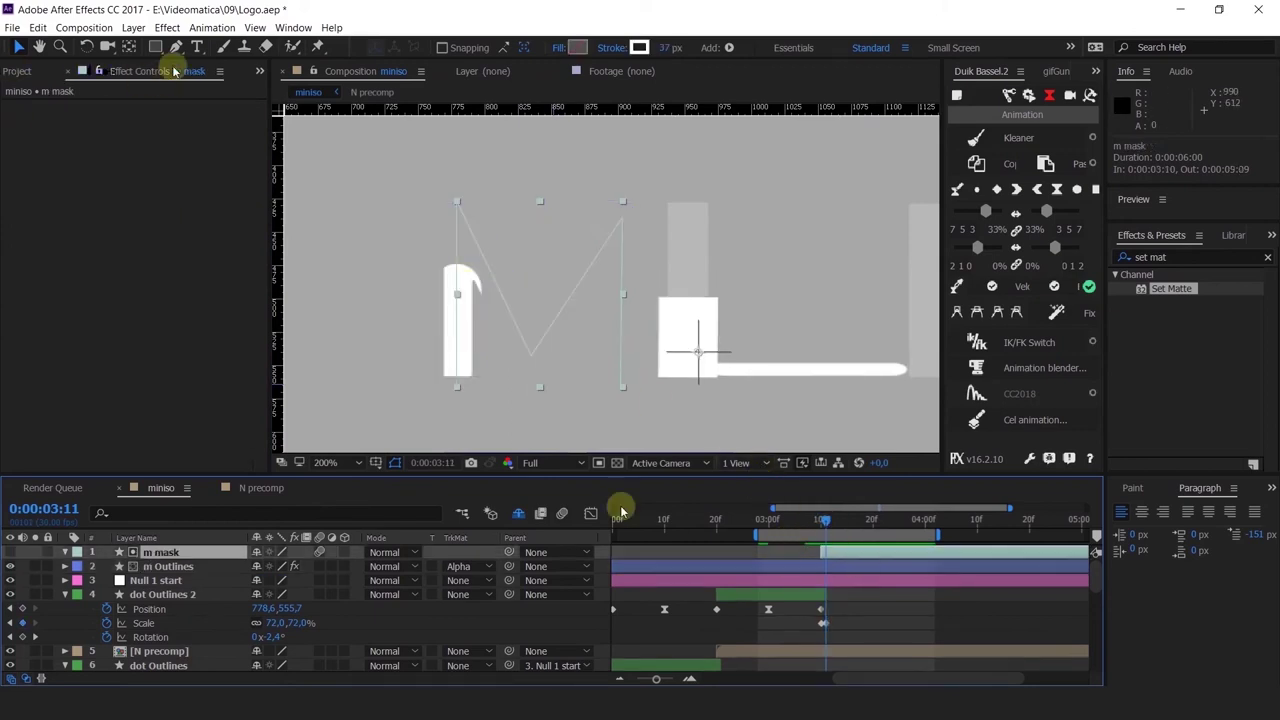
left_click(155, 47)
left_click(460, 290)
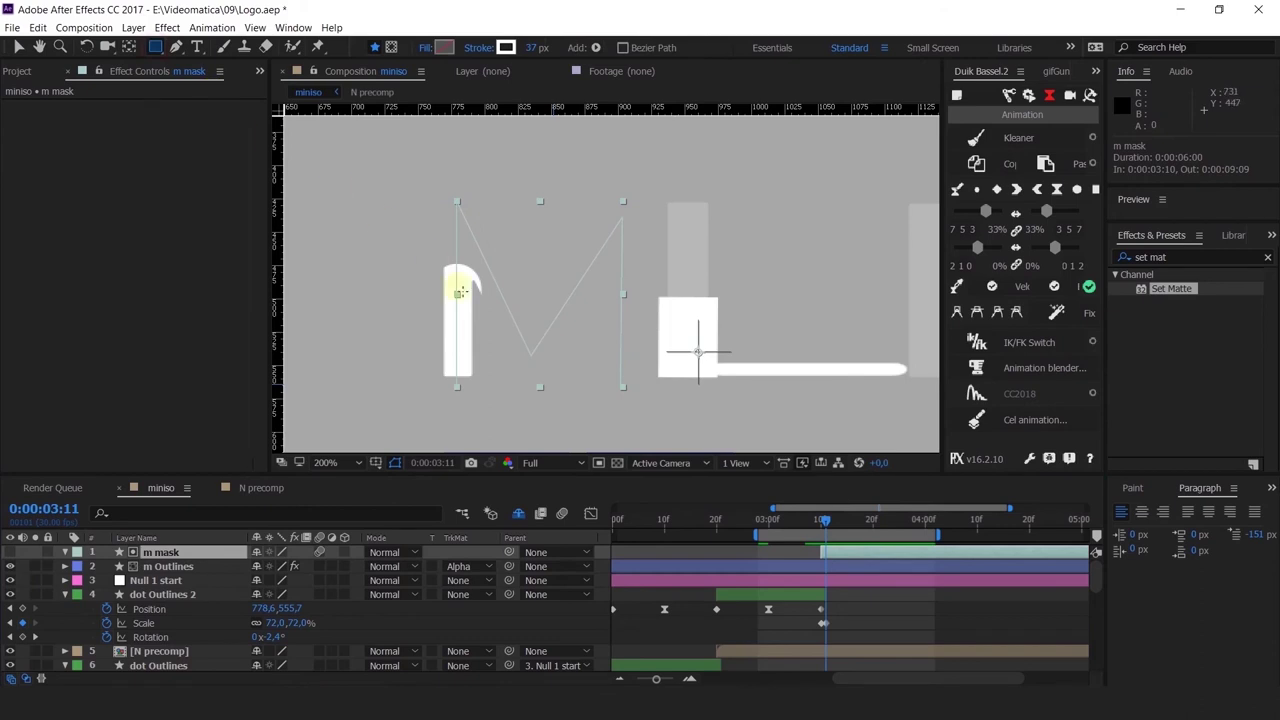
left_click(391, 48)
left_click(455, 213)
left_click_drag(411, 165, 478, 418)
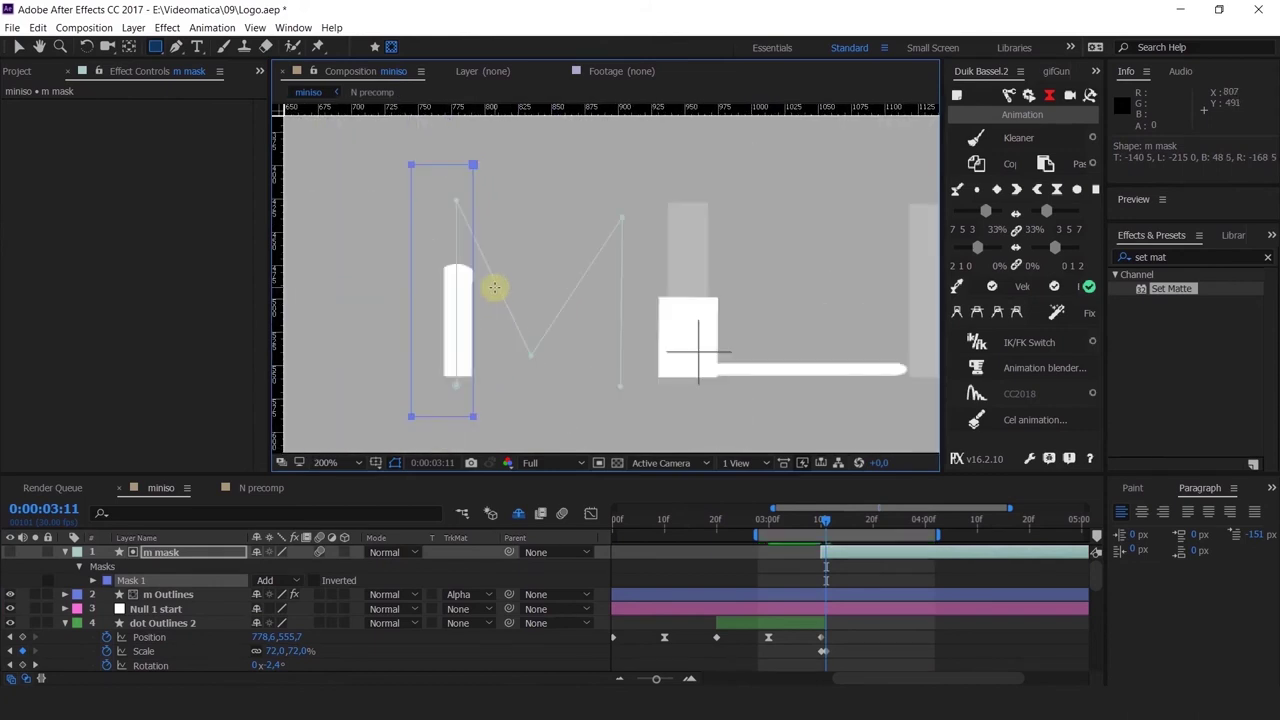
key("v")
left_click(476, 164)
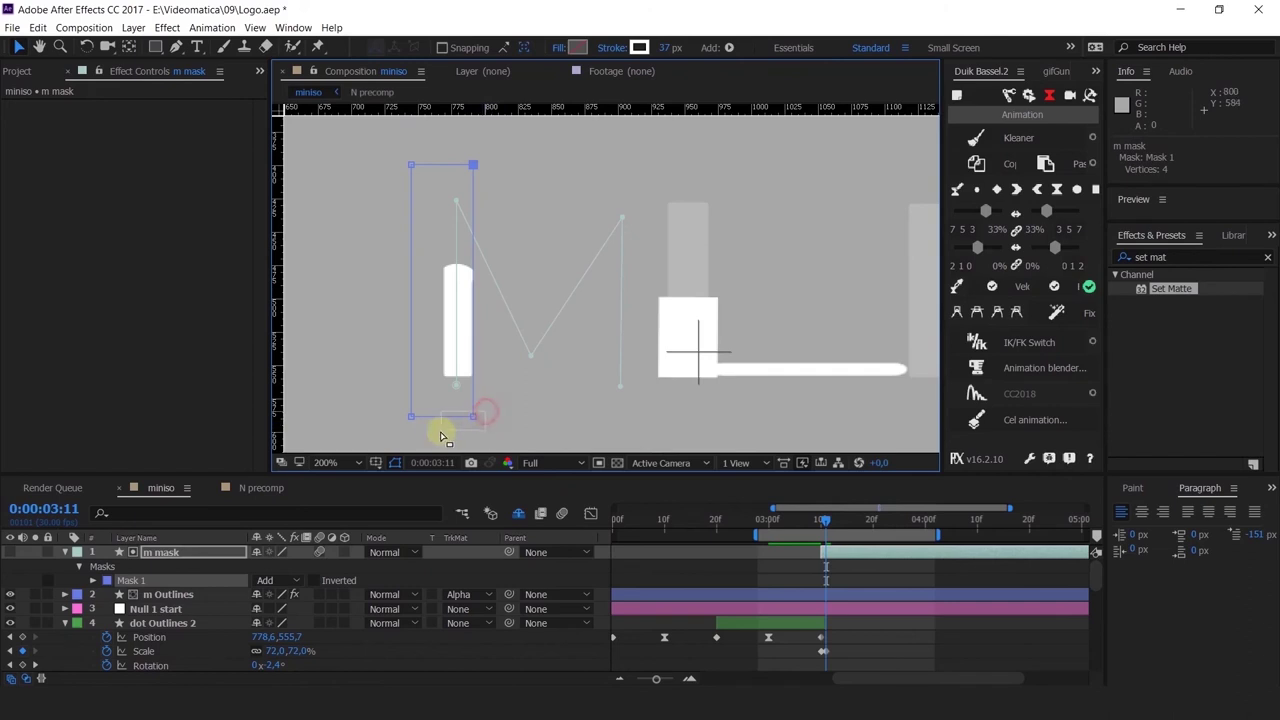
scroll(478, 418, "up", 2)
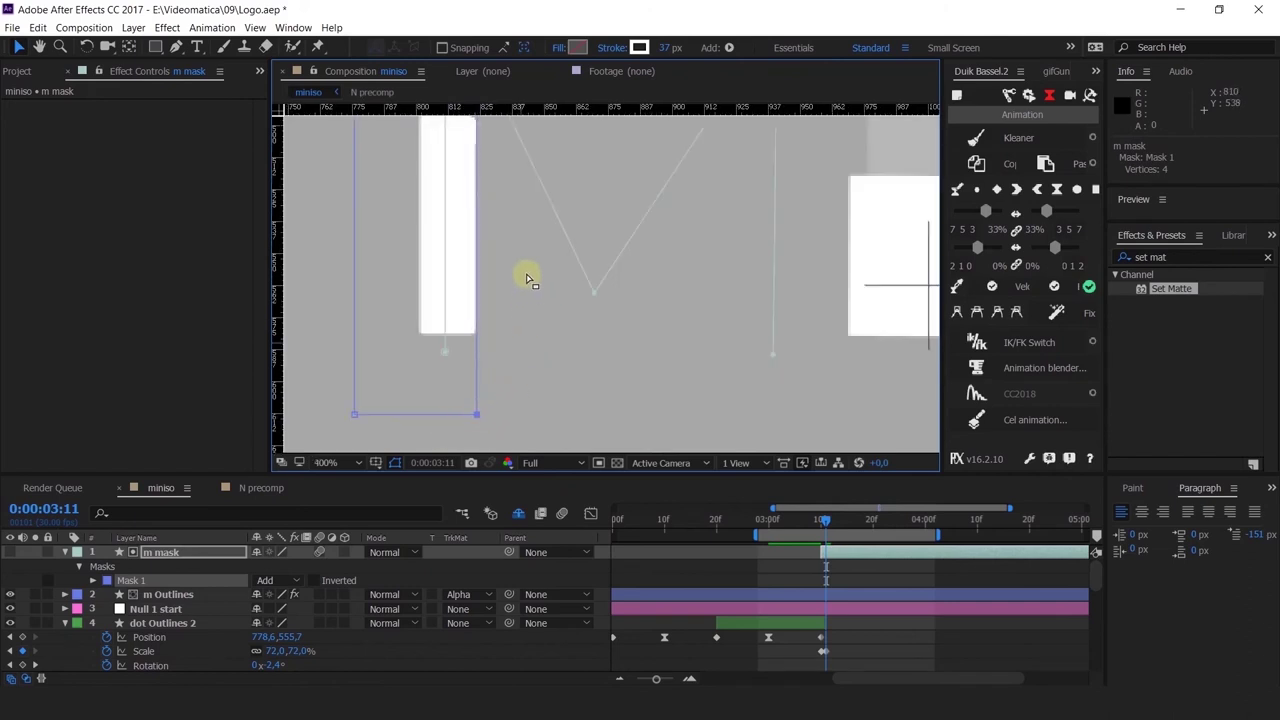
scroll(506, 320, "down", 3)
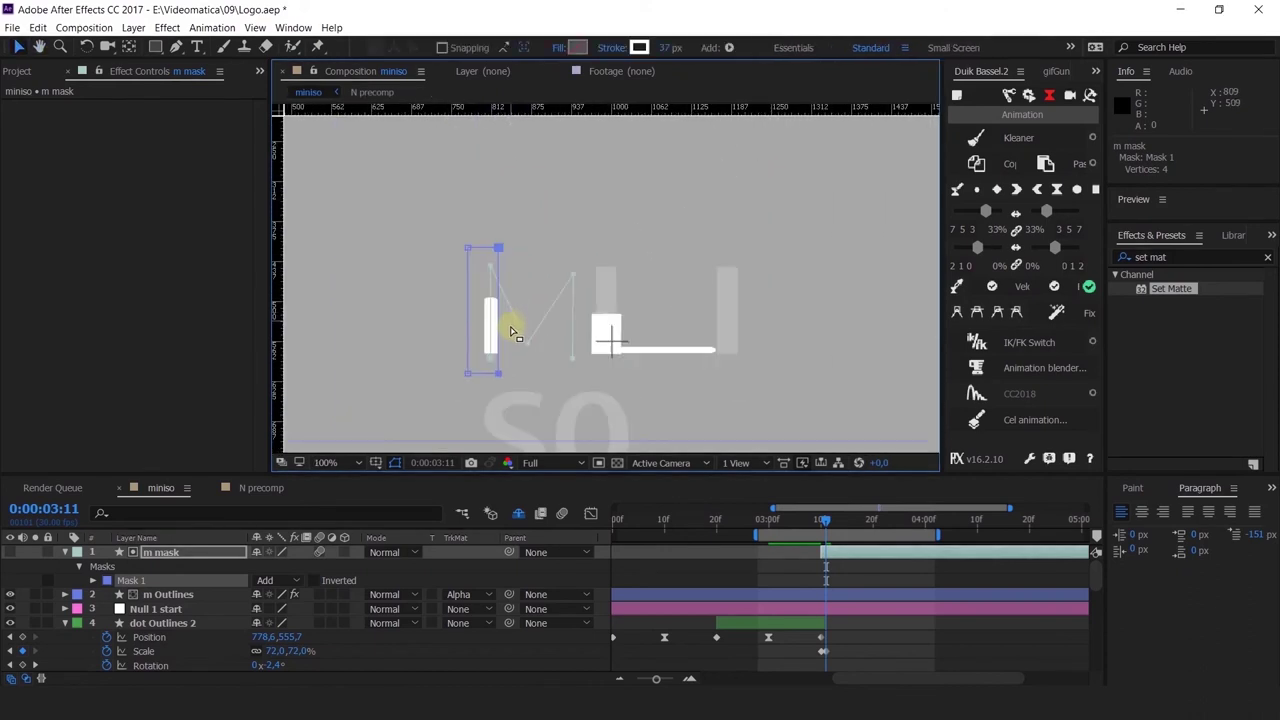
Step: Add a Mask Path keyframe to Mask 1 of m mask and shift it to 0:00:03:12
left_click(93, 580)
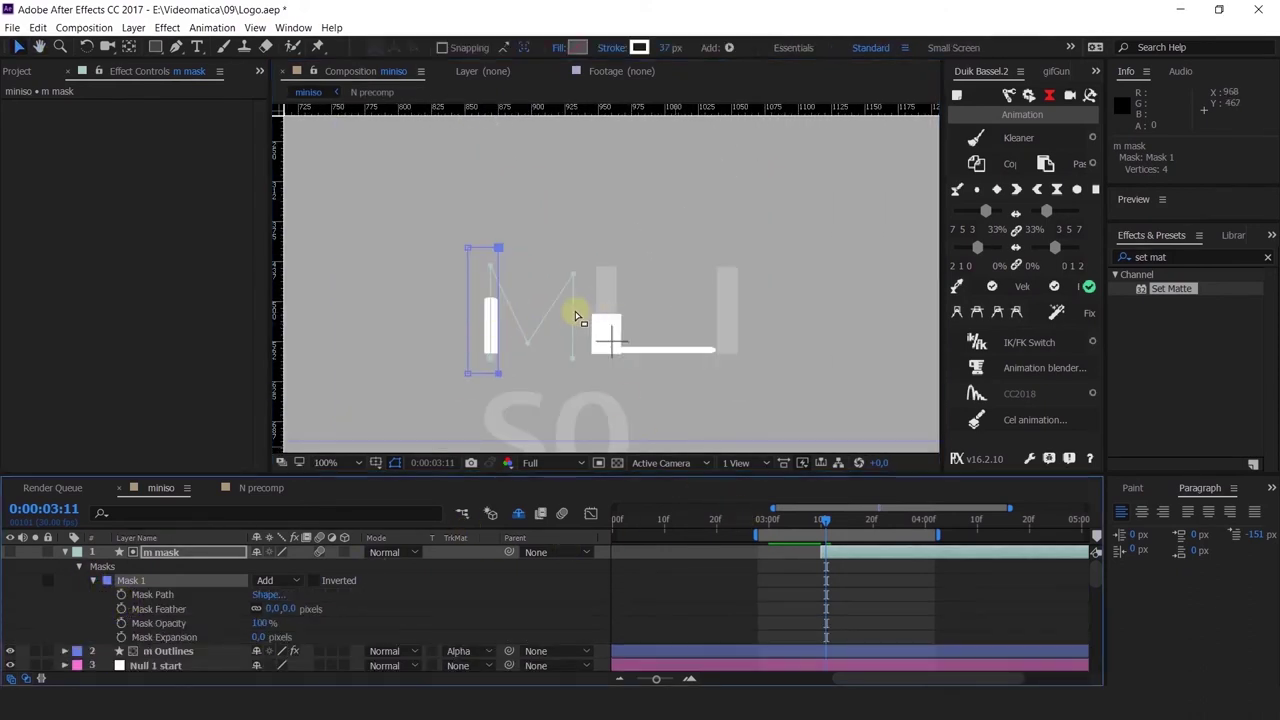
scroll(574, 311, "up", 1)
left_click_drag(483, 346, 597, 263)
left_click(121, 594)
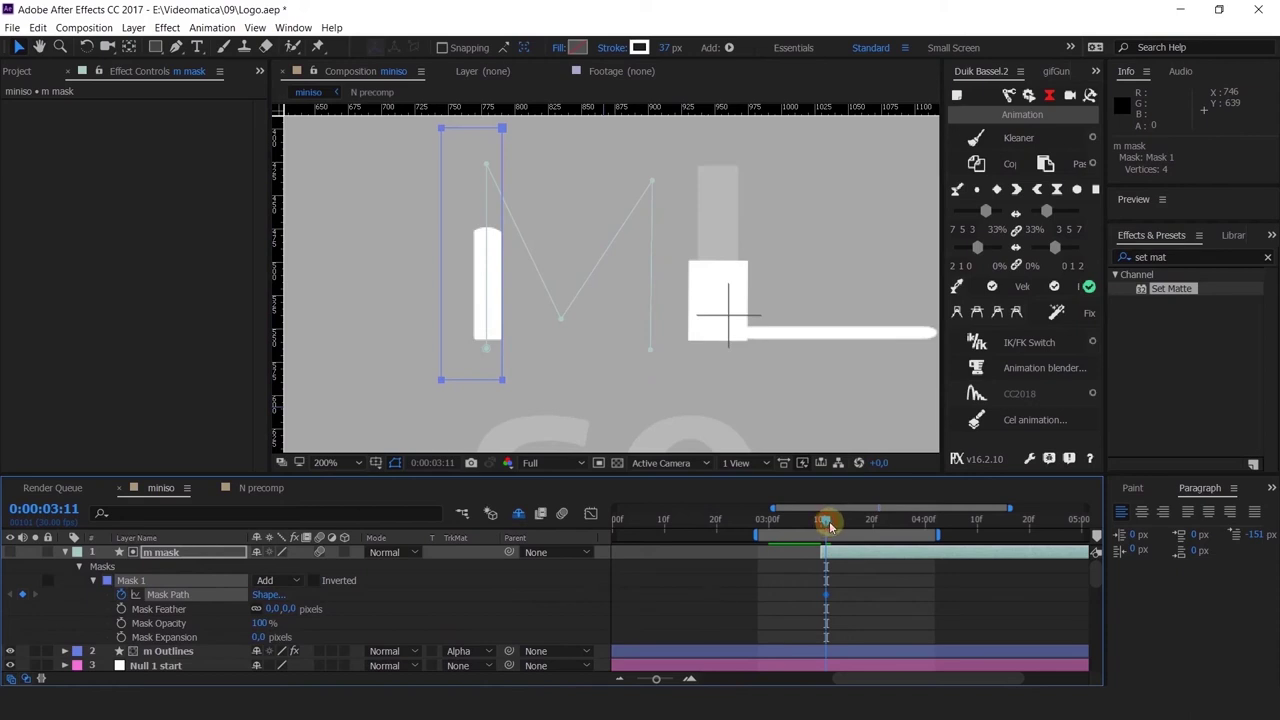
left_click_drag(830, 526, 833, 528)
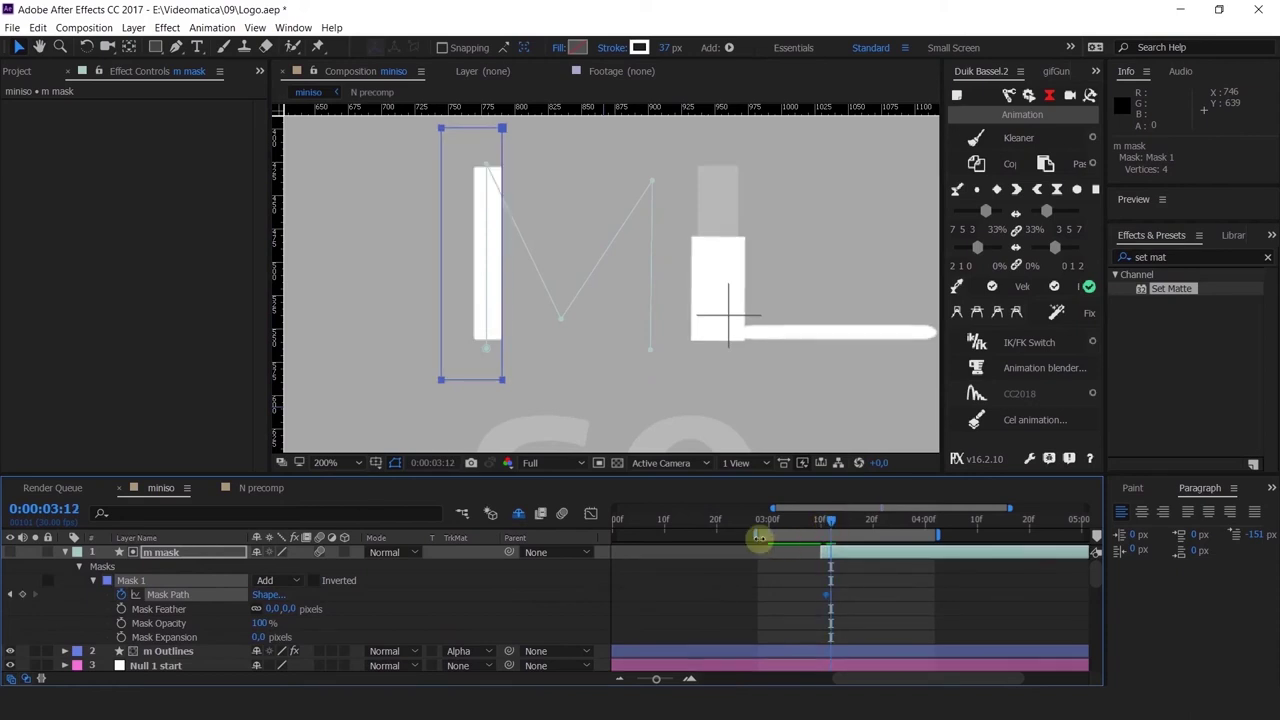
left_click(834, 598)
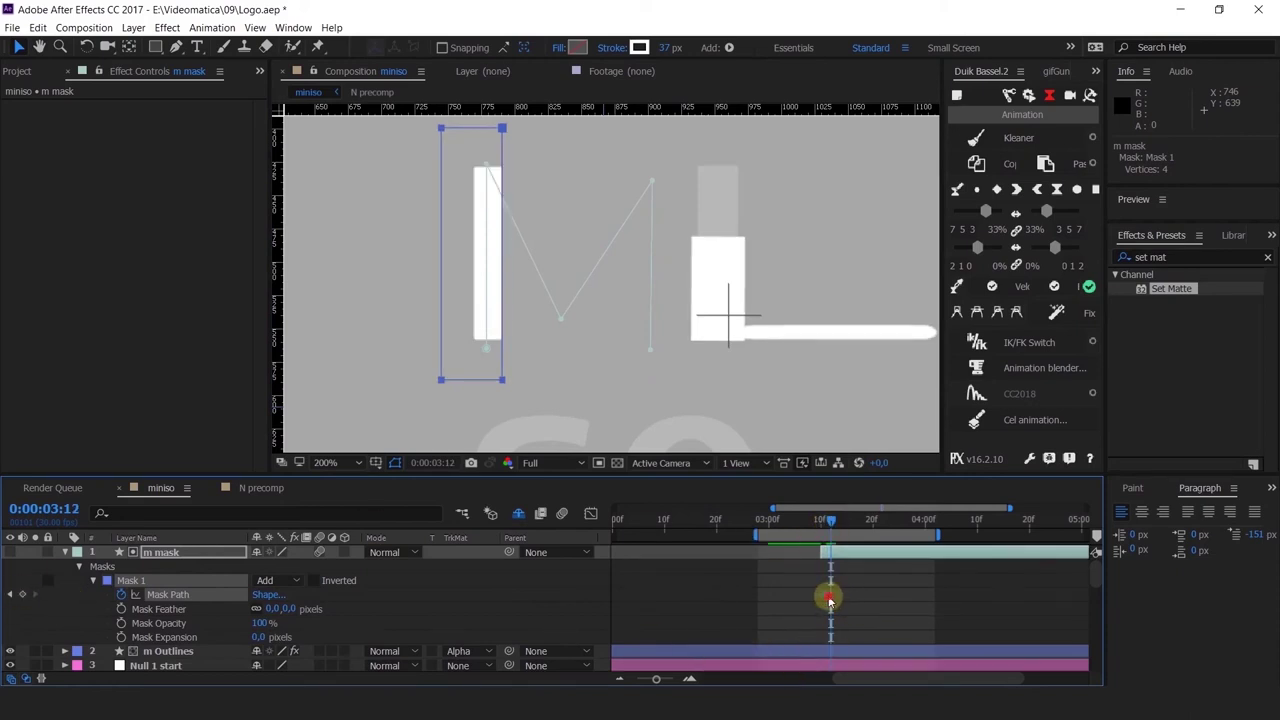
left_click(830, 598)
Step: At 0:00:03:14, widen Mask 1 of m mask so its far edge reaches the M's middle vertex
key("=")
key("=")
key("=")
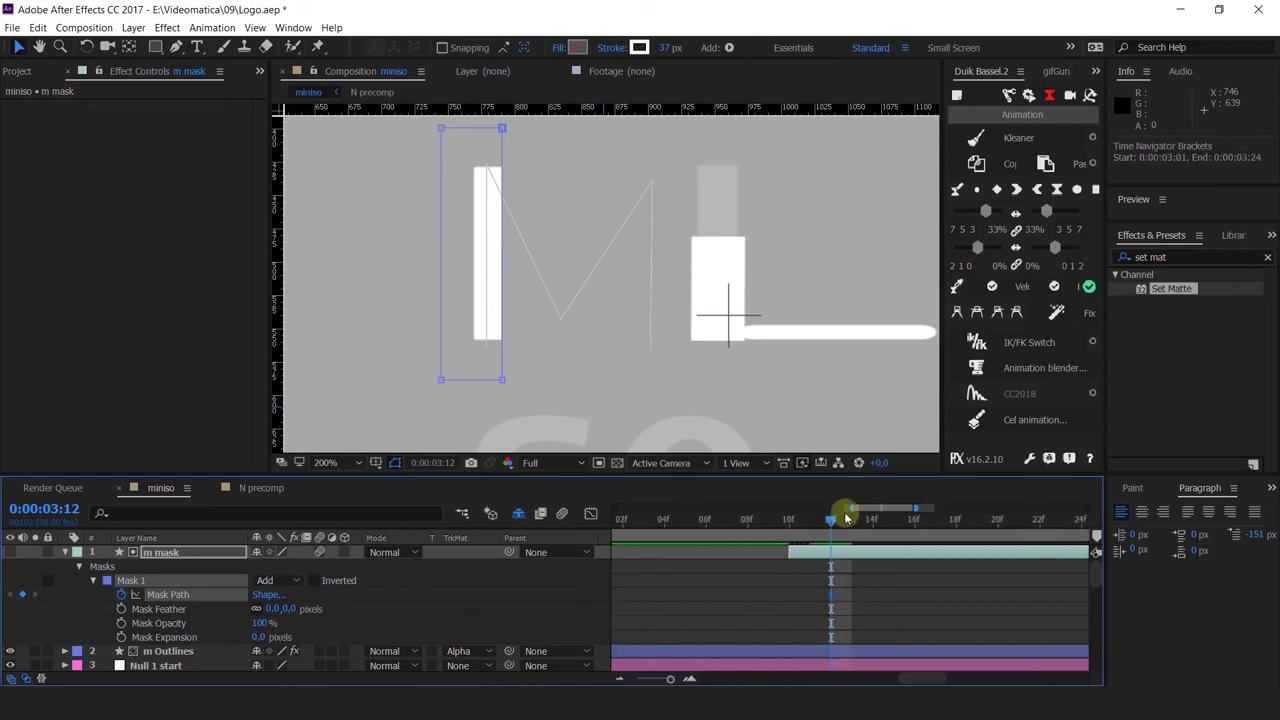
left_click_drag(866, 525, 896, 536)
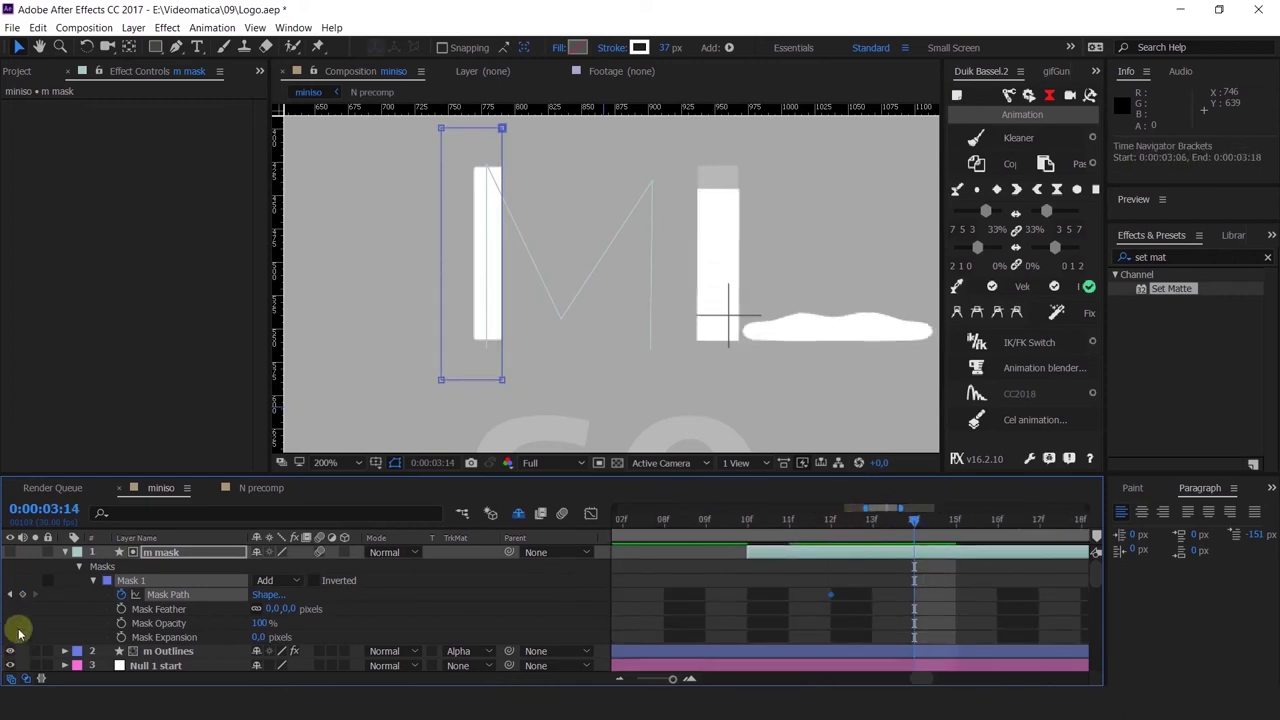
left_click_drag(515, 122, 486, 159)
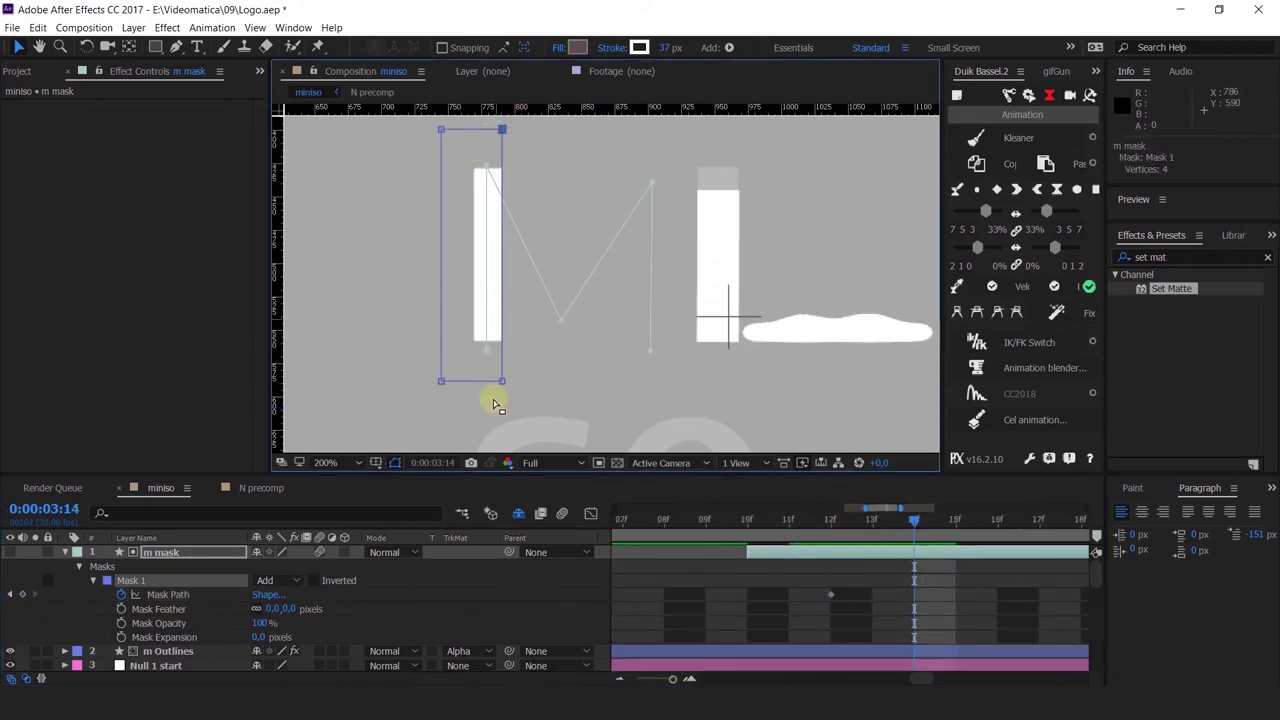
left_click_drag(516, 370, 566, 384)
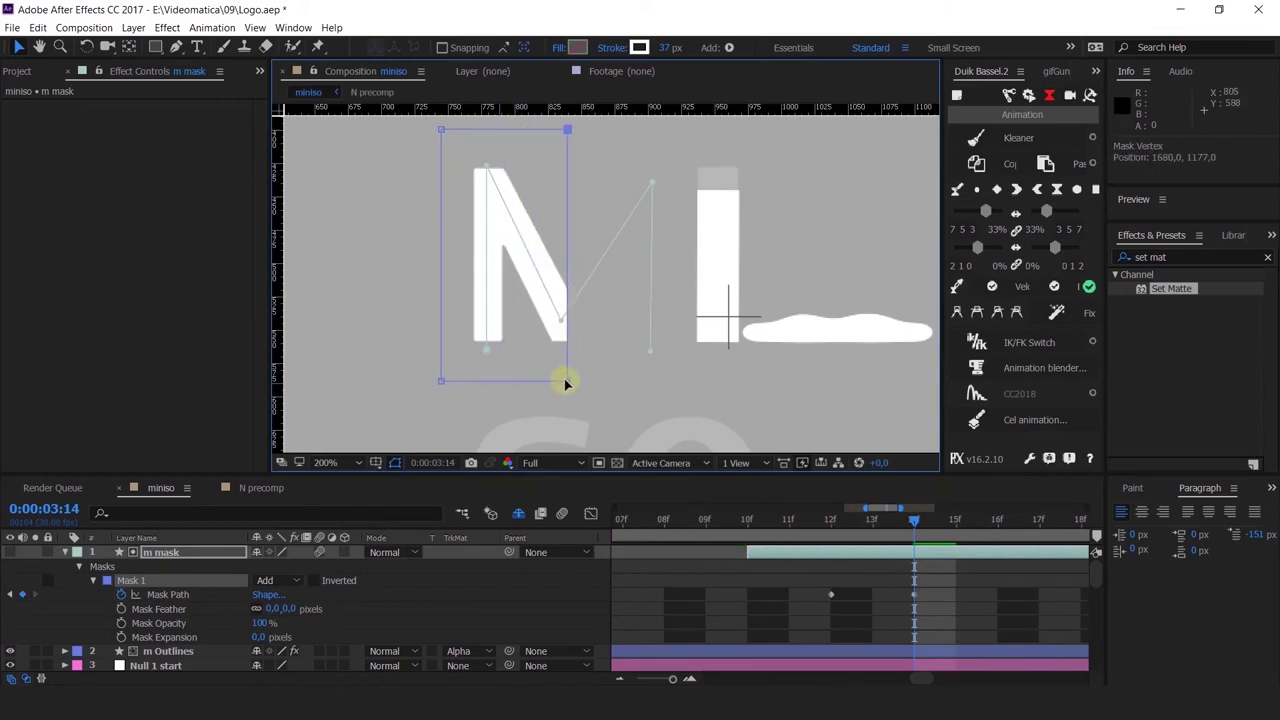
Step: Keyframe Mask 1 wider at 0:00:03:17 to include most of the M's second diagonal, and at 0:00:03:18 to clear the second stem
left_click(830, 519)
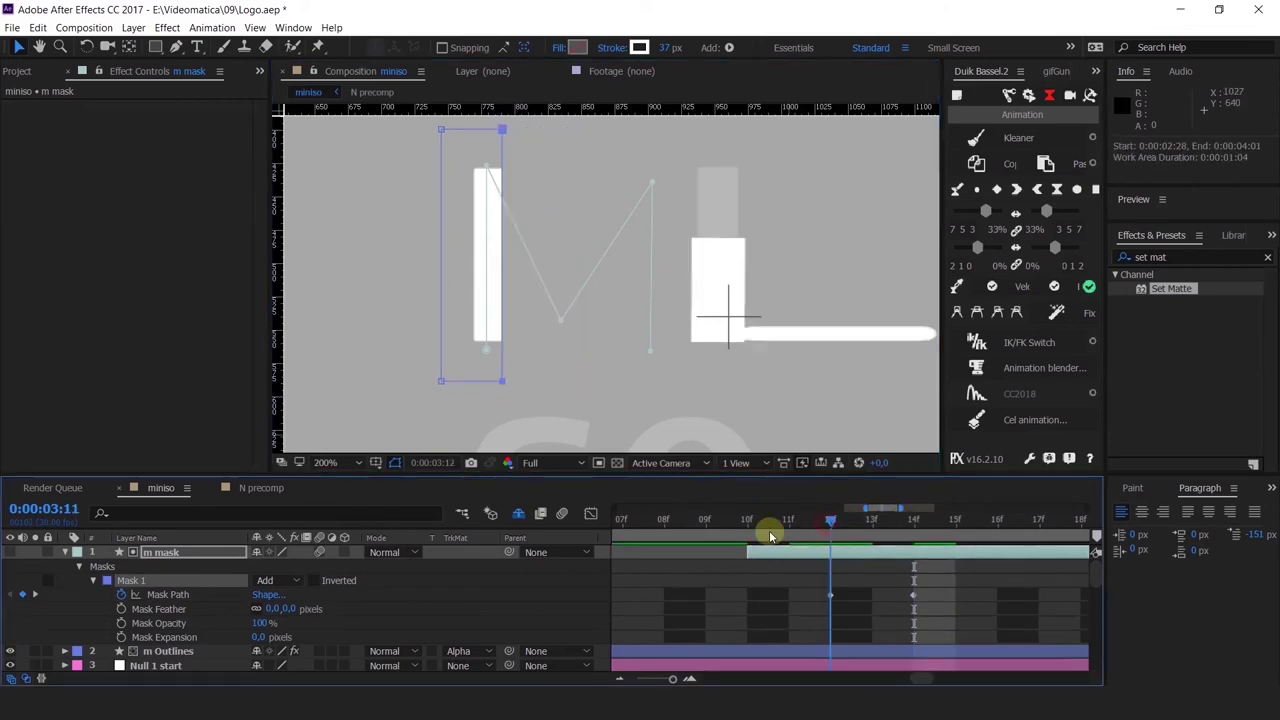
left_click_drag(769, 537, 800, 531)
left_click_drag(580, 121, 551, 145)
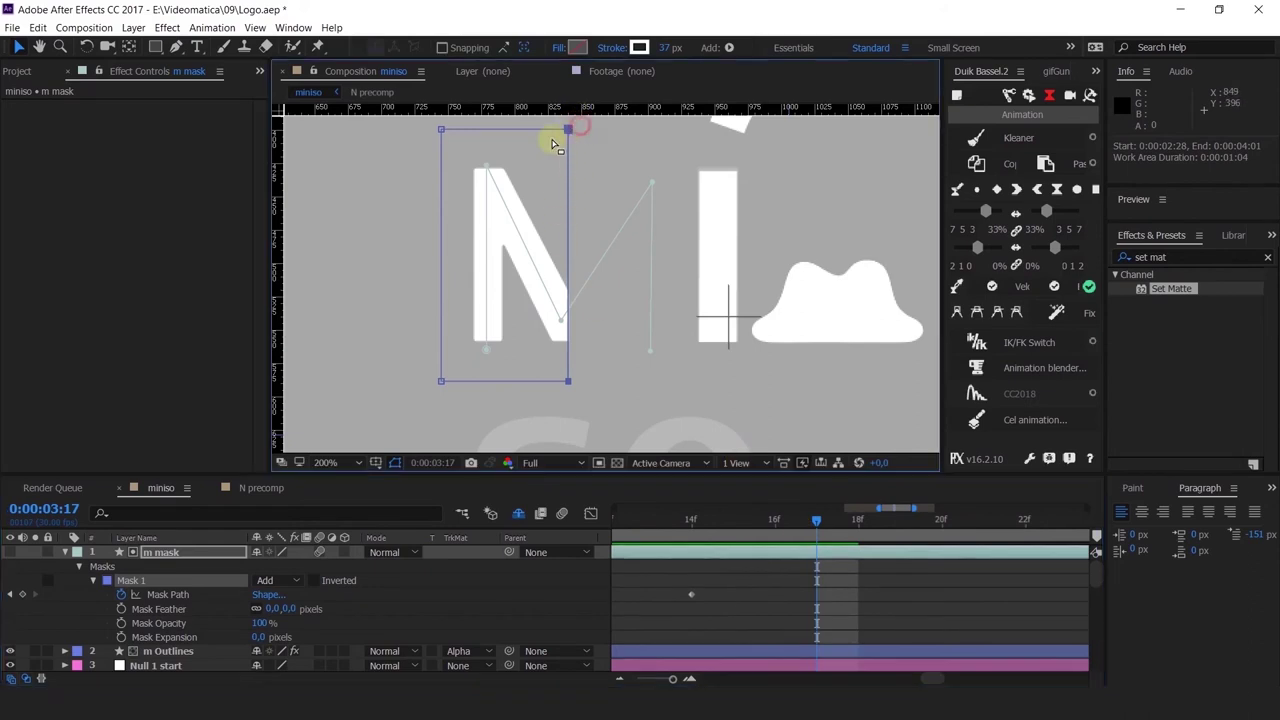
left_click_drag(600, 352, 627, 395)
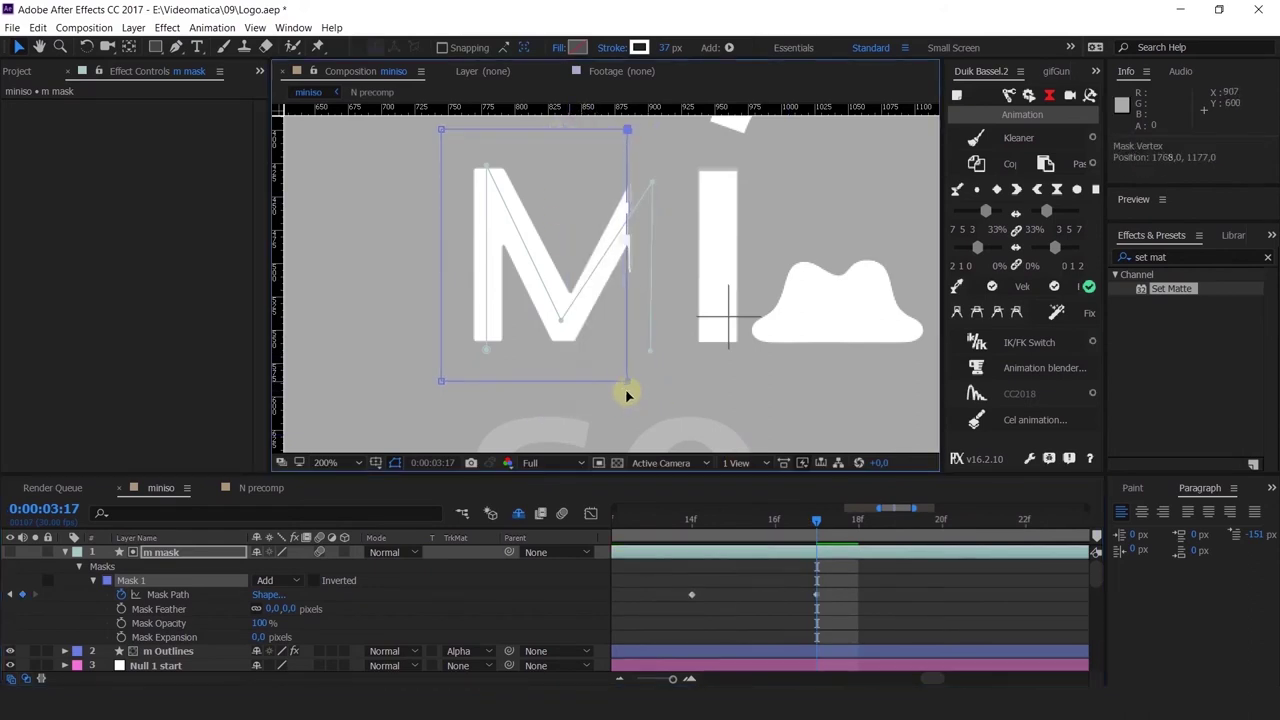
left_click(858, 522)
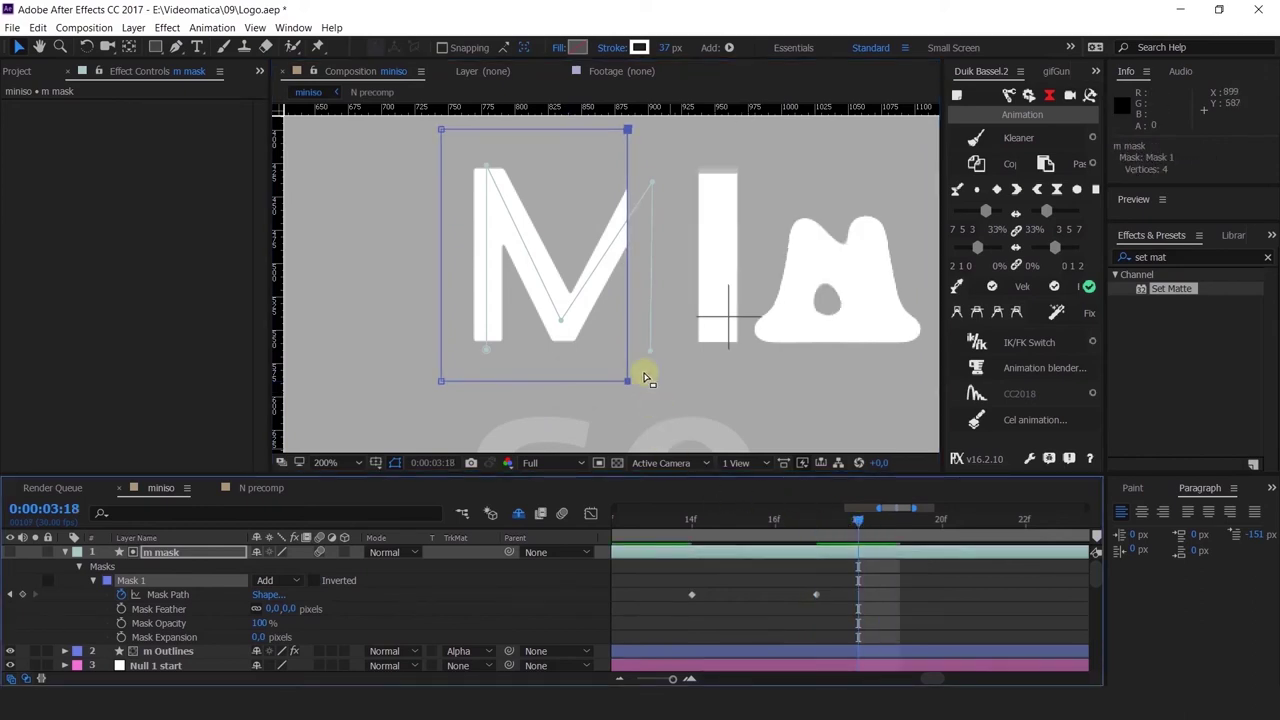
left_click_drag(630, 383, 677, 384)
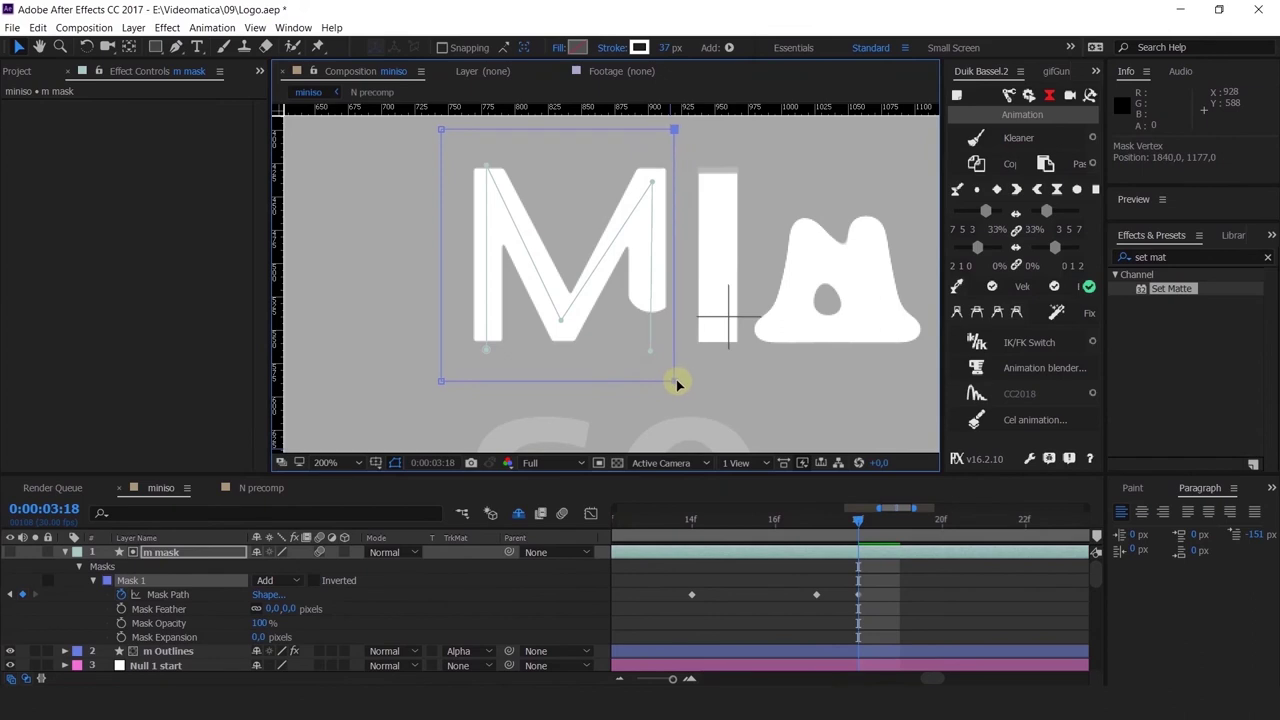
Step: Preview the masked M reveal and examine where the mask edge cuts the stroke around 0:00:03:13
key("minus")
key("minus")
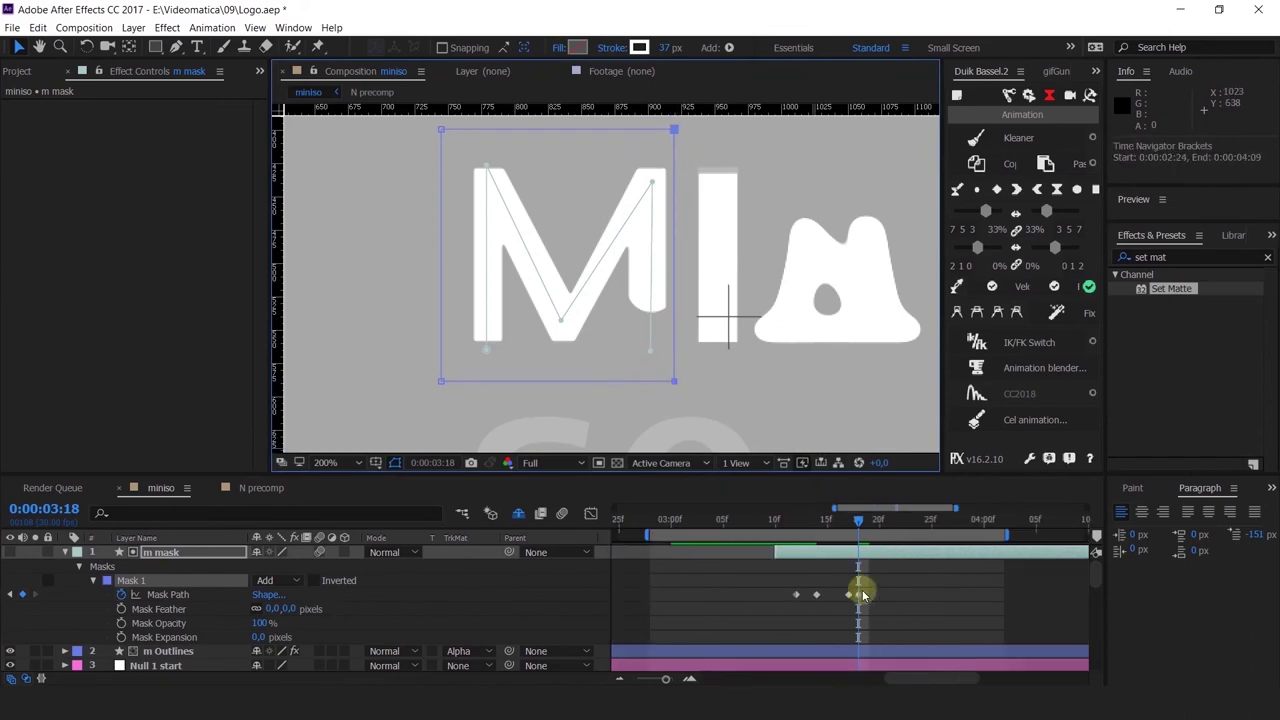
left_click(775, 526)
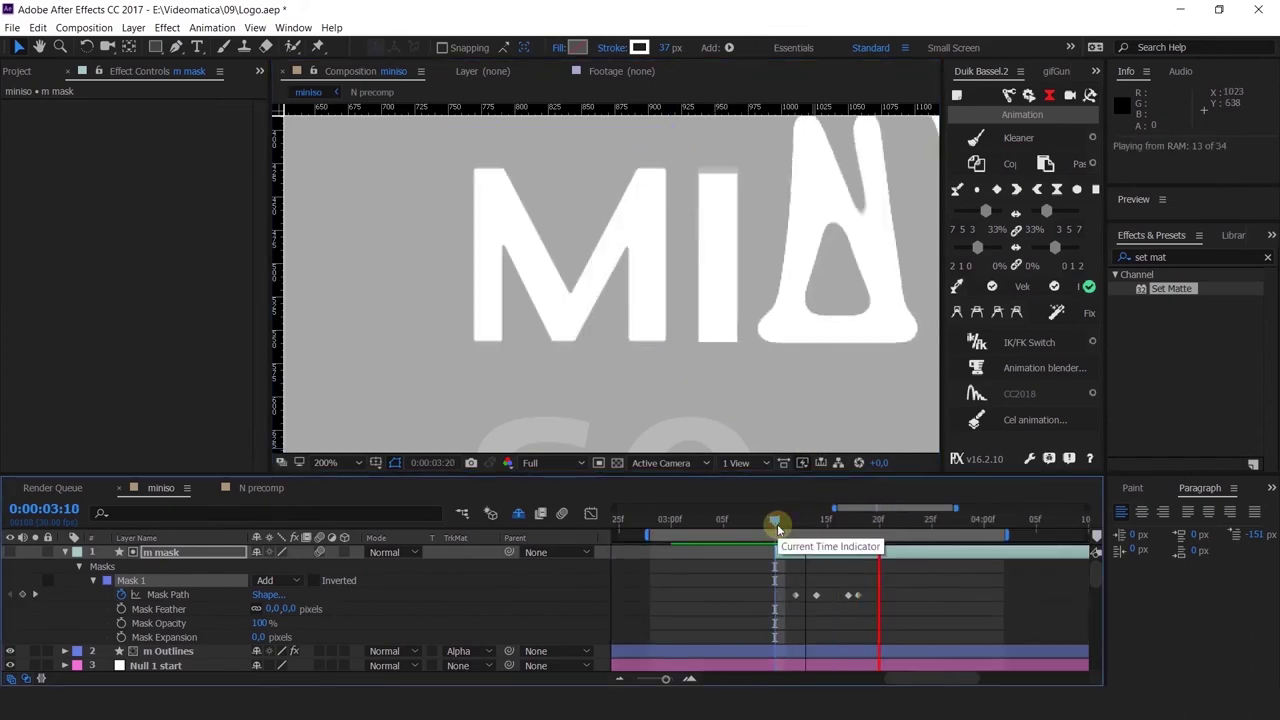
left_click_drag(786, 530, 859, 546)
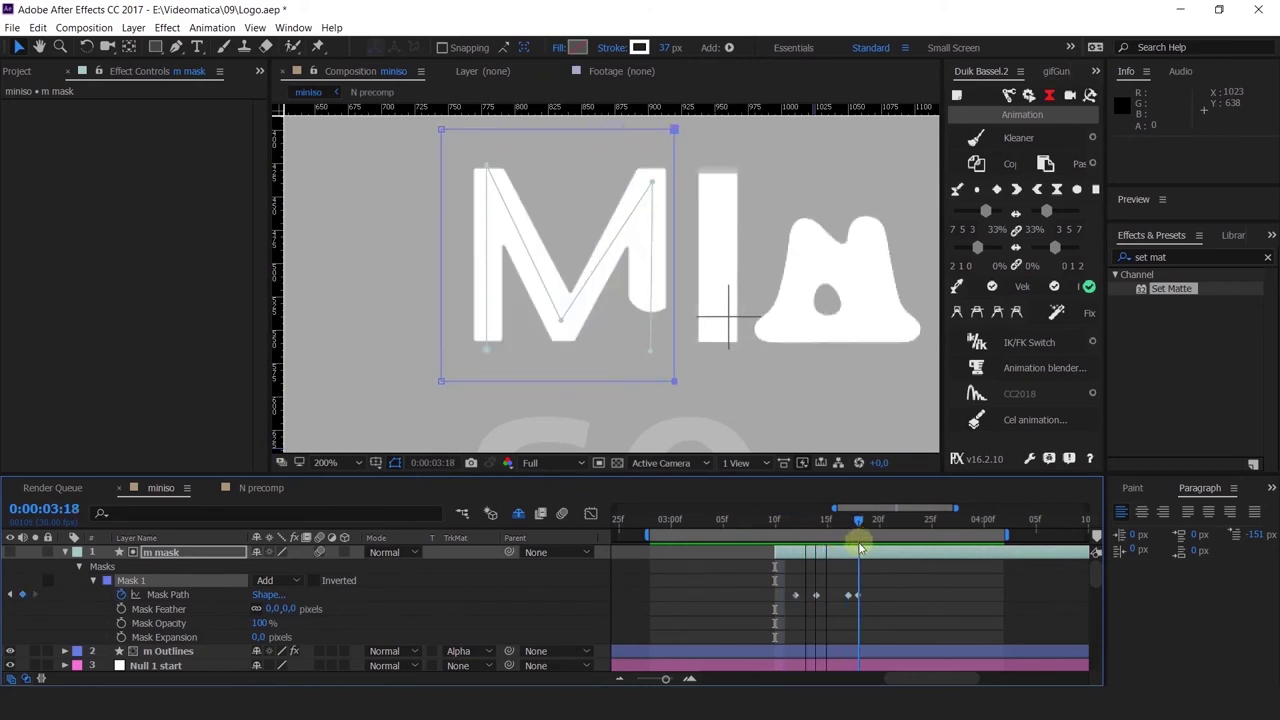
left_click(755, 553)
key("space")
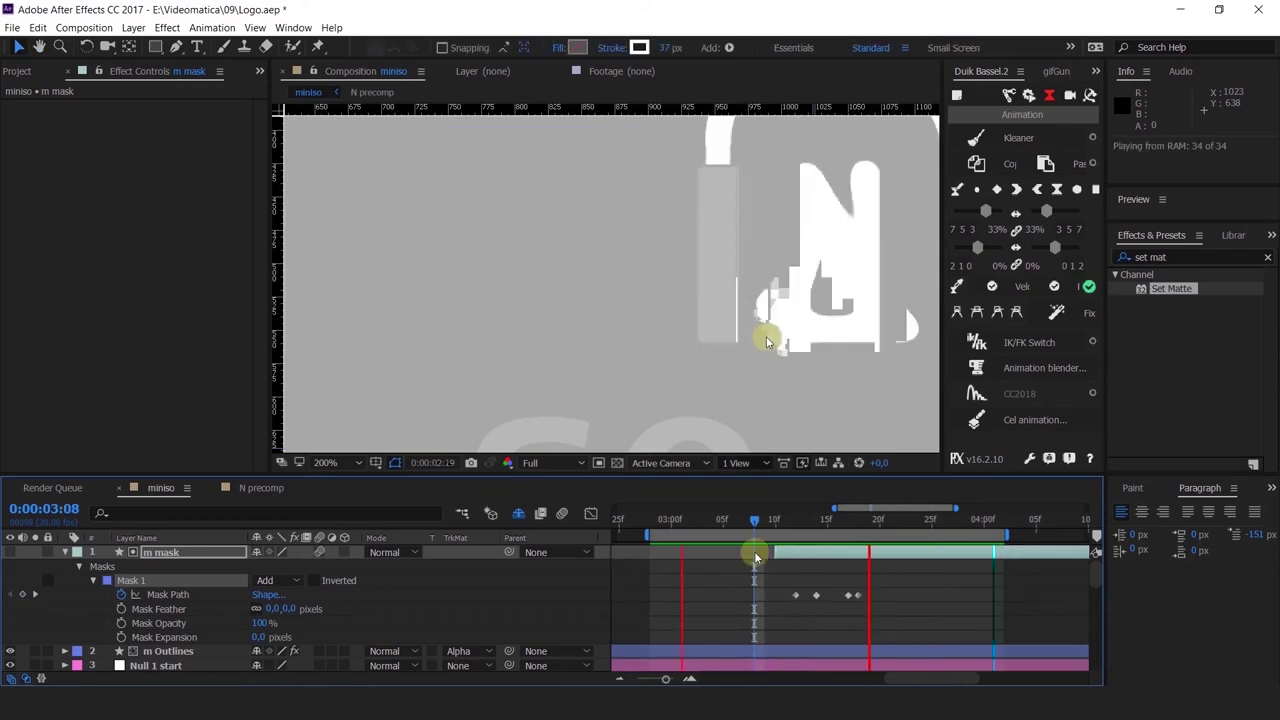
scroll(765, 350, "down", 1)
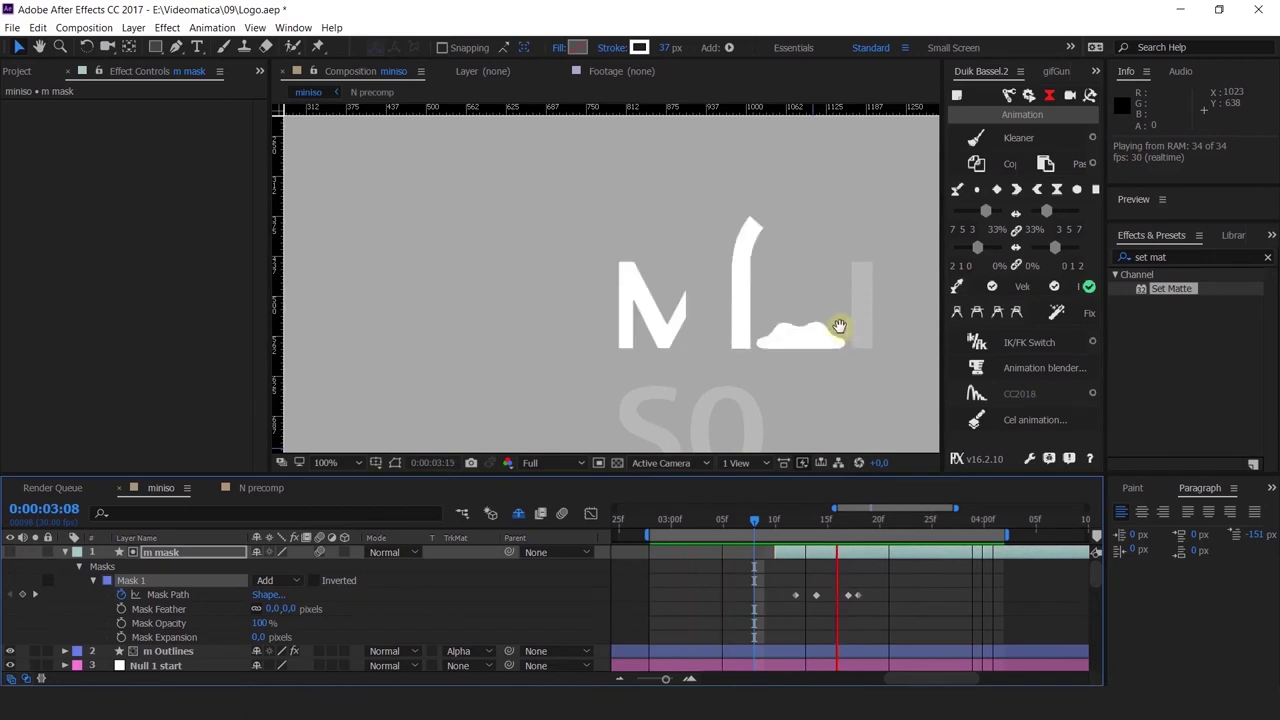
left_click_drag(839, 326, 590, 371)
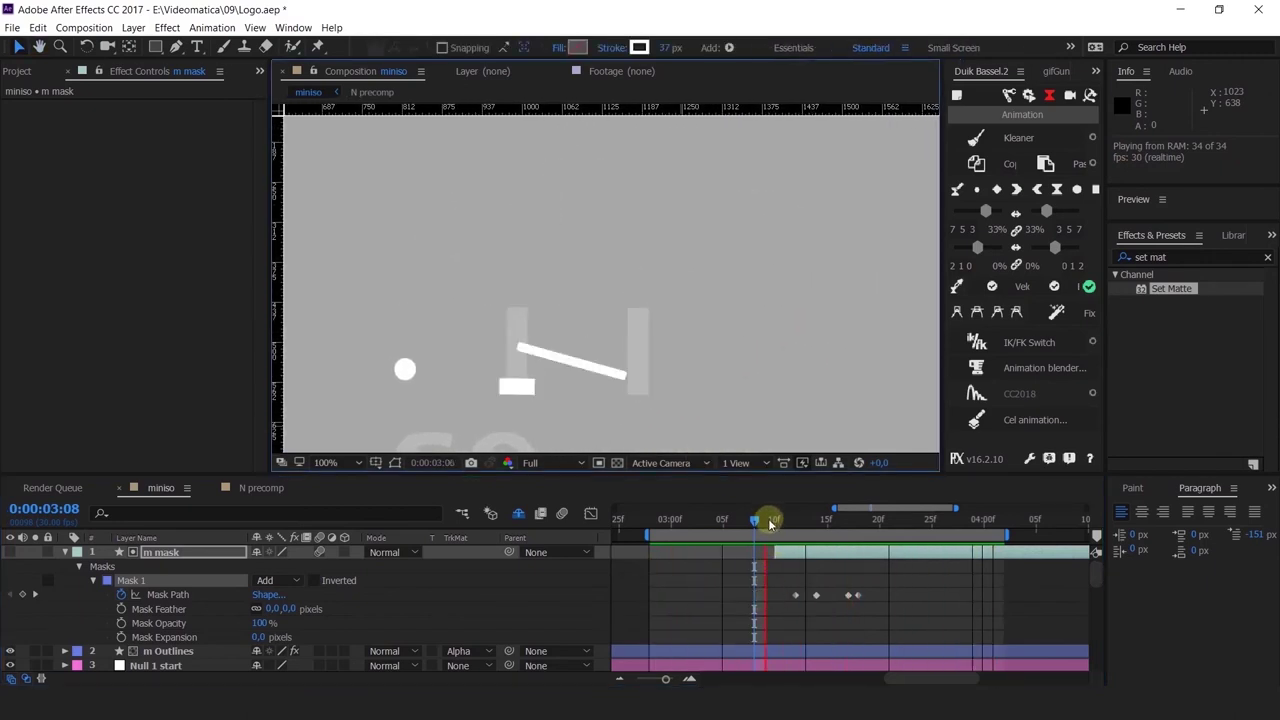
left_click_drag(770, 521, 808, 539)
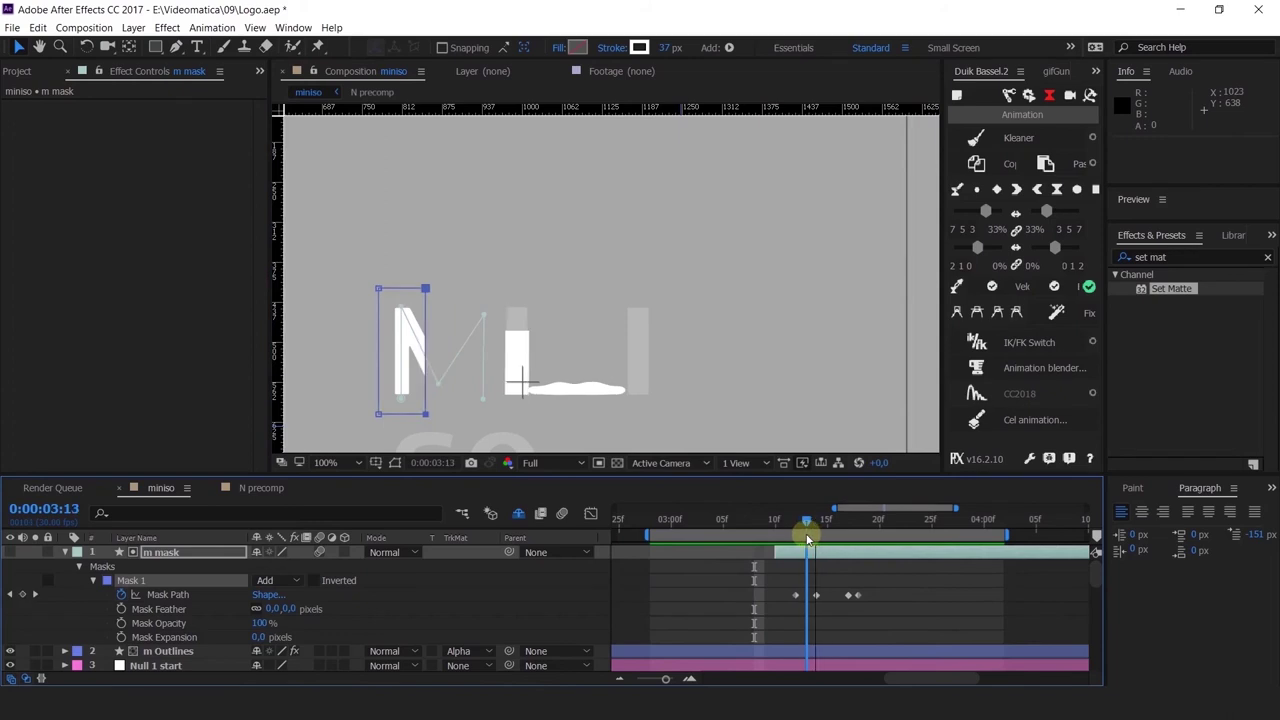
scroll(440, 350, "up", 2)
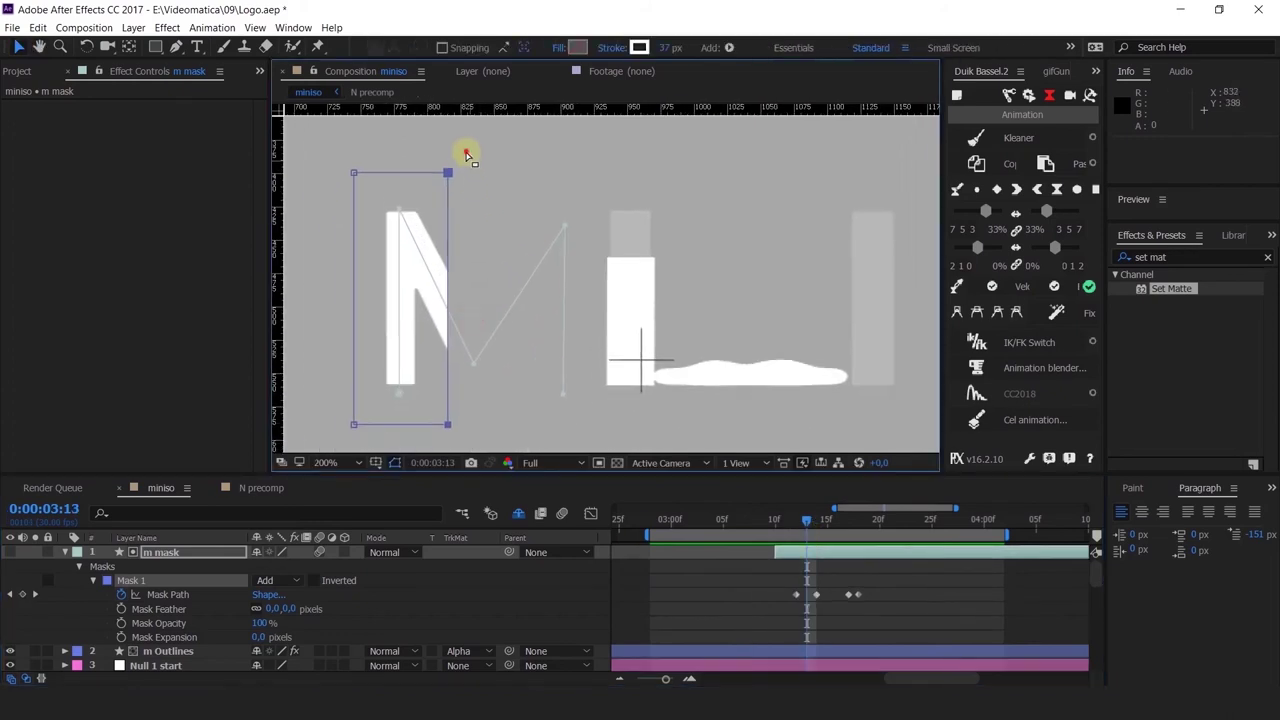
scroll(455, 440, "down", 1)
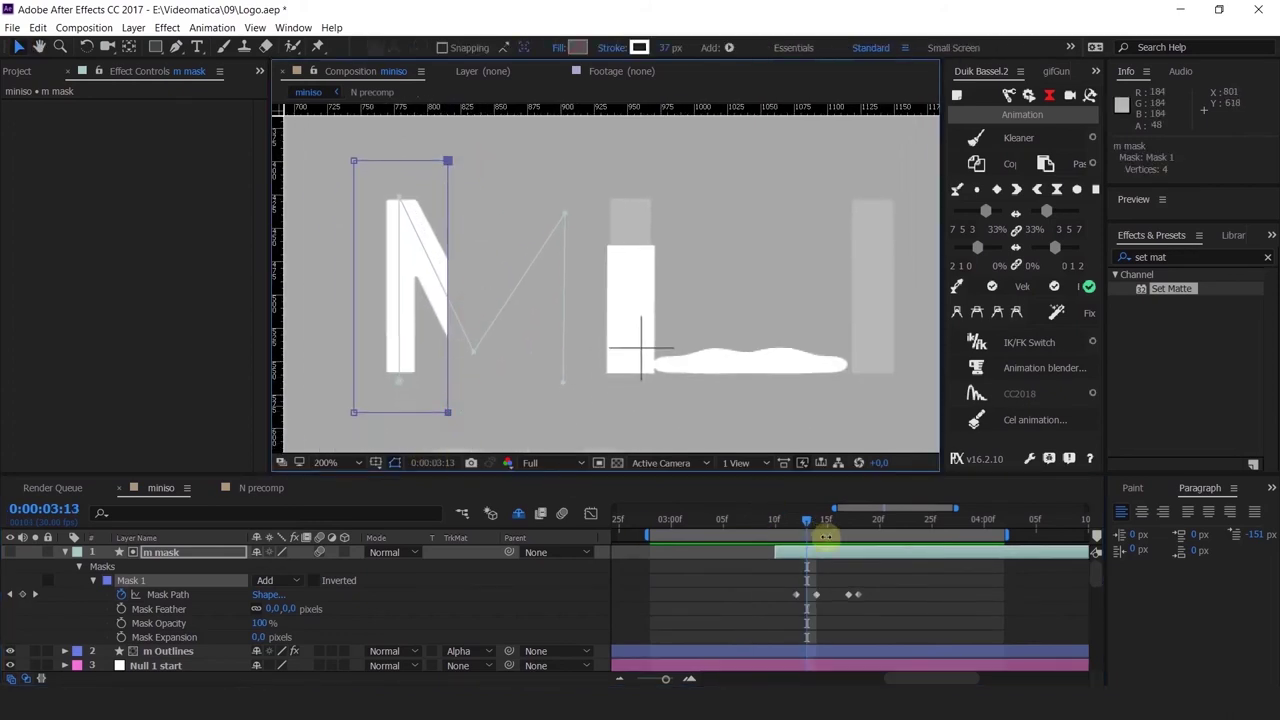
left_click_drag(826, 537, 815, 527)
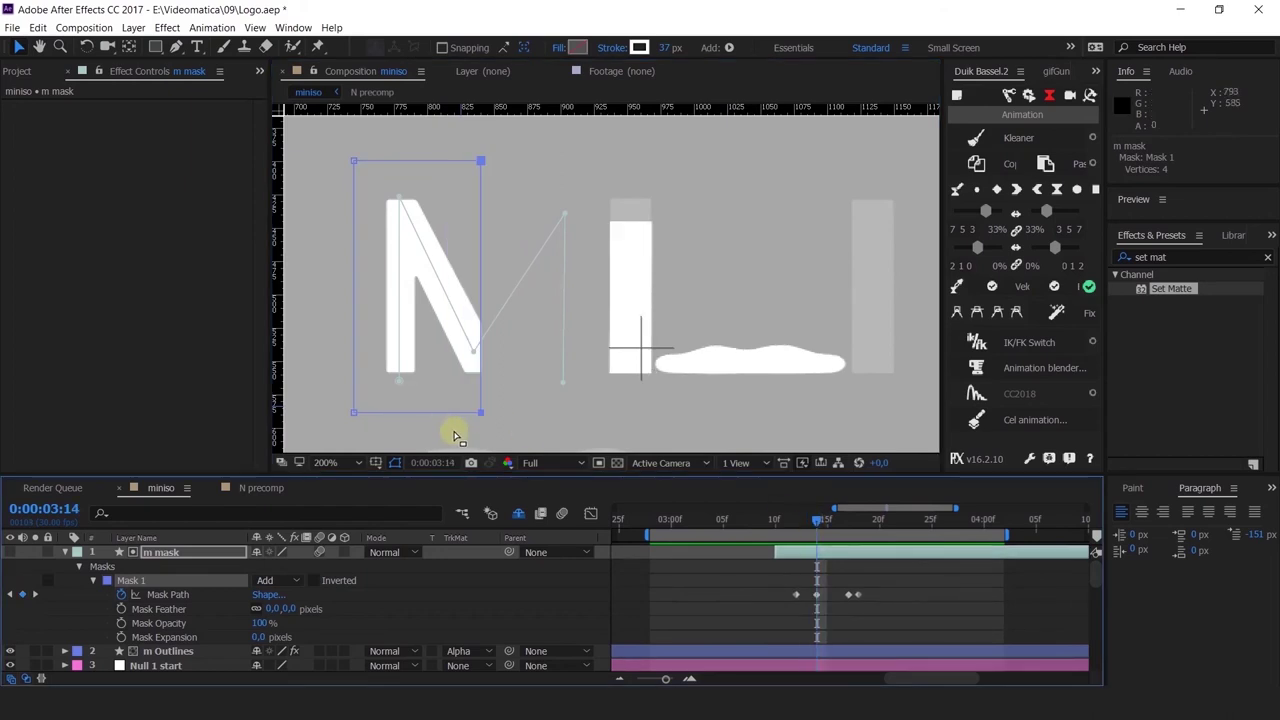
left_click_drag(482, 411, 517, 417)
key("ctrl+z")
Step: At 0:00:03:13, widen Mask 1 just past the M's middle vertex and delete the Mask Path keyframe at 0:00:03:14
left_click_drag(826, 520, 806, 521)
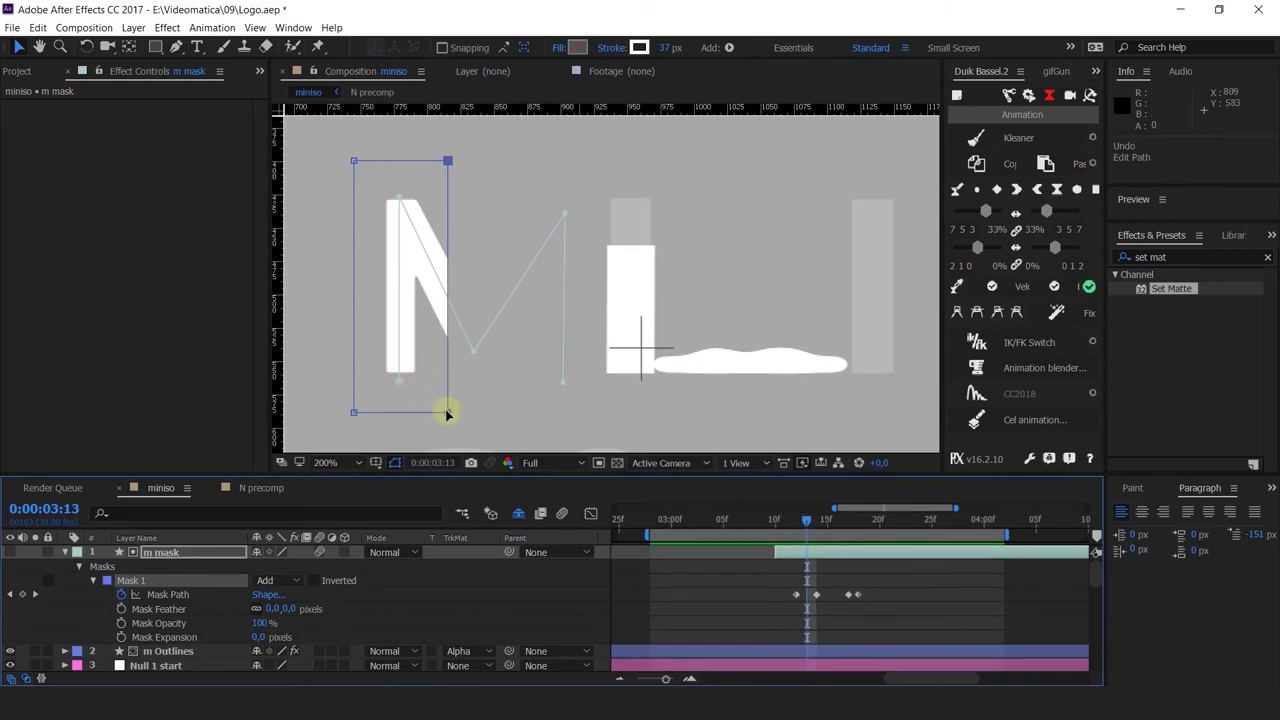
left_click_drag(449, 409, 505, 428)
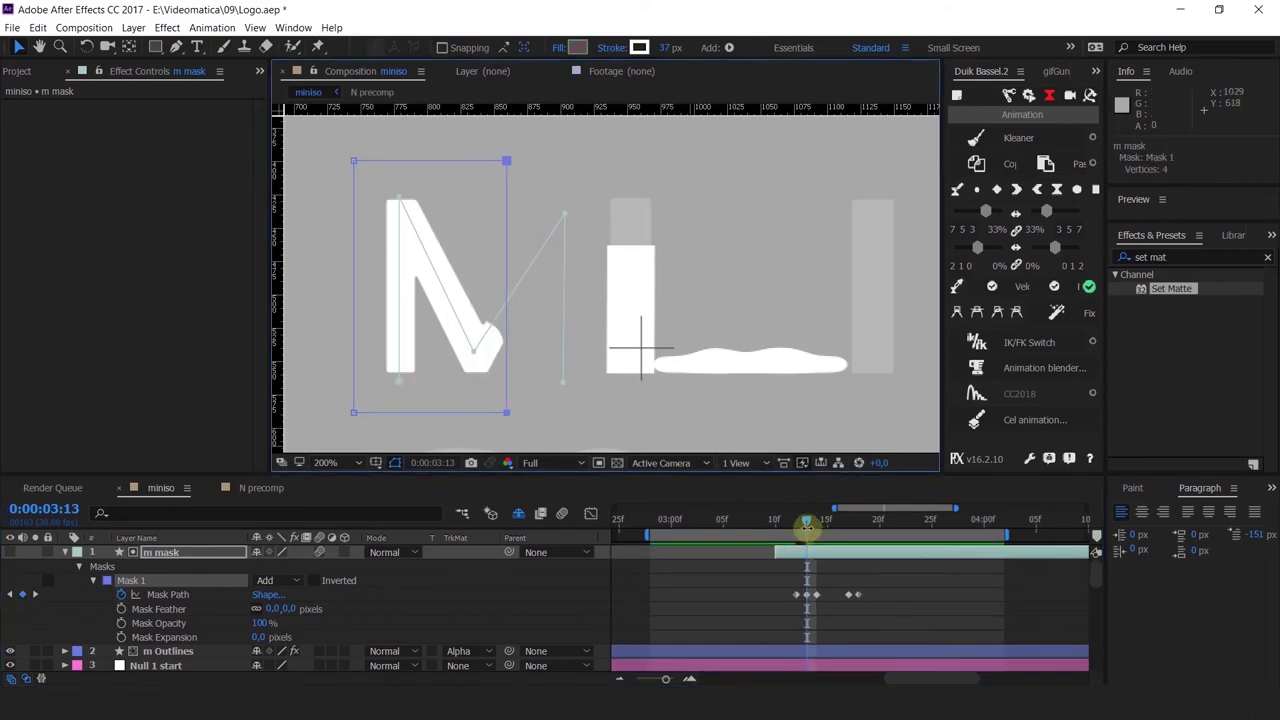
left_click_drag(806, 527, 815, 527)
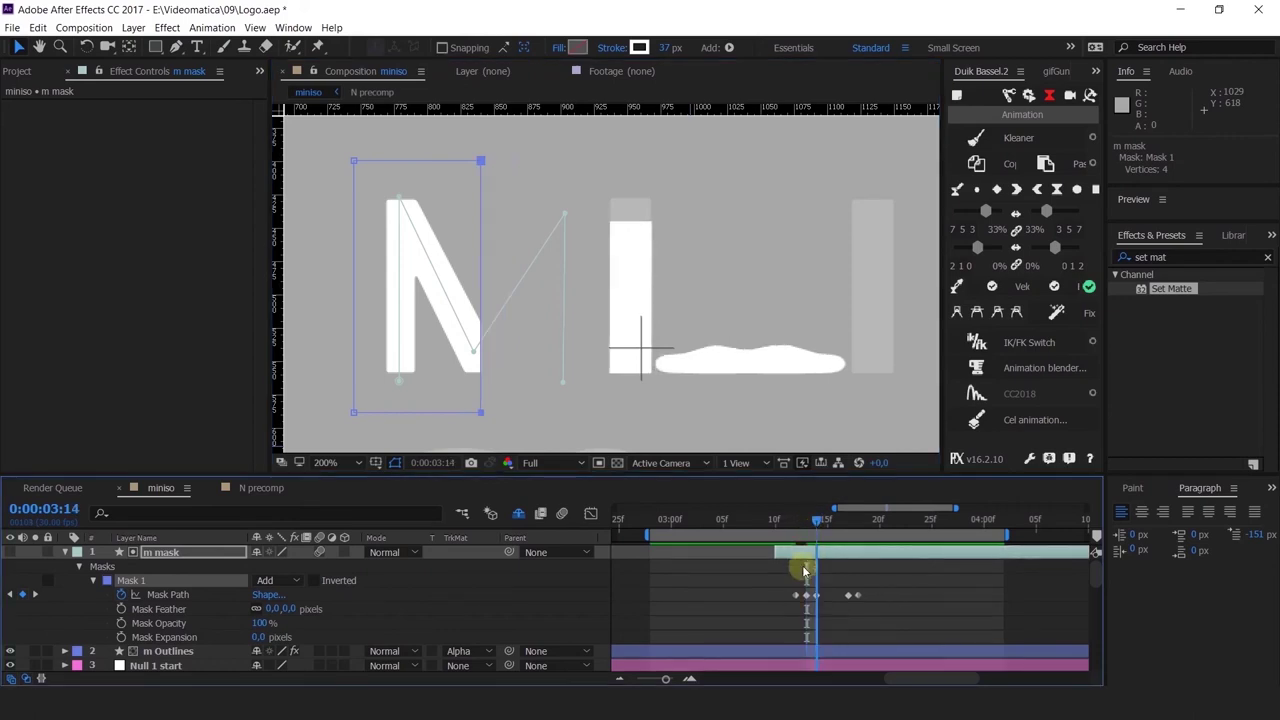
left_click(816, 596)
key("Delete")
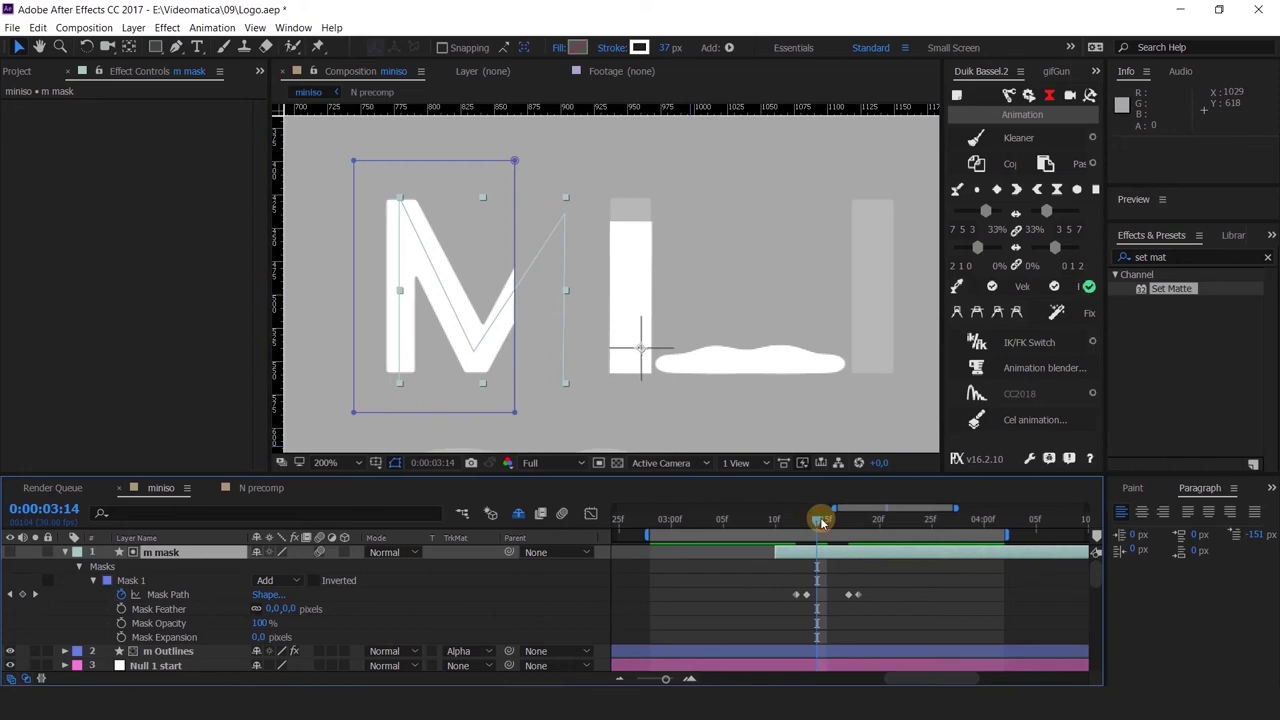
left_click_drag(821, 521, 849, 521)
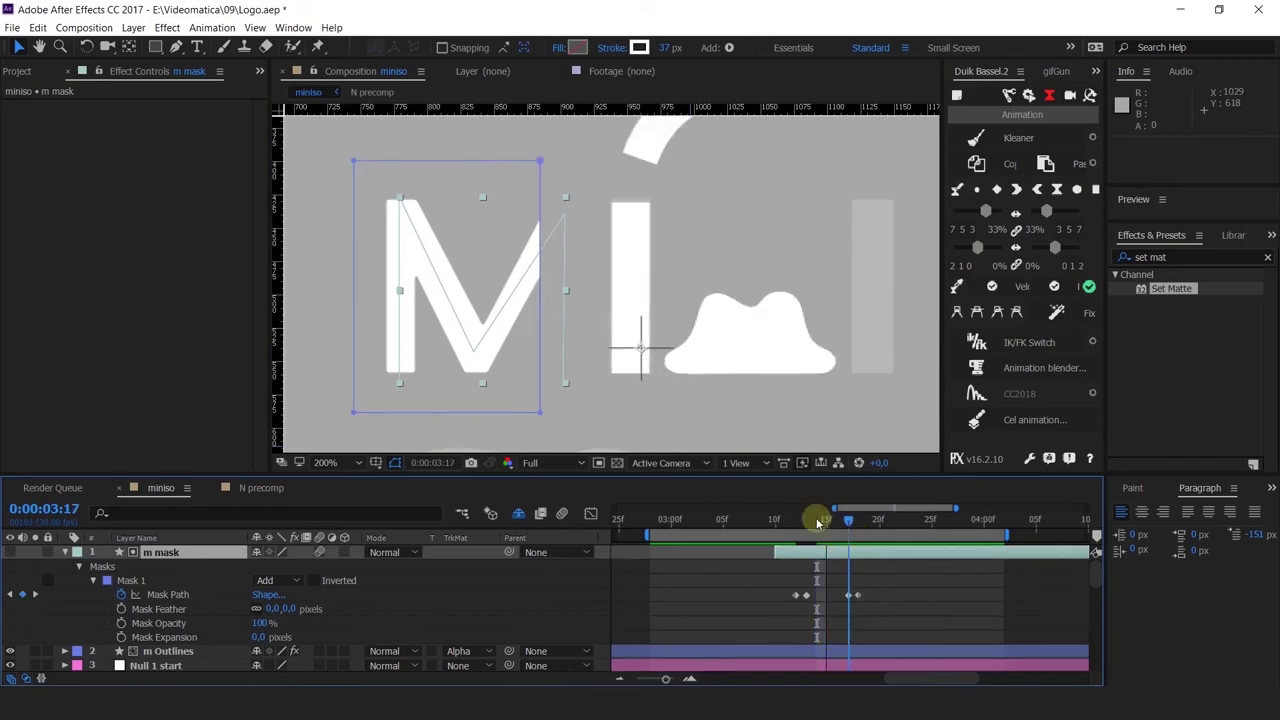
left_click_drag(541, 414, 558, 416)
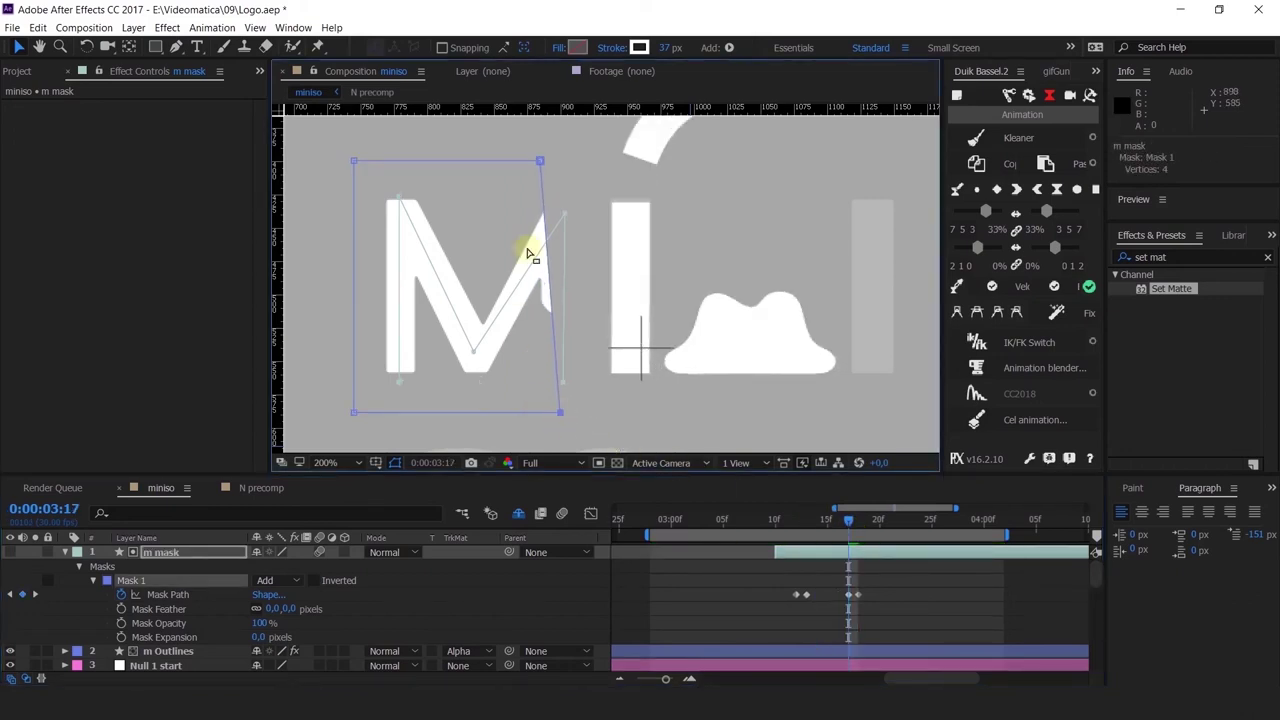
key("ctrl+z")
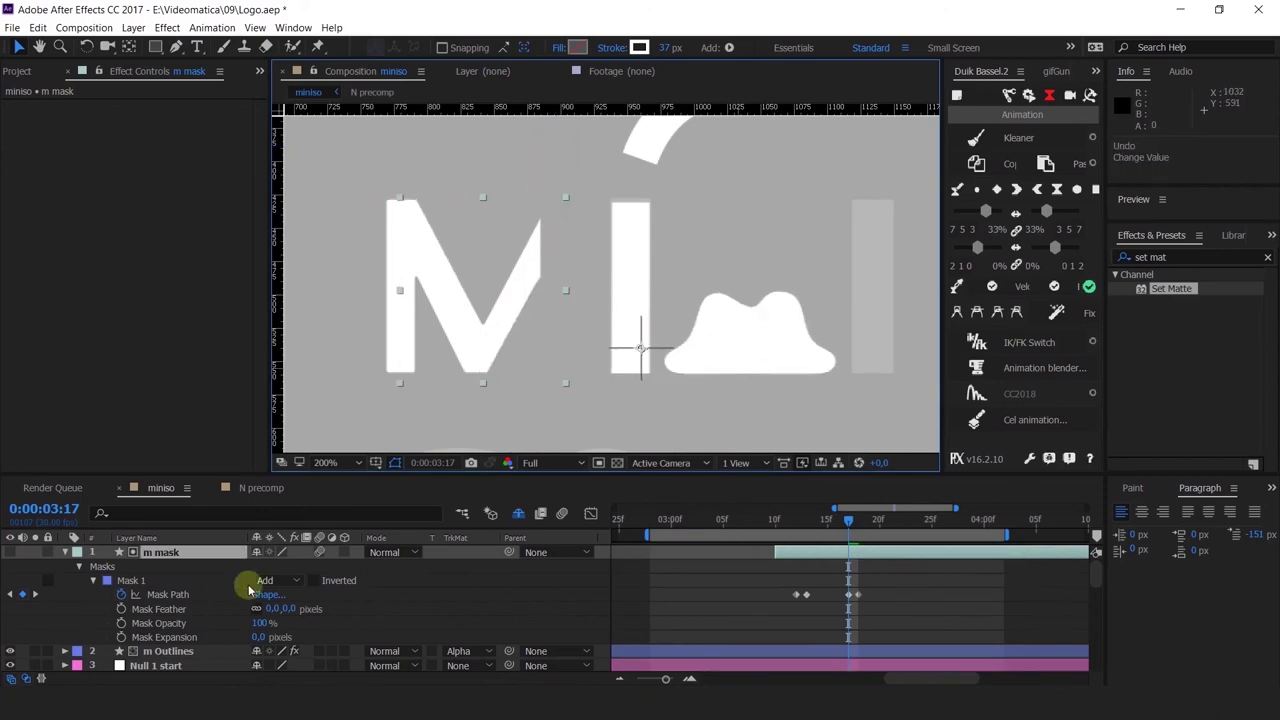
Step: Shift the last two Mask Path keyframes one frame earlier, to 0:00:03:16 and 0:00:03:17
left_click(167, 594)
left_click(541, 165)
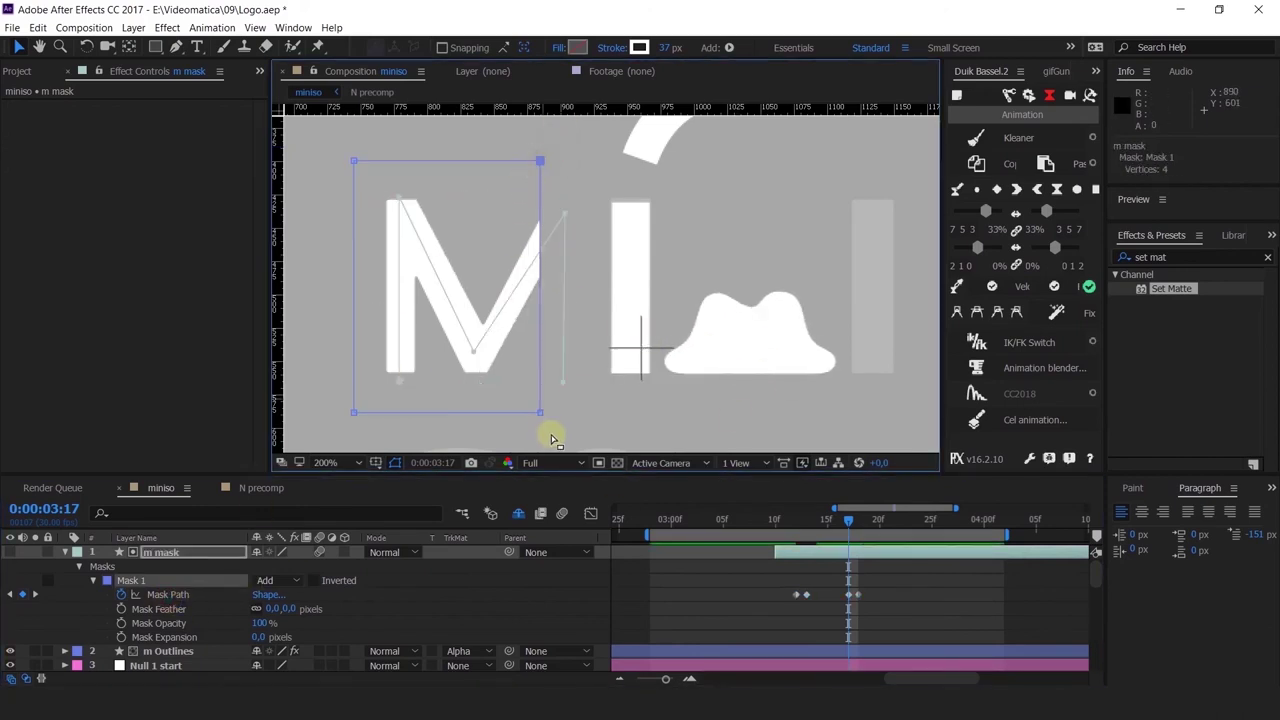
left_click(541, 409, "shift")
mouse_move(541, 409)
left_mouse_down()
mouse_move(562, 405)
mouse_move(539, 407)
left_mouse_up()
left_click_drag(846, 520, 852, 554)
key("space")
key("=")
mouse_move(847, 600)
left_mouse_down()
mouse_move(835, 607)
mouse_move(851, 603)
left_mouse_up()
Step: Play back the M reveal from 0:00:03:13 to check the retimed mask keyframes
left_click(827, 521)
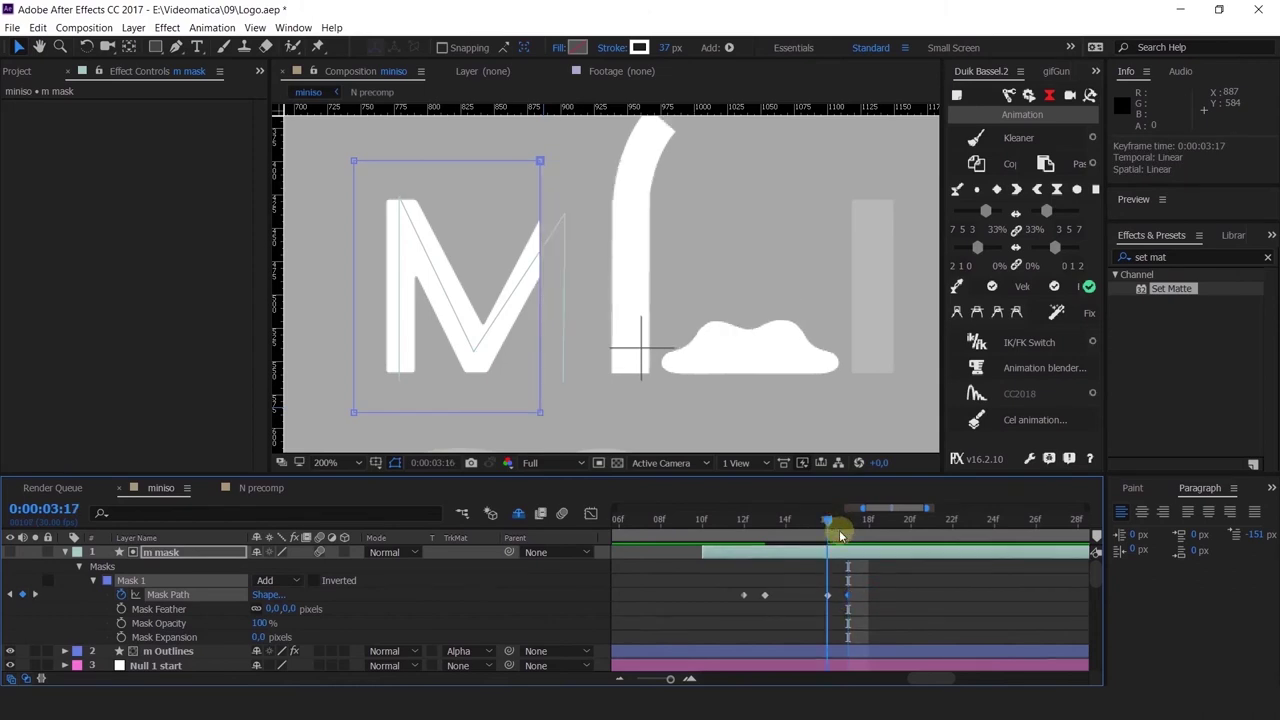
left_click_drag(839, 530, 765, 555)
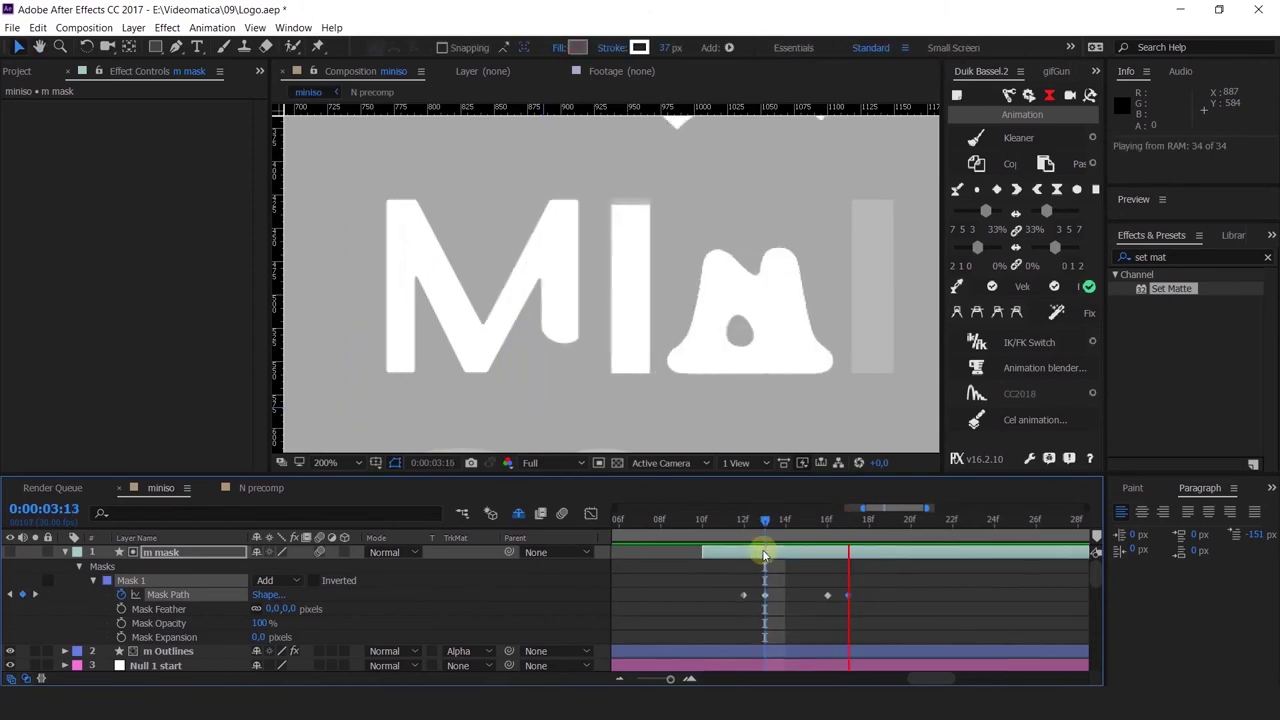
key("space")
Step: Hide the i 2 Outlines and i 1 Outlines layers in the miniso composition
key("minus")
key("minus")
key("minus")
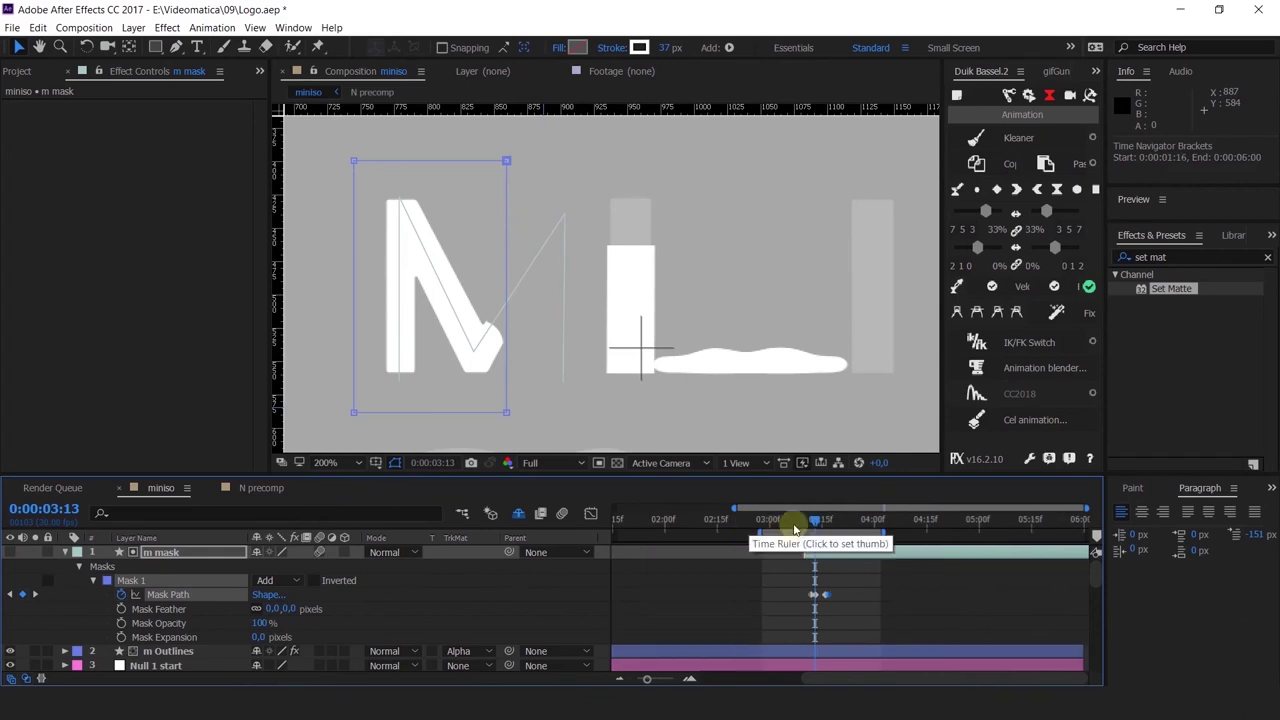
left_click_drag(811, 357, 640, 348)
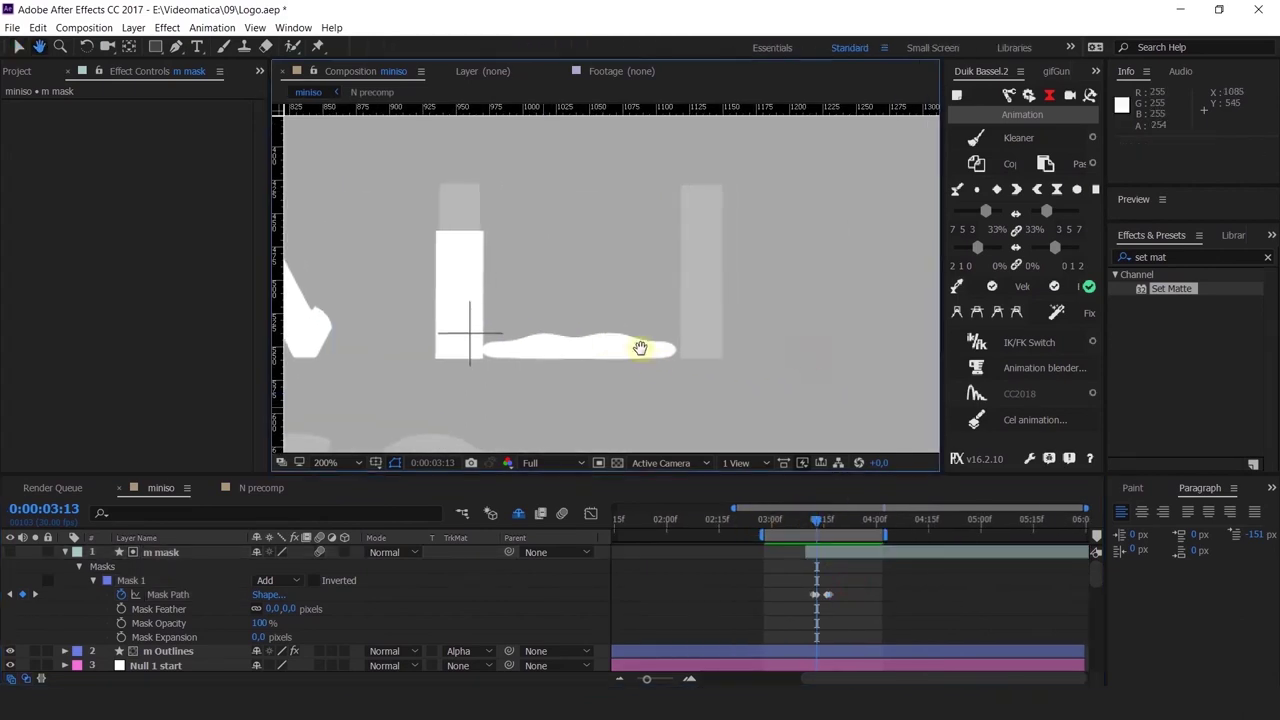
scroll(790, 509, "down", 3)
scroll(160, 650, "down", 5)
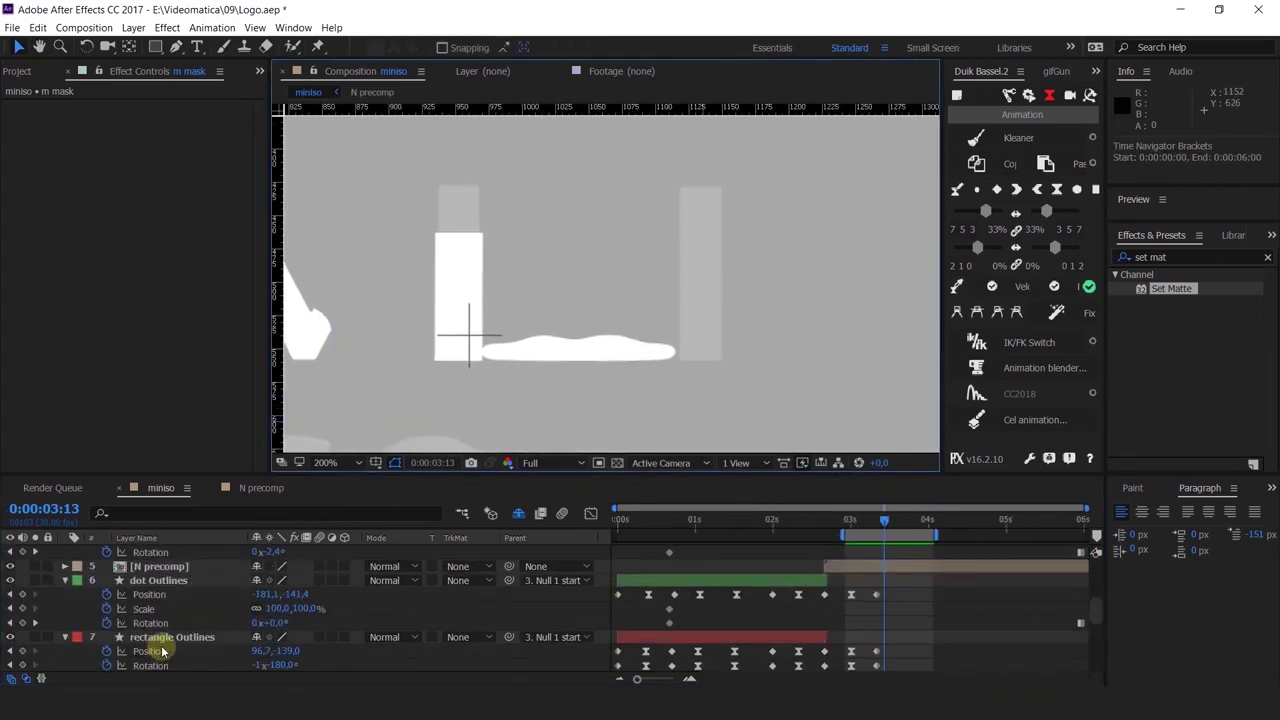
scroll(160, 651, "down", 4)
scroll(80, 630, "down", 1)
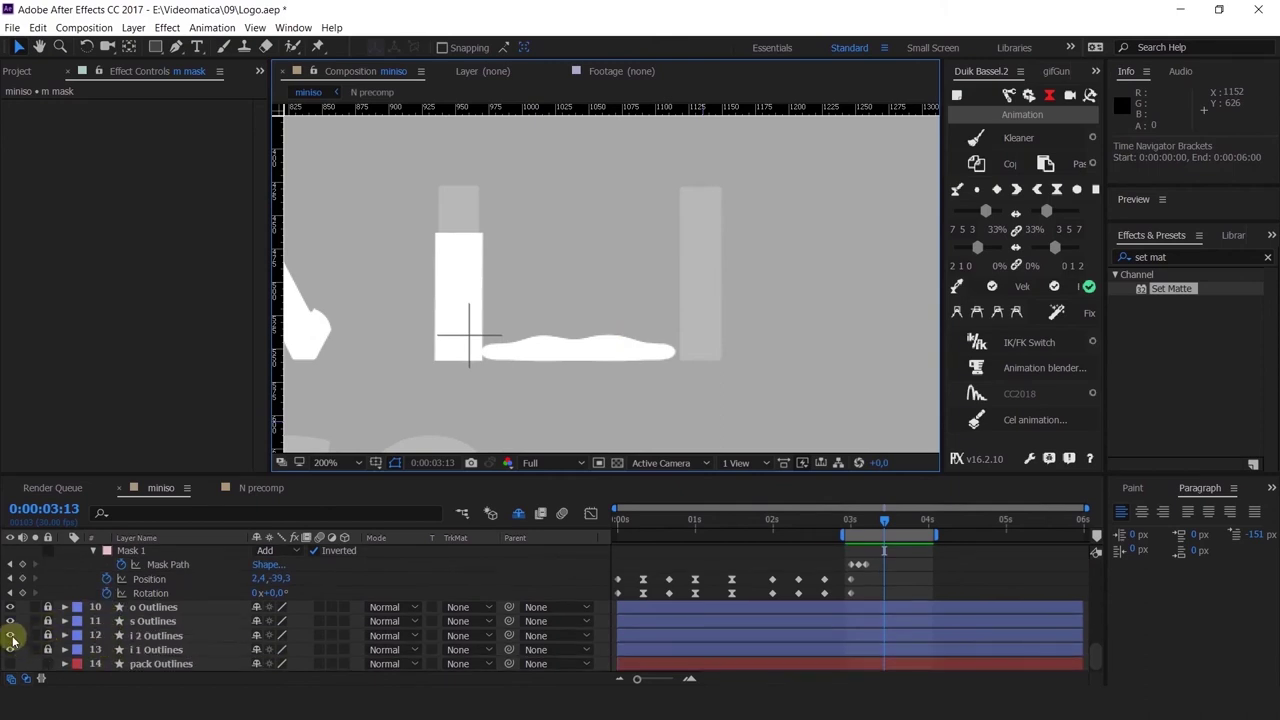
left_click_drag(10, 636, 10, 650)
Step: Preview the logo animation with the whole composition in view and examine the letters around 0:00:03:21
scroll(536, 322, "down", 2)
left_click_drag(567, 274, 623, 321)
key("space")
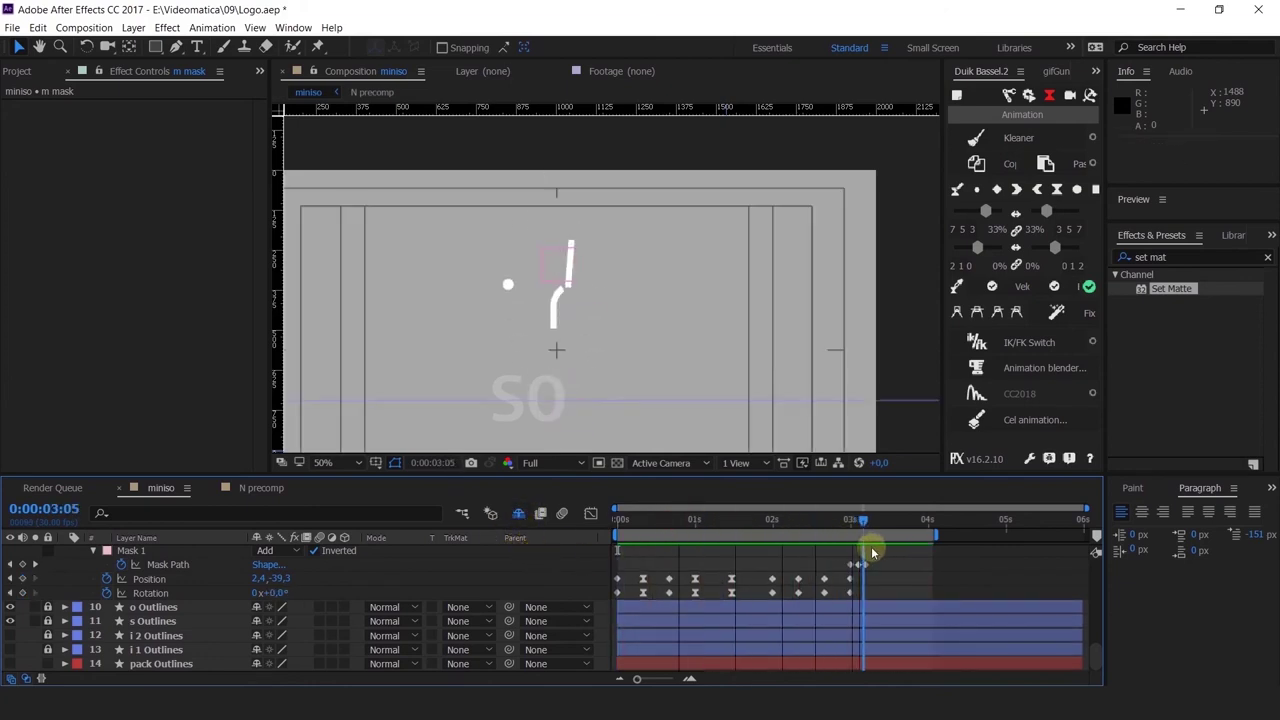
left_click_drag(657, 308, 723, 237)
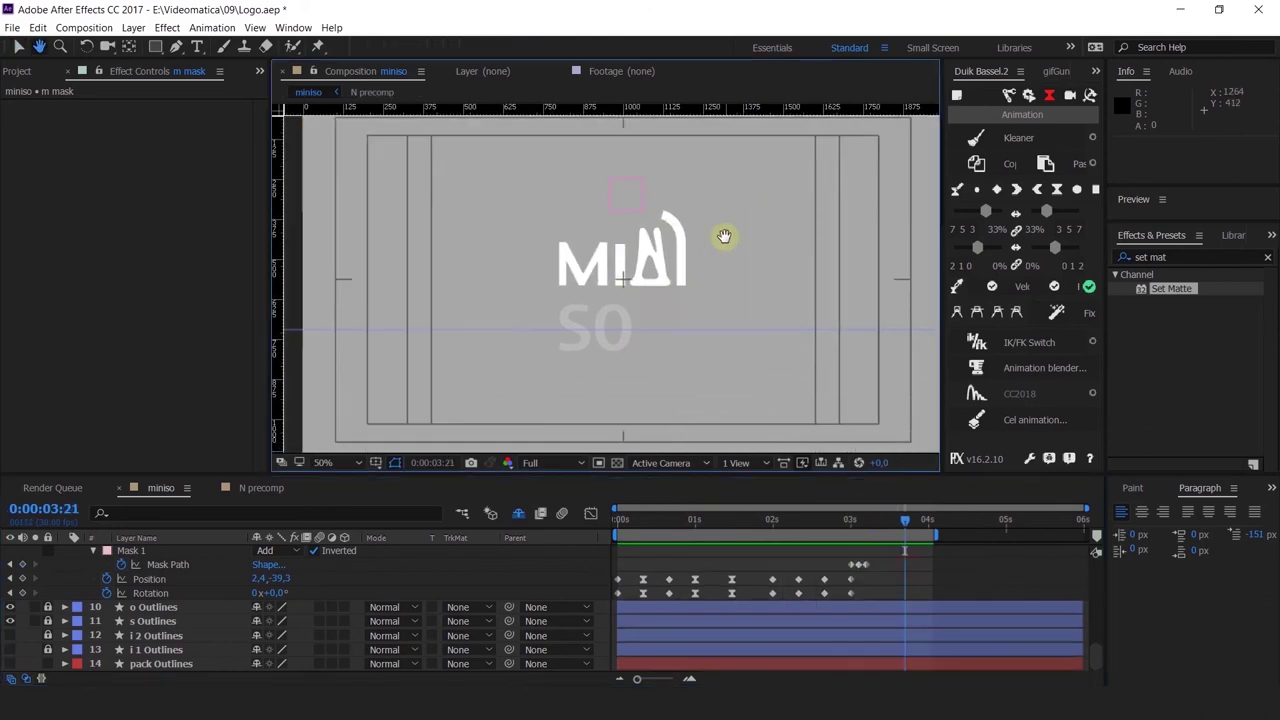
Step: Unlock the o Outlines and s Outlines layers and change their label colour to brown
scroll(572, 351, "up", 1)
left_click(576, 358)
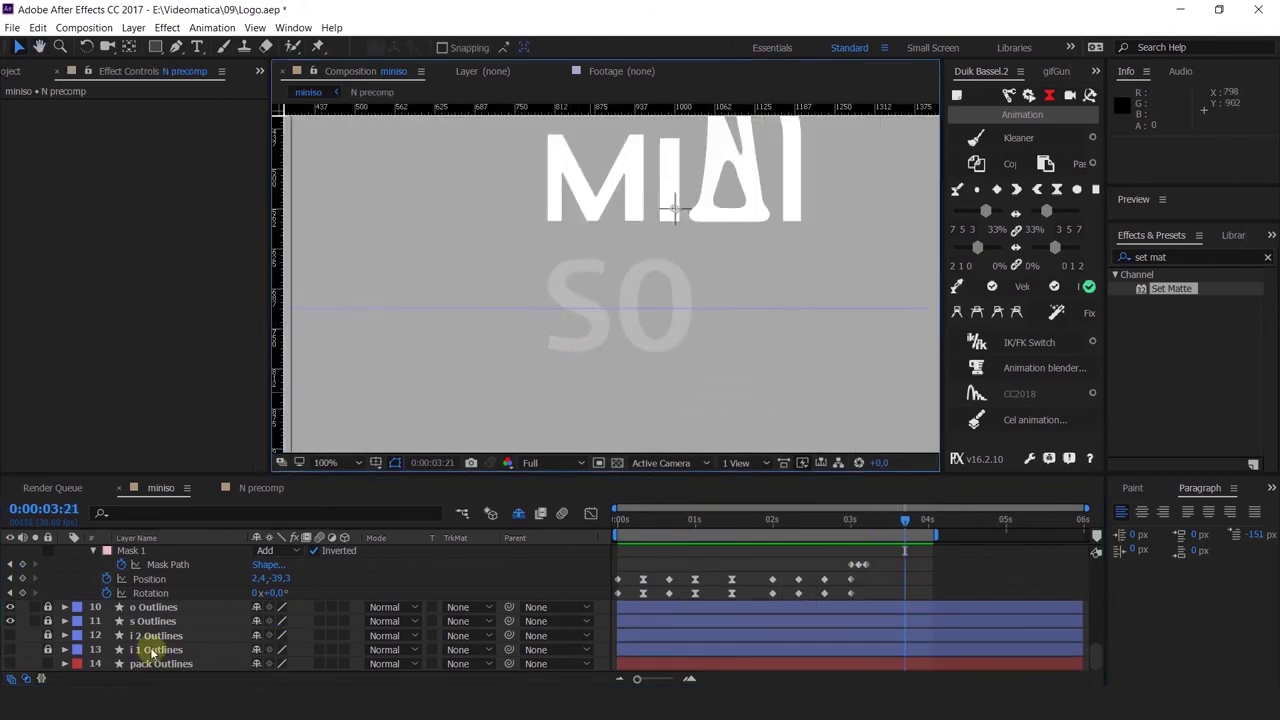
left_click(47, 621)
left_click(150, 607)
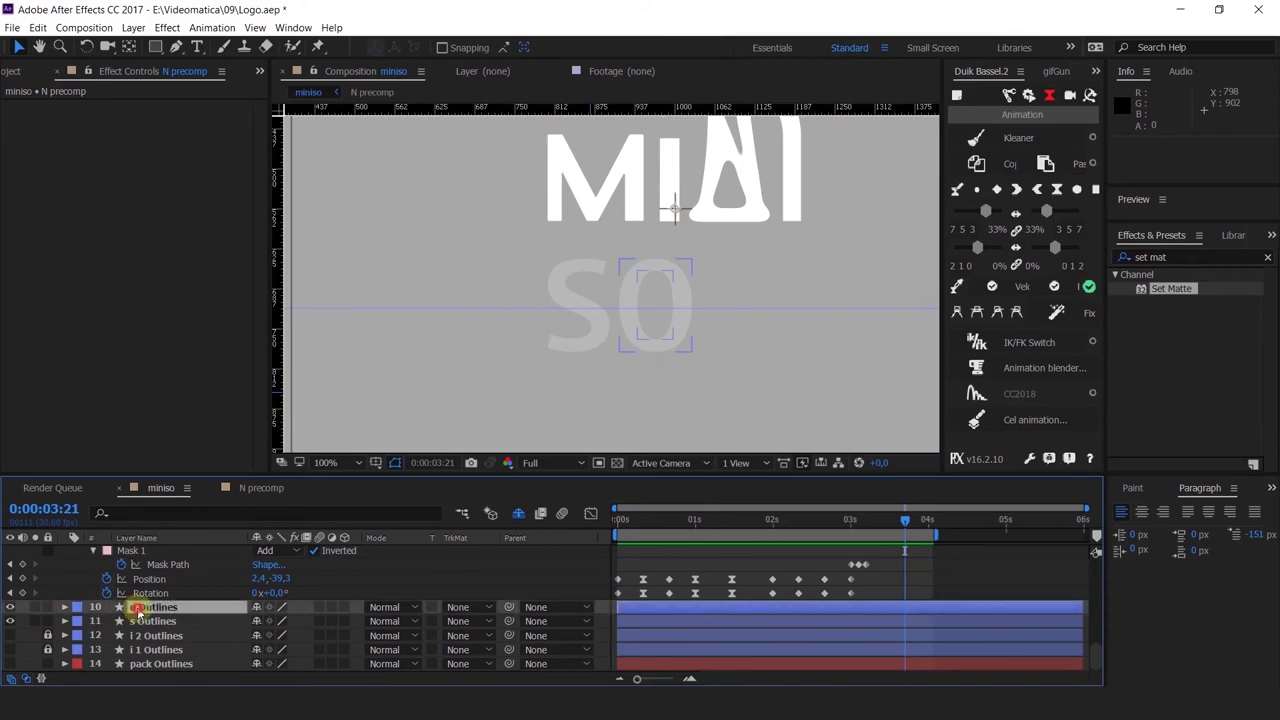
left_click(150, 621, "shift")
left_click(48, 635)
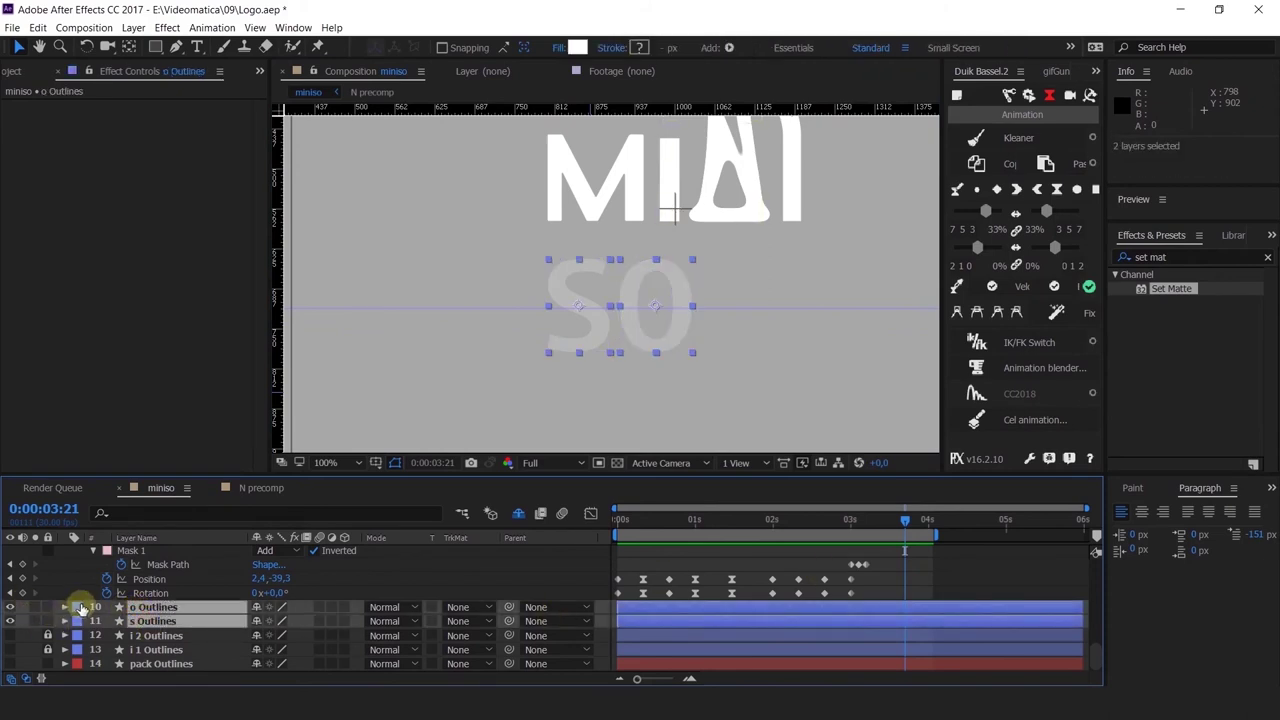
left_click(82, 607)
left_click(108, 538)
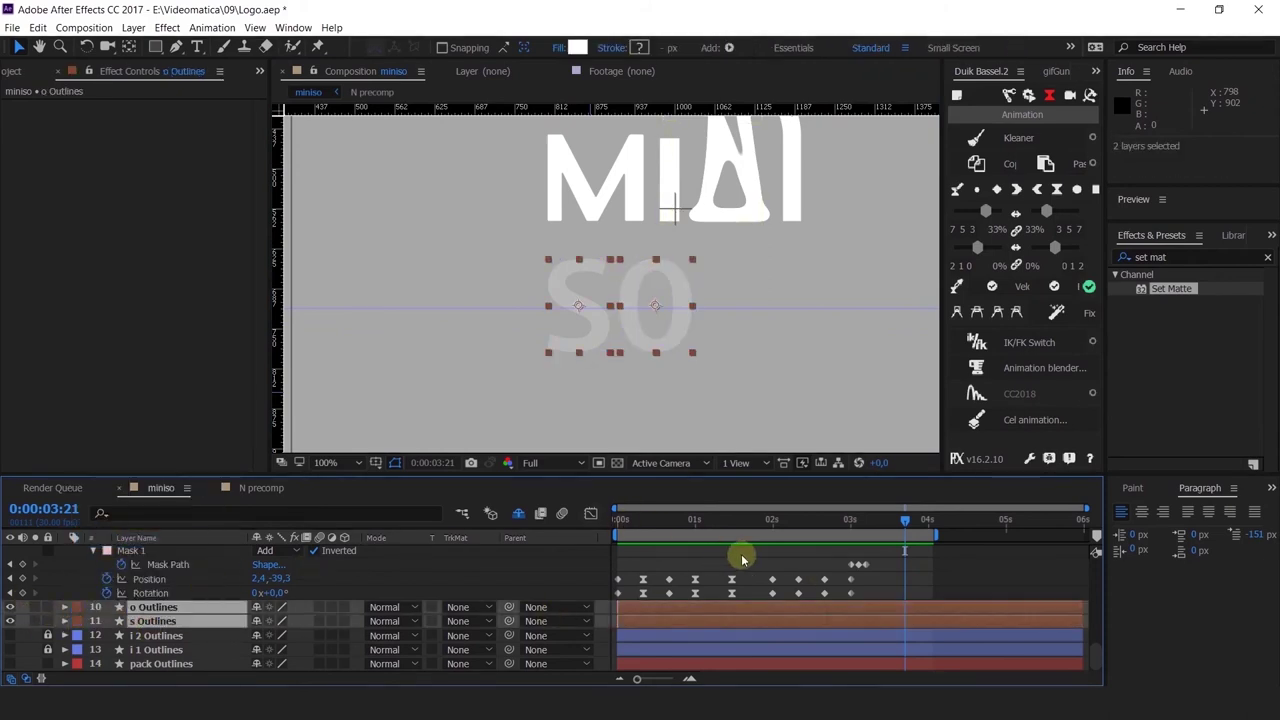
Step: Move the o Outlines and s Outlines layers so that they start at 0:00:03:09
left_click_drag(741, 530, 876, 537)
key("[")
left_click(897, 562)
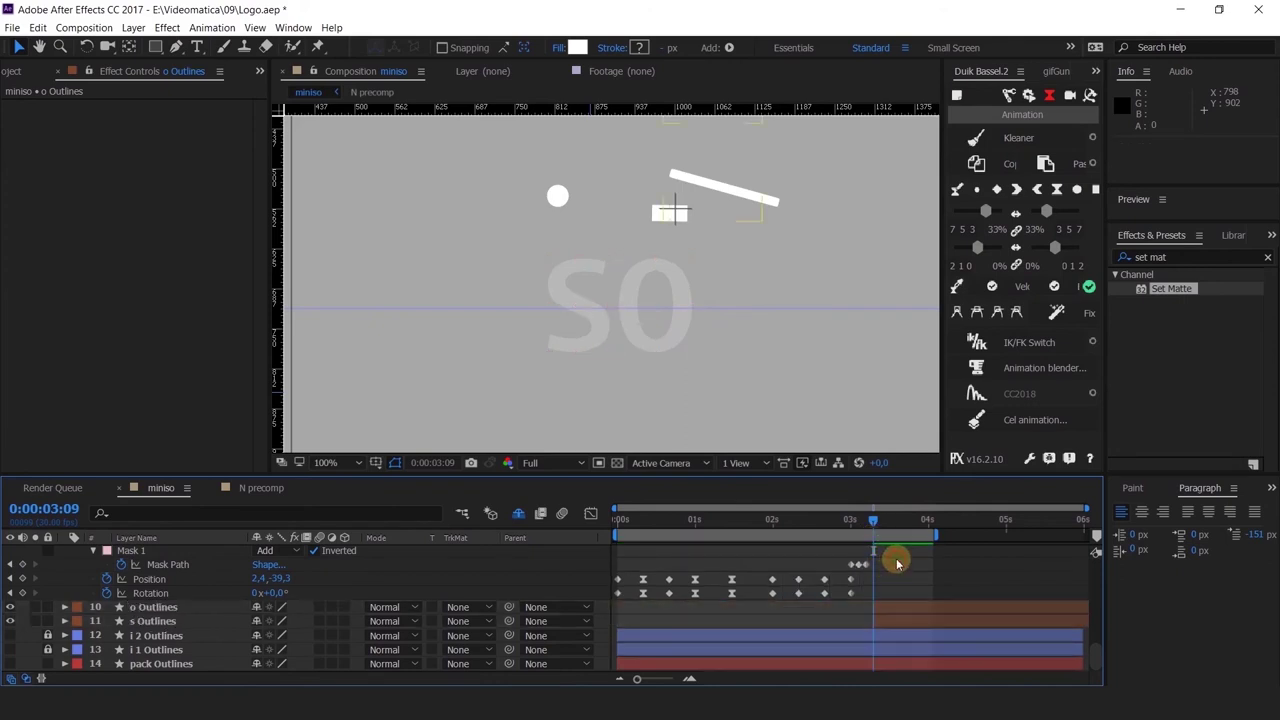
key("space")
left_click_drag(774, 229, 640, 272)
key("v")
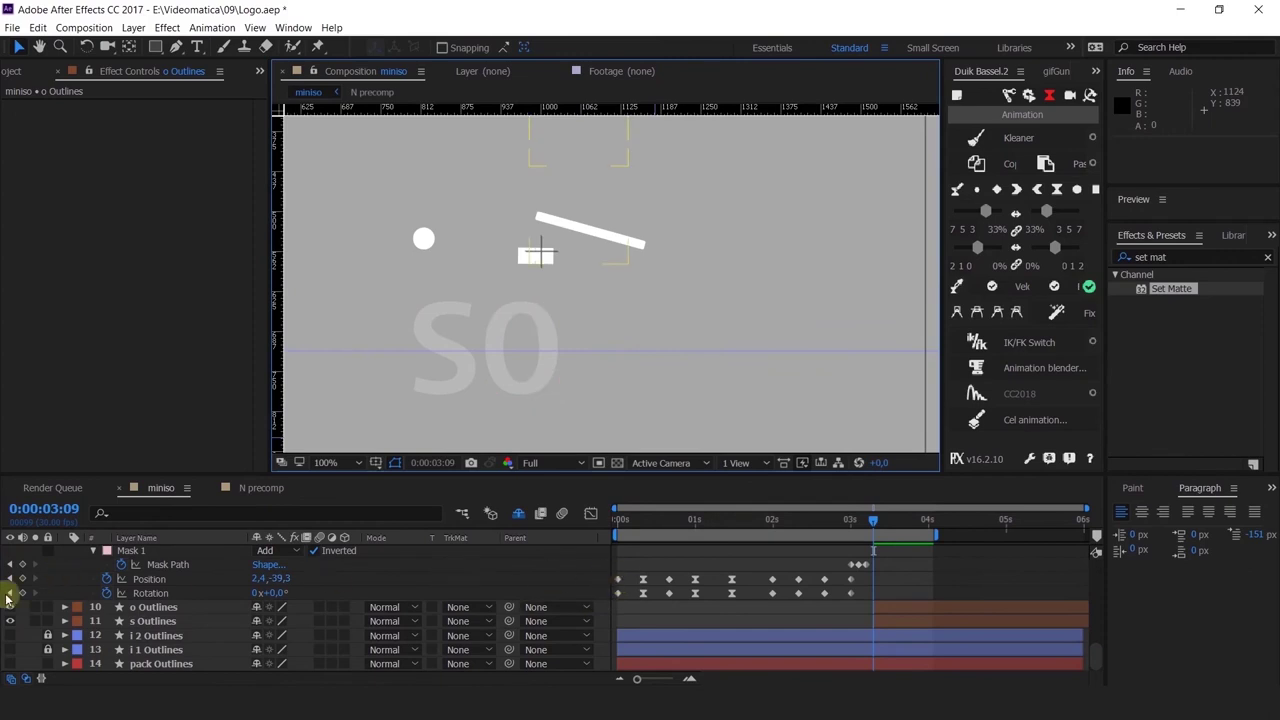
left_click(170, 608)
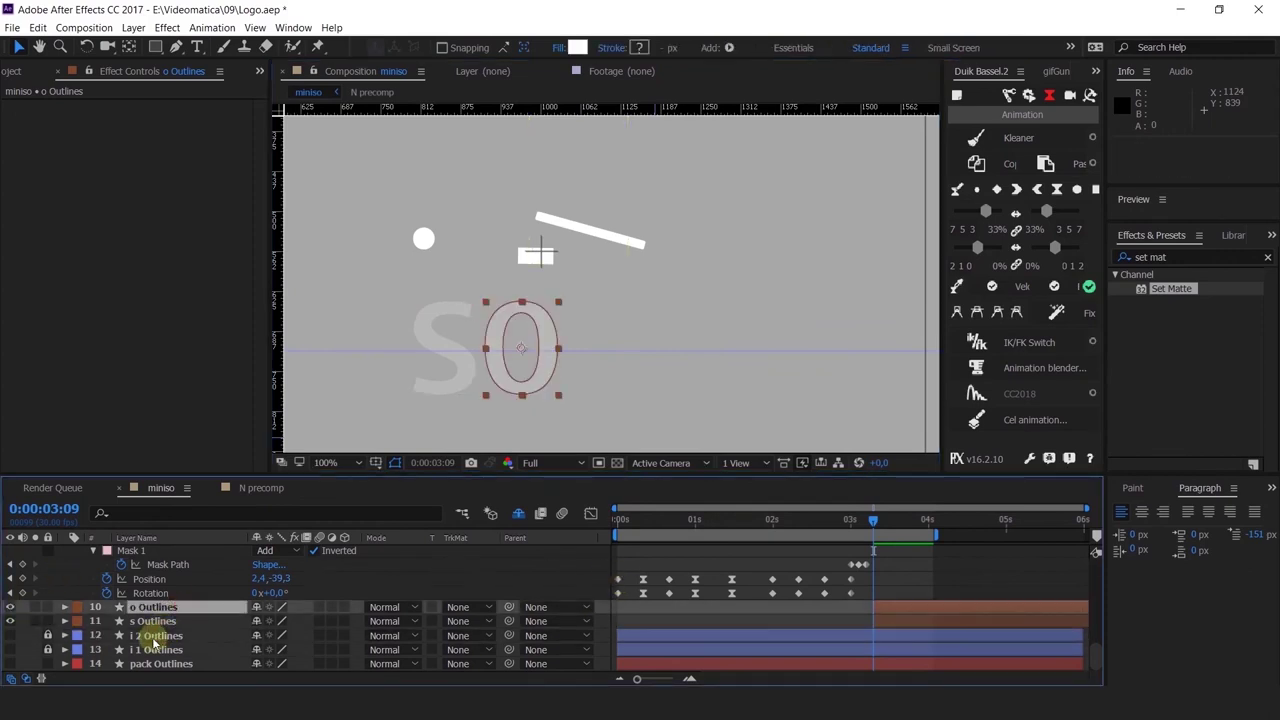
left_click(155, 621, "shift")
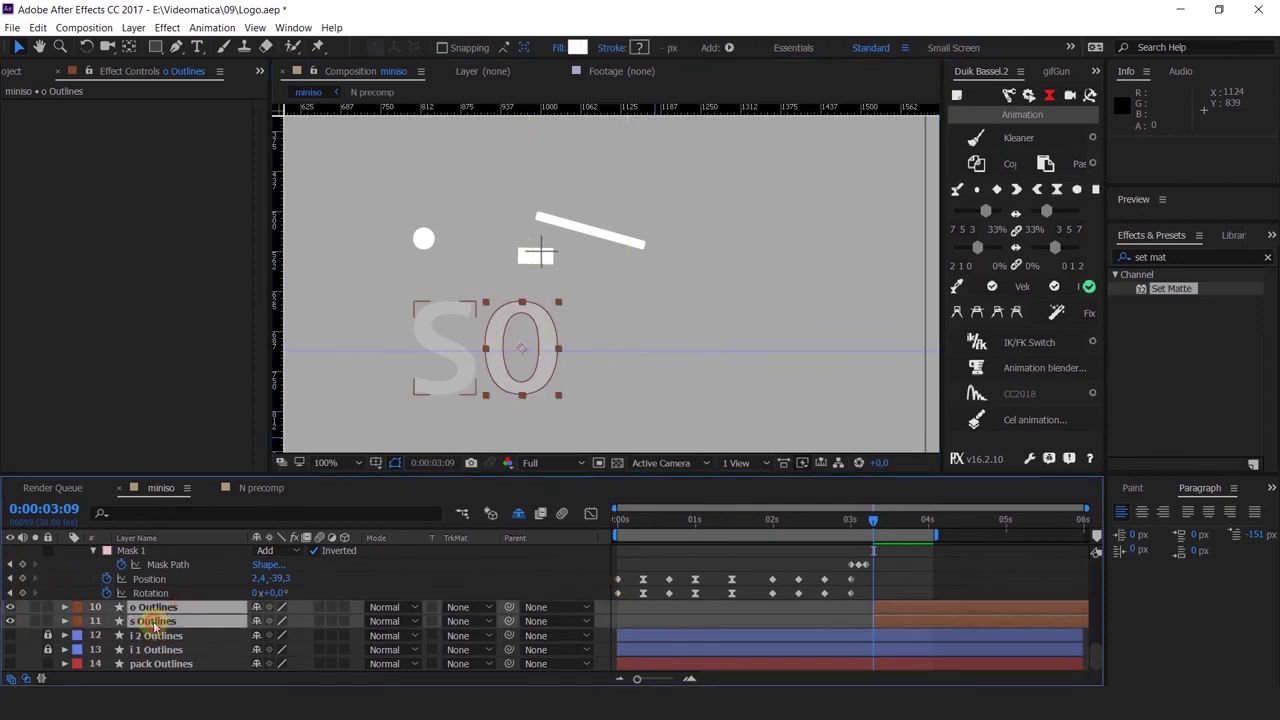
left_click(344, 612)
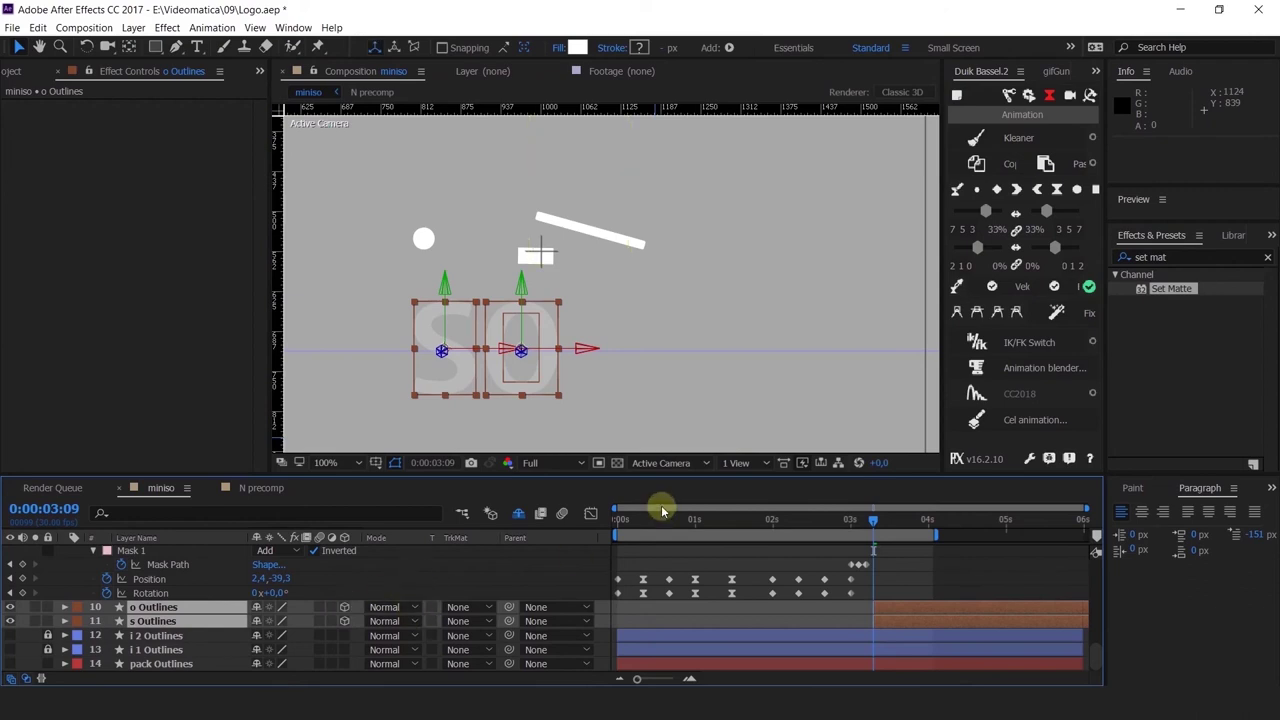
key("ctrl+z")
left_click(891, 580)
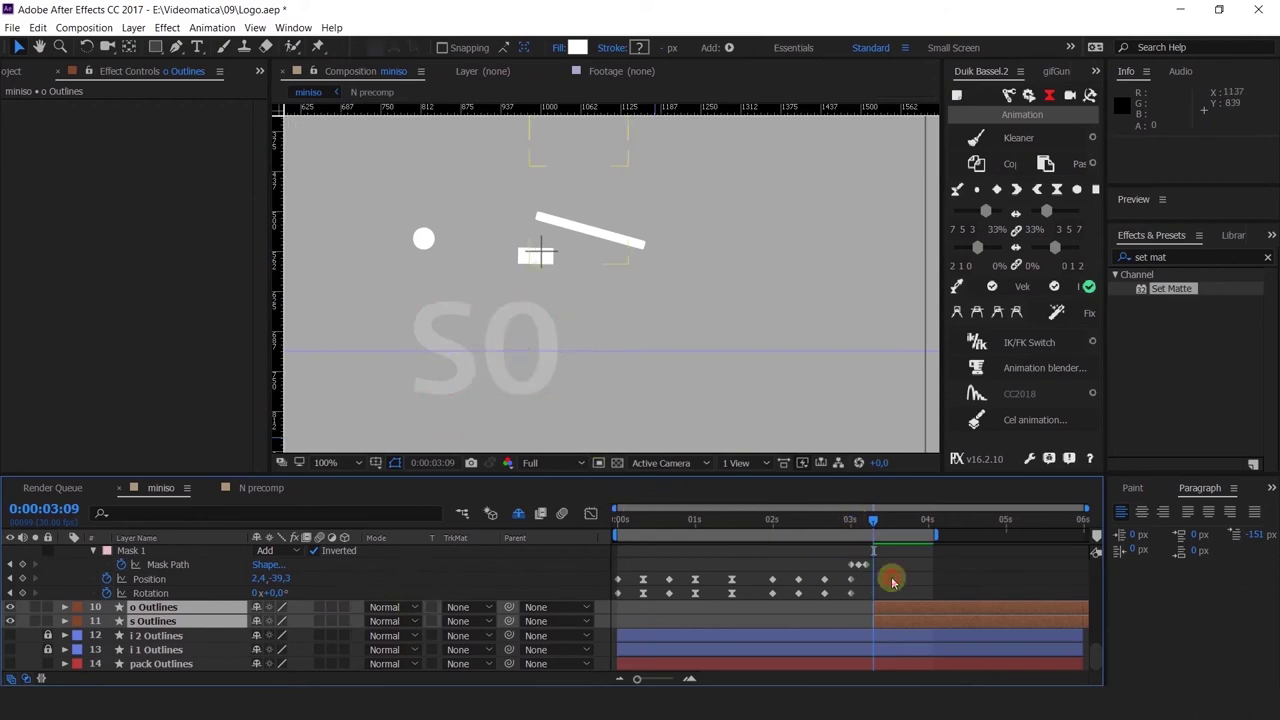
Step: Move the anchor point of the o Outlines layer to the top centre of the letter O
left_click(895, 611)
double_click(524, 350)
scroll(524, 350, "up", 1)
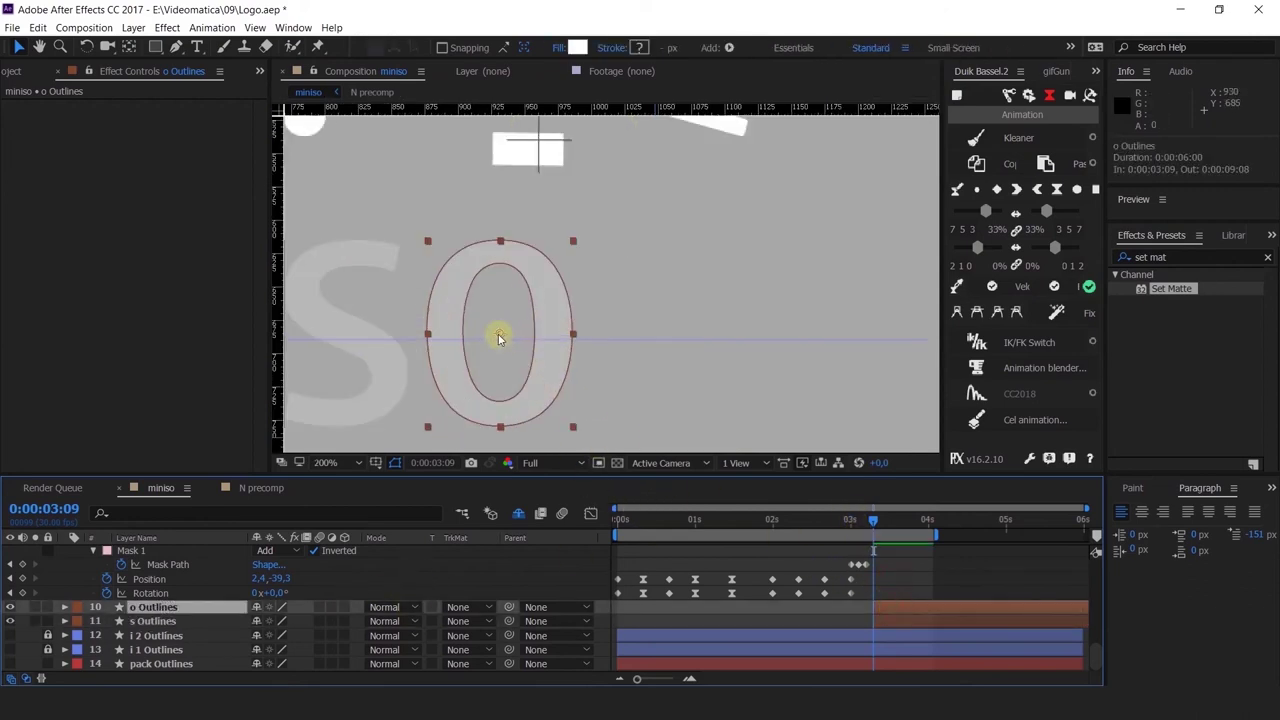
key("y")
left_click_drag(497, 304, 500, 243)
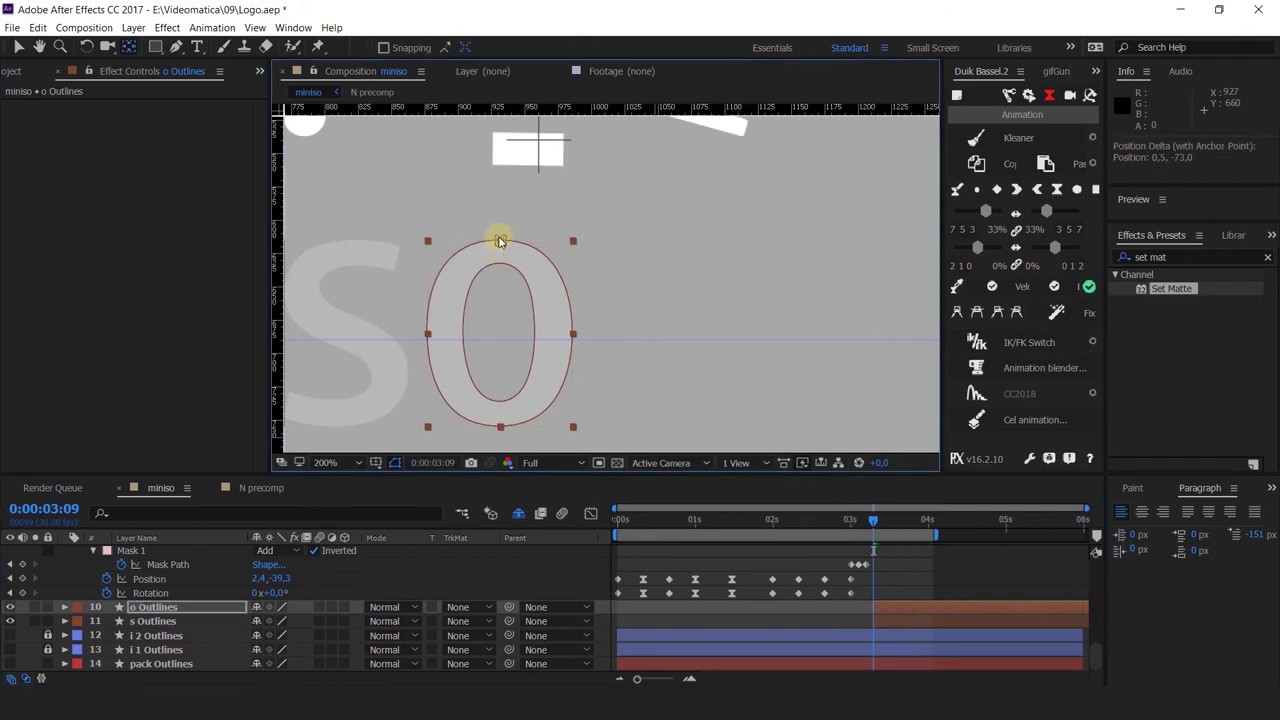
Step: Move the anchor point of the s Outlines layer to the top centre of the letter S
left_click(891, 622)
left_click_drag(515, 362, 646, 369)
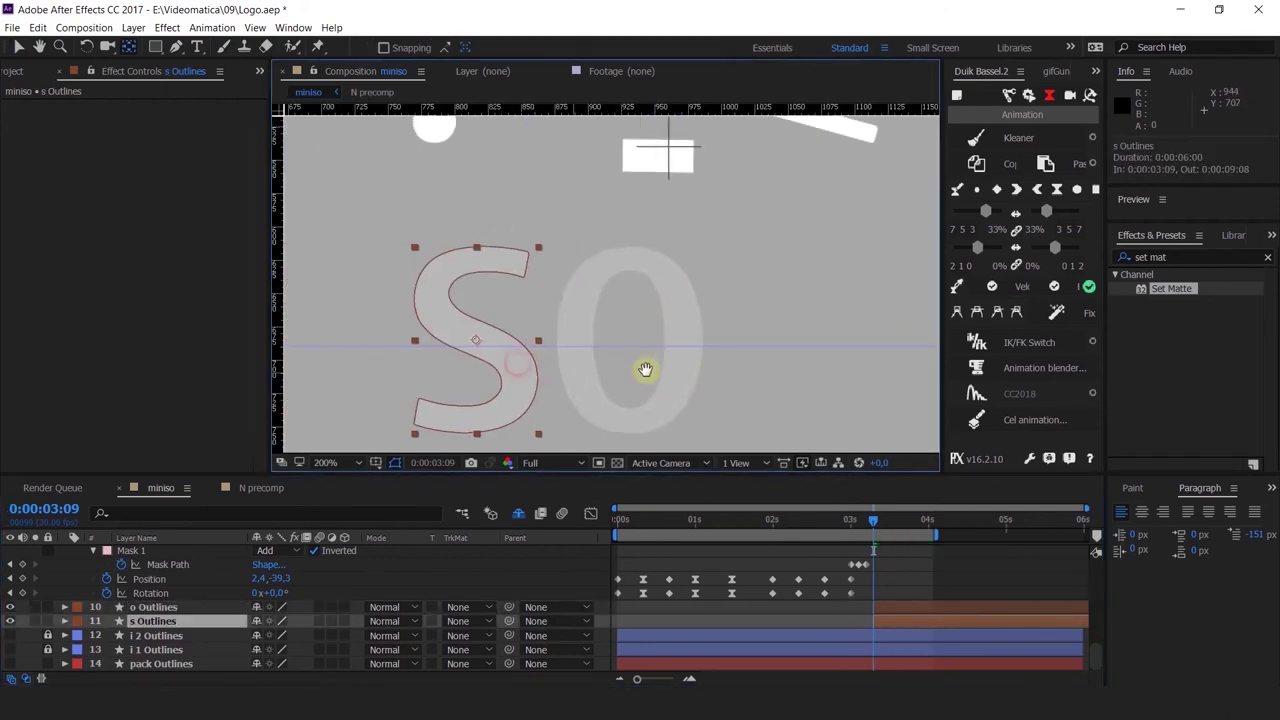
left_click_drag(480, 343, 479, 246)
scroll(505, 298, "down", 1)
left_click_drag(594, 310, 568, 318)
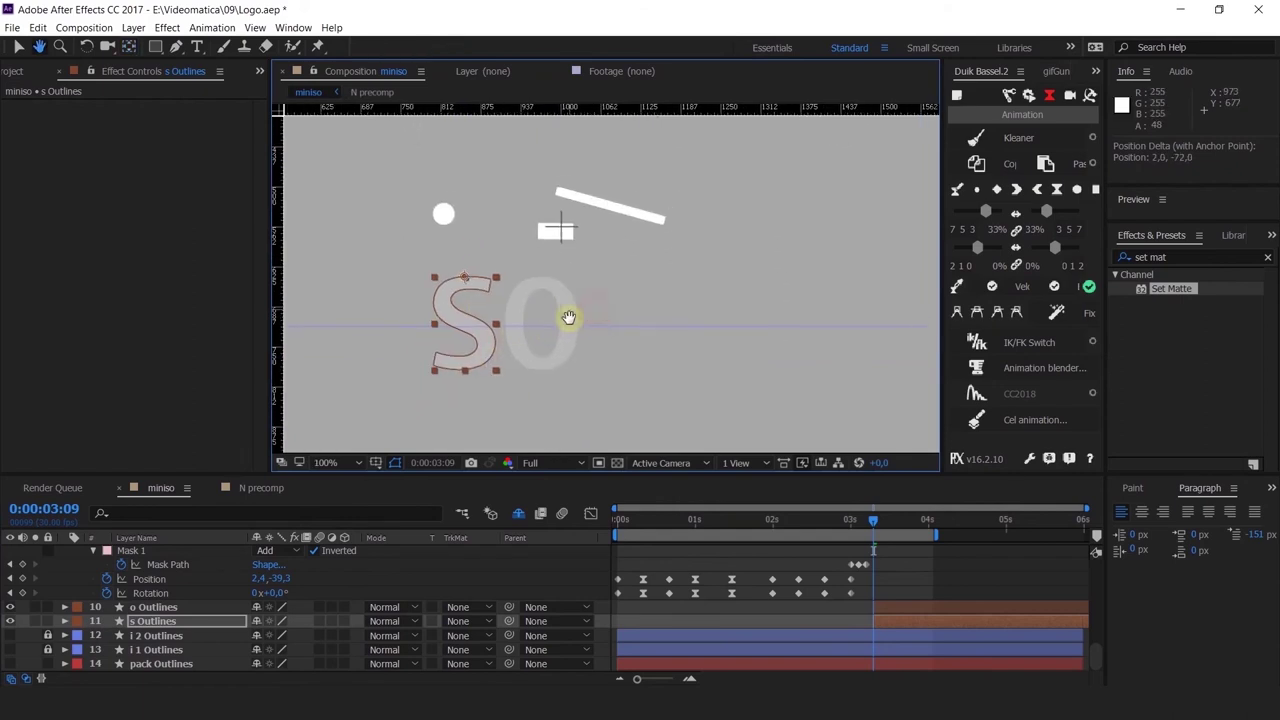
key("y")
key("v")
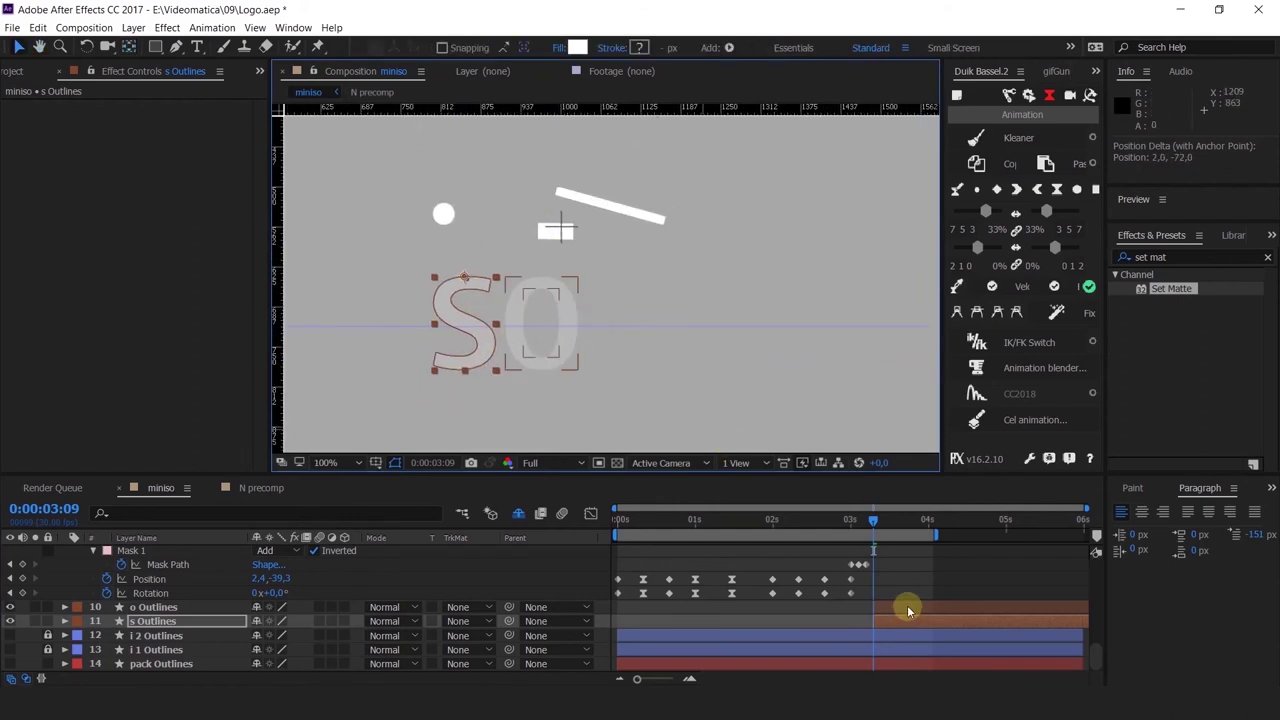
Step: Set the opacity of both the o Outlines and s Outlines layers to 100%
left_click(907, 610, "shift")
left_click_drag(930, 534, 914, 537)
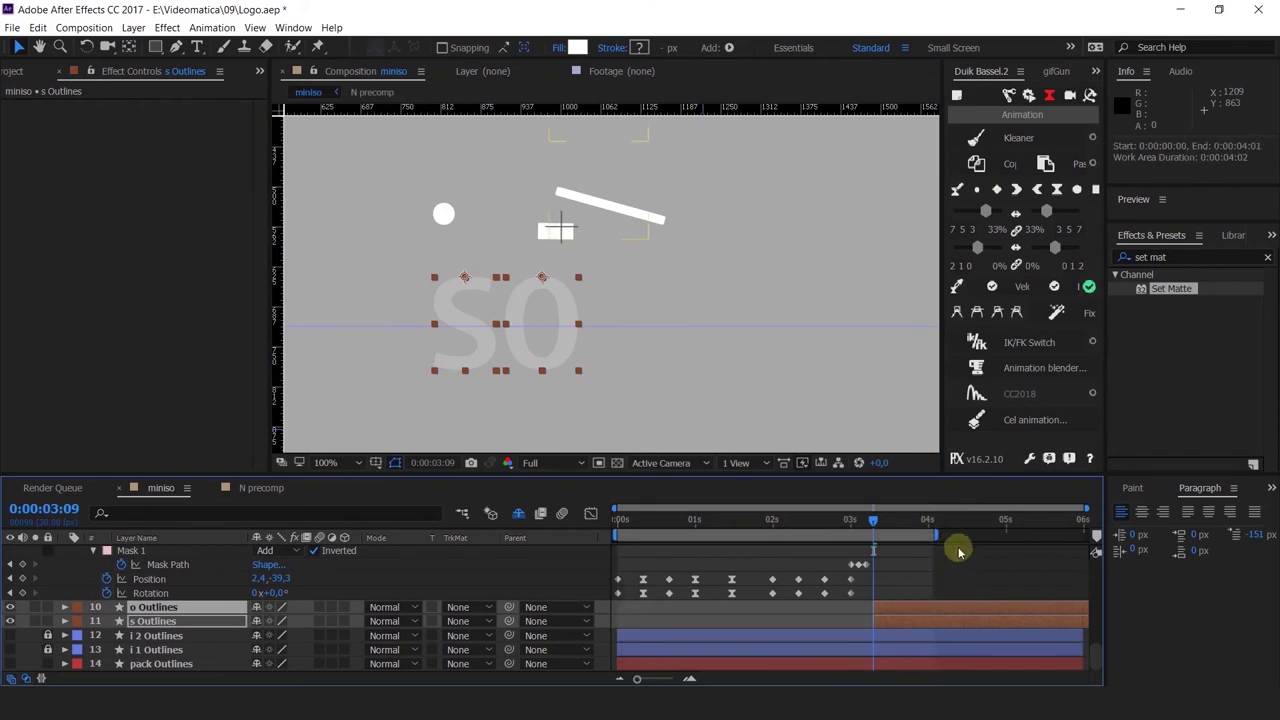
key("t")
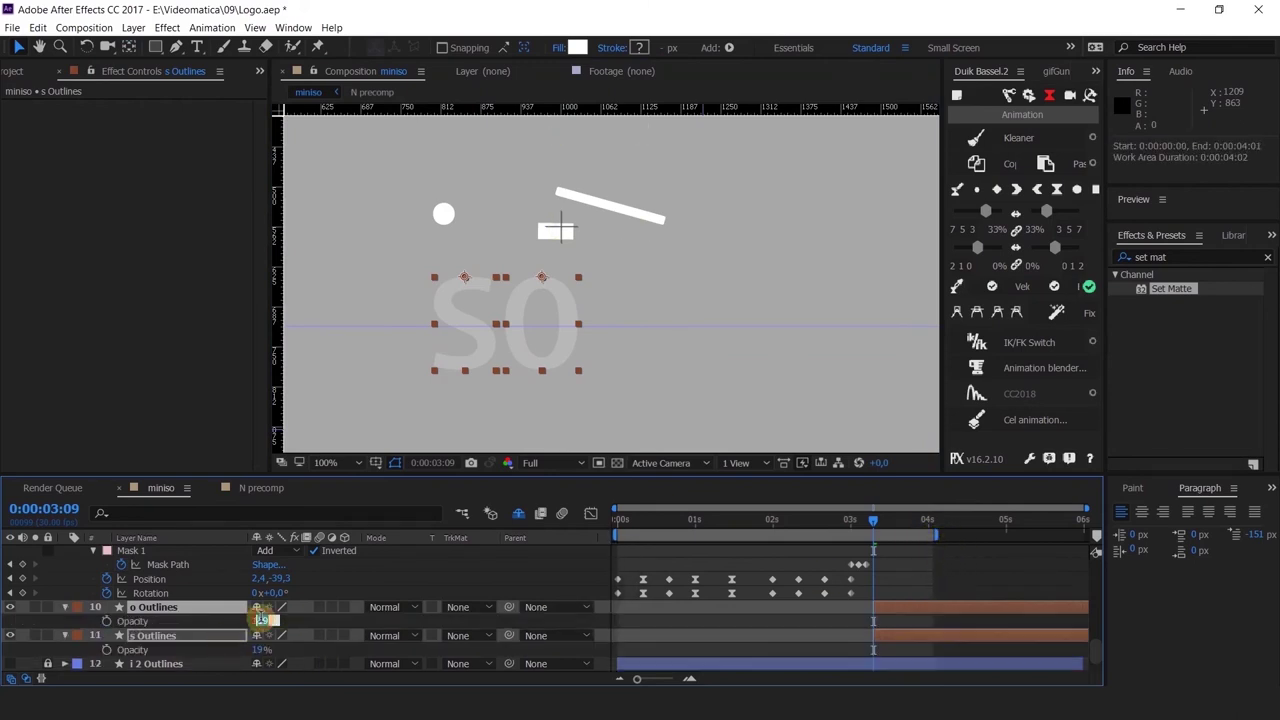
type("100")
key("Return")
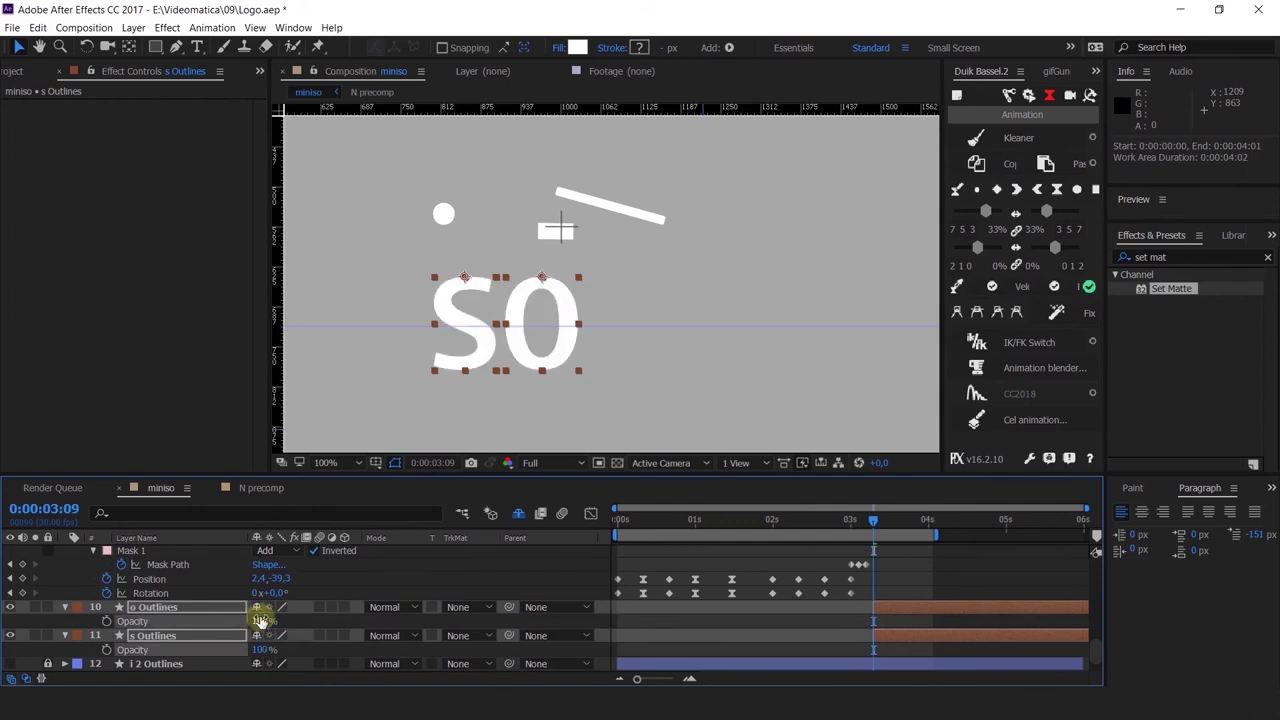
Step: Make the o Outlines and s Outlines layers 3D and show their rotation properties
left_click(614, 592)
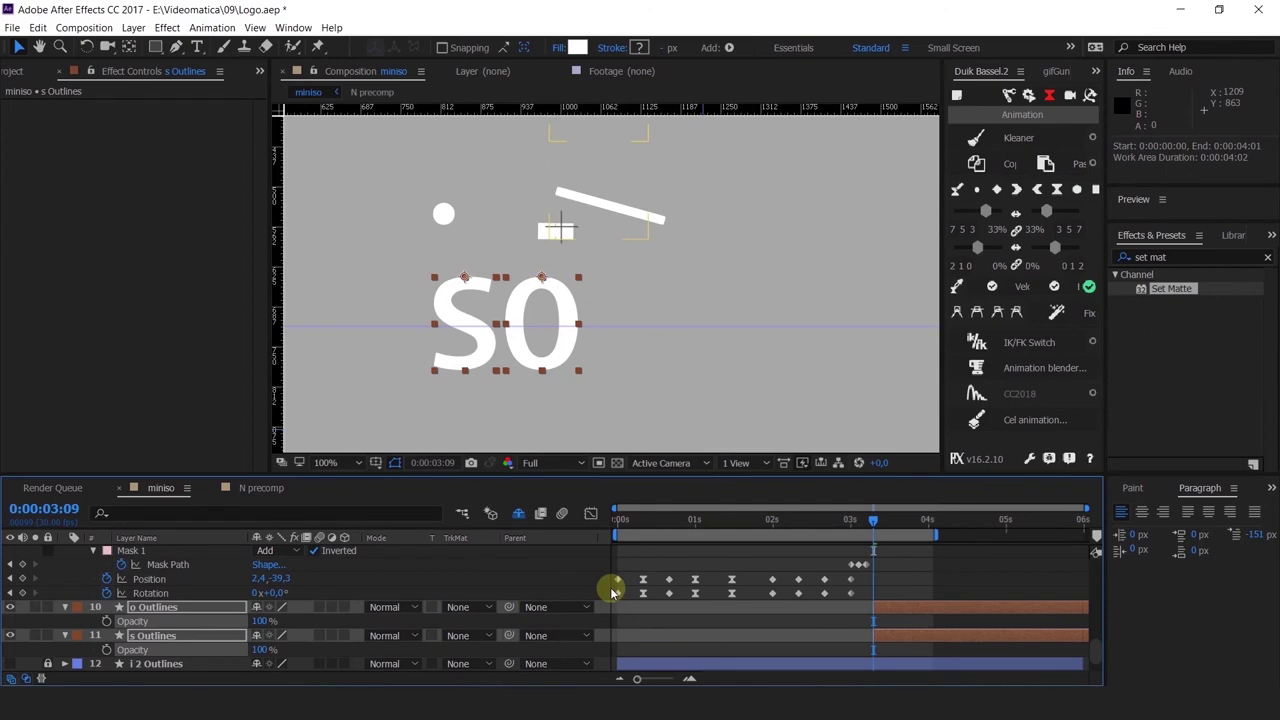
left_click(344, 607)
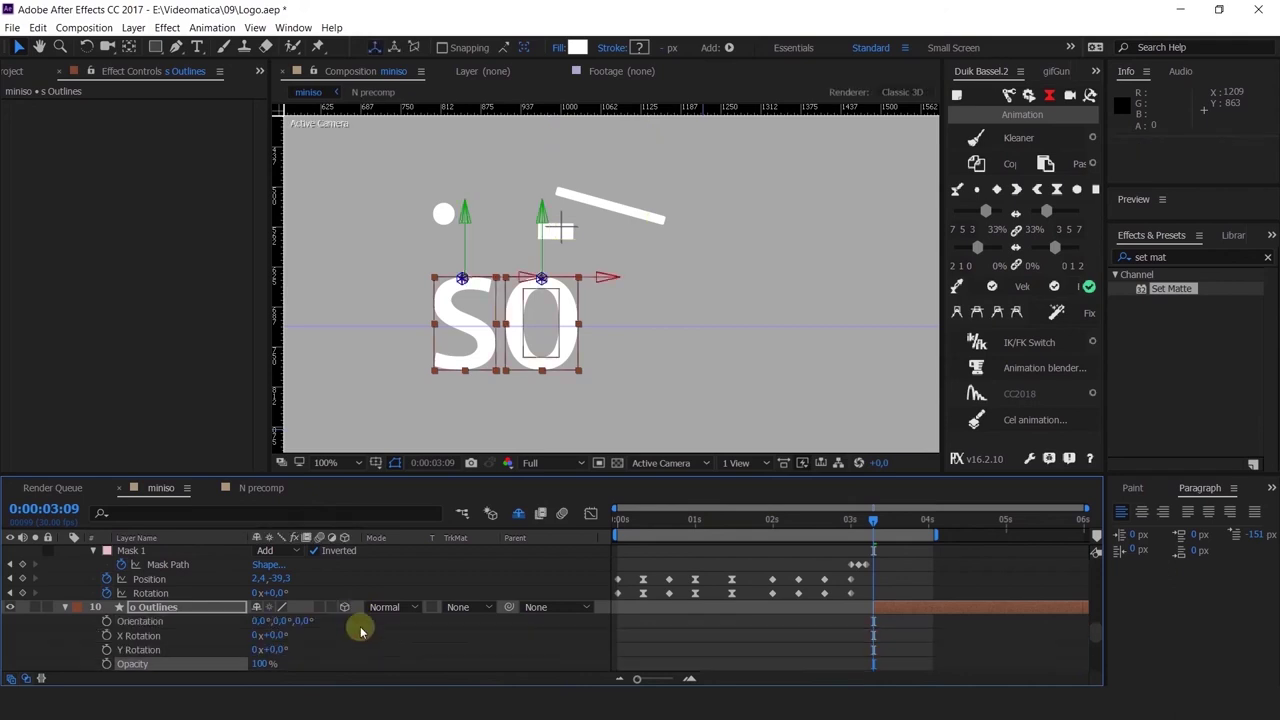
scroll(272, 622, "down", 1)
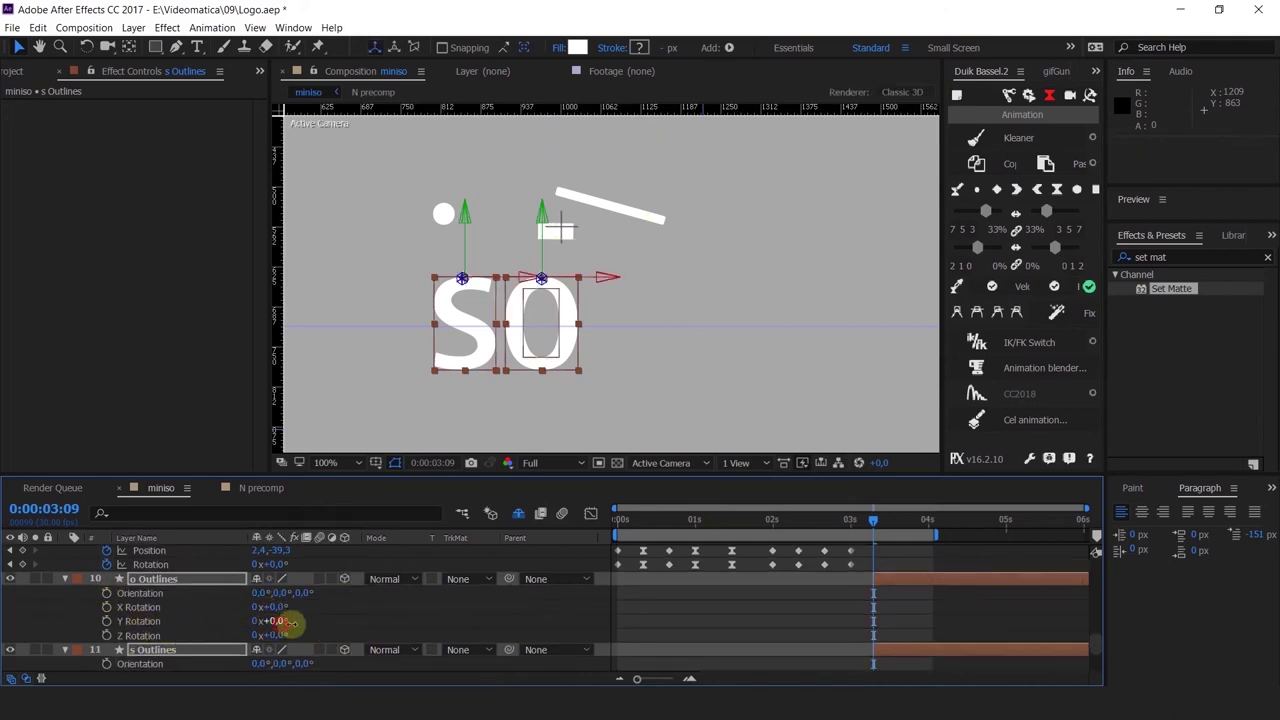
mouse_move(279, 622)
left_mouse_down()
mouse_move(320, 621)
mouse_move(244, 597)
mouse_move(294, 602)
mouse_move(236, 636)
mouse_move(309, 606)
mouse_move(288, 620)
left_mouse_up()
key("ctrl+z")
key("ctrl+z")
key("ctrl+z")
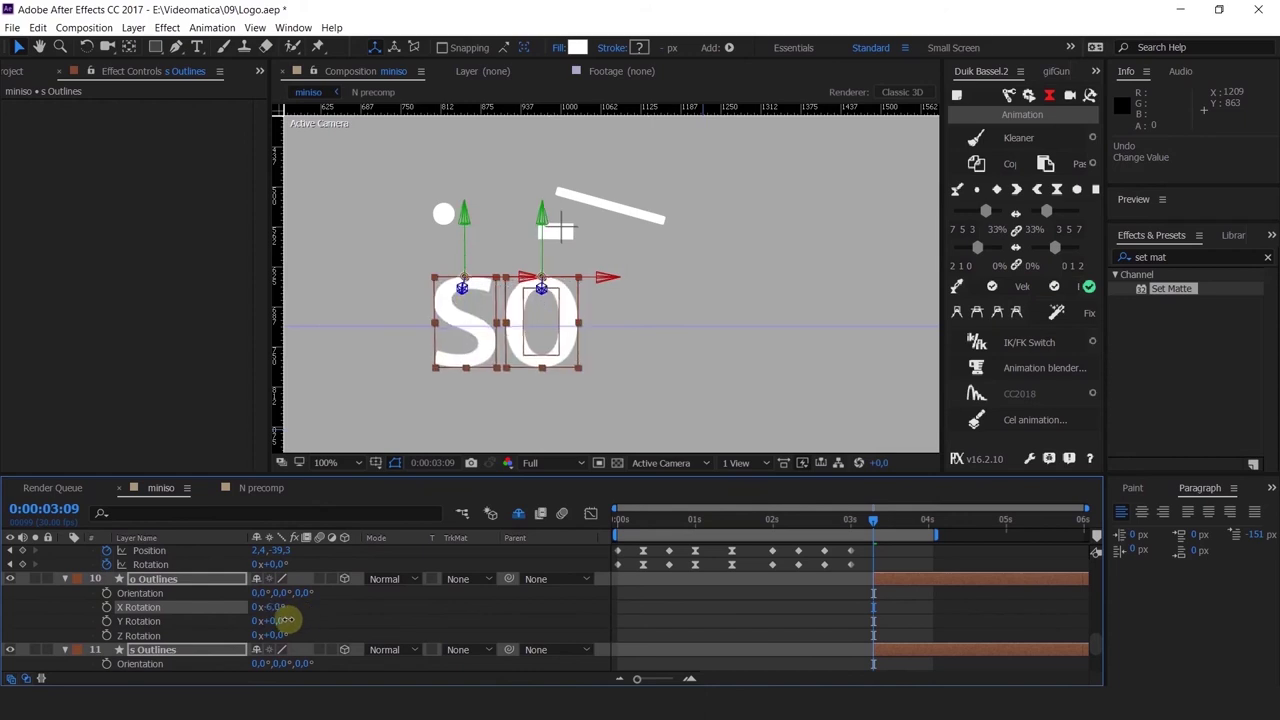
key("ctrl+z")
Step: Keyframe X Rotation on the o and s Outlines layers at 90° at 0:00:03:09 and 25° at 0:00:03:20
left_click(106, 607)
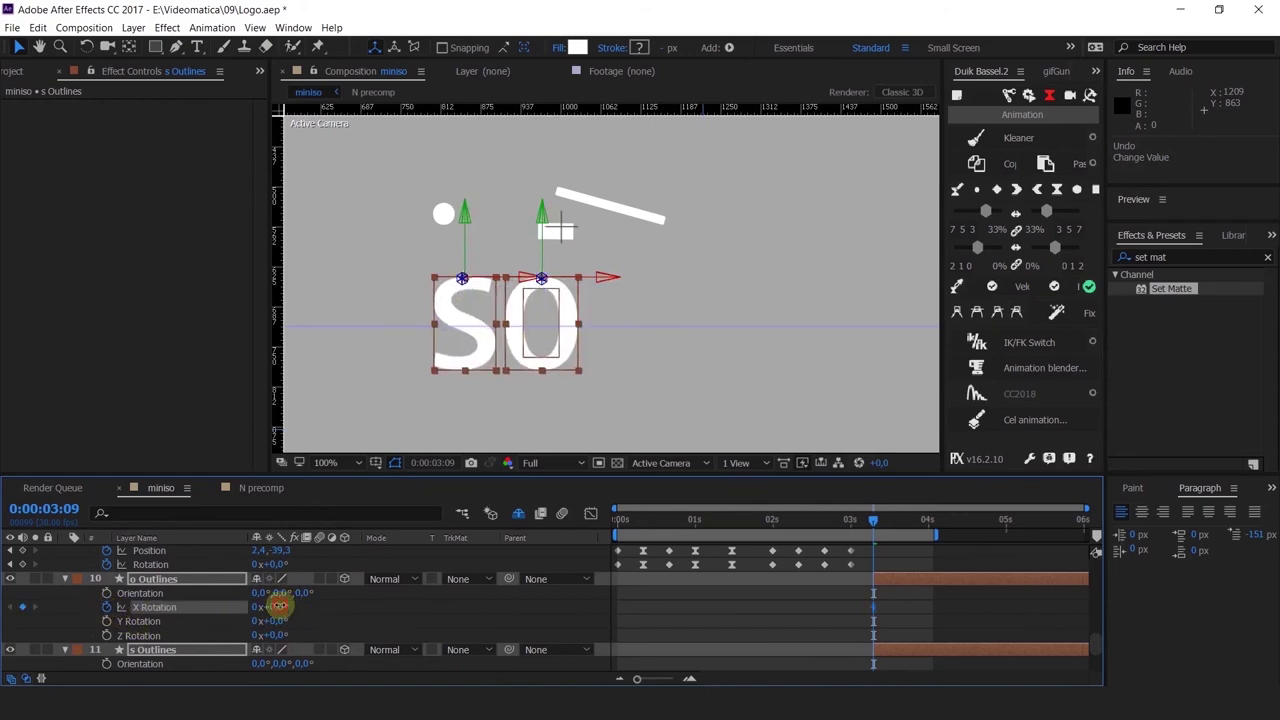
key("Return")
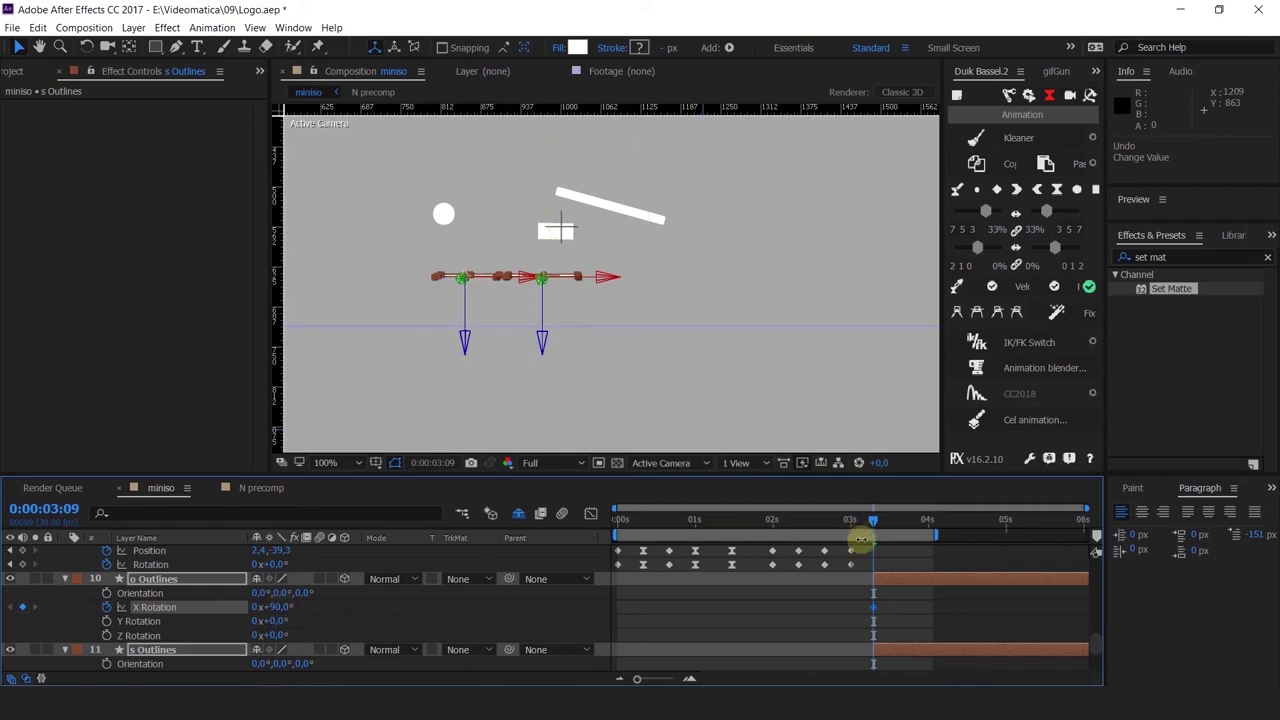
key("=")
left_click(931, 525)
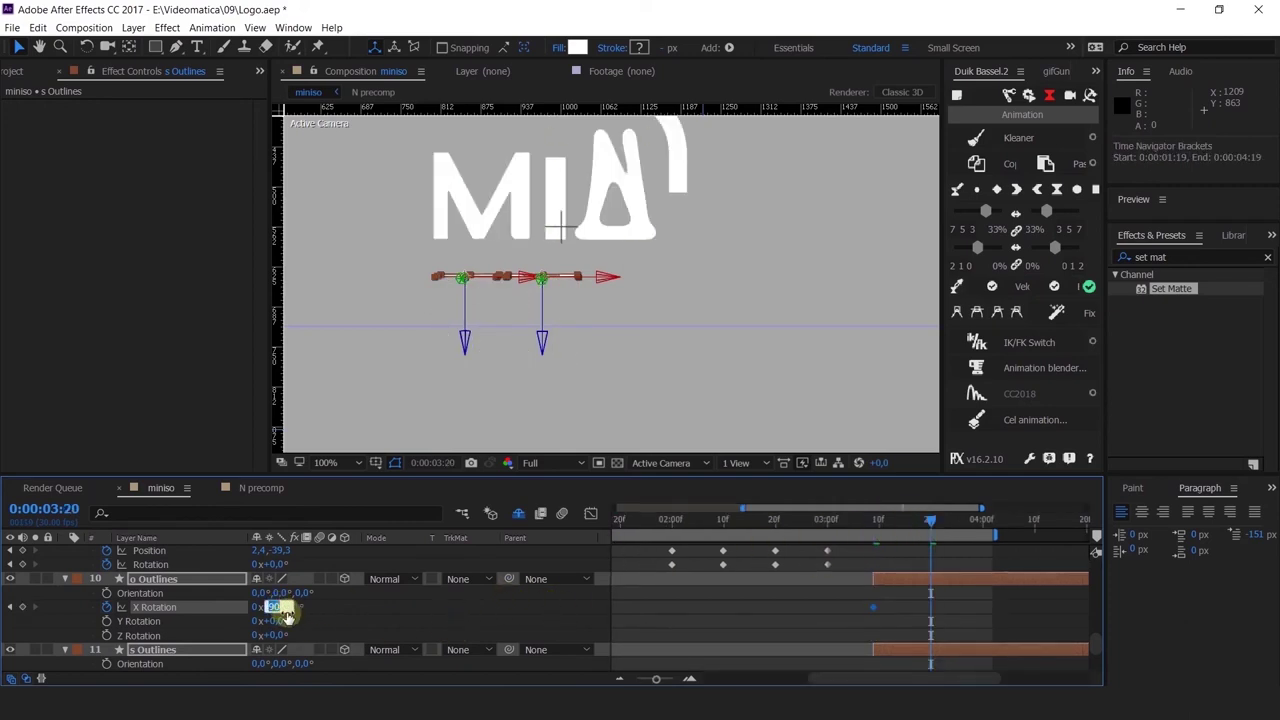
key("Return")
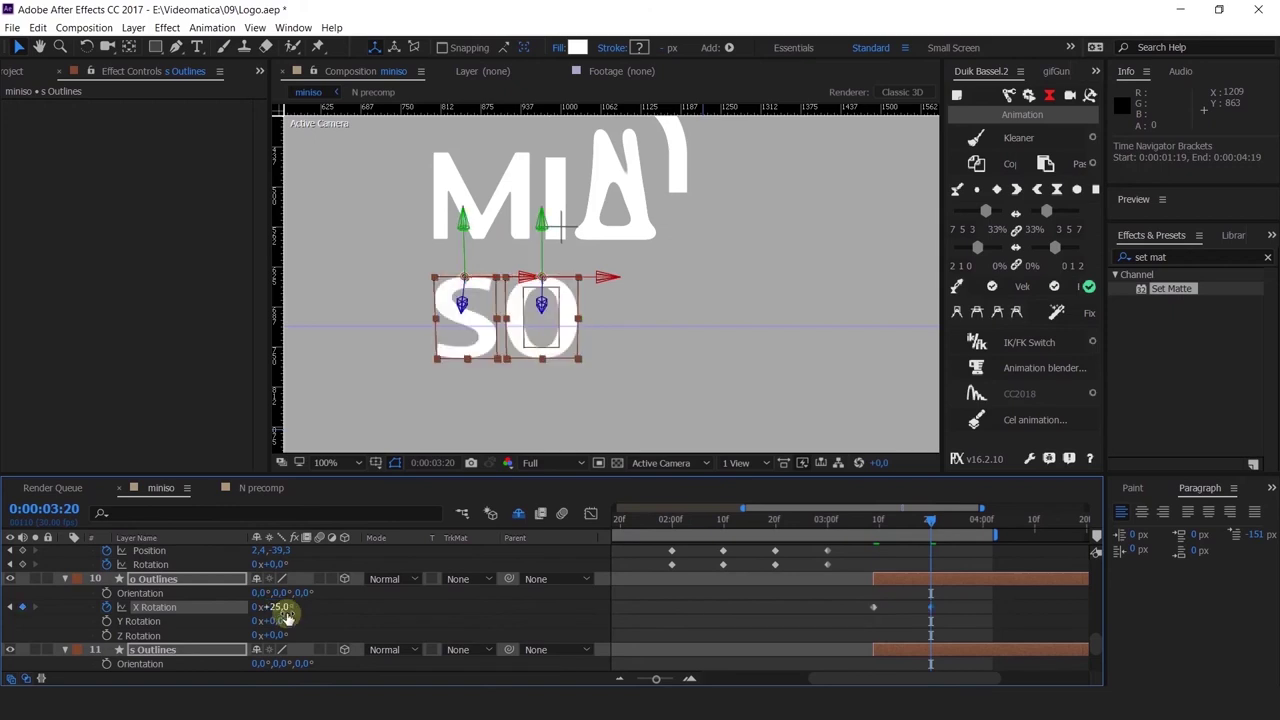
Step: Change the X Rotation keyframe of both letters at 0:00:03:20 to -25°
left_click(984, 522)
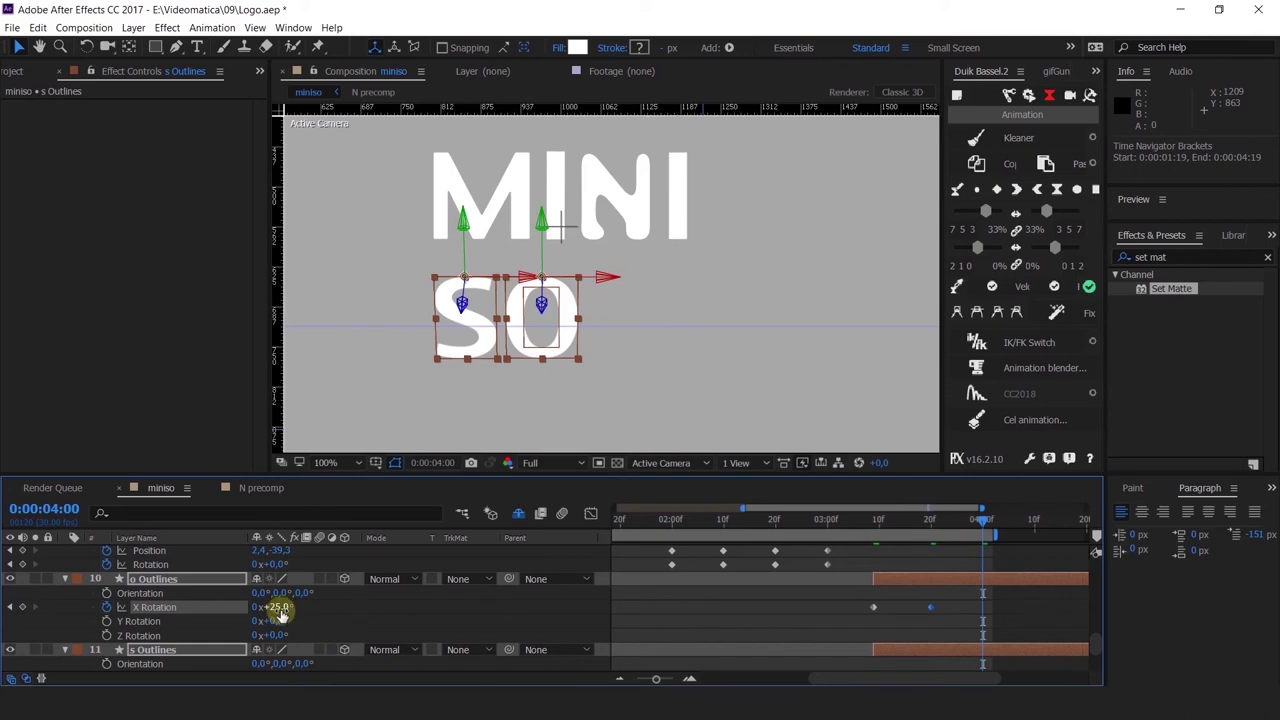
left_click(13, 612)
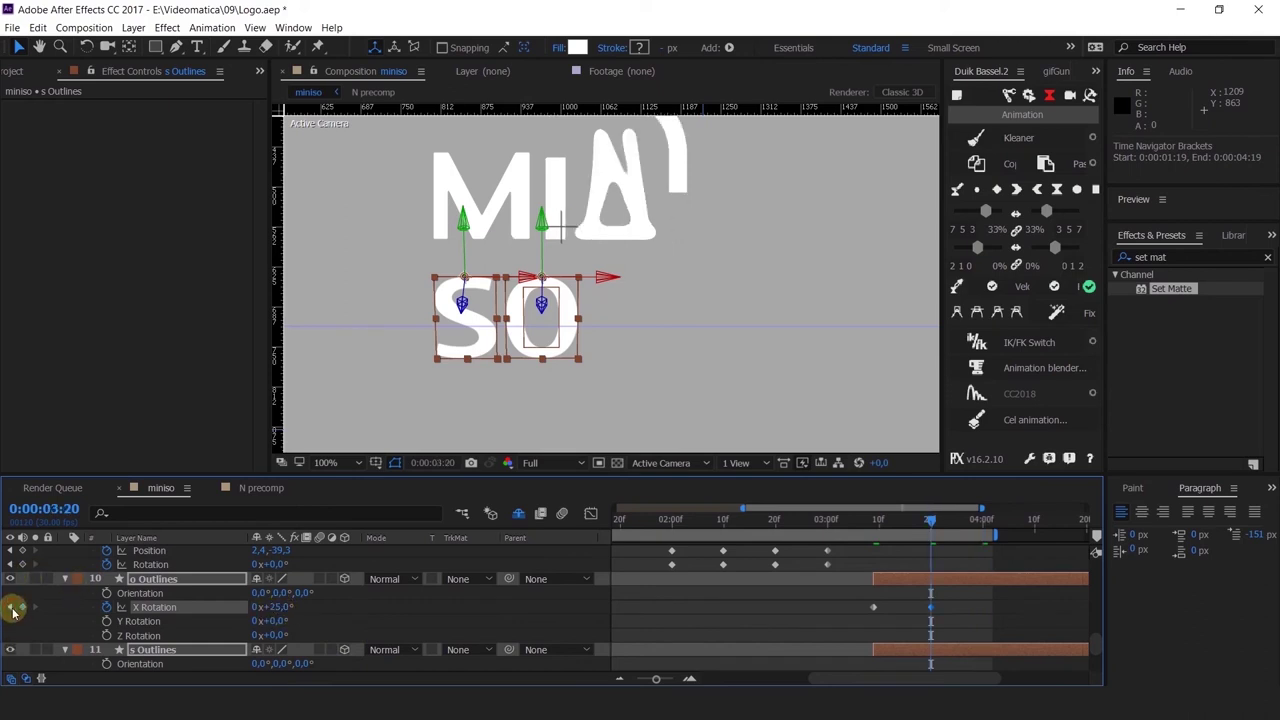
left_click(9, 608)
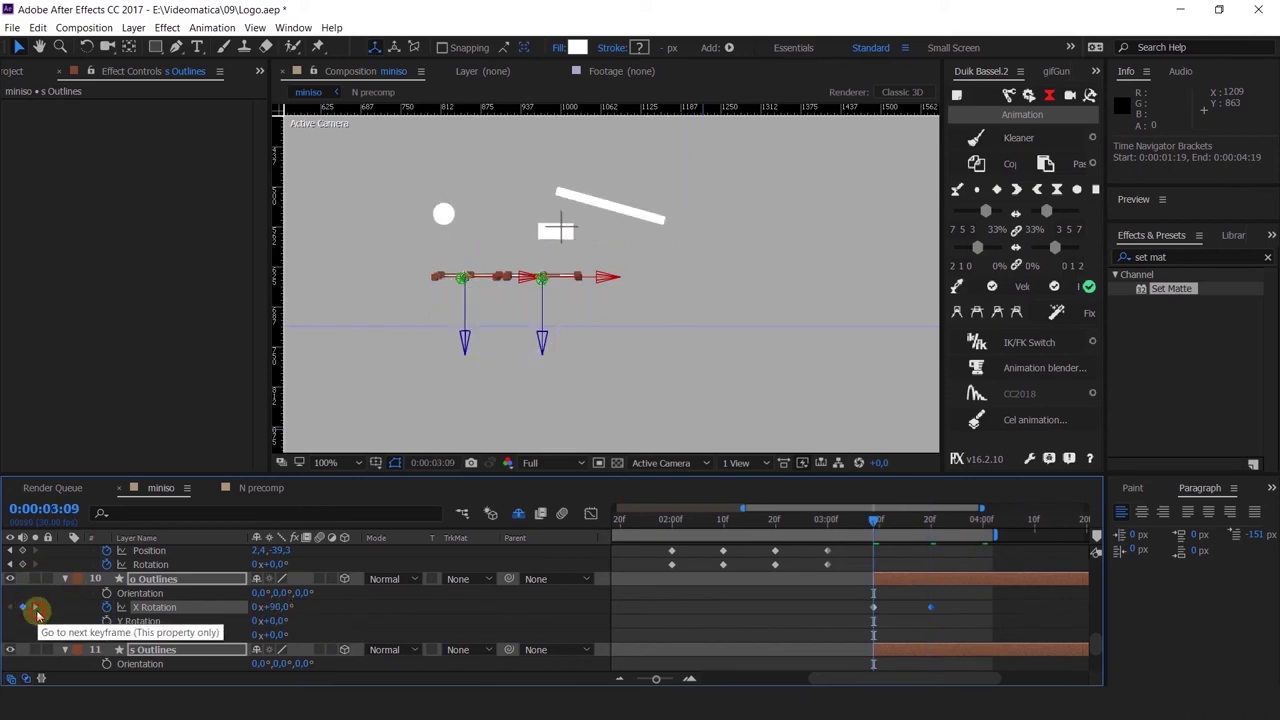
left_click(34, 608)
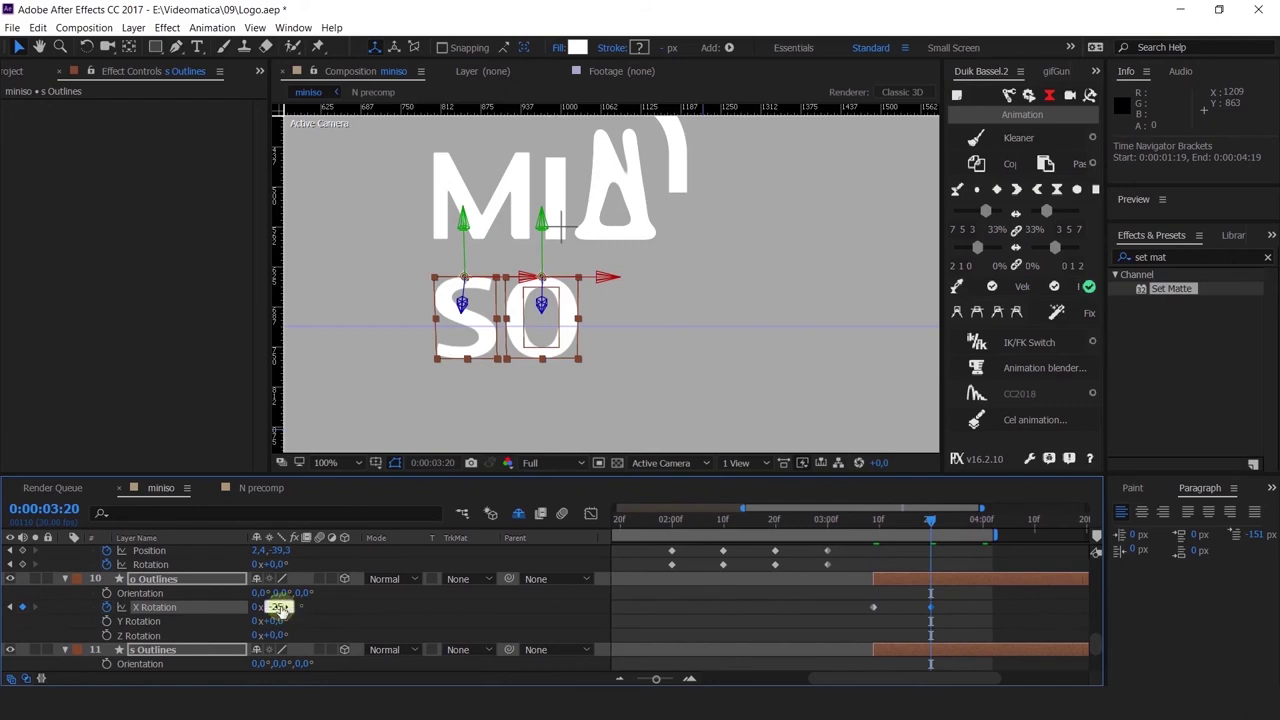
Step: Add an X Rotation keyframe of 10° at 0:00:04:00 on the o and s Outlines layers
left_click(981, 519)
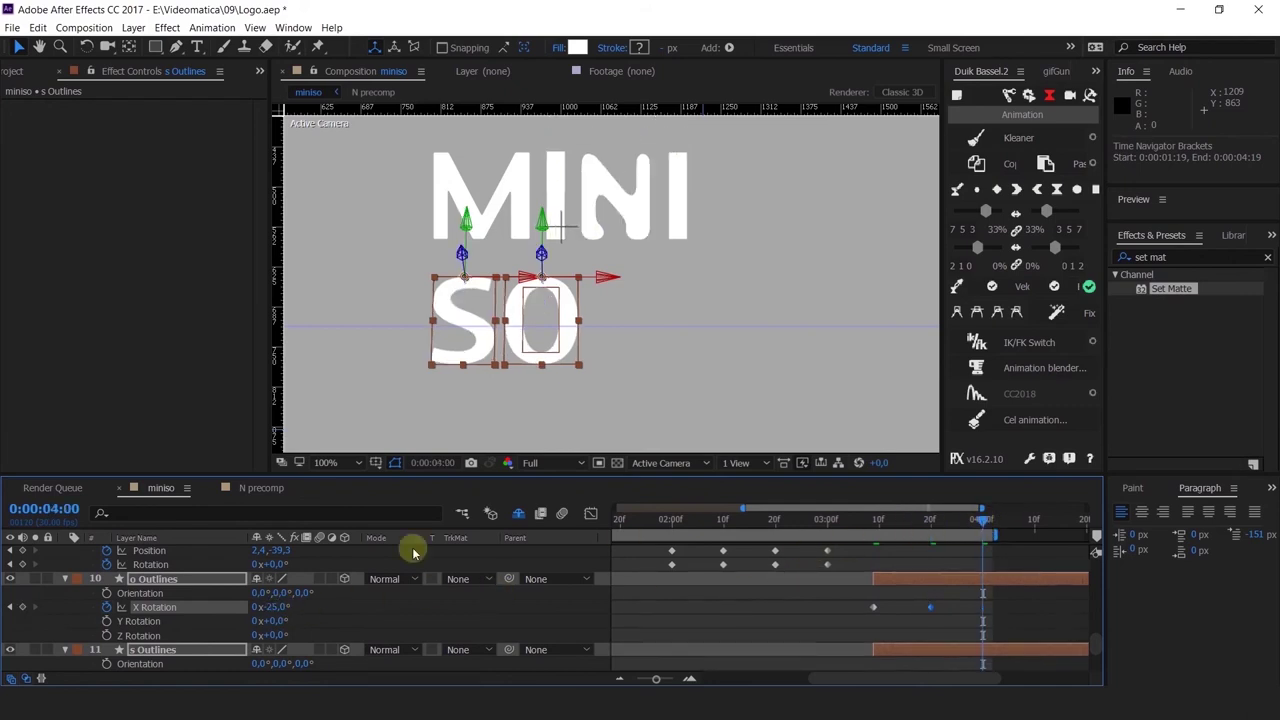
left_click(276, 607)
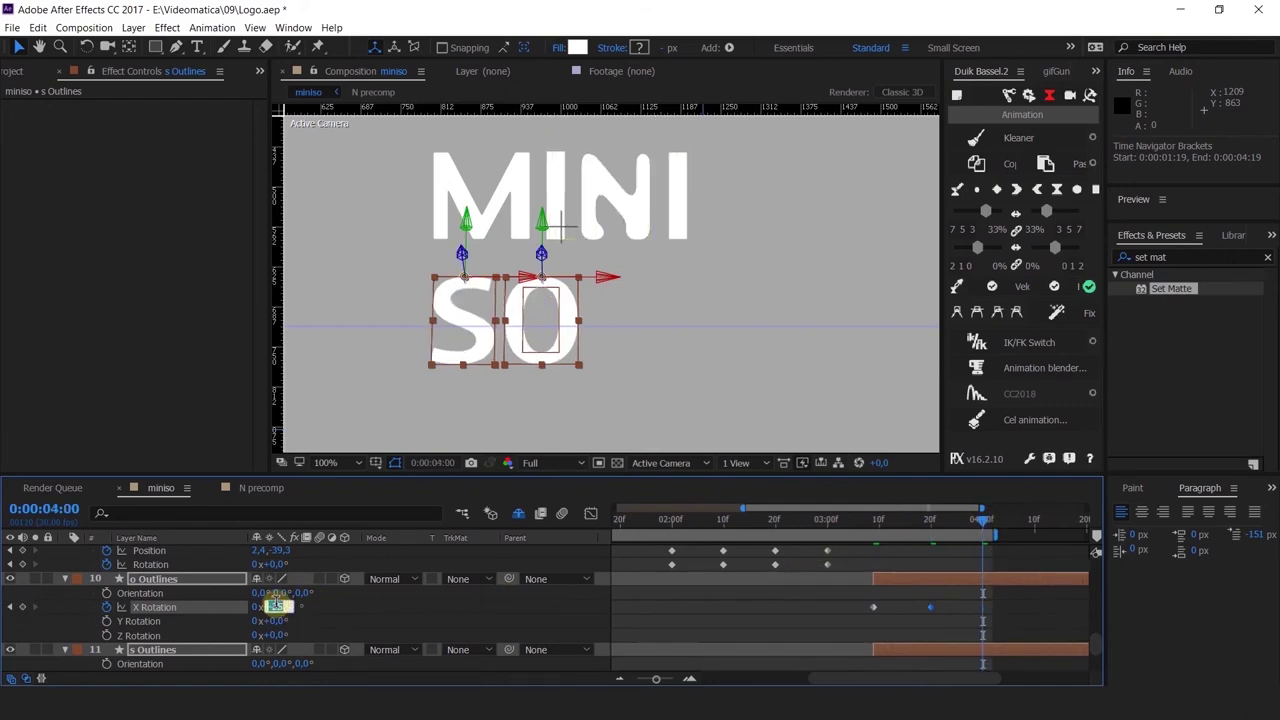
type("10")
key("Return")
Step: Extend the work area to 0:00:04:10 and add an X Rotation keyframe of 0° there on both letters
left_click(1036, 522)
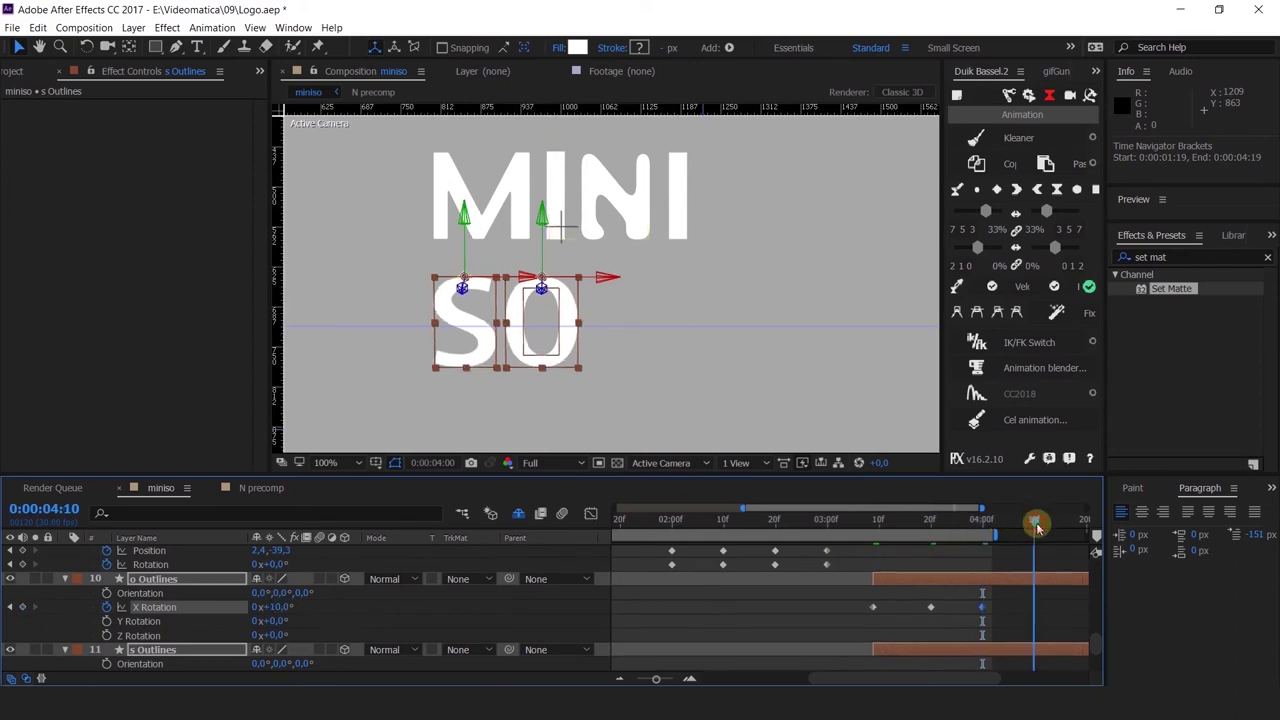
left_click(284, 664)
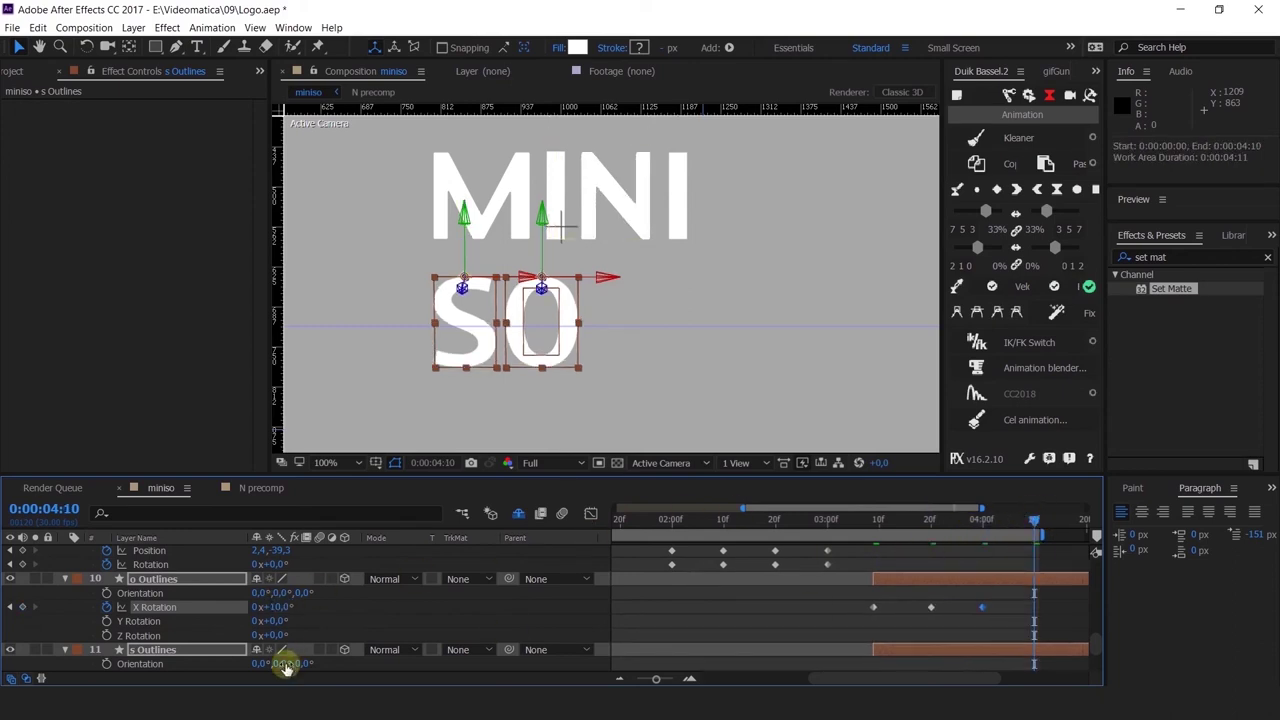
left_click(284, 612)
type("0")
key("Return")
scroll(1086, 589, "down", 1)
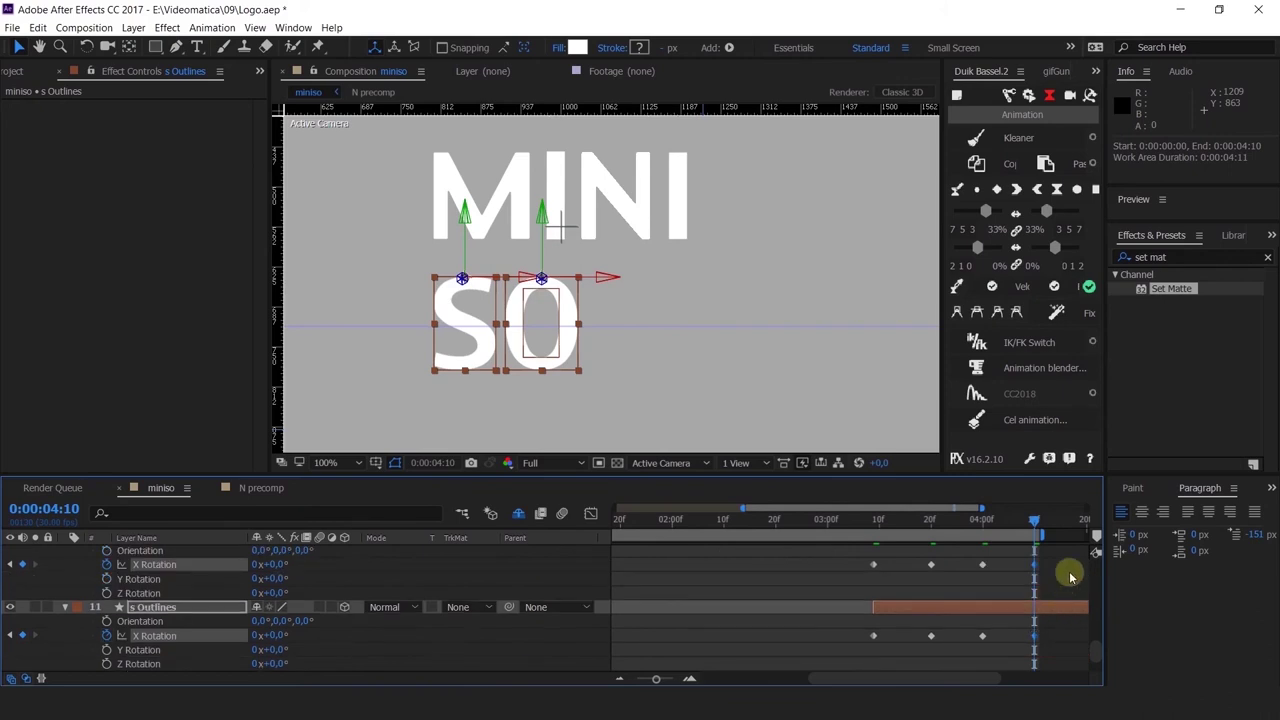
Step: Apply Easy Ease to all X Rotation keyframes of the o and s Outlines layers and preview the swing
left_click_drag(1068, 570, 857, 646)
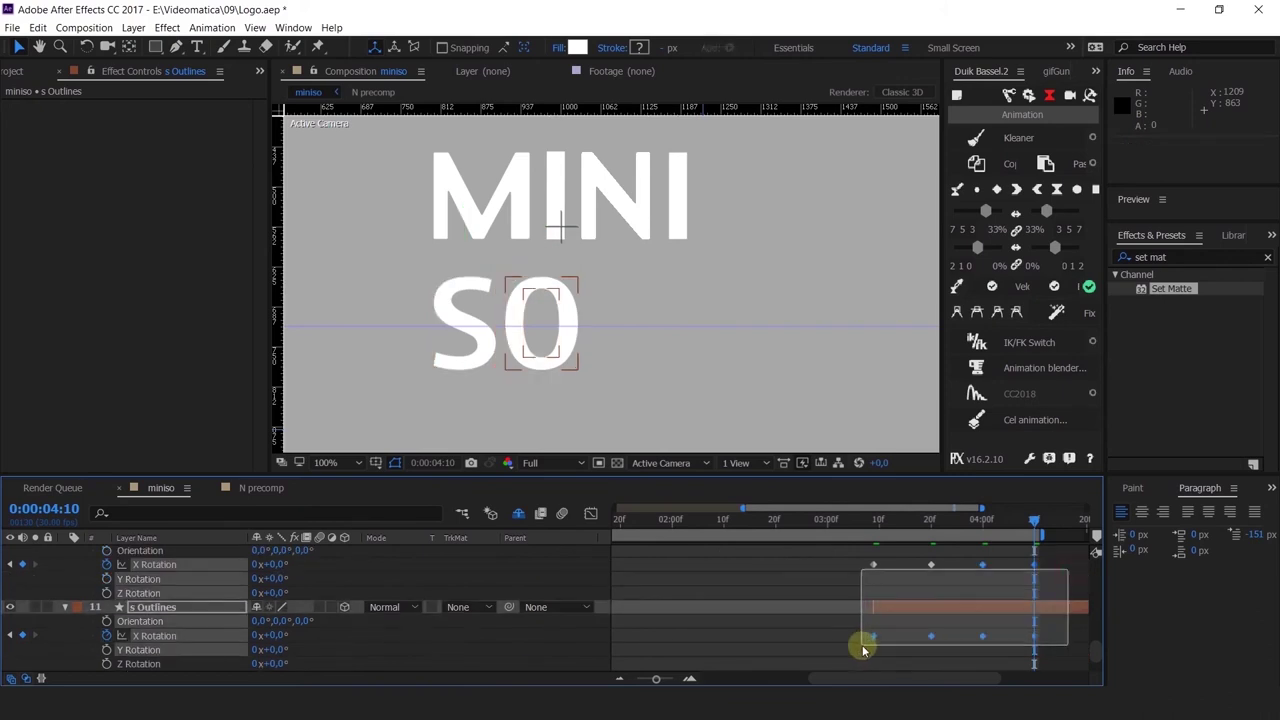
left_click(858, 521)
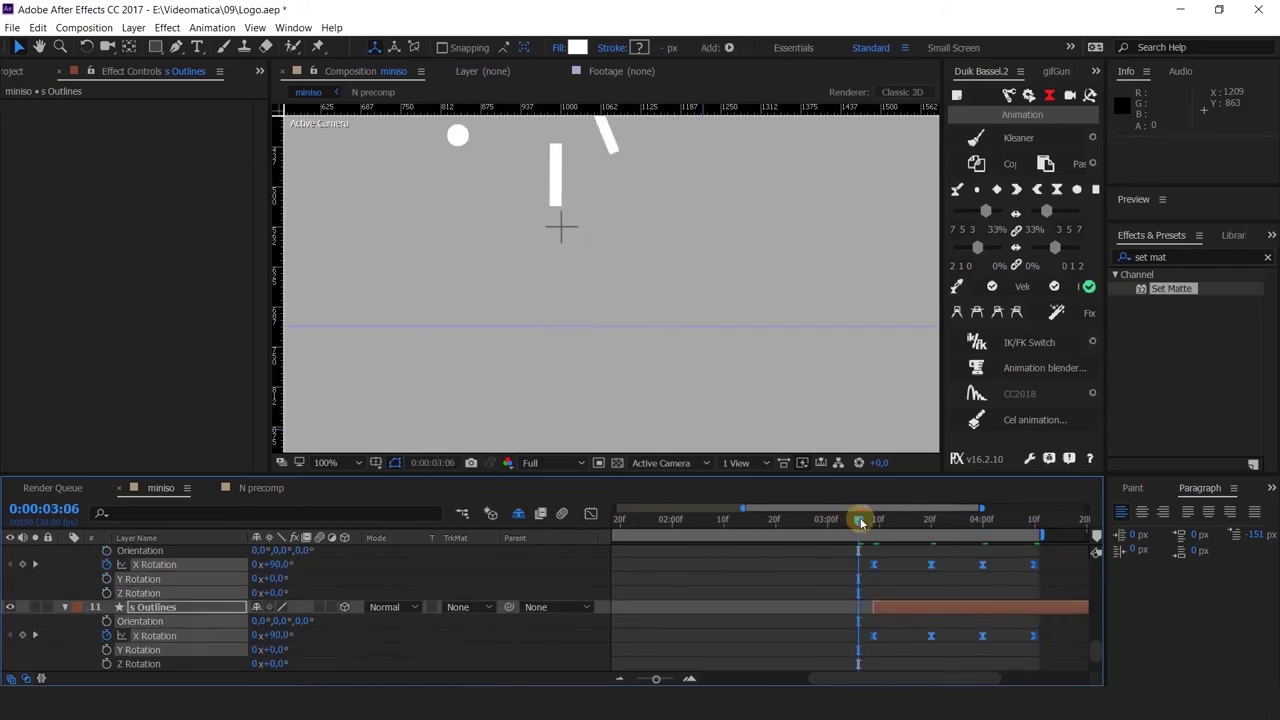
left_click(803, 522)
scroll(843, 563, "up", 1)
left_click_drag(828, 522, 873, 544)
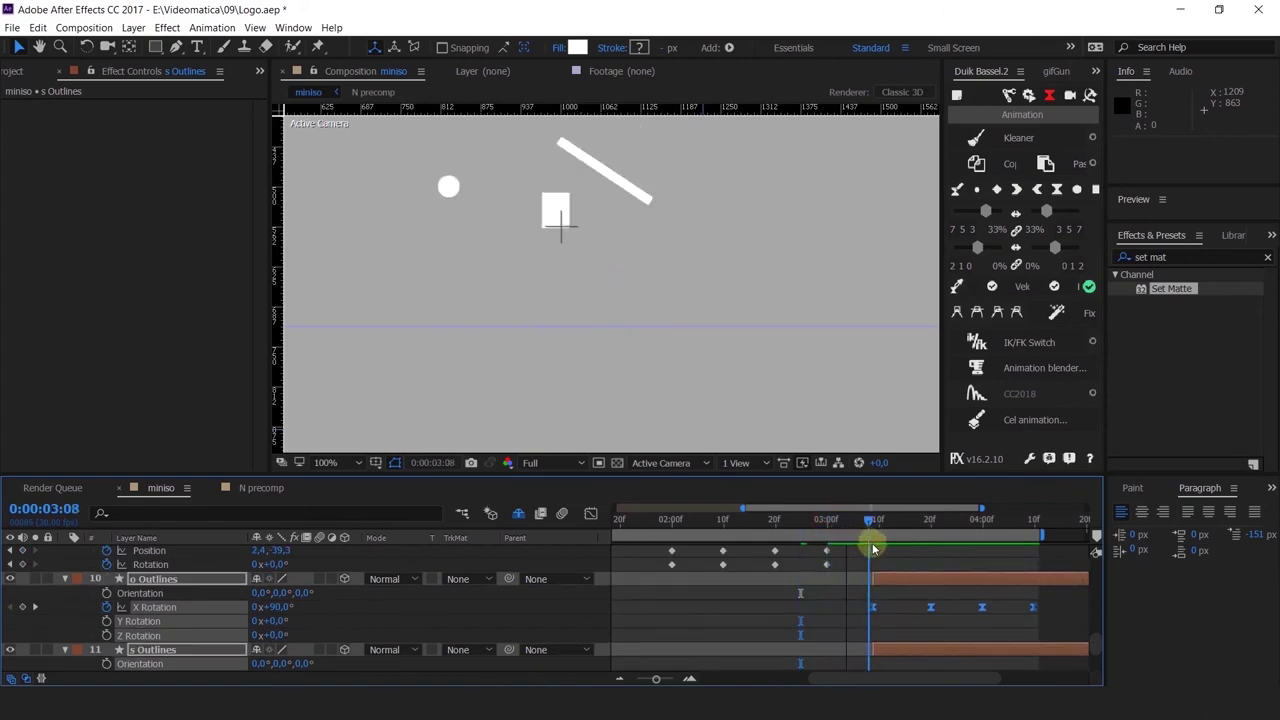
left_click(548, 262)
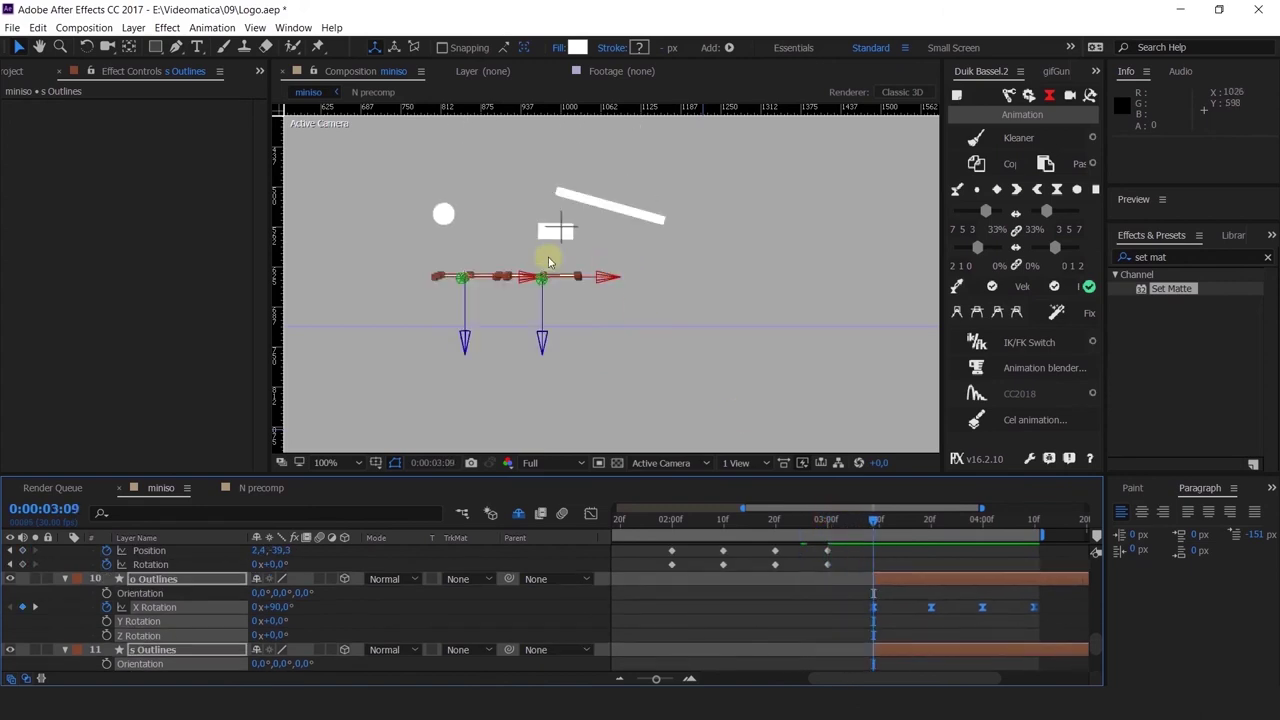
Step: Delay the o Outlines layer with its keyframes by three frames to start at 0:00:03:12, and preview the animation
left_click(900, 642)
left_click(893, 579)
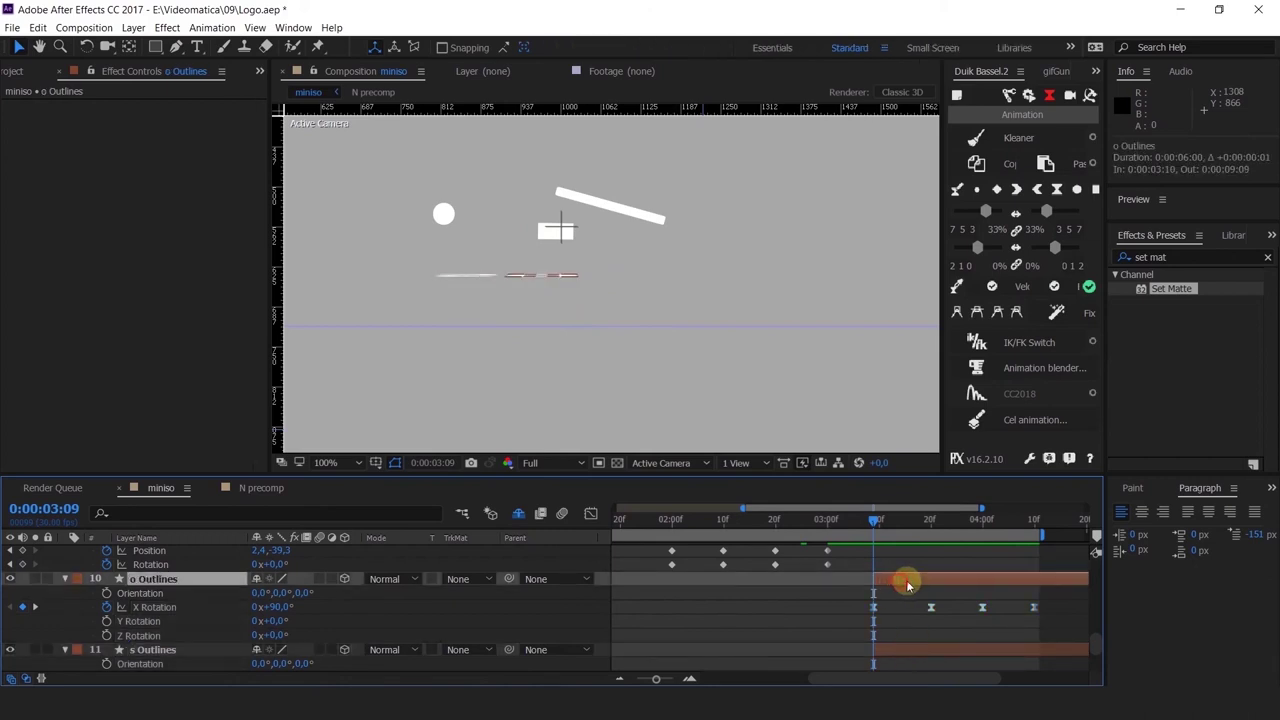
scroll(910, 592, "down", 1)
scroll(891, 612, "up", 1)
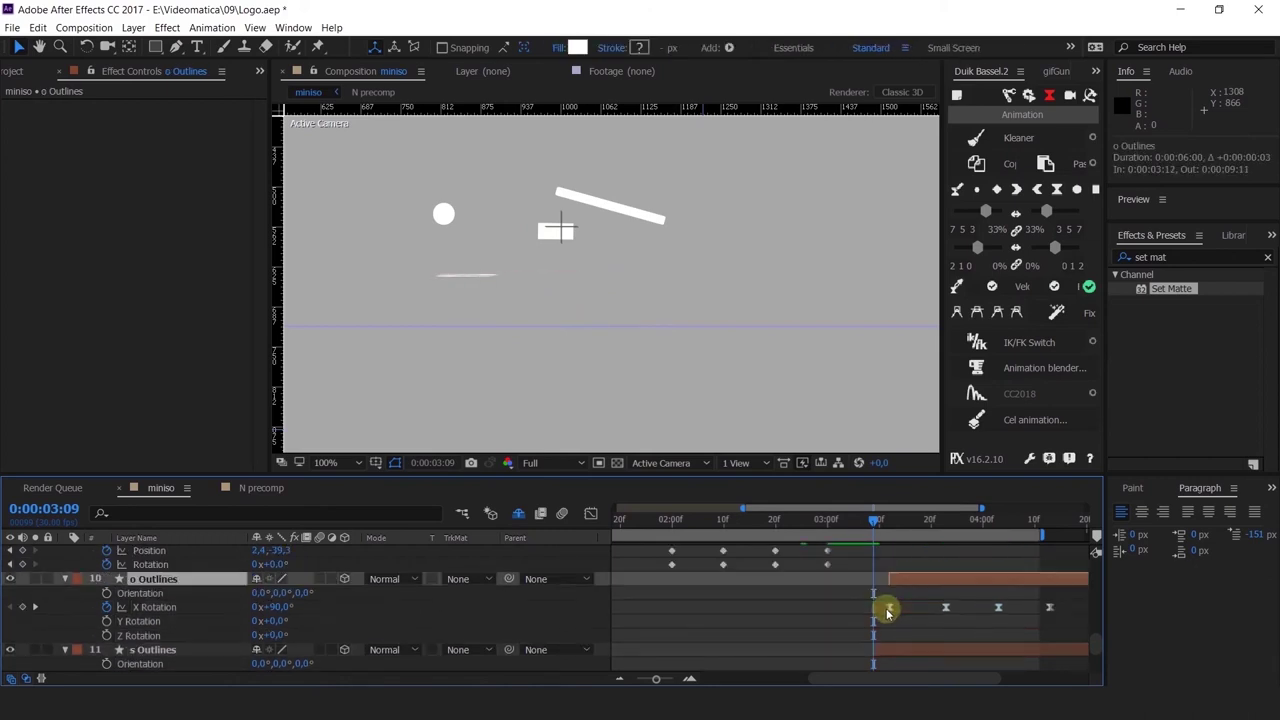
left_click(771, 520)
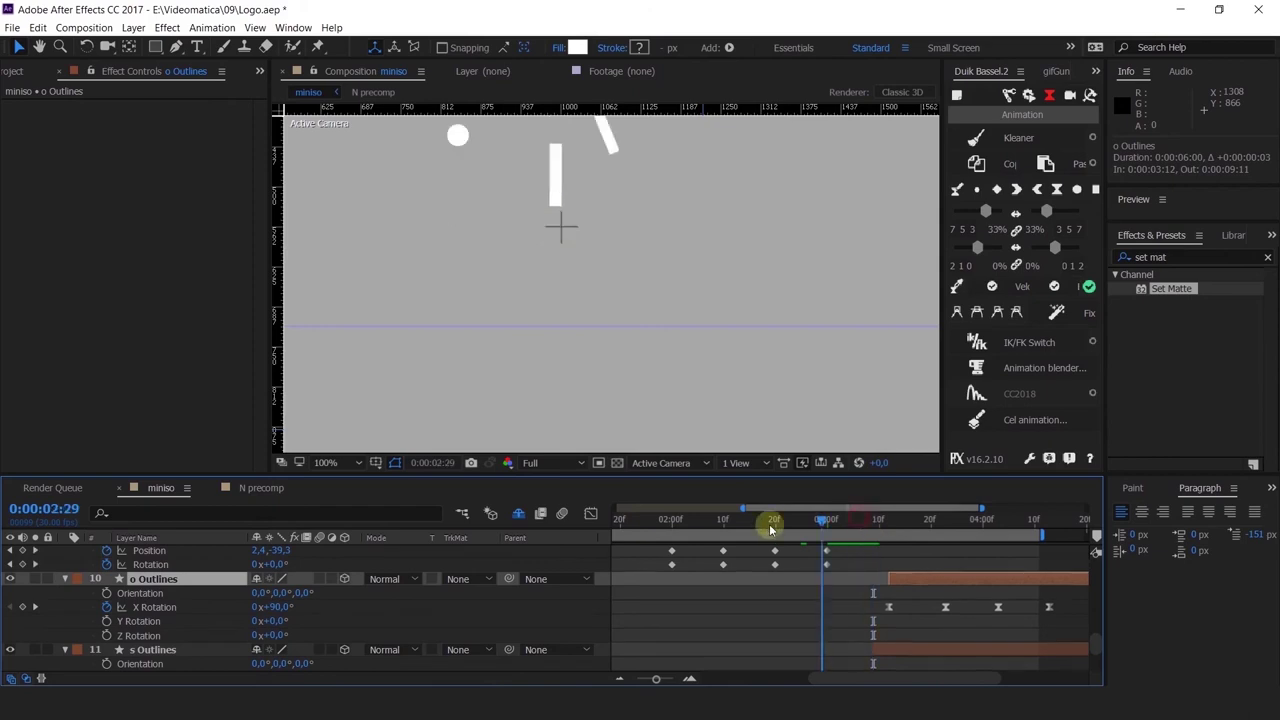
key("space")
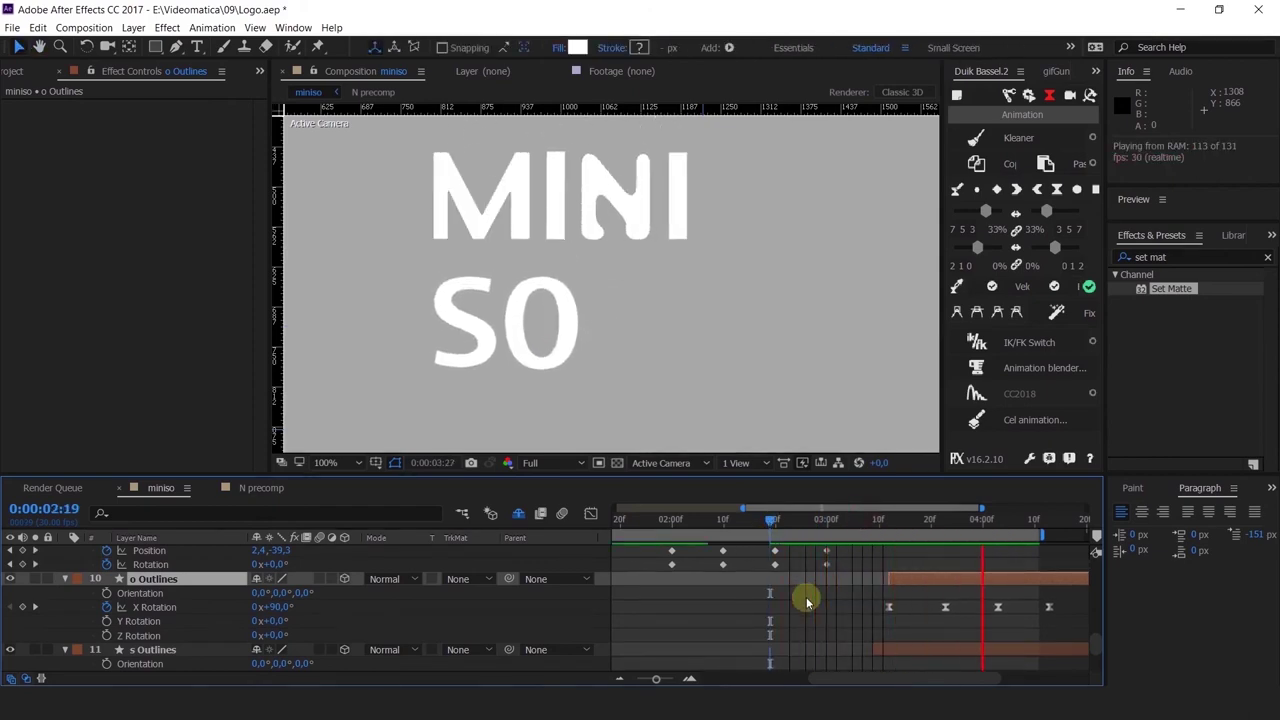
Step: Extend the work area to the composition's end at 0:00:05:29 and preview the whole animation from the start
key("minus")
key("minus")
scroll(668, 330, "down", 2)
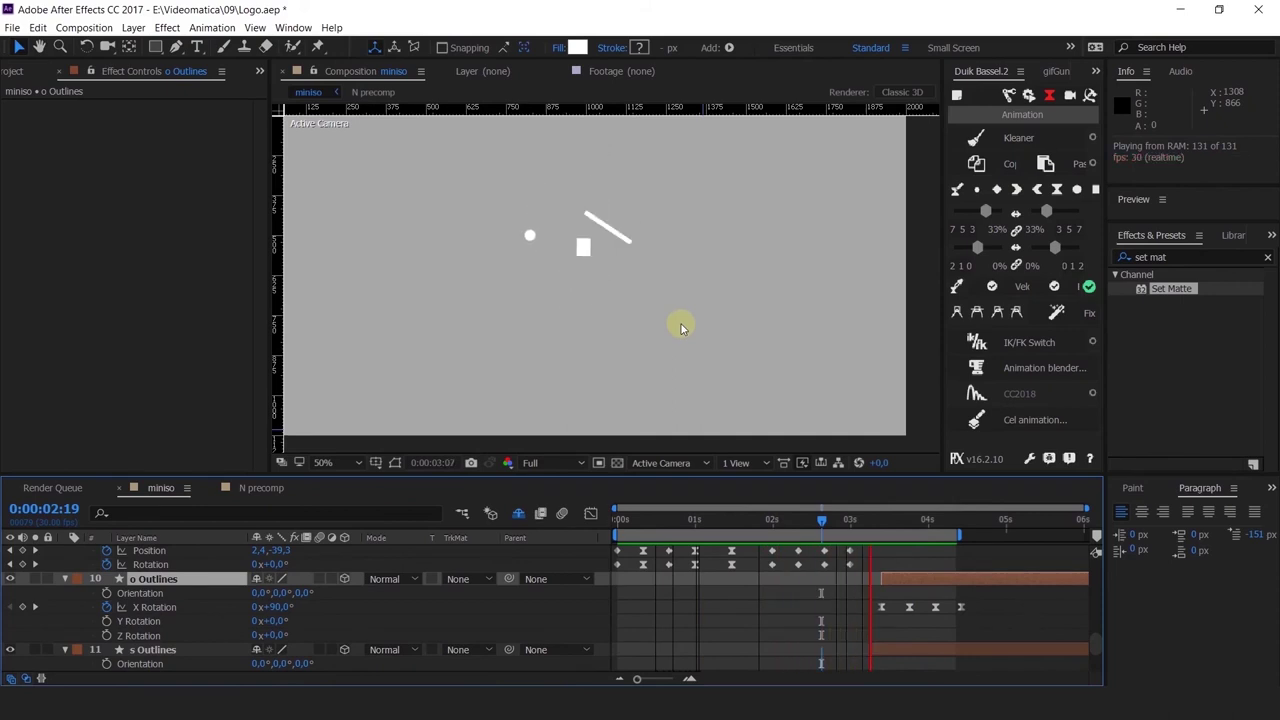
left_click(958, 530)
left_click_drag(960, 531, 1020, 531)
left_click_drag(908, 519, 509, 563)
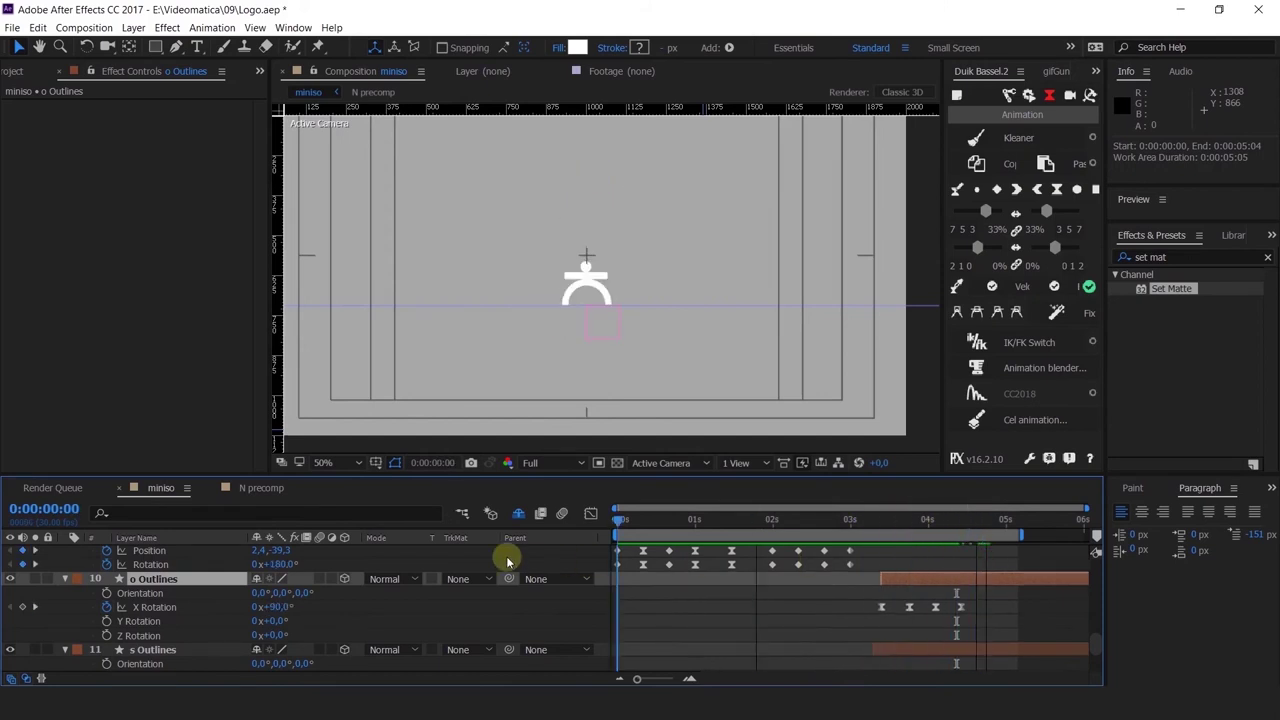
left_click_drag(828, 598, 692, 620)
scroll(692, 620, "up", 1)
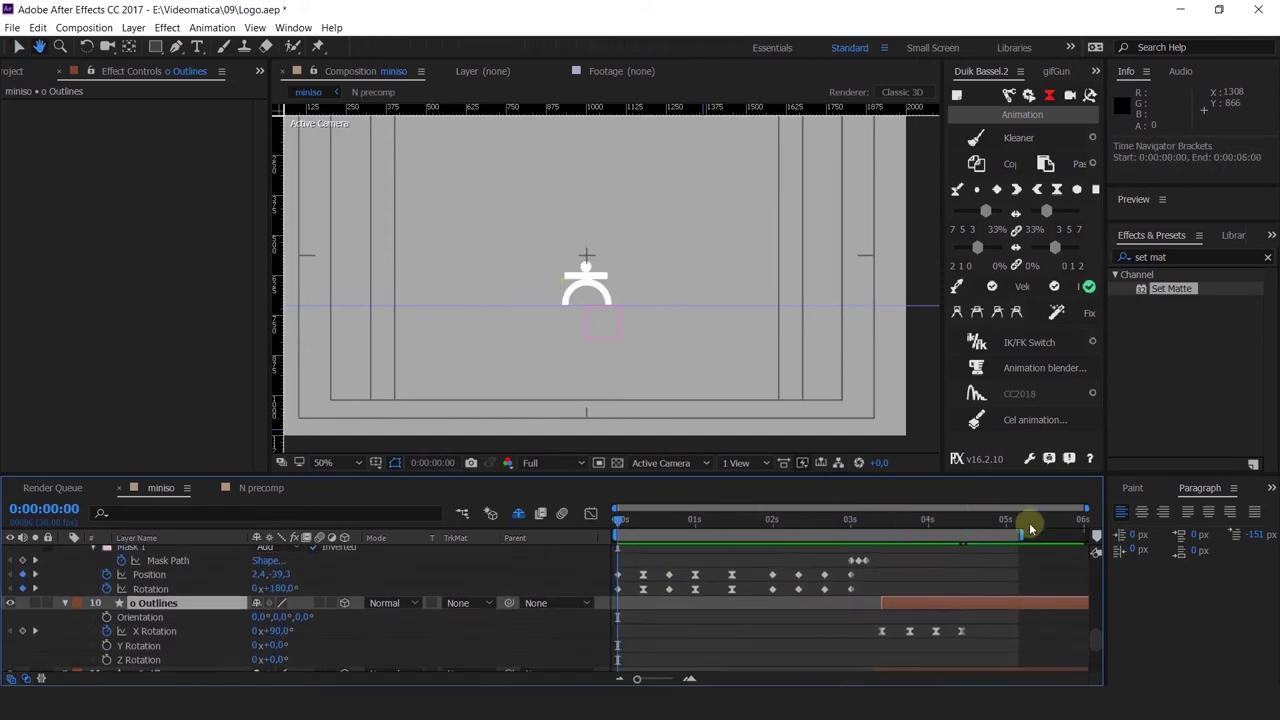
left_click_drag(1021, 531, 1088, 534)
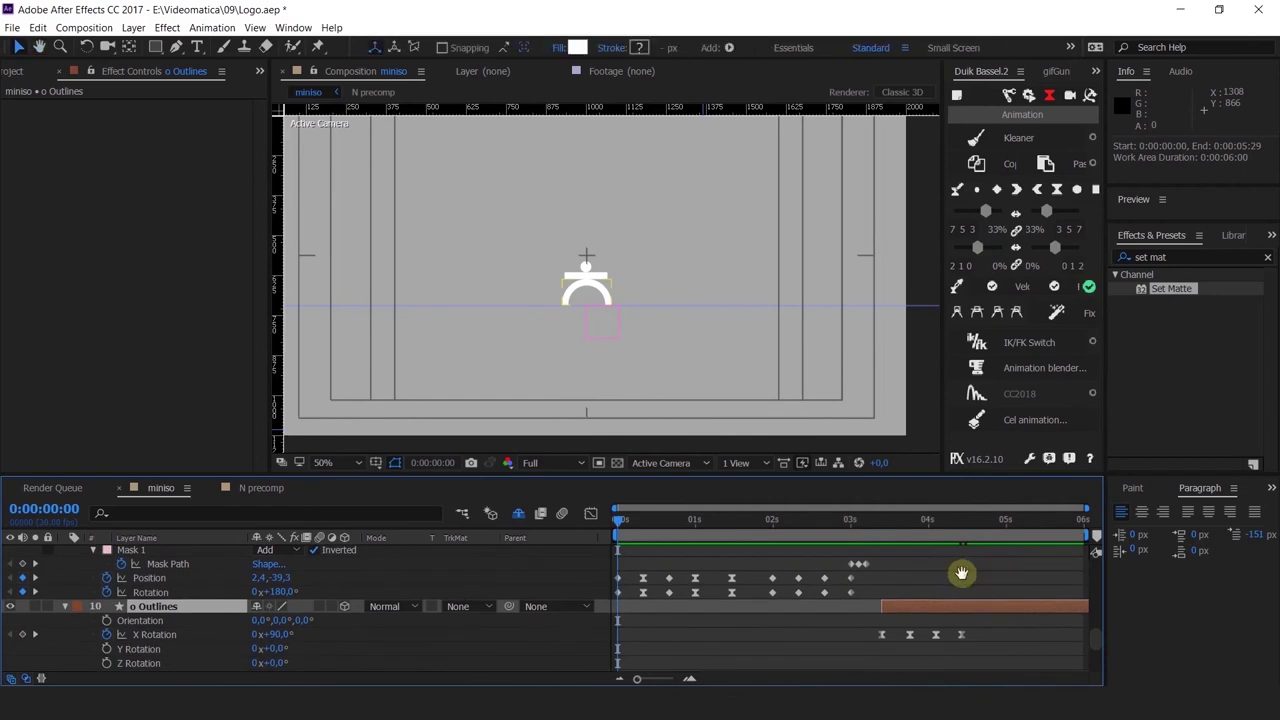
key("space")
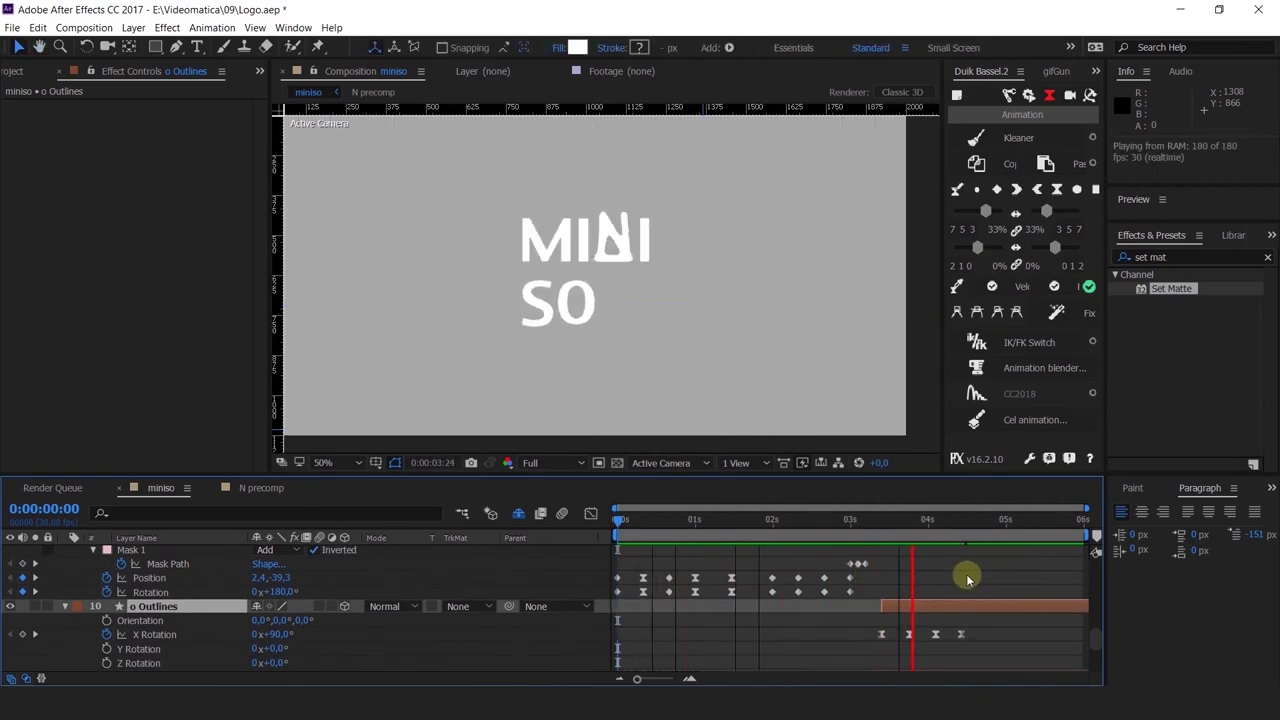
Step: Go to 0:00:04:26 and collapse the properties of all layers in the miniso composition
left_click_drag(971, 526, 1002, 523)
key("ctrl+a")
scroll(100, 590, "up", 8)
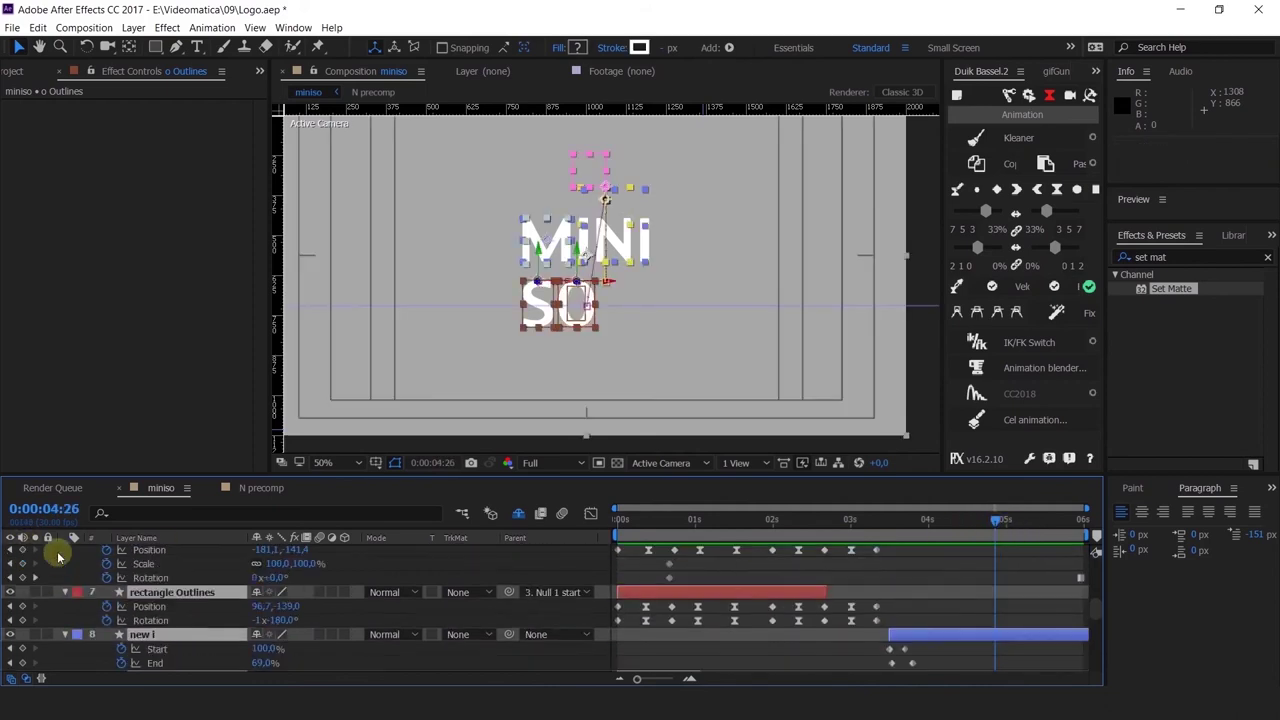
scroll(74, 568, "up", 2)
left_click(66, 553)
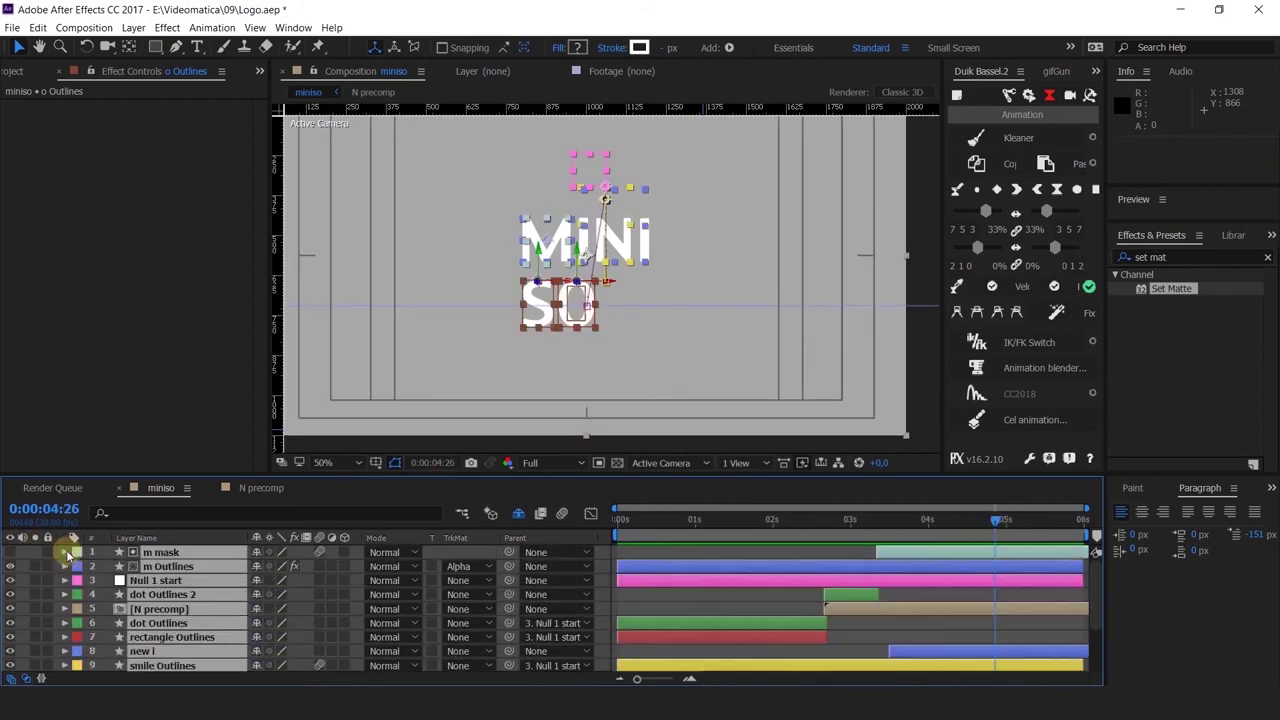
left_click(641, 610)
scroll(360, 240, "down", 2)
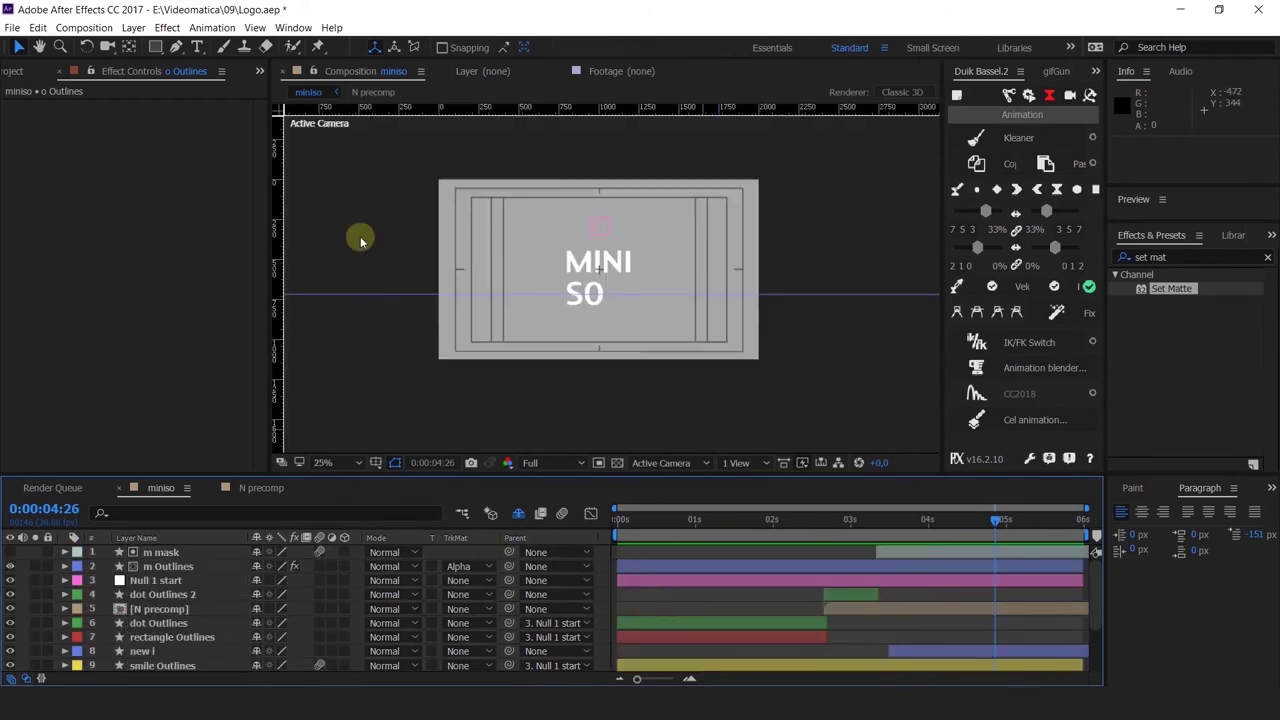
scroll(405, 258, "up", 1)
right_click(395, 222)
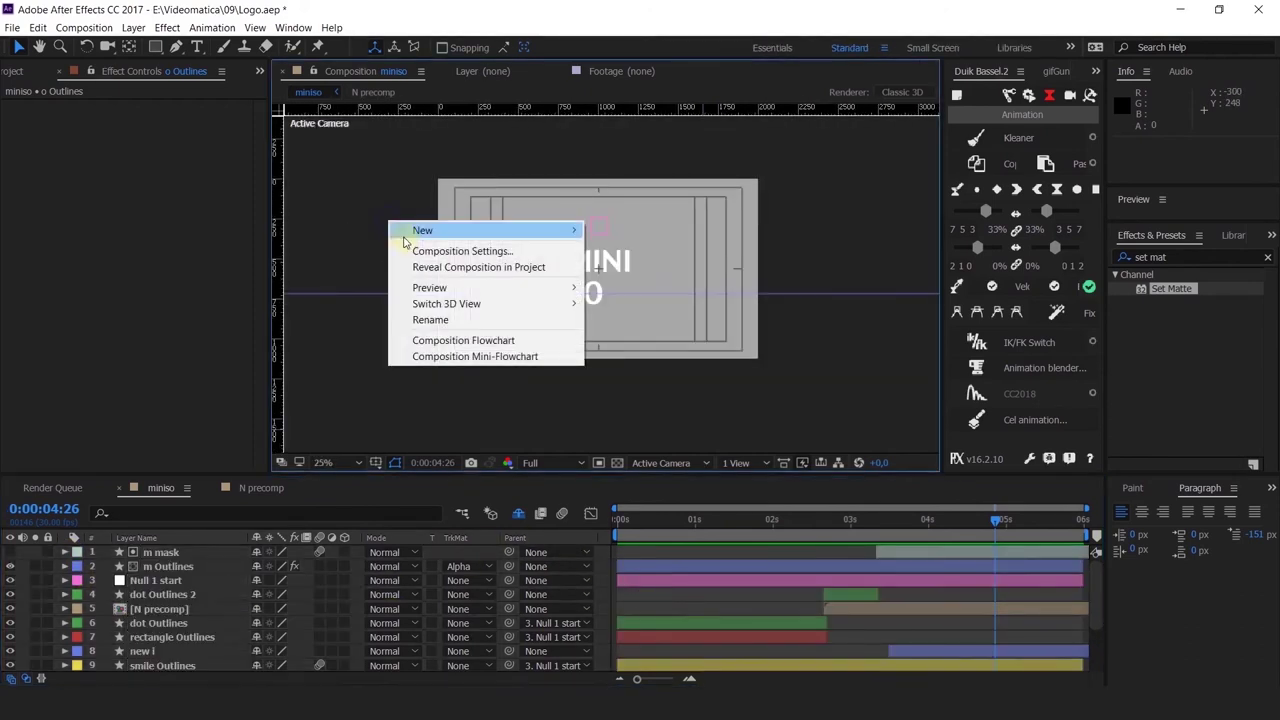
mouse_move(414, 231)
left_click(631, 265)
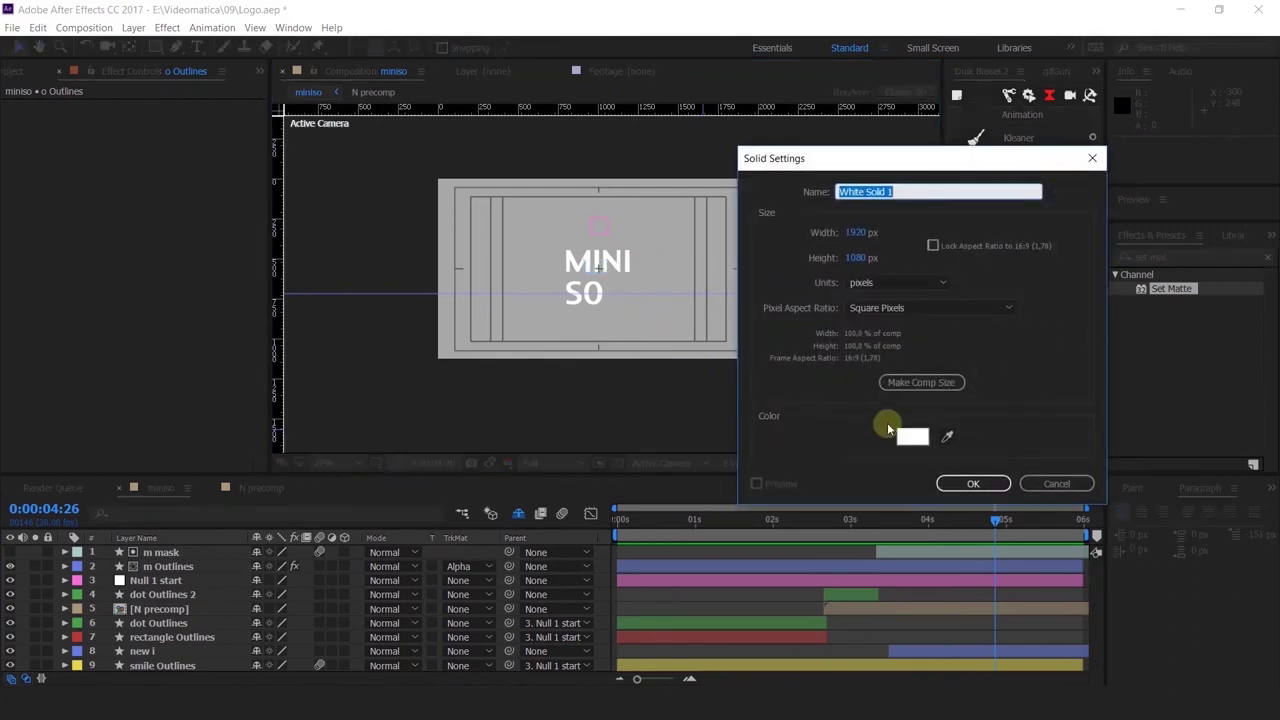
left_click(1056, 483)
Step: Show the pack Outlines layer and set the composition's background color to the red sampled from the pack
scroll(127, 660, "down", 3)
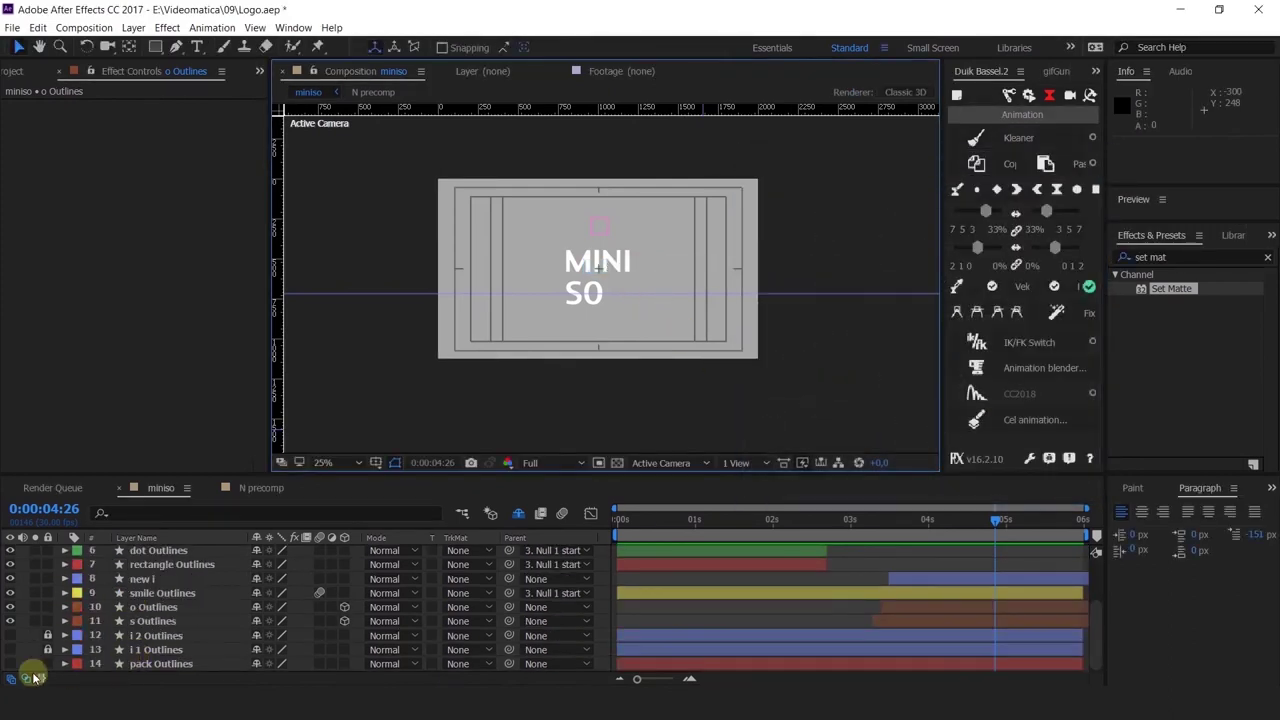
left_click(10, 663)
right_click(416, 229)
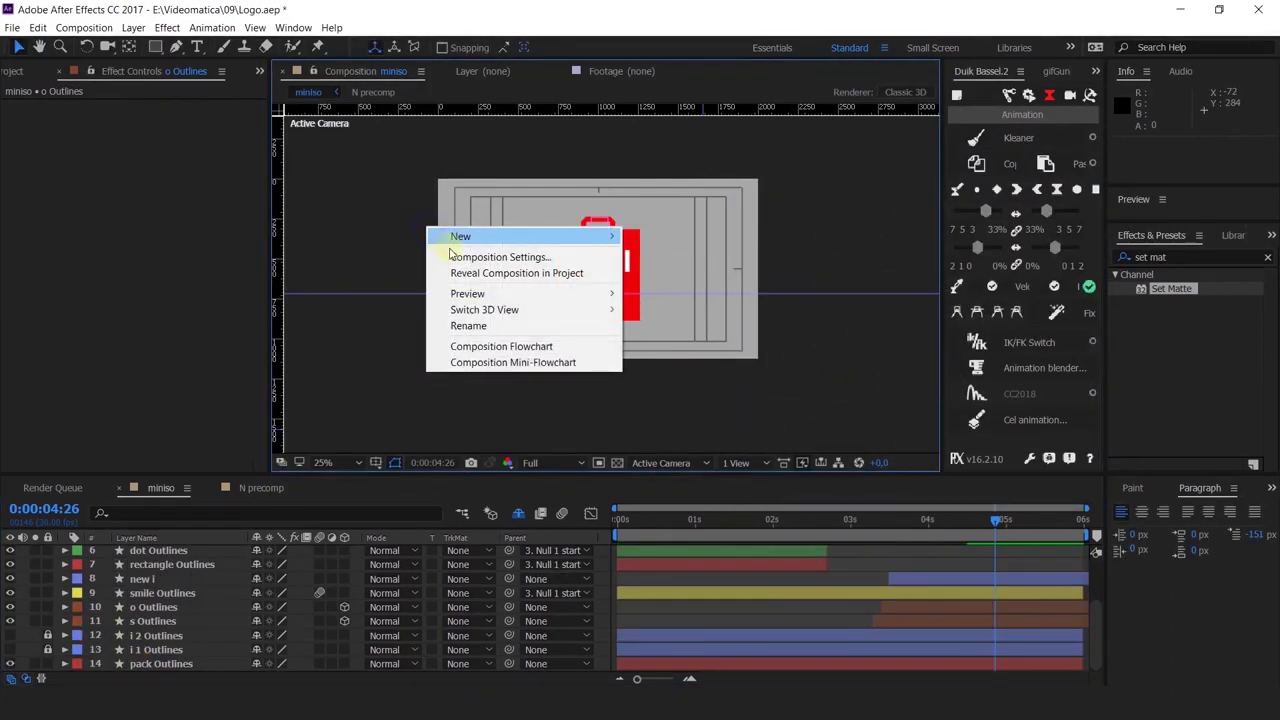
left_click(468, 262)
left_click_drag(666, 57, 1019, 82)
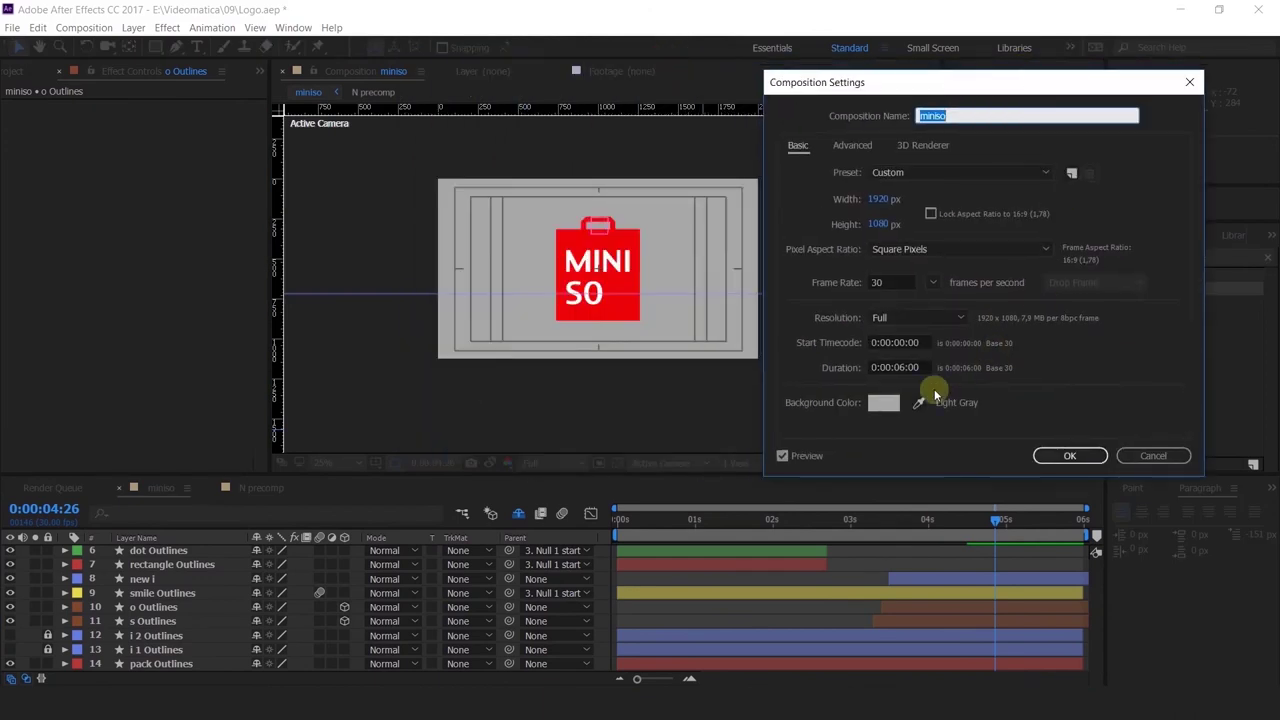
left_click(919, 402)
left_click(606, 242)
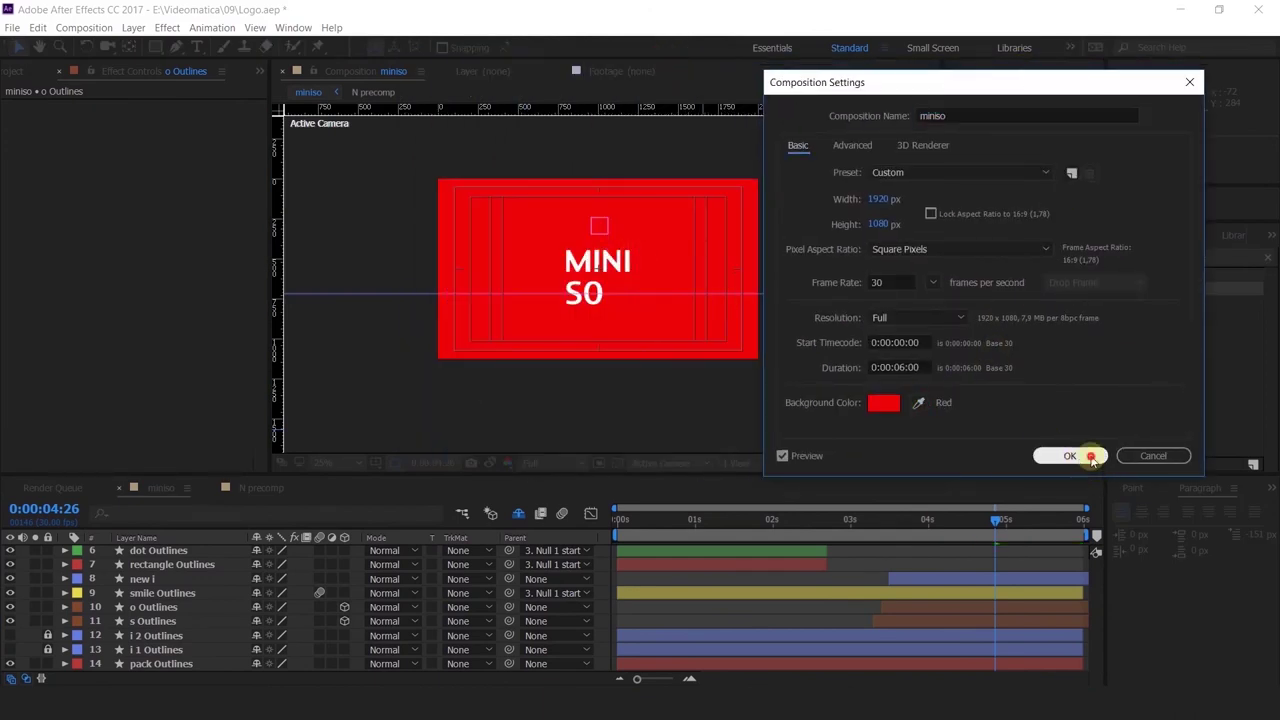
left_click(1069, 455)
Step: Create a 1920 × 1080 px solid named BG in the red sampled from the composition background
scroll(150, 600, "up", 3)
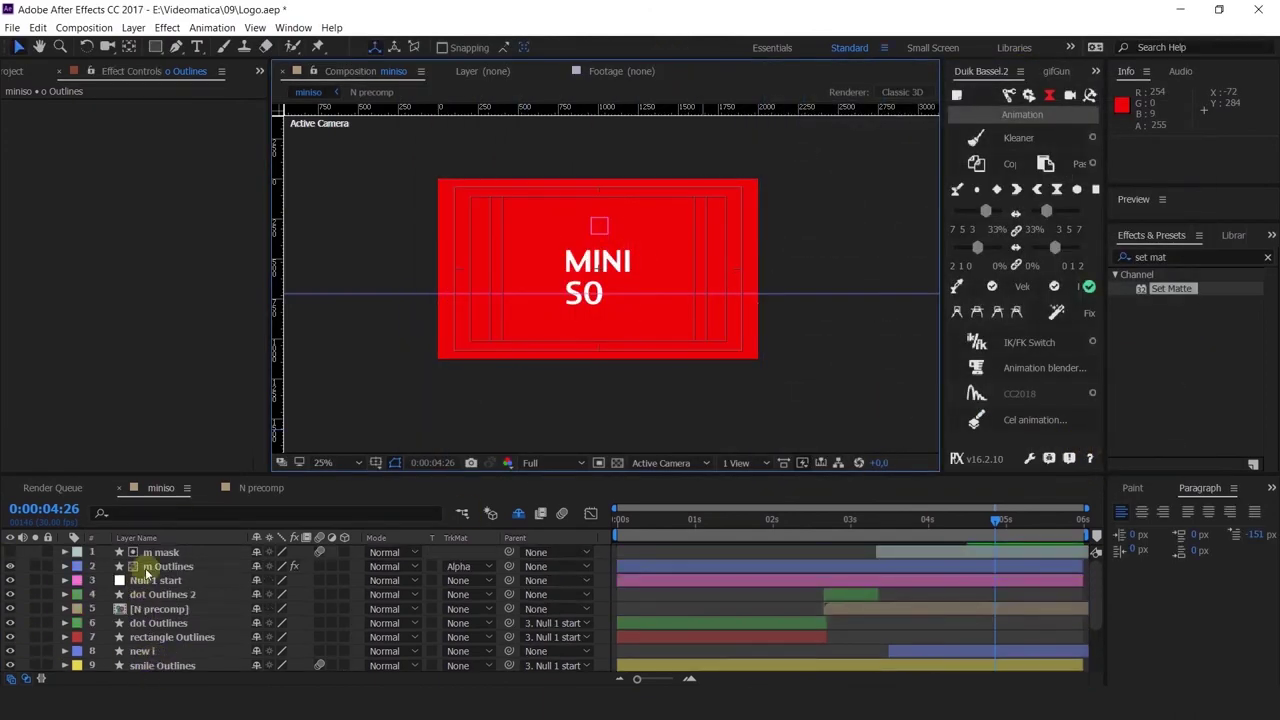
scroll(148, 570, "down", 3)
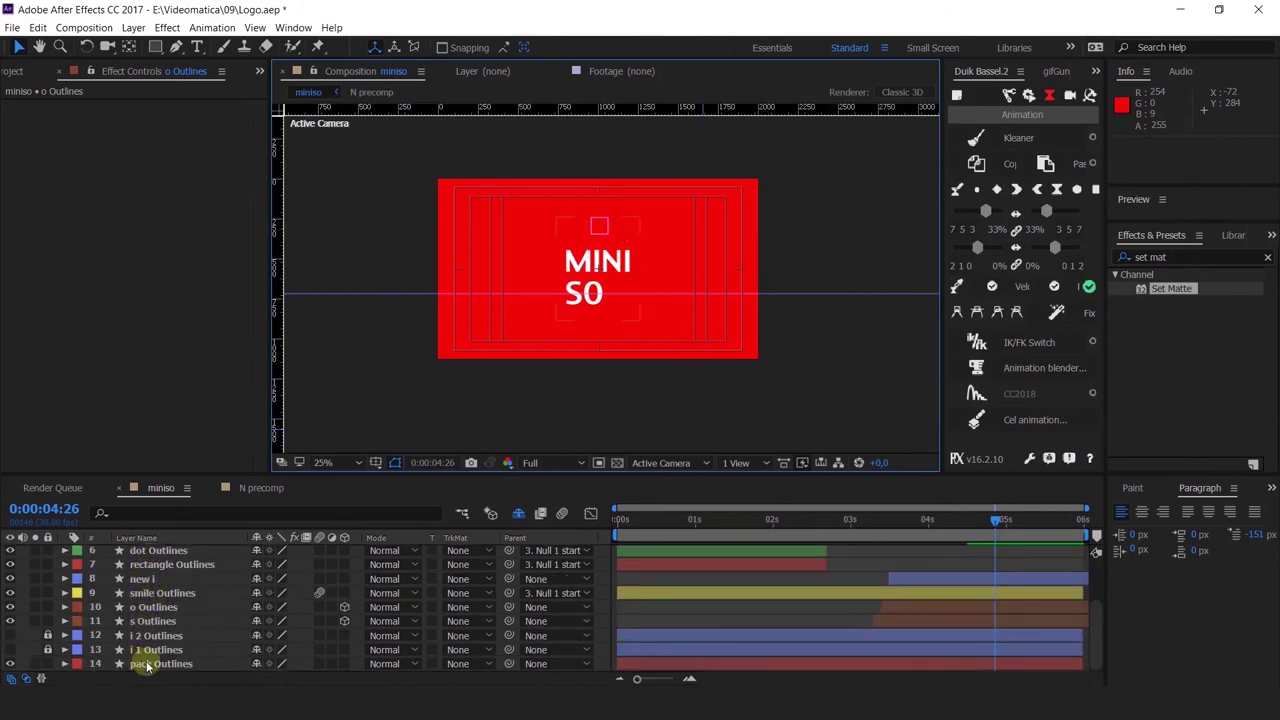
scroll(150, 640, "up", 3)
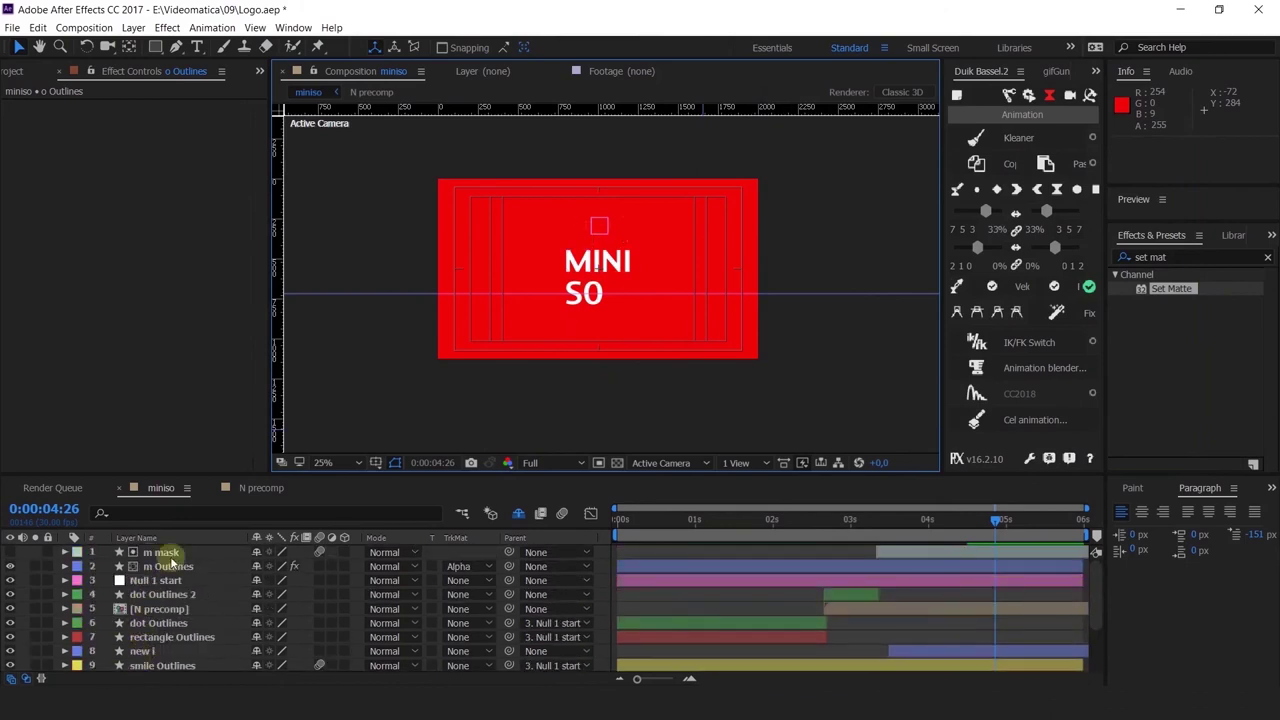
right_click(355, 370)
mouse_move(383, 374)
left_click(615, 397)
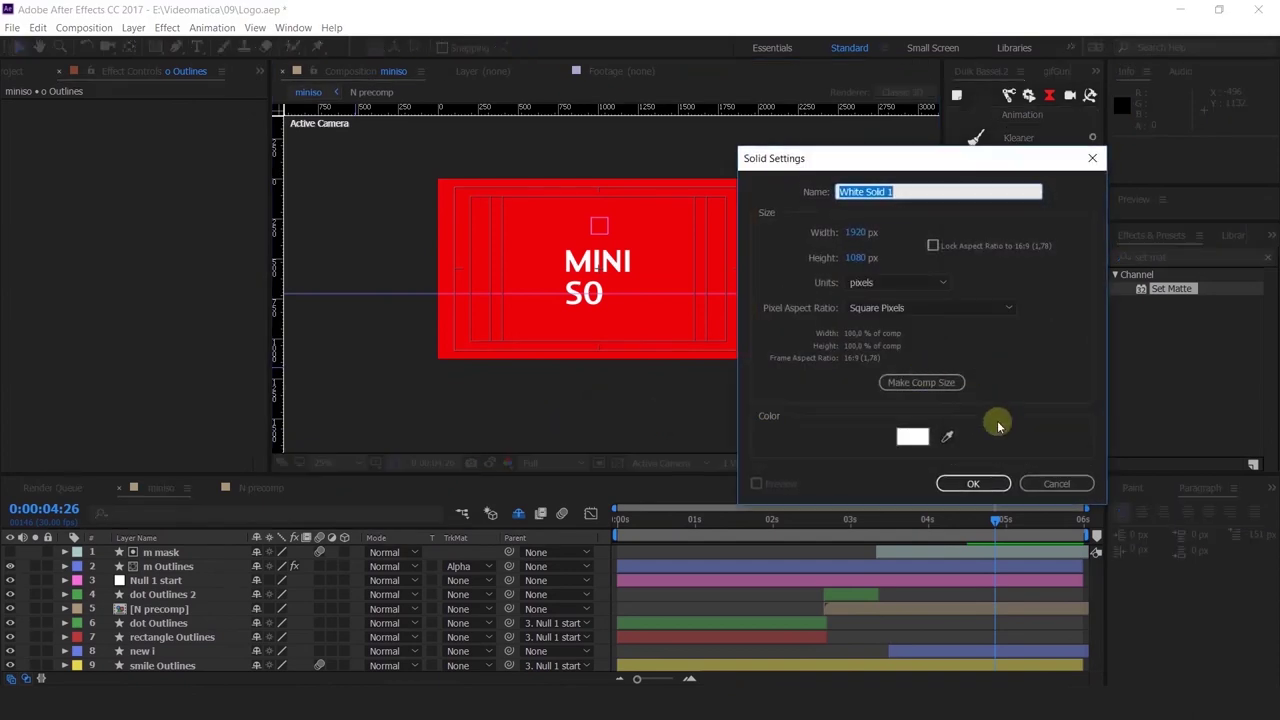
left_click(947, 436)
left_click(700, 400)
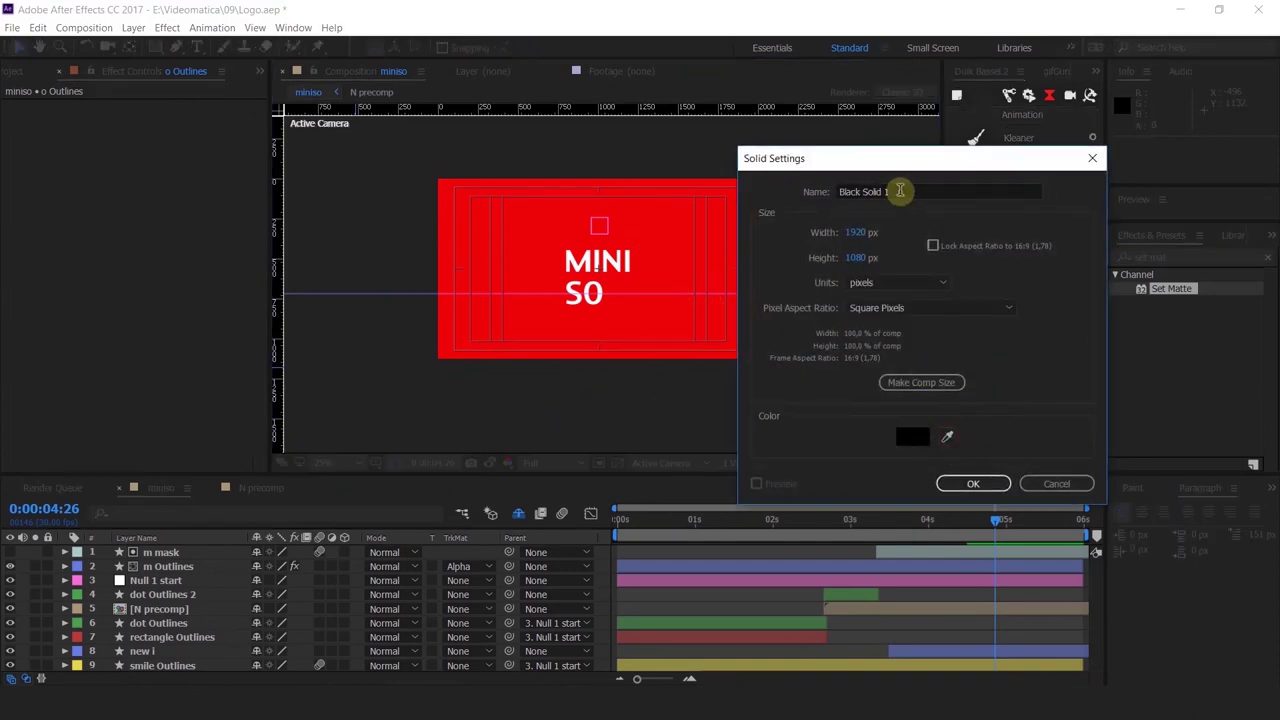
left_click(947, 436)
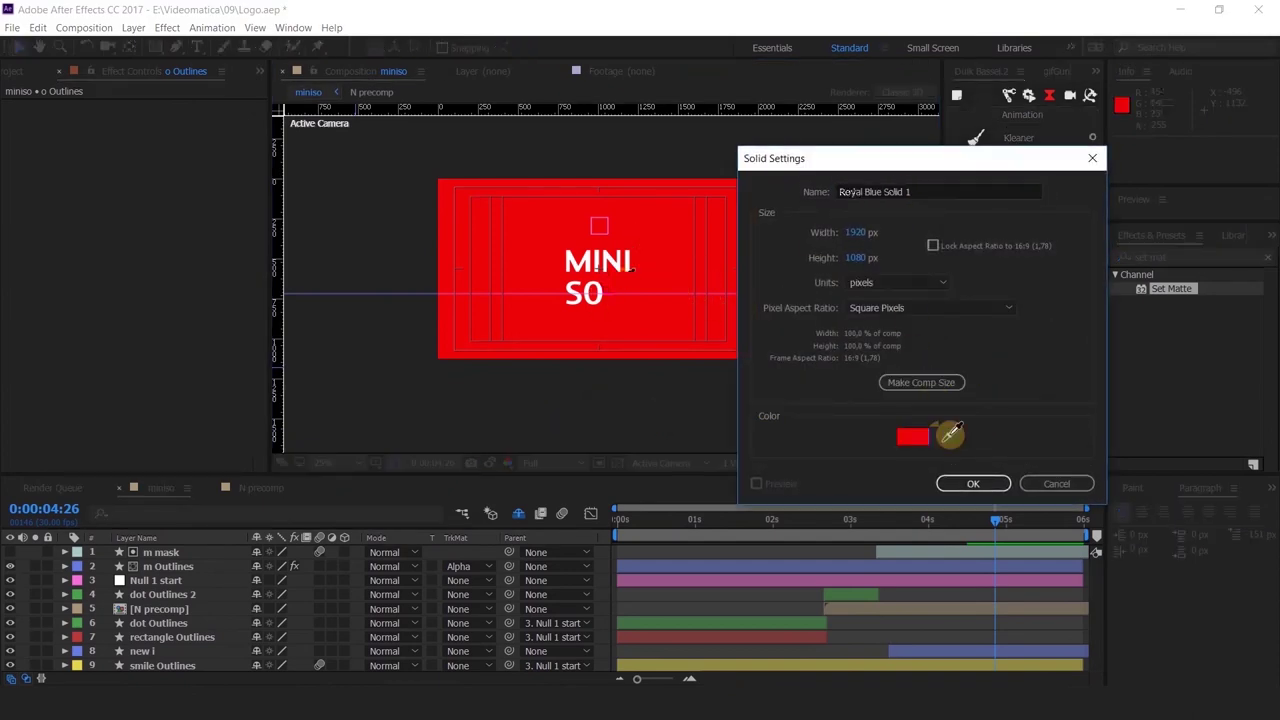
left_click(945, 438)
left_click_drag(910, 190, 744, 190)
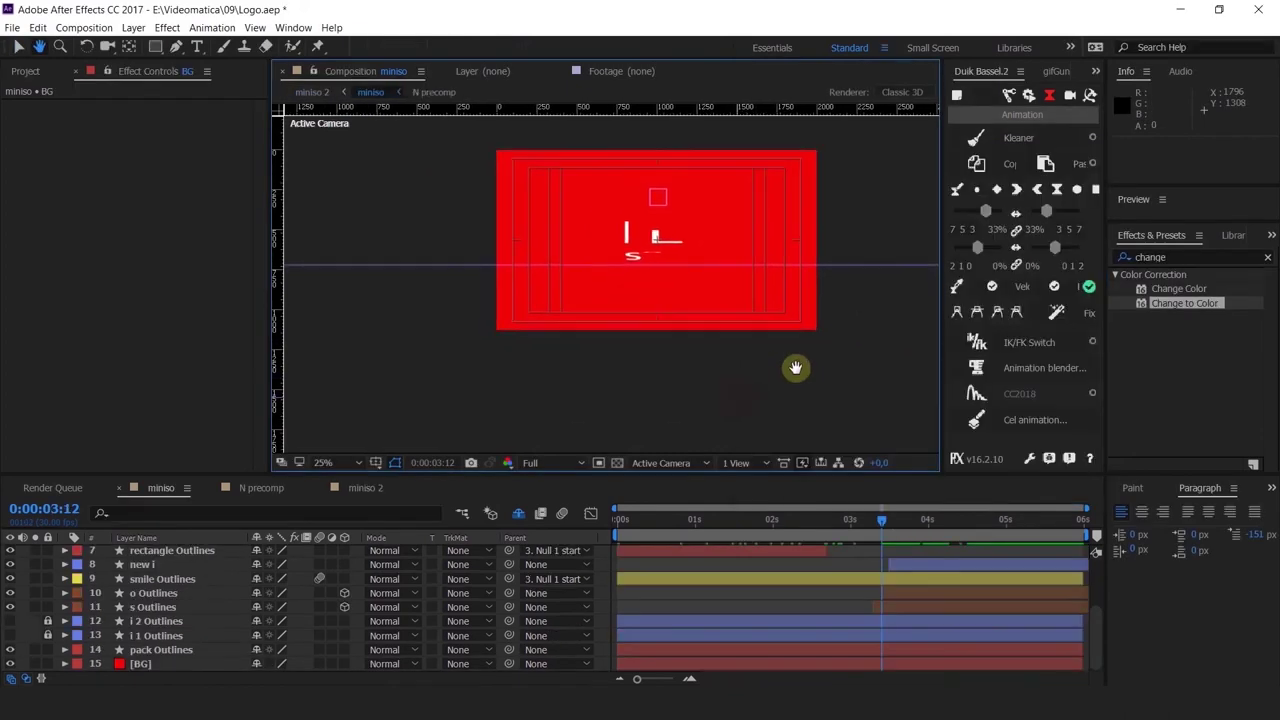
Step: Add an Opacity keyframe of 100% on the BG layer at 0:00:03:19
left_click(160, 664)
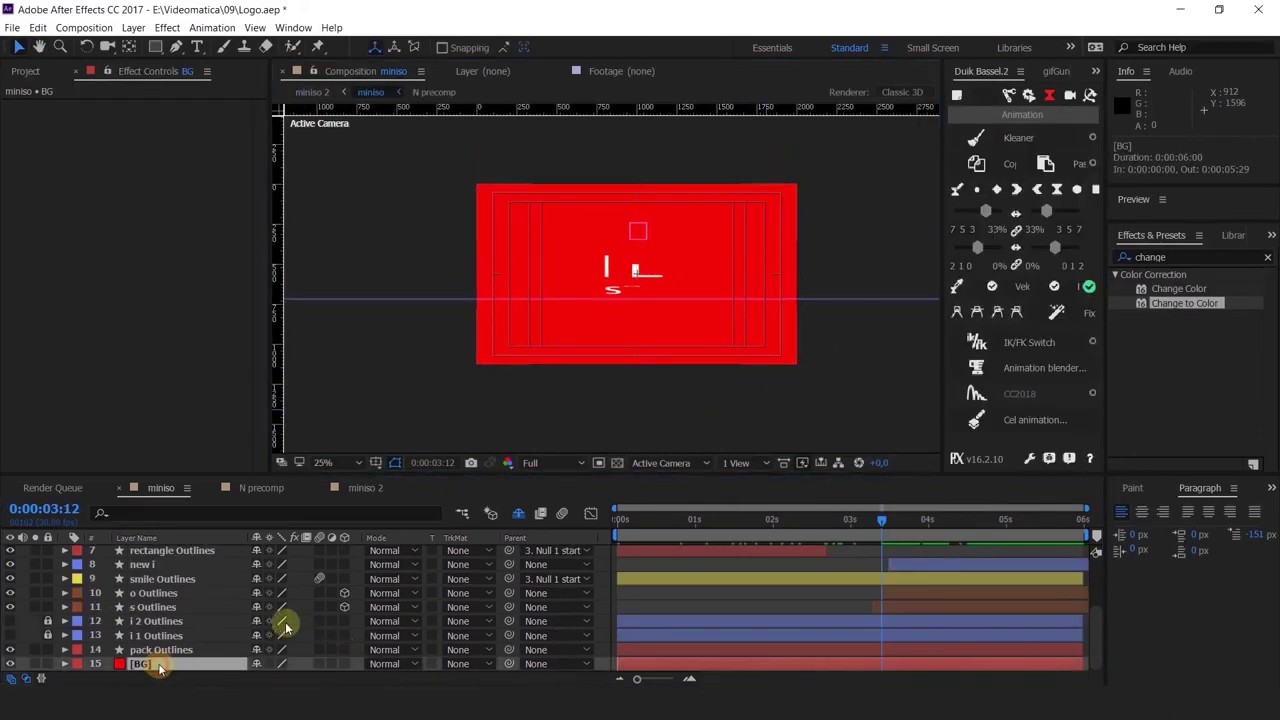
left_click_drag(838, 527, 900, 530)
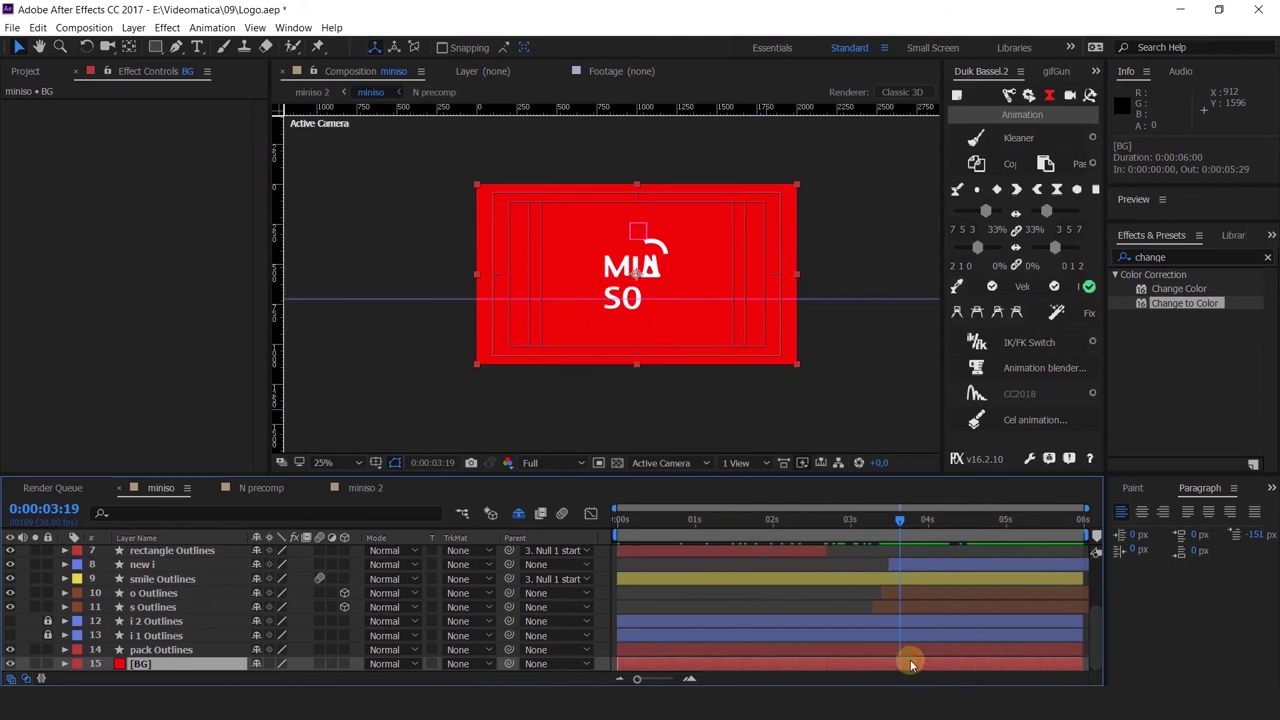
key("t")
left_click(104, 663)
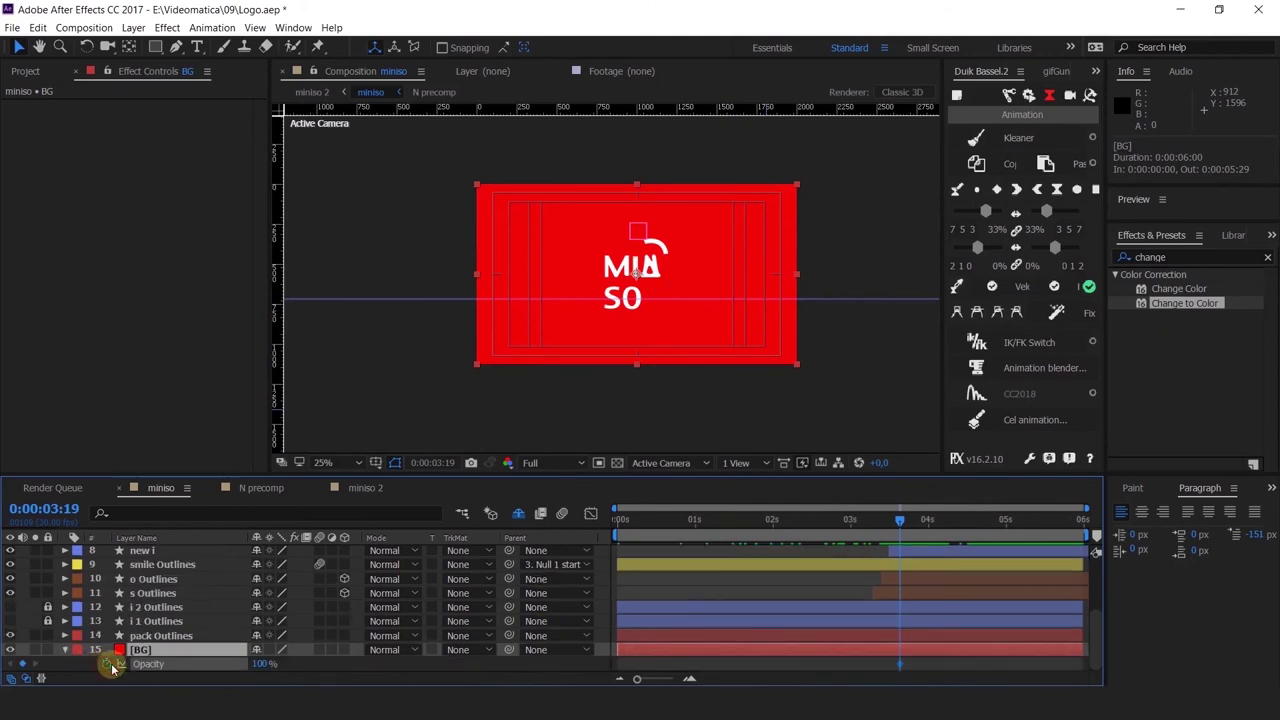
Step: Set the BG layer's Opacity to 0% at 0:00:03:22
left_click_drag(1088, 509, 938, 532)
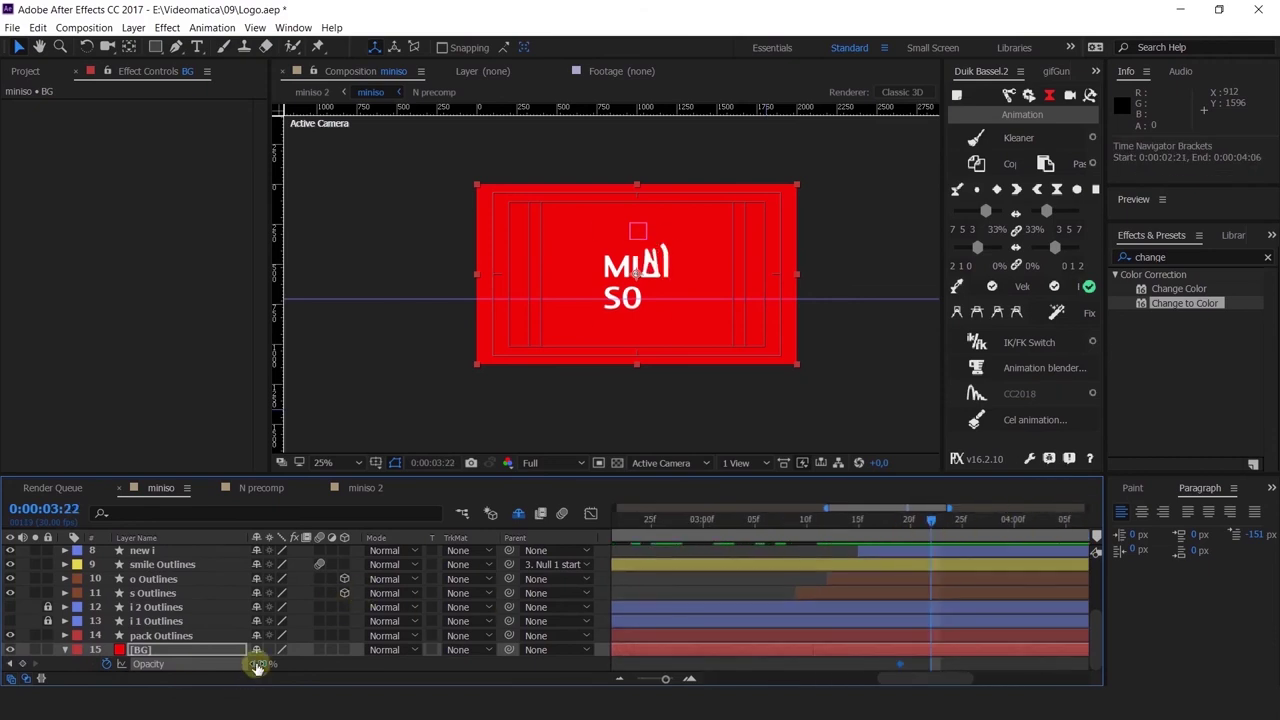
left_click_drag(257, 668, 109, 661)
key("minus")
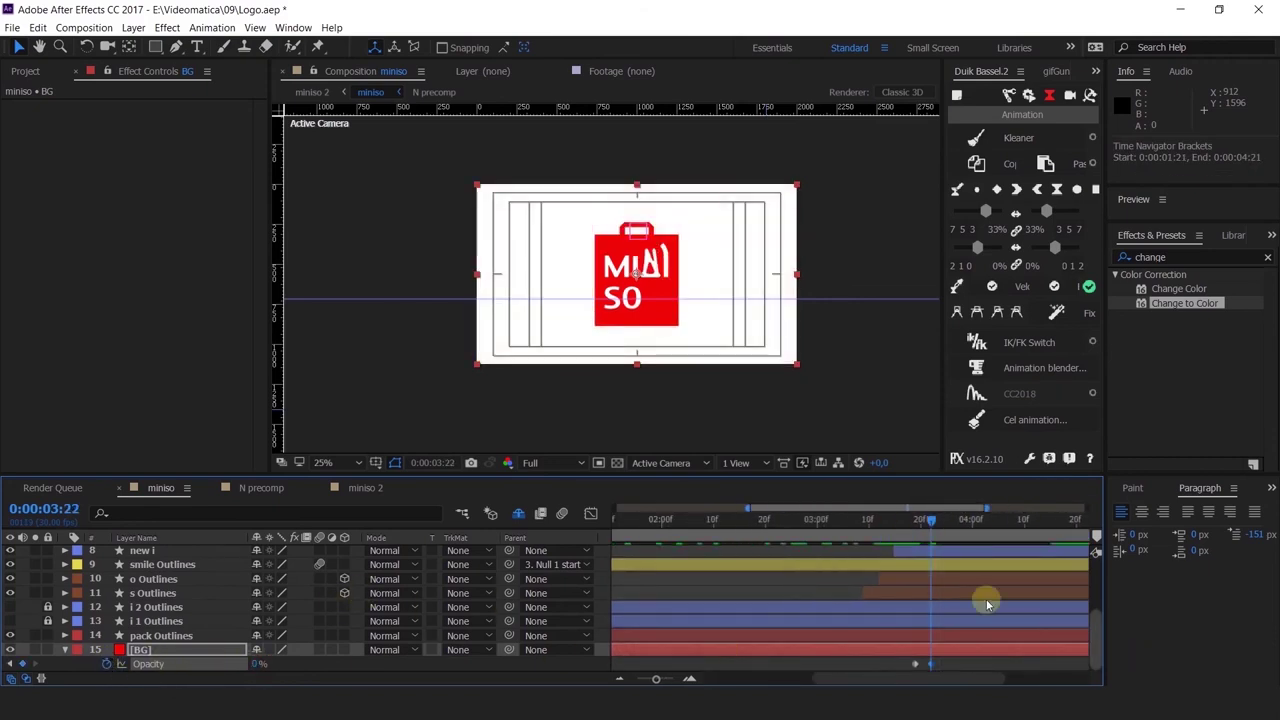
left_click_drag(987, 604, 742, 522)
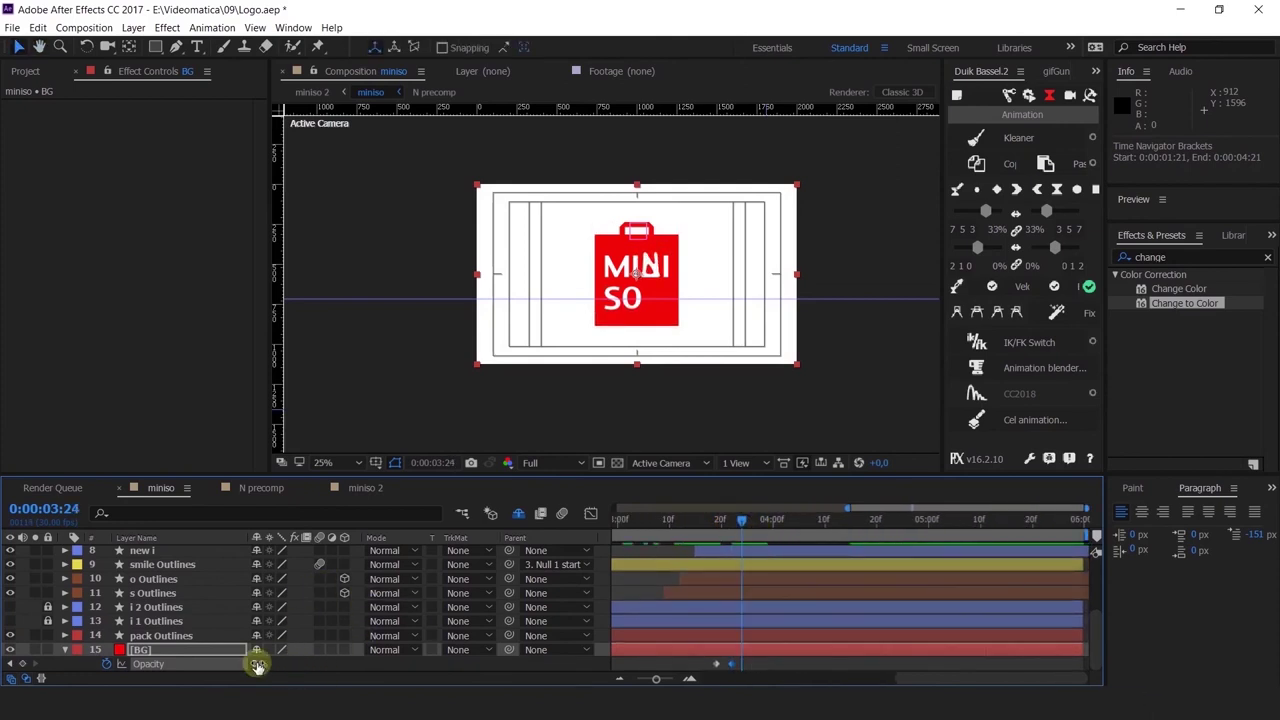
Step: Raise the BG layer's Opacity at 0:00:03:24 and lower it to 2% at 0:00:03:27
left_click_drag(257, 663, 497, 643)
left_click_drag(742, 521, 756, 527)
left_click_drag(257, 663, 51, 643)
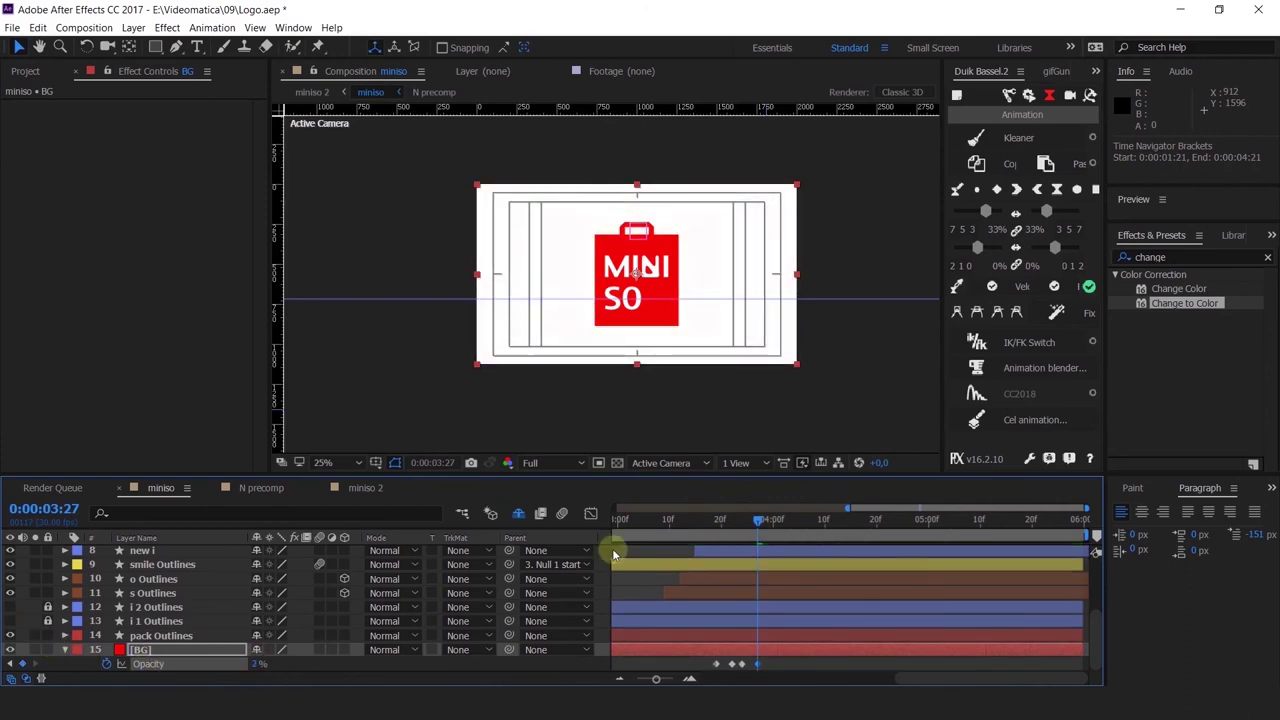
Step: Convert all of the BG layer's Opacity keyframes to hold keyframes
left_click_drag(757, 523, 716, 536)
left_click(718, 533)
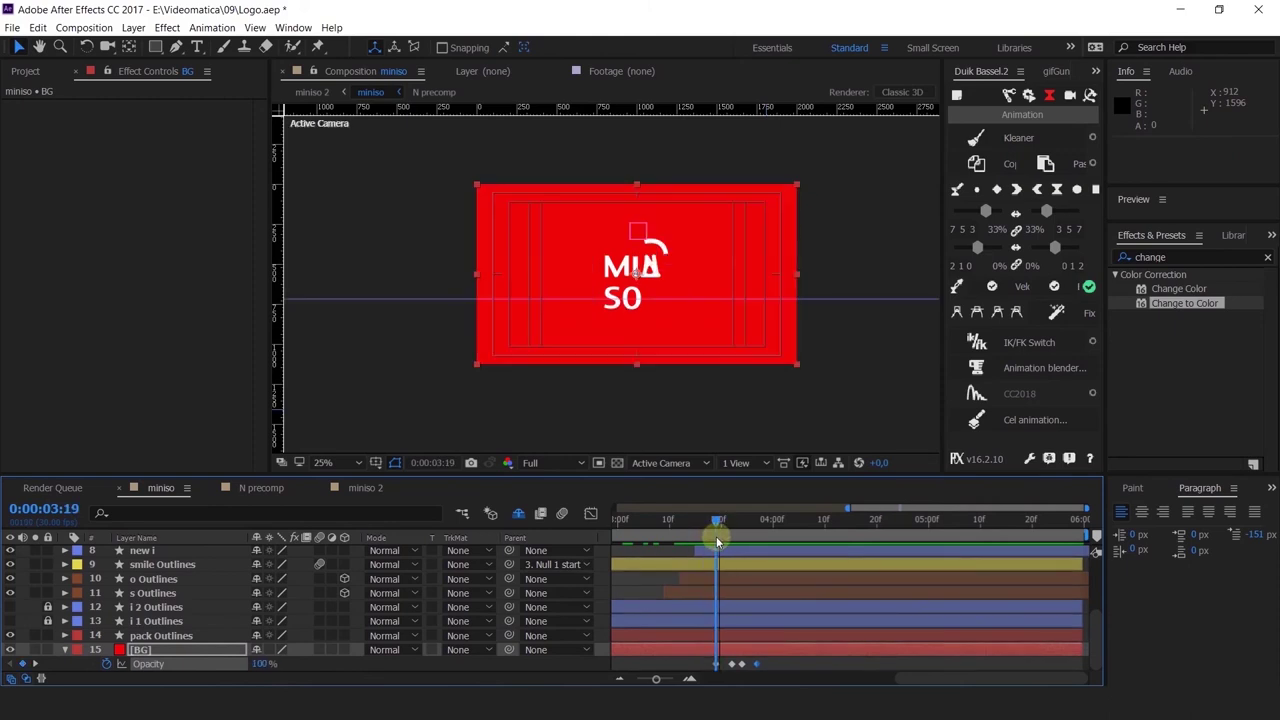
left_click_drag(773, 672, 668, 662)
right_click(718, 668)
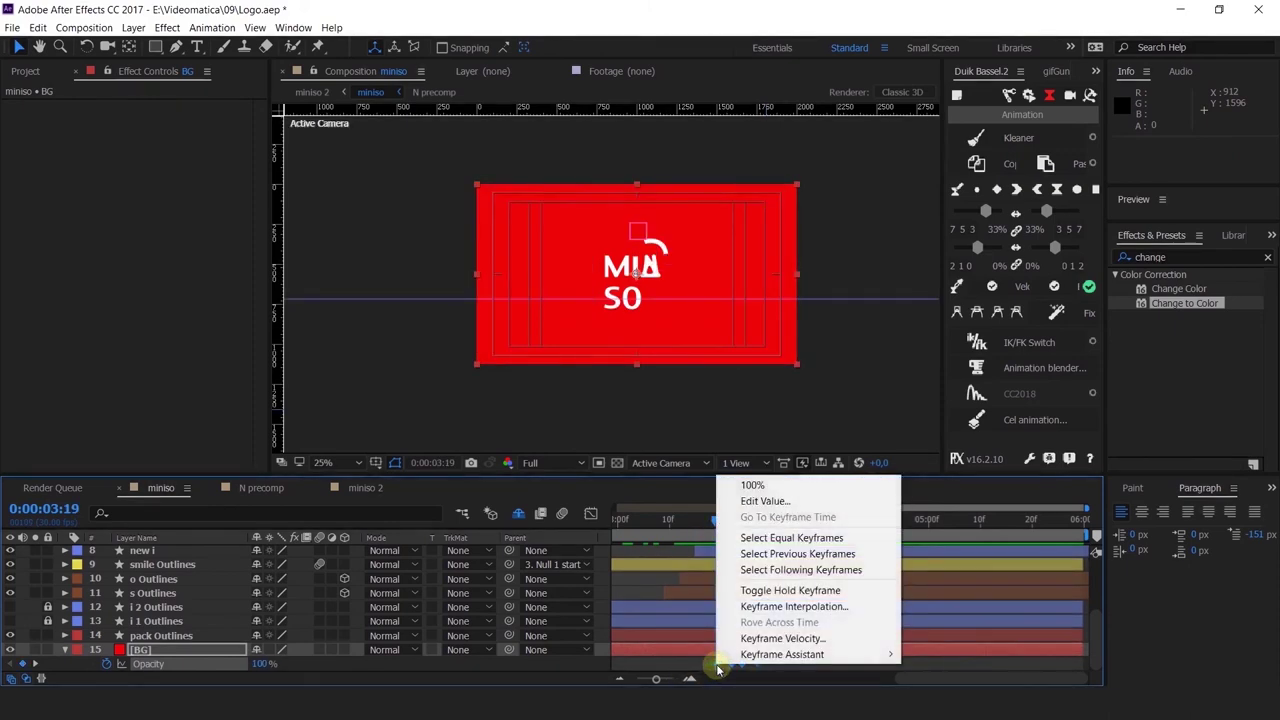
left_click(778, 591)
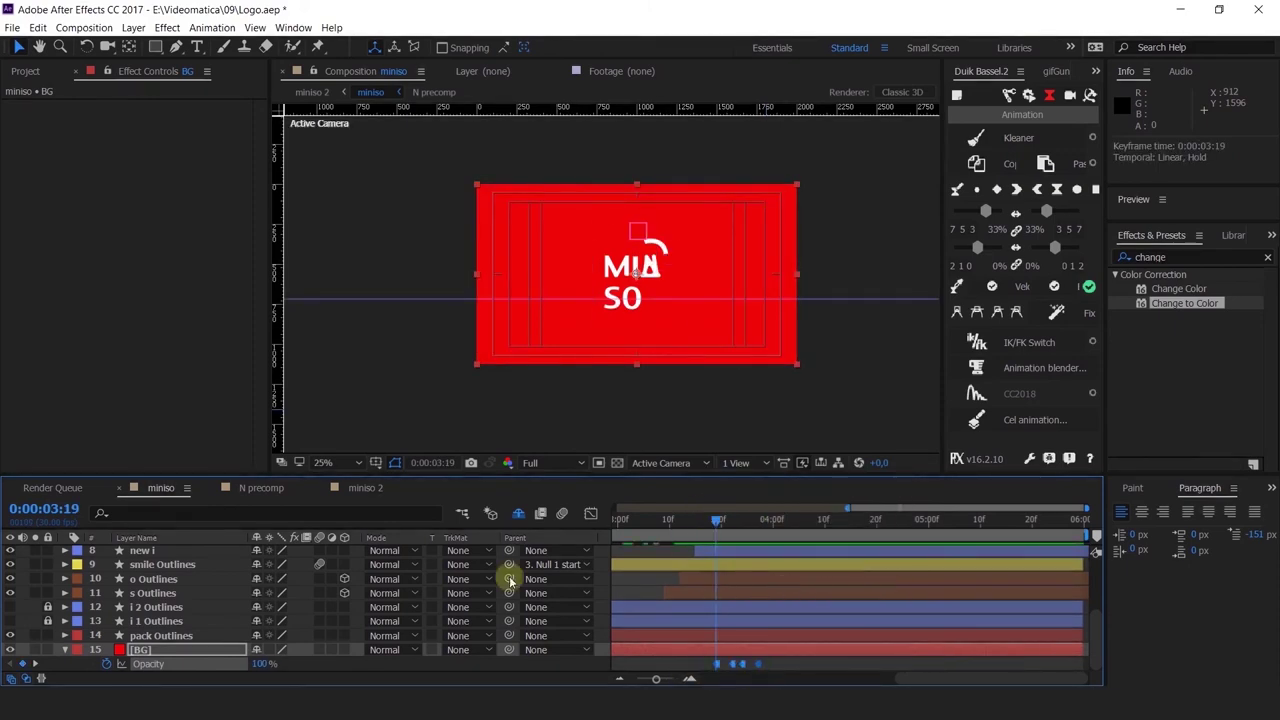
Step: Trim the start of the pack Outlines layer to 0:00:03:27 and preview the animation
left_click(170, 636)
key("alt+bracketleft")
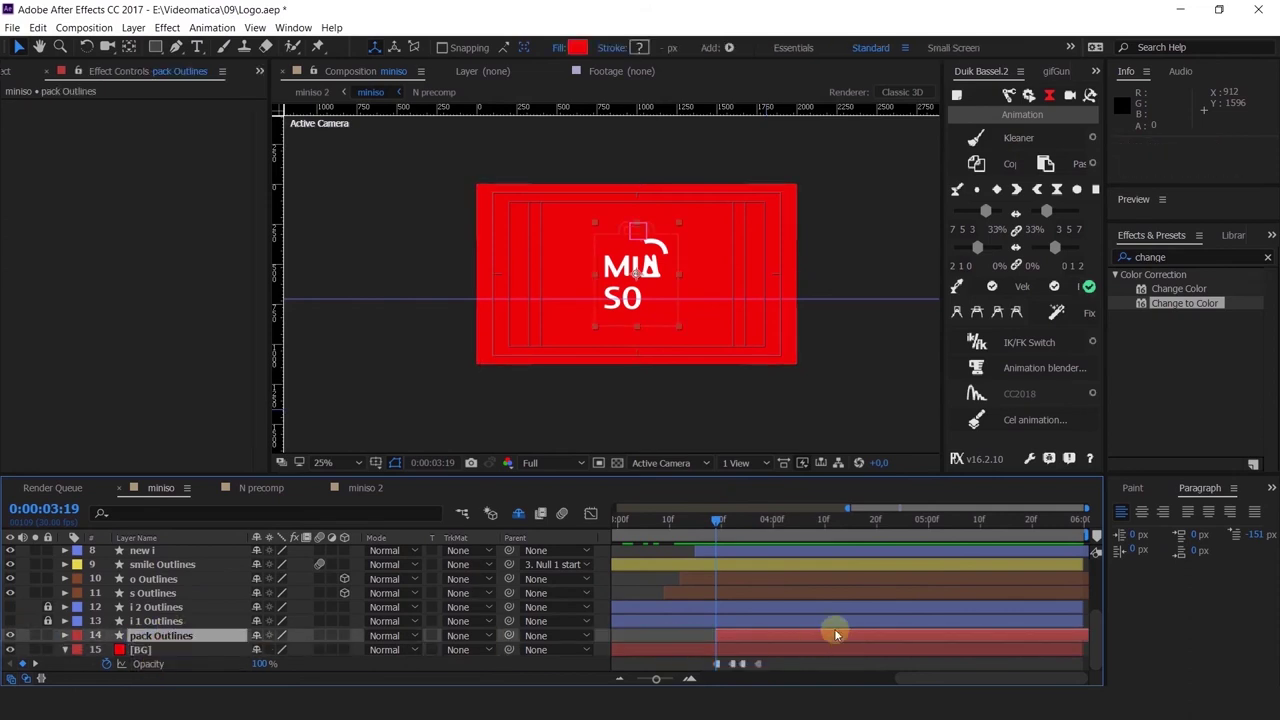
left_click(744, 530)
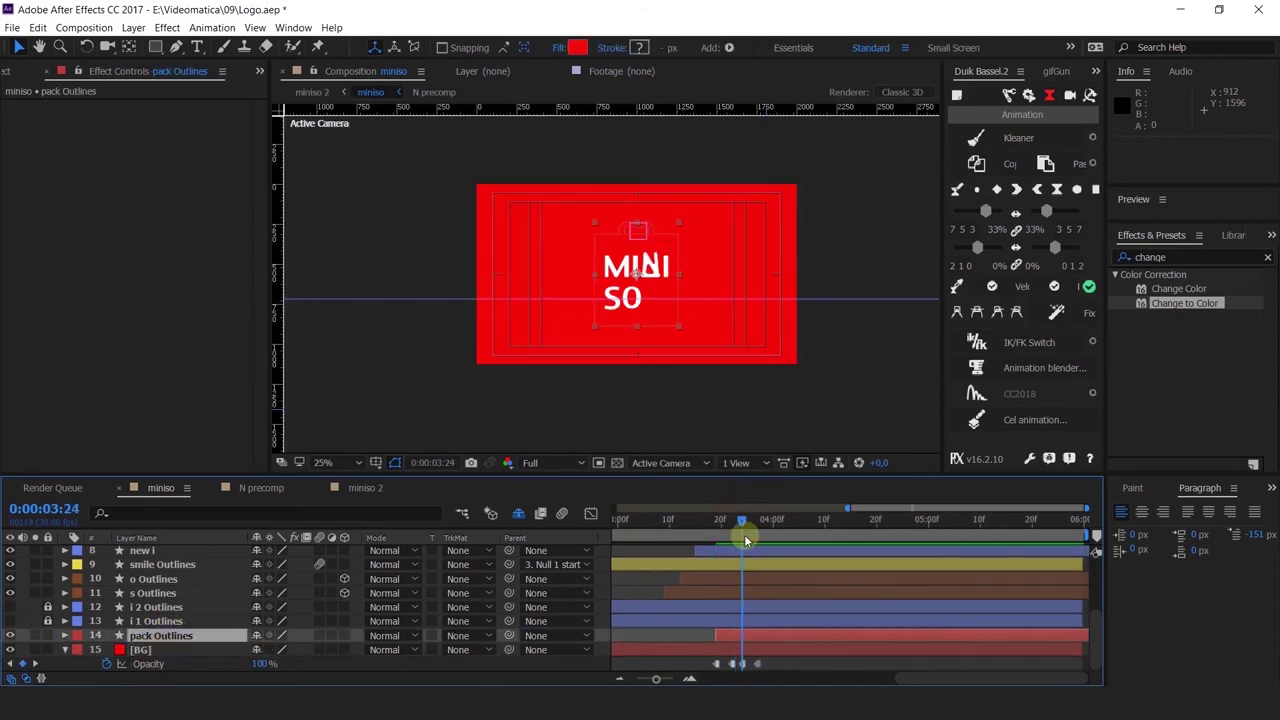
left_click_drag(752, 527, 466, 540)
key("alt+bracketleft")
key("space")
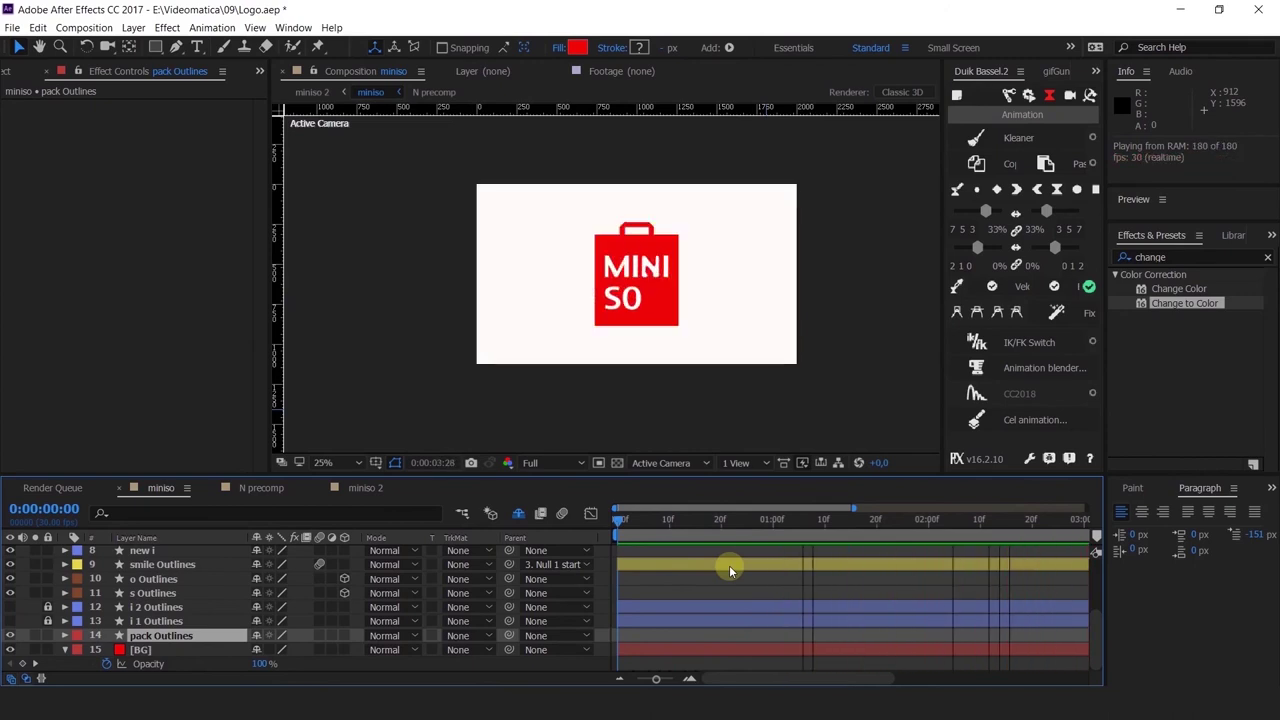
key("minus")
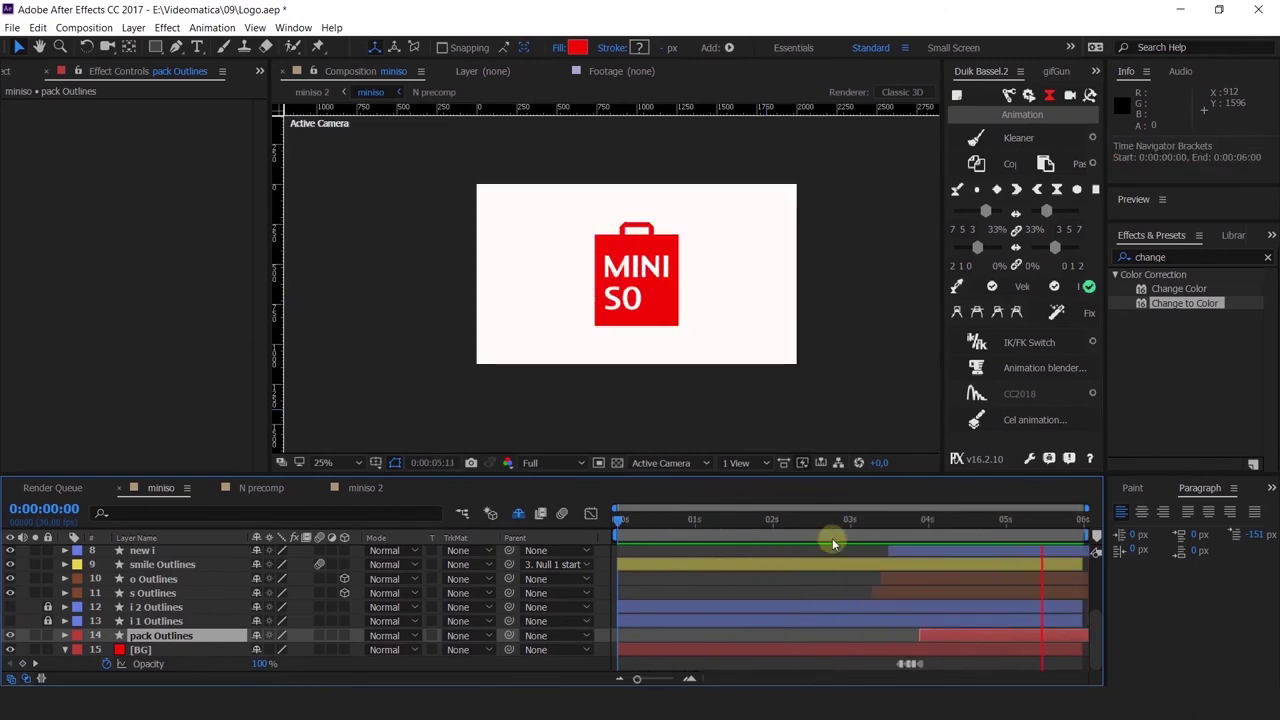
Step: Shift the pack Outlines layer earlier to start at 0:00:03:22 and preview the flicker
left_click(906, 530)
key("equal")
left_click_drag(941, 589, 839, 583)
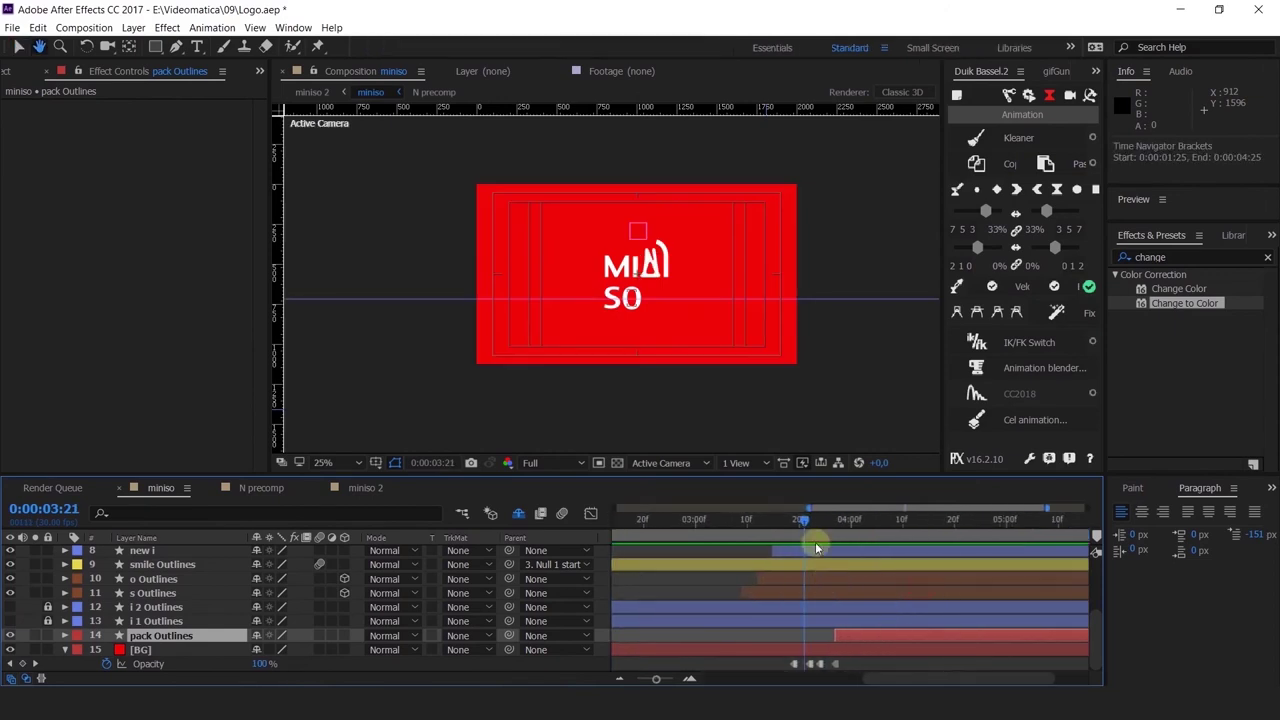
mouse_move(811, 523)
left_mouse_down()
mouse_move(820, 530)
mouse_move(795, 530)
left_mouse_up()
left_click_drag(867, 636, 843, 638)
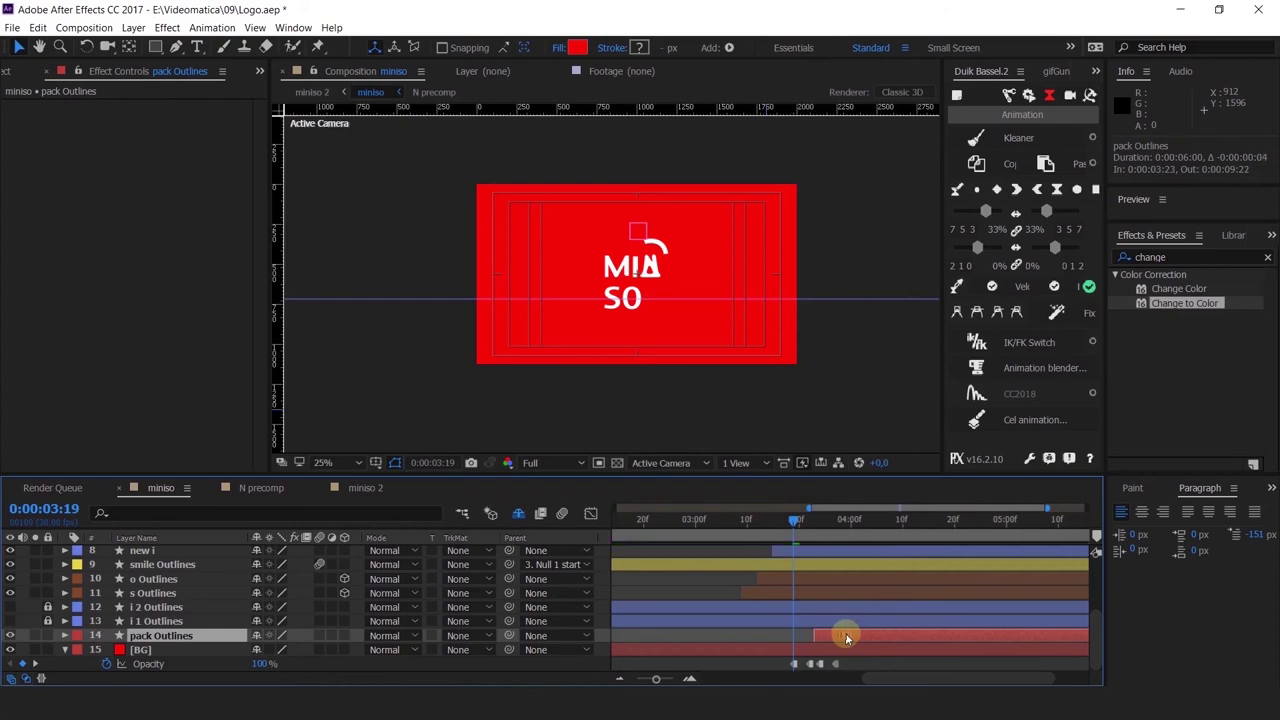
key("space")
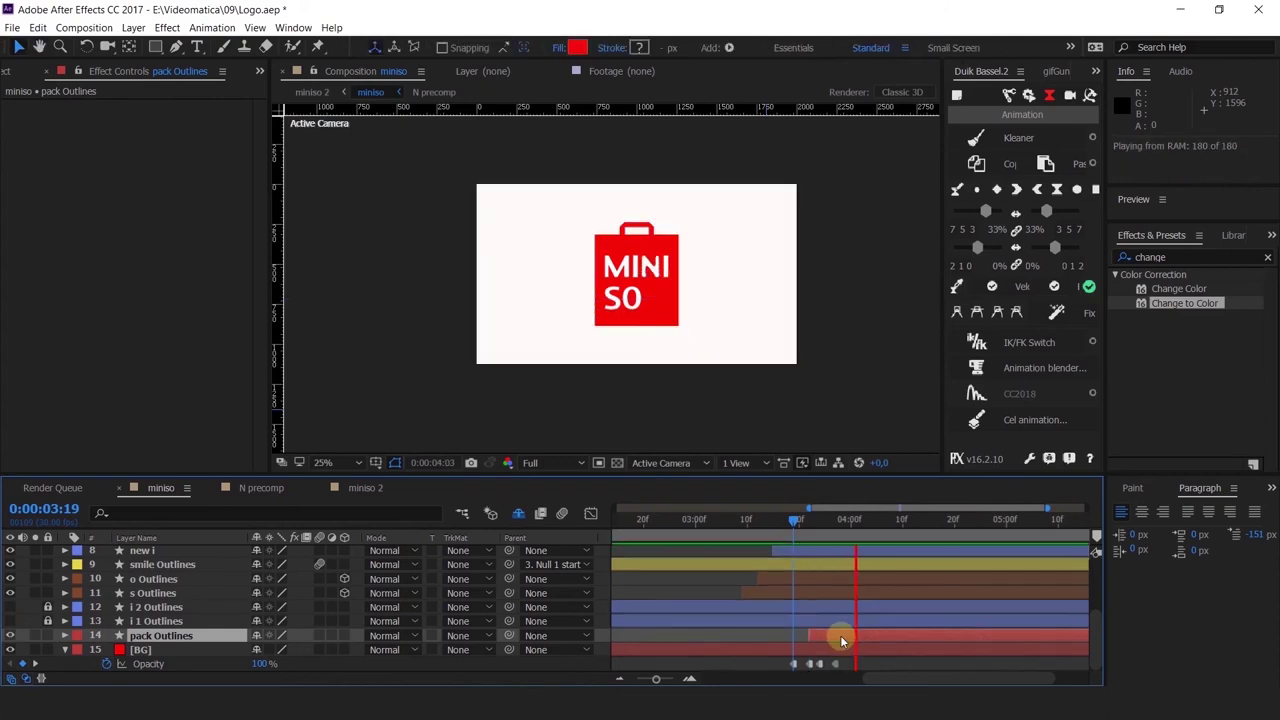
Step: Retime the last two BG Opacity keyframes to 0:00:03:29 and 0:00:04:05, and play the result
left_click(809, 522)
key("=")
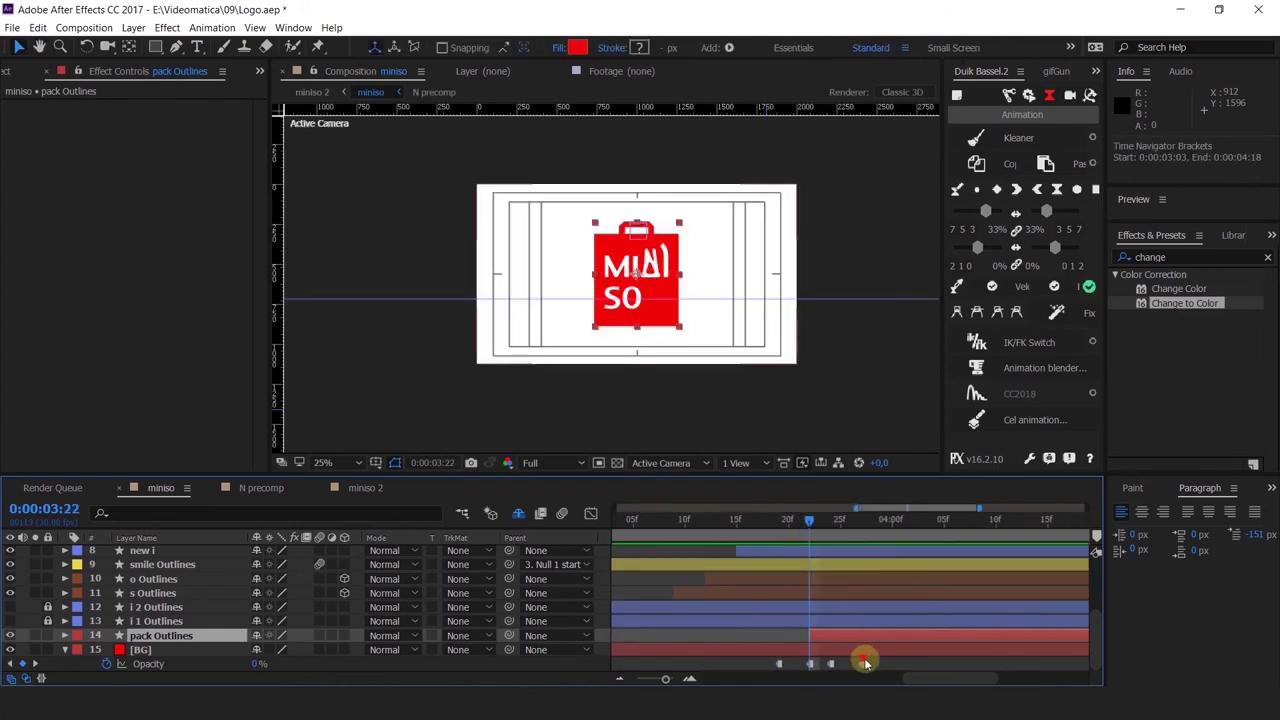
left_click_drag(864, 663, 943, 664)
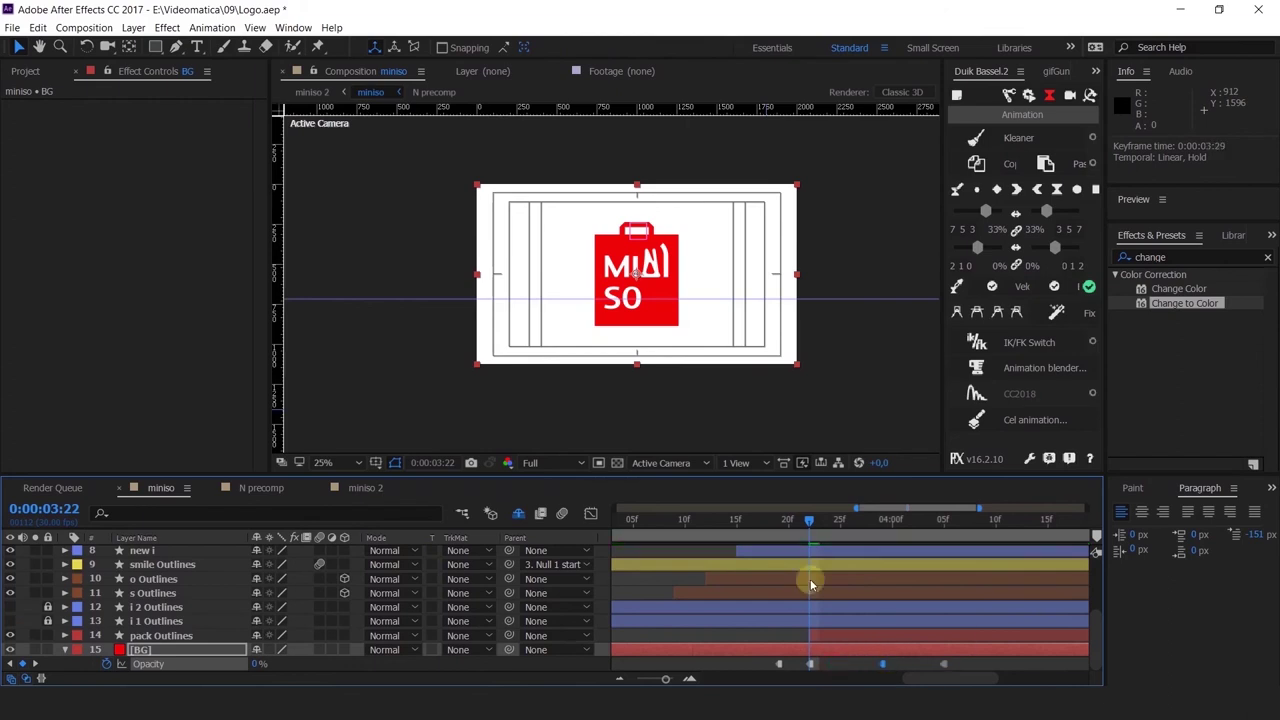
left_click(757, 522)
key("space")
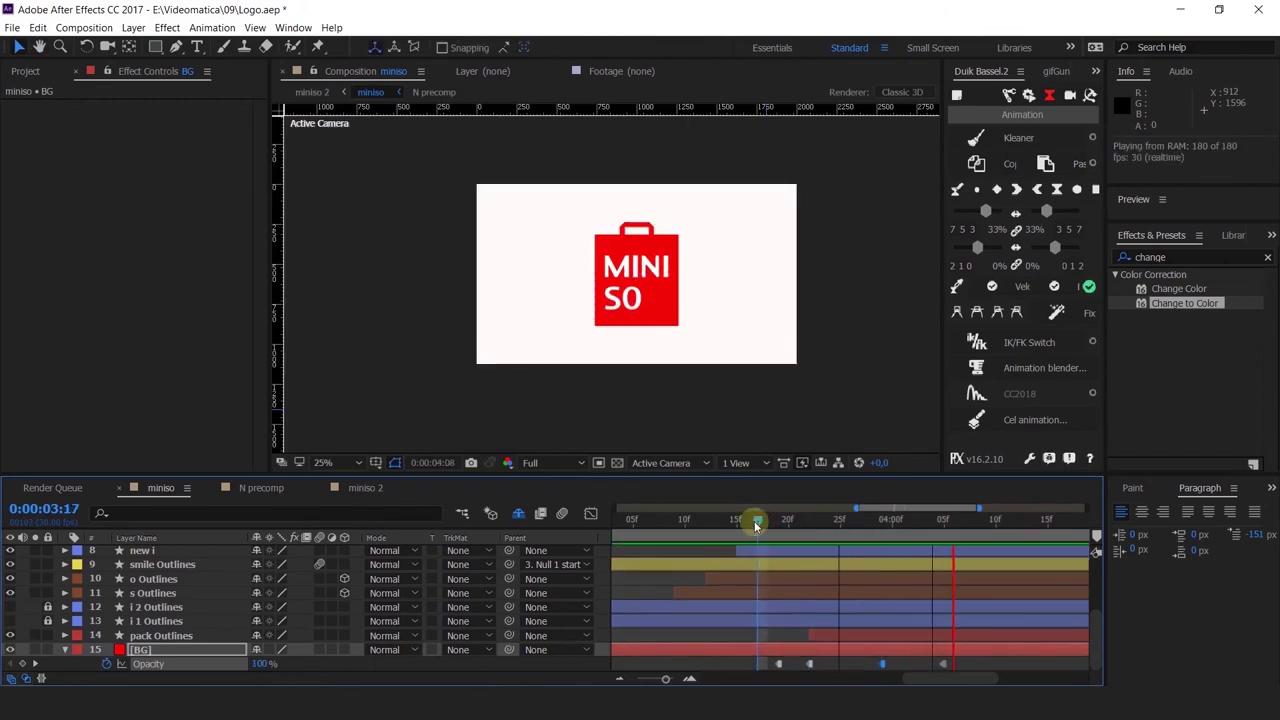
Step: Move the second BG Opacity keyframe and the start of pack Outlines to 0:00:03:25, and preview the new timing
left_click(812, 665)
left_click_drag(815, 665, 869, 640)
left_click(779, 522)
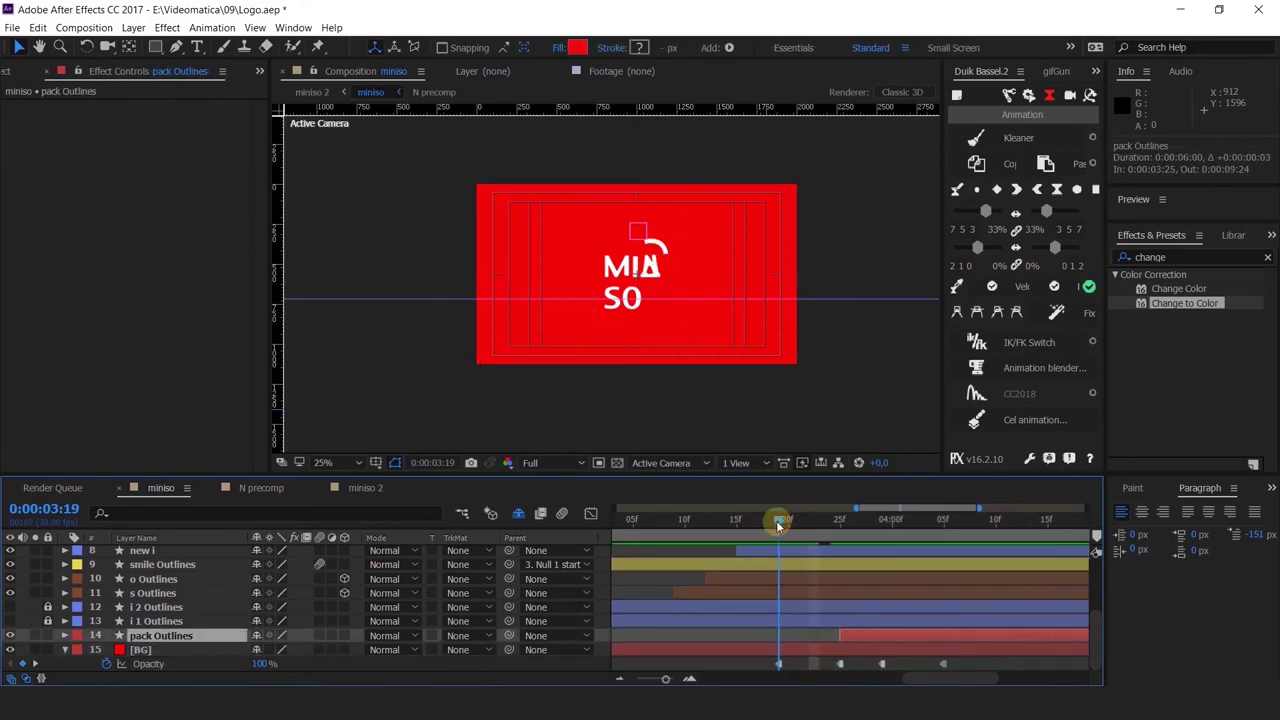
key("space")
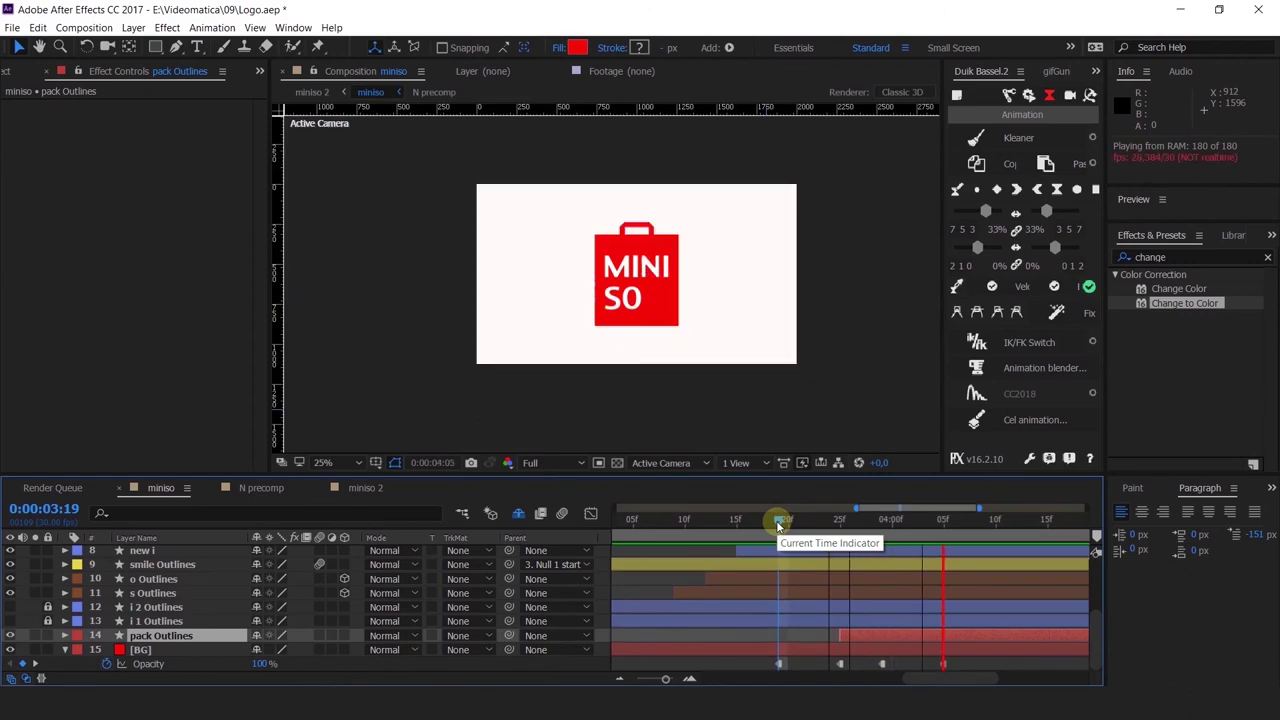
key("space")
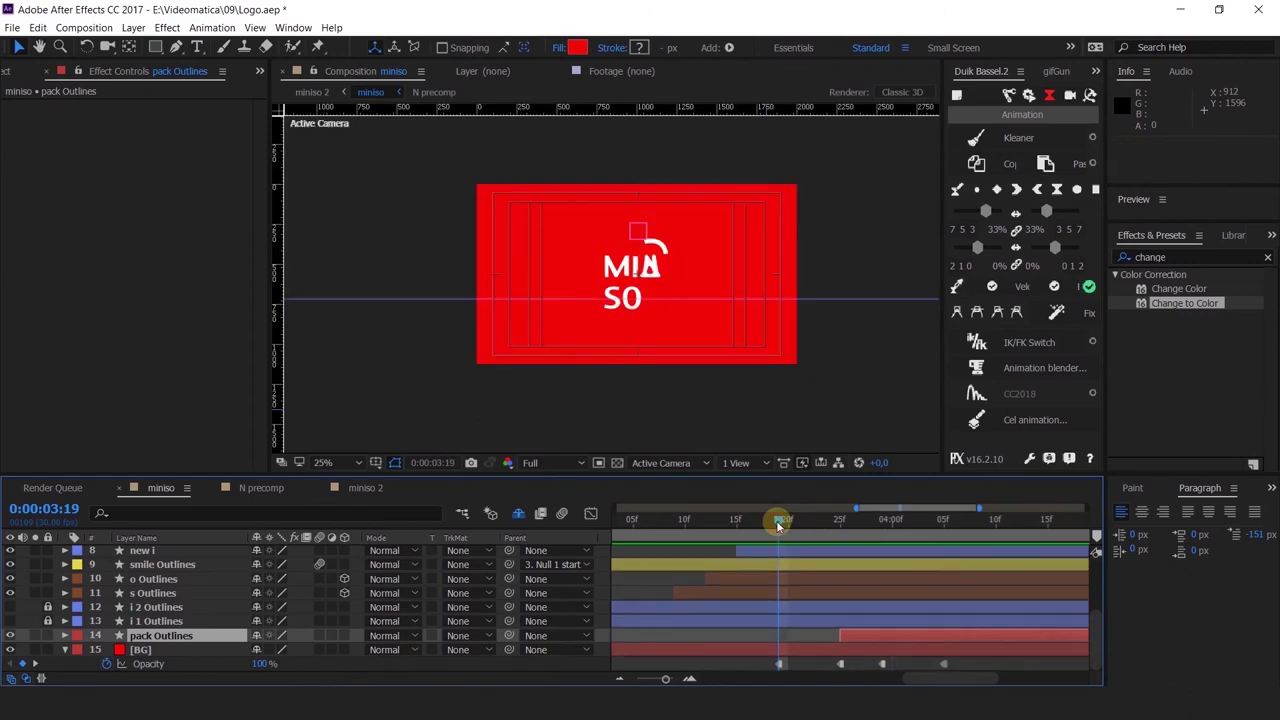
left_click_drag(779, 522, 784, 578)
key("space")
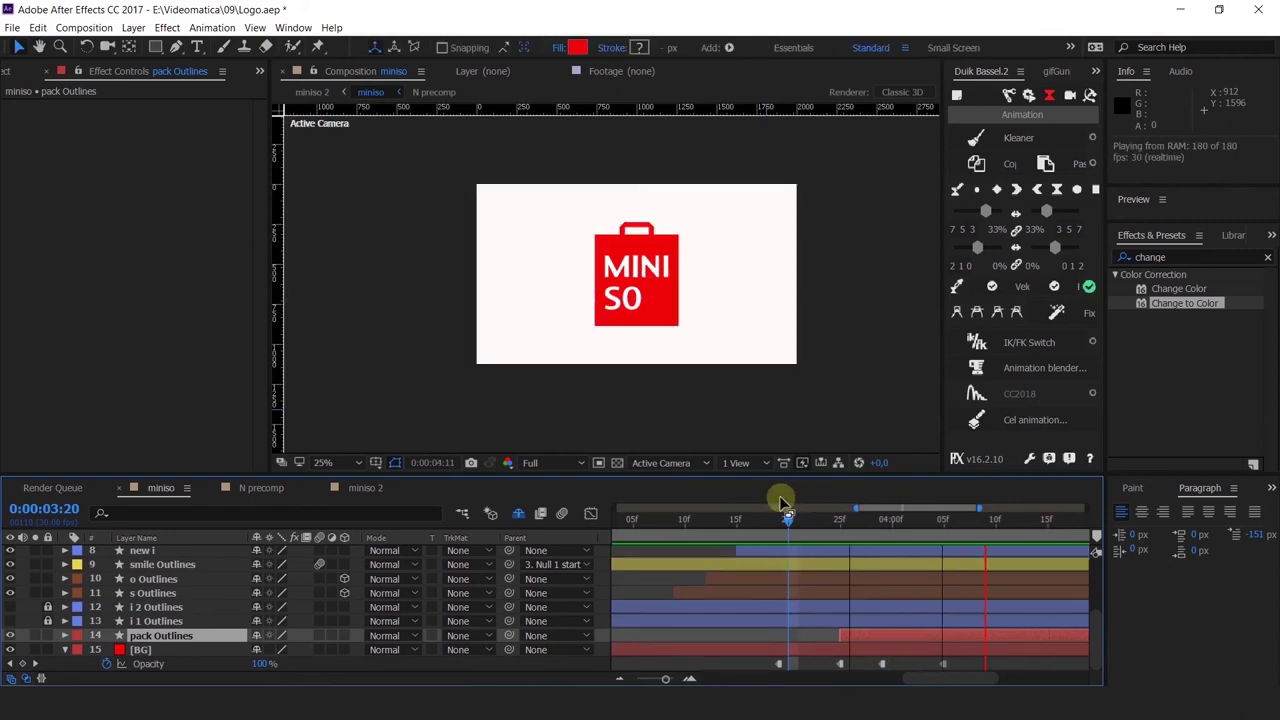
Step: Unlock the i 2 Outlines and i 1 Outlines layers and shift pack Outlines to start at 0:00:04:05
left_click_drag(789, 527, 840, 553)
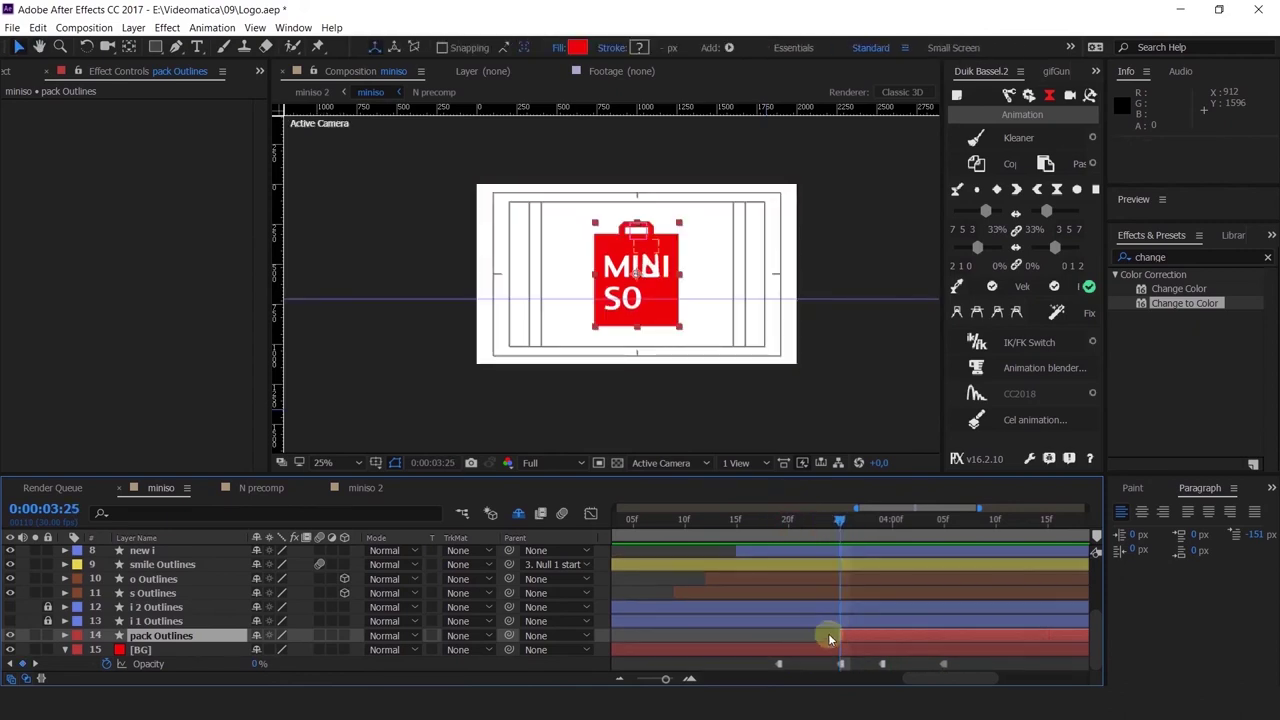
left_click(49, 607)
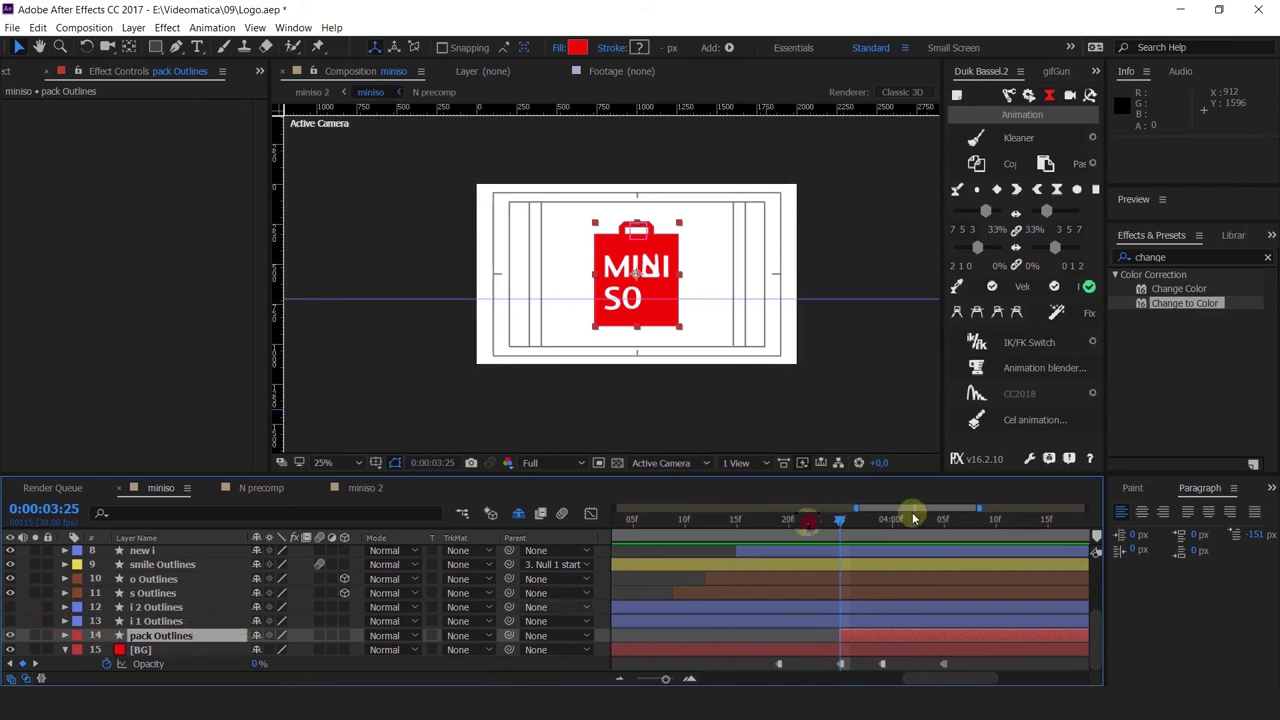
left_click_drag(806, 522, 839, 556)
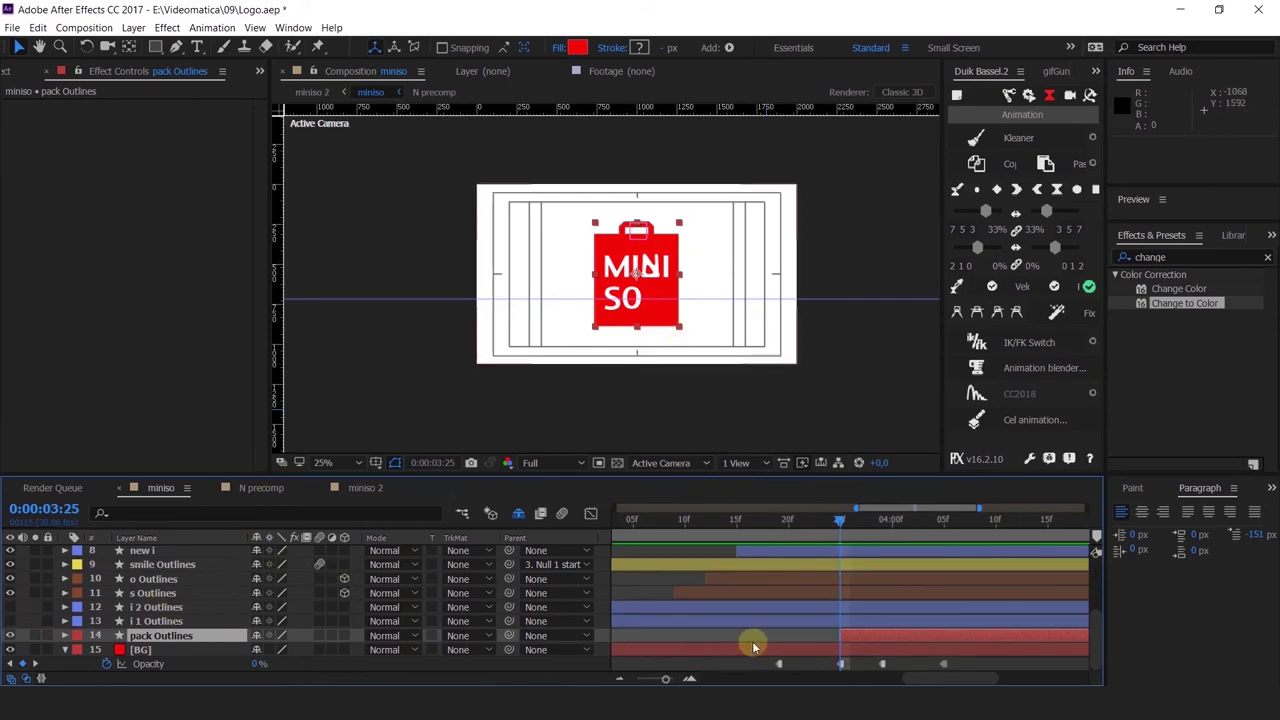
left_click_drag(870, 643, 976, 655)
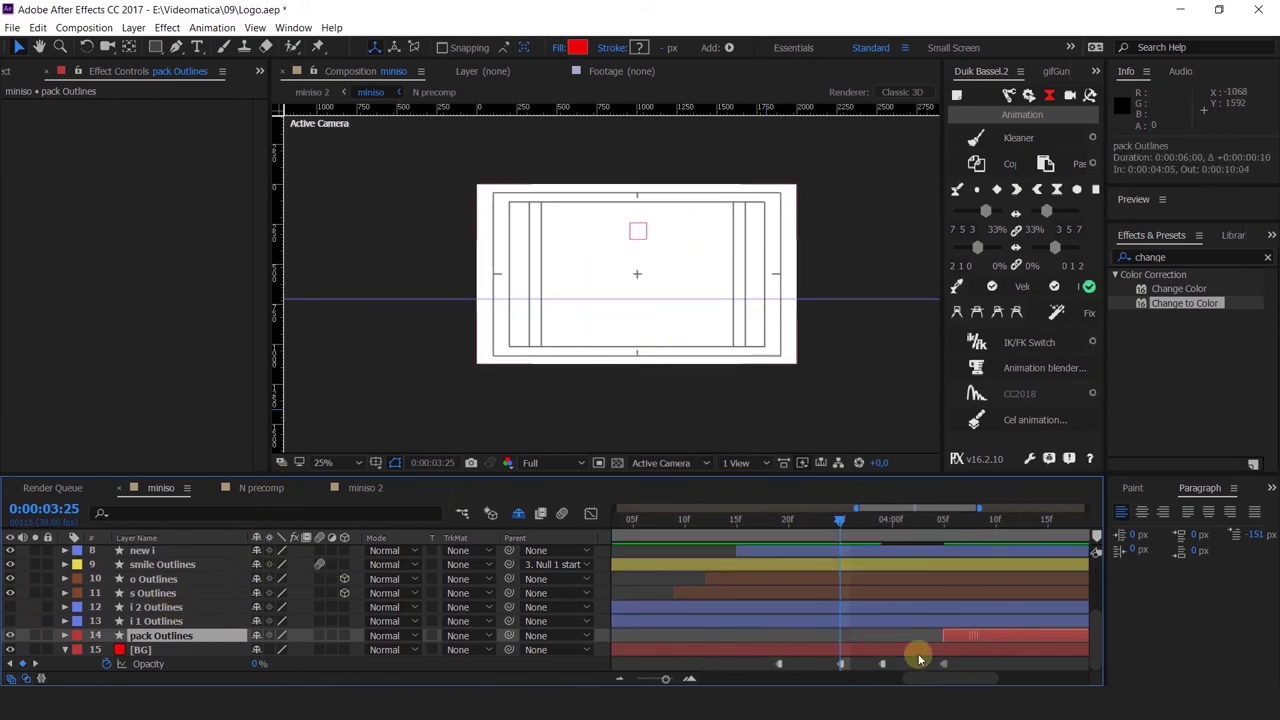
Step: Pre-compose all layers from m mask through i 1 Outlines into a composition named main
left_click(178, 621)
scroll(170, 595, "up", 5)
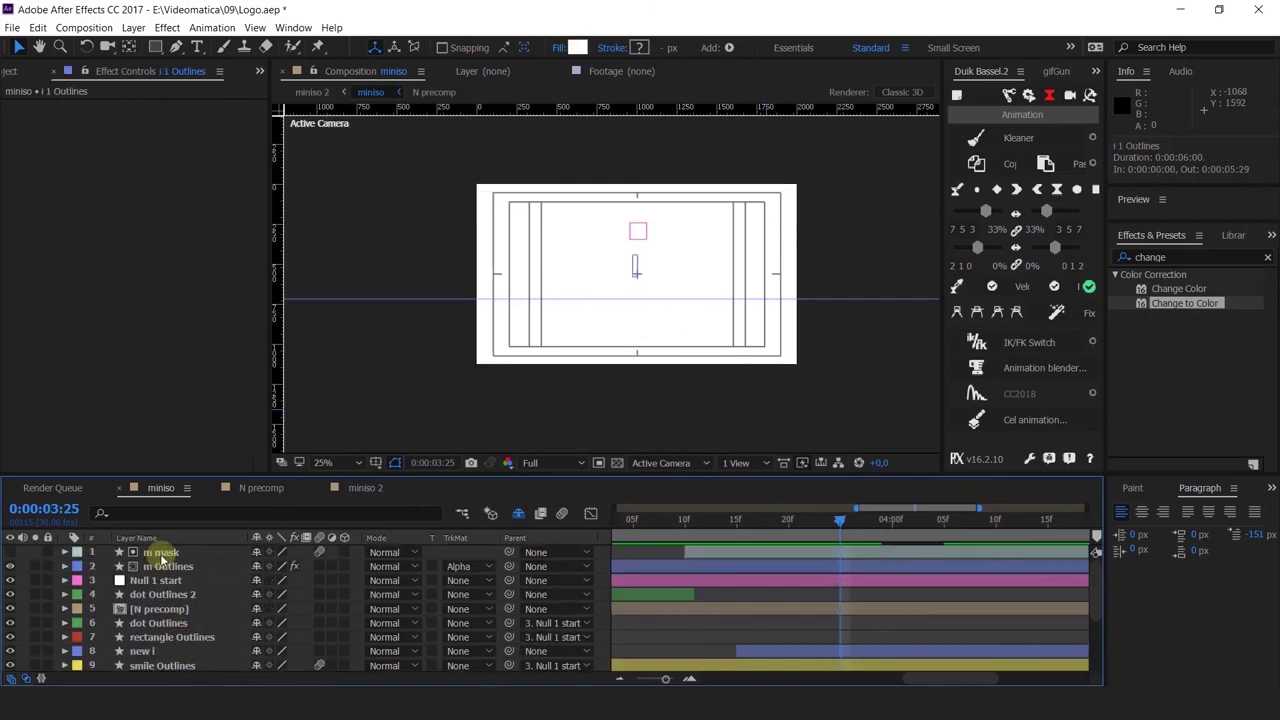
left_click(161, 553, "shift")
key("ctrl+shift+c")
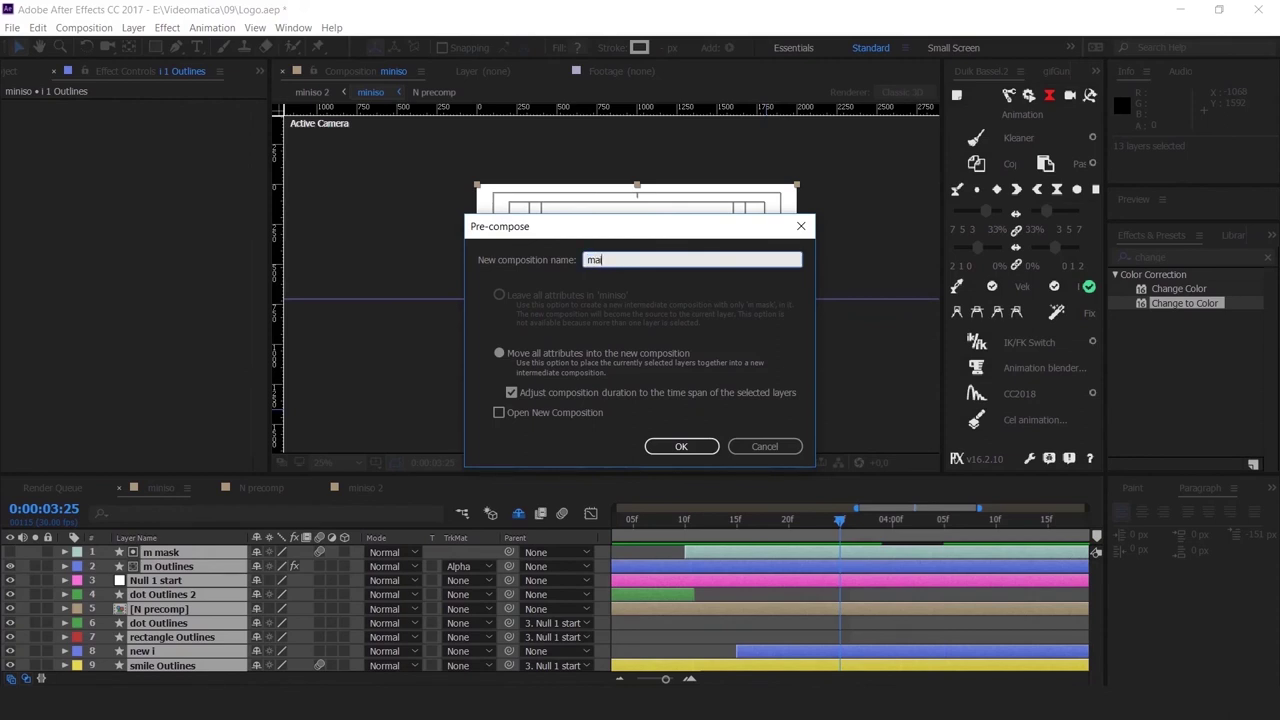
type("main")
key("Return")
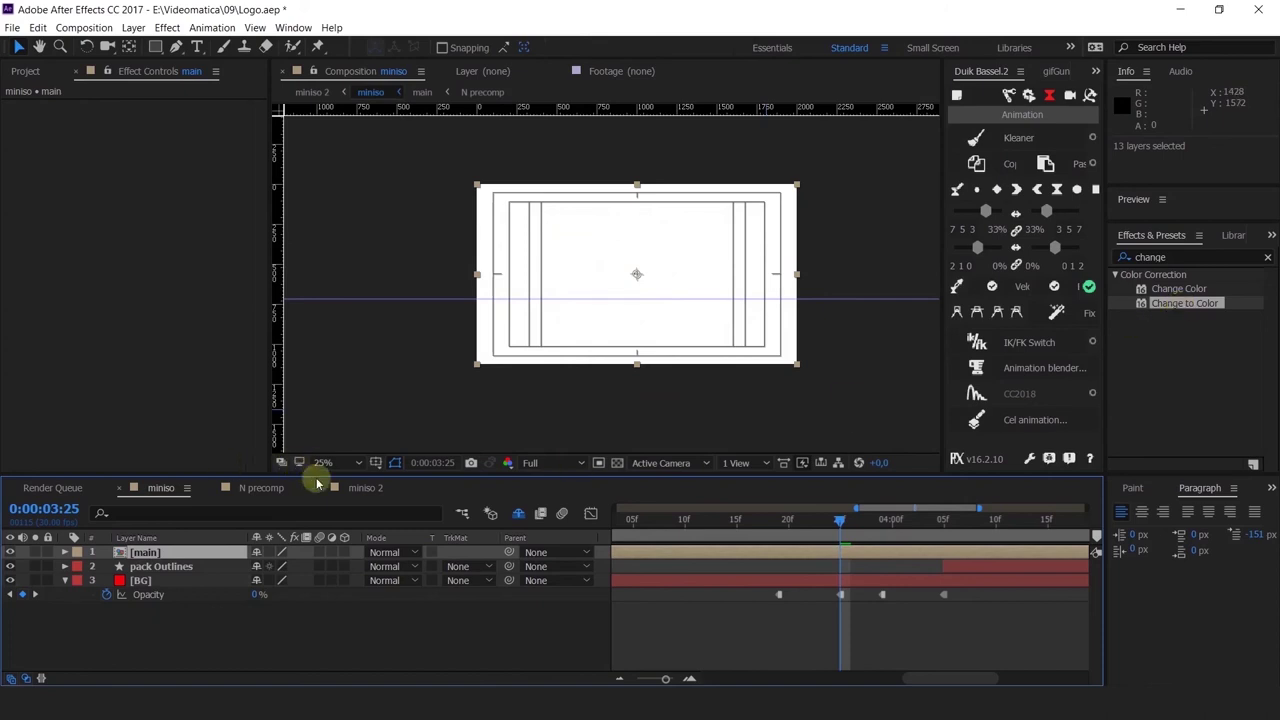
Step: Duplicate the main precomp layer and apply the Change to Color effect to the upper copy
left_click(778, 522)
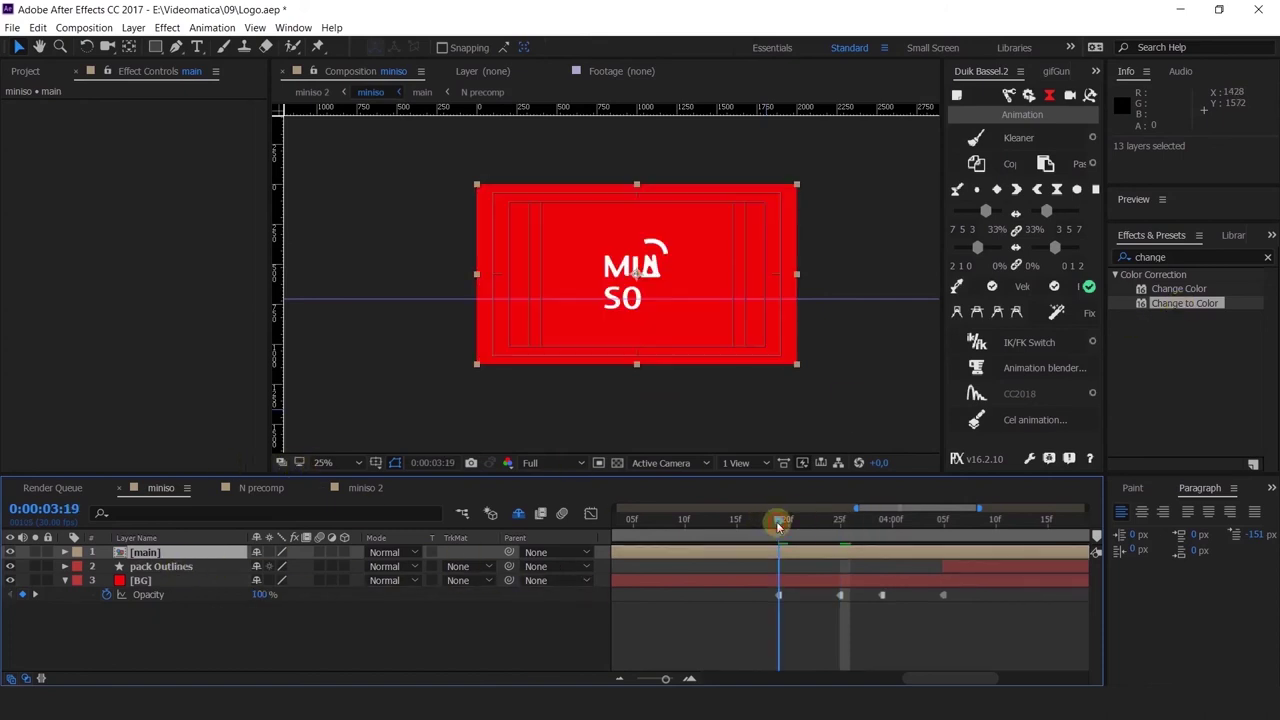
left_click_drag(782, 526, 843, 537)
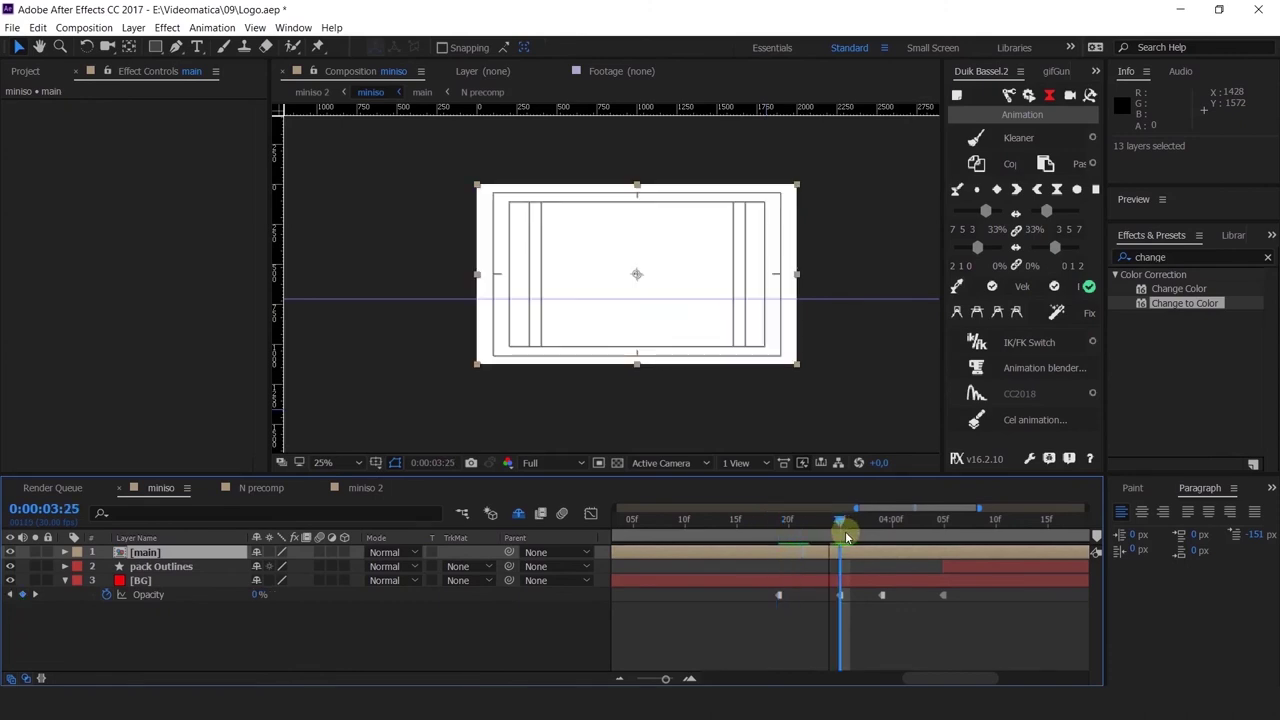
key("ctrl+d")
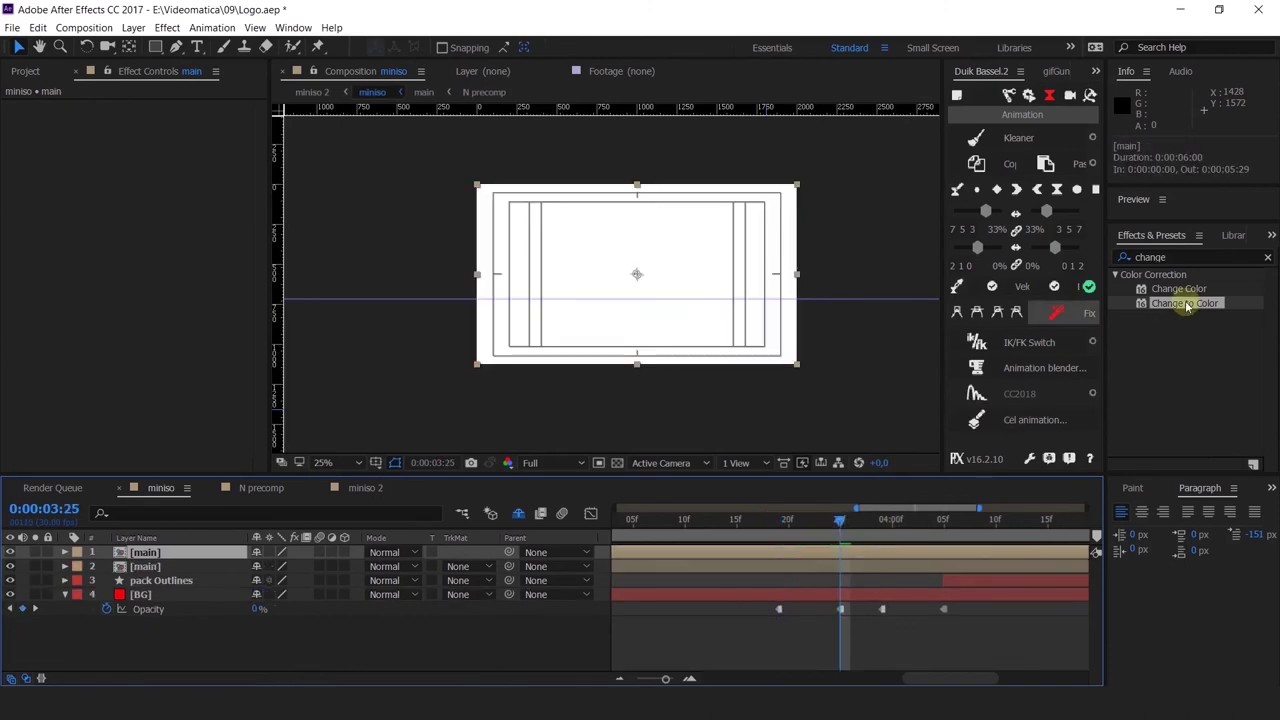
double_click(1185, 304)
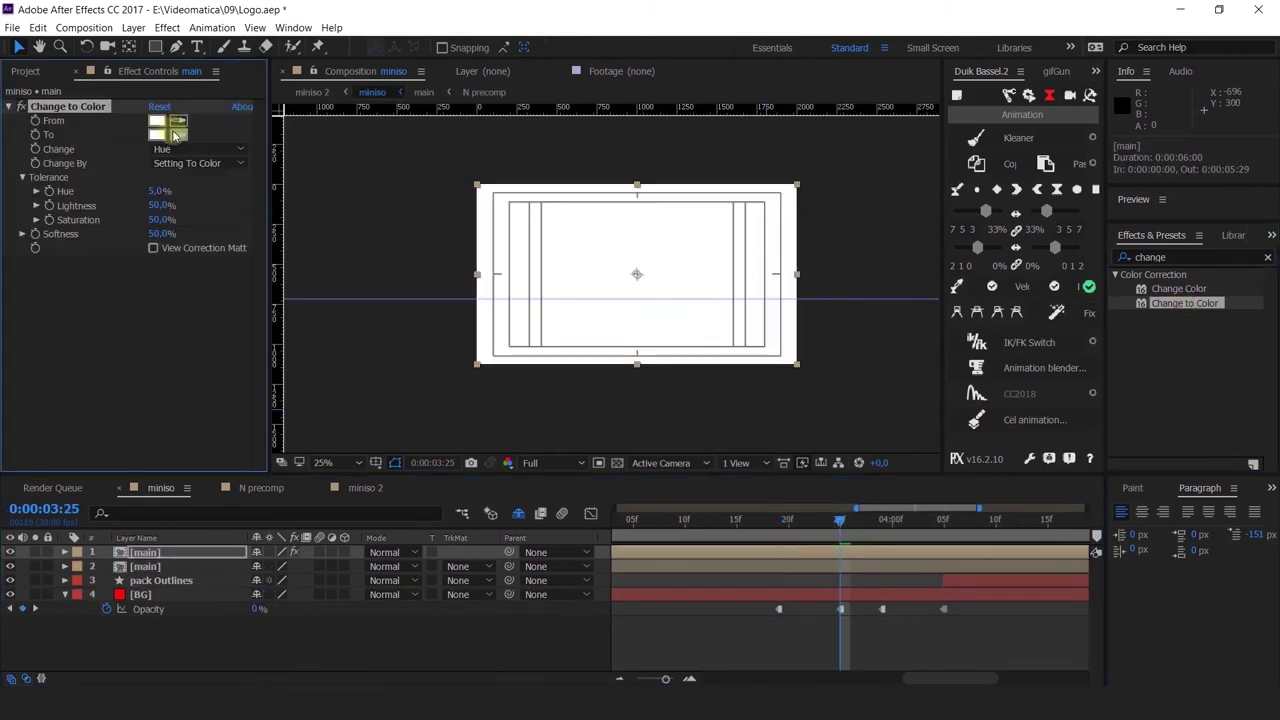
Step: Set the effect's To color to the red sampled from the pack and its Change option to Hue, Lightness & Saturation
left_click(1005, 527)
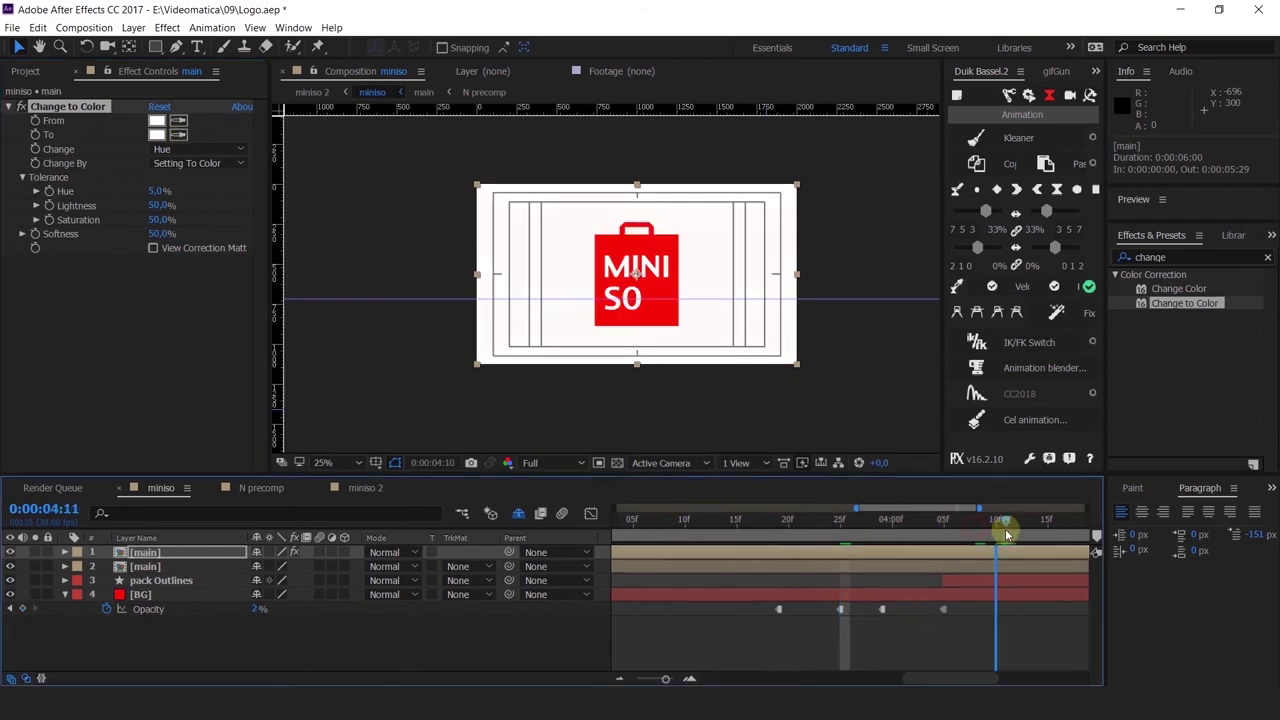
left_click(178, 134)
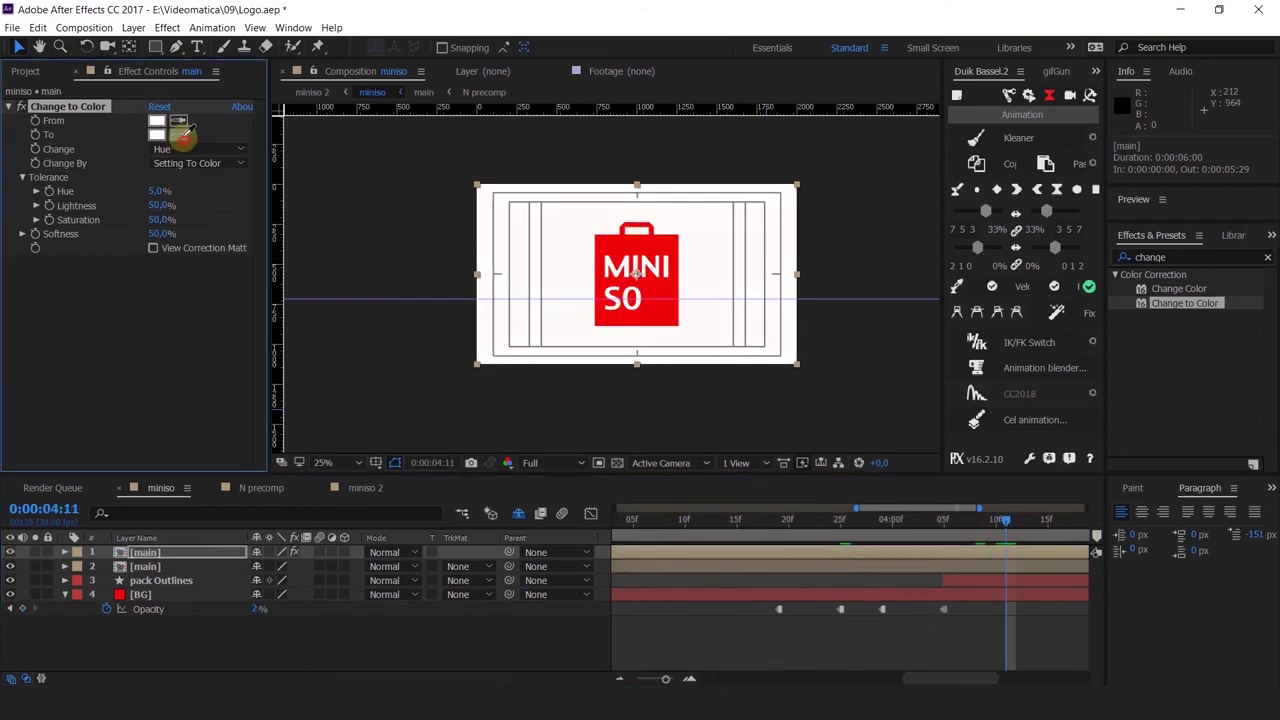
left_click(628, 255)
left_click(170, 149)
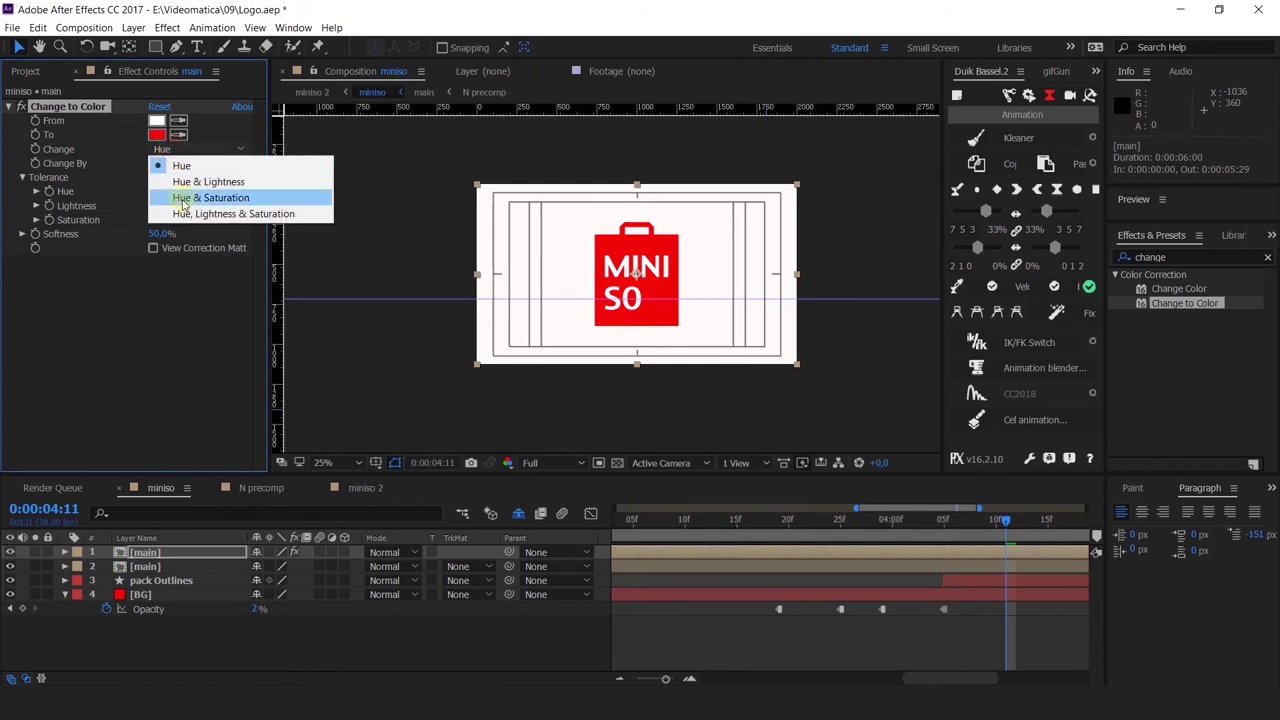
left_click(185, 213)
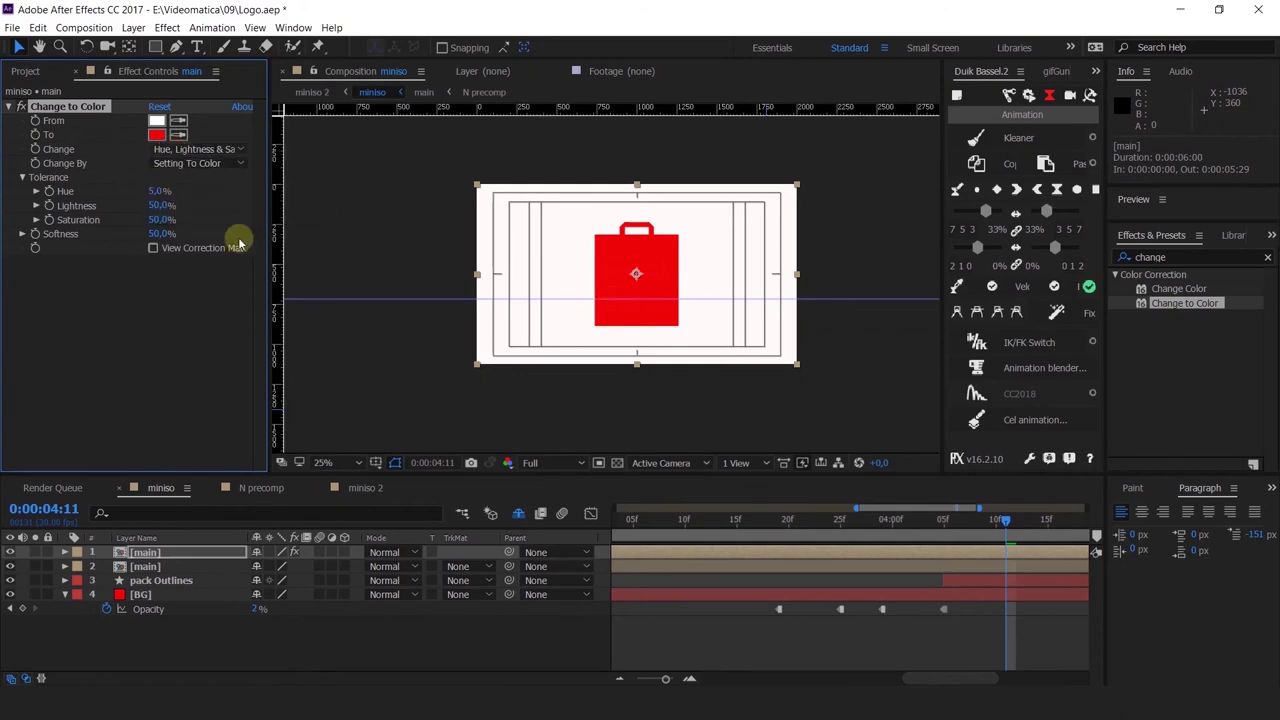
Step: Trim the start of the recolored upper main layer to 0:00:03:25
left_click(843, 525)
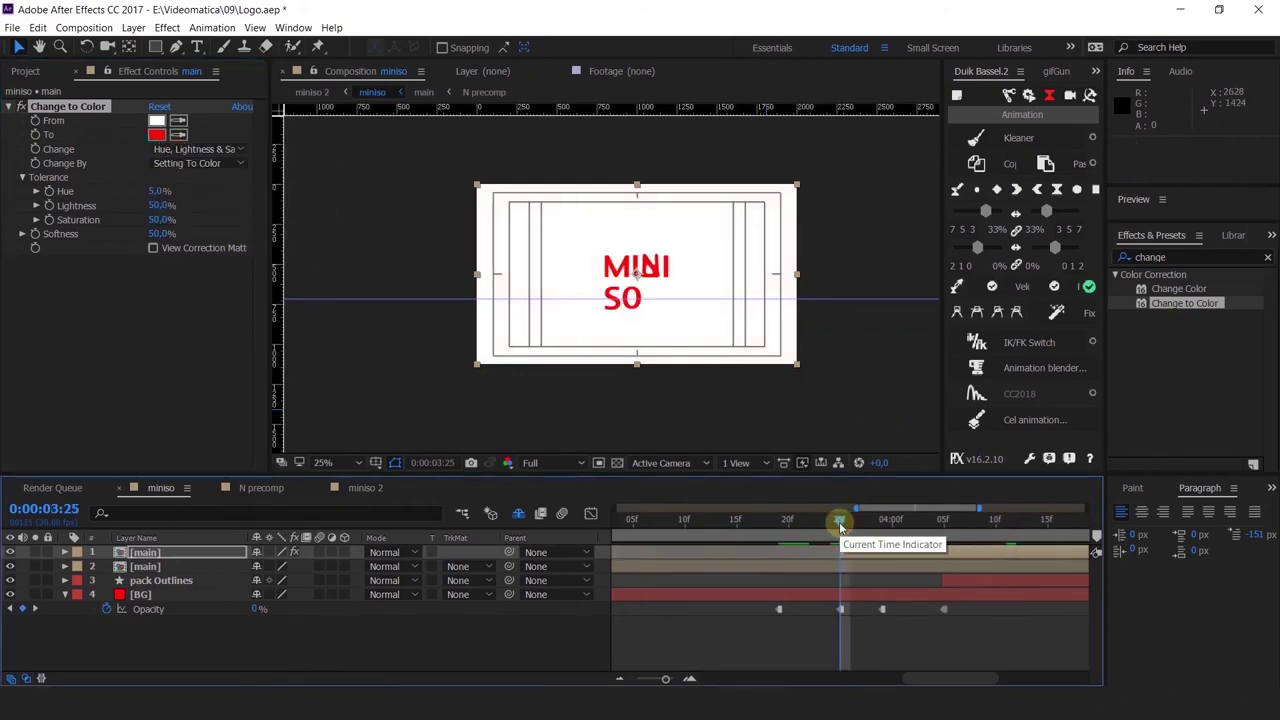
left_click_drag(840, 525, 840, 568)
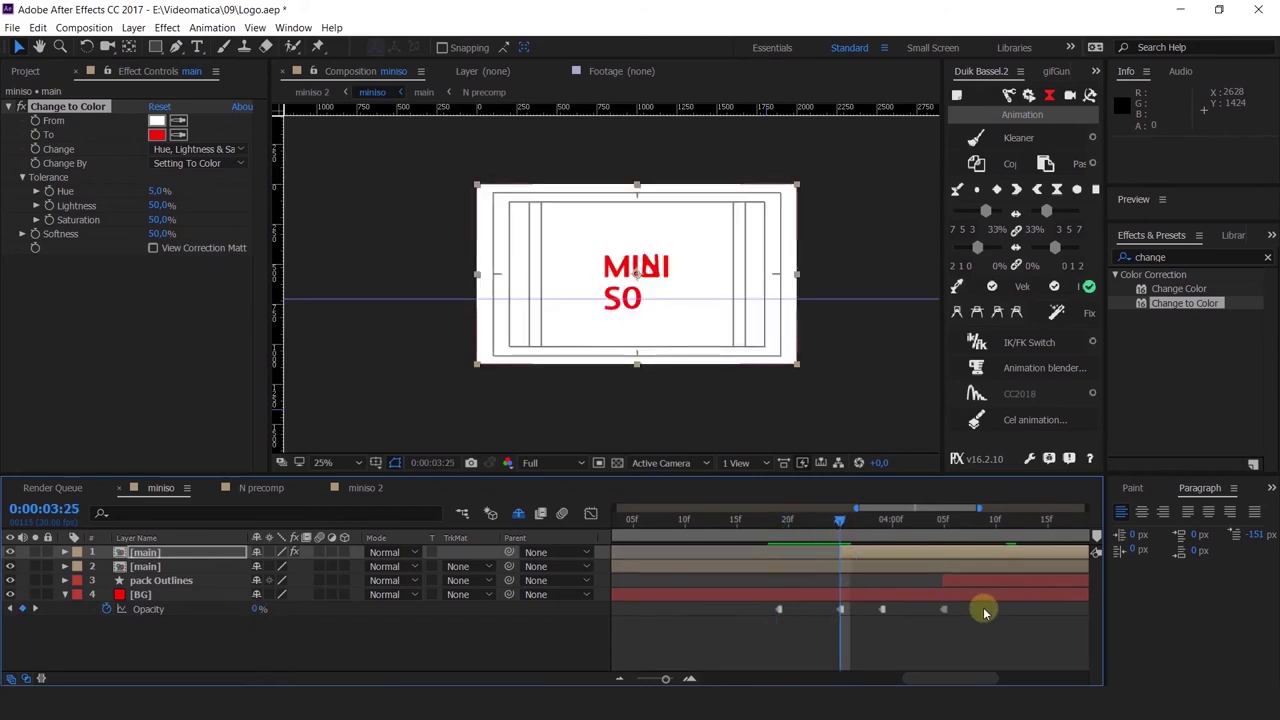
Step: Extend the start of the recolored upper main layer back to 0:00:03:19 and paste the BG layer's Opacity keyframes onto it there
left_click_drag(982, 608, 756, 632)
left_click_drag(833, 553, 774, 555)
left_click(783, 522)
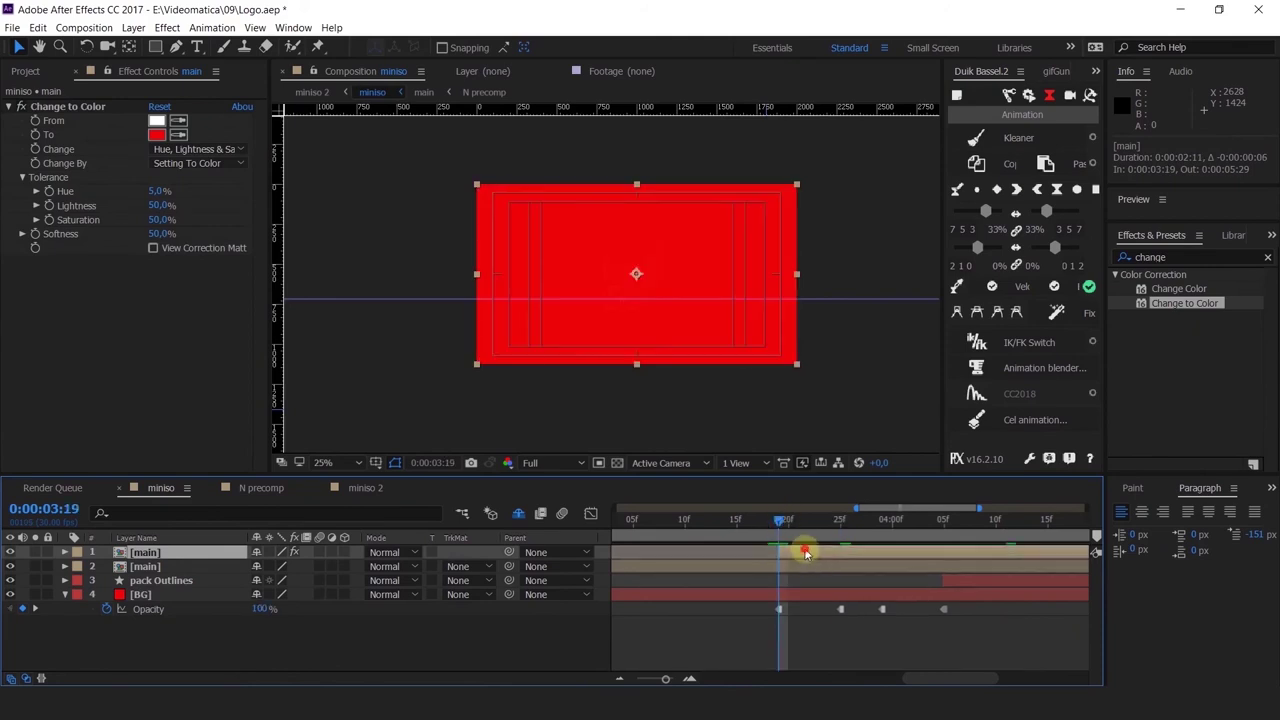
key("ctrl+v")
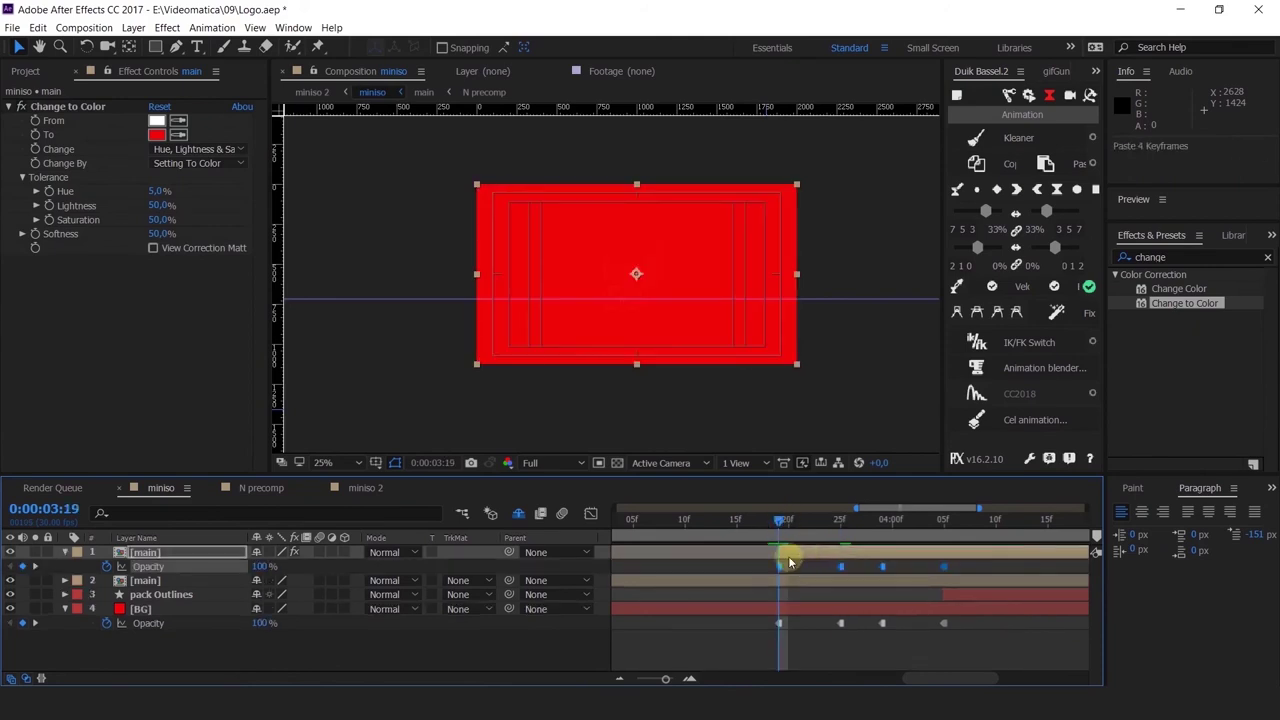
Step: Invert the upper main layer's Opacity flicker: hold 0% at 0:00:03:19, 100% at 0:00:03:25, 0% at 0:00:03:29 and 0% at 0:00:04:05
left_click(843, 571)
left_click_drag(841, 568, 778, 578)
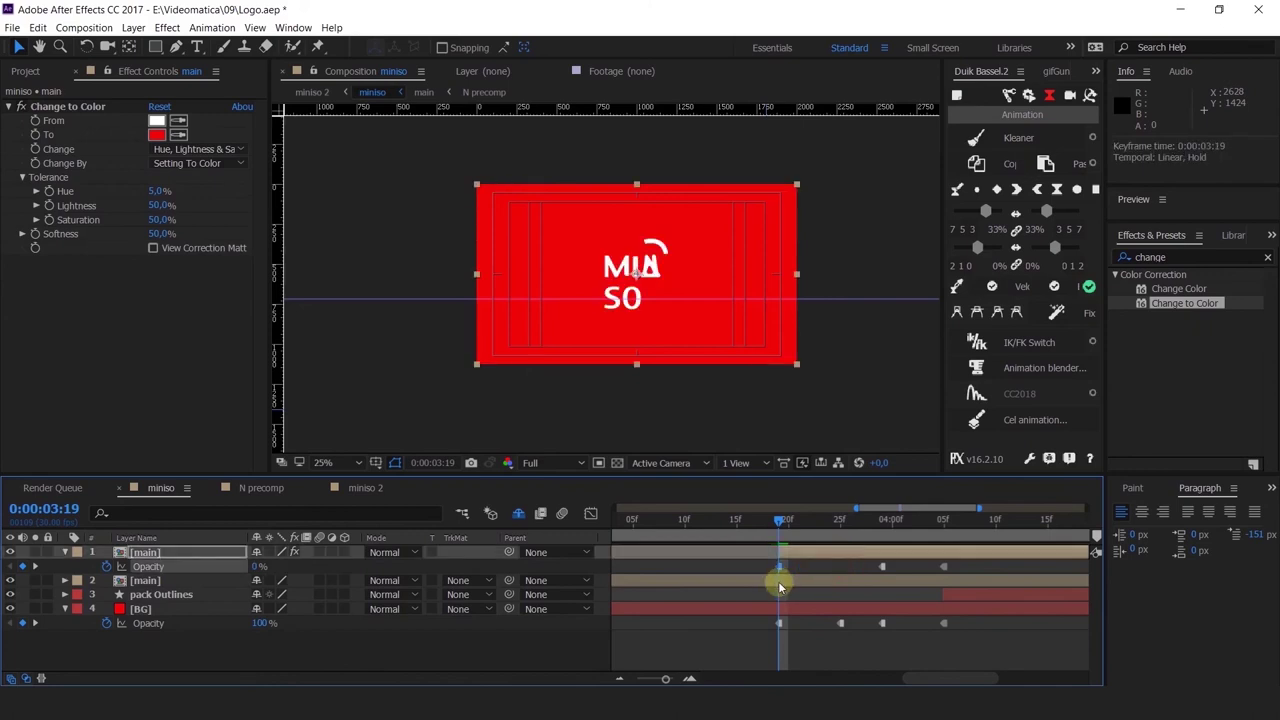
left_click_drag(882, 568, 843, 572)
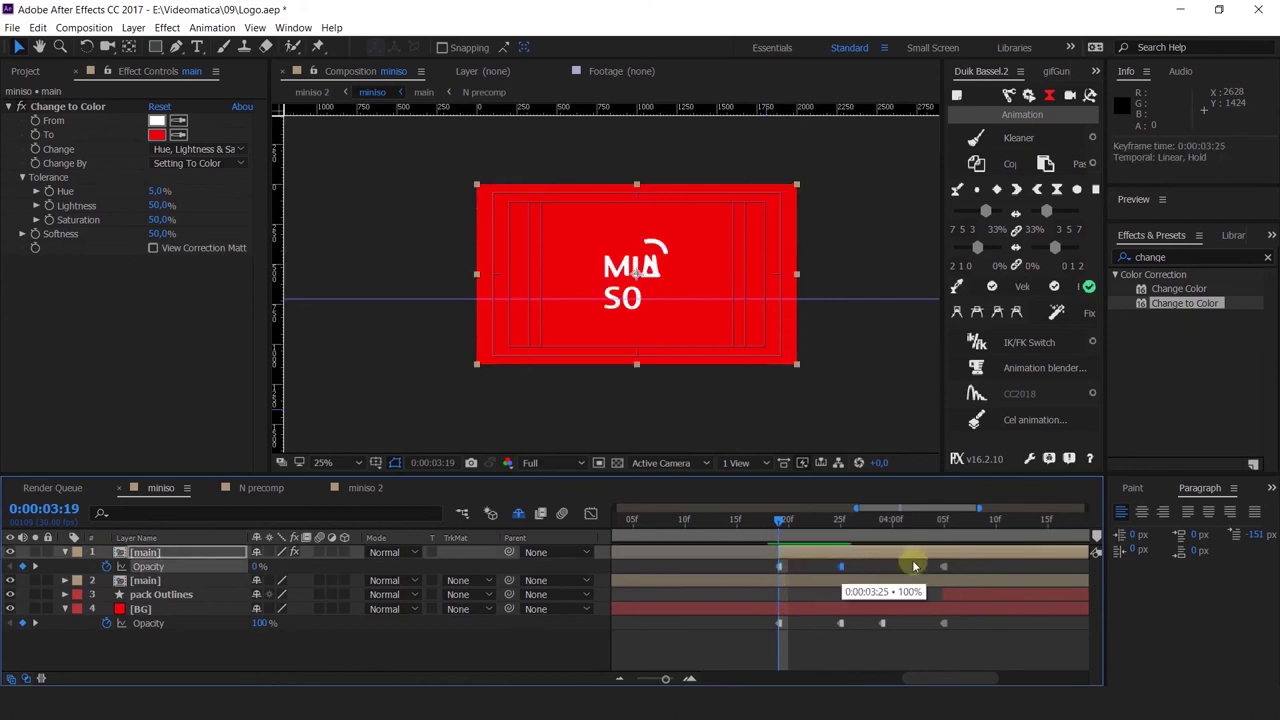
left_click_drag(943, 567, 882, 569)
left_click(779, 567)
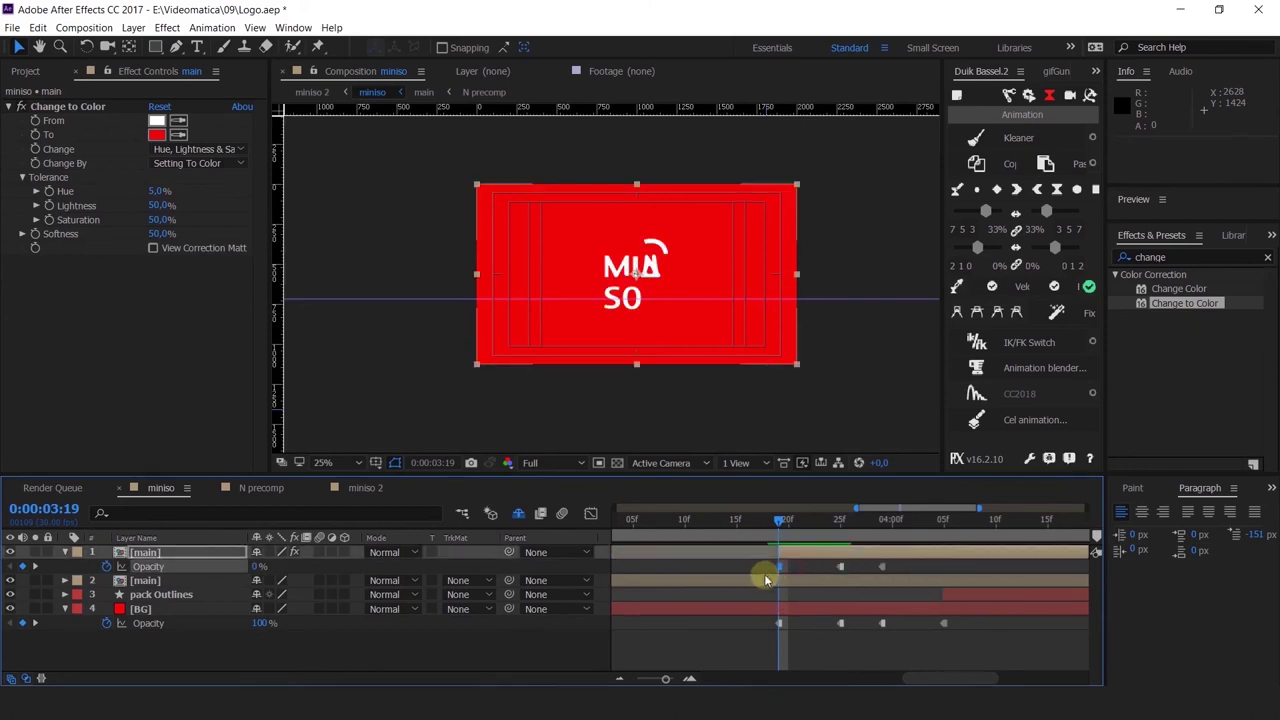
key("ctrl+c")
left_click(941, 524)
key("ctrl+v")
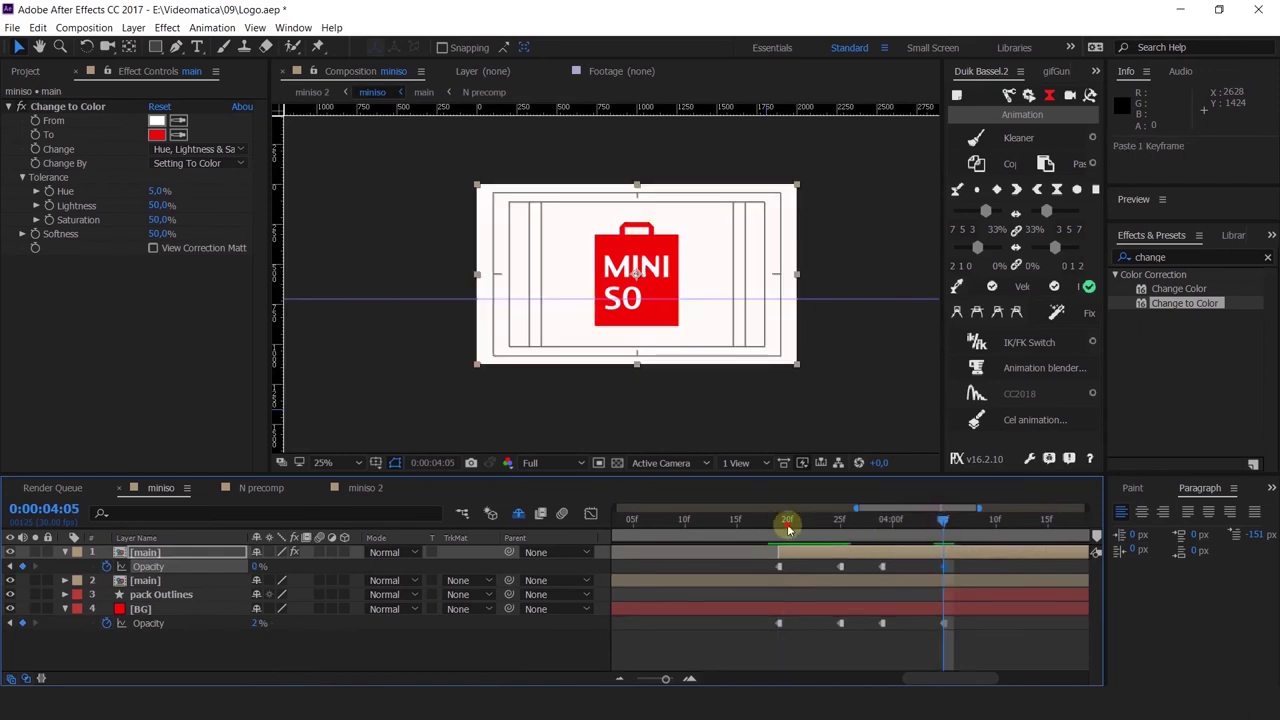
Step: Play back the logo animation and examine how the lettering and background alternate colors during the flicker
left_click(758, 527)
left_click_drag(758, 527, 903, 556)
key("space")
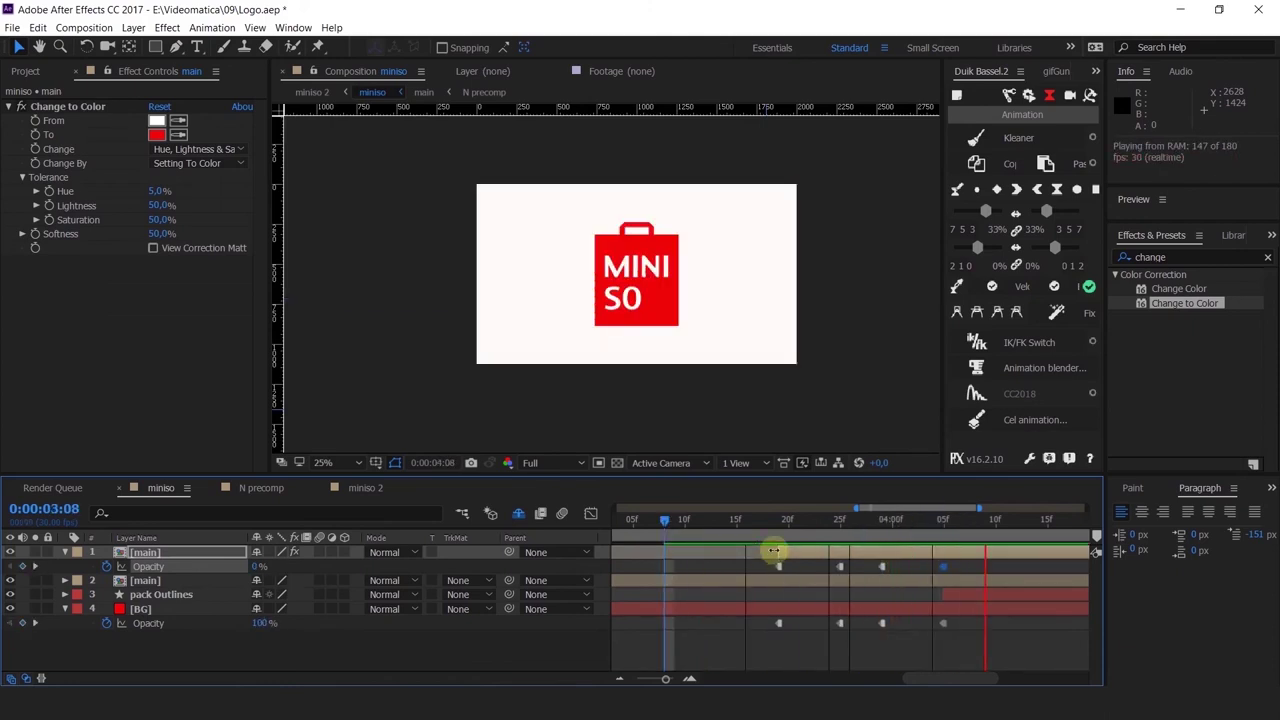
left_click(676, 520)
scroll(676, 519, "down", 4)
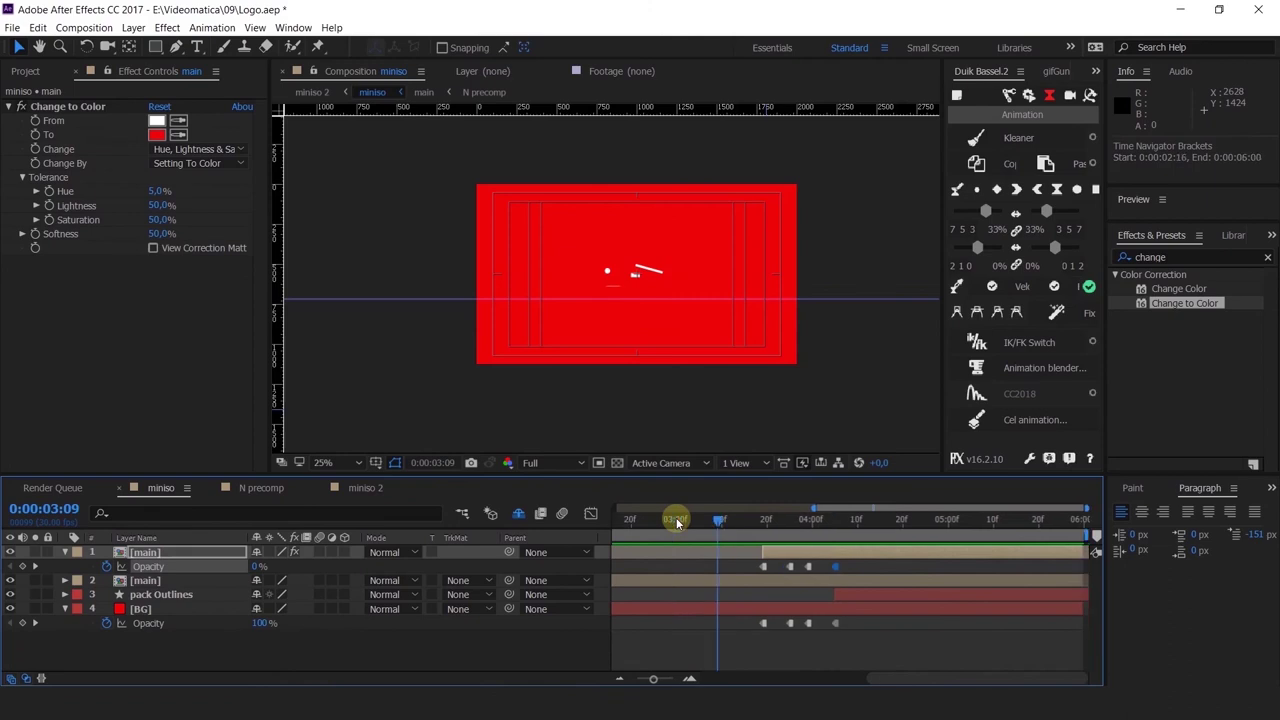
left_click_drag(676, 519, 583, 525)
key("space")
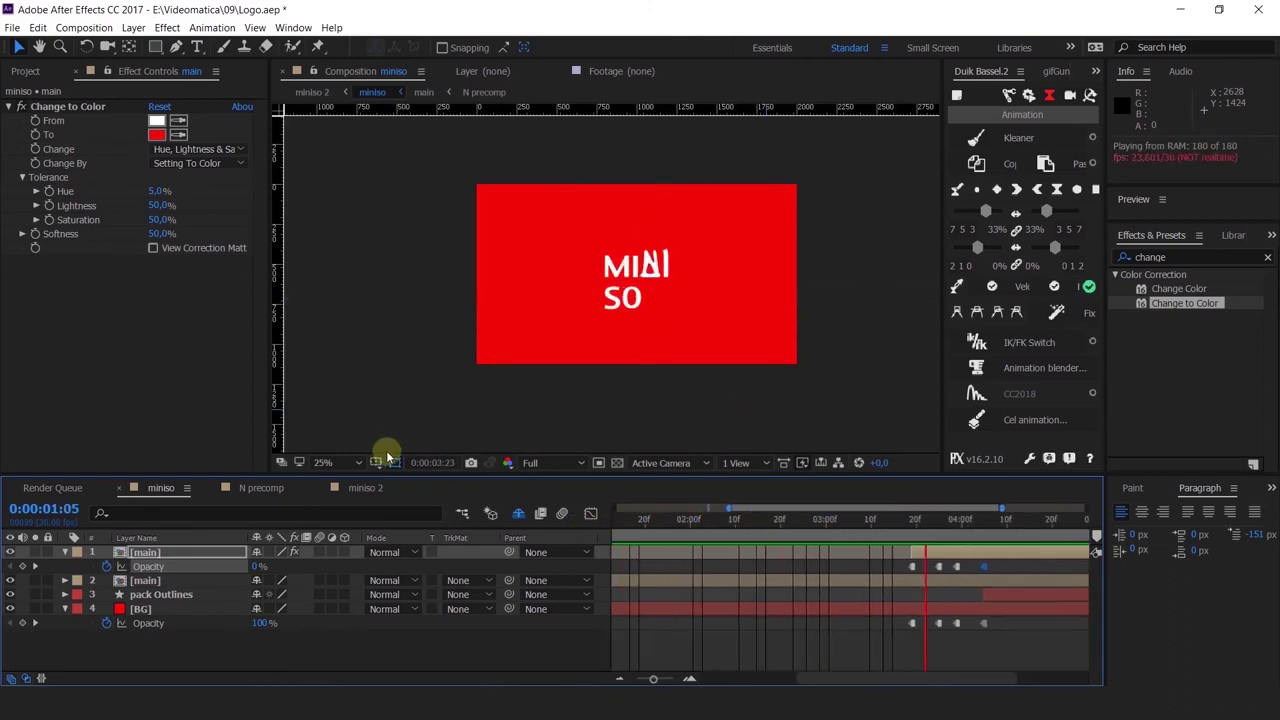
left_click(912, 518)
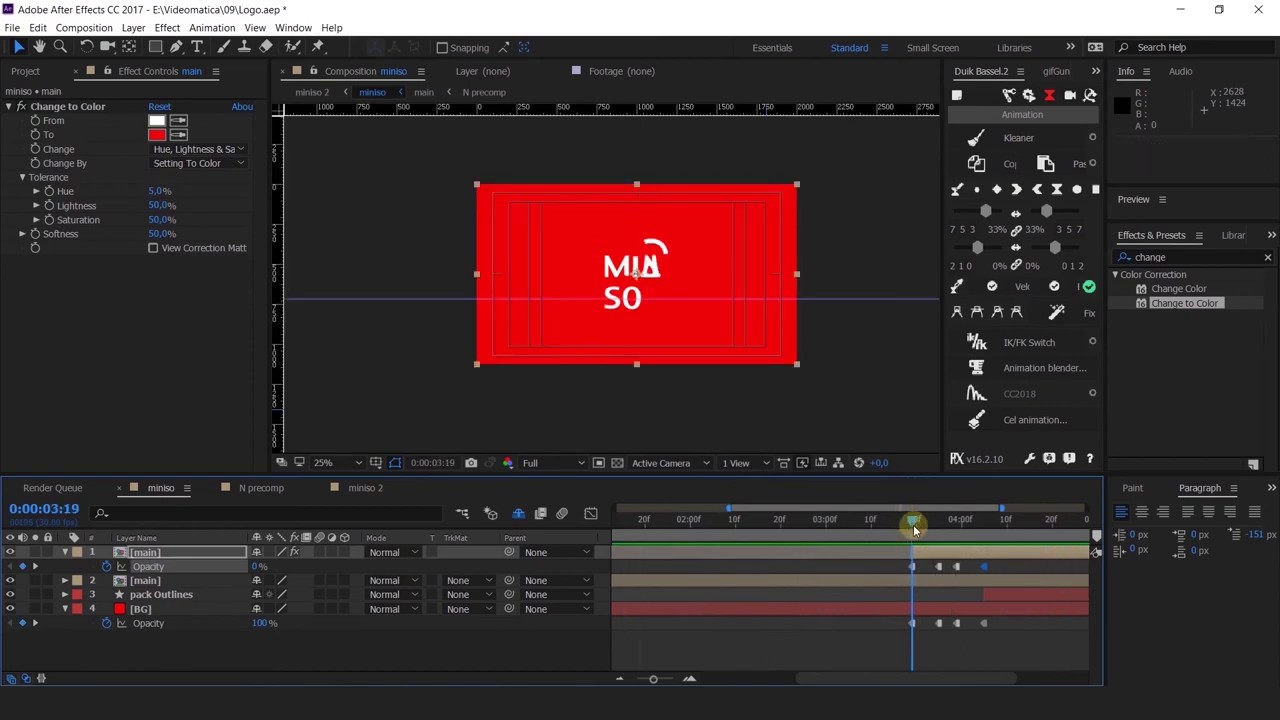
left_click_drag(935, 523, 940, 525)
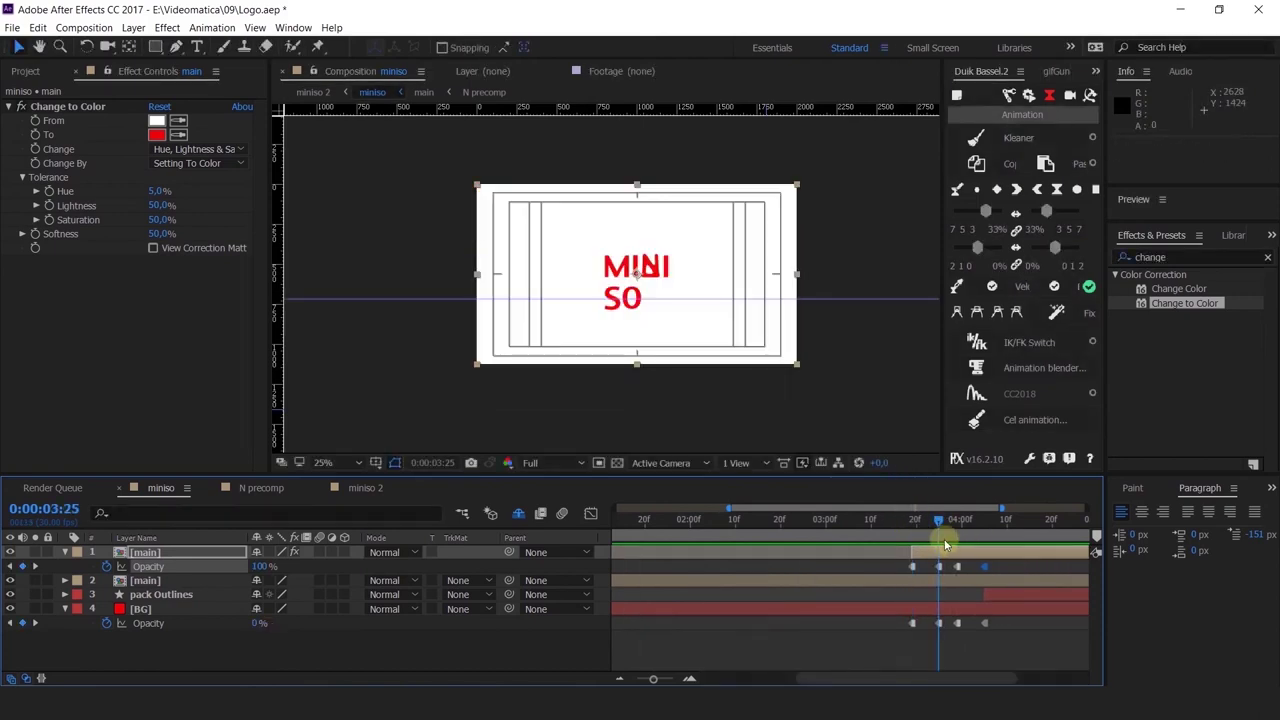
Step: Animate the pack Outlines layer's Scale from 136% at 0:00:04:05 to 100% at 0:00:04:20
scroll(771, 334, "up", 1)
left_click(794, 337)
left_click_drag(719, 339, 645, 342)
scroll(894, 649, "right", 3)
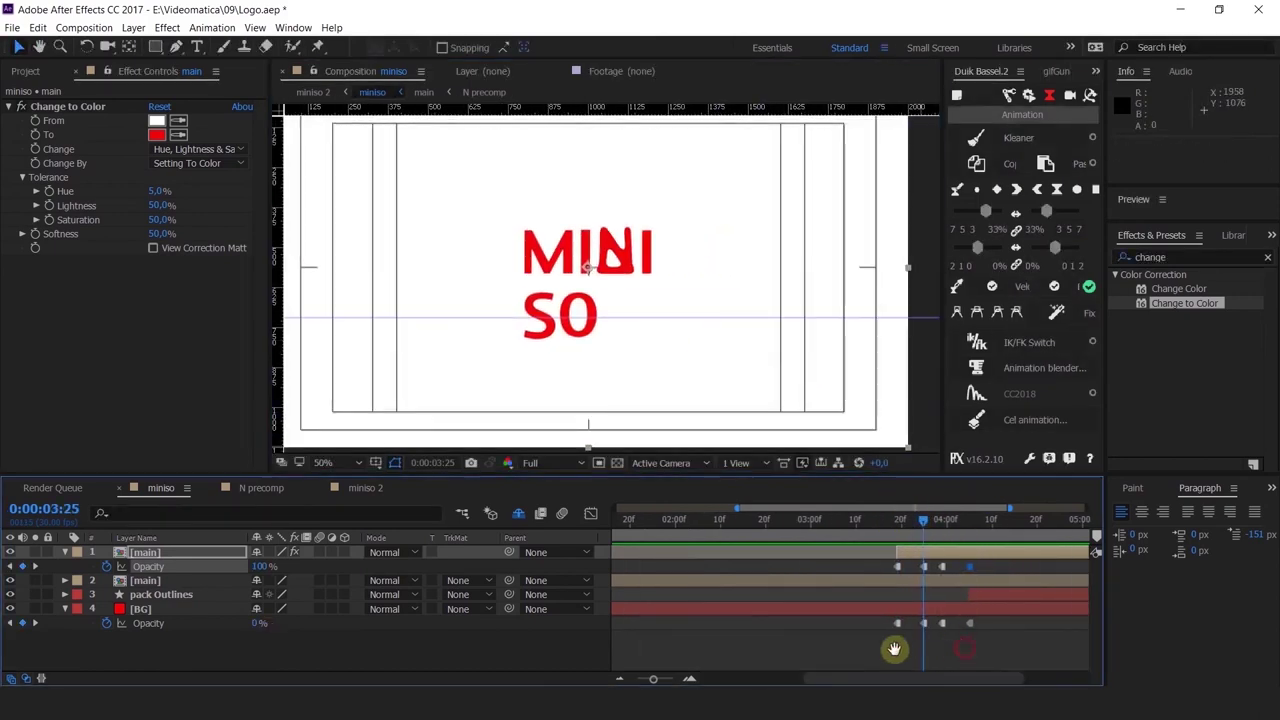
left_click(920, 522)
mouse_move(934, 595)
left_mouse_down()
mouse_move(950, 600)
mouse_move(936, 597)
left_mouse_up()
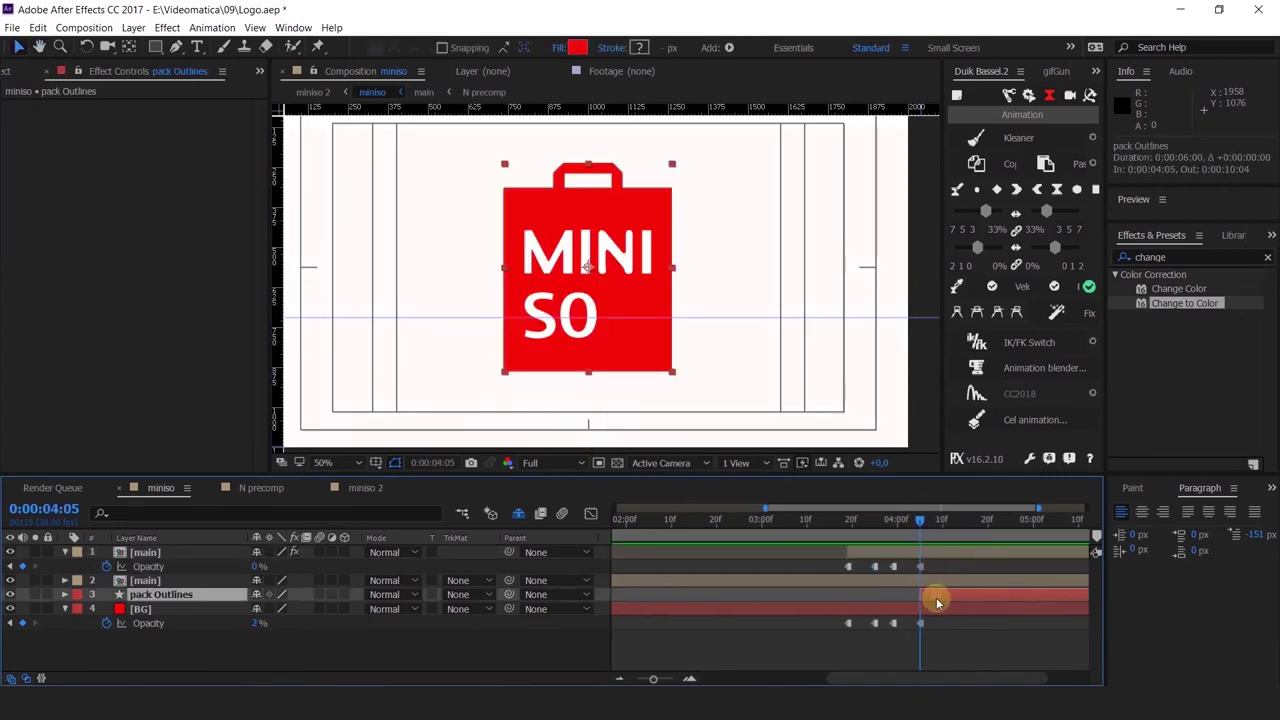
key("s")
left_click(107, 608)
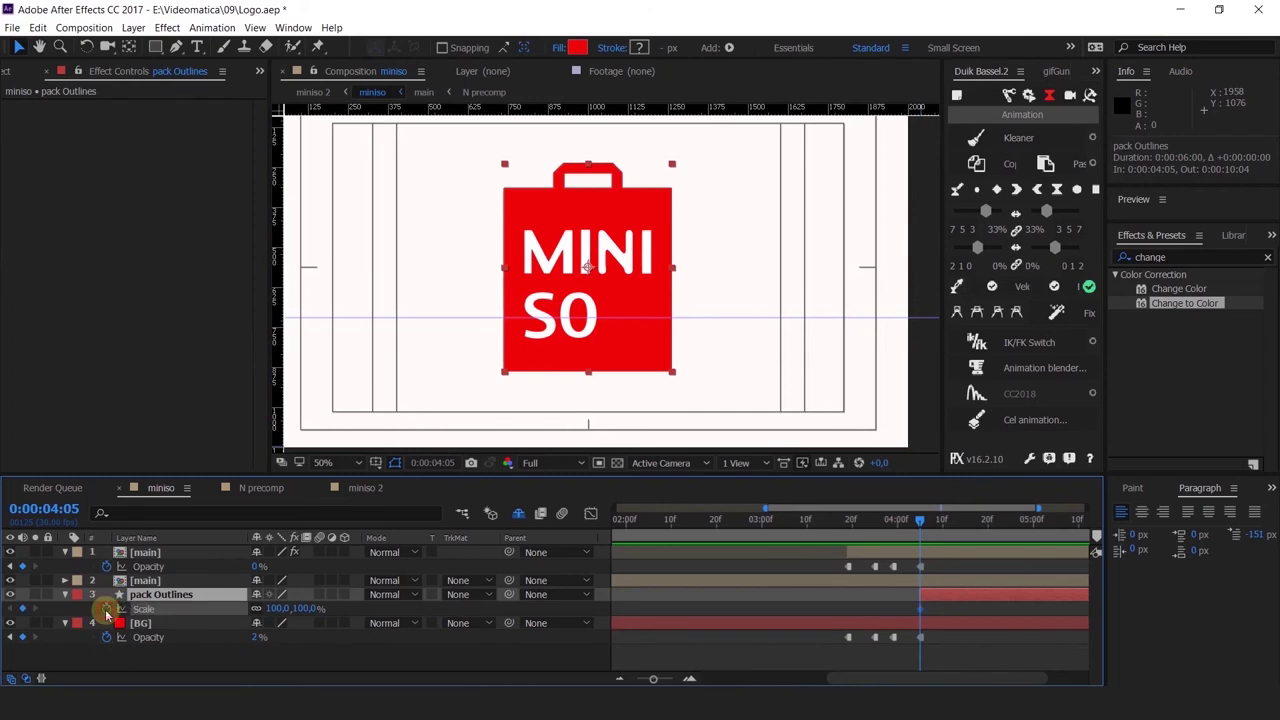
left_click_drag(990, 536, 986, 536)
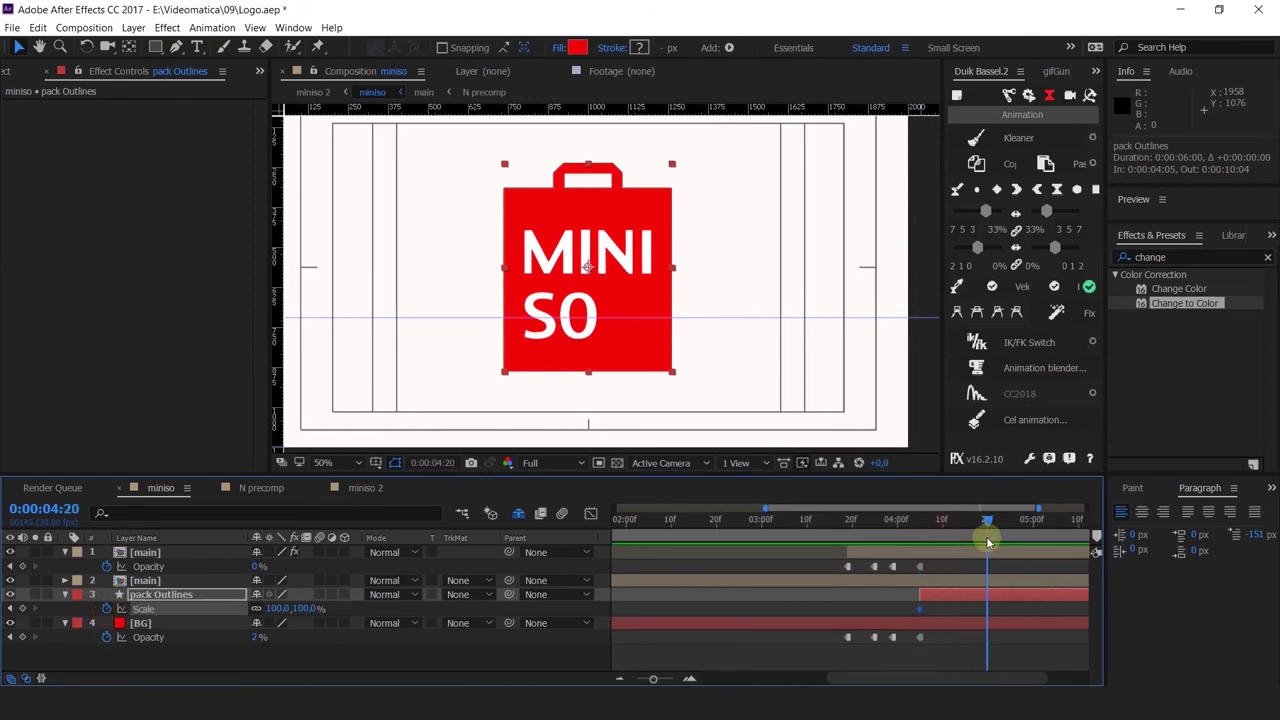
left_click(11, 608)
left_click_drag(298, 615, 330, 614)
Step: Ease the pack's Scale keyframes and stretch the ending keyframe's speed handle for a fast start and long slowdown, previewing the result
left_click_drag(1006, 606, 960, 620)
key("shift+F3")
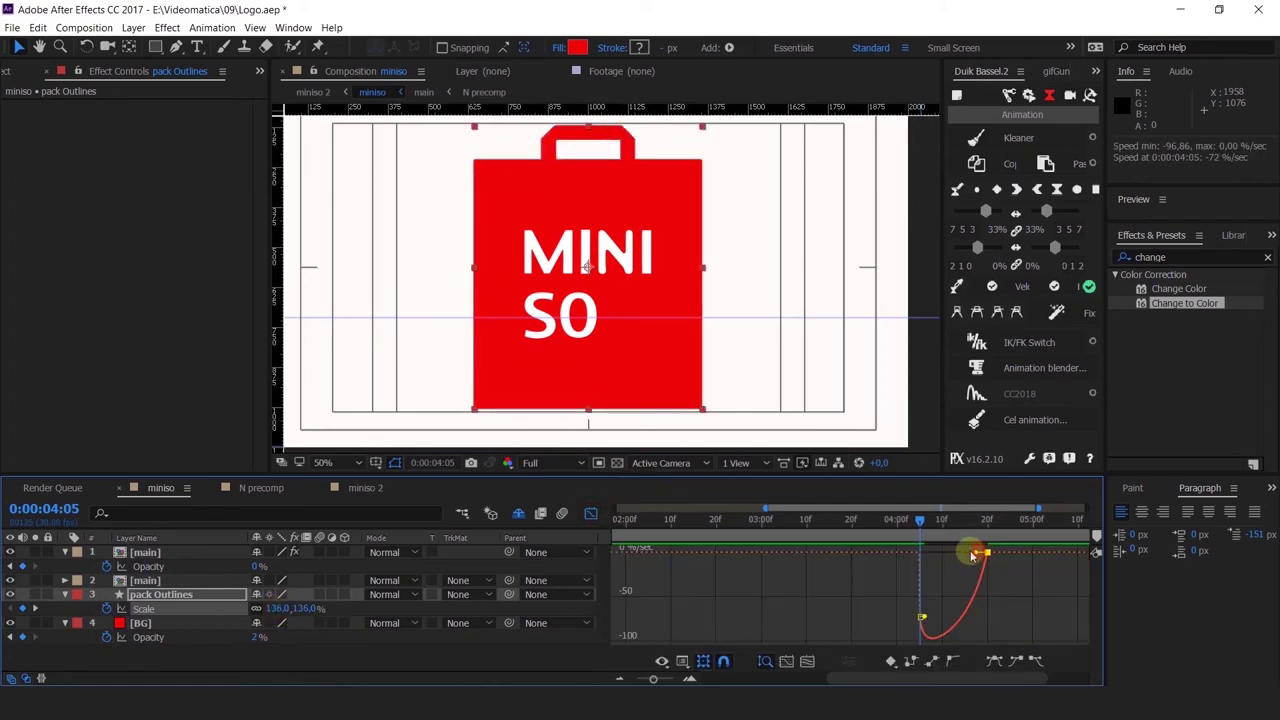
left_click_drag(975, 553, 913, 559)
left_click(590, 513)
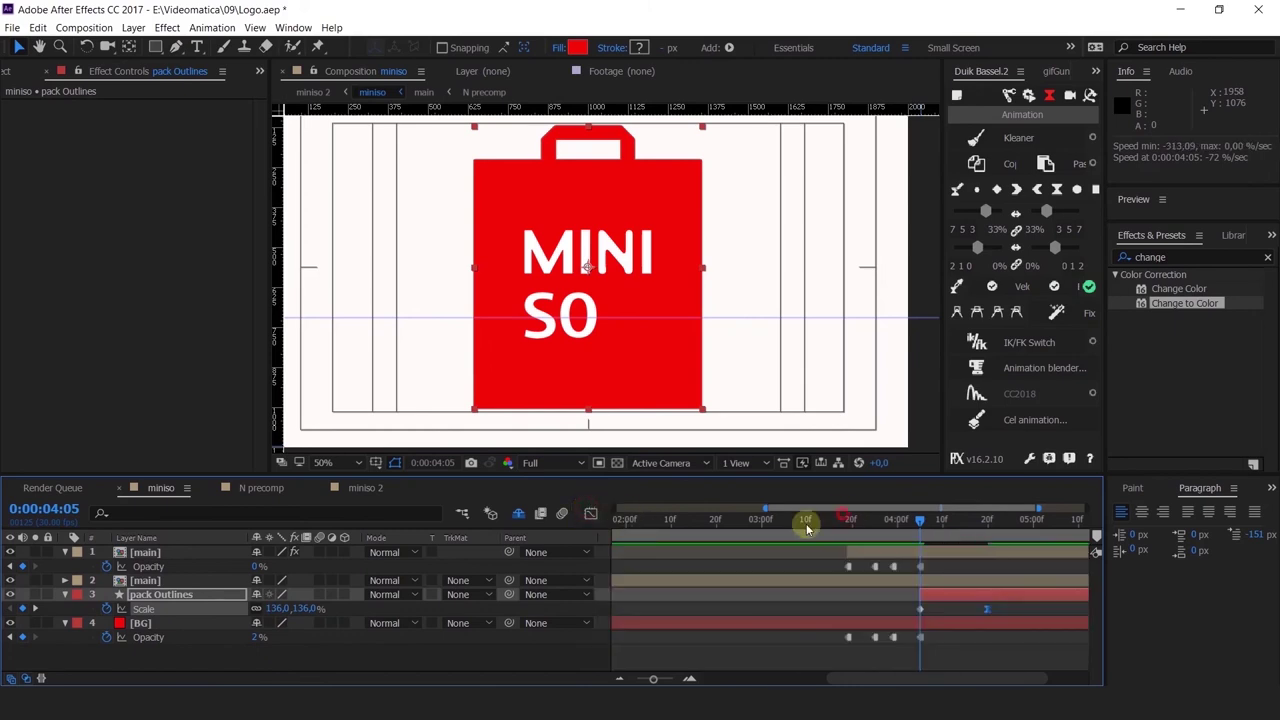
left_click(807, 520)
key("space")
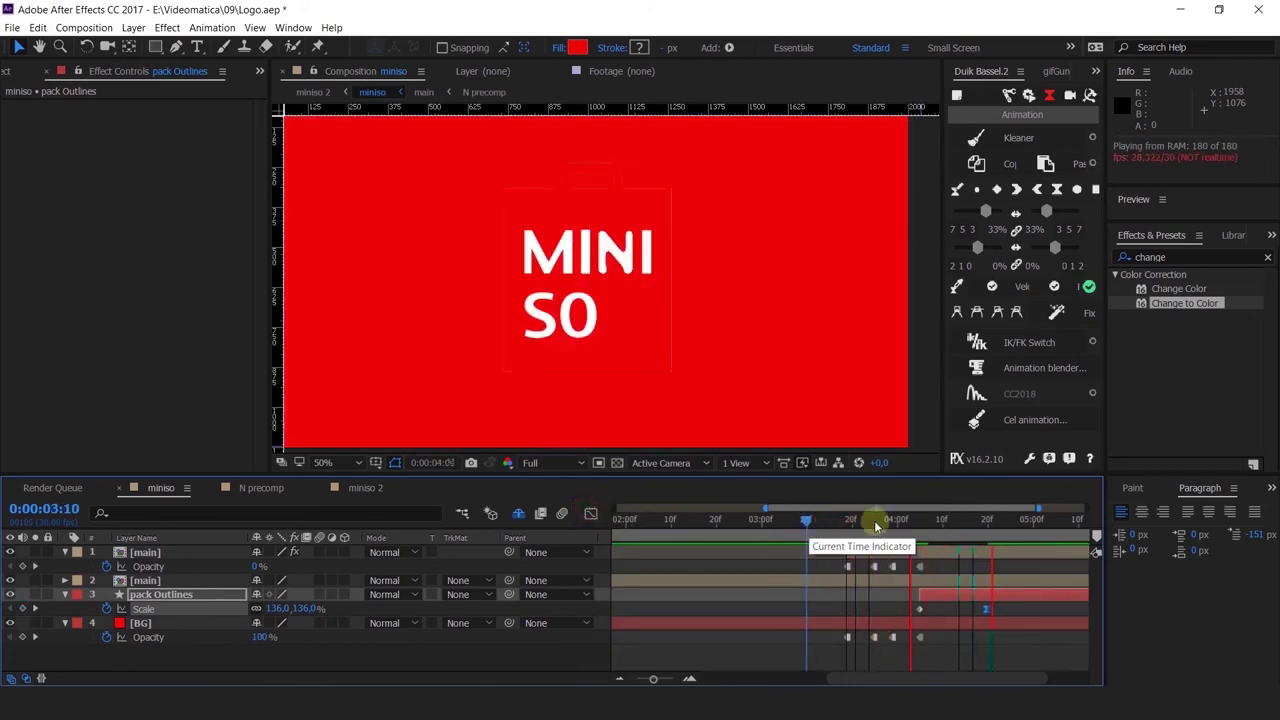
Step: Move the pack's ending Scale keyframe to about 0:00:04:16, set its starting Scale to 116%, and preview the motion
left_click_drag(928, 524, 938, 524)
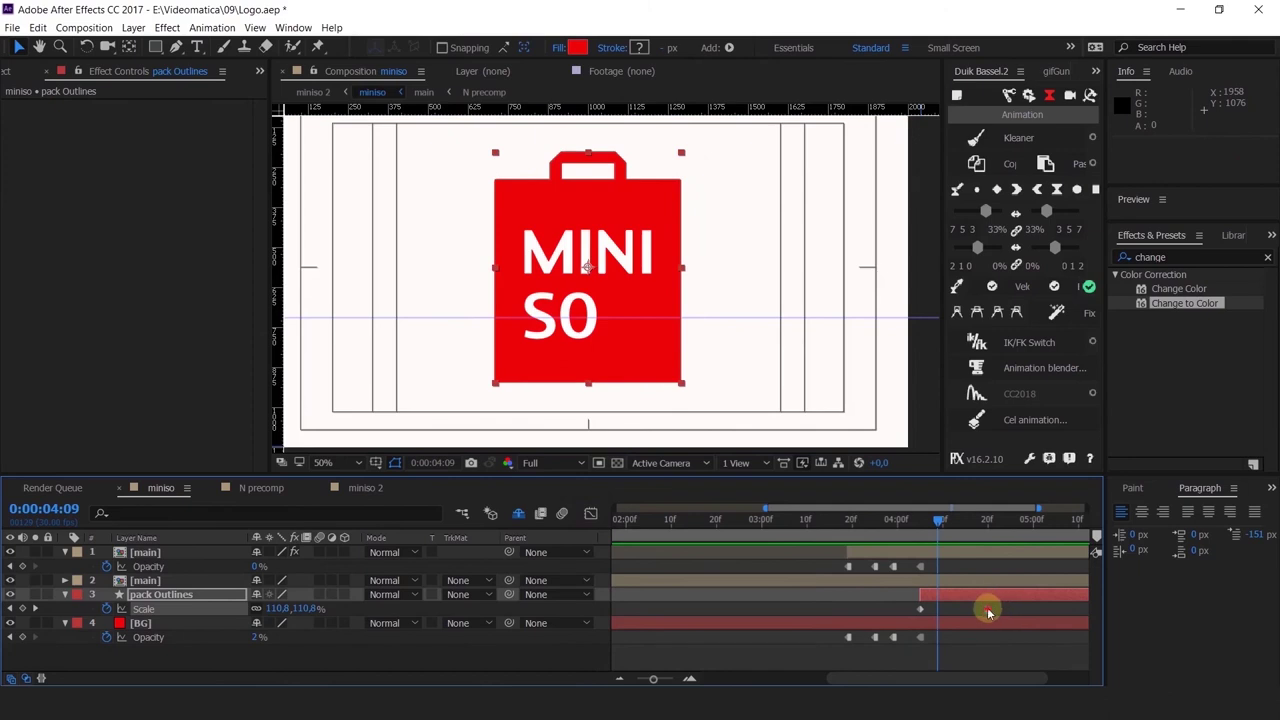
left_click_drag(988, 612, 968, 608)
left_click(591, 514)
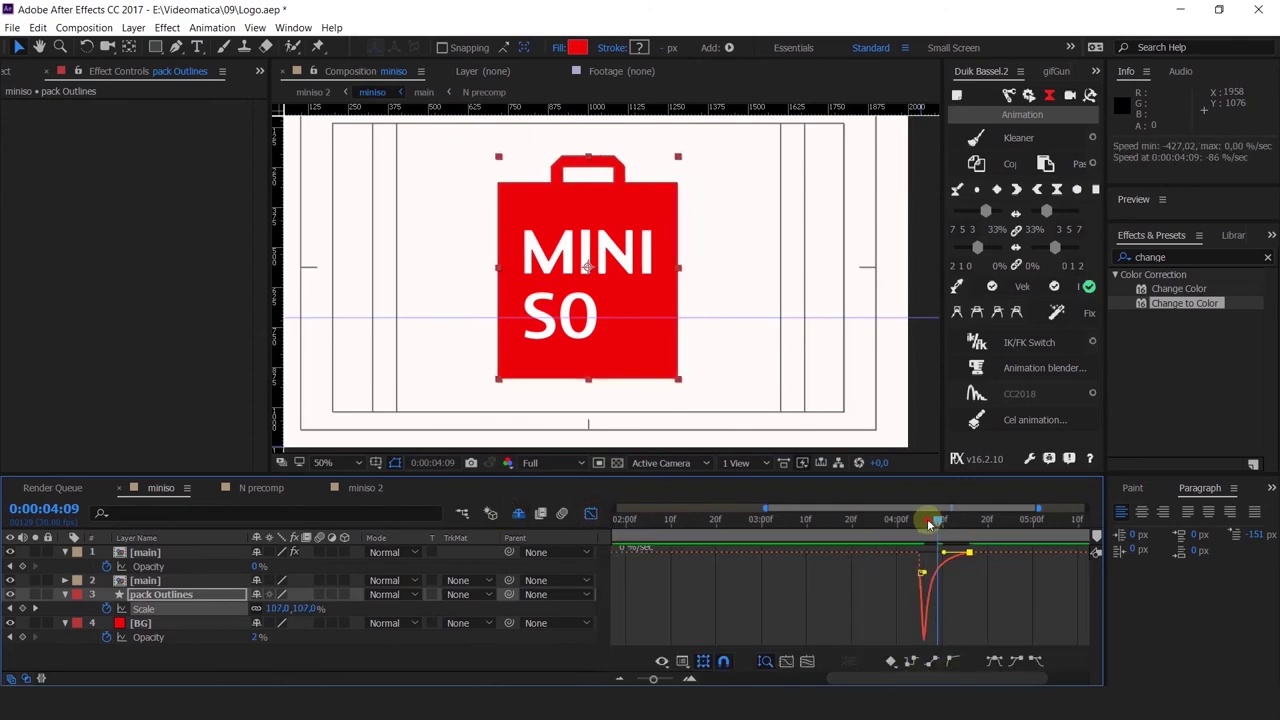
left_click_drag(928, 524, 922, 521)
left_click(591, 514)
left_click_drag(306, 612, 292, 611)
left_click(815, 520)
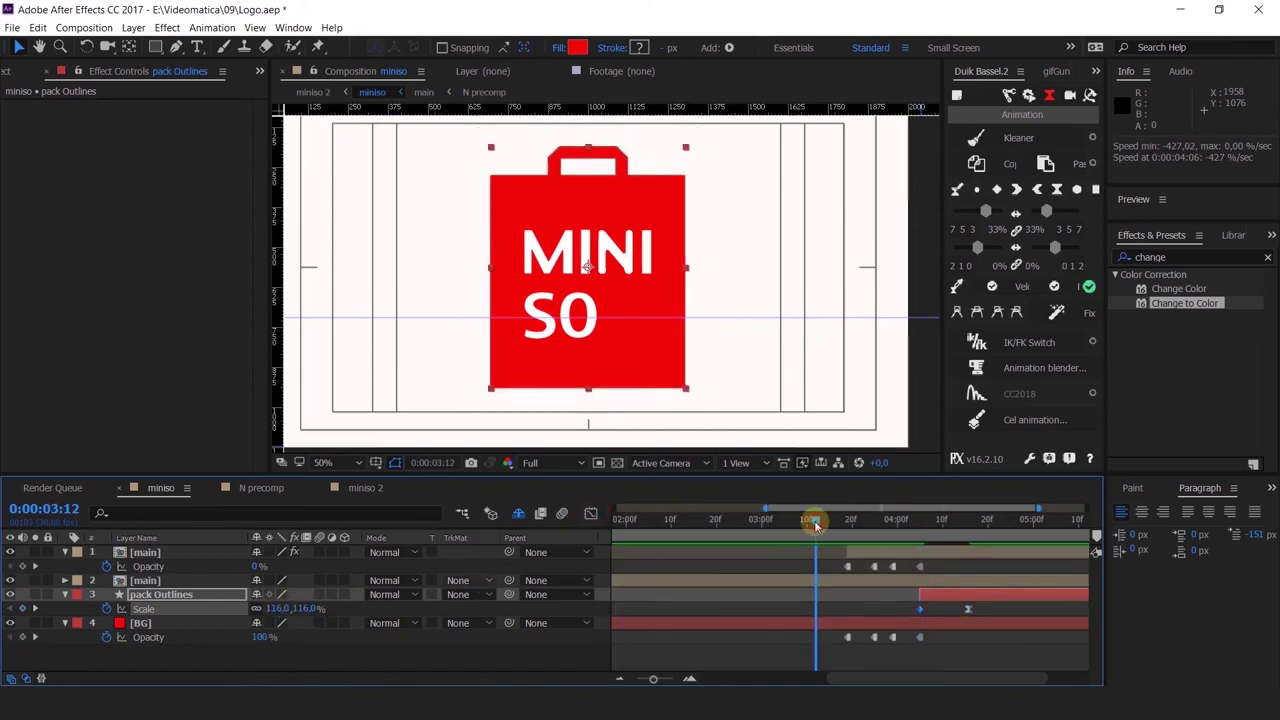
key("space")
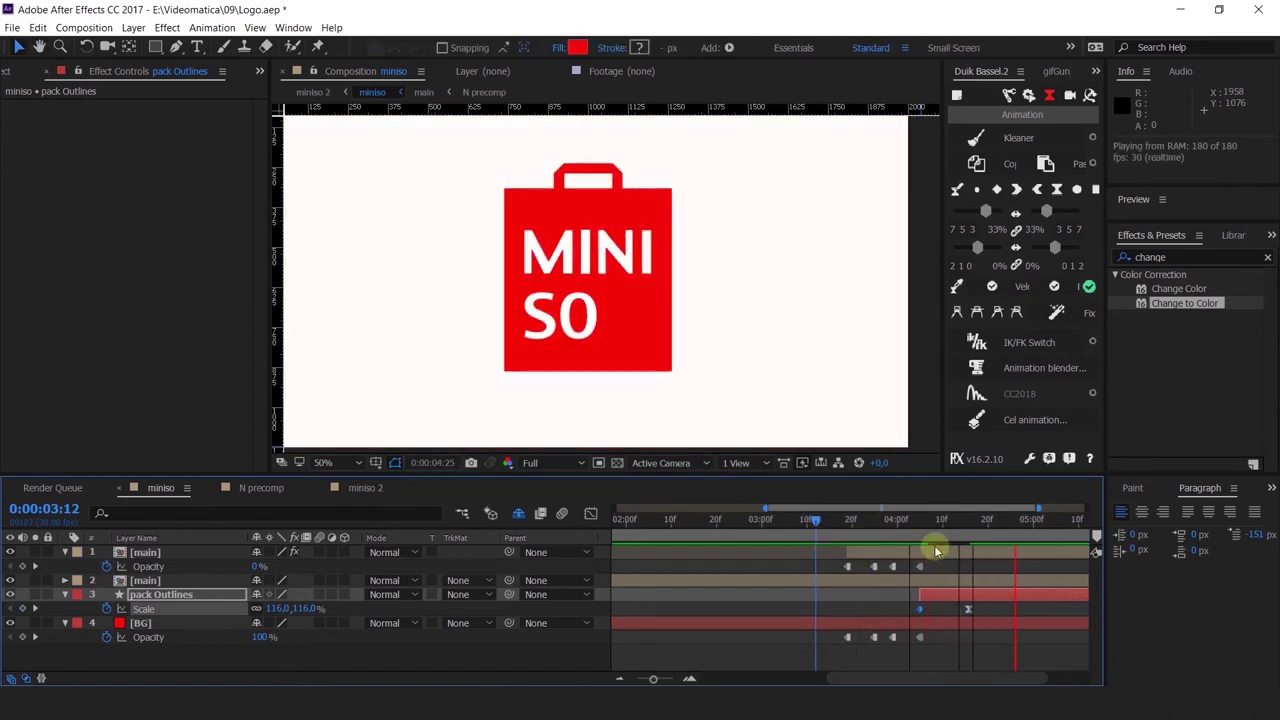
Step: Move the middle Opacity keyframes of upper main and BG a few frames earlier and add an extra flash at 0:00:03:29, 100% and 0% respectively
left_click_drag(886, 525, 880, 637)
left_click(874, 519)
left_click_drag(874, 522, 893, 520)
left_click(862, 566)
key("ctrl+c")
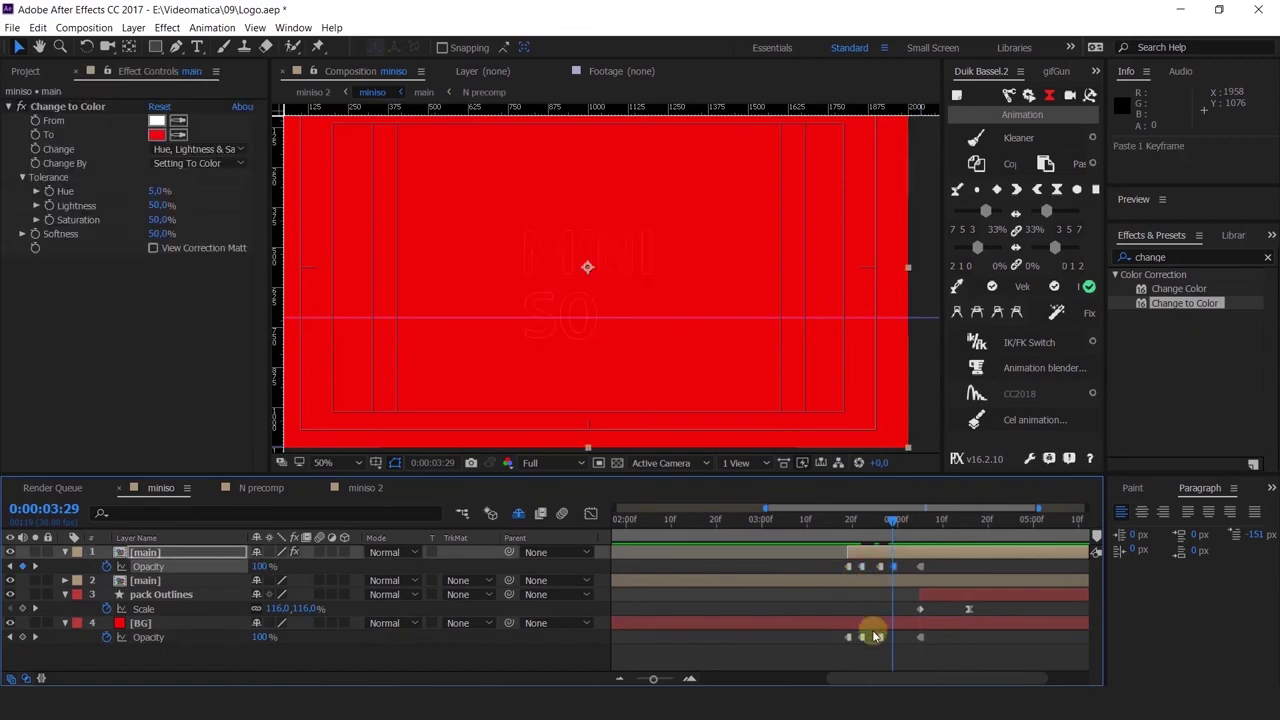
left_click(856, 640)
key("ctrl+v")
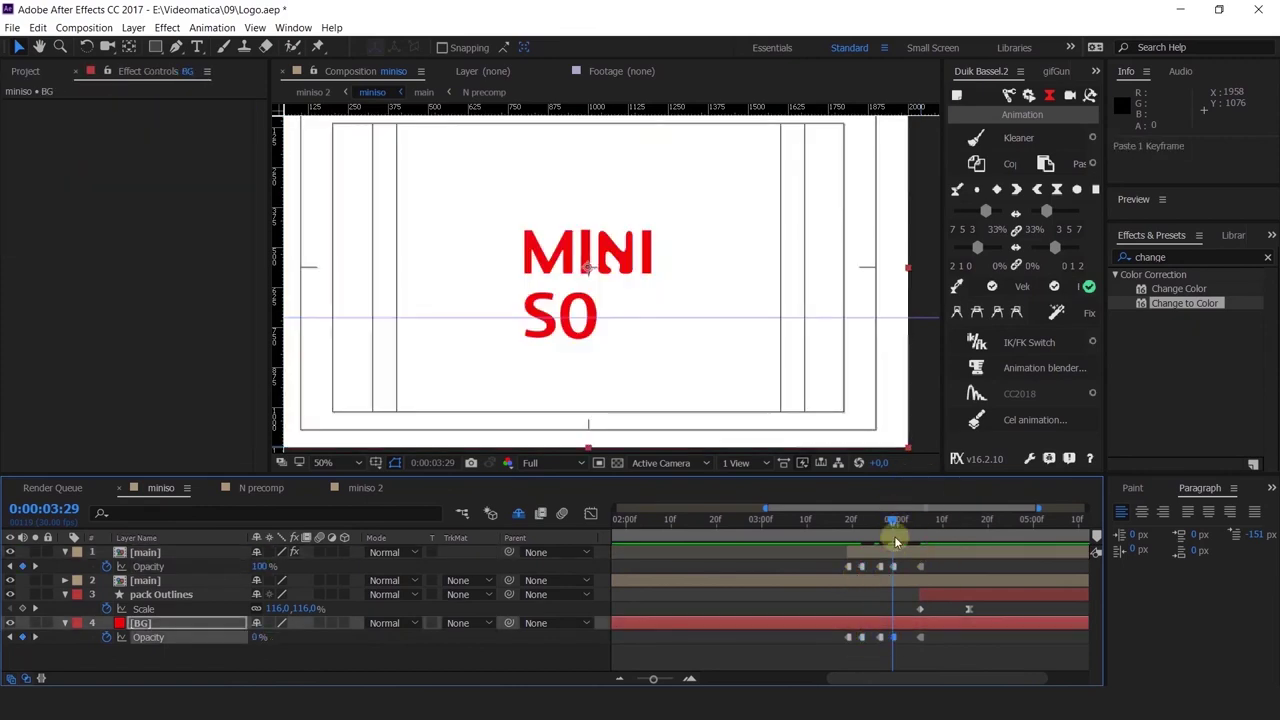
left_click(825, 521)
key("space")
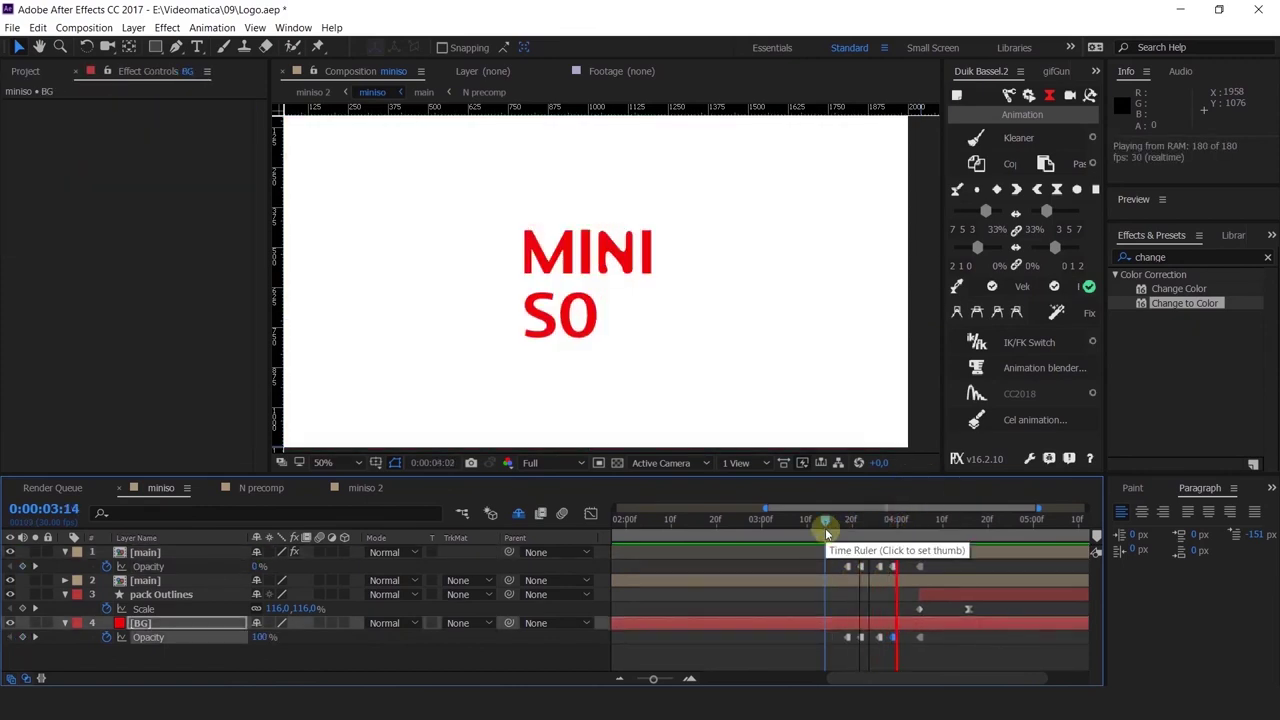
Step: Delete the extra Opacity keyframes at 0:00:03:29 from the upper main and BG layers
left_click_drag(831, 525, 858, 536)
key("alt+bracketleft")
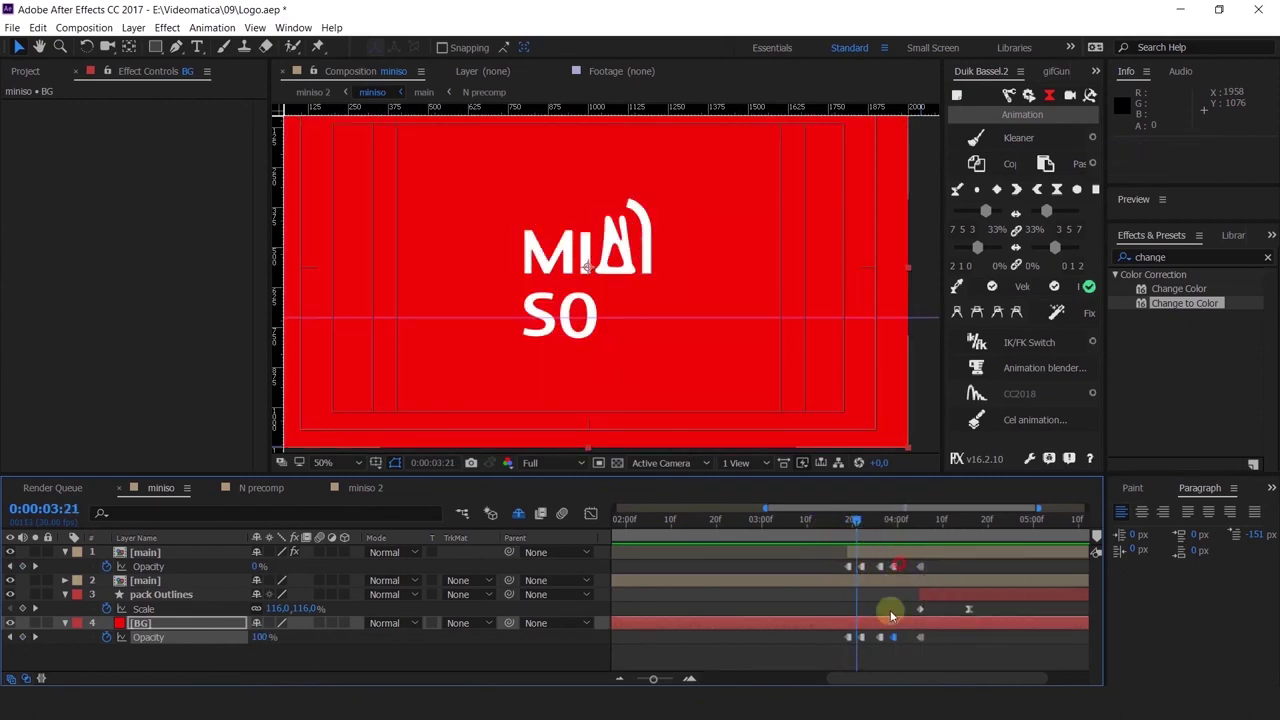
left_click_drag(891, 612, 891, 651)
left_click_drag(901, 561, 878, 640)
Step: Check the remaining Opacity keyframes of upper main and BG, then scrub and replay the flicker to examine its timing
left_click_drag(926, 562, 914, 571)
left_click(920, 569)
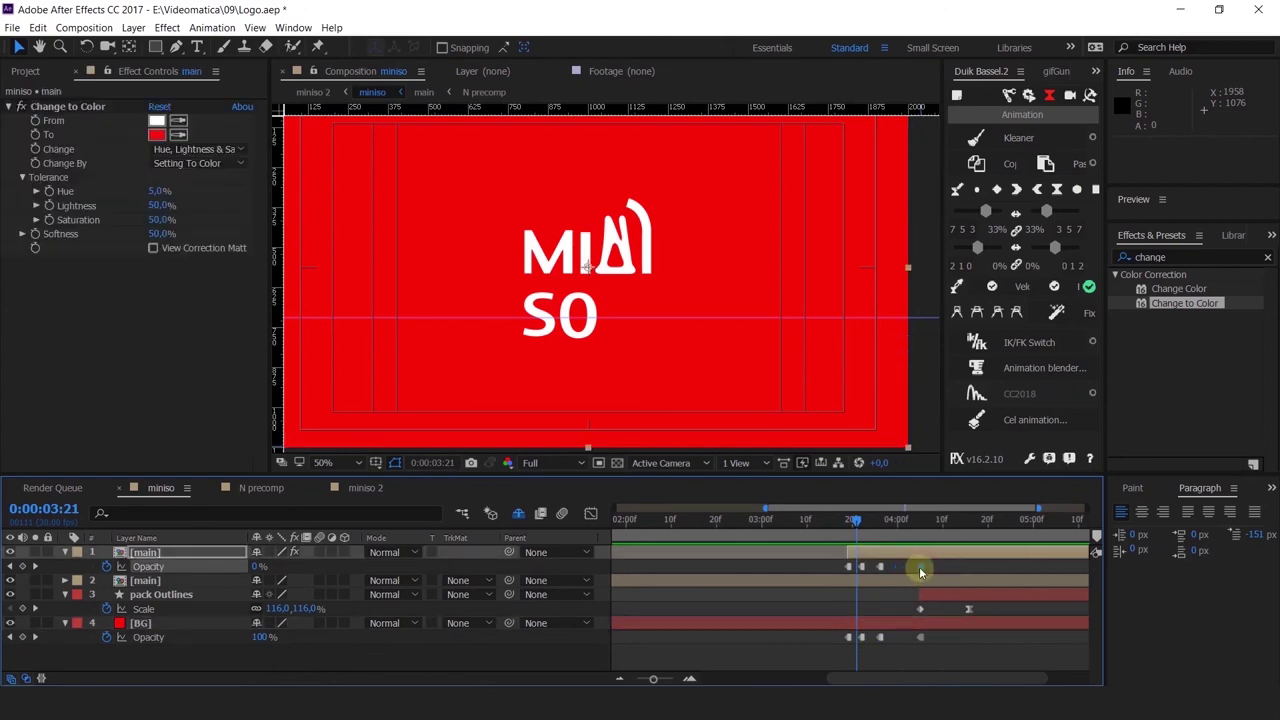
left_click(918, 639)
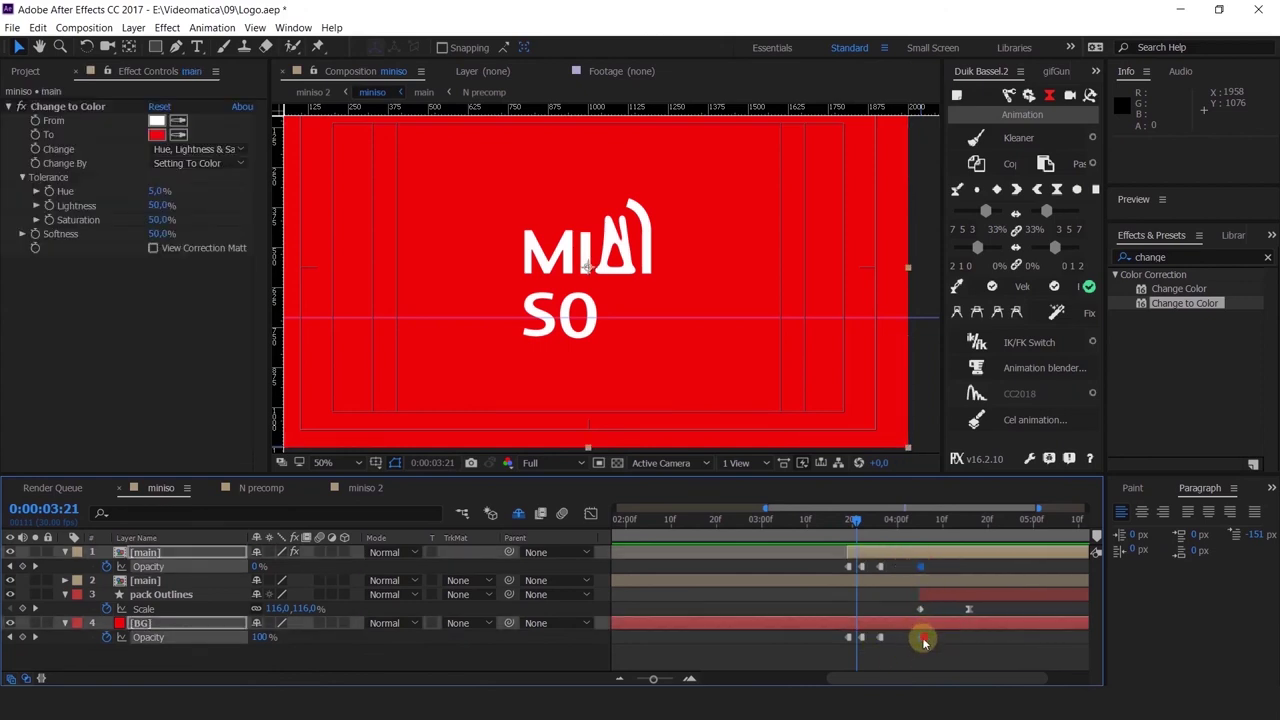
left_click(921, 640)
left_click(862, 521)
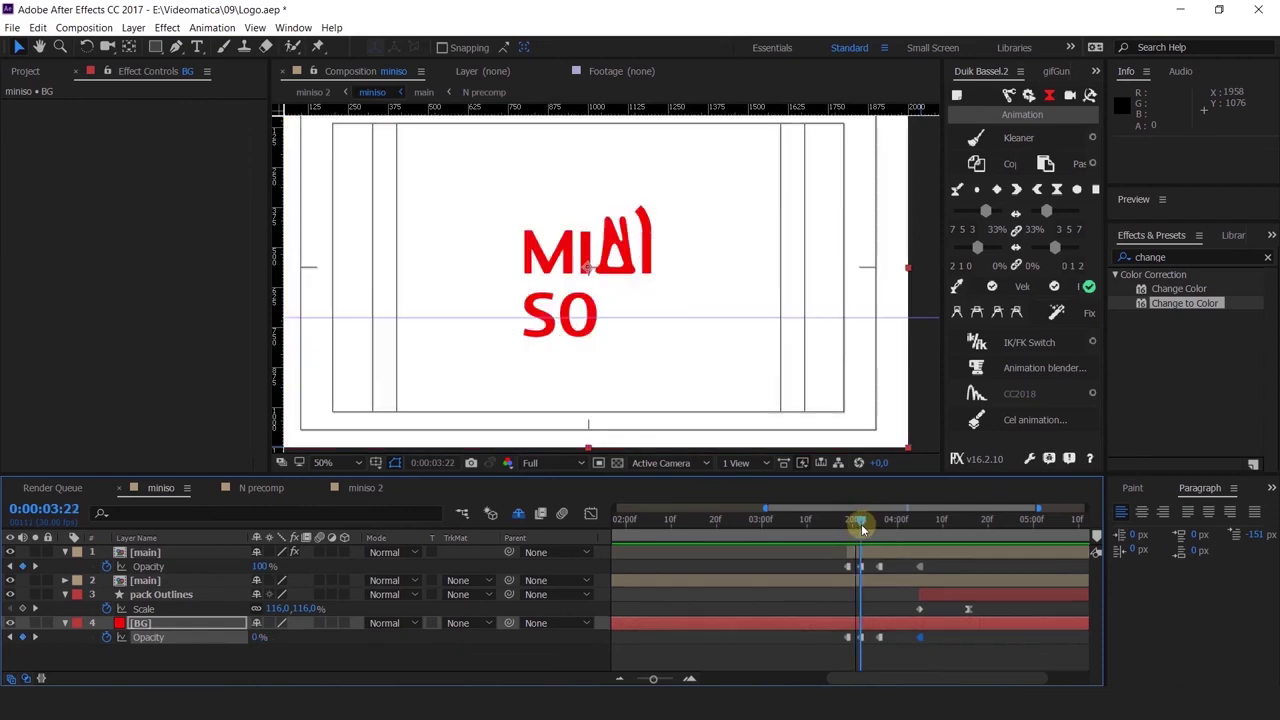
left_click_drag(861, 524, 920, 569)
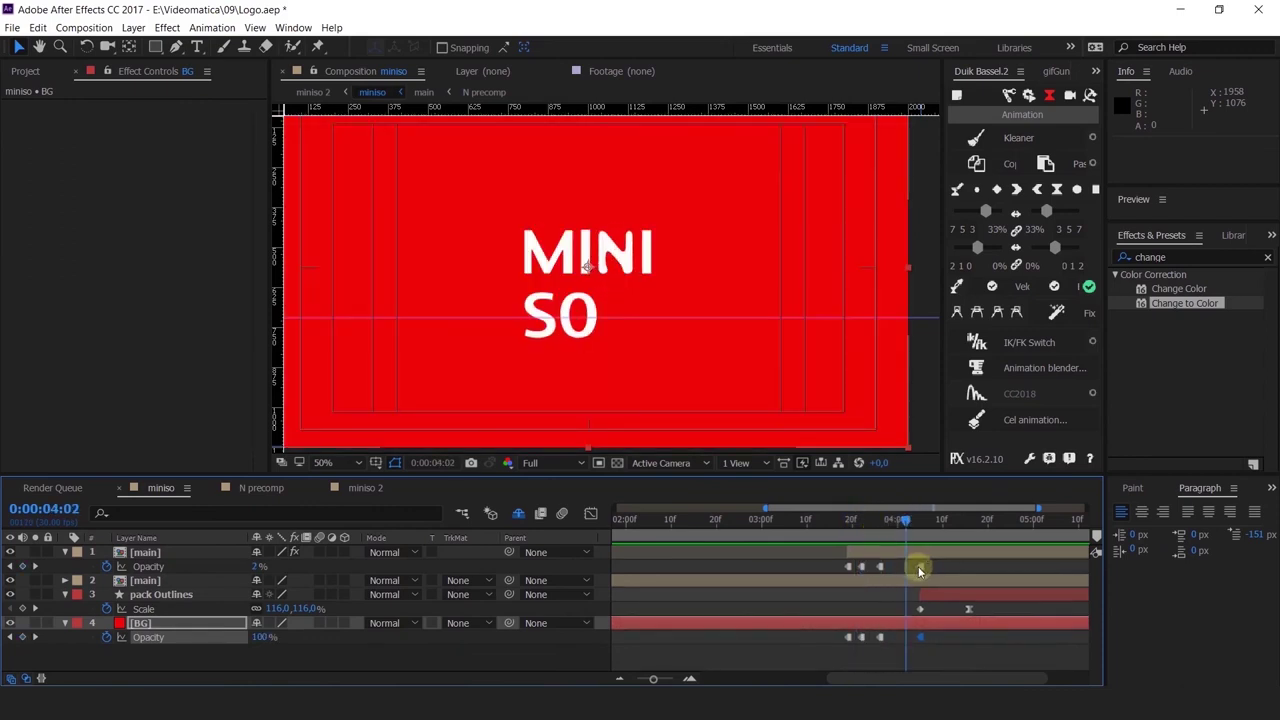
left_click(859, 522)
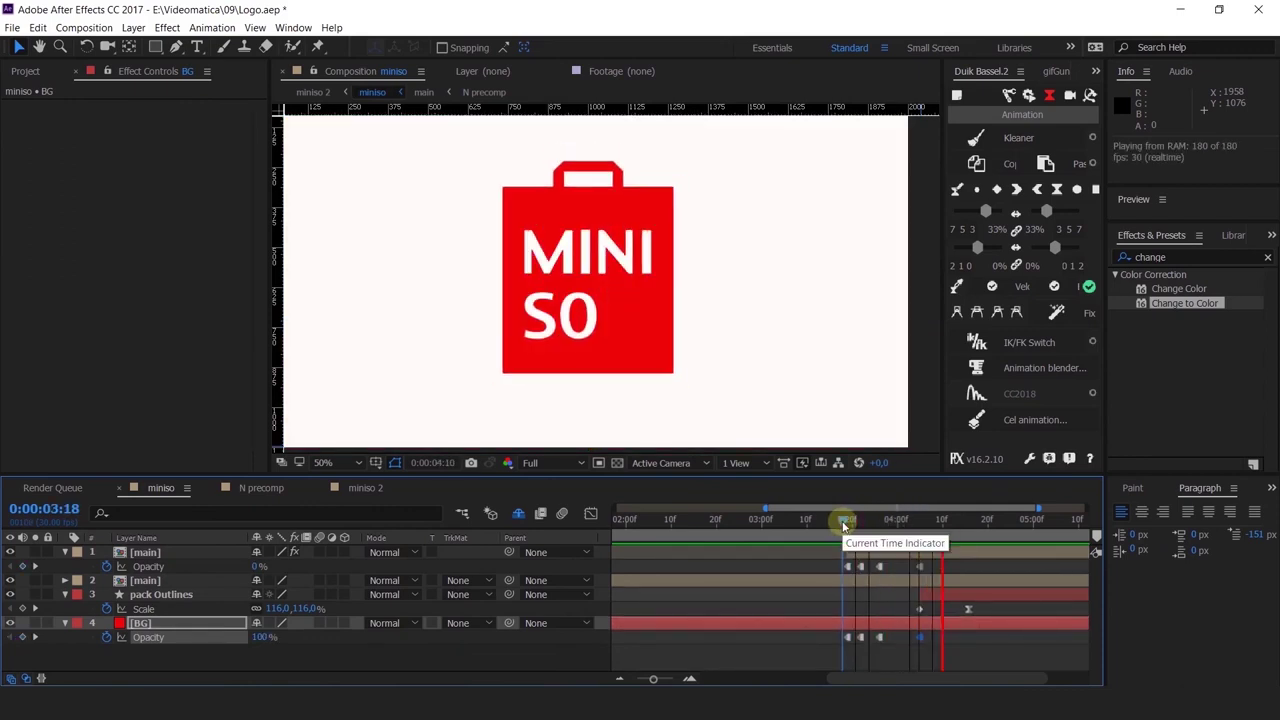
Step: Move the middle Opacity keyframes of upper main and BG to about 0:00:03:25 and 0:00:04:01, and preview the whole animation
left_click_drag(862, 530, 866, 530)
left_click_drag(889, 560, 900, 637)
left_click_drag(875, 561, 877, 640)
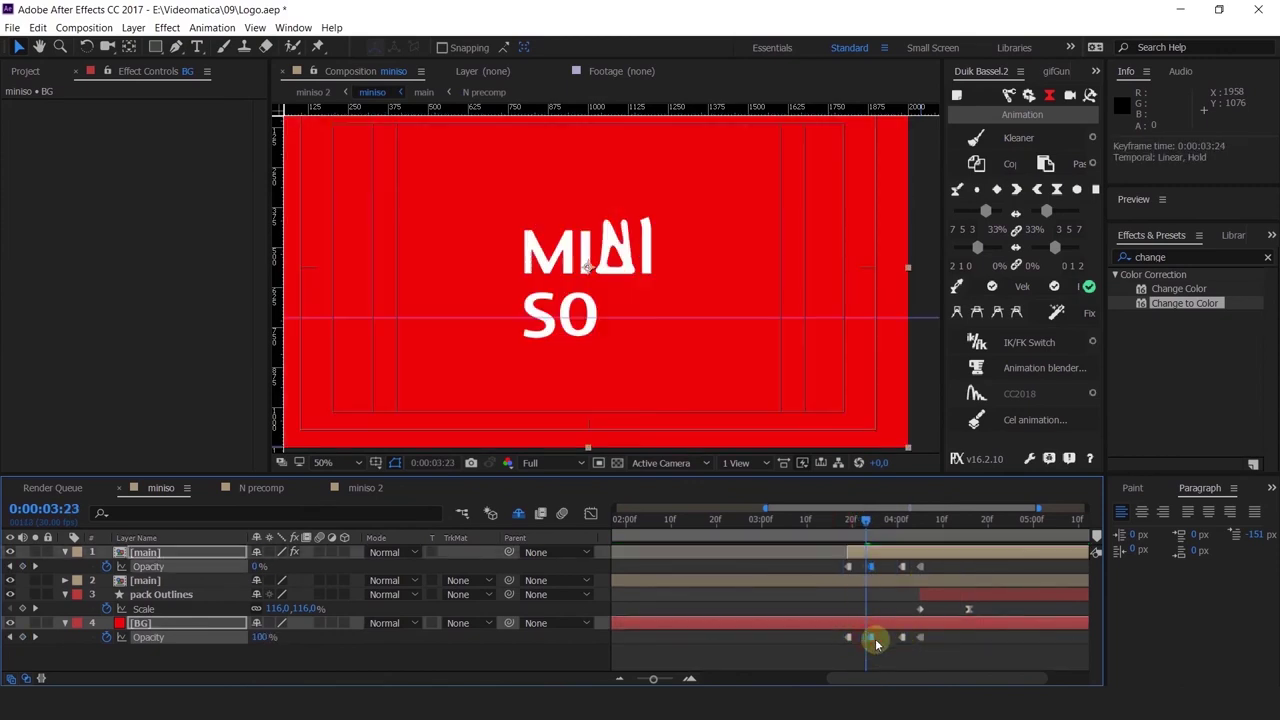
left_click(835, 521)
key("space")
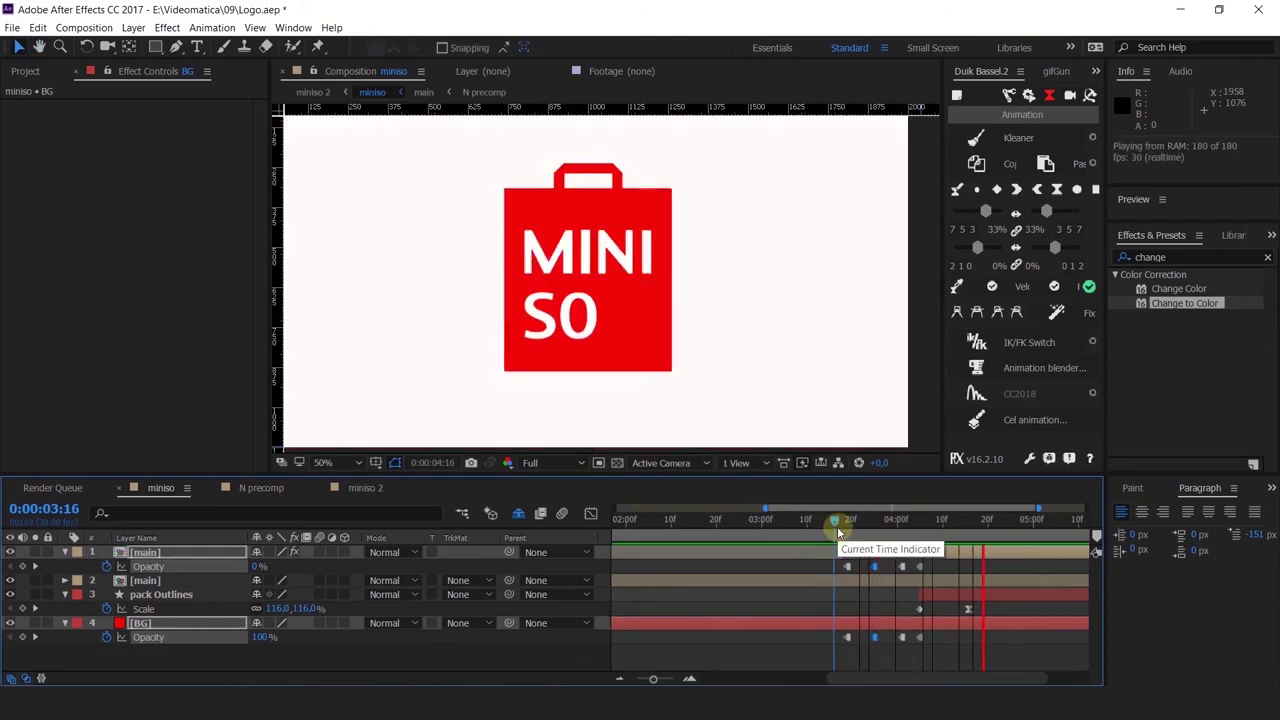
key("minus")
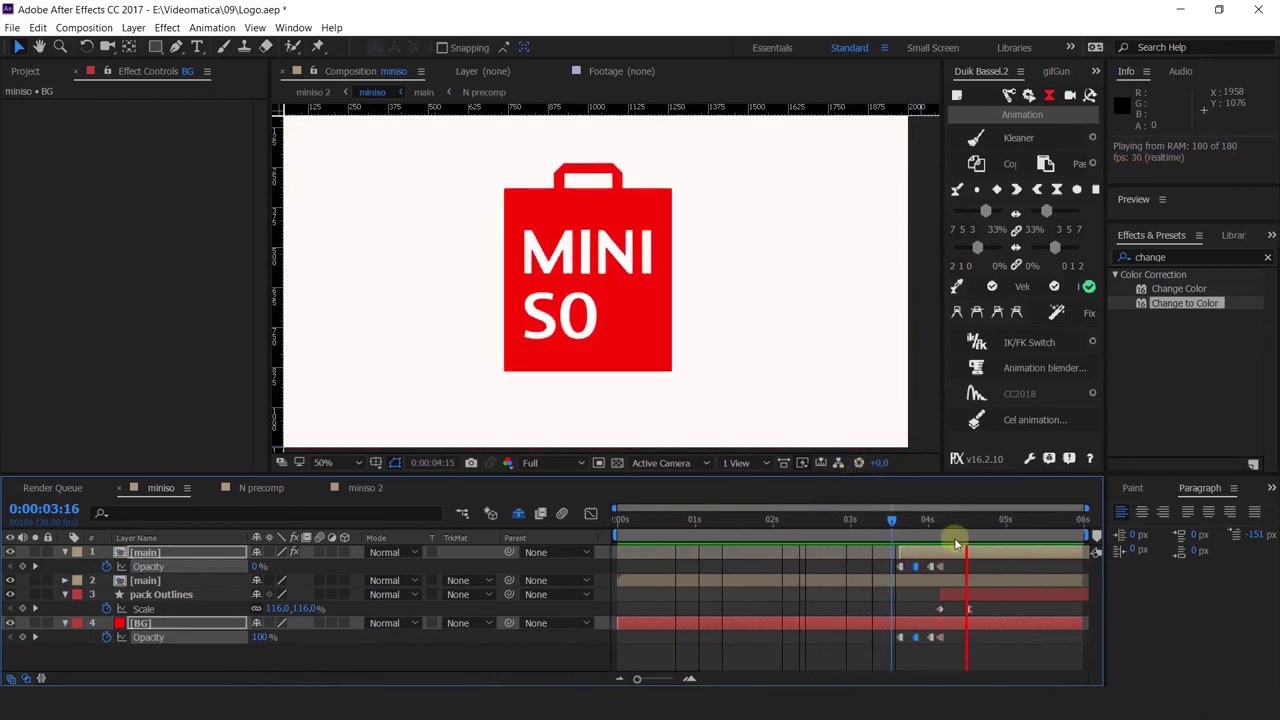
key("space")
Step: Try linear interpolation on all Opacity keyframes of upper main and BG, preview the flicker, and undo the interpolation change
left_click_drag(897, 524, 902, 532)
left_click_drag(953, 566, 893, 568)
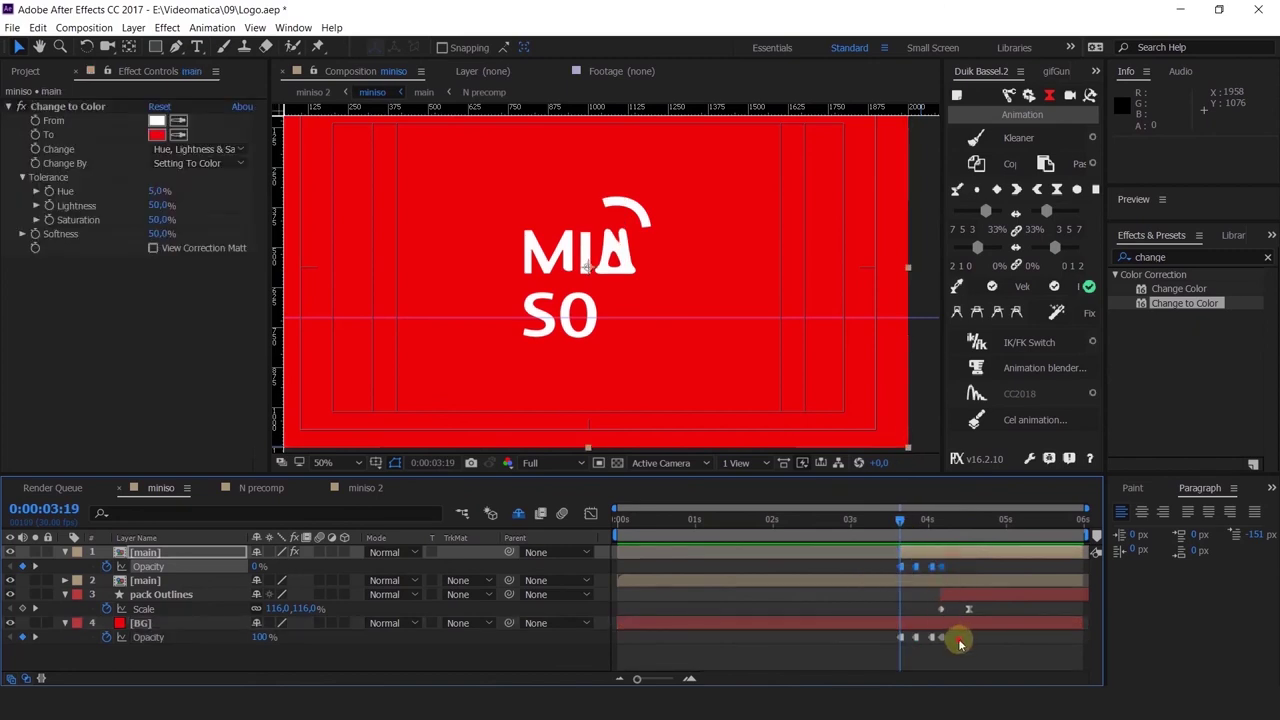
left_click_drag(960, 644, 890, 641)
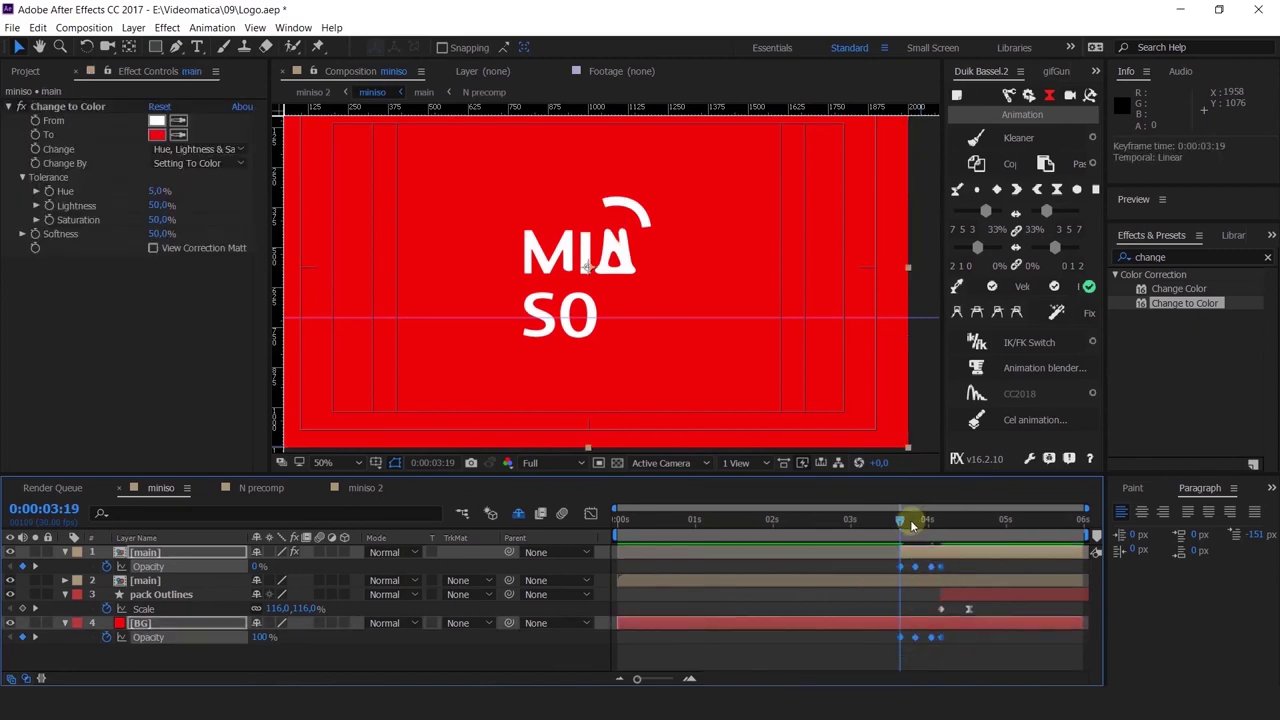
key("space")
mouse_move(909, 524)
left_mouse_down()
mouse_move(898, 526)
mouse_move(917, 531)
left_mouse_up()
key("ctrl+z")
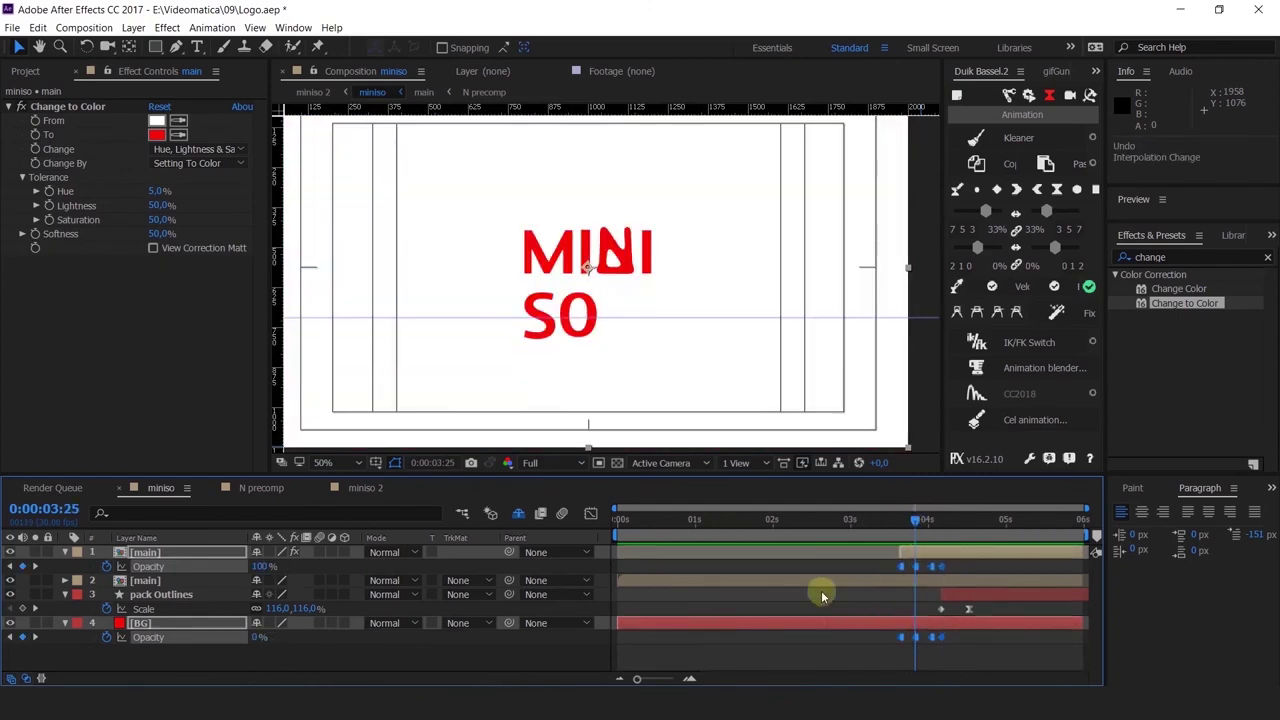
Step: Fit the composition in the viewer and preview the whole miniso animation from the start
left_click(822, 596)
left_click_drag(260, 566, 311, 586)
left_click_drag(877, 521, 503, 491)
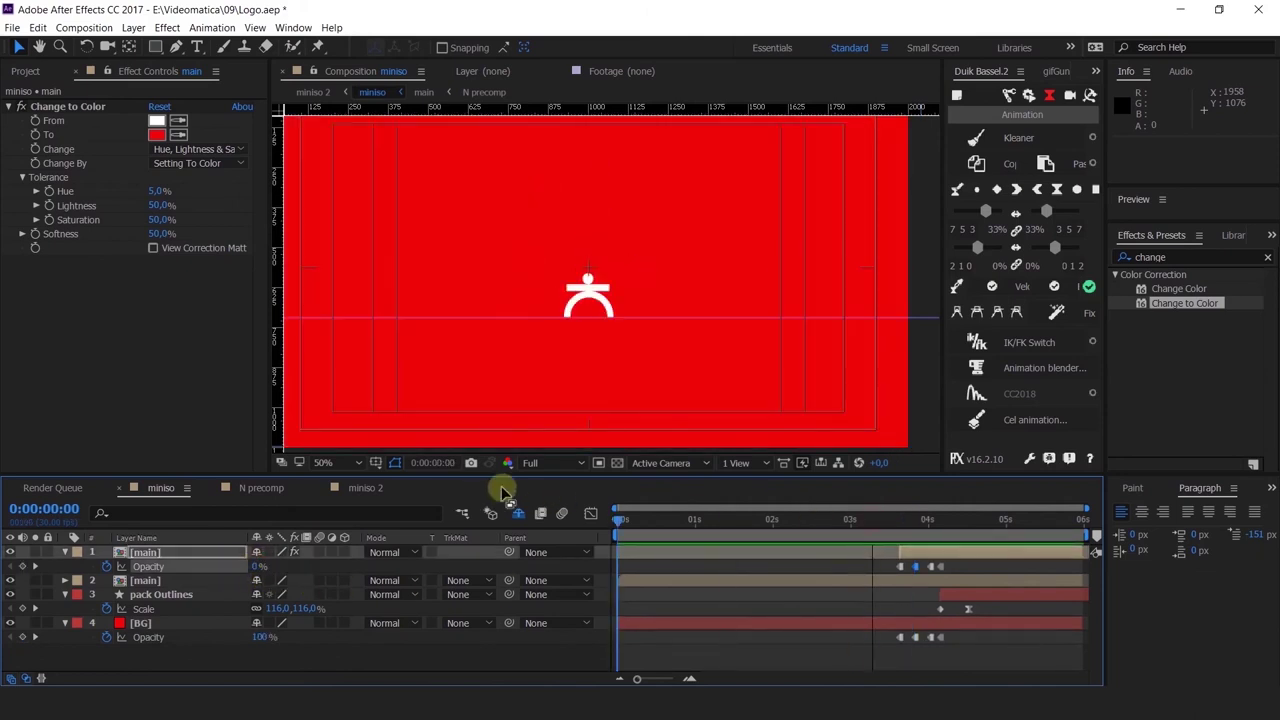
scroll(691, 293, "down", 1)
scroll(582, 288, "up", 2)
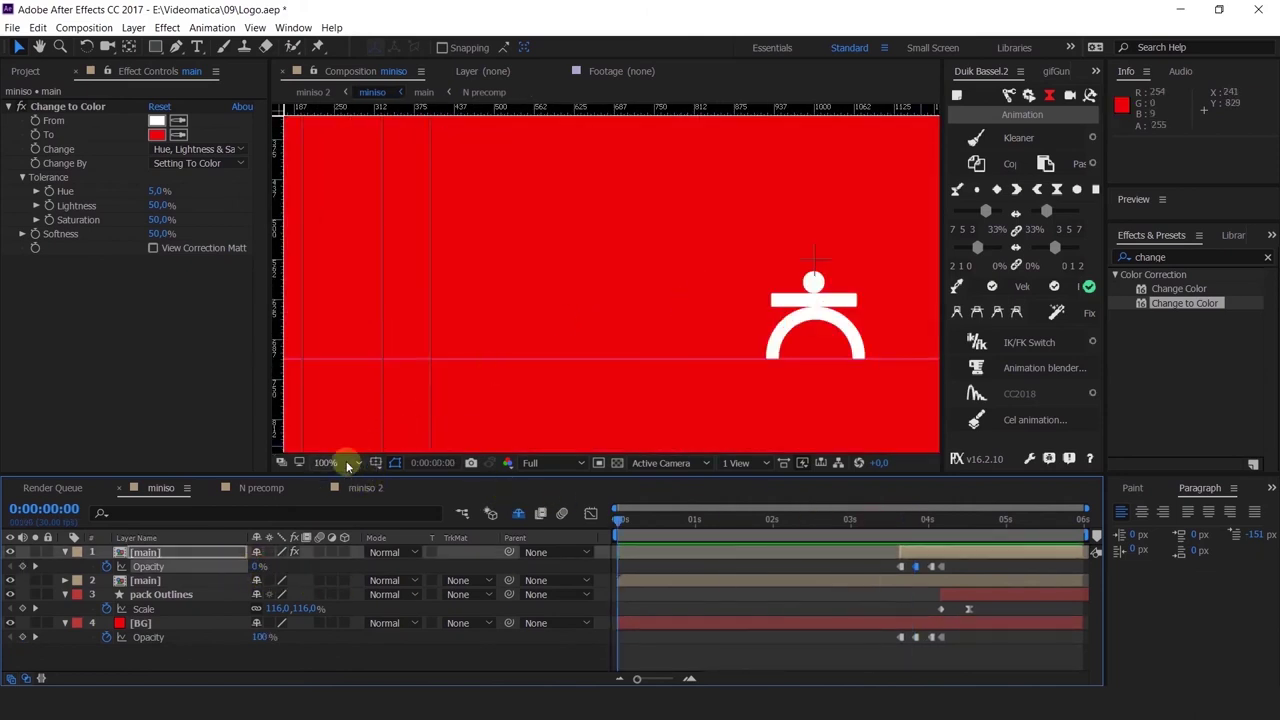
left_click(349, 463)
left_click(371, 185)
key("space")
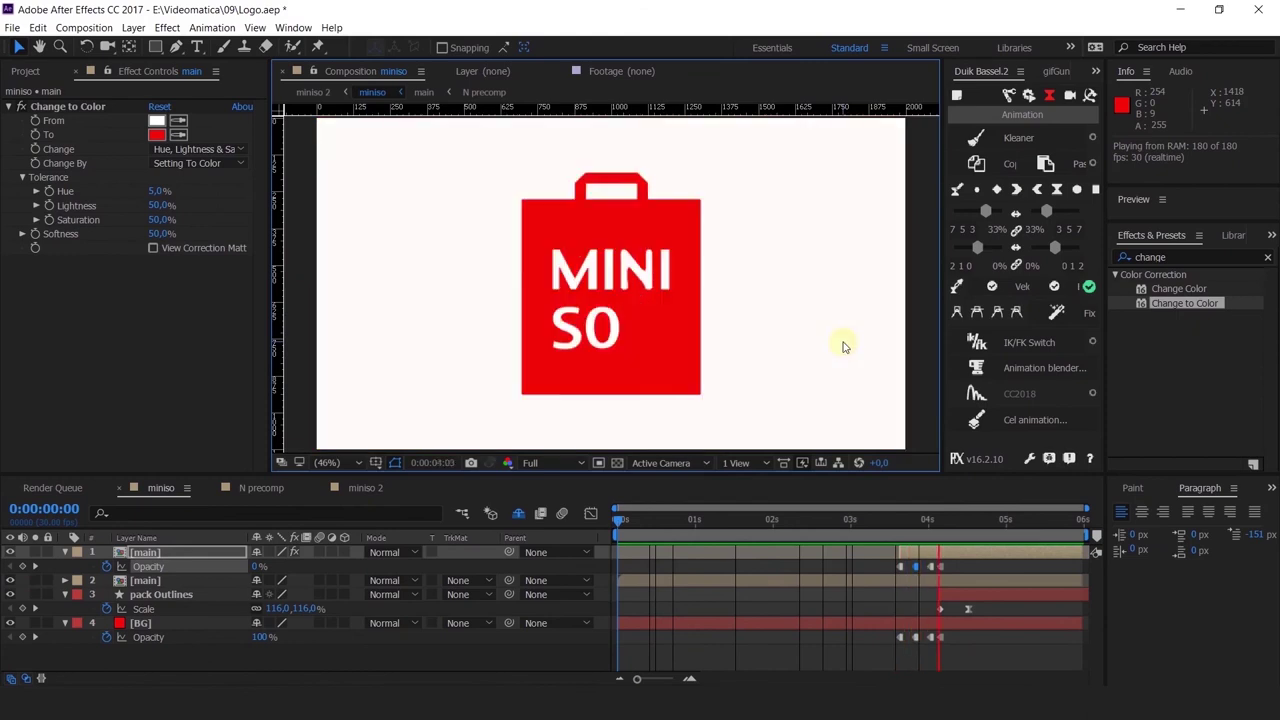
Step: Open the main composition at 0:00:03:25 and look through its layers for the parts of the smiling face
left_click(913, 524)
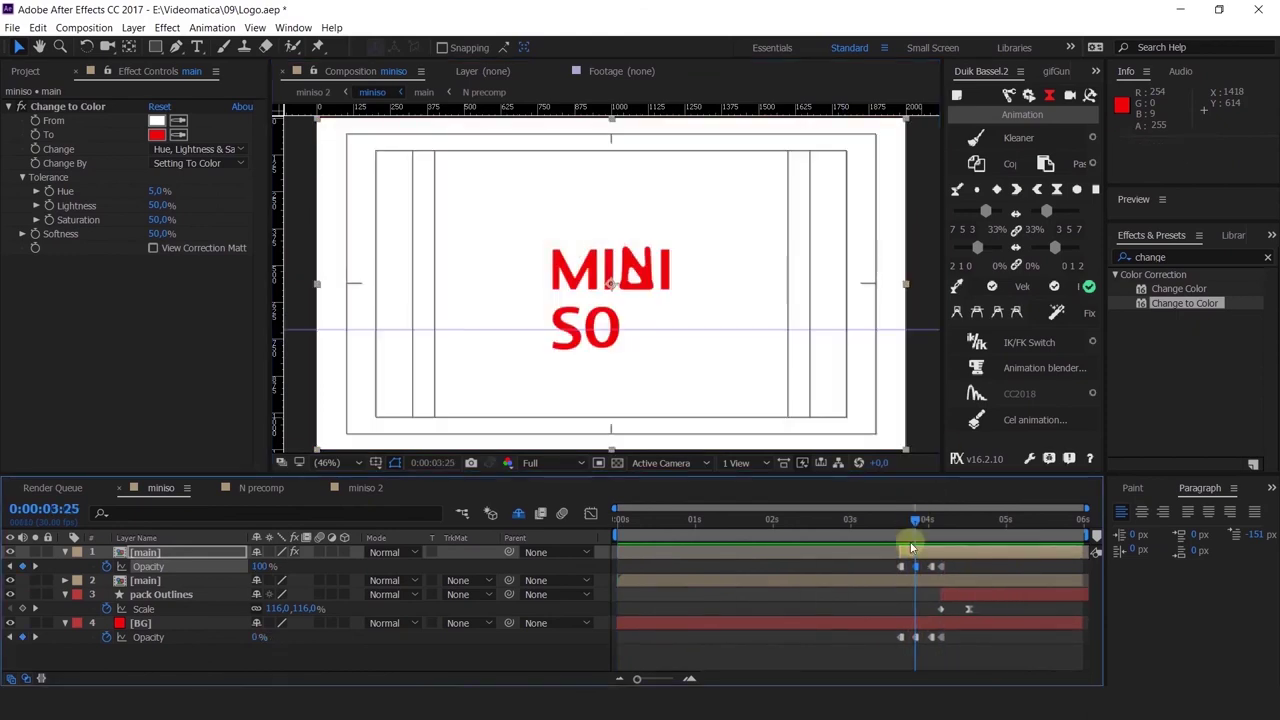
double_click(886, 582)
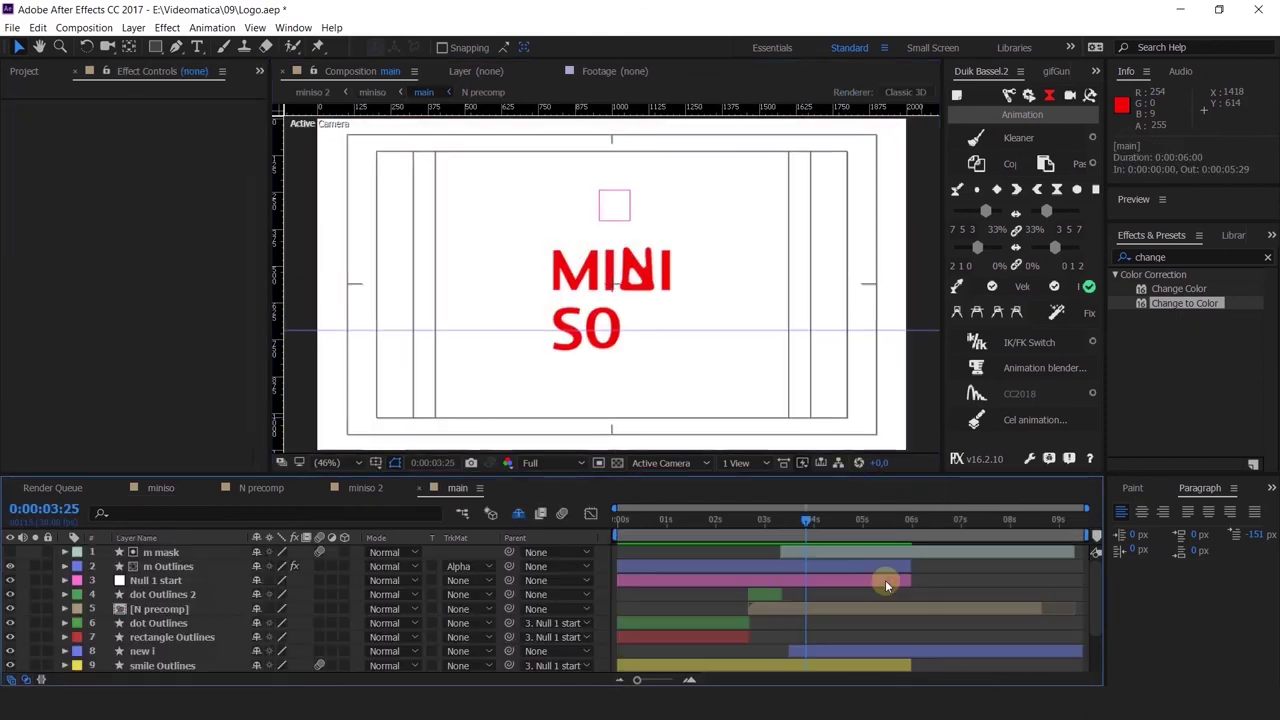
scroll(172, 611, "down", 2)
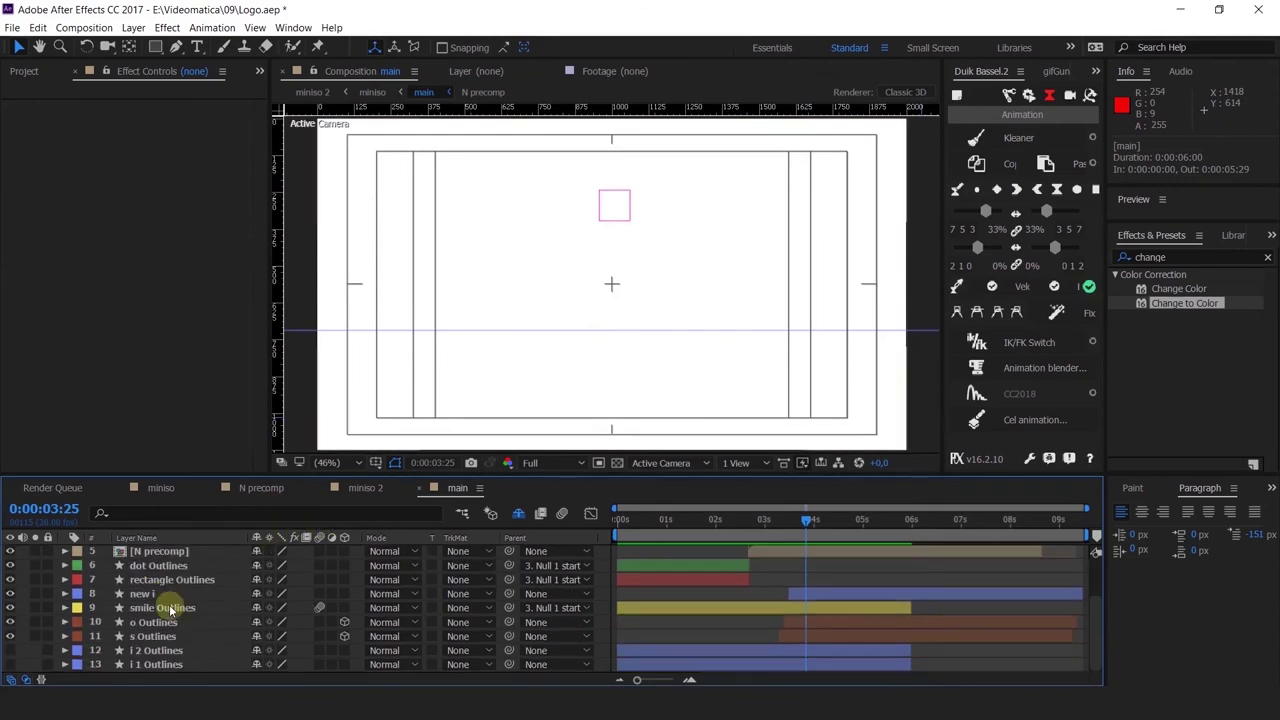
left_click(463, 516)
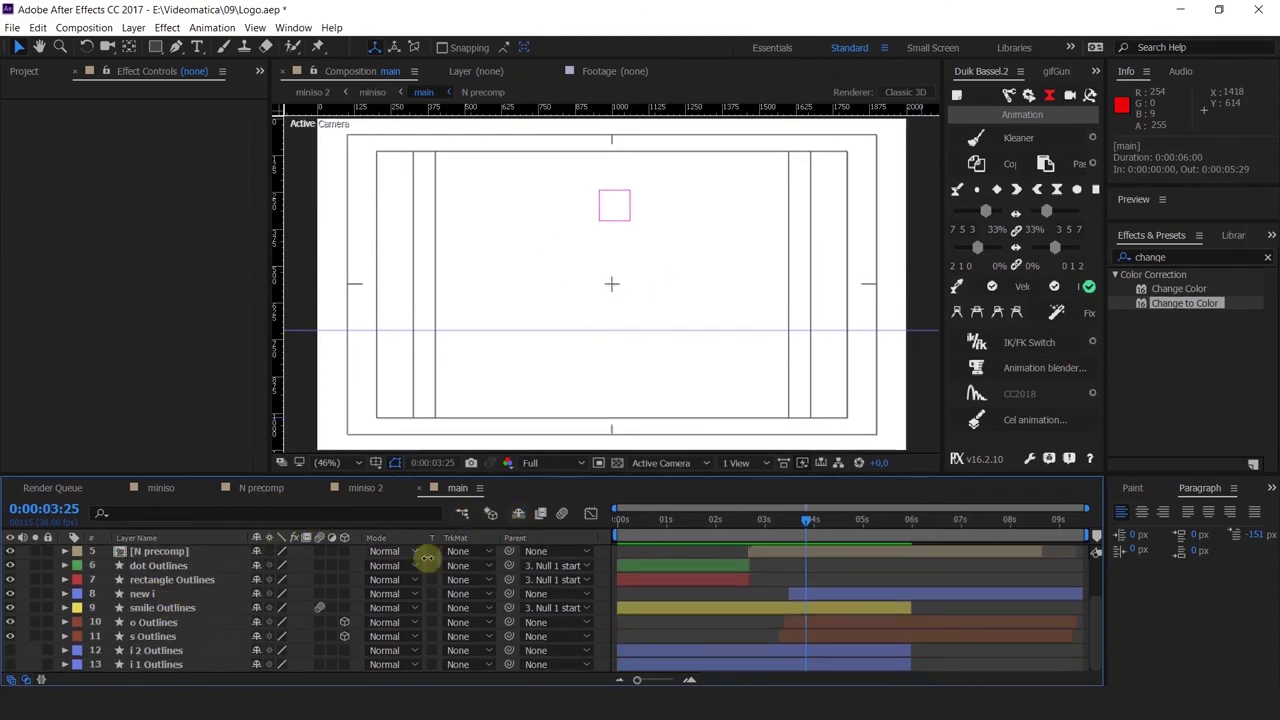
scroll(175, 641, "up", 2)
scroll(175, 641, "down", 2)
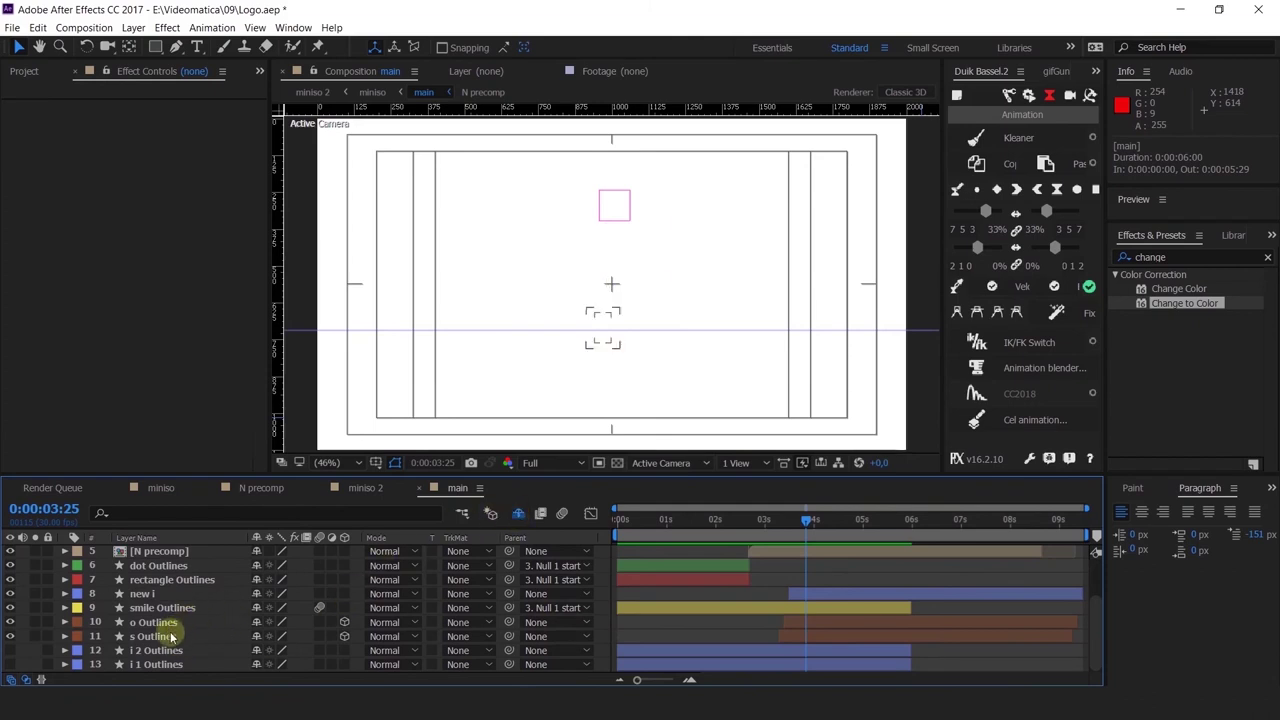
scroll(178, 621, "up", 2)
scroll(178, 621, "down", 2)
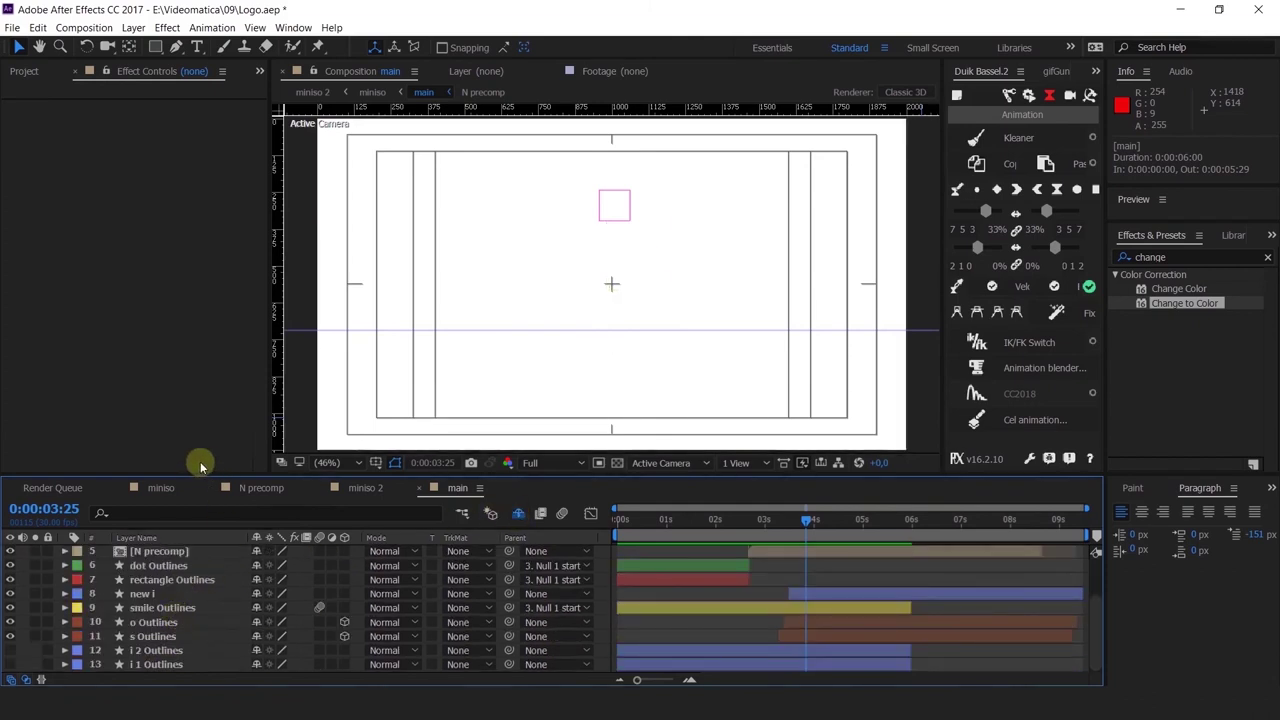
Step: Reveal the hidden shy layers in the miniso composition and copy the dot, rectangle and smile layers
left_click(158, 487)
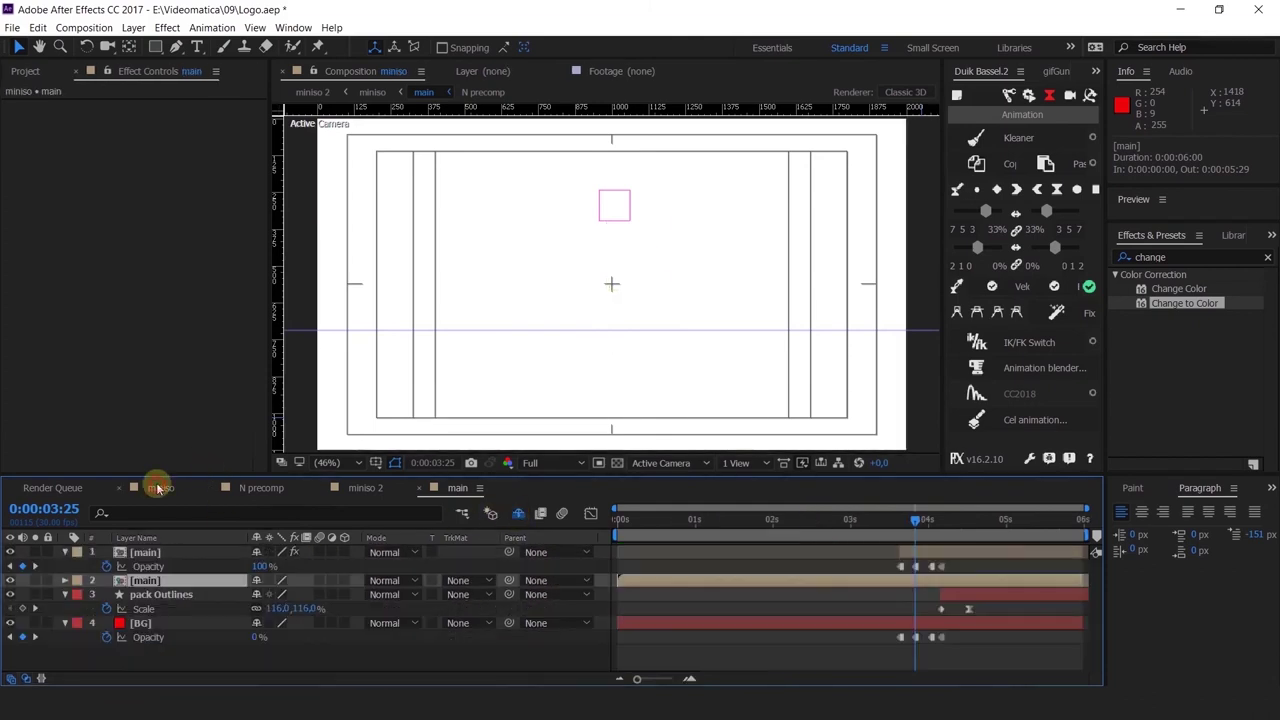
left_click(517, 519)
scroll(150, 625, "down", 3)
scroll(155, 630, "up", 1)
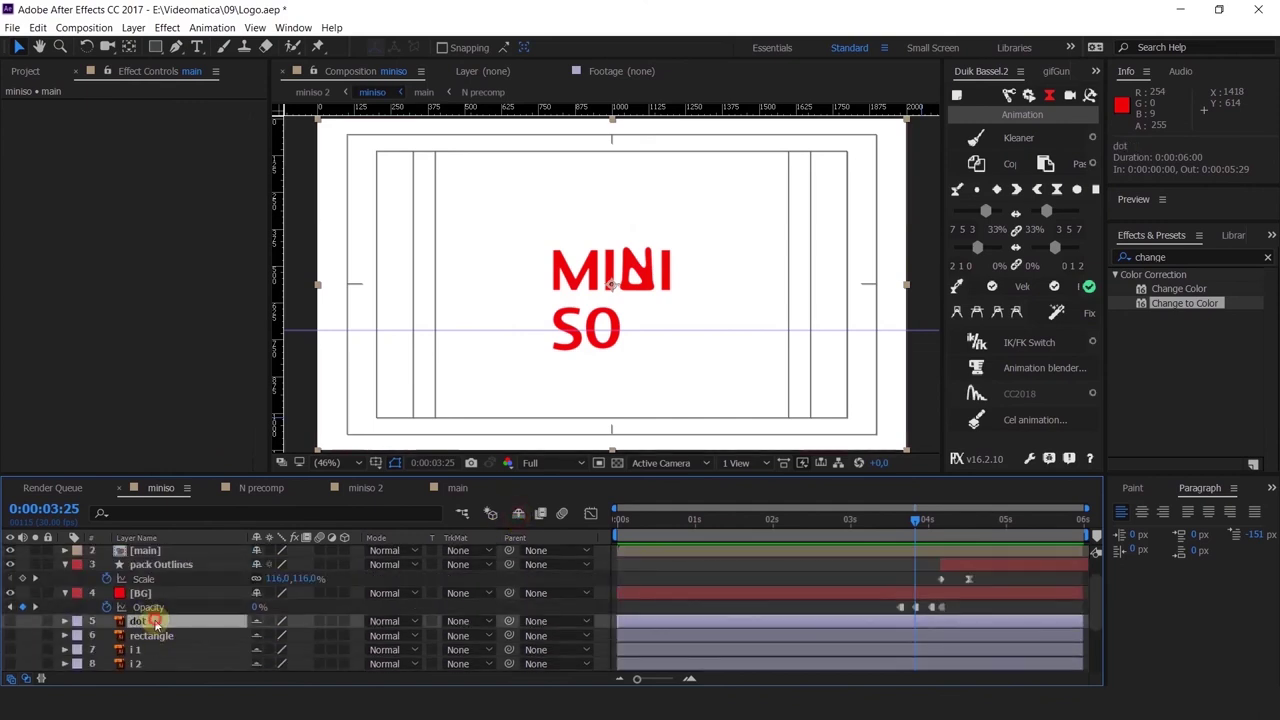
left_click(157, 651, "shift")
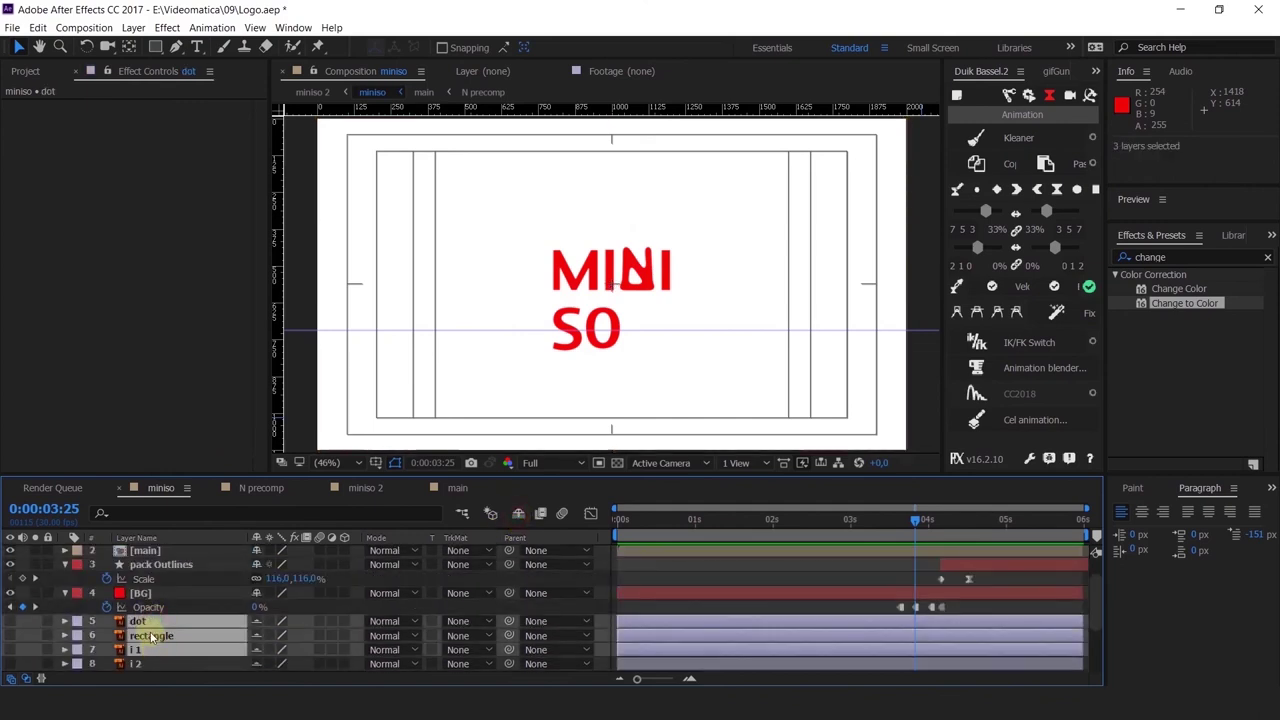
left_click(148, 650, "ctrl")
scroll(153, 656, "down", 2)
left_click(148, 637, "ctrl")
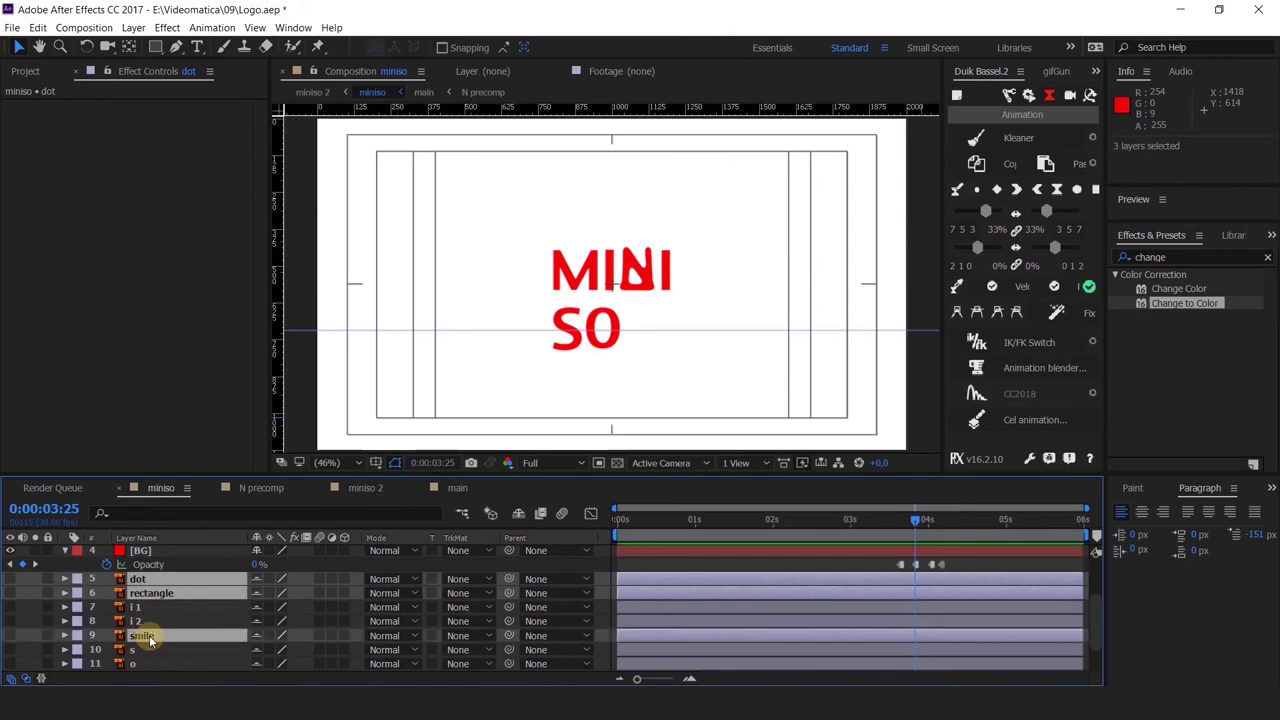
key("ctrl+c")
Step: Paste the dot, rectangle and smile layers into the main composition, reveal its shy layers, and make the pasted ones visible
left_click(261, 487)
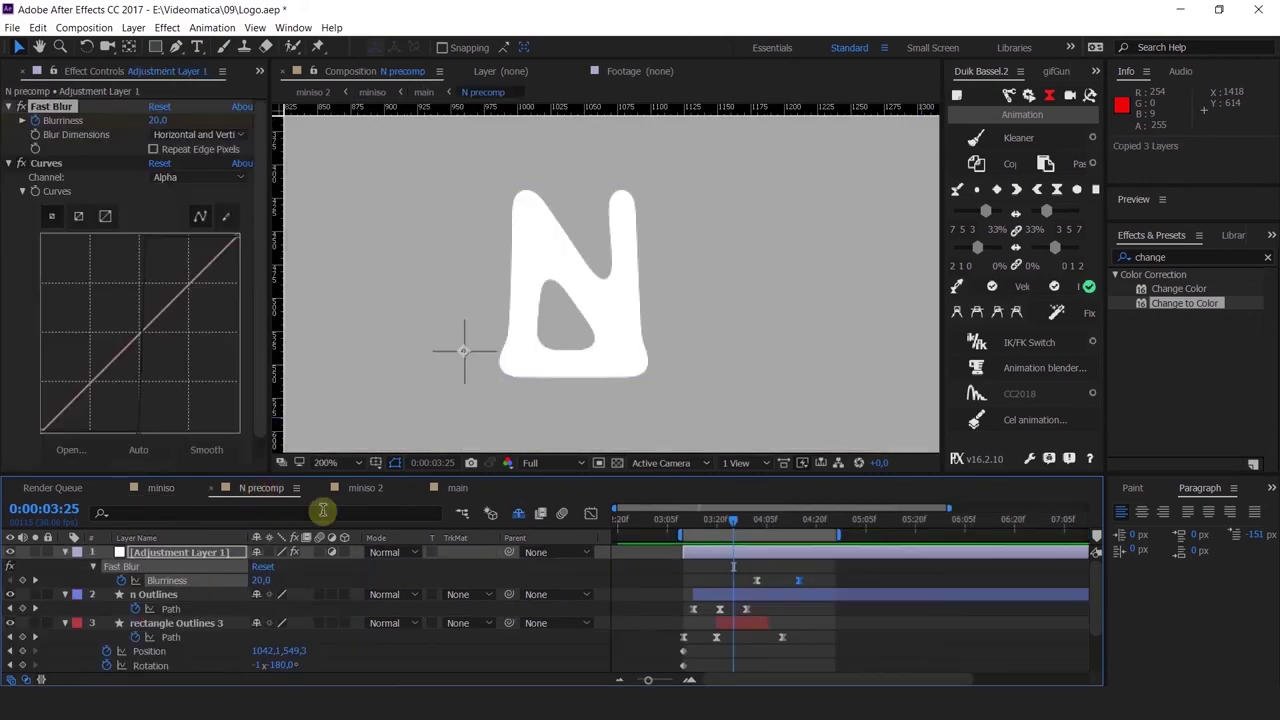
left_click(370, 488)
left_click(459, 488)
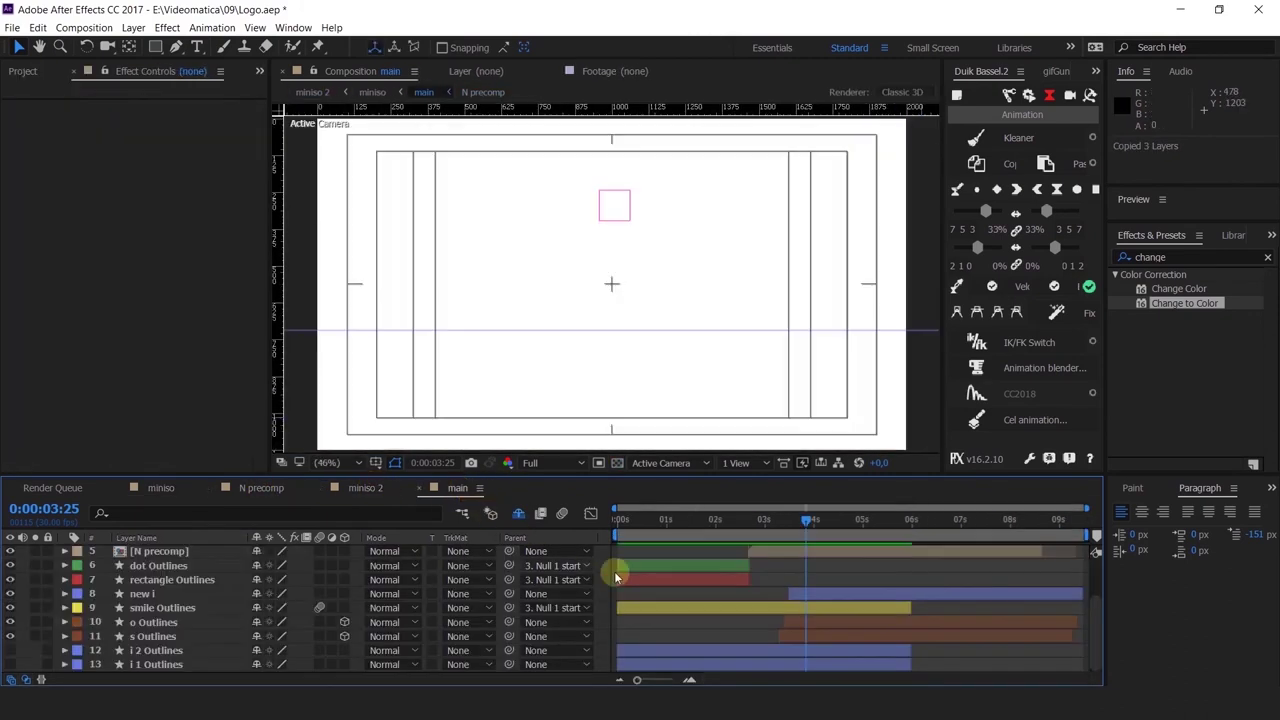
left_click(160, 488)
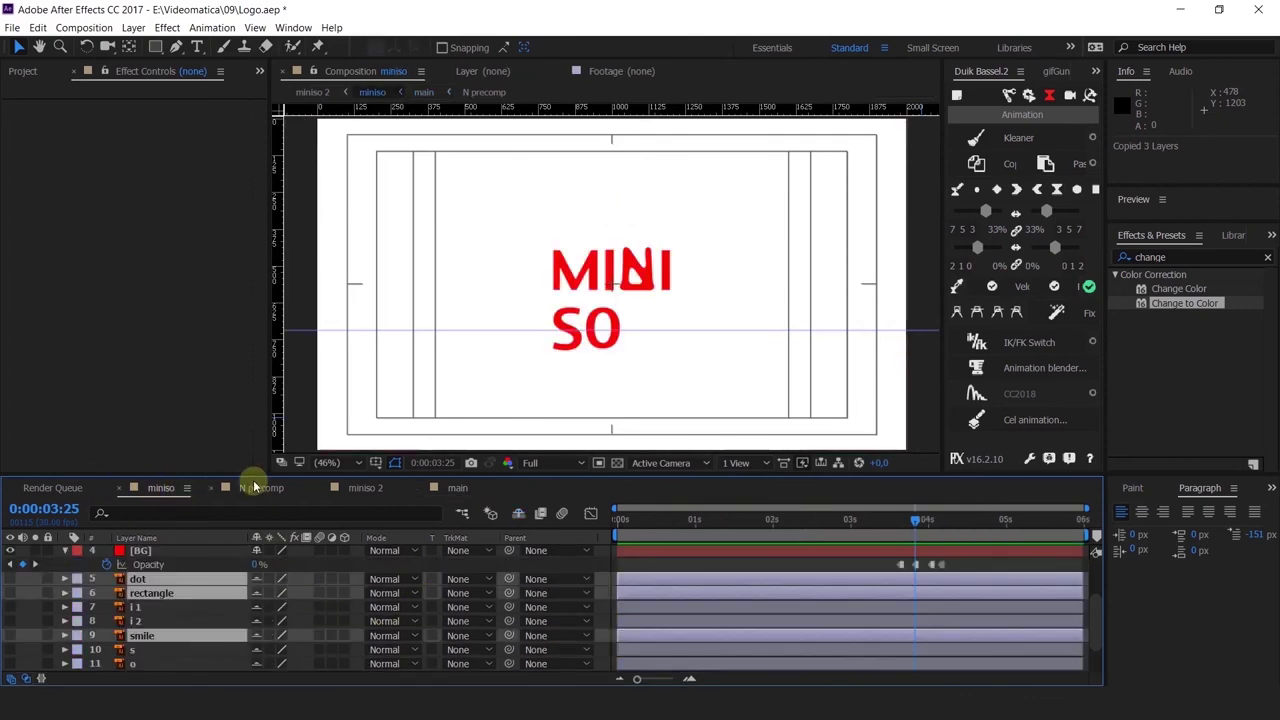
left_click(460, 488)
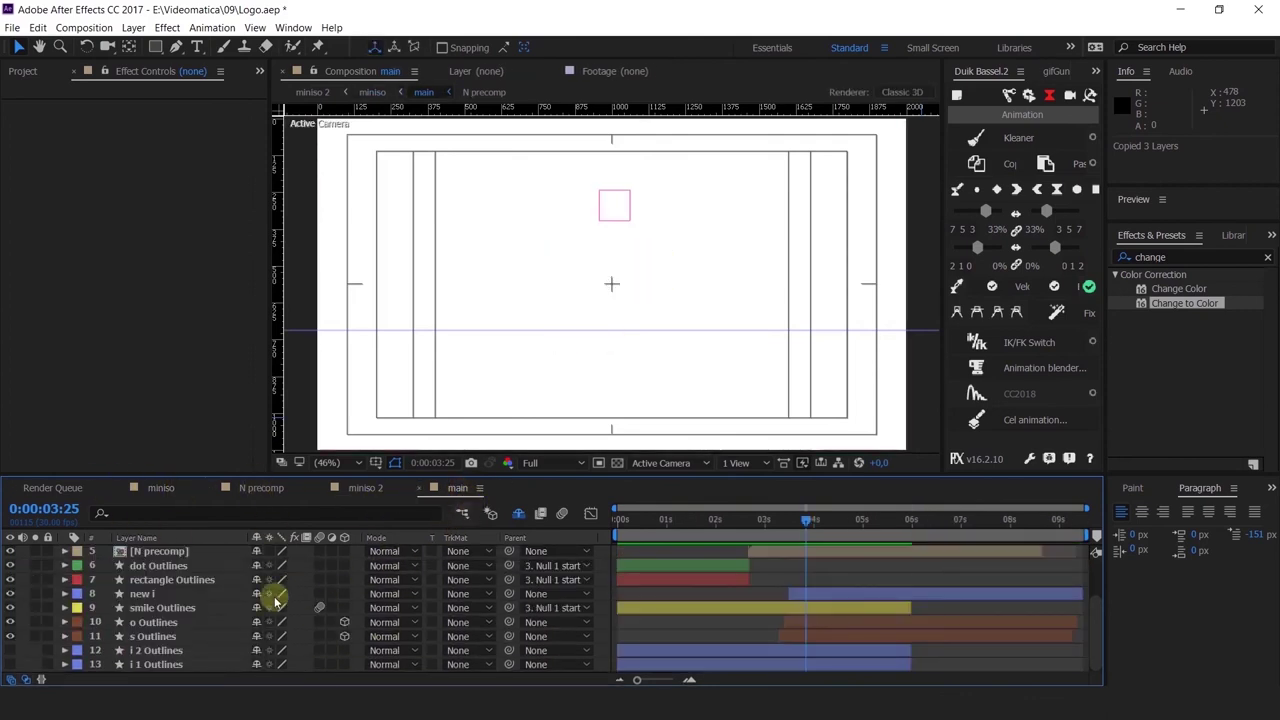
left_click(717, 571)
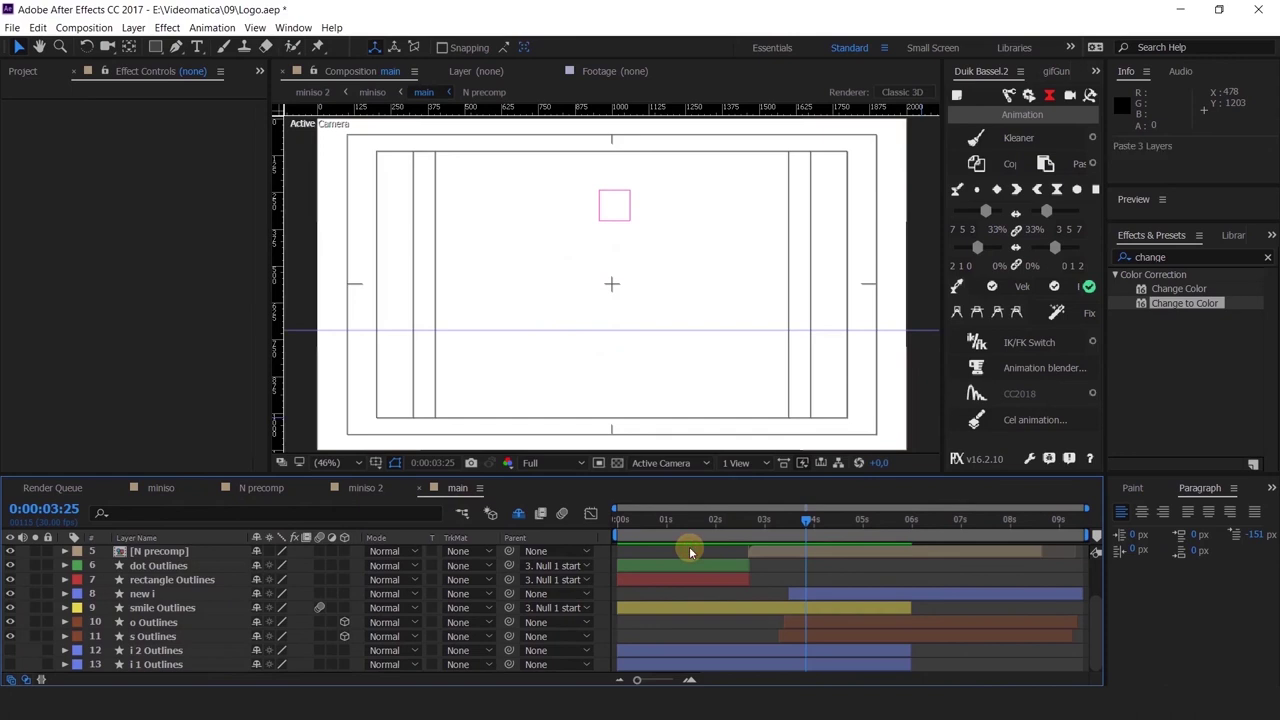
key("ctrl+v")
scroll(167, 627, "up", 2)
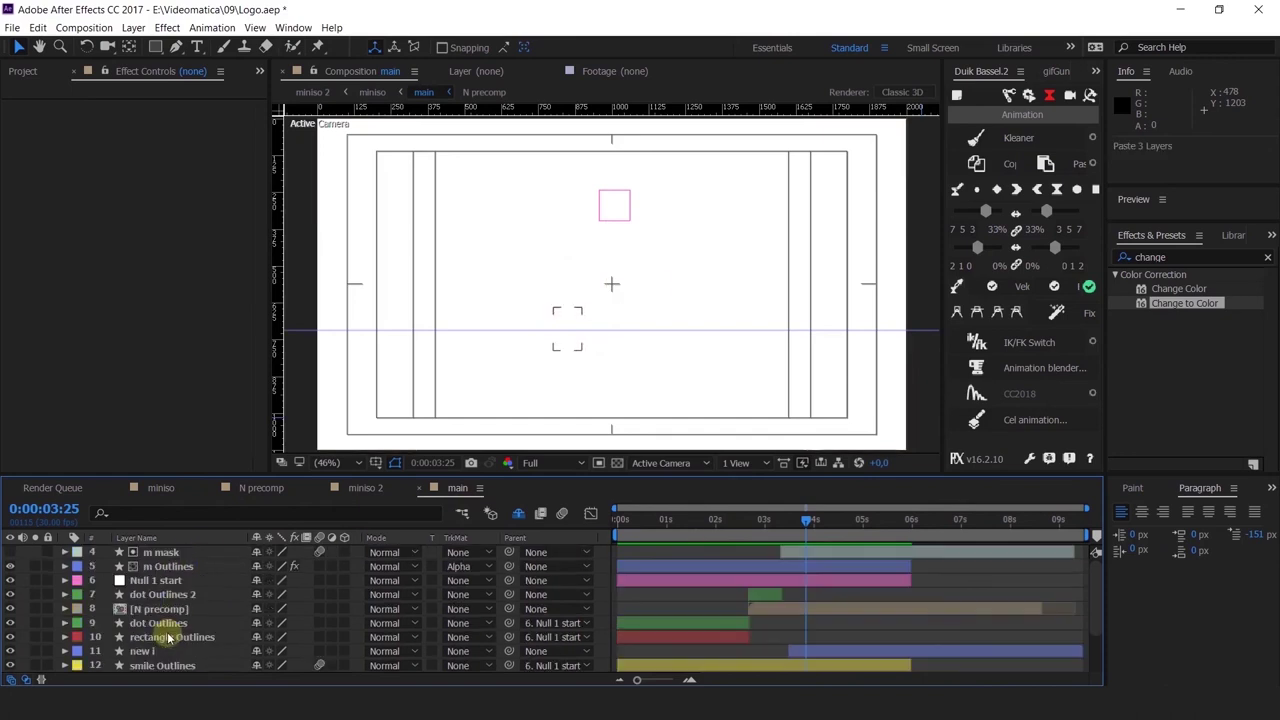
scroll(257, 580, "down", 2)
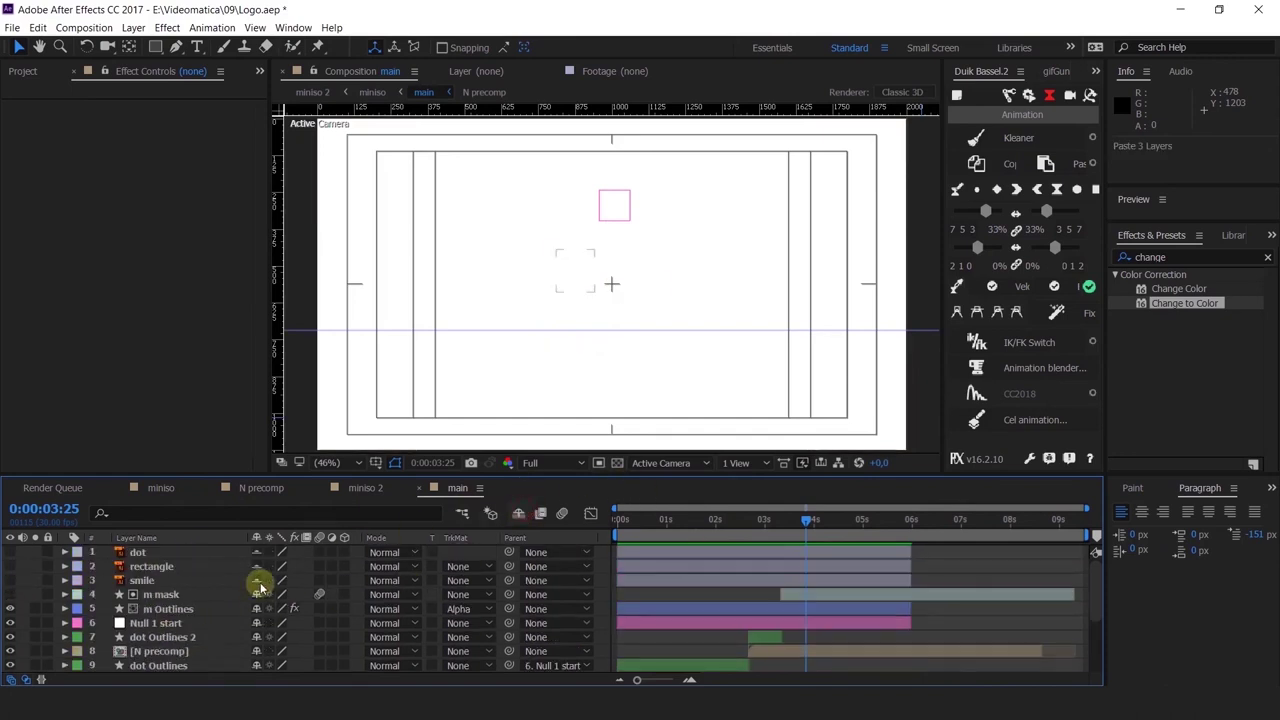
scroll(200, 600, "up", 4)
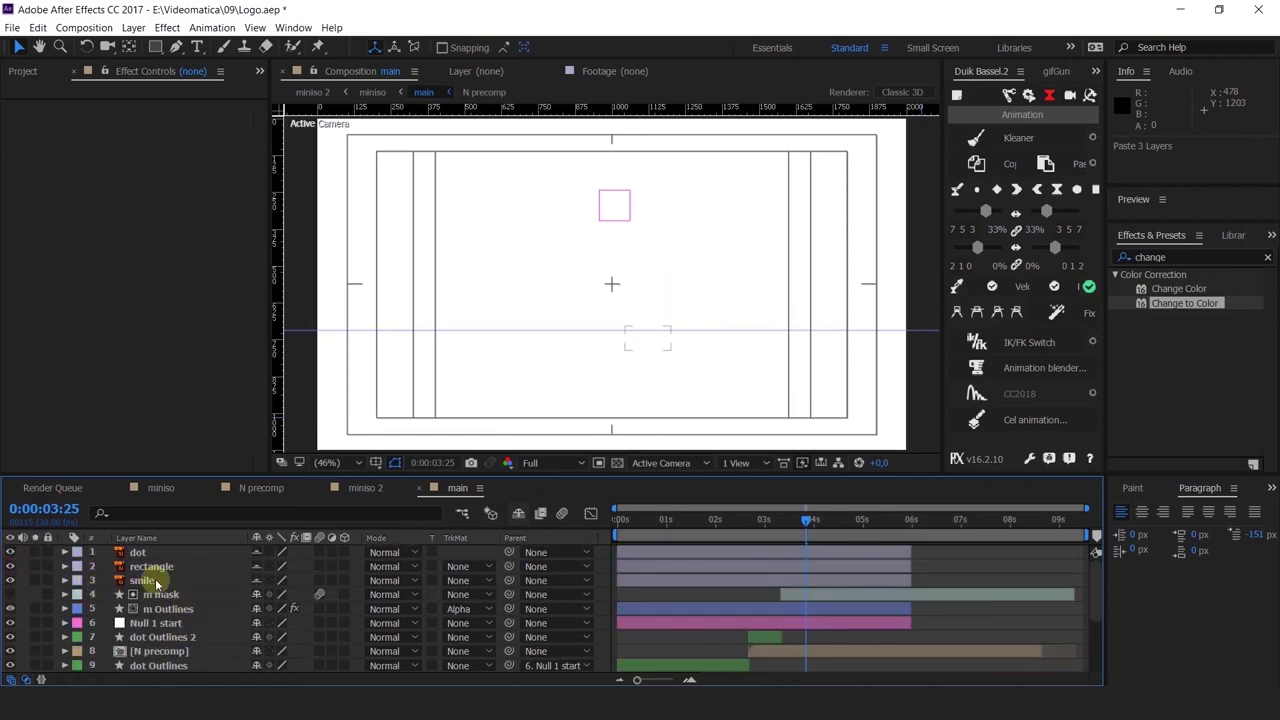
Step: Start the dot, rectangle and smile layers at 0:00:03:13 in main, with the transparency grid shown
left_click(157, 583)
left_click(163, 555, "shift")
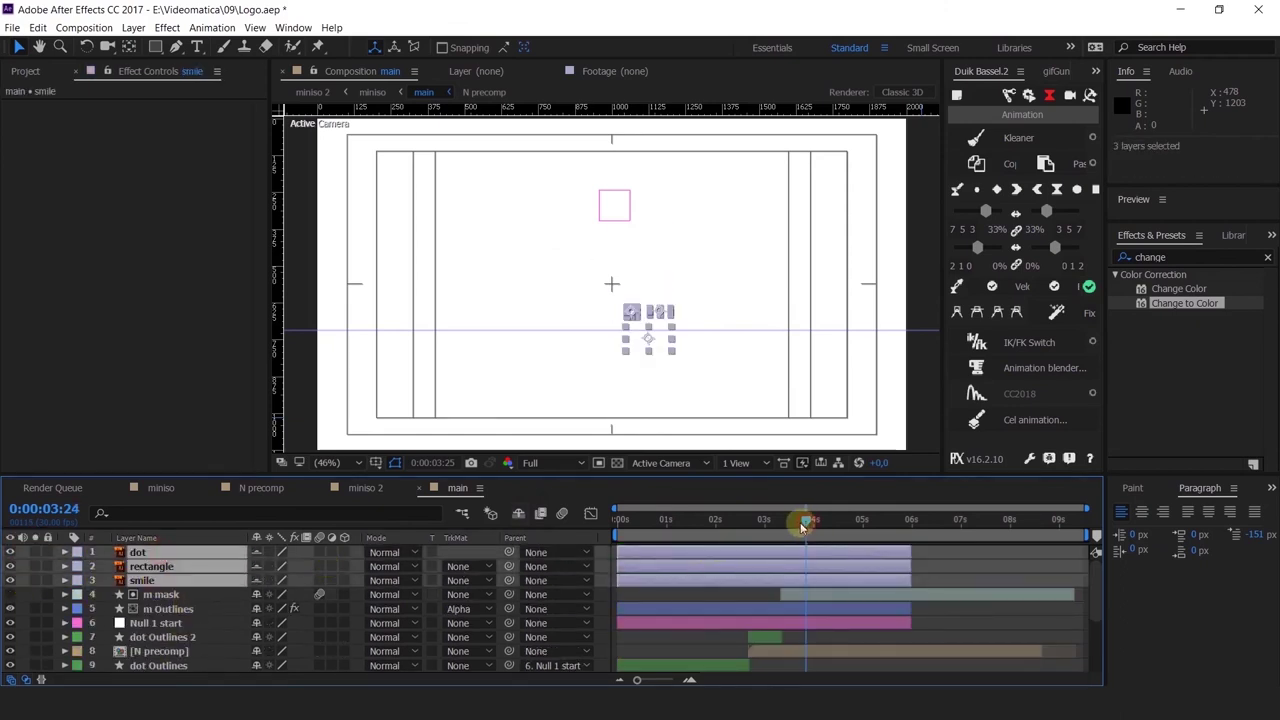
mouse_move(803, 527)
left_mouse_down()
mouse_move(792, 522)
mouse_move(829, 531)
mouse_move(814, 526)
mouse_move(785, 549)
mouse_move(771, 523)
mouse_move(787, 529)
left_mouse_up()
left_click(617, 462)
key("bracketleft")
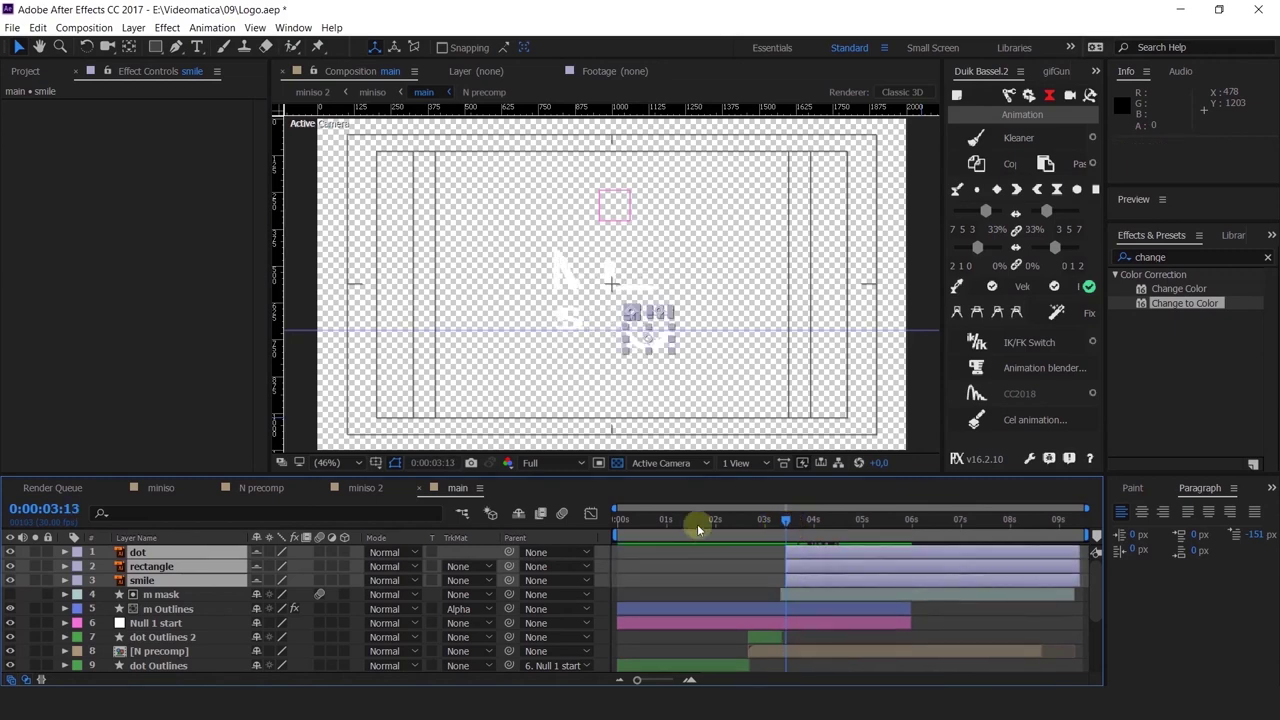
Step: Check the face against the flicker in miniso, and move the dot, rectangle and smile layers in main to start at 0:00:03:25
left_click(160, 488)
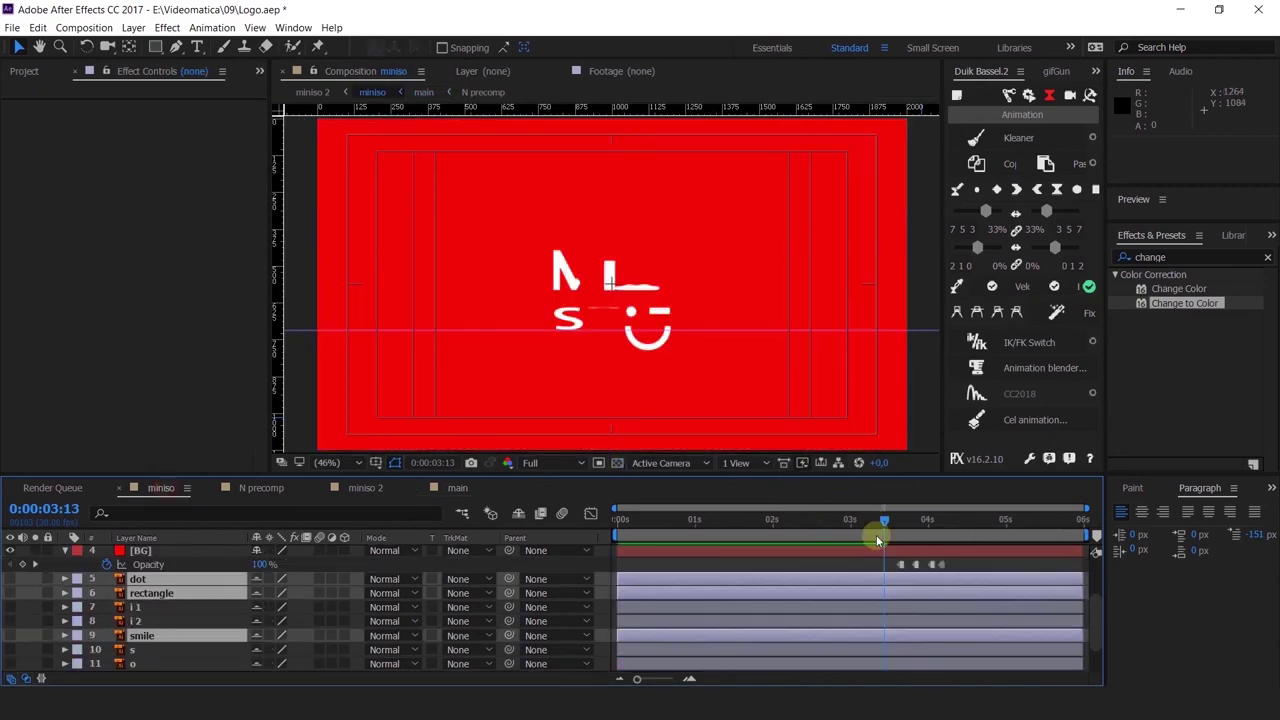
left_click_drag(891, 517, 915, 535)
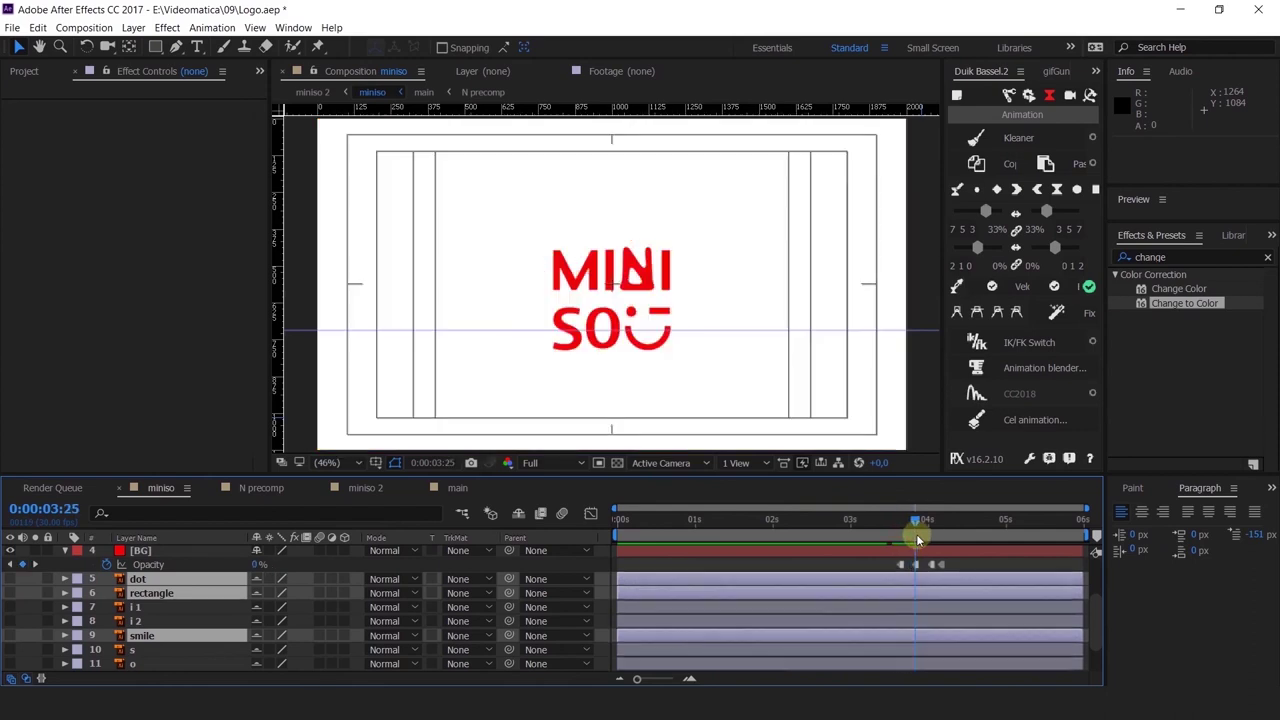
key("equal")
key("equal")
scroll(916, 571, "up", 1)
scroll(918, 600, "up", 1)
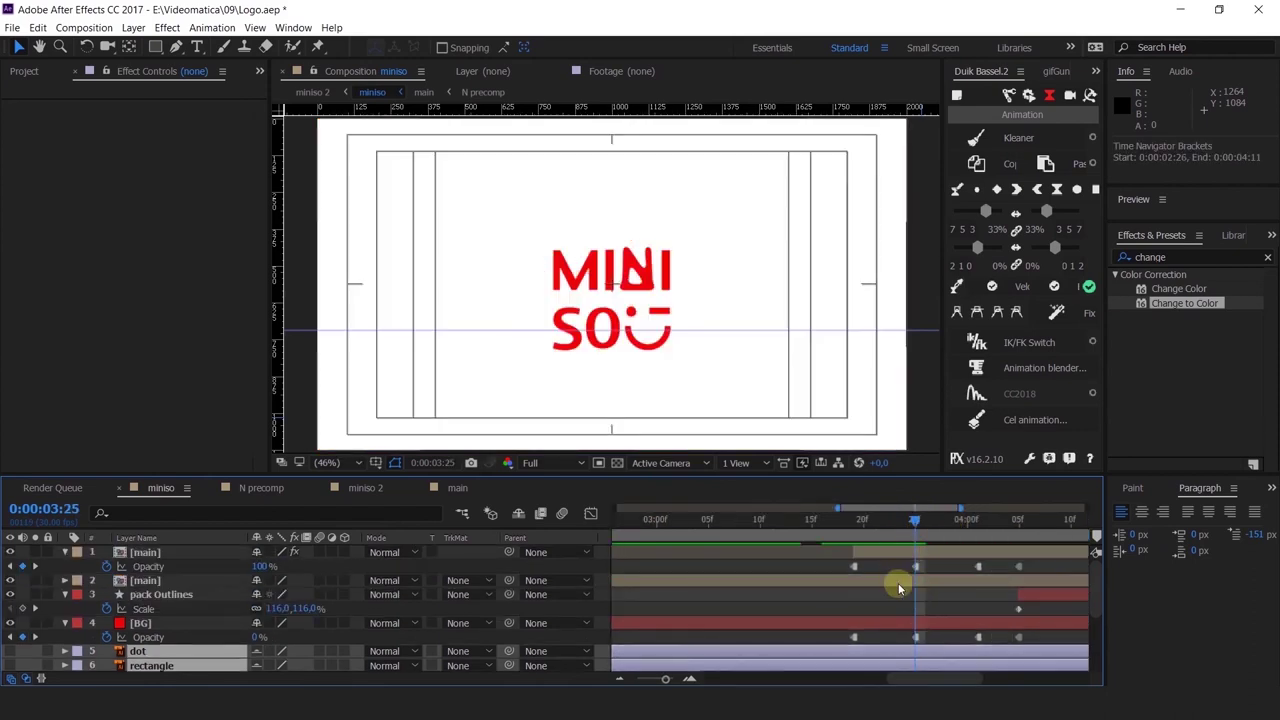
double_click(898, 583)
key("=")
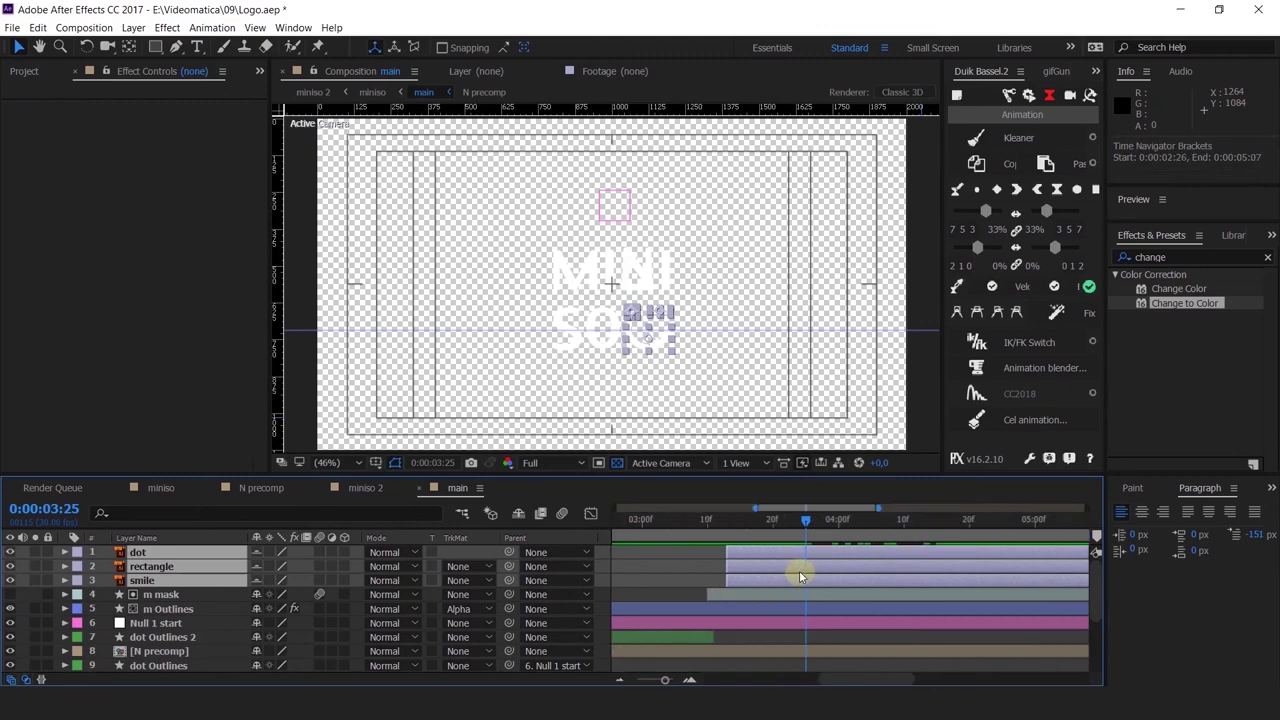
left_click_drag(800, 574, 876, 576)
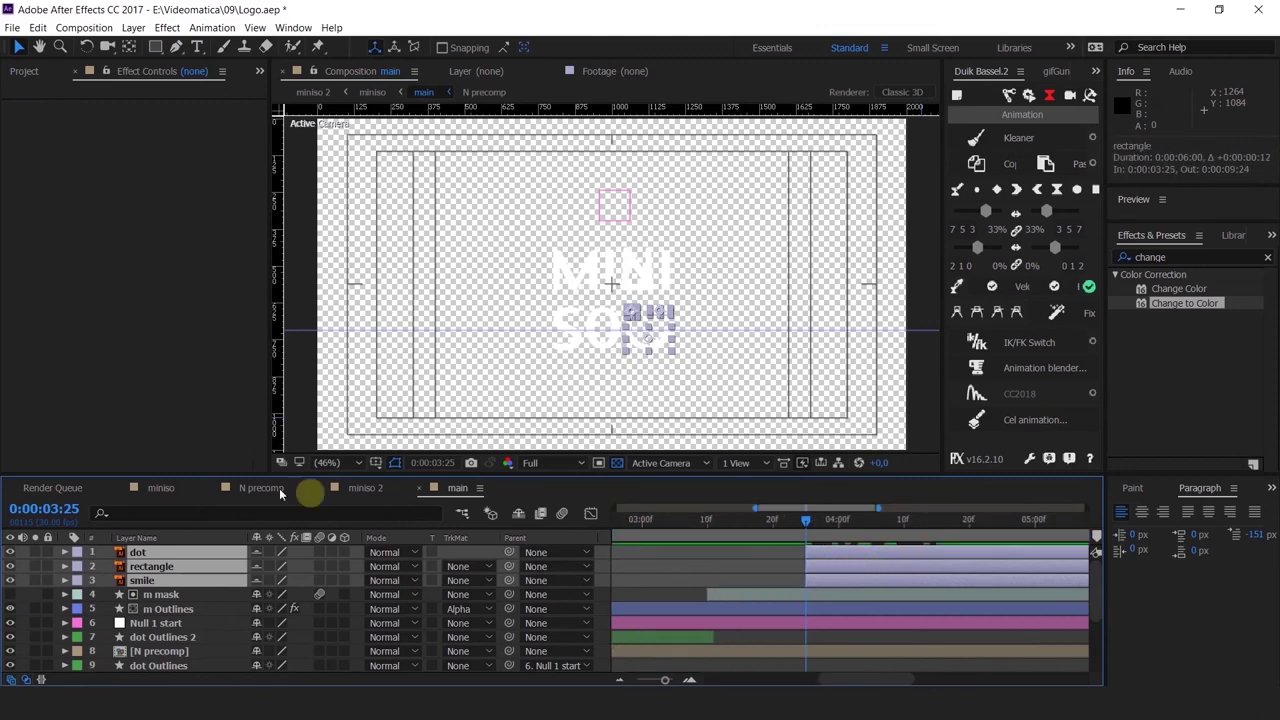
Step: Preview the flicker with the smiling face in miniso and scrub to the keyframes at 0:00:04:01
left_click(160, 488)
left_click_drag(829, 520, 800, 524)
left_click(912, 520)
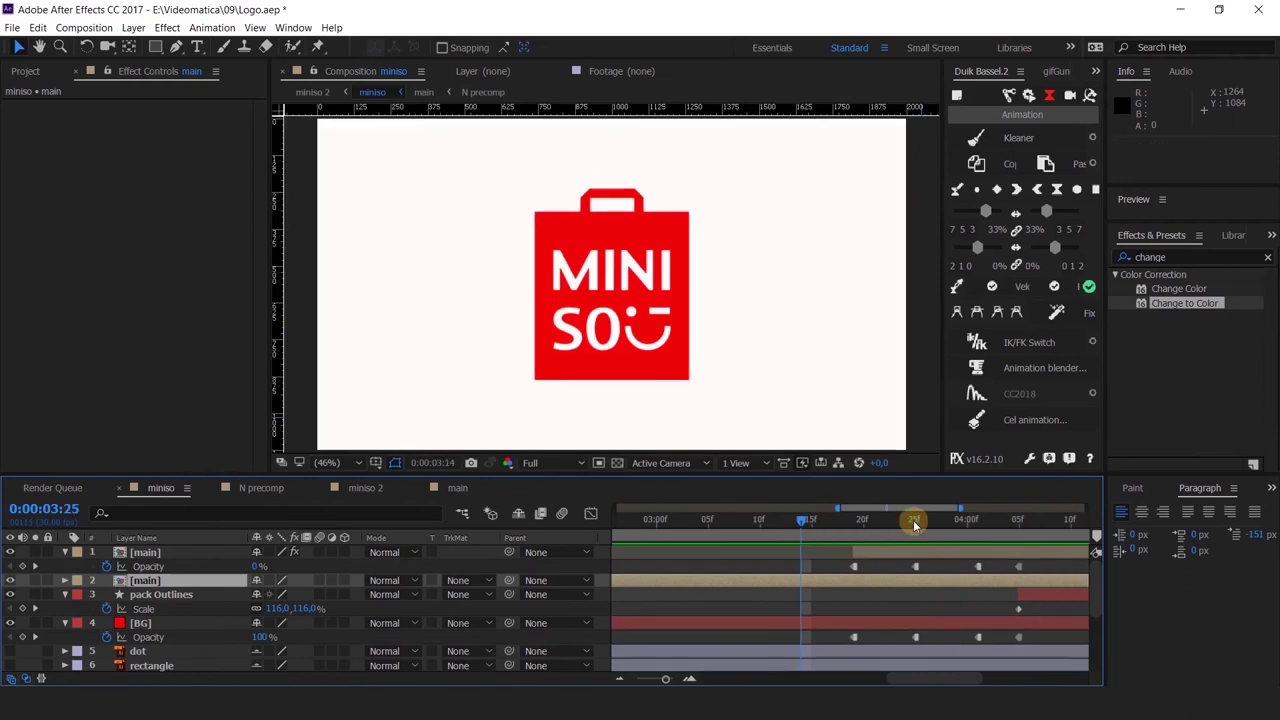
left_click_drag(914, 522, 977, 522)
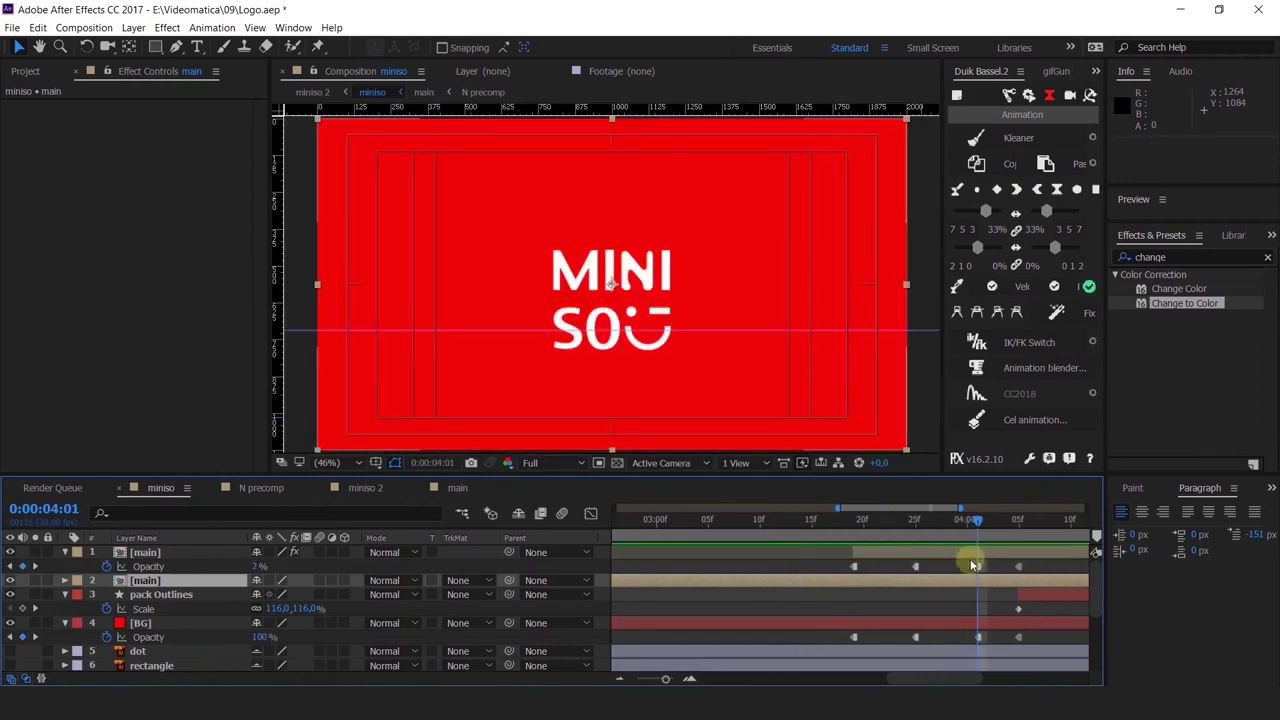
Step: In the main composition, stagger the face by starting the dot layer at 0:00:04:01 and the rectangle layer at 0:00:04:09
left_click(963, 552)
double_click(963, 552)
left_click(842, 568)
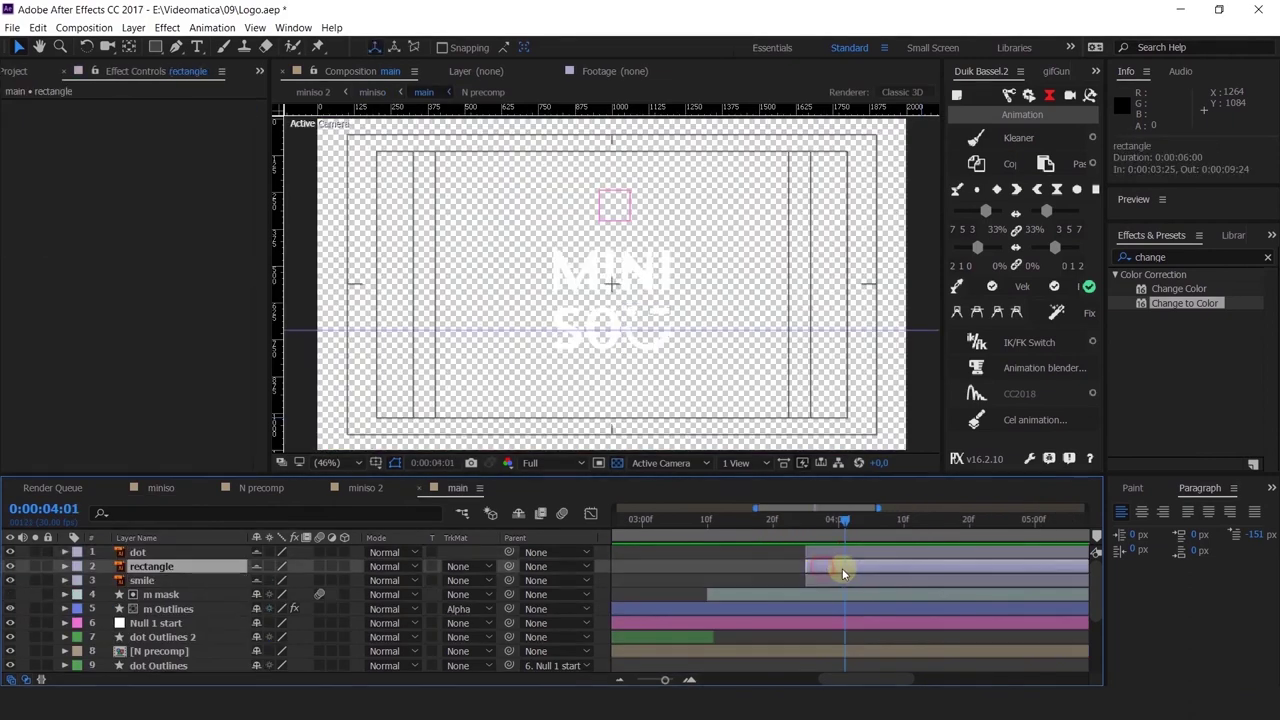
key("ctrl+z")
left_click_drag(834, 556, 937, 565)
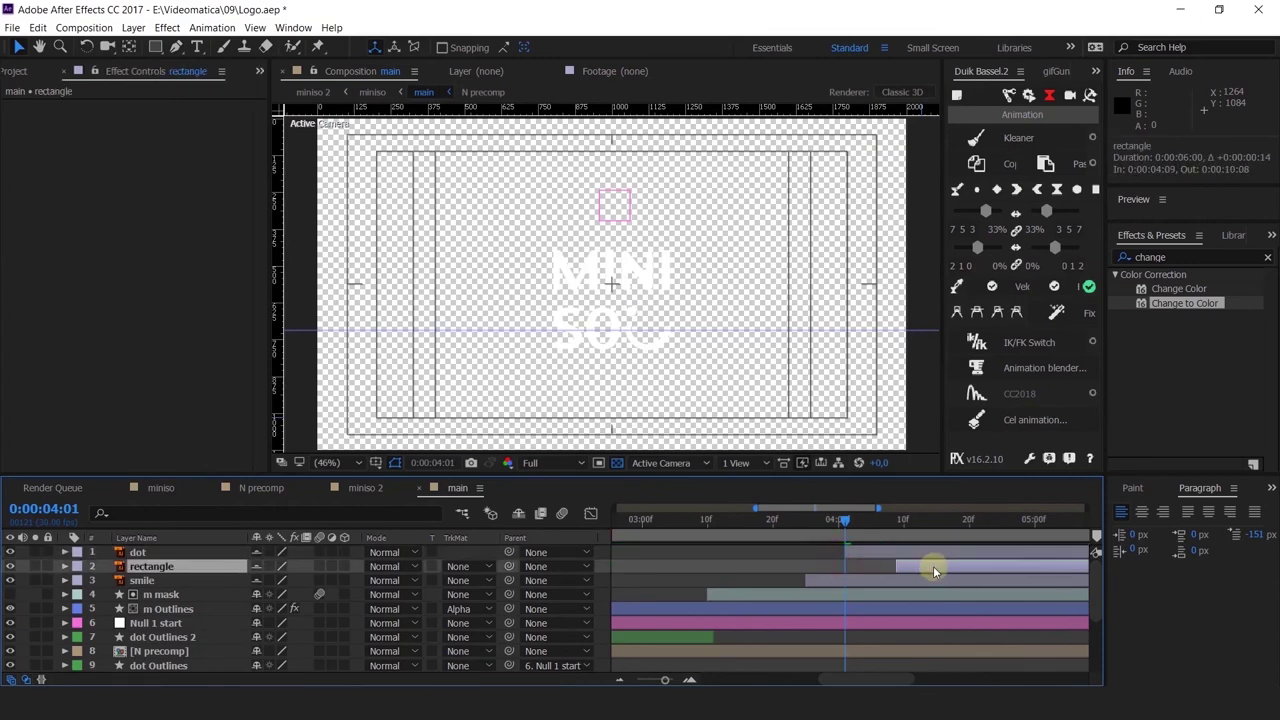
Step: Check the staggered face against the flicker in miniso and move the rectangle layer in main to start at 0:00:04:05
left_click_drag(832, 527, 864, 549)
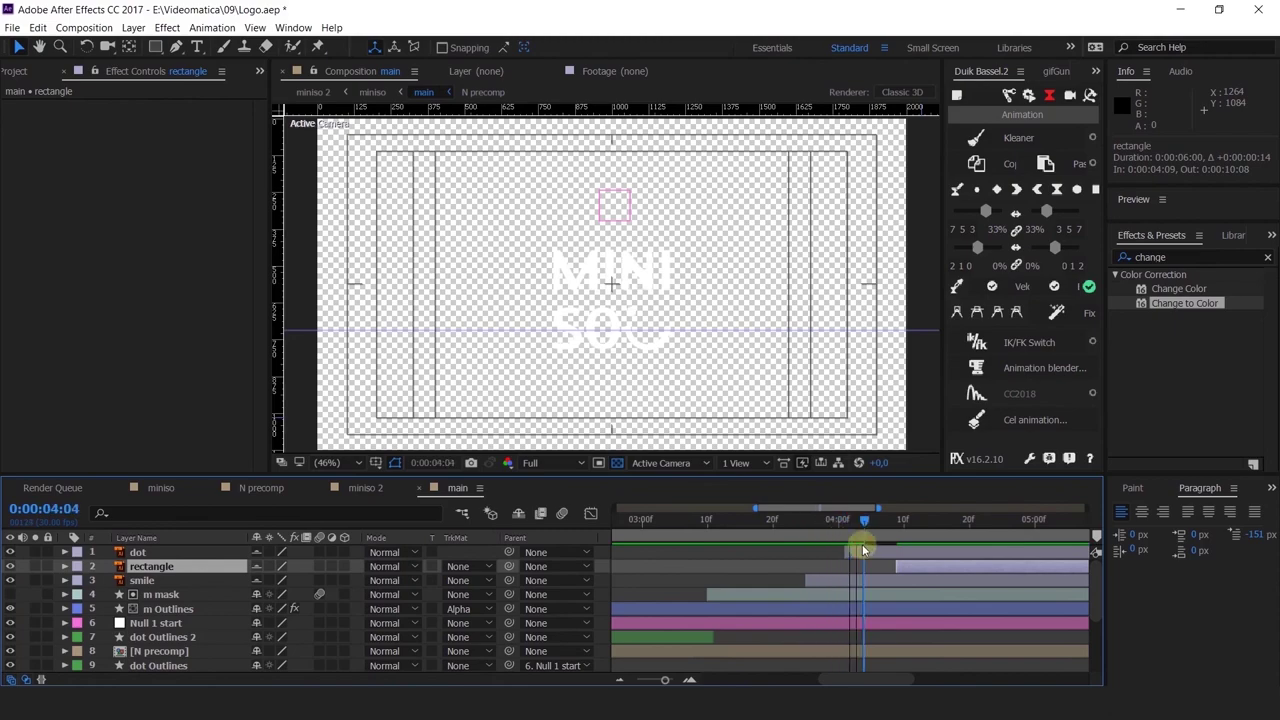
left_click(262, 488)
left_click(162, 488)
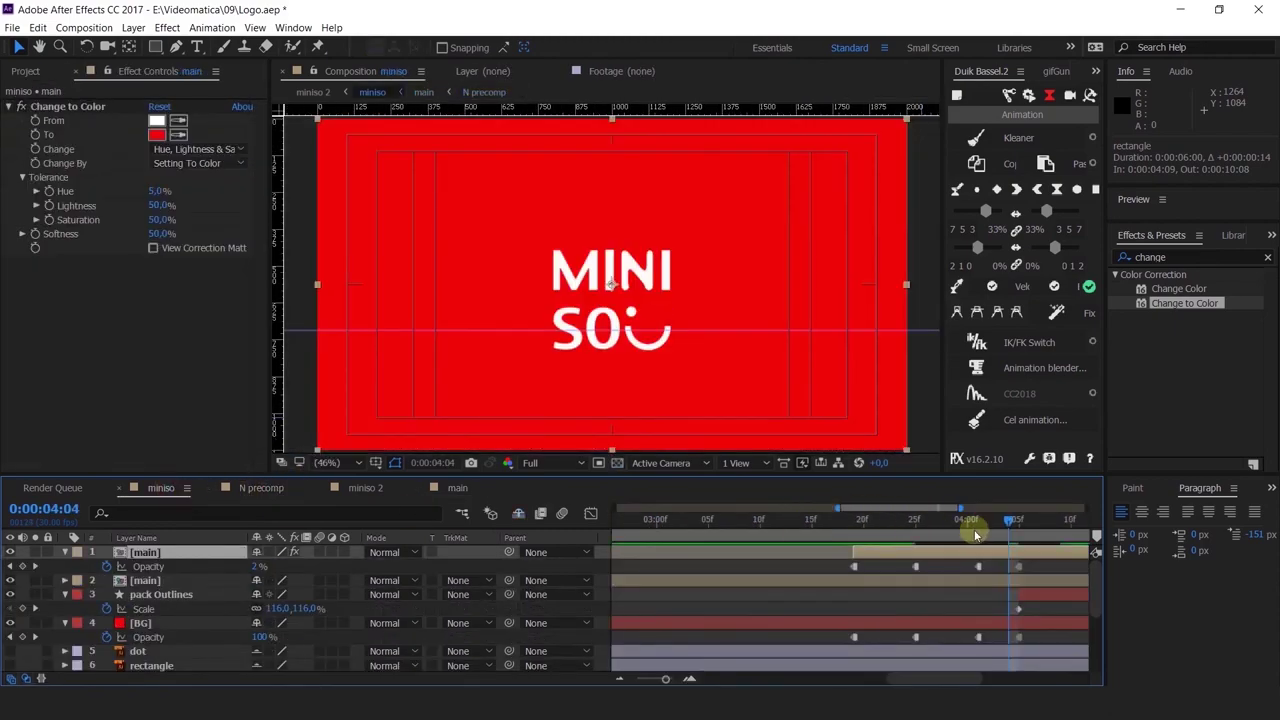
left_click_drag(978, 533, 1018, 555)
double_click(1018, 555)
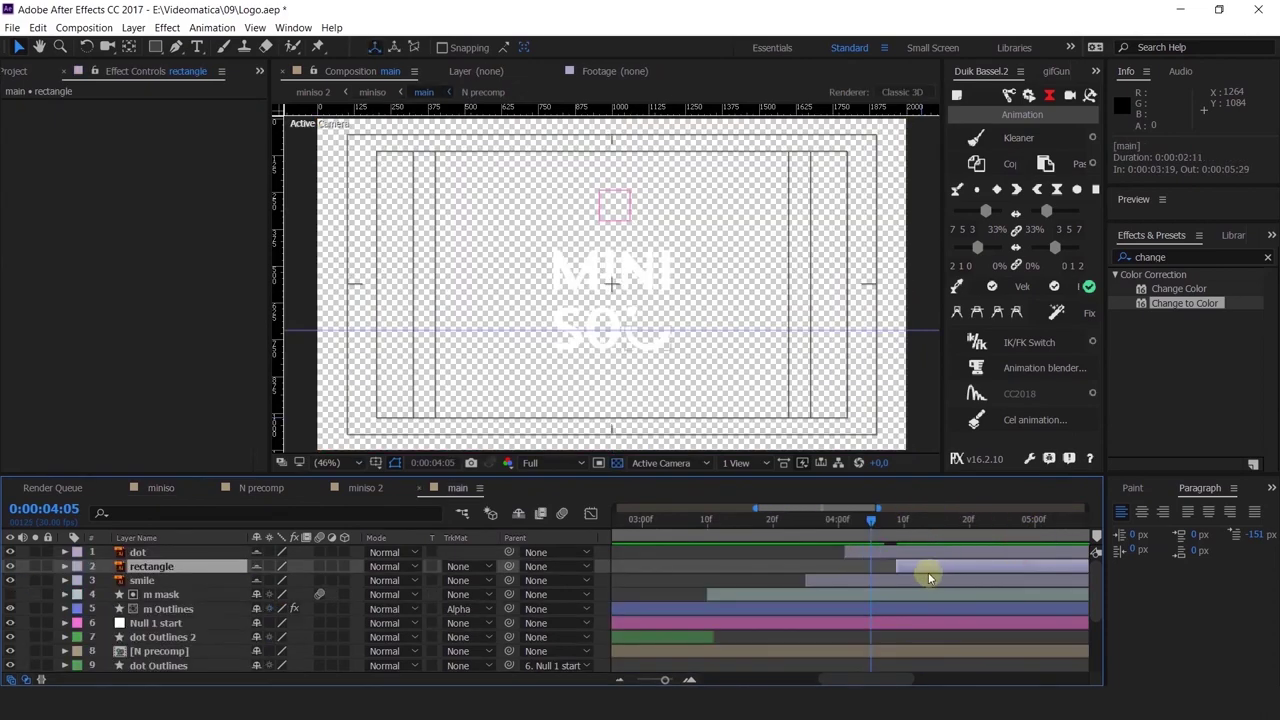
left_click_drag(928, 568, 894, 564)
Step: Preview the staggered smile, dot and rectangle with the flicker in miniso and go to the keyframes at 0:00:03:19
left_click(158, 488)
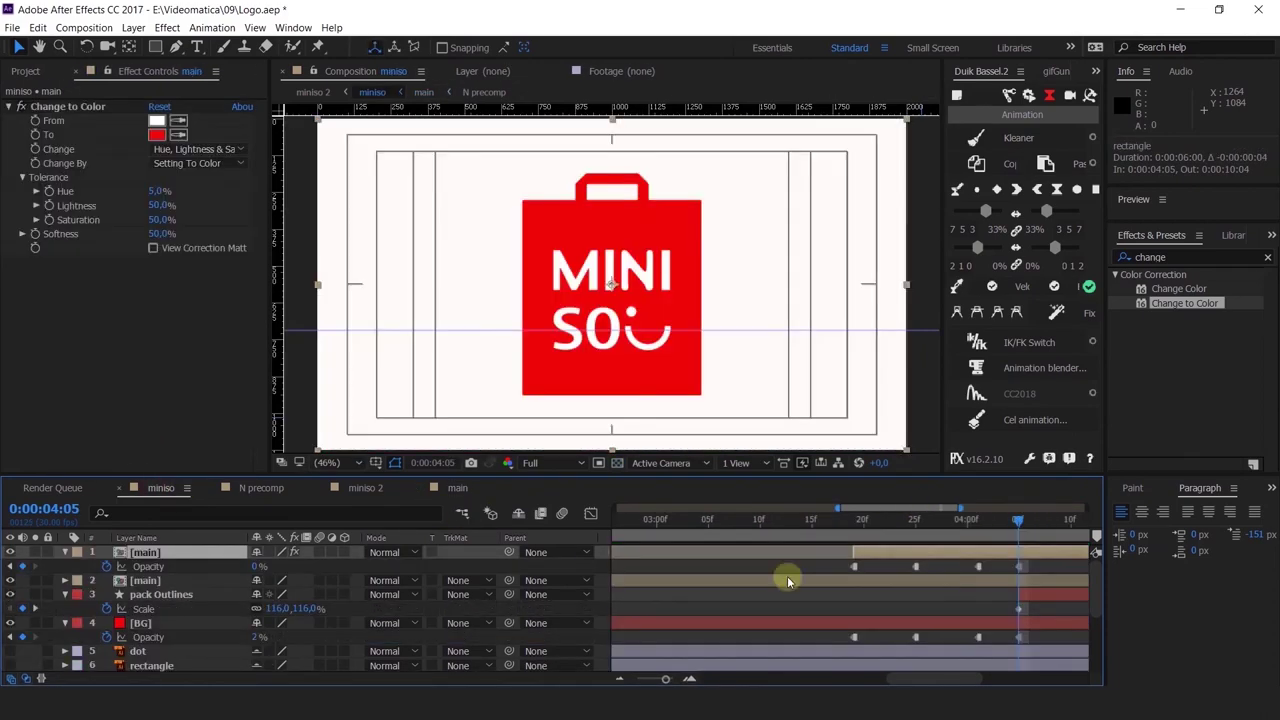
left_click(806, 521)
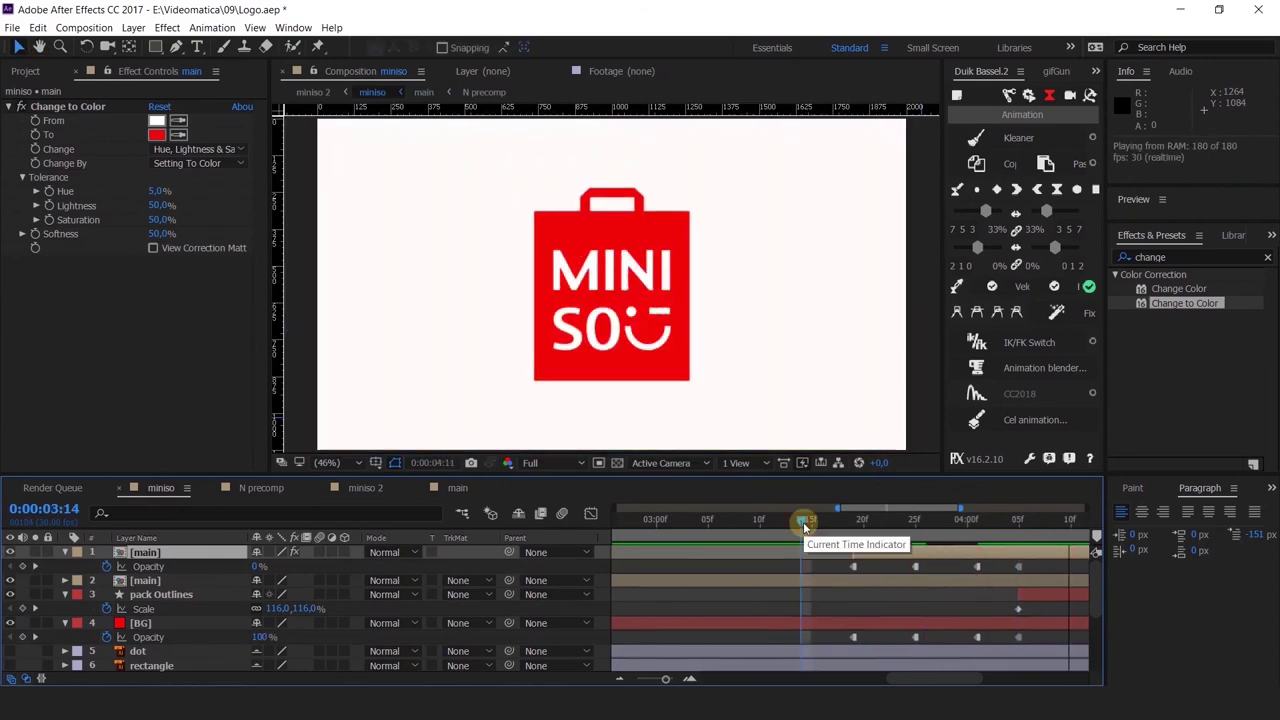
left_click_drag(806, 521, 780, 523)
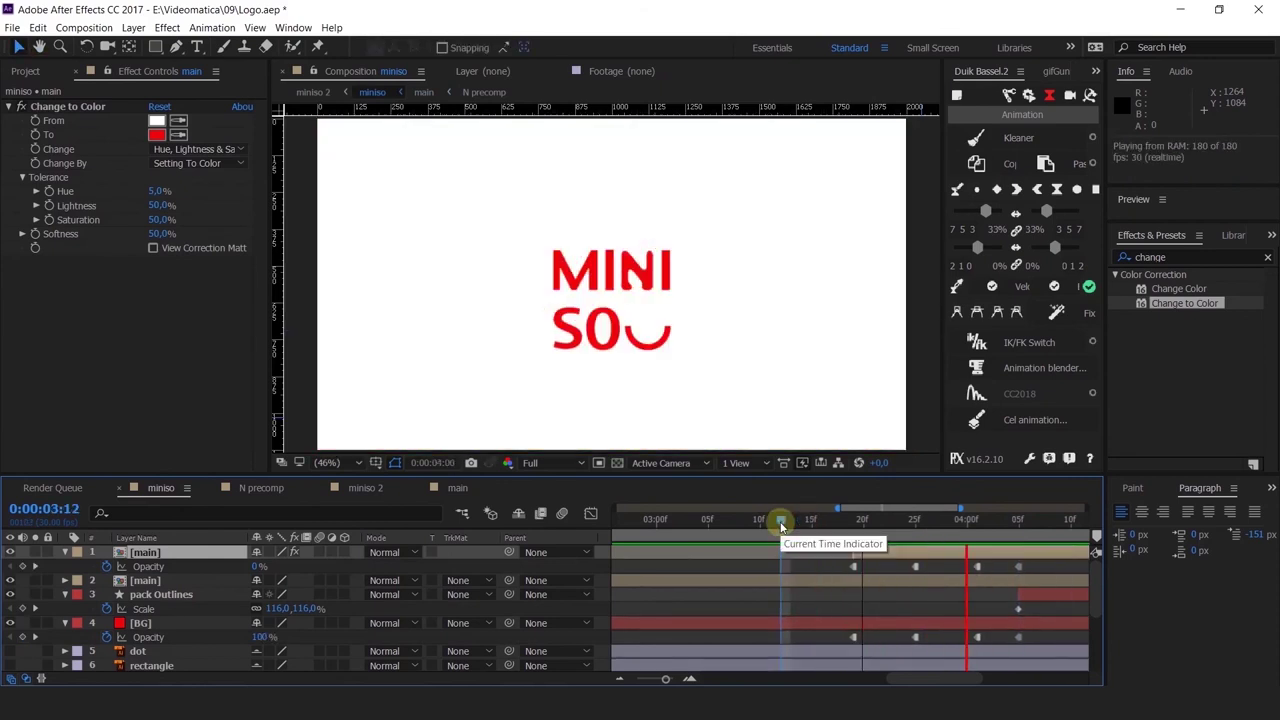
left_click(851, 524)
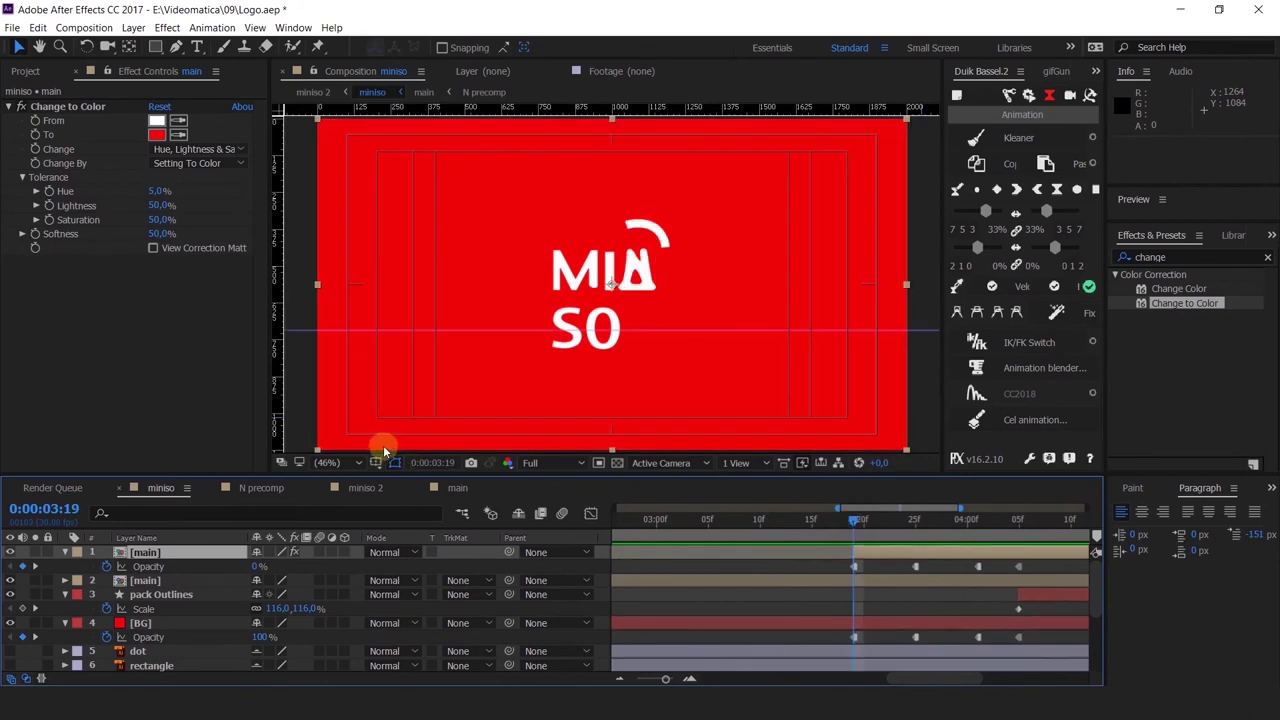
Step: In main, keyframe the smile layer's Scale at 100% at both 0:00:03:25 and 0:00:04:04
left_click(458, 488)
left_click(812, 520)
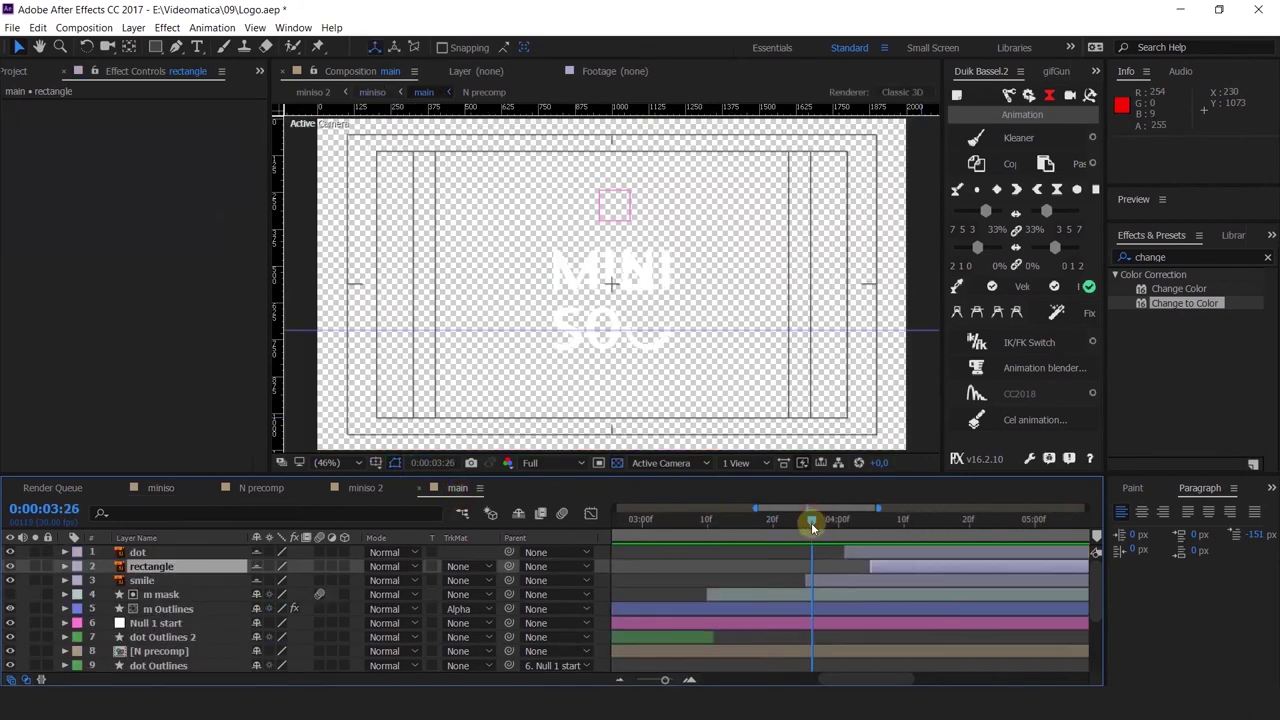
left_click(835, 580)
key("s")
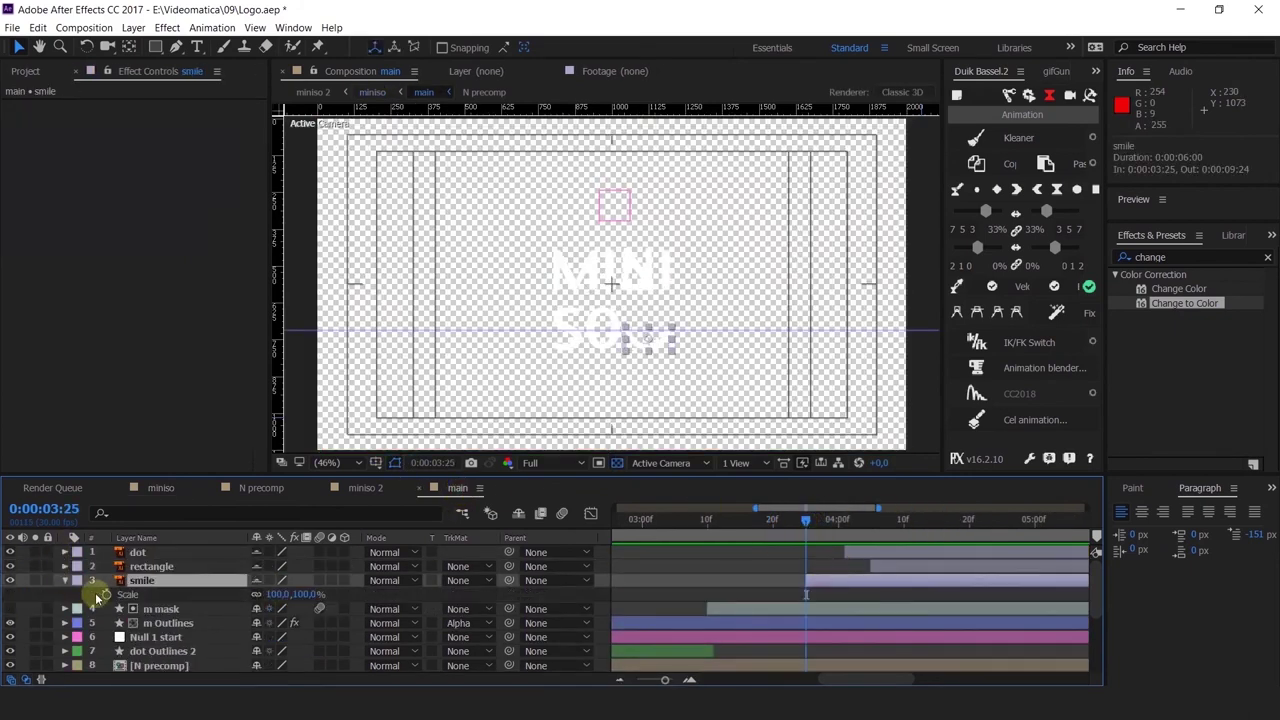
left_click(108, 594)
left_click_drag(843, 522, 865, 520)
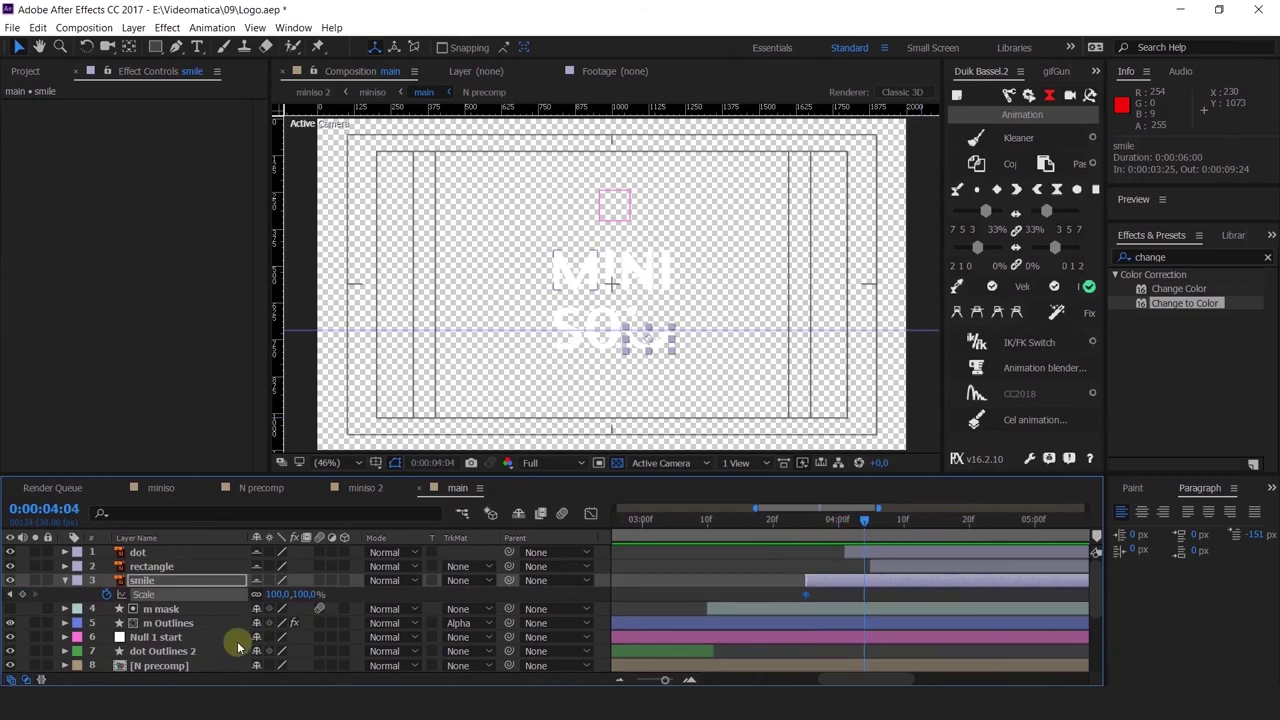
Step: Set the smile's first Scale keyframe at 0:00:03:25 to 116%
left_click(11, 595)
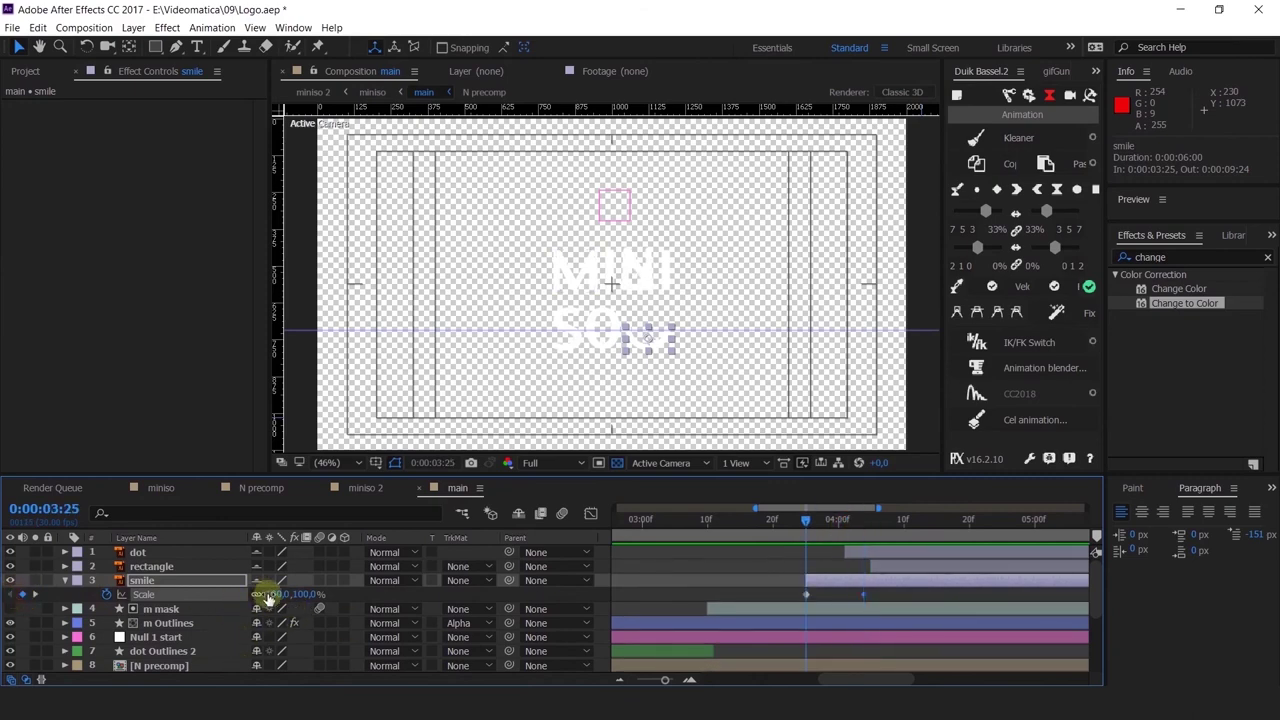
left_click_drag(270, 594, 313, 608)
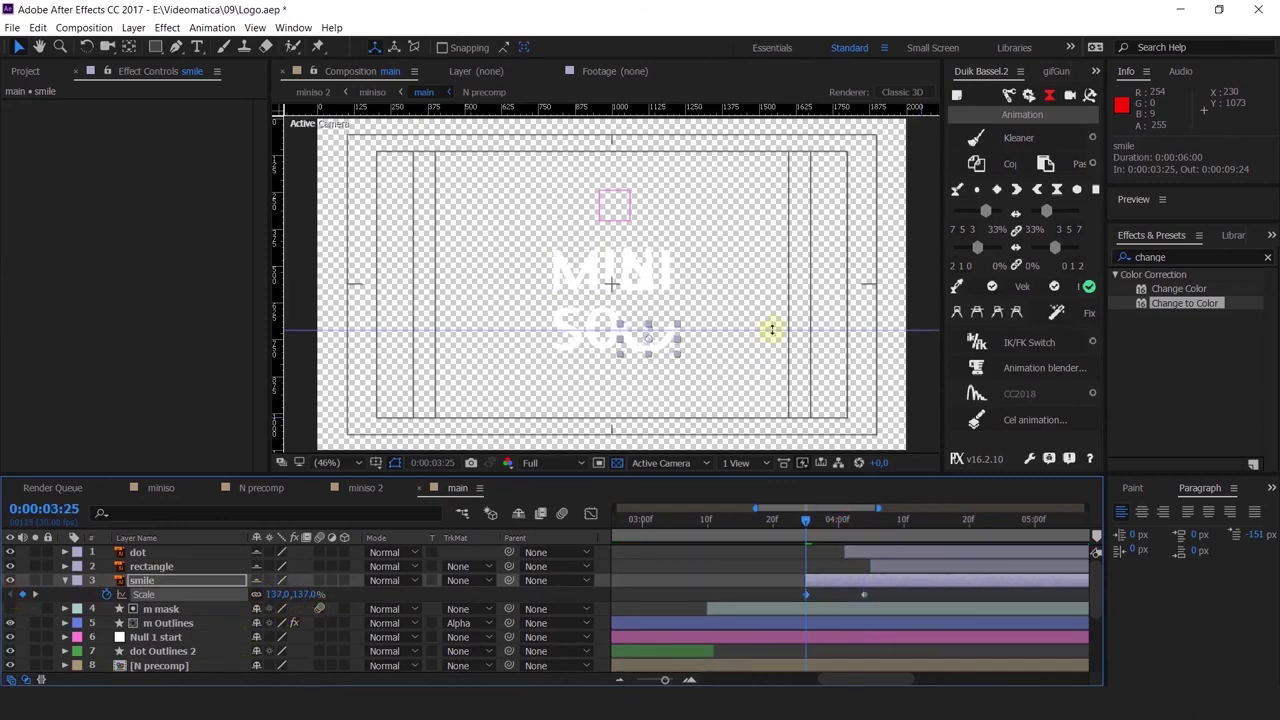
scroll(771, 330, "up", 3)
left_click_drag(577, 374, 617, 351)
left_click_drag(305, 594, 285, 597)
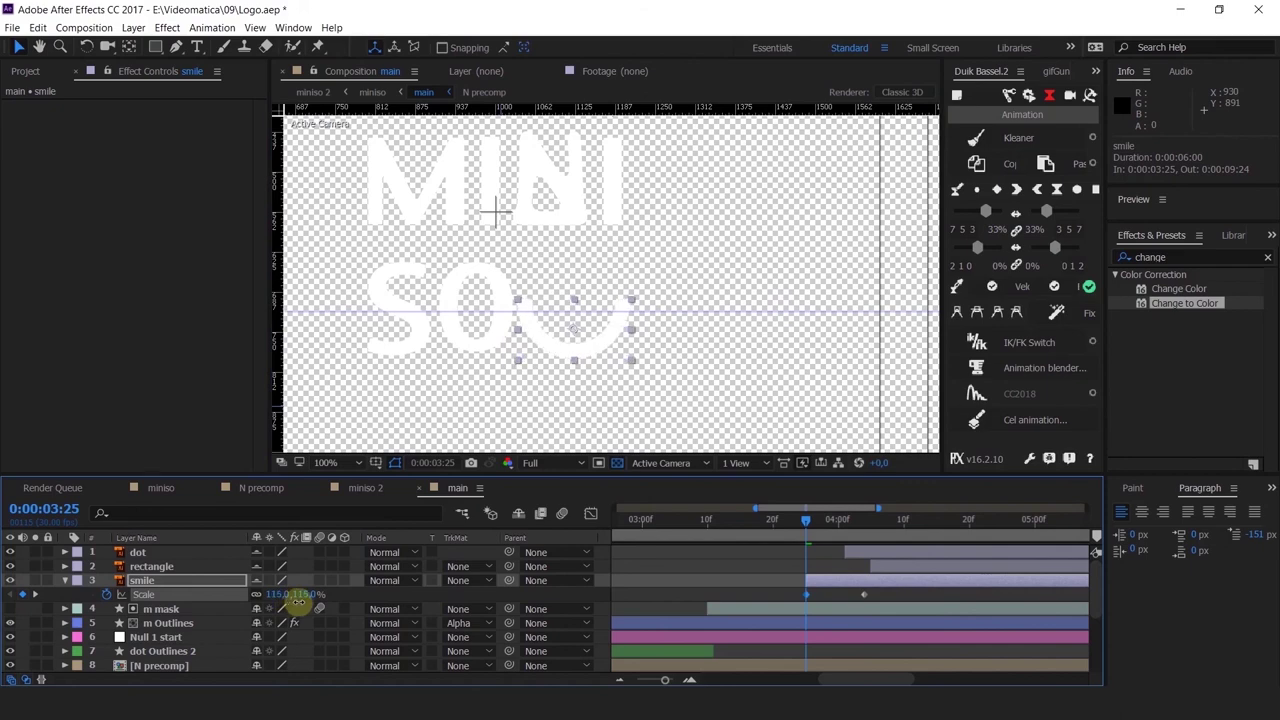
Step: Ease the smile's last Scale keyframe and lengthen its incoming influence in the speed graph so the scaling settles slowly
left_click(864, 595)
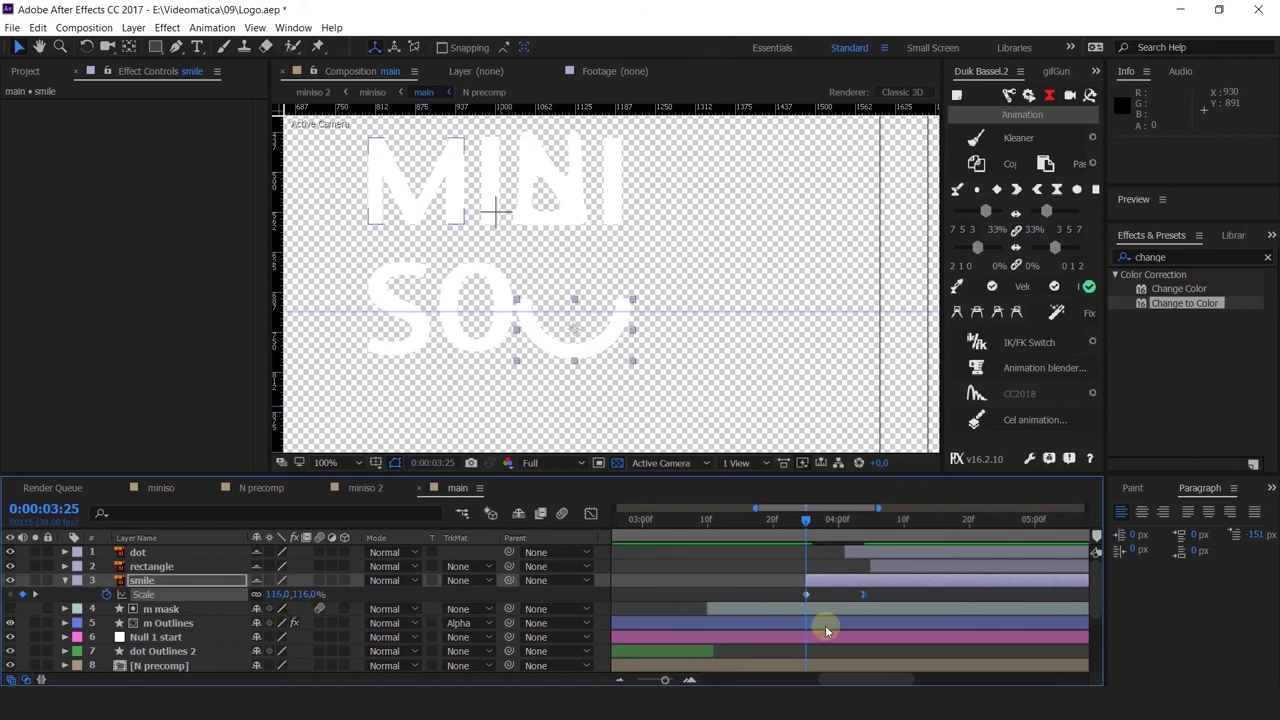
left_click(590, 514)
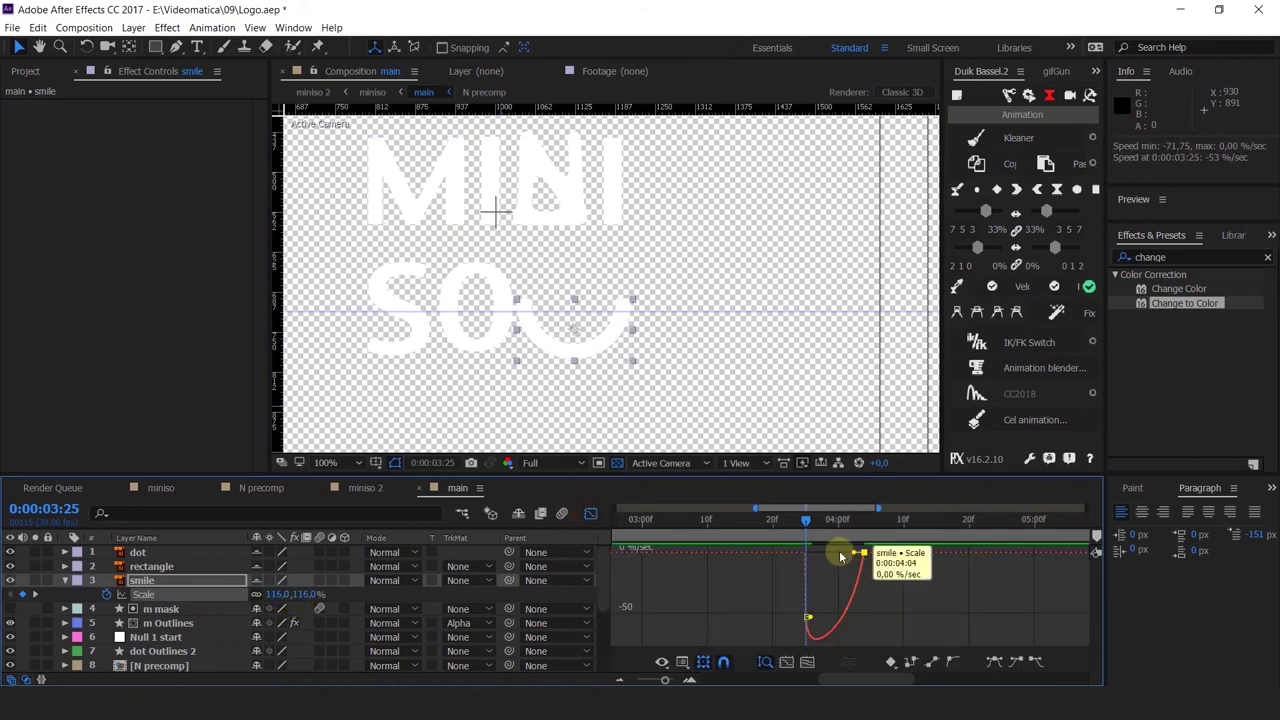
left_click_drag(853, 557, 830, 553)
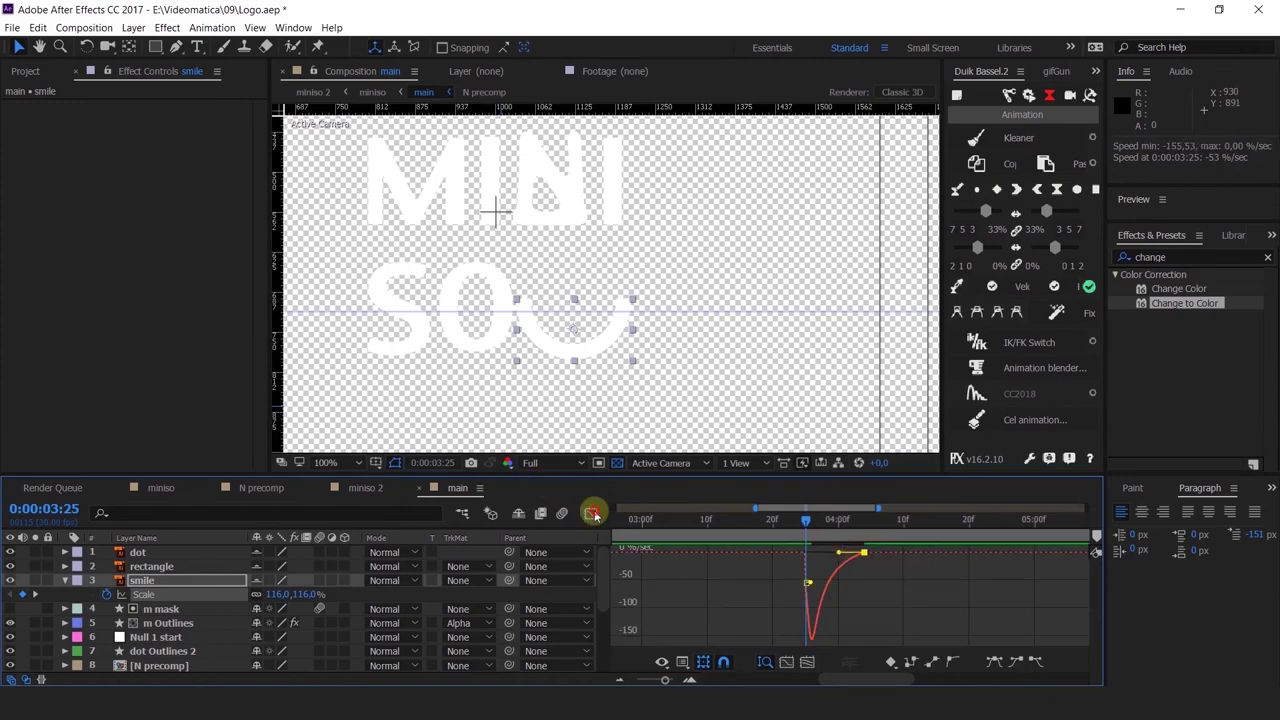
left_click(590, 514)
Step: Copy the smile's two Scale keyframes to the rectangle layer at 0:00:04:05 and the dot layer at 0:00:04:01
left_click_drag(870, 597, 794, 614)
key("ctrl+c")
left_click_drag(894, 519, 871, 519)
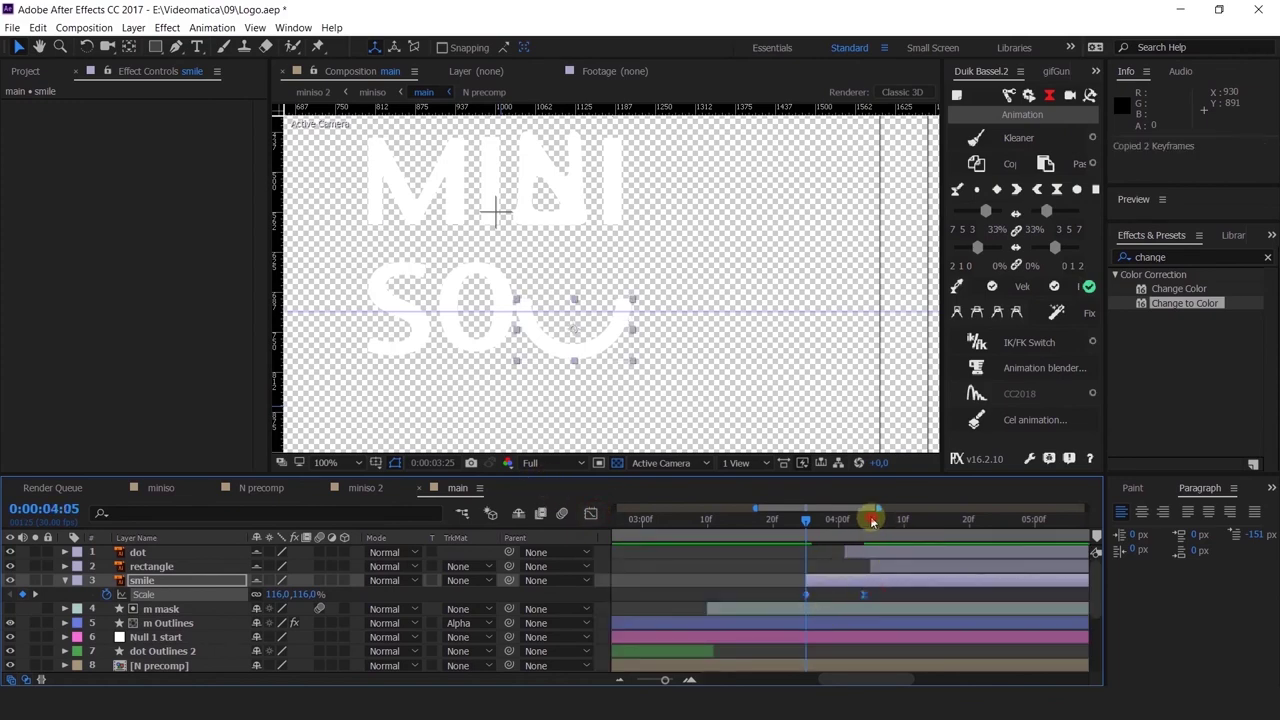
left_click(886, 565)
left_click(874, 552)
left_click(844, 519)
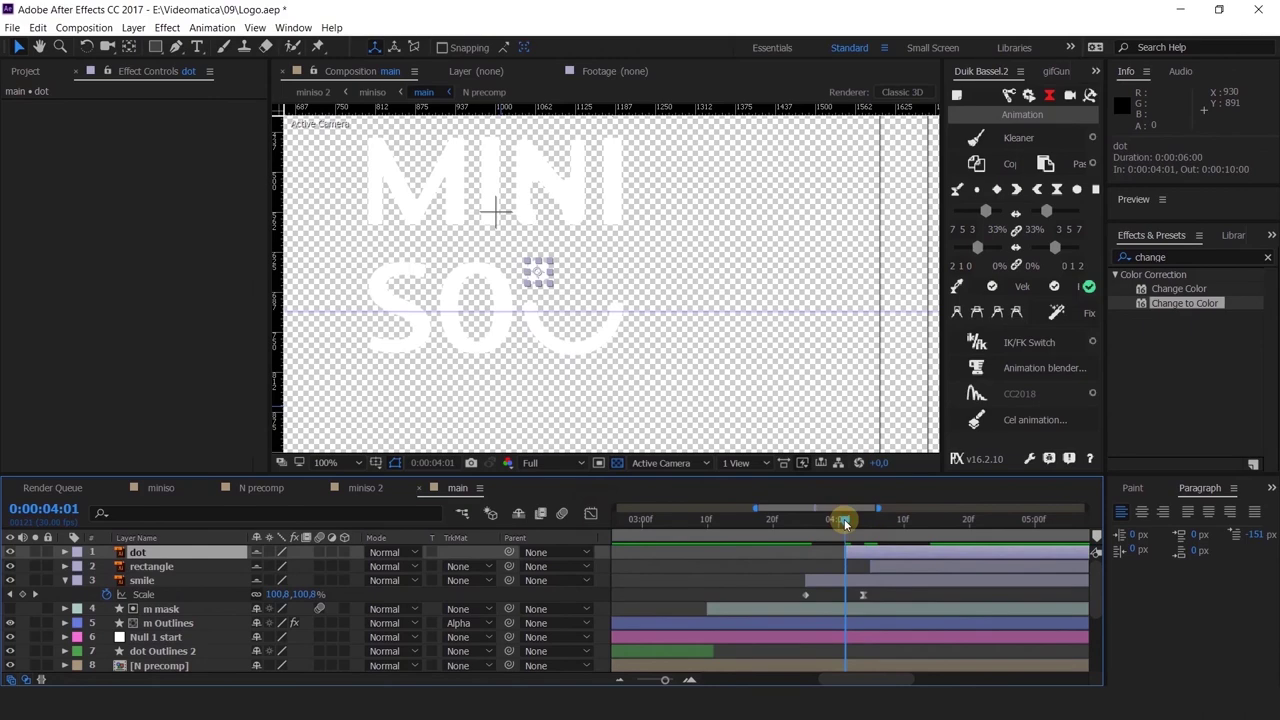
Step: Preview the face scaling in main and in miniso, and examine the pack's appearance between 0:00:04:05 and 0:00:04:11
key("space")
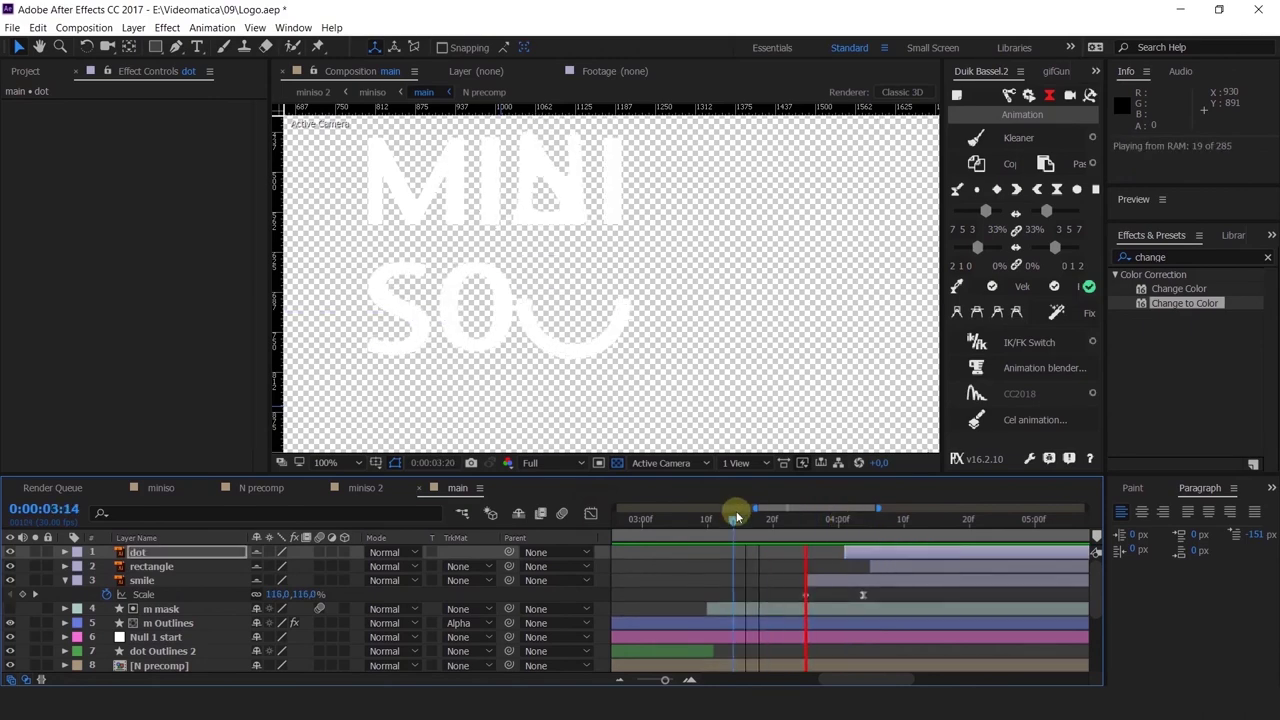
left_click(160, 487)
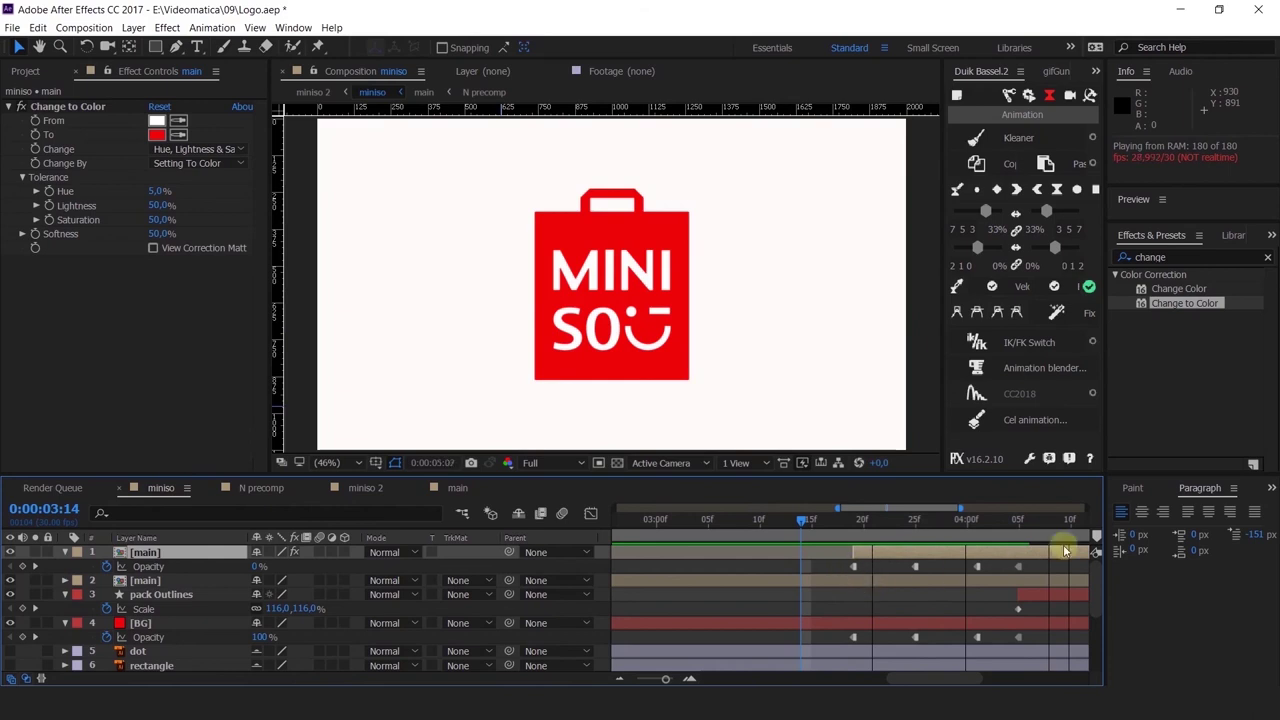
left_click(1016, 521)
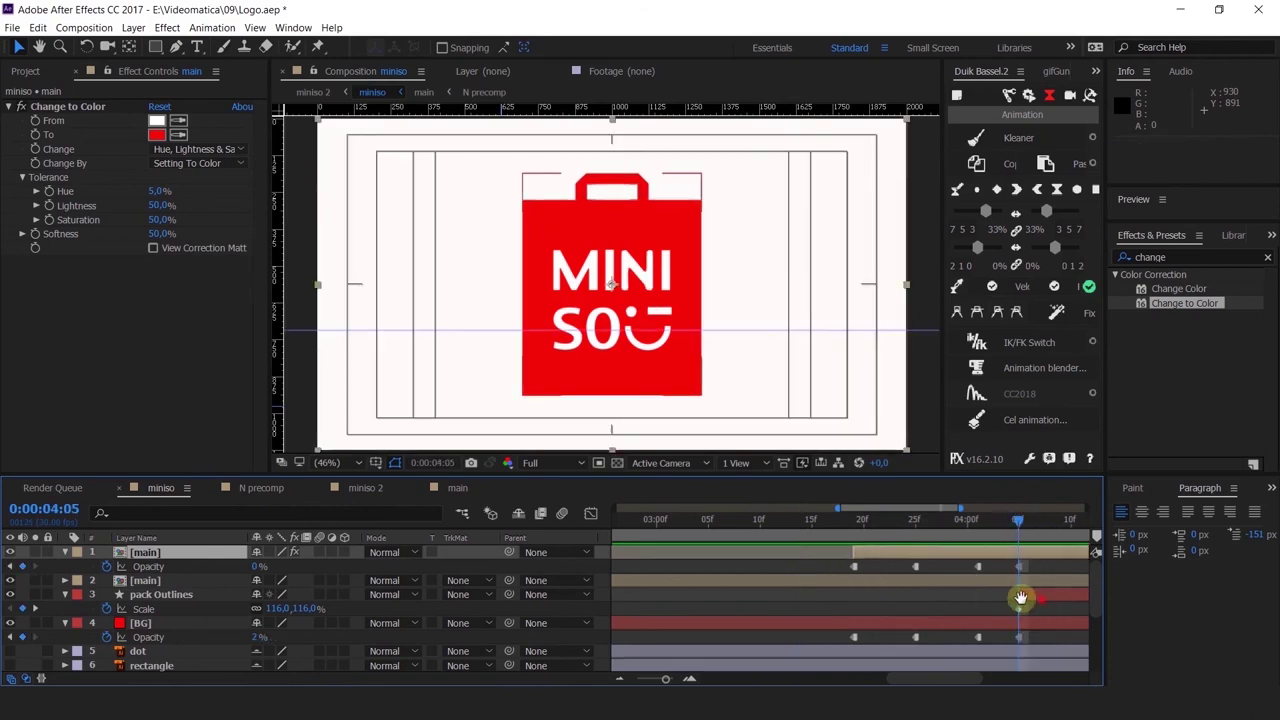
left_click_drag(1022, 604, 880, 606)
left_click_drag(878, 520, 938, 566)
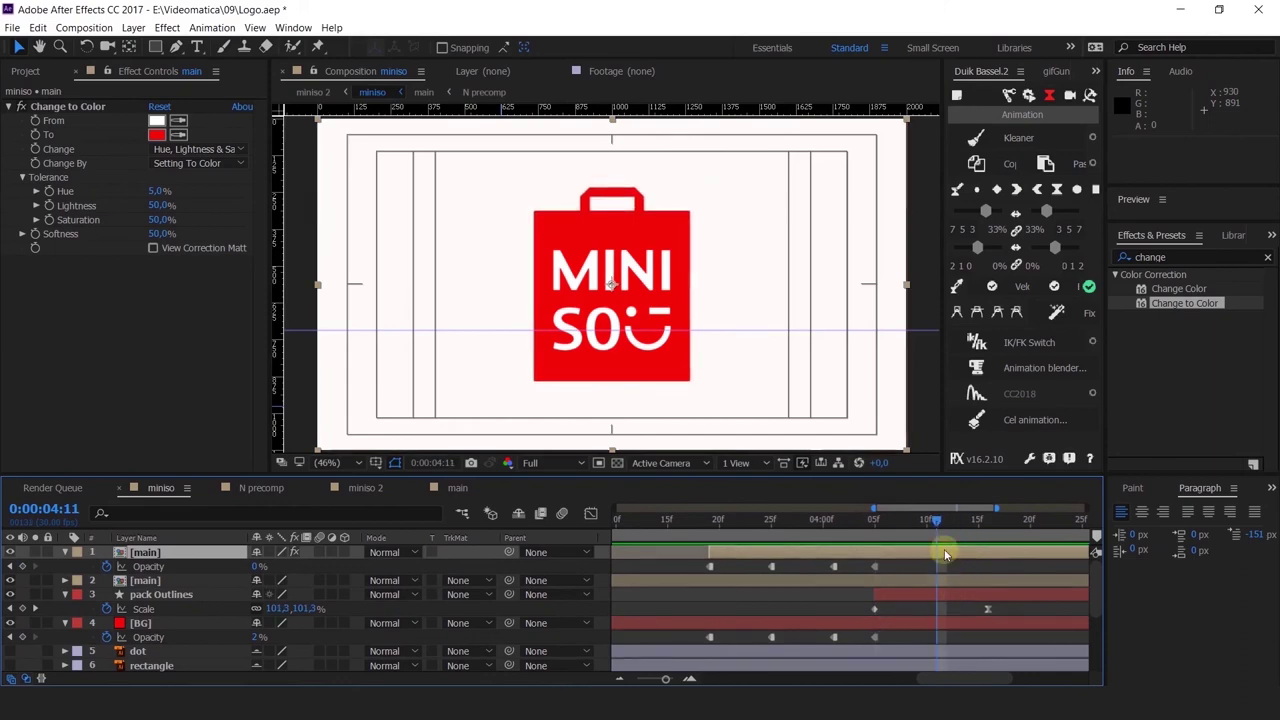
double_click(945, 551)
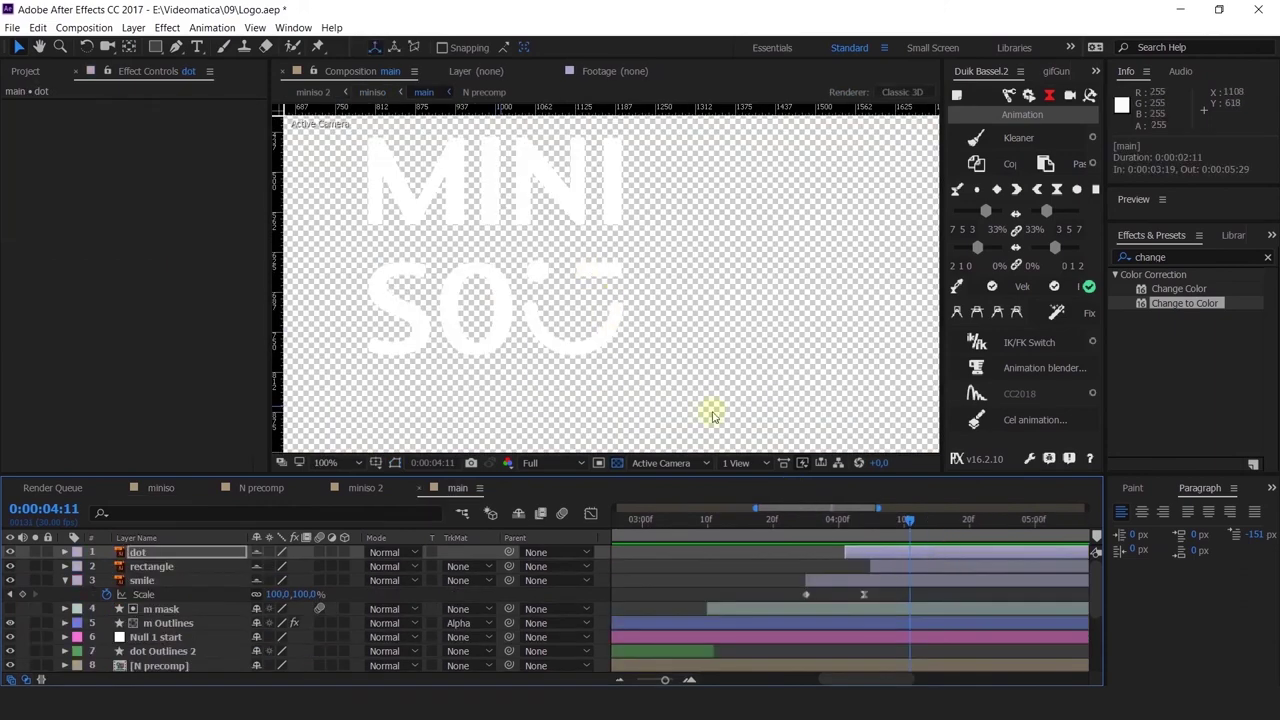
Step: Try ending the dot's Scale animation at 0:00:04:07 and scrub through miniso to check it
key("u")
left_click_drag(911, 566, 870, 571)
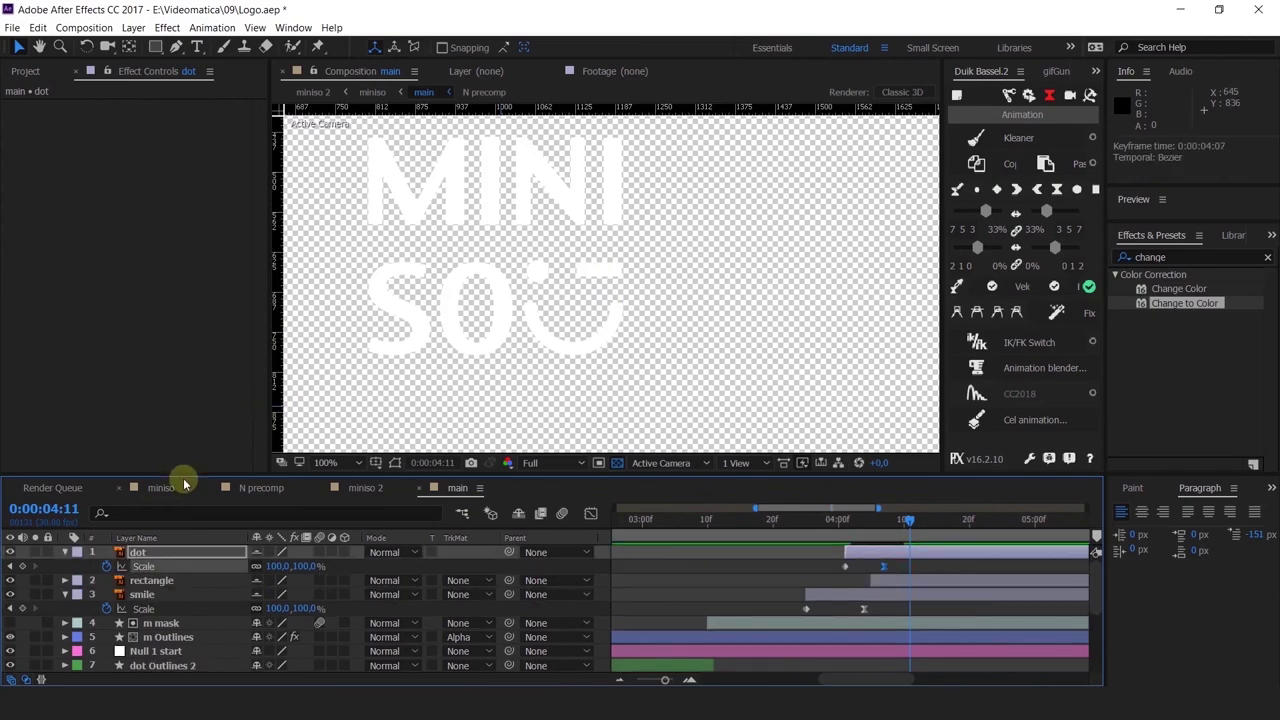
left_click(184, 486)
mouse_move(923, 519)
left_mouse_down()
mouse_move(843, 520)
mouse_move(936, 520)
left_mouse_up()
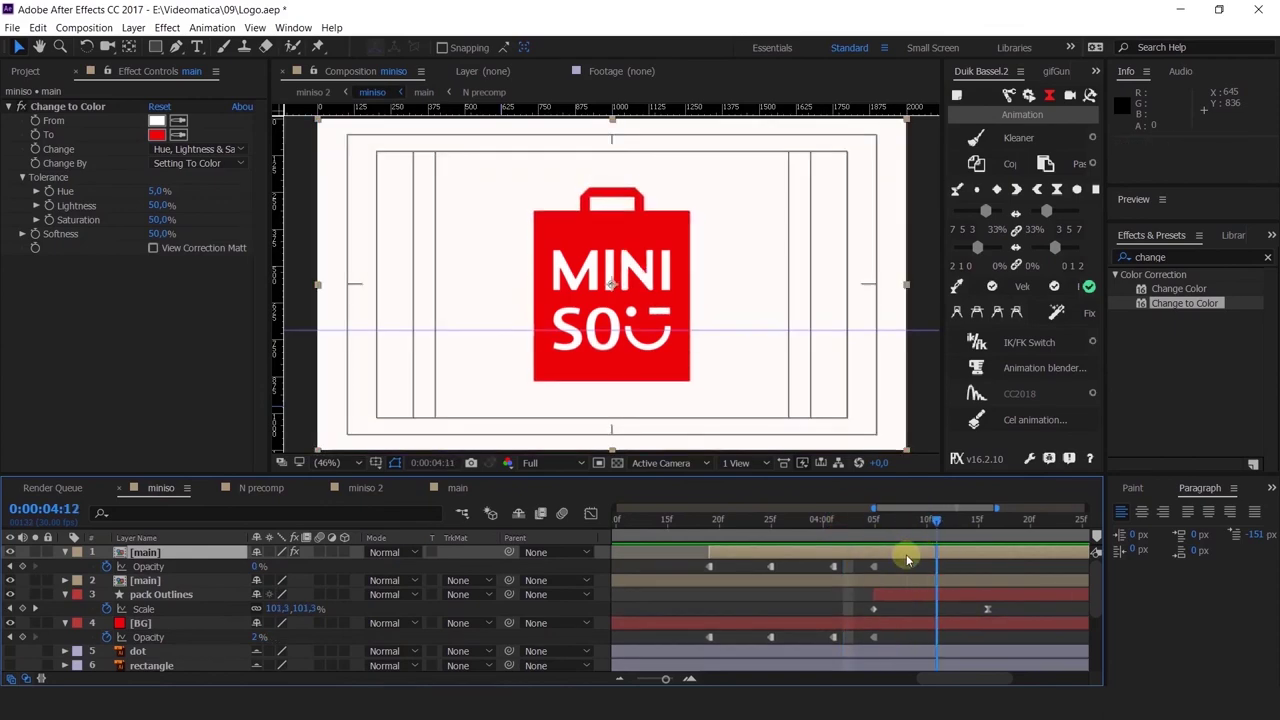
Step: Try shifting the dot's Scale keyframes earlier to start at 0:00:03:22 and check the face against the flicker in miniso
double_click(888, 554)
left_click_drag(899, 565, 788, 565)
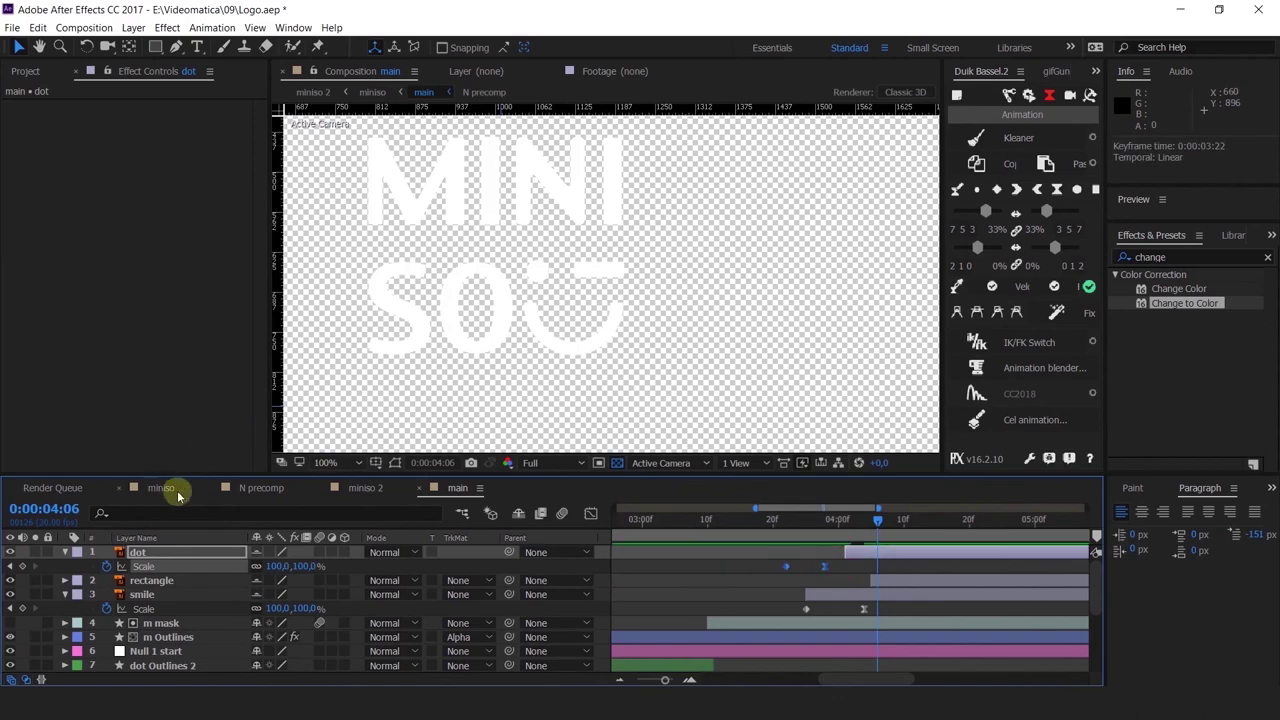
left_click(162, 488)
left_click(798, 523)
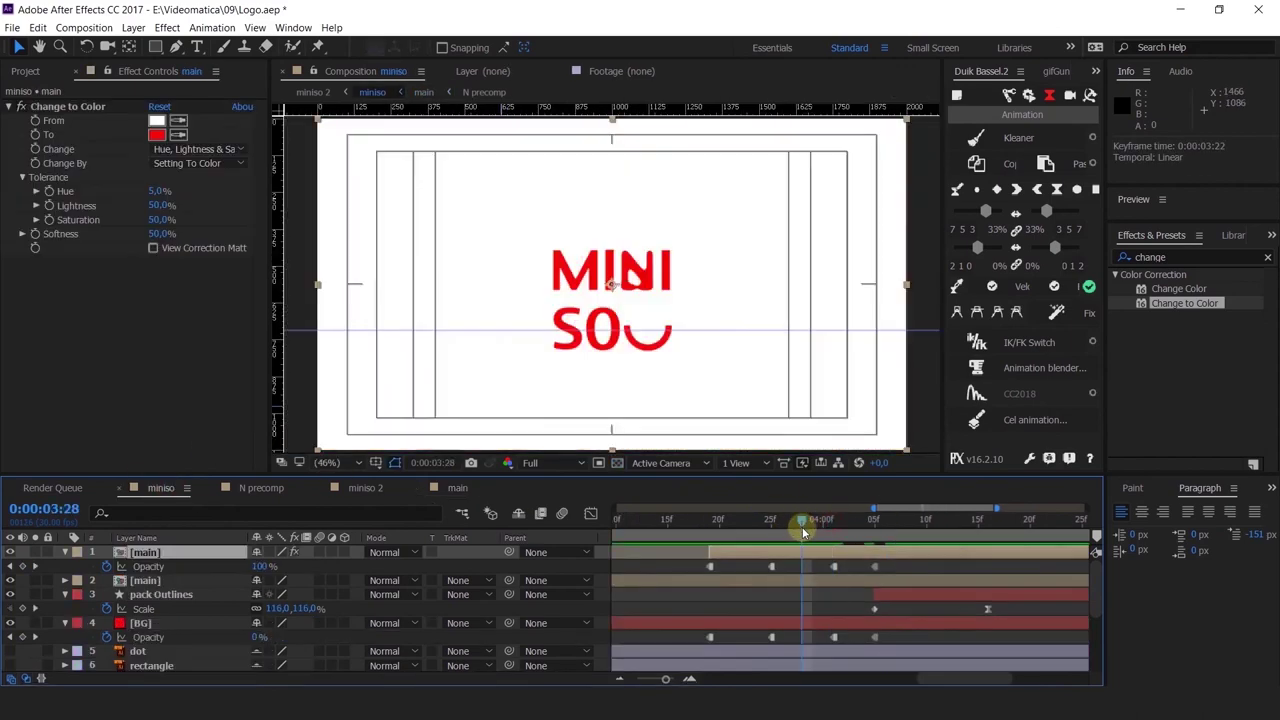
left_click(853, 521)
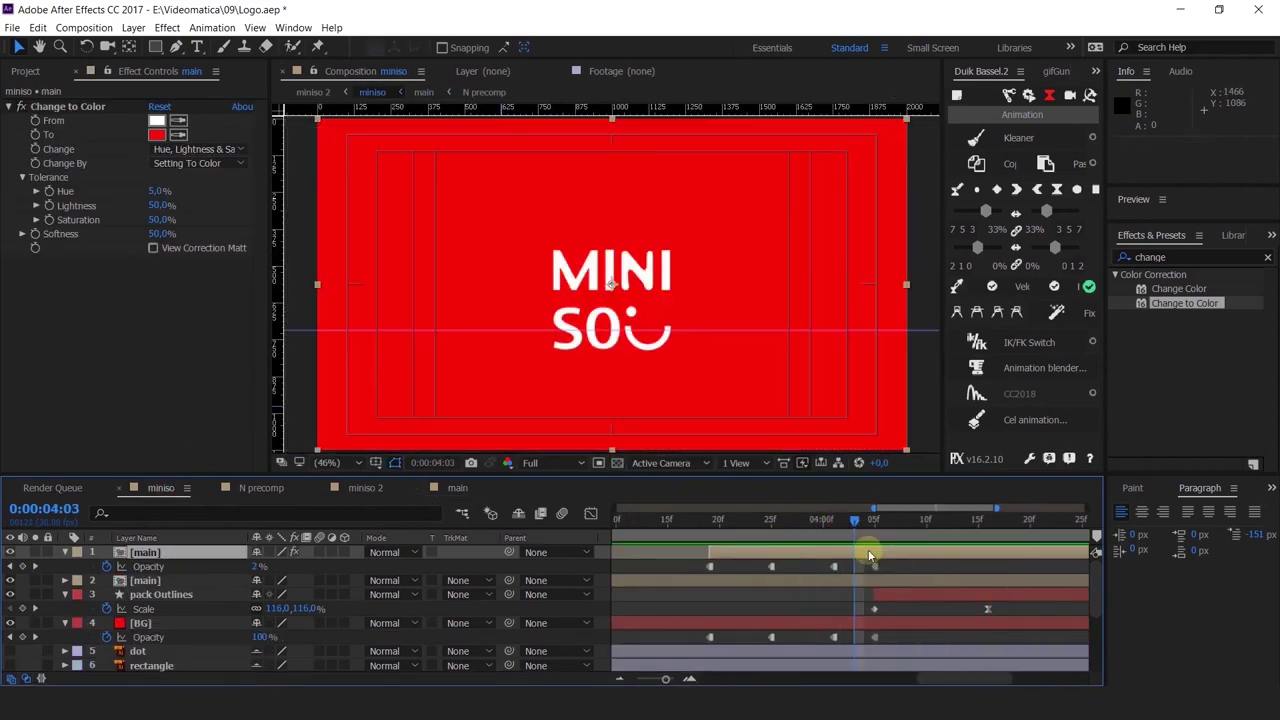
Step: Undo the dot's keyframe moves in main and shift the rectangle's Scale keyframes to 0:00:03:26 and 0:00:04:05
double_click(870, 555)
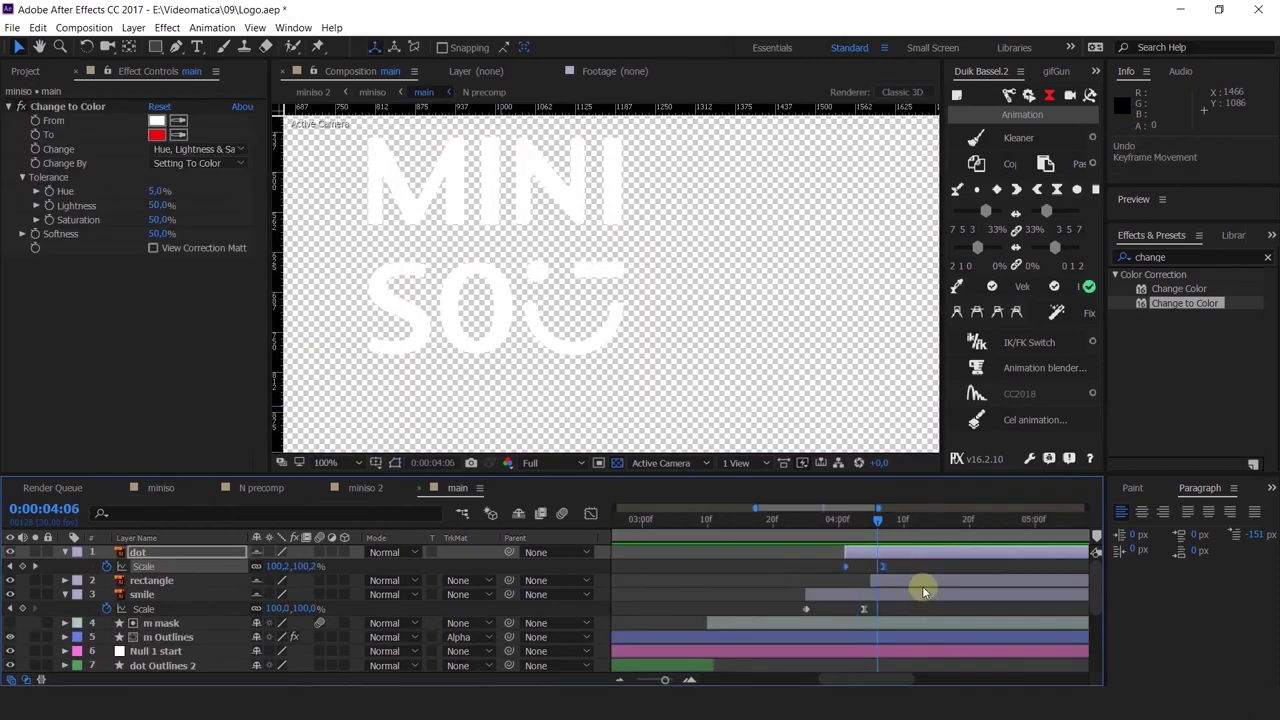
left_click(928, 572)
left_click(929, 580)
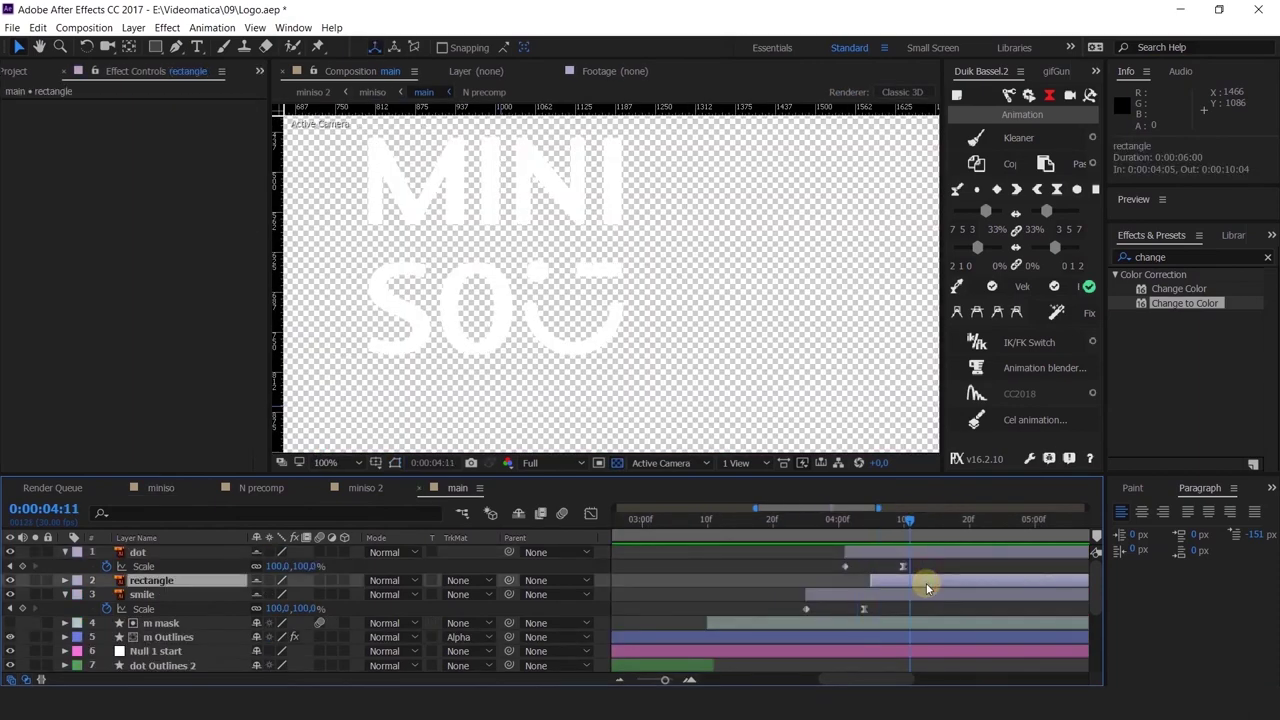
key("s")
left_click_drag(930, 598, 869, 597)
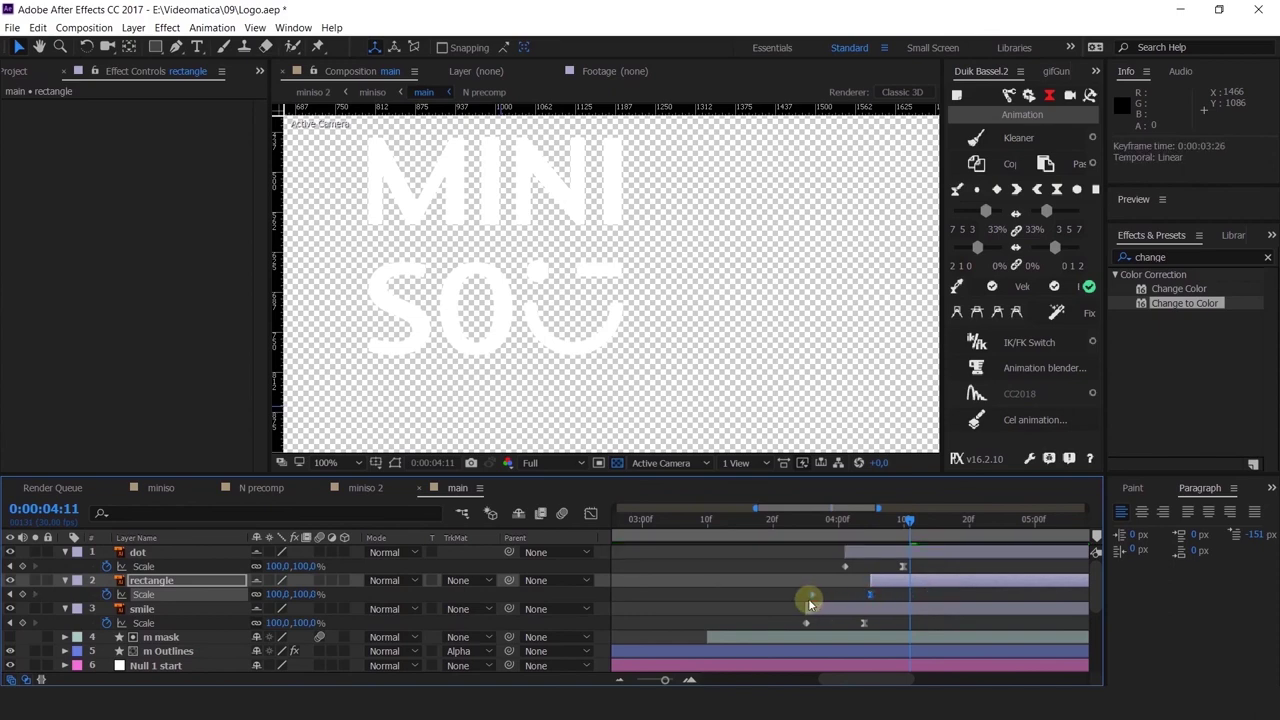
Step: Check the flicker in miniso, set the work area's end, and preview the animation from the first frame
left_click(161, 488)
left_click_drag(745, 520, 688, 520)
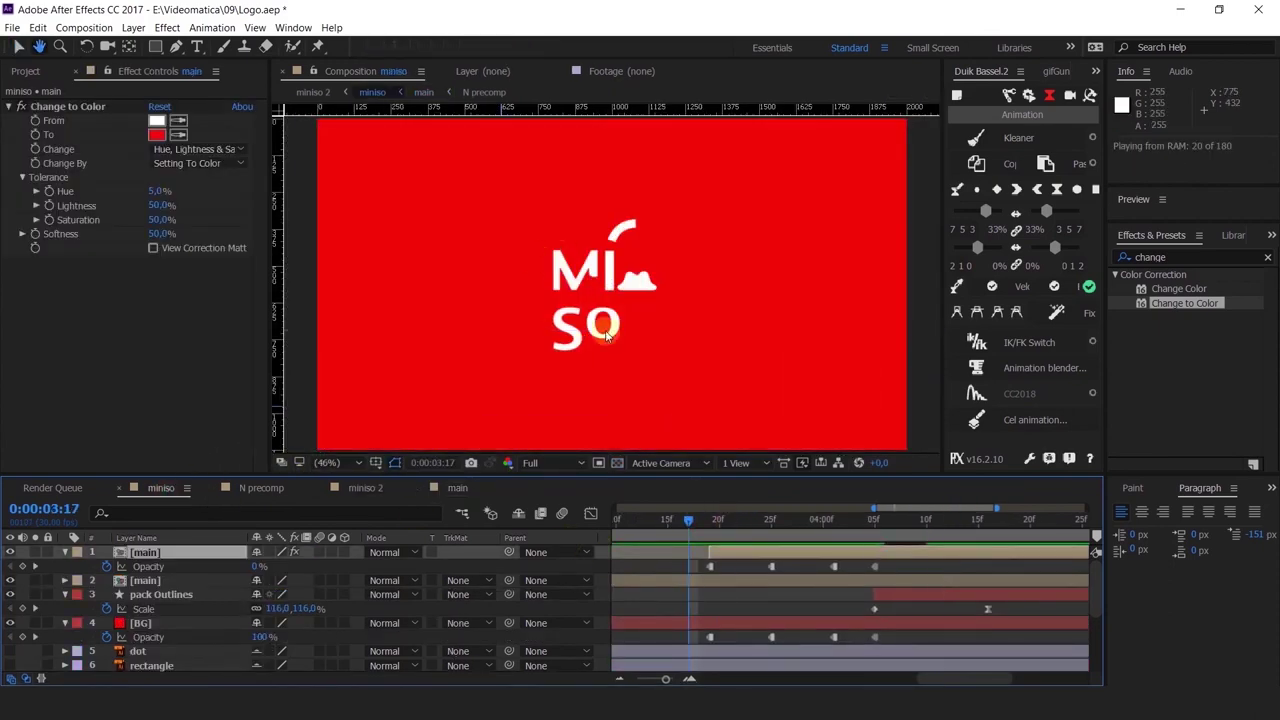
left_click(709, 521)
scroll(709, 521, "down", 4)
left_click_drag(709, 521, 456, 491)
key("n")
left_click(620, 521)
key("space")
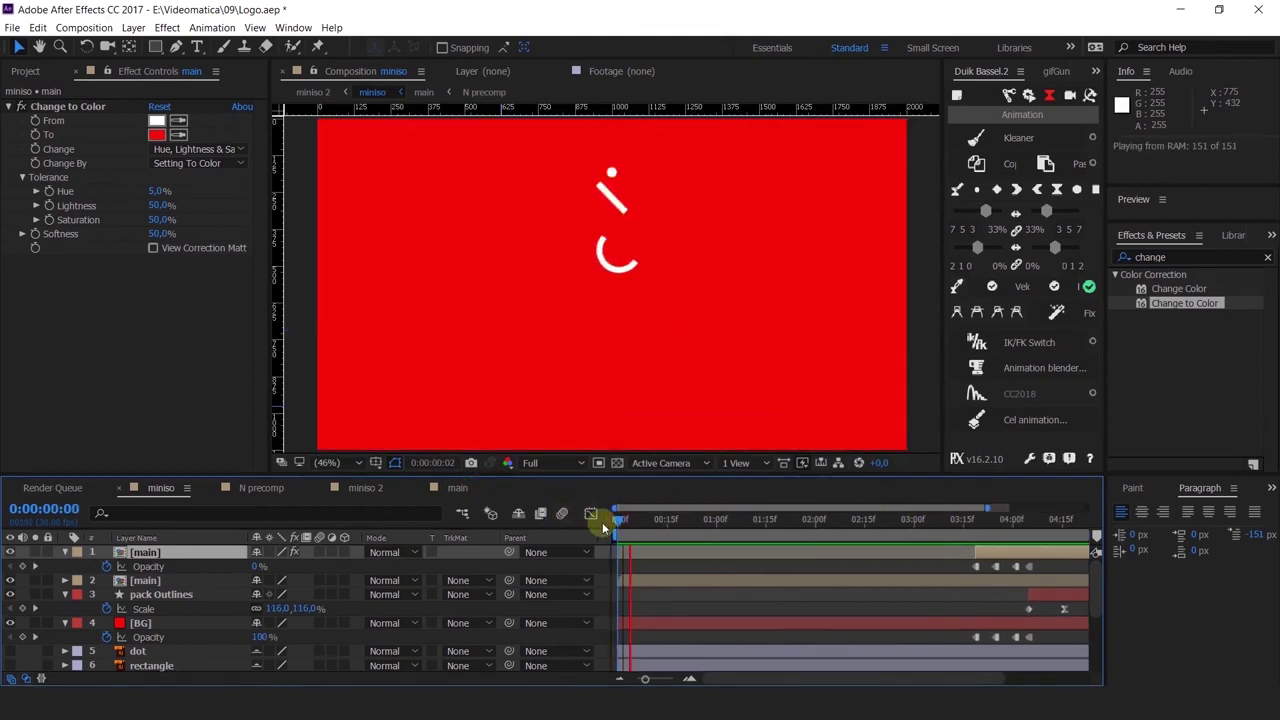
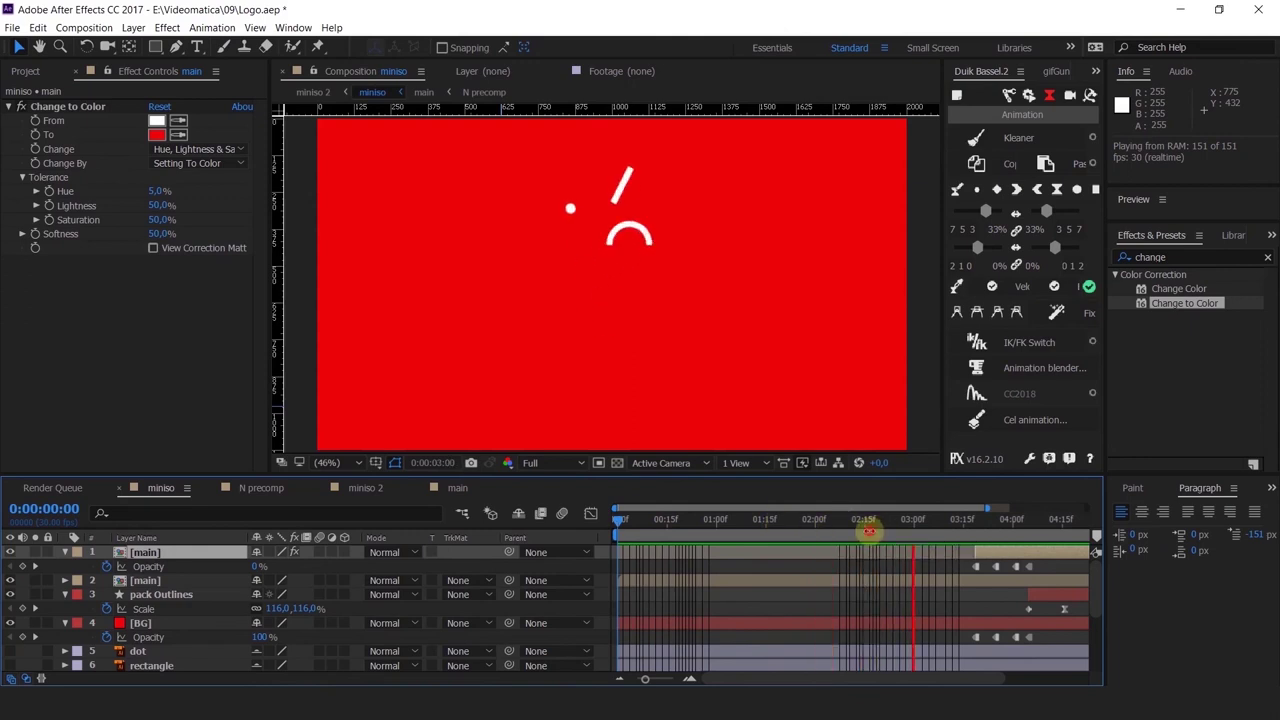
Step: Extend the top main layer's start back to 0:00:02:06 and add Opacity keyframes on it and BG at 0:00:02:15
left_click(866, 529)
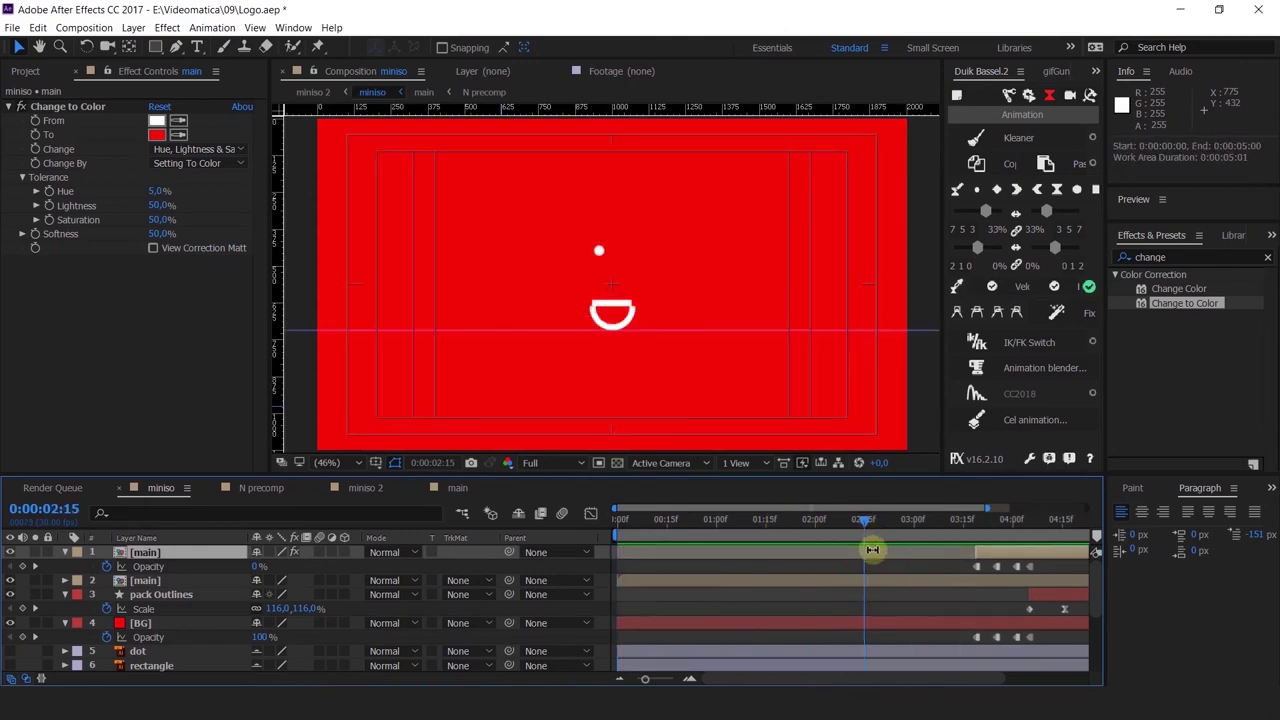
left_click(1018, 562)
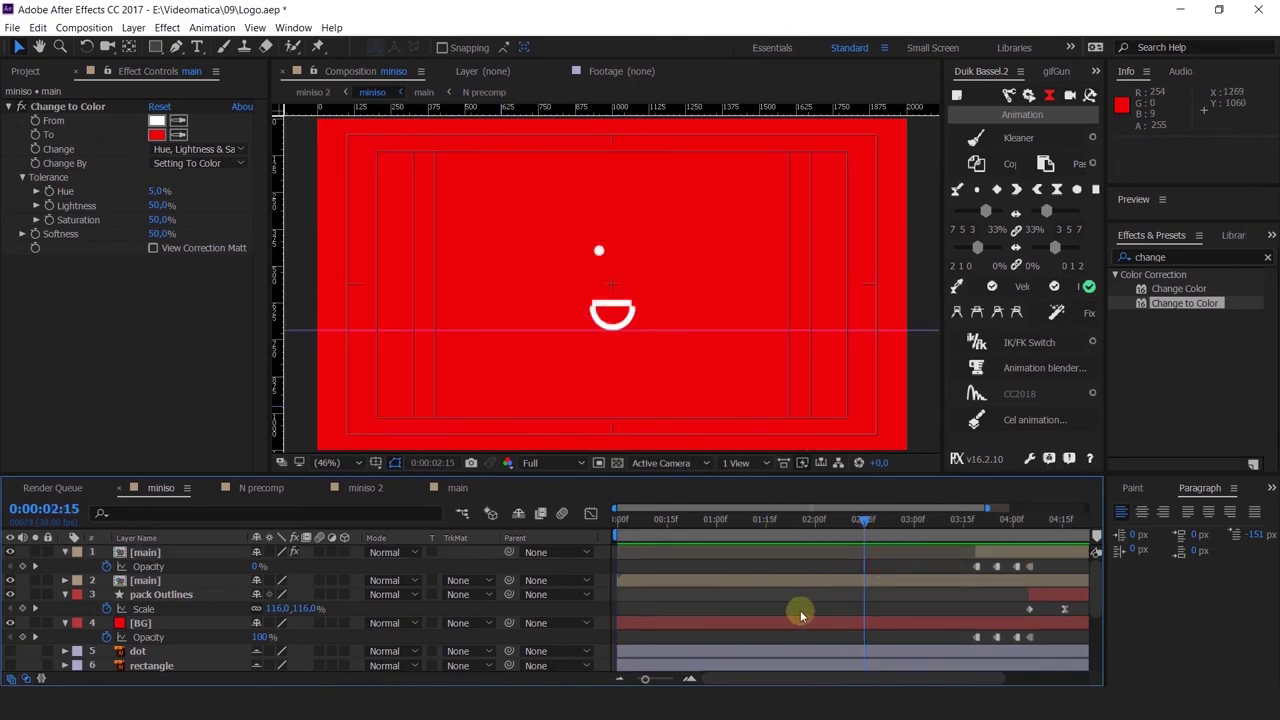
left_click_drag(973, 556, 832, 556)
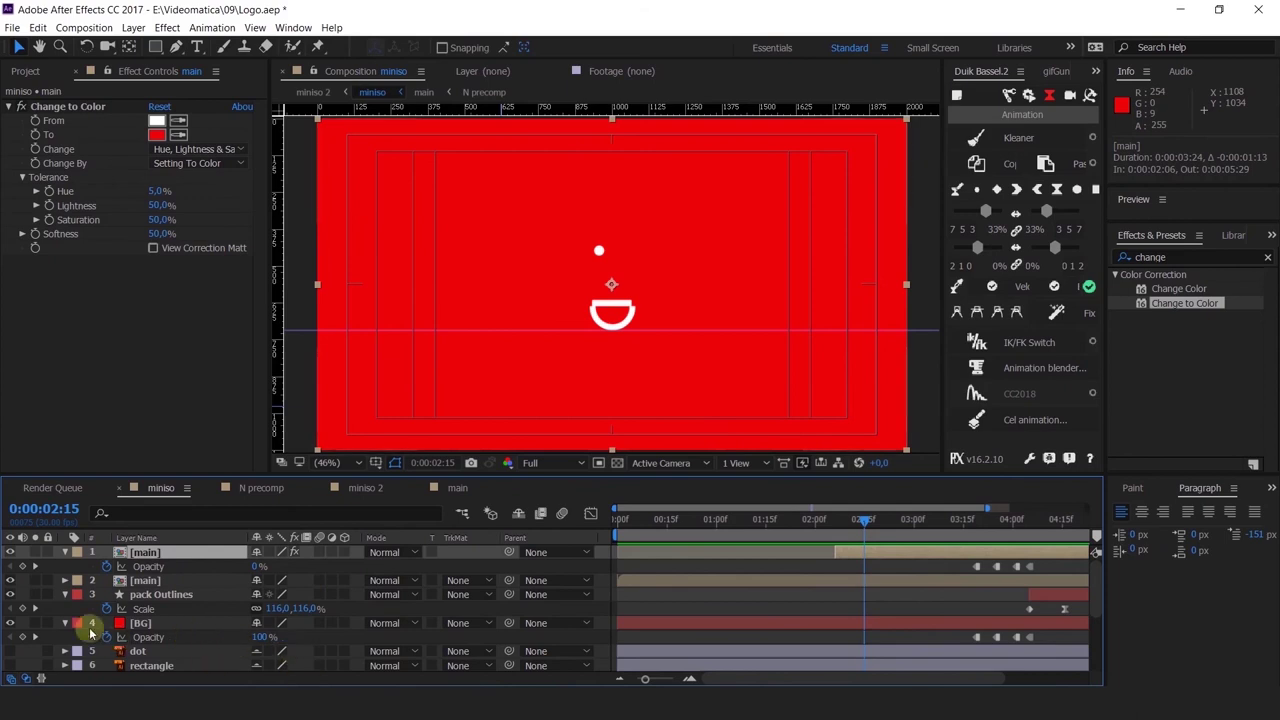
left_click(22, 637)
left_click(23, 566)
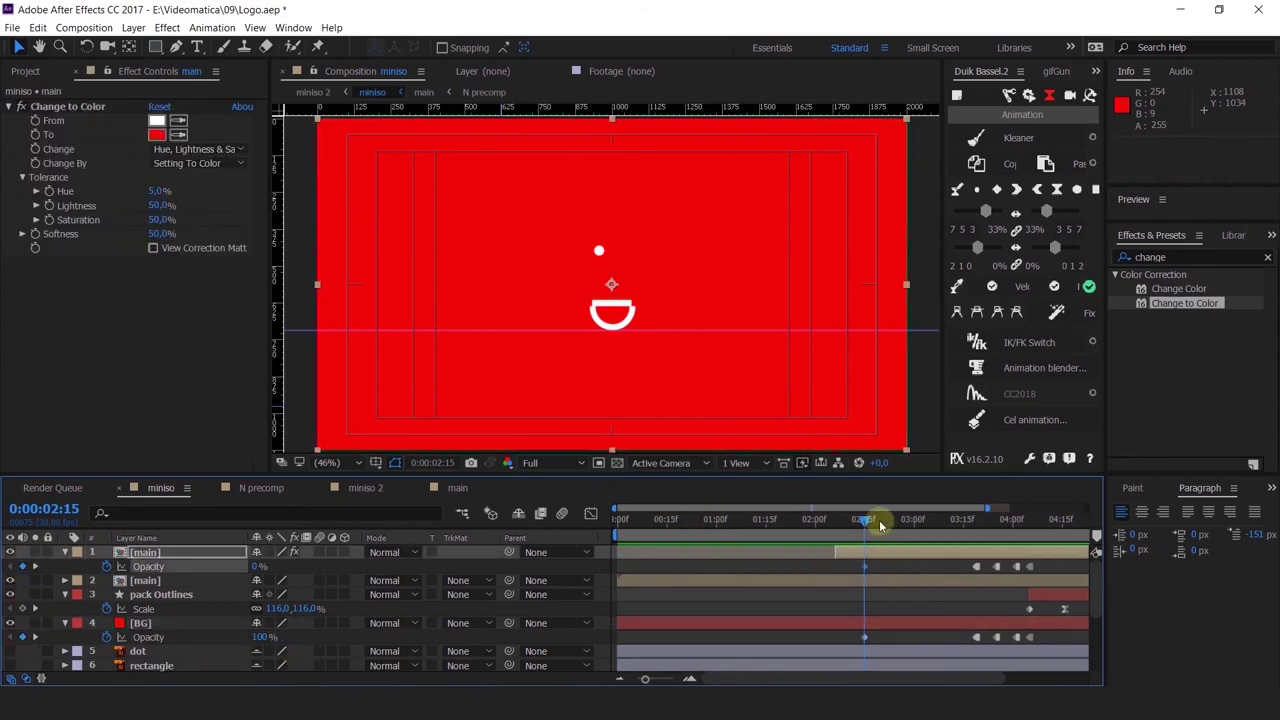
Step: Key BG's Opacity at 0% and the top main layer's Opacity at 100% at 0:00:02:11, and preview from the first frame
left_click_drag(880, 524, 864, 529)
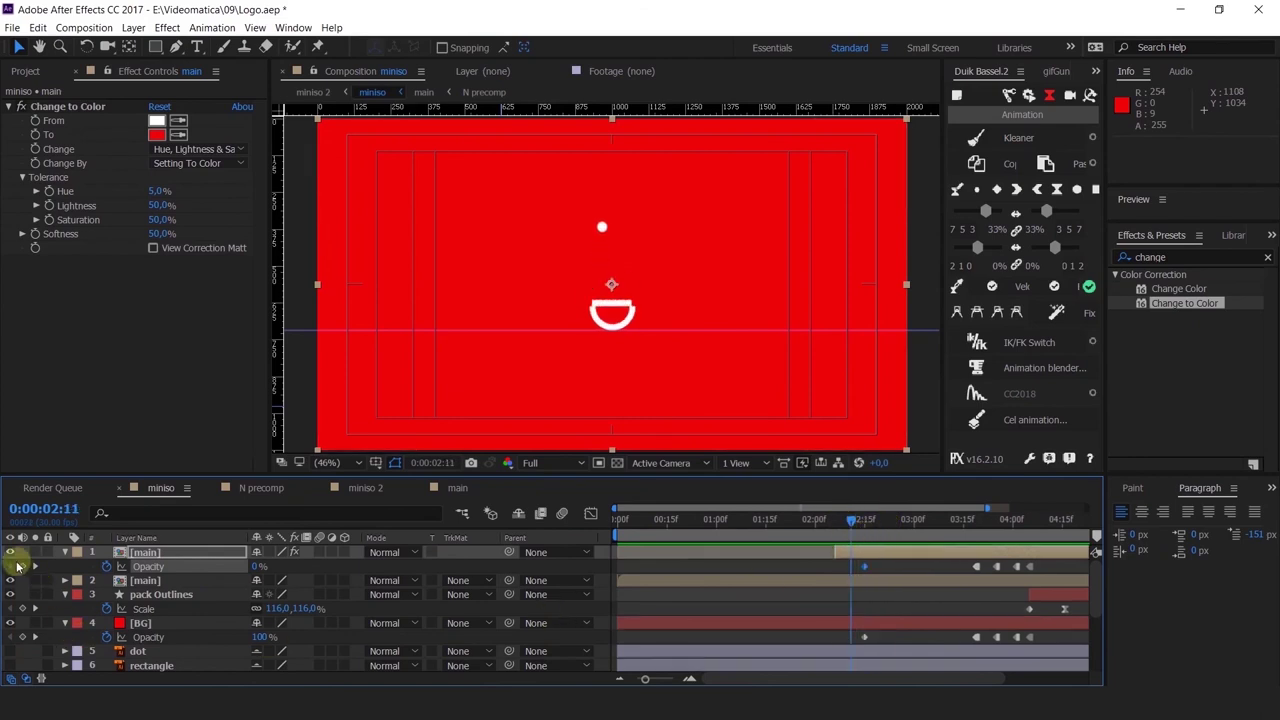
left_click(22, 640)
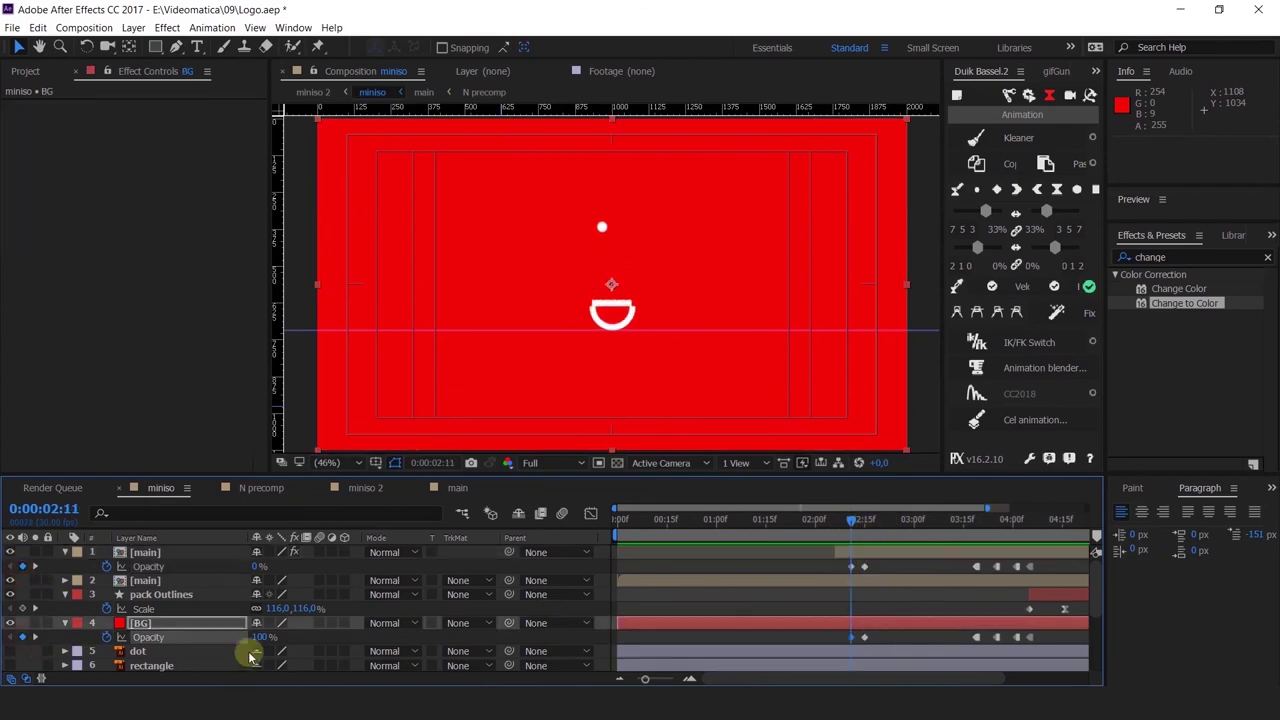
left_click_drag(228, 641, 119, 637)
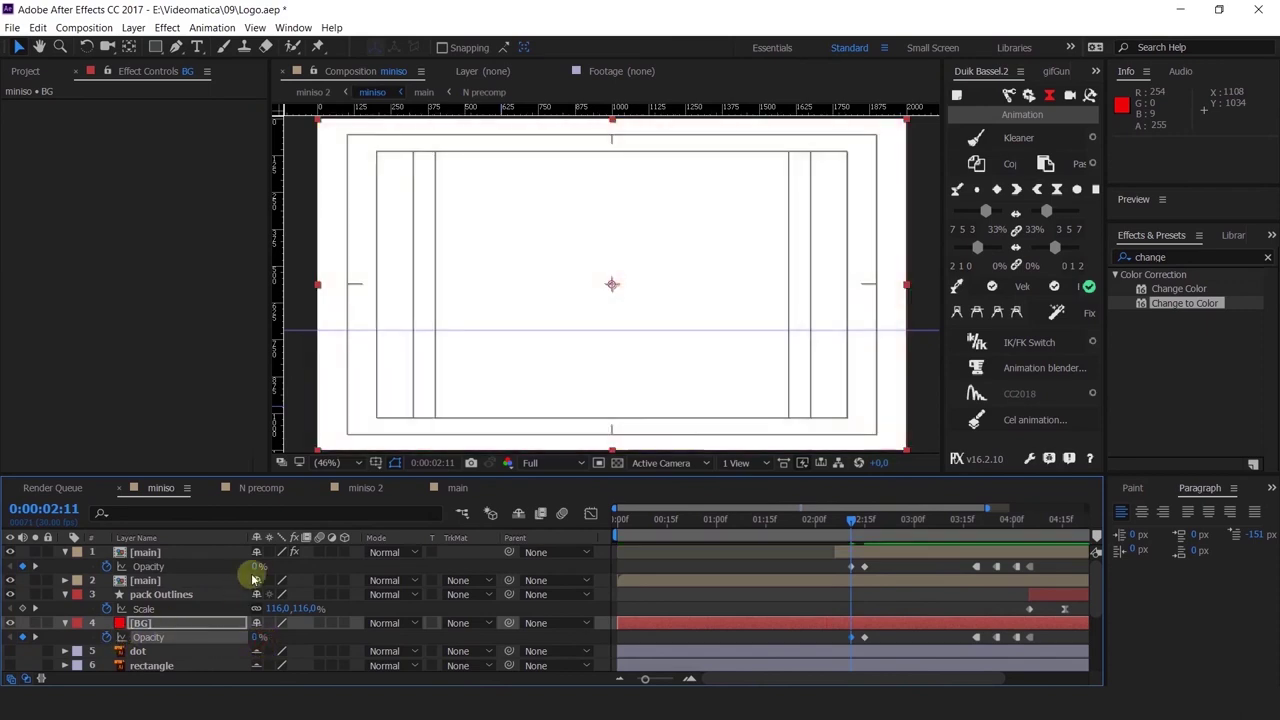
left_click_drag(258, 566, 528, 552)
left_click(646, 543)
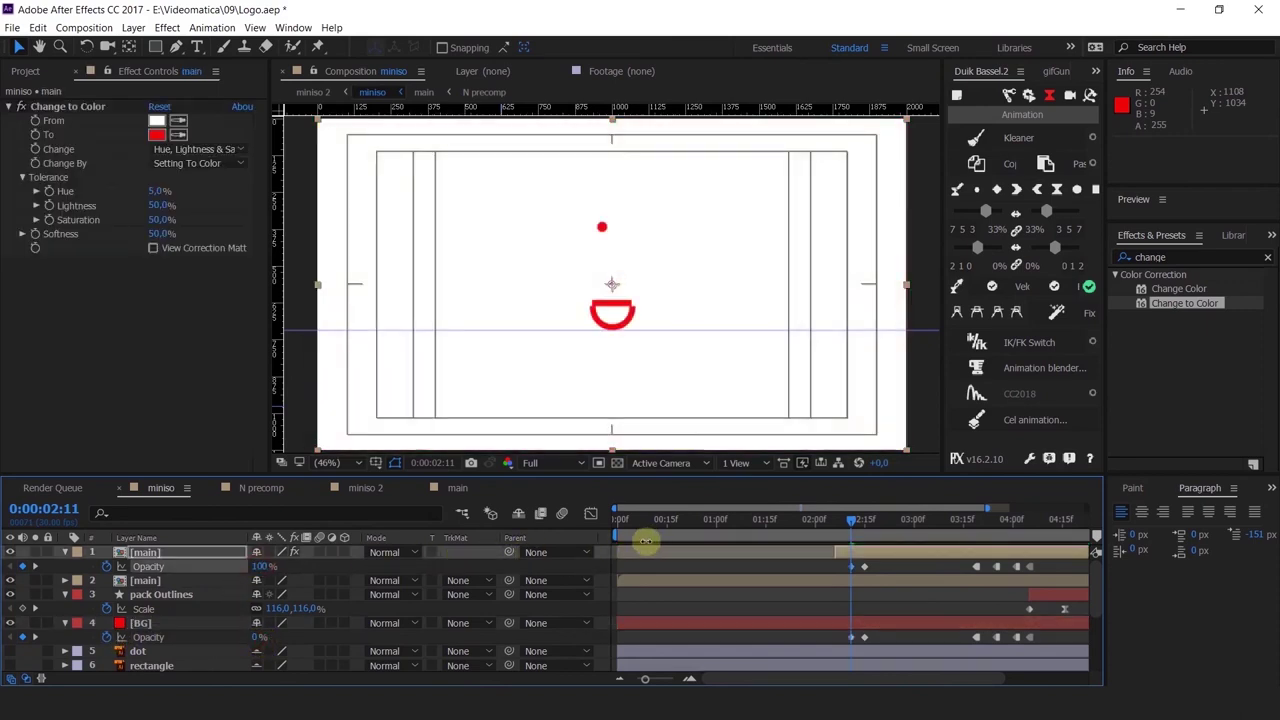
key("Home")
key("space")
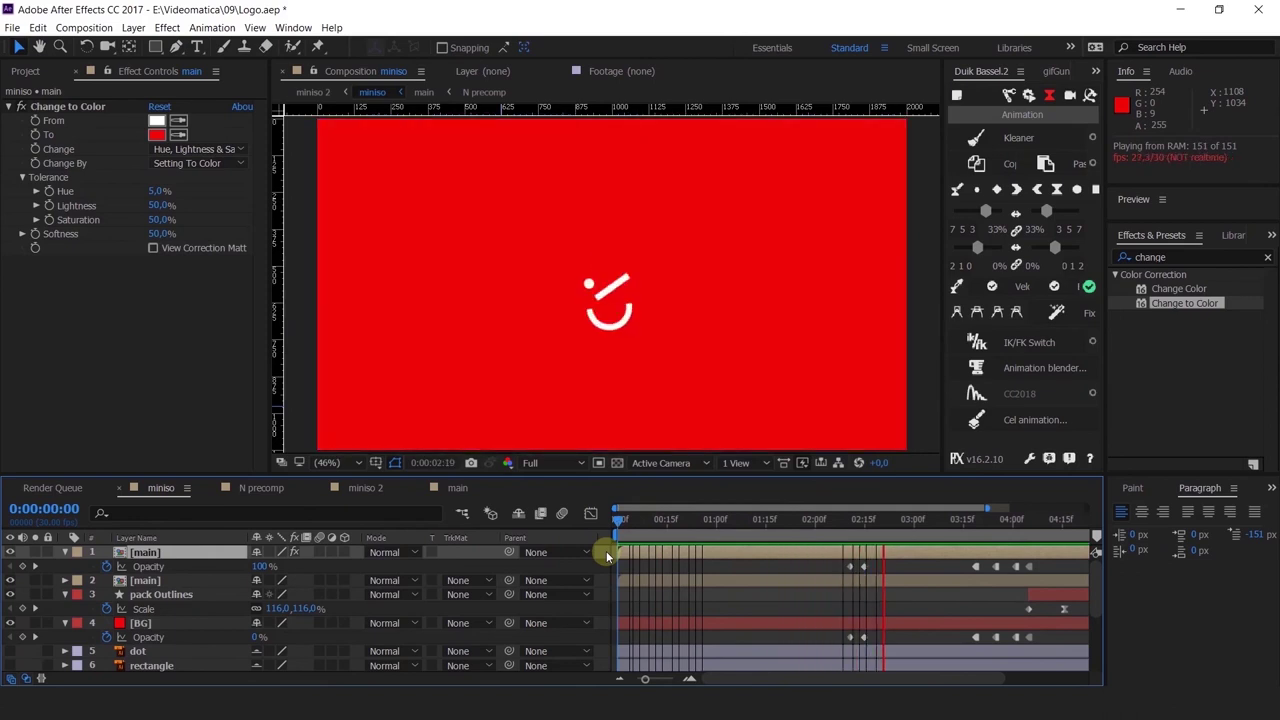
Step: Convert the new Opacity keyframes at 0:00:02:11 and 0:00:02:15 on the top main and BG layers to hold keyframes and scrub through the flicker
left_click(858, 521)
left_click_drag(871, 566, 838, 650)
right_click(866, 641)
left_click(902, 563)
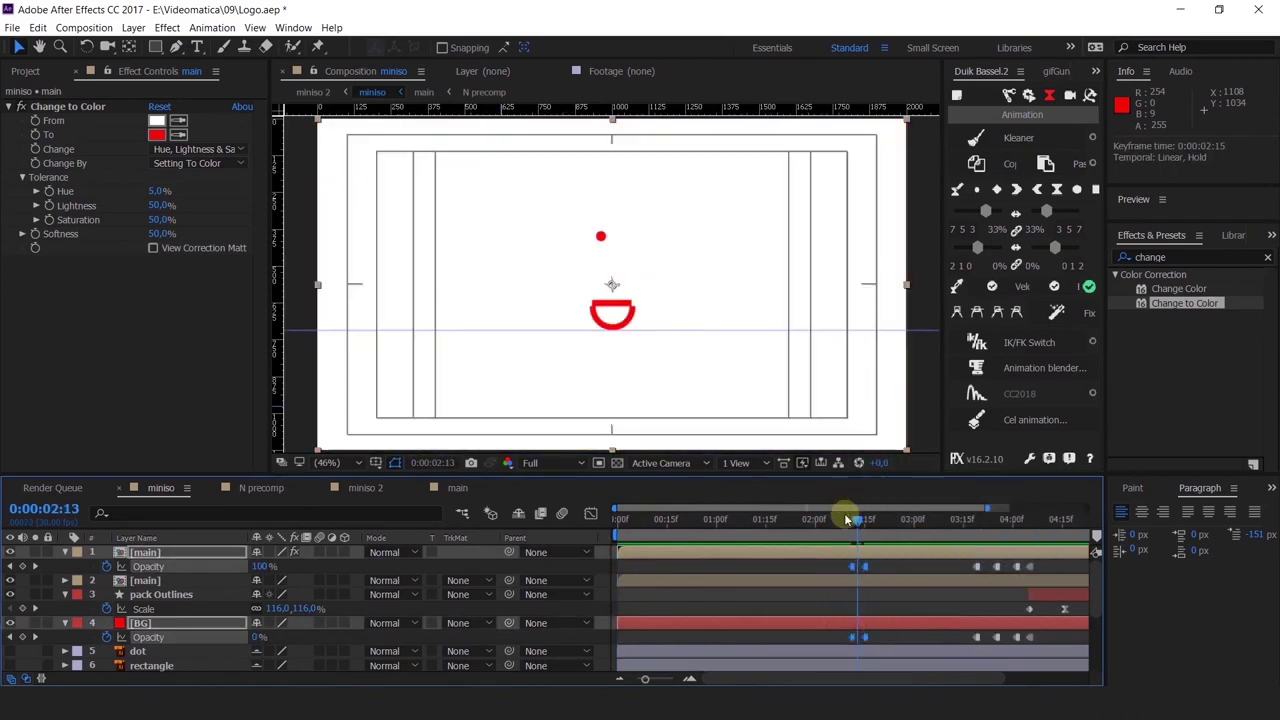
key("space")
left_click_drag(846, 521, 877, 550)
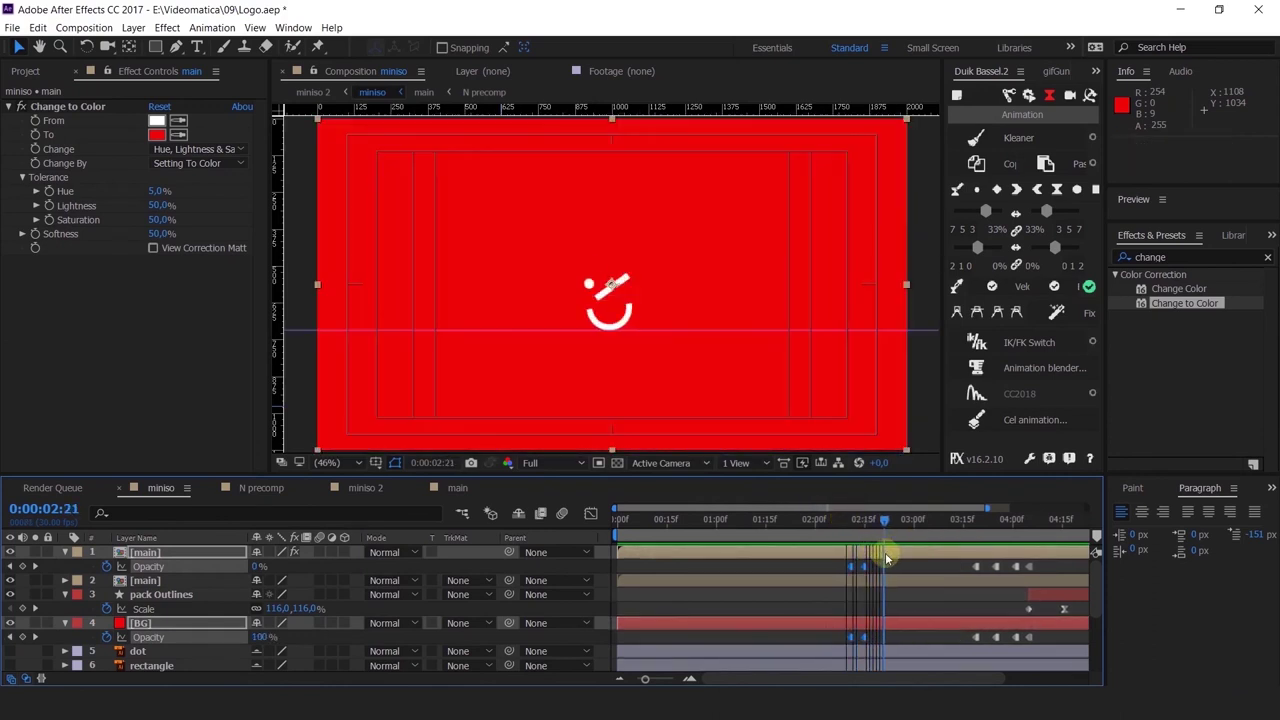
Step: Shift these Opacity hold keyframes on both layers to 0:00:02:16 and 0:00:02:20 and preview the flicker
left_click_drag(879, 567, 812, 665)
left_click_drag(852, 637, 881, 645)
left_click_drag(880, 576, 880, 576)
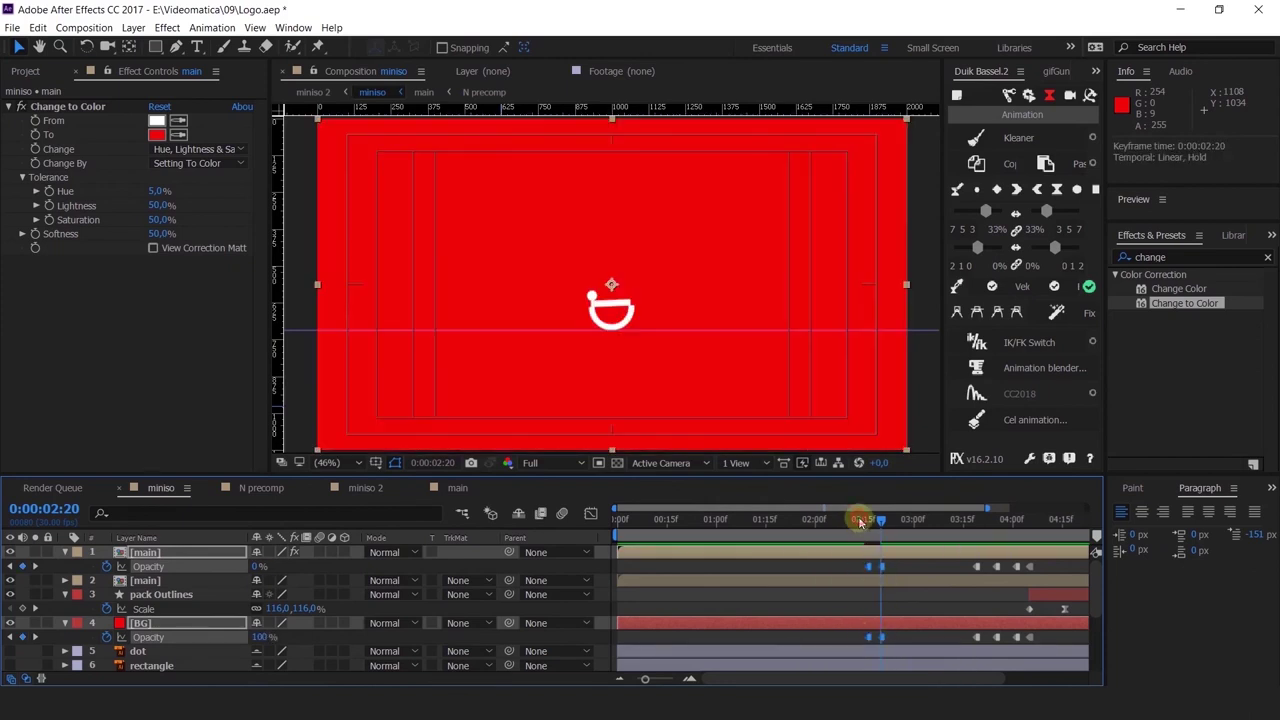
left_click(866, 520)
key("space")
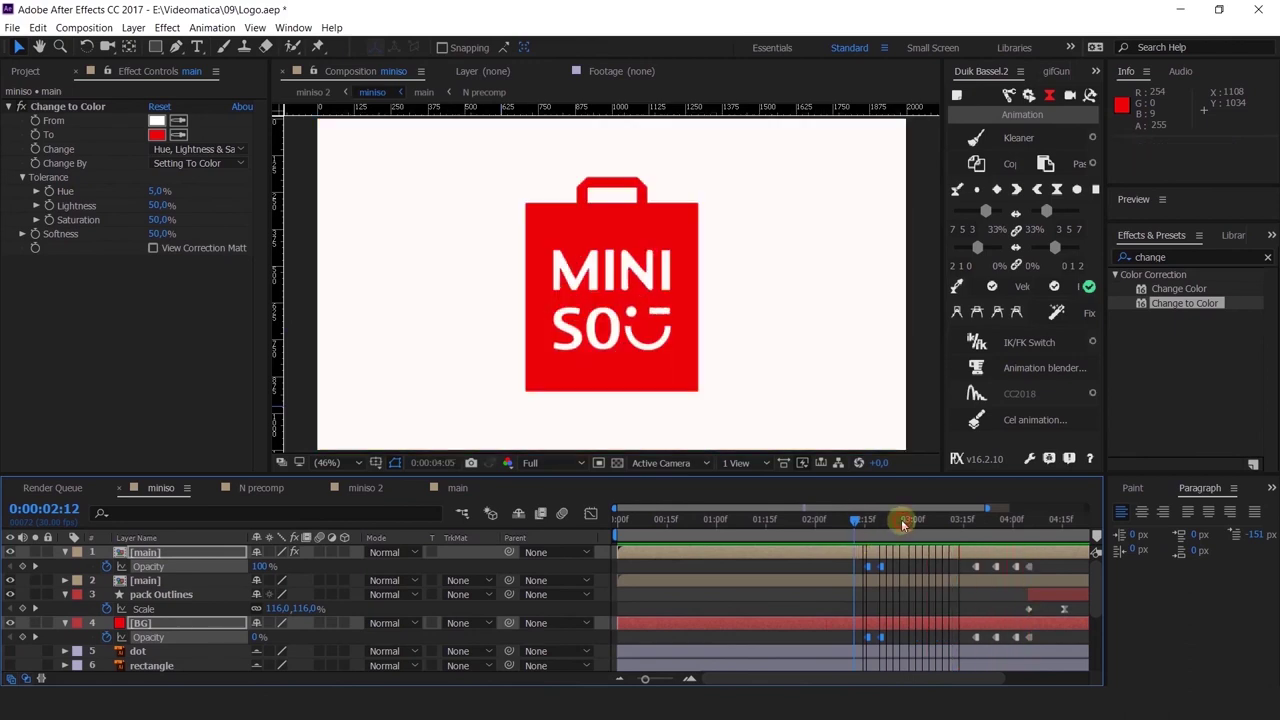
Step: Thin out the Opacity keyframes before 0:00:04:00 on the top main and BG layers, placing one pair at 0:00:03:10, and preview
left_click_drag(901, 522, 947, 638)
left_click_drag(982, 558, 946, 640)
left_click_drag(894, 520, 860, 525)
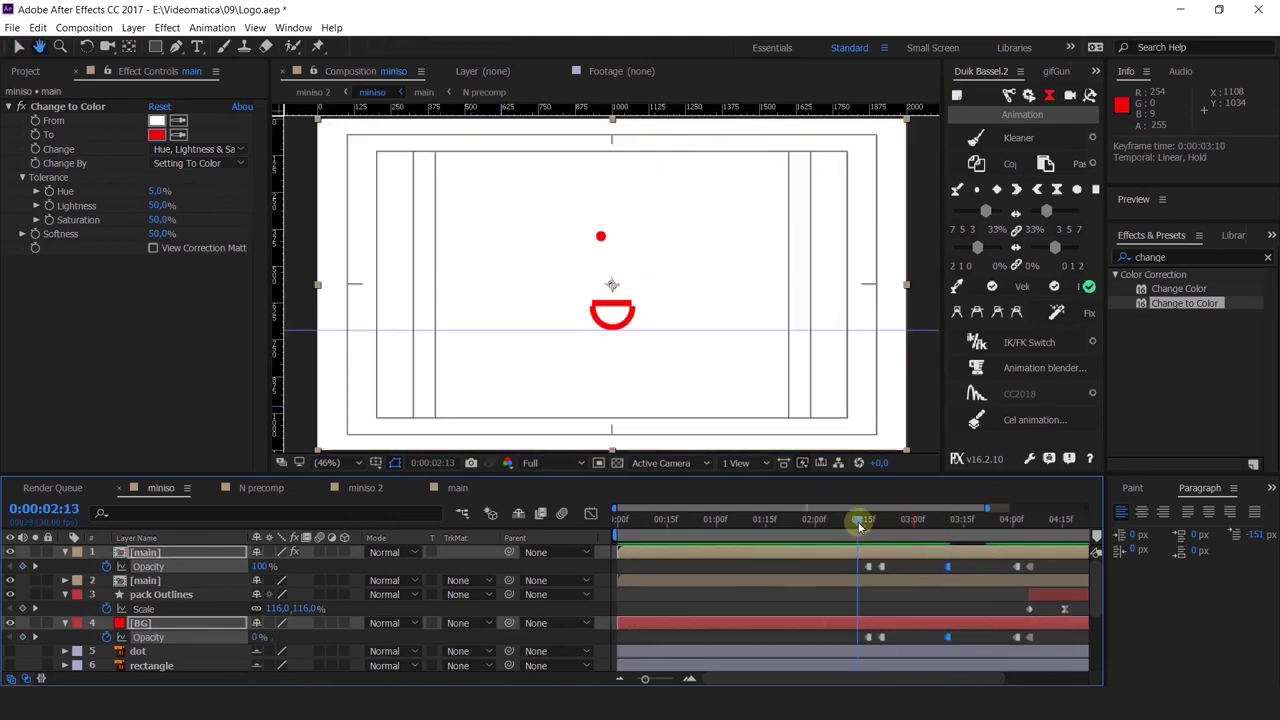
key("space")
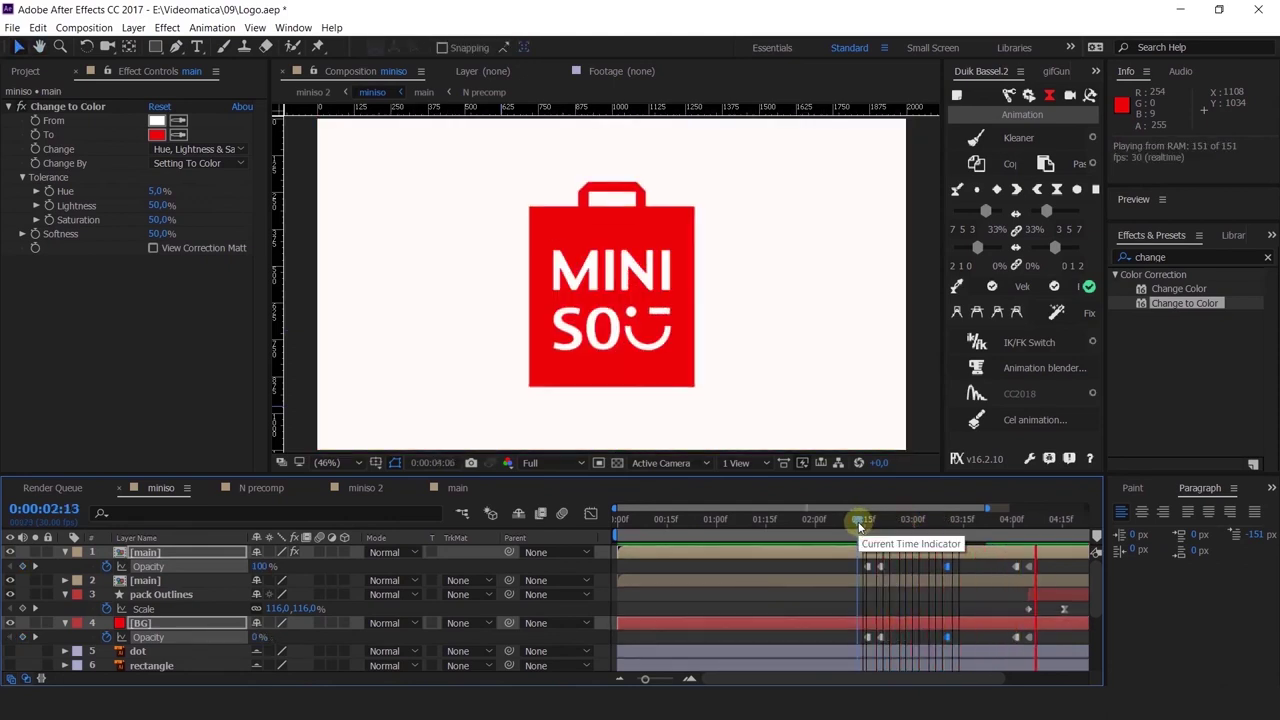
Step: Move the Opacity keyframes at 0:00:04:01 on the top main and BG layers to 0:00:03:22 and preview the change
left_click(1003, 521)
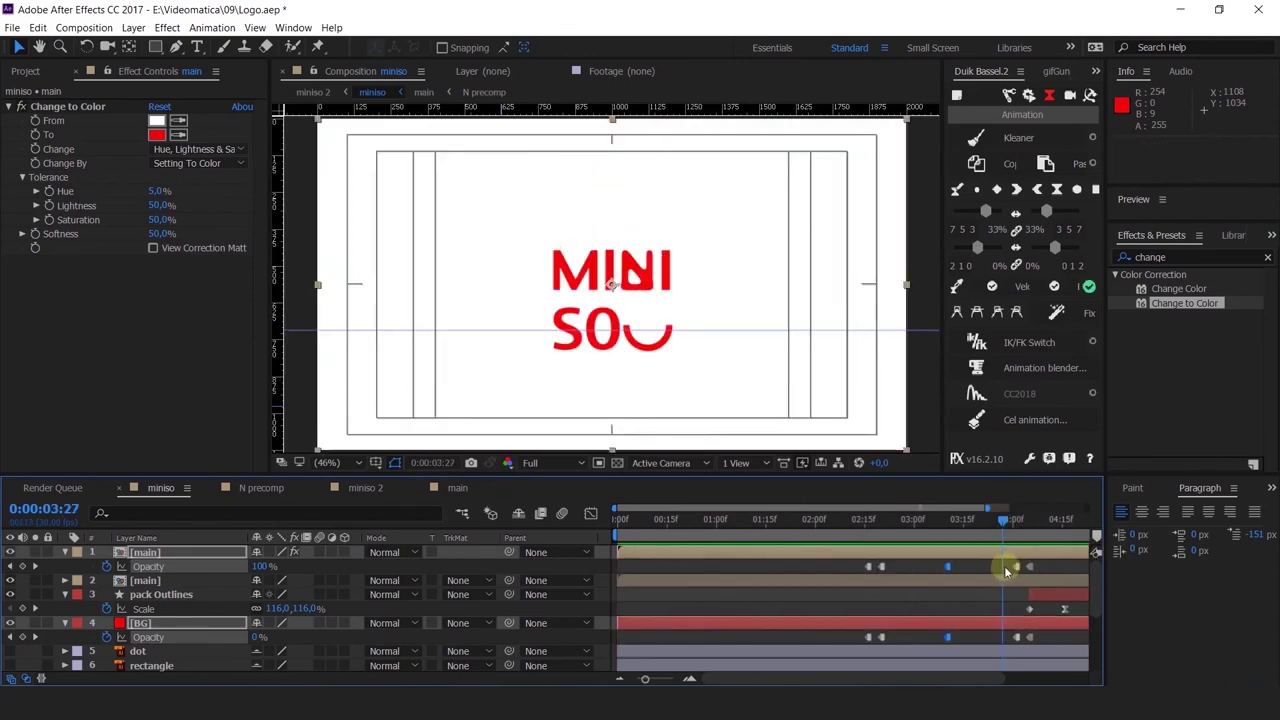
left_click_drag(1005, 568, 1022, 666)
left_click_drag(945, 524, 982, 574)
left_click(1014, 556)
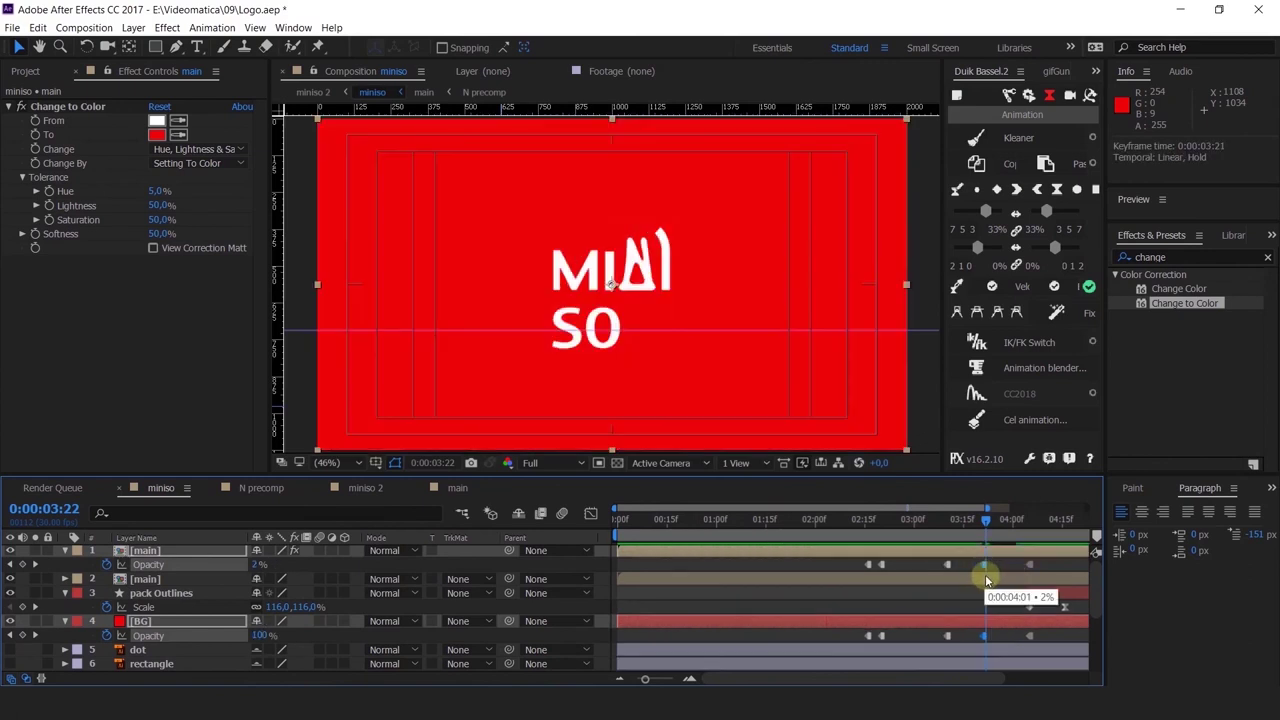
left_click(858, 530)
key("space")
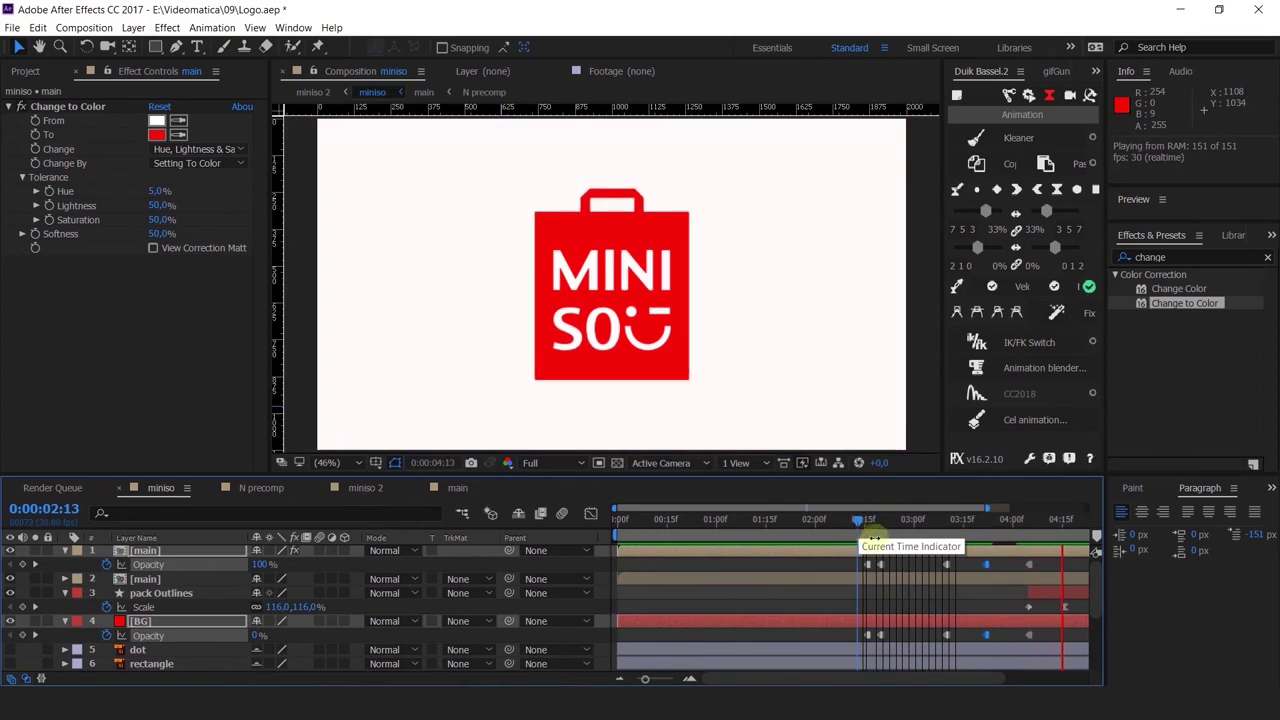
Step: Delete the Opacity keyframes at 0:00:02:16 on the top main and BG layers
left_click(867, 527)
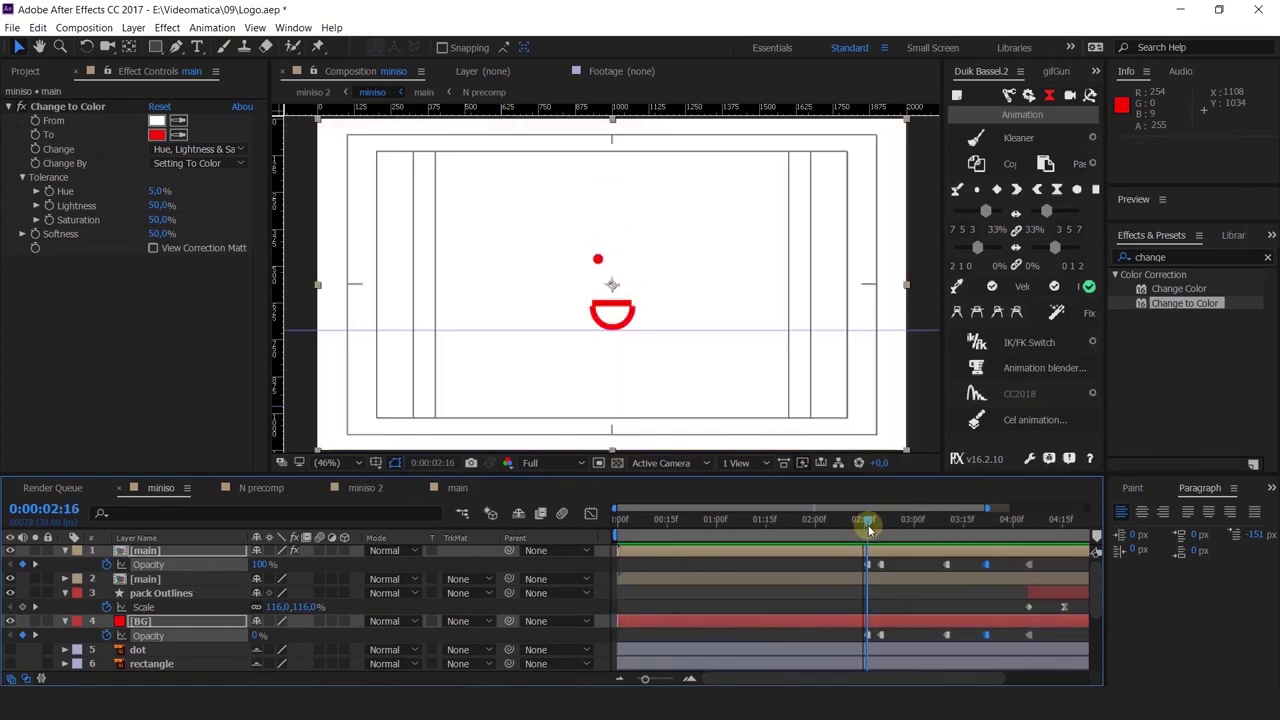
left_click(880, 533)
left_click_drag(861, 557, 874, 647)
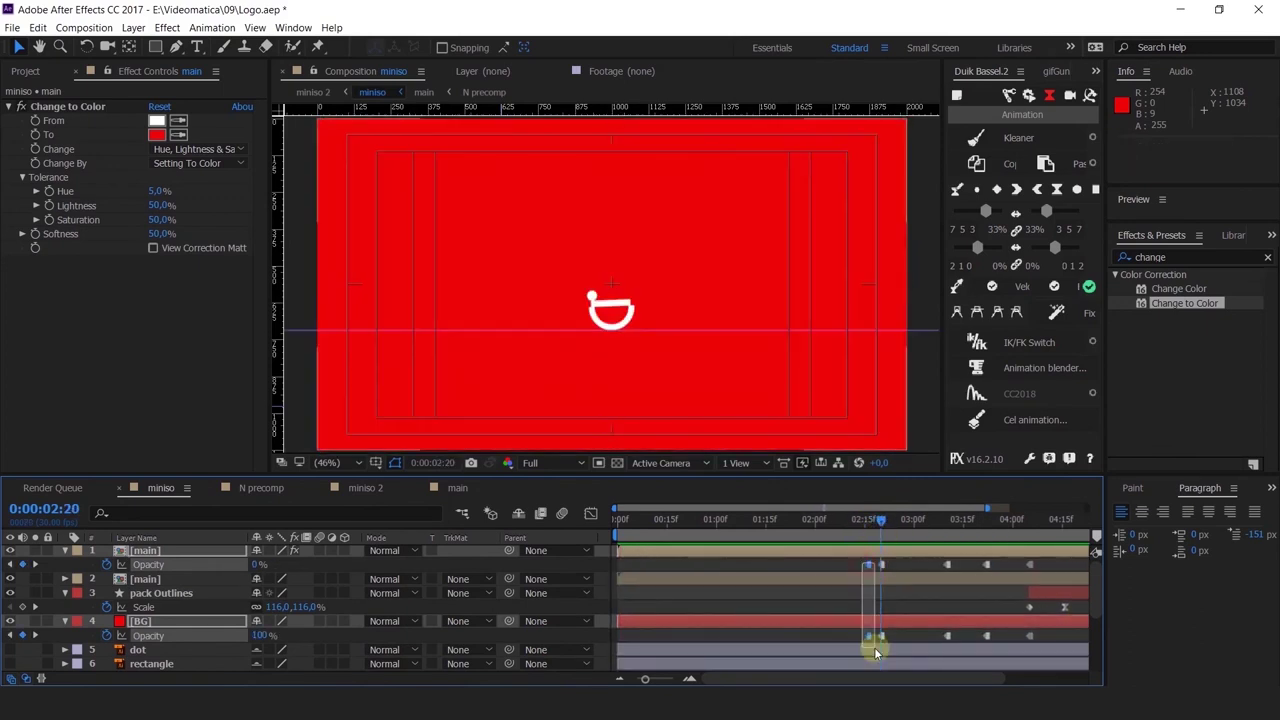
key("Delete")
Step: Try deleting the Opacity keyframes at 0:00:03:22 on both layers, scrub through the section, and undo the deletion
left_click_drag(858, 519, 986, 612)
left_click_drag(993, 558, 974, 650)
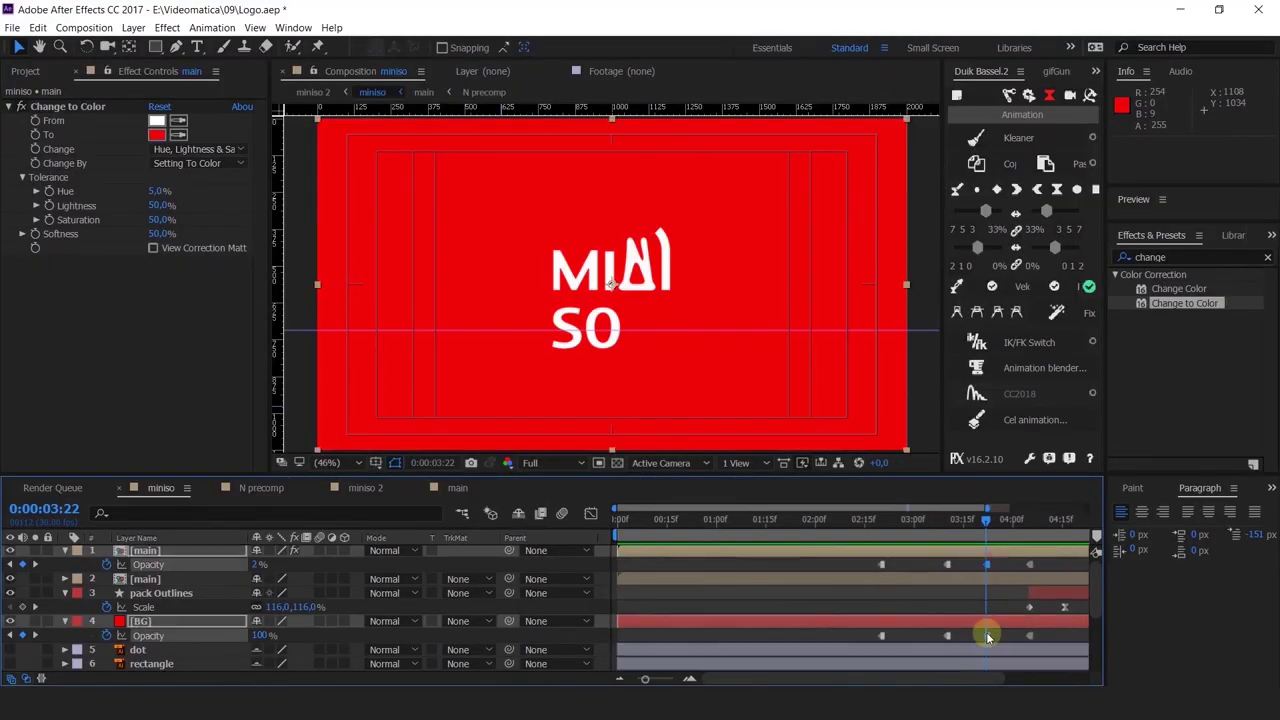
key("Delete")
left_click_drag(940, 522, 962, 576)
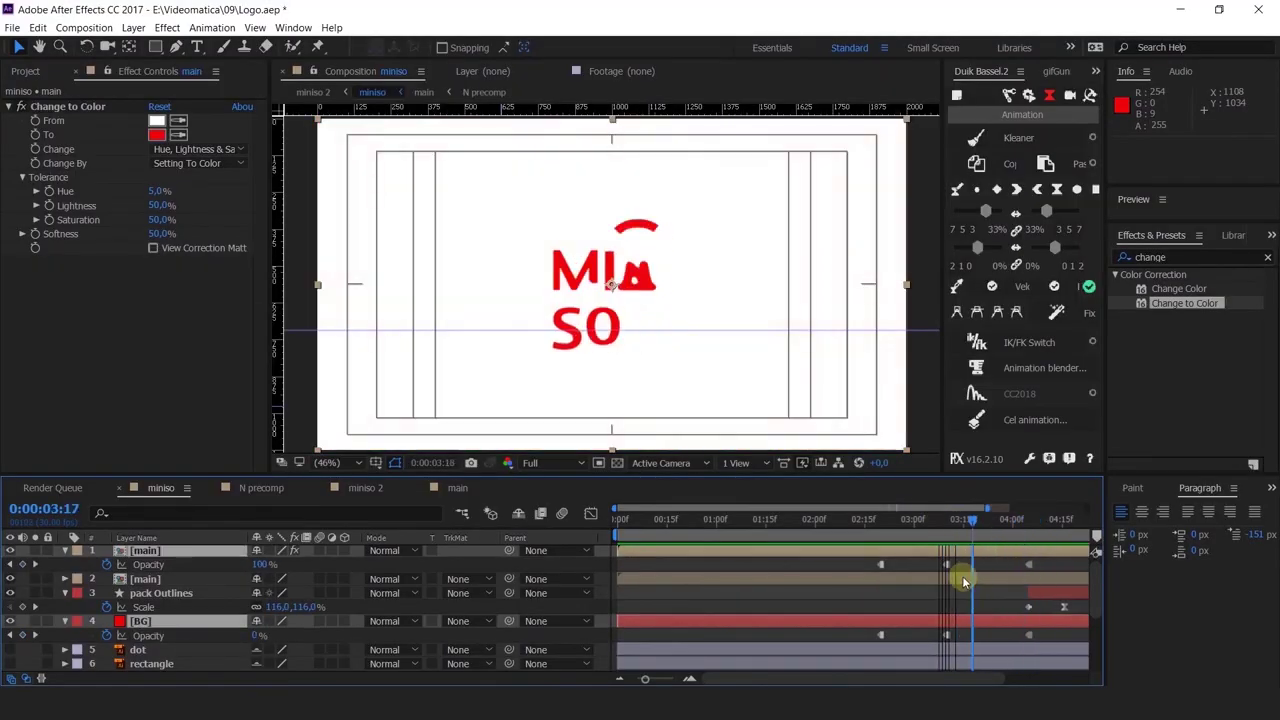
key("ctrl+z")
Step: Move the Opacity keyframes at 0:00:03:22 on the top main and BG layers to 0:00:03:25 and preview the animation
left_click_drag(944, 525, 995, 600)
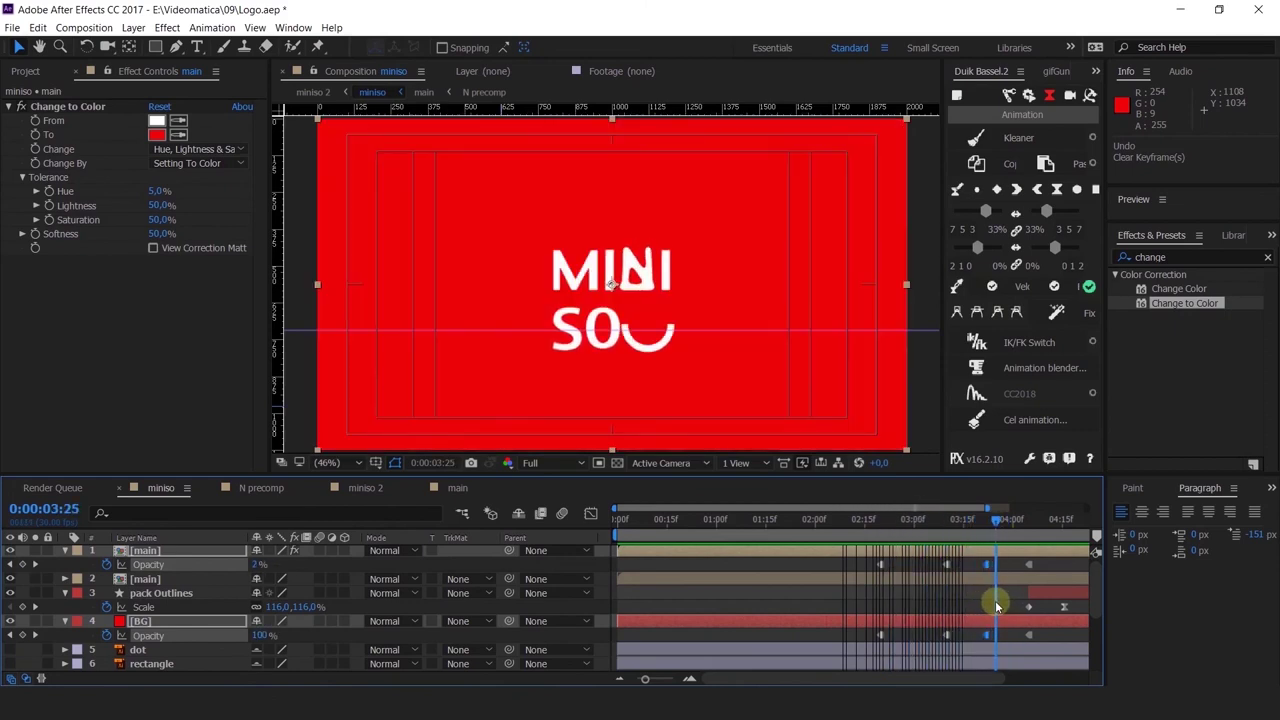
left_click_drag(986, 643, 997, 643)
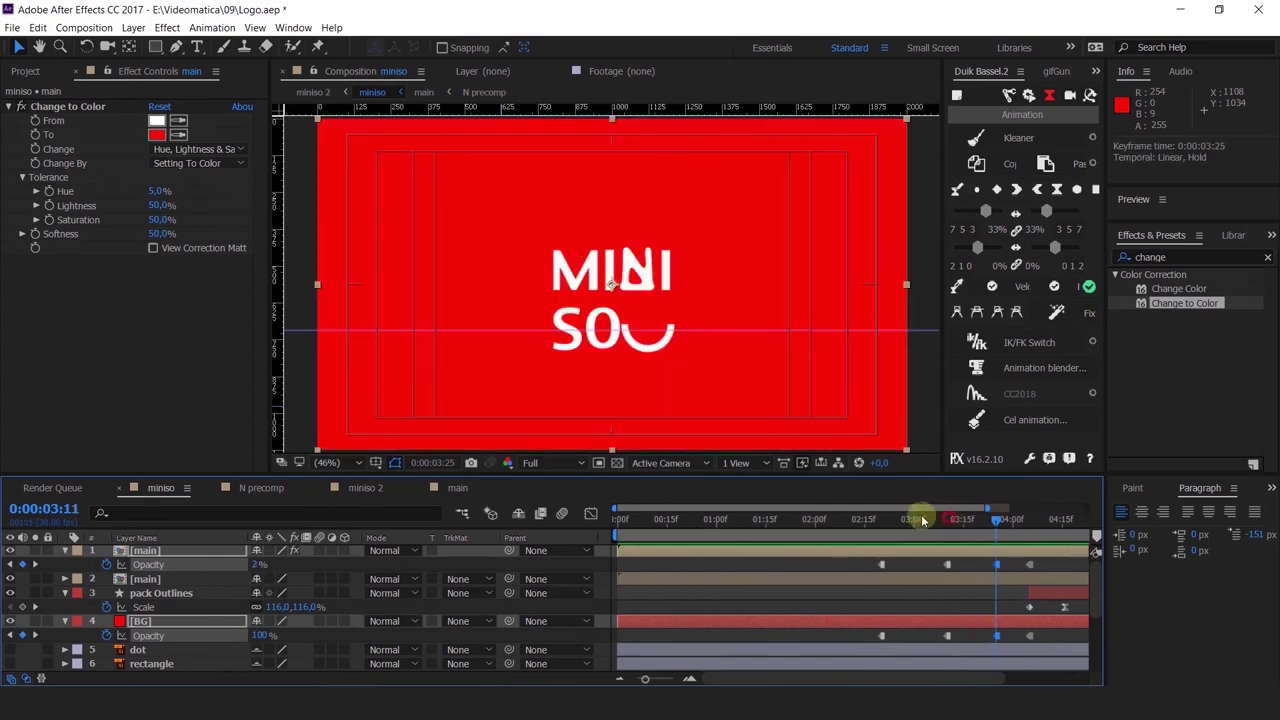
left_click_drag(921, 517, 891, 524)
key("space")
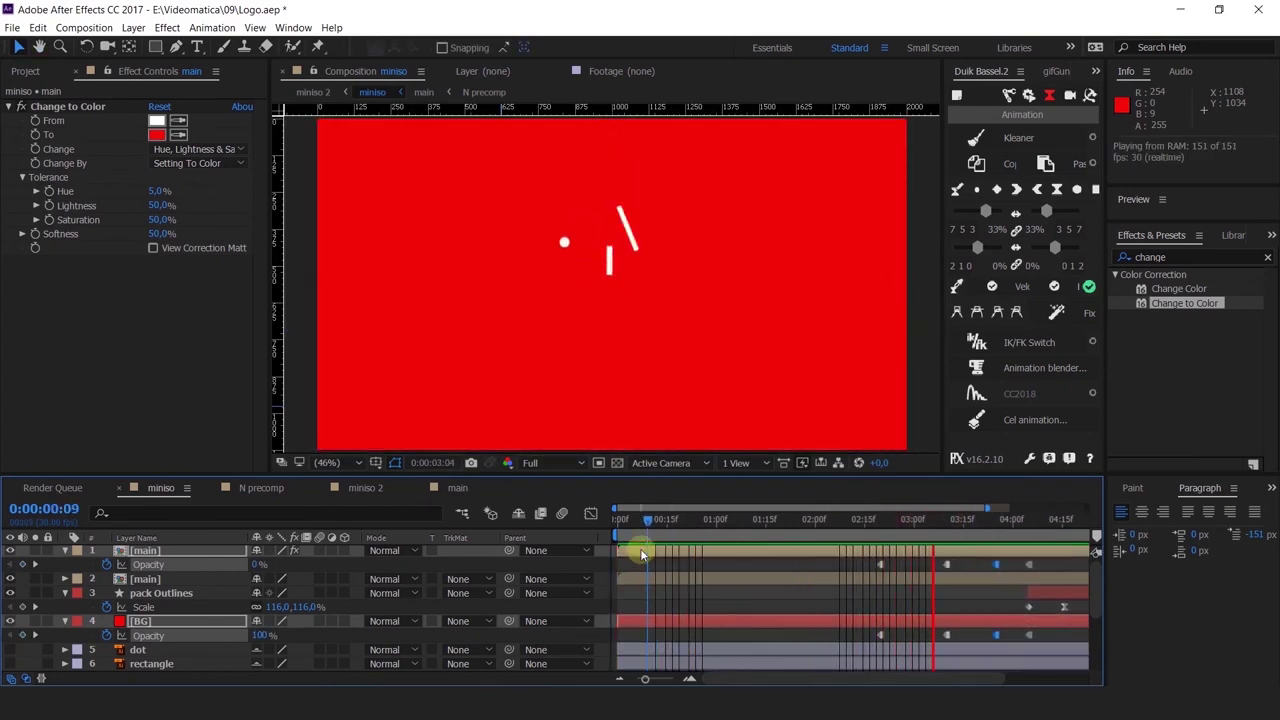
Step: Try moving the Opacity keyframes at 0:00:02:20 on both layers to 0:00:03:10 and check the flicker
left_click(945, 522)
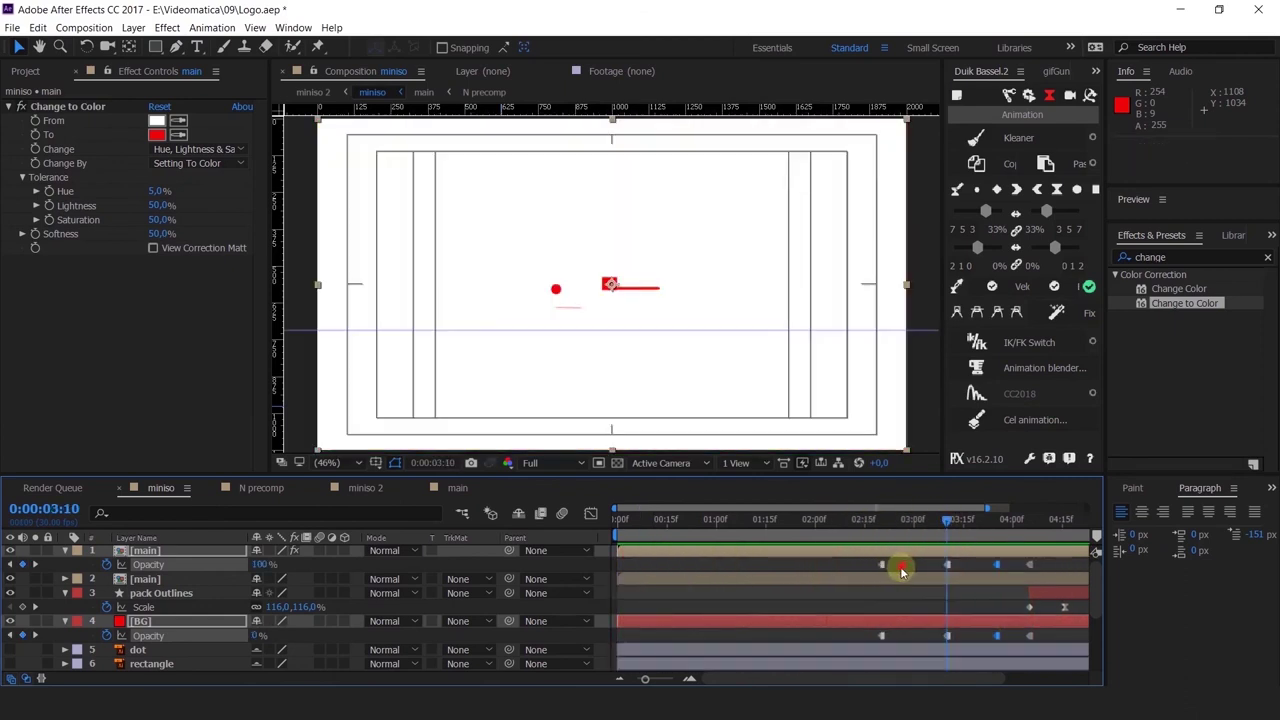
key("space")
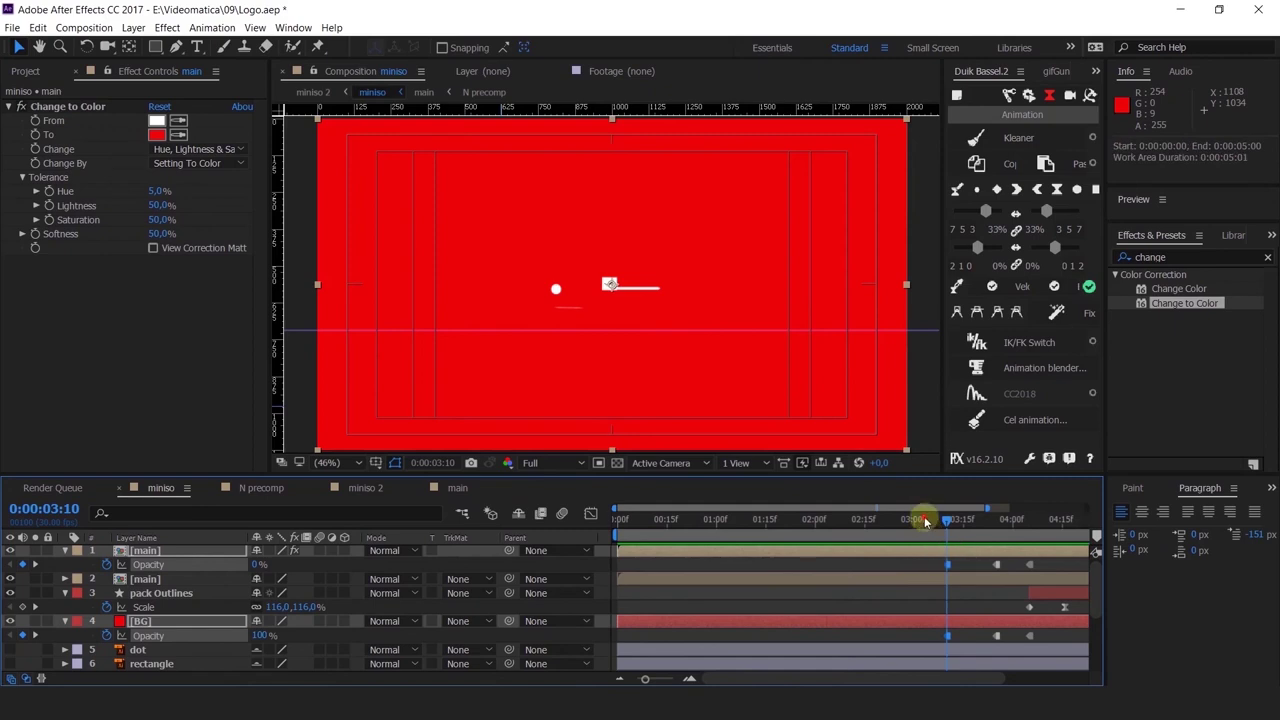
left_click_drag(921, 522, 1006, 580)
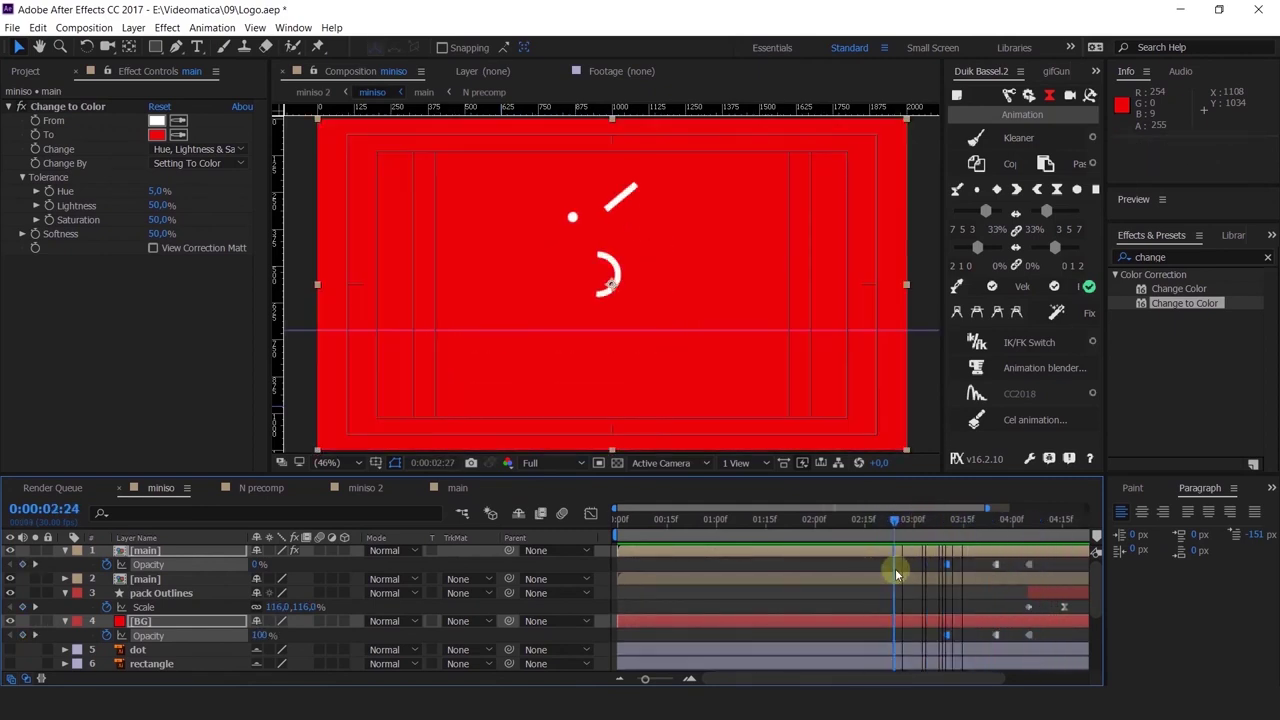
left_click(871, 519)
key("space")
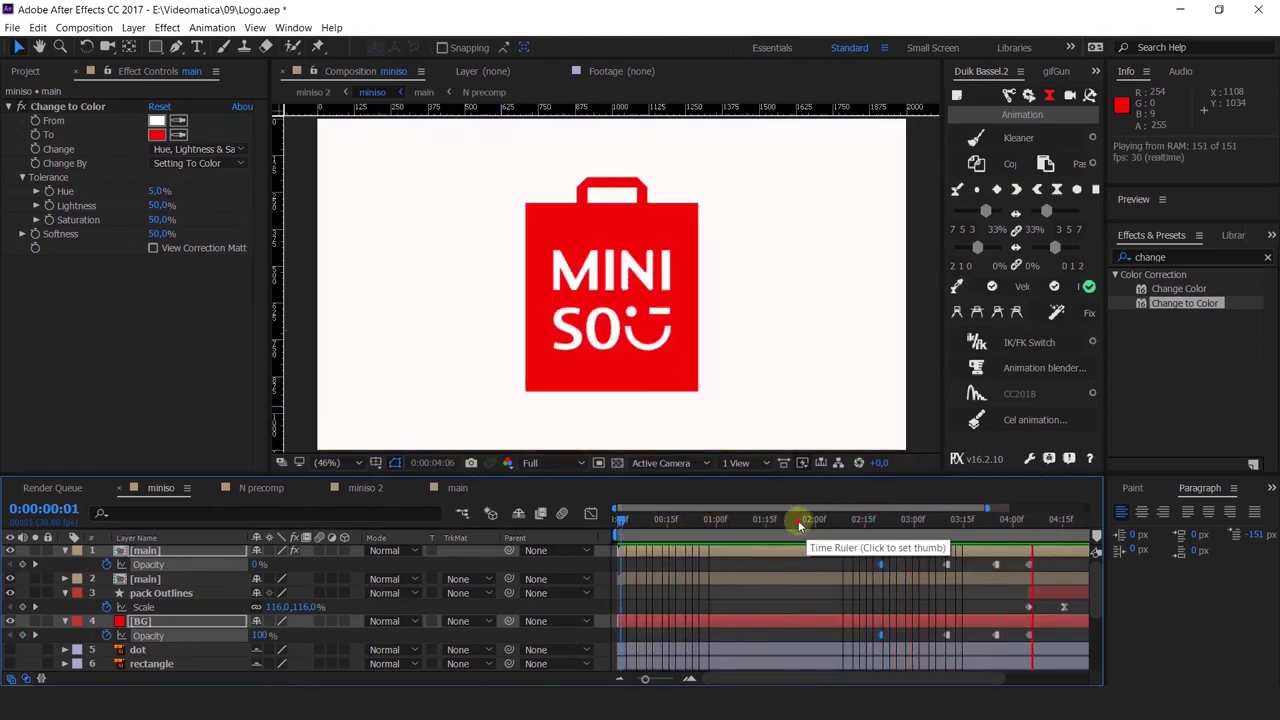
Step: Try copying the Opacity keyframes at 0:00:03:10 on the top main and BG layers to 0:00:00:20 and preview the opening
left_click_drag(644, 519, 692, 560)
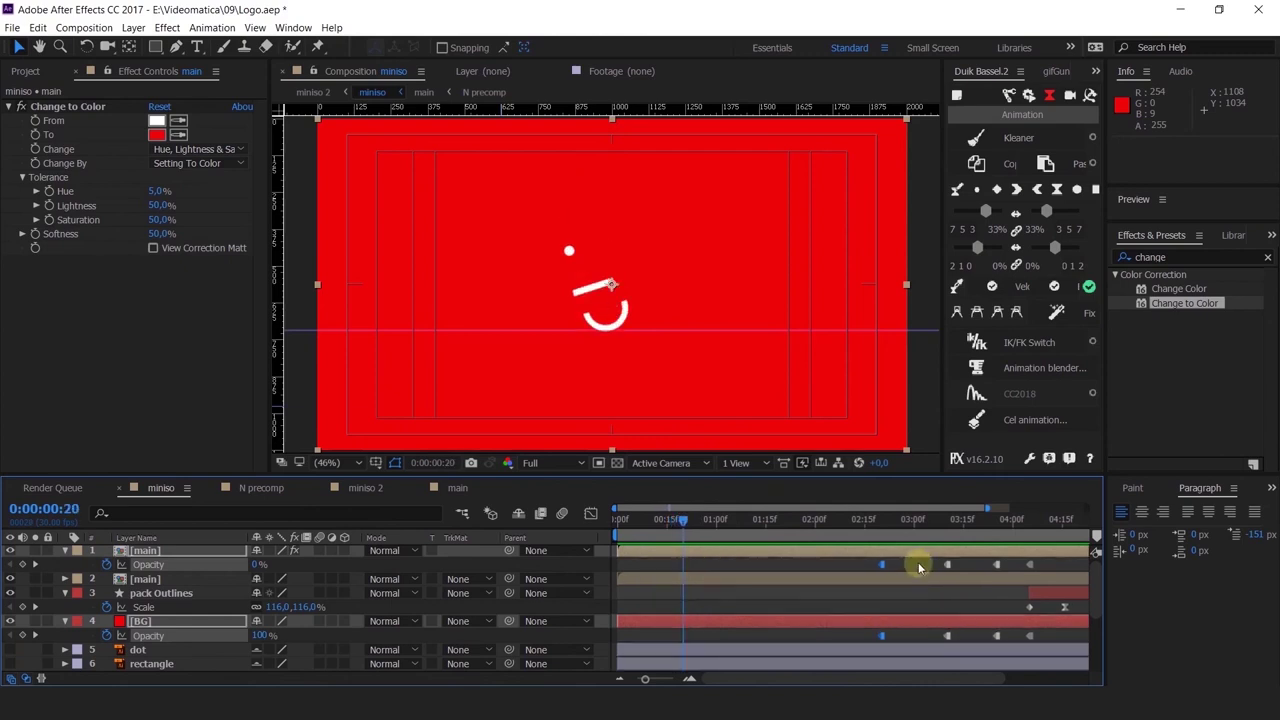
left_click(947, 567)
key("ctrl+c")
left_click(963, 622)
key("ctrl+v")
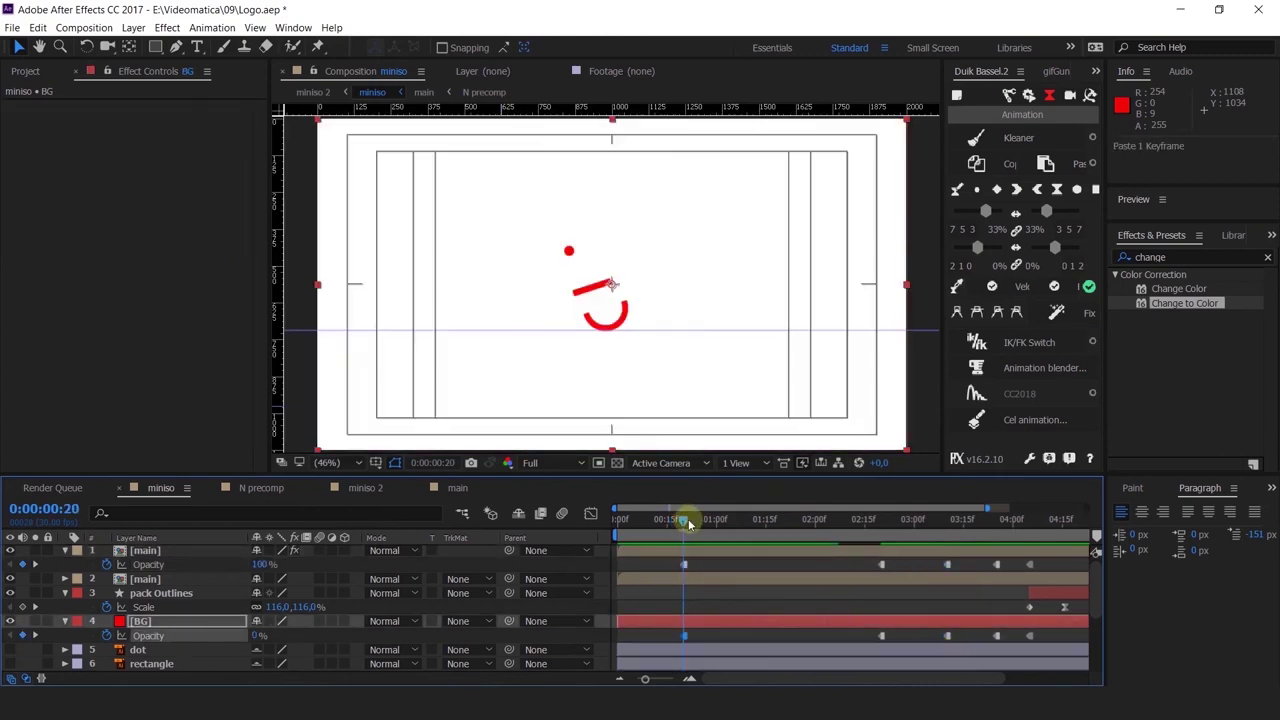
left_click(663, 520)
key("space")
left_click_drag(634, 521, 685, 549)
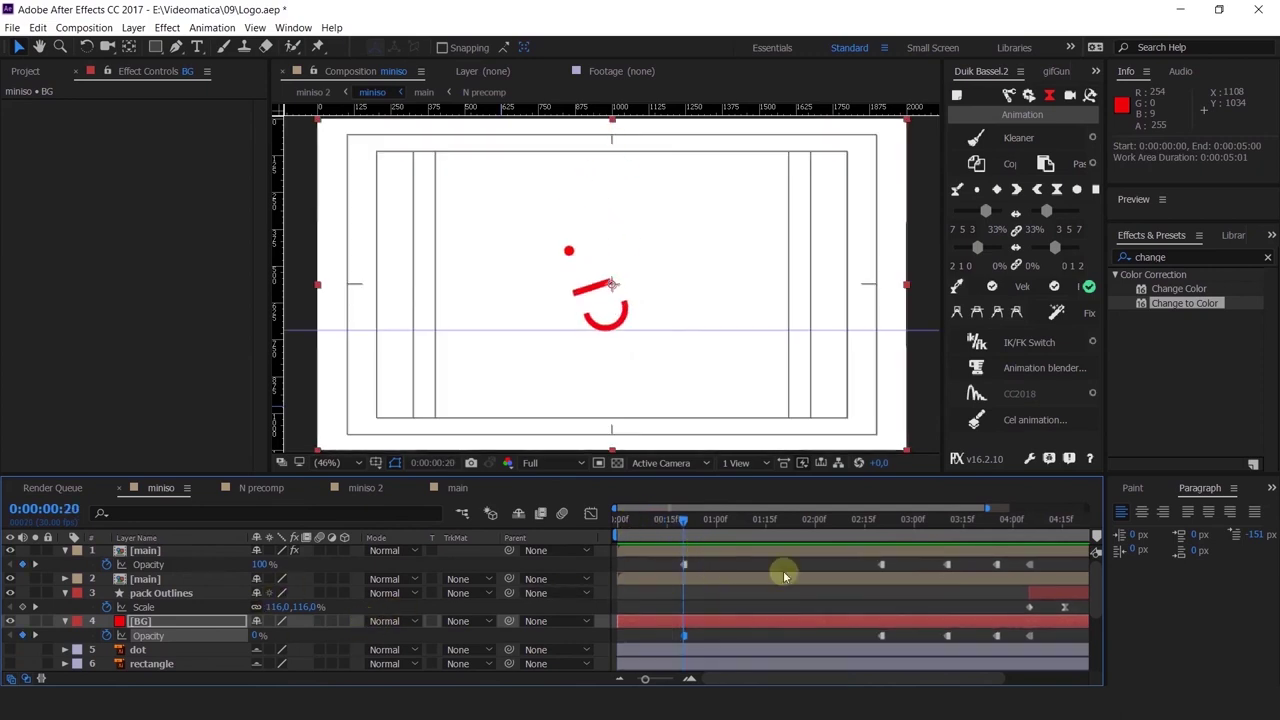
Step: Try copying the Opacity keyframes at 0:00:02:20 on the top main and BG layers to 0:00:00:20, and undo the pasted keyframes
left_click_drag(881, 530, 678, 513)
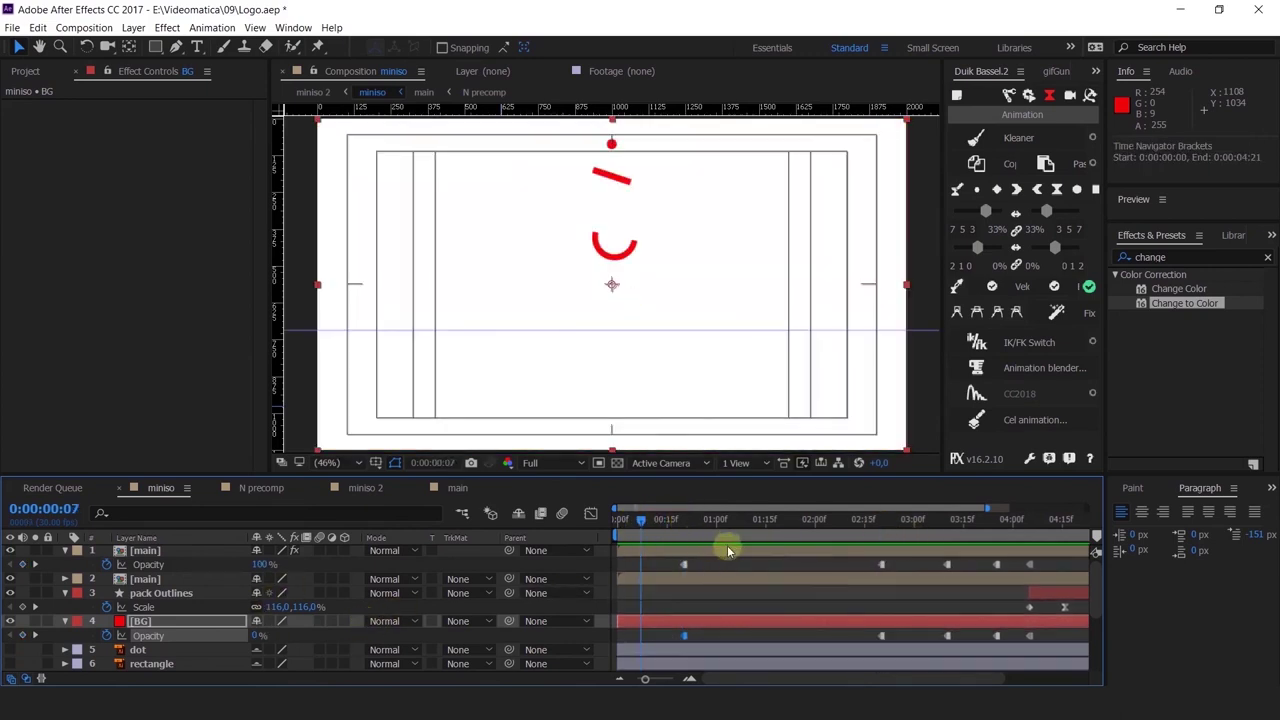
key("k")
left_click(872, 553)
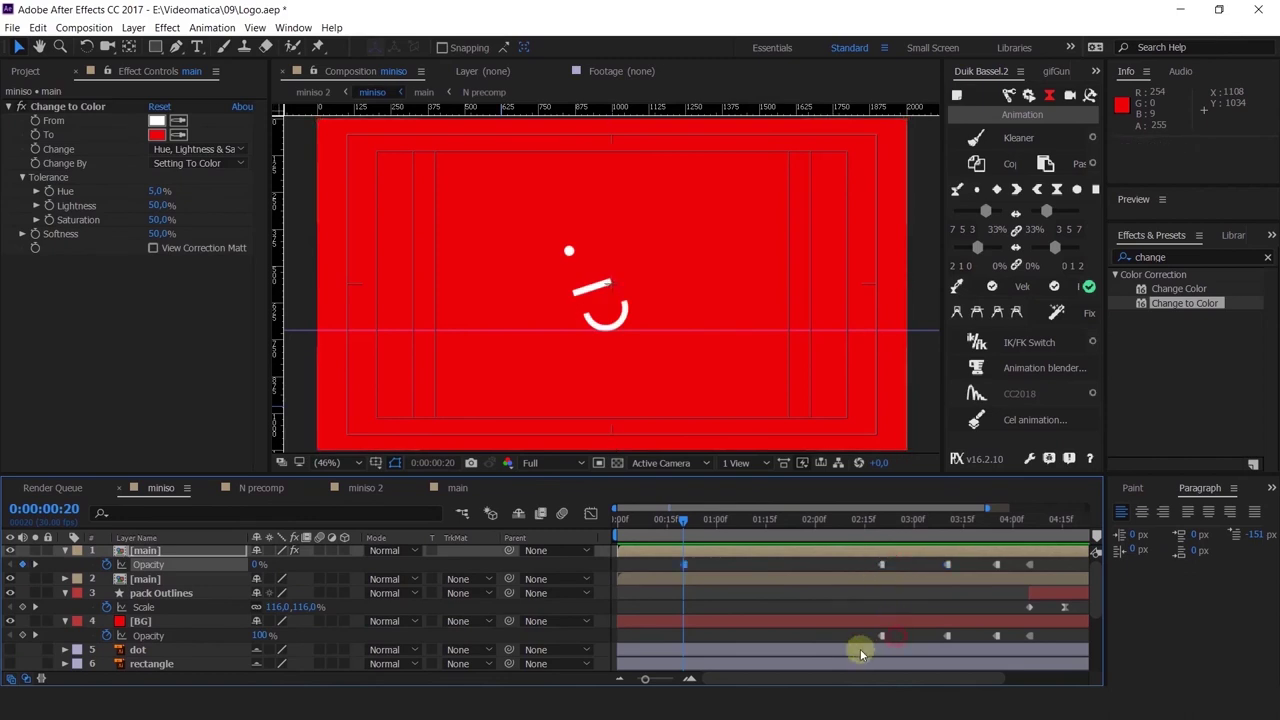
left_click(893, 636)
mouse_move(666, 520)
left_mouse_down()
mouse_move(645, 519)
mouse_move(671, 522)
left_mouse_up()
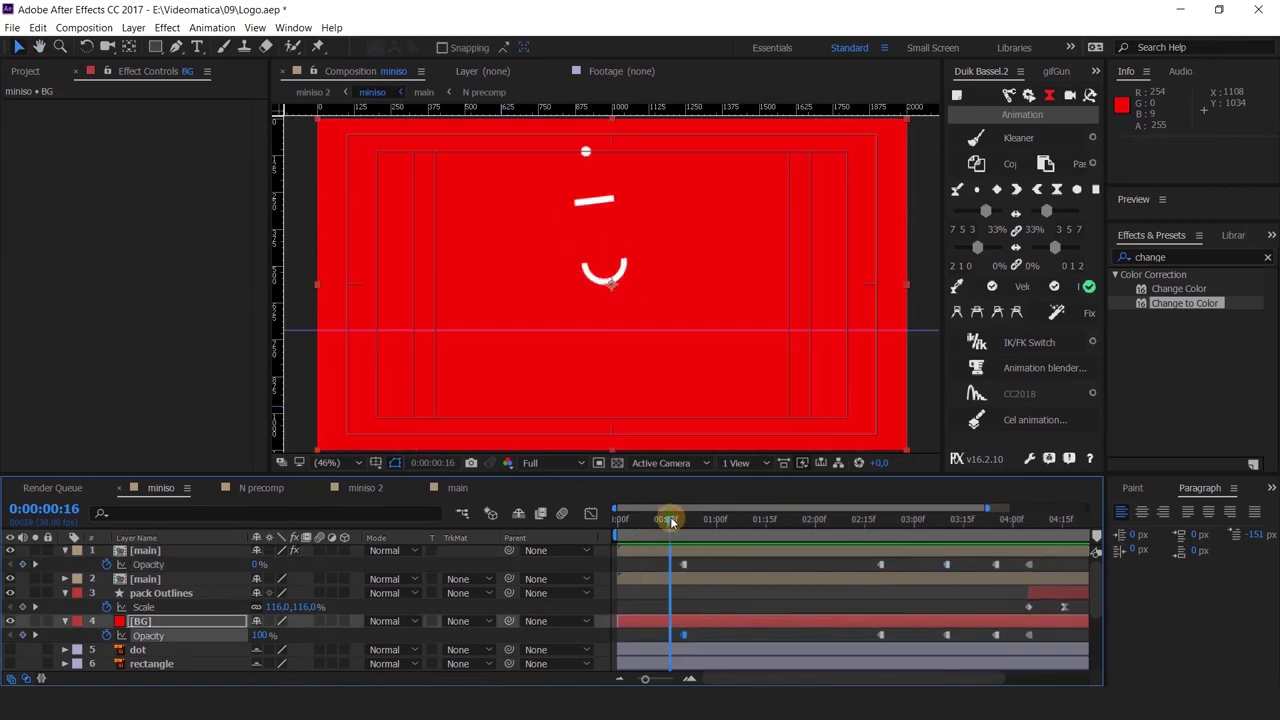
key("ctrl+z")
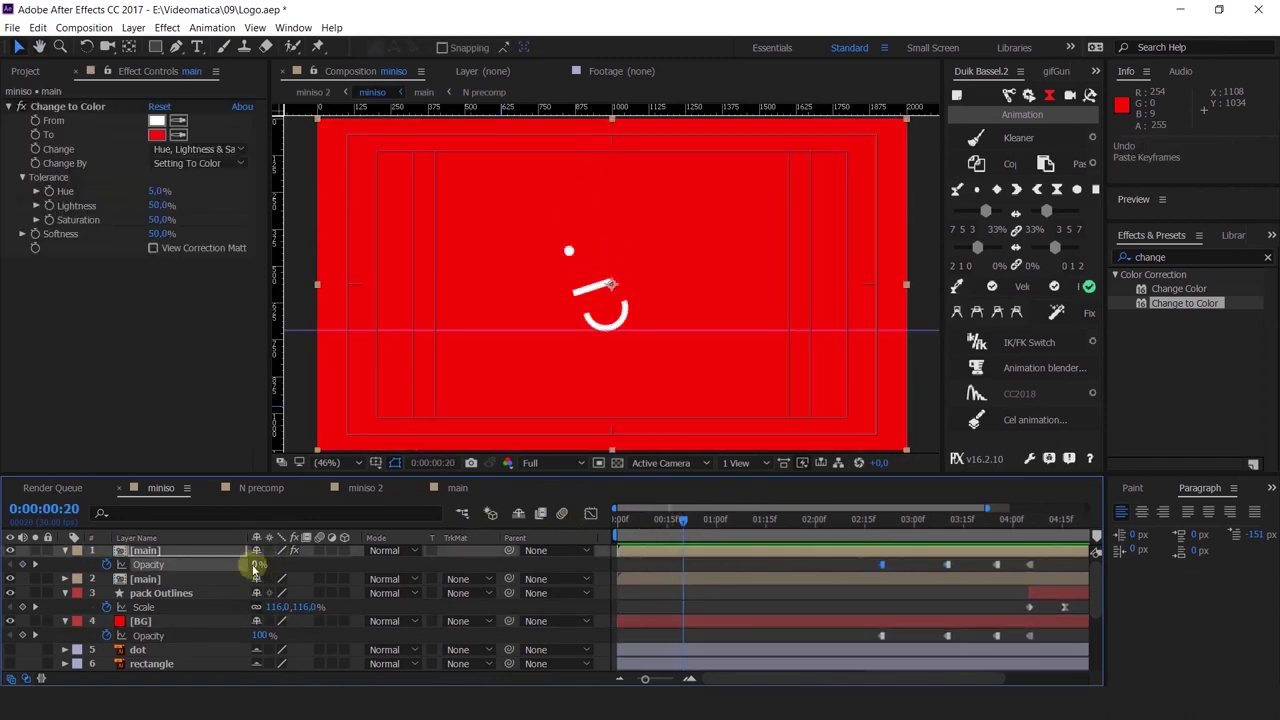
Step: At 0:00:00:20, add hold keyframes for Opacity with 100% on the top main layer and 3% on the BG layer
left_click(288, 566)
left_click_drag(256, 566, 351, 572)
left_click_drag(259, 635, 154, 636)
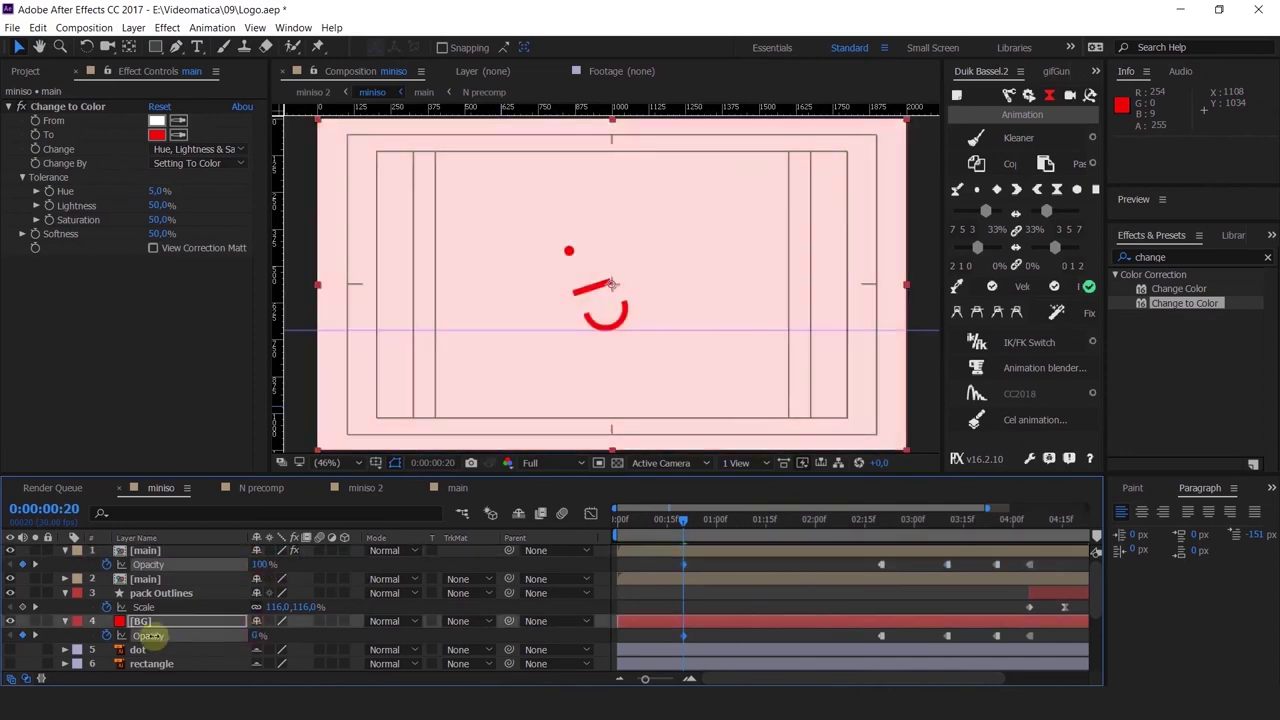
right_click(684, 636)
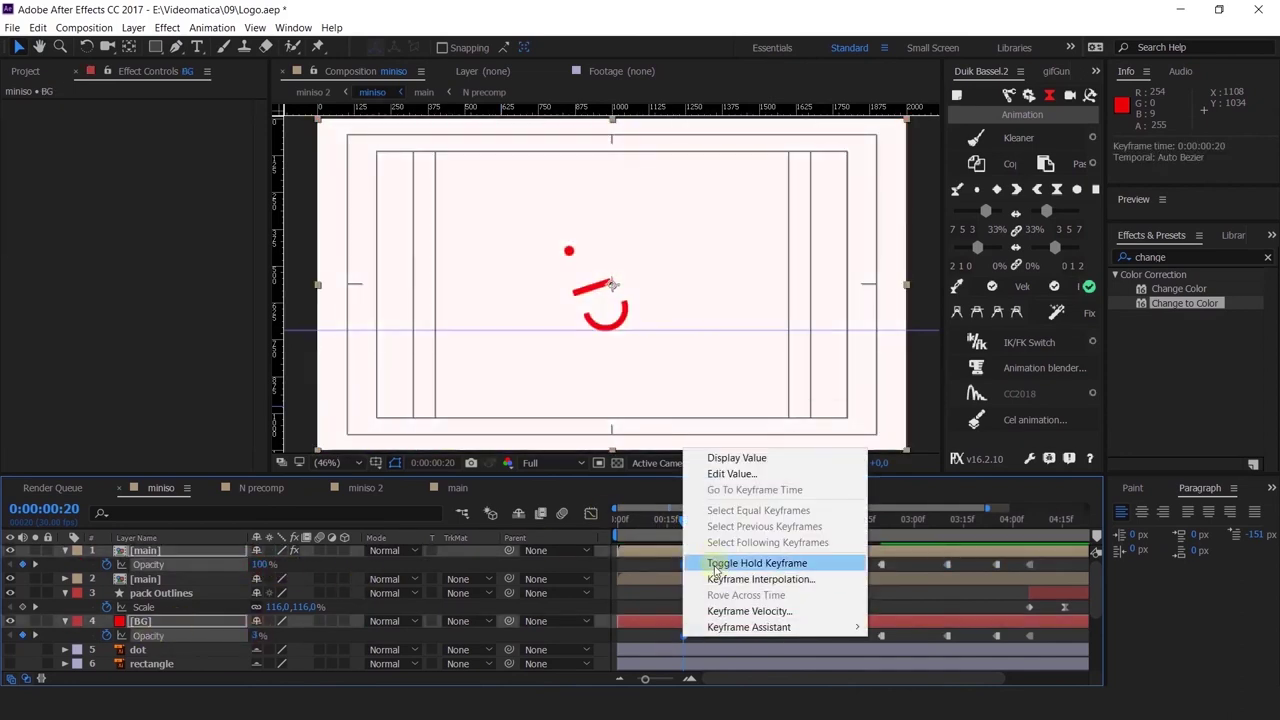
left_click(756, 563)
Step: At 0:00:00:00, add hold keyframes for Opacity with 0% on the top main layer and 100% on BG, and preview the animation
left_click_drag(668, 522, 696, 569)
left_click_drag(633, 521, 494, 533)
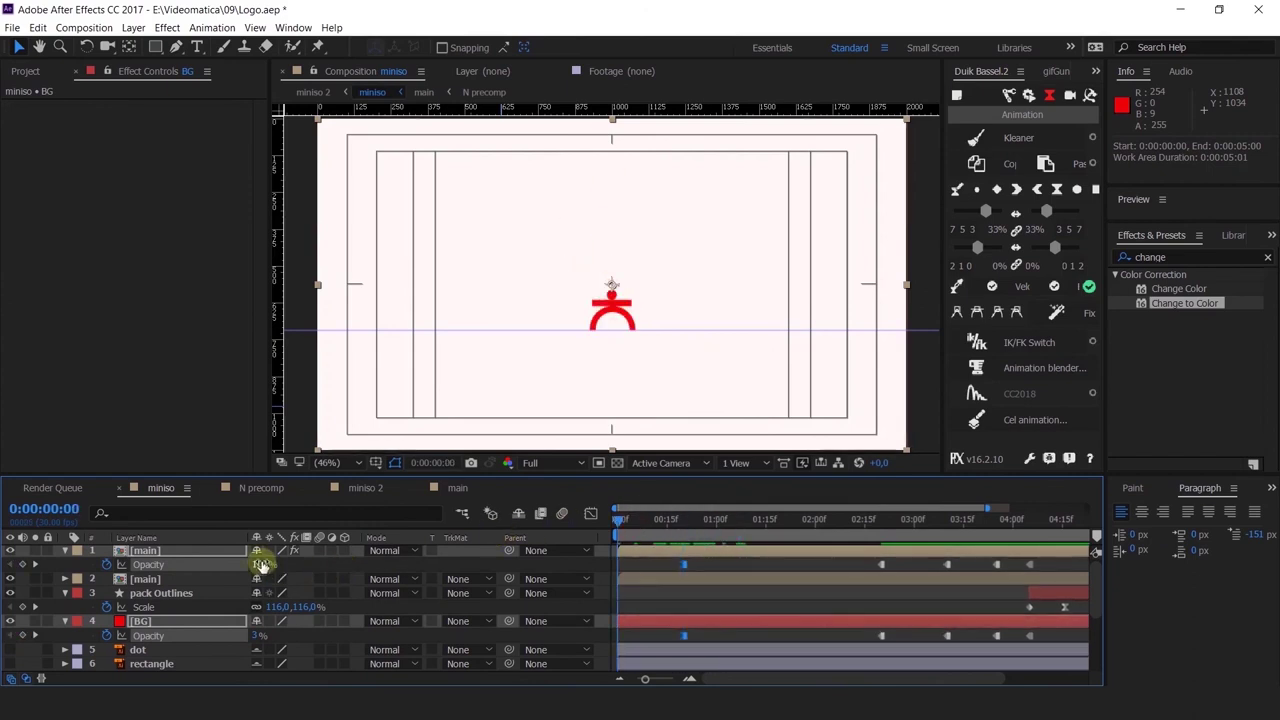
left_click_drag(261, 565, 172, 565)
left_click(290, 578)
left_click_drag(260, 636, 431, 629)
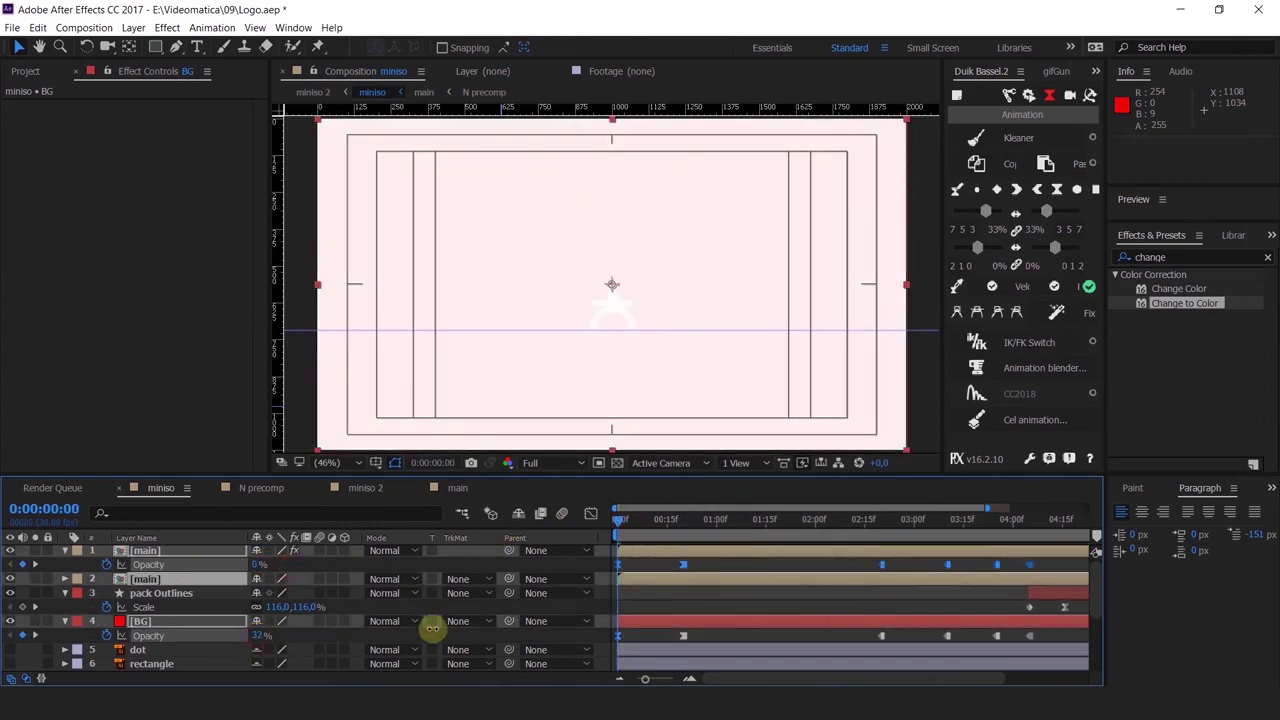
left_click_drag(628, 562, 602, 645)
right_click(618, 640)
left_click(686, 560)
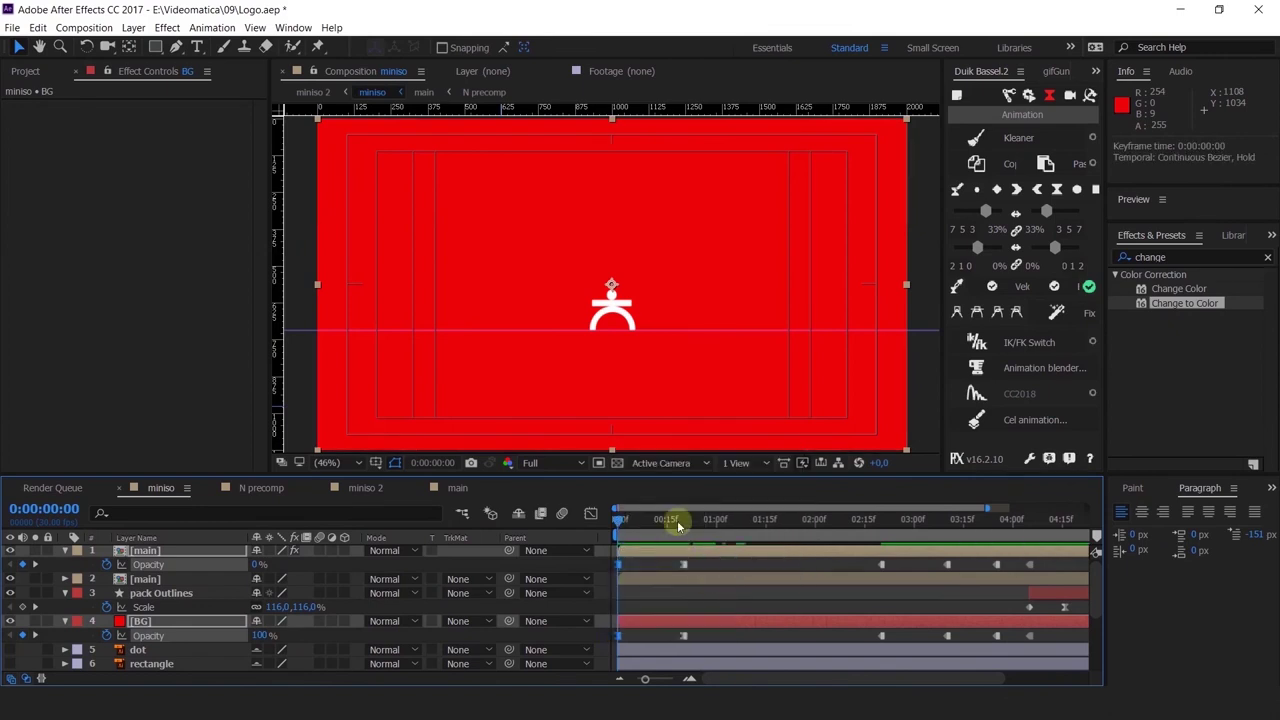
key("space")
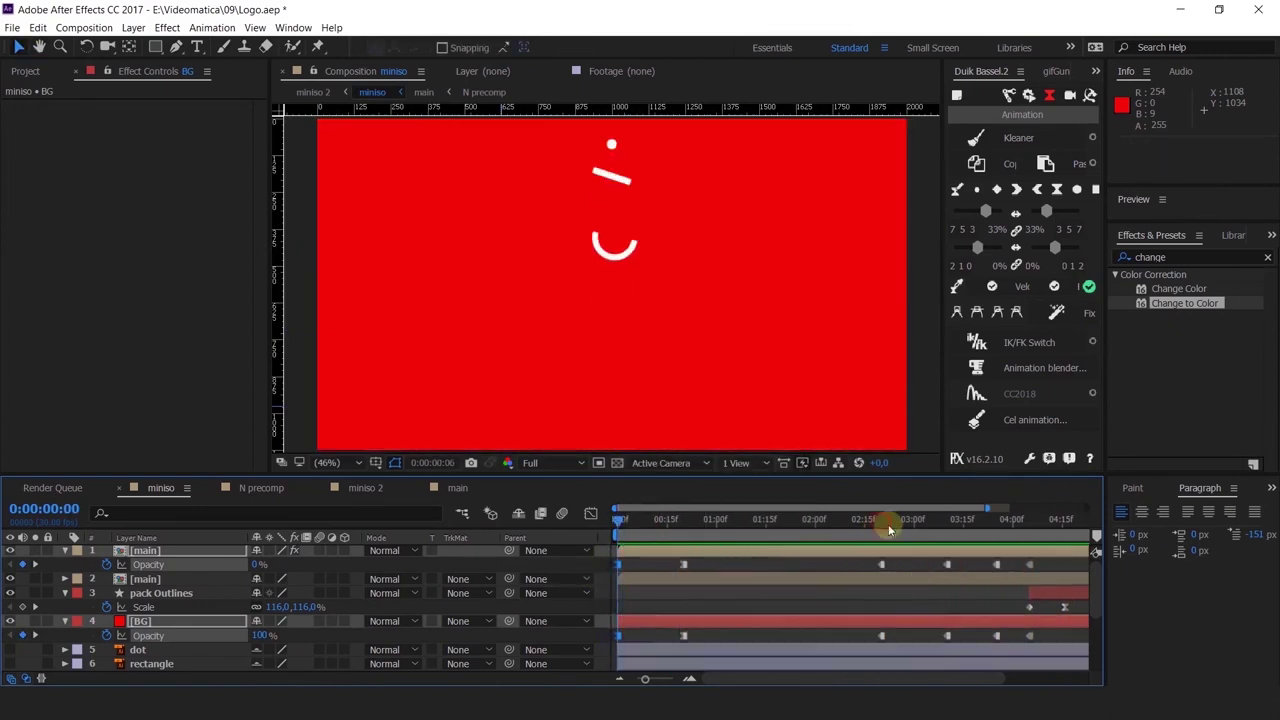
Step: Move the Opacity keyframes at 0:00:03:10 on the top main and BG layers onto those at 0:00:03:25 and preview the animation
left_click_drag(888, 524, 990, 578)
left_click(947, 564)
left_click(947, 635, "shift")
left_click_drag(947, 635, 997, 637)
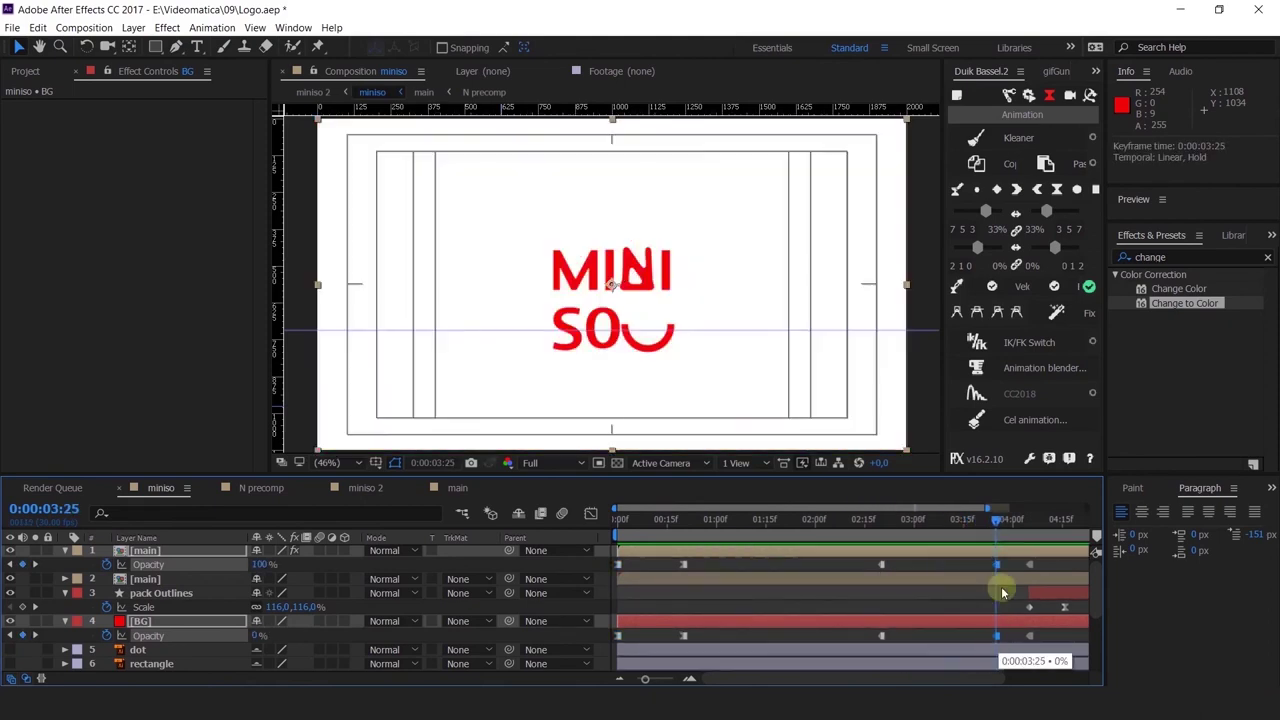
left_click_drag(1024, 526, 978, 604)
key("space")
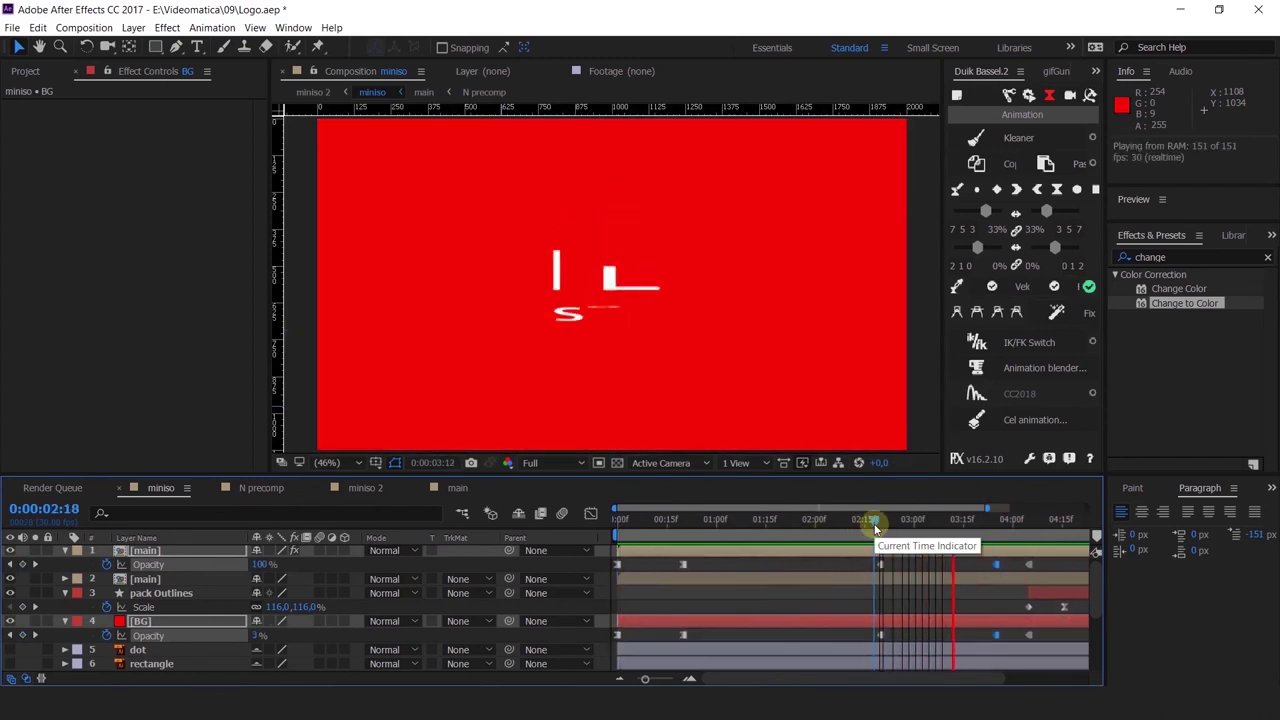
Step: Move the Opacity keyframes at 0:00:03:25 on both layers to 0:00:03:10 and start the main composition's smile layer at 0:00:03:10
left_click(968, 522)
left_click_drag(968, 522, 945, 575)
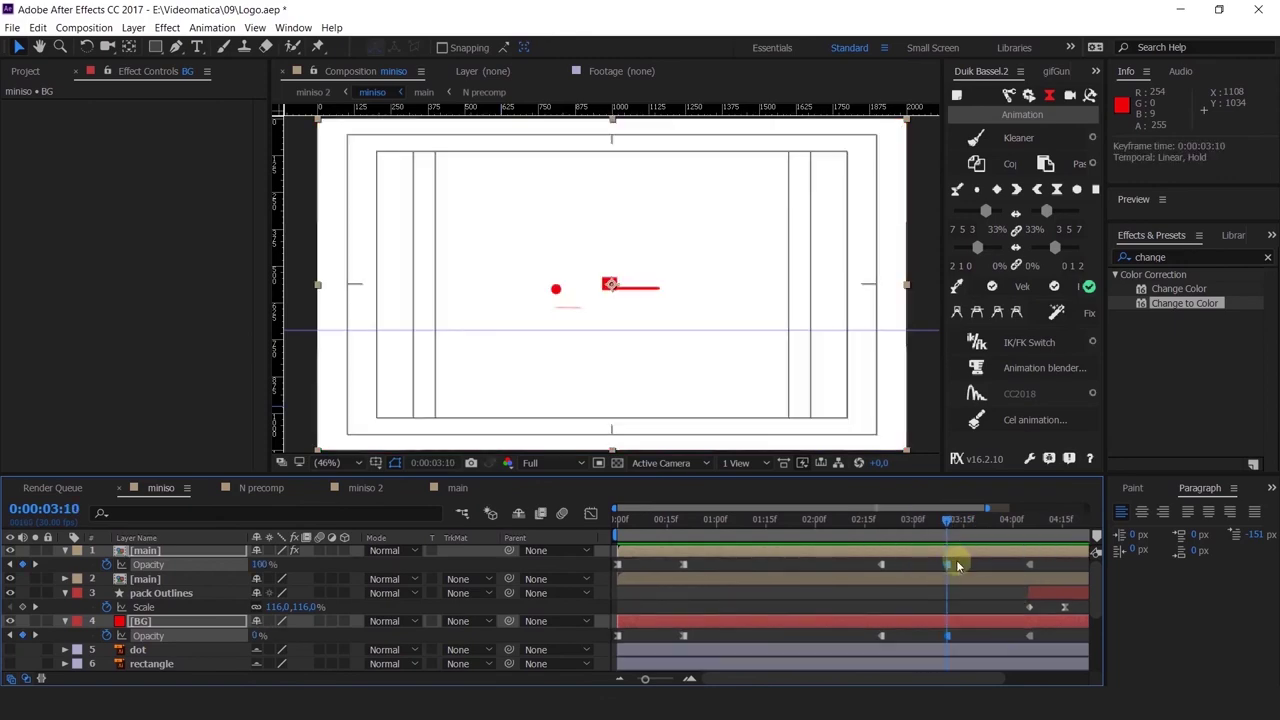
double_click(960, 553)
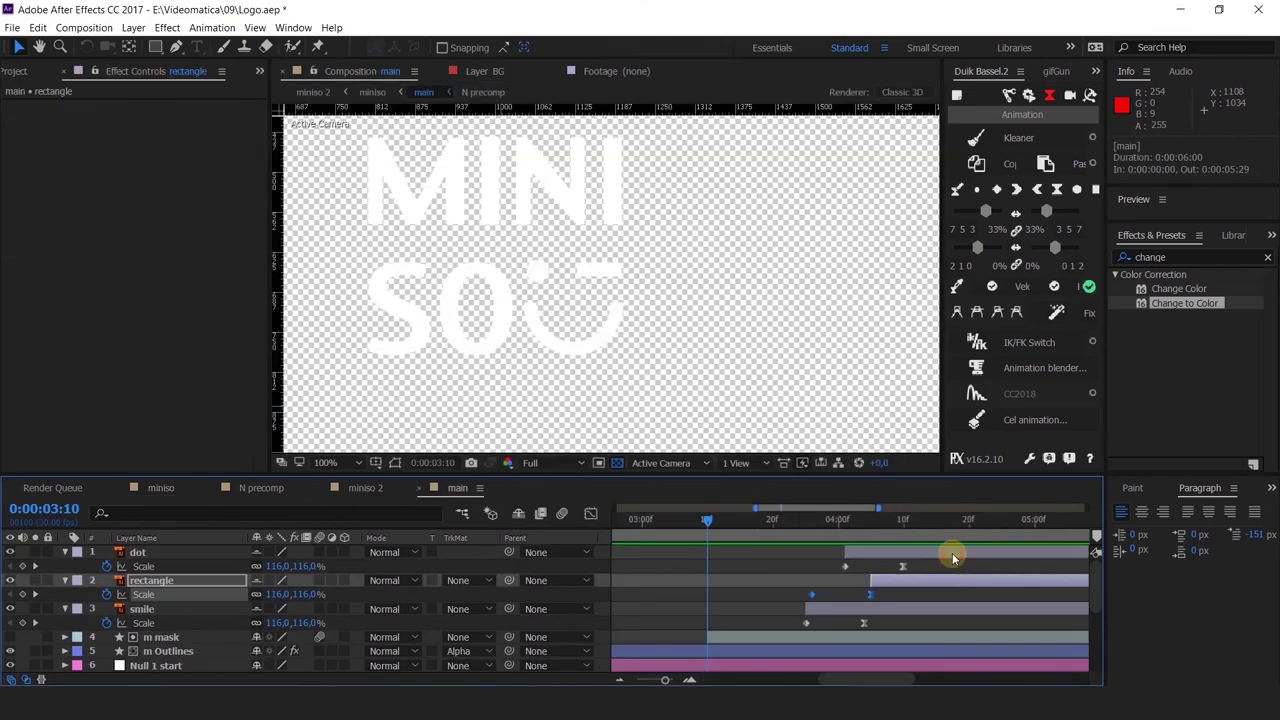
left_click(848, 607)
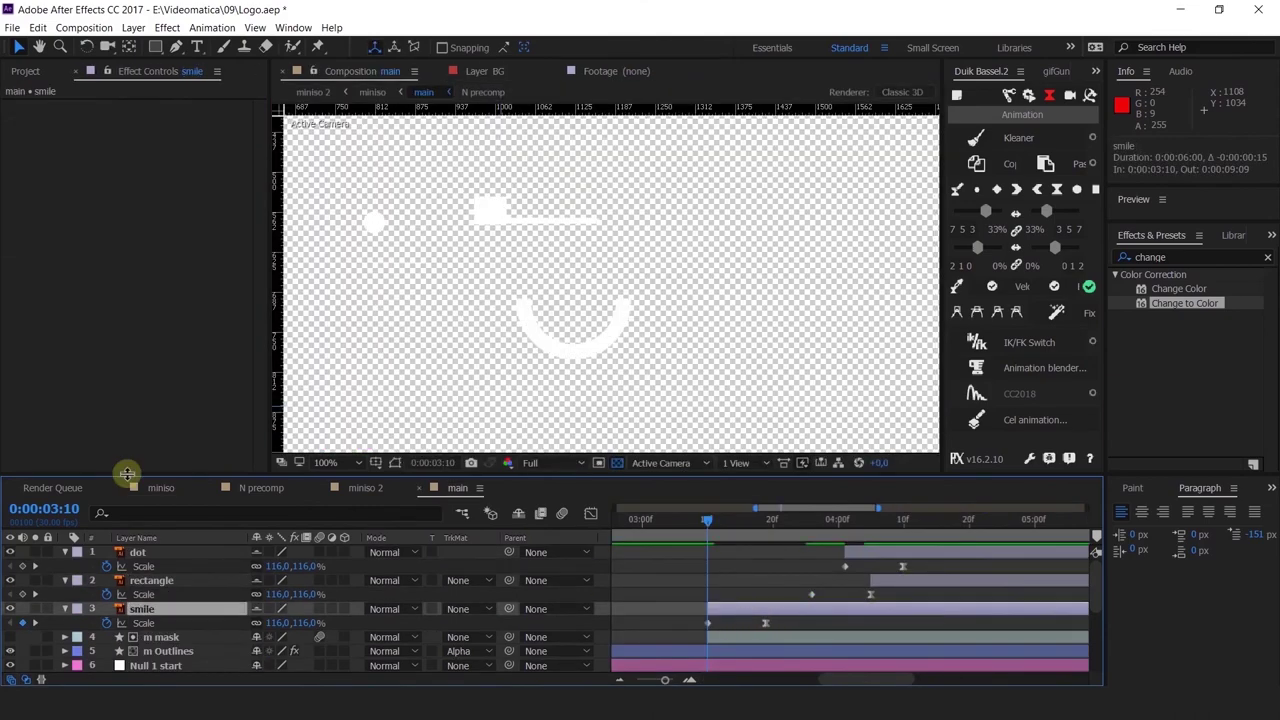
left_click(158, 488)
Step: Start the dot layer in the main composition at 0:00:04:05 and preview the miniso composition from the beginning
left_click_drag(874, 523, 1033, 554)
key("space")
double_click(1034, 553)
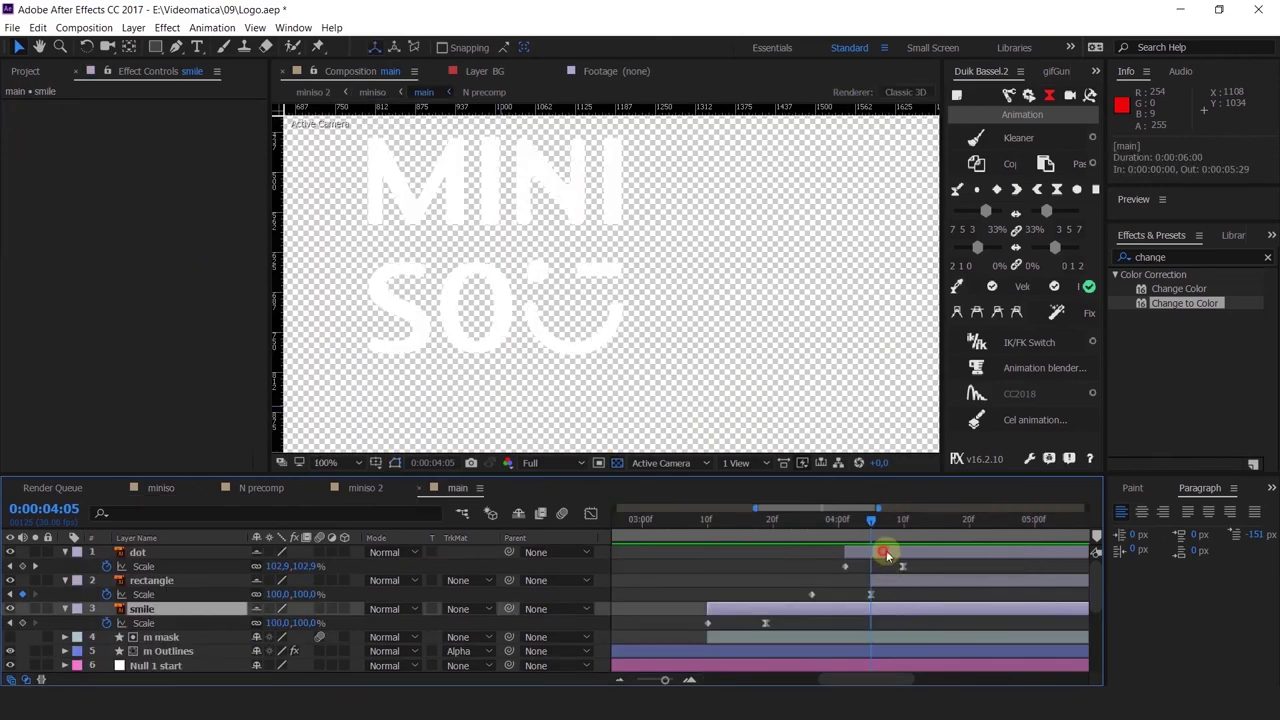
left_click(906, 557)
left_click(168, 489)
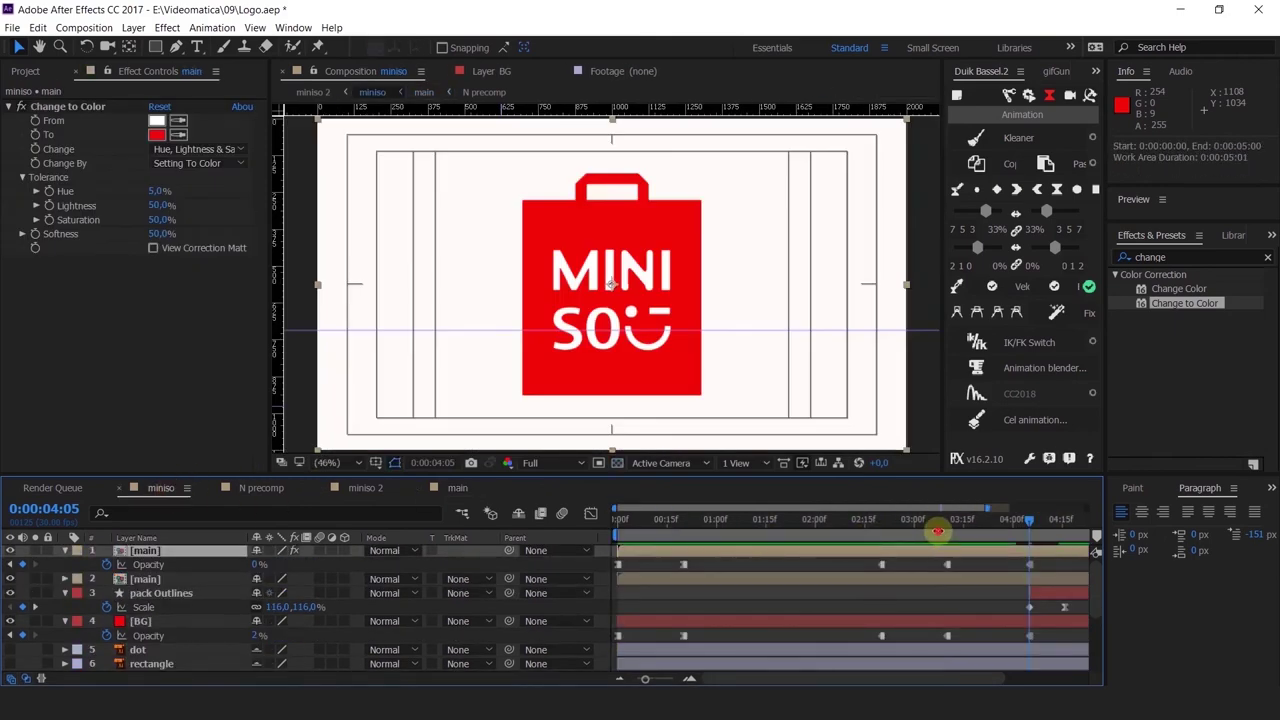
left_click(937, 527)
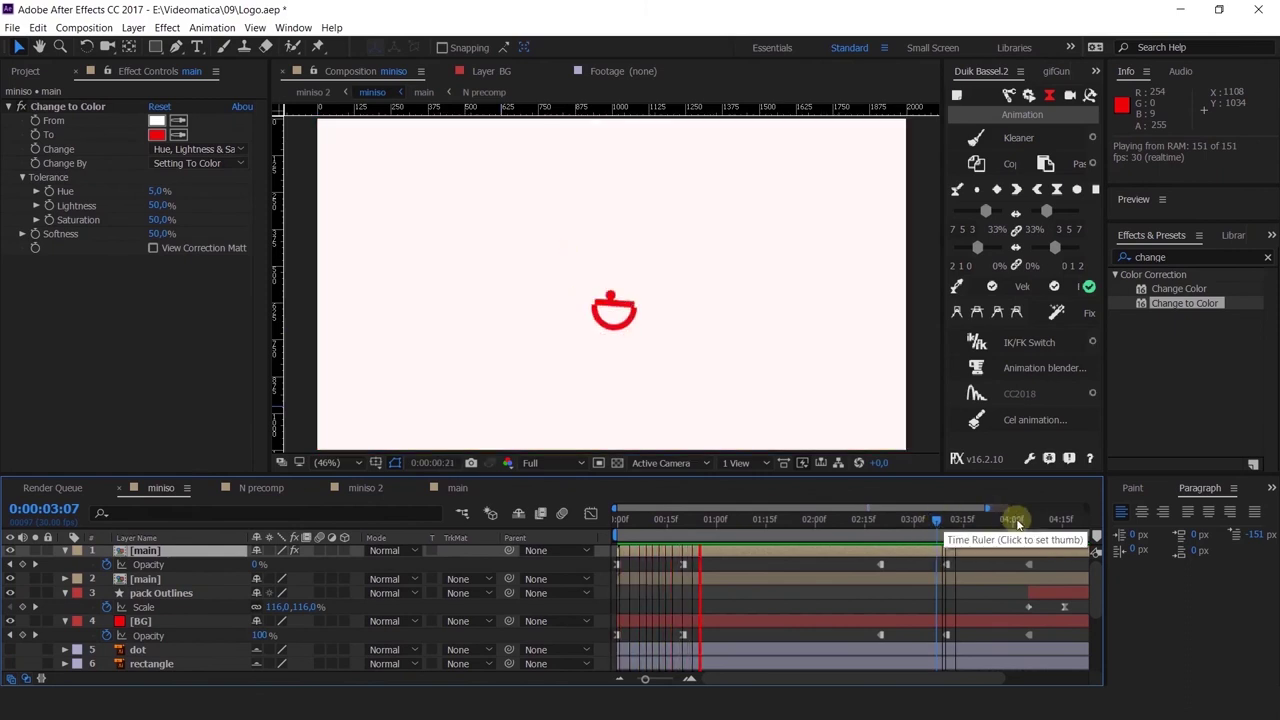
left_click(1030, 530)
key("Home")
key("space")
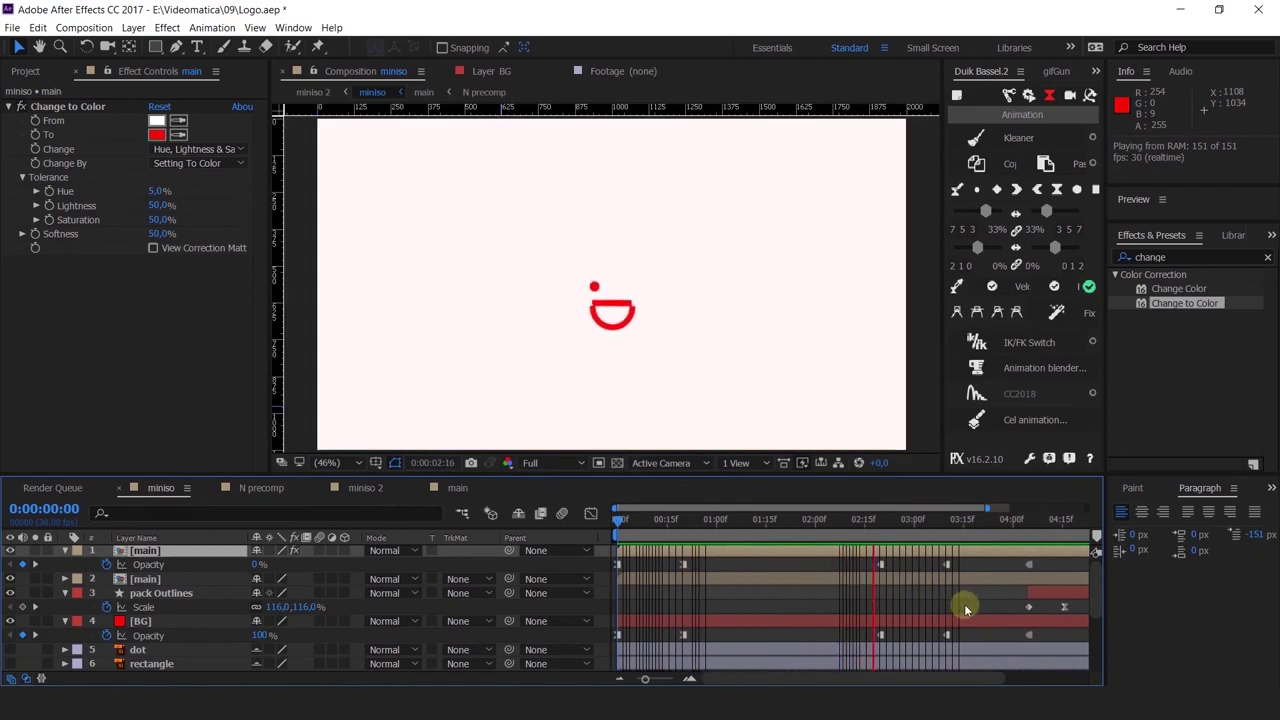
key("minus")
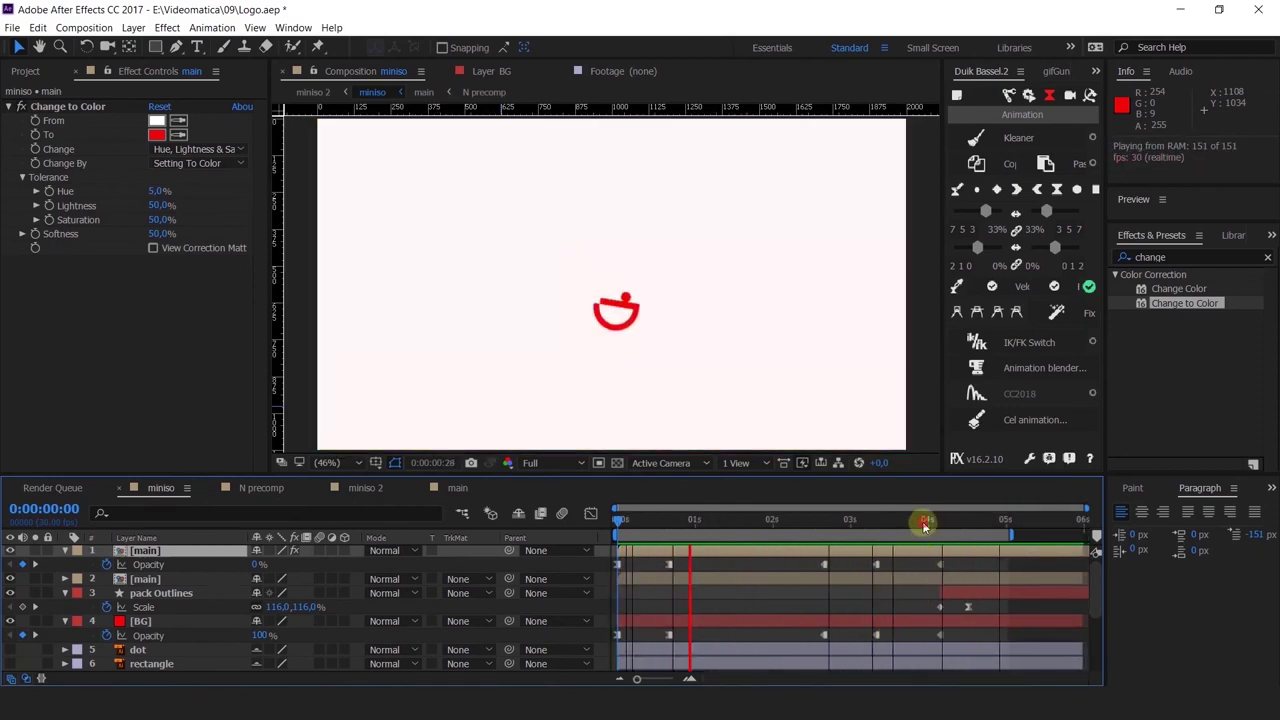
Step: Try setting the Opacity keyframes at 0:00:04:05 to 0% on the top main layer and 100% on the BG layer
left_click_drag(923, 523, 908, 569)
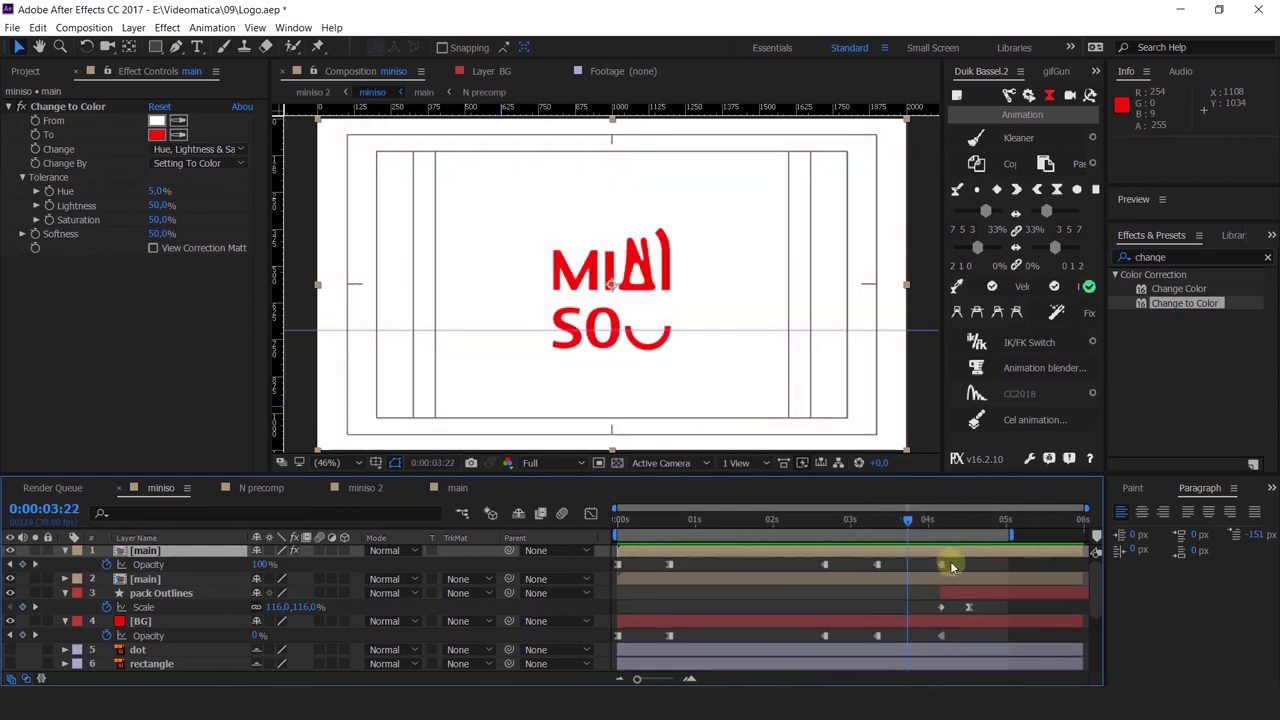
left_click(951, 566)
mouse_move(870, 525)
left_mouse_down()
mouse_move(912, 560)
mouse_move(908, 572)
mouse_move(940, 584)
left_mouse_up()
left_click(253, 564)
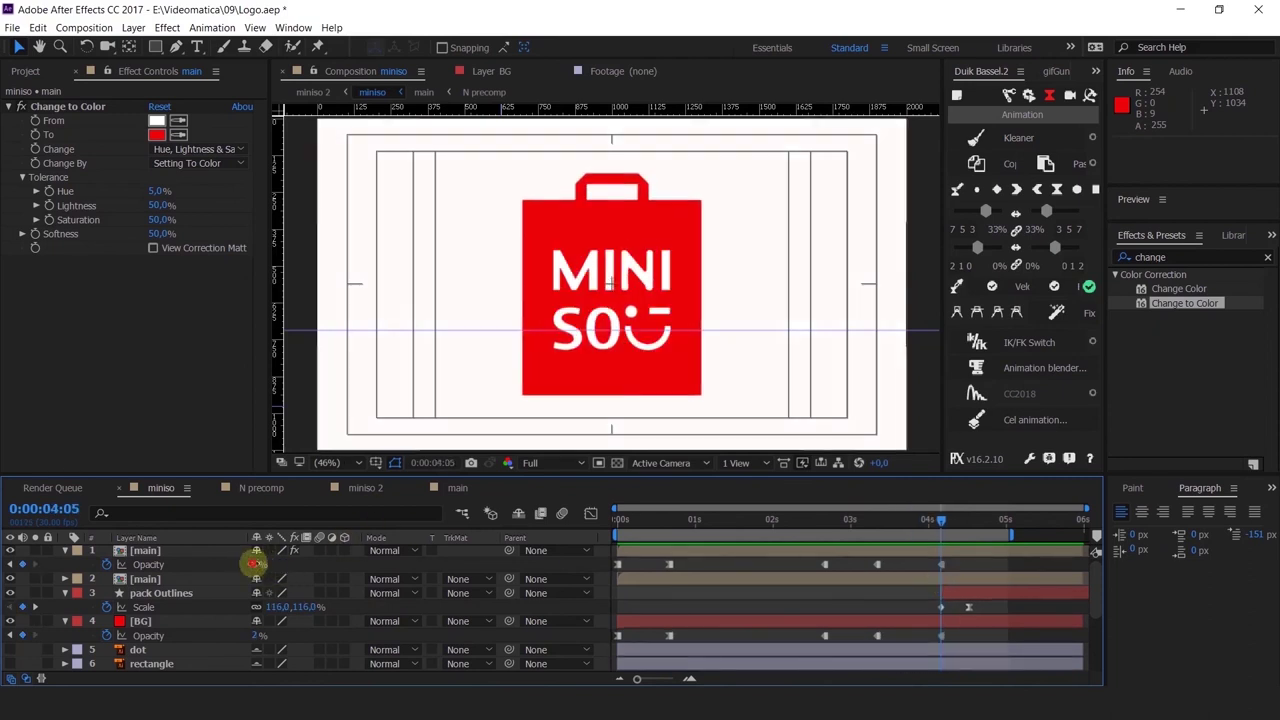
left_click_drag(253, 564, 519, 565)
left_click_drag(256, 635, 415, 635)
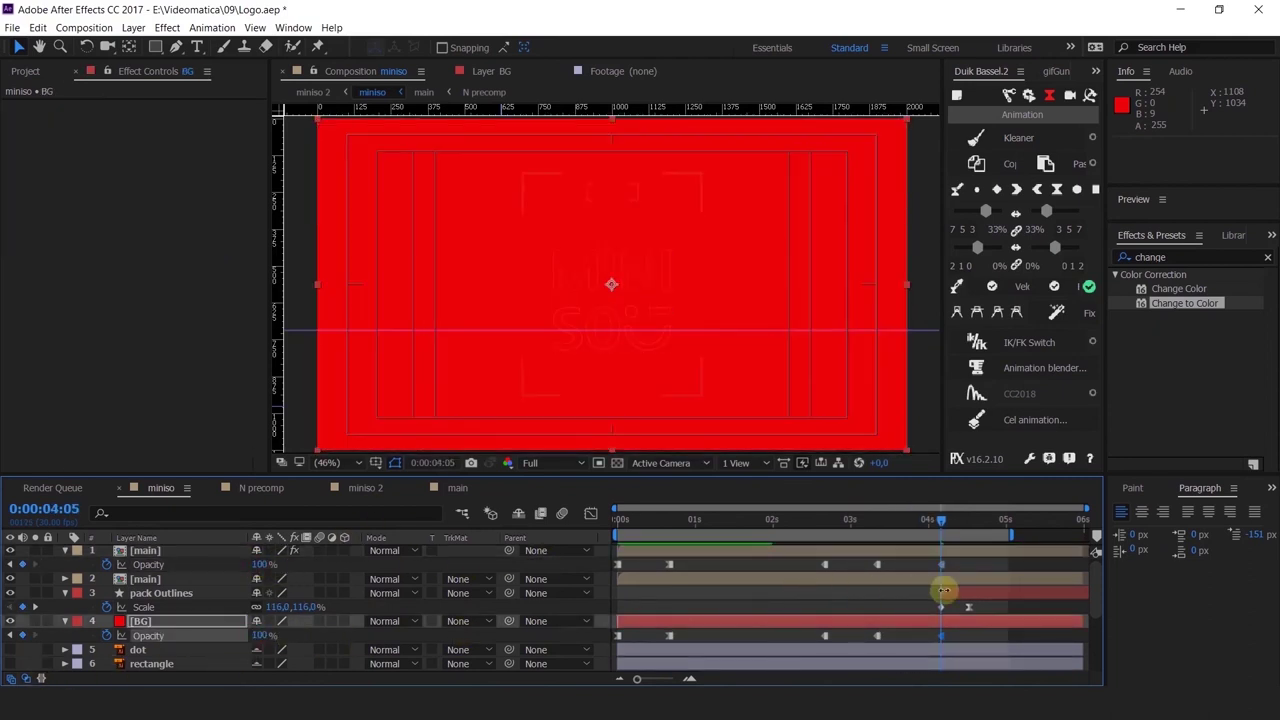
left_click_drag(261, 565, 101, 581)
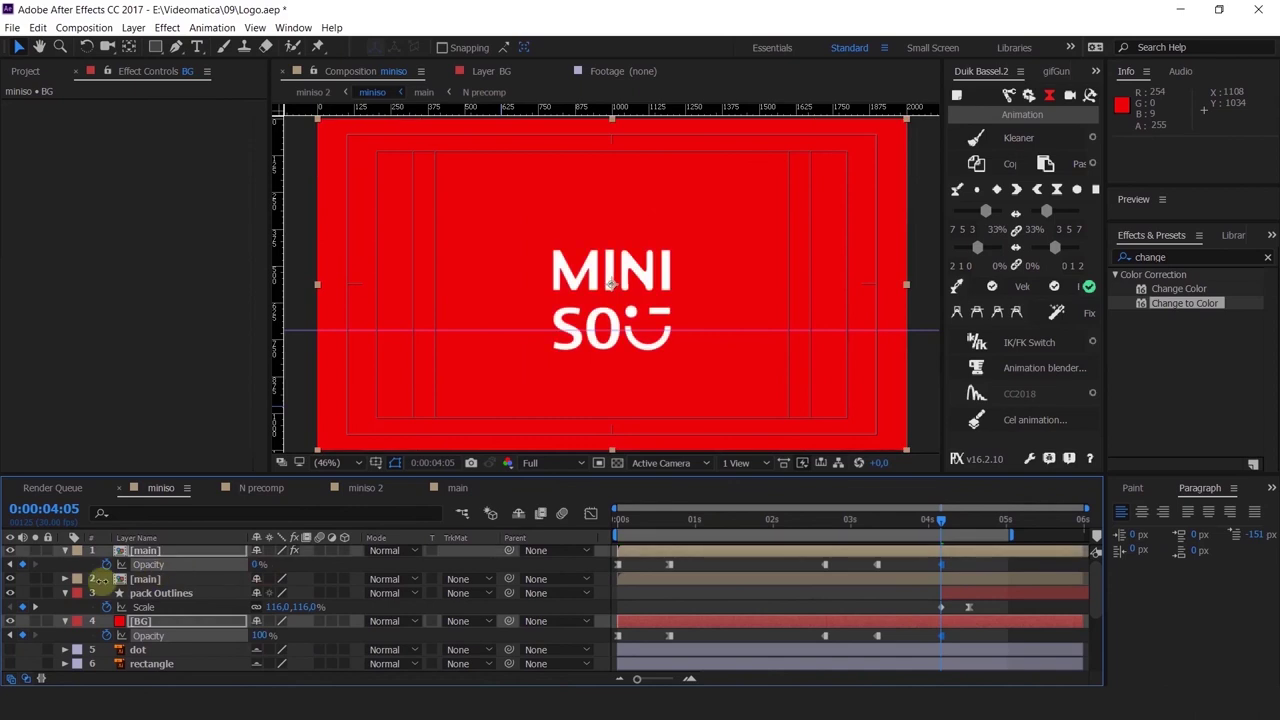
Step: Try moving the Opacity keyframes at 0:00:04:05 on the top main and BG layers earlier to 0:00:03:21
left_click(941, 636, "shift")
left_click_drag(941, 635, 919, 636)
left_click_drag(886, 520, 907, 537)
left_click(914, 565)
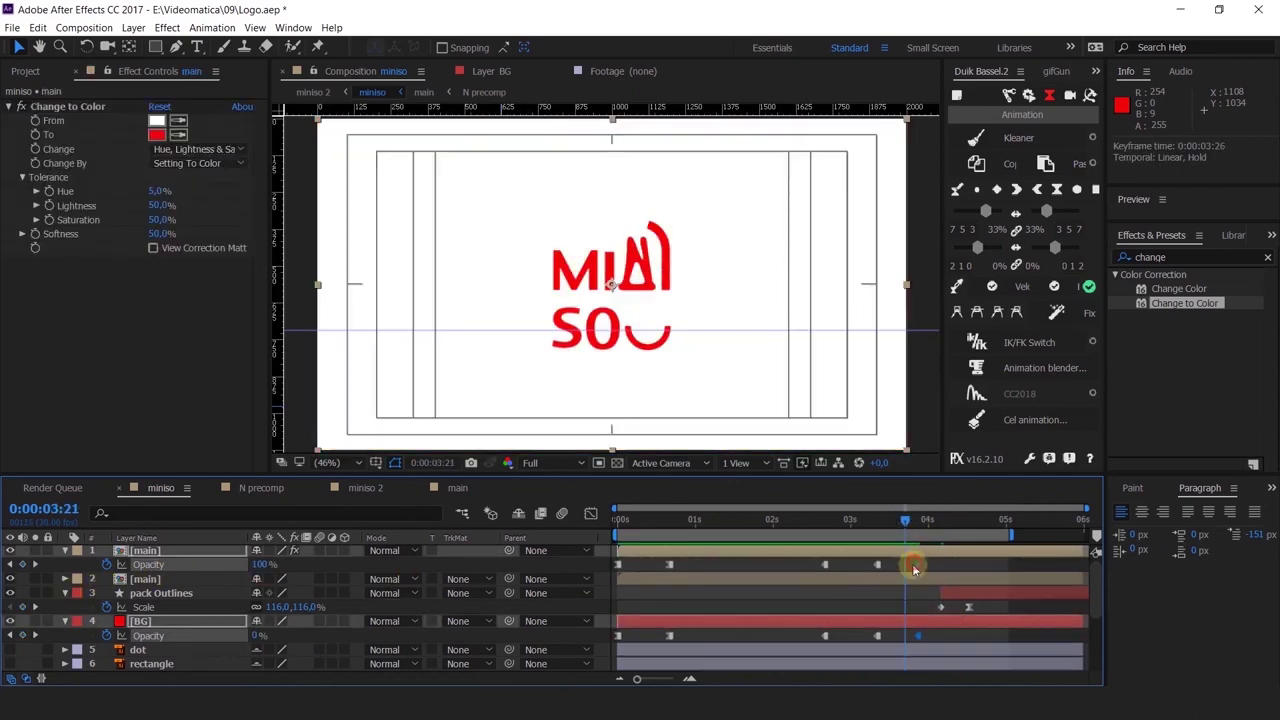
left_click(919, 636, "shift")
left_click_drag(919, 637, 905, 636)
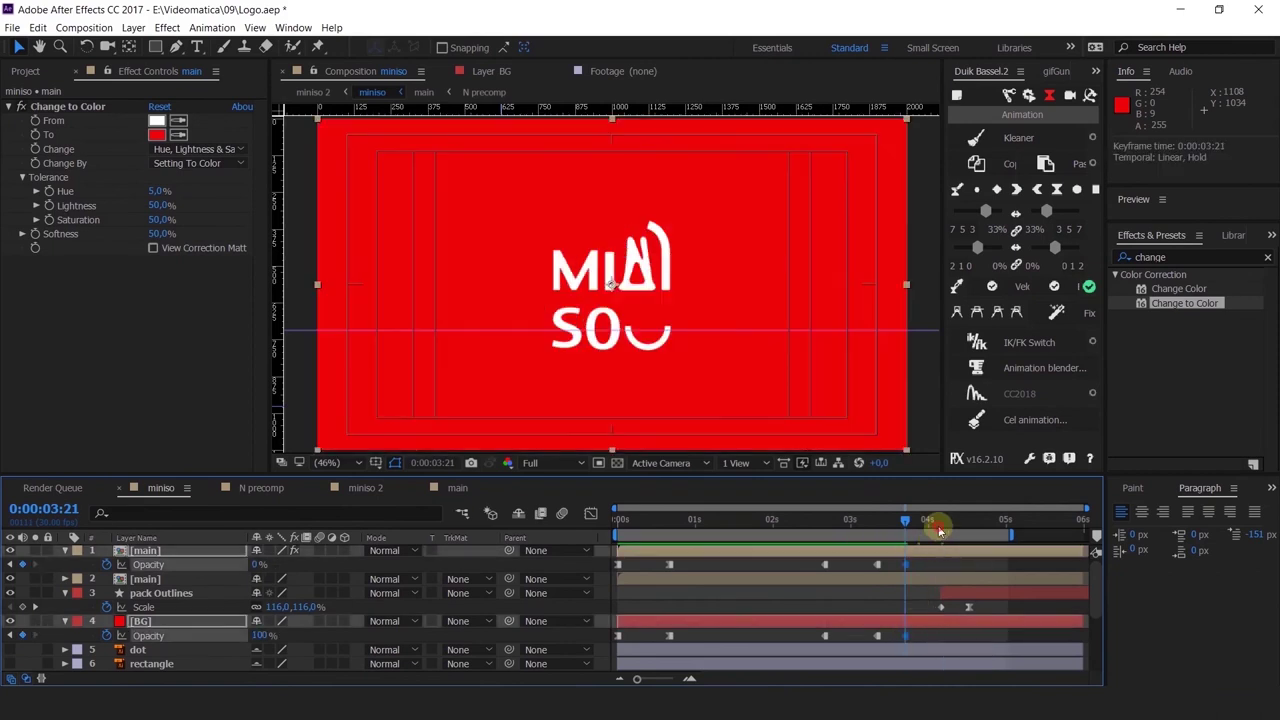
Step: Try copying the Opacity keyframes at 0:00:03:10 on the top main and BG layers to 0:00:04:05 and scrub through the ending
left_click_drag(939, 531, 942, 521)
left_click(874, 580)
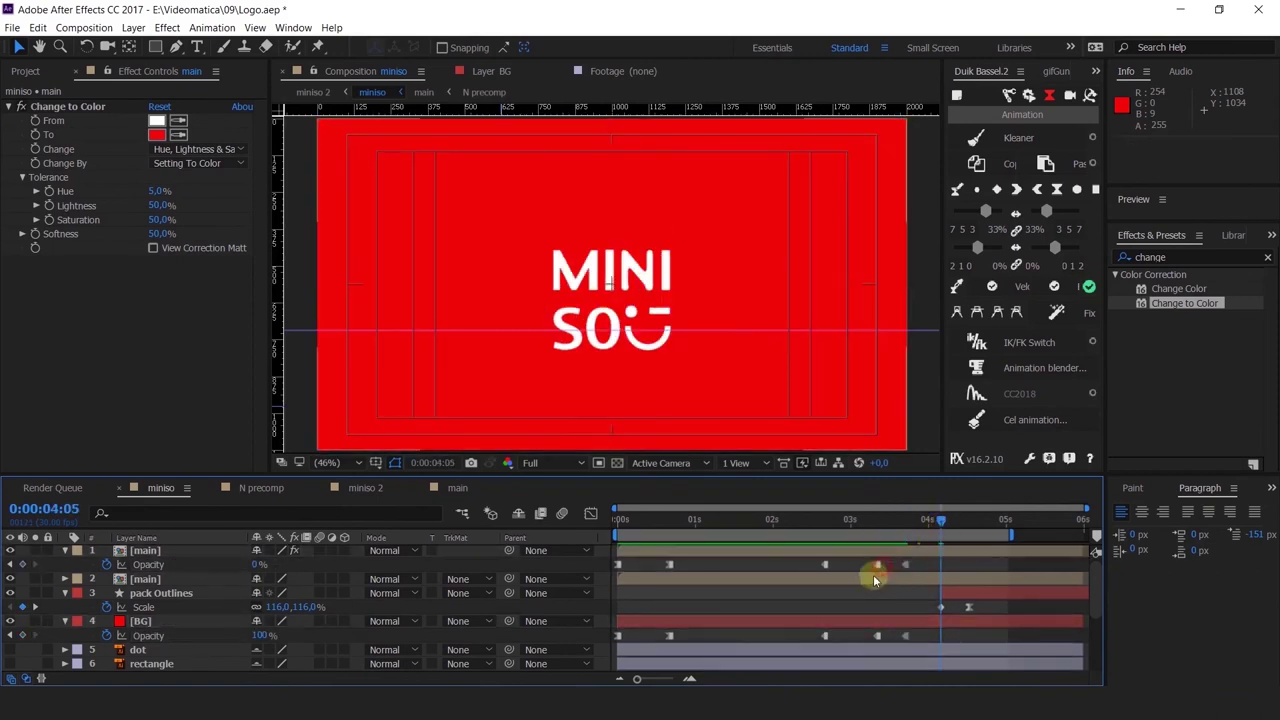
left_click_drag(874, 580, 871, 583)
key("ctrl+c")
key("ctrl+v")
left_click_drag(894, 629, 868, 646)
key("ctrl+c")
key("ctrl+v")
left_click(842, 528)
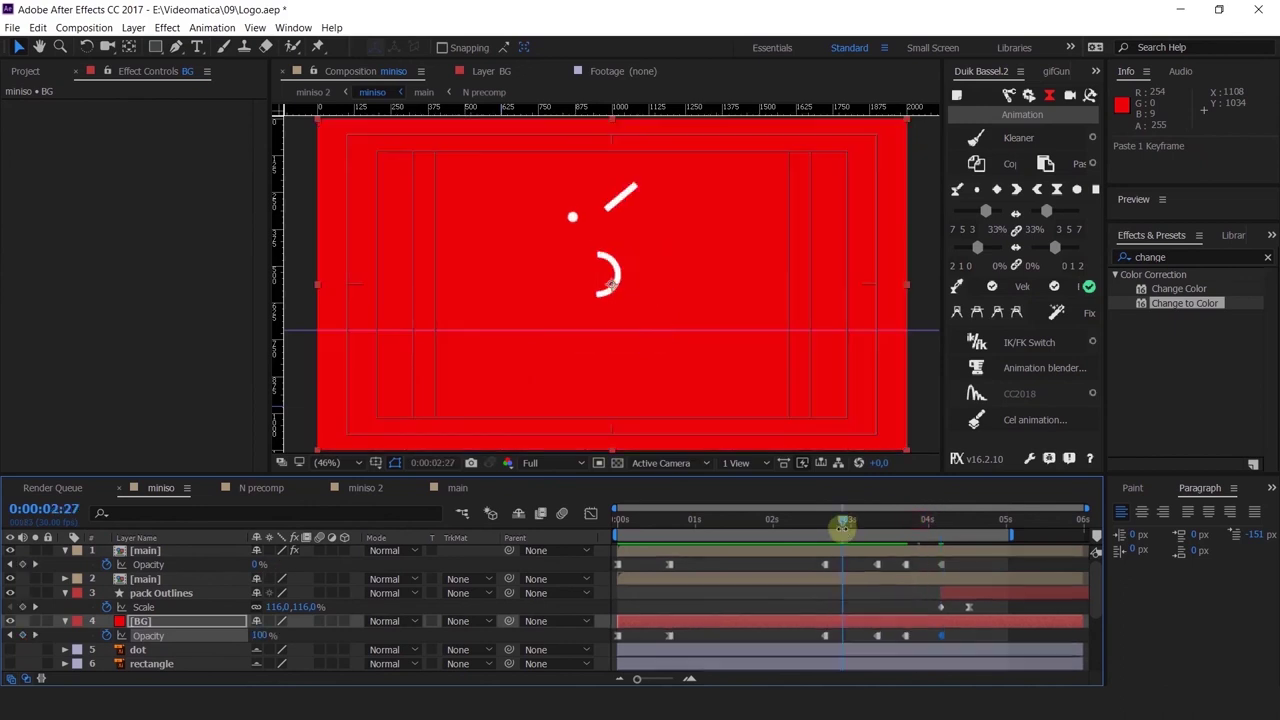
left_click_drag(843, 528, 917, 531)
Step: Undo the pasted Opacity keyframes and the keyframe moves on the top main and BG layers, and preview the animation
key("ctrl+z")
key("ctrl+z")
key("ctrl+z")
key("ctrl+z")
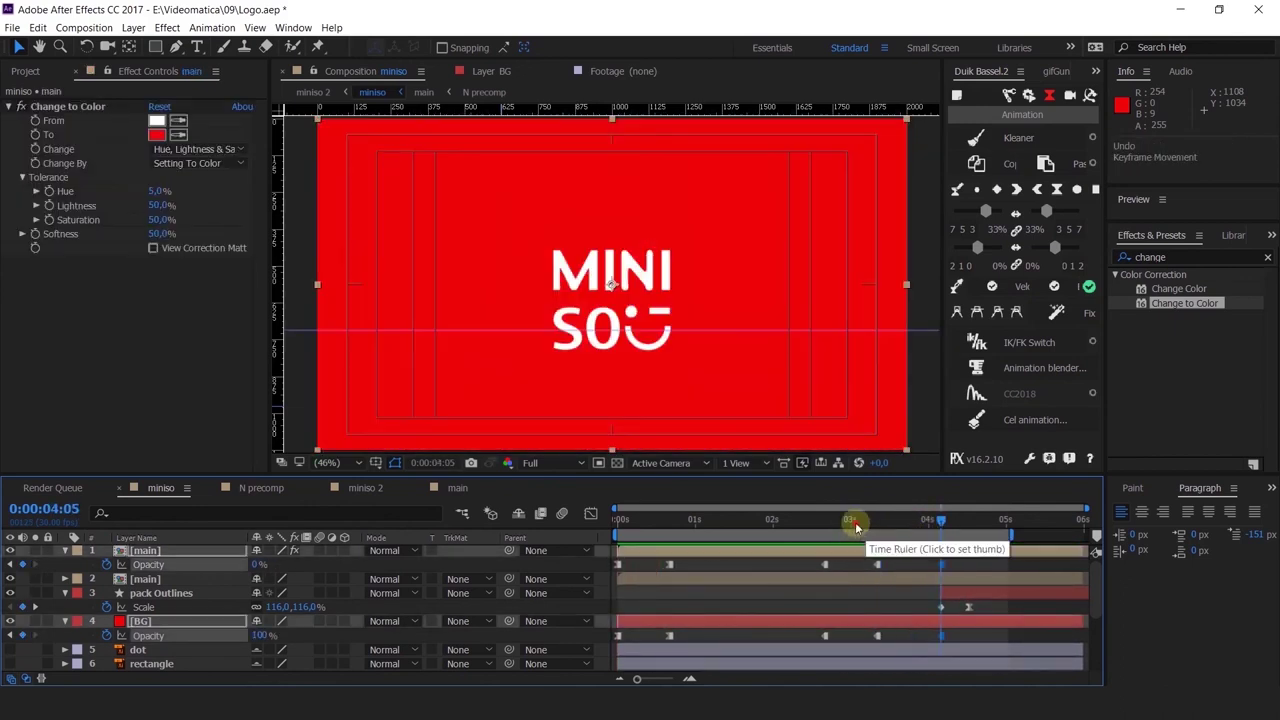
key("space")
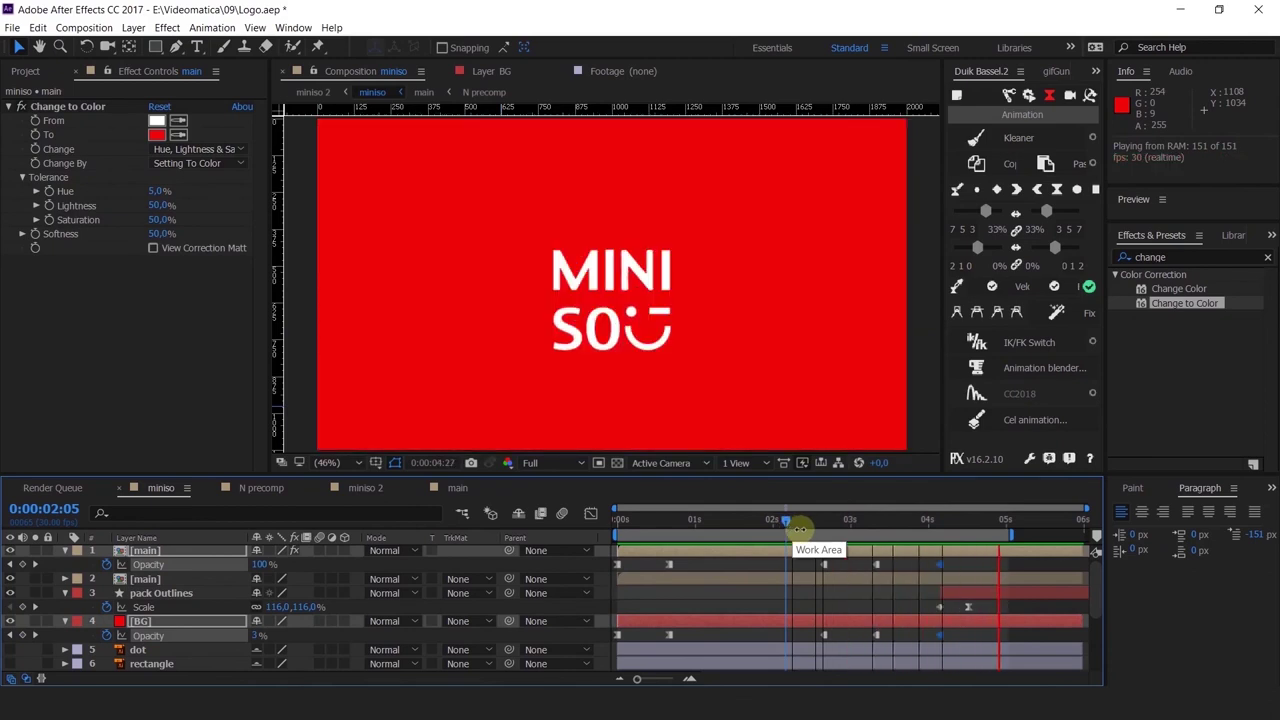
Step: Undo the Opacity value changes at 0:00:04:05 on the top main and BG layers and preview the ending
left_click(939, 521)
key("ctrl+z")
key("ctrl+z")
left_click_drag(939, 521, 838, 525)
key("space")
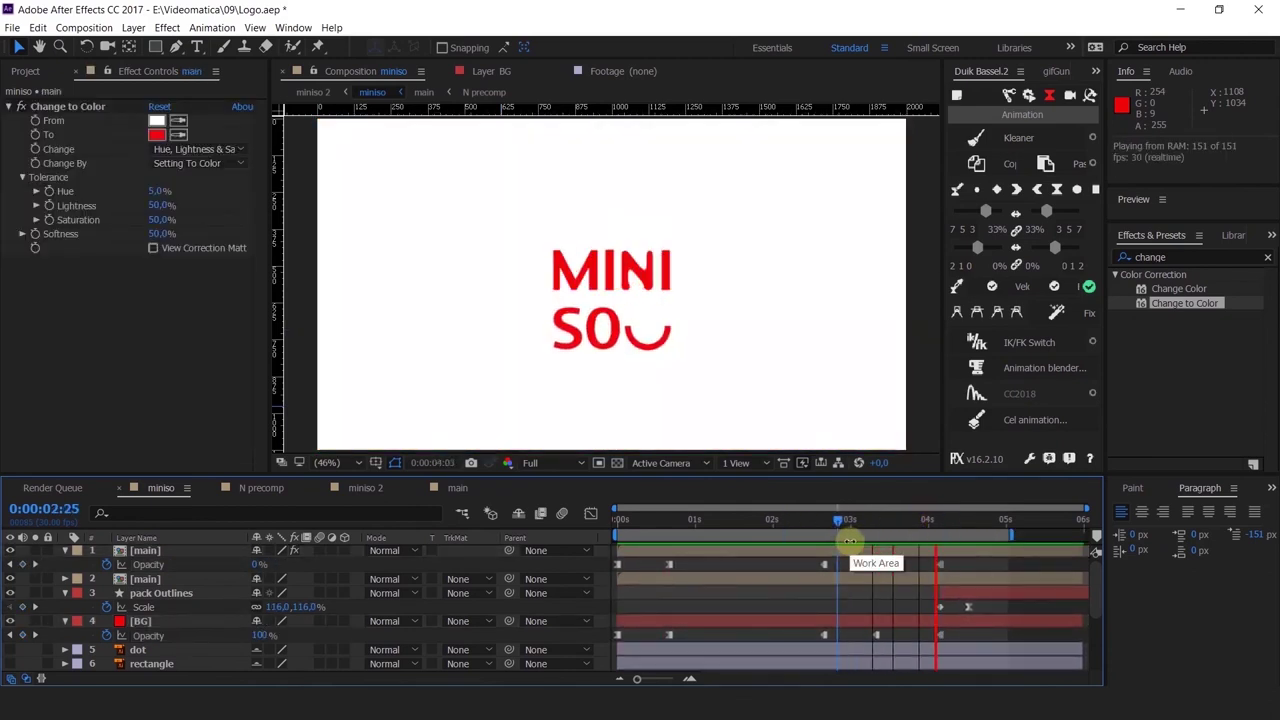